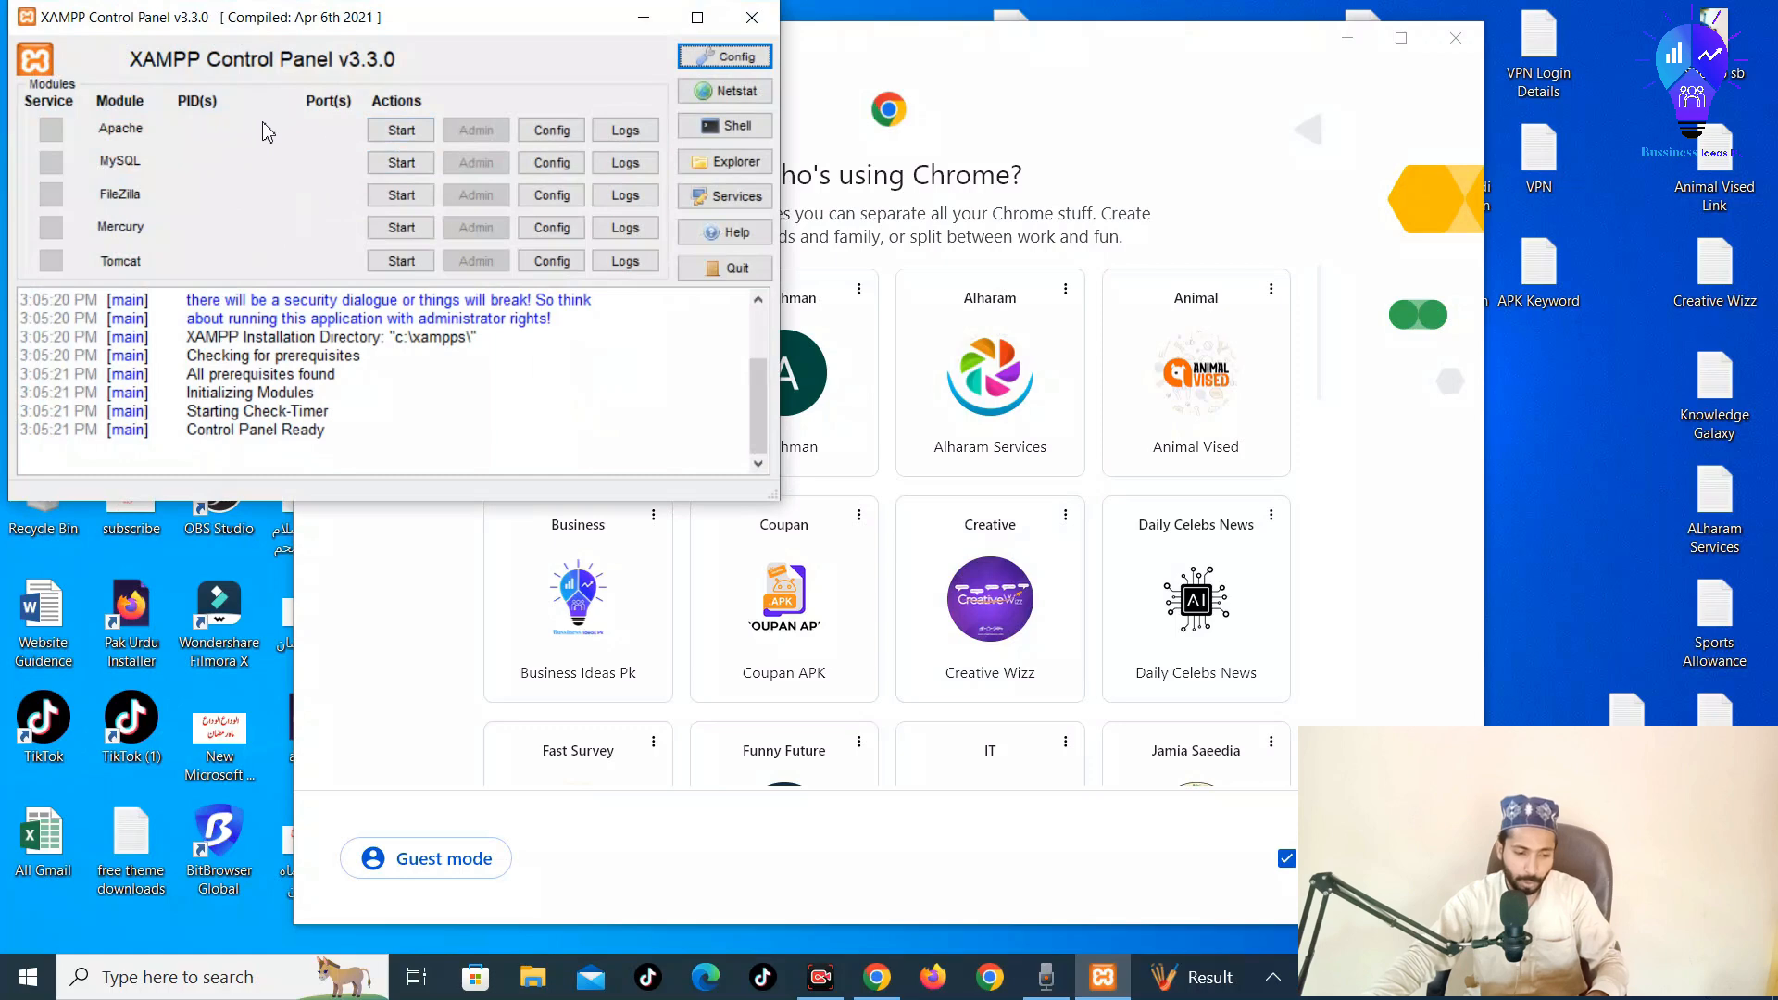
Start the Apache and MySQL services in XAMPP and launch a Chrome profile window
click(399, 131)
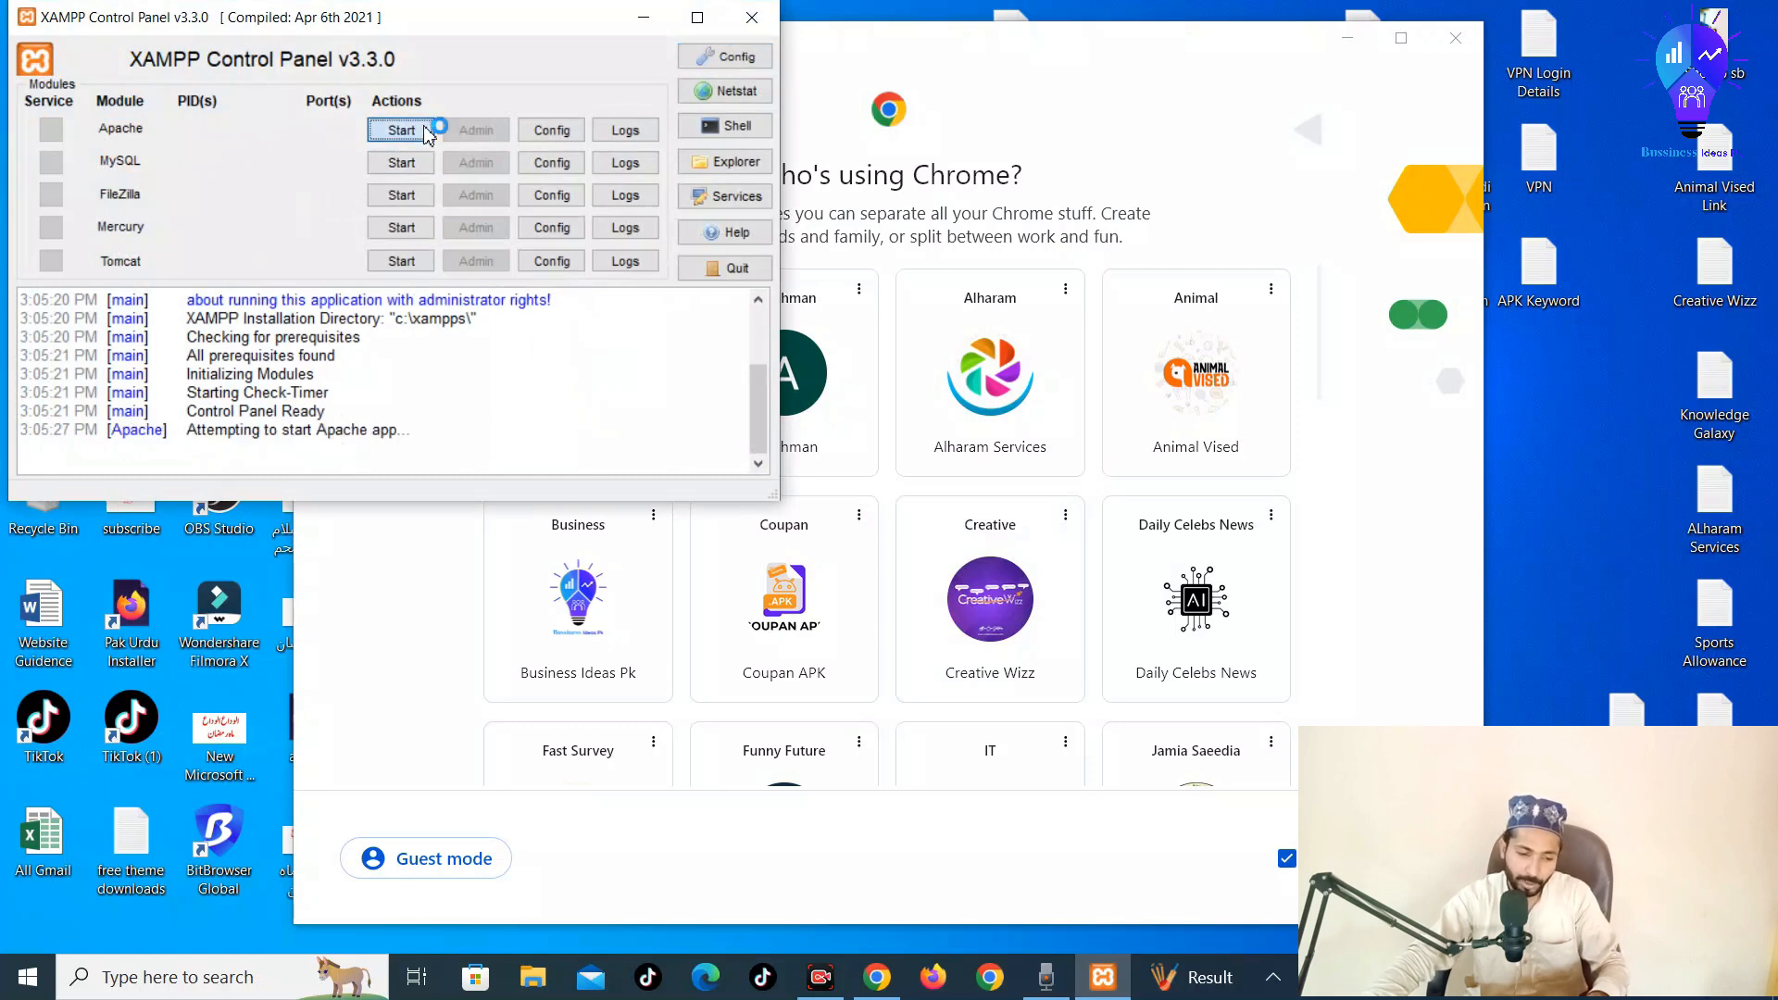
click(401, 163)
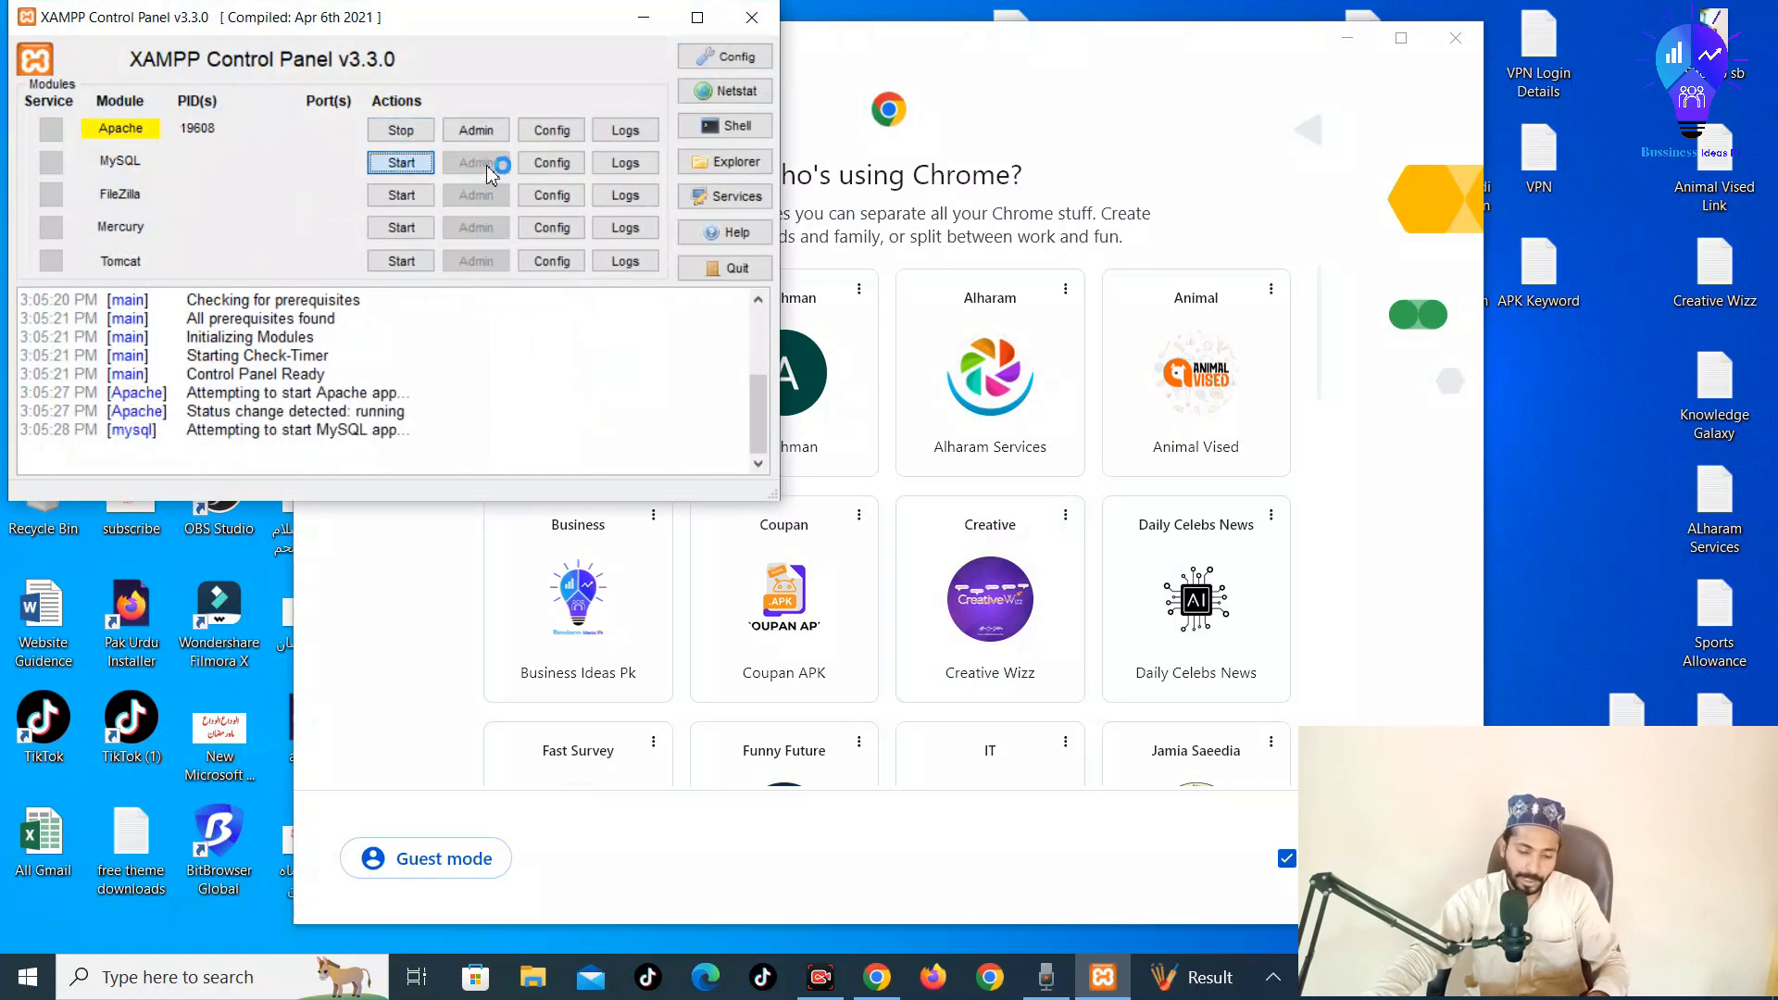
click(1210, 411)
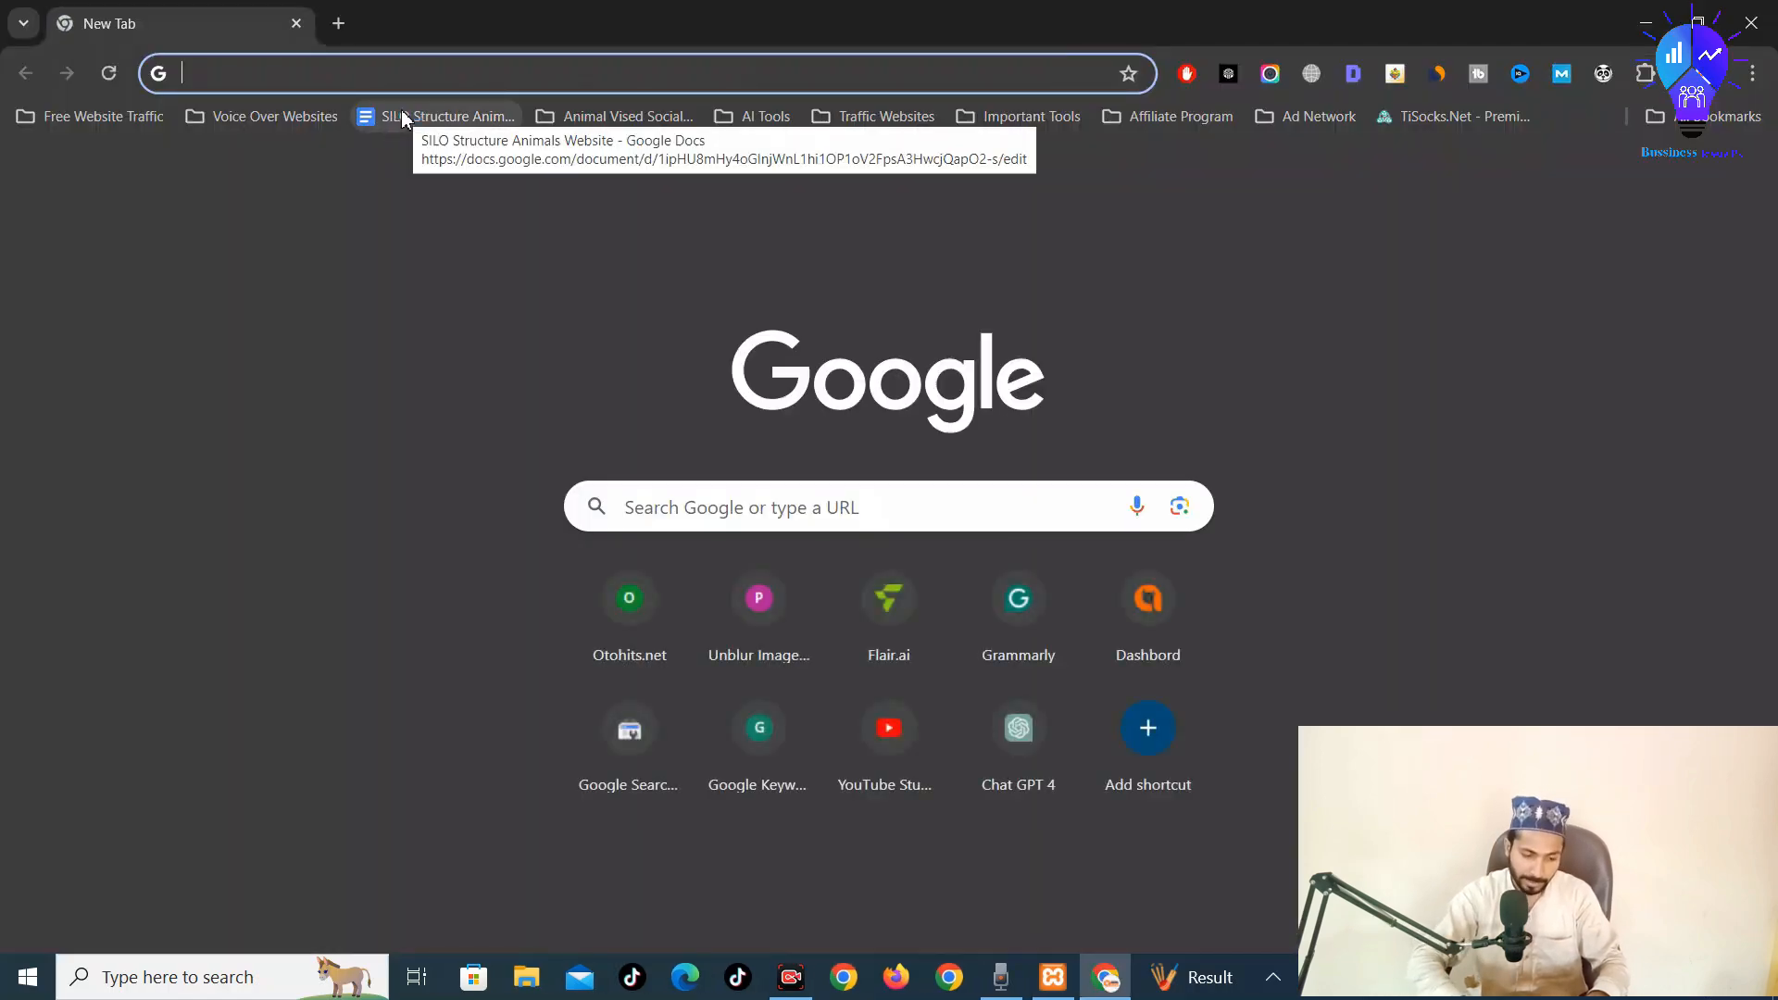
Load the local wp-admin dashboard via 'localhost' and open the Business Ideas Pk site in a new tab
text(localhost/wordpress/wp-admin/)
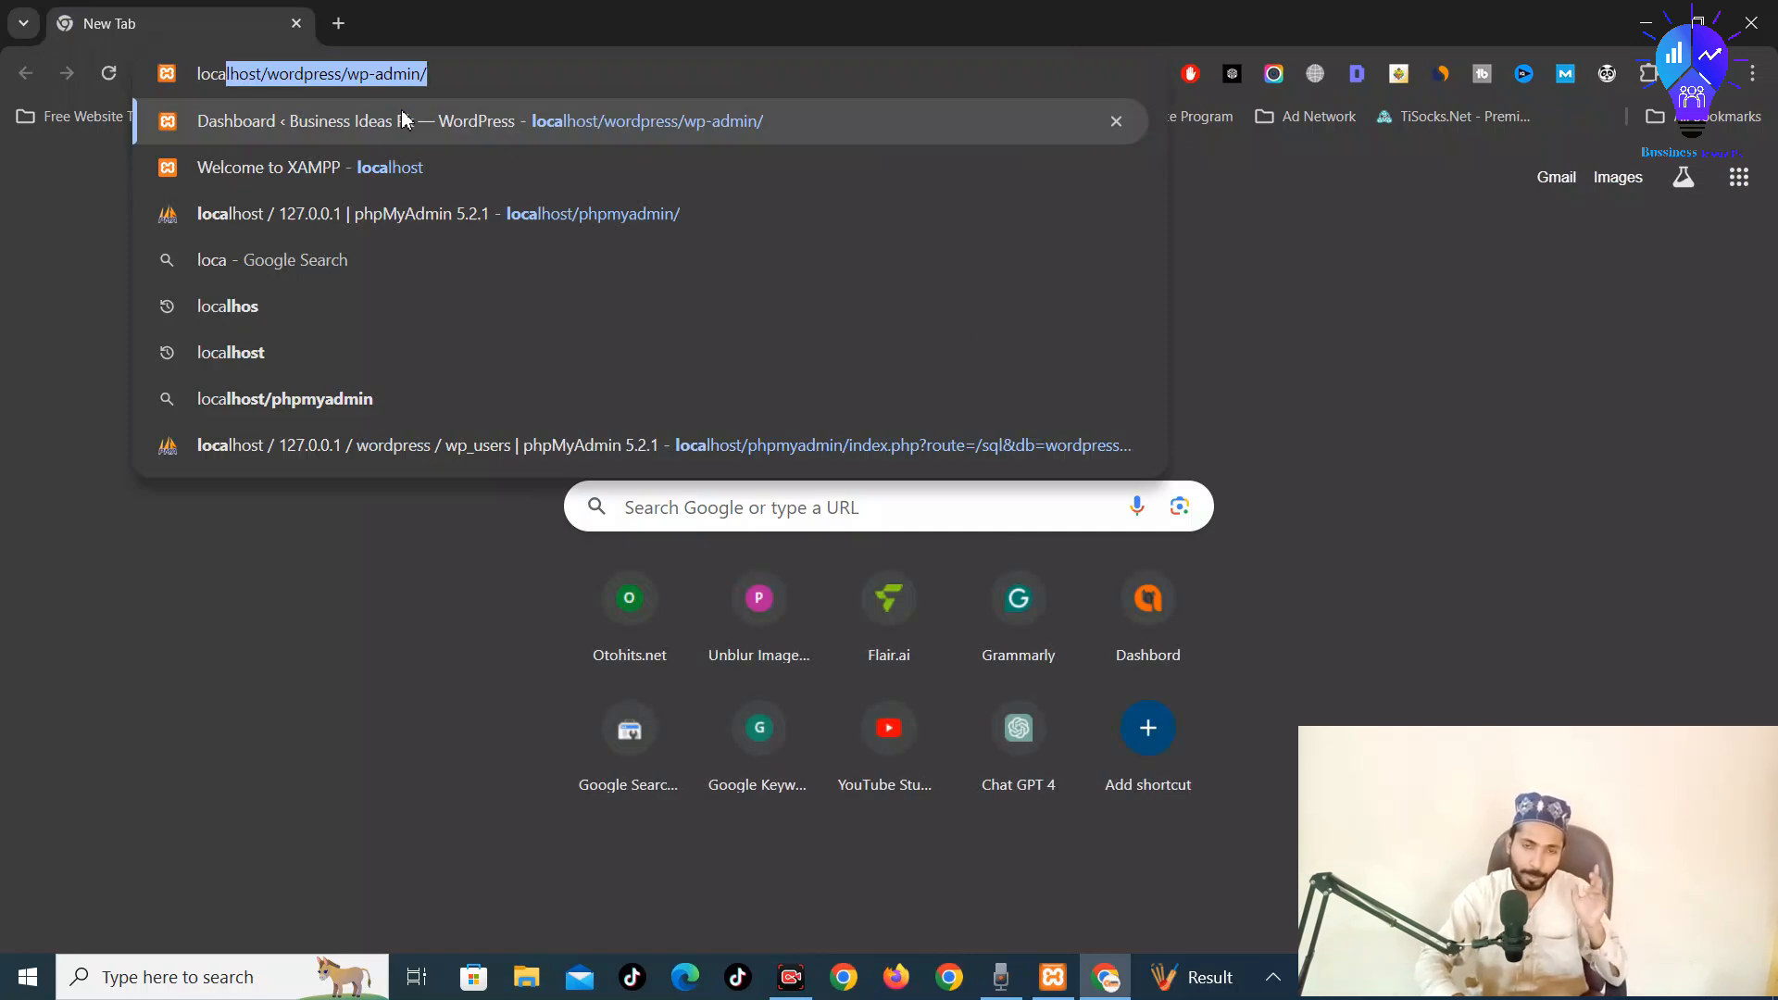
key(Return)
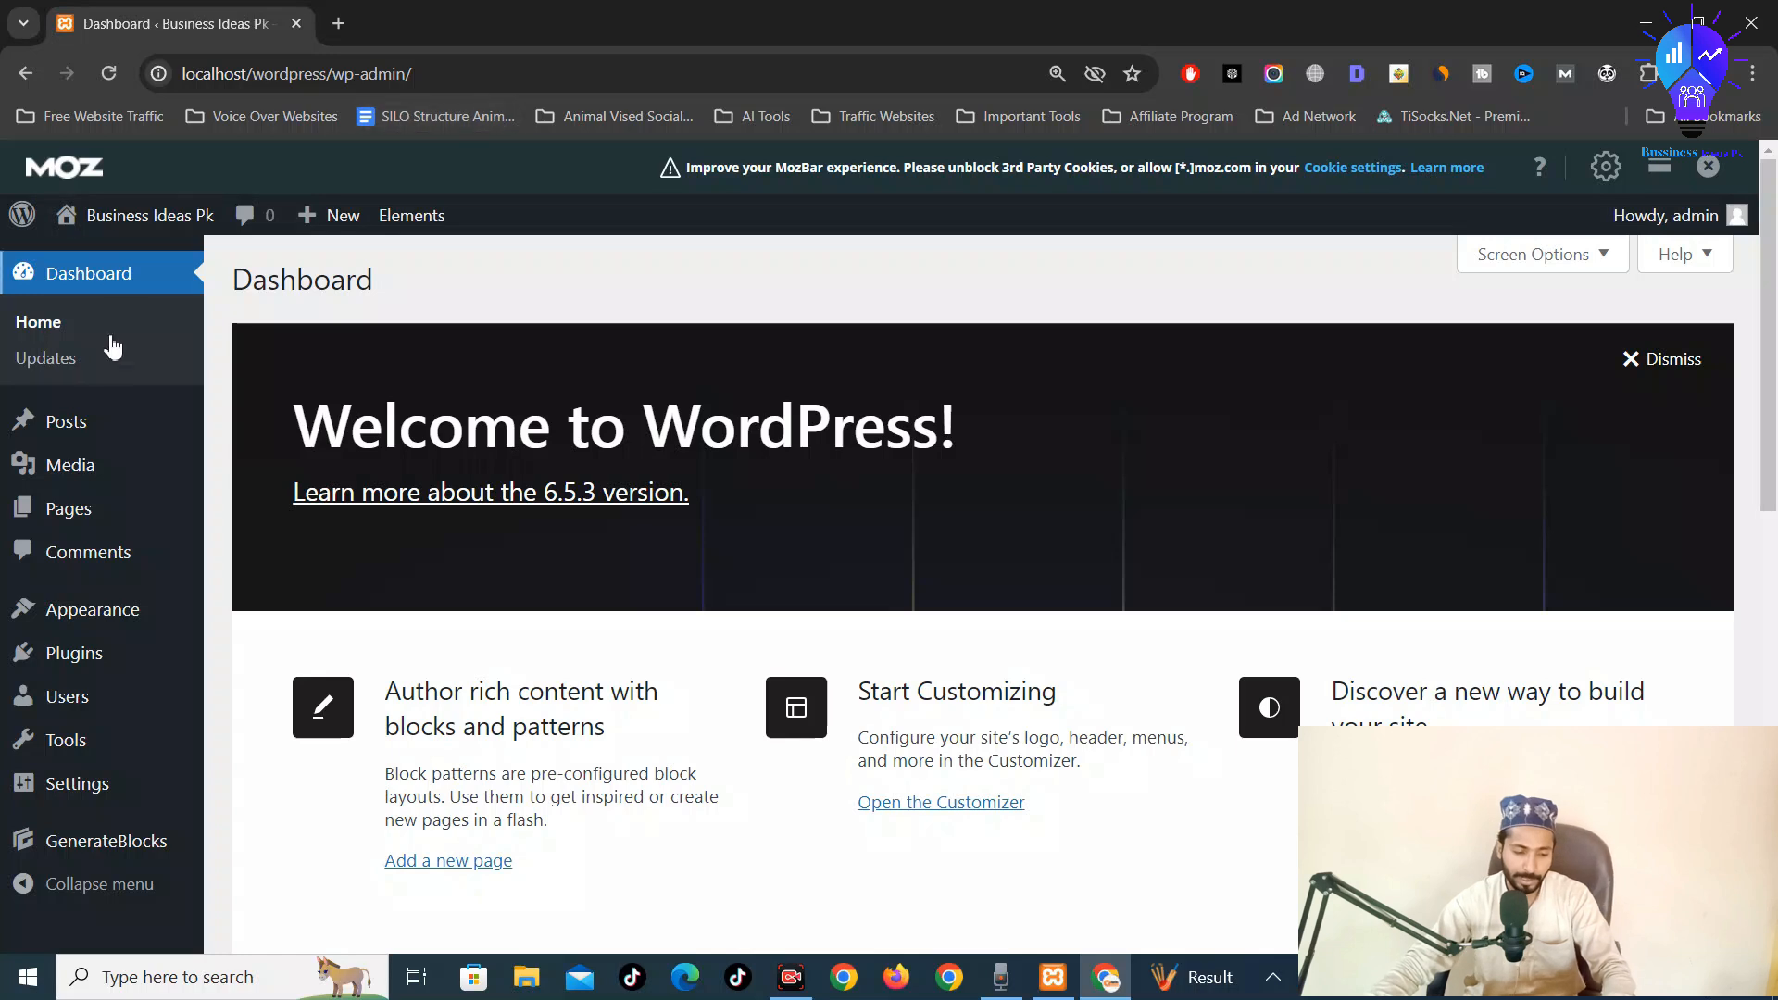
mouse_move(85, 451)
scroll(88, 481, down, 1)
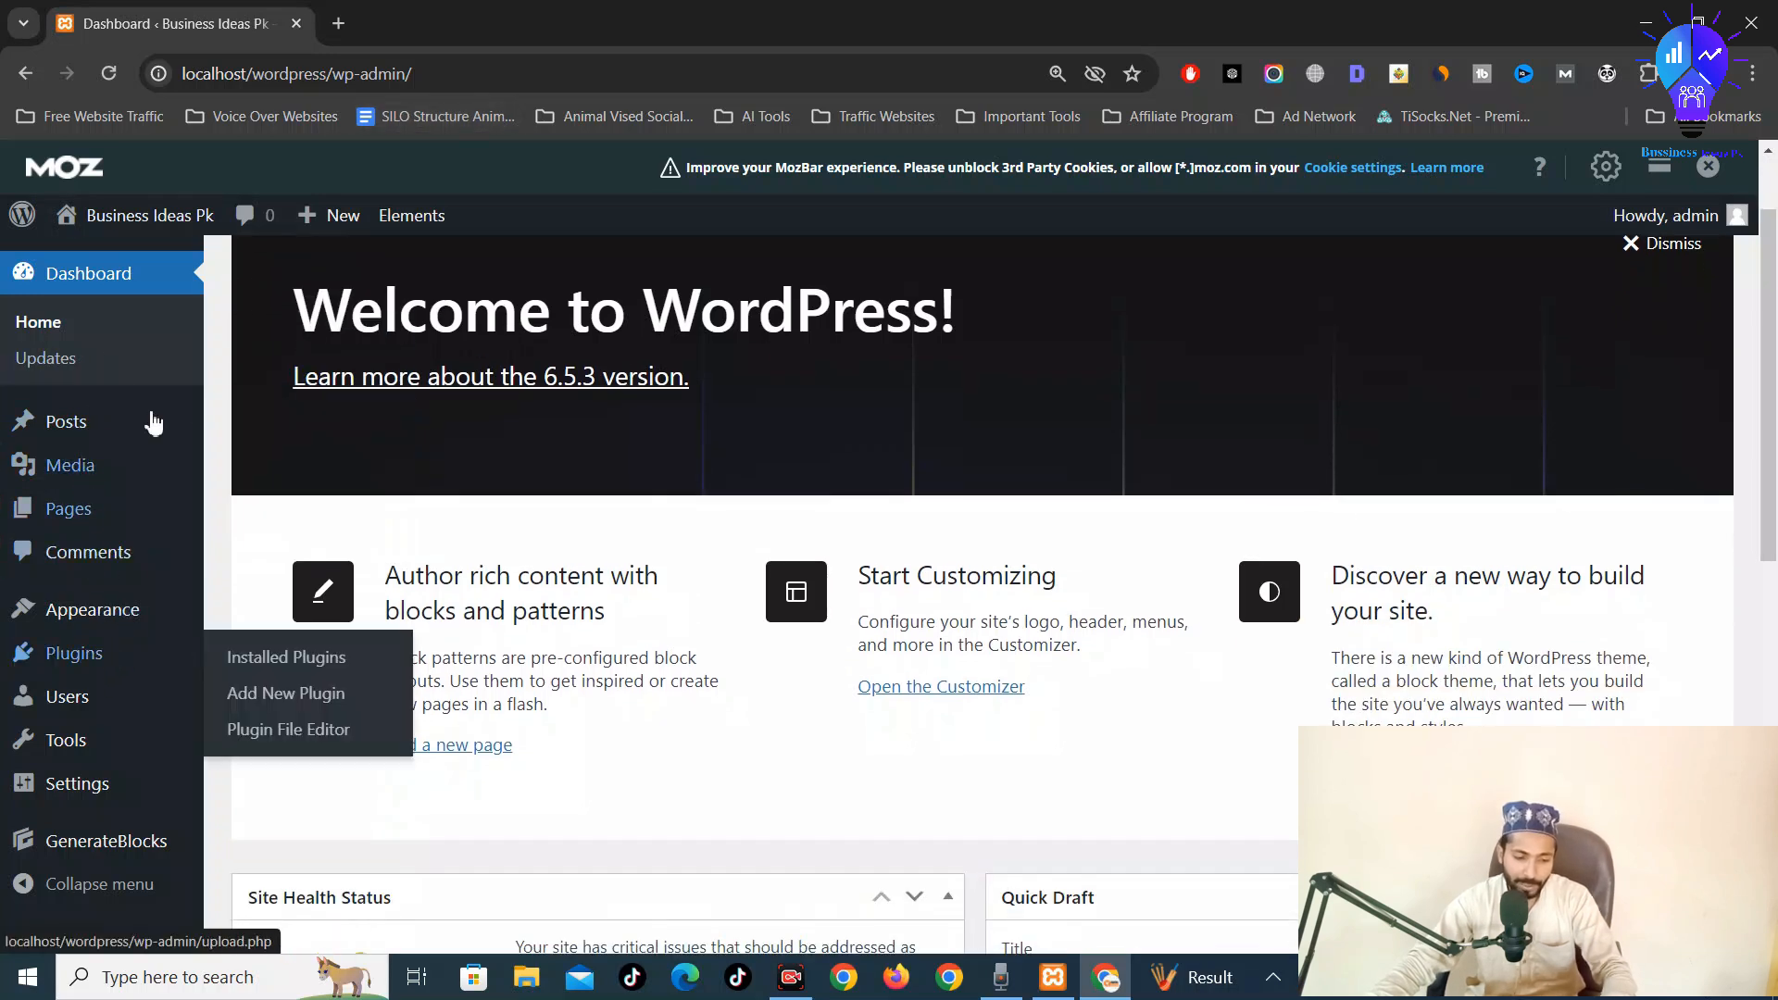
click(113, 227)
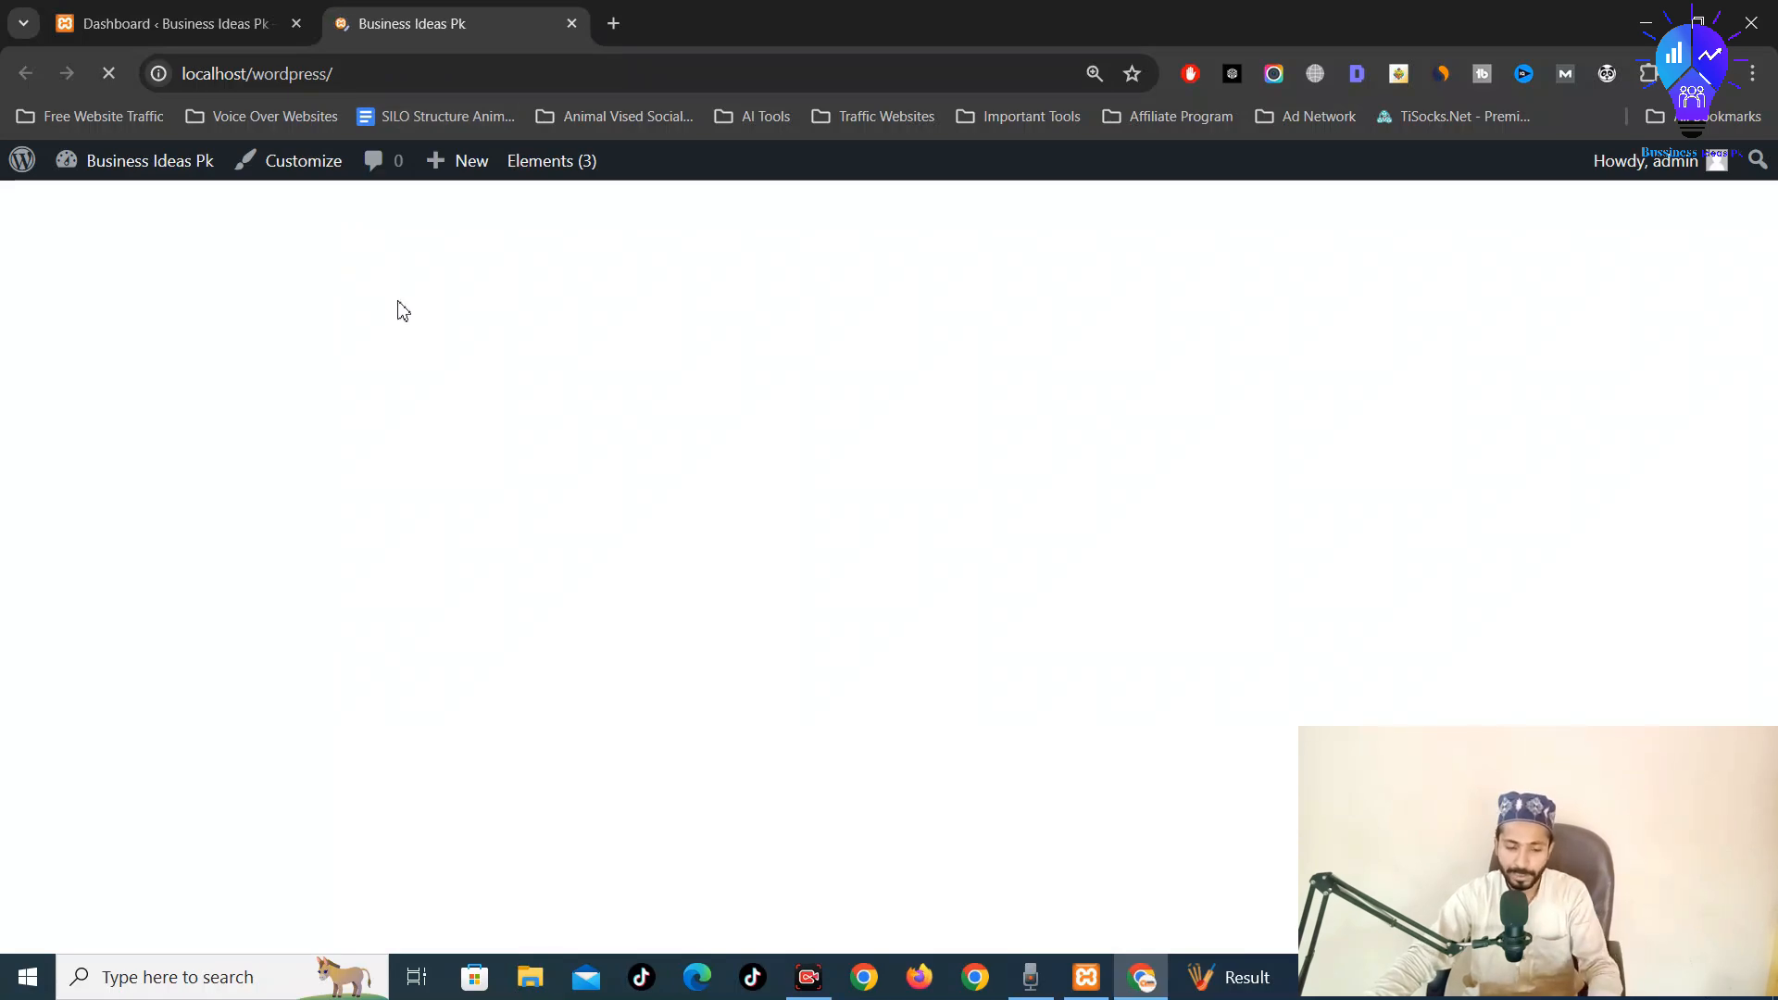
Scroll through the home page posts and turn off the MozBar overlay
scroll(436, 533, down, 8)
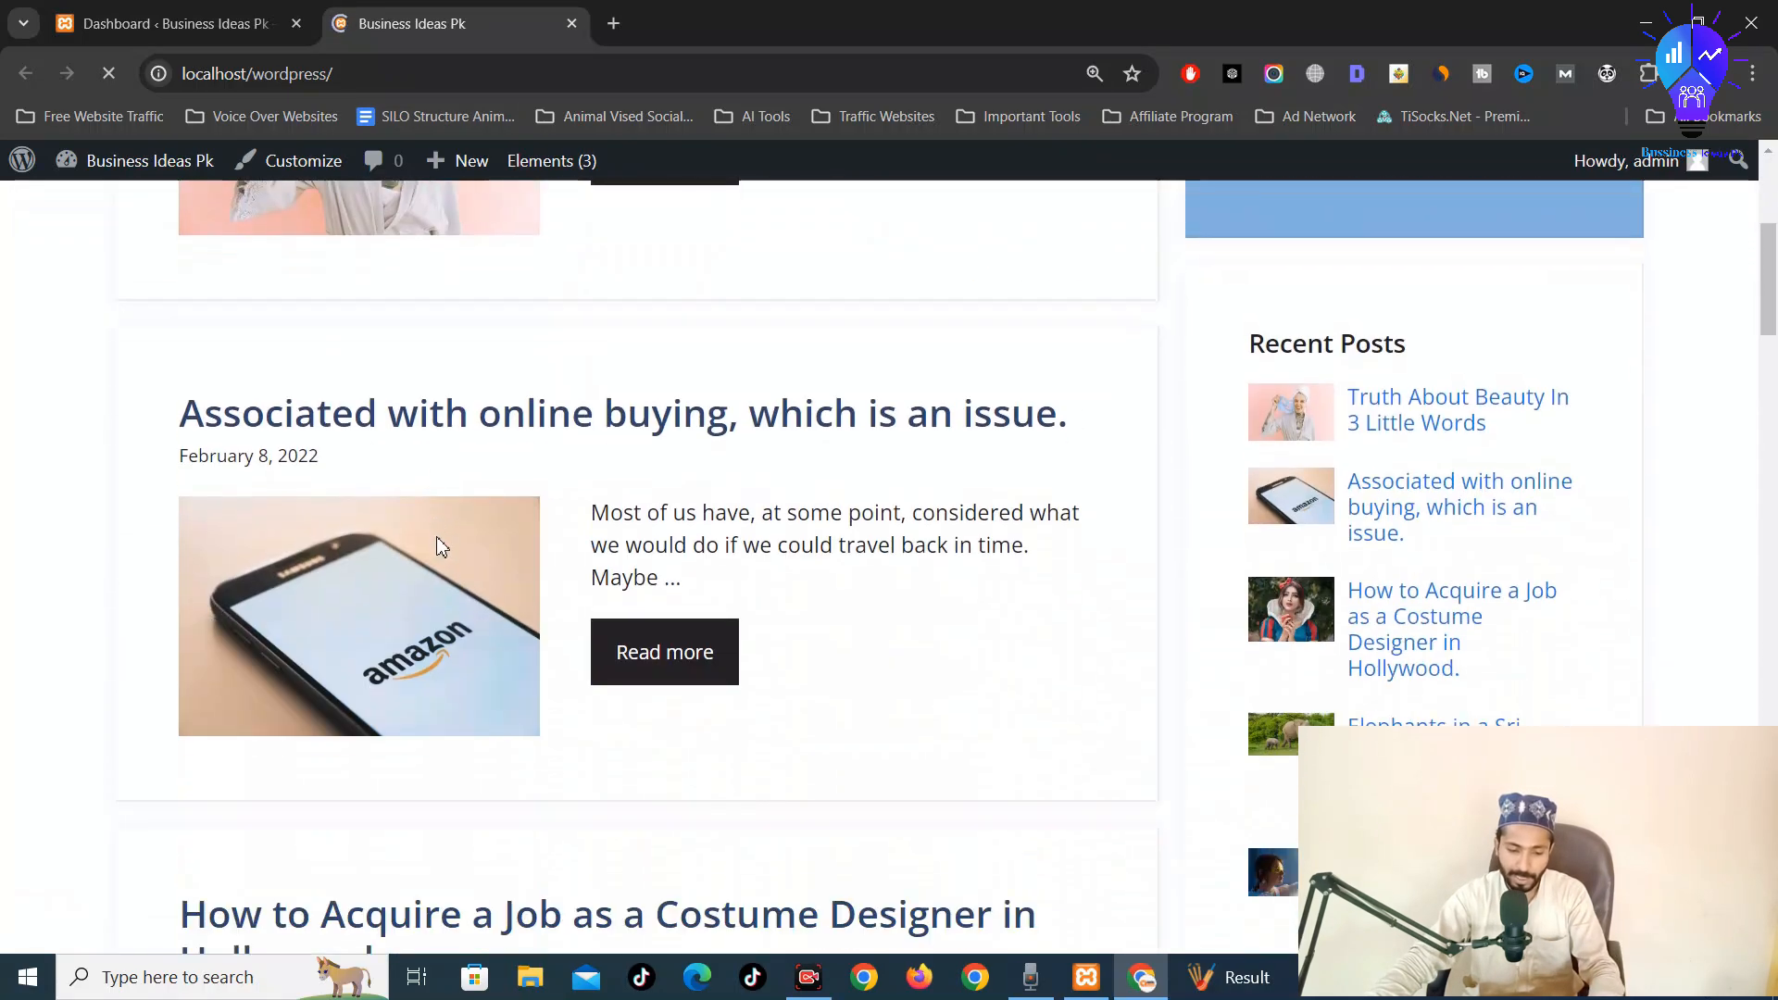
scroll(808, 488, down, 15)
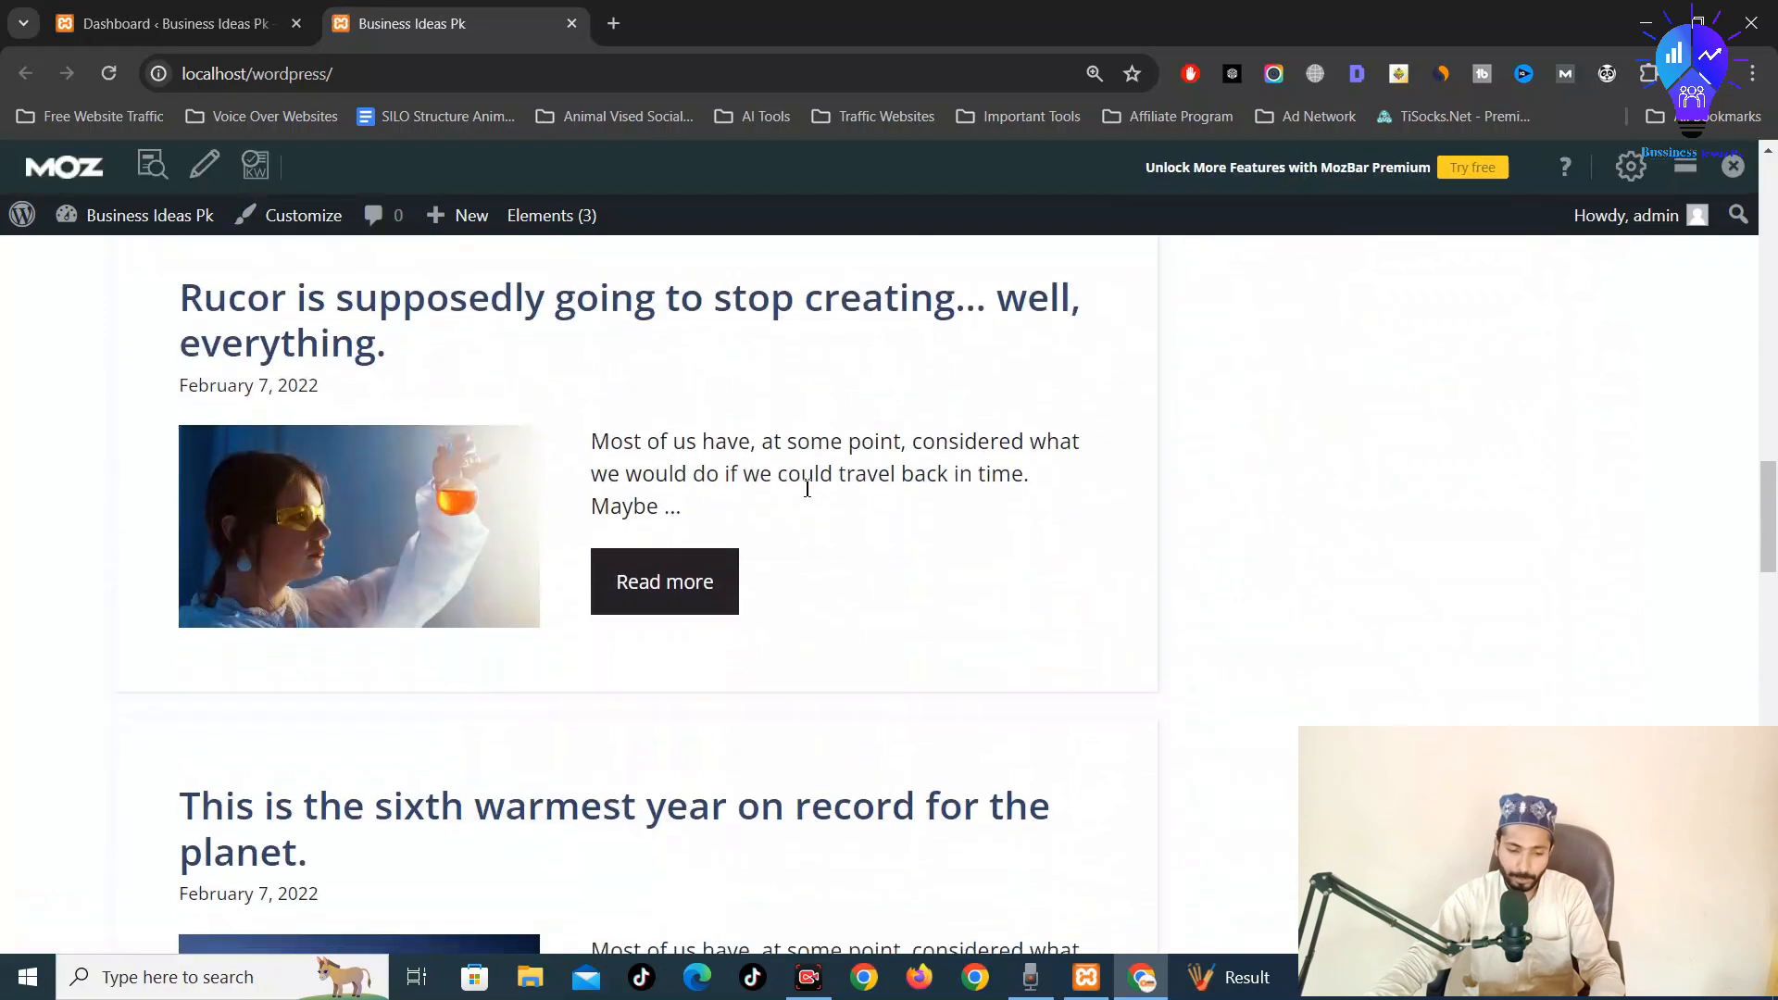
scroll(808, 488, down, 8)
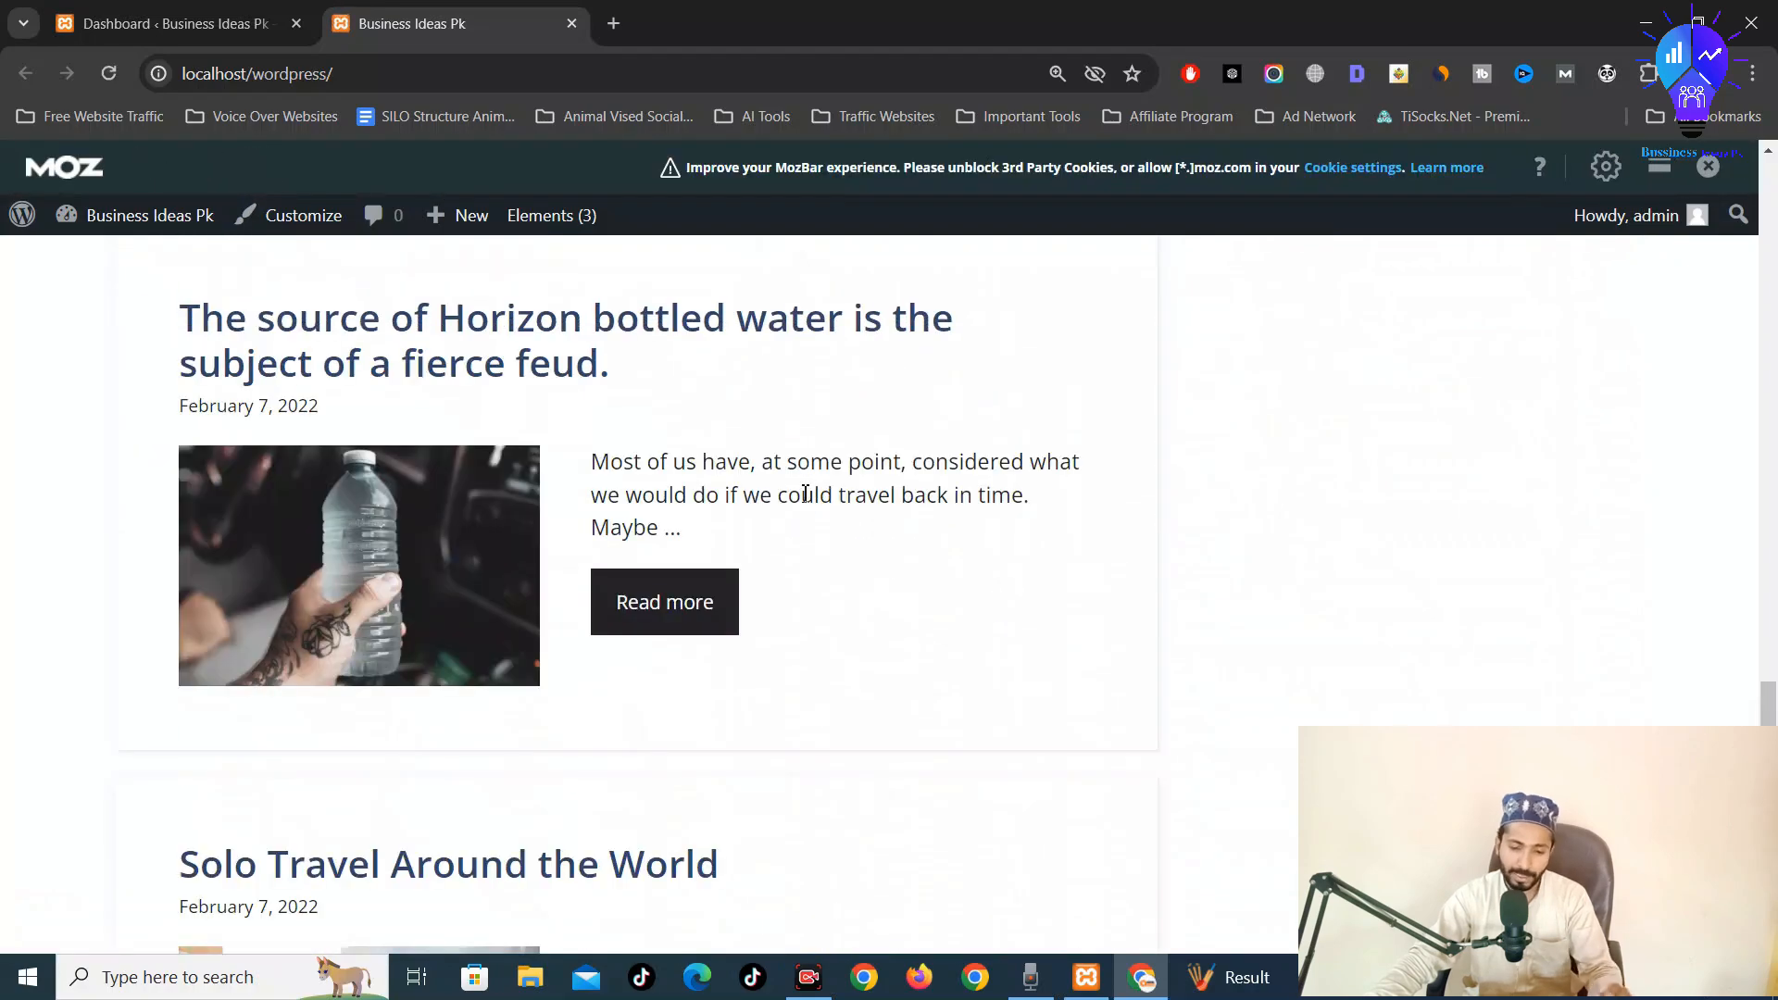
scroll(806, 494, up, 4)
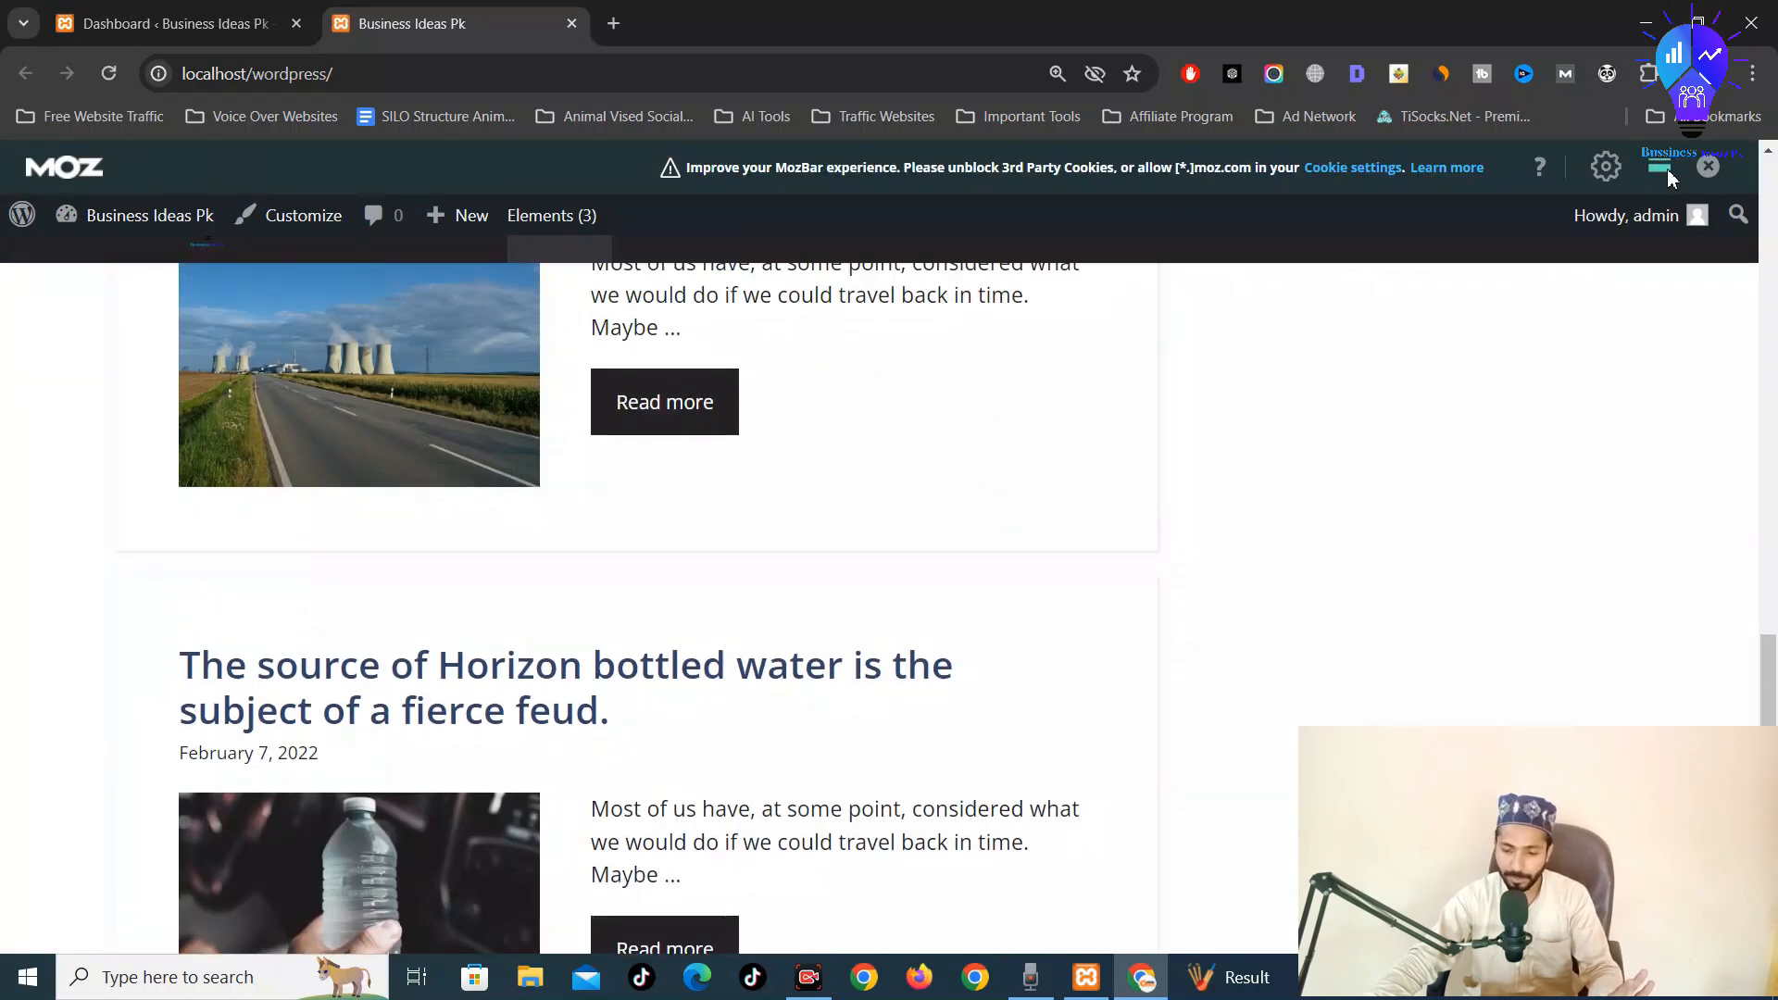
click(1709, 168)
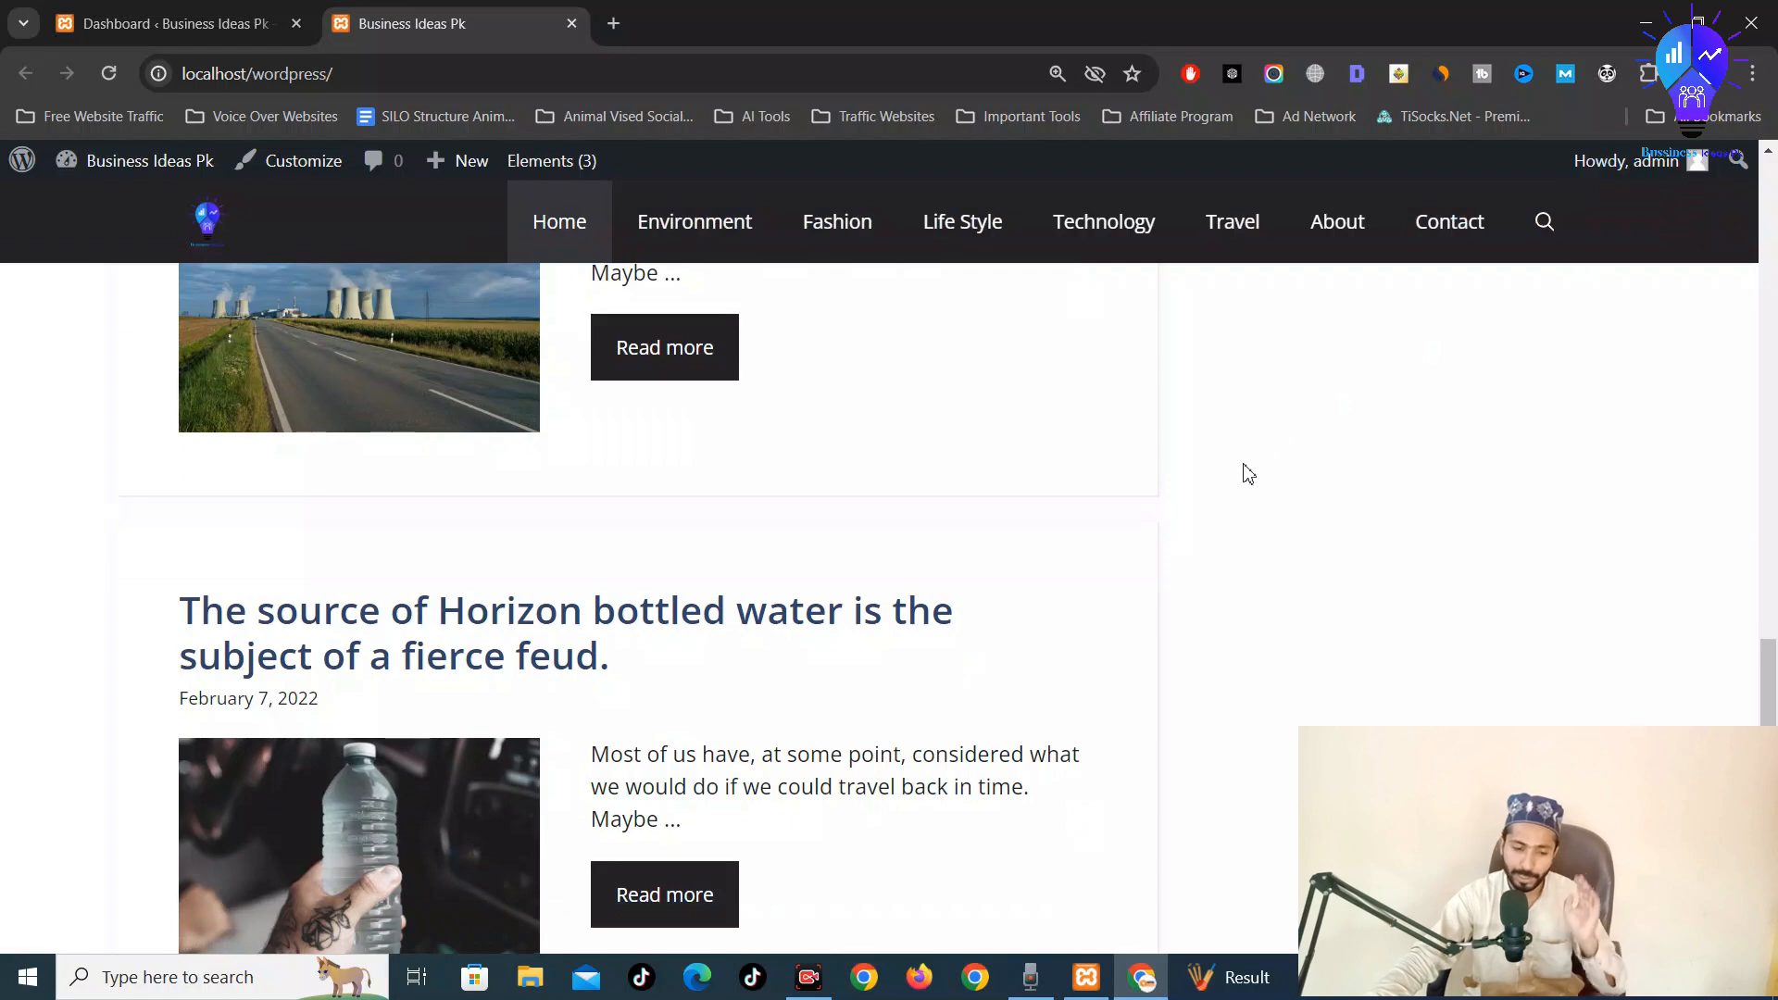
Return to the top of the home page and open a new blank tab
scroll(1241, 463, up, 14)
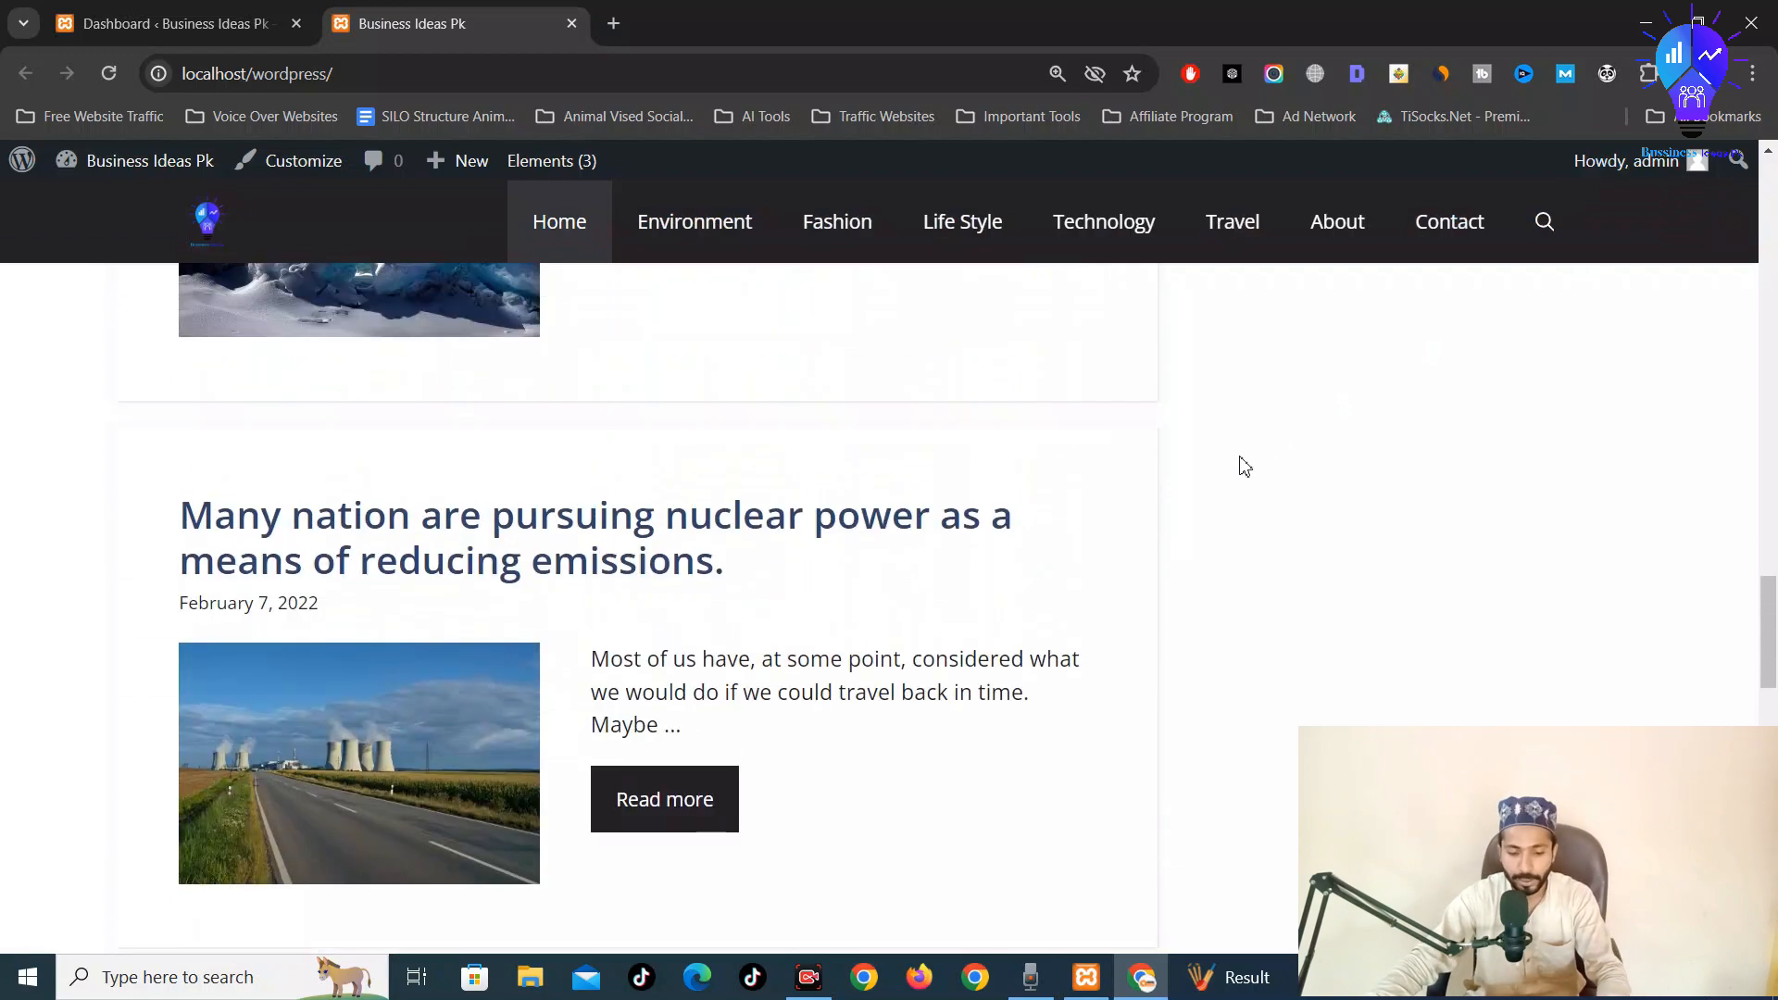
scroll(1224, 423, up, 20)
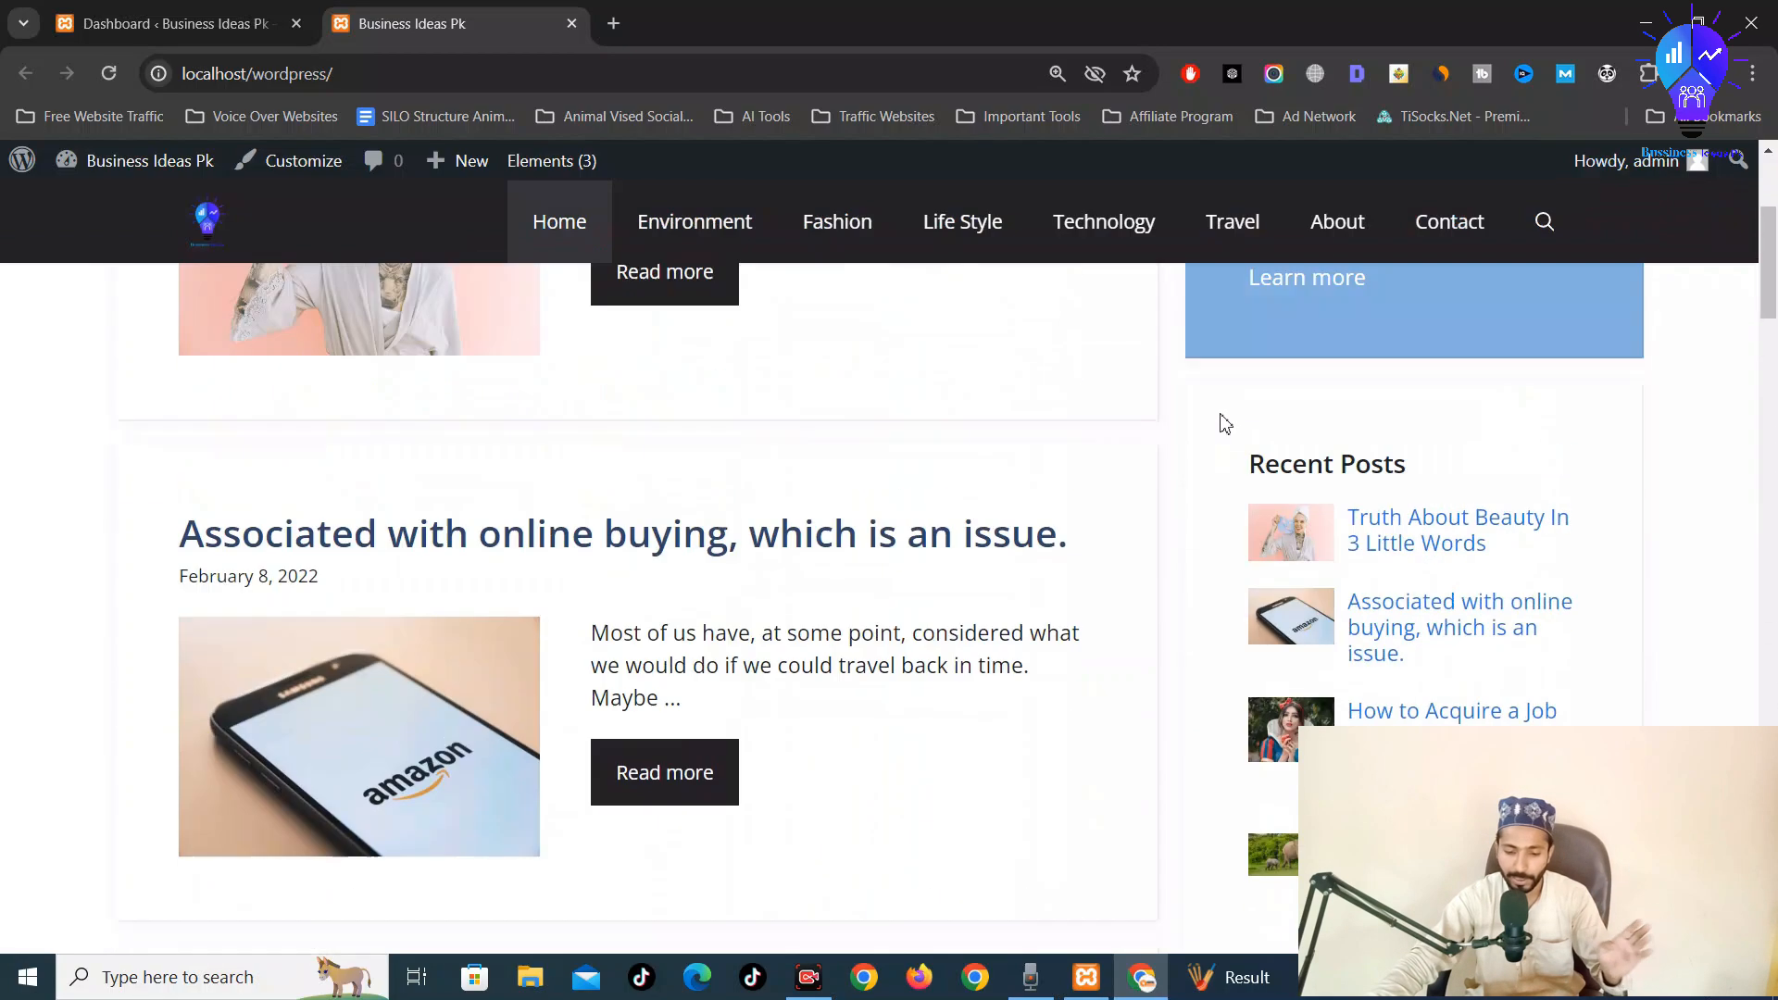
scroll(1220, 415, up, 1)
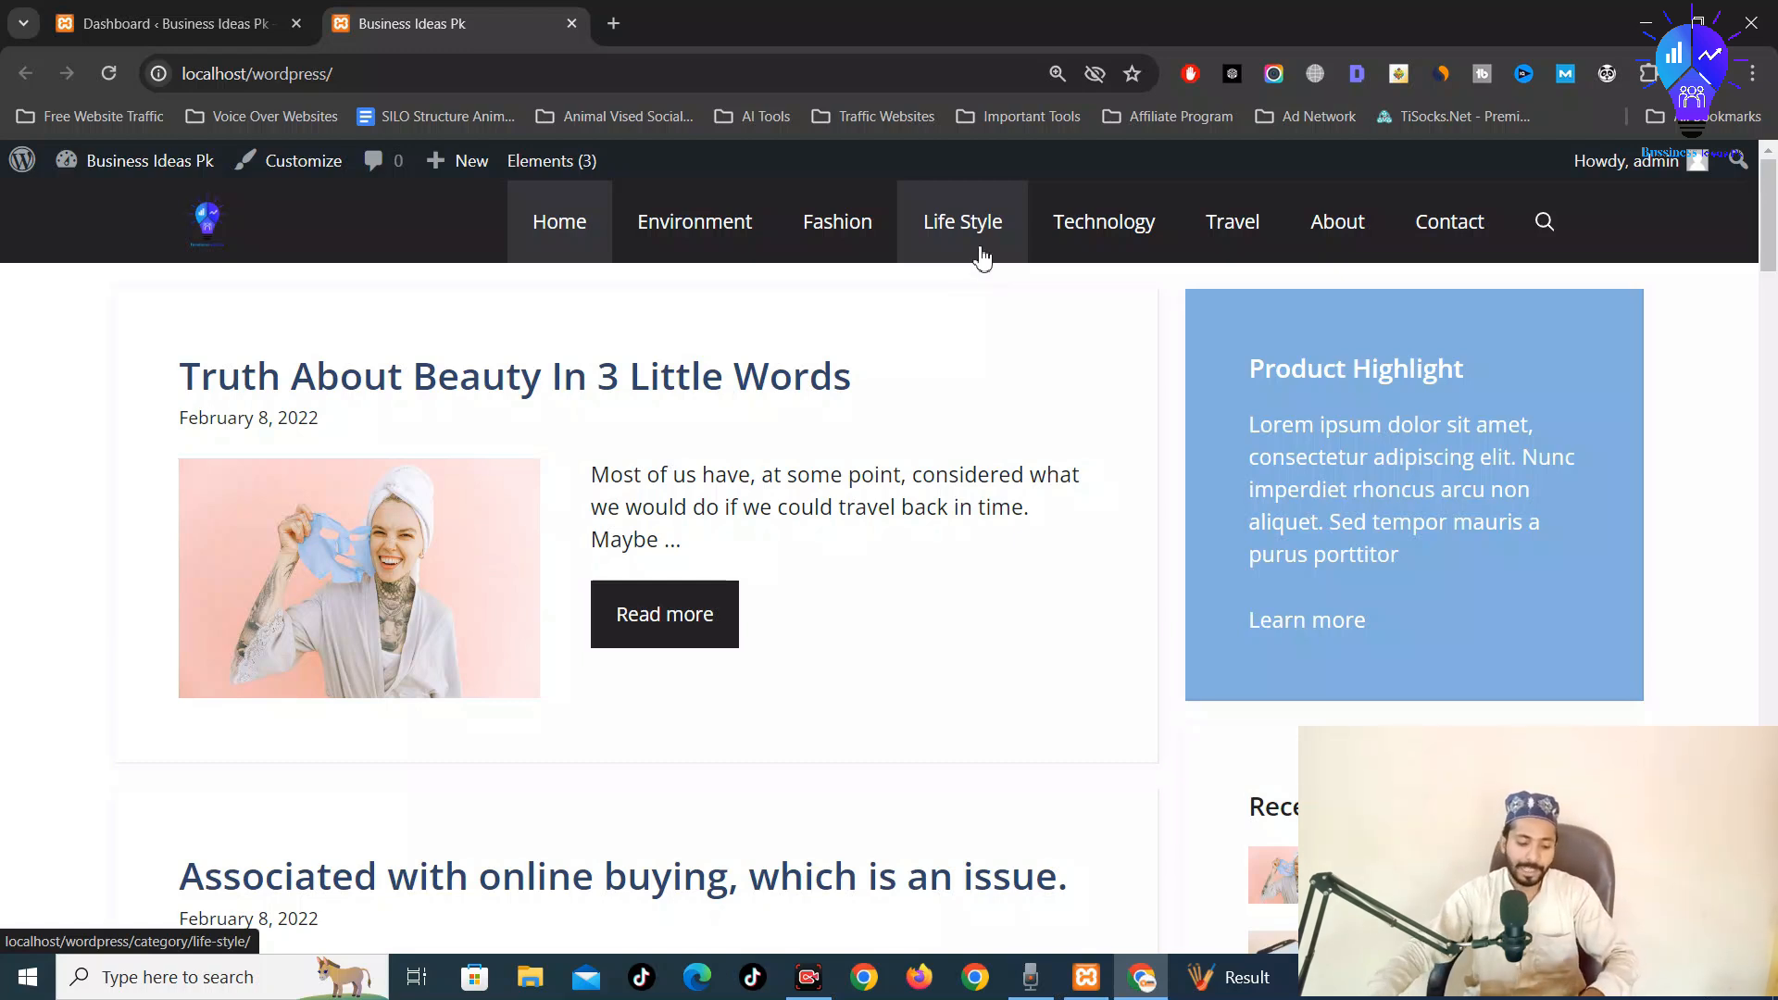
key(ctrl+t)
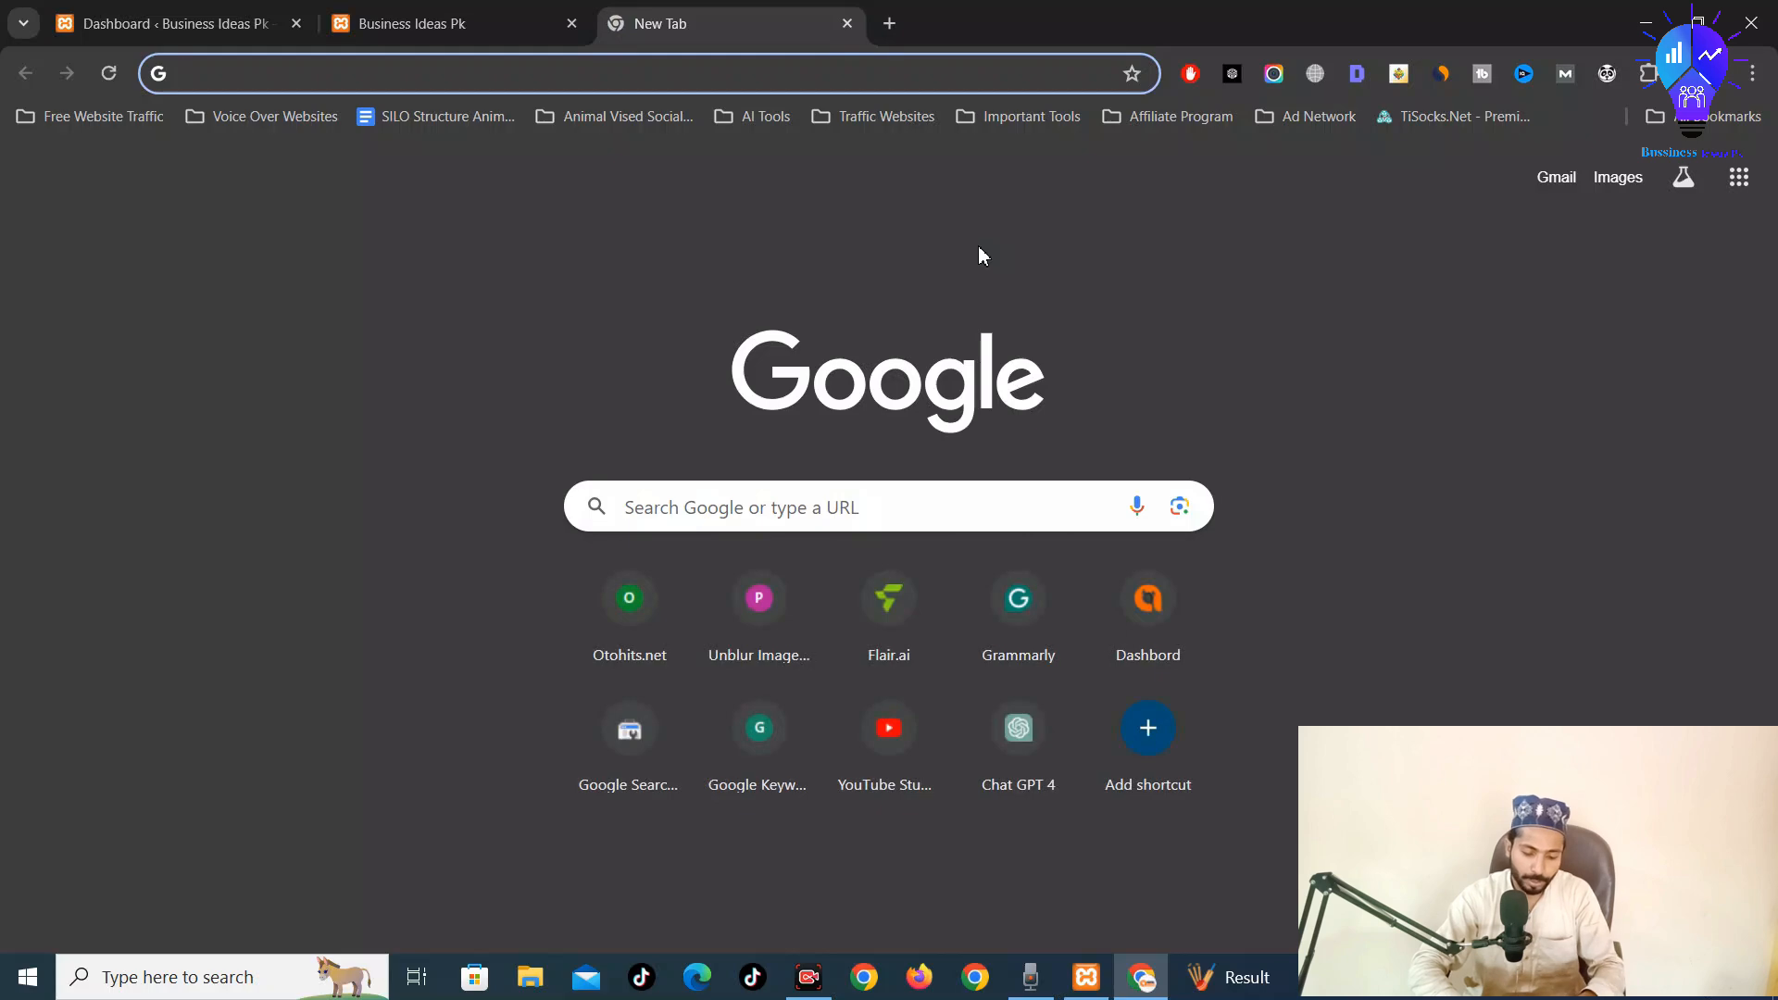
Search Google for 'news website list' and browse the results
text(news we)
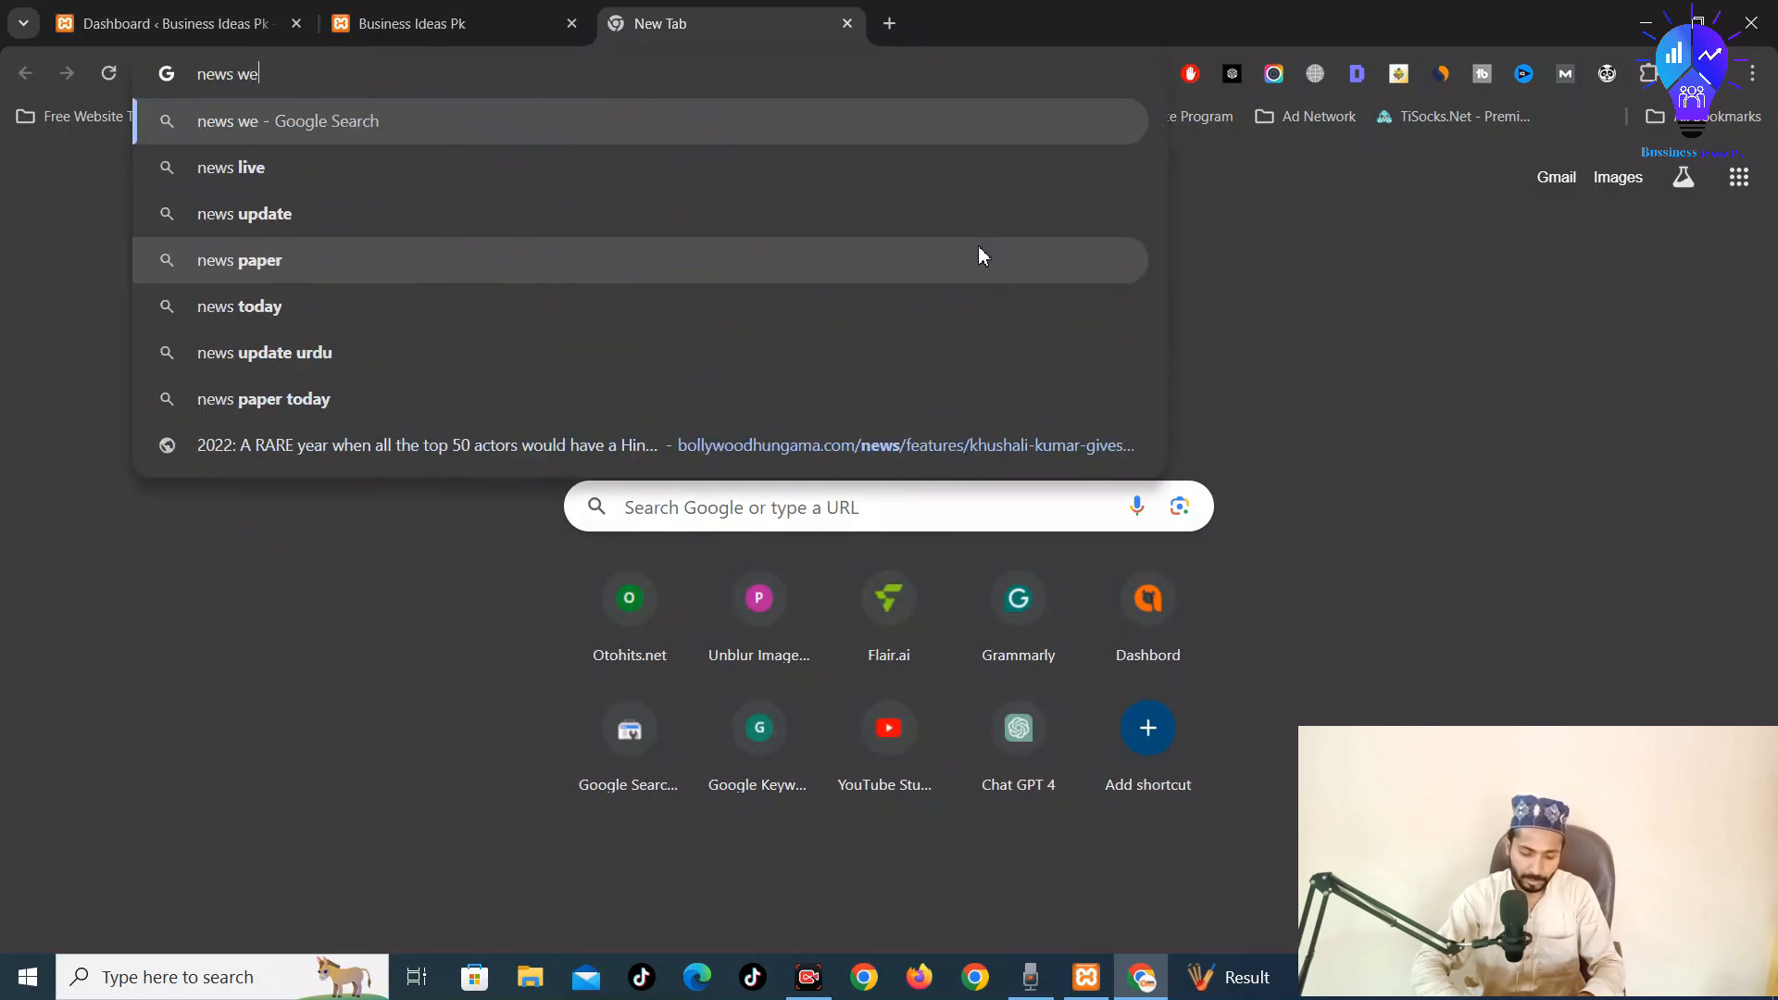
text(bsite)
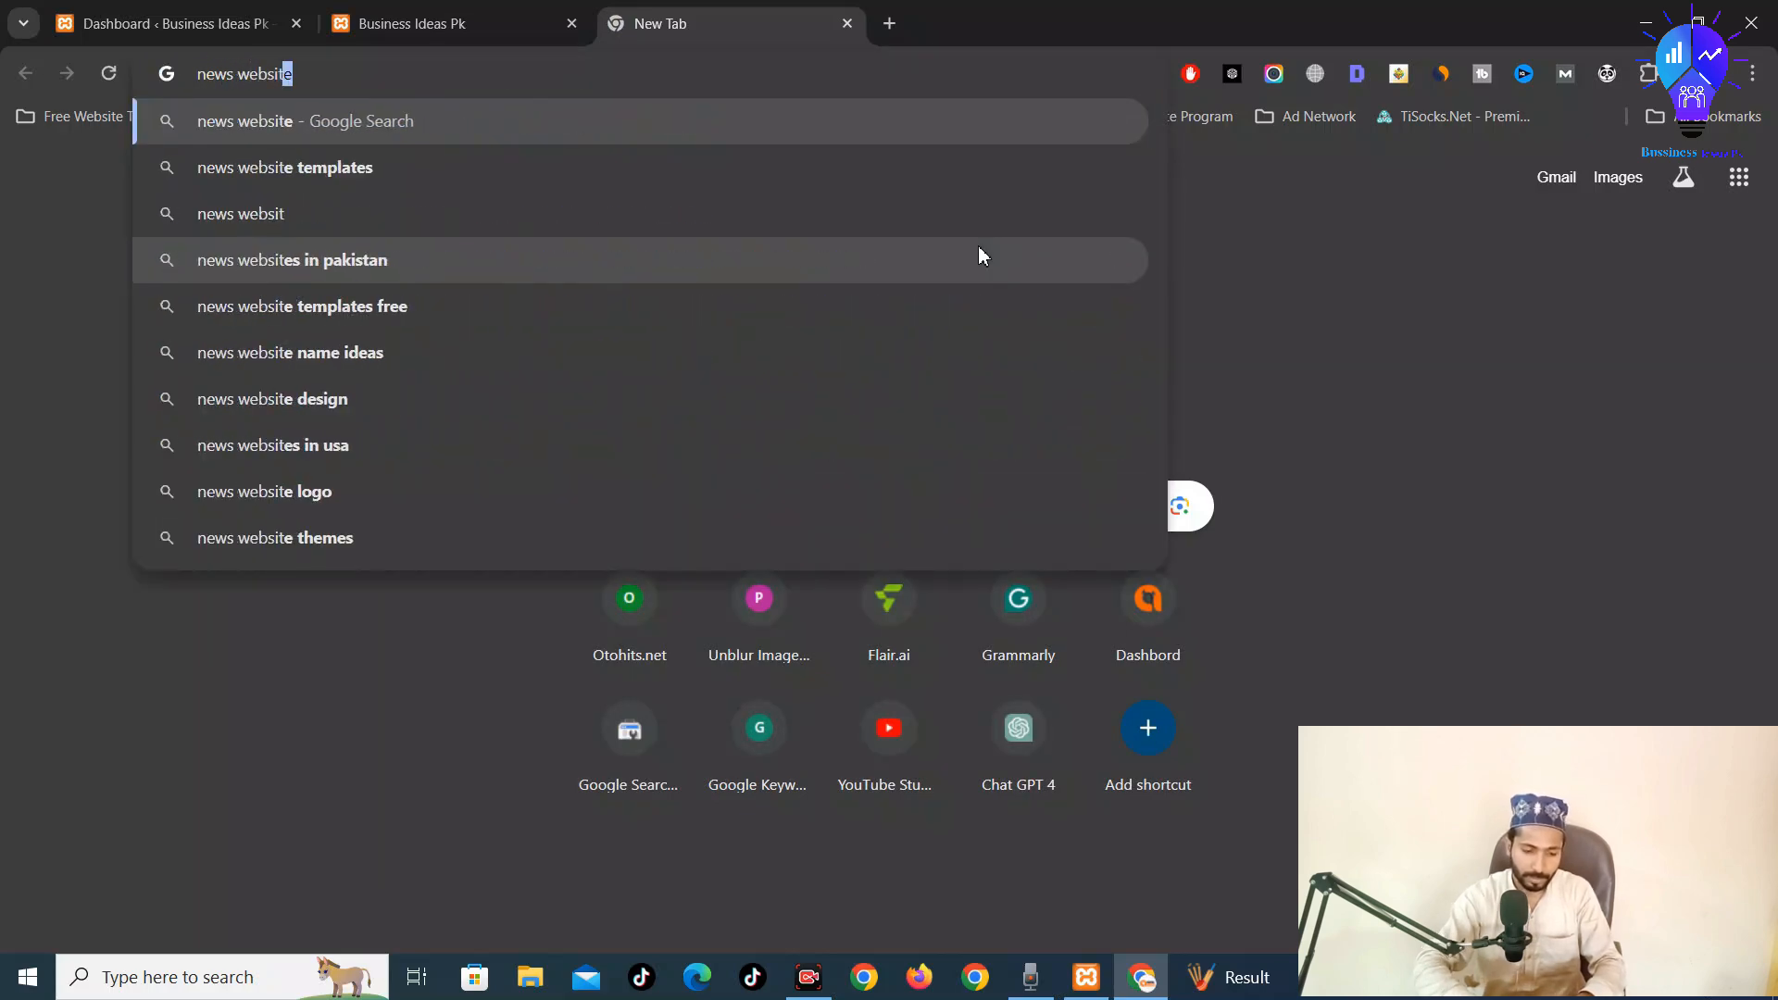
text( list)
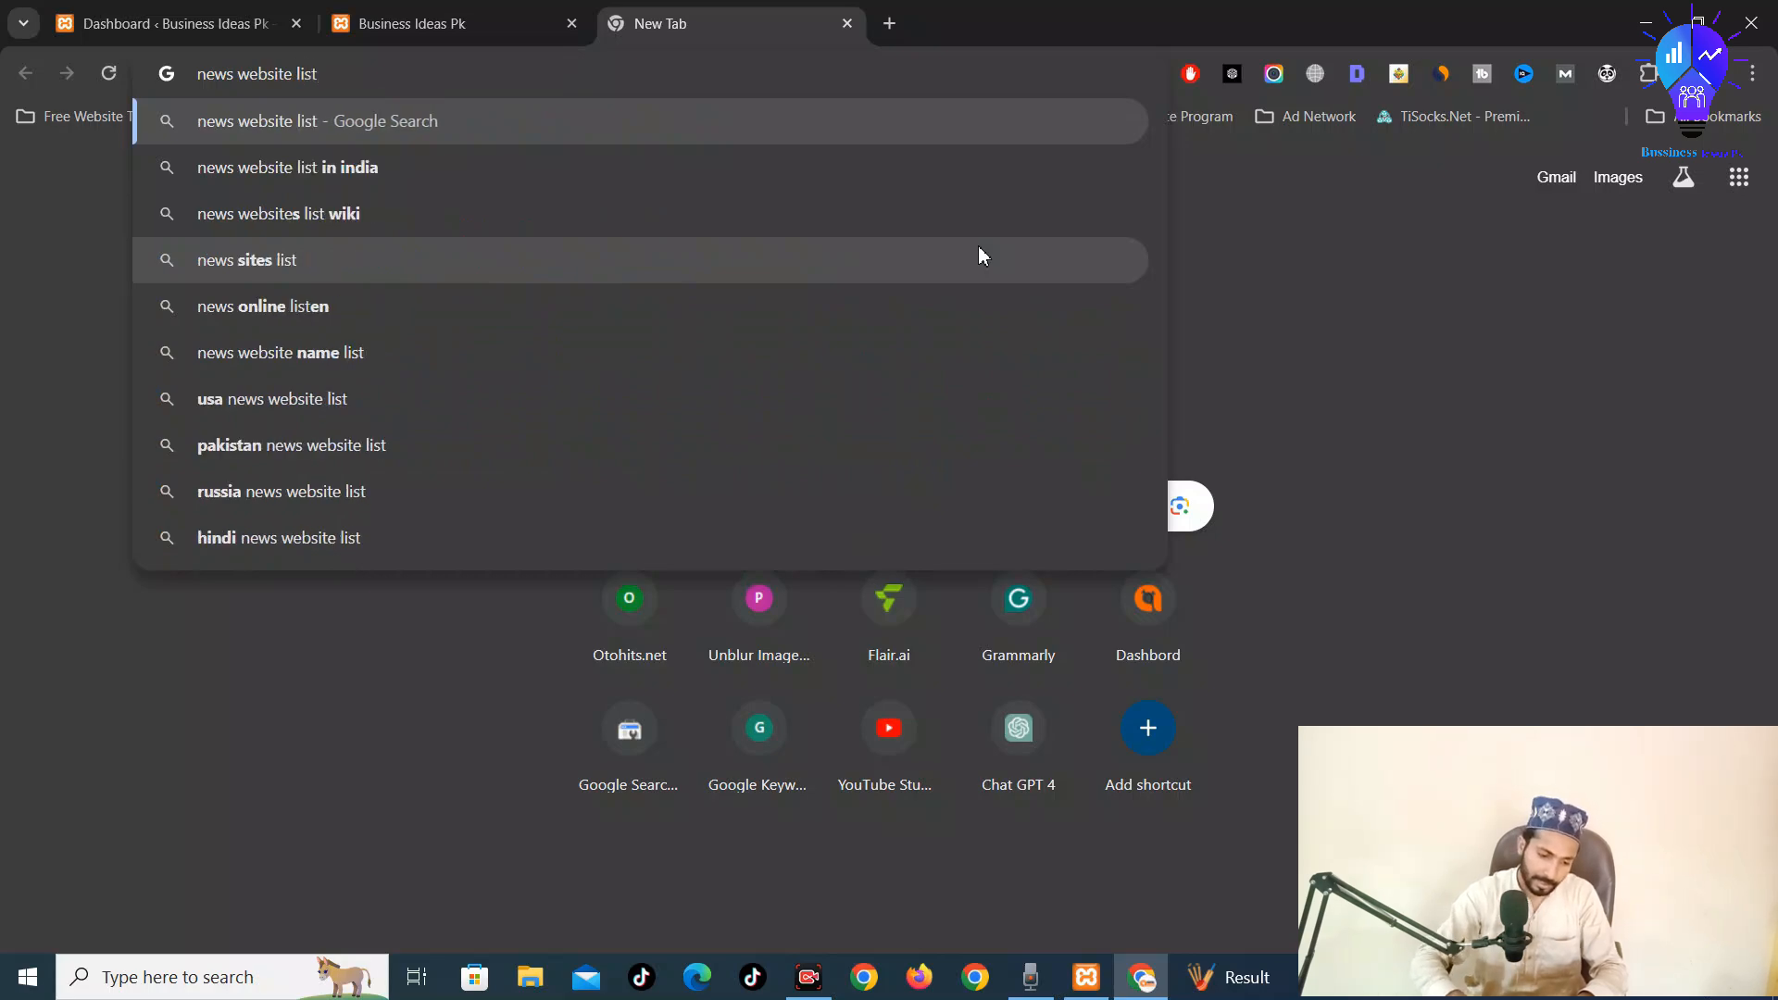
key(Return)
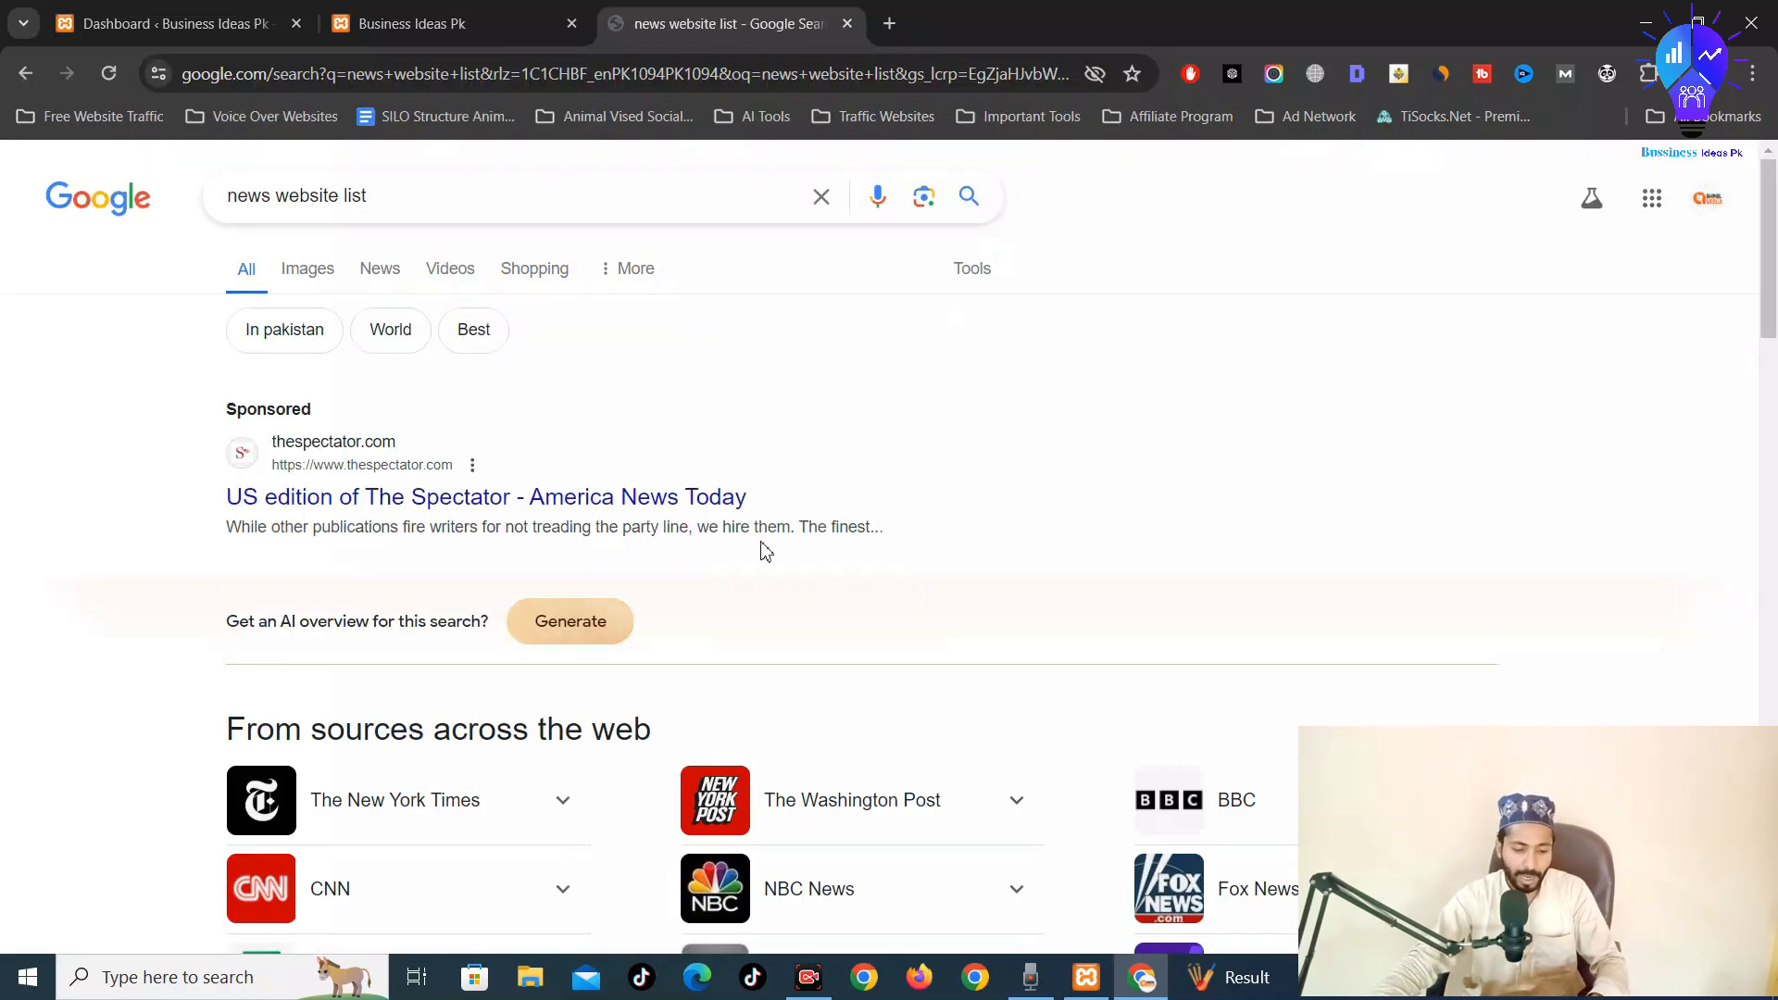
scroll(754, 559, down, 3)
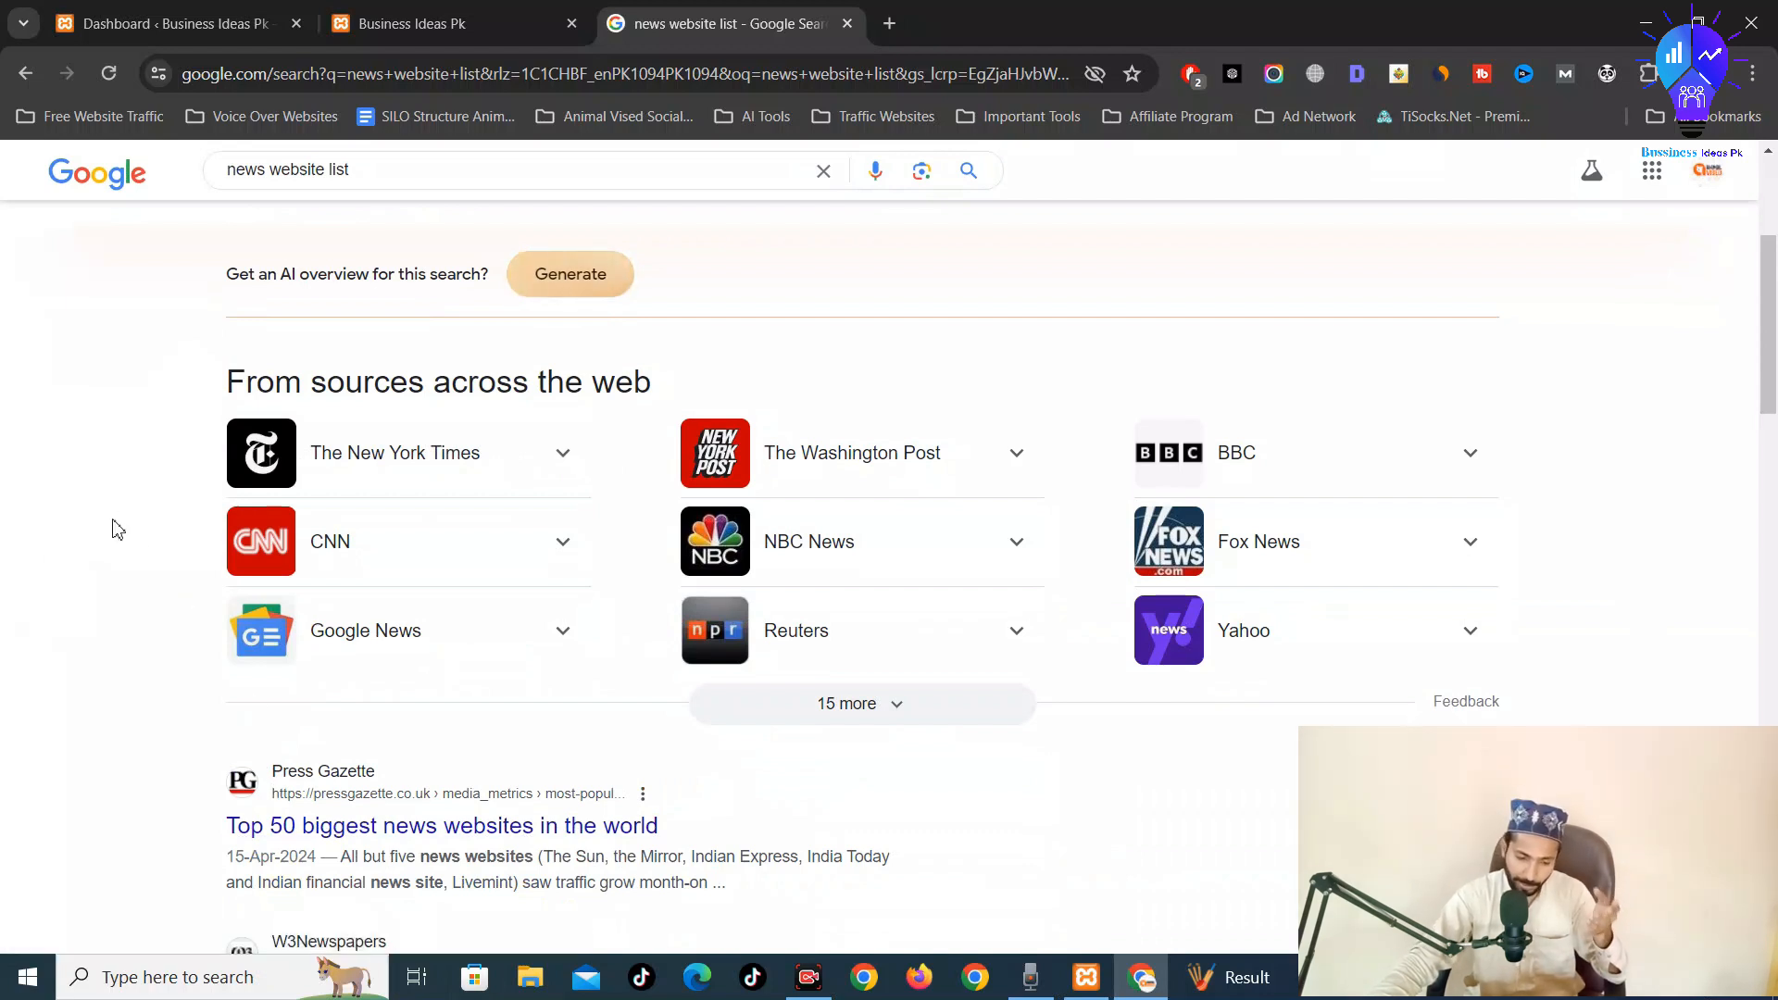
scroll(435, 537, down, 1)
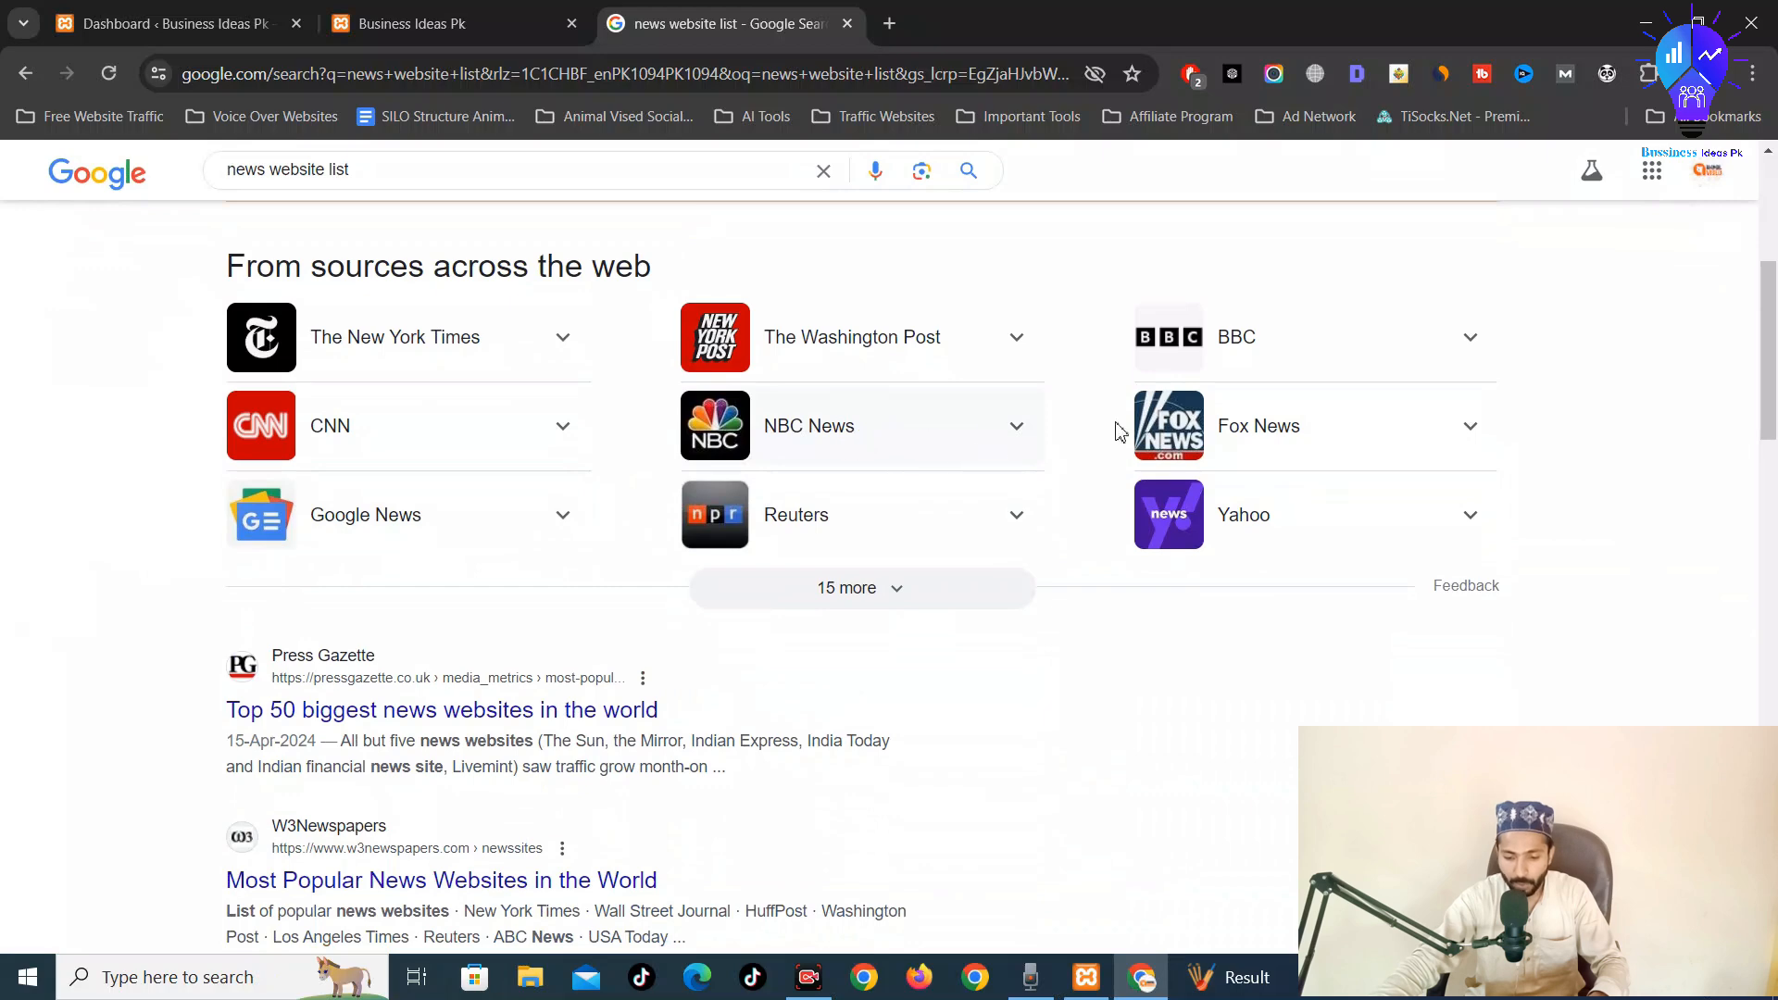
scroll(1004, 556, down, 3)
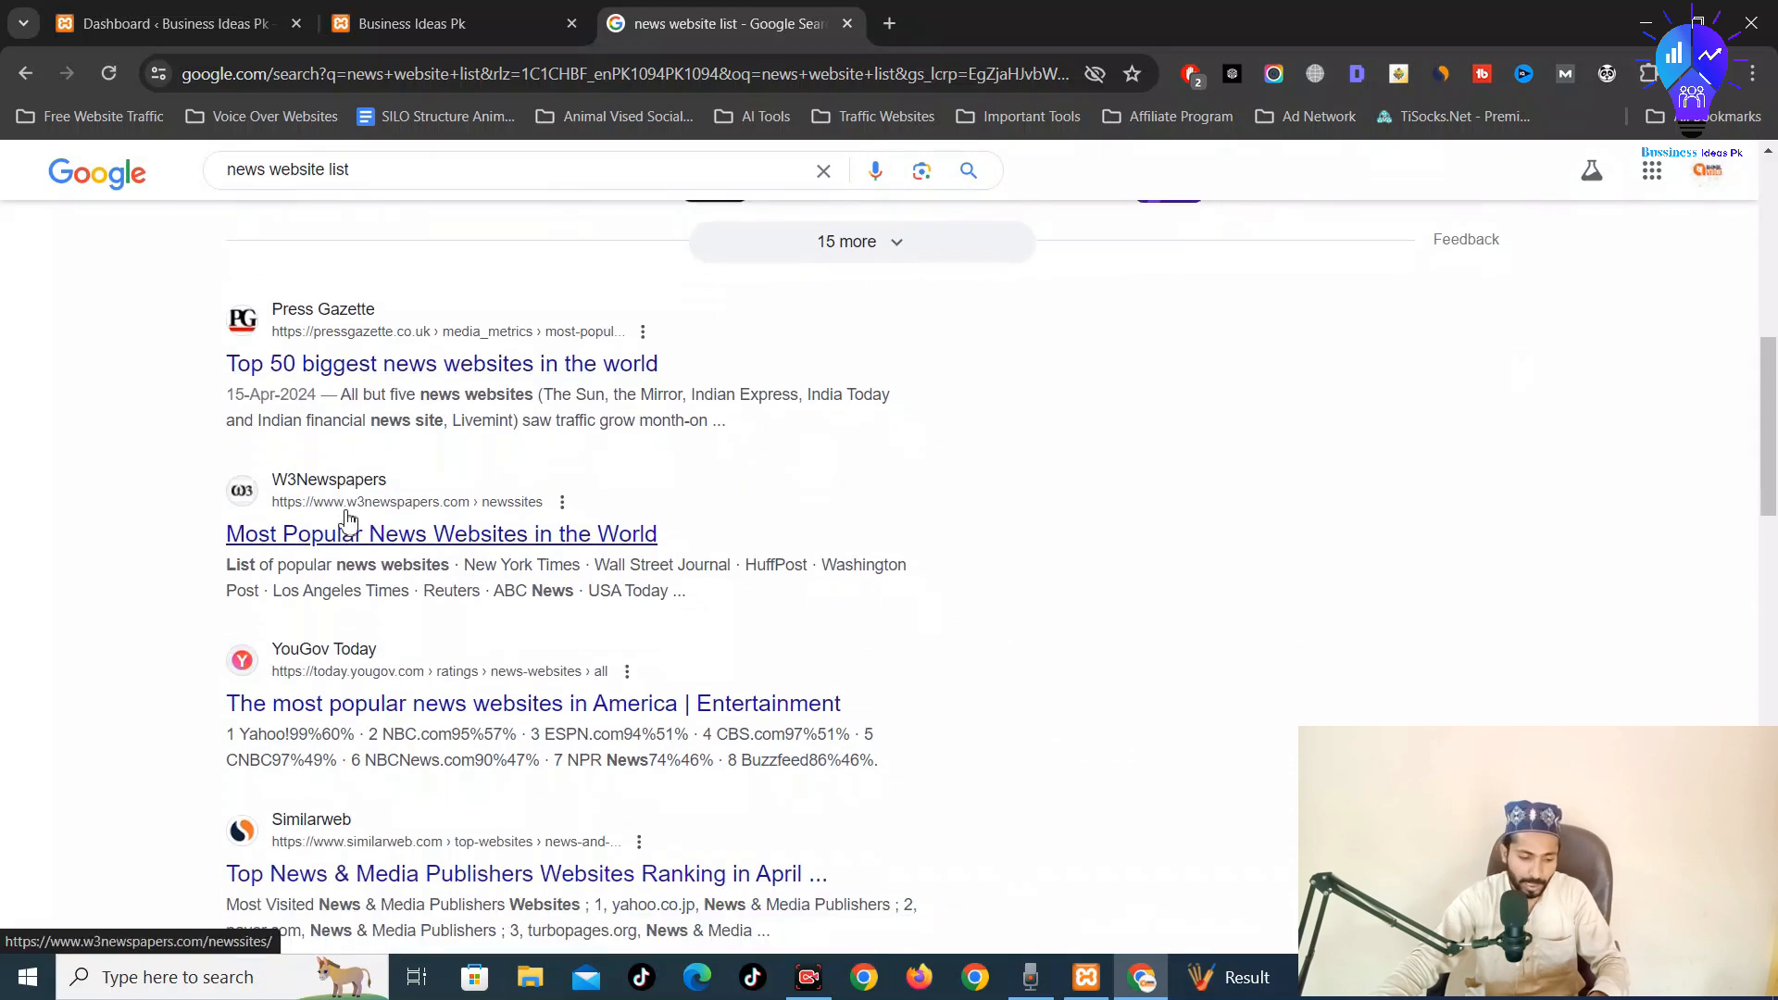
scroll(347, 521, down, 2)
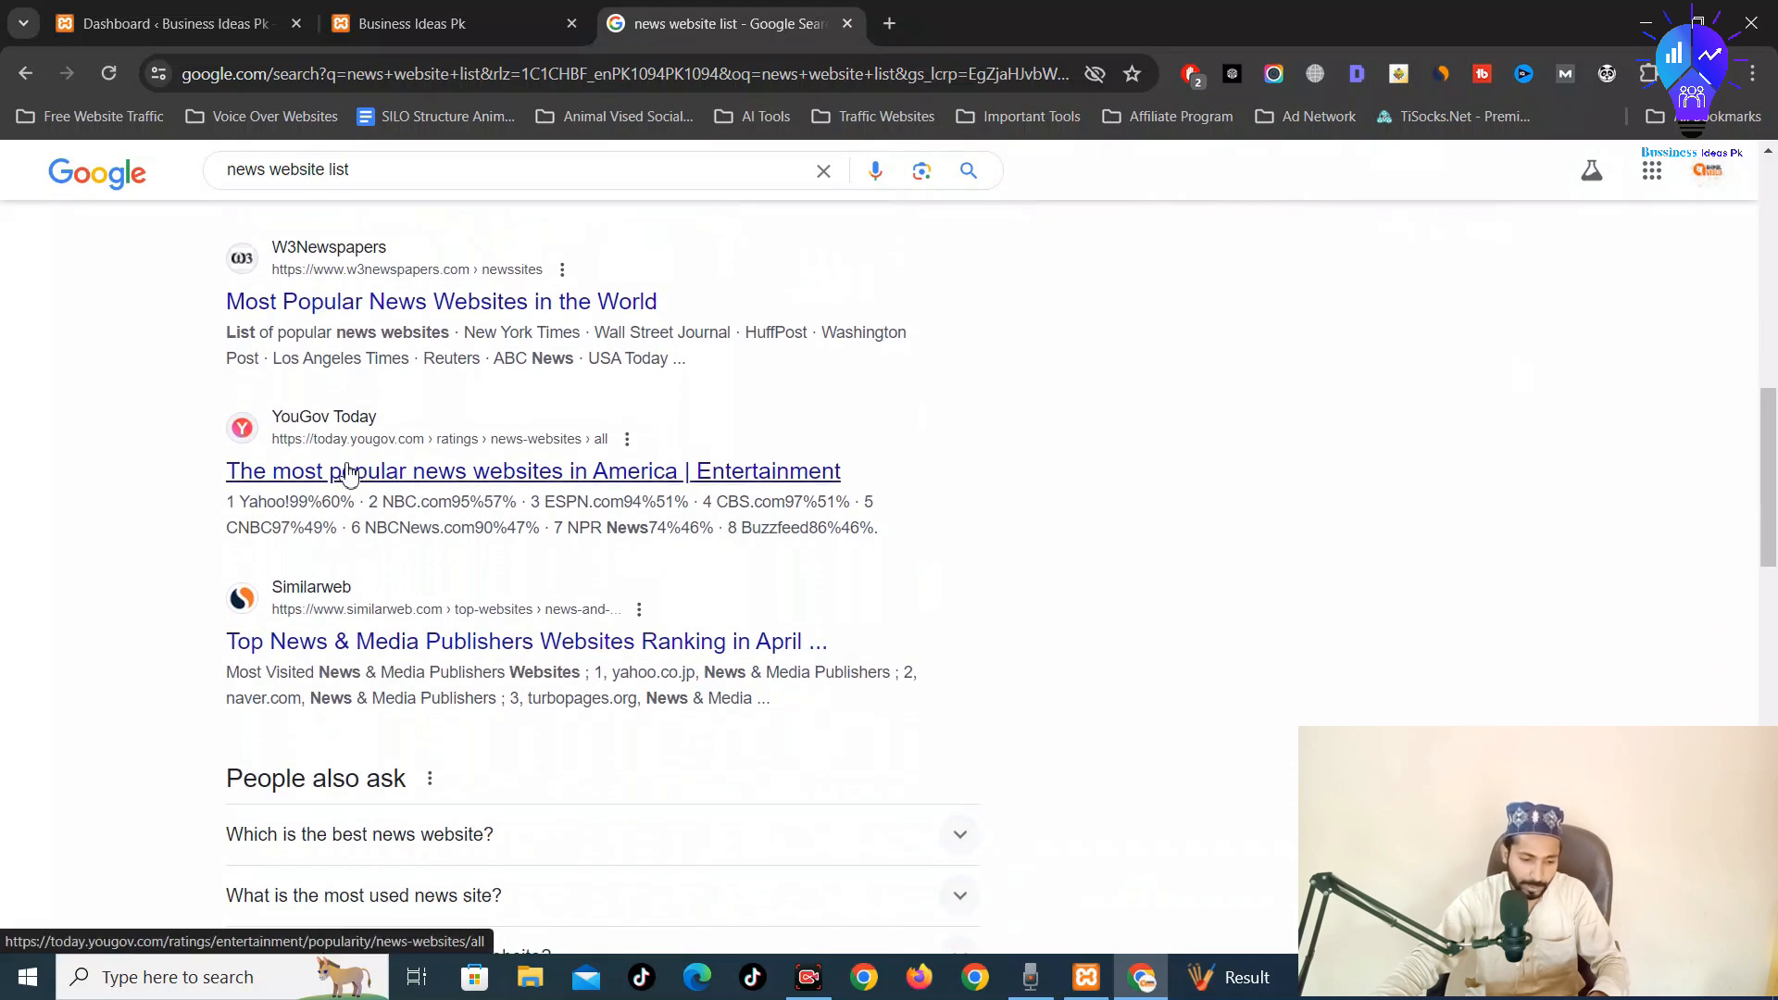
scroll(422, 616, down, 7)
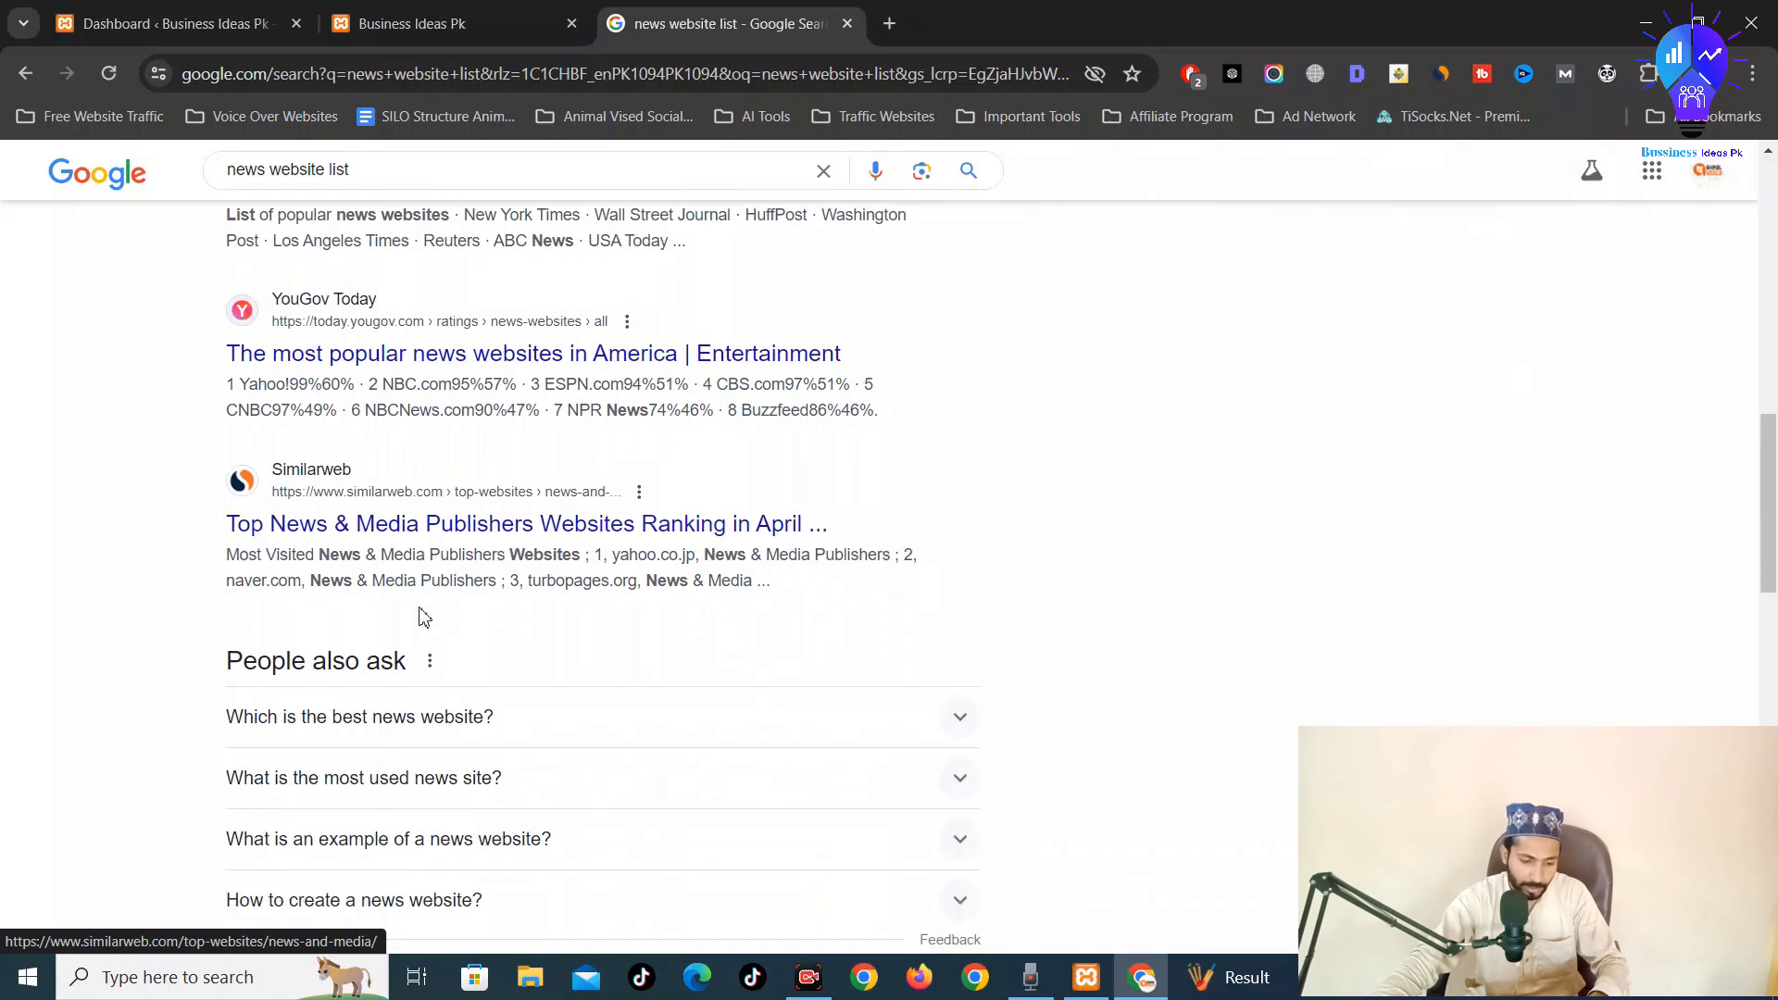
scroll(429, 401, down, 5)
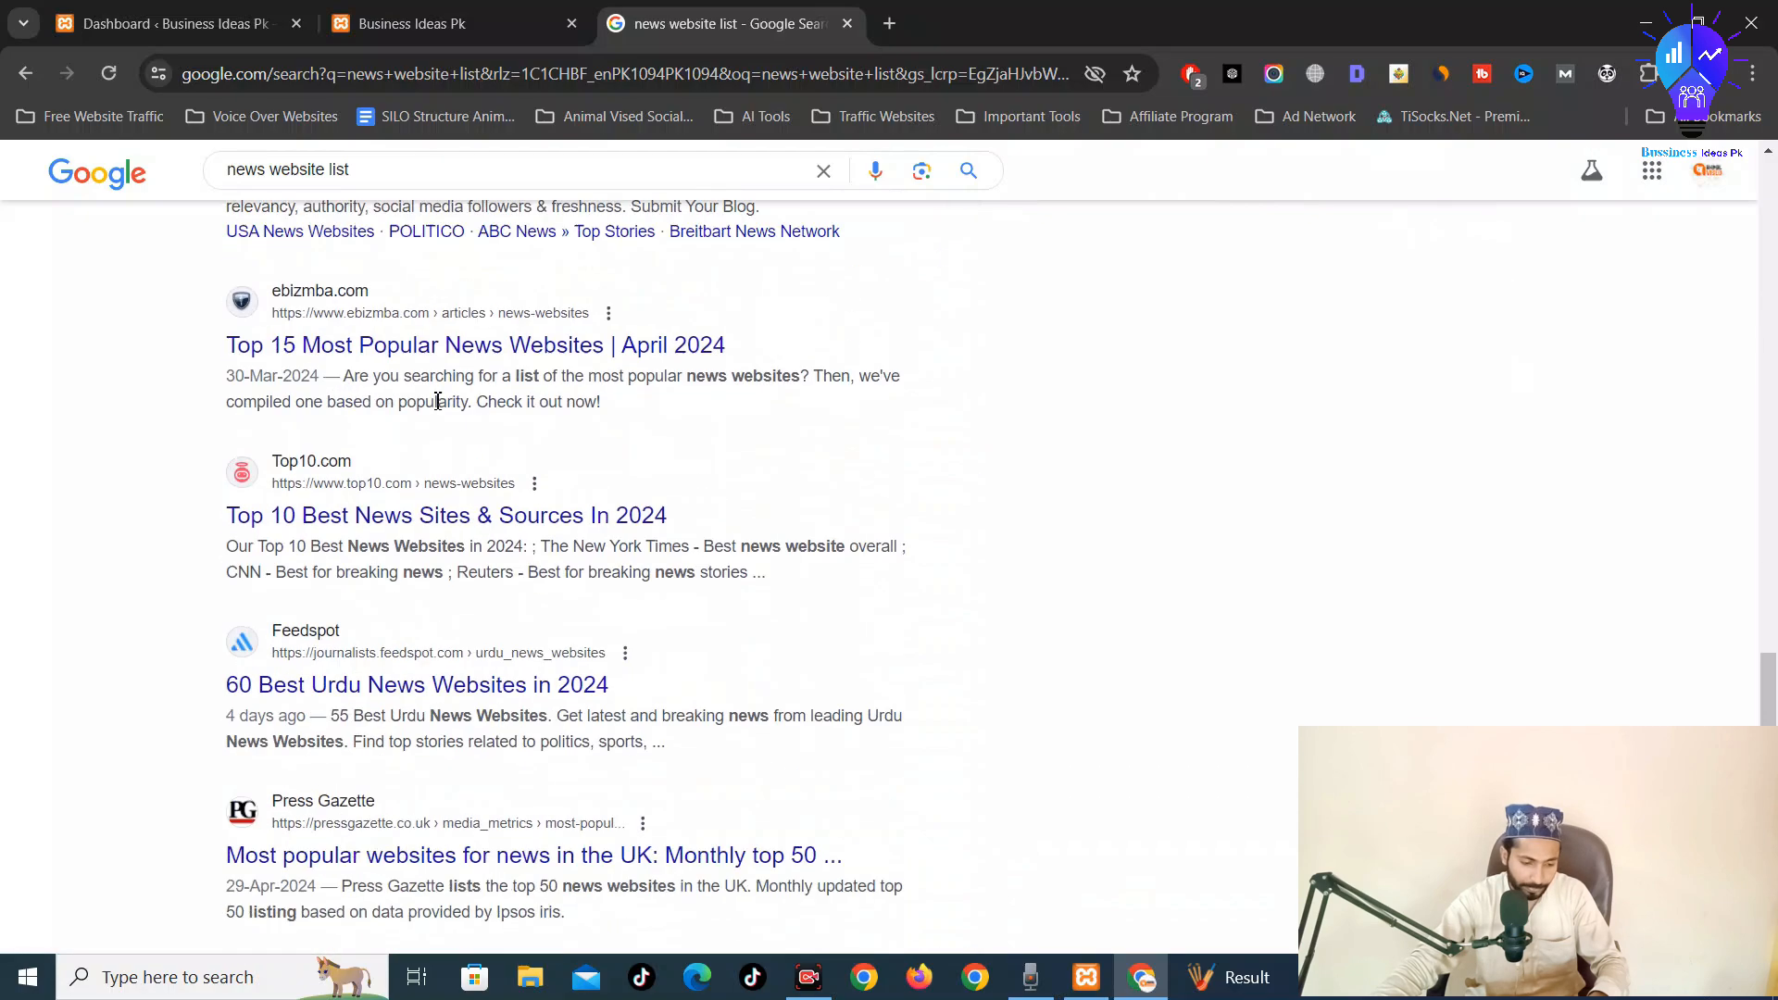
Open Press Gazette's 'Top 50 biggest news websites' article from the results
scroll(438, 400, up, 6)
scroll(431, 435, up, 6)
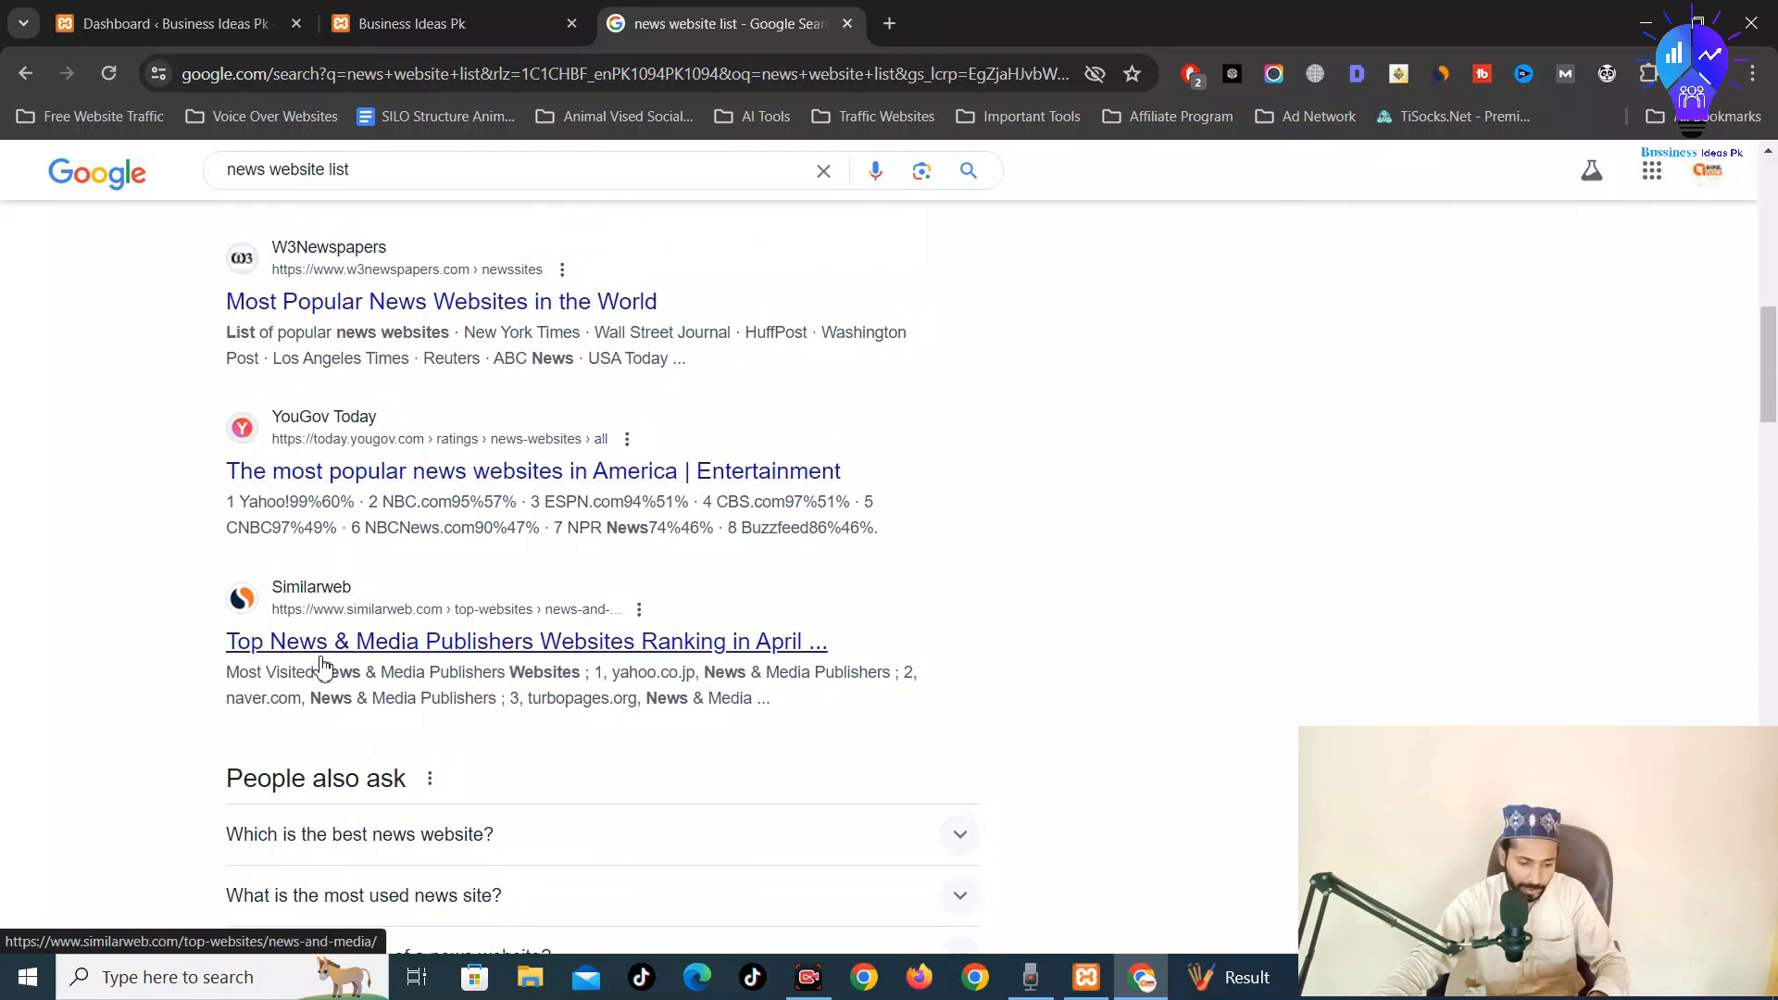
scroll(352, 556, up, 2)
scroll(361, 463, up, 2)
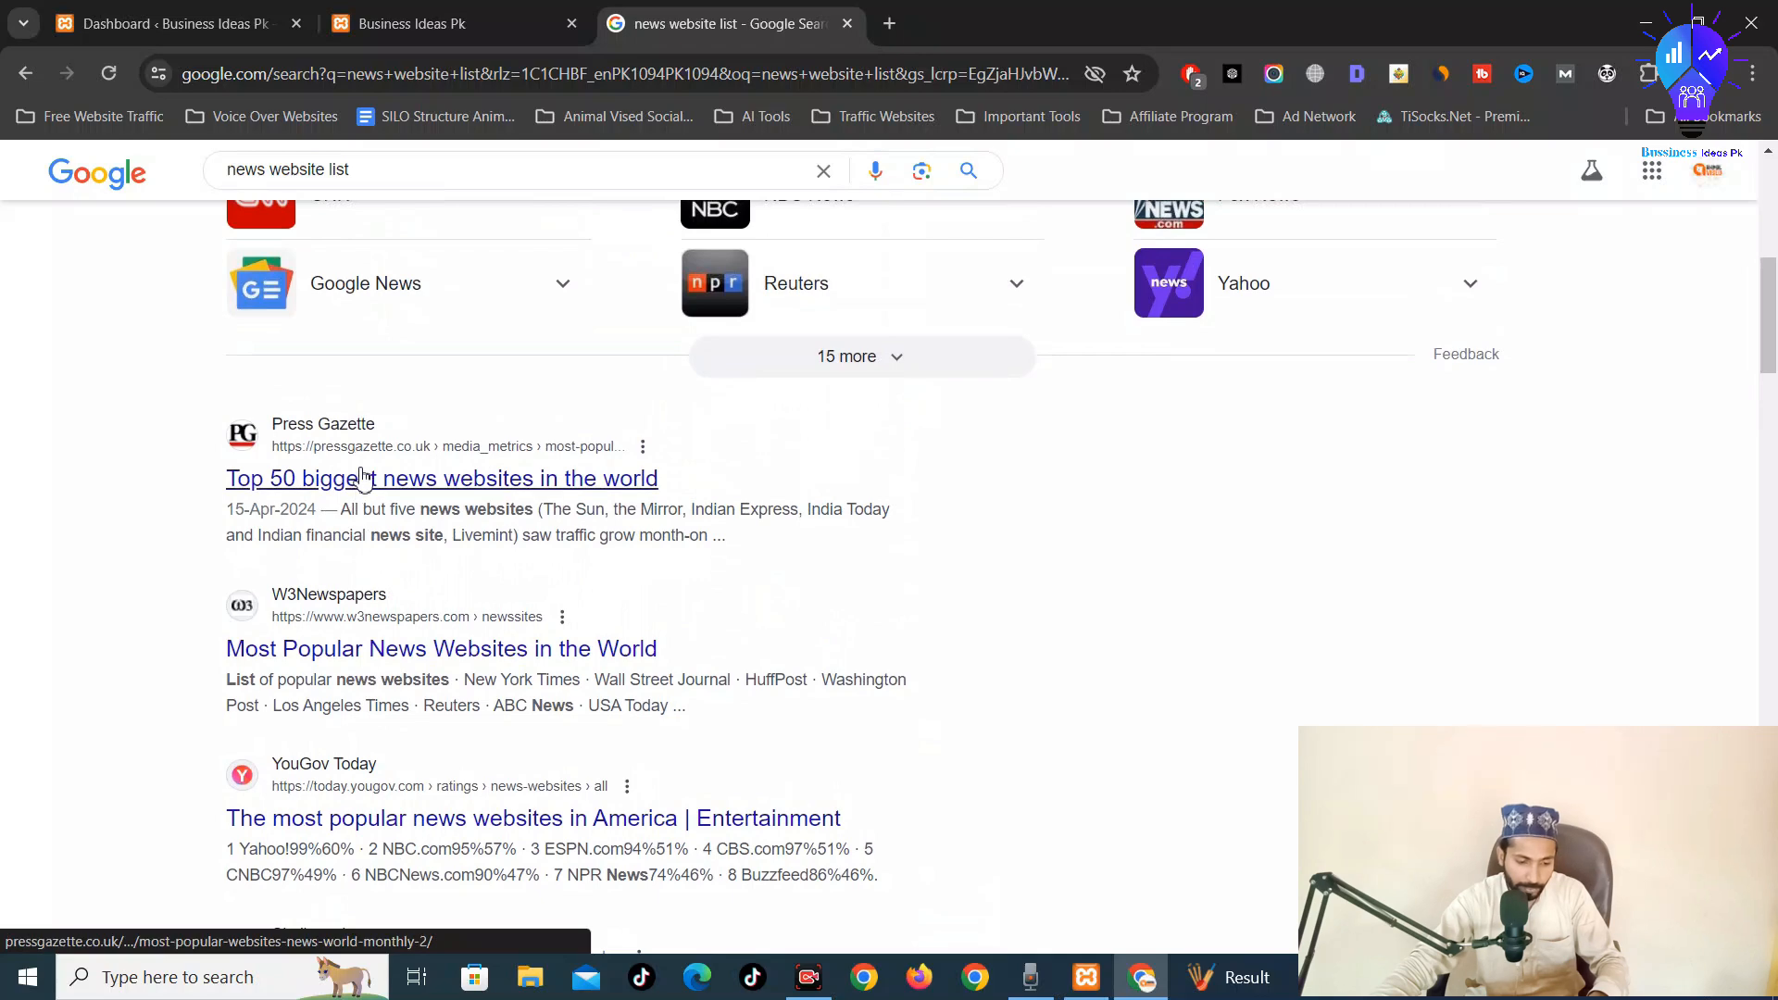
click(448, 479)
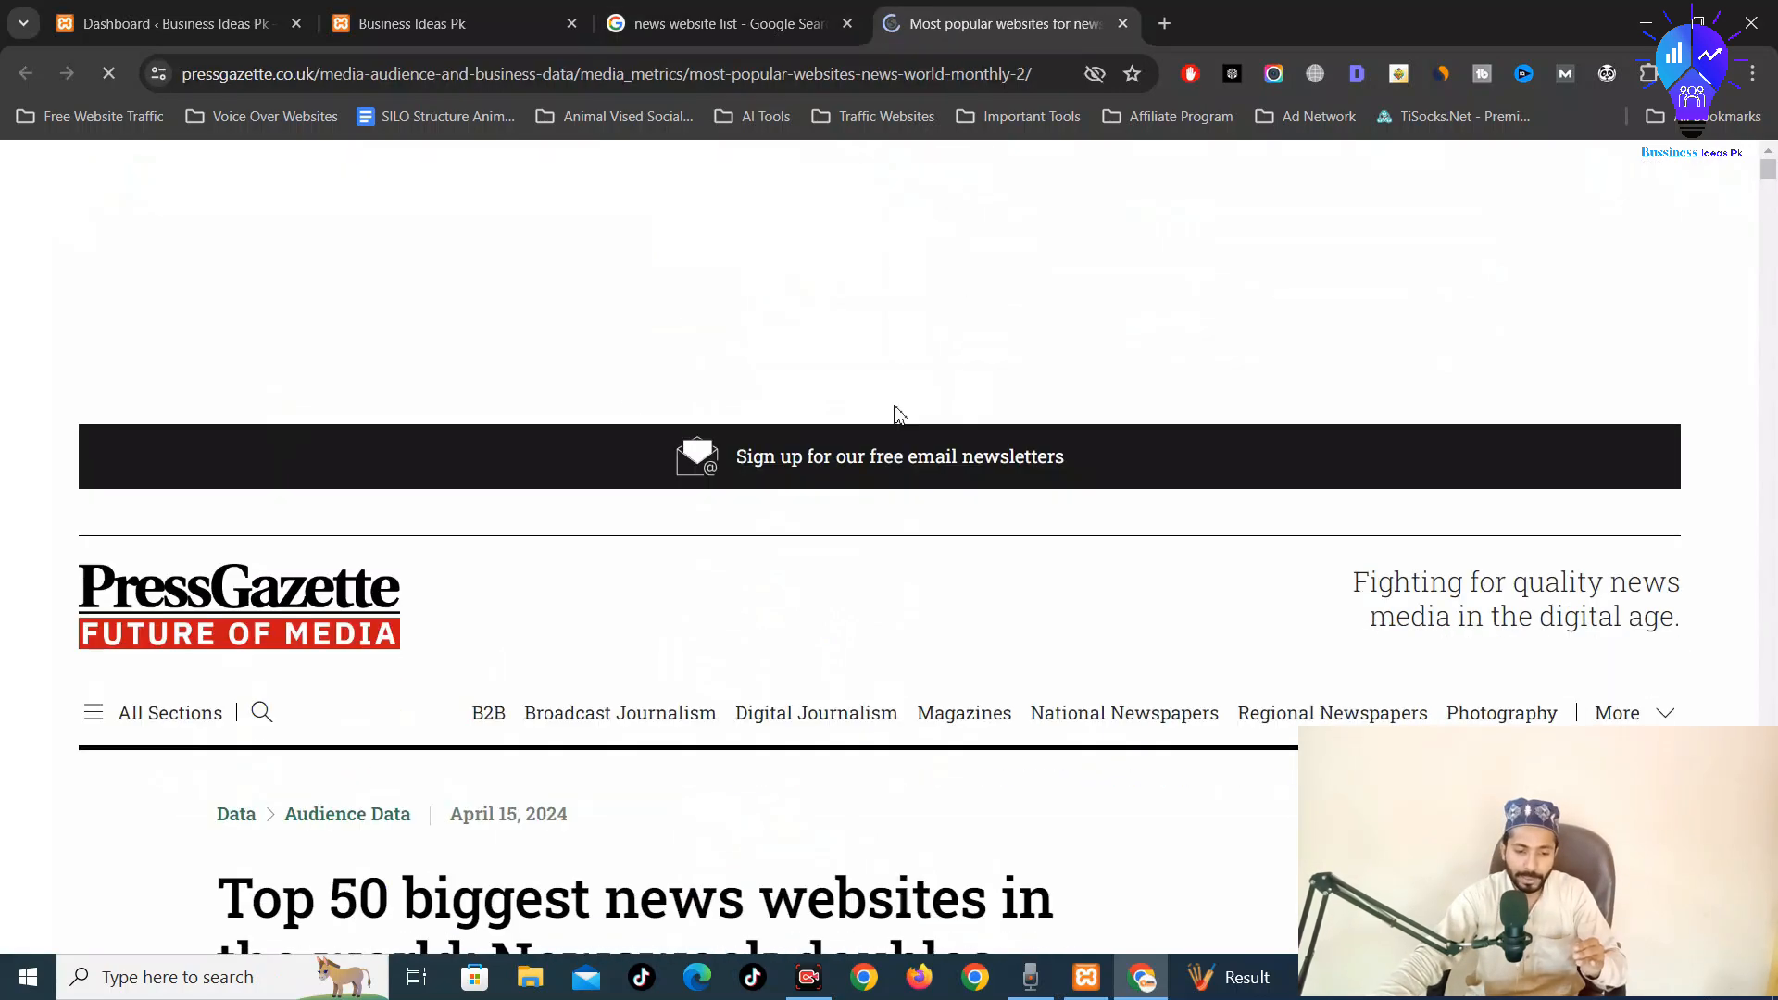
Accept all cookies on the Press Gazette article
scroll(893, 408, down, 6)
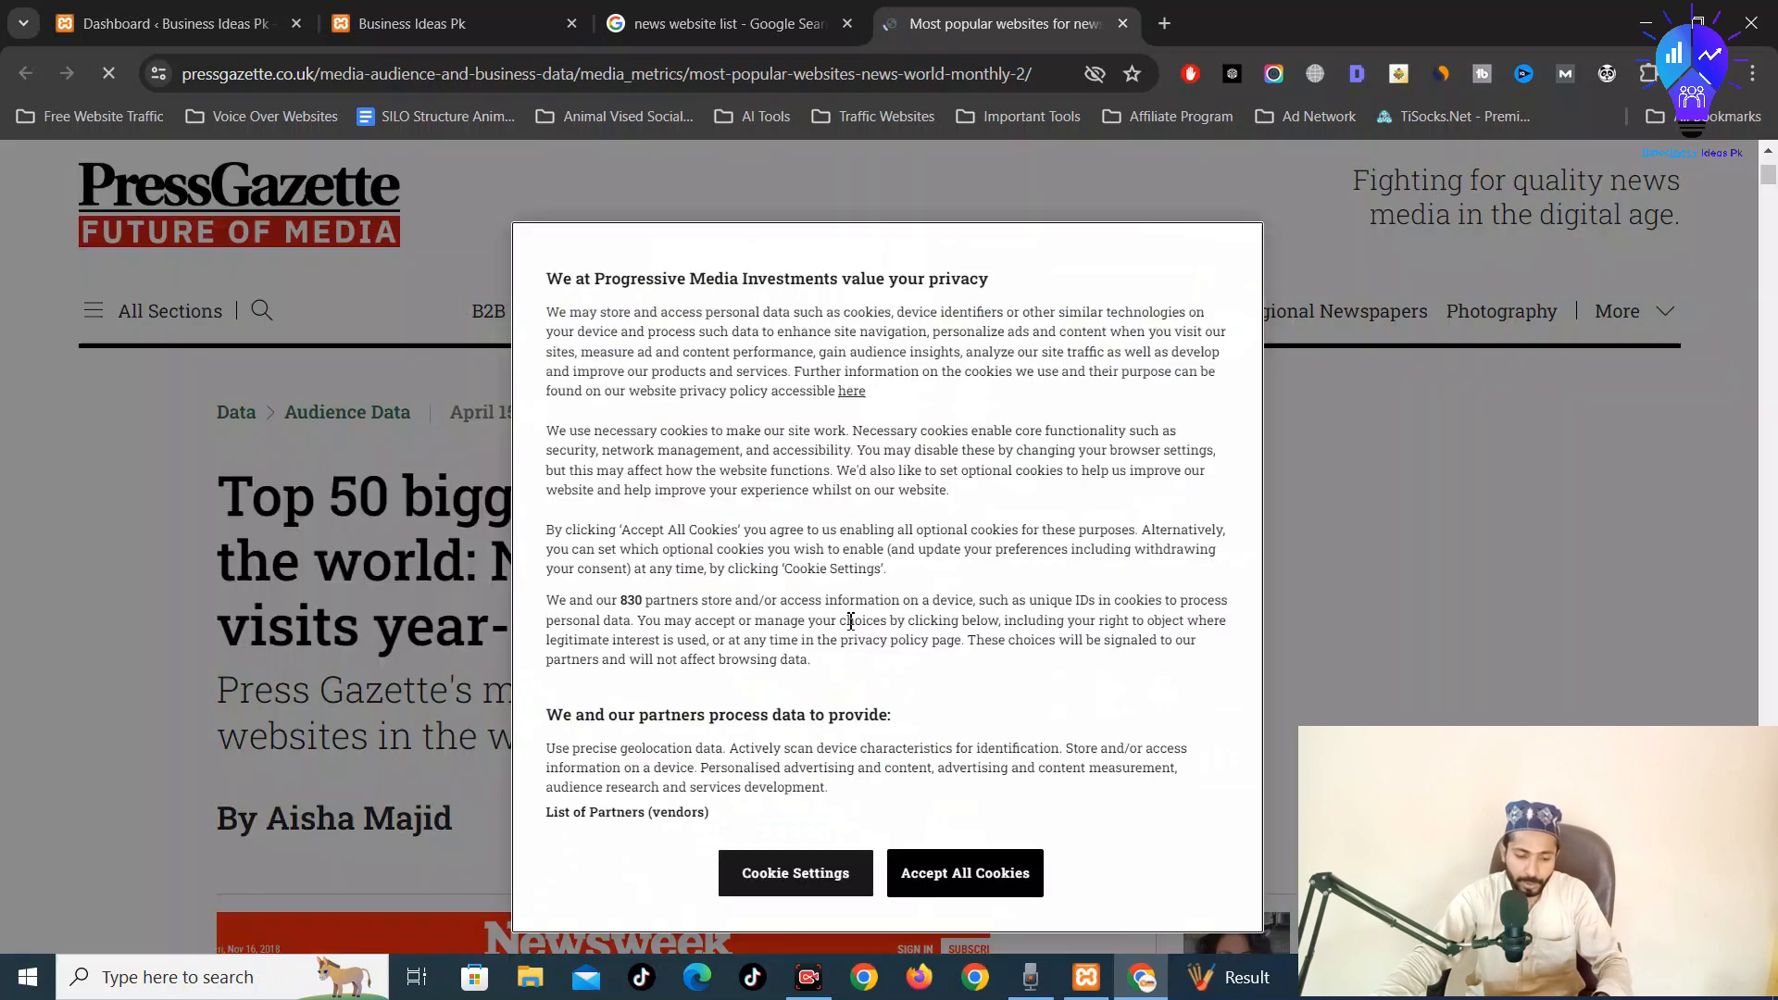
scroll(815, 649, down, 4)
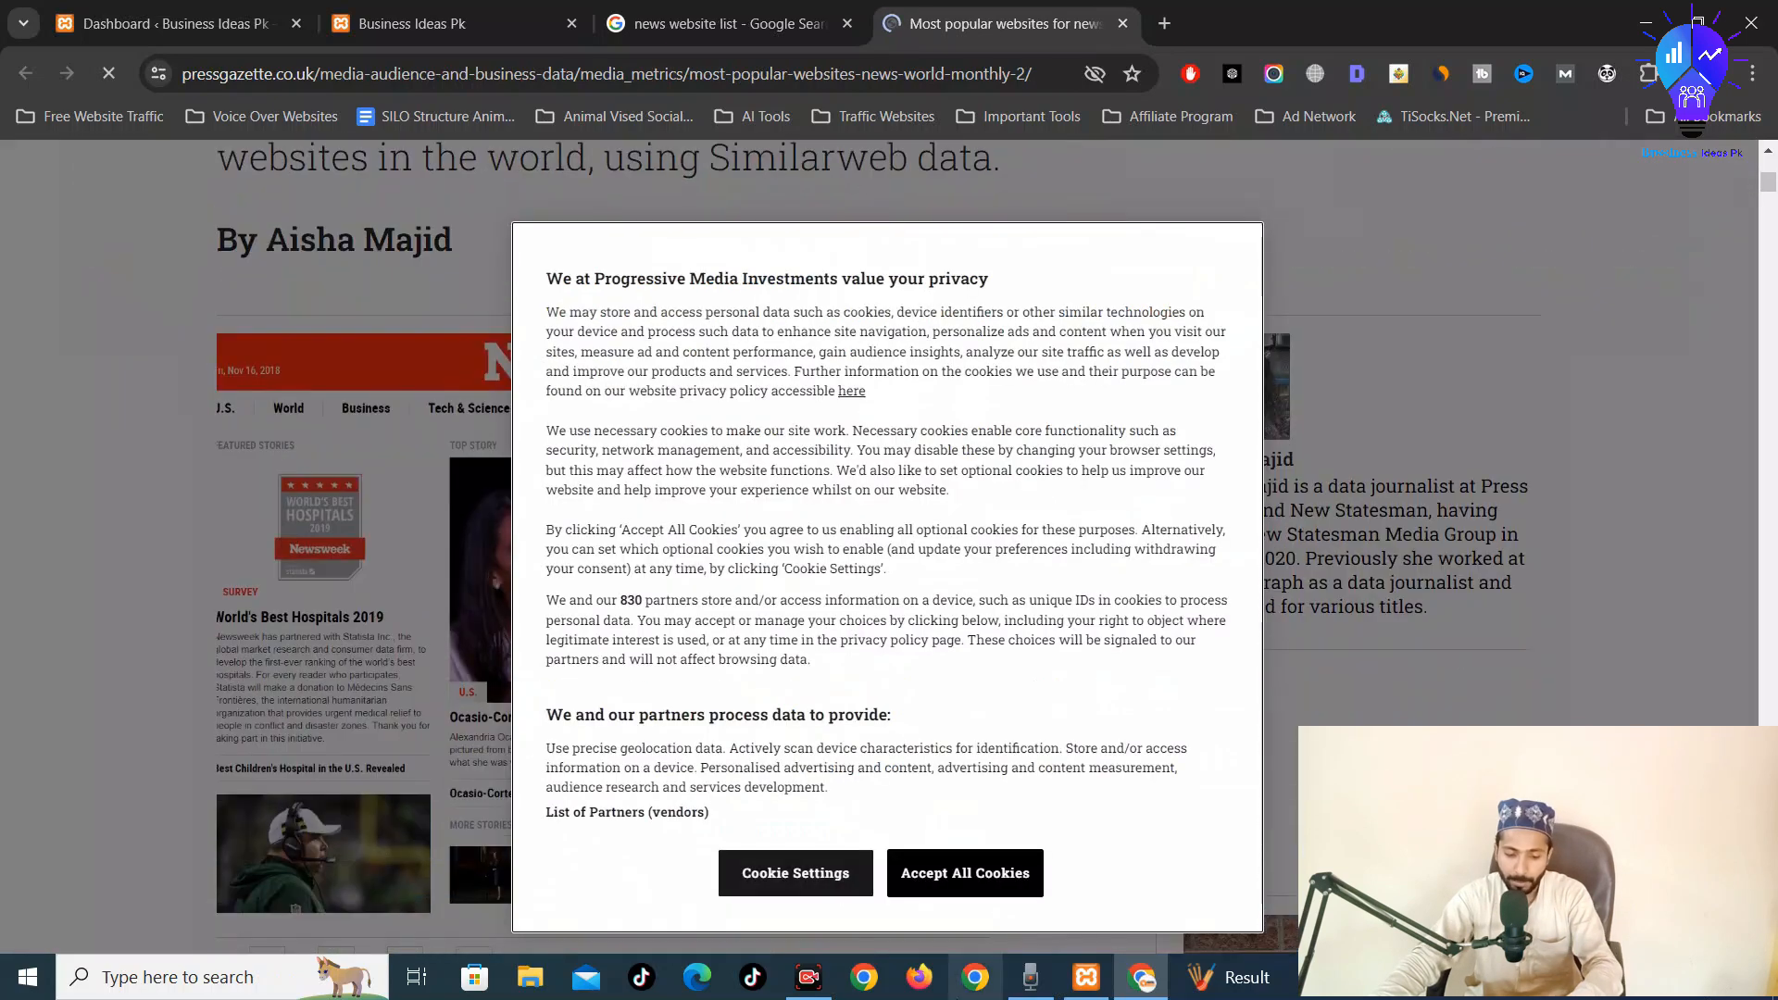
click(964, 873)
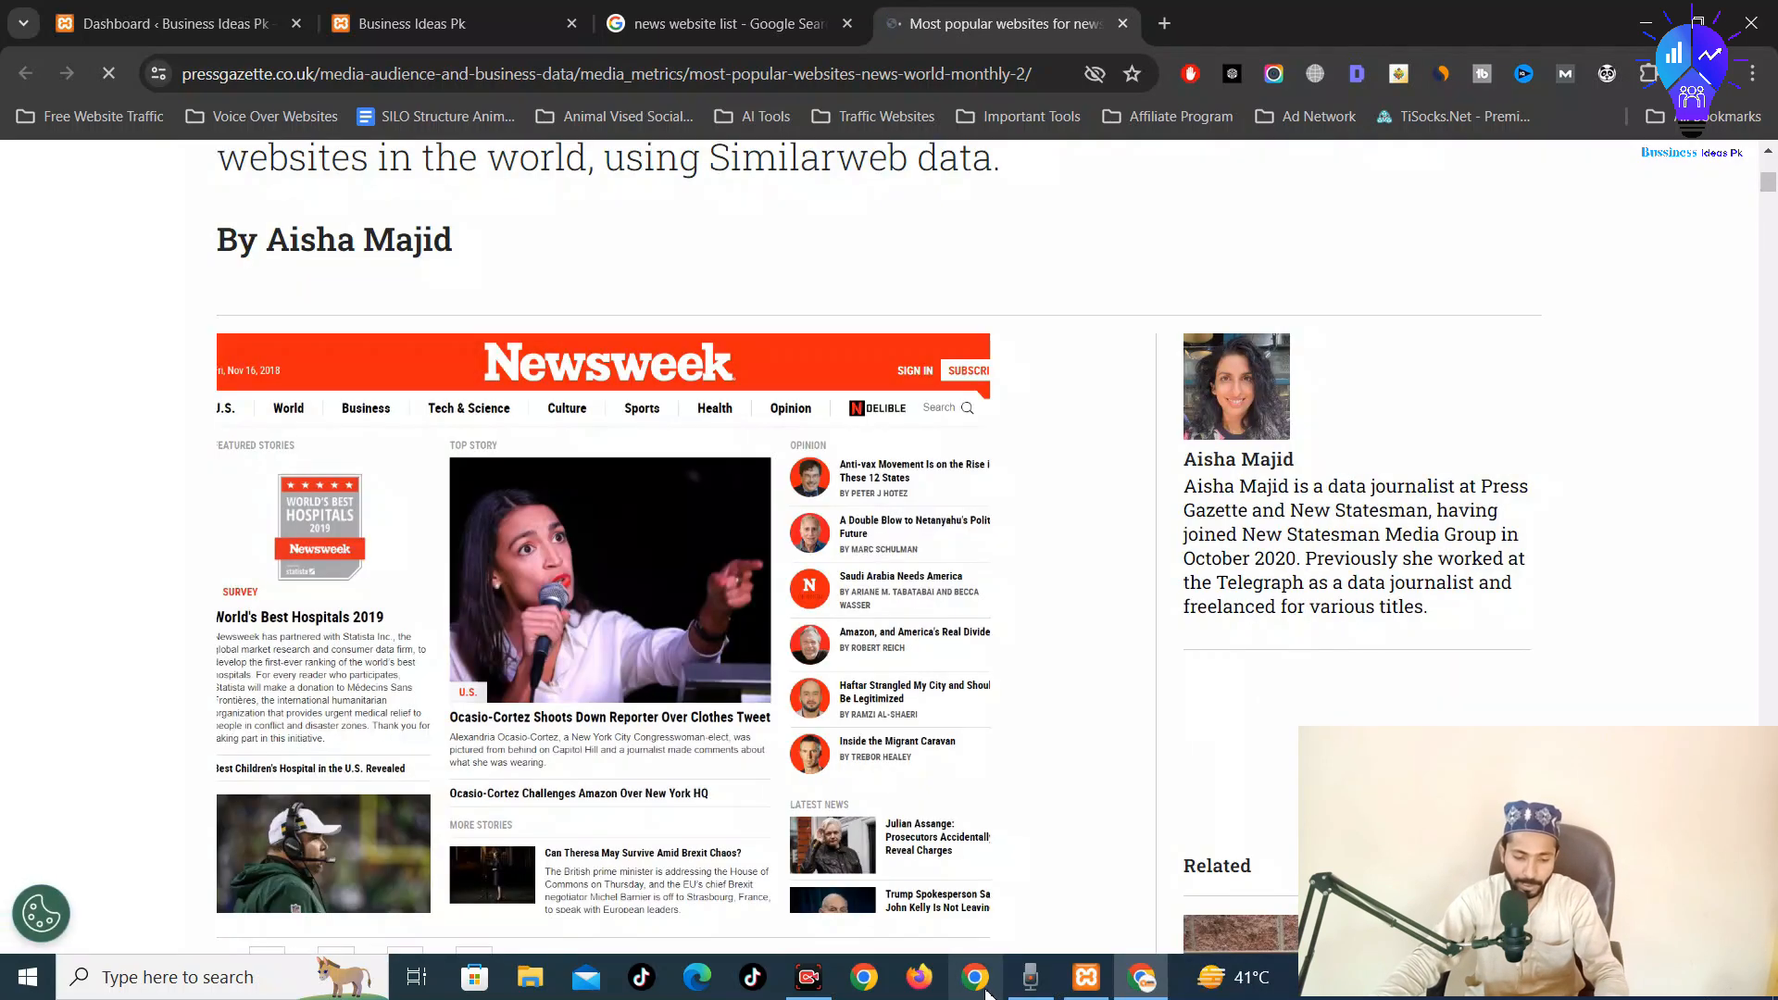
Open bbc.com, the first entry in the Top 50 table, in a new tab
scroll(491, 746, down, 4)
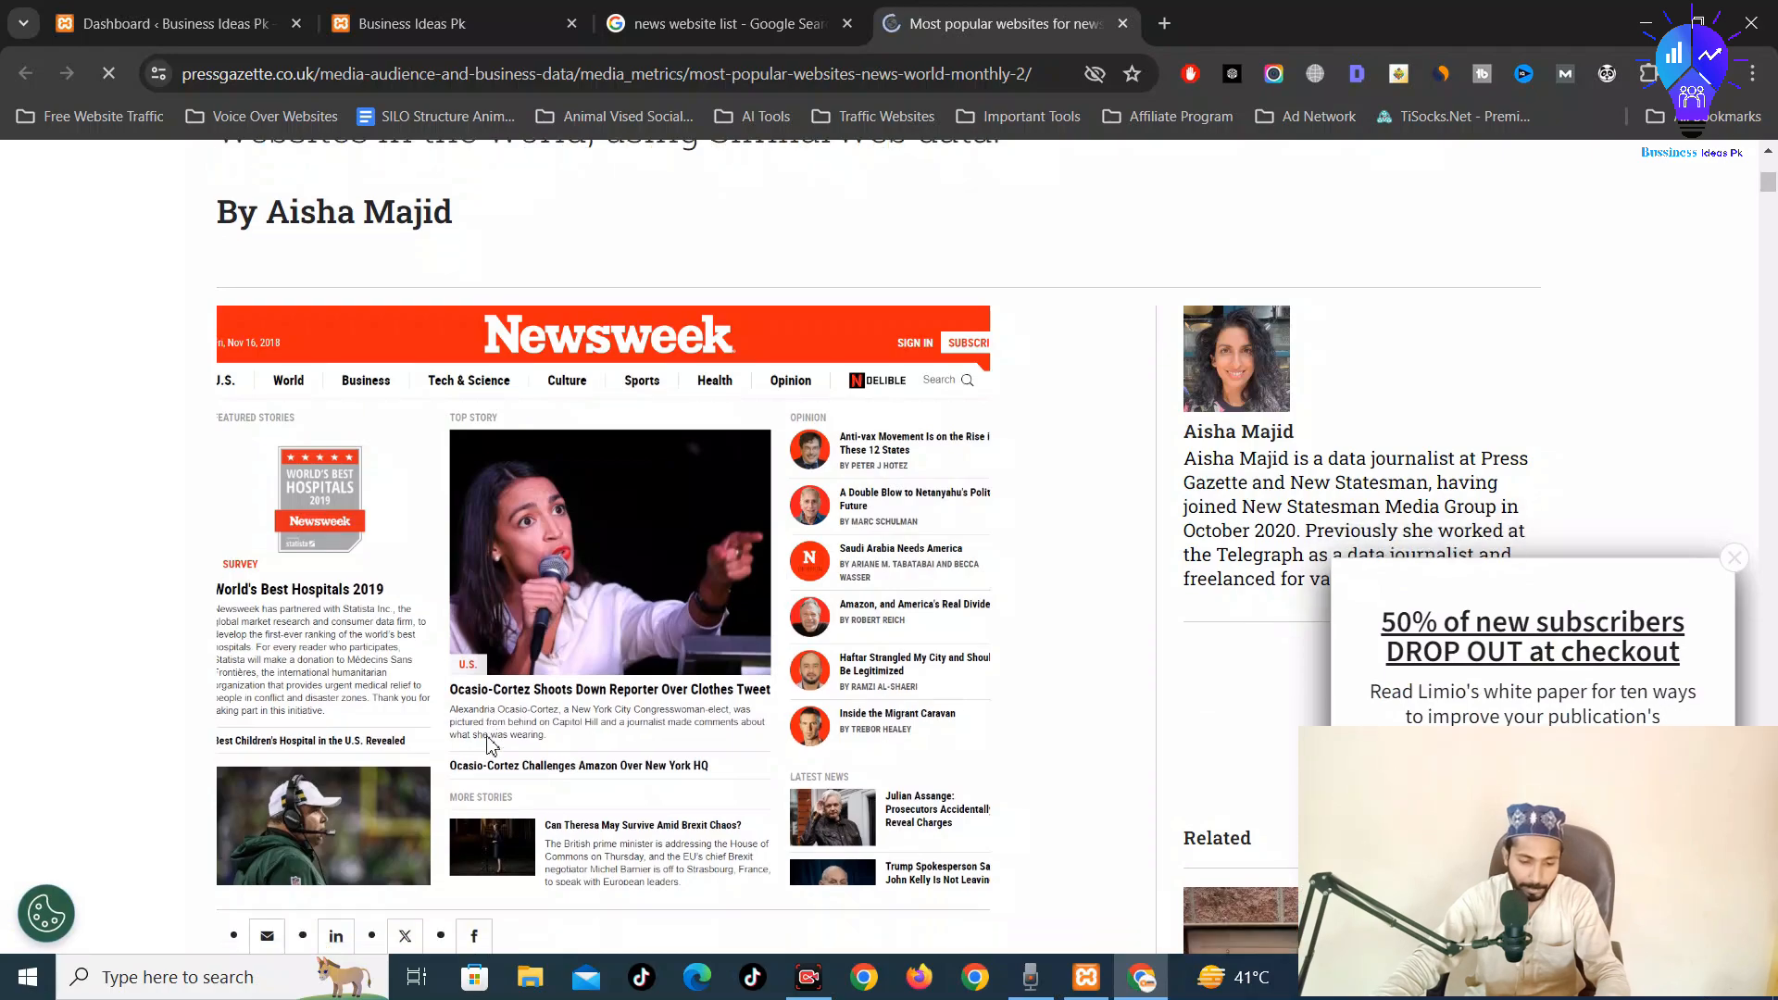
scroll(491, 746, down, 14)
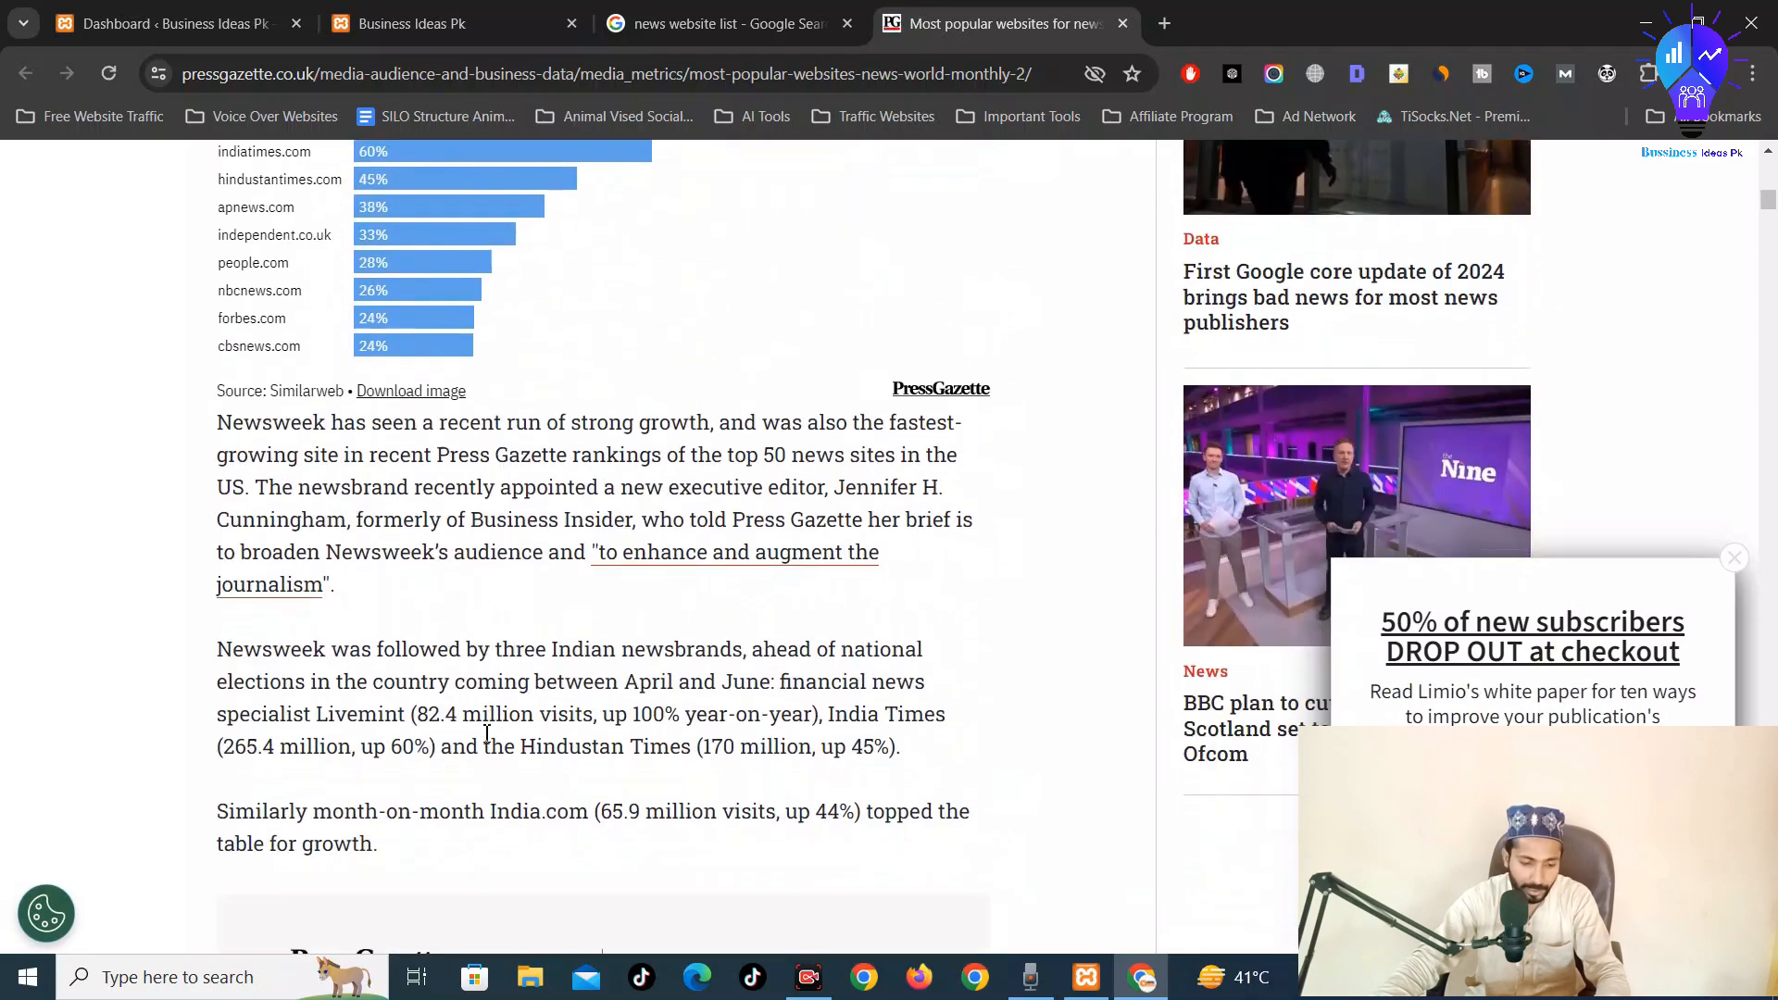
scroll(487, 733, down, 14)
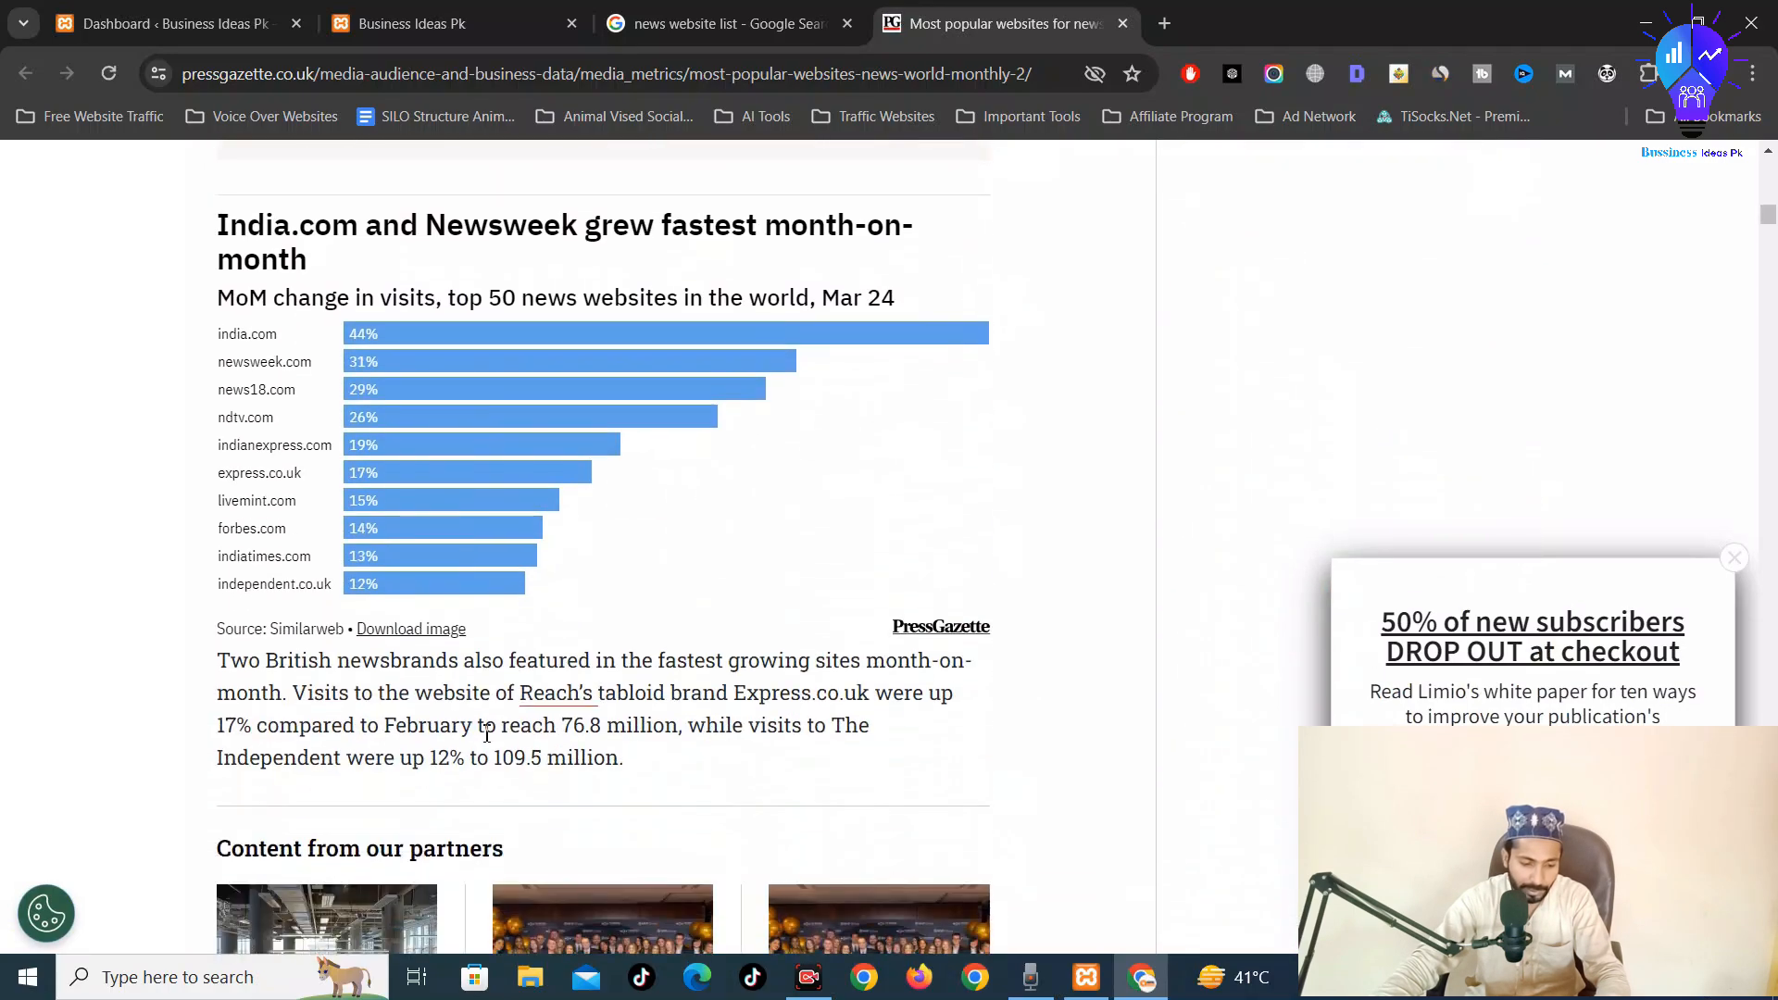
scroll(487, 734, down, 20)
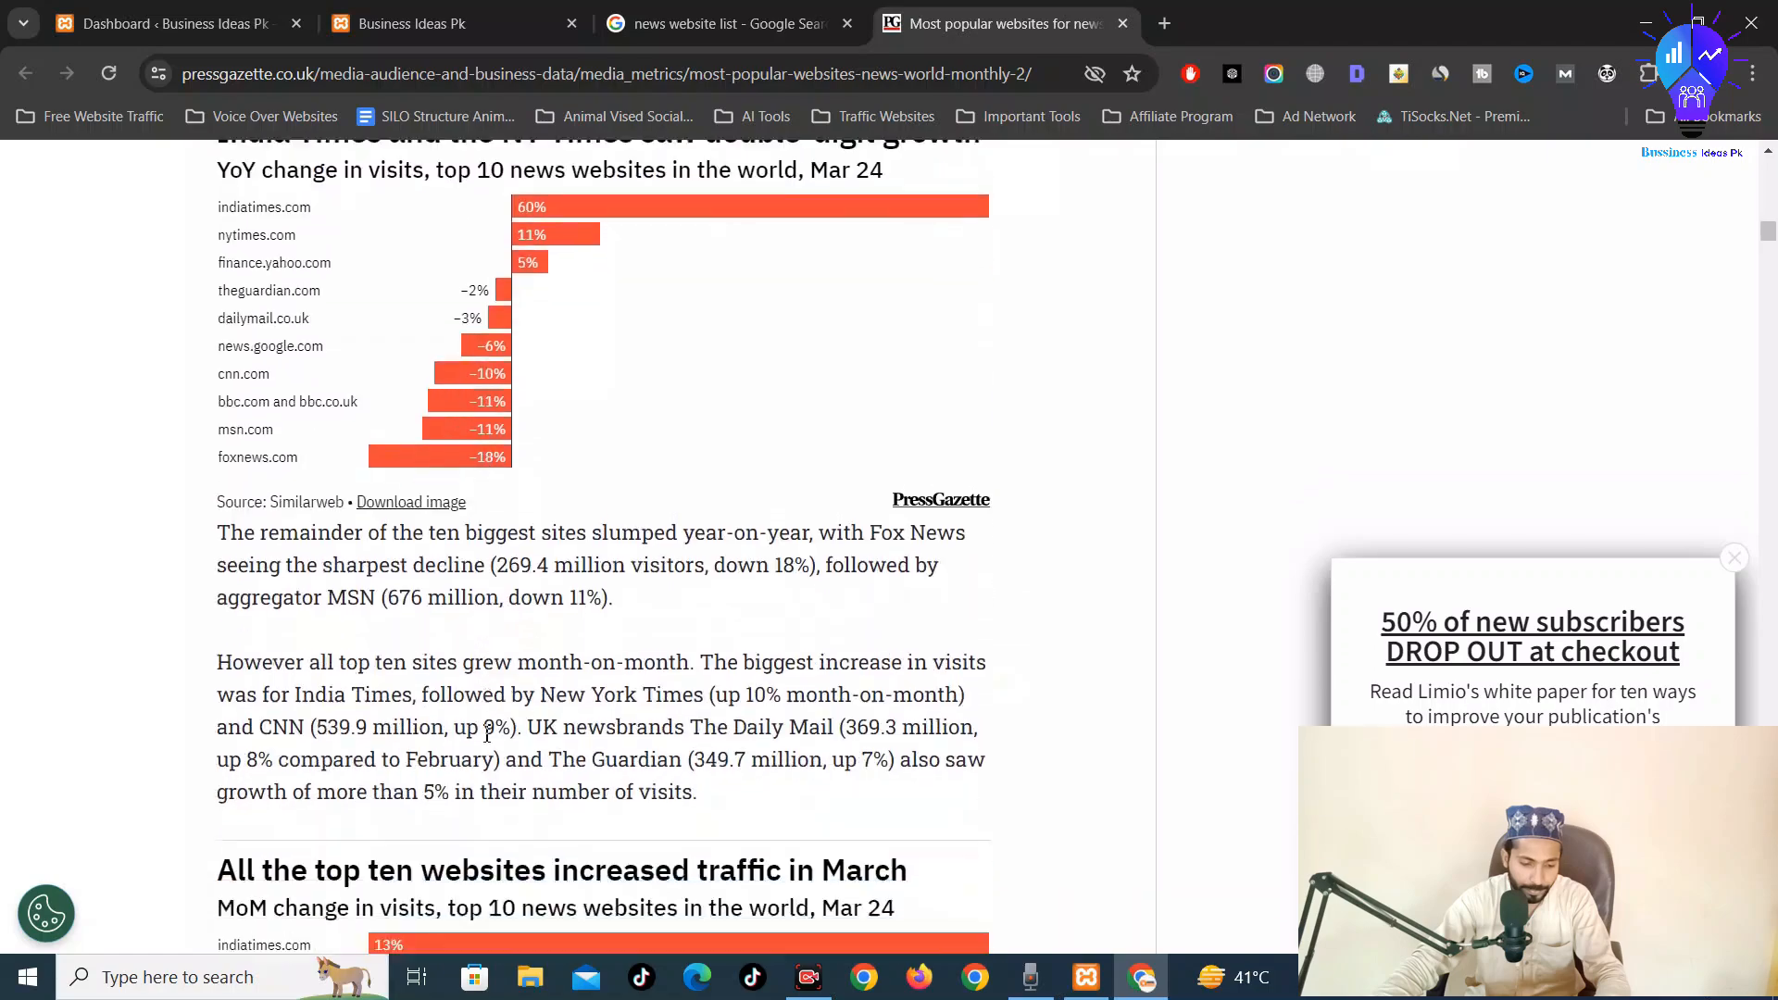
scroll(488, 734, down, 15)
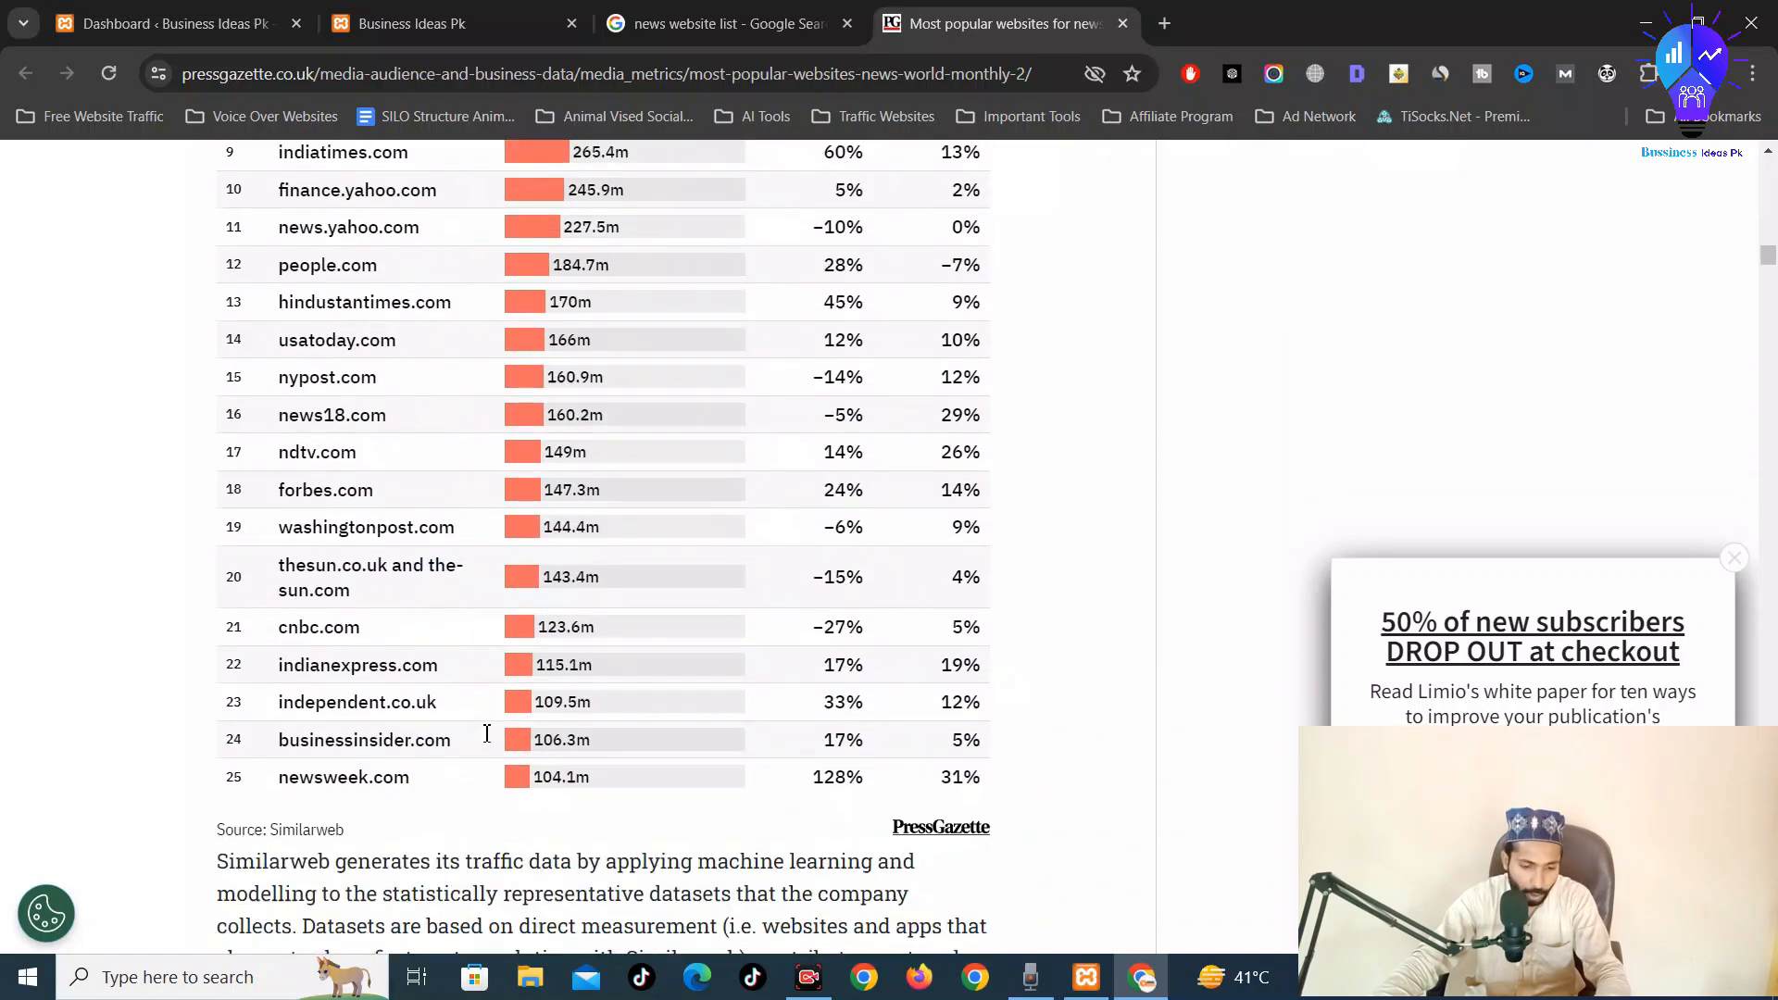
scroll(487, 734, down, 8)
scroll(487, 734, up, 15)
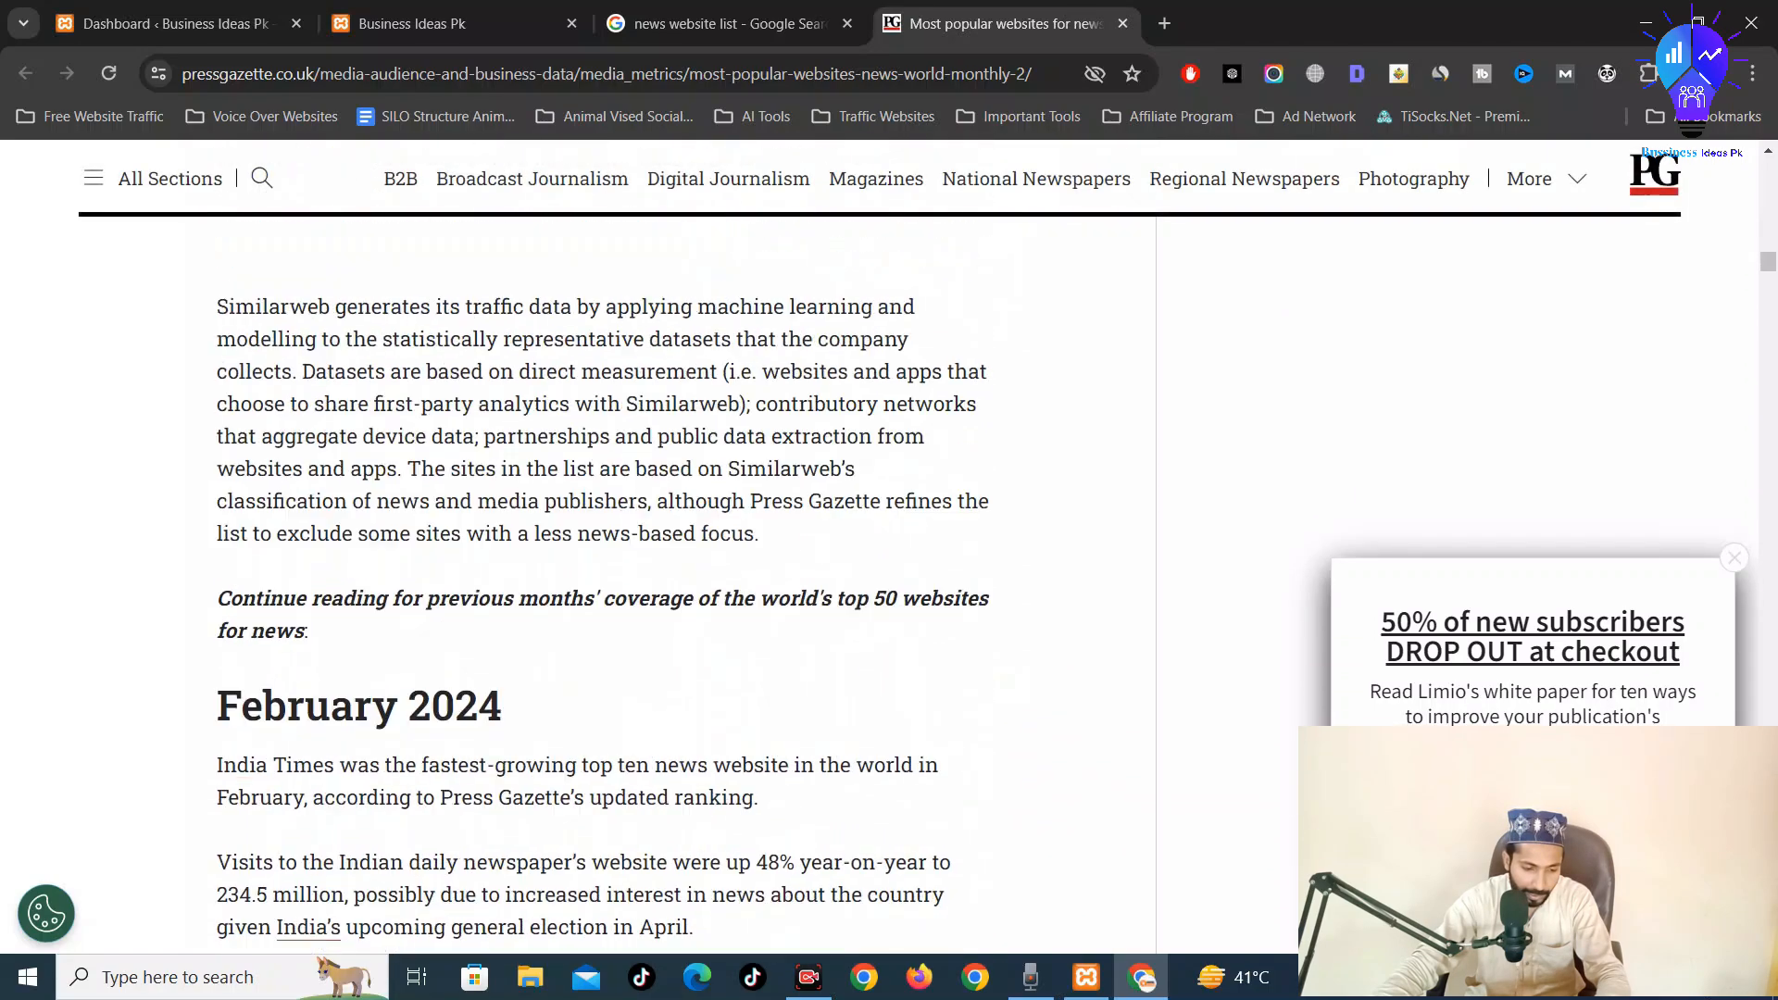
scroll(483, 718, down, 15)
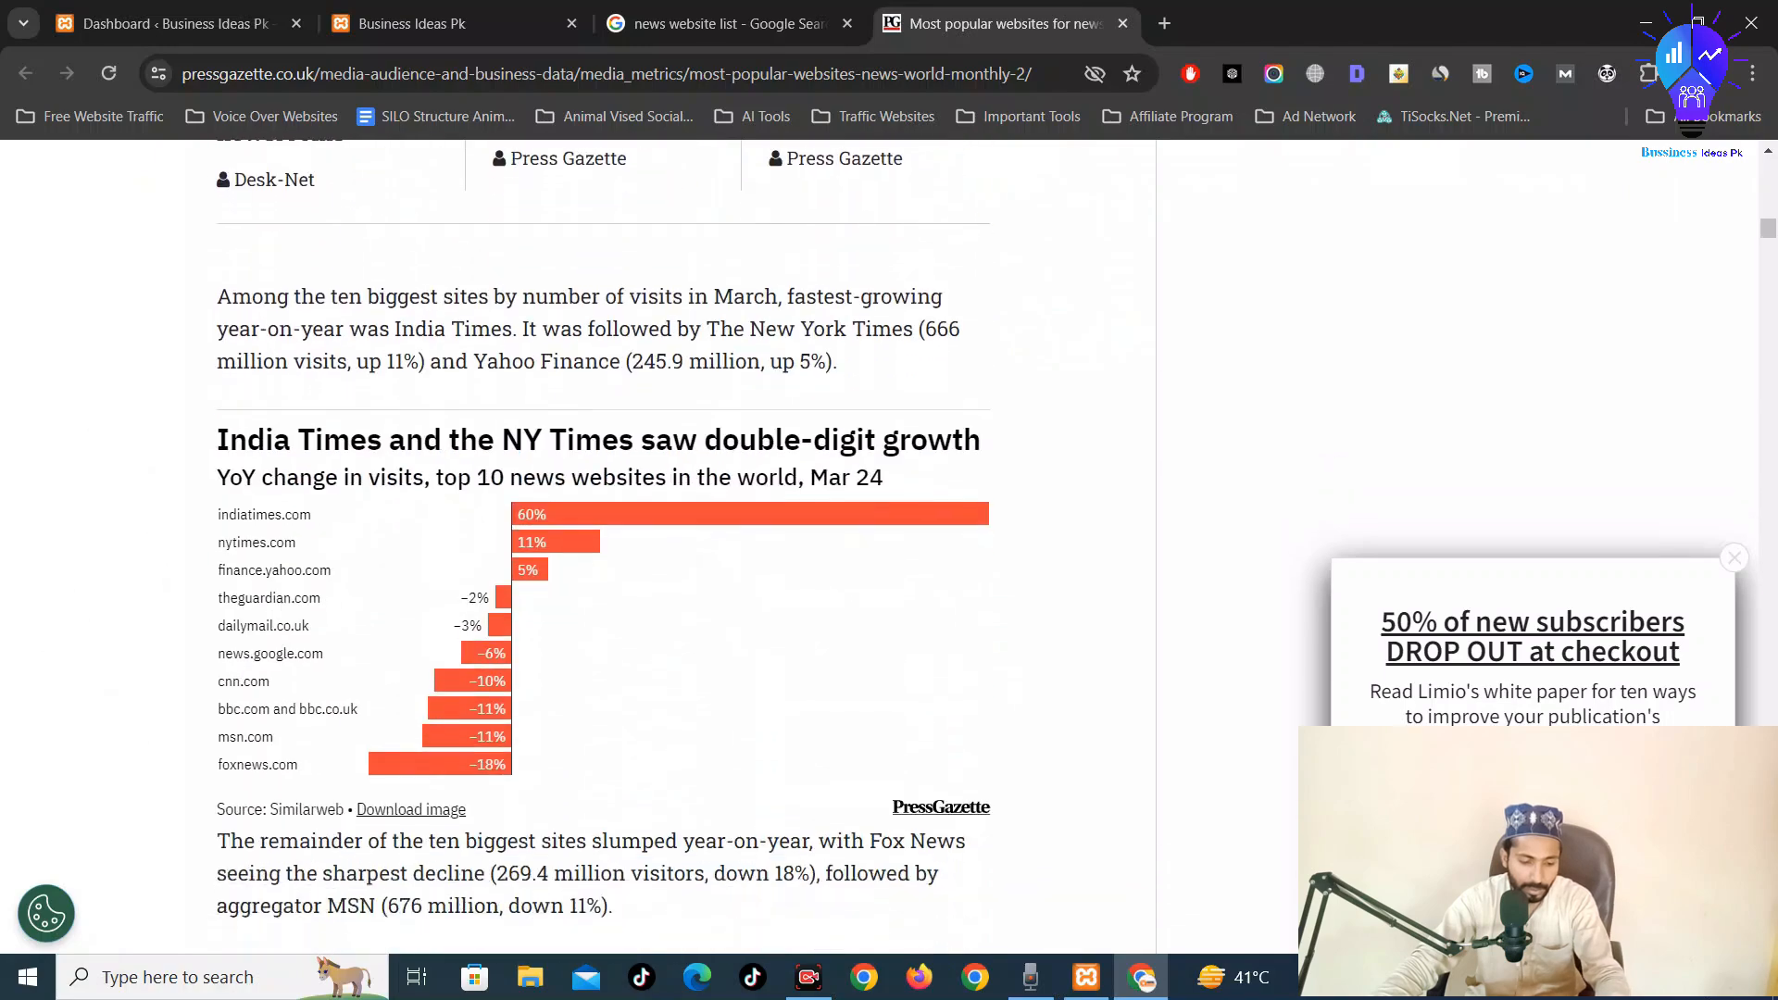
scroll(483, 718, down, 11)
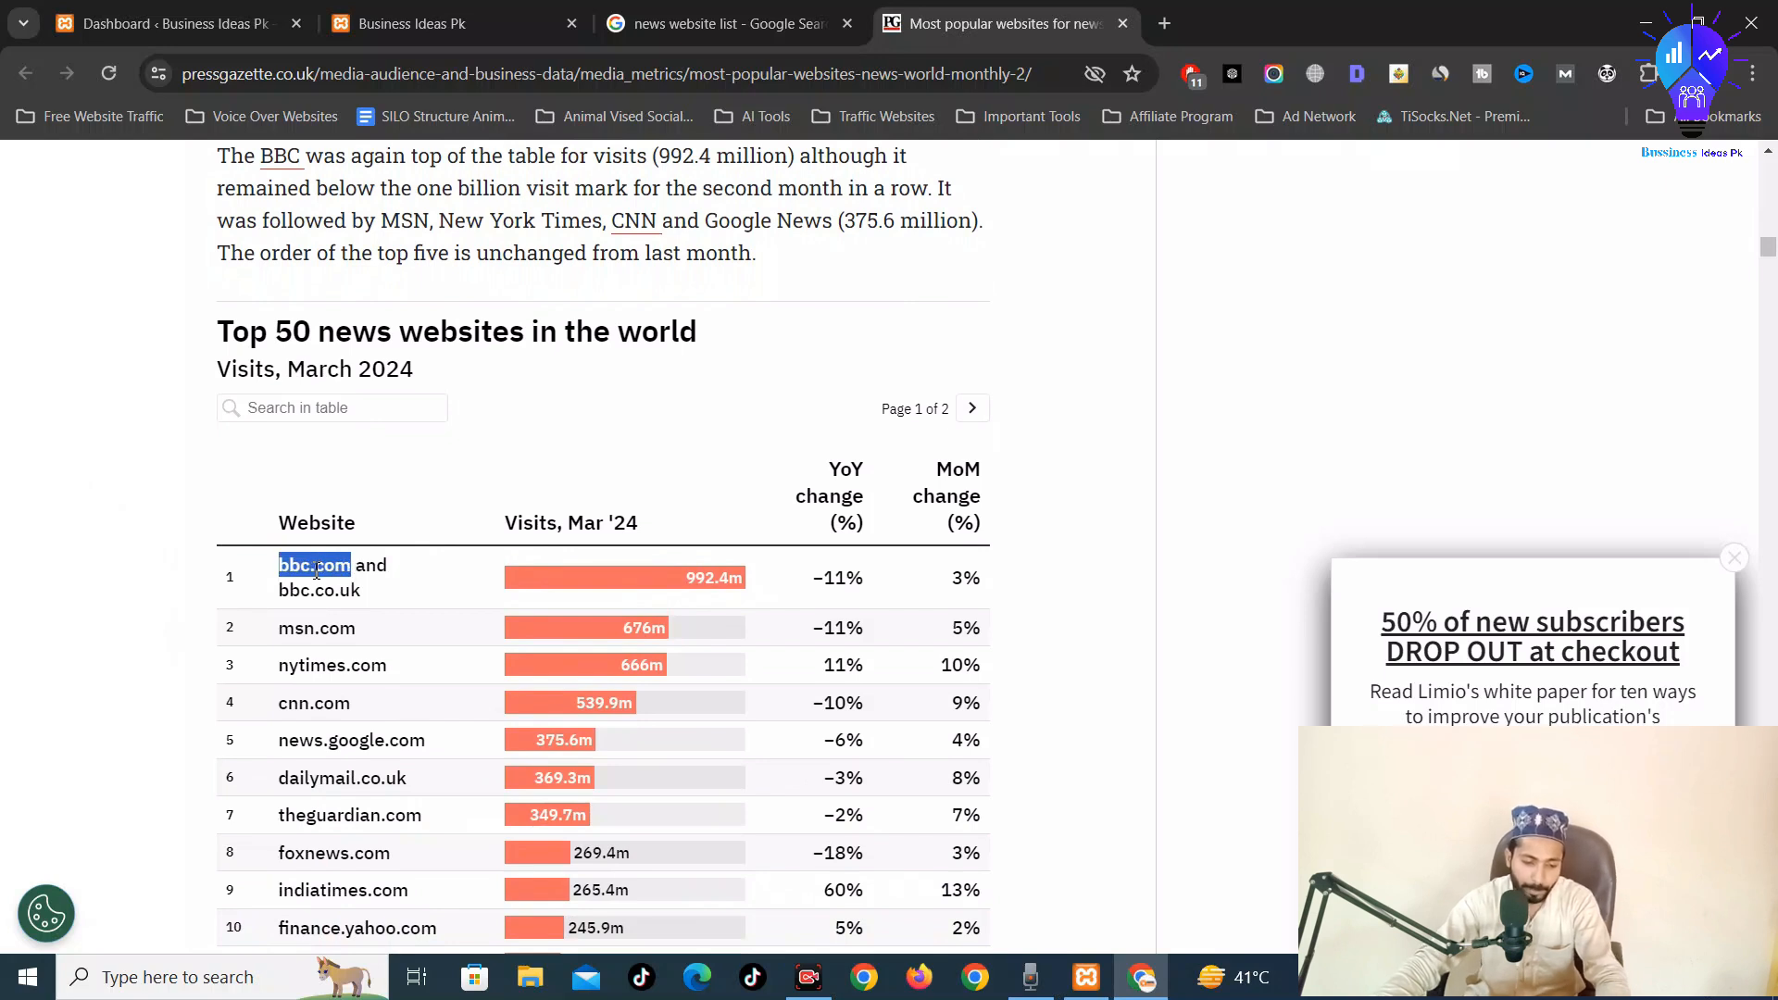
drag(316, 572, 954, 12)
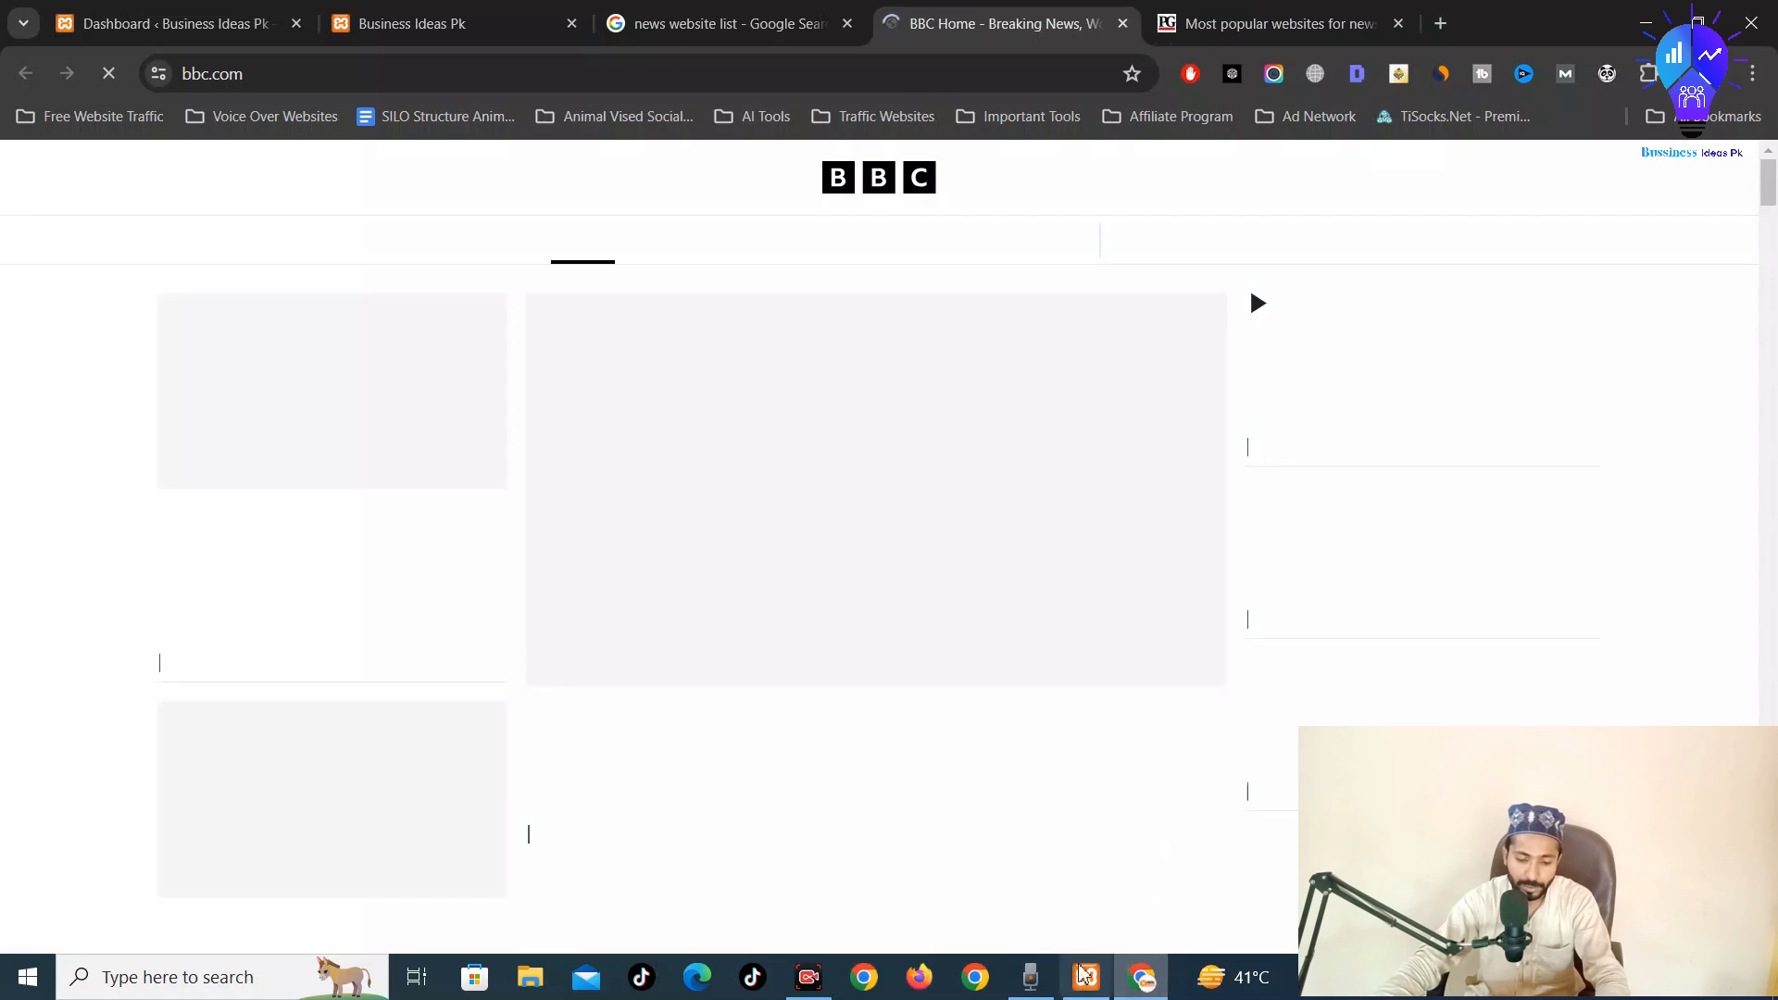
Browse the news sections of the BBC homepage
click(1202, 11)
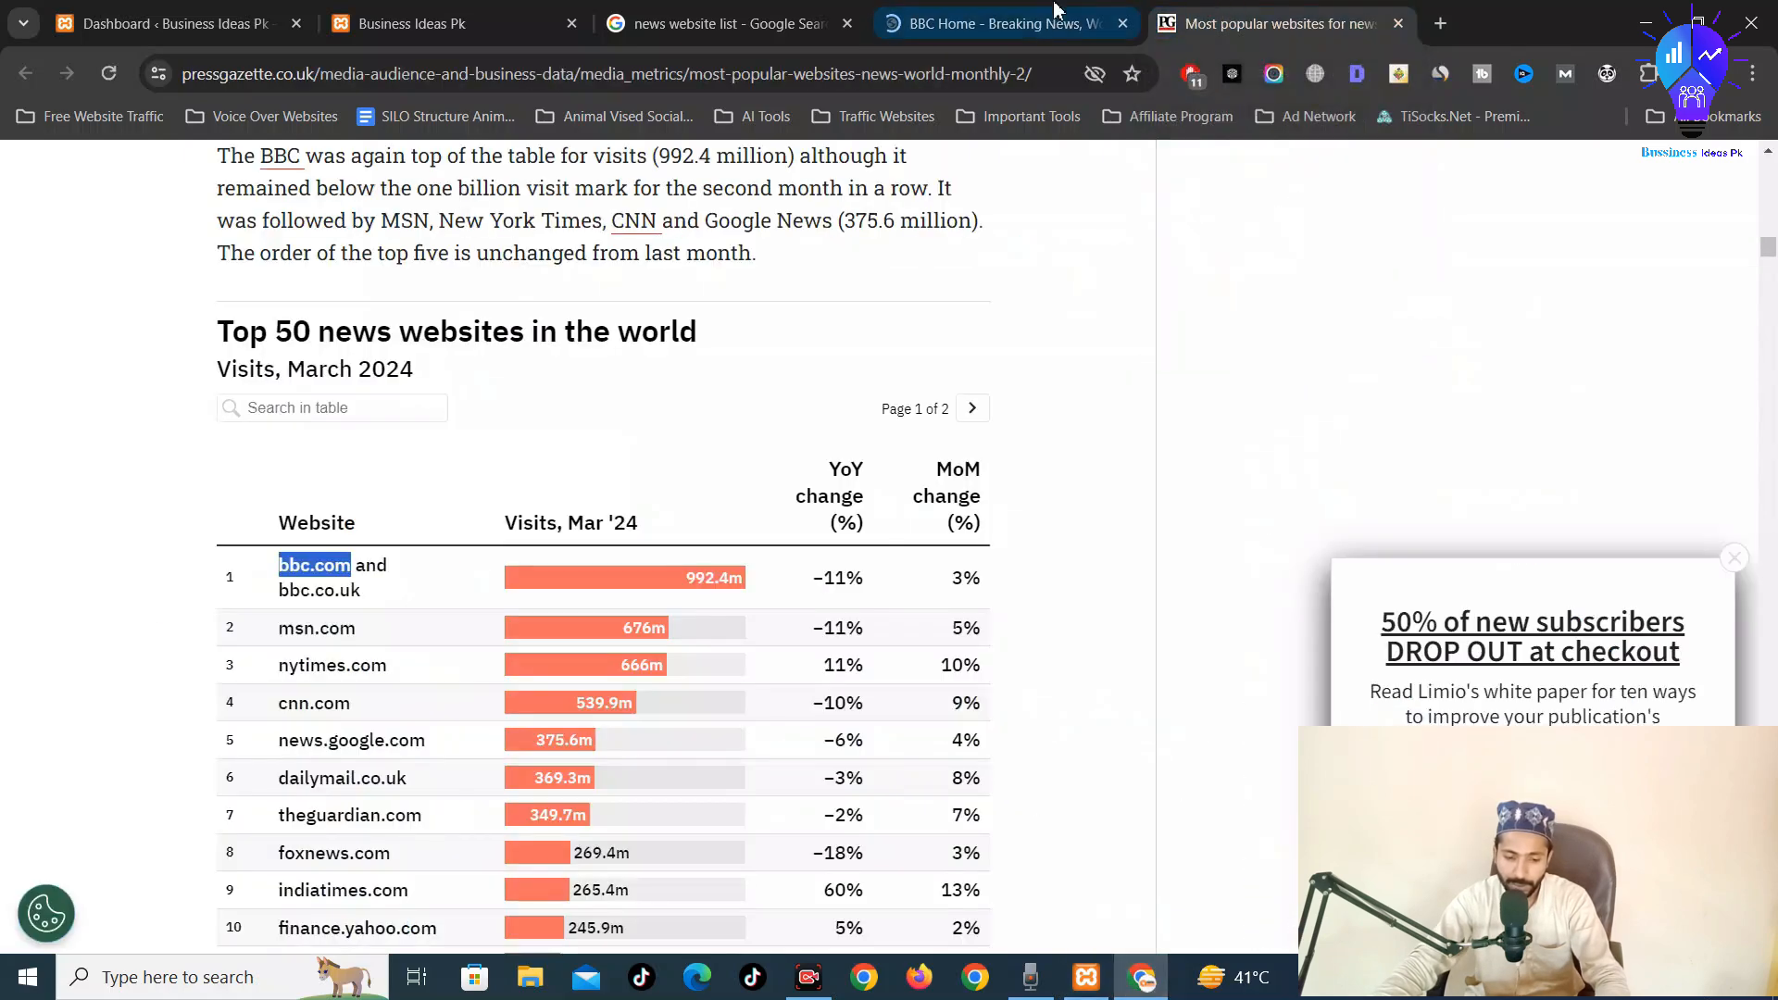
click(1000, 11)
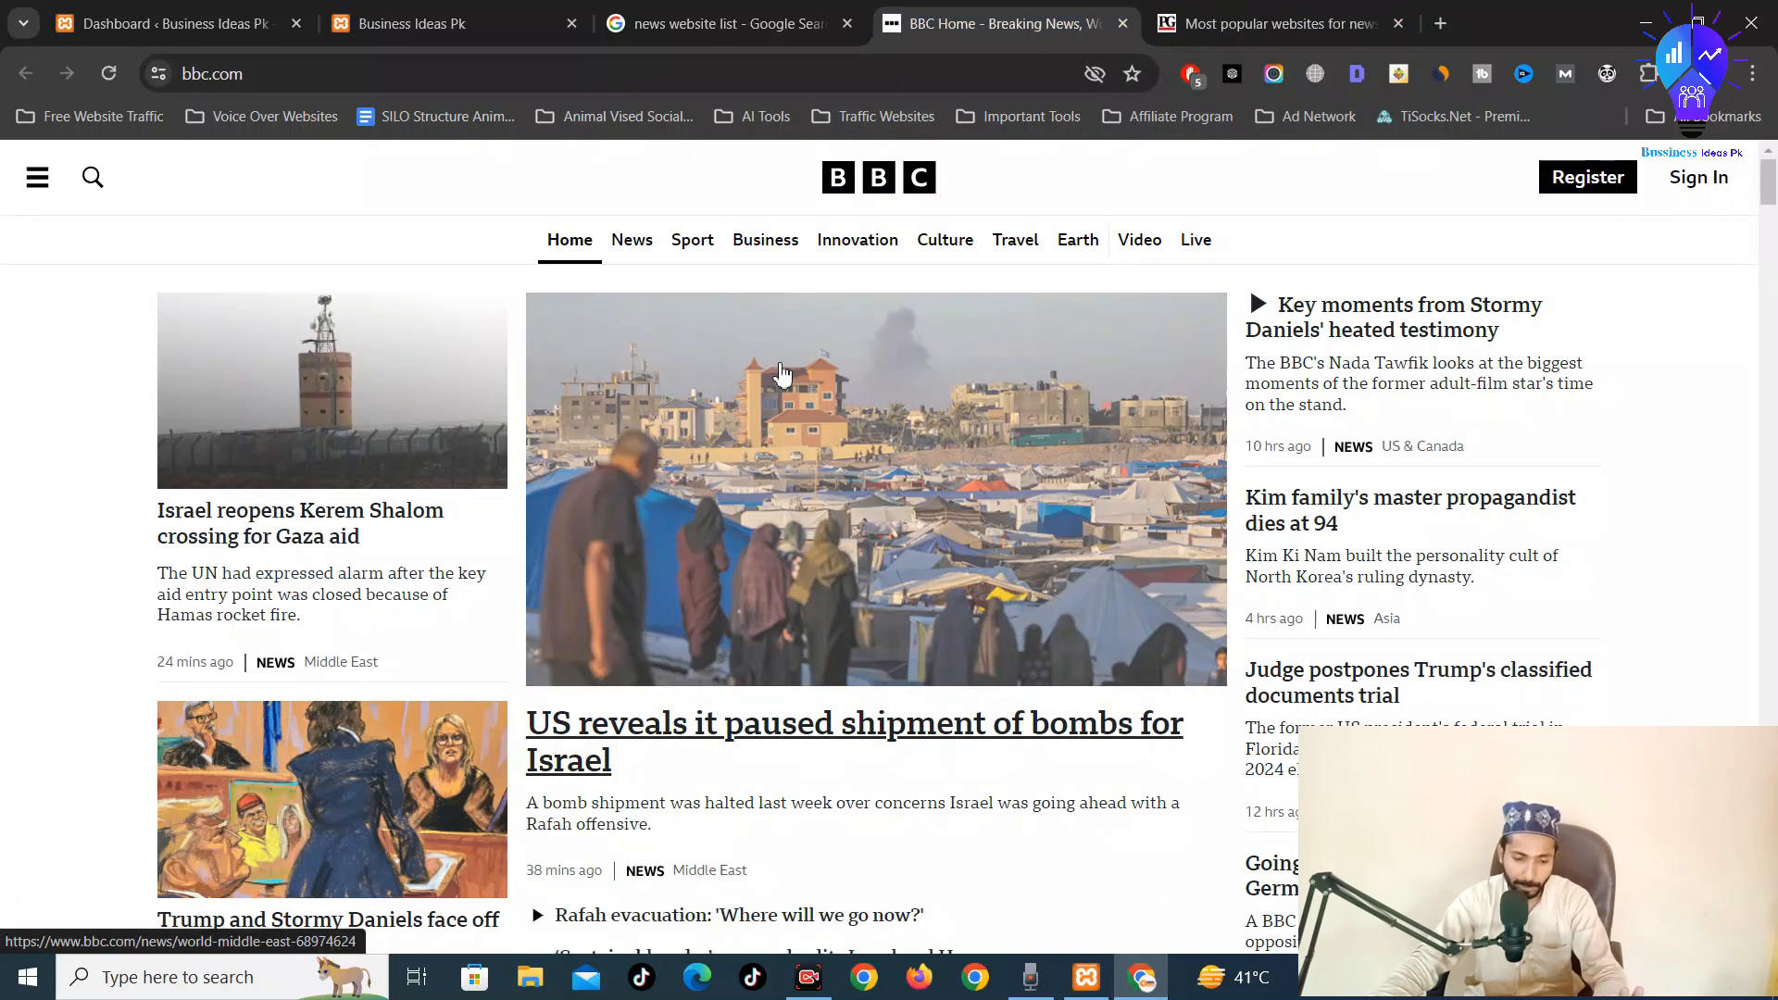
scroll(781, 370, down, 9)
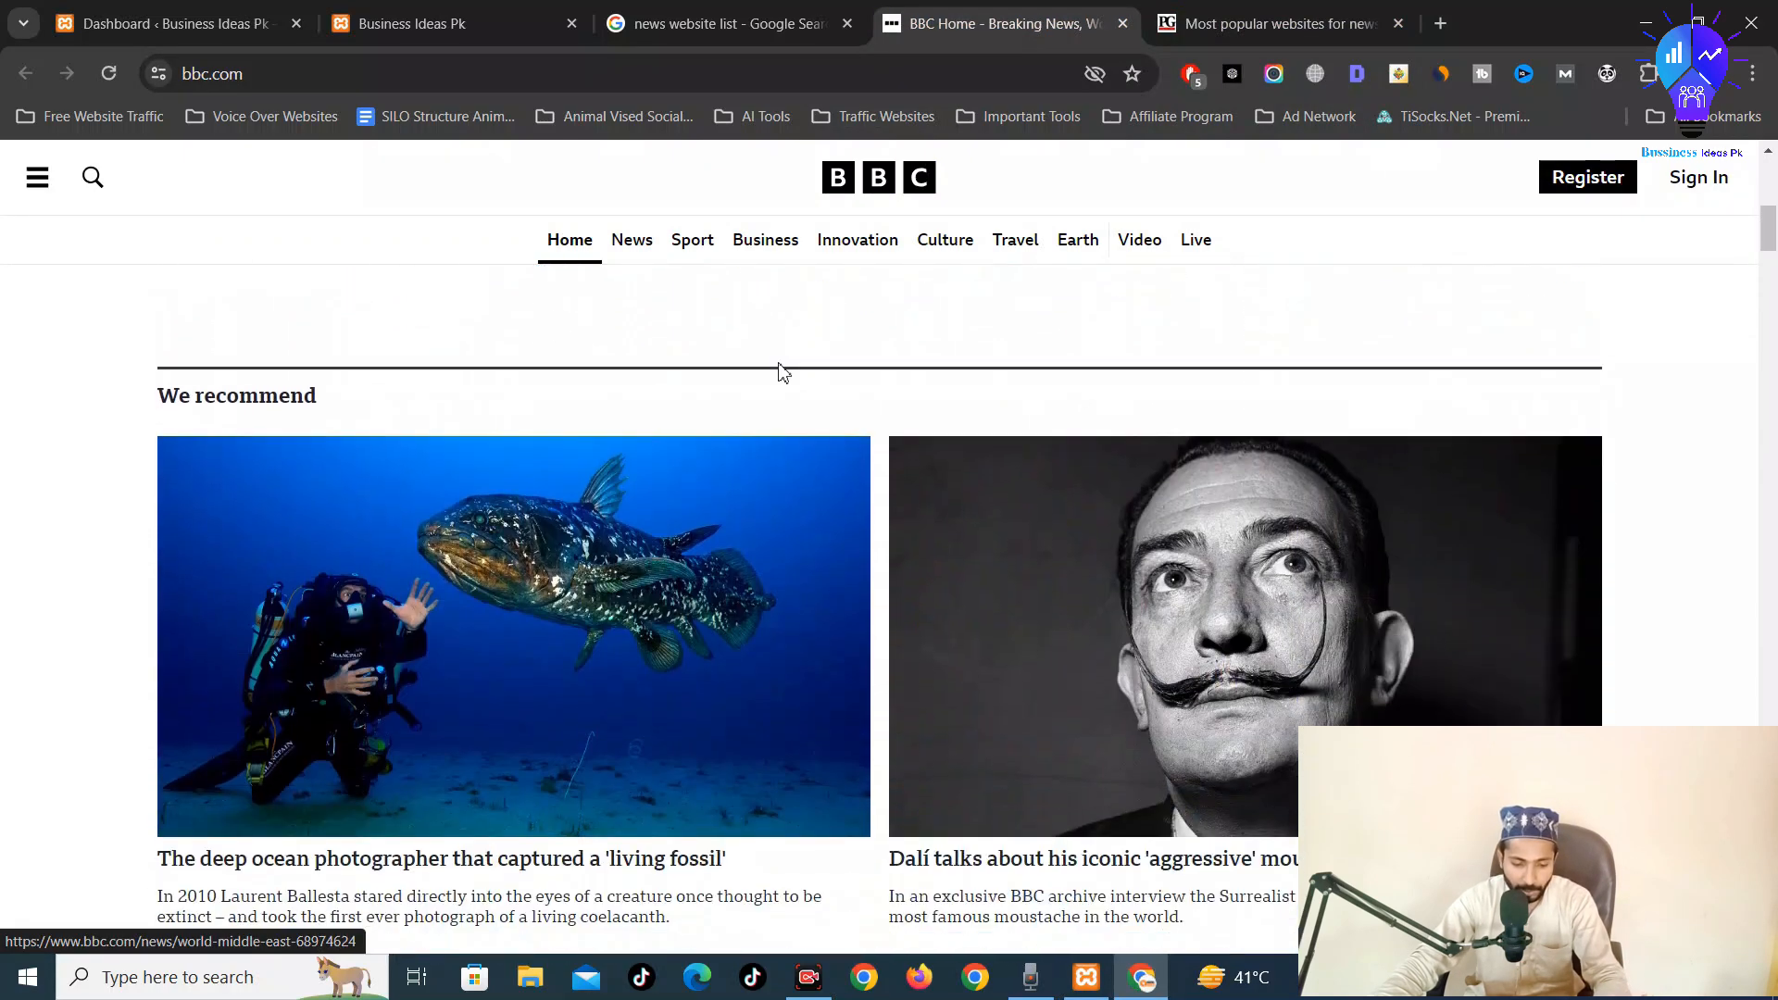
scroll(781, 371, down, 10)
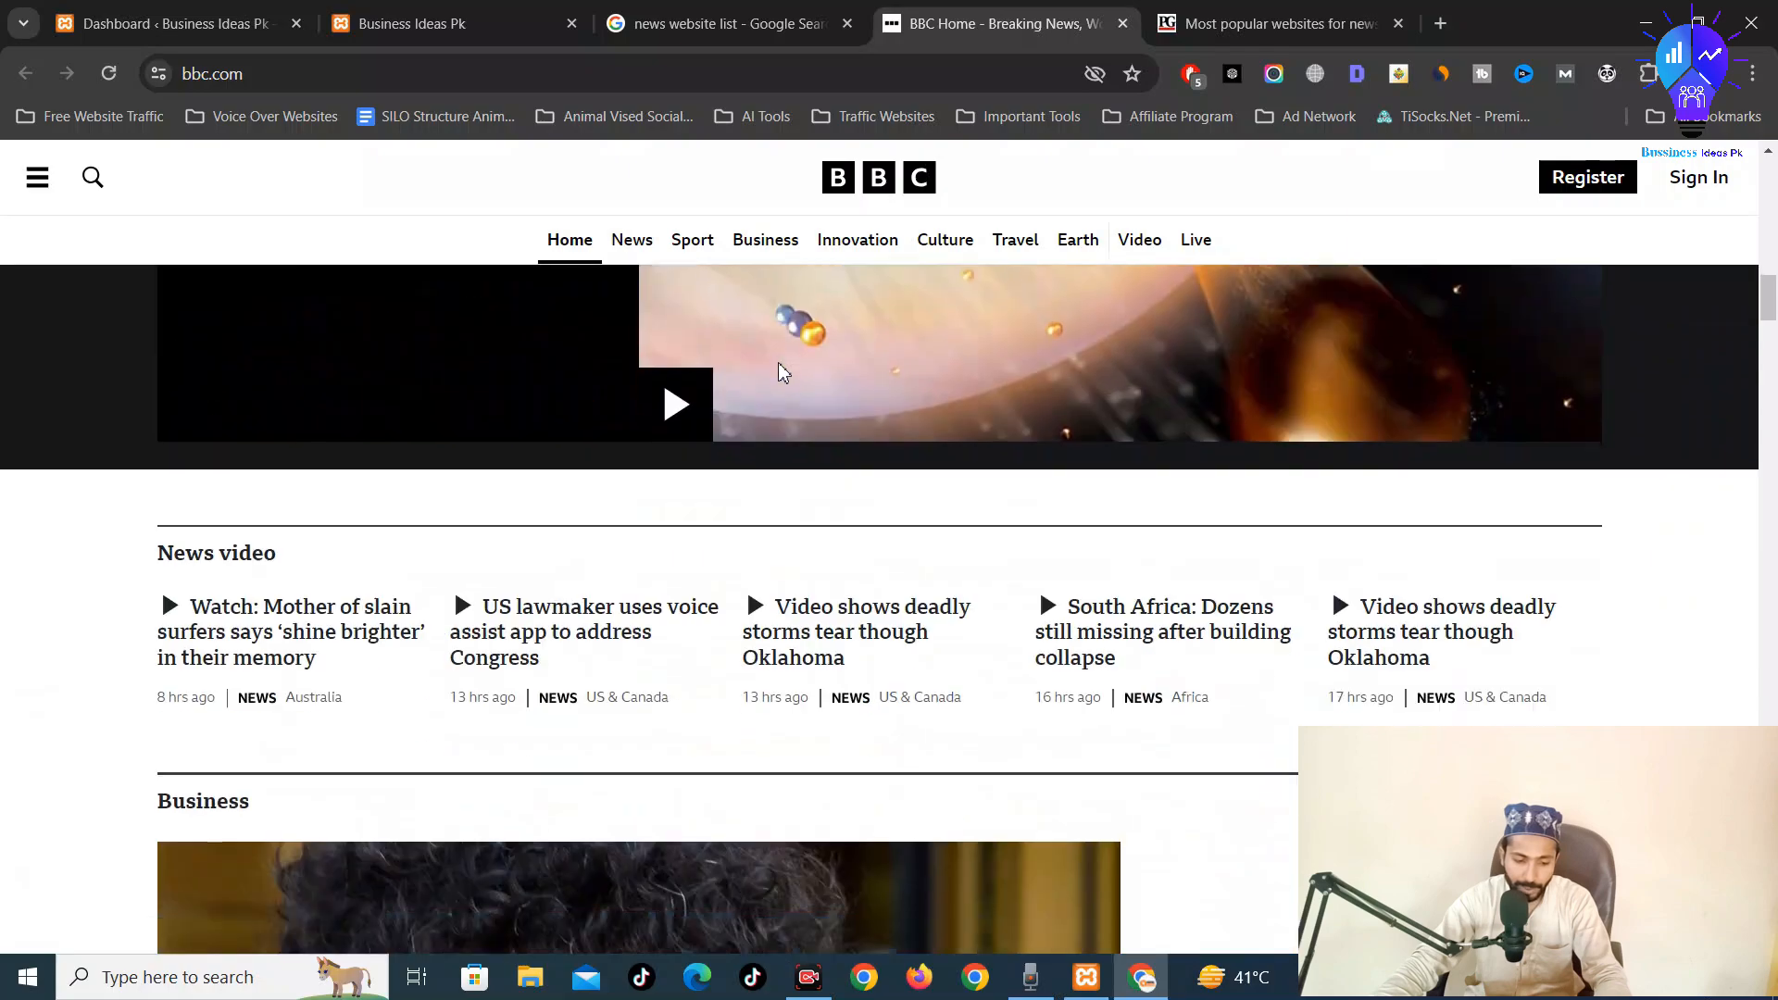
scroll(778, 370, down, 4)
scroll(778, 370, up, 4)
scroll(778, 371, down, 7)
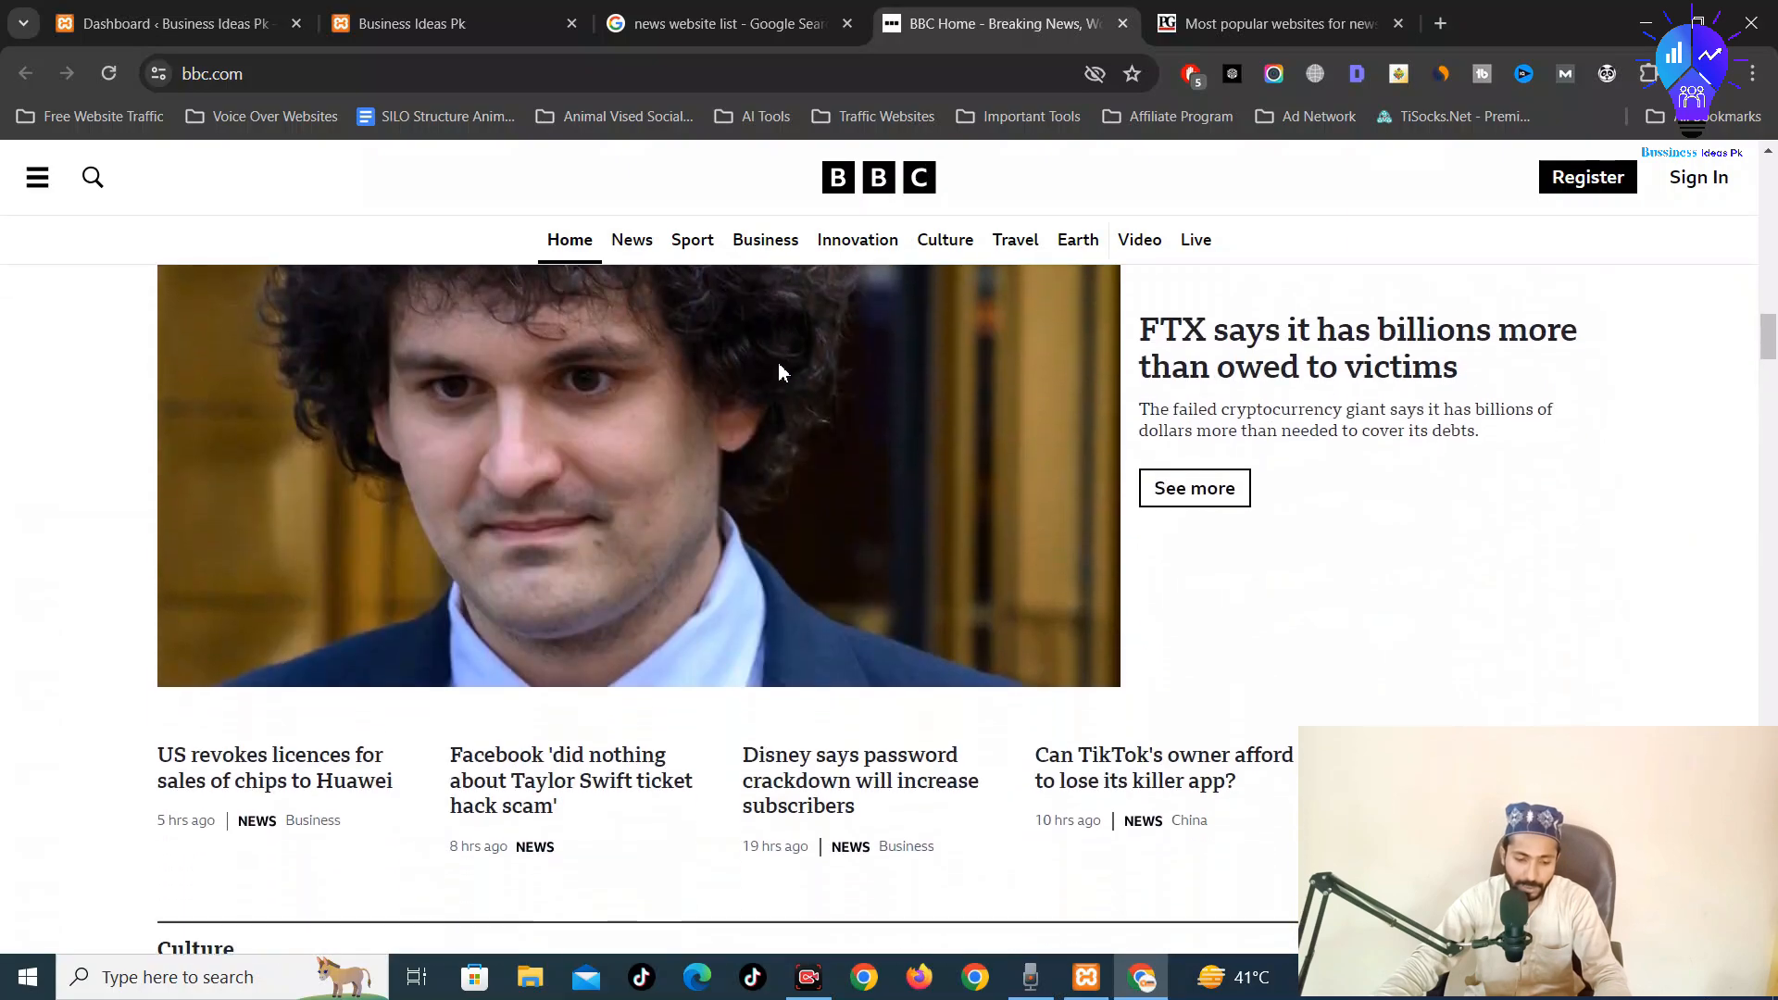
scroll(781, 370, down, 12)
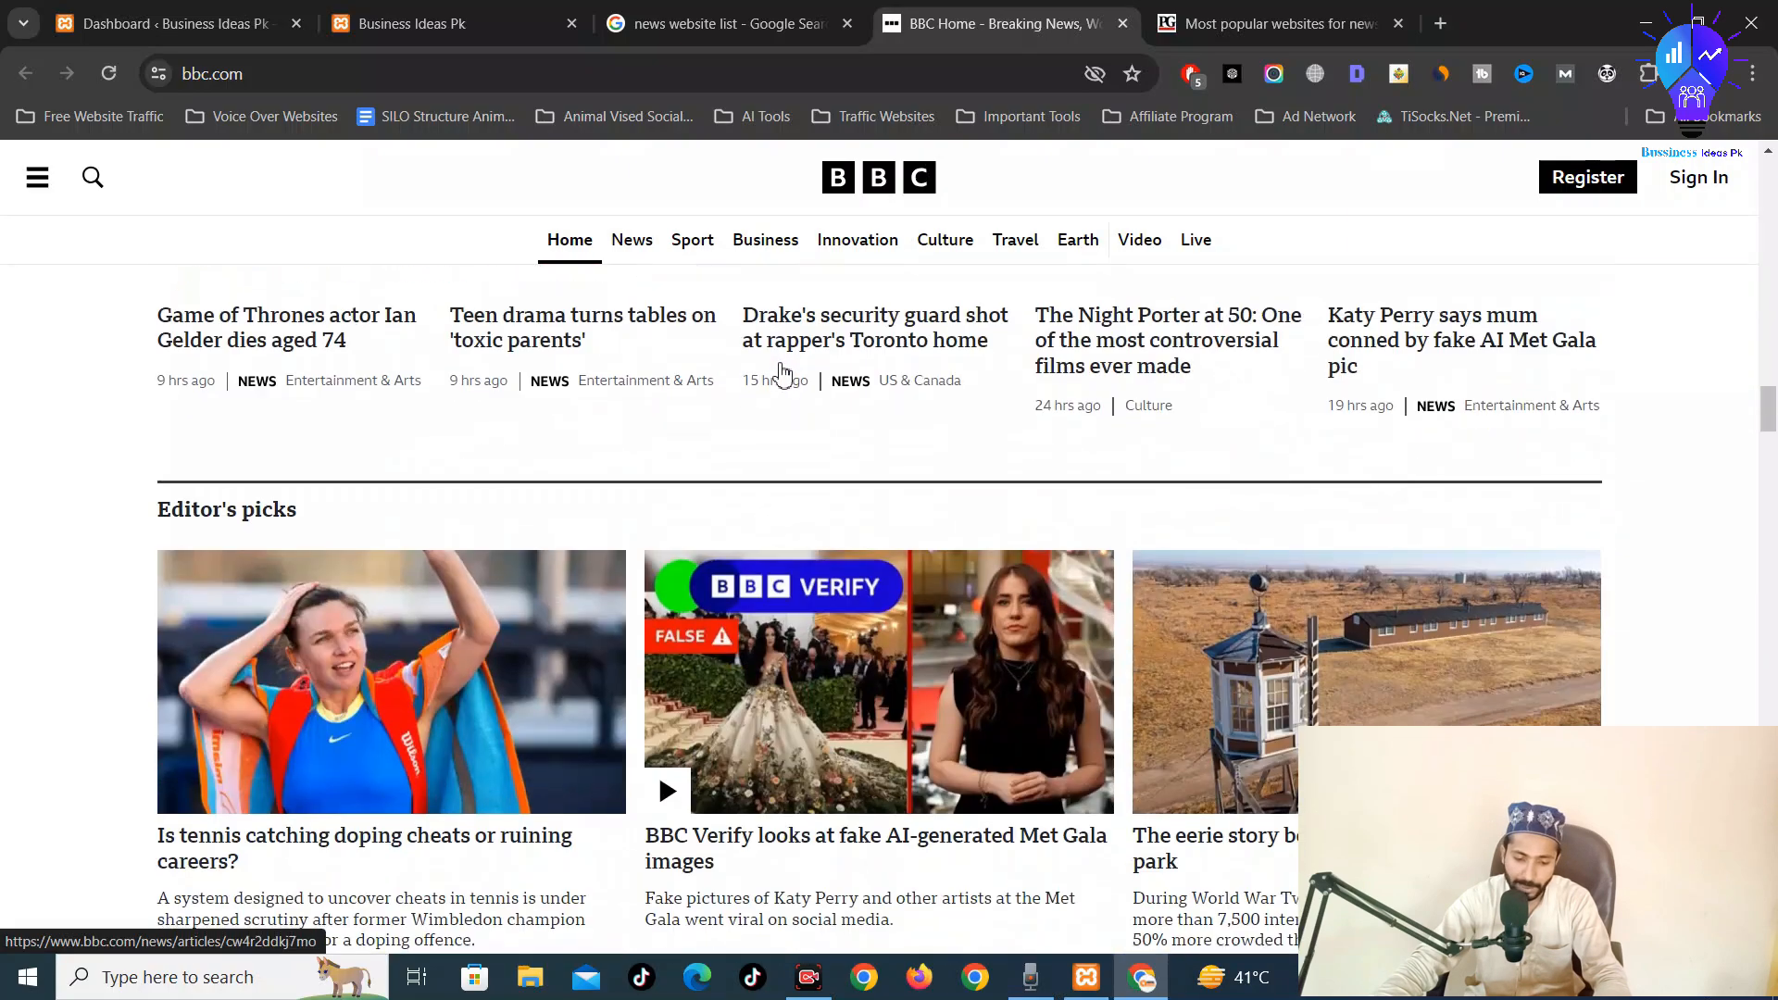
scroll(781, 370, down, 12)
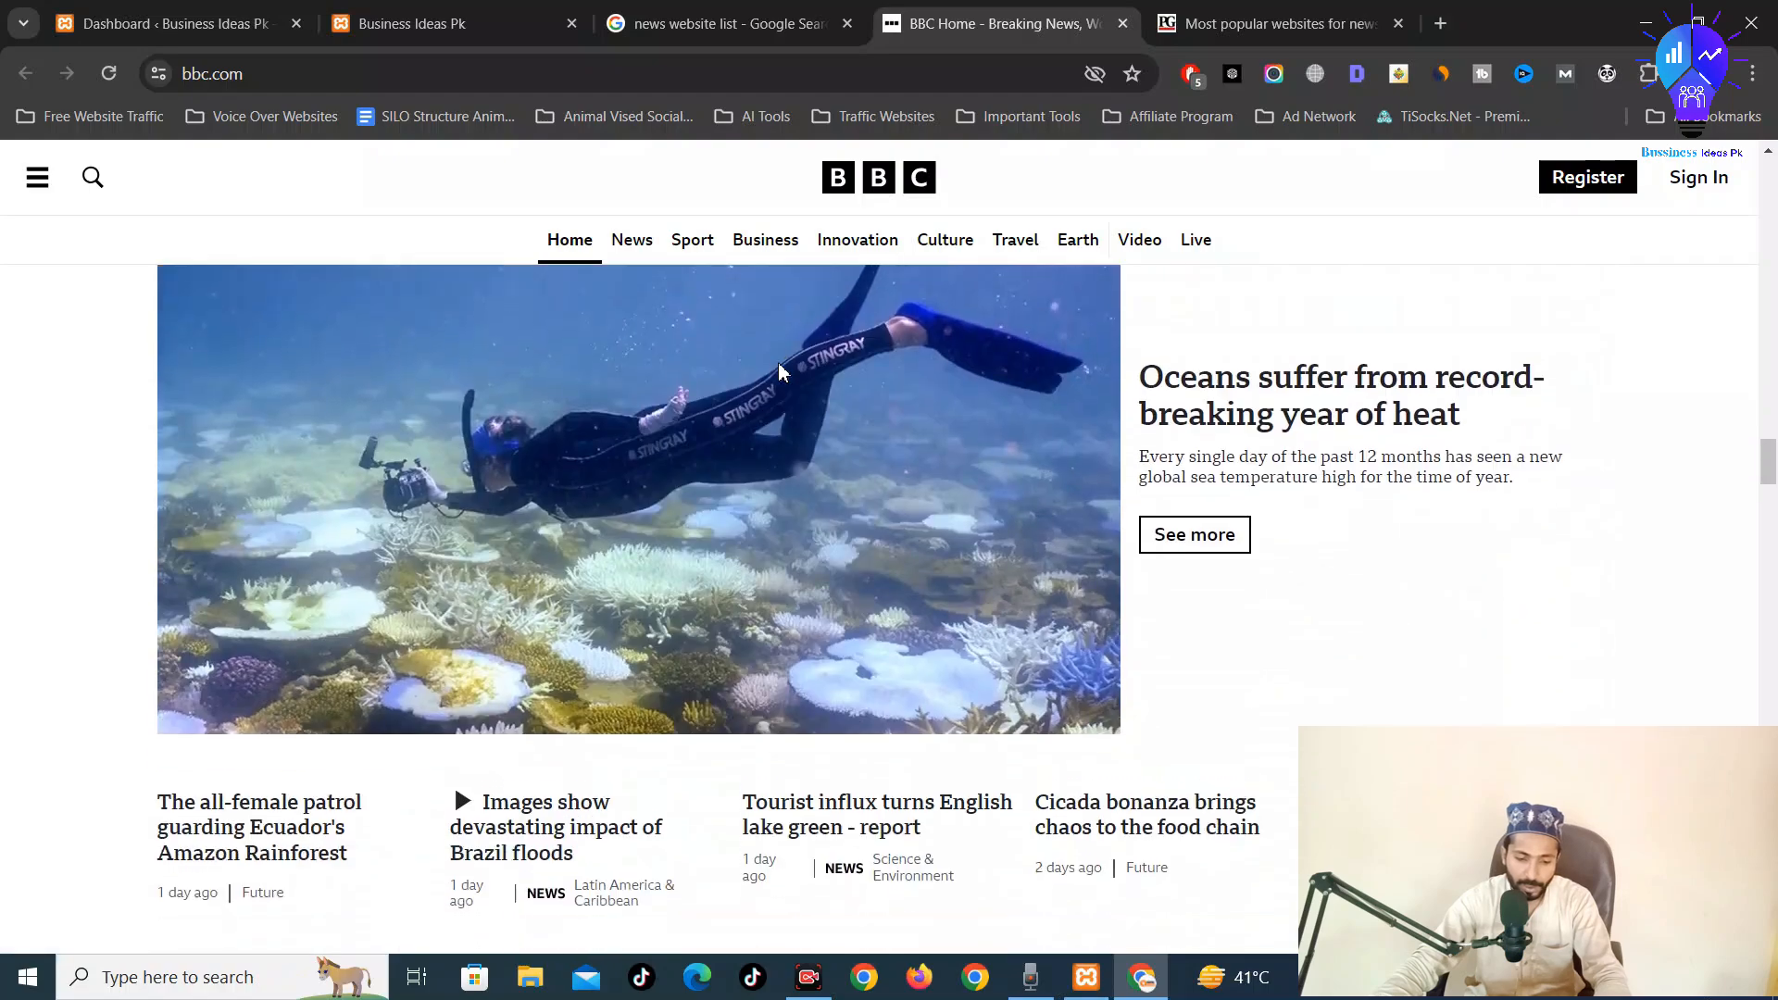
scroll(781, 371, down, 12)
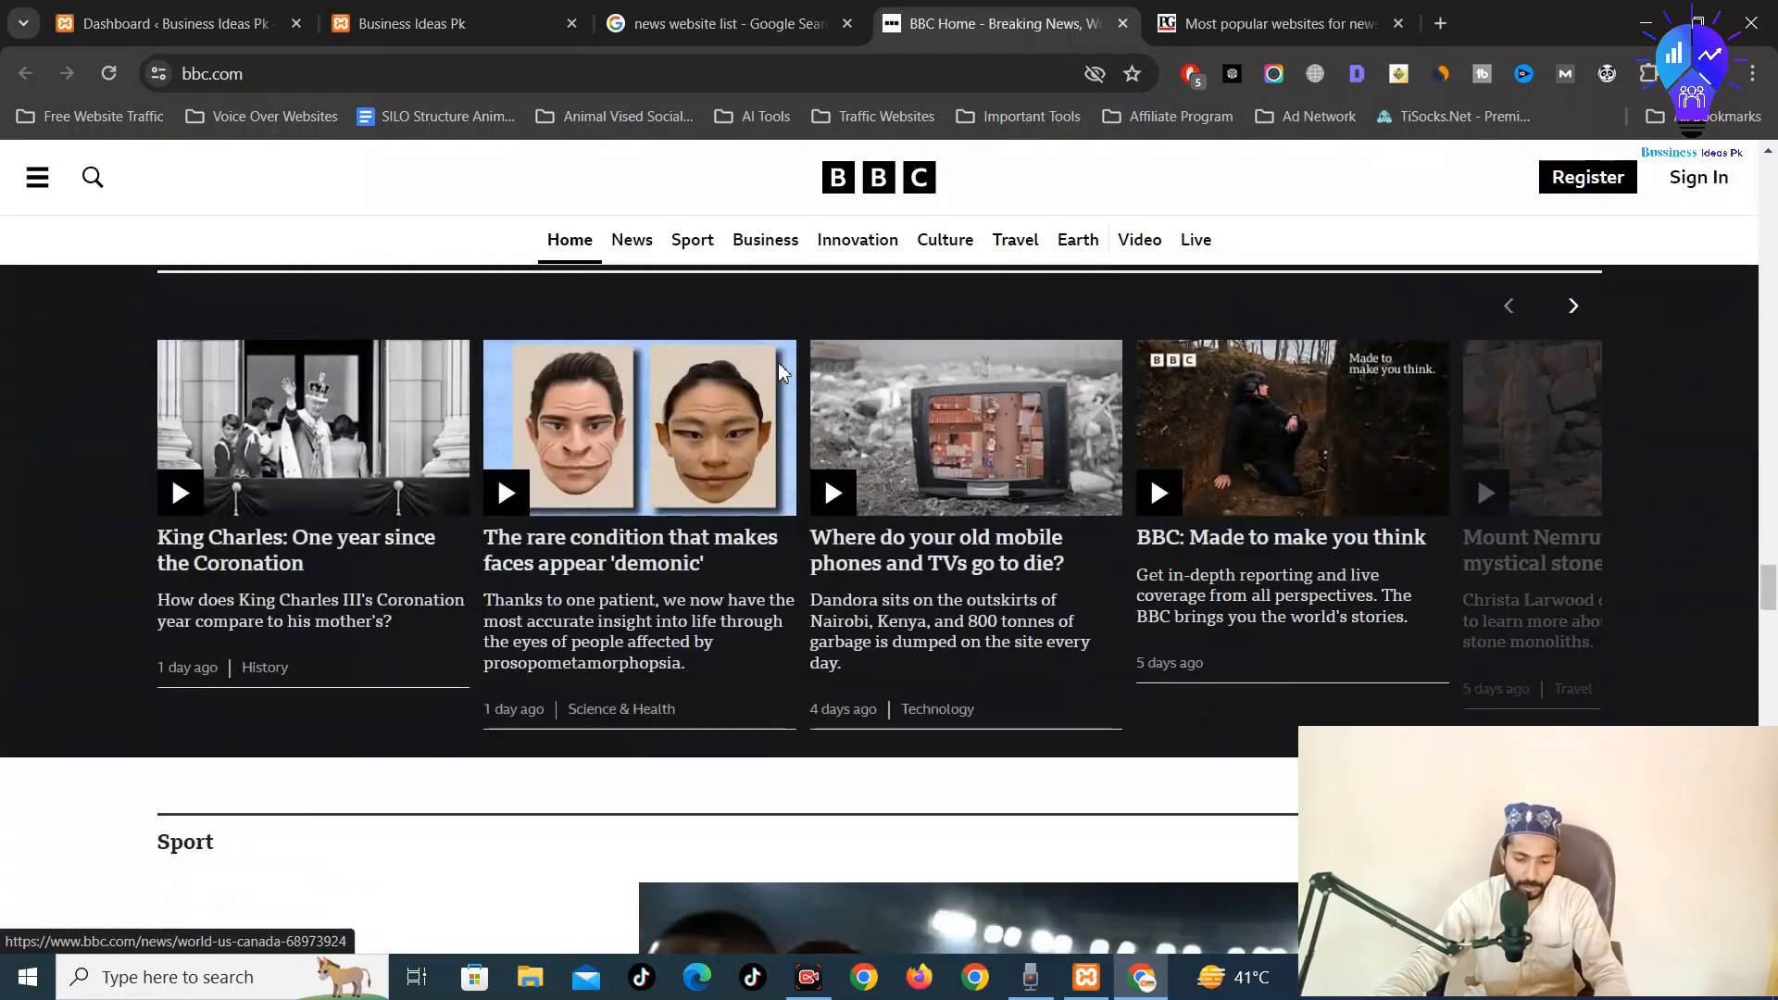
scroll(781, 371, down, 19)
scroll(781, 370, up, 13)
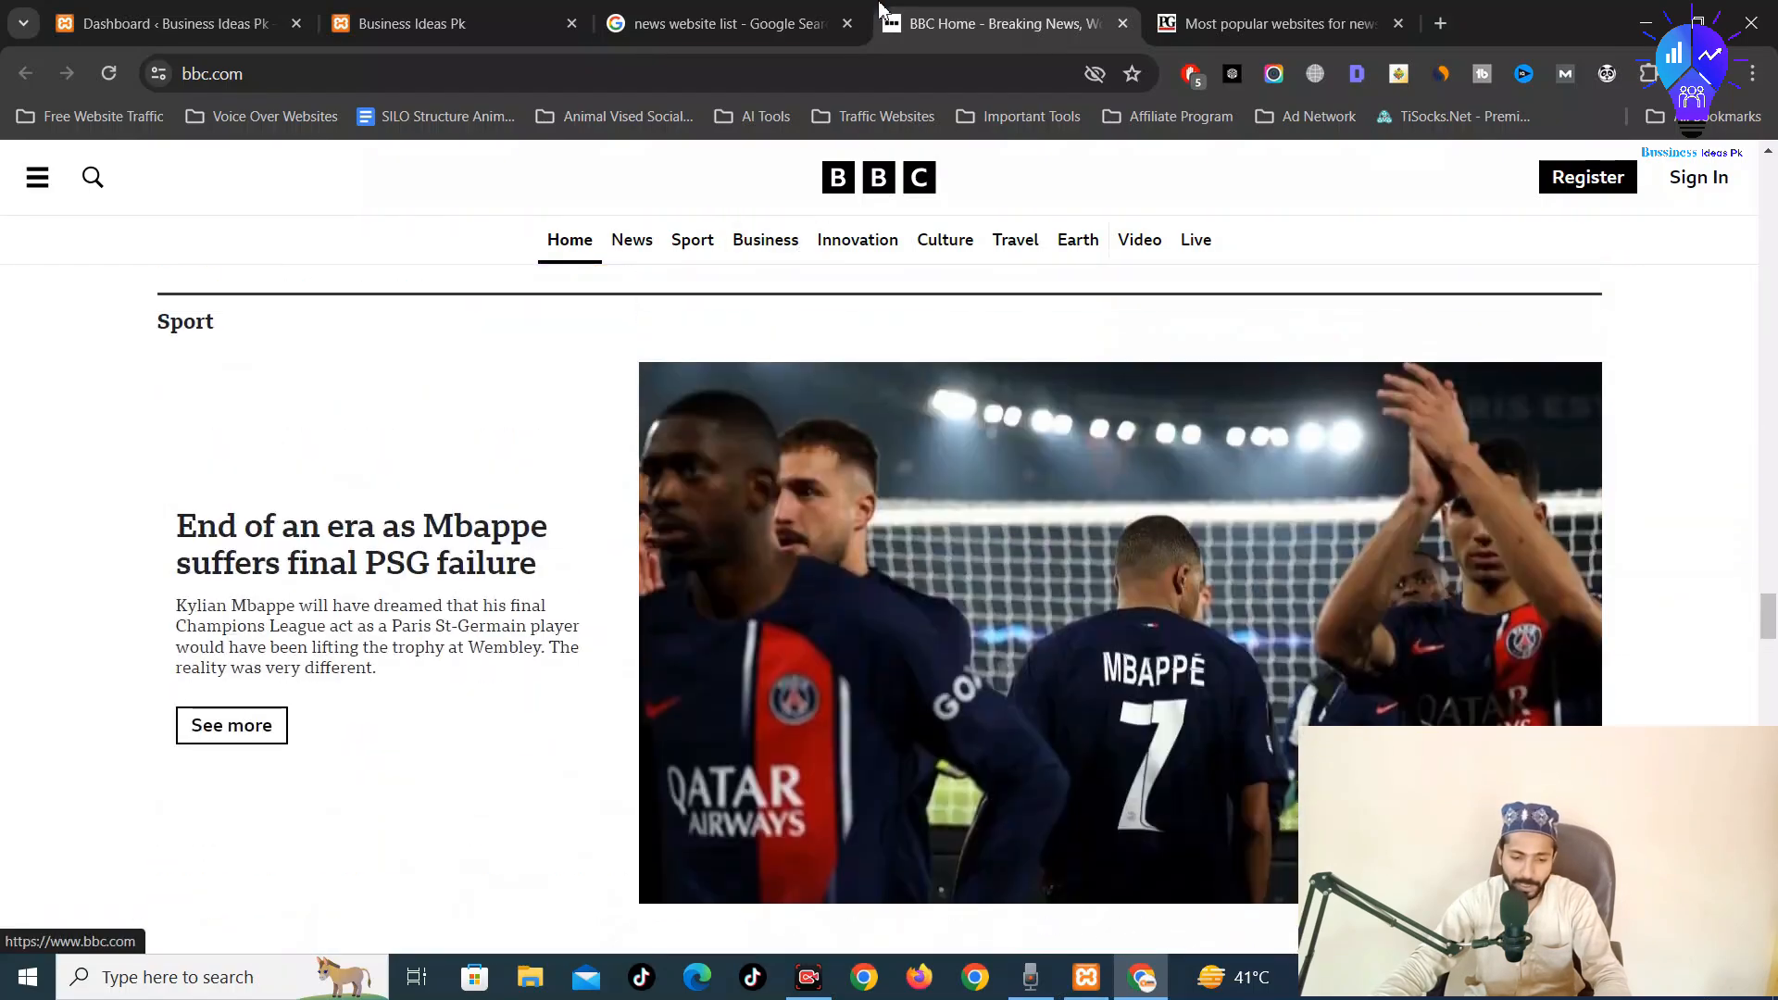
Open cnn.com from the Press Gazette table in a new tab placed before the BBC tab
click(815, 26)
click(1278, 23)
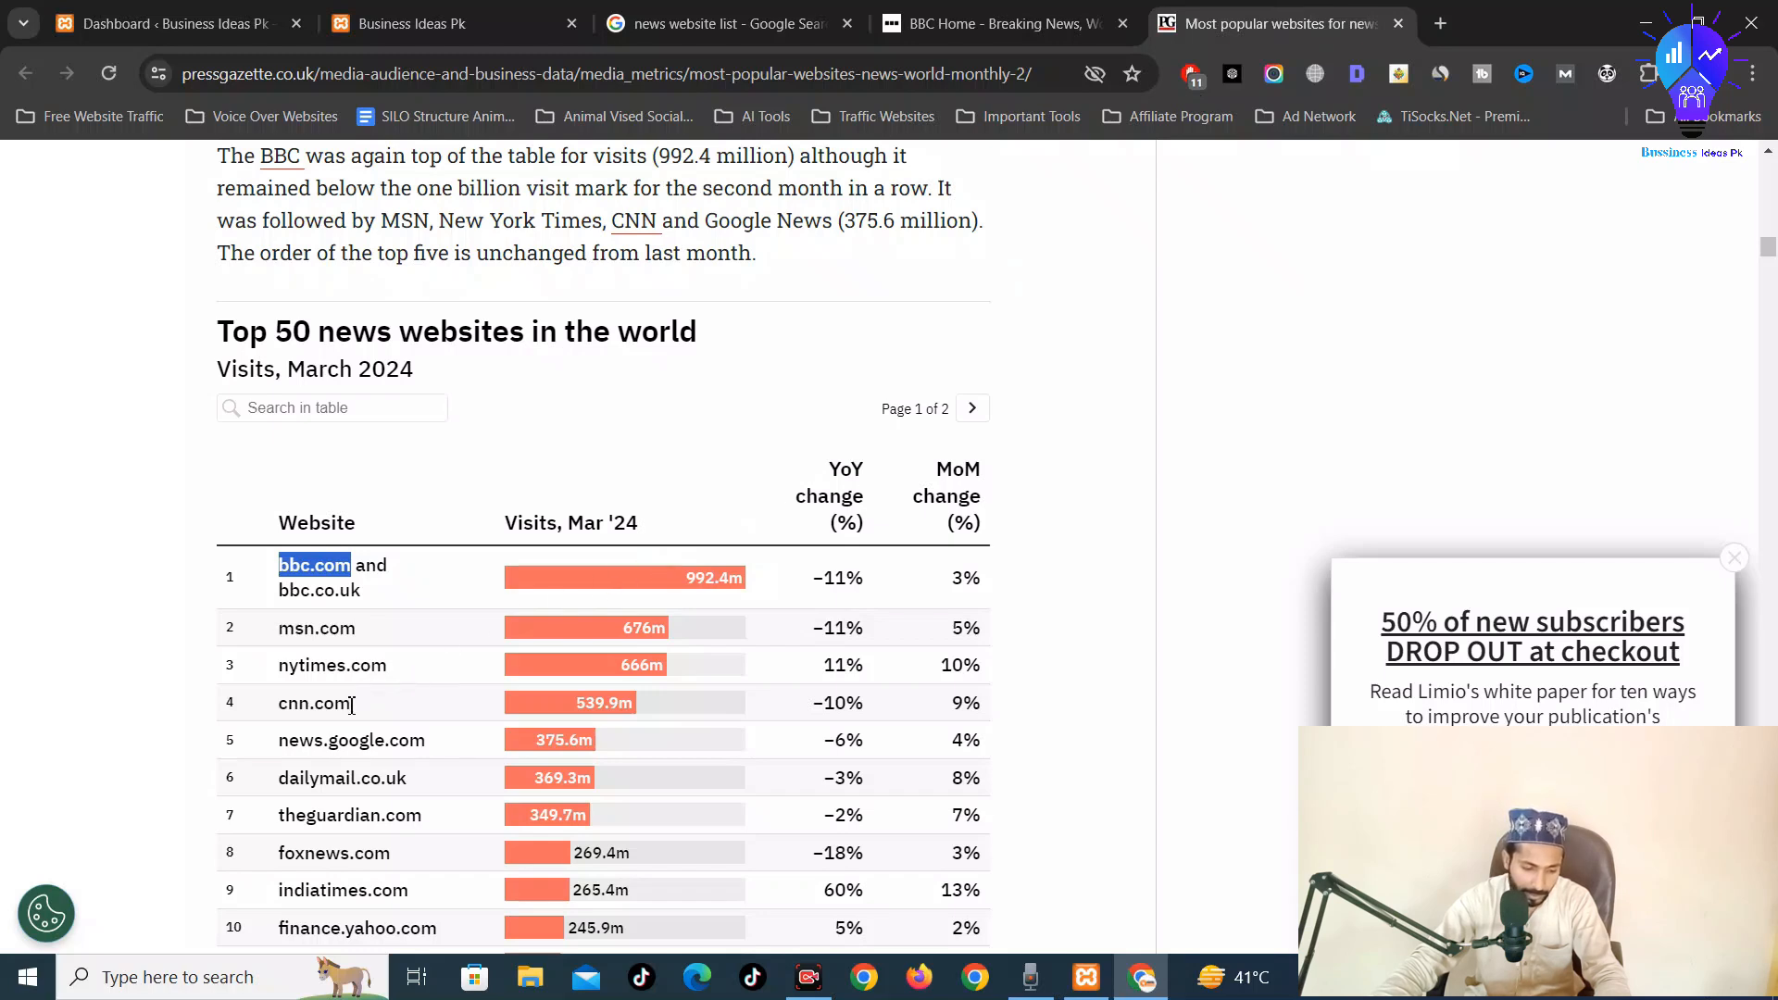
drag(351, 706, 1519, 13)
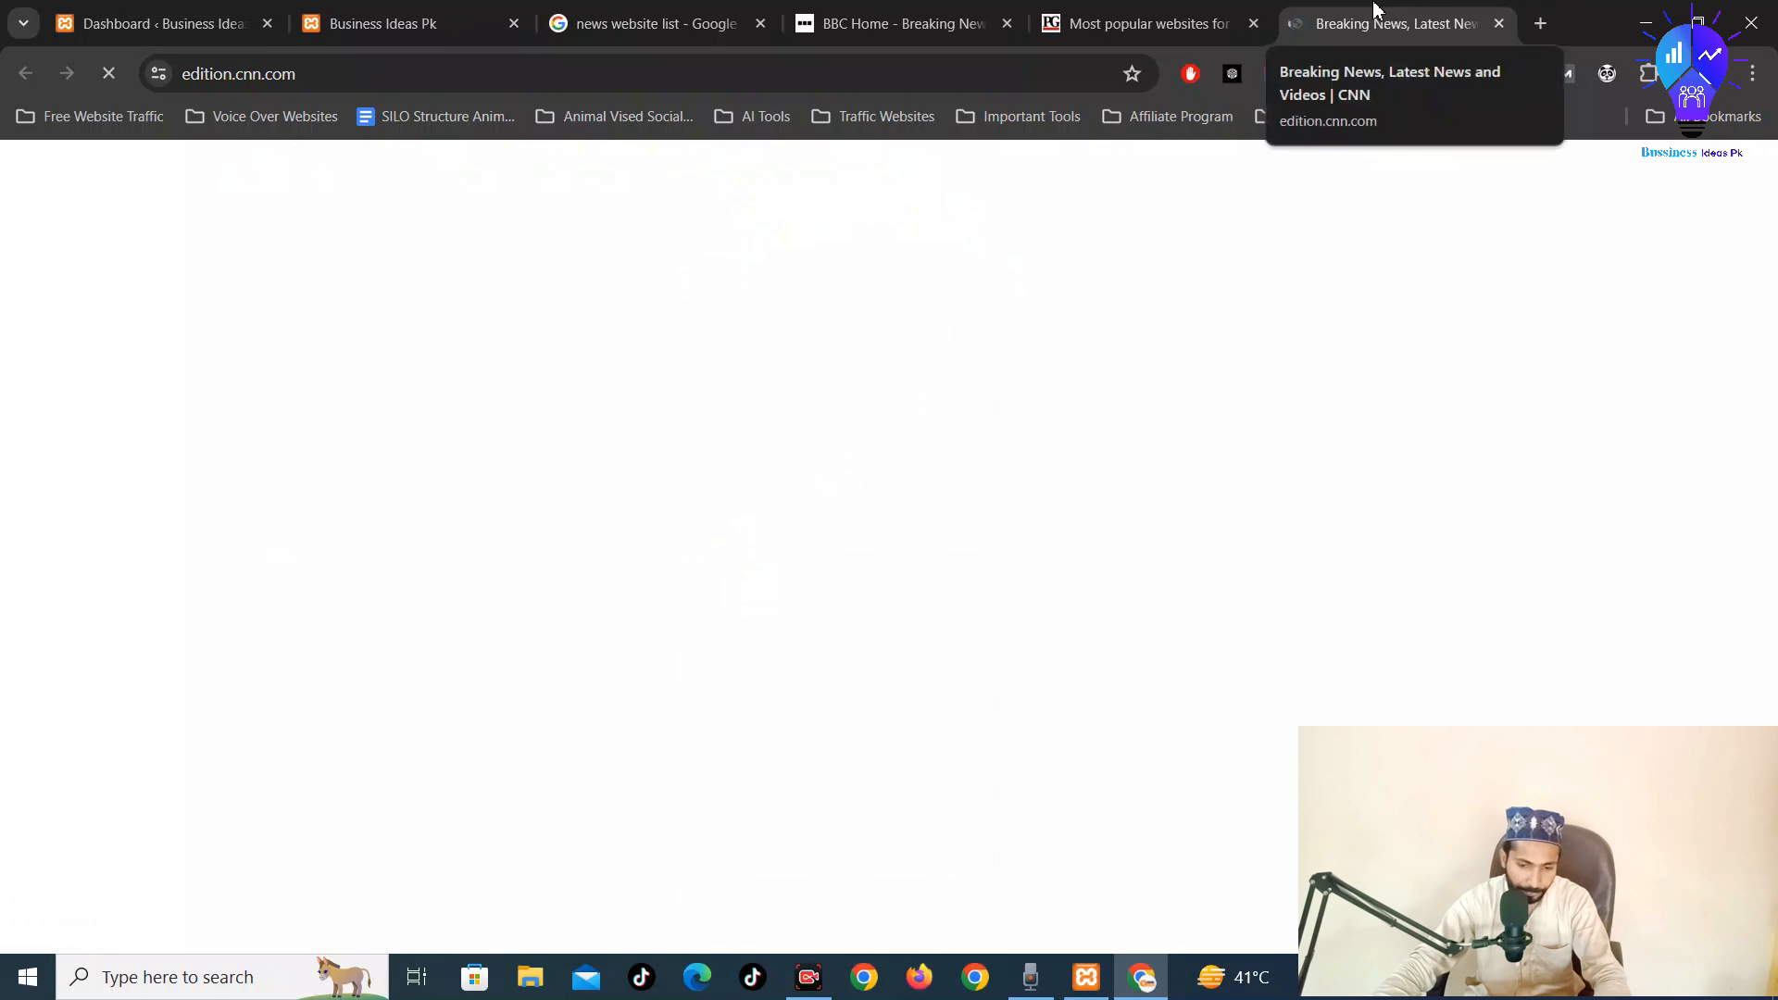
drag(1376, 10, 882, 9)
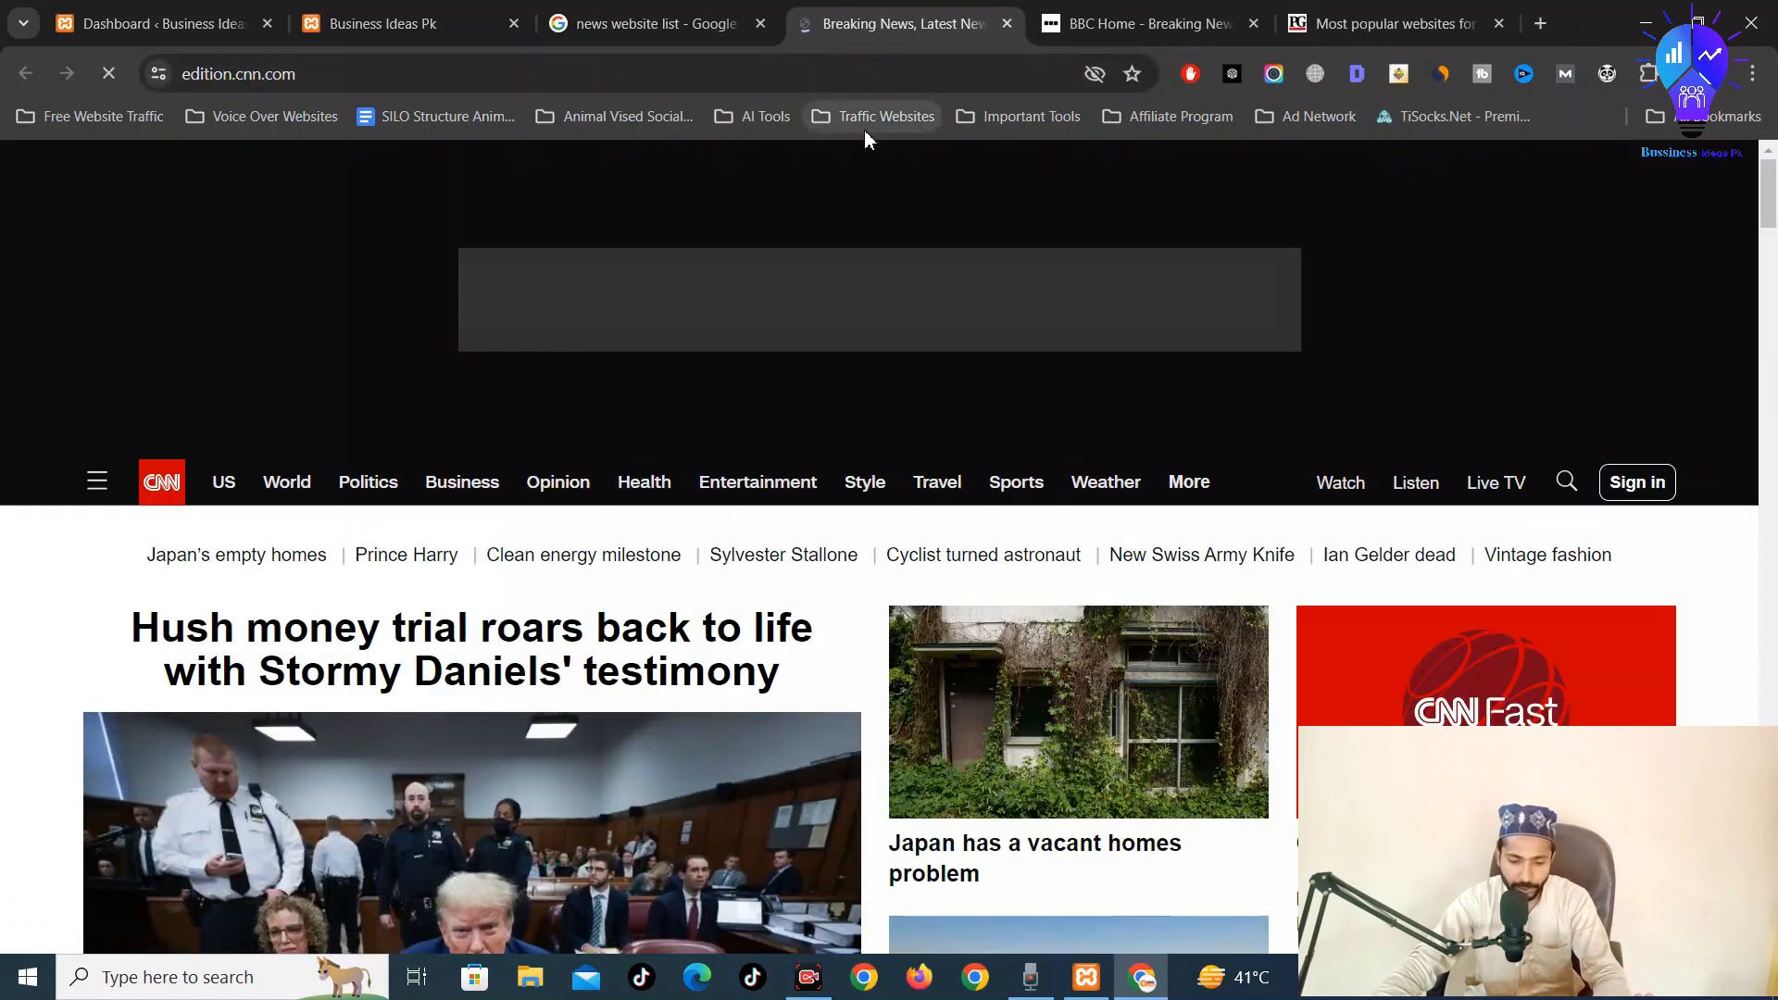
Scroll through the CNN homepage
scroll(850, 178, down, 5)
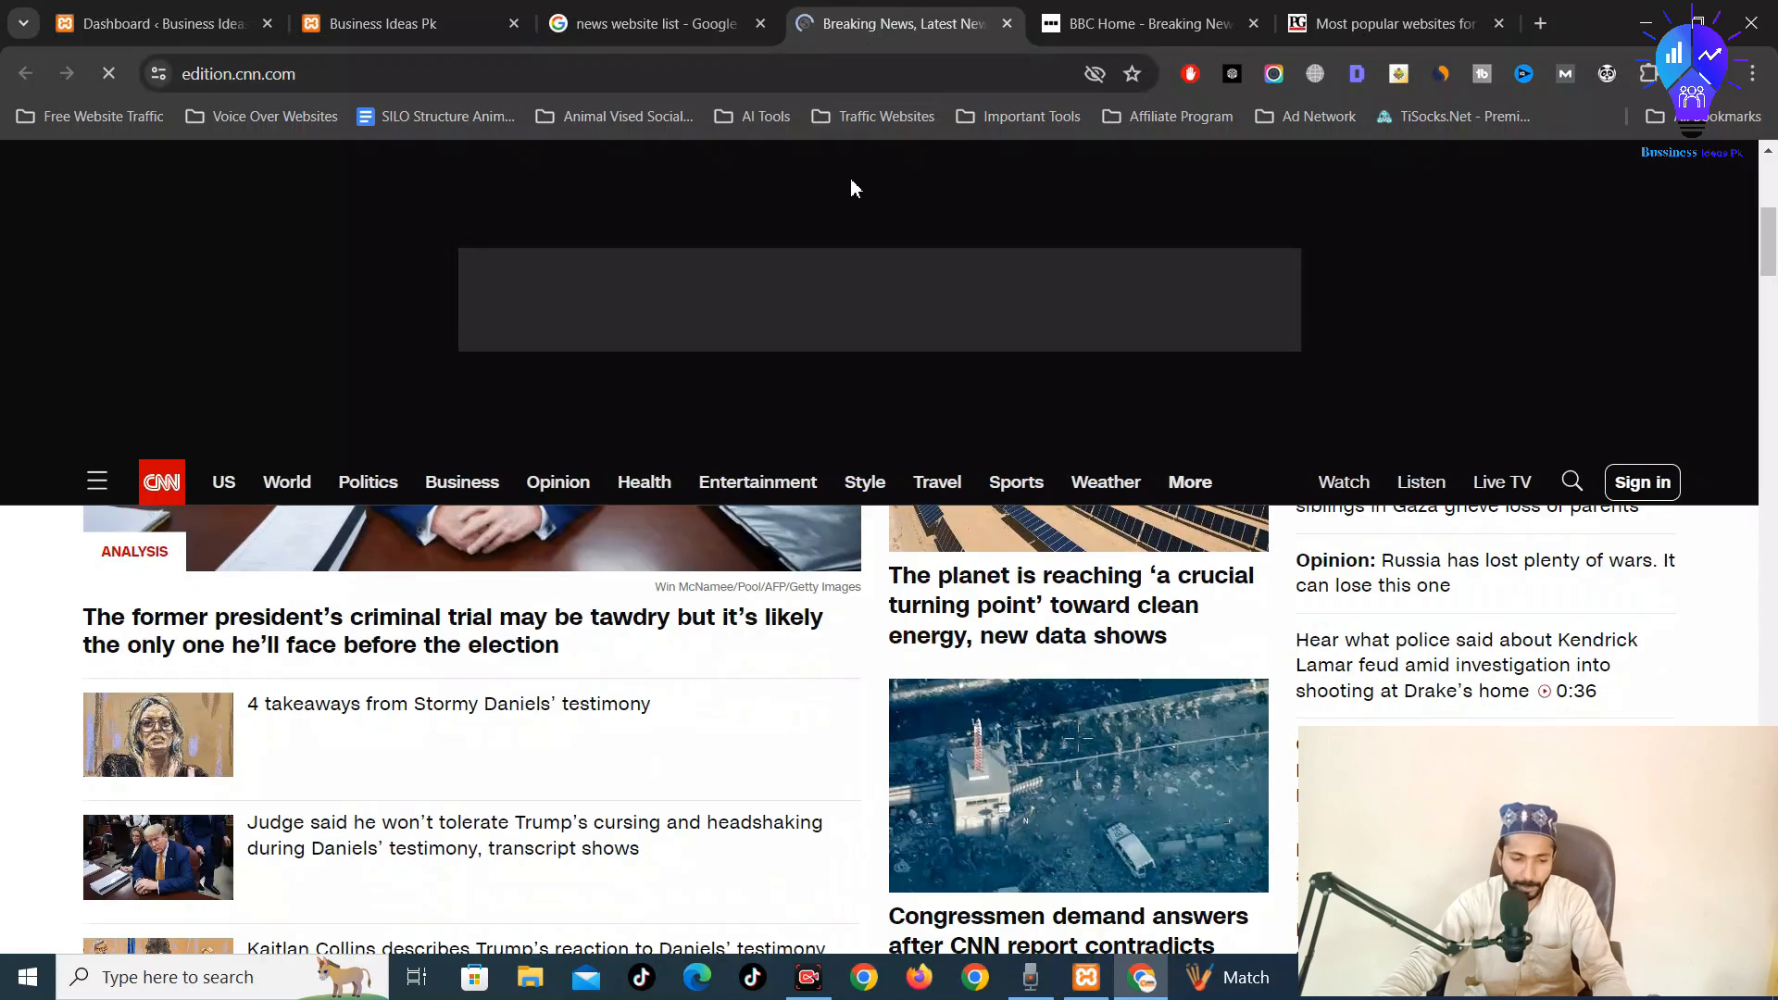
scroll(843, 636, down, 1)
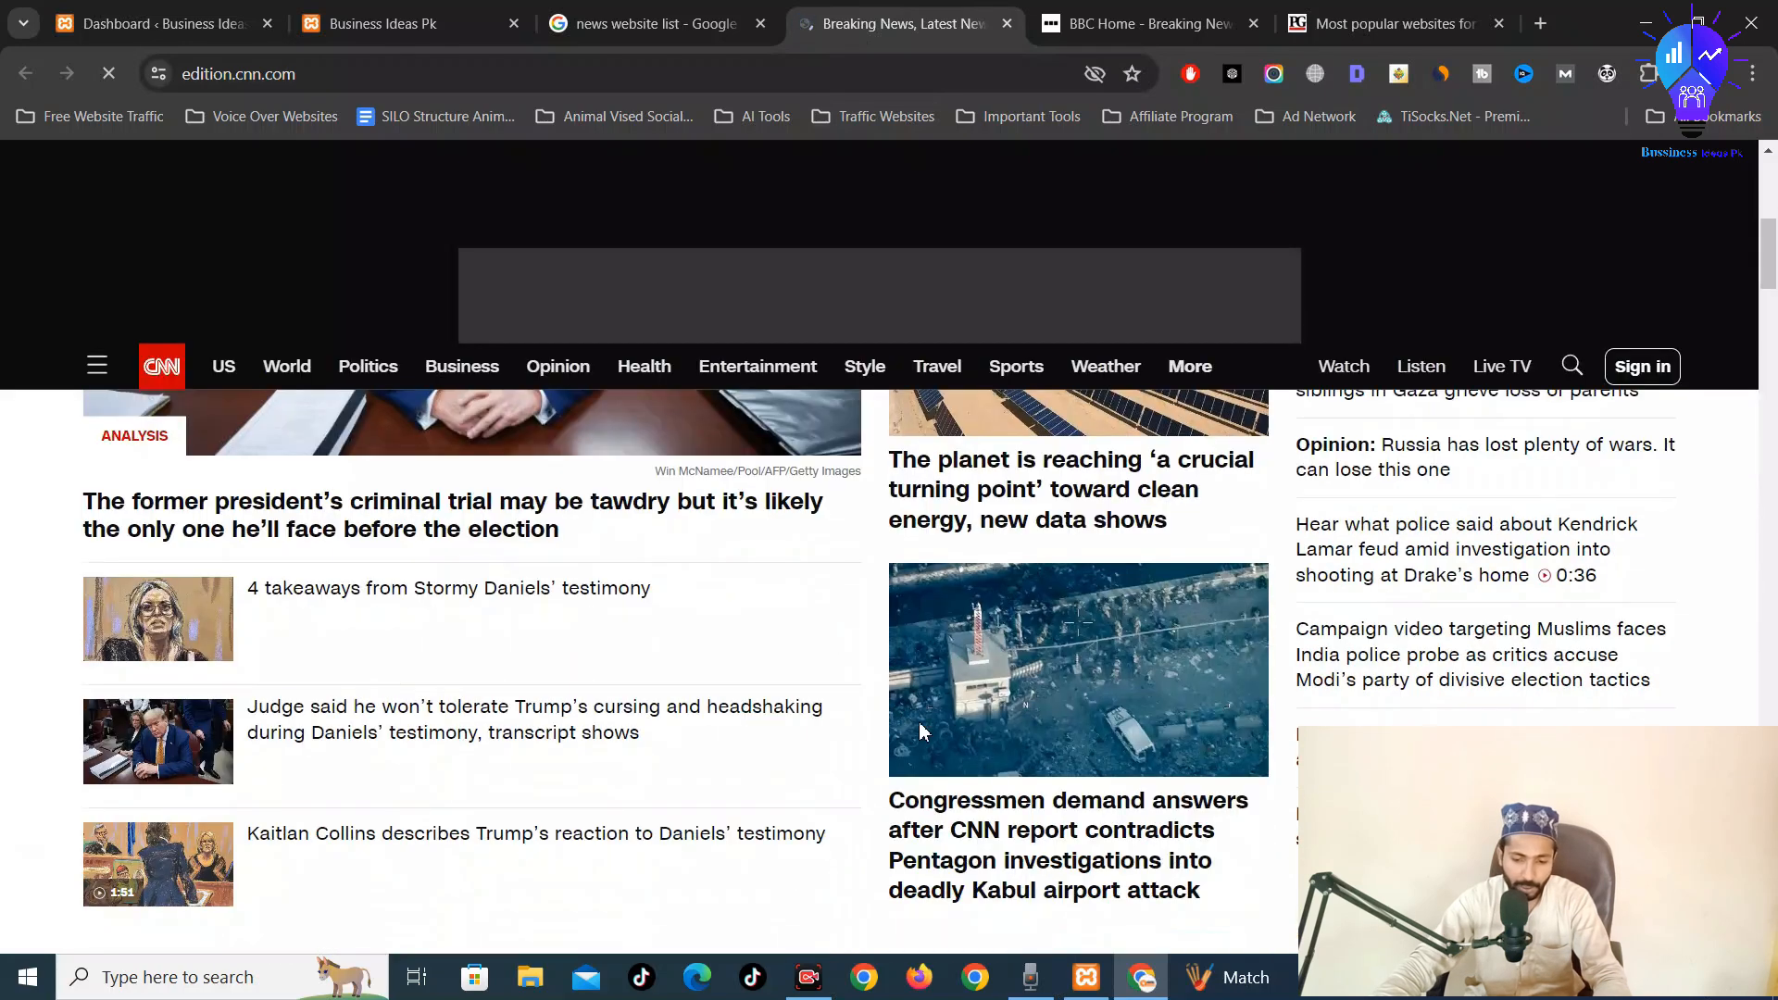
scroll(1111, 685, down, 10)
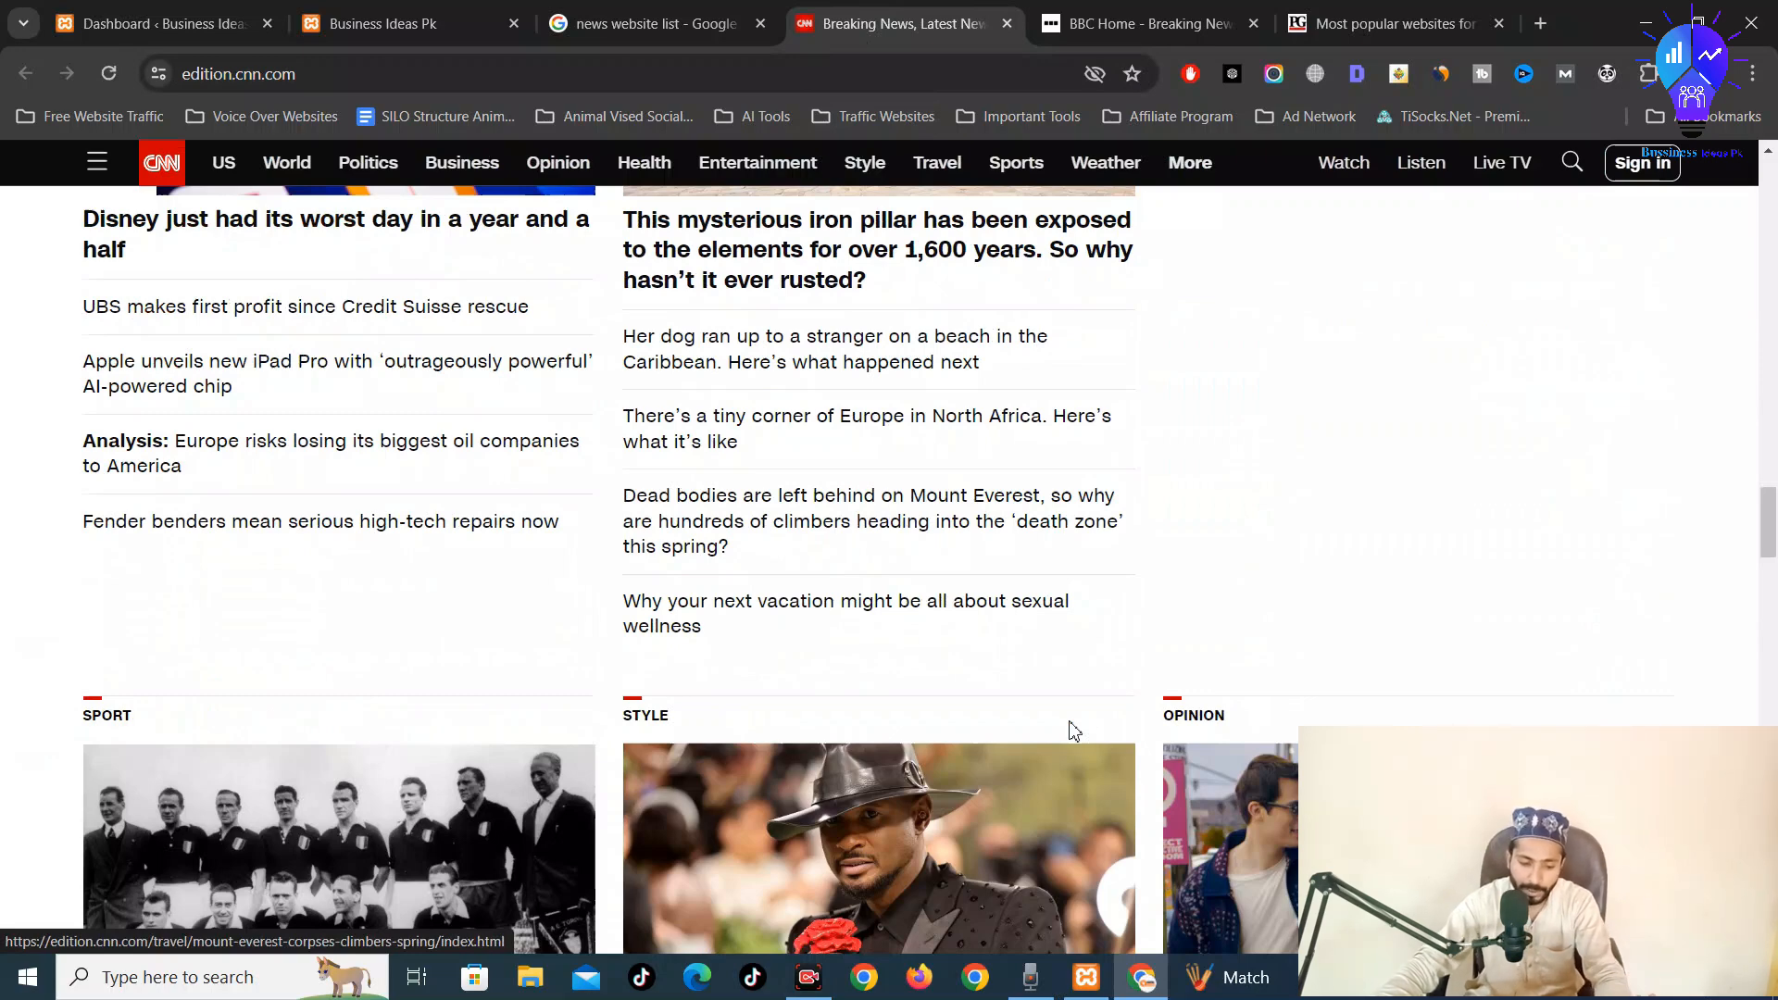
scroll(1073, 731, down, 3)
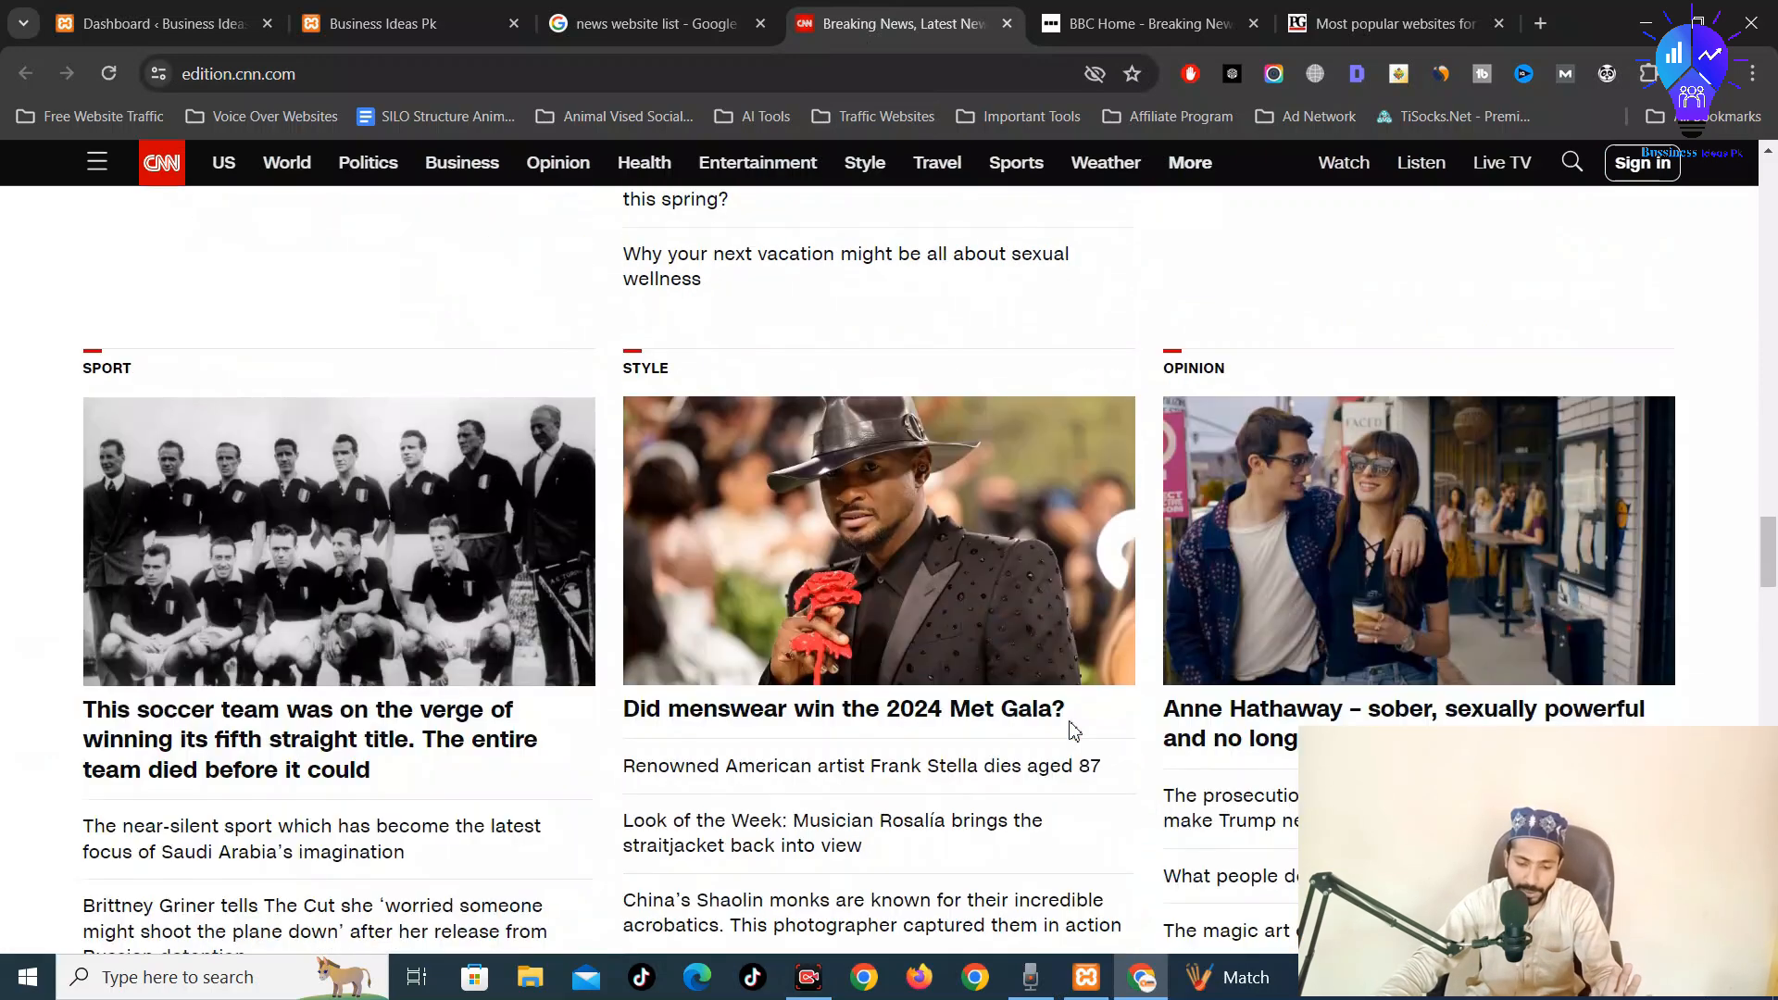
scroll(1072, 731, down, 10)
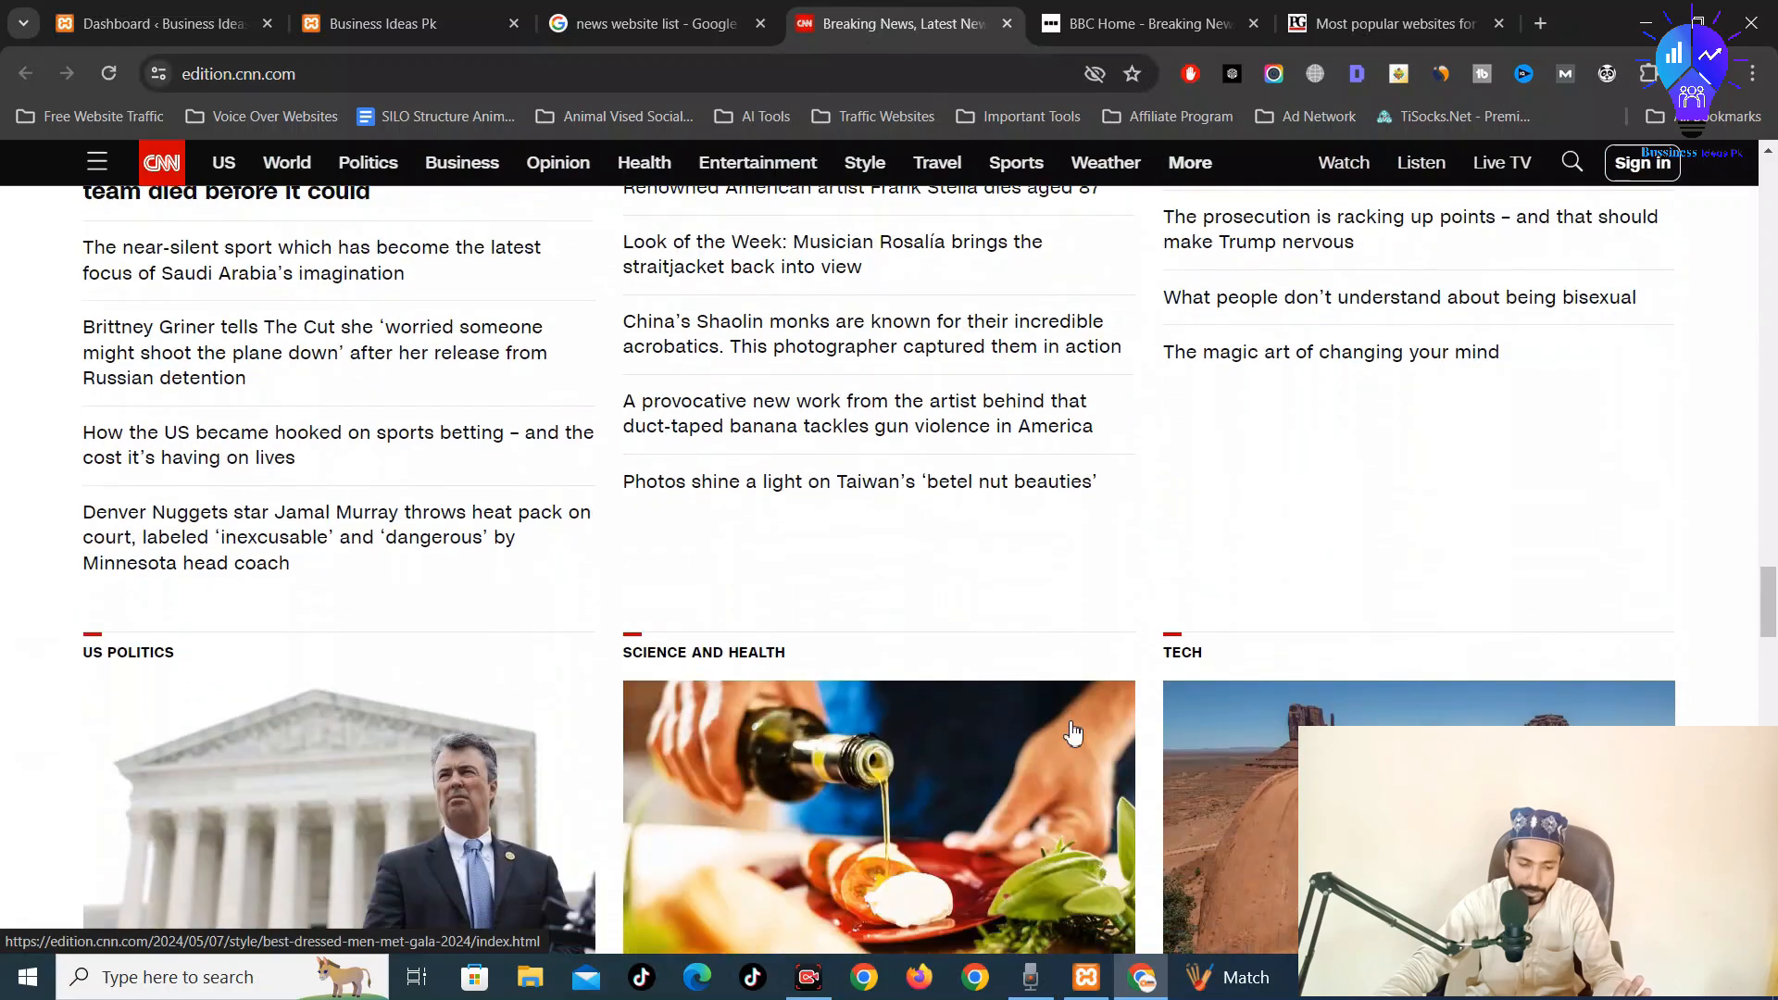
scroll(1062, 704, up, 4)
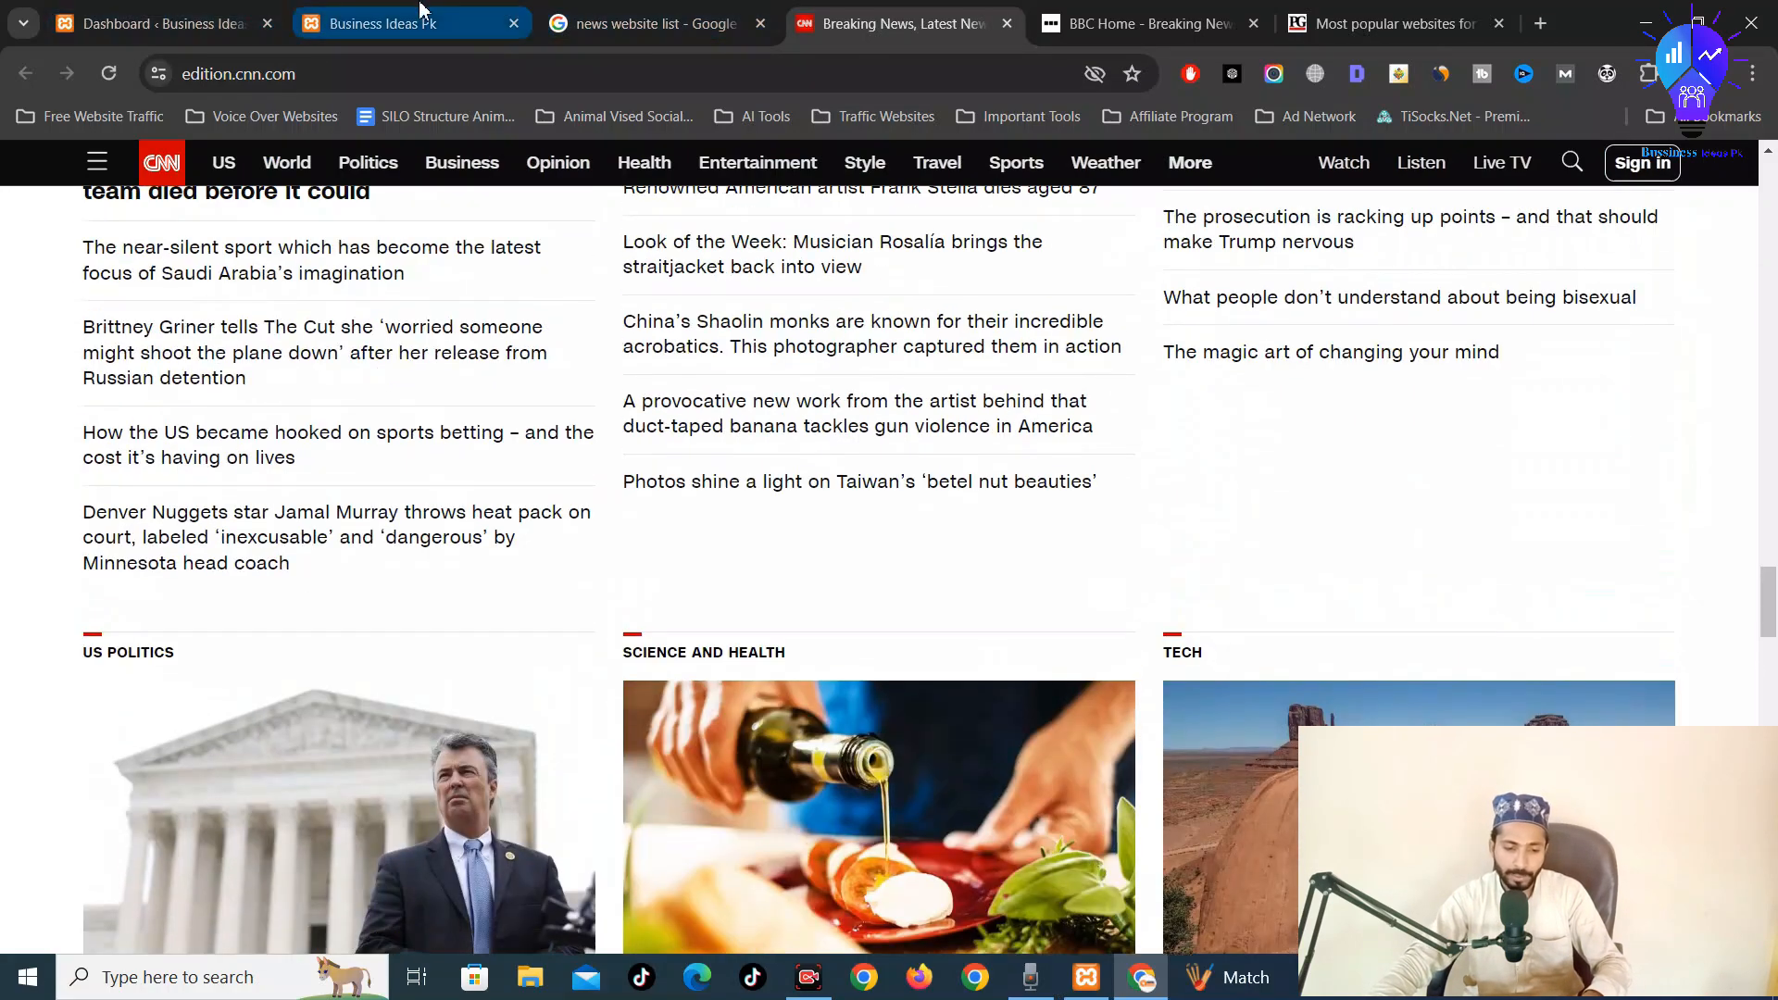
Look over the BBC homepage once more and close its tab
key(ctrl+Tab)
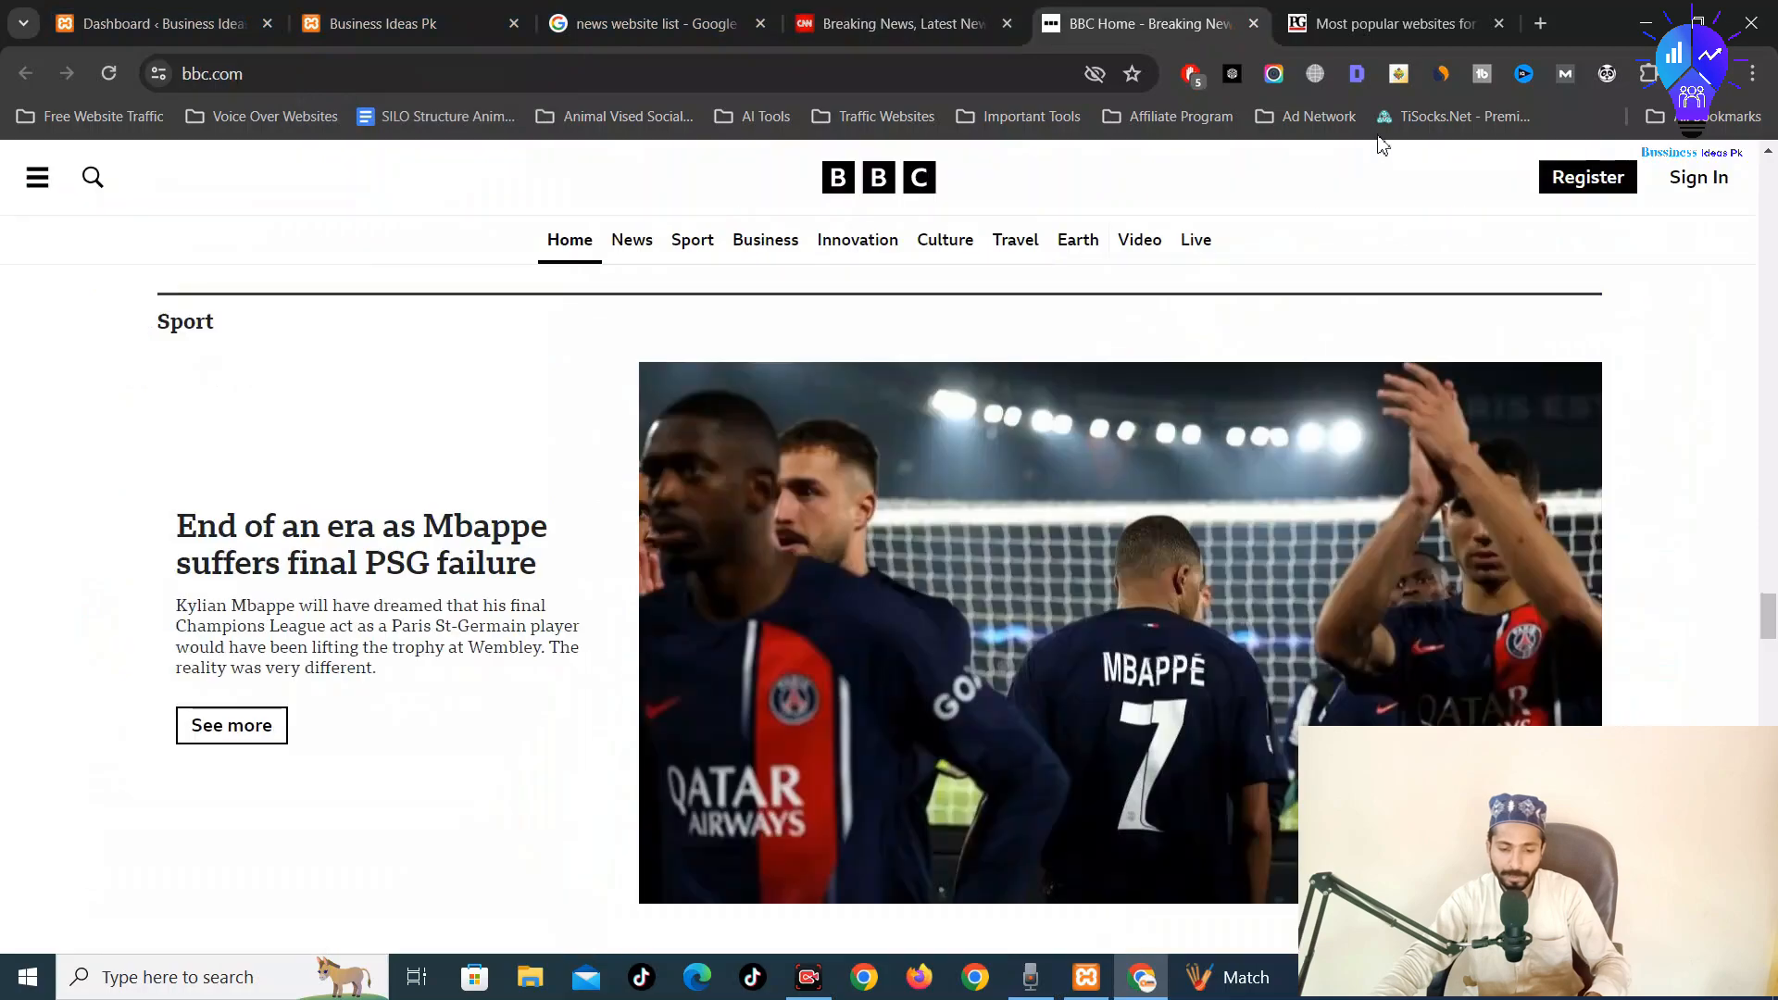
scroll(1324, 218, down, 15)
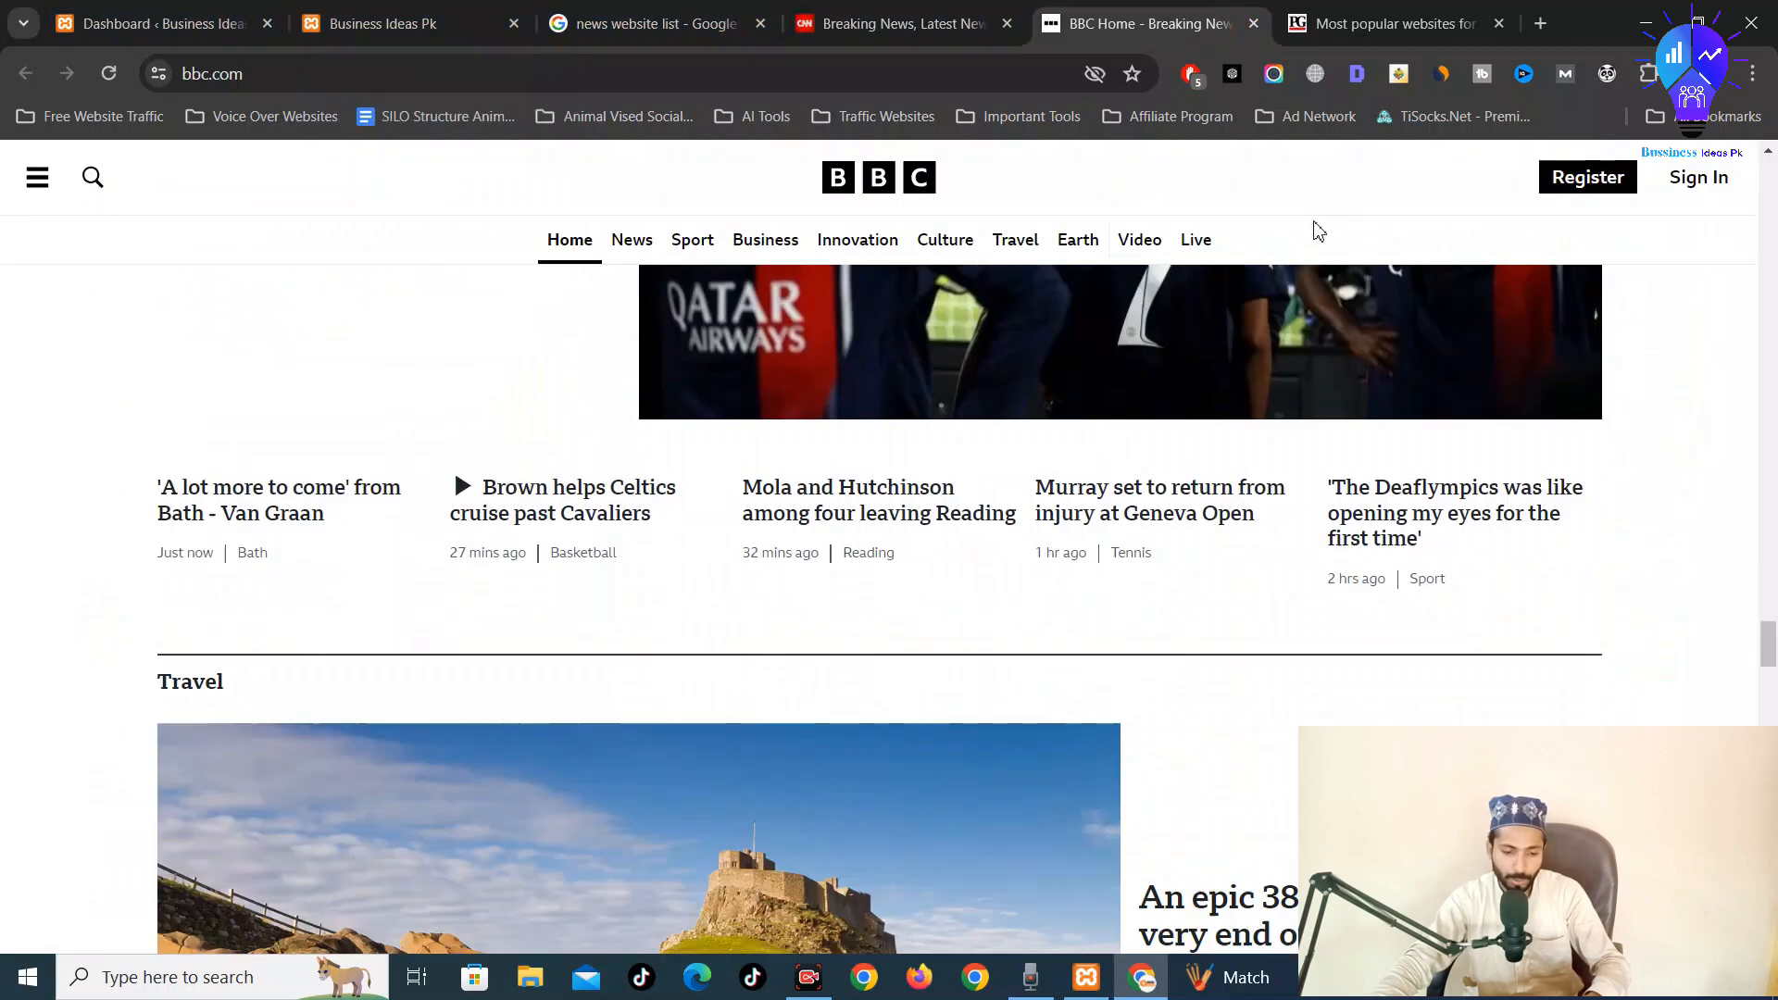
scroll(1311, 281, up, 15)
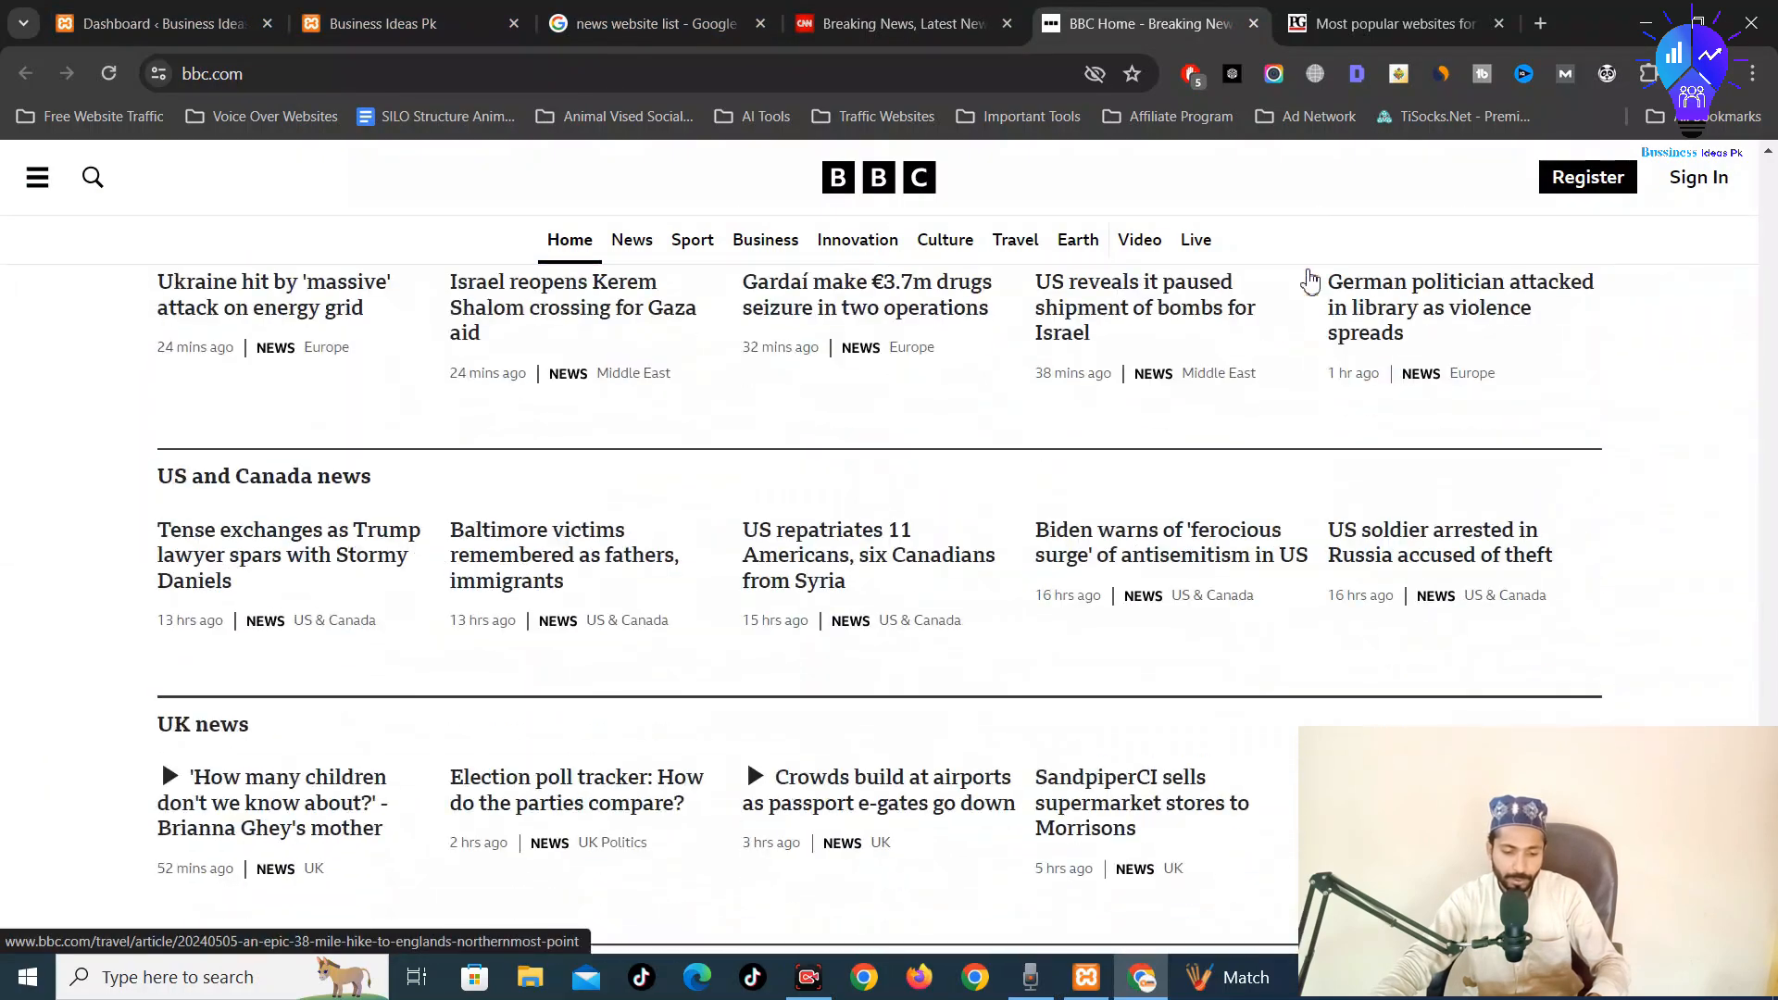
scroll(1311, 281, down, 10)
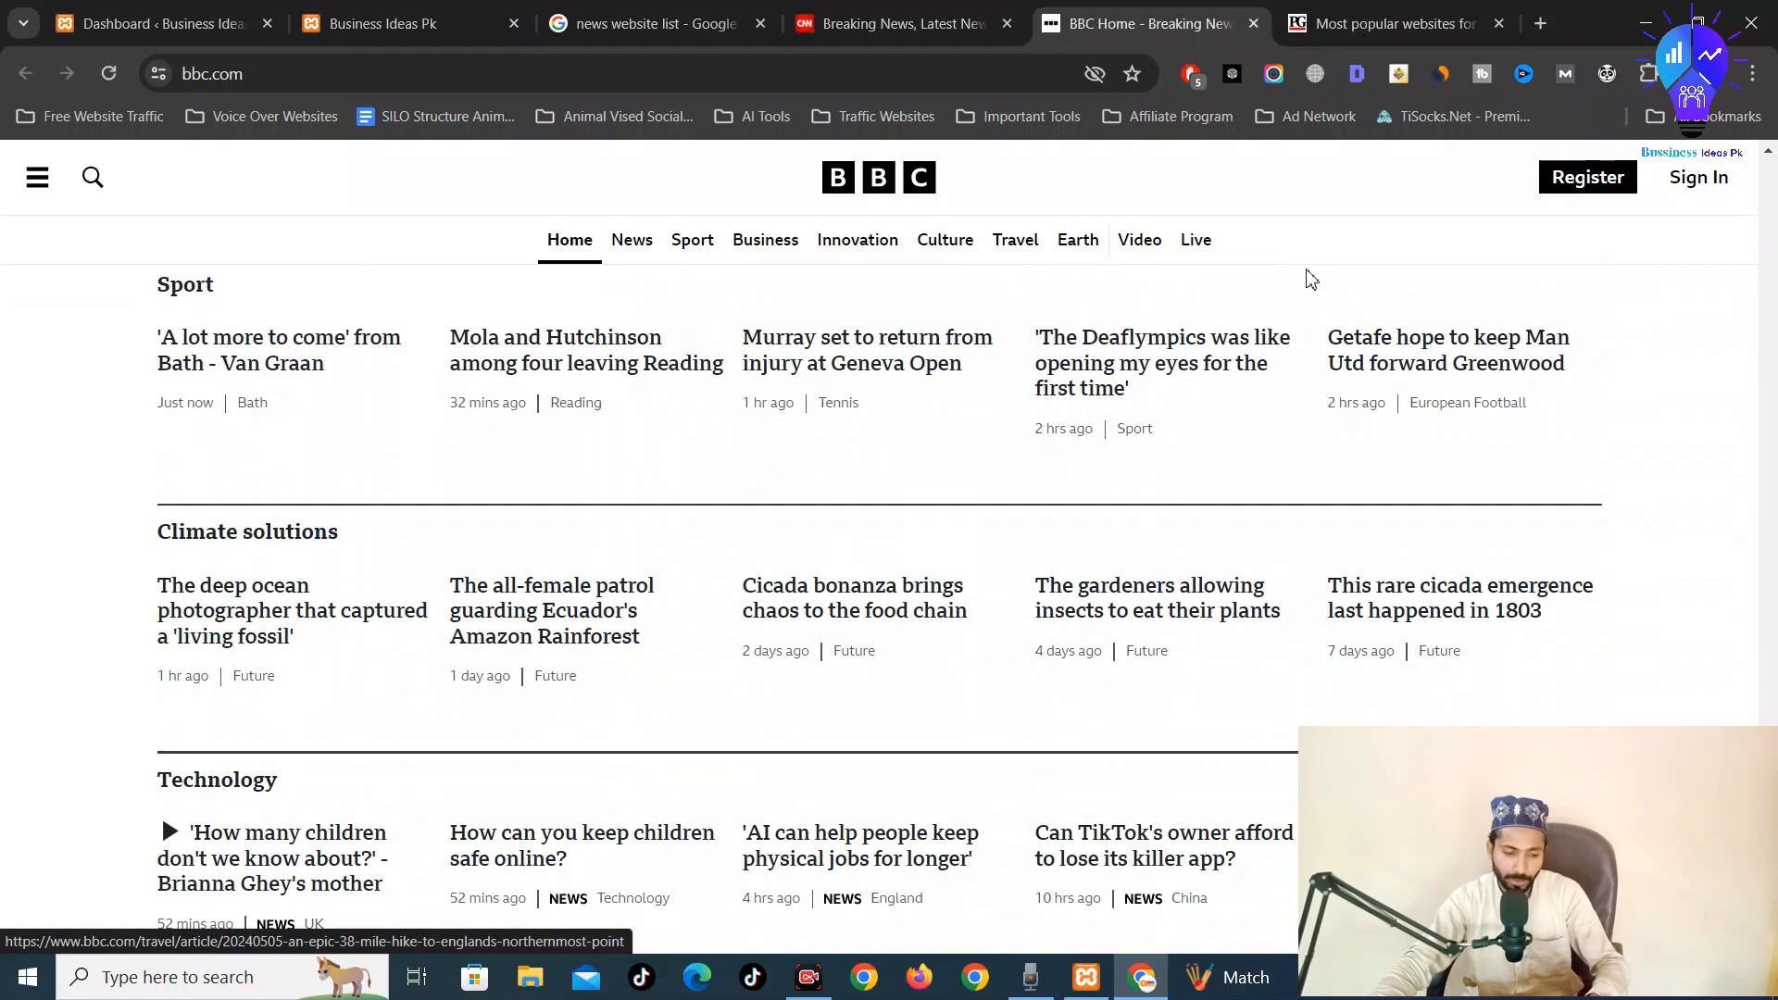
key(ctrl+w)
Close the Press Gazette list and the Google news search results tabs
key(ctrl+w)
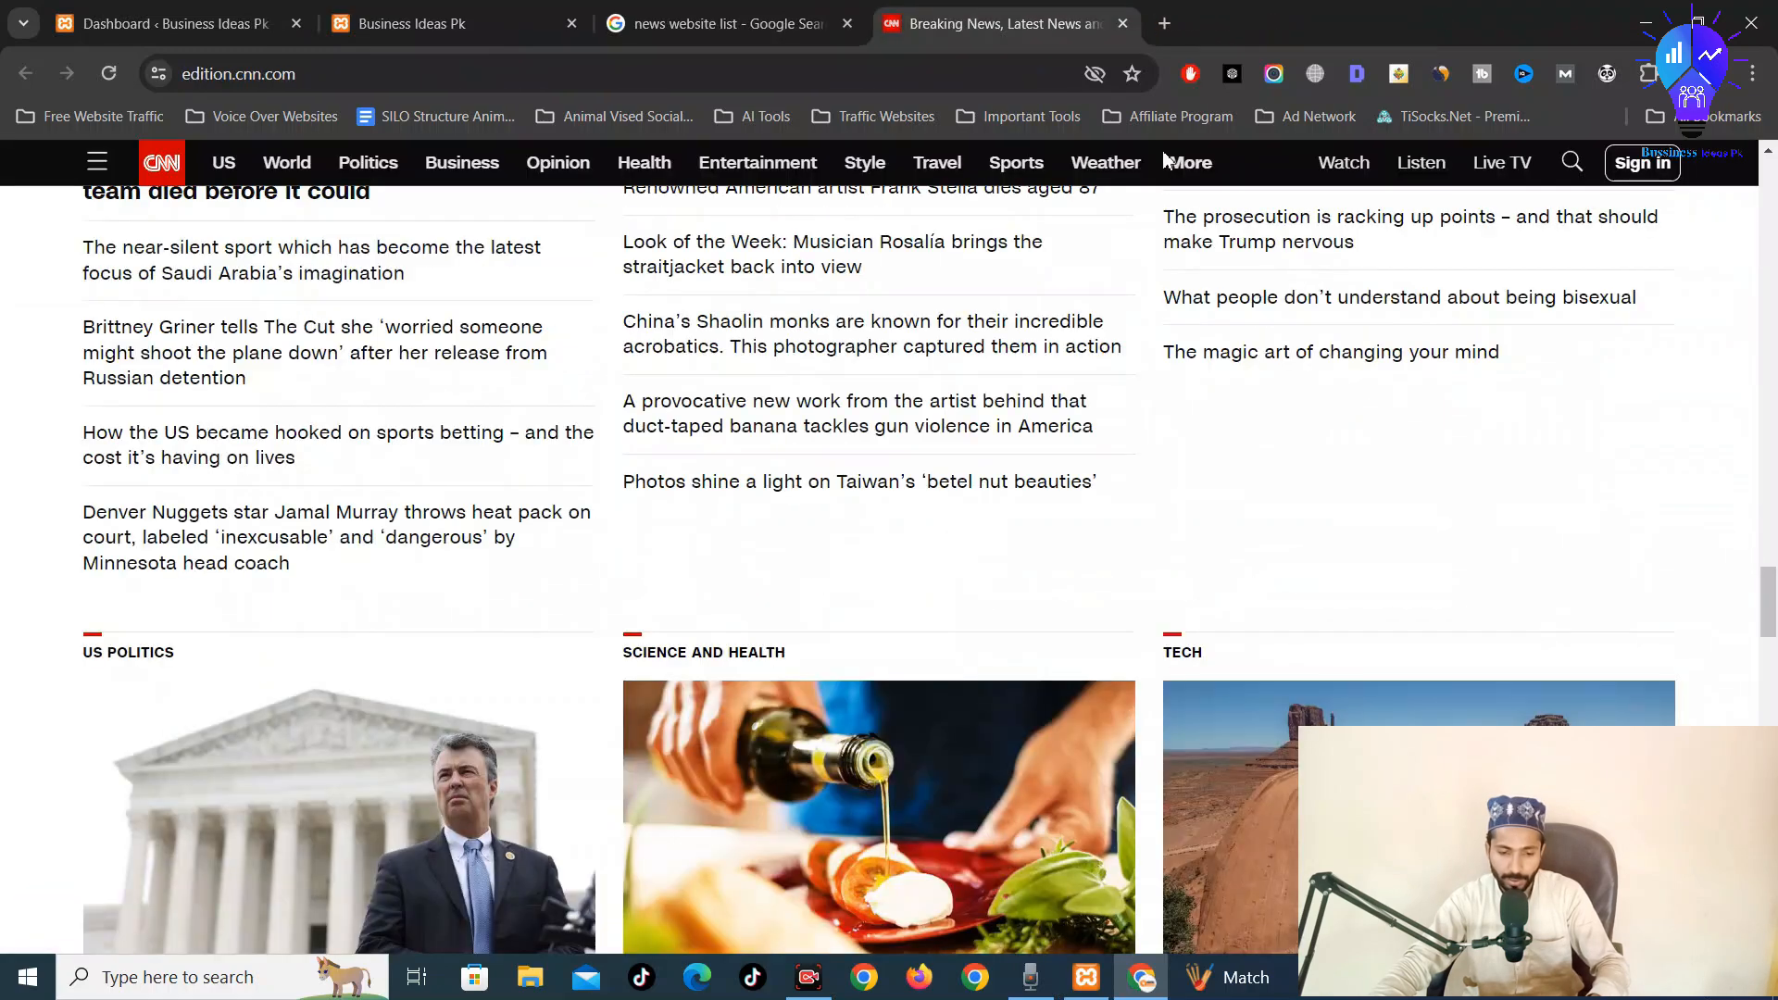
click(750, 5)
key(ctrl+w)
click(457, 13)
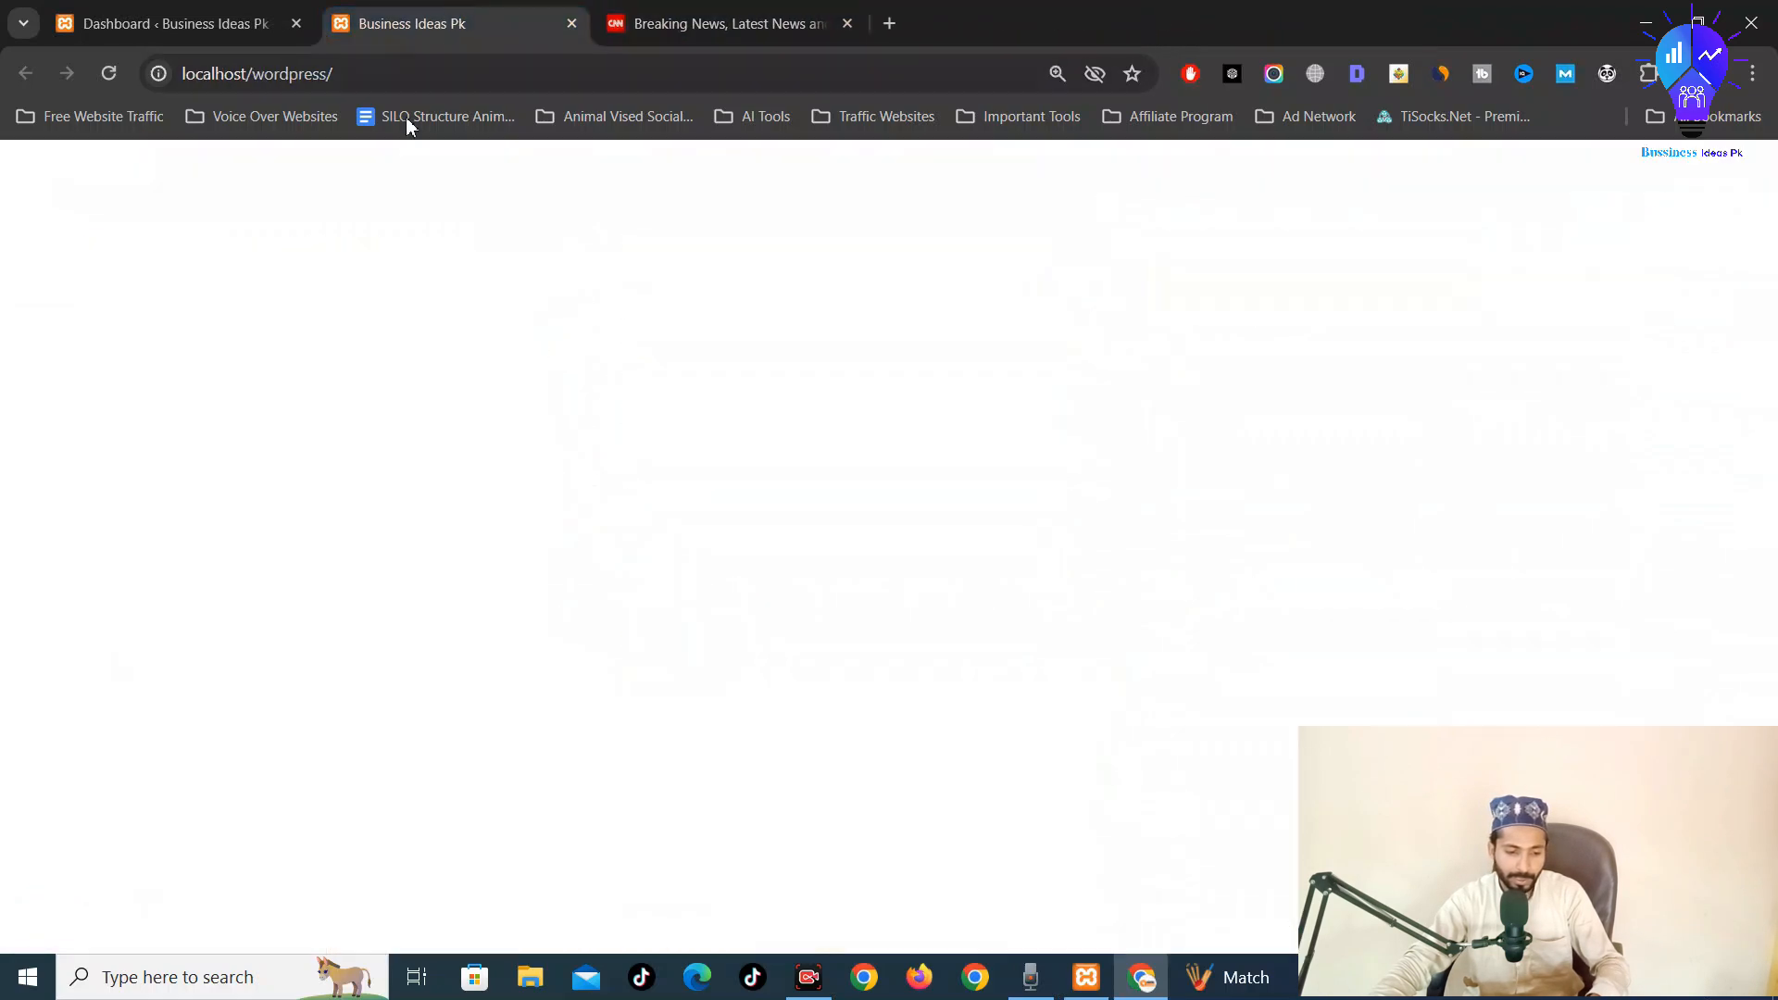
Close the live site preview tab and scroll the Dashboard back to the top
click(236, 11)
click(451, 11)
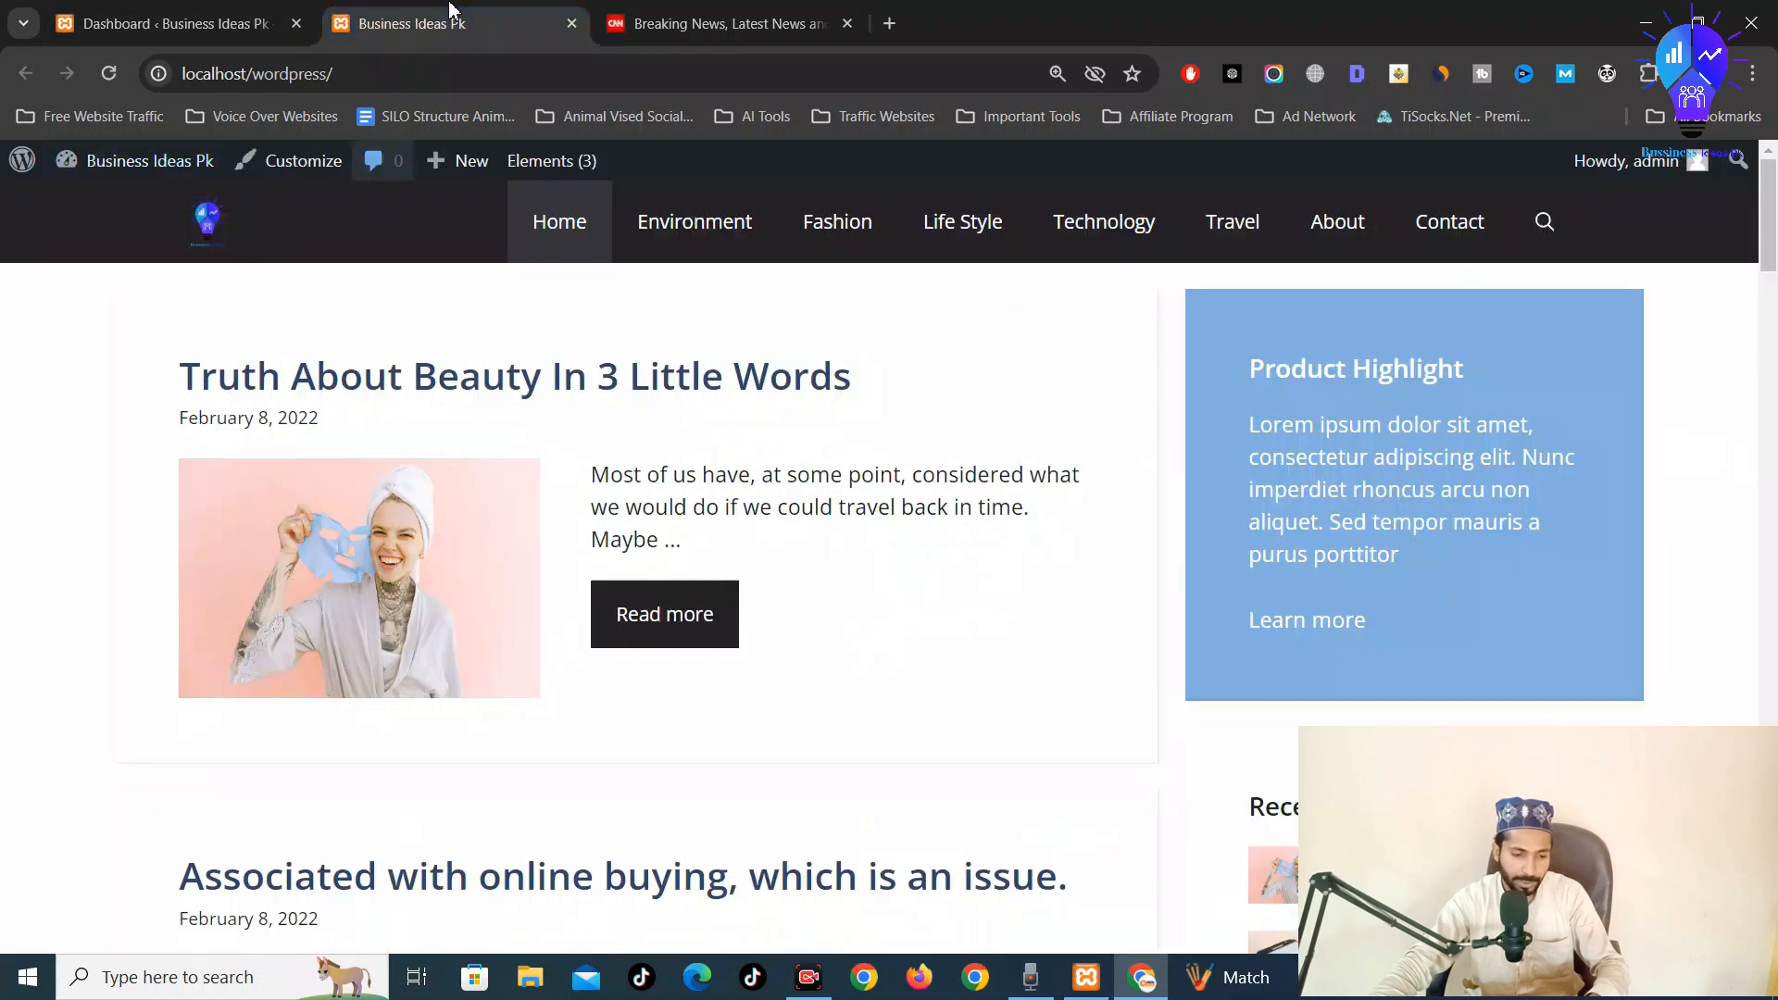
key(ctrl+w)
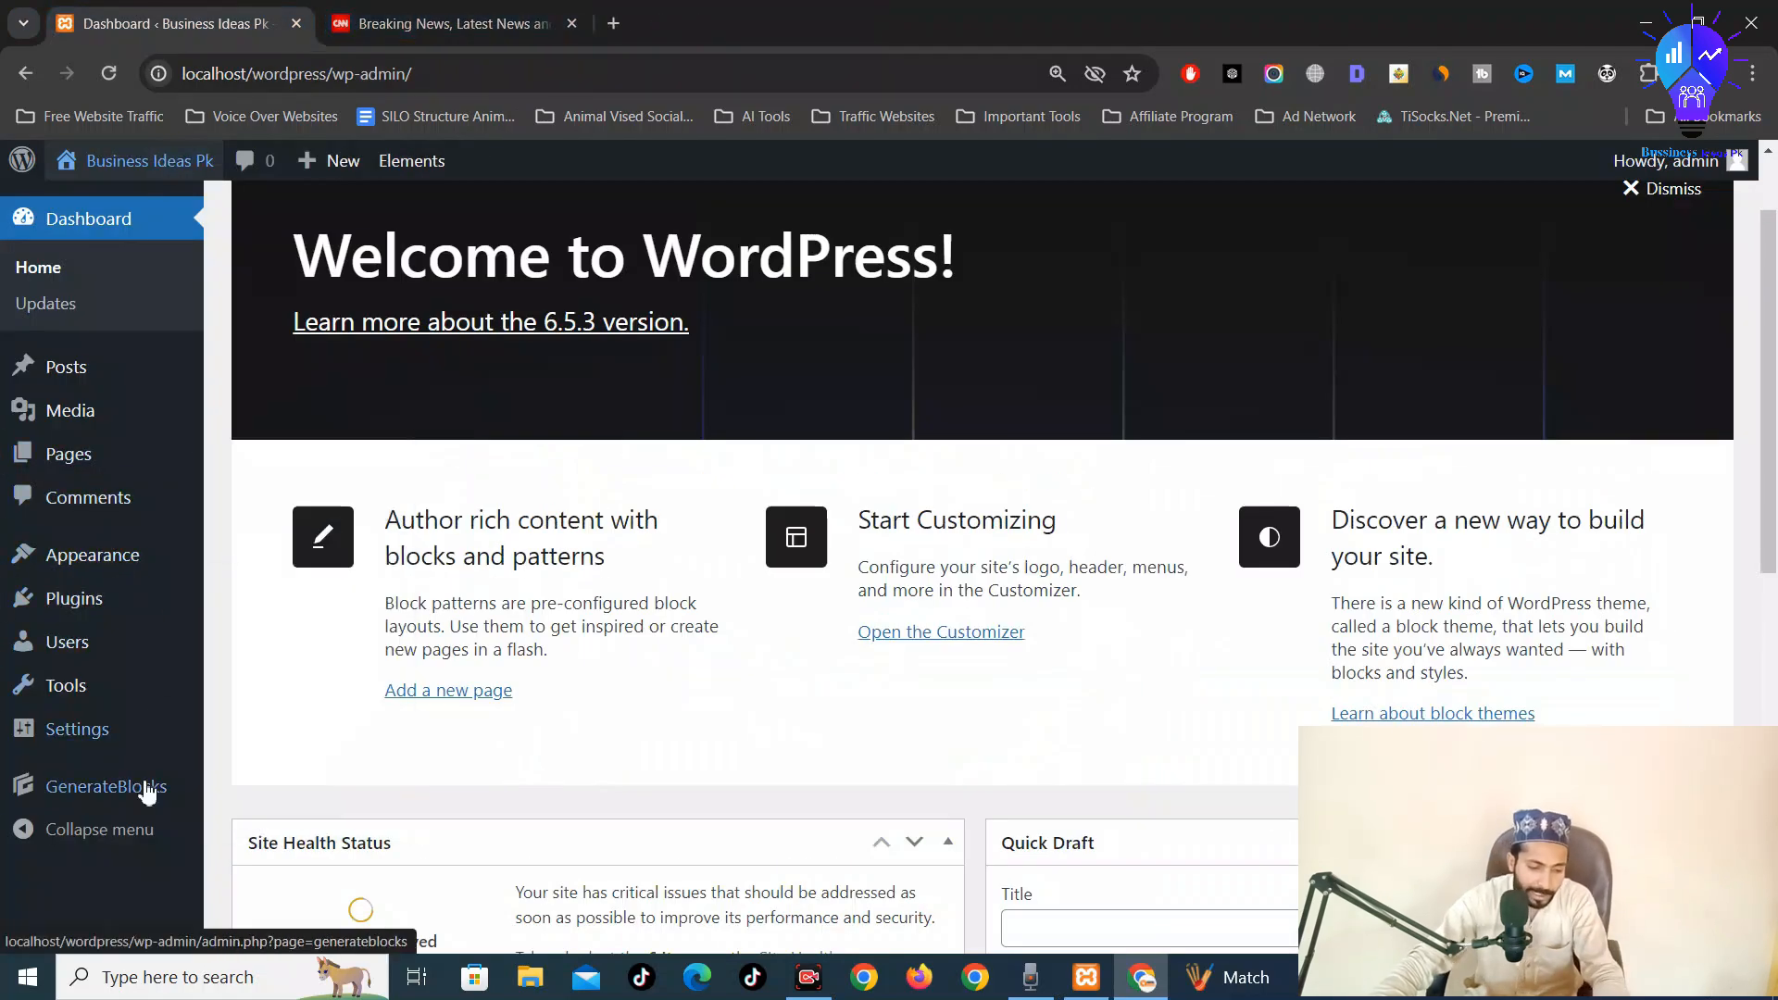
mouse_move(146, 795)
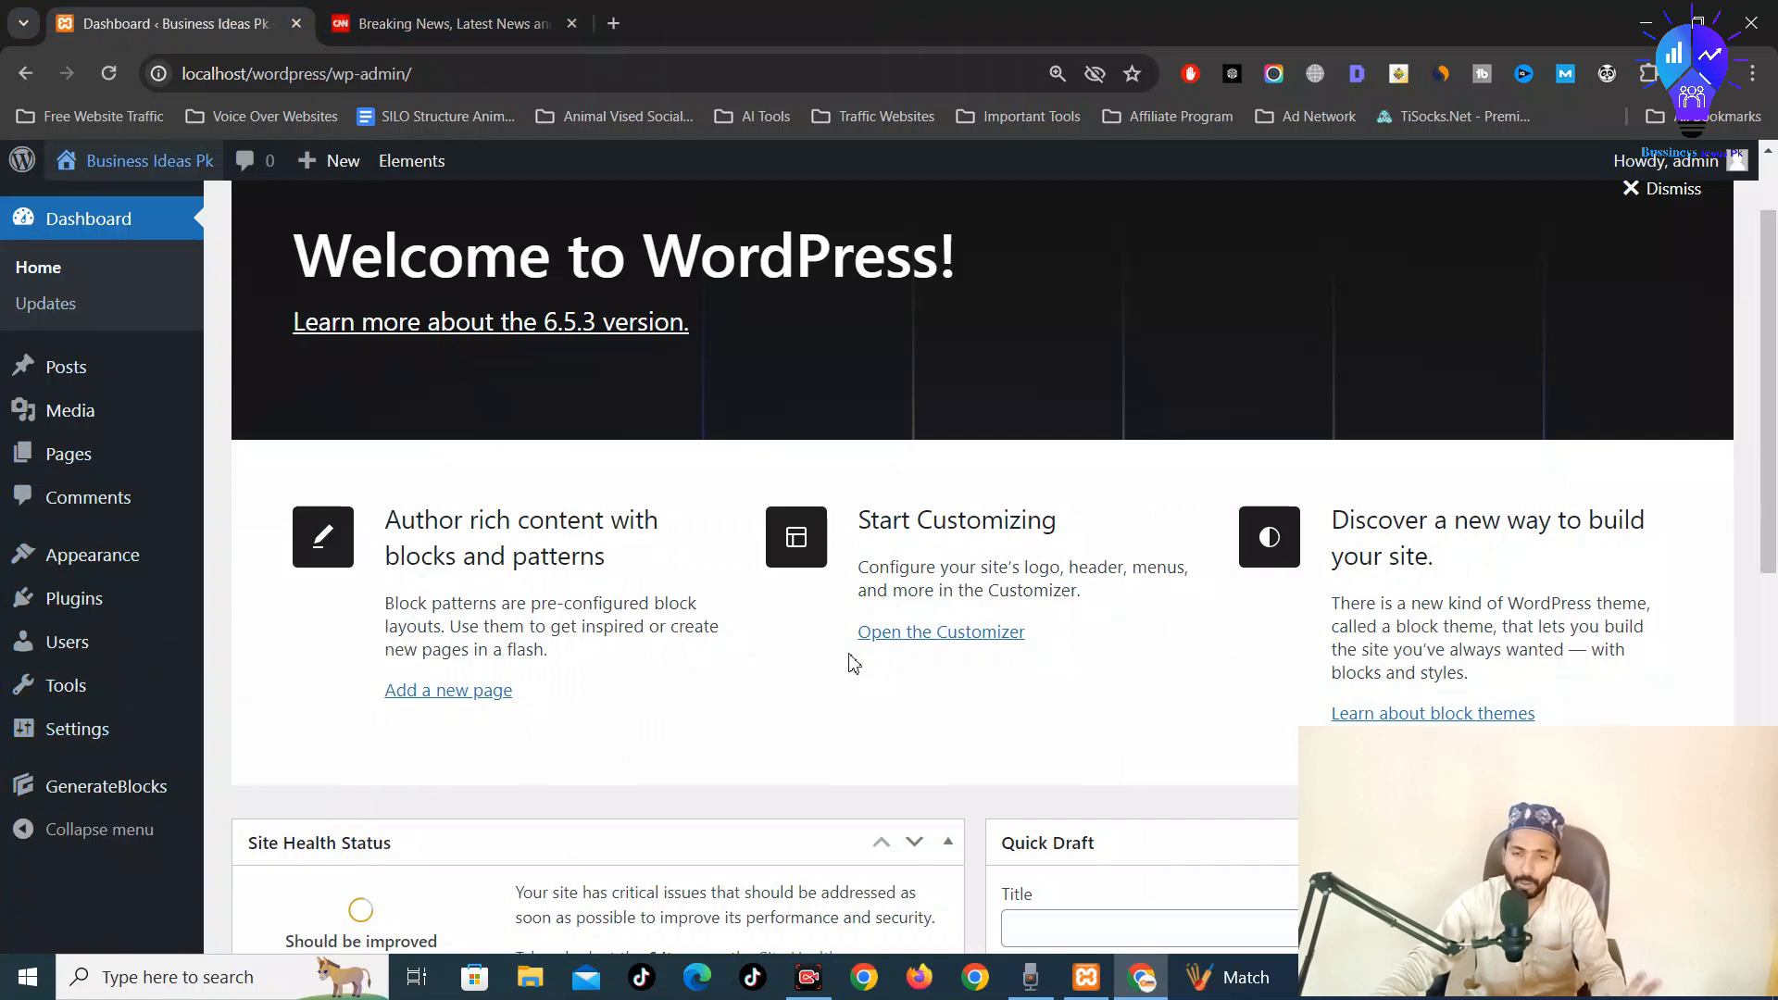
scroll(838, 583, up, 2)
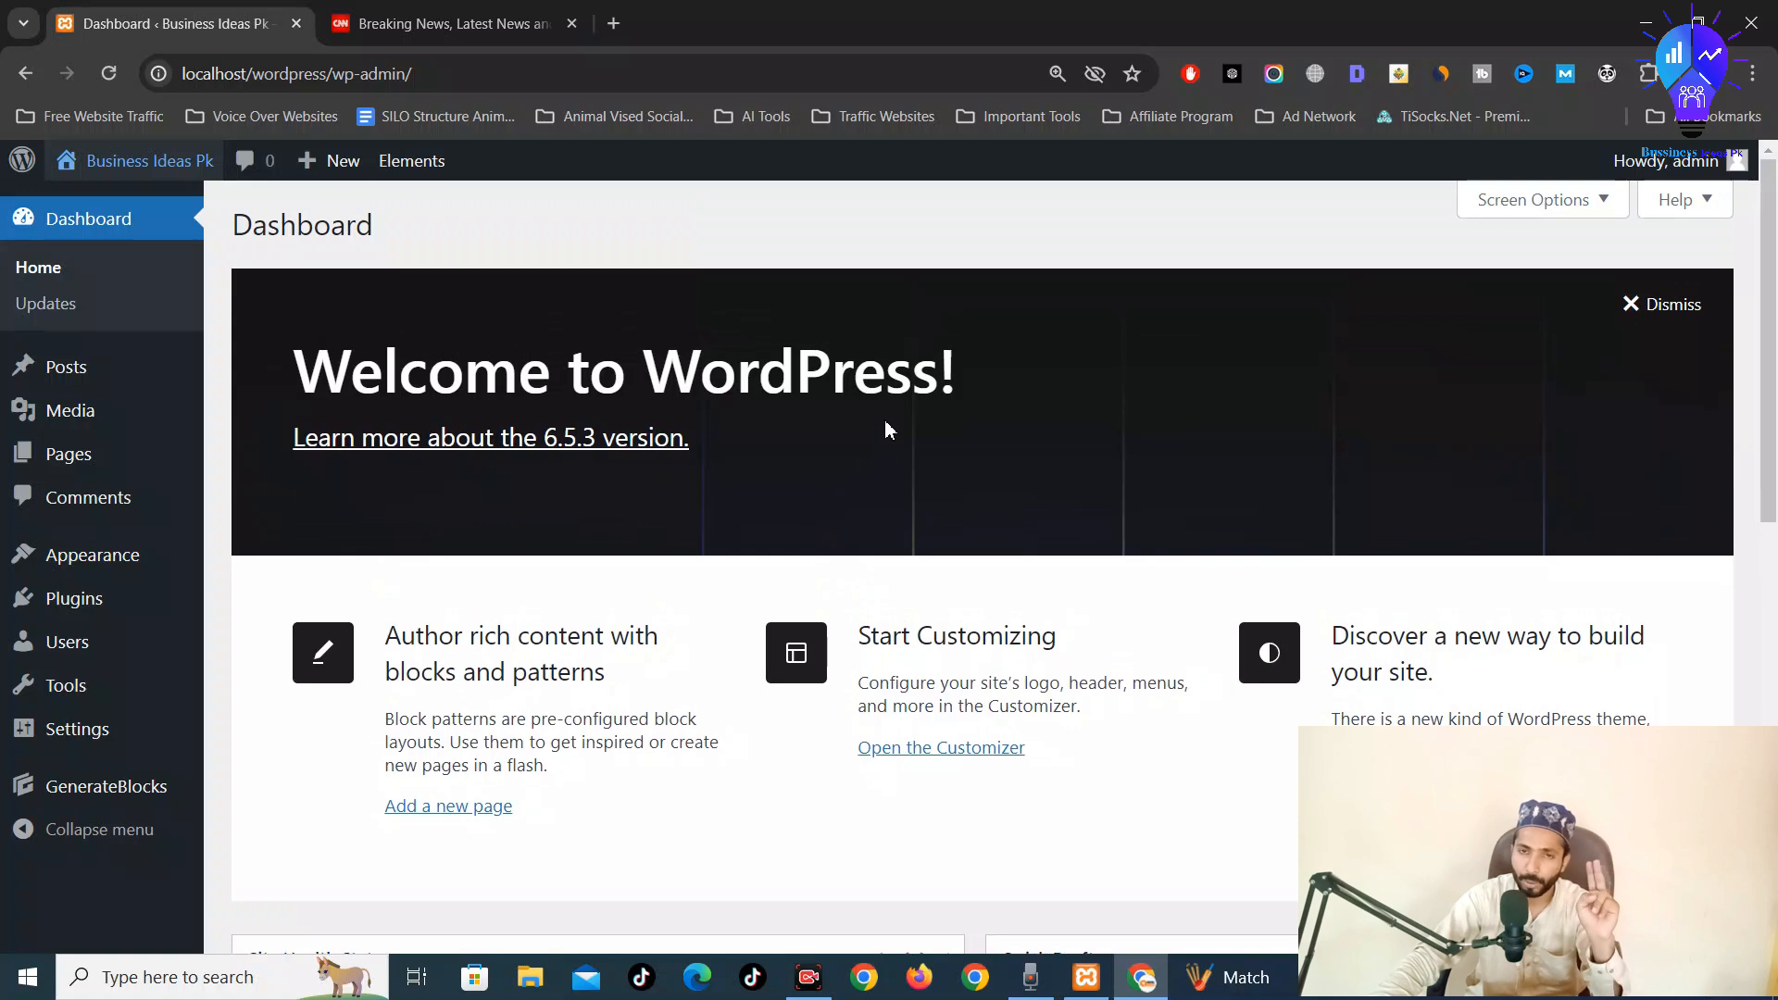
Open a new tab and load elementor.com from the address bar
key(ctrl+t)
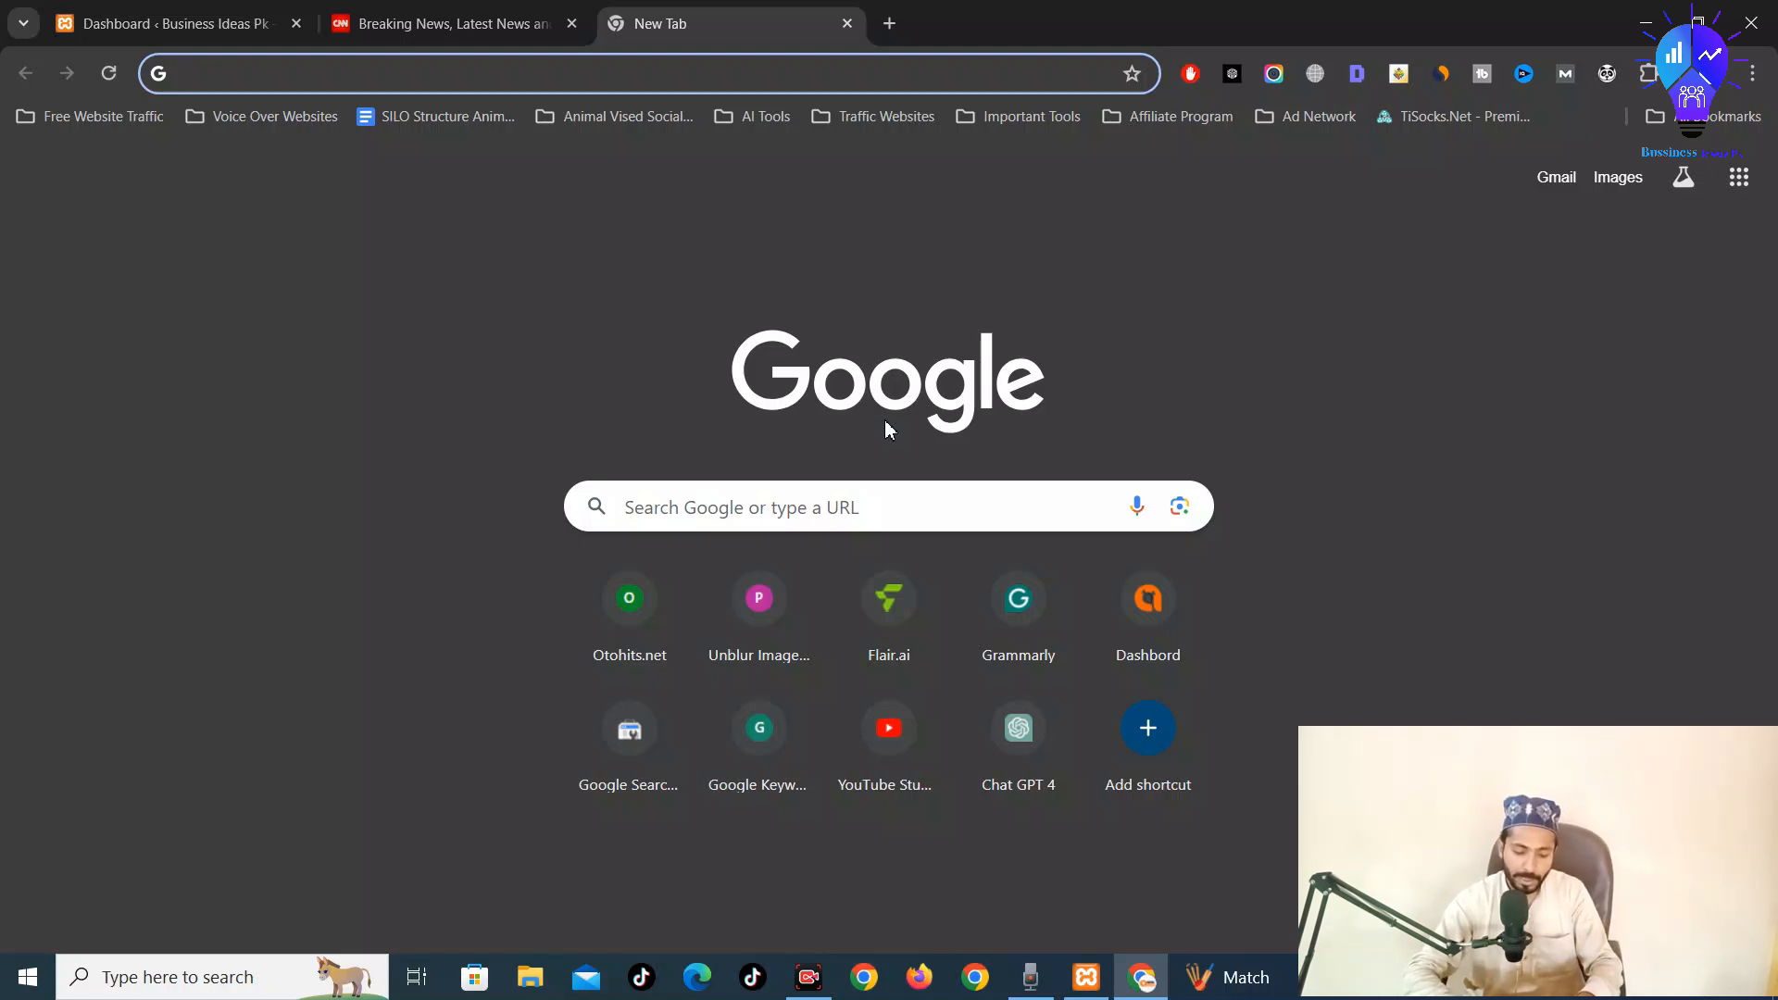
text(elem)
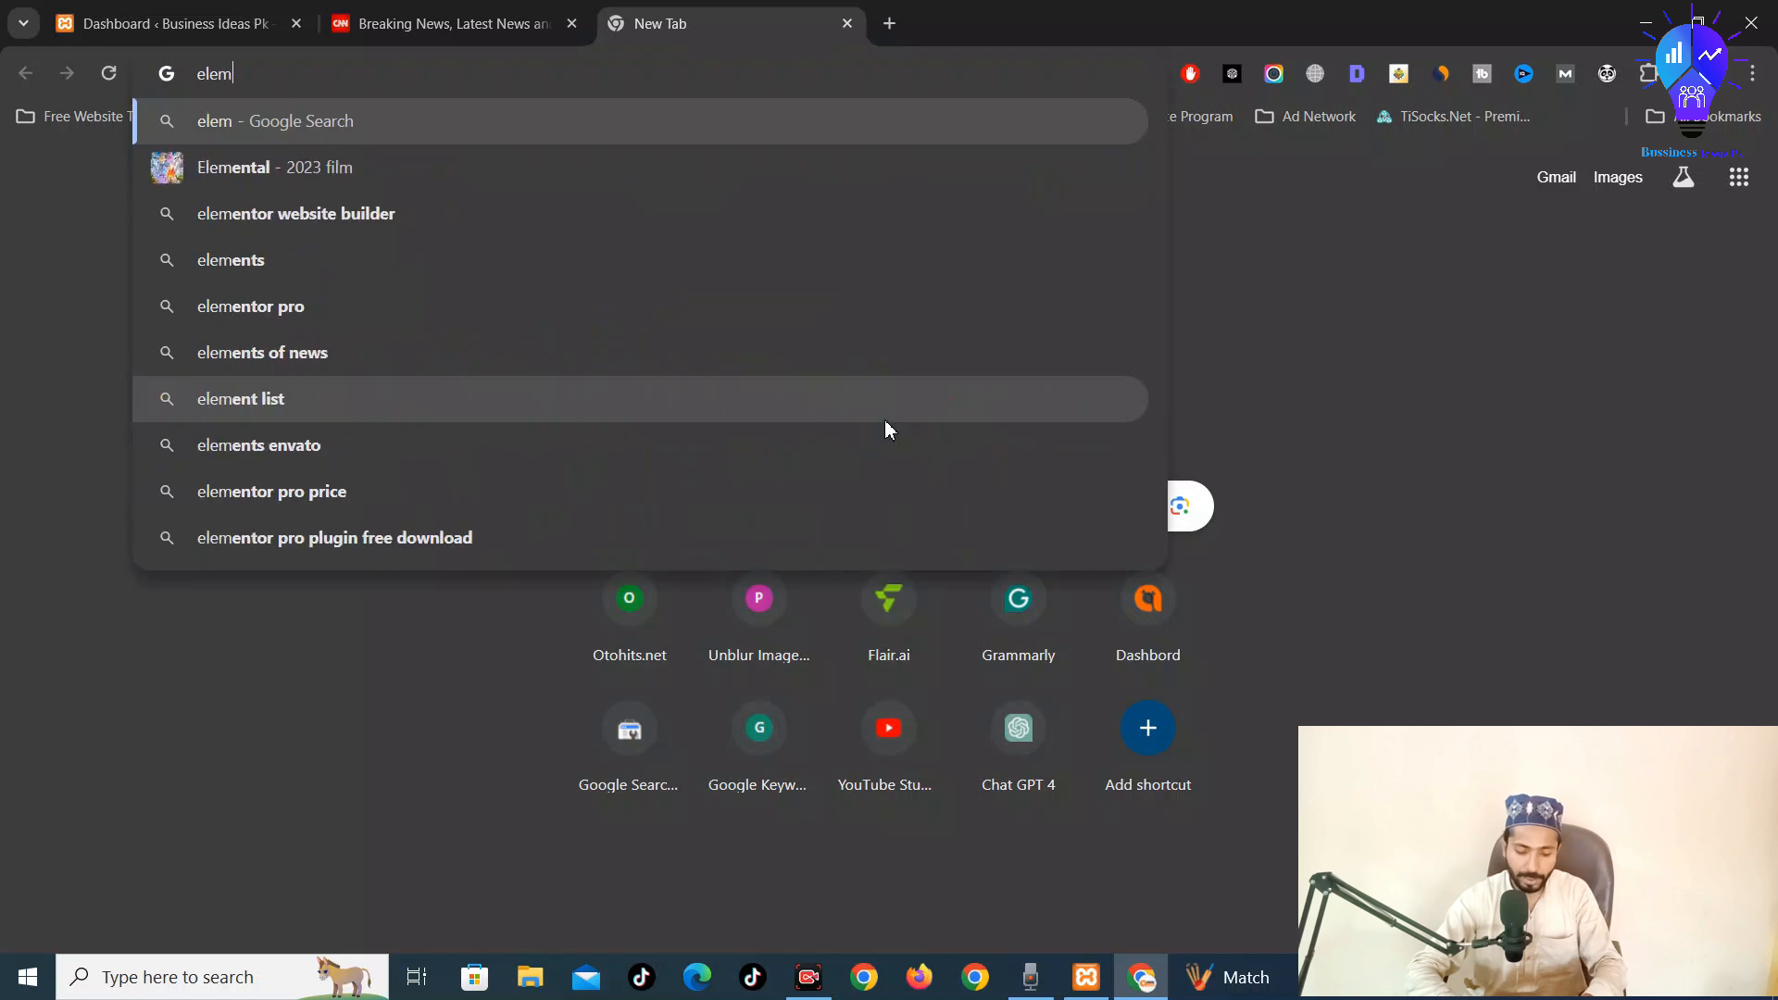
text(yt)
key(Down)
key(Down)
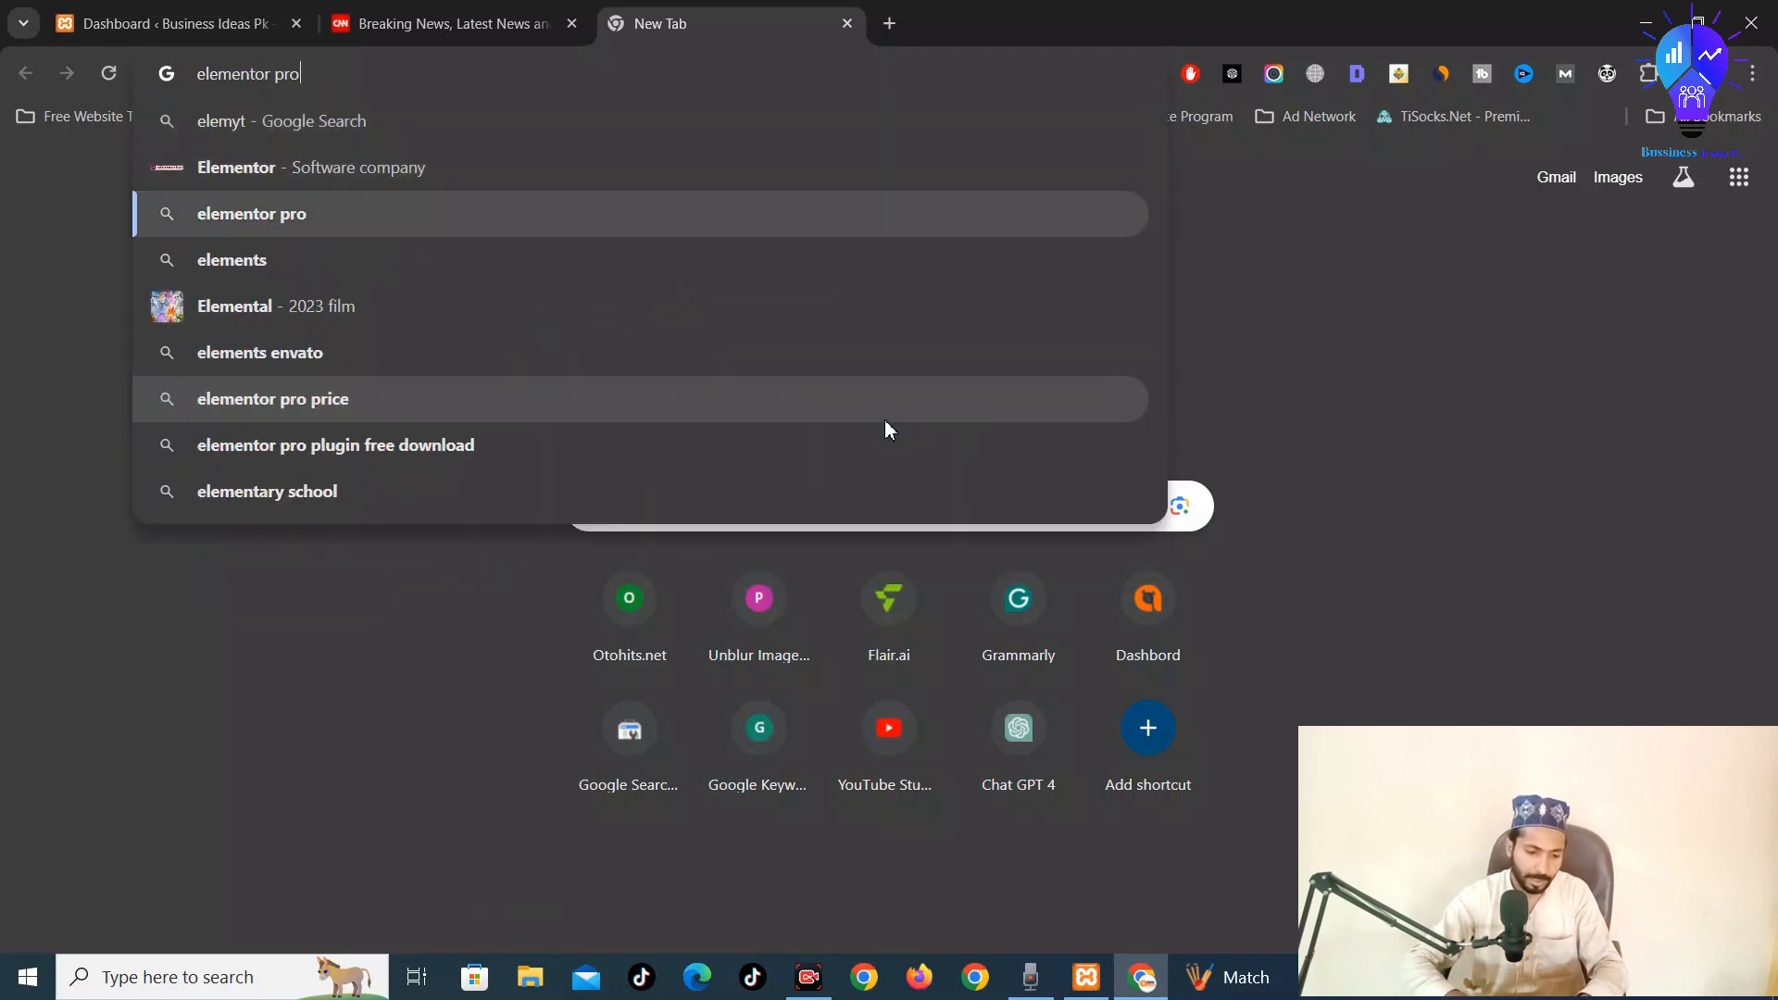
key(Up)
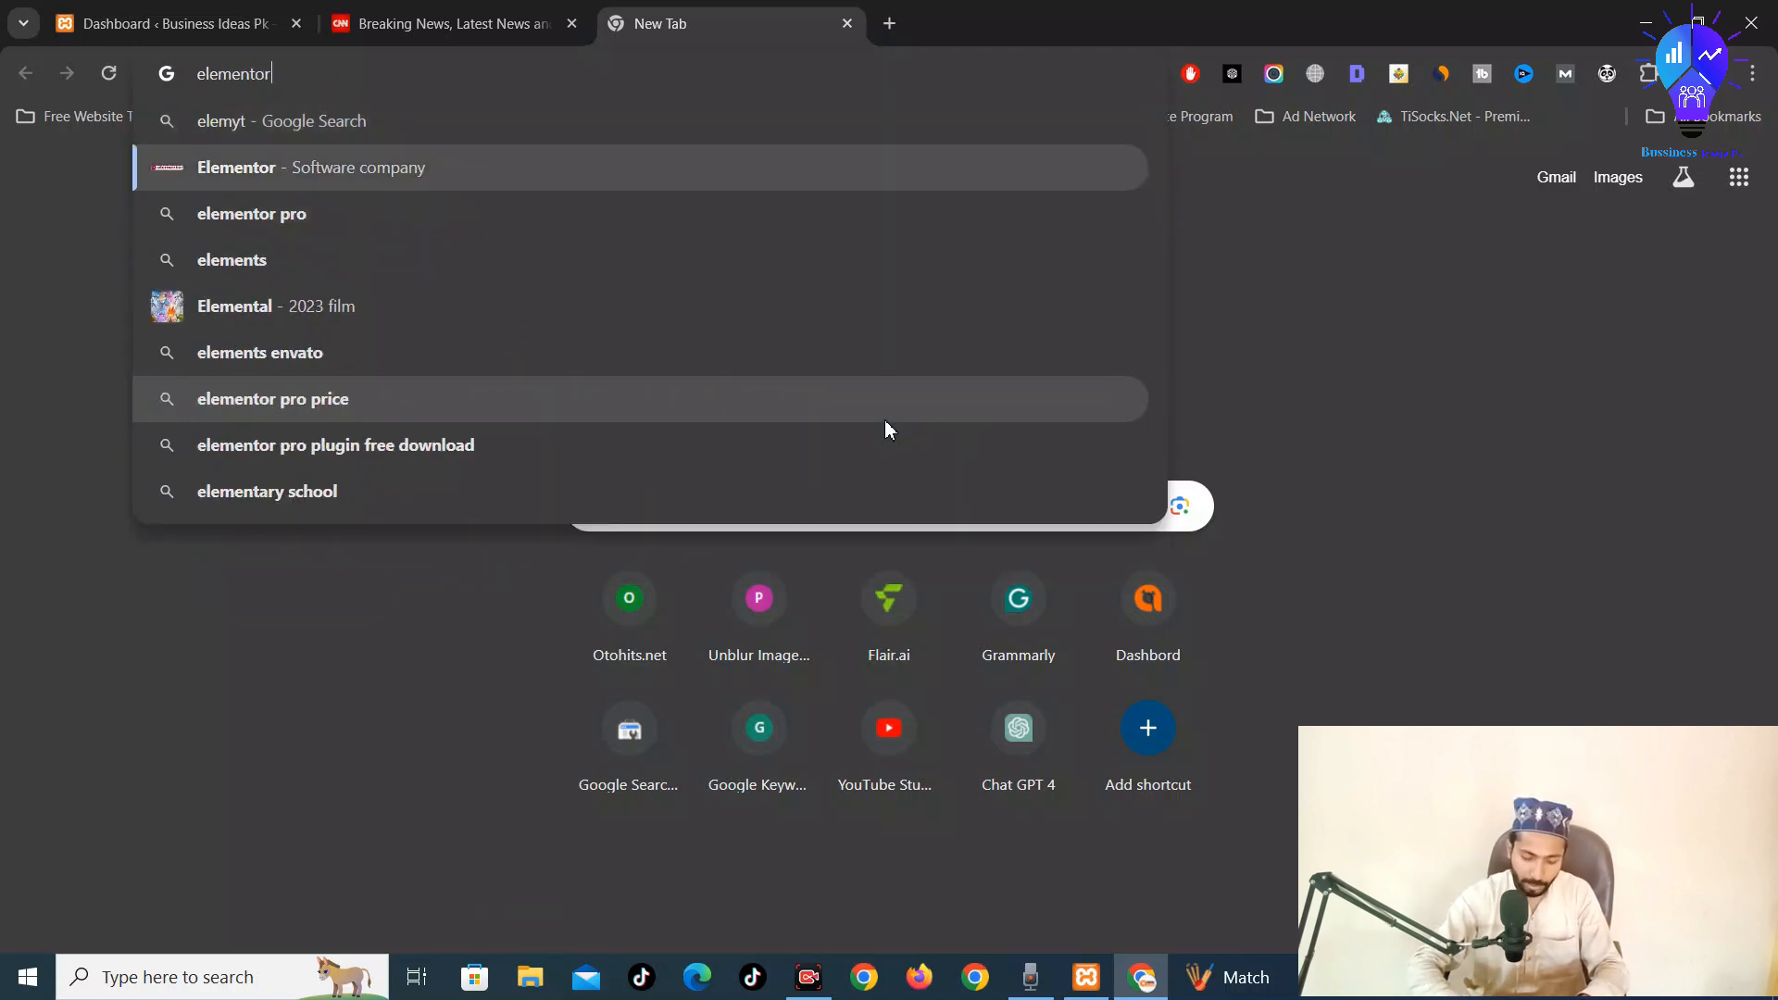
text(.com)
key(Return)
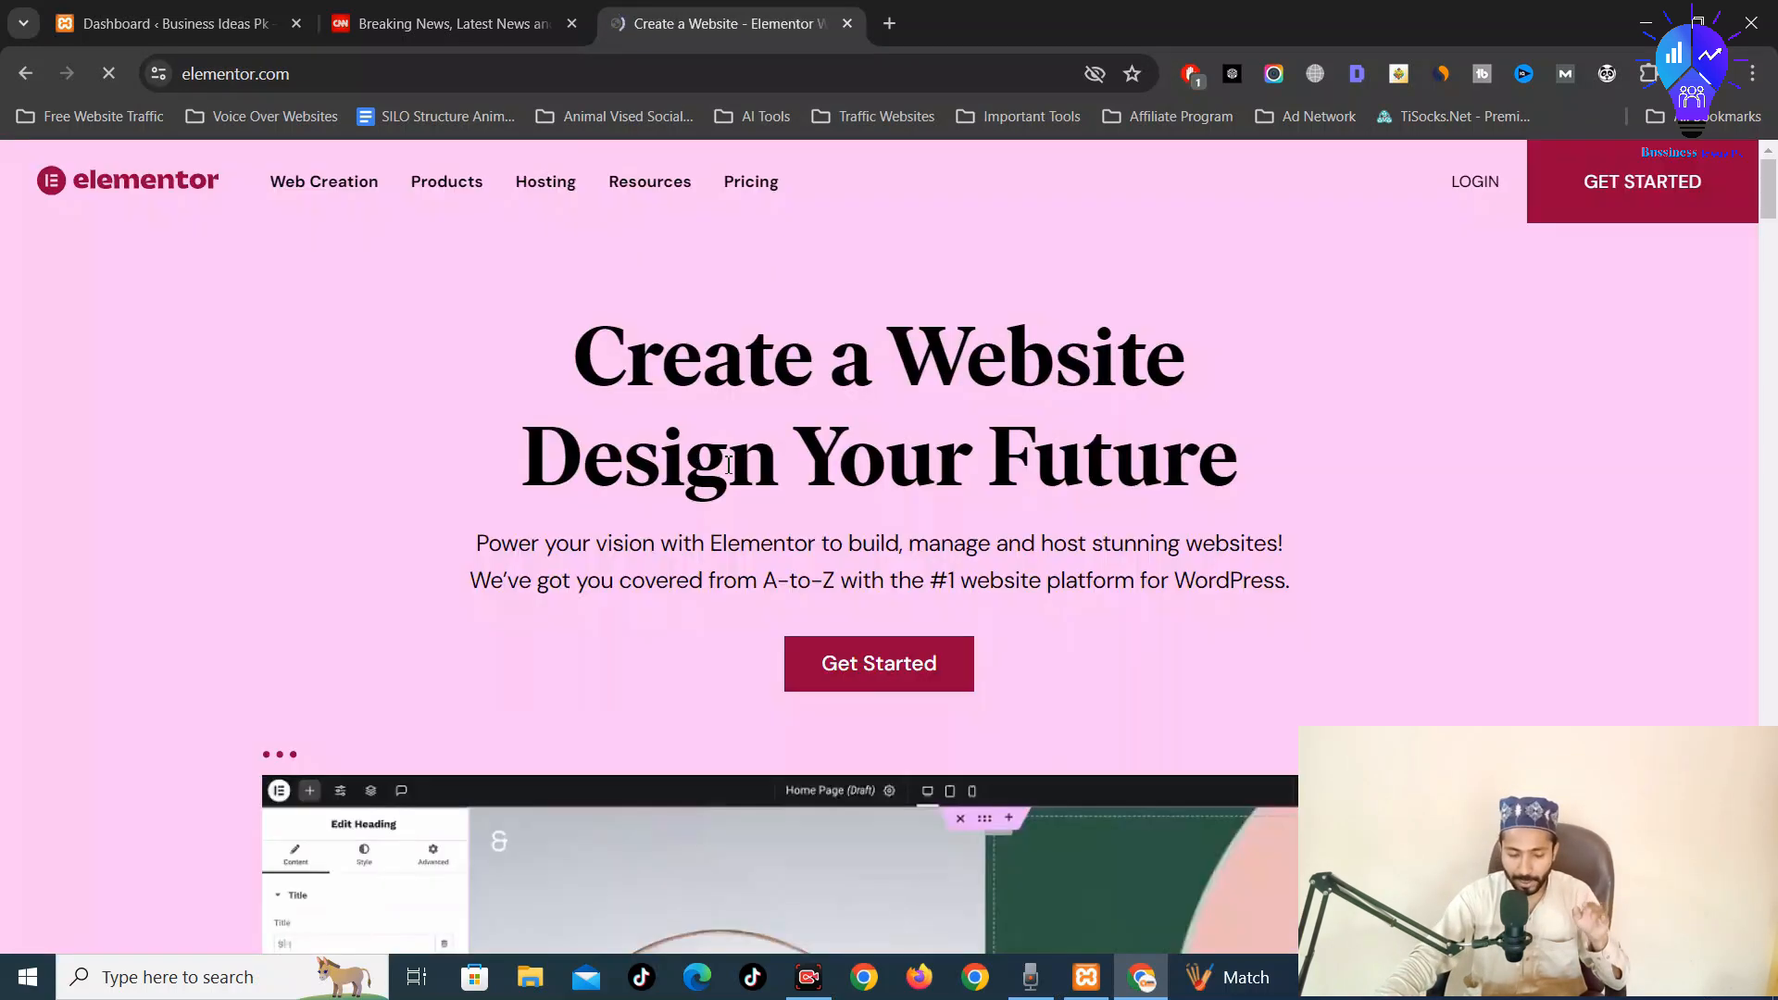
Scroll through the elementor.com homepage and back to the top
scroll(716, 669, down, 3)
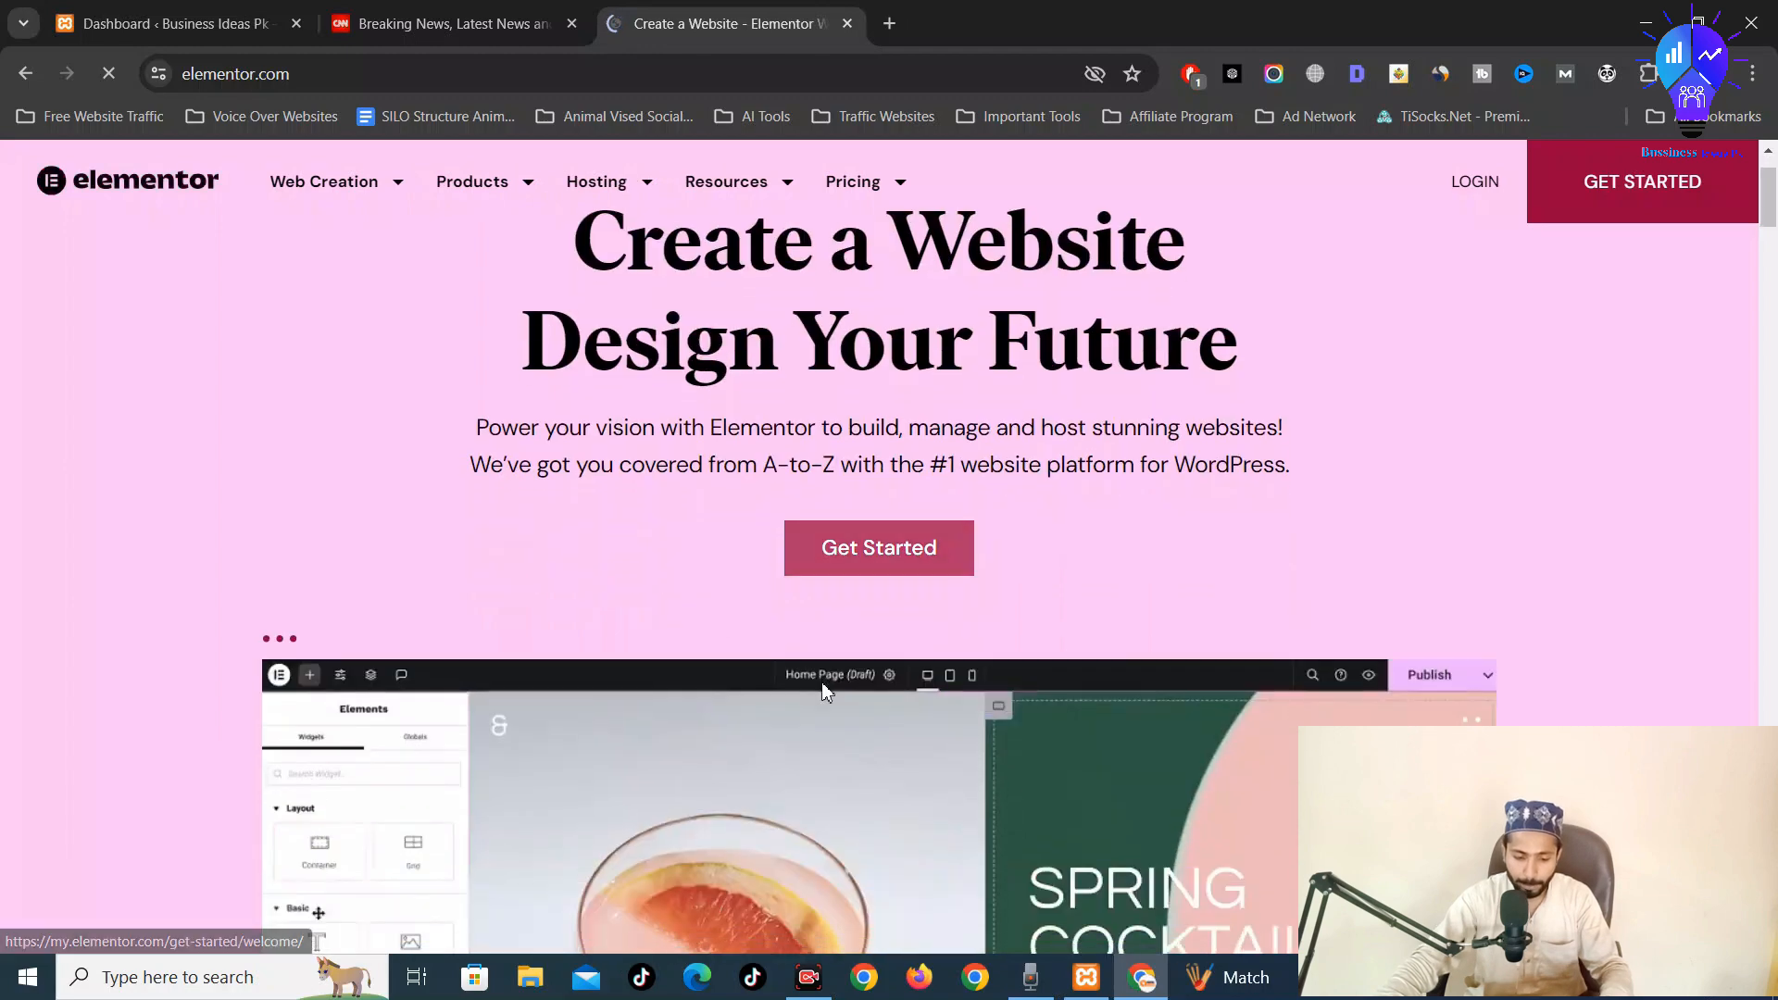
scroll(946, 519, down, 3)
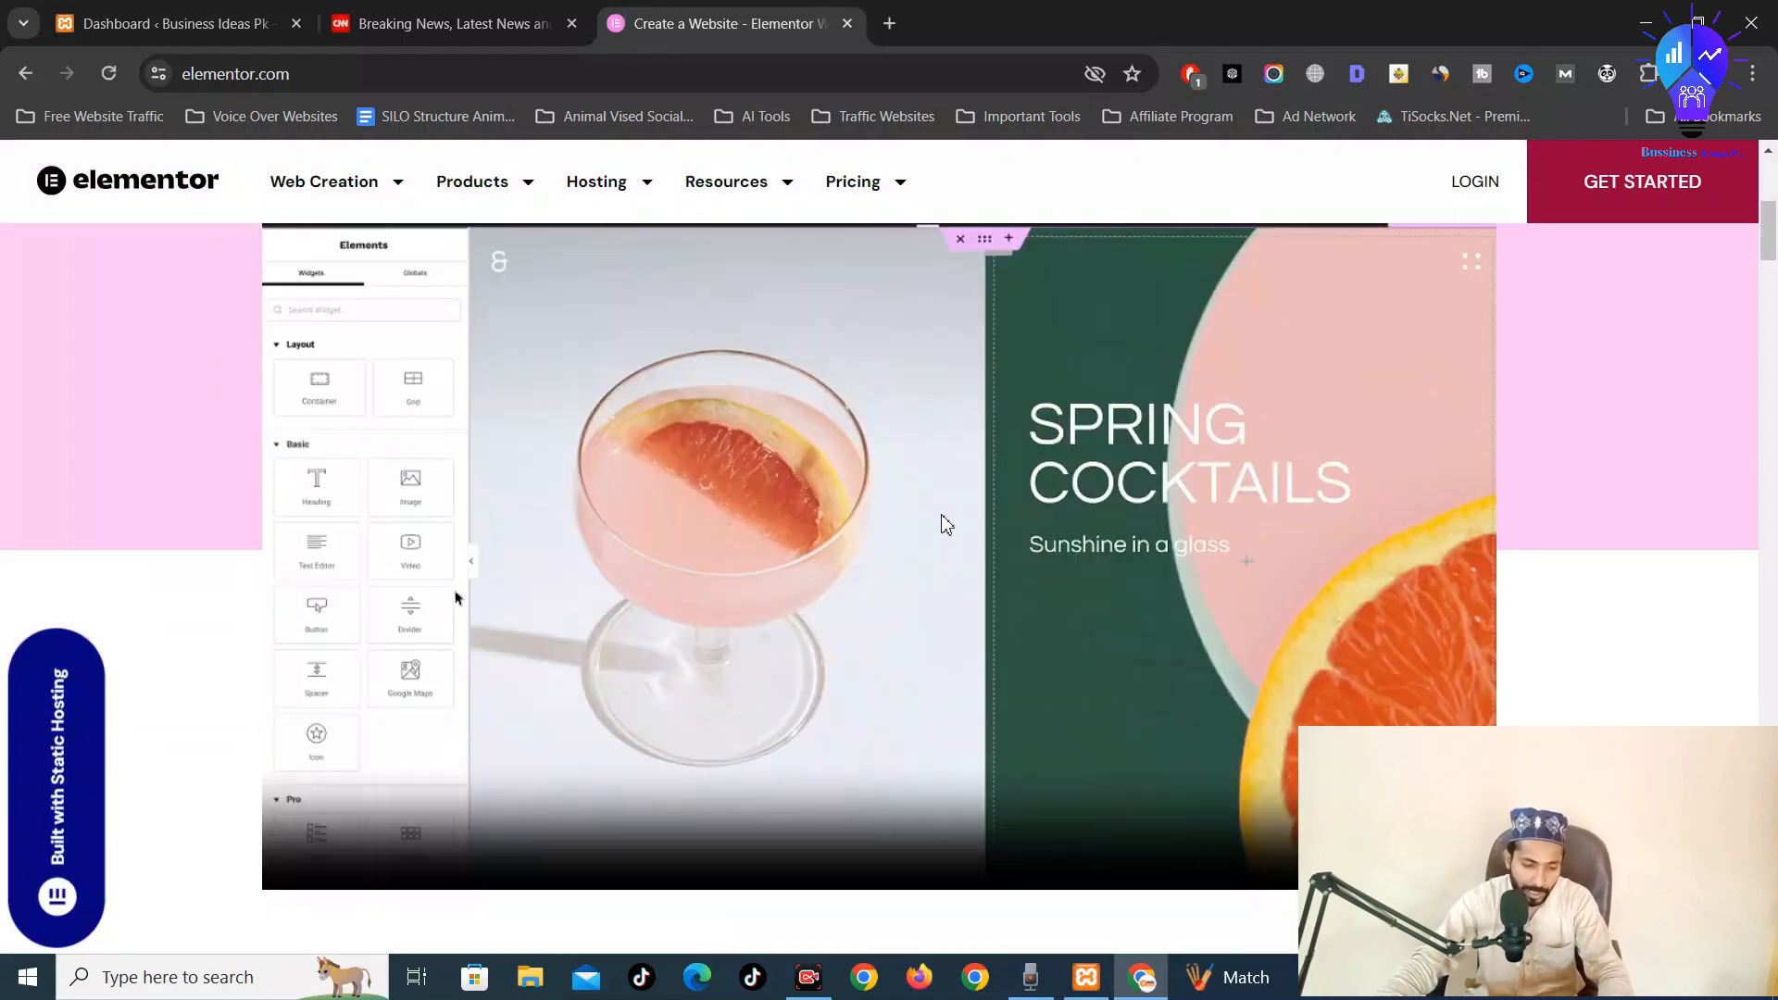
scroll(946, 523, down, 2)
scroll(940, 524, down, 3)
scroll(748, 426, up, 2)
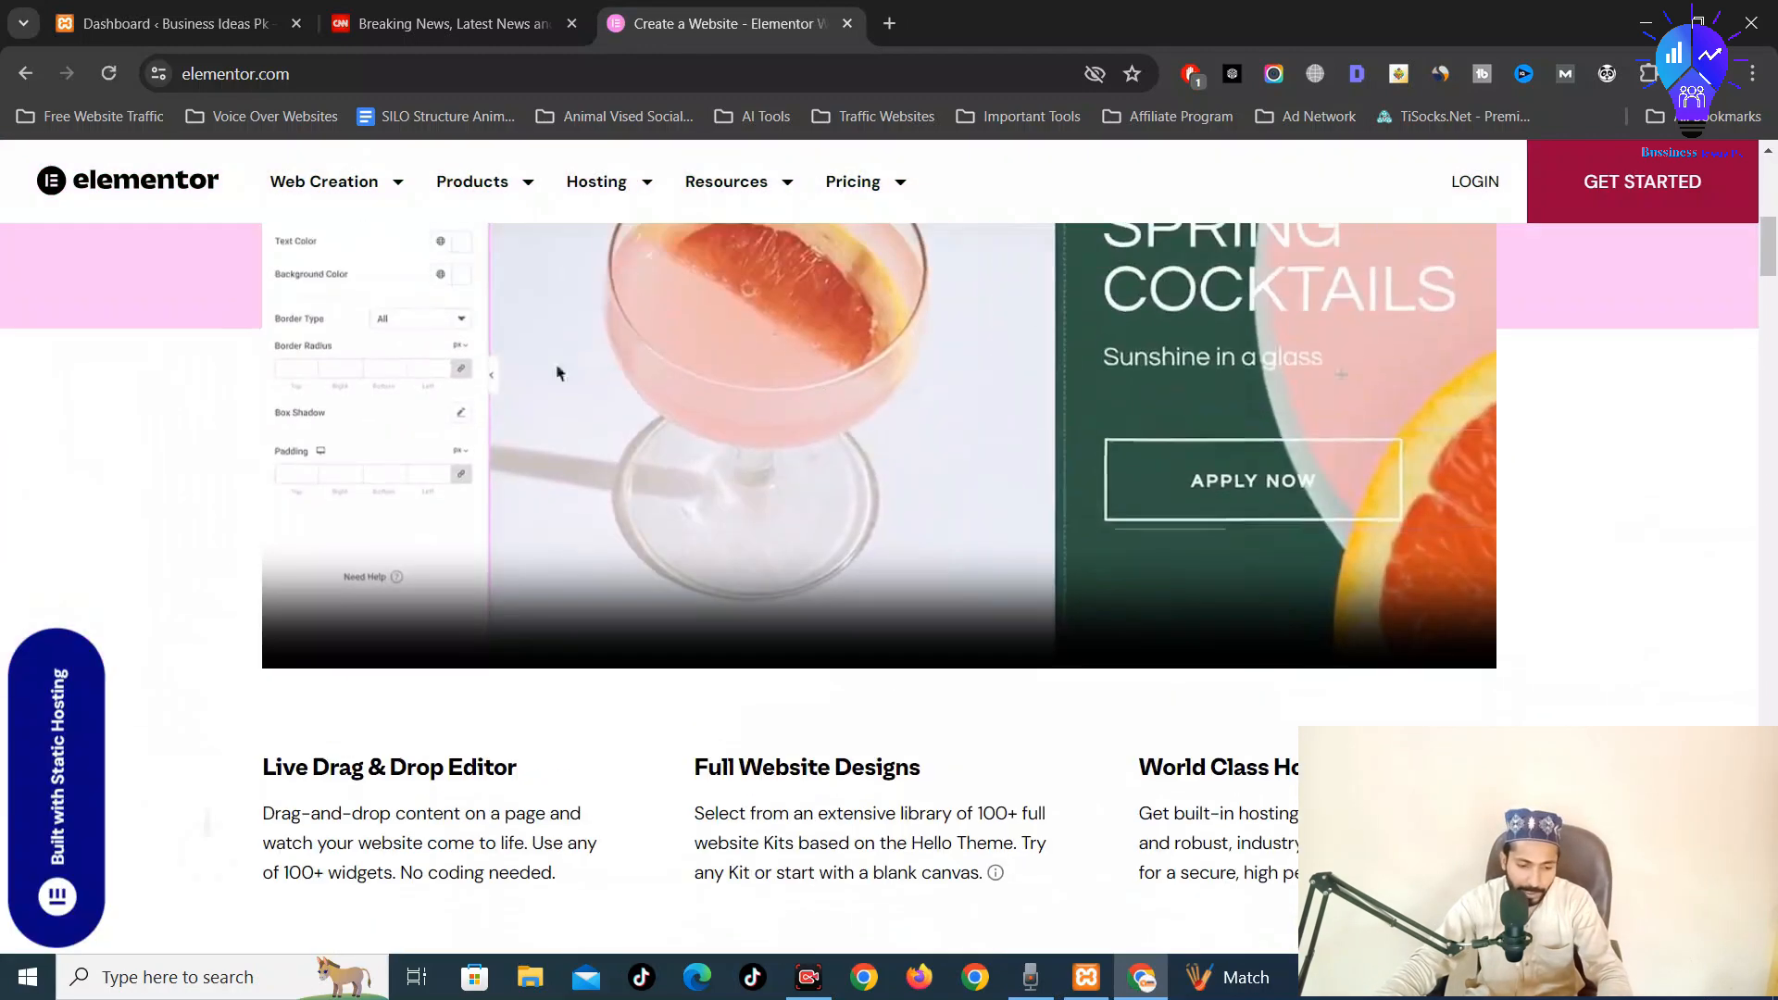
scroll(708, 425, up, 4)
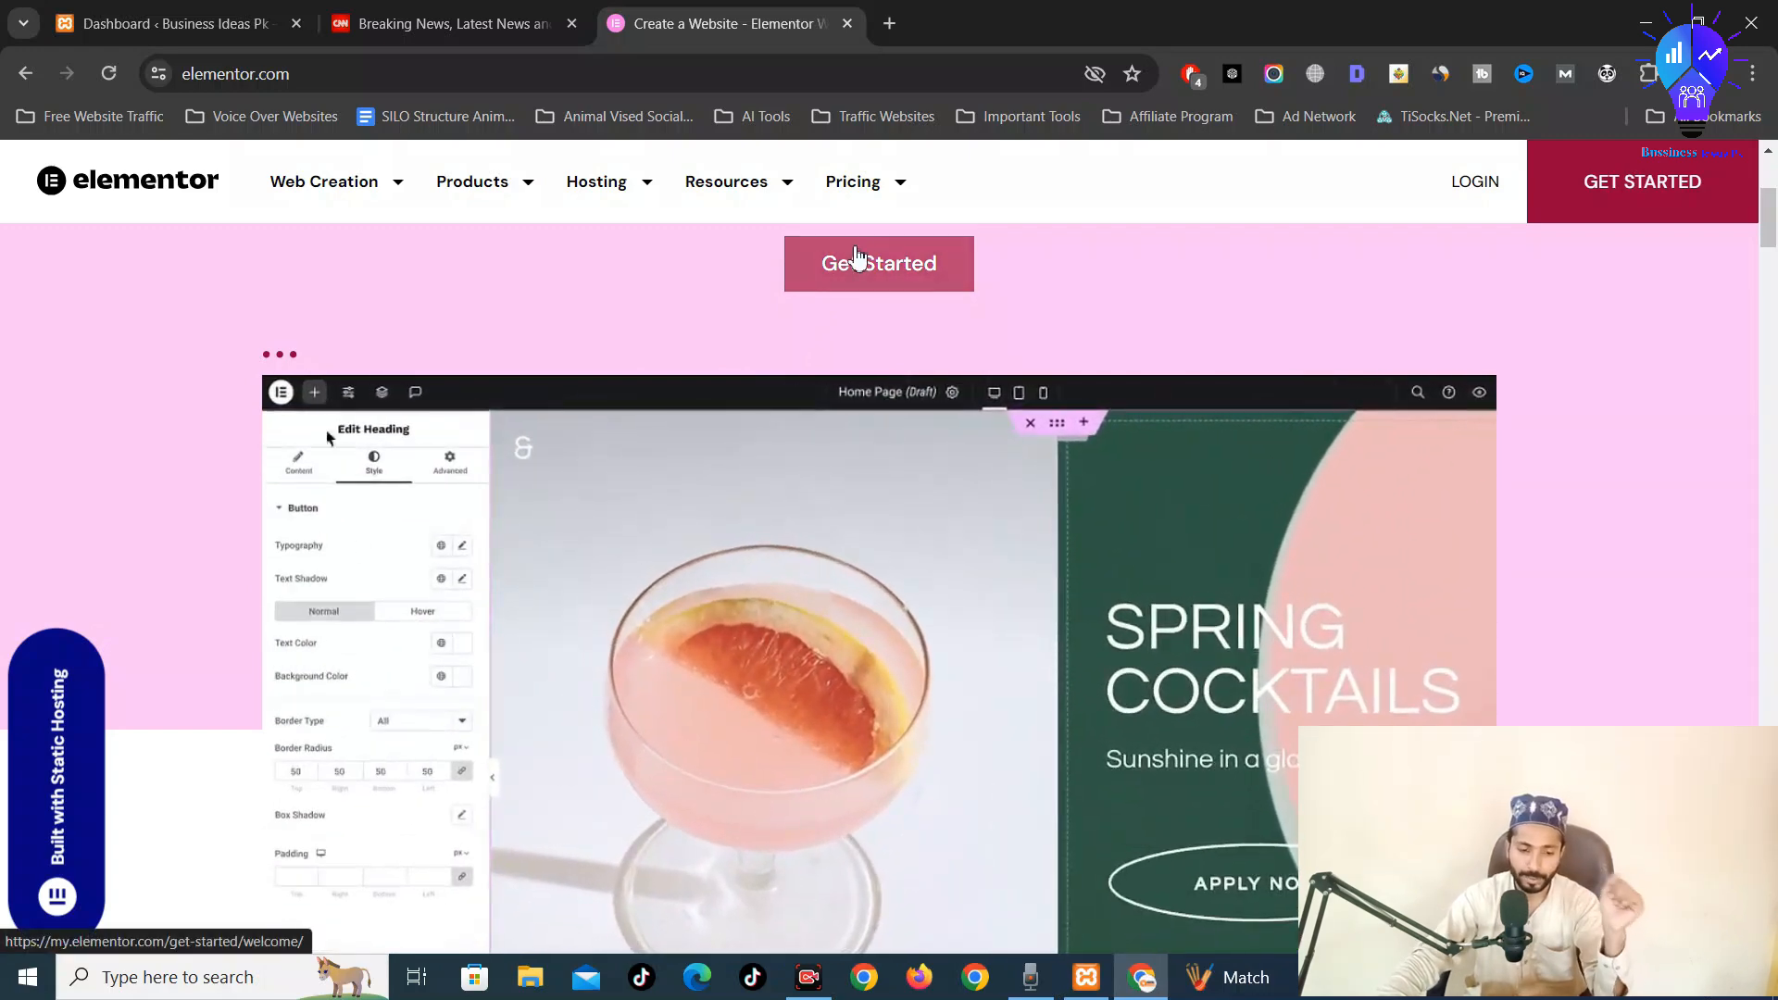
scroll(858, 259, up, 4)
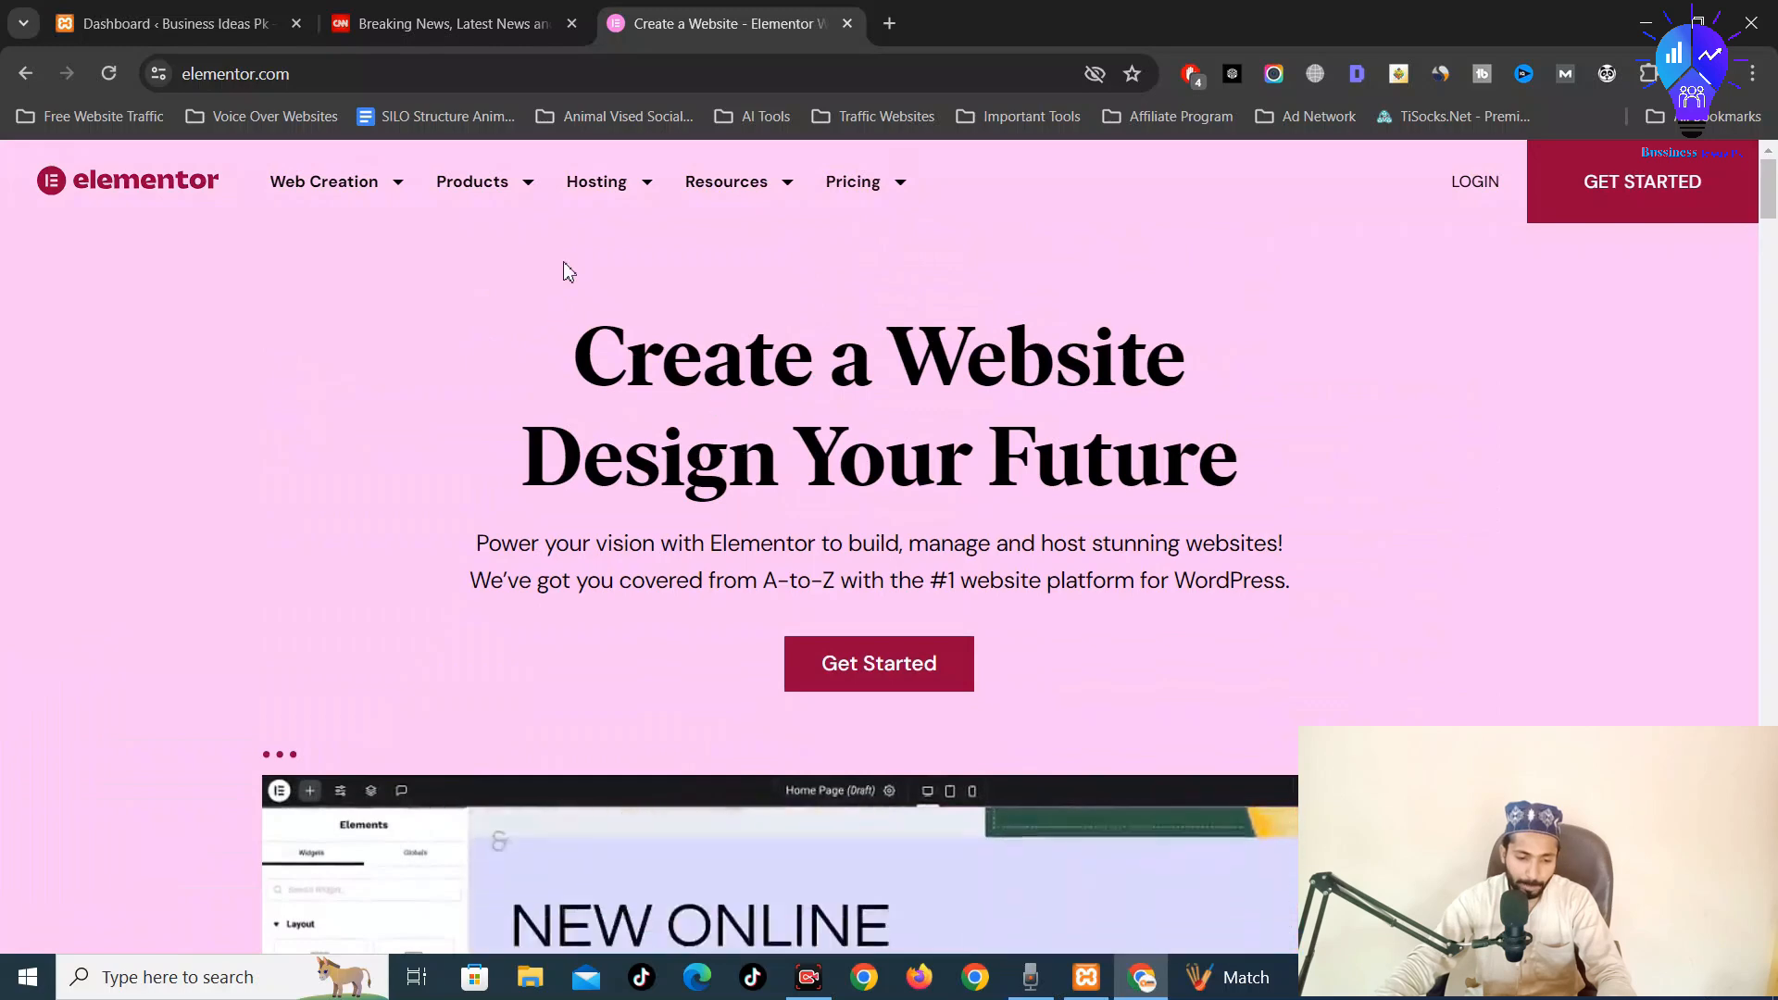
Show the Web Creation, Hosting and Pricing menus, ending on Pricing's three options
mouse_move(336, 192)
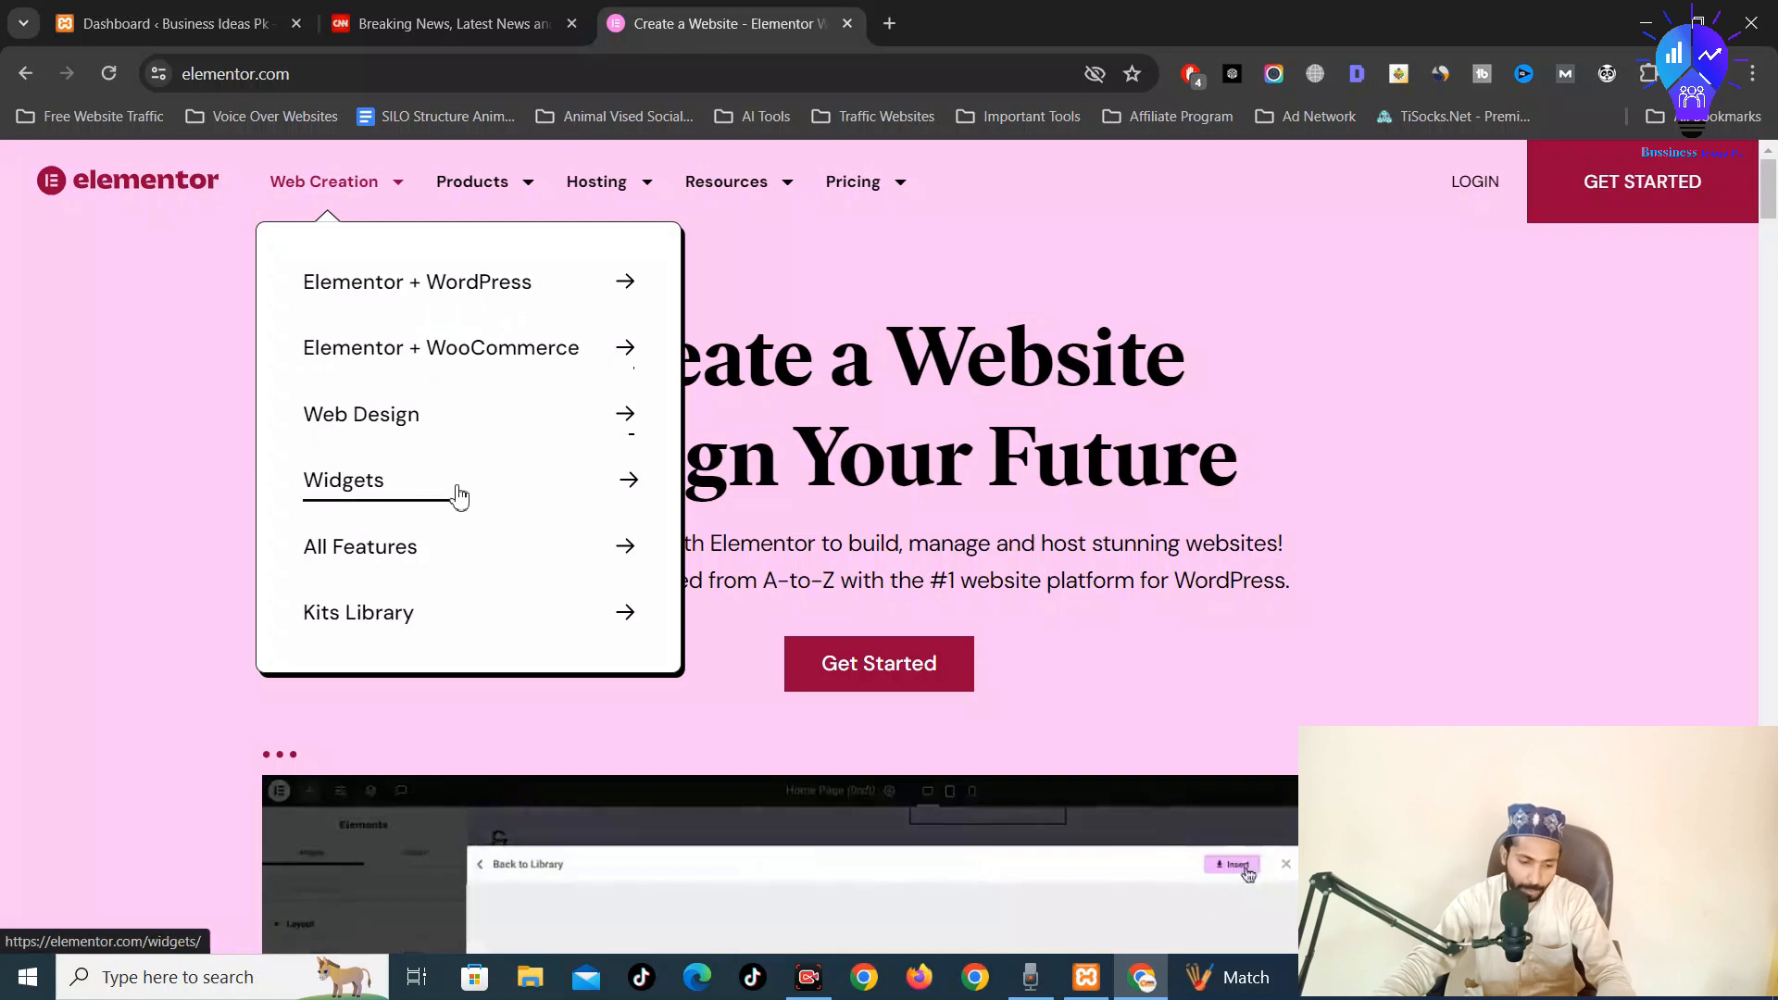
mouse_move(602, 195)
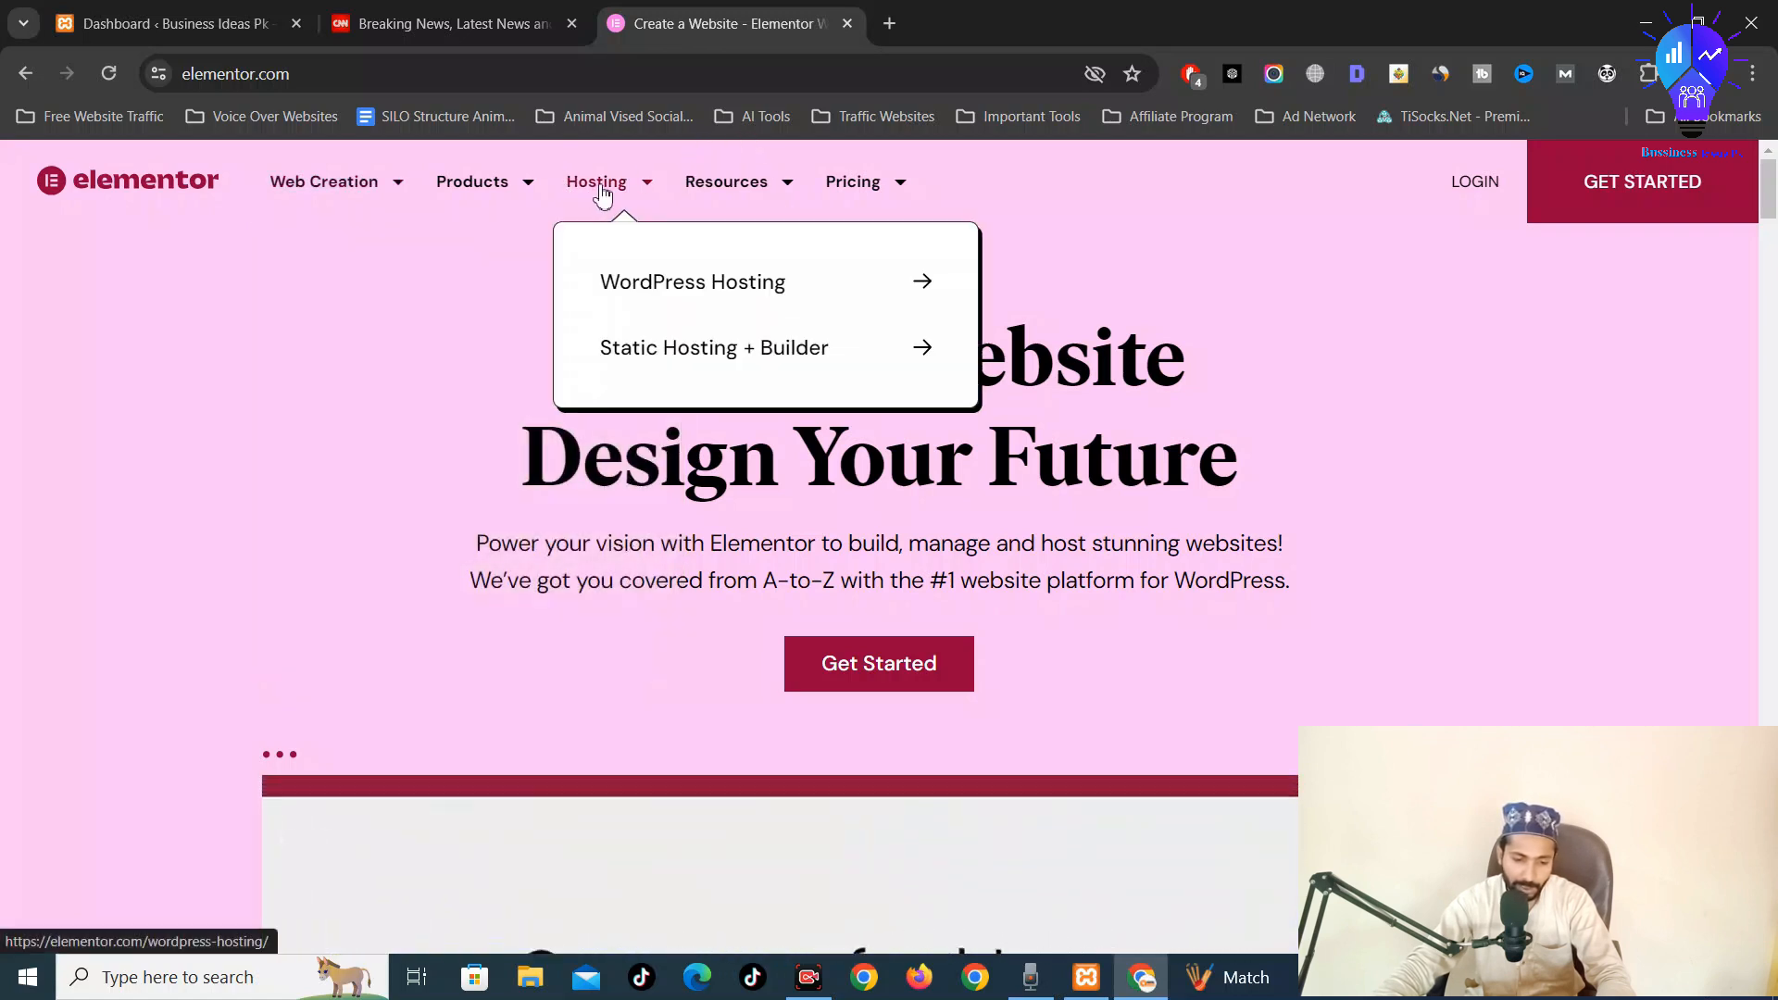
mouse_move(882, 190)
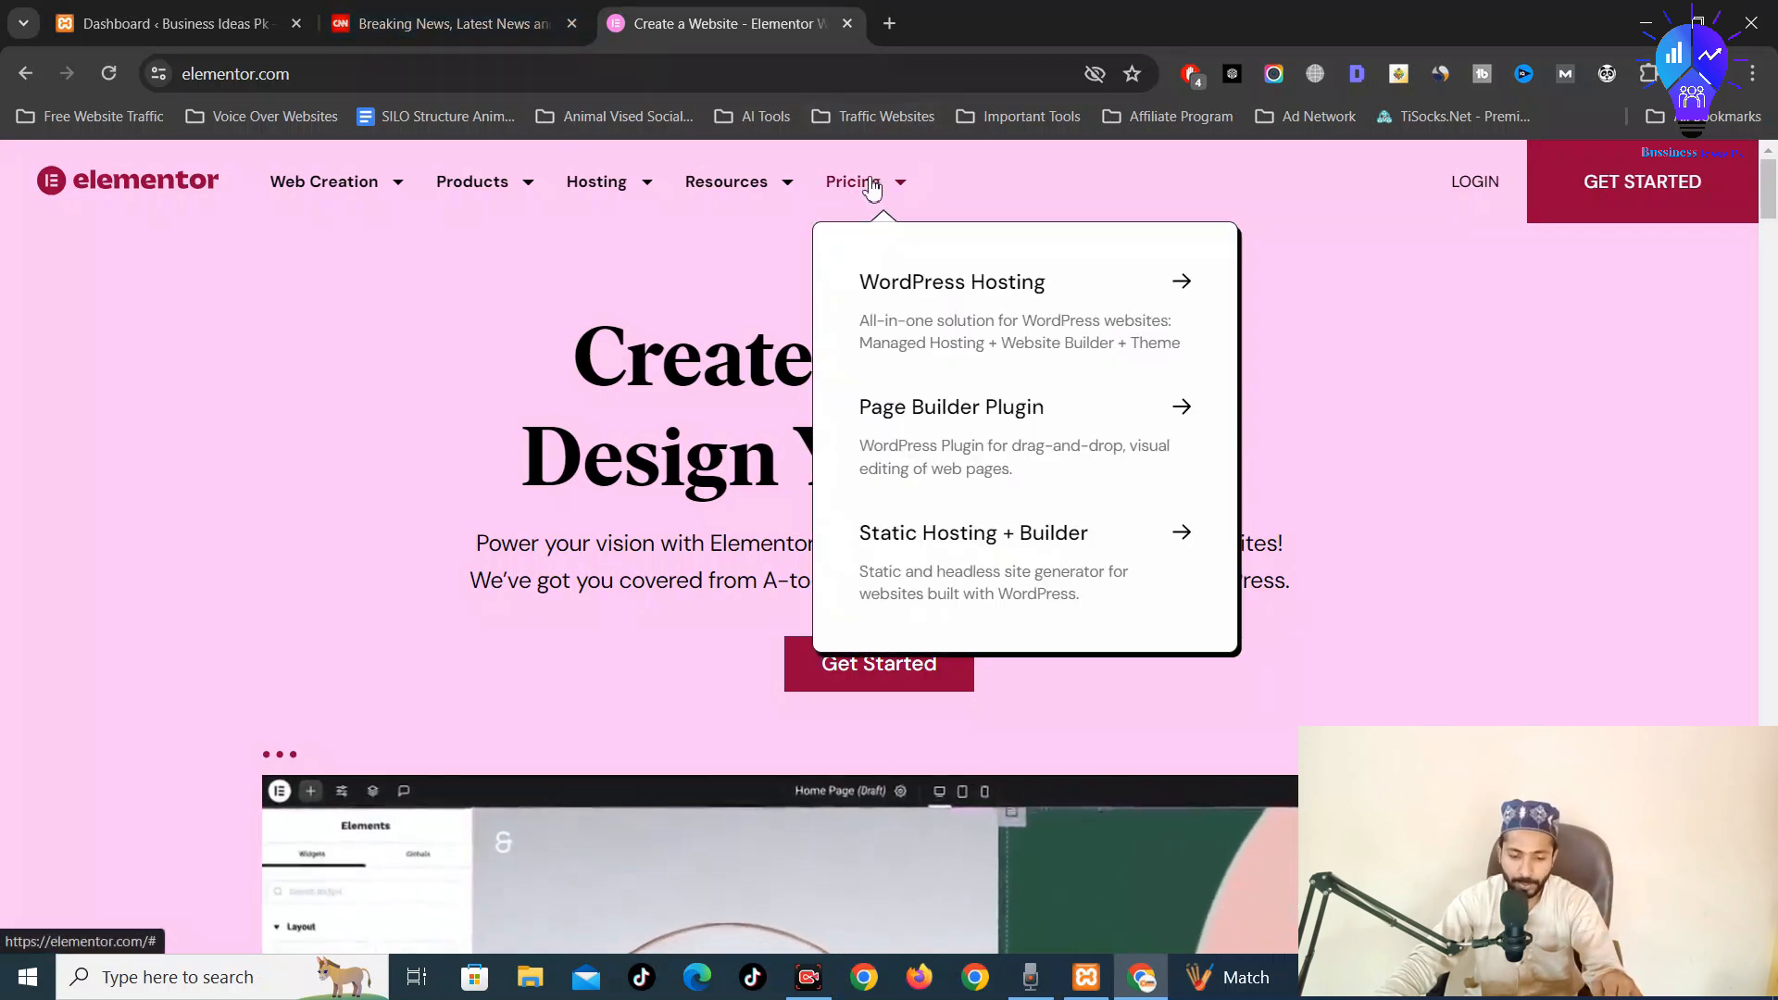
Review the Page Builder Plugin plans (Essential $59 to Agency $399 yearly), then return to the Dashboard
click(992, 428)
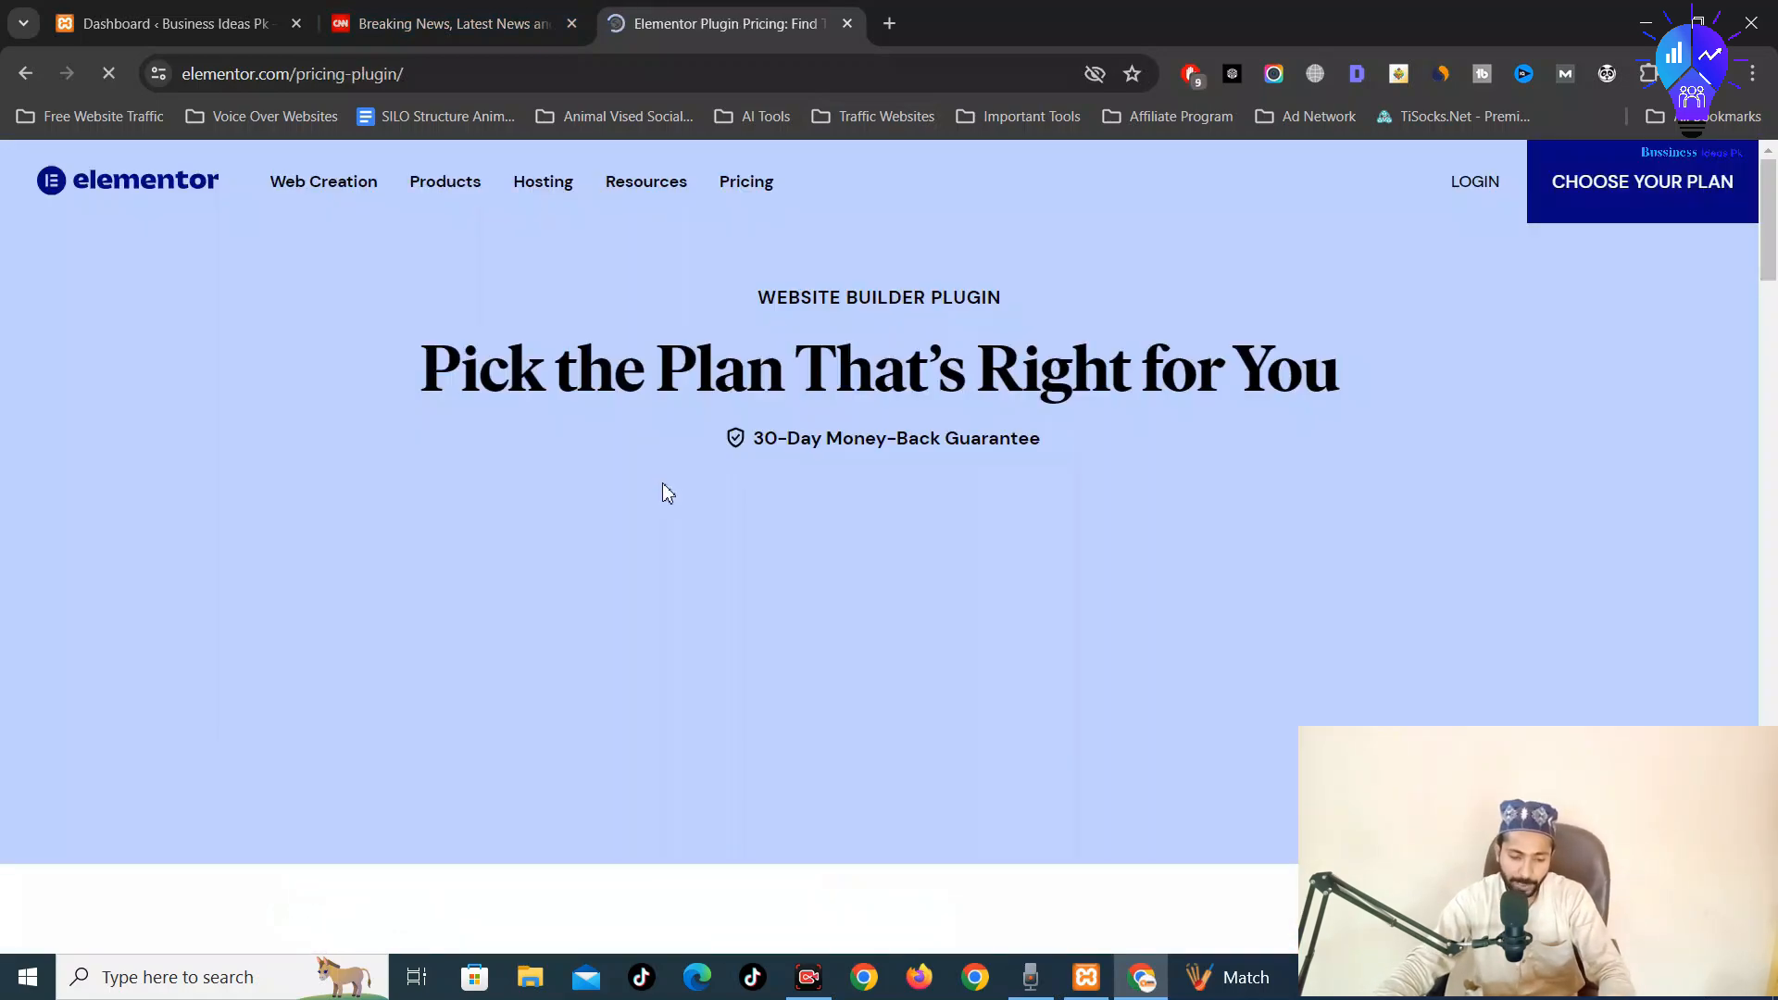
scroll(659, 500, down, 3)
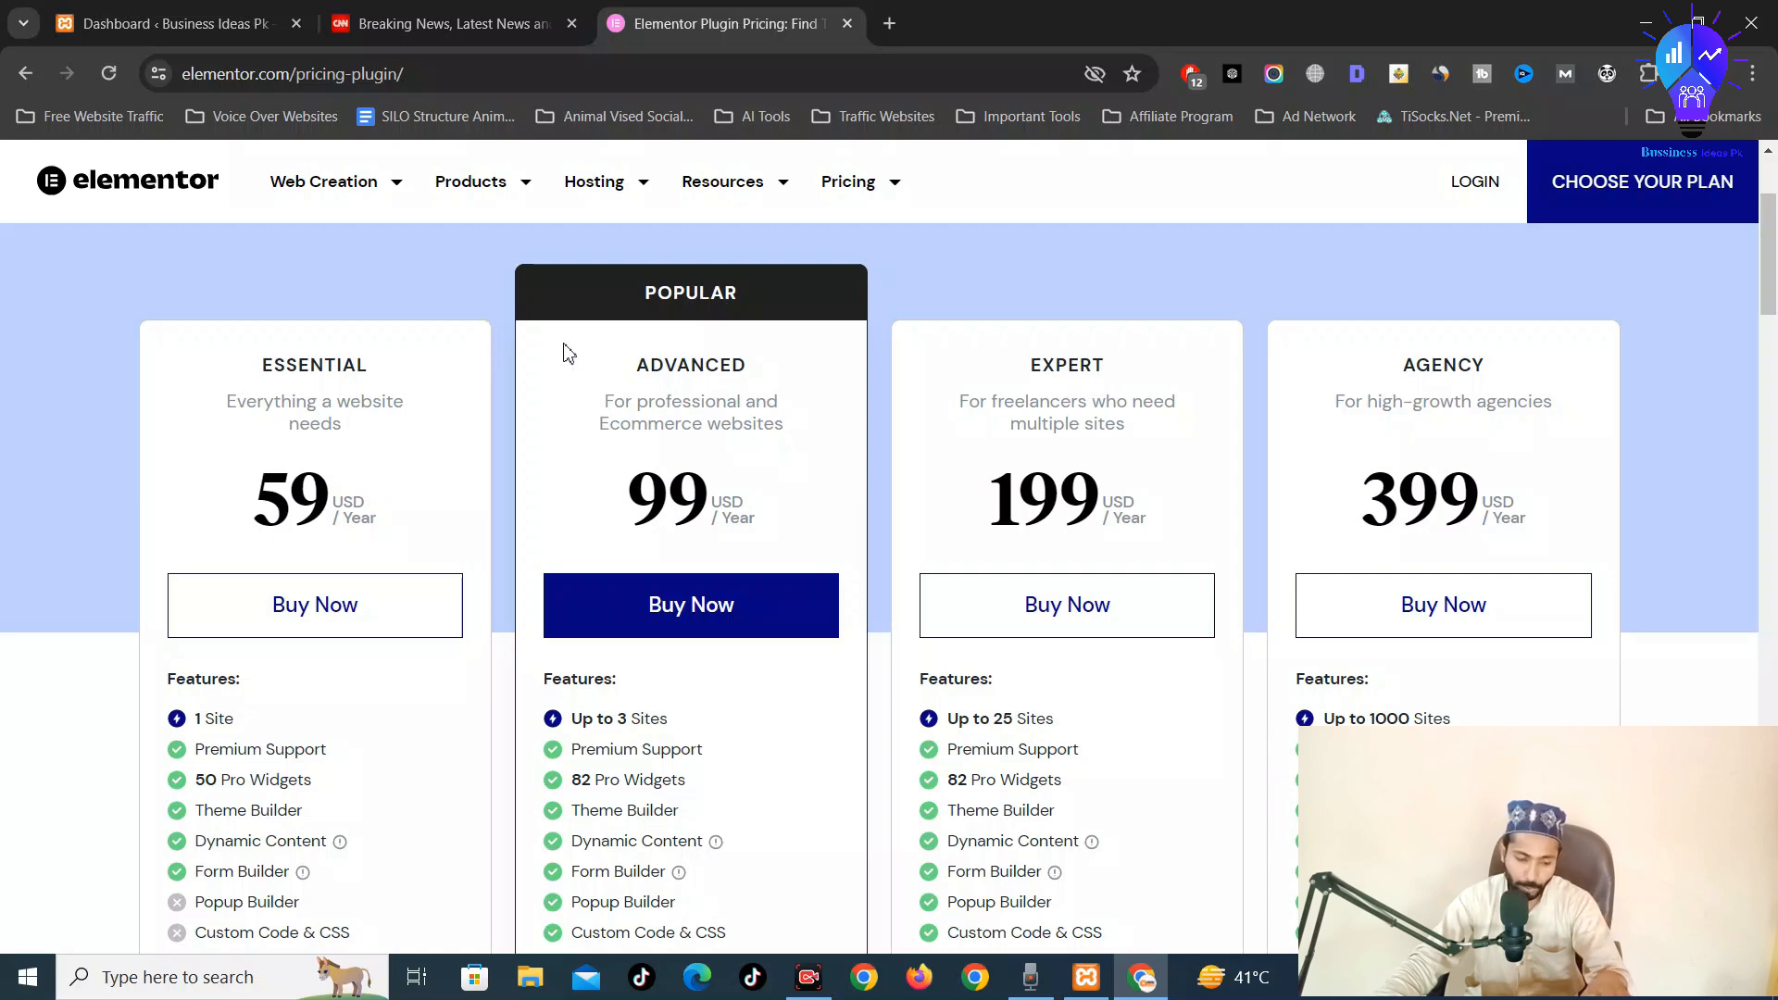
scroll(622, 461, down, 4)
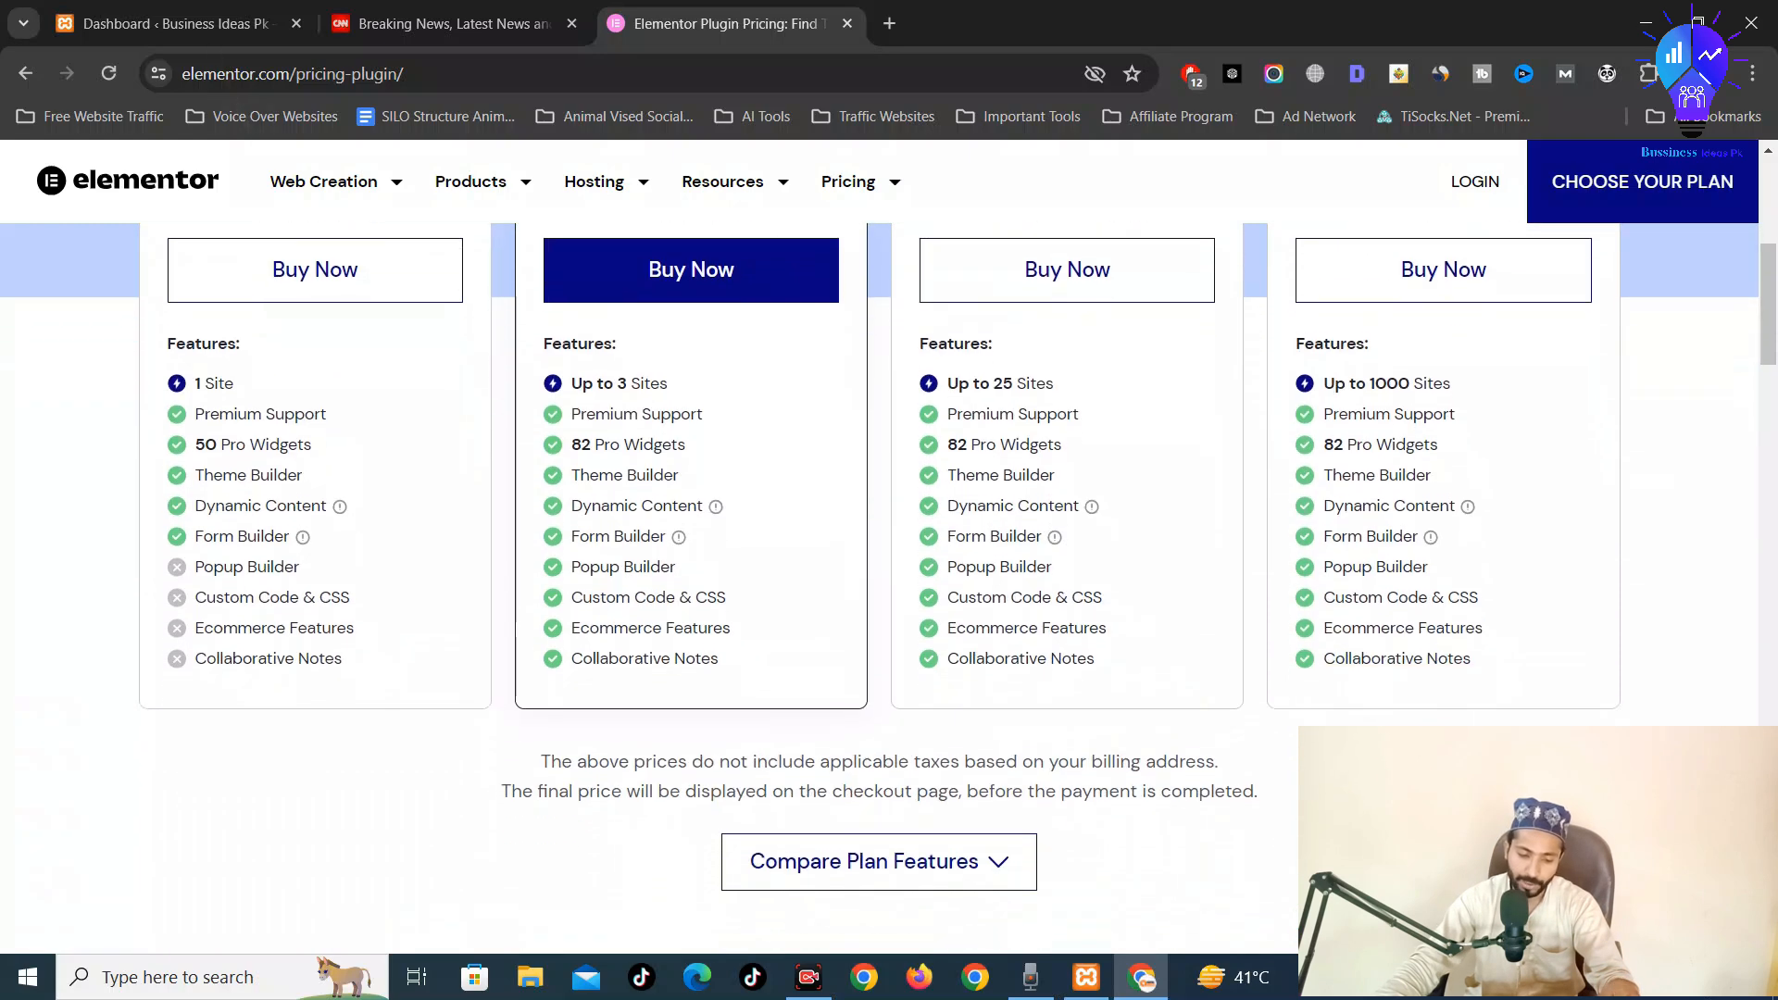
scroll(622, 460, up, 6)
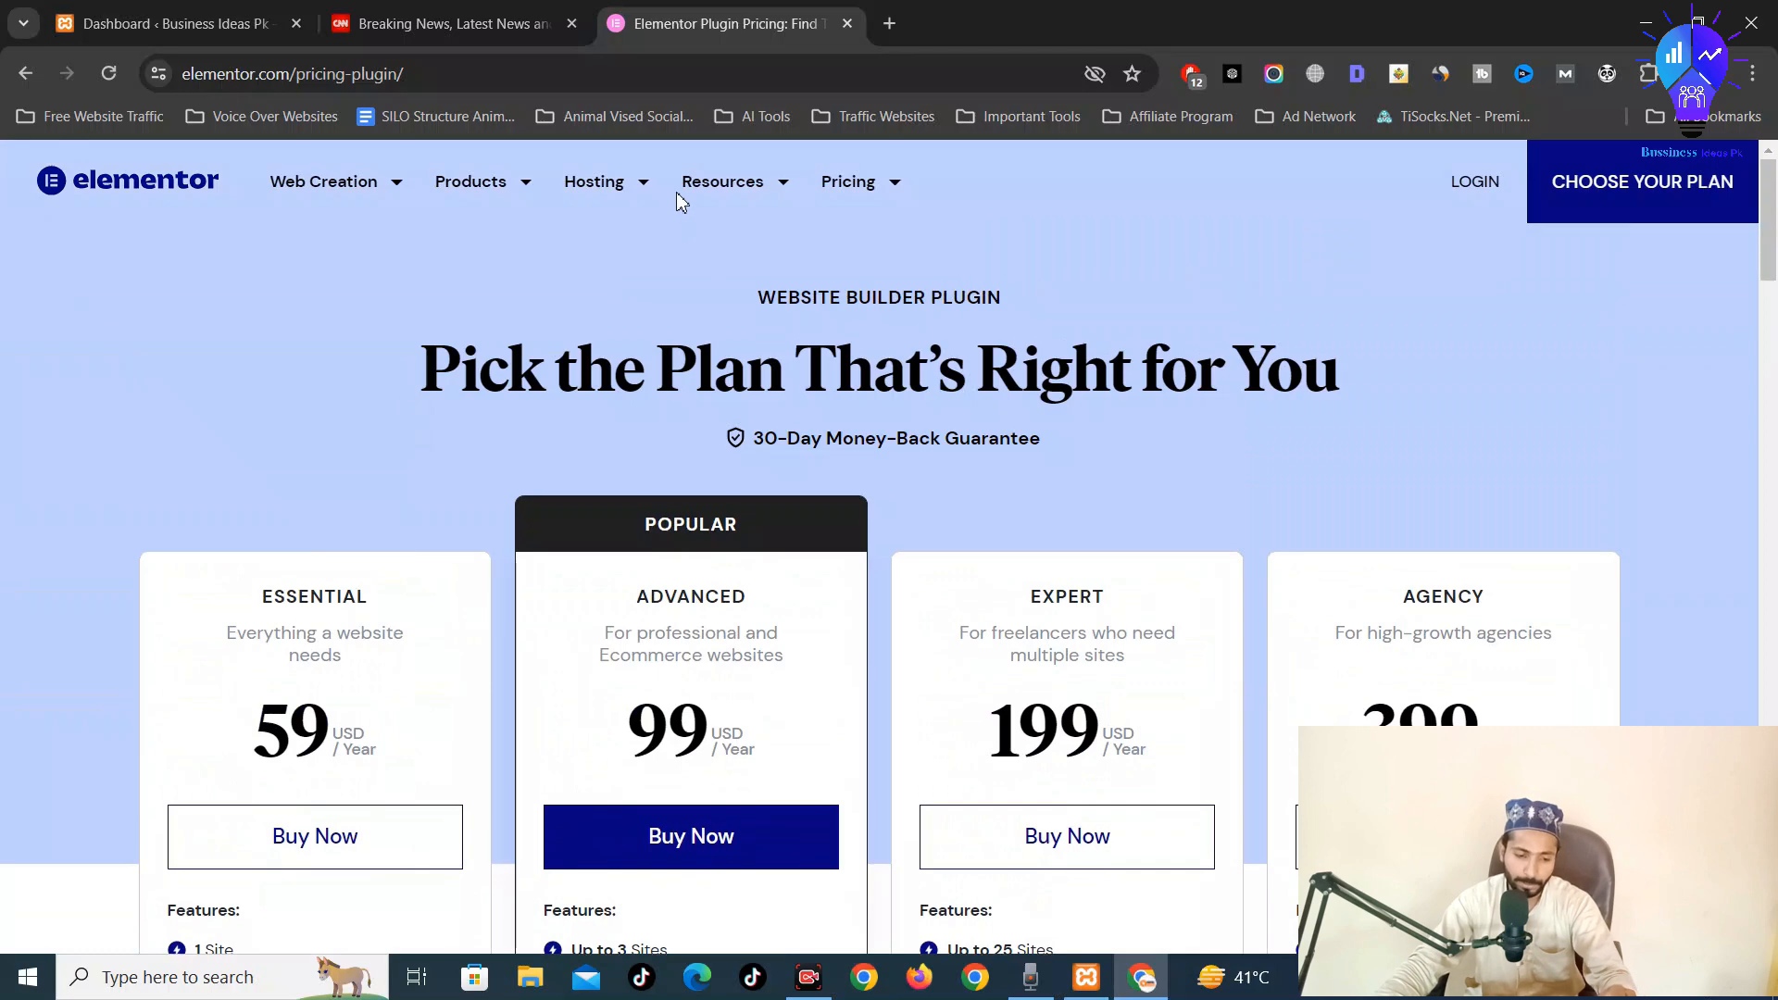
click(435, 23)
Search the plugin directory for 'elementor' and install Elementor Website Builder
click(232, 23)
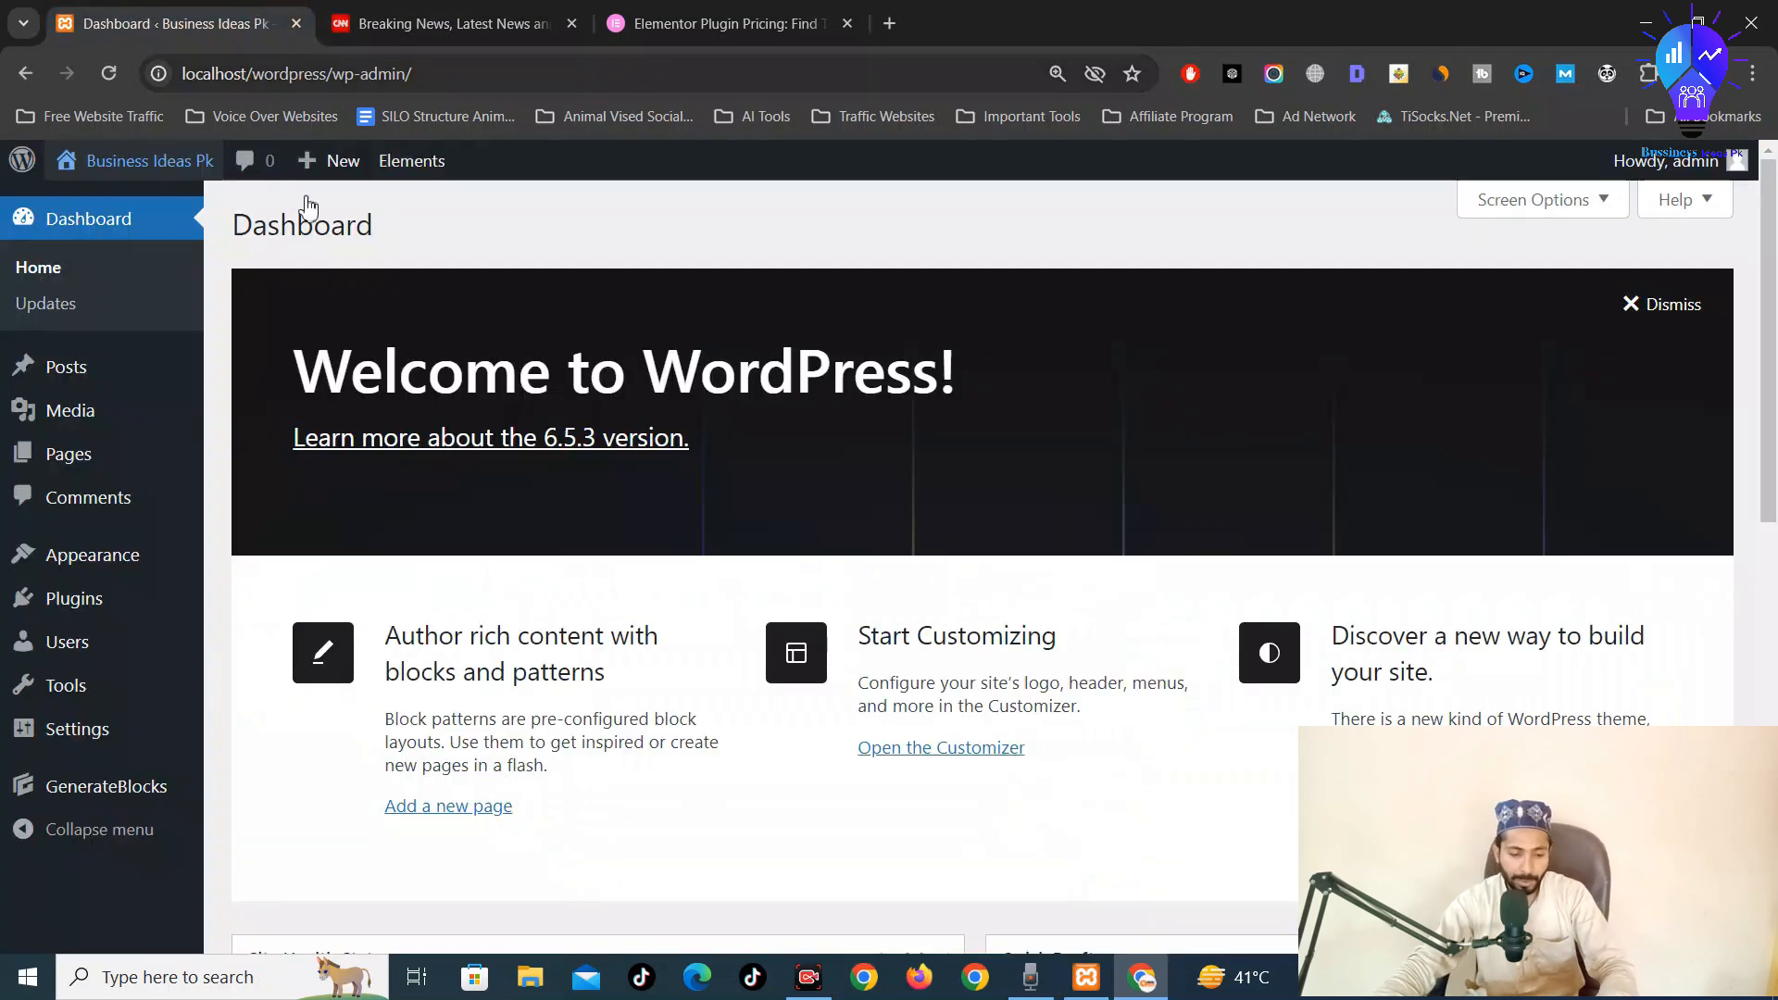
mouse_move(55, 609)
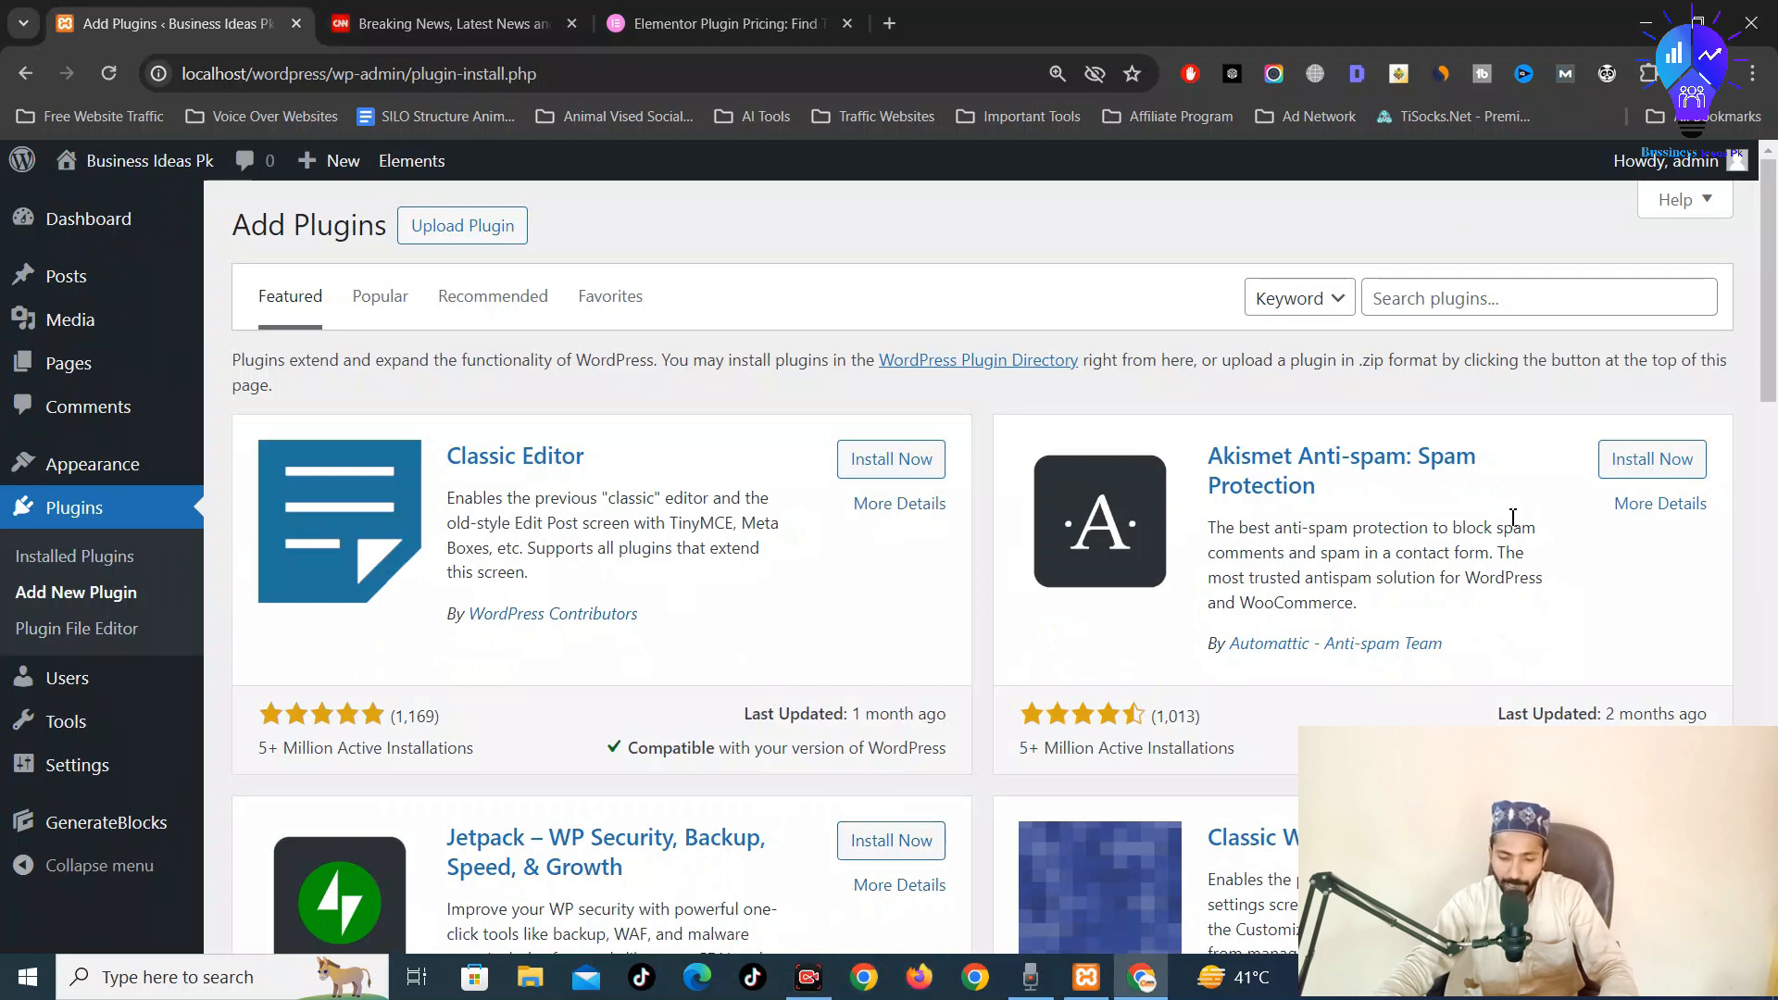
click(1519, 301)
text(elem)
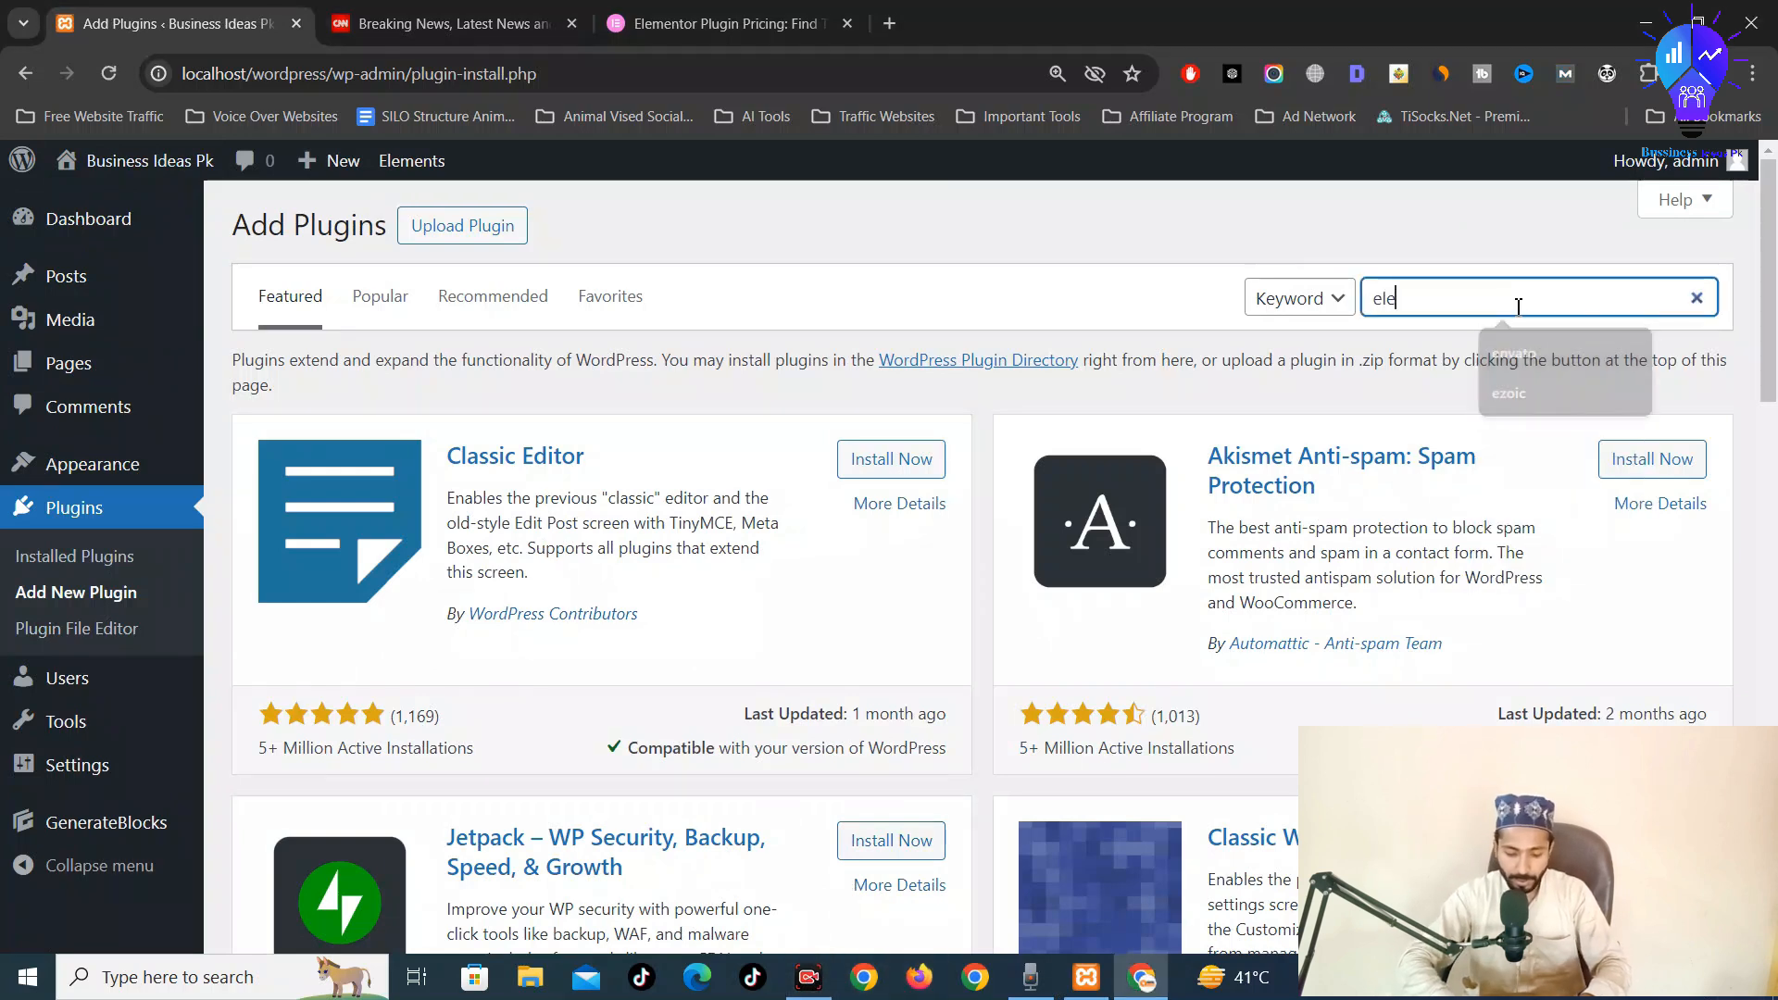
text(entor)
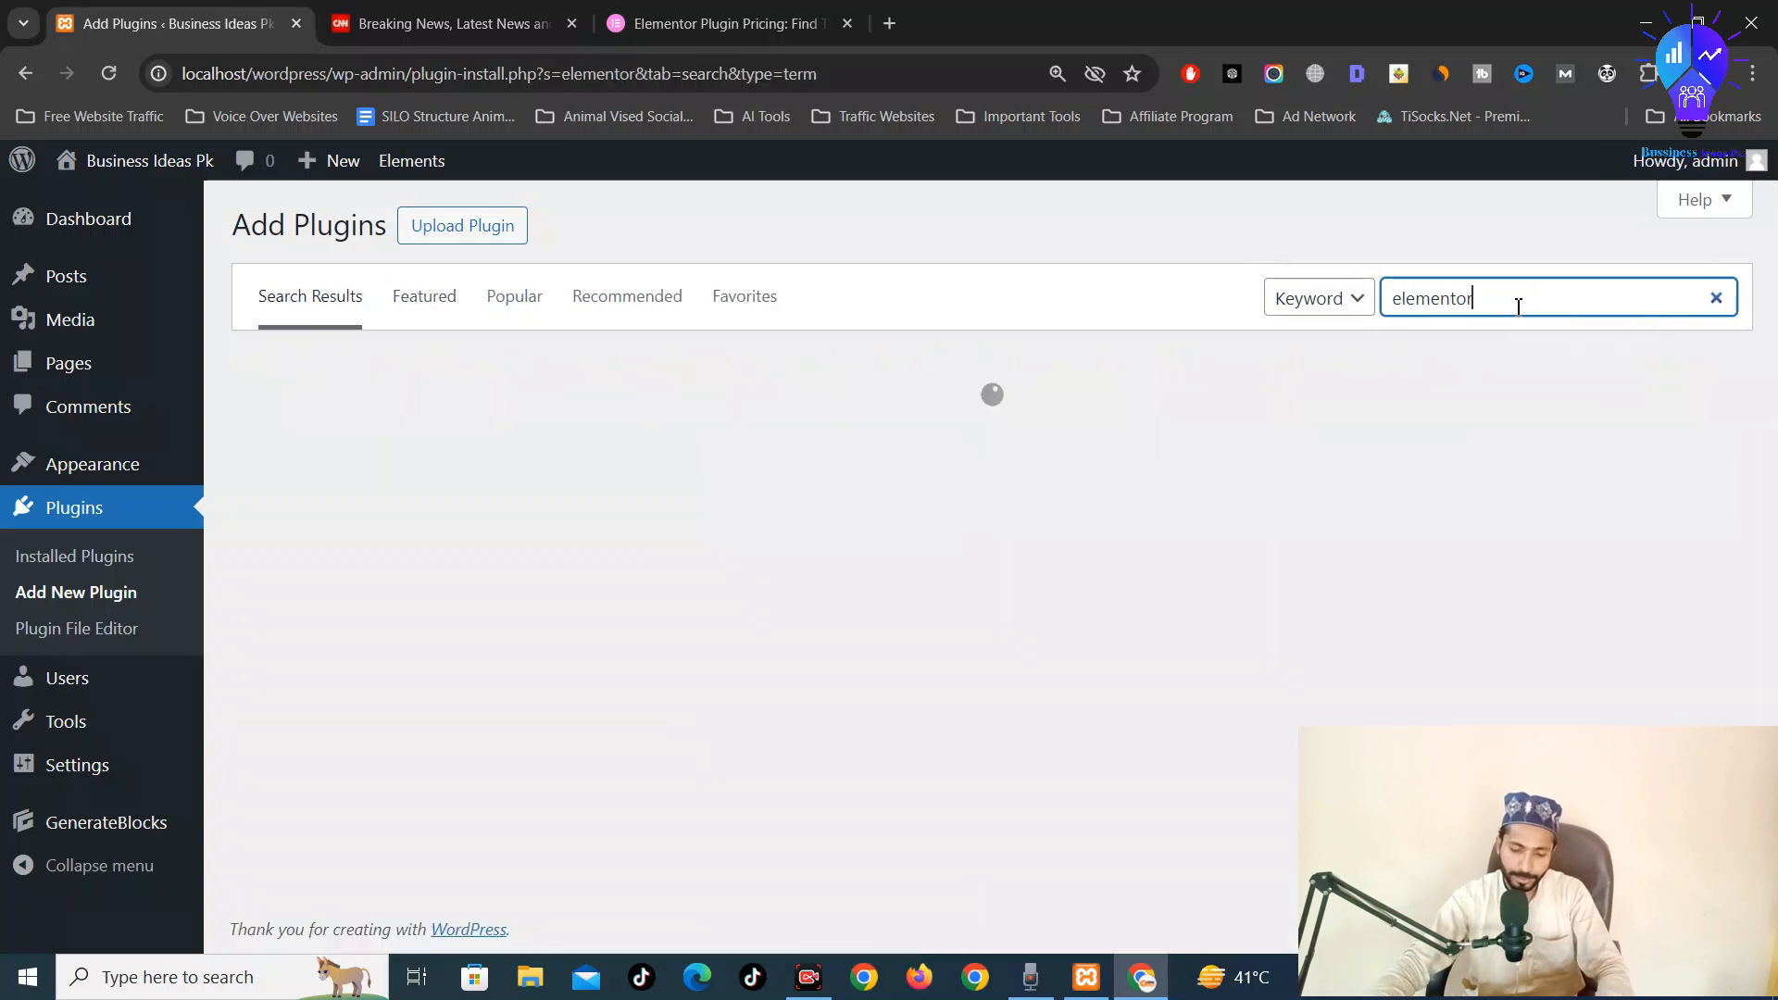
click(1099, 453)
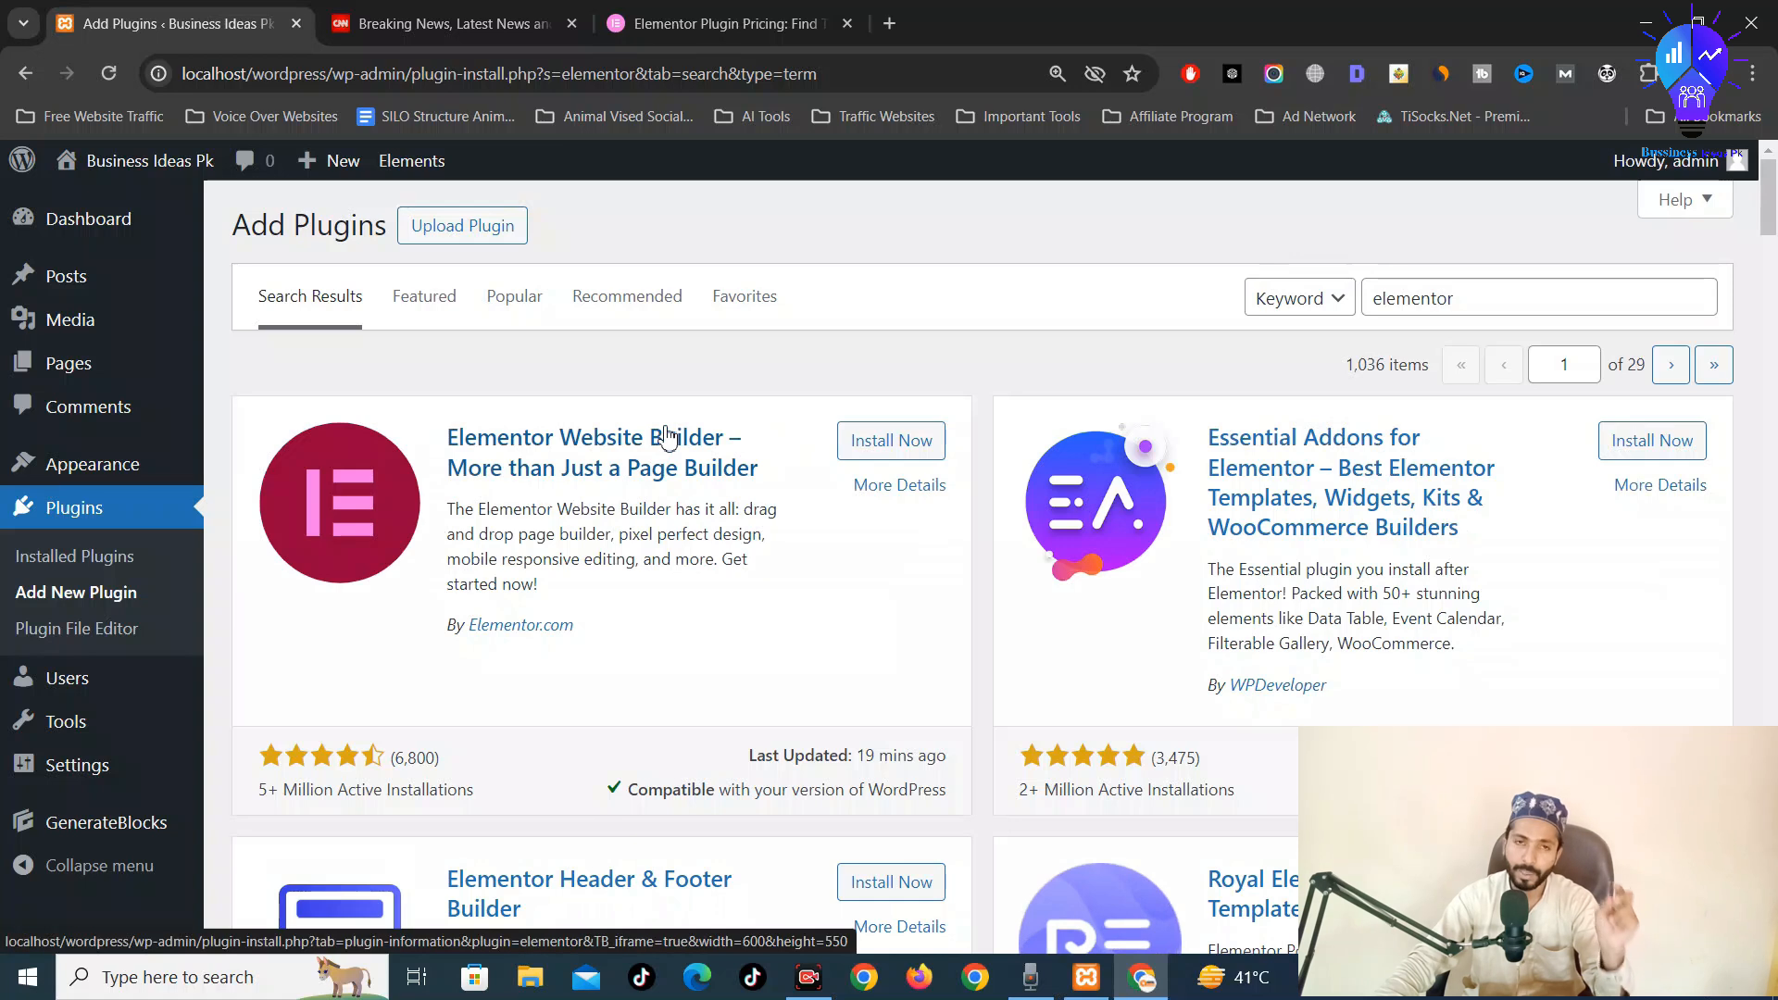
click(906, 449)
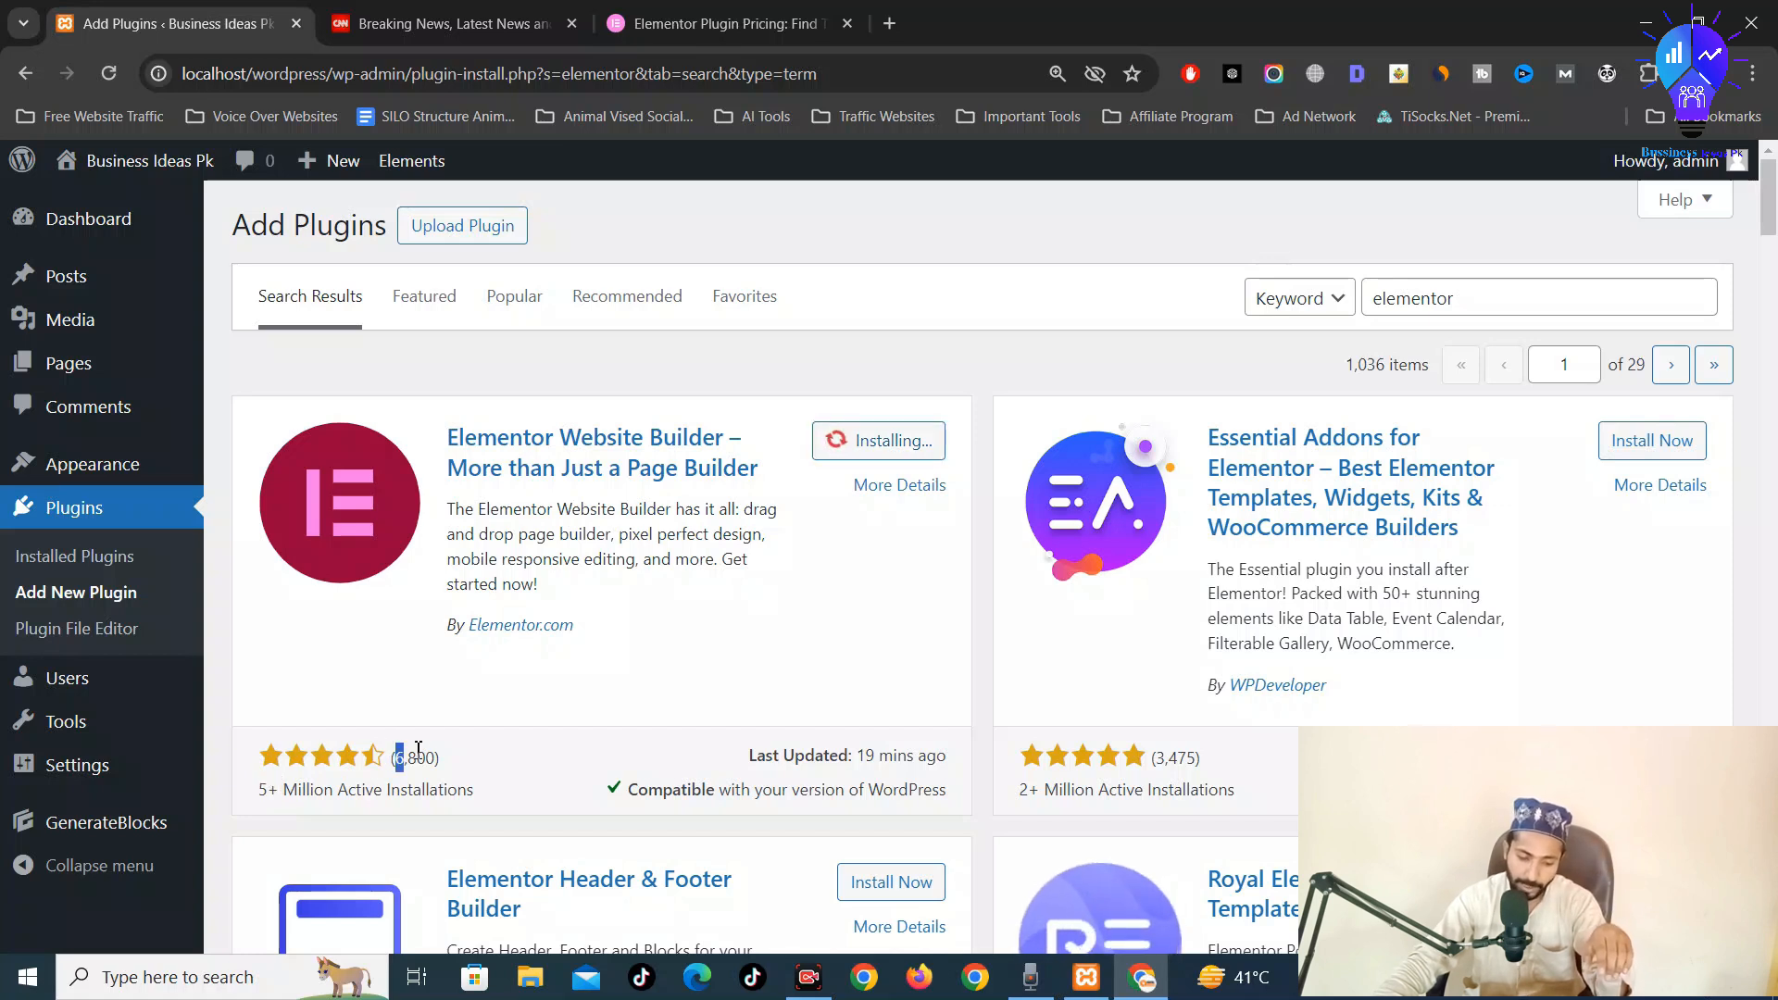
Activate Elementor Website Builder once its installation finishes
drag(419, 748, 433, 750)
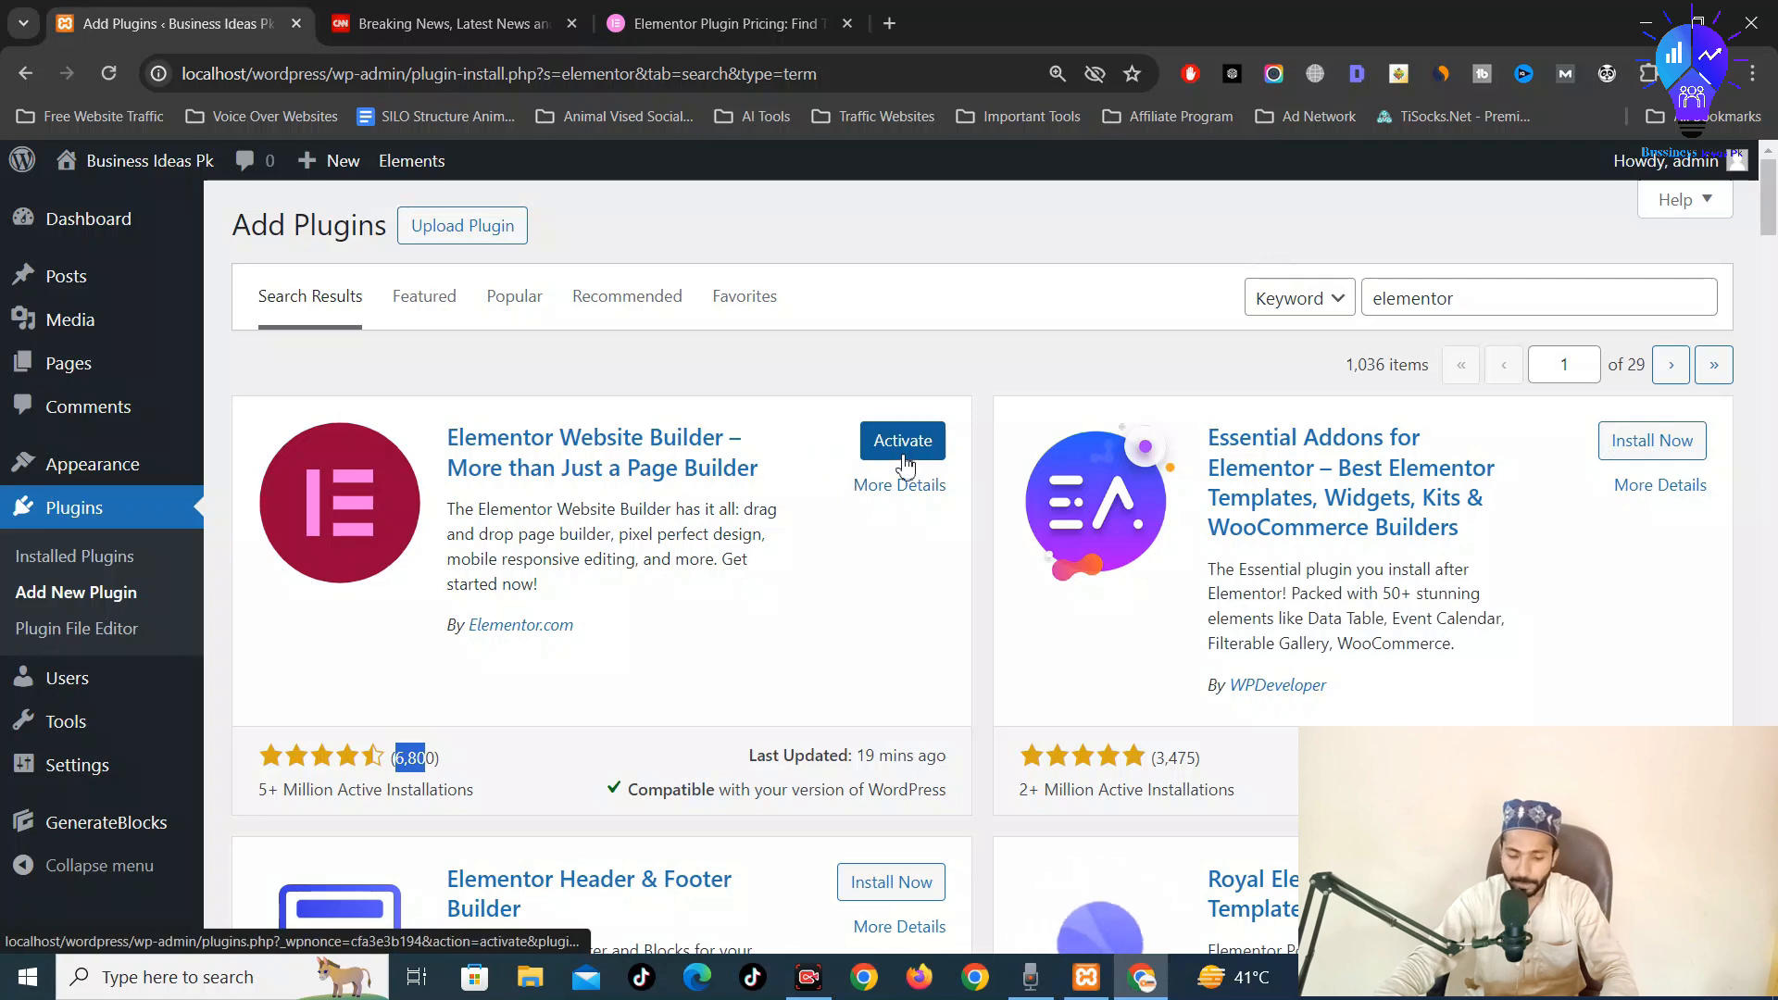
click(905, 443)
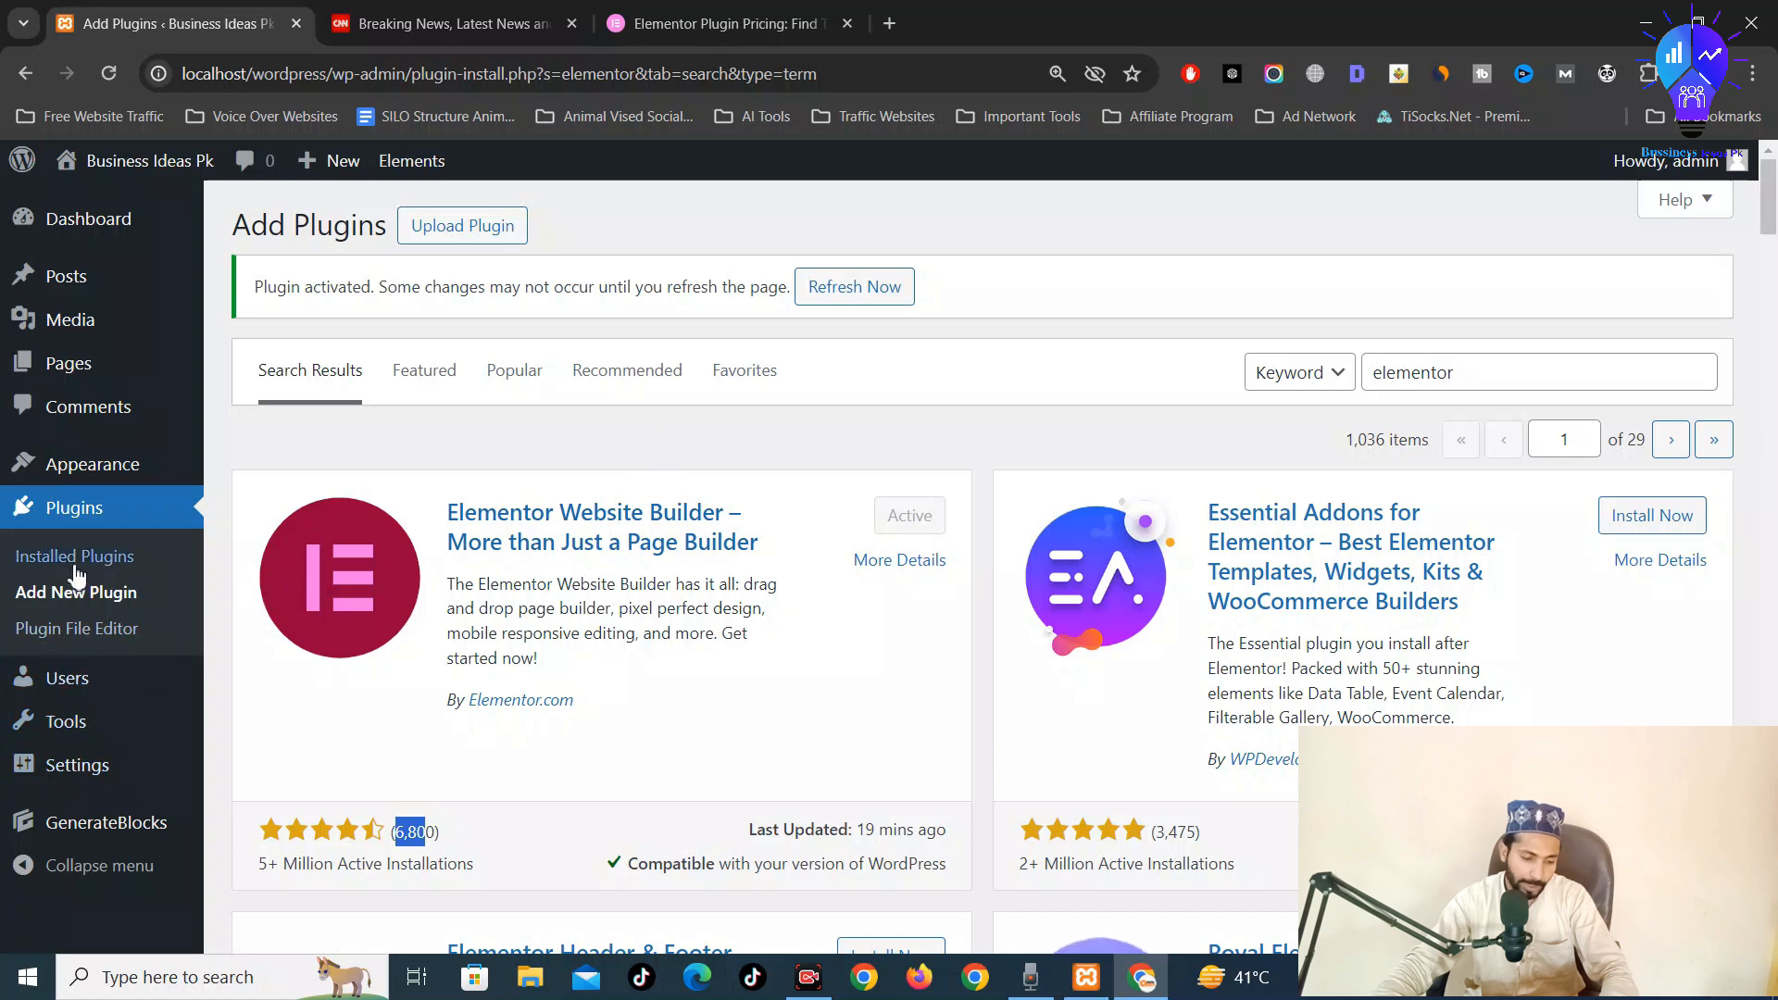
Go to Installed Plugins, which redirects to Elementor's Getting Started wizard
click(84, 528)
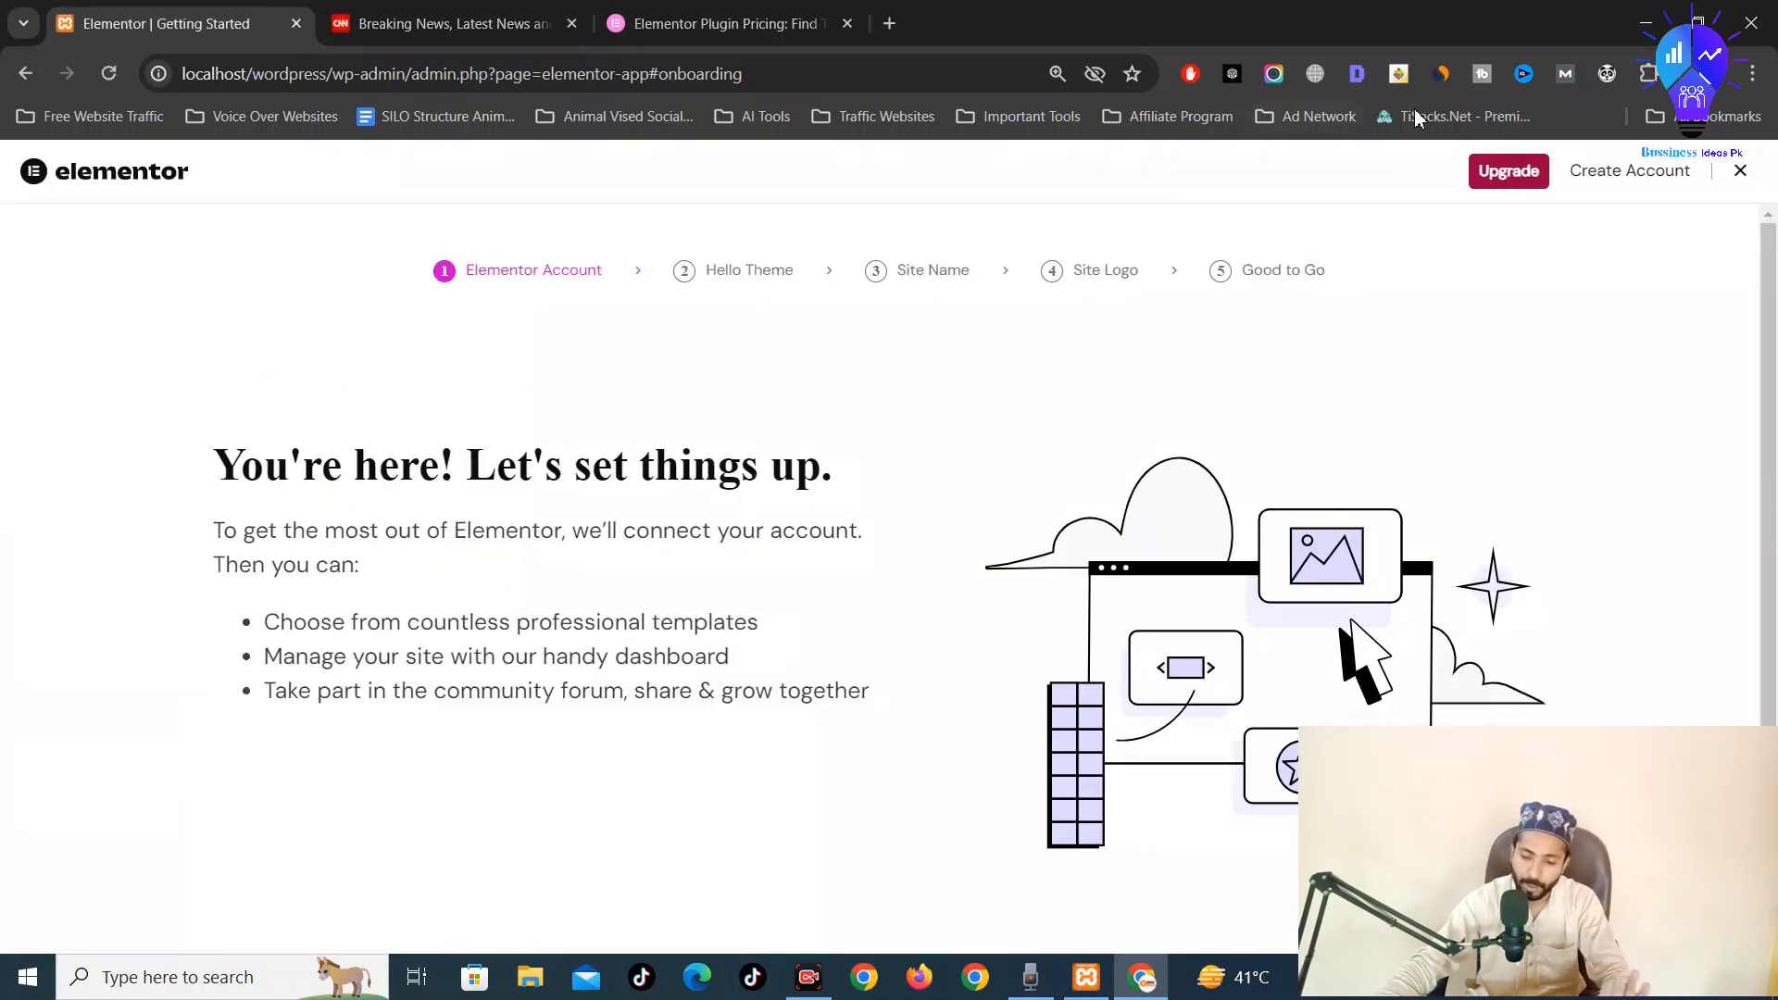
Close the Elementor setup wizard and go to the All Pages list
click(1741, 173)
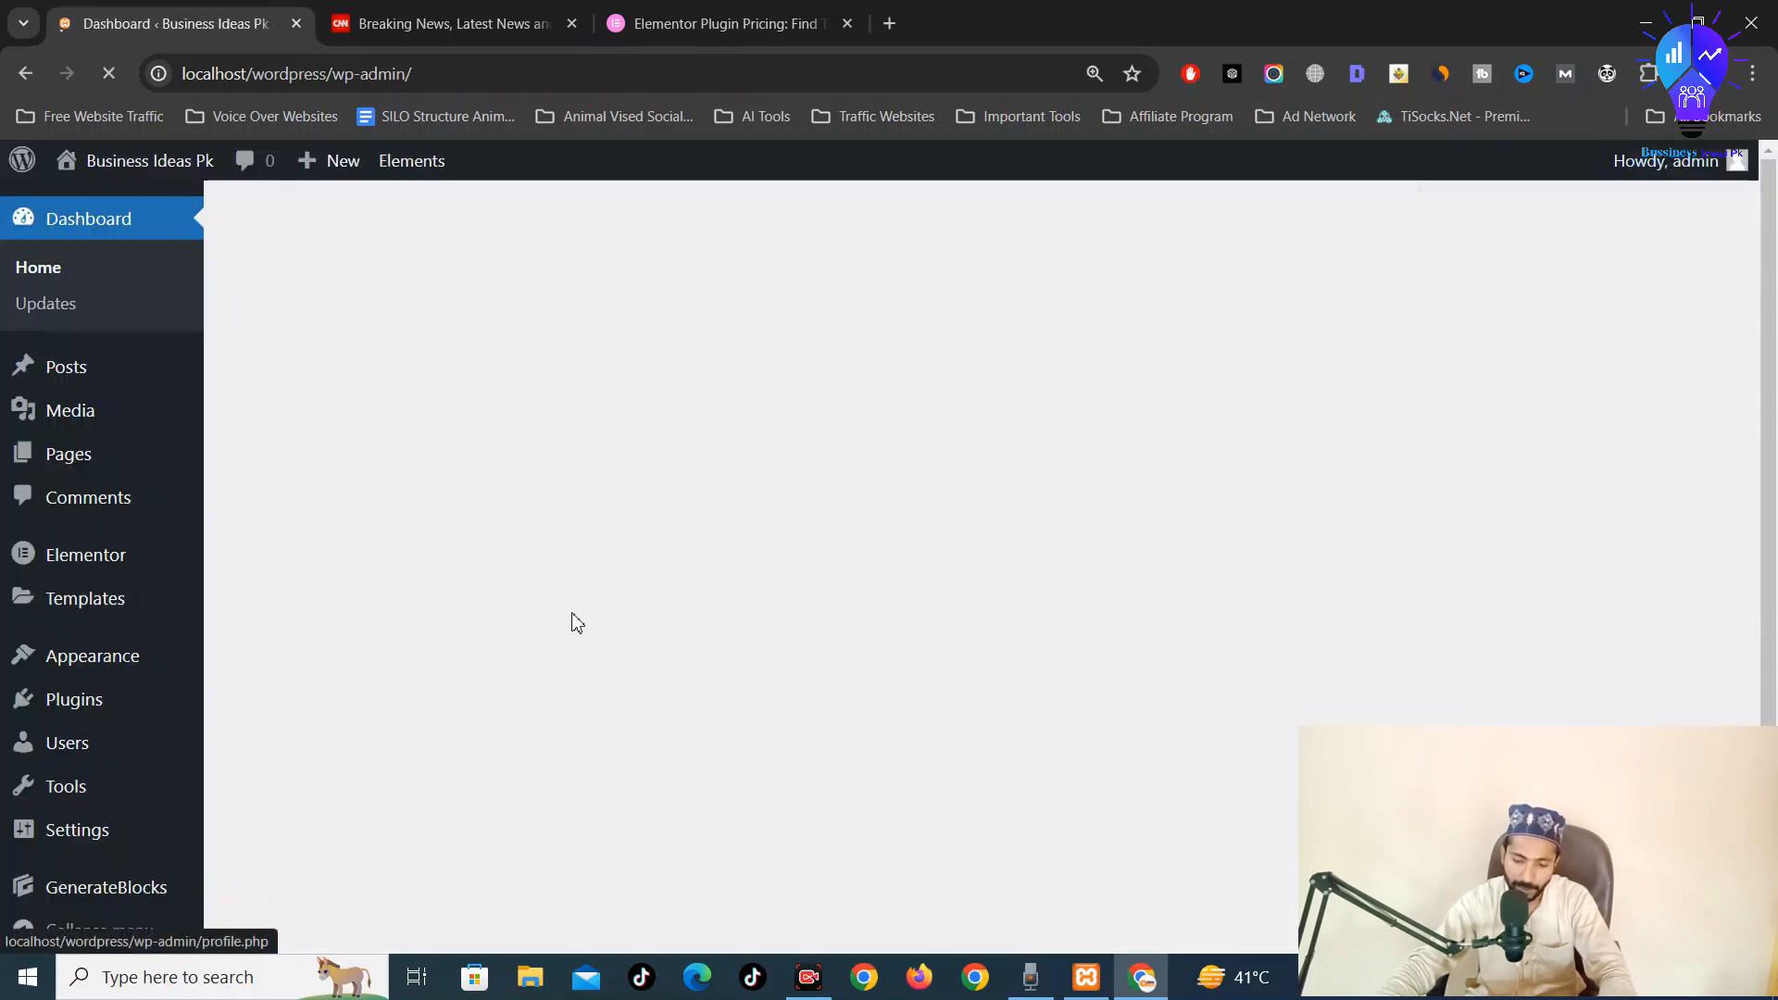
scroll(488, 910, down, 8)
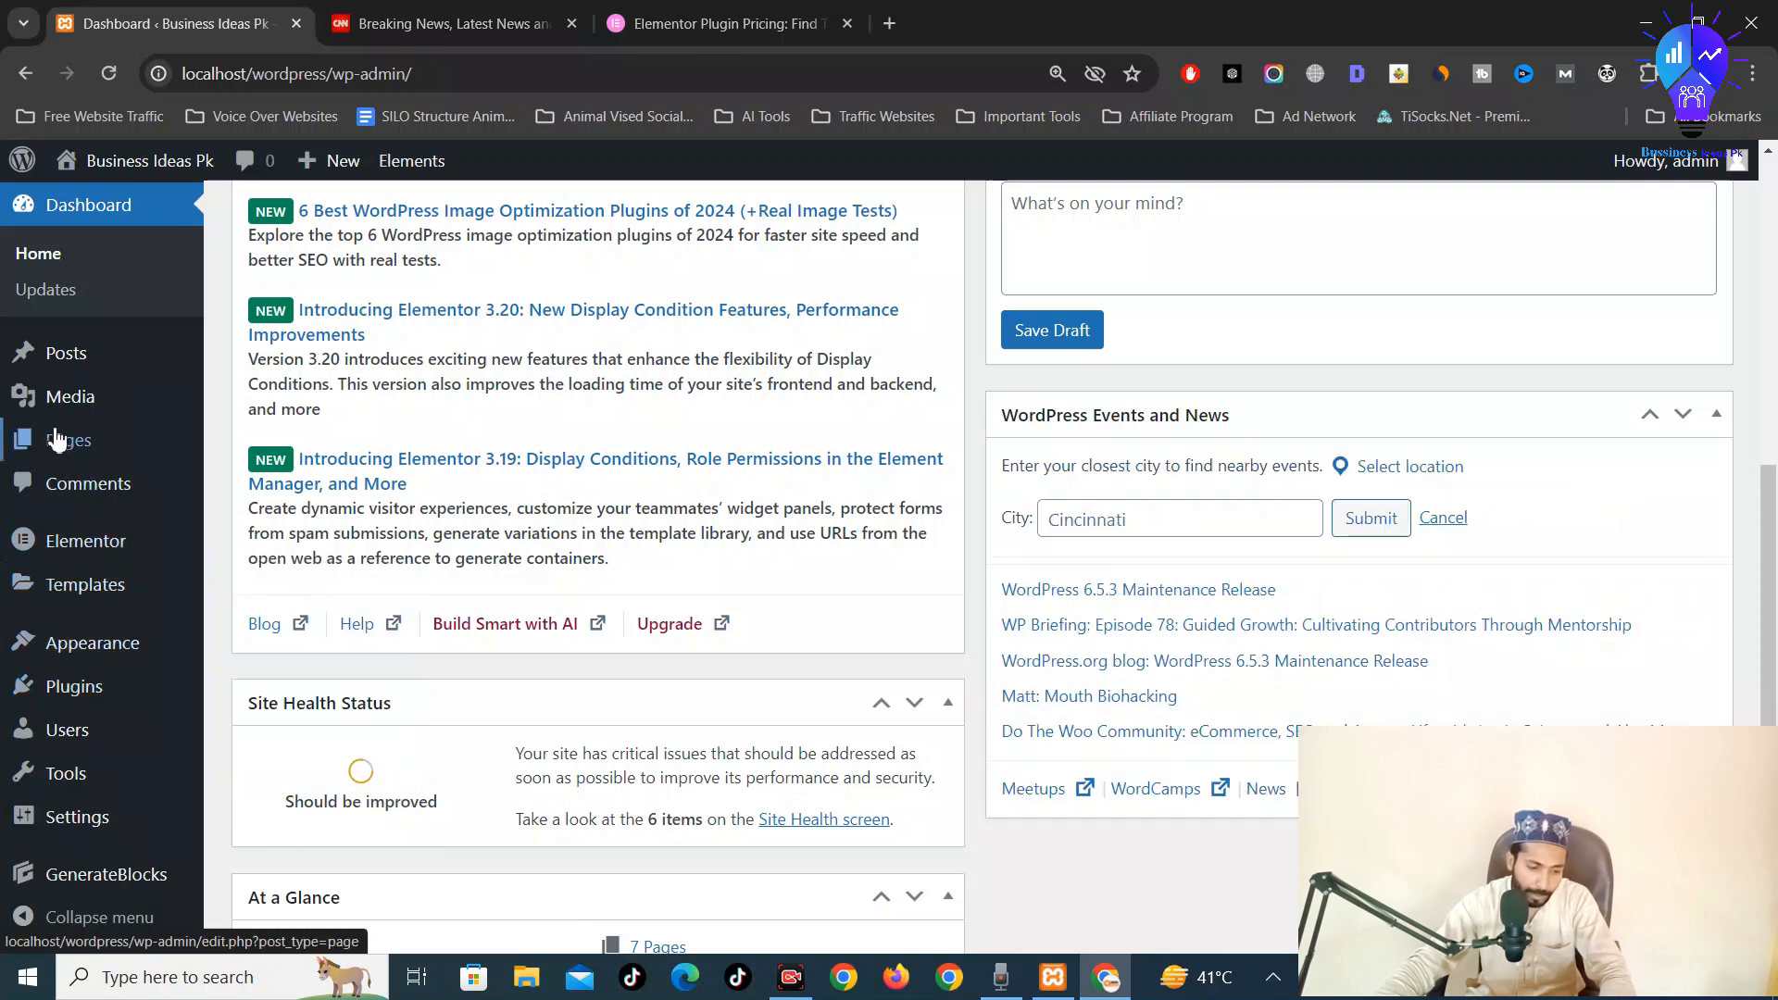
click(58, 442)
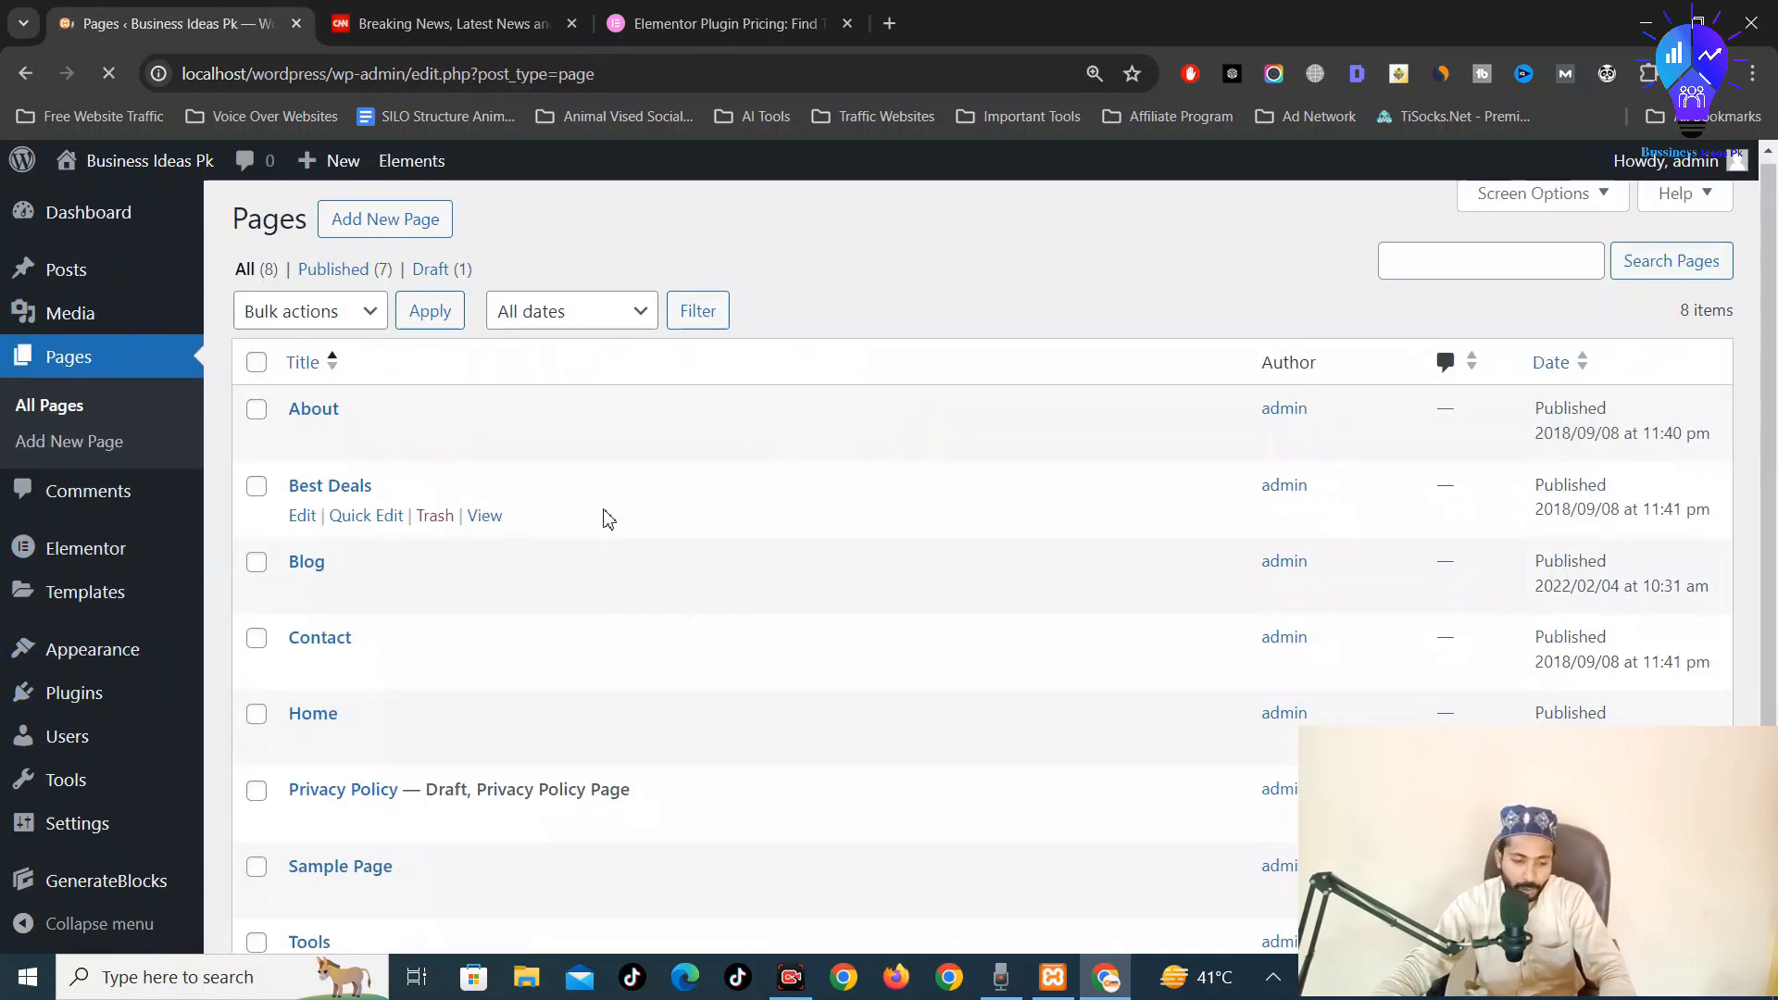
scroll(556, 556, down, 2)
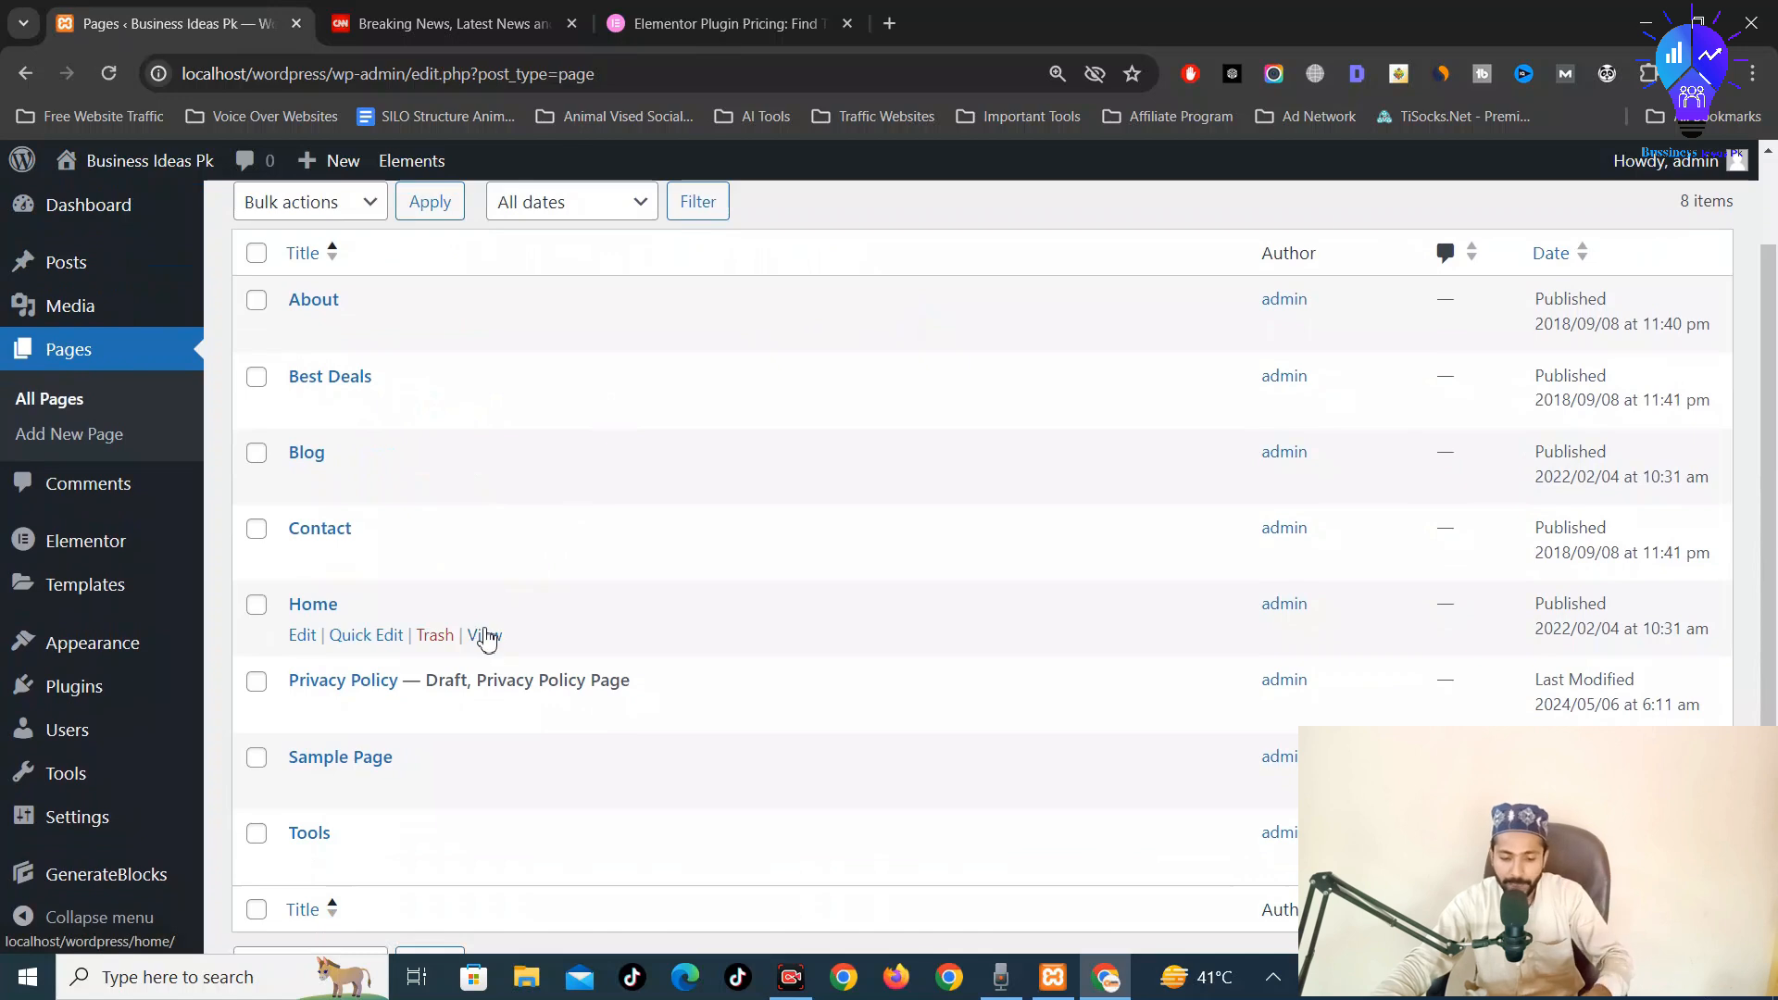
View the existing Home page in a new tab, then close that tab
ctrl+click(486, 637)
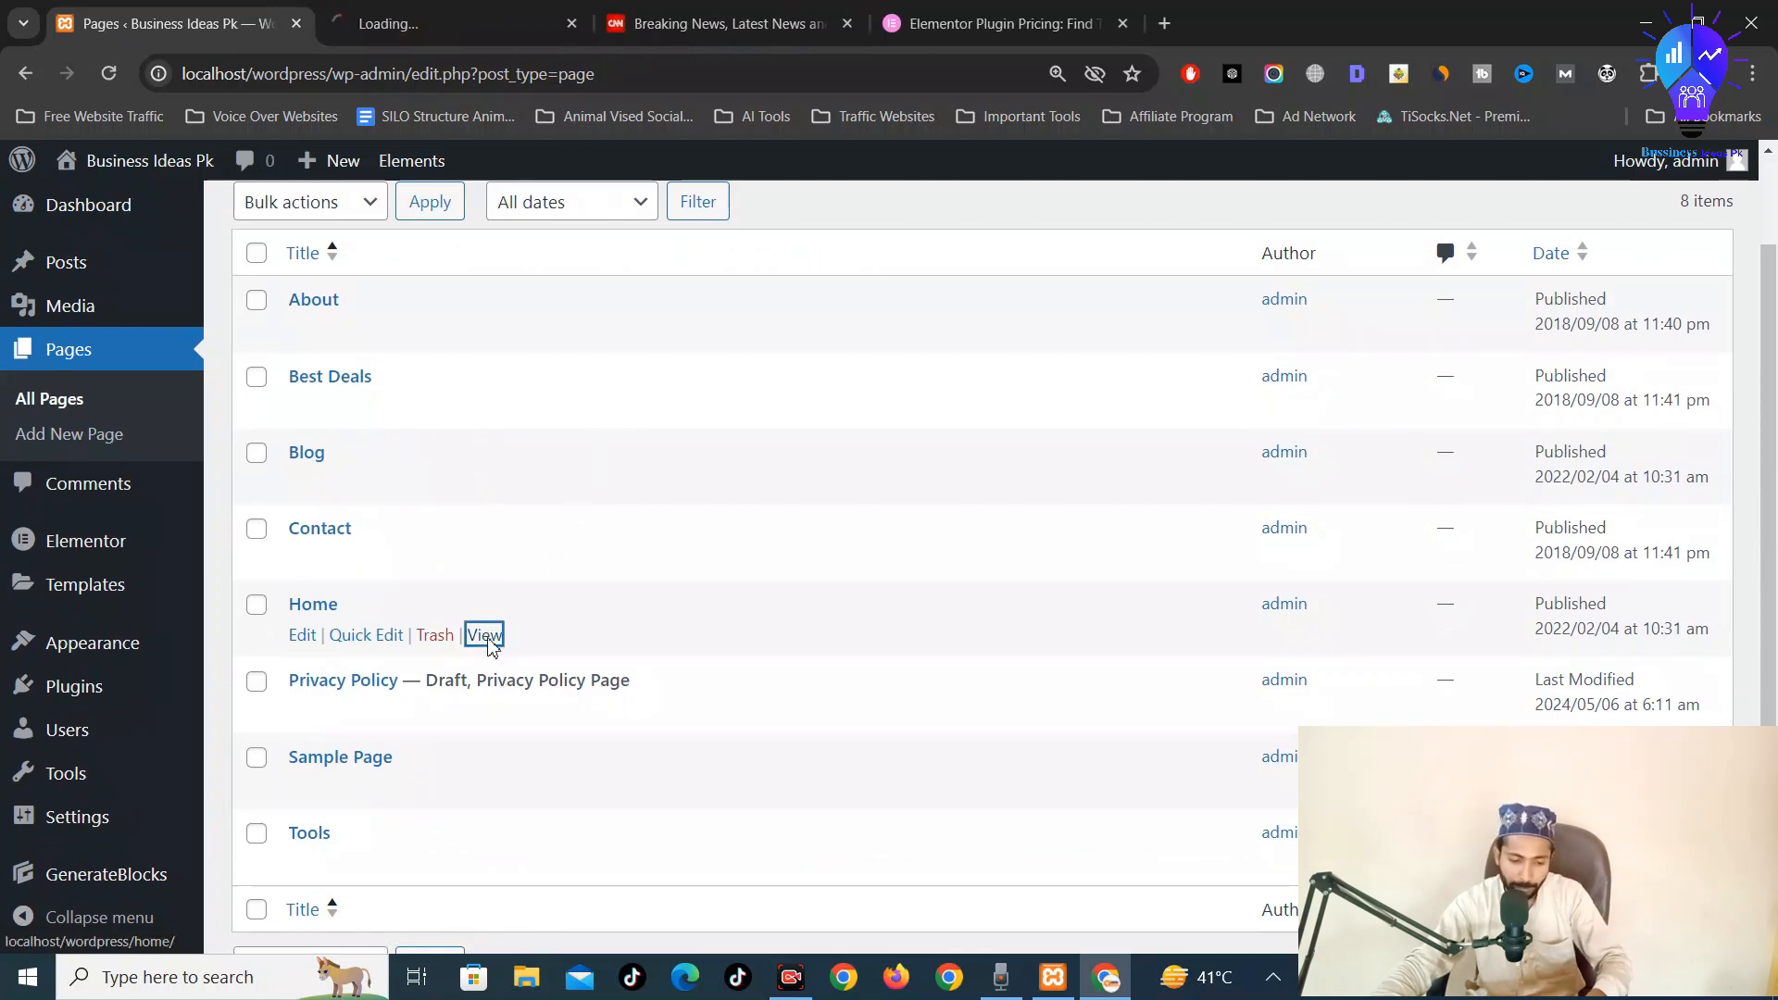
key(ctrl+Tab)
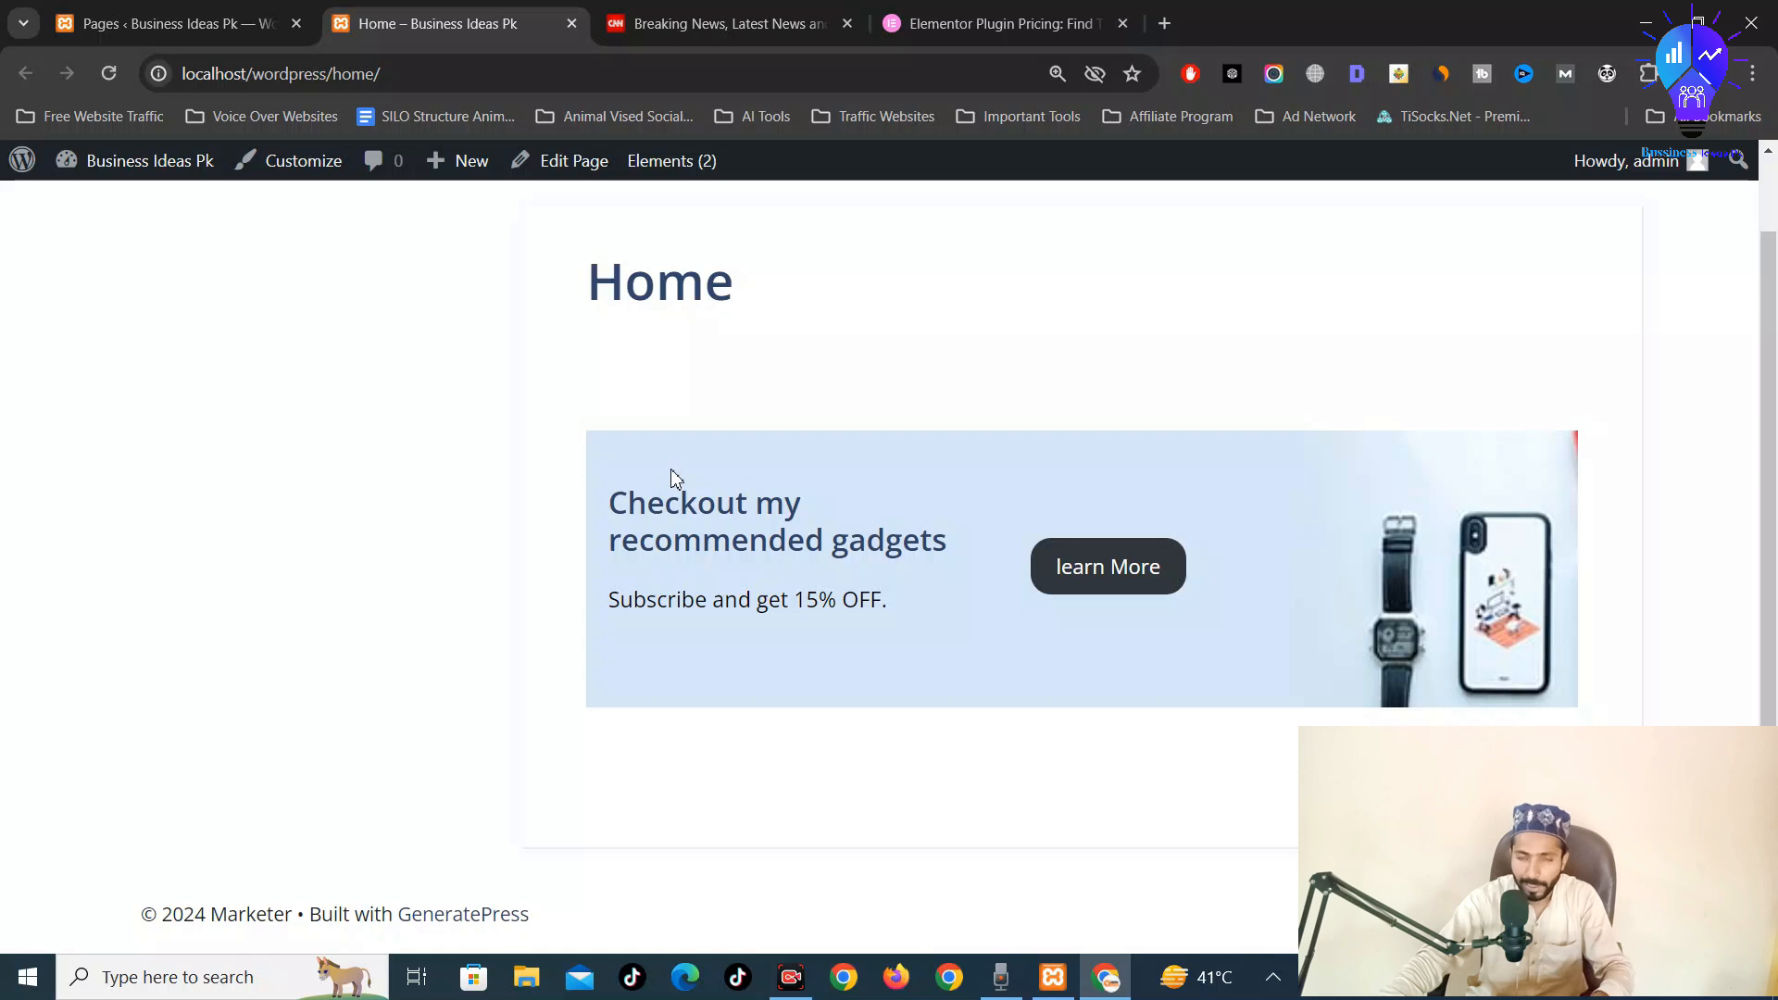
key(ctrl+w)
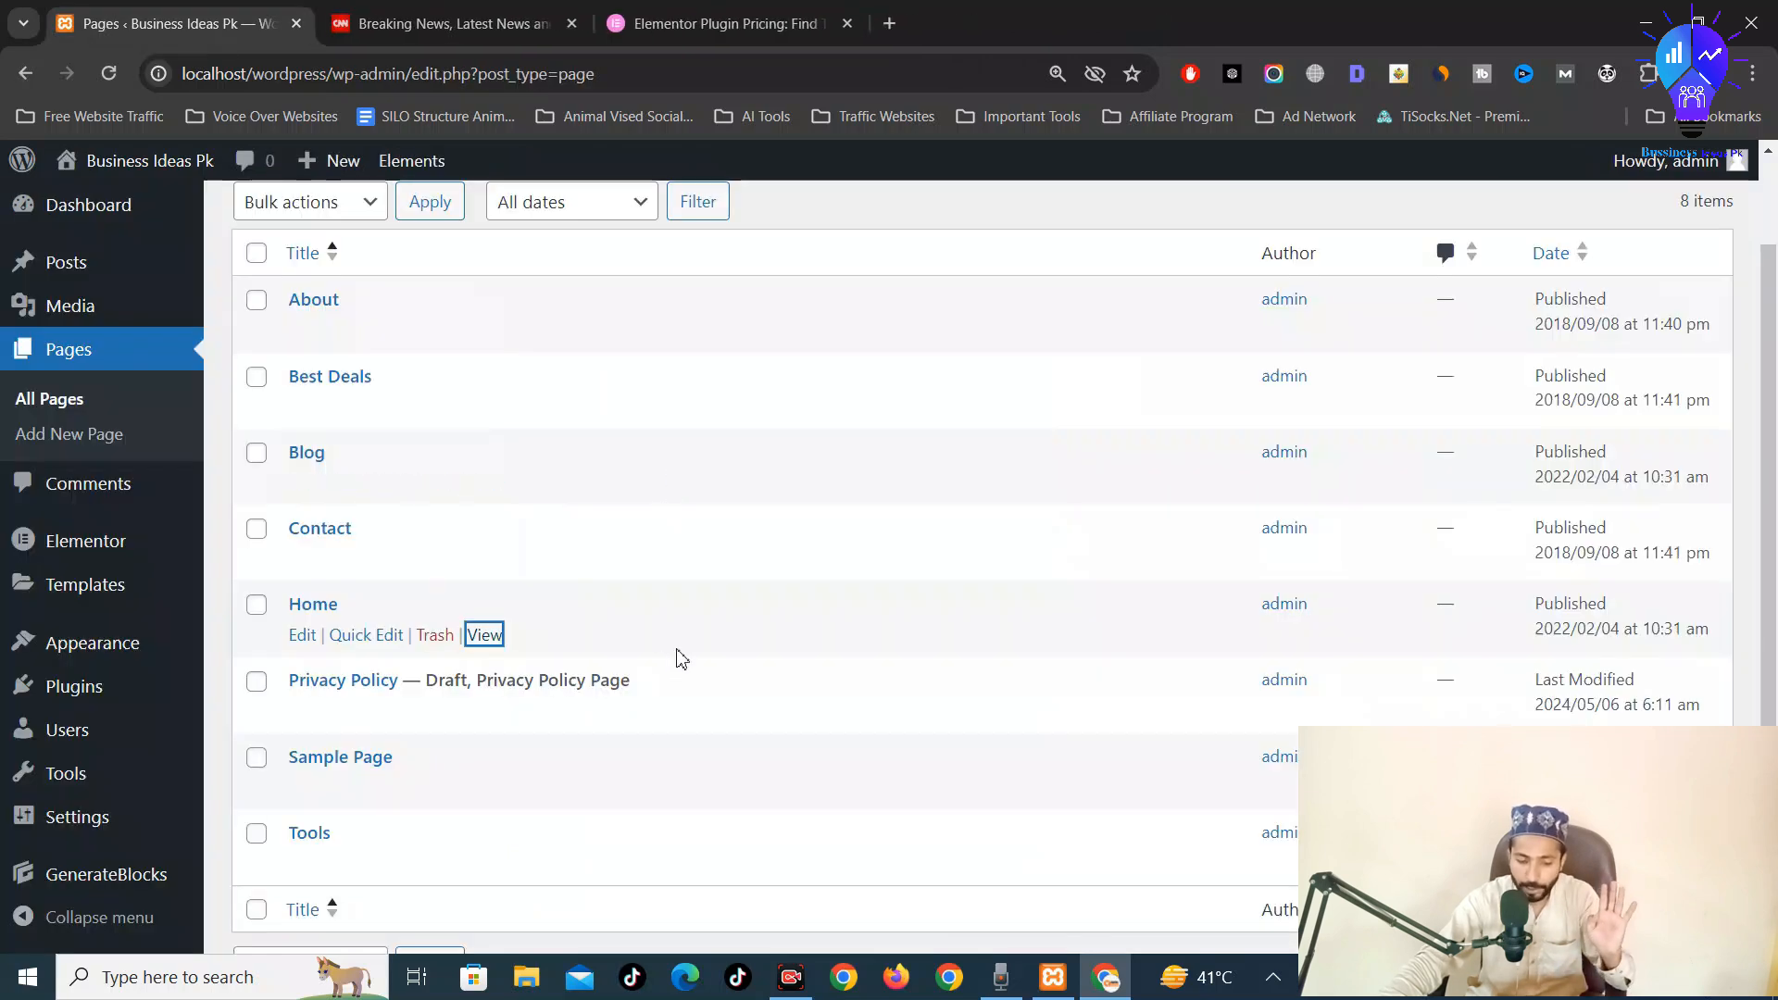
Trash the old Home page, delete it permanently from Trash, and return to All pages
click(434, 635)
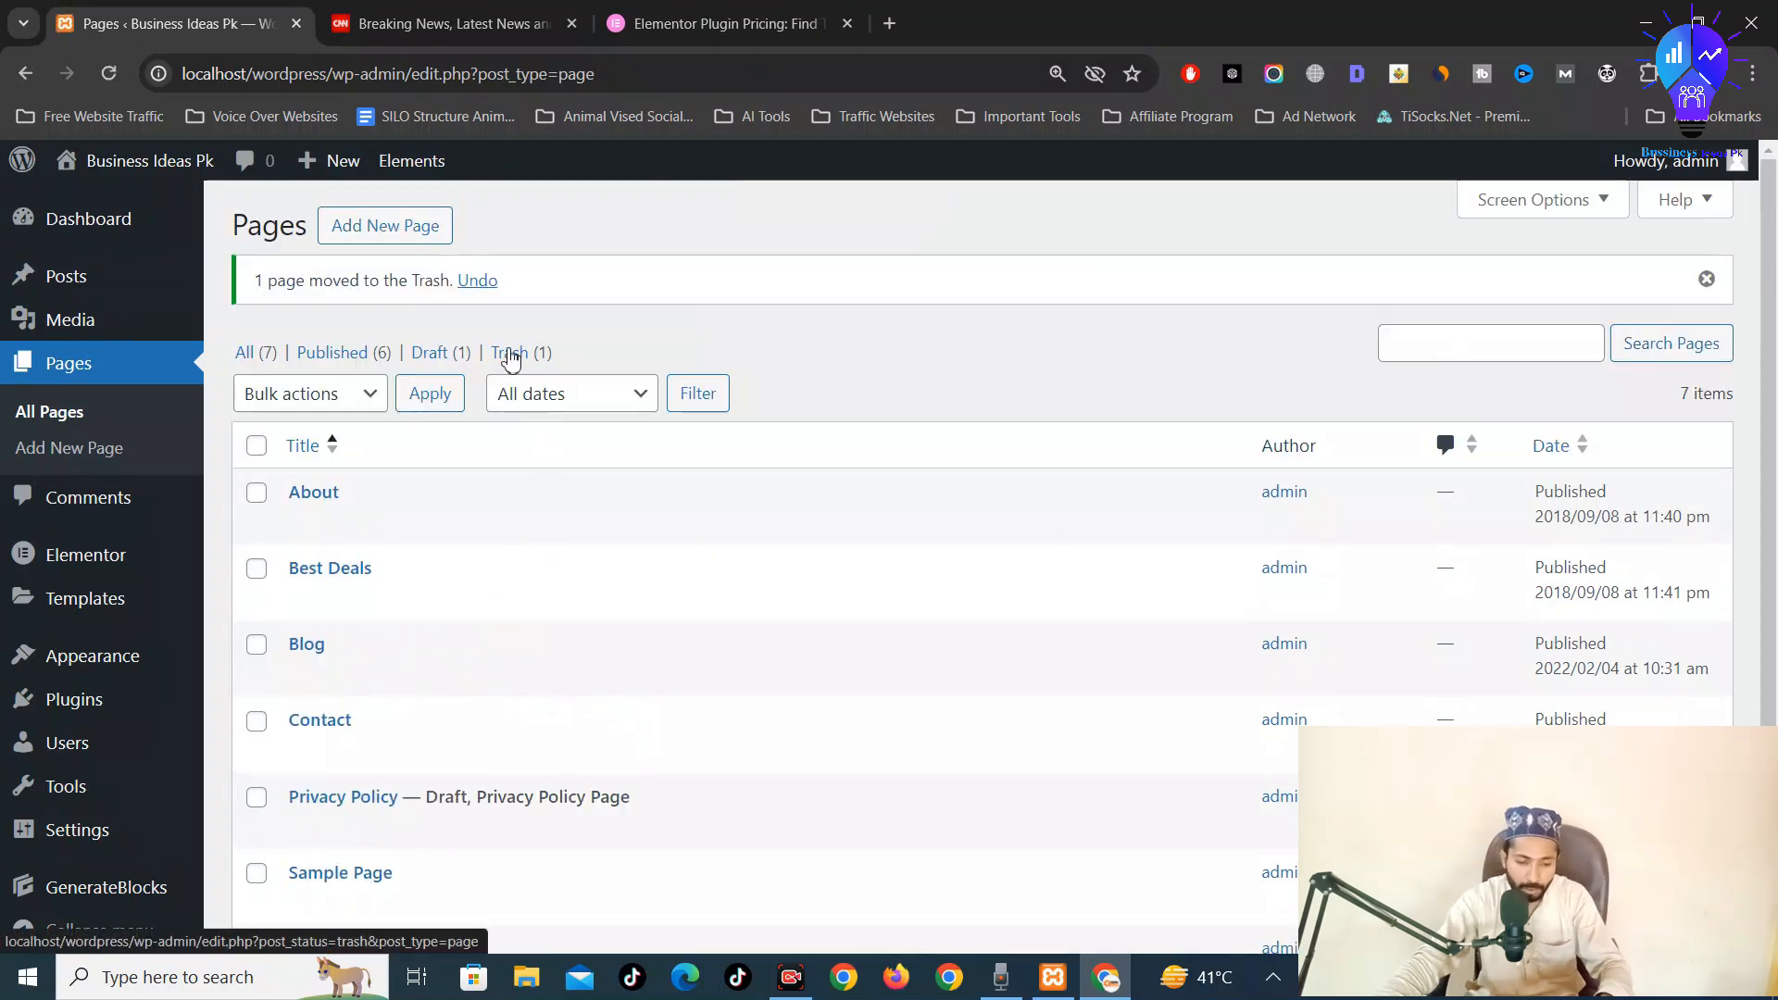
click(515, 354)
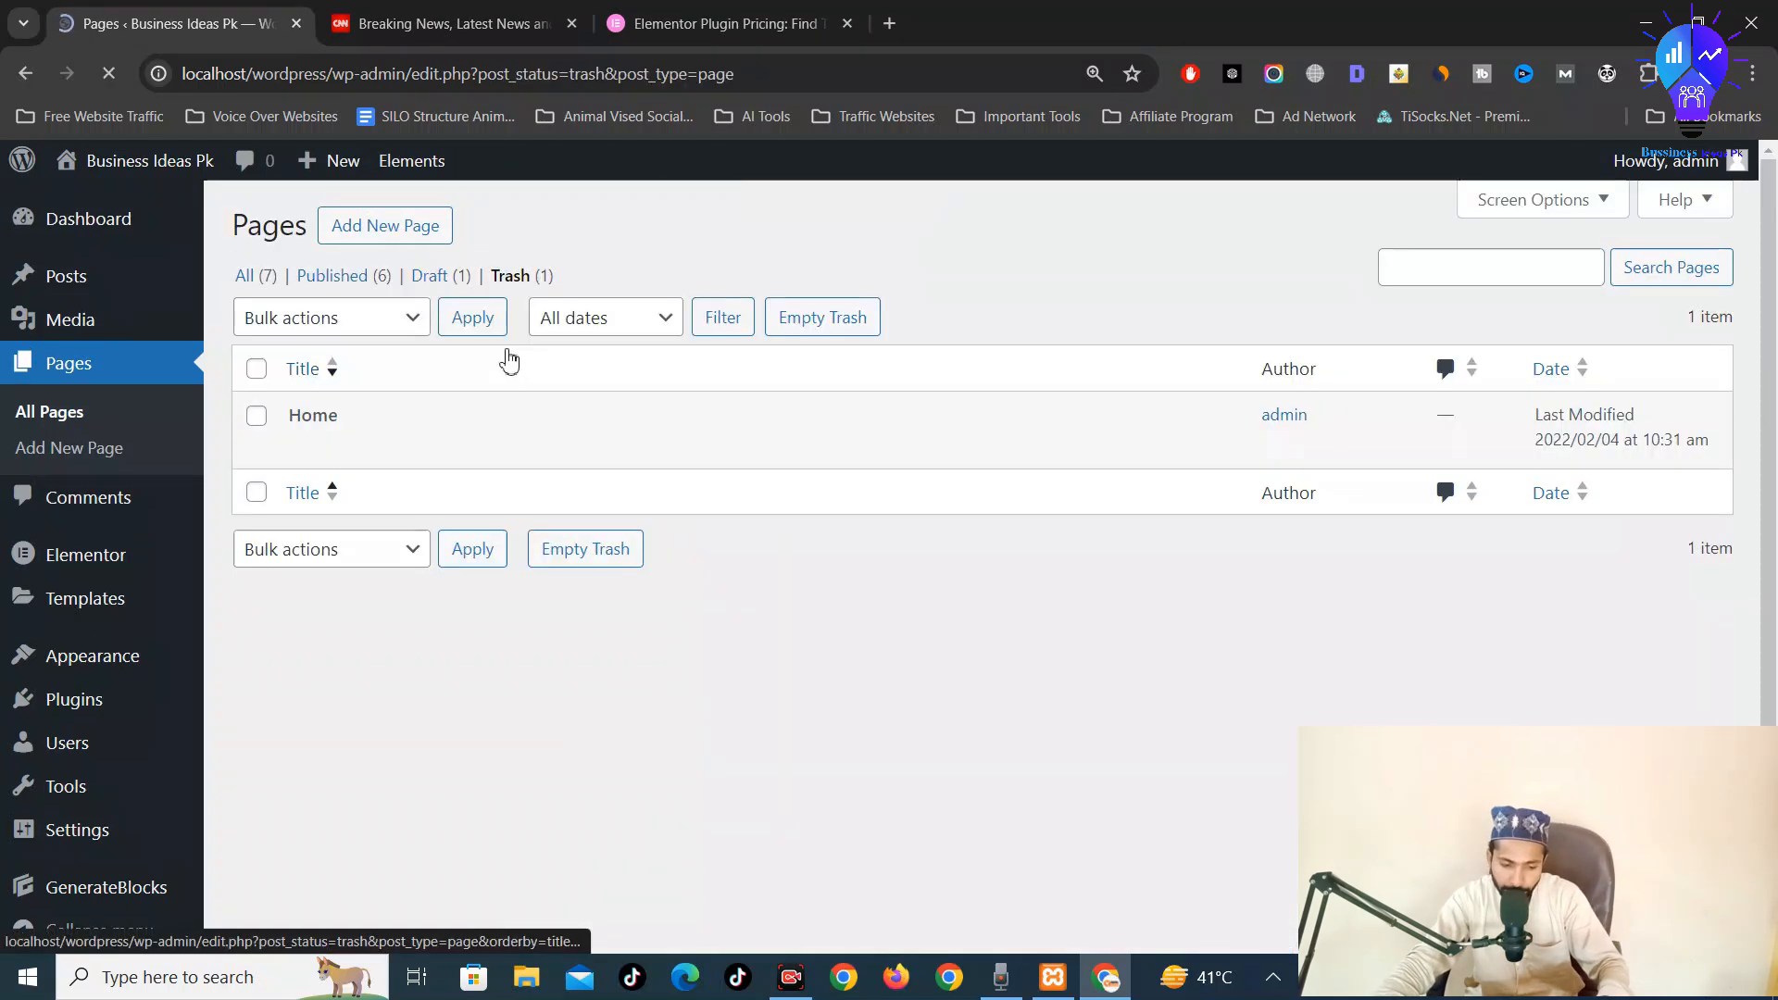
click(421, 451)
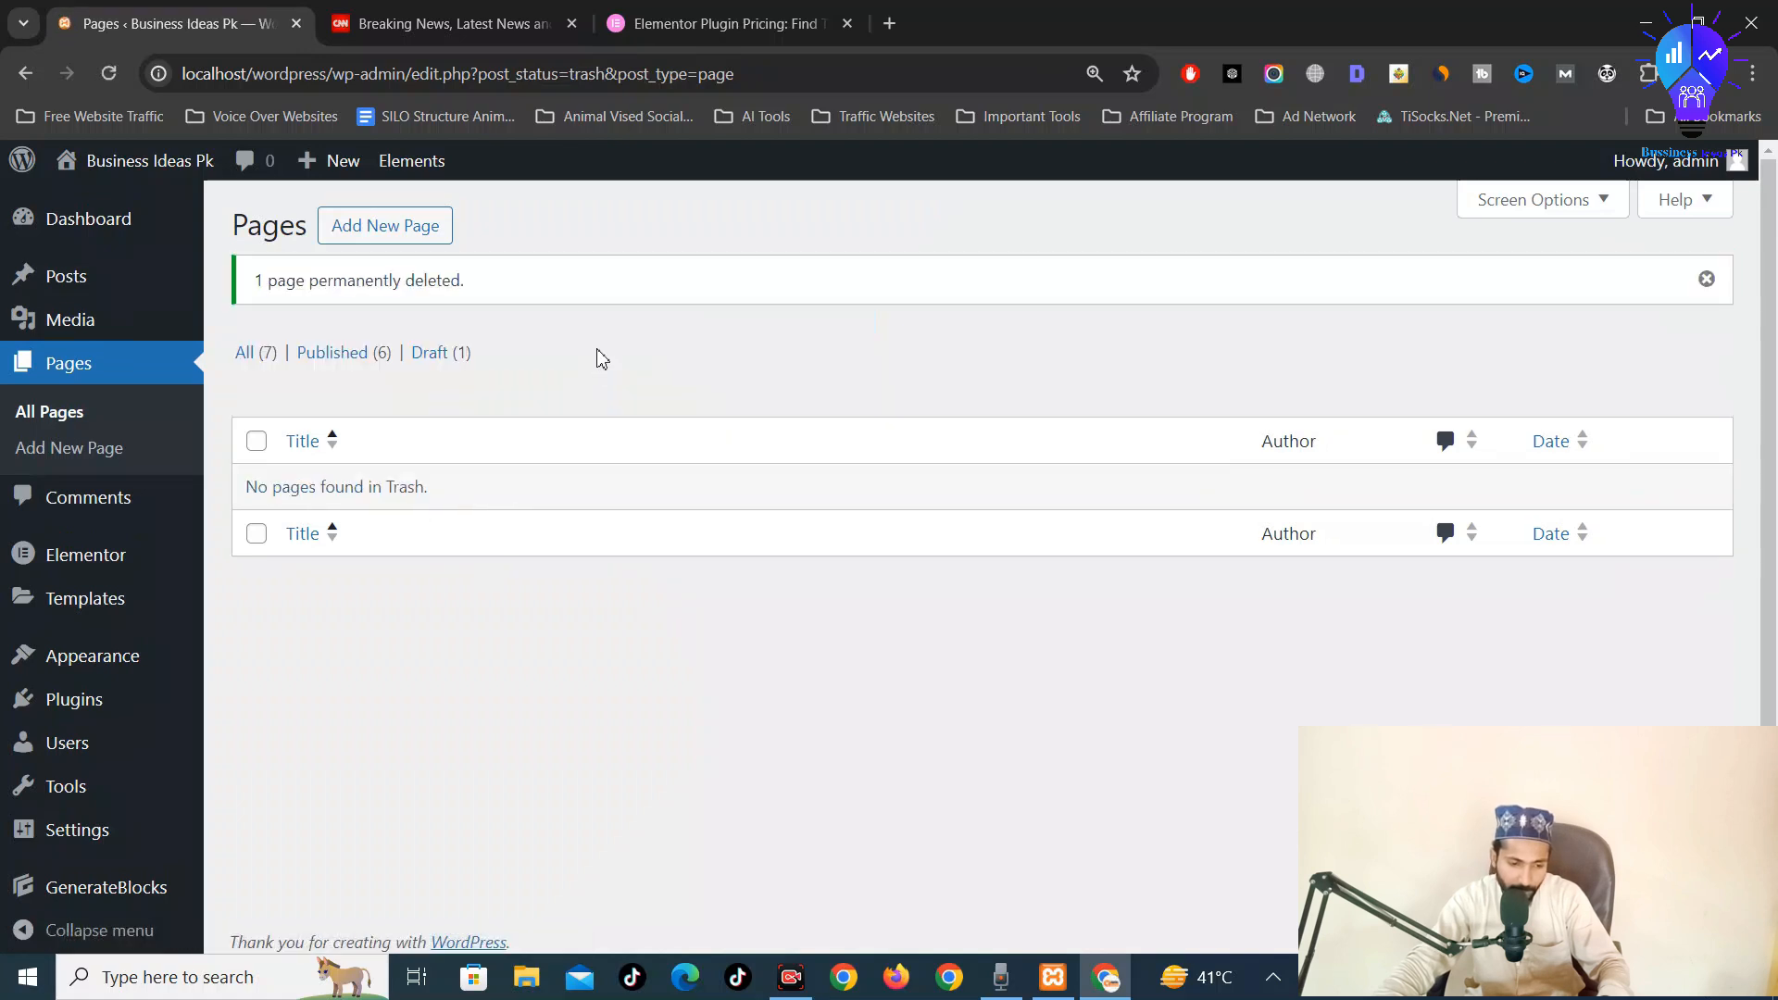
click(243, 355)
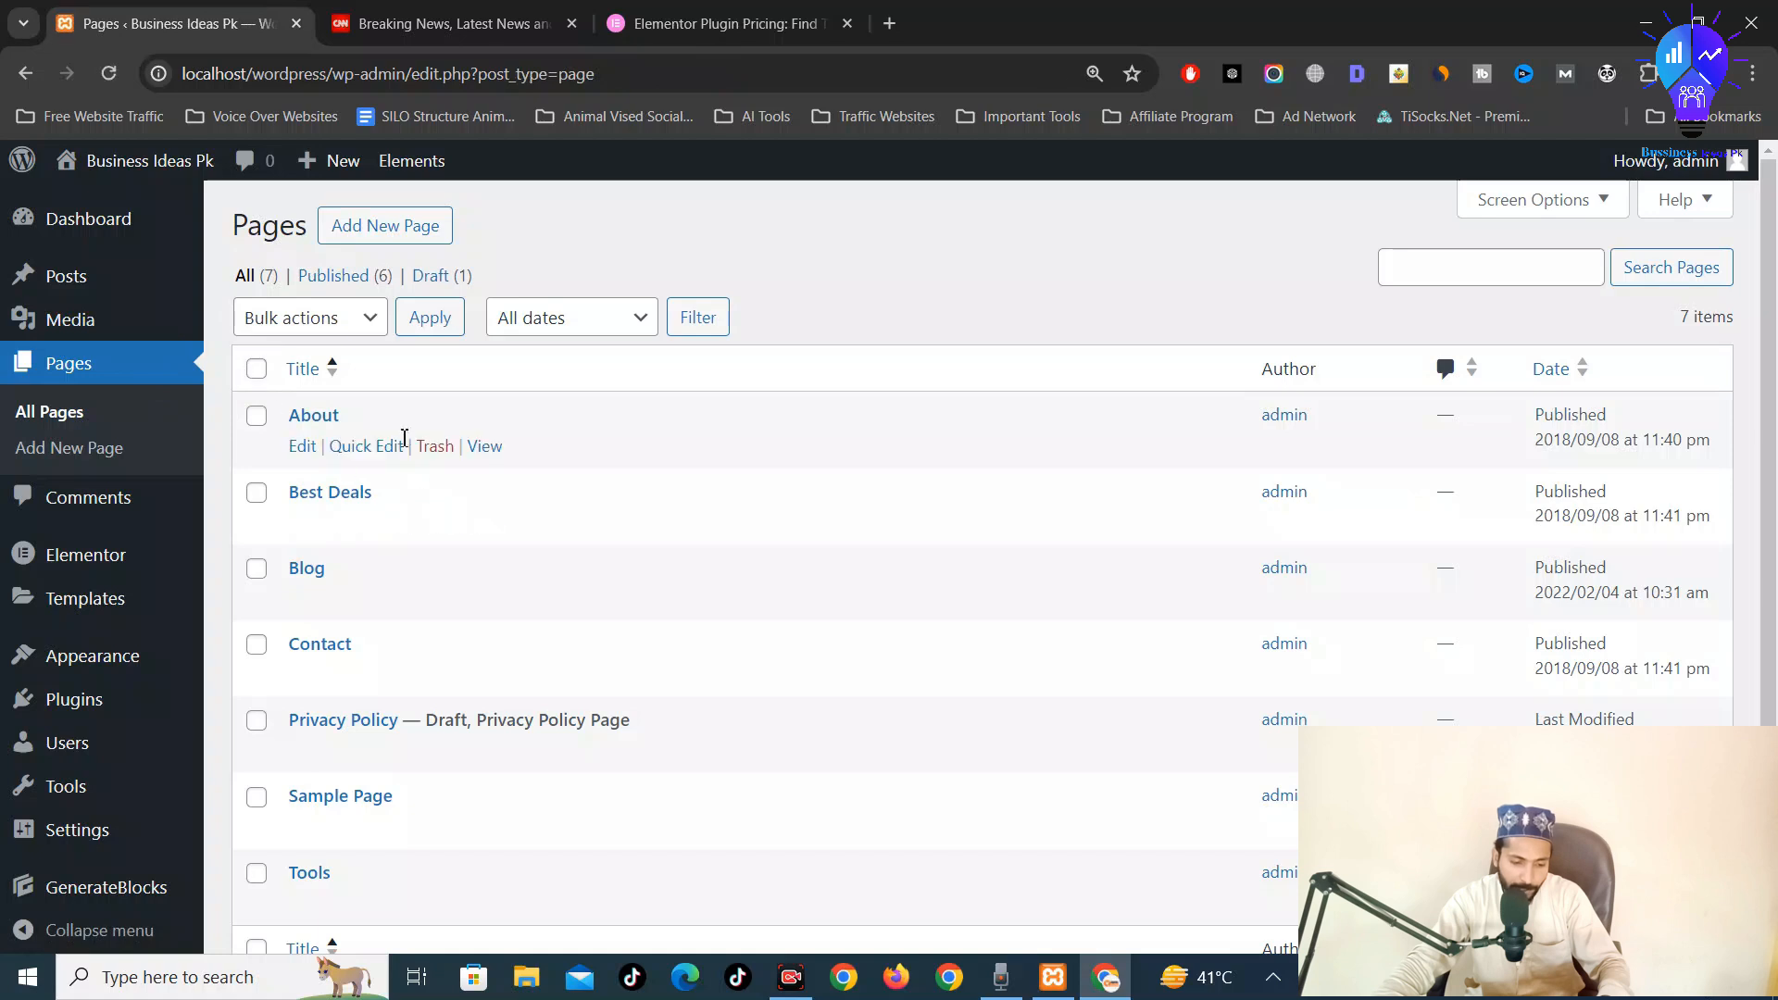
Create a new page in the block editor and title it 'Home'
ctrl+click(398, 232)
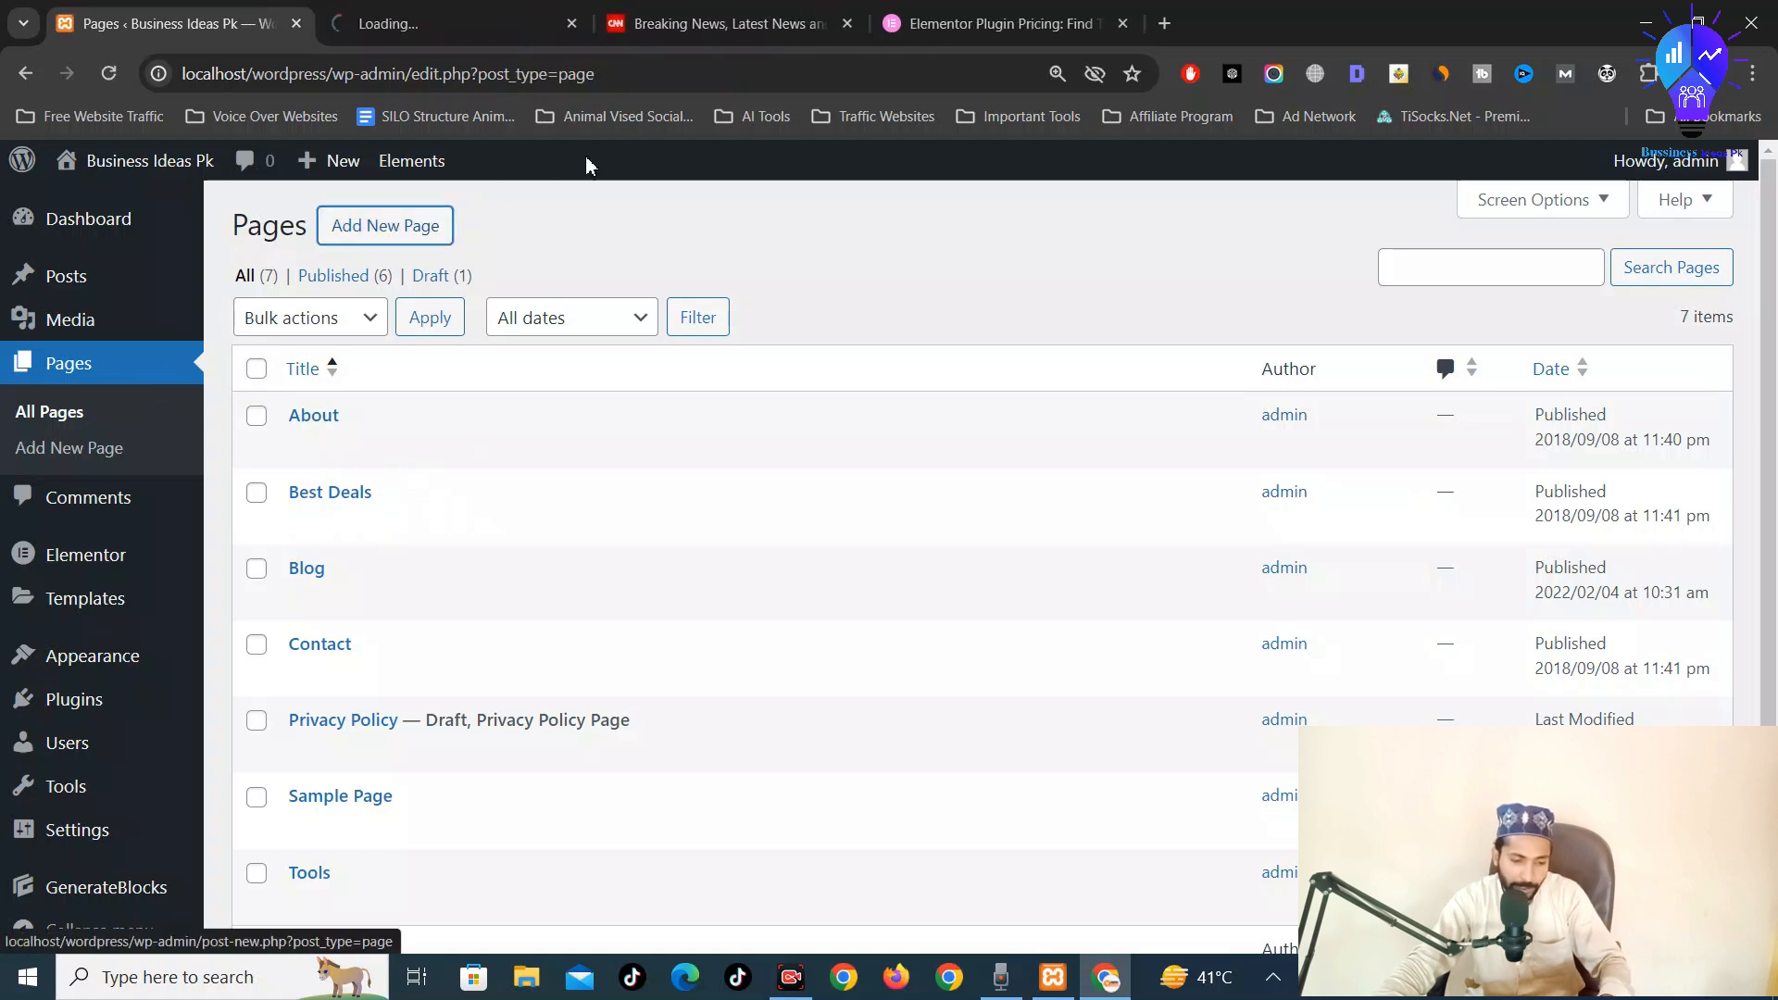
key(ctrl+Tab)
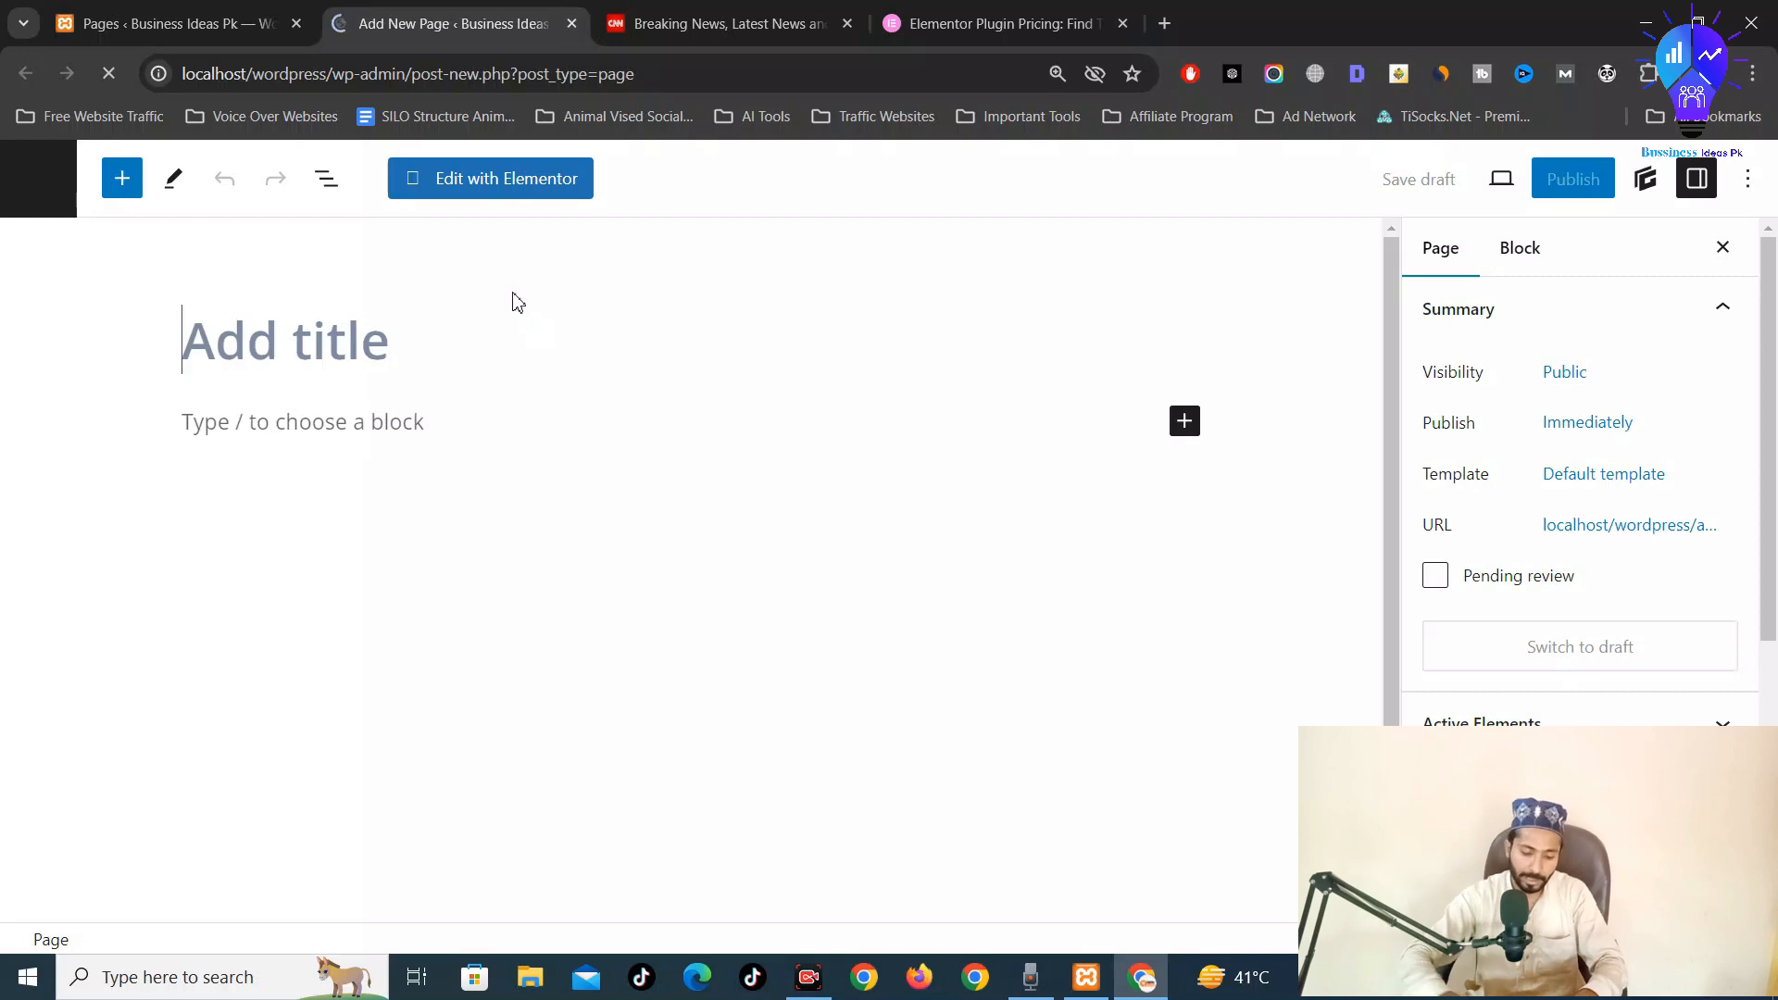
text(Home)
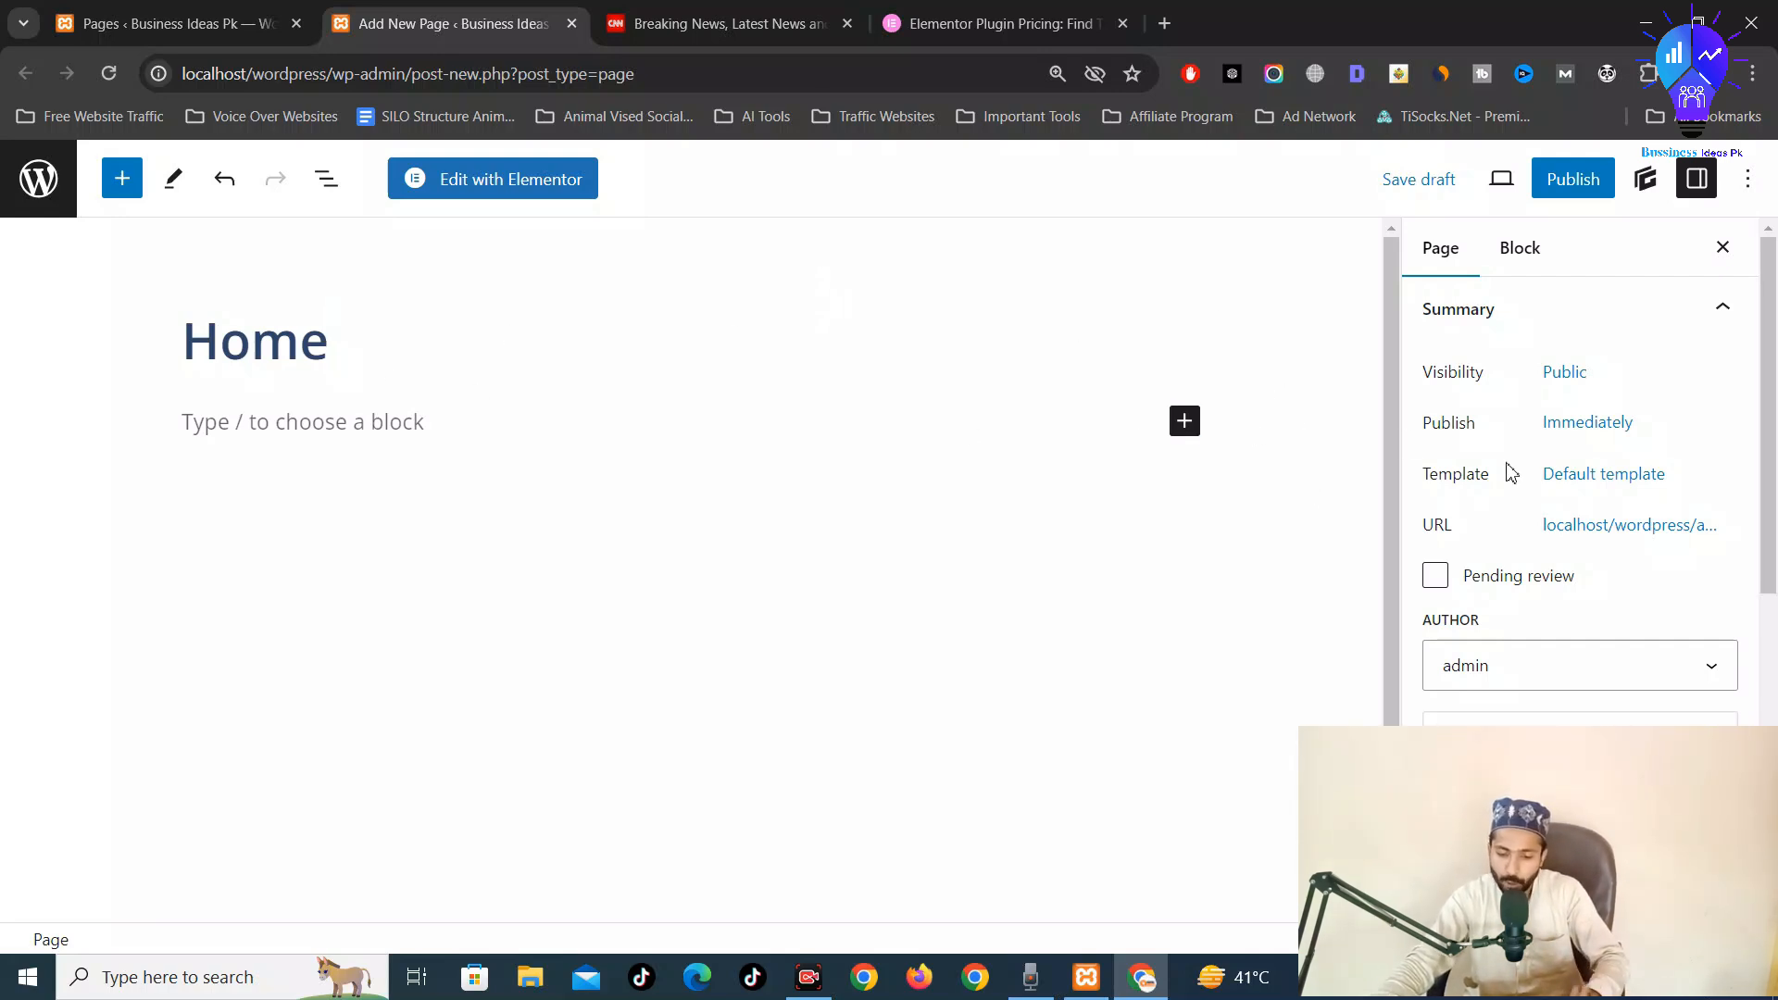
Set the Home page's template to Elementor Canvas
click(1620, 491)
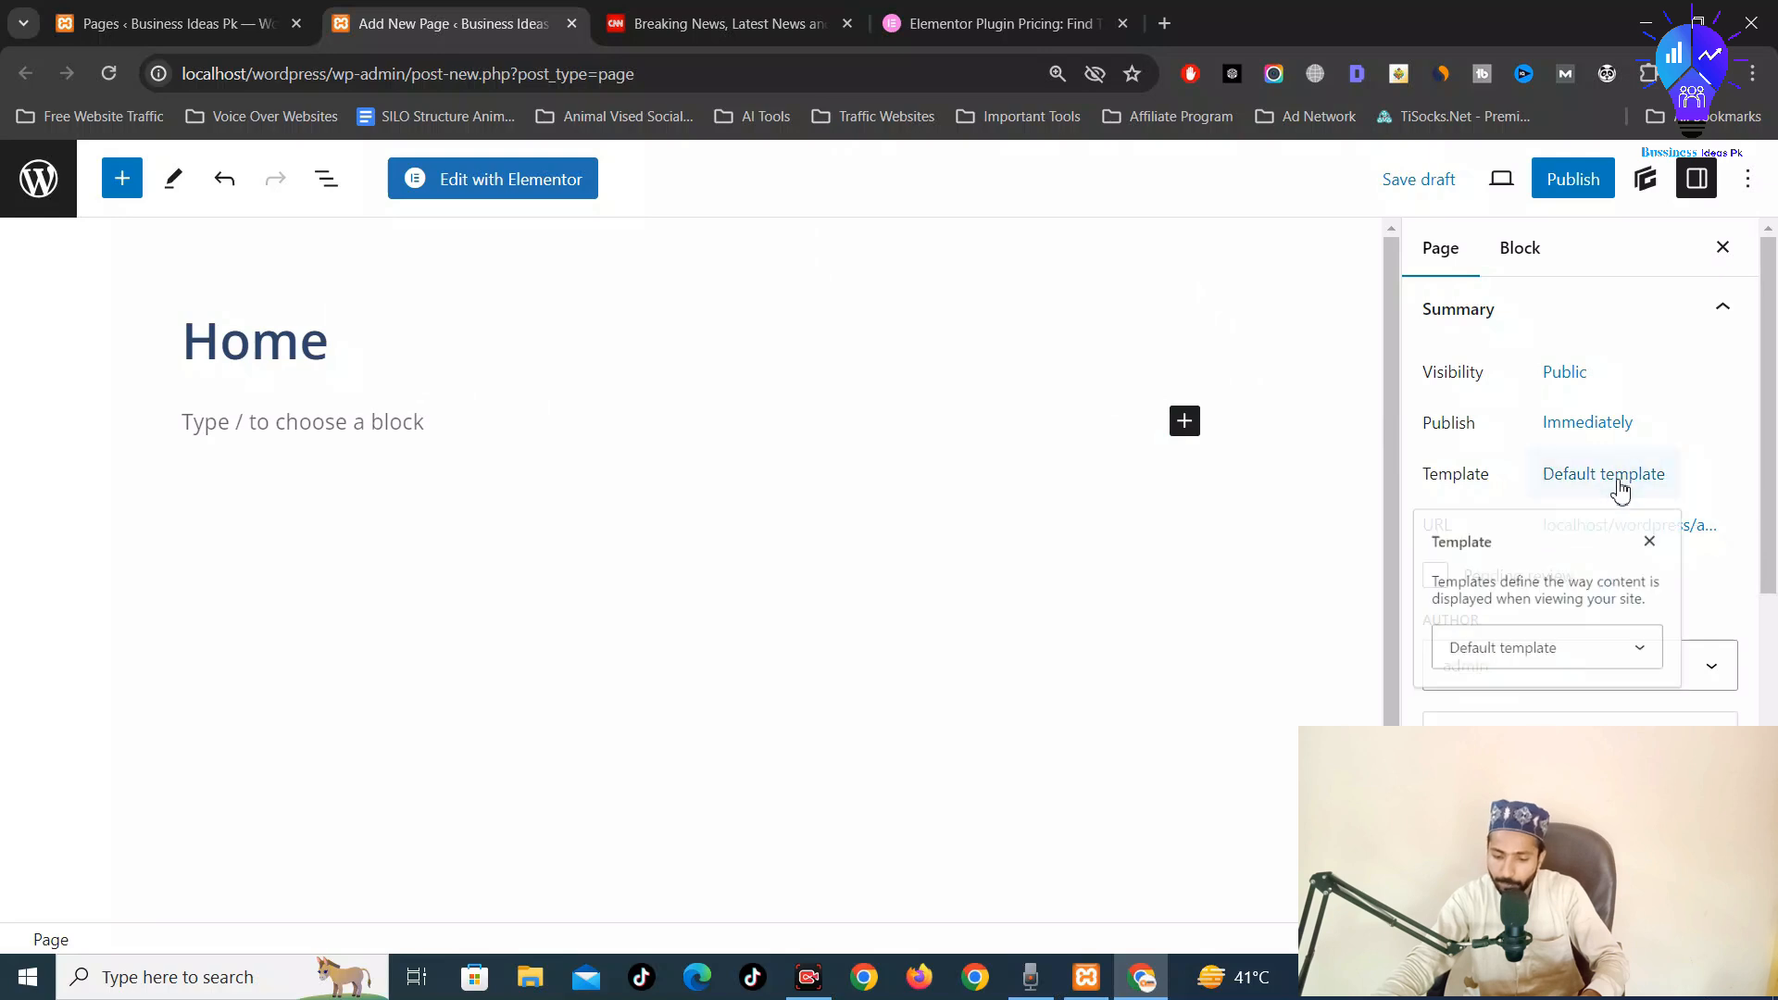
click(1578, 680)
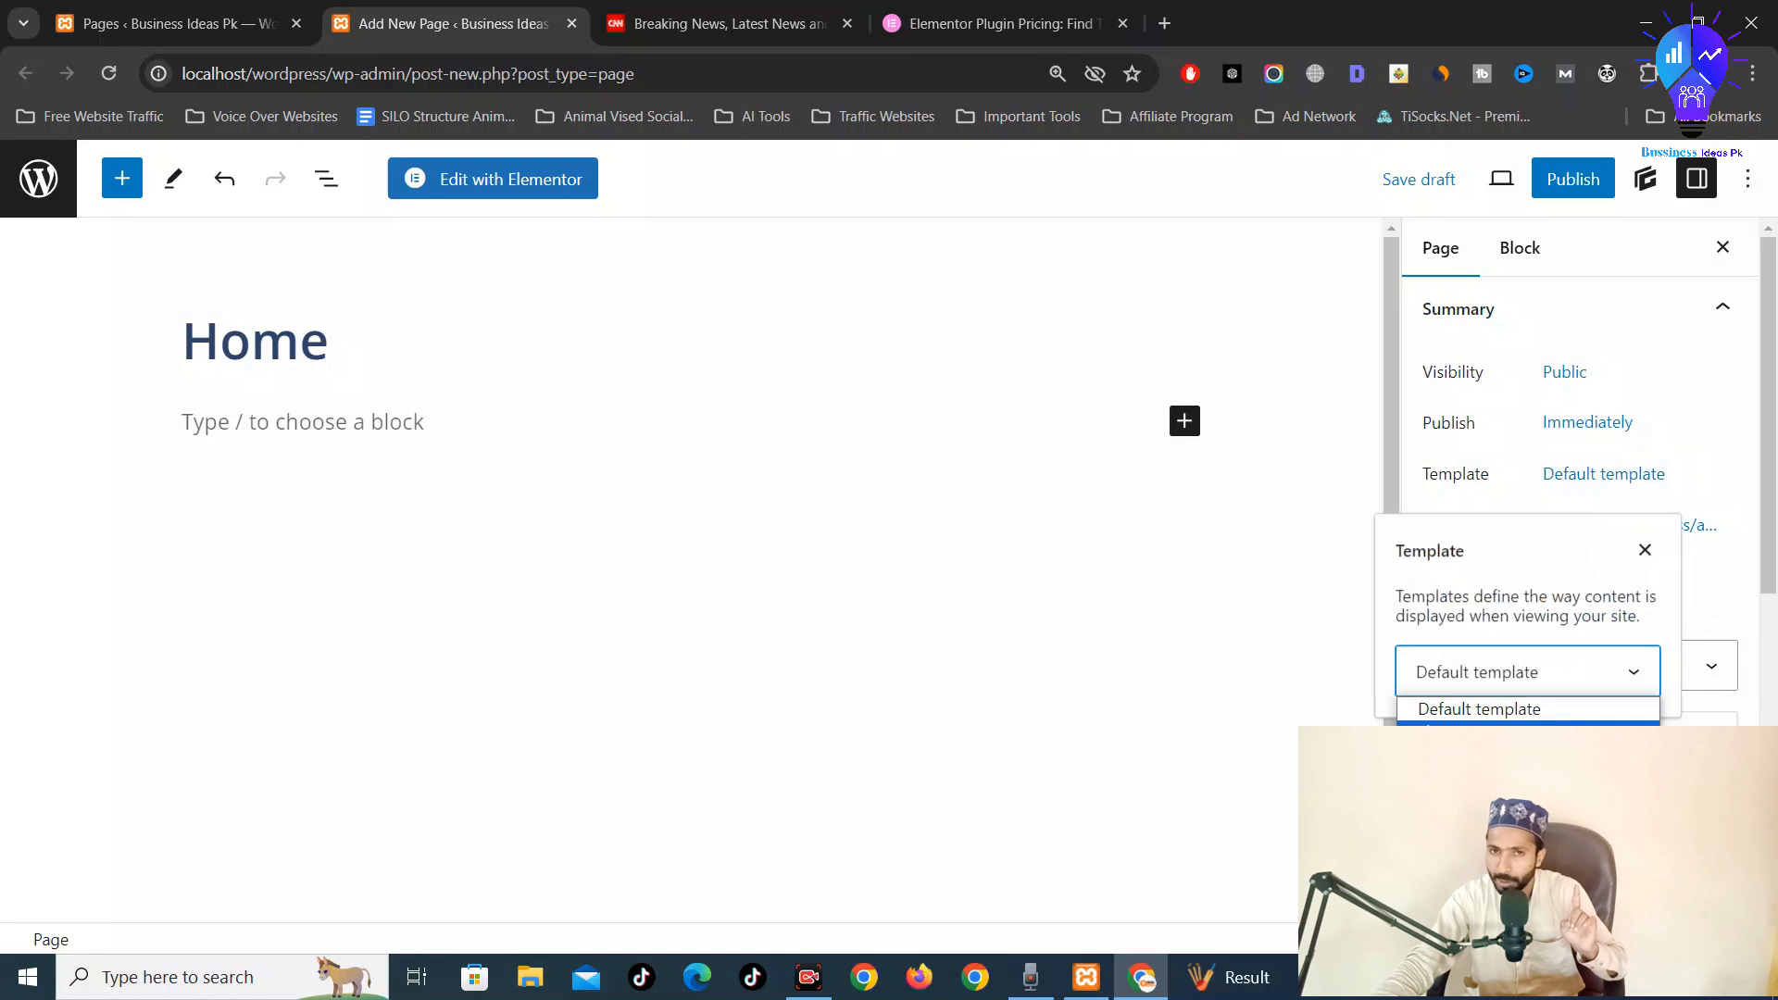
click(1566, 735)
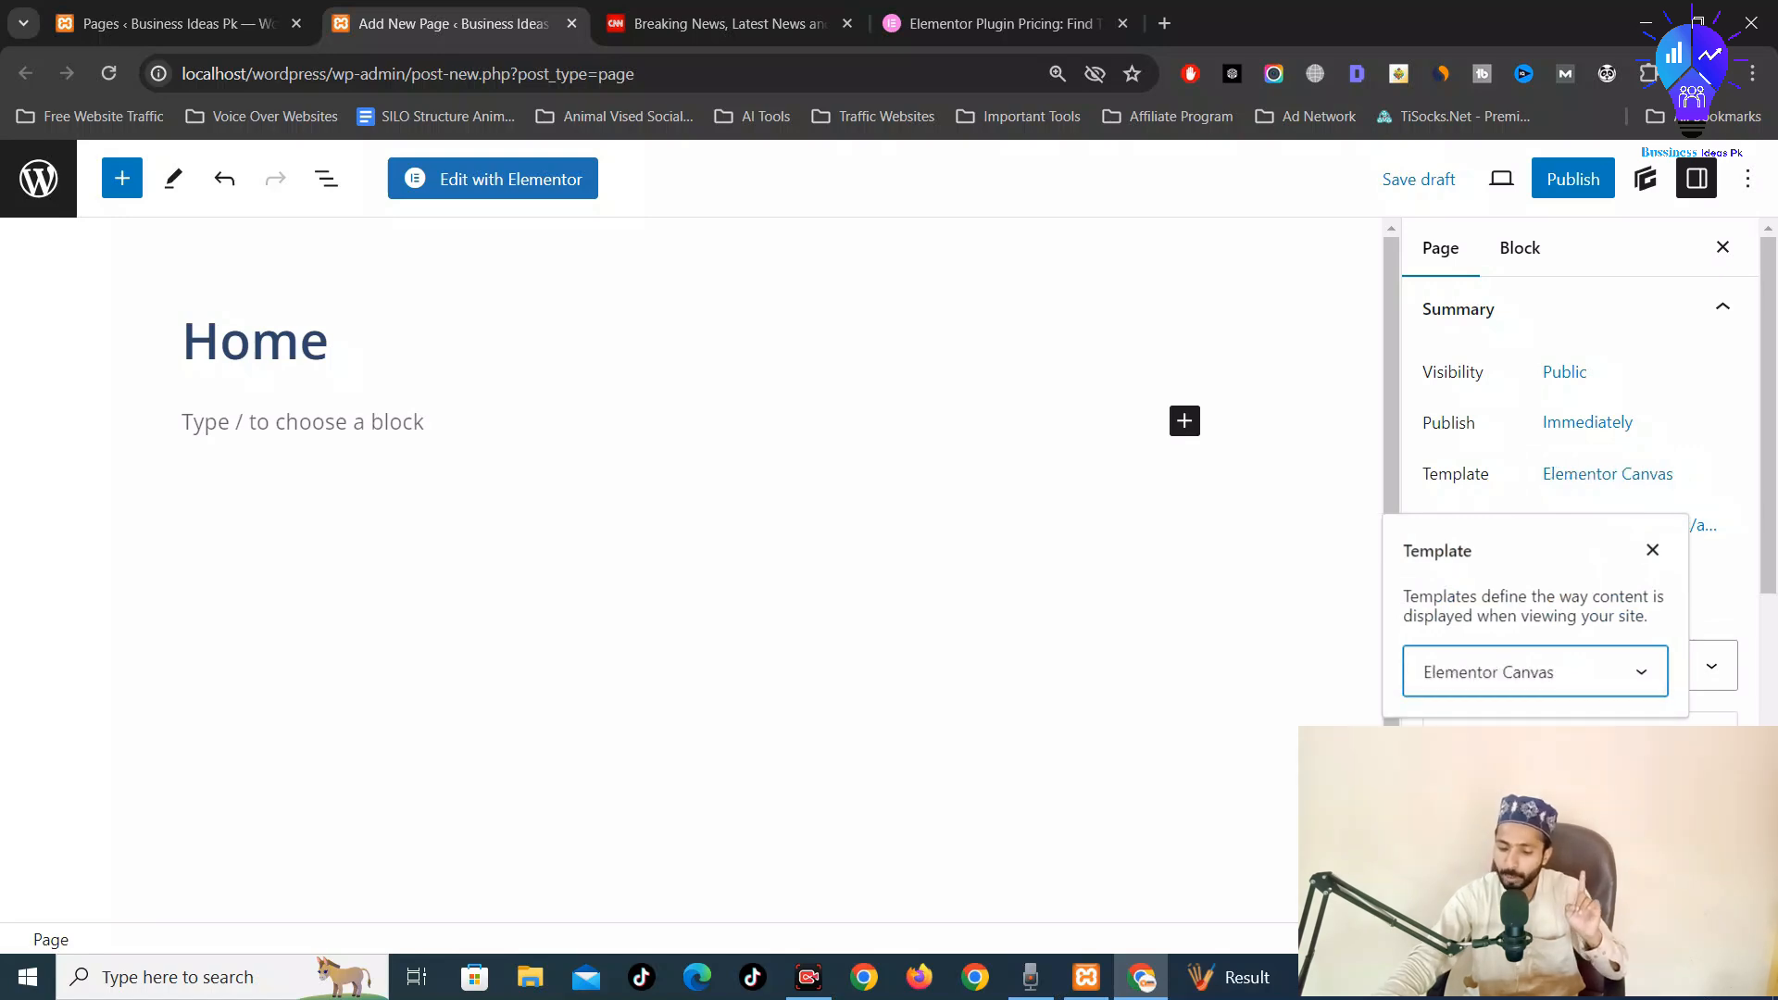
click(1579, 674)
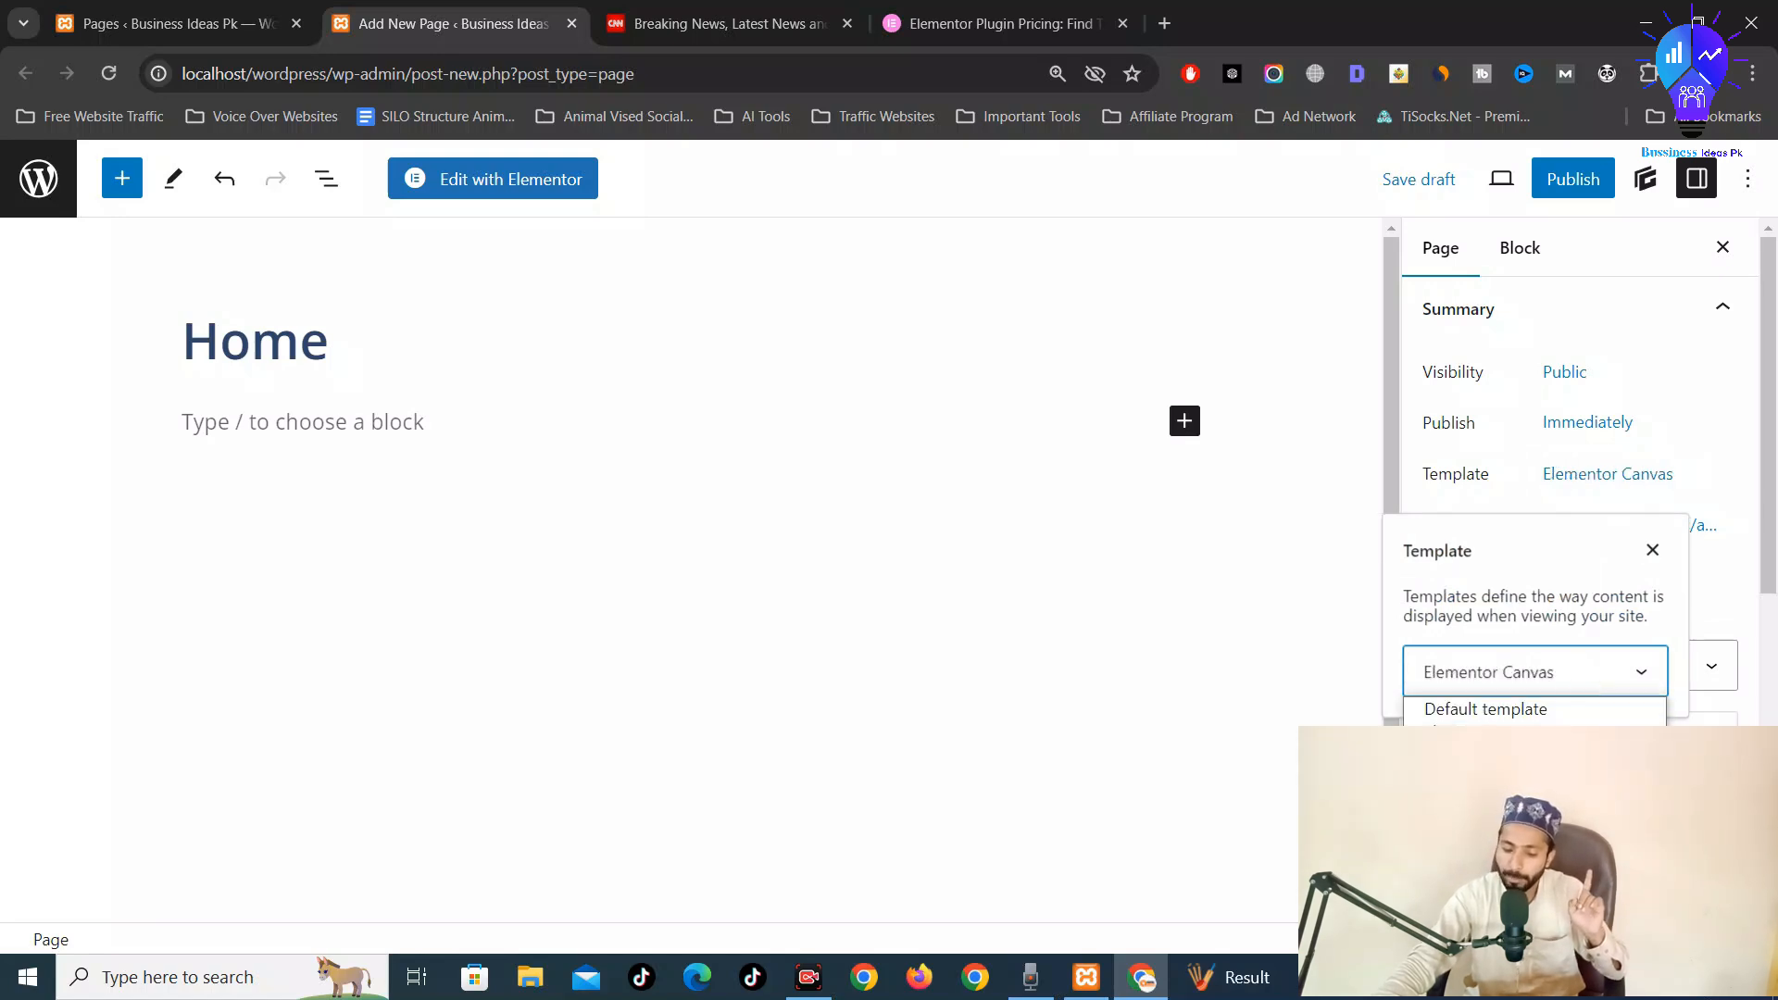
click(1556, 734)
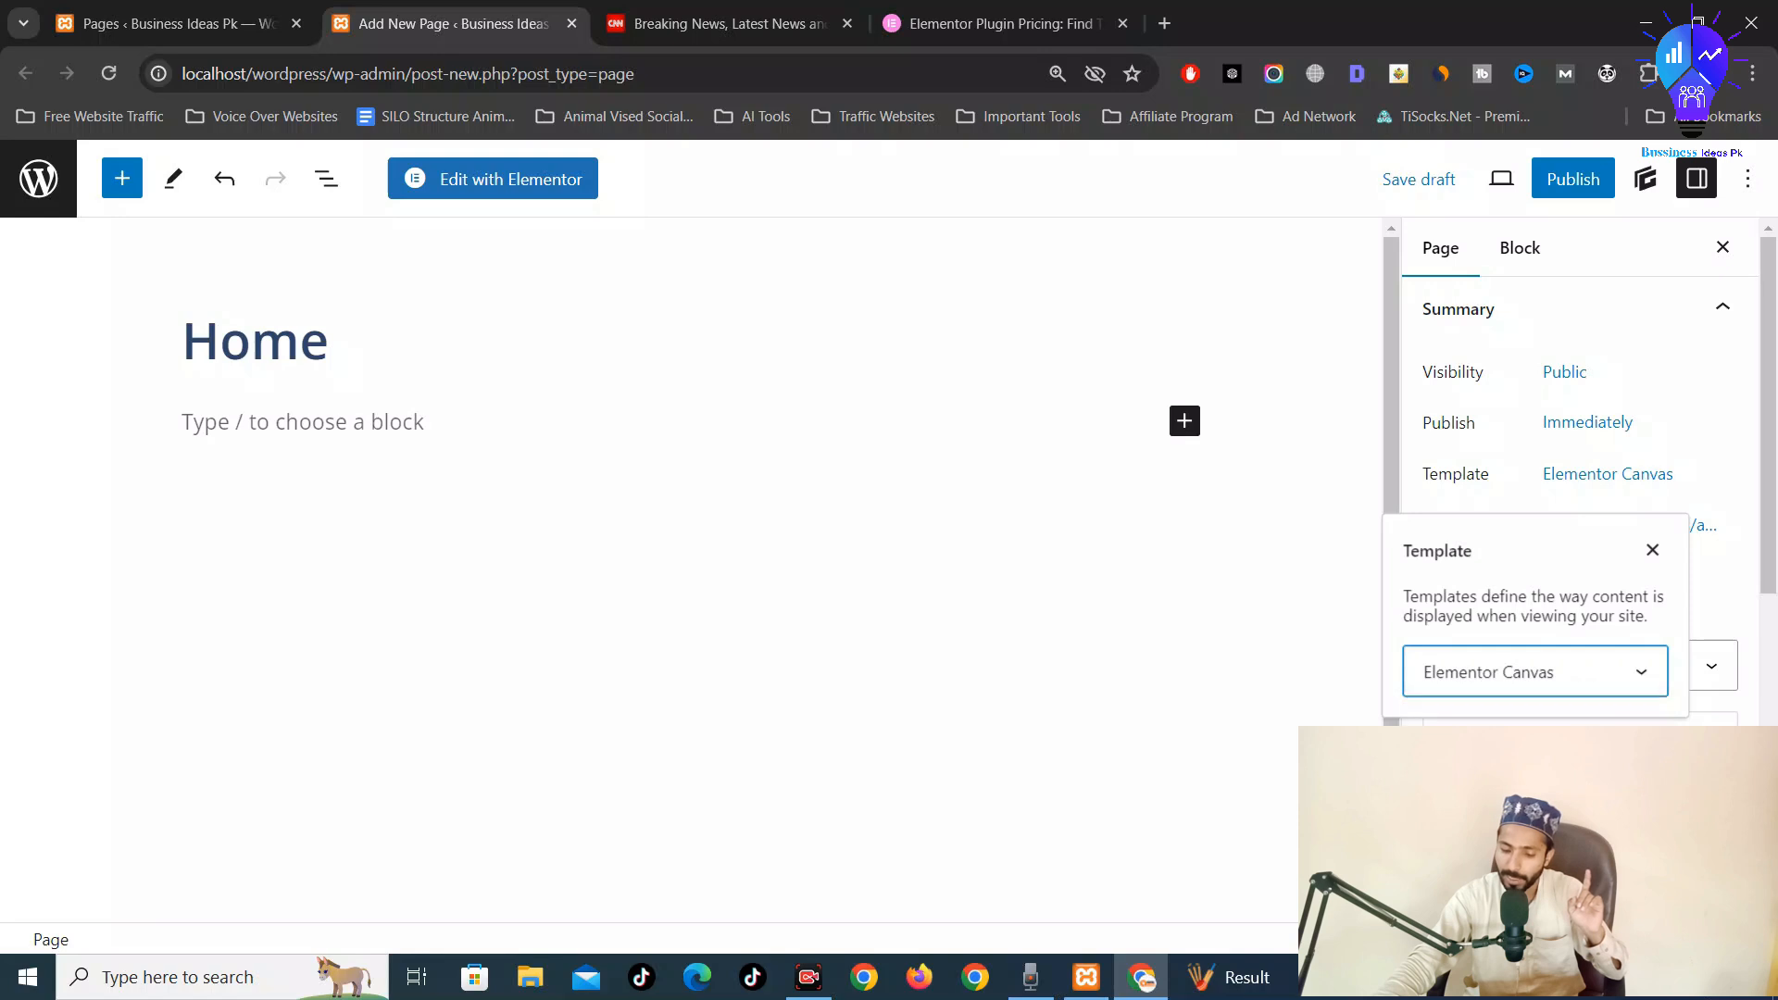
Review the footer widget option in the page settings, leaving it at its default
scroll(1282, 369, down, 2)
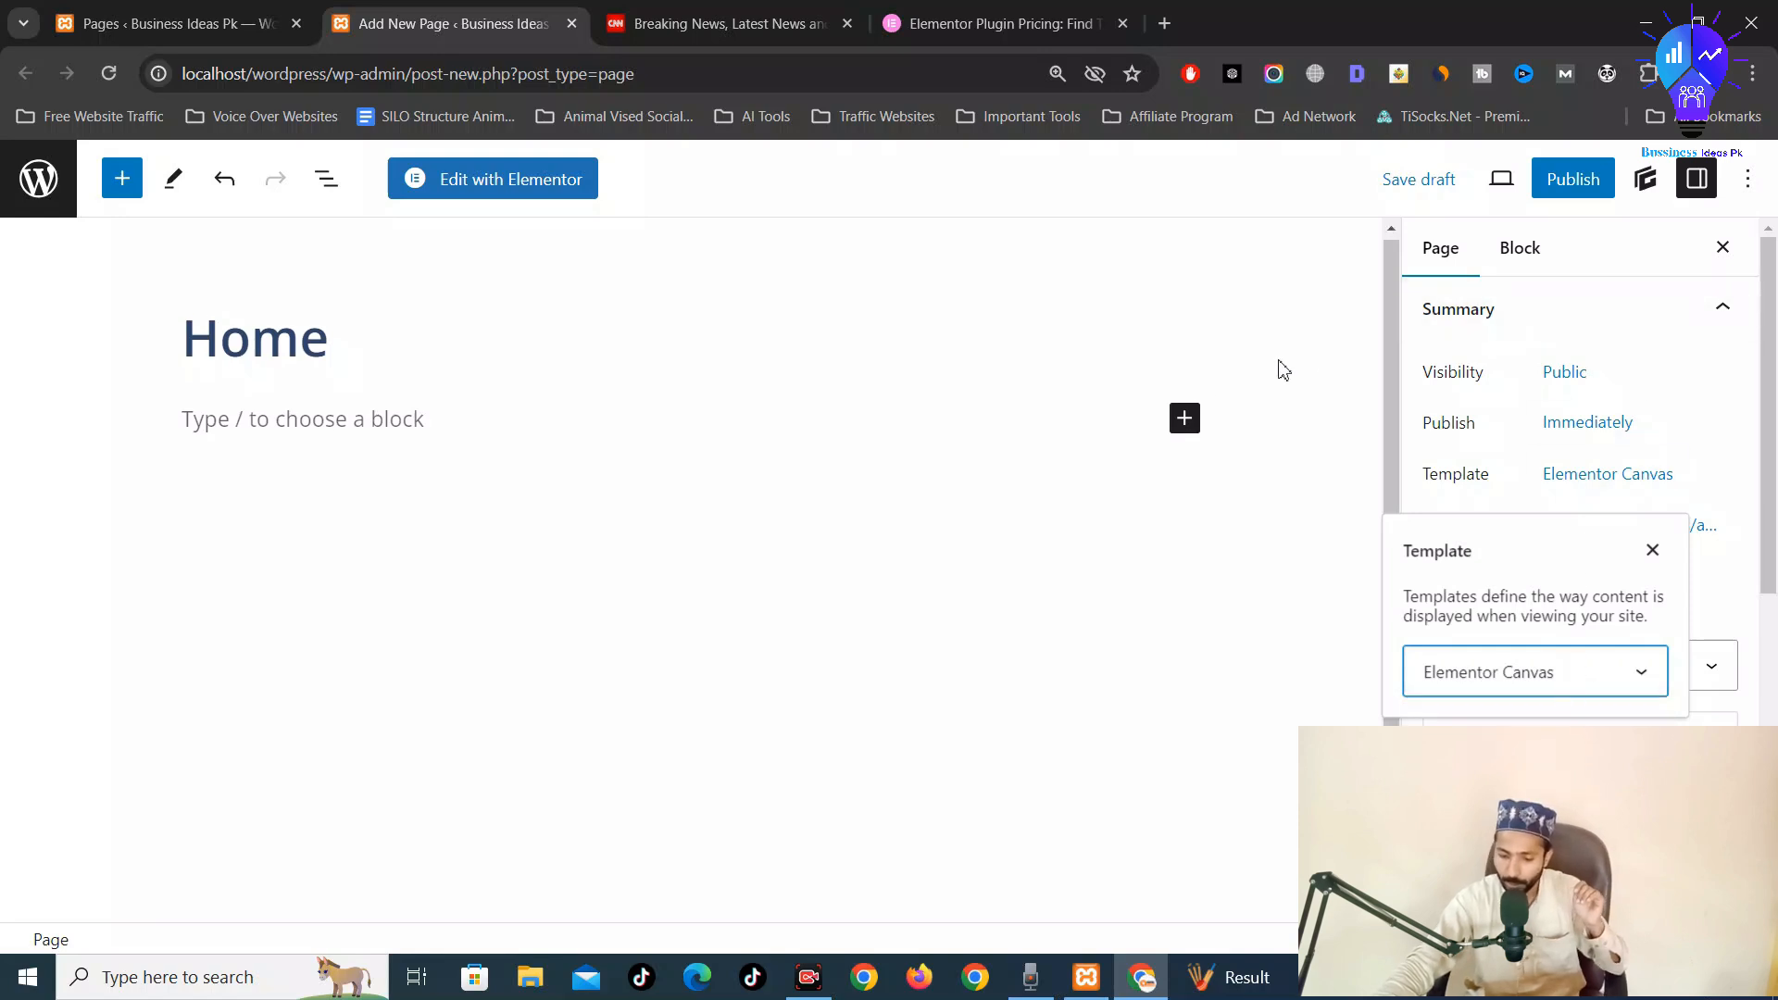
scroll(1537, 787, down, 1)
scroll(1574, 556, down, 4)
scroll(1574, 555, down, 3)
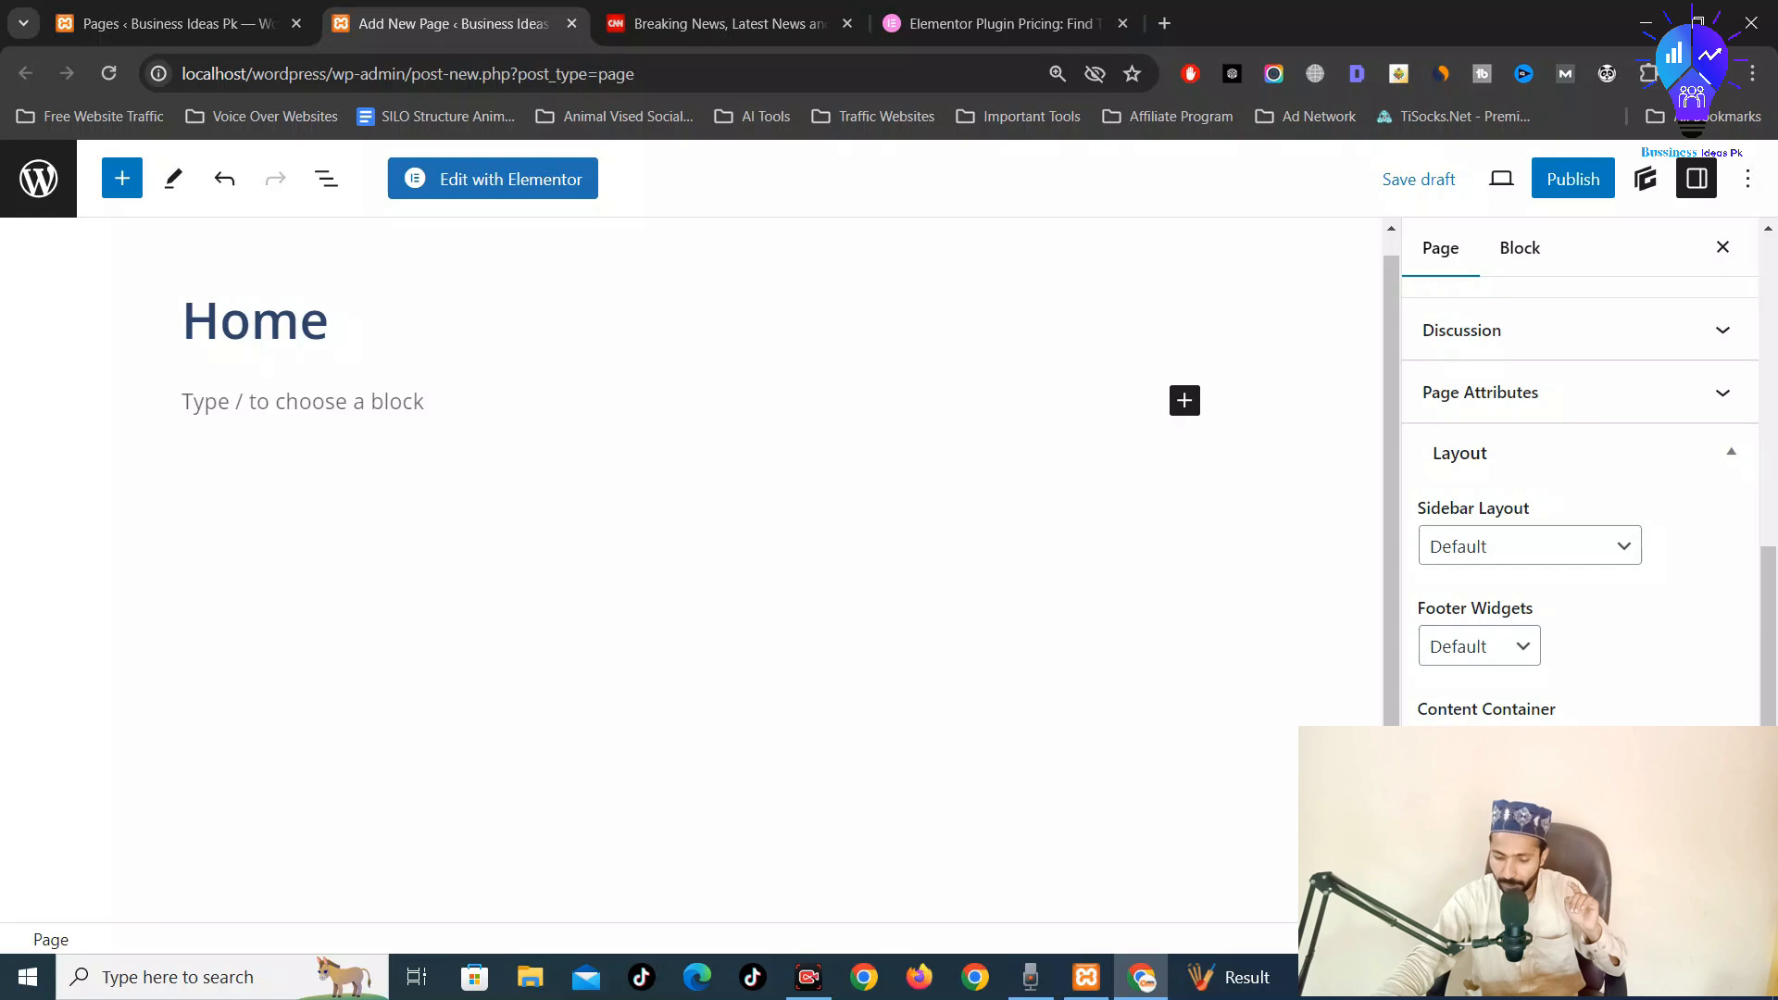
click(1501, 639)
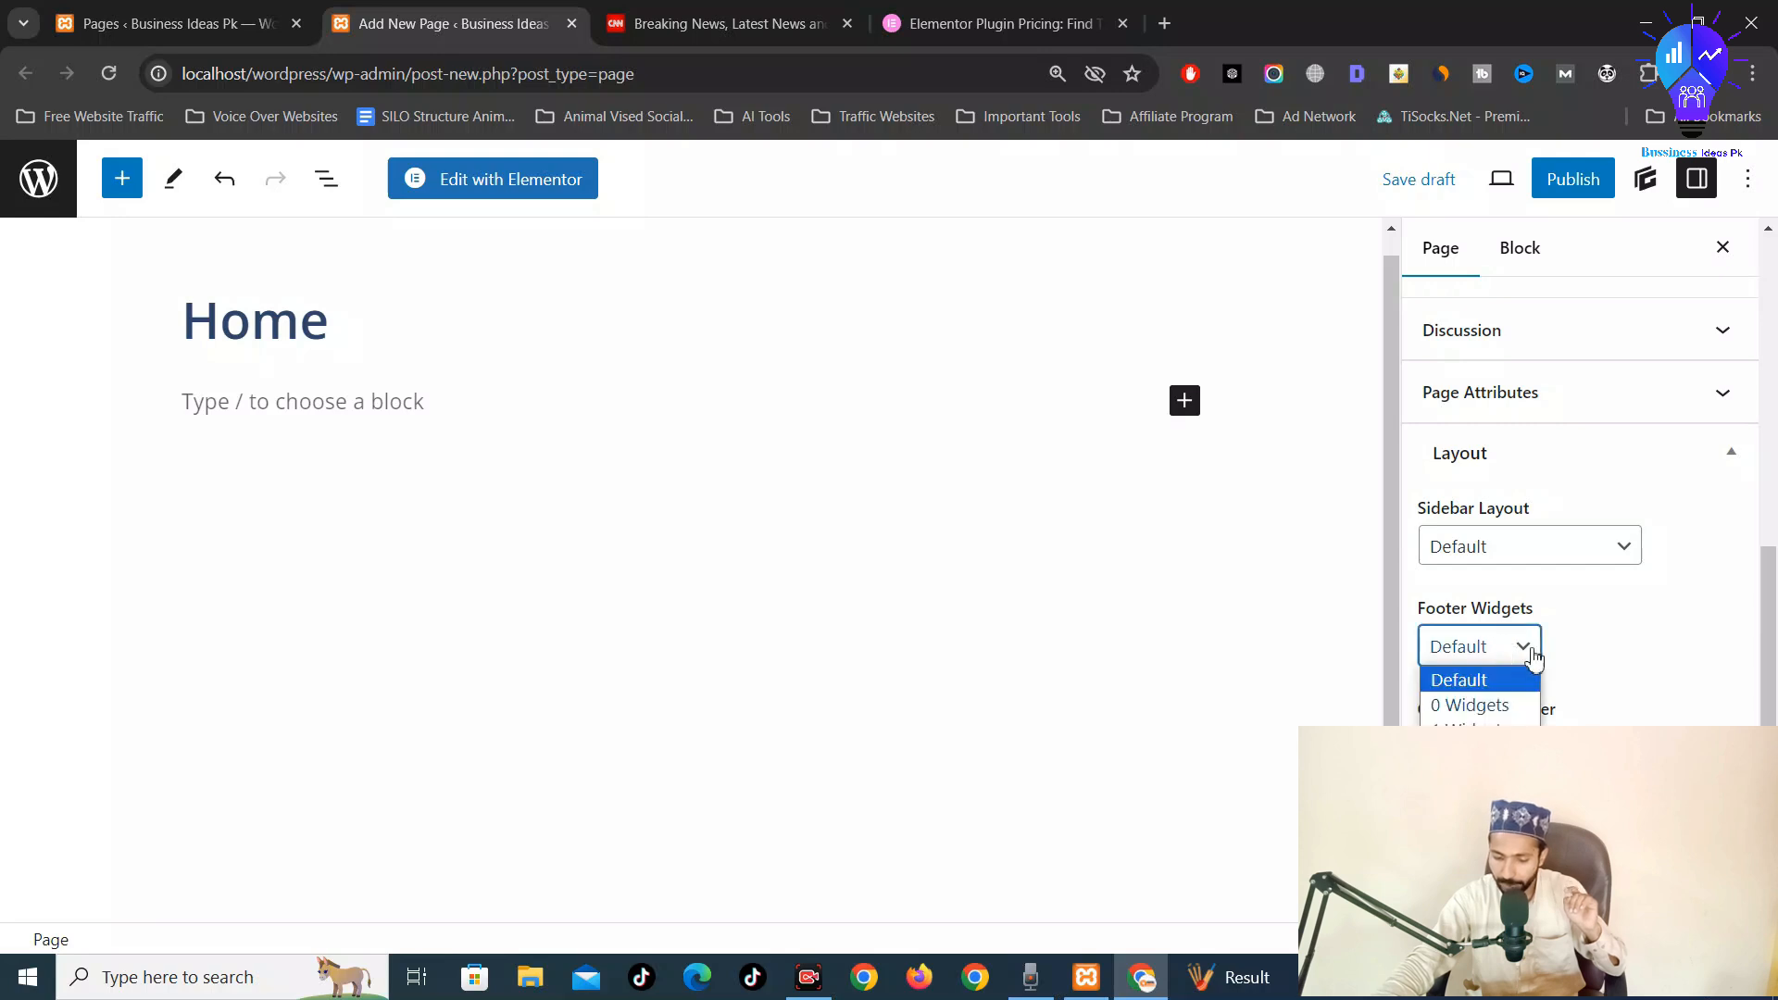
click(1605, 685)
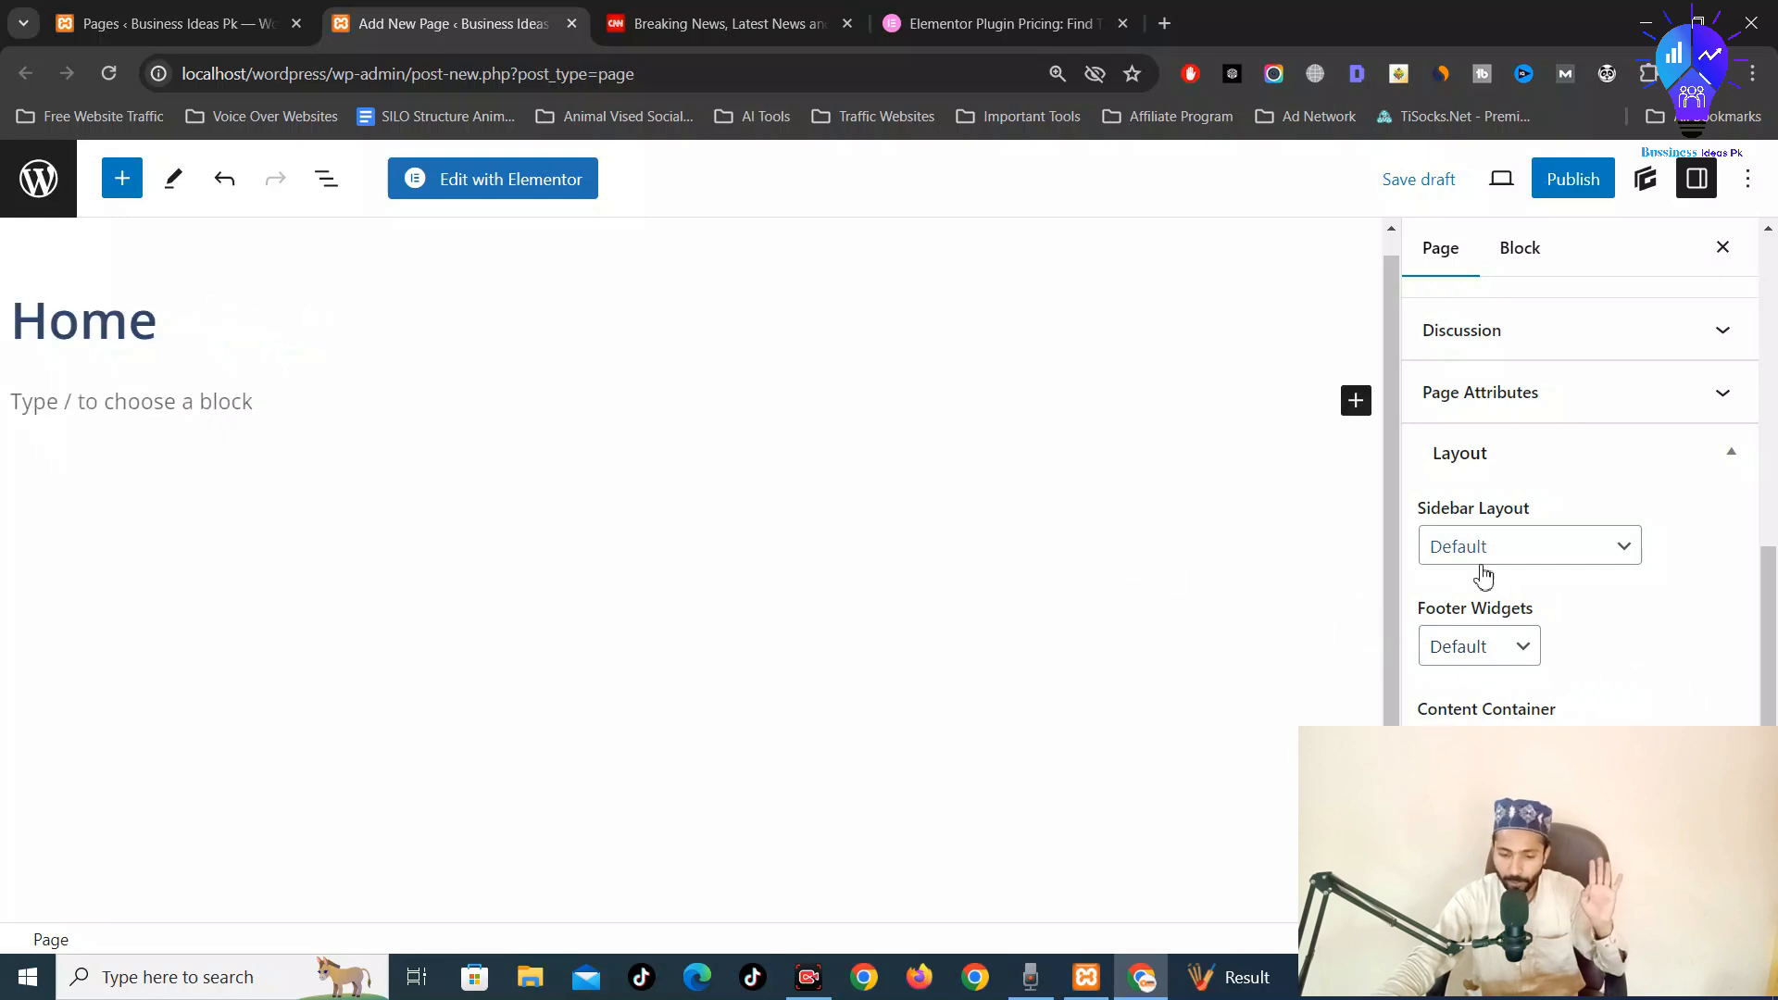
scroll(1587, 683, up, 1)
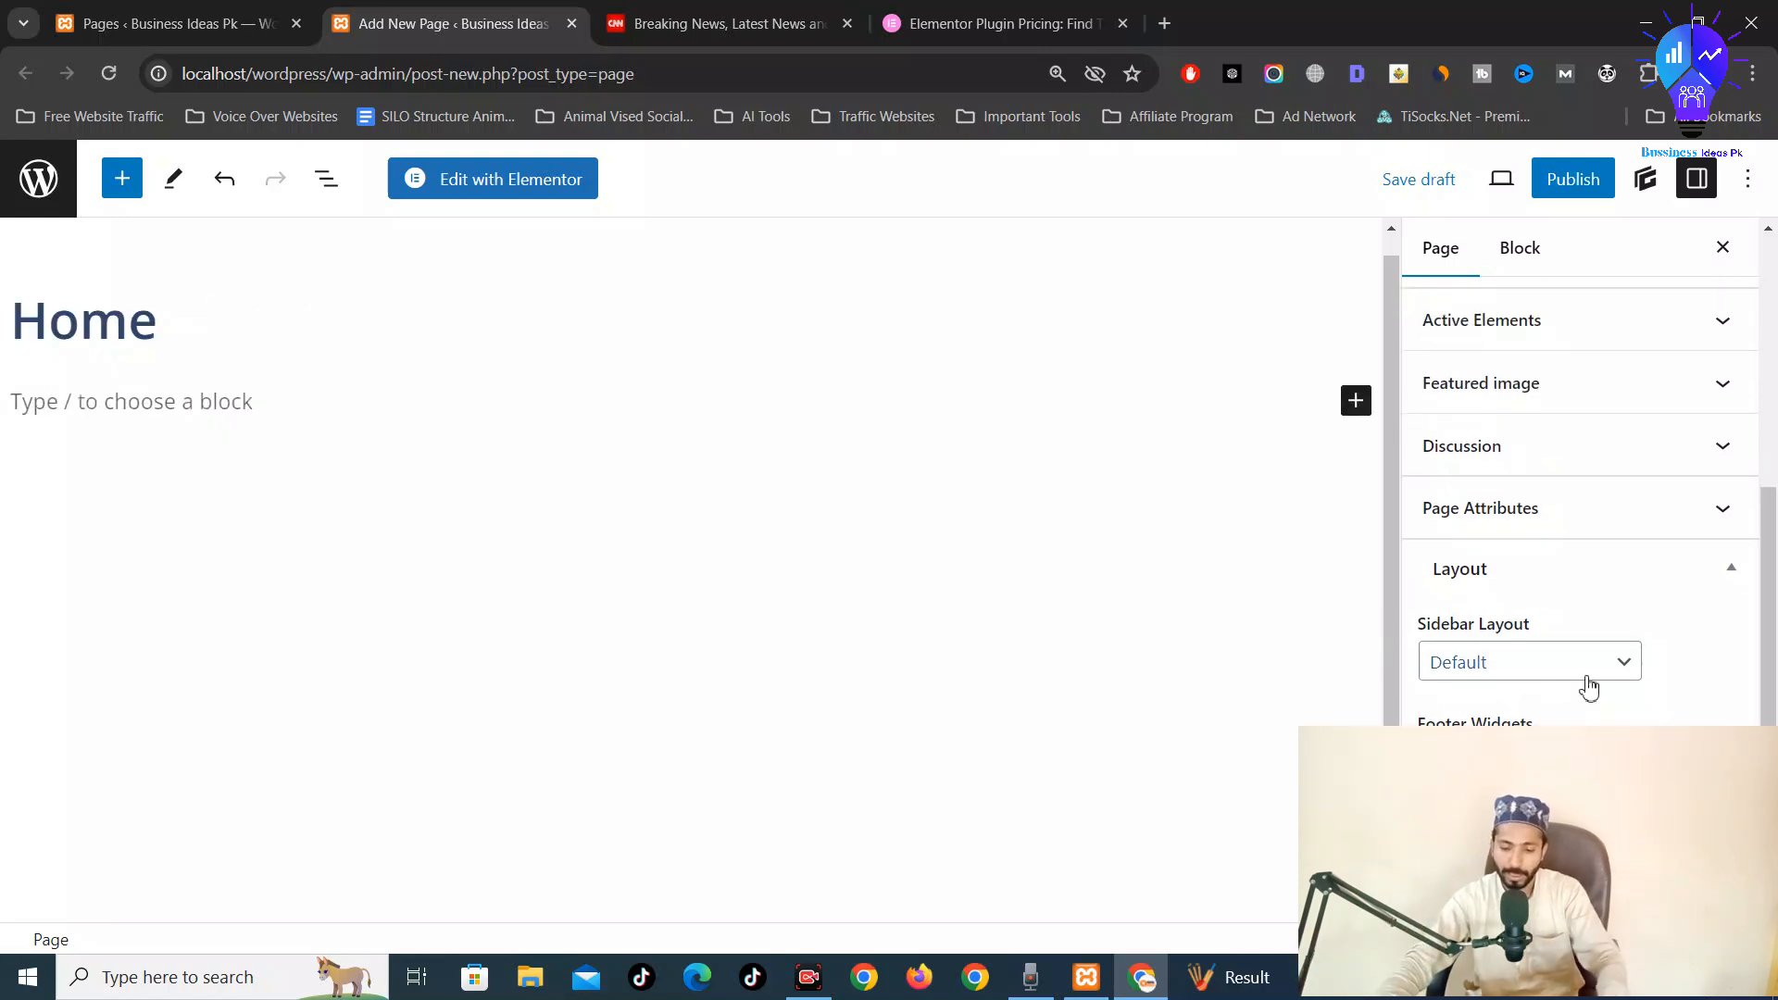
scroll(1588, 686, up, 5)
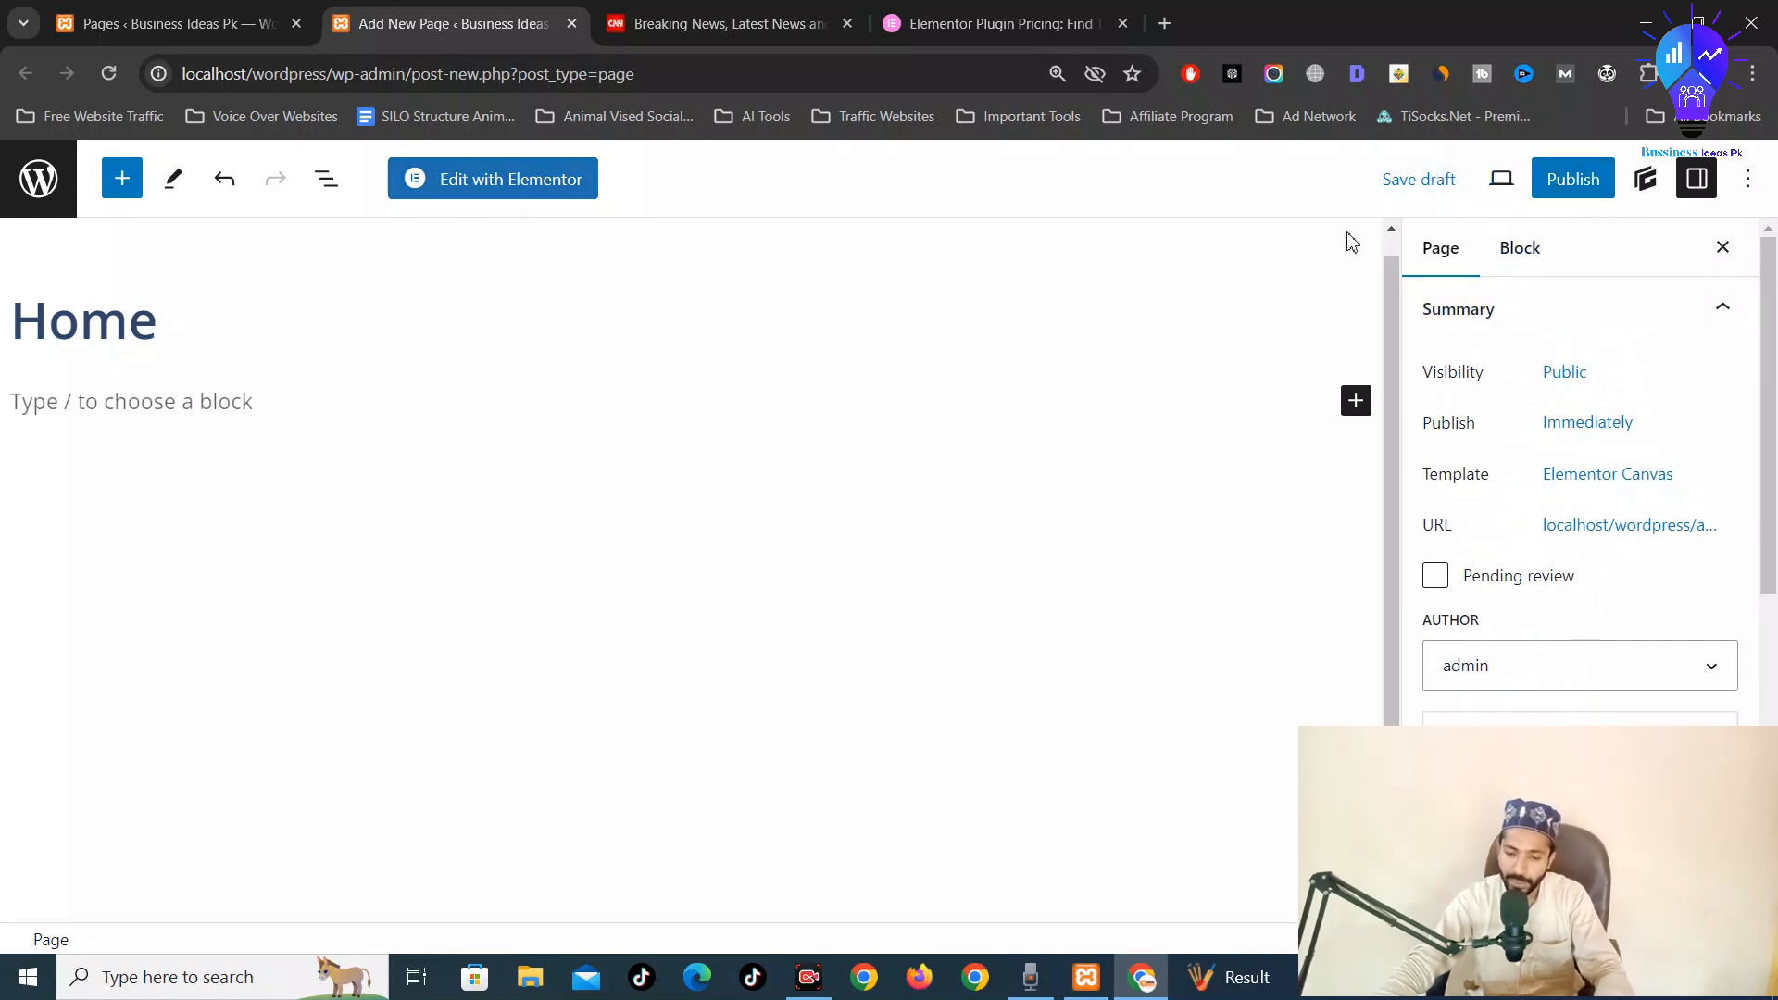
Save Home as a draft, edit it with Elementor, and dismiss the notifications notice
click(1427, 179)
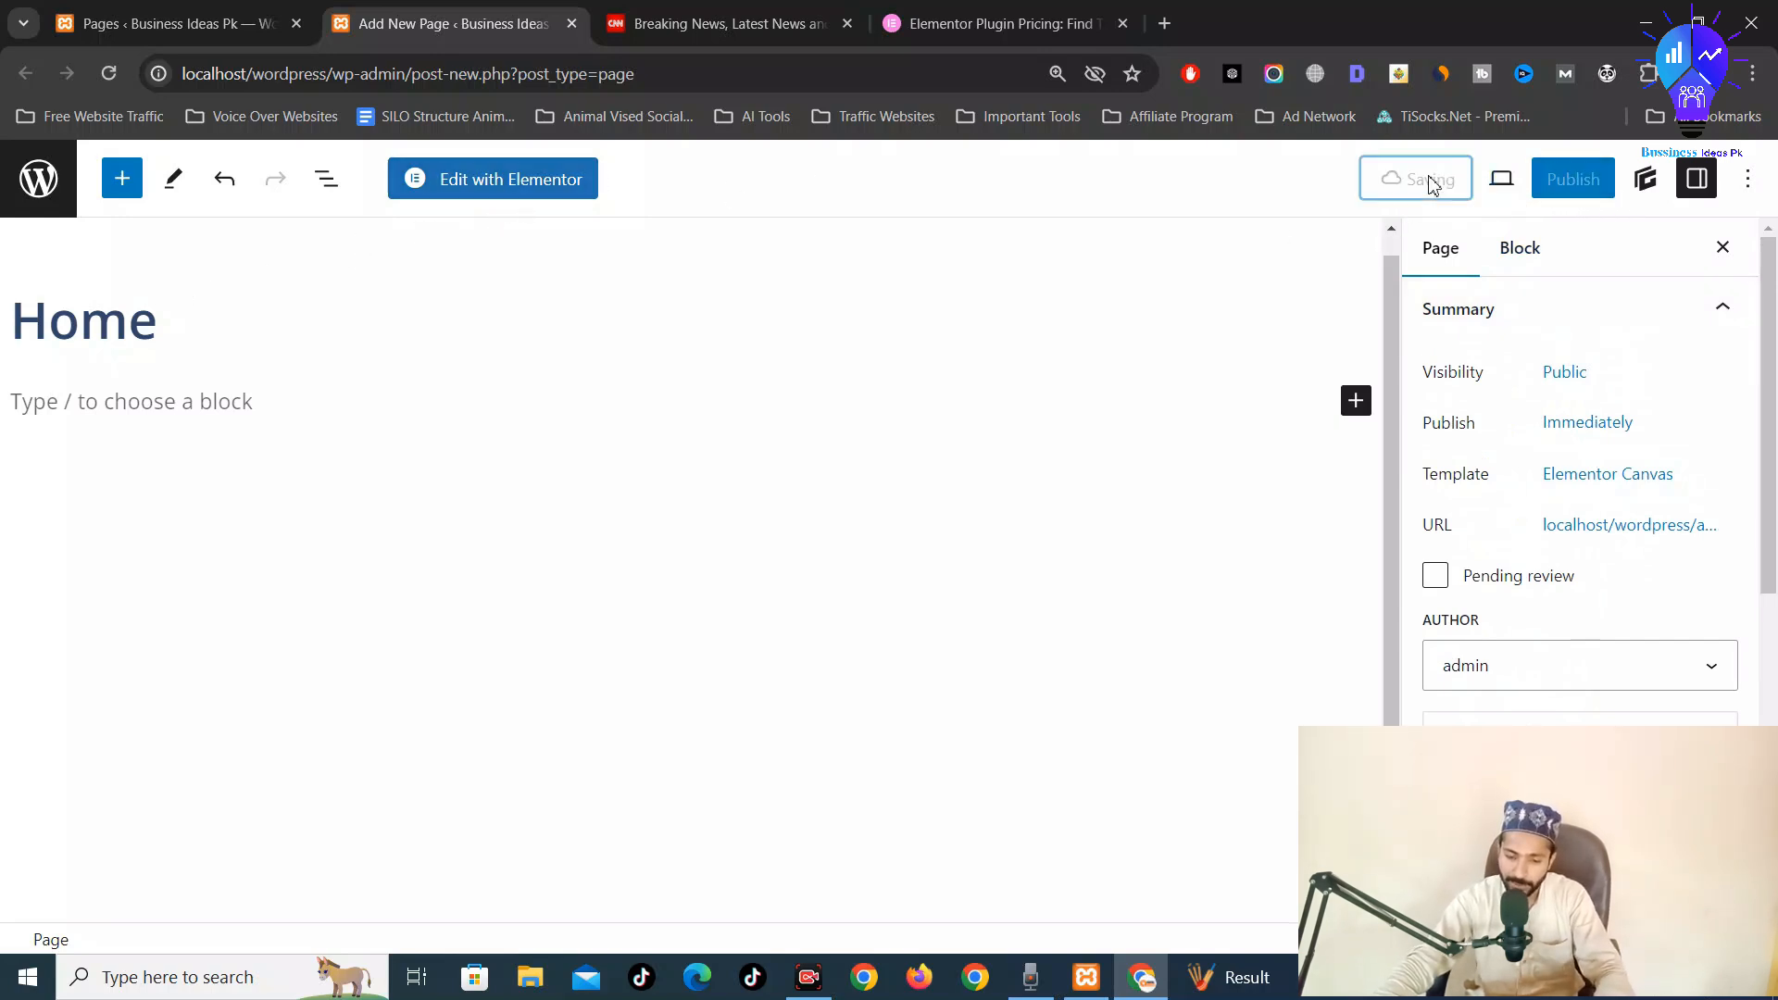
click(493, 184)
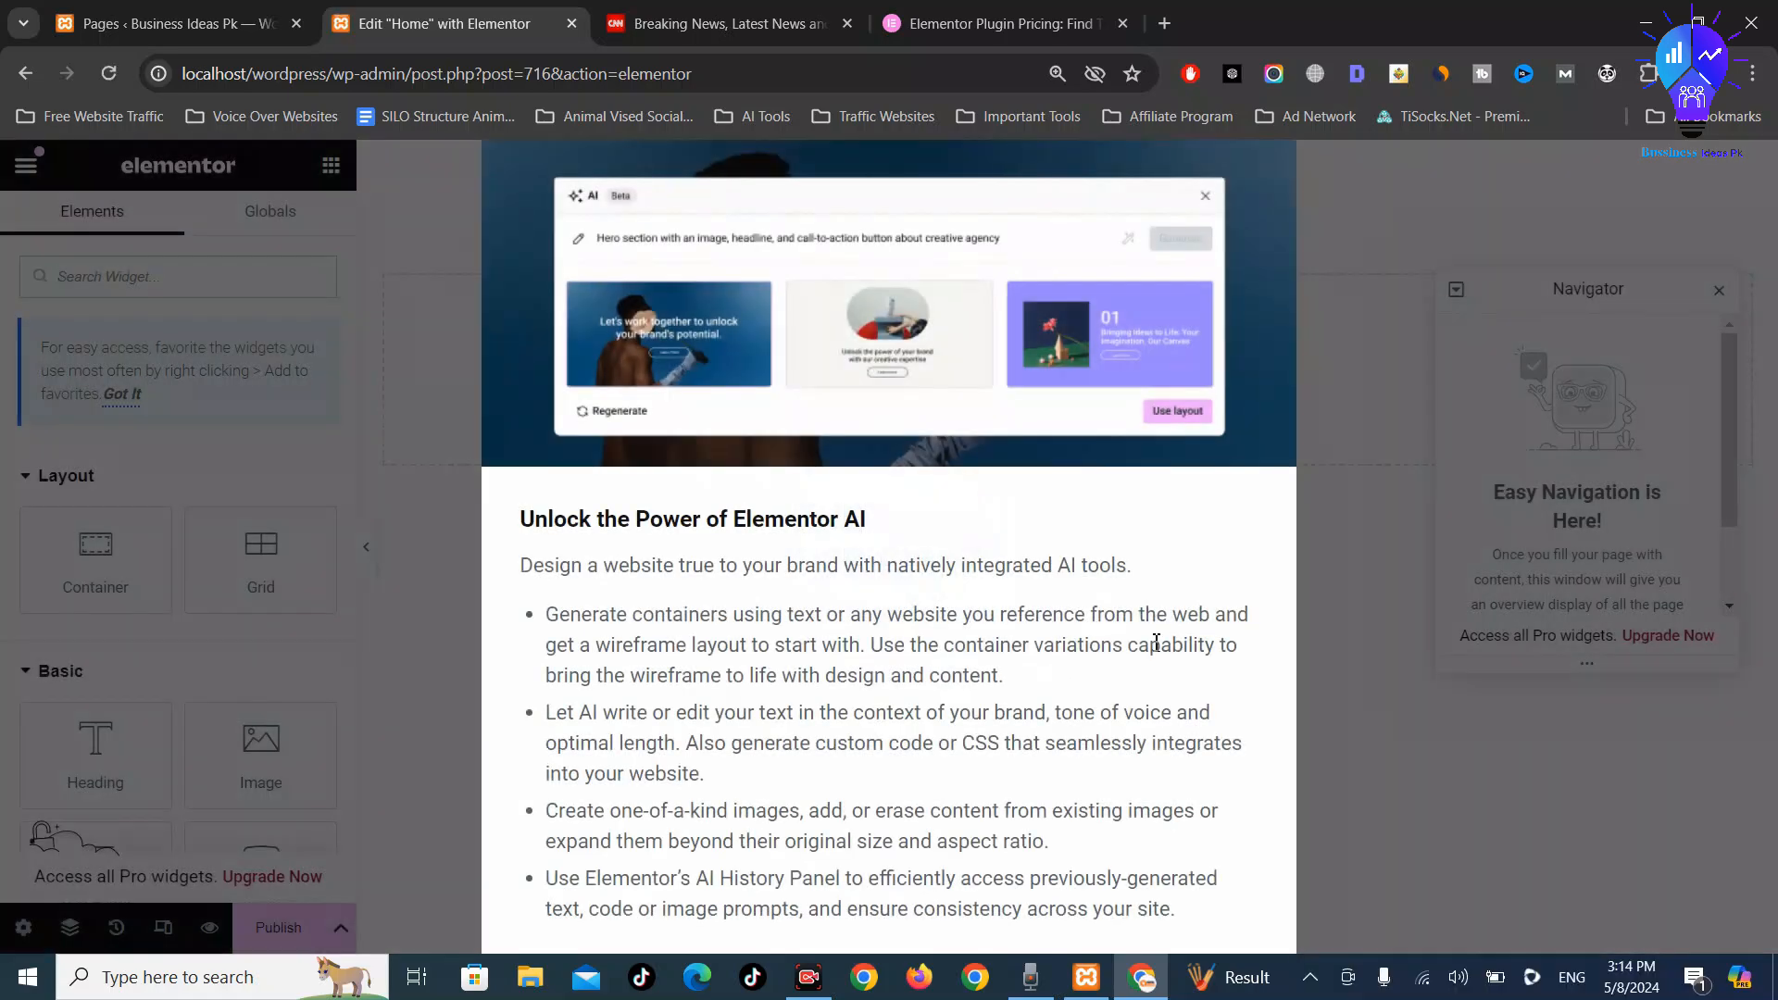
key(ctrl+minus)
key(ctrl+minus)
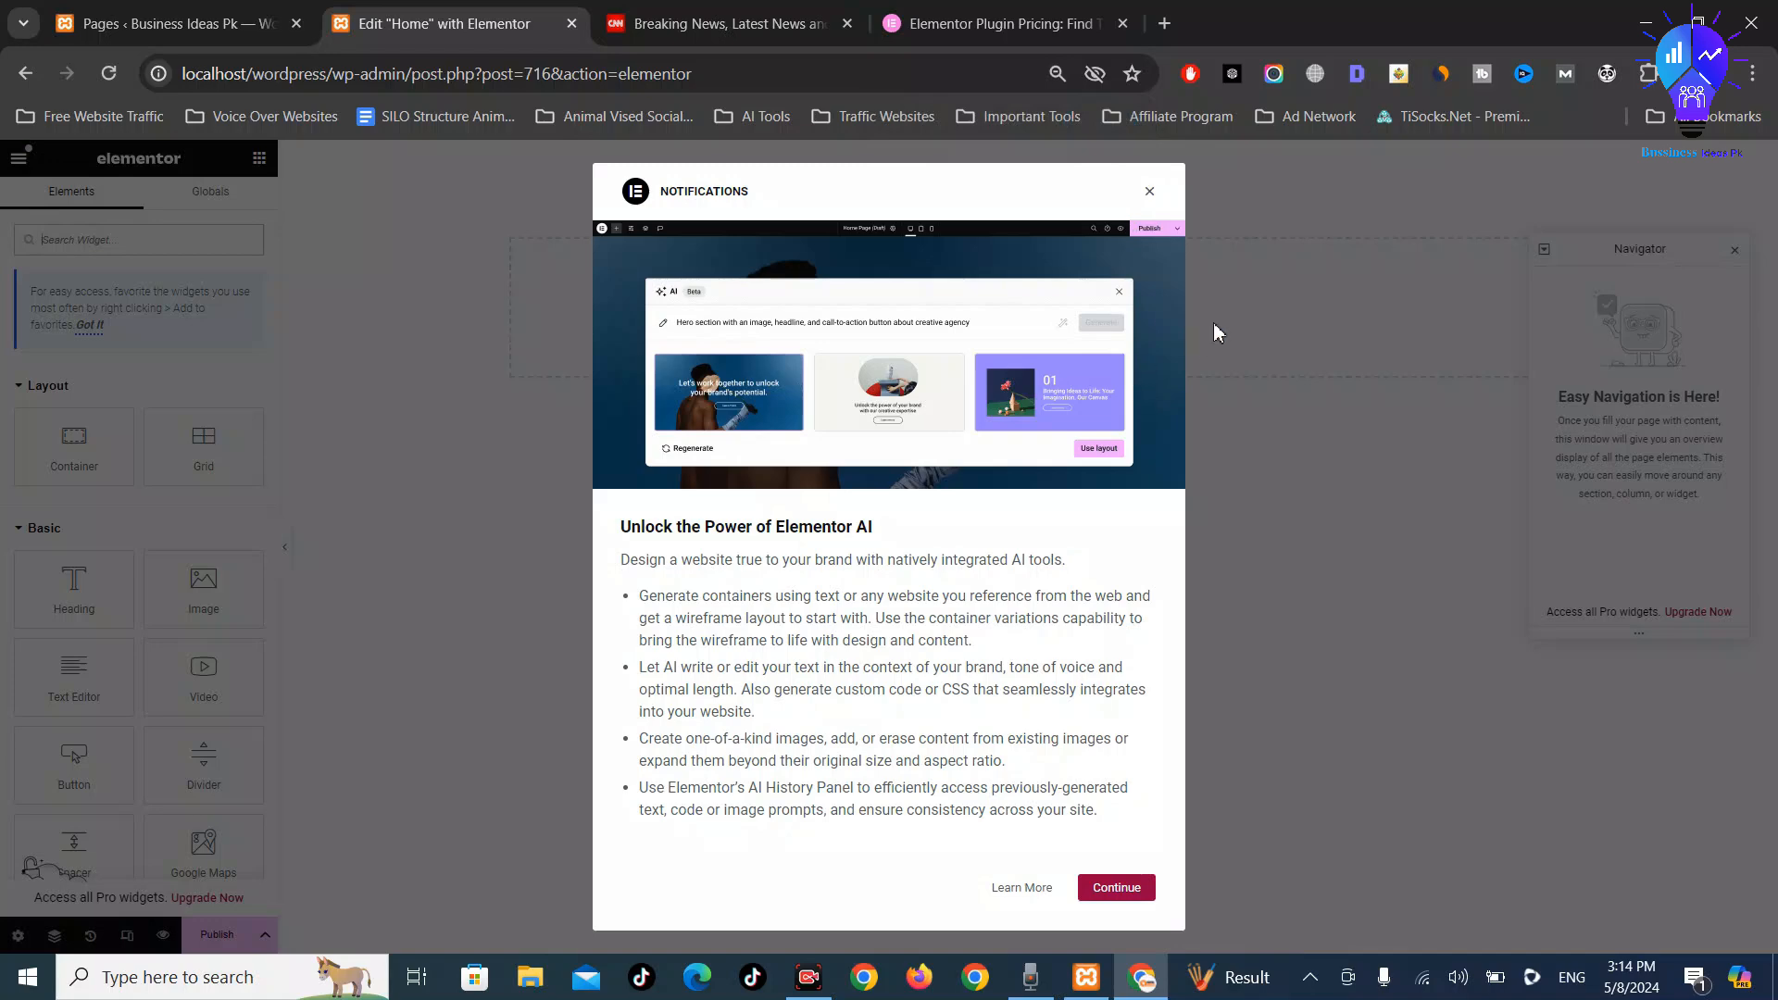
click(1150, 194)
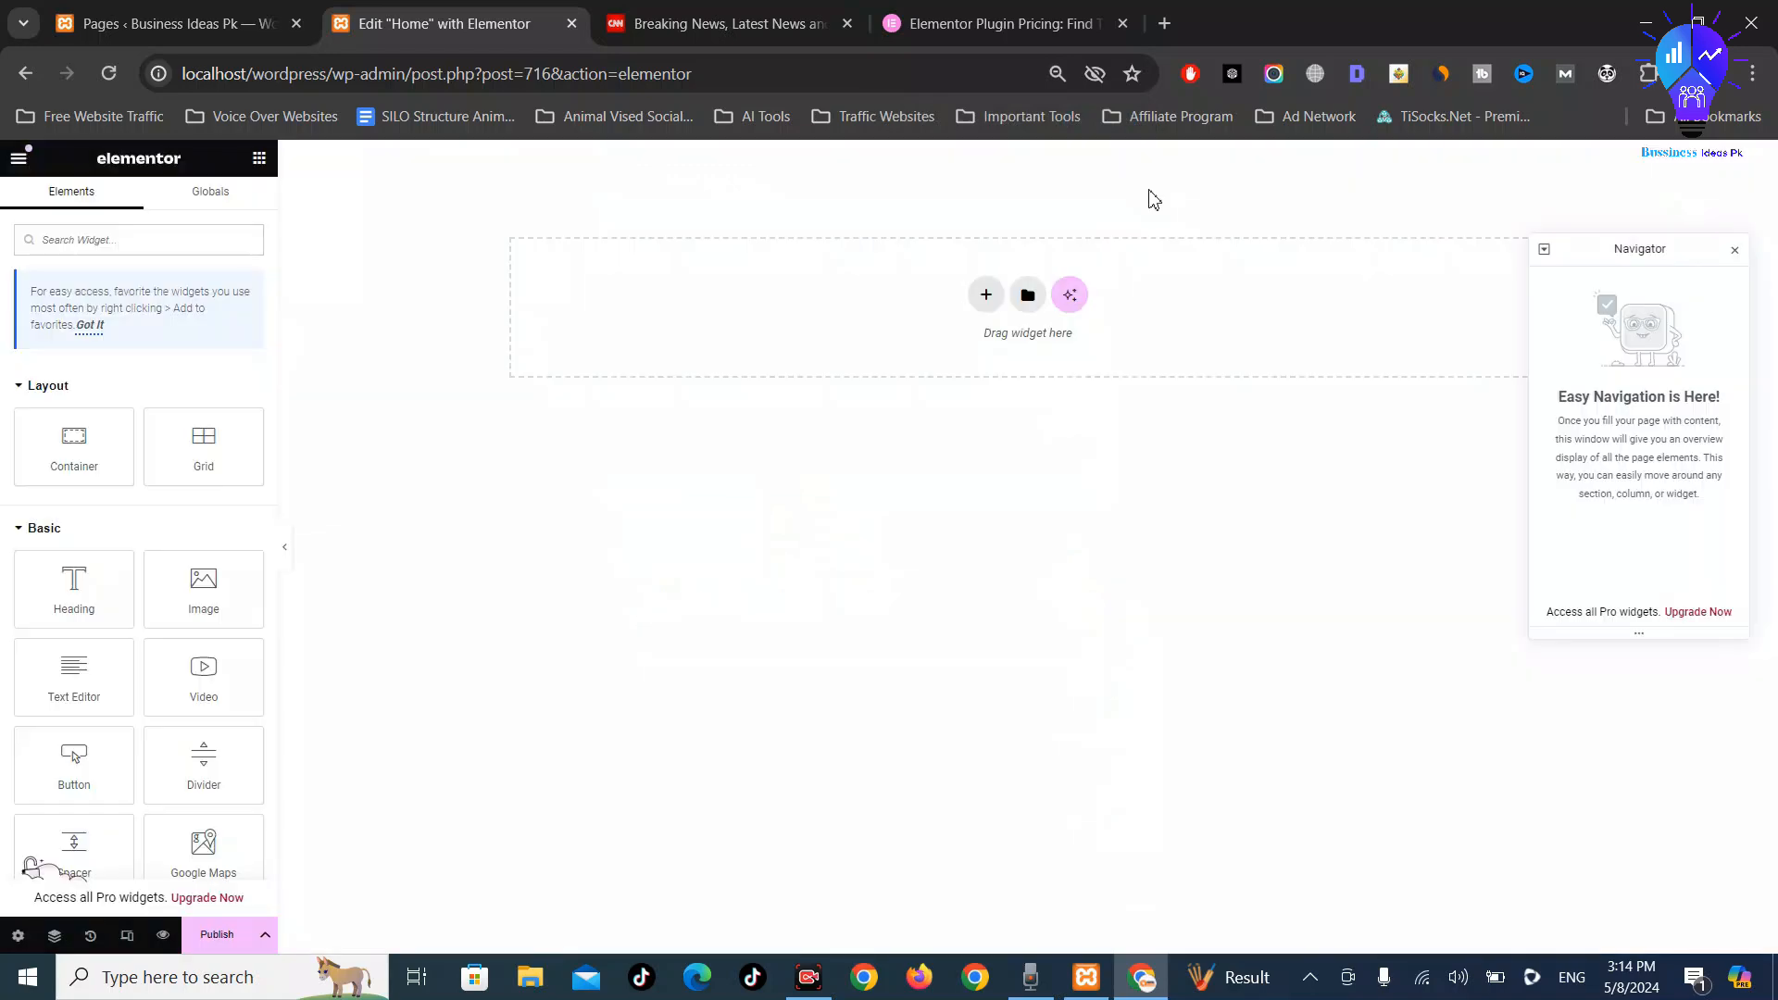
Set browser zoom to 125% and open the template Library from the empty container
key(ctrl+plus)
key(ctrl+plus)
key(ctrl+plus)
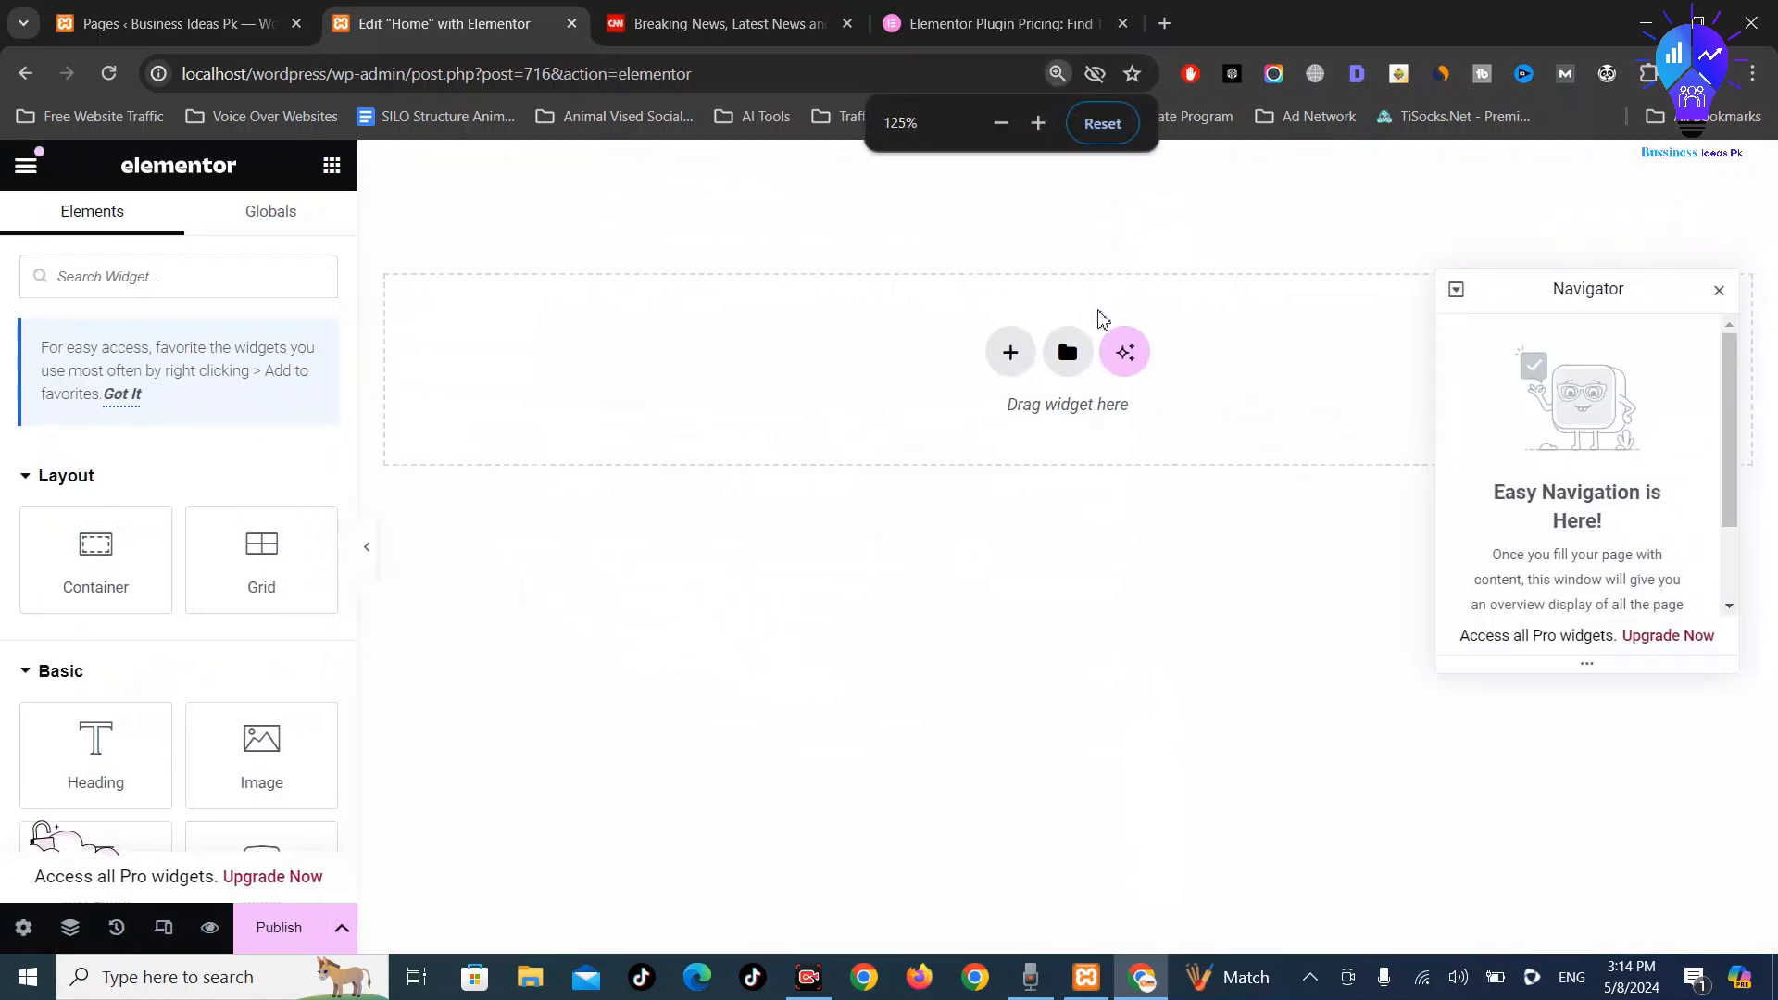
key(ctrl+minus)
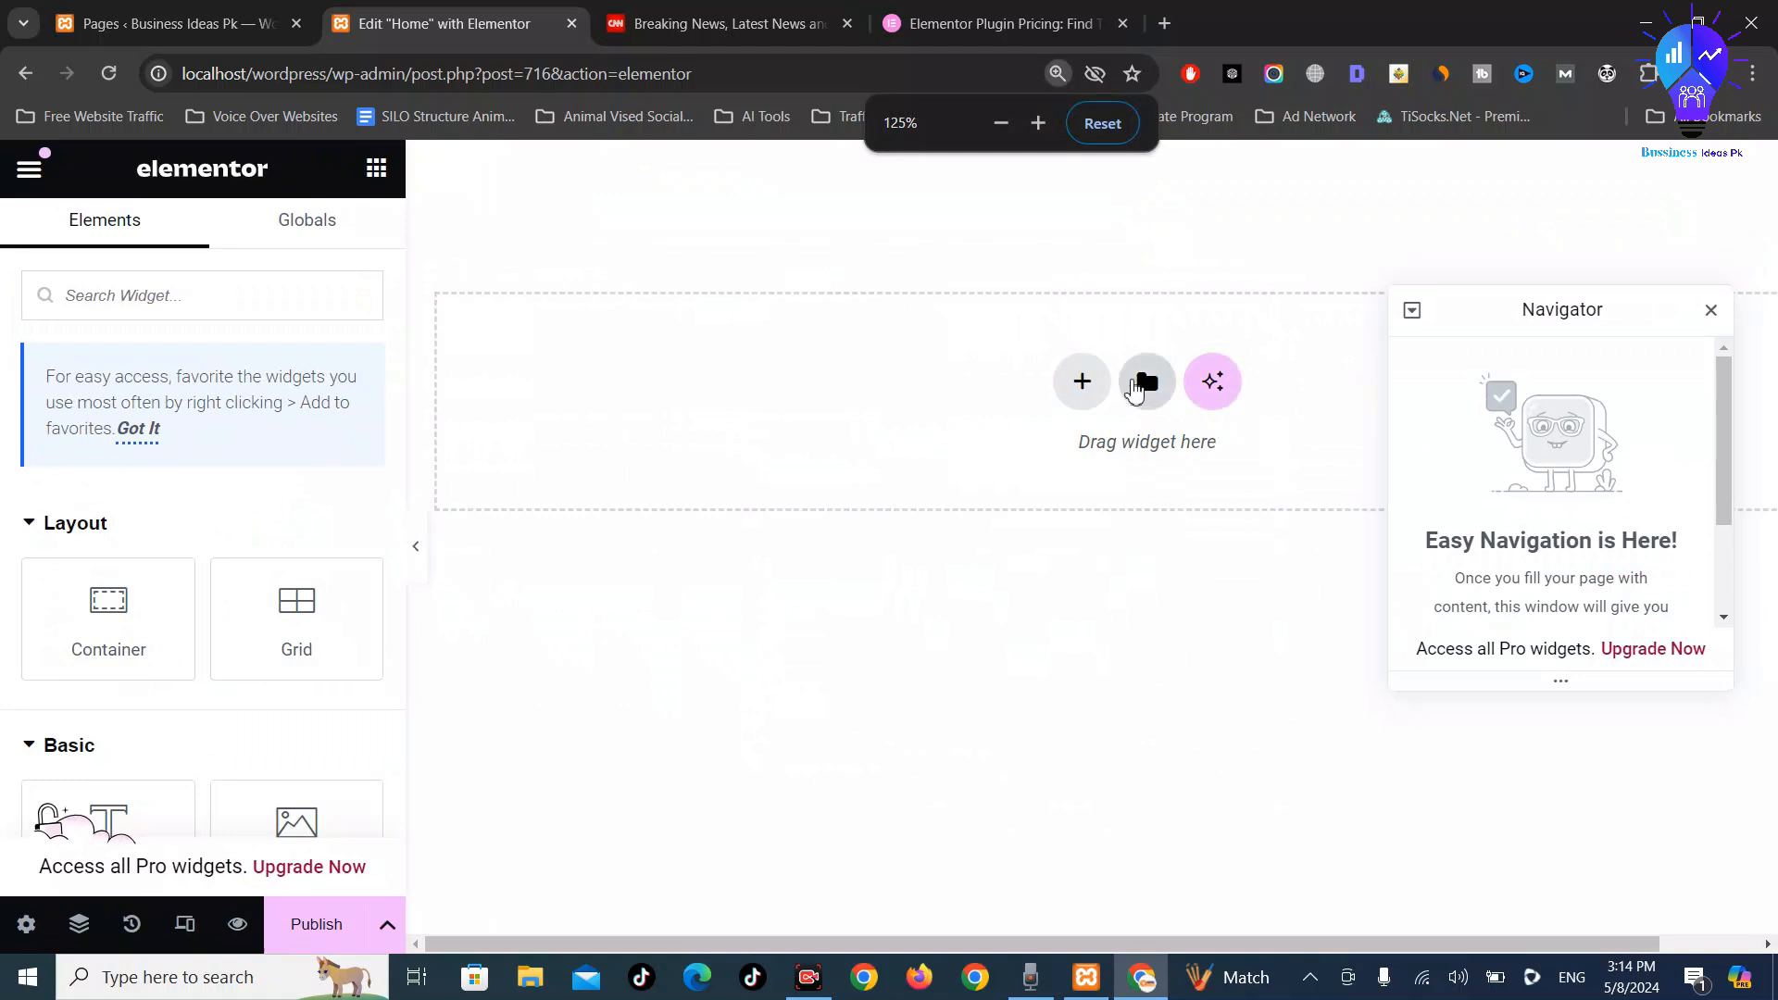
click(1149, 383)
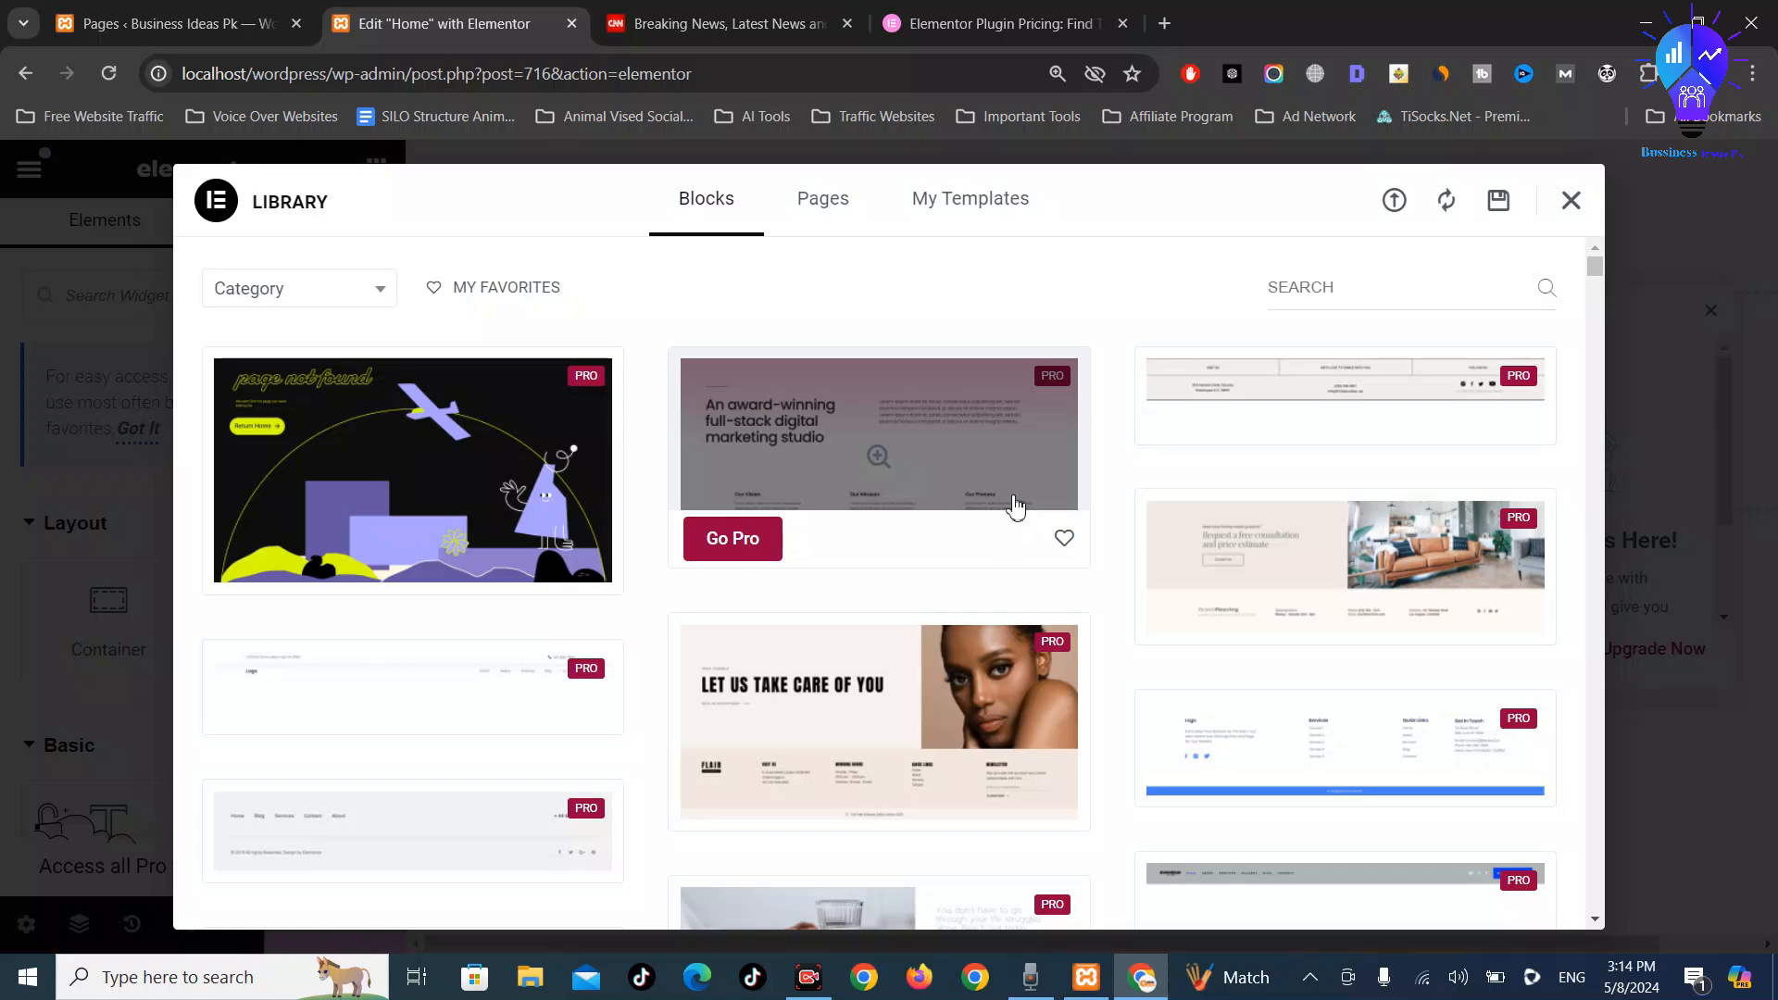
Browse the Pages templates and the empty My Templates, then close the Library
click(827, 196)
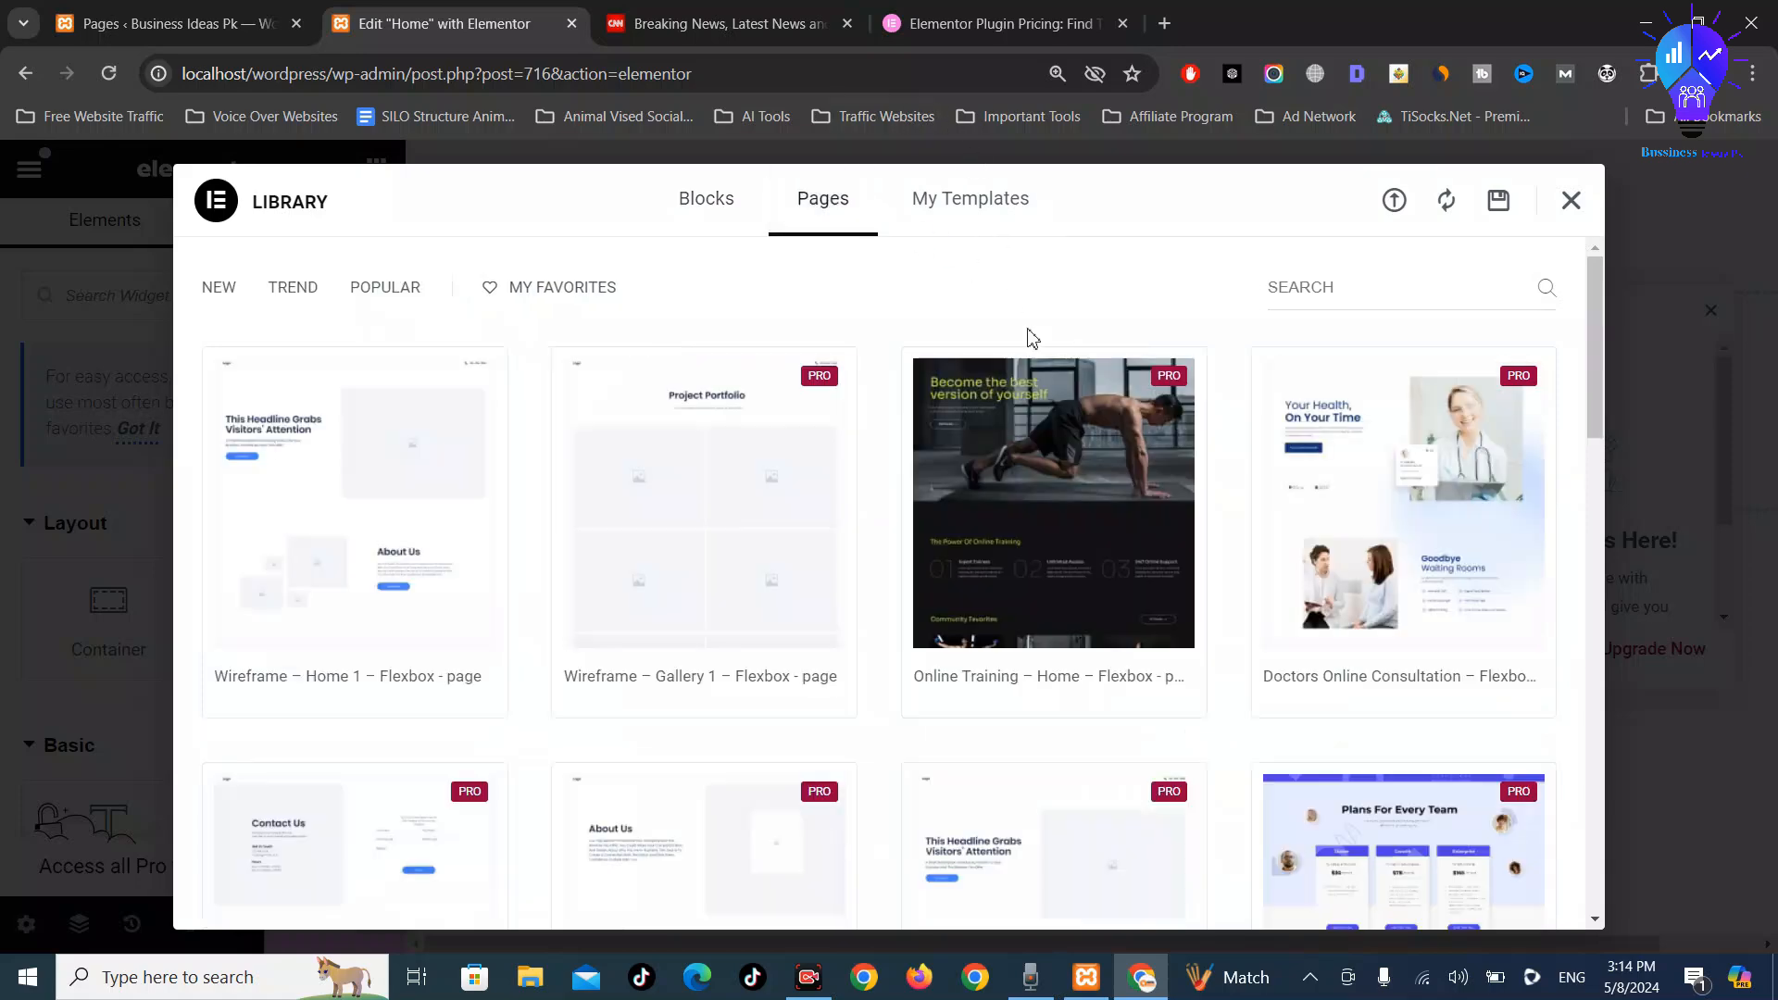
scroll(1107, 664, down, 15)
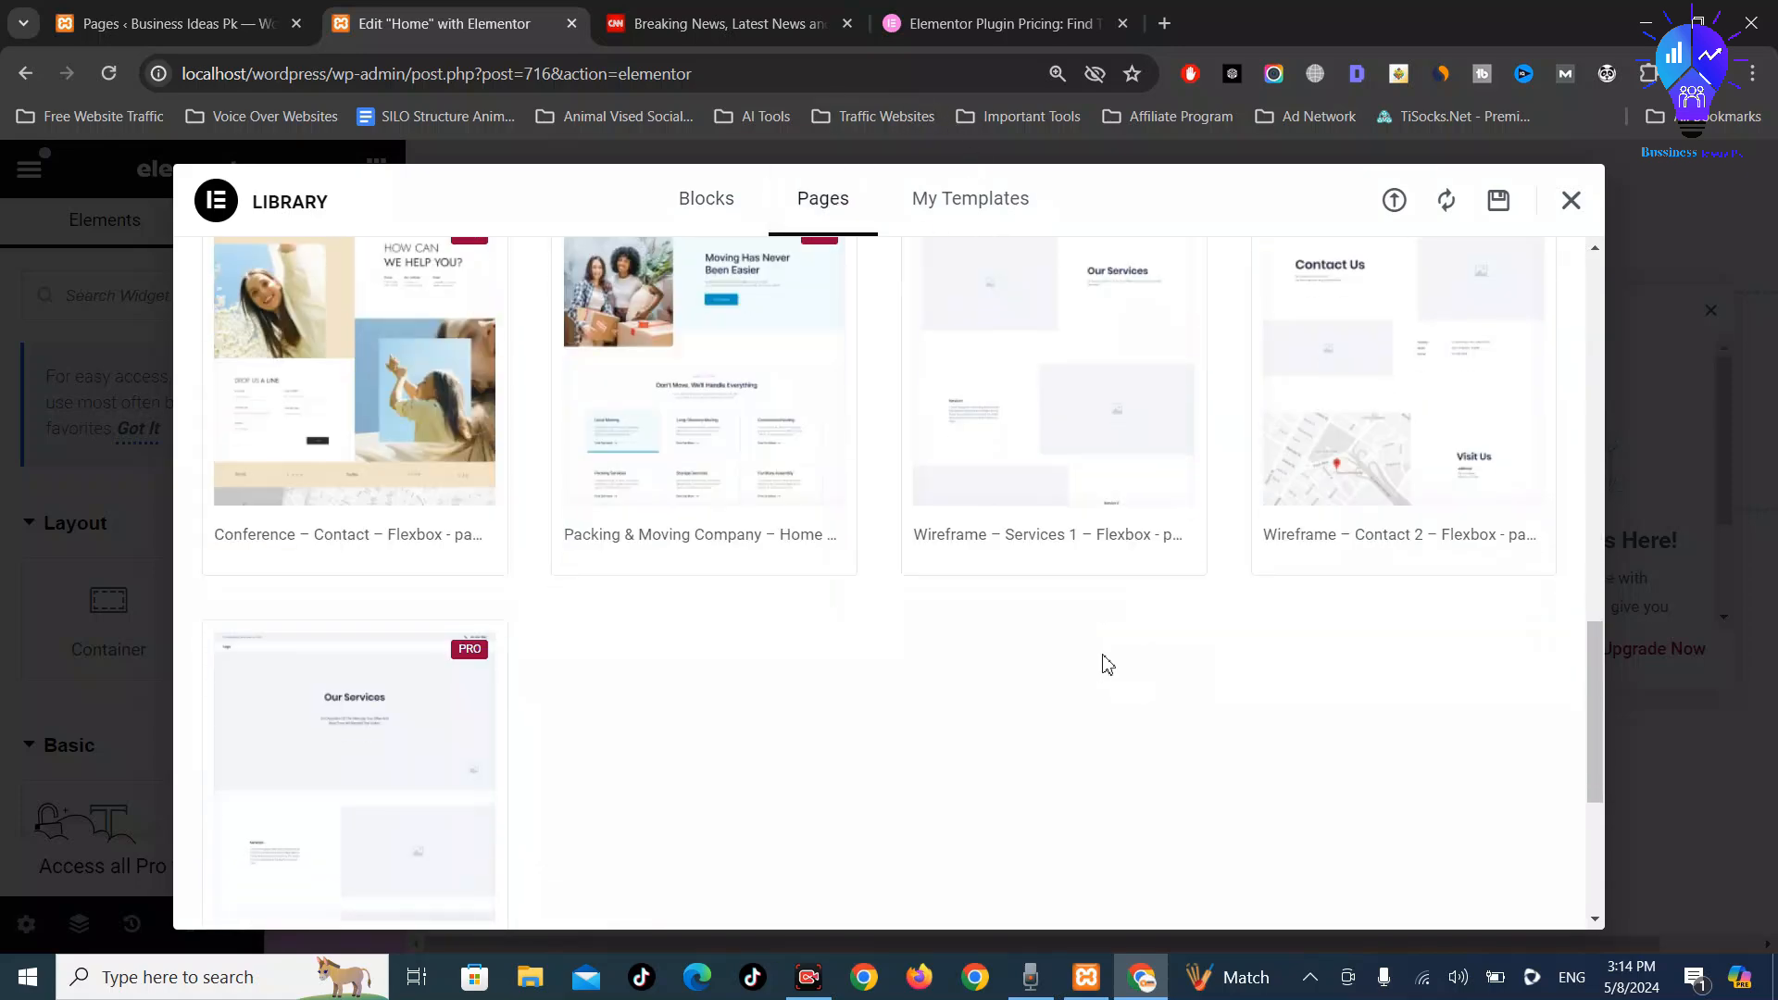
scroll(1107, 664, down, 3)
scroll(1107, 663, up, 6)
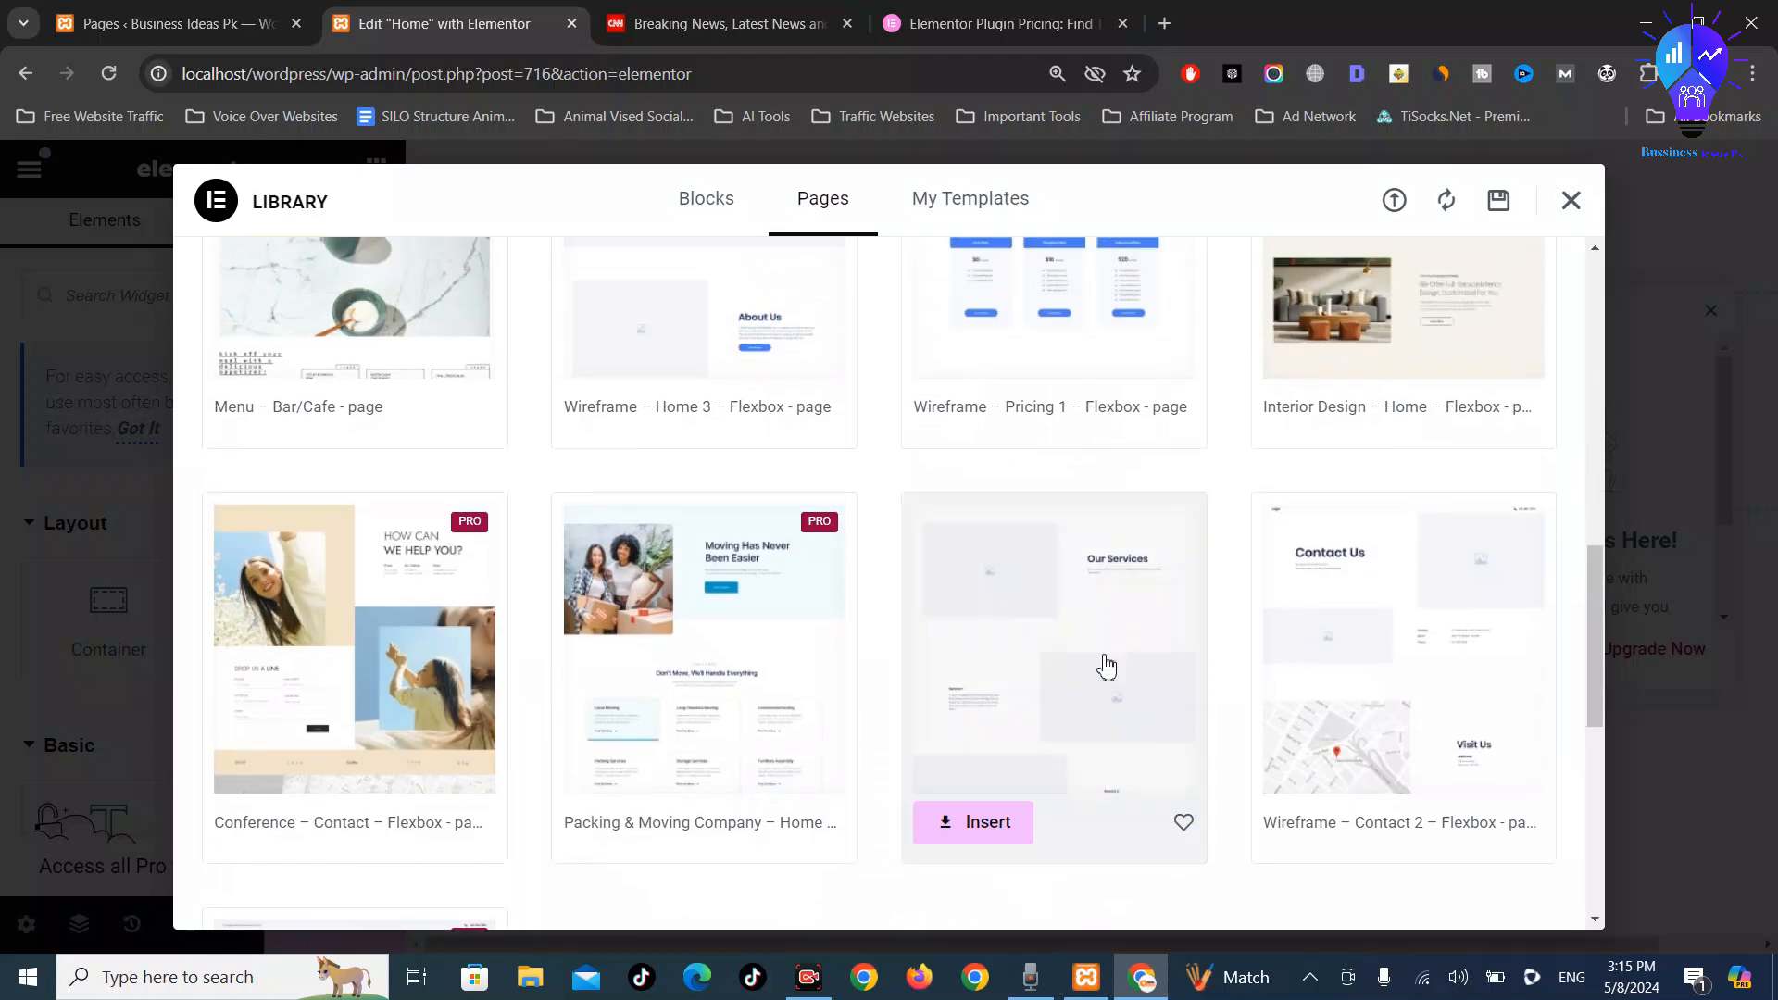
scroll(1107, 663, up, 5)
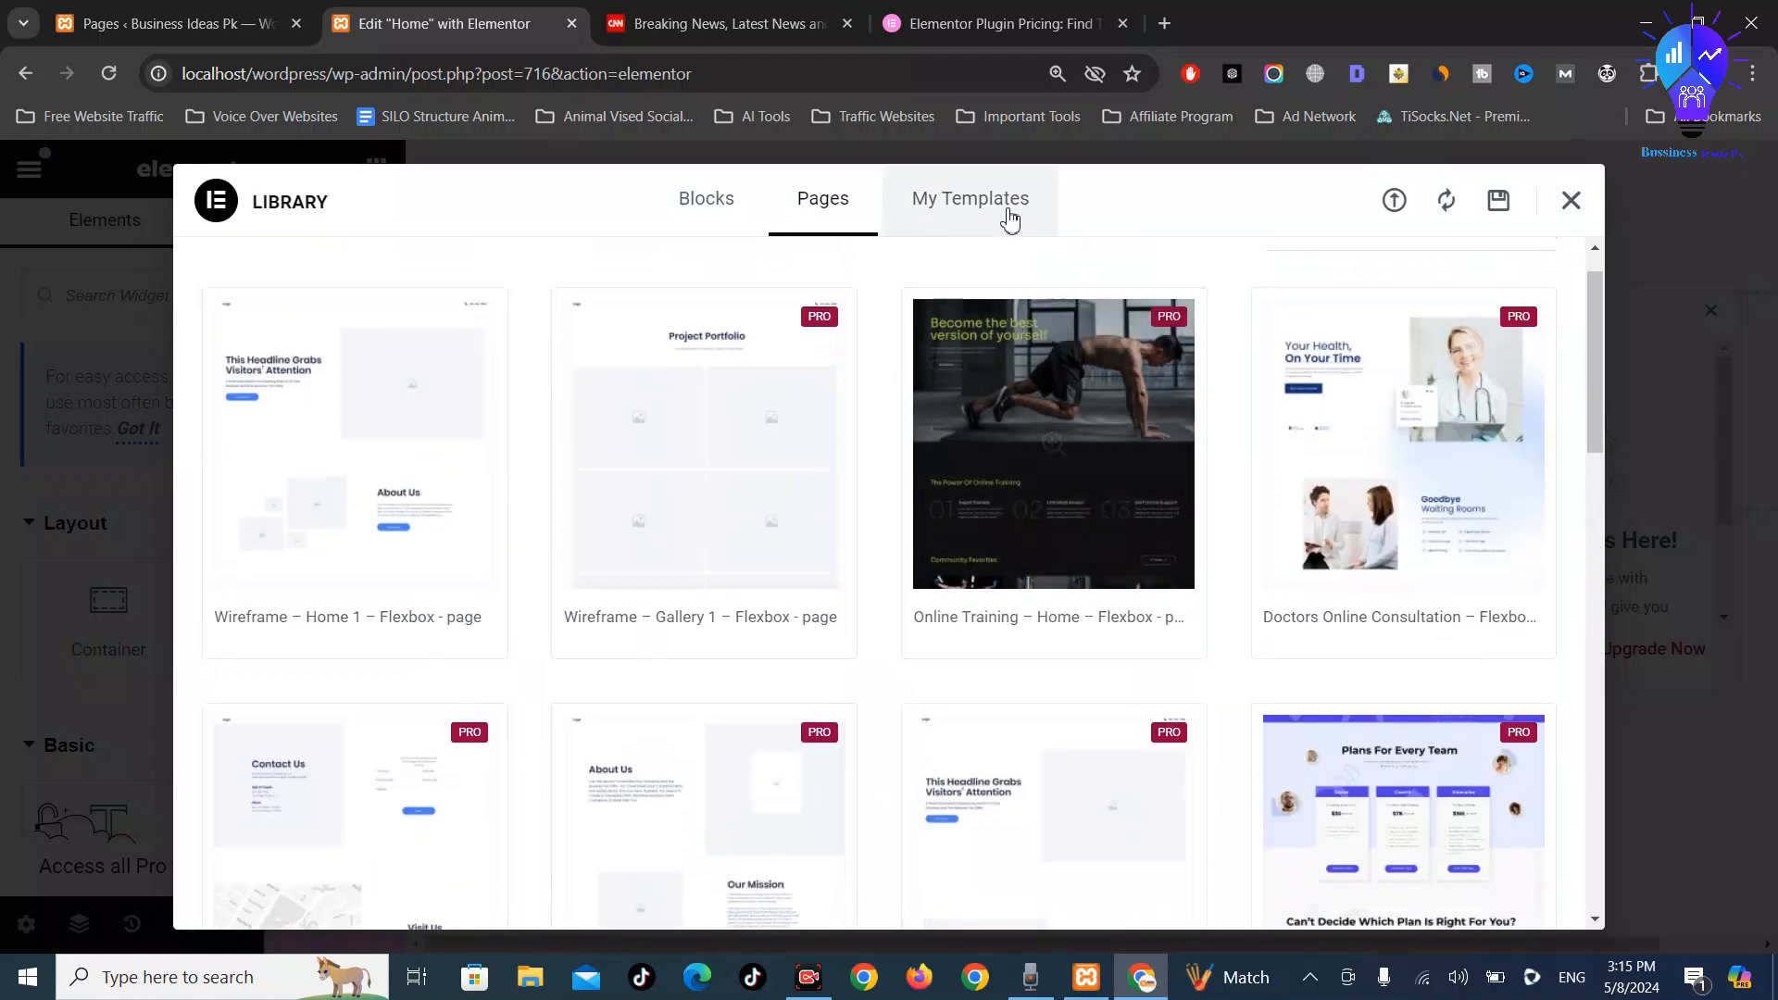
click(1010, 218)
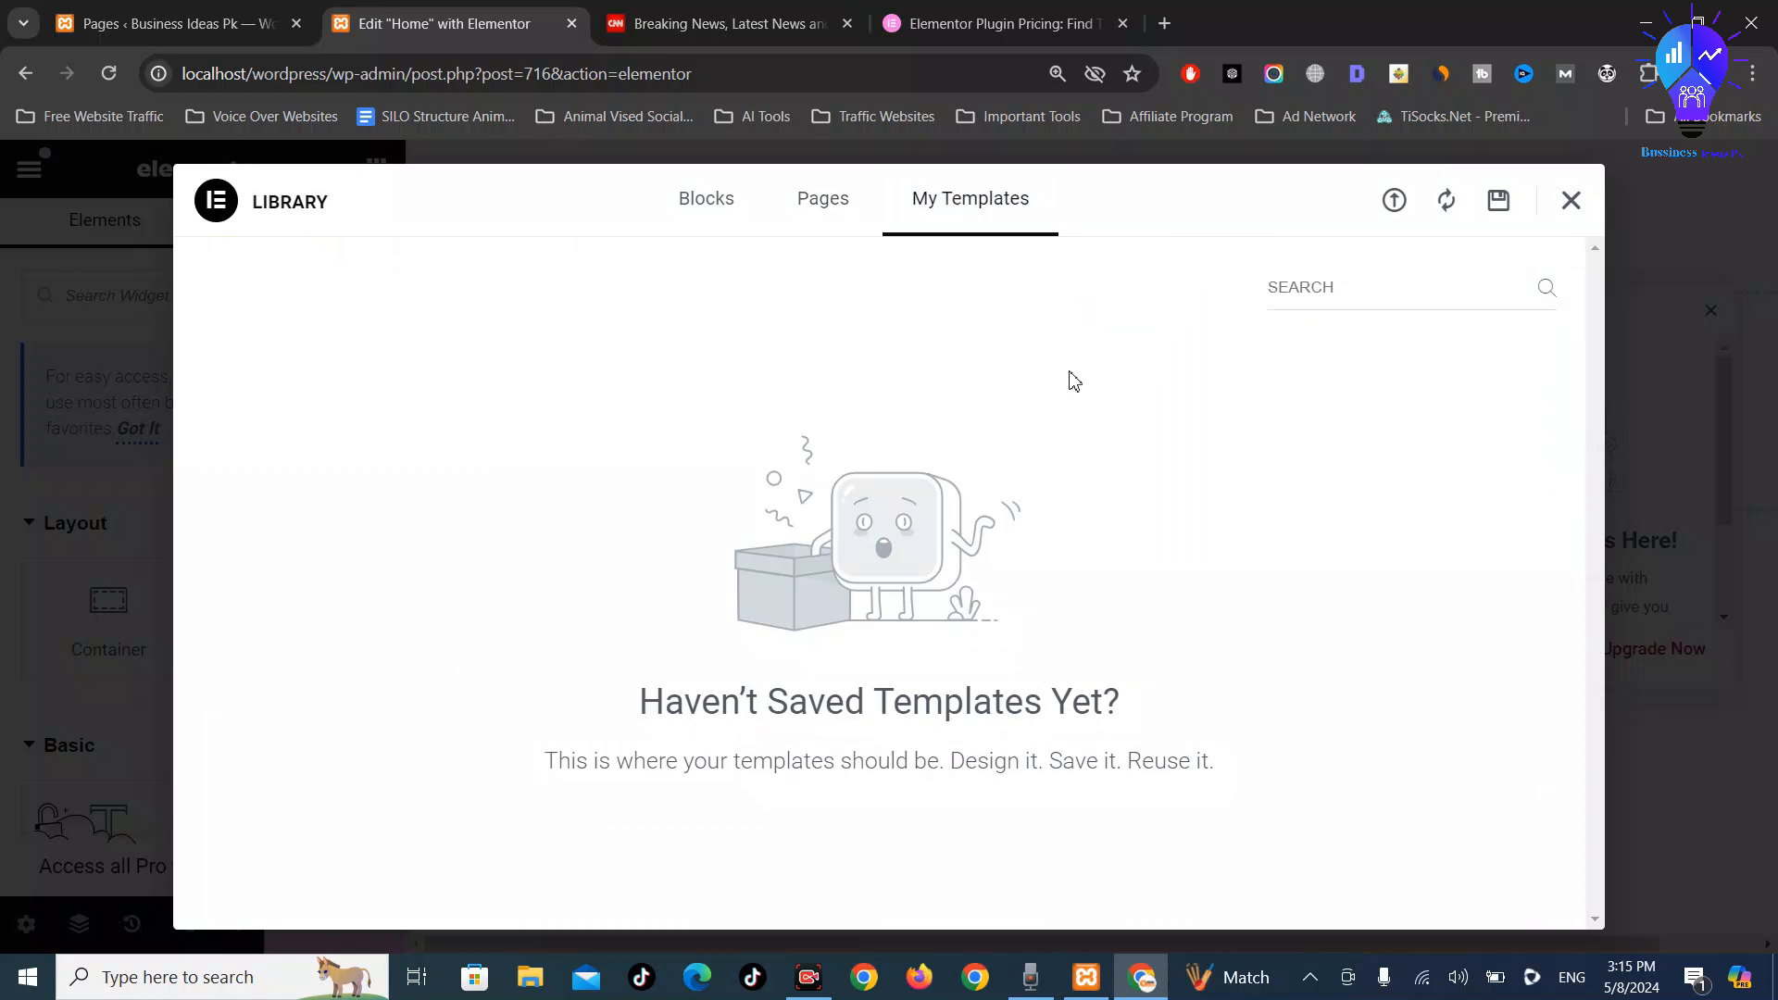
click(1572, 203)
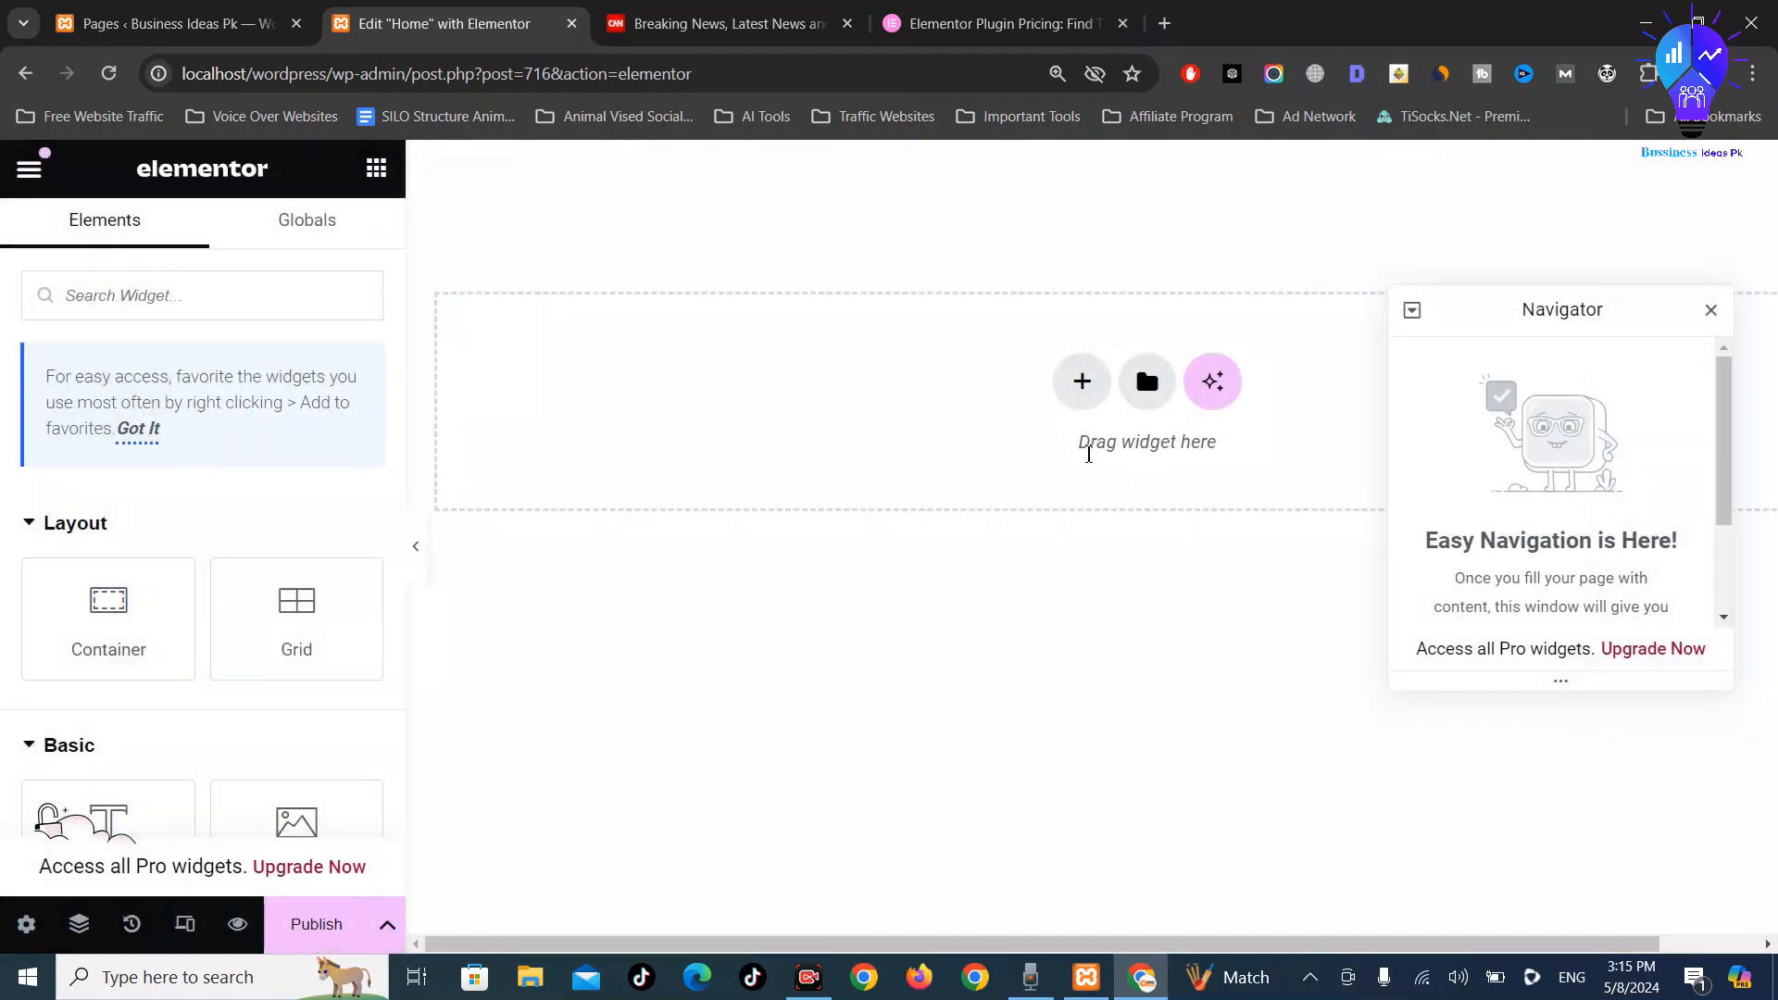
Scroll the Elements panel to the Pro widgets containing Posts, then return to the WordPress Pages list
scroll(237, 478, down, 10)
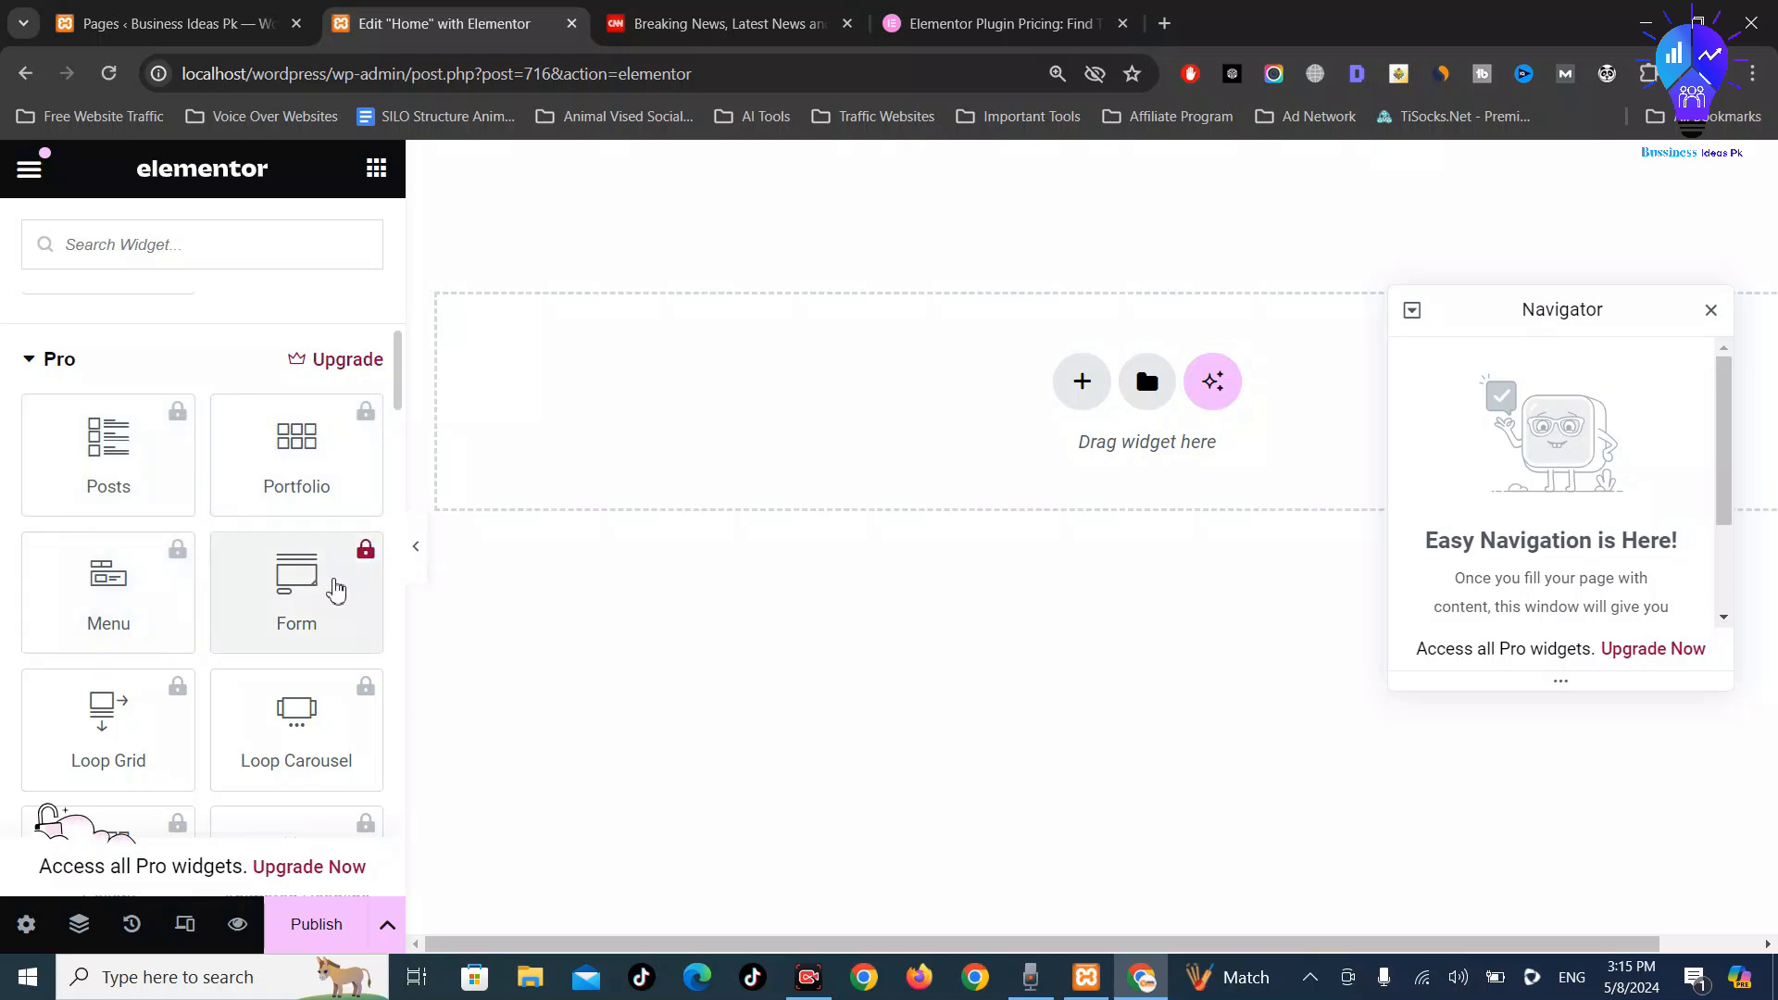
scroll(329, 592, down, 5)
scroll(332, 596, down, 10)
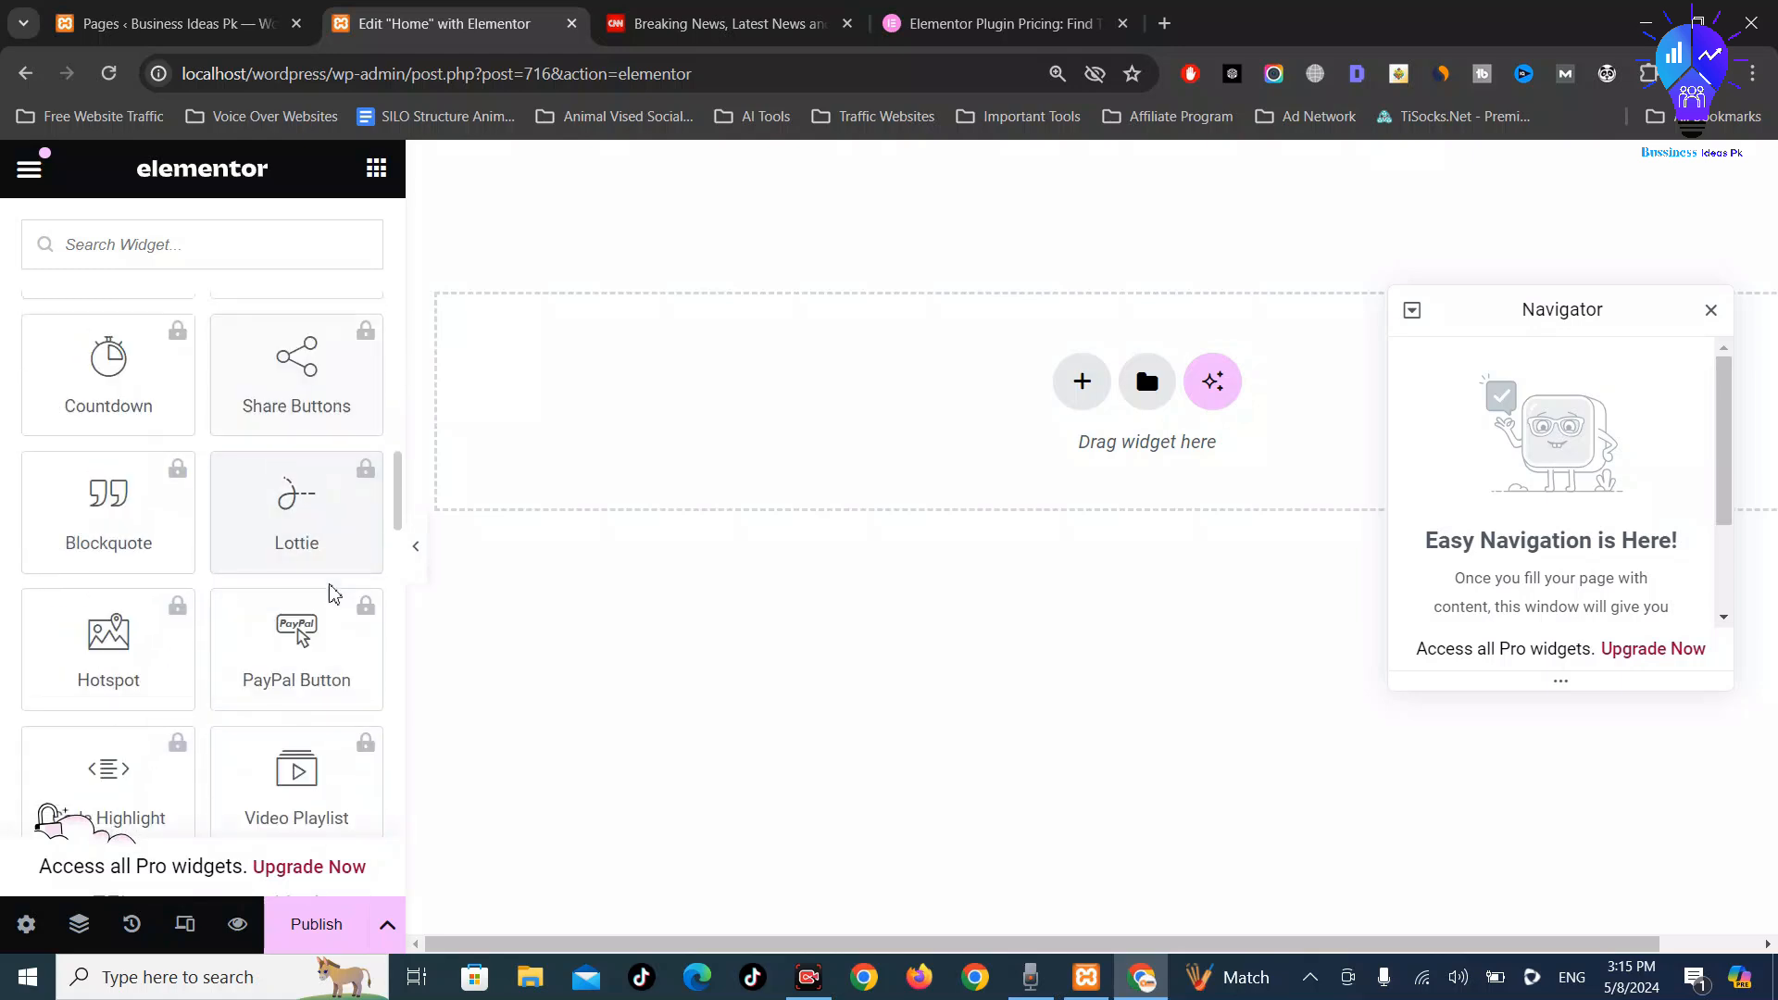
scroll(332, 595, down, 8)
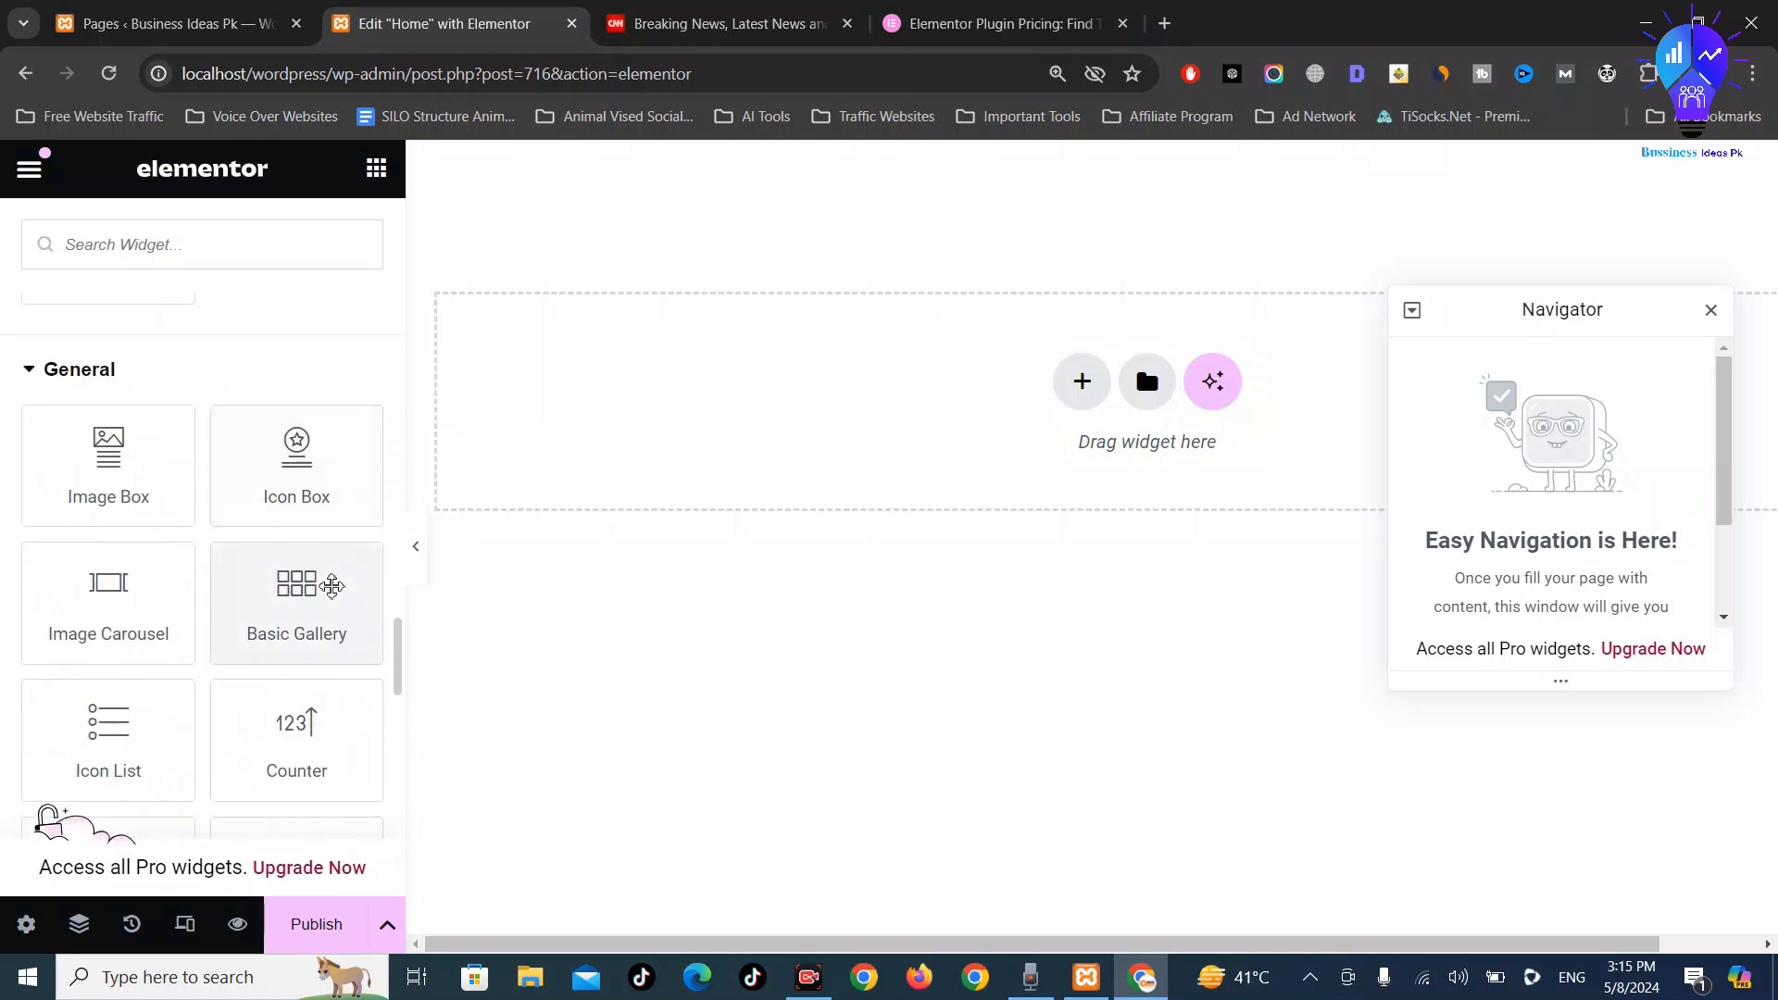
scroll(324, 579, down, 12)
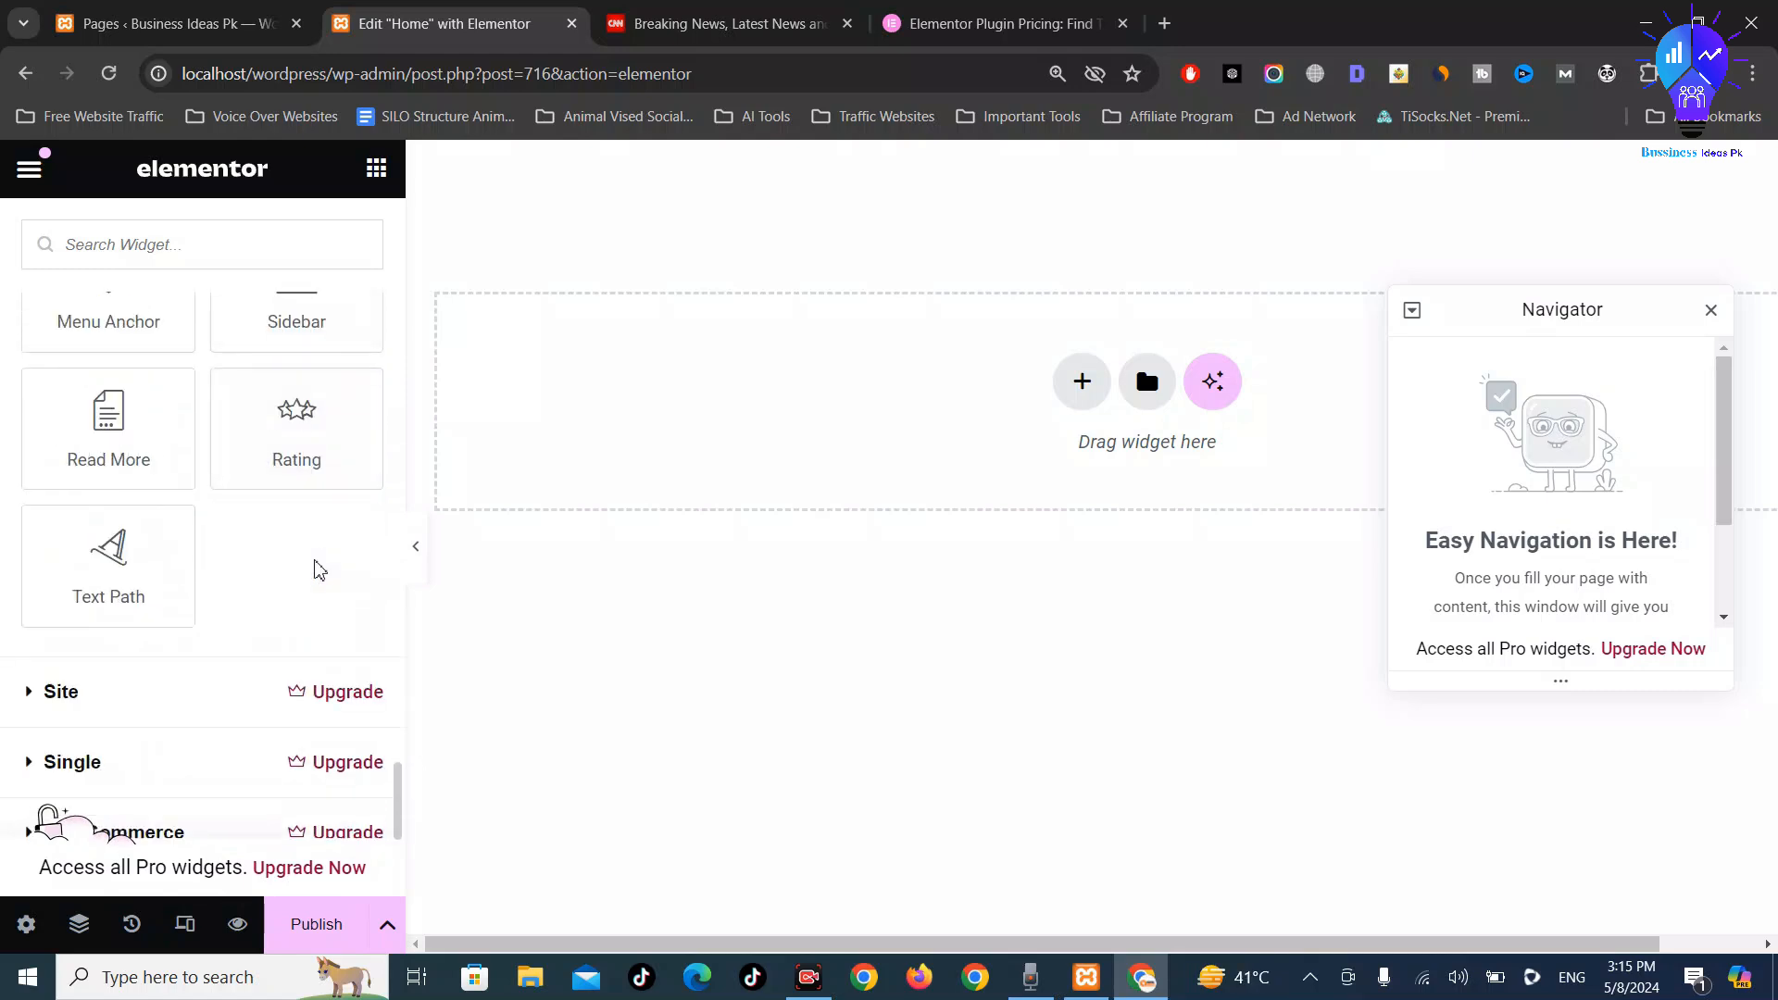
scroll(319, 571, up, 20)
scroll(308, 528, up, 15)
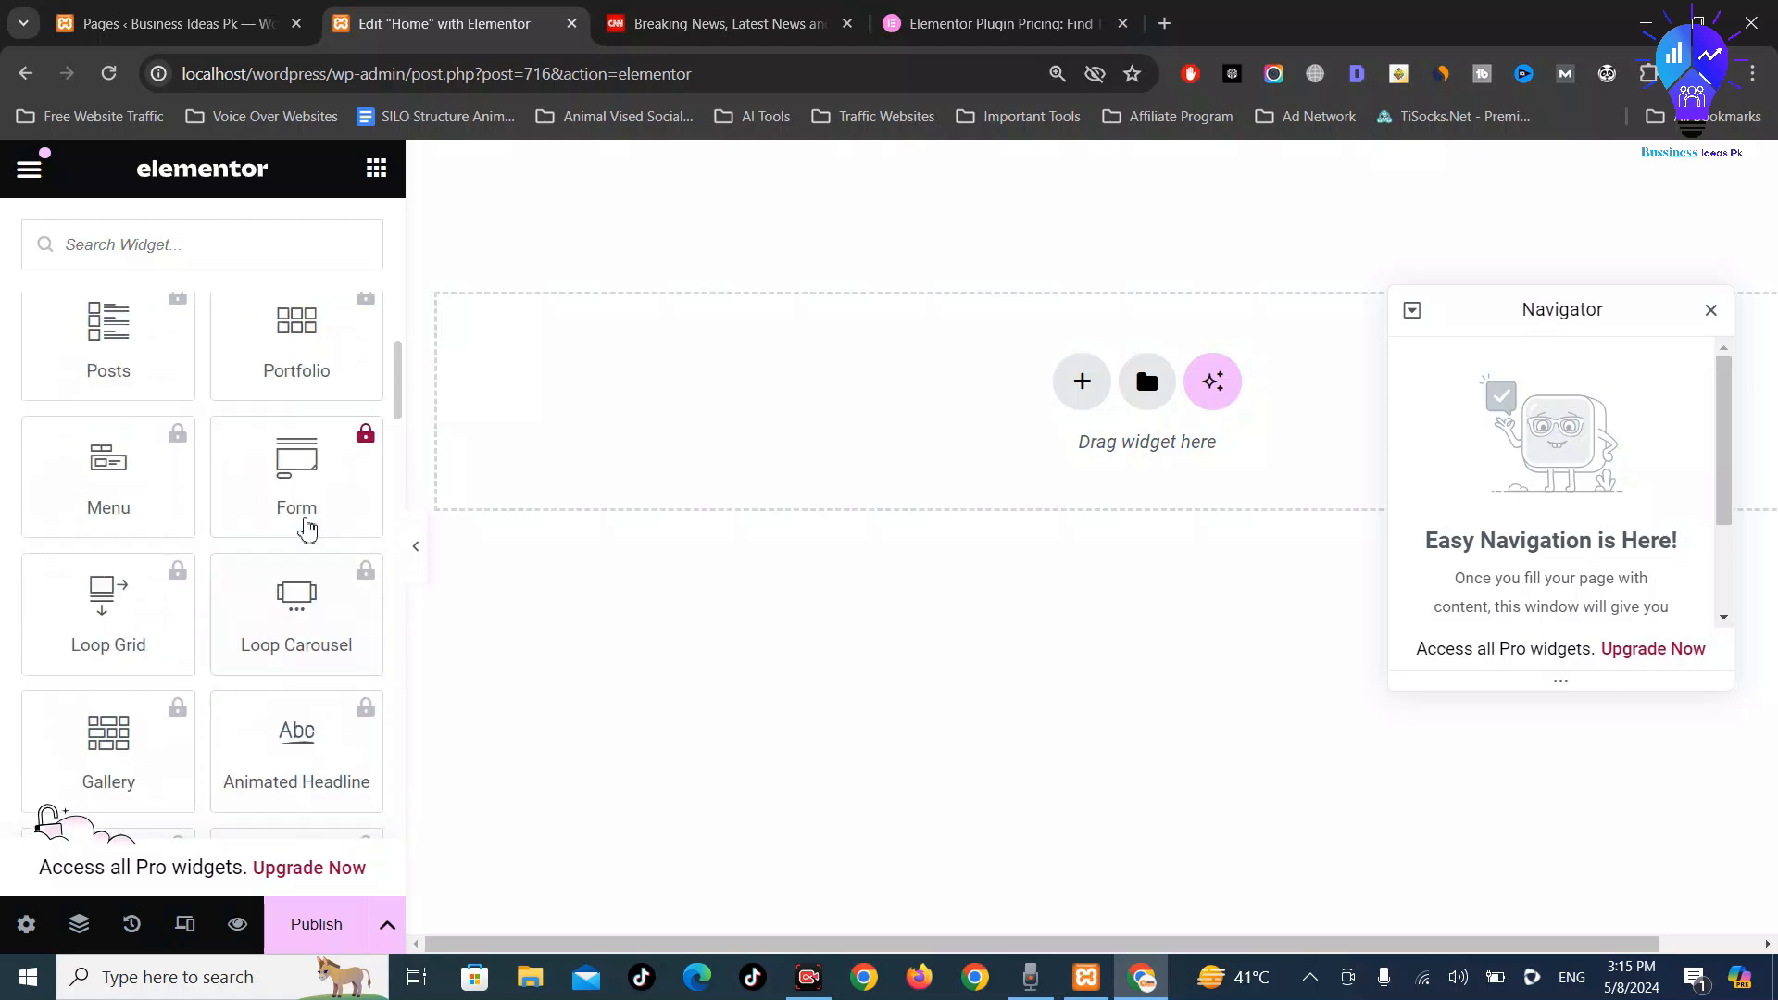
scroll(273, 533, down, 8)
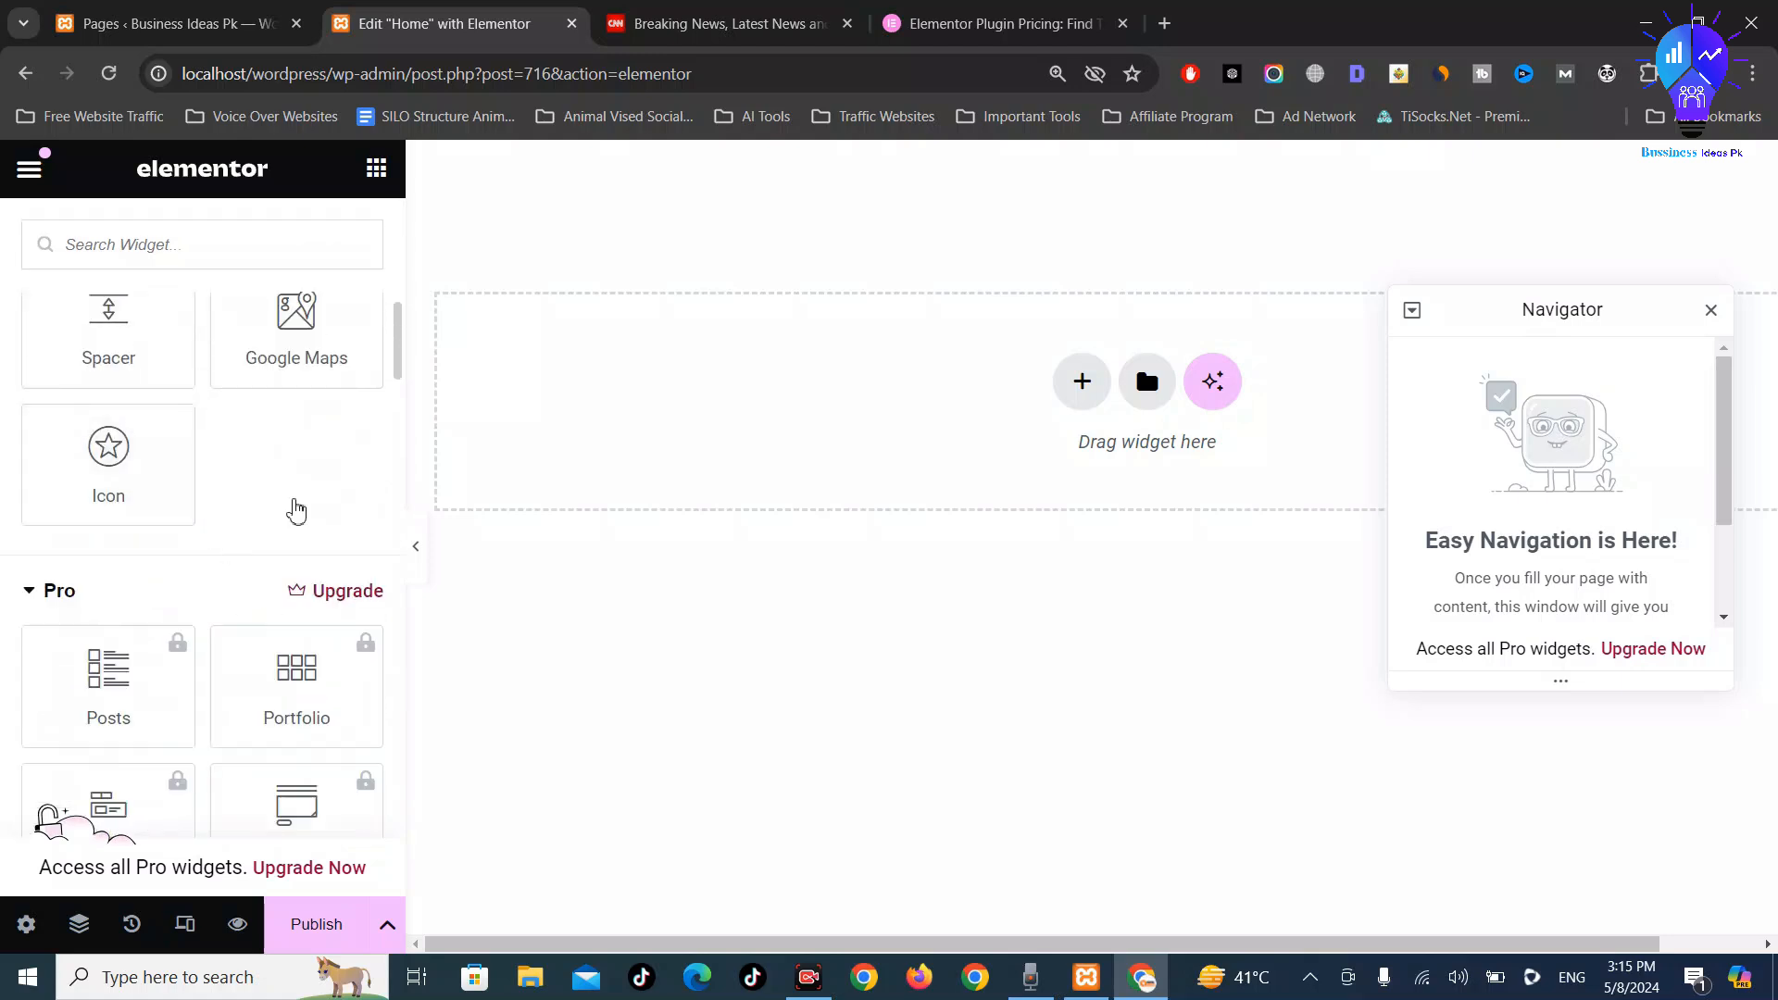
scroll(297, 511, down, 1)
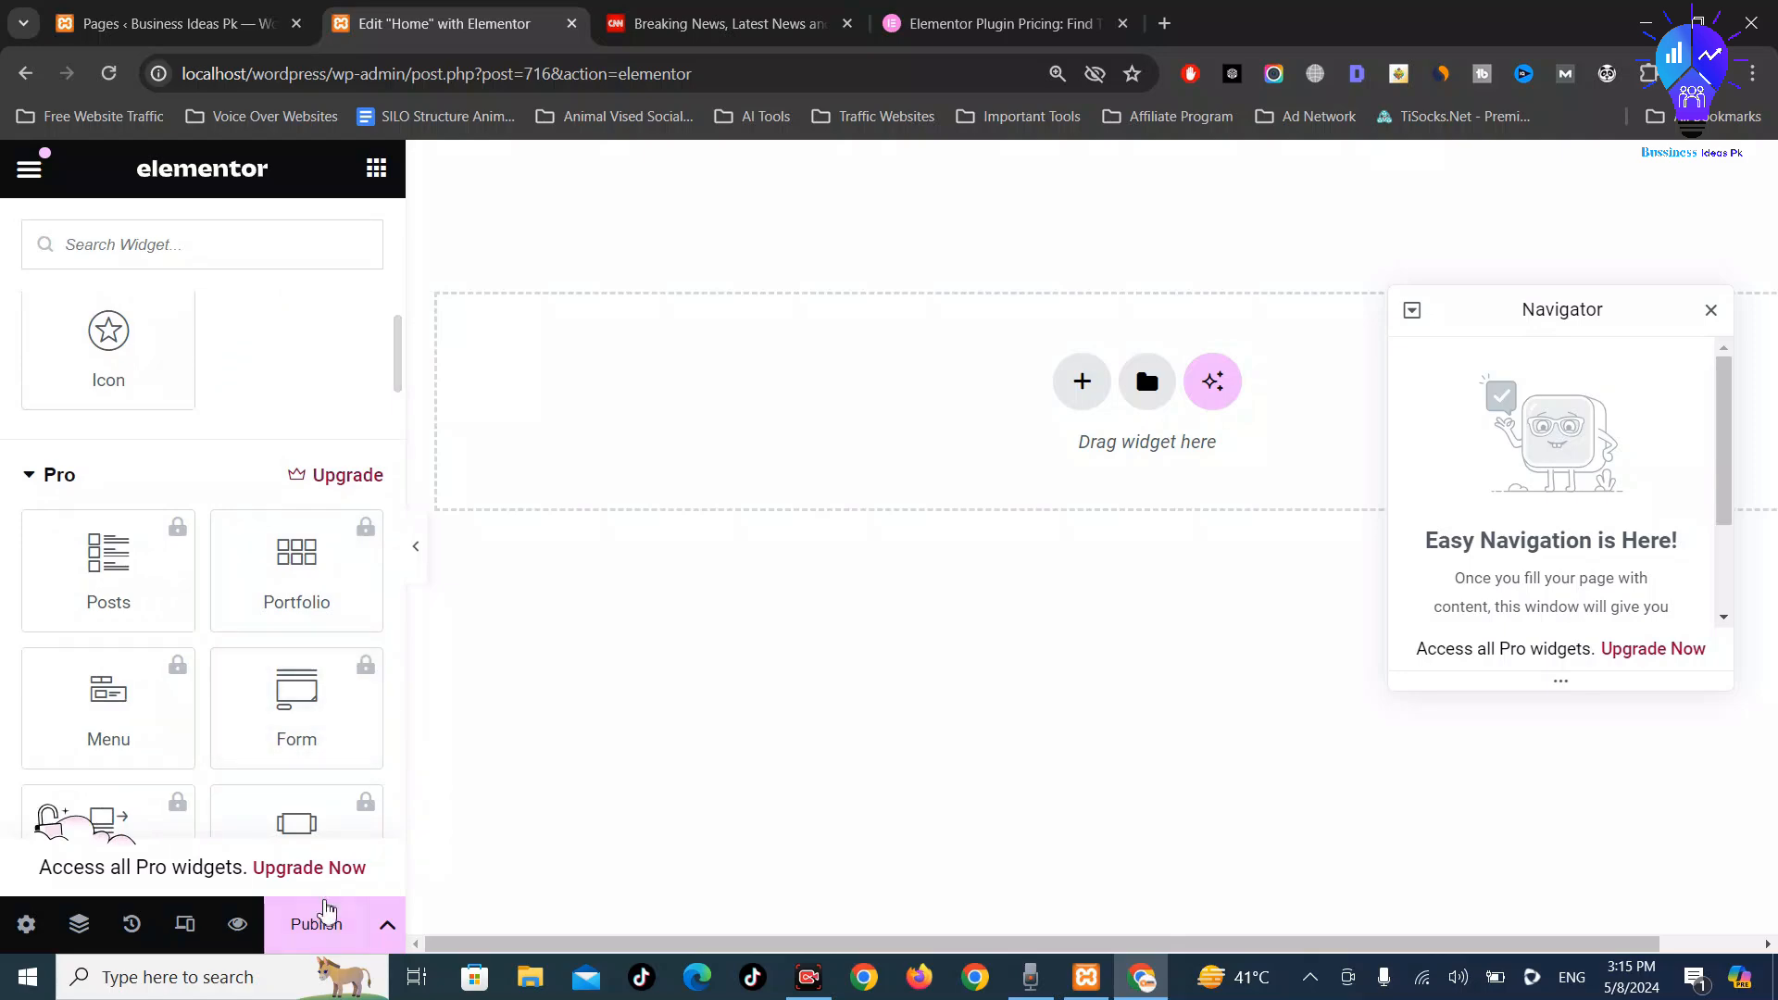
click(176, 22)
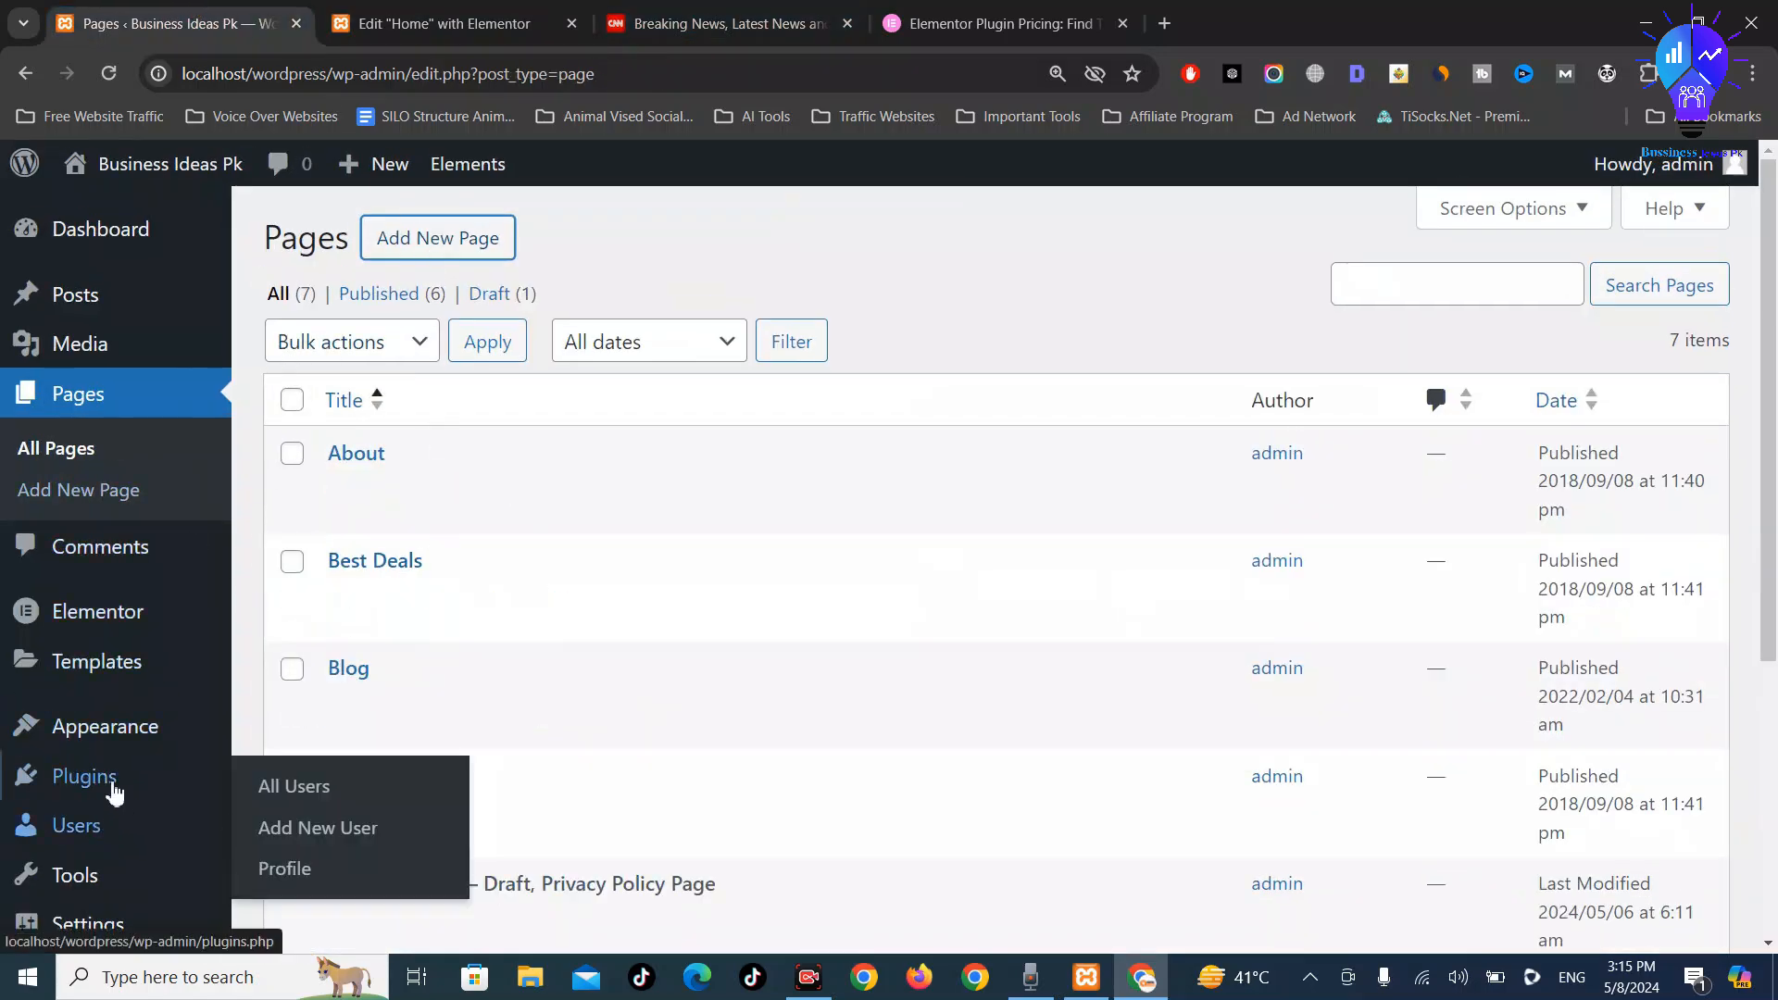
Upload elementor-pro-3_20_1.zip from Downloads through Add New Plugin > Upload Plugin and install it
mouse_move(98, 782)
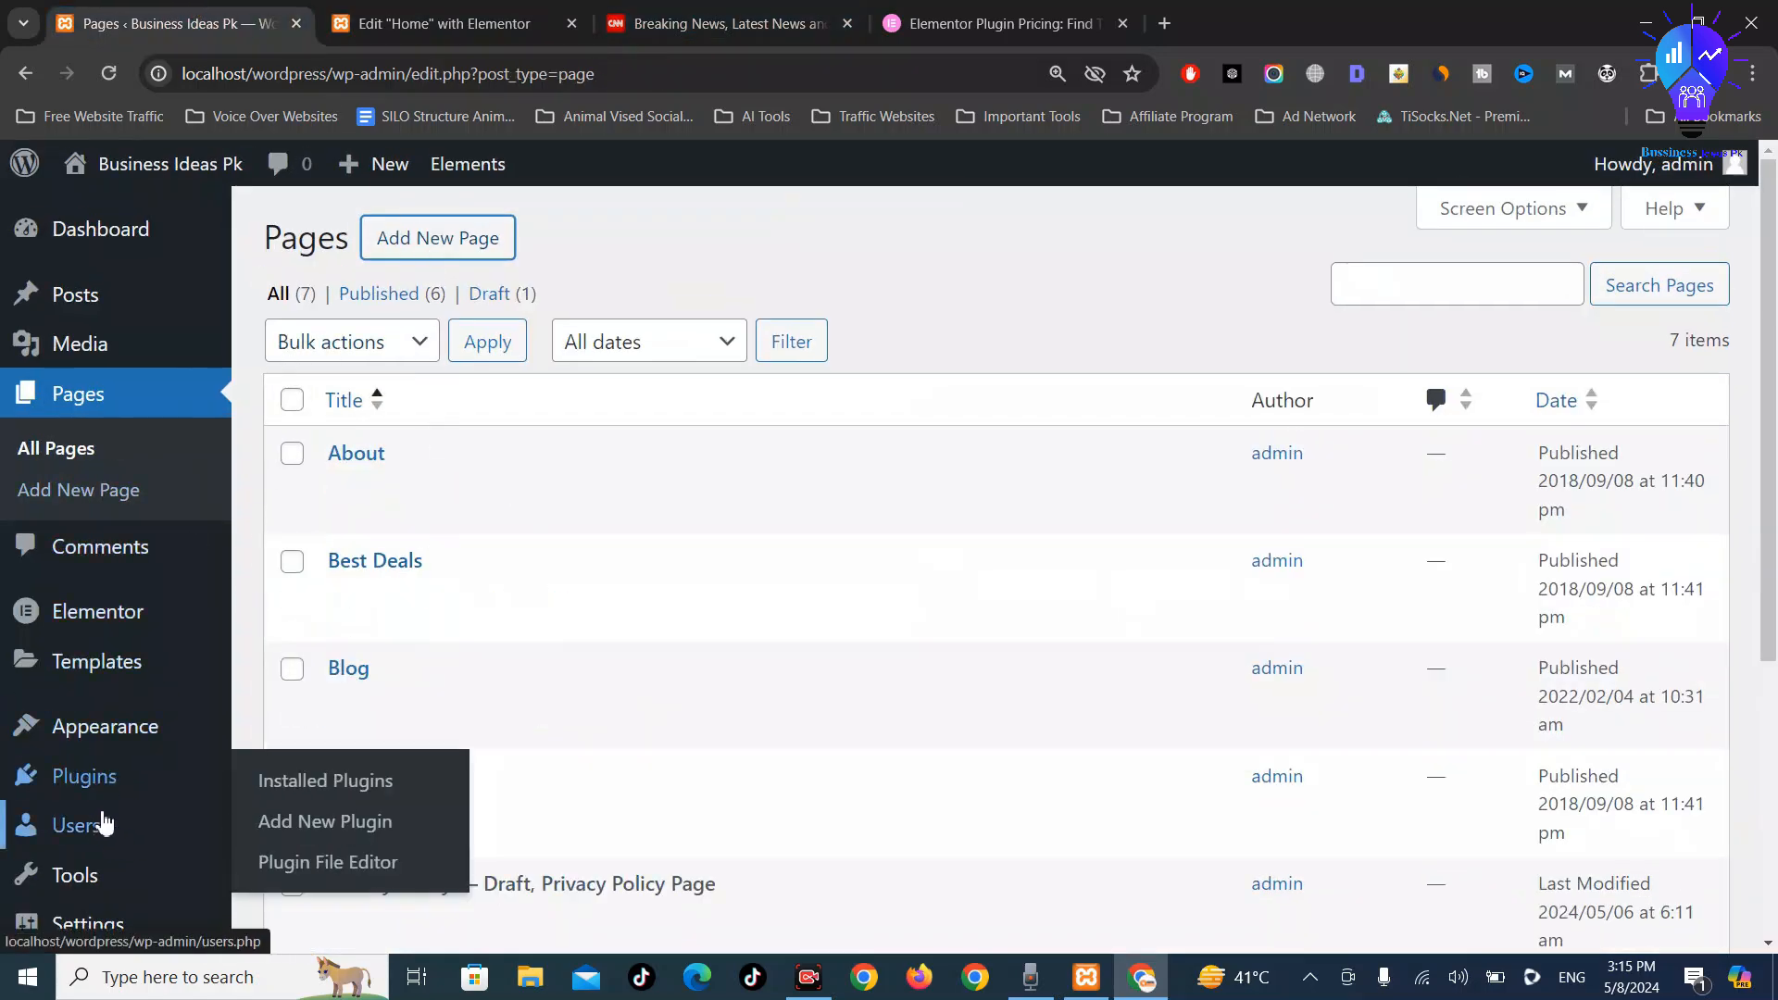
click(359, 834)
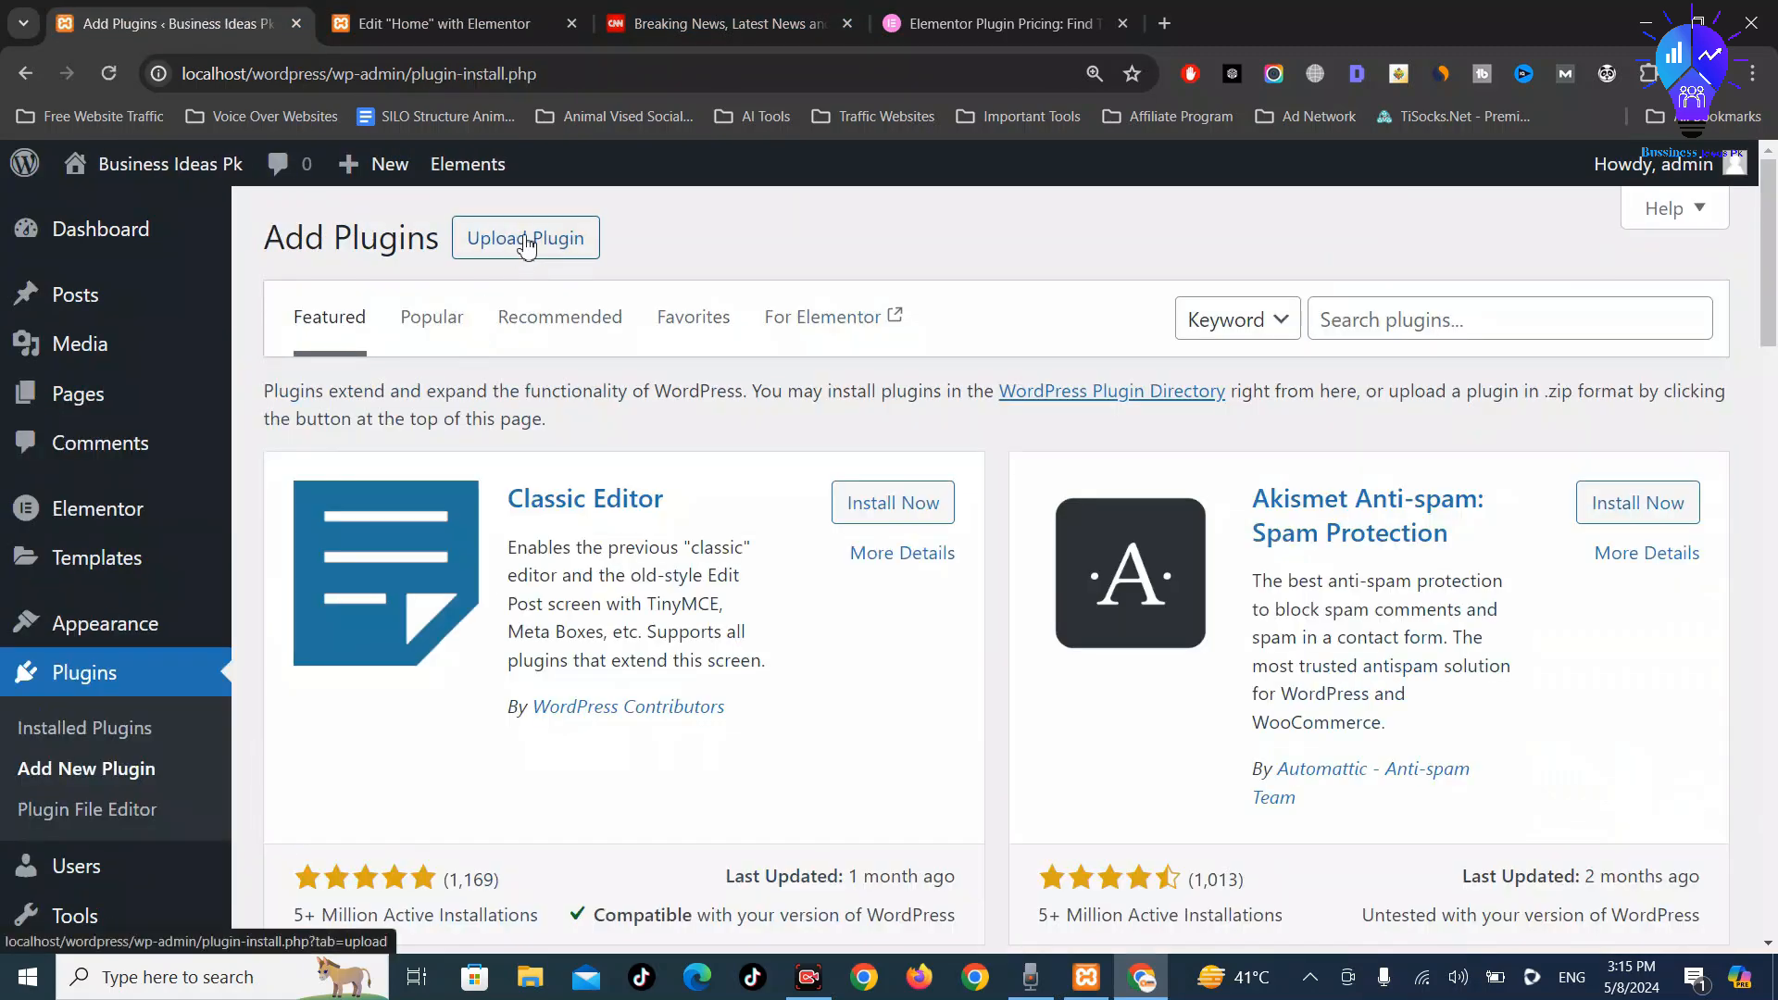
click(526, 242)
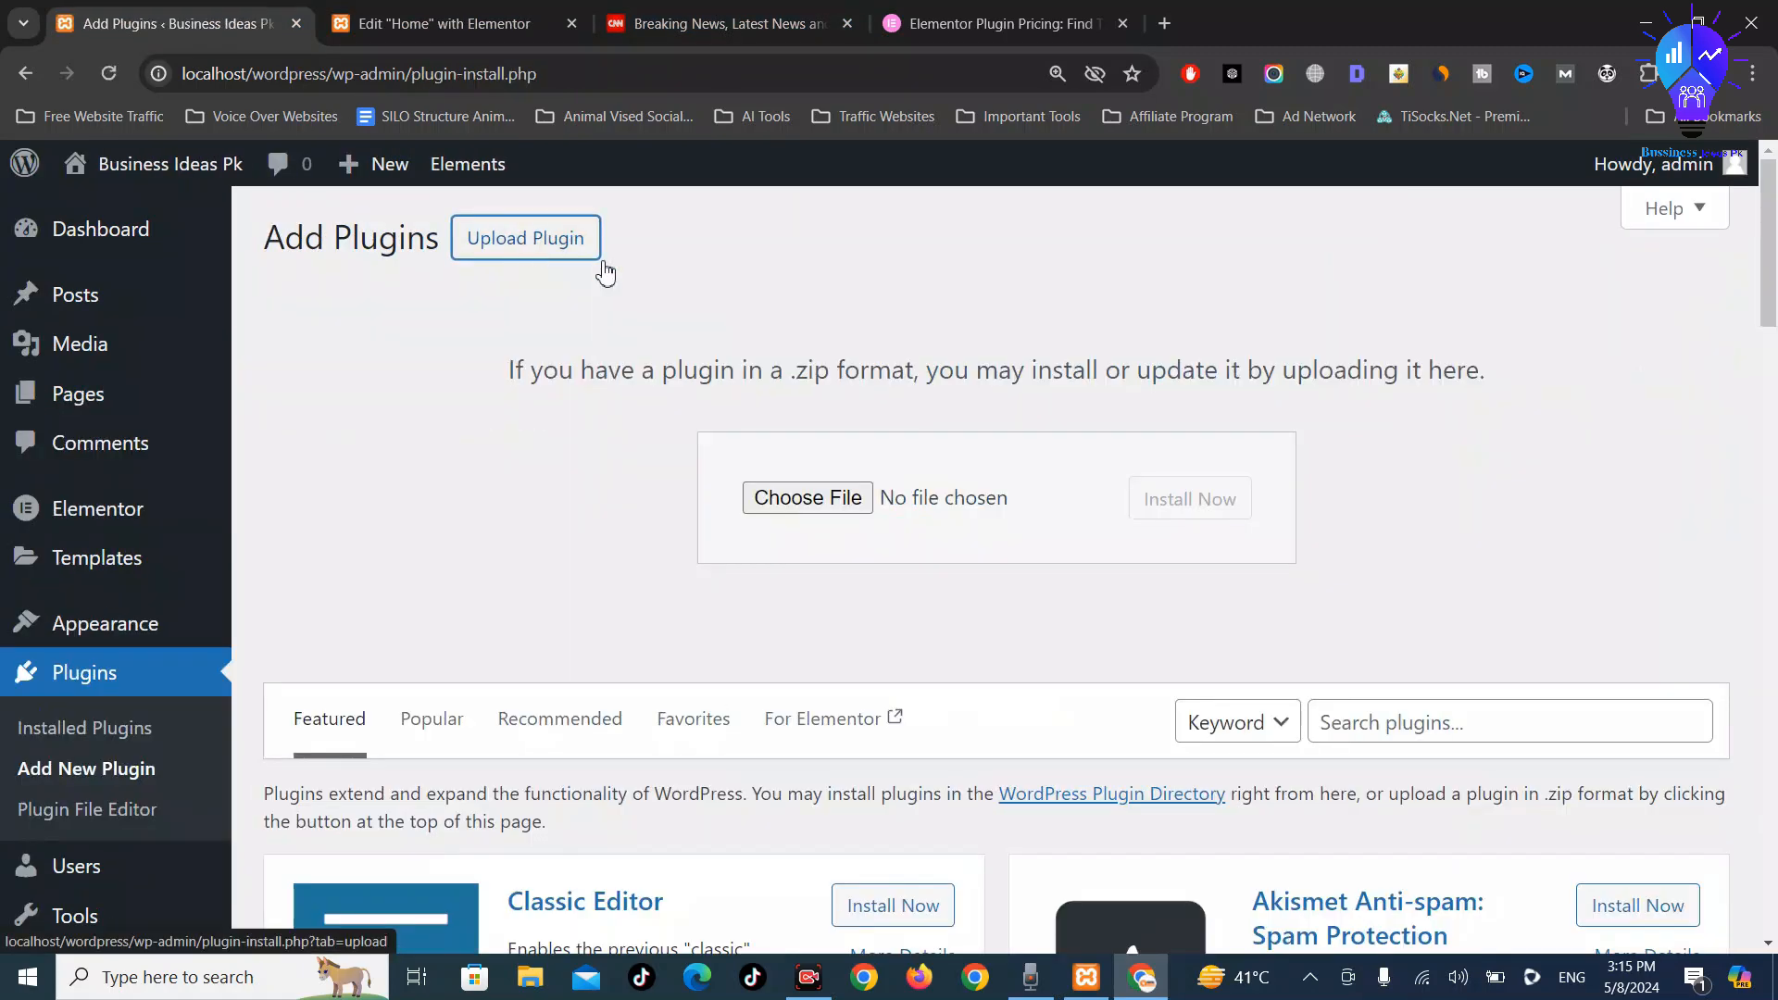
click(801, 504)
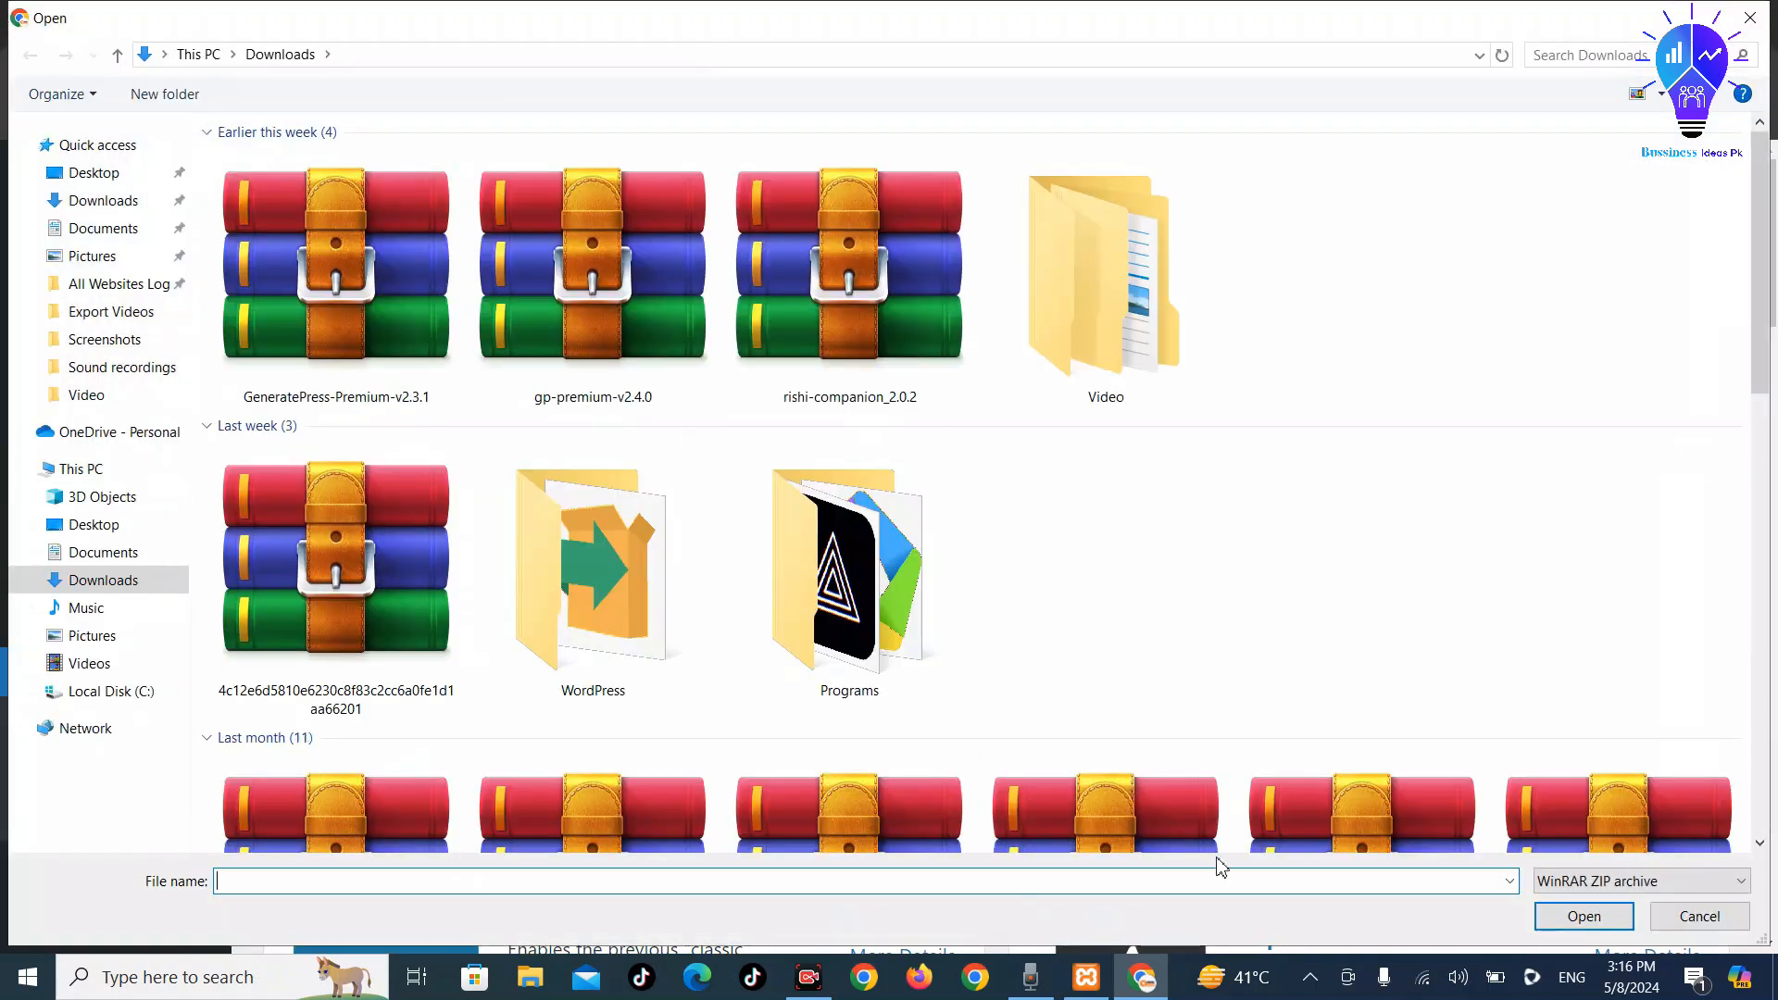
text(ele)
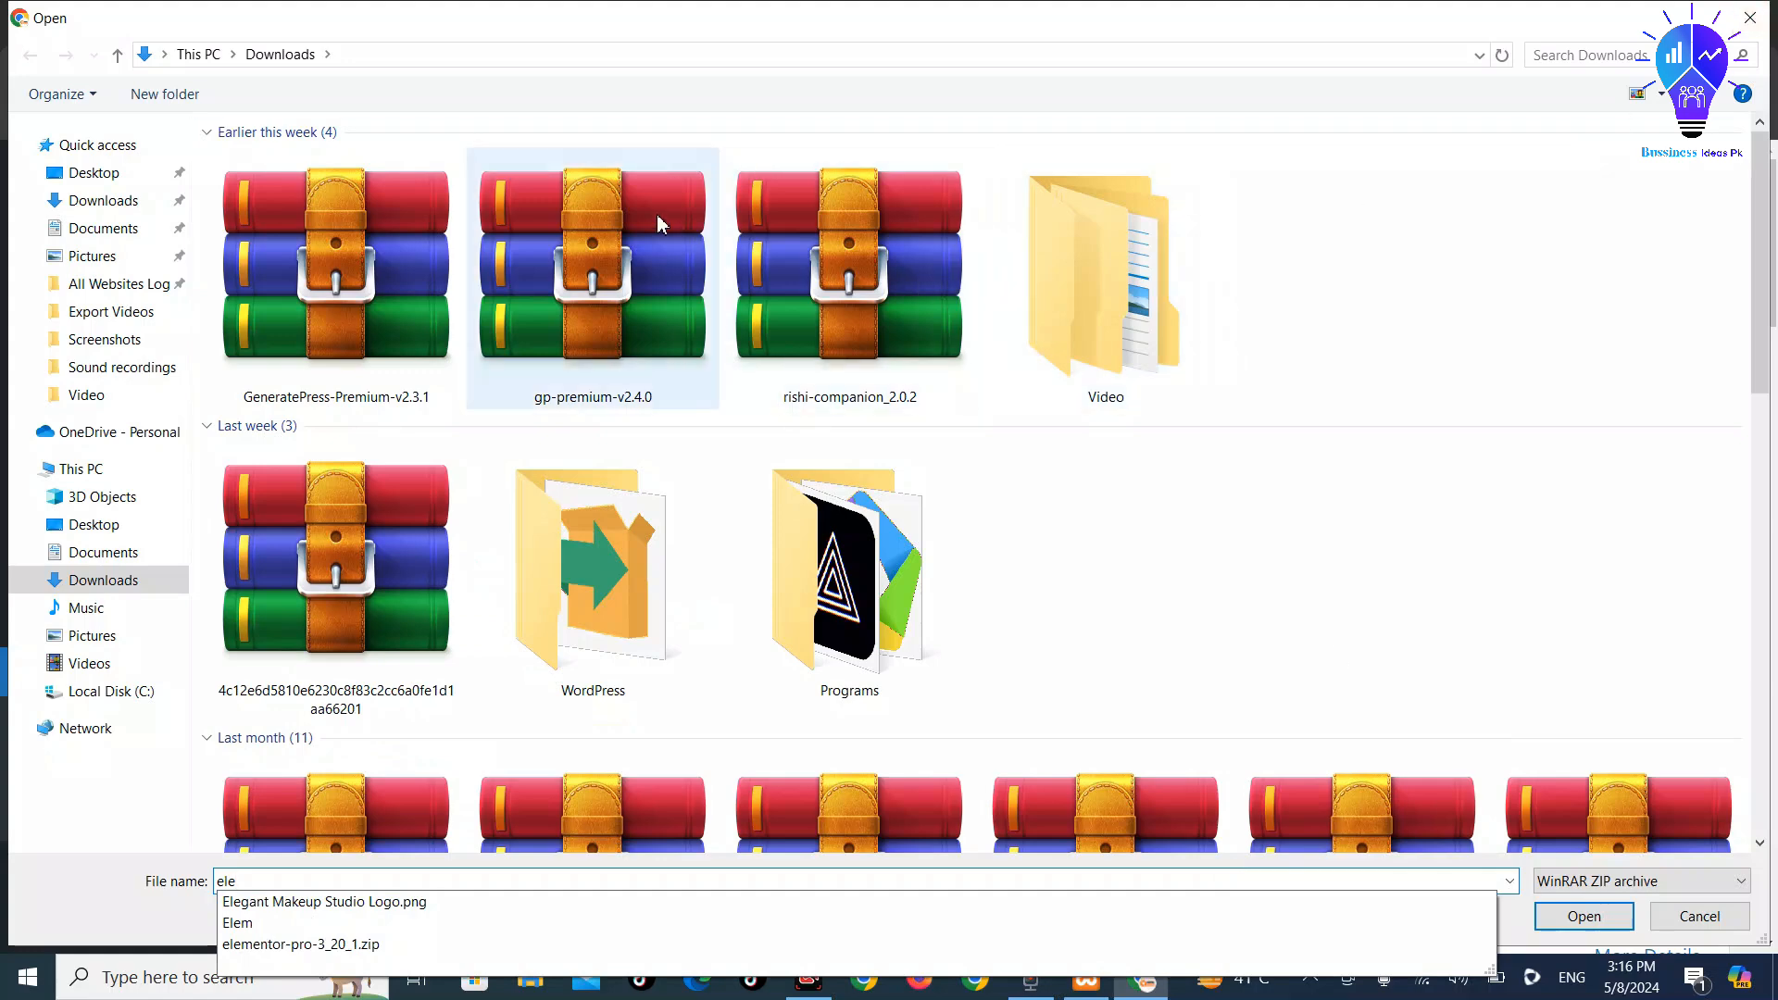
click(585, 197)
key(e)
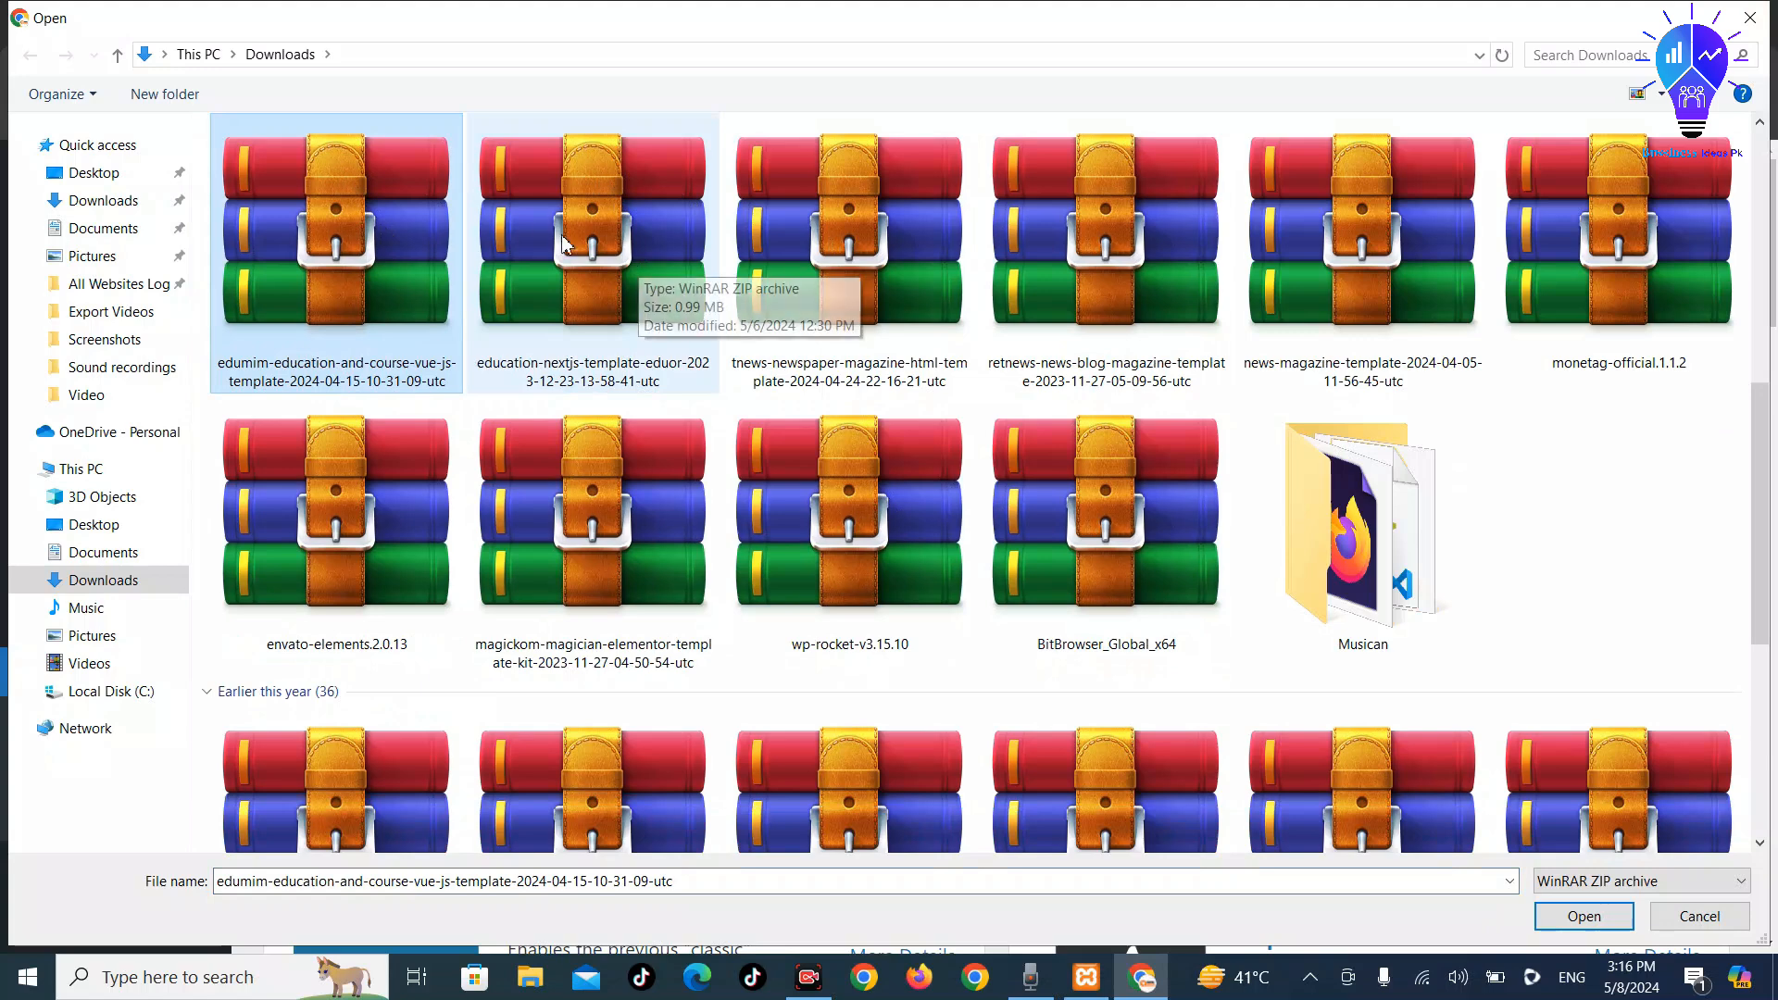
key(e)
key(e)
key(e)
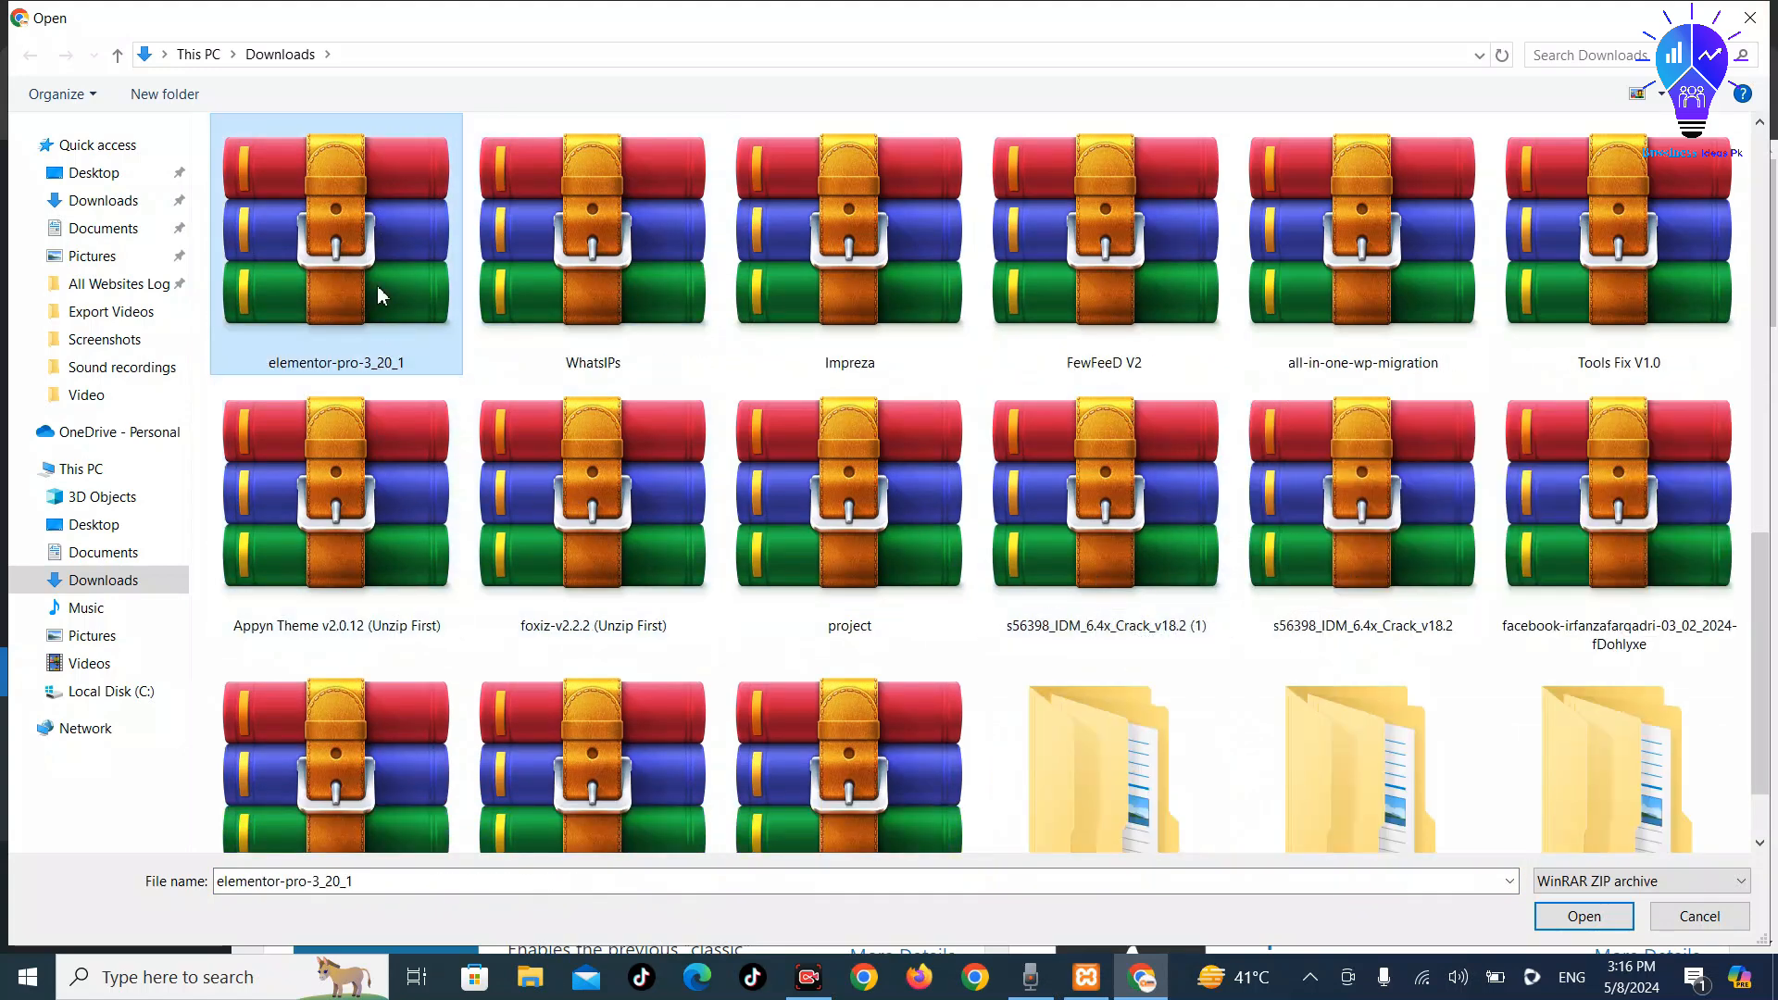
double_click(377, 287)
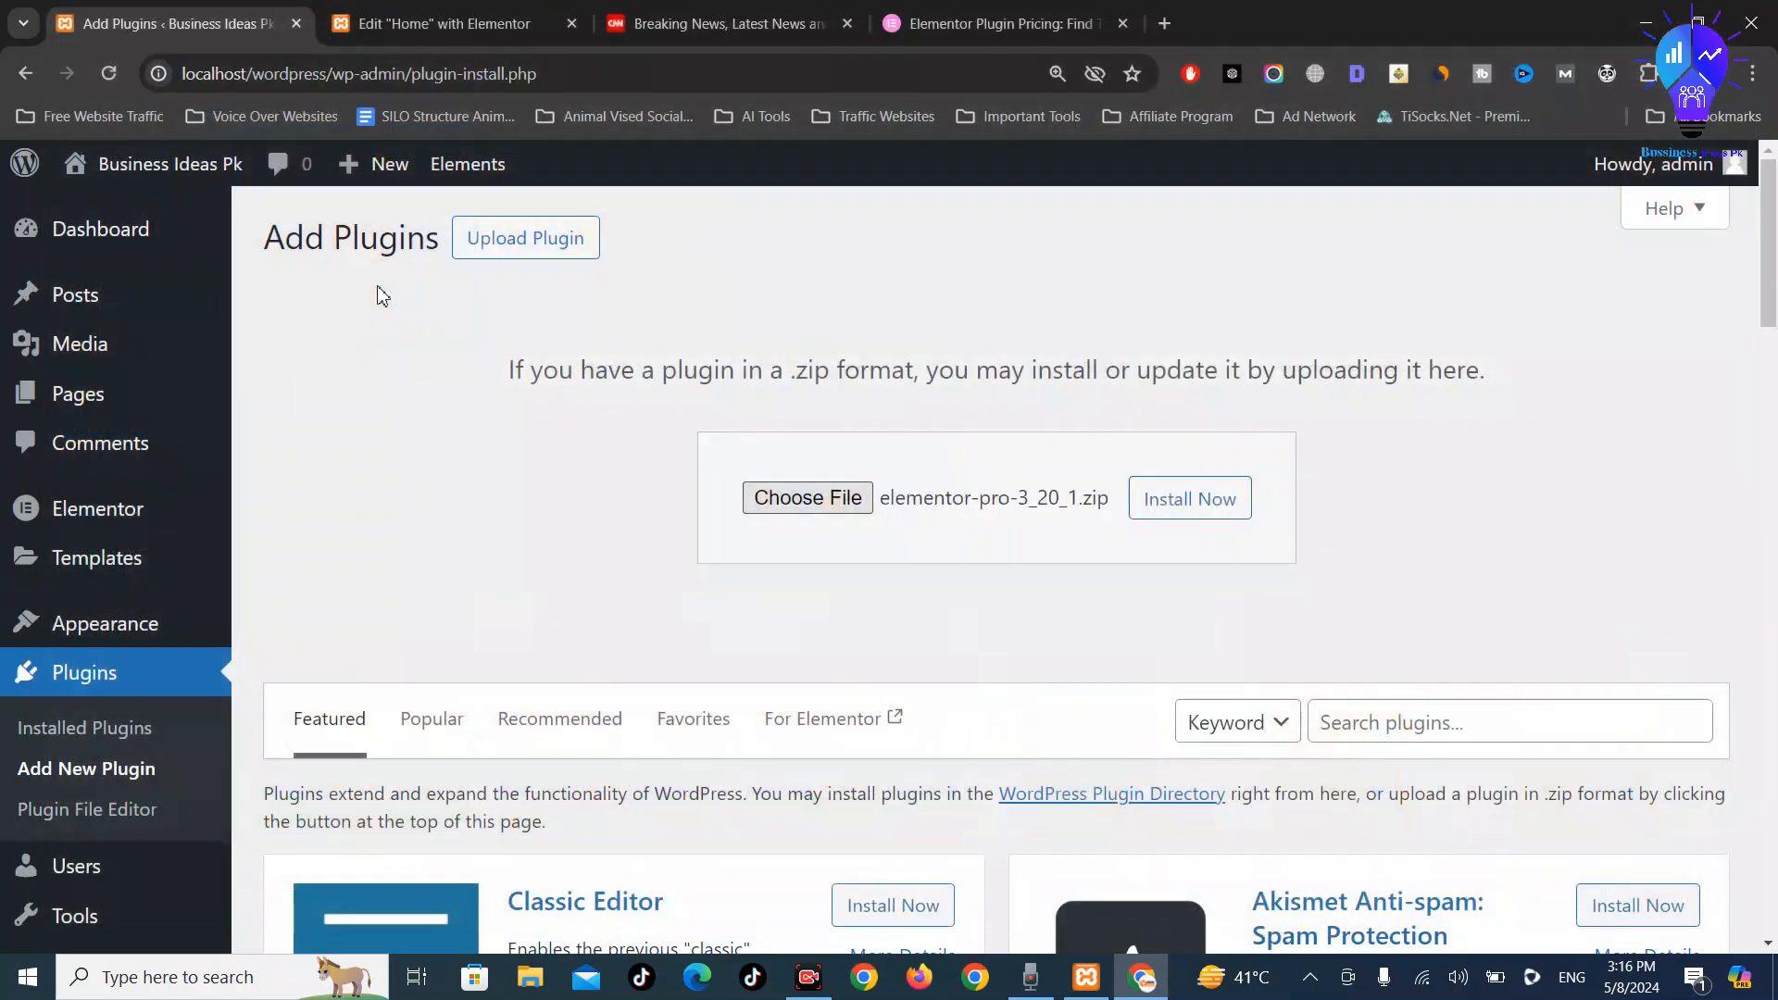
click(1219, 502)
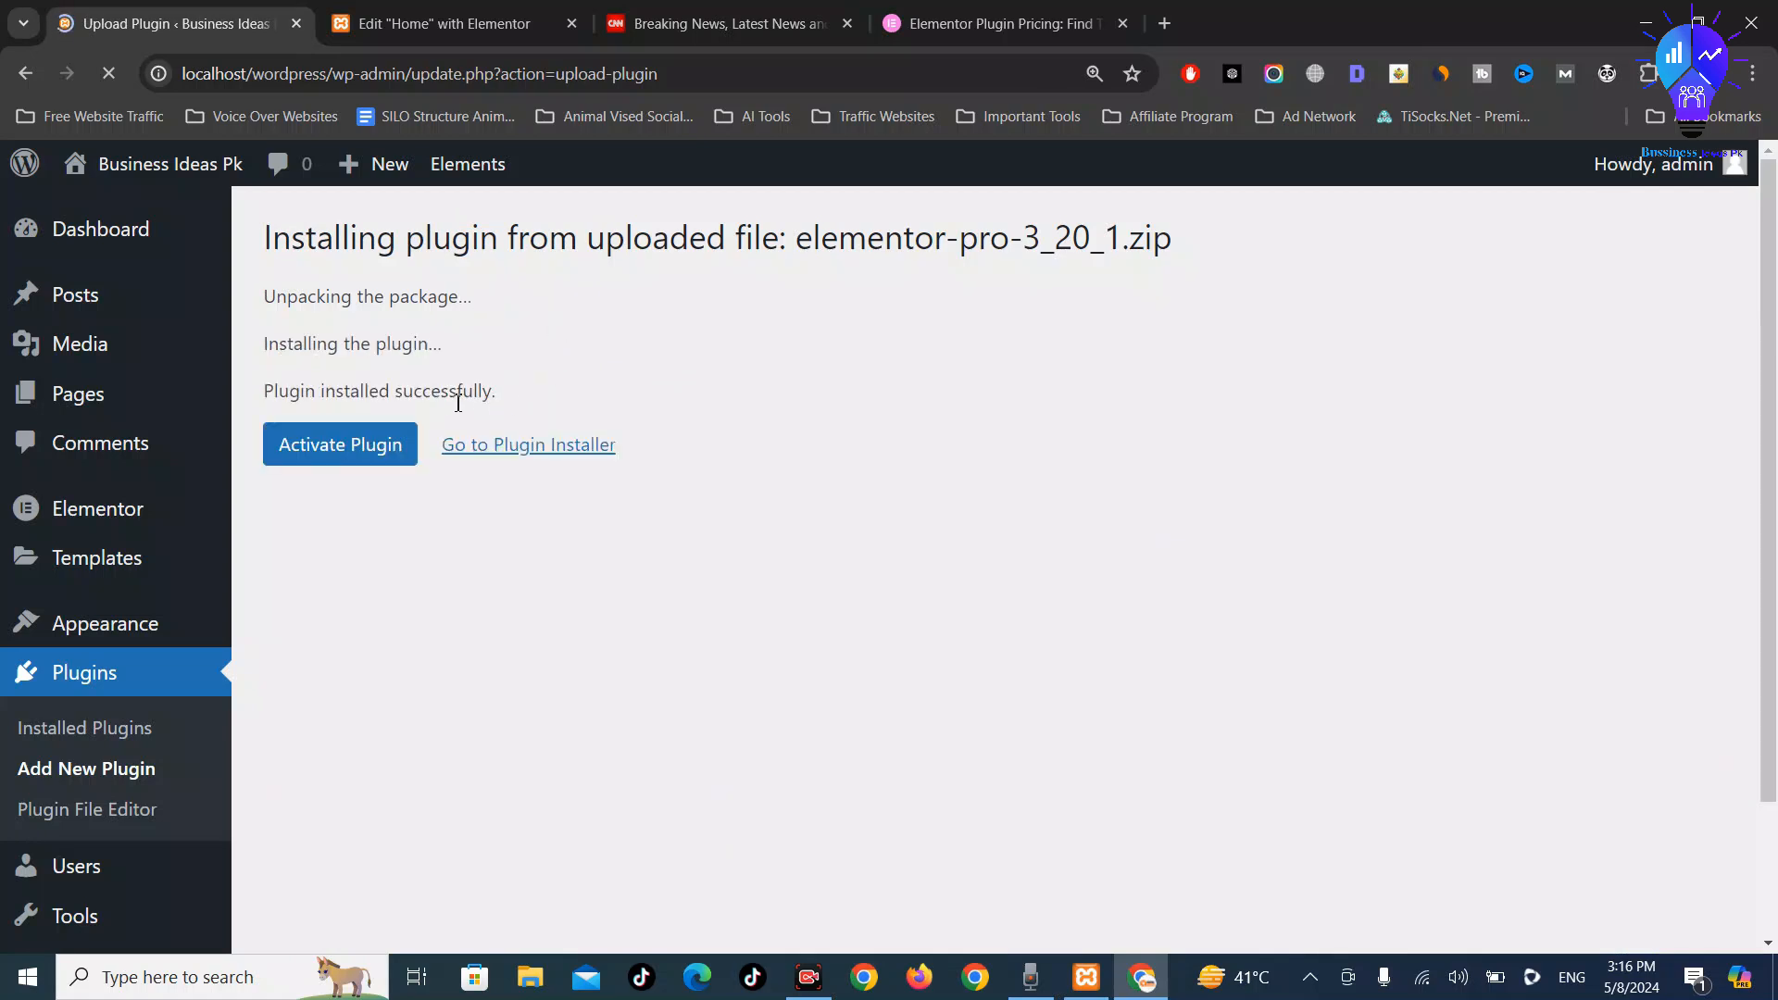
Activate Elementor Pro and save the Home page in Elementor as a draft
click(337, 457)
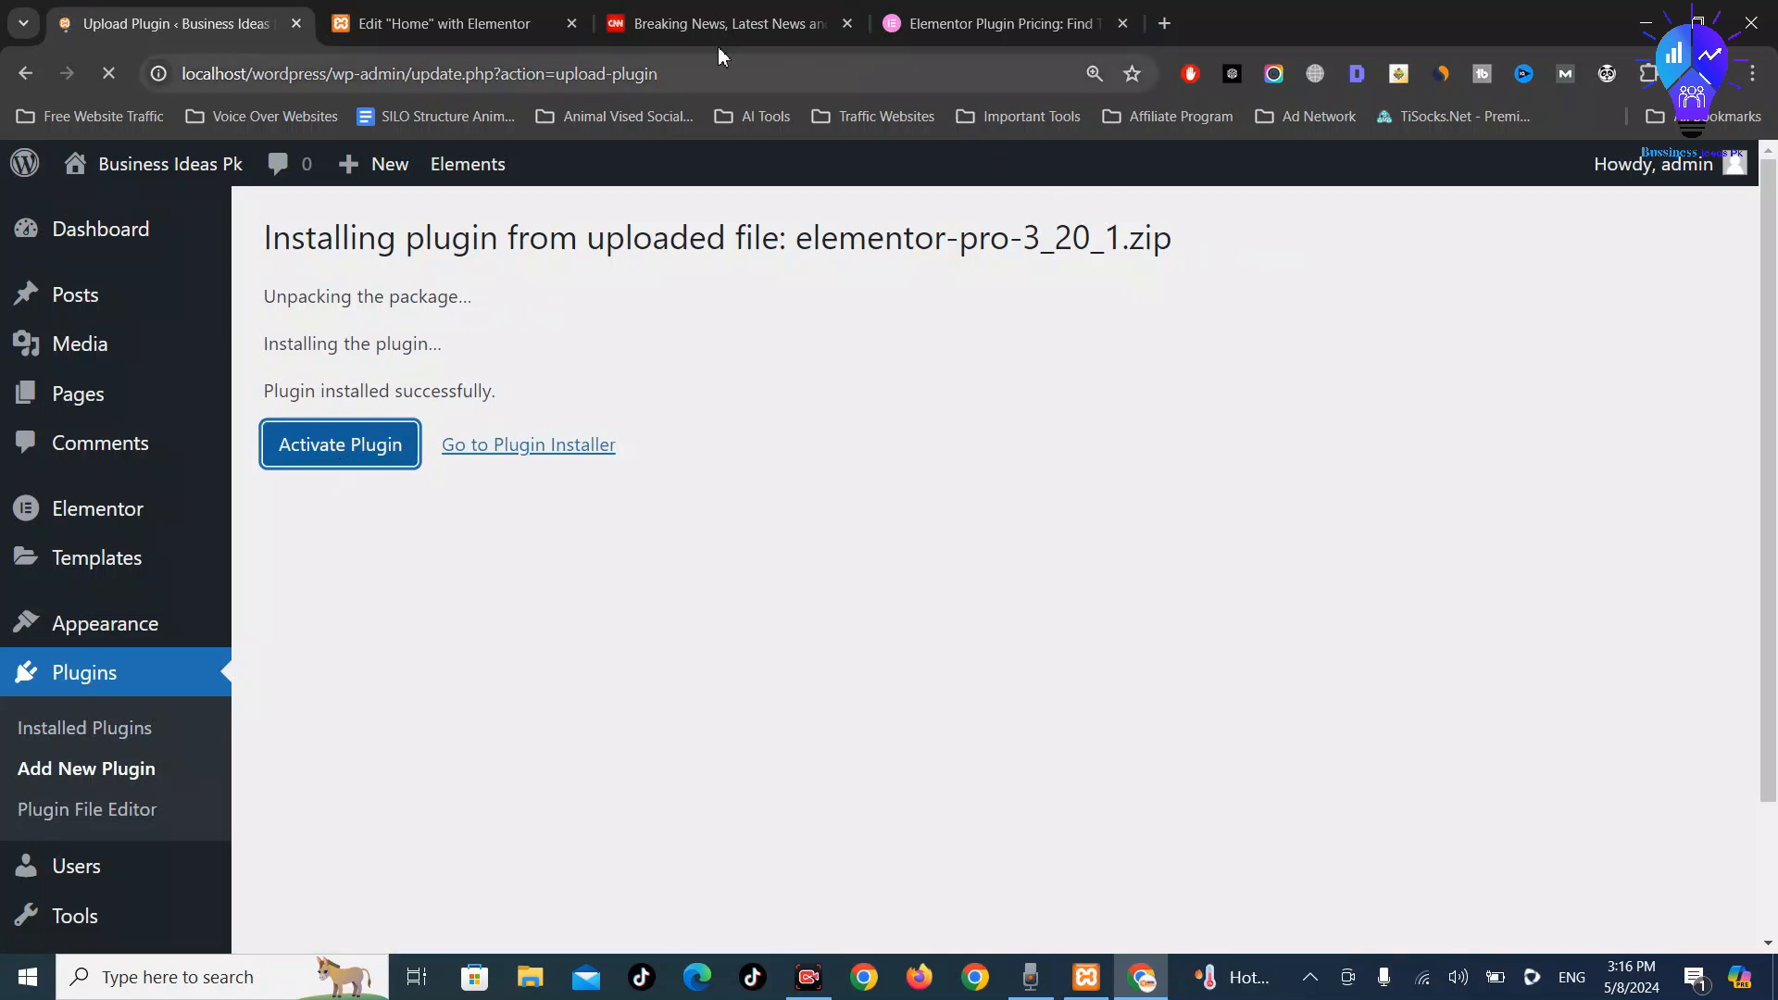
click(414, 19)
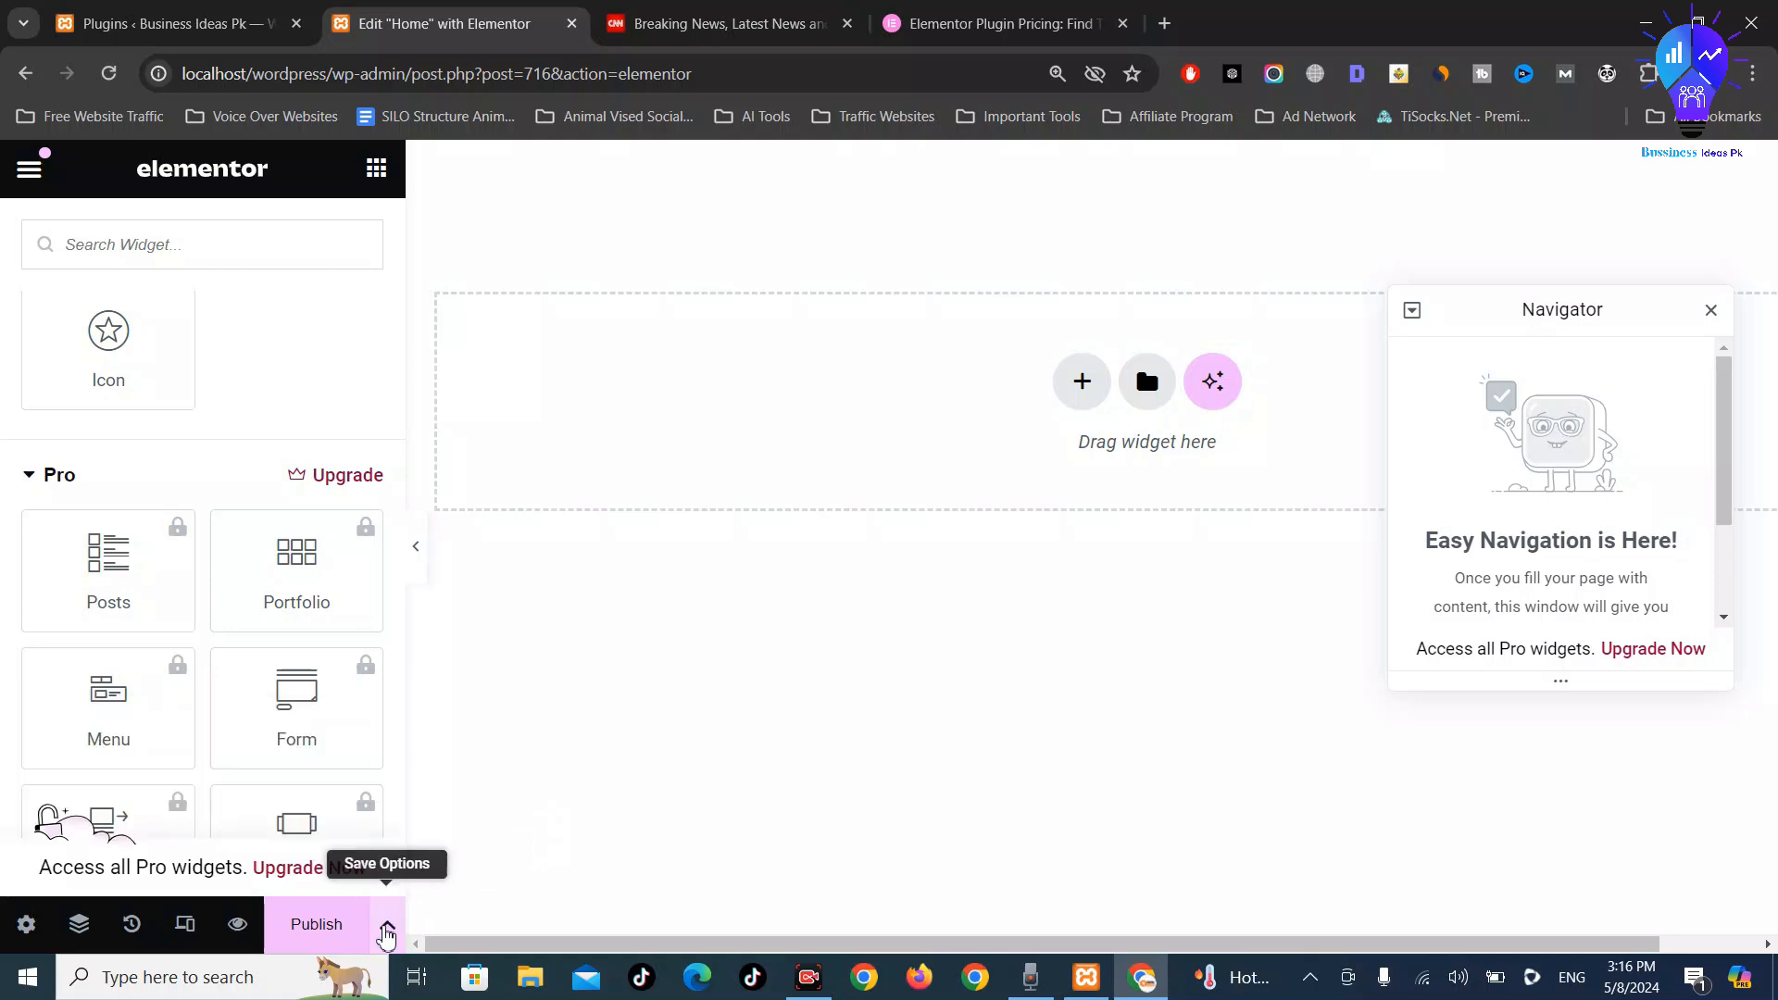
click(389, 932)
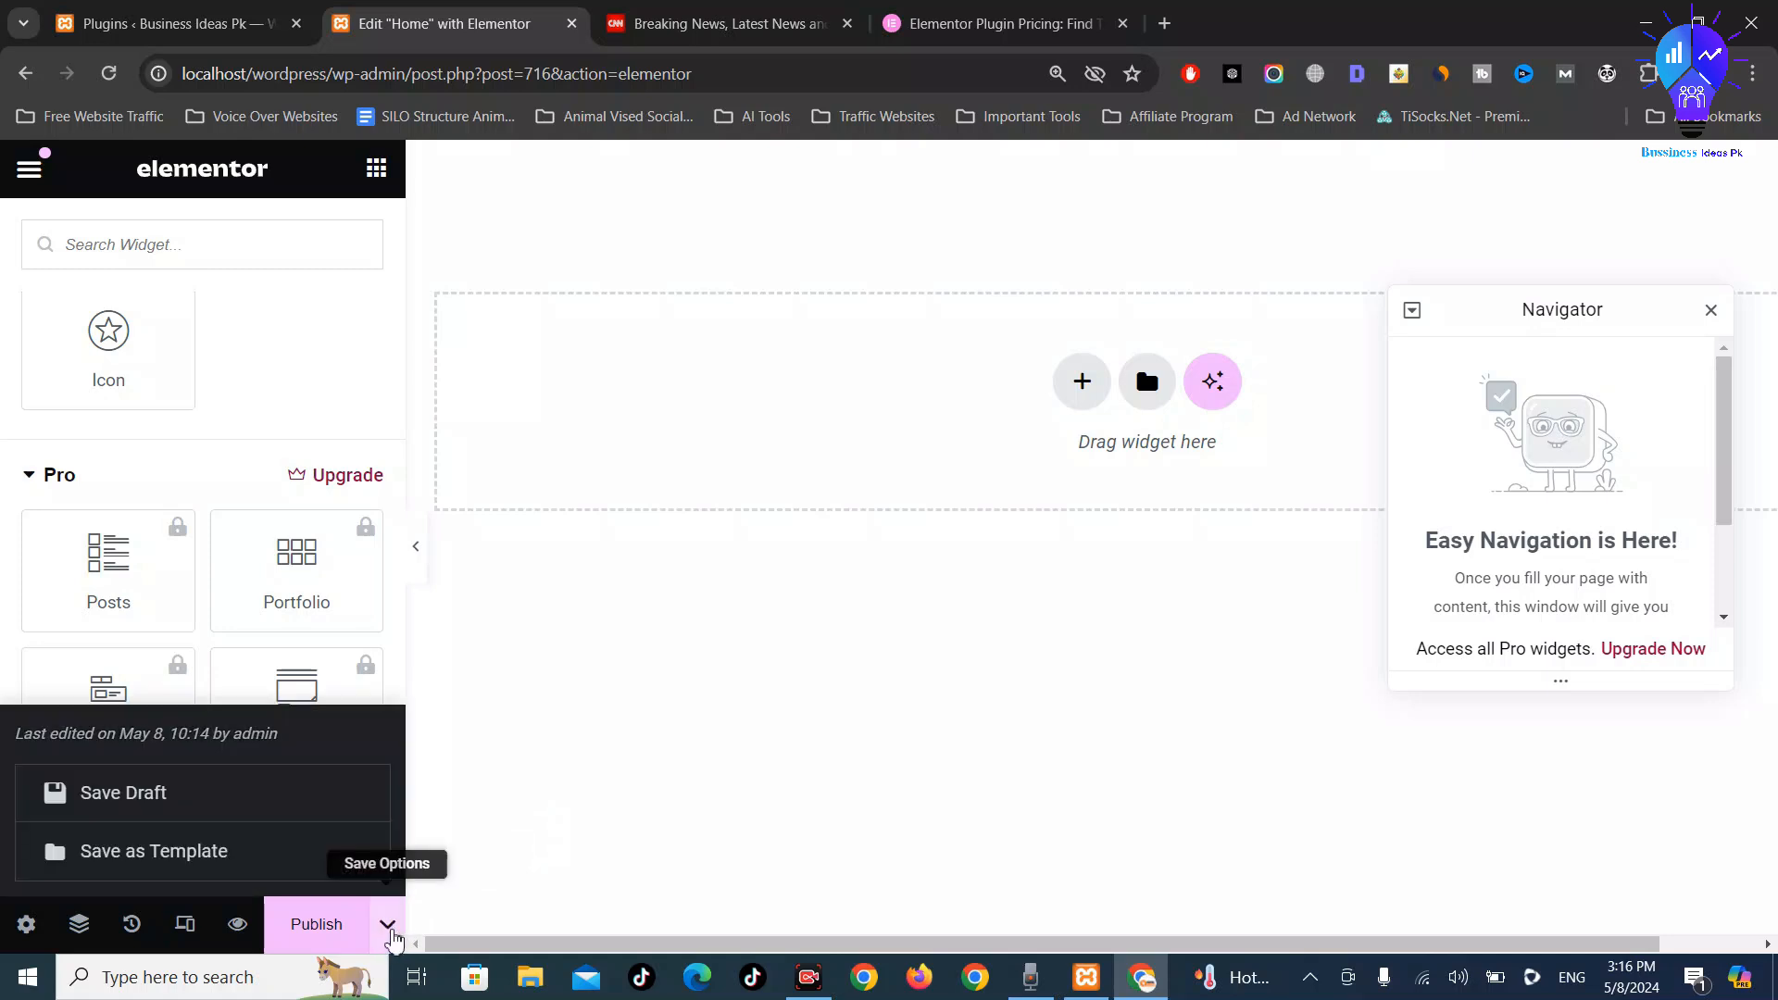
click(153, 802)
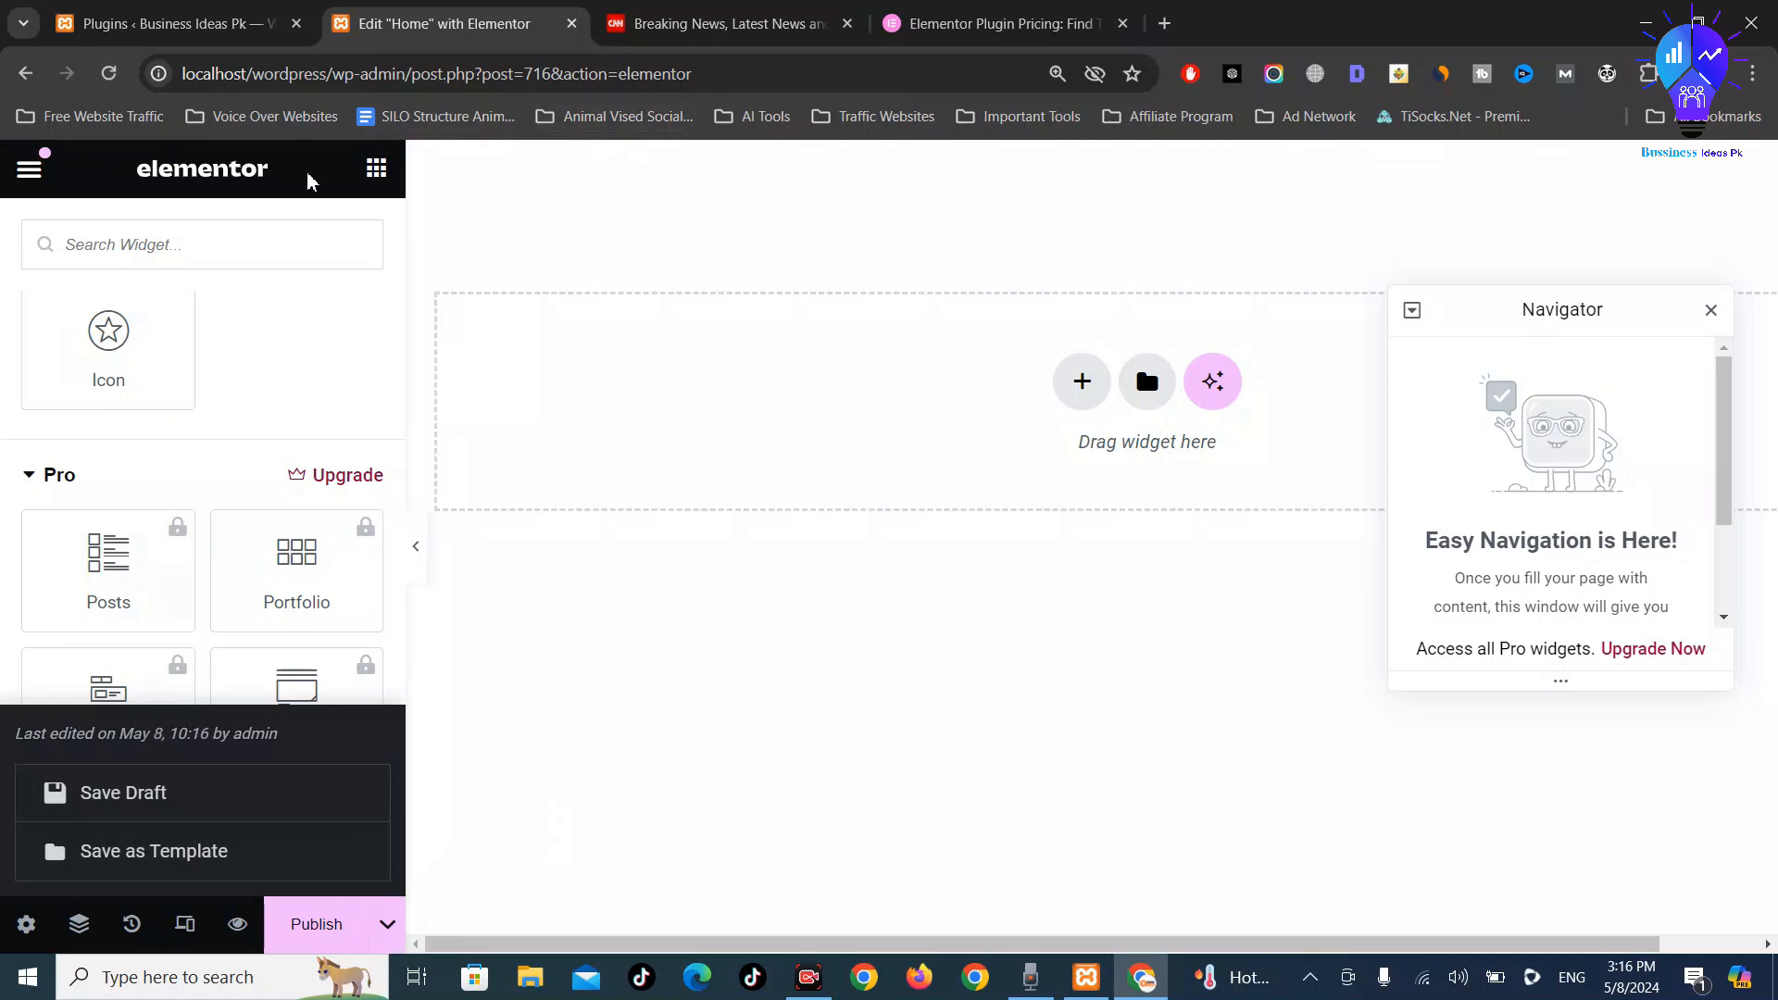
Reload the Elementor editor, confirm Elementor Pro is active in the Plugins list, and return
click(107, 76)
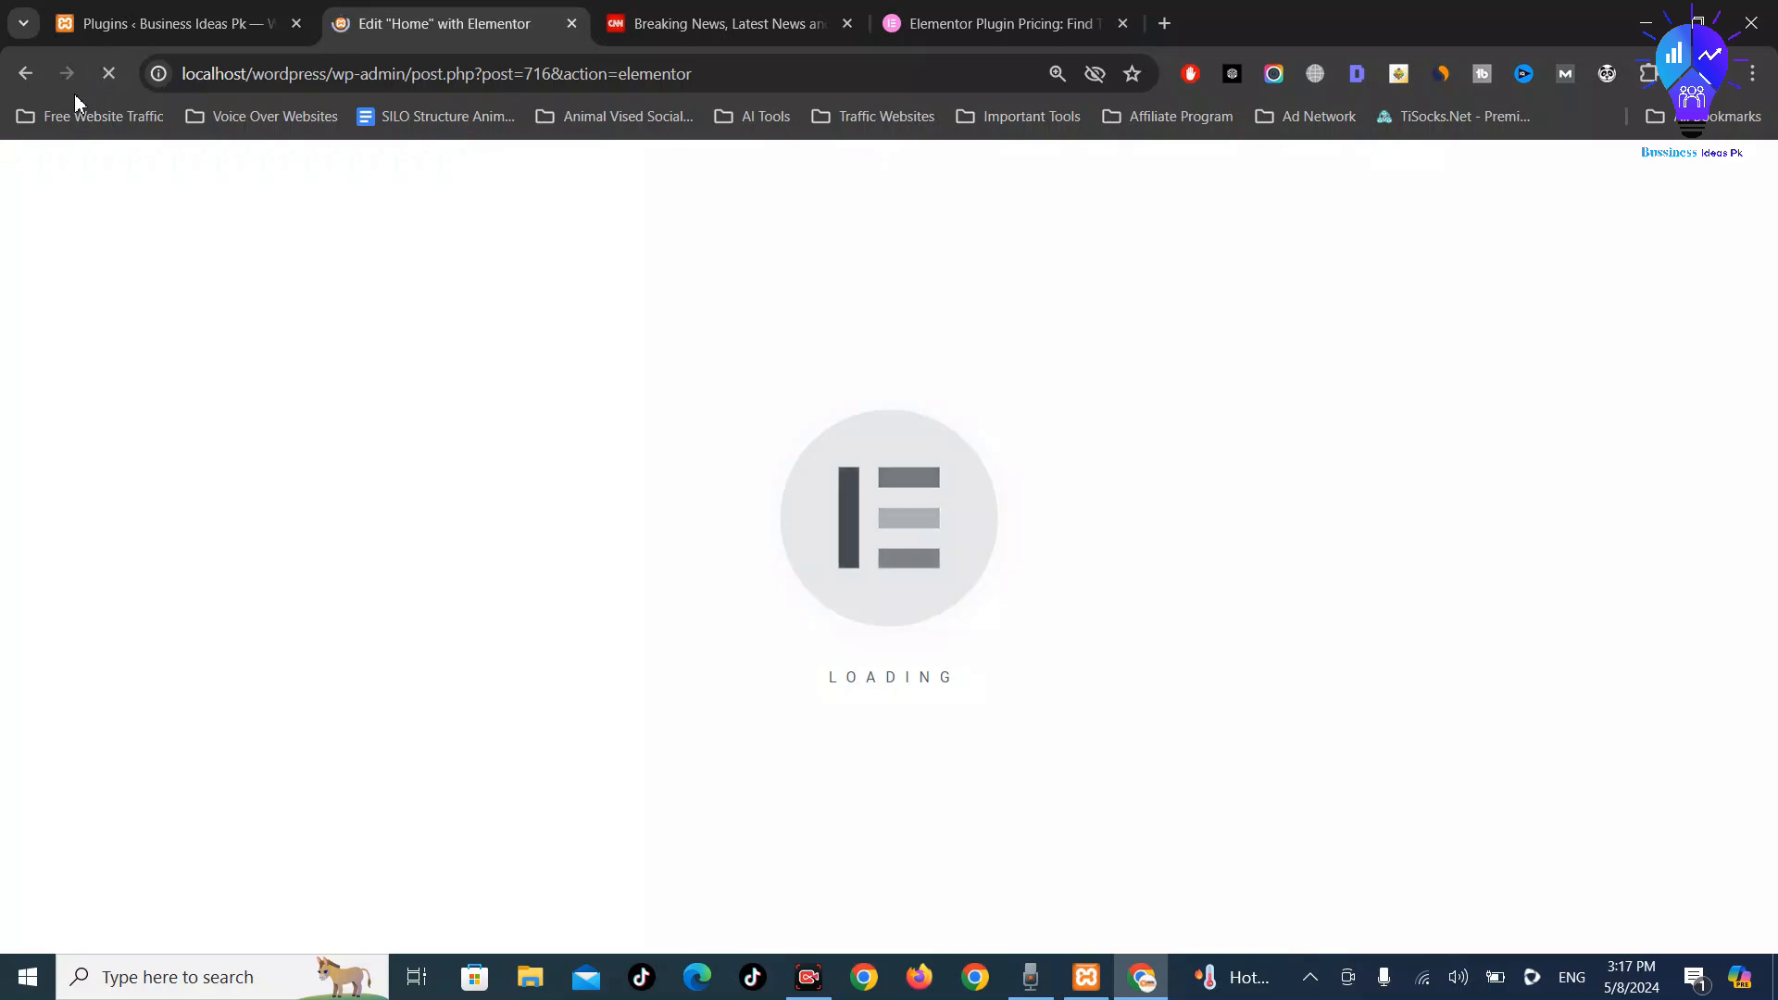
click(145, 15)
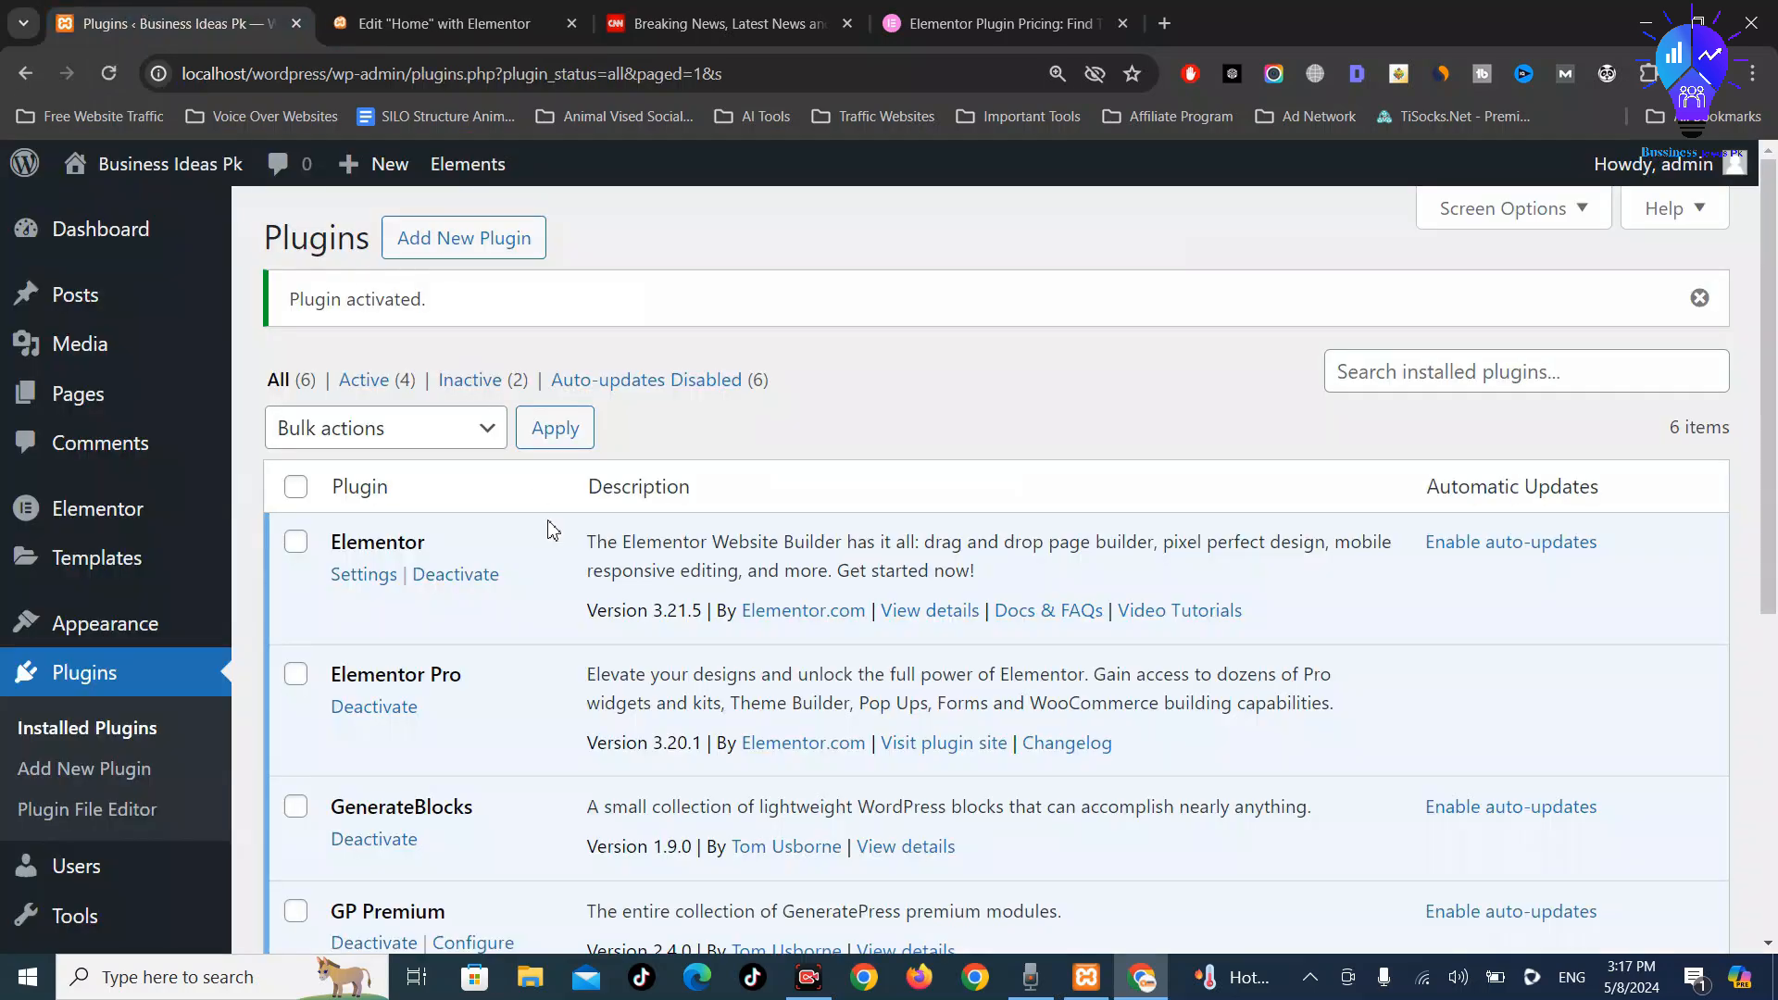
scroll(553, 529, down, 3)
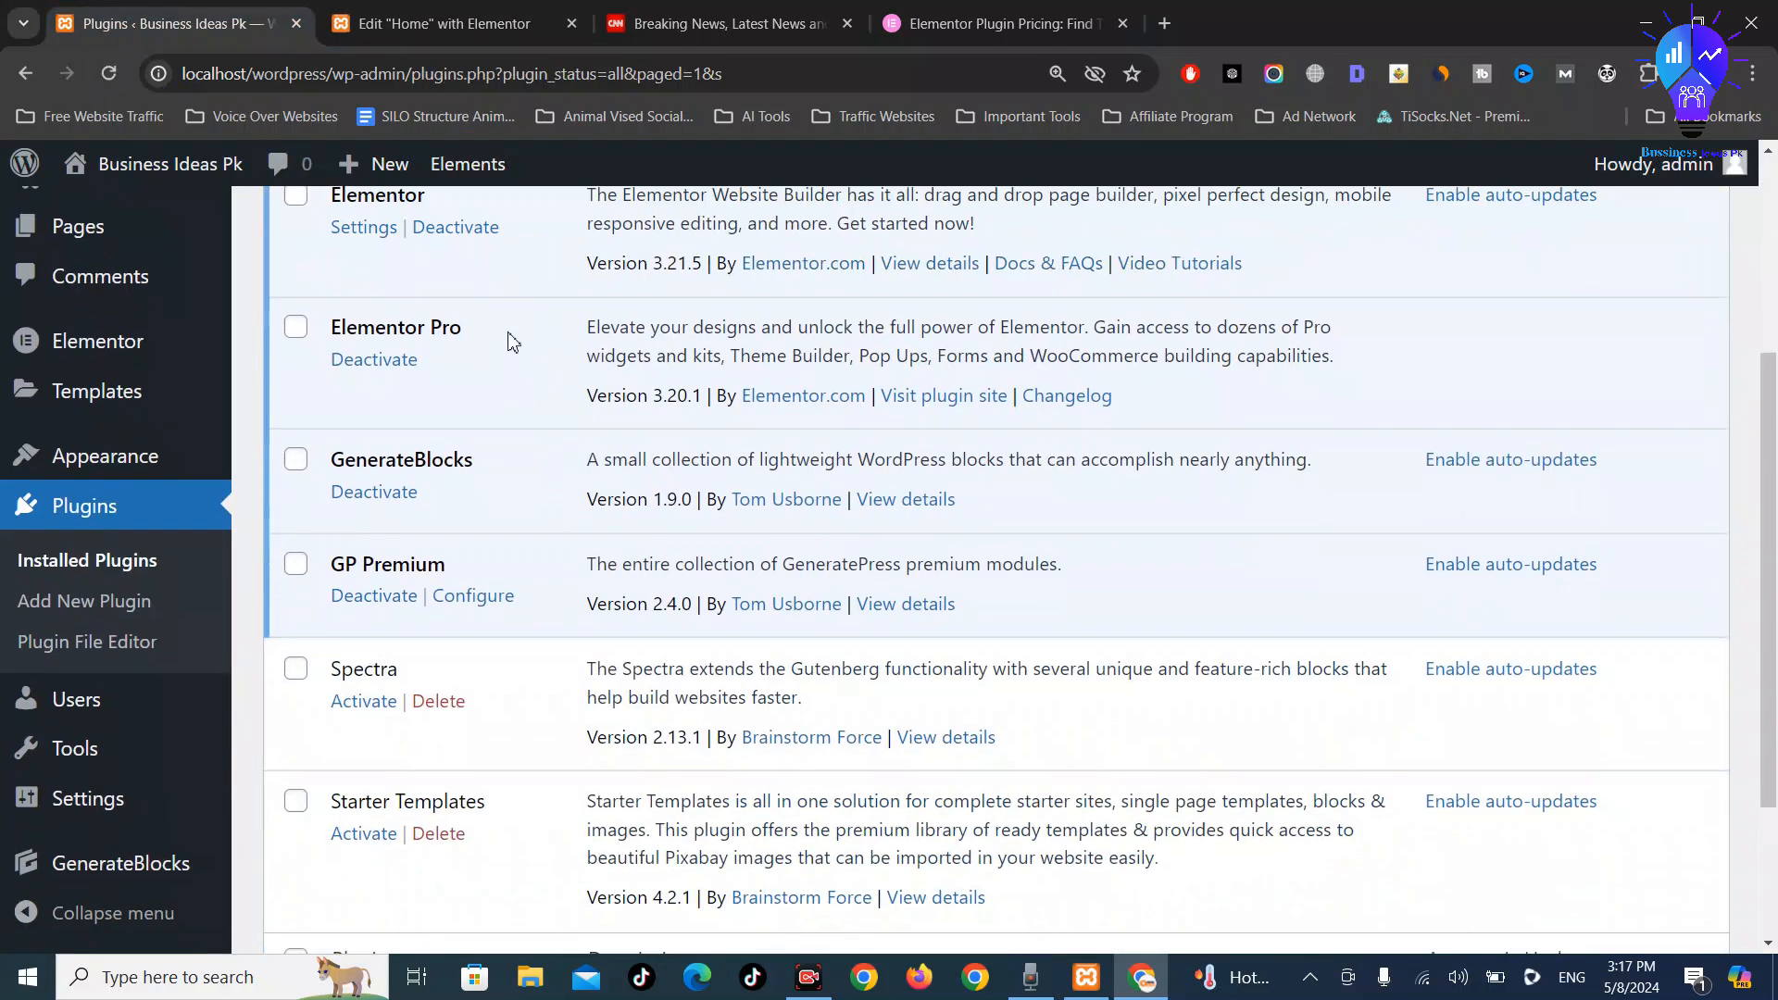
scroll(513, 343, up, 5)
click(450, 13)
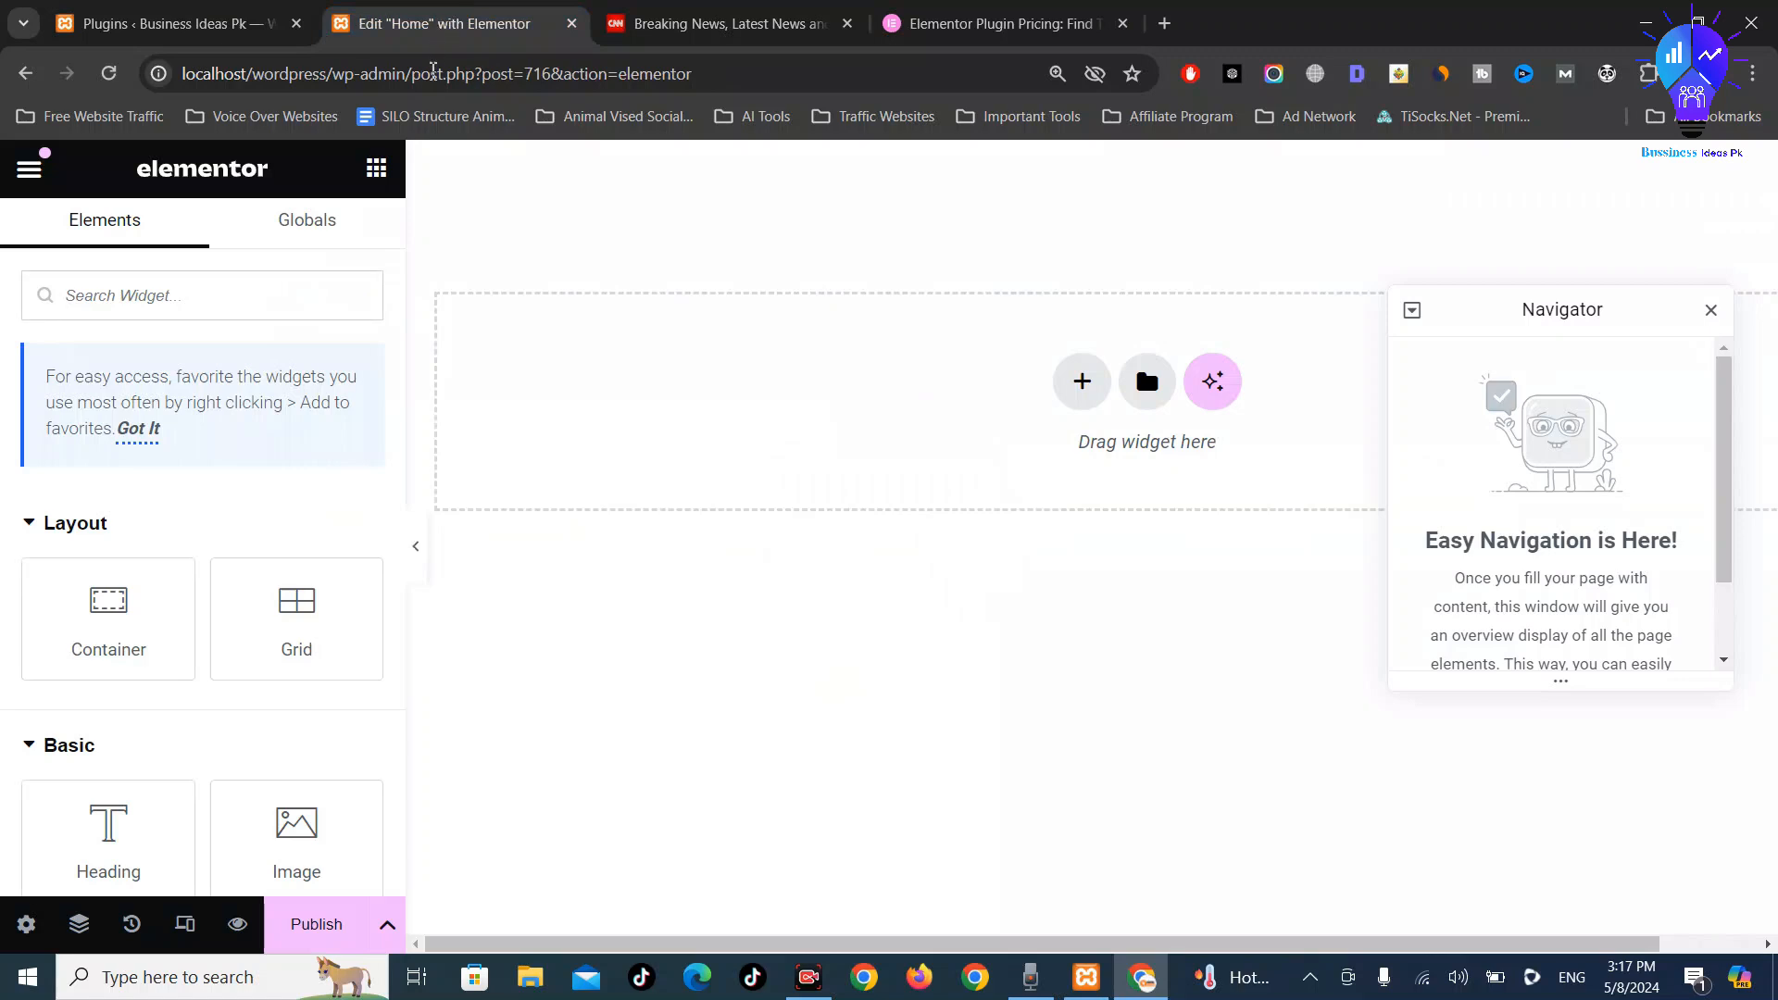
Browse the widget panel, expanding and collapsing the Site, Single and WordPress categories
scroll(341, 647, down, 10)
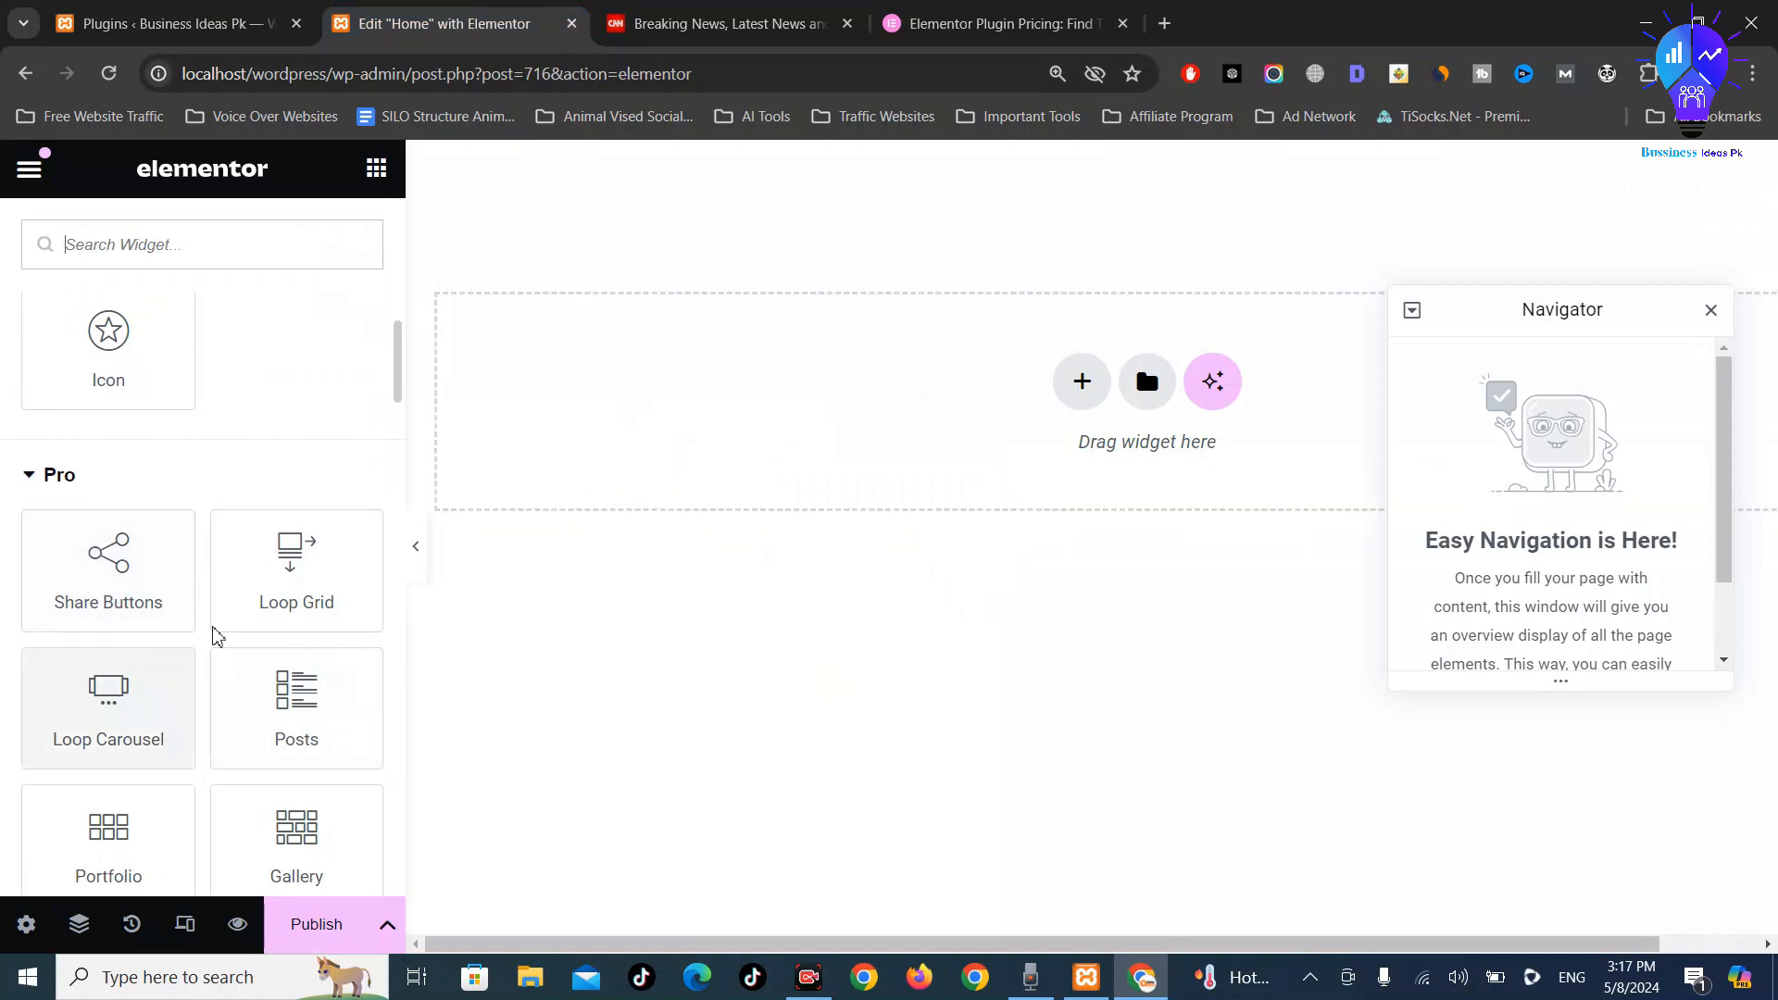
scroll(324, 697, down, 2)
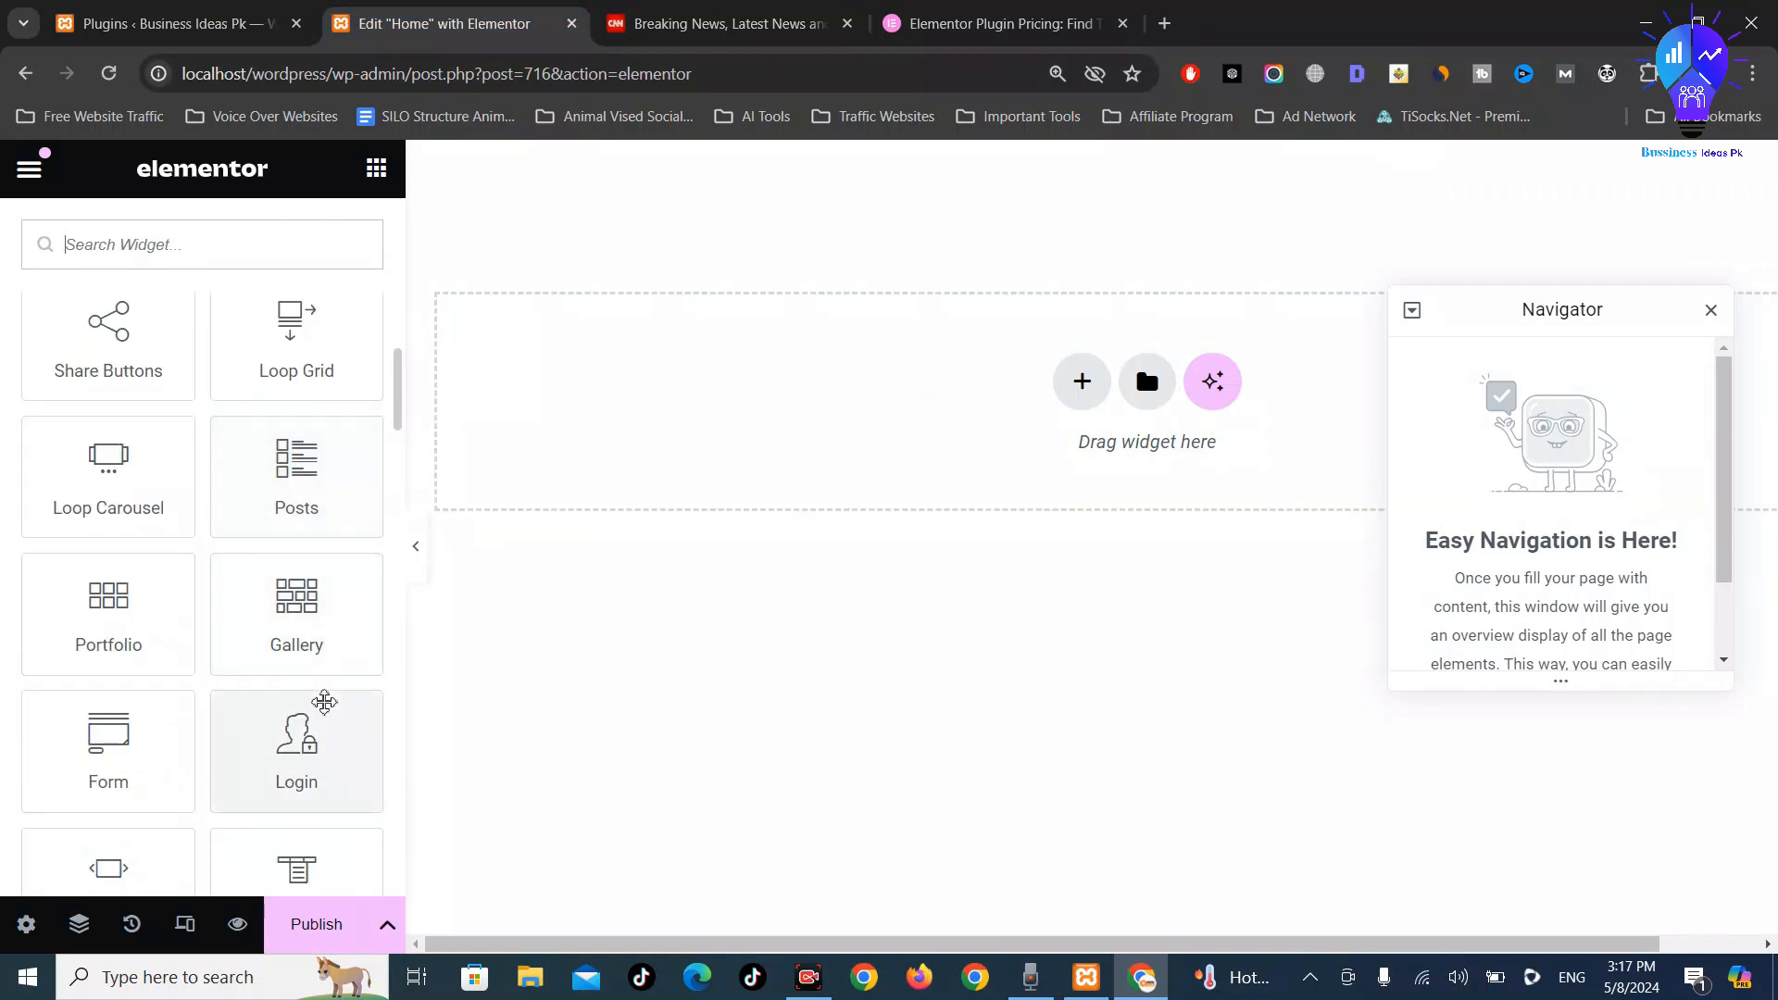
scroll(162, 592, down, 5)
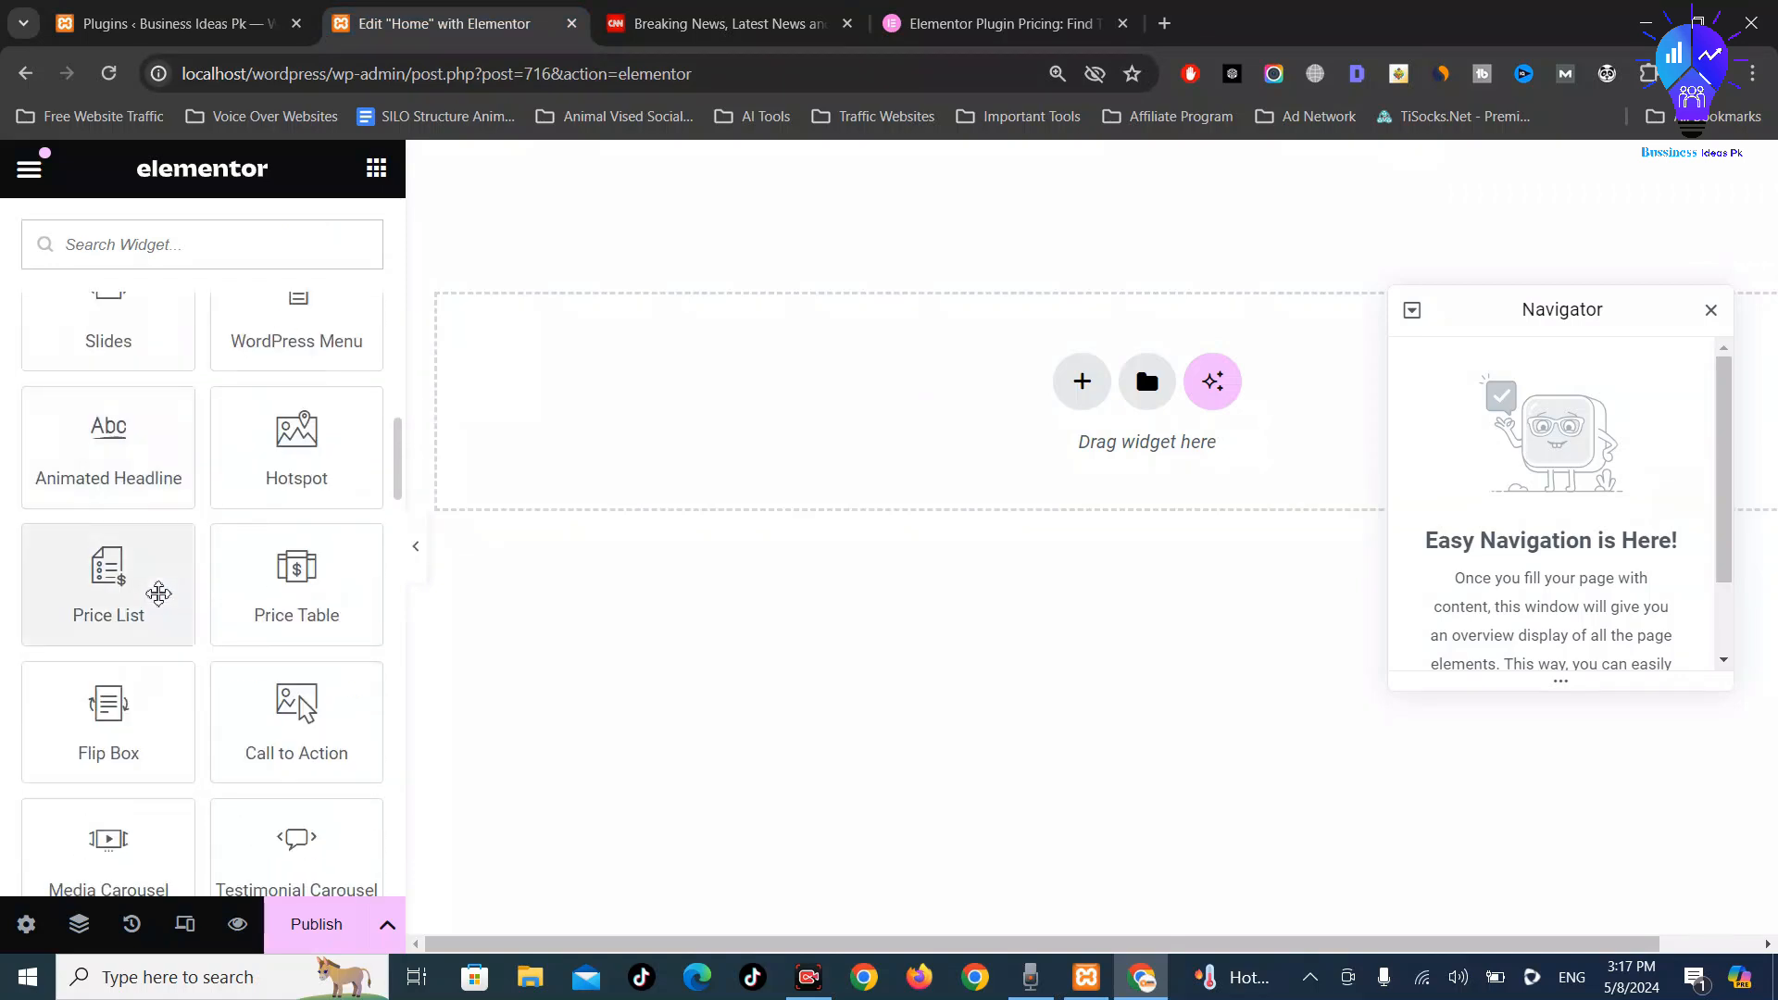
scroll(165, 584, down, 12)
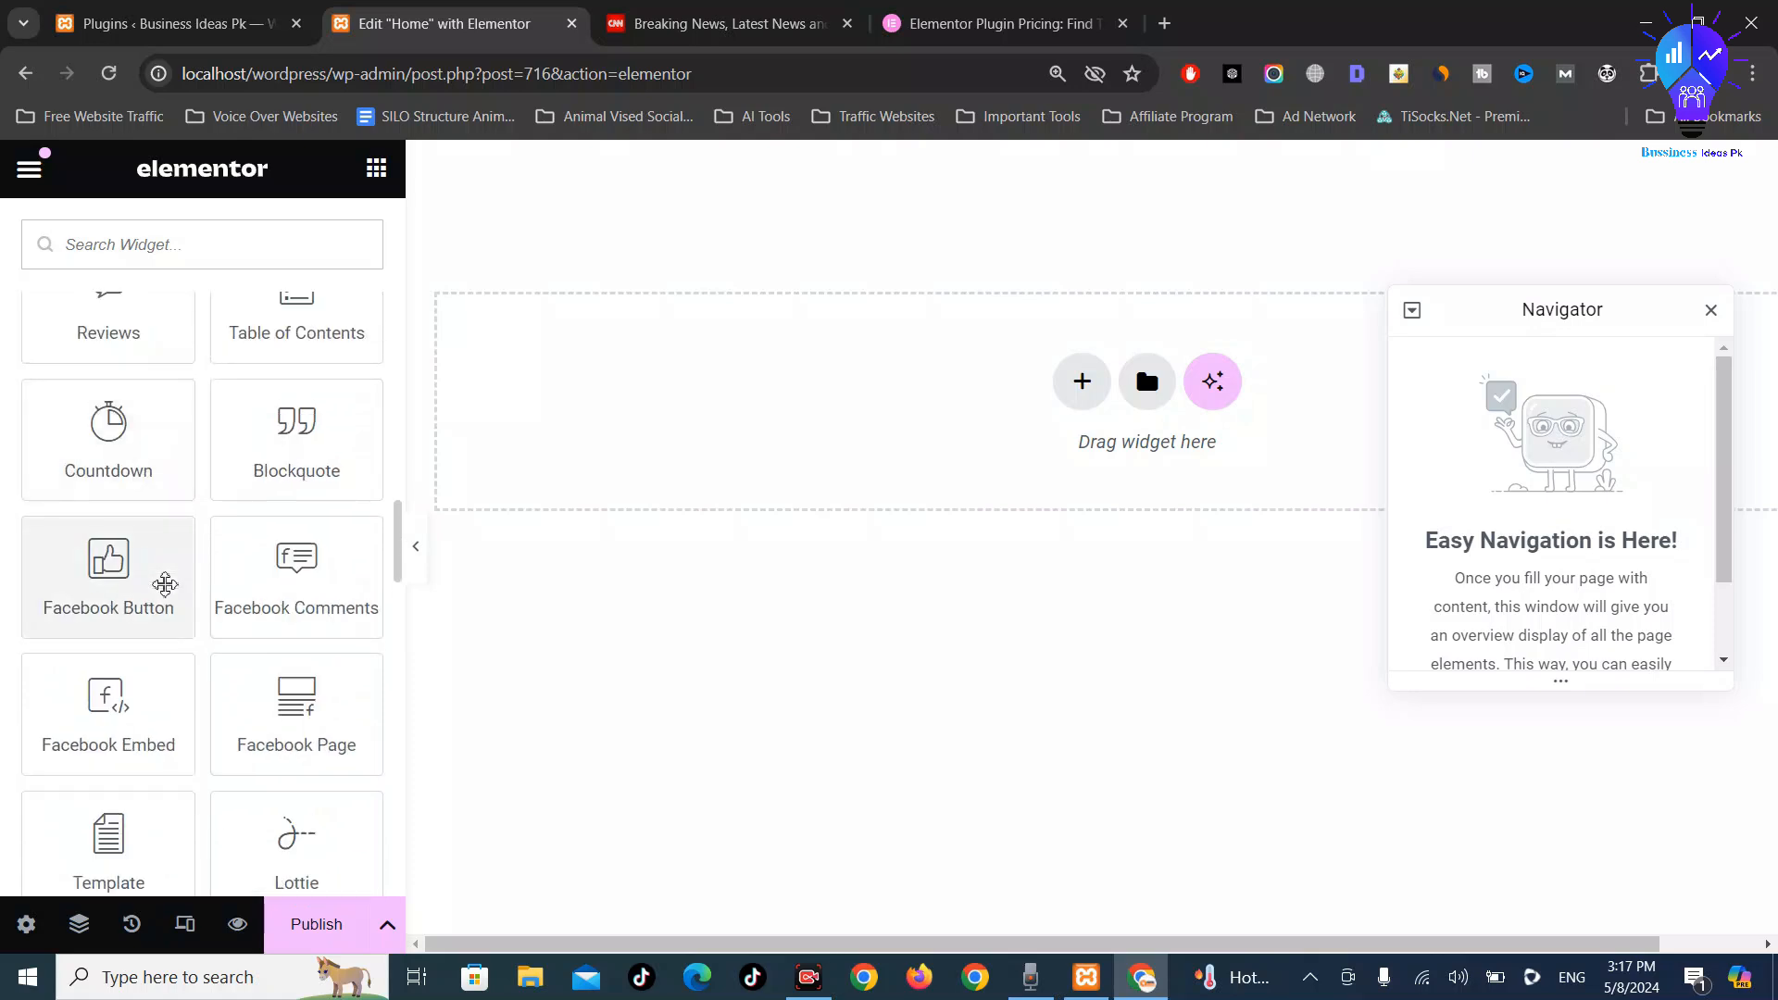
scroll(167, 593, down, 15)
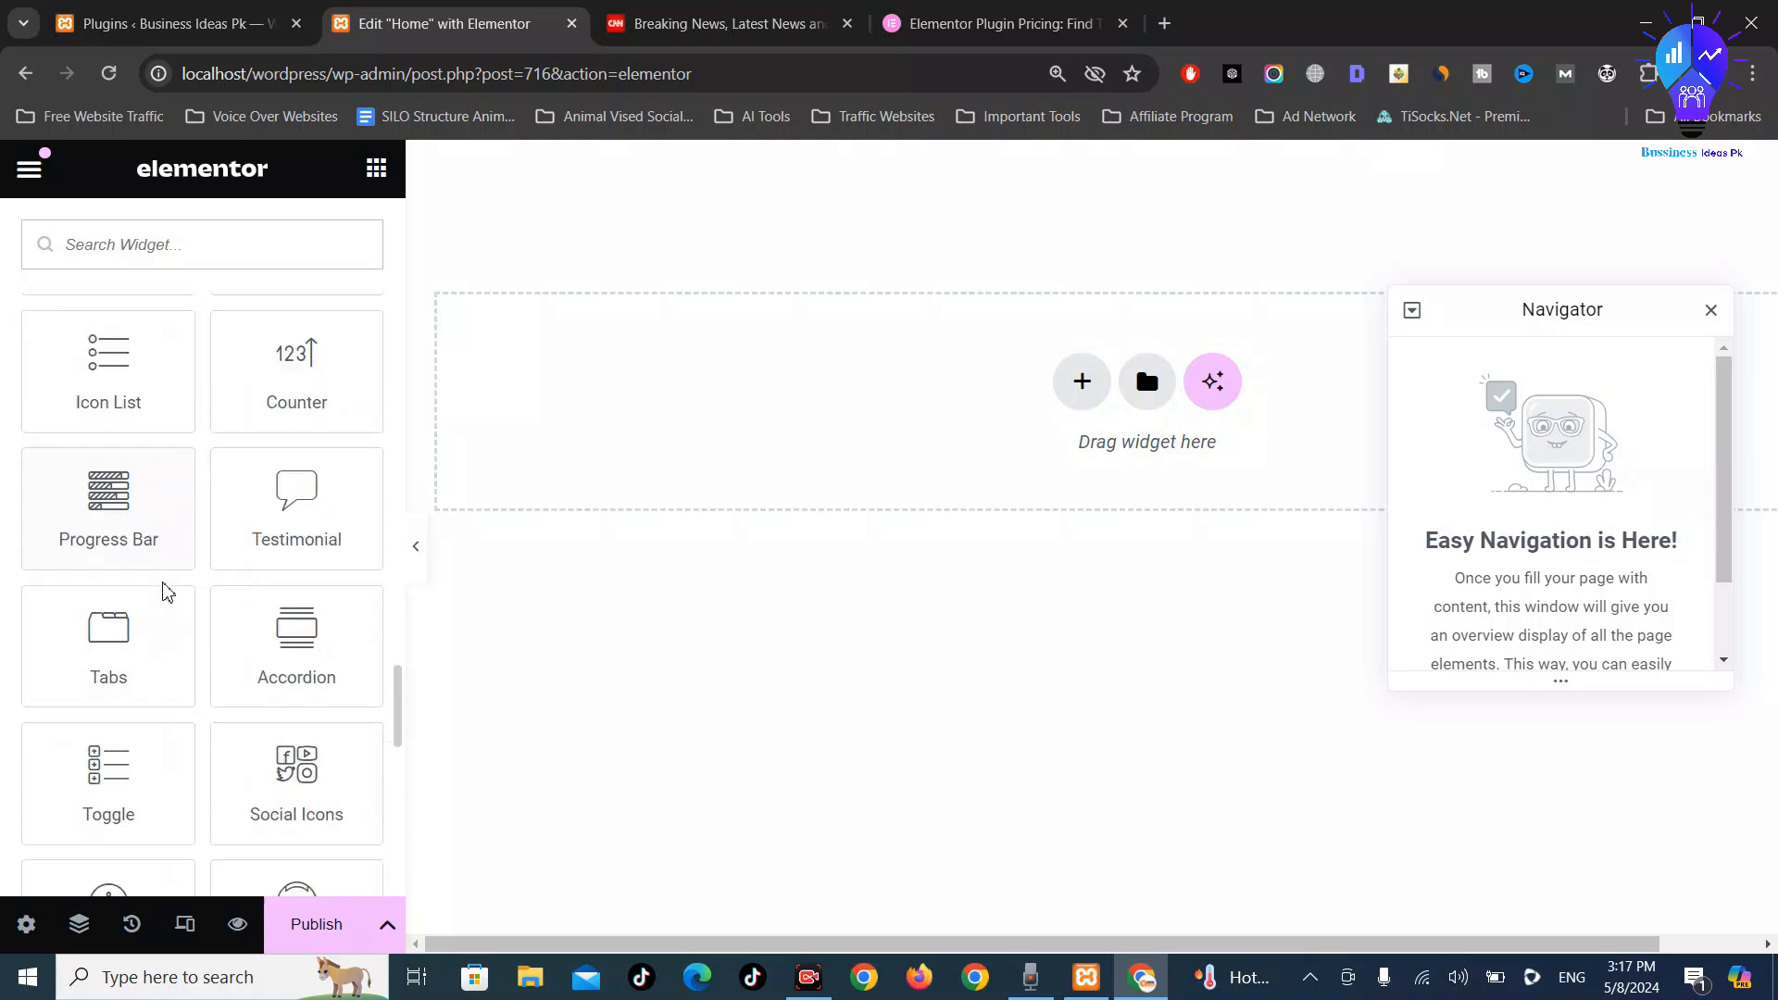
scroll(166, 589, down, 3)
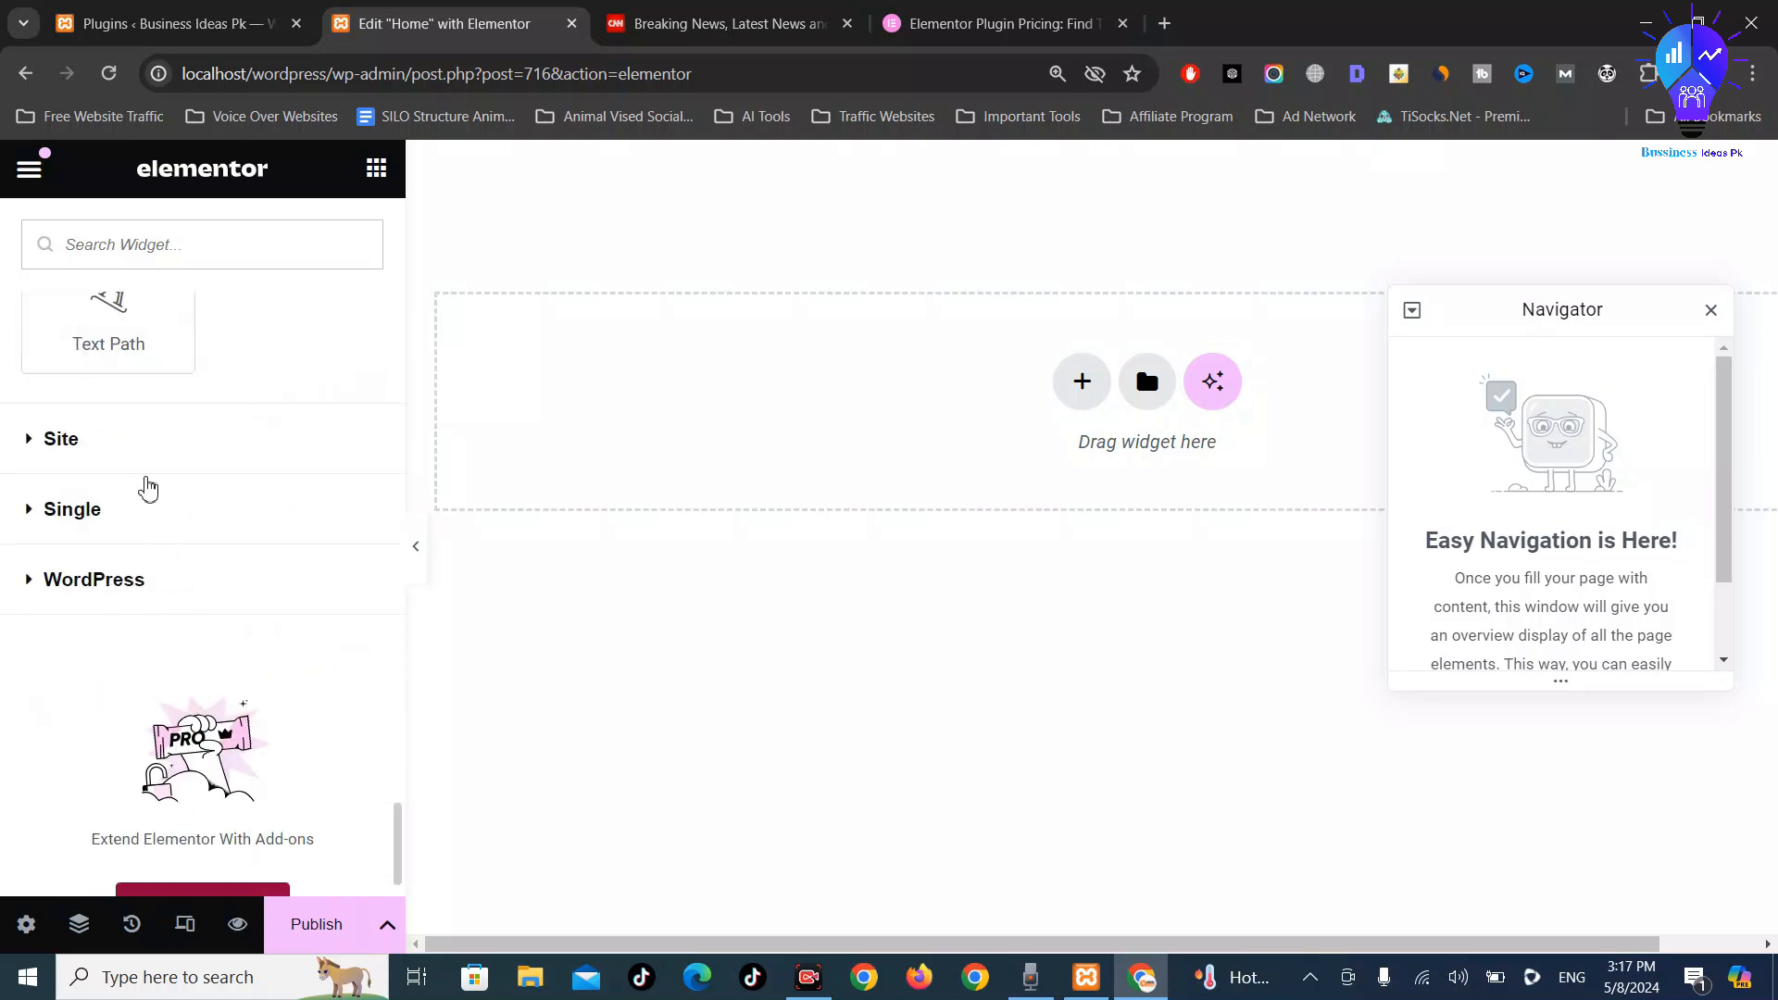
click(146, 474)
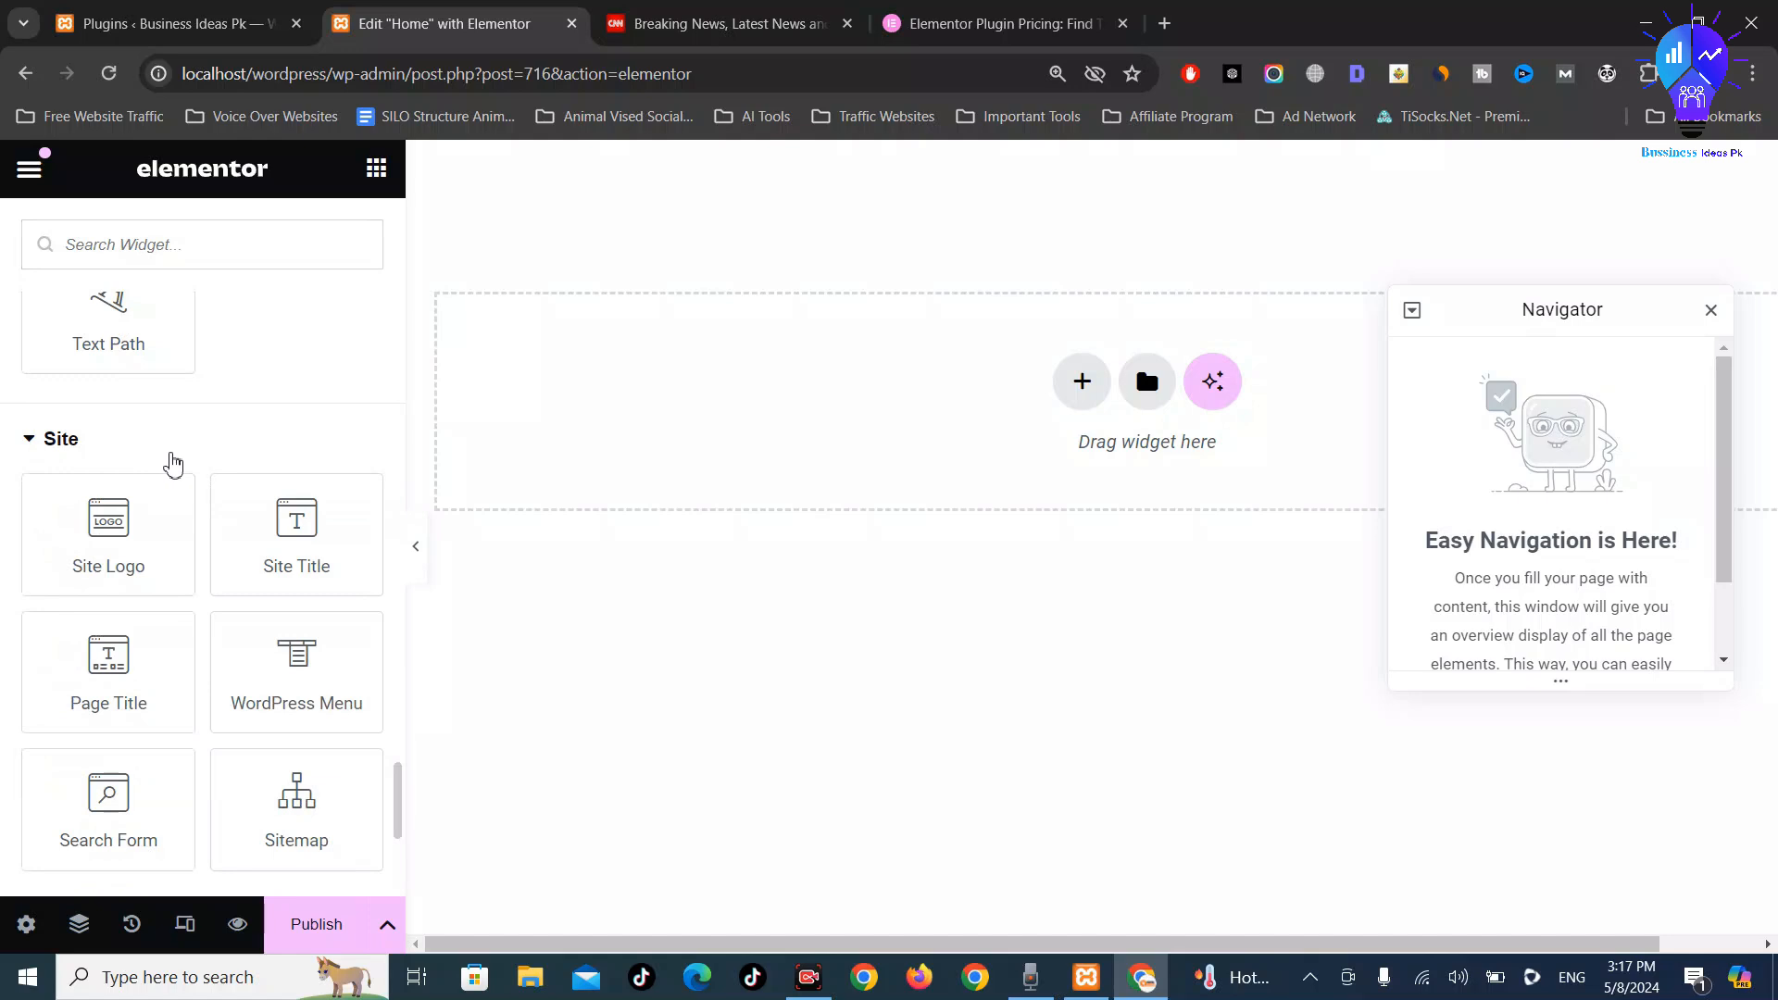
click(173, 465)
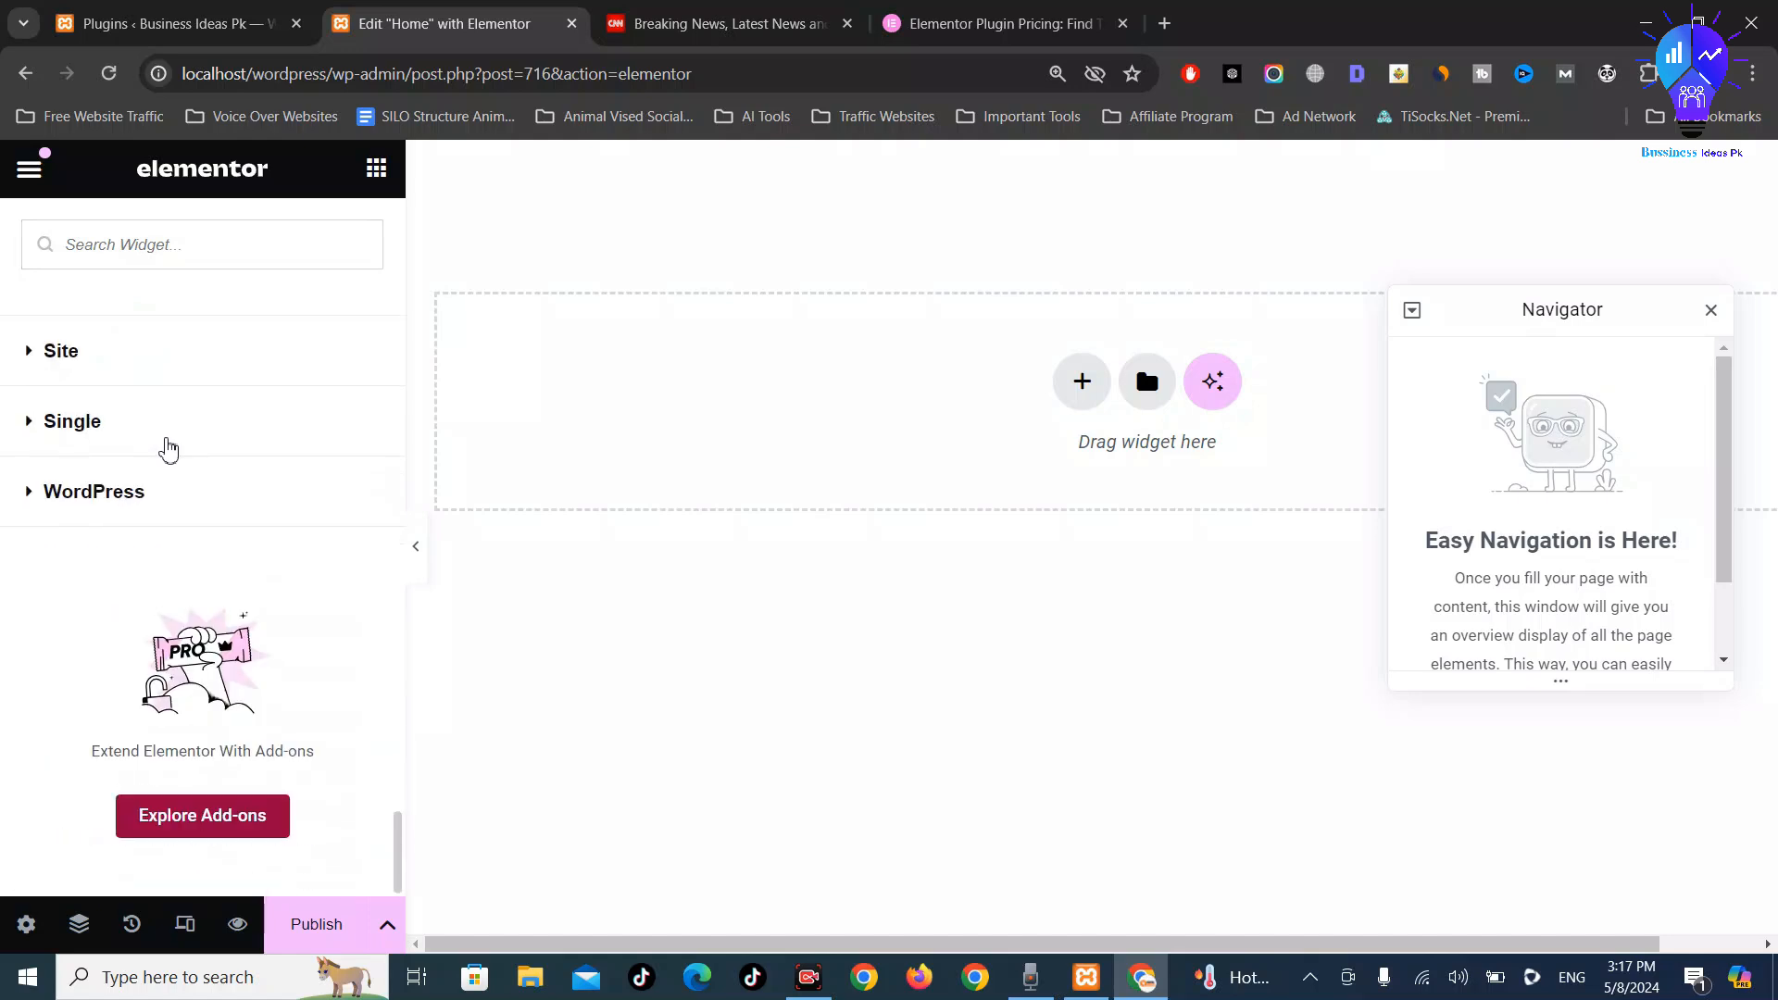
click(168, 450)
click(182, 446)
click(165, 500)
scroll(110, 498, down, 2)
scroll(116, 528, up, 5)
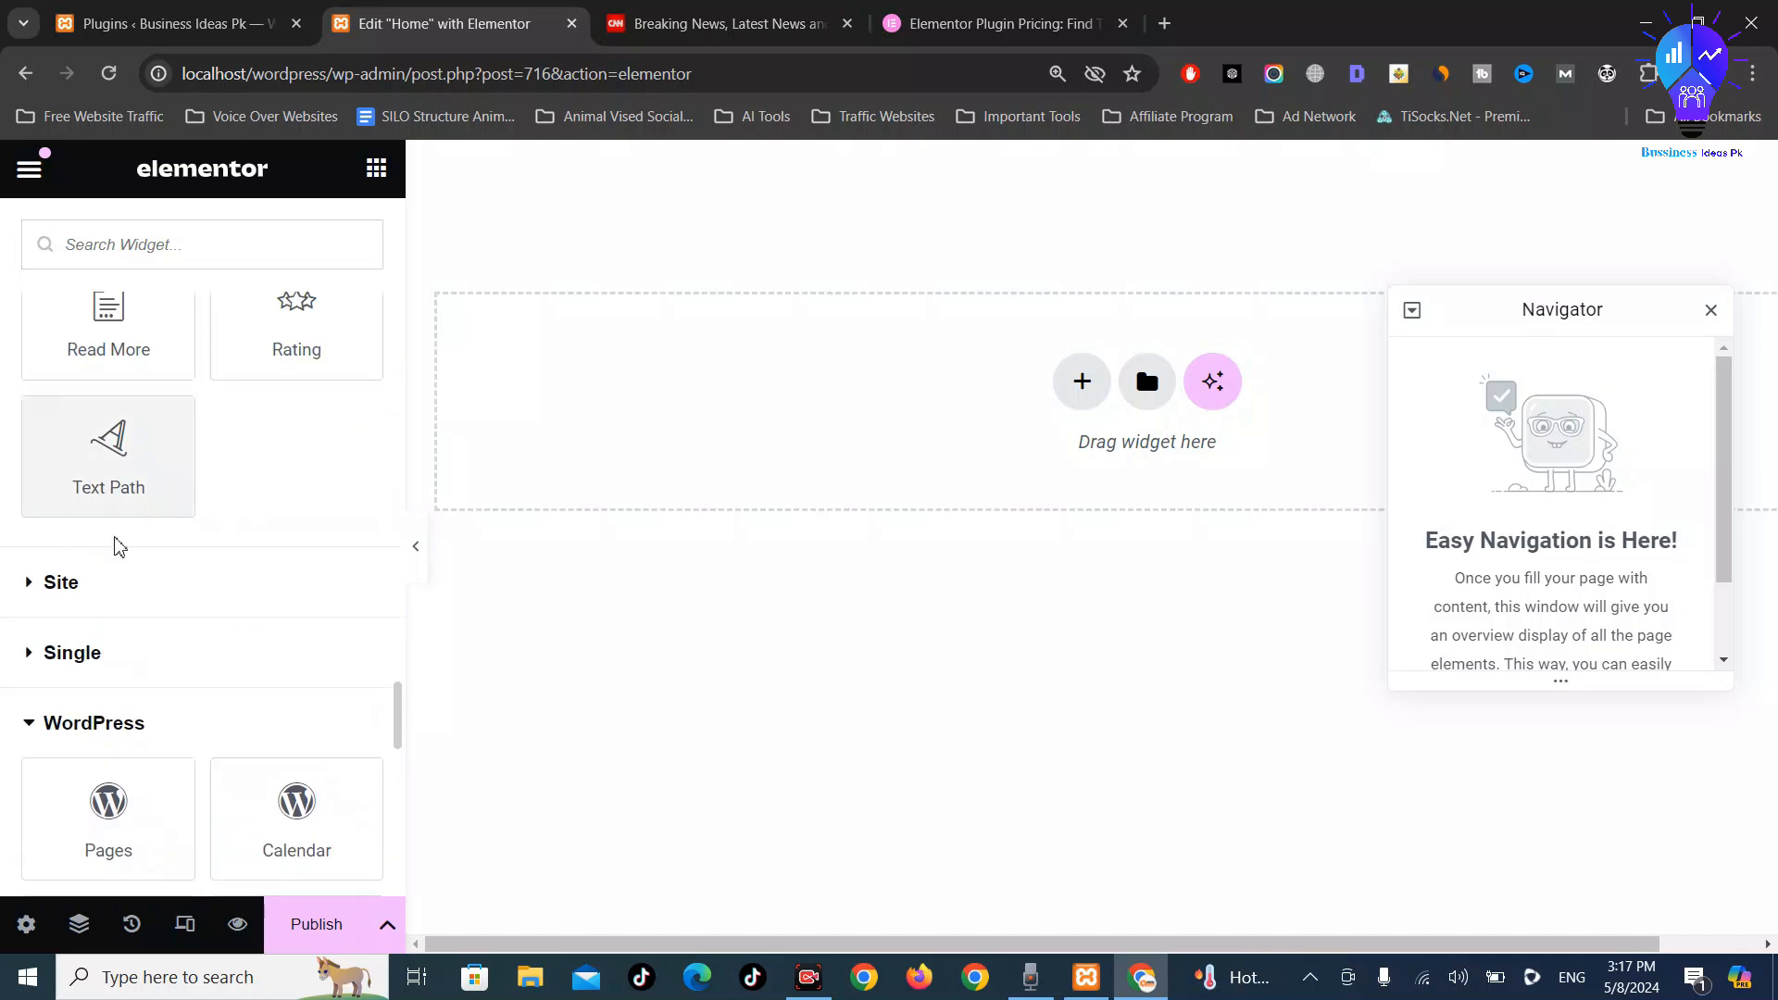
click(131, 723)
Scroll back to the top of the widget panel and bring the CNN homepage to the front
scroll(206, 686, up, 5)
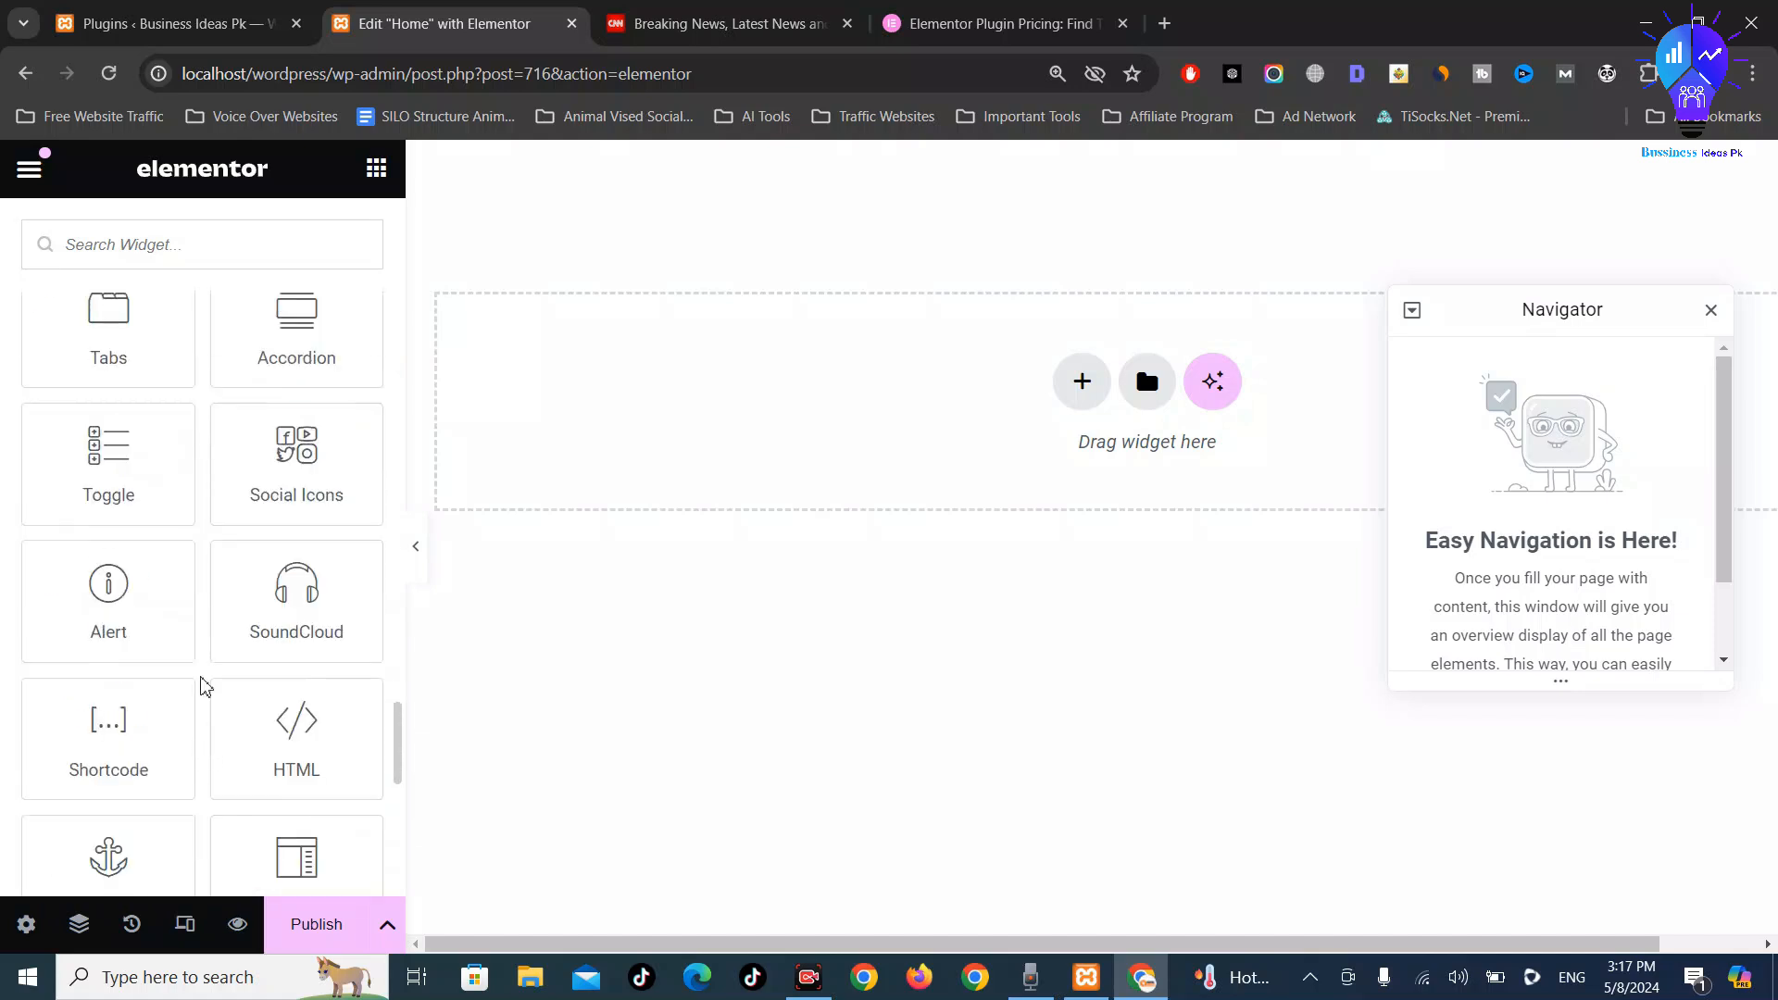
scroll(205, 686, up, 10)
scroll(204, 684, up, 15)
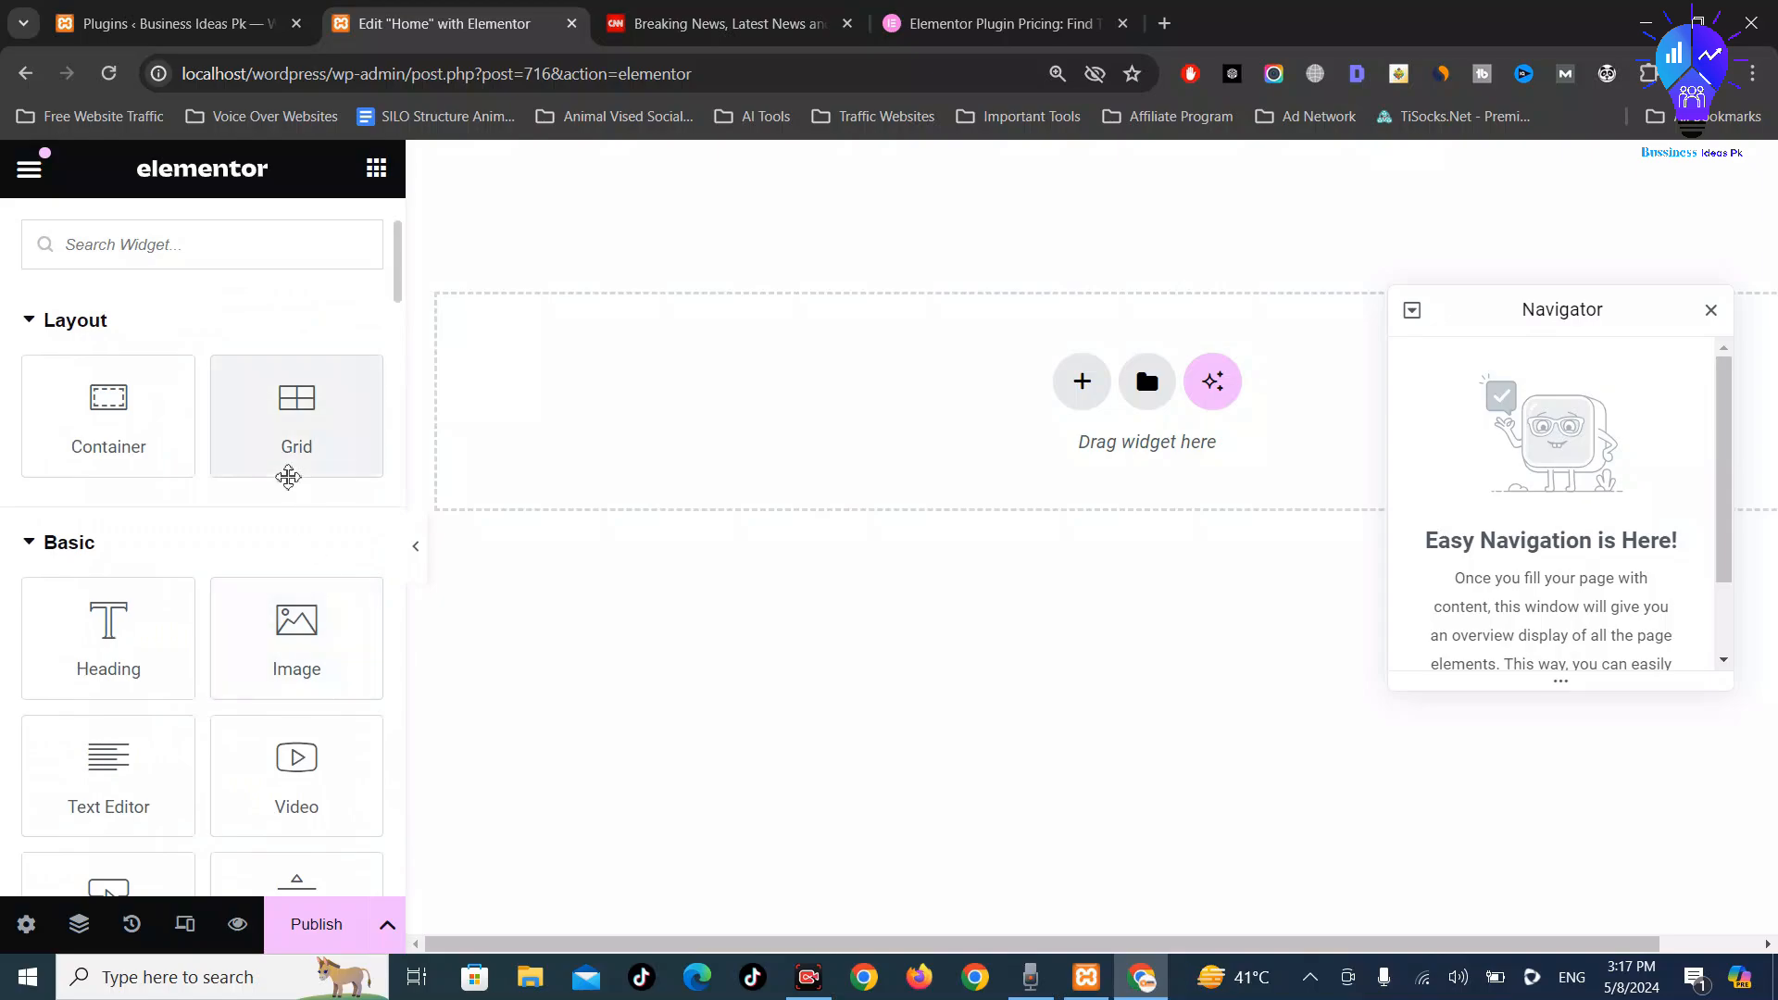
click(718, 23)
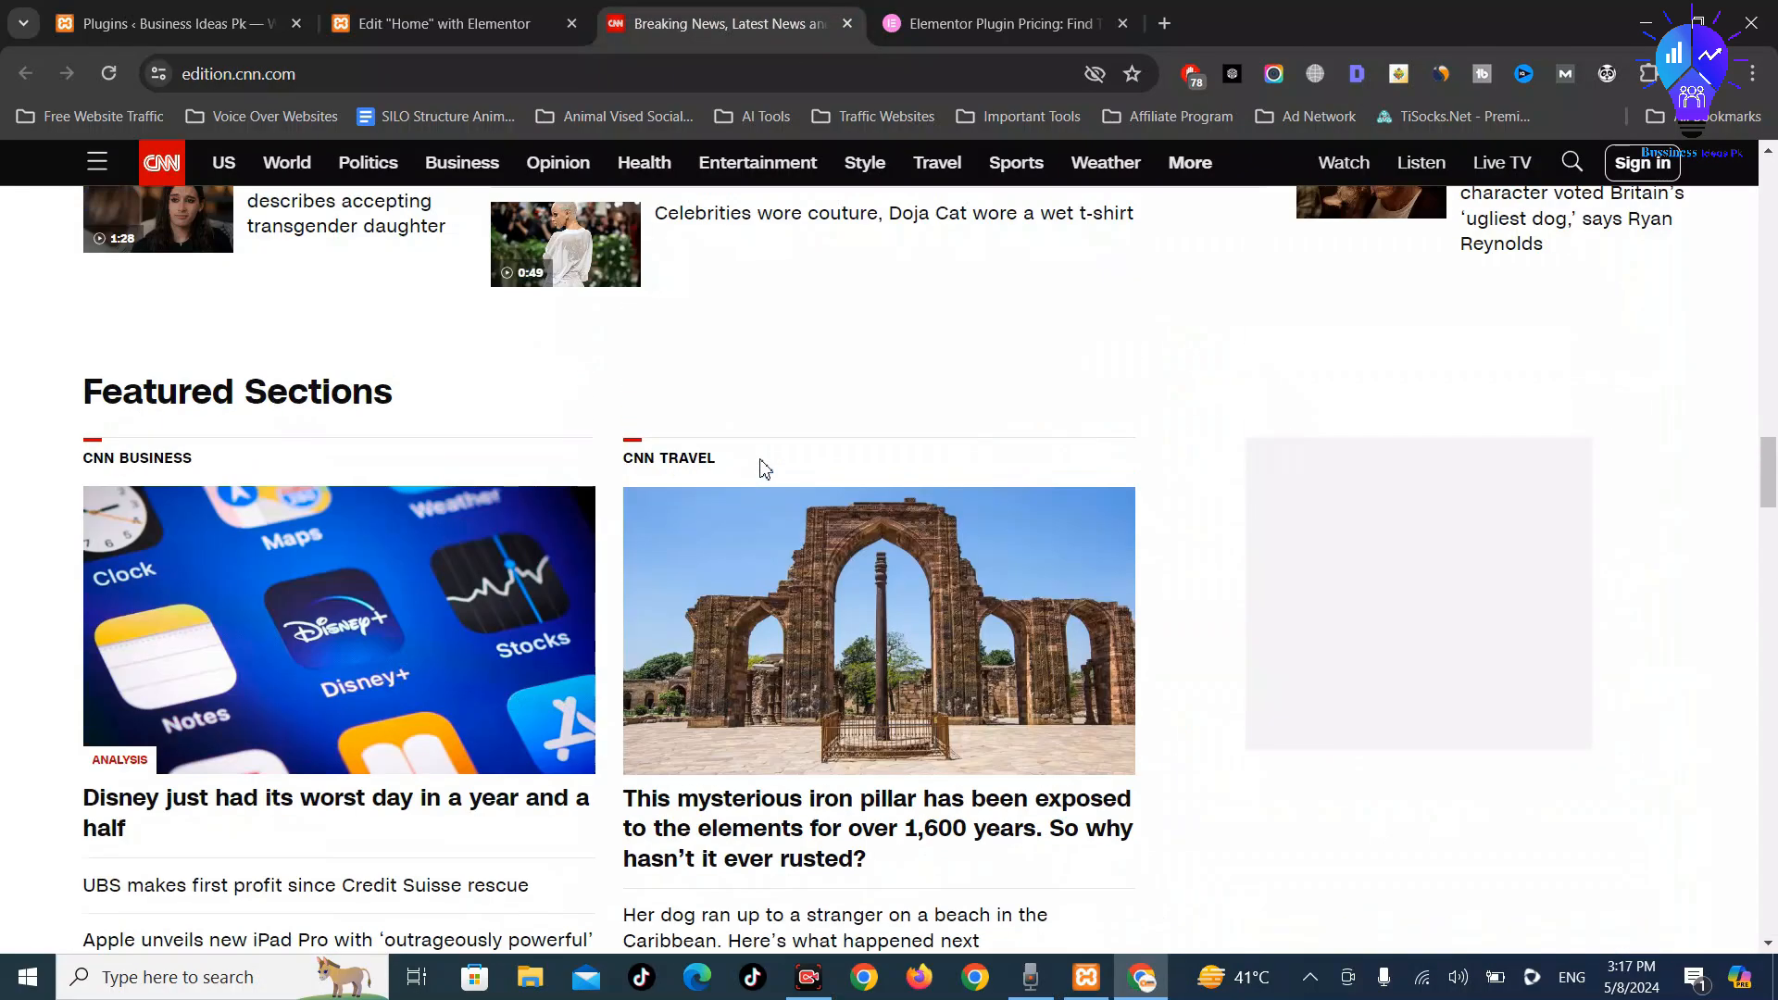
Scroll through CNN's headline story arrangement, then go back to the Home page Elementor editor
scroll(765, 470, up, 20)
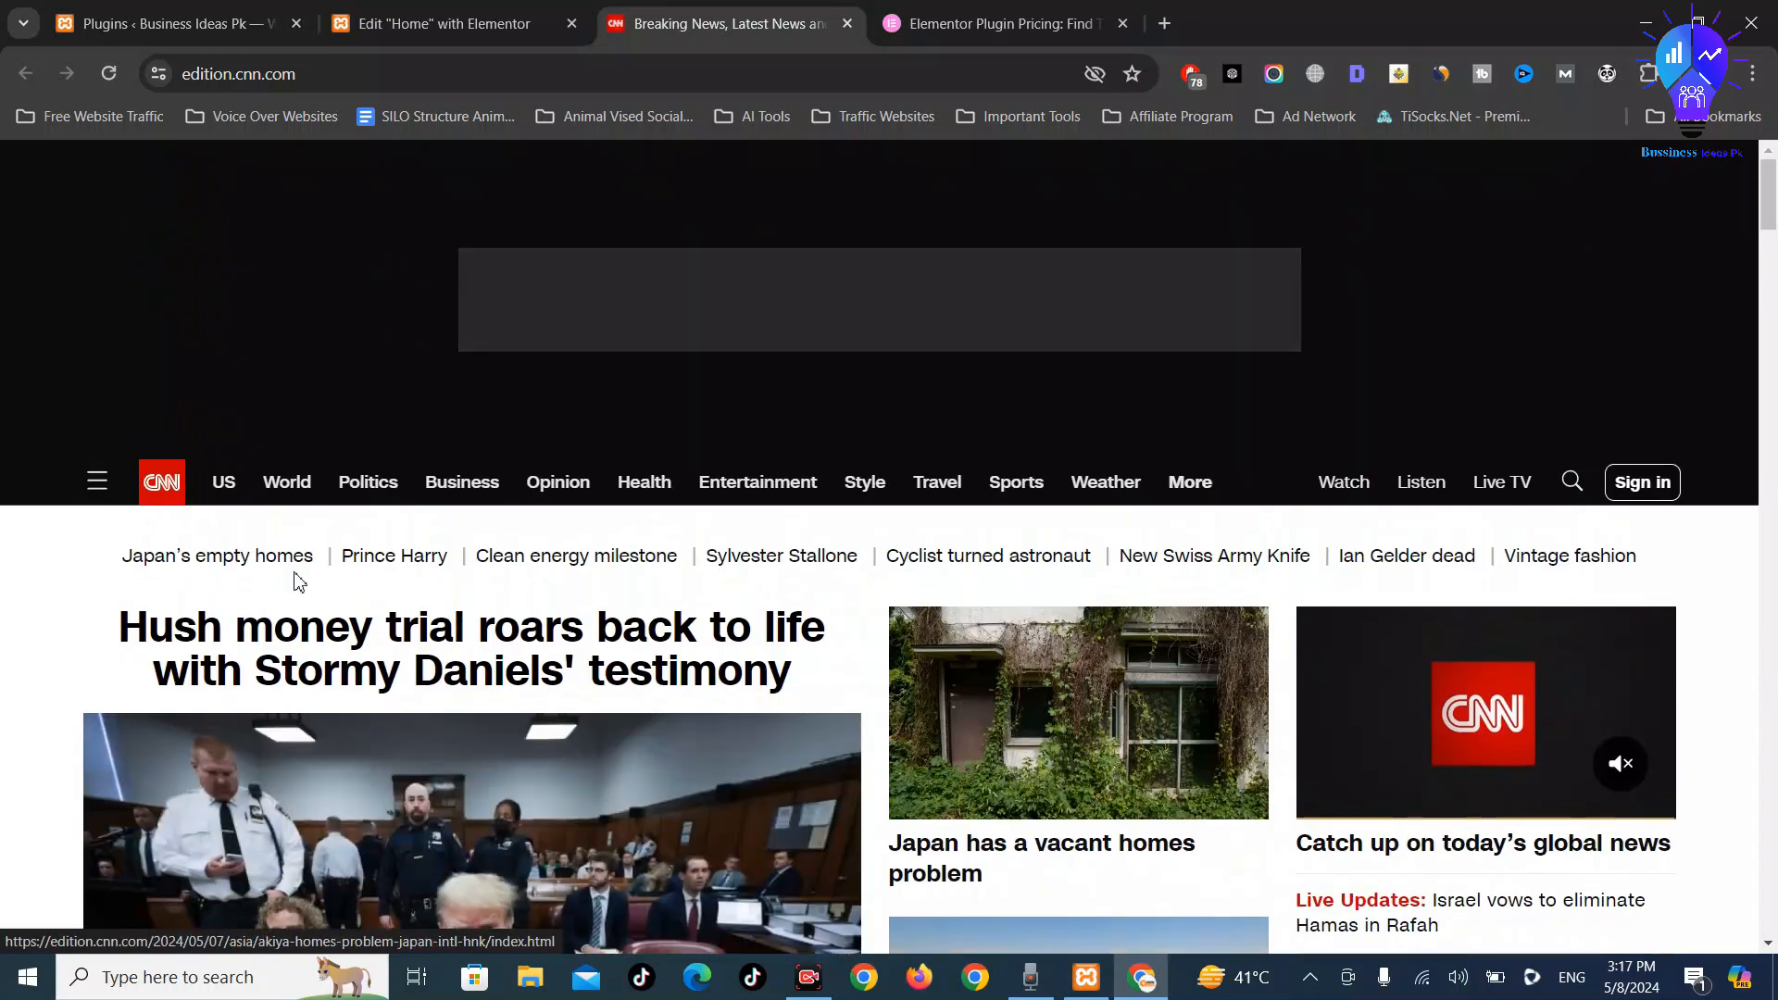
scroll(806, 742, down, 4)
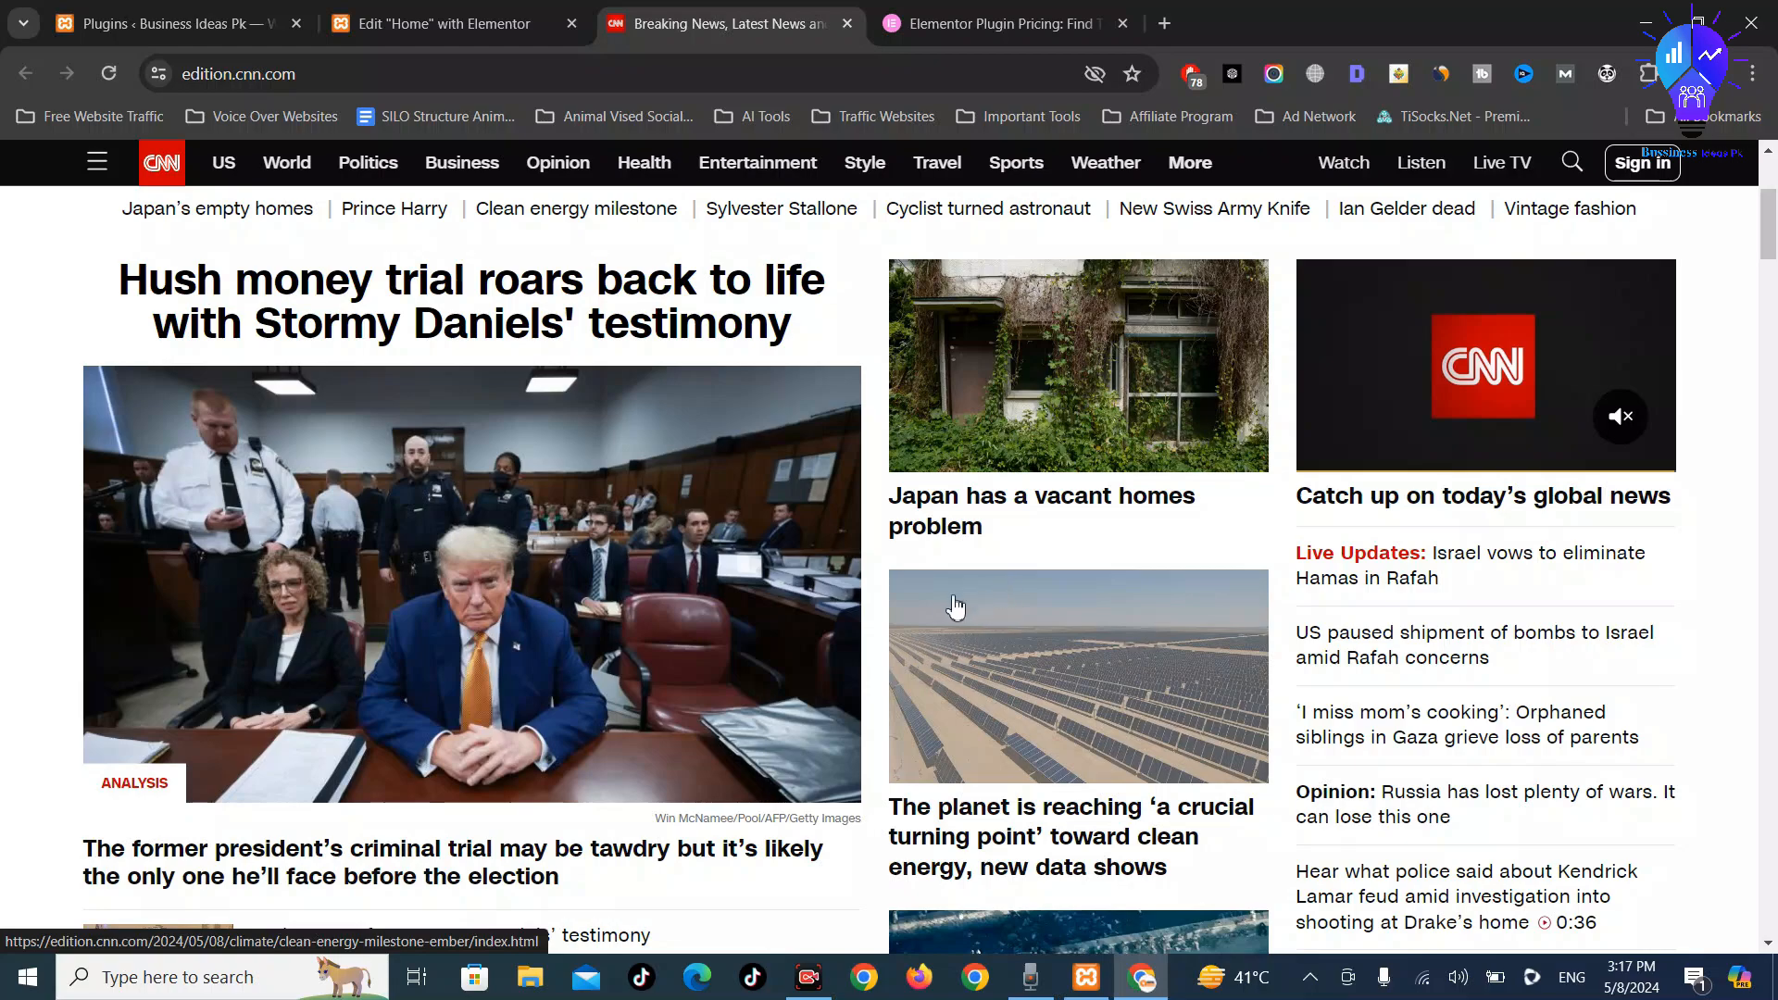
scroll(908, 602, up, 3)
scroll(878, 595, down, 5)
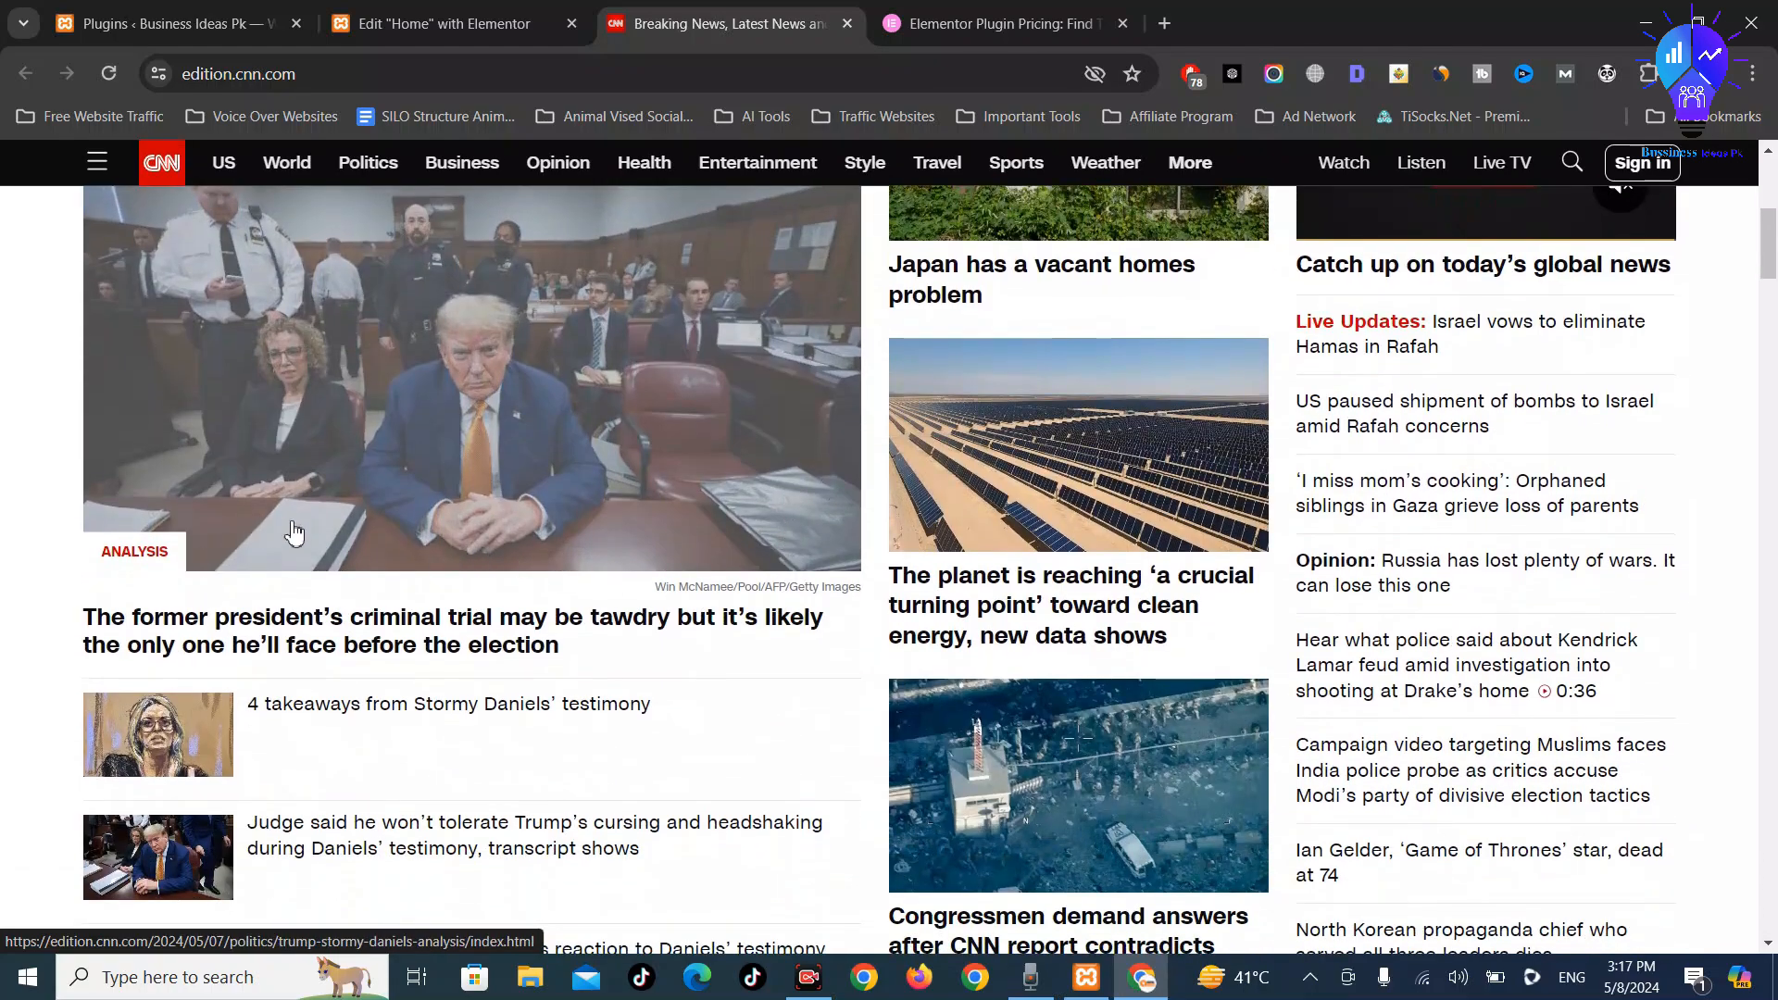
scroll(294, 536, up, 4)
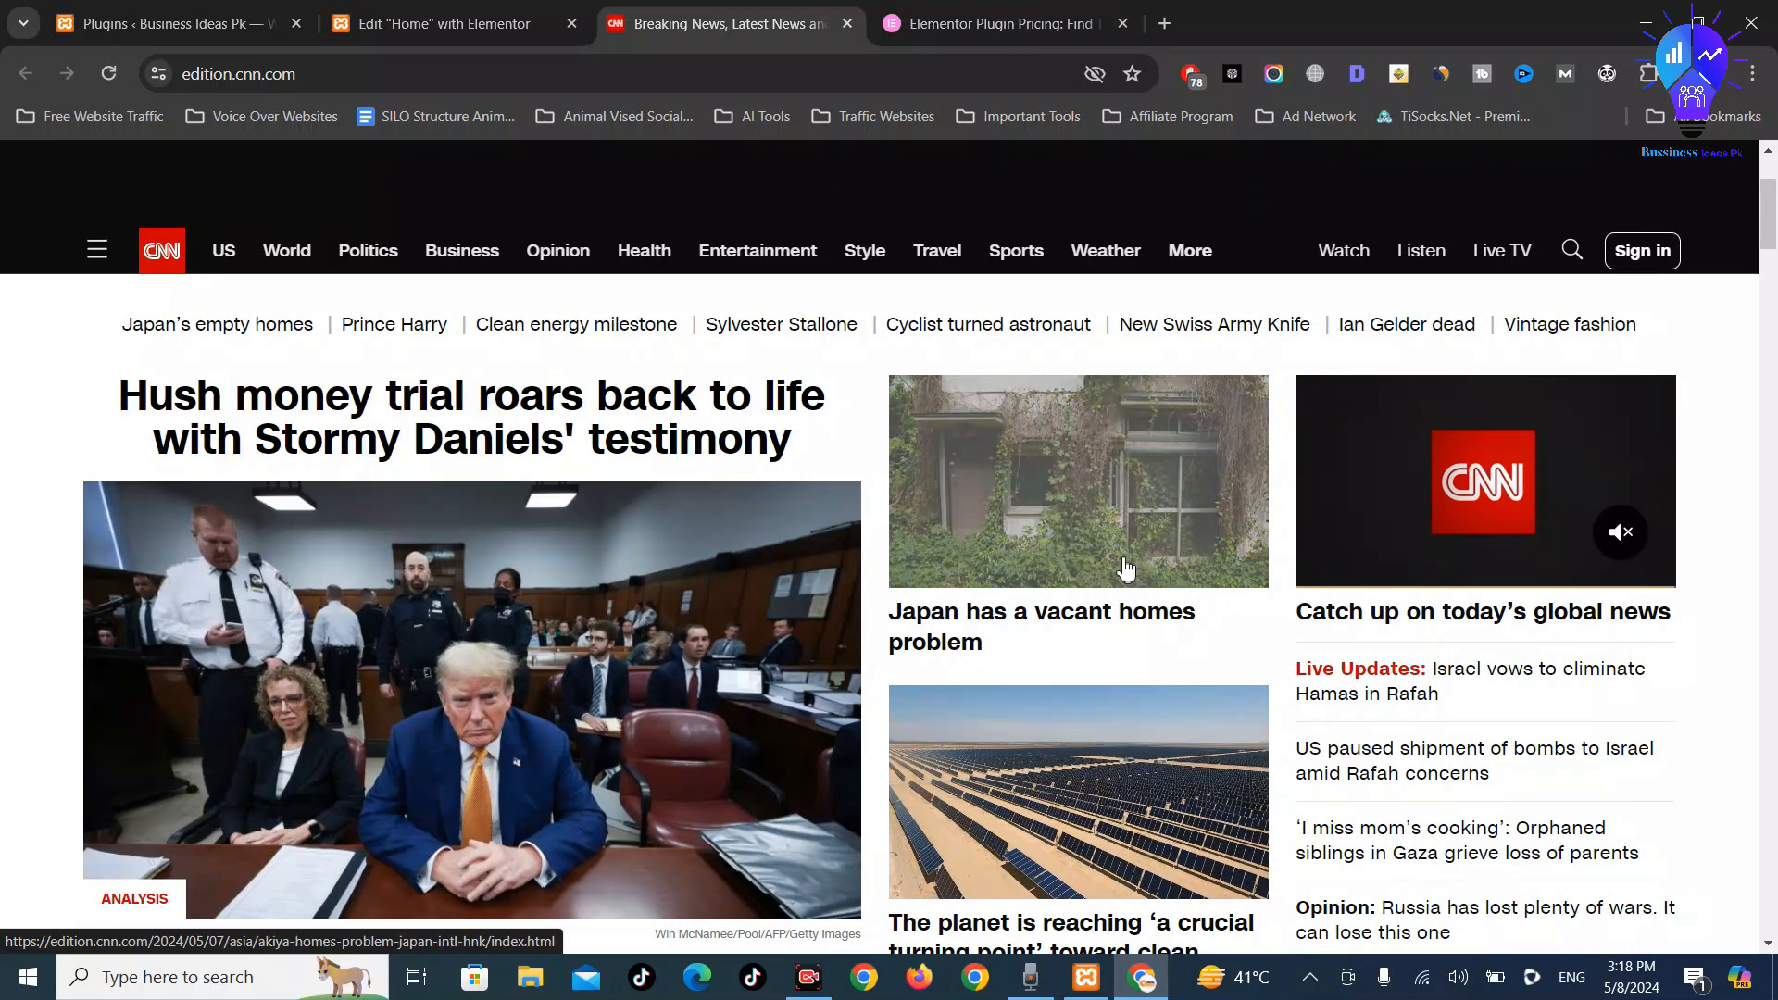
scroll(1126, 569, down, 4)
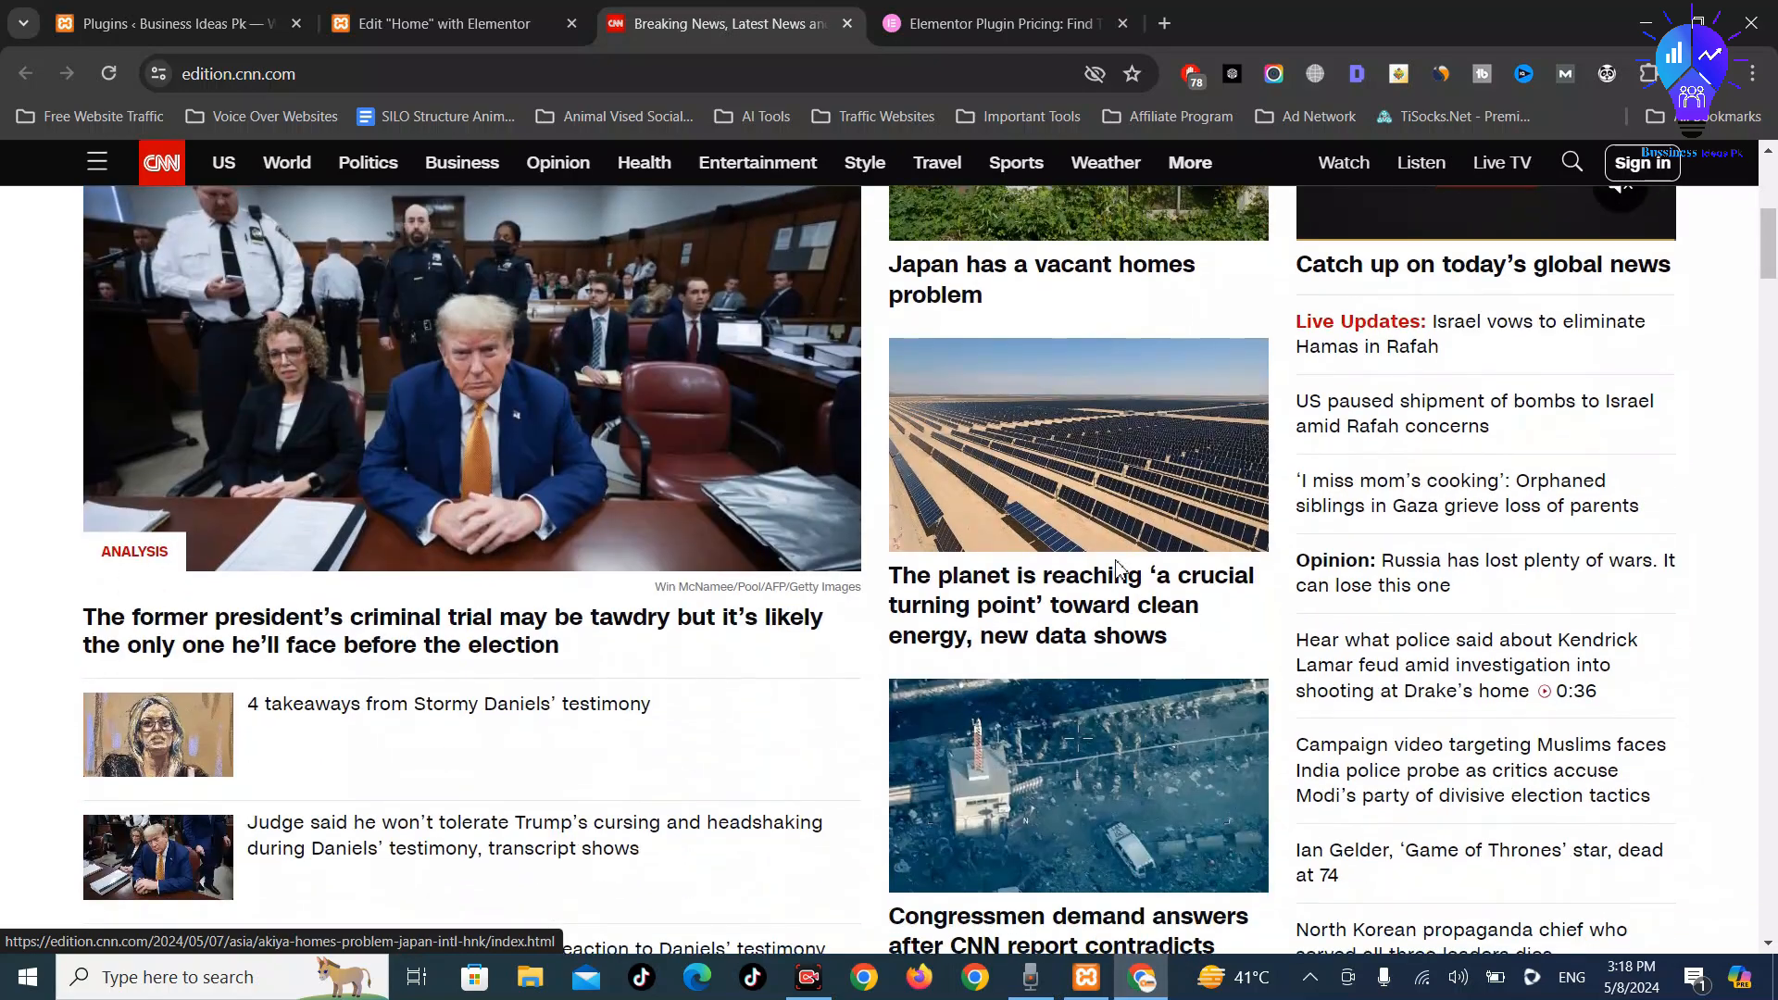
scroll(1001, 401, up, 4)
click(509, 11)
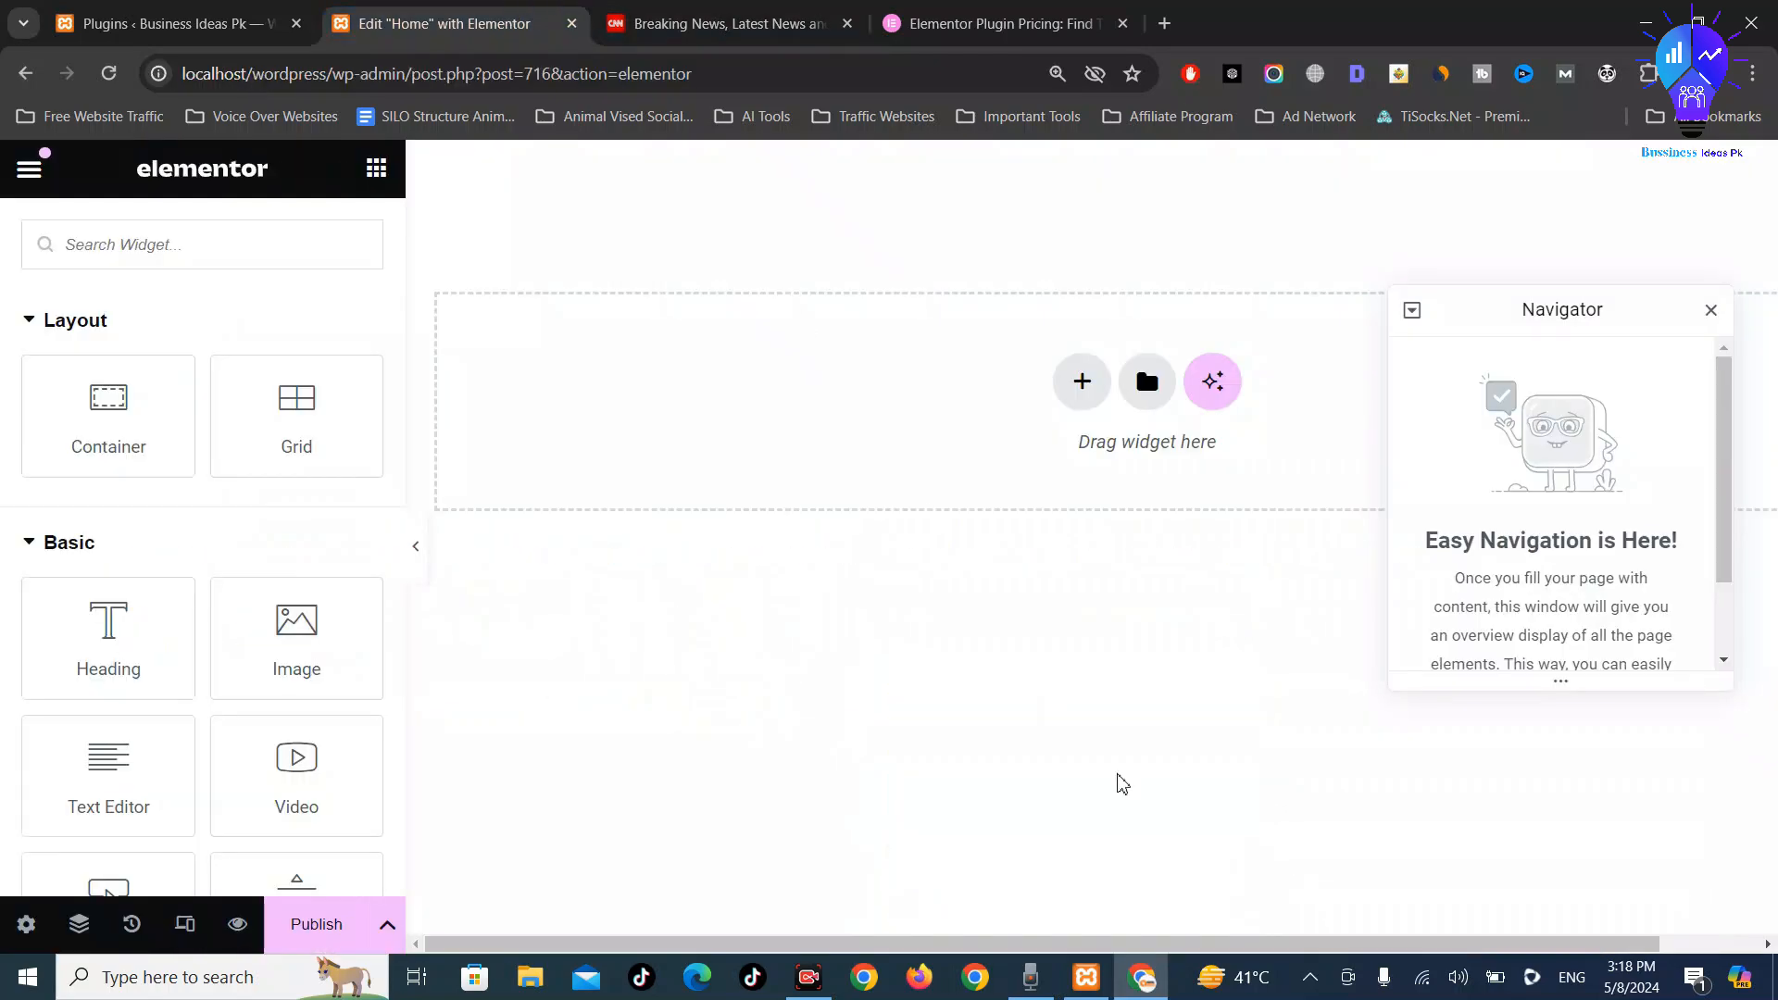
Add a Flexbox container to the Home page using the 25-50-25 three-column structure
click(1080, 396)
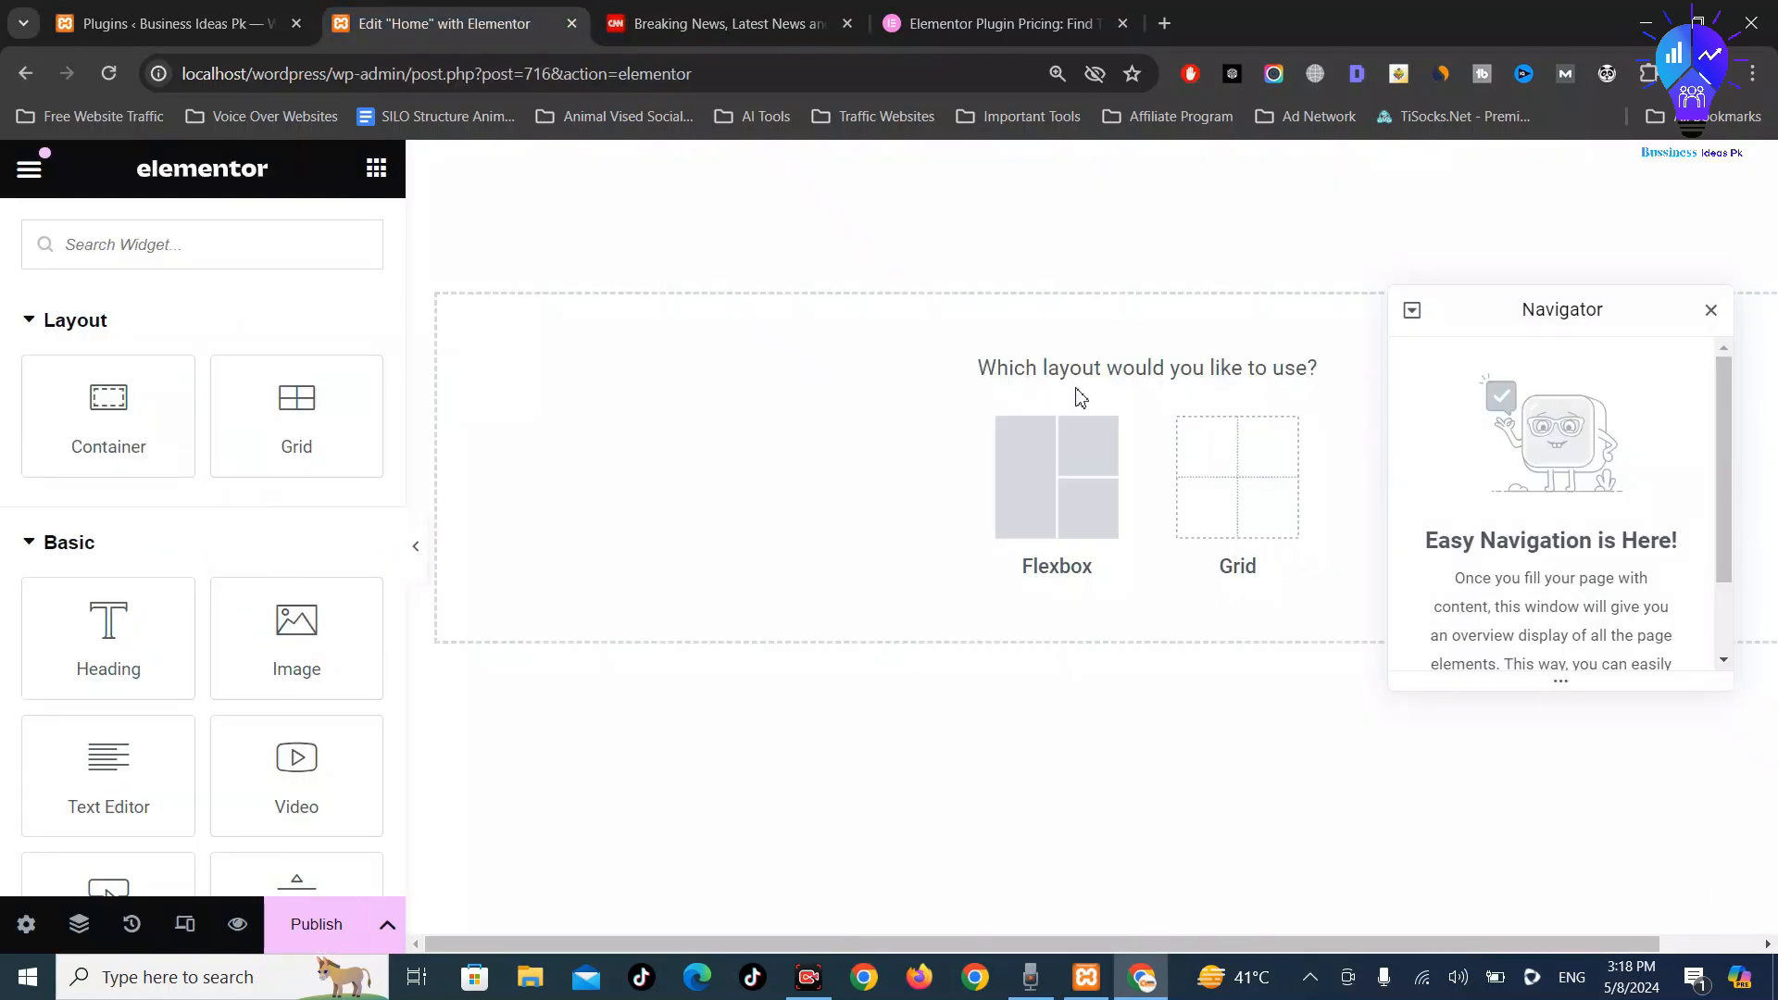
click(1201, 480)
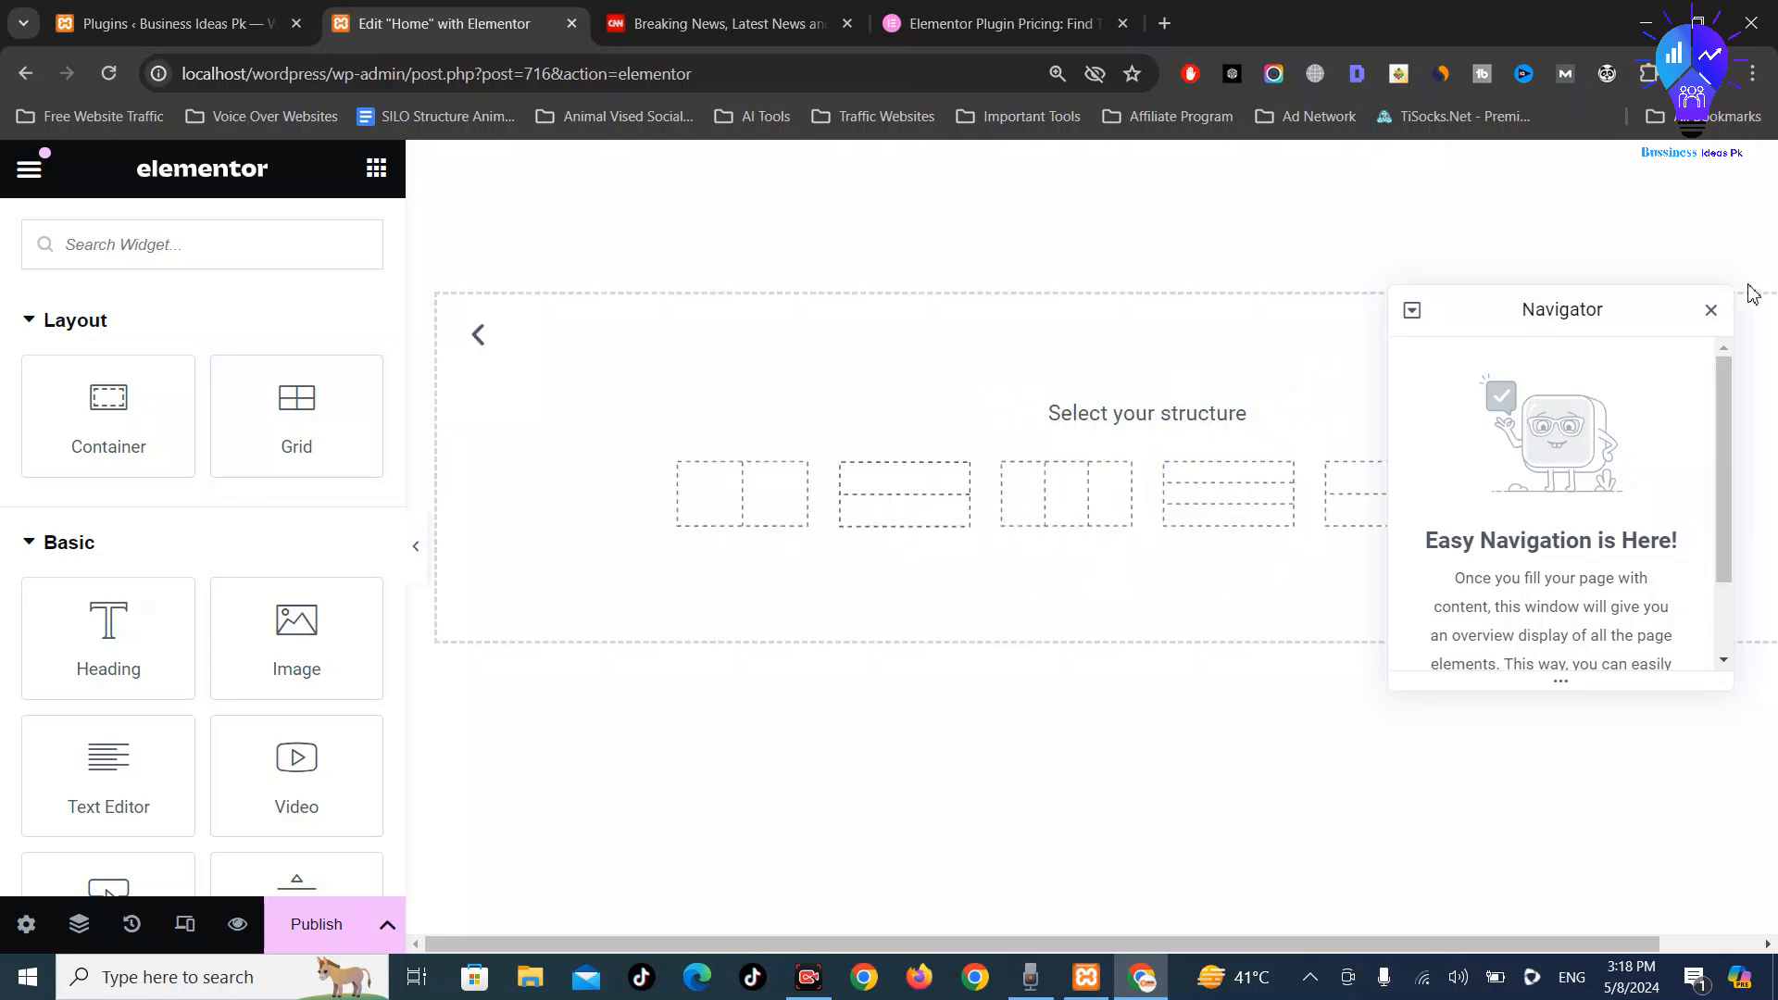
click(1710, 312)
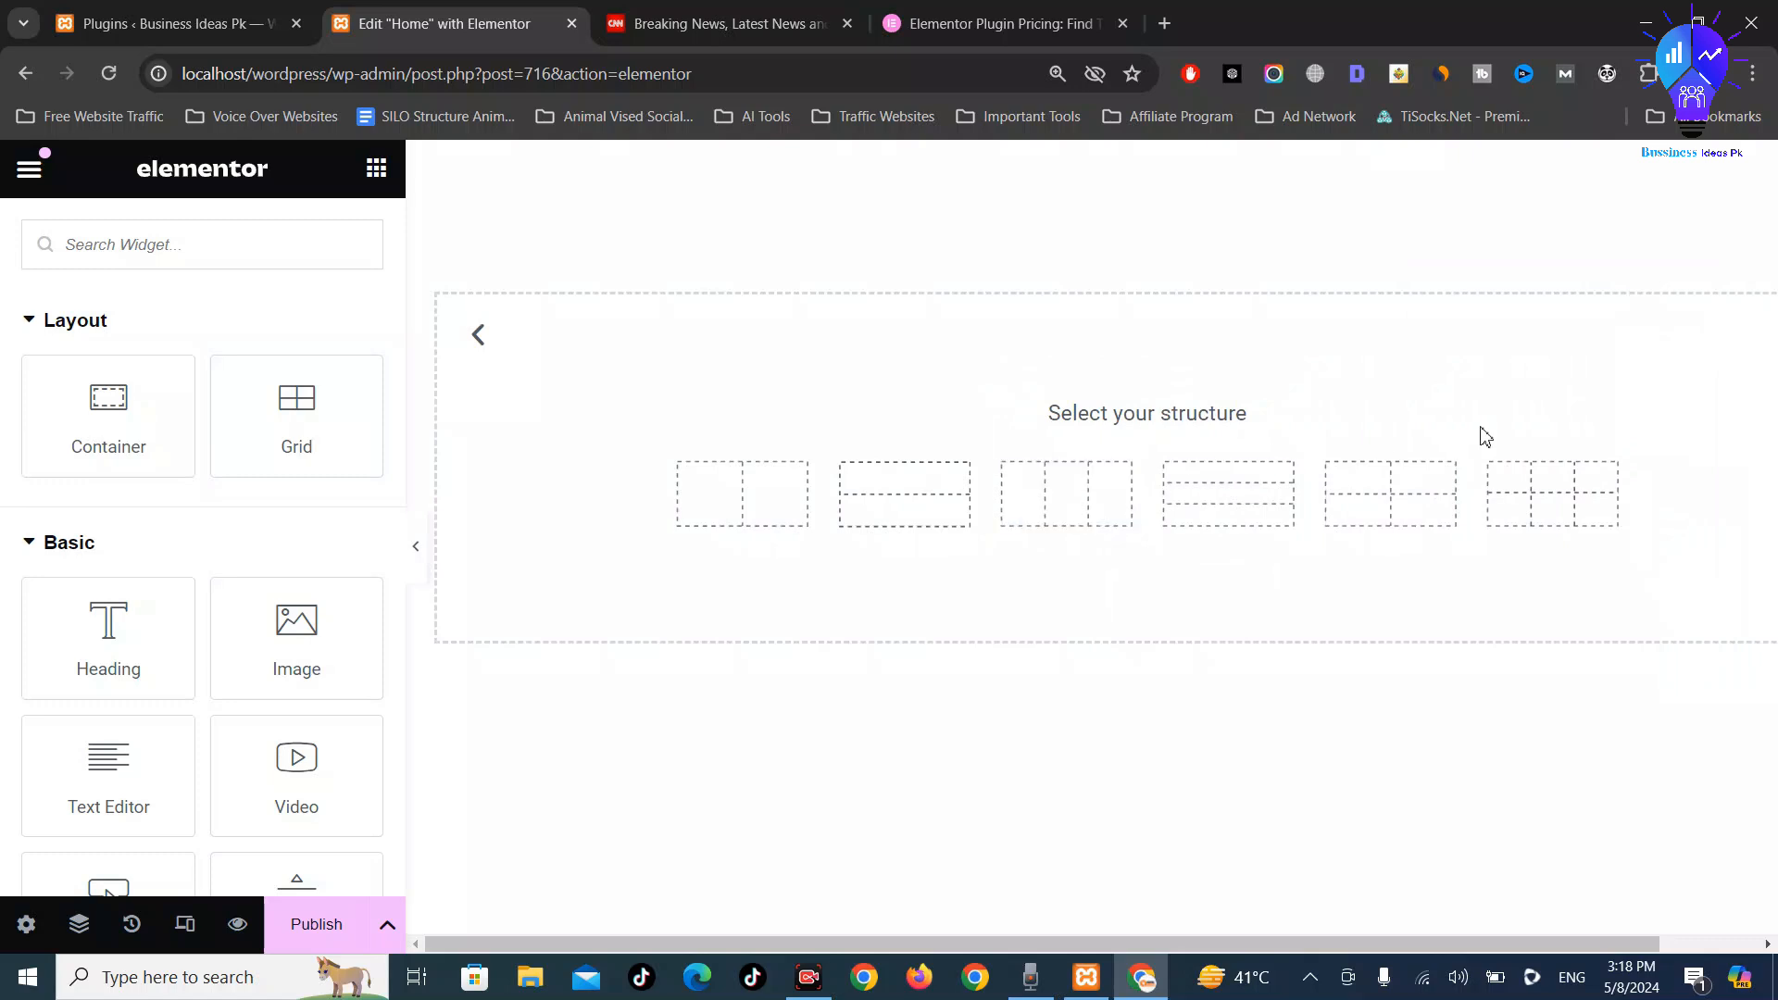
click(479, 332)
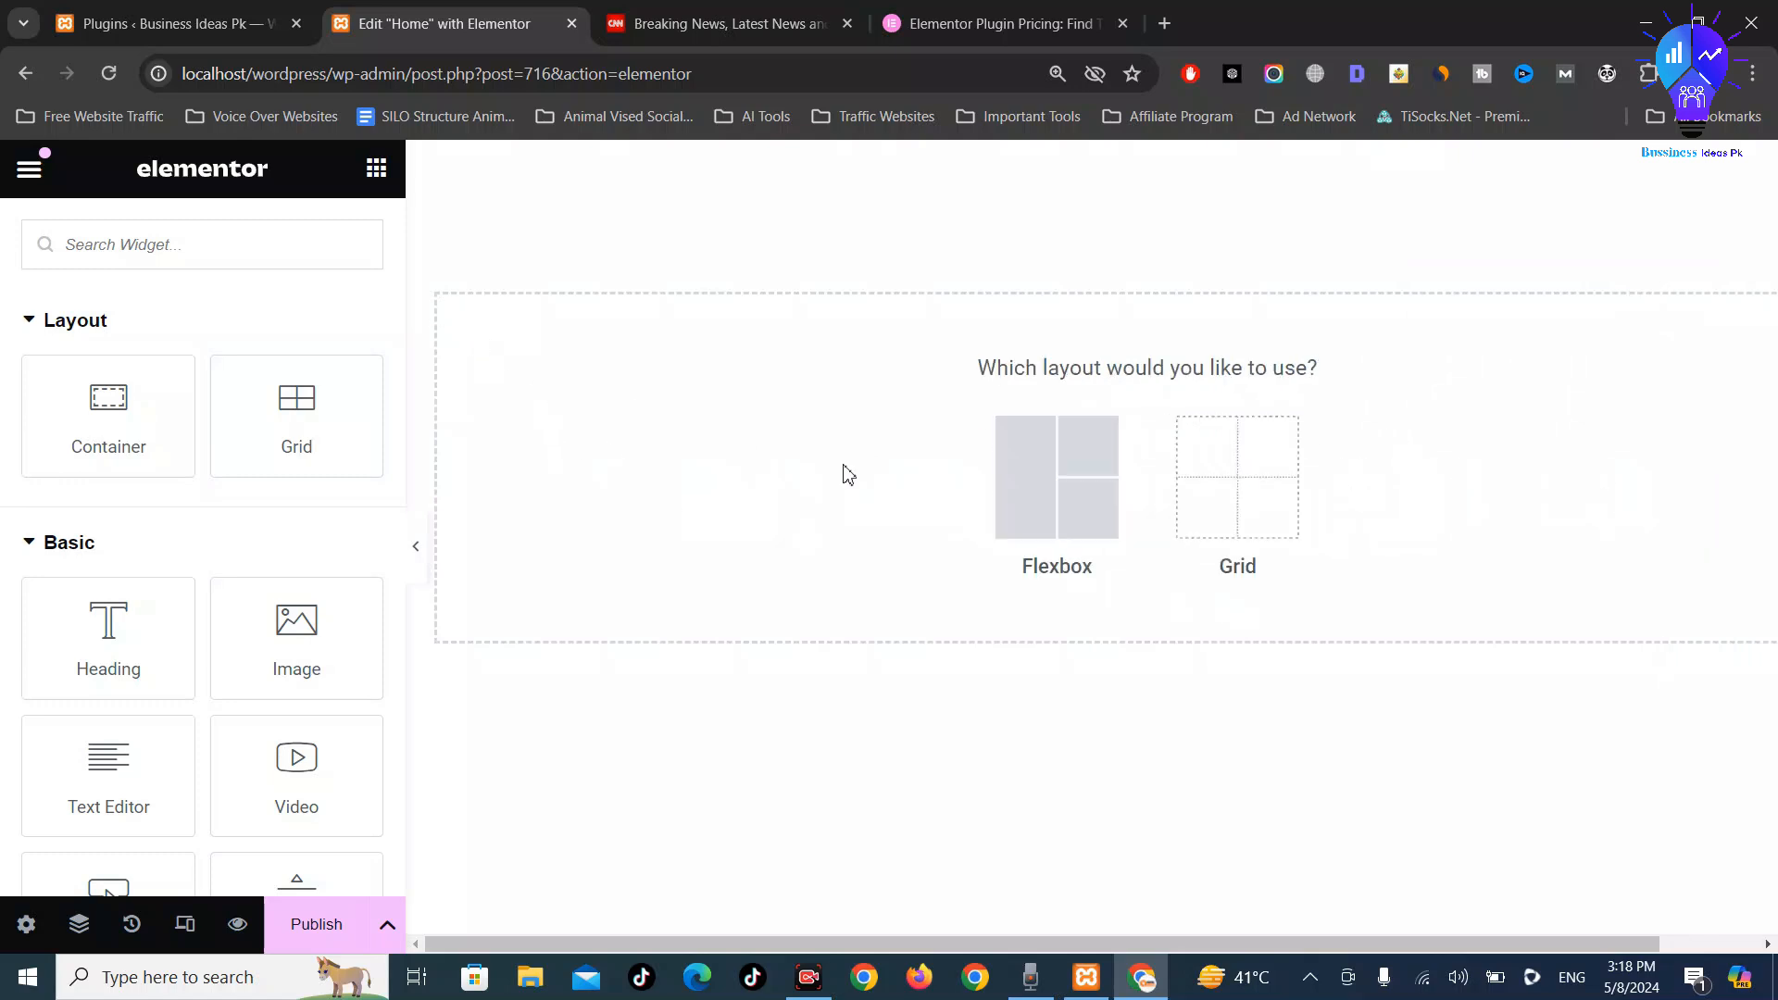
click(1032, 501)
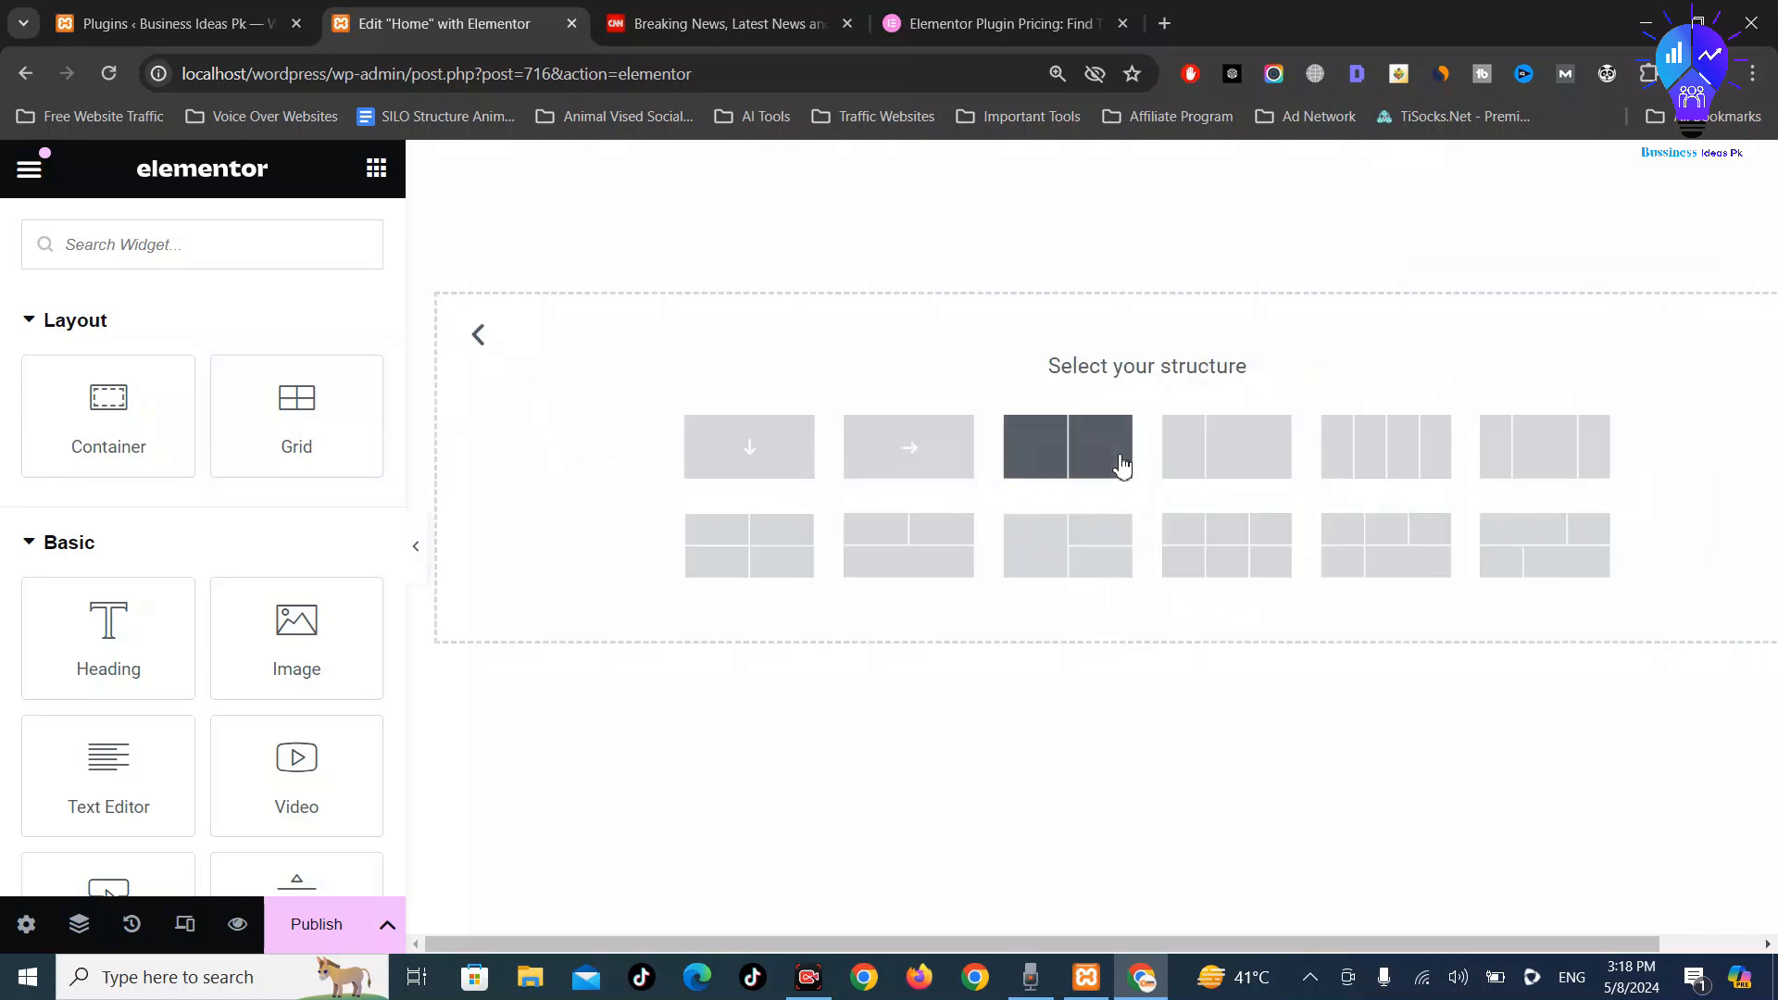
click(1568, 452)
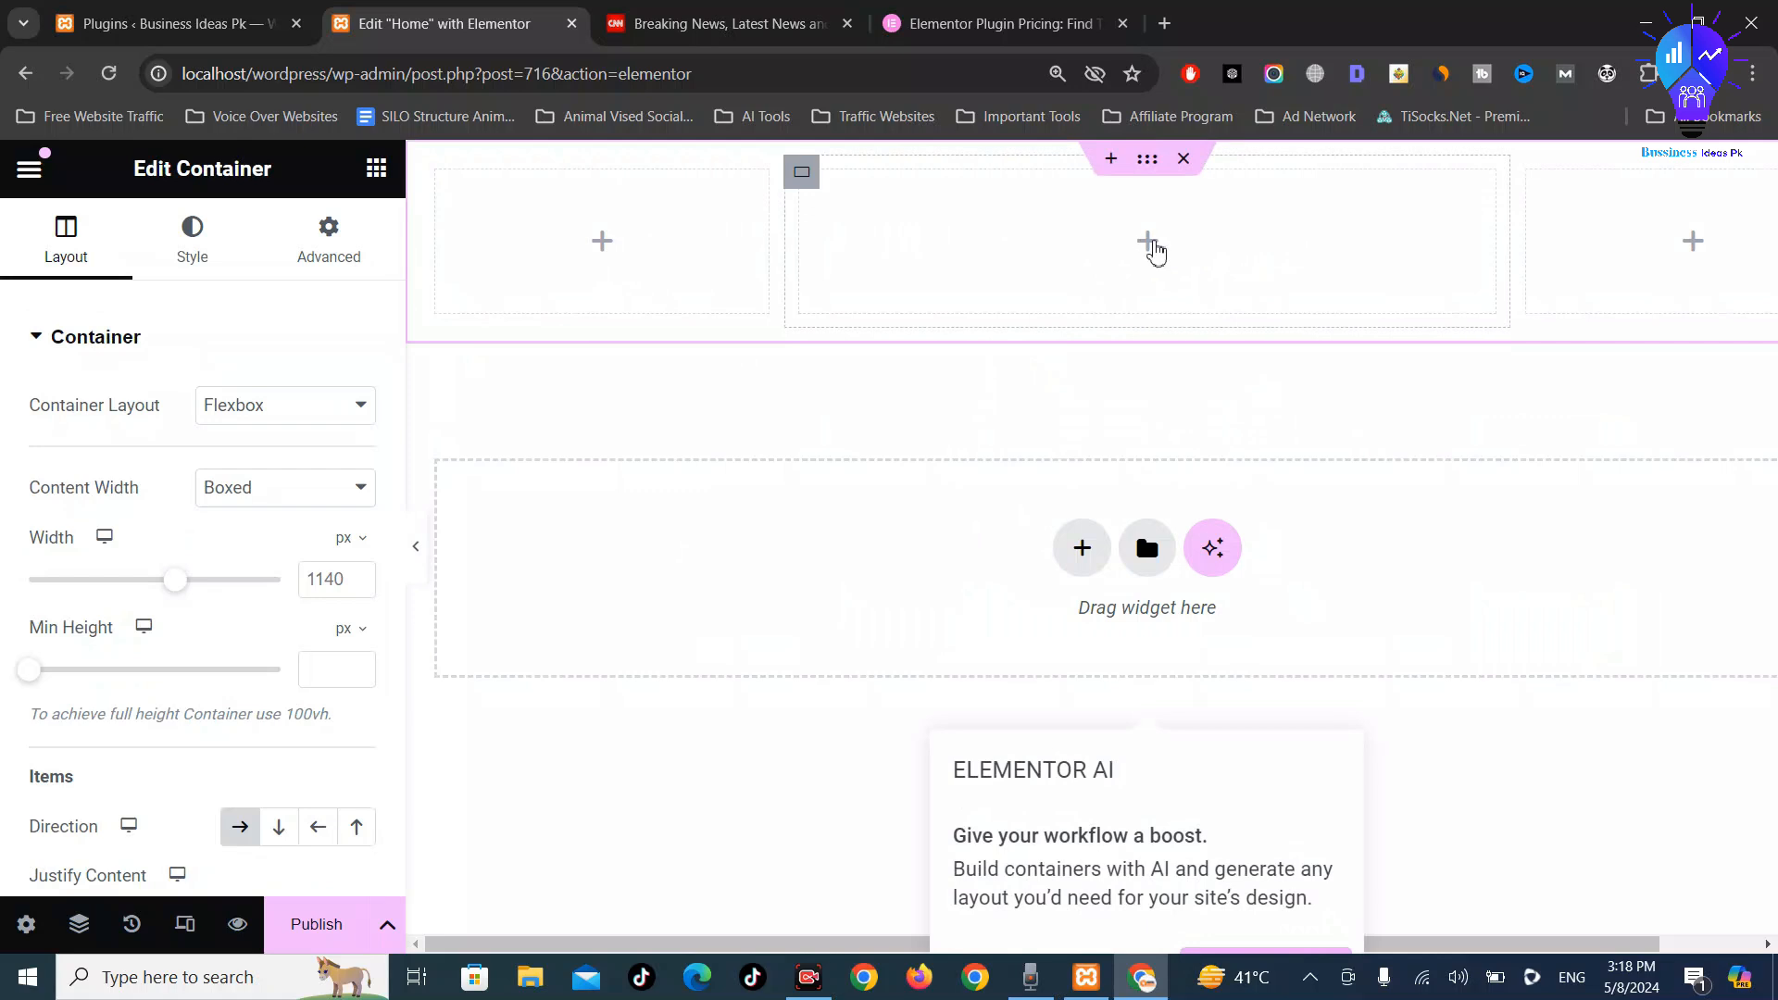
Drag new containers into the top row and duplicate the right-hand container
drag(1151, 252, 841, 242)
drag(571, 246, 505, 255)
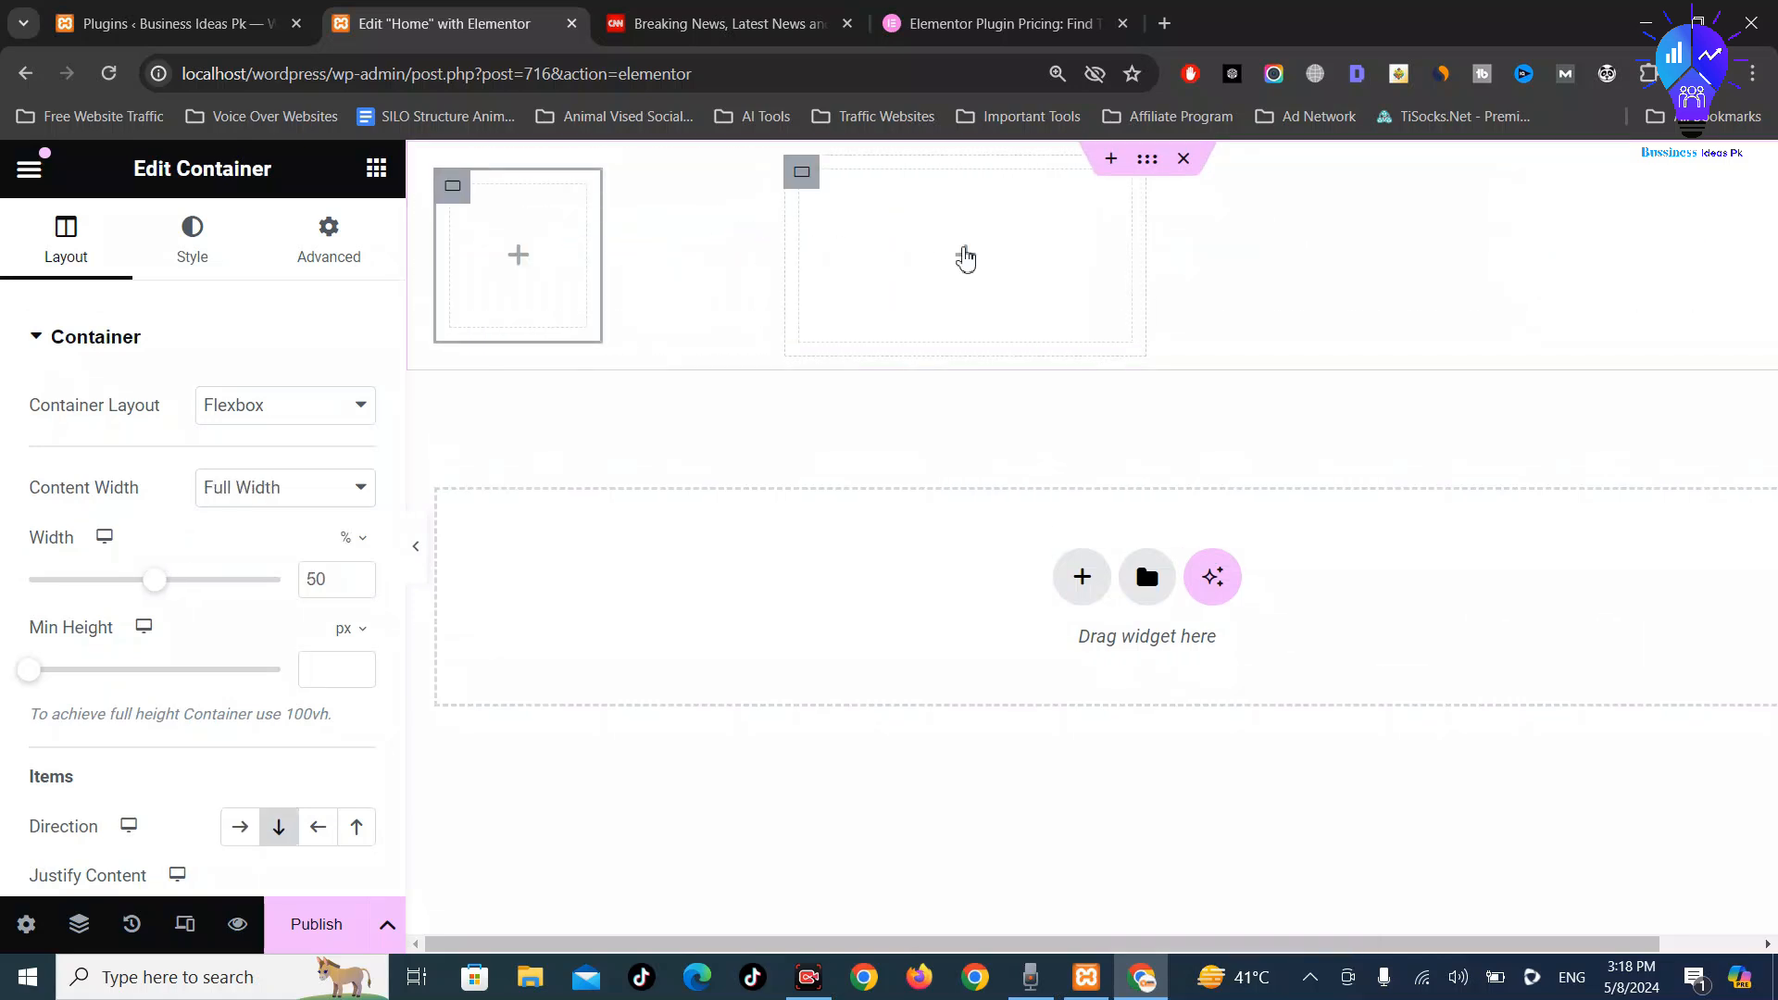
click(964, 287)
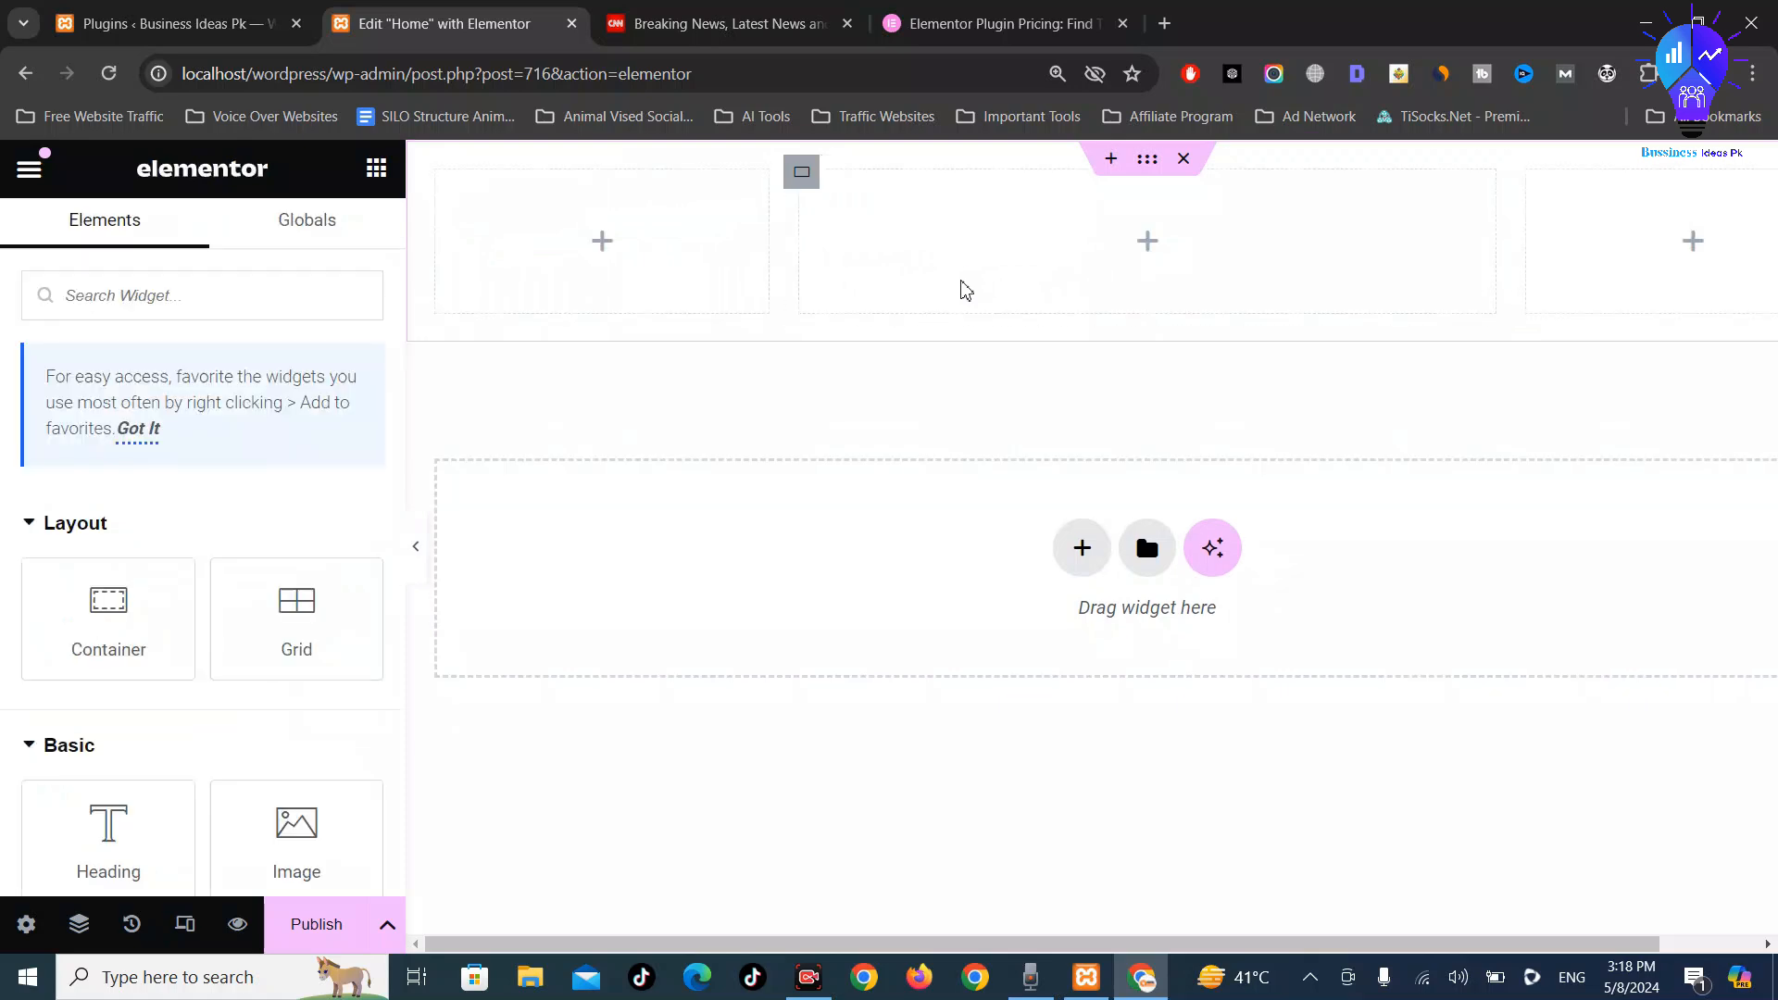
right_click(1154, 246)
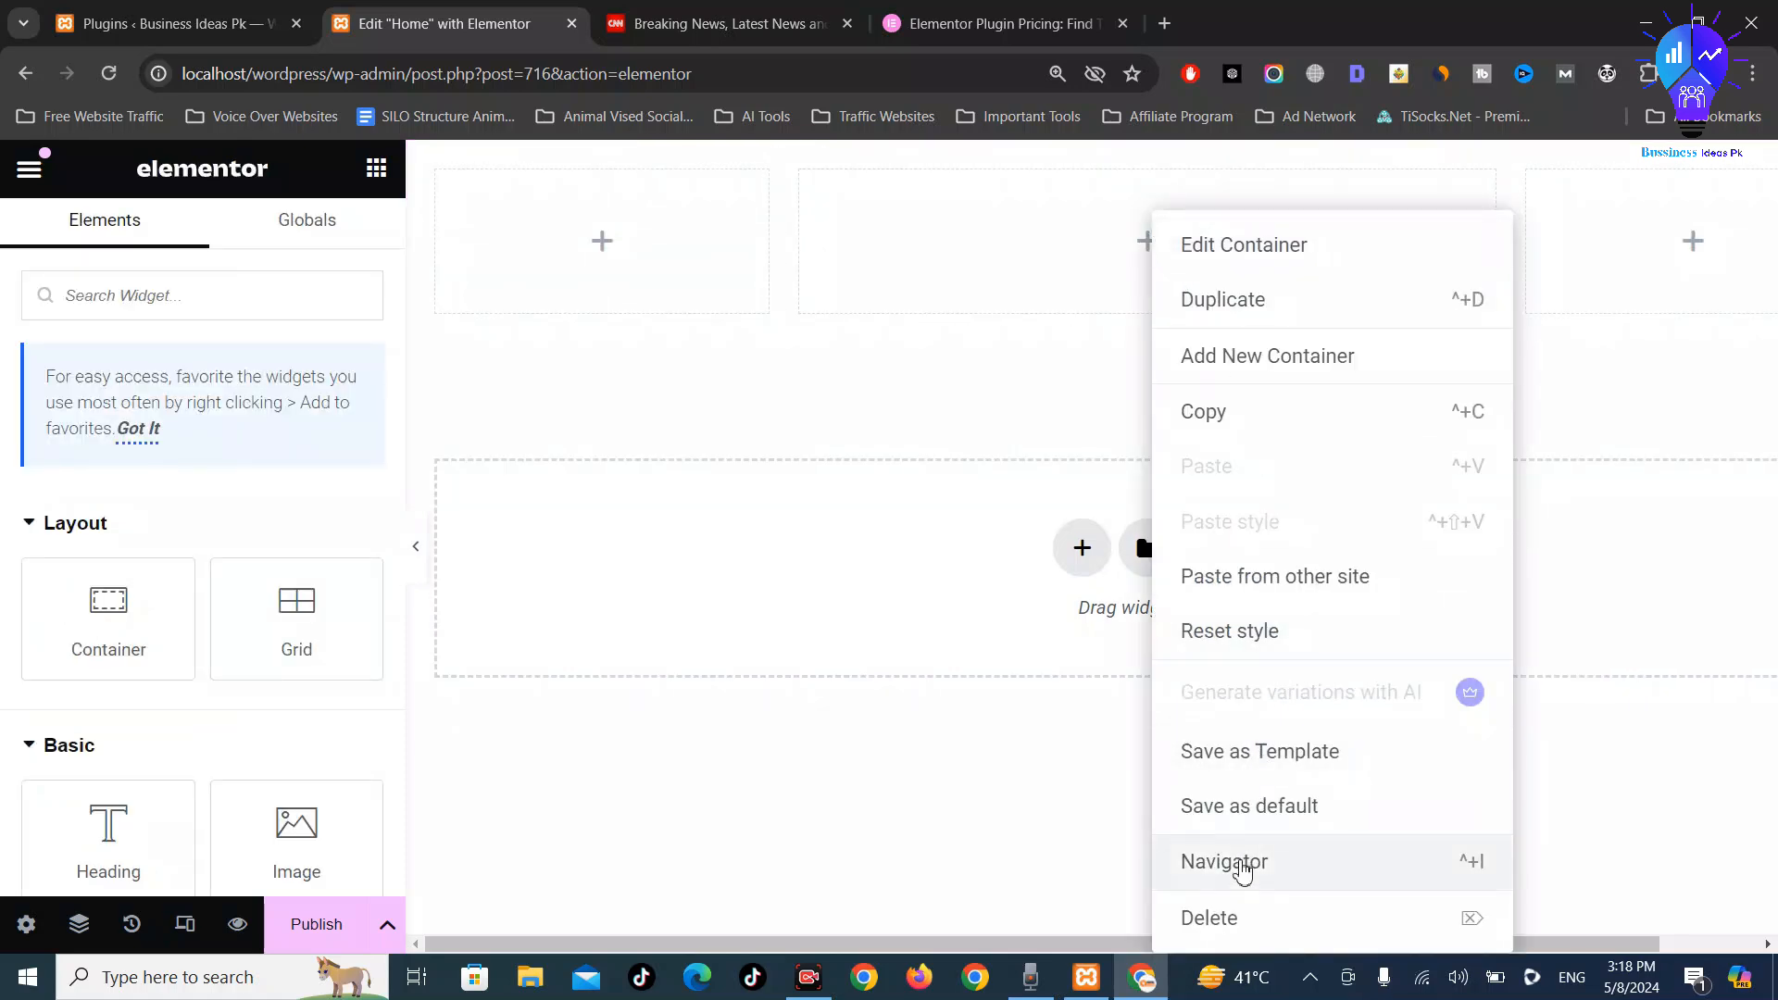
click(1269, 298)
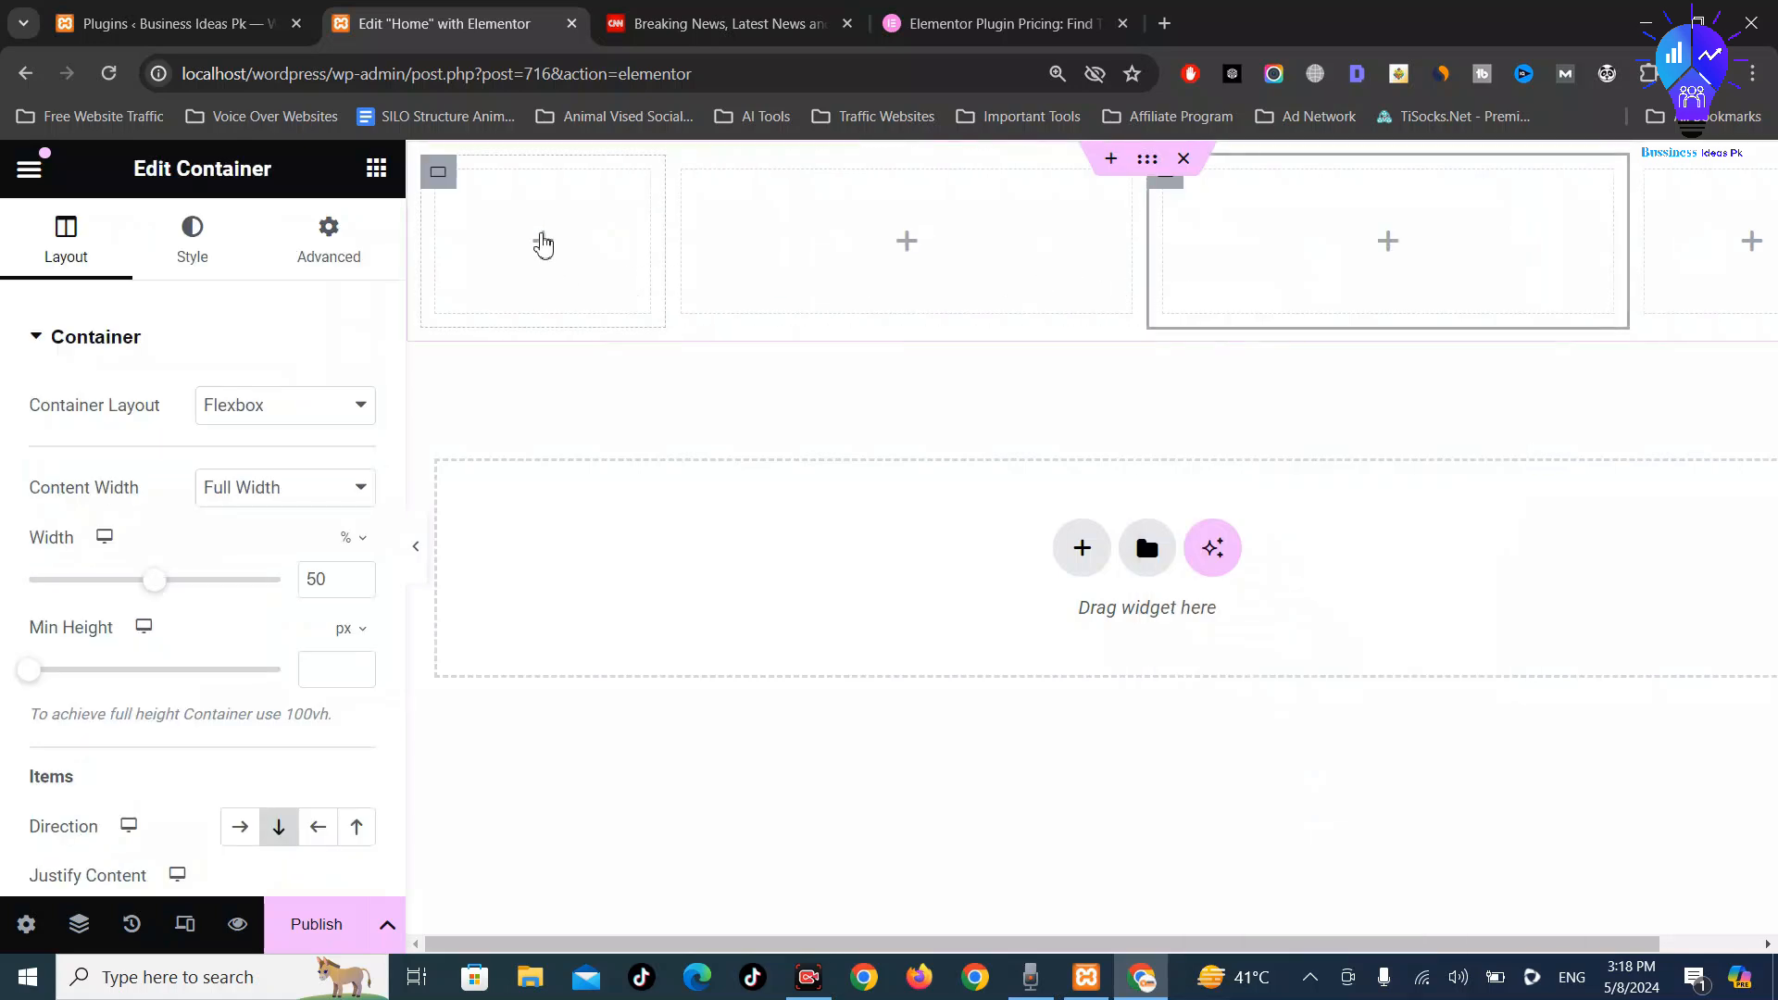
Delete the extra left and middle containers, duplicate the right one, then view CNN's lead story
right_click(543, 245)
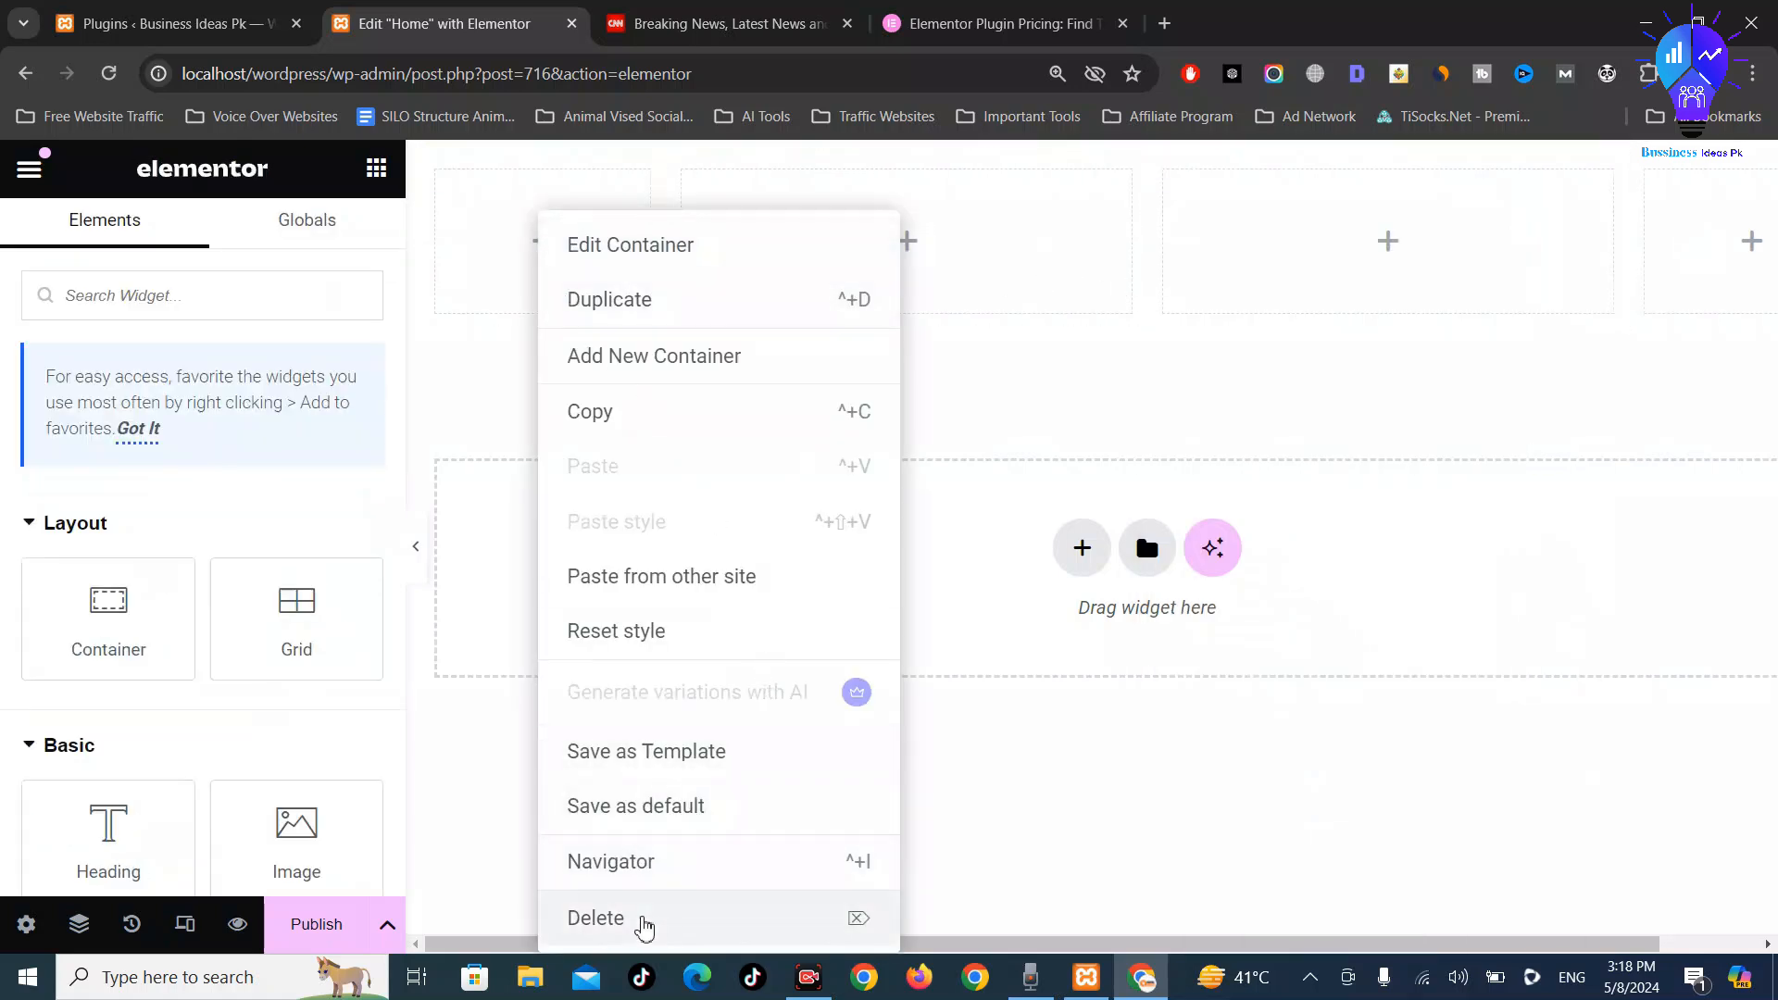
click(644, 922)
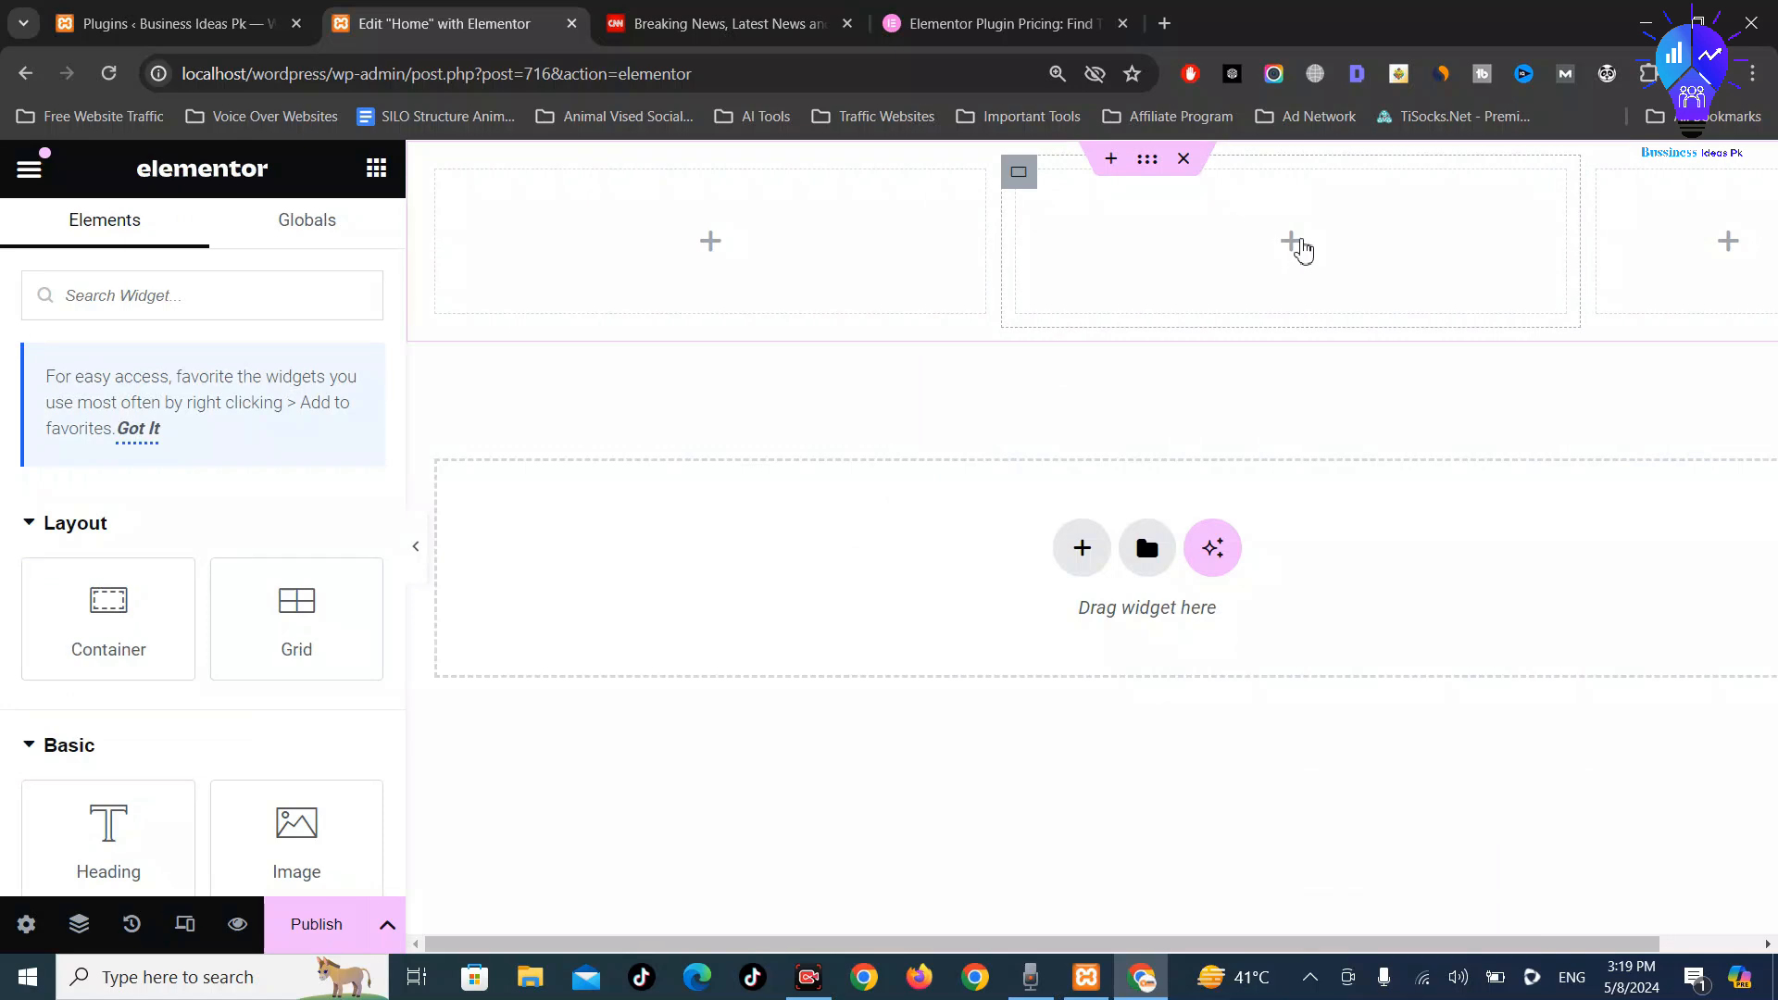
right_click(1317, 249)
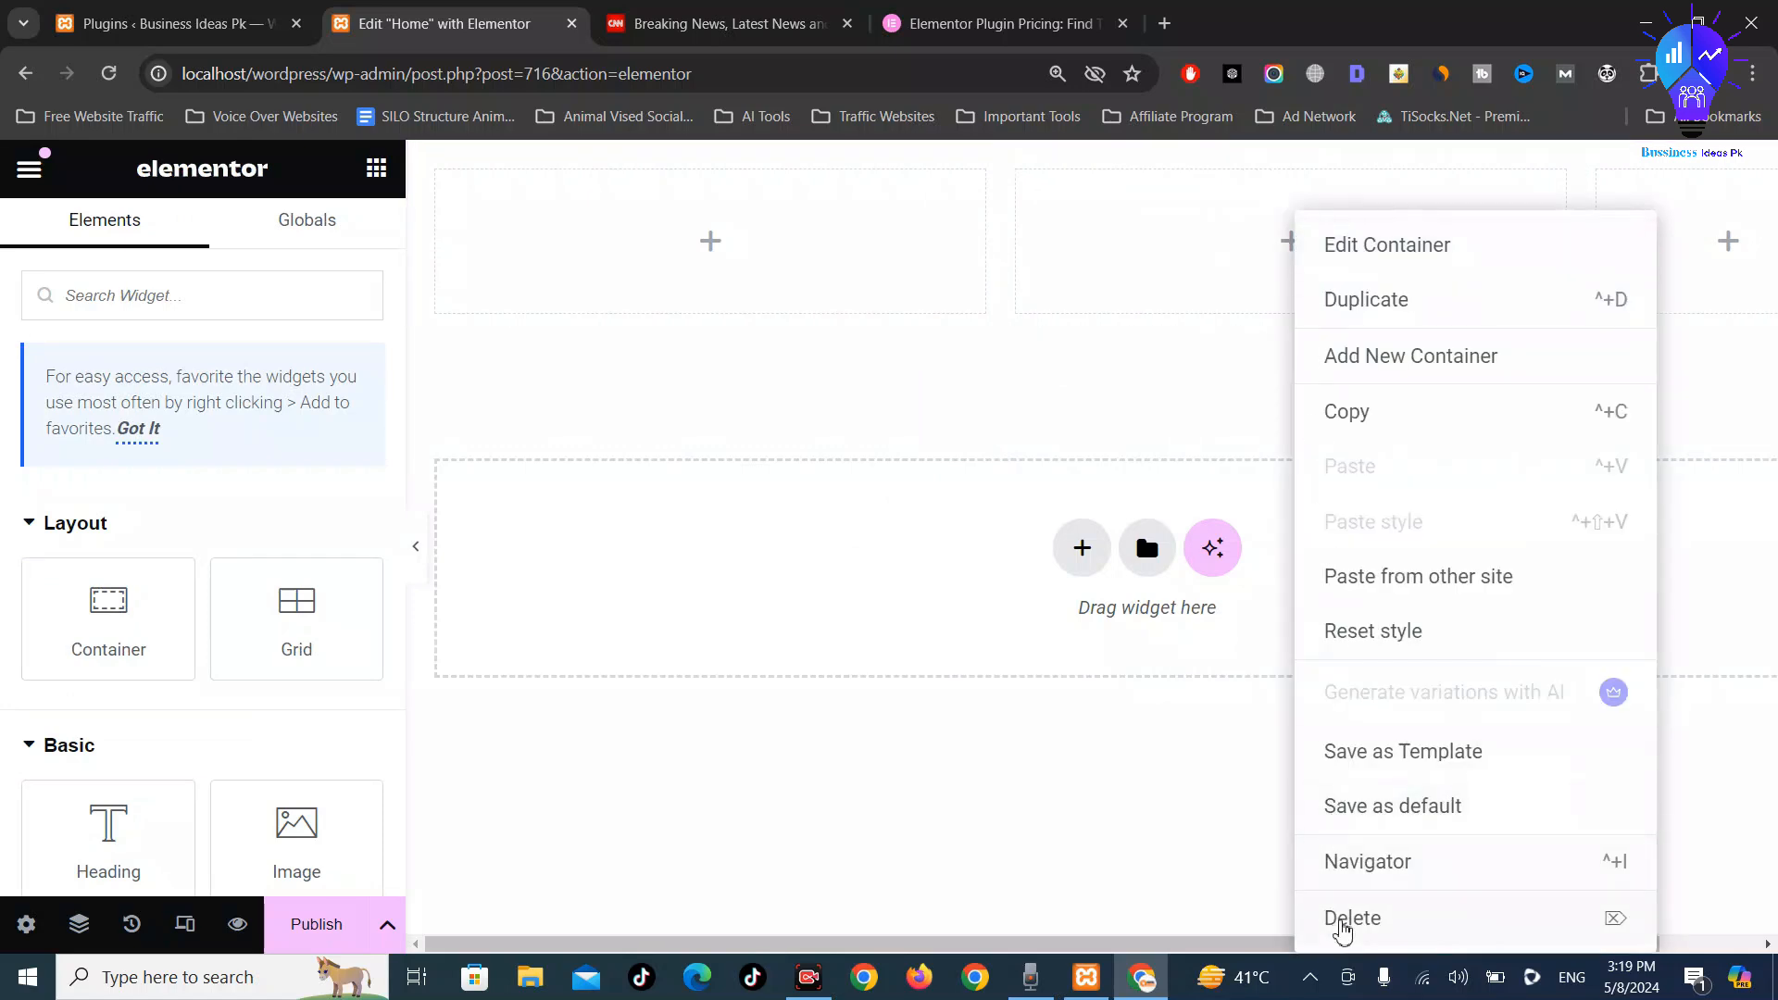
click(1338, 922)
right_click(1332, 246)
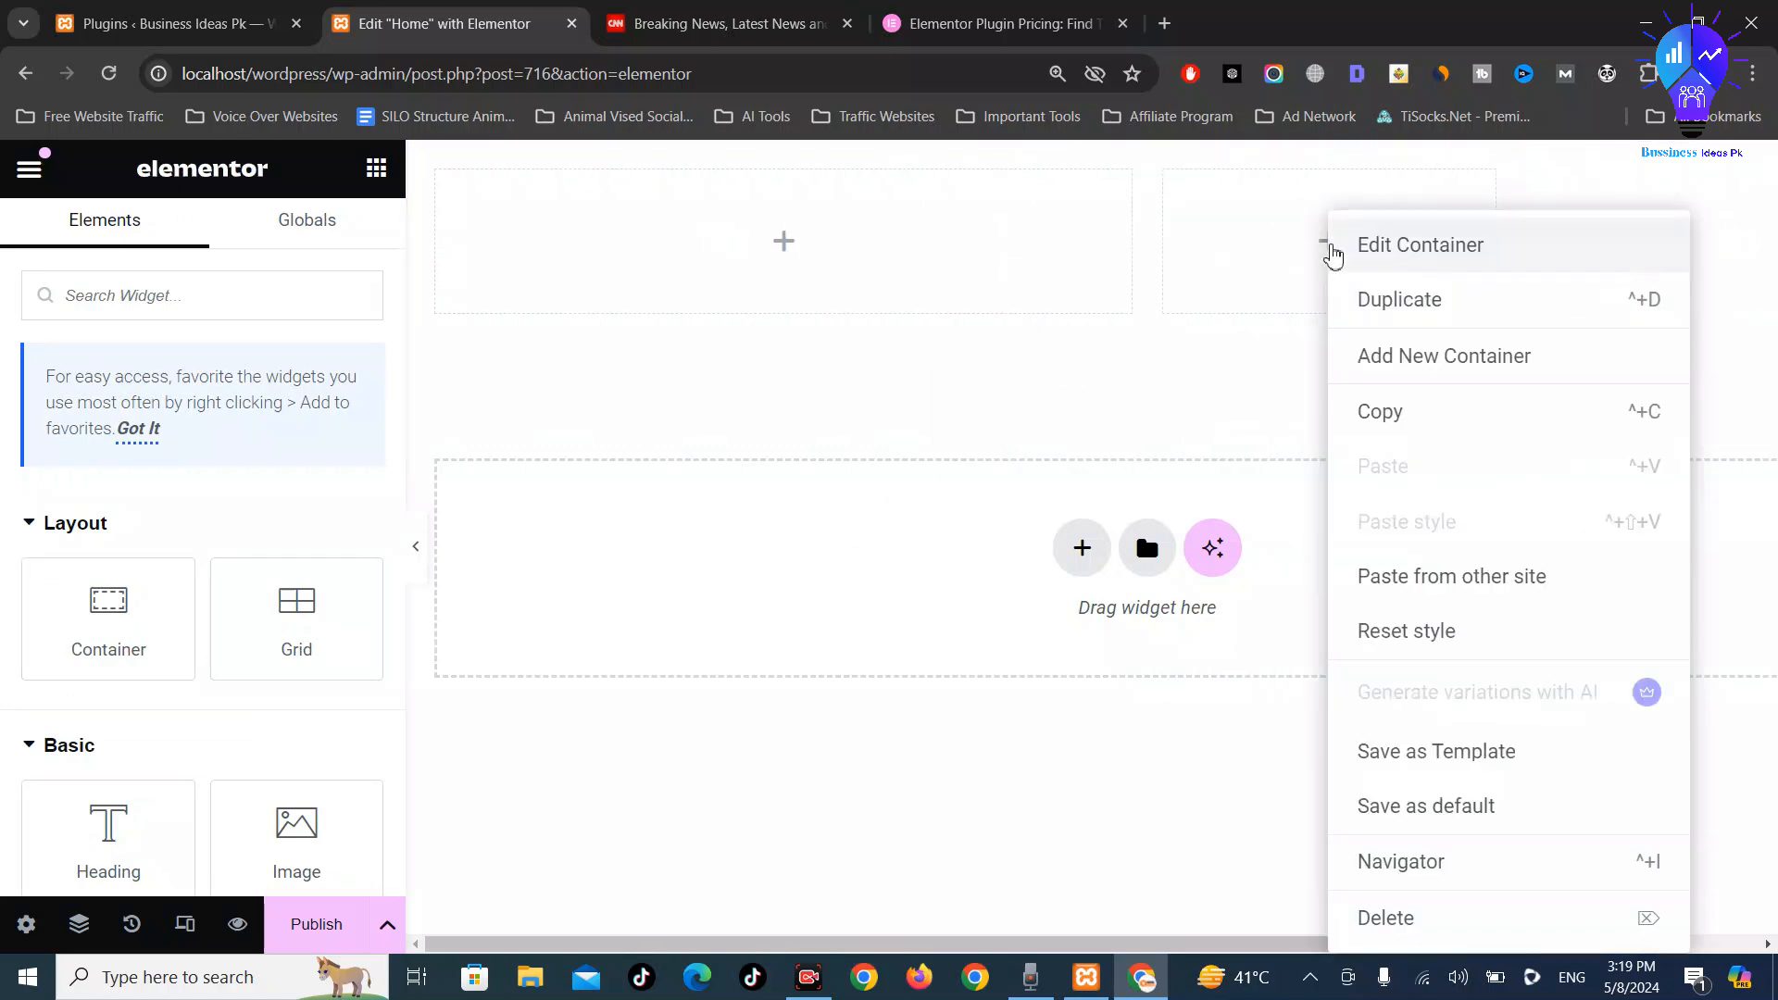
click(1401, 306)
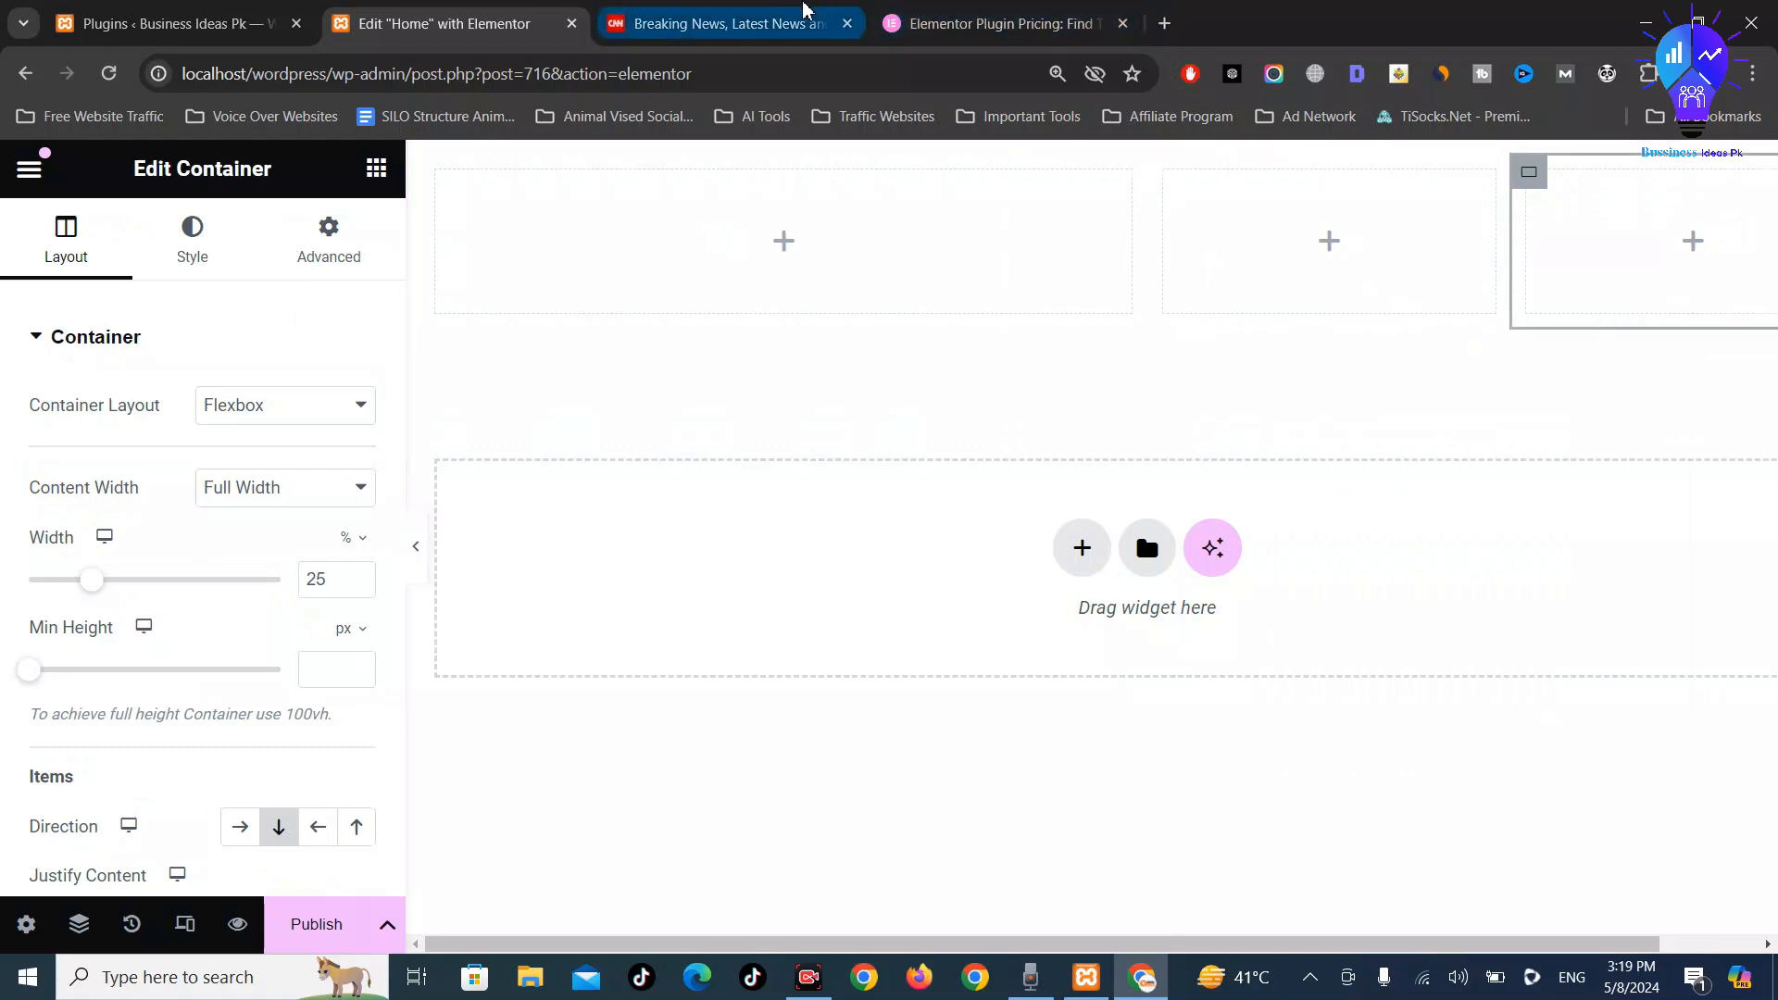
click(772, 11)
scroll(814, 593, down, 5)
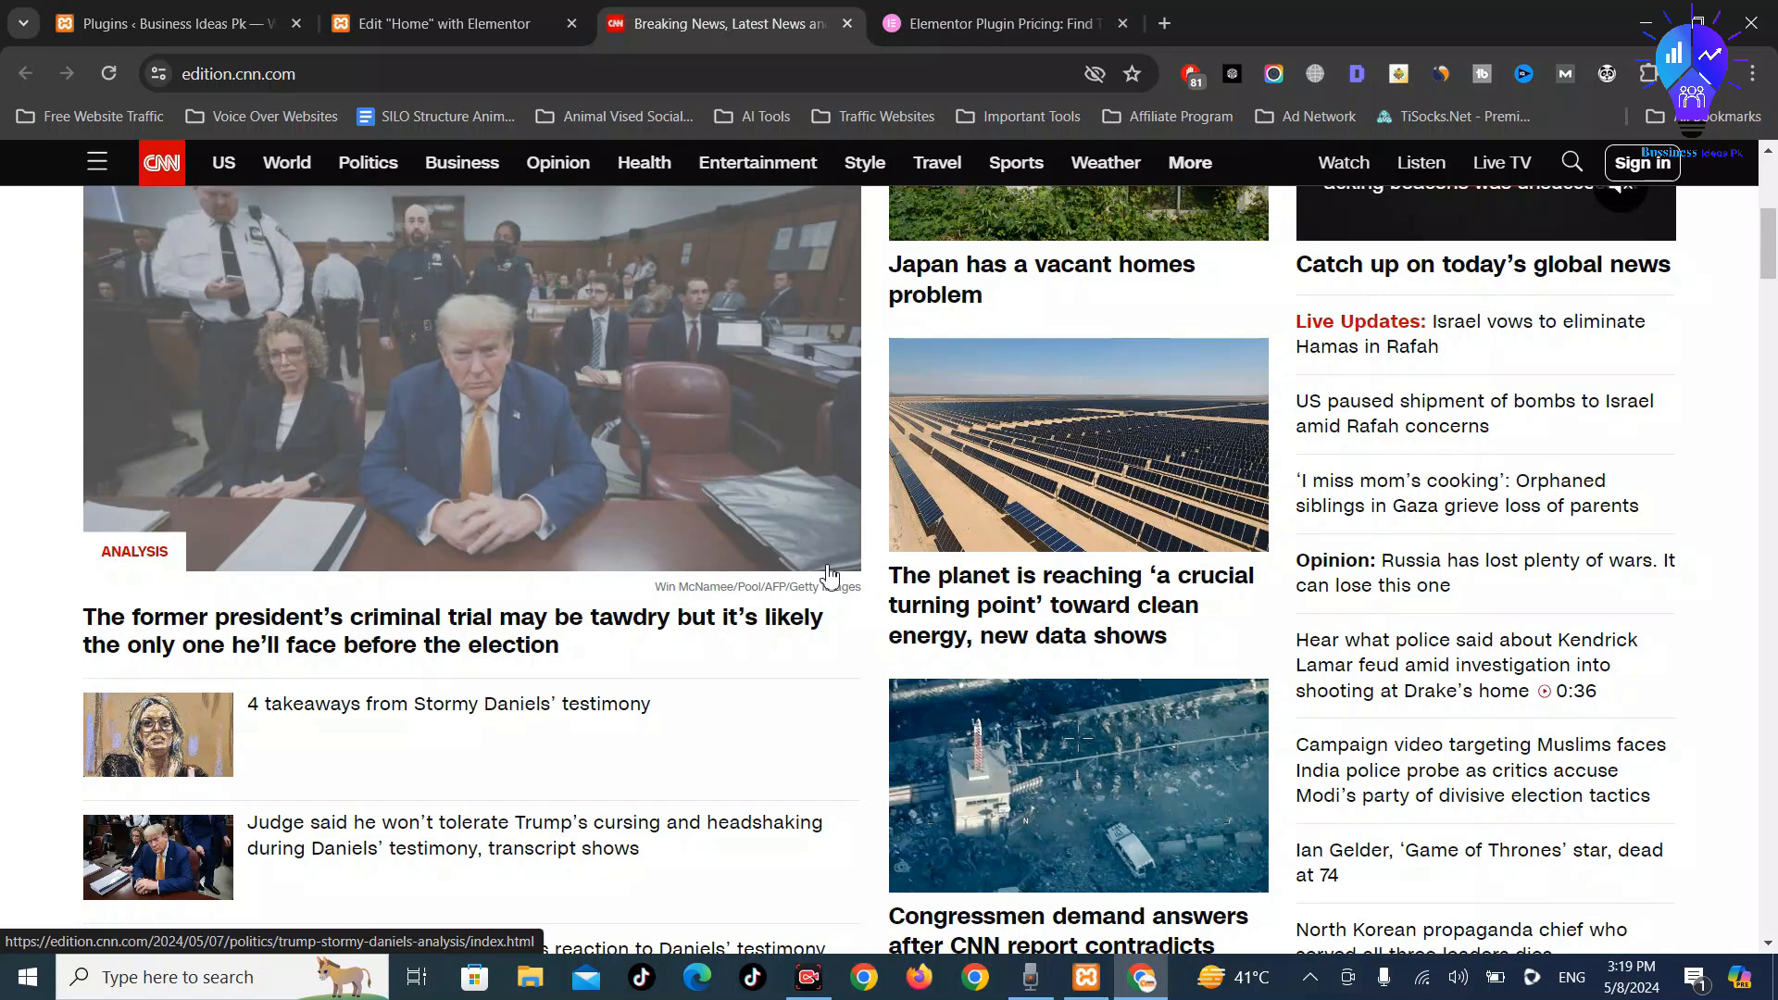
Scroll to the top of CNN's homepage, then return to the Home page Elementor editor
scroll(596, 542, up, 6)
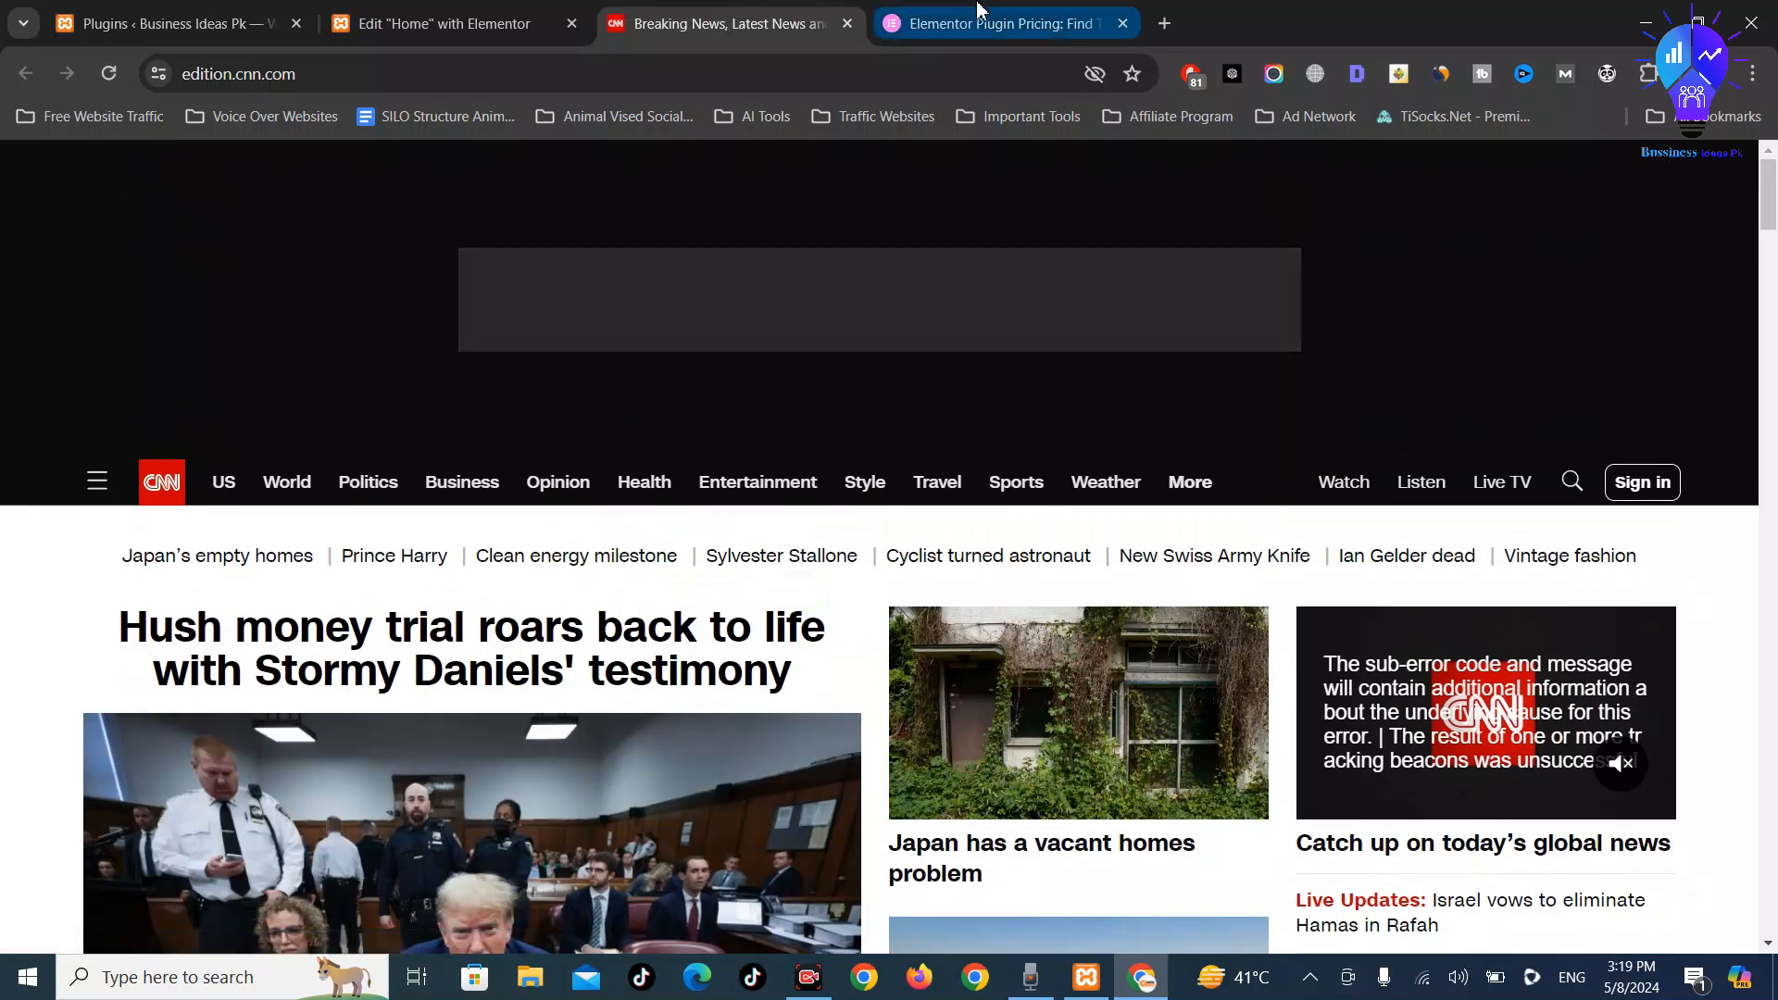
click(978, 9)
click(714, 23)
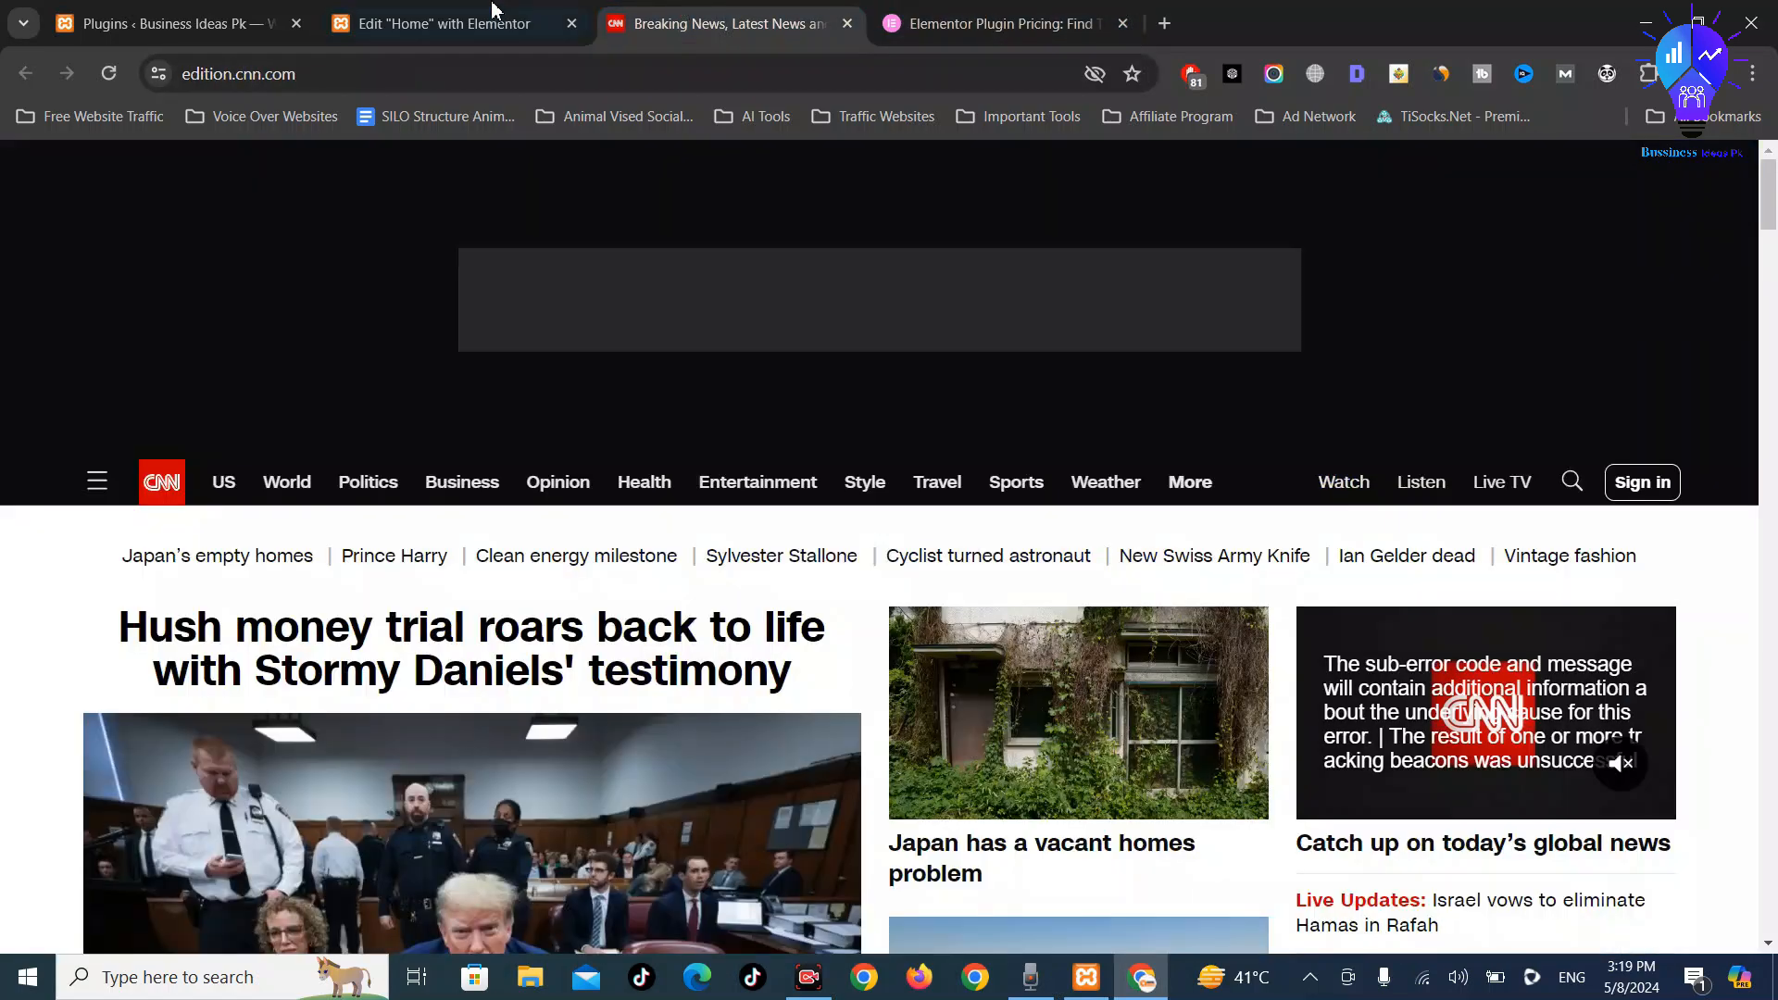
click(488, 28)
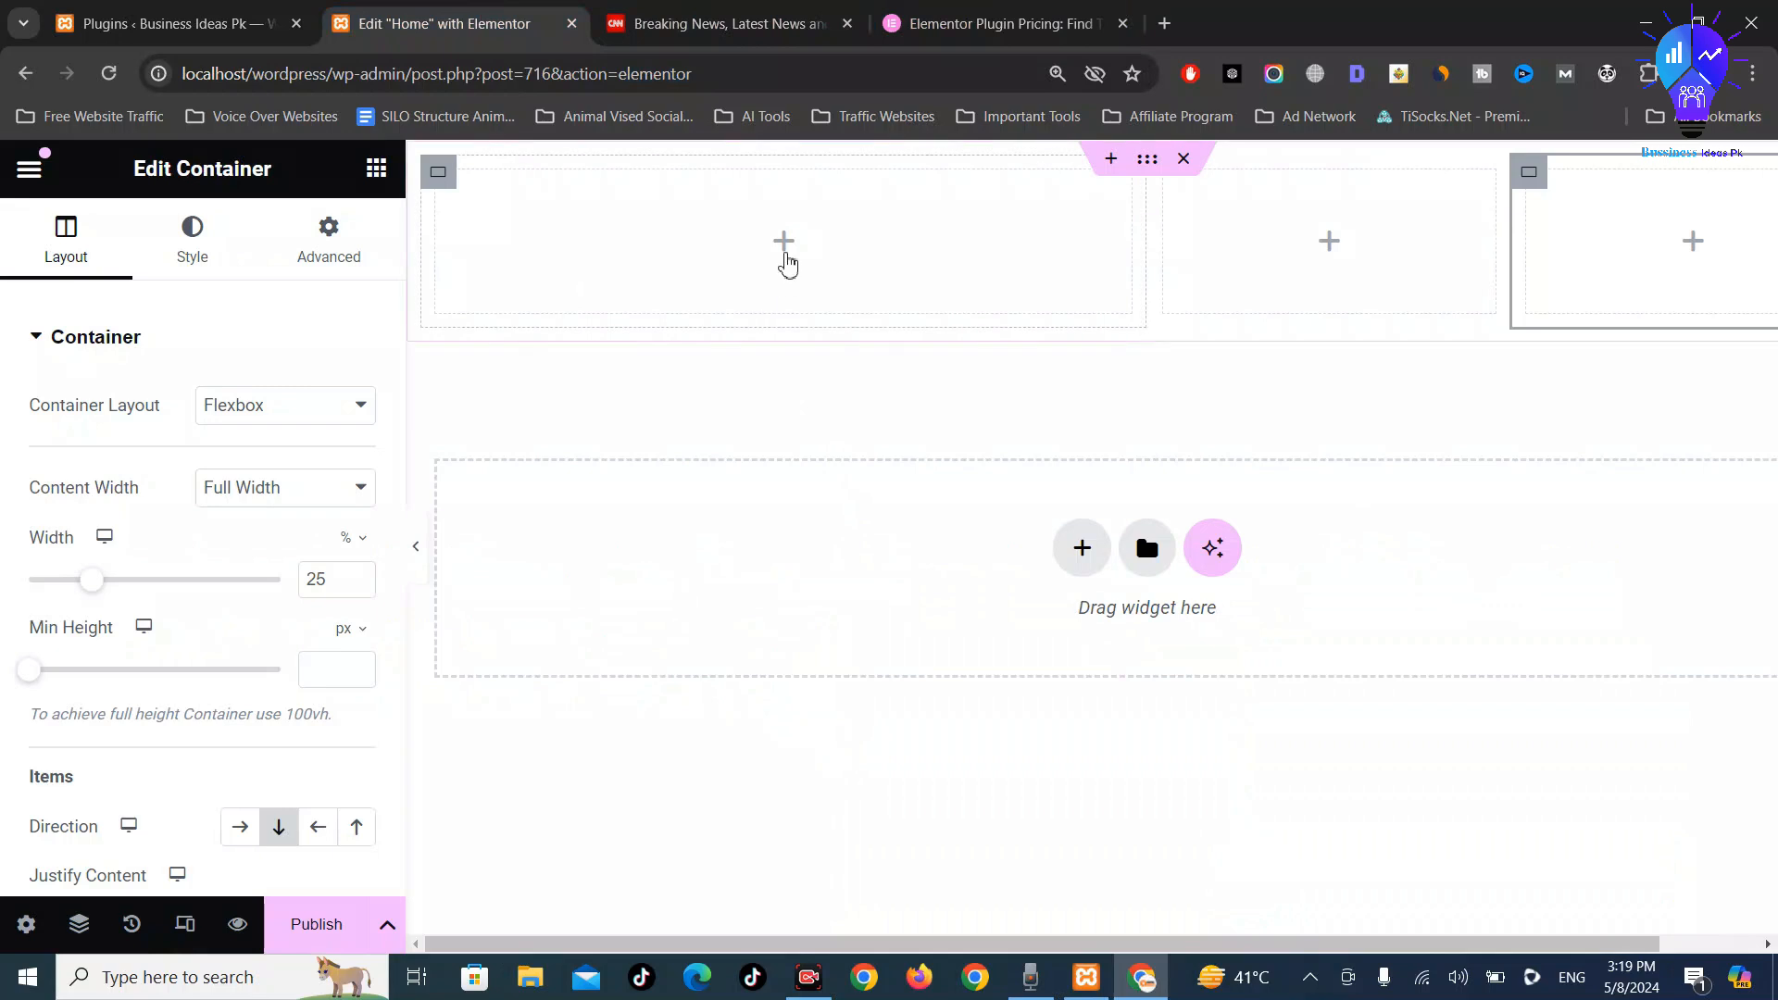
Search widgets for 'po' and drag the Posts widget into the wide first column
click(784, 244)
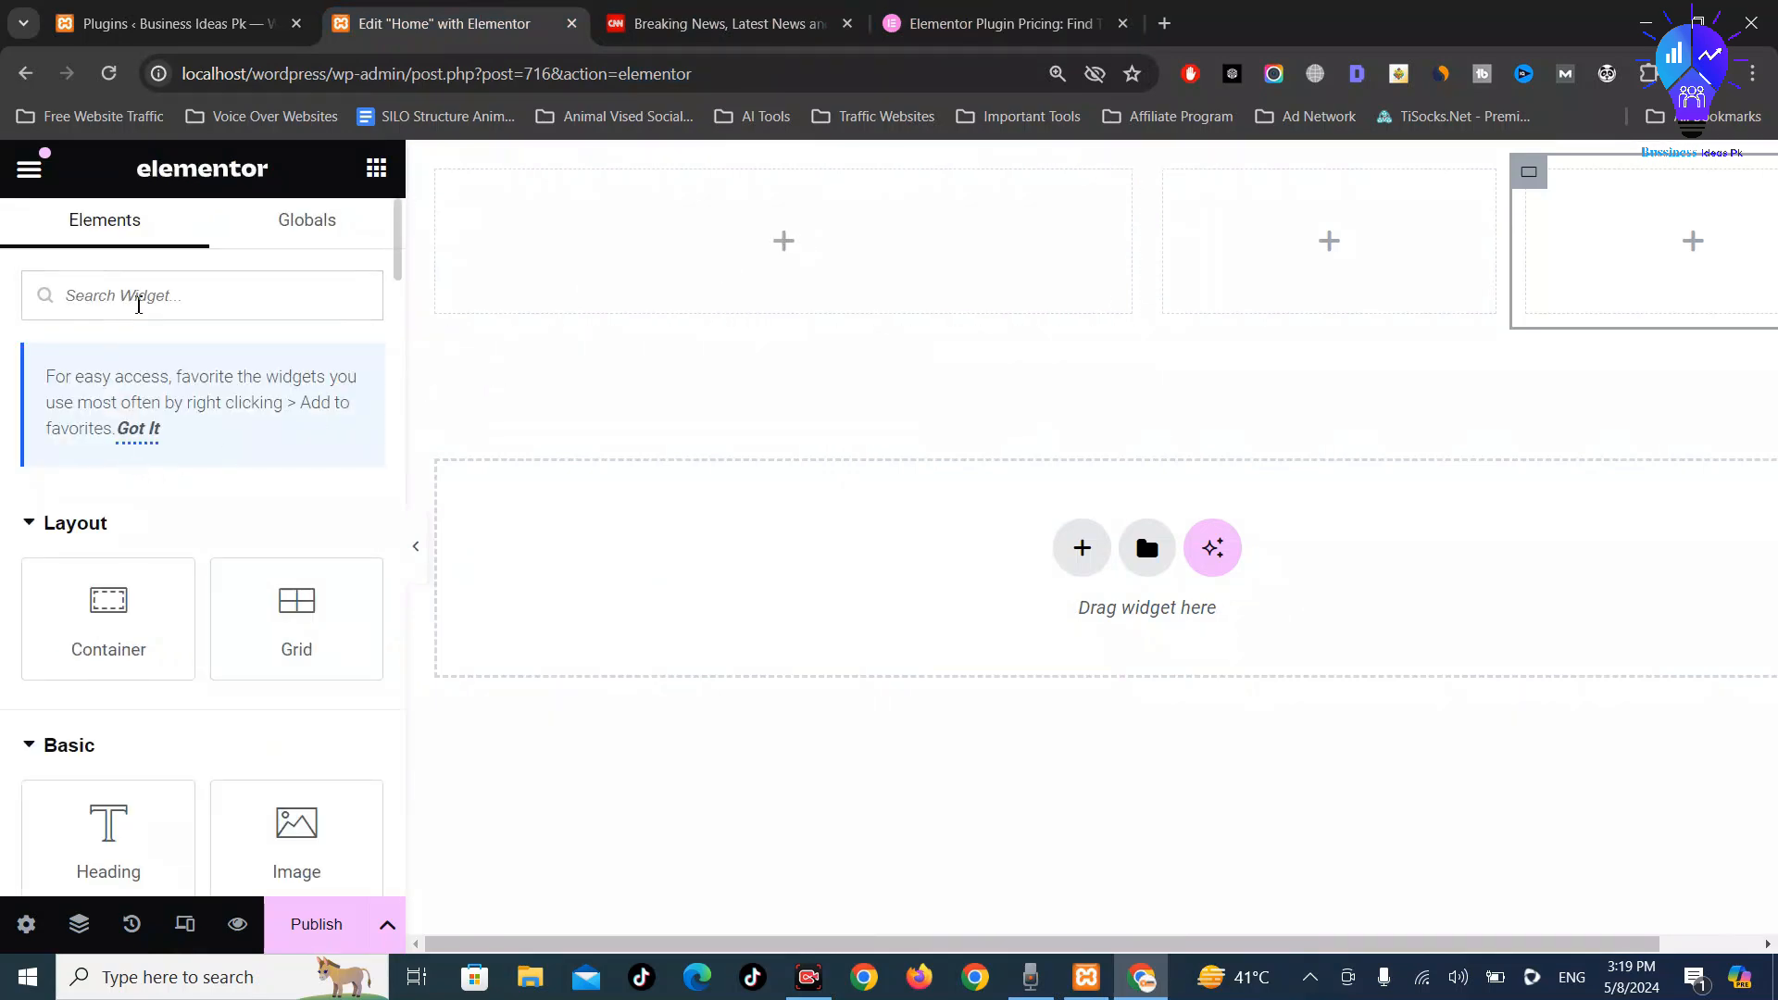
text(pos)
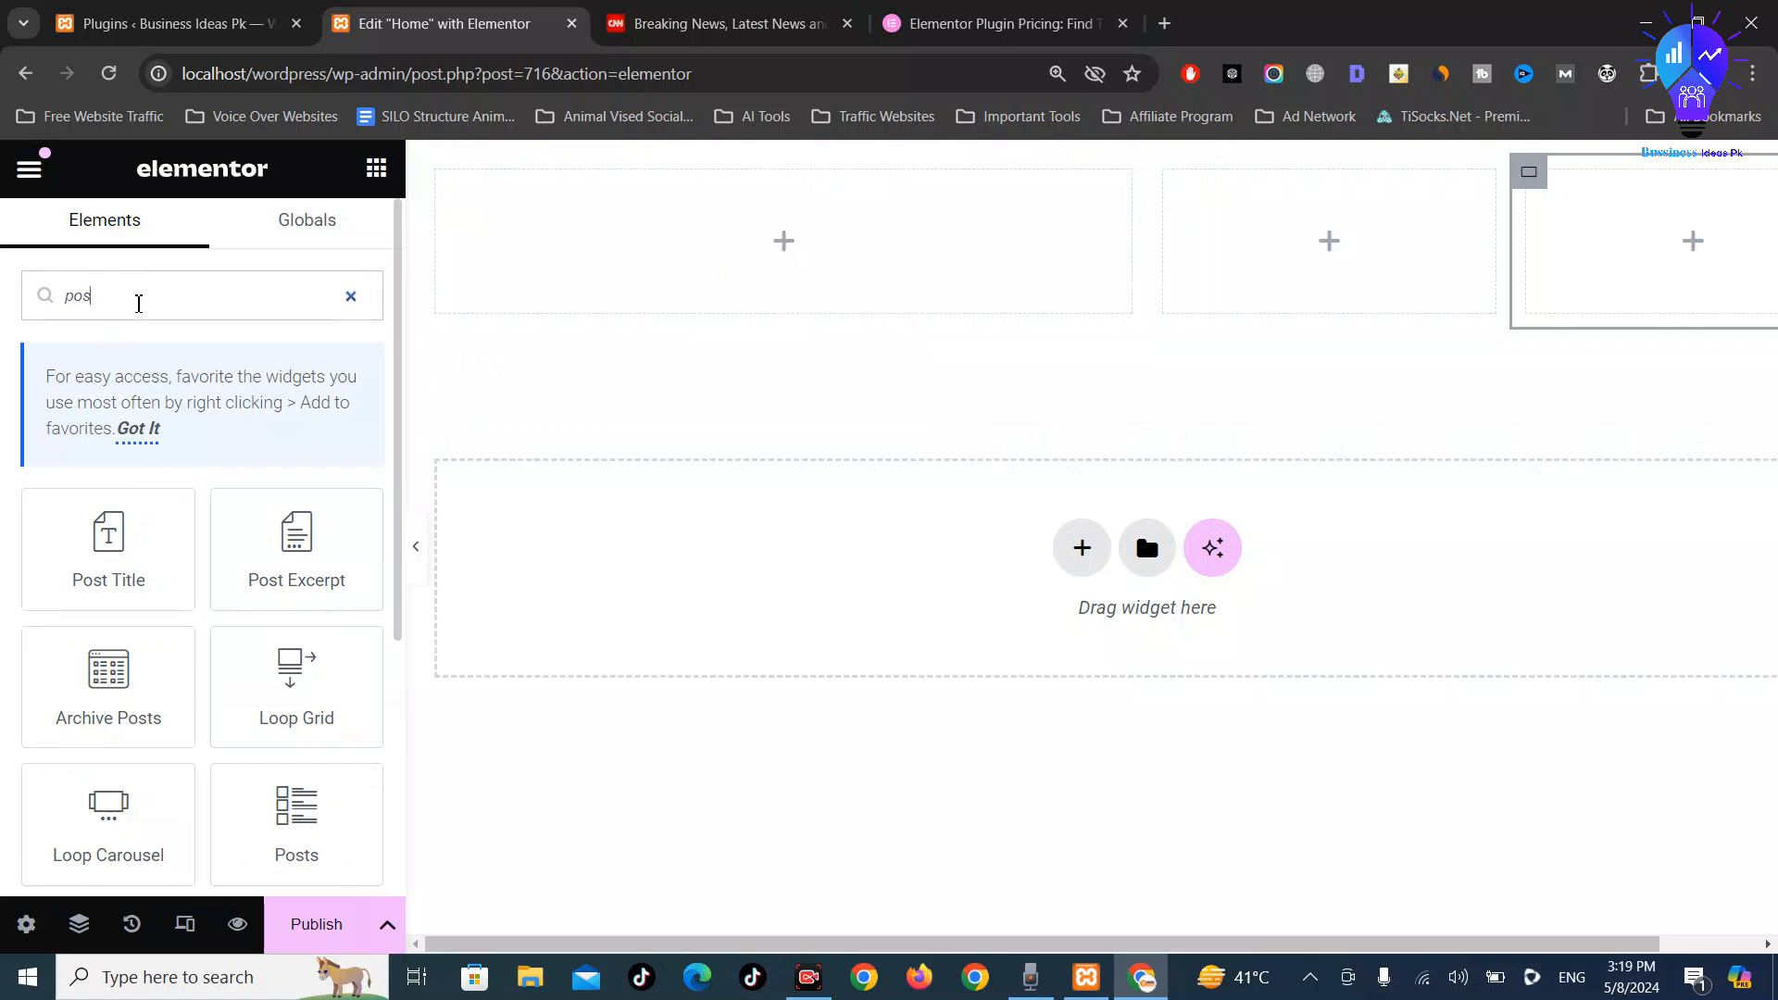
scroll(266, 508, down, 3)
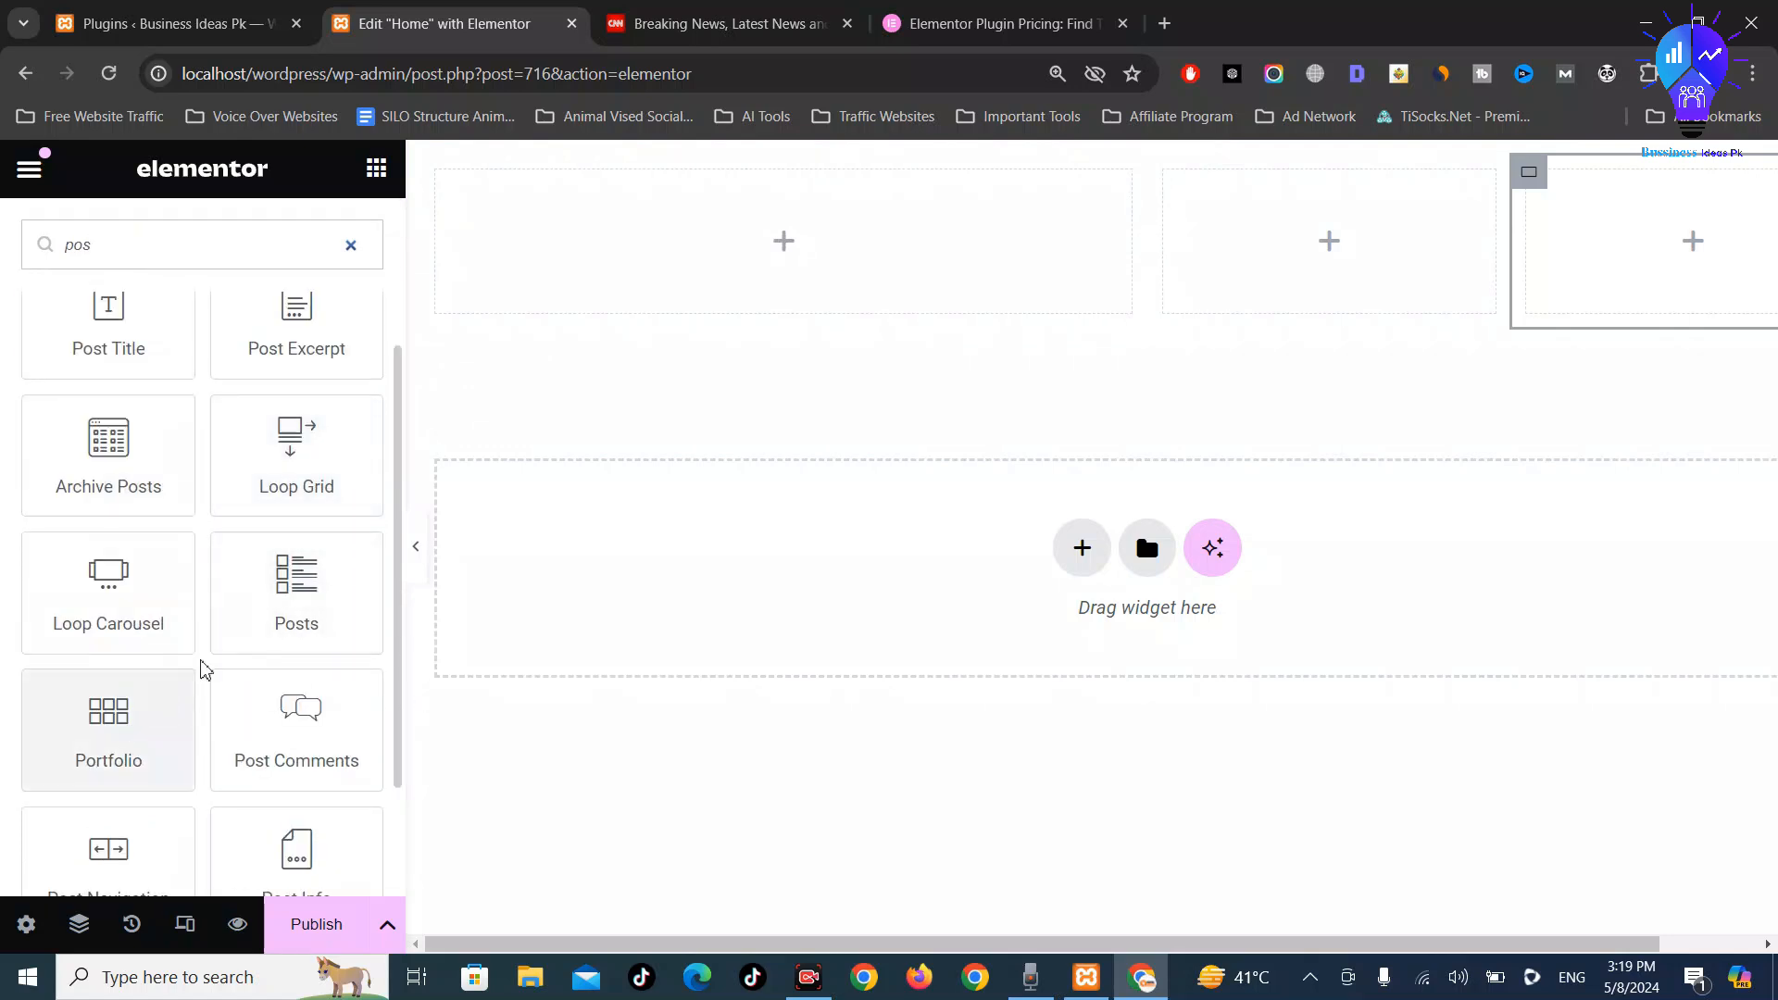
drag(279, 570, 783, 250)
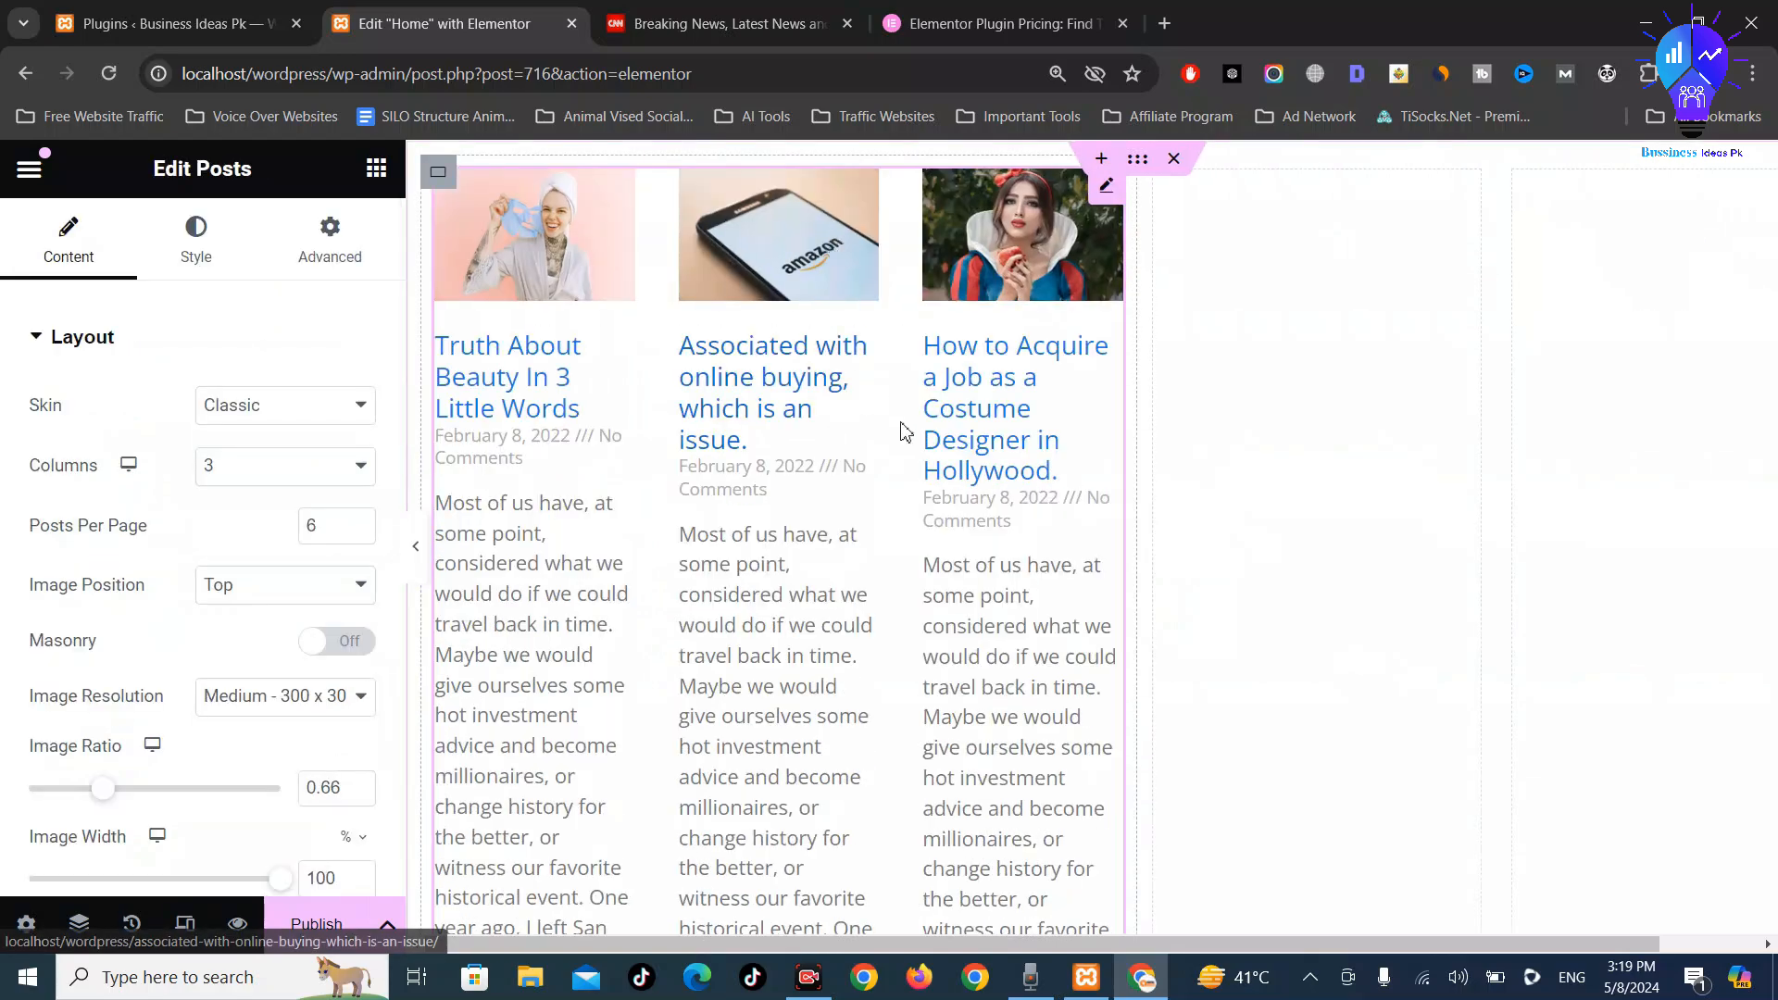
Set the Posts widget to 1 post per page displayed in 1 column
scroll(905, 428, down, 10)
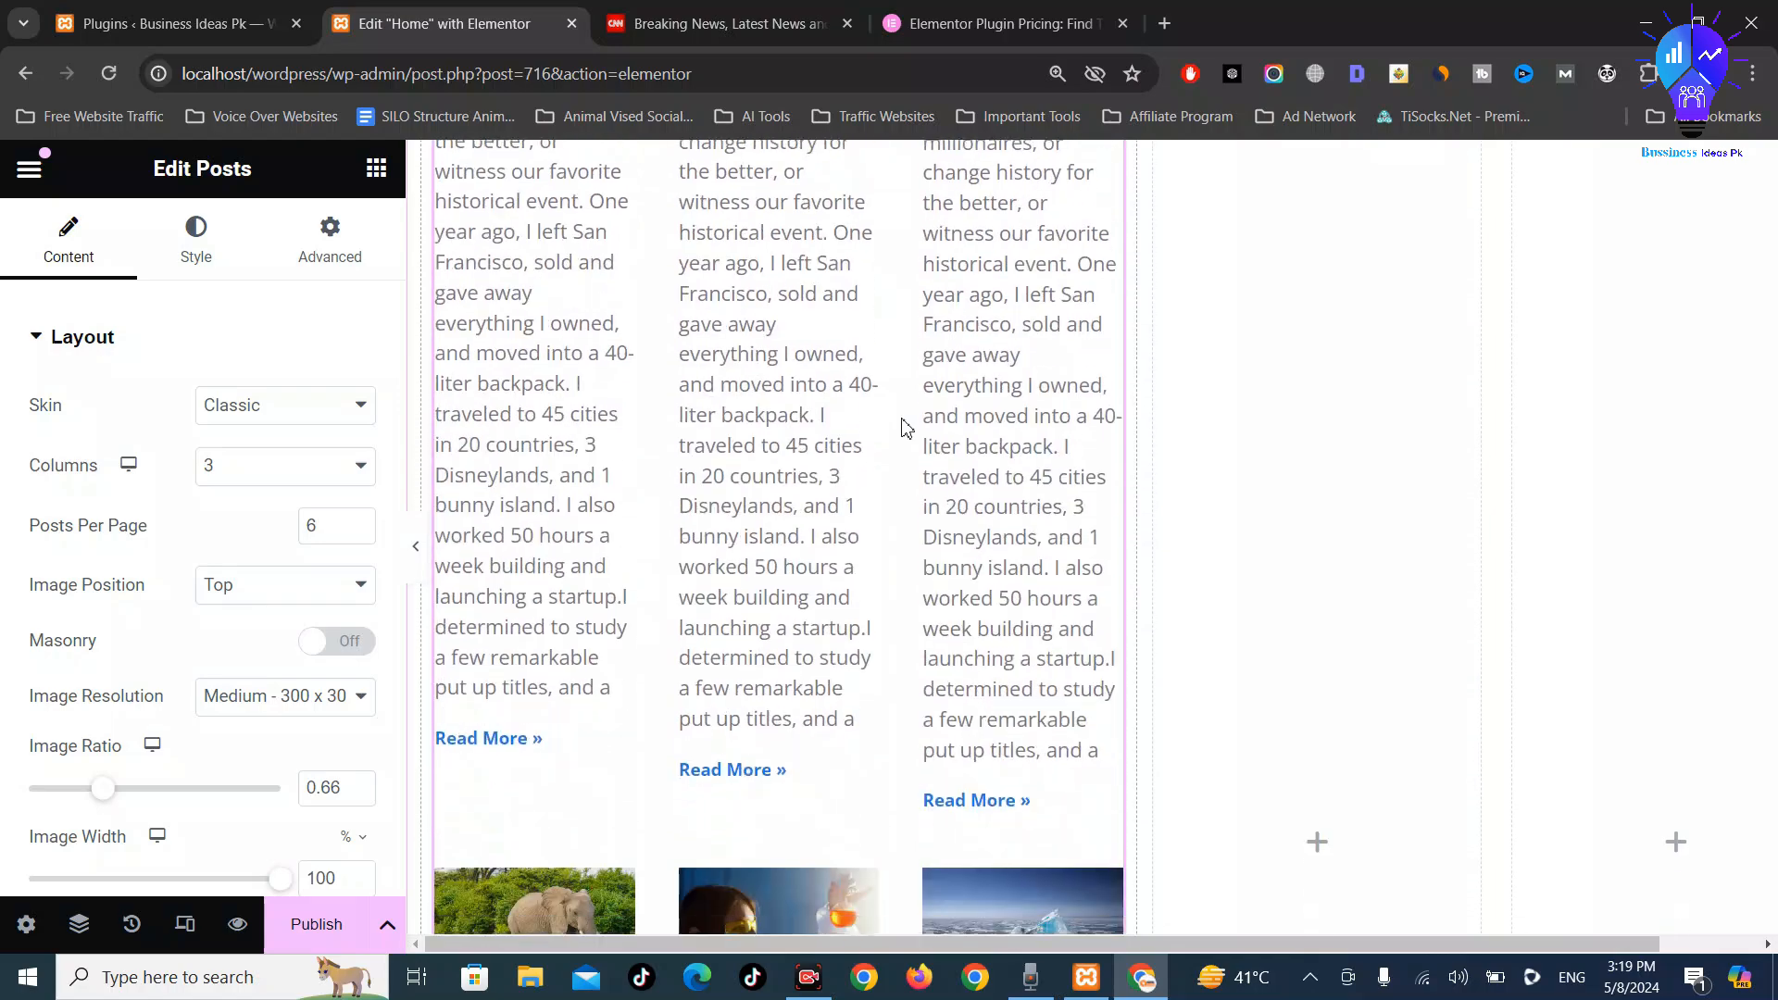
scroll(904, 428, up, 10)
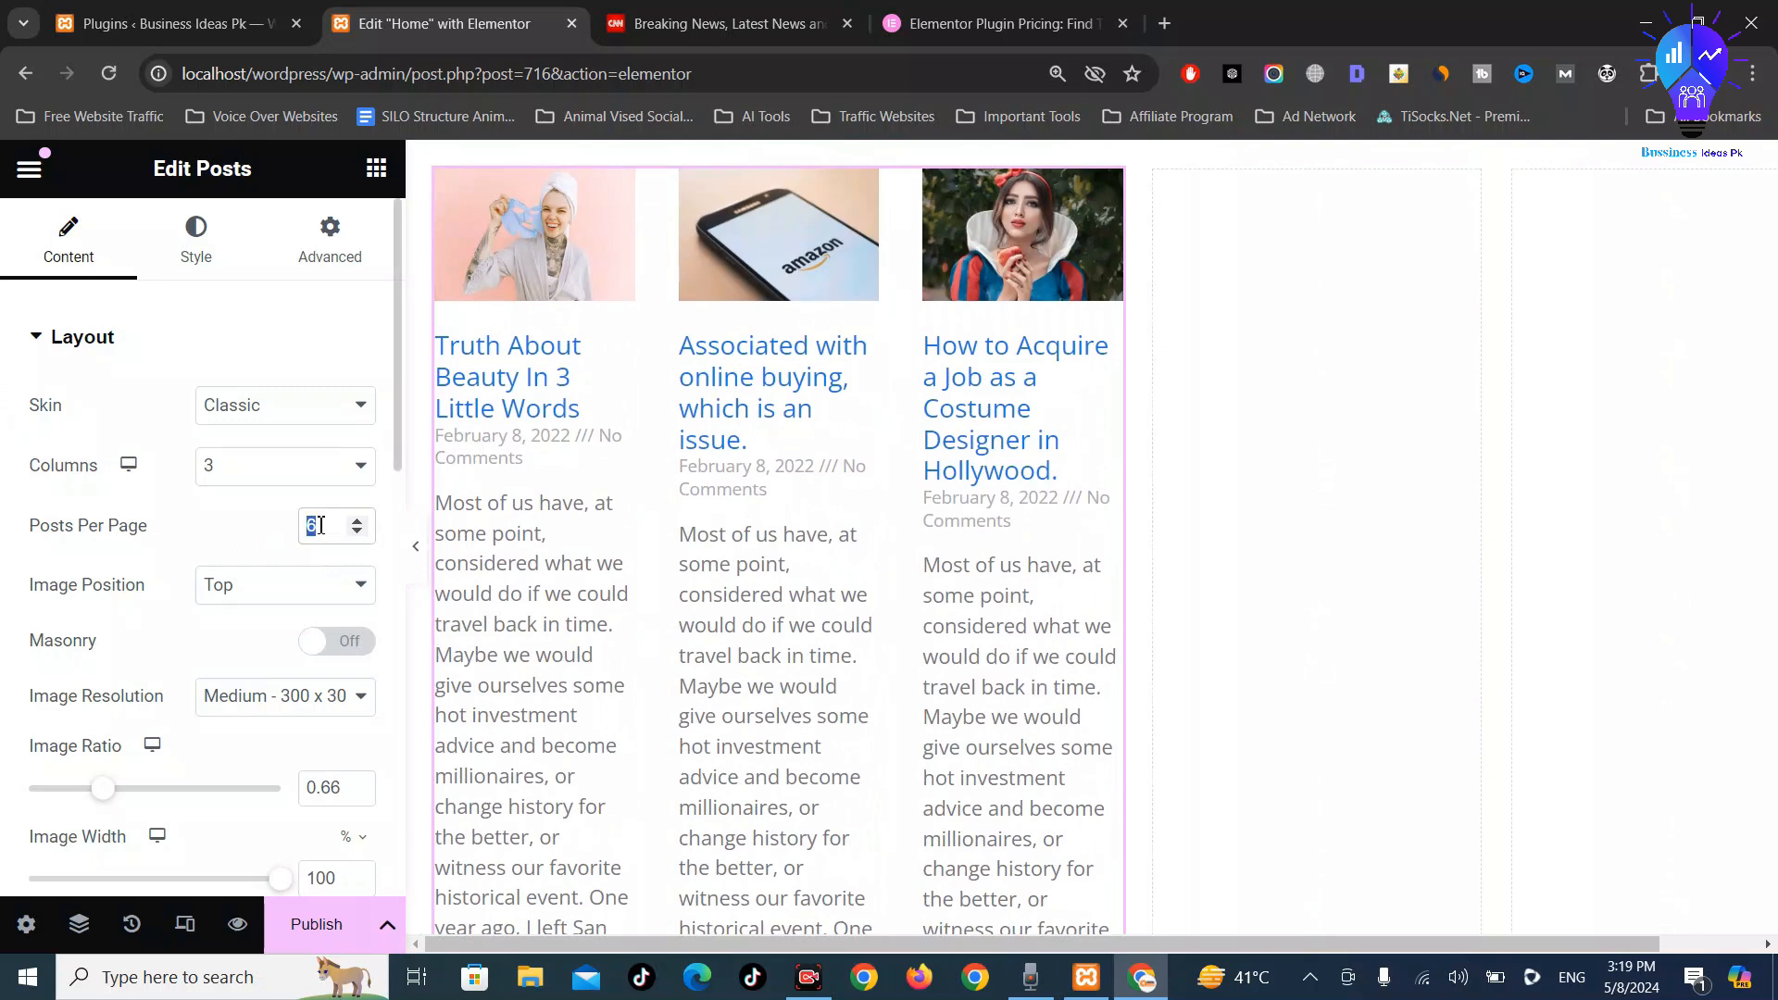
text(1)
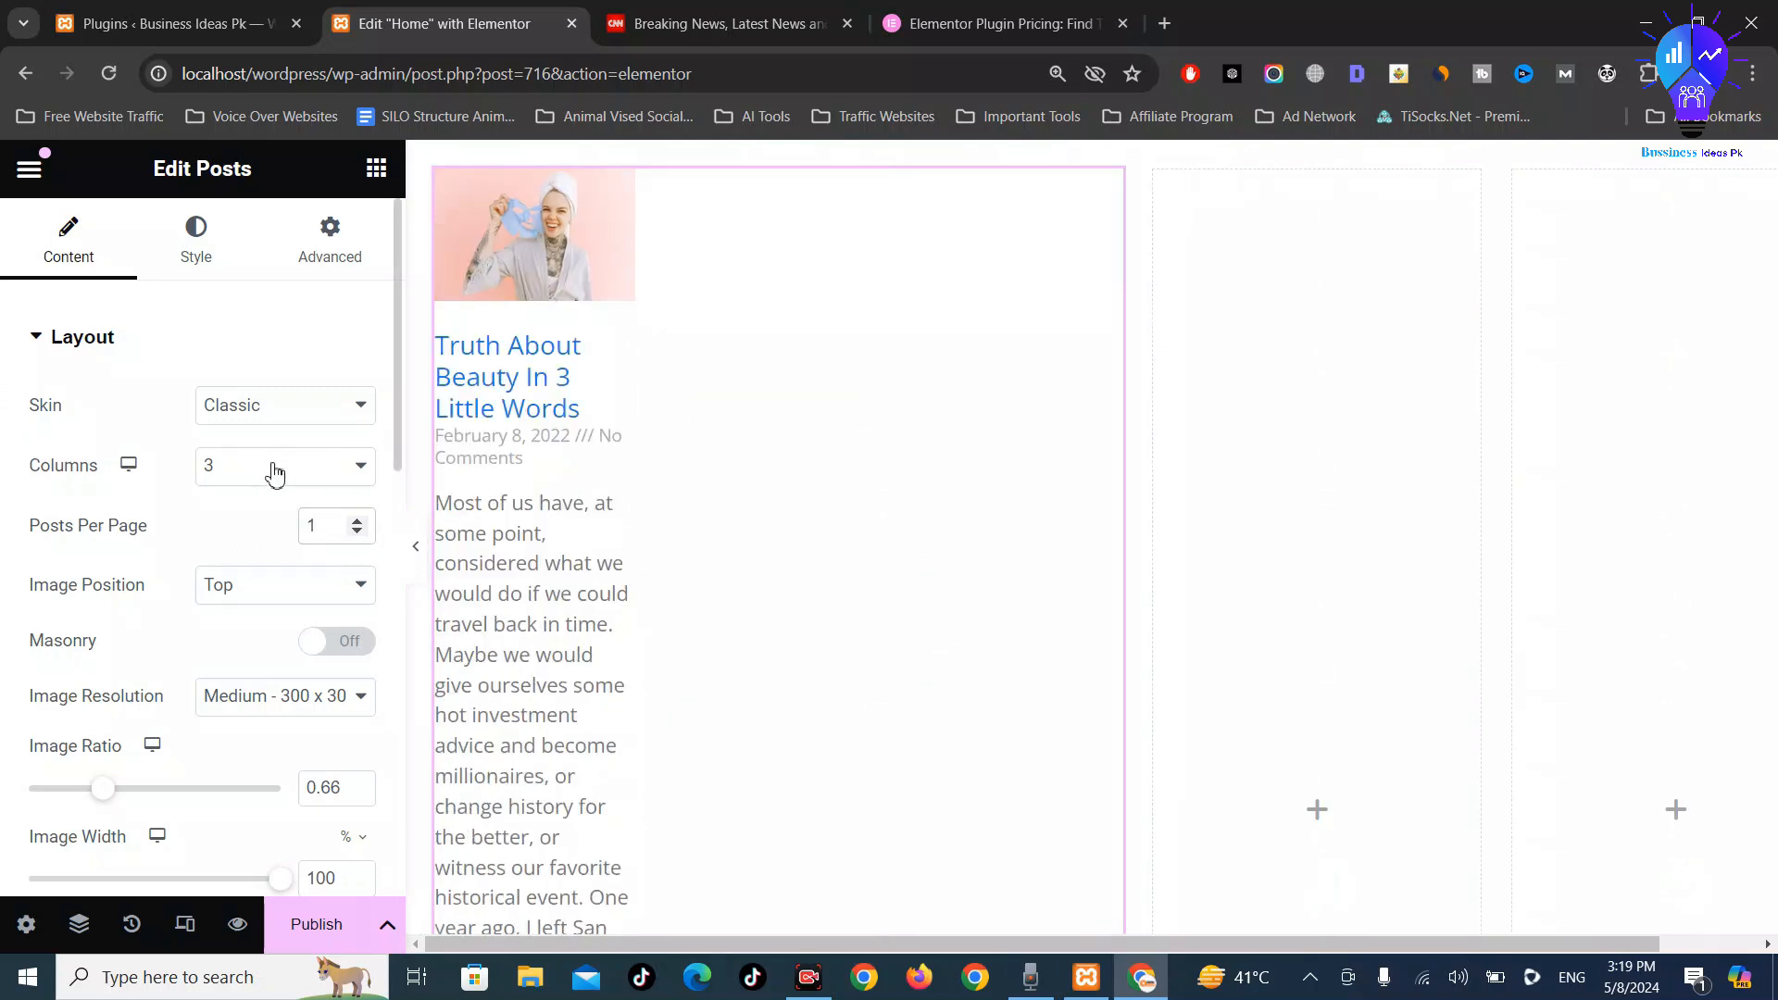
click(275, 475)
click(264, 500)
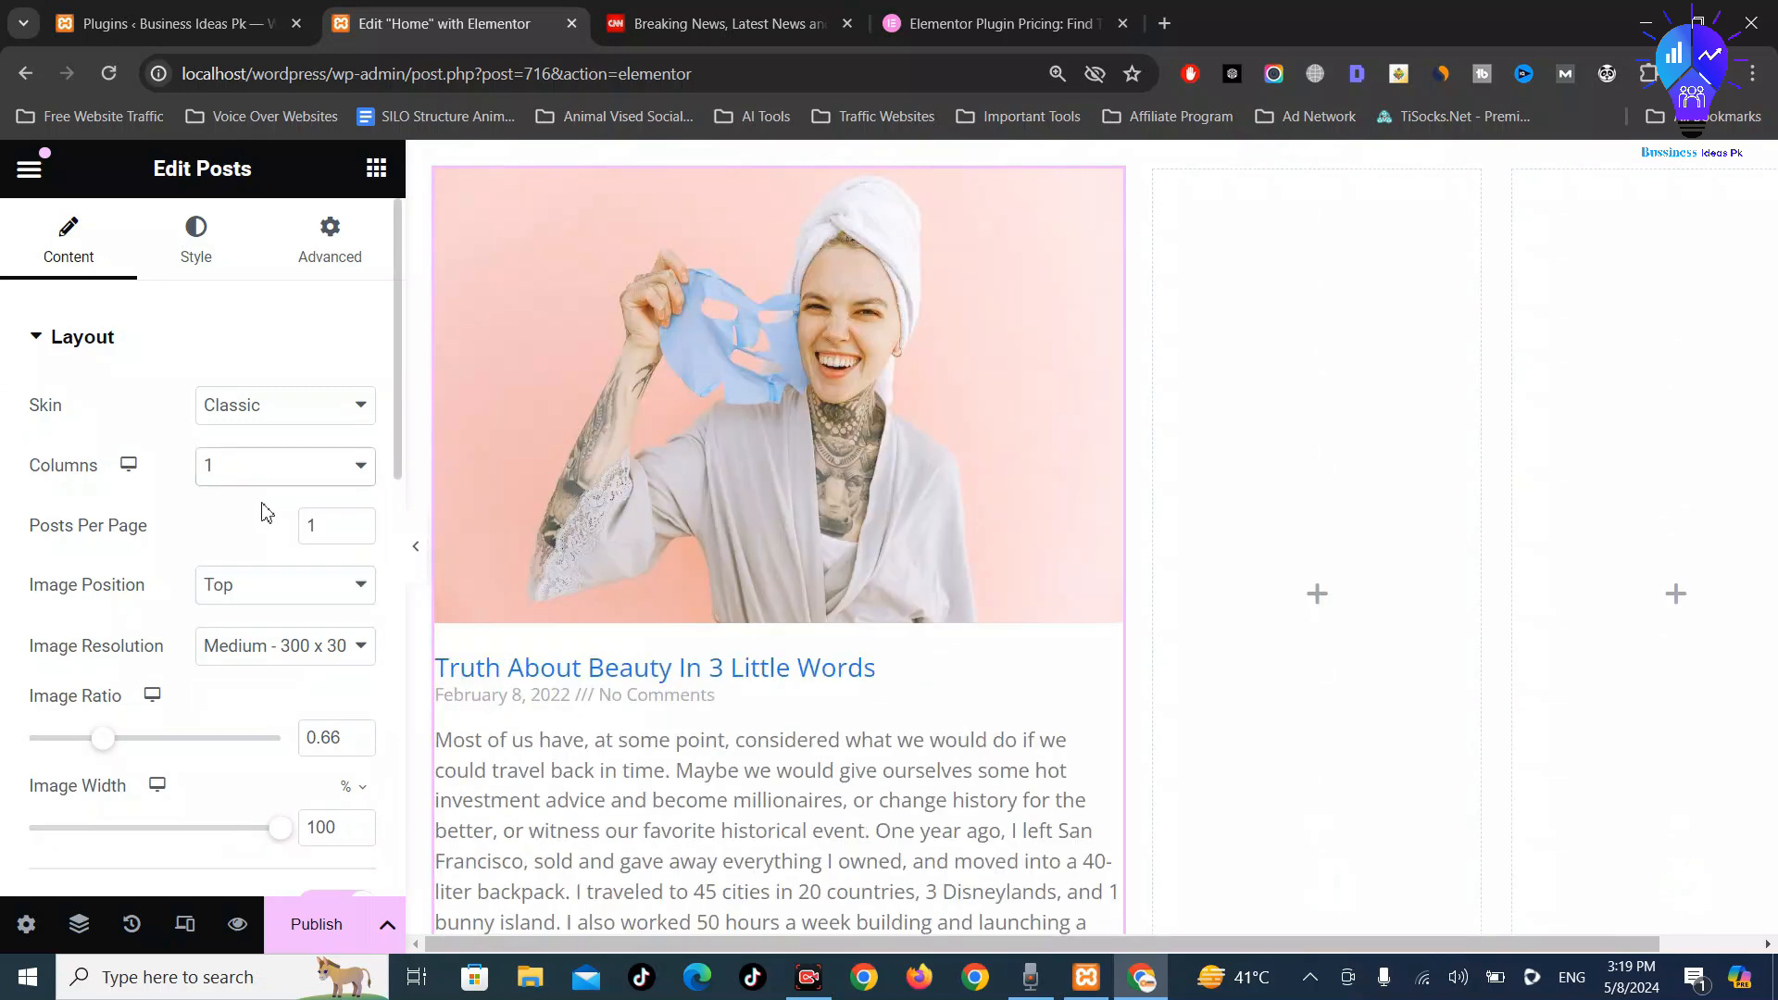
scroll(1064, 655, down, 5)
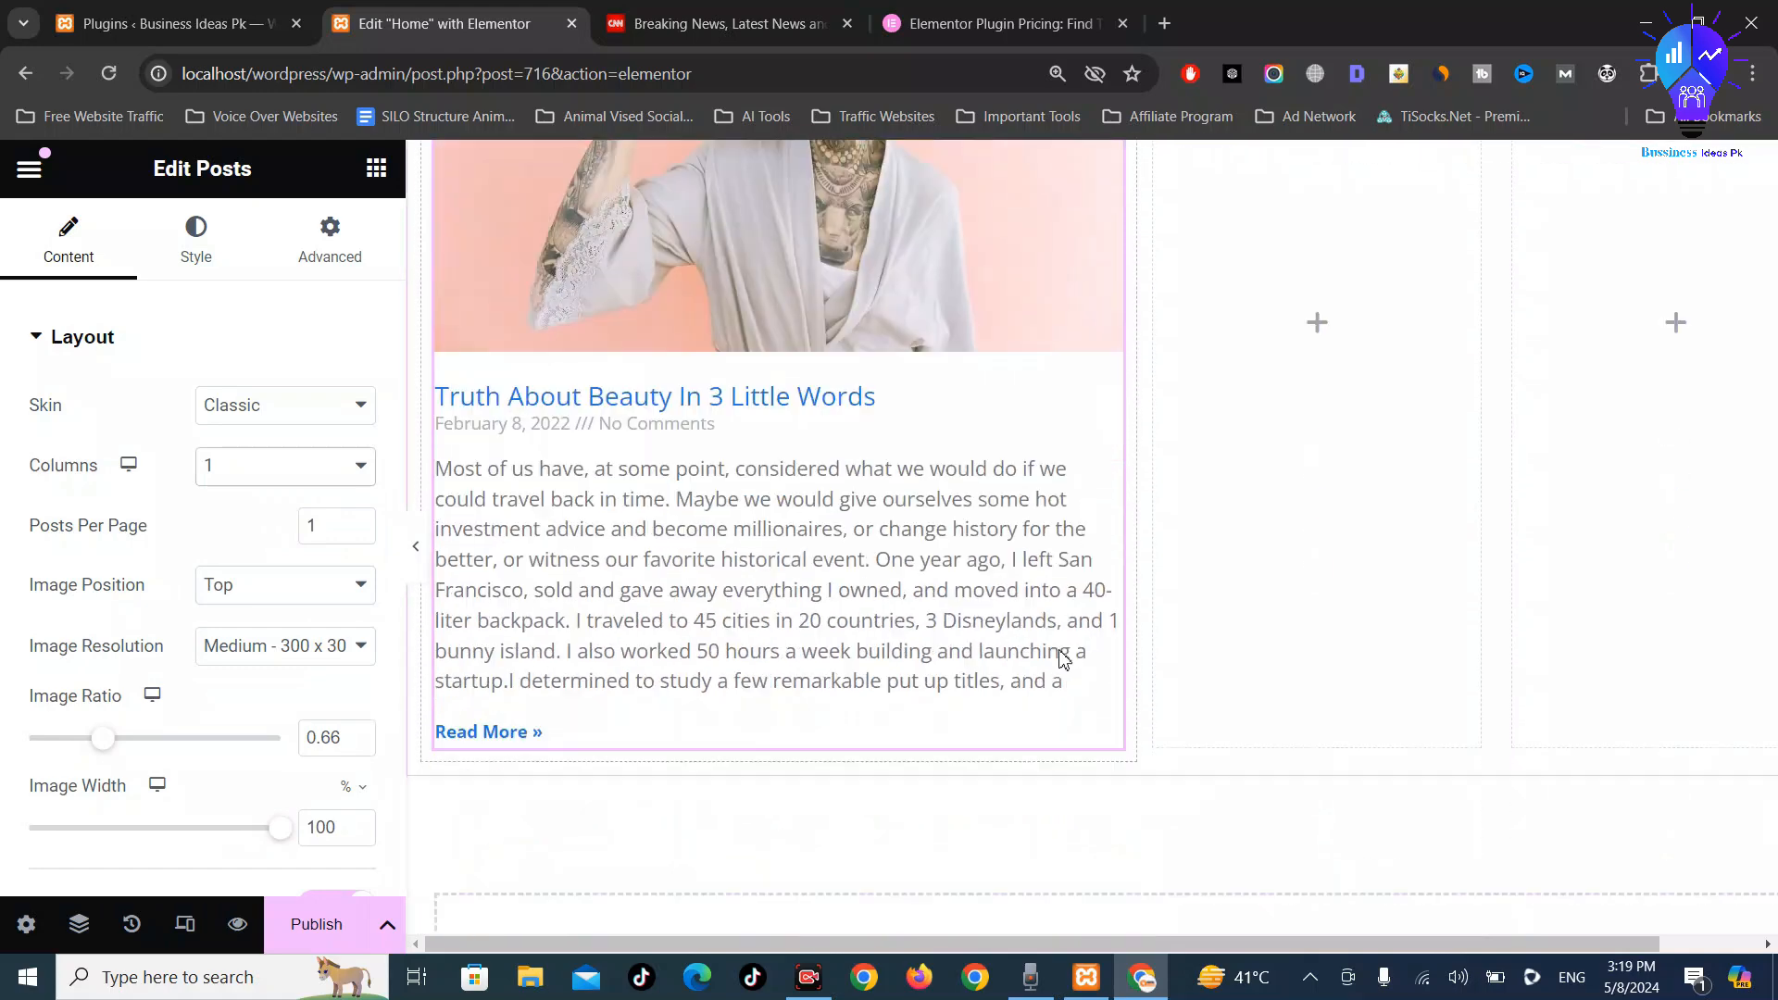
scroll(996, 630, up, 5)
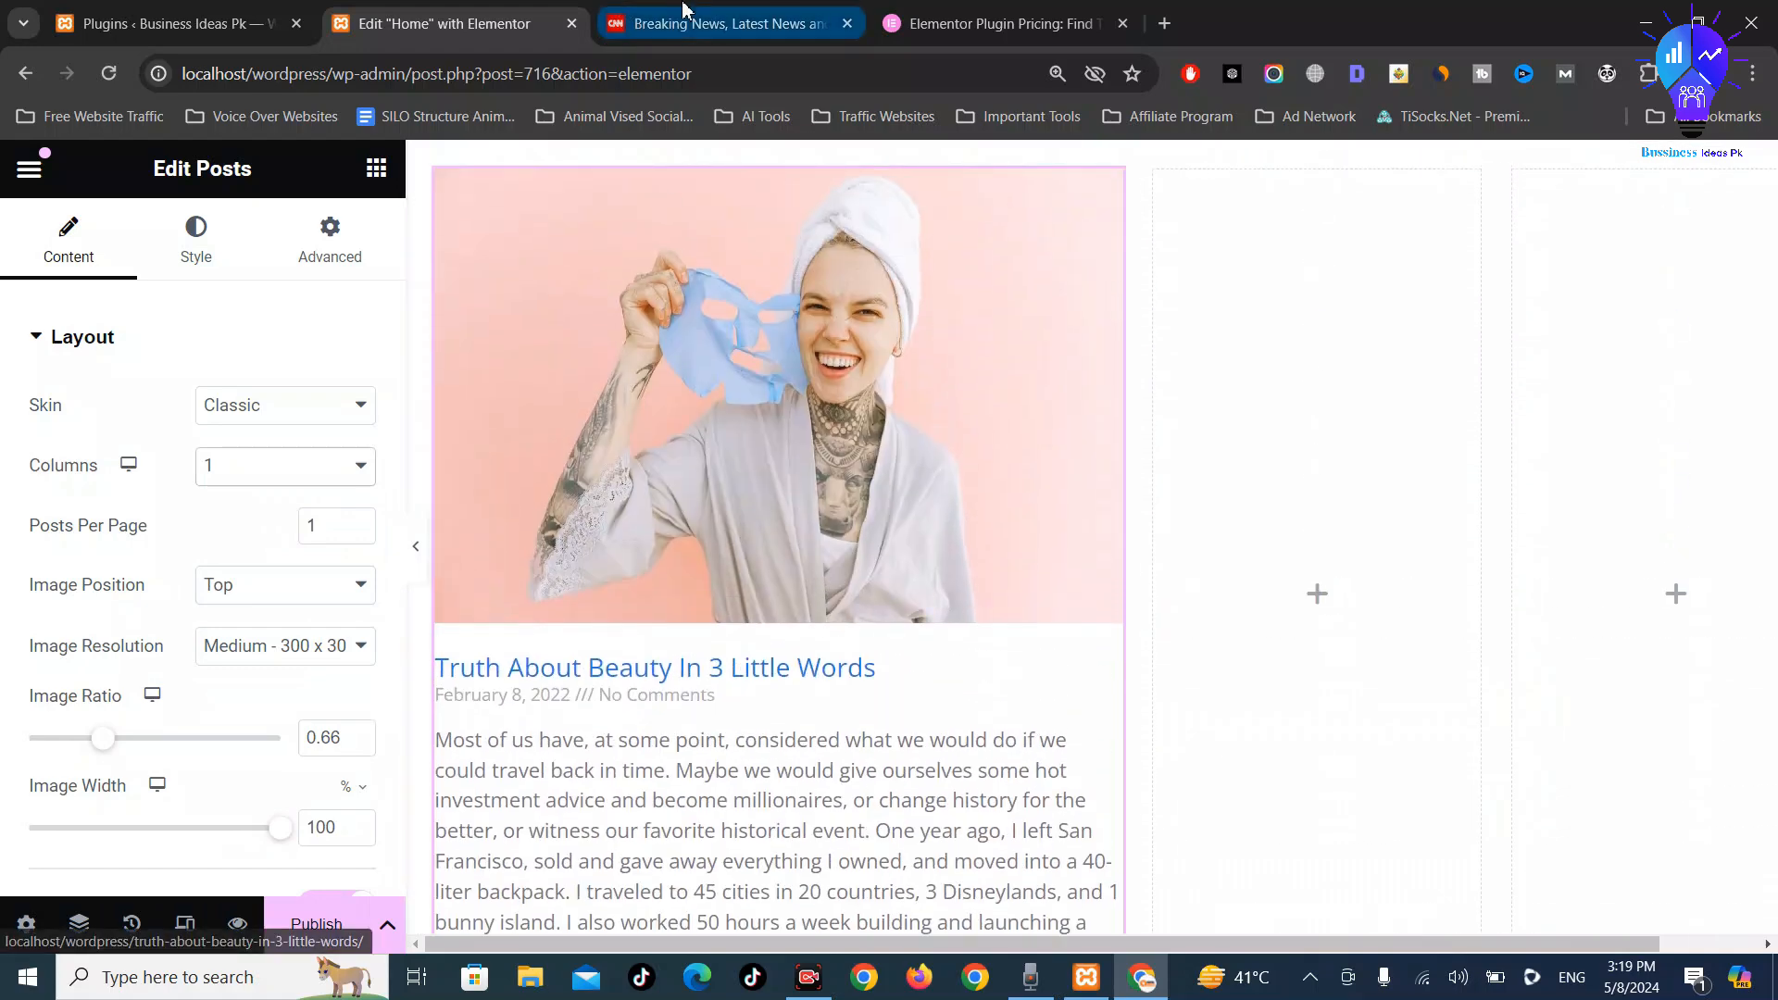
Scroll through CNN's lead story layout for comparison, then return to the Home page editor
click(723, 25)
scroll(728, 374, down, 3)
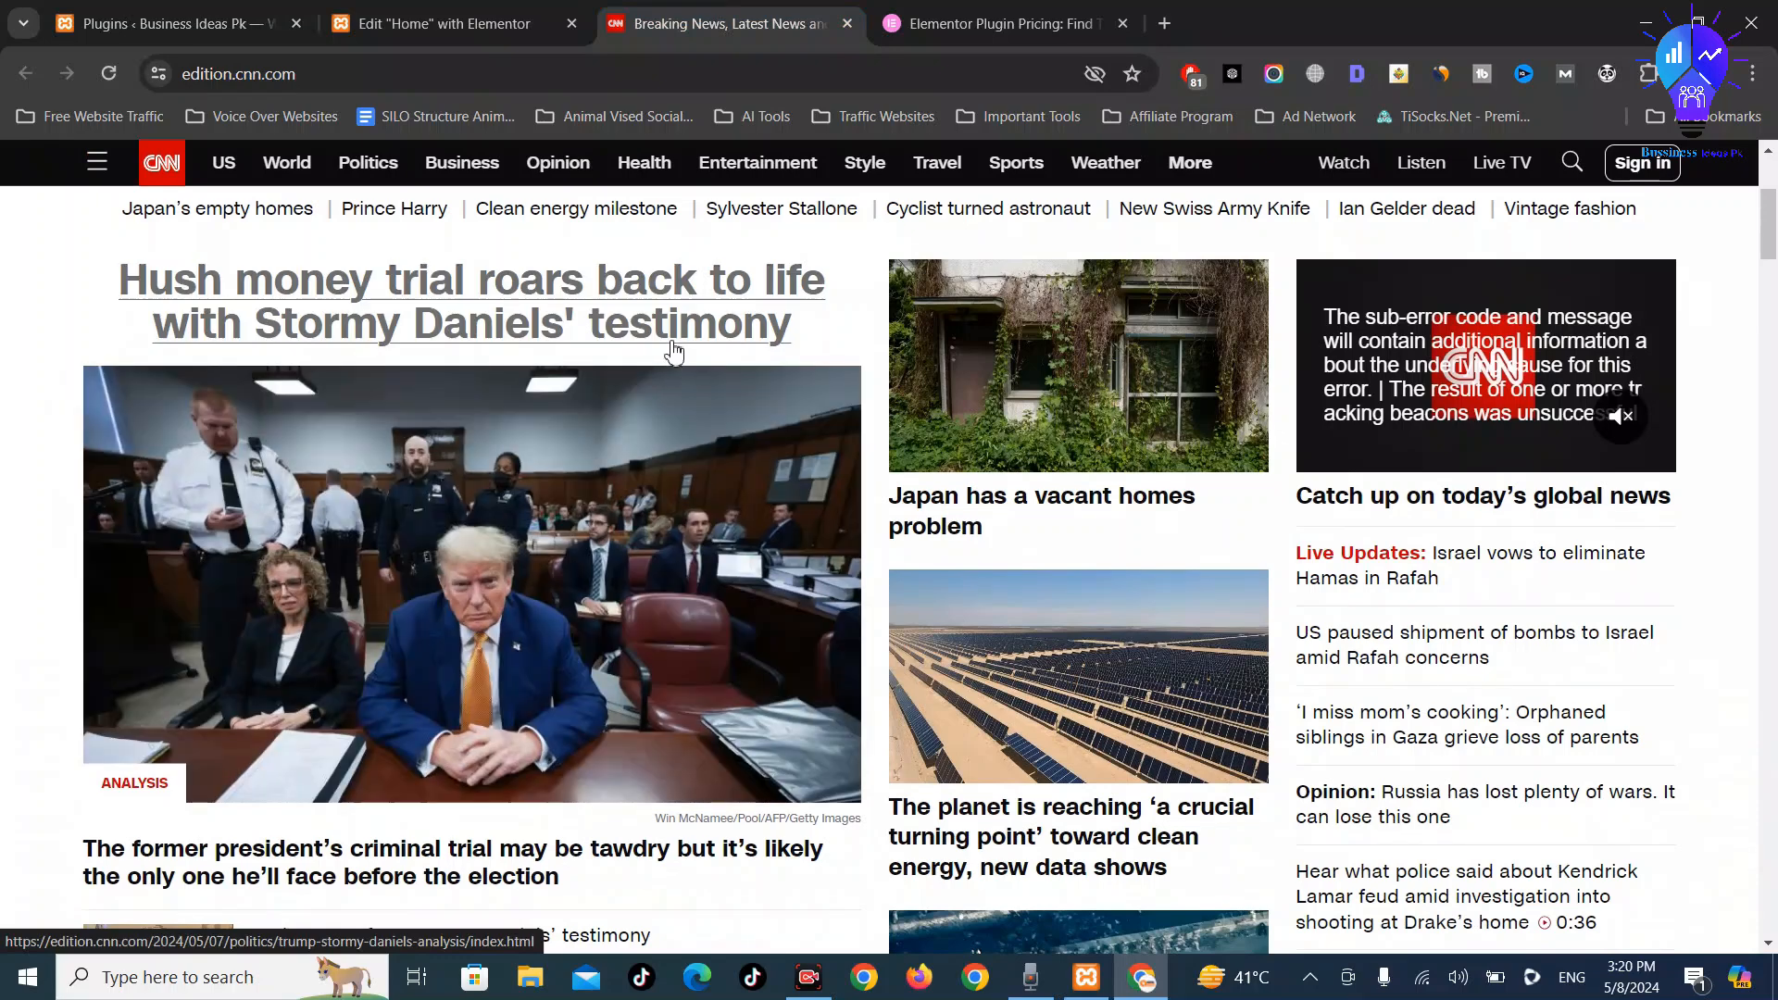
scroll(615, 358, down, 3)
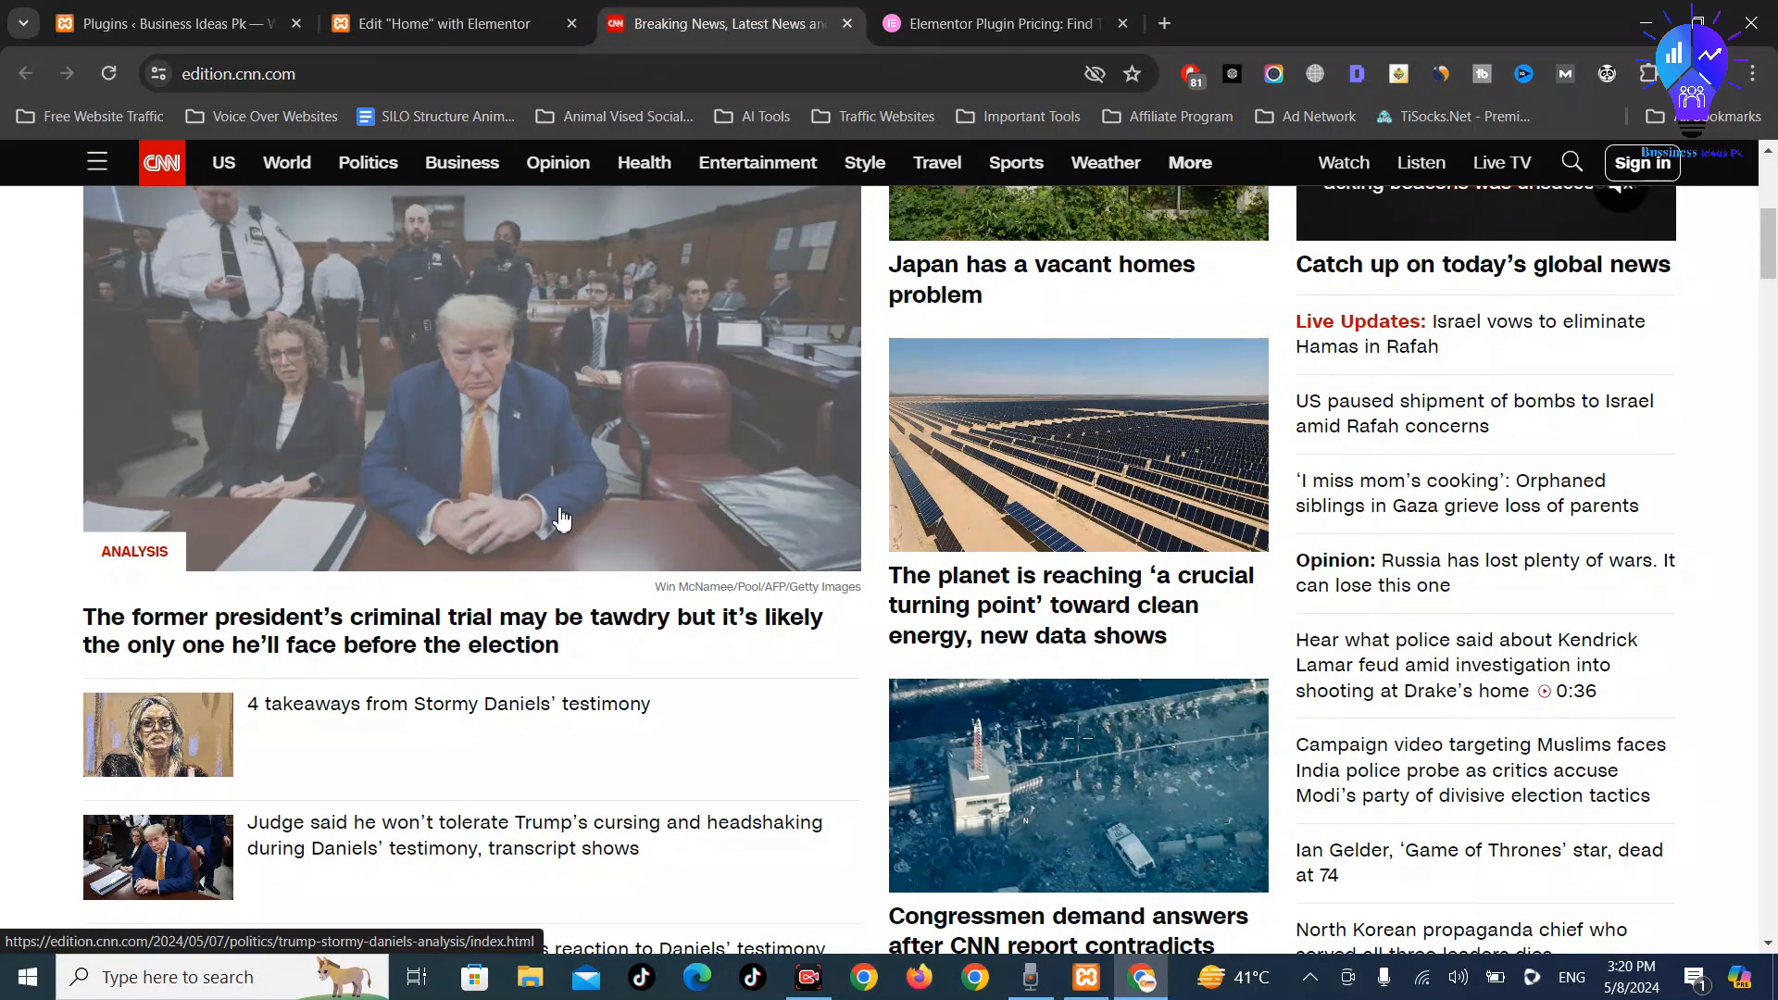
scroll(561, 520, up, 6)
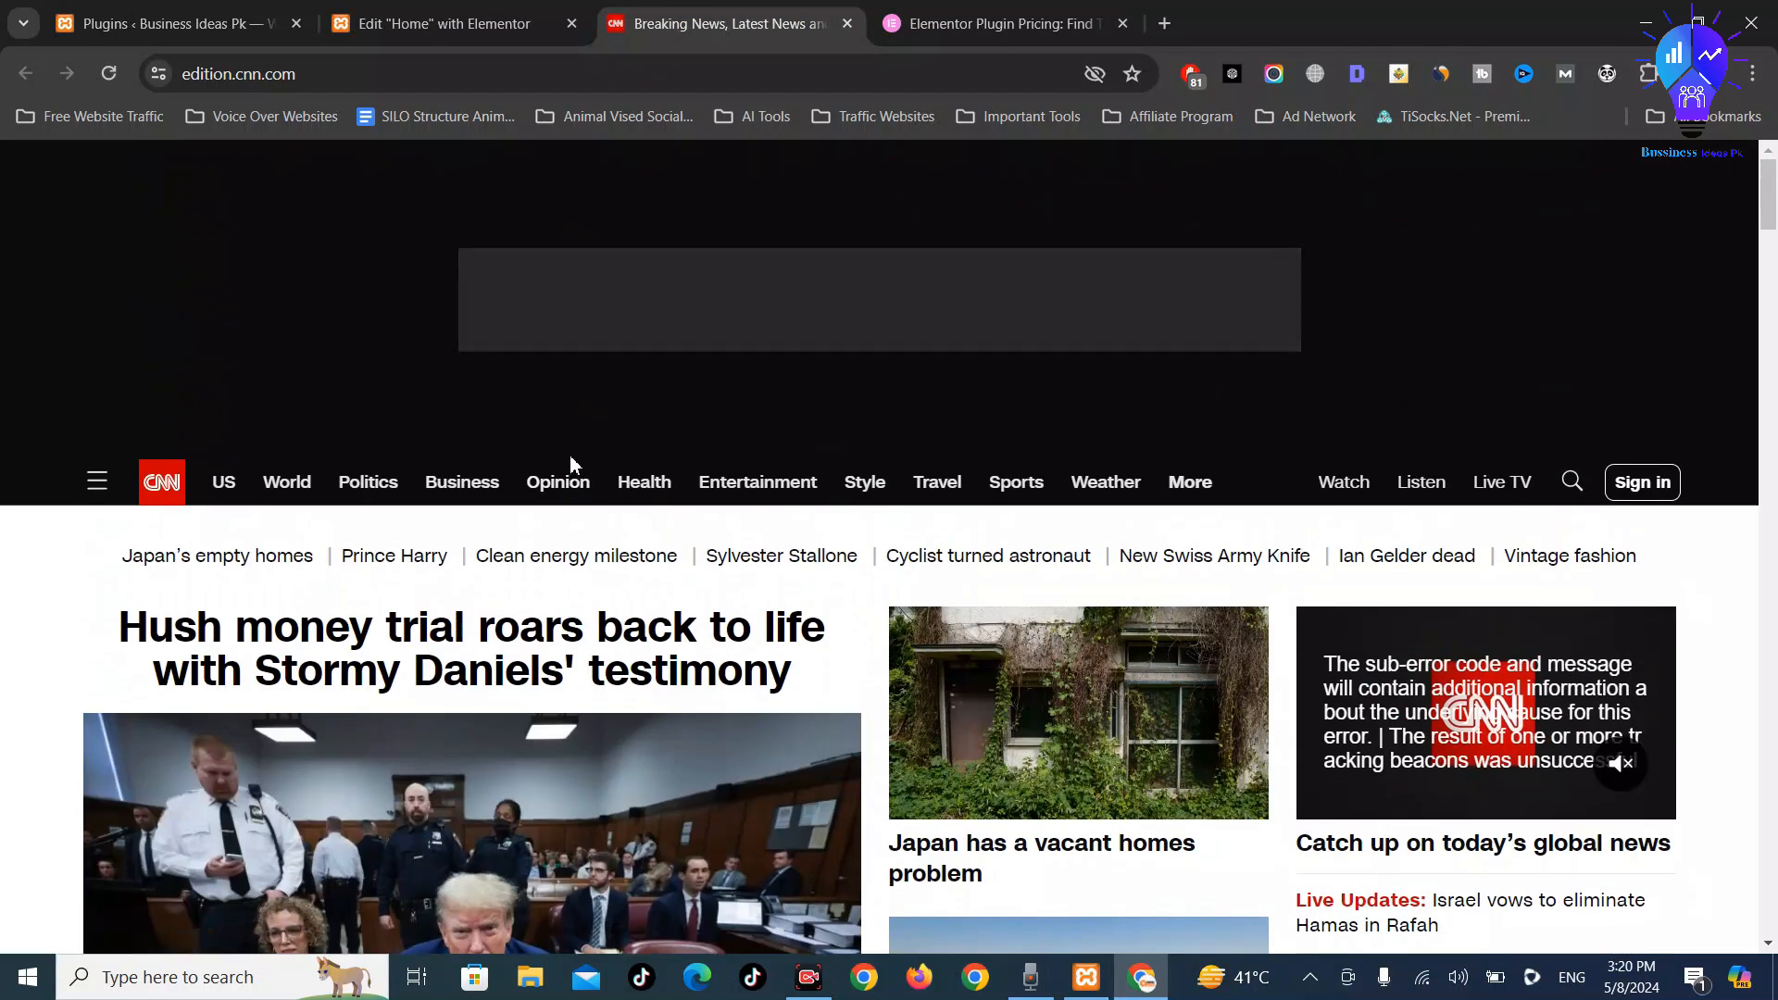
scroll(572, 463, down, 5)
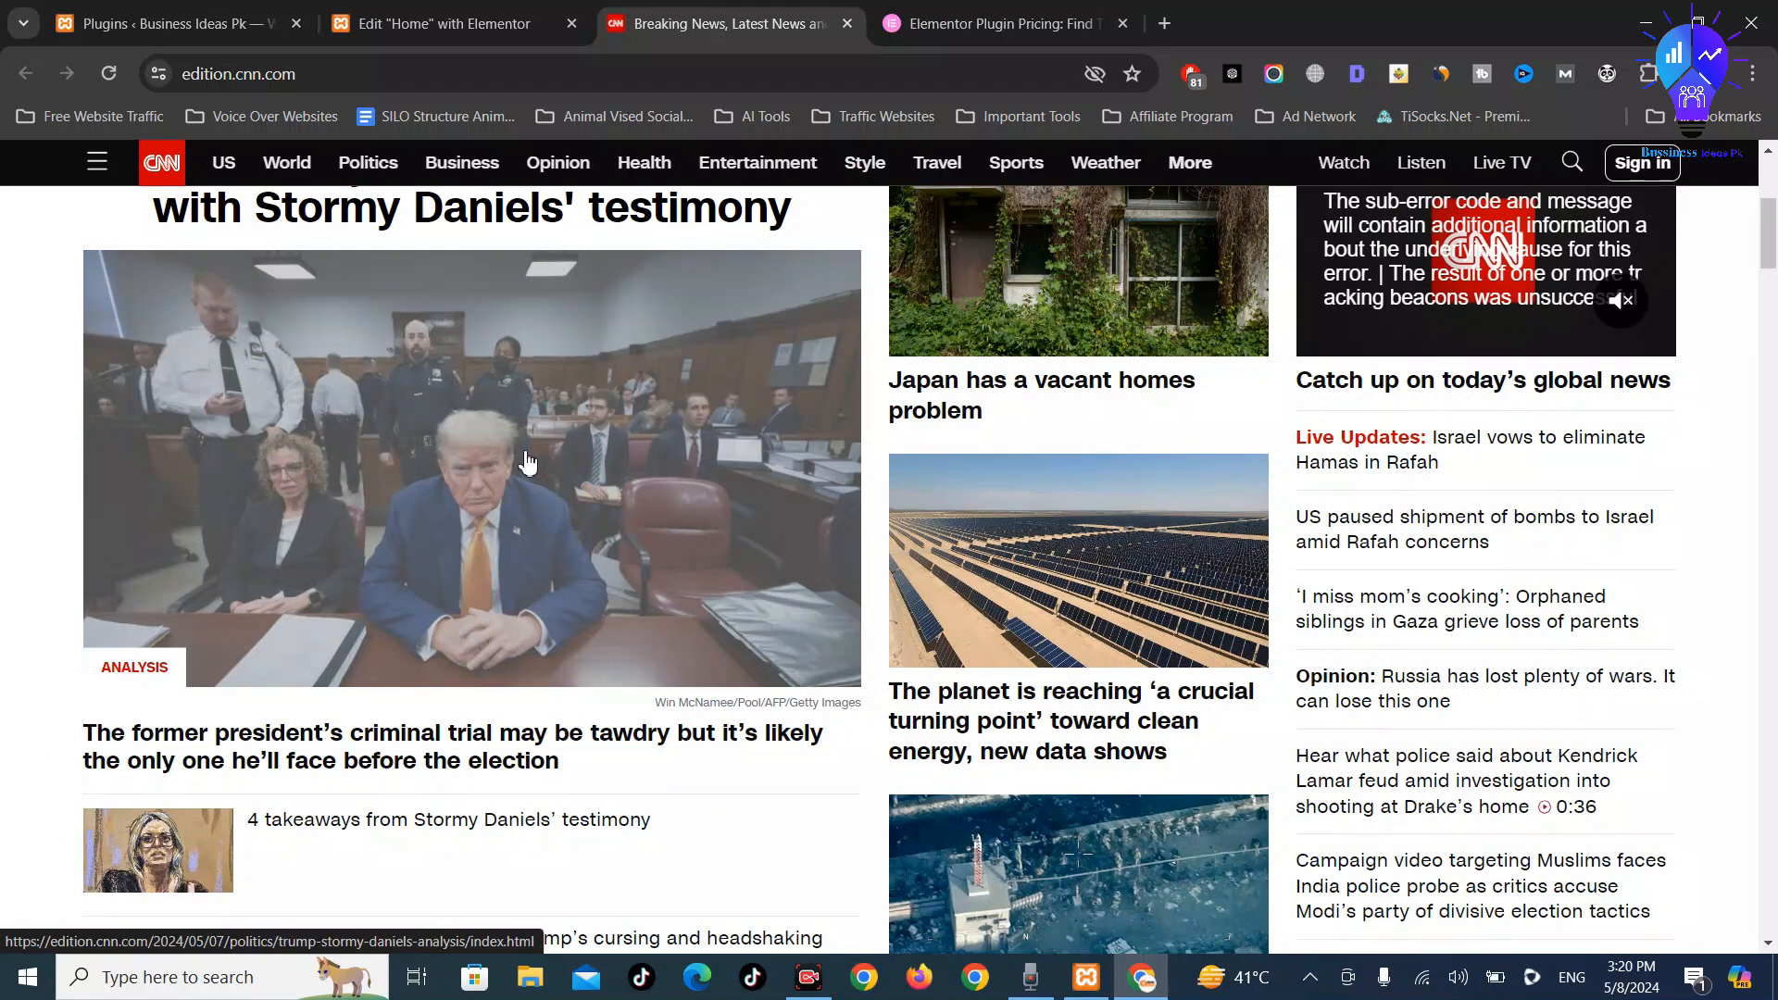
scroll(528, 460, down, 4)
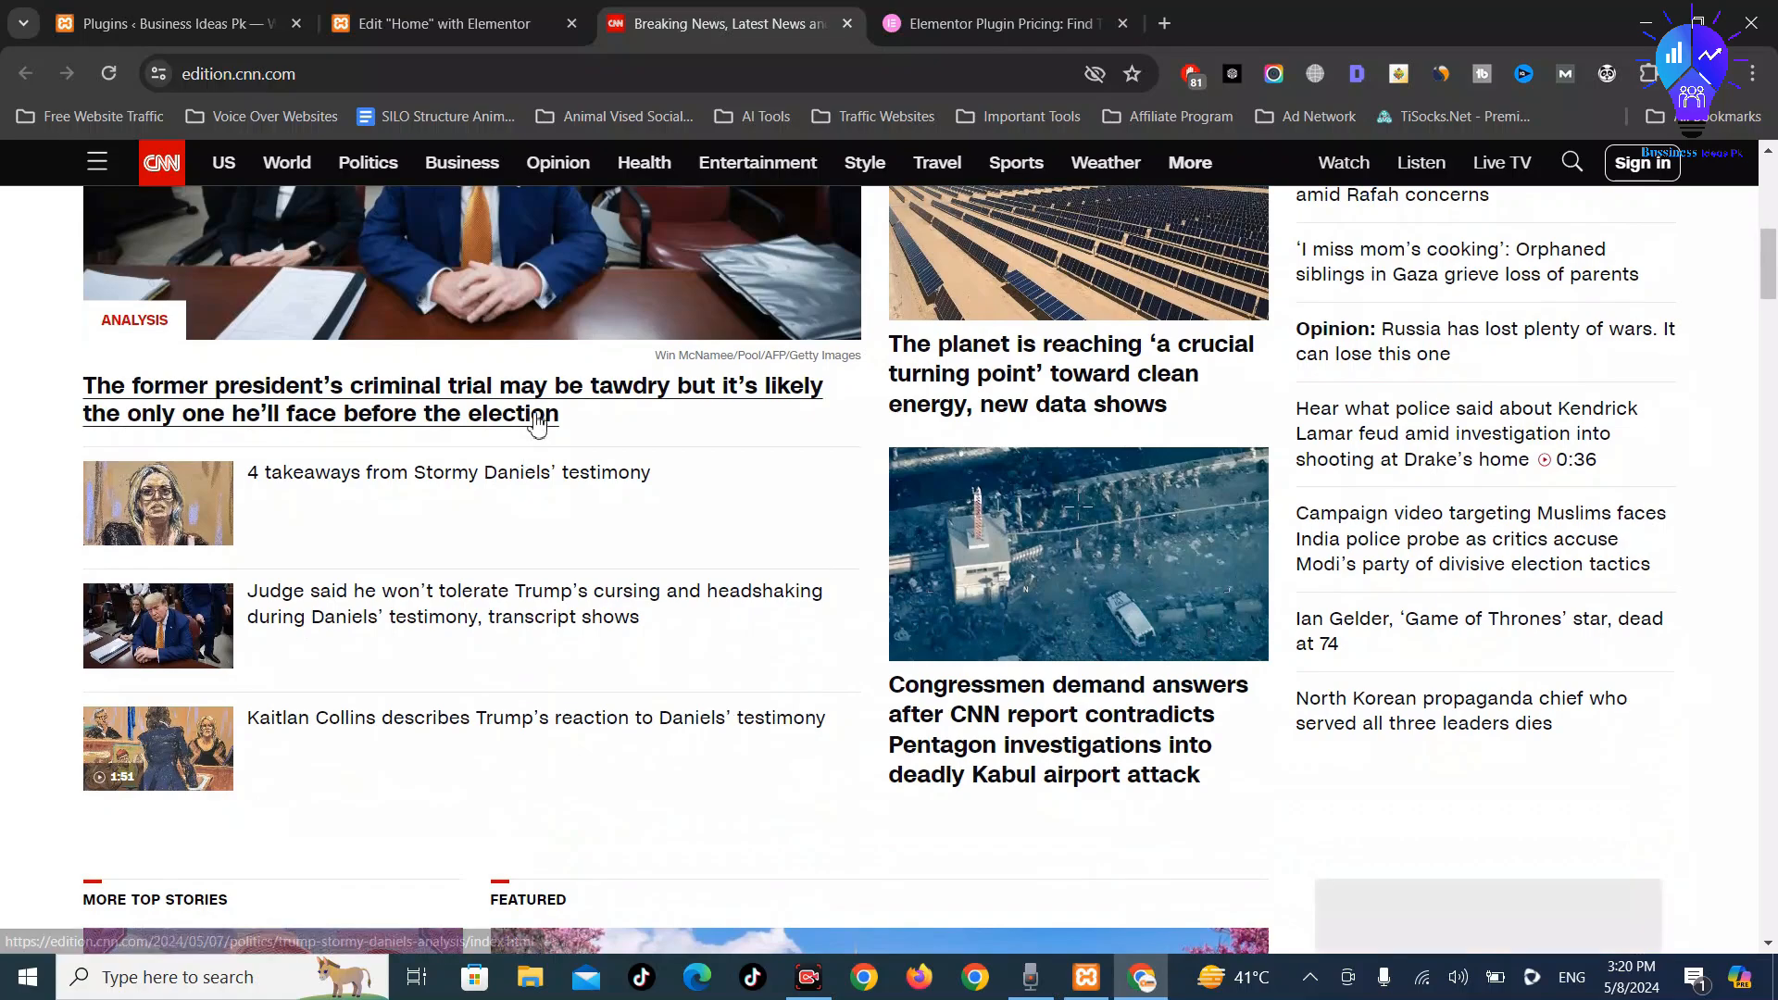
scroll(501, 436, up, 5)
scroll(479, 435, up, 3)
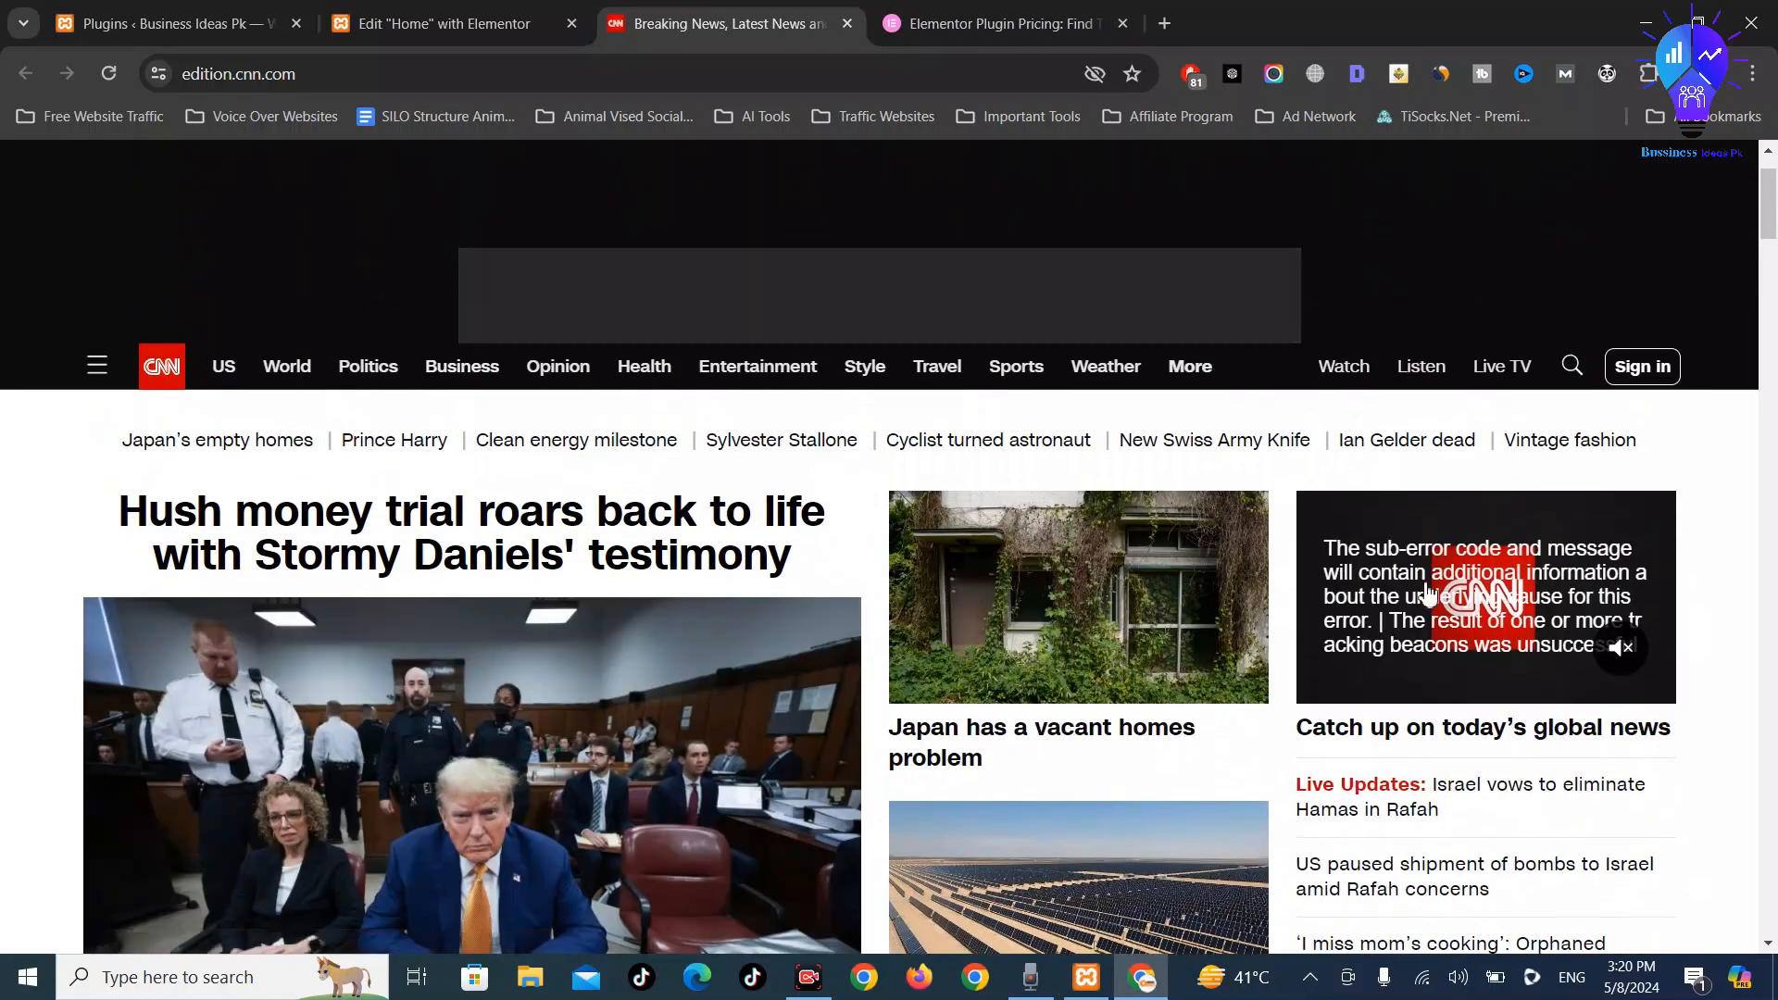
scroll(643, 519, down, 5)
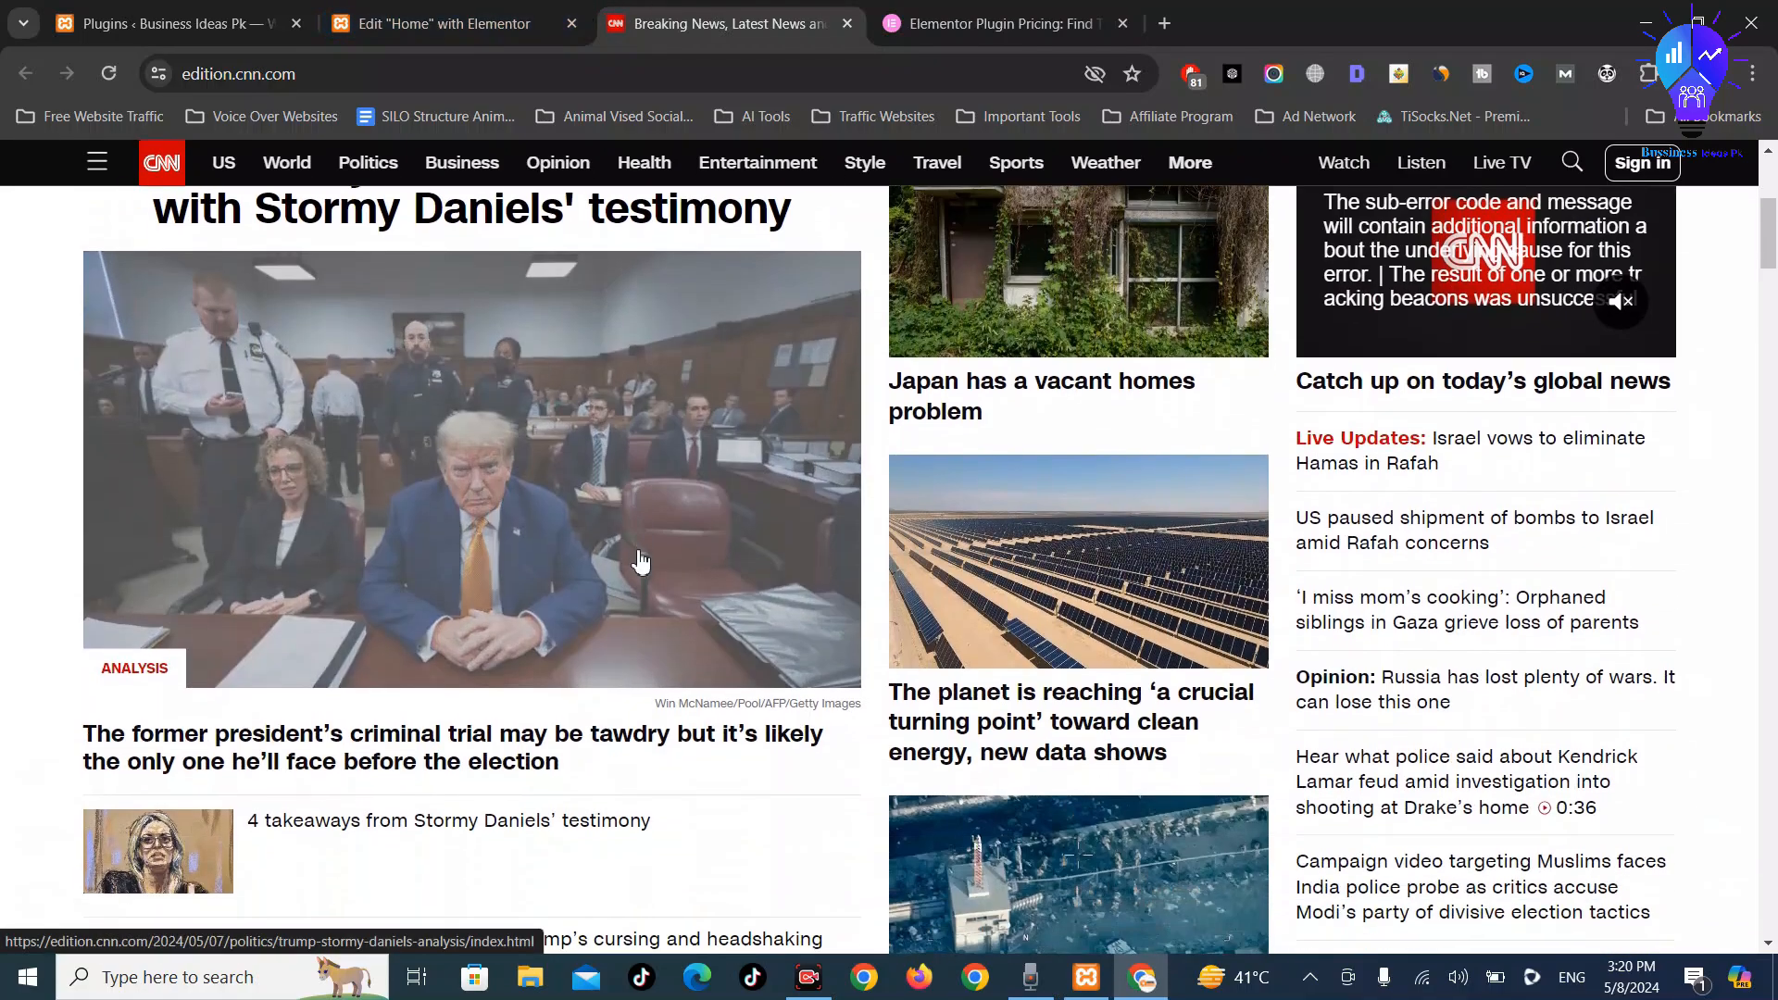
click(459, 12)
scroll(726, 614, down, 3)
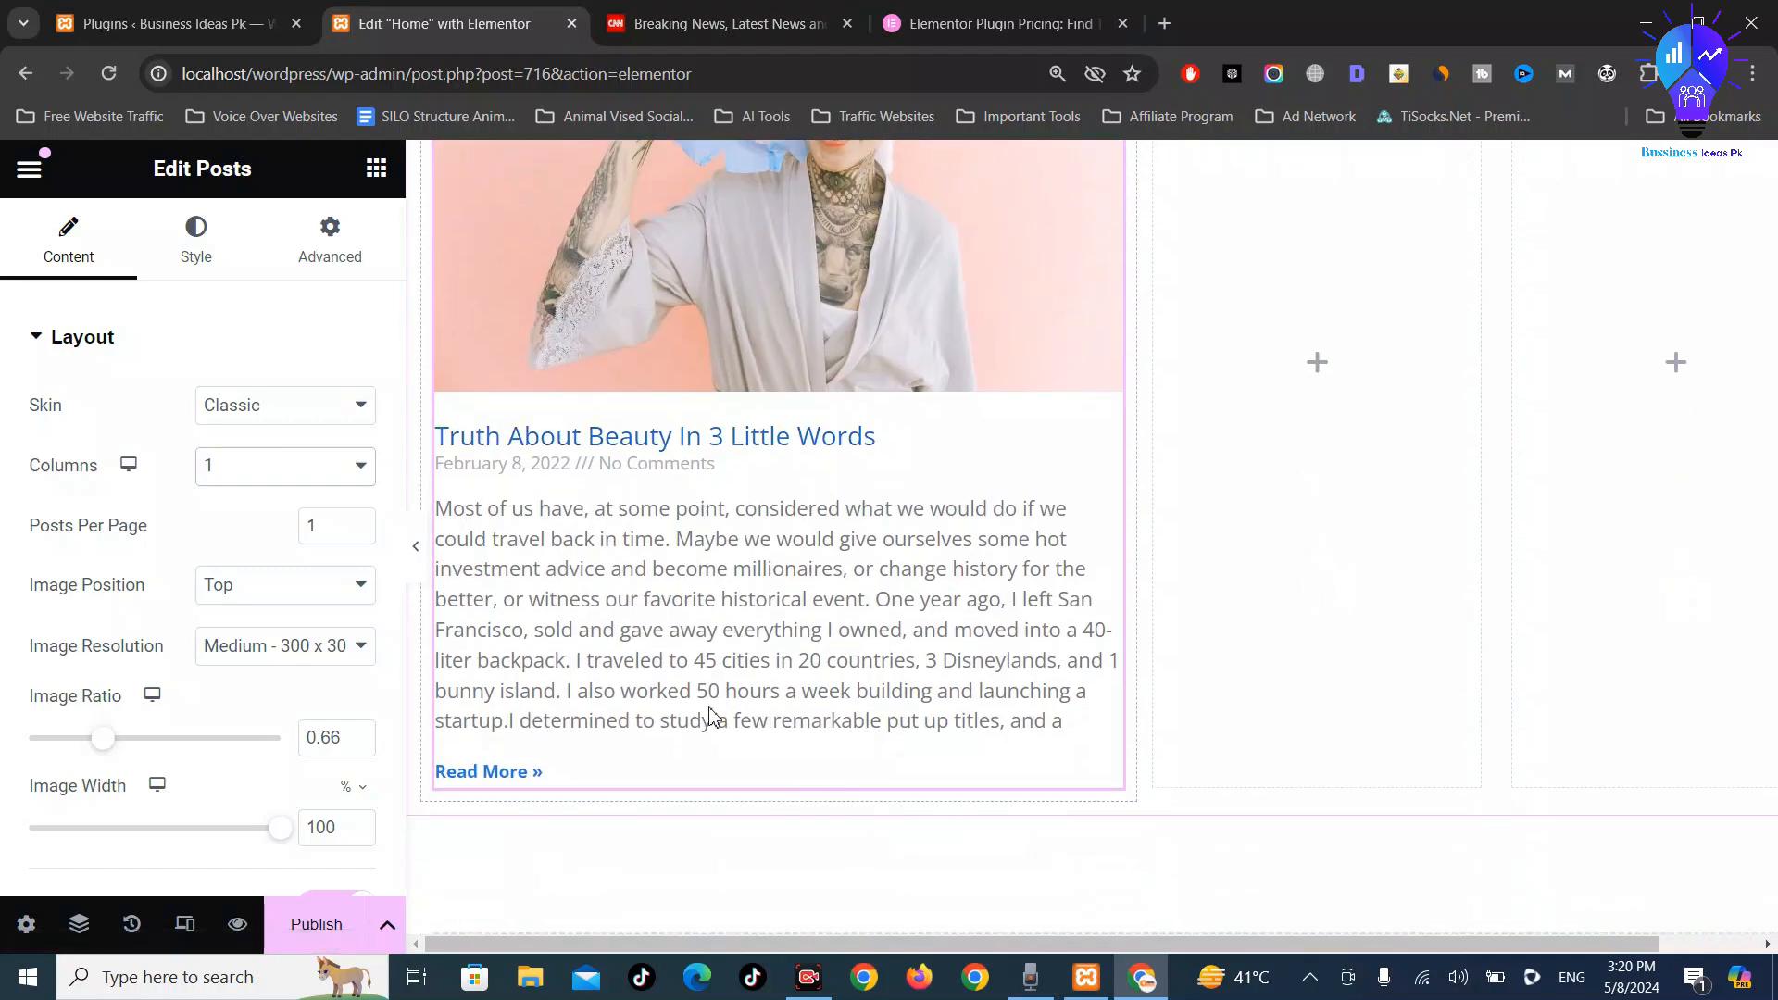
Remove the Date and Comments entries from the post's meta data
scroll(243, 472, down, 5)
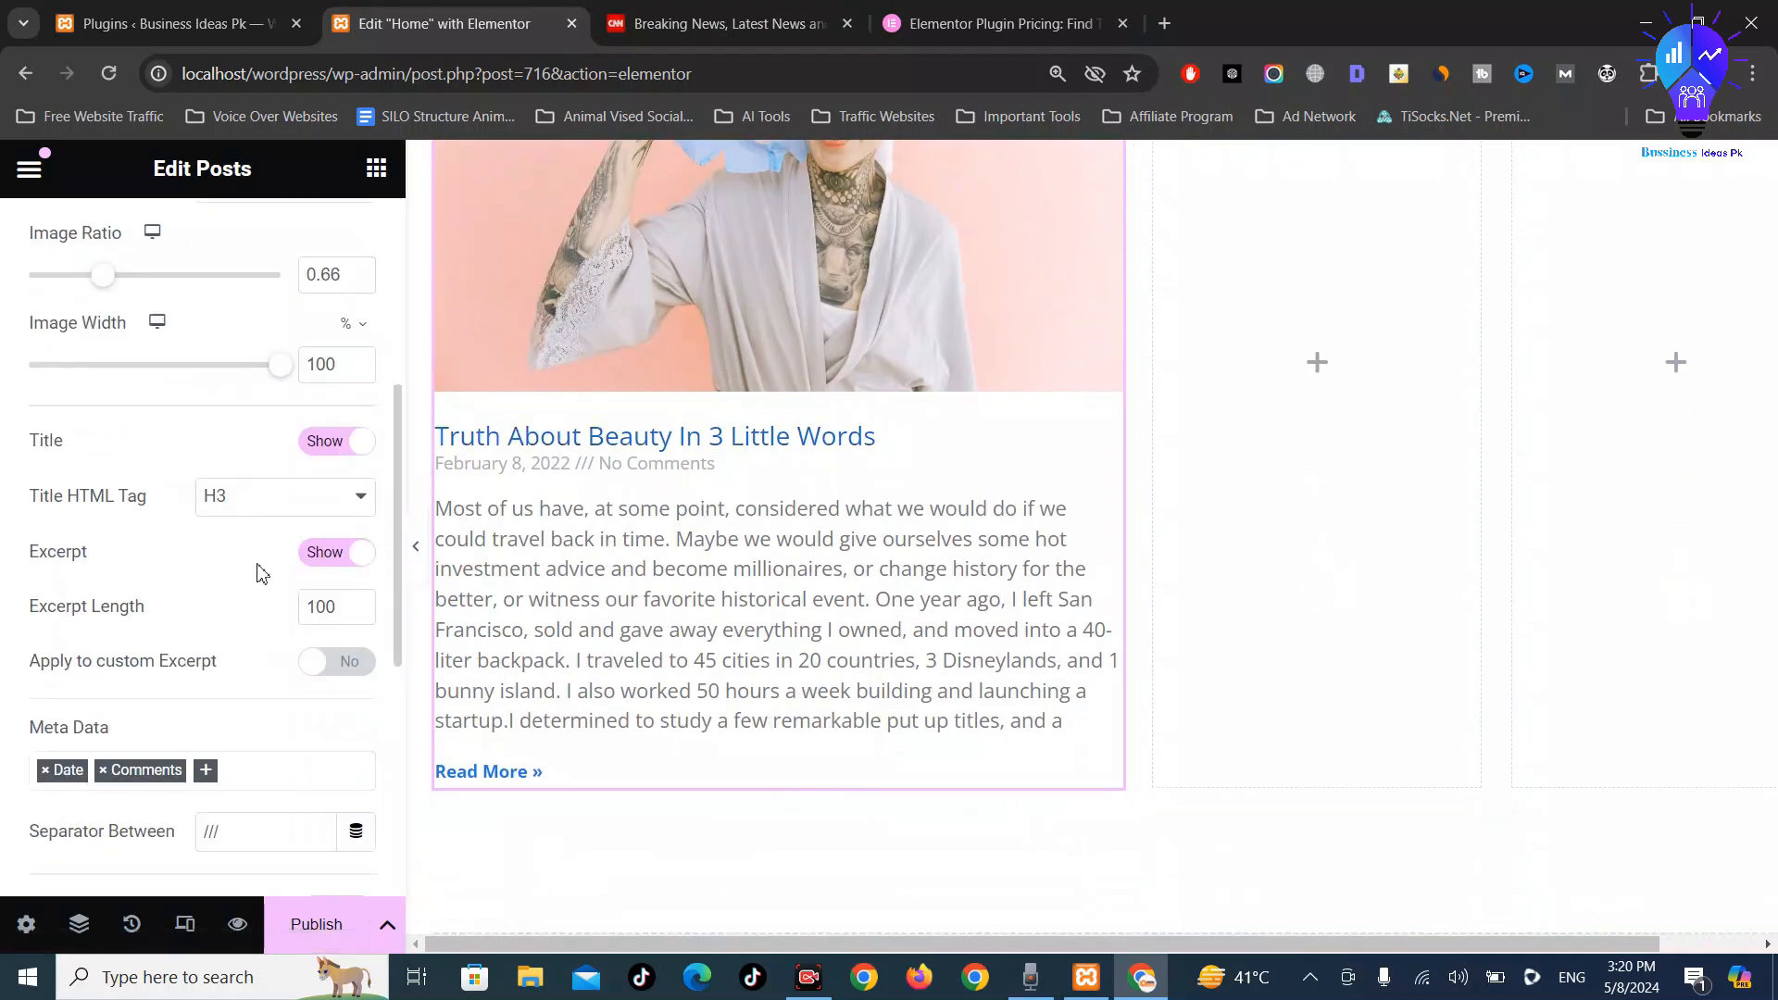
scroll(269, 593, down, 1)
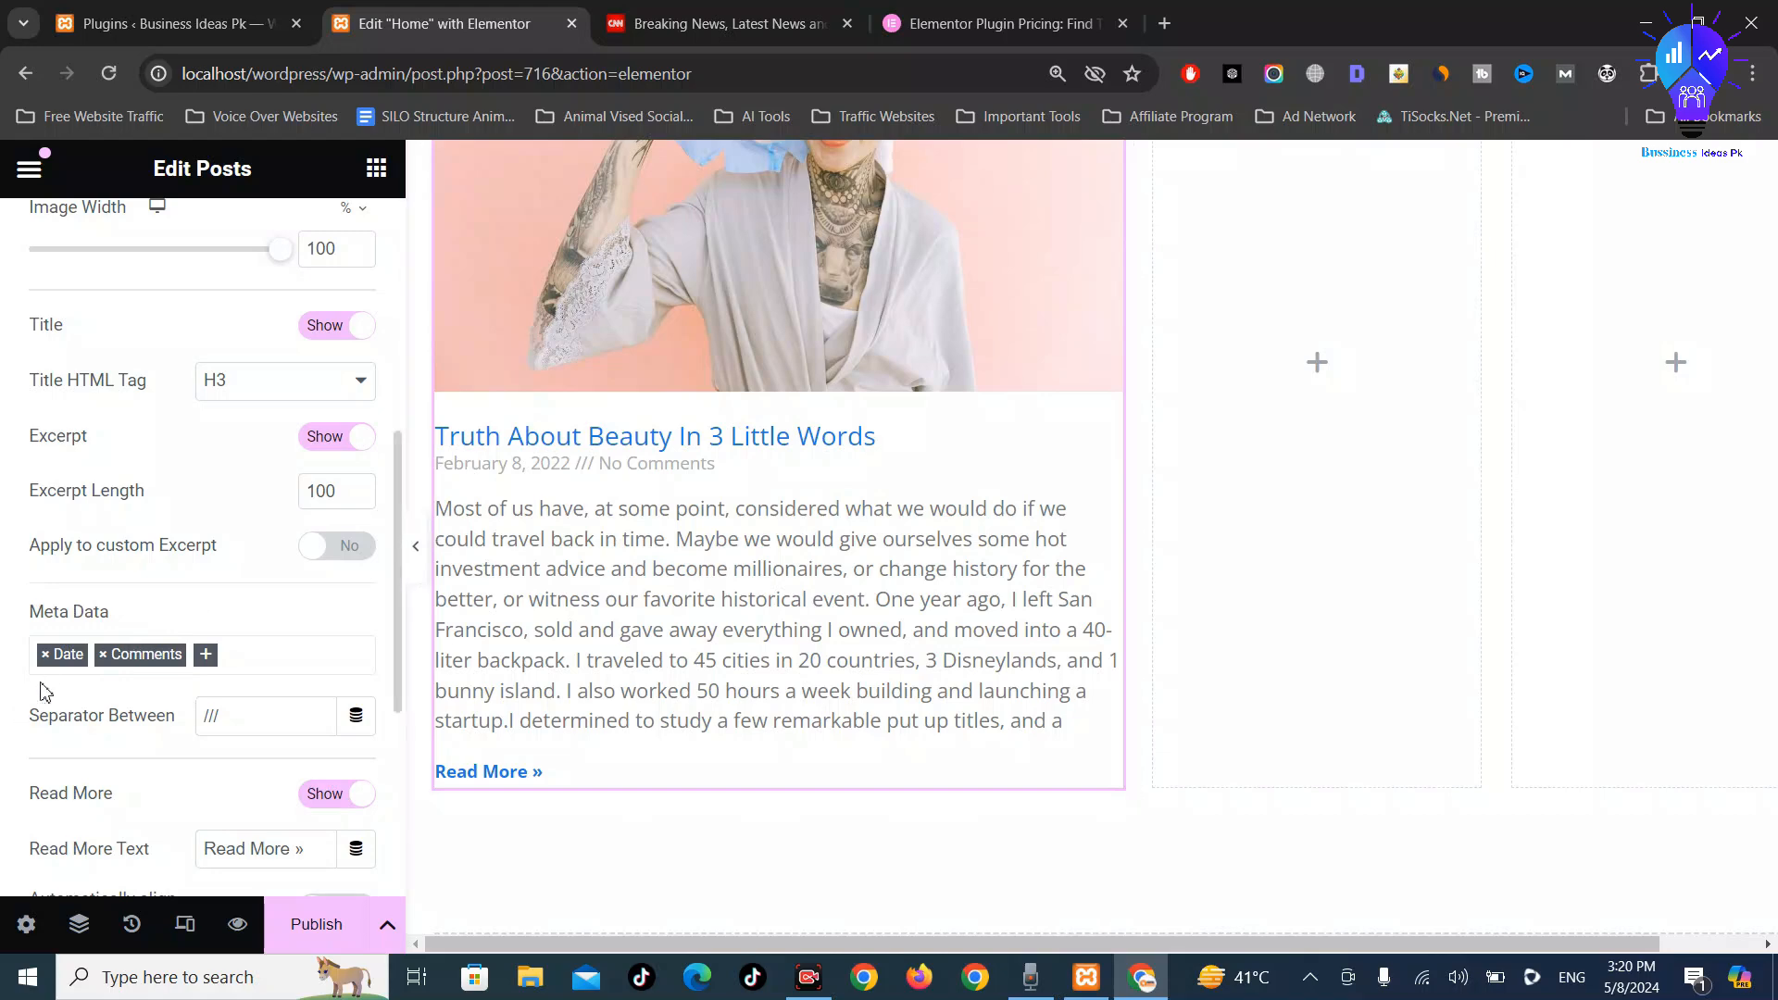
click(46, 655)
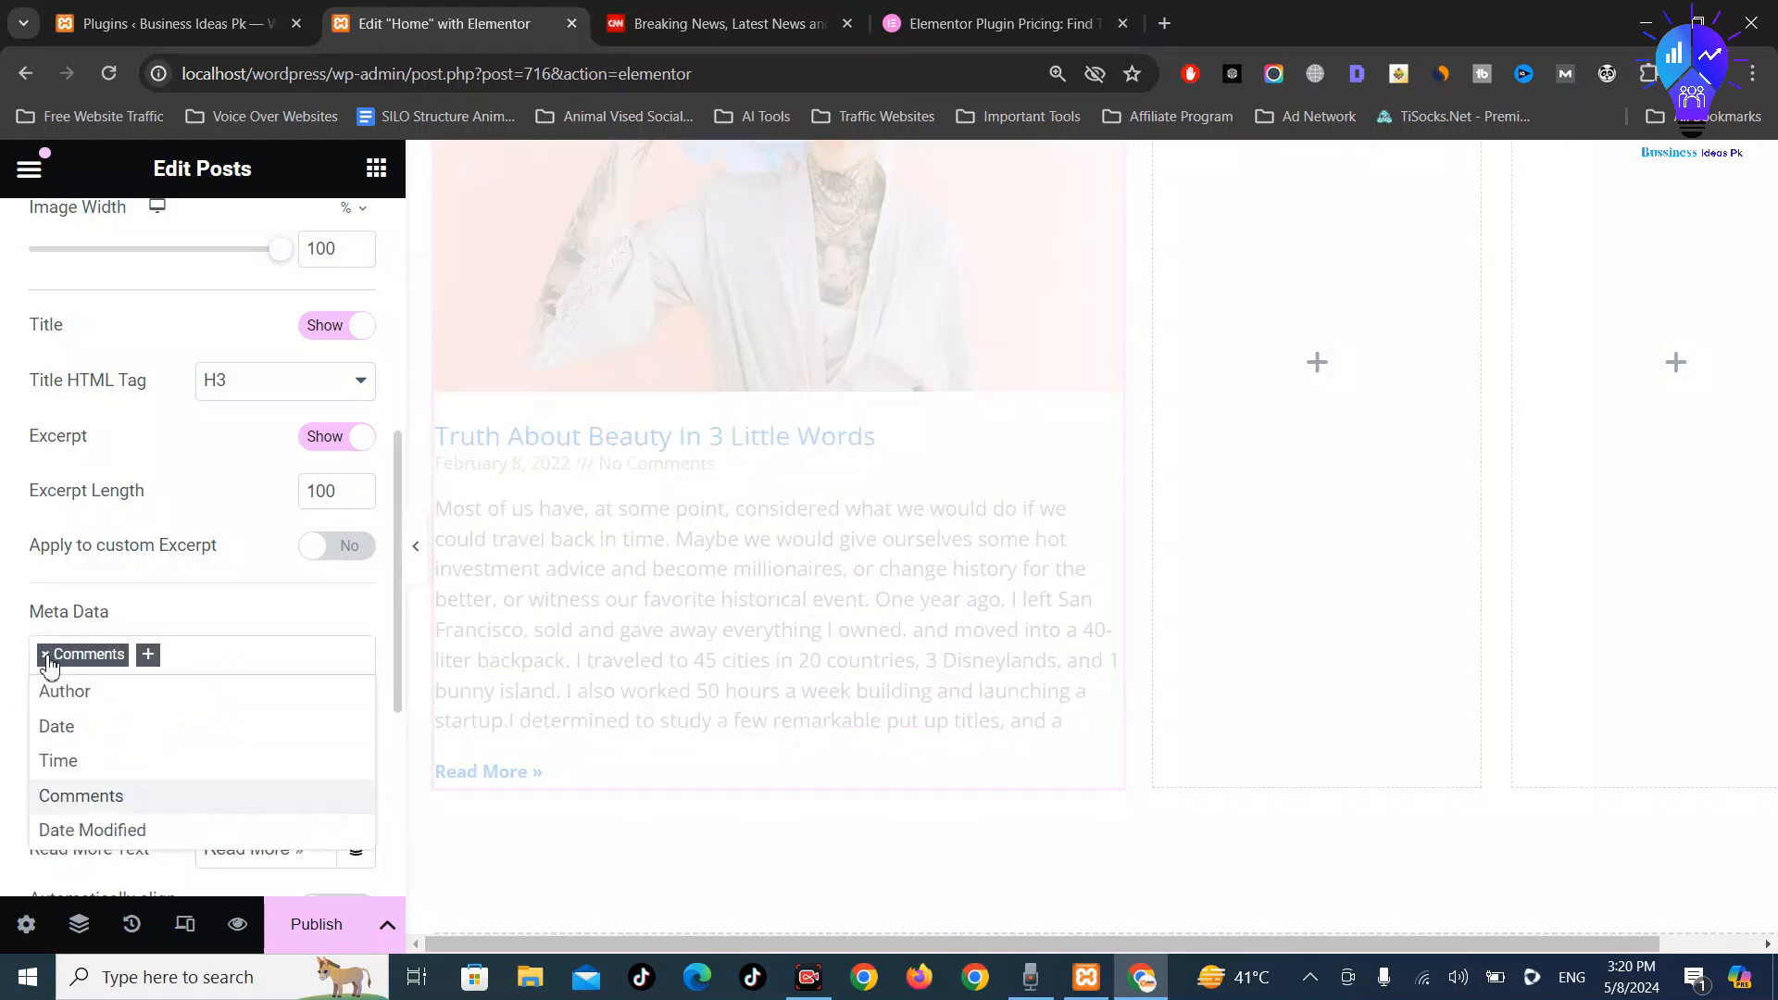
click(45, 655)
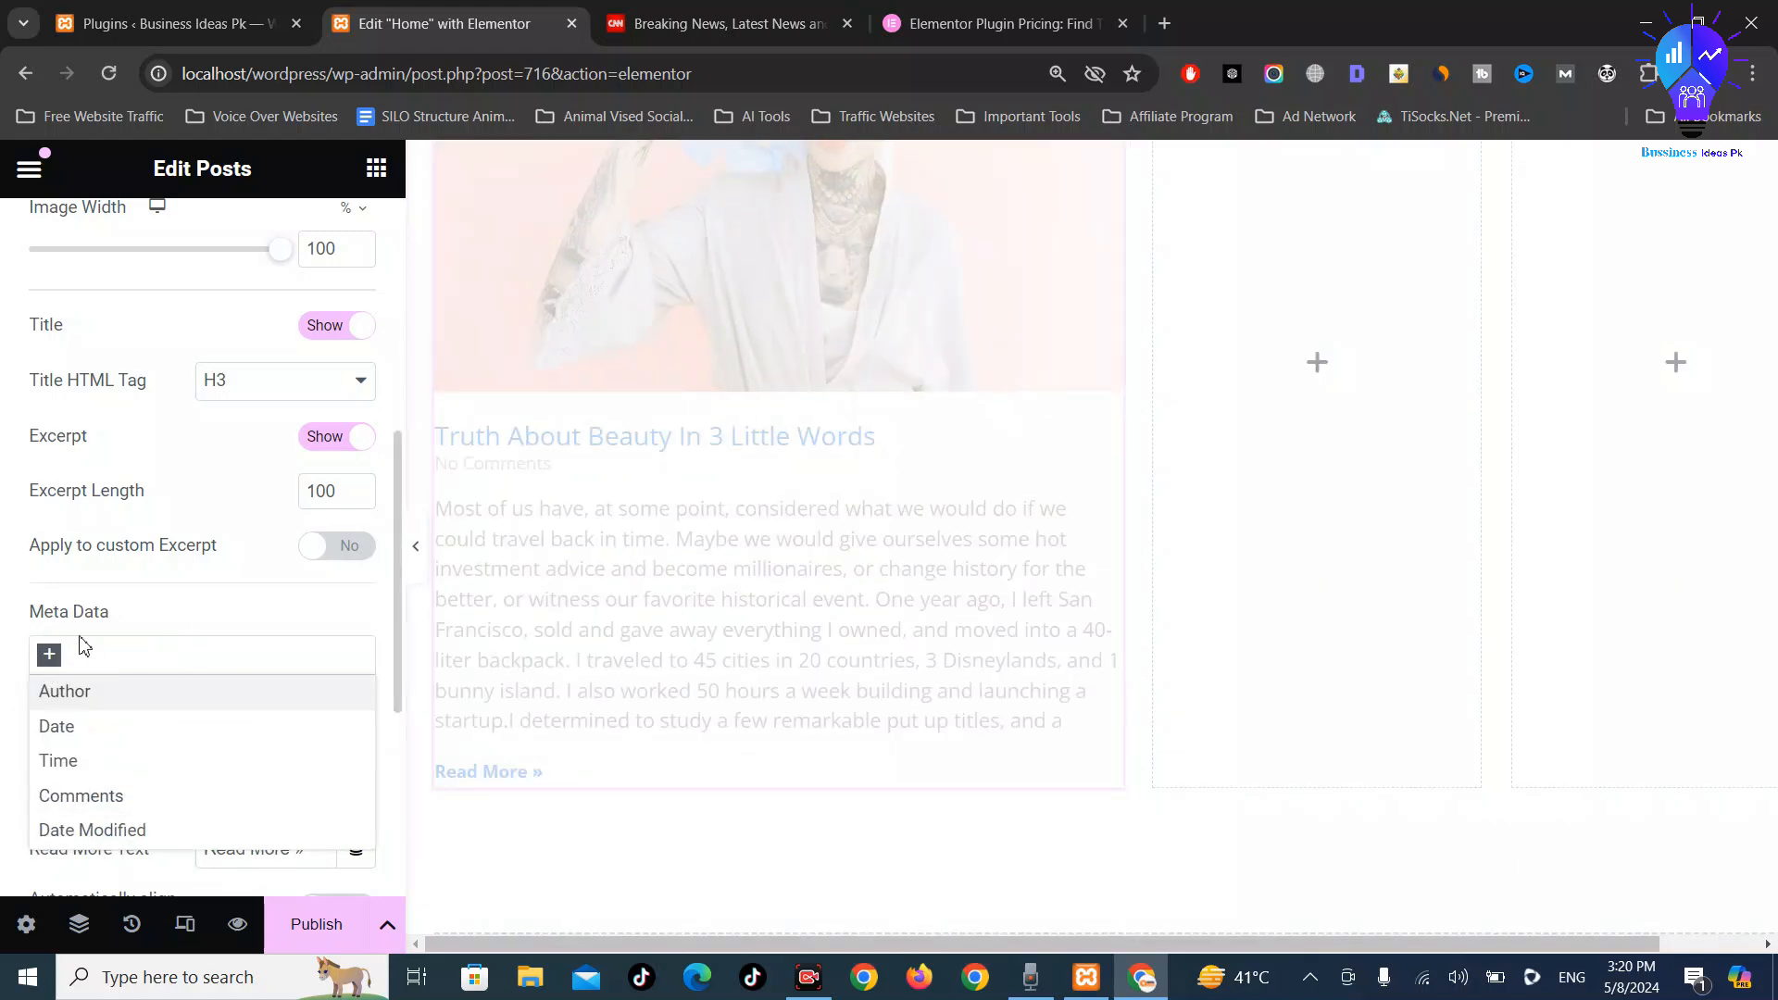
click(16, 620)
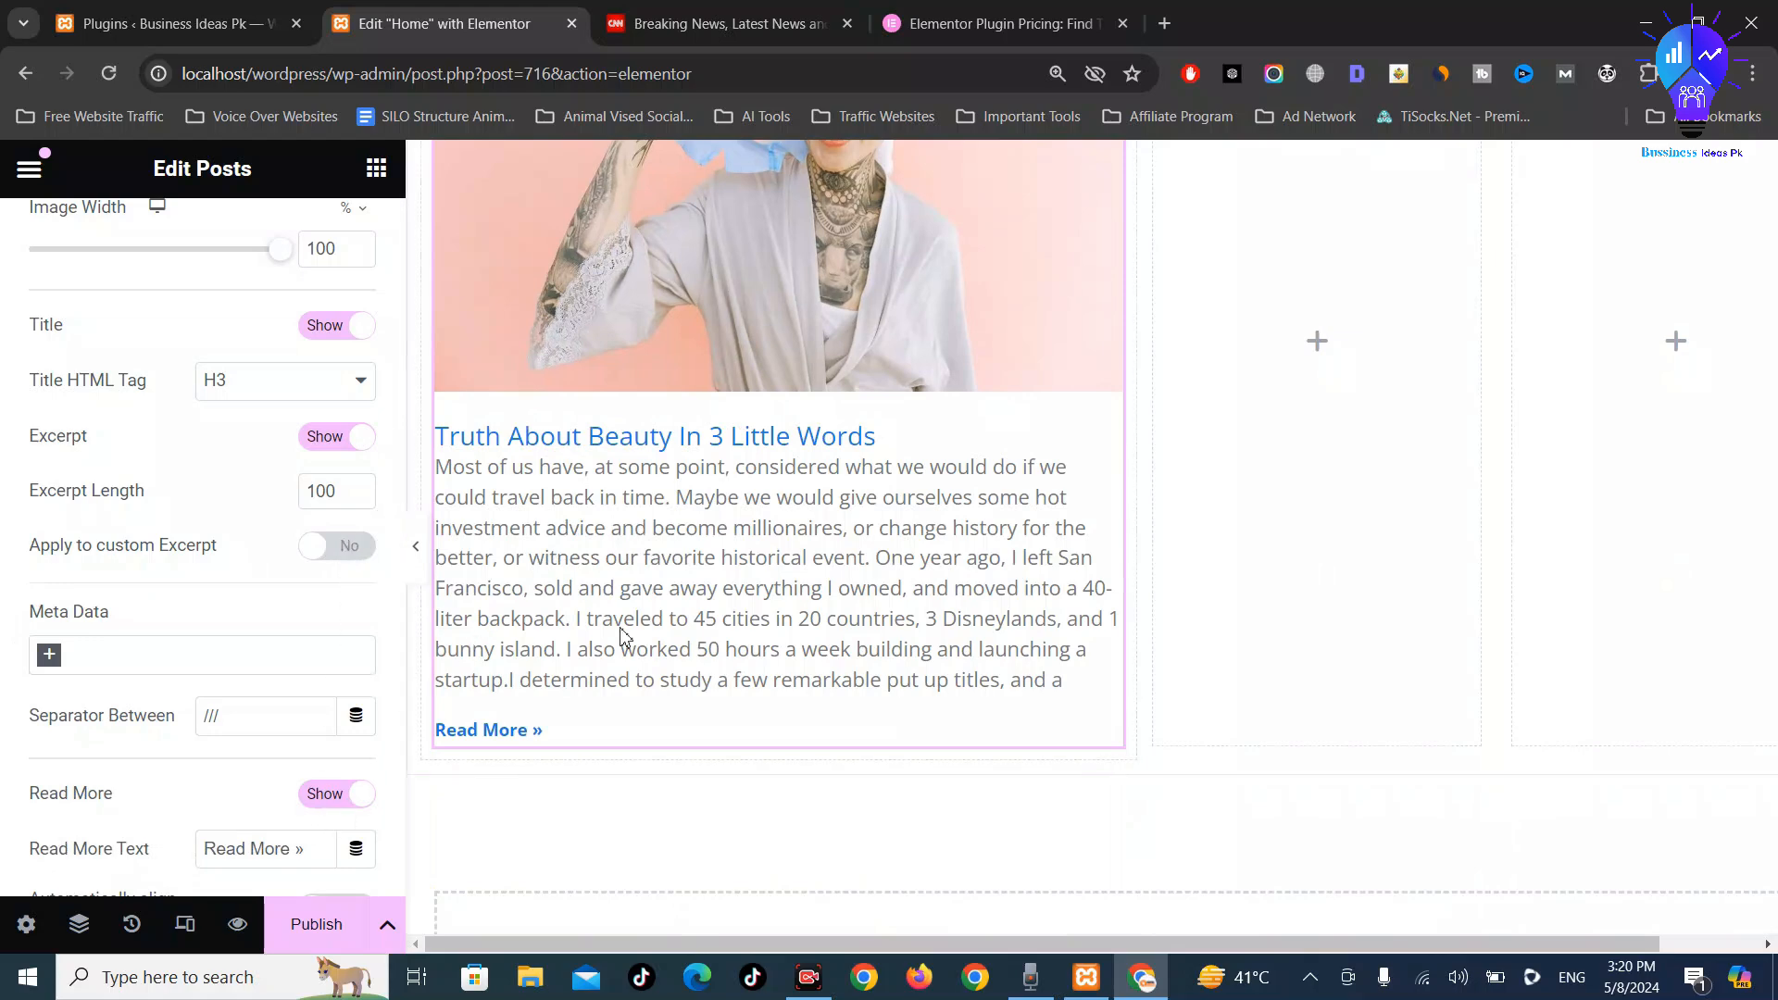
Keep the Read More link shown and set Excerpt to Hide
click(352, 798)
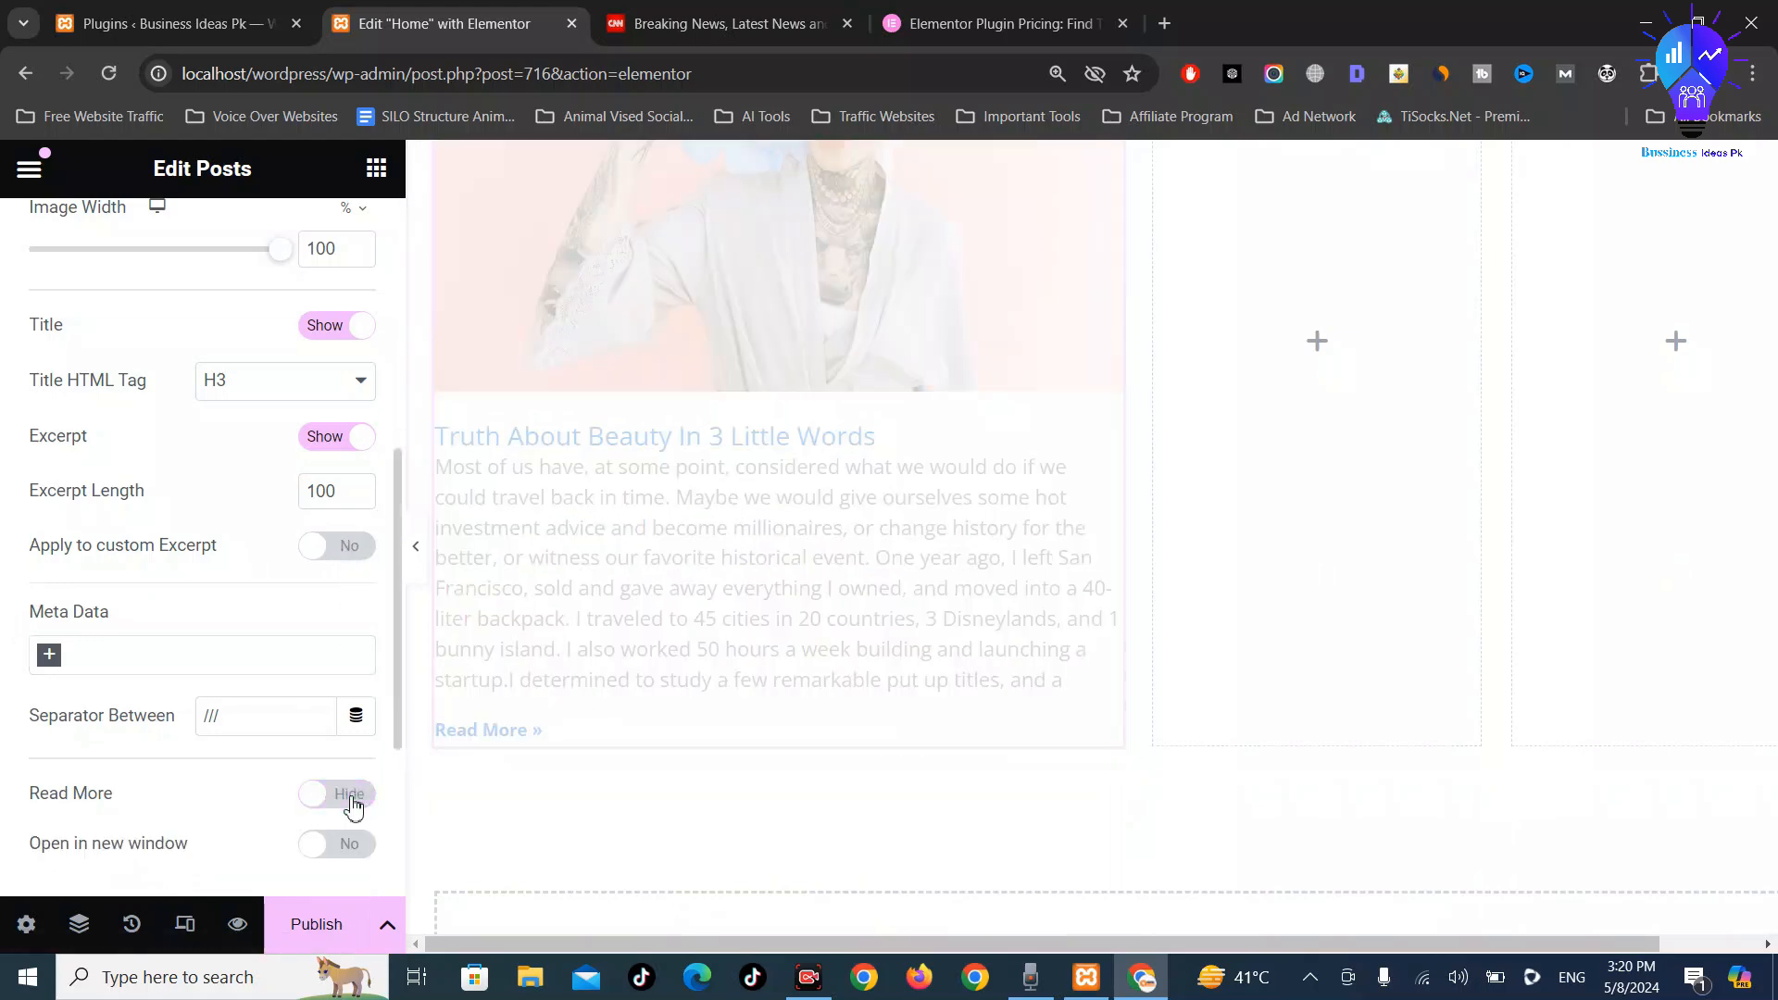
click(352, 802)
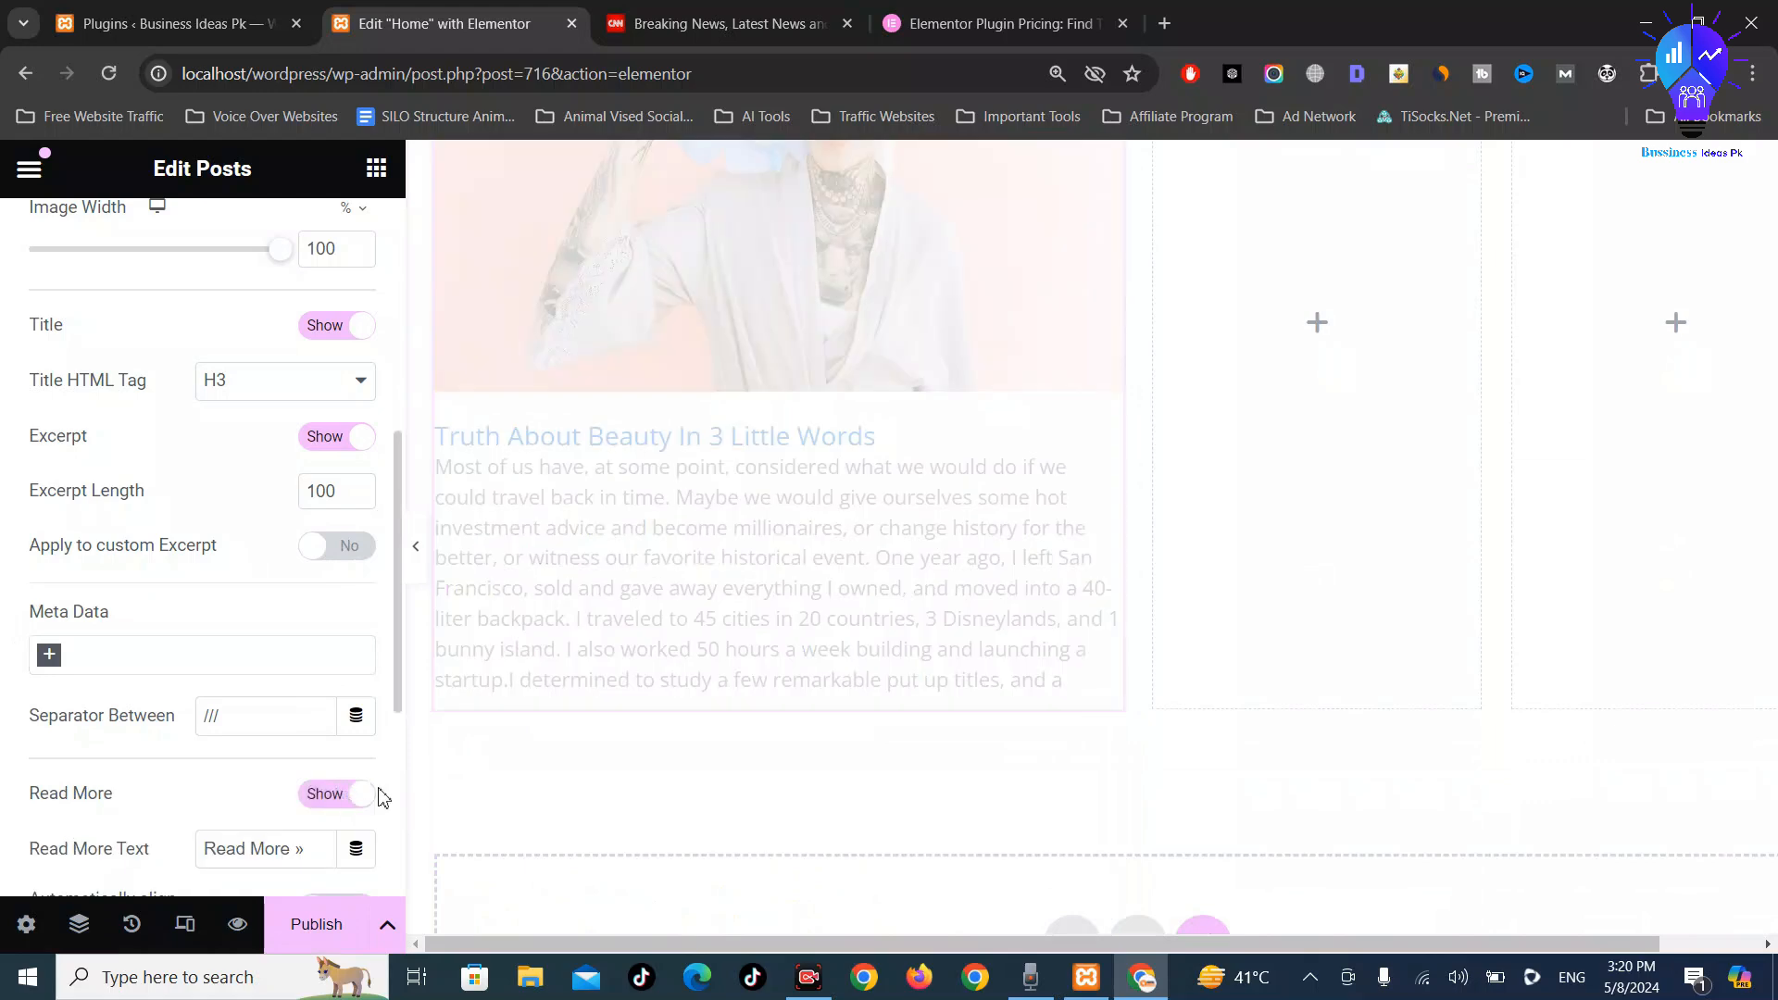
scroll(784, 713, down, 3)
scroll(306, 656, down, 1)
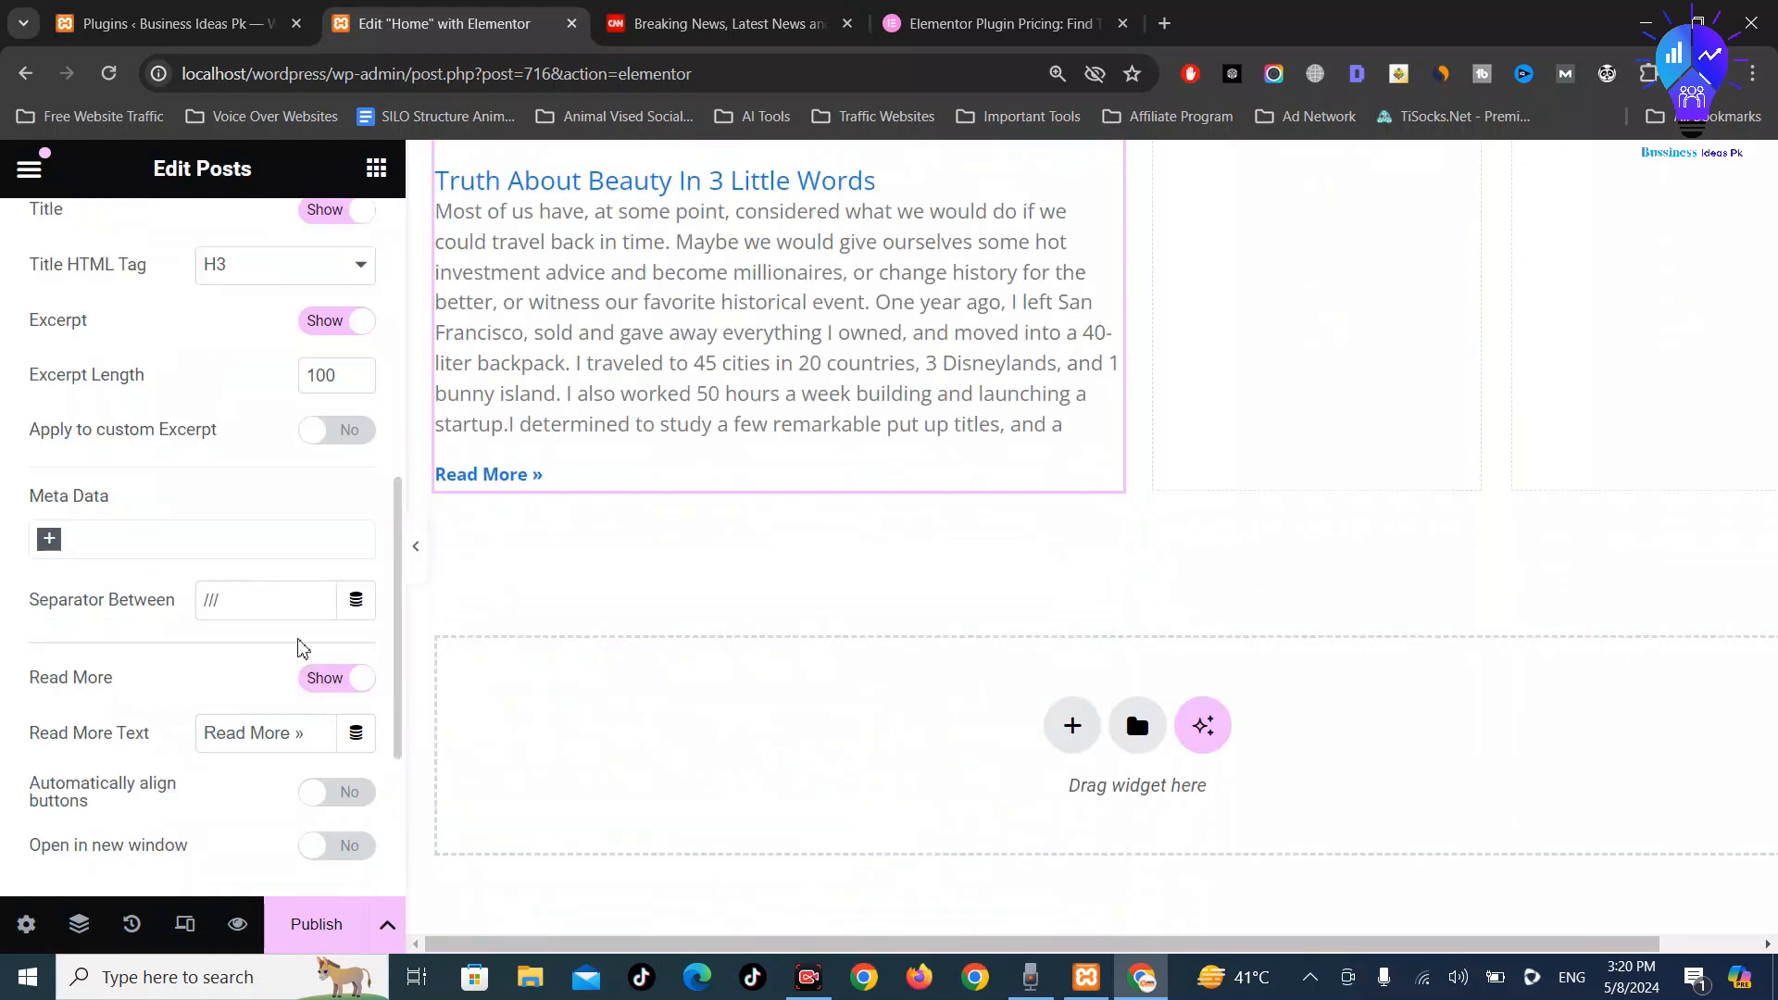
scroll(297, 609, up, 1)
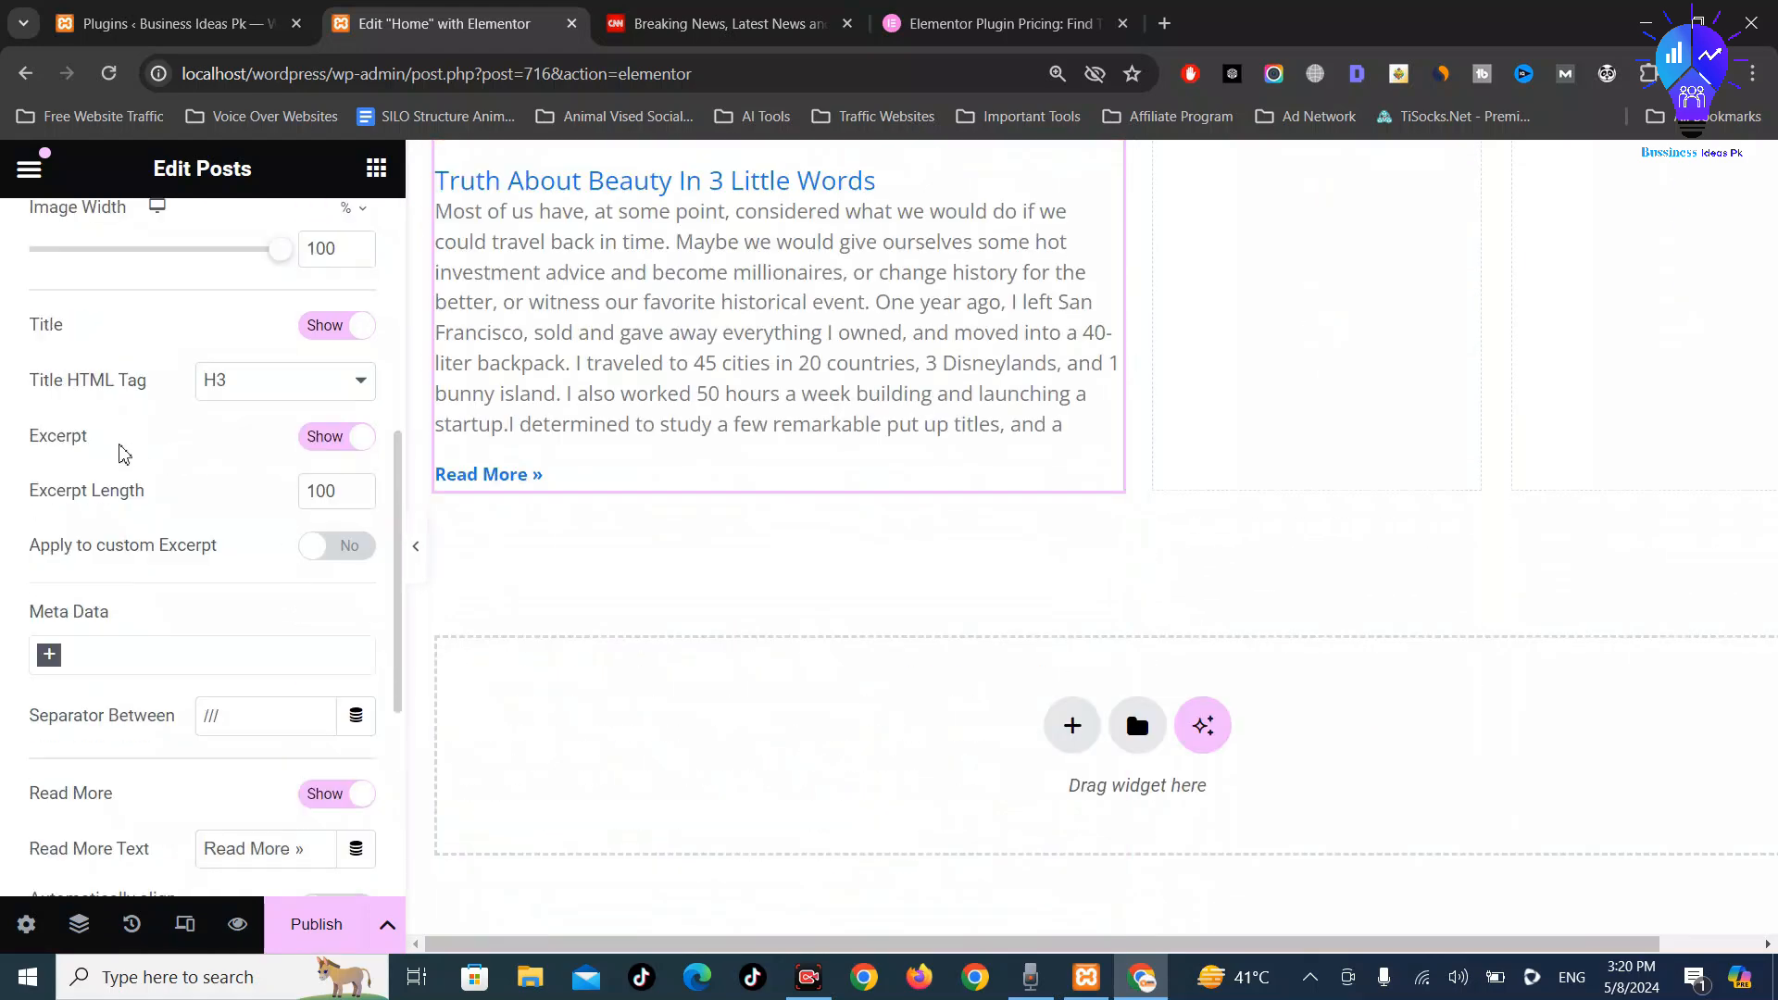
click(349, 445)
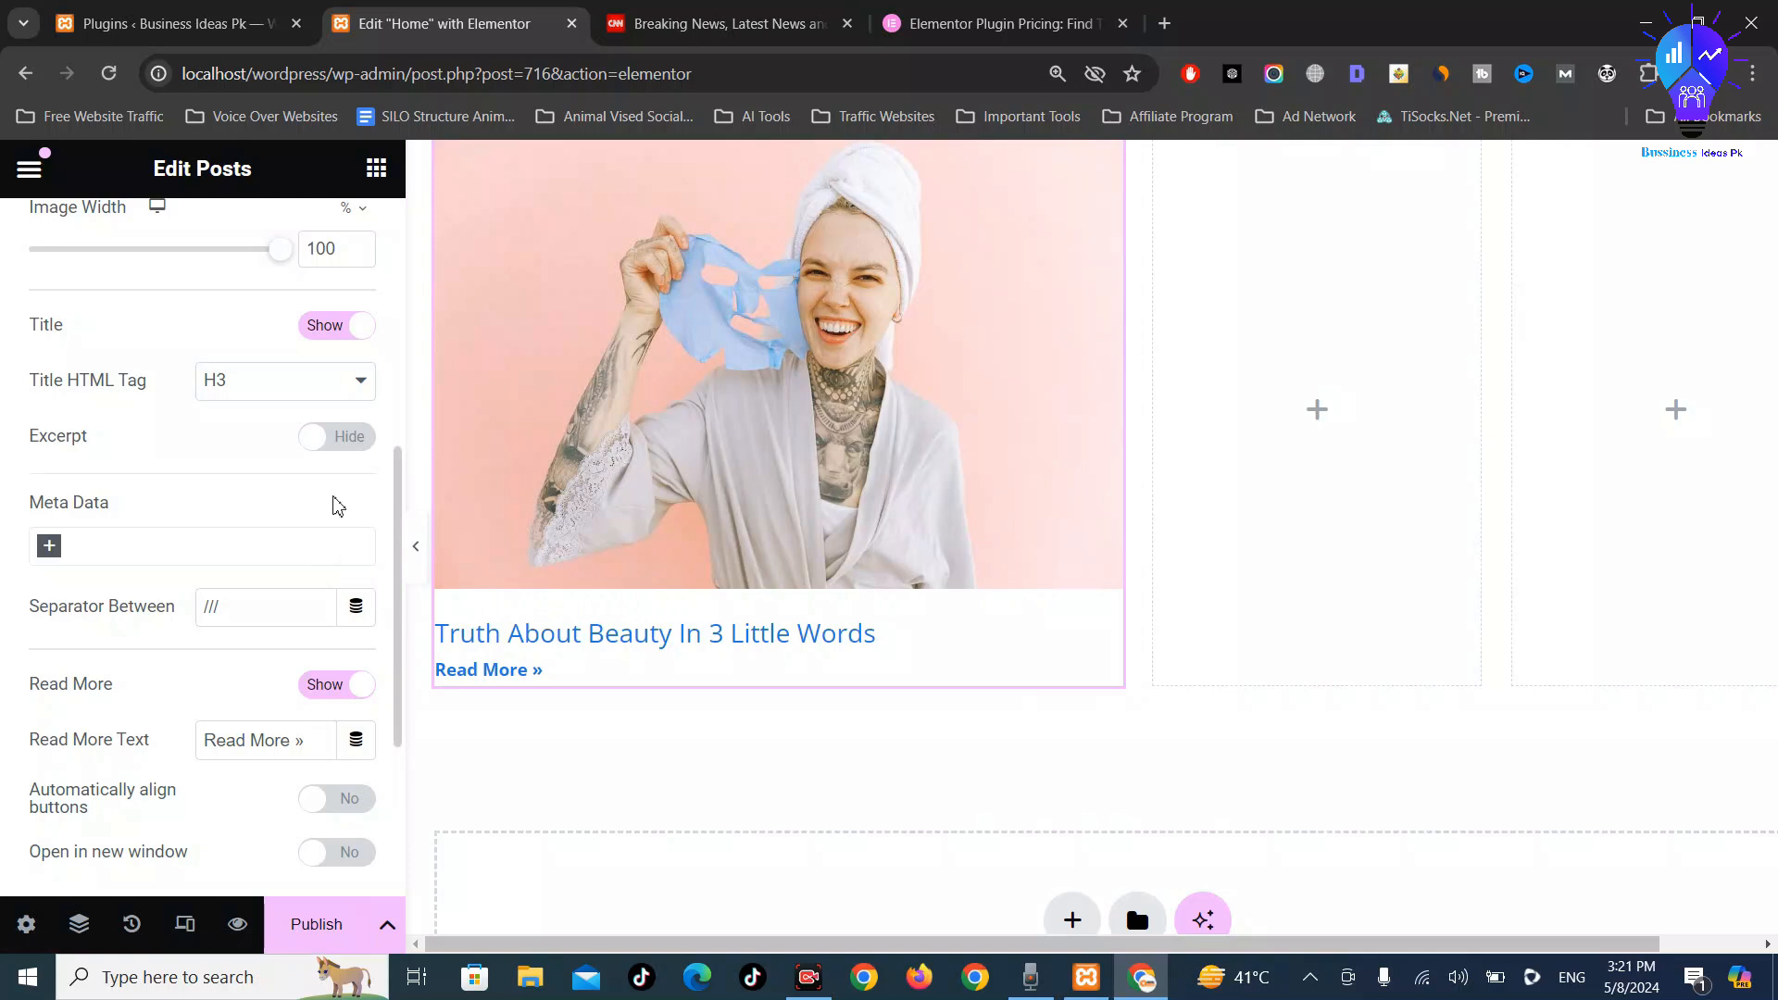
scroll(288, 537, down, 1)
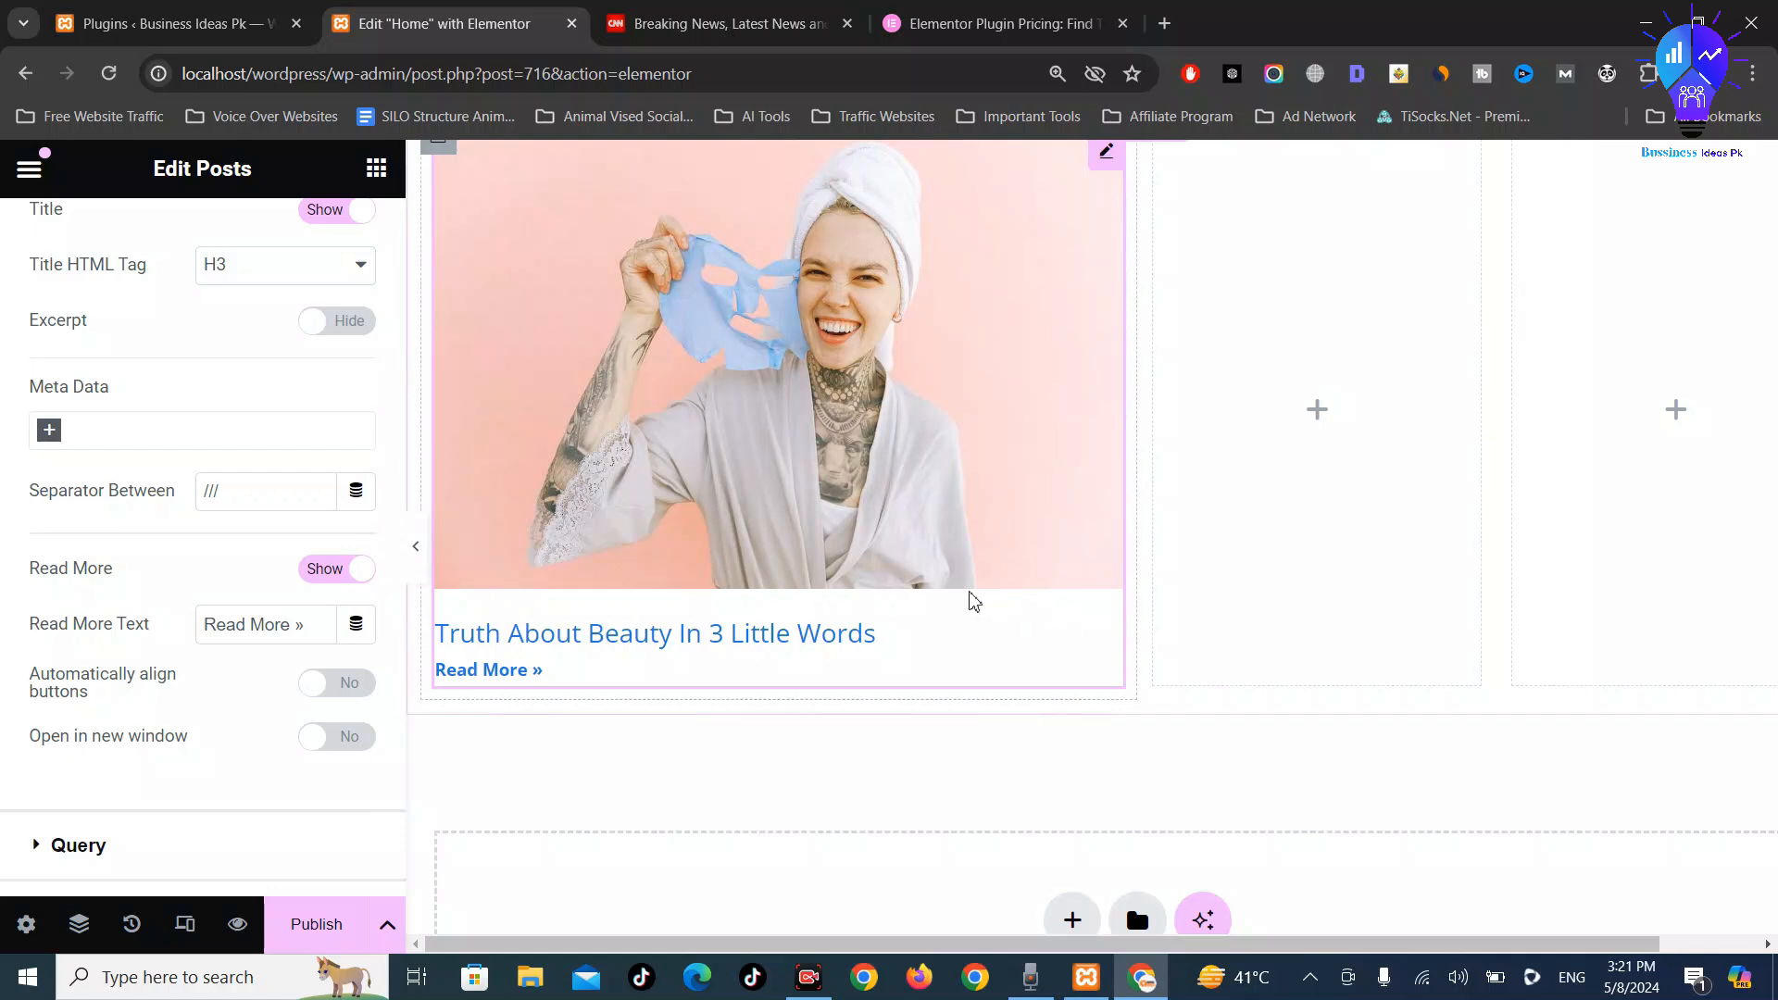
scroll(959, 594, up, 1)
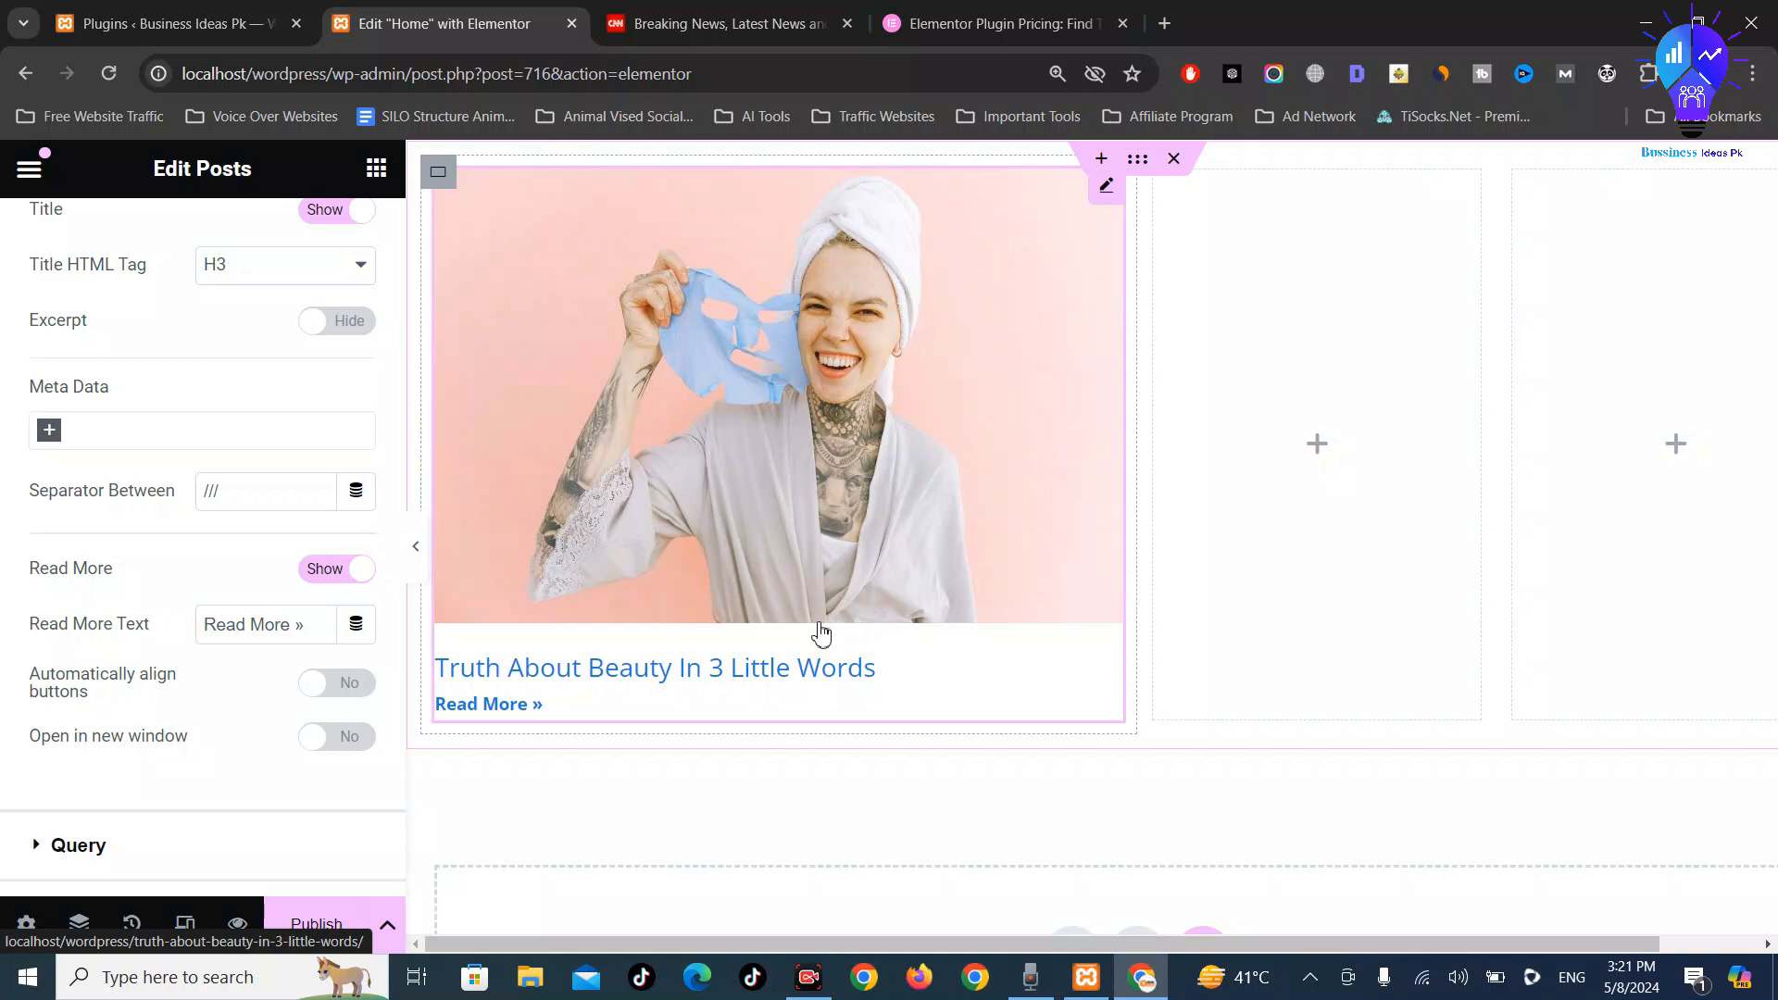
scroll(238, 416, up, 6)
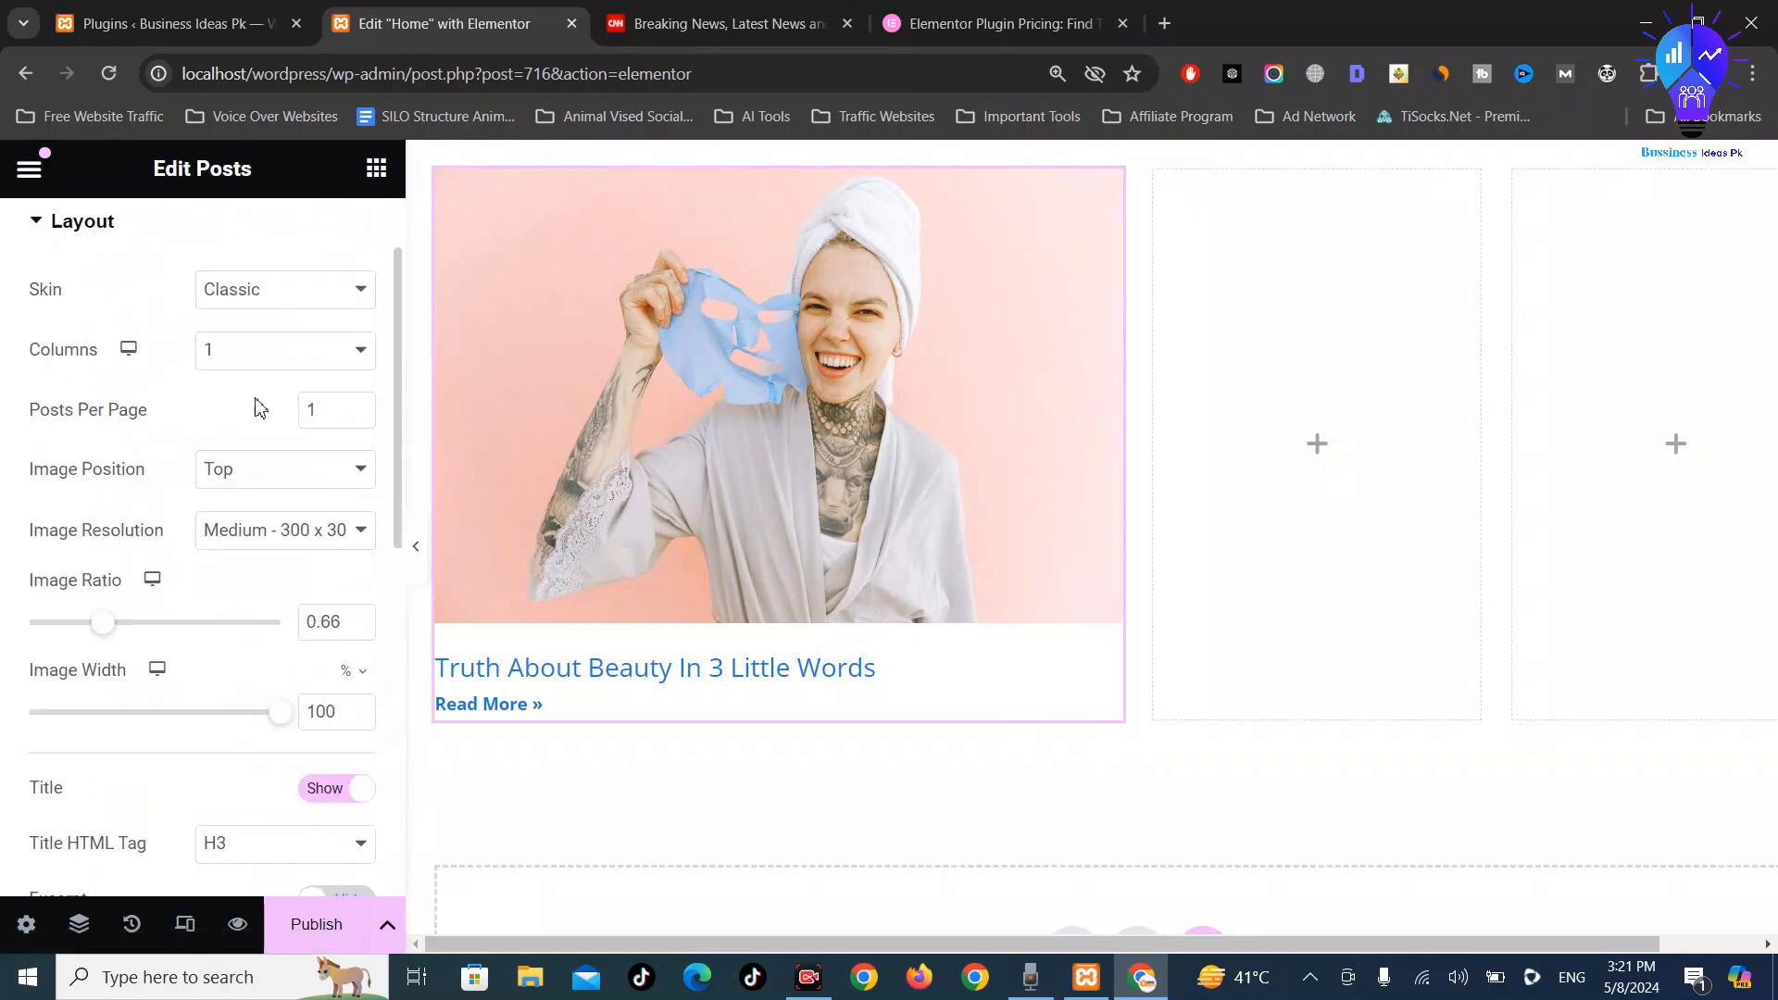
scroll(259, 409, up, 2)
click(281, 408)
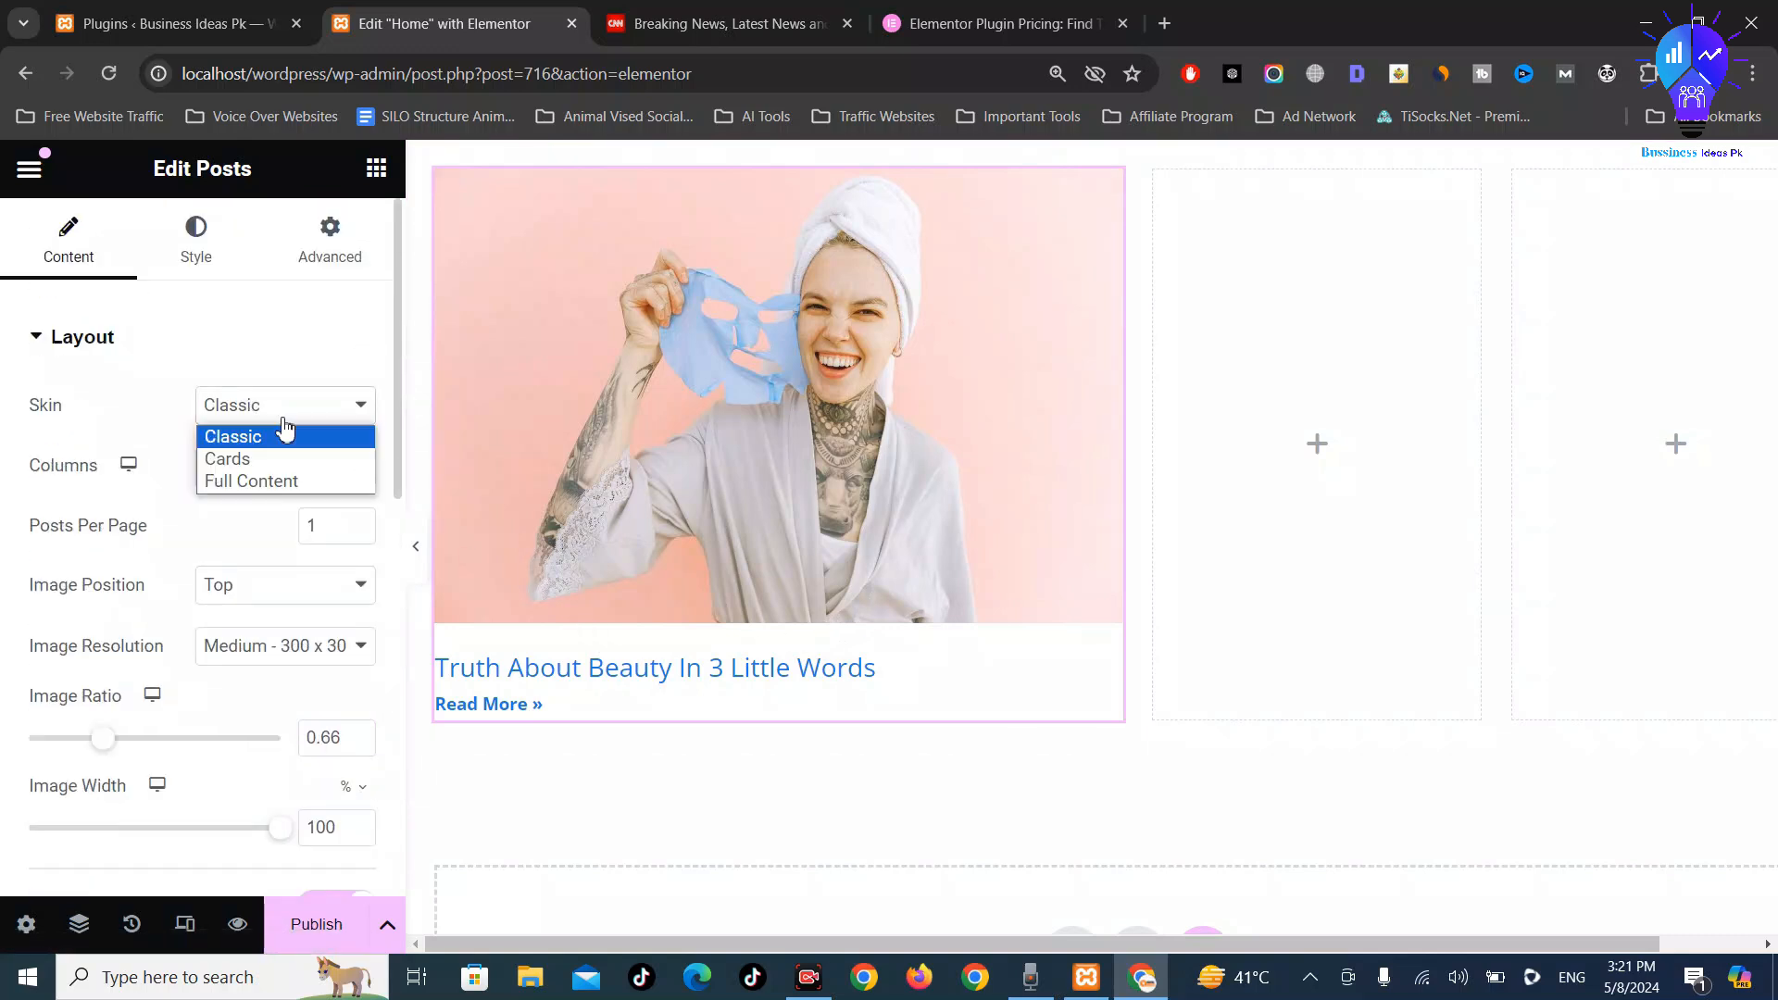
click(260, 457)
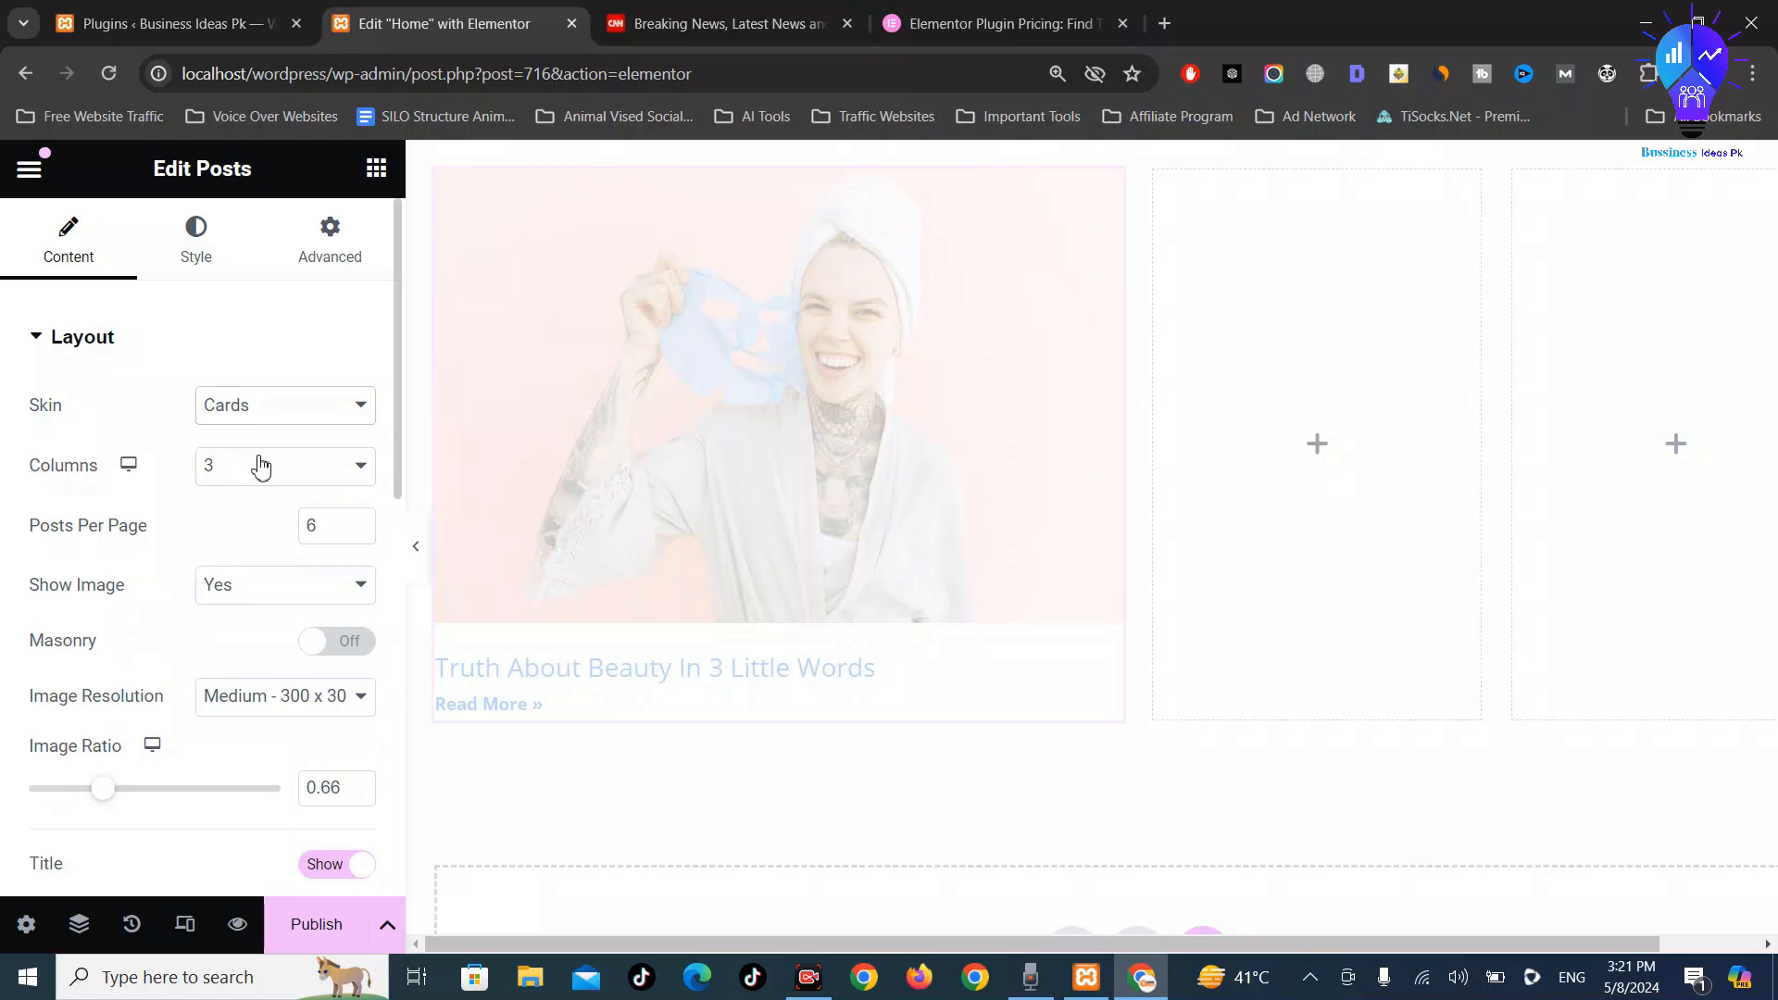
click(280, 412)
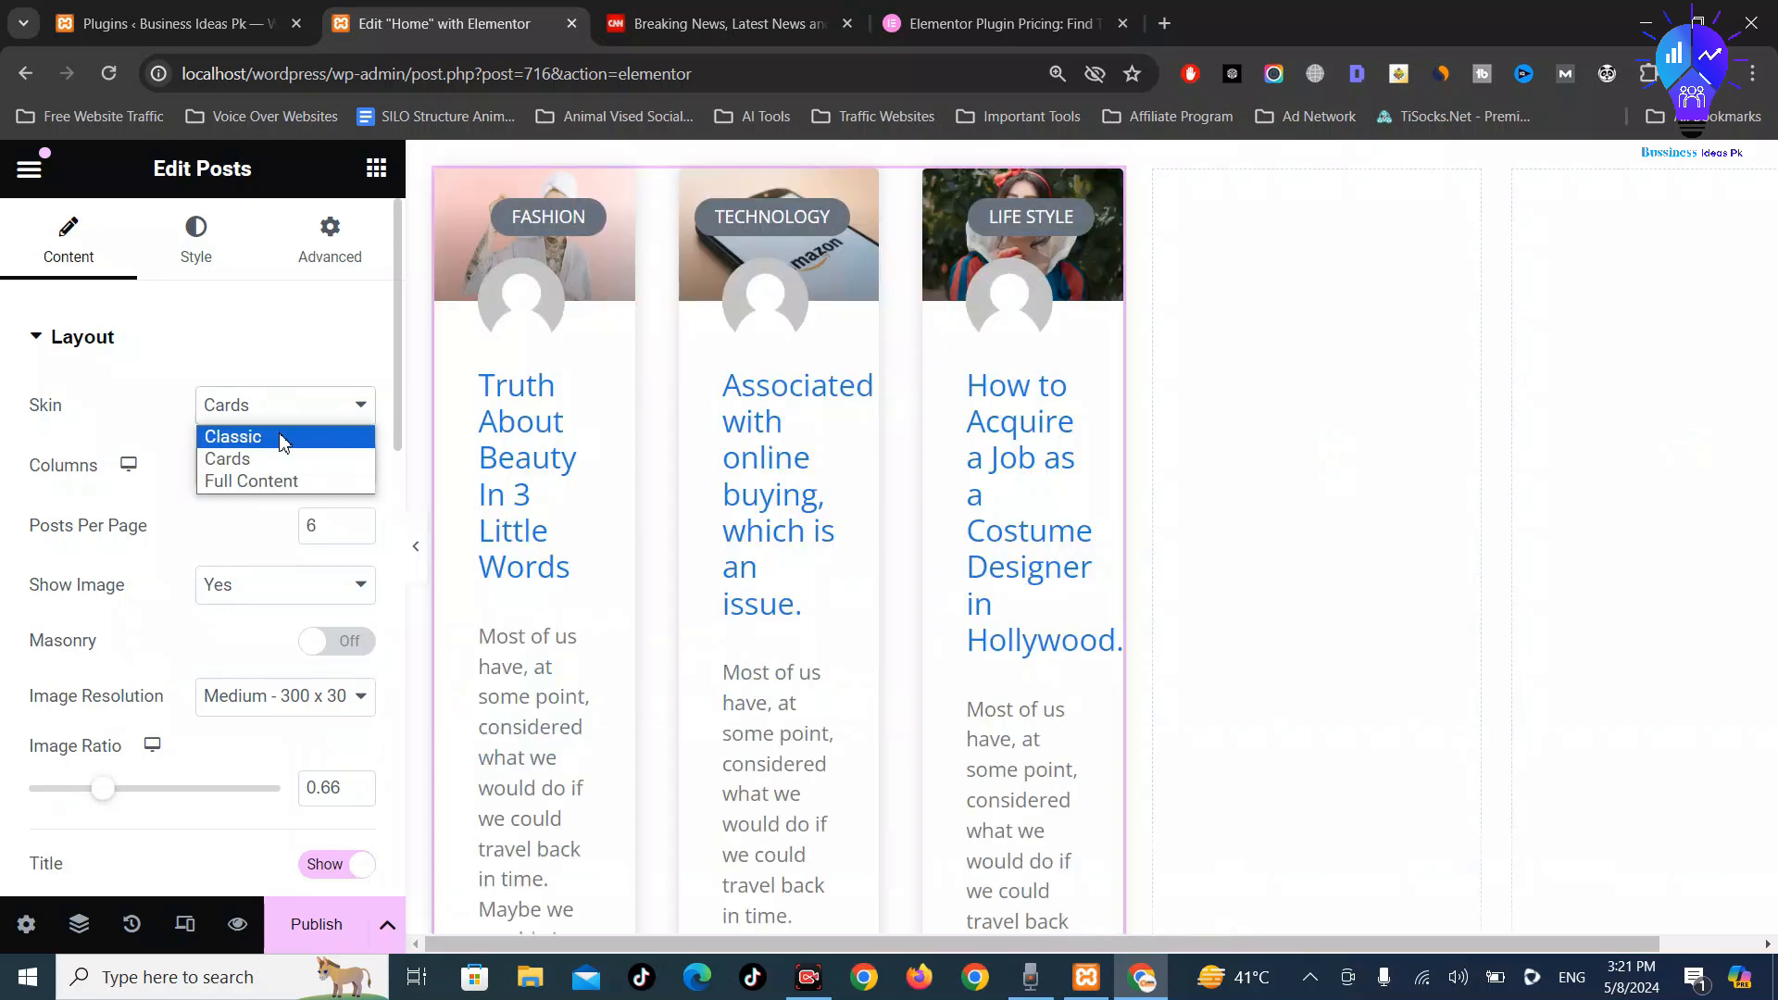
click(282, 449)
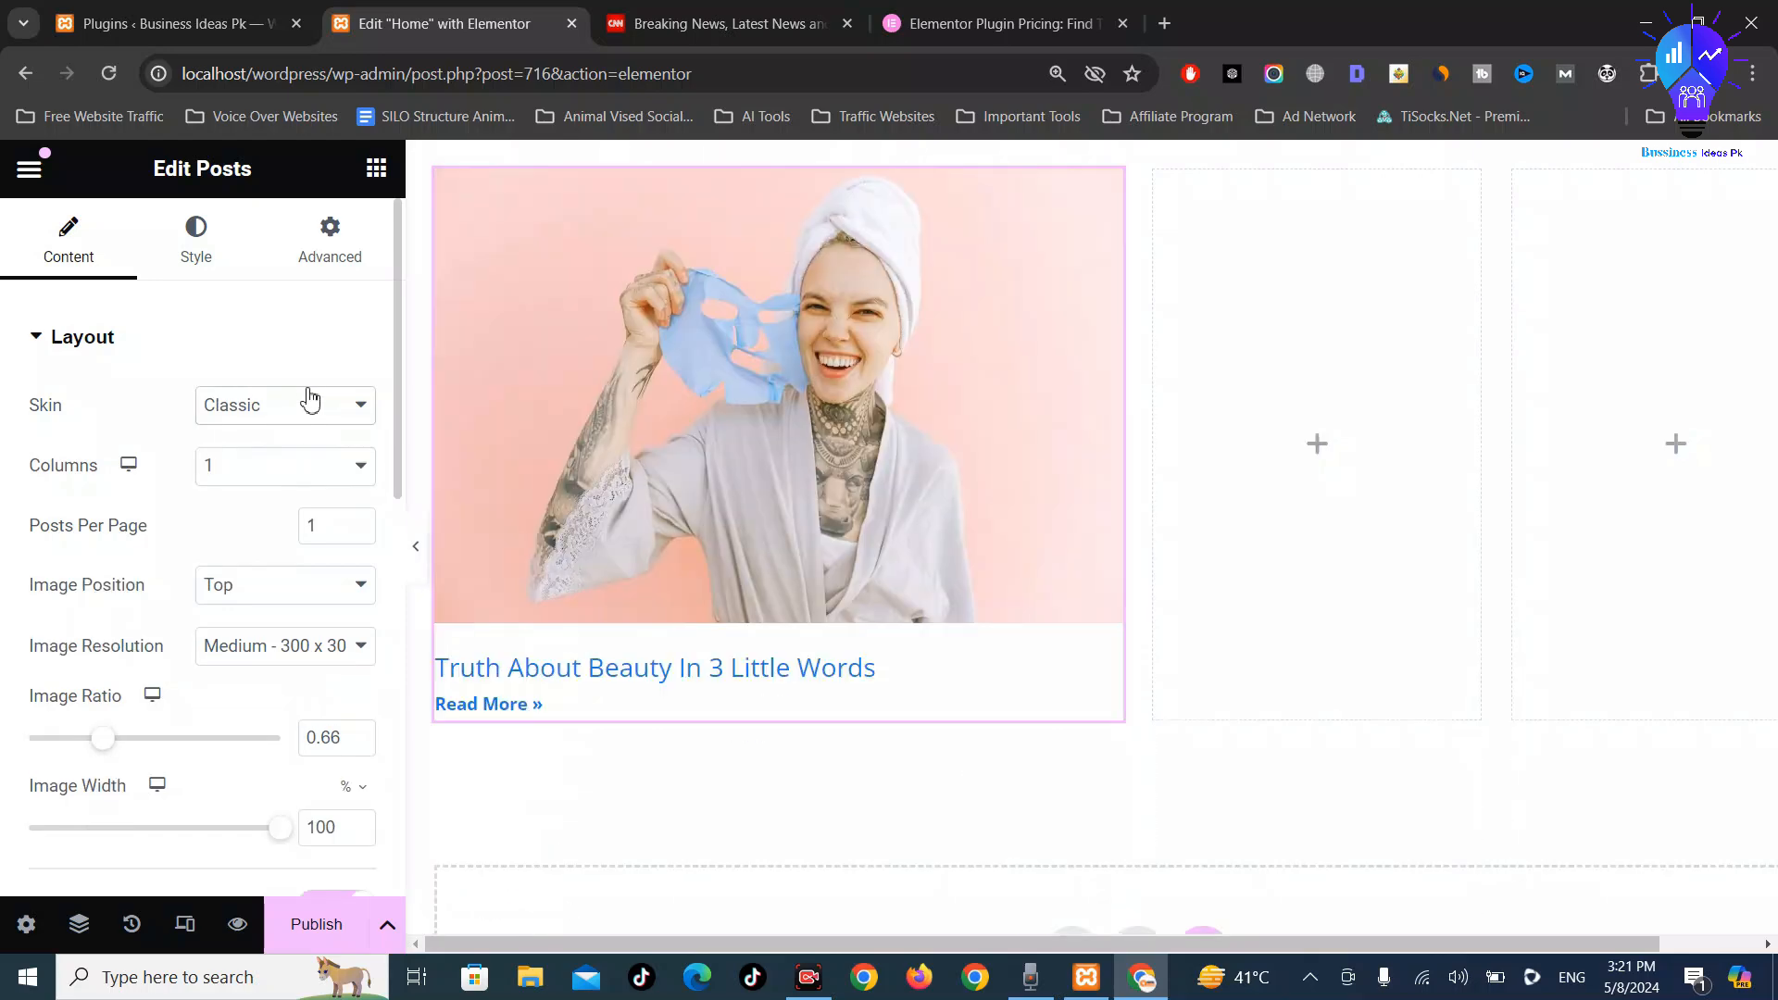
click(297, 424)
click(297, 480)
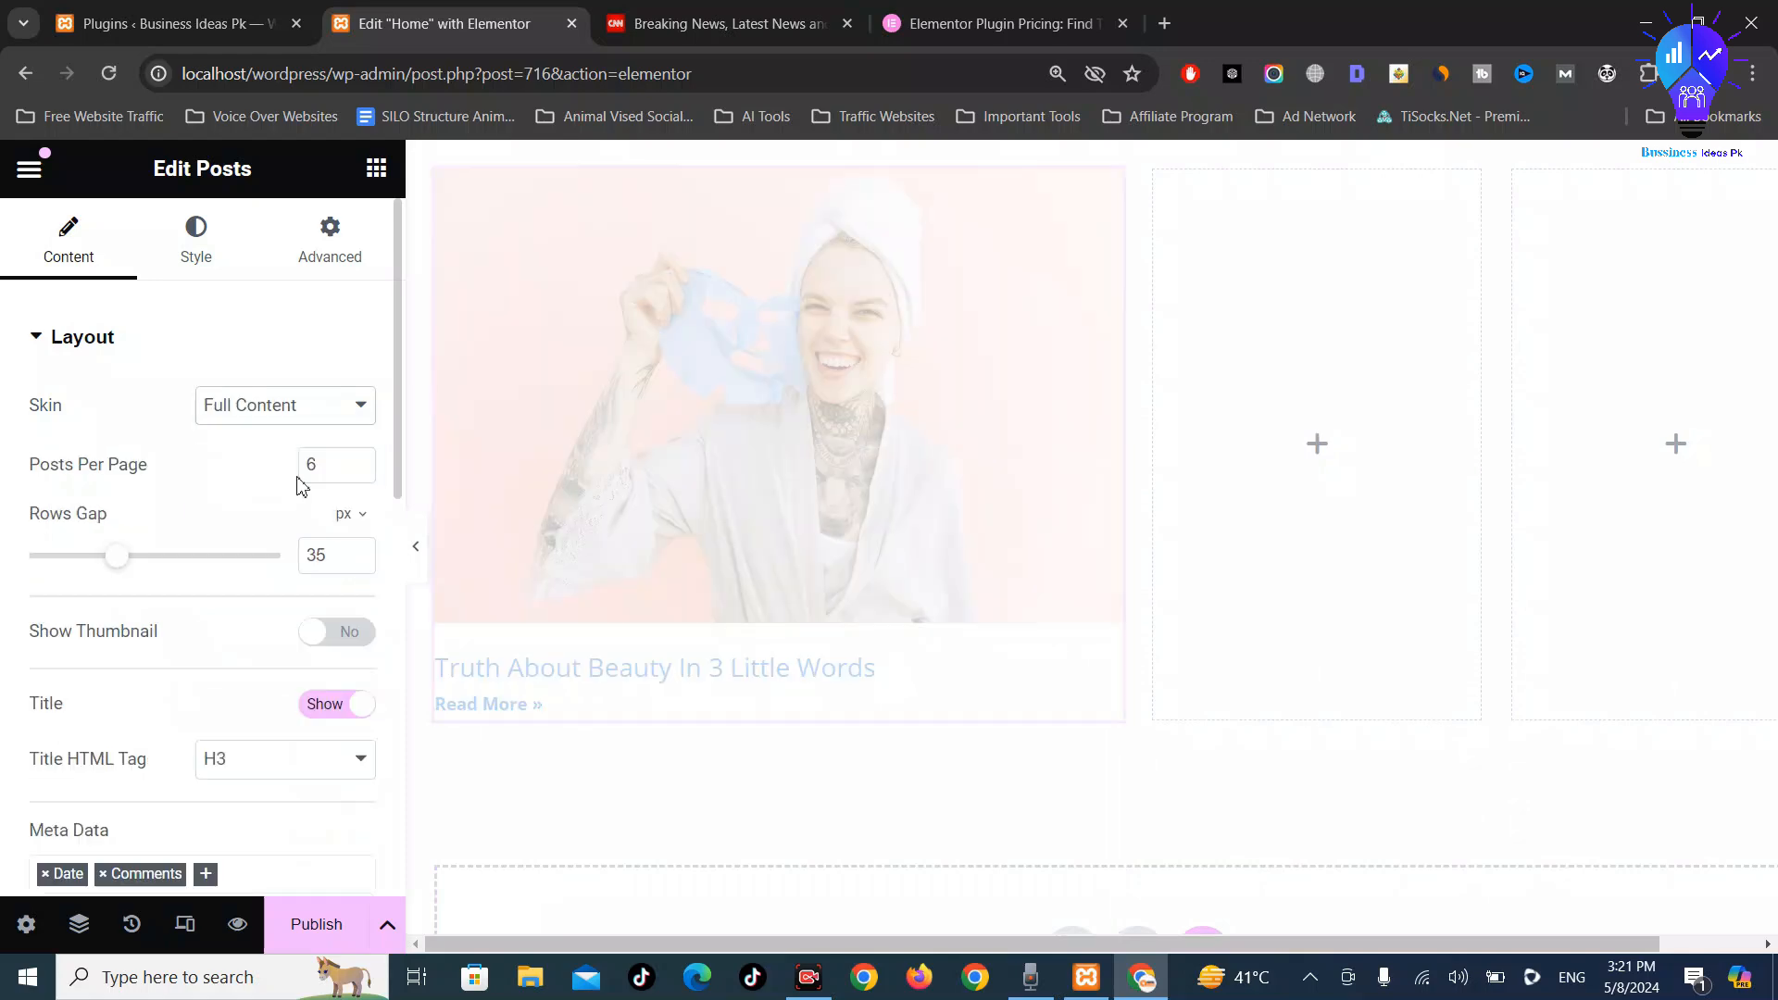
click(320, 421)
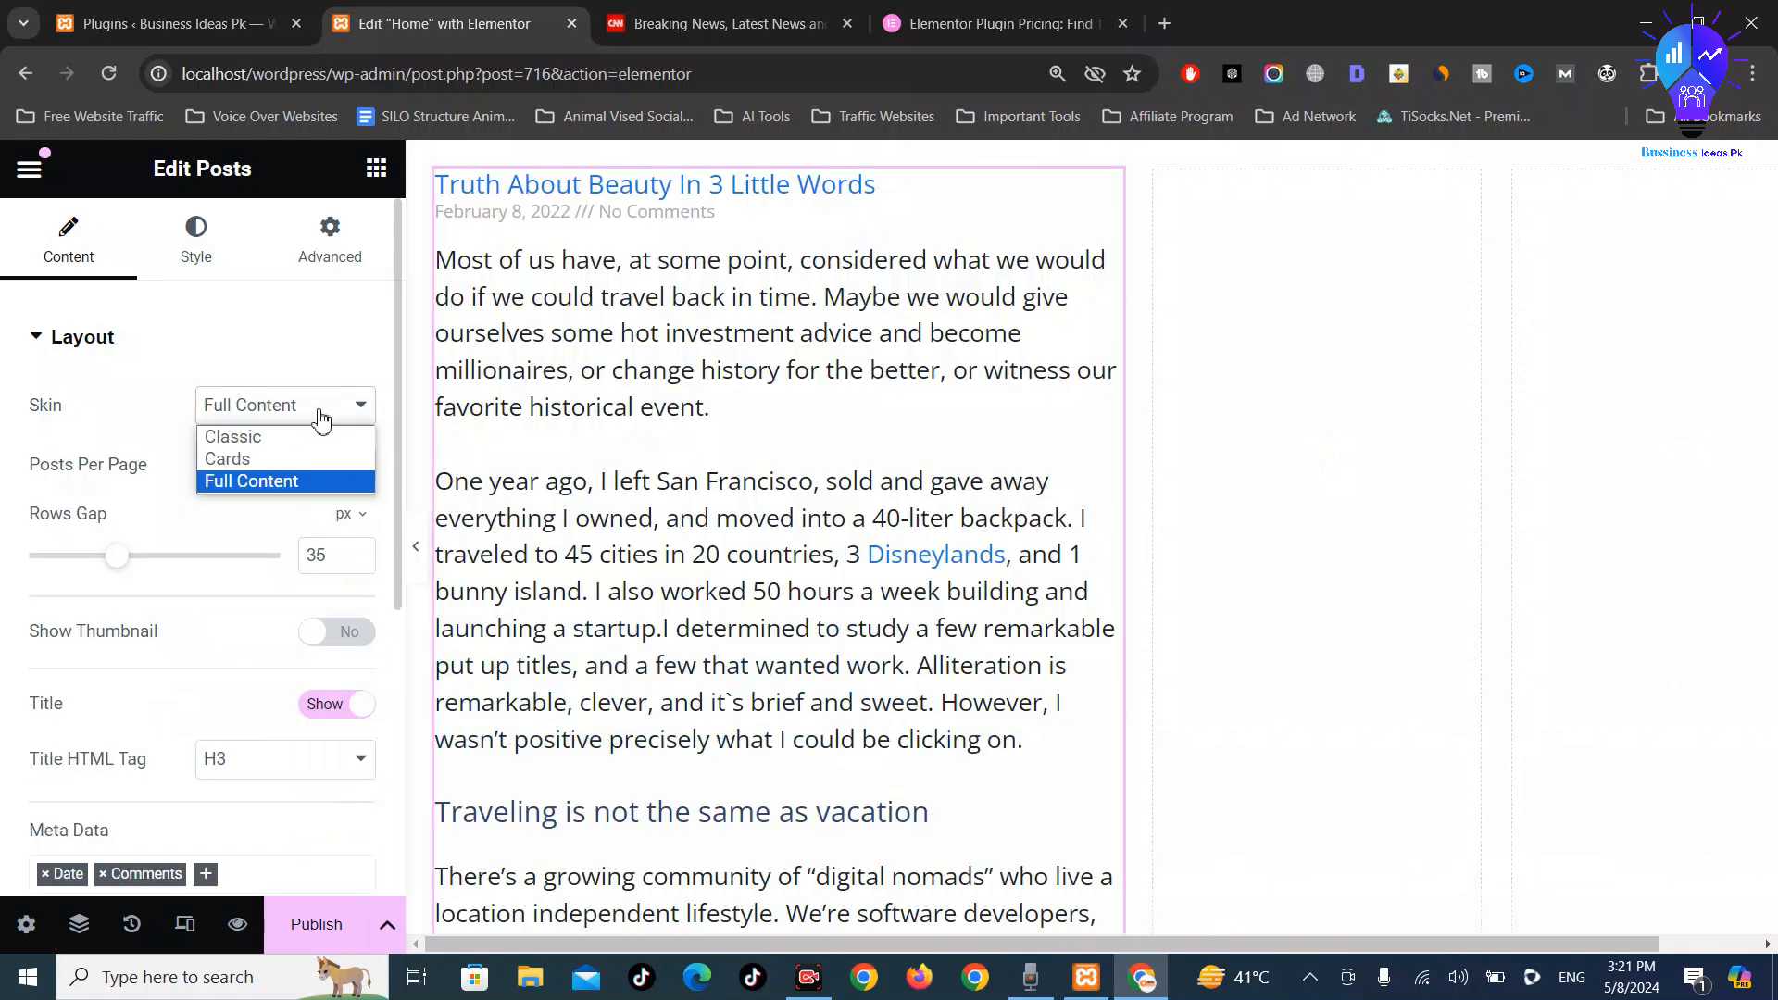
click(316, 443)
scroll(259, 654, down, 3)
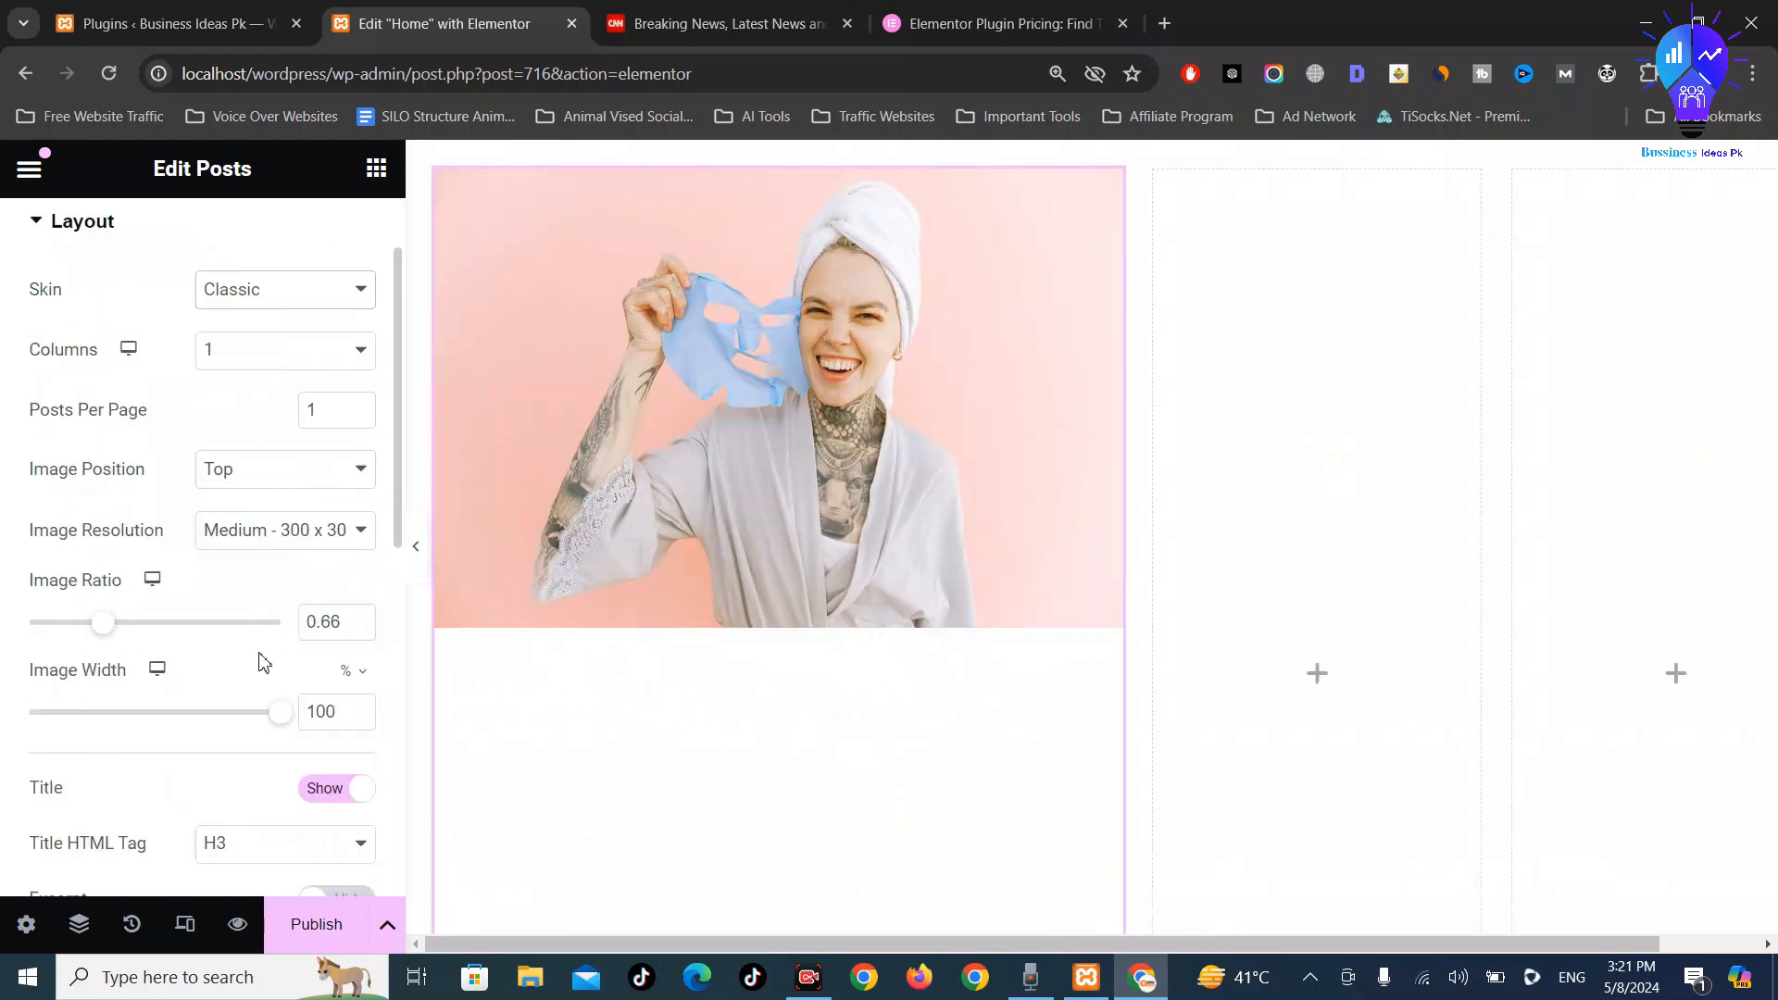
scroll(346, 675, down, 5)
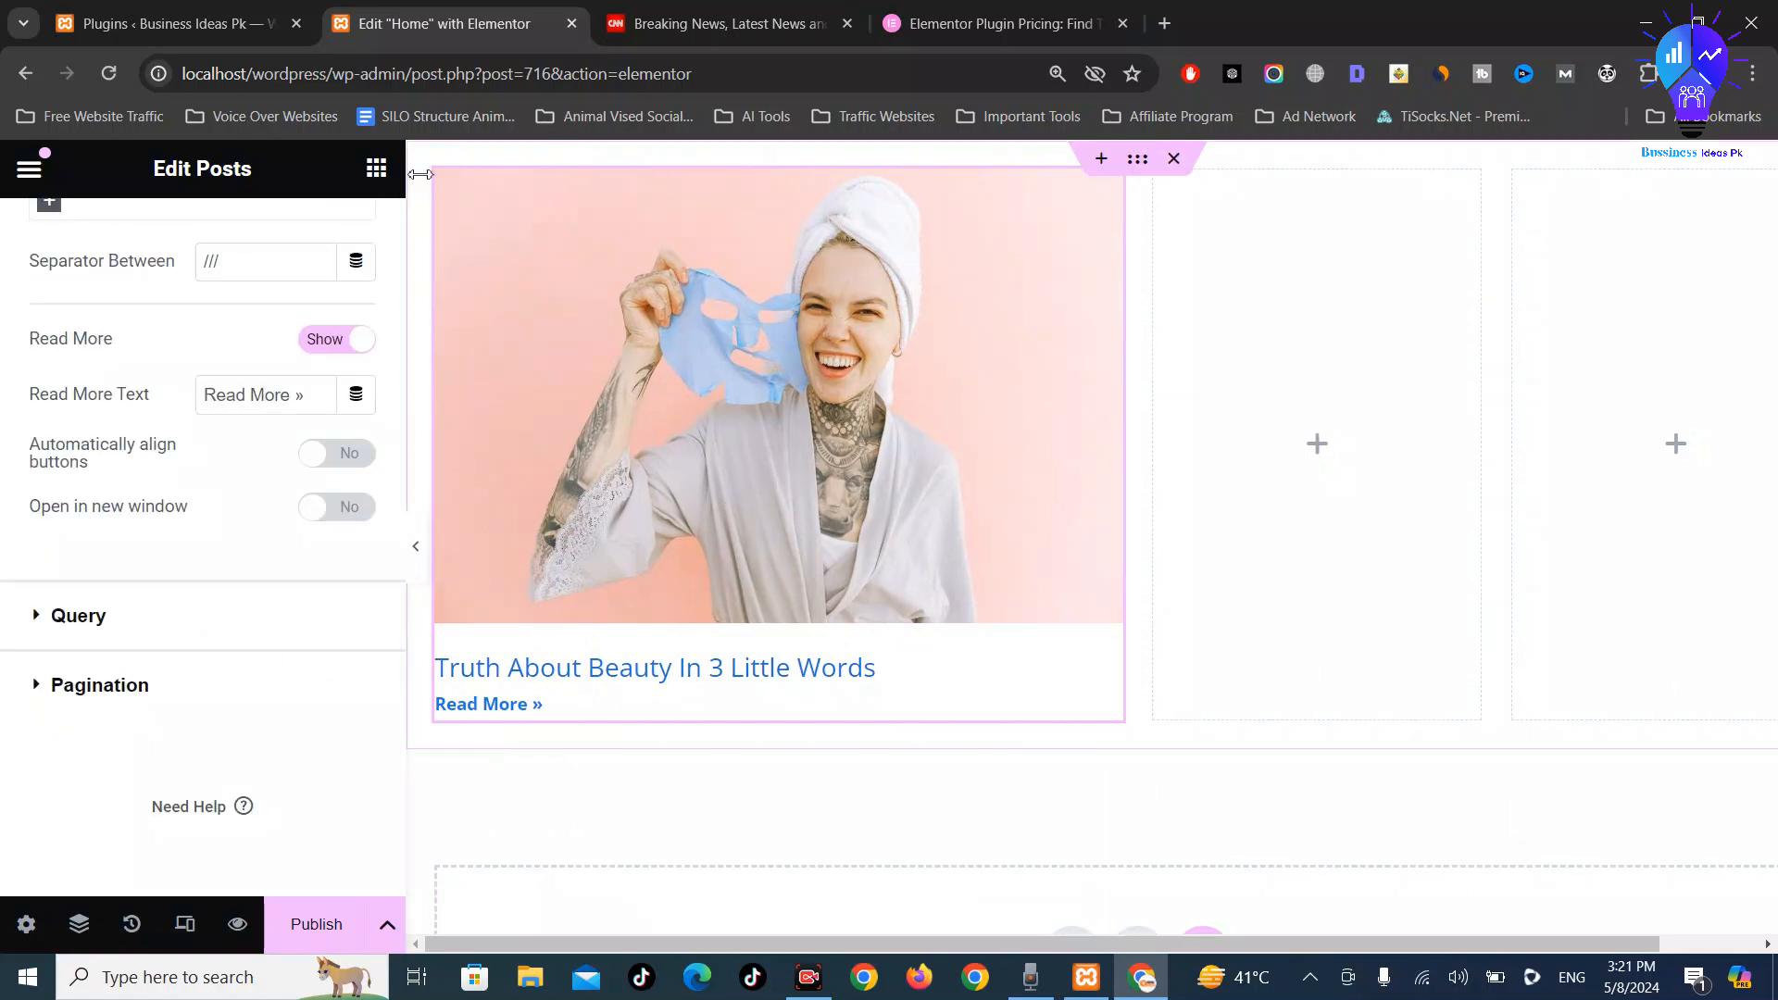
Drag a Heading widget above the Posts widget in the first column, undoing an accidental Posts move
click(376, 170)
scroll(90, 592, down, 3)
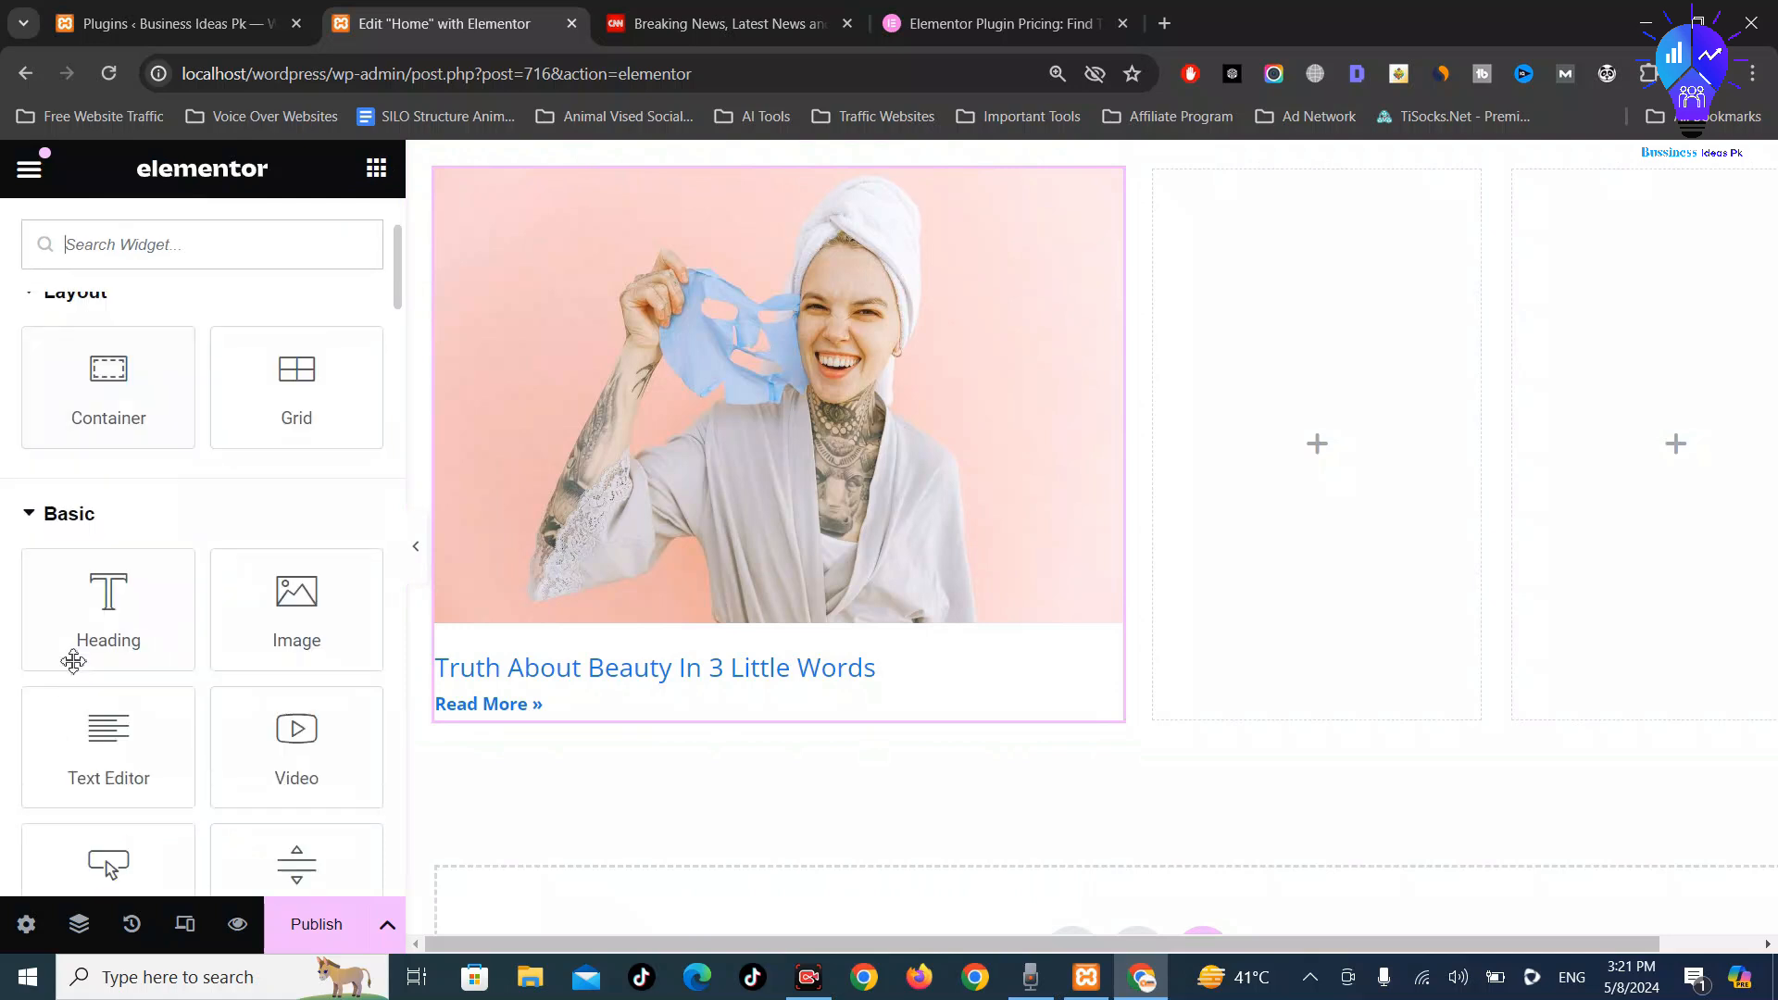
drag(59, 623, 572, 197)
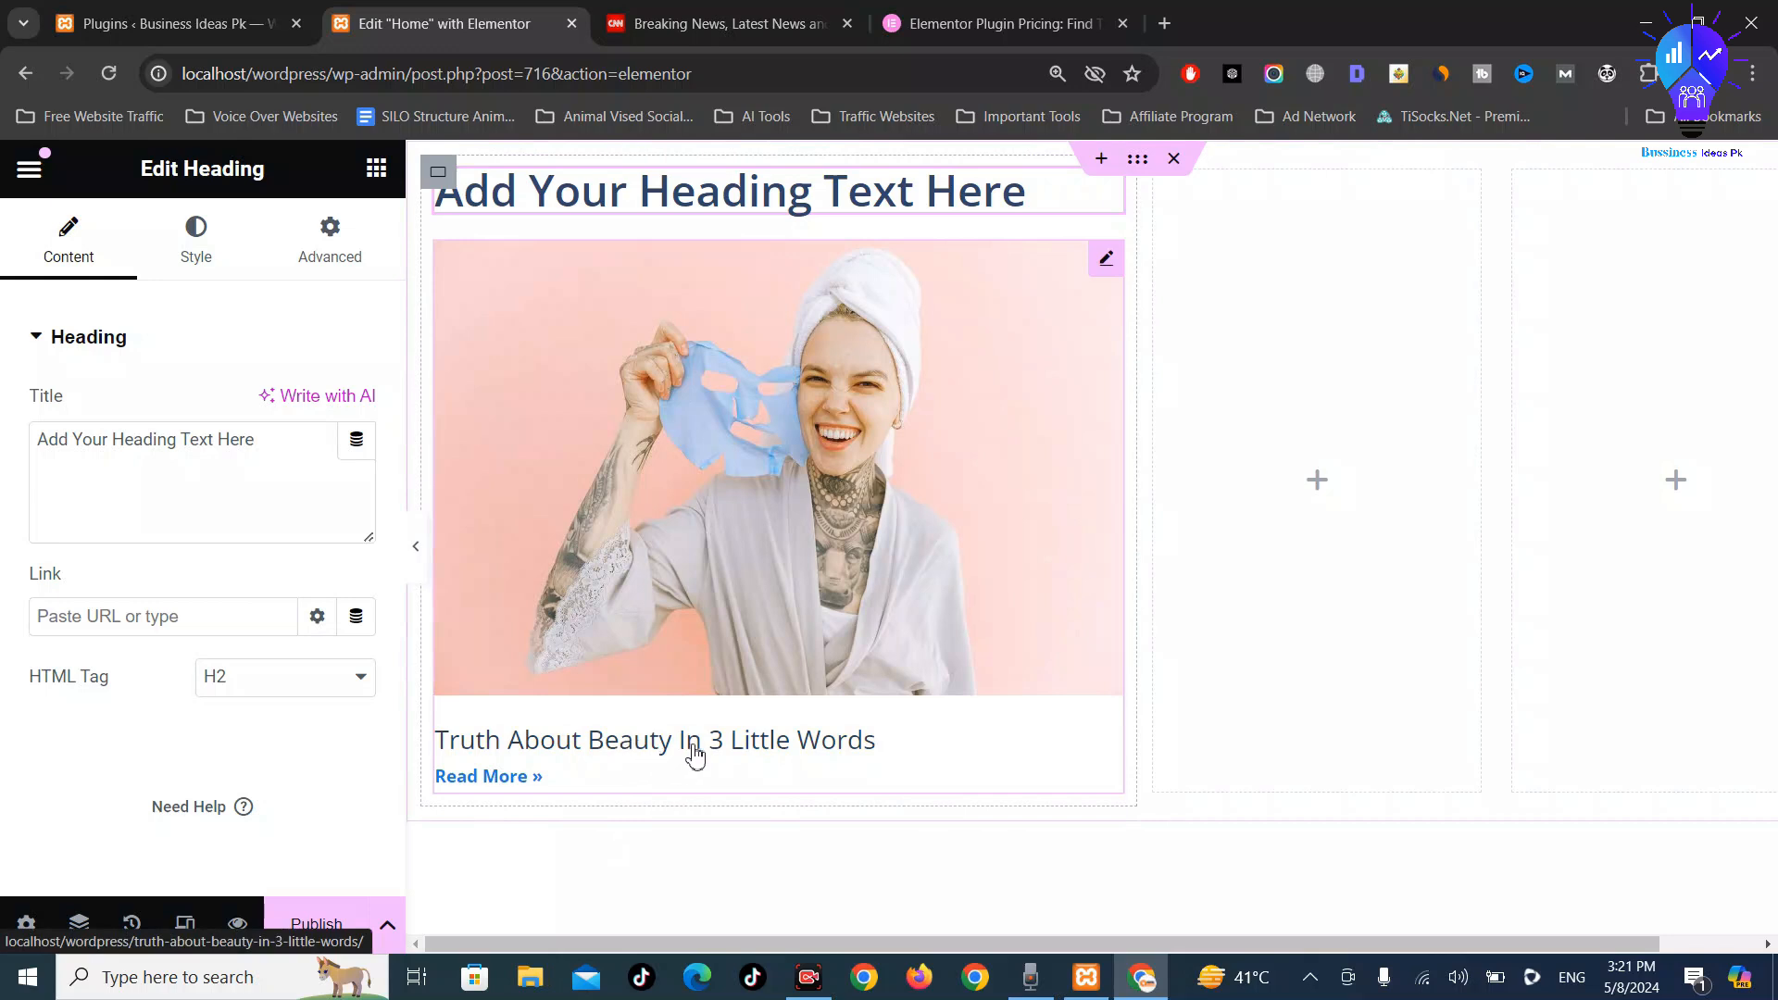
click(904, 758)
mouse_move(904, 758)
mouse_down()
mouse_move(865, 747)
mouse_move(925, 779)
mouse_up()
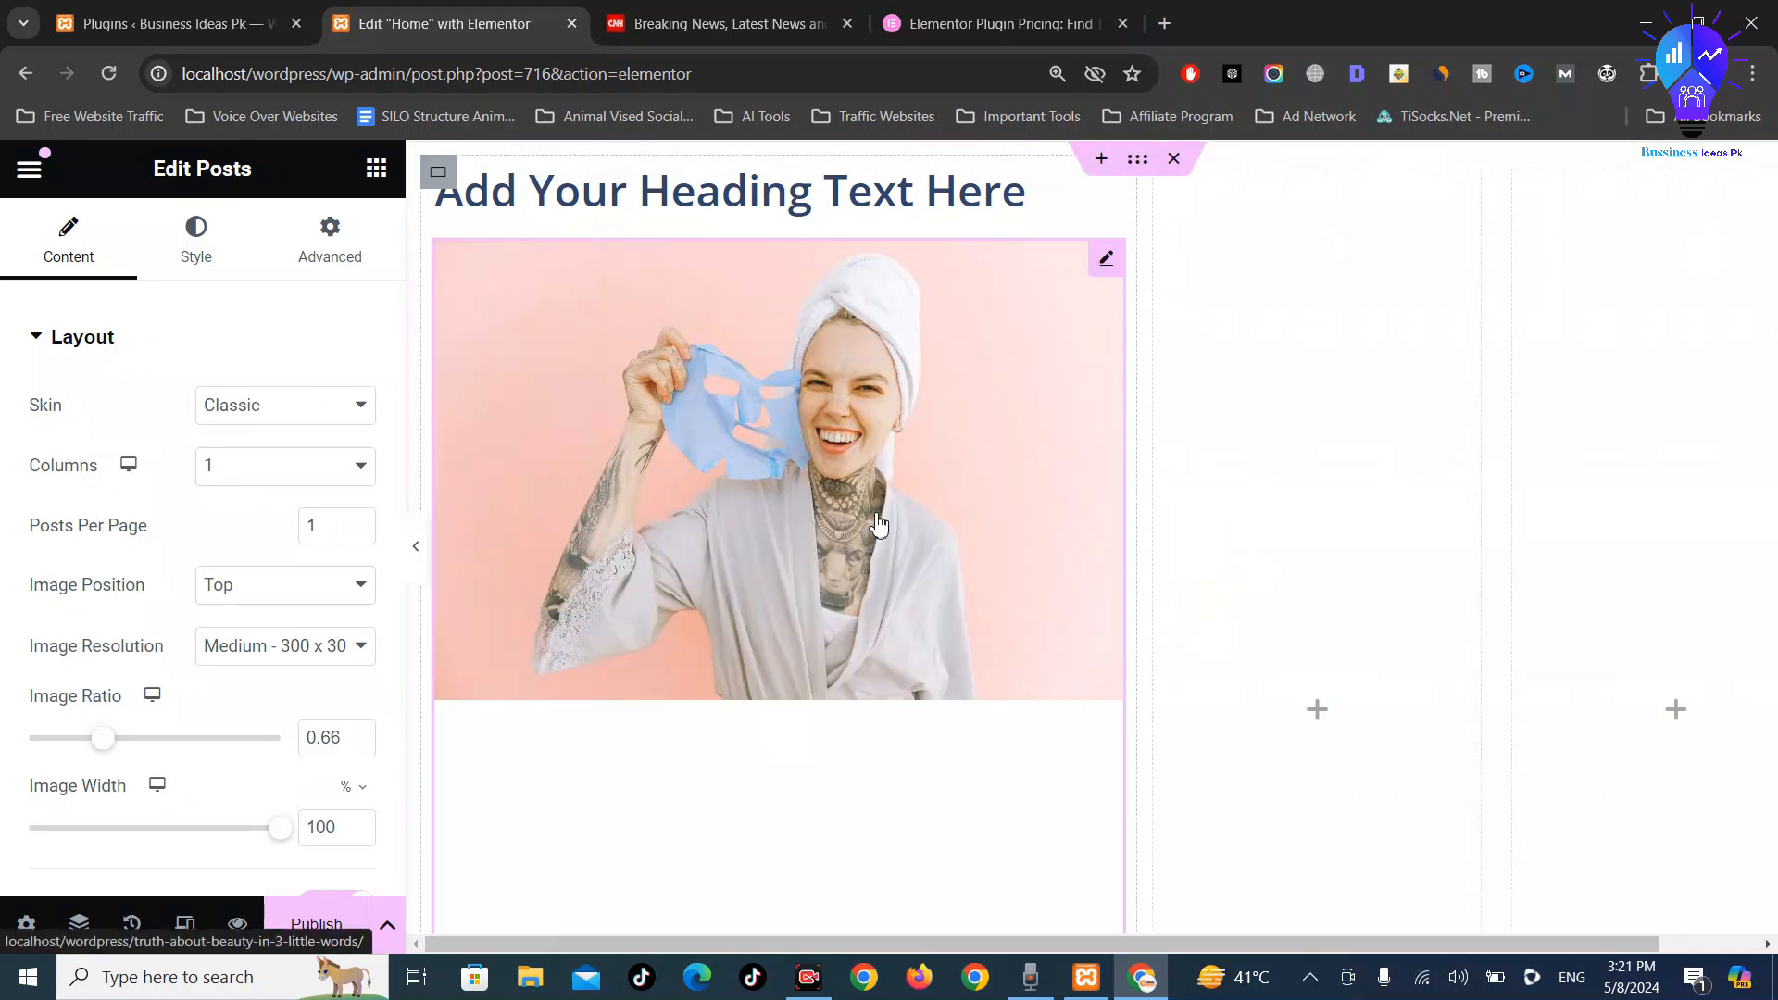
key(ctrl+z)
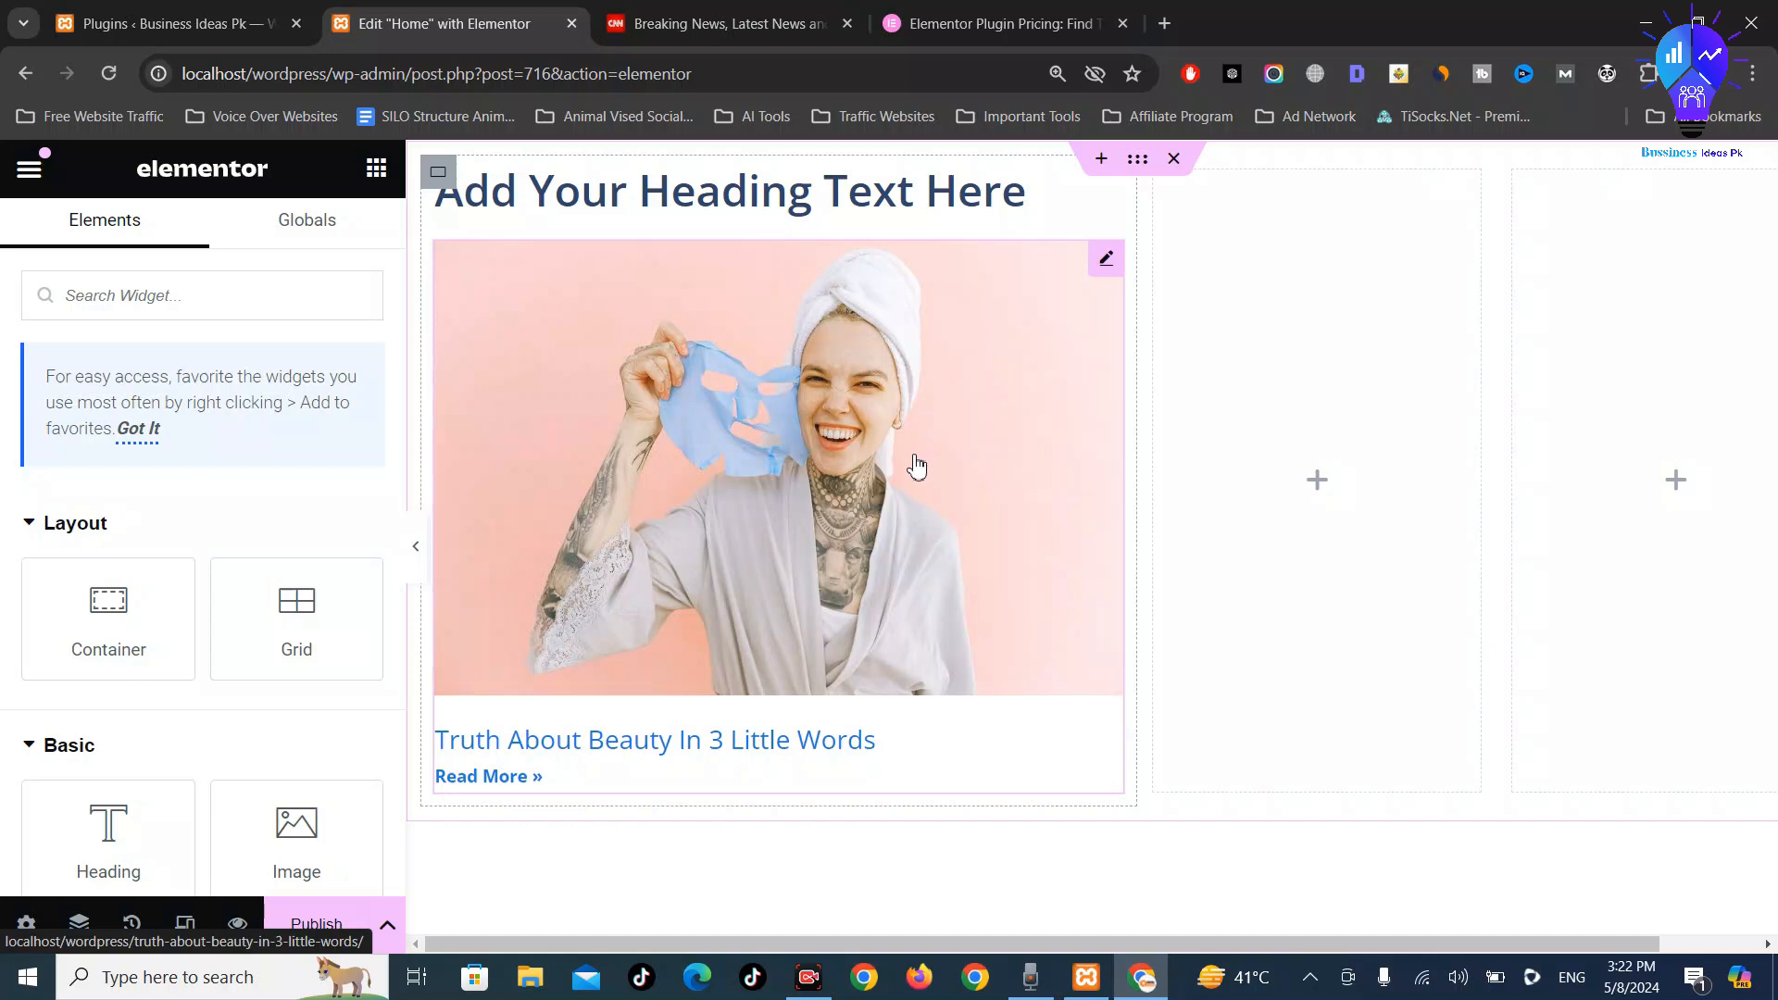
Retitle the featured-post heading 'Truth About Beauty in 3 Little Words', then view the CNN page
key(ctrl+z)
key(ctrl+z)
click(862, 199)
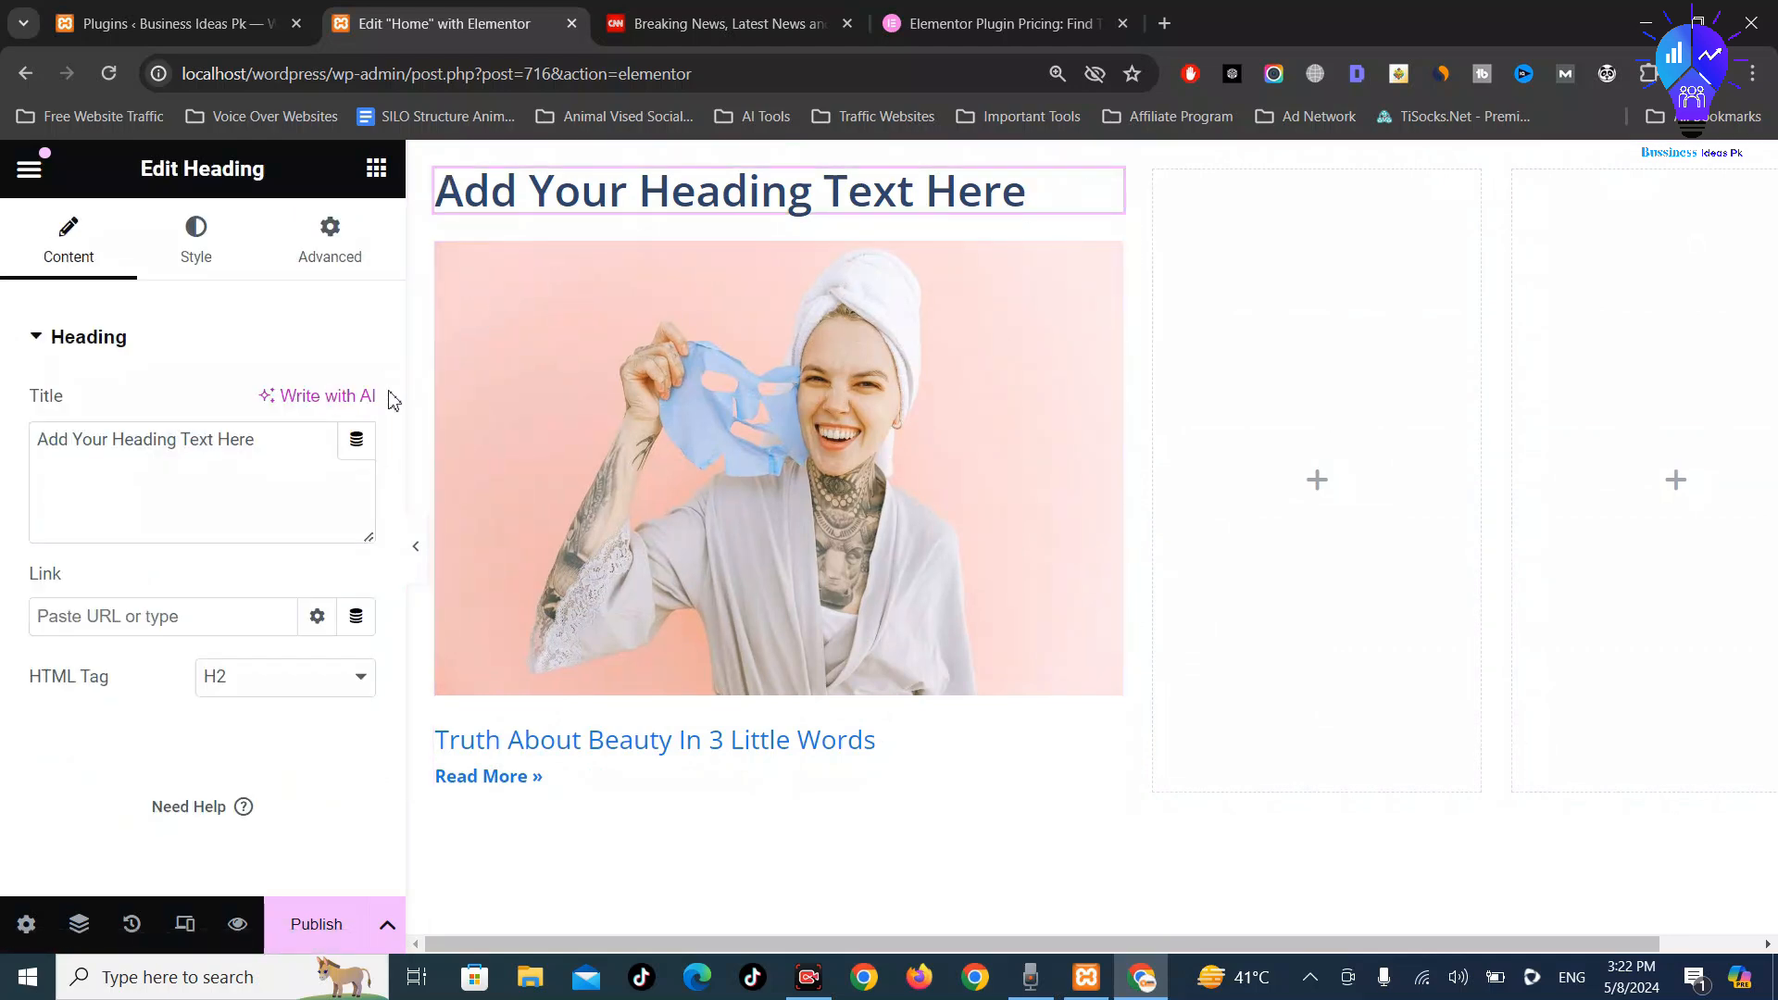
click(270, 475)
key(ctrl+a)
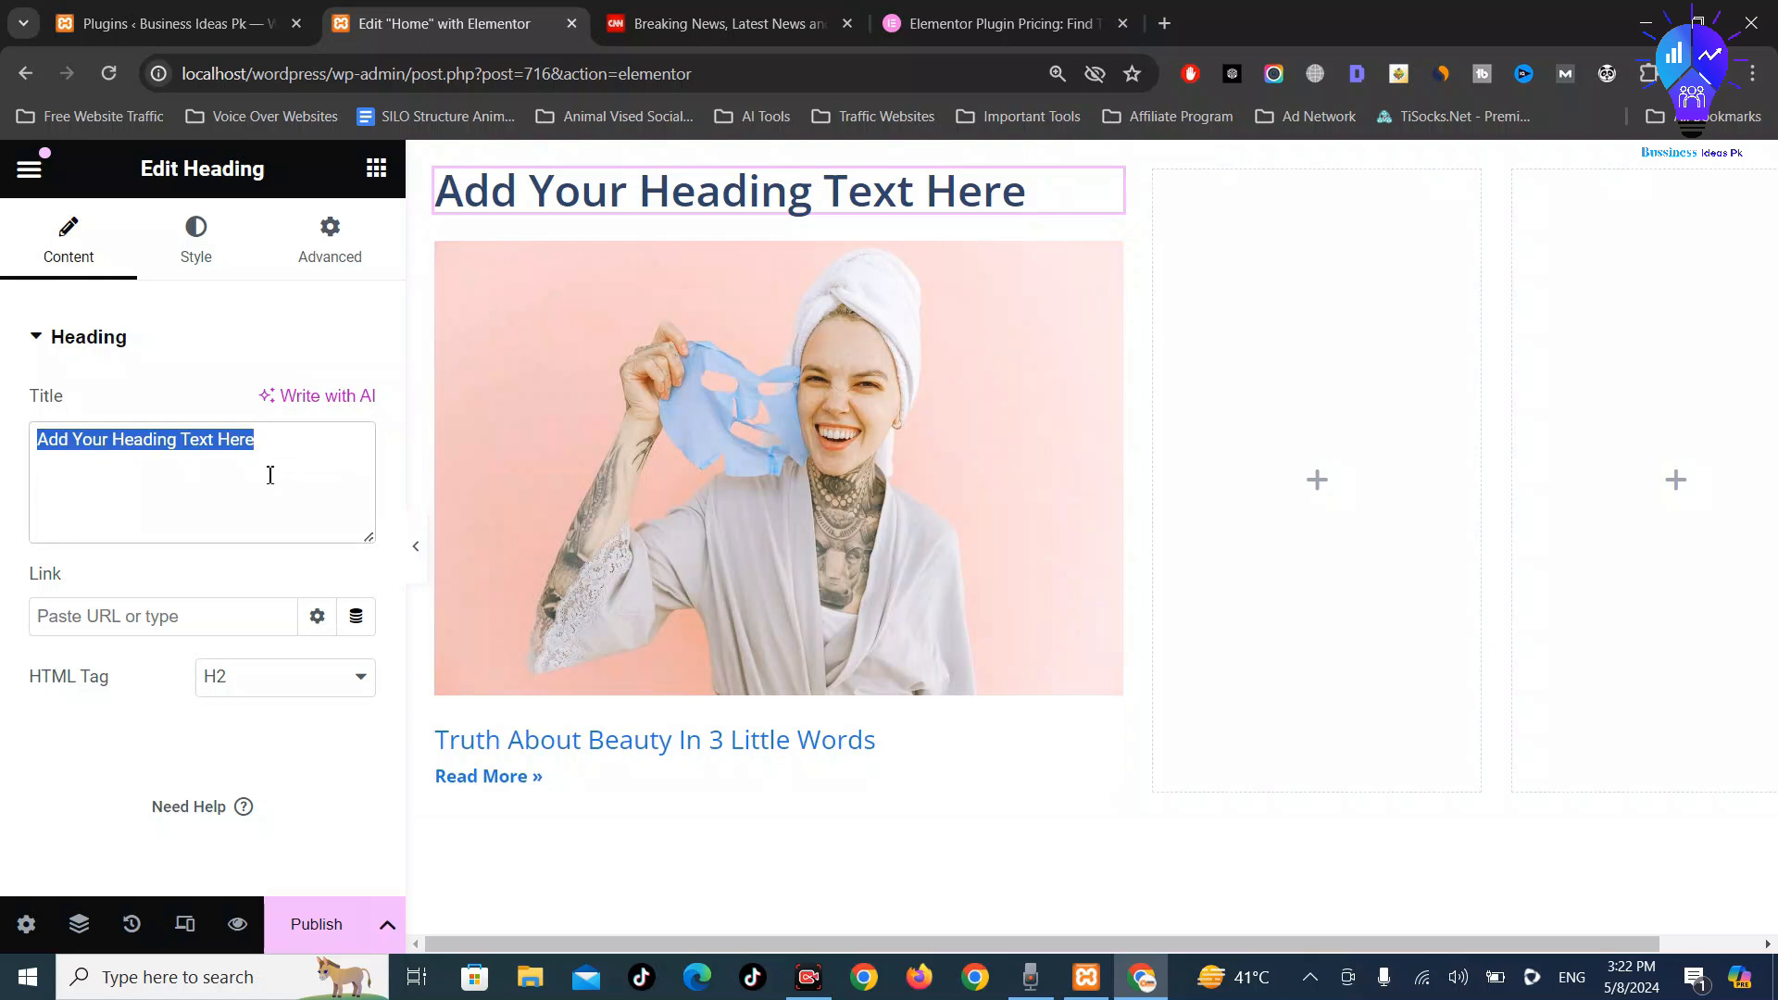
text(Truth)
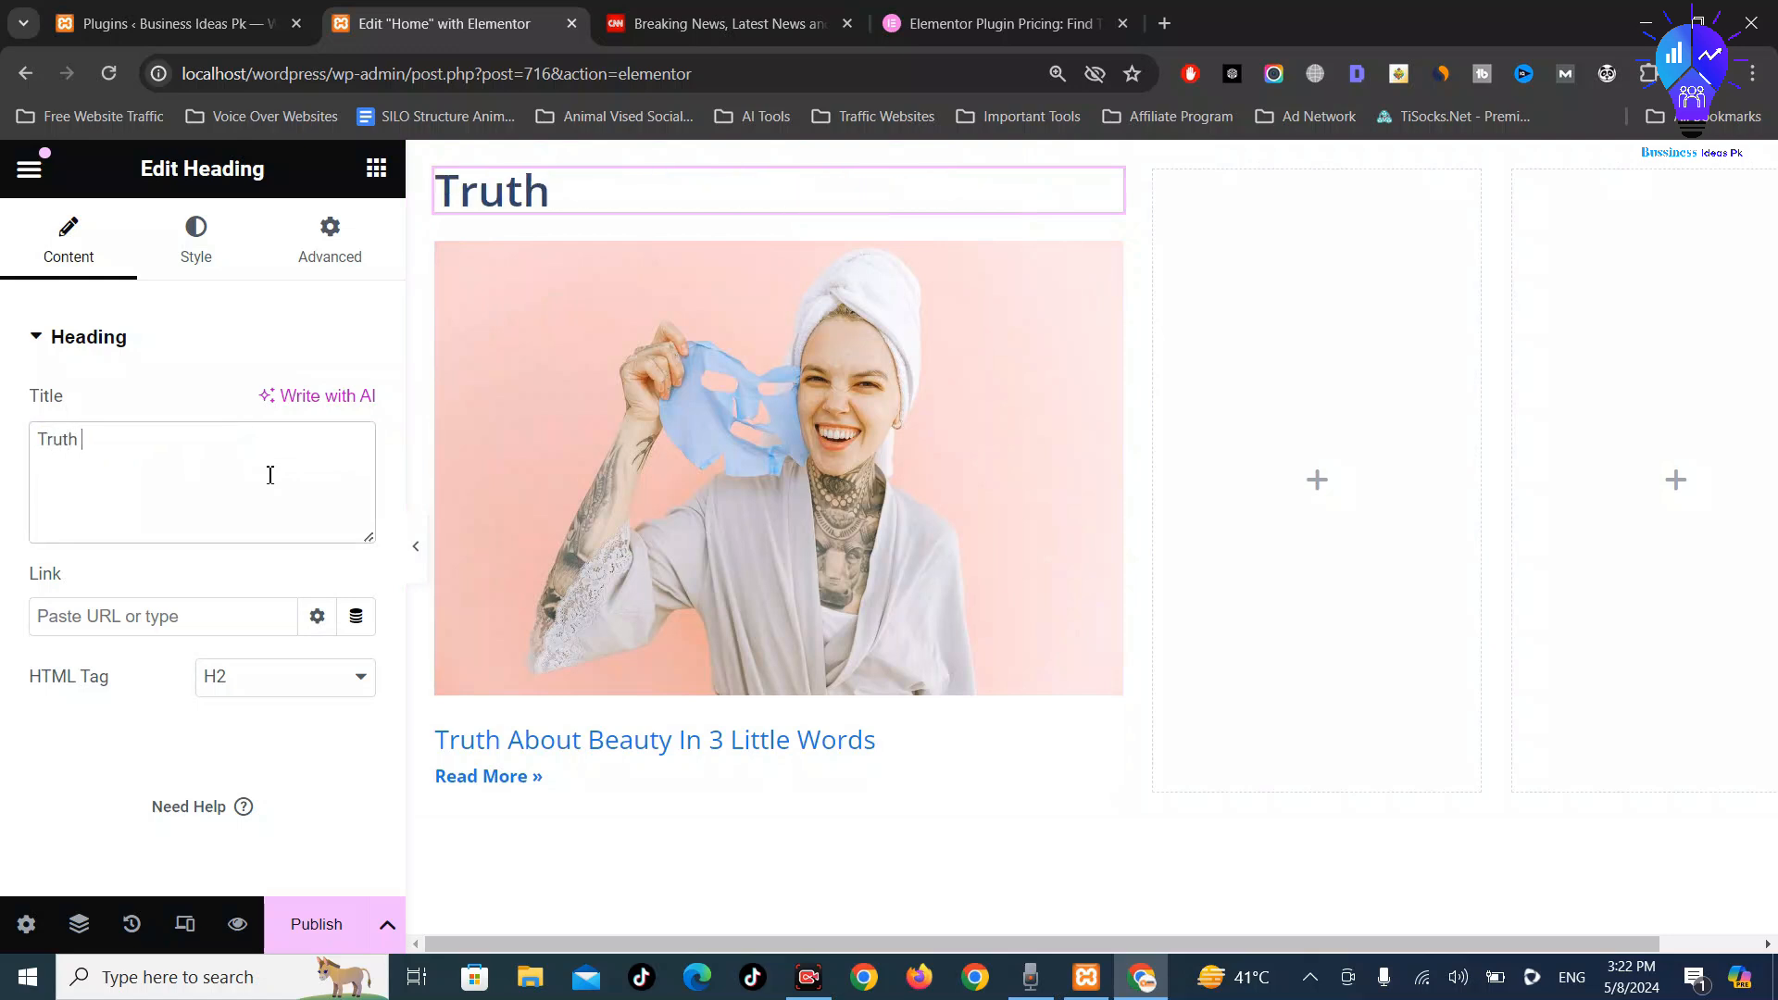
text( About)
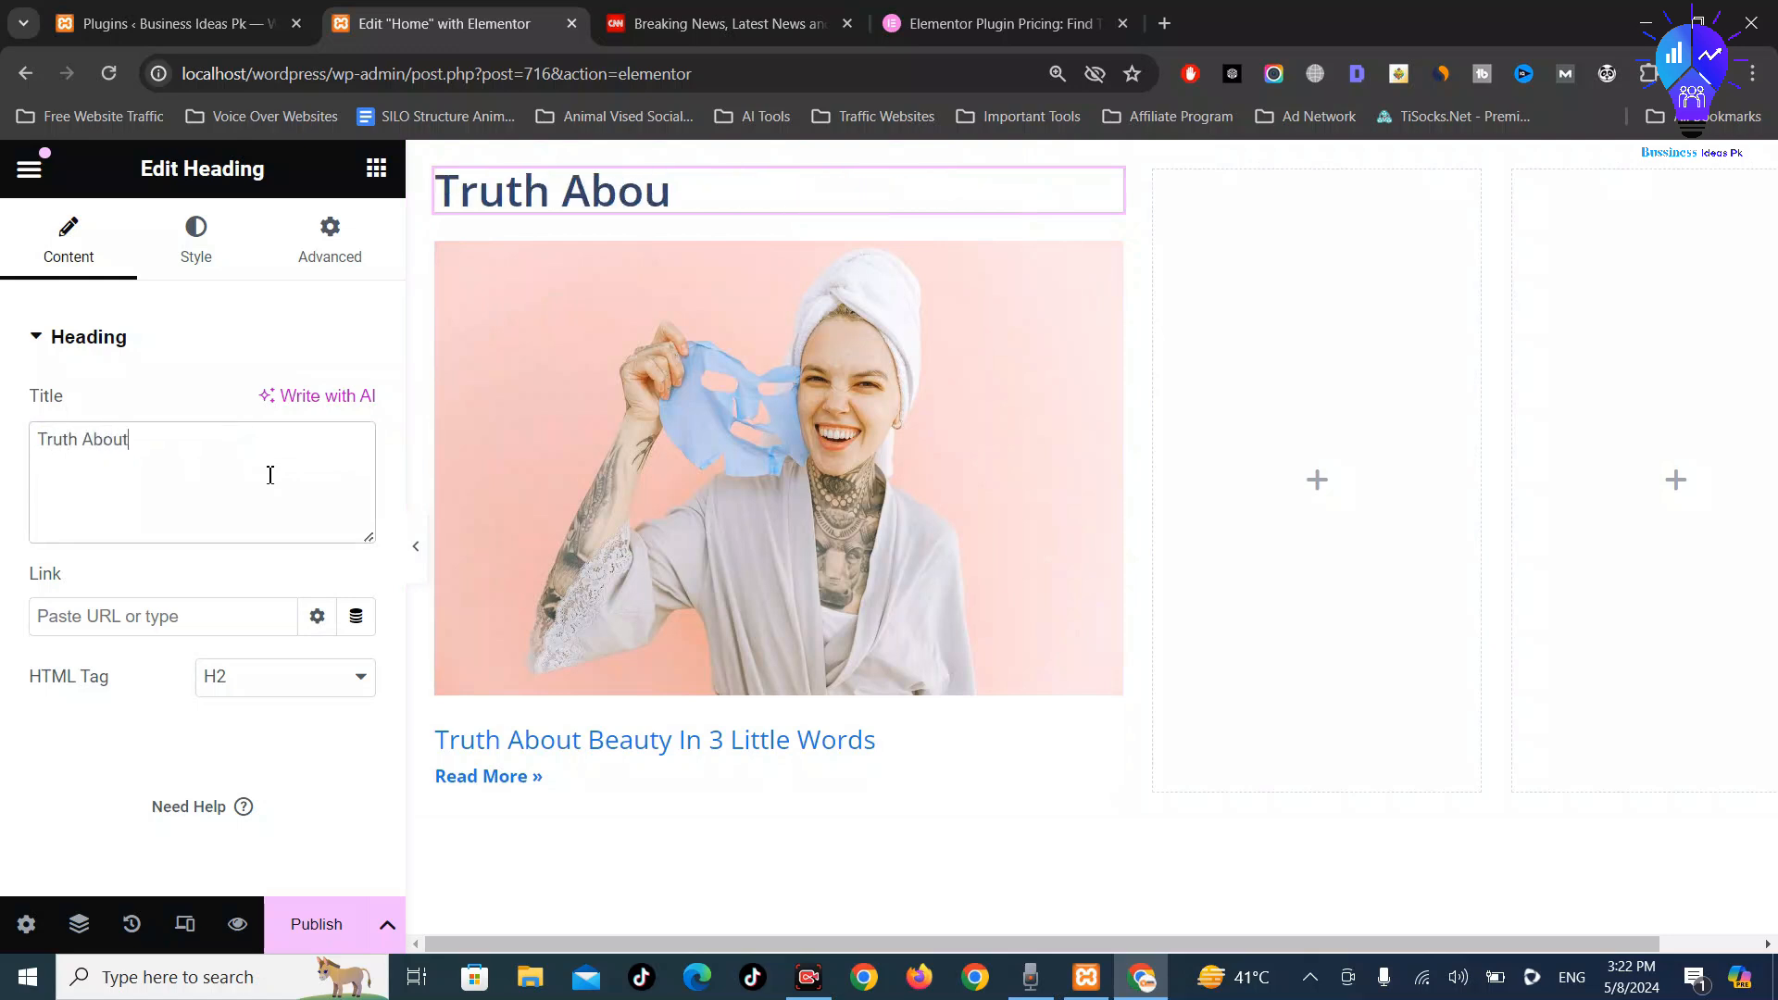
text( Beauty in)
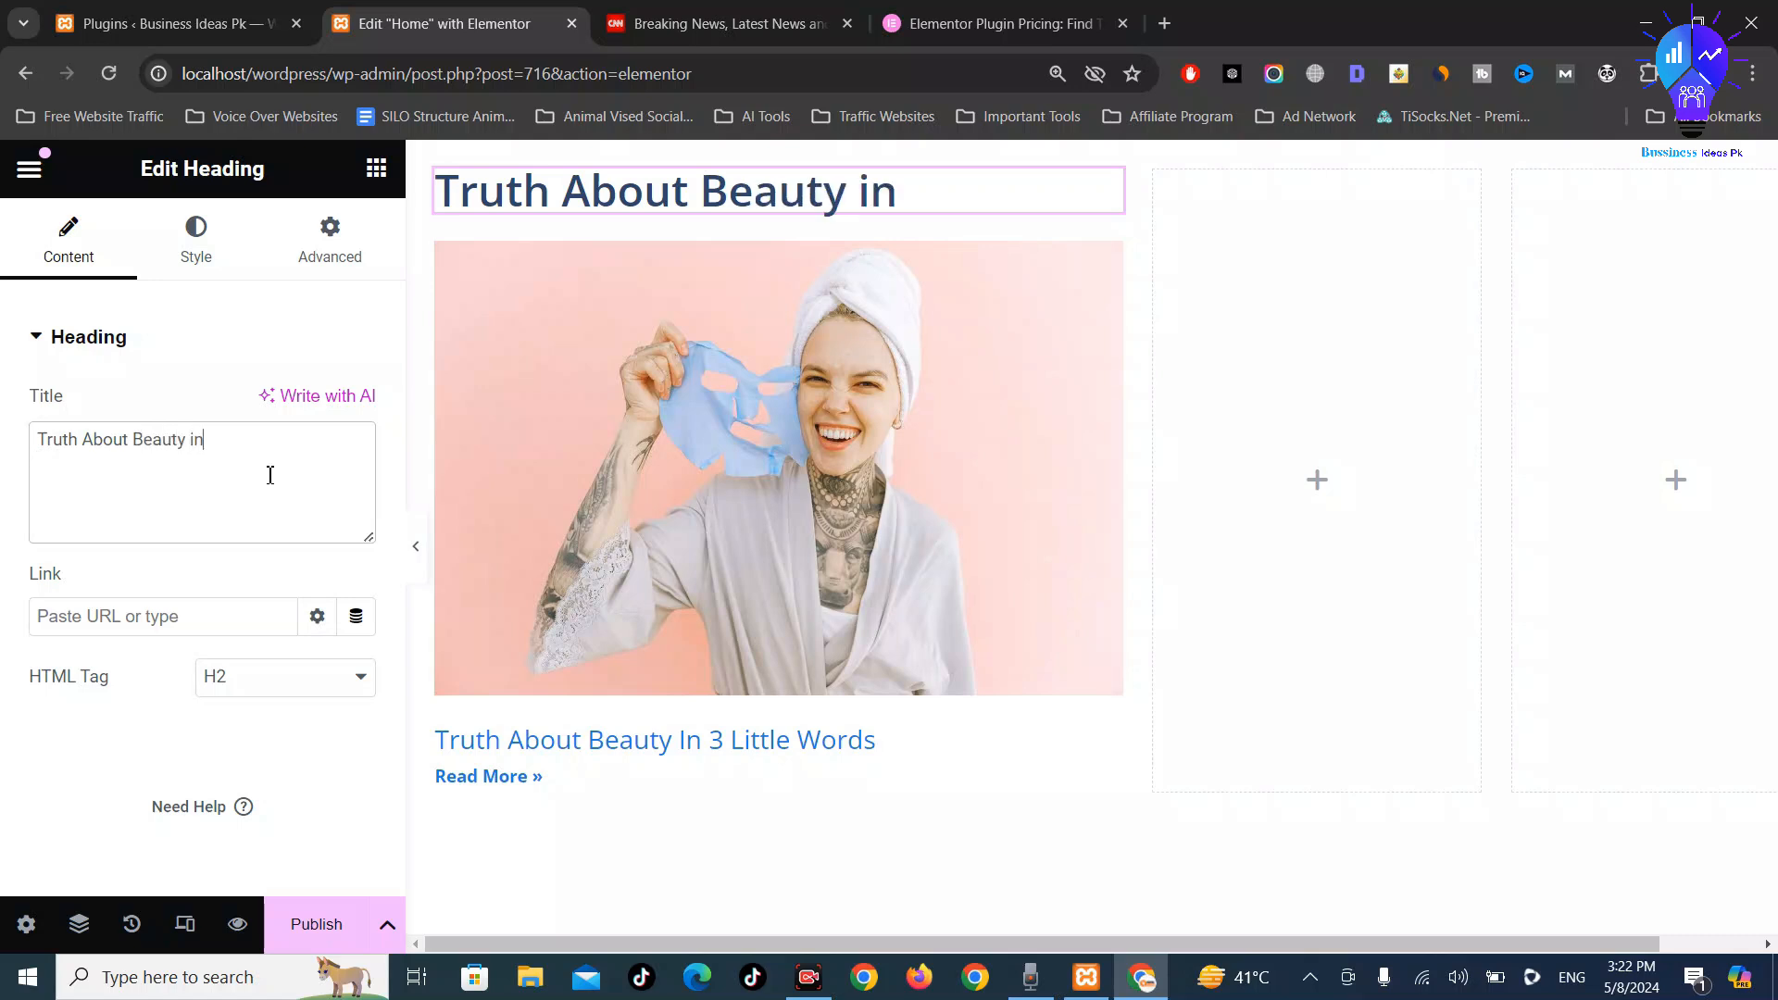
text( 3)
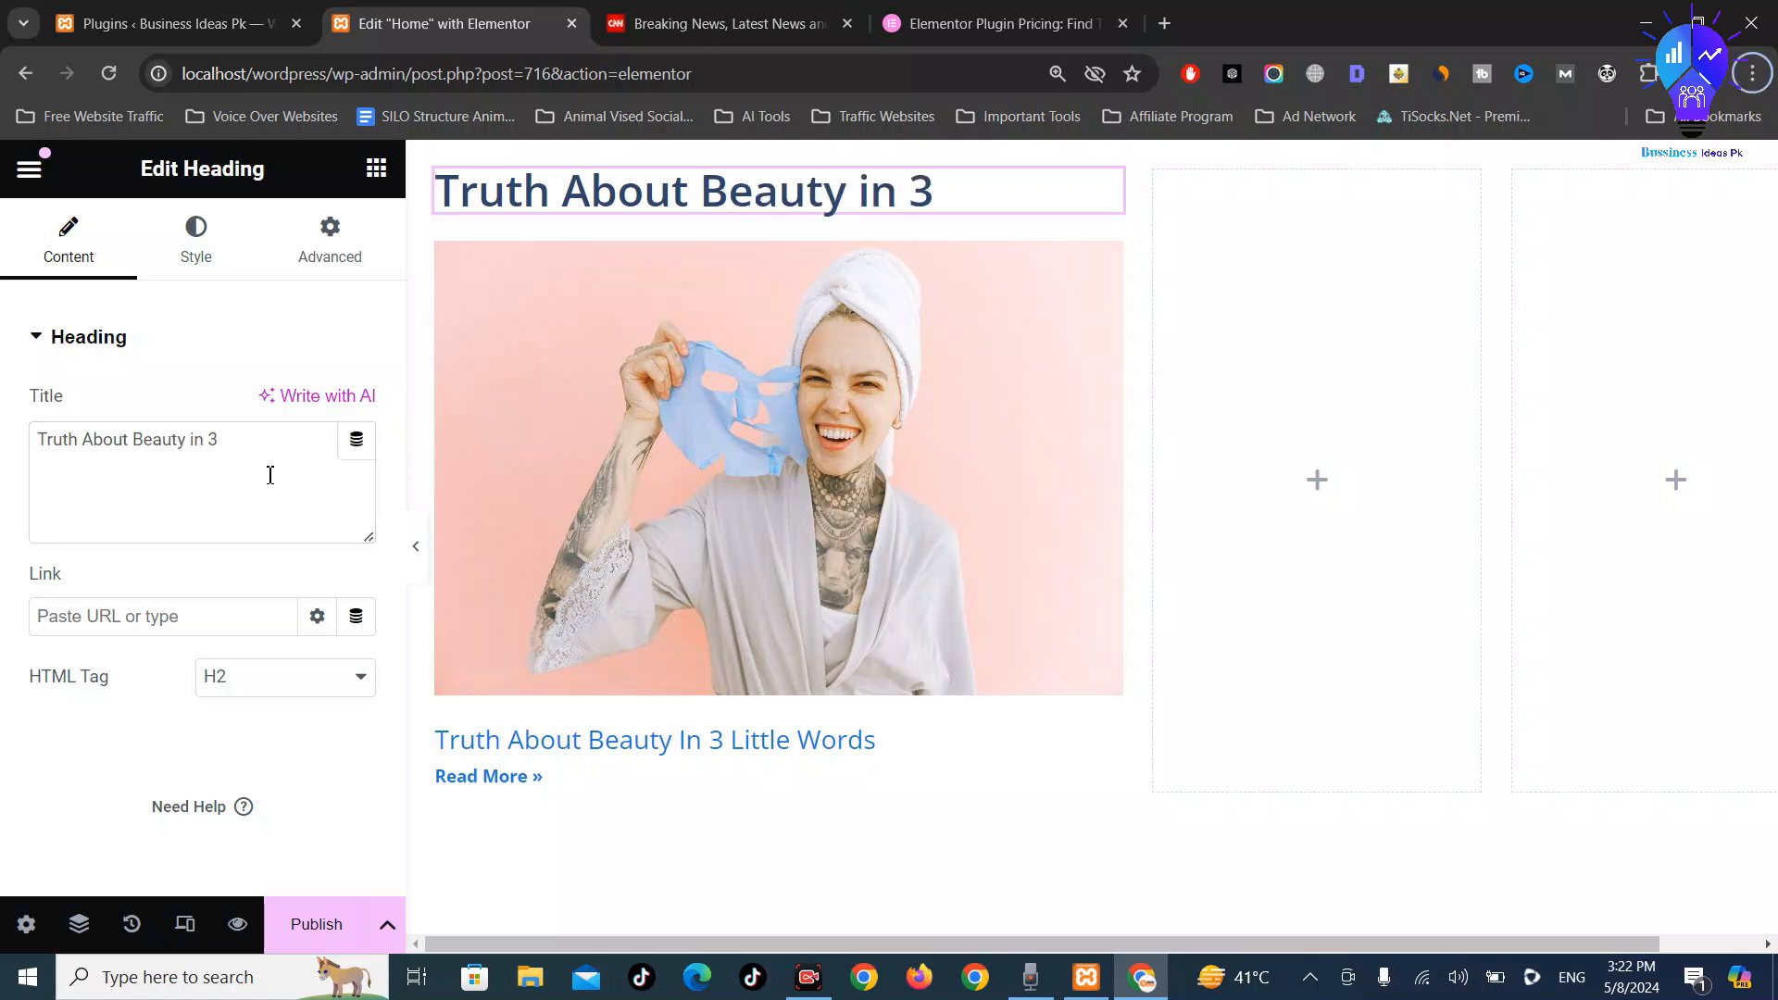
click(217, 471)
text(Littl)
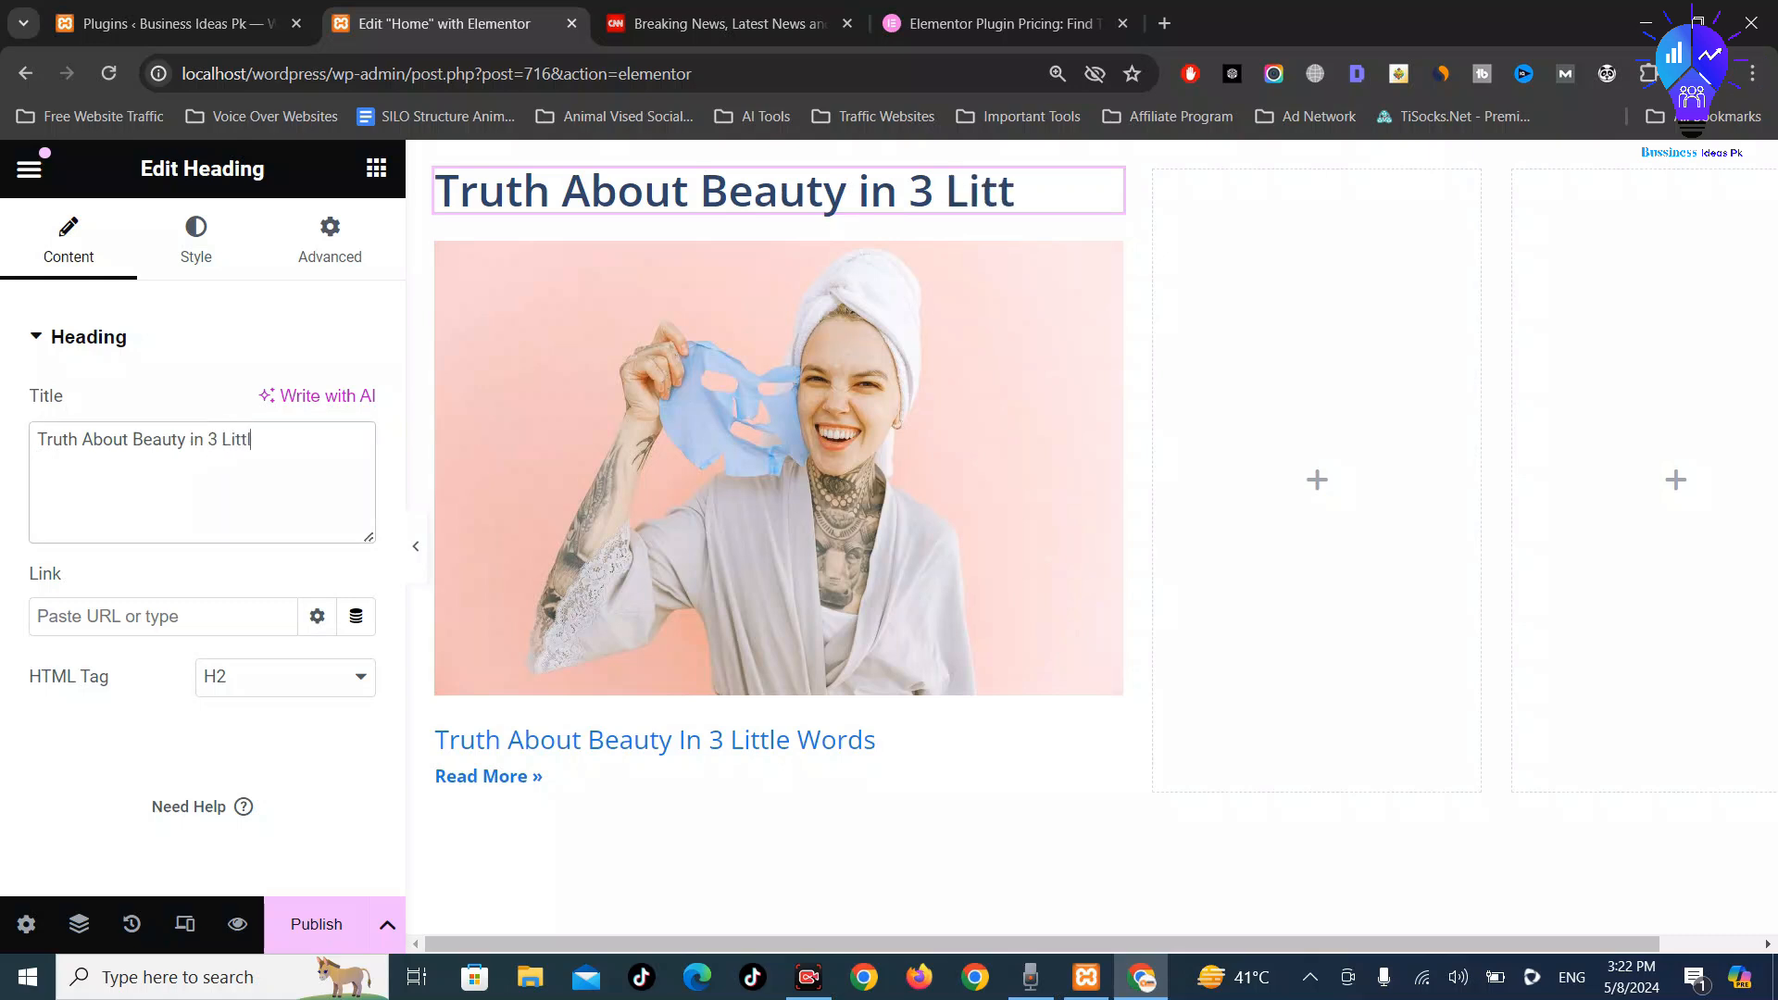
text(e Words)
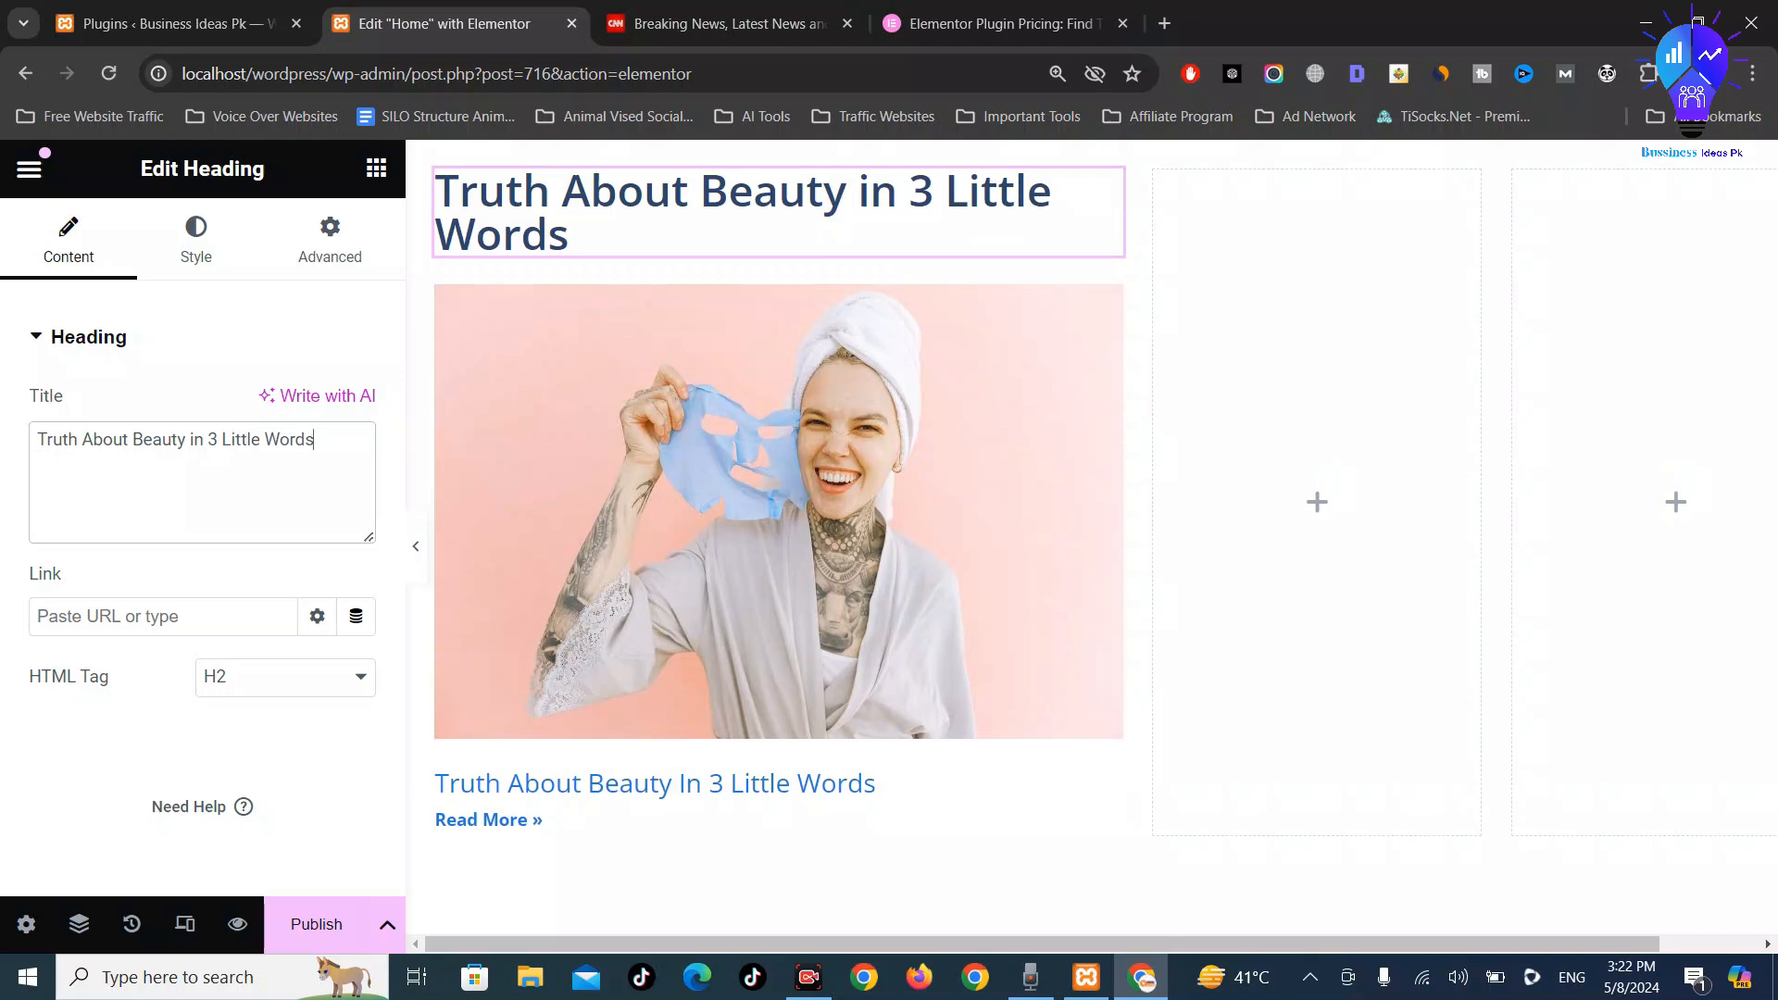
click(722, 23)
Scroll through the CNN homepage news layout, then go back to the Elementor Home editor
scroll(648, 445, up, 6)
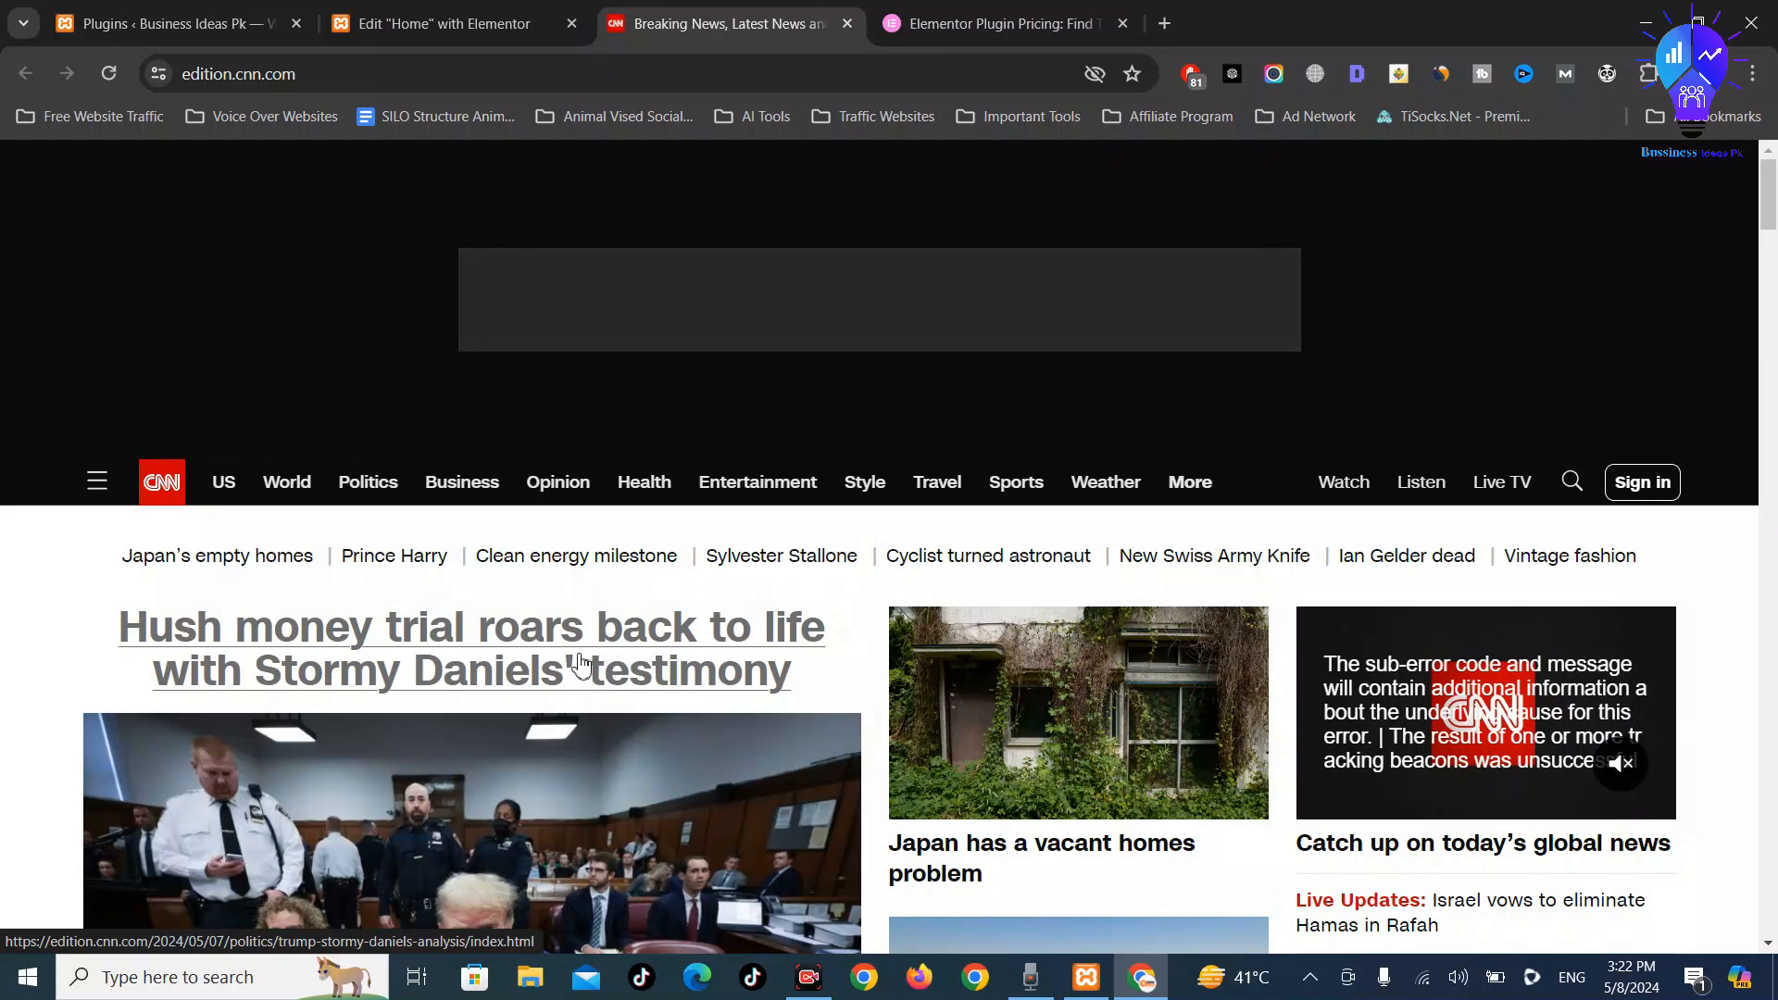
scroll(581, 637, down, 1)
scroll(579, 649, down, 4)
scroll(583, 639, up, 2)
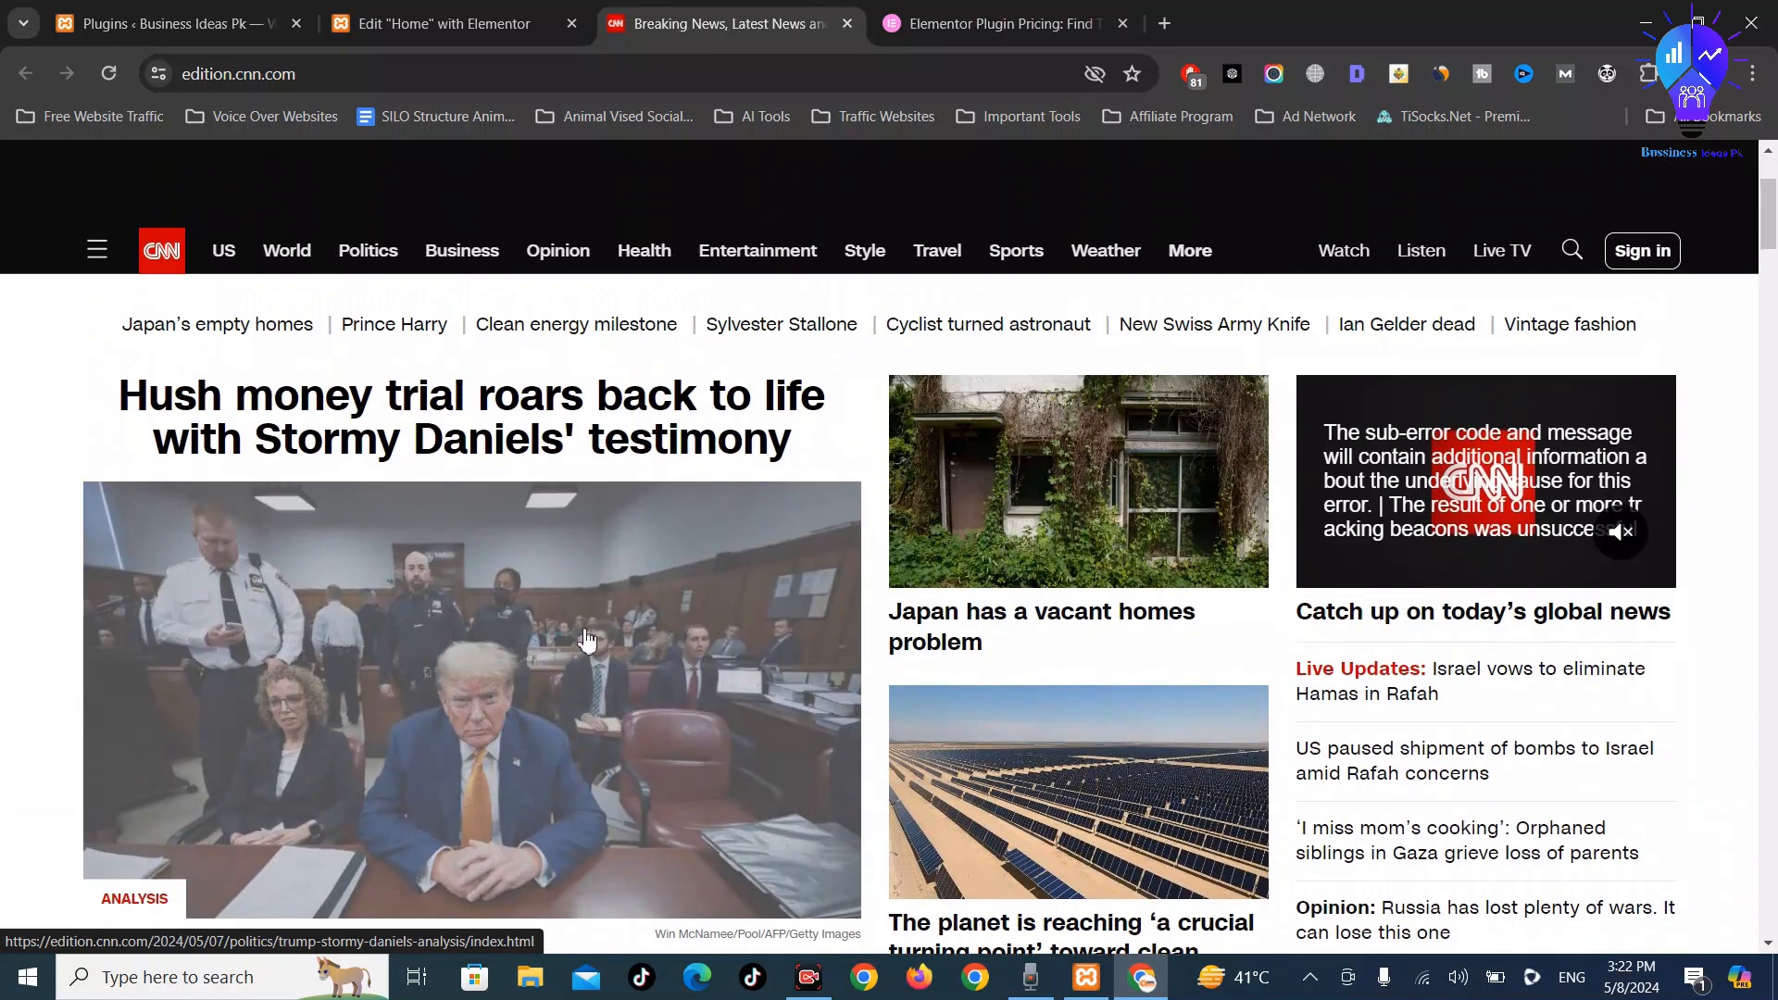
scroll(602, 640, down, 3)
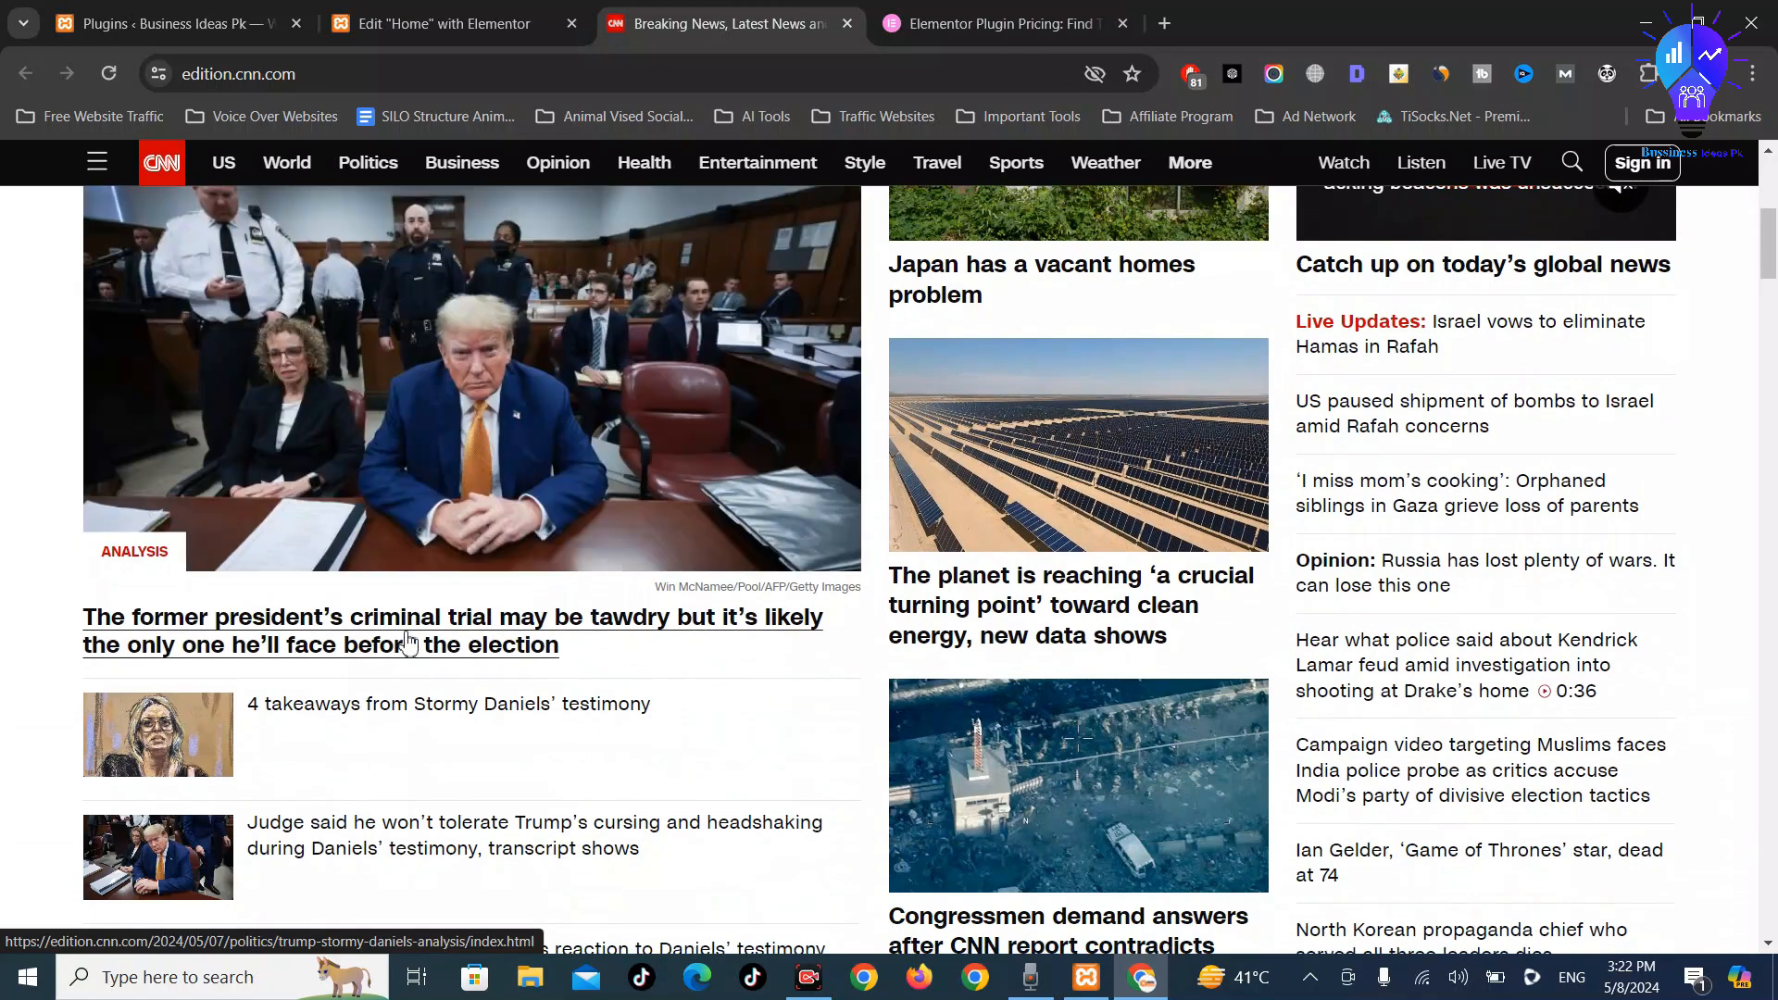
scroll(936, 579, up, 1)
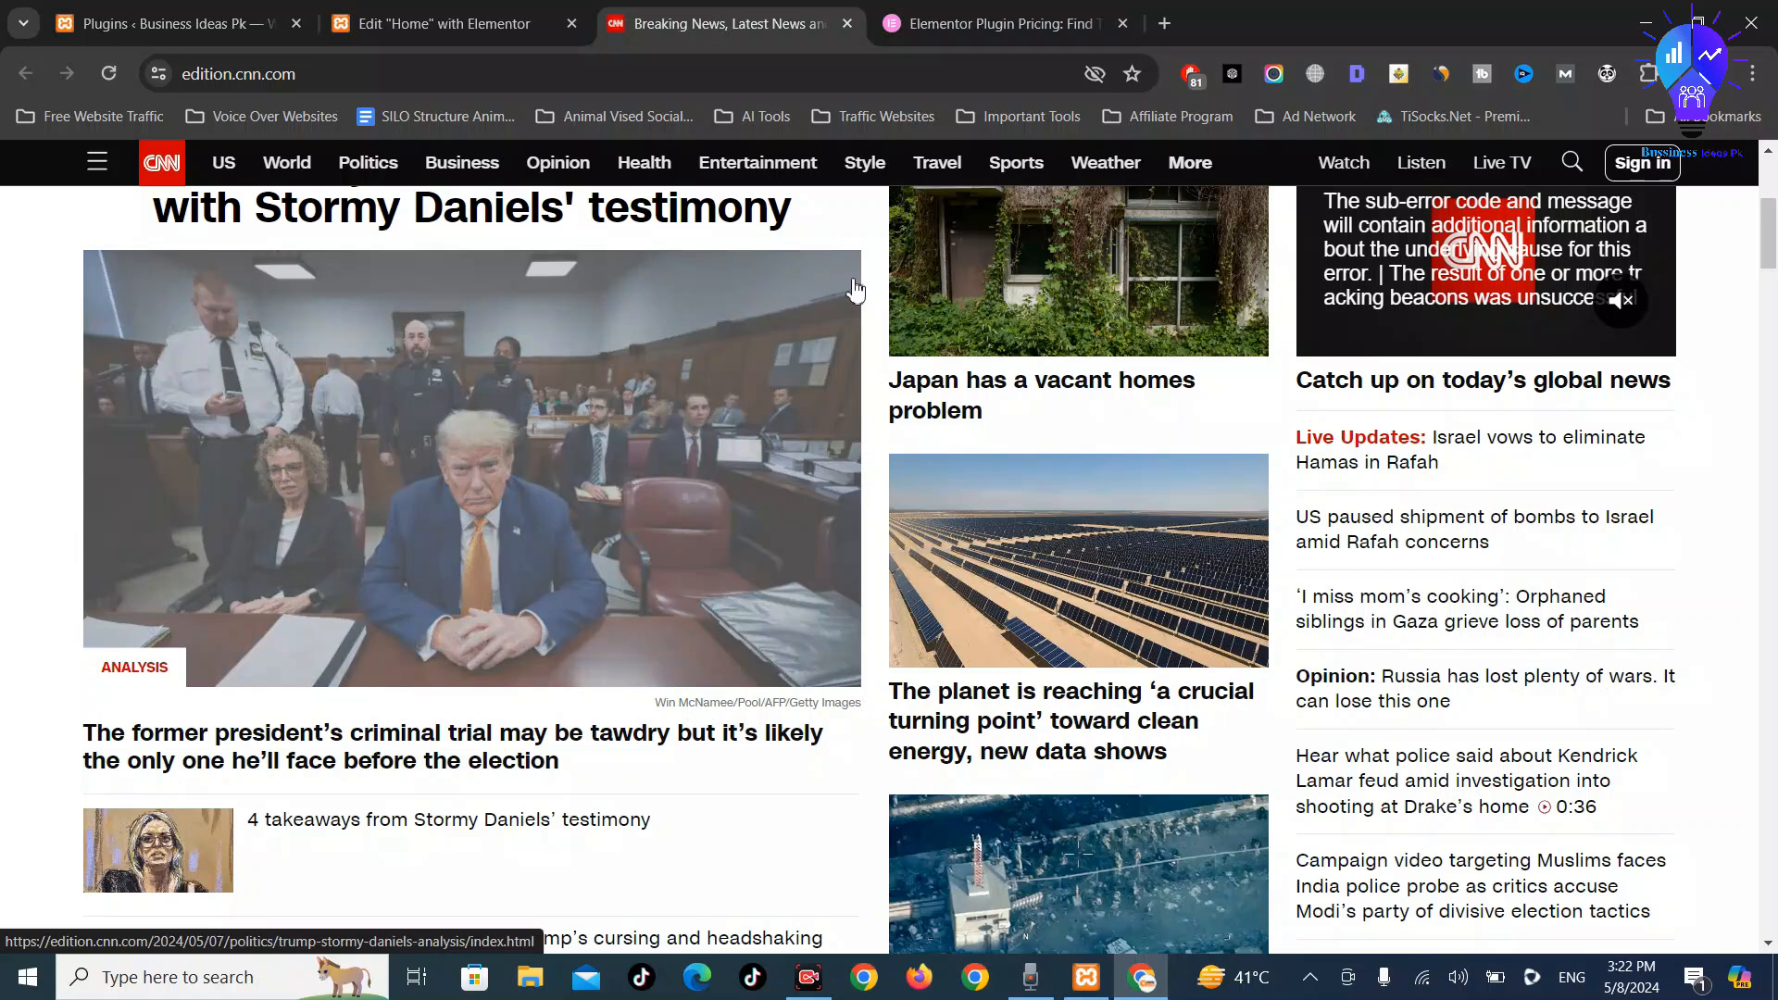
scroll(1060, 347, up, 1)
click(445, 23)
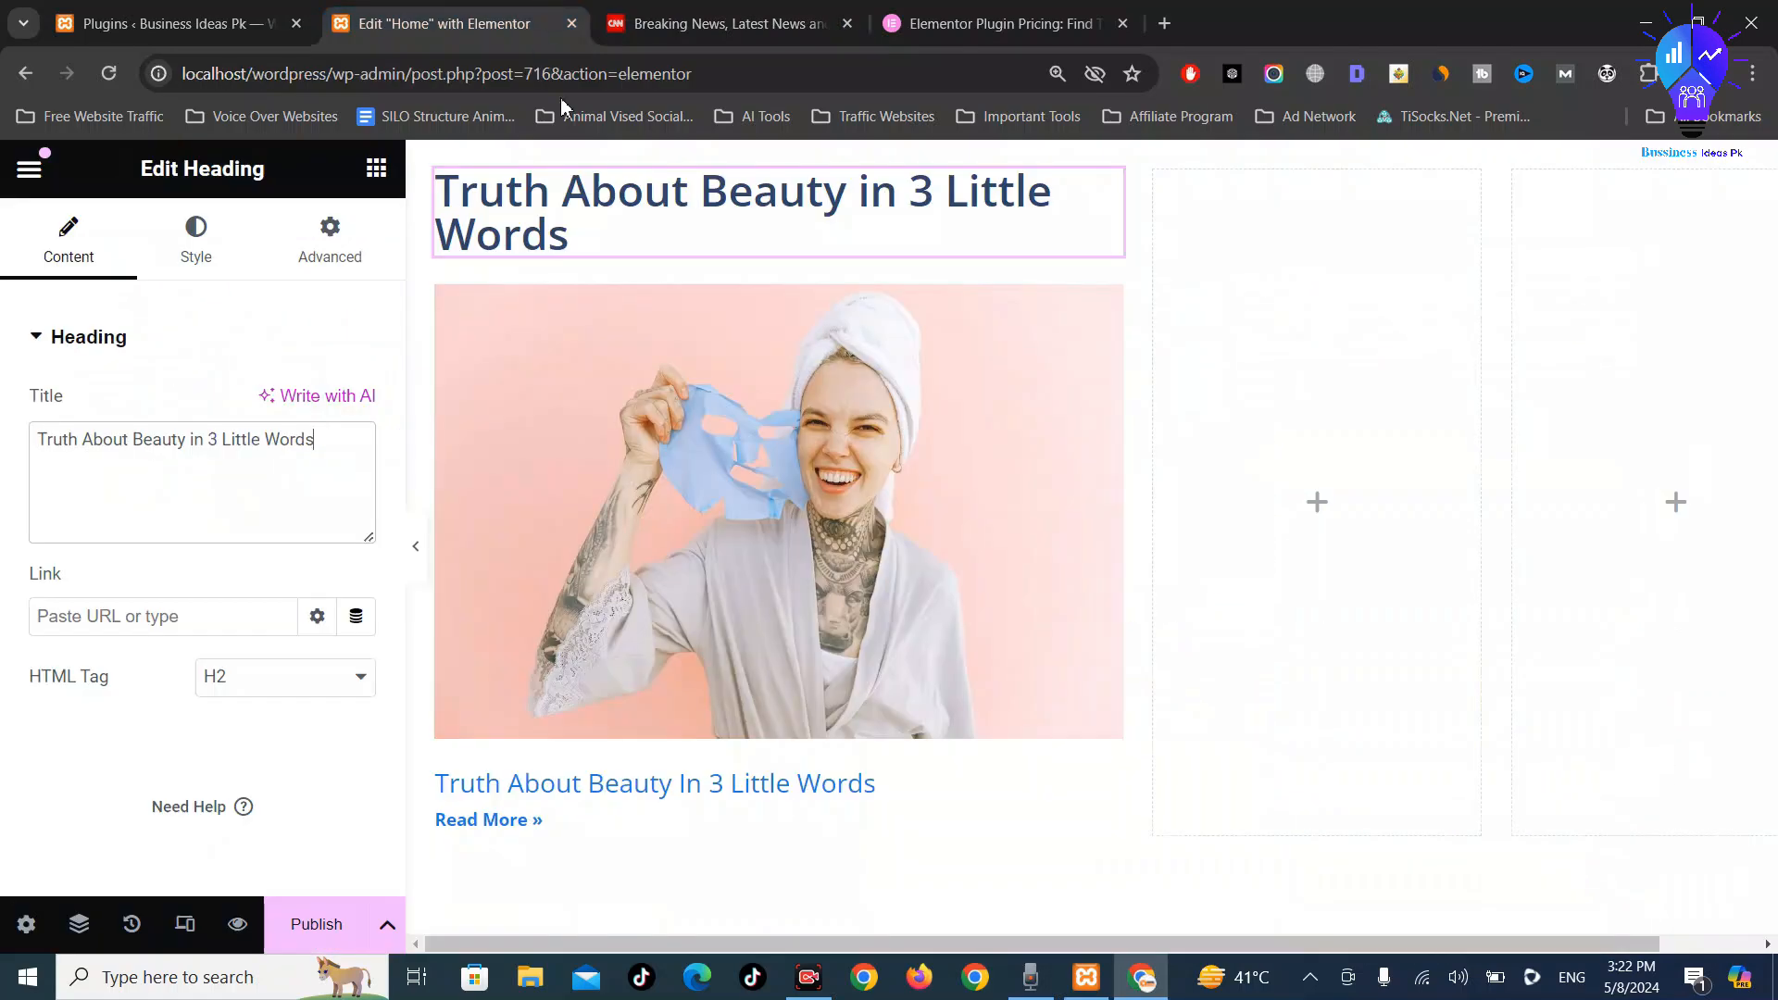
Add a Posts widget to the middle column with 1 column and 3 posts per page
click(1319, 509)
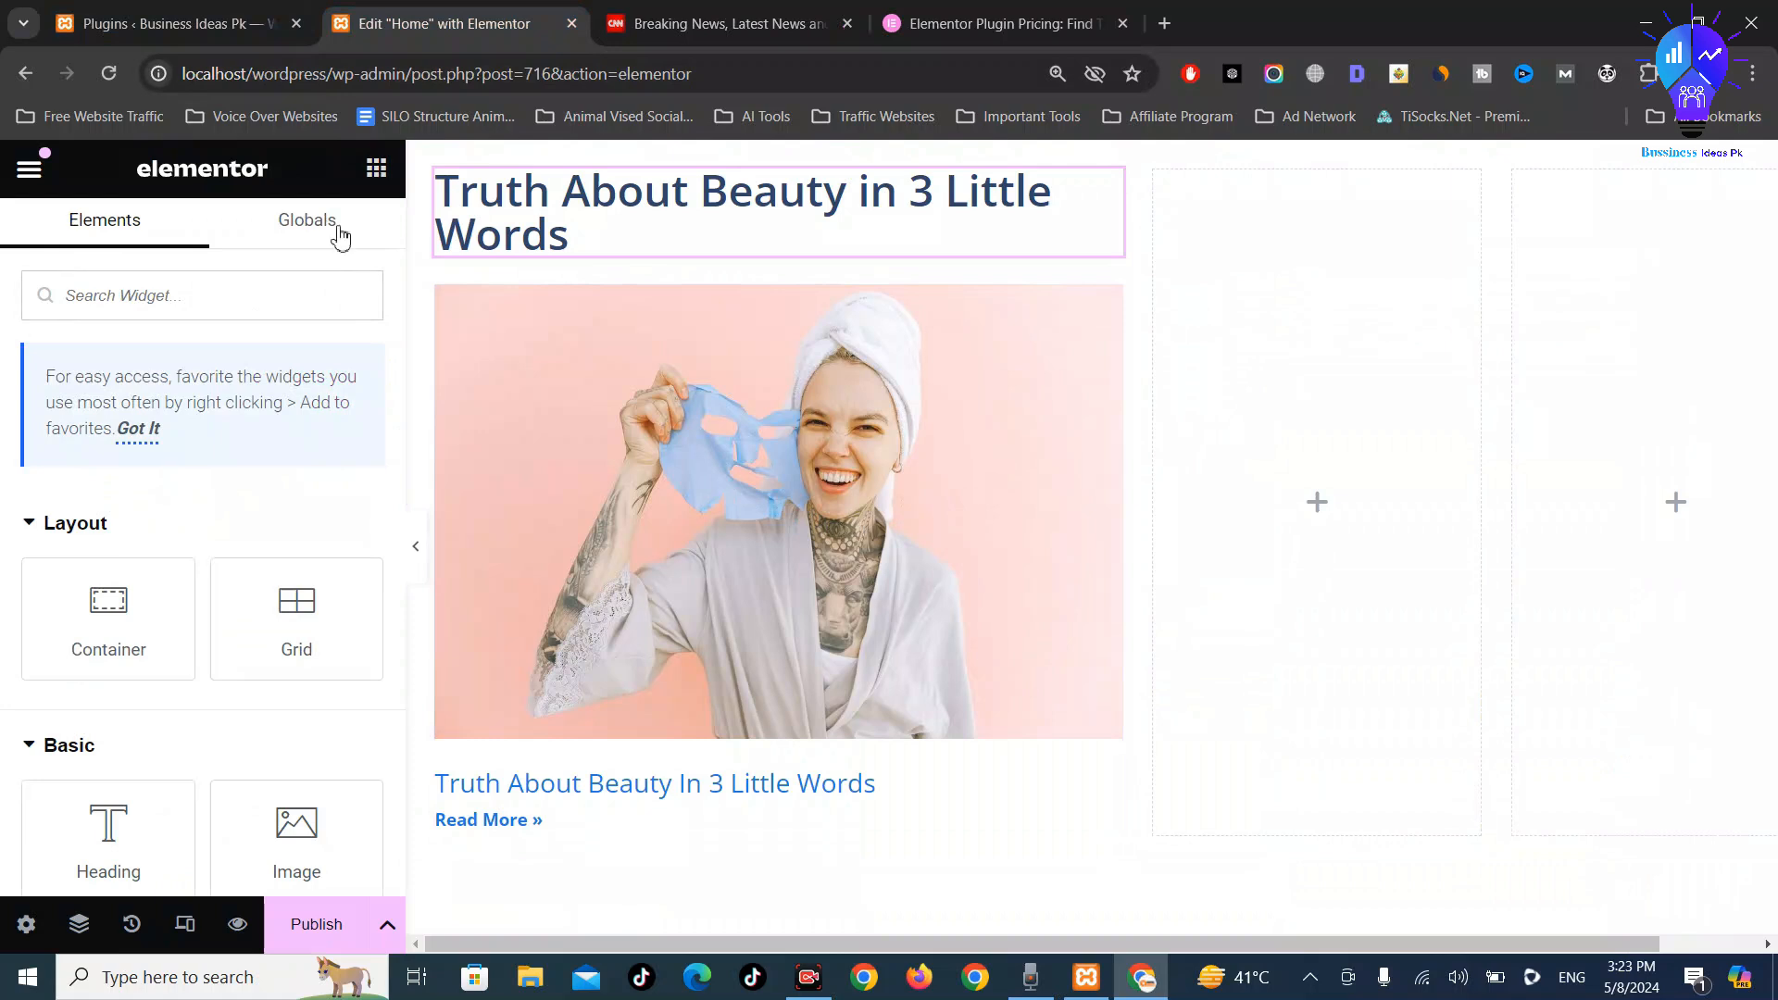
scroll(268, 611, down, 10)
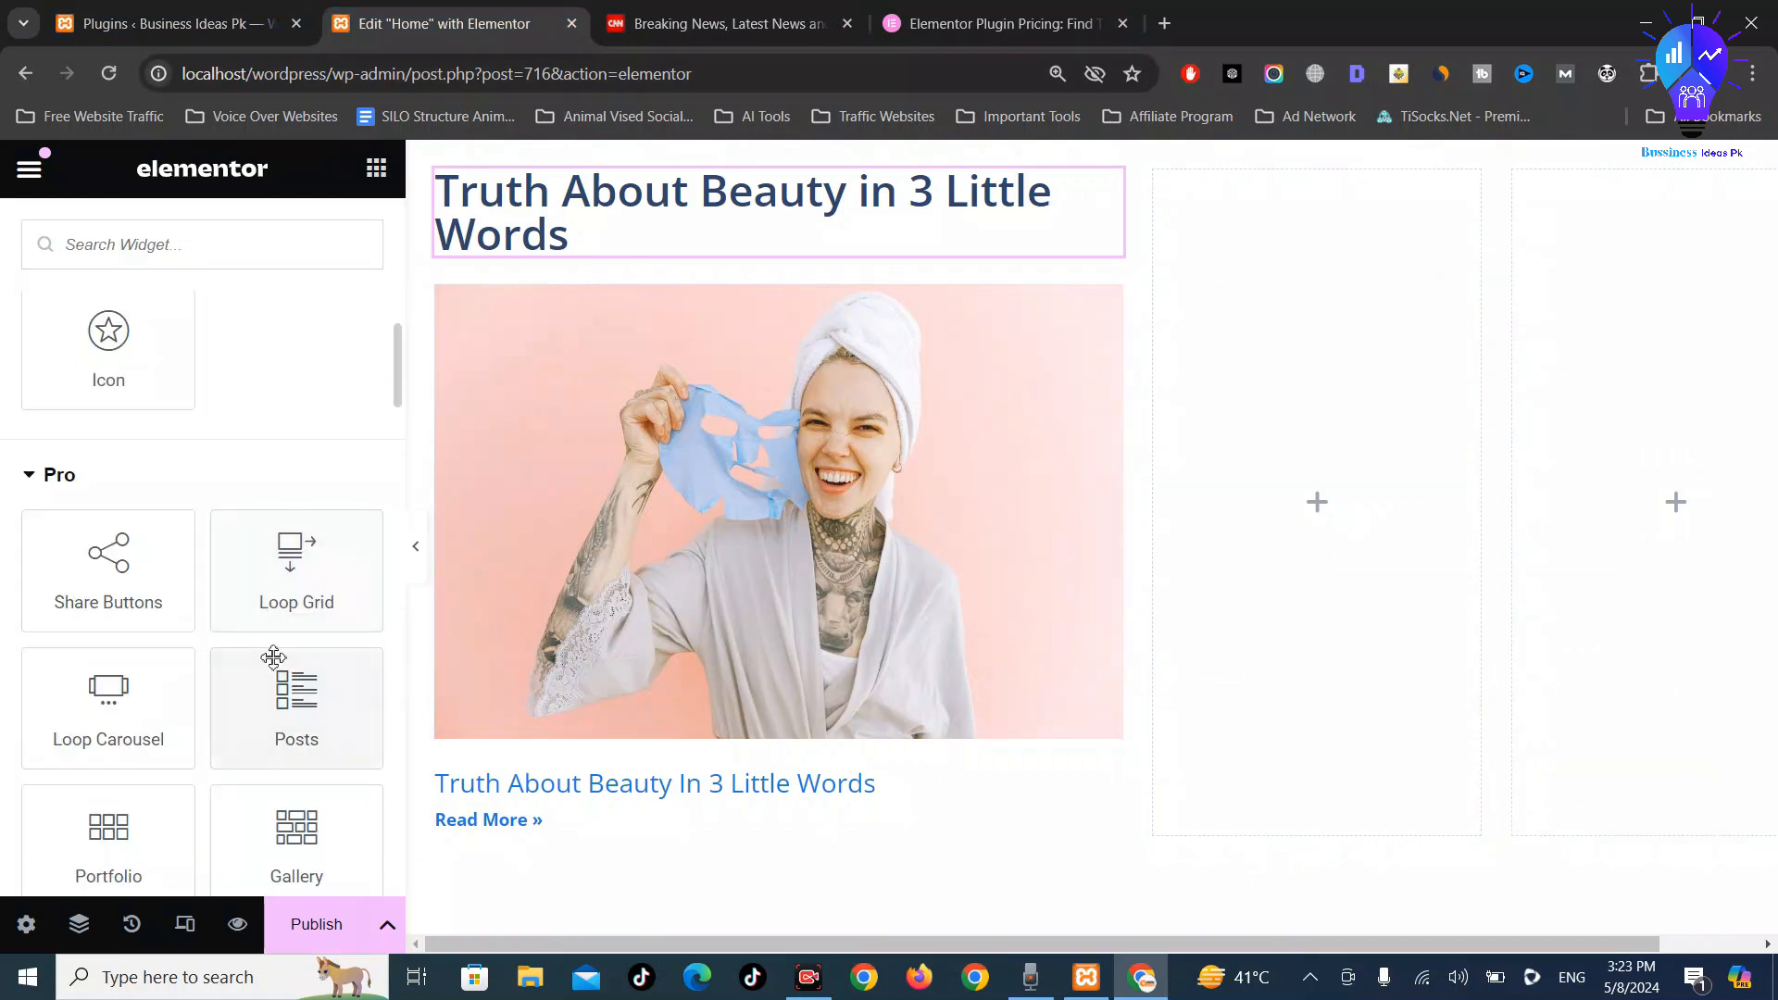
drag(273, 658, 1239, 470)
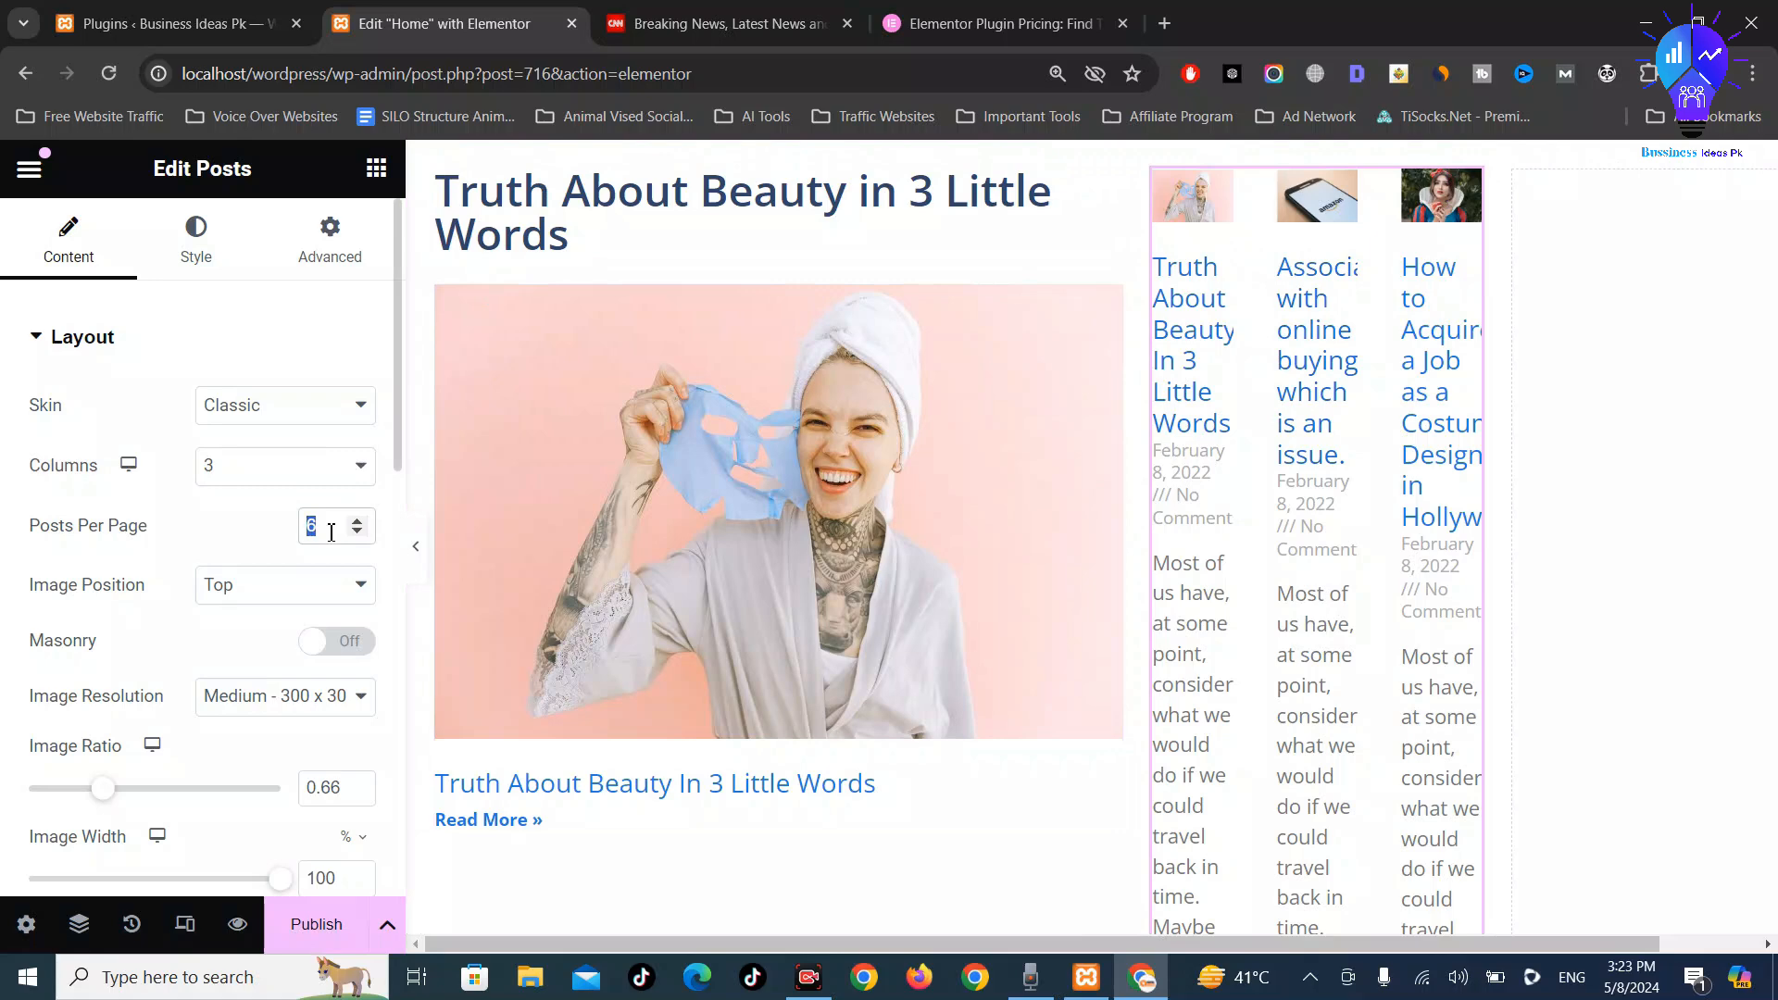
text(1)
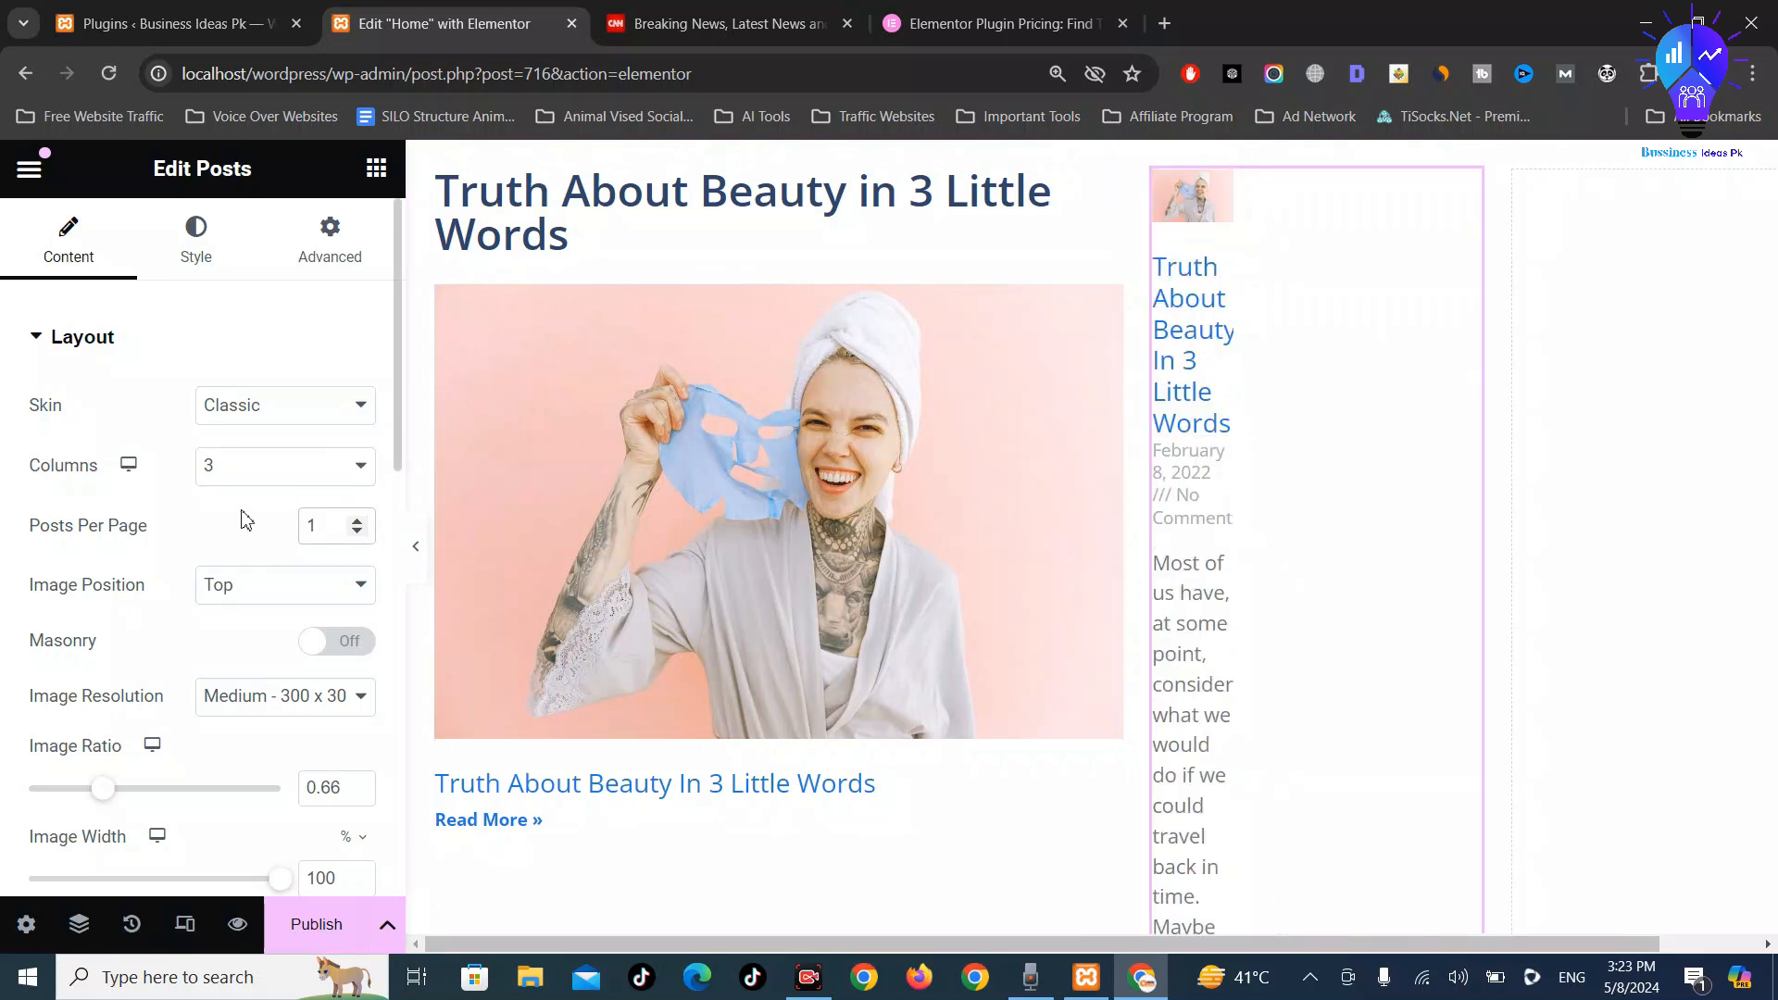
click(306, 468)
click(288, 498)
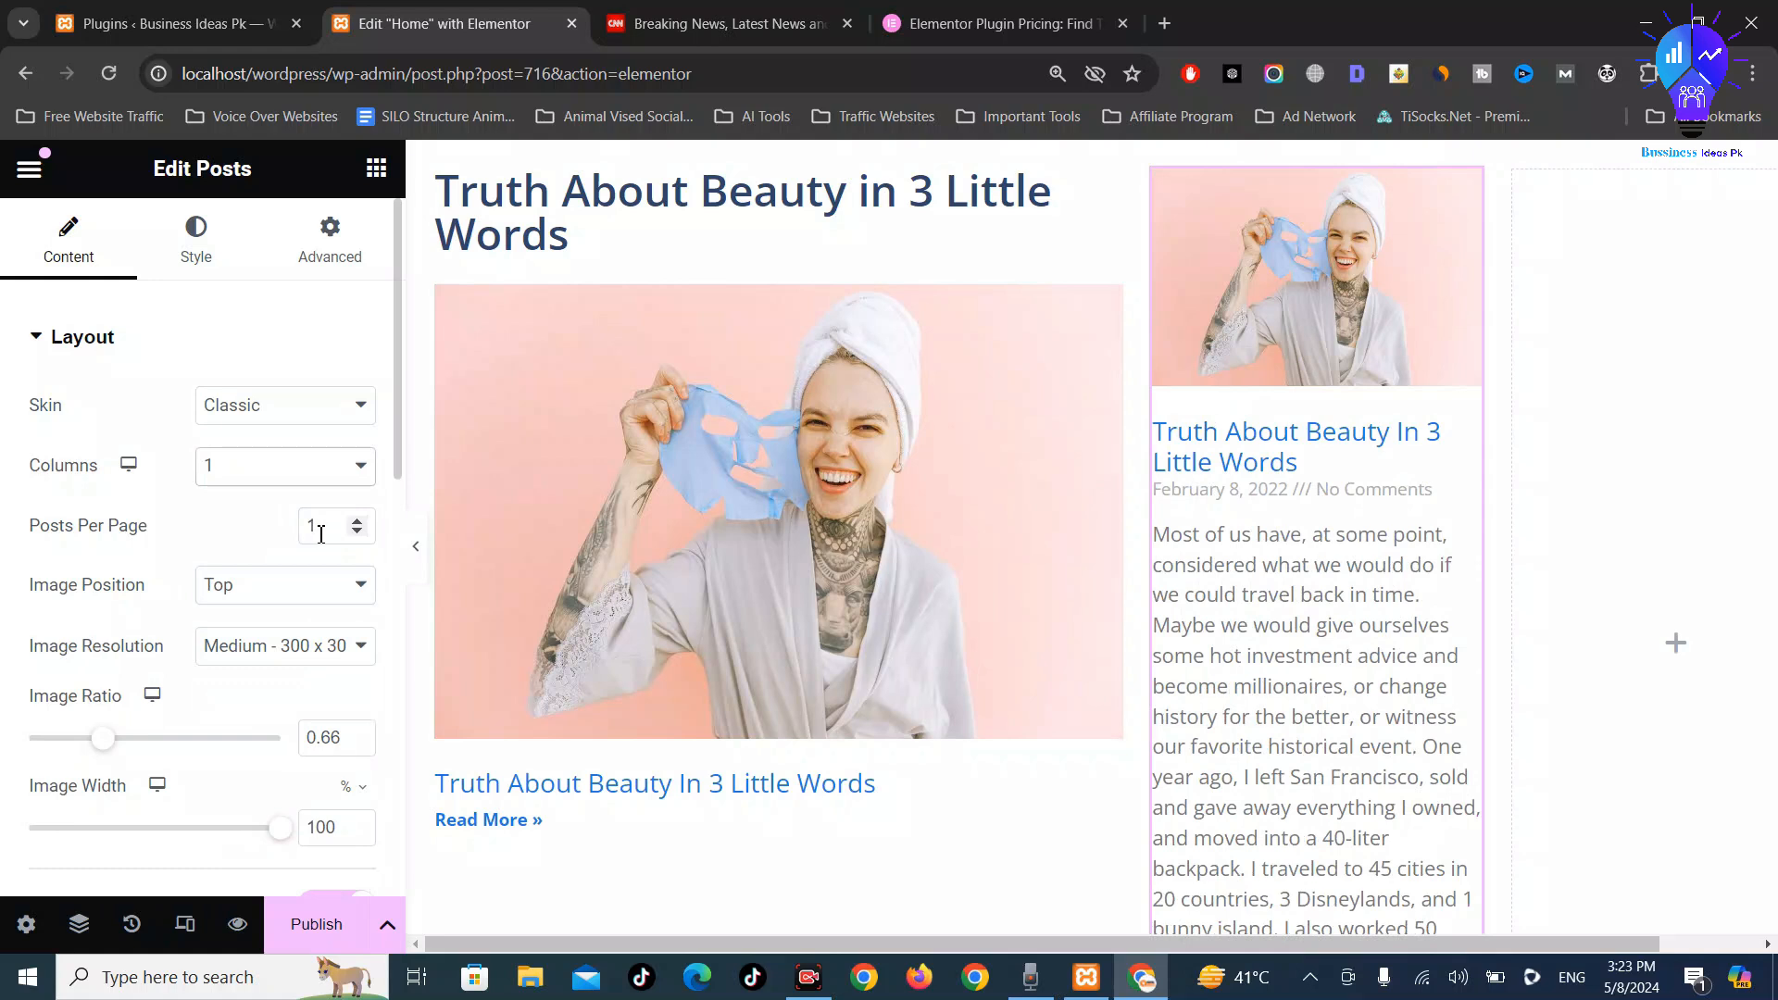
click(325, 535)
text(3)
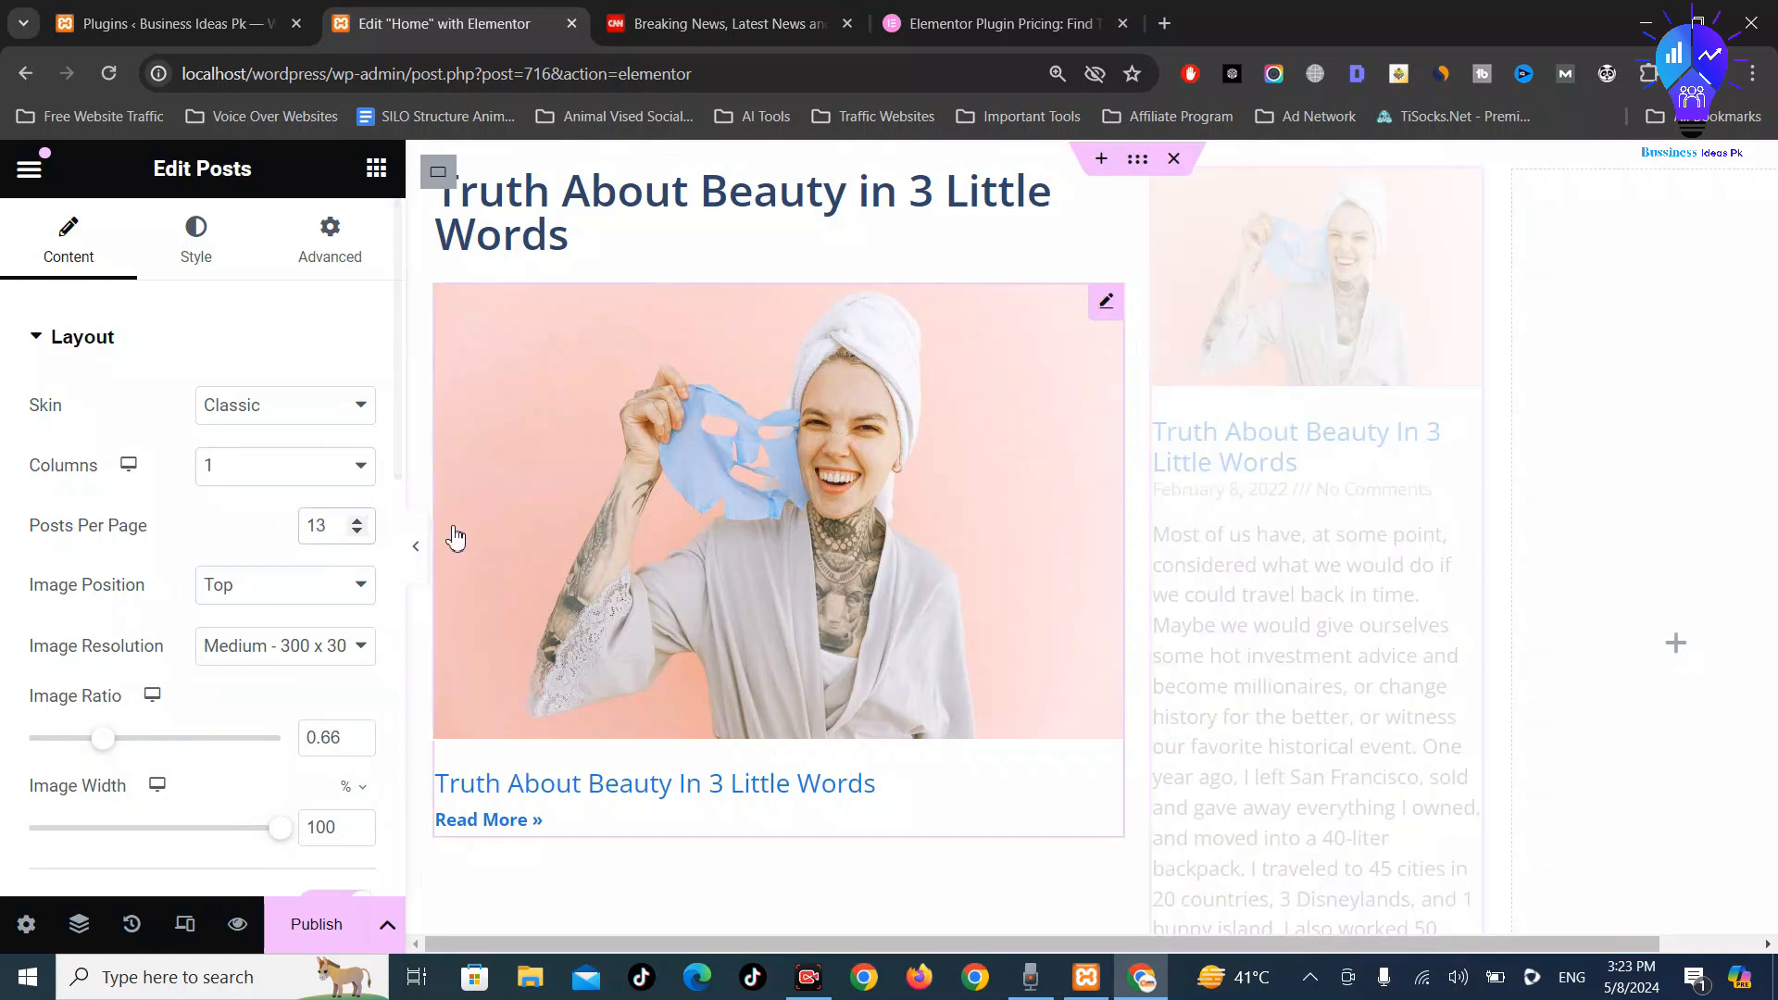
key(BackSpace)
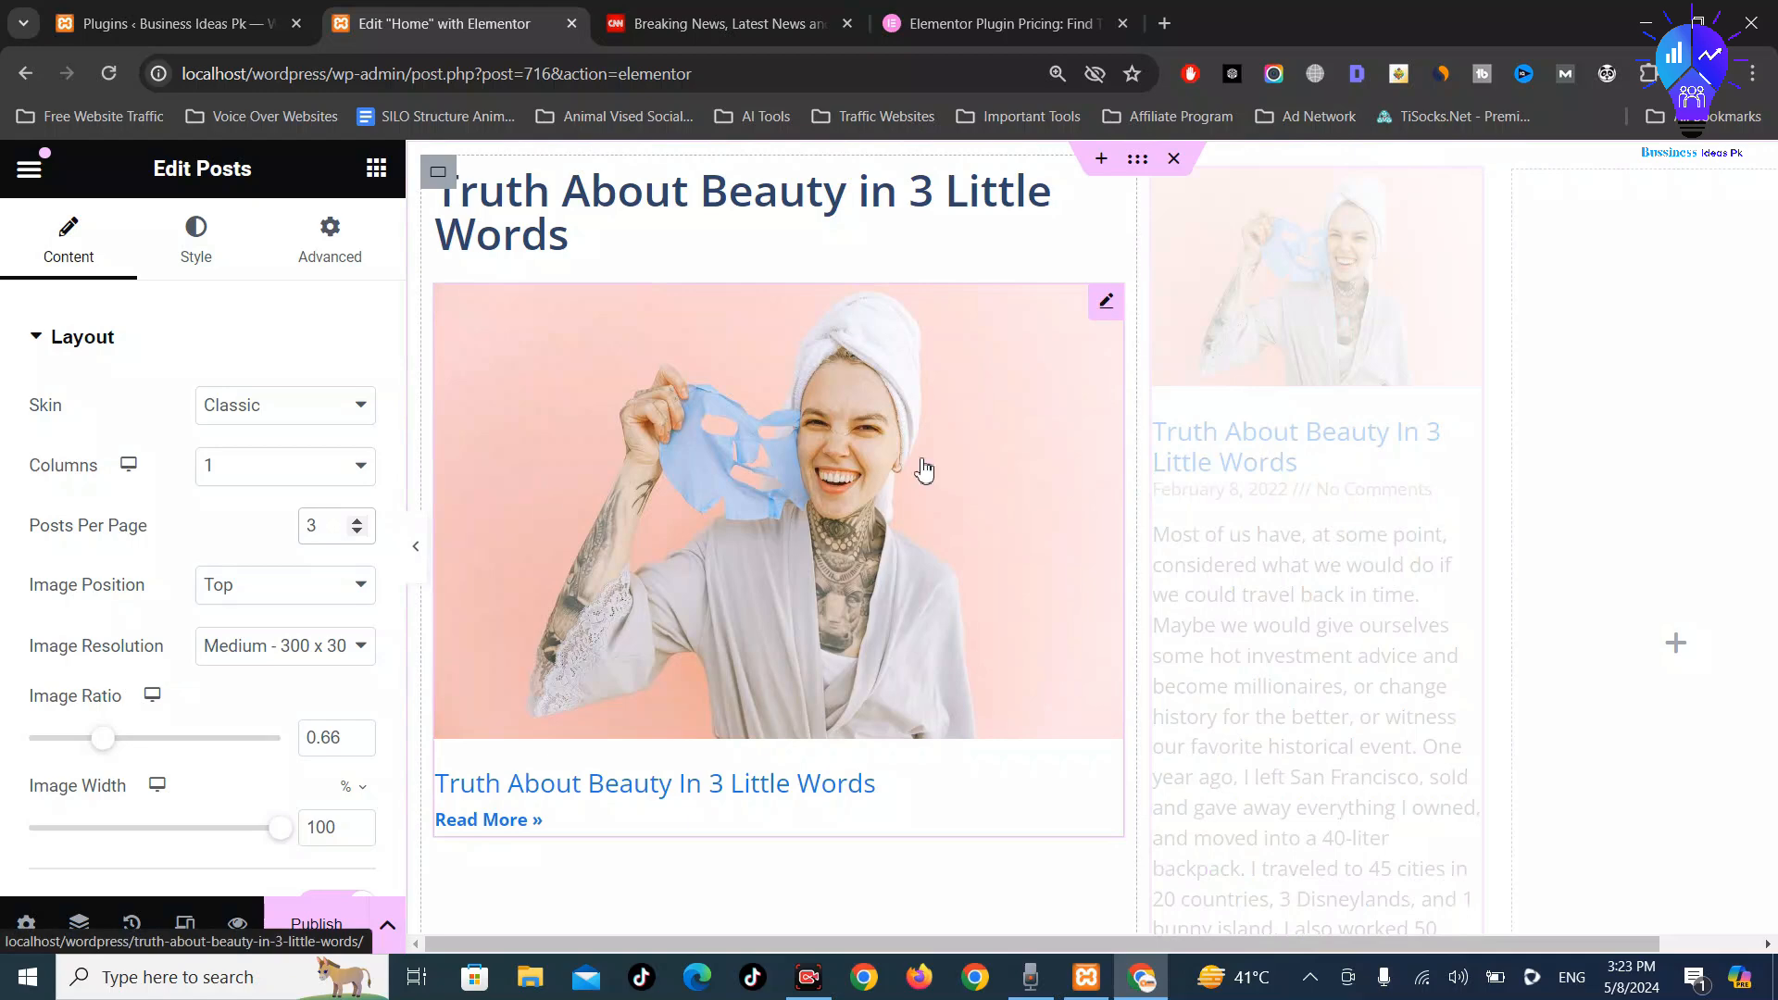
Hide the middle-column post excerpts and remove Date and Comments from the meta data
scroll(1426, 547, down, 4)
scroll(1399, 589, up, 4)
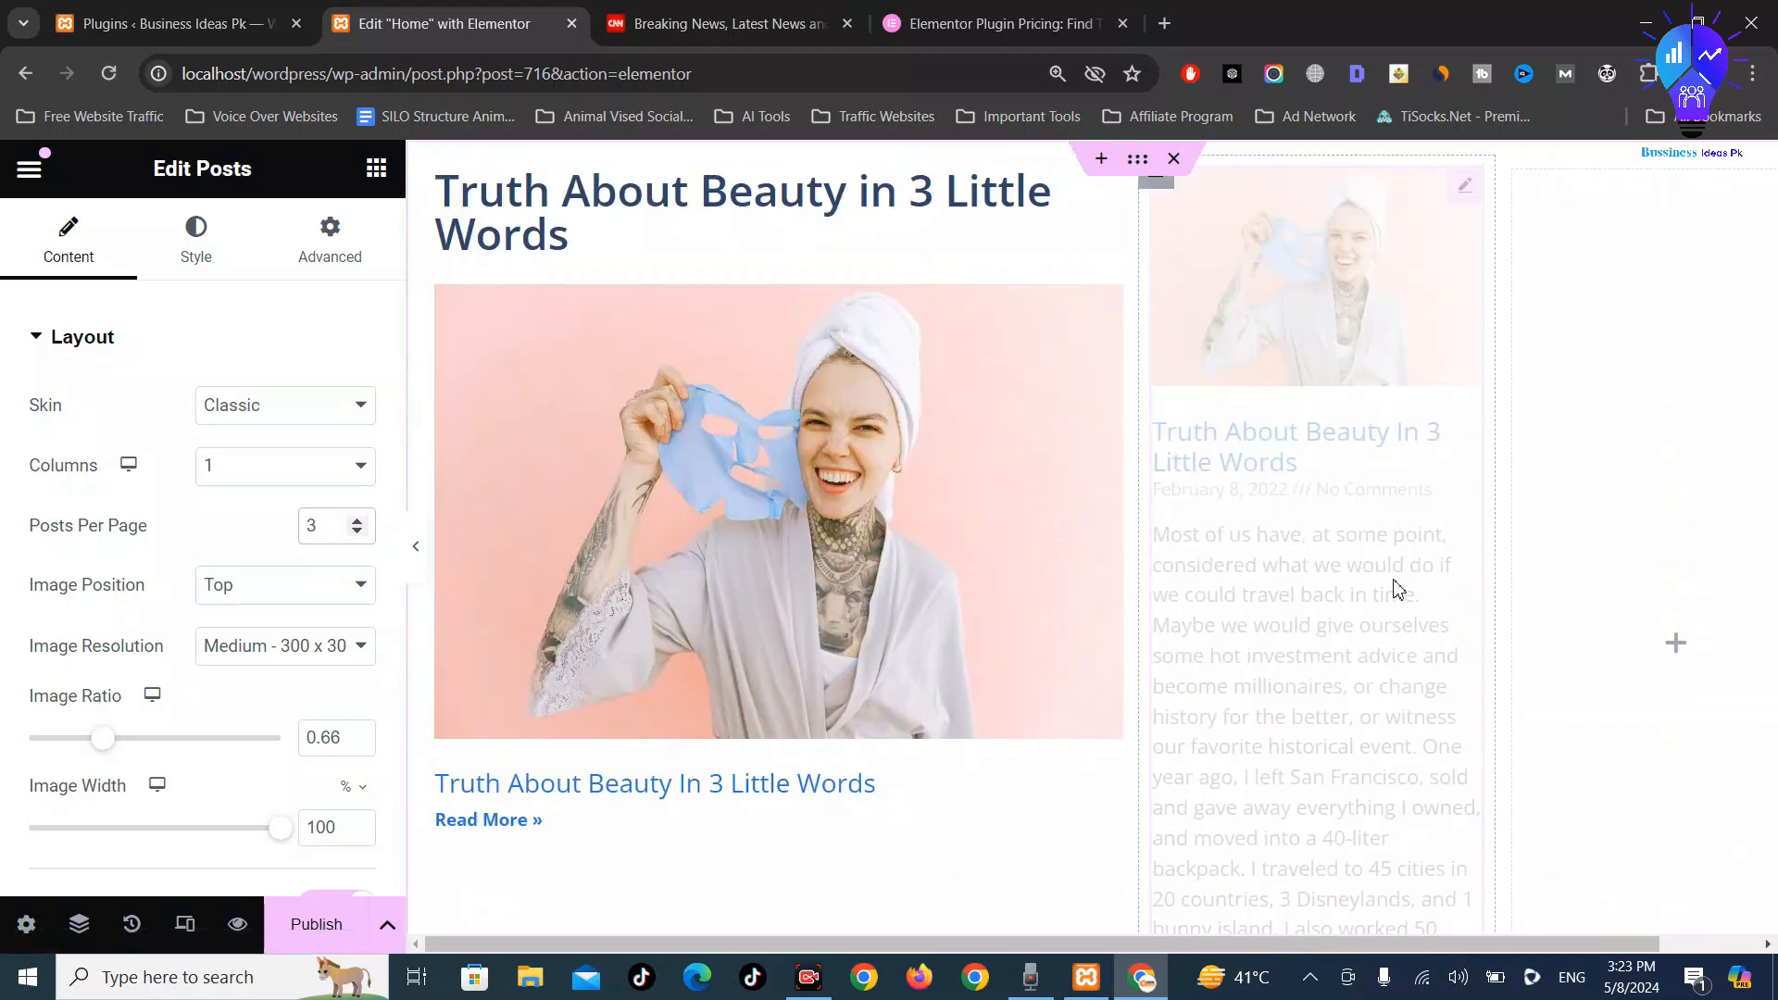
scroll(1399, 589, down, 12)
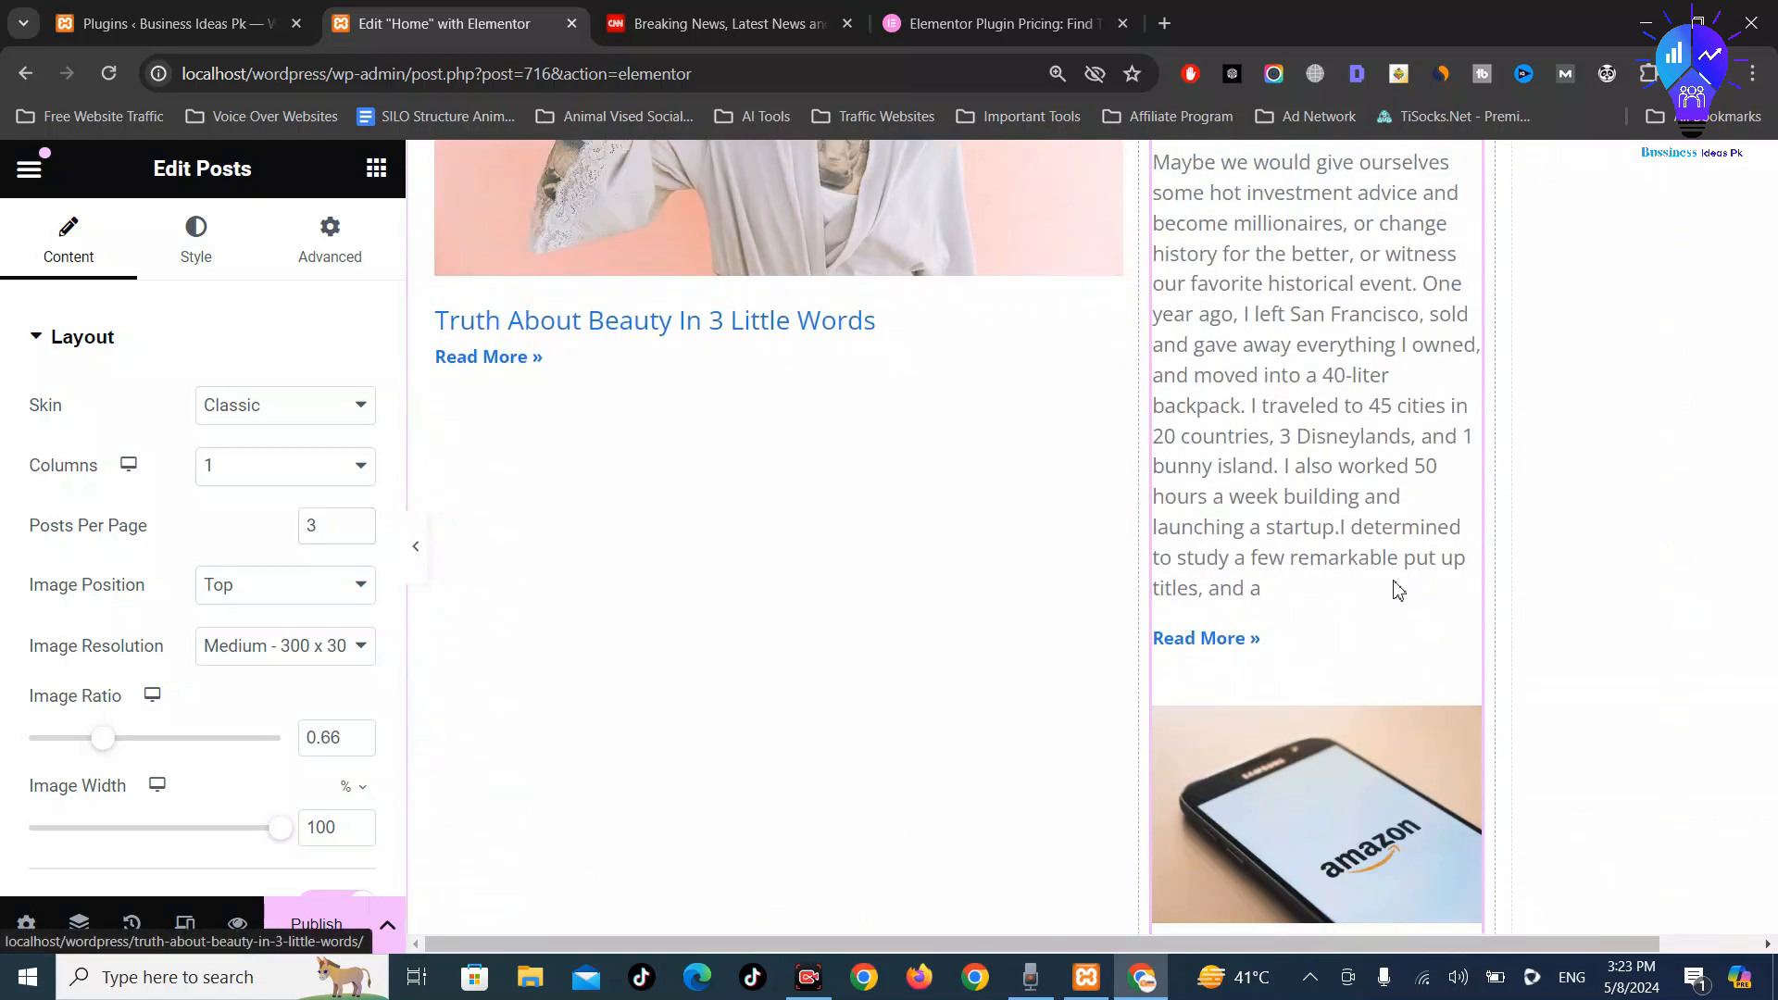
scroll(1399, 584, up, 4)
scroll(1399, 581, up, 8)
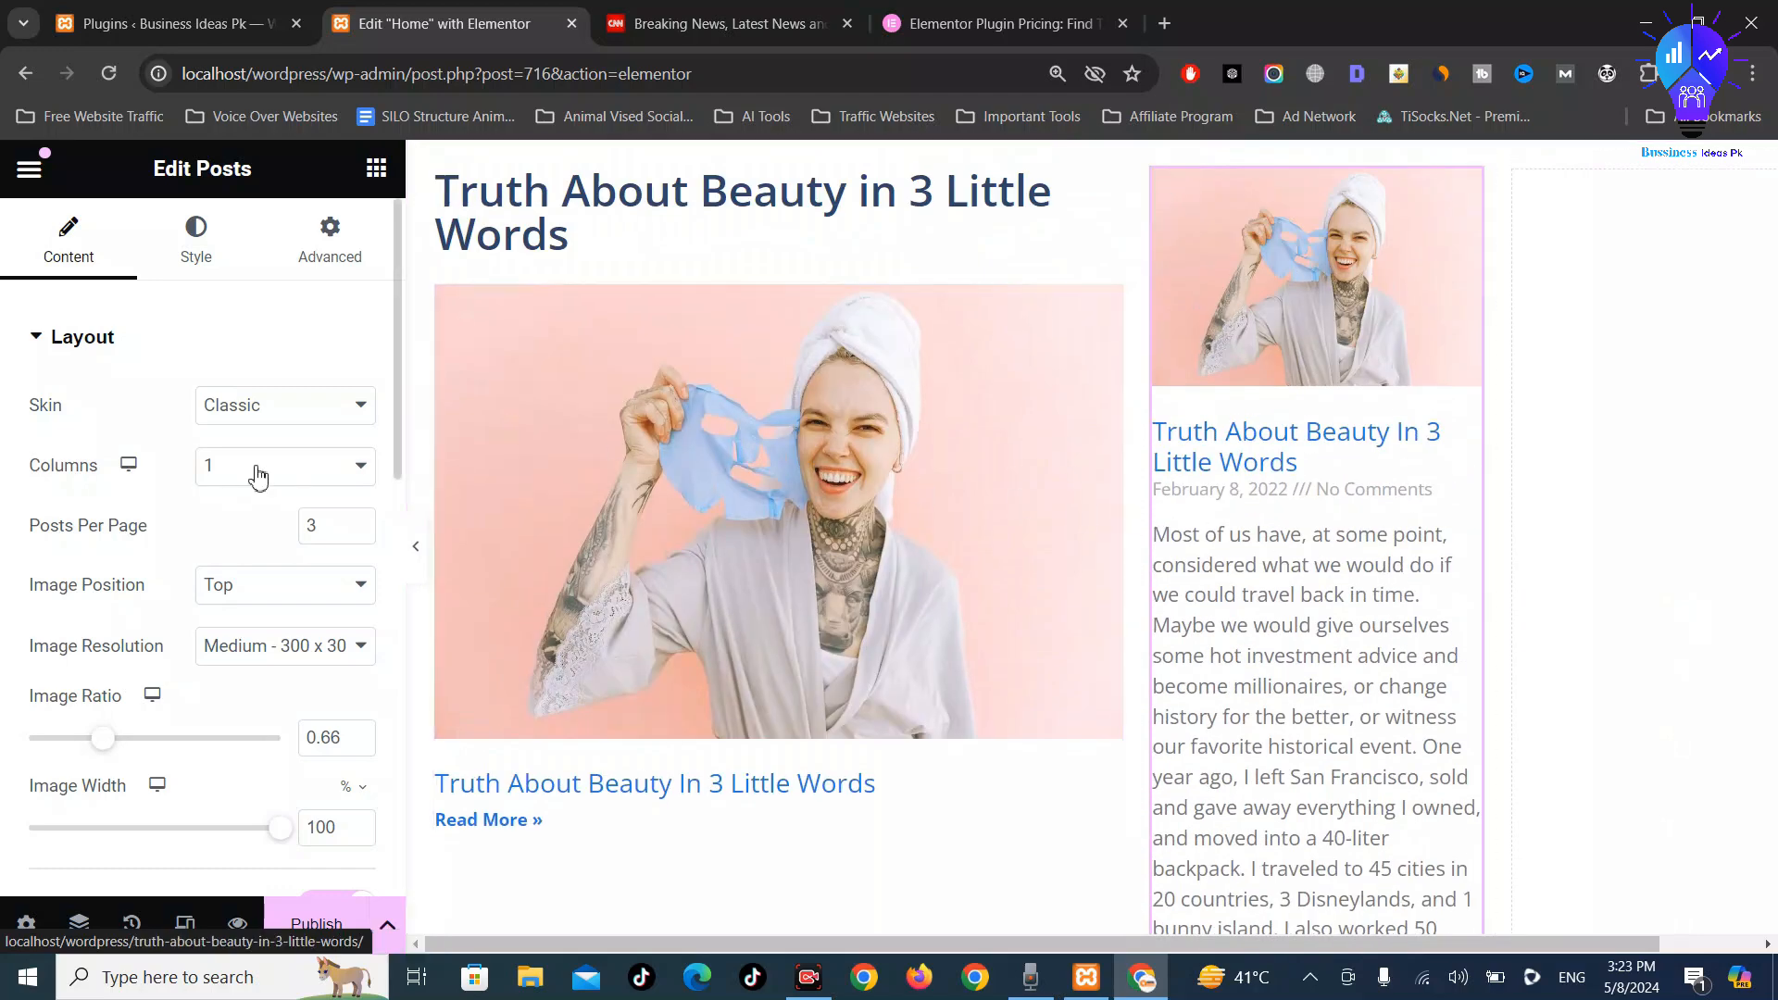
scroll(314, 537, down, 5)
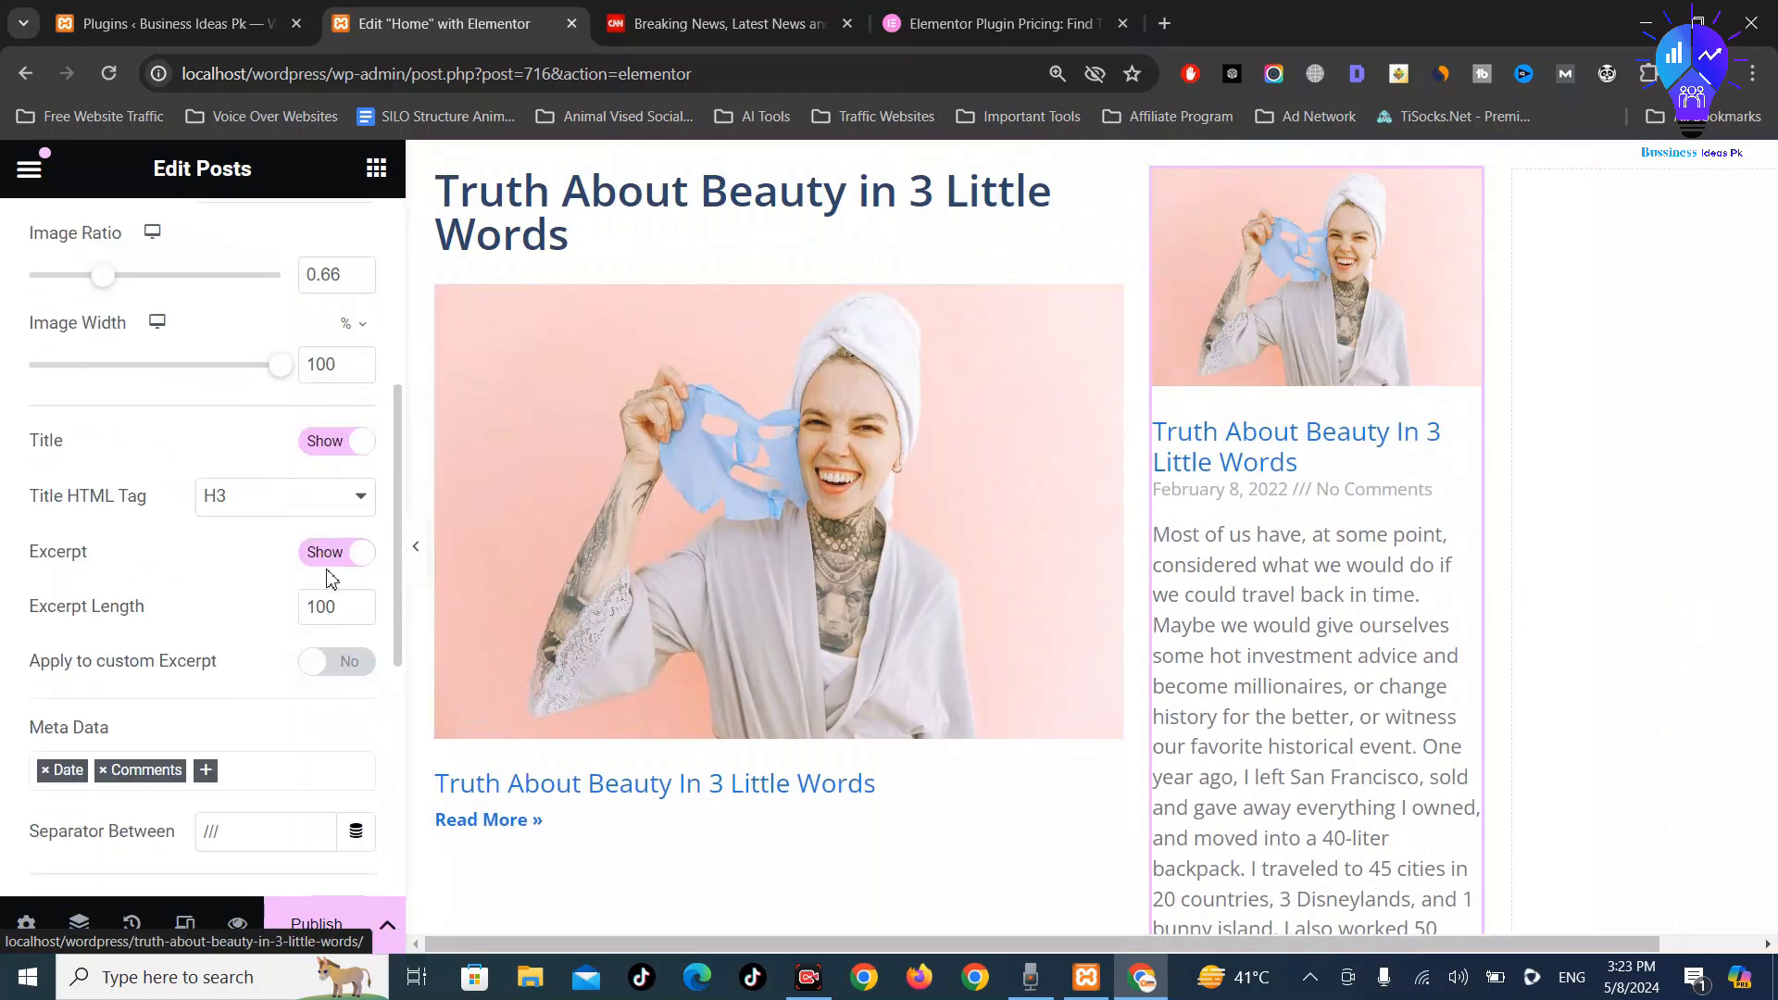
click(345, 554)
scroll(293, 600, down, 1)
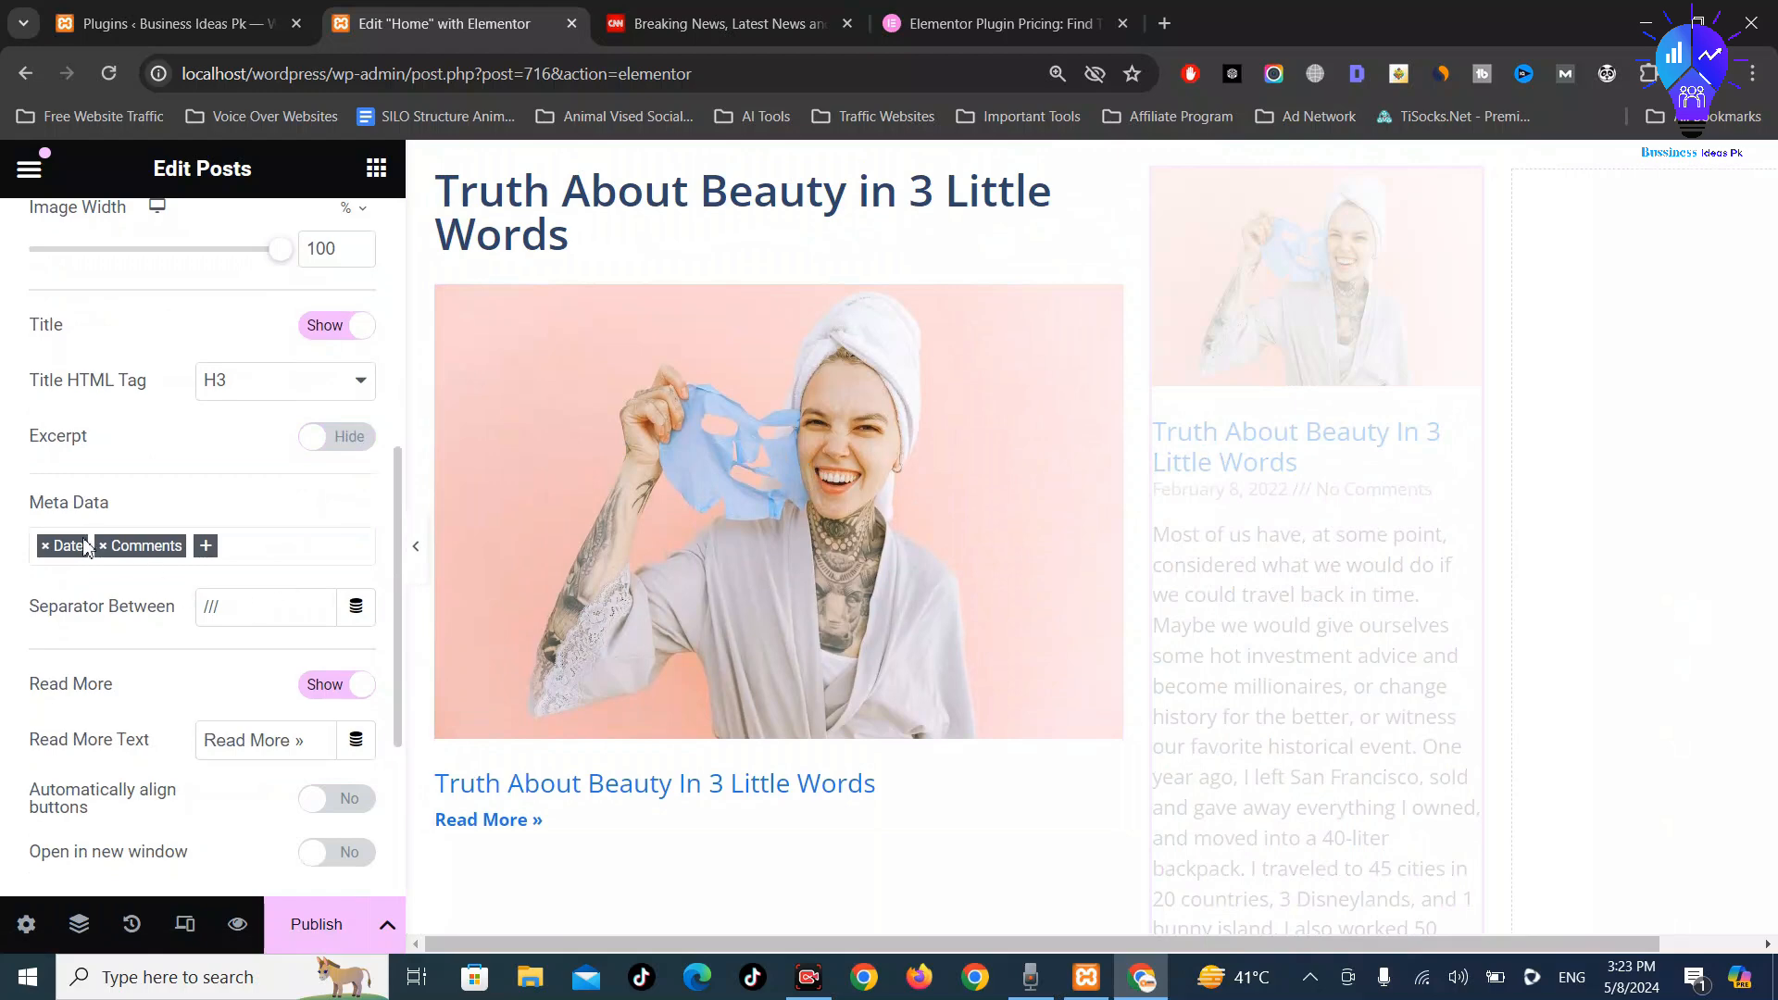
click(41, 552)
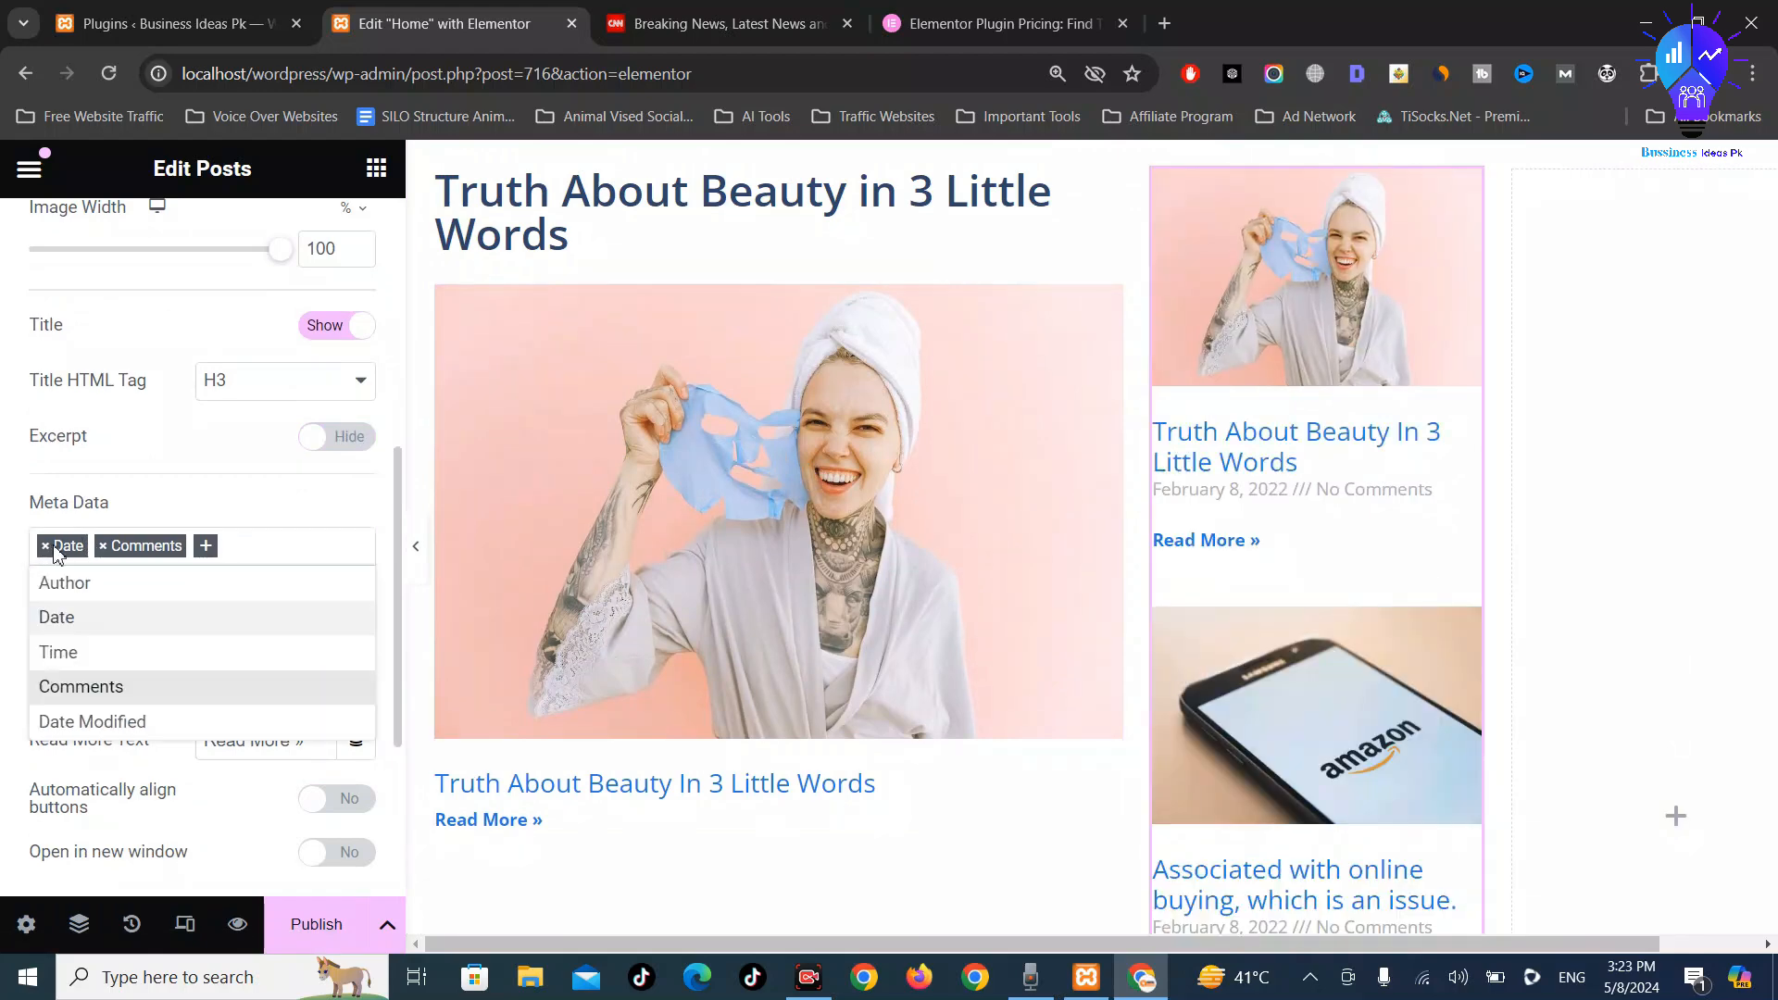
click(46, 546)
click(46, 547)
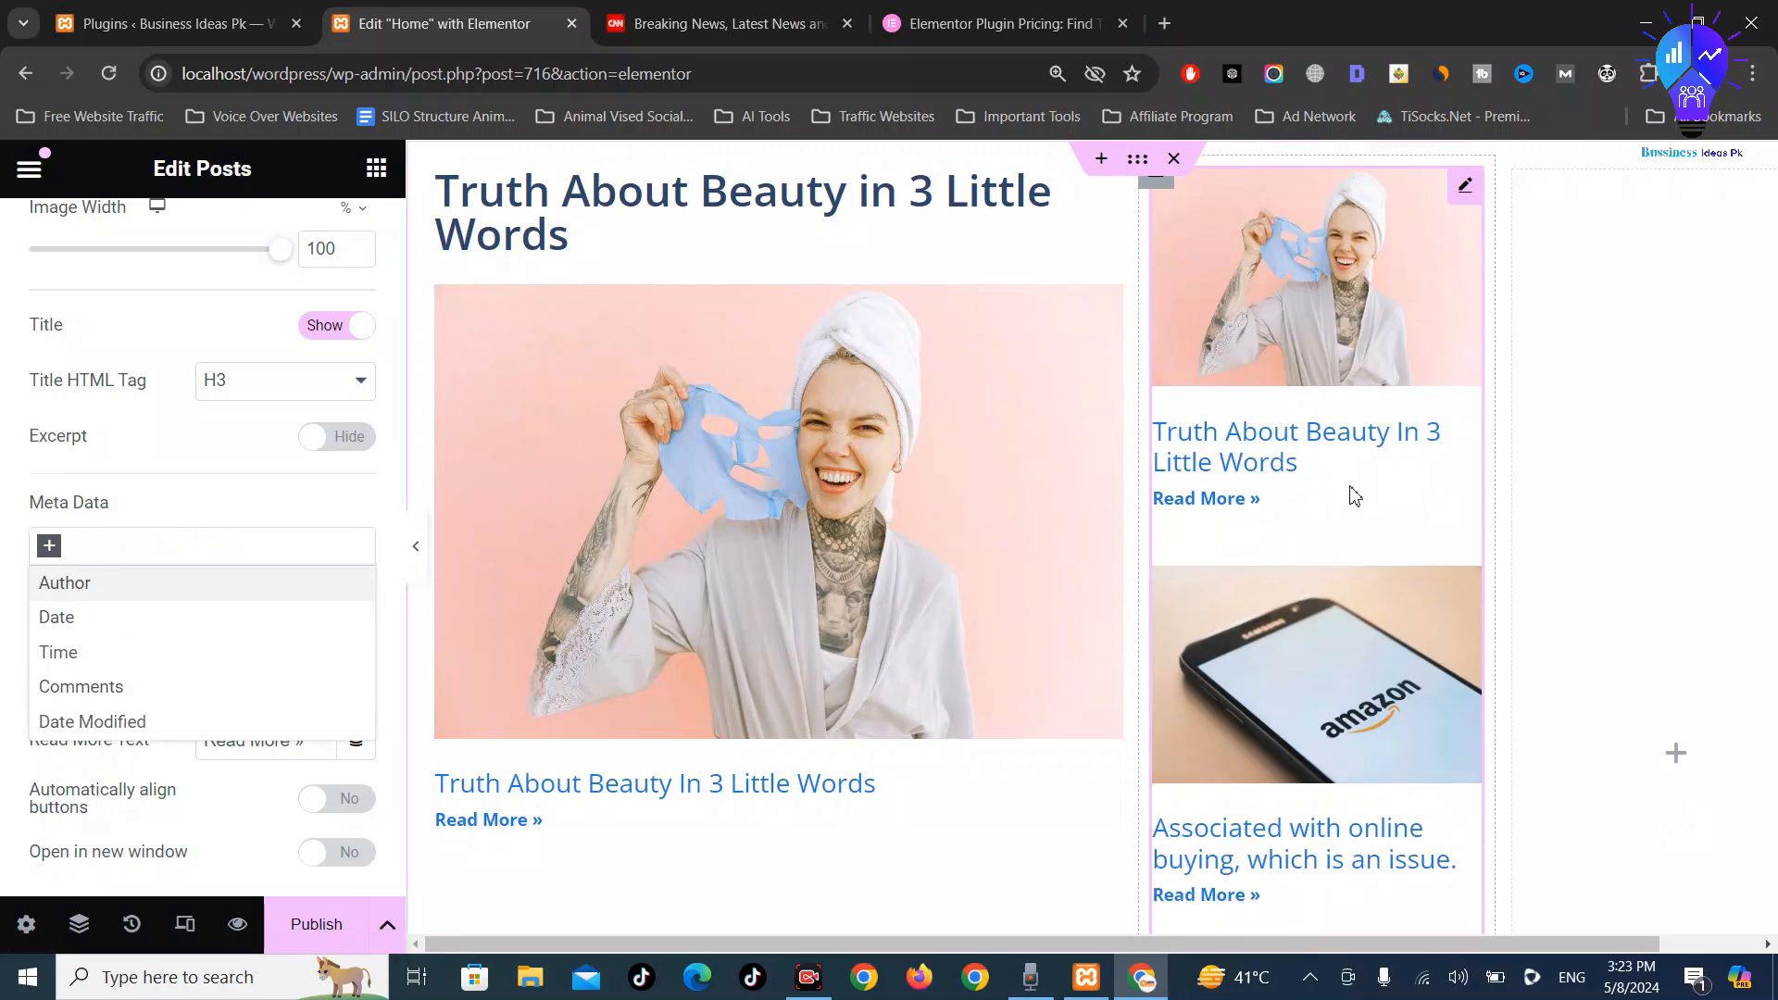
scroll(1370, 525, down, 7)
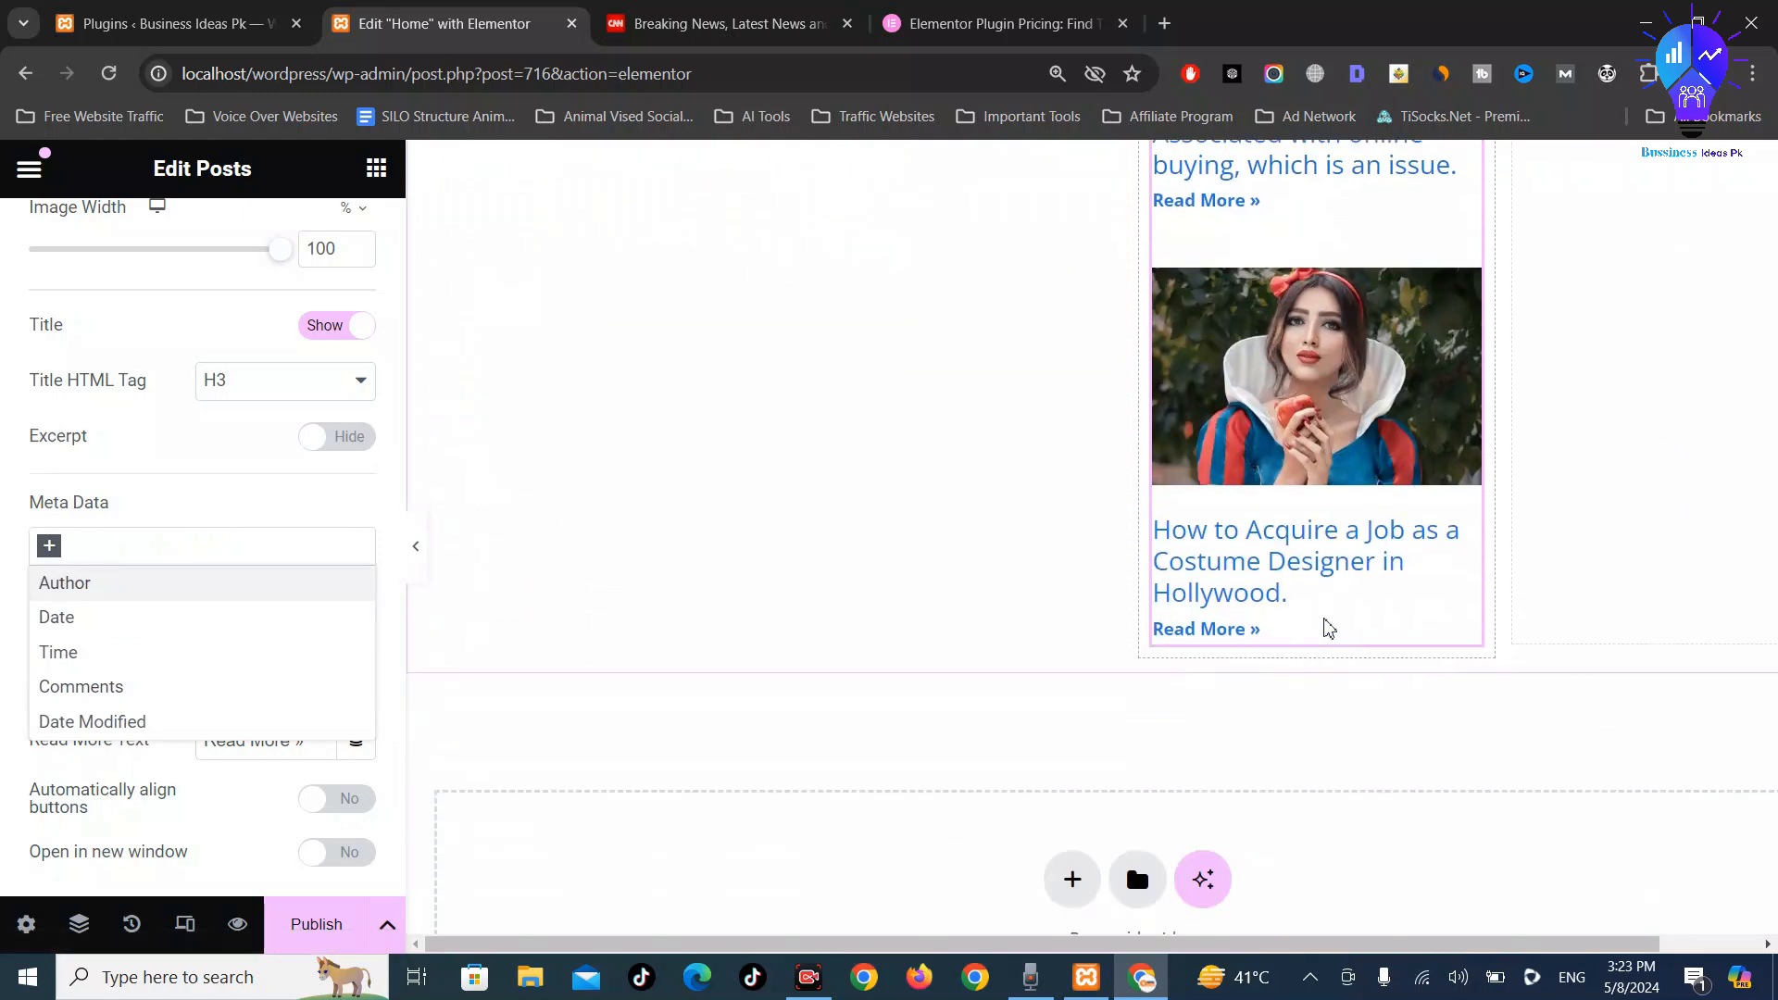
scroll(1603, 423, up, 7)
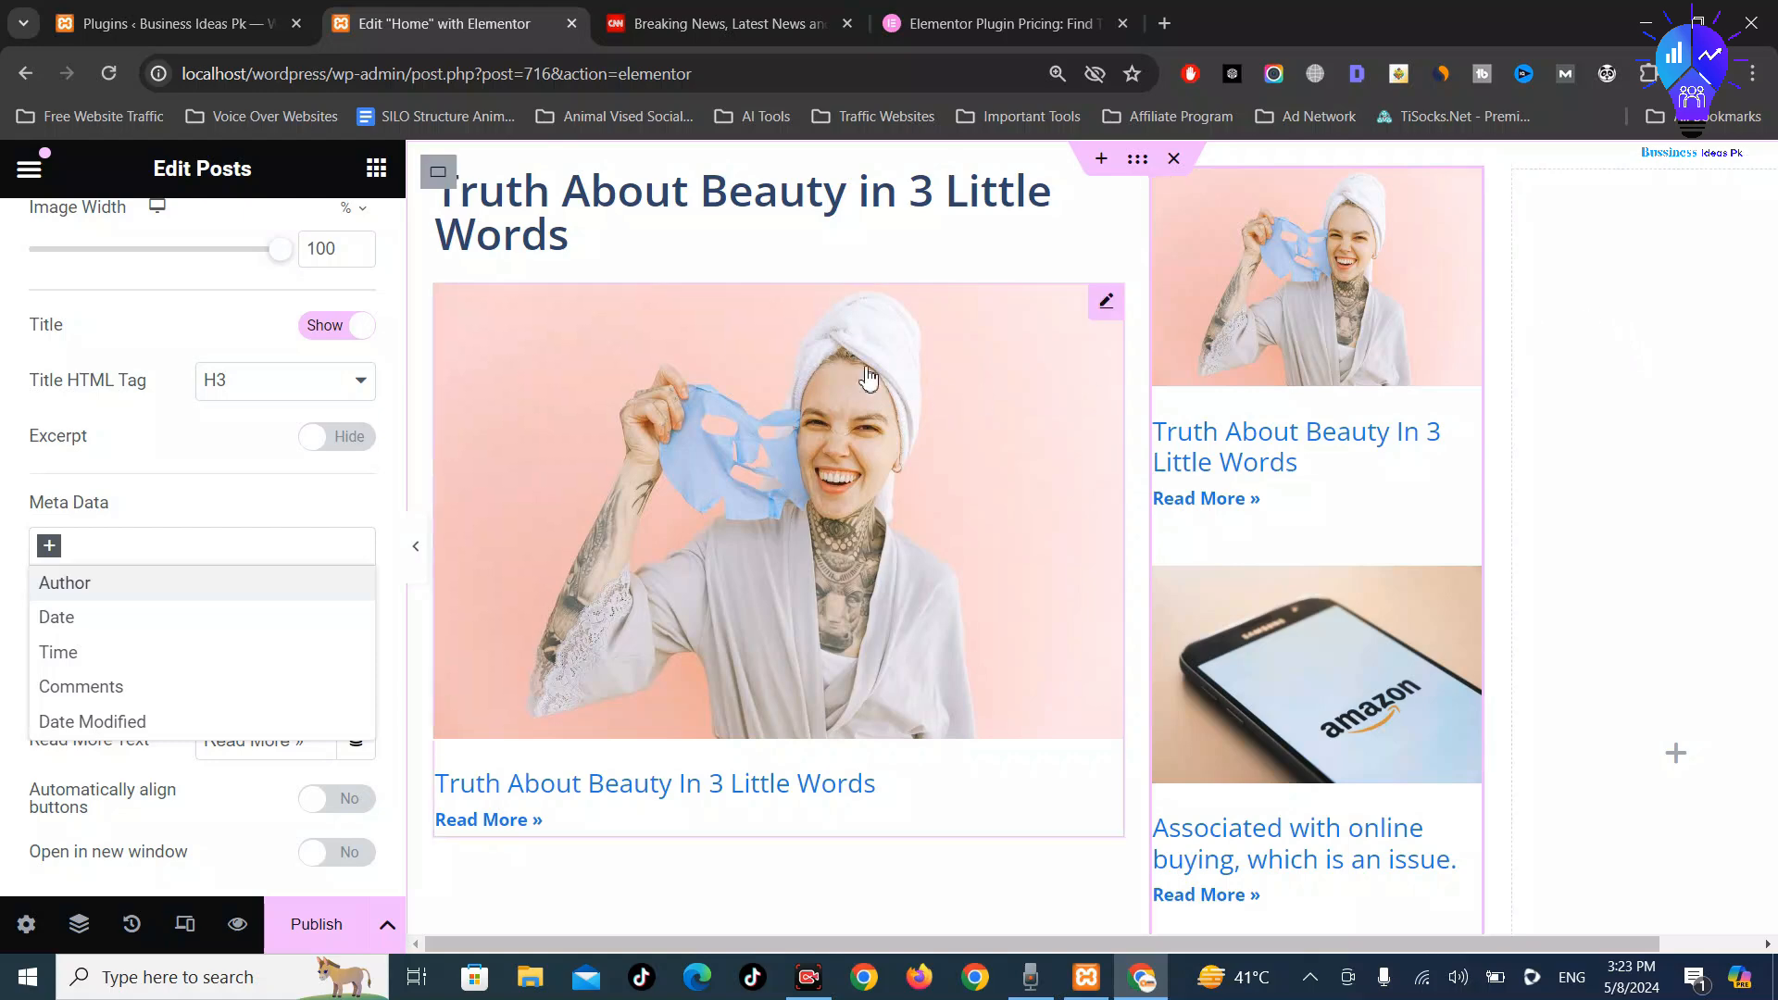
click(776, 13)
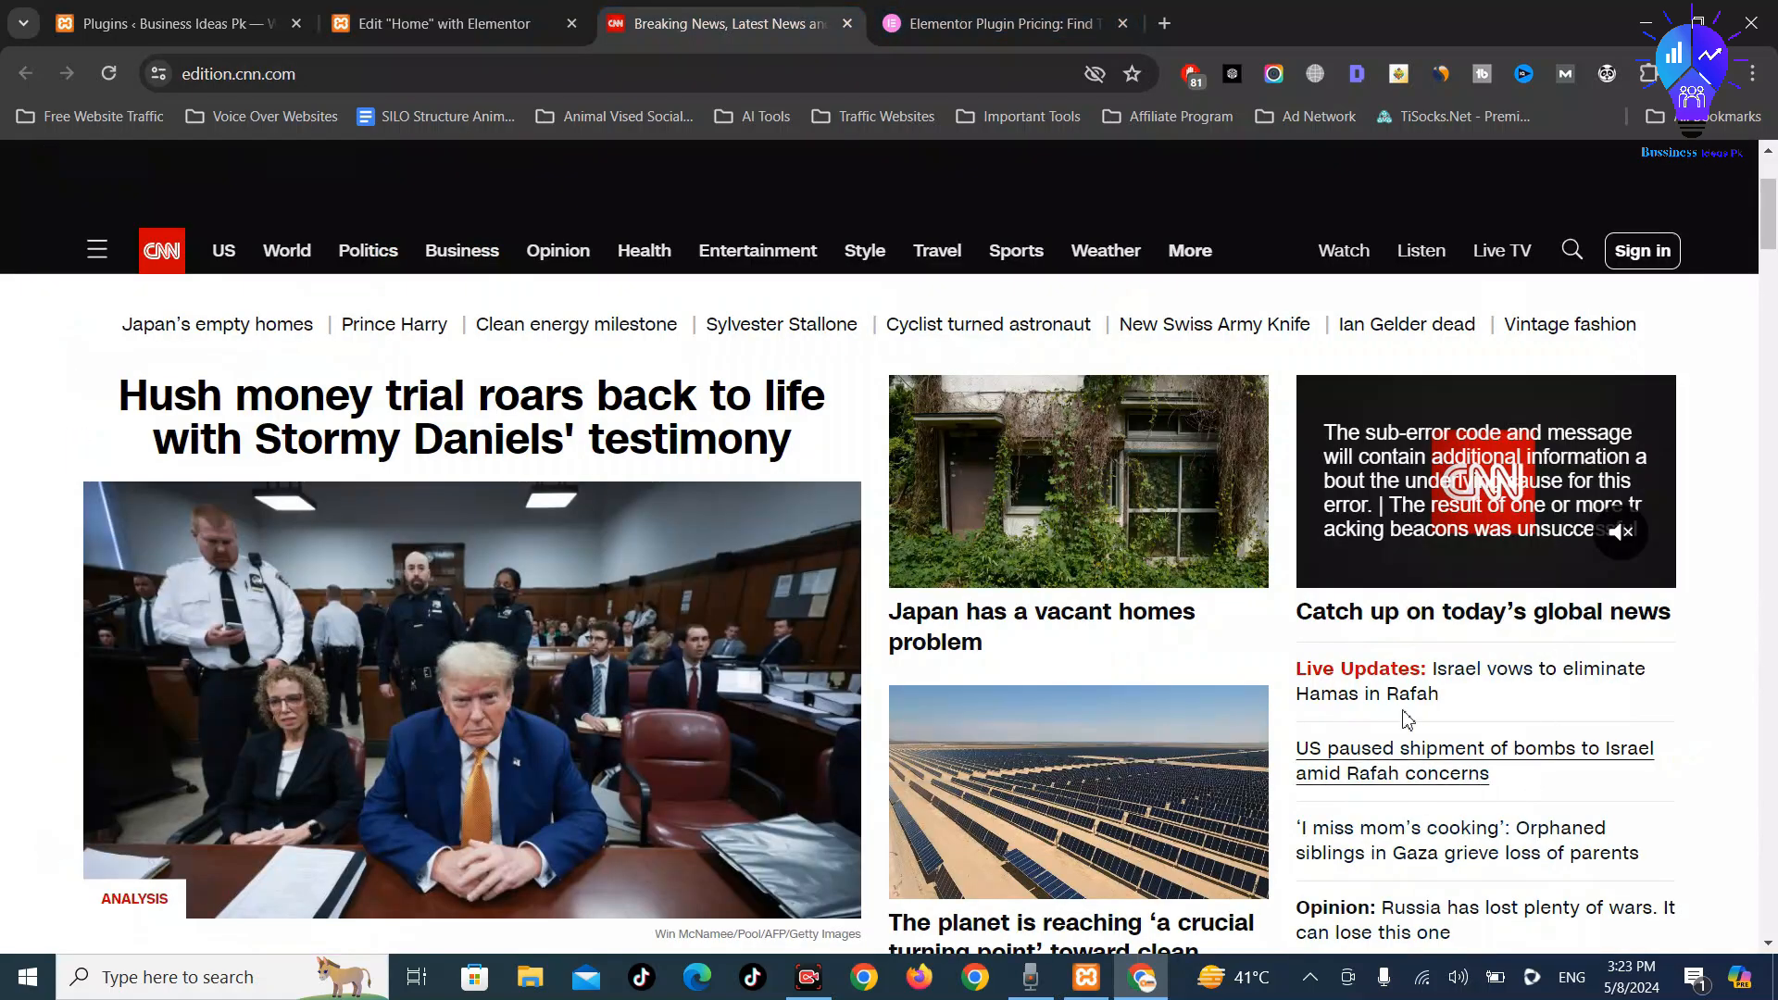
Scroll through CNN's three-column homepage layout, then return to the Home page editor
scroll(1560, 643, down, 2)
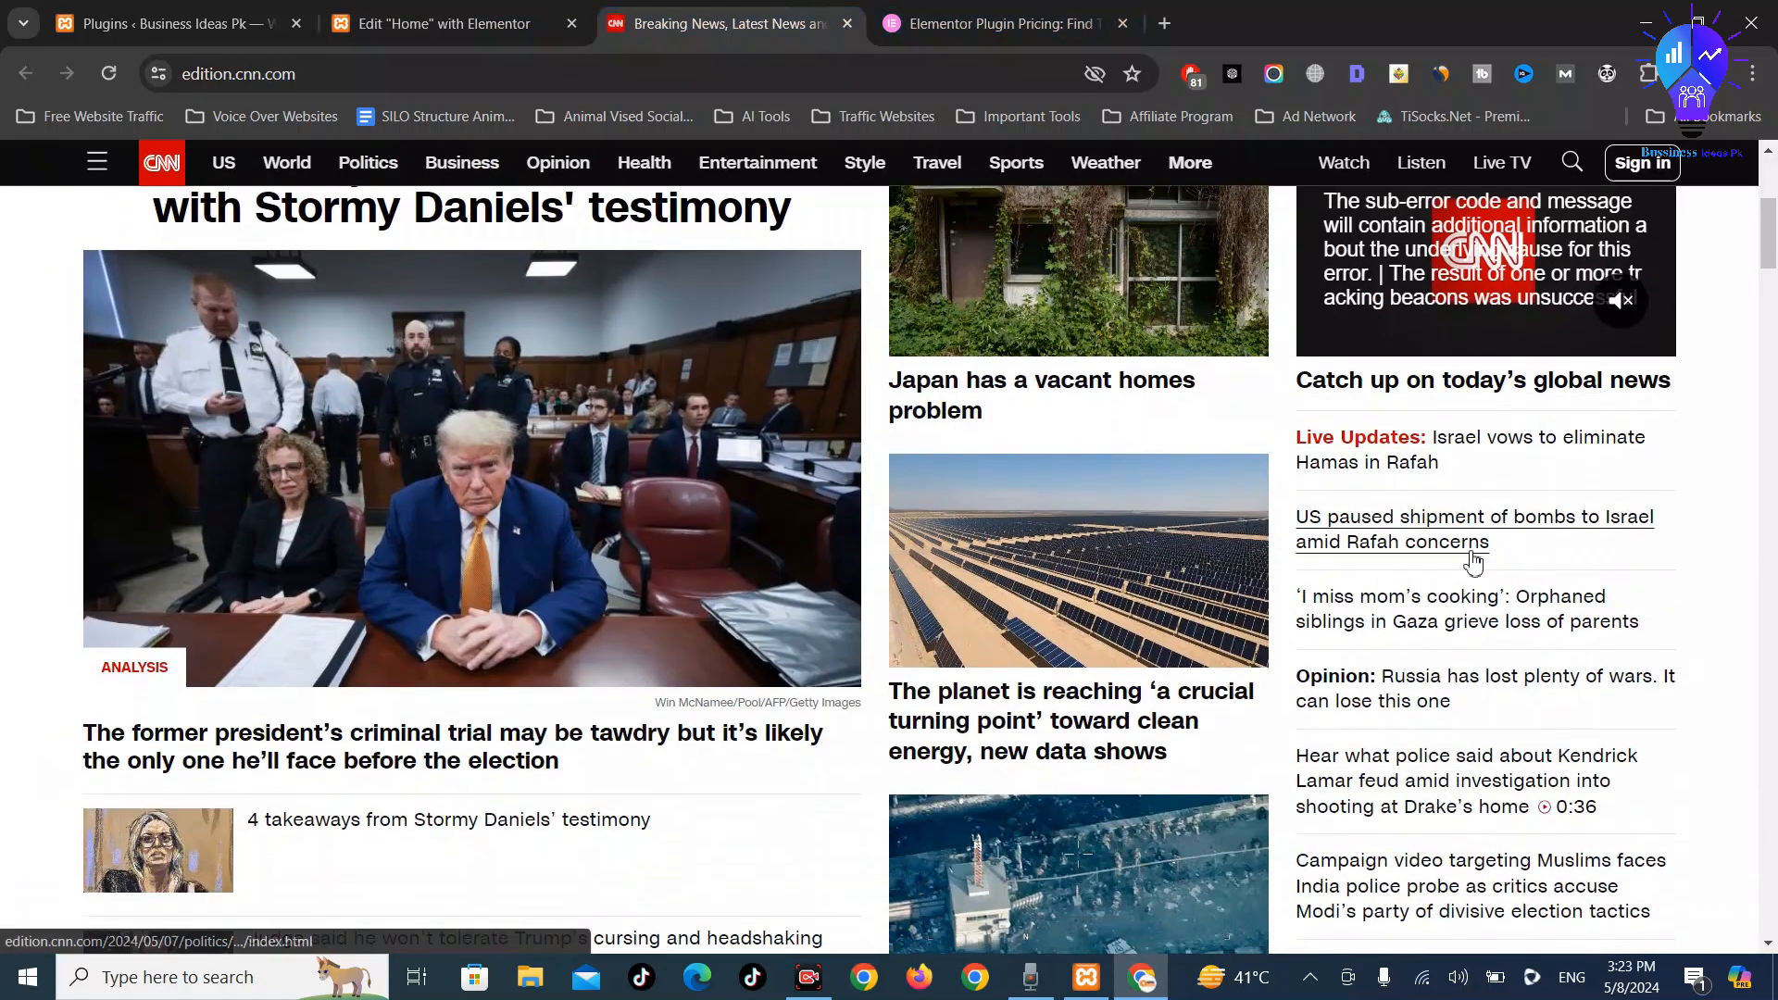
scroll(1473, 533, up, 4)
scroll(1471, 562, down, 5)
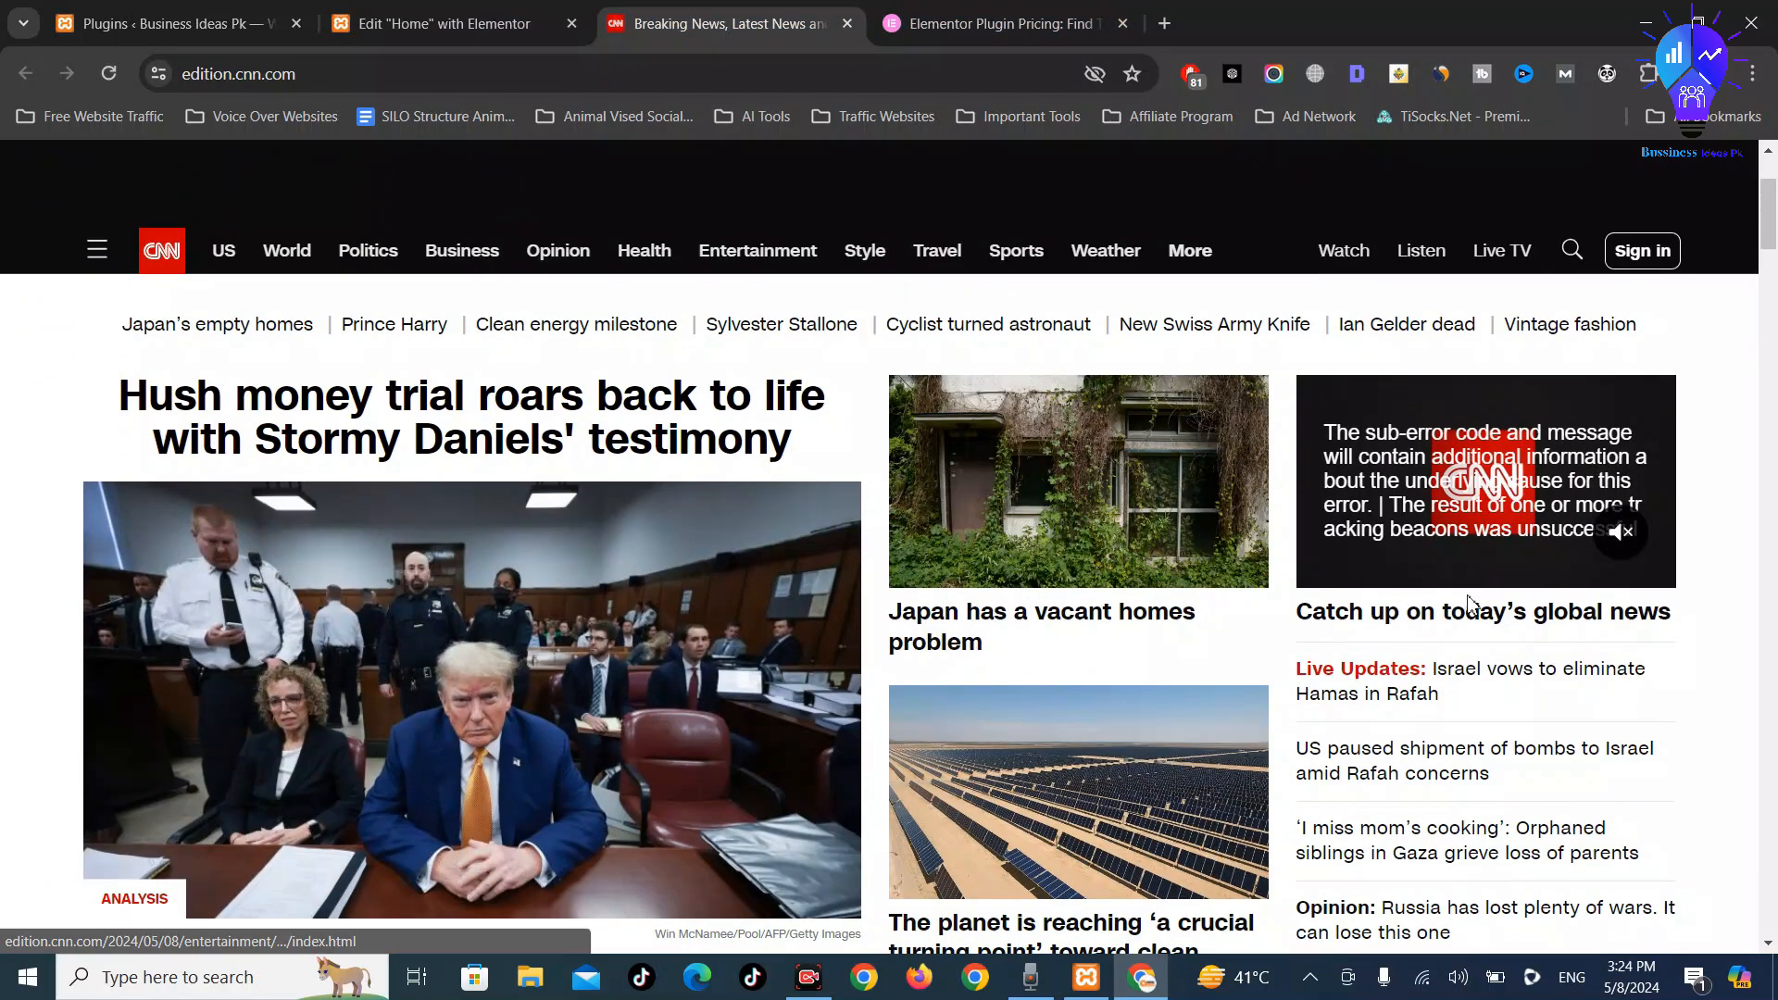
scroll(1451, 524, down, 2)
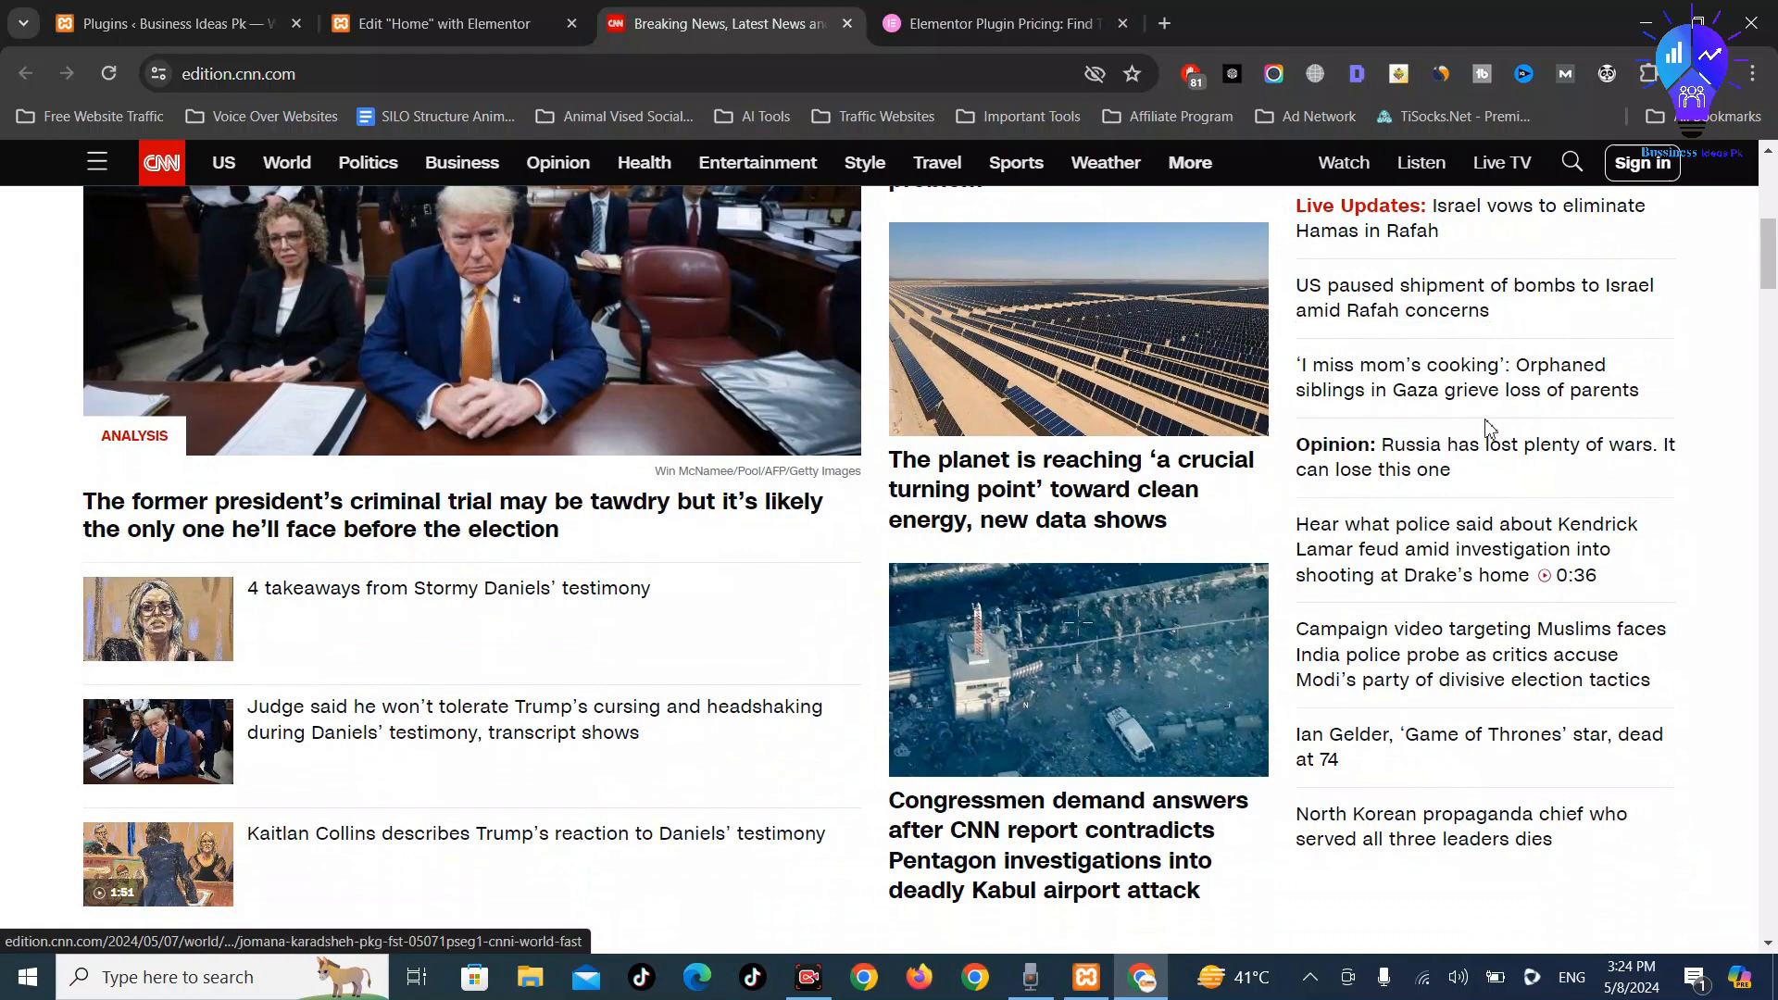
scroll(1492, 463, up, 6)
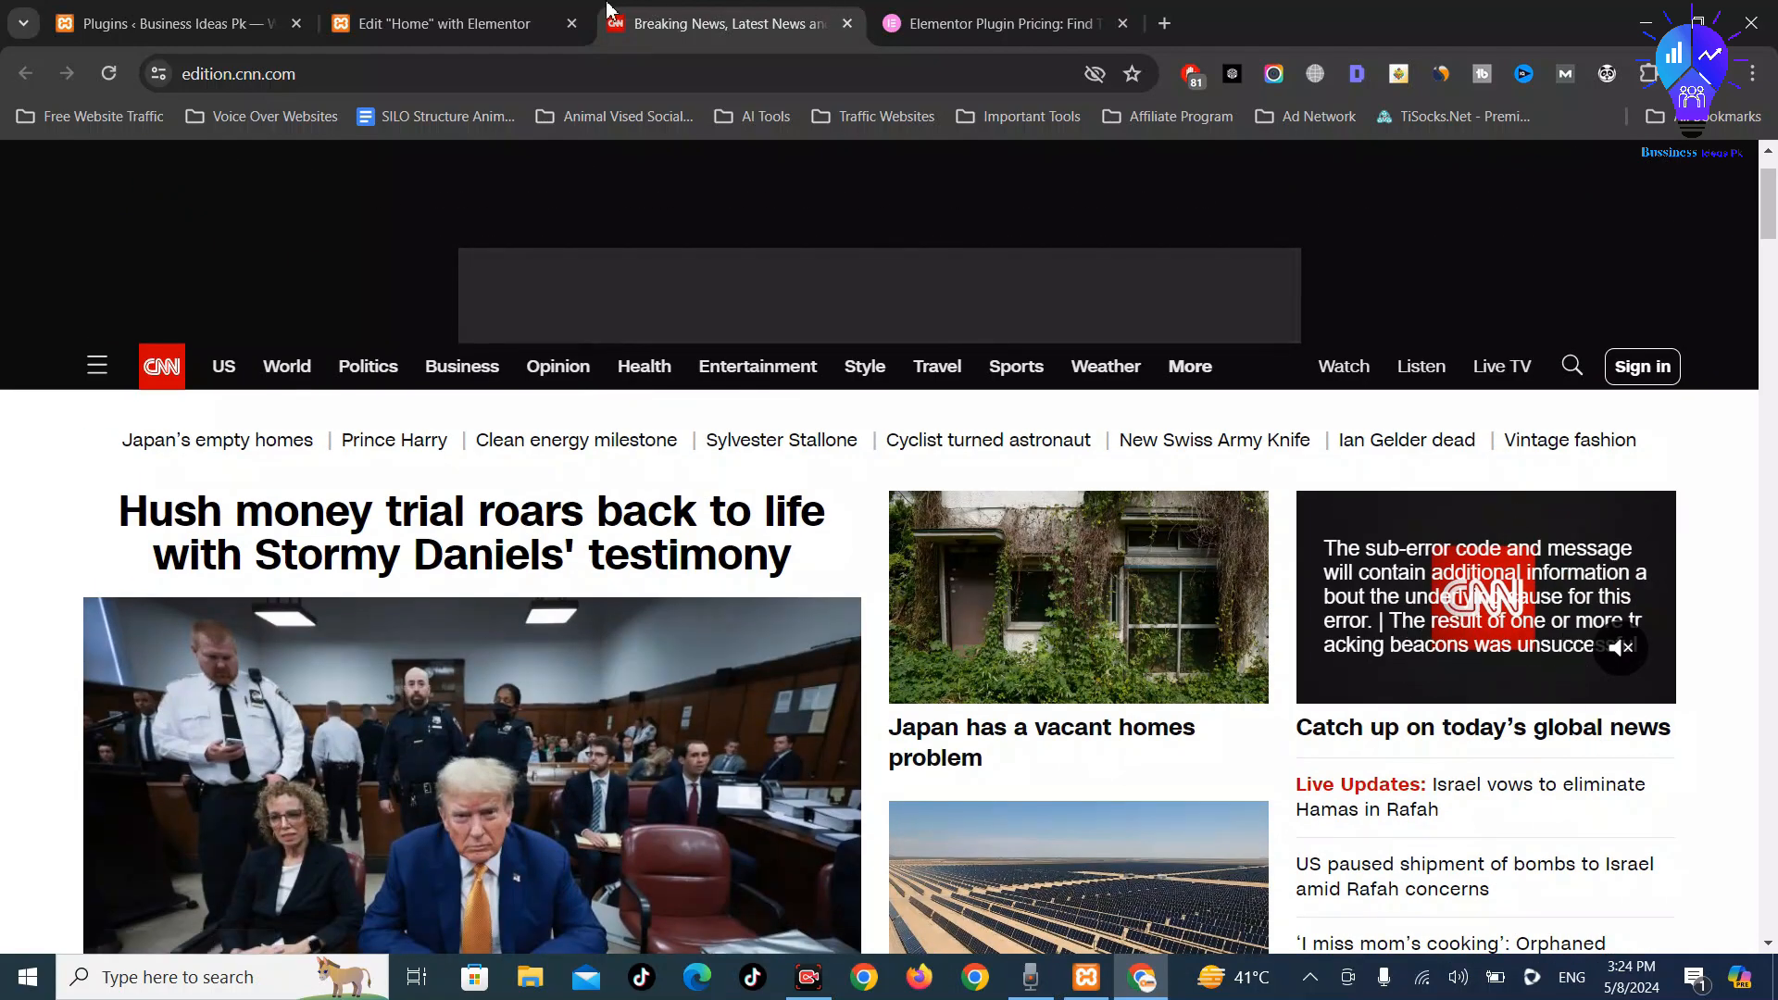
click(454, 23)
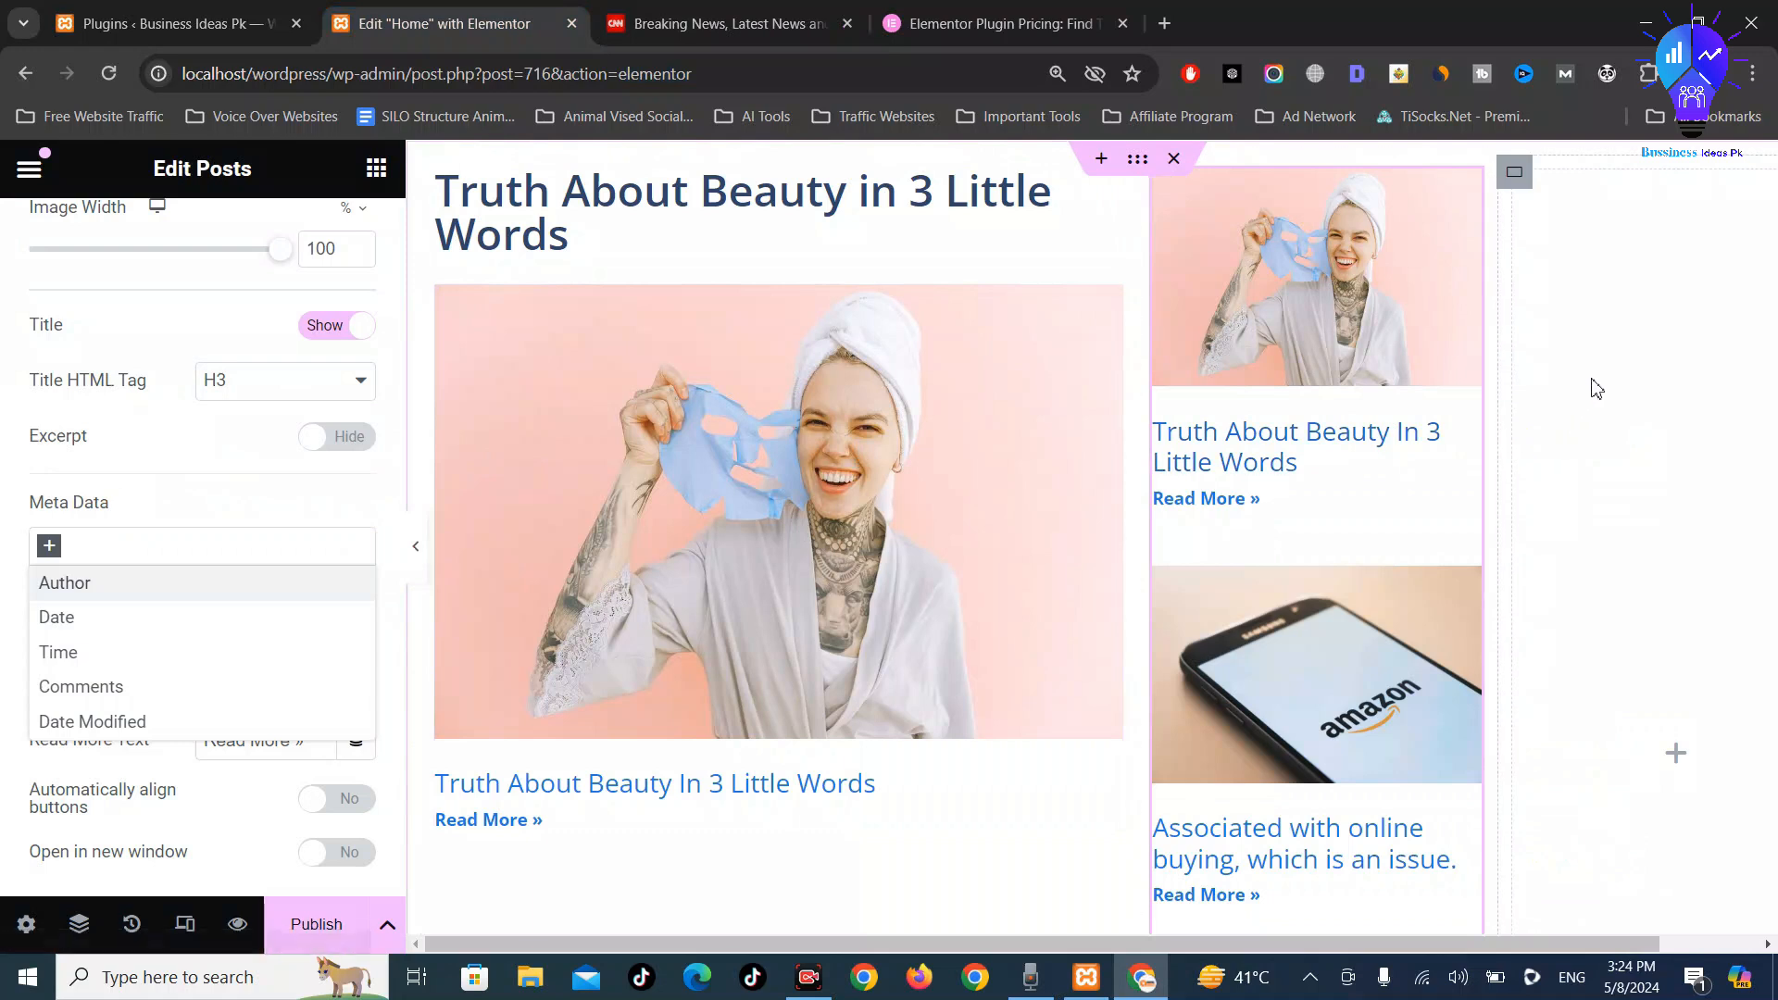
Search widgets for 'pos', try a Loop Grid in the empty third column twice, and remove it both times
click(1682, 756)
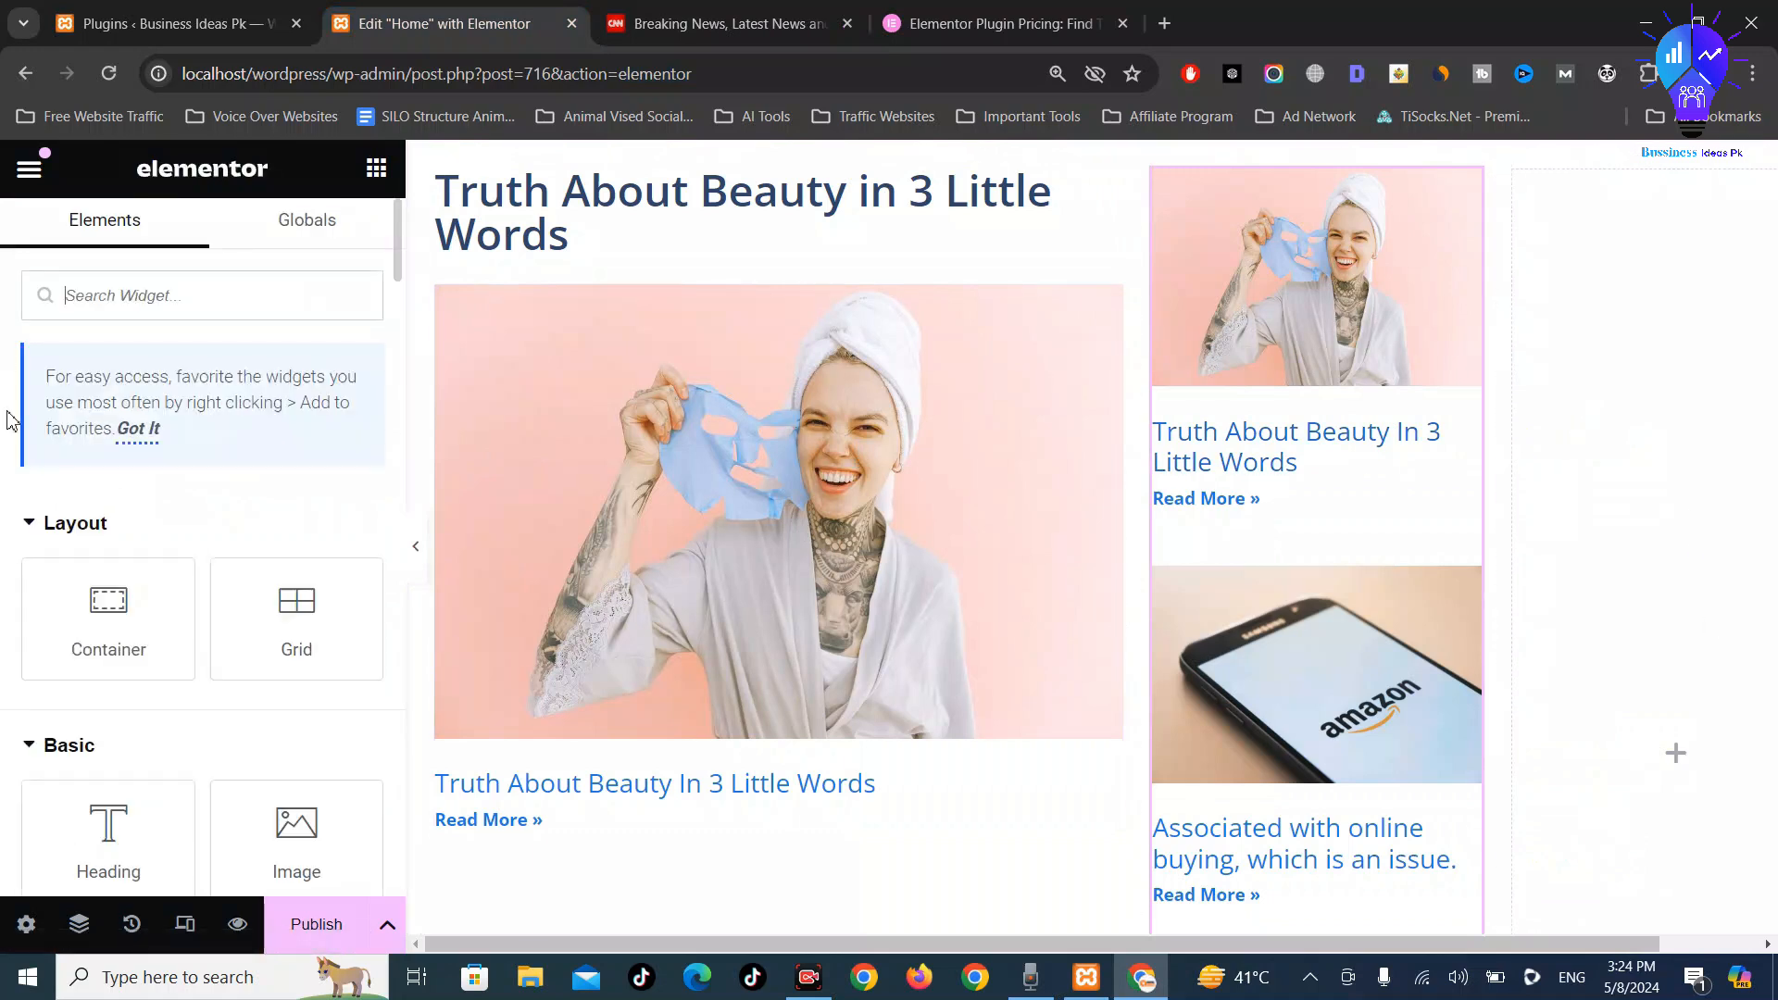
scroll(219, 473, down, 5)
scroll(231, 389, up, 5)
text(post)
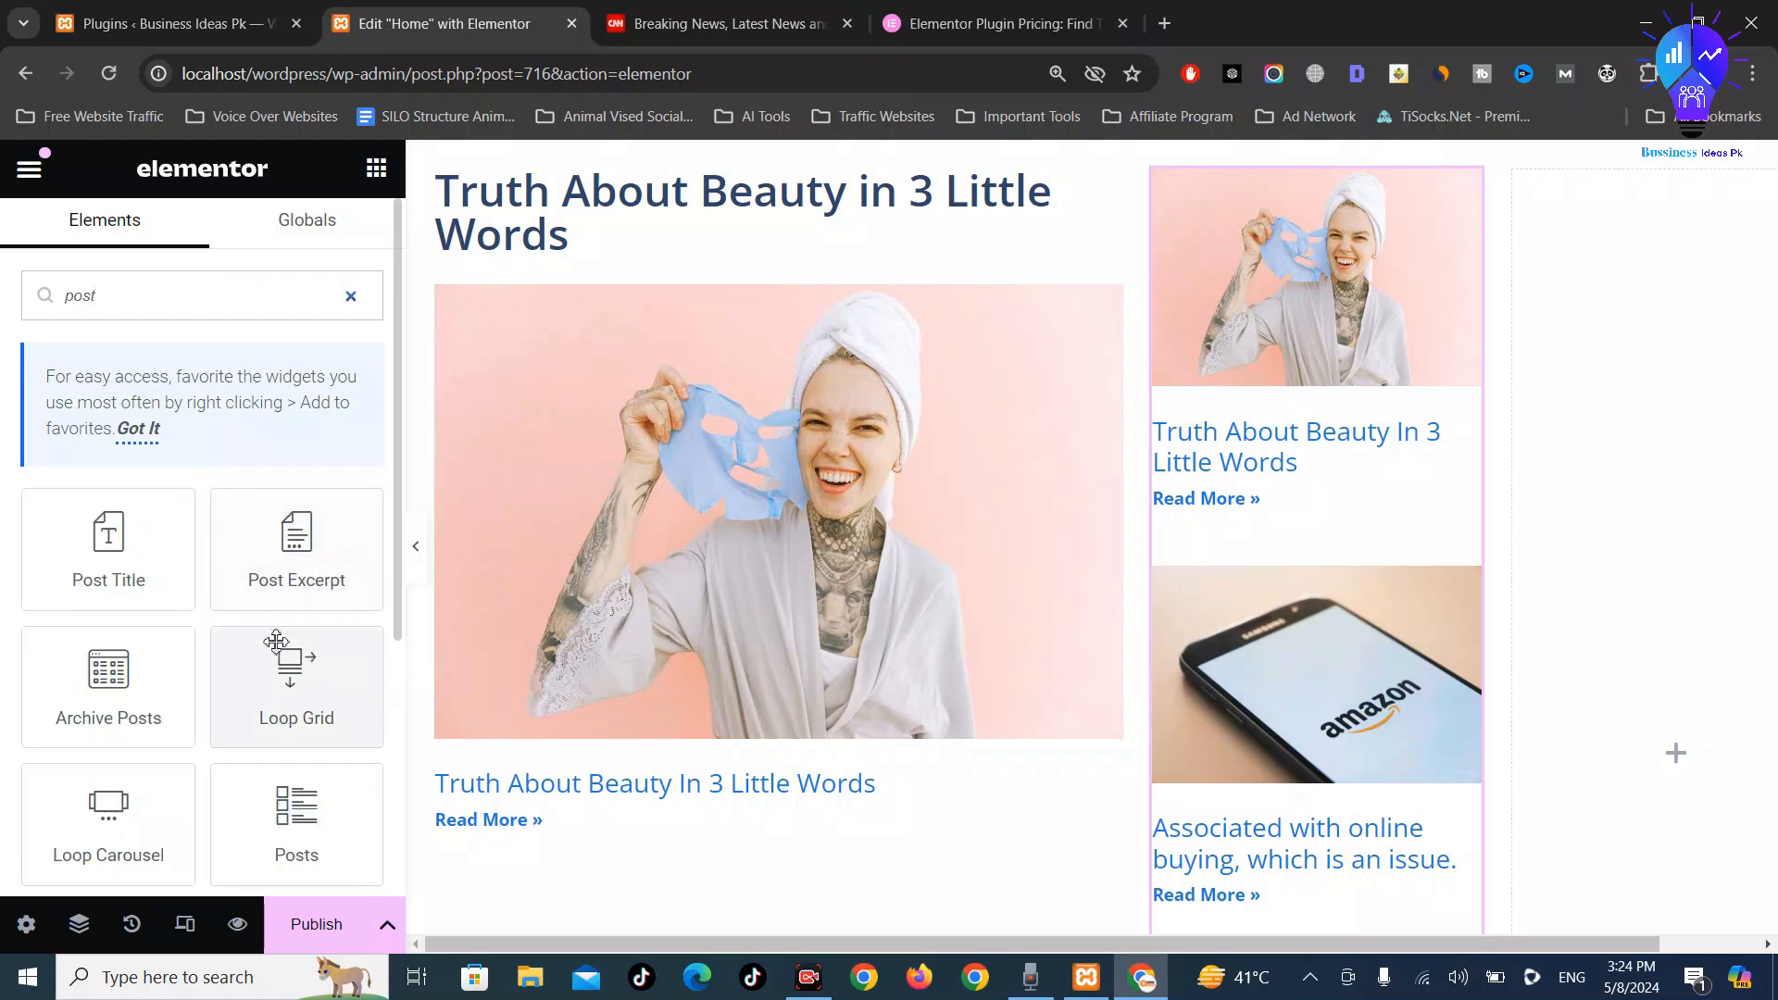
click(301, 691)
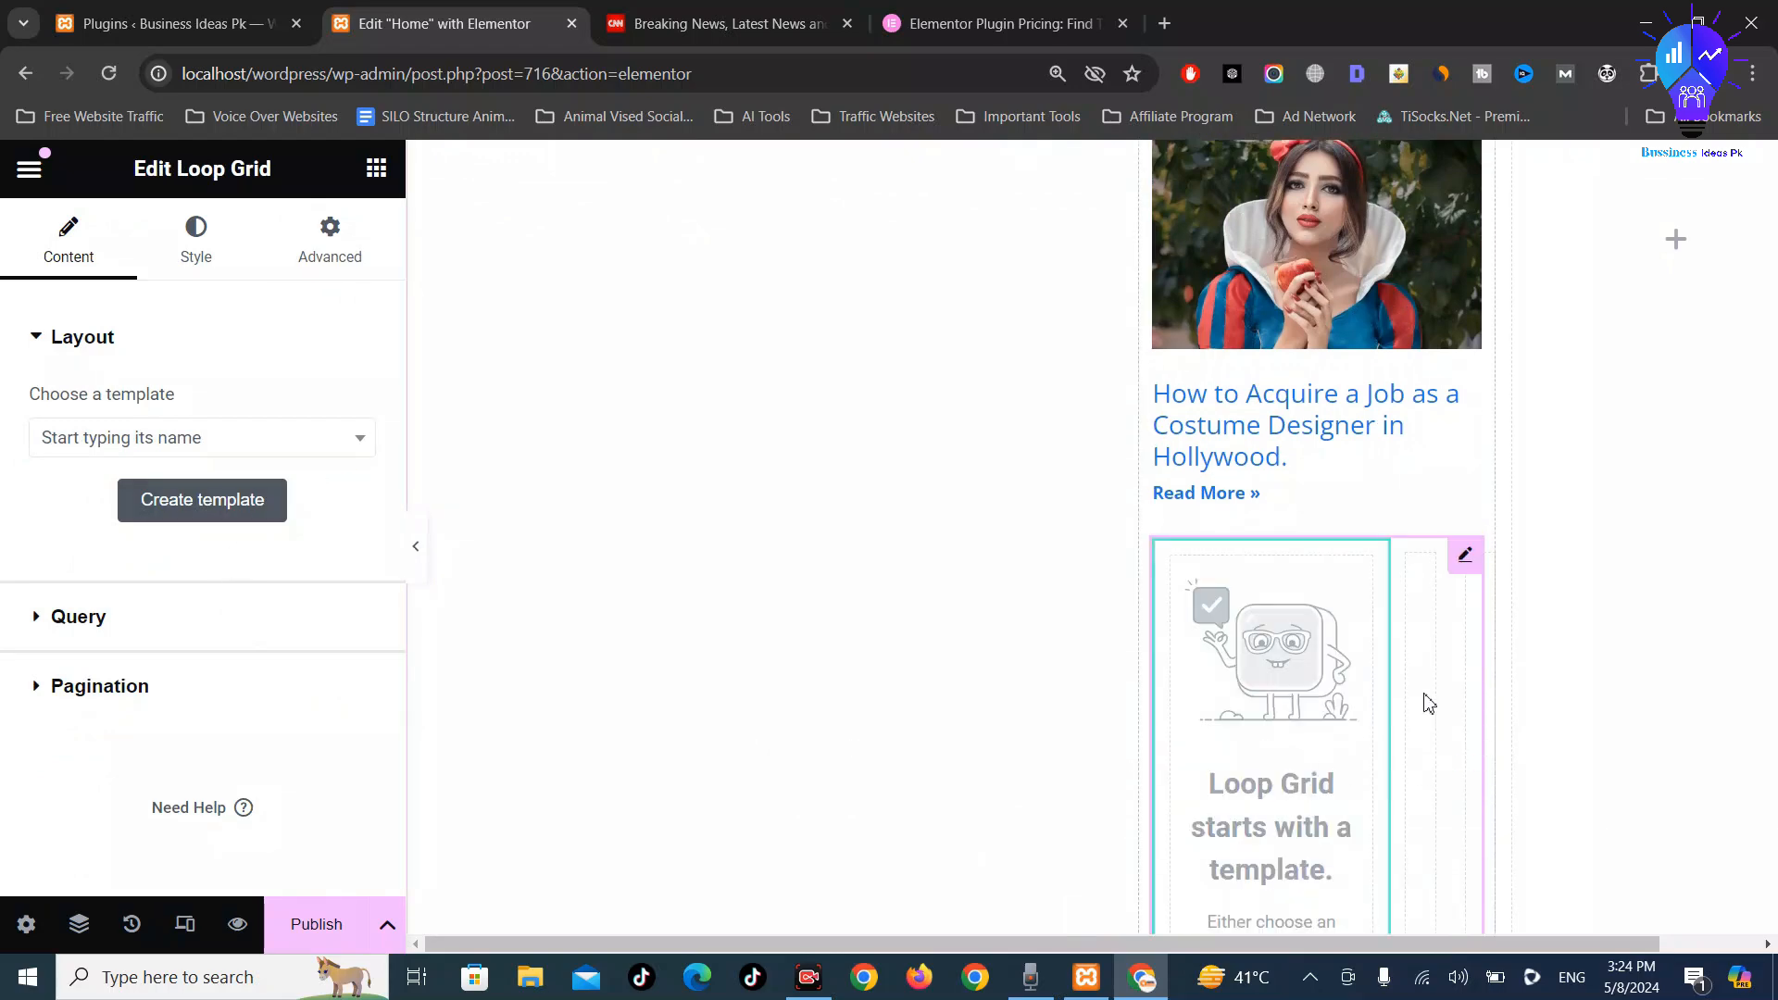
key(Delete)
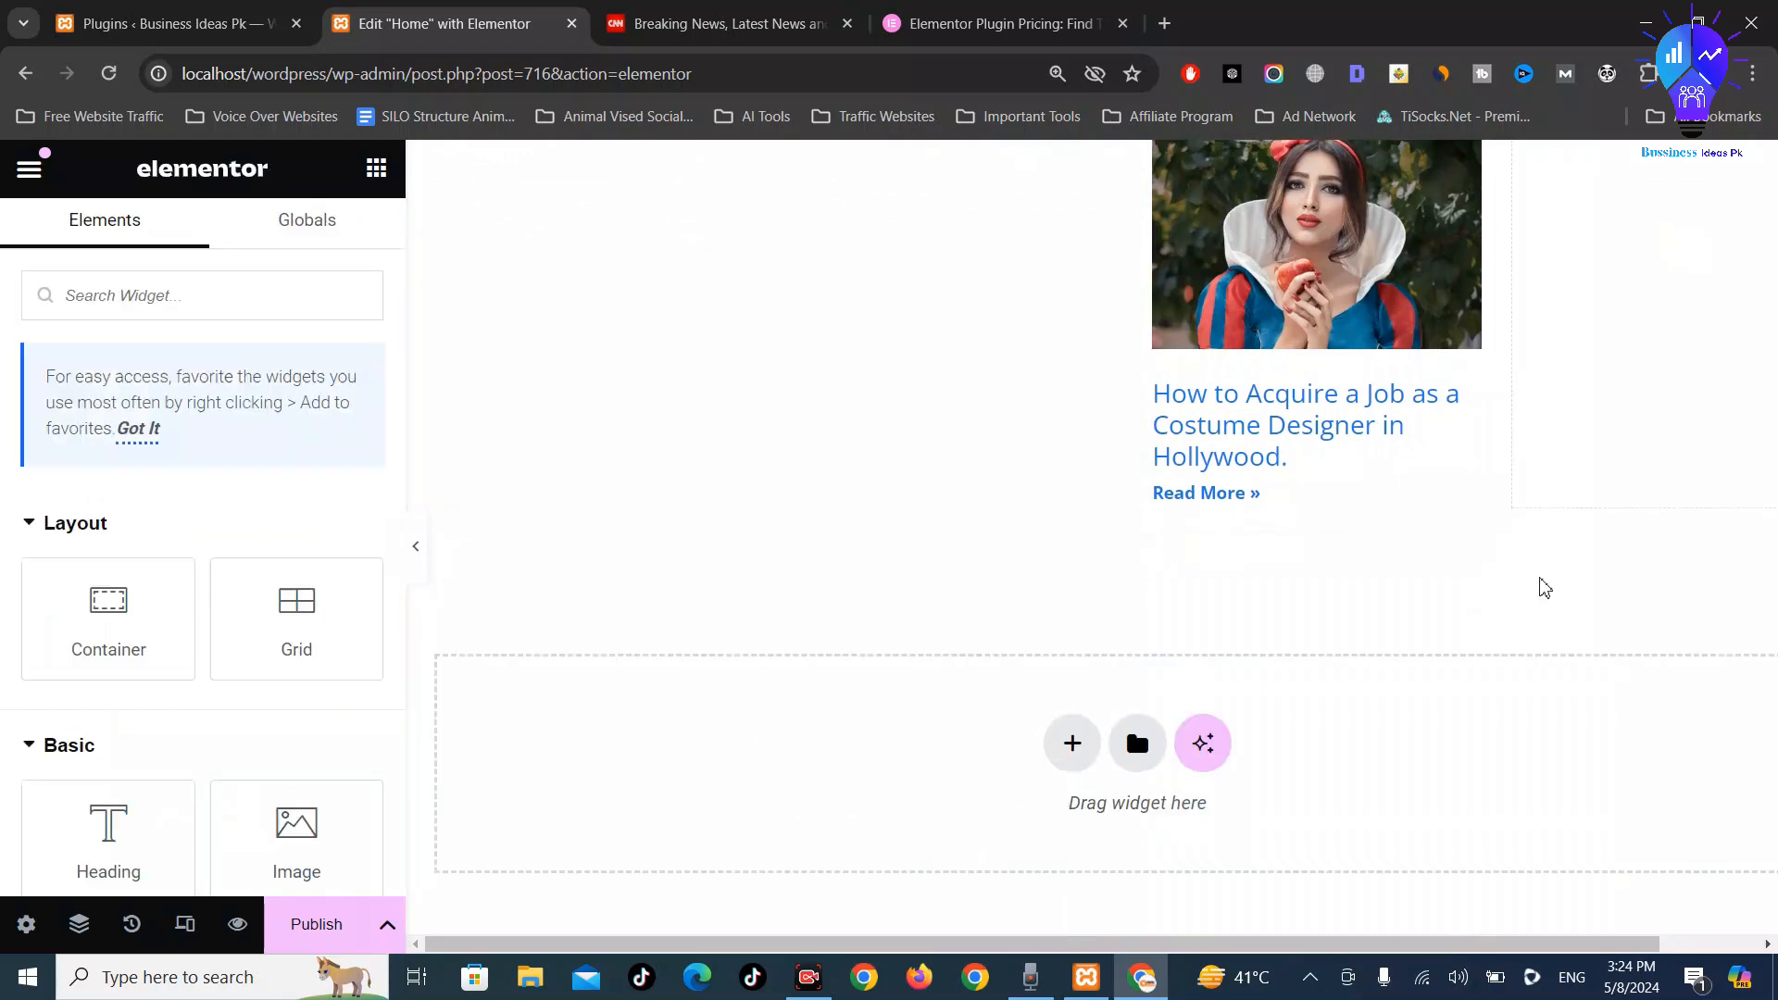
scroll(1541, 587, up, 8)
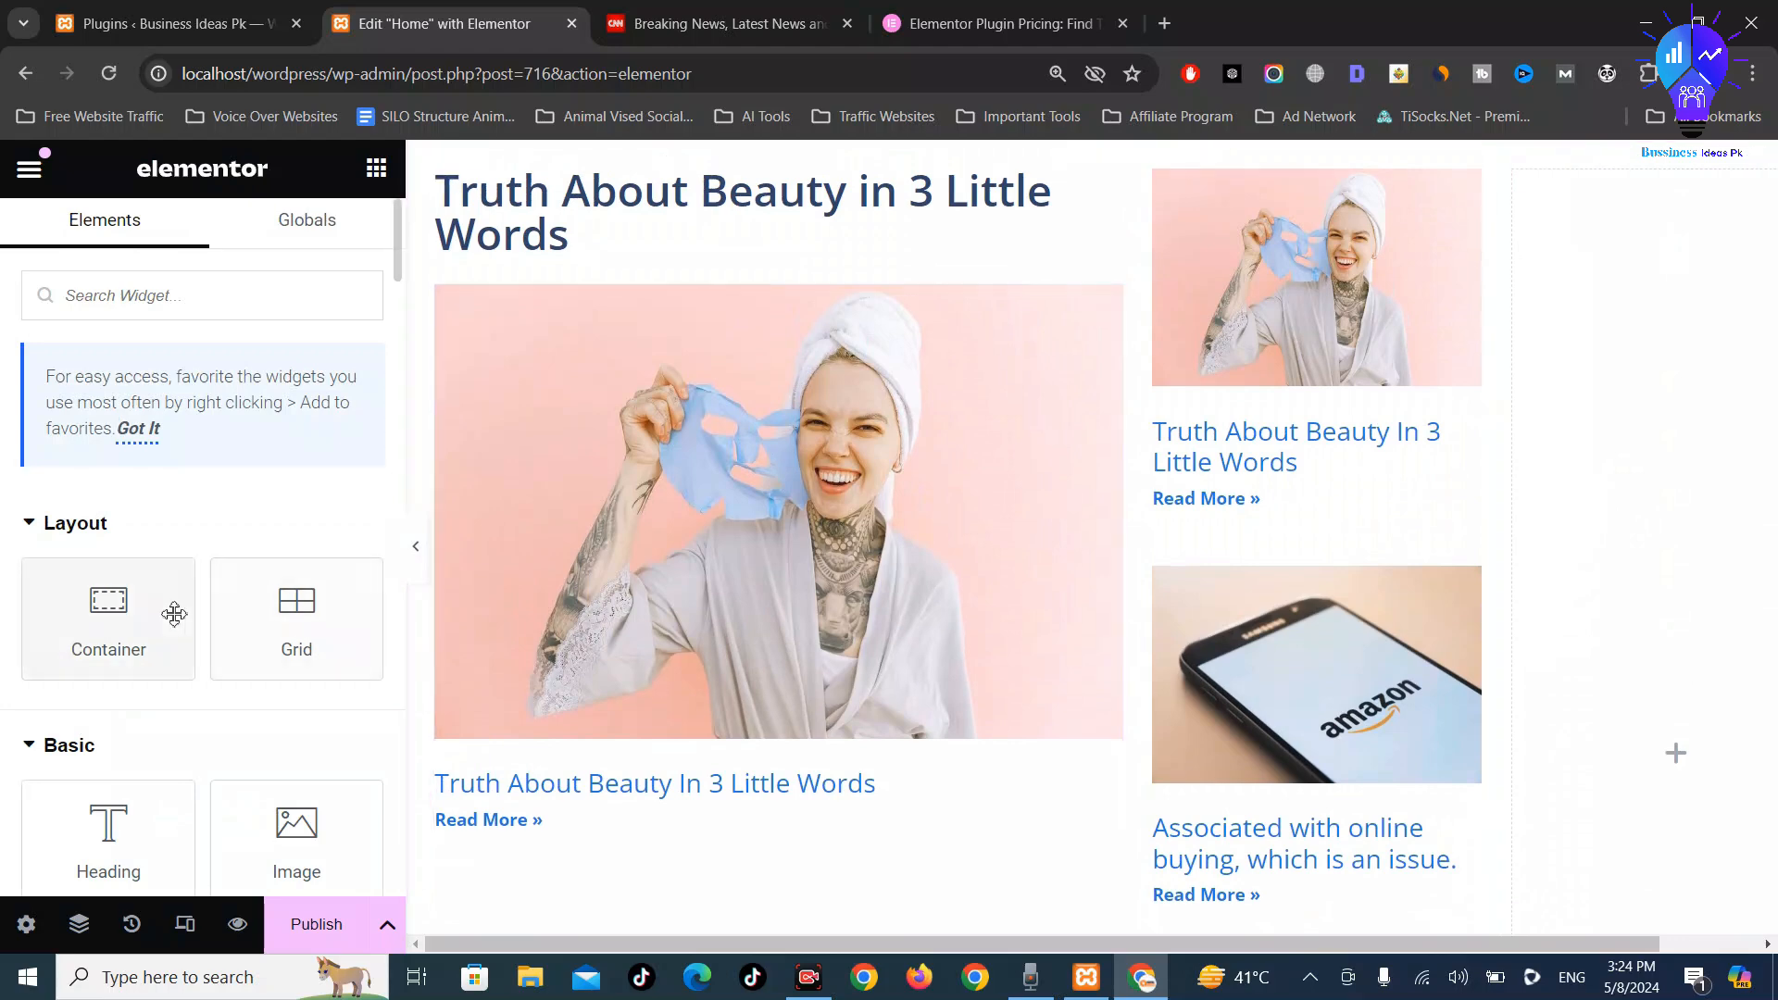
scroll(267, 653, down, 1)
scroll(260, 649, down, 9)
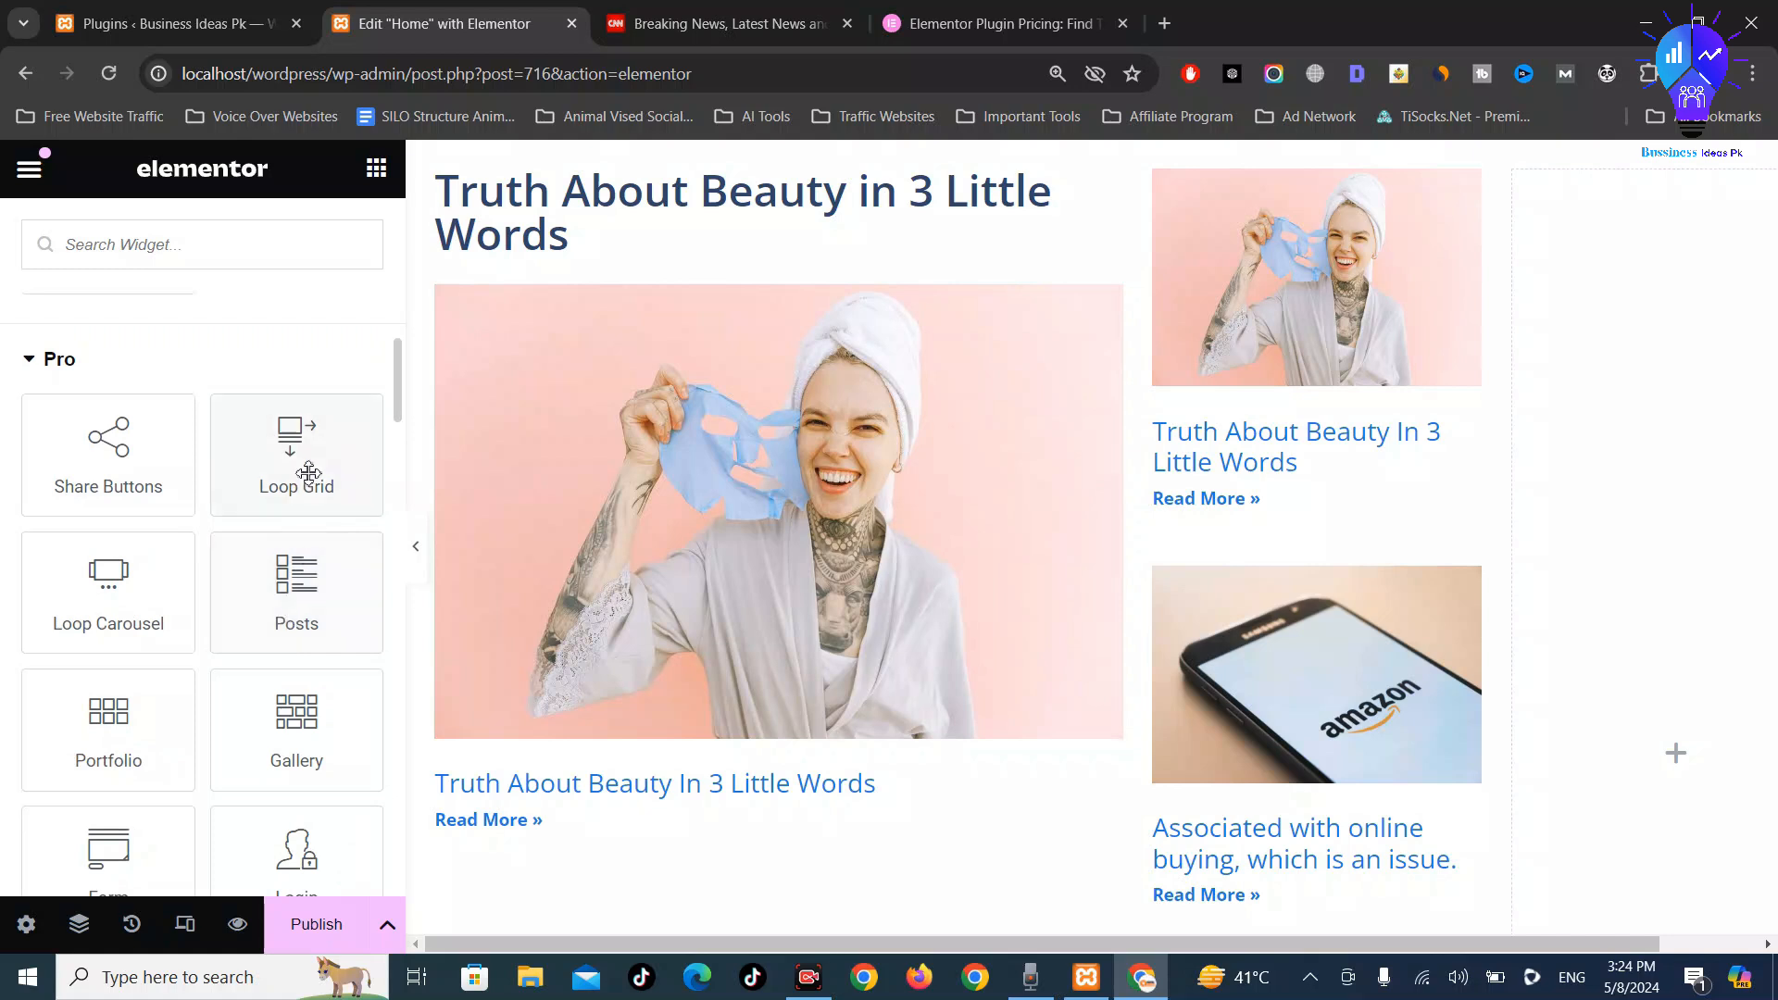
drag(302, 468, 1640, 663)
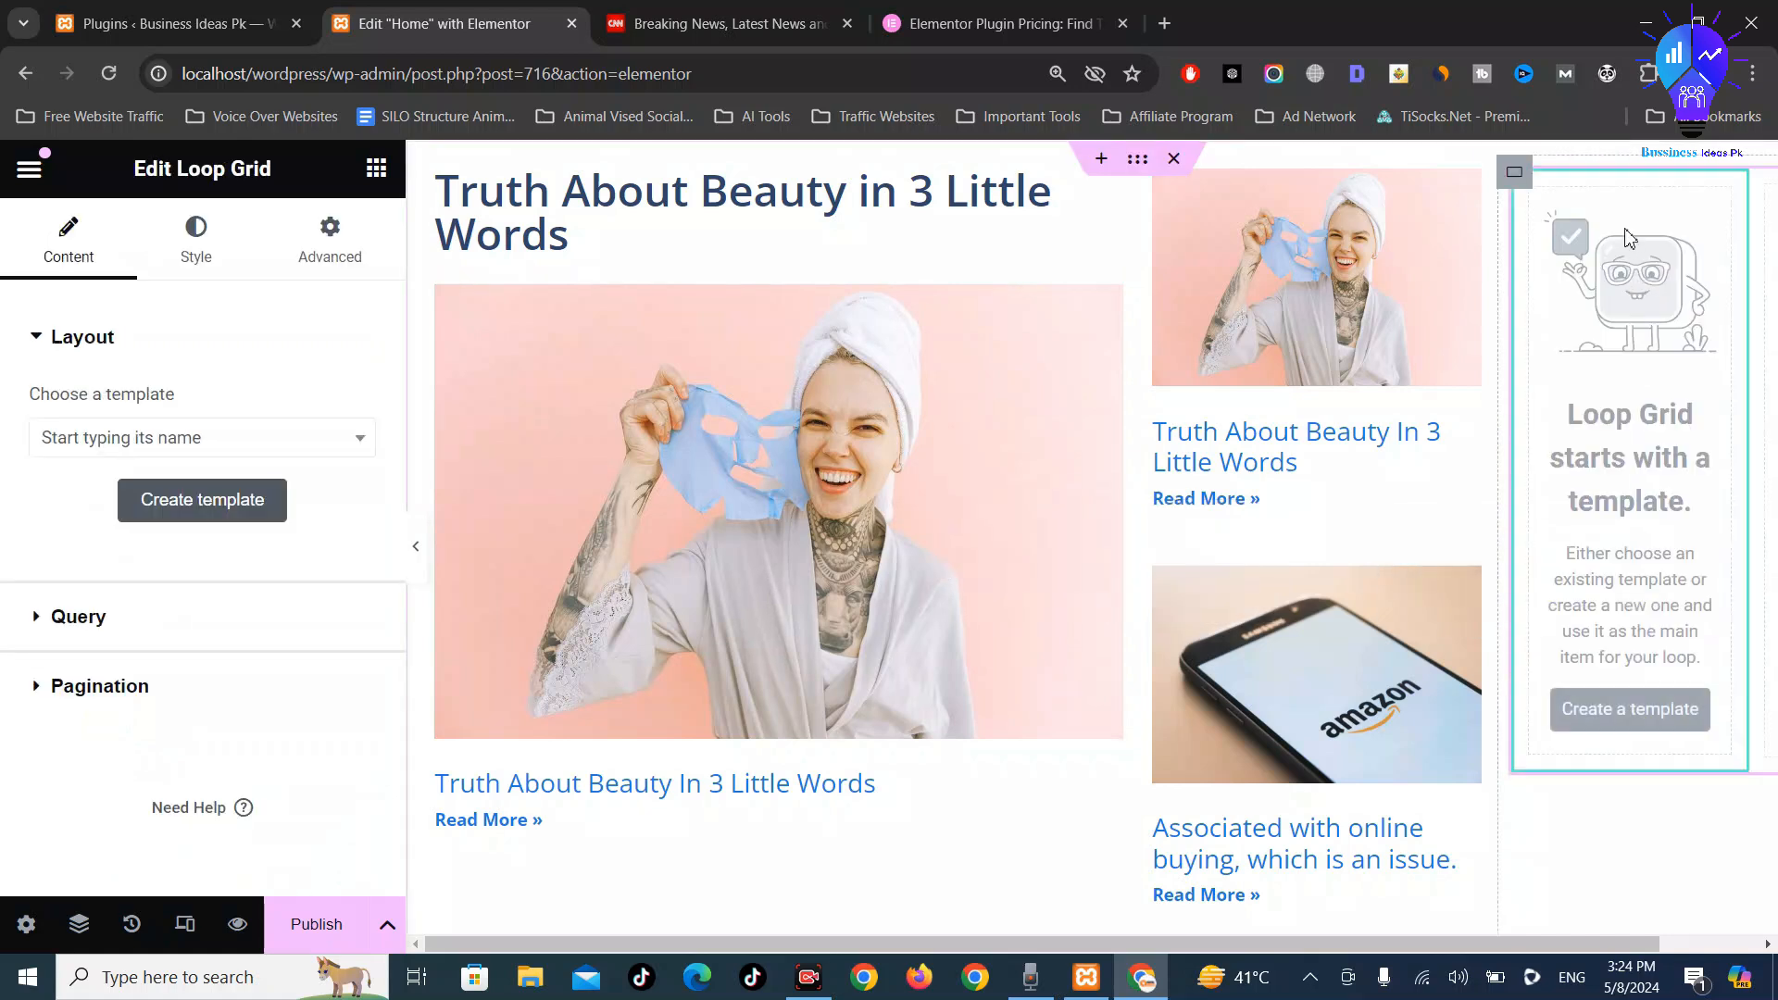
key(ctrl+z)
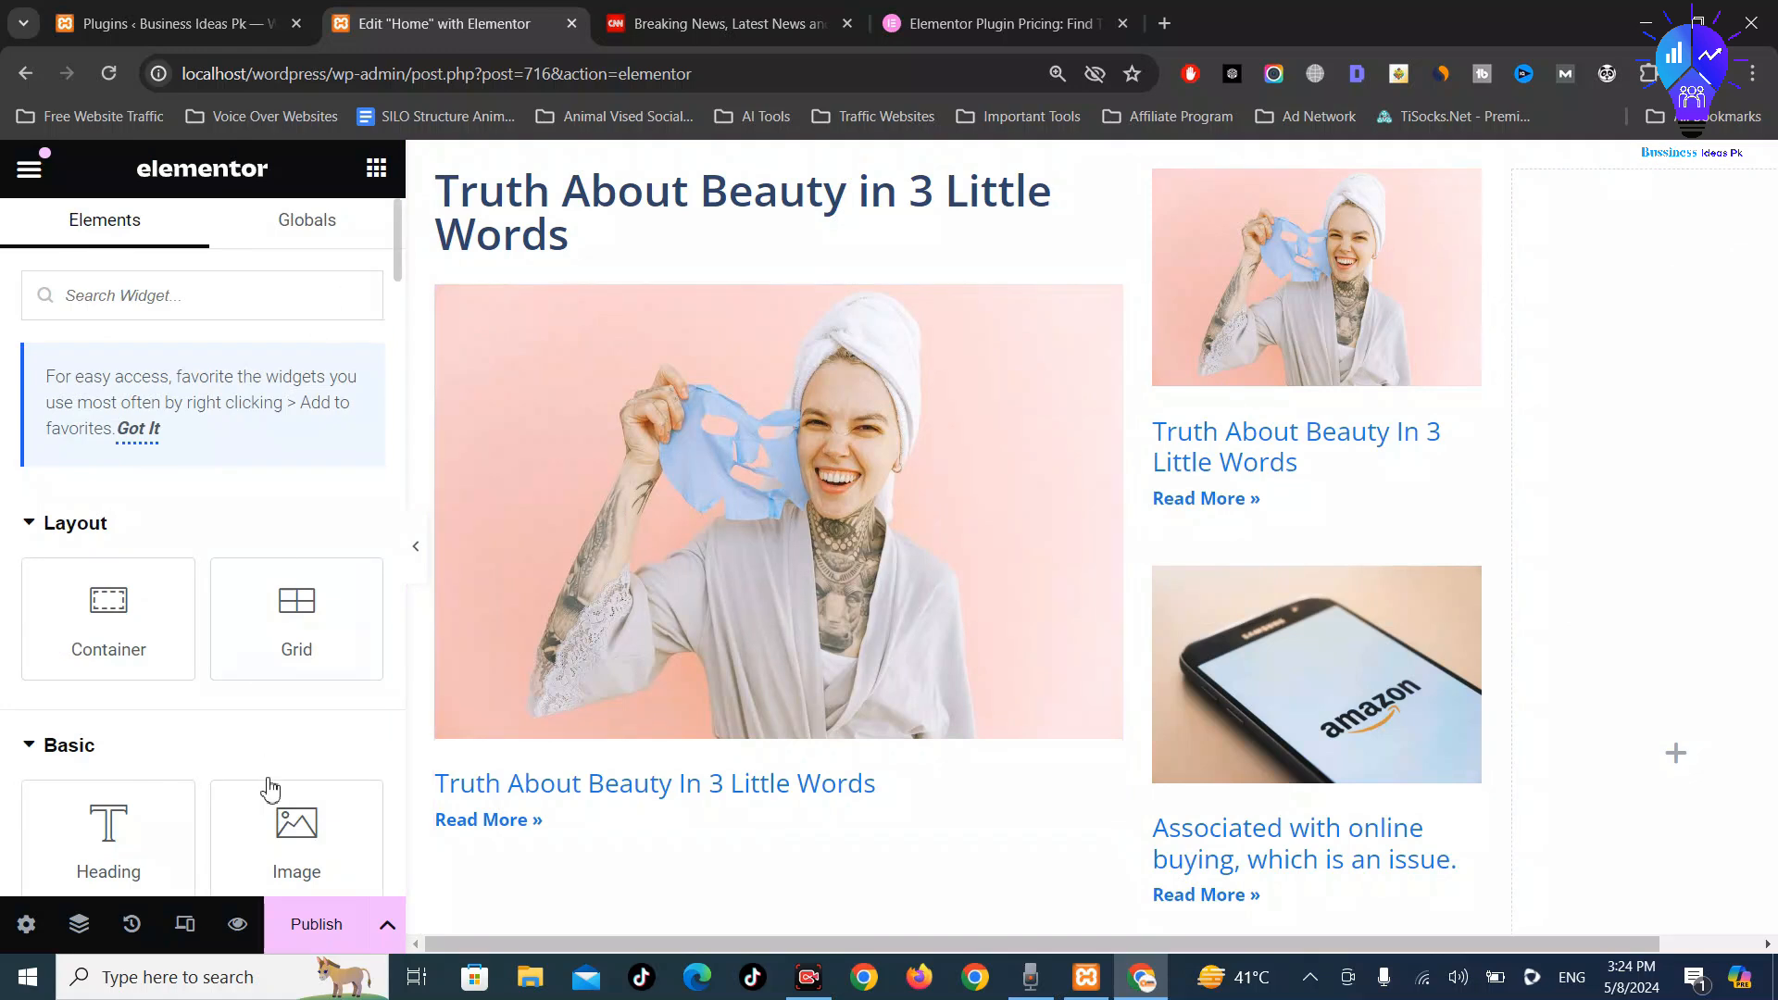
scroll(268, 788, down, 10)
Drop a Pro Posts widget into the right column and set it to 1 column
drag(305, 736, 1592, 715)
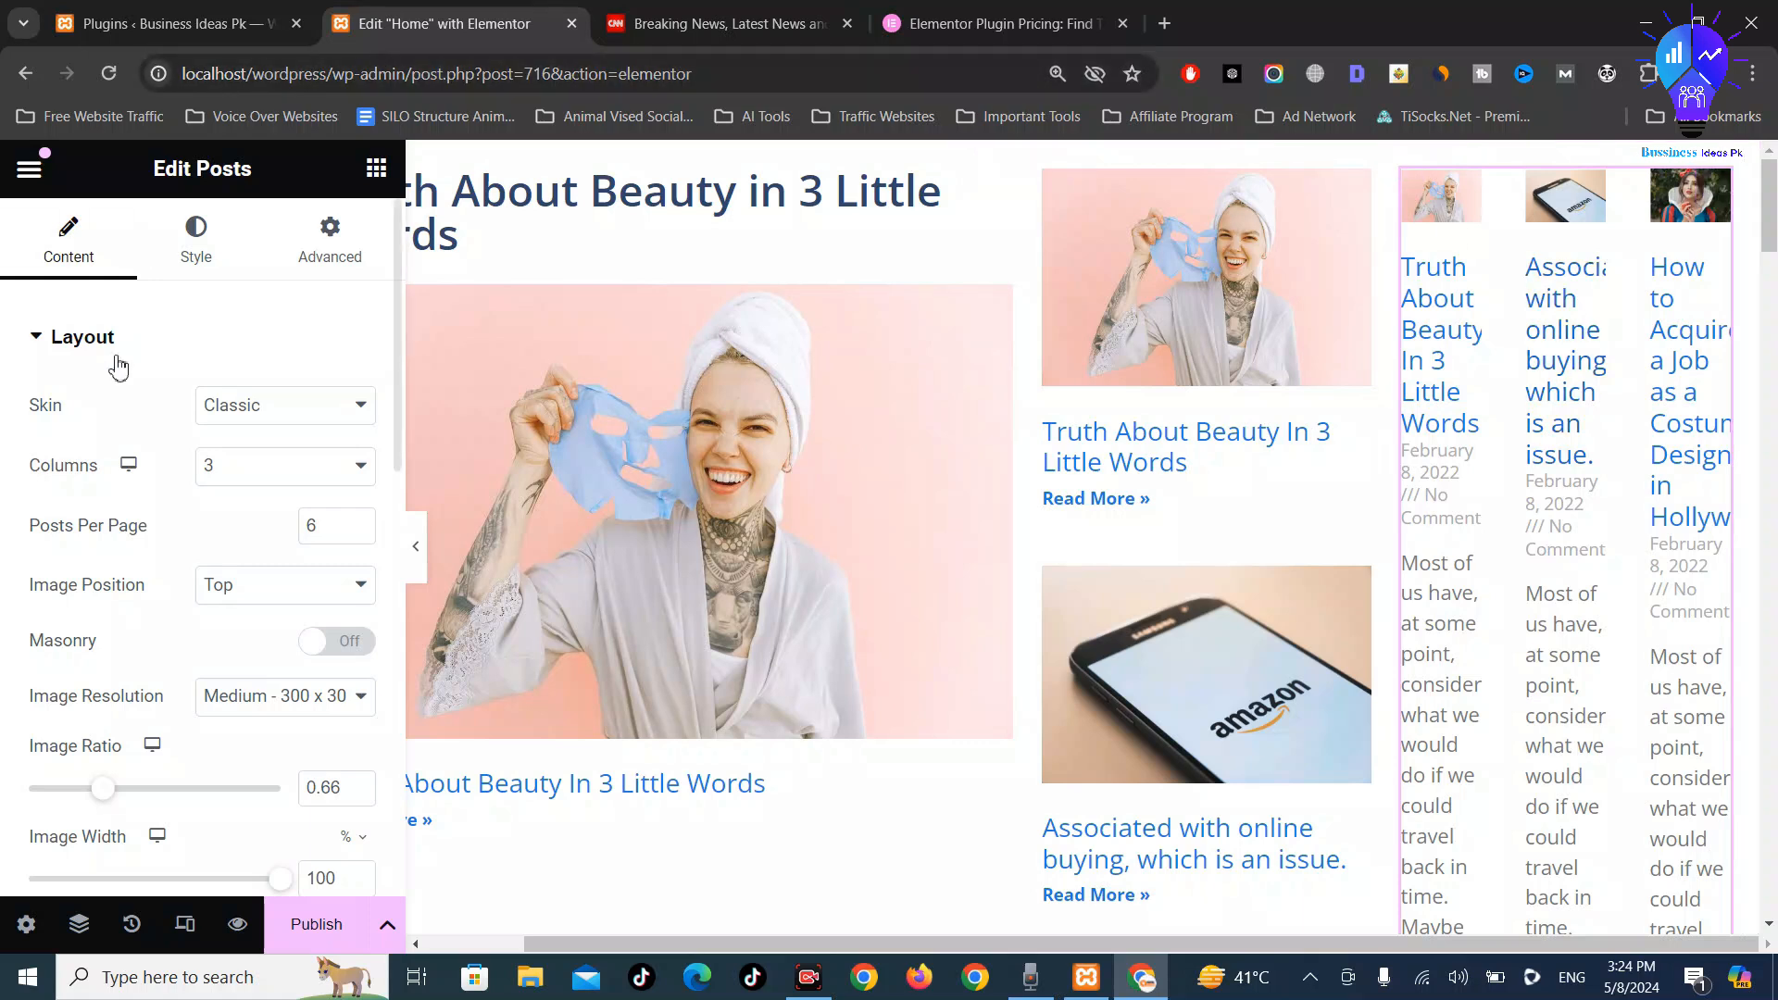
click(276, 475)
click(278, 500)
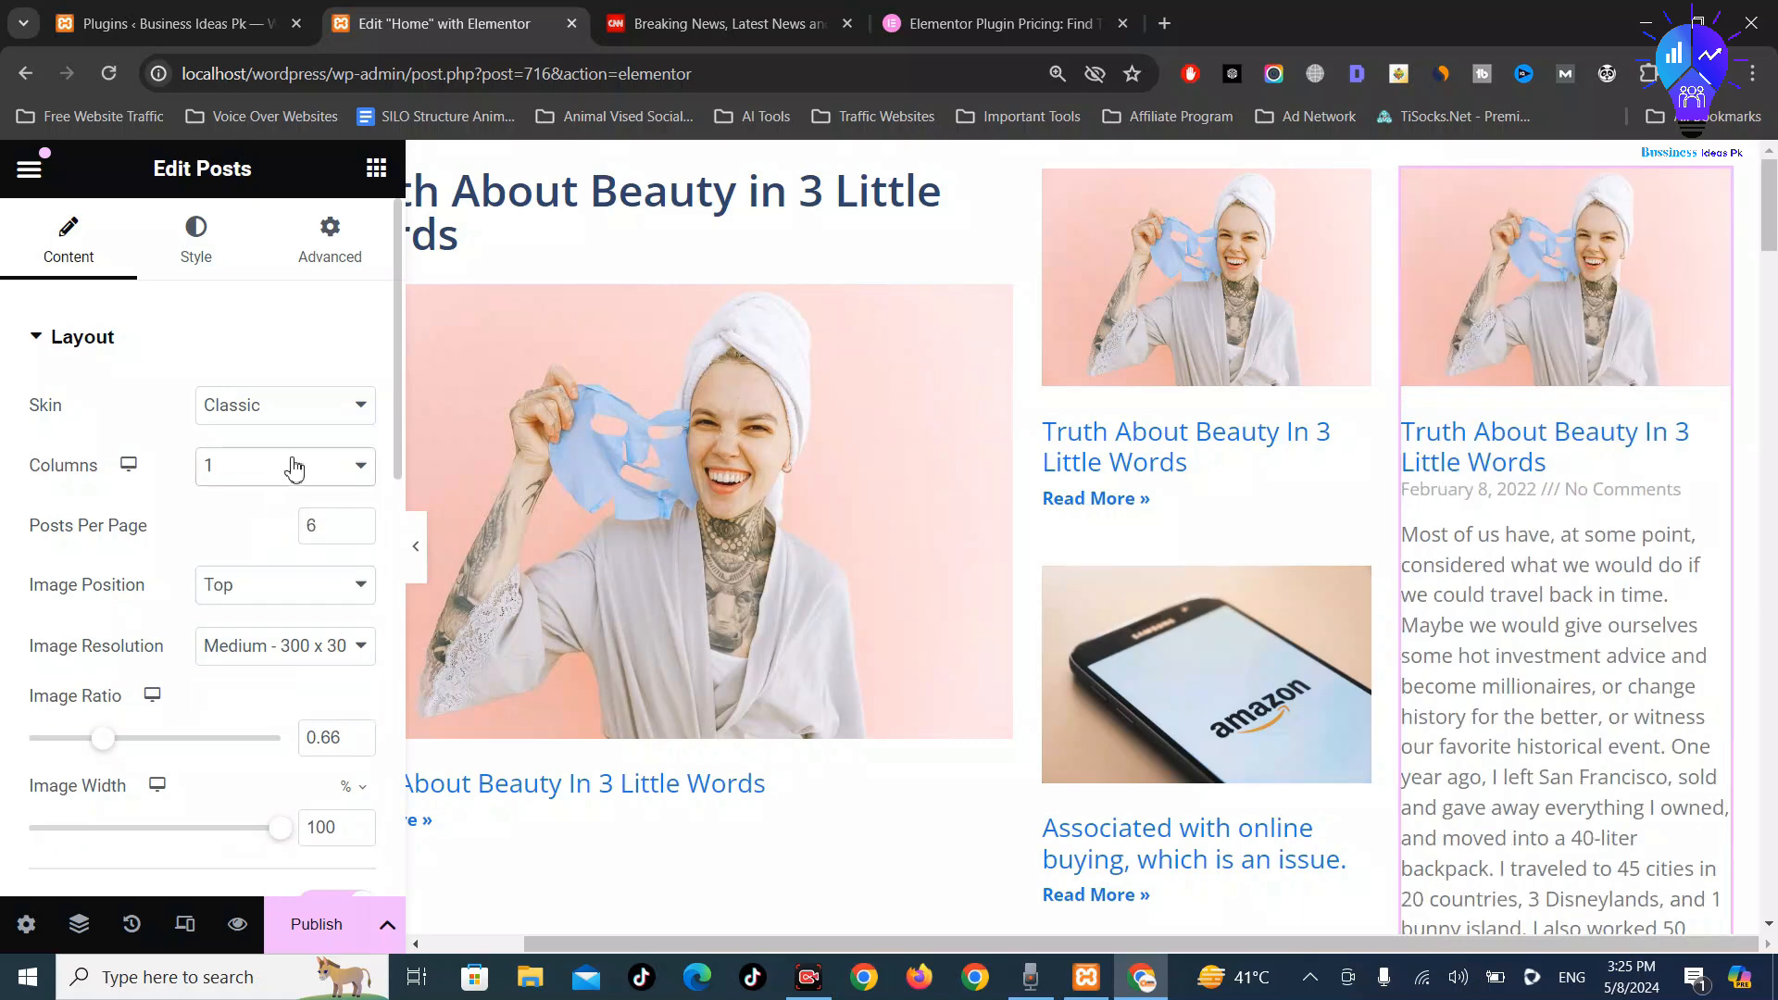
scroll(1575, 550, down, 5)
scroll(1643, 552, up, 6)
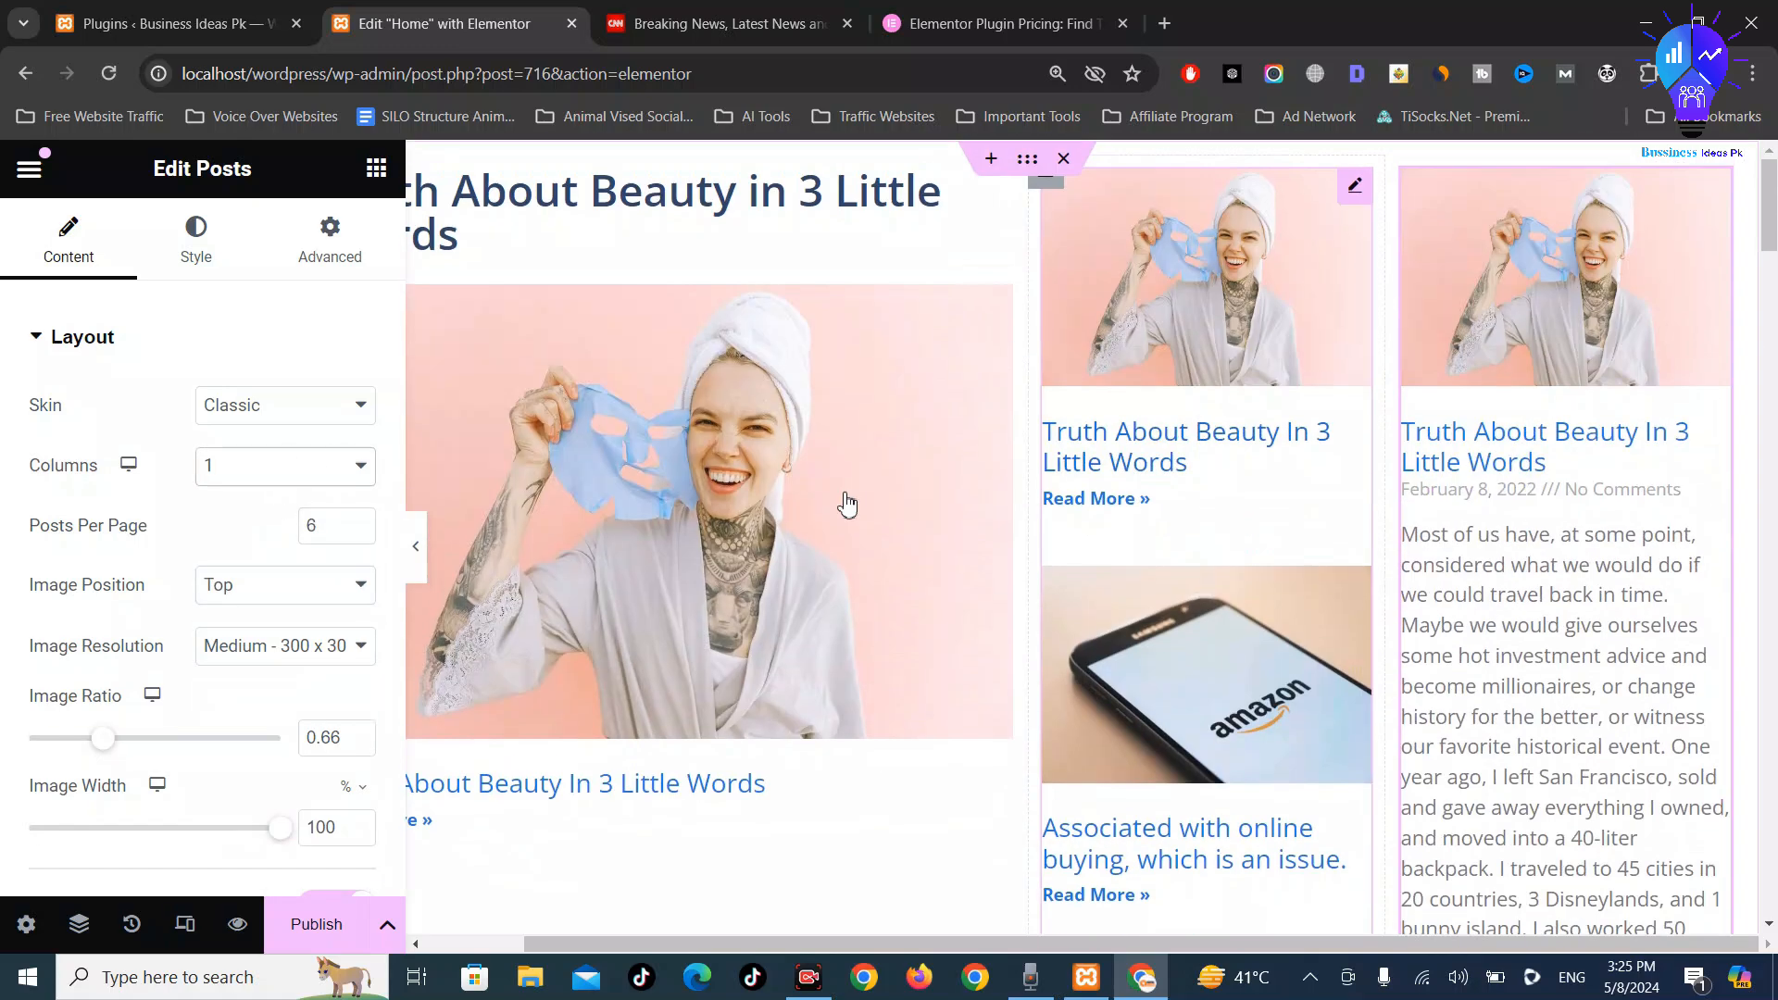
scroll(282, 625, down, 1)
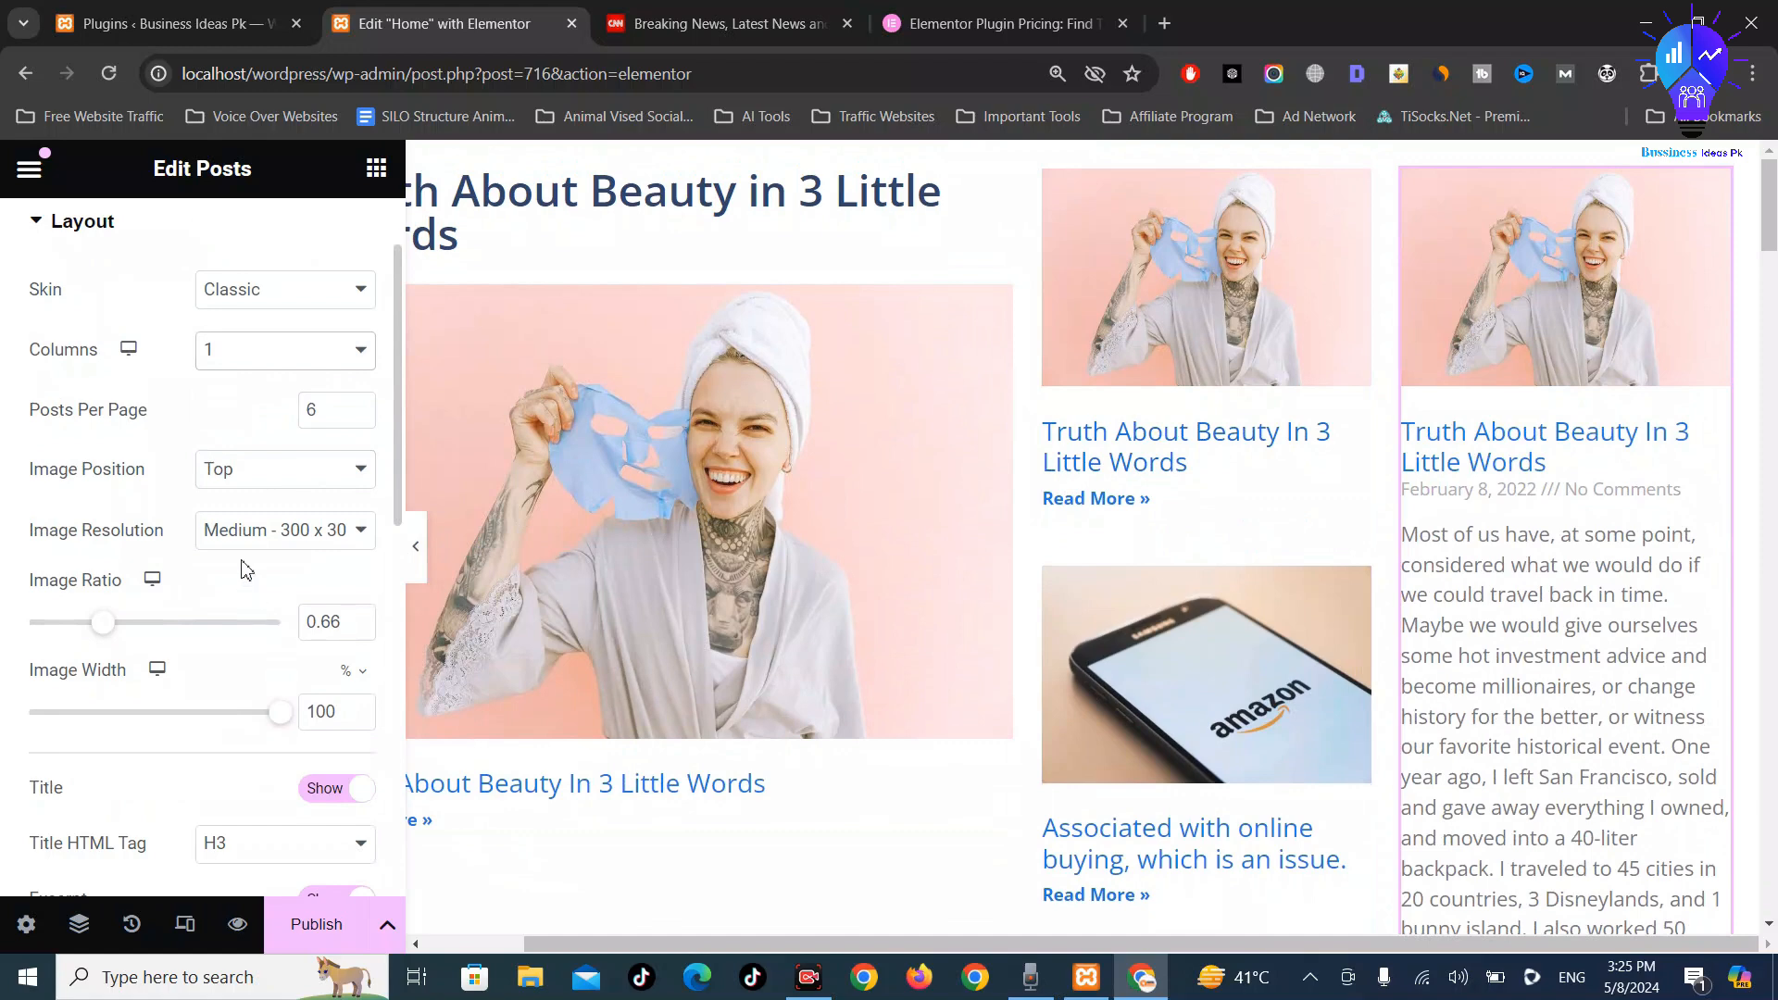
Keep image resolution Medium, set image position to None, and hide the right-column excerpts
click(283, 530)
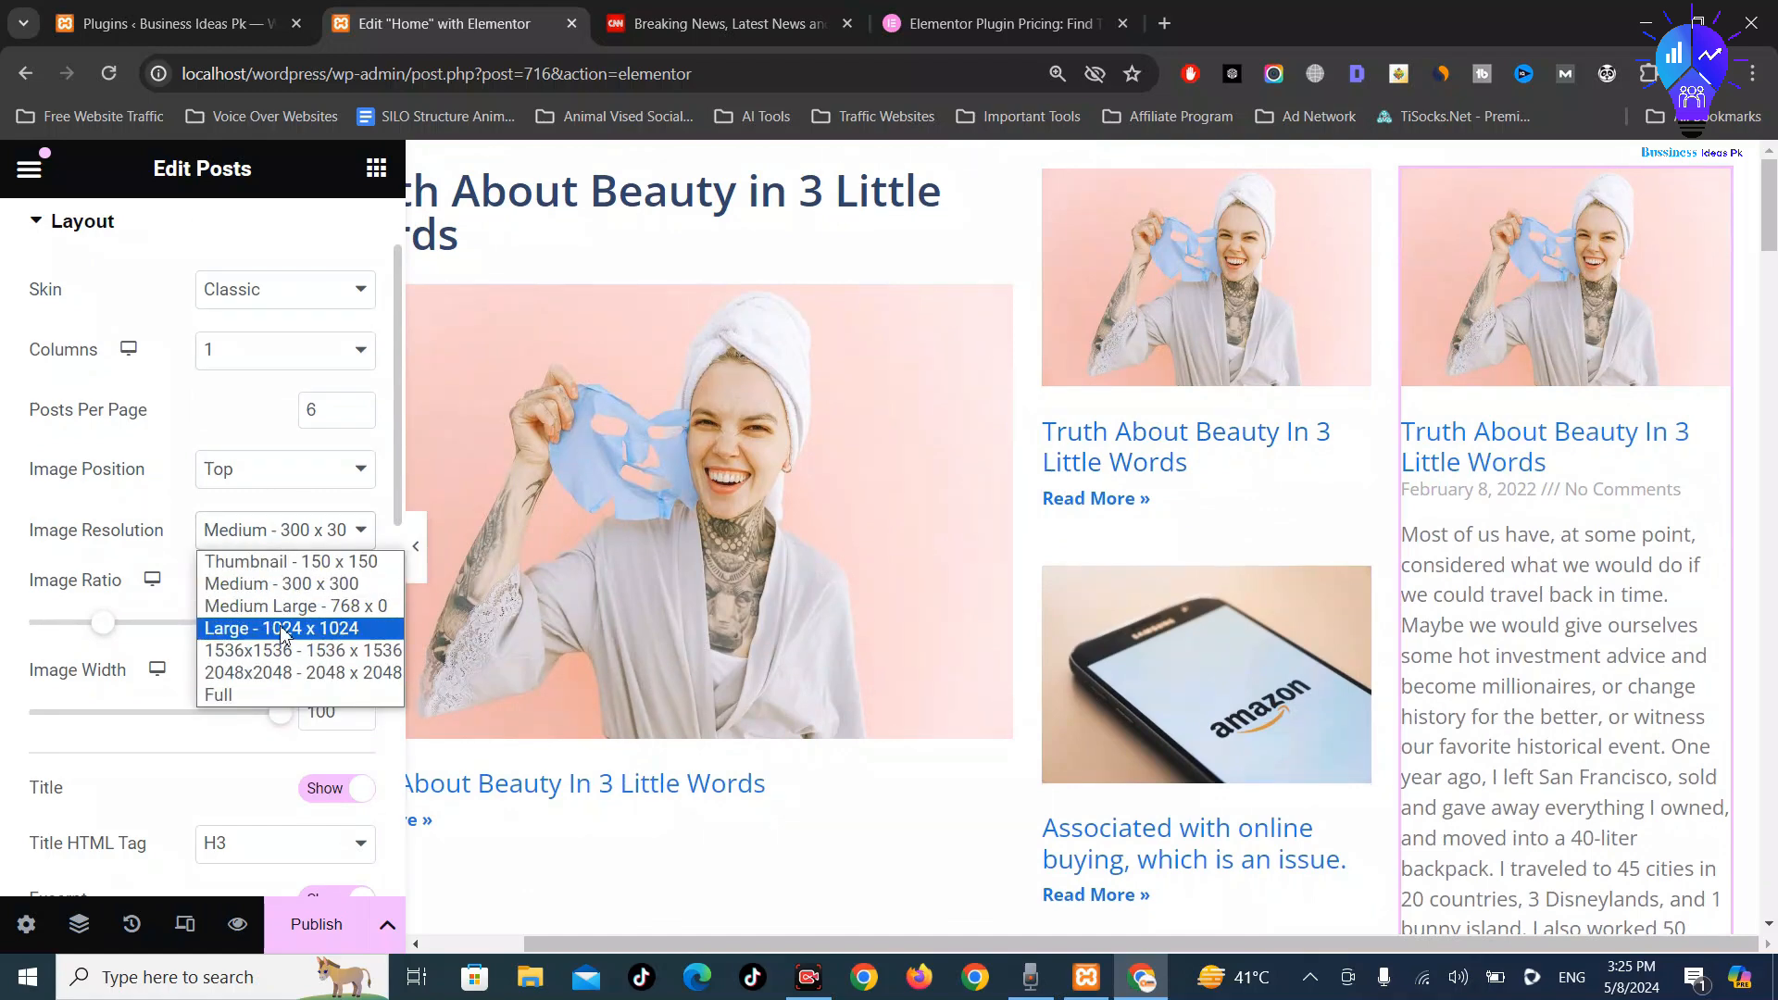
click(130, 500)
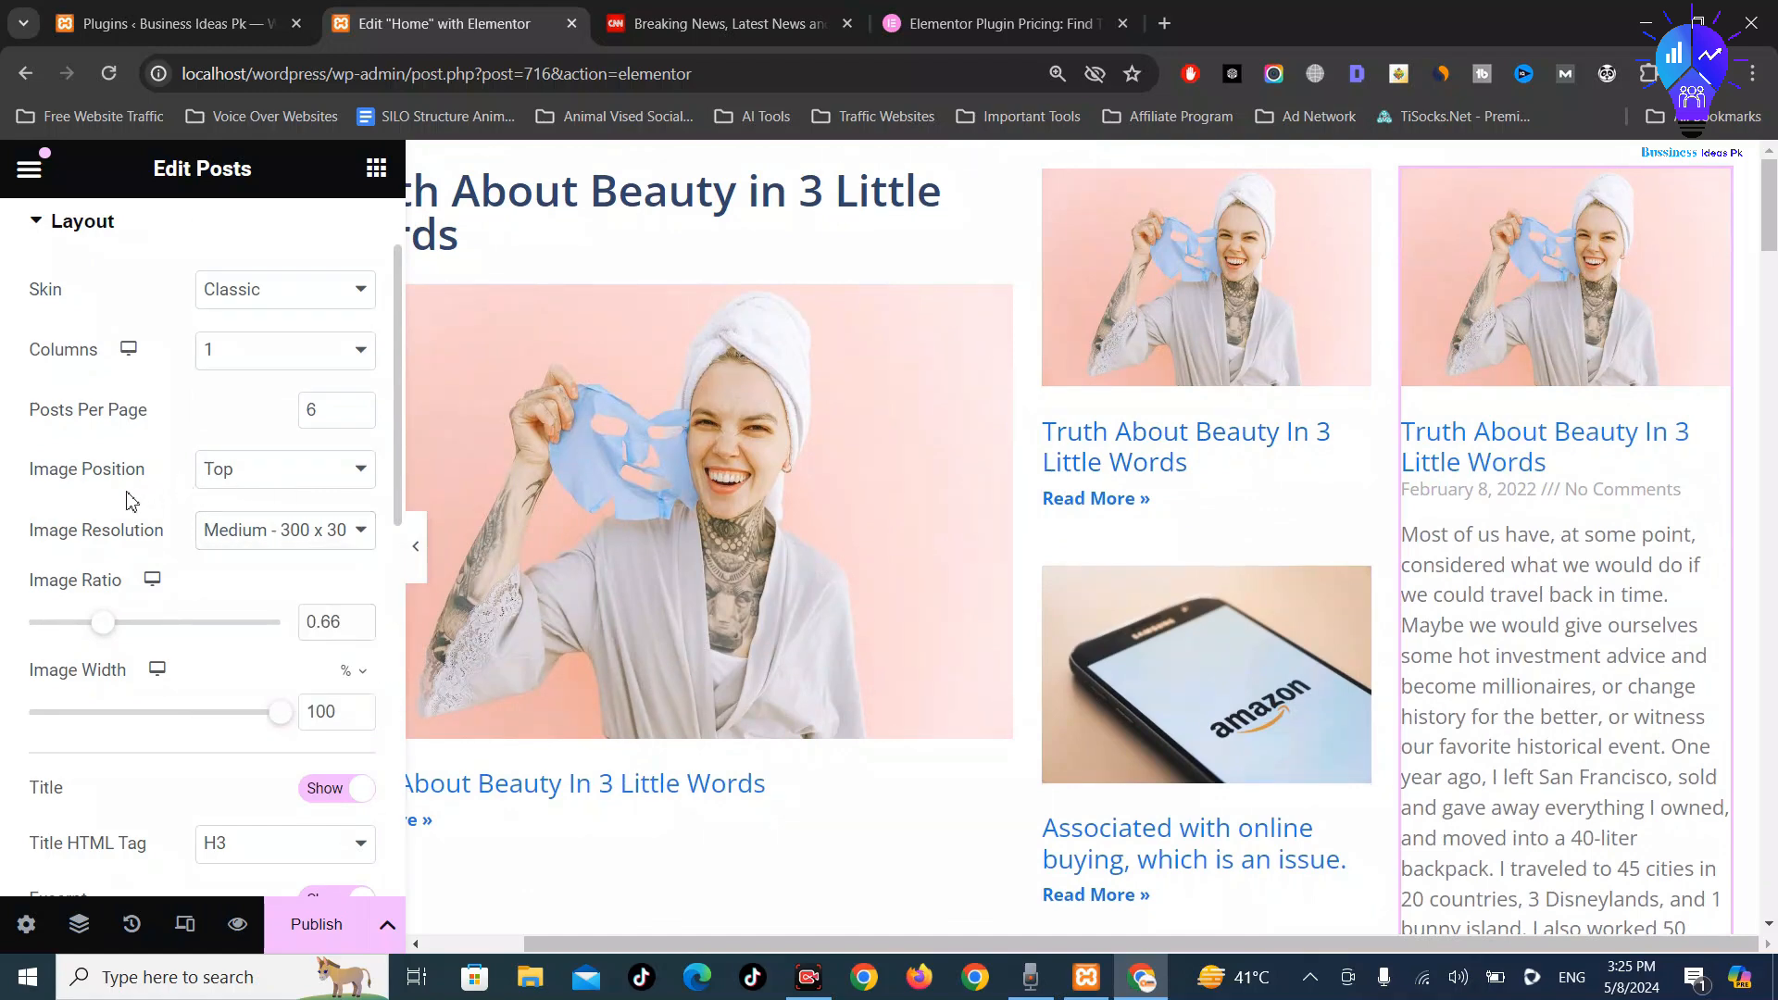
click(309, 481)
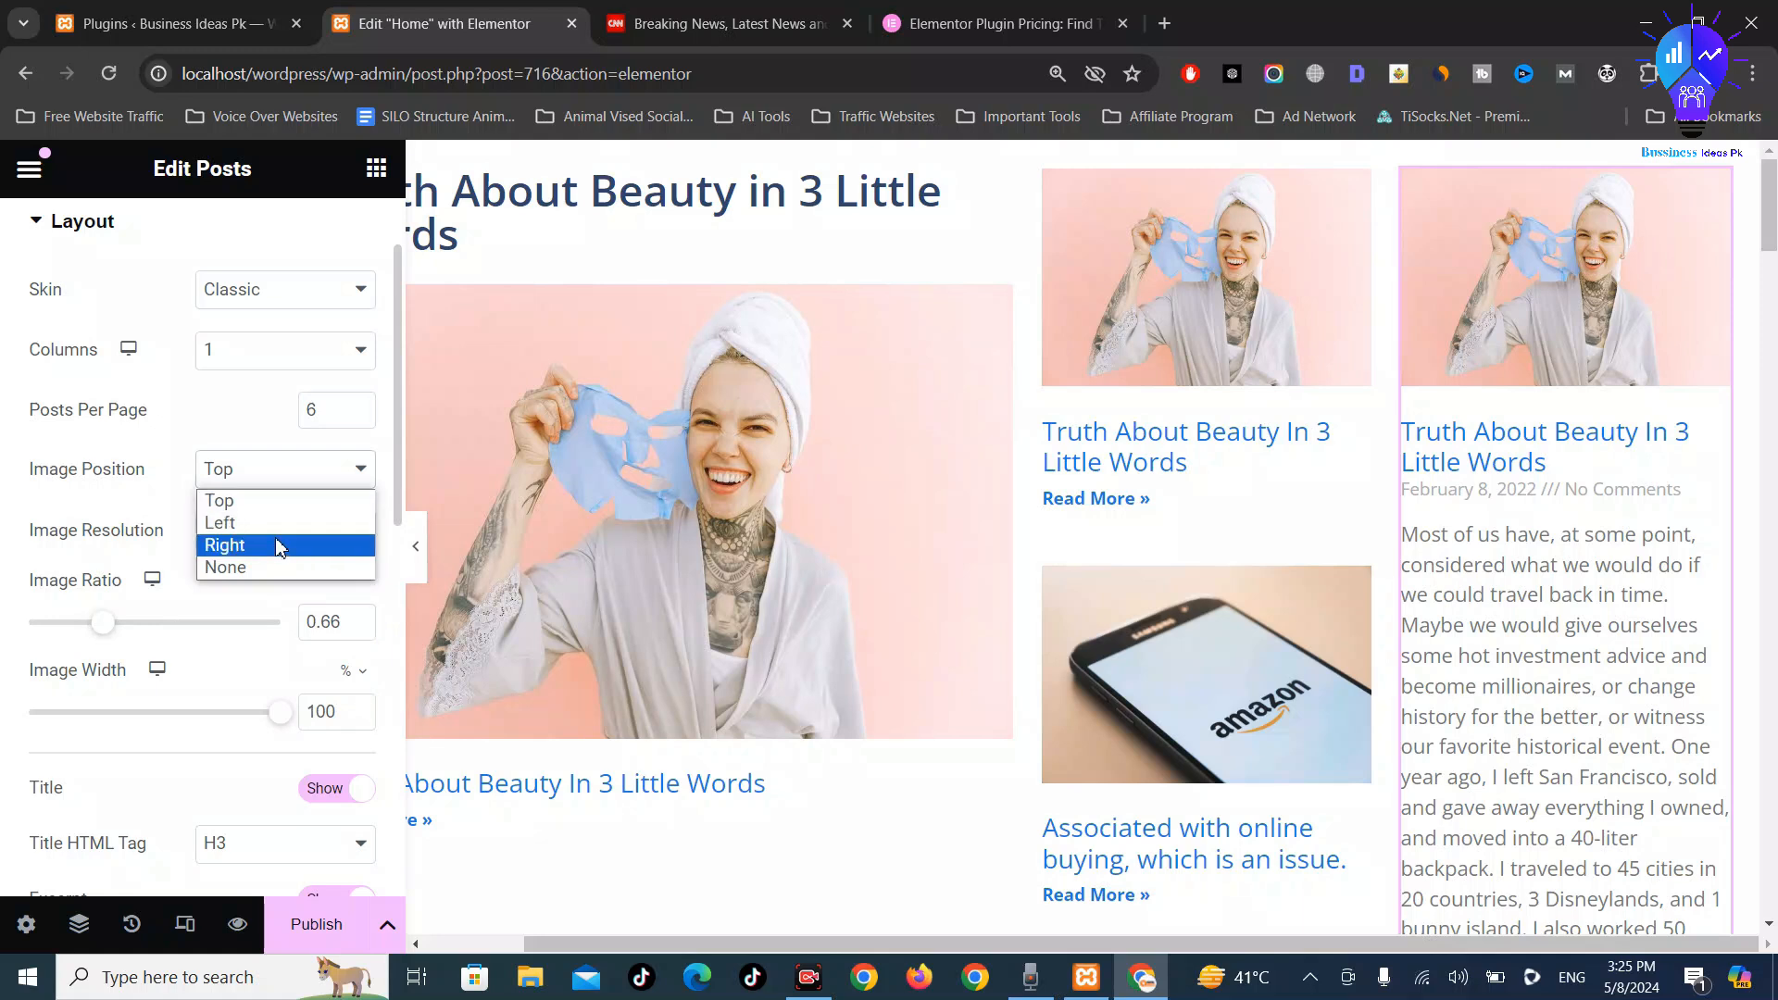
click(271, 567)
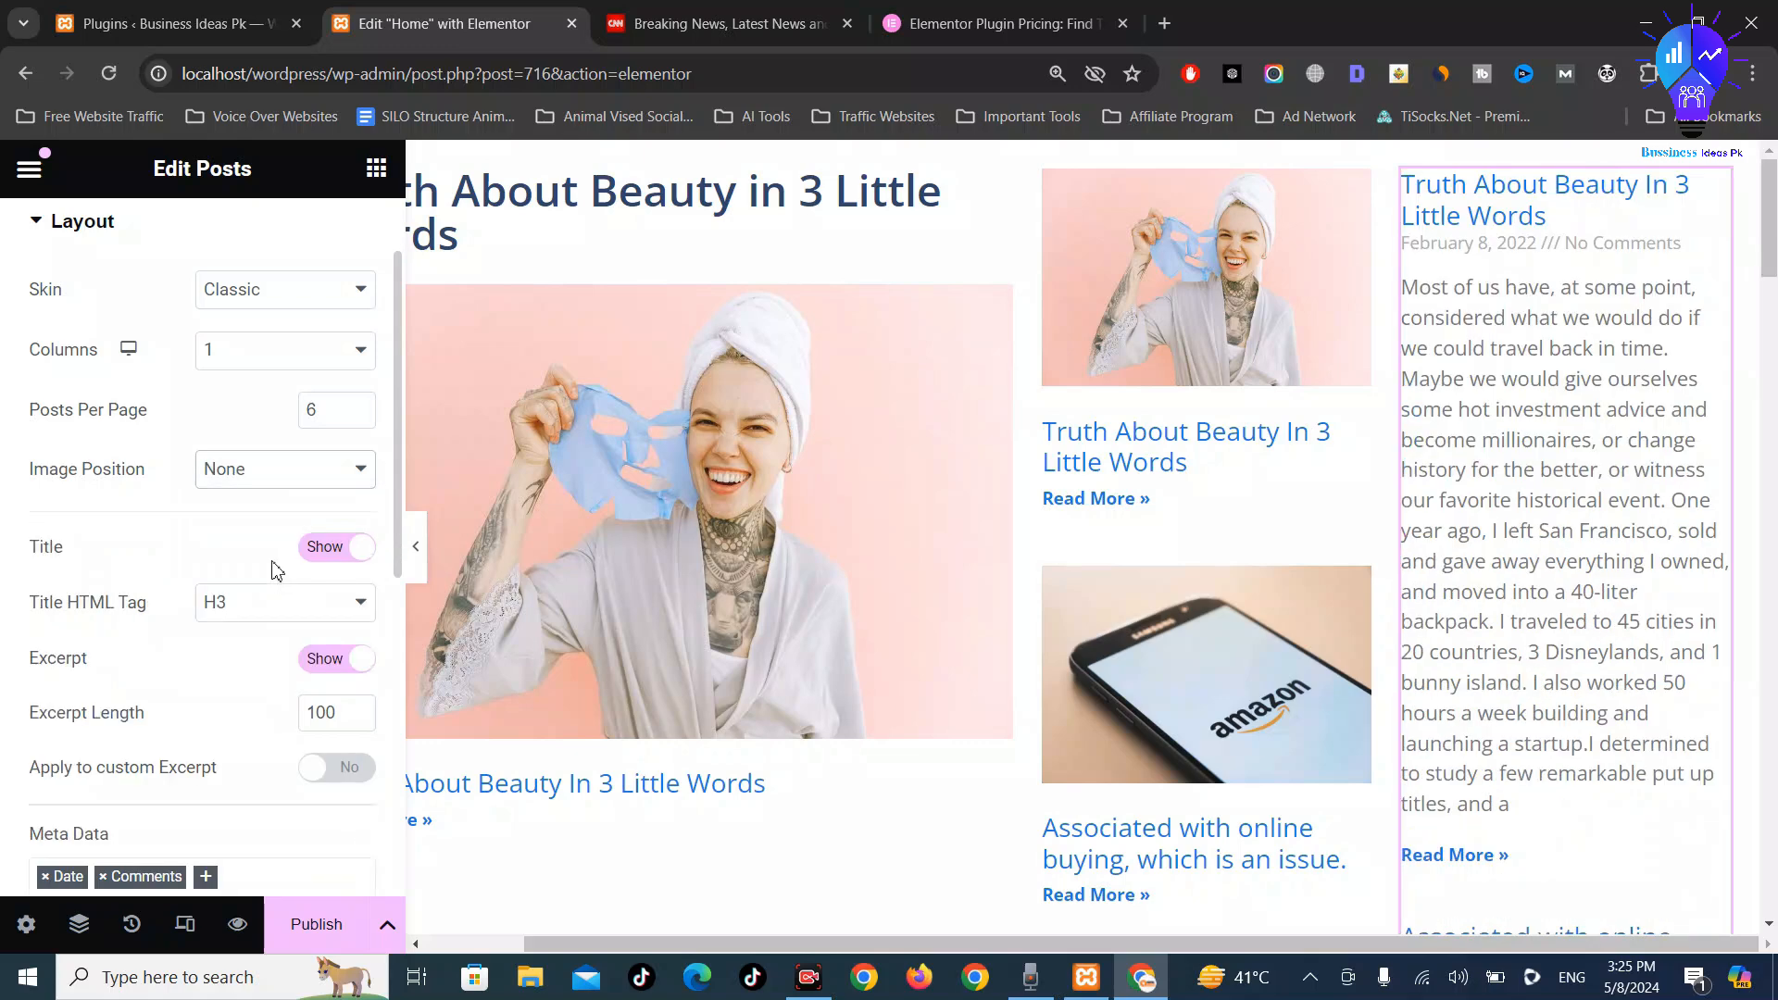
click(326, 660)
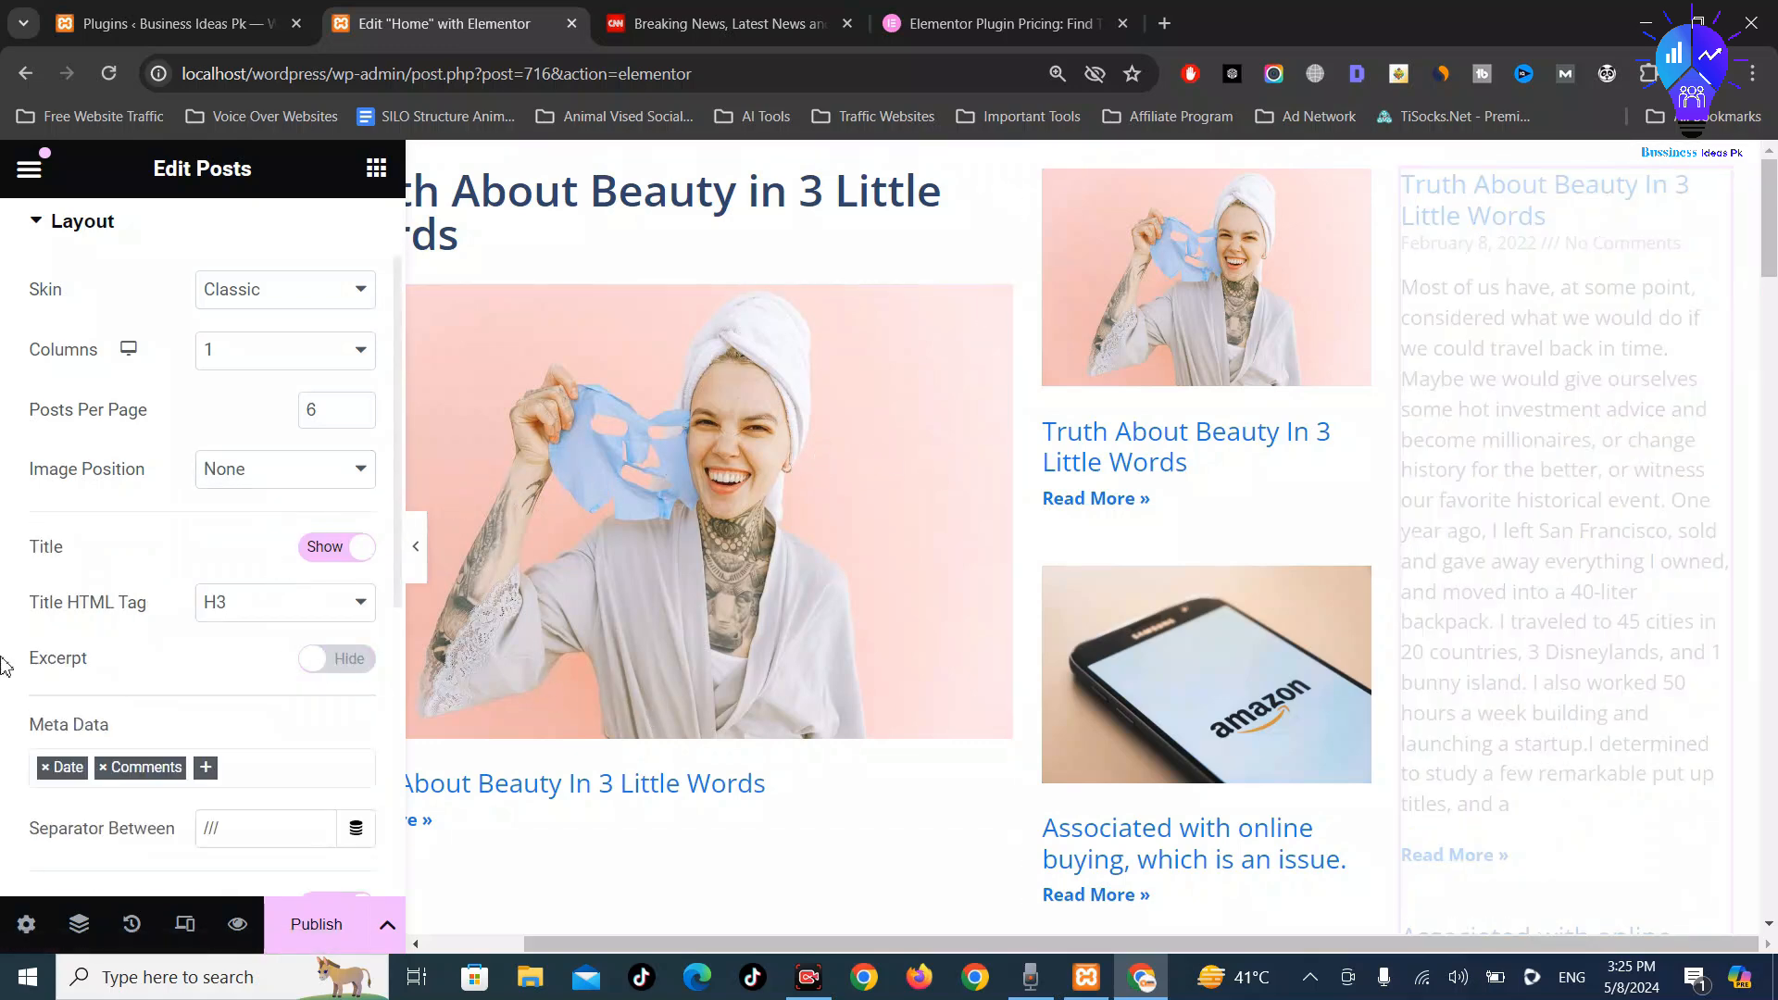
Remove Date and Comments from the meta data and hide the Read More links
click(43, 776)
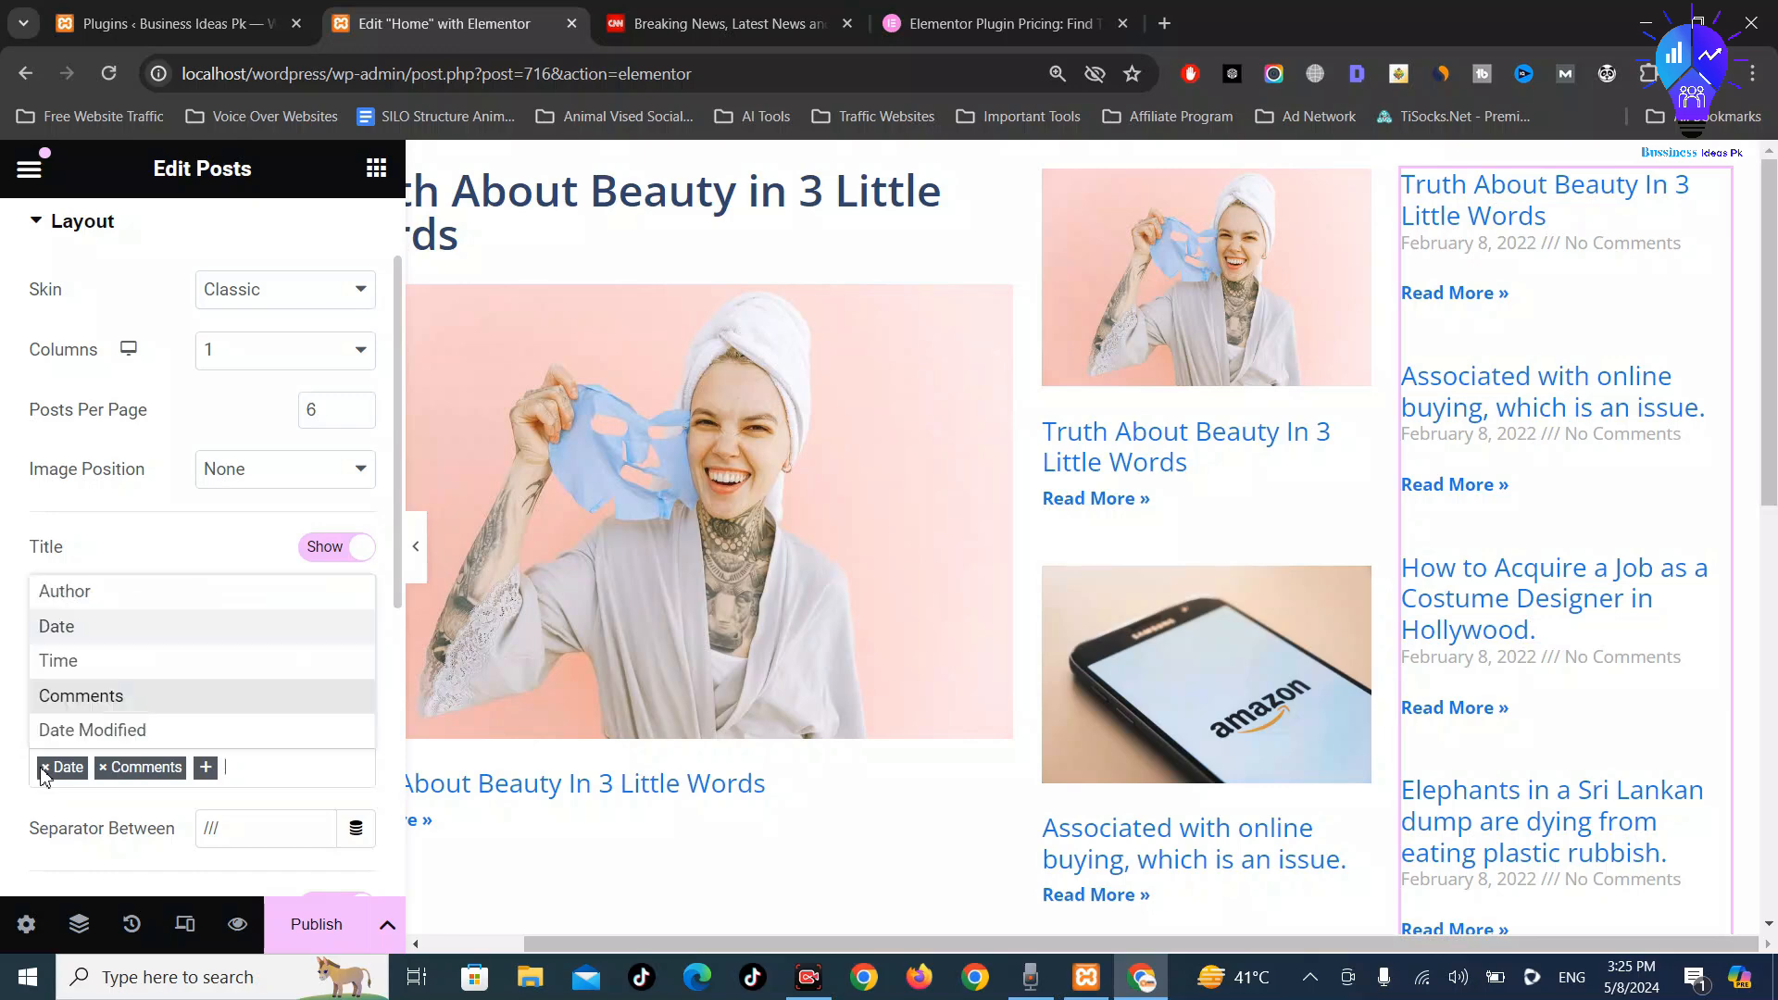
click(40, 771)
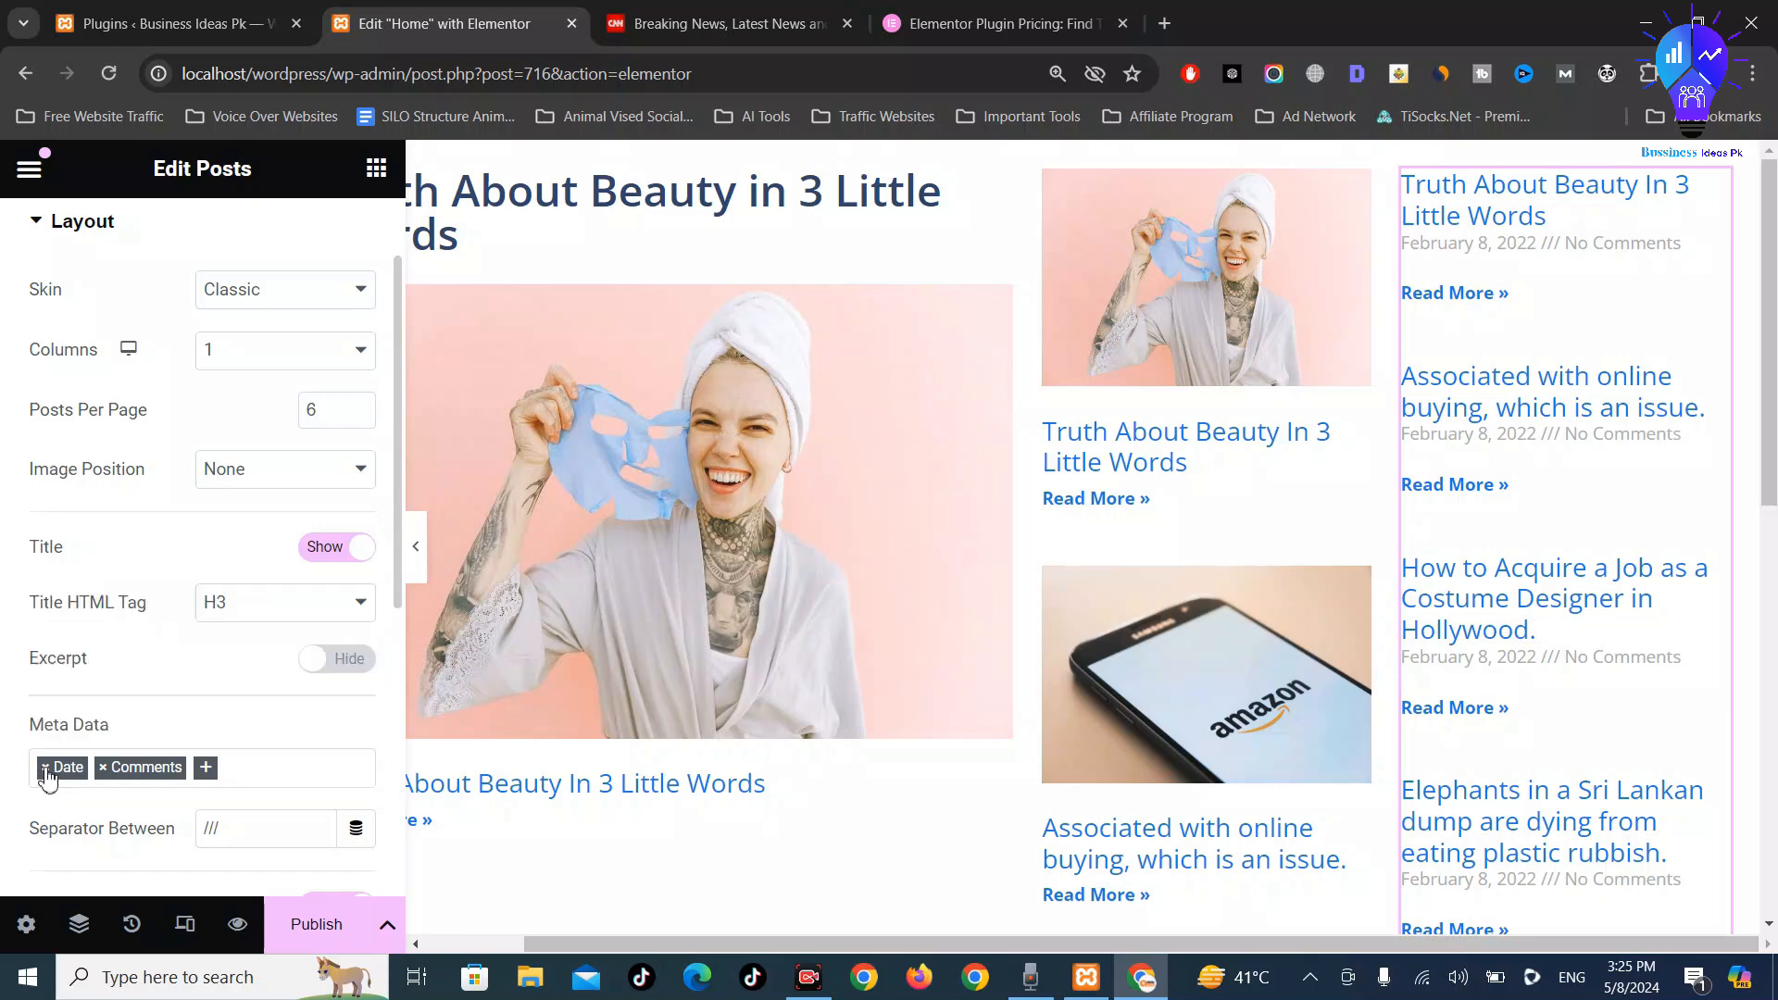
click(44, 769)
click(44, 769)
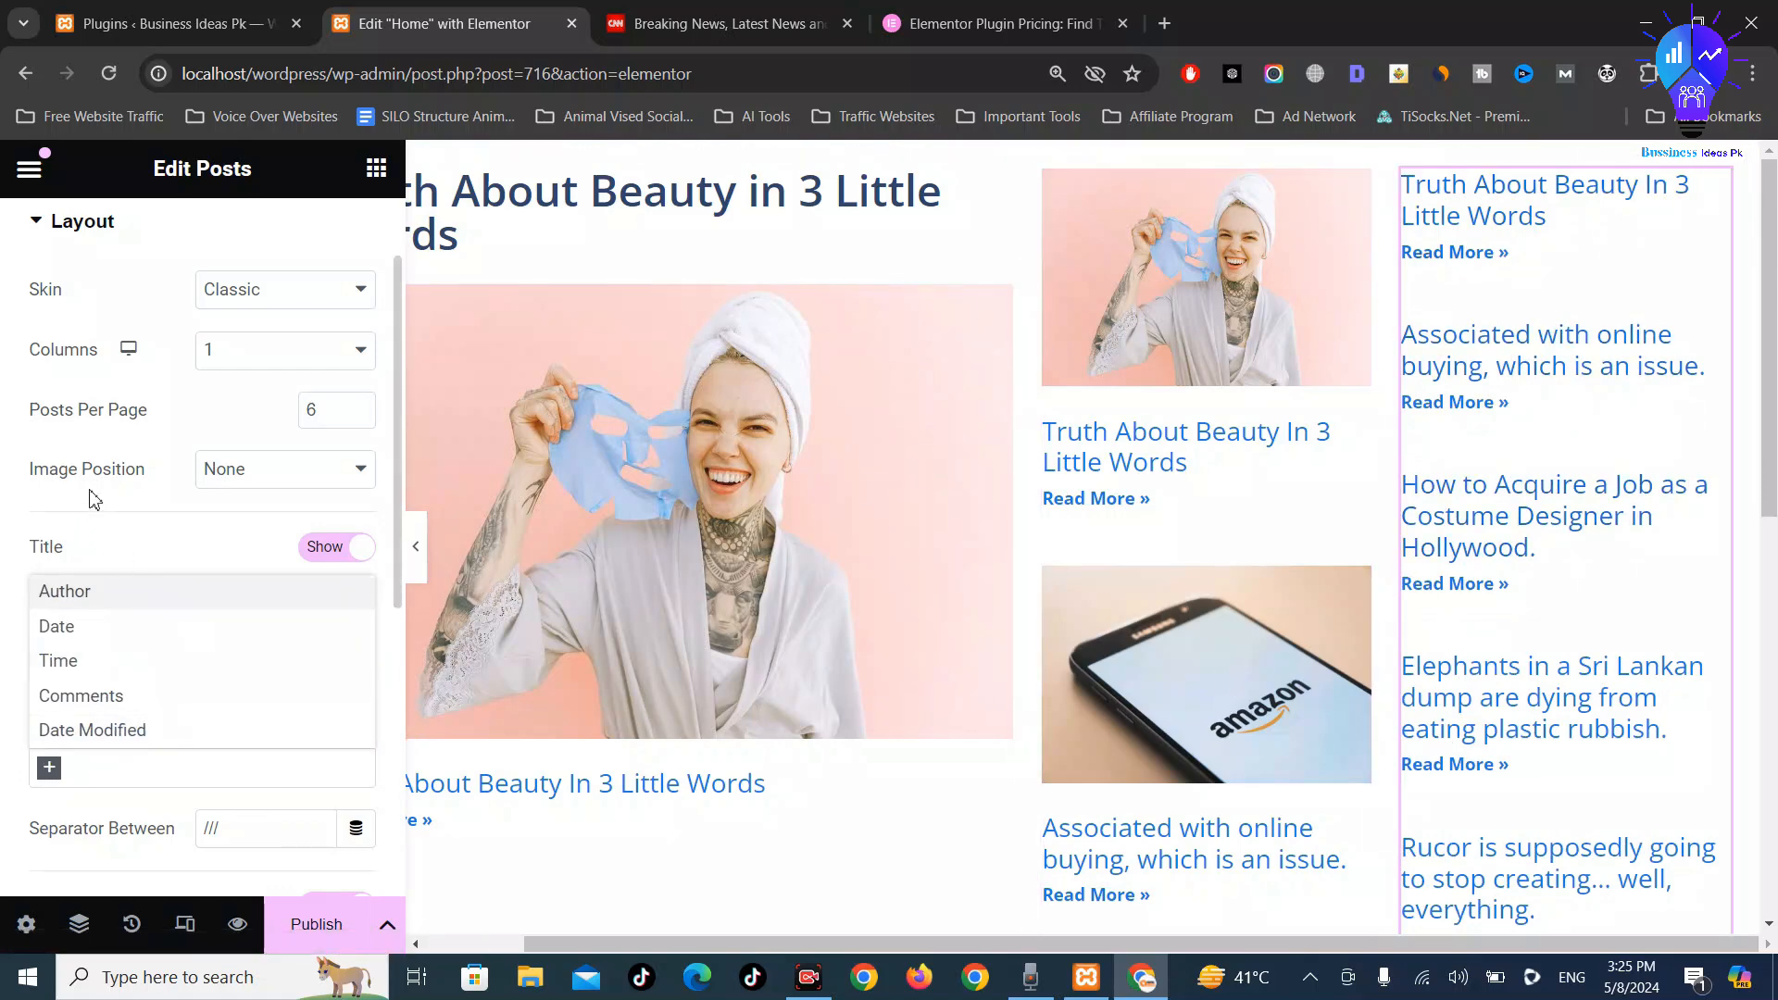
click(19, 499)
scroll(159, 619, down, 3)
scroll(160, 619, down, 3)
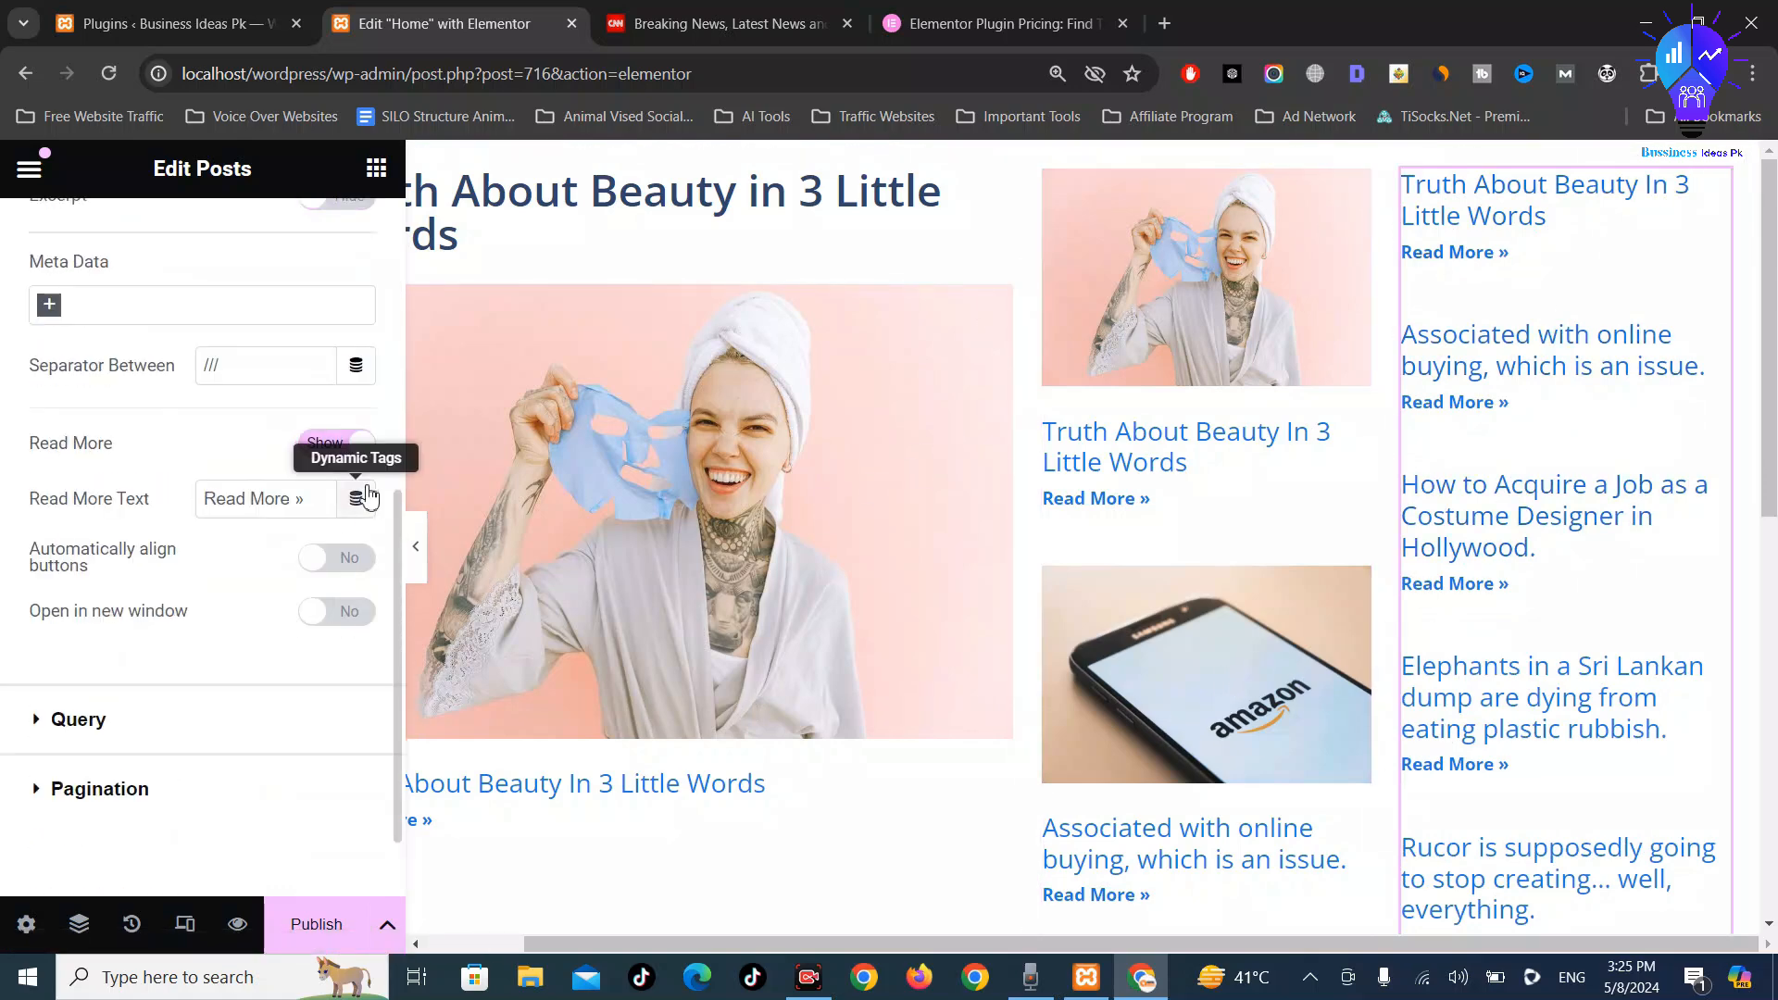
click(345, 451)
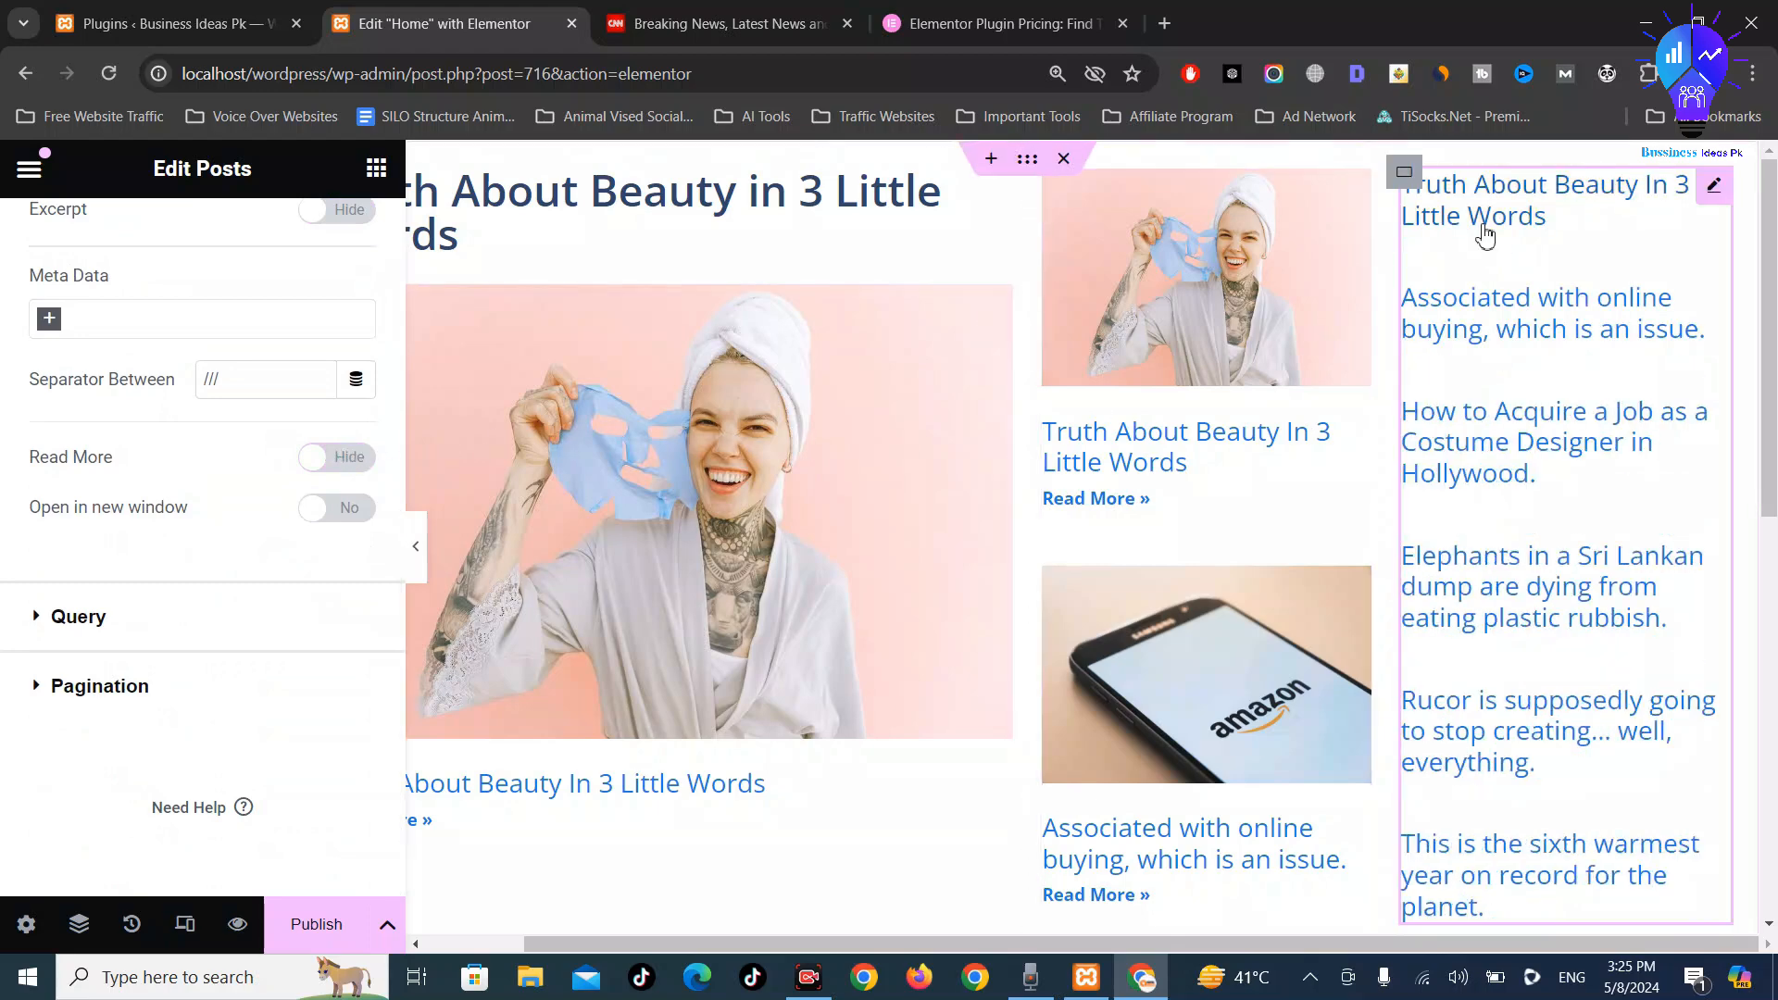
scroll(349, 504, up, 6)
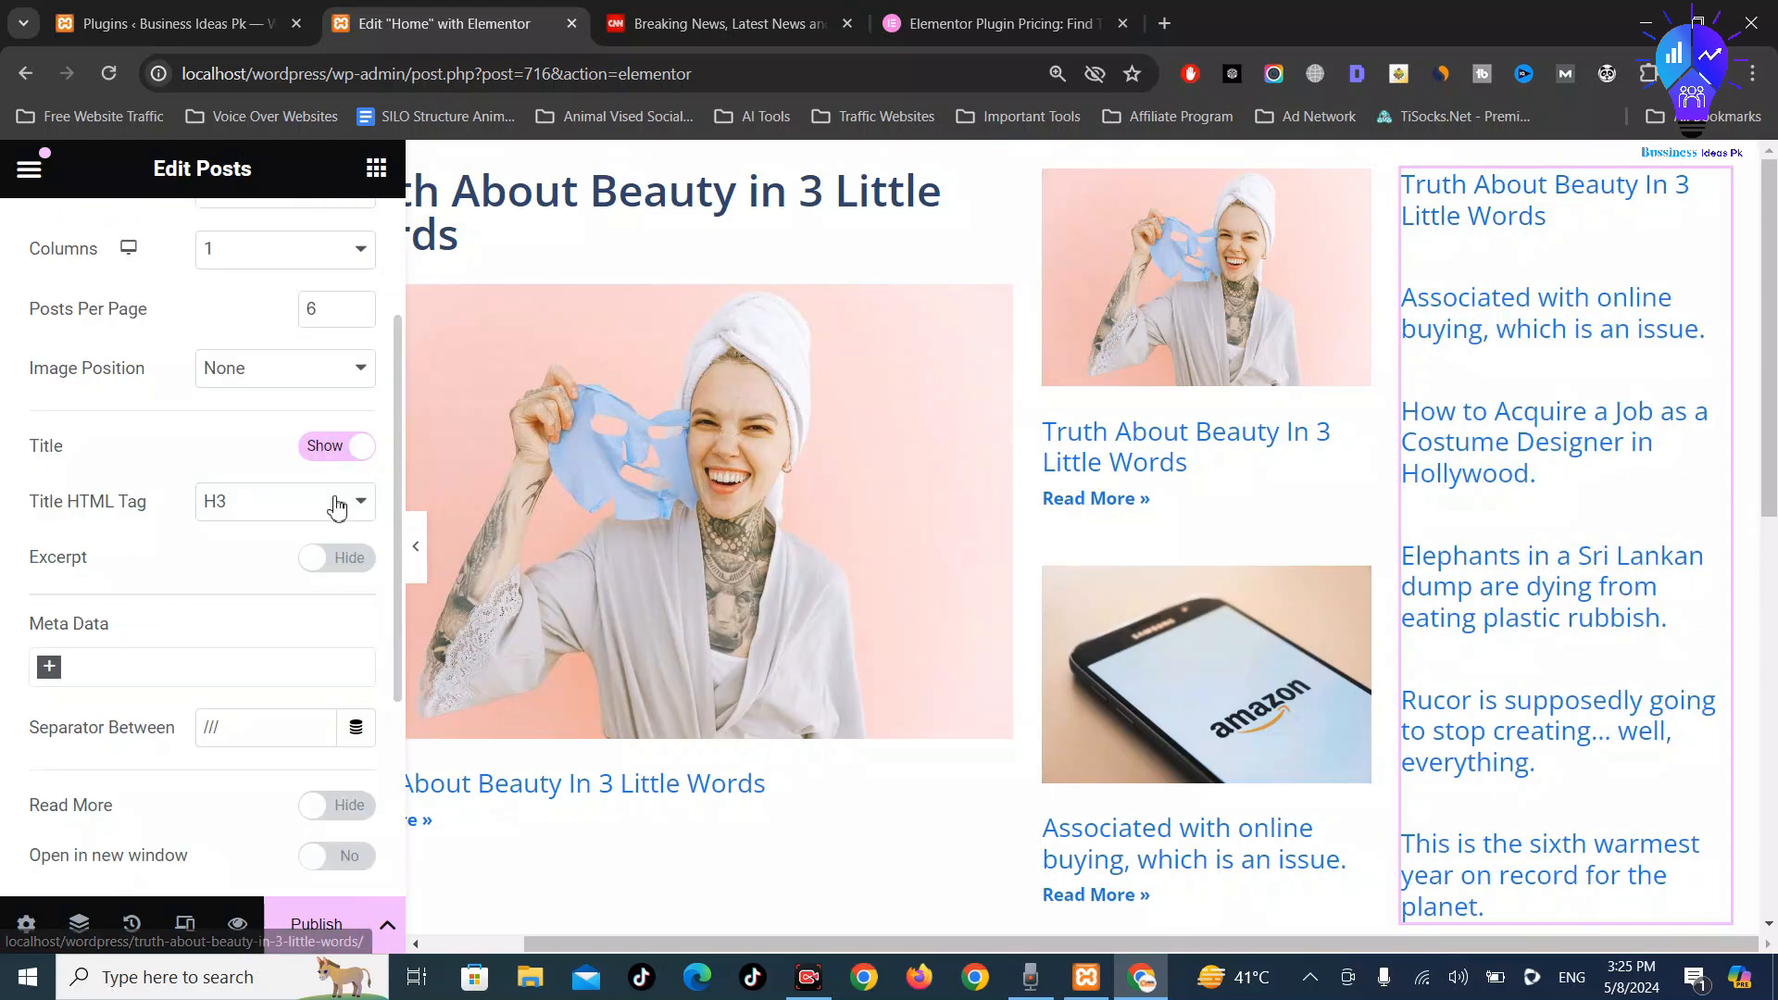
scroll(306, 507, up, 1)
Set the right-column post titles' HTML tag to p
click(238, 718)
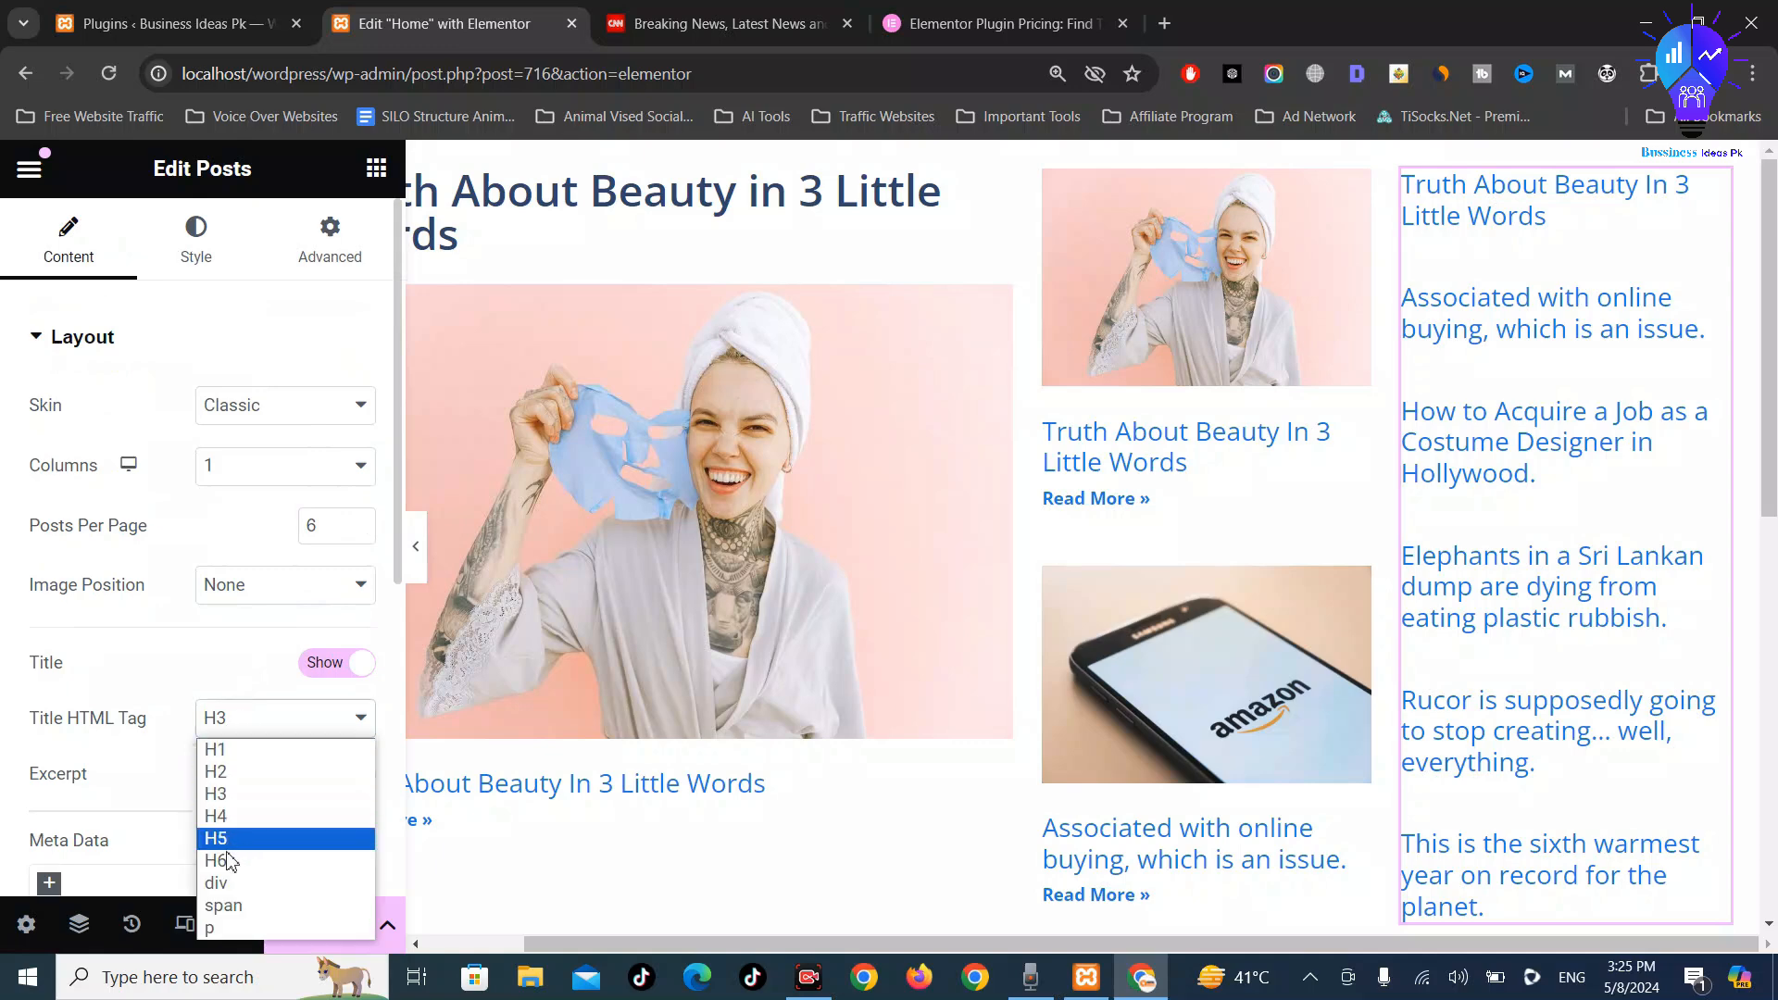
click(232, 929)
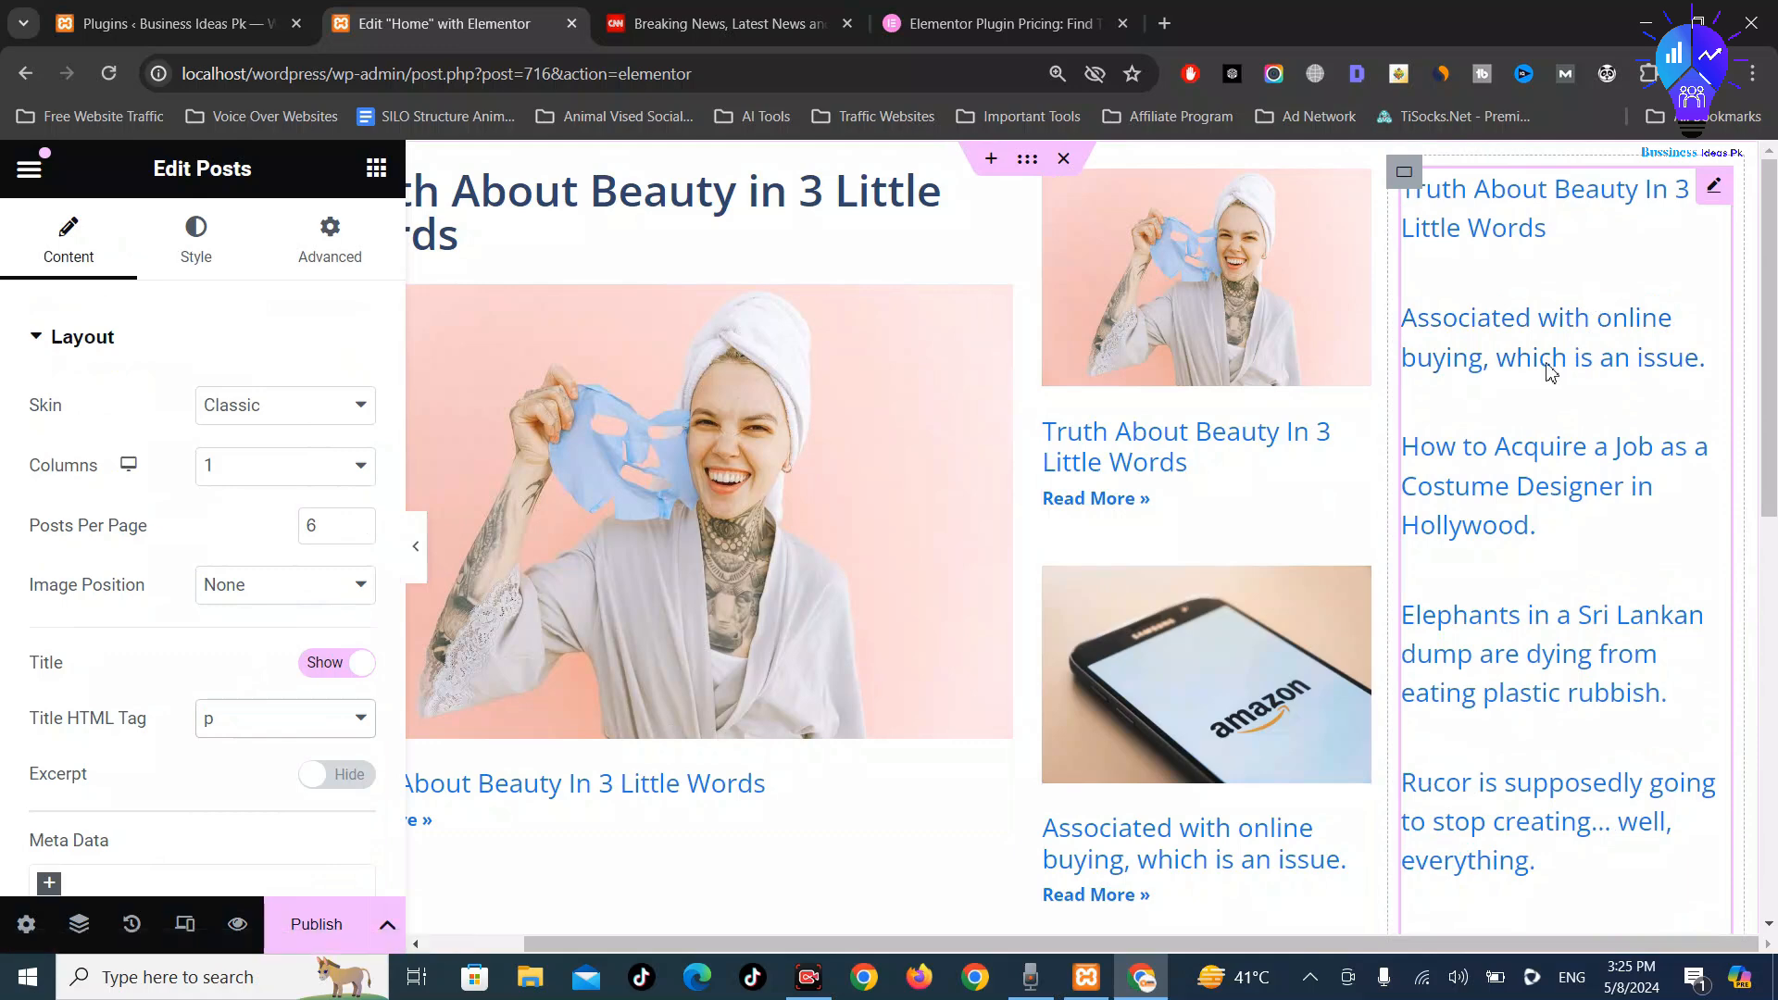
click(766, 9)
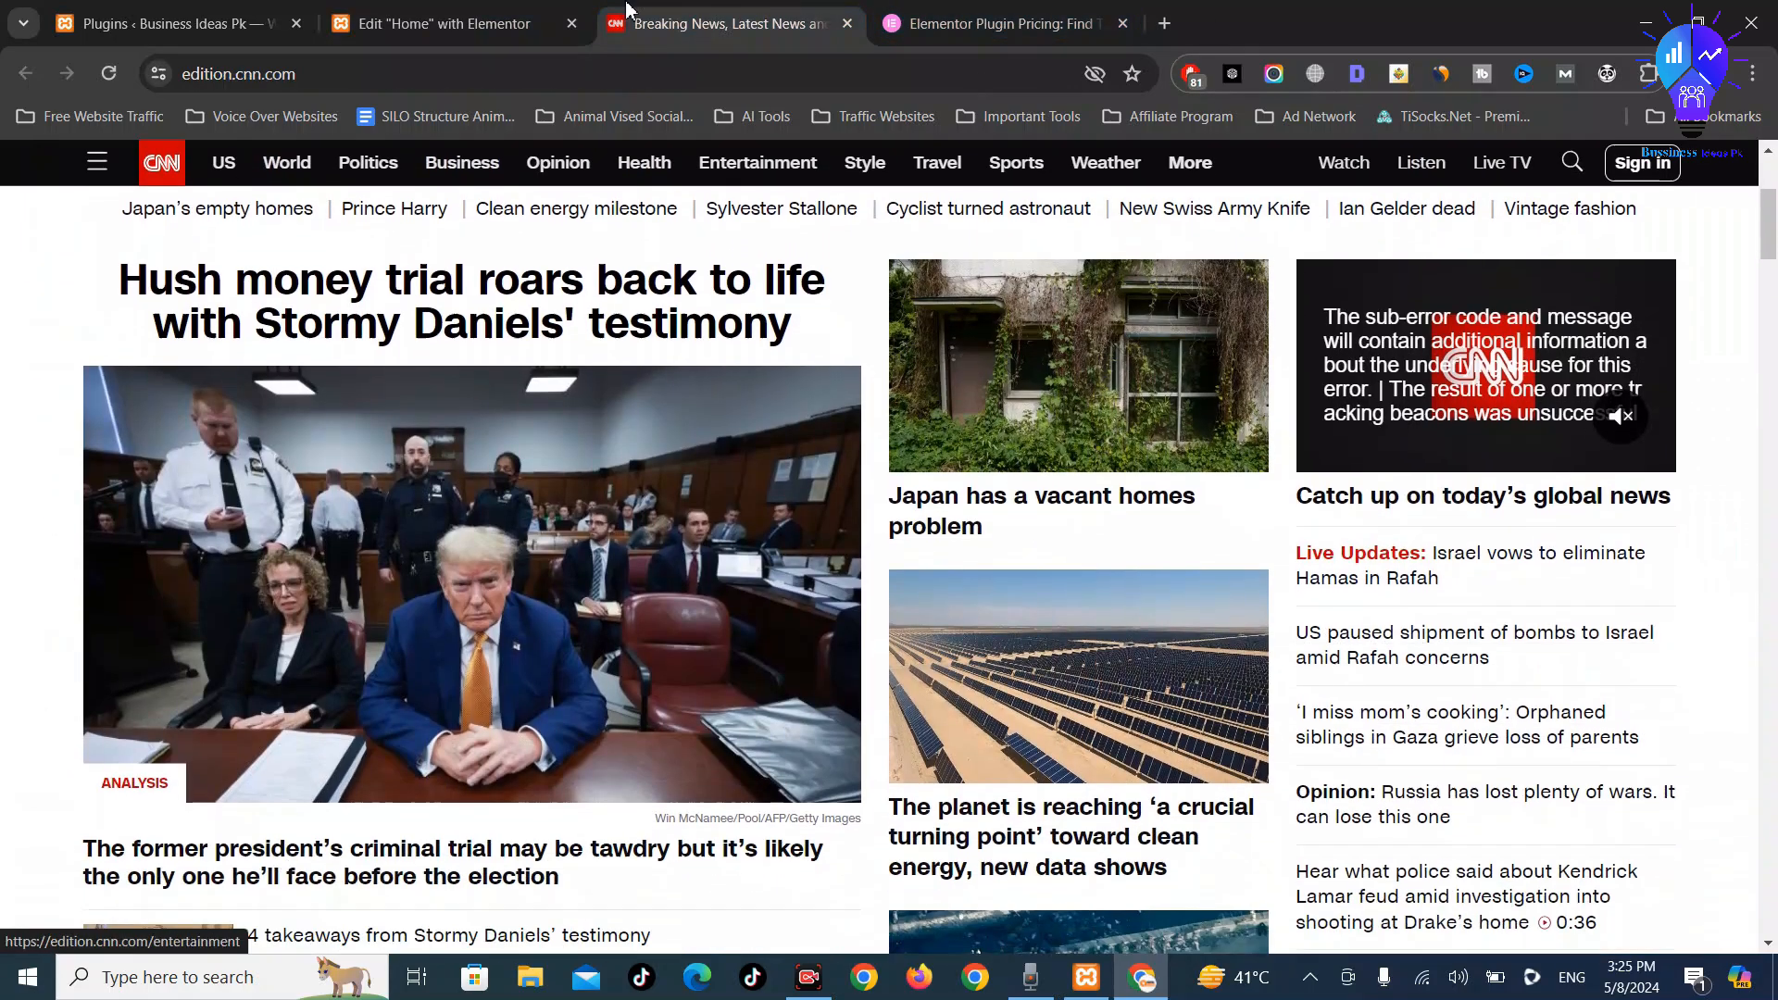
Return from the CNN homepage to the Elementor Home page editor
click(509, 9)
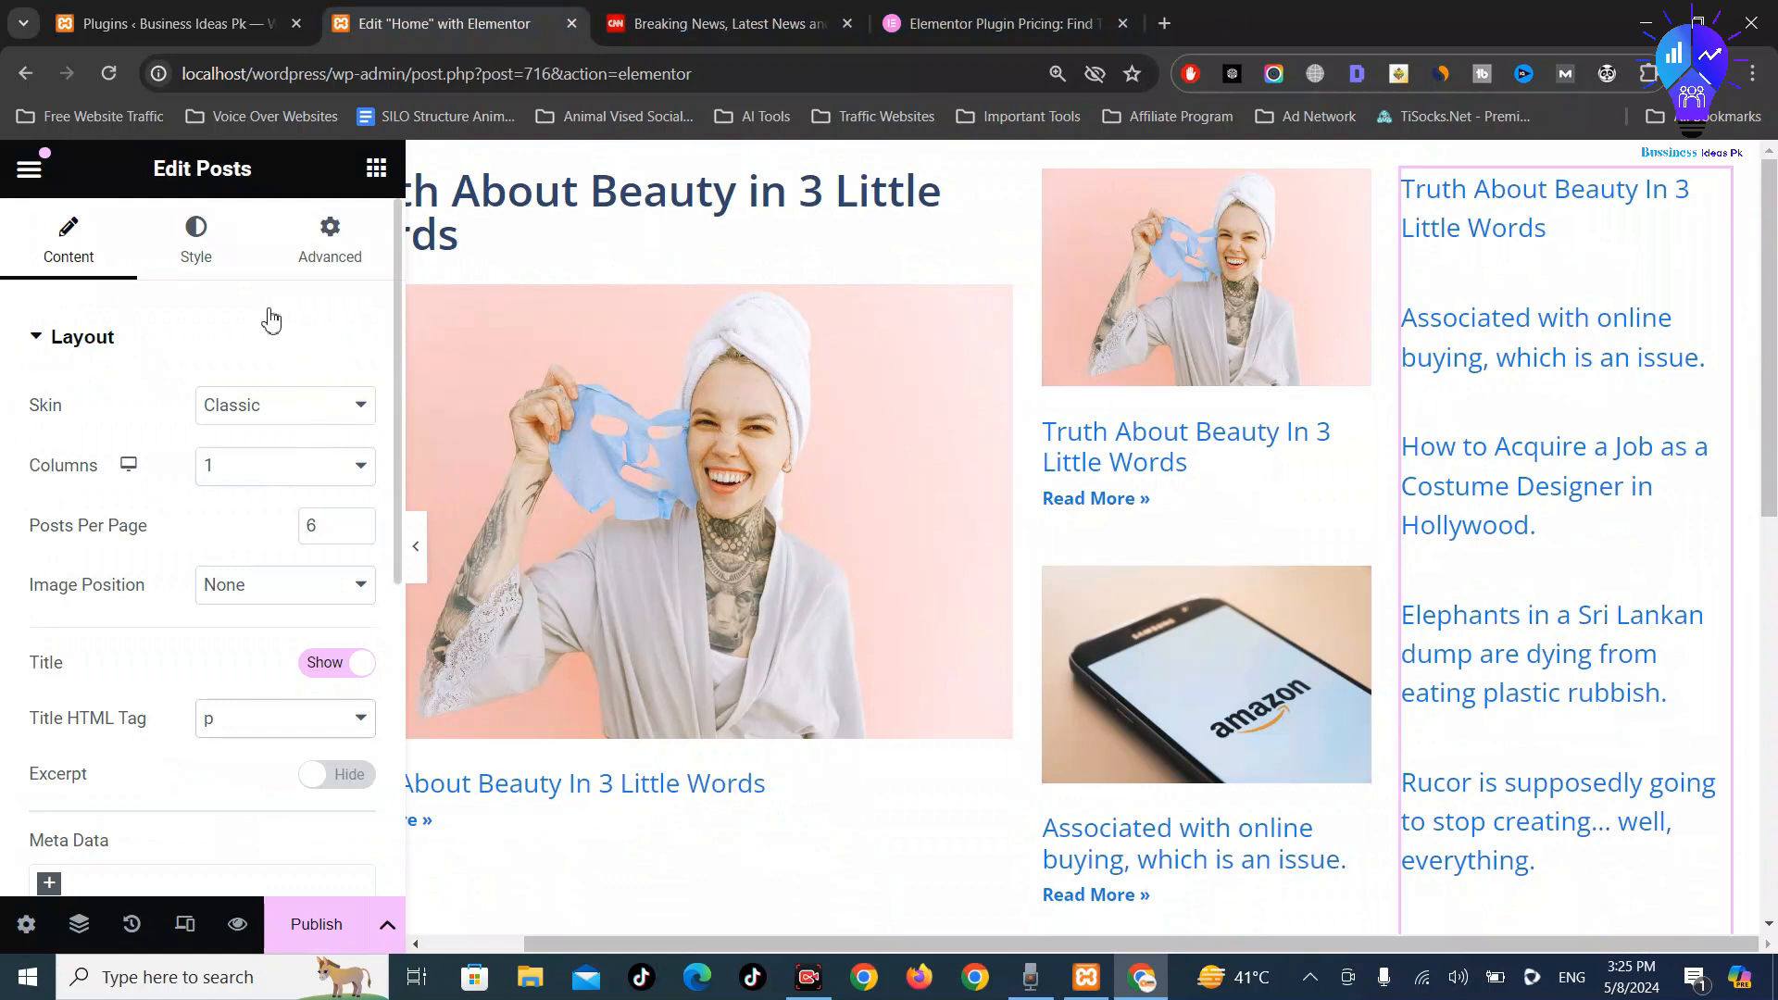
In the Style tab's Content section, set the post Meta Color to #FF0000
click(230, 266)
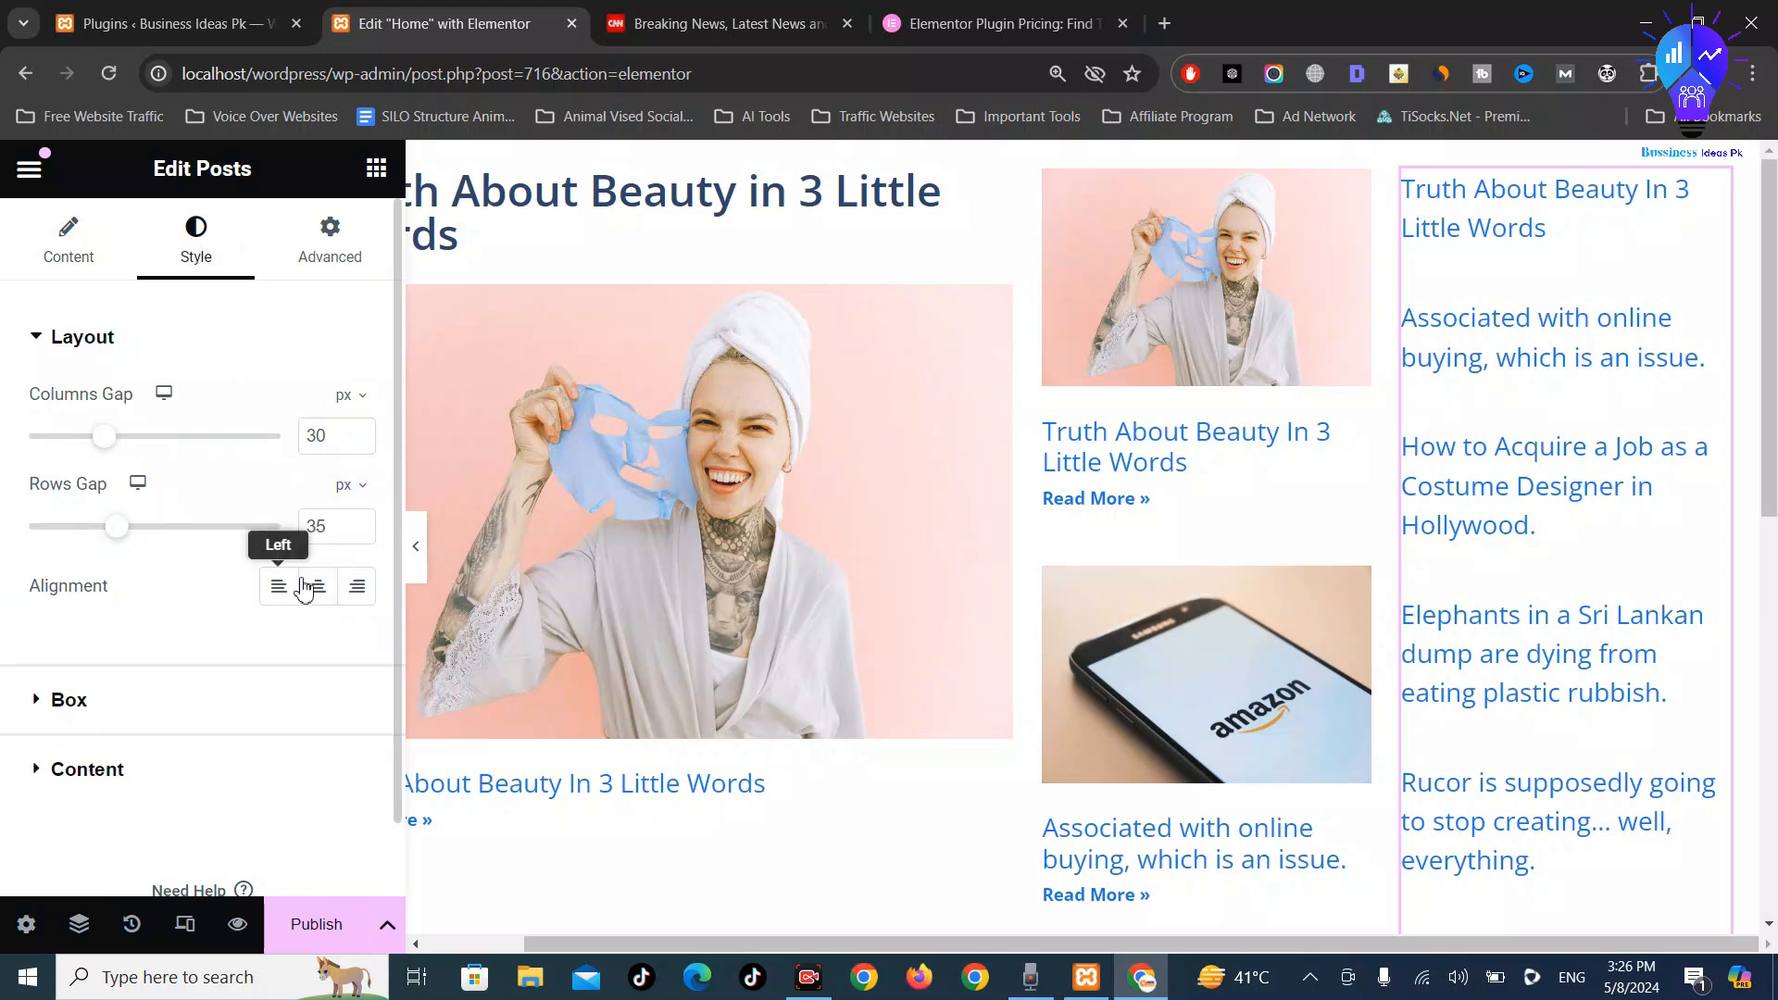
click(66, 690)
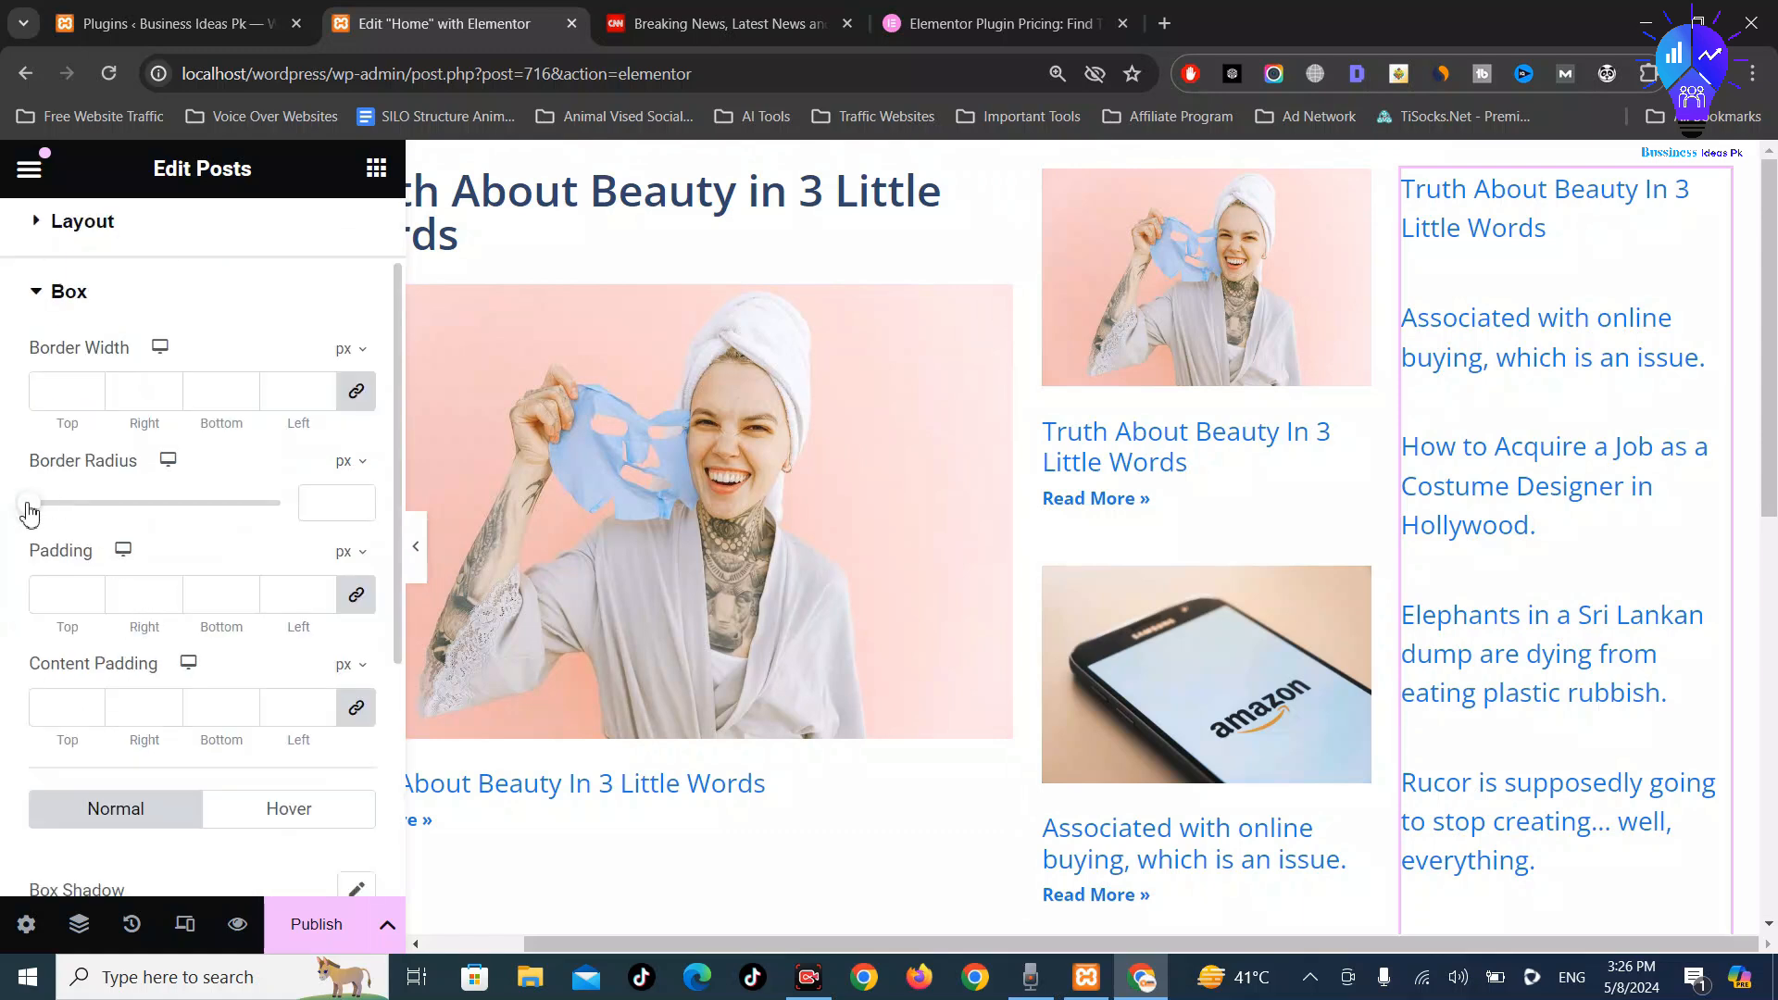
scroll(31, 512, down, 5)
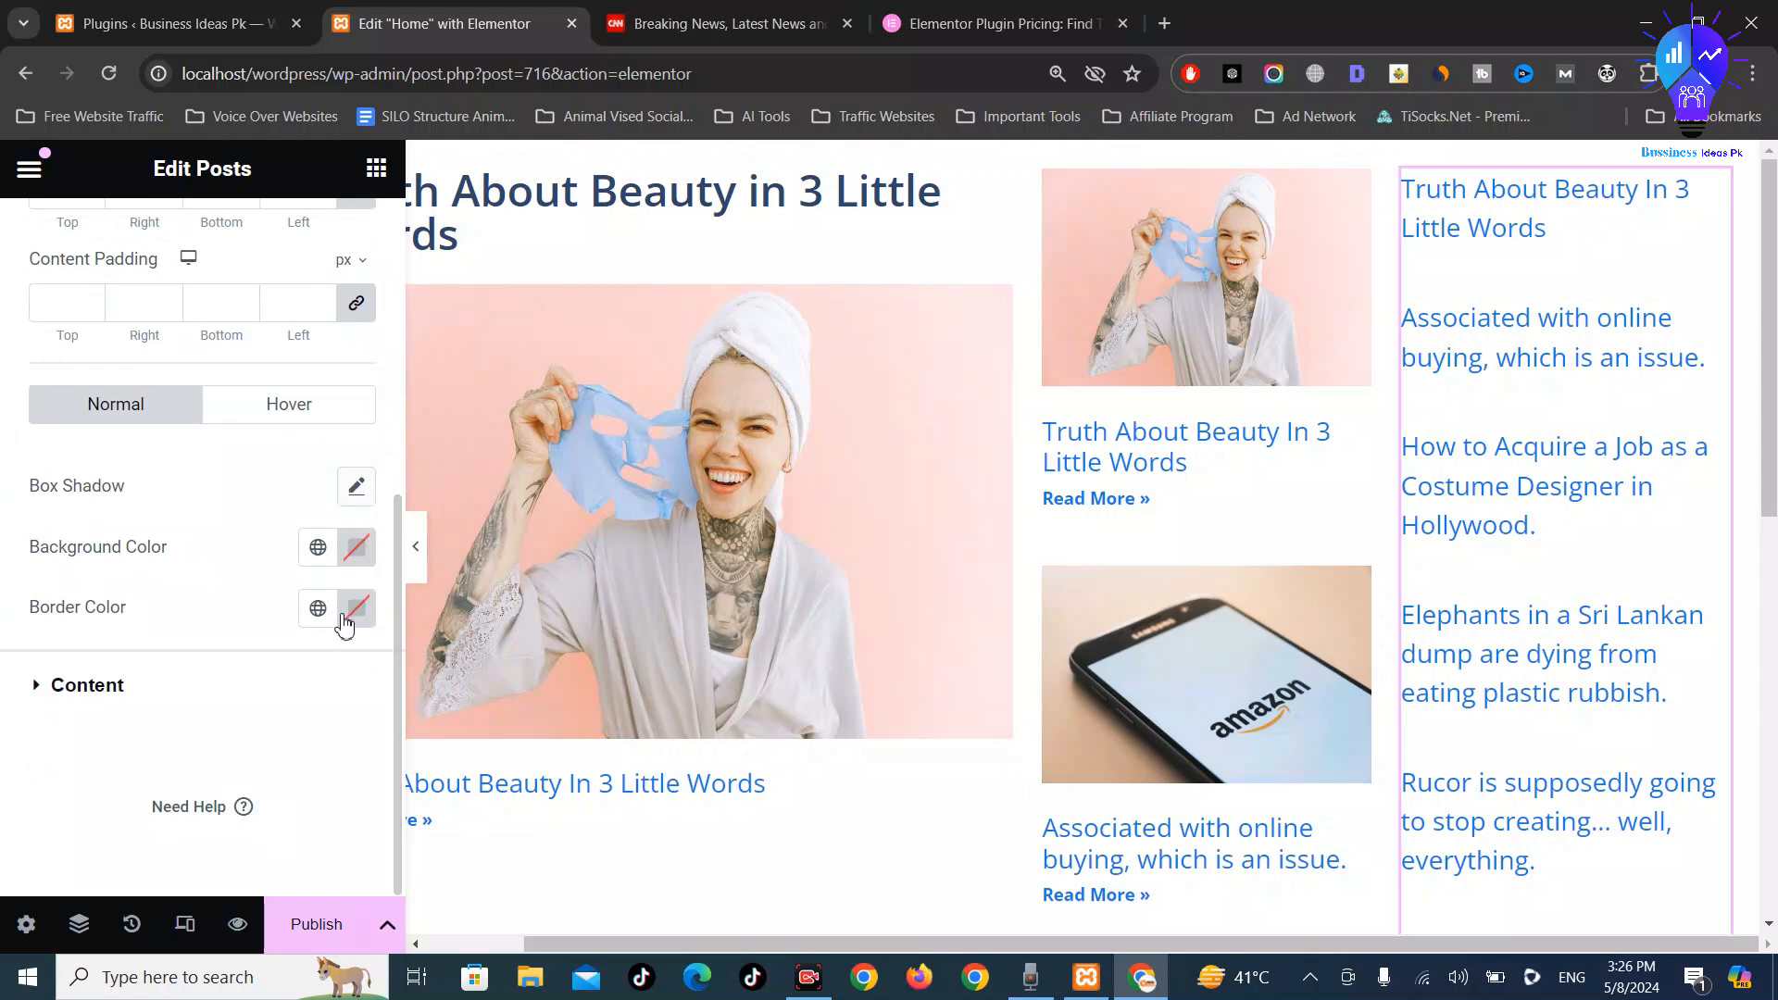
click(106, 686)
scroll(231, 615, down, 3)
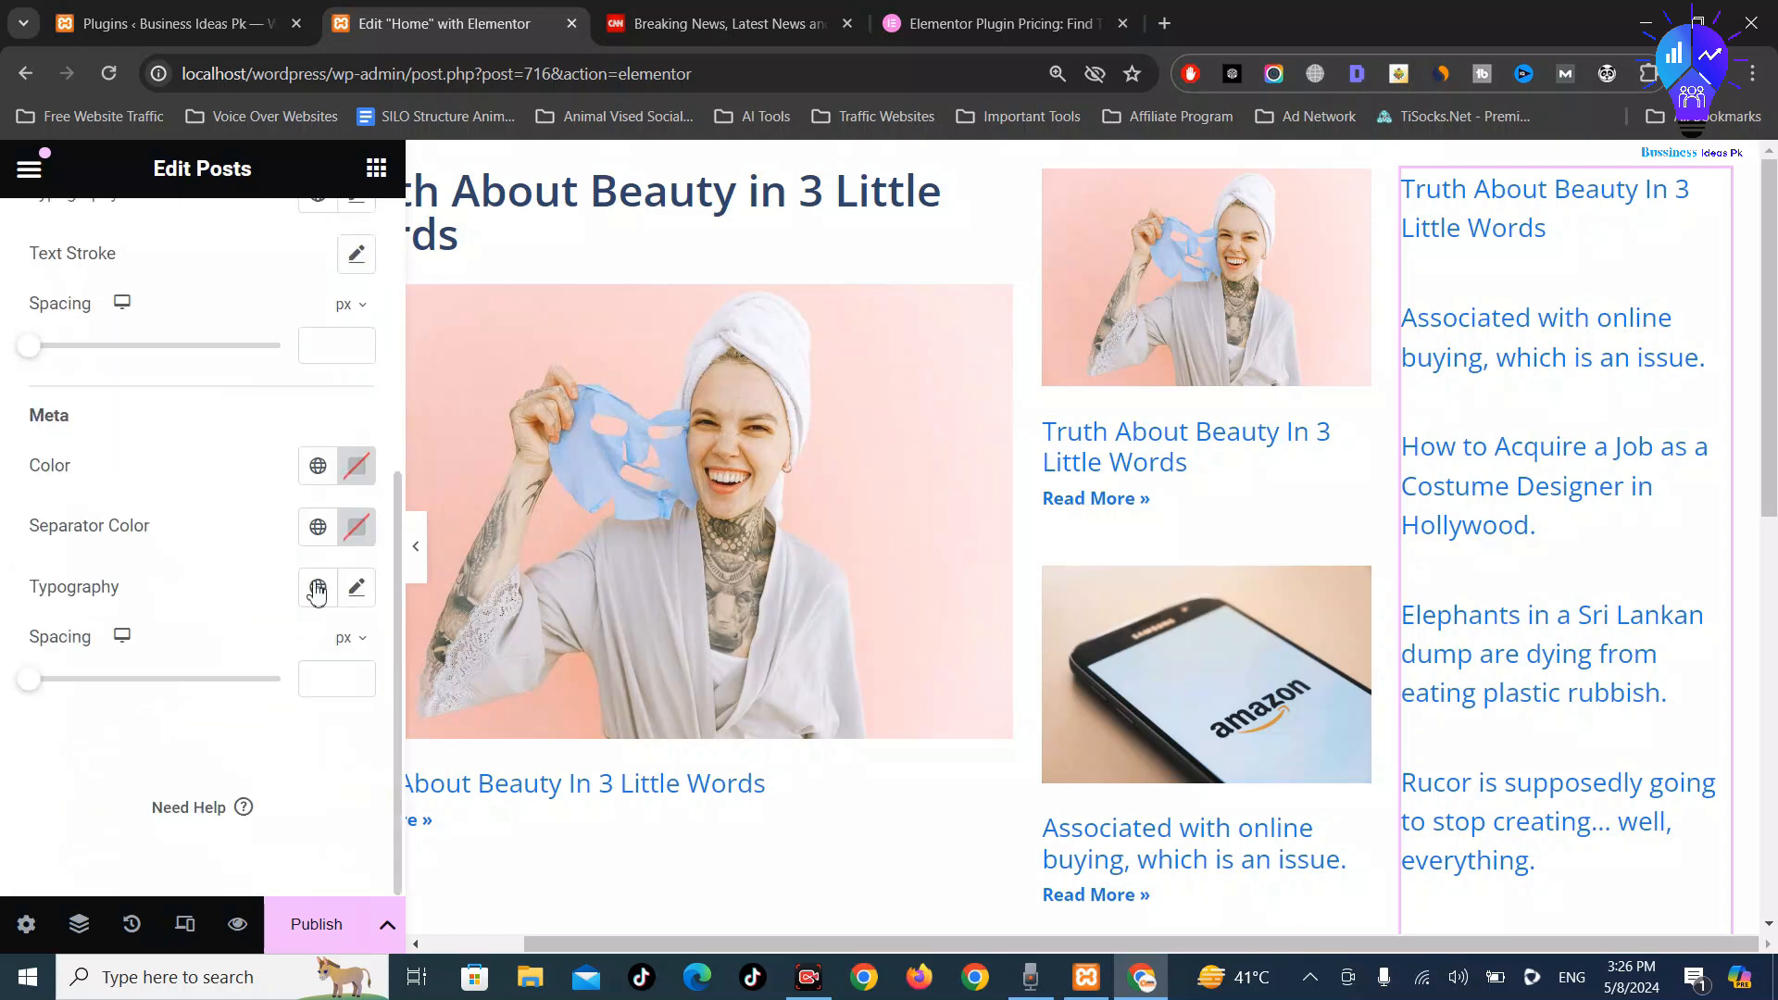
click(357, 466)
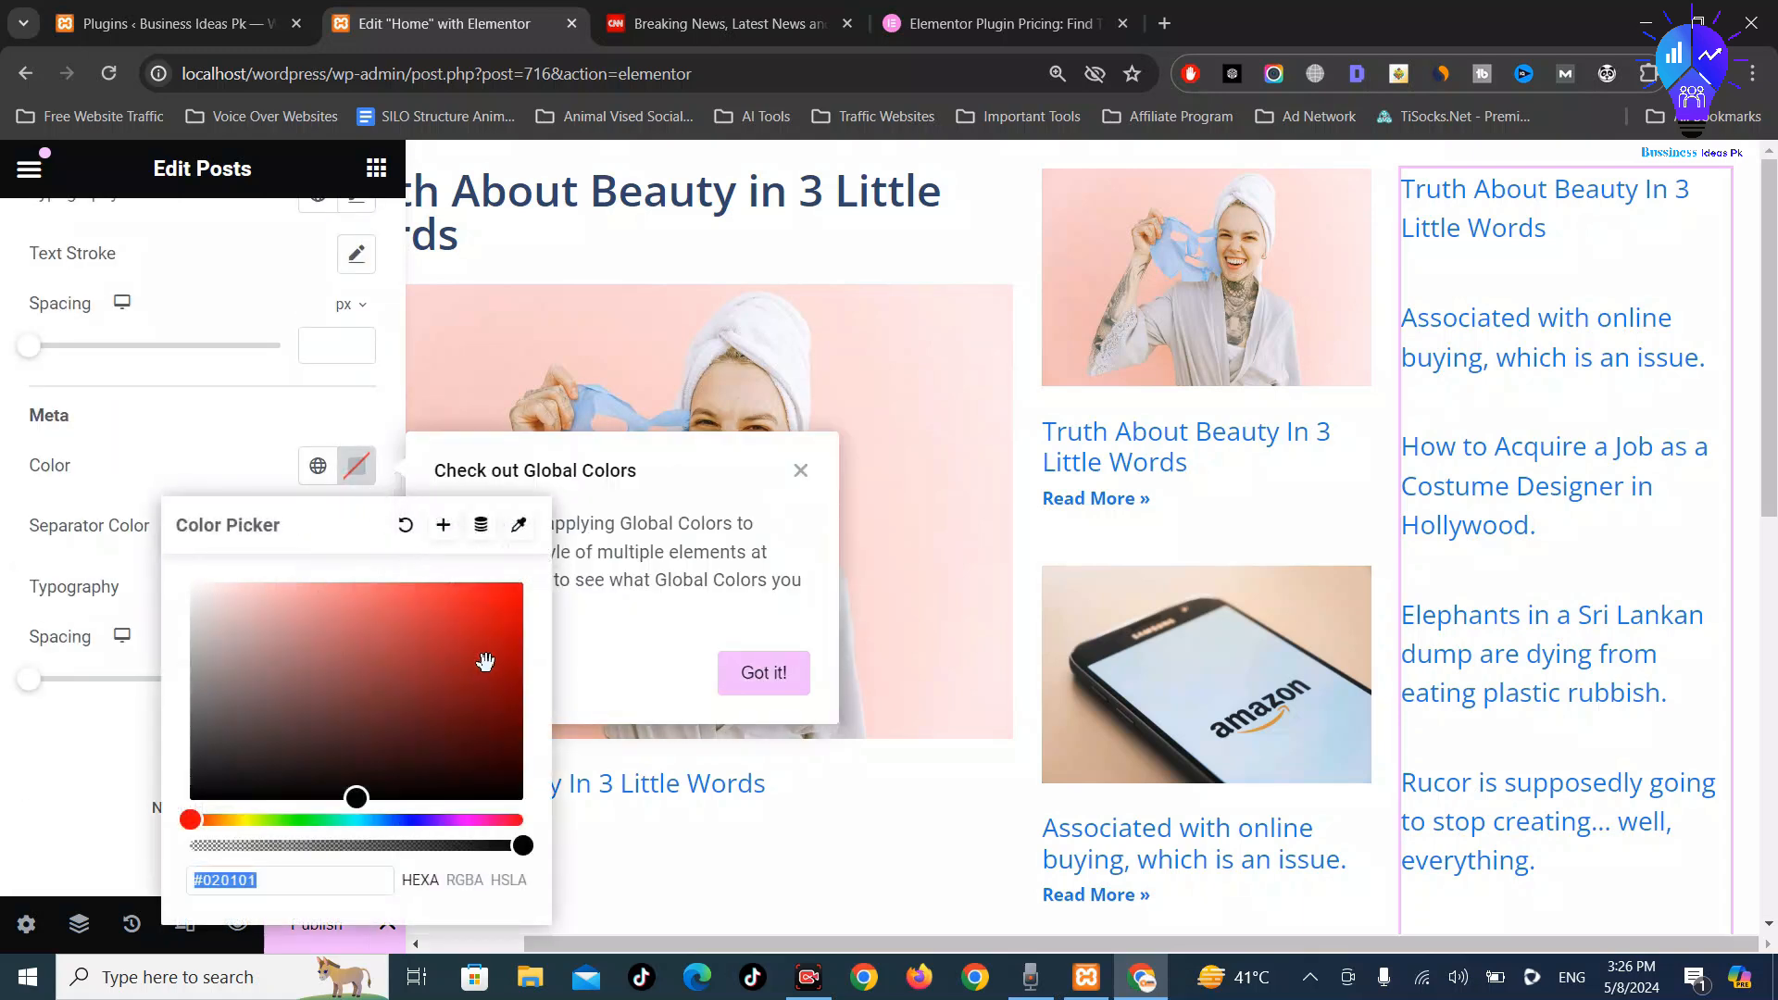
text(#FF0000)
key(Return)
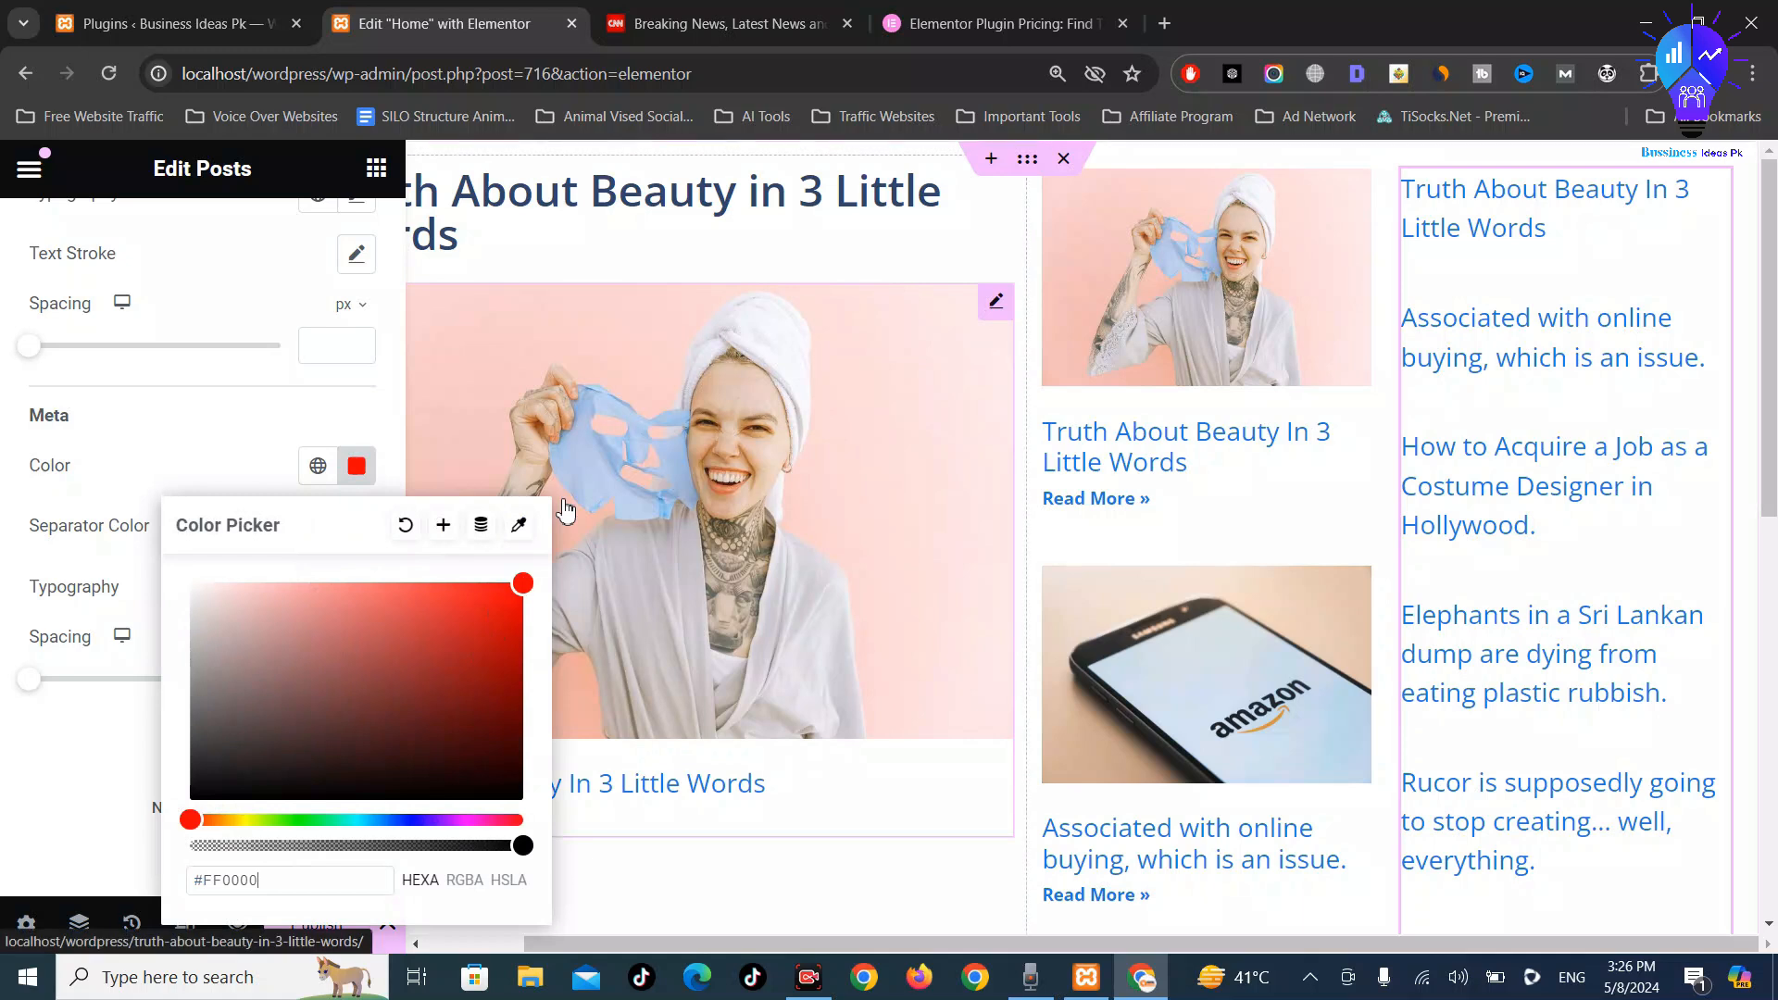
click(378, 414)
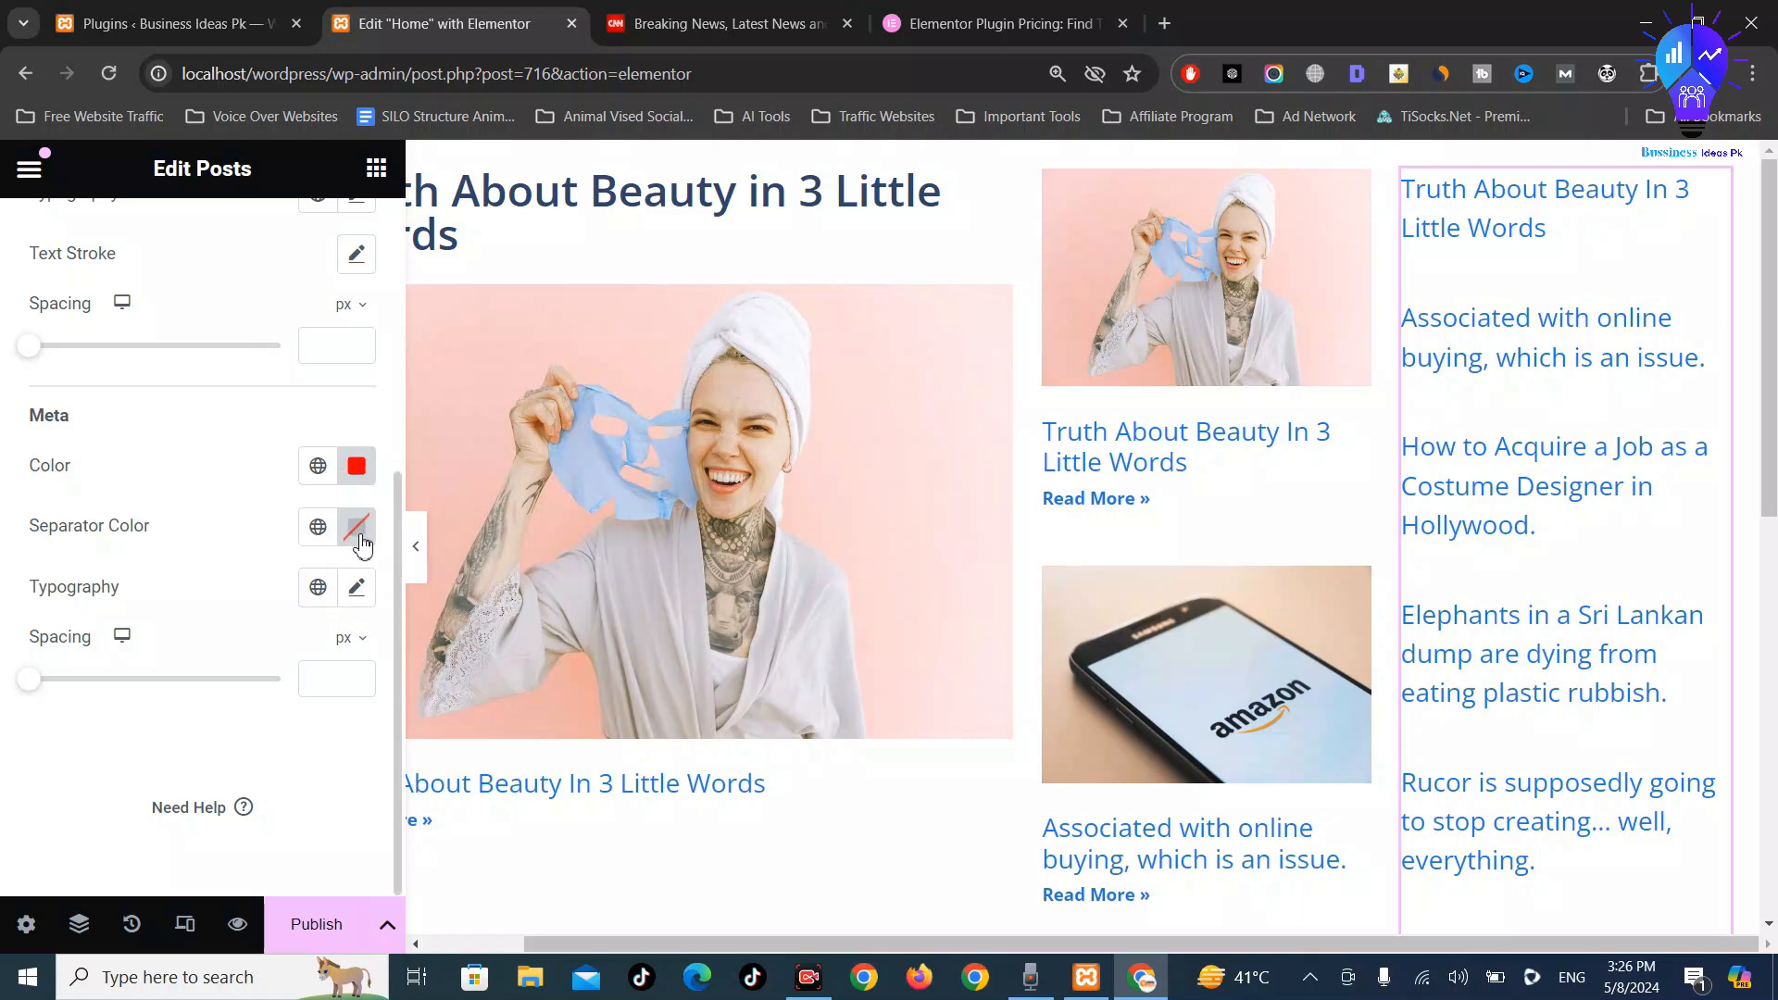
Paste the red into Separator Color, then undo that change
click(361, 546)
text(#FF0000)
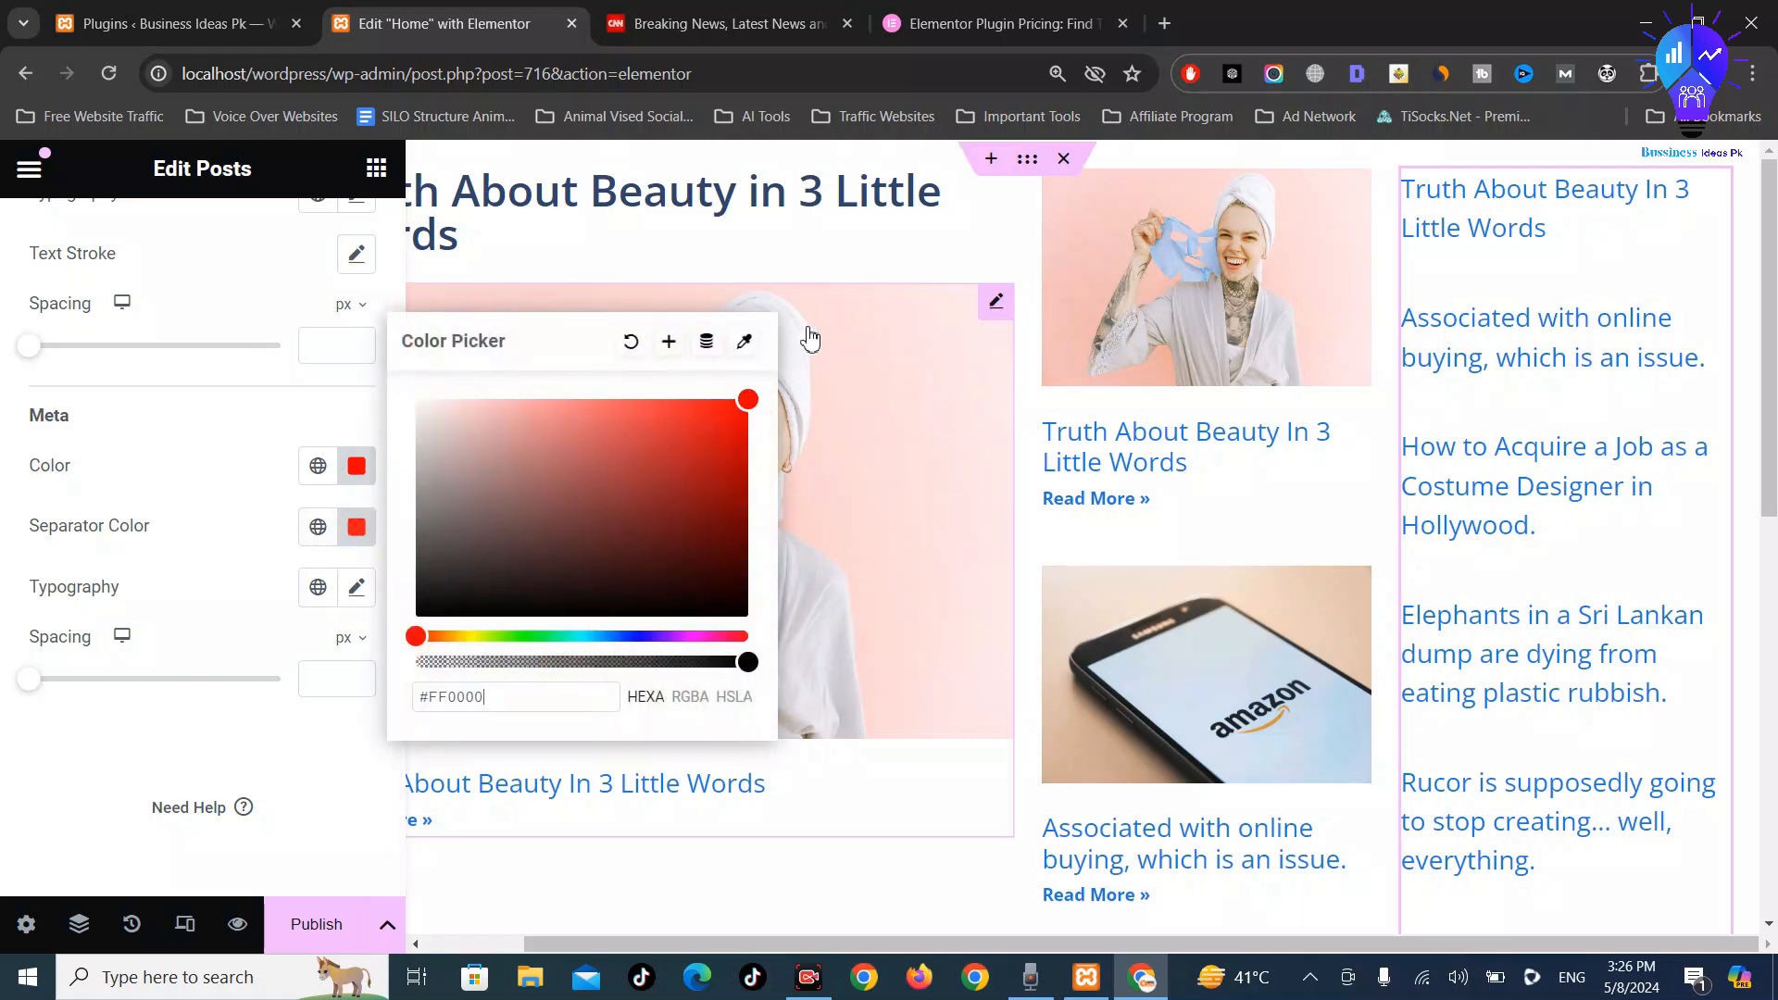
click(314, 408)
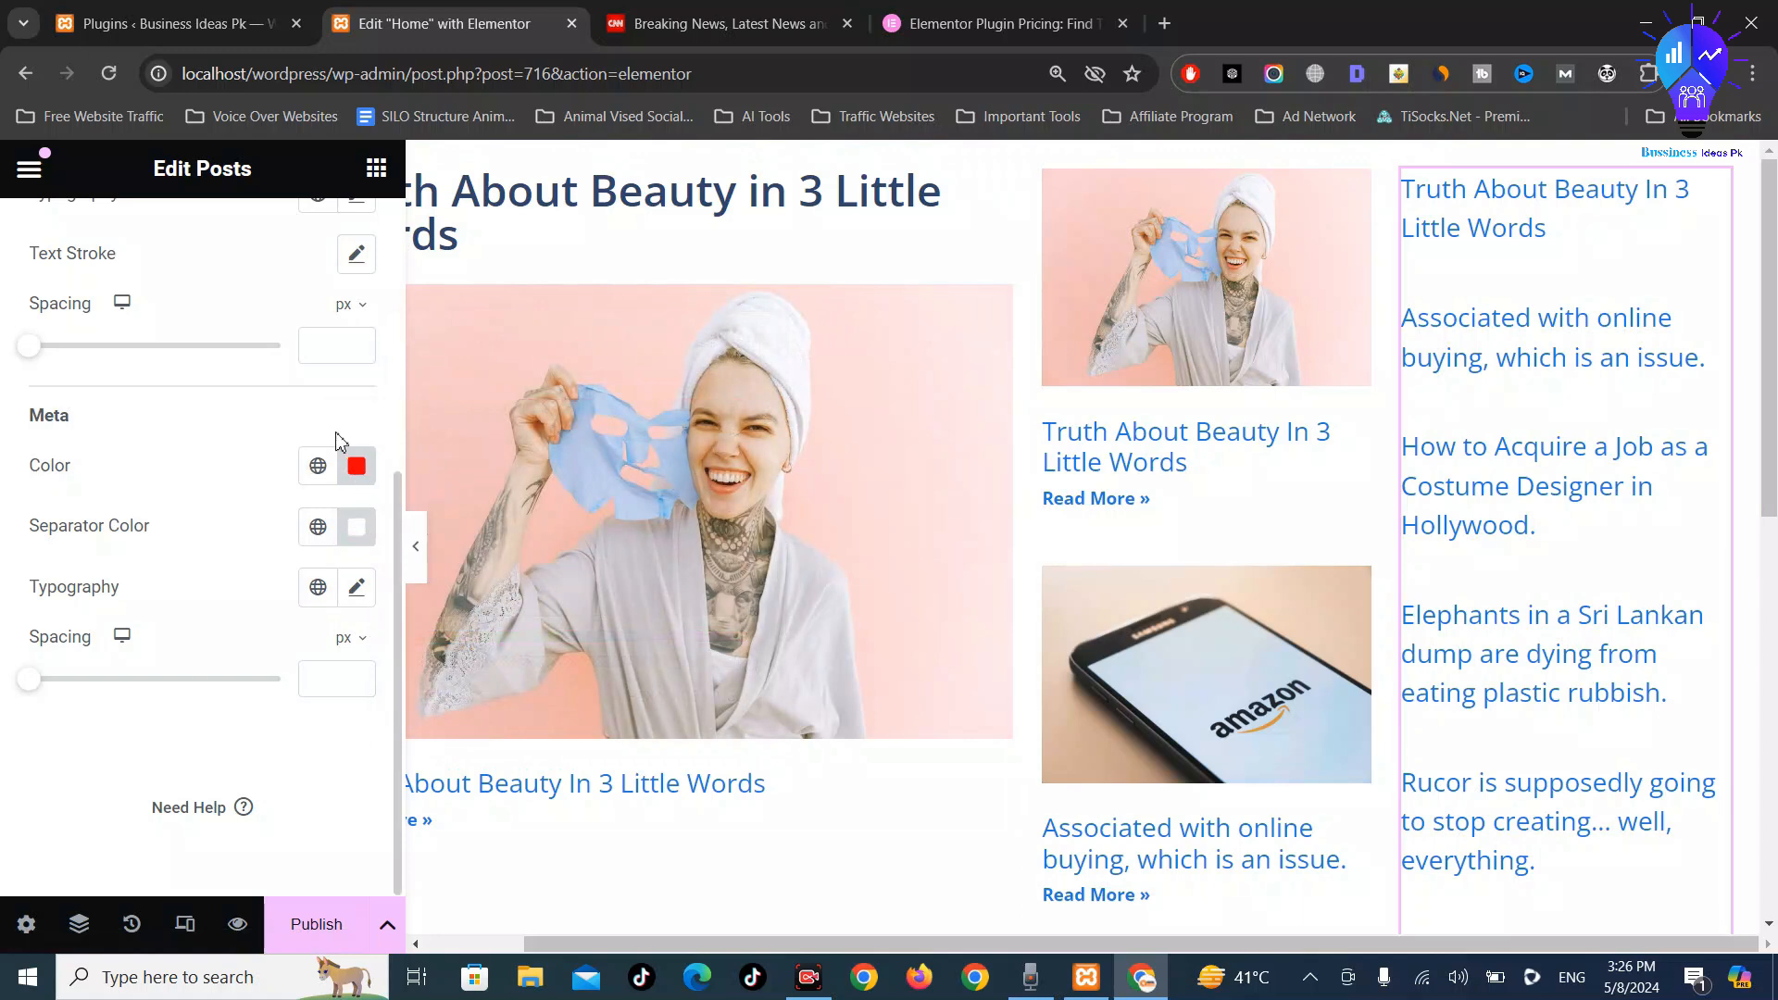
key(ctrl+z)
Give the right-column post boxes a bright red background colour in Style > Box
scroll(174, 435, up, 1)
scroll(166, 481, down, 2)
scroll(167, 482, up, 5)
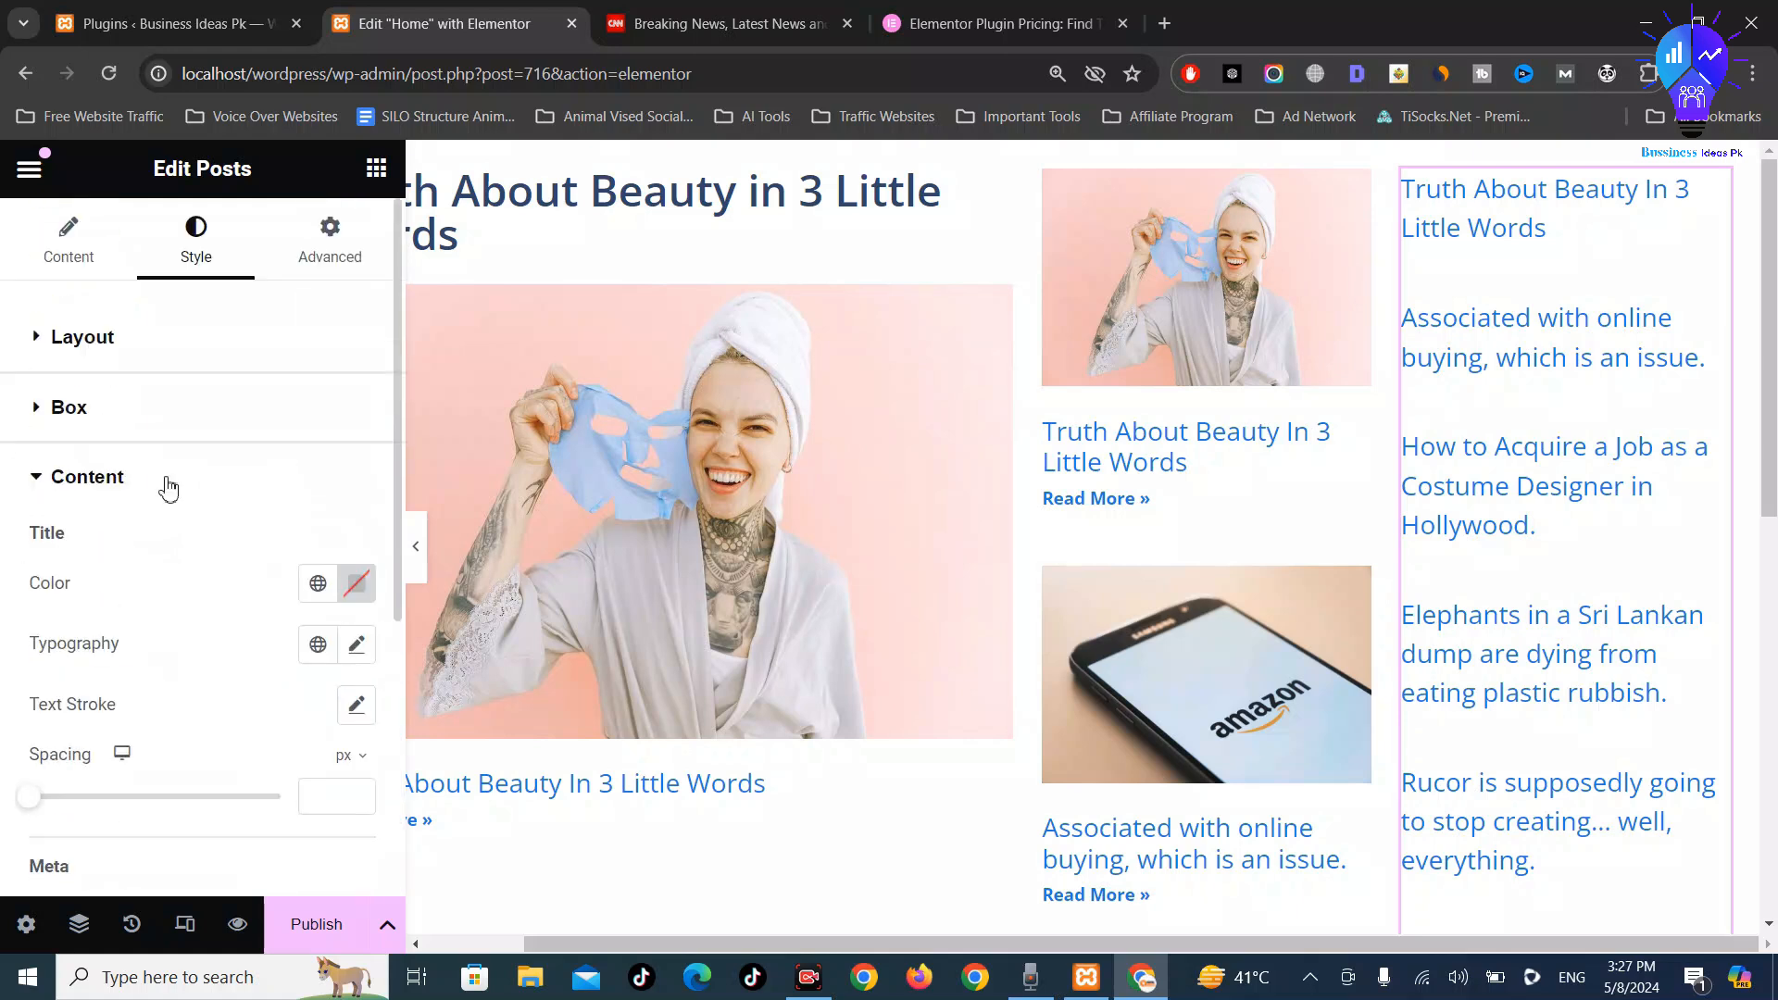
scroll(167, 482, down, 1)
scroll(117, 414, up, 1)
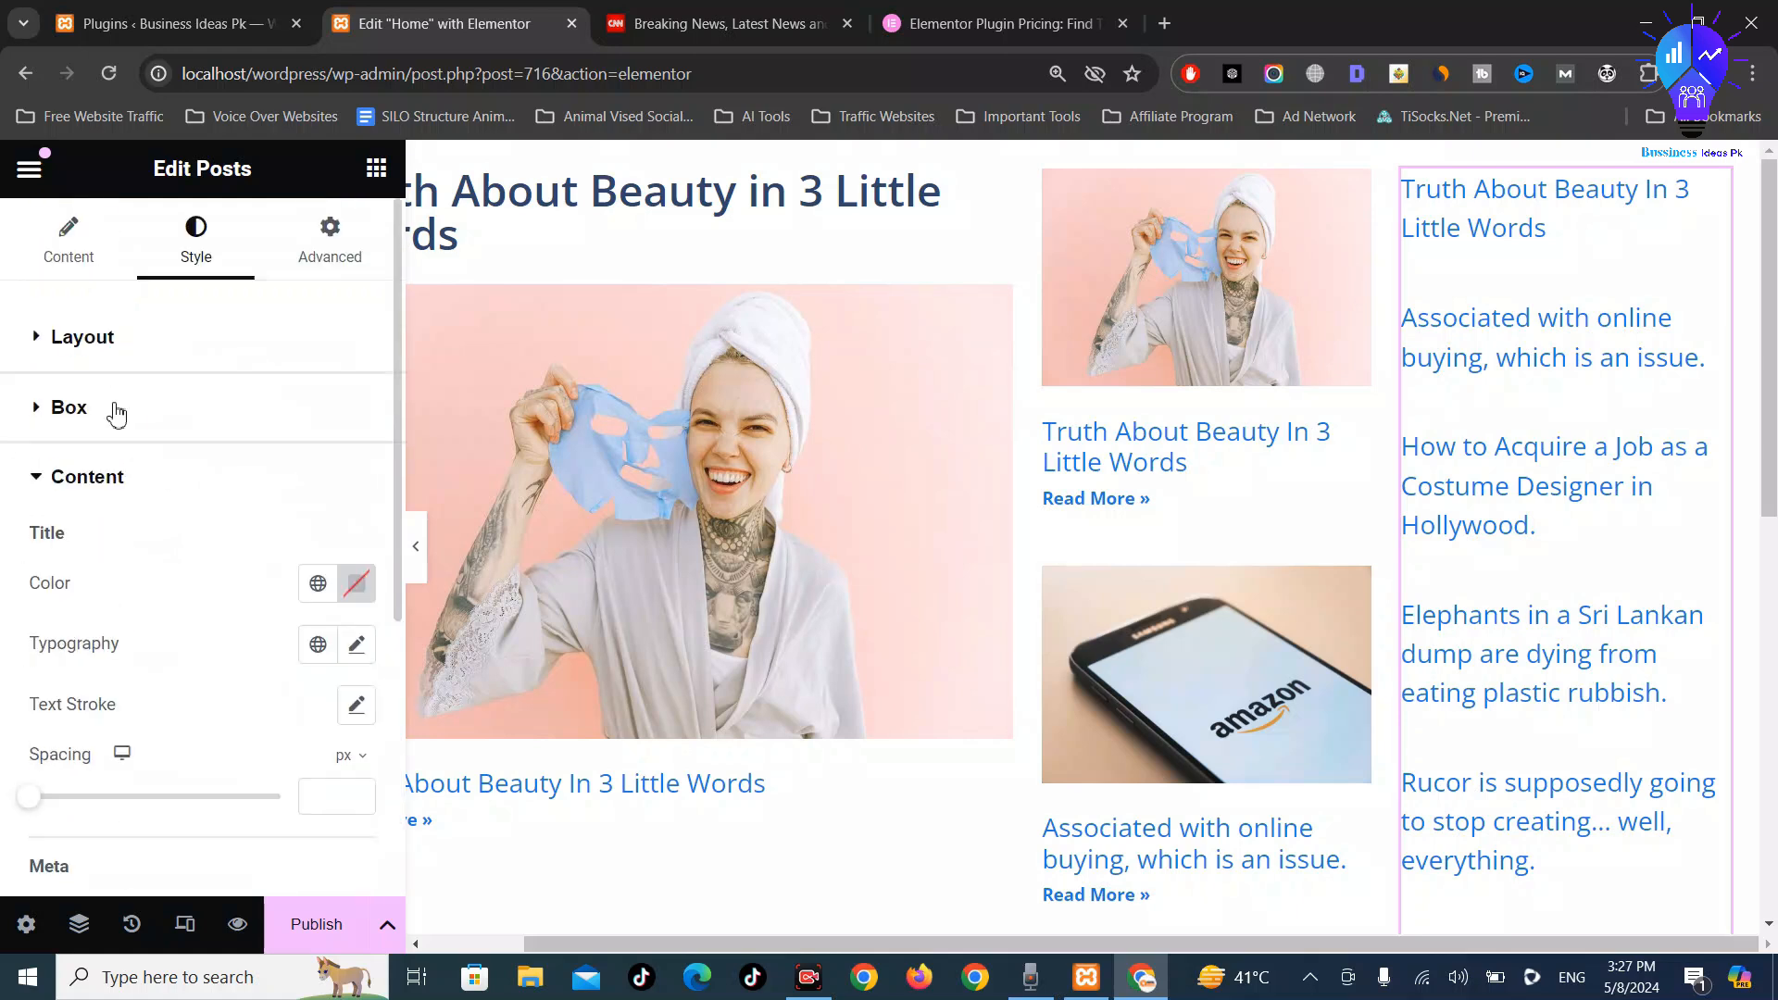
click(129, 336)
scroll(298, 522, down, 1)
click(119, 607)
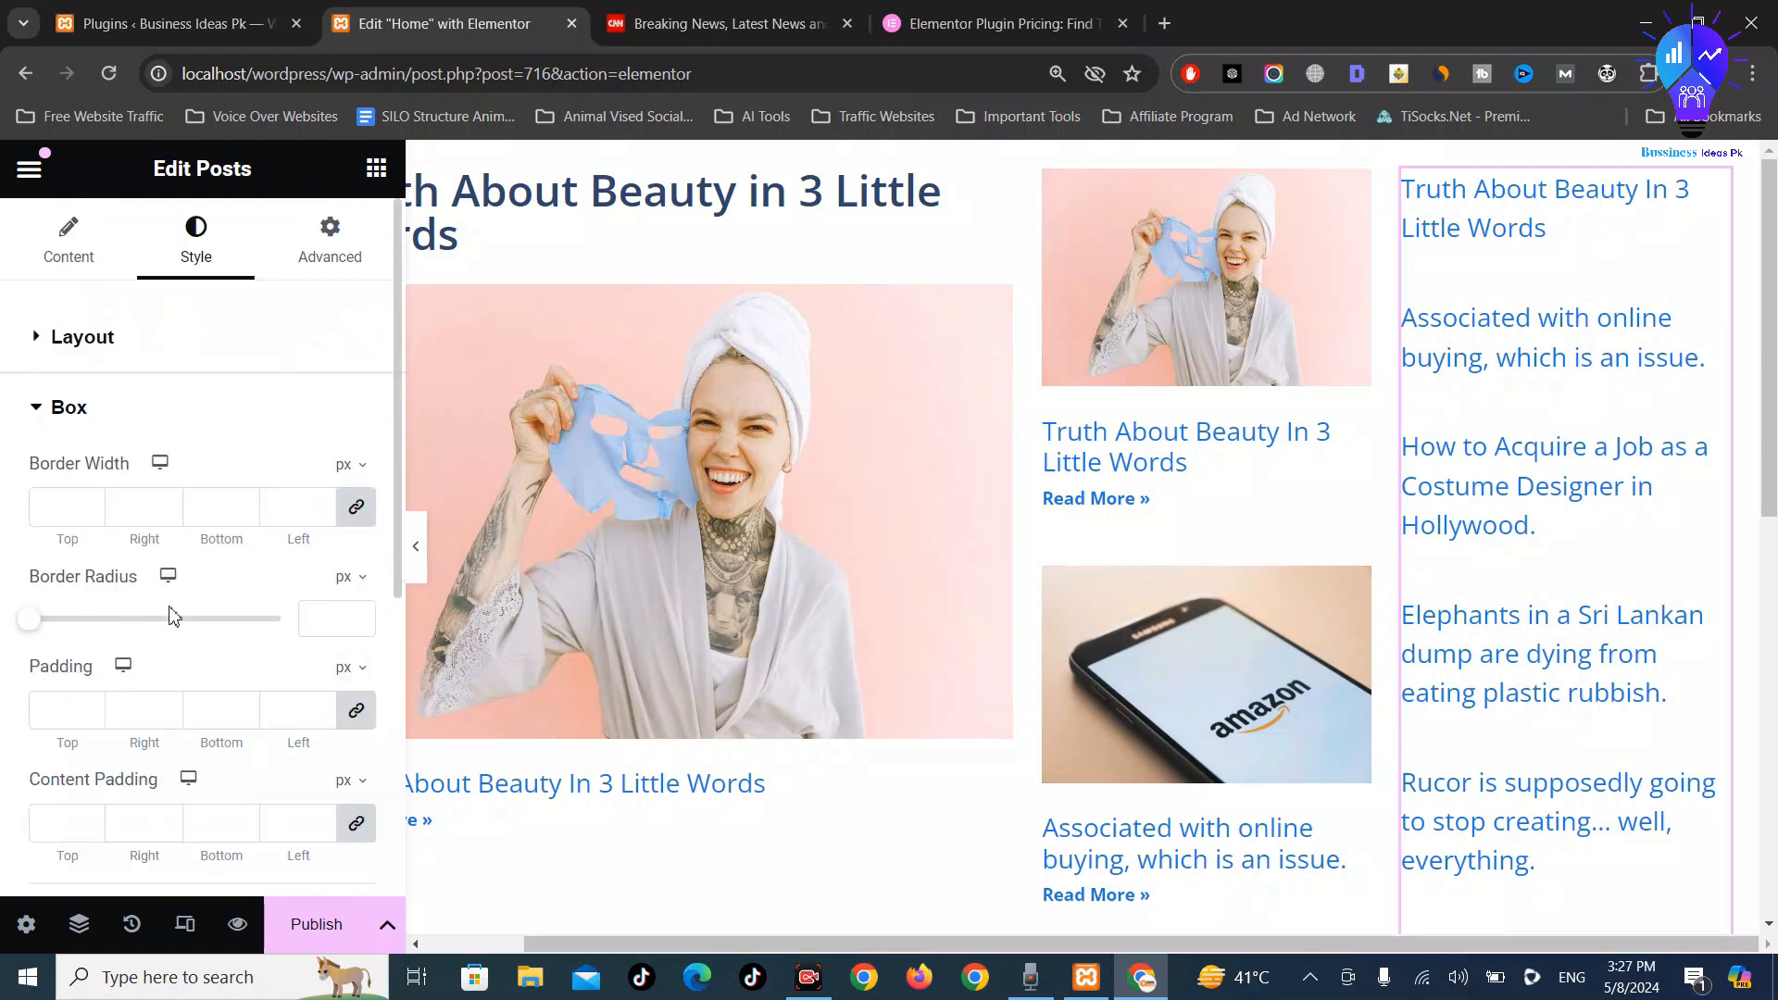
scroll(169, 607, down, 4)
scroll(162, 626, down, 3)
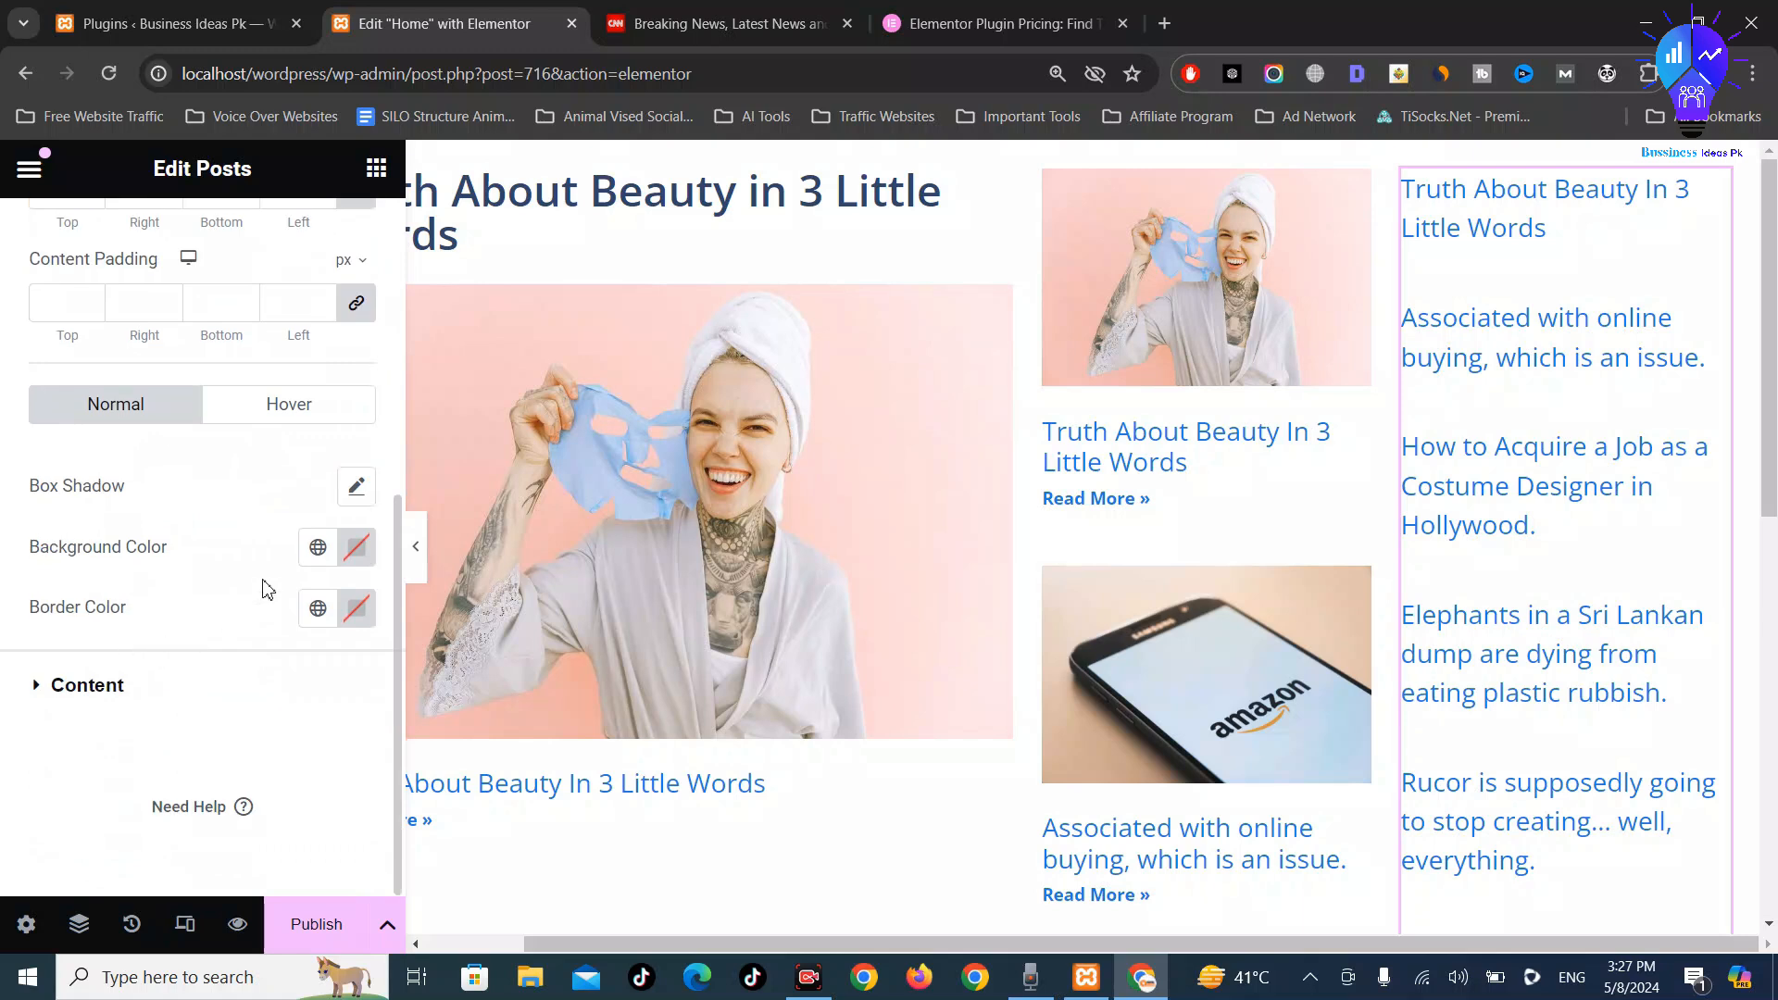
click(364, 565)
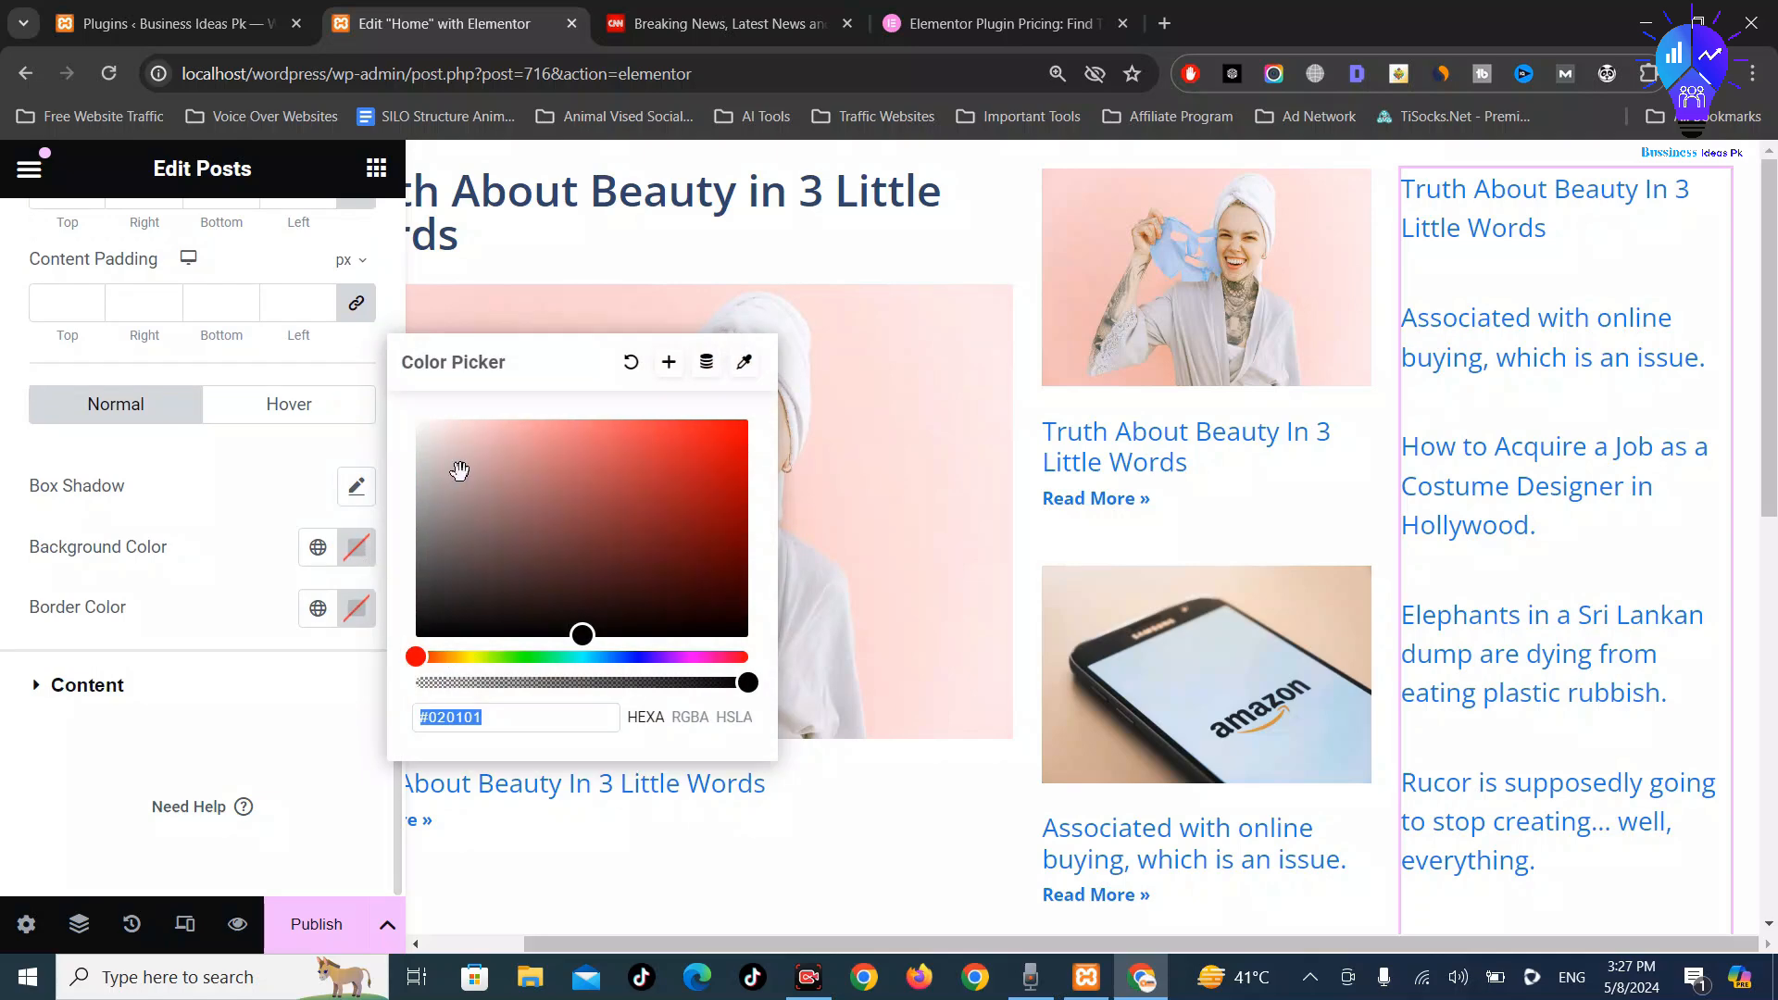
drag(719, 444, 817, 396)
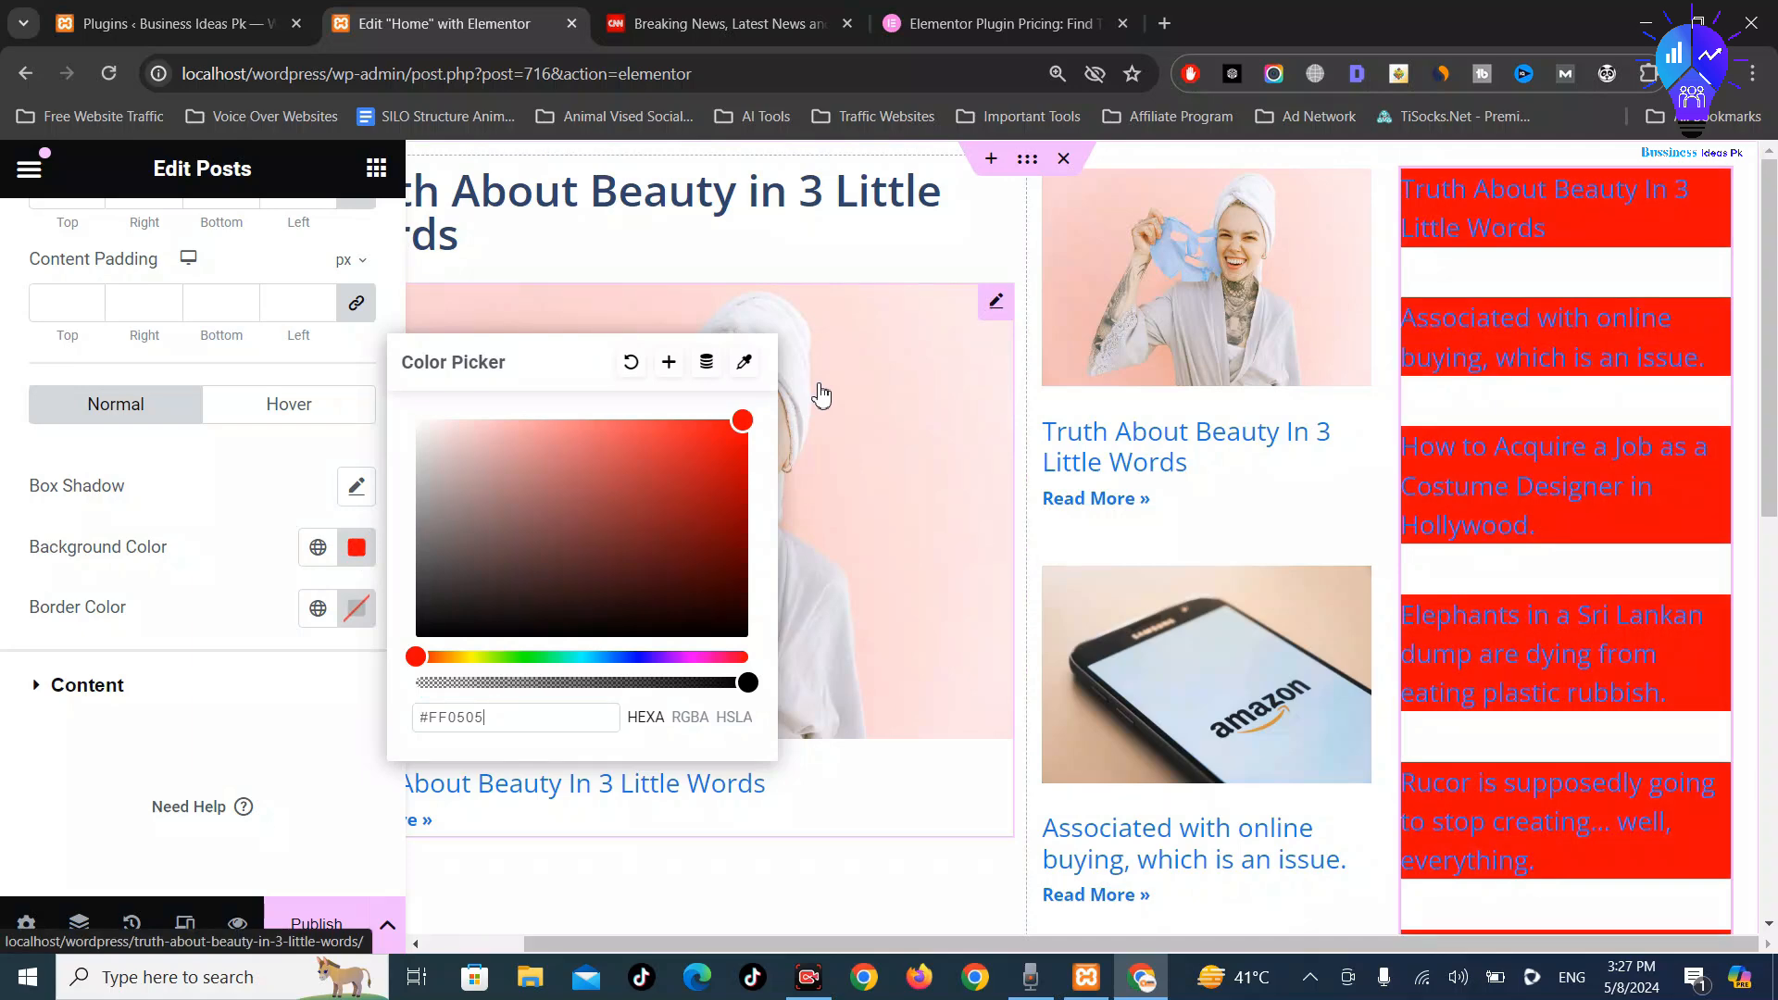
click(743, 423)
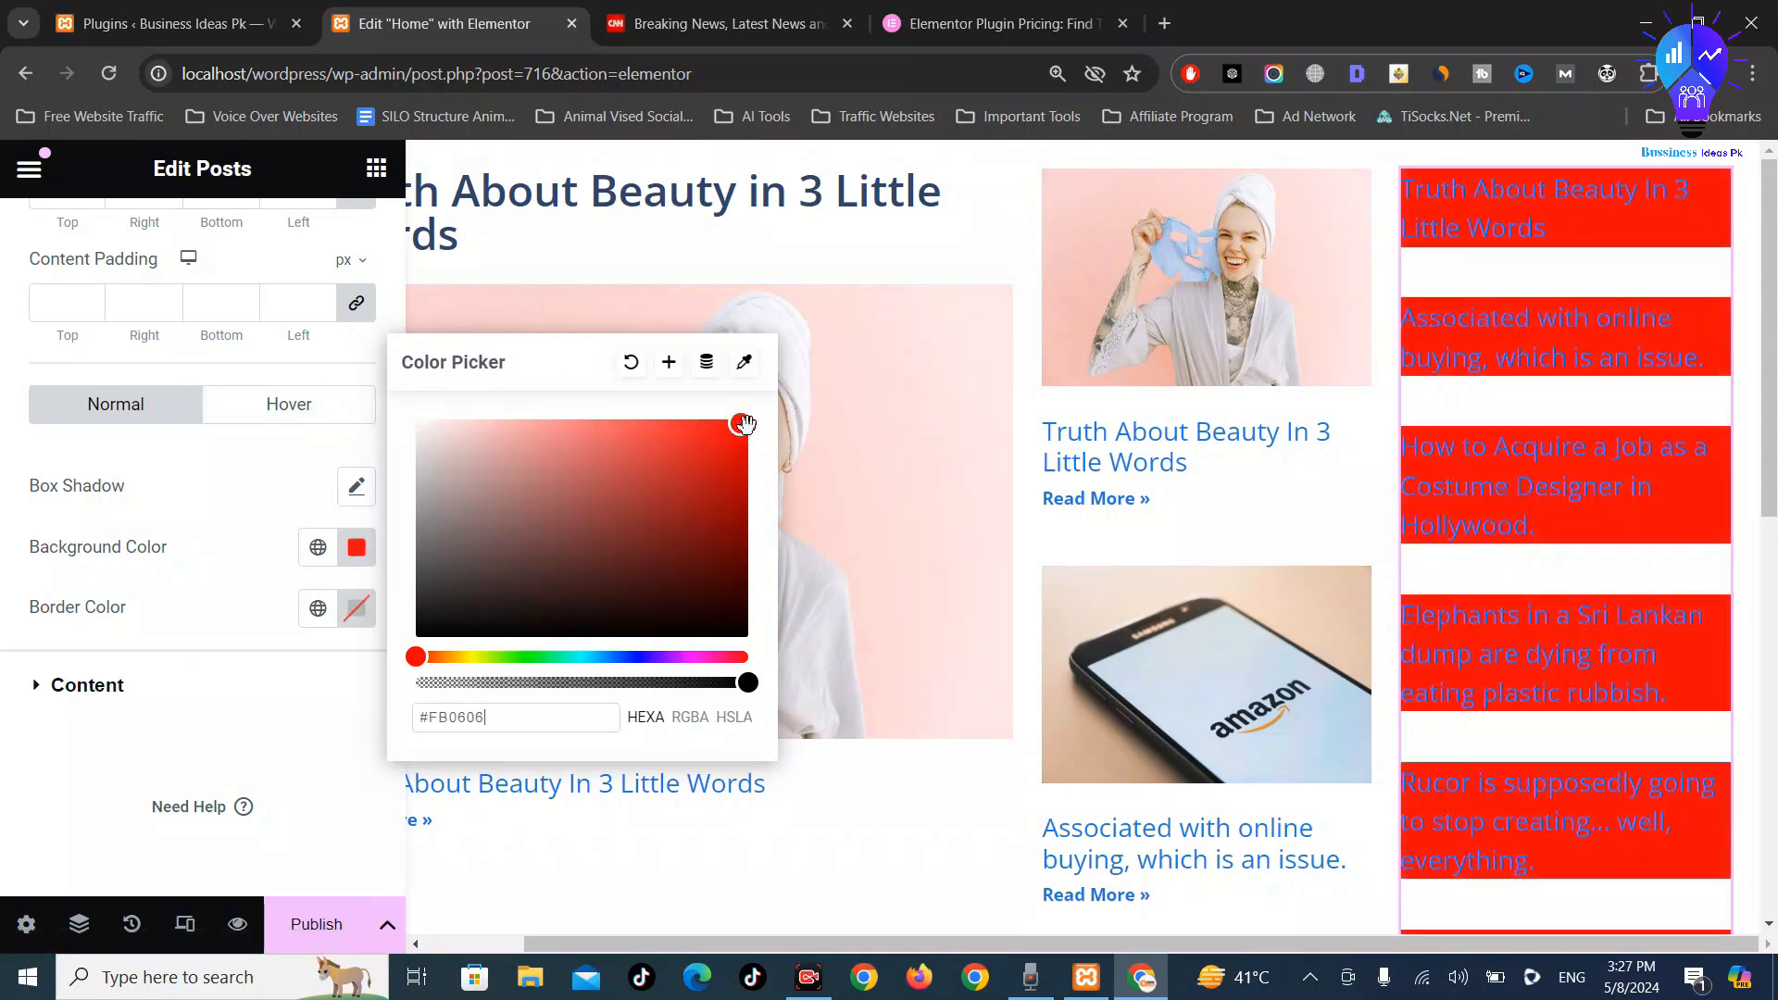
Set the post box border colour to near-black #0A0000
click(358, 608)
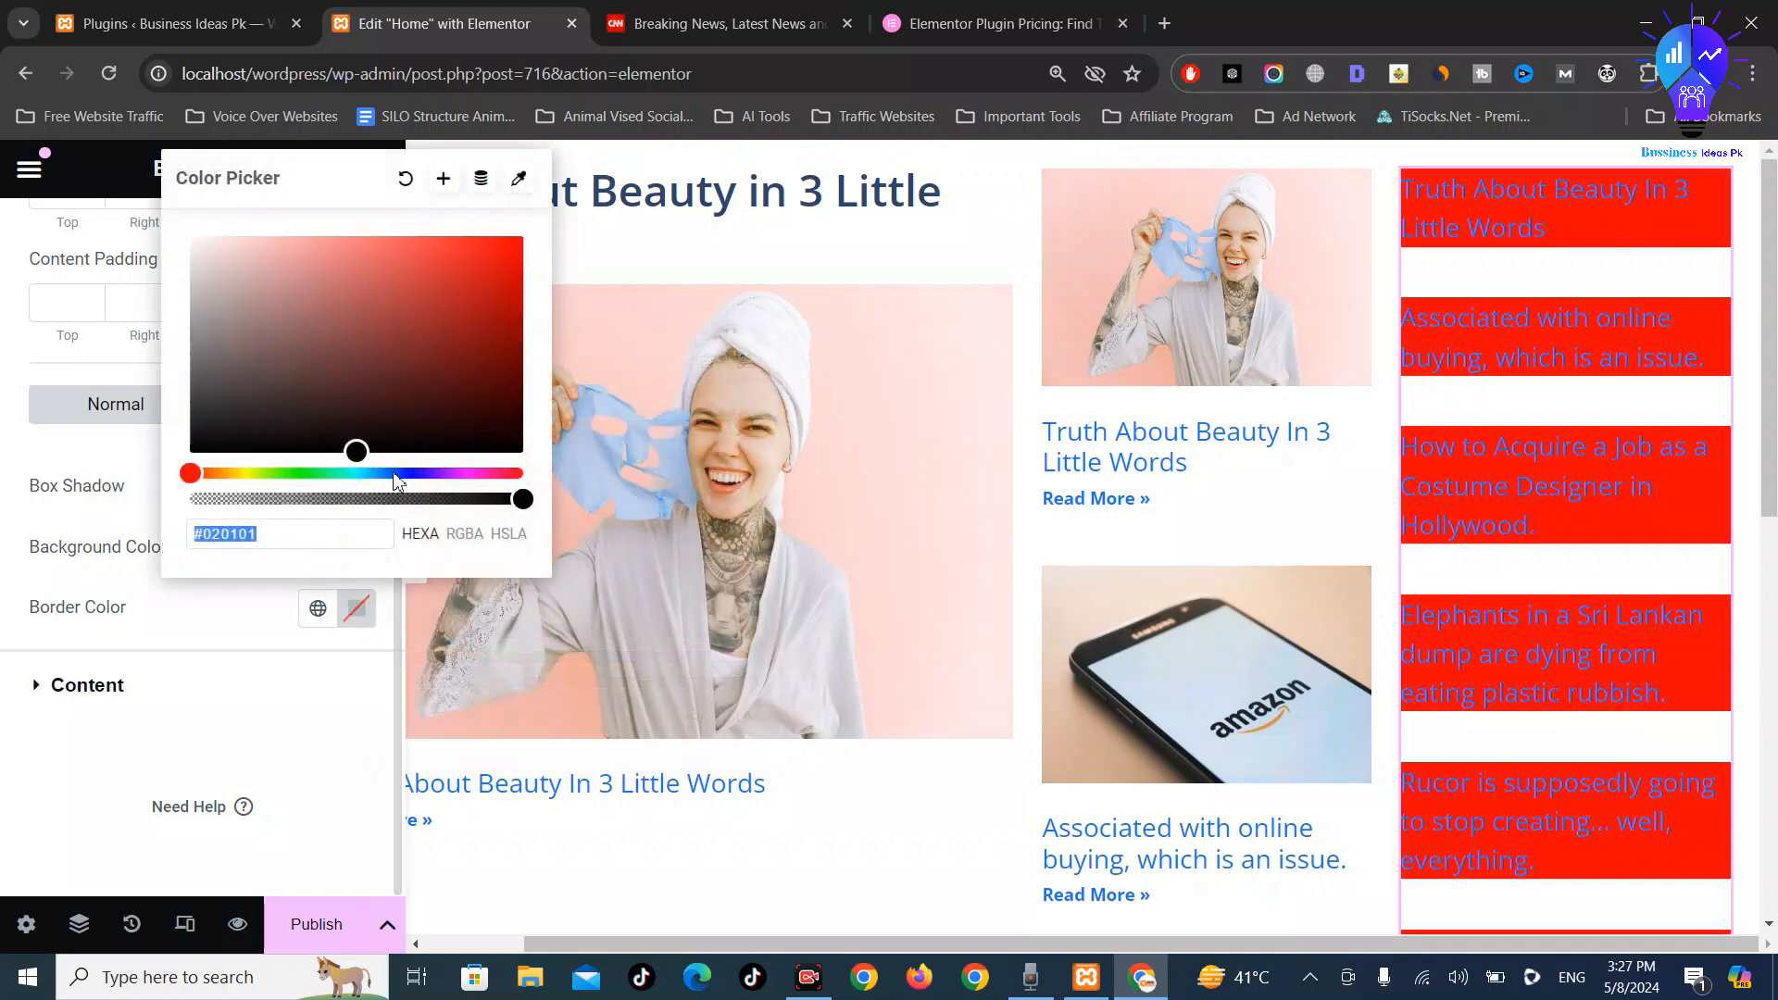
text(#FFE8E8)
key(BackSpace)
key(BackSpace)
key(BackSpace)
key(BackSpace)
text(FFFFFF)
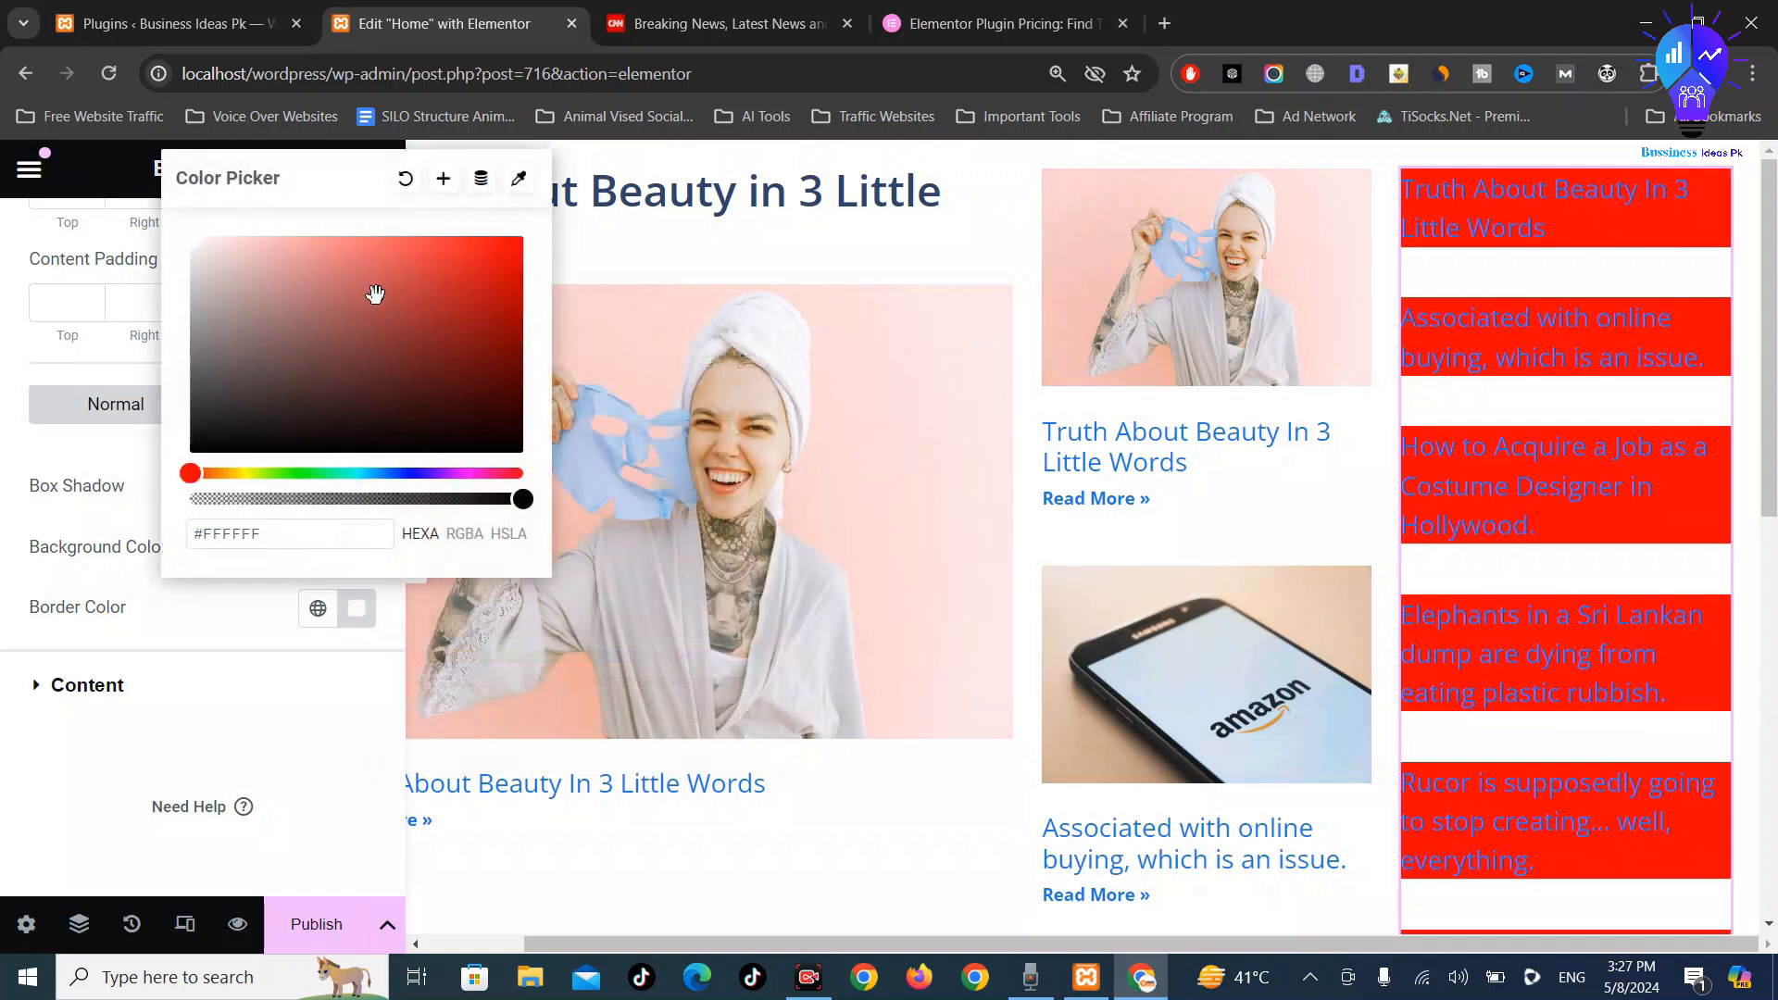
click(515, 243)
click(509, 420)
drag(509, 419, 519, 460)
click(514, 448)
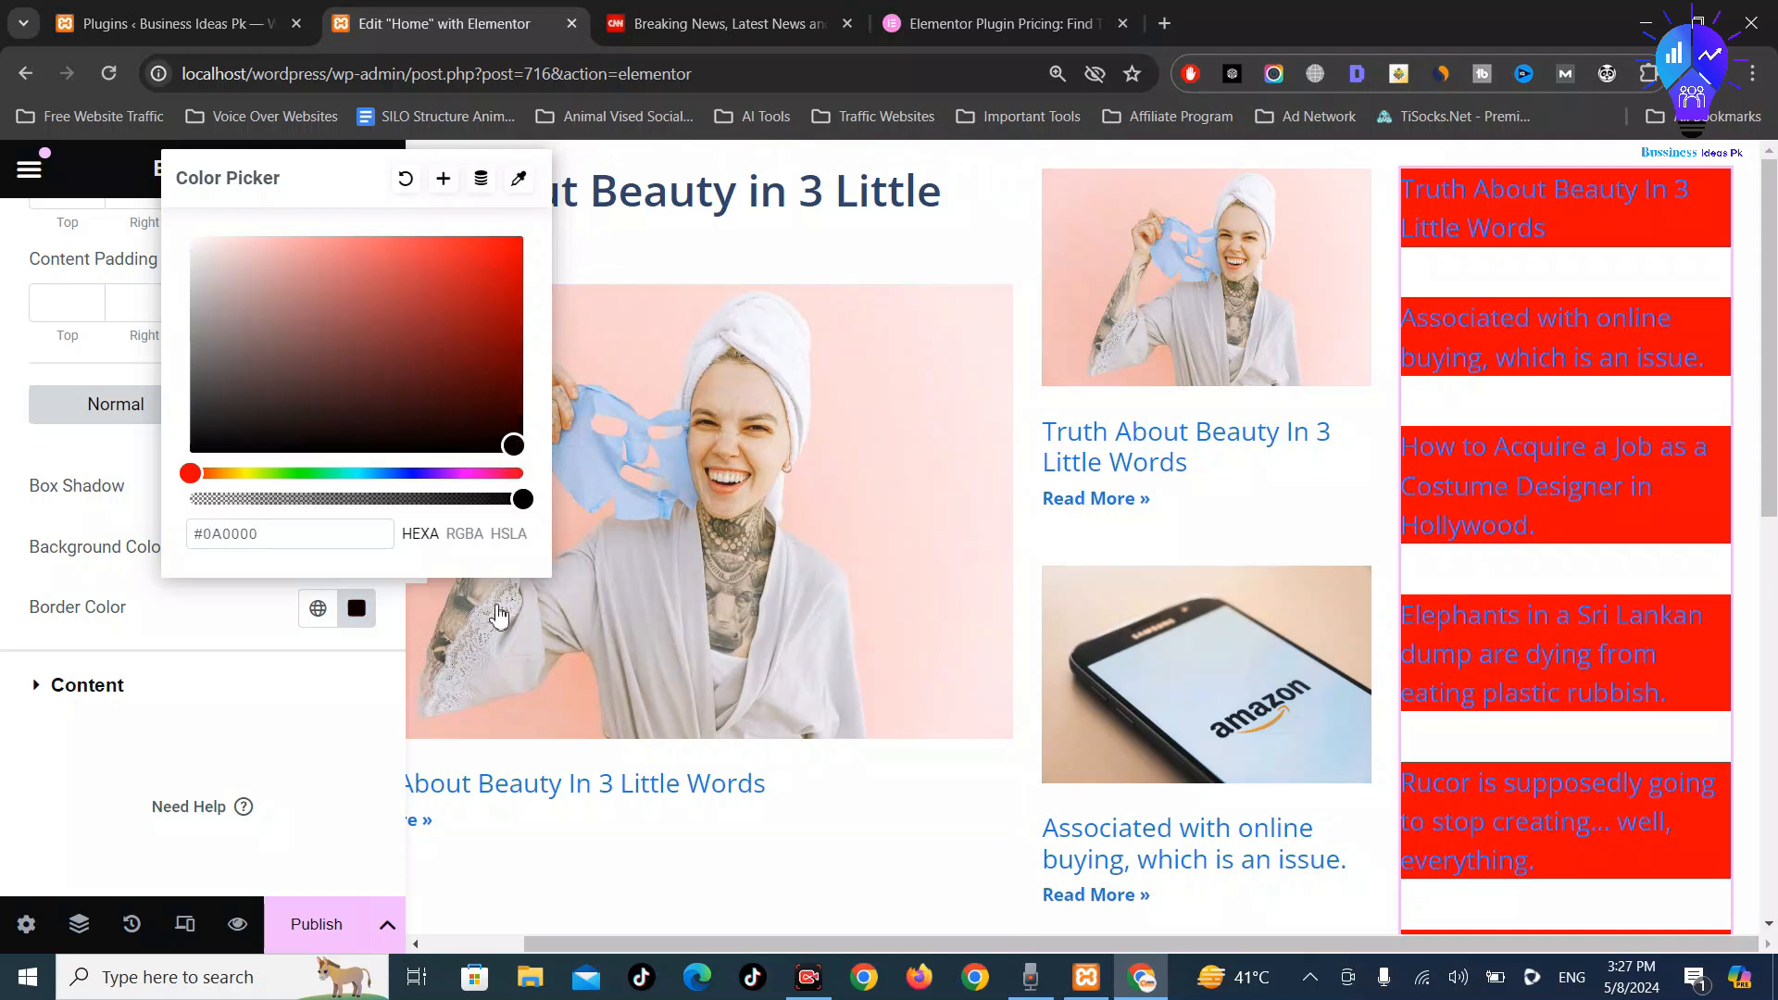
click(355, 688)
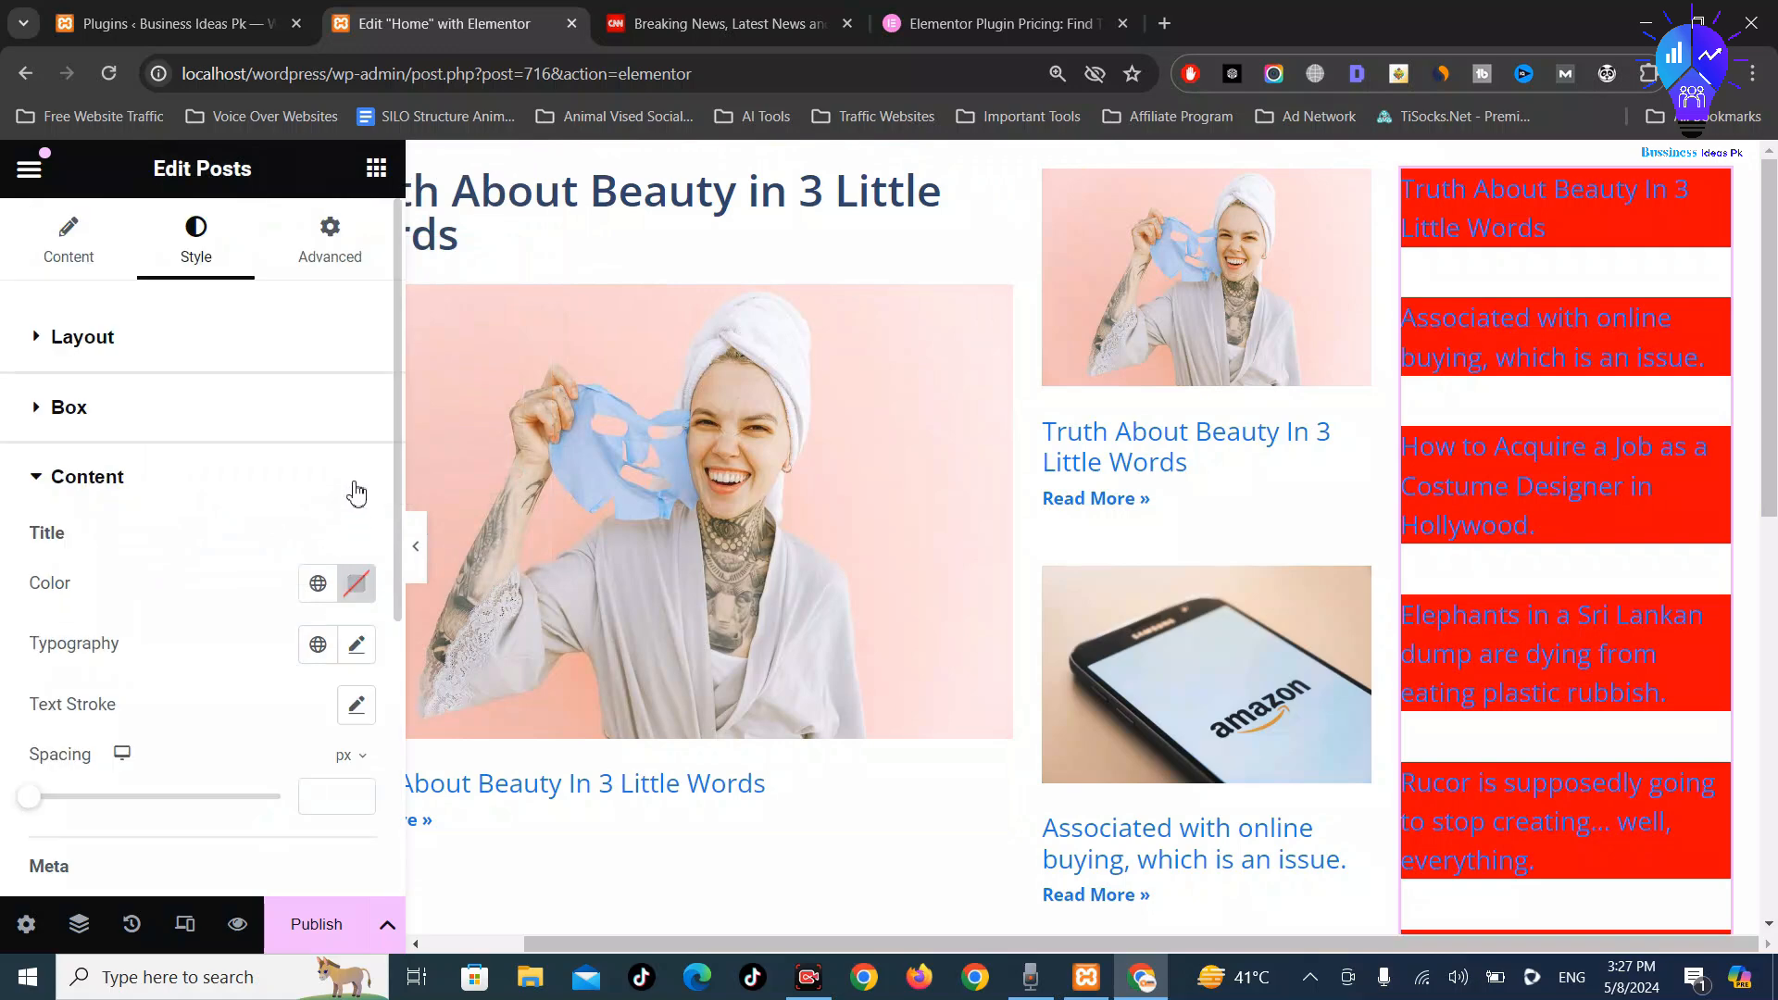
Make the post titles white in the title colour picker
click(363, 595)
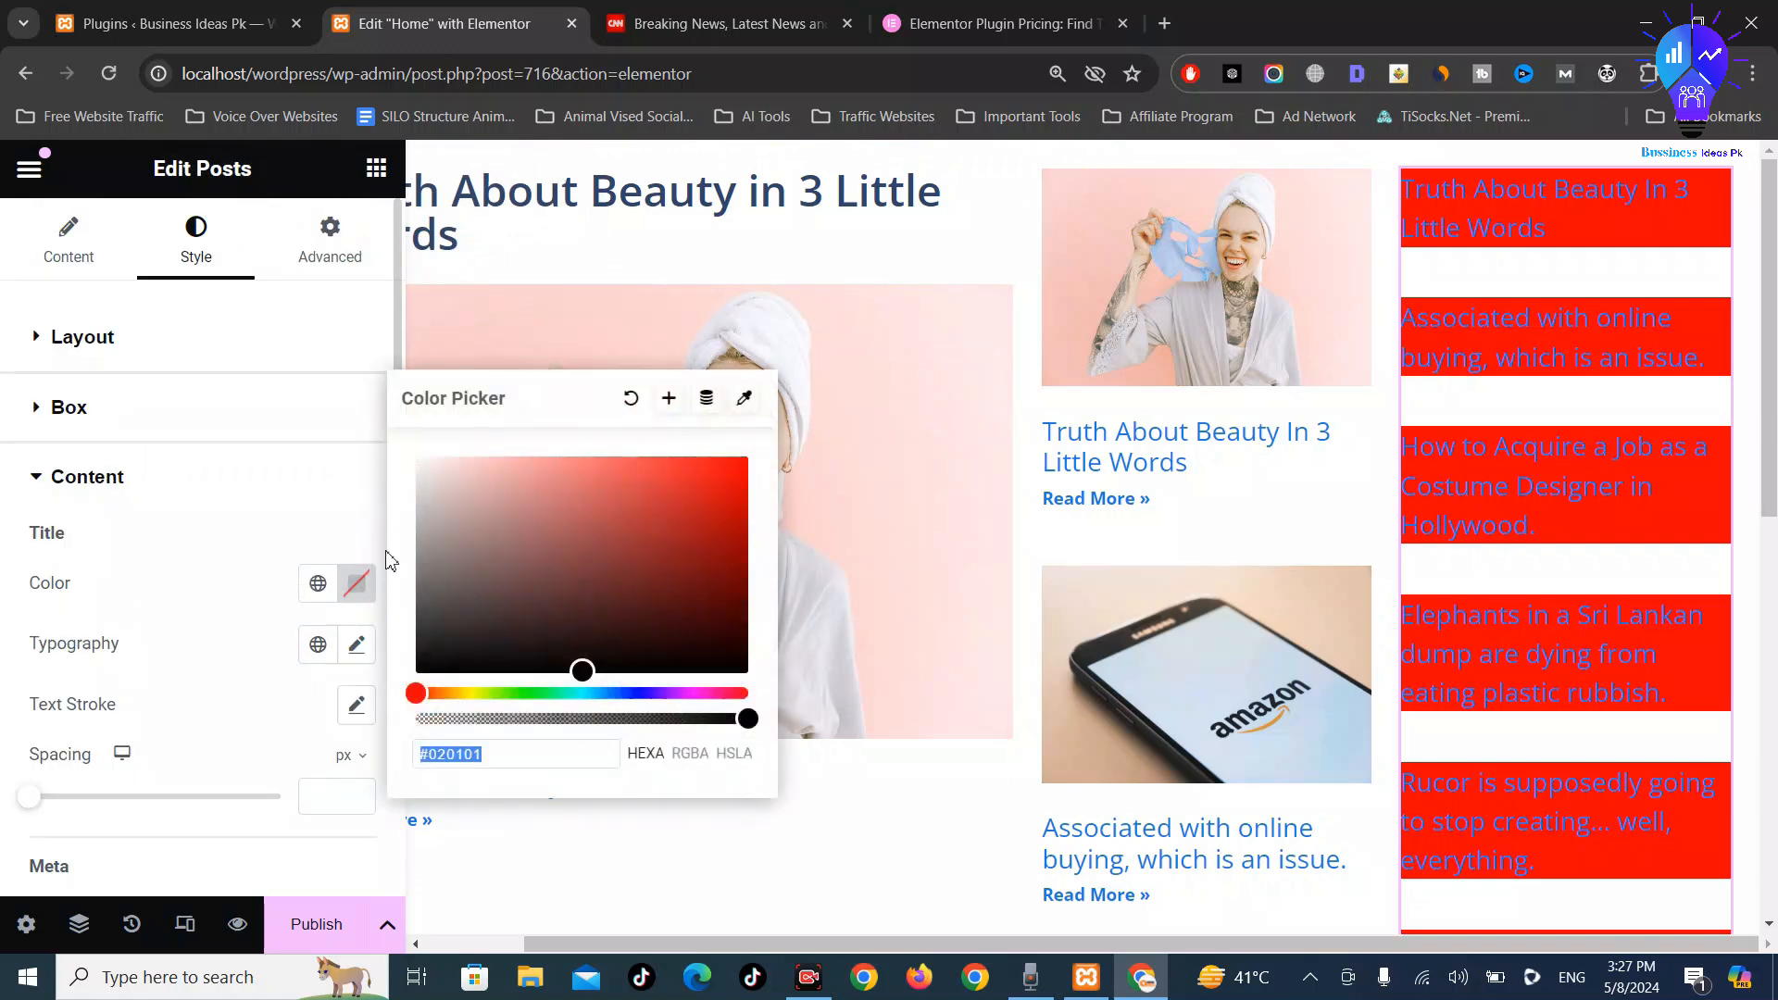
drag(461, 513, 399, 415)
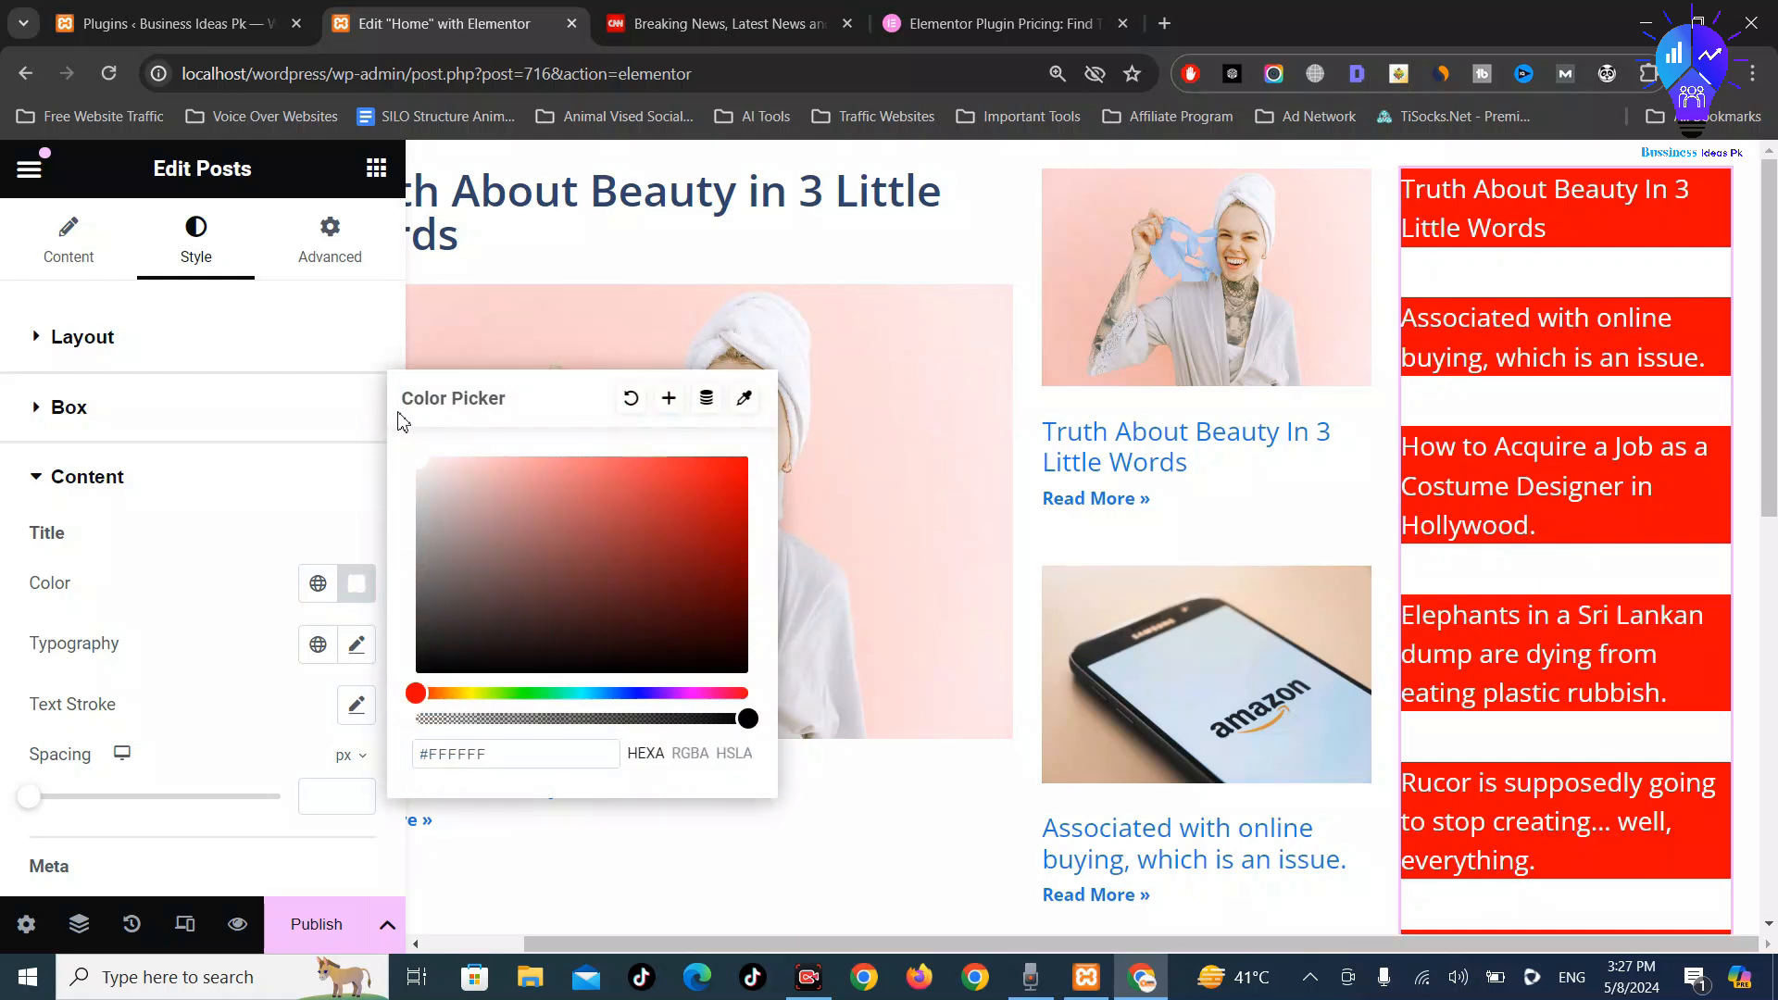
click(16, 606)
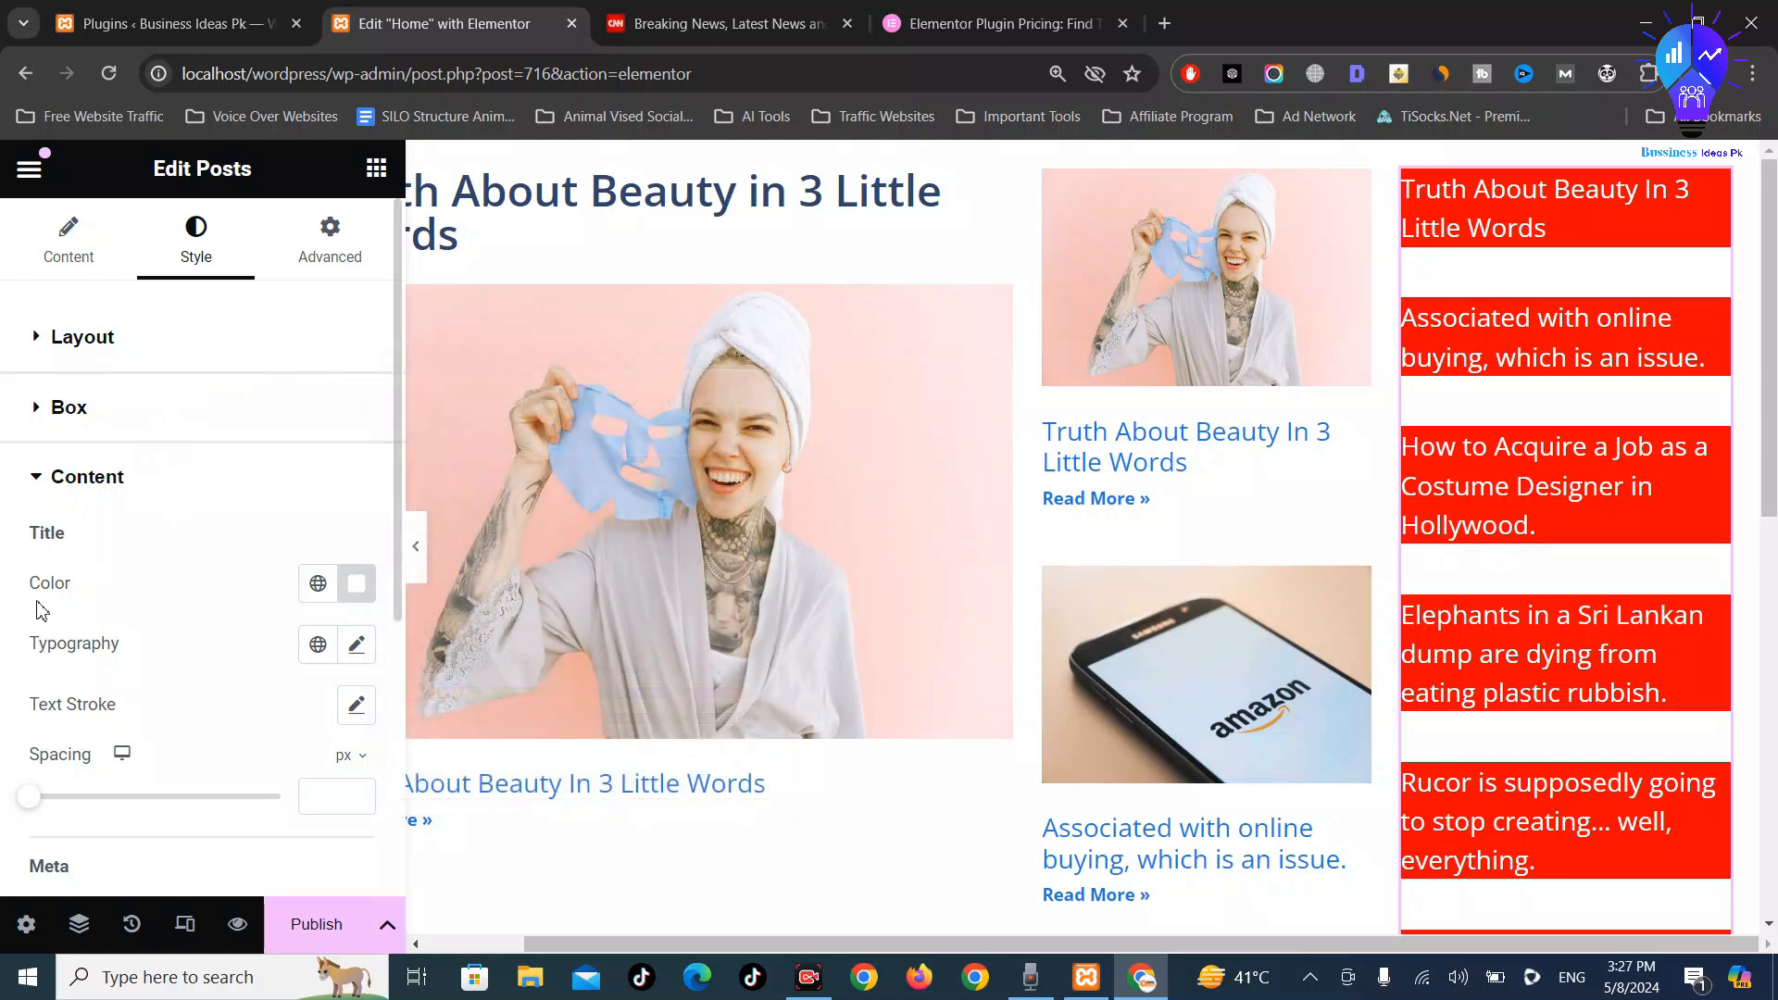
Try Arial, Tahoma and ABeeZee as the post title font family
click(358, 646)
scroll(306, 595, down, 3)
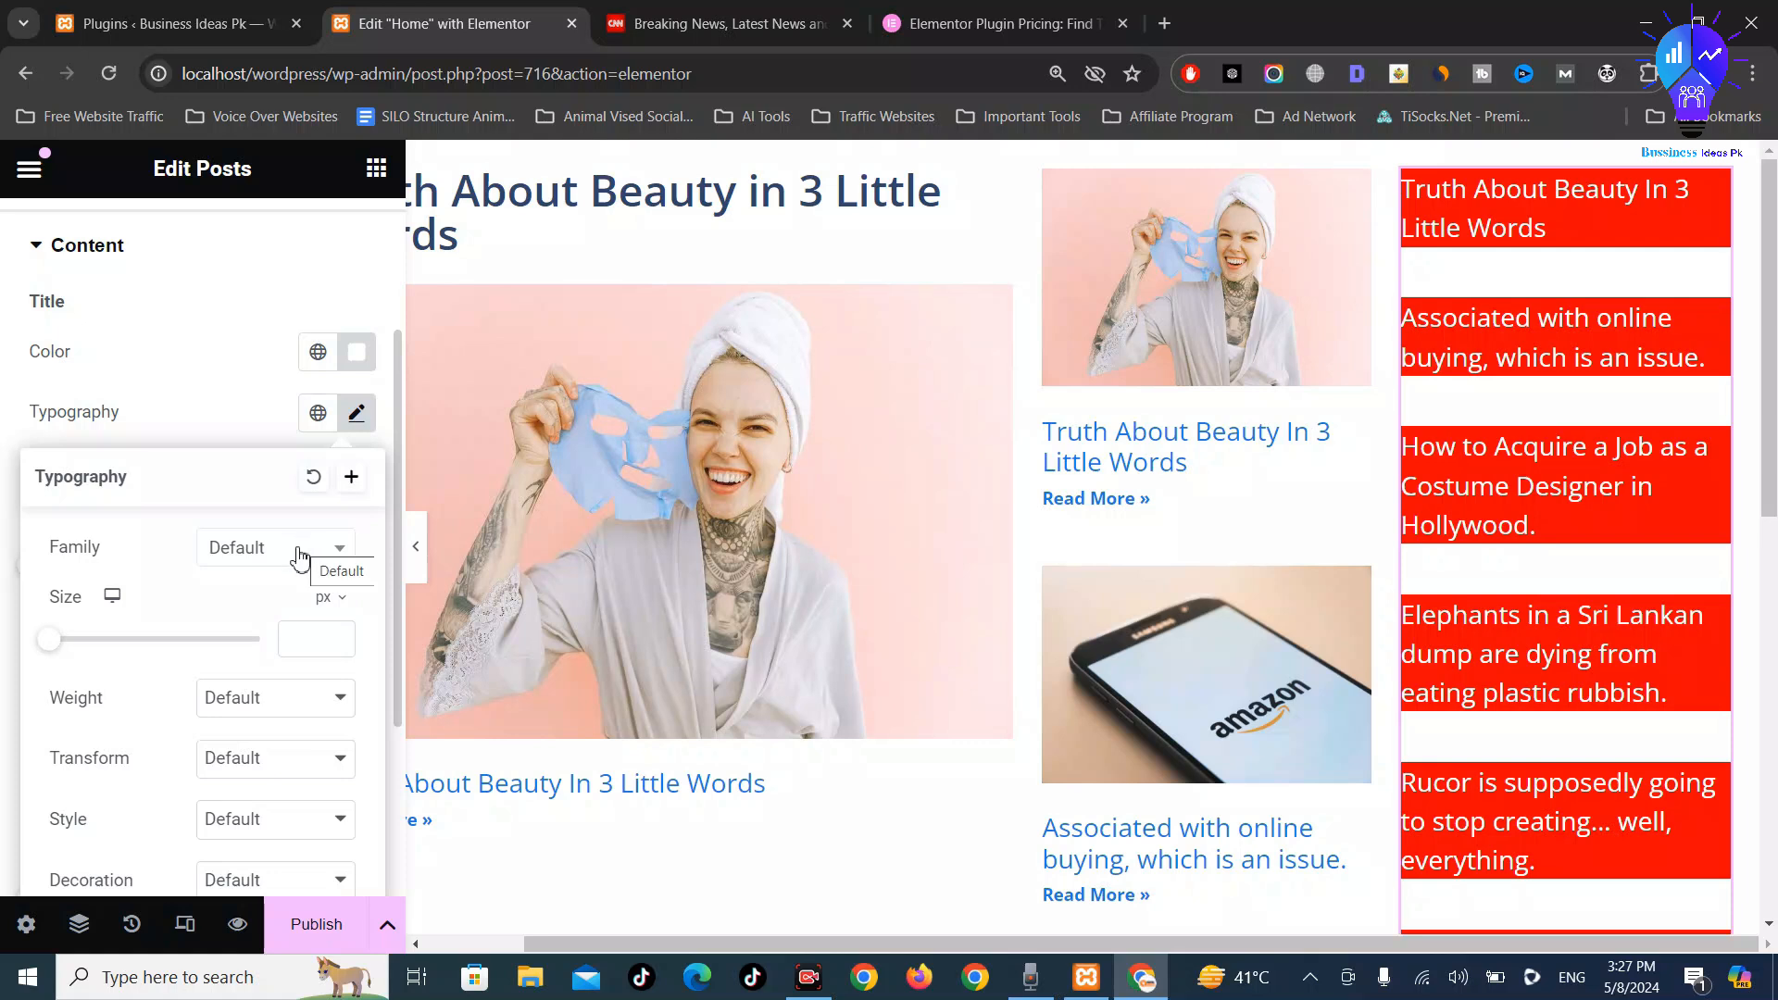
click(298, 553)
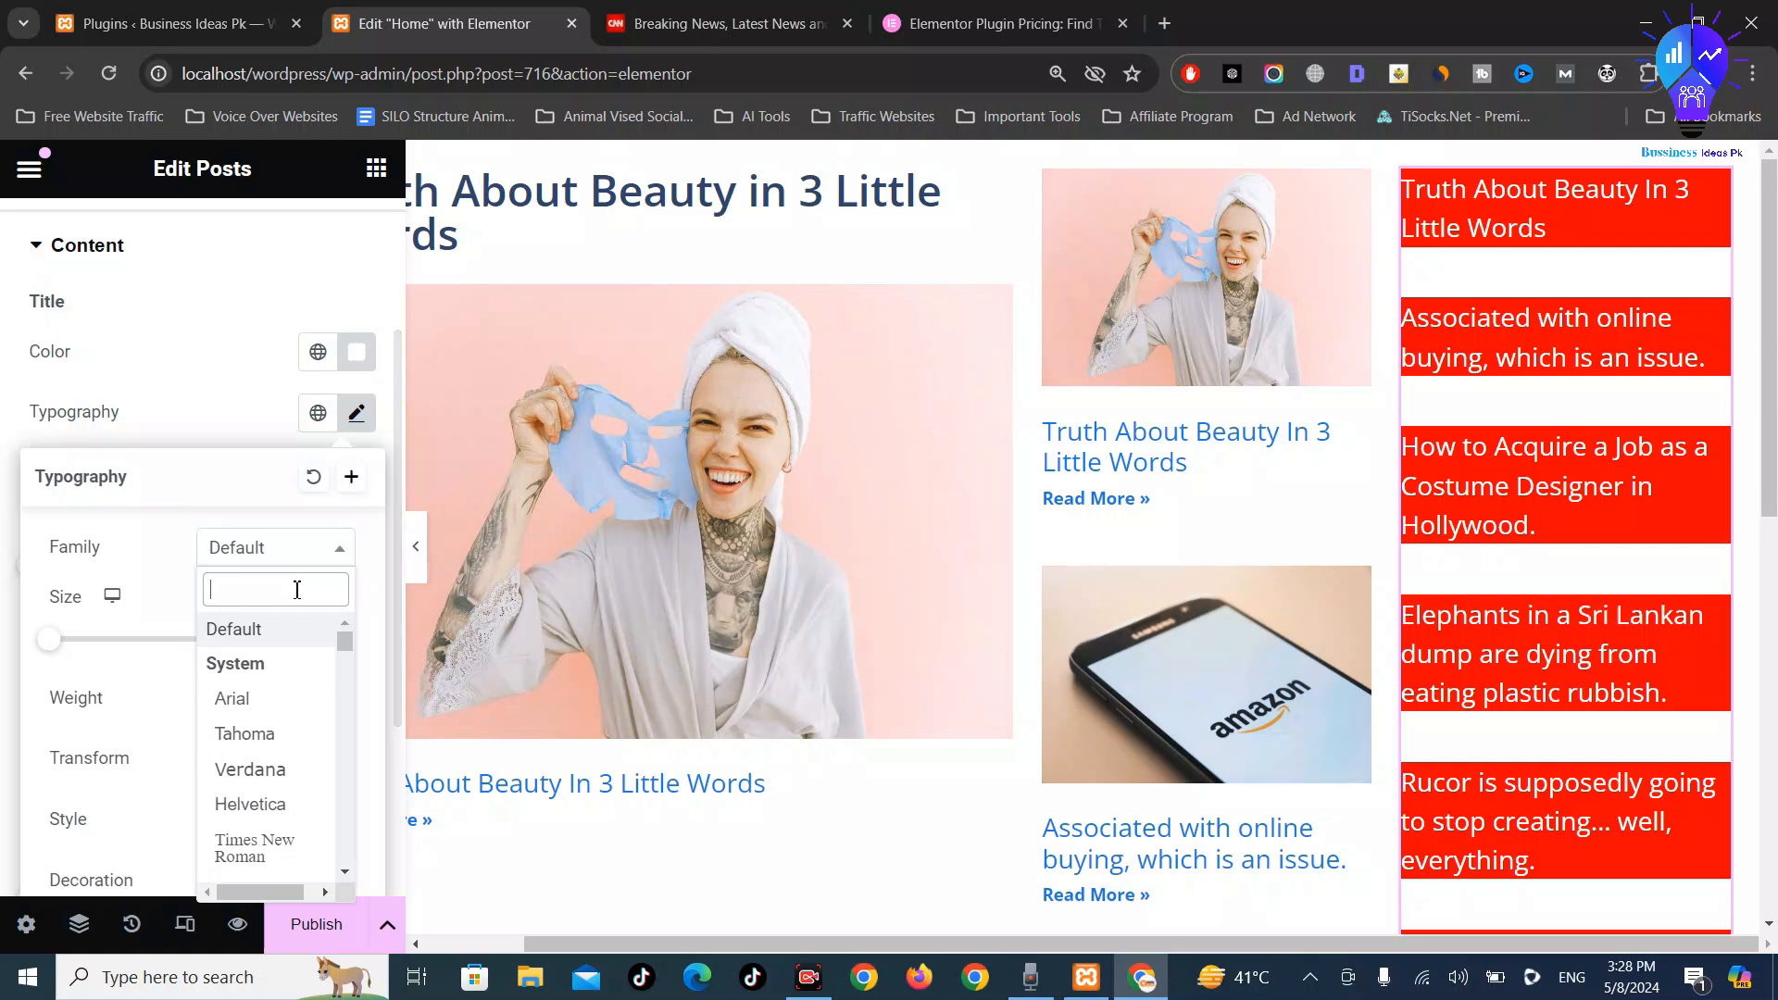
click(258, 700)
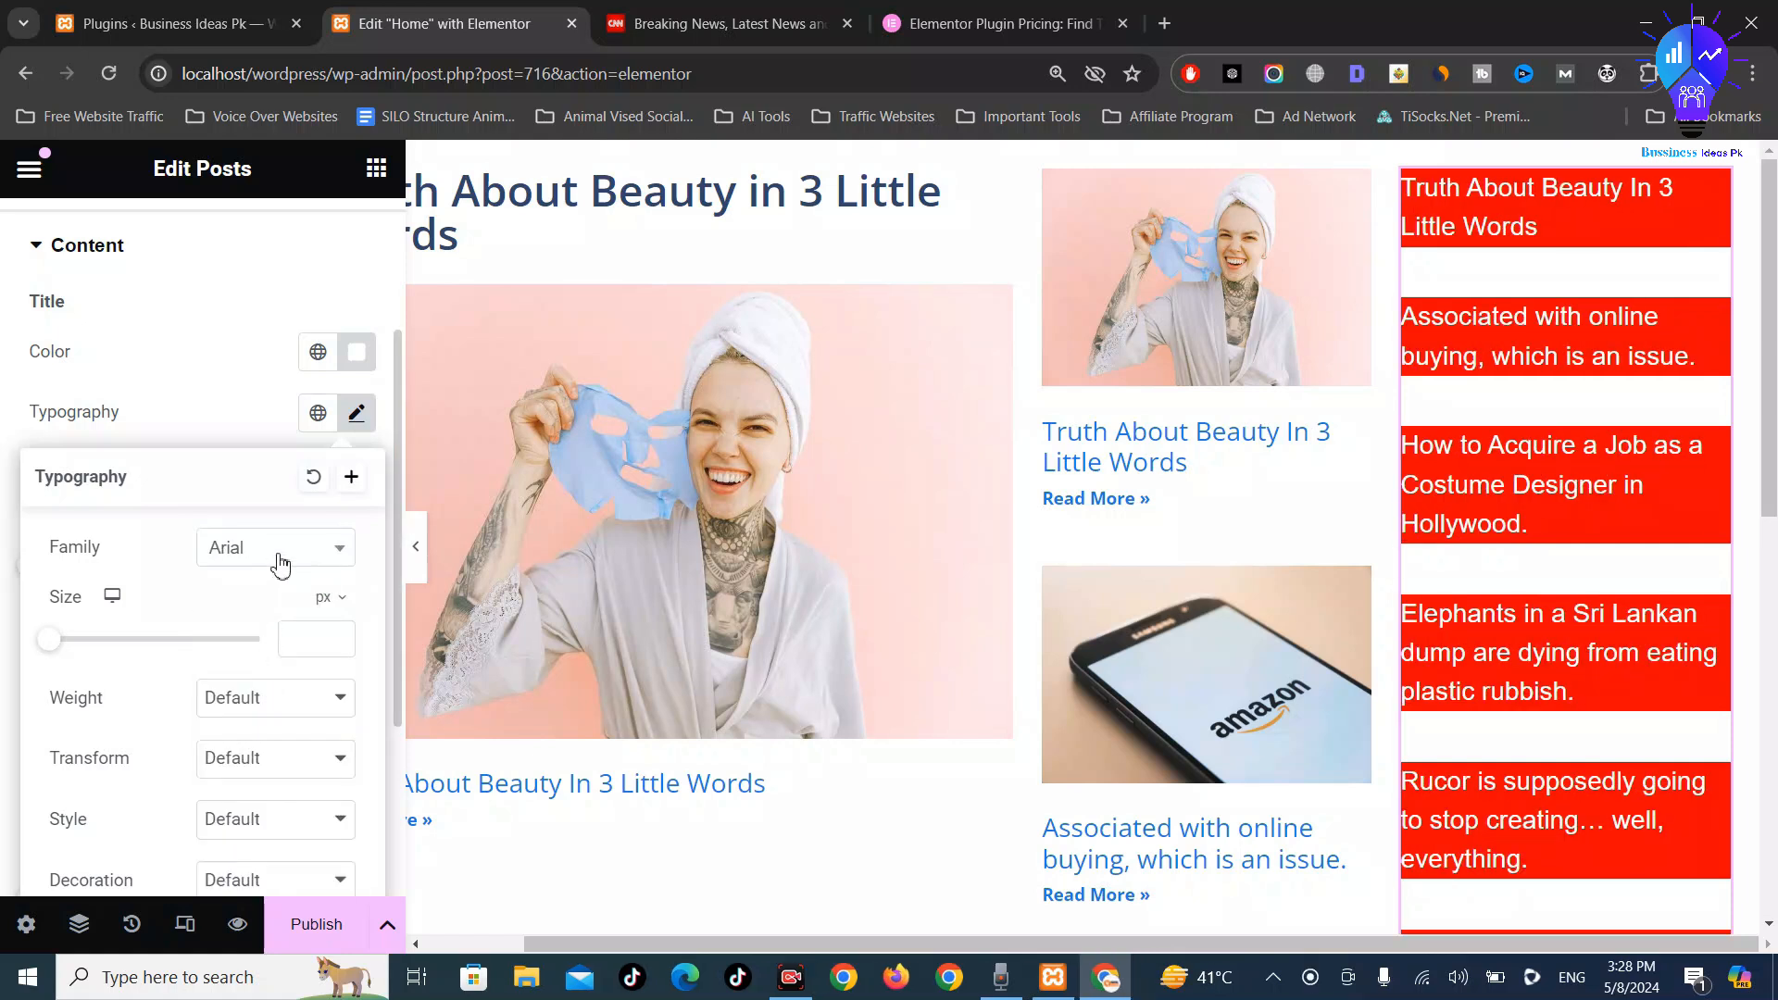
click(281, 561)
click(245, 735)
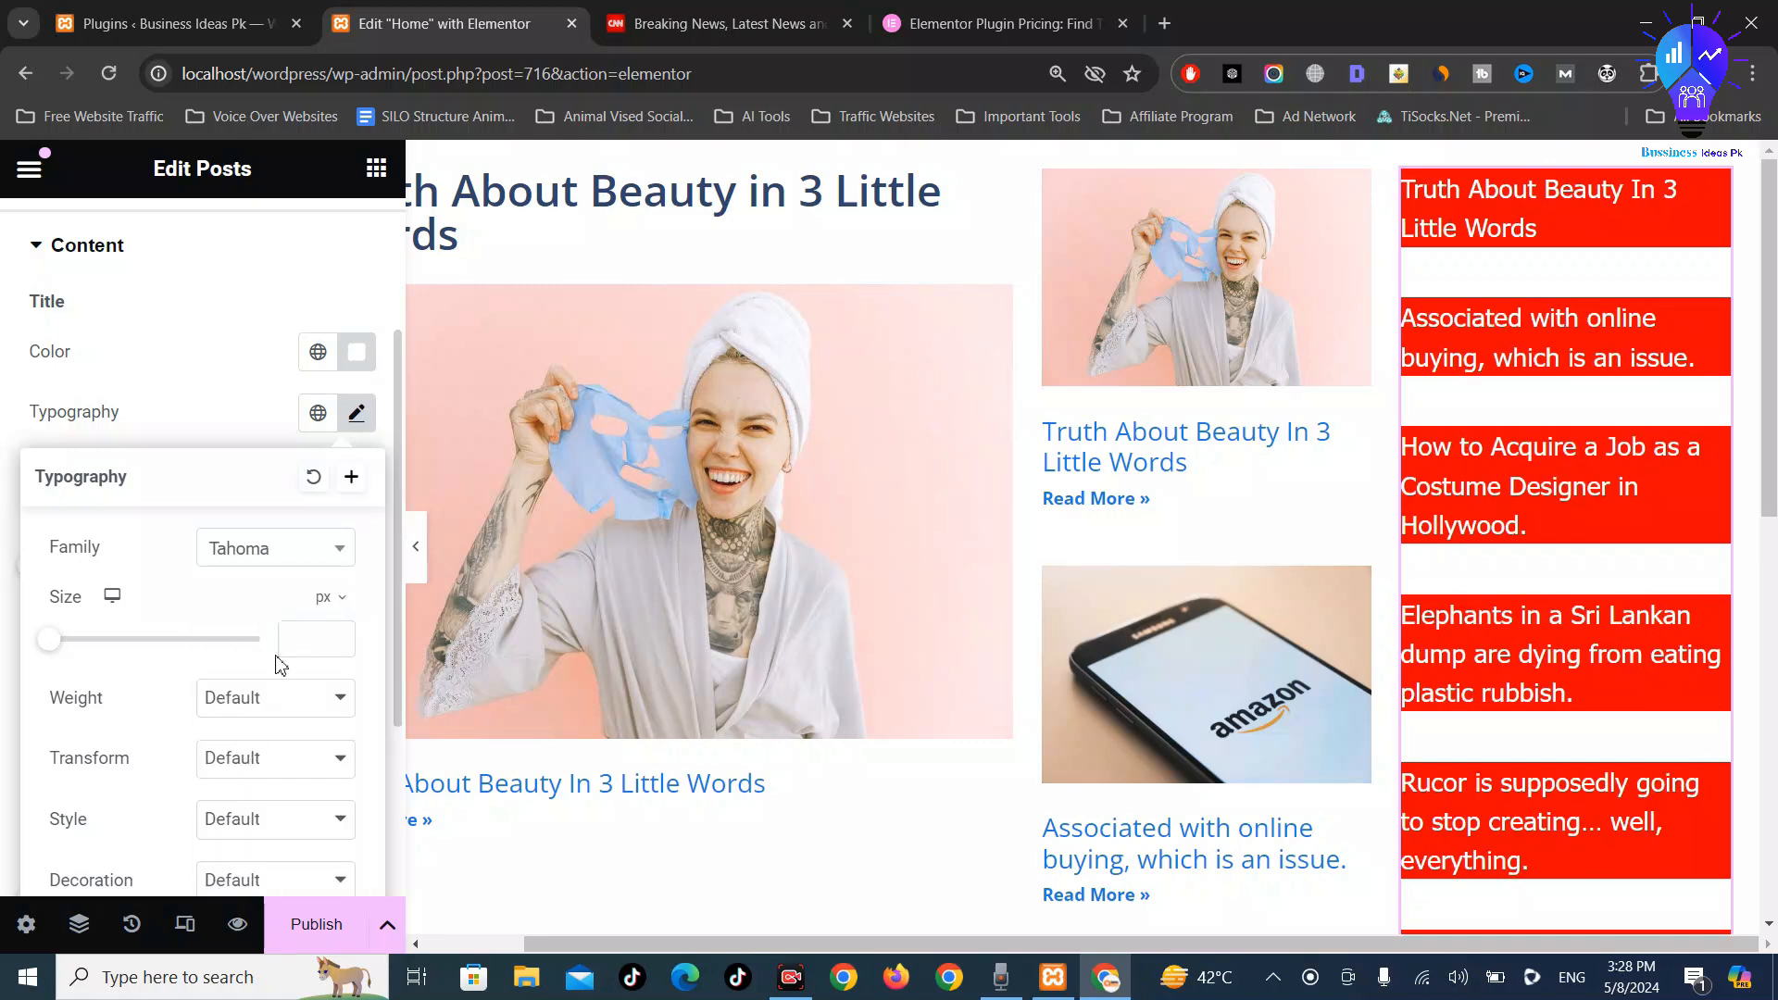
click(278, 551)
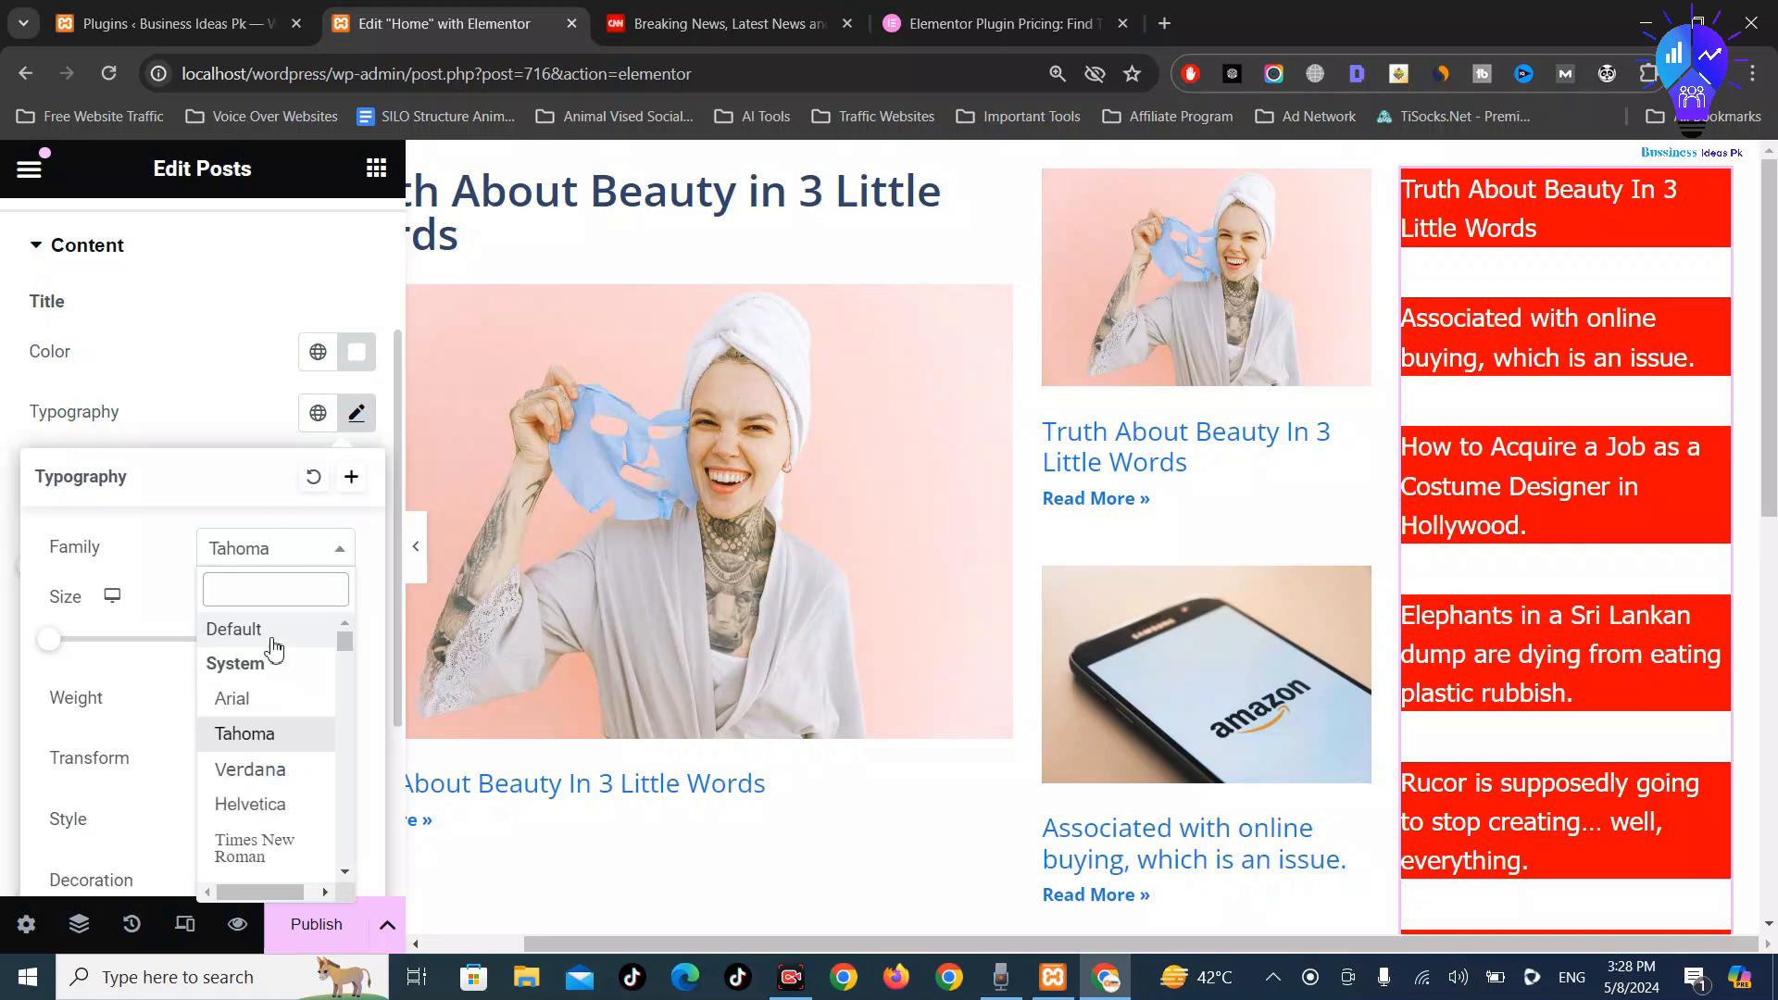
scroll(273, 704, down, 3)
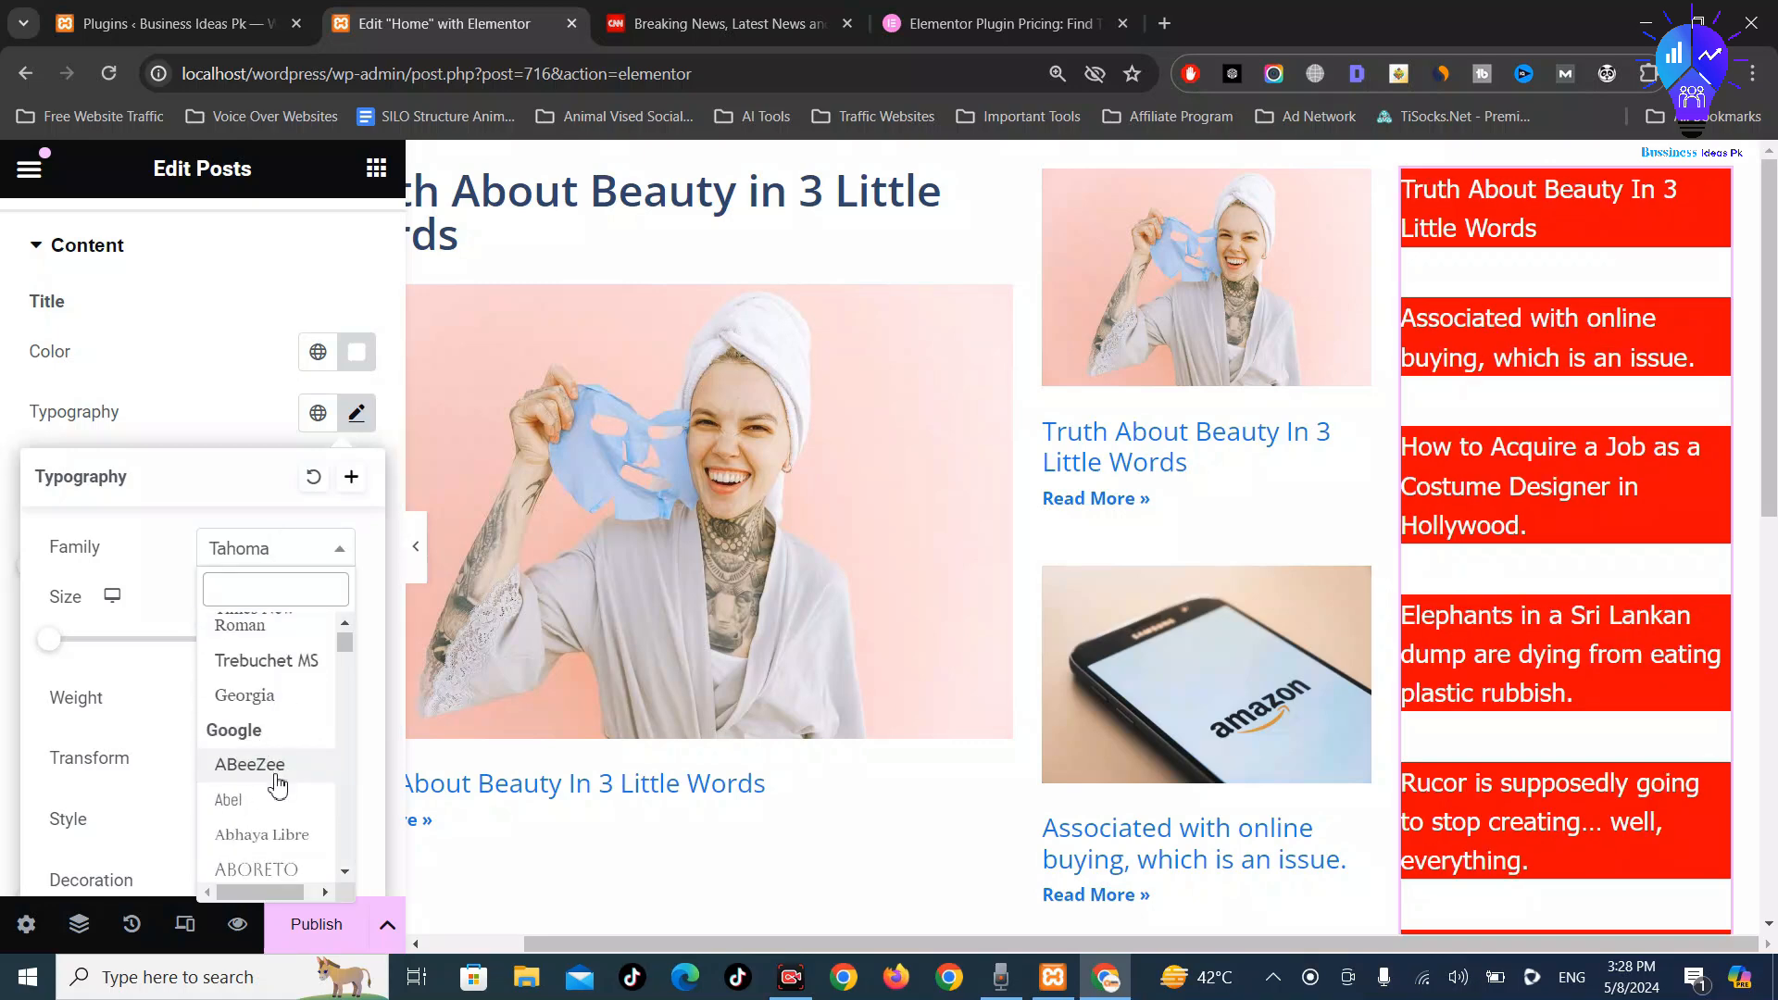
click(278, 767)
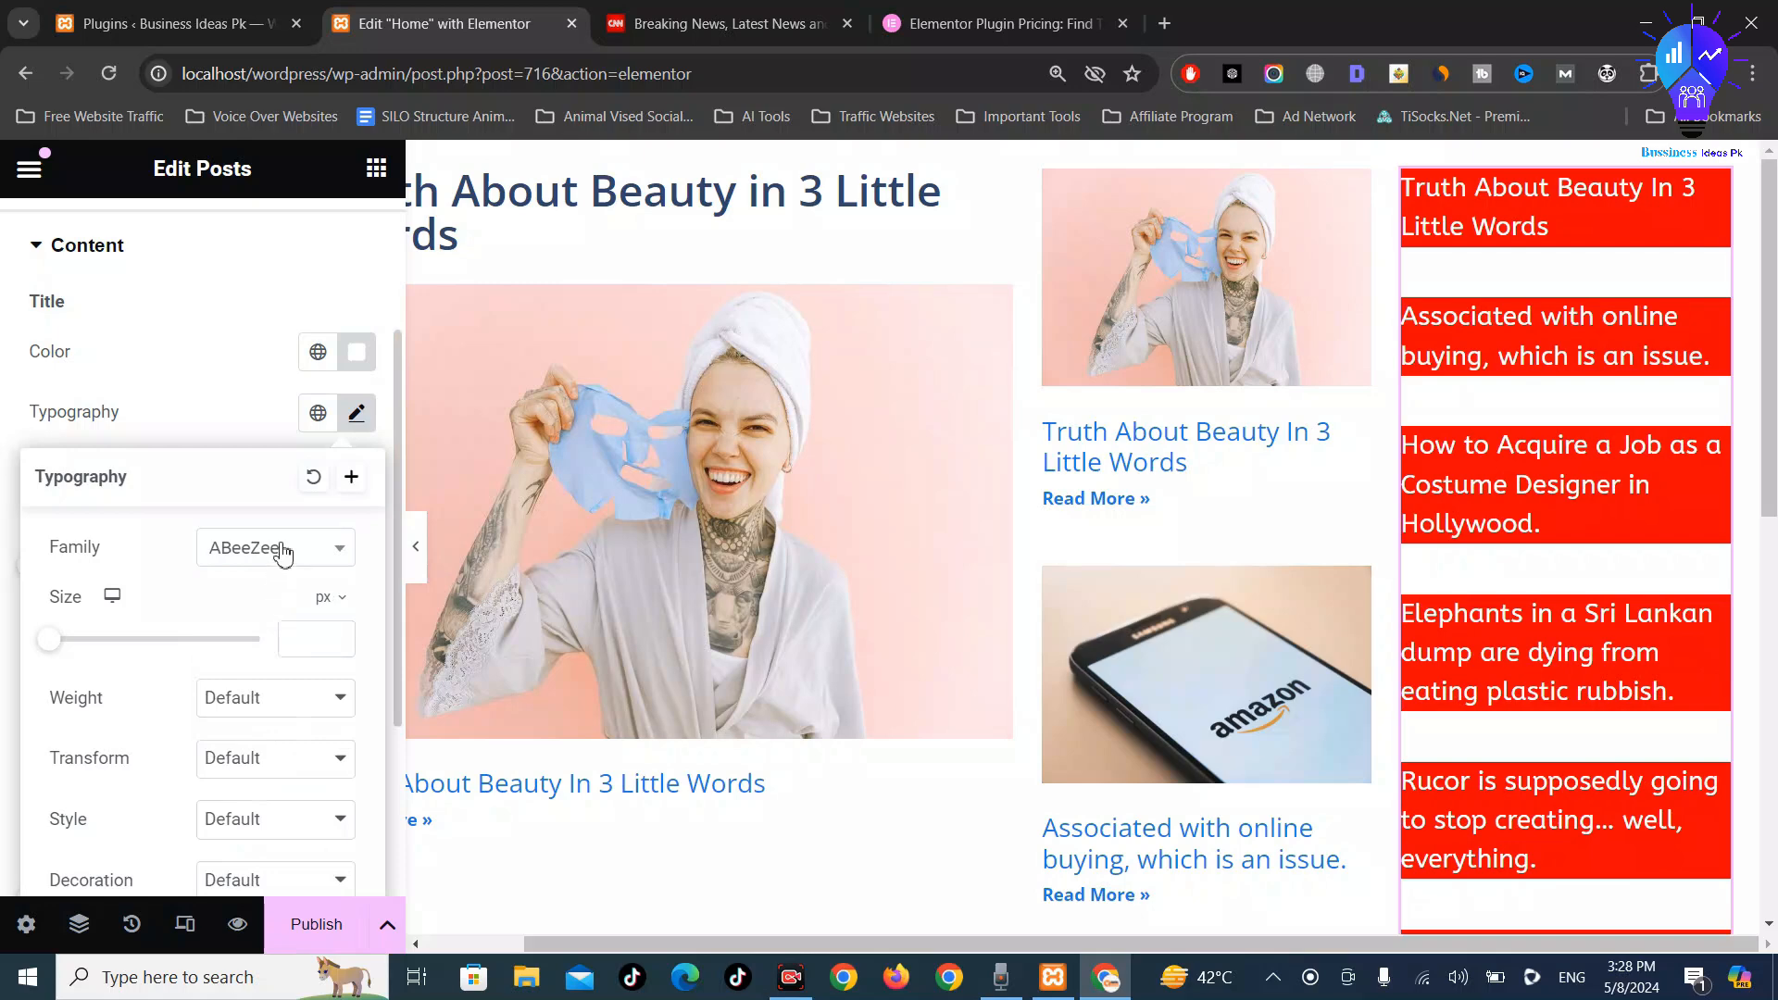
Try Abril Fatface, then settle on Actor as the post title font
click(282, 548)
scroll(273, 676, down, 2)
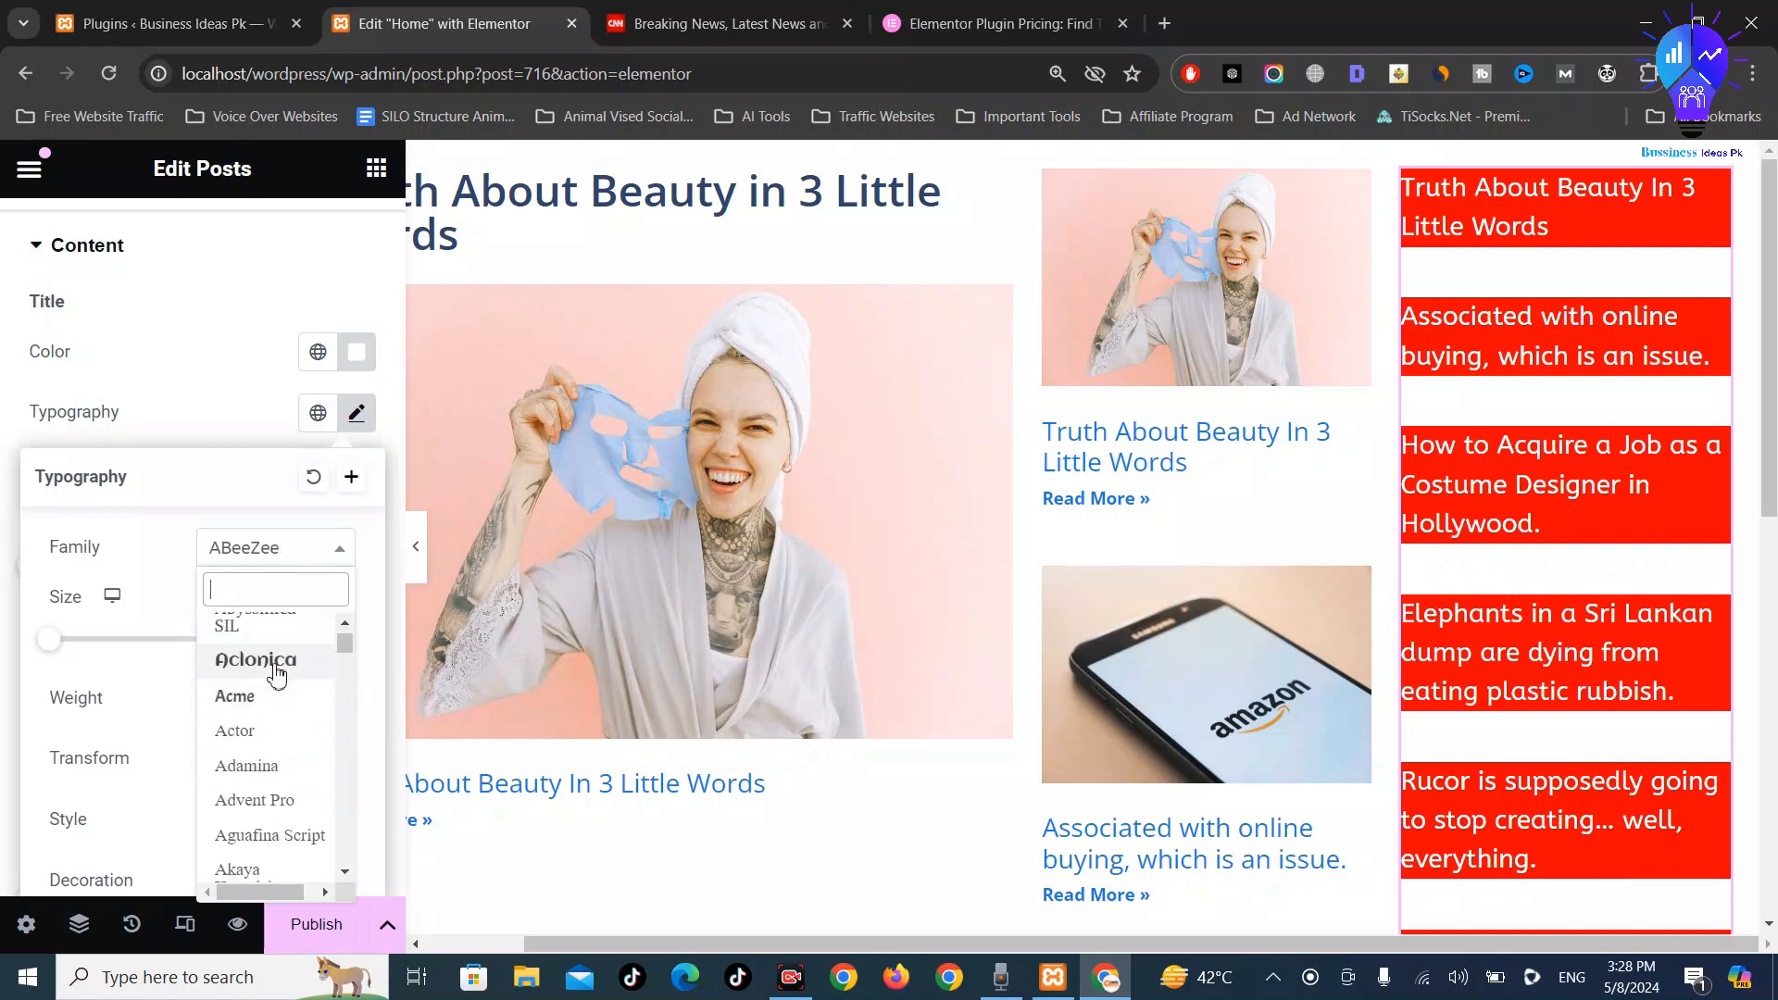
click(278, 690)
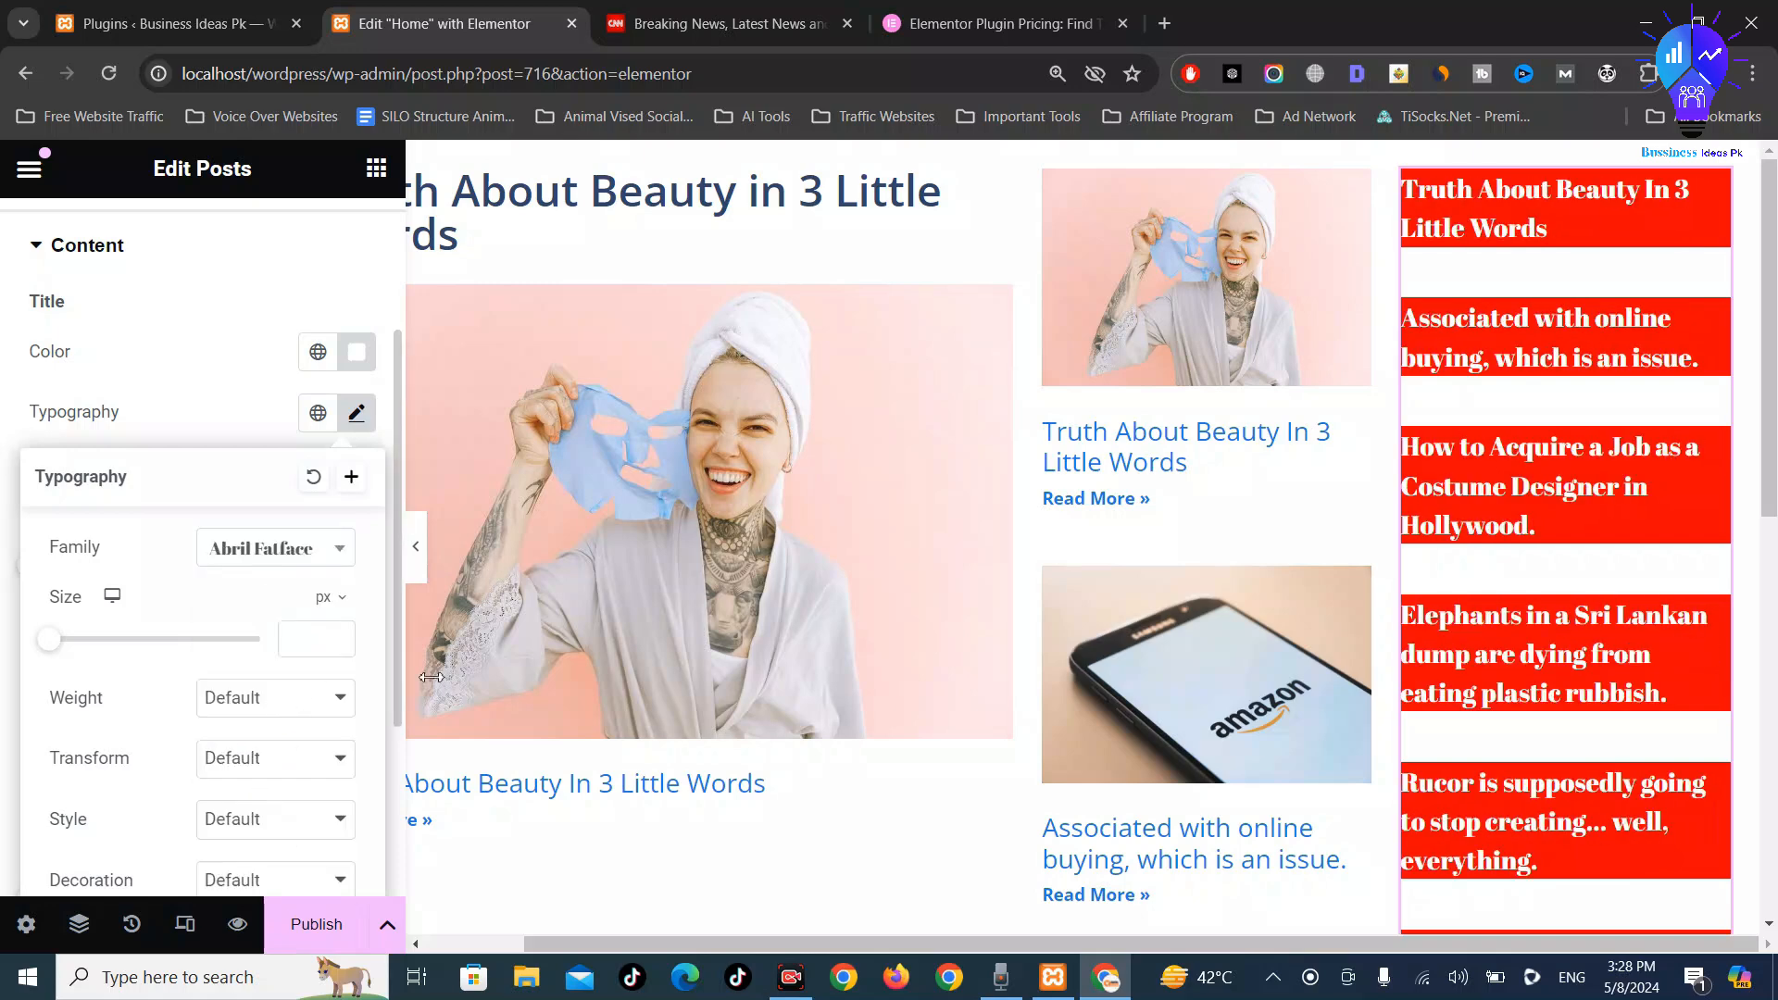
click(261, 563)
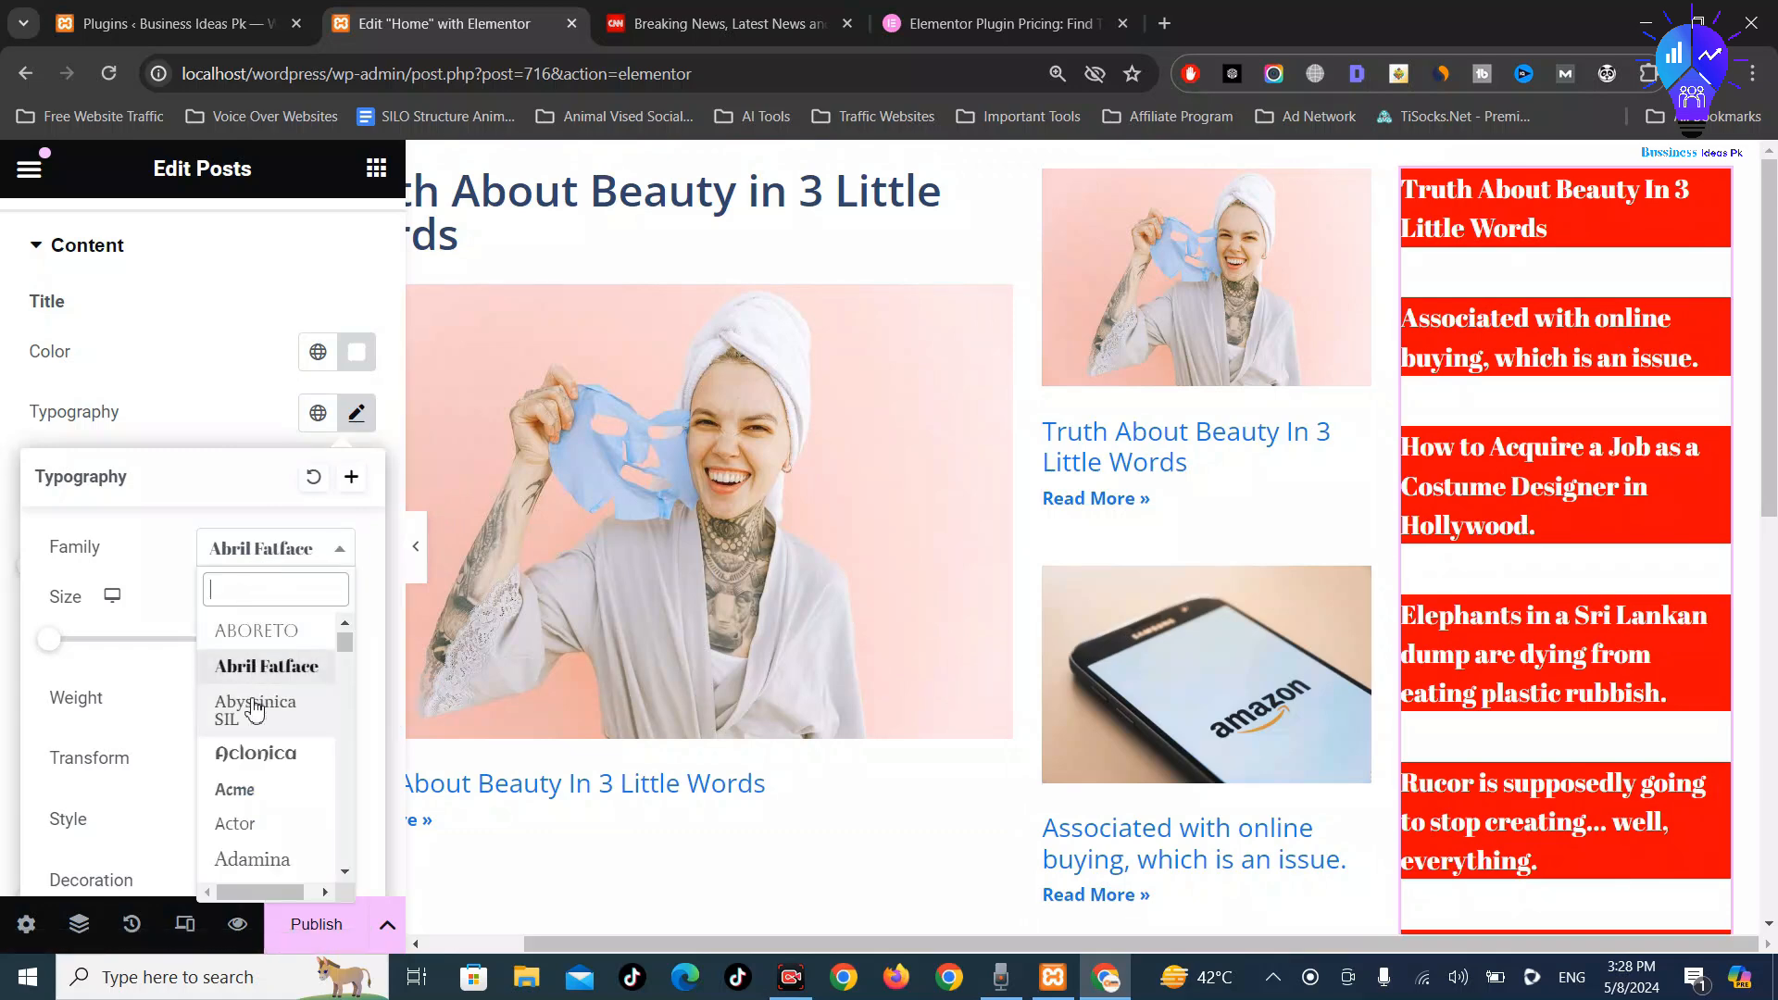
click(245, 834)
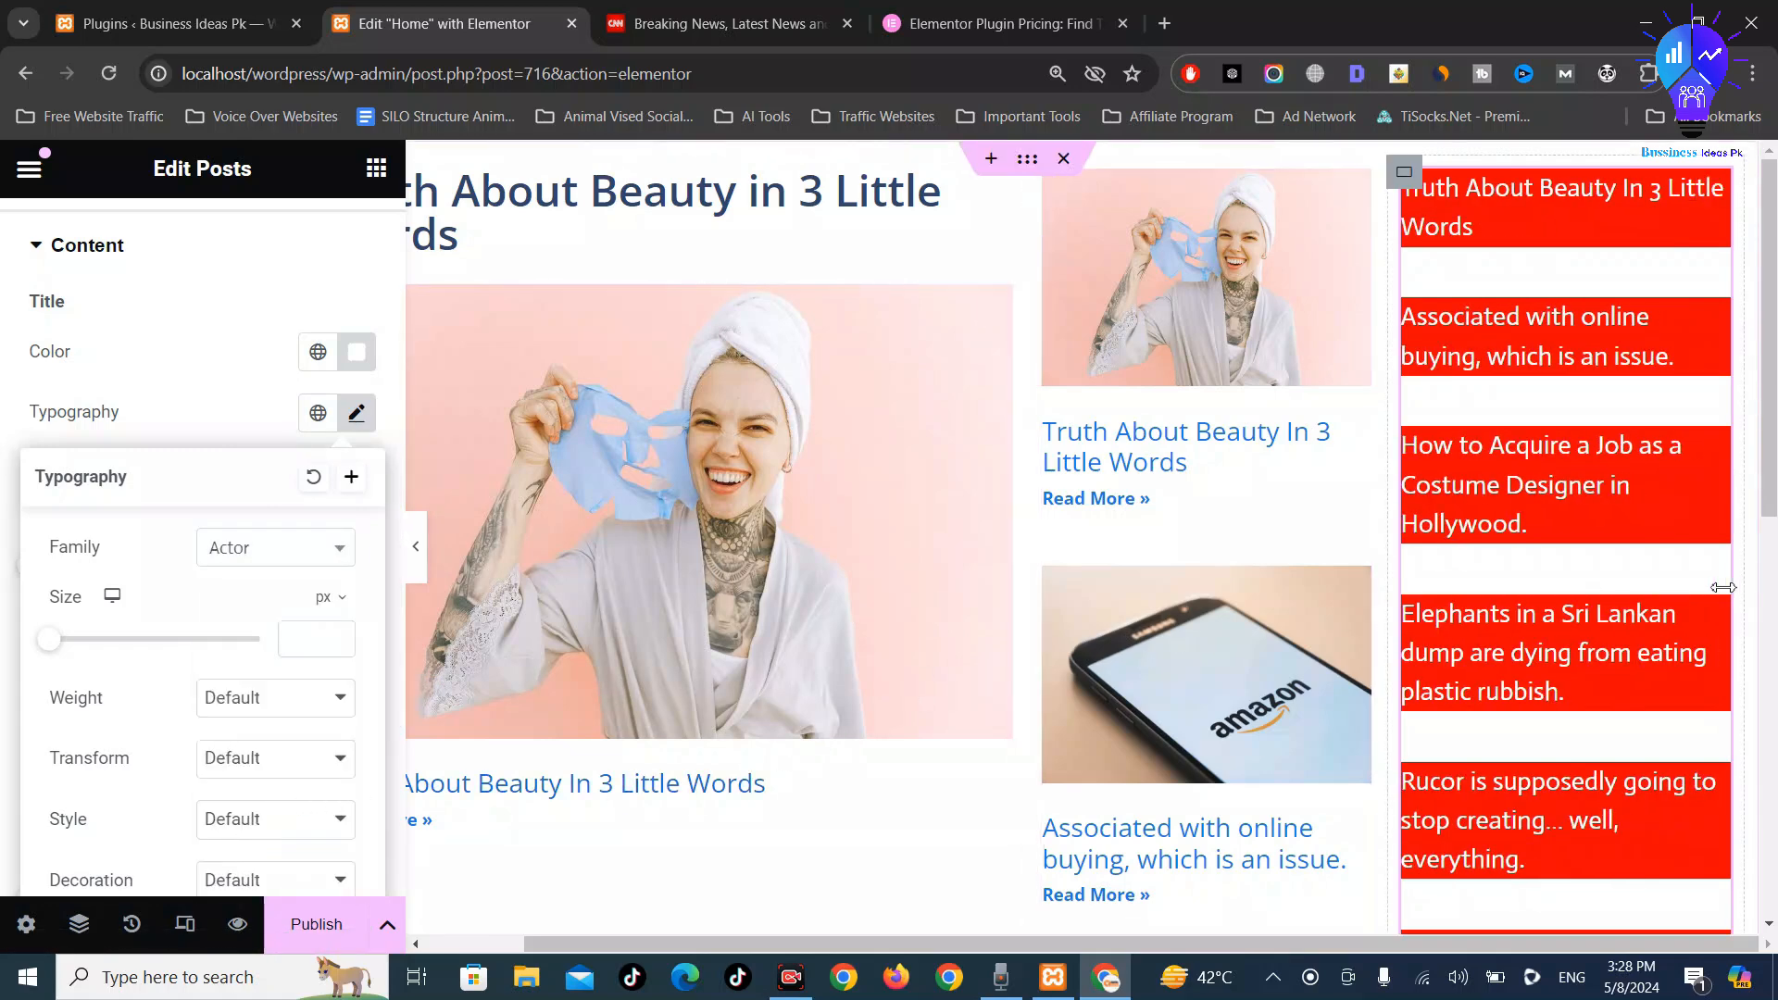
scroll(1218, 676, down, 3)
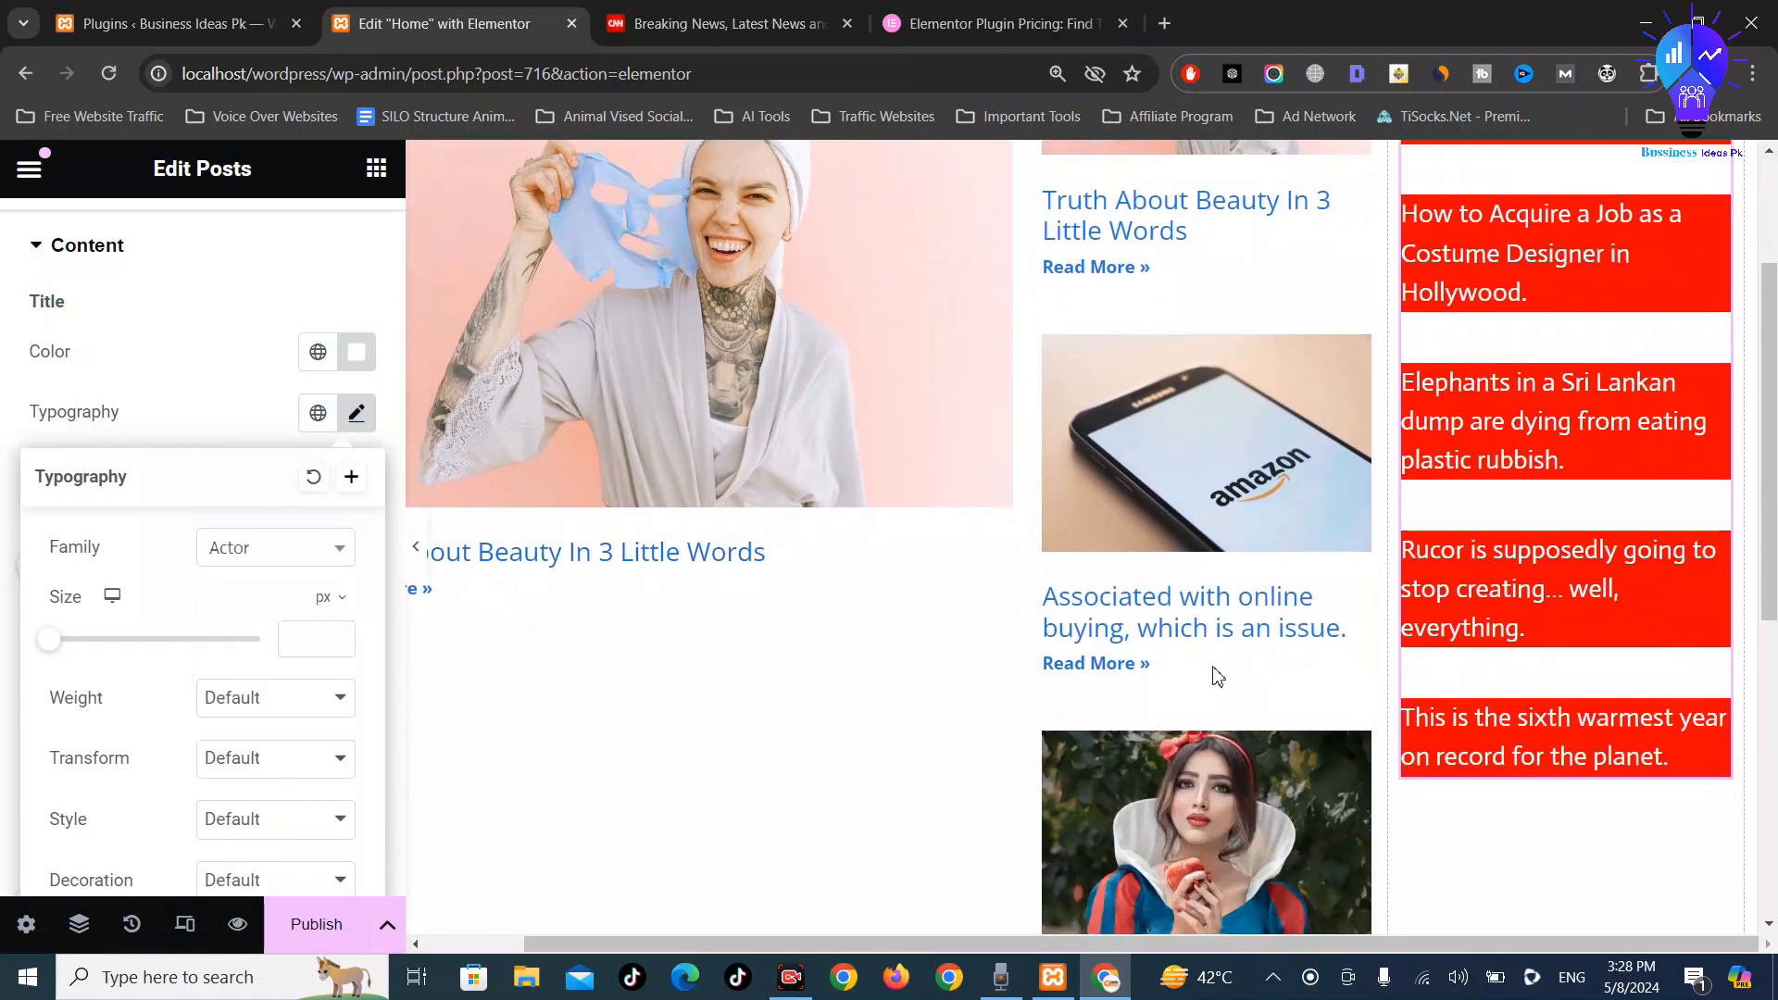
click(25, 398)
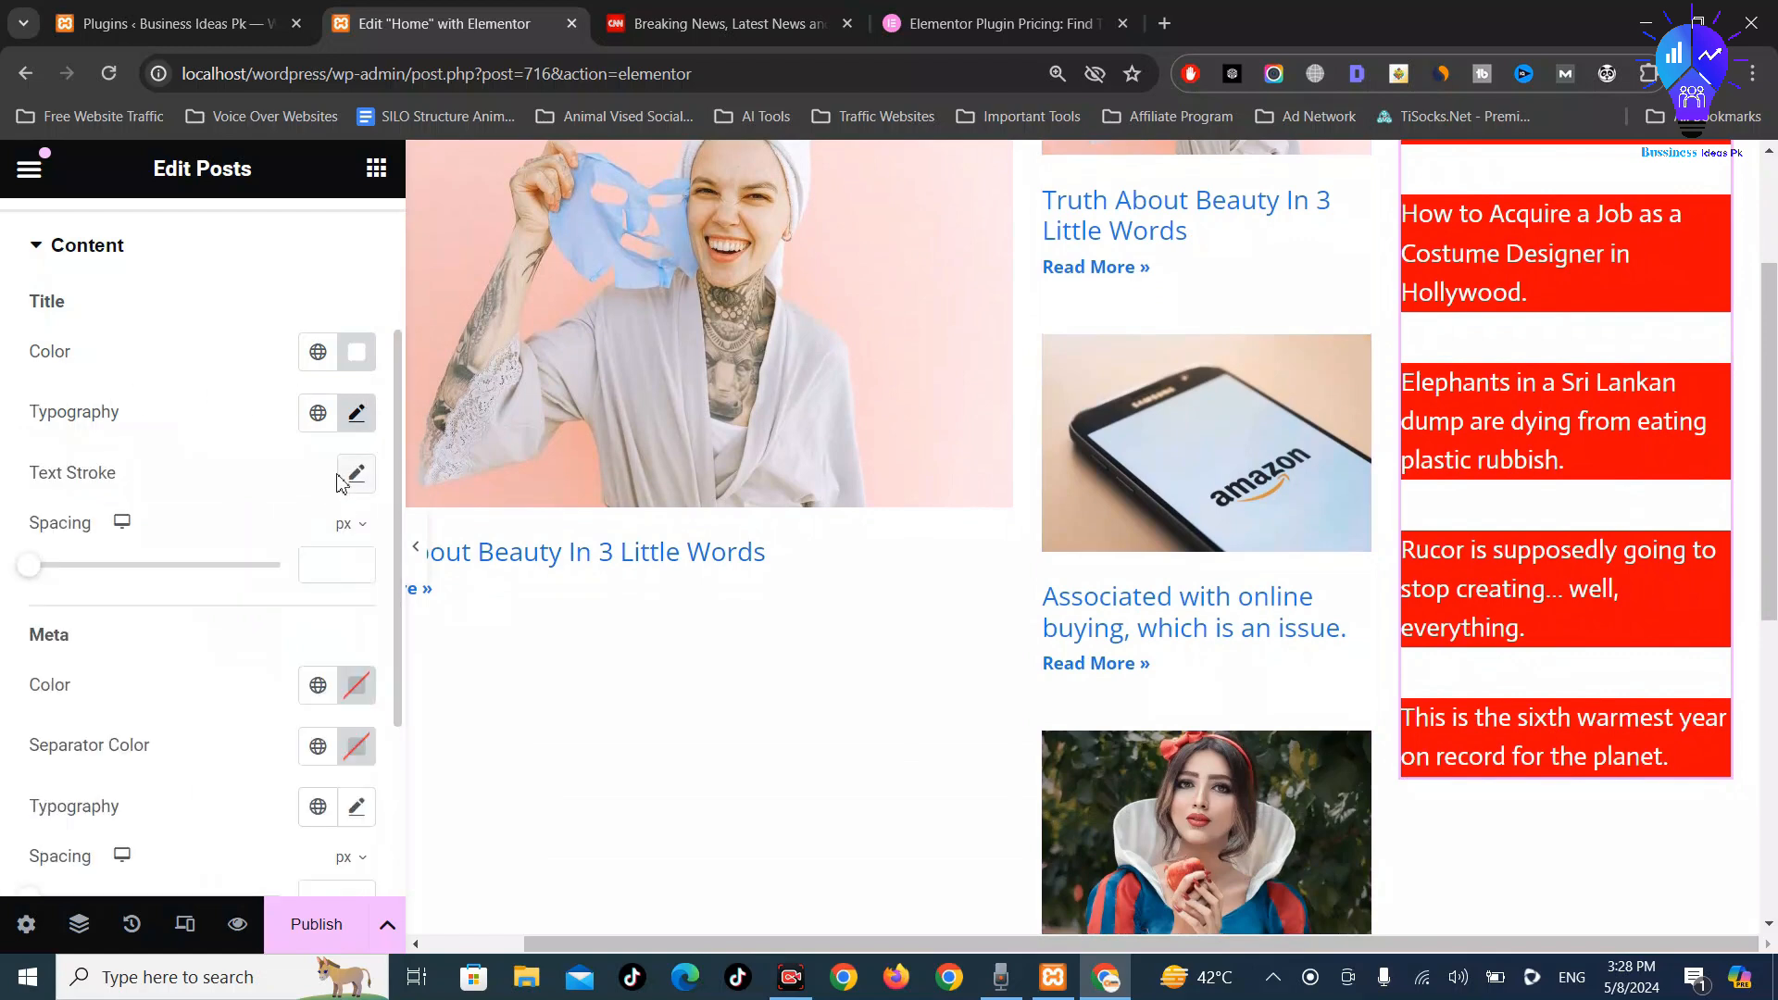
scroll(352, 518, down, 2)
scroll(366, 465, up, 3)
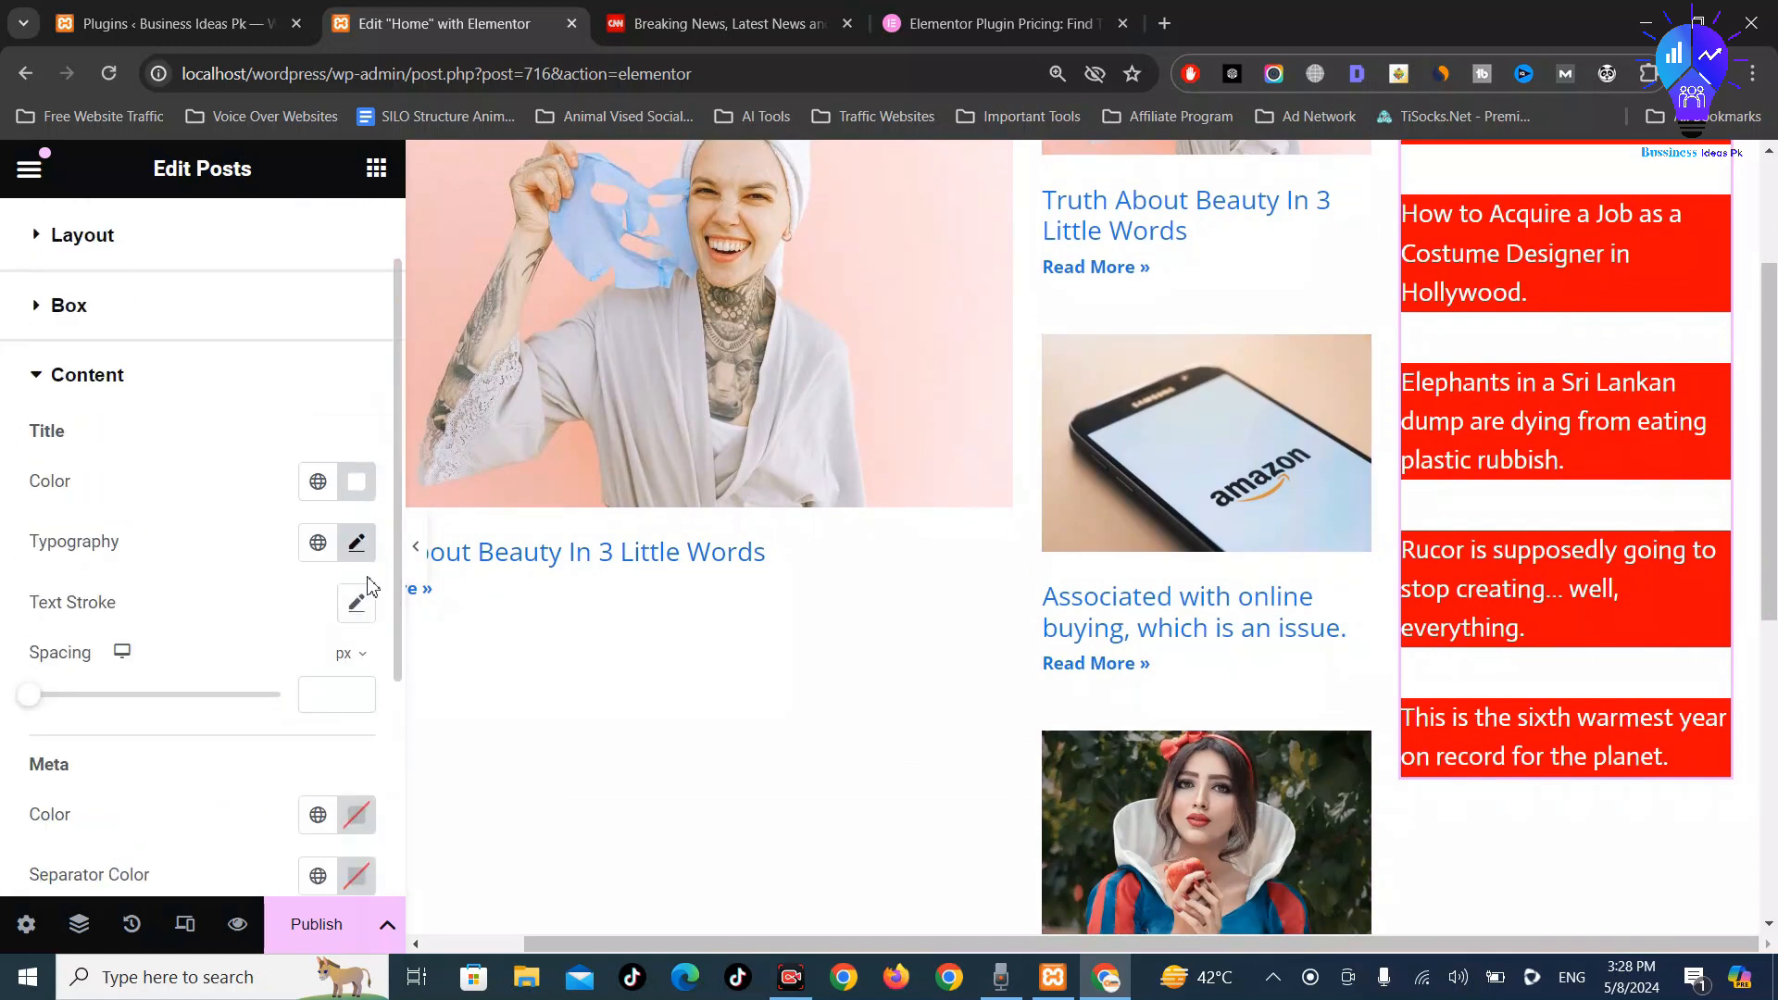
click(127, 374)
click(97, 488)
scroll(163, 544, down, 5)
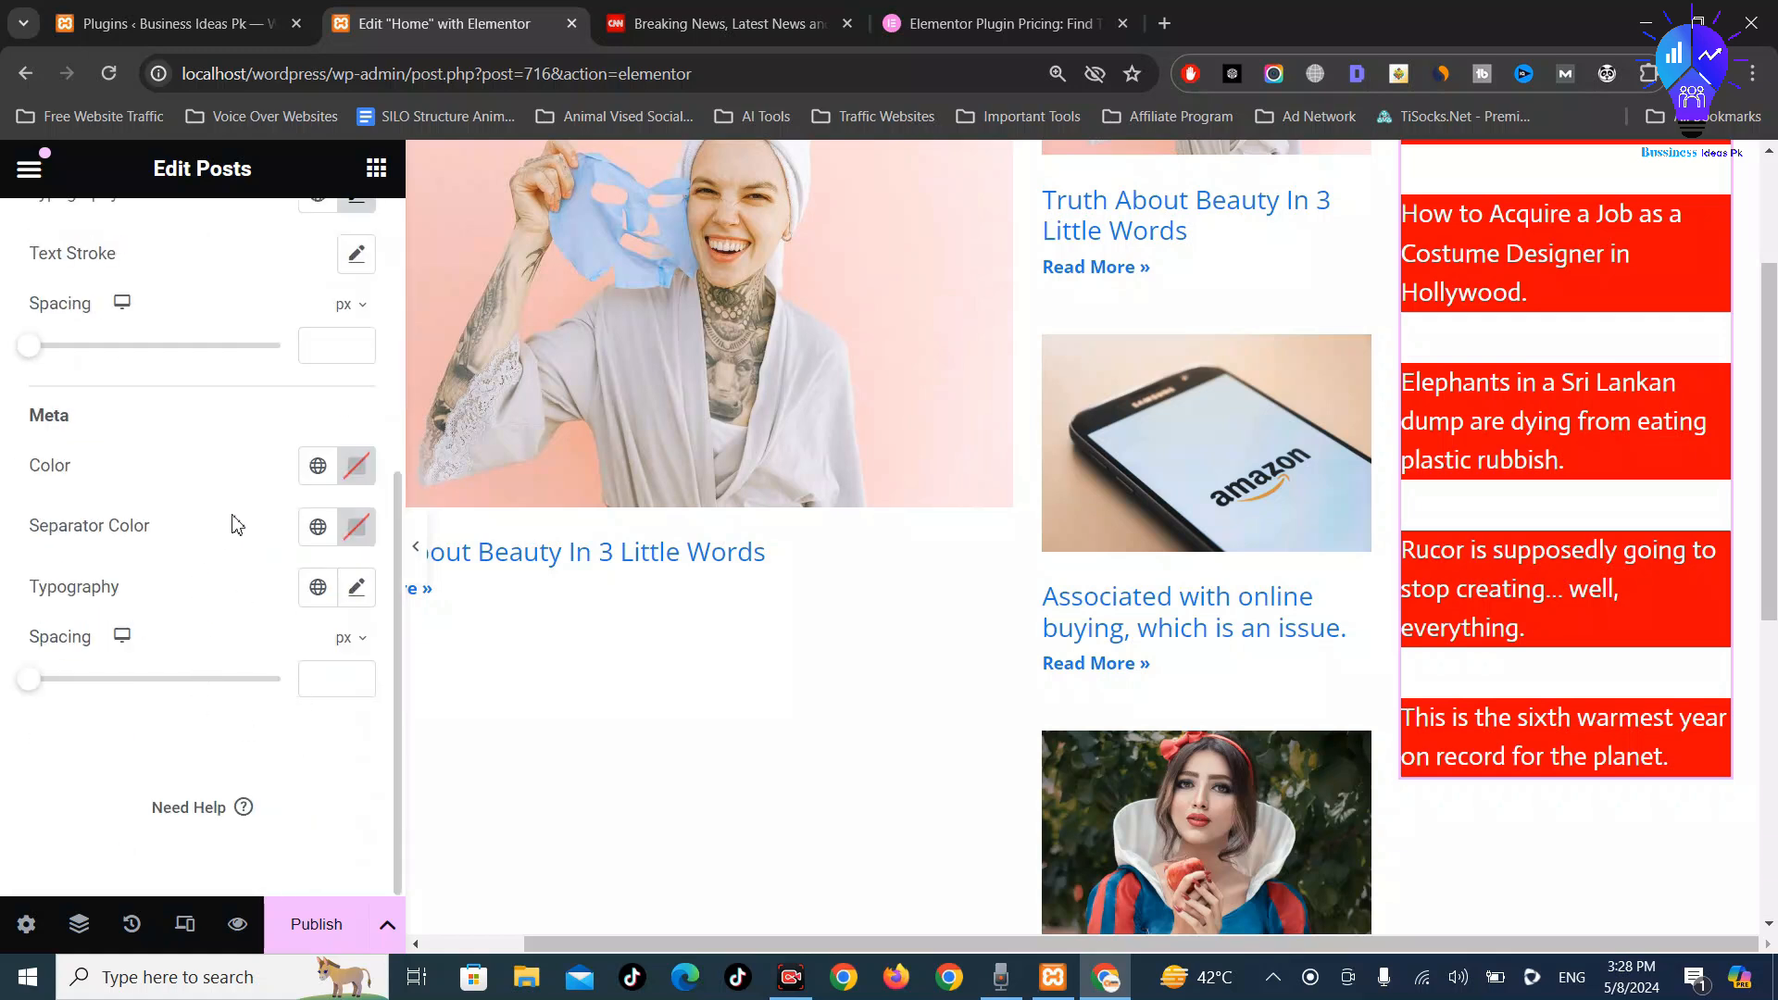
Set the meta text colour to #FF0000, then change it to black #000000
click(356, 465)
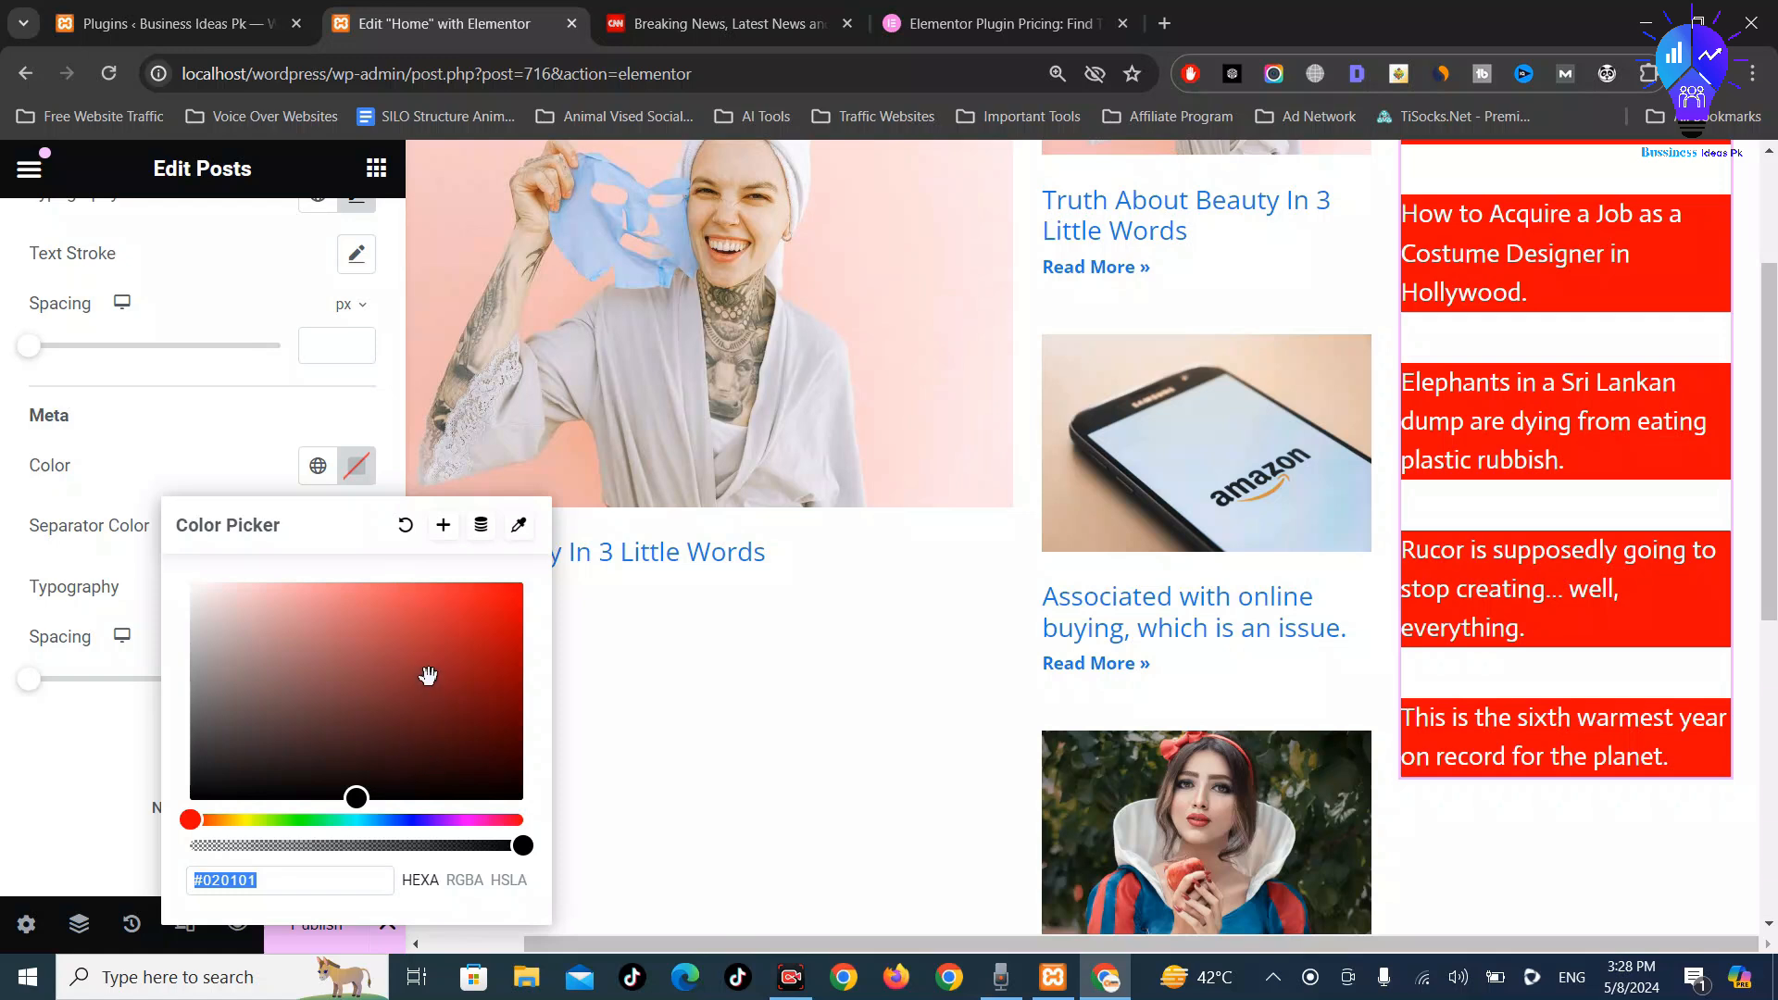
text(#FF0000)
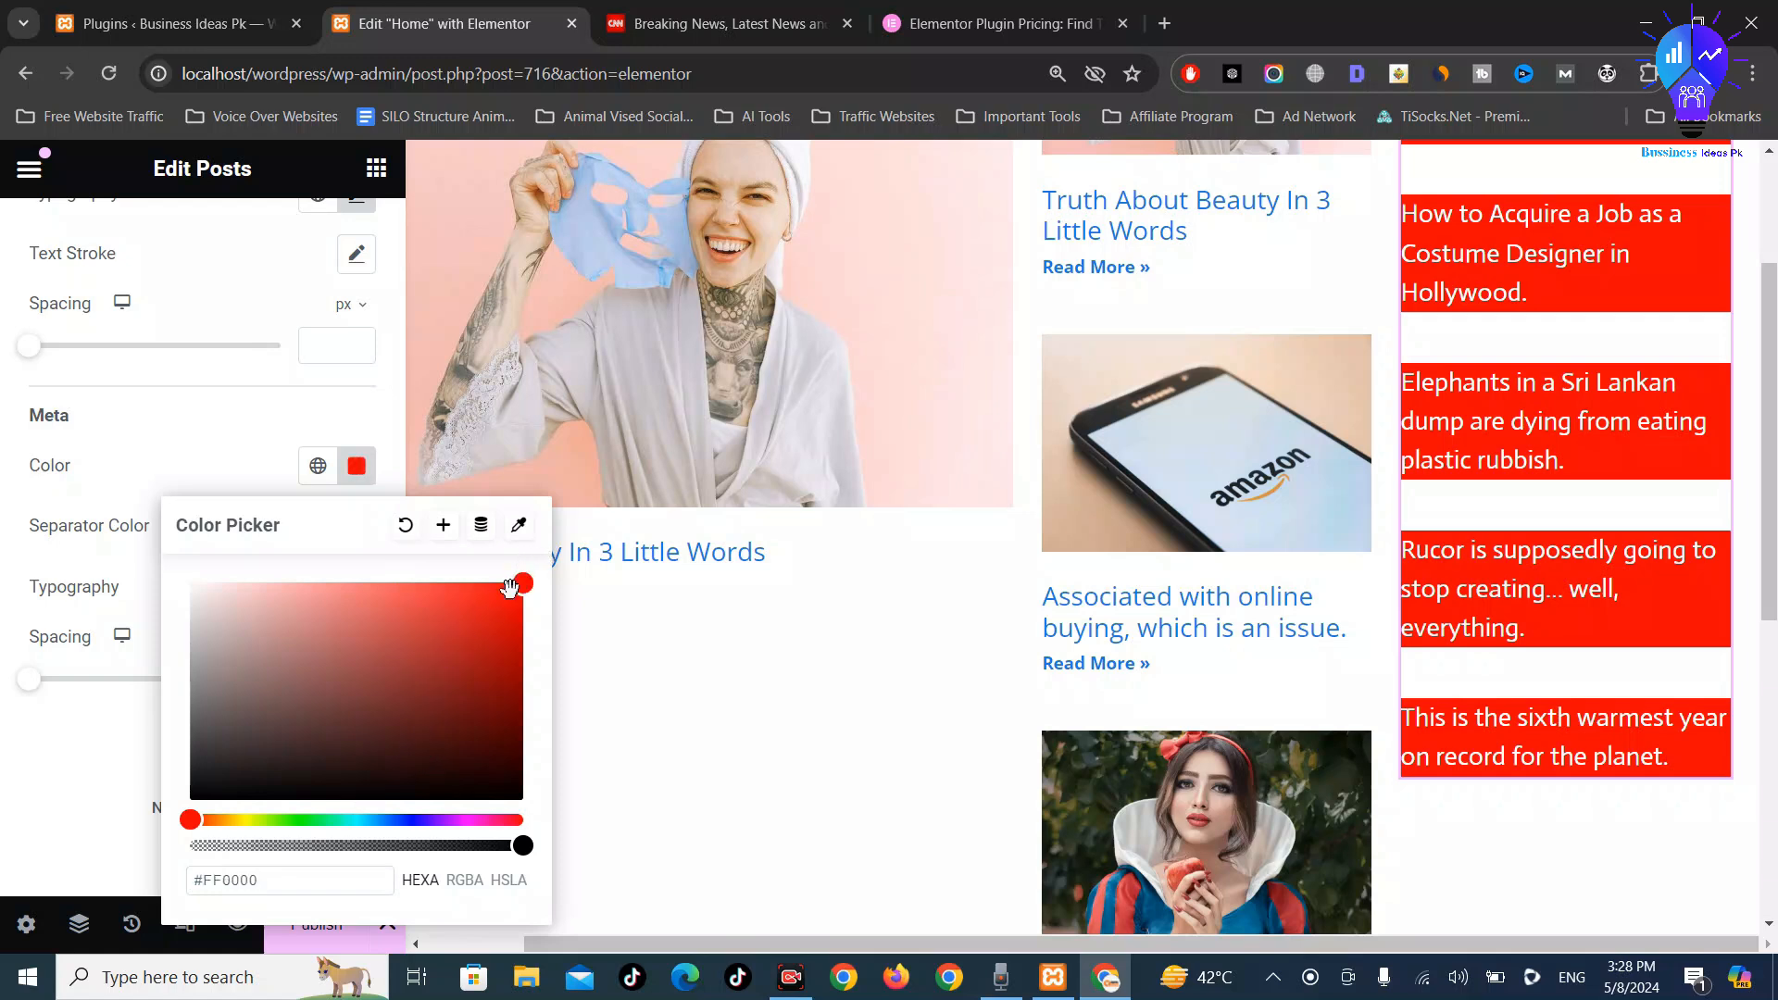
drag(521, 586, 556, 903)
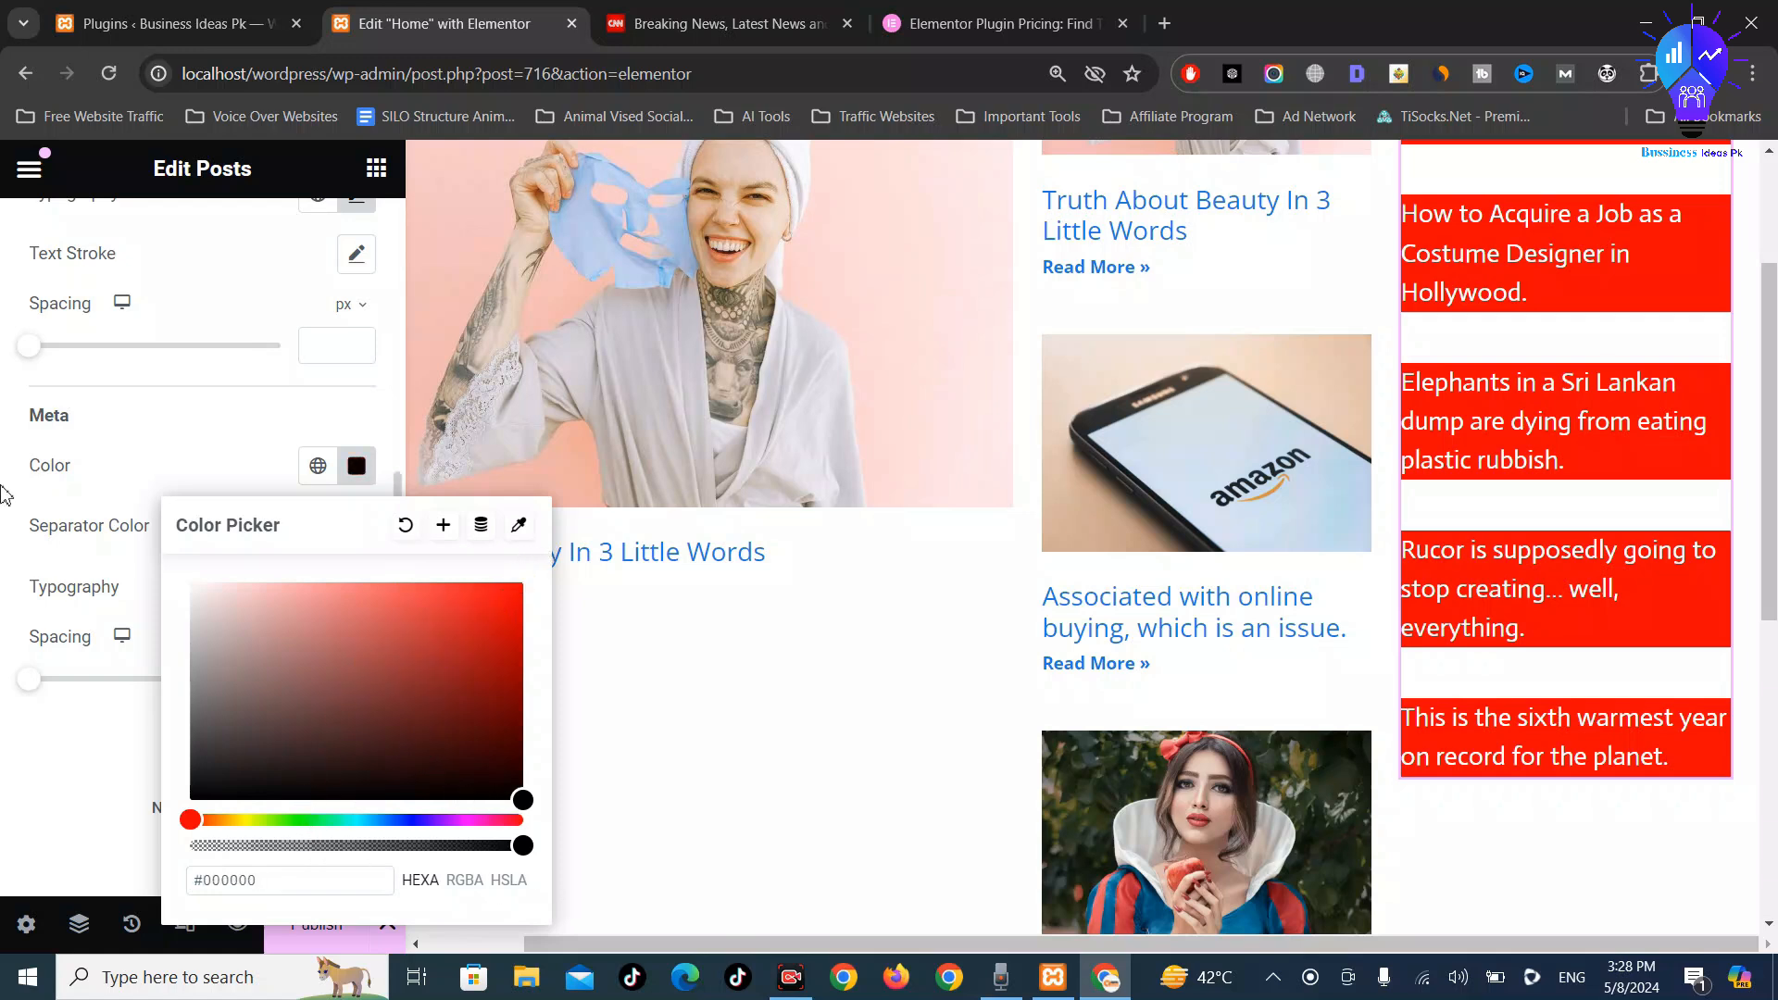
click(2, 486)
scroll(7, 486, up, 3)
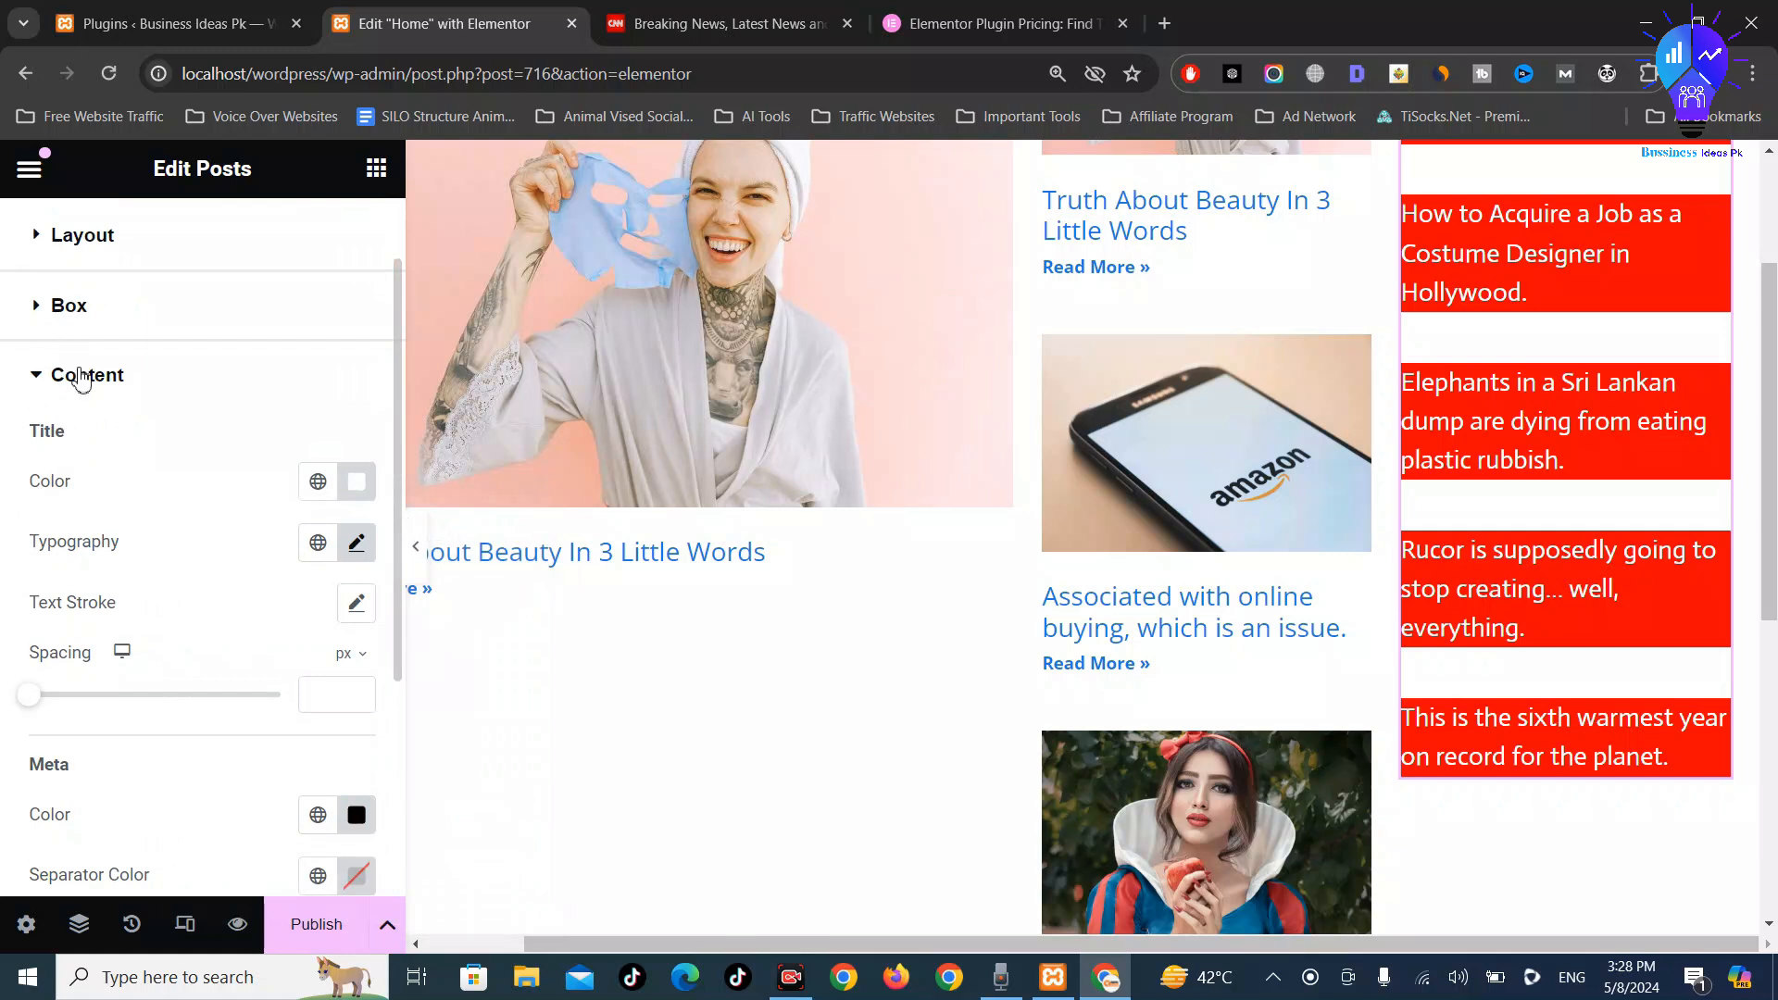
scroll(83, 351, up, 1)
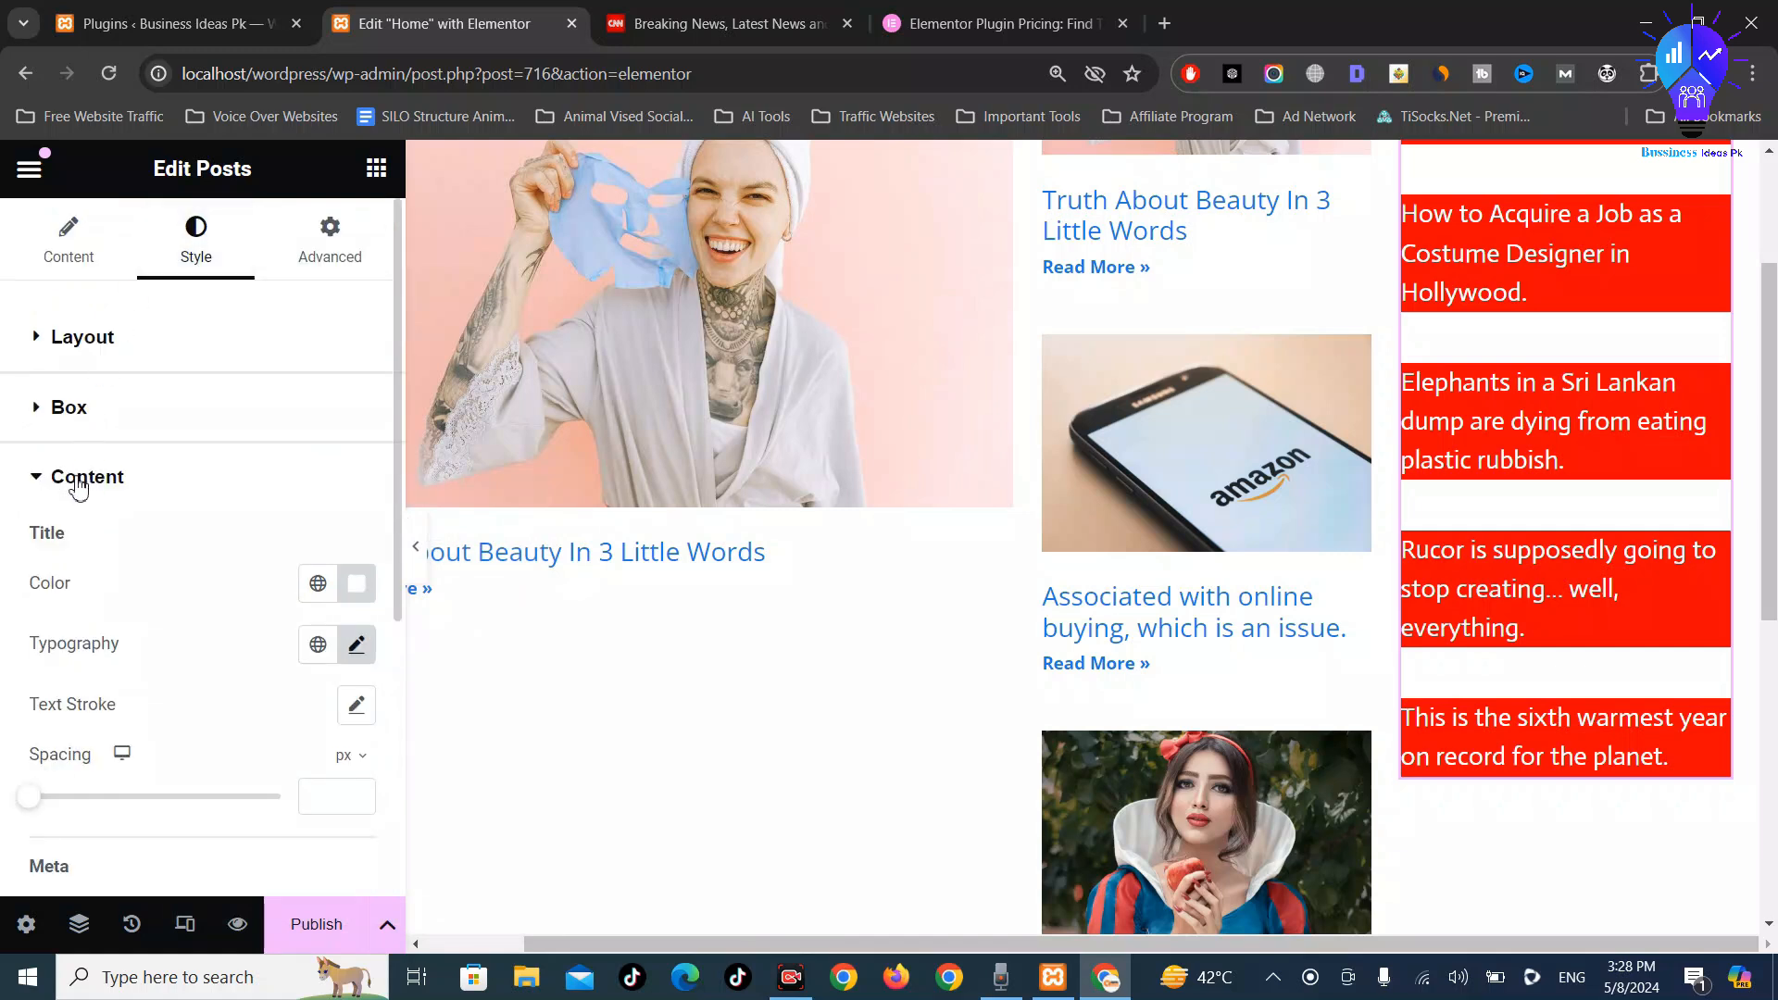
Check the Box background colour, then return to the Content style options
click(71, 477)
click(71, 407)
scroll(177, 500, down, 3)
scroll(178, 500, down, 2)
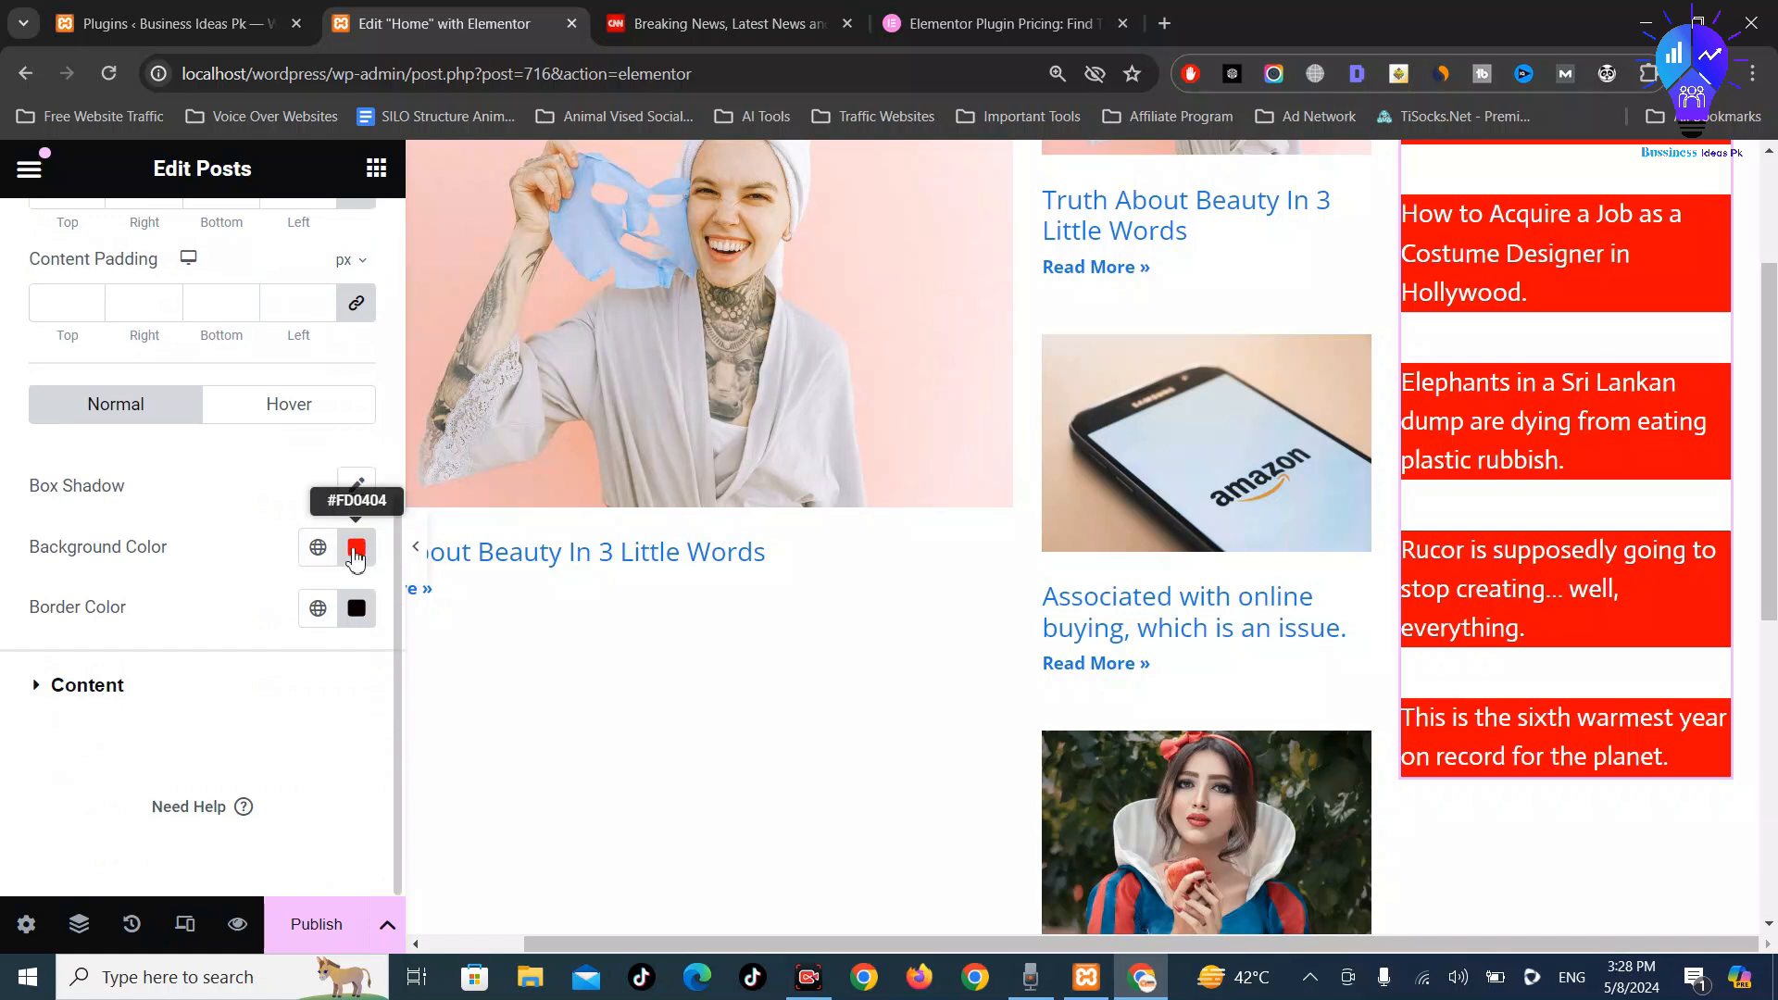
click(356, 553)
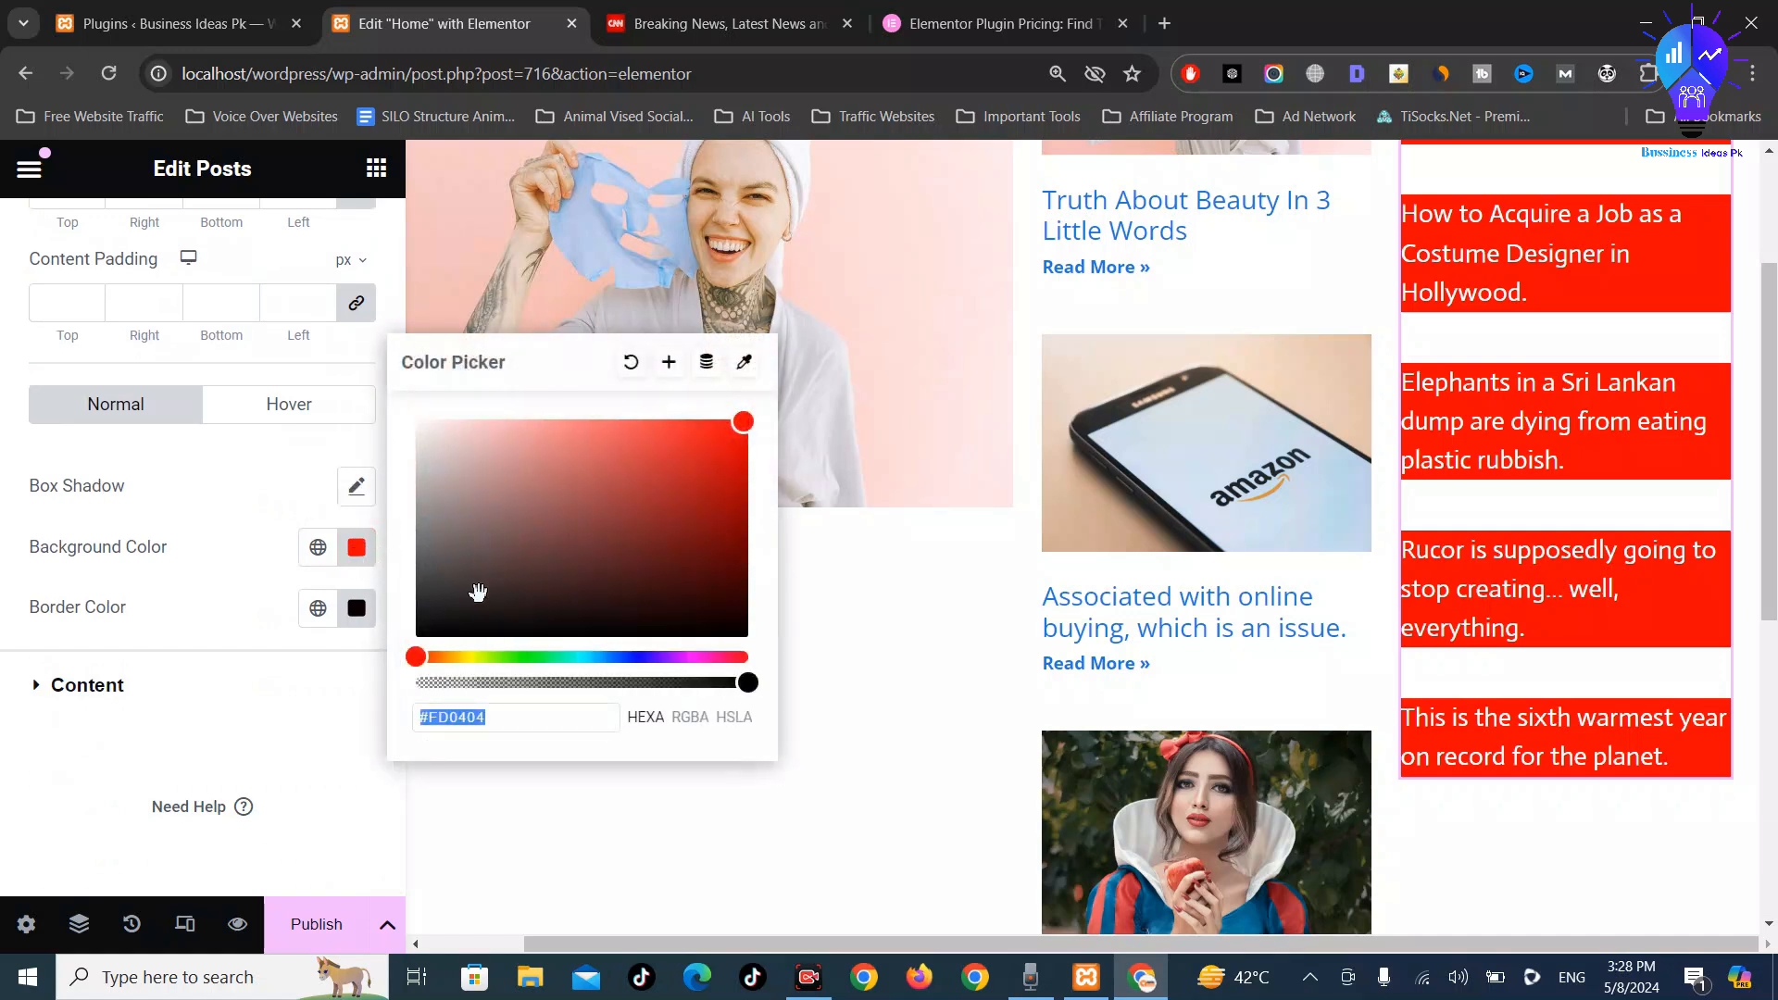
click(69, 688)
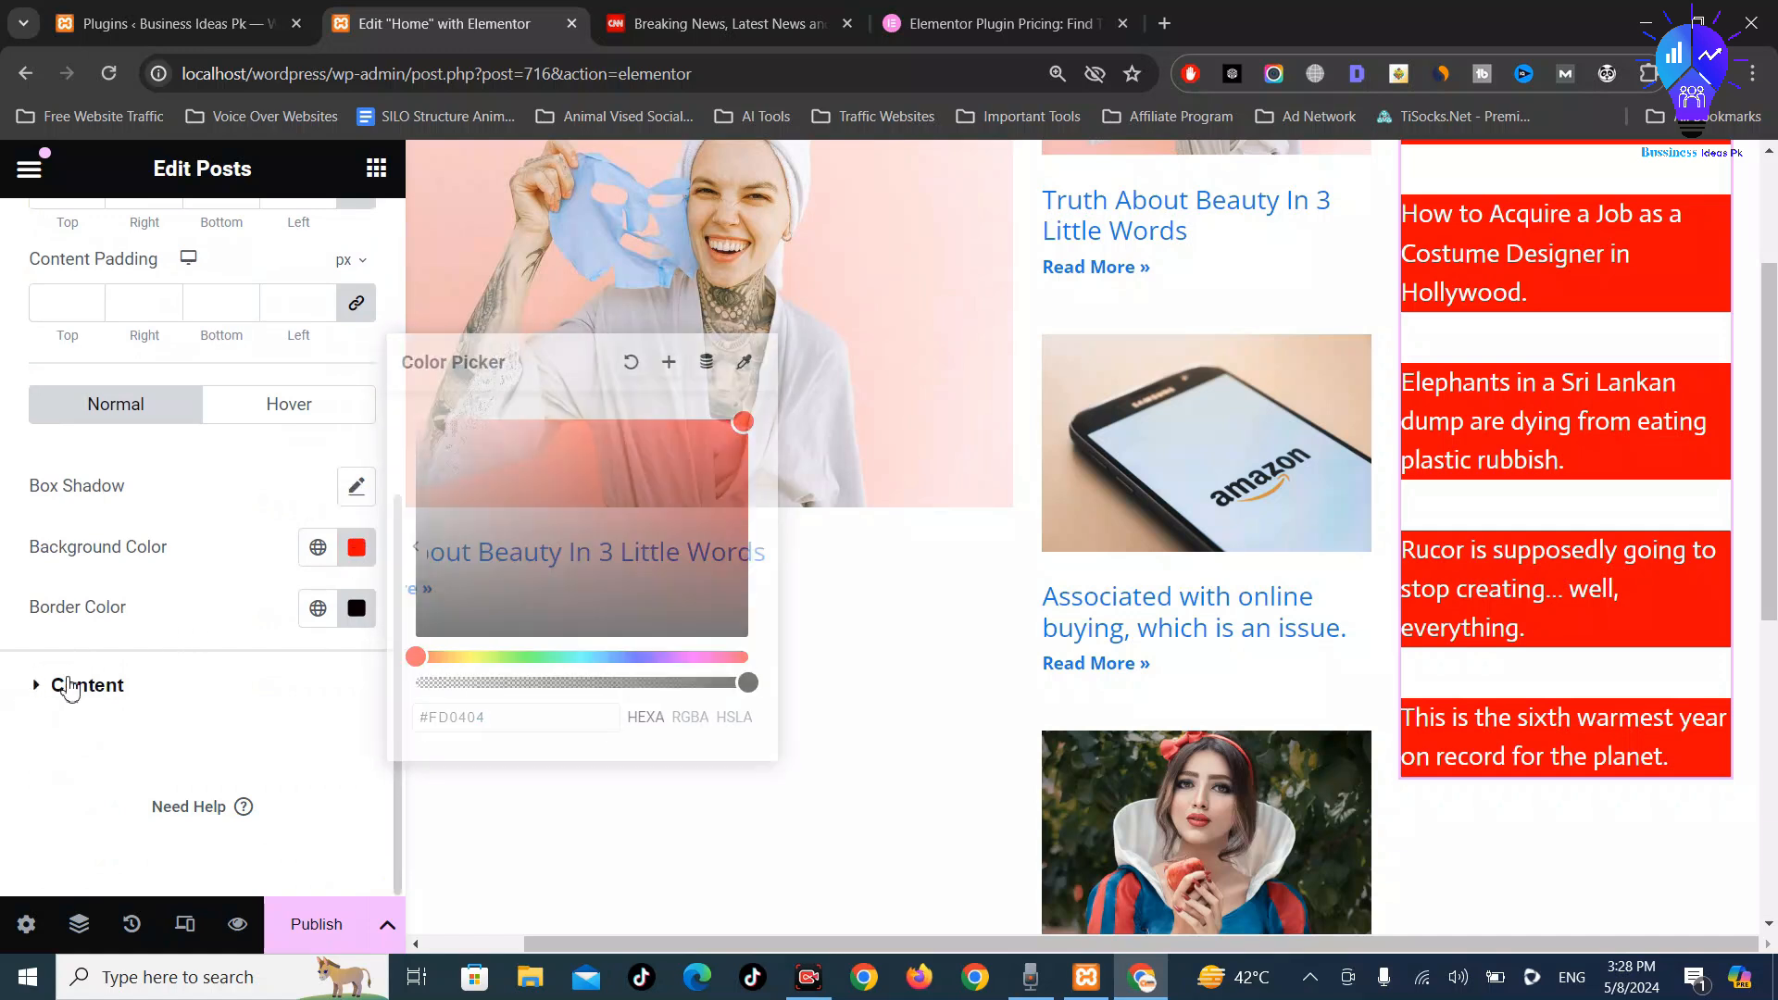
click(153, 681)
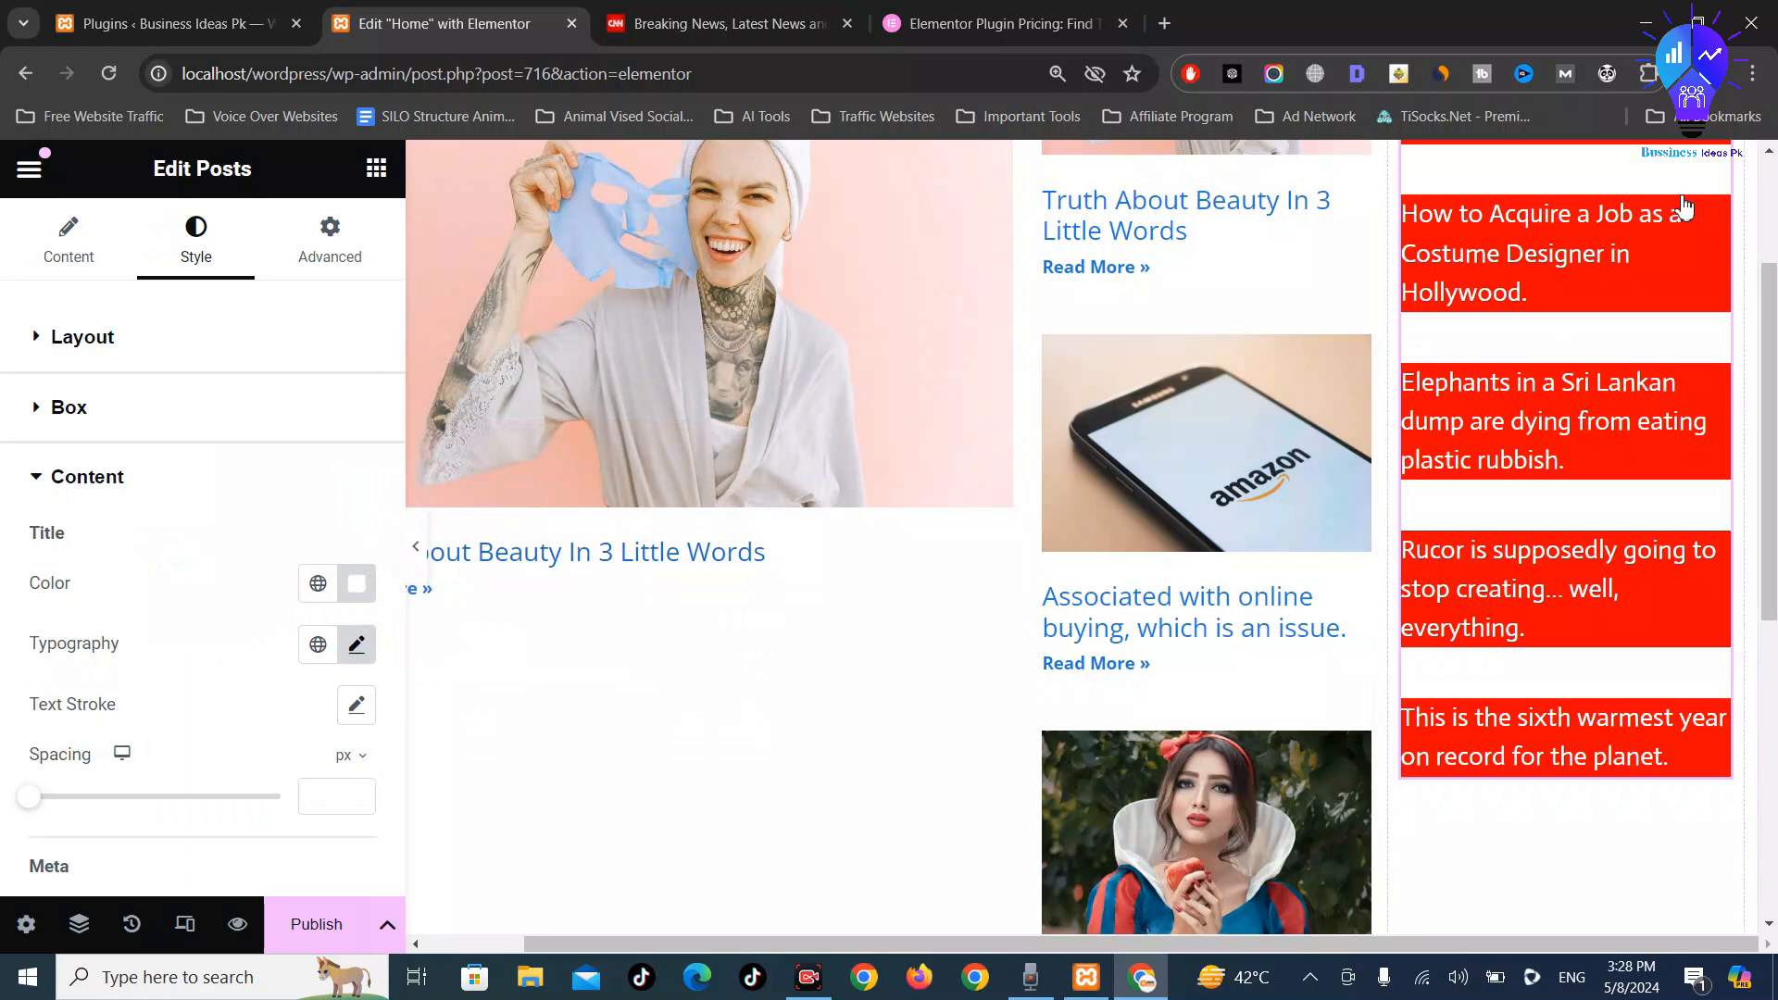
scroll(1695, 189, up, 3)
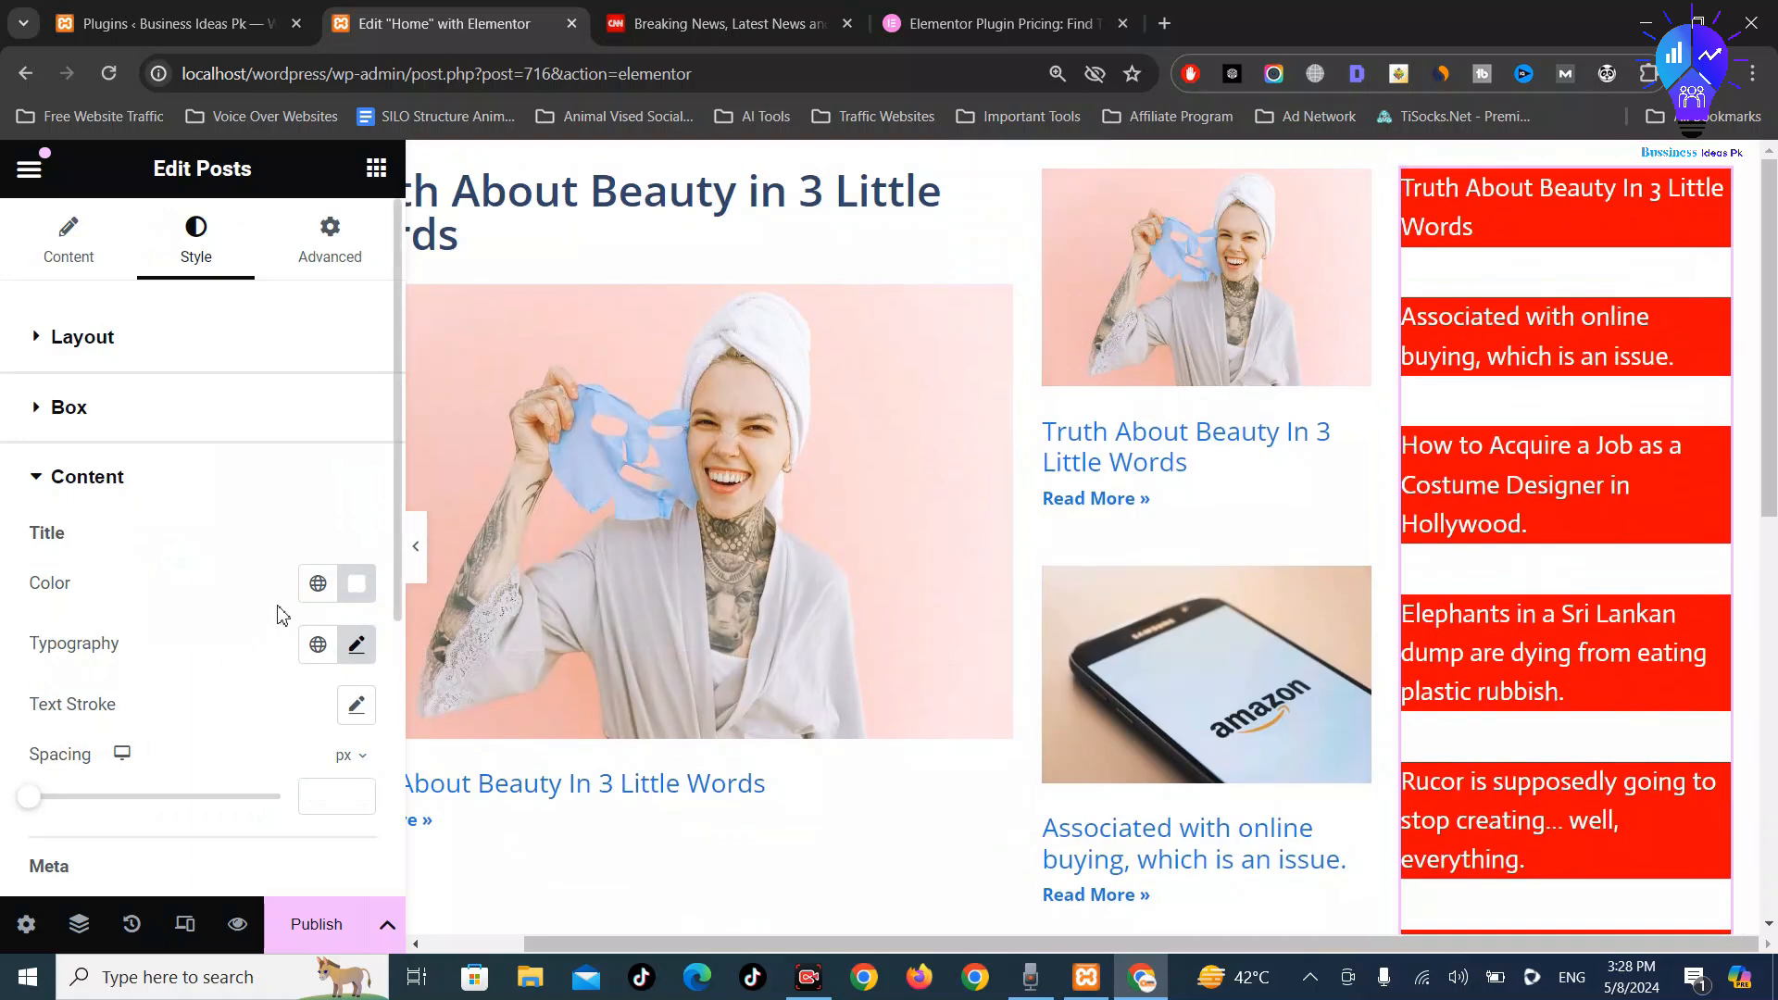
Change the post title colour to pure black #000000
click(367, 593)
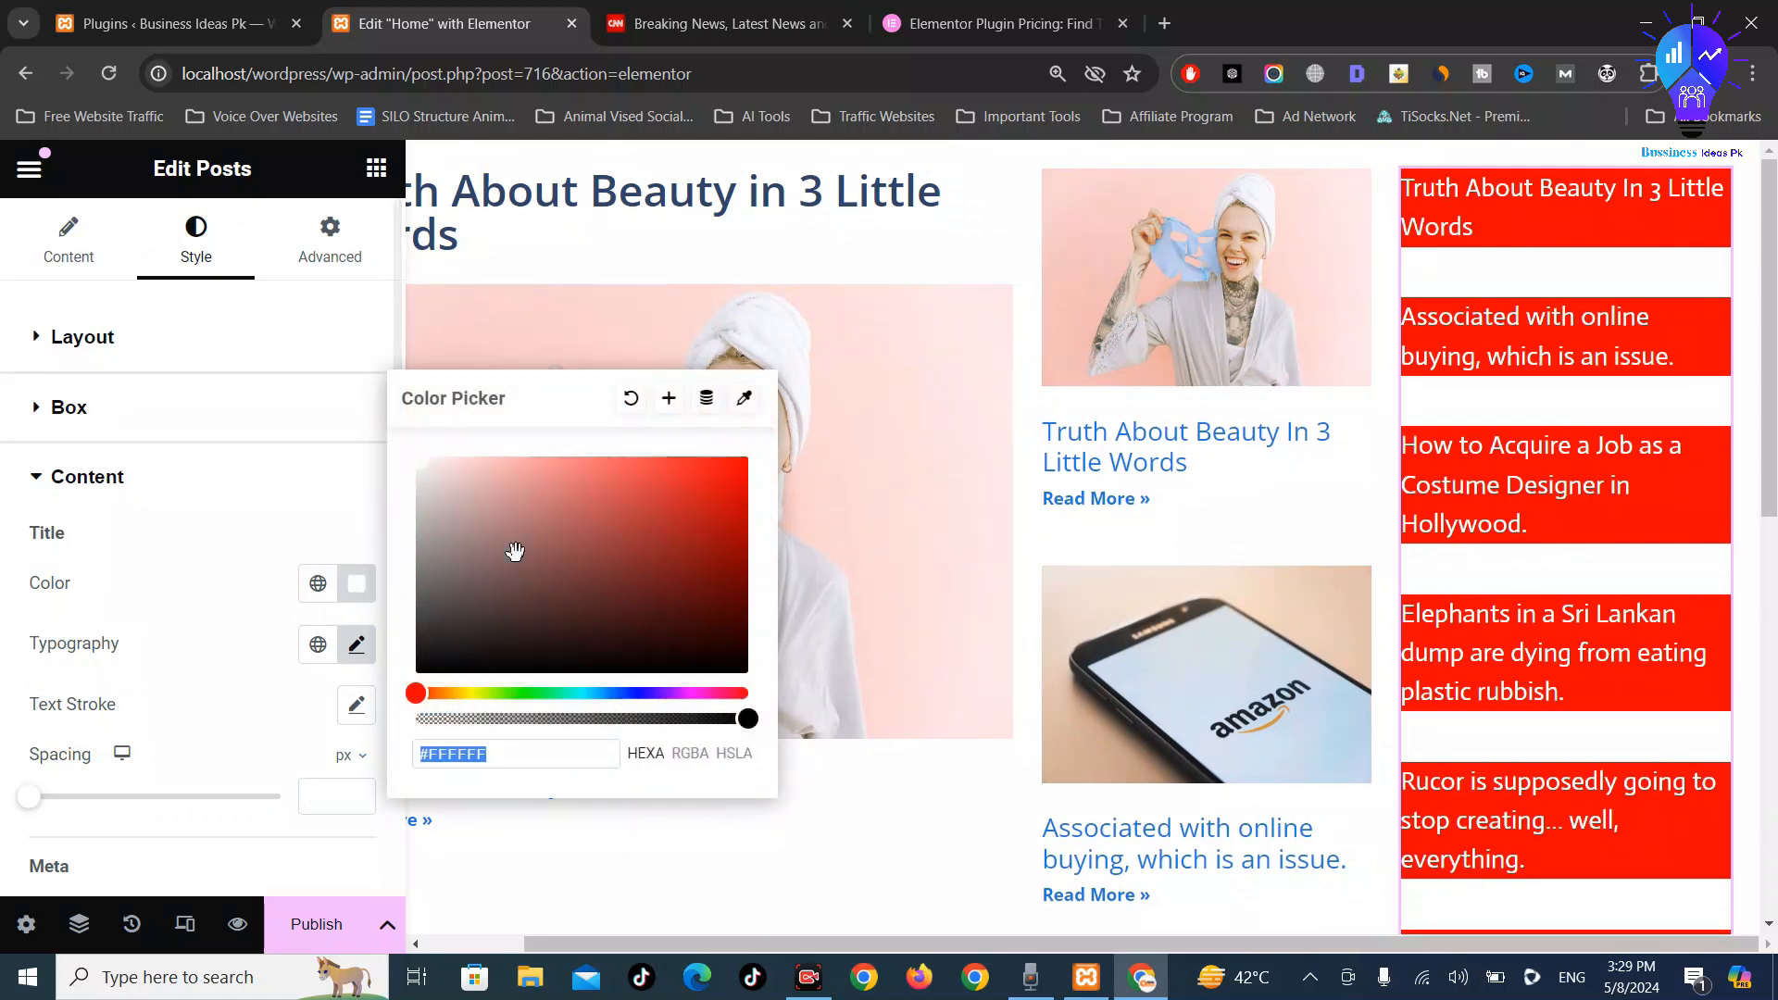
click(580, 517)
click(650, 456)
mouse_move(650, 456)
mouse_down()
mouse_move(664, 528)
mouse_move(741, 675)
mouse_up()
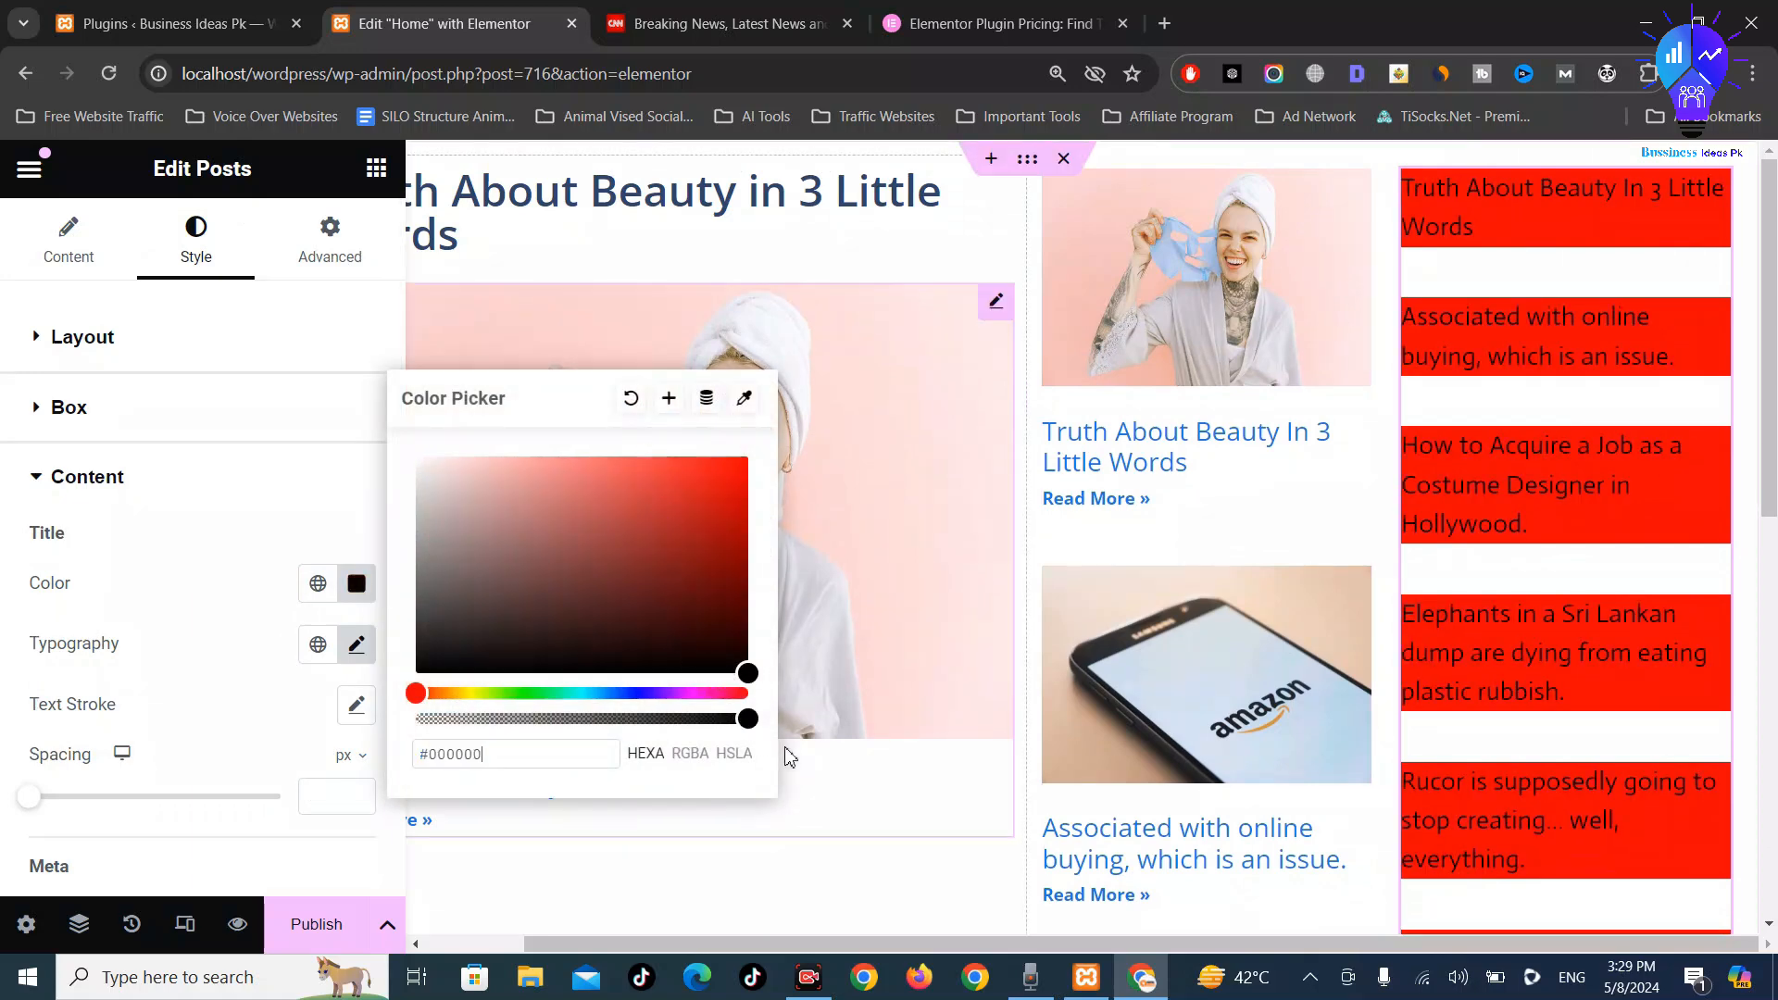
mouse_move(789, 758)
mouse_down()
mouse_move(714, 788)
mouse_move(4, 838)
mouse_up()
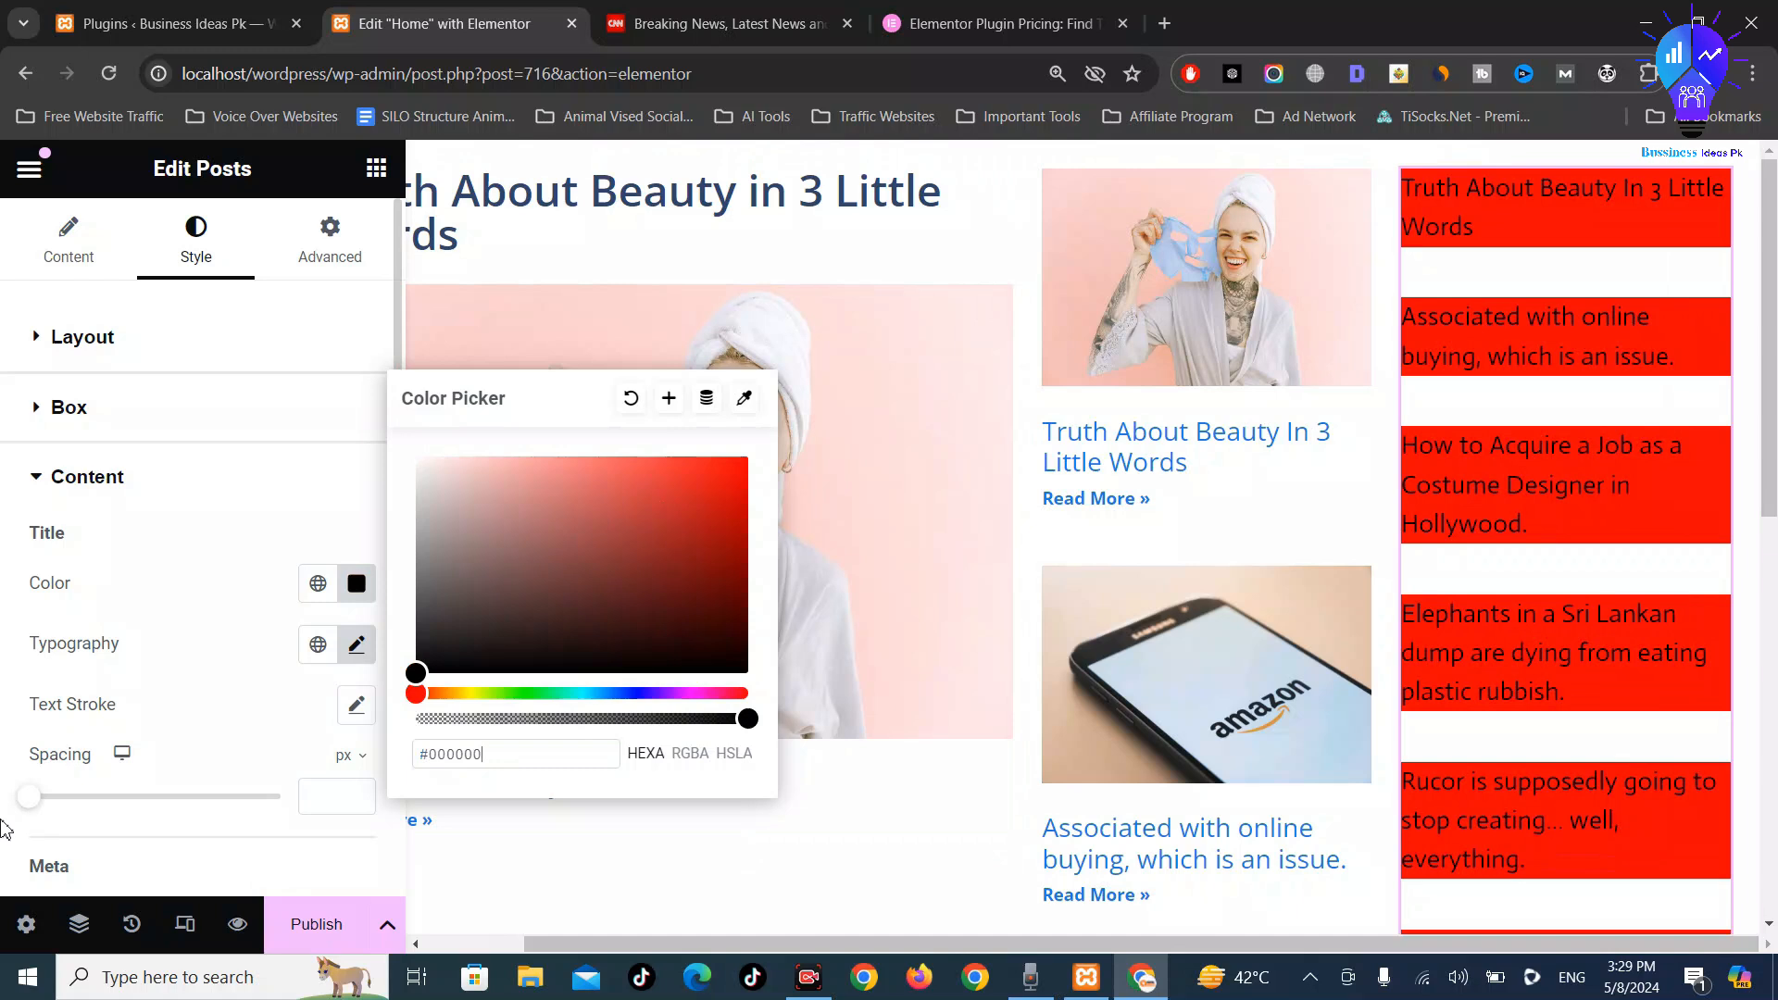
click(4, 827)
scroll(37, 643, down, 3)
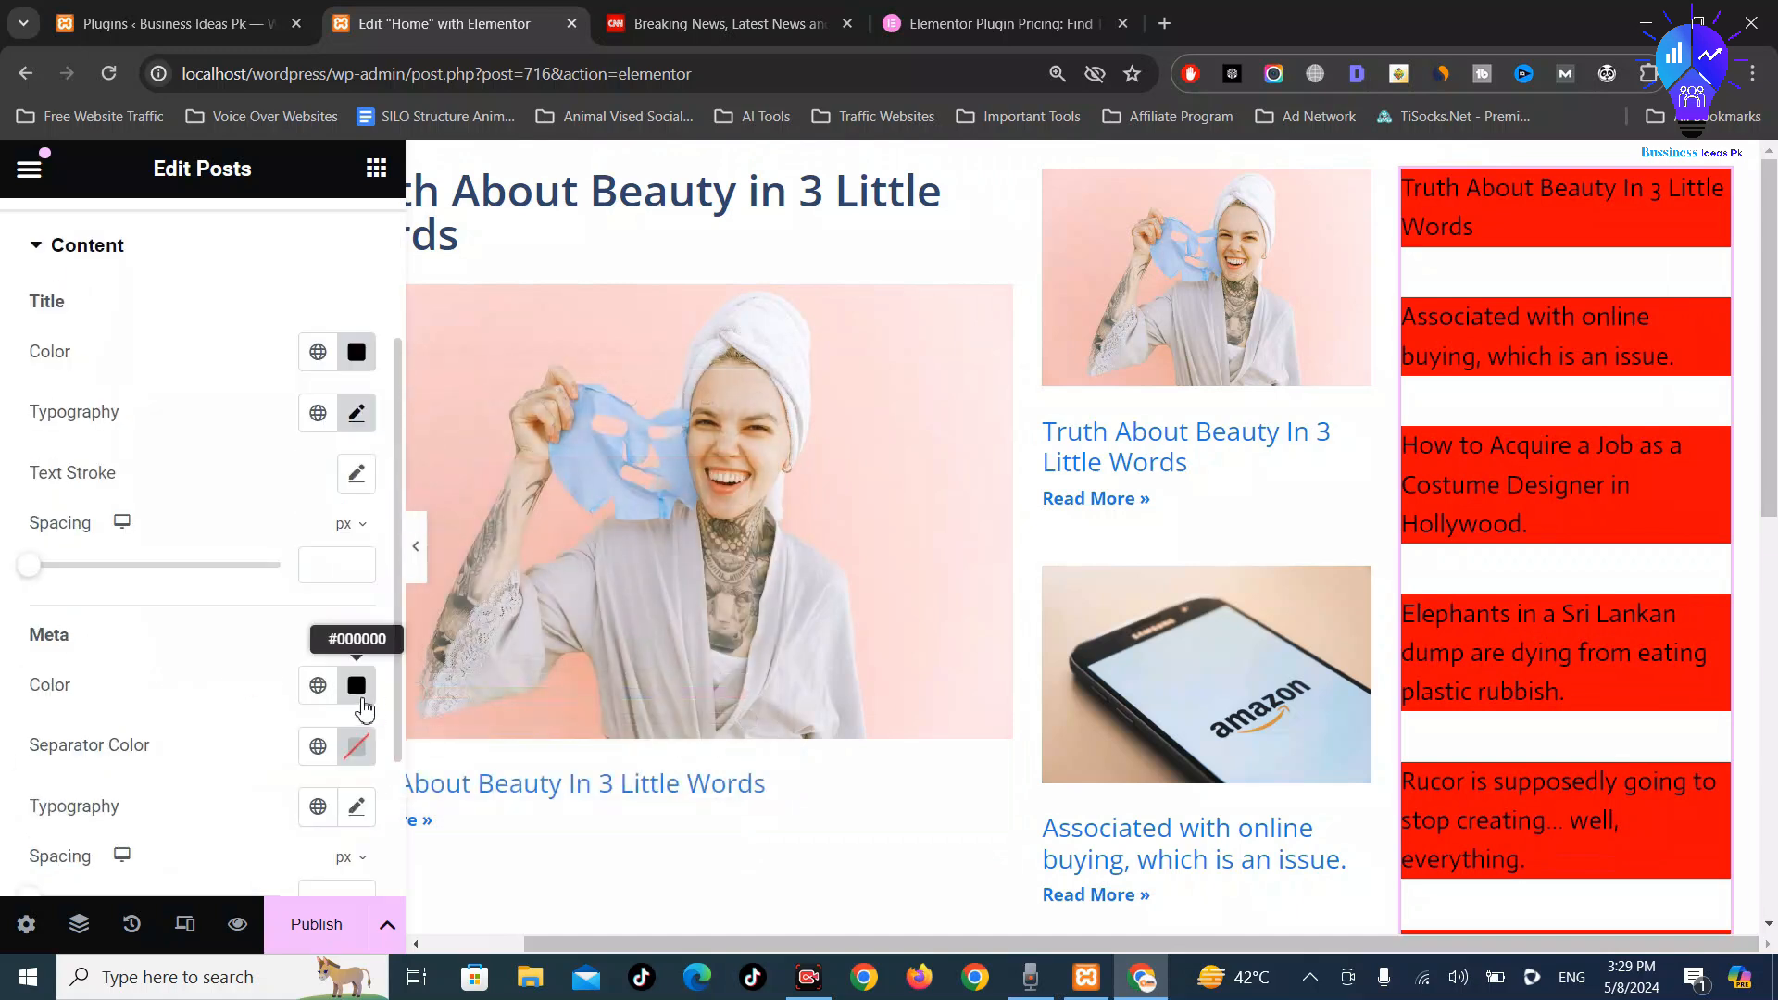
scroll(338, 691, down, 3)
scroll(339, 667, up, 4)
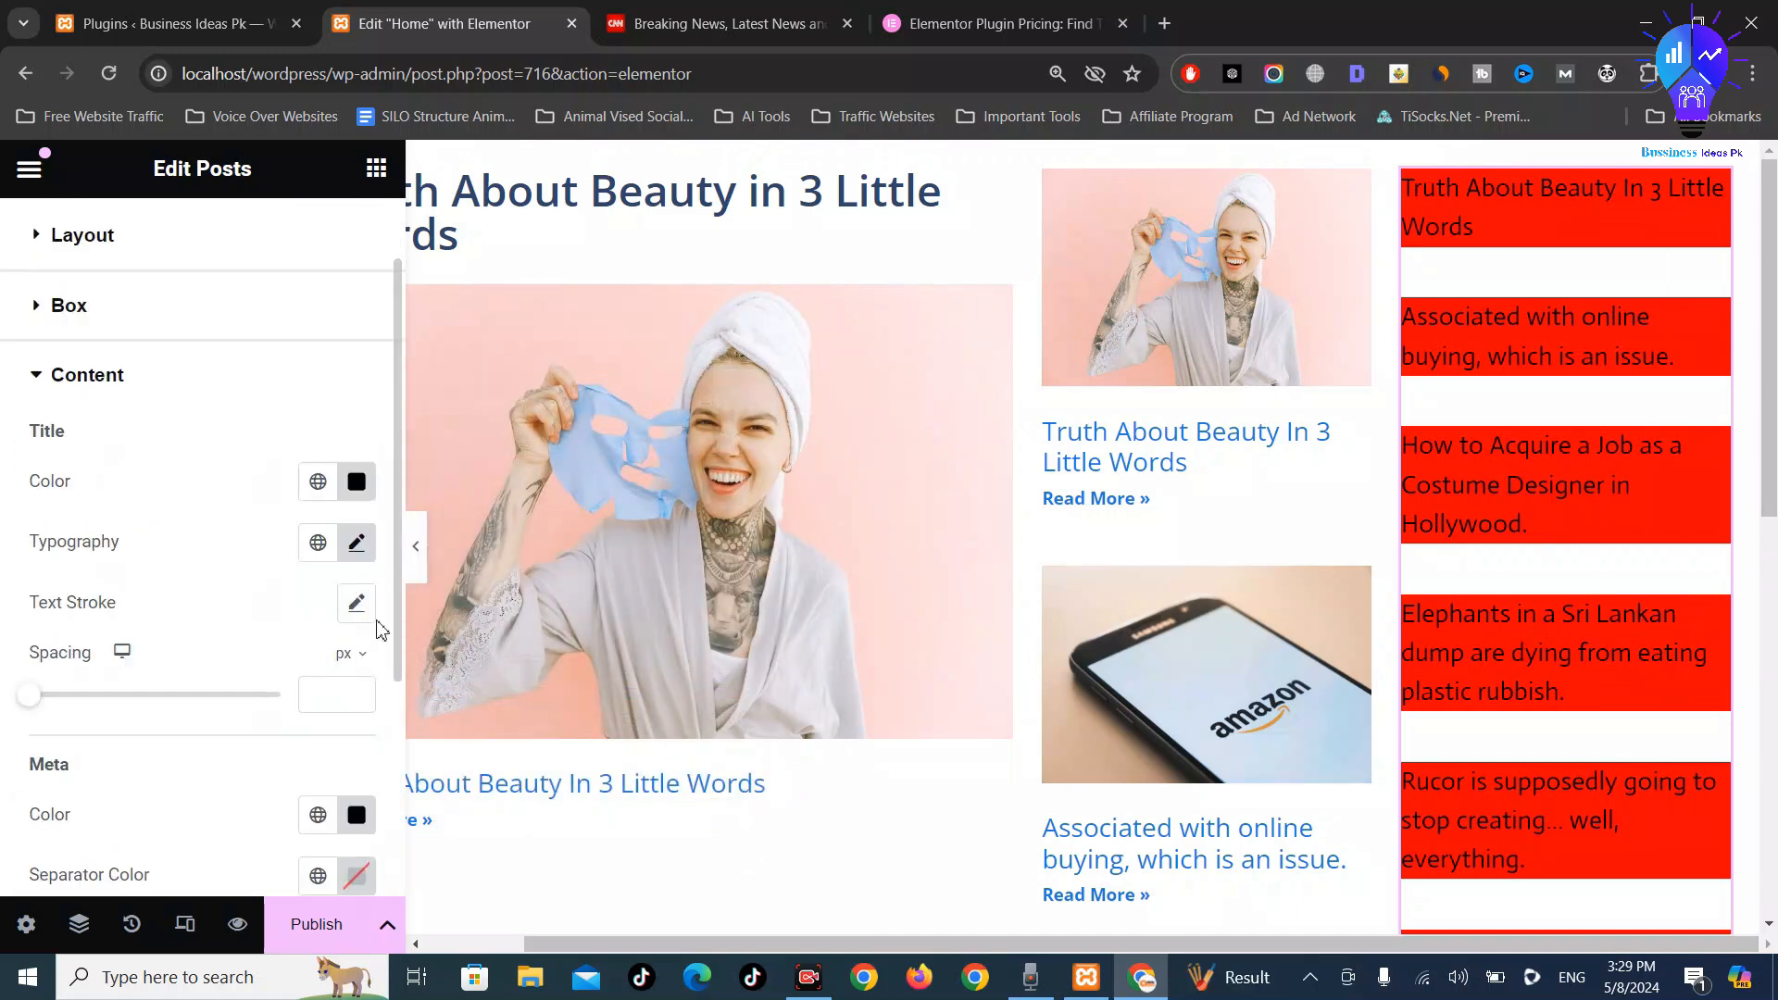
Review the title typography settings, then collapse the Content section
click(362, 554)
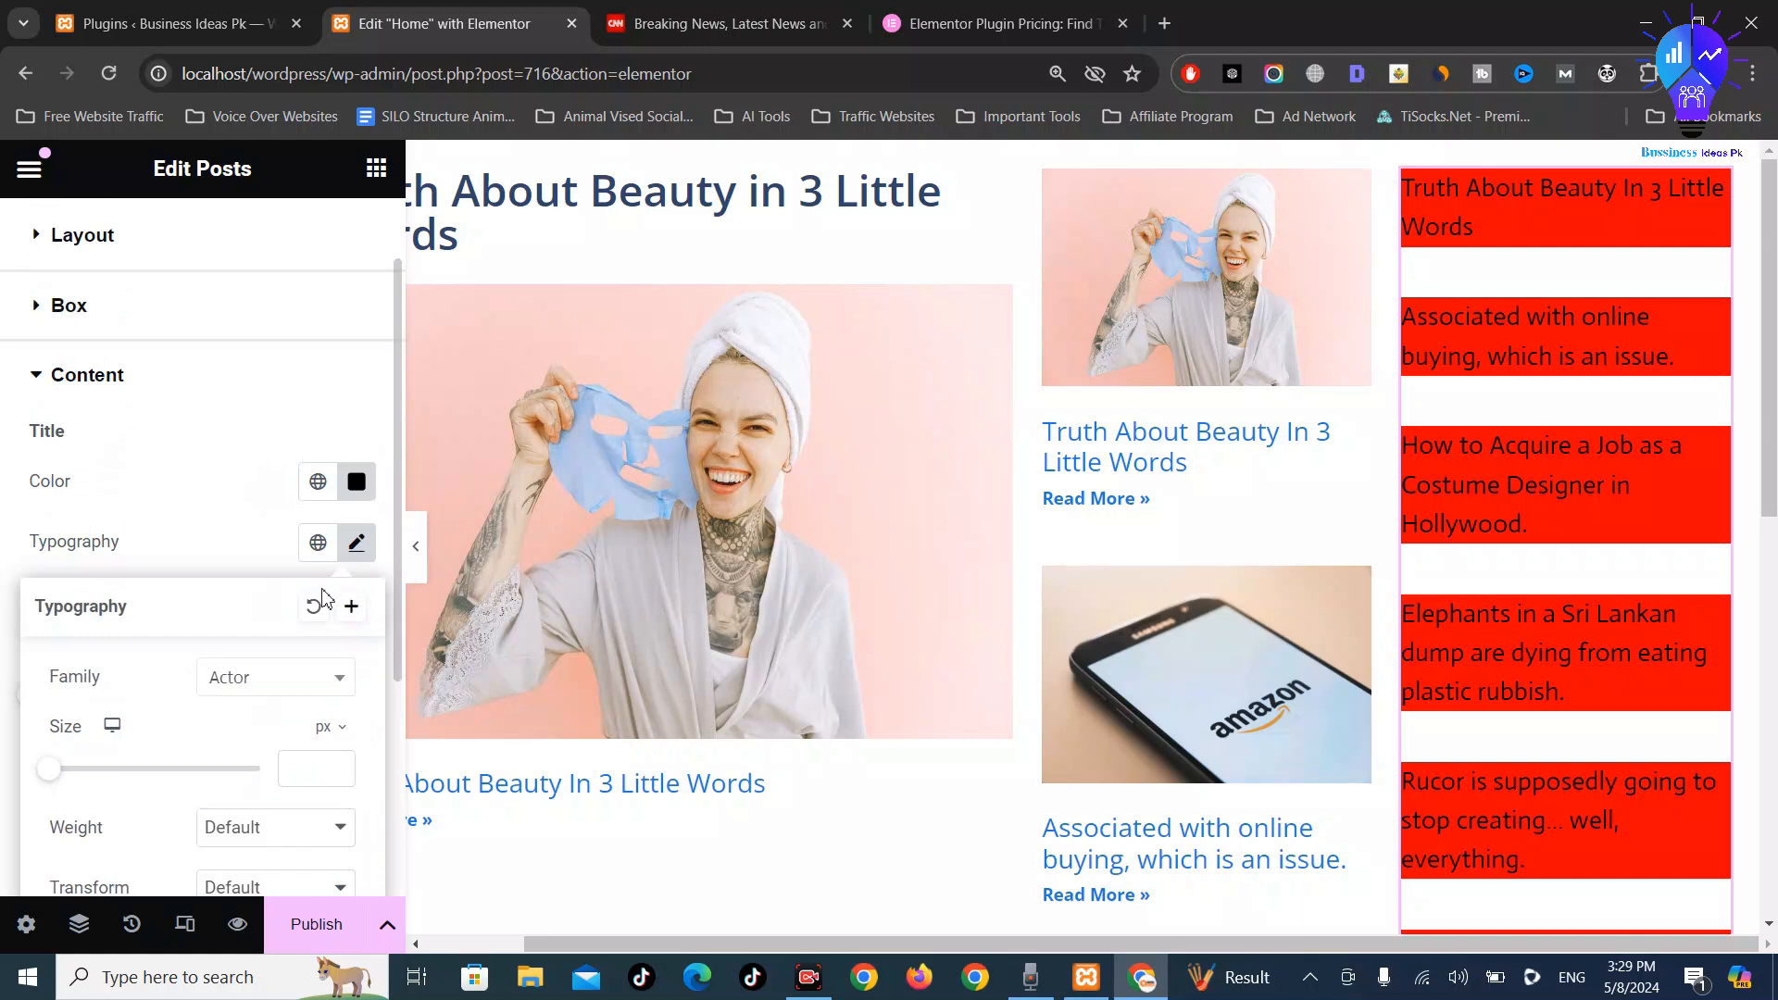
scroll(305, 627, down, 4)
scroll(278, 674, up, 5)
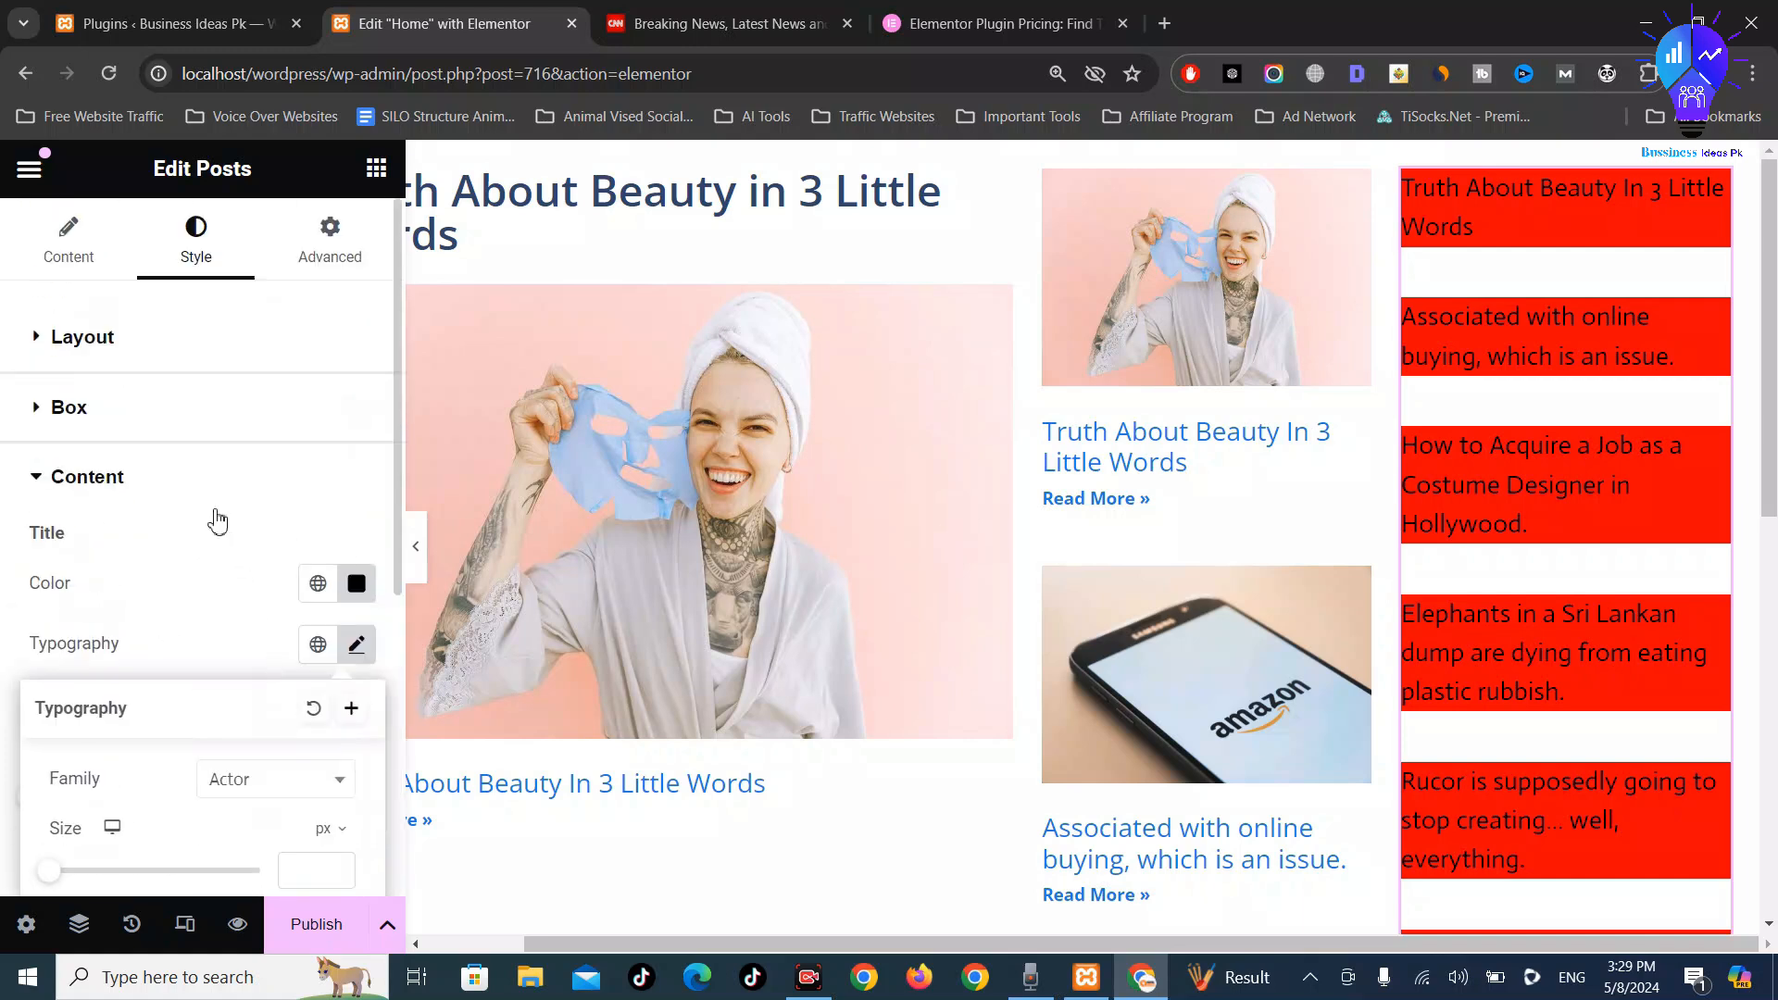
click(88, 482)
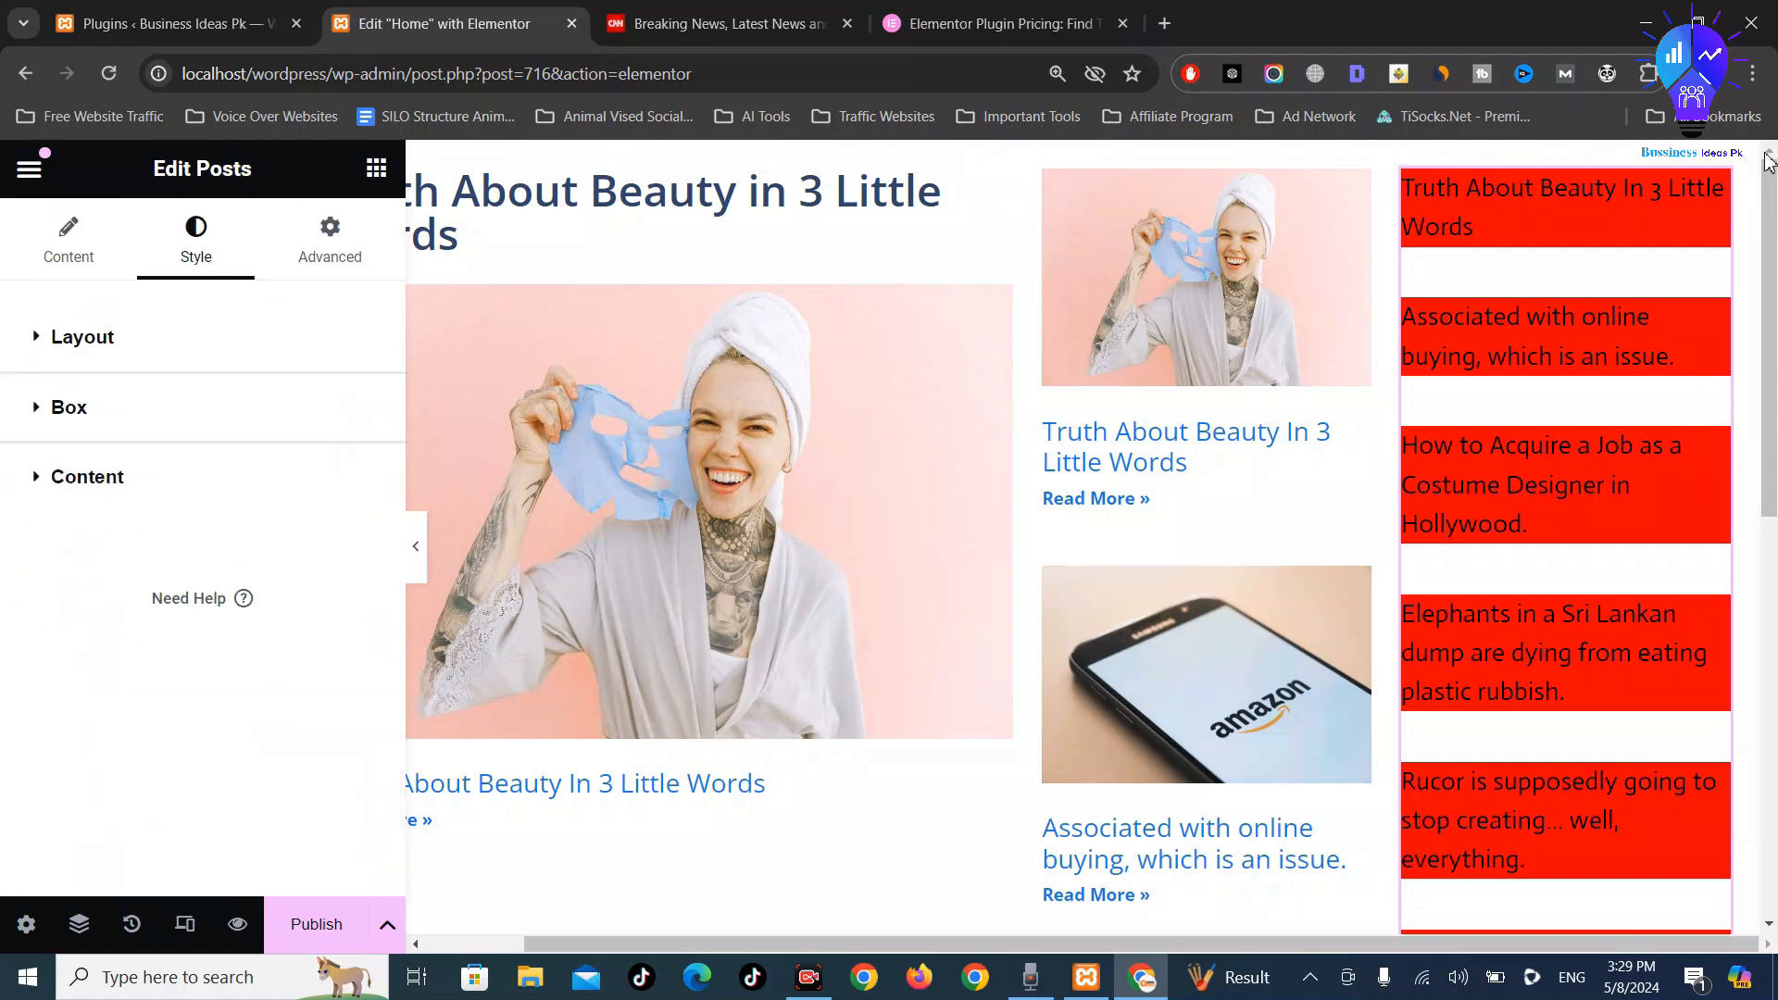
right_click(1711, 202)
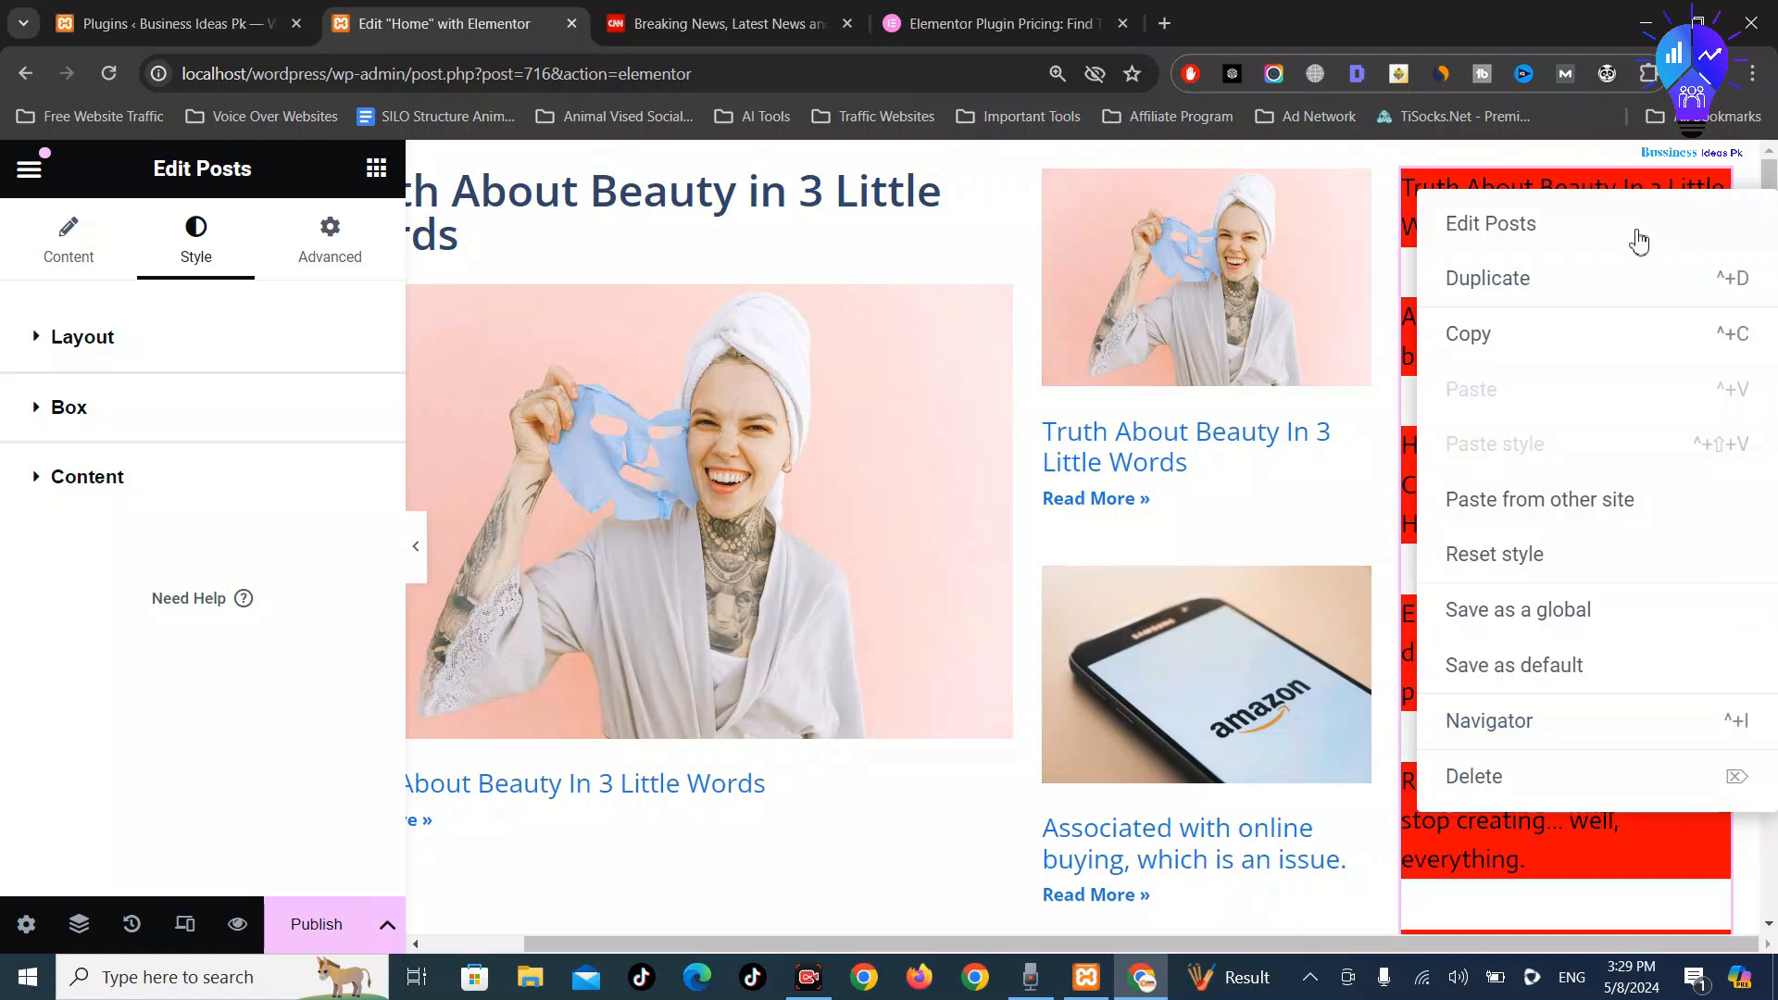
key(Escape)
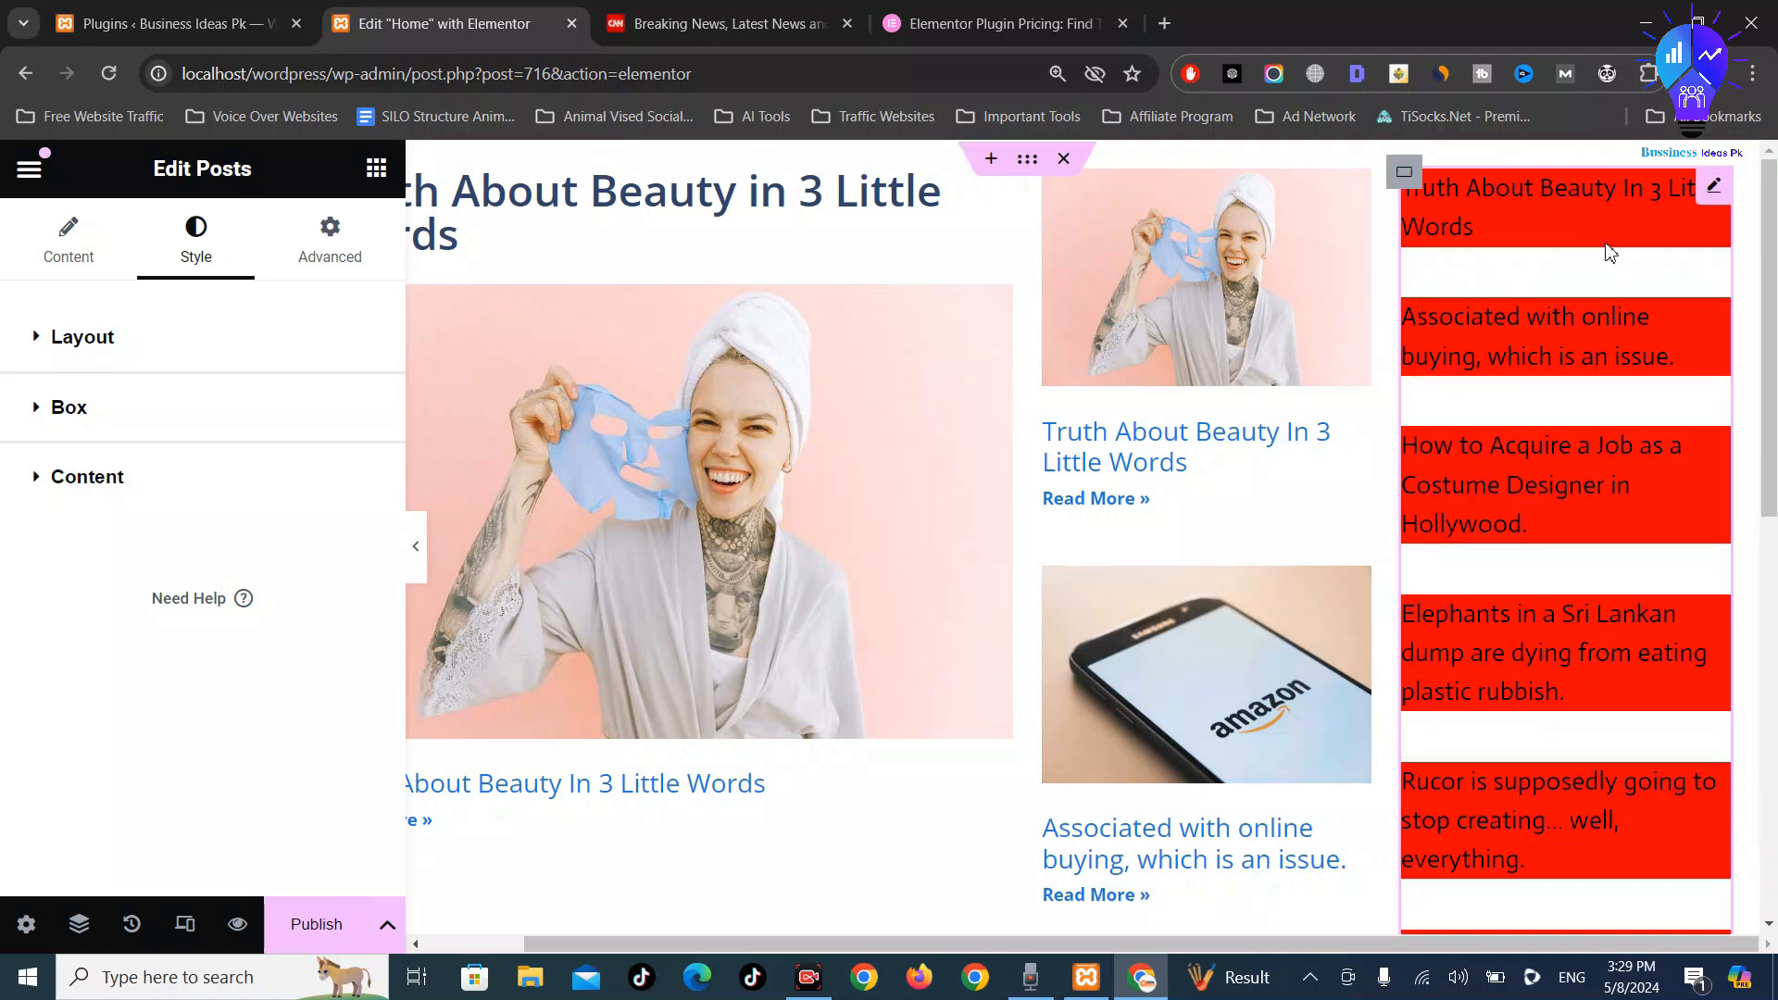
click(83, 491)
scroll(219, 528, down, 2)
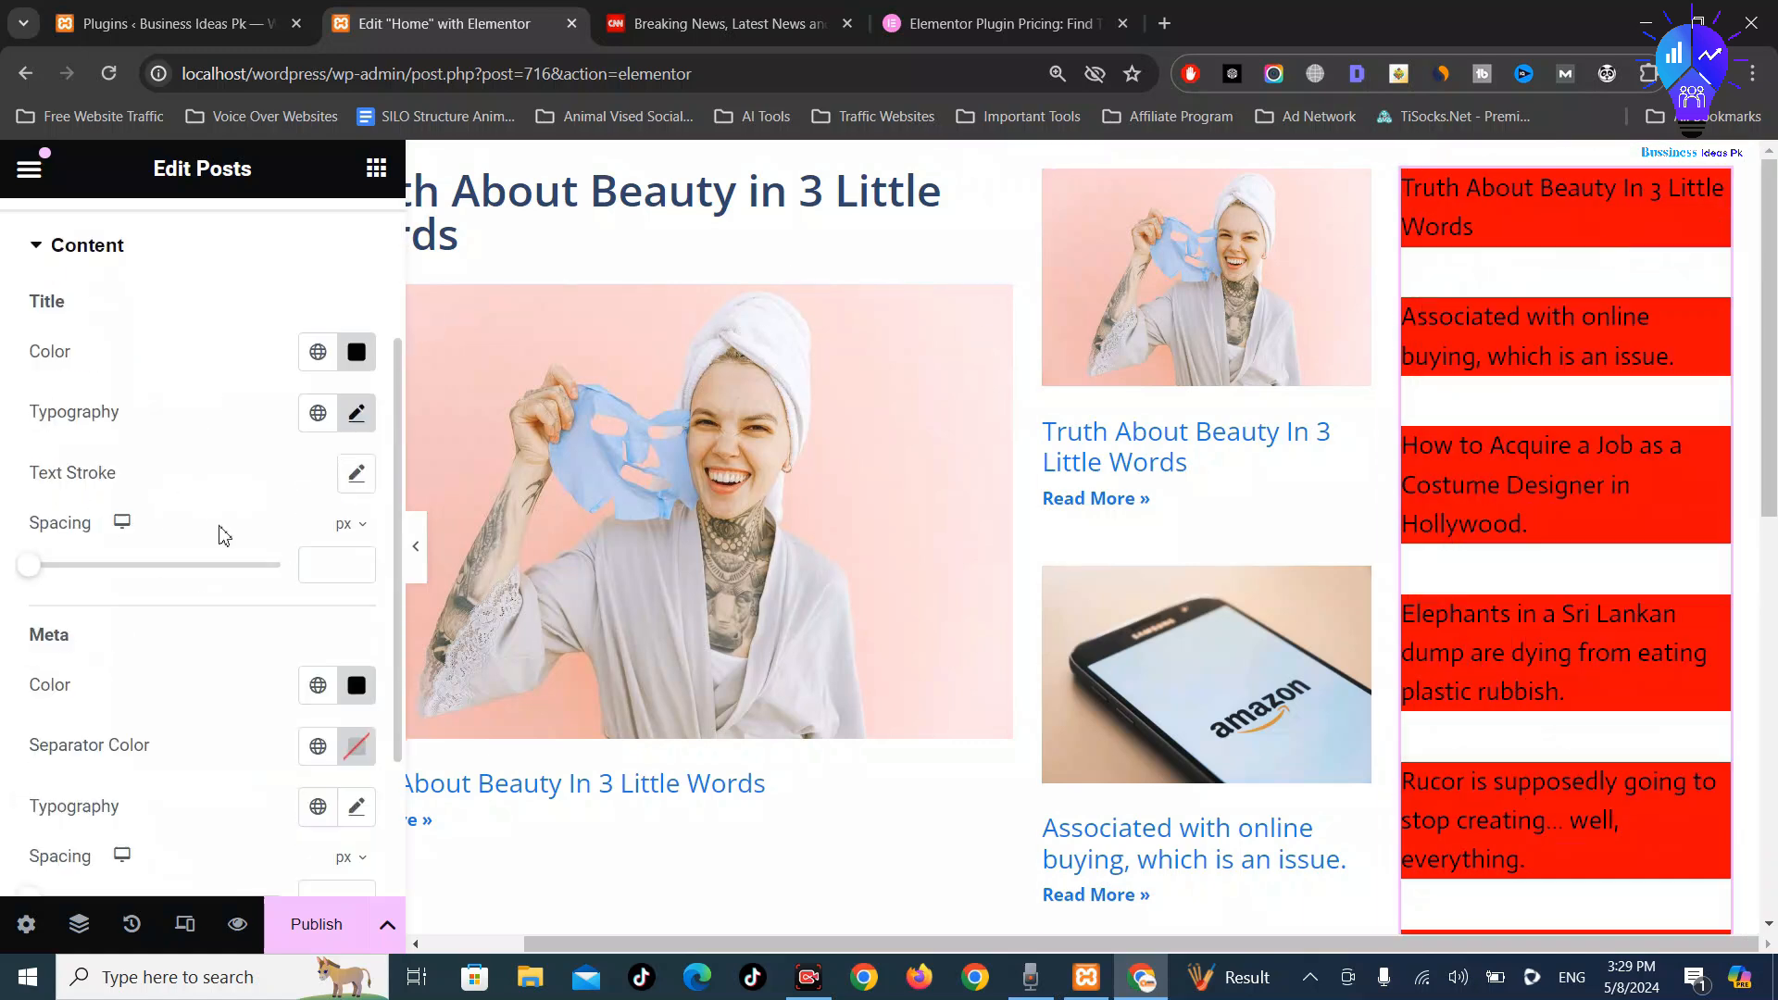
scroll(350, 551, down, 1)
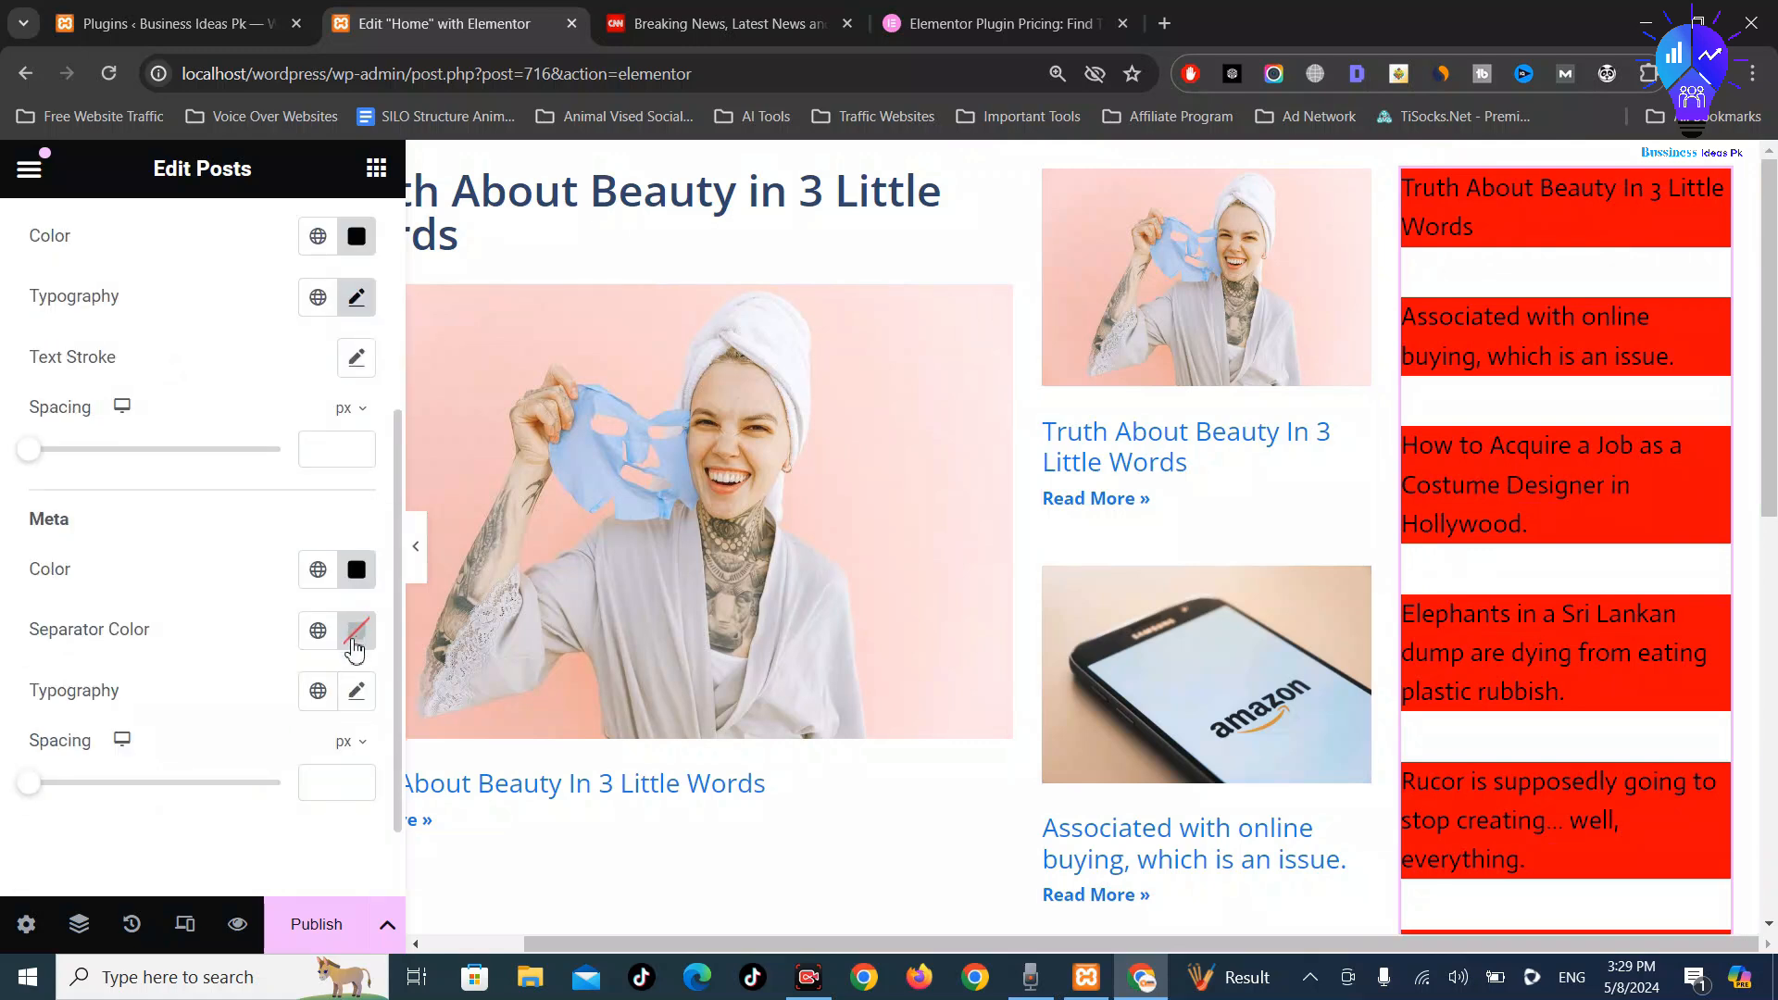
scroll(342, 640, down, 1)
scroll(350, 635, up, 4)
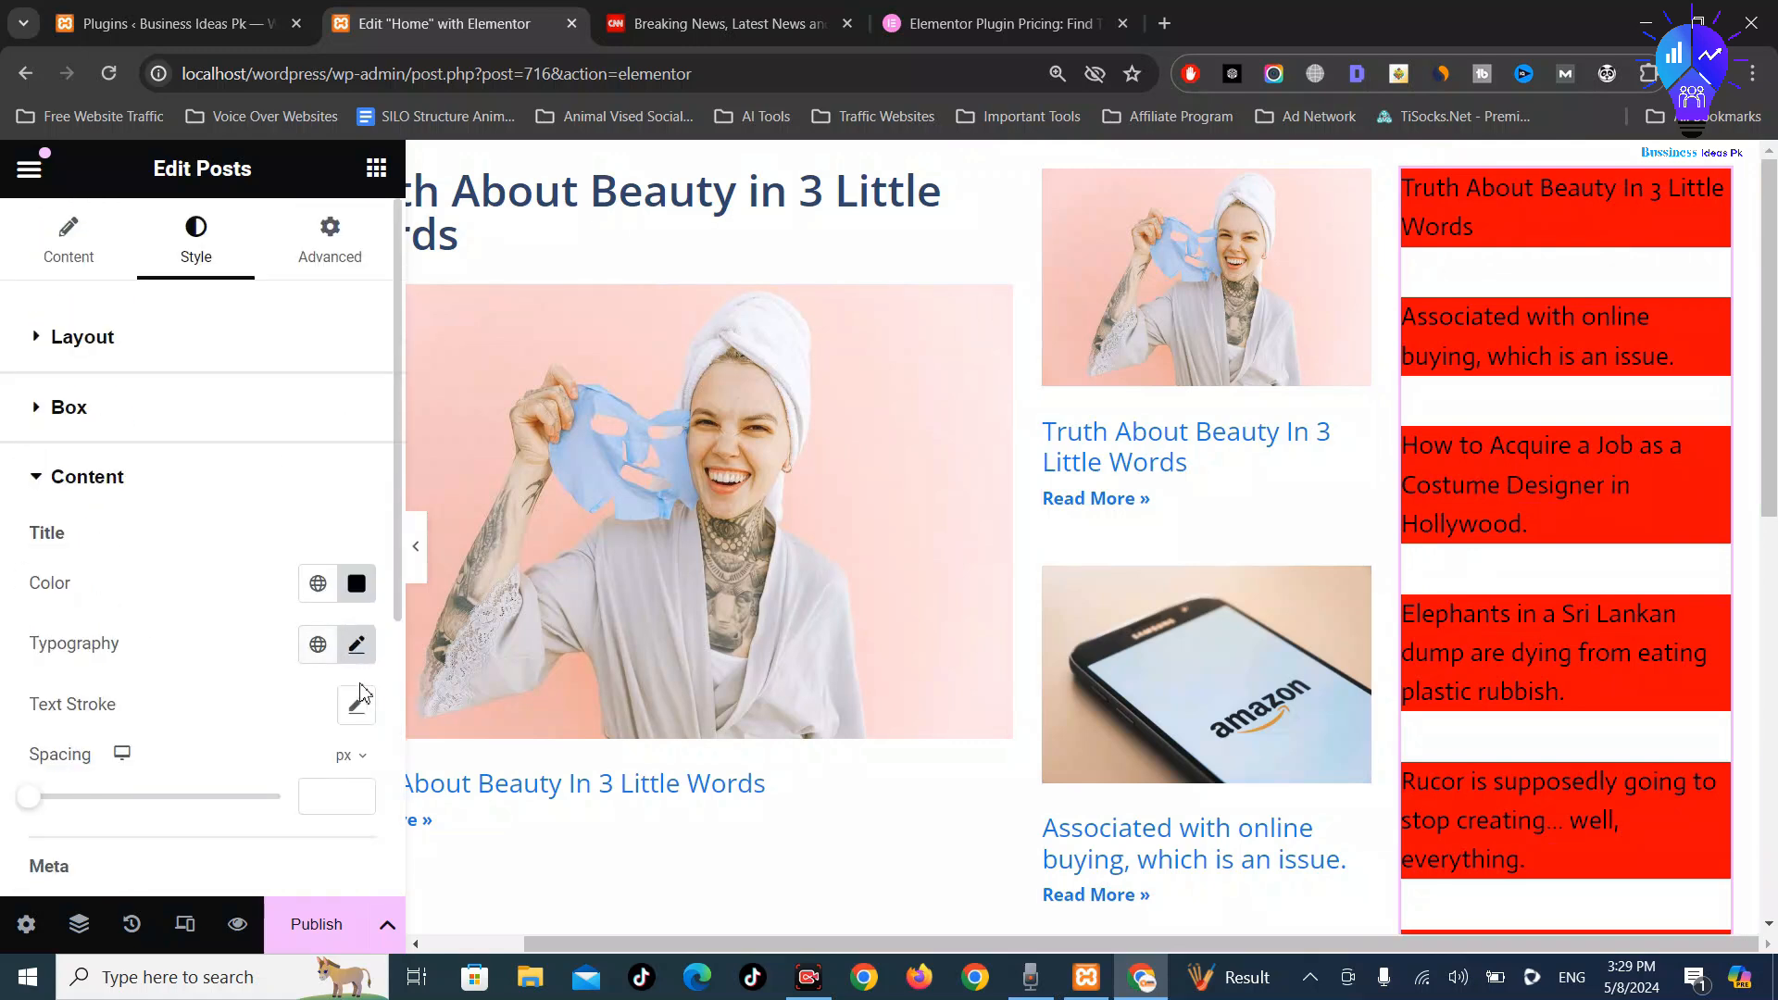
click(356, 709)
scroll(352, 707, down, 3)
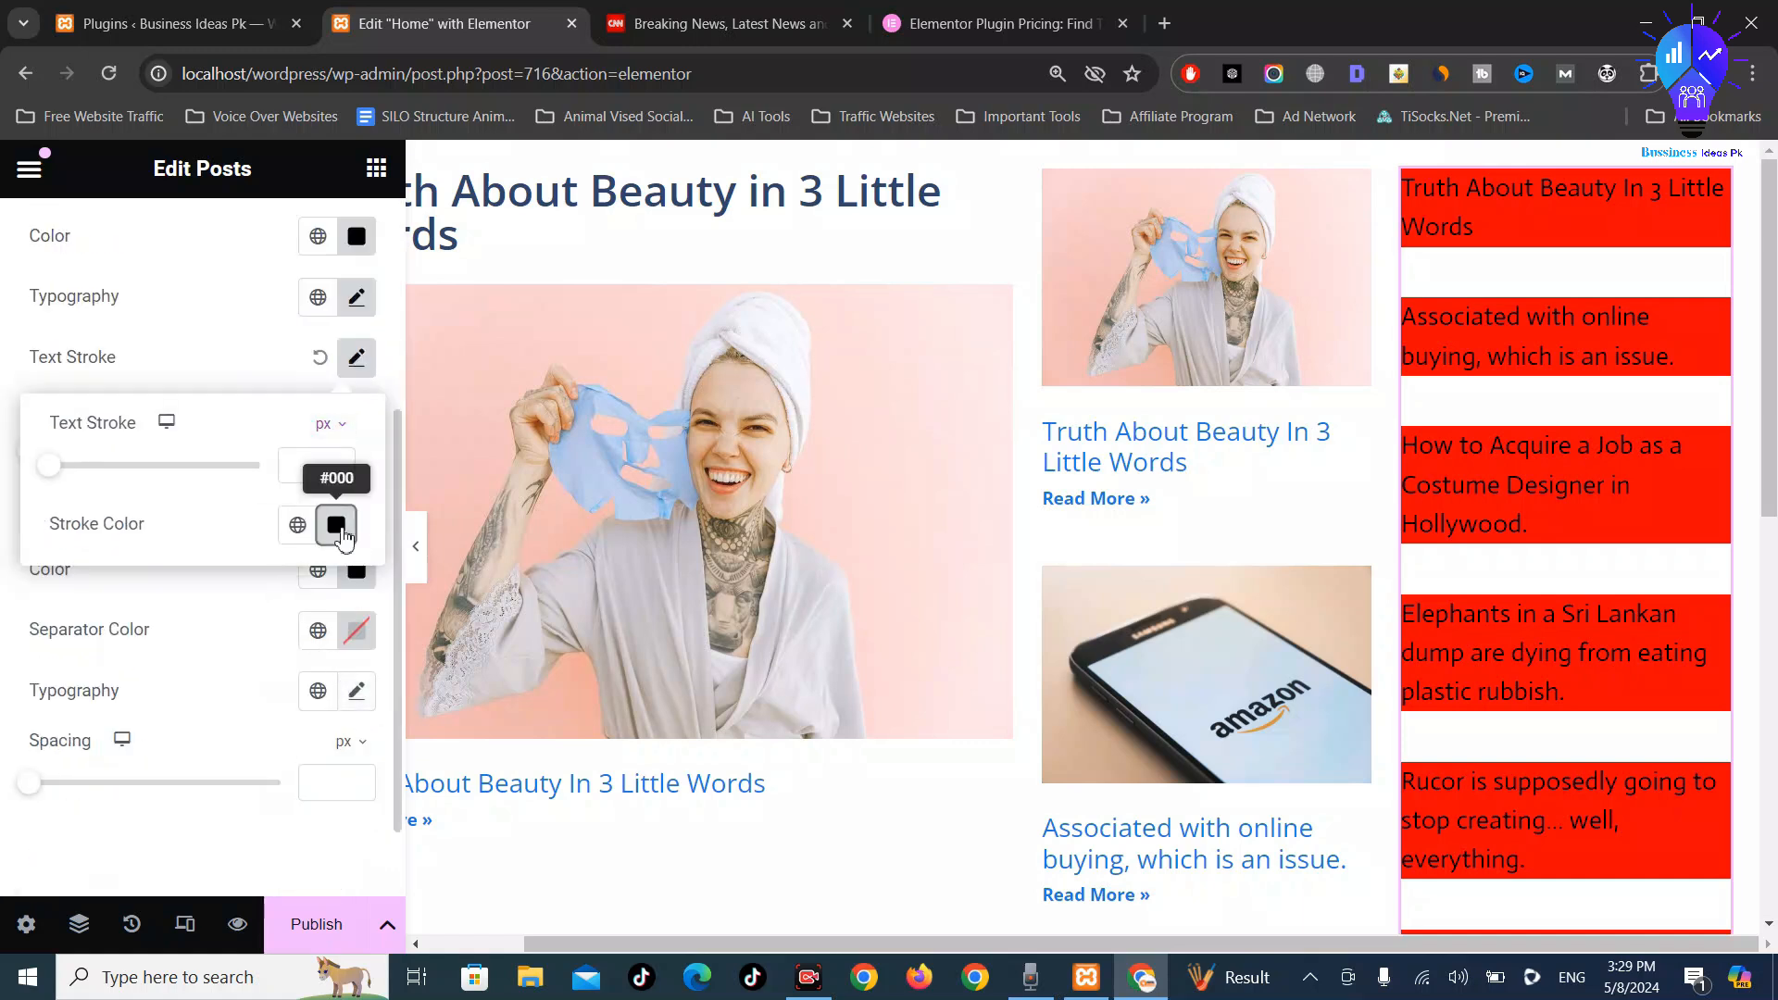
click(336, 524)
click(619, 464)
drag(708, 398, 791, 349)
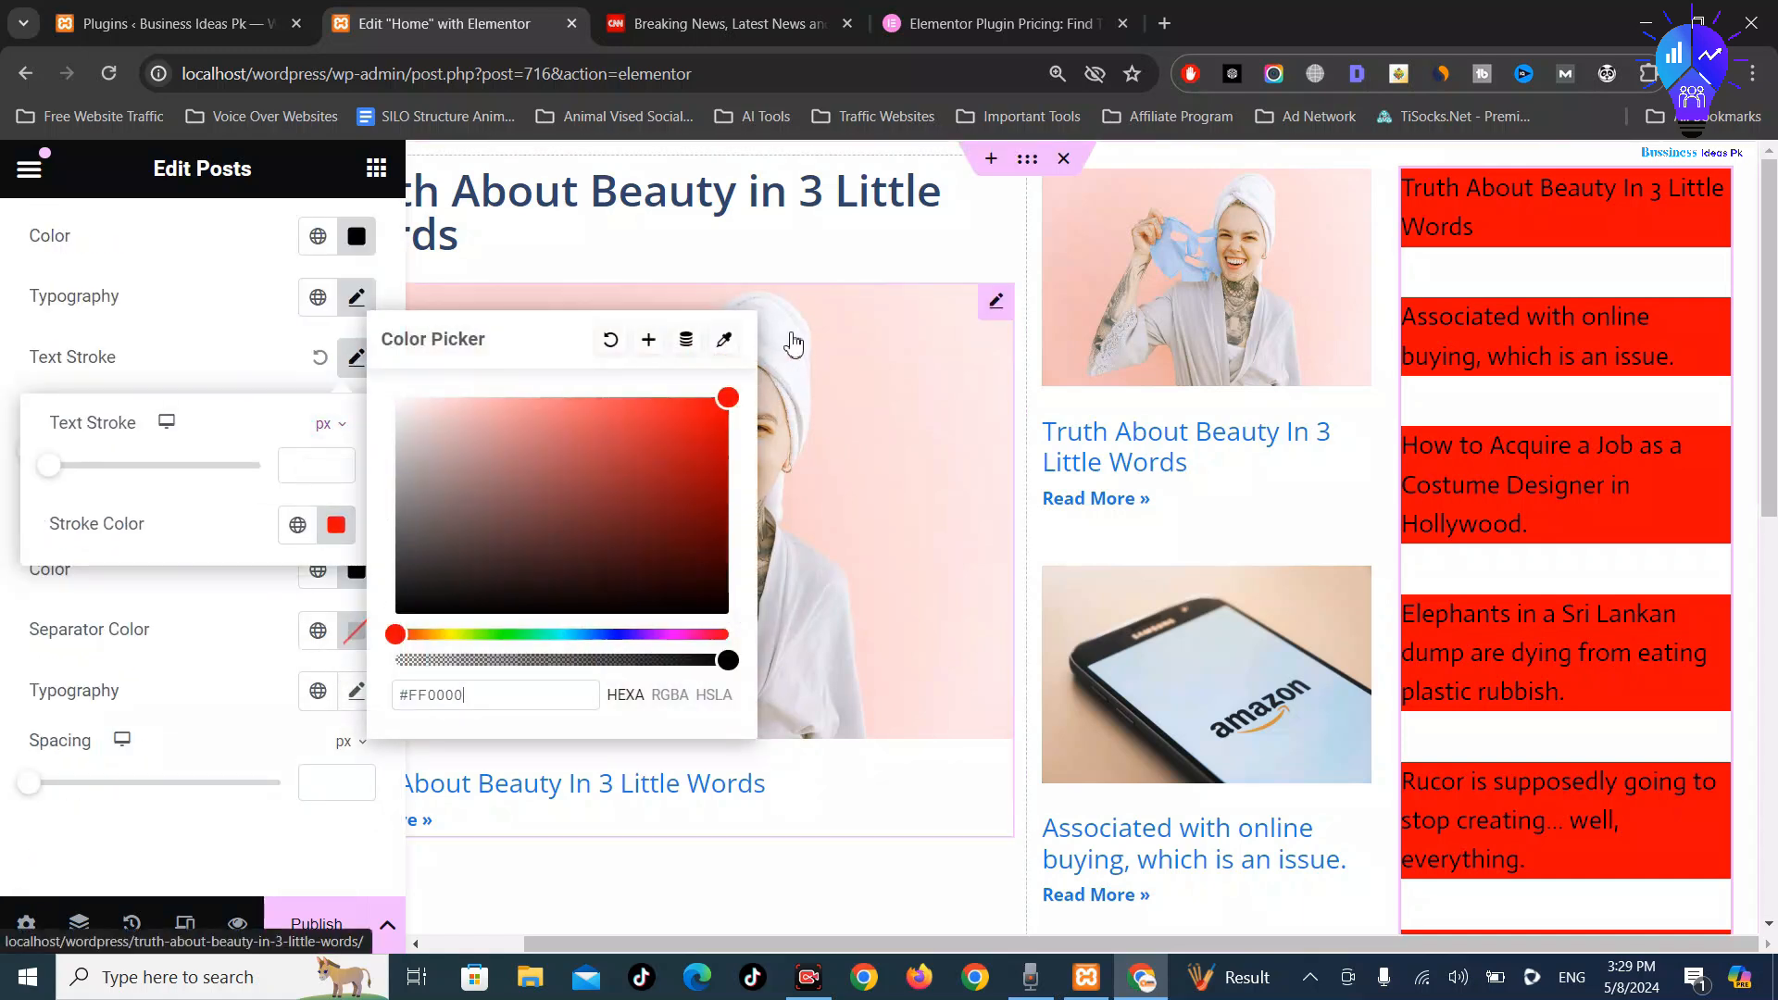
mouse_move(539, 444)
mouse_down()
mouse_move(497, 401)
mouse_move(437, 429)
mouse_move(410, 538)
mouse_up()
drag(366, 667, 380, 639)
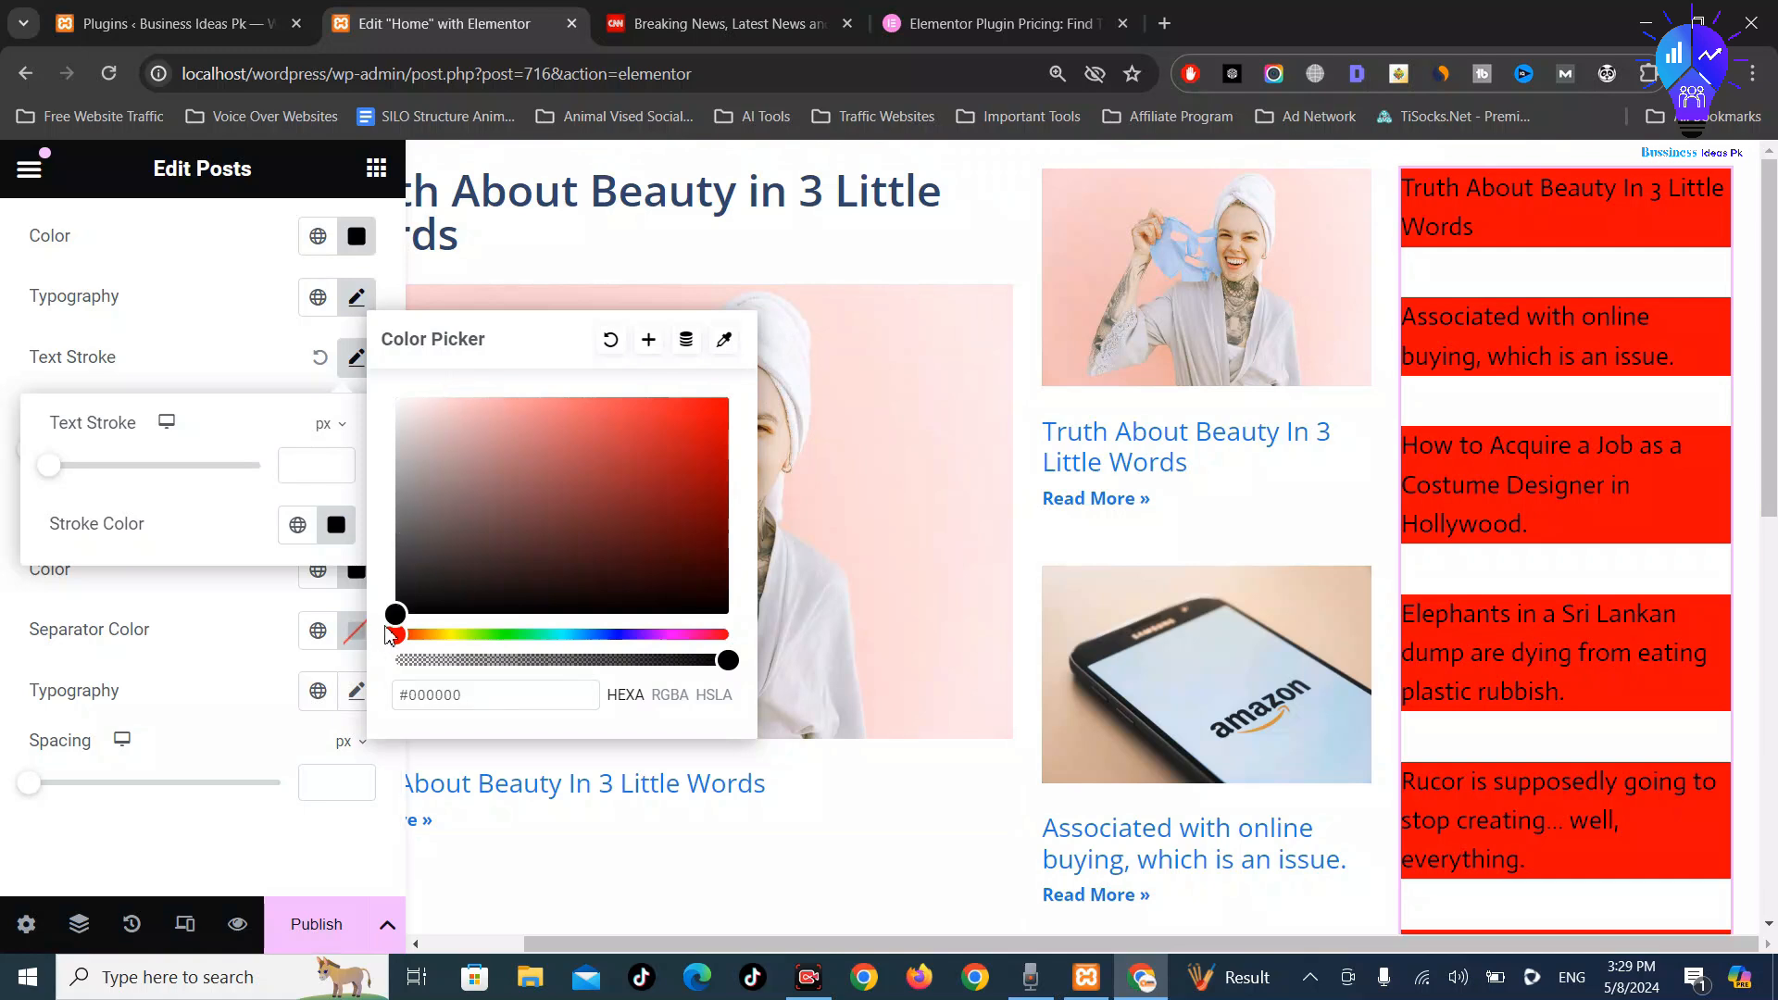
click(7, 619)
scroll(278, 500, up, 4)
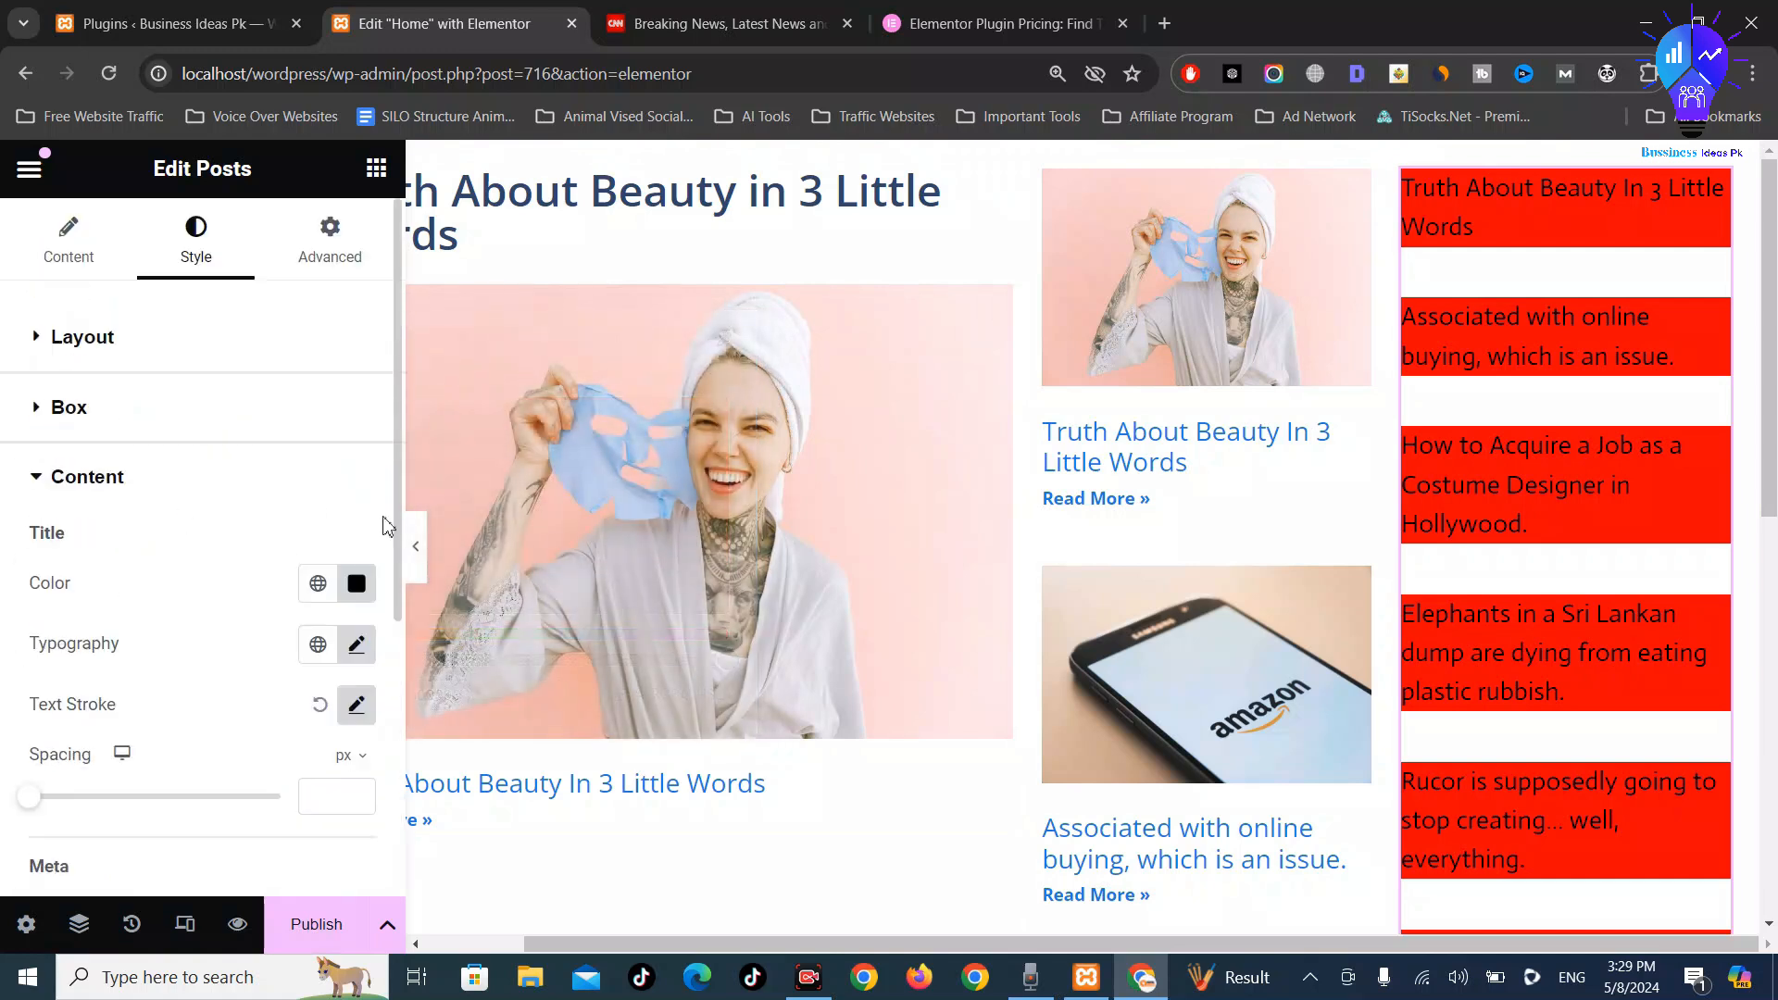
click(92, 478)
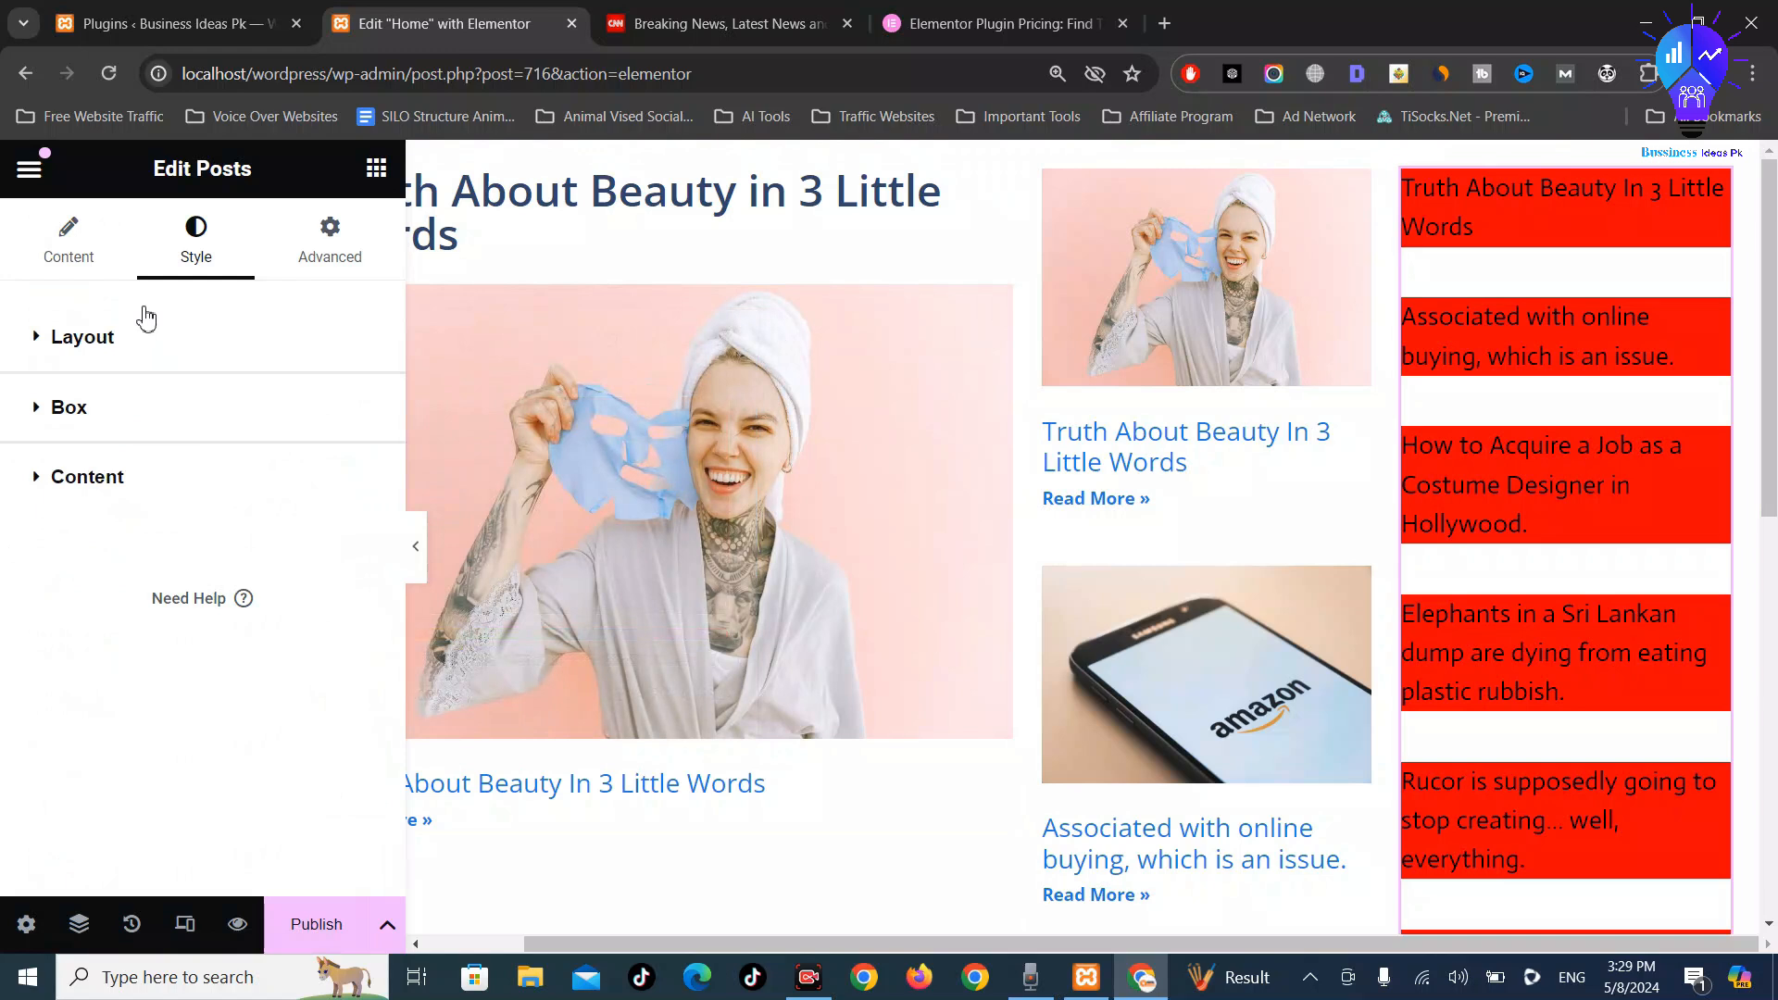
click(93, 267)
scroll(244, 565, down, 6)
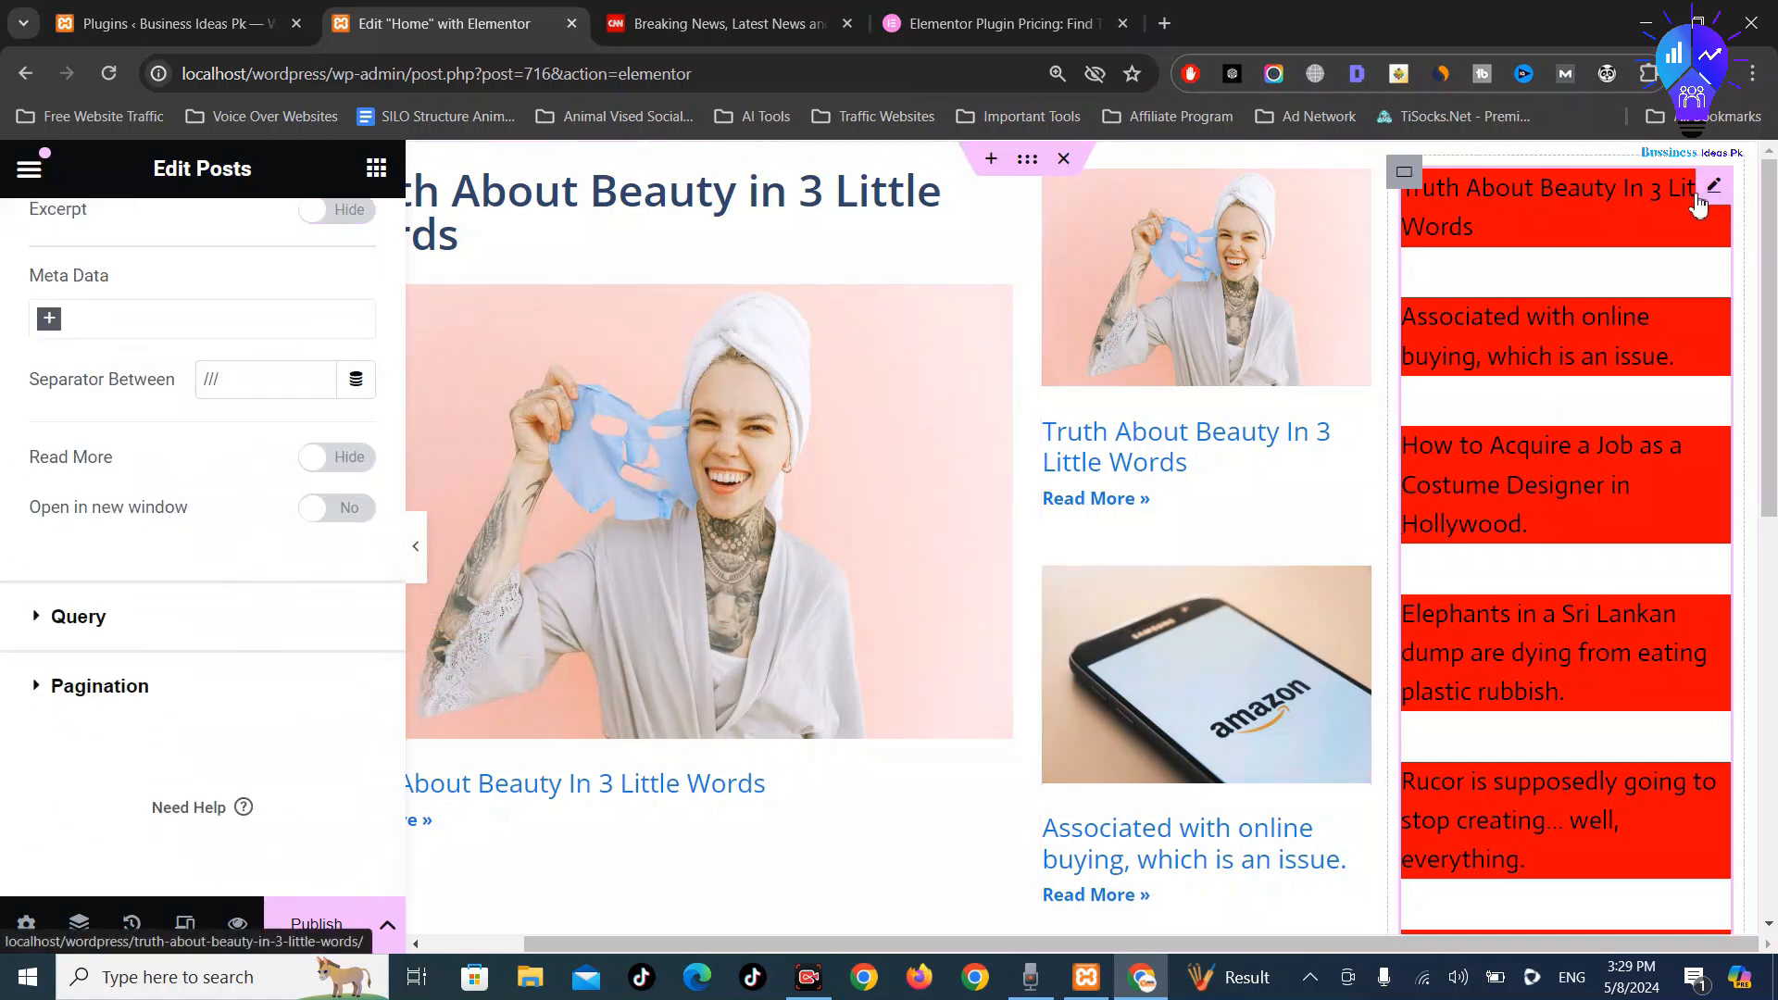
right_click(1698, 205)
click(1515, 213)
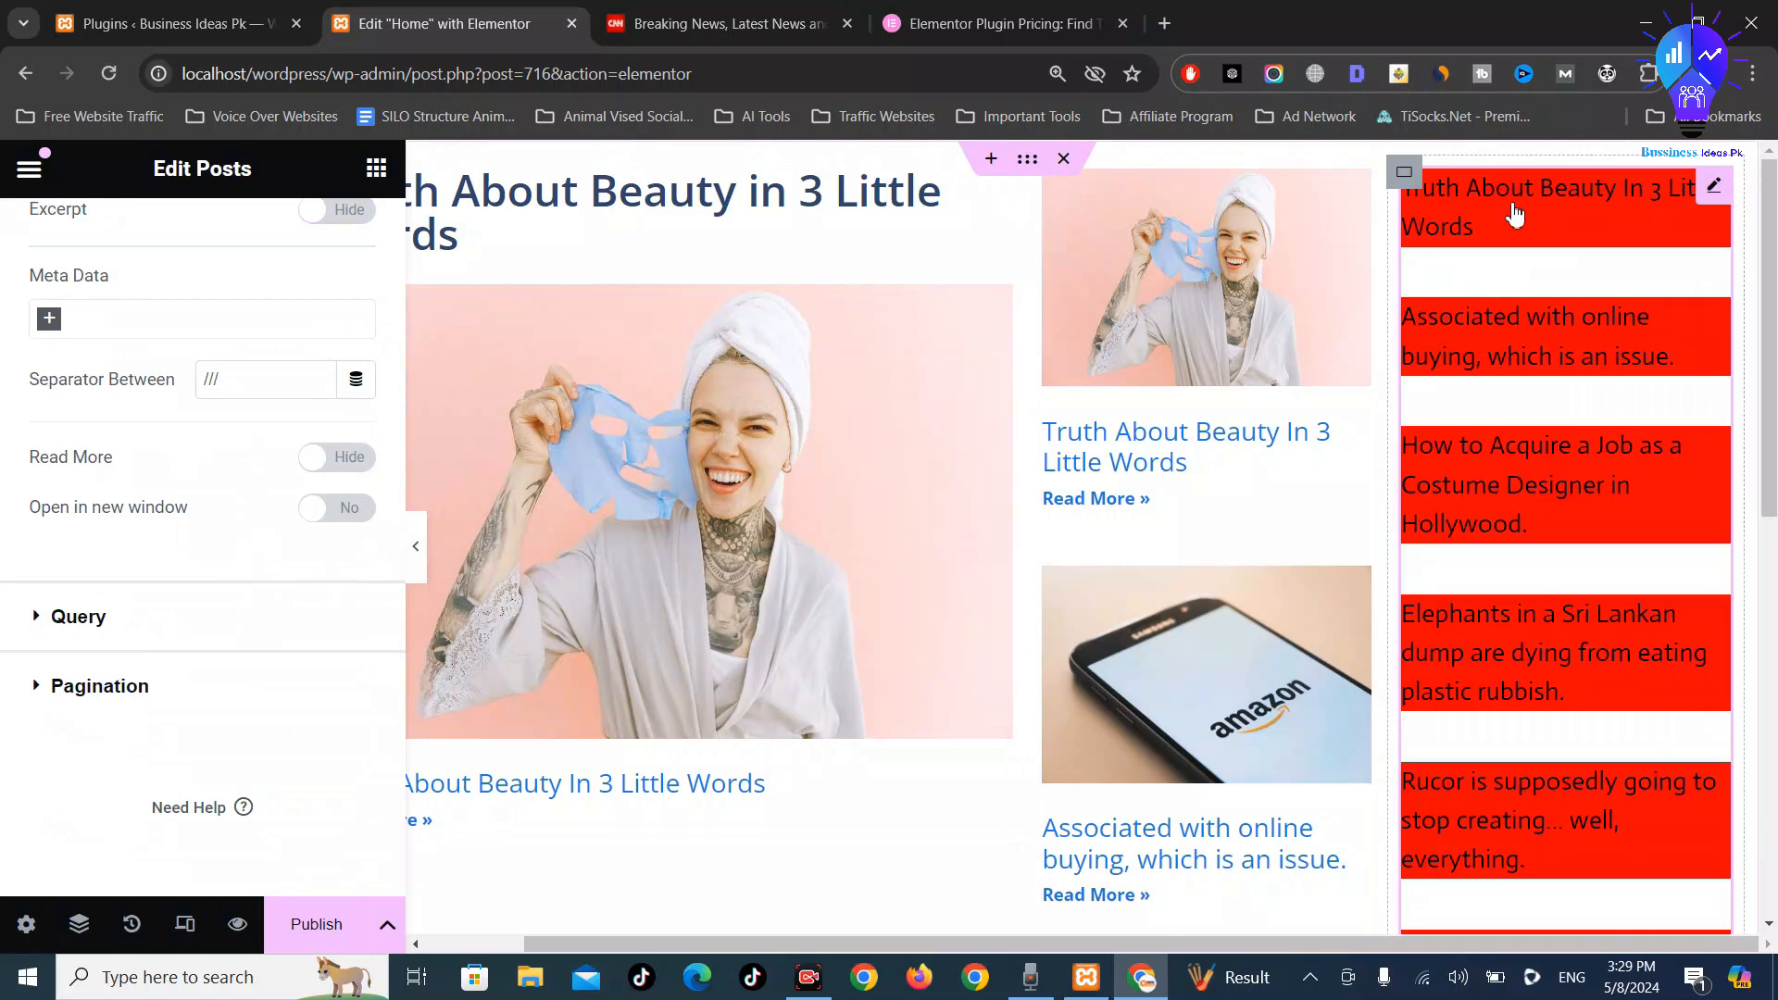
right_click(1515, 213)
click(1456, 252)
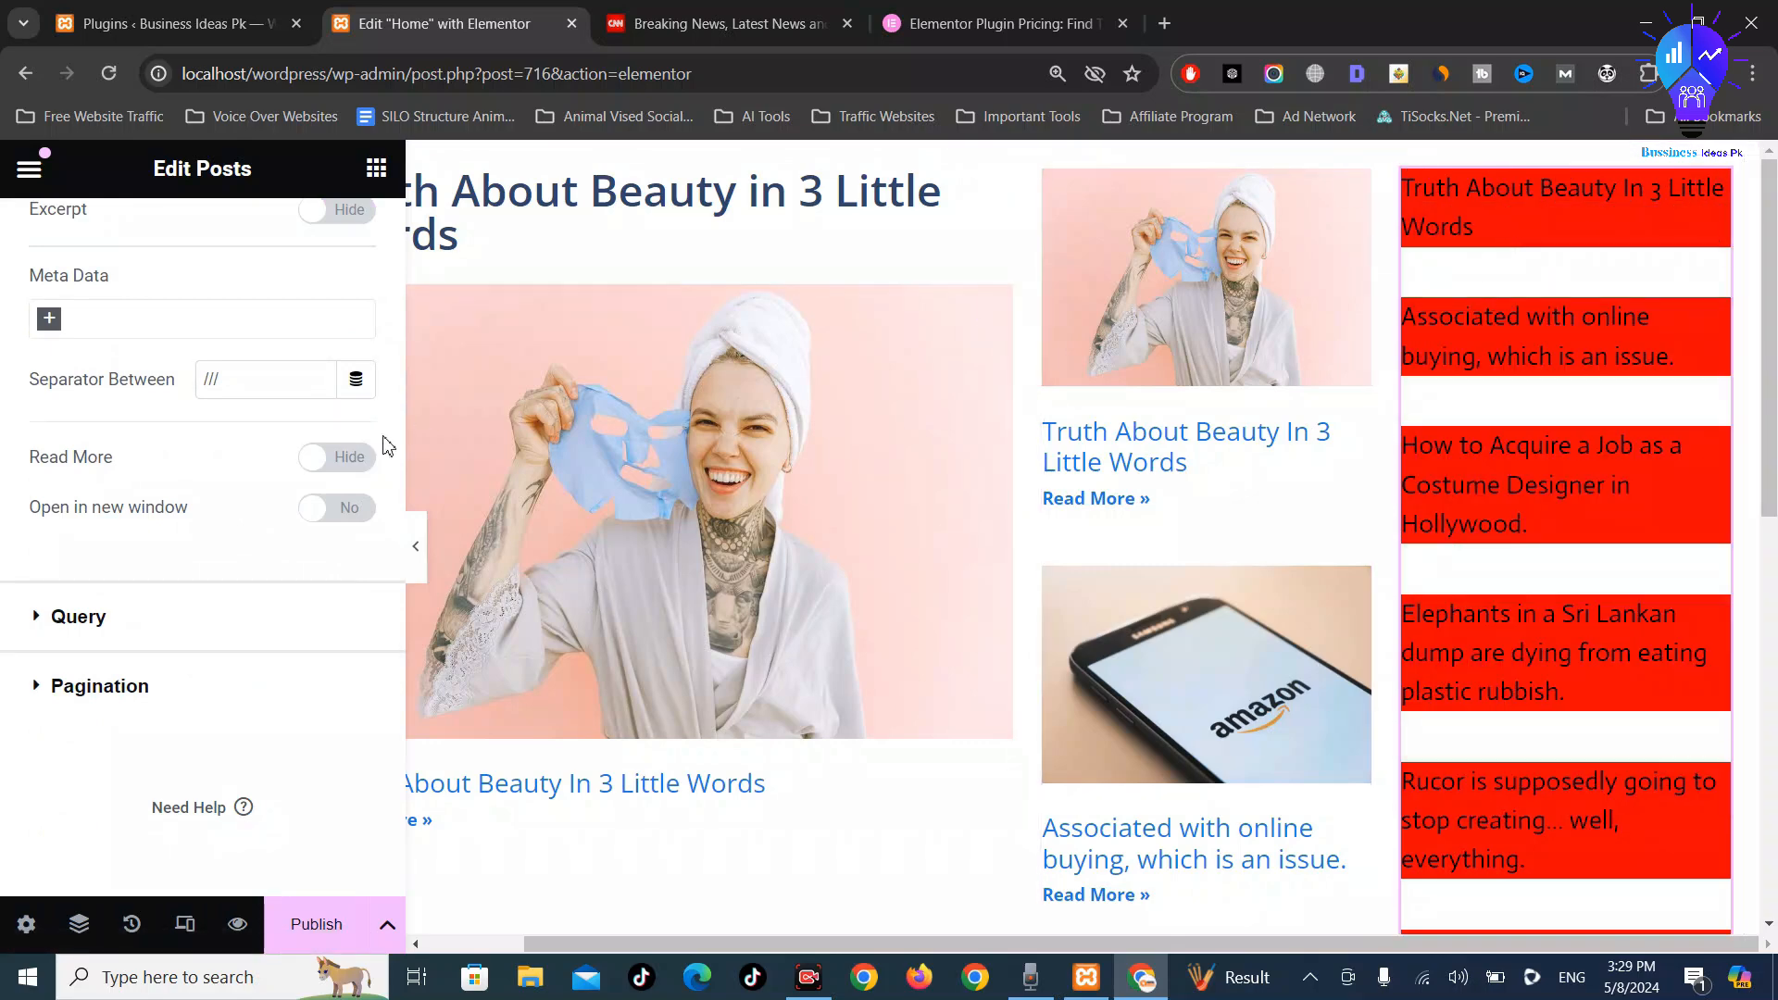
In Style > Box, change the post boxes' background from red to white #FFFFFF
click(196, 239)
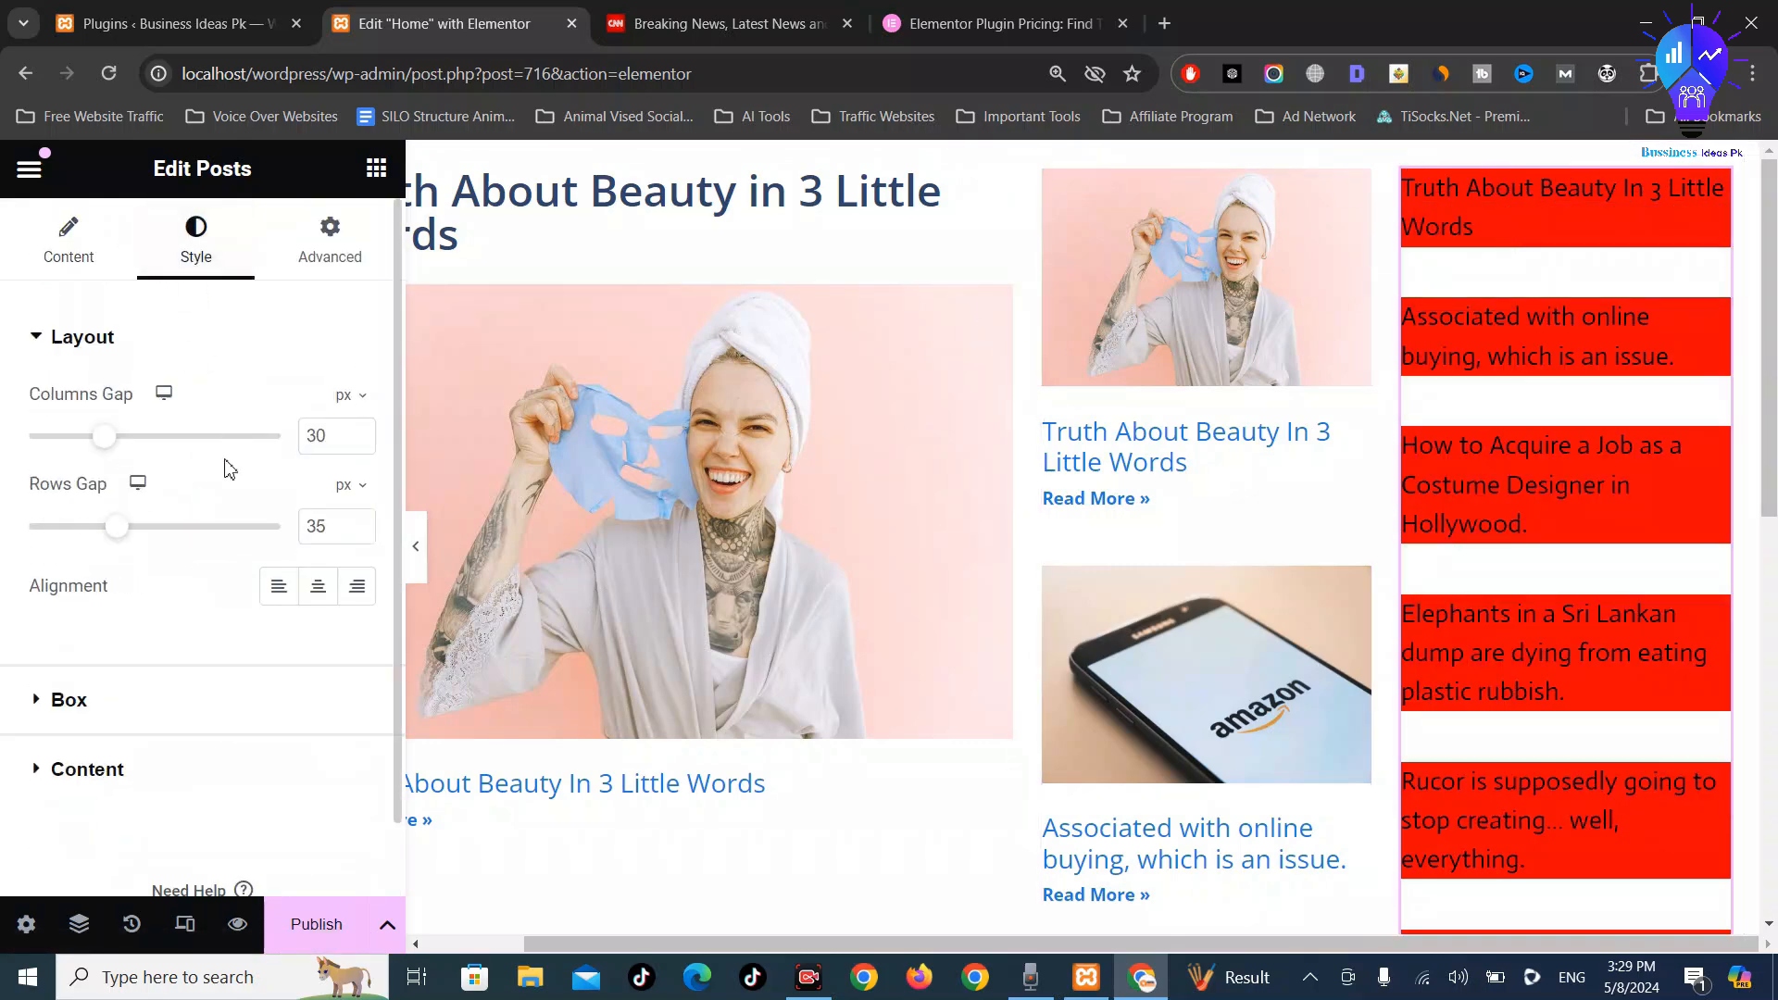
scroll(222, 500, down, 1)
click(115, 630)
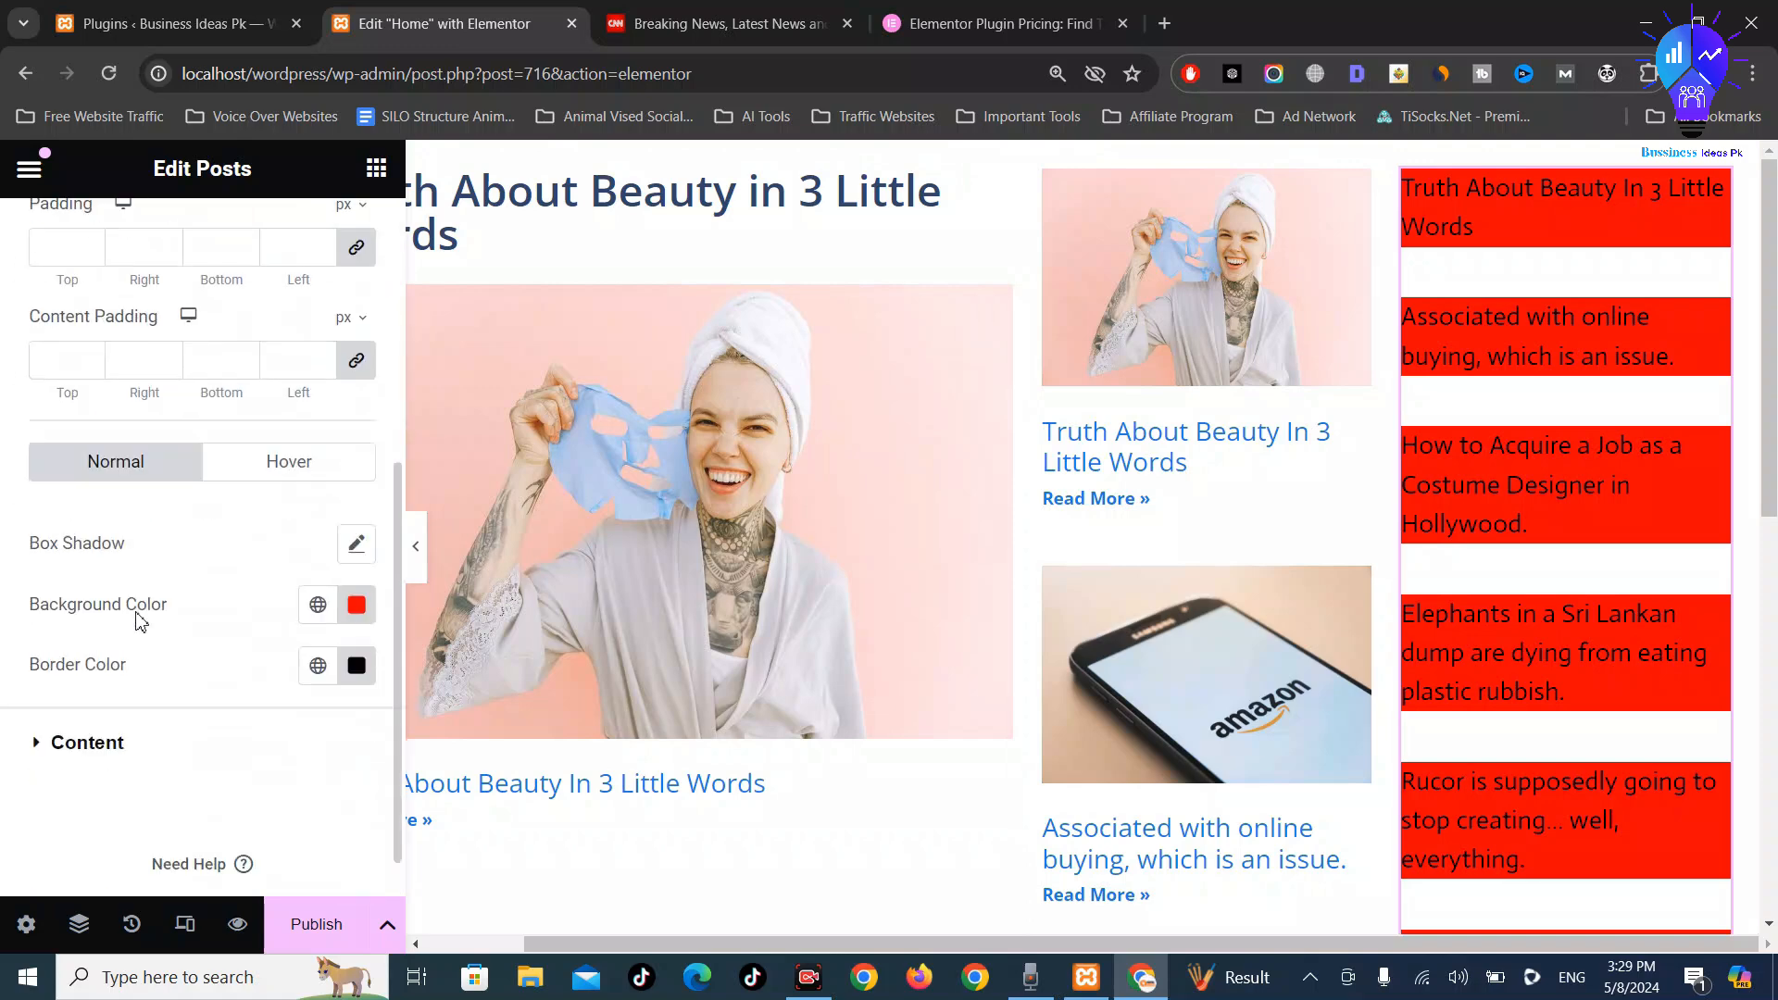
click(357, 548)
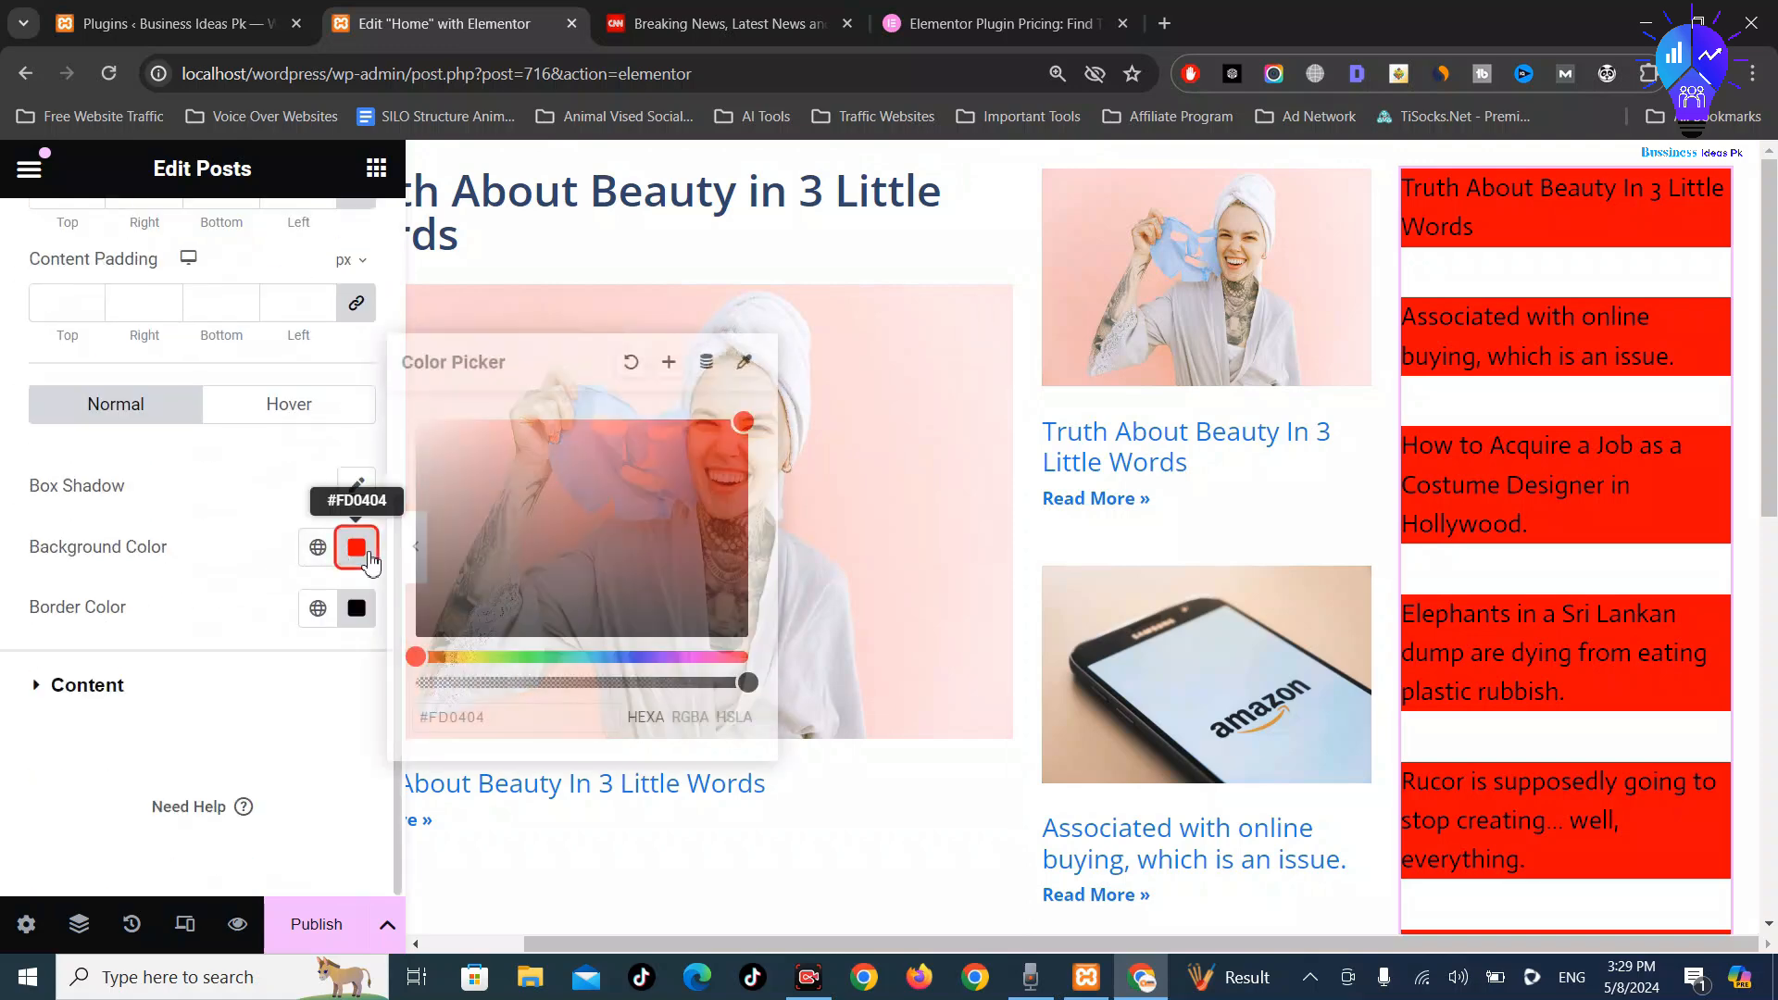
drag(655, 488, 417, 420)
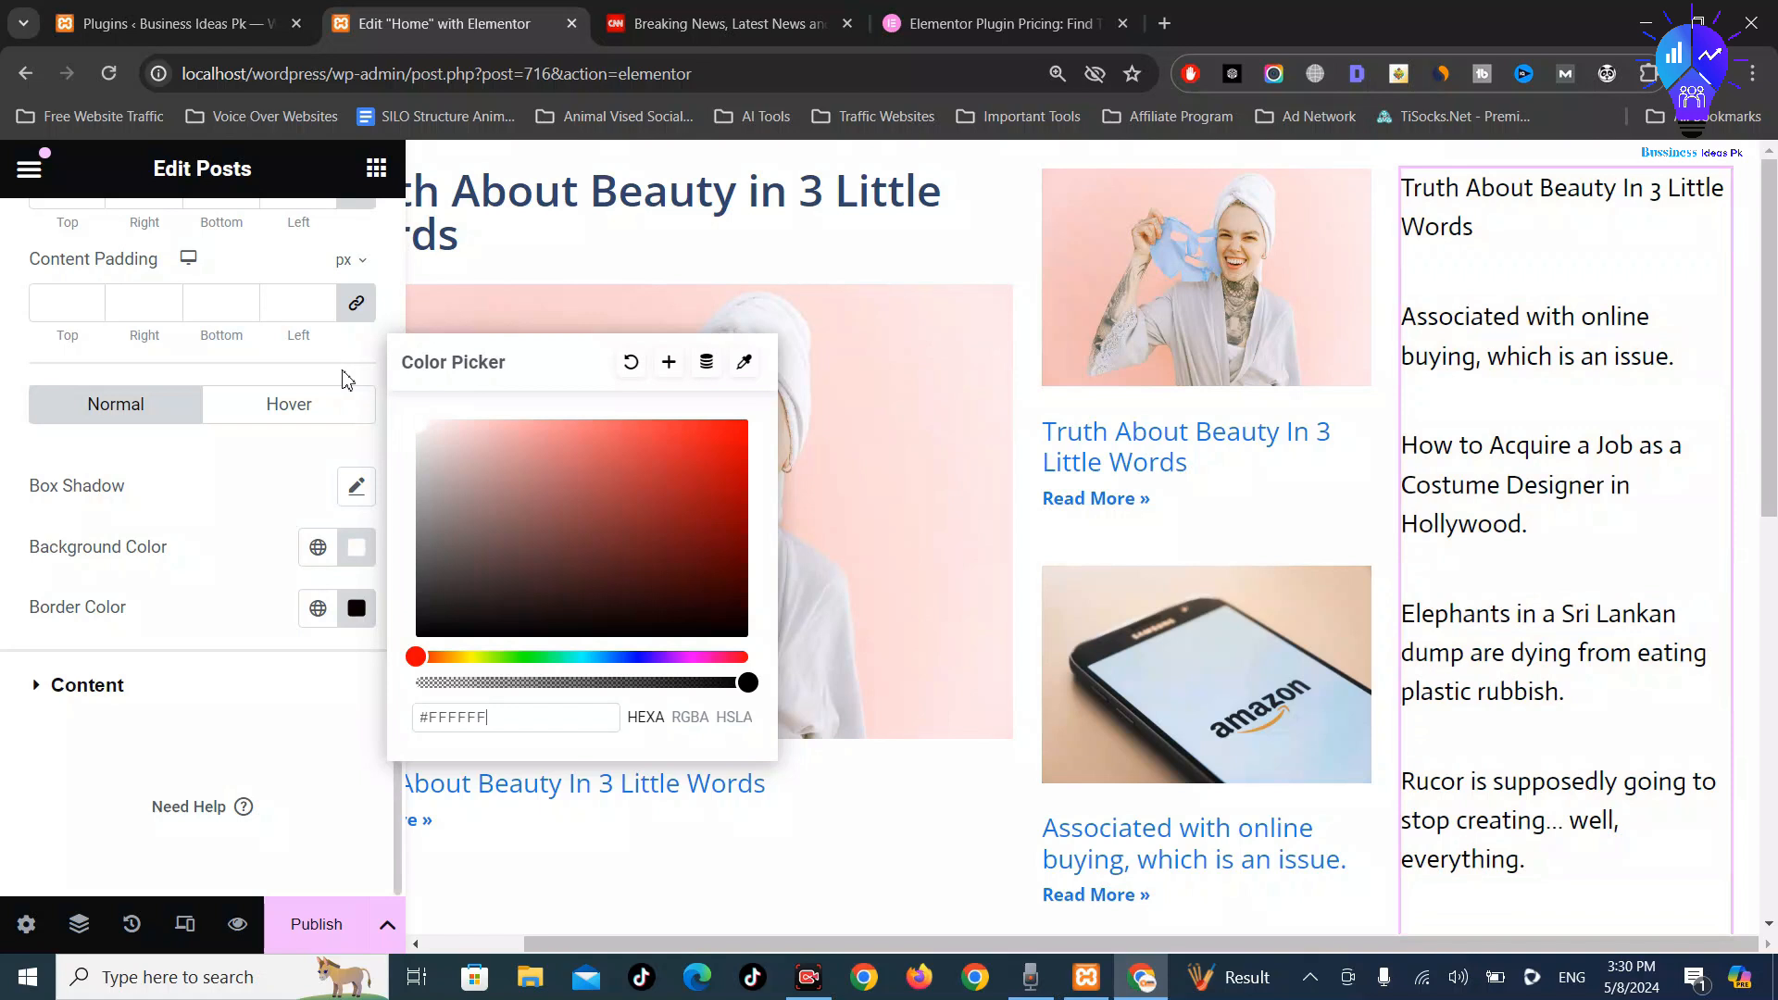
click(13, 559)
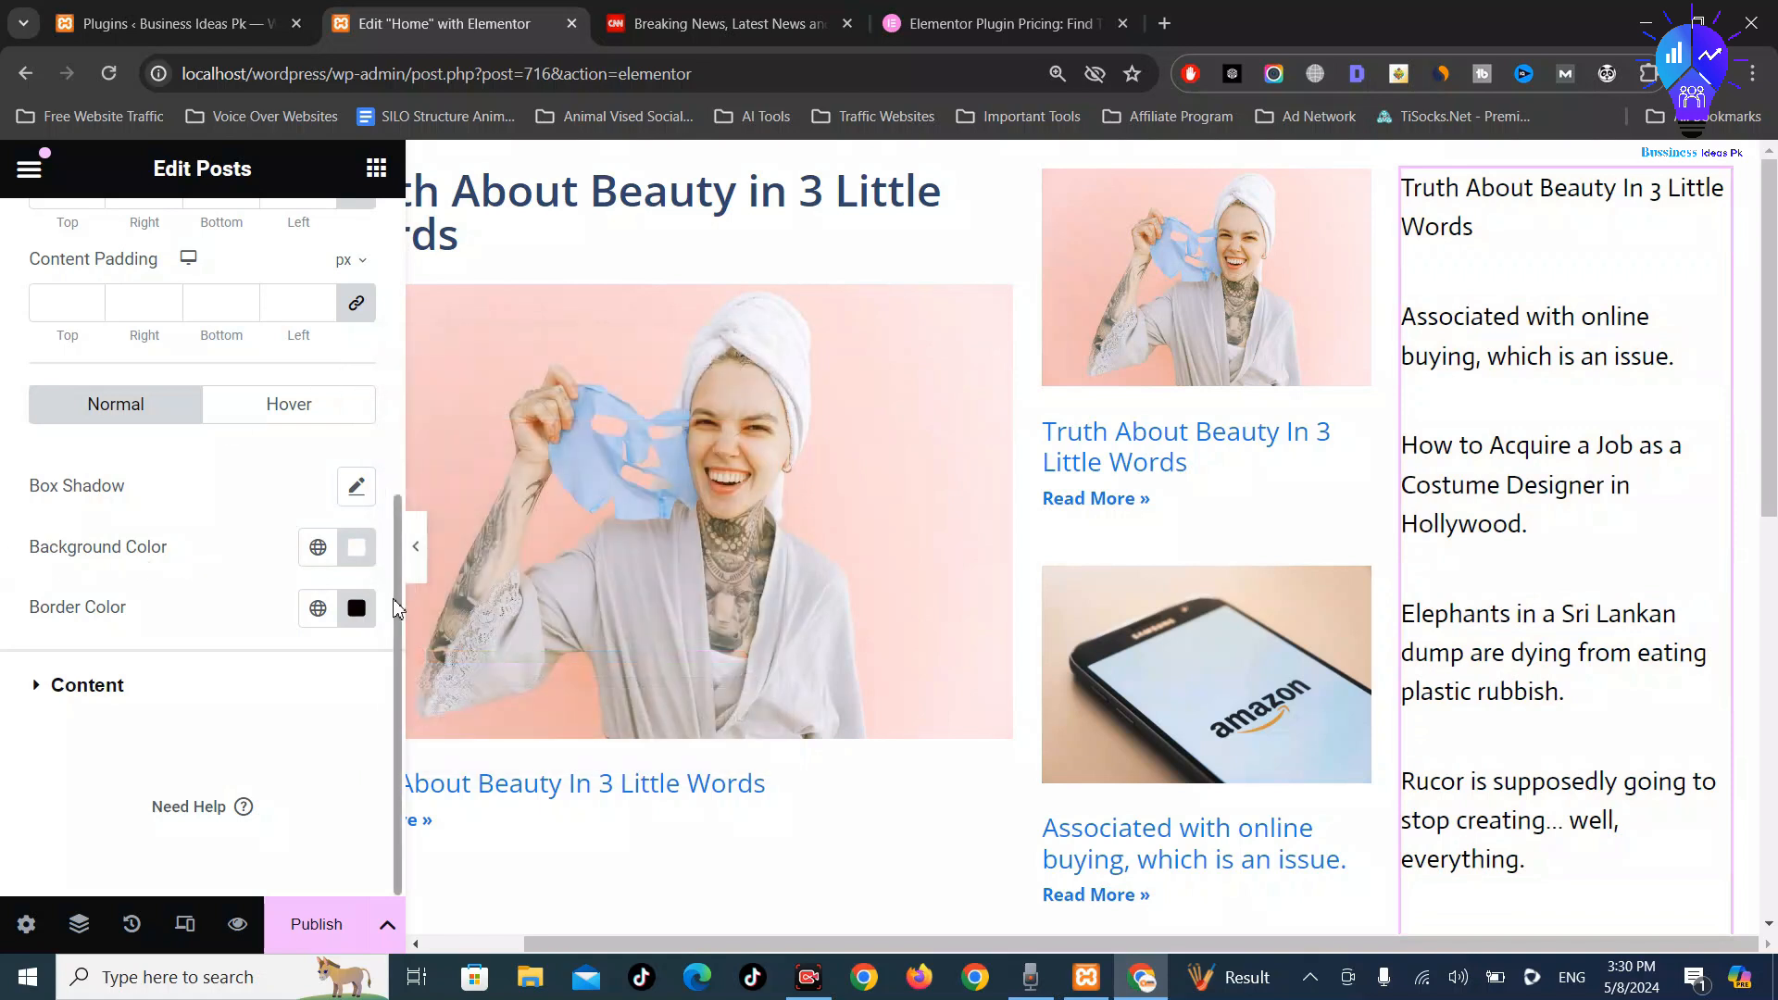
scroll(111, 382, up, 1)
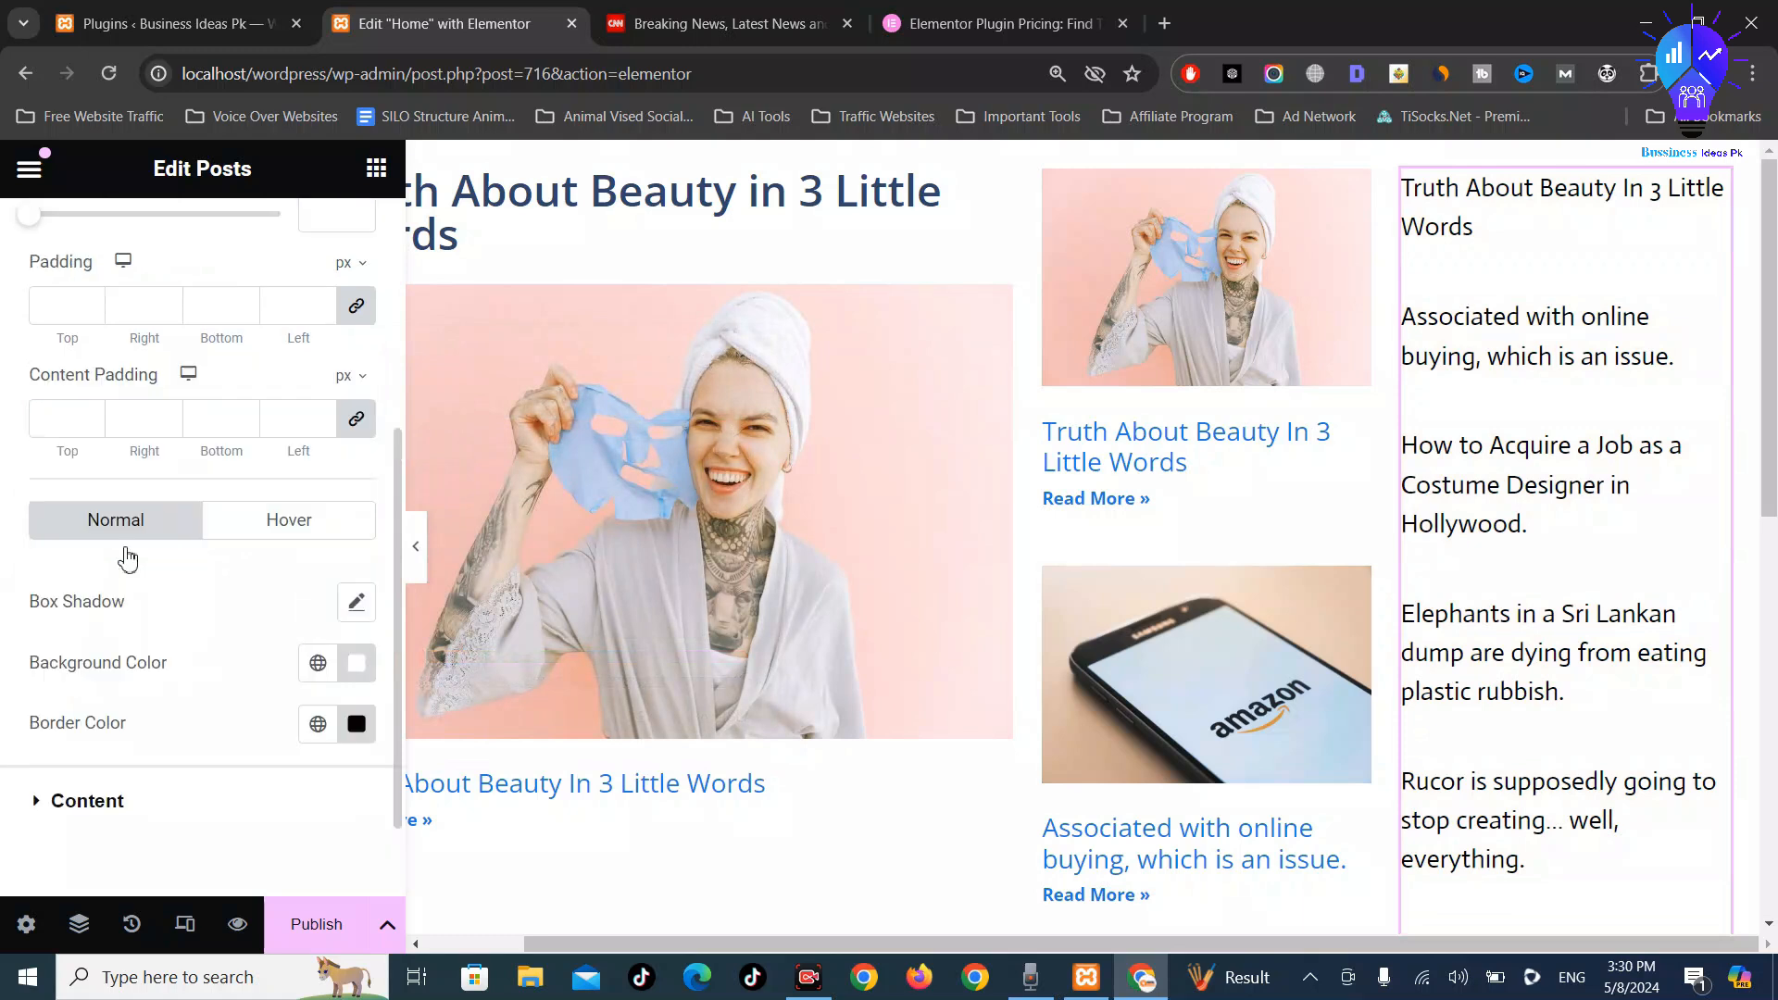
scroll(127, 559, down, 1)
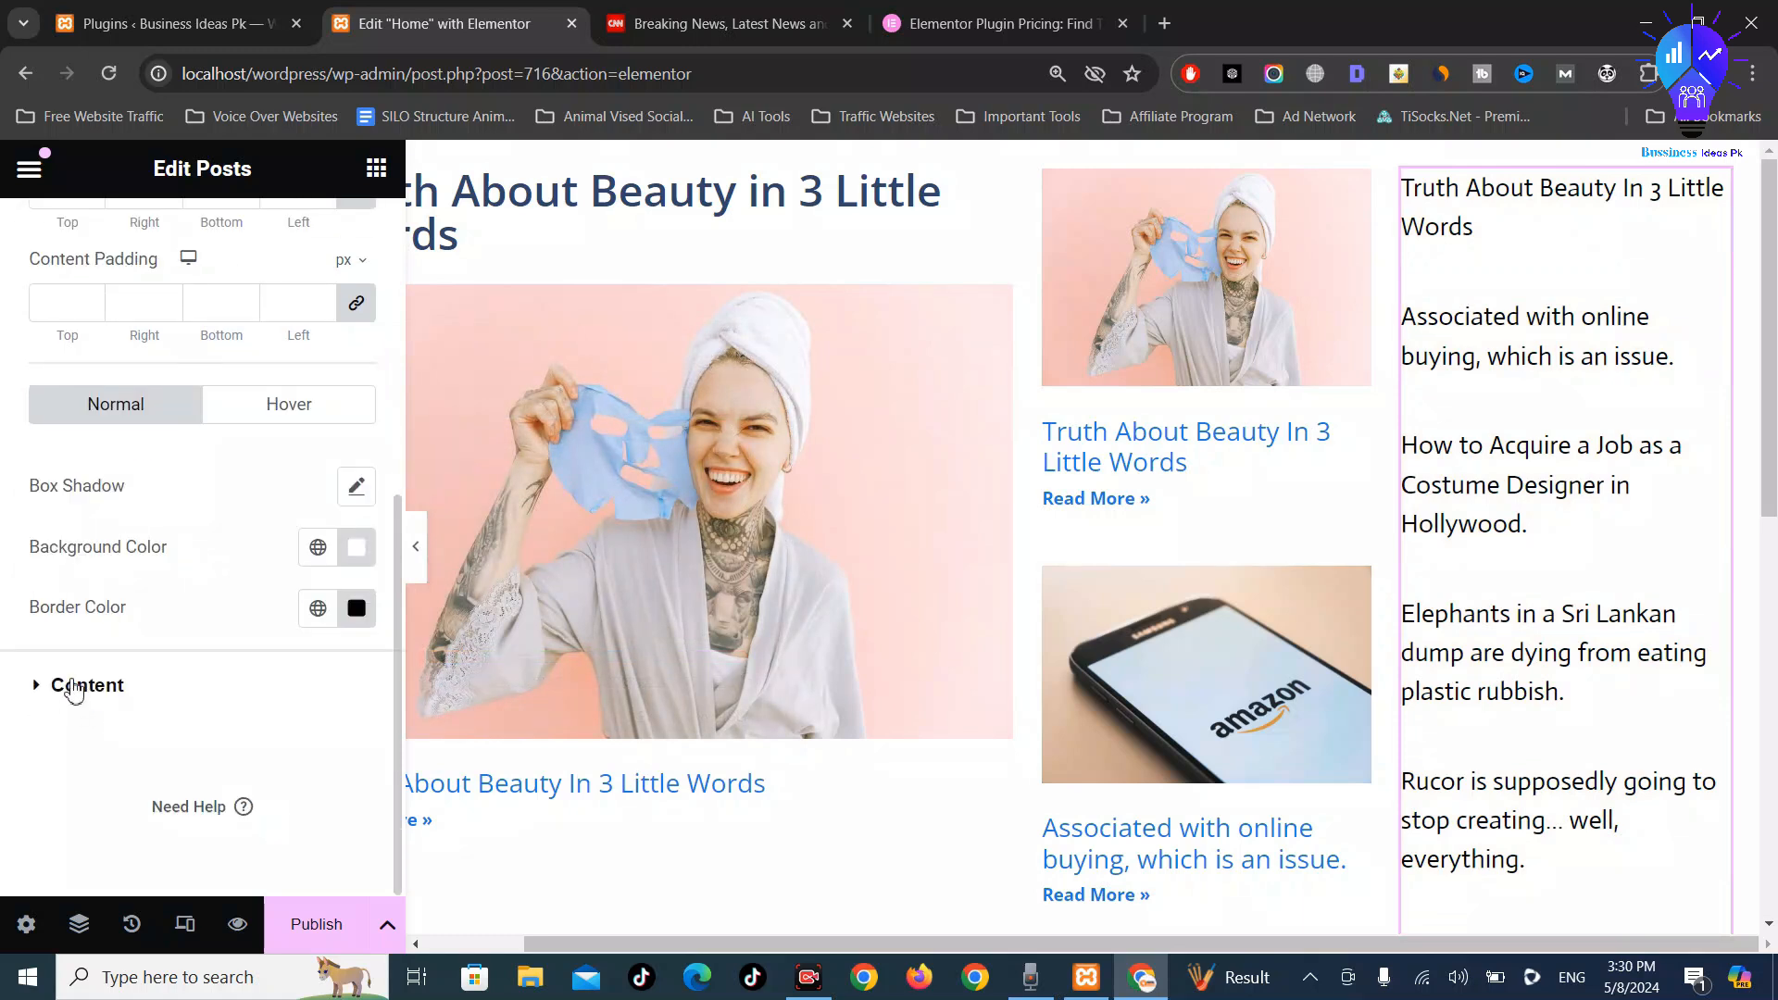
Give the post titles a red #FF0000 text stroke
click(74, 687)
scroll(254, 635, down, 2)
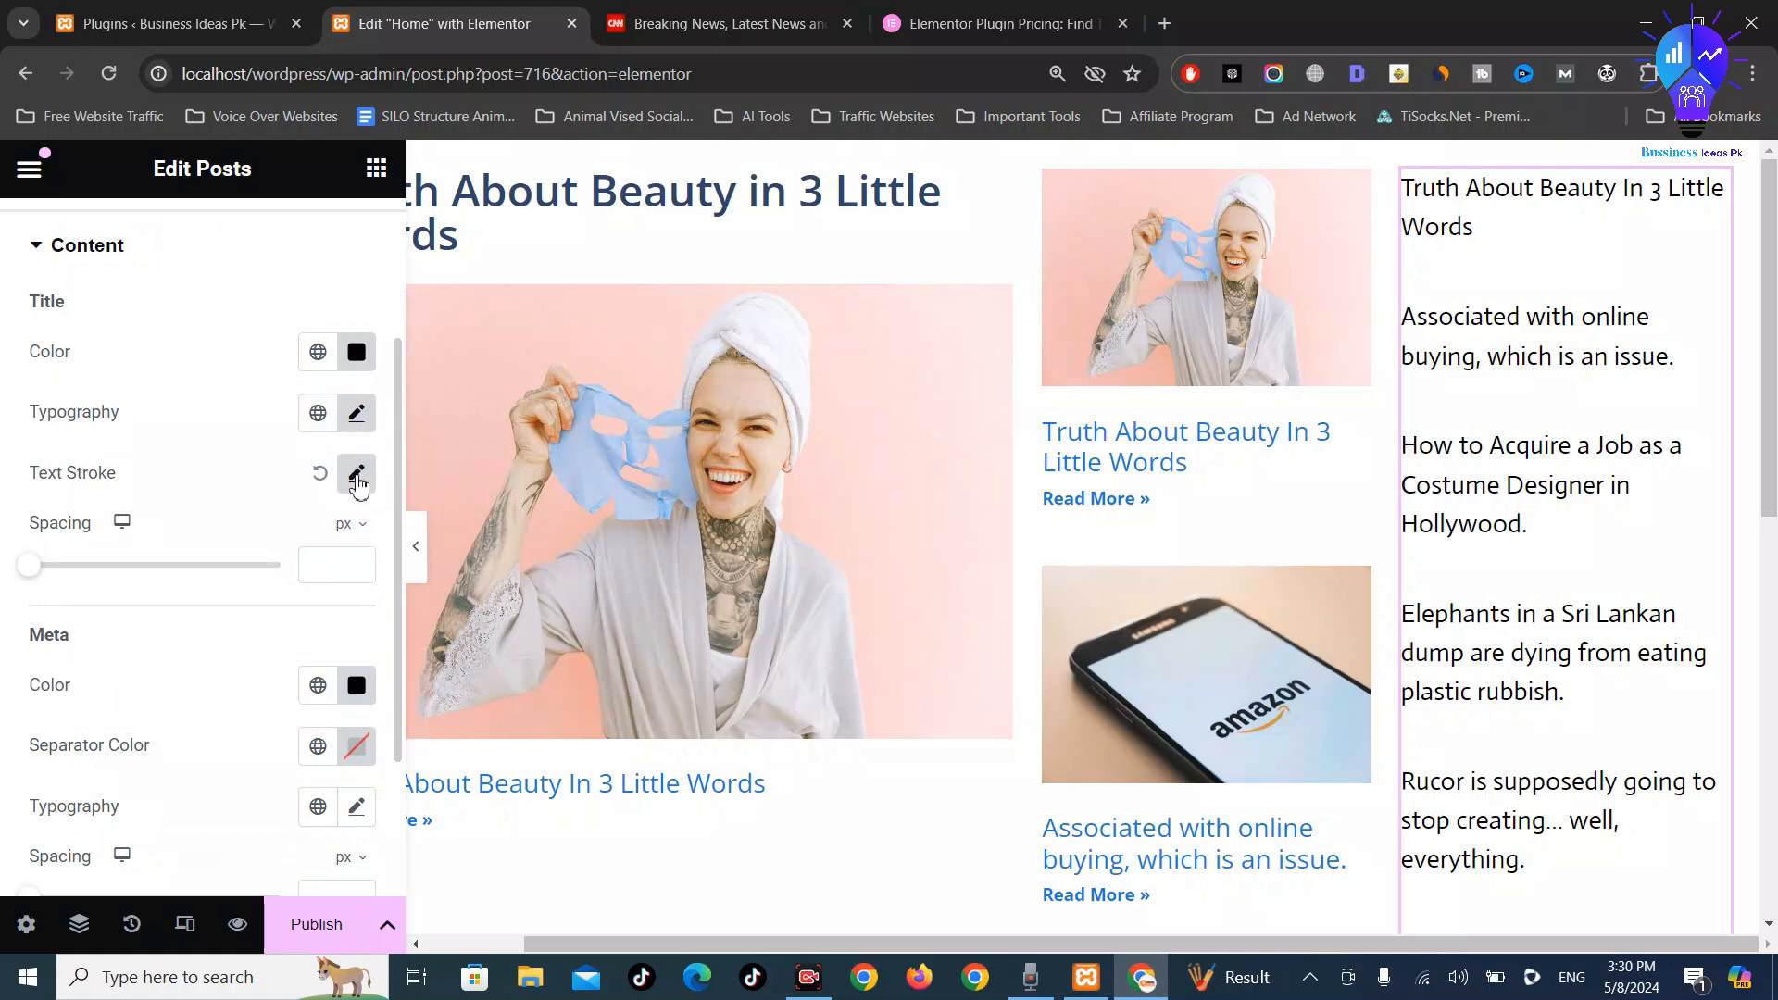
click(357, 478)
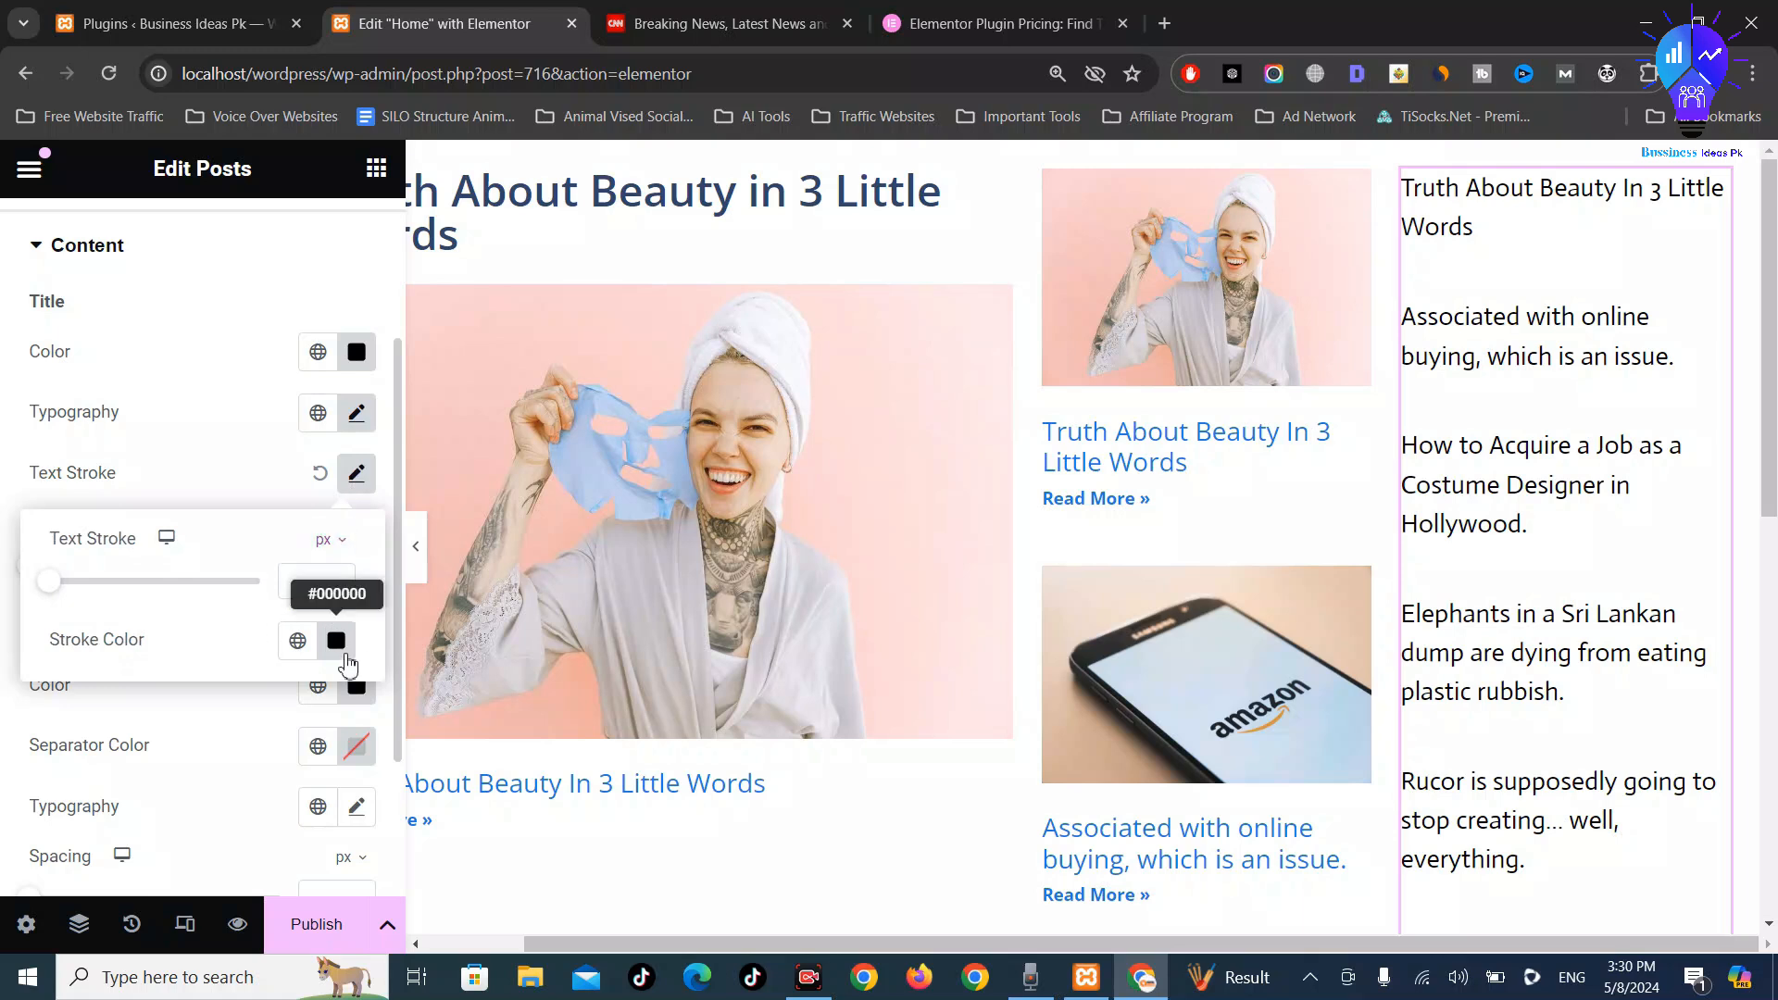
click(345, 656)
drag(417, 387, 515, 266)
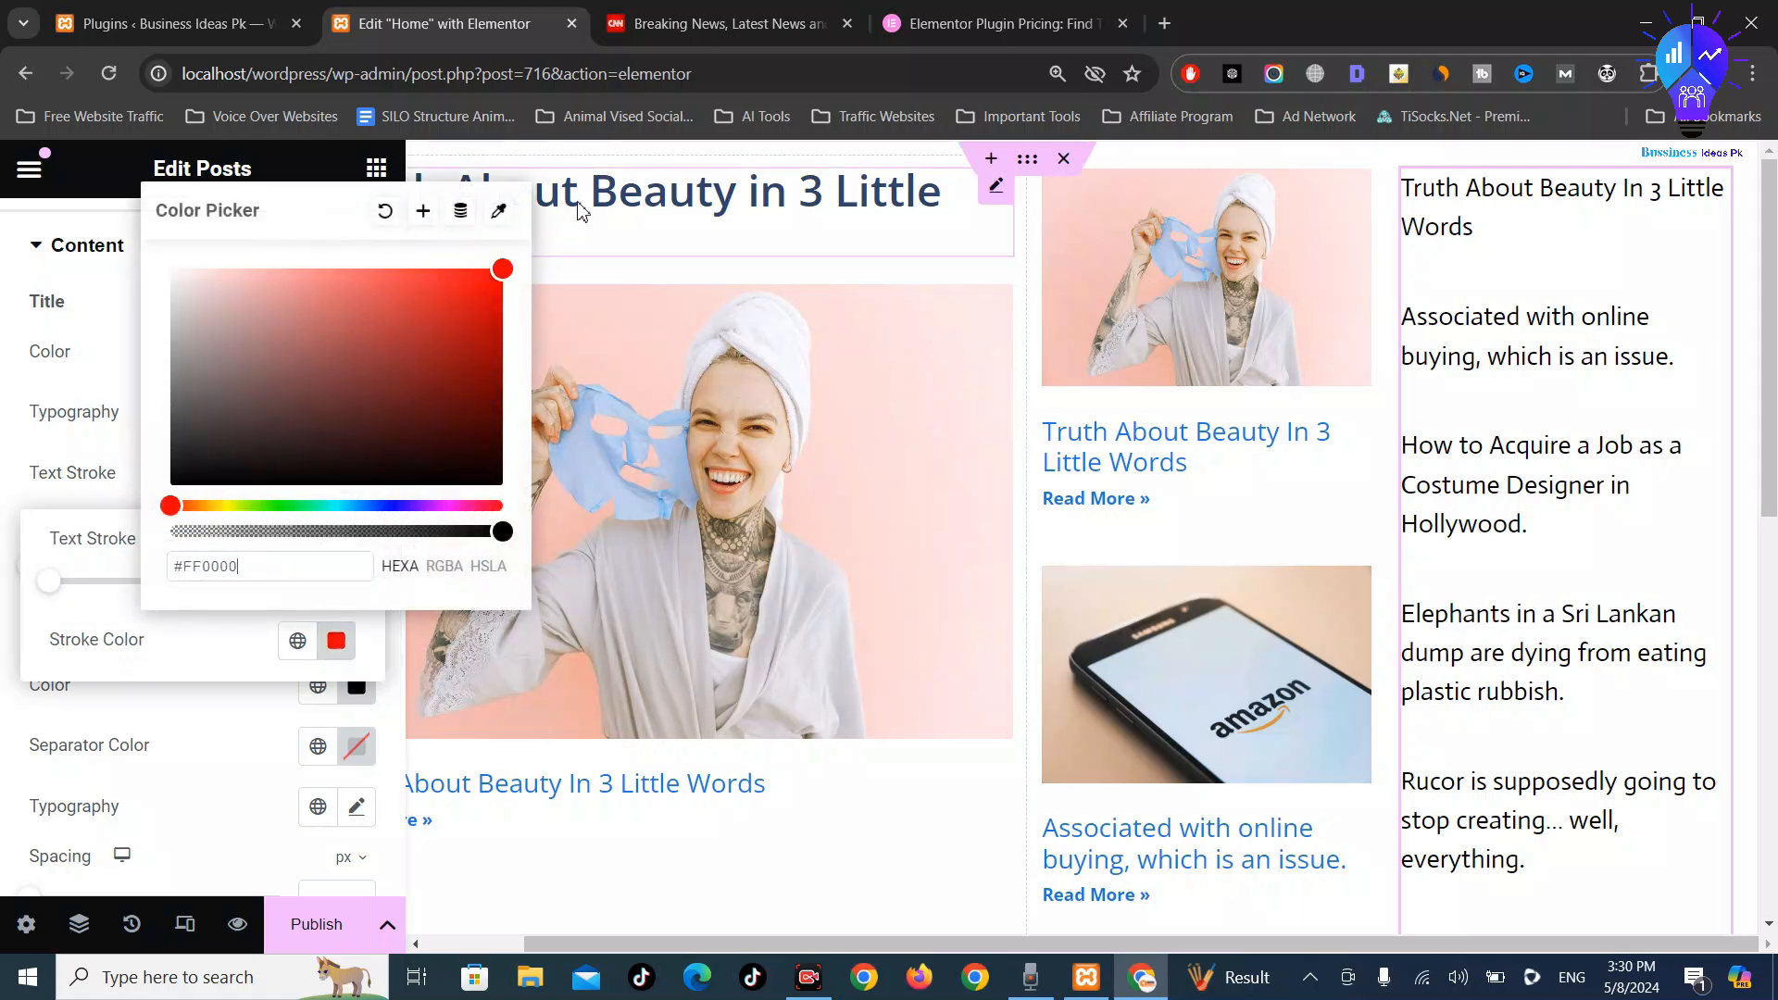
click(586, 232)
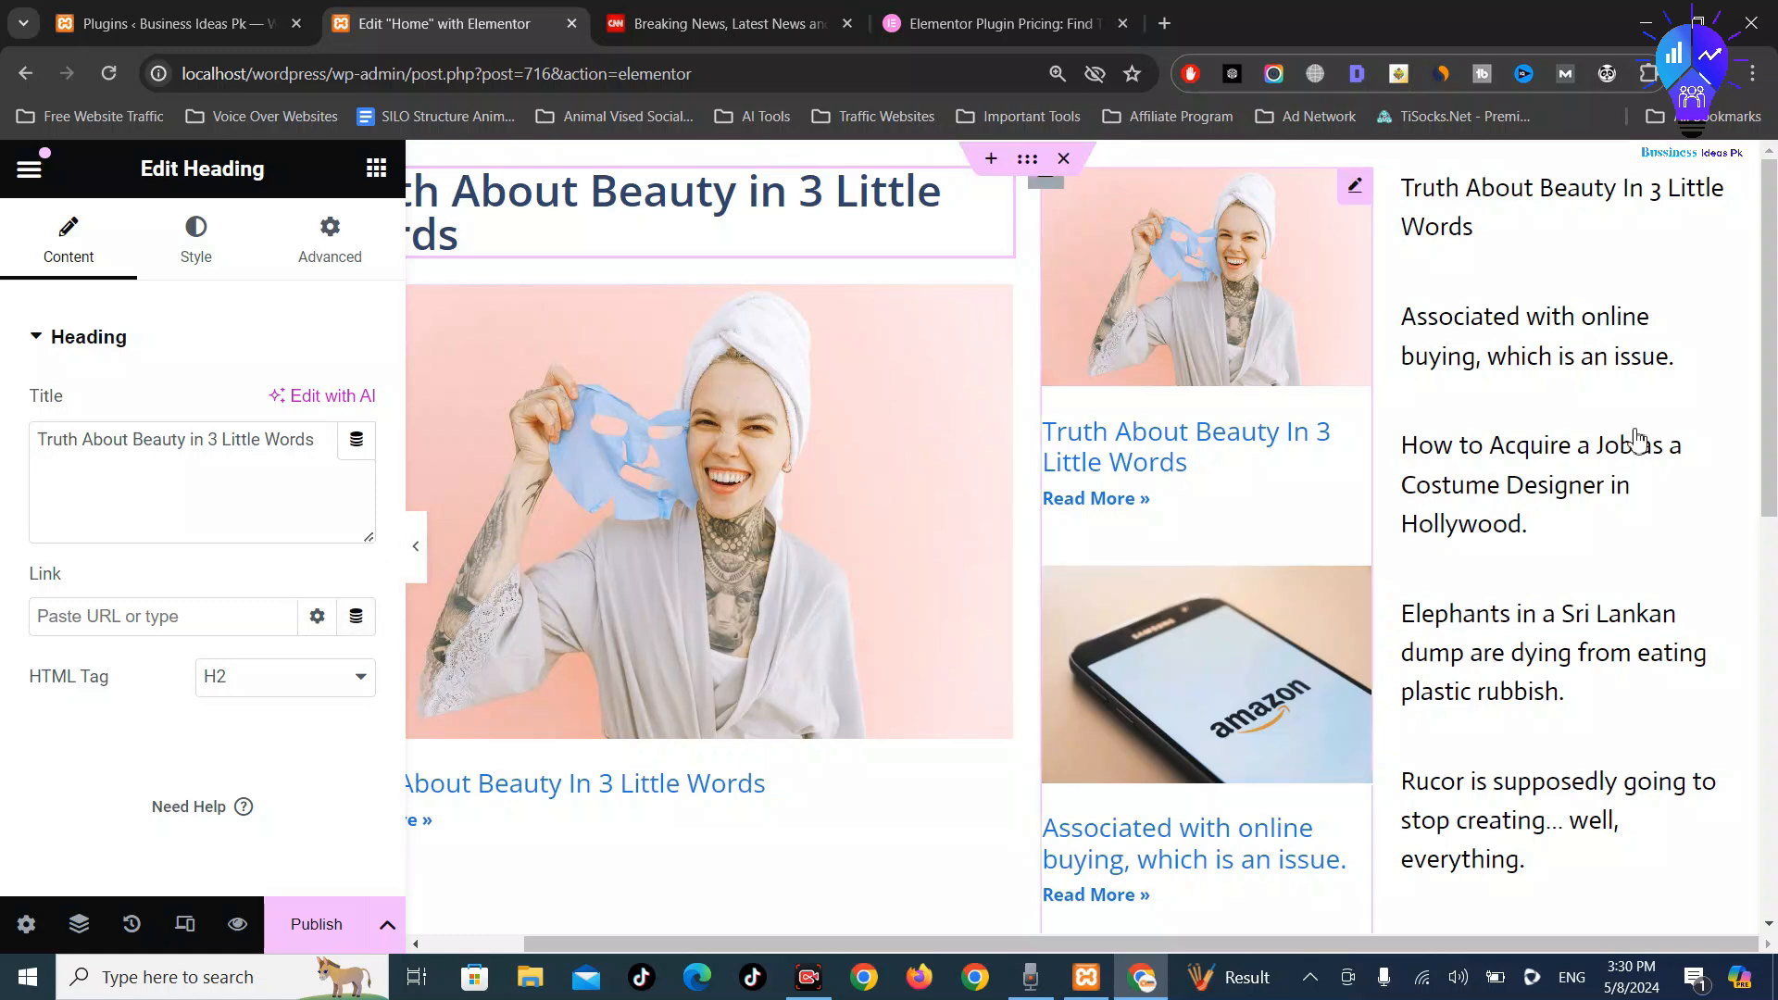
Reopen the third column's Posts widget and expand its Style > Content options
click(1714, 187)
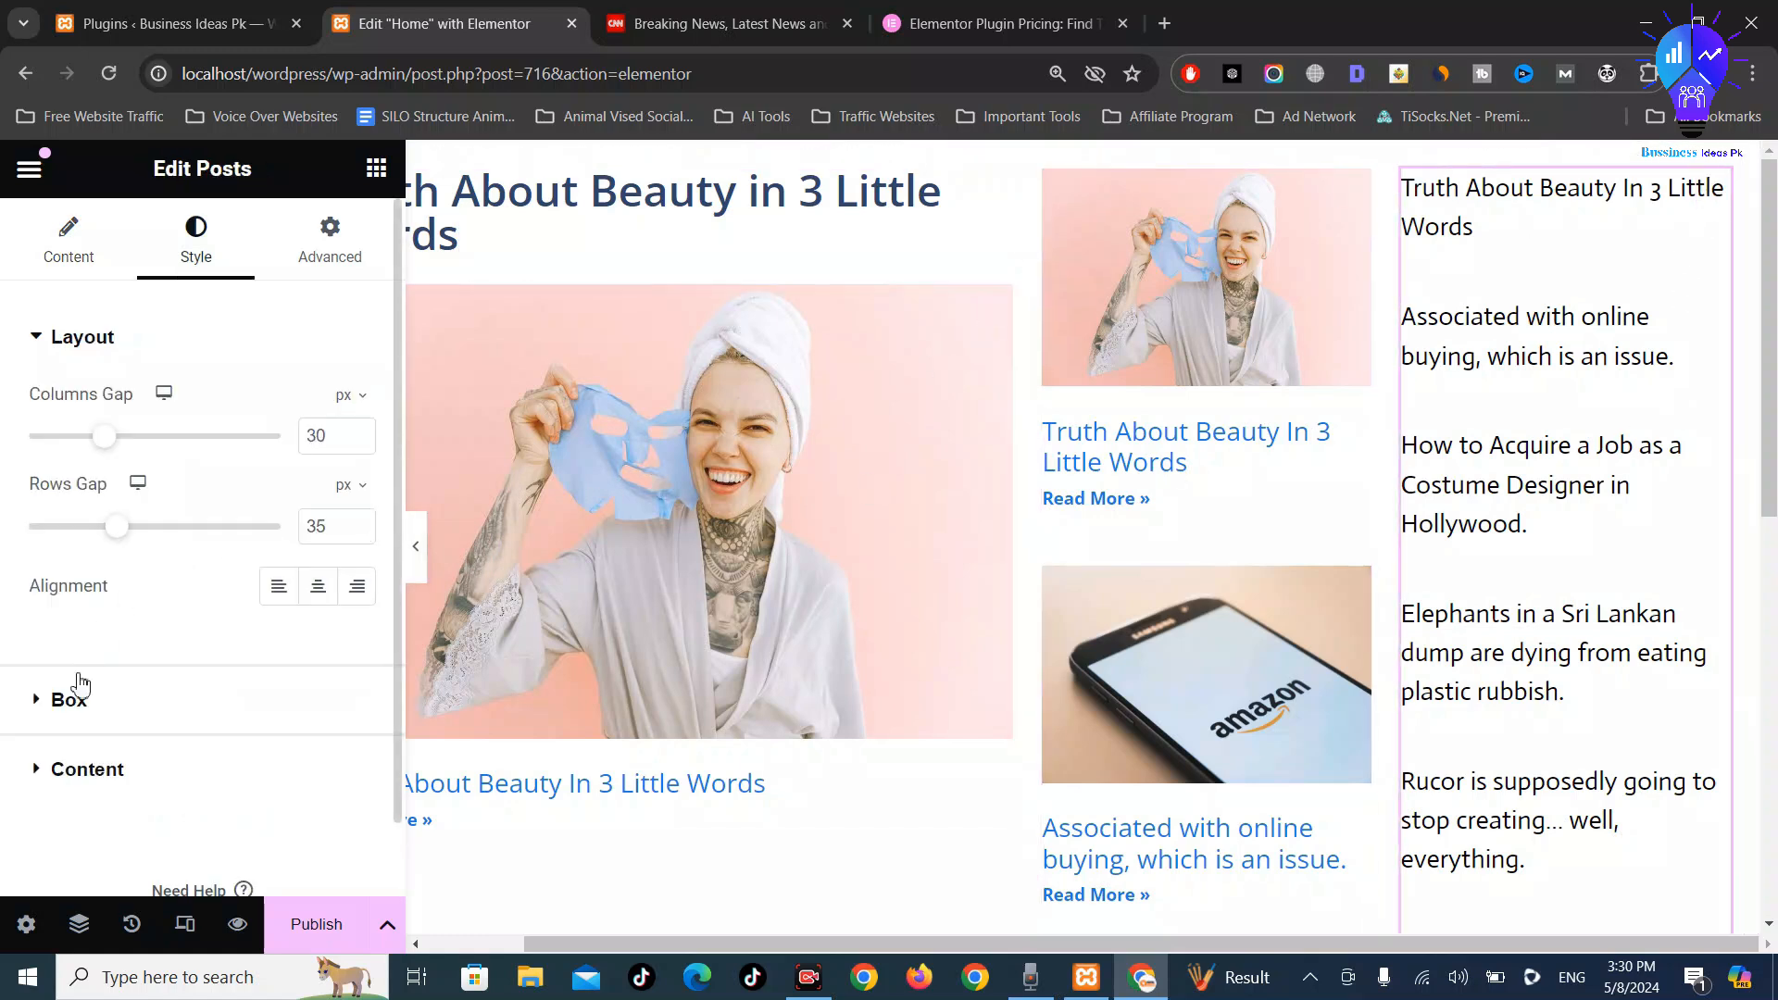
scroll(102, 667, down, 1)
click(211, 663)
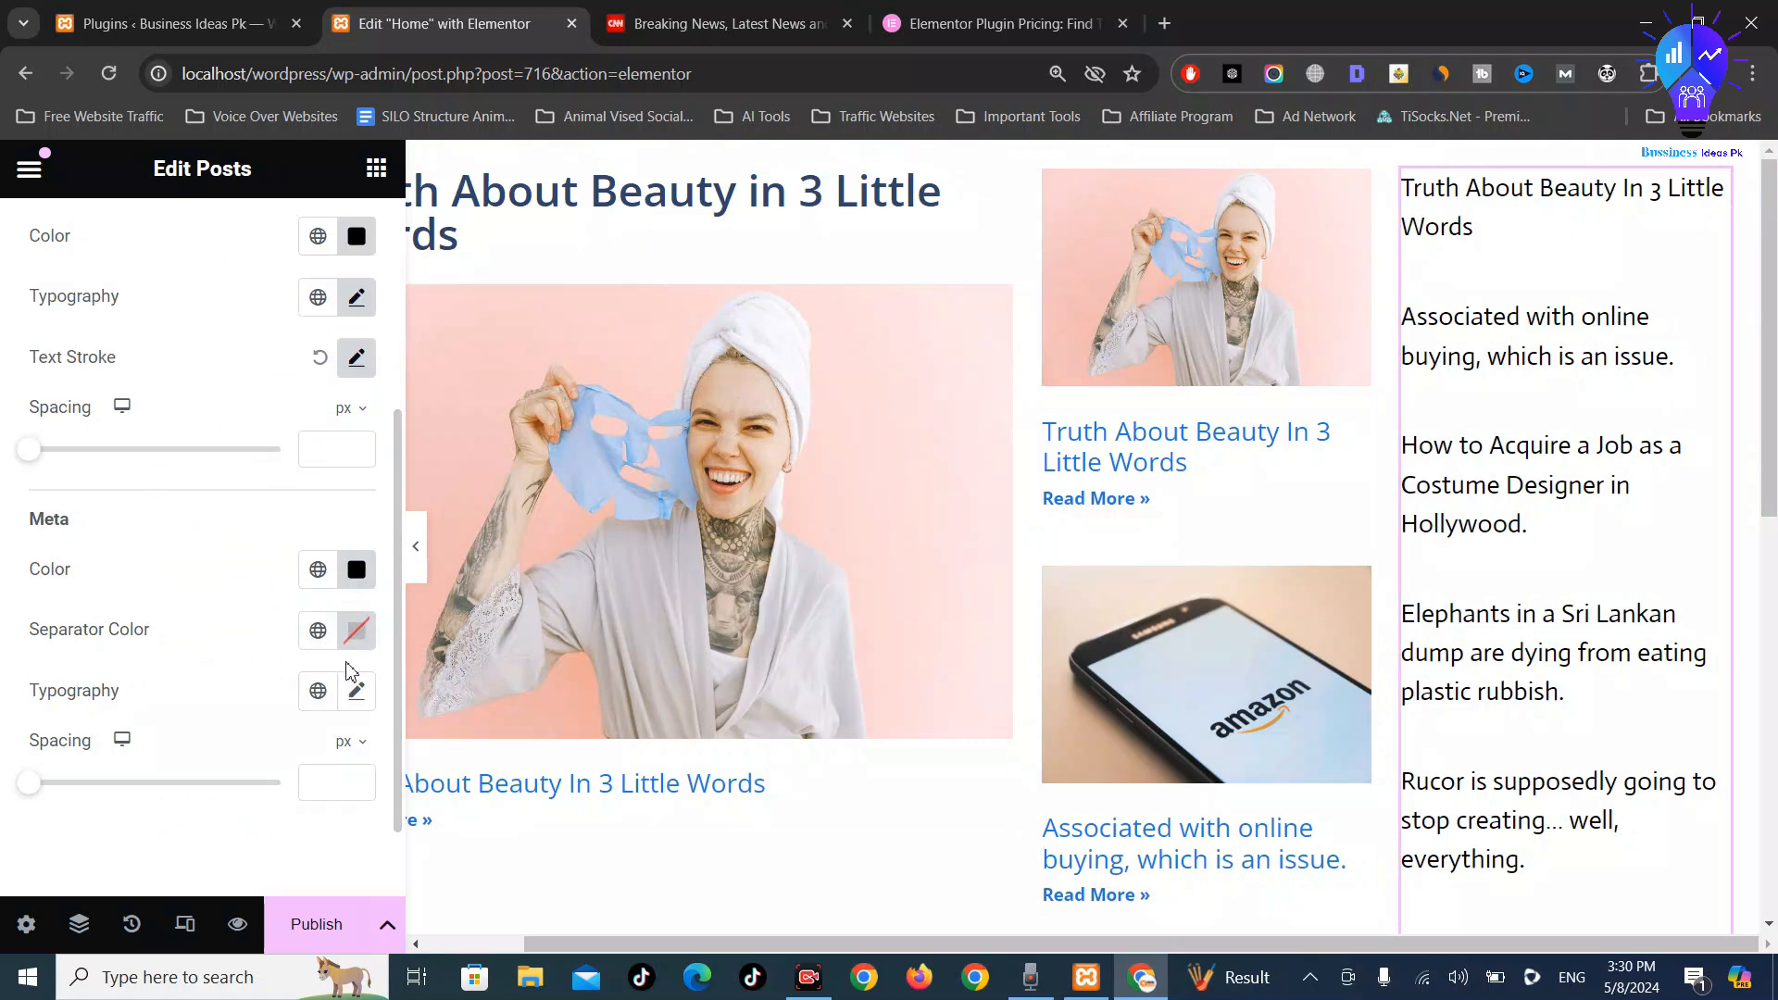
scroll(306, 537, up, 5)
scroll(231, 570, down, 1)
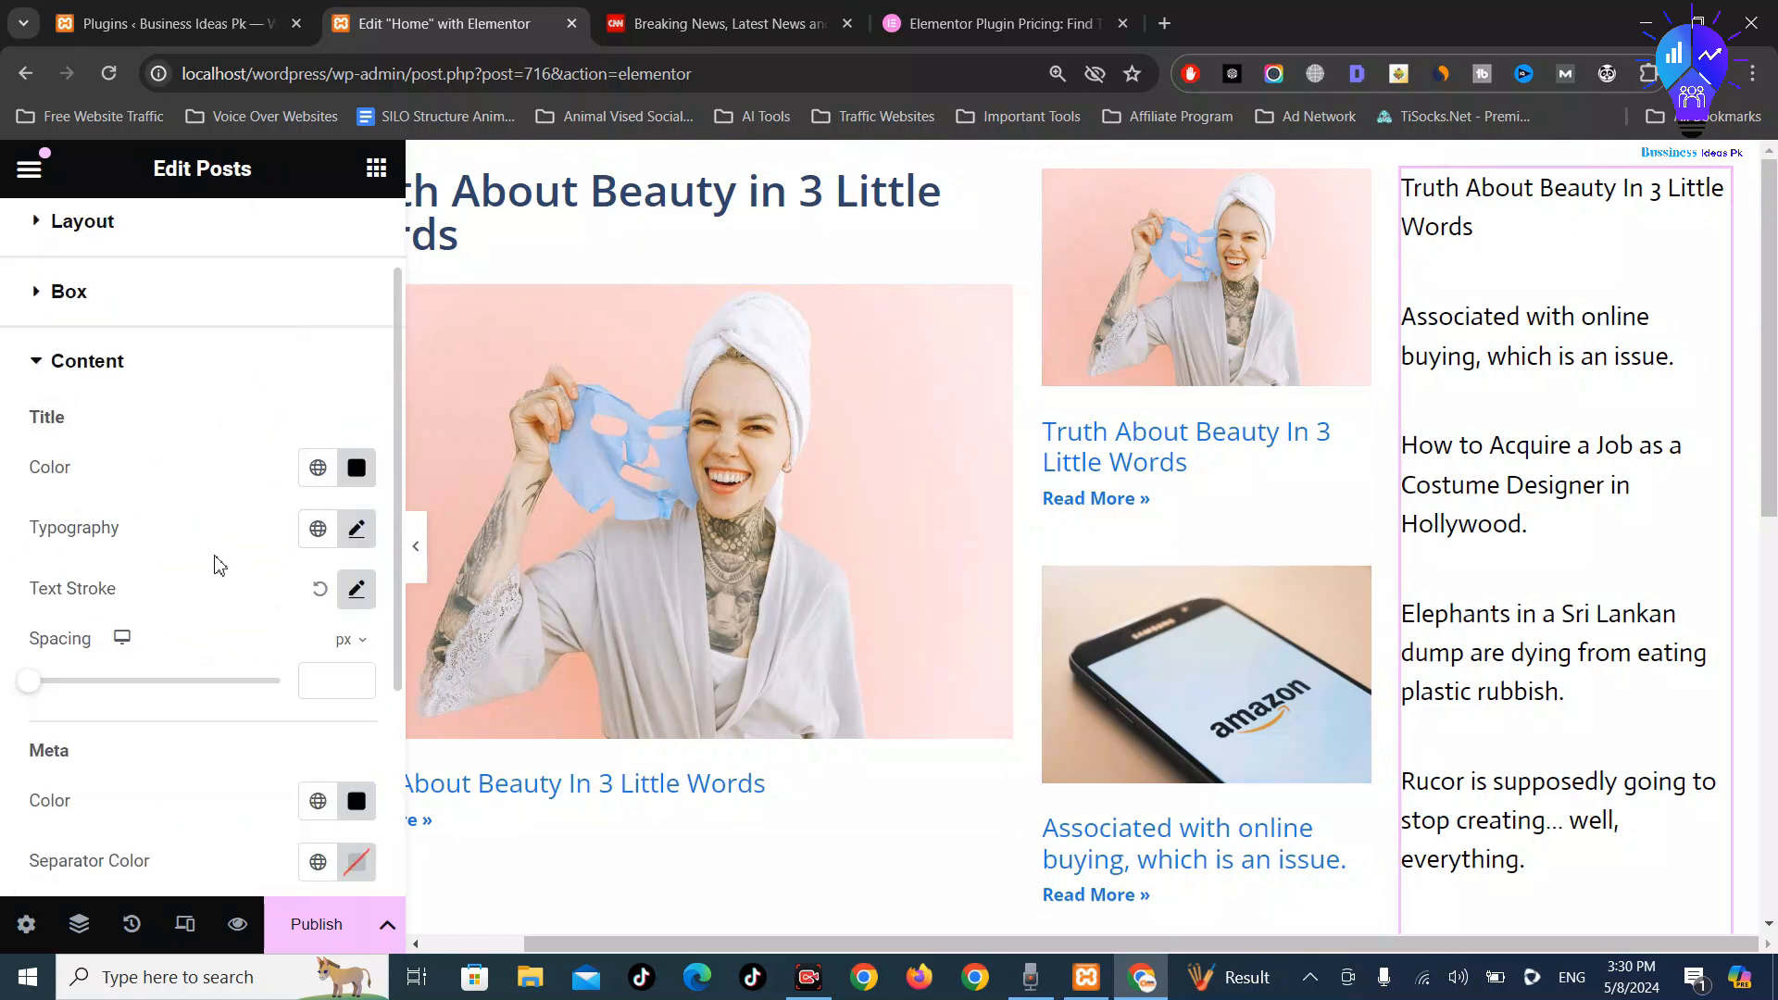
scroll(220, 560, up, 1)
scroll(116, 546, down, 3)
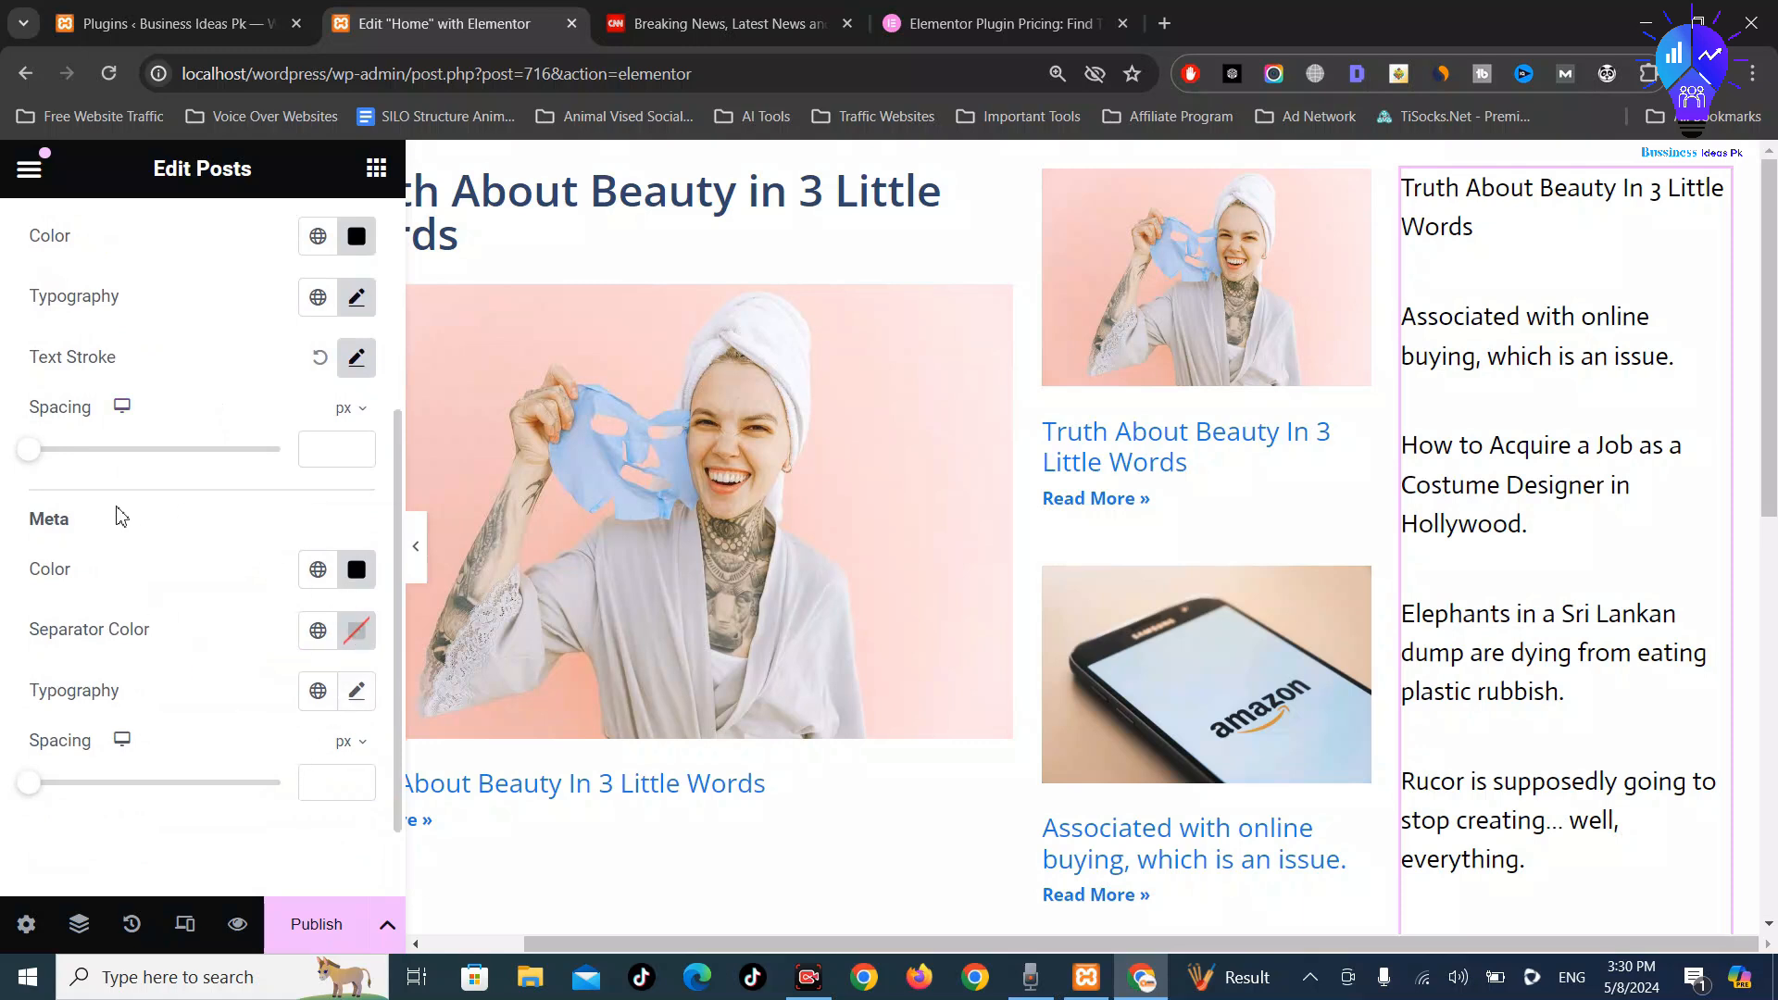
scroll(120, 517, up, 3)
Set the post title font size to 20 px
click(358, 530)
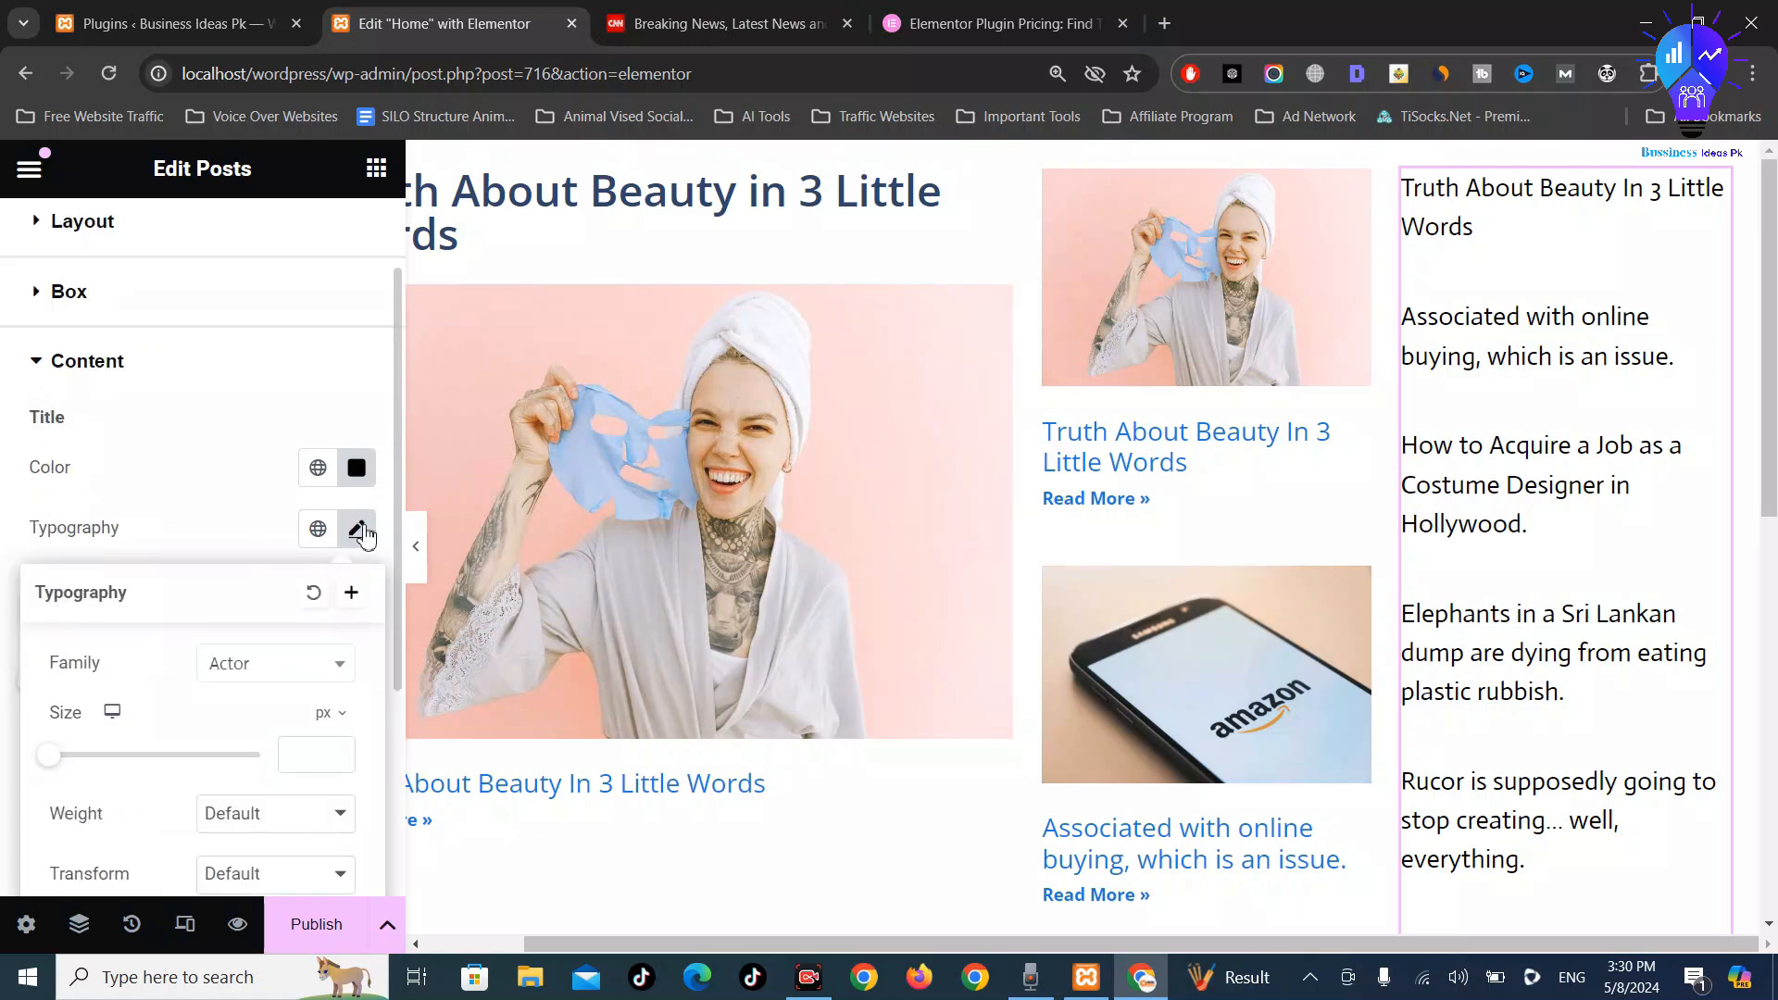
scroll(320, 667, down, 3)
scroll(259, 519, up, 2)
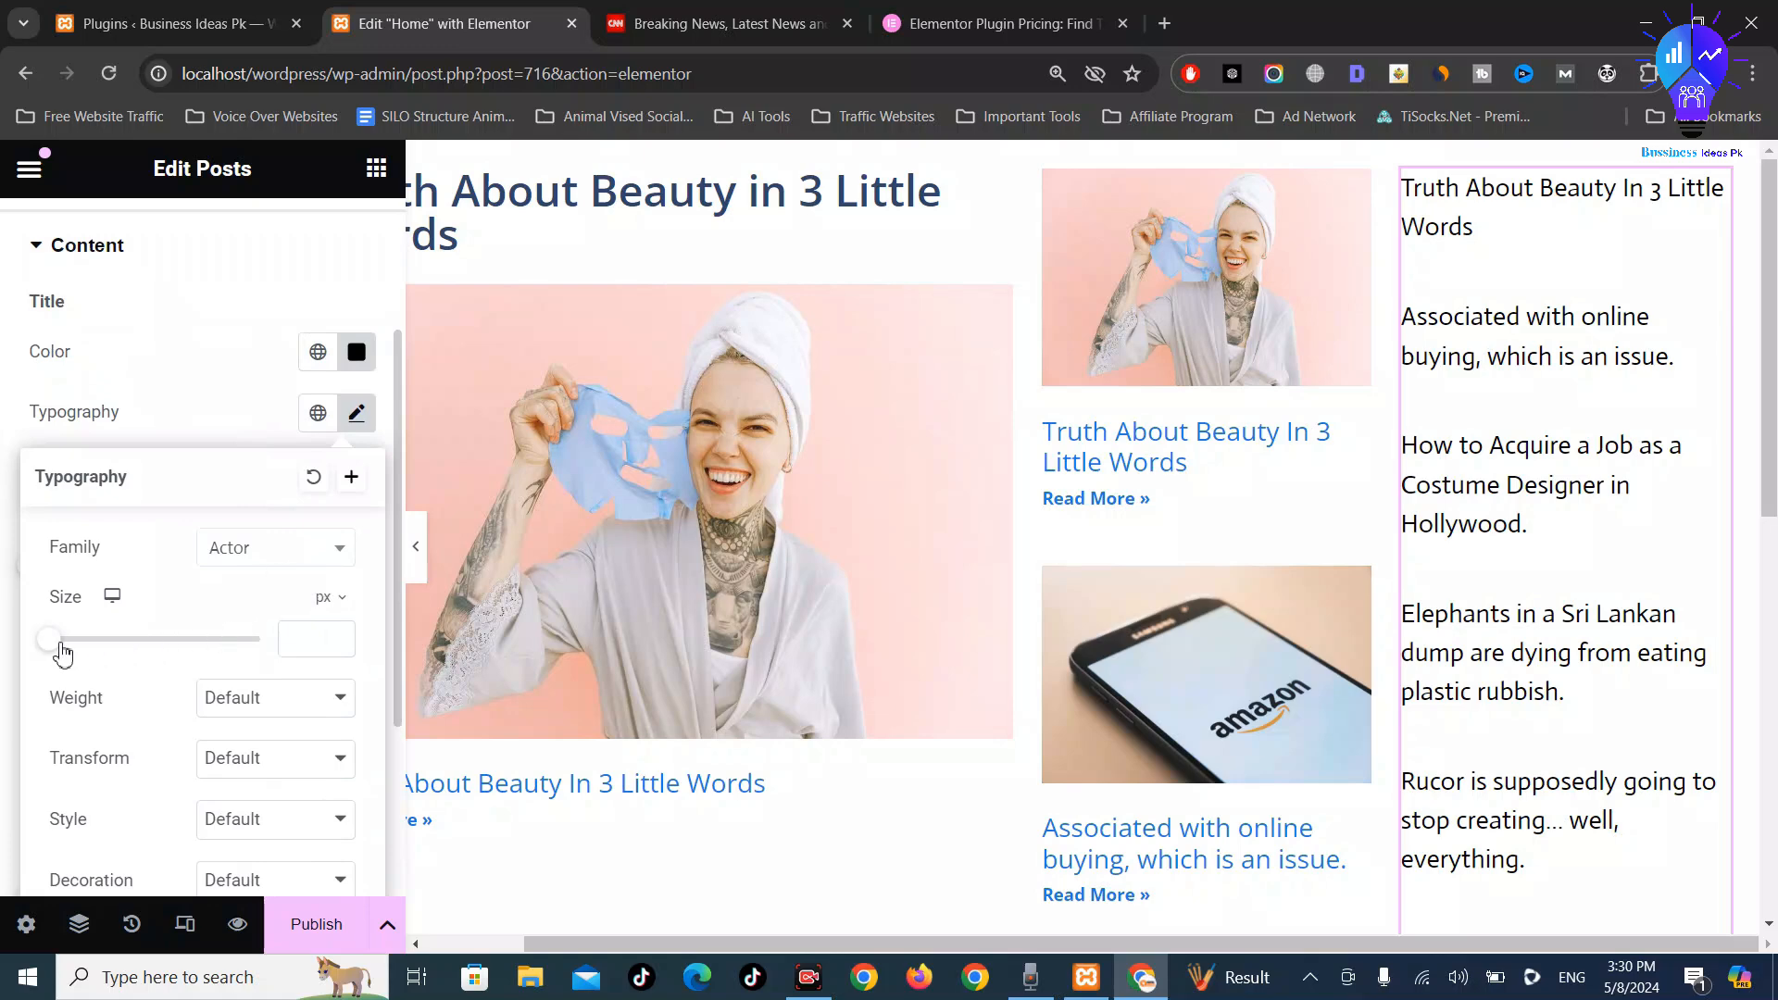
drag(63, 655, 82, 653)
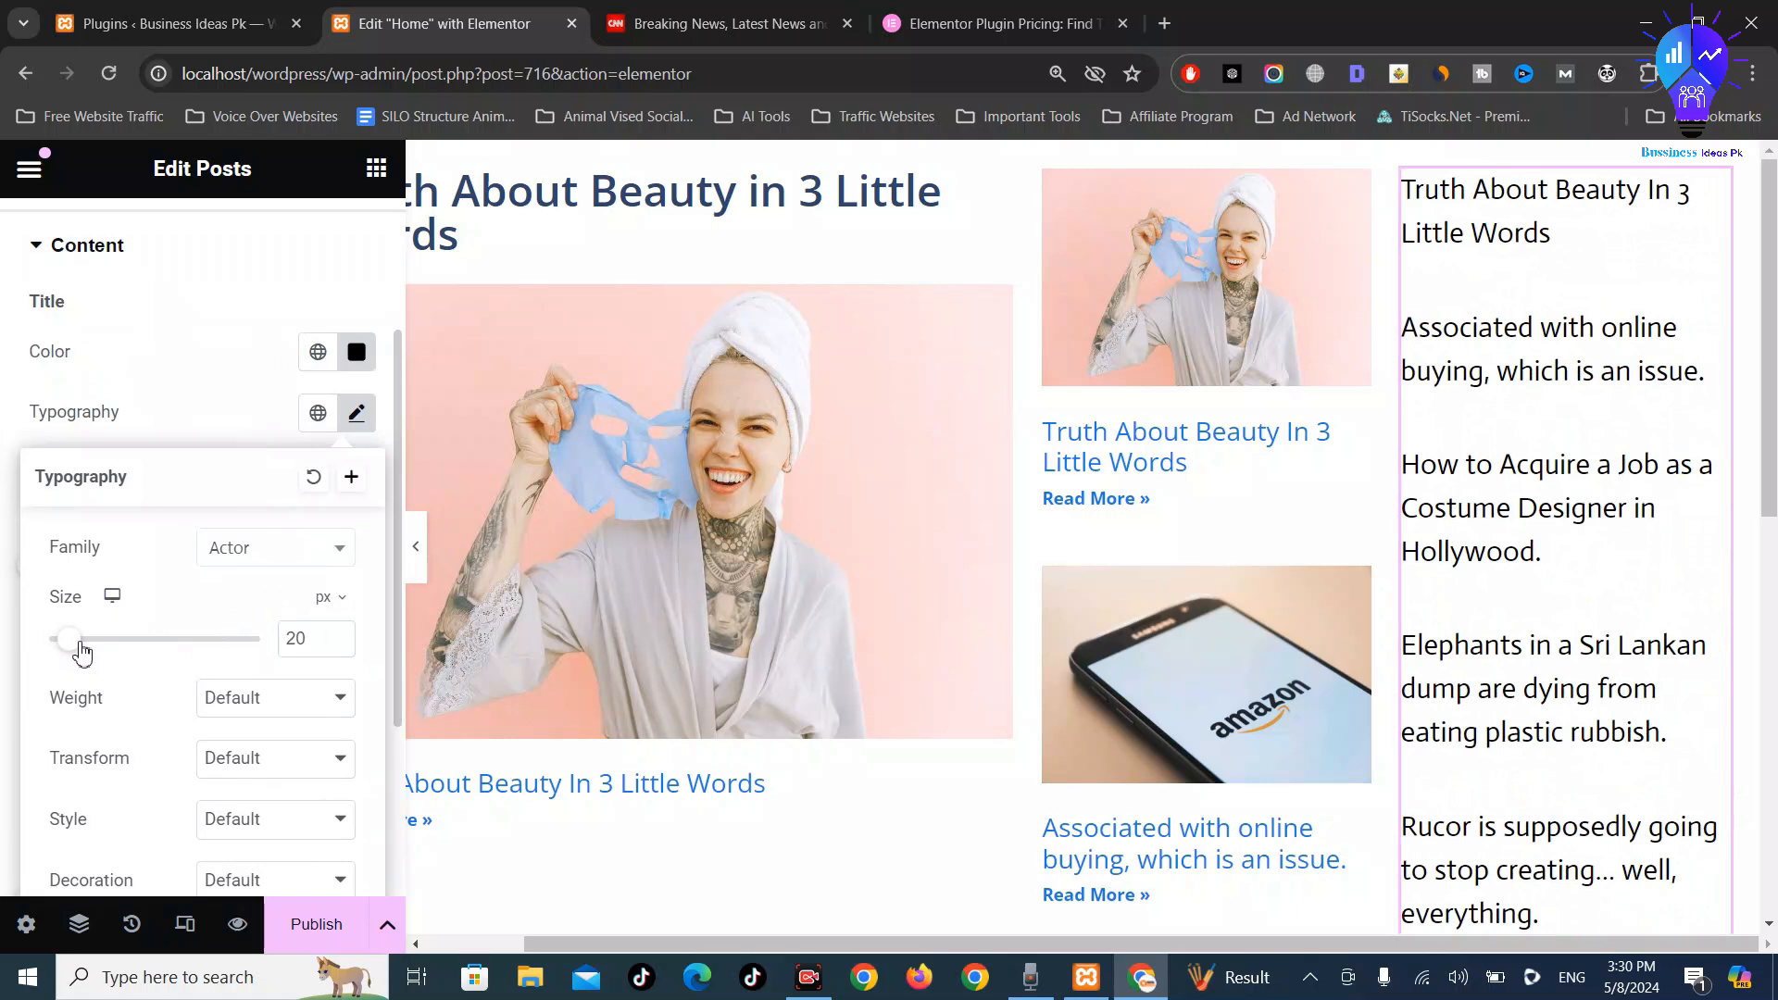
Try Light, Bold, Black and Medium weights, settling on 600 (Semi Bold)
click(282, 704)
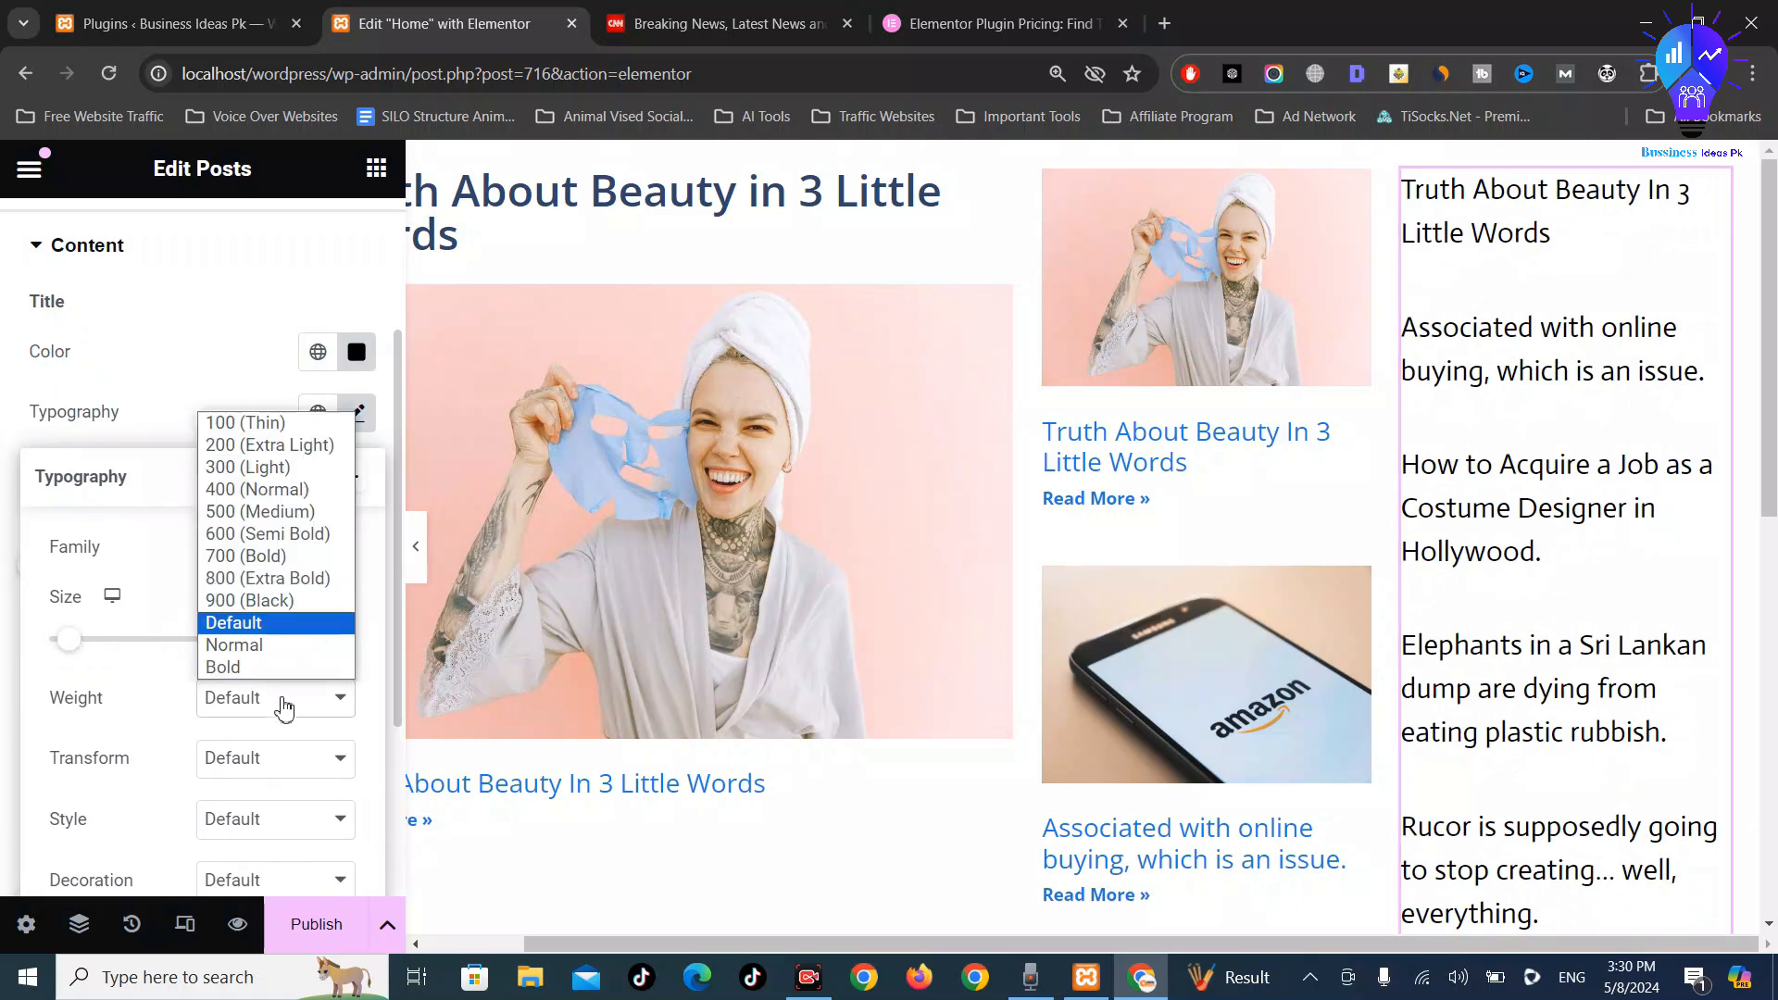
click(247, 468)
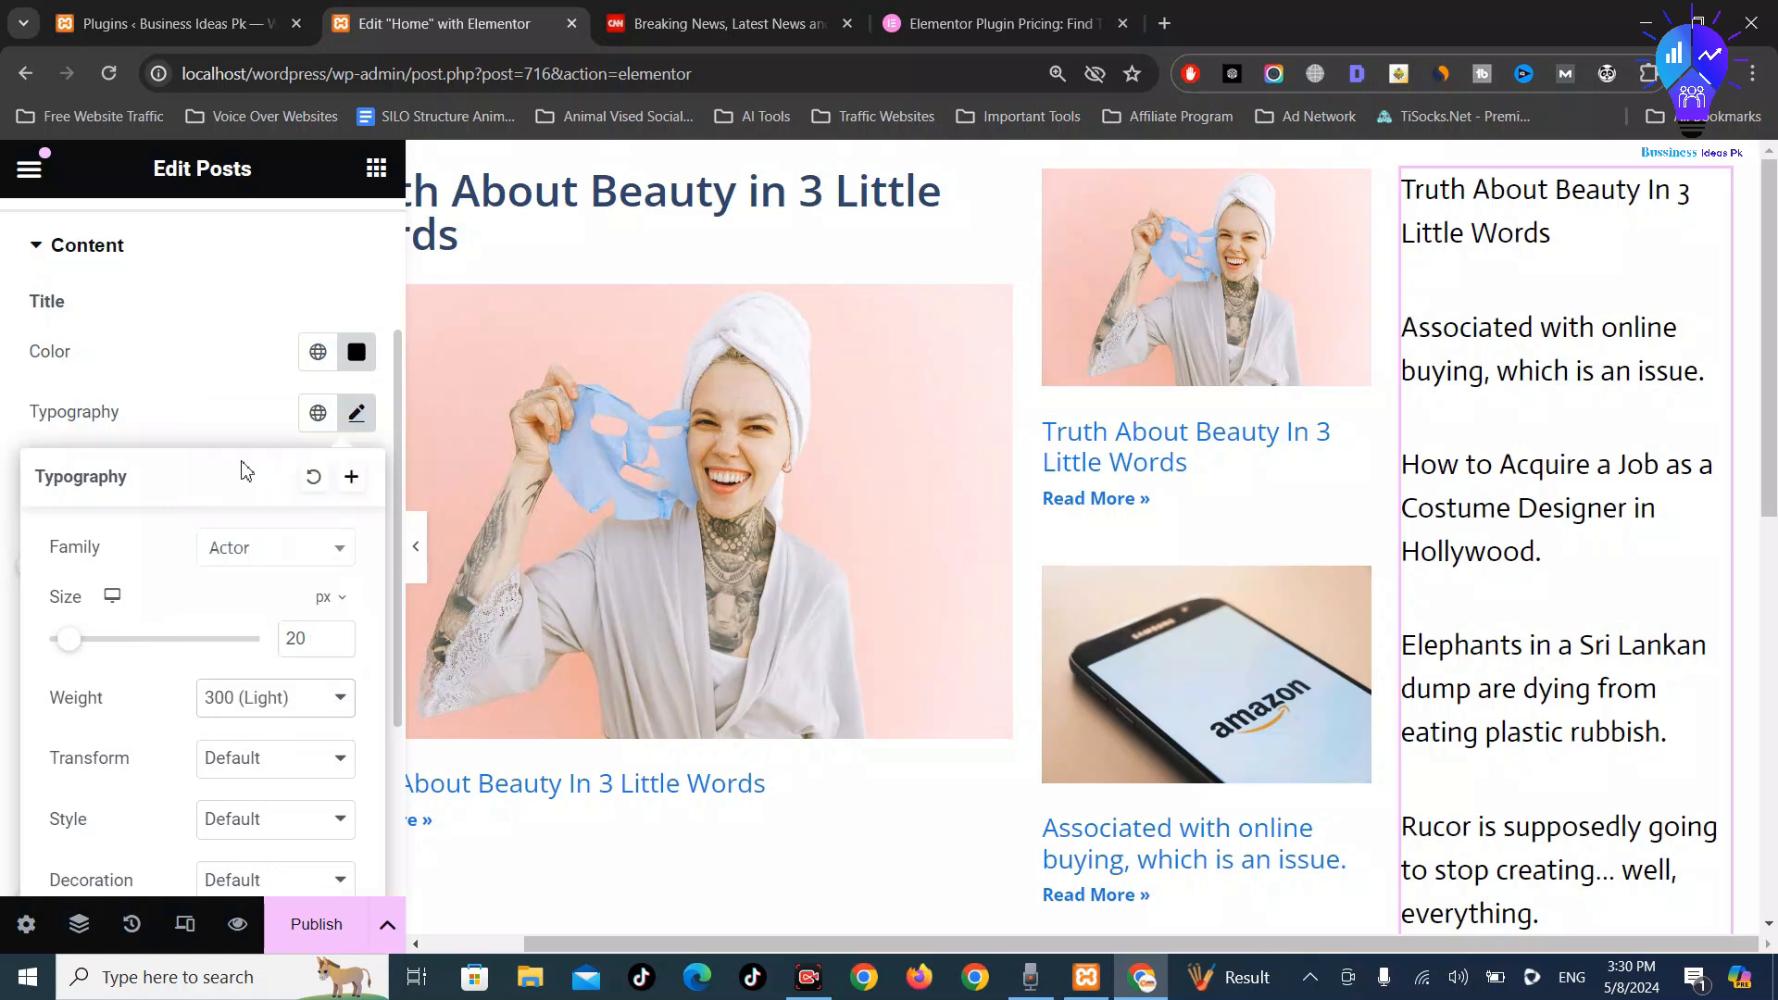
click(256, 713)
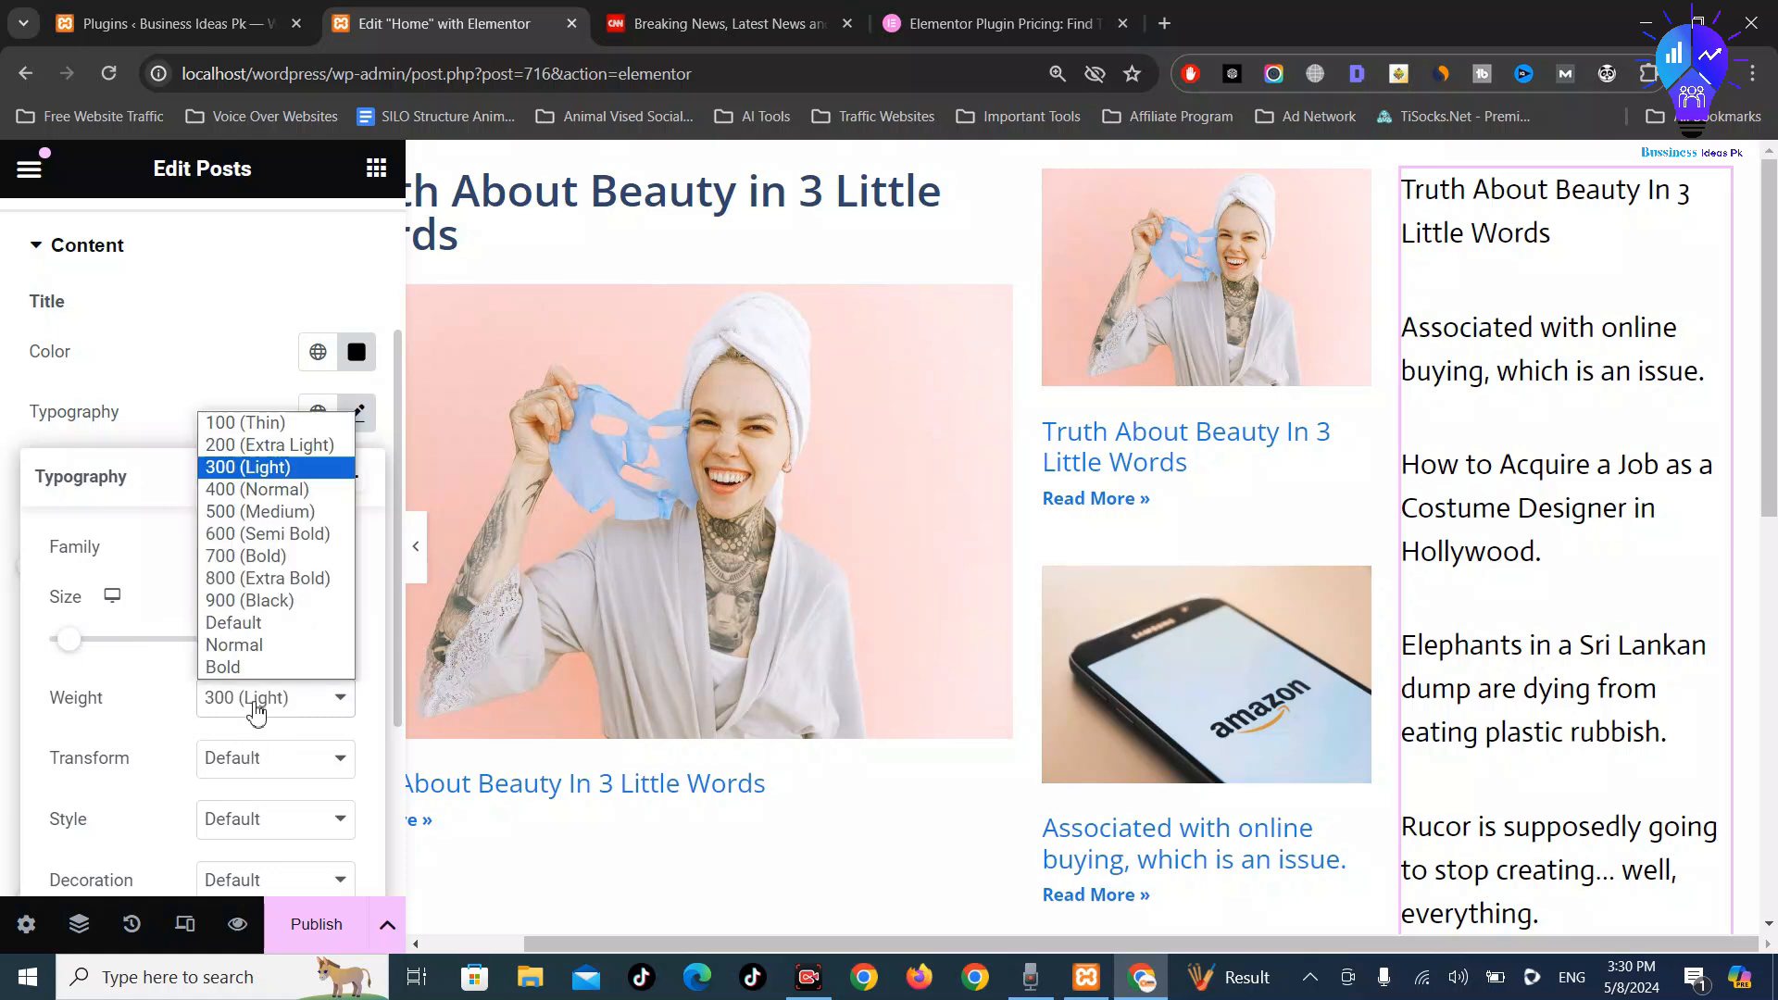
click(264, 560)
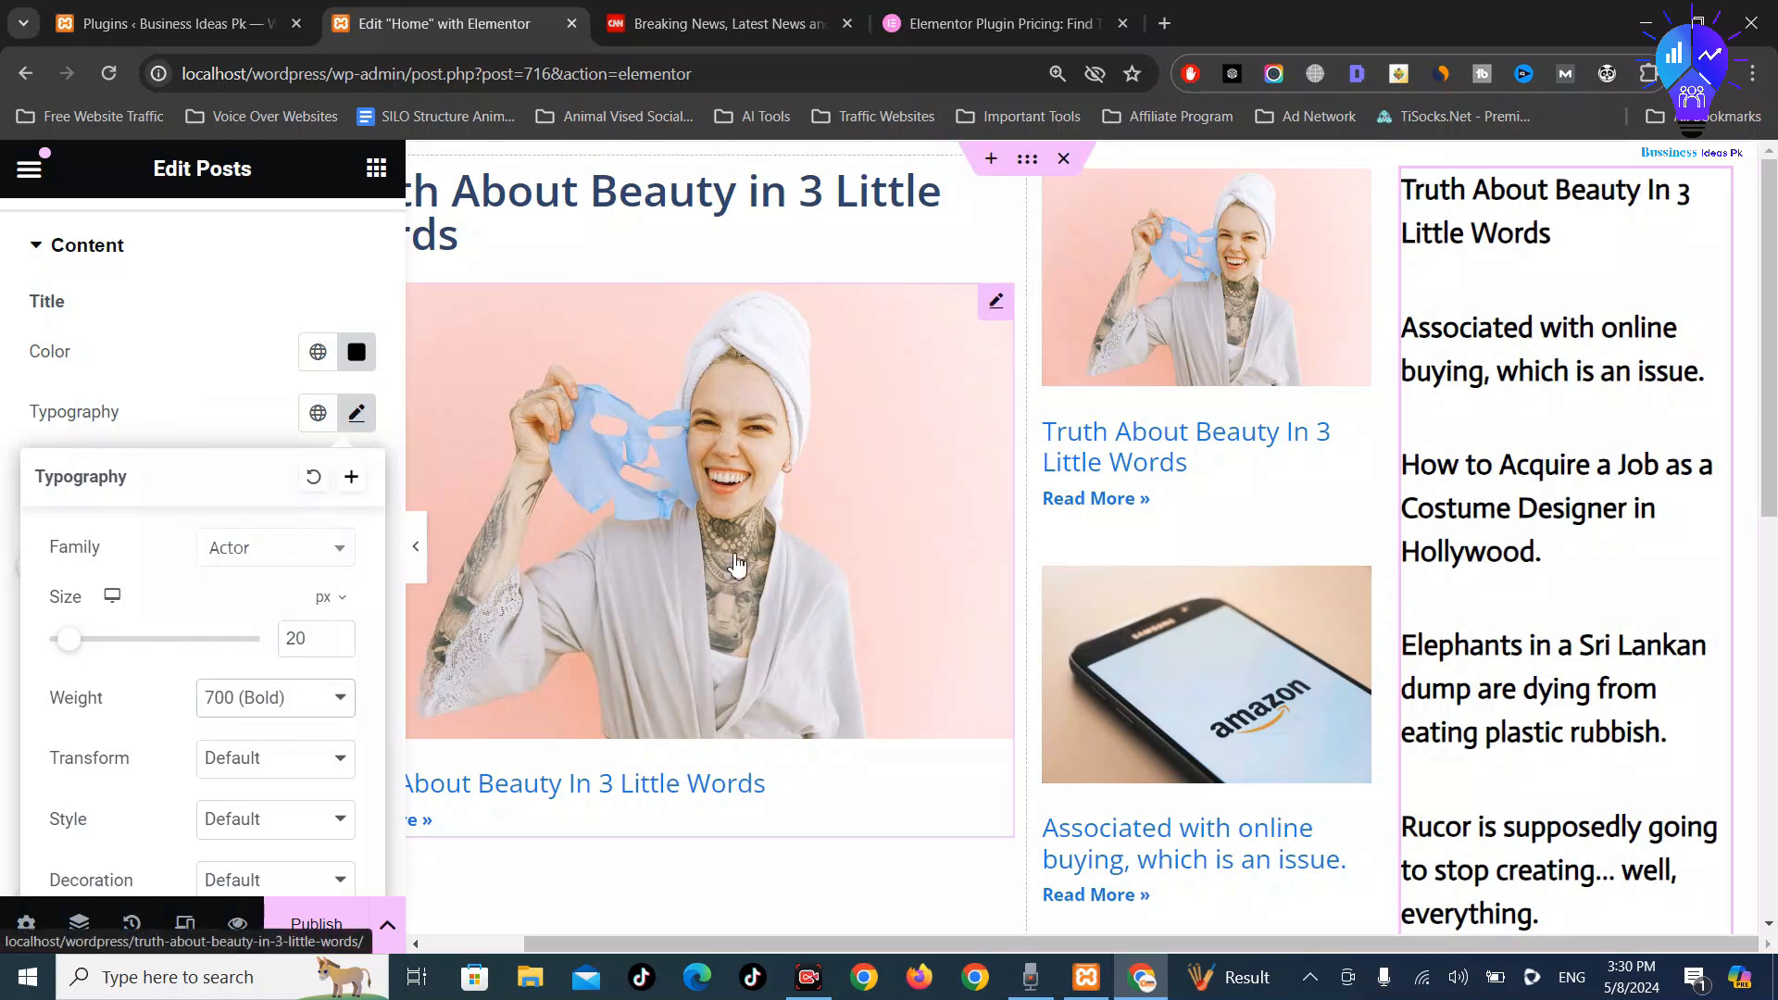
click(266, 710)
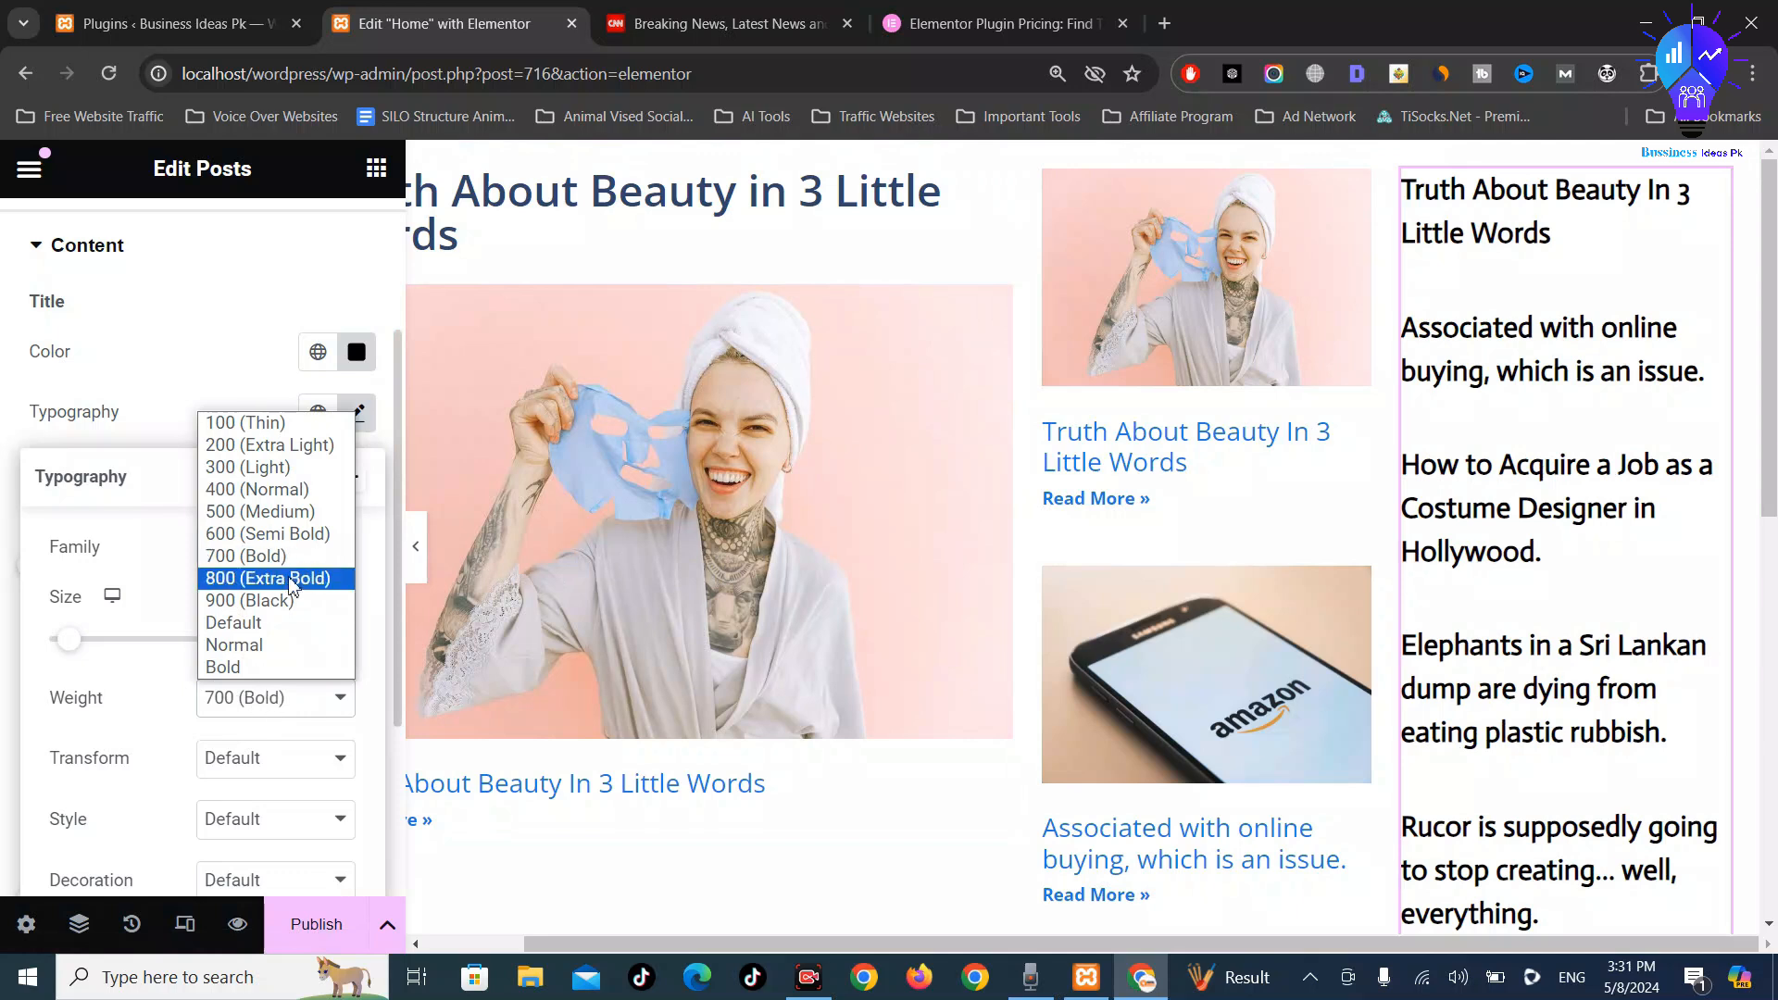
click(290, 602)
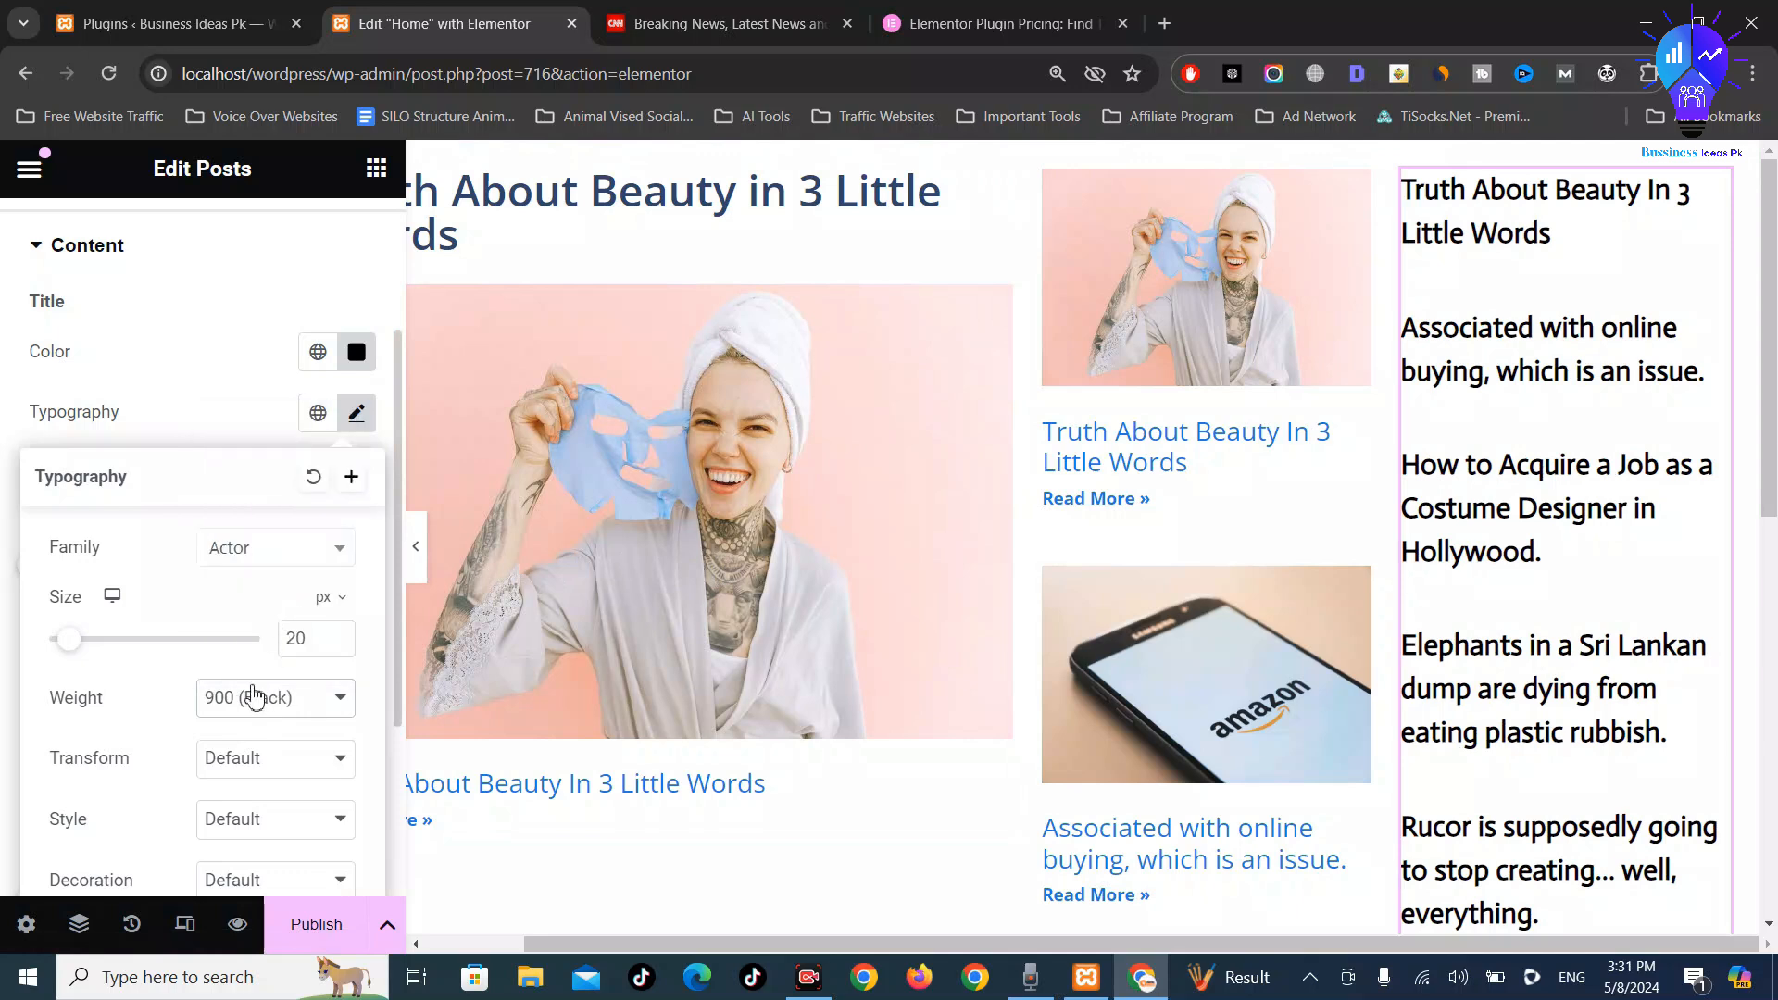
click(246, 704)
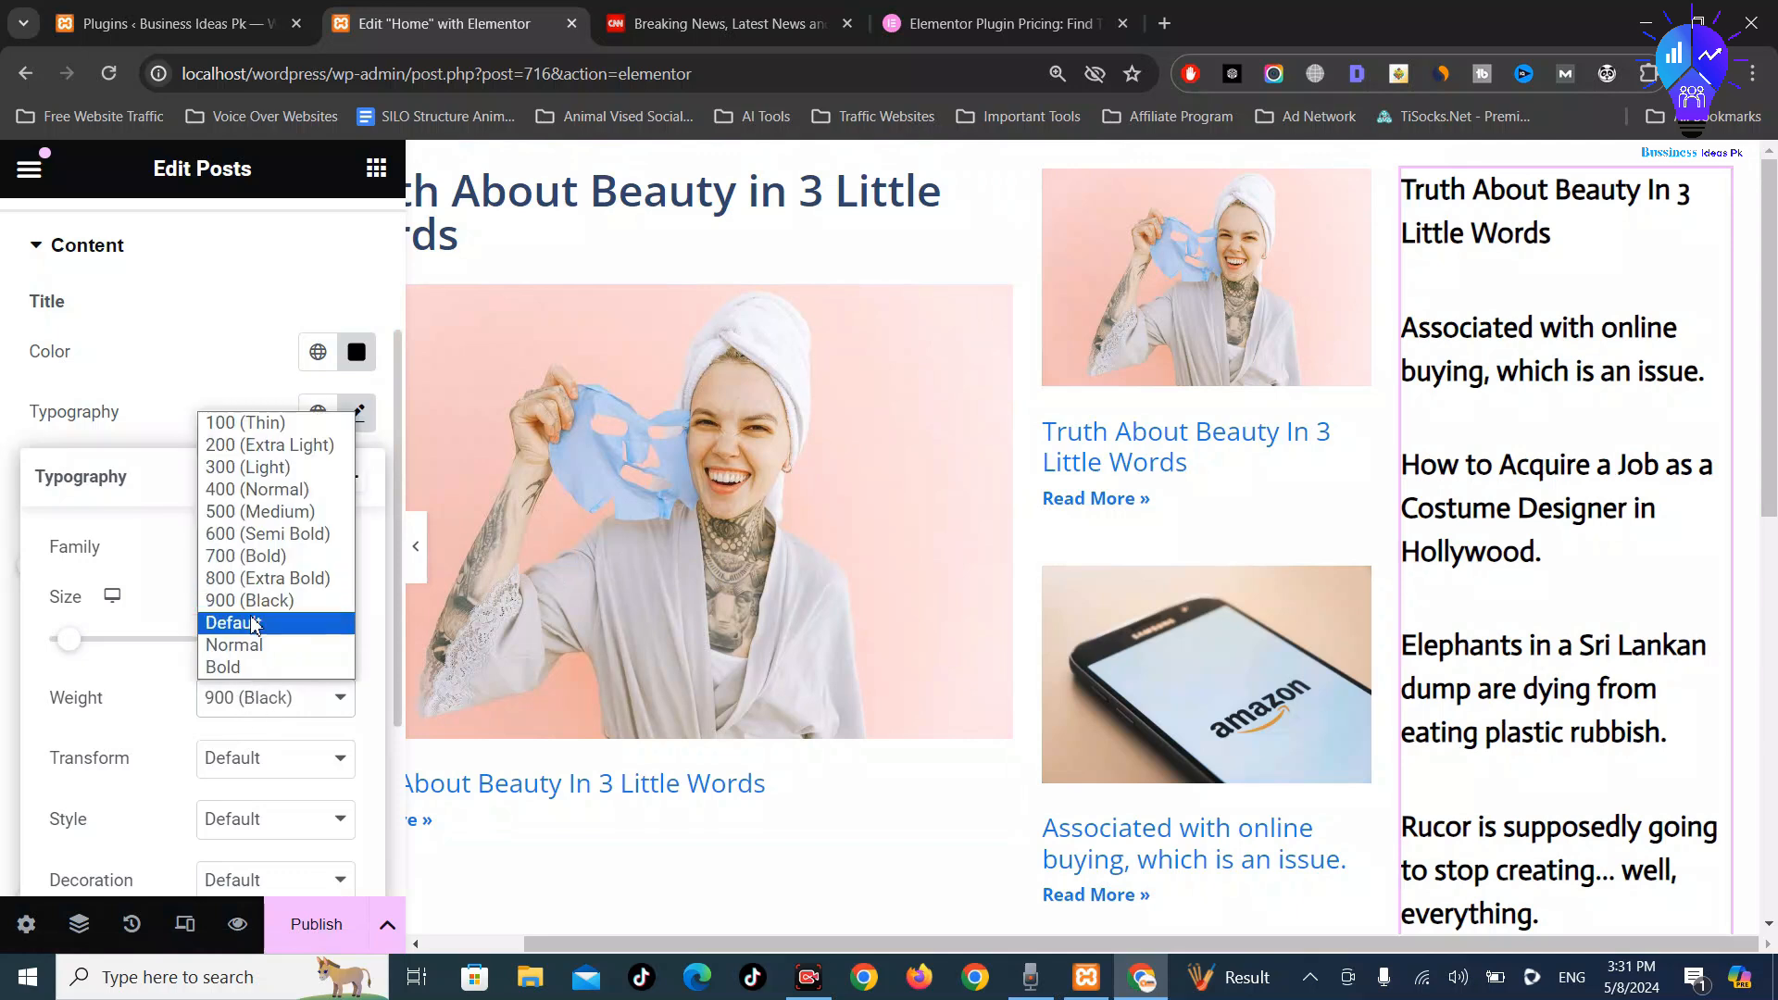
click(264, 537)
click(254, 686)
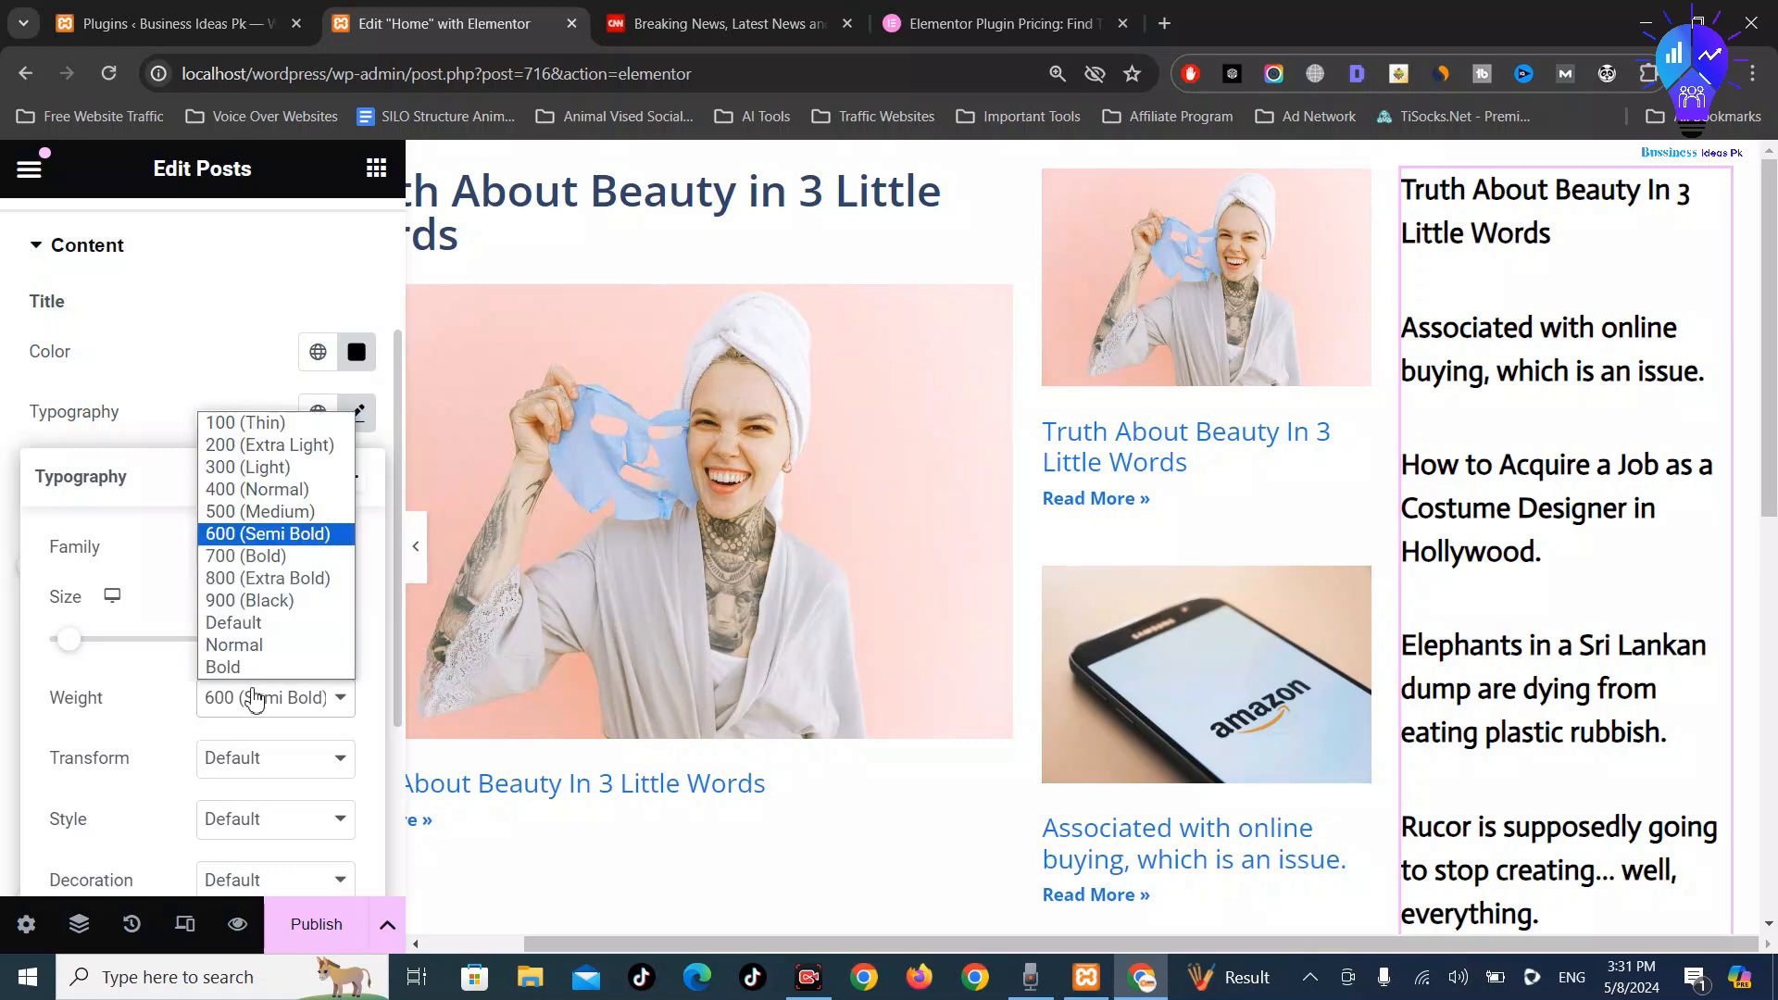
click(276, 519)
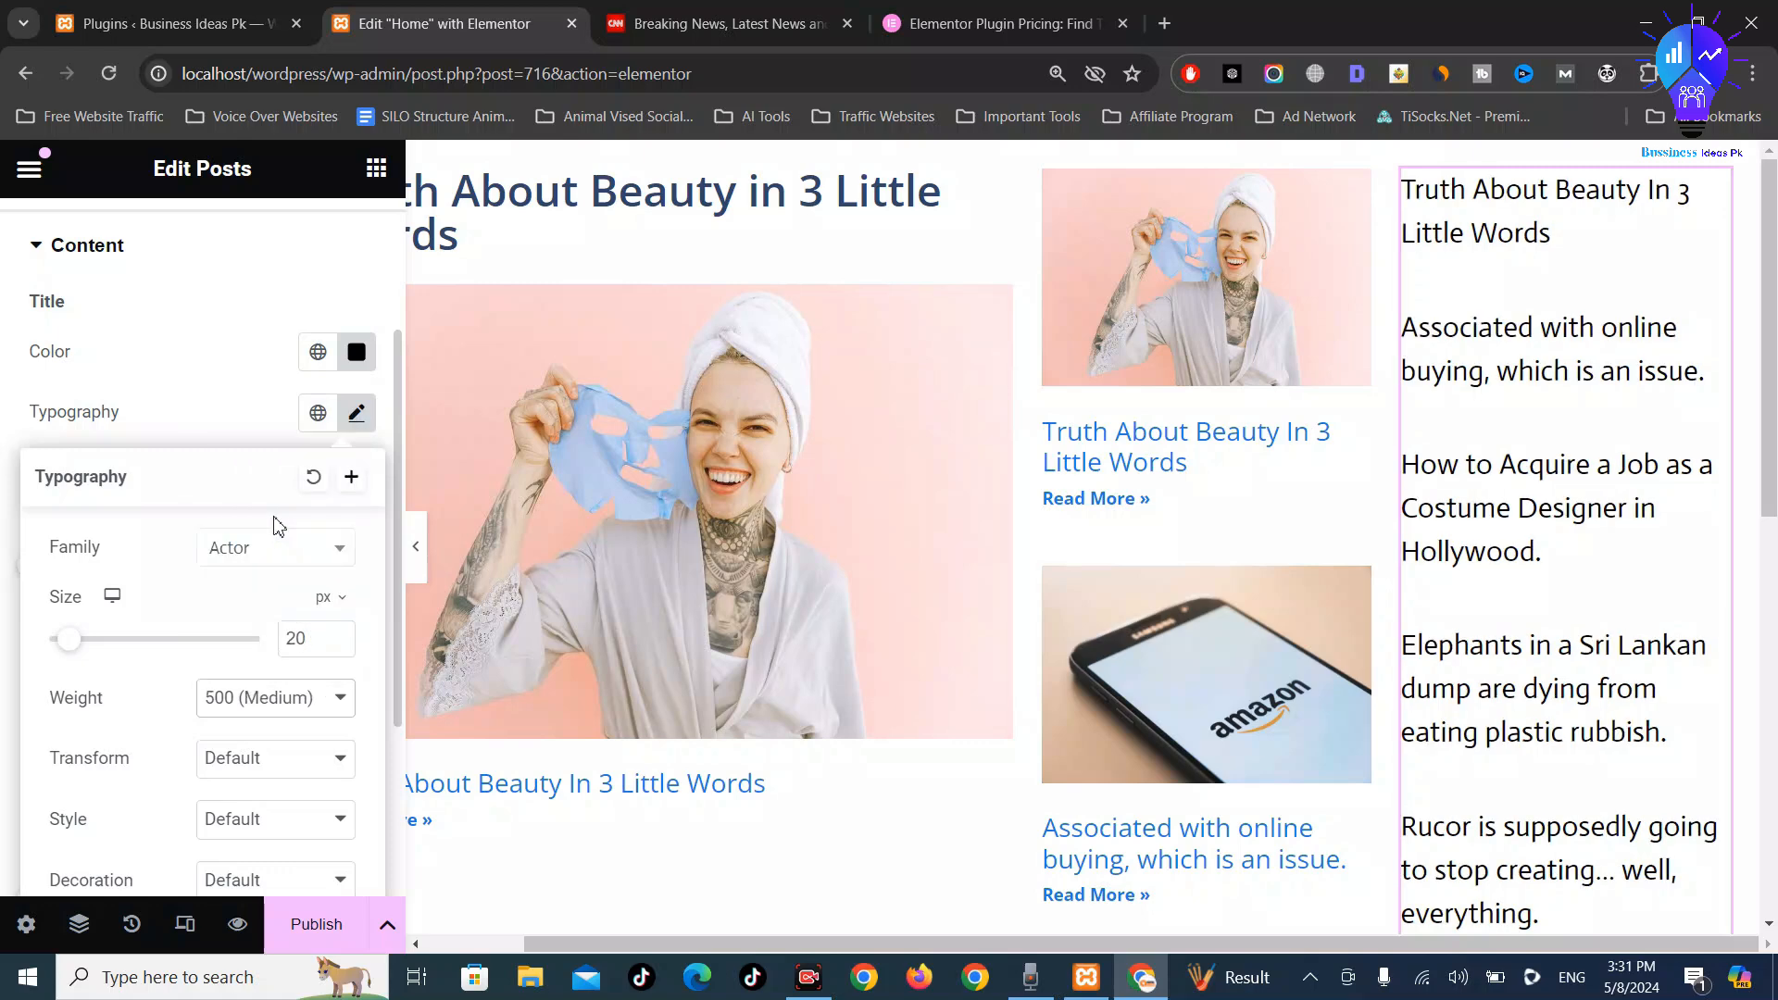
click(255, 699)
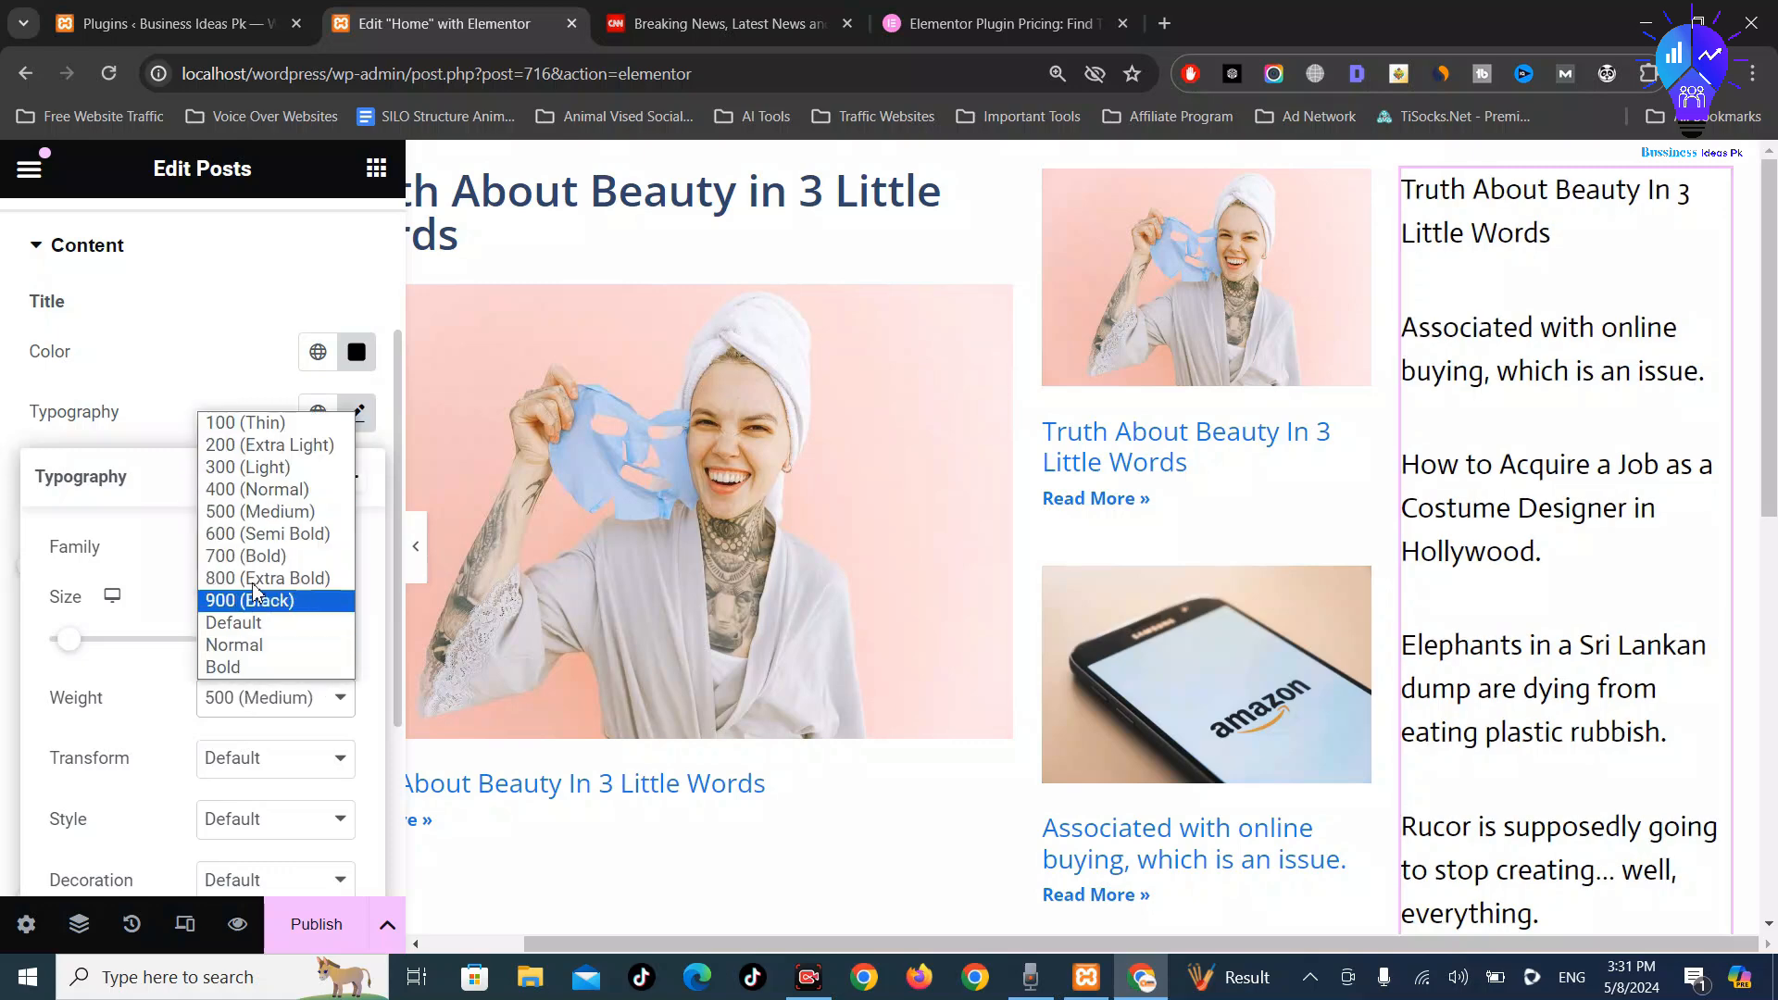
click(262, 535)
scroll(196, 713, down, 3)
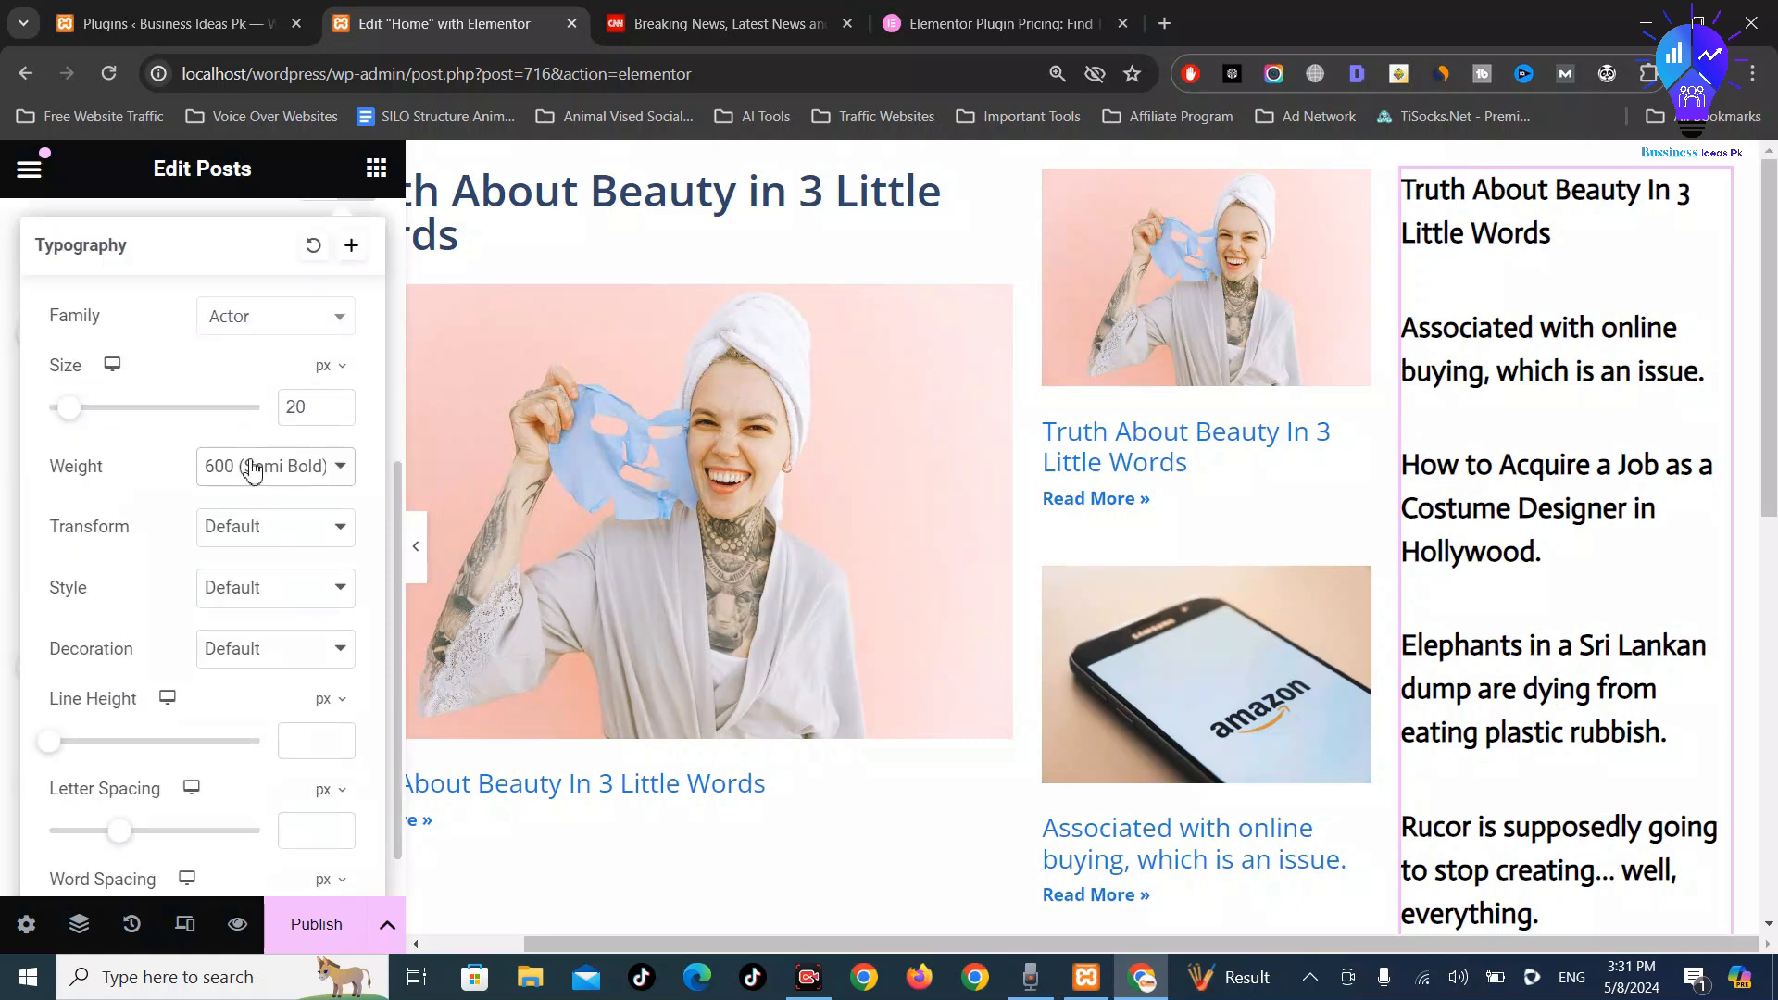
click(252, 528)
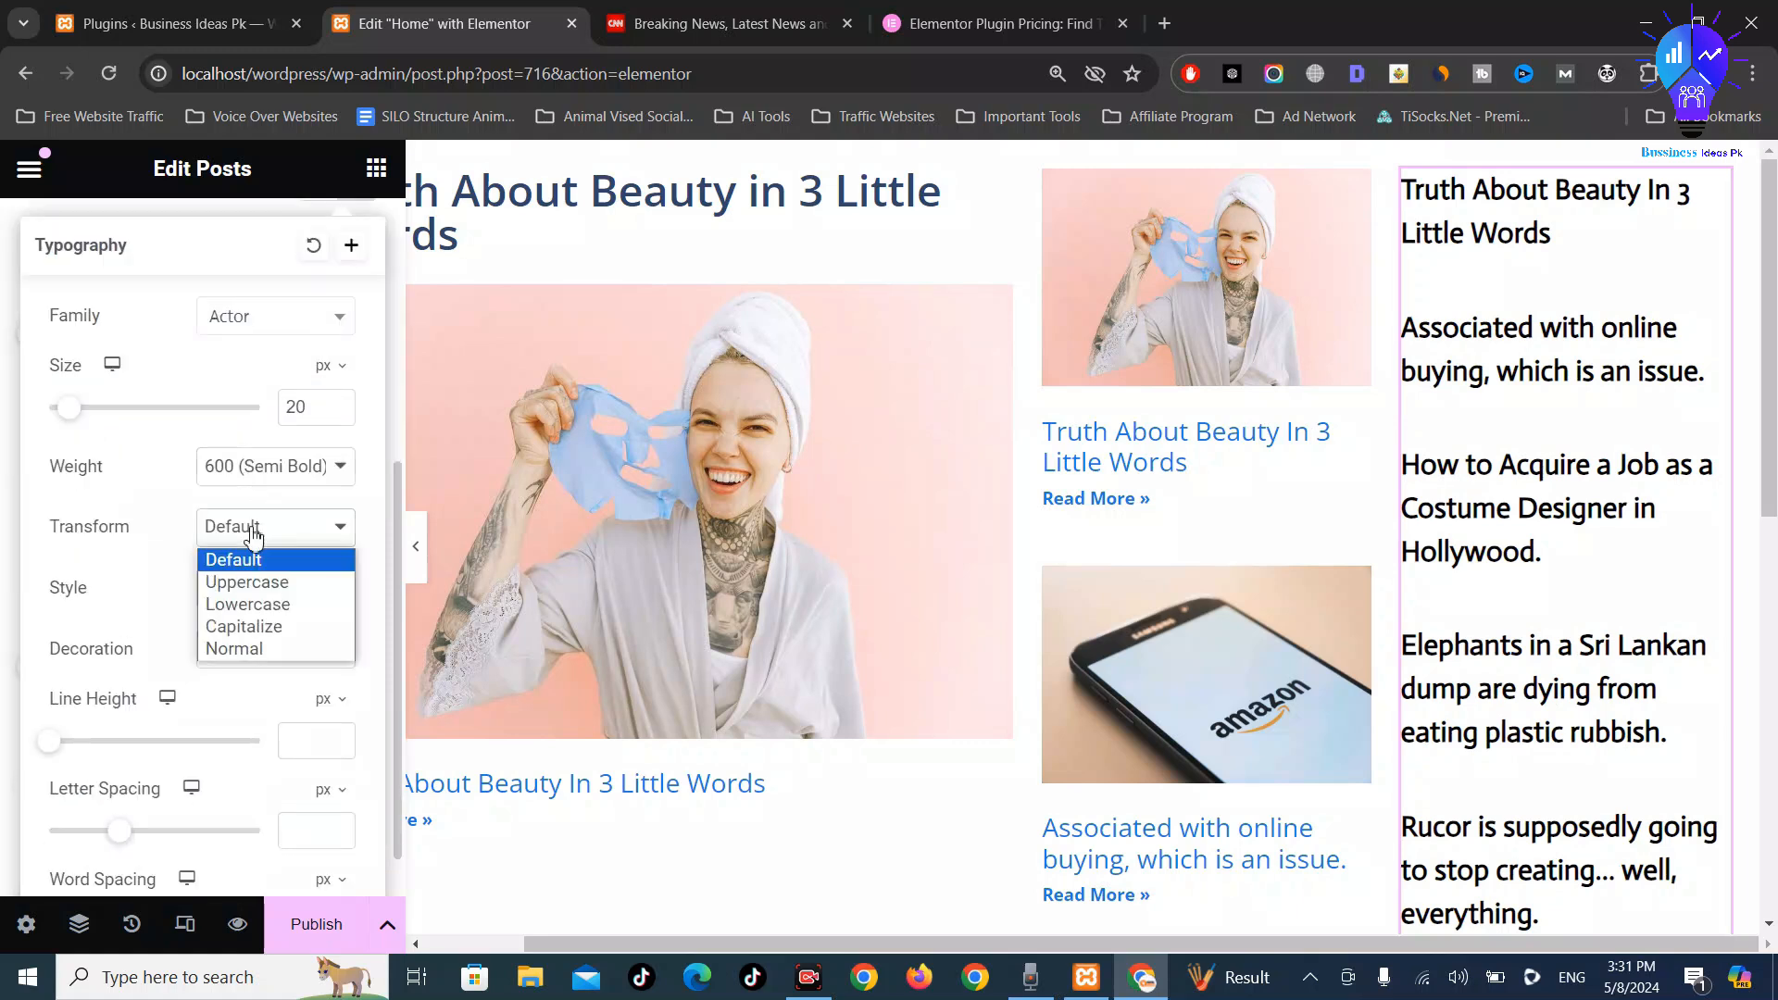
click(56, 633)
click(233, 599)
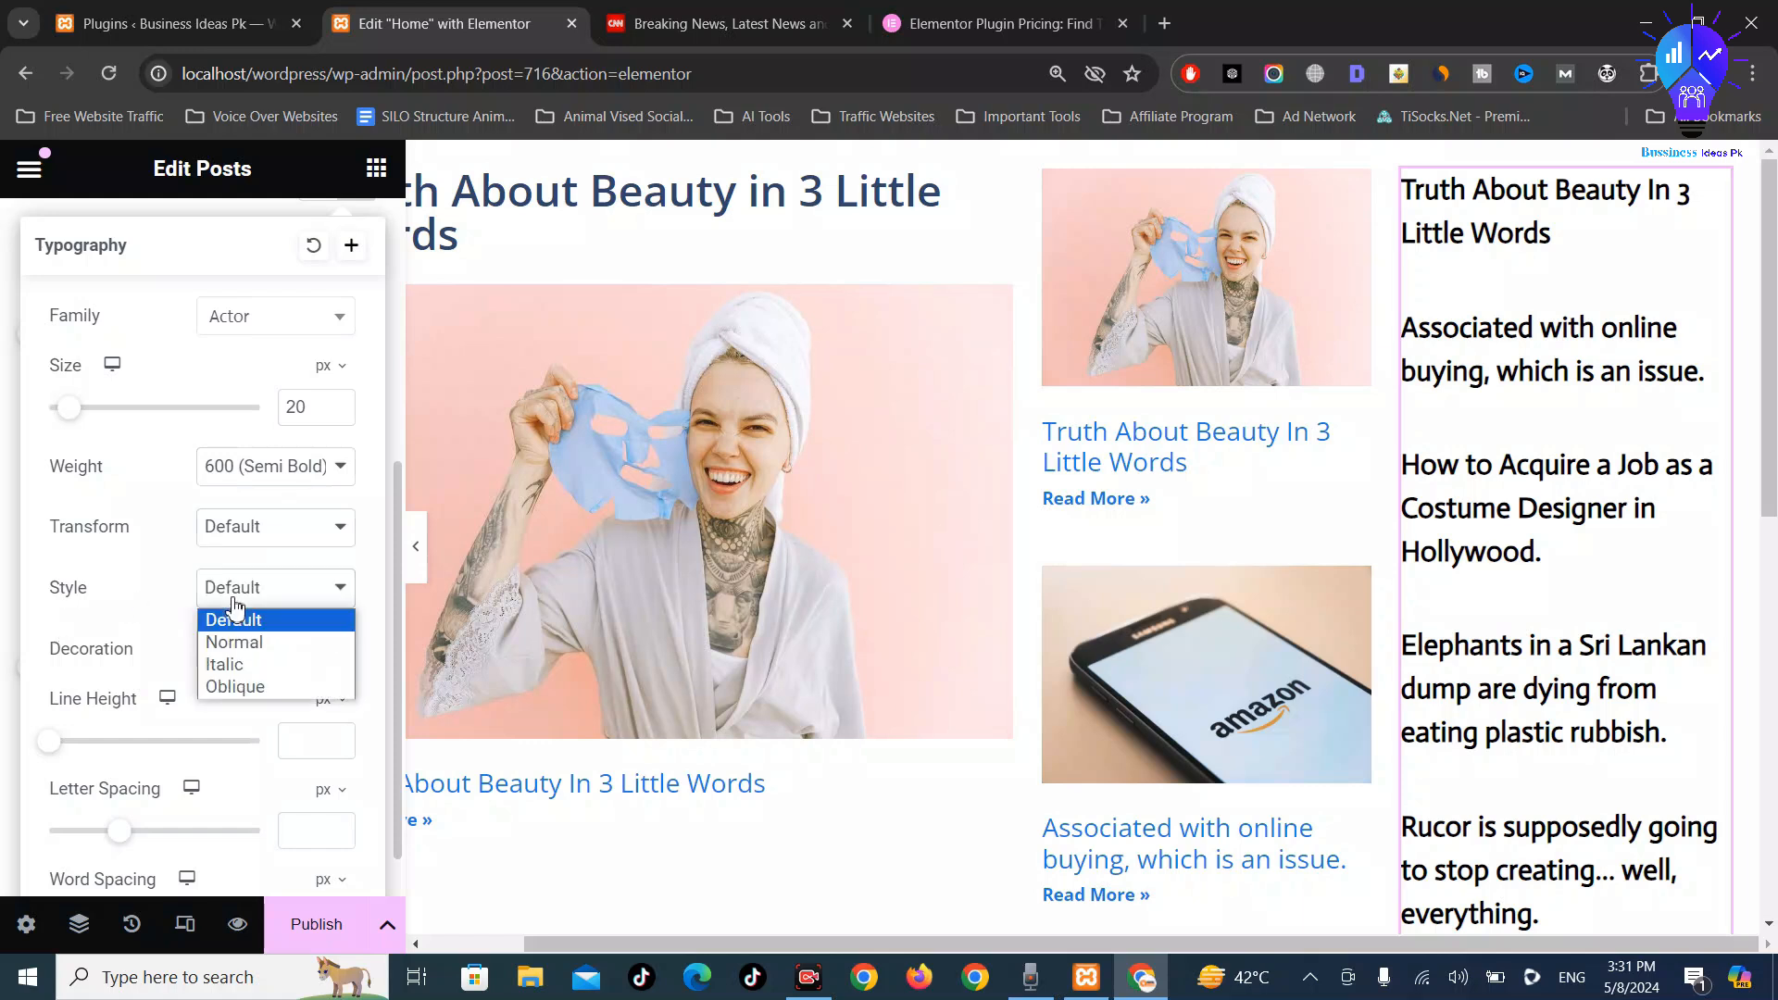
click(243, 665)
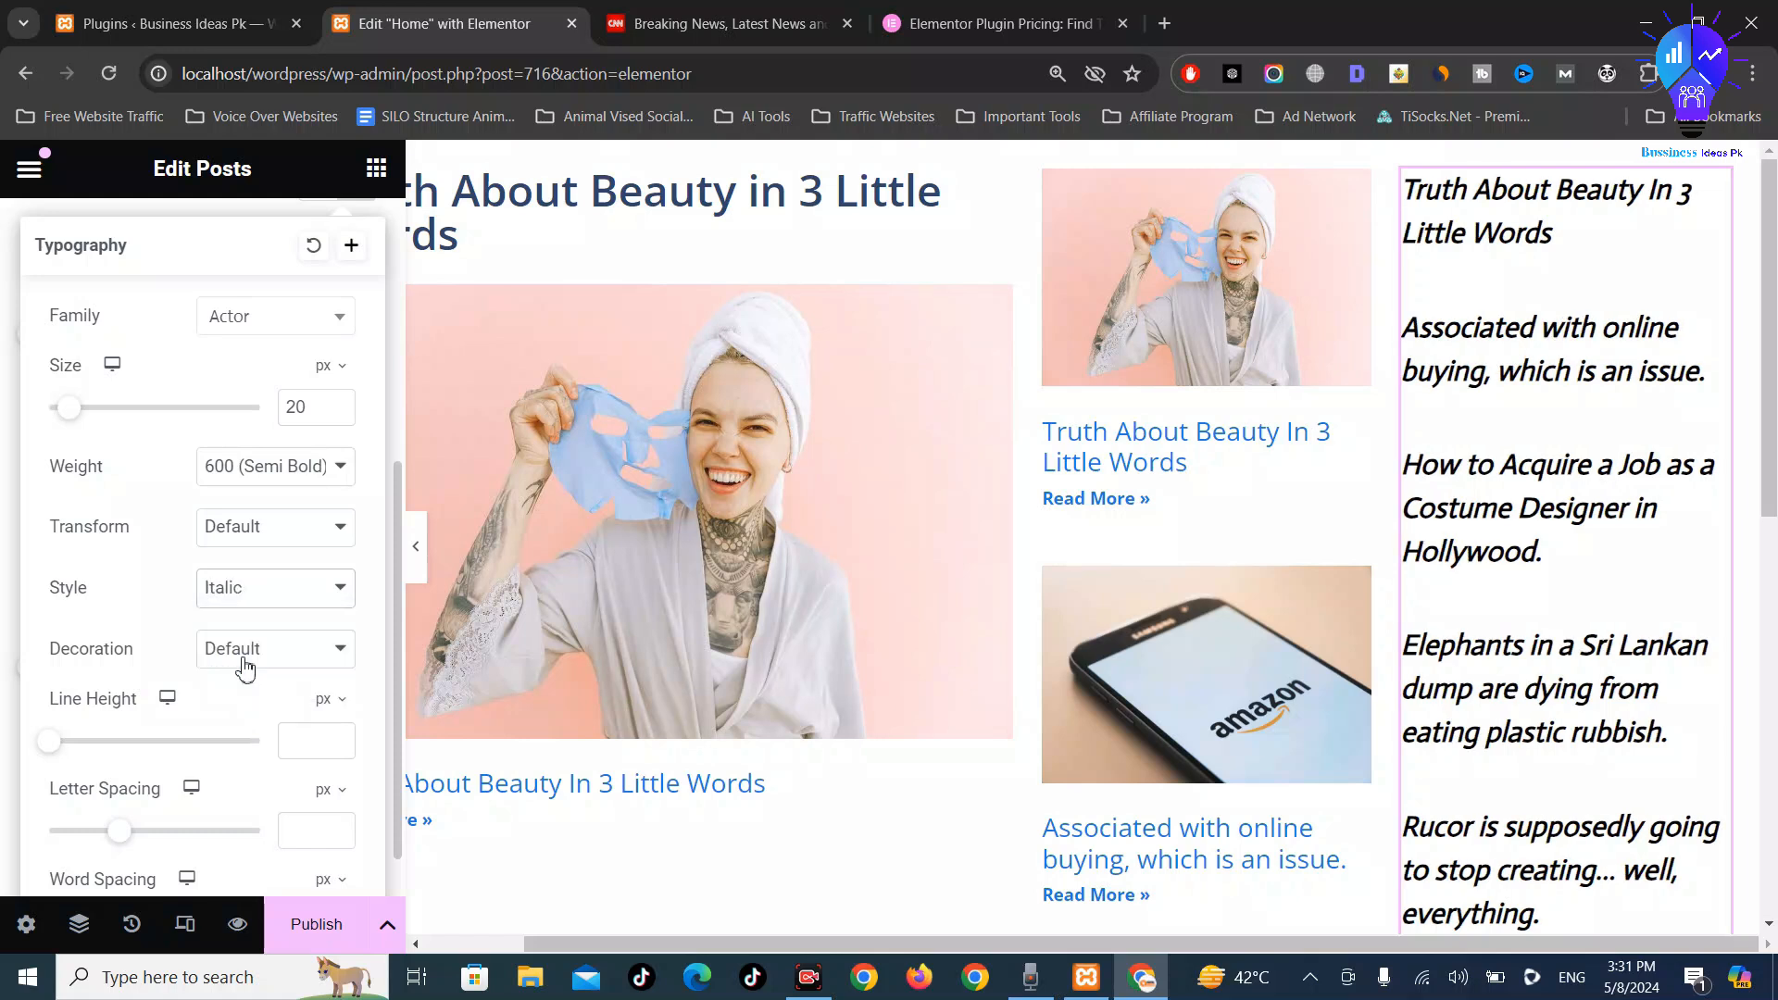
click(269, 528)
click(269, 556)
click(253, 600)
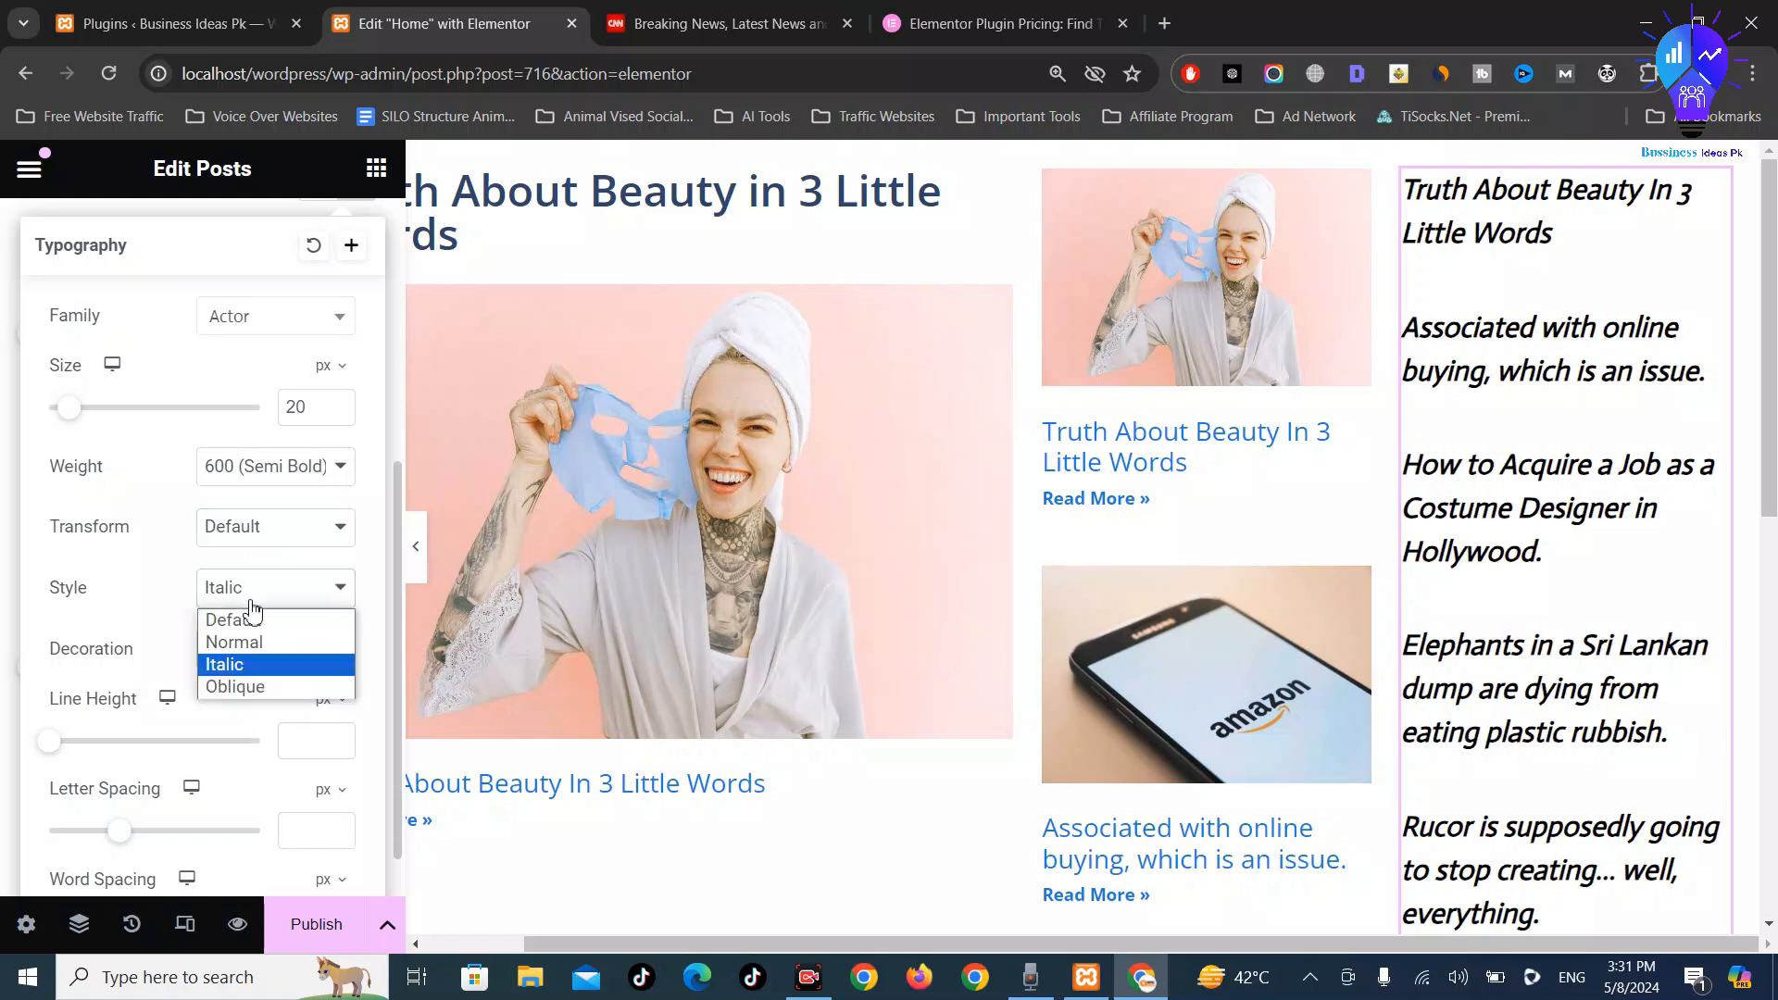
click(229, 620)
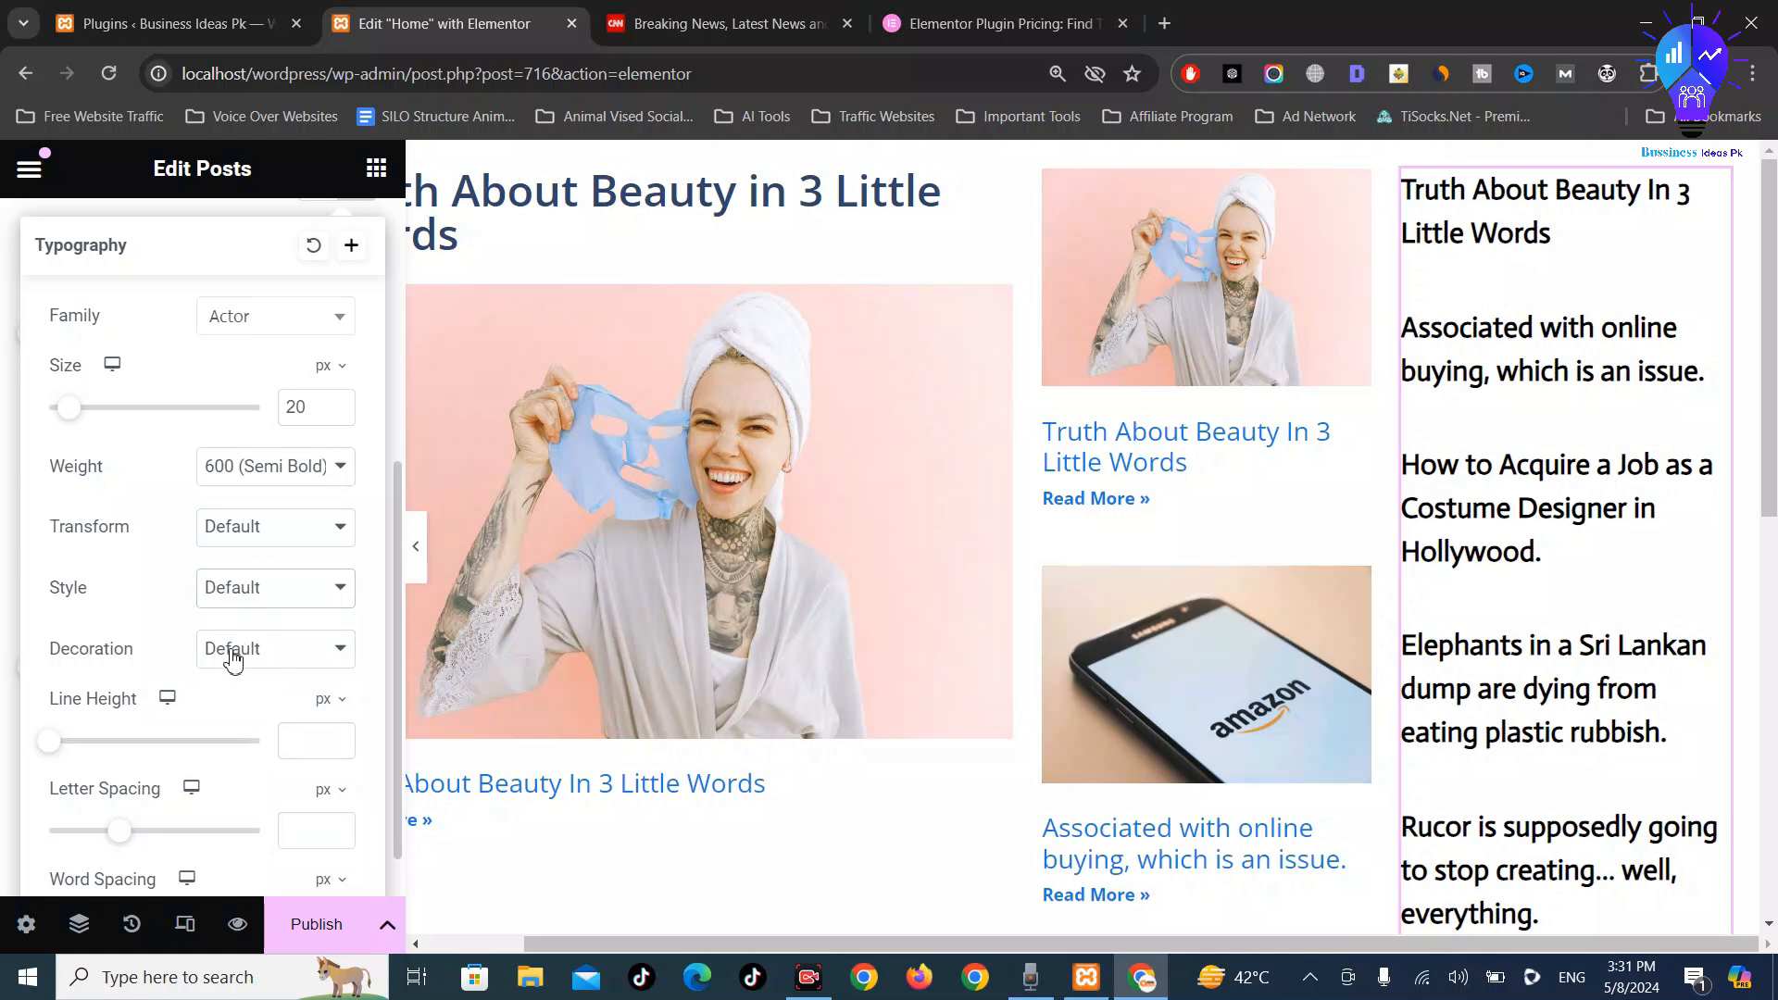
click(233, 653)
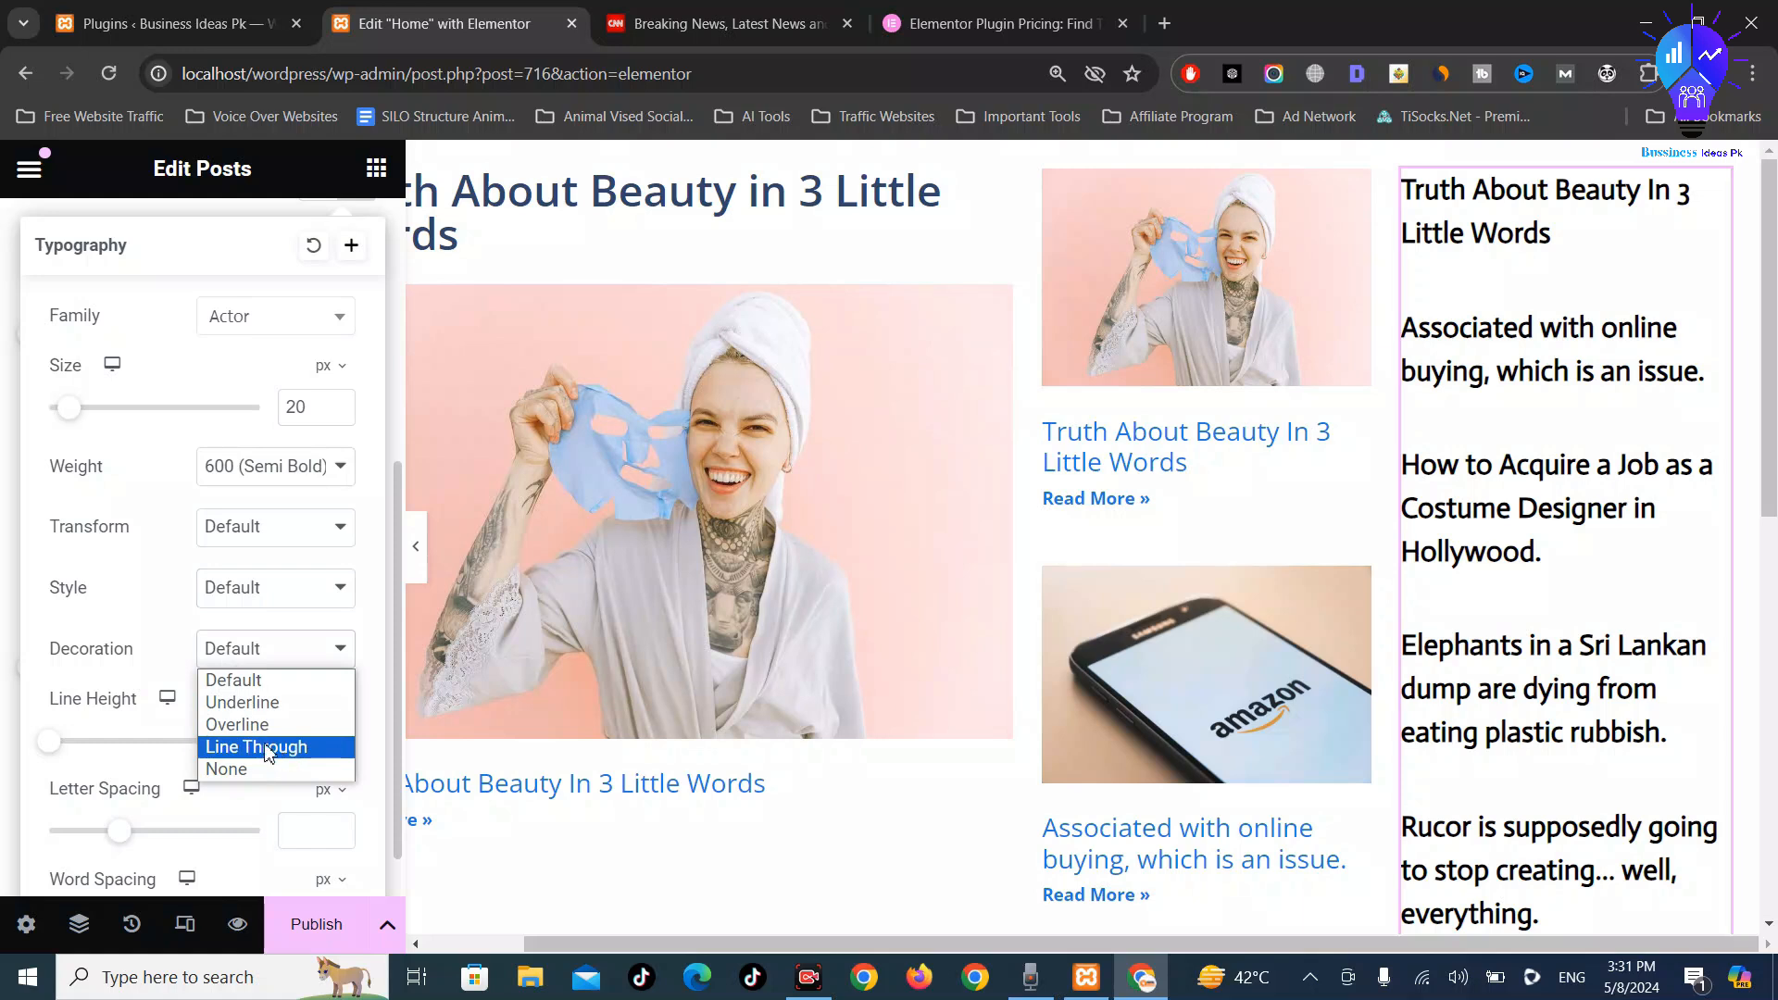
click(42, 604)
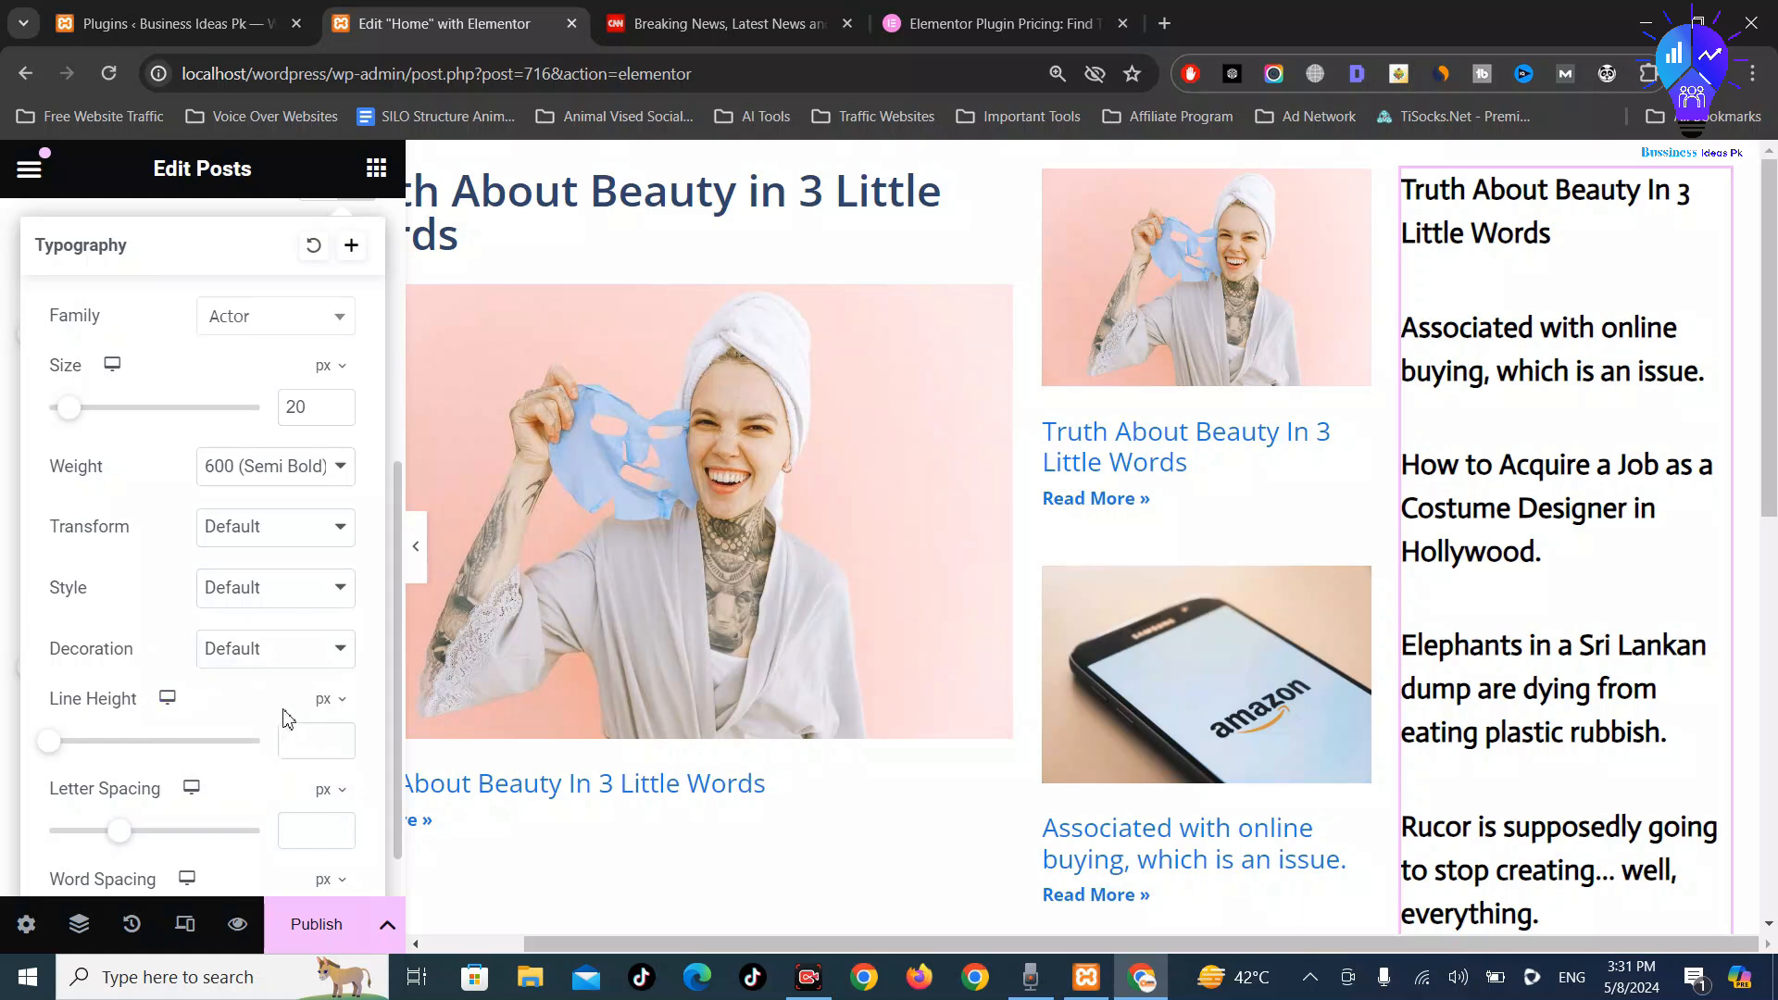
Set the post title line height to 24 px and word spacing to 0
scroll(179, 671, down, 1)
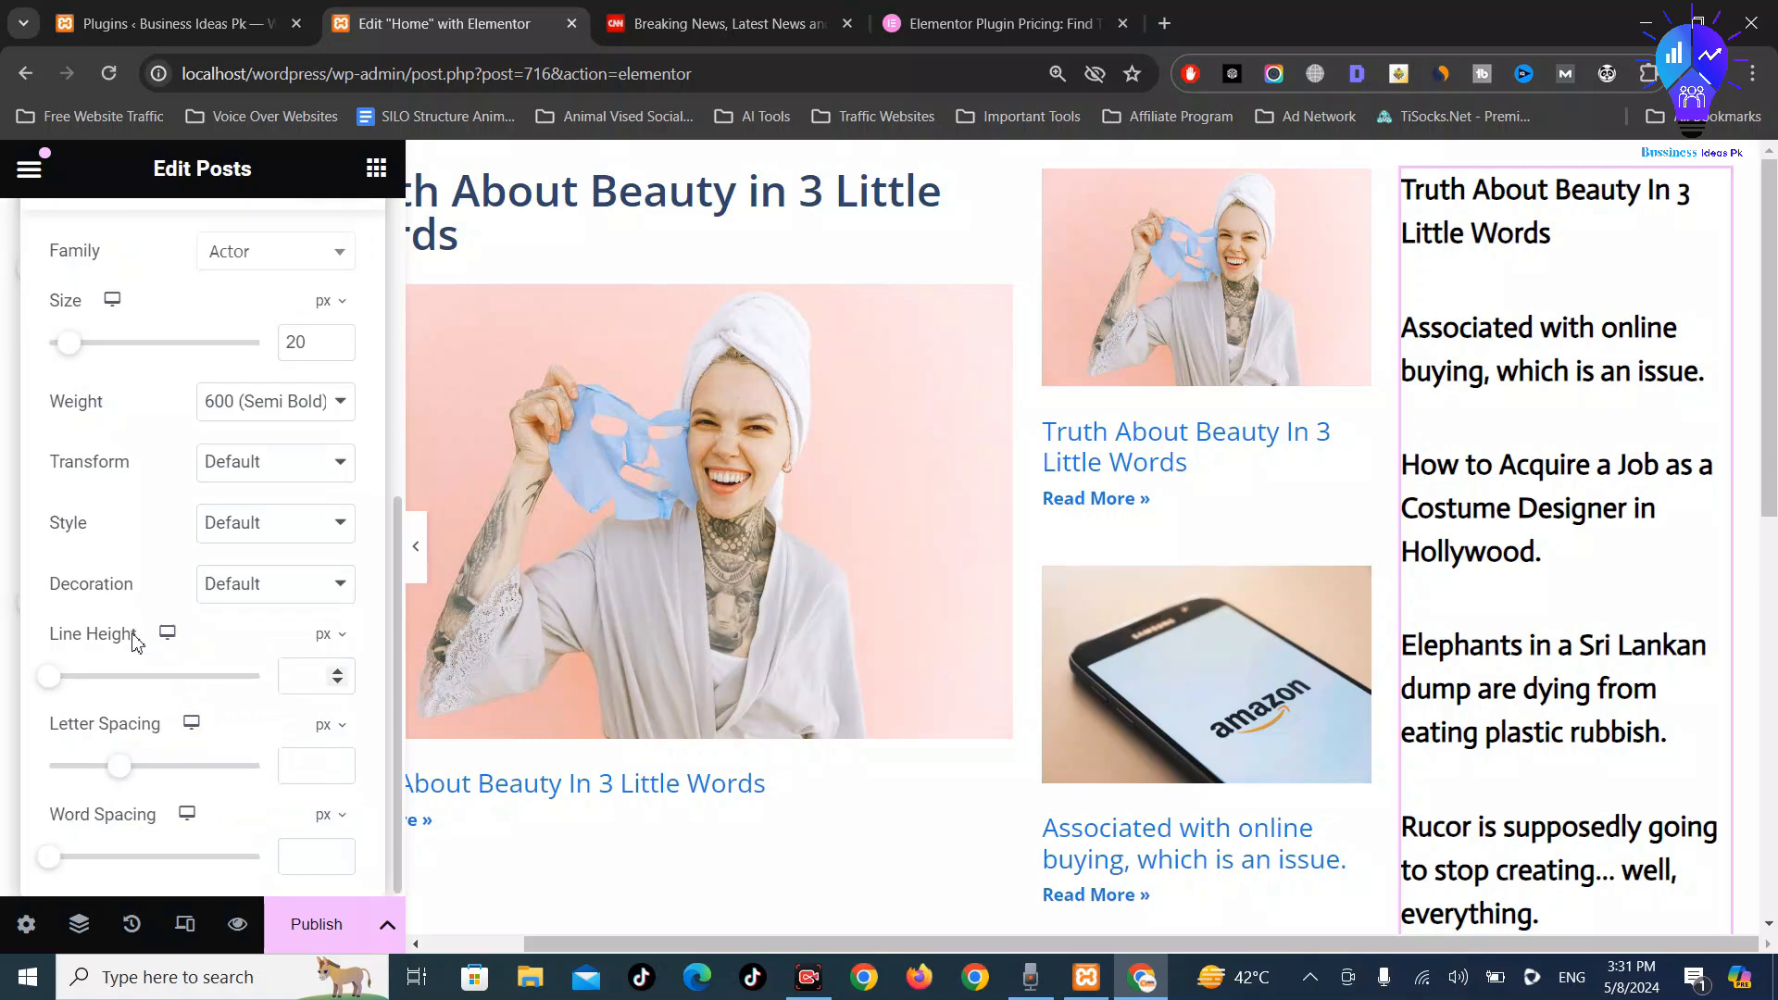
drag(56, 687, 105, 692)
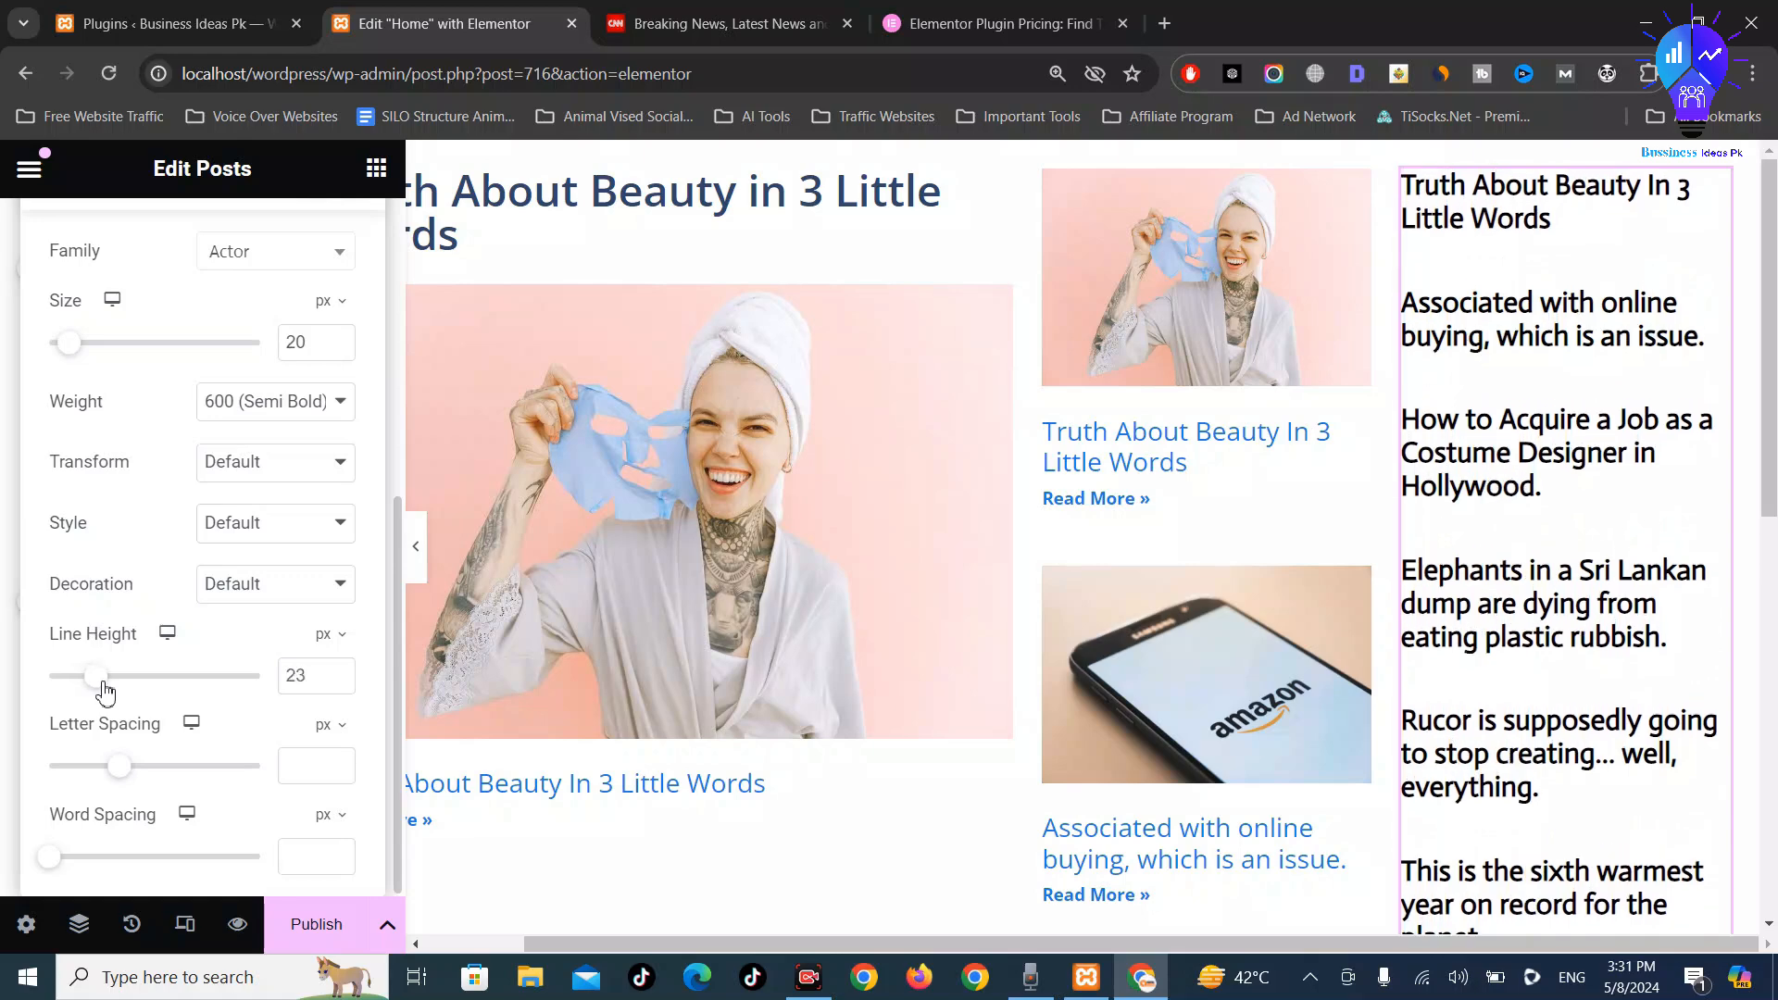
scroll(1656, 667, down, 5)
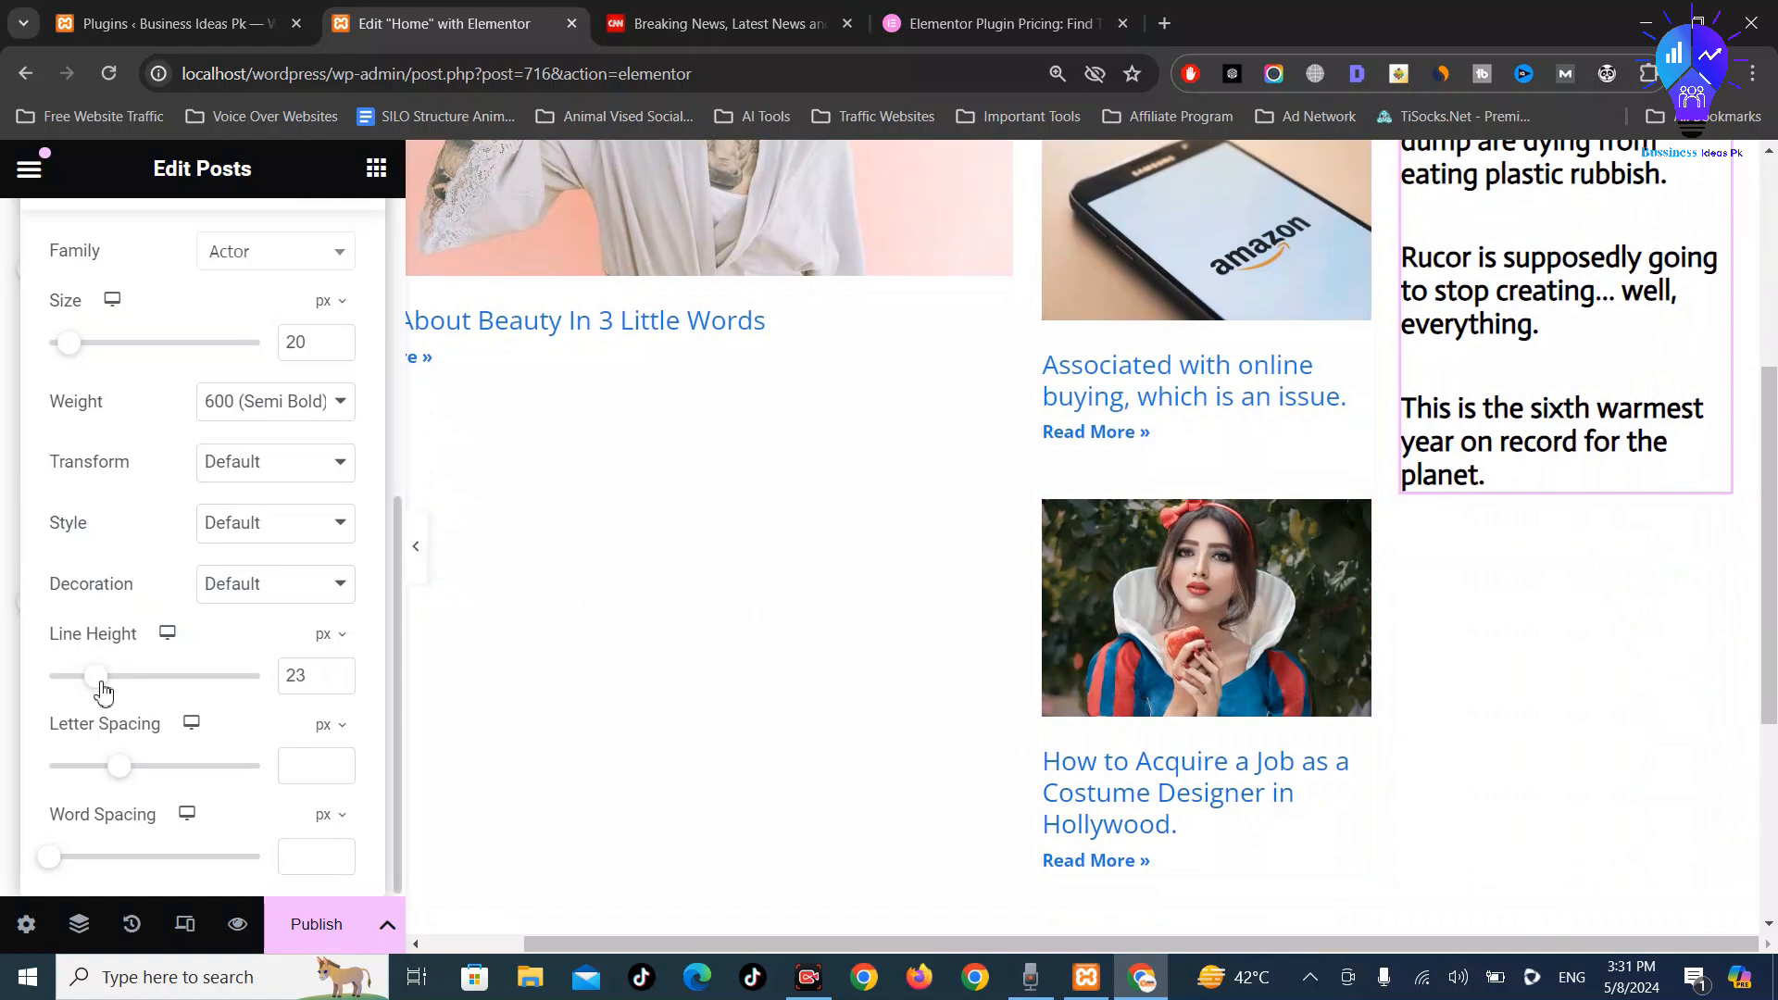
mouse_move(102, 693)
mouse_down()
mouse_move(139, 697)
mouse_move(107, 692)
mouse_up()
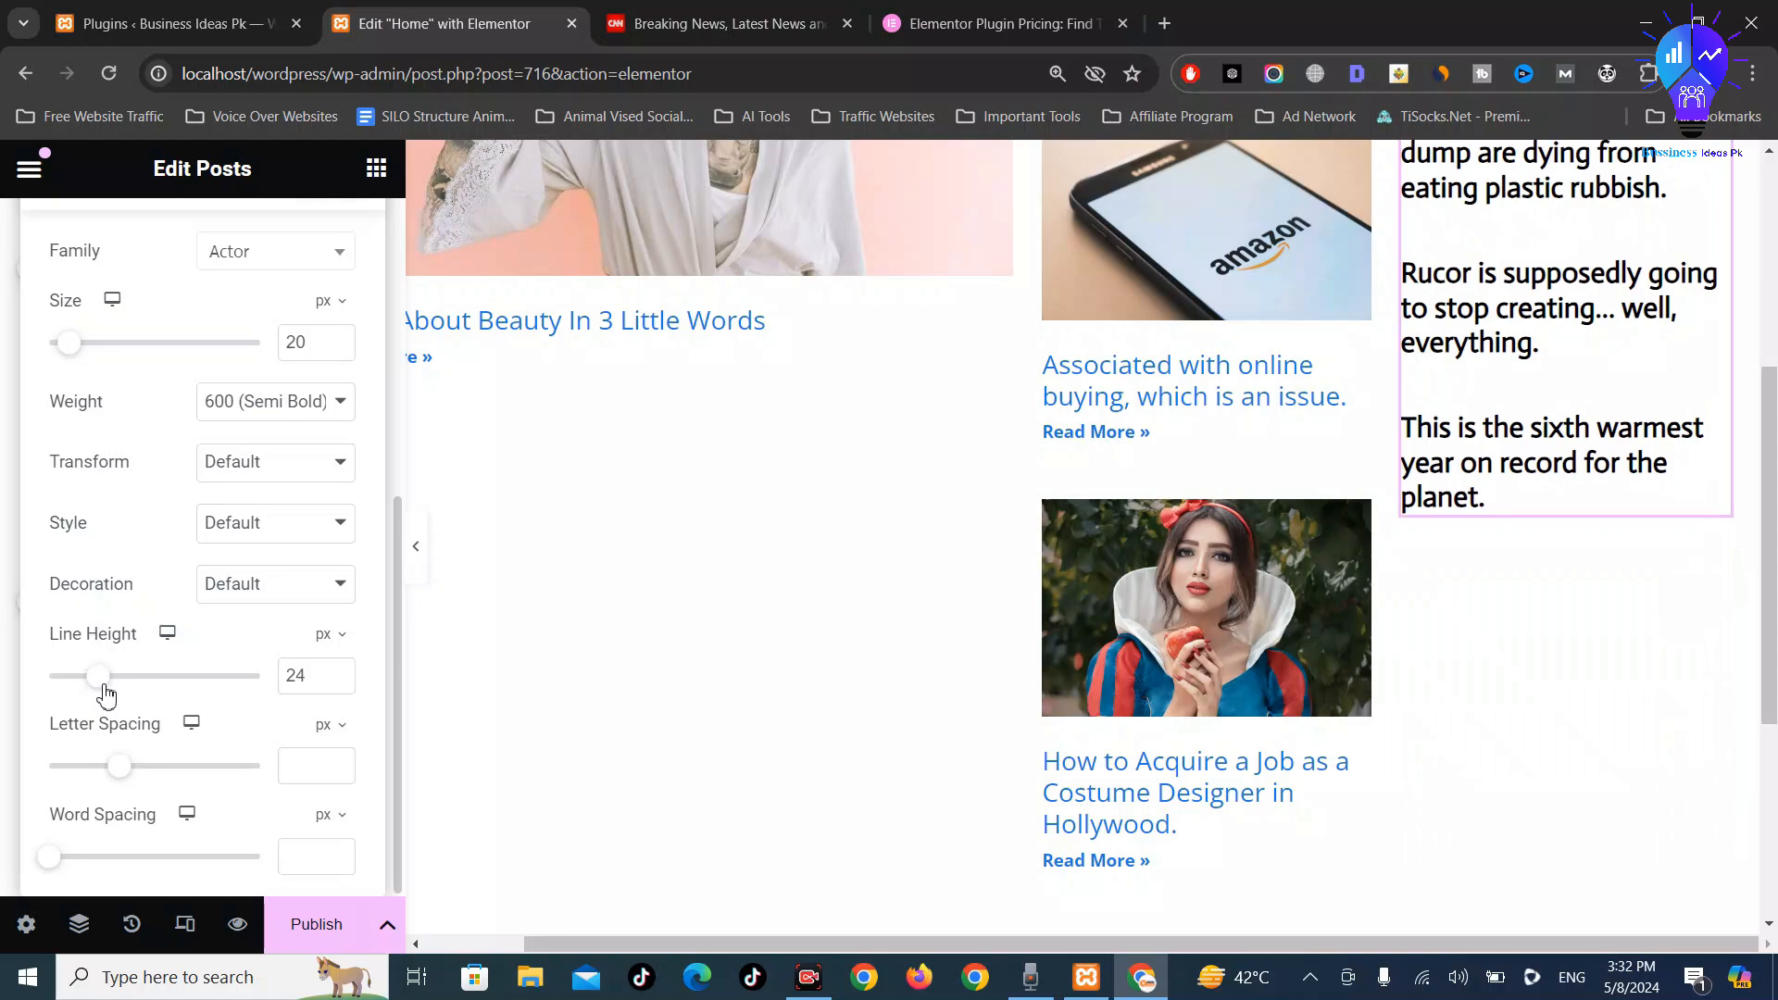
scroll(1683, 627, up, 5)
scroll(1615, 379, down, 6)
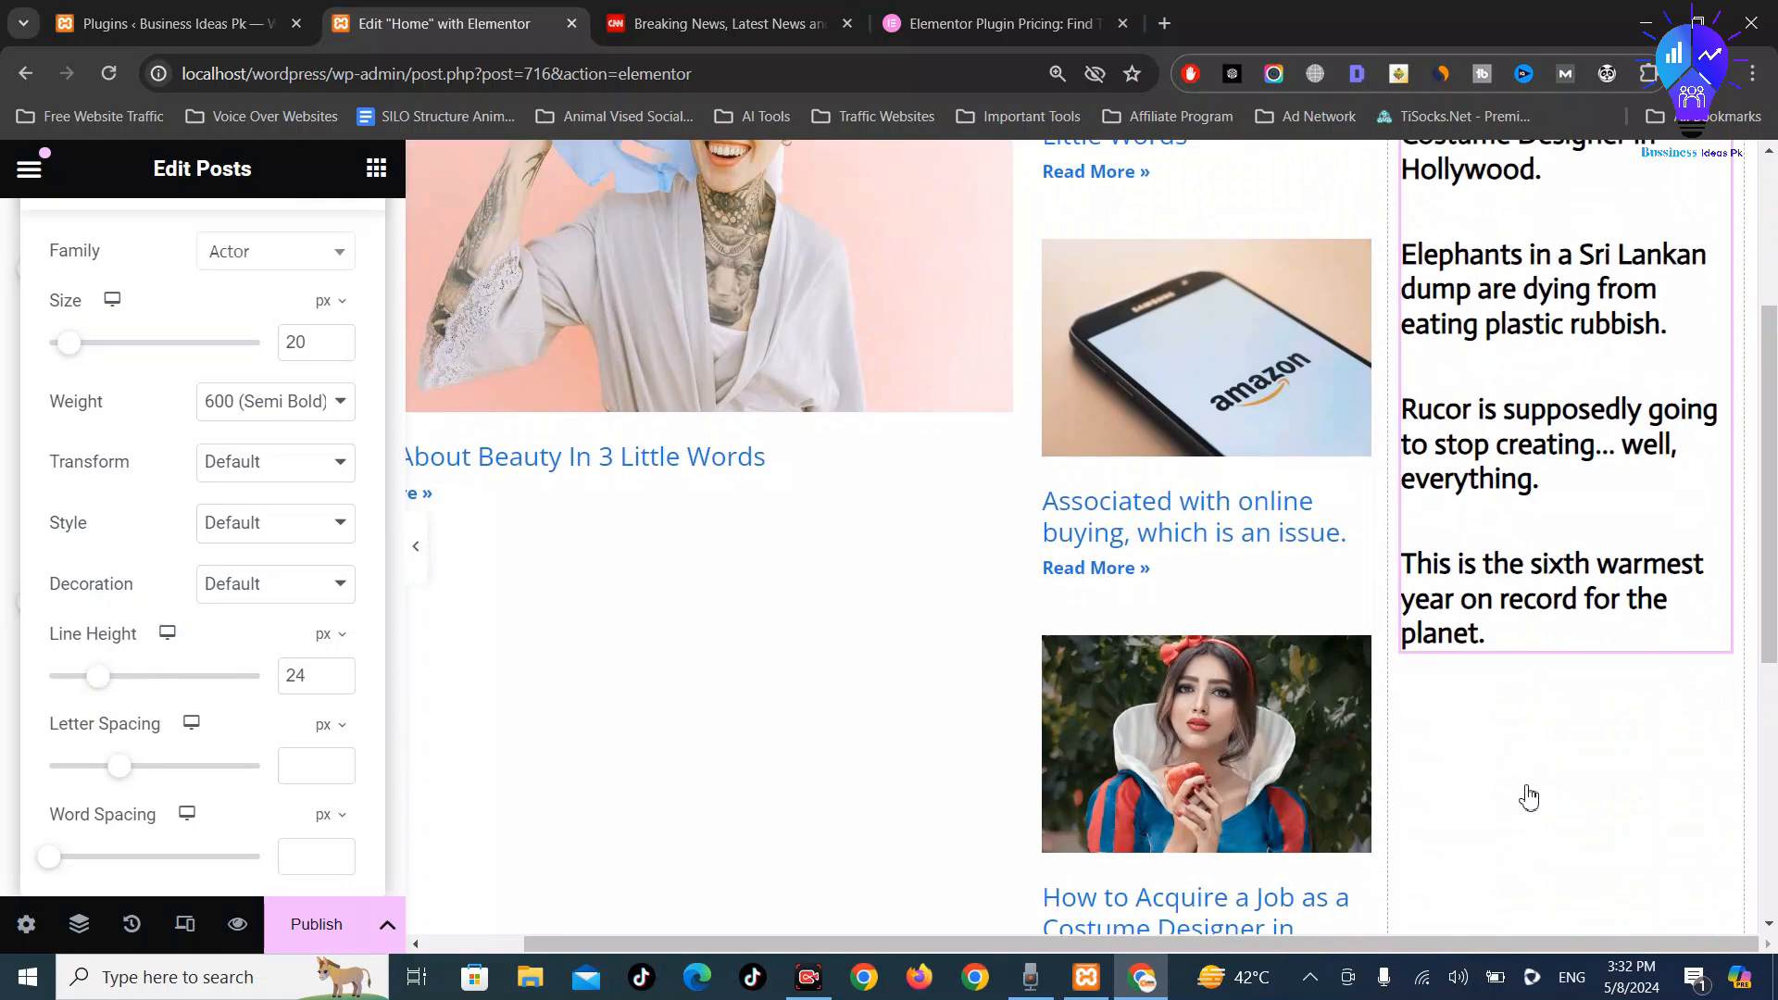
scroll(1482, 475, up, 5)
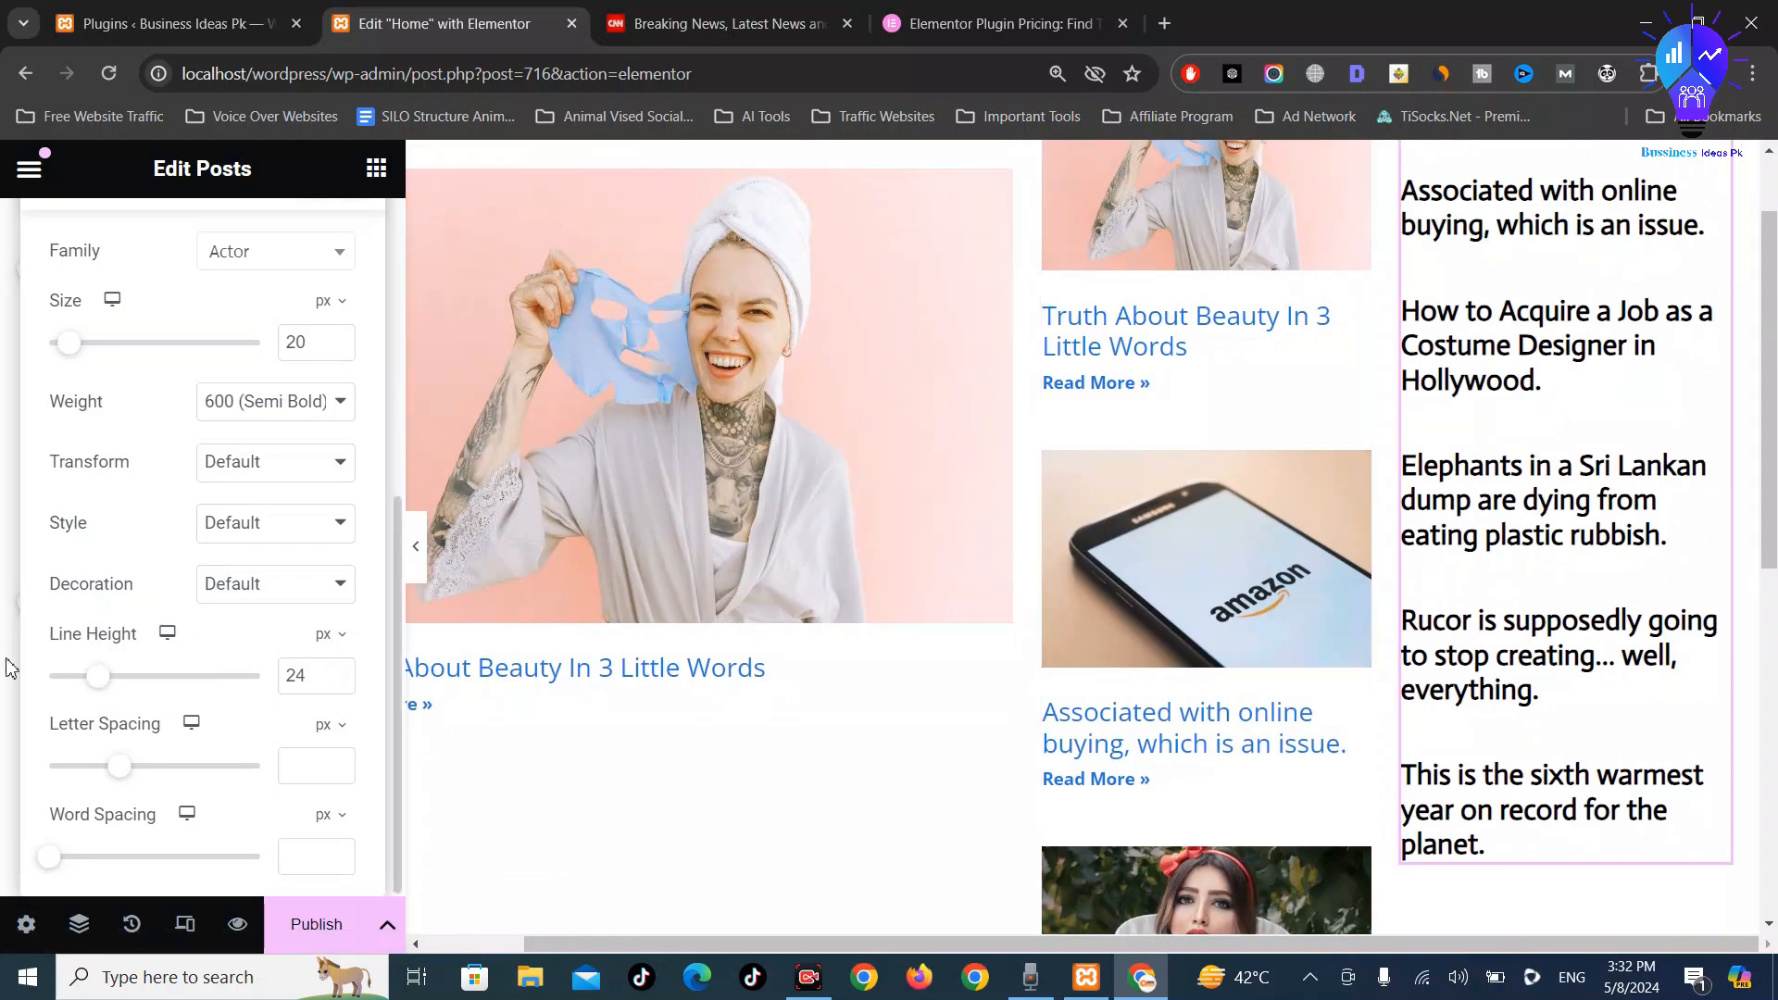
mouse_move(54, 874)
mouse_down()
mouse_move(71, 872)
mouse_move(49, 875)
mouse_up()
scroll(188, 667, up, 5)
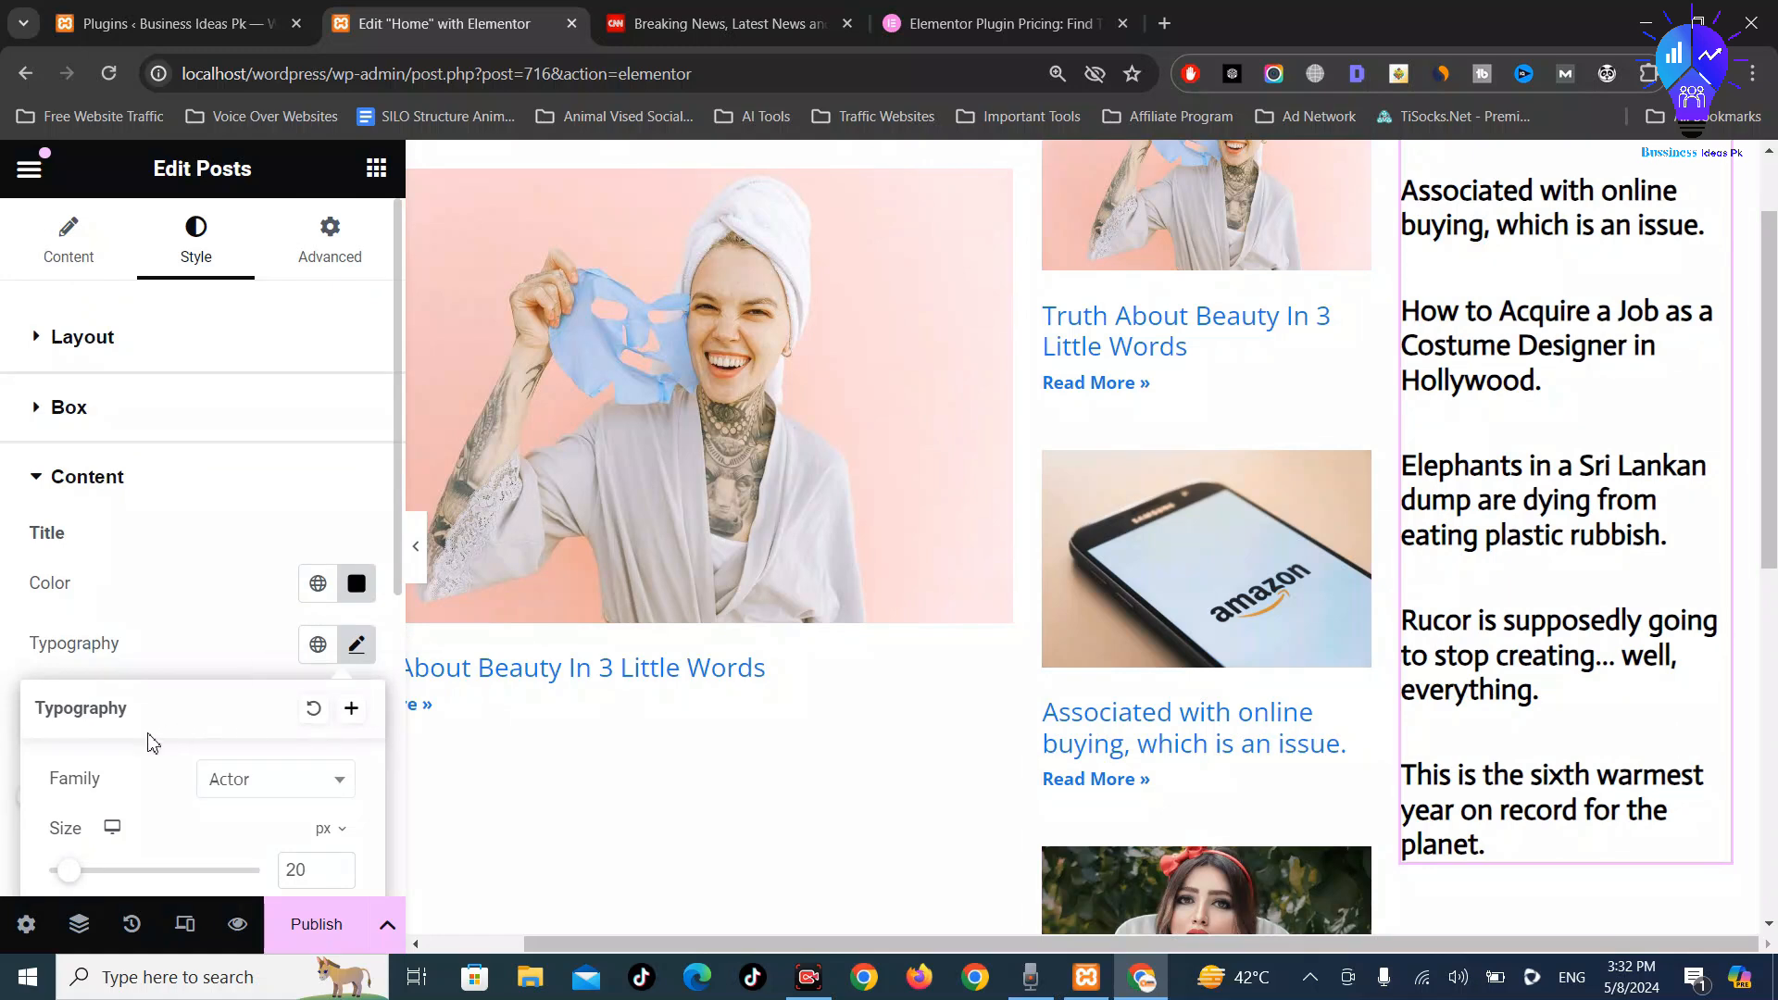
click(357, 645)
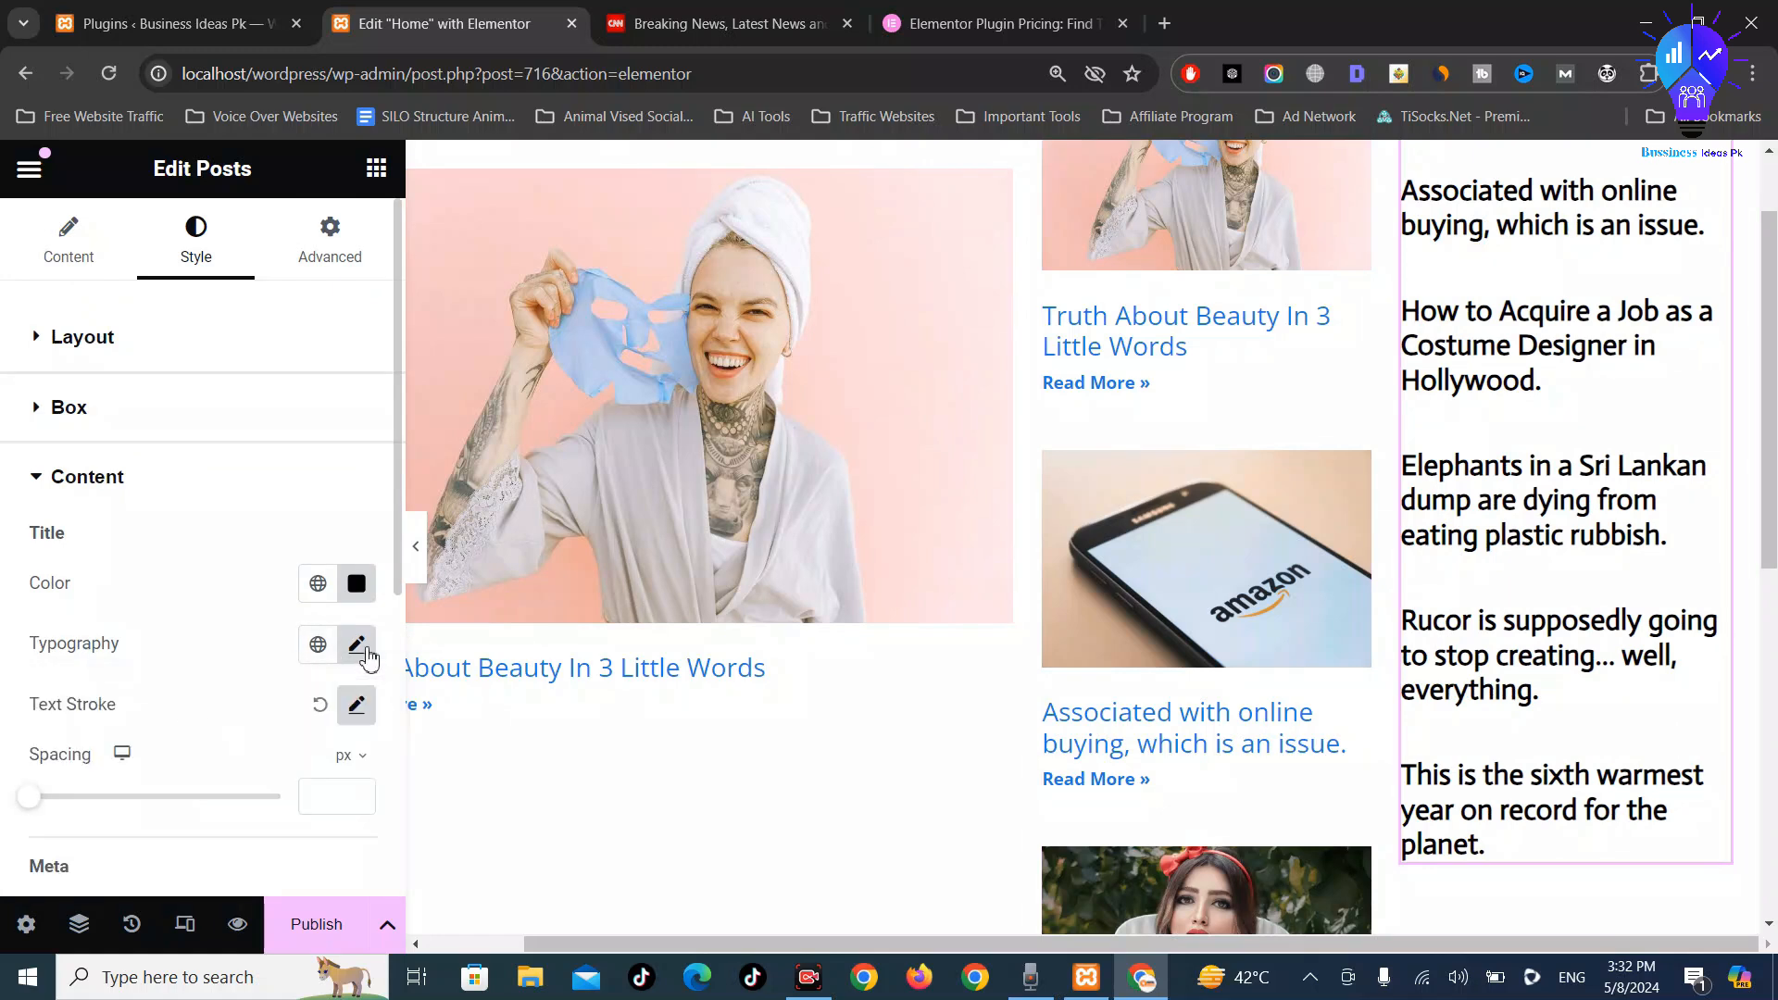
scroll(354, 653, down, 1)
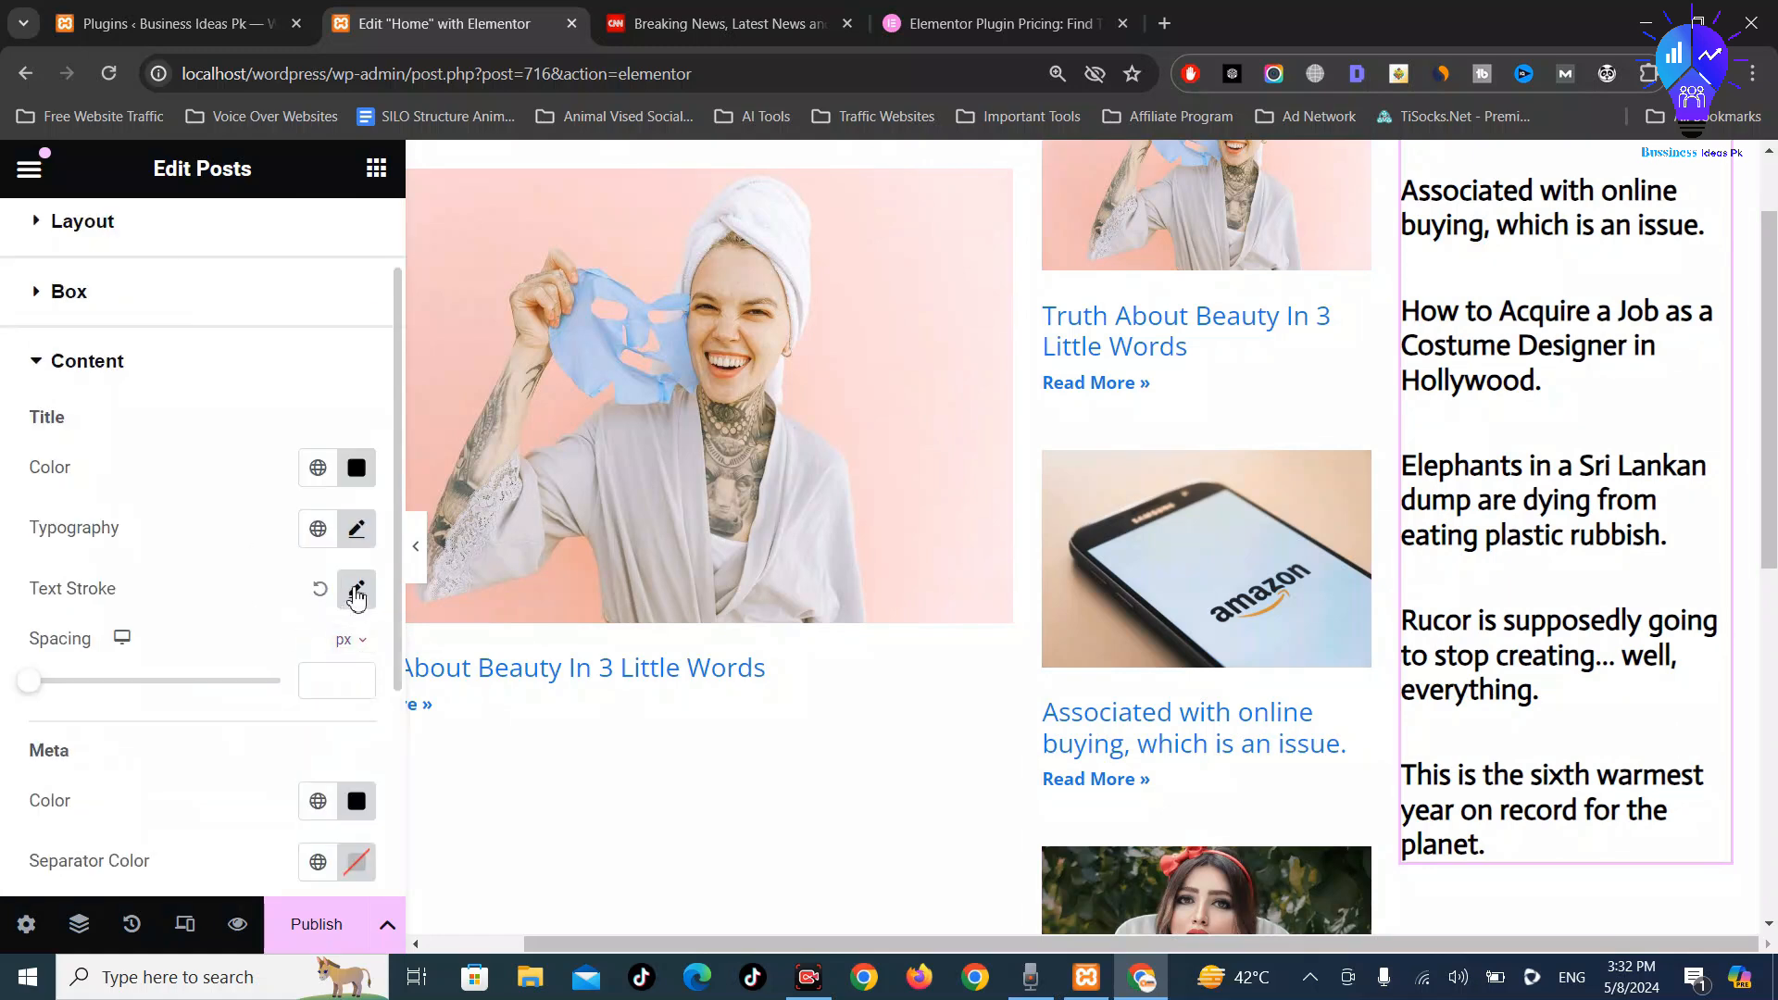
click(357, 590)
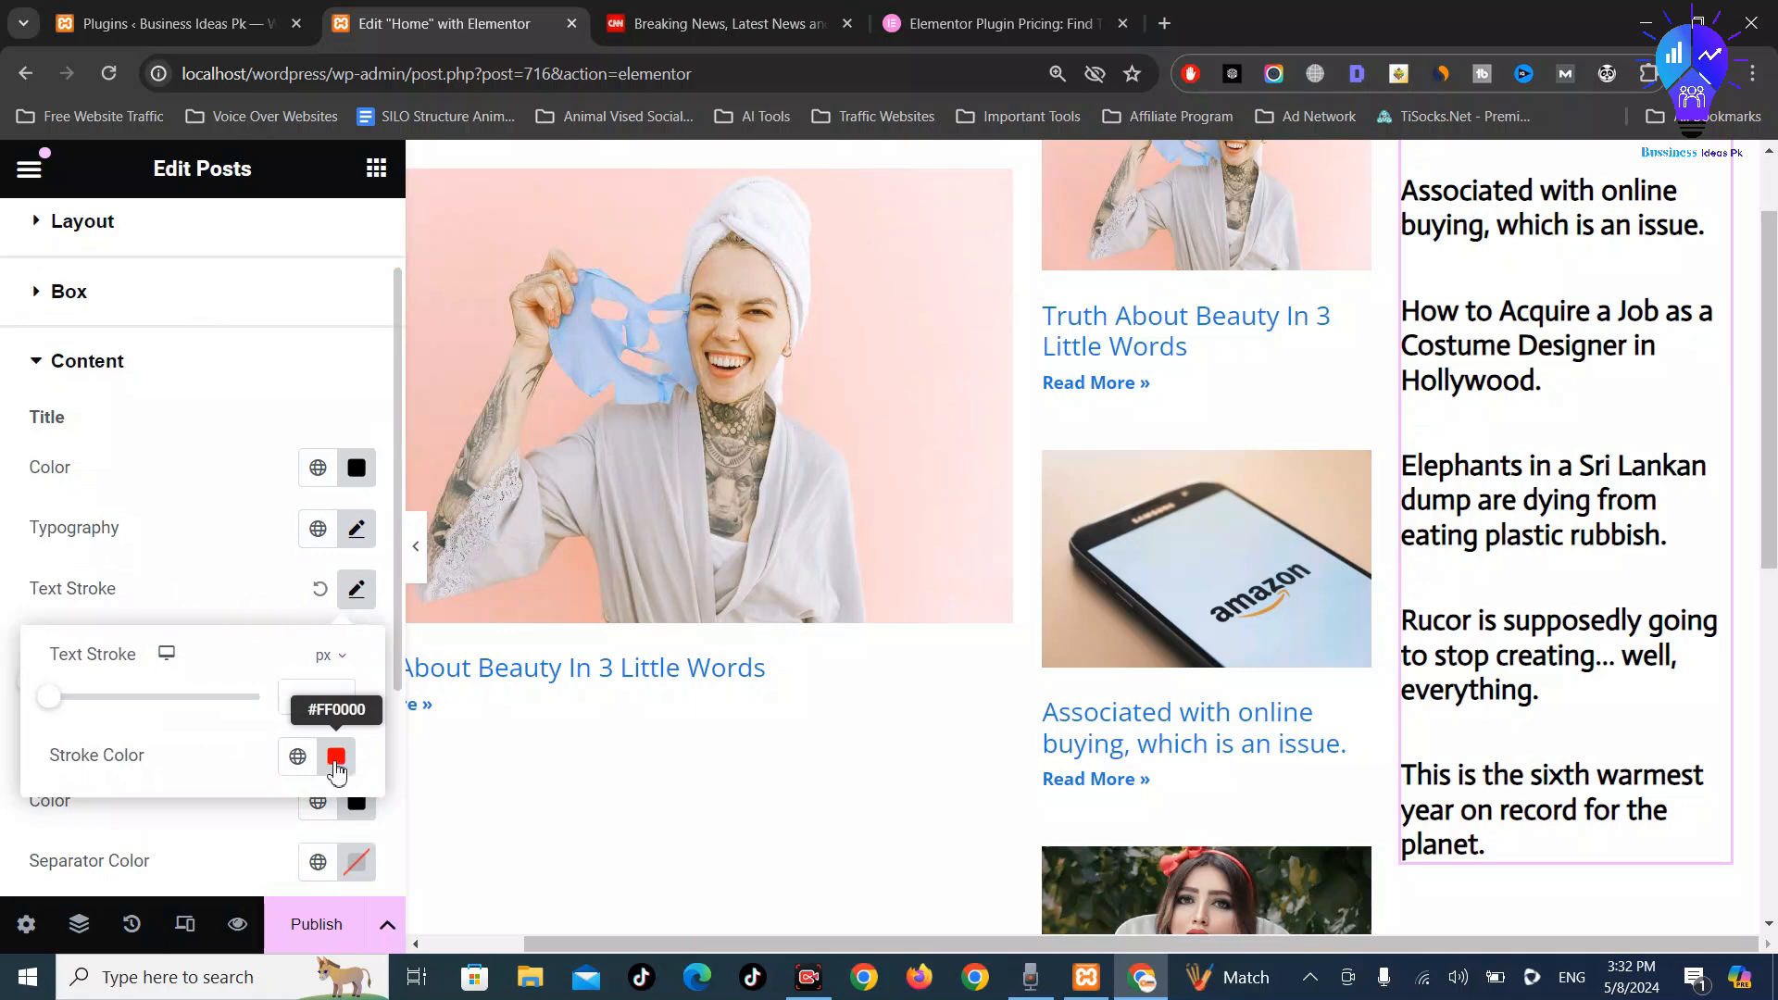
drag(65, 712, 49, 716)
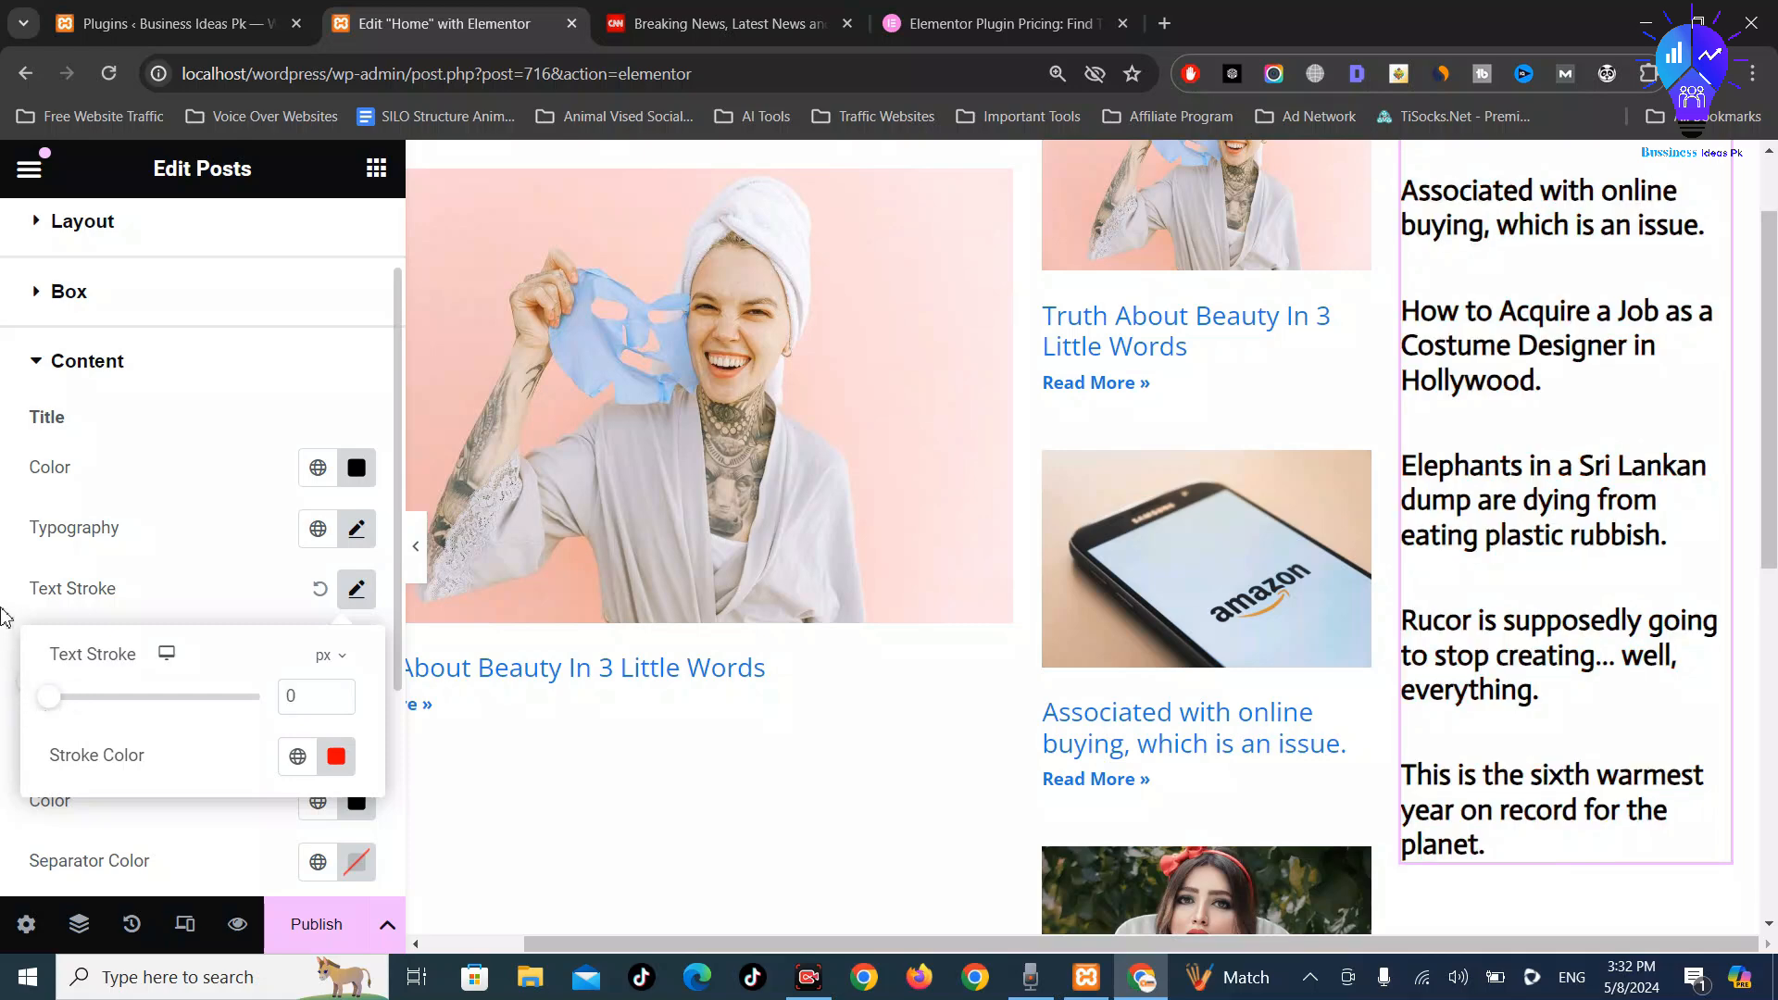
click(4, 616)
scroll(270, 735, down, 3)
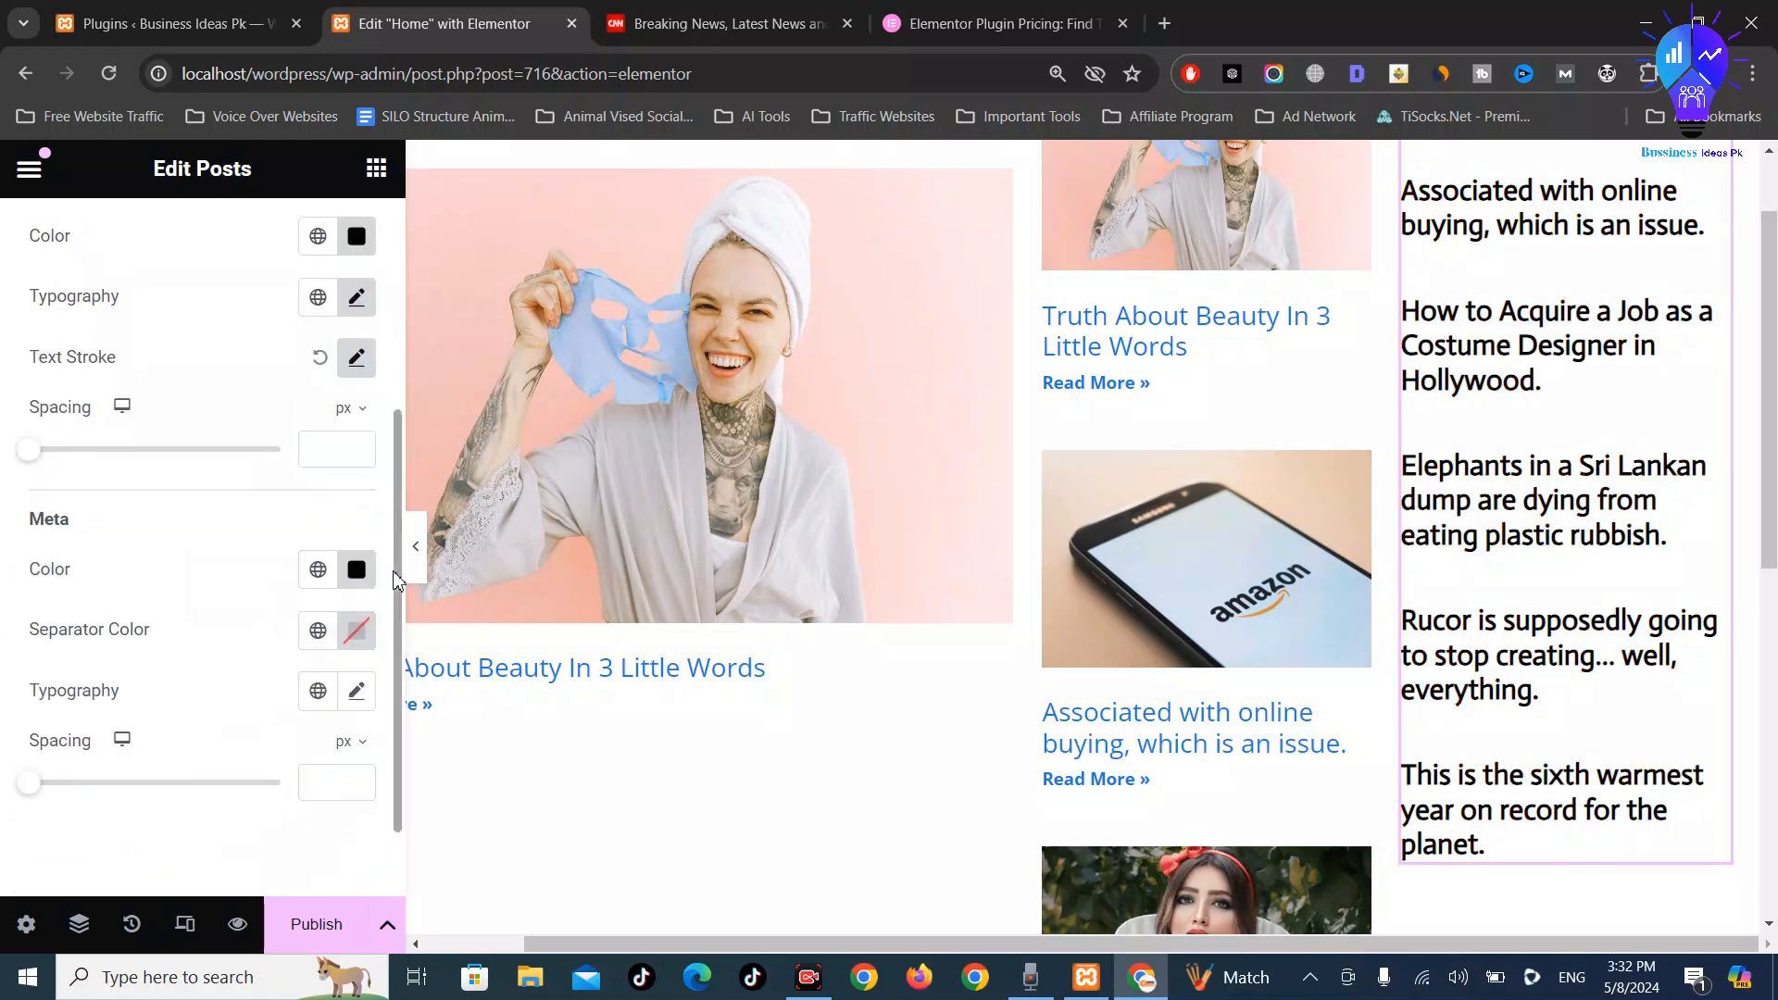
scroll(1270, 469, up, 1)
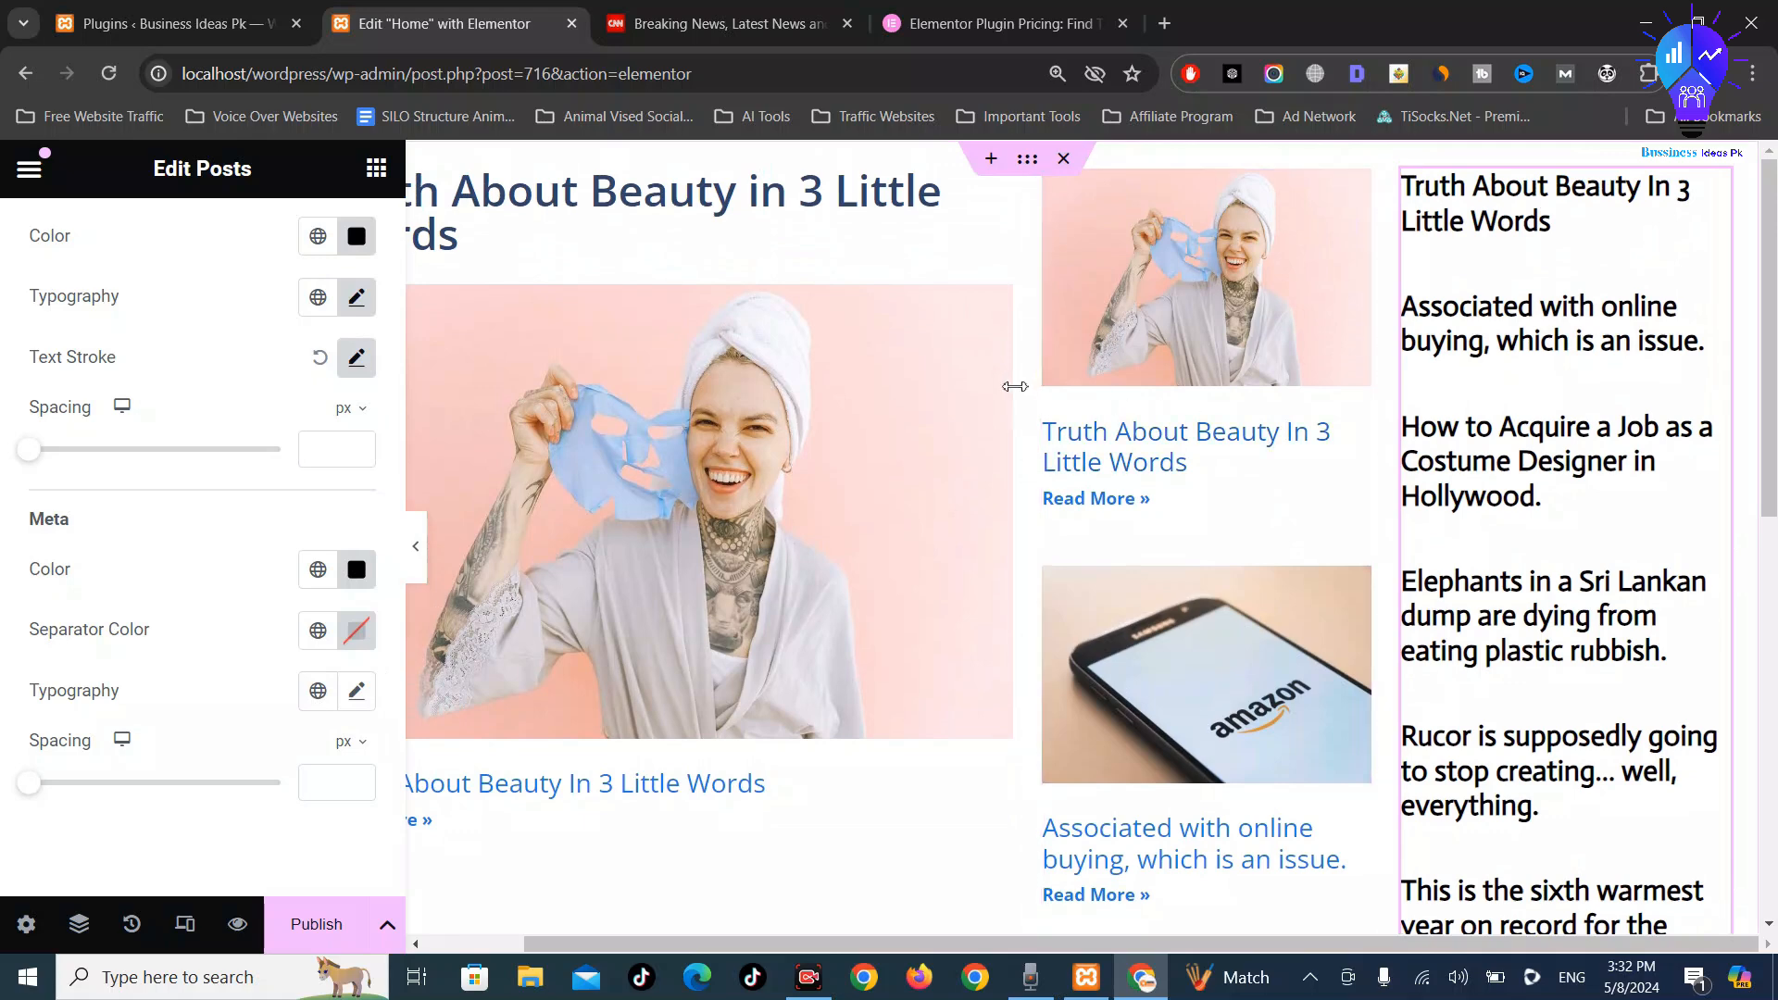
Save the Home page as a draft and preview the changes in a new tab
click(602, 206)
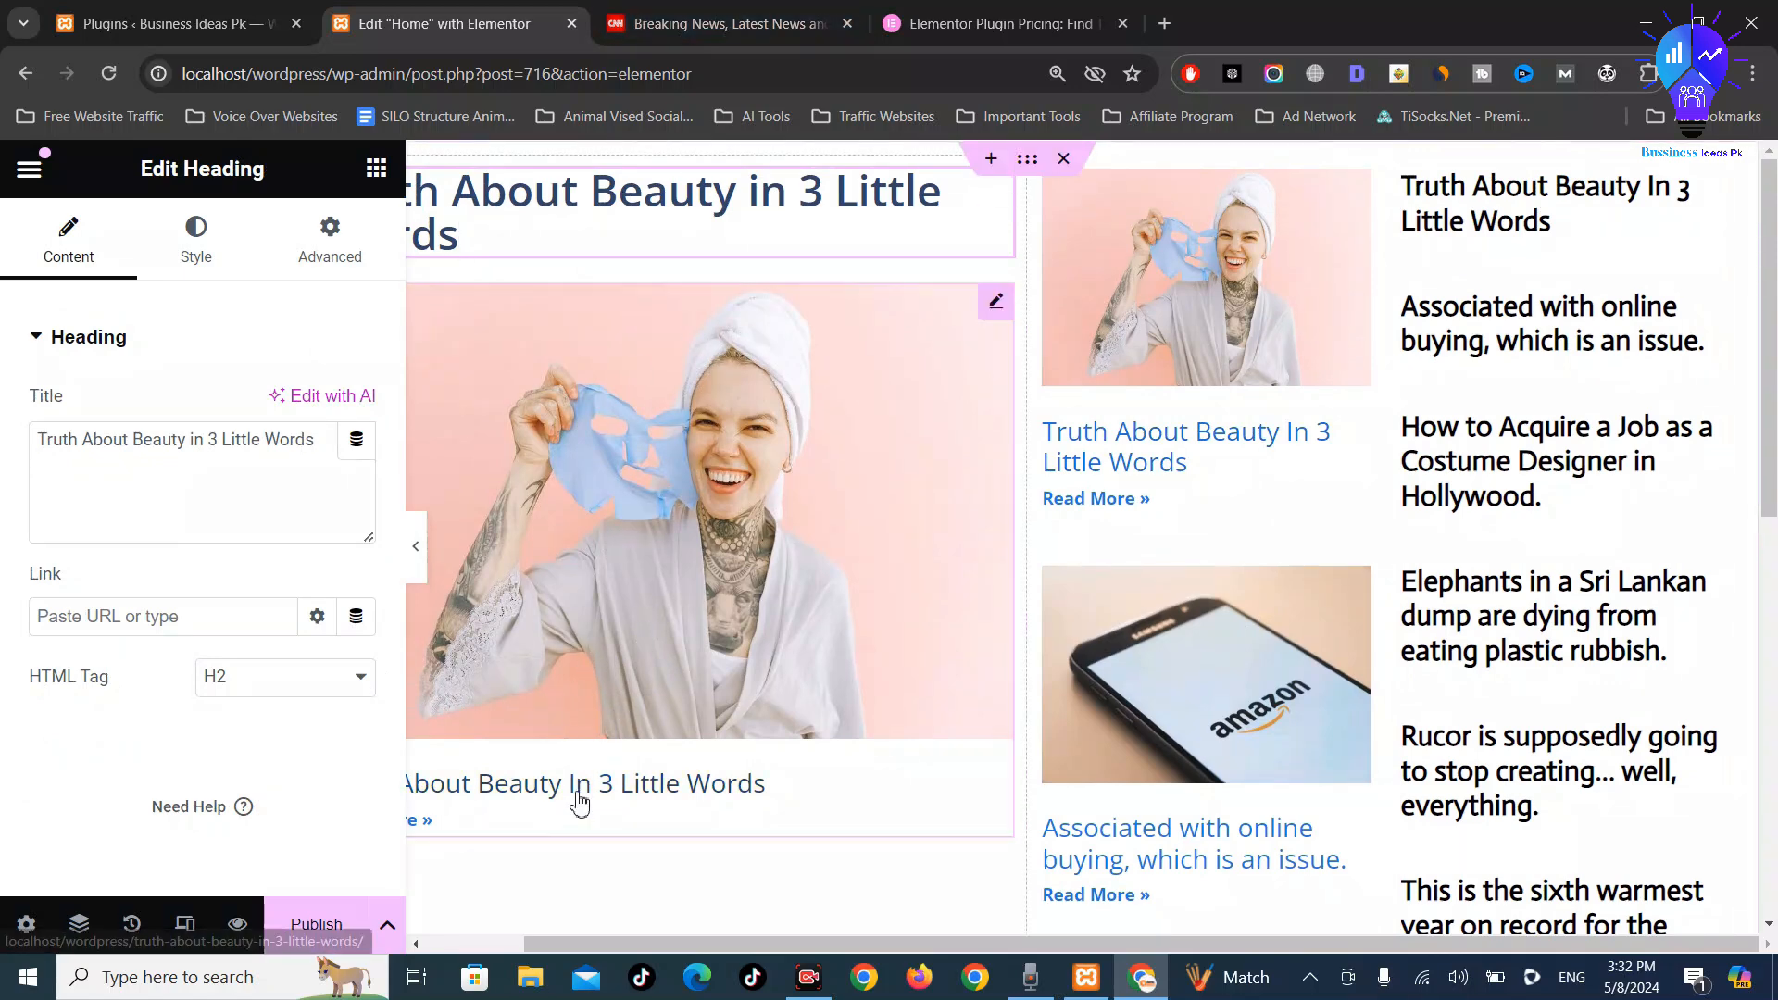
click(388, 924)
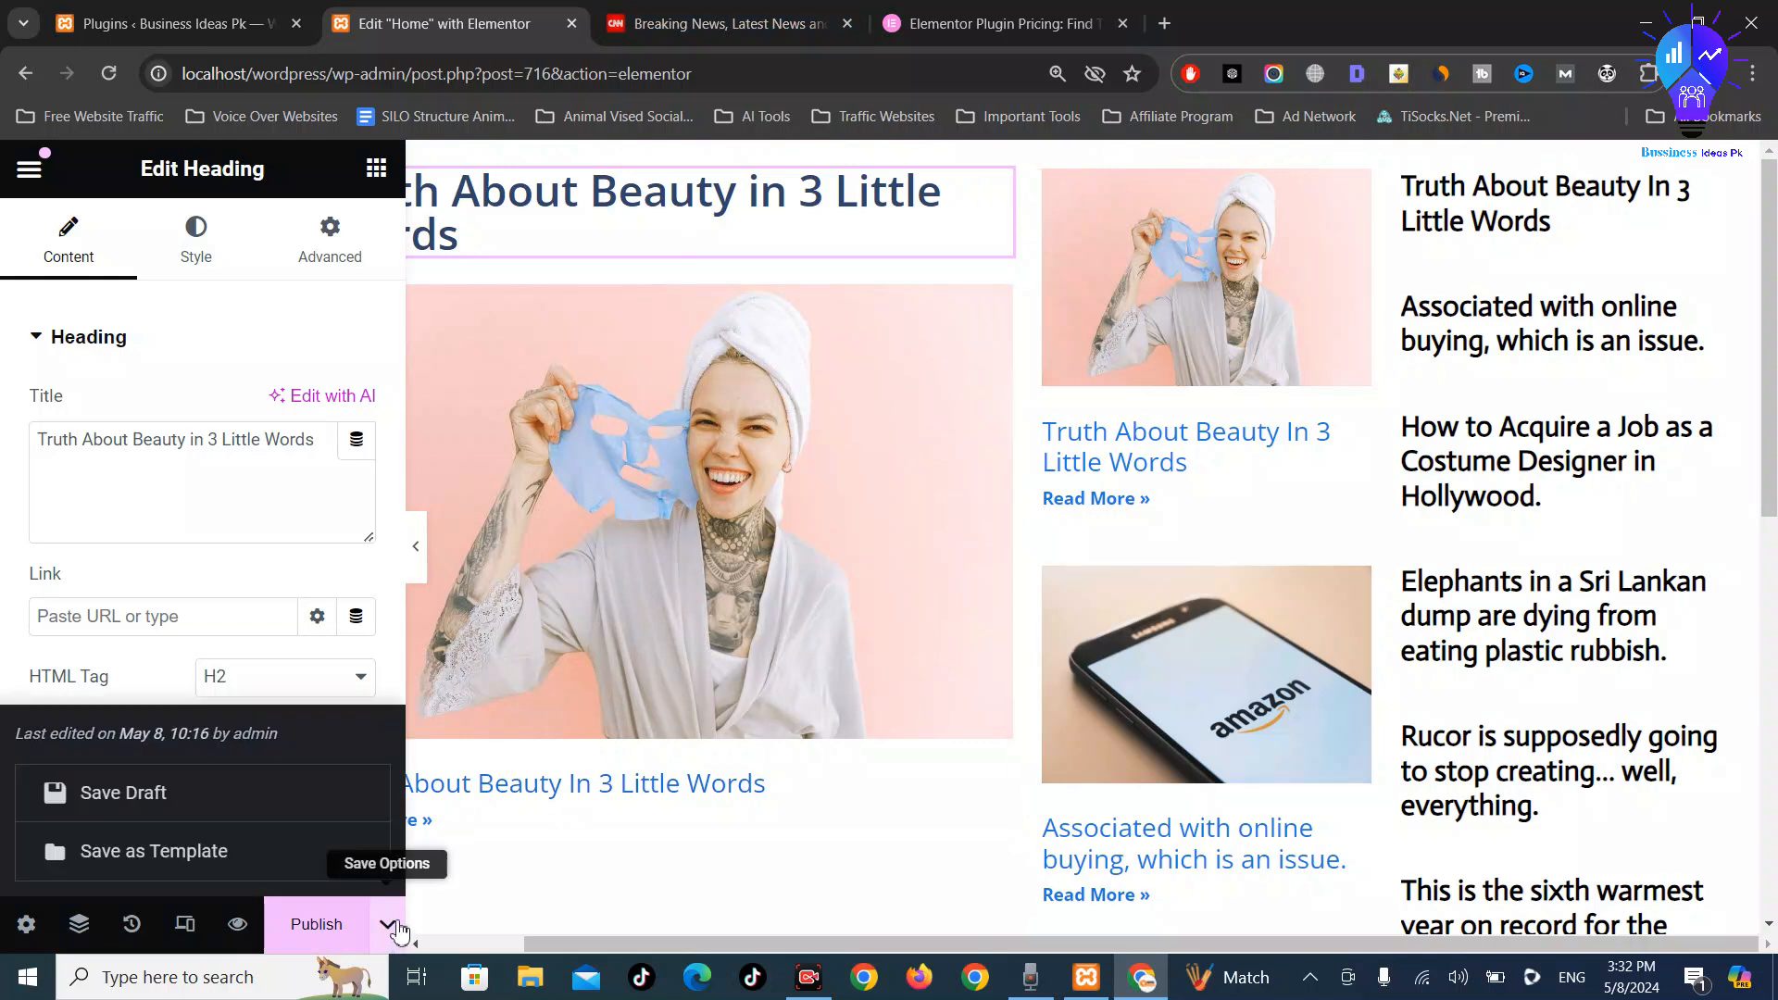
click(210, 819)
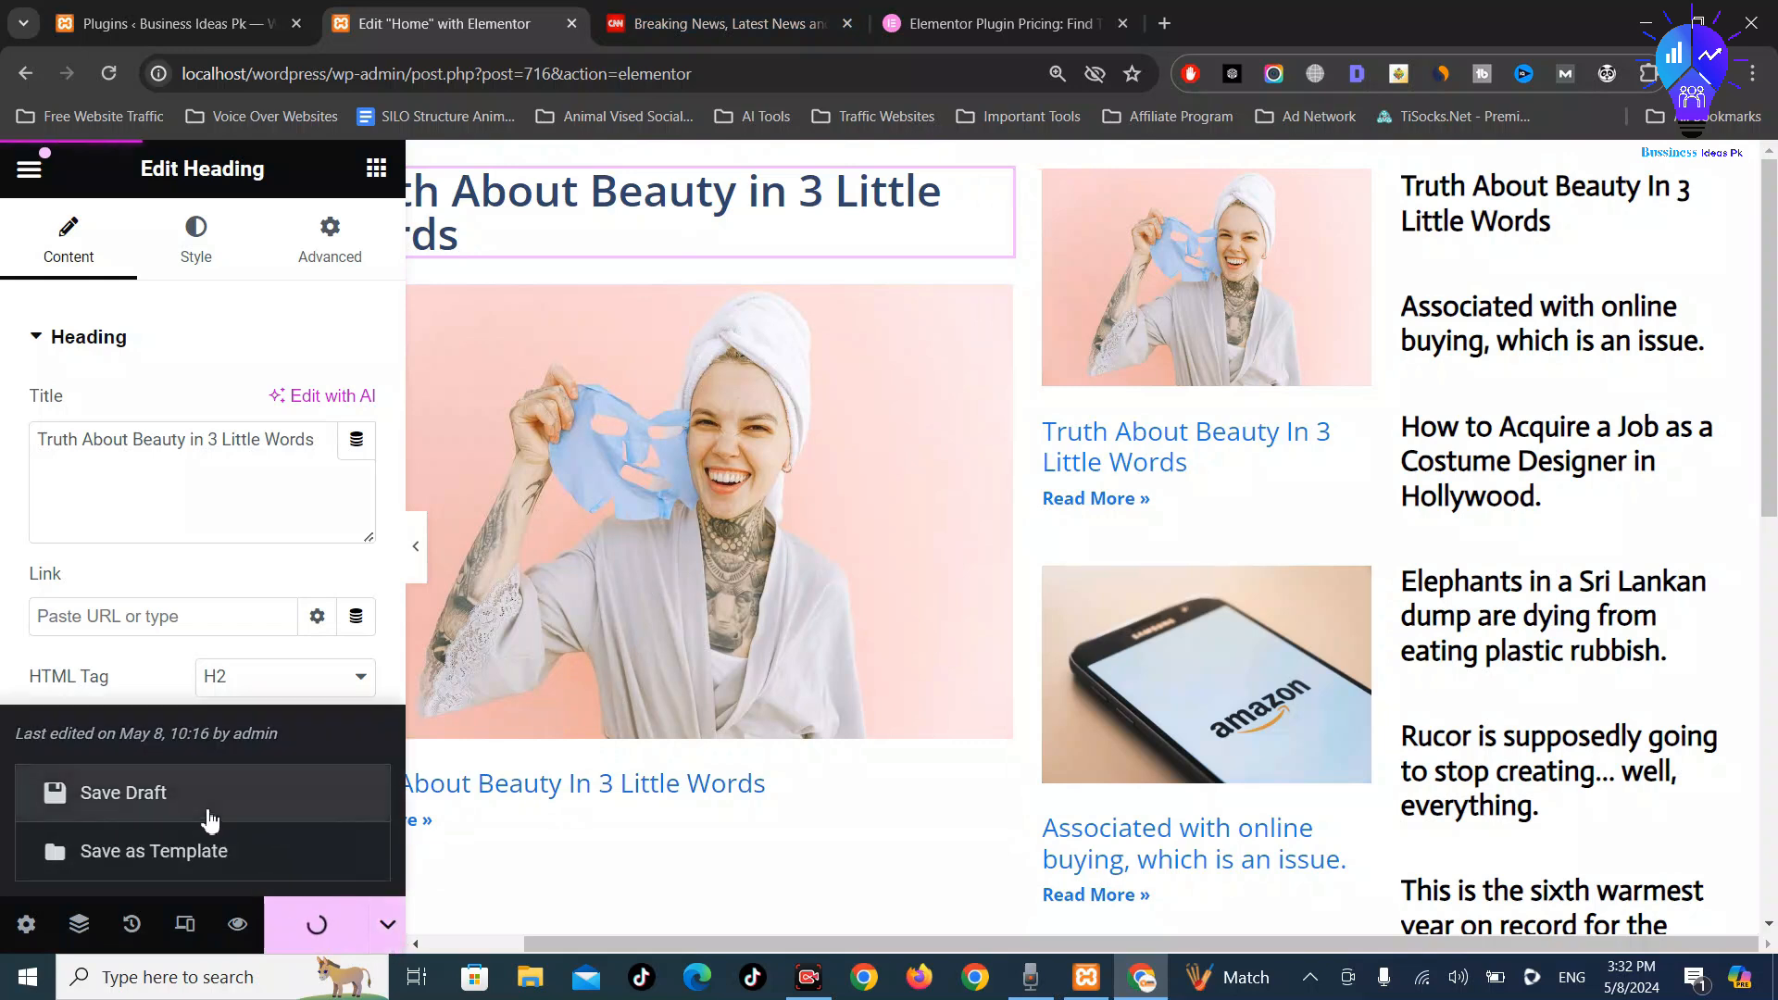
click(238, 925)
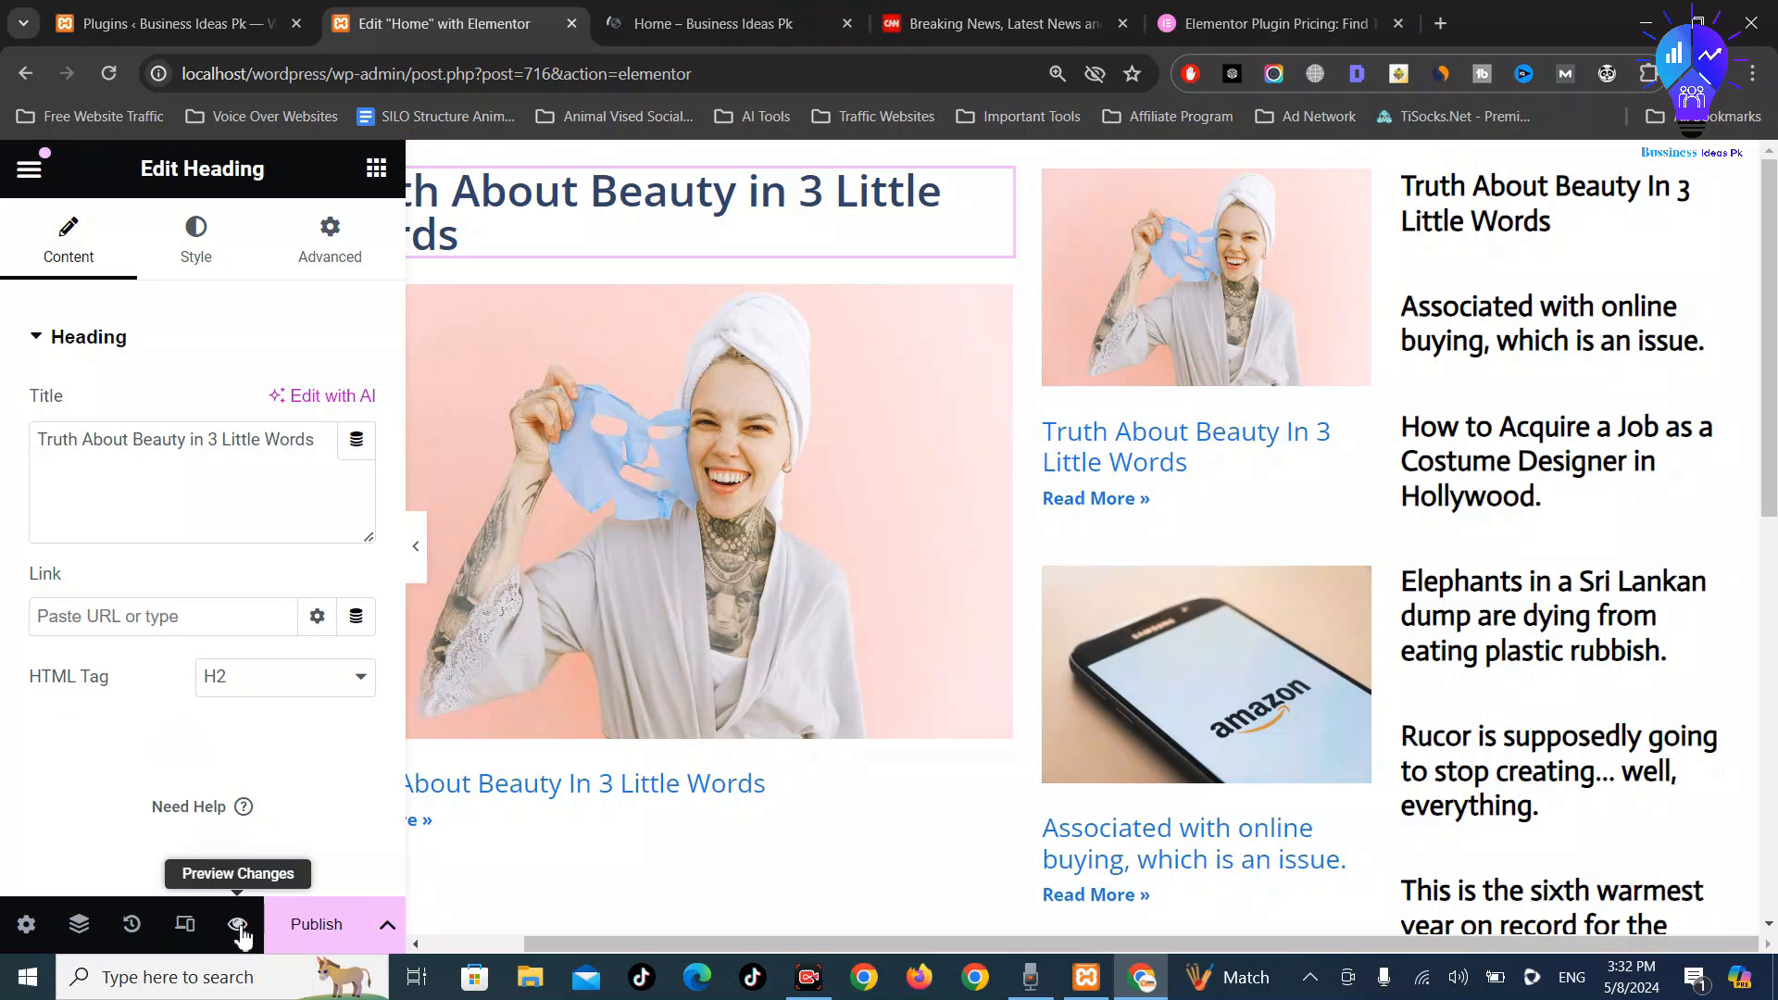
Scroll through the Home page preview, then switch to the CNN homepage
click(713, 23)
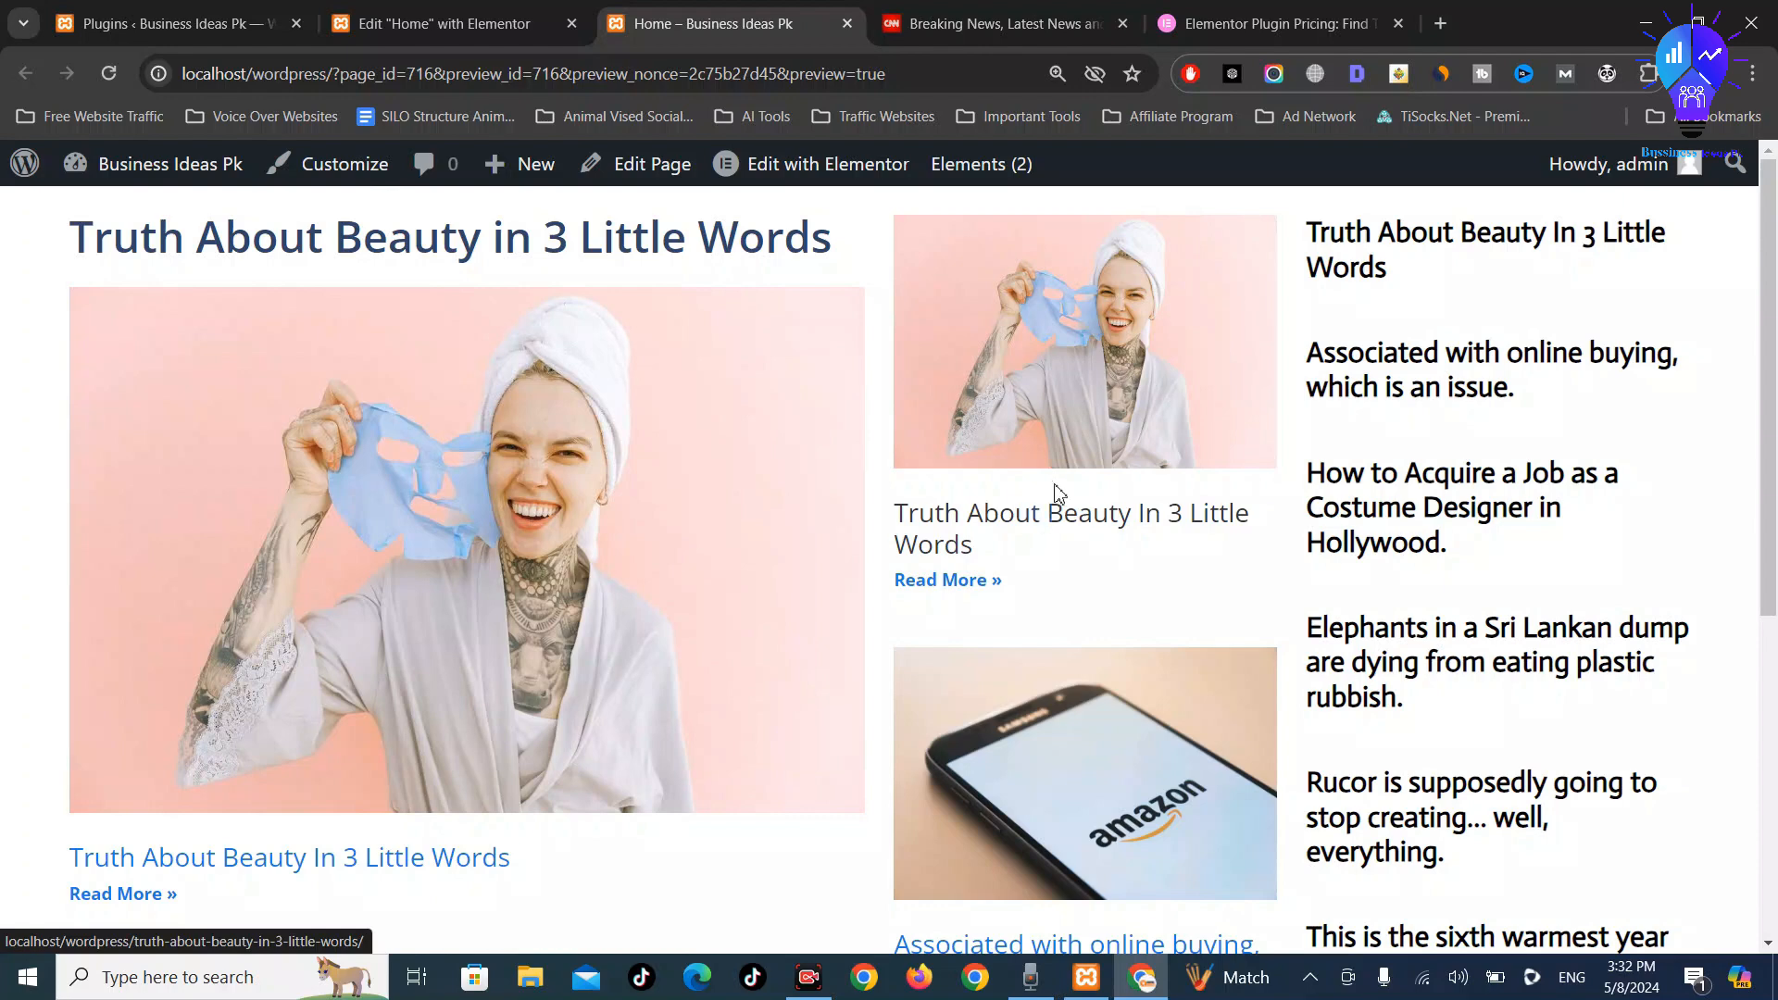
scroll(1060, 528, down, 5)
scroll(1060, 528, up, 5)
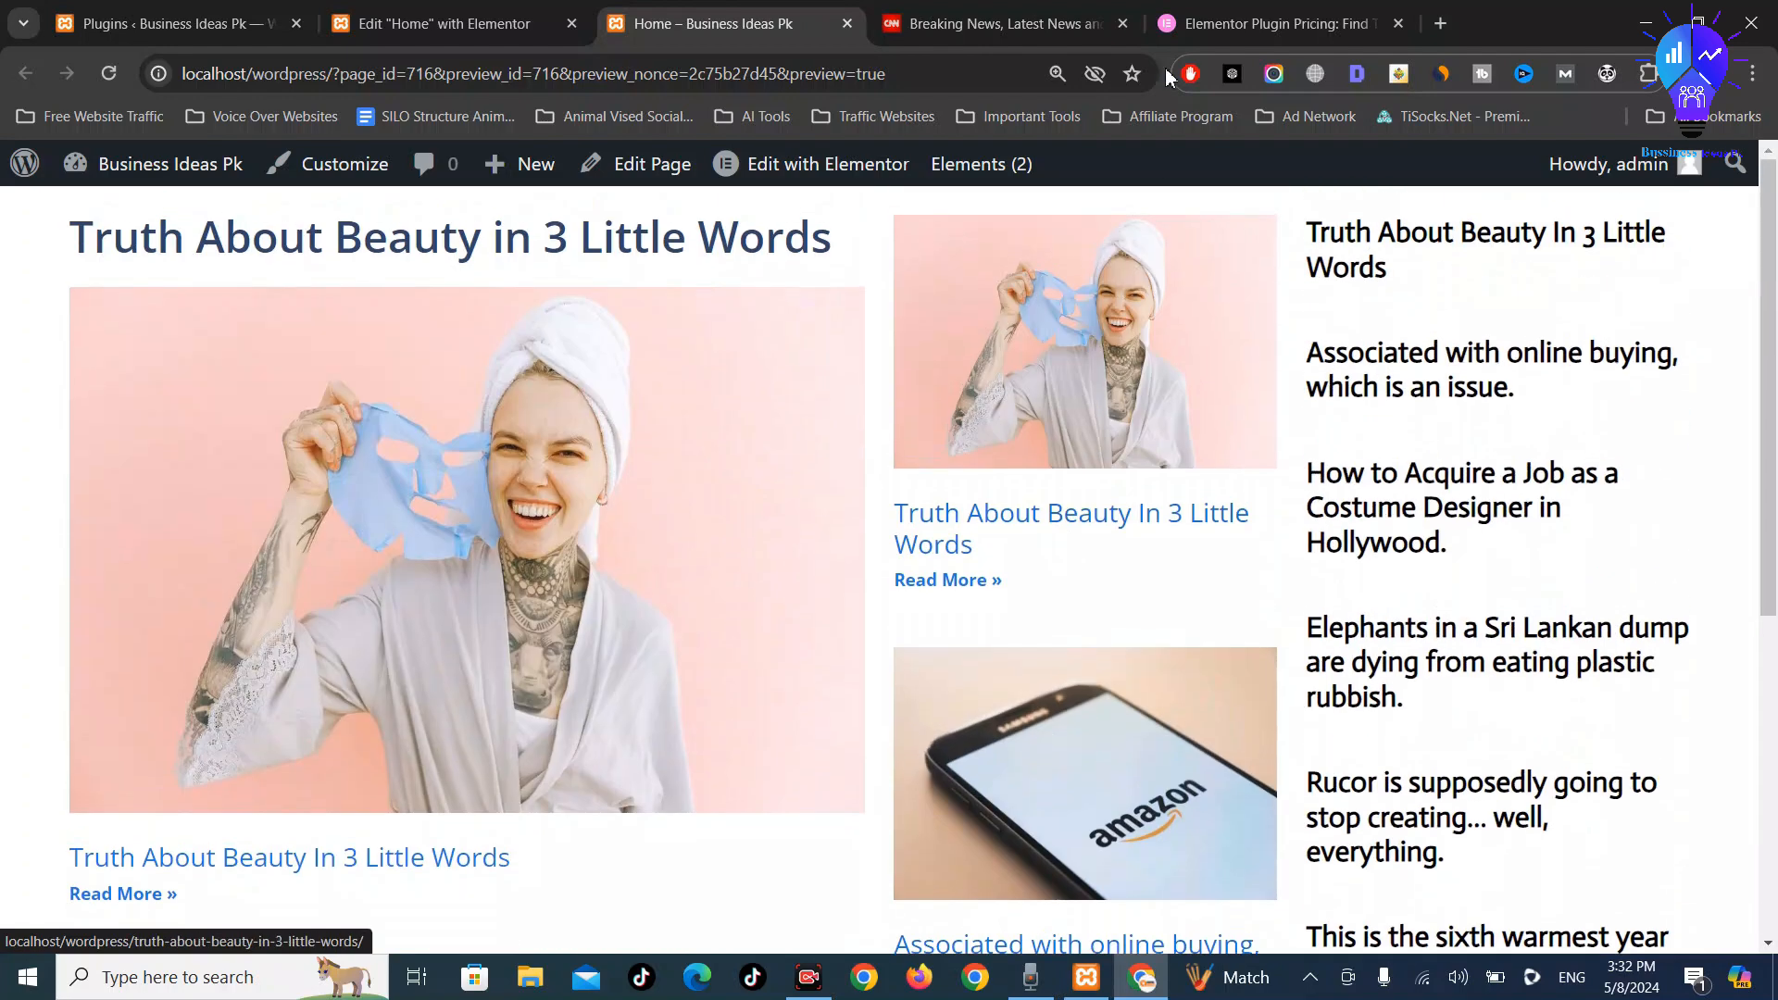
click(1080, 11)
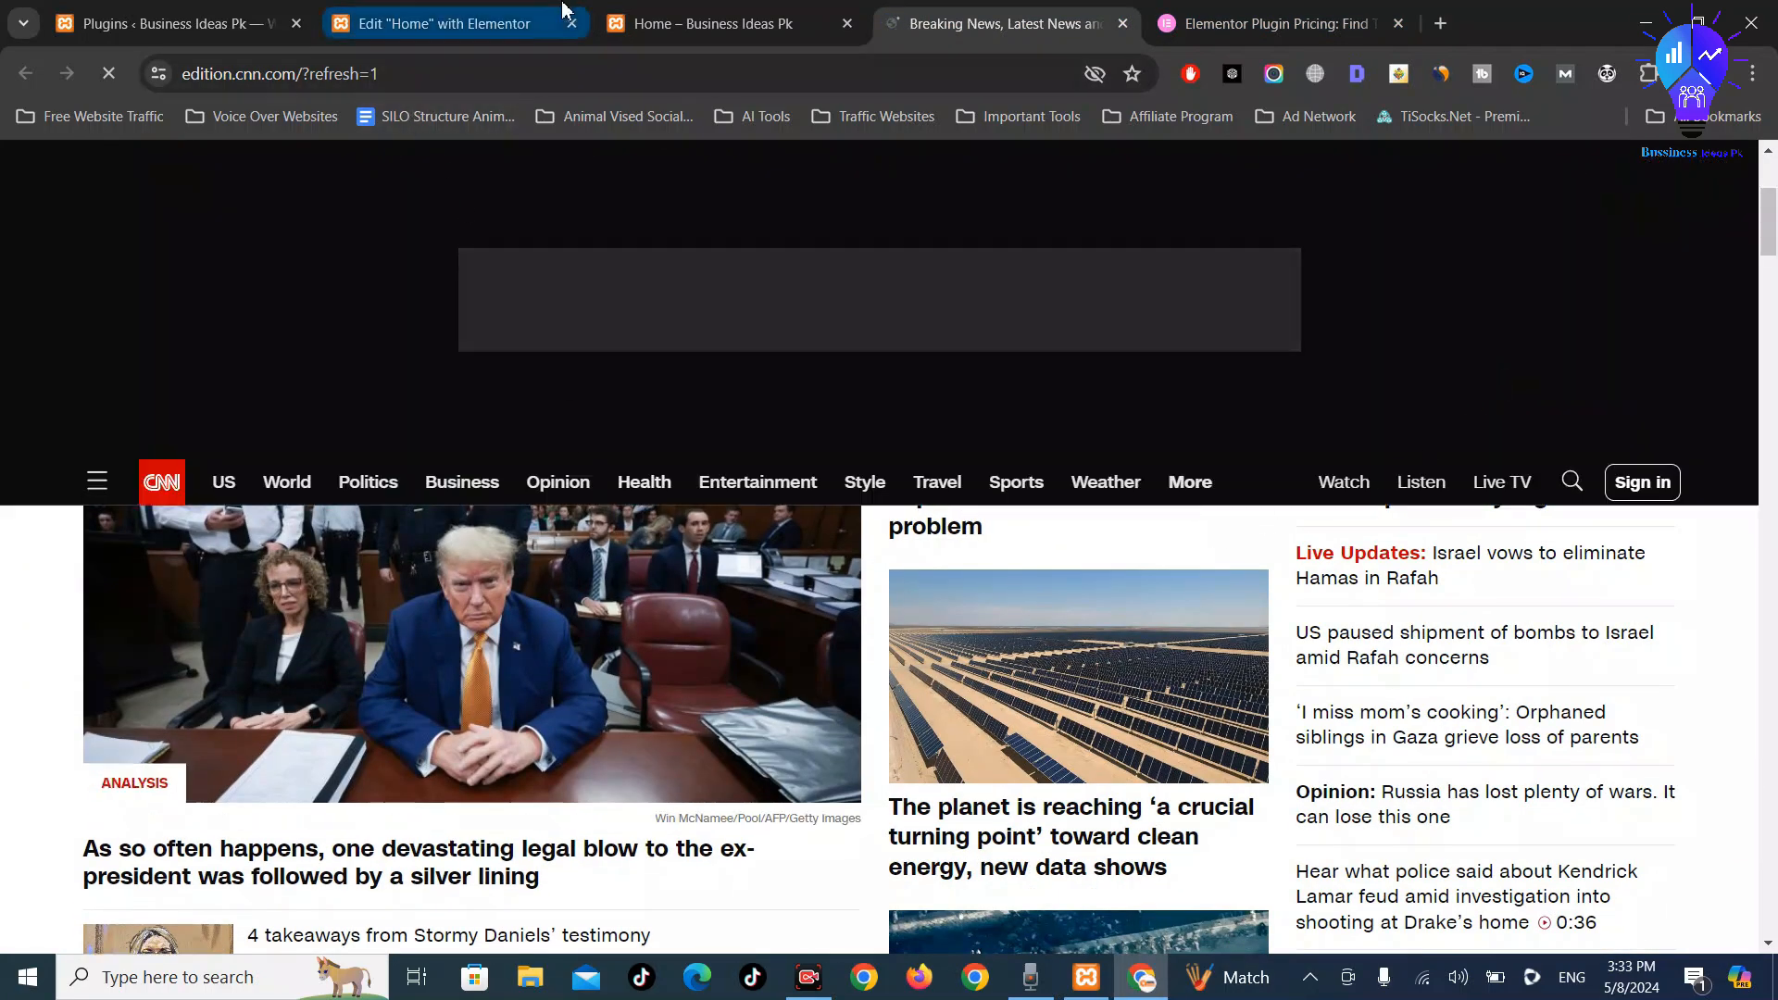
Compare the Home page preview with CNN's homepage layout, then go back to the Elementor editor
click(562, 9)
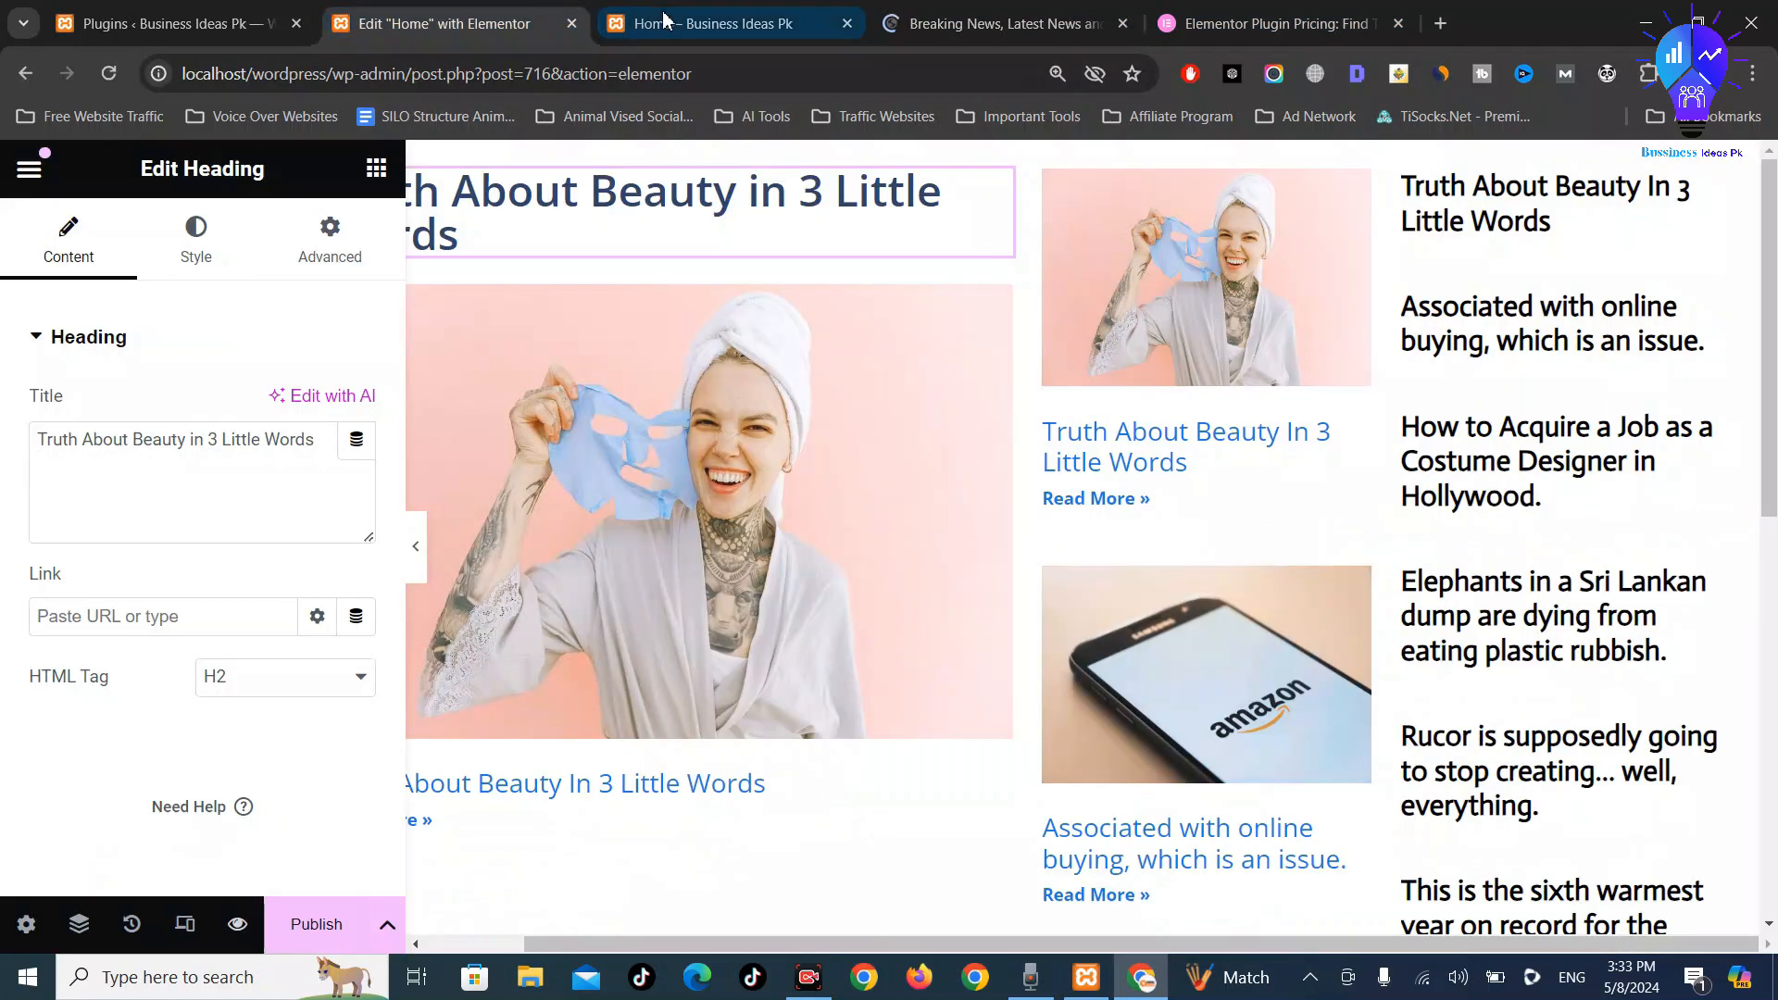
click(696, 7)
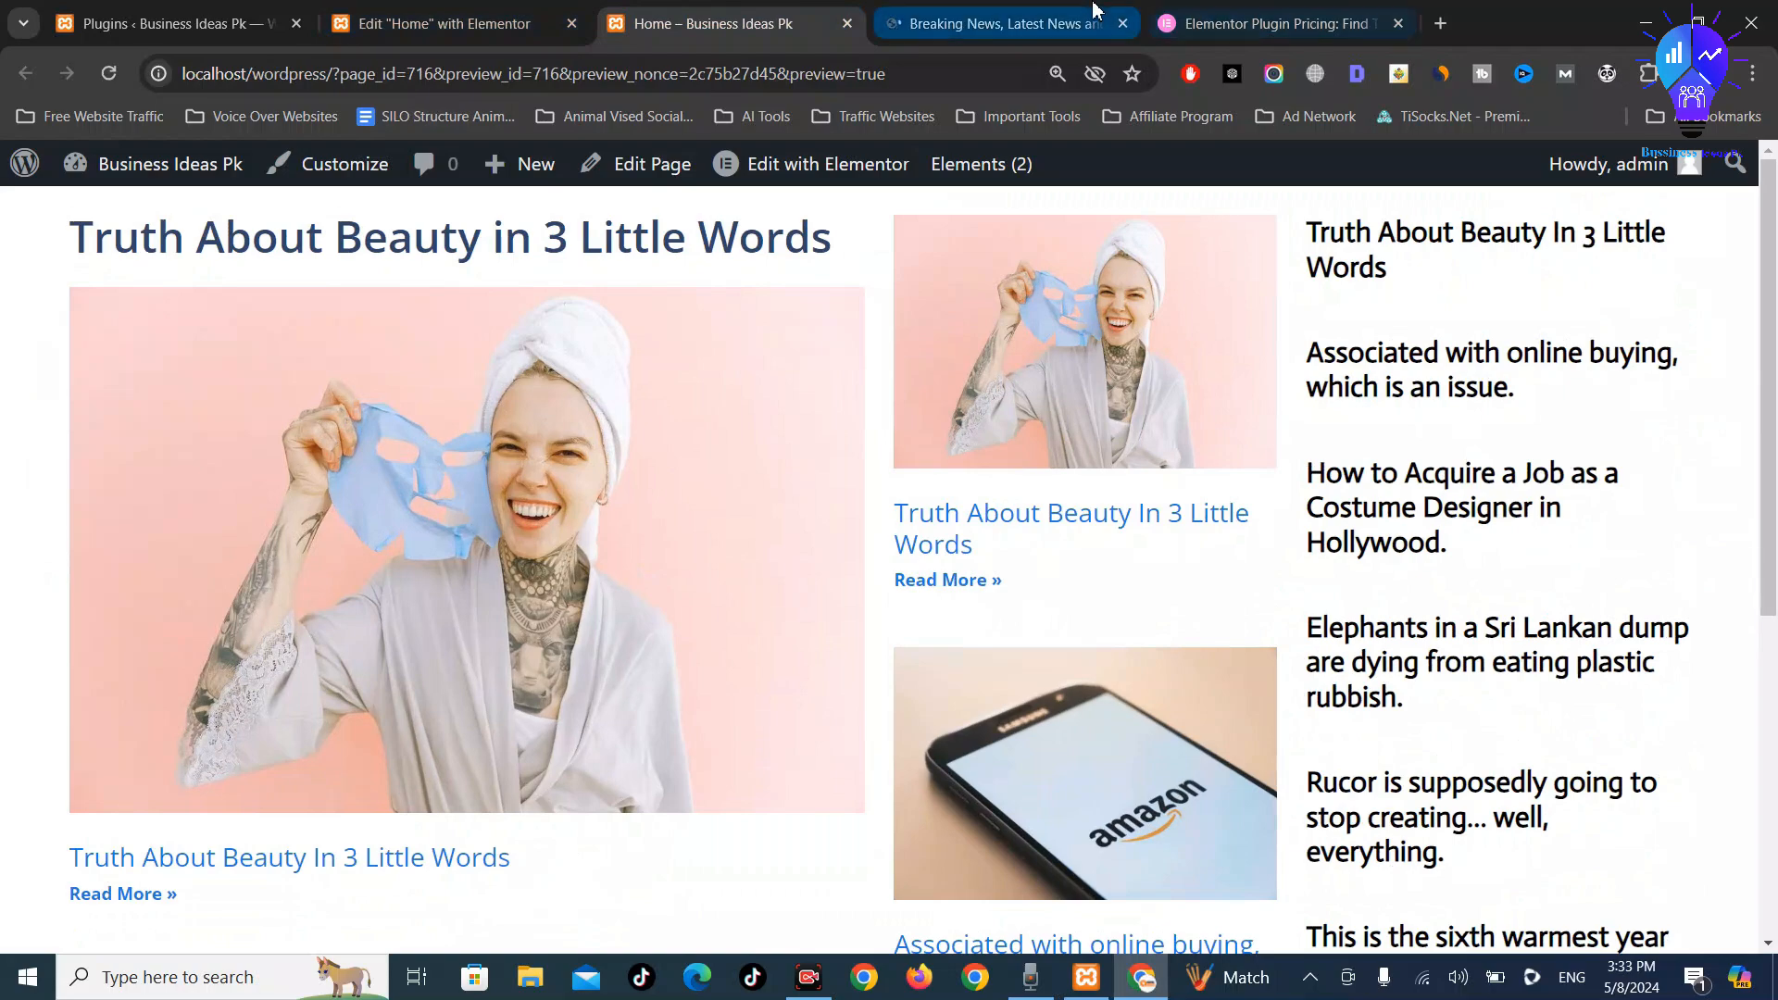
click(996, 23)
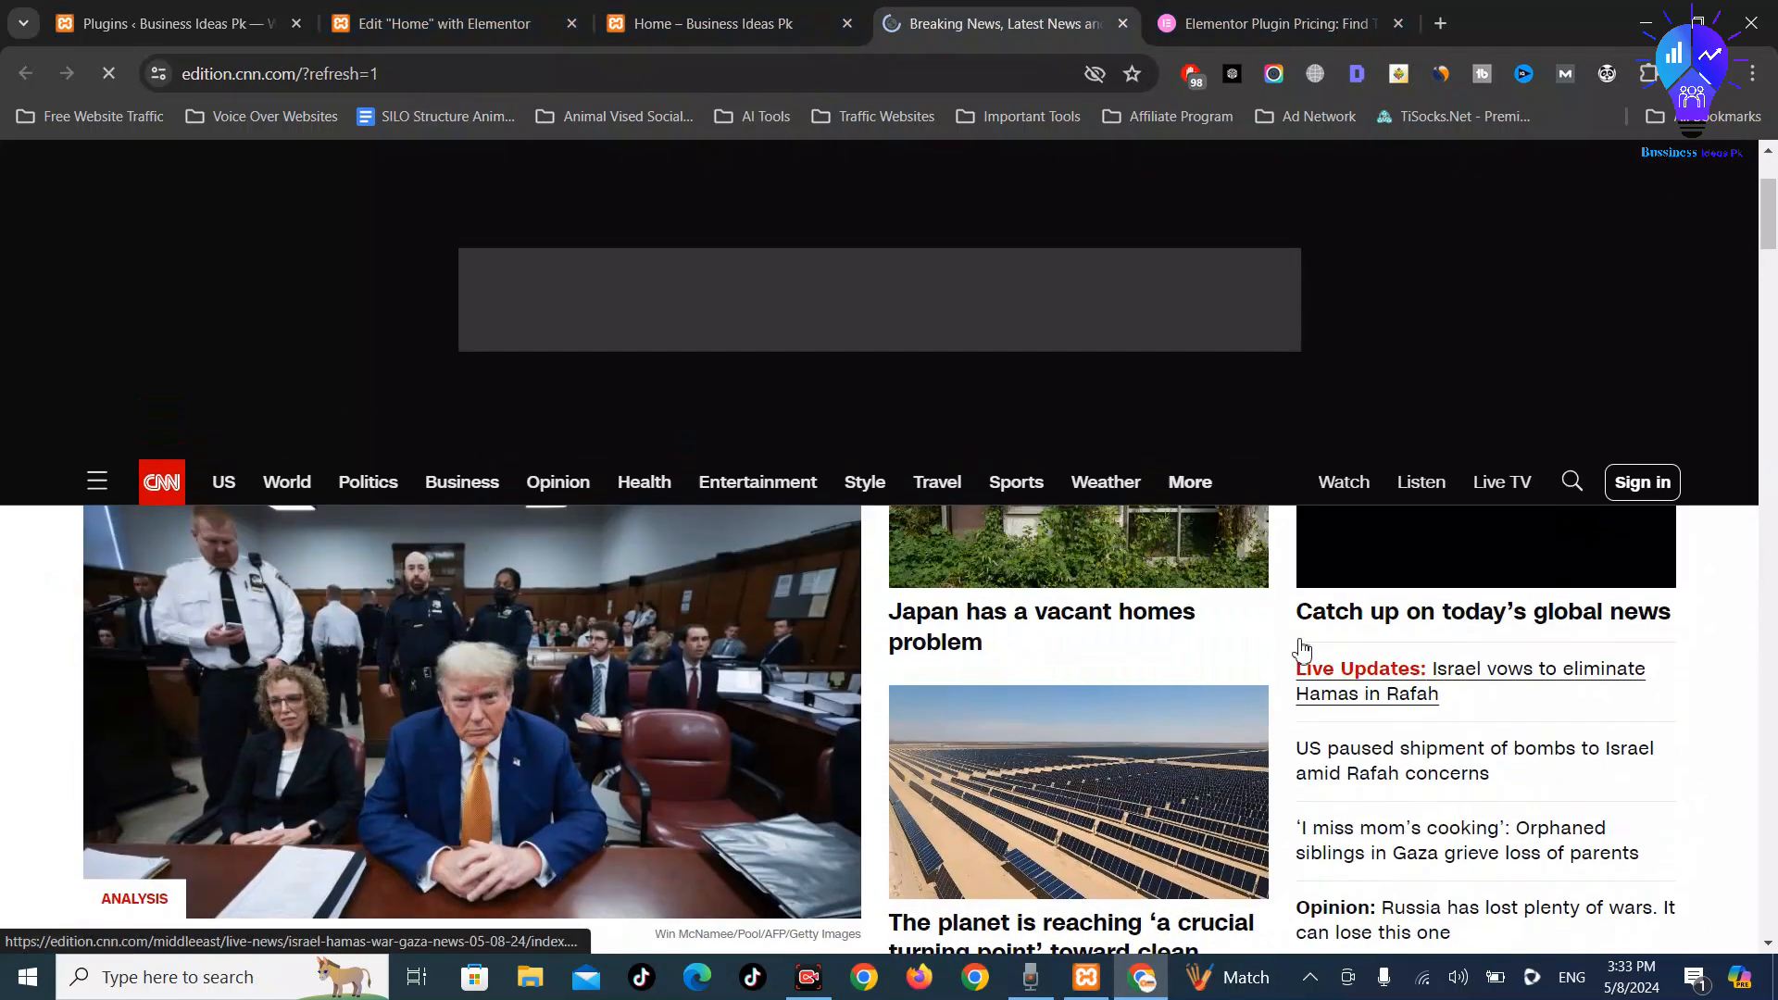
scroll(1342, 639, up, 2)
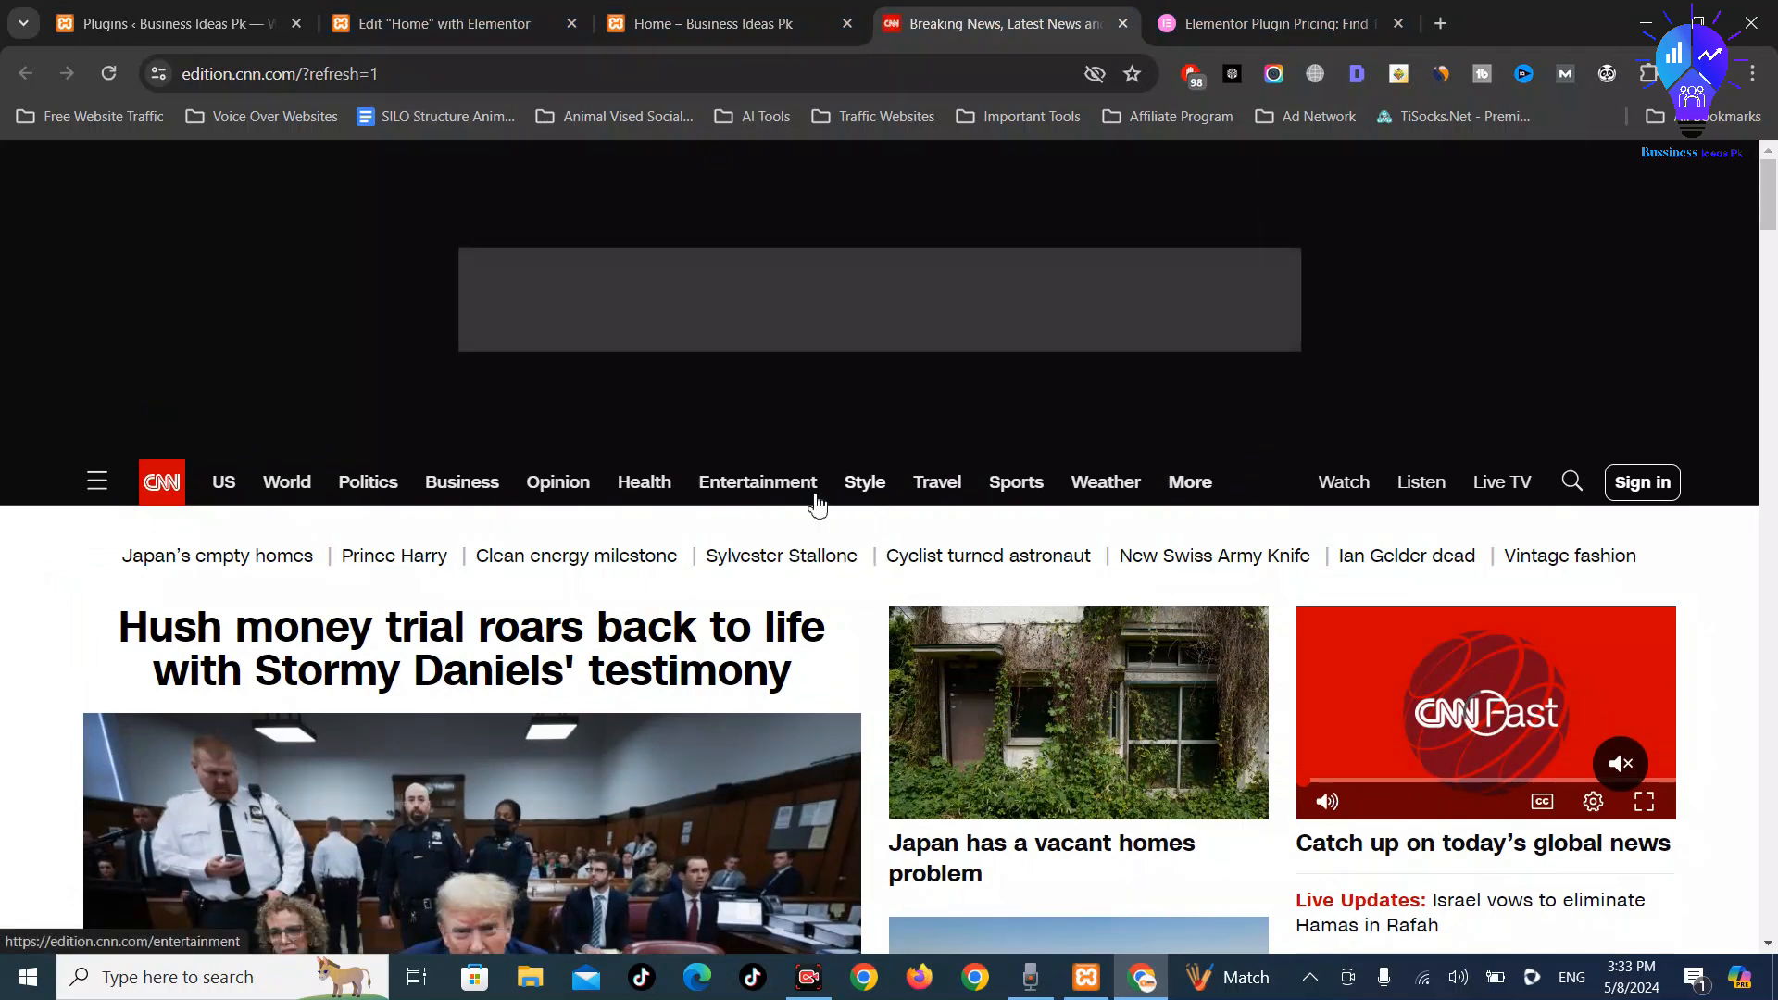
click(466, 13)
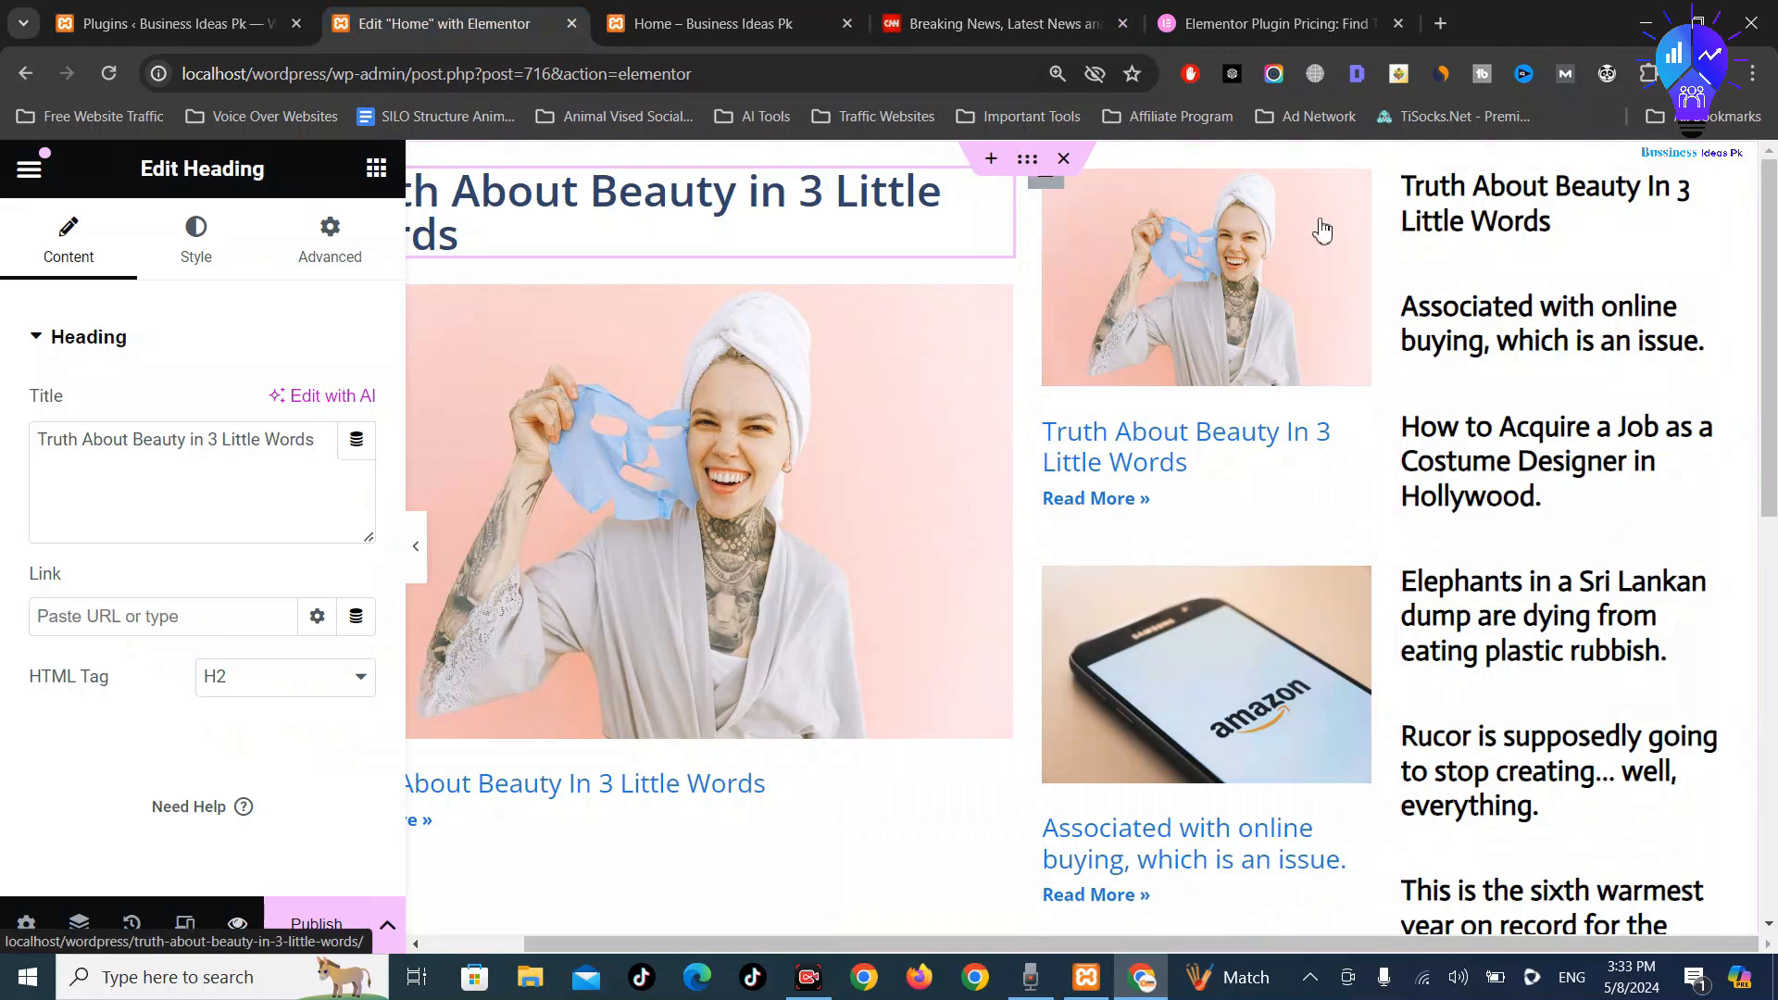
Add an Image widget atop the third column showing the course outline banner from the Media Library
click(375, 170)
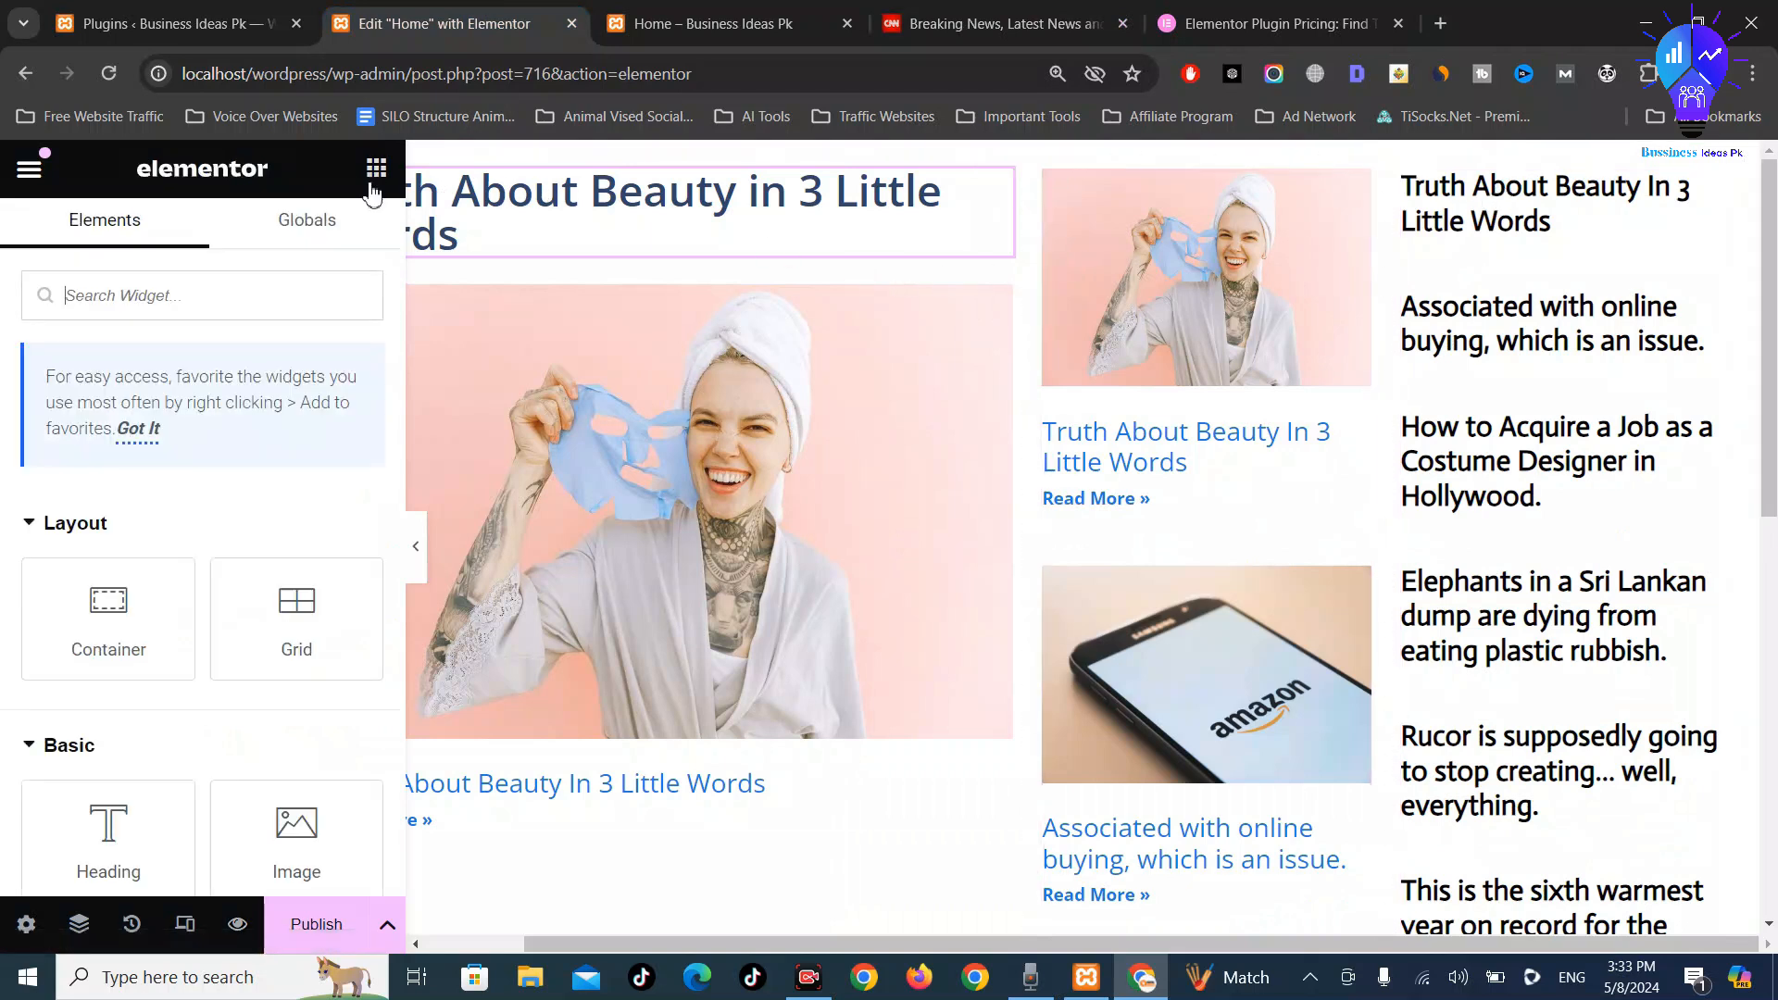
scroll(206, 694, down, 3)
drag(293, 583, 1536, 194)
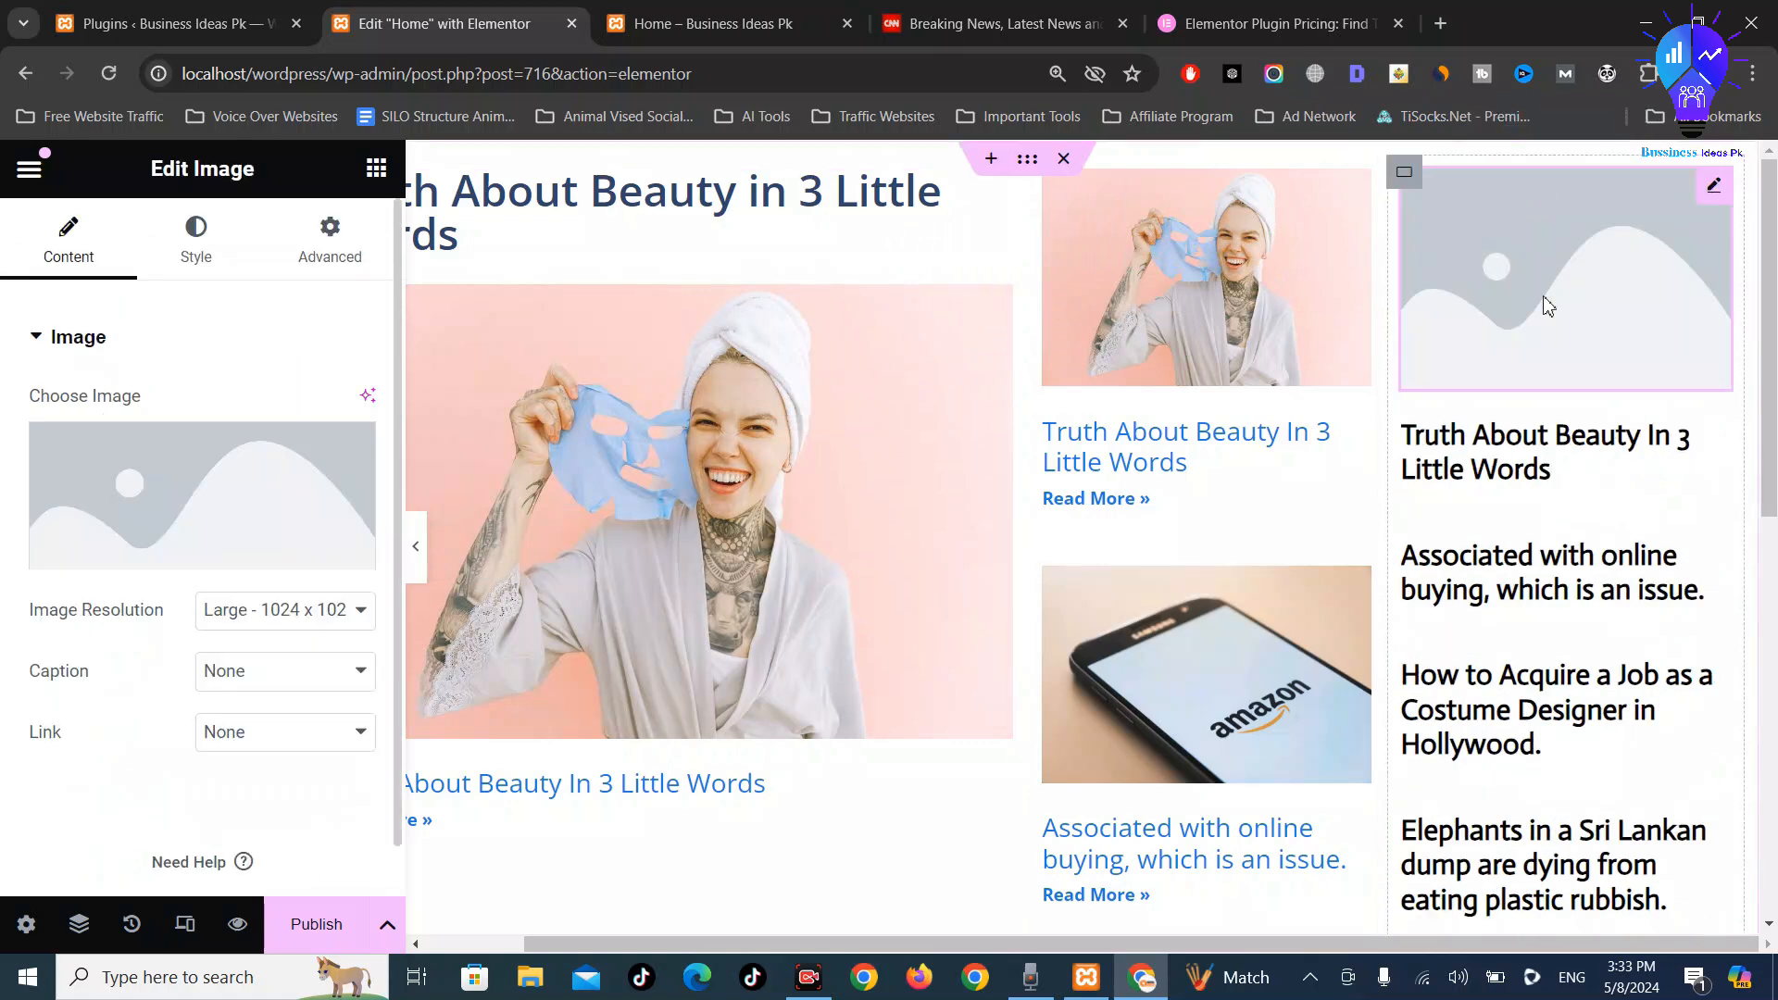
click(224, 494)
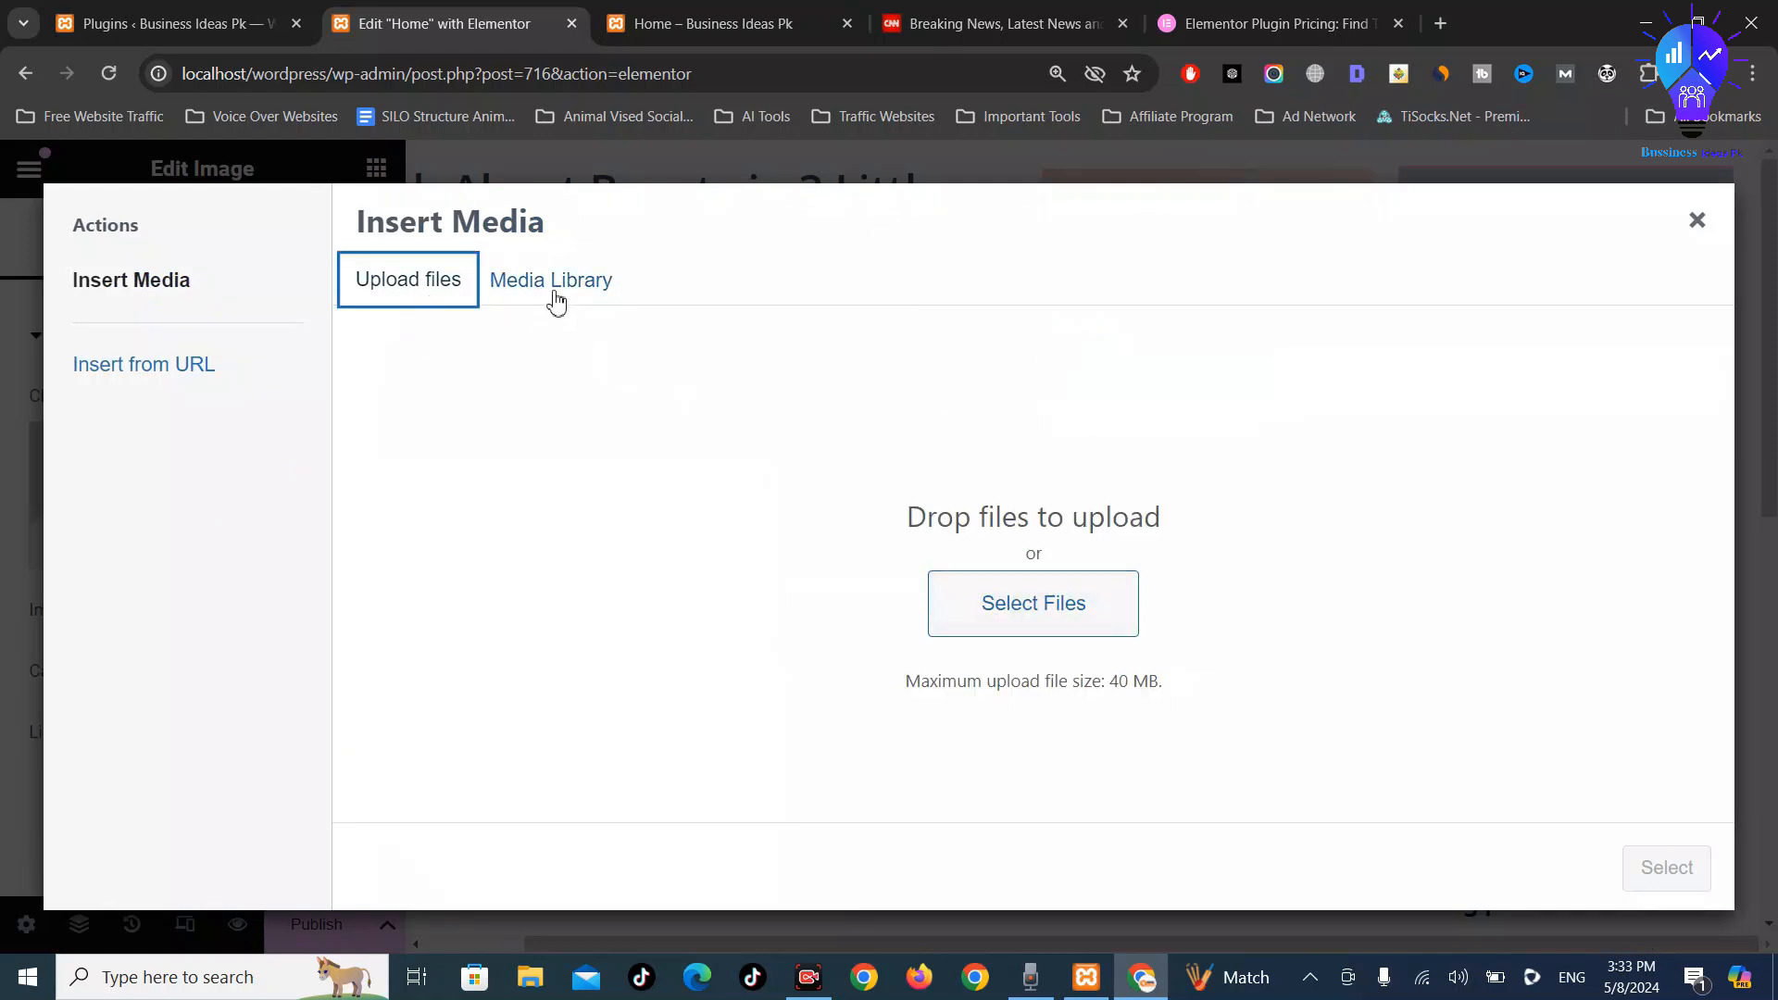
click(554, 289)
click(528, 556)
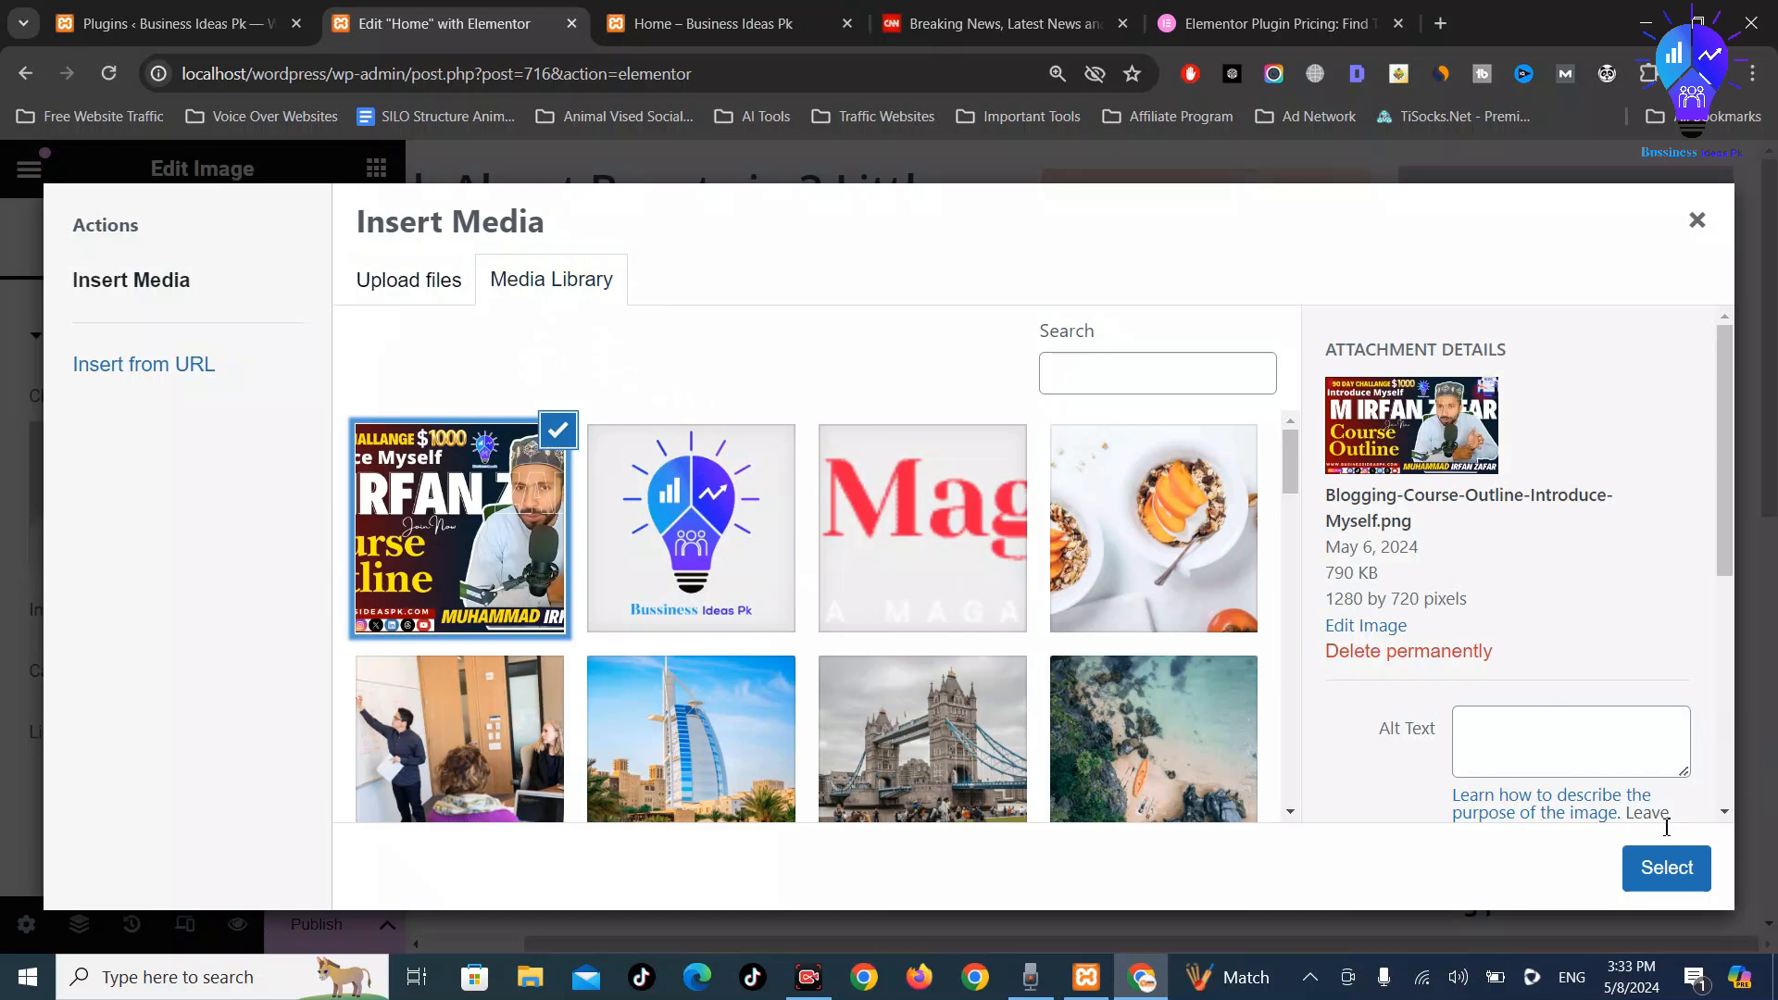
click(1667, 868)
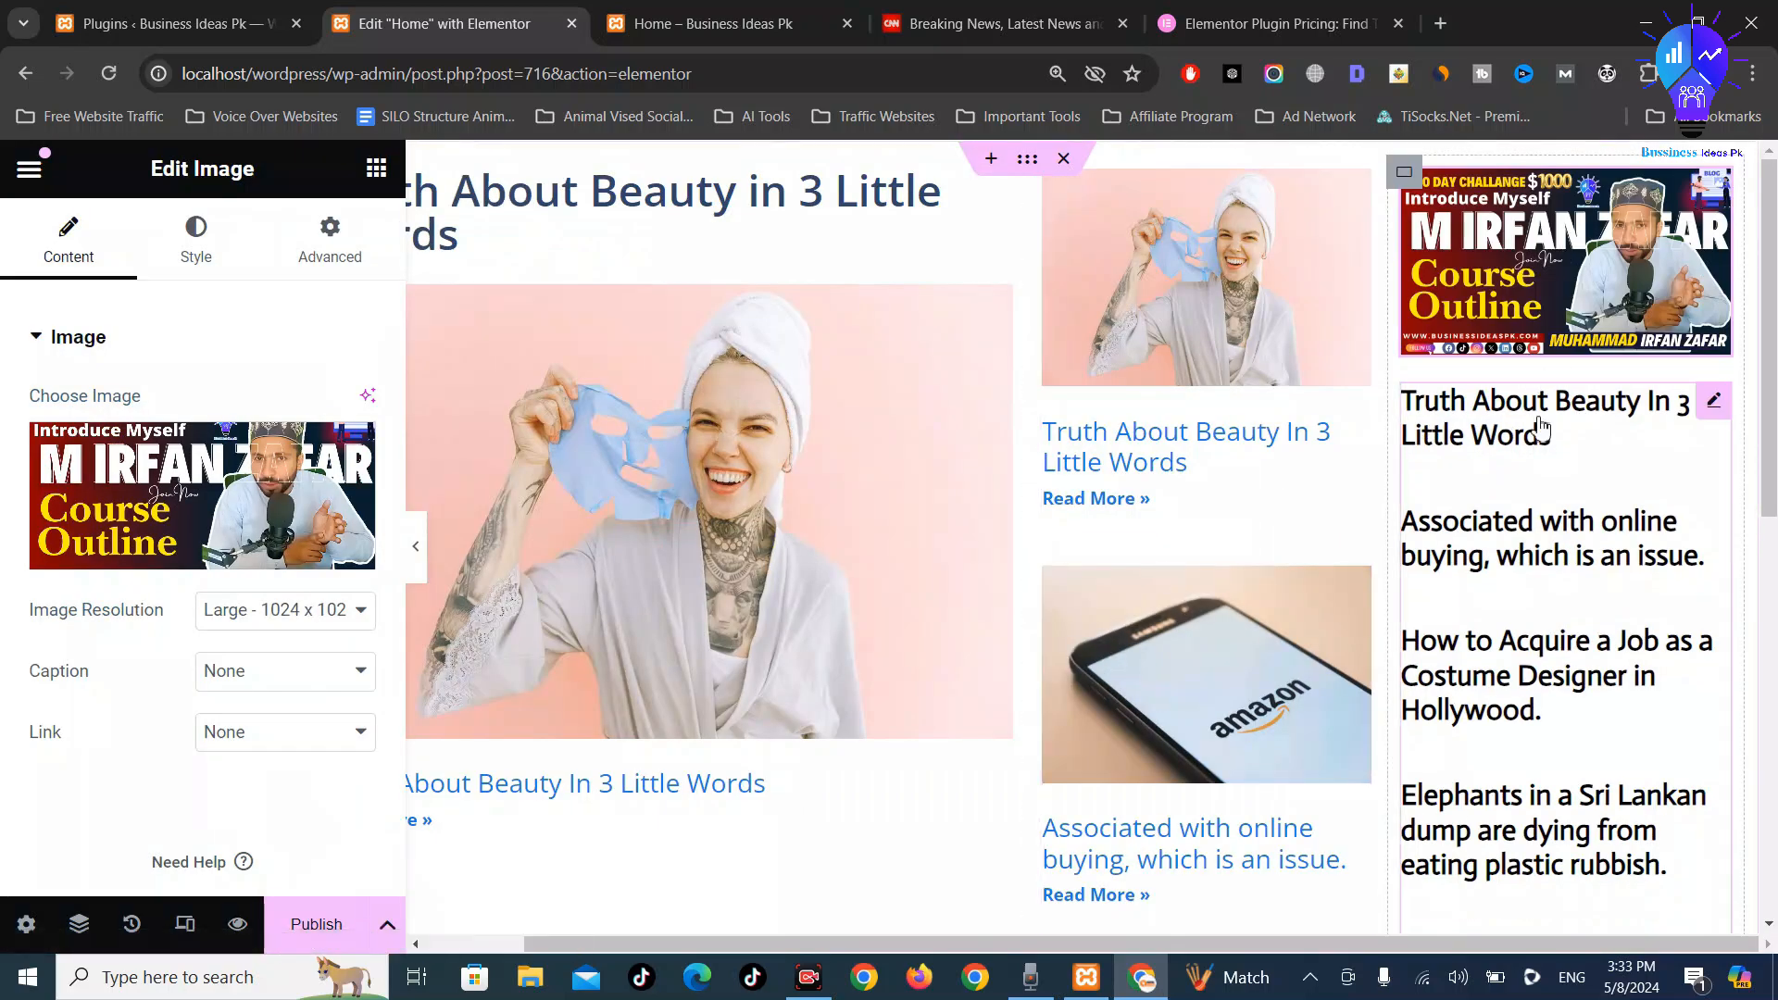
Add a Heading widget below the banner image in the third column
click(376, 170)
scroll(98, 611, down, 1)
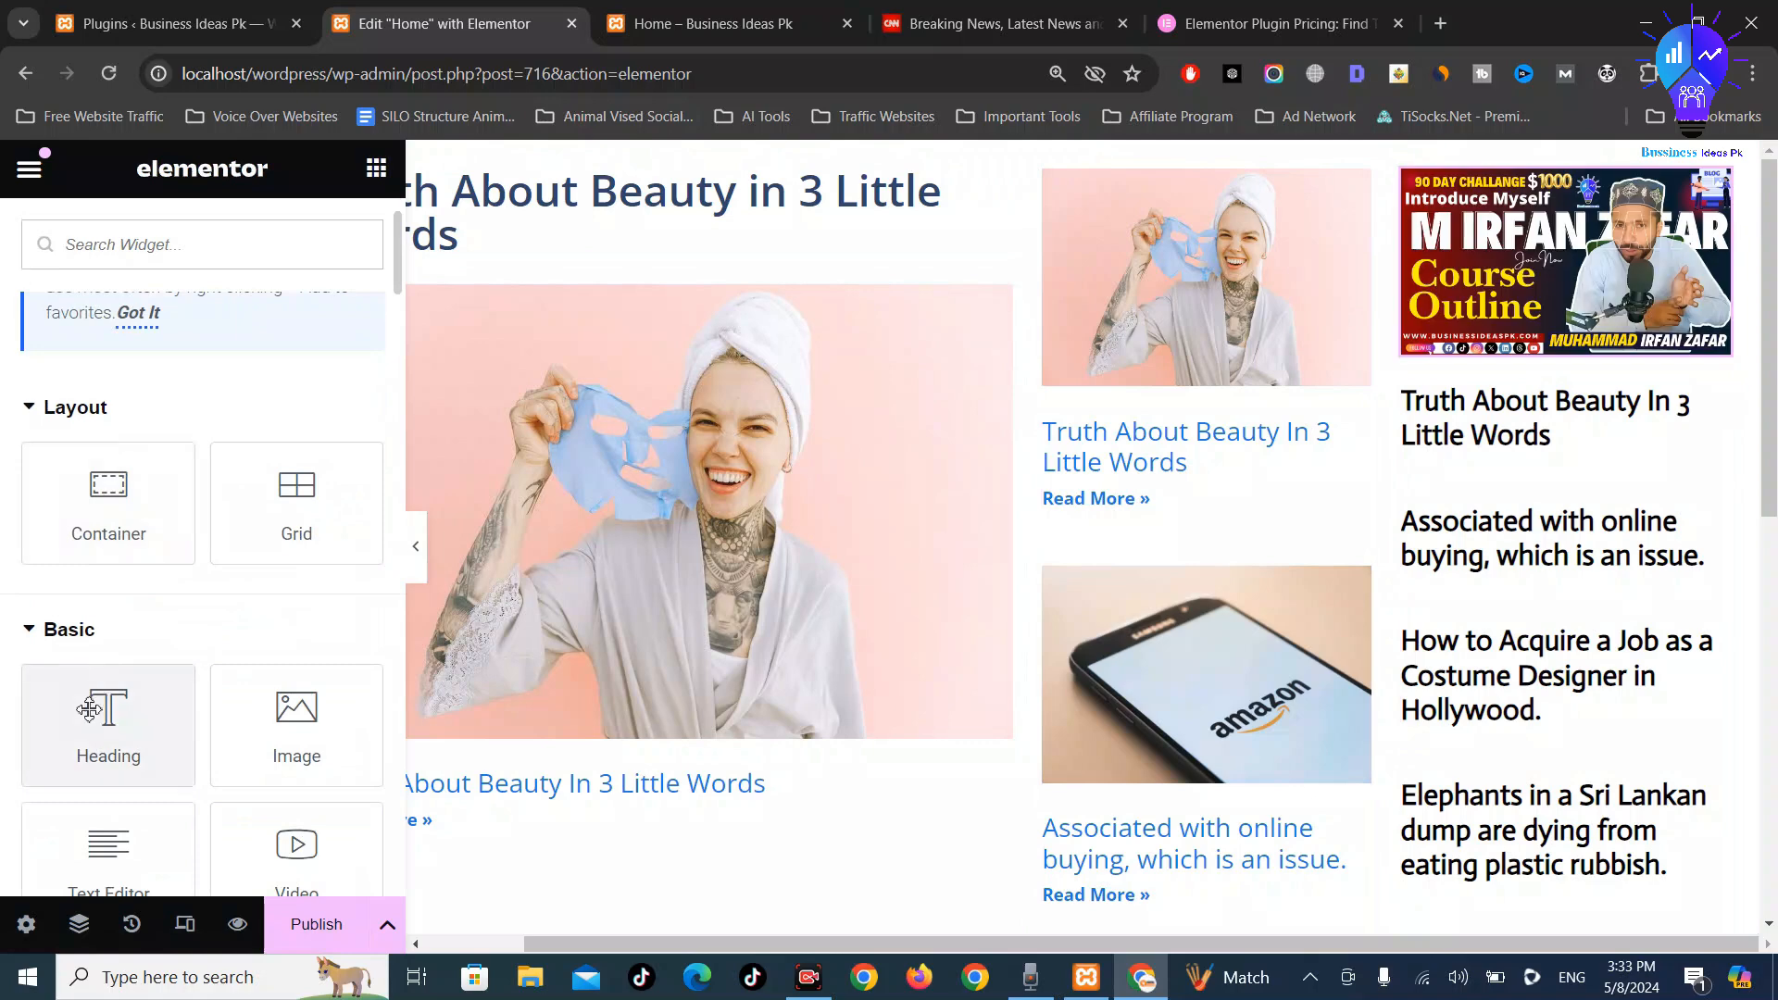
drag(89, 709, 1519, 329)
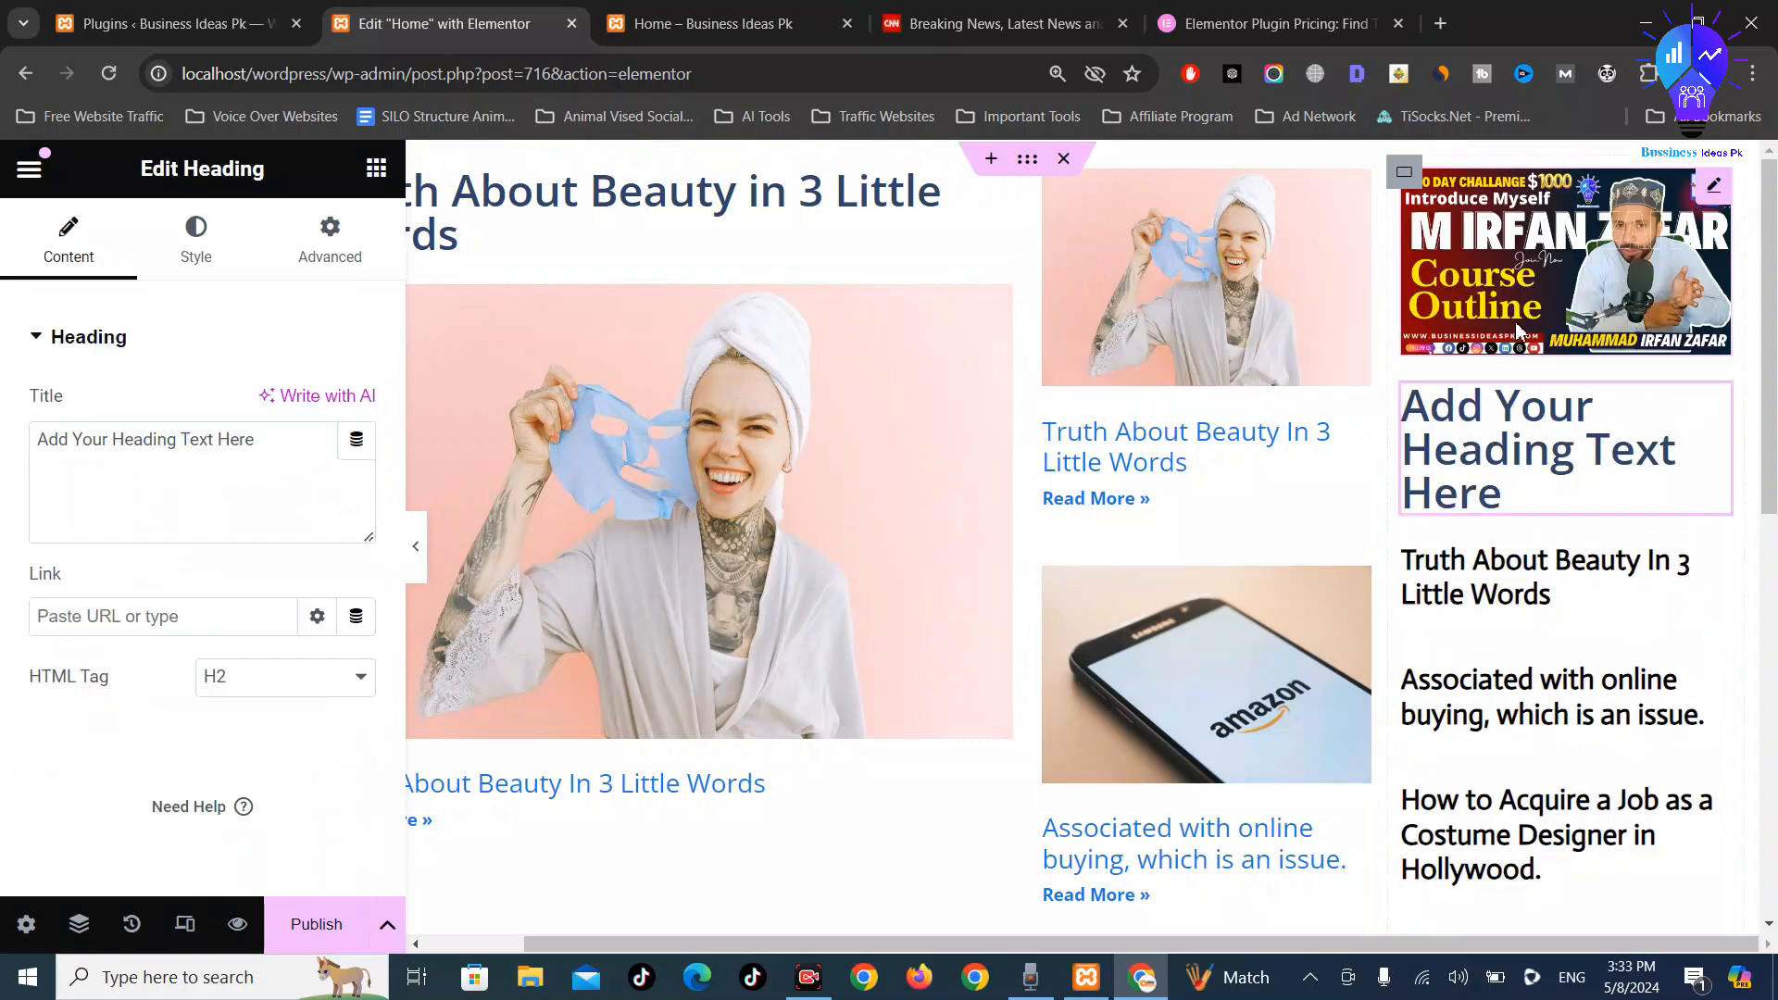
Open the featured post from the Home preview and copy its web address
click(731, 13)
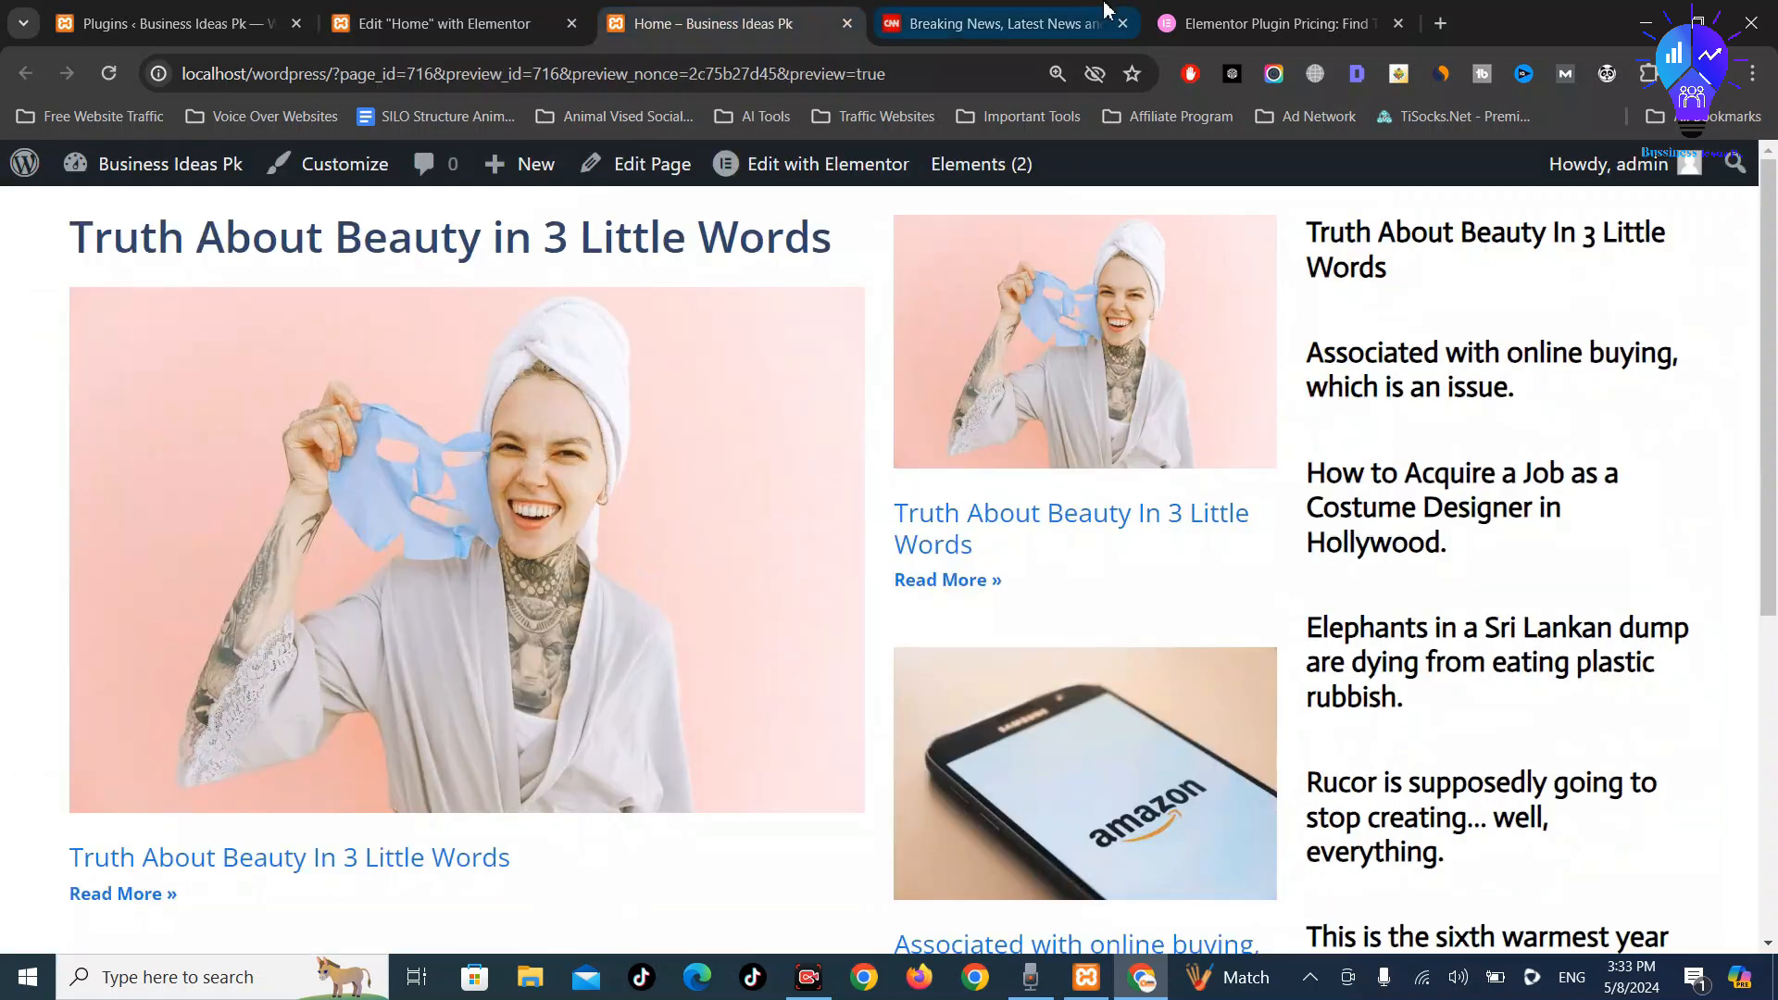
click(1105, 9)
click(731, 26)
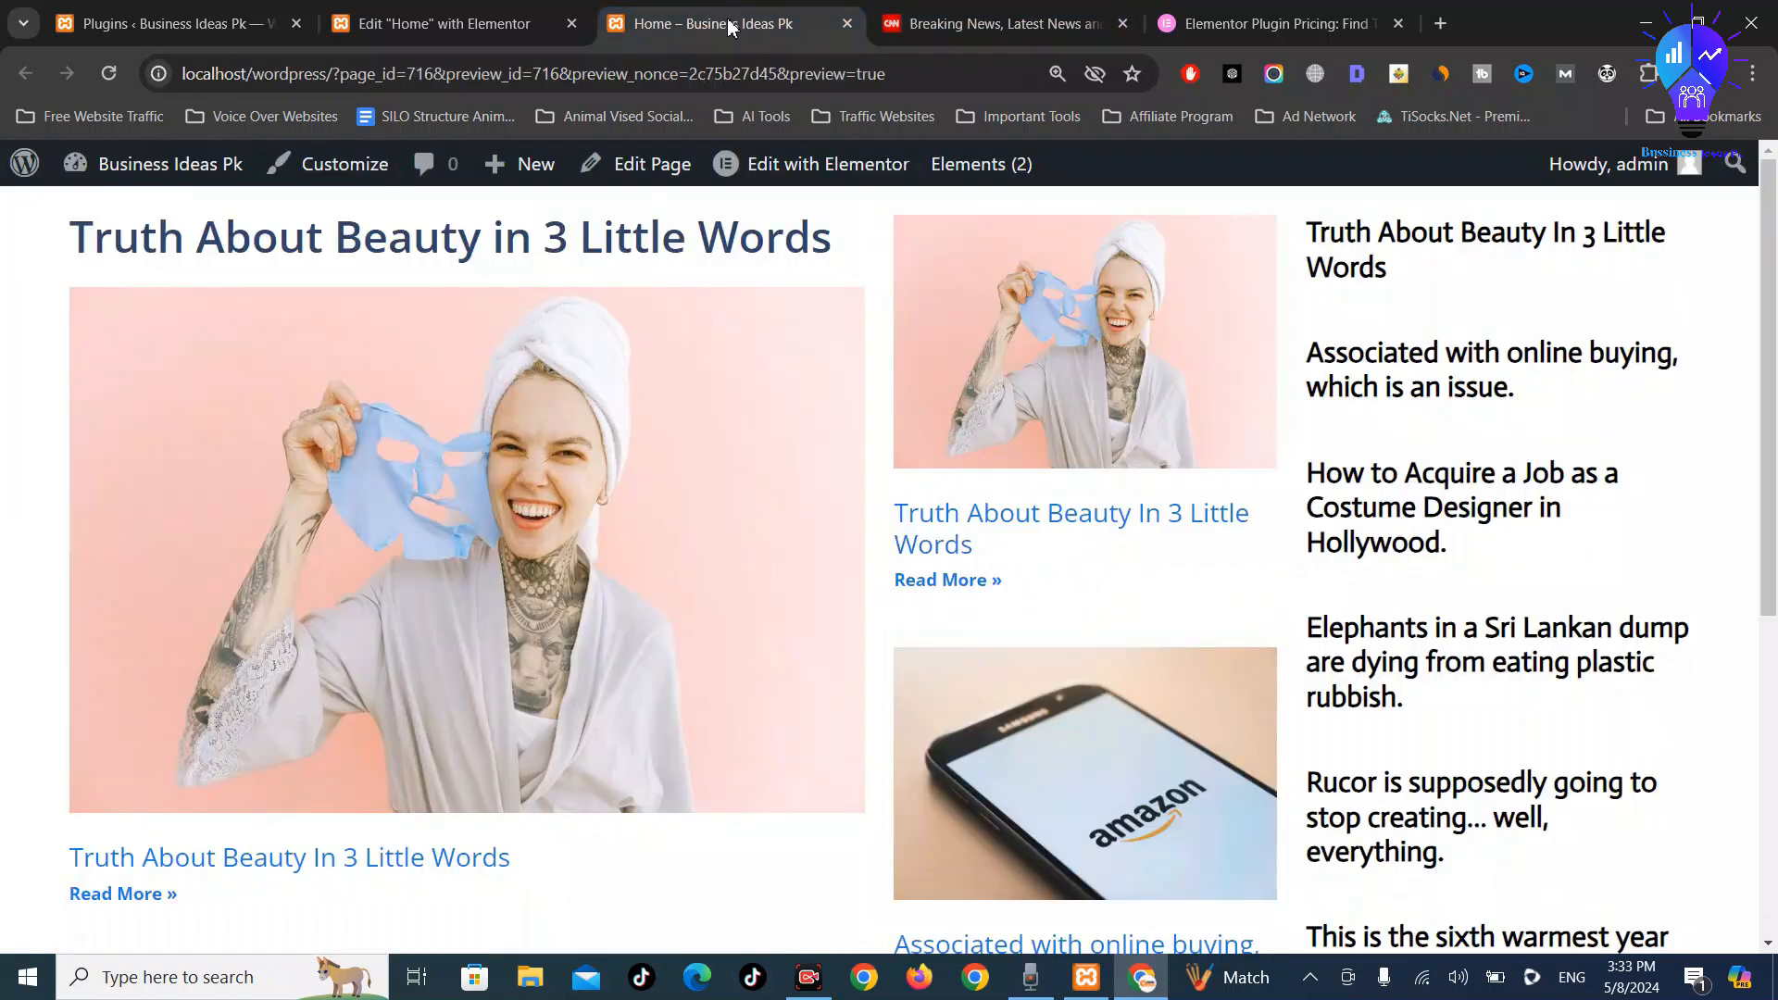
drag(41, 262, 848, 244)
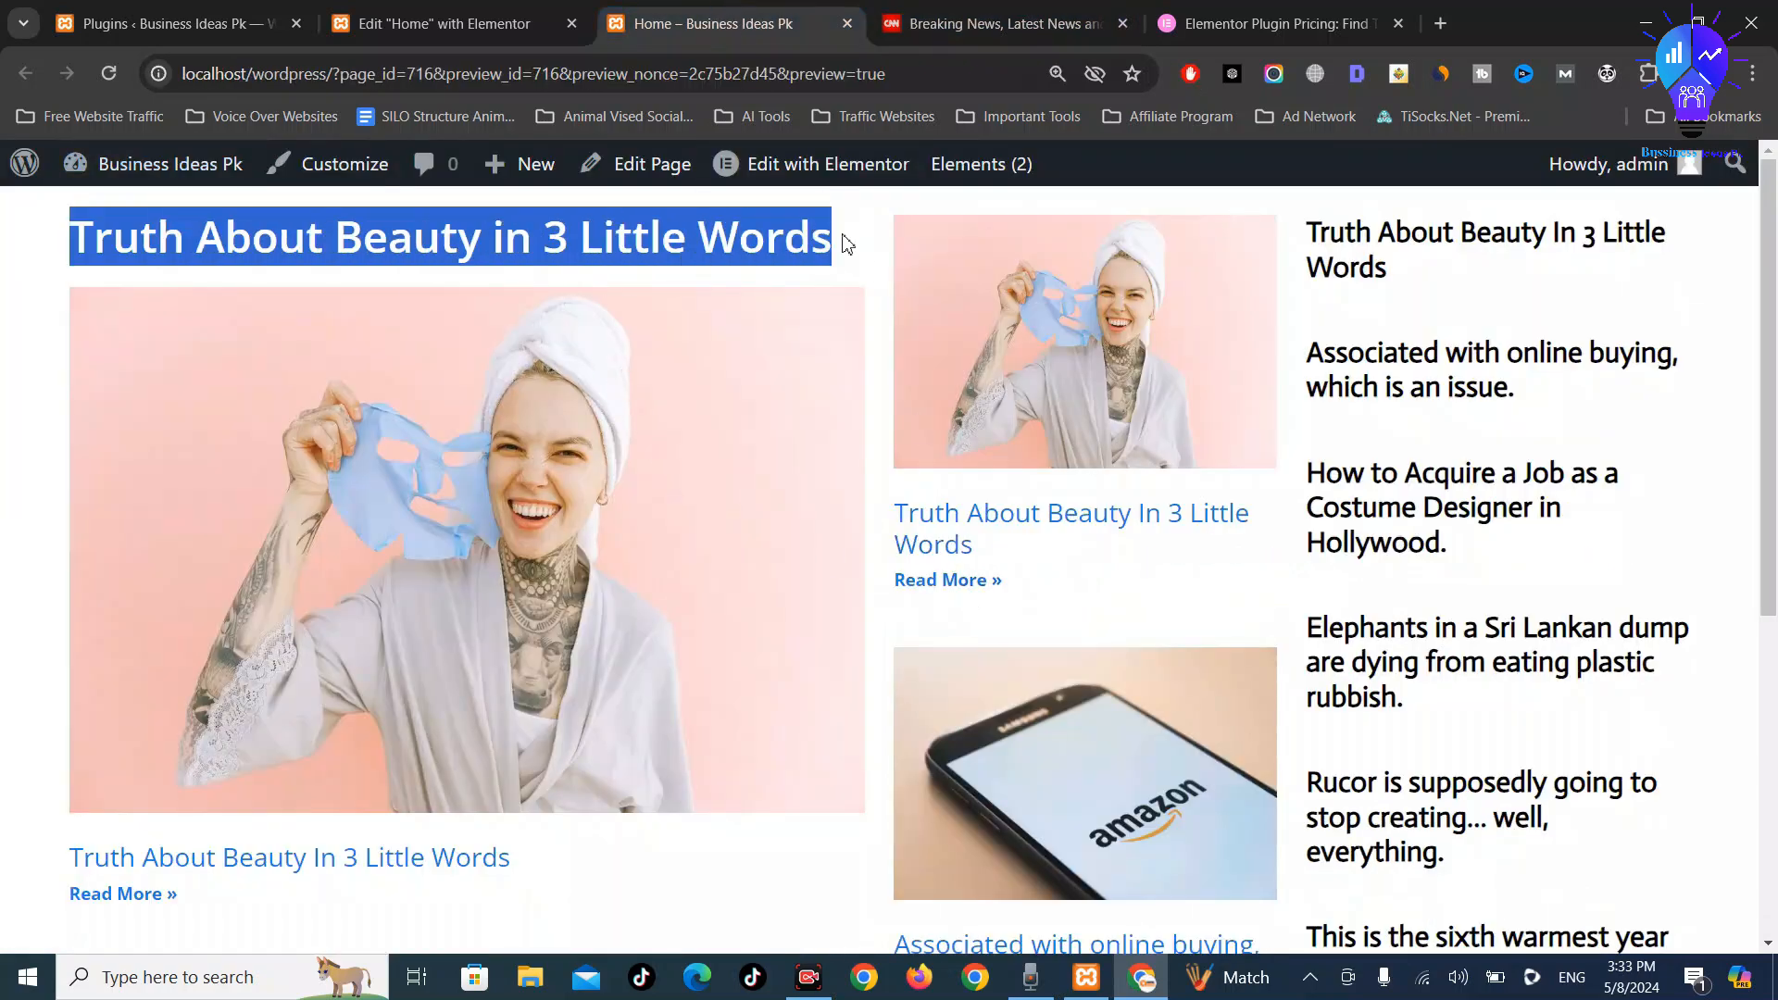
middle_click(254, 874)
click(907, 11)
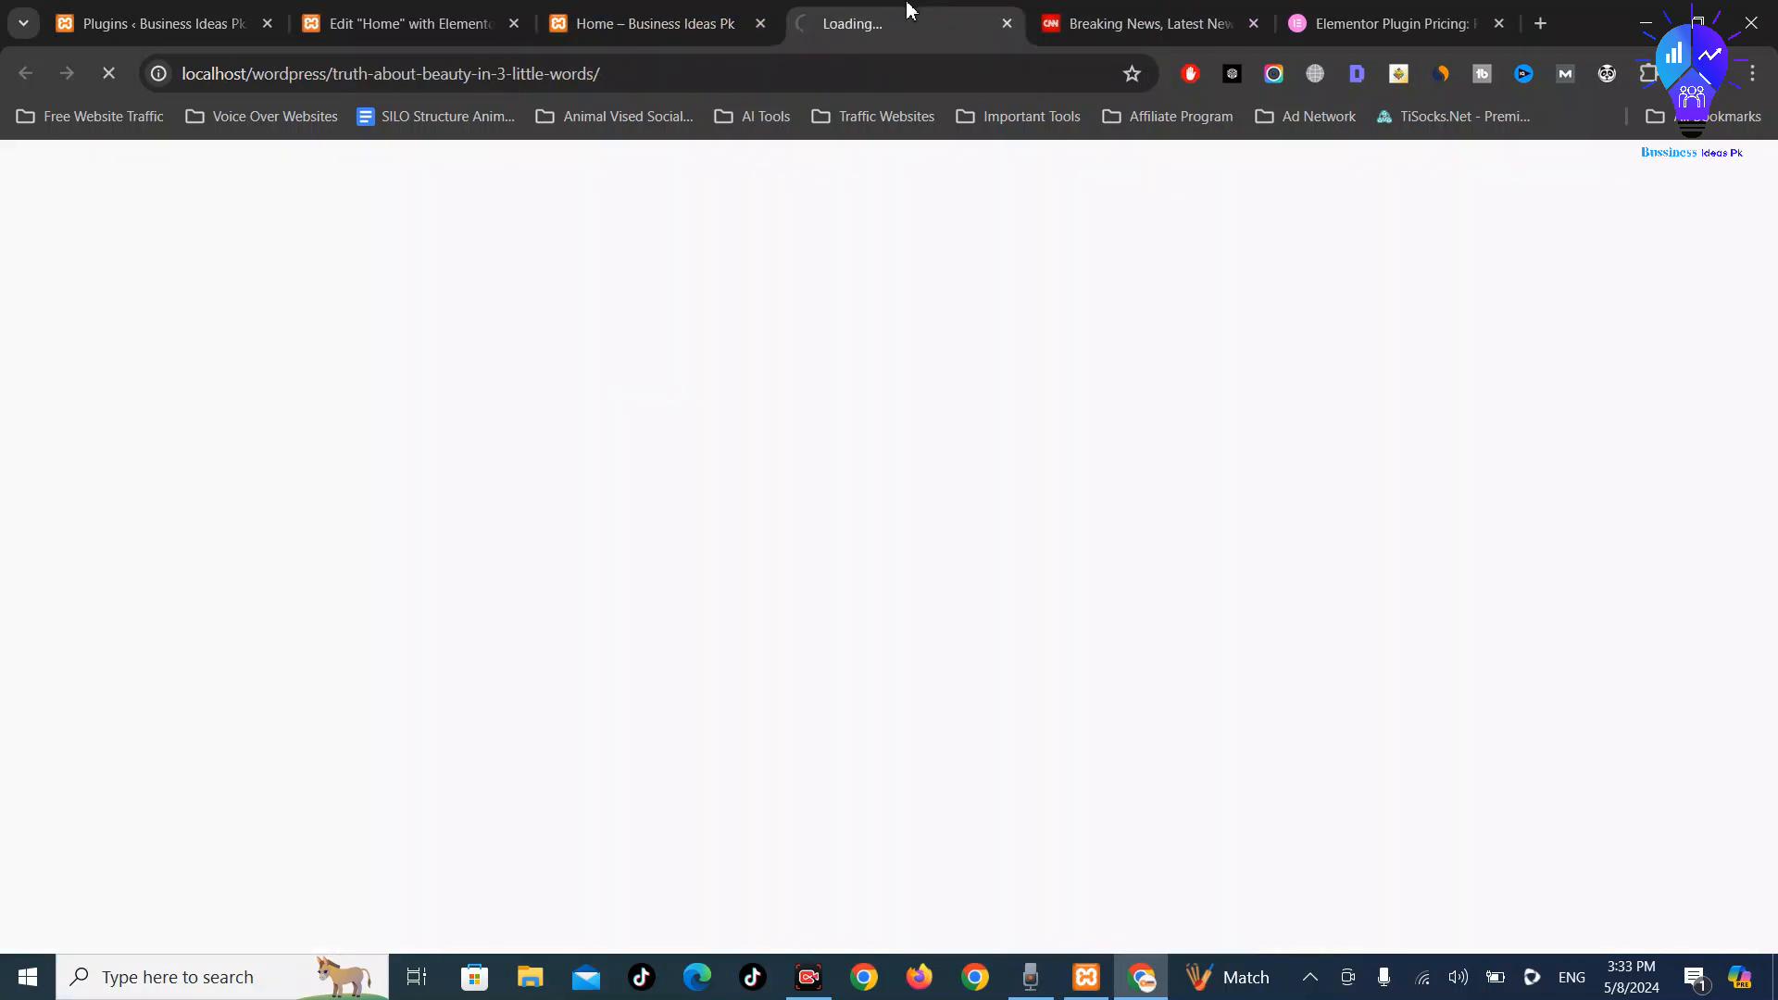
click(735, 73)
click(523, 16)
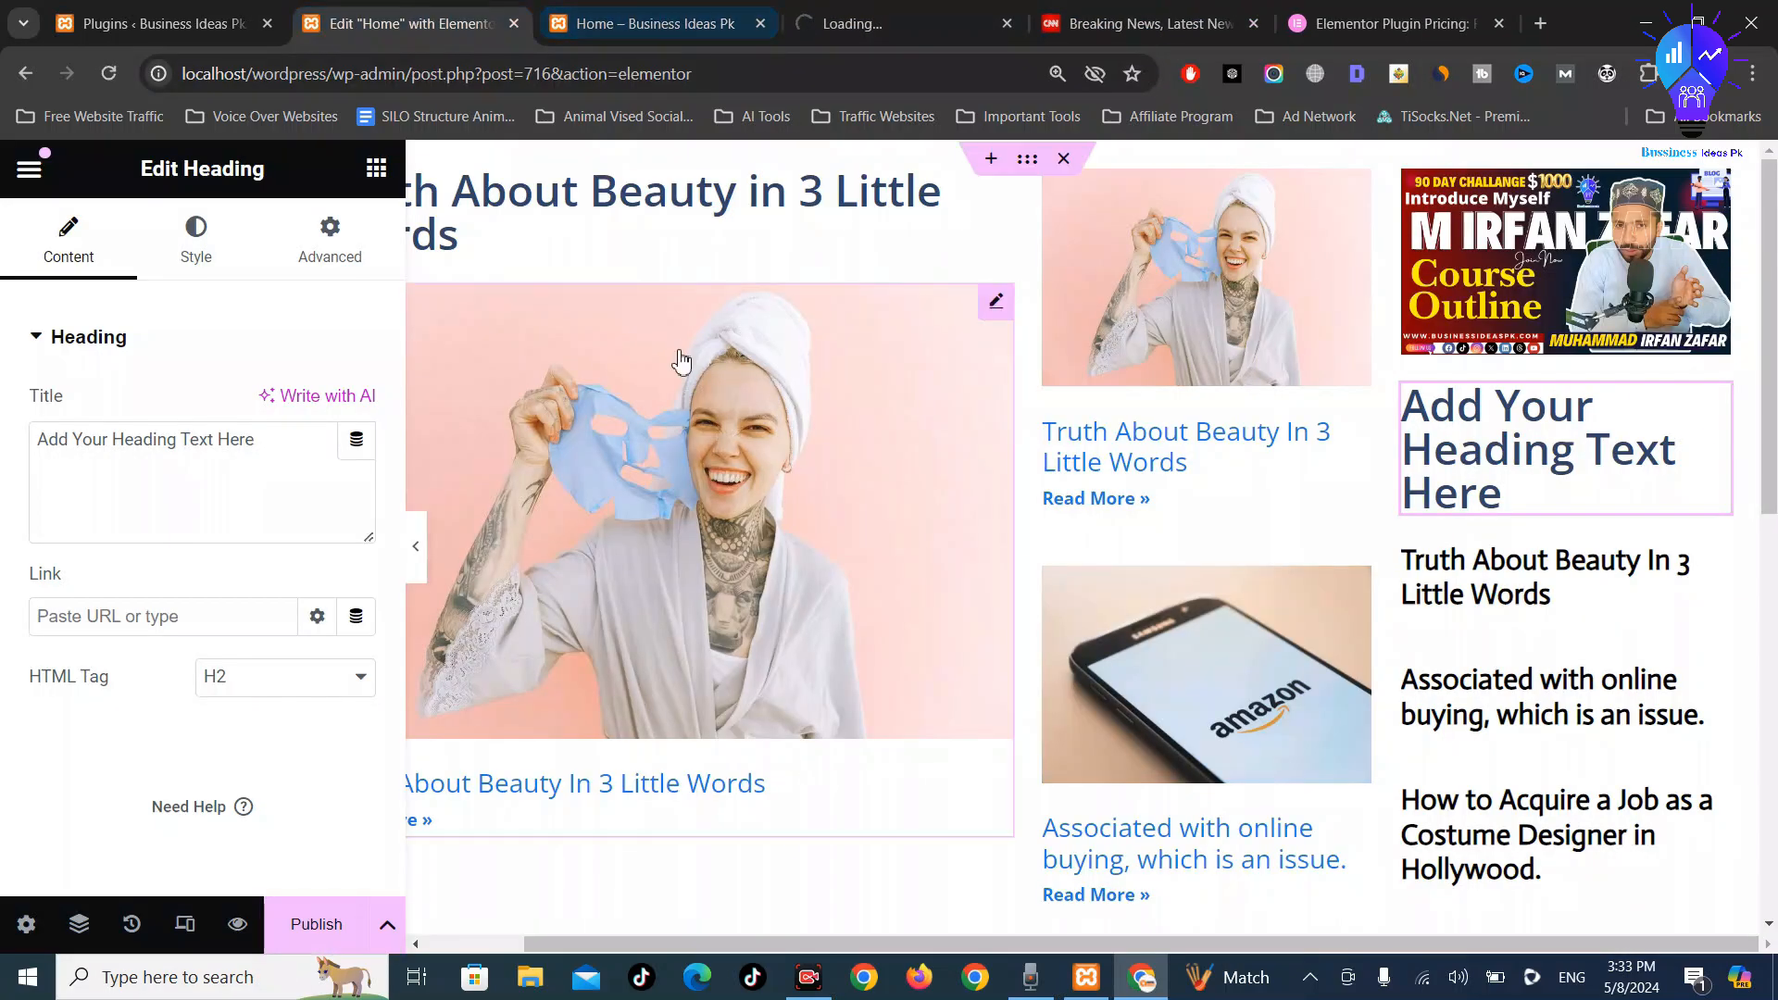
Link the featured post's heading to the copied post URL, opening in a new window
click(594, 219)
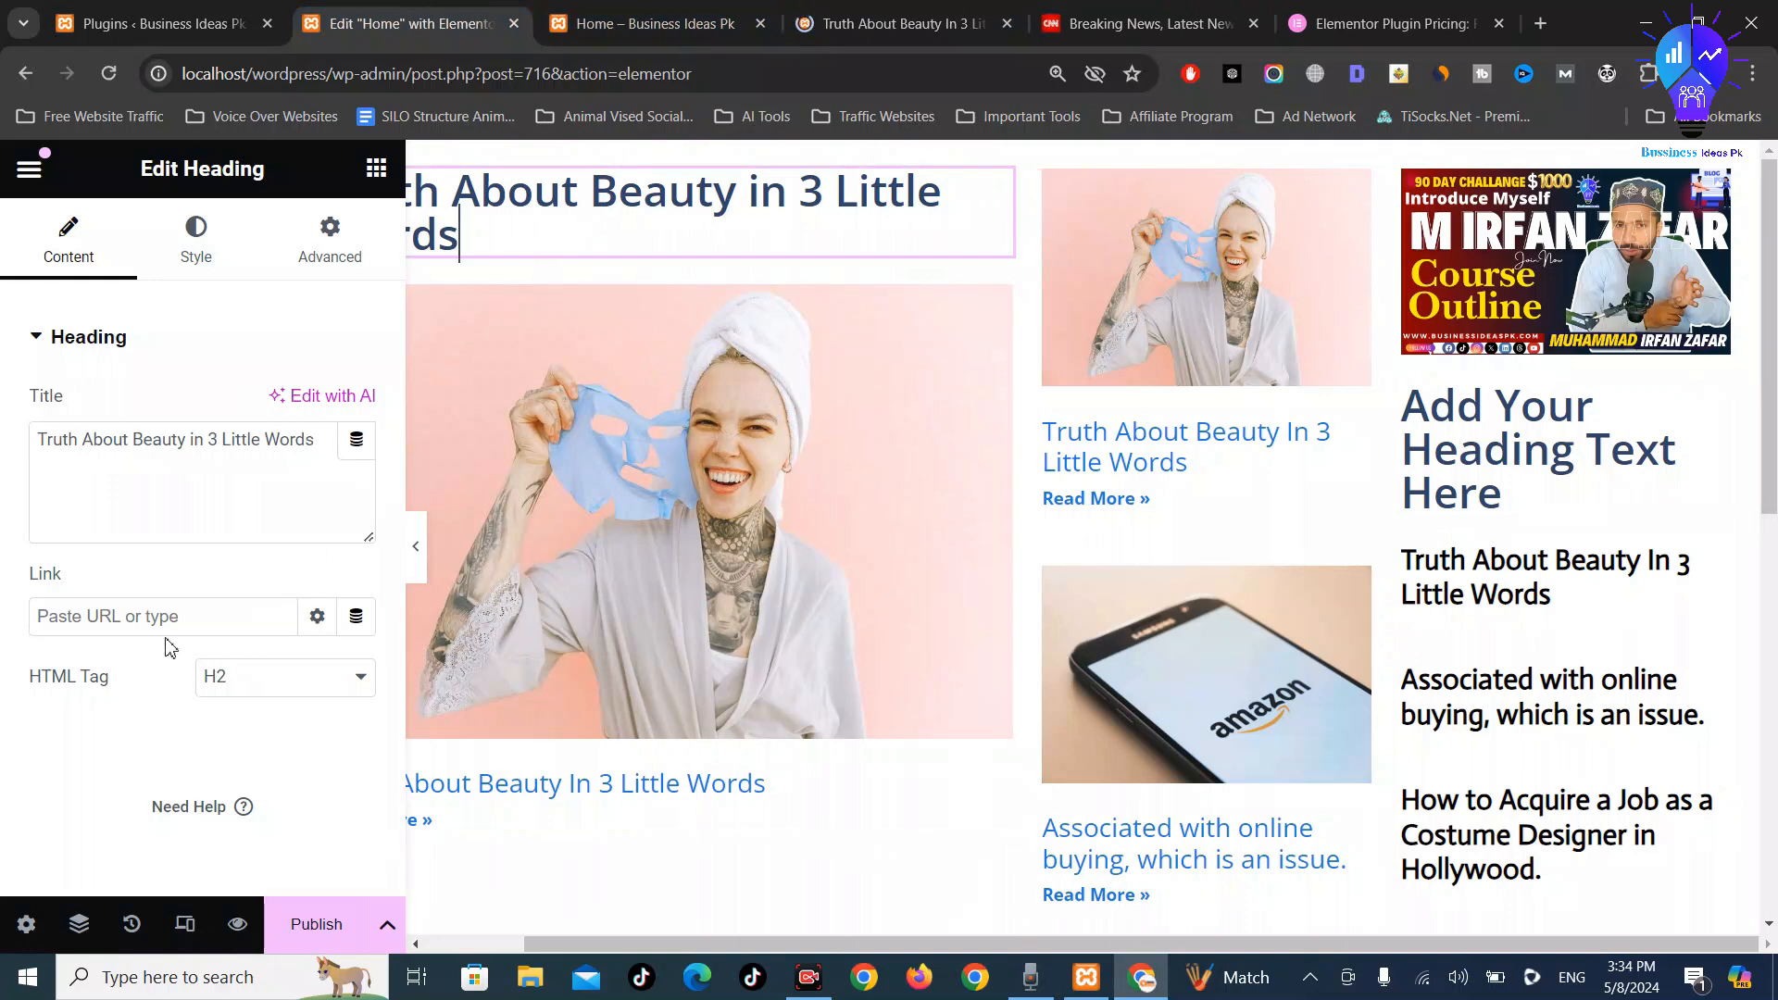
click(318, 617)
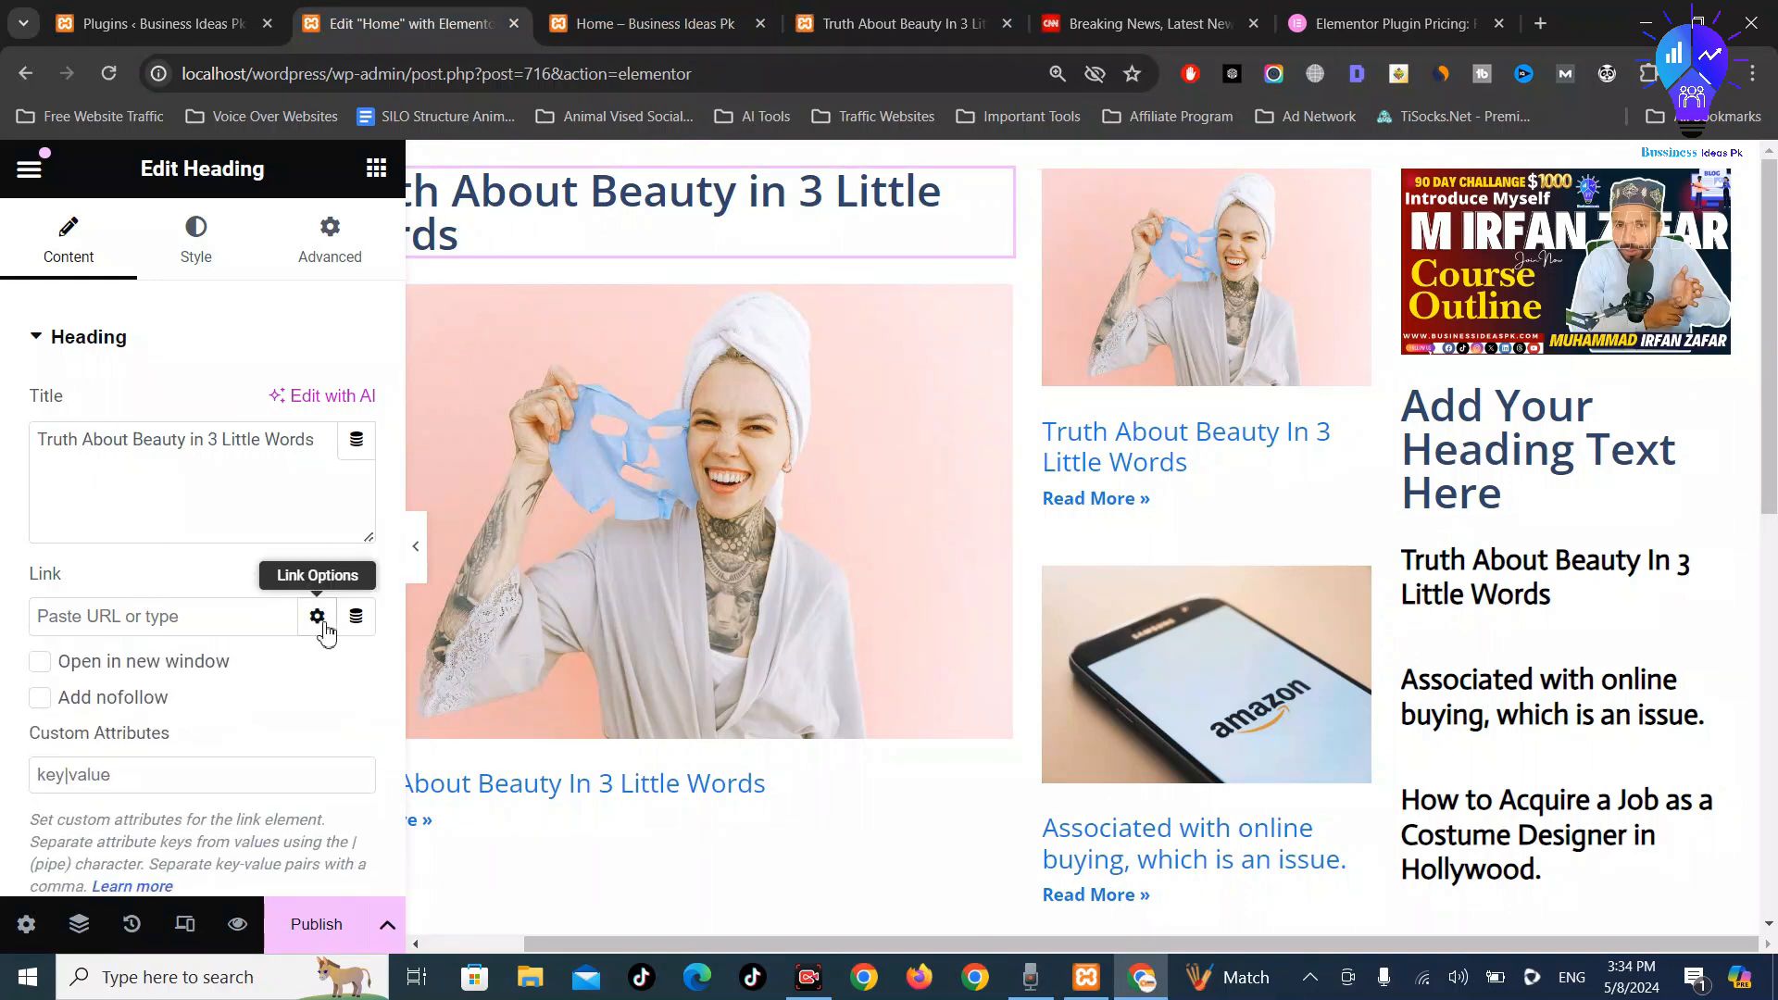
click(163, 609)
key(ctrl+v)
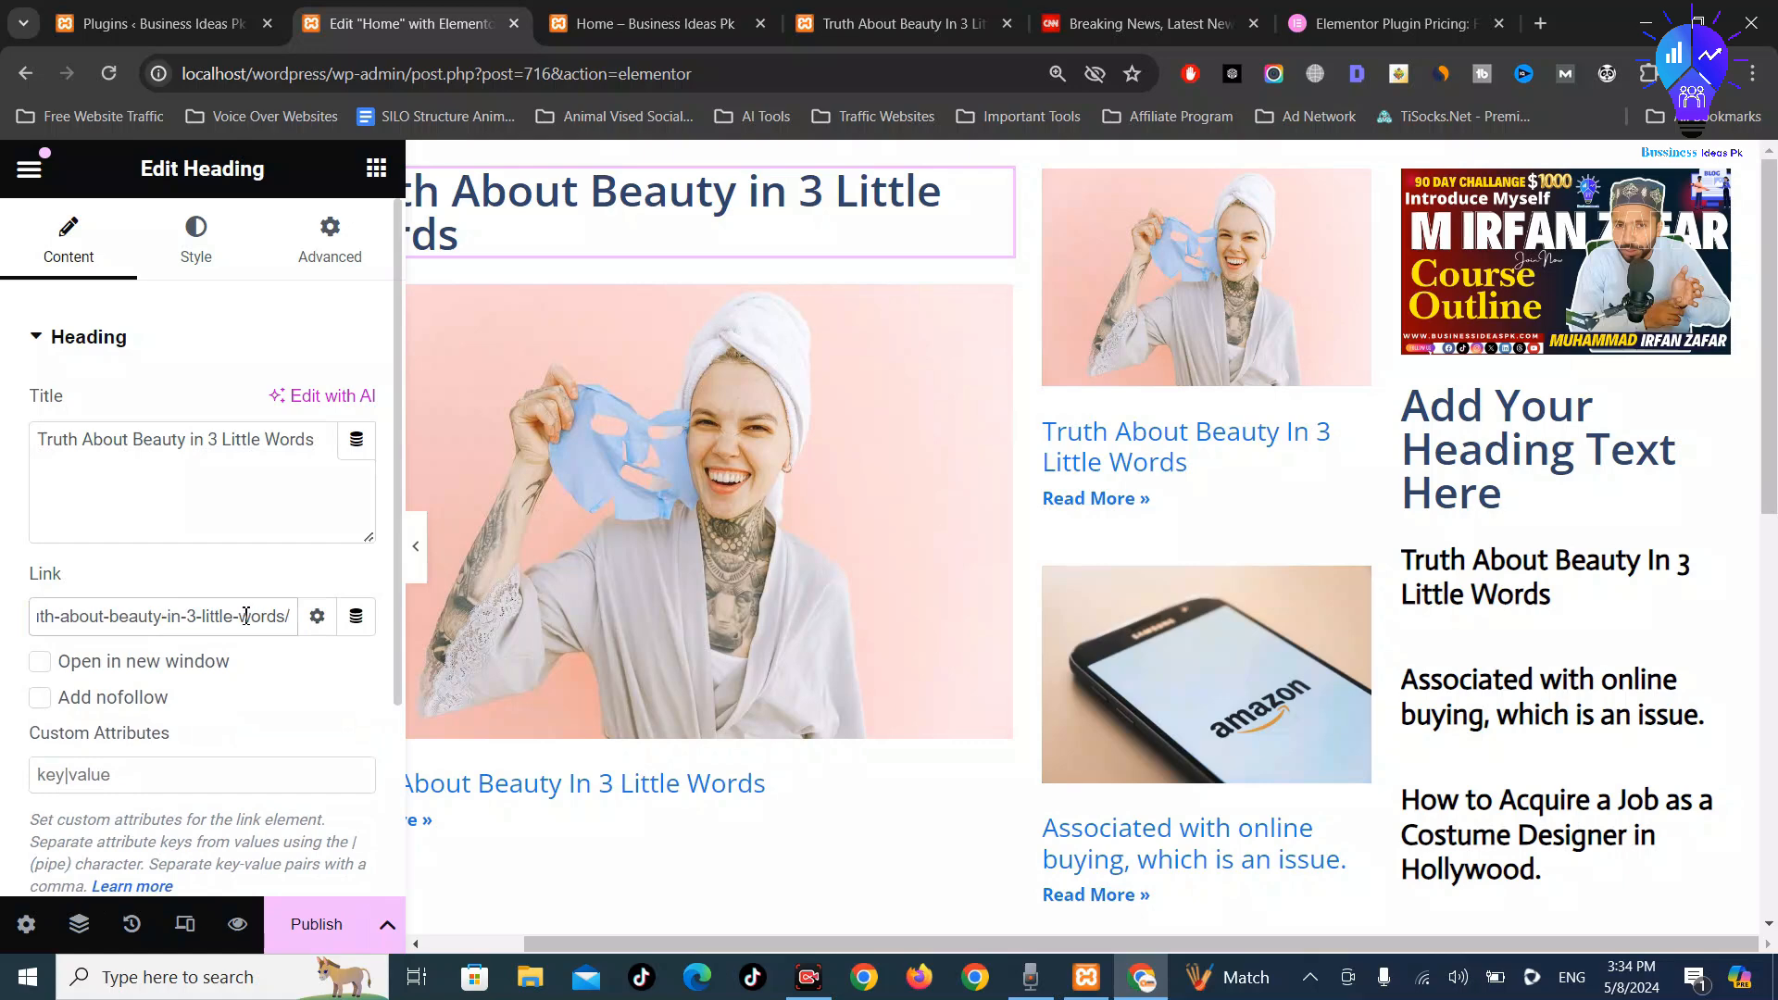
click(42, 663)
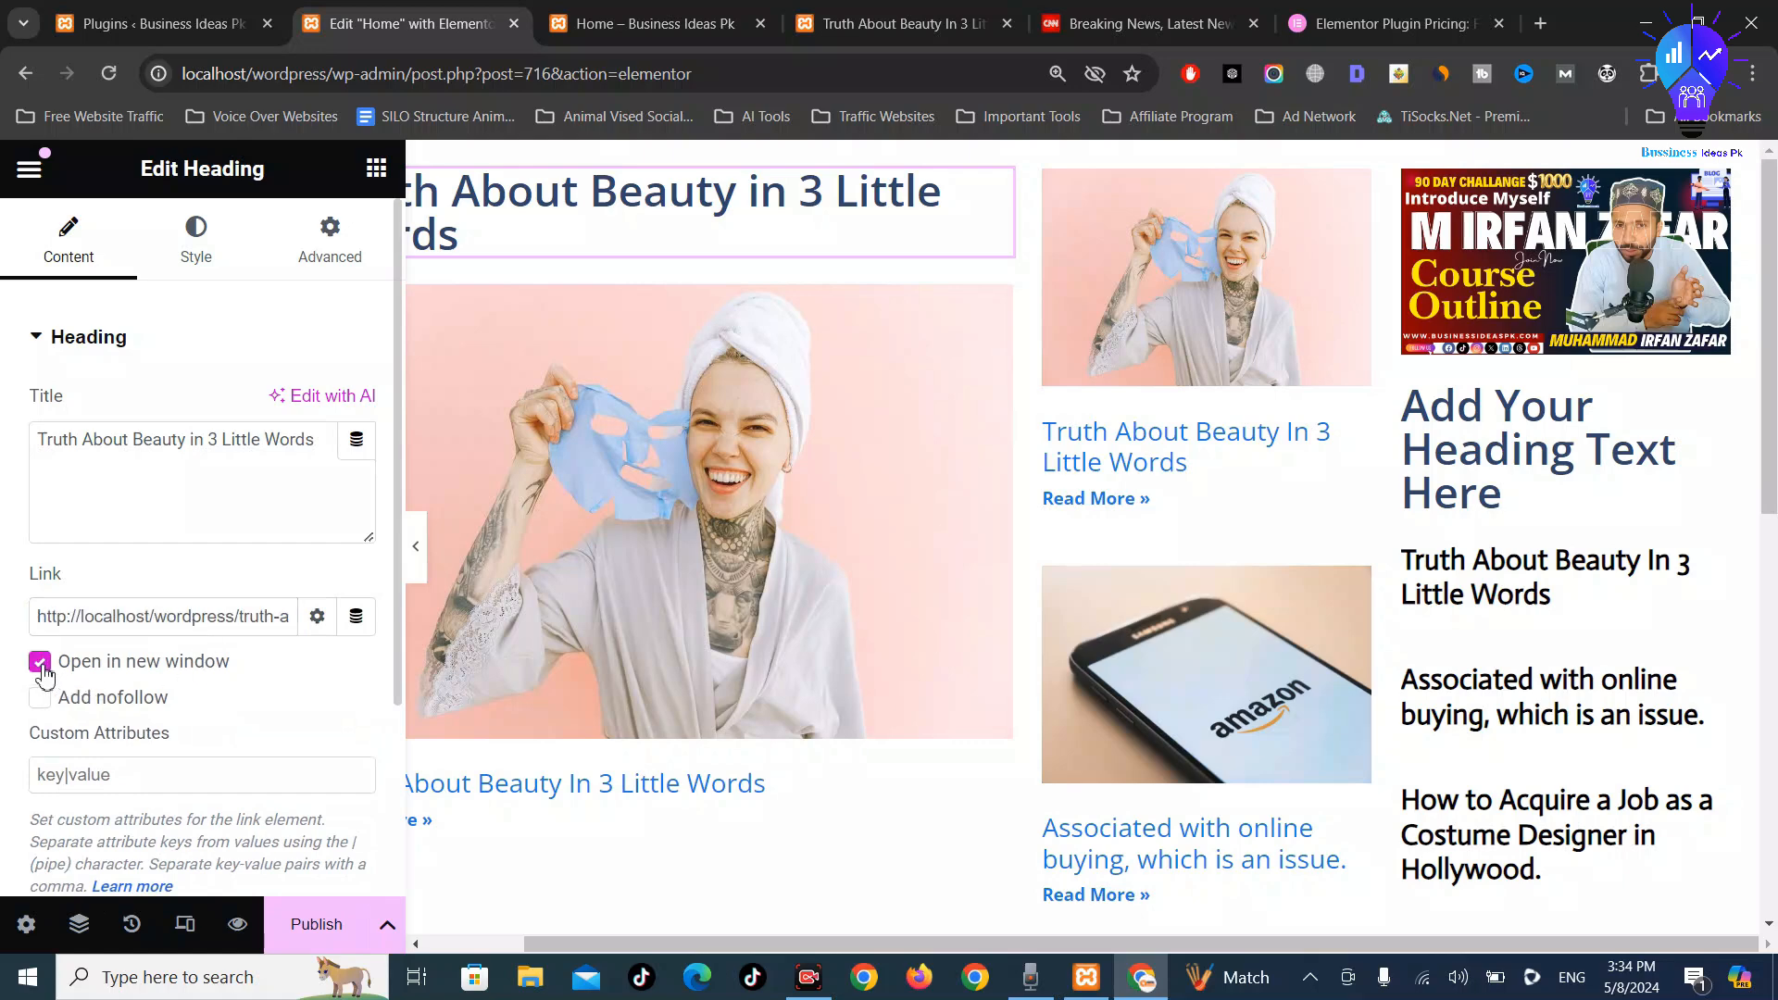
Set the featured heading's HTML tag to H1 and publish the Home page
scroll(148, 655, down, 3)
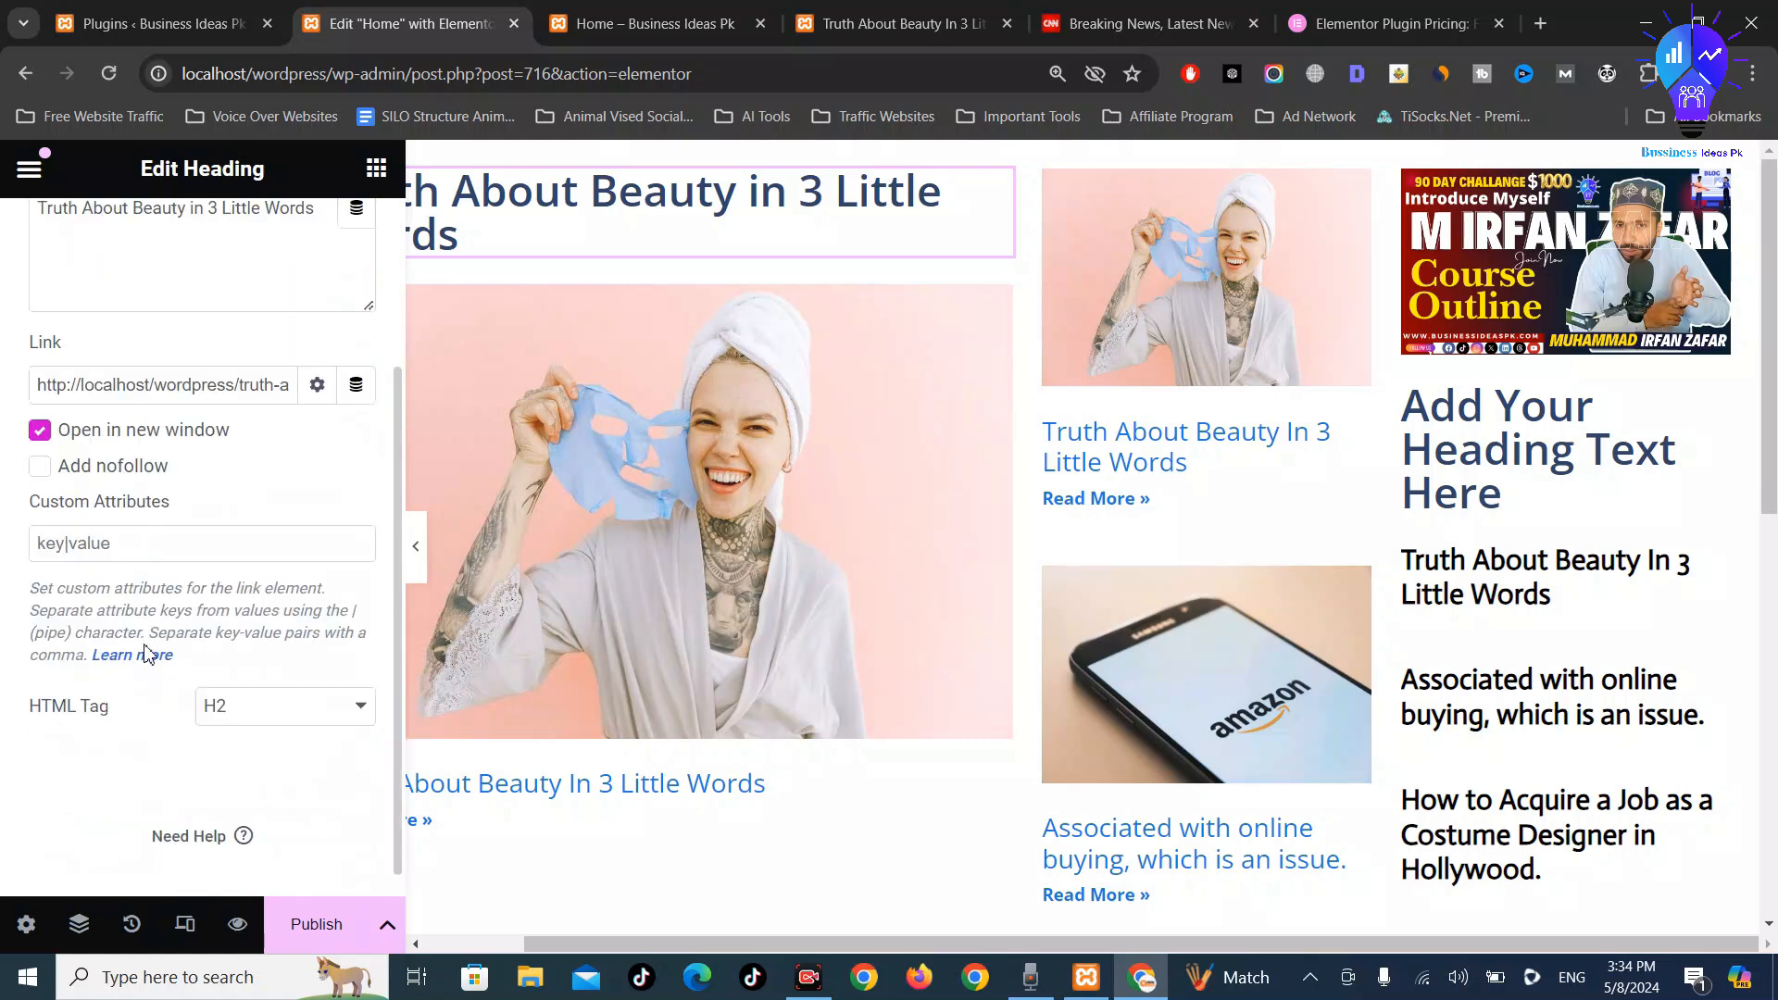
click(265, 708)
click(259, 733)
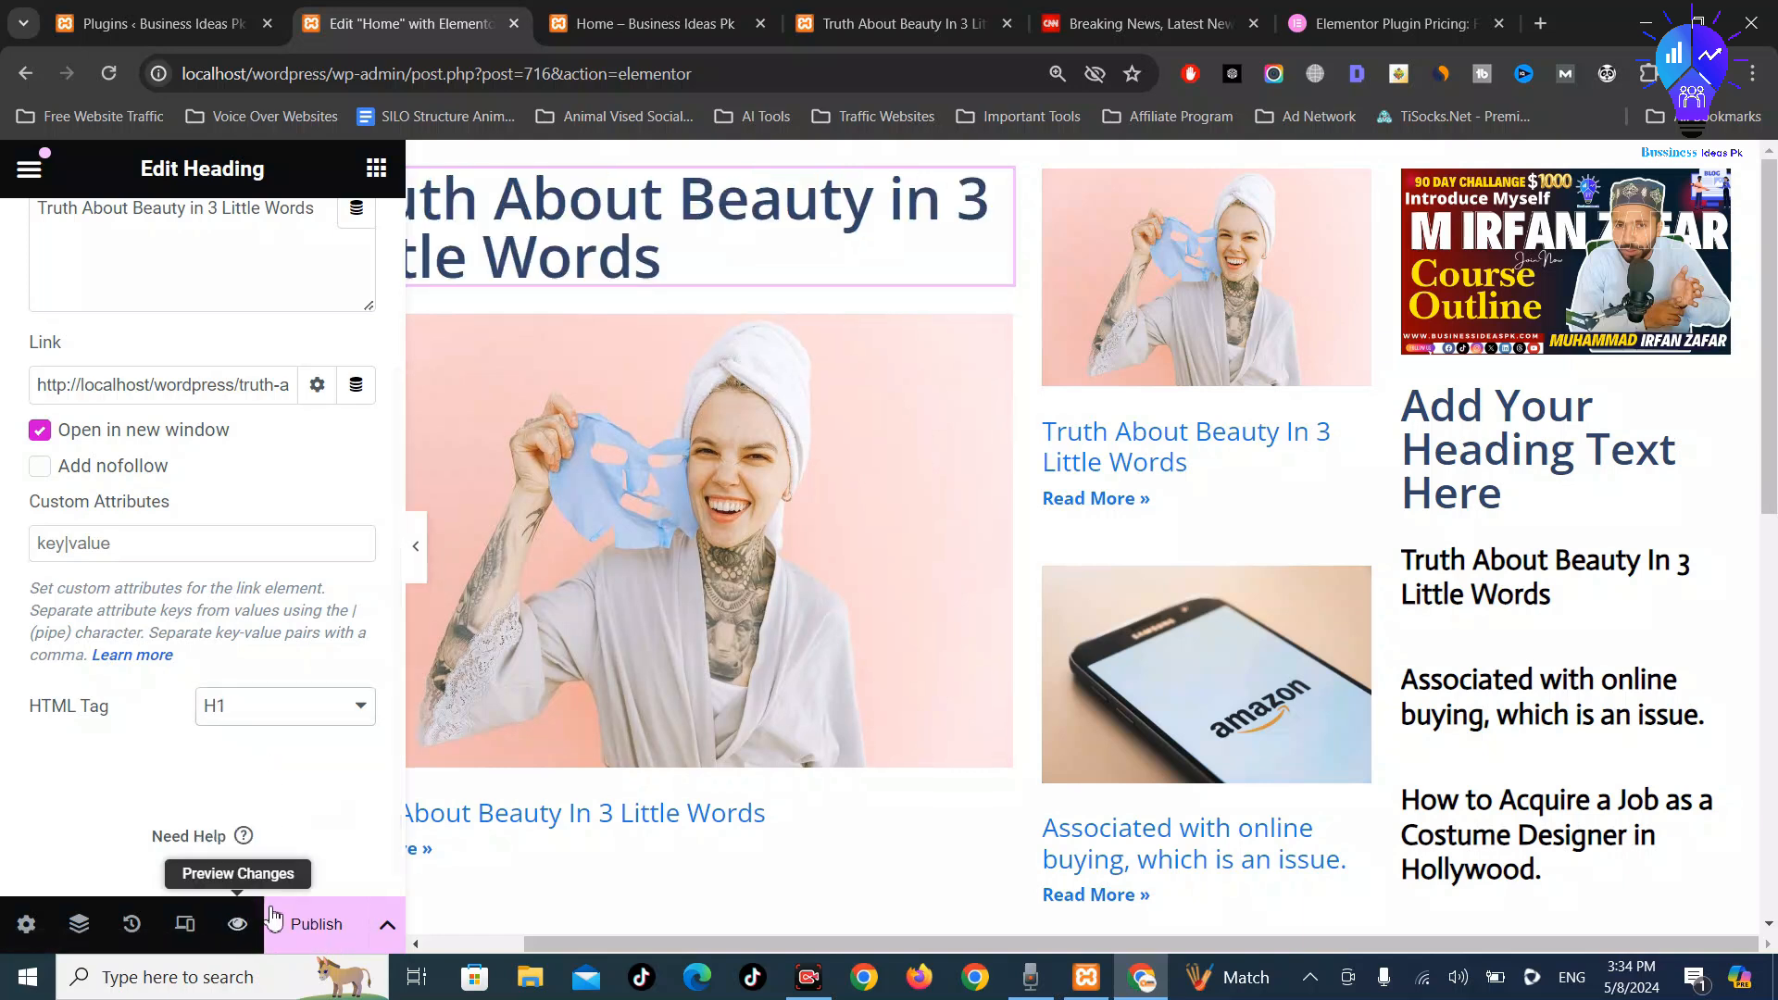
click(316, 922)
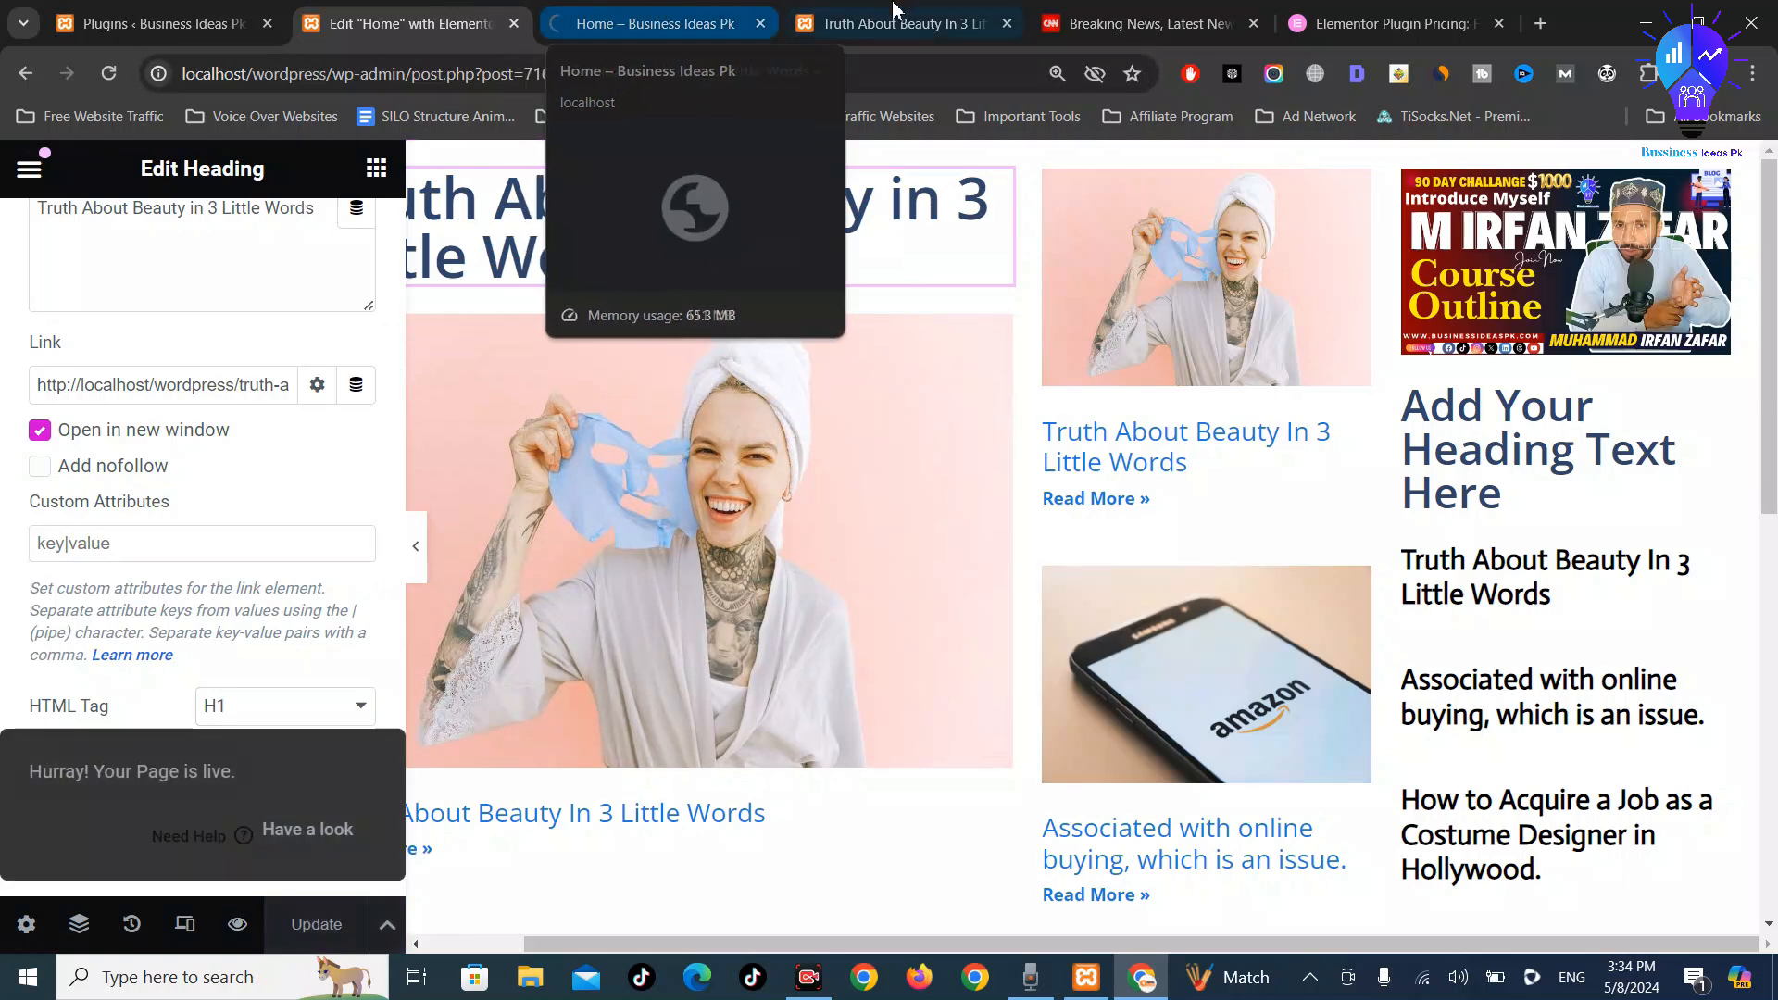
Review the published Home page preview, then select the third-column placeholder heading in the editor
click(655, 11)
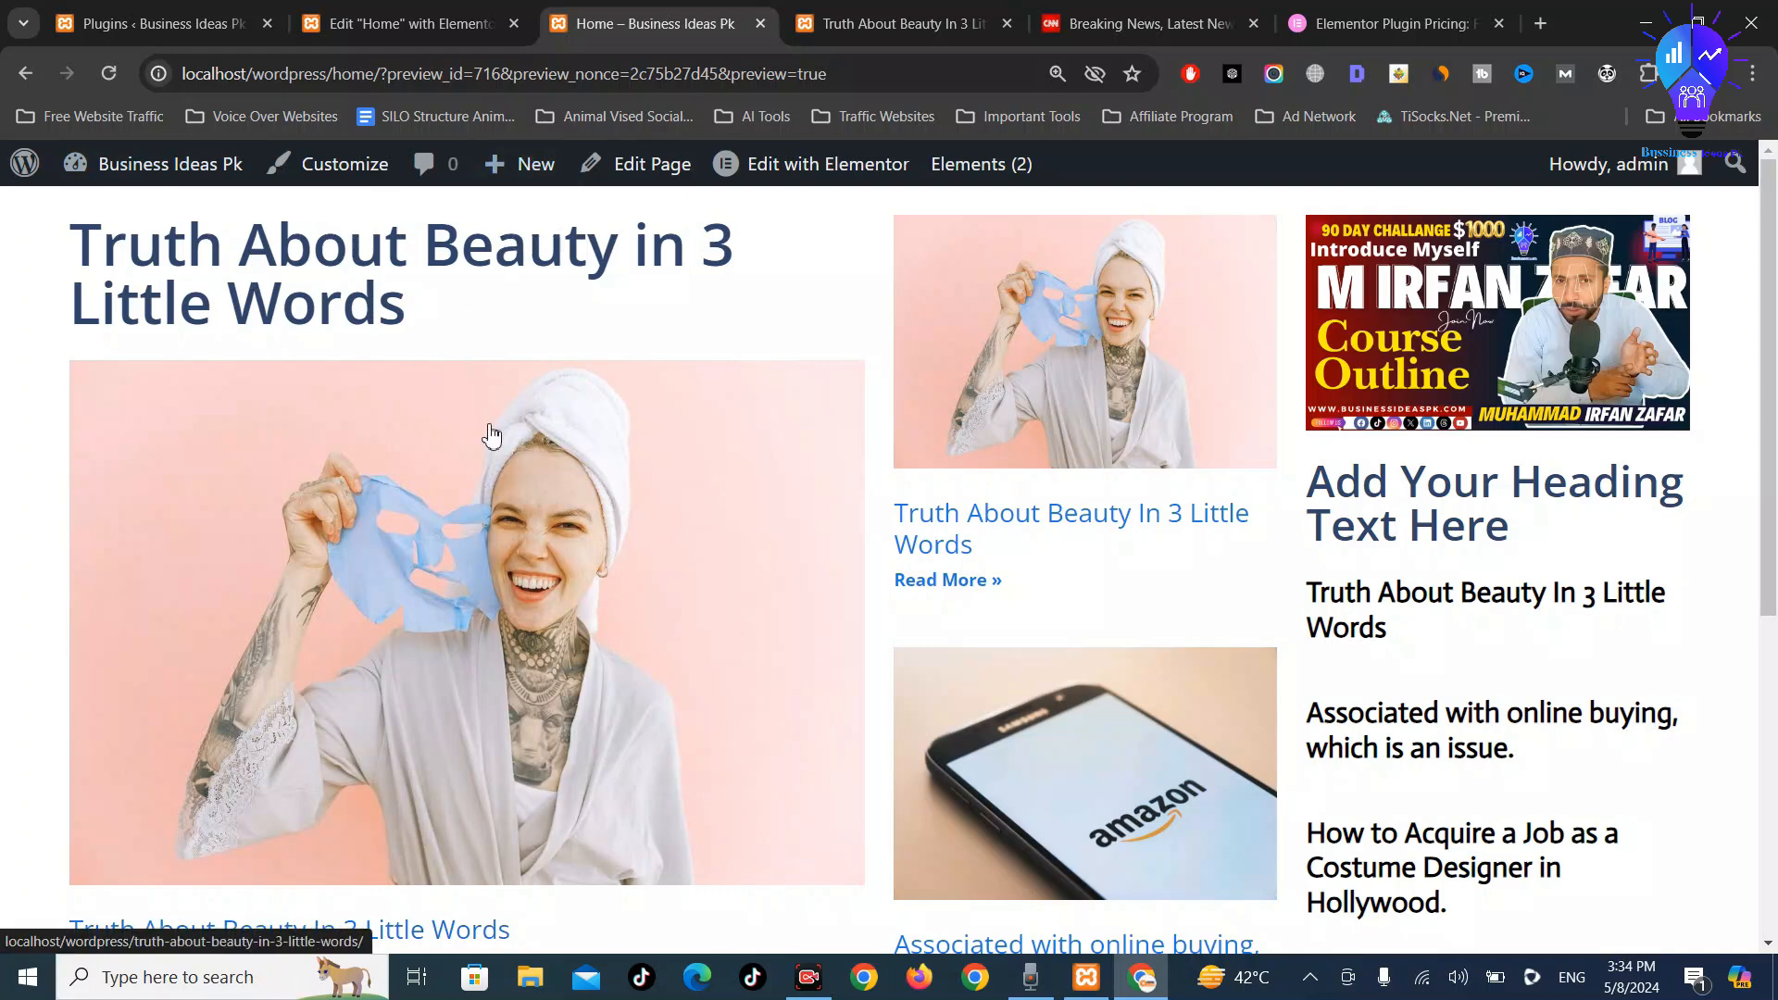
scroll(611, 534, down, 3)
scroll(611, 535, up, 3)
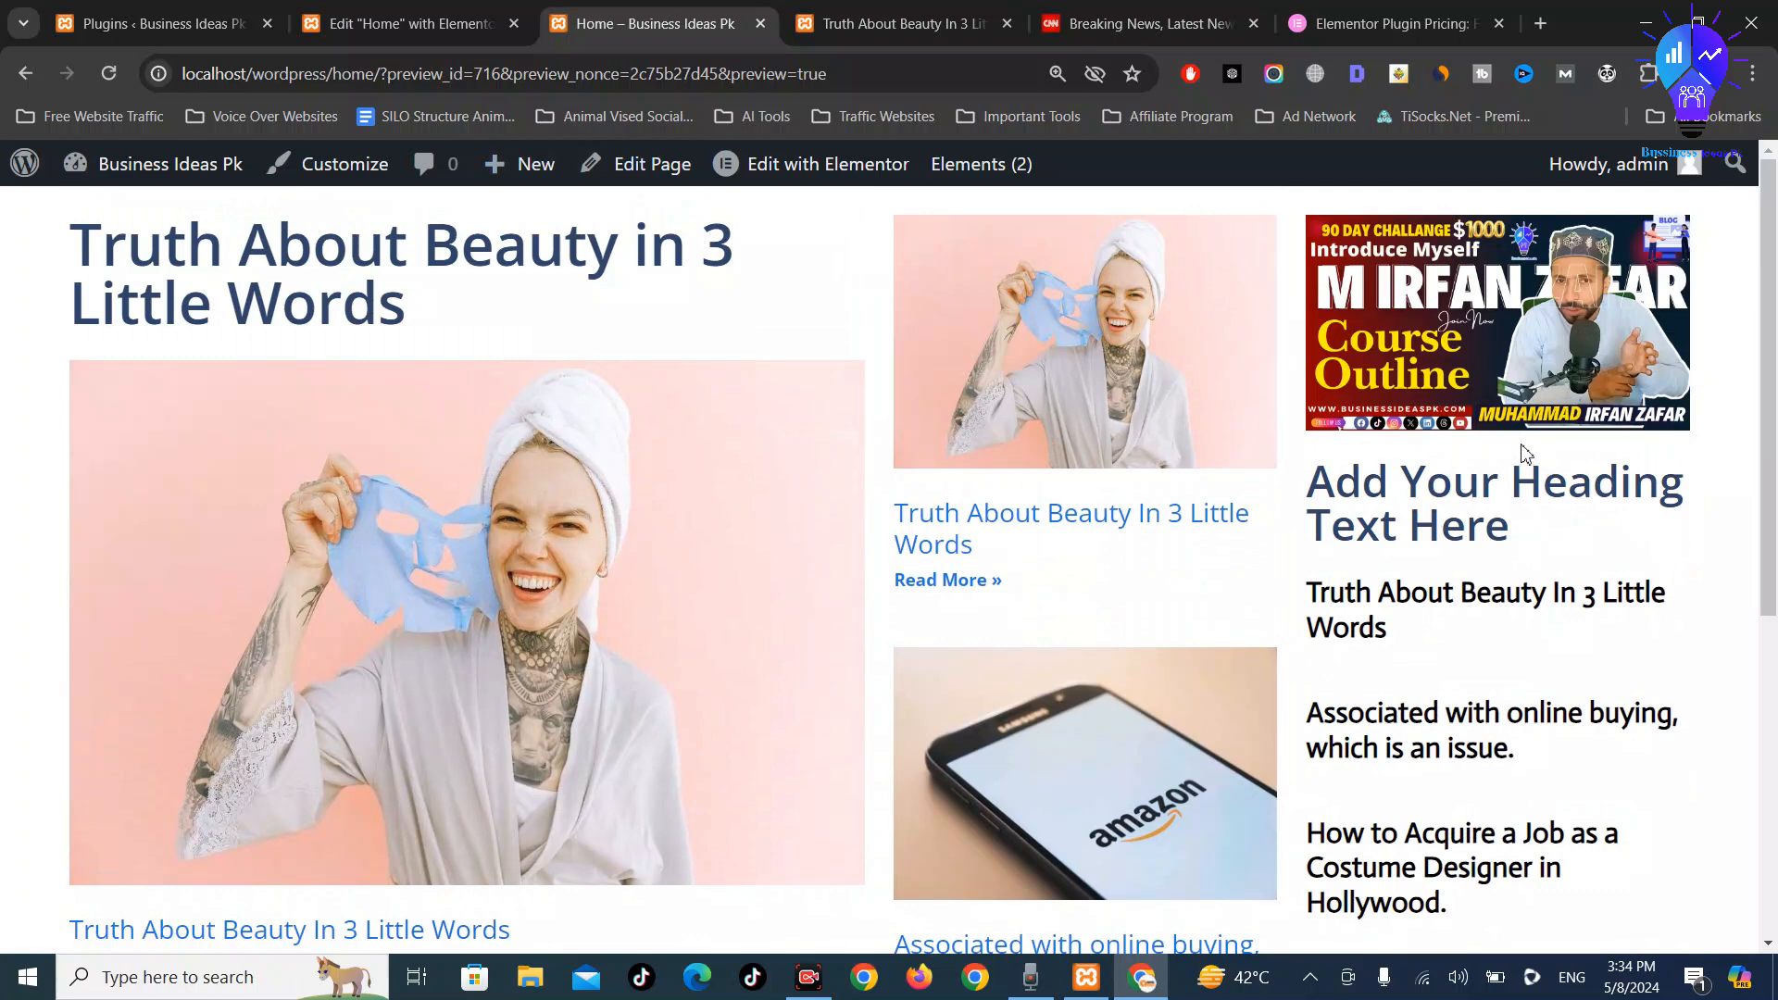
click(408, 24)
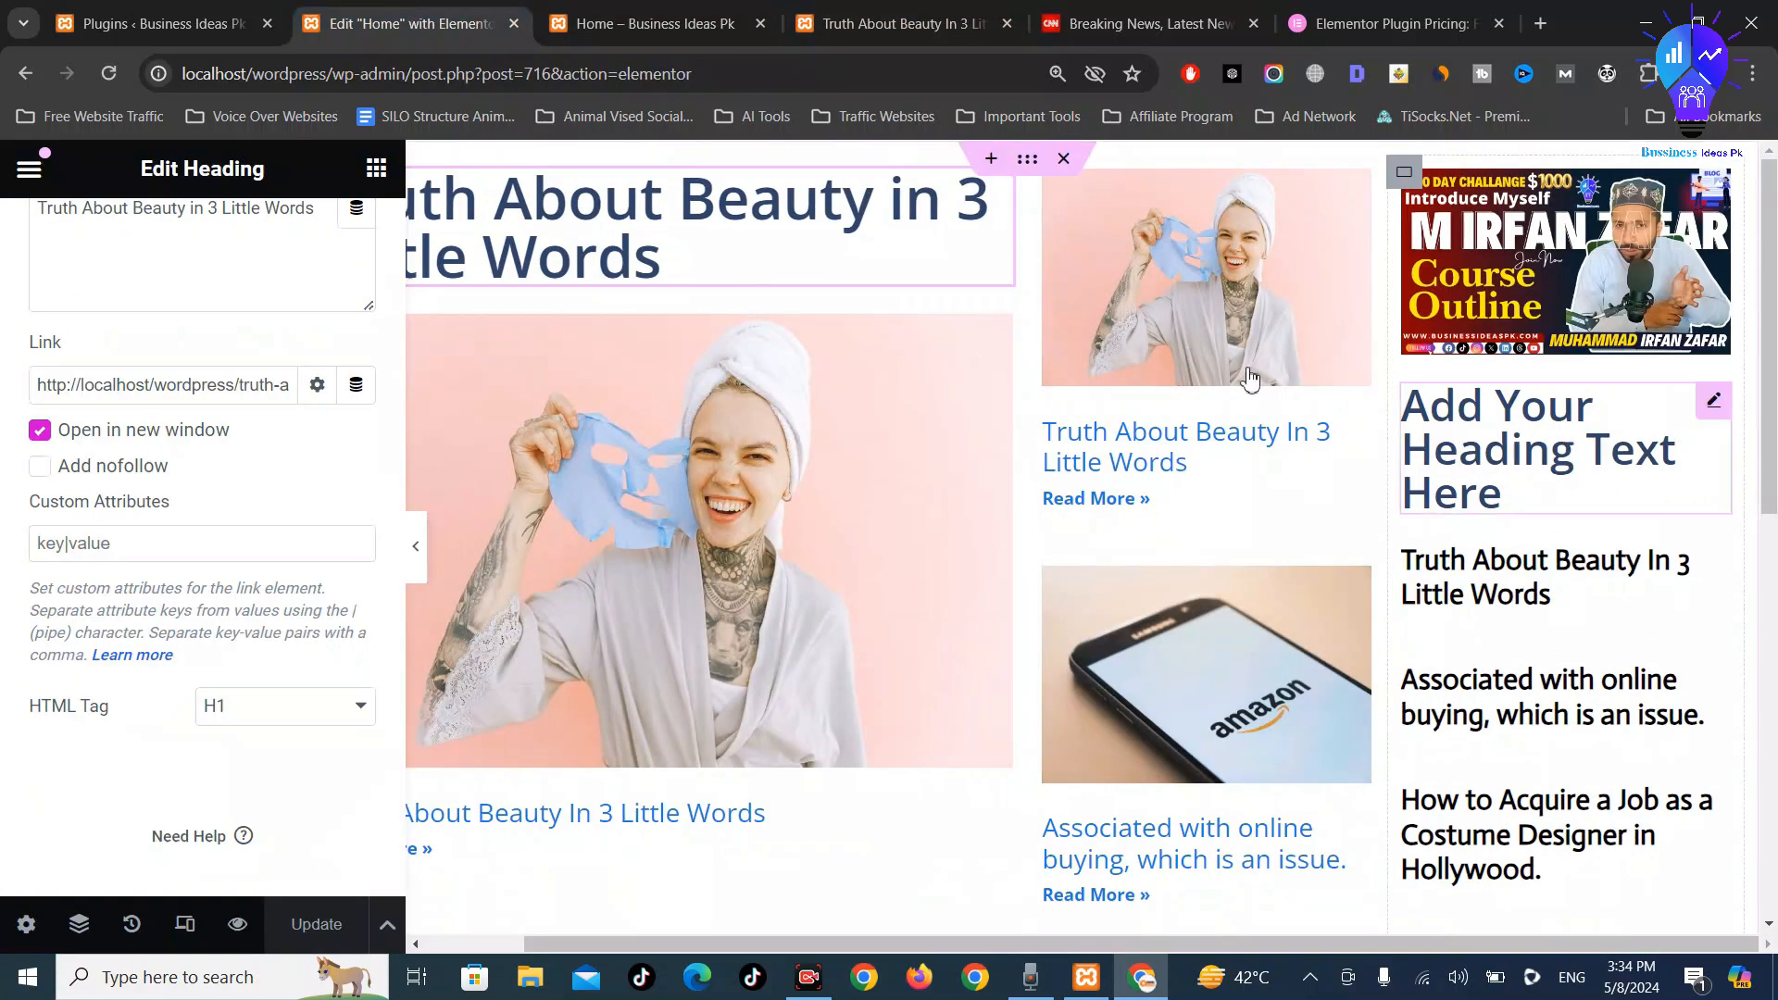
click(1508, 489)
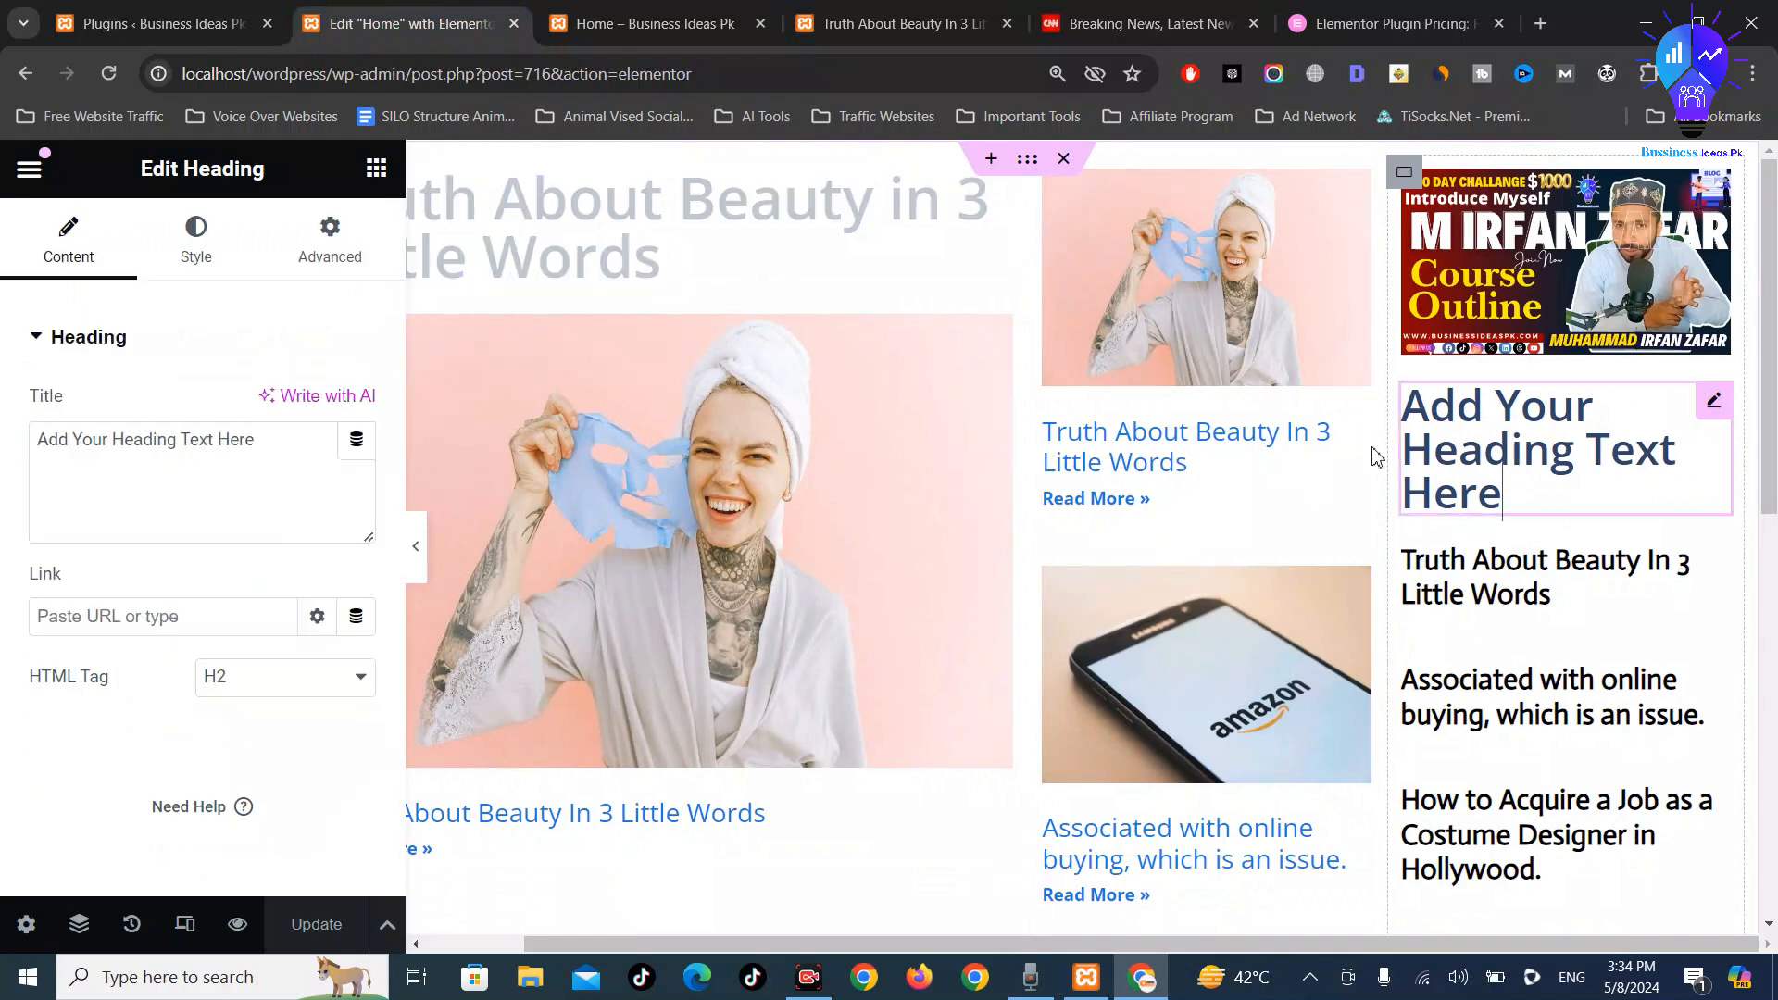
Copy the featured post's title from the live preview and return to the editor
click(648, 23)
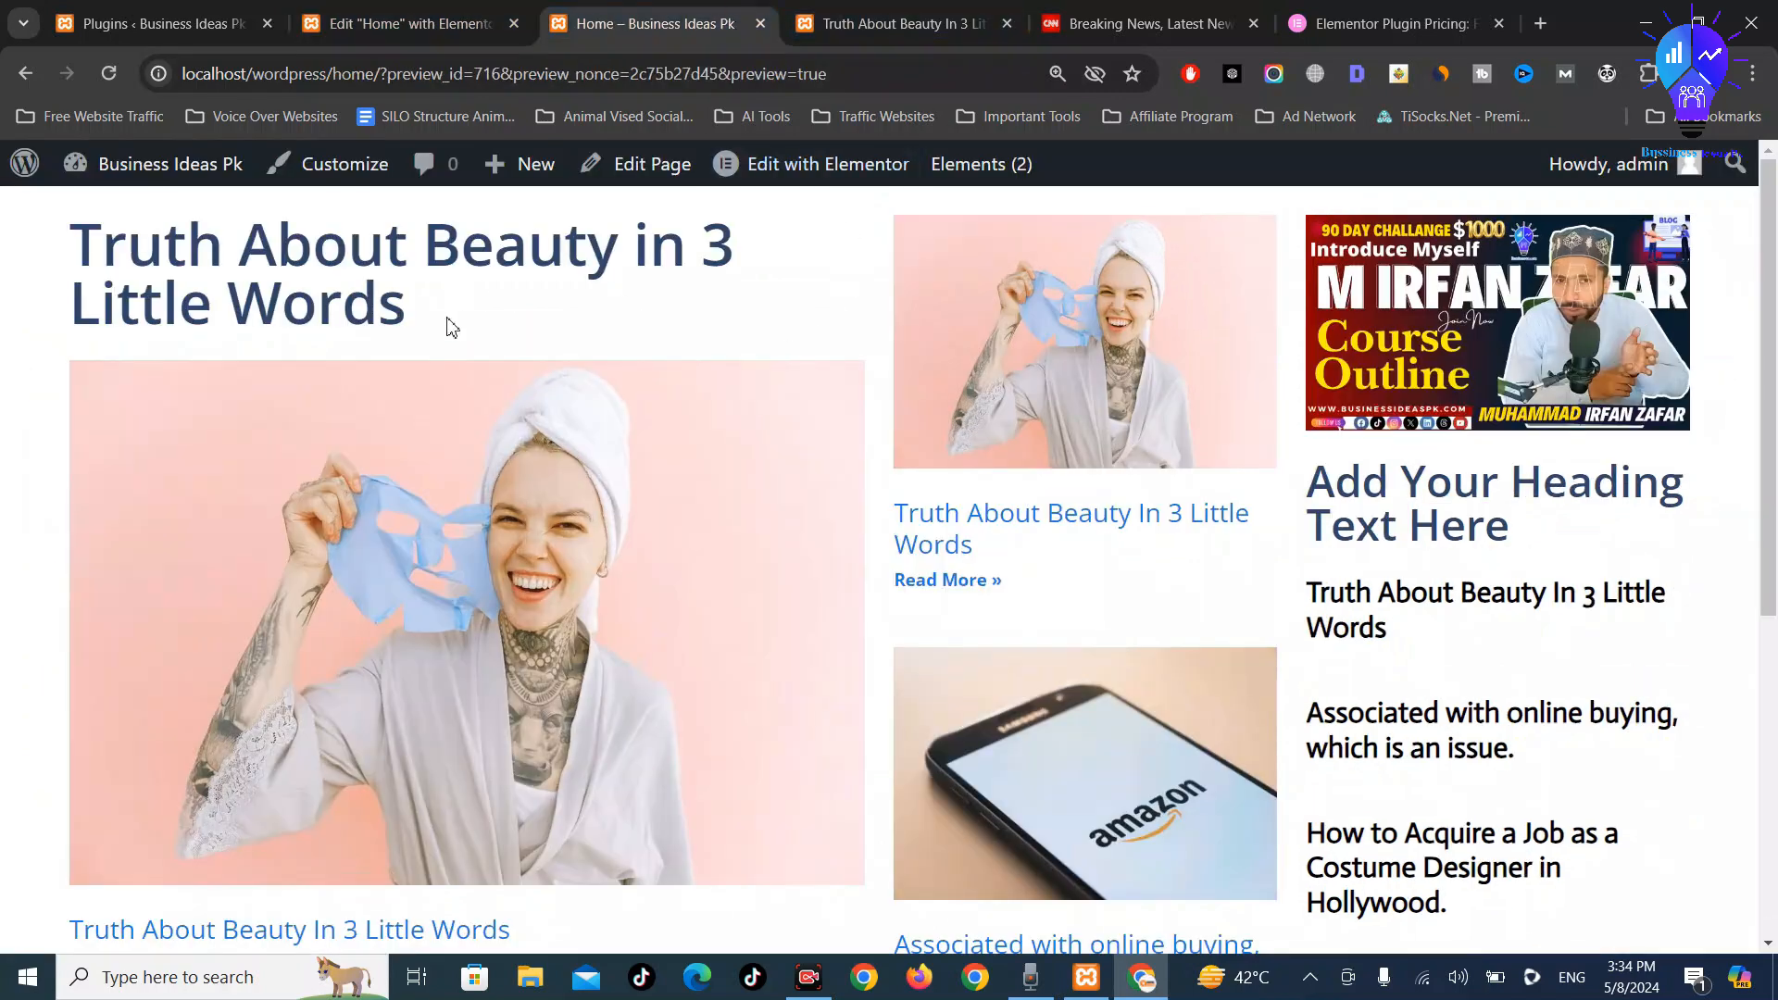
drag(451, 326, 79, 271)
key(ctrl+c)
click(407, 24)
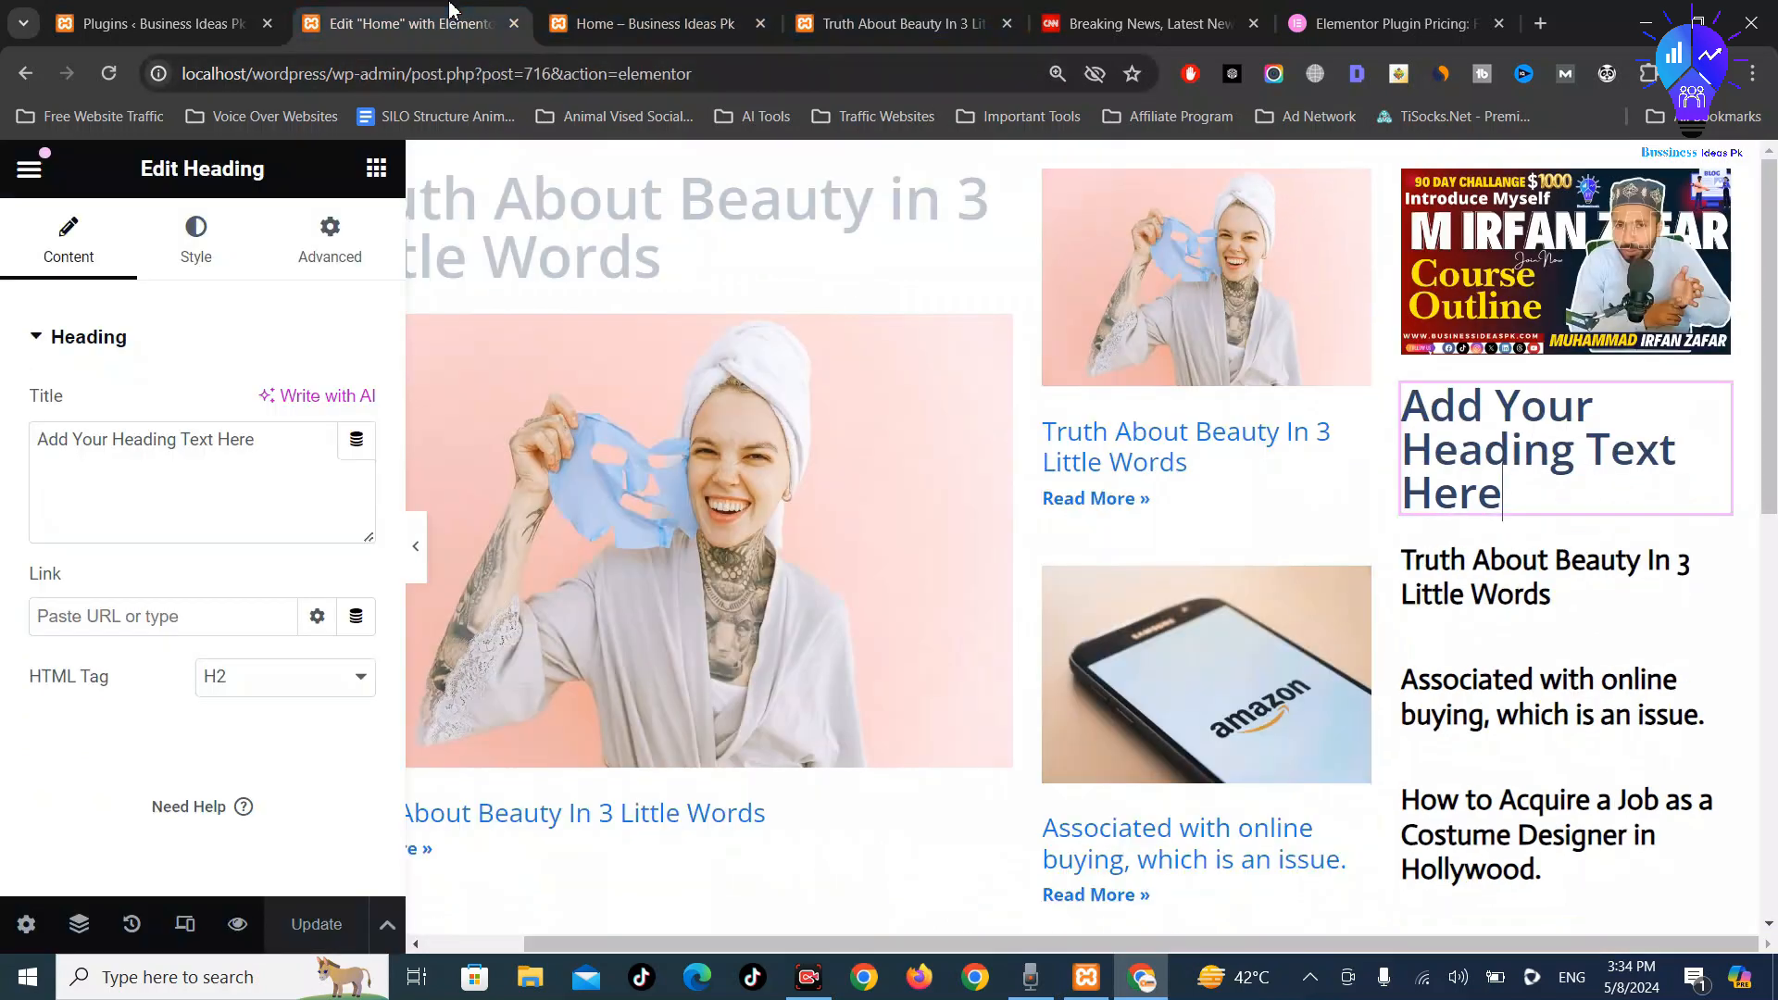
Replace the sidebar heading text with 'Truth About Beauty in 3 Little Words' and make it H5
click(163, 503)
key(ctrl+a)
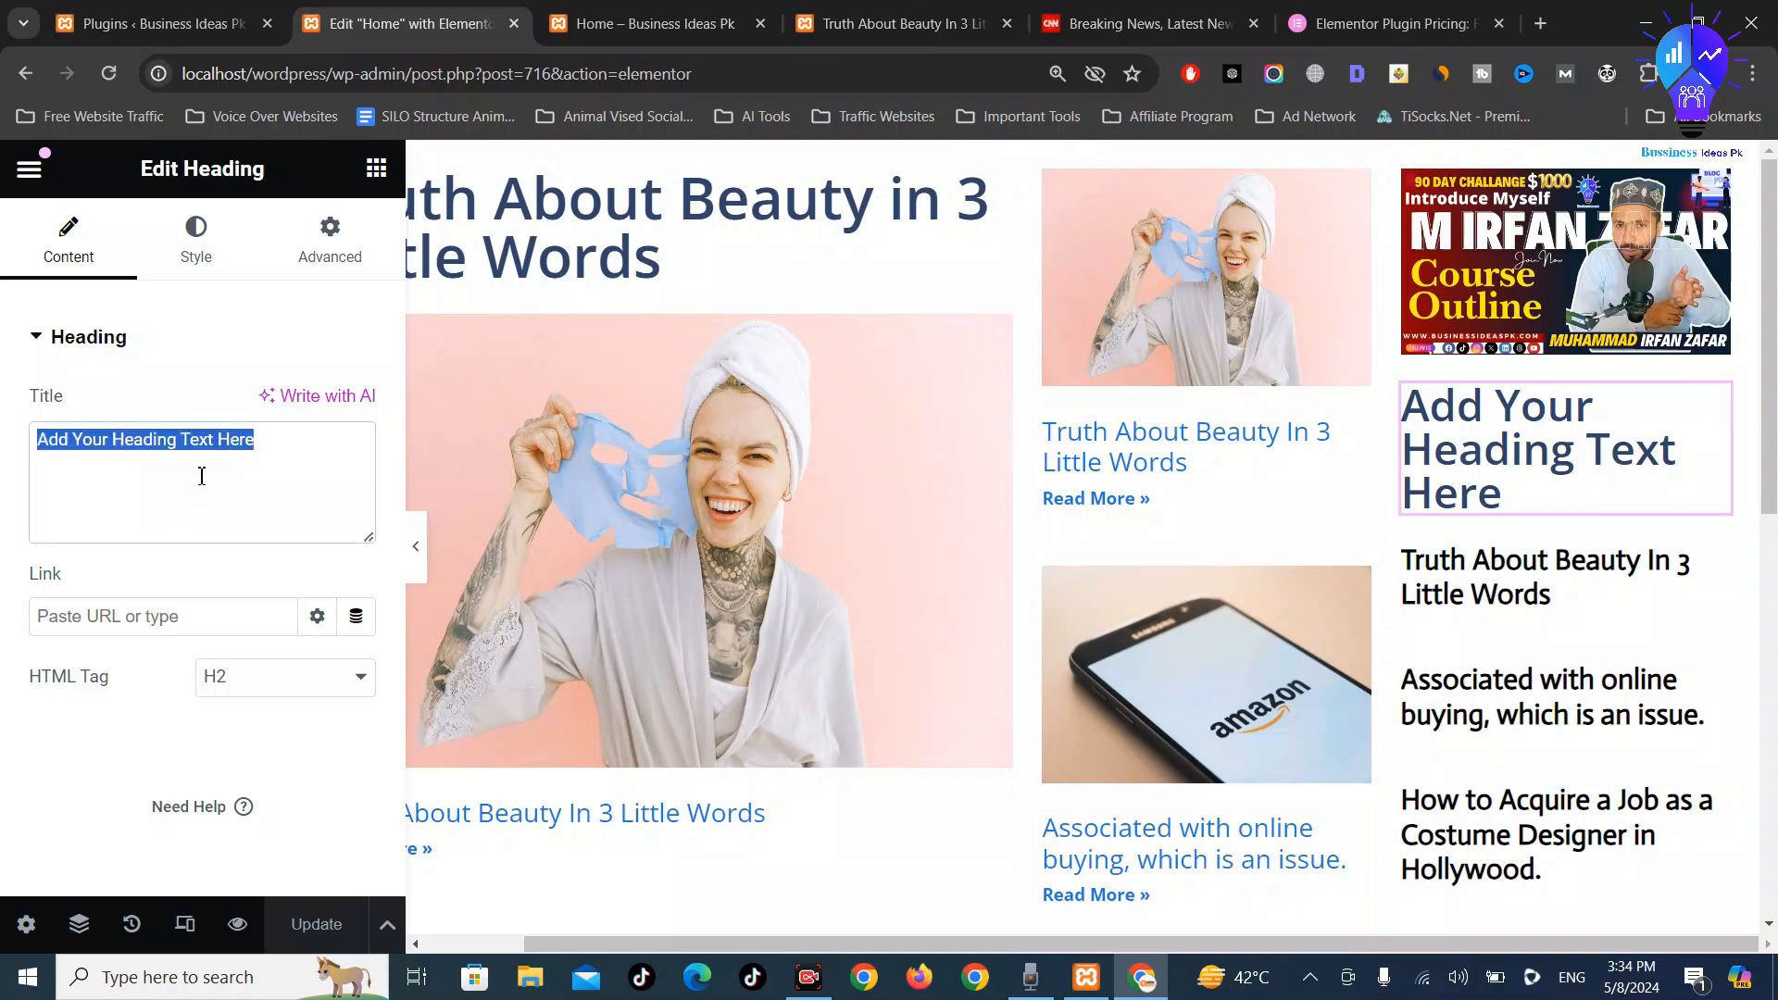
key(ctrl+v)
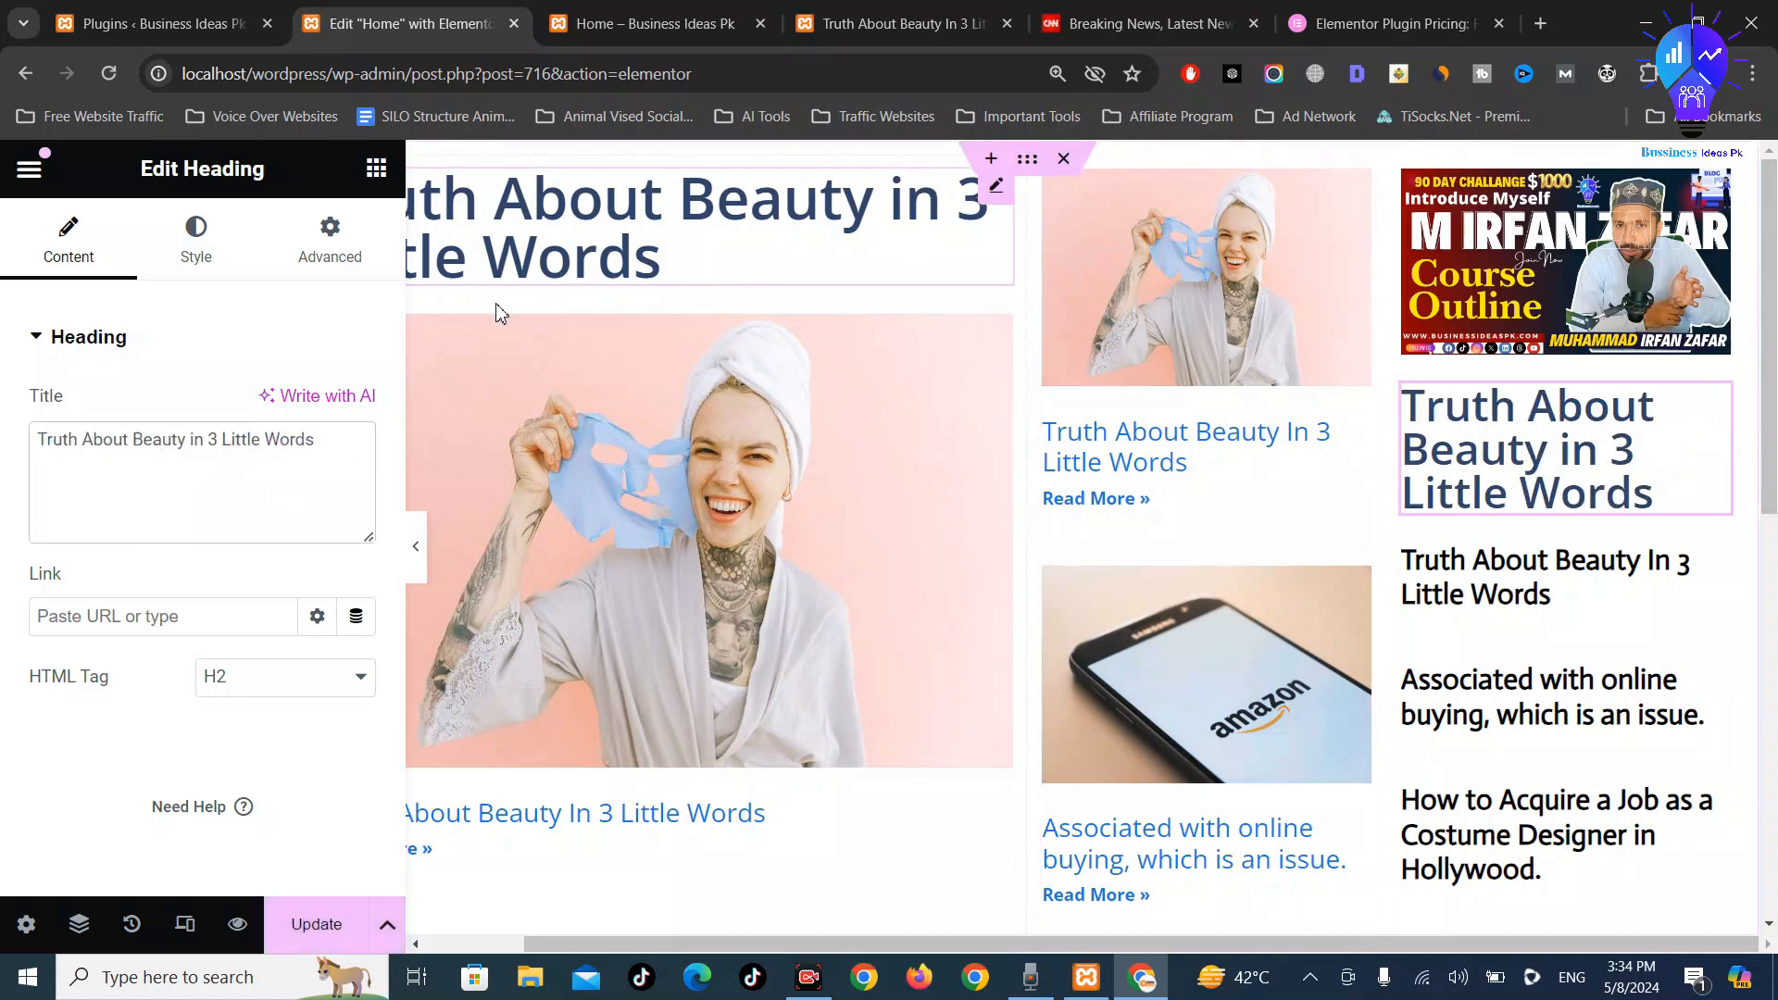
click(278, 681)
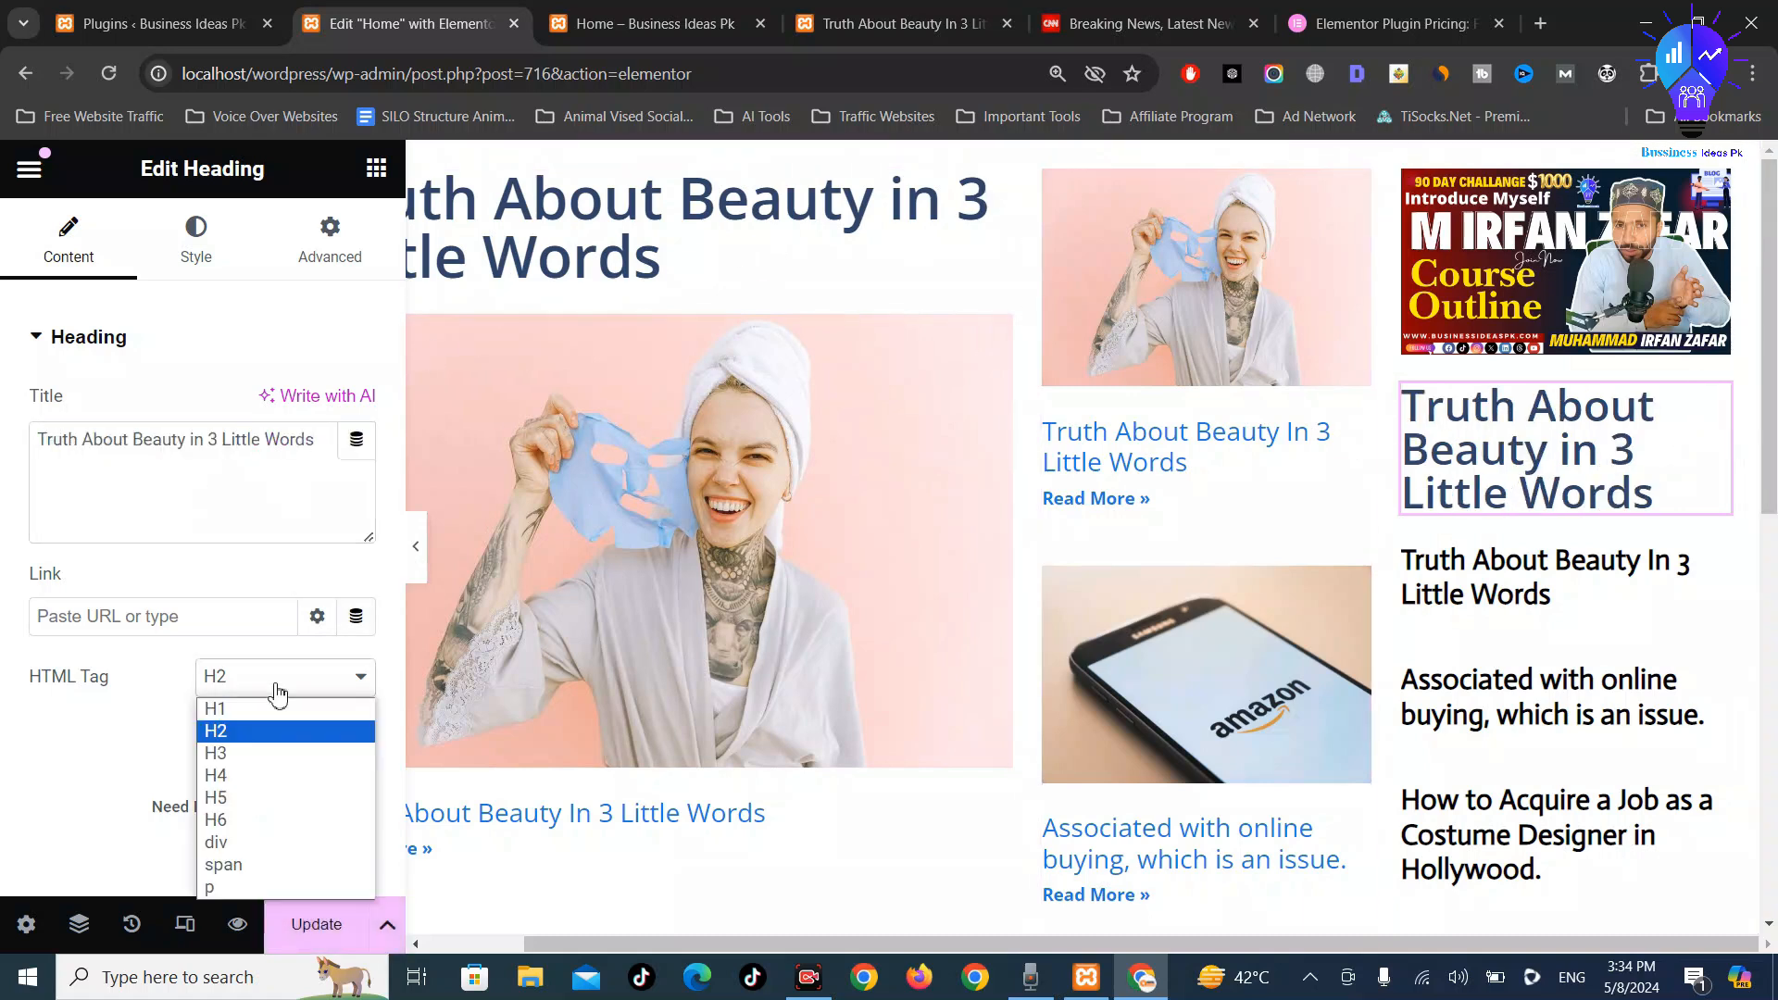
click(250, 779)
click(273, 687)
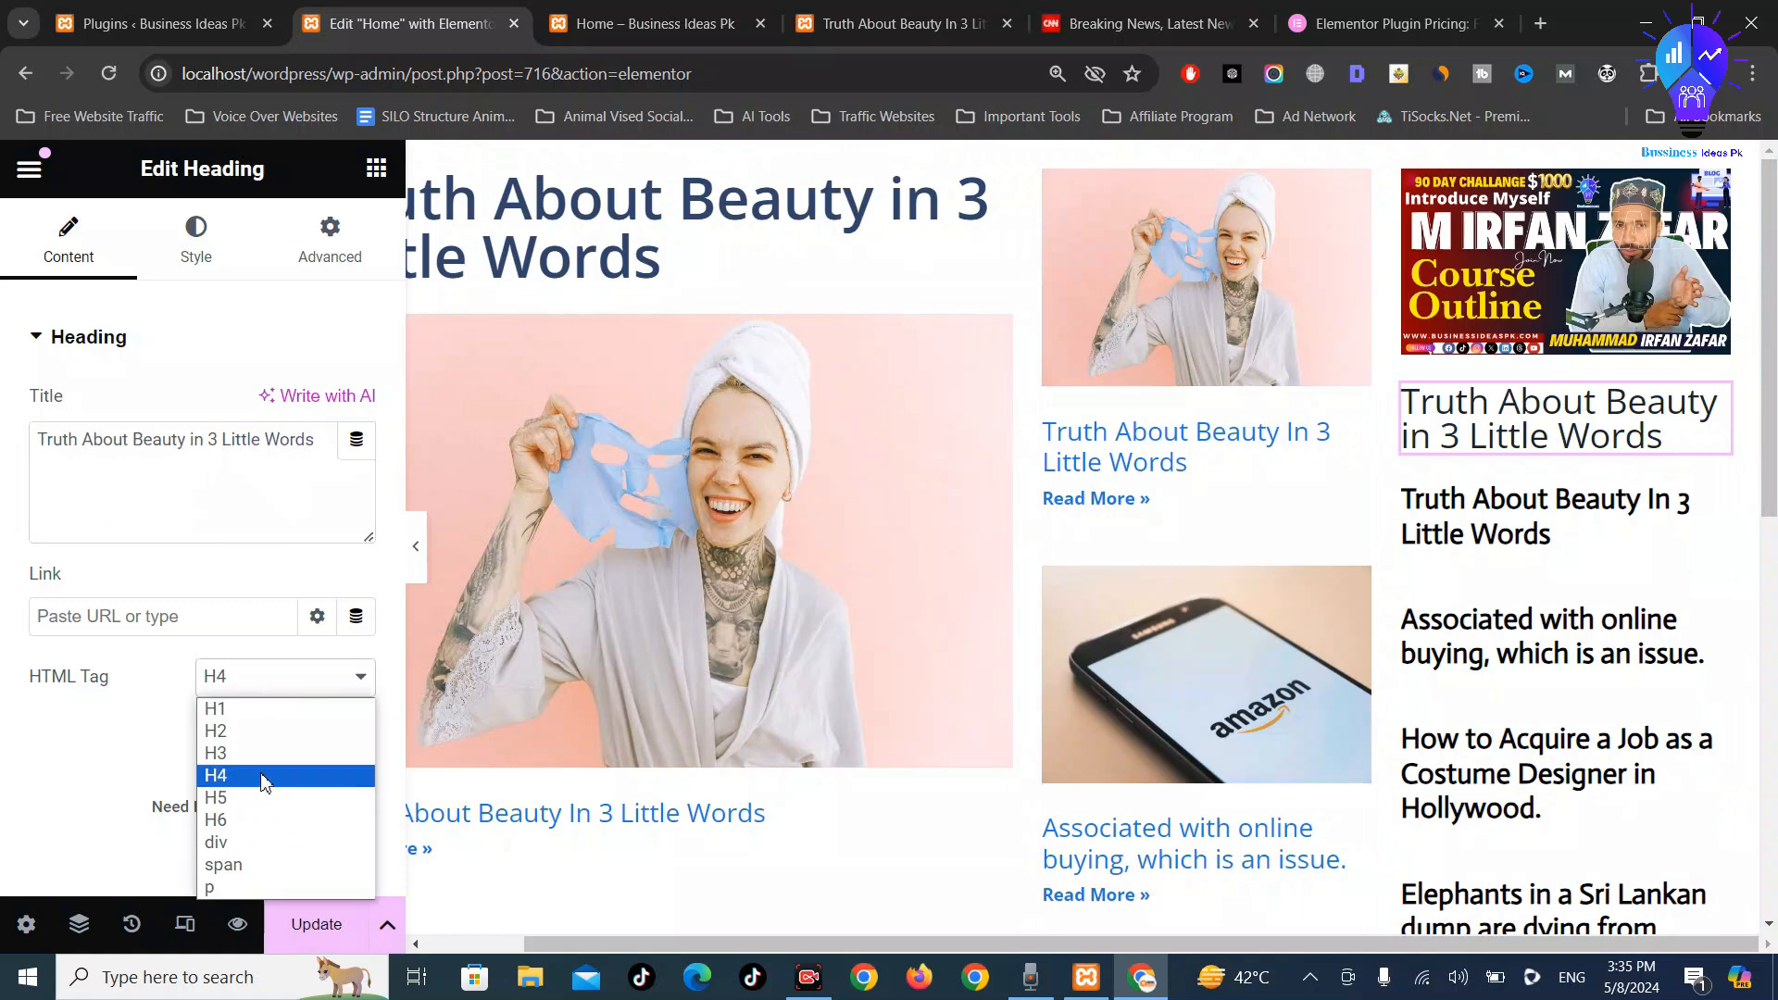
click(259, 803)
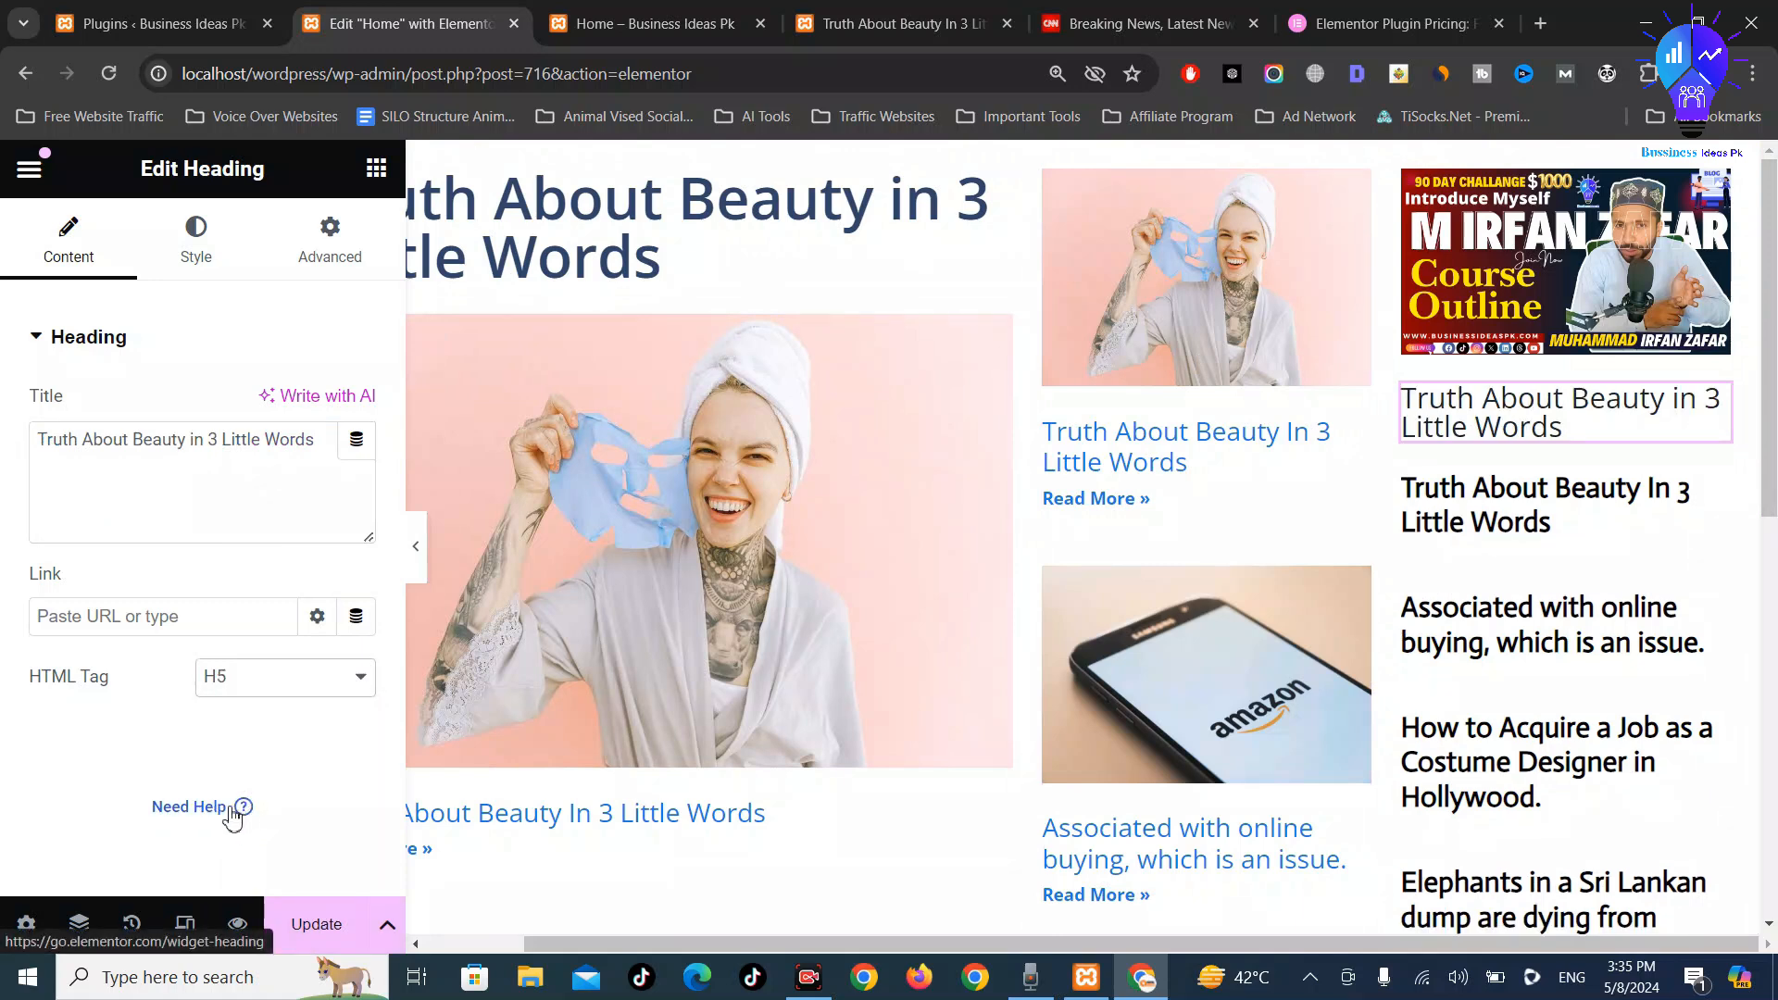
Set the sidebar heading's text colour to red in its Style settings
click(200, 249)
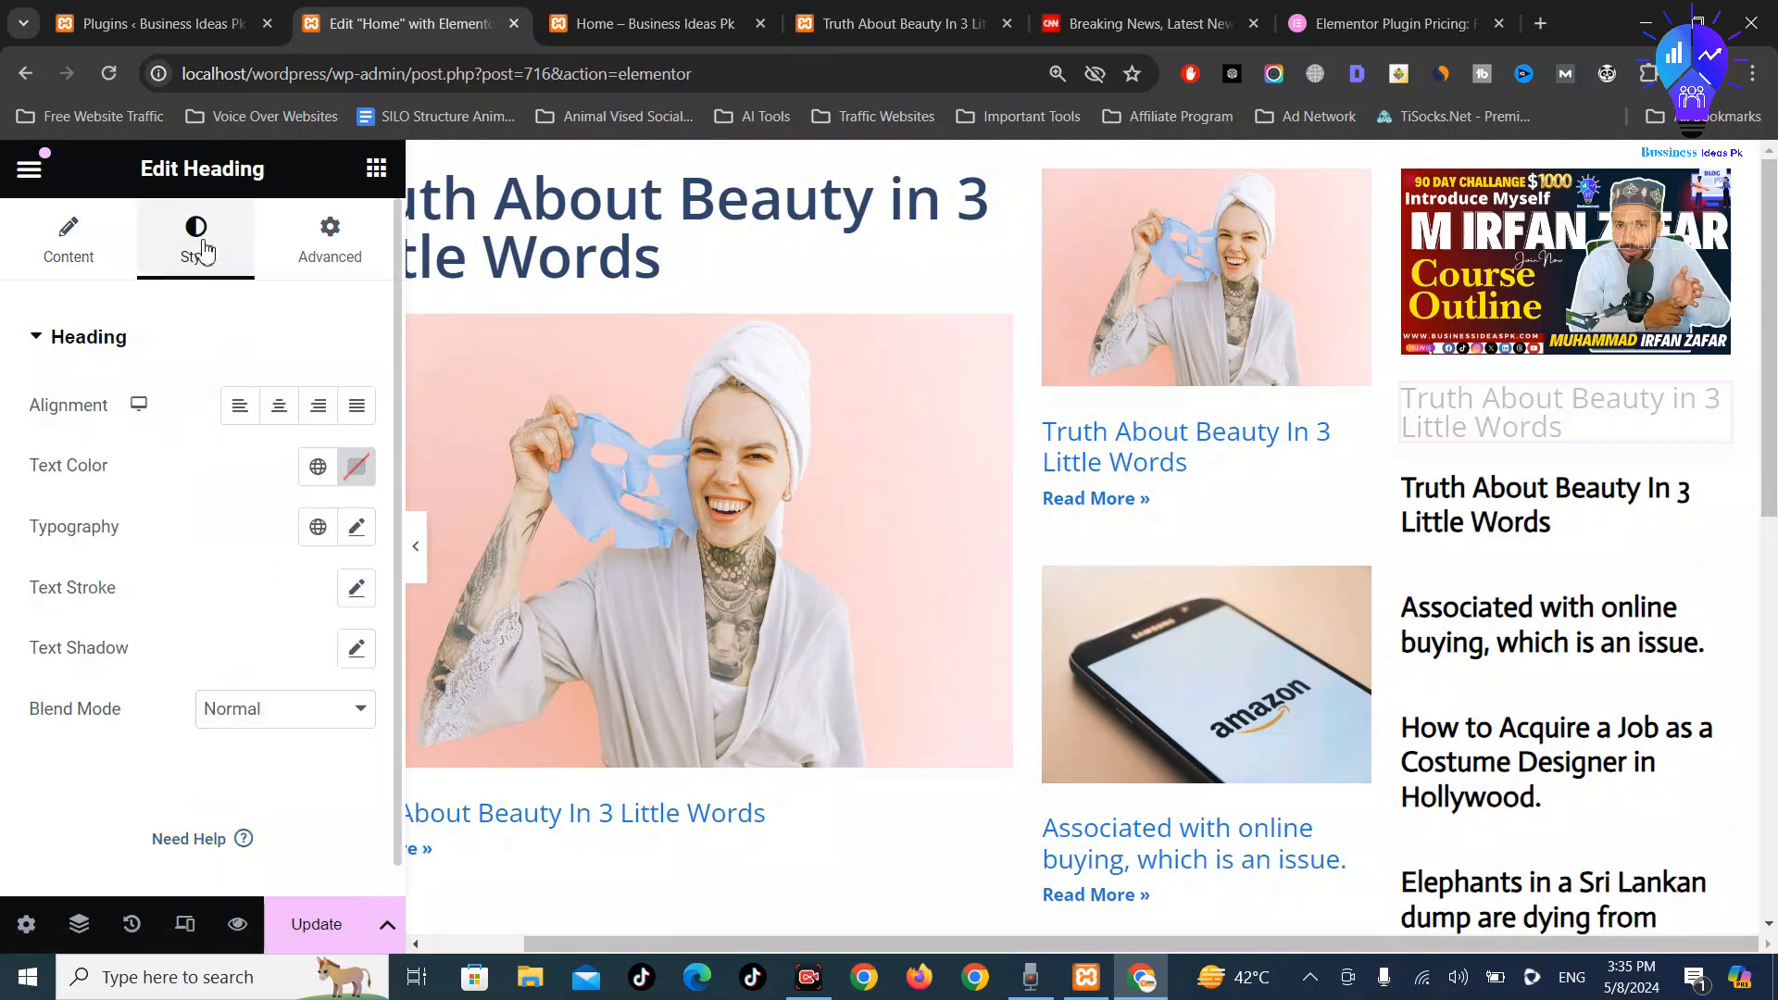
click(356, 468)
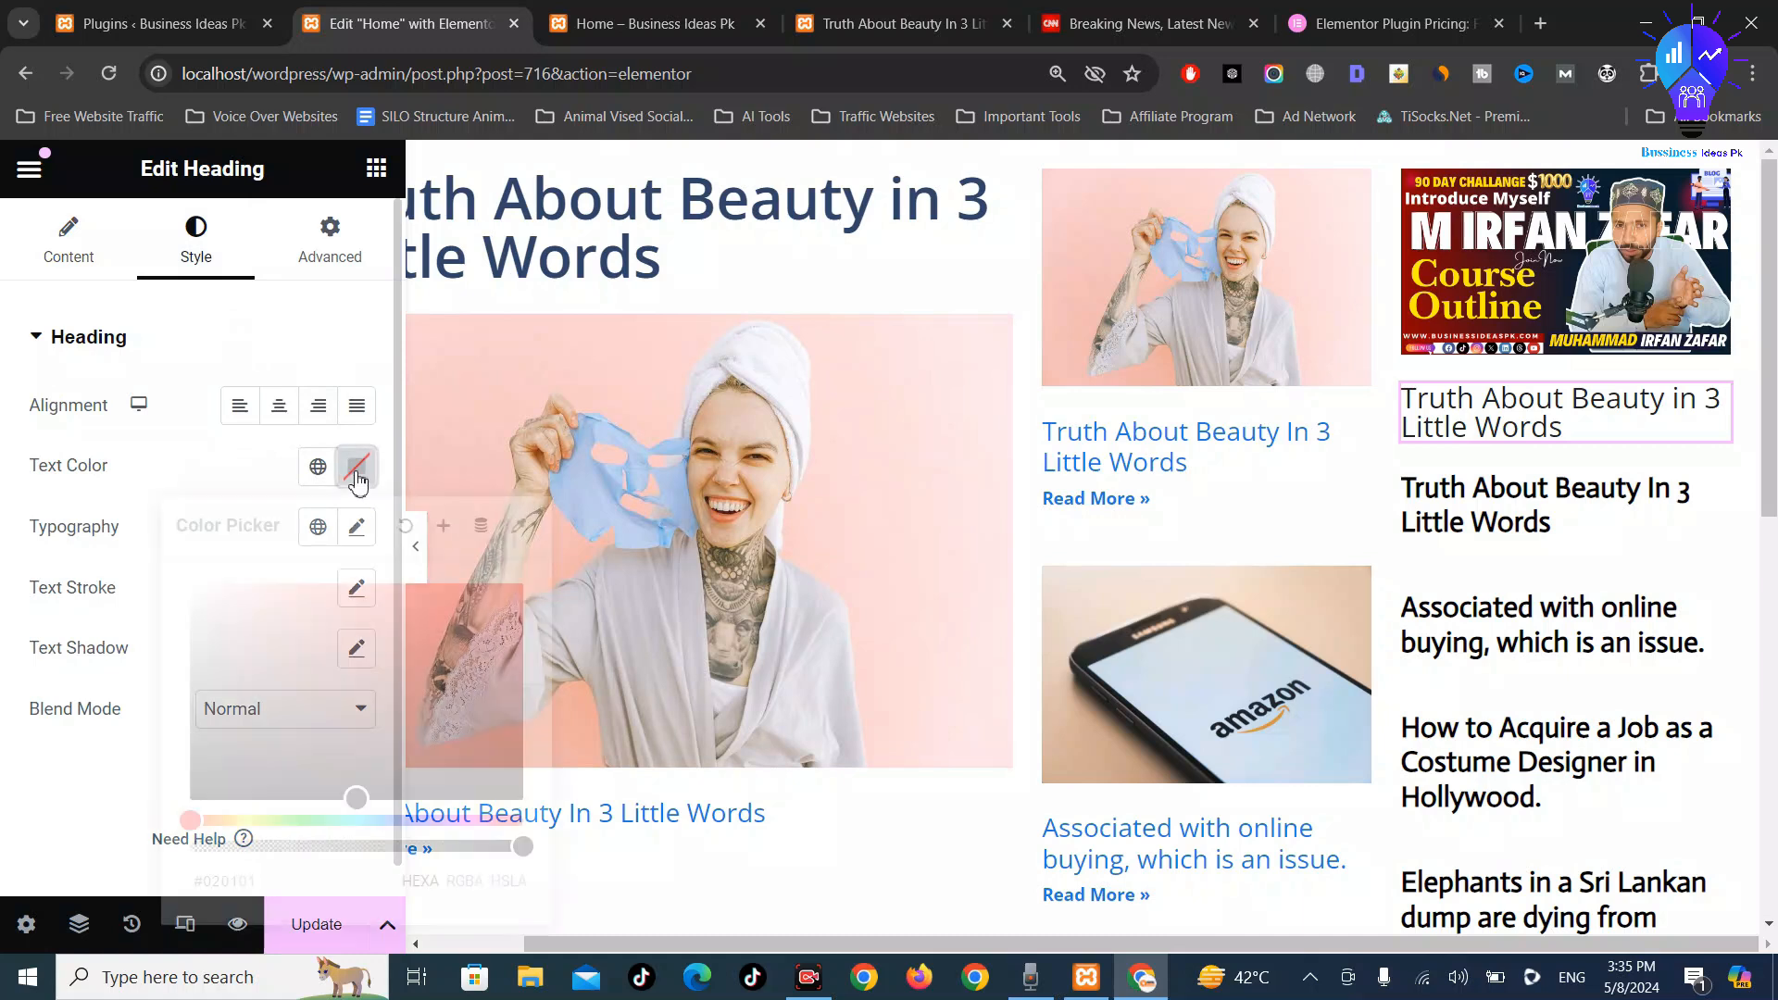
drag(424, 586, 586, 533)
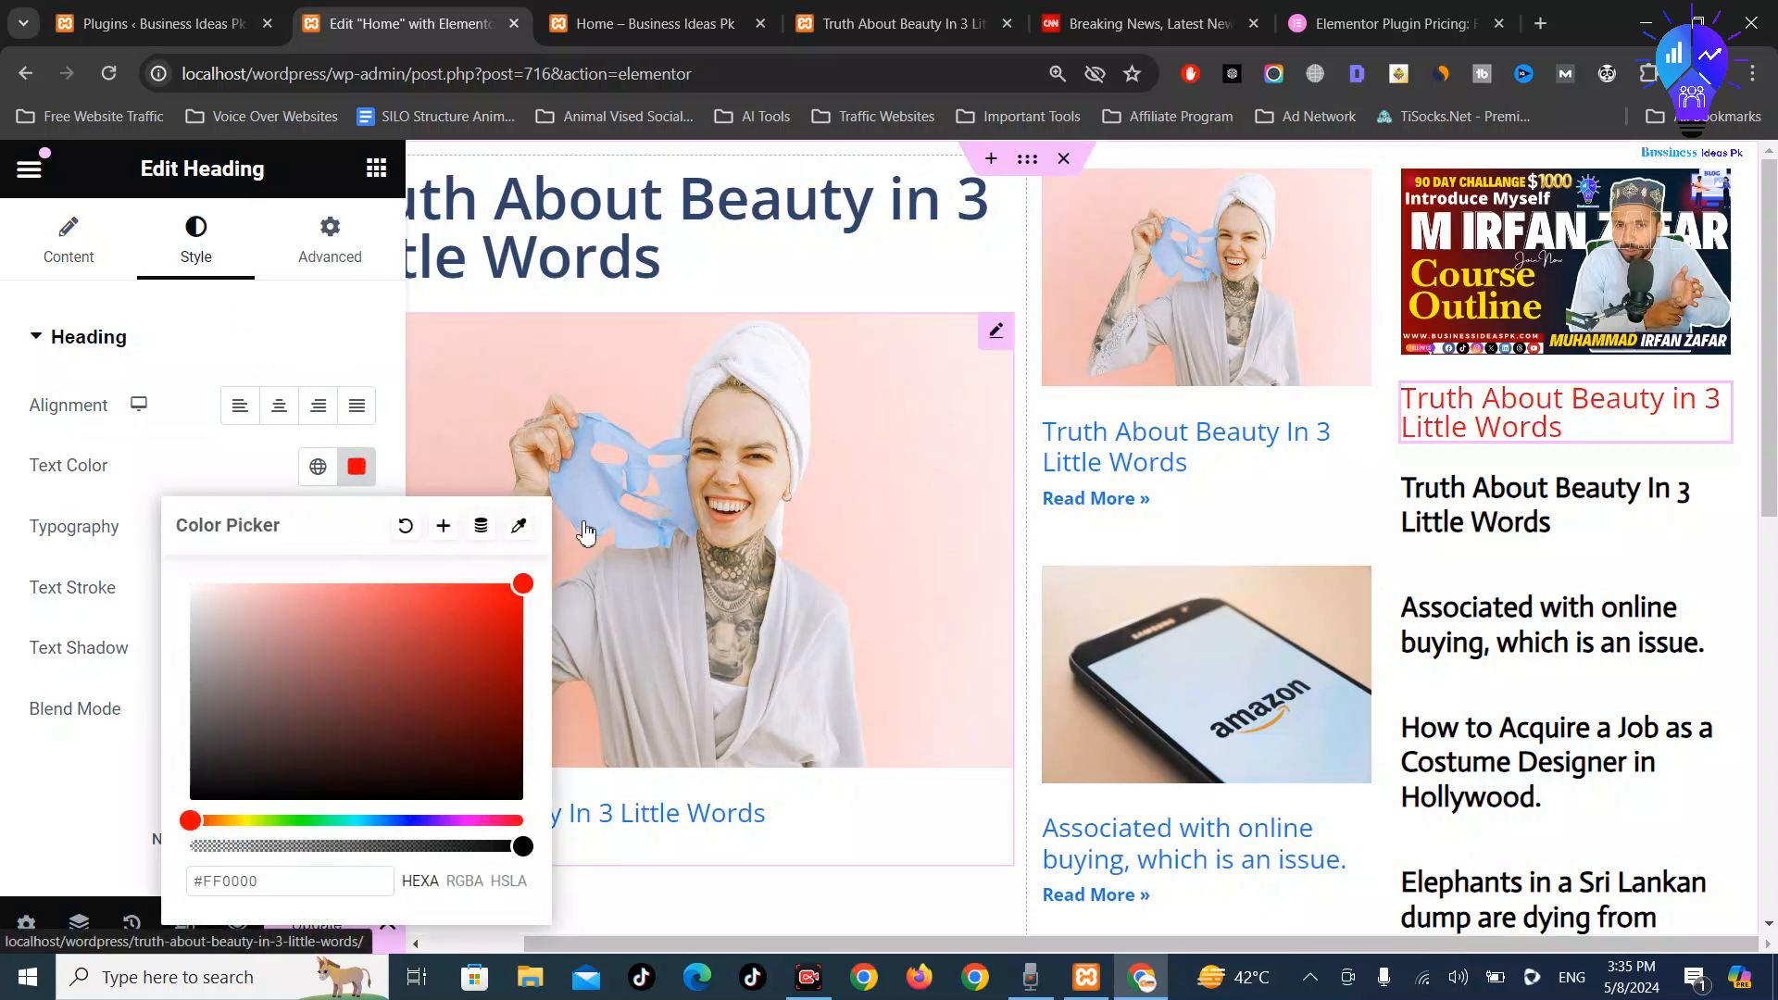
click(386, 351)
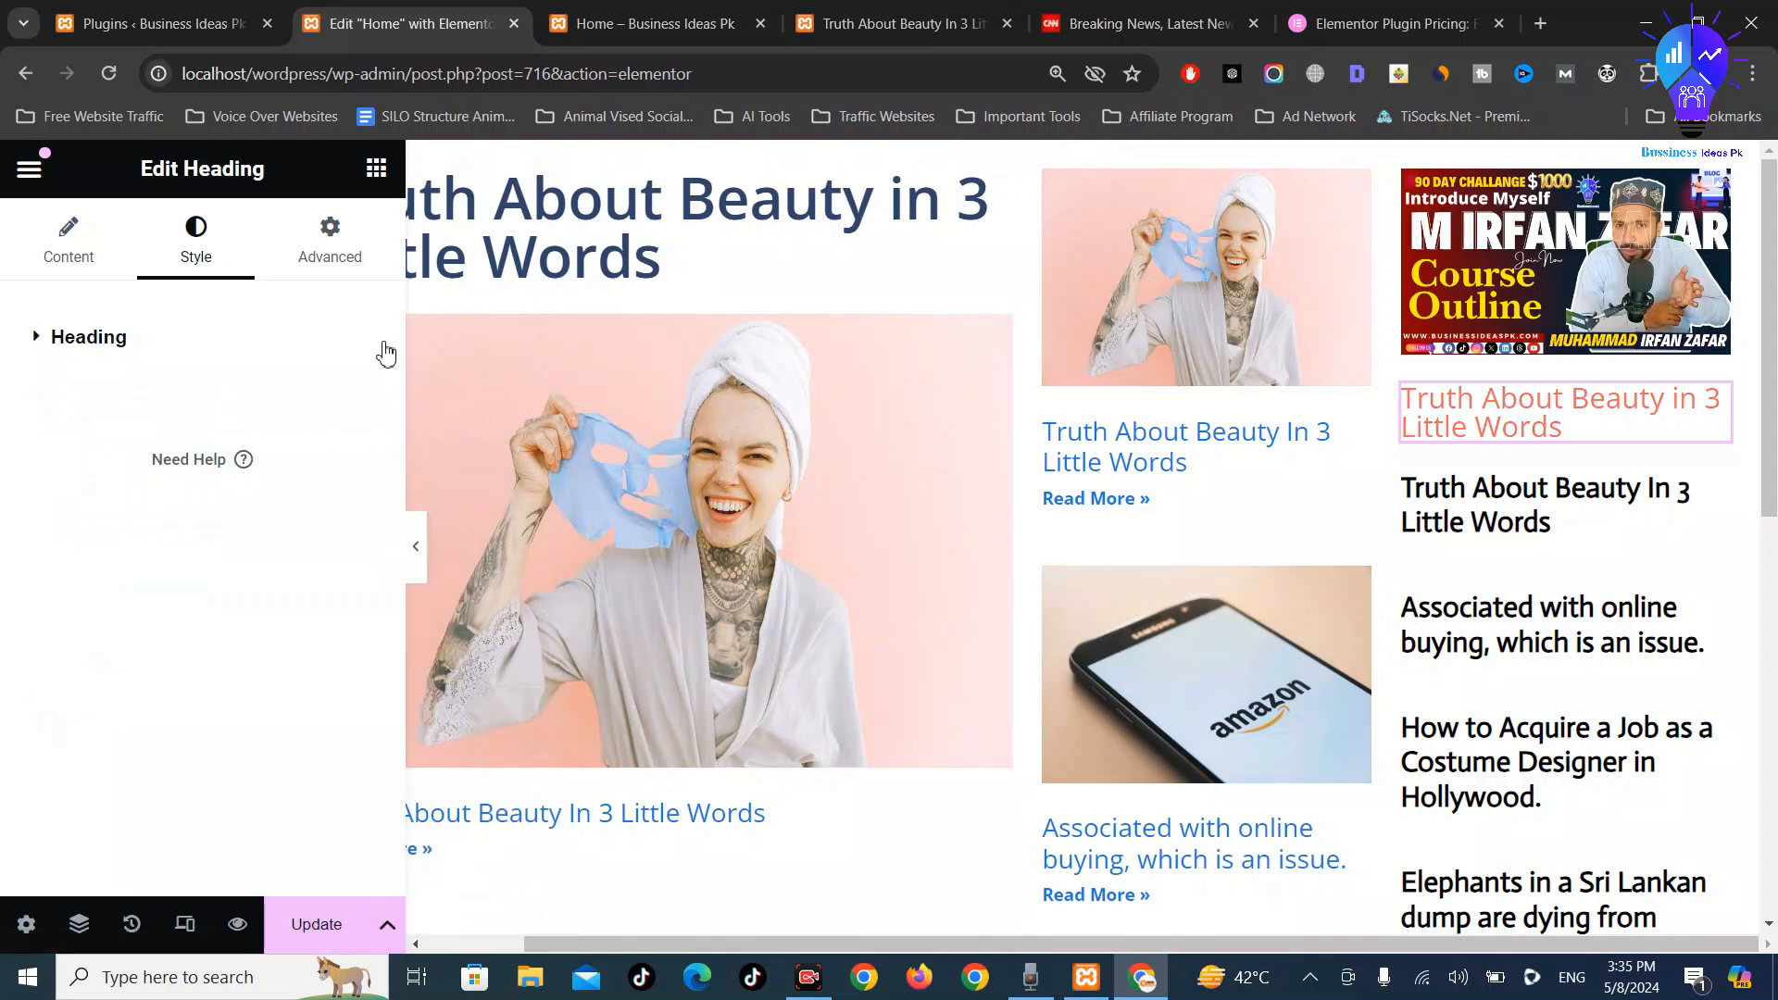
click(96, 357)
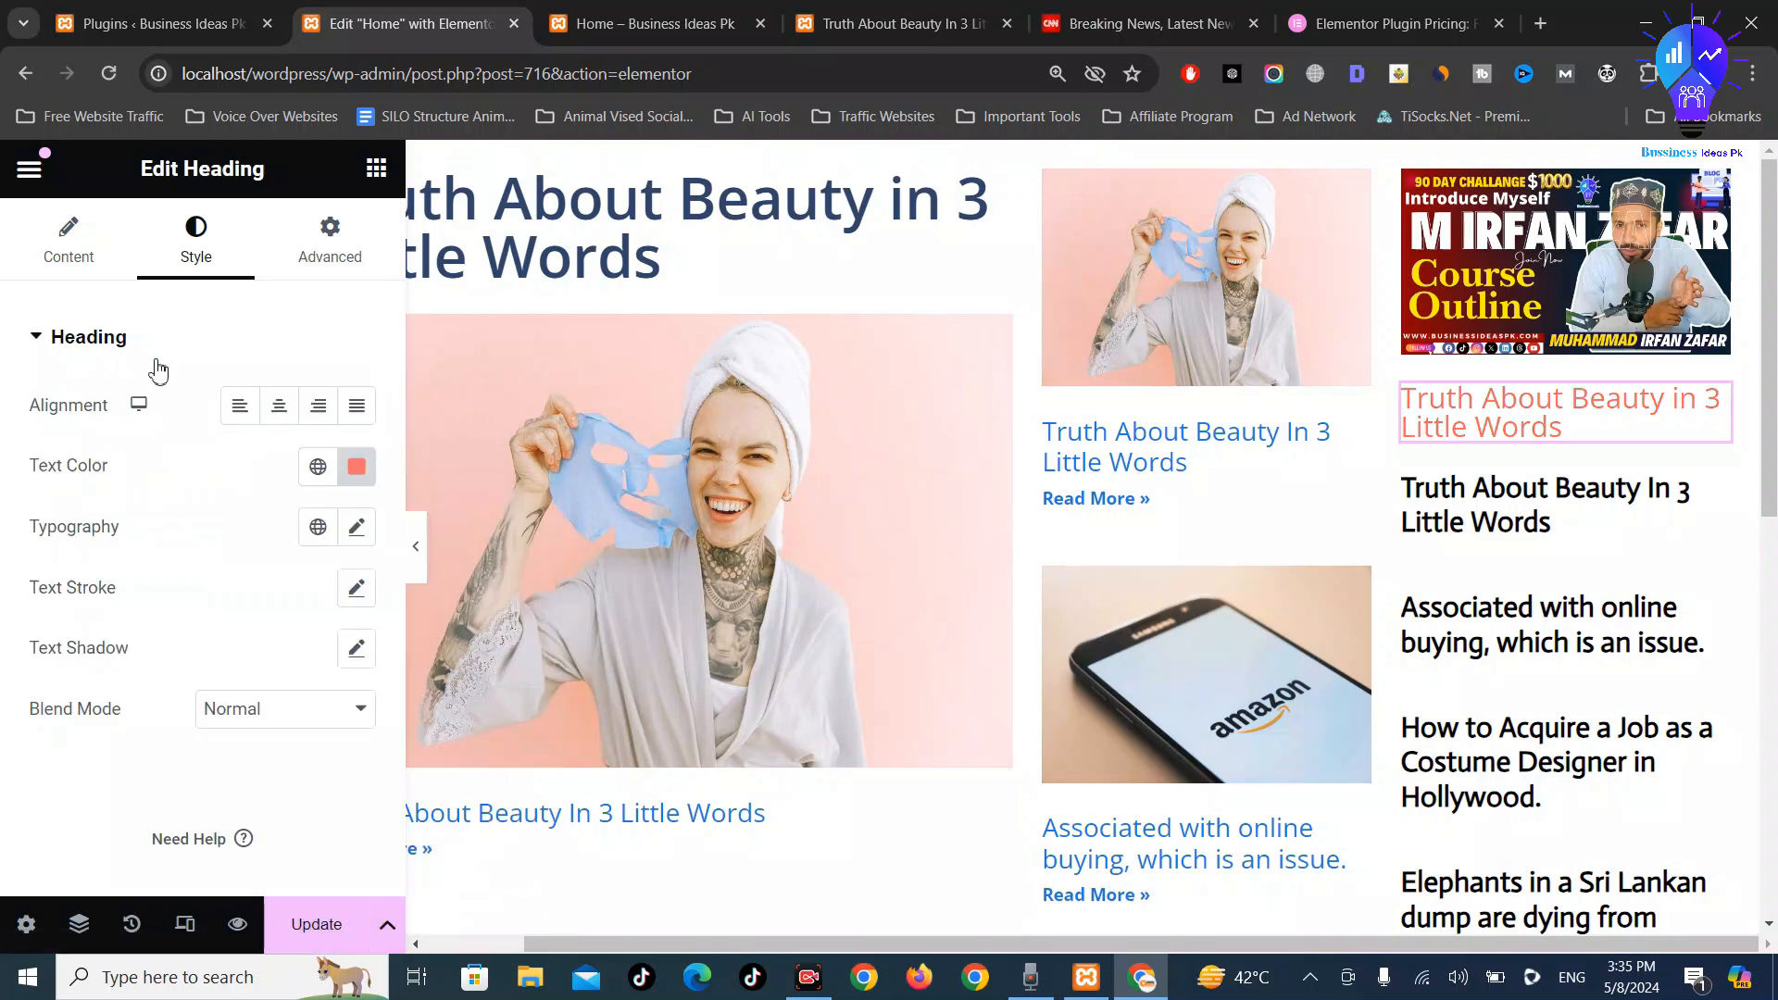
click(357, 467)
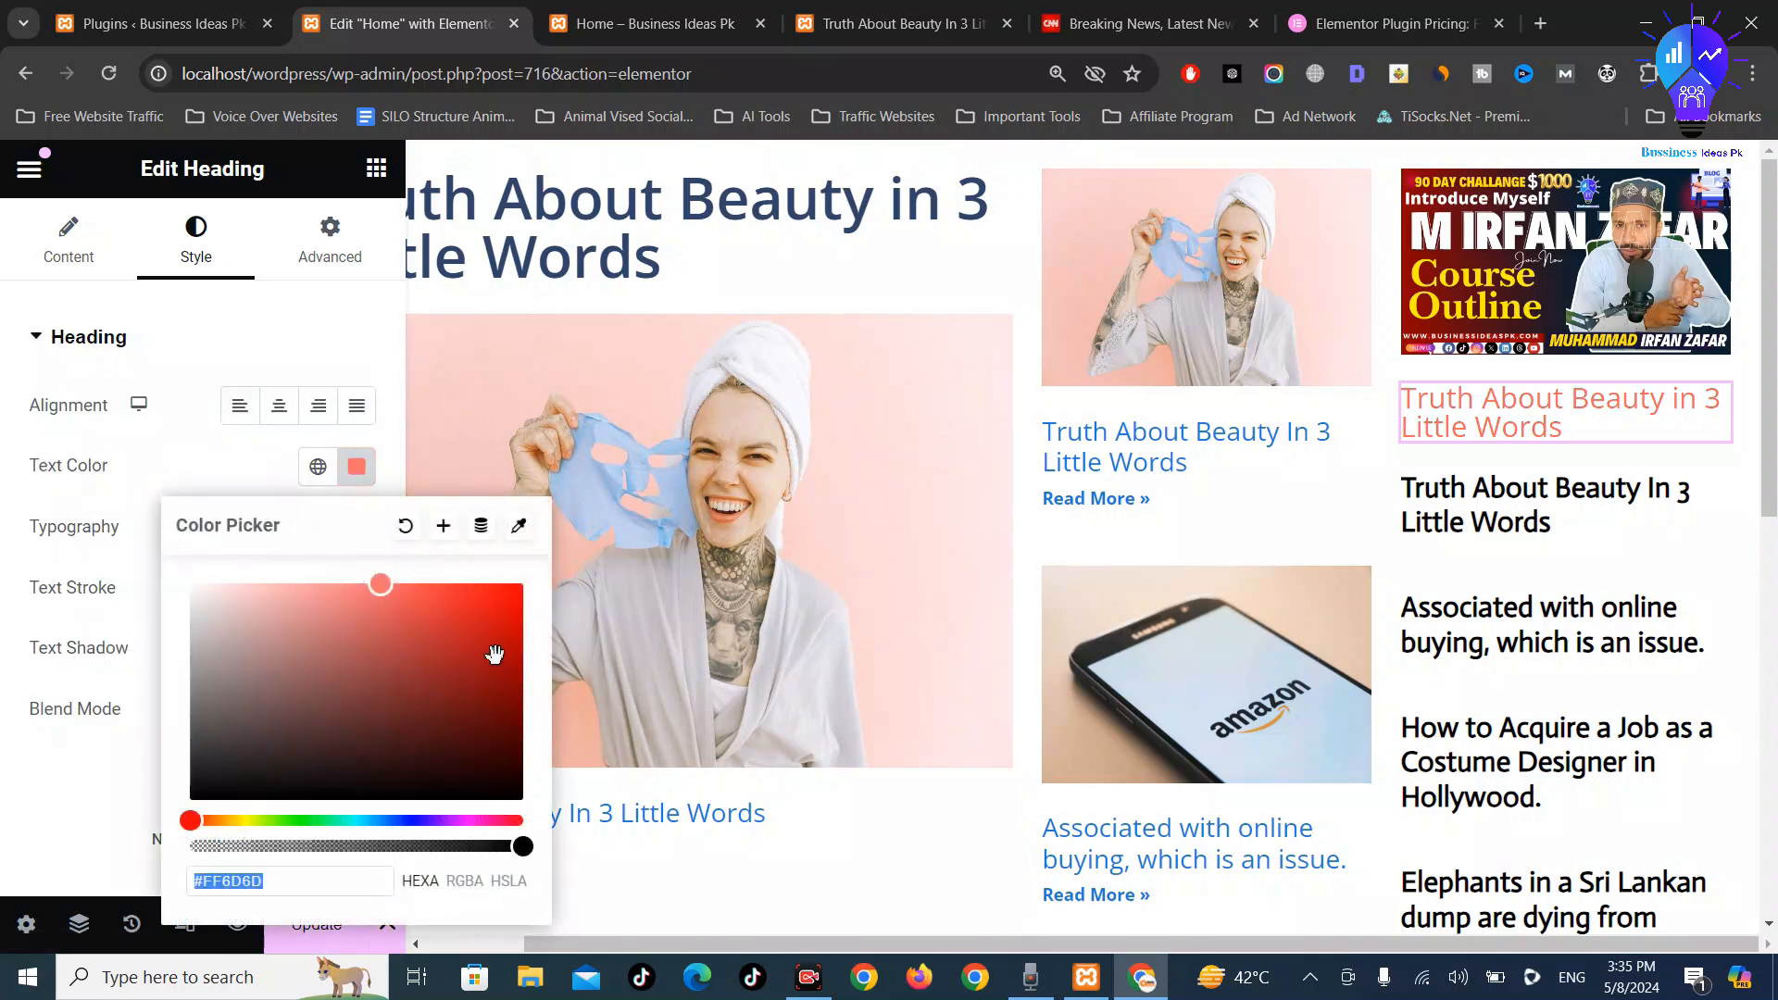
click(614, 545)
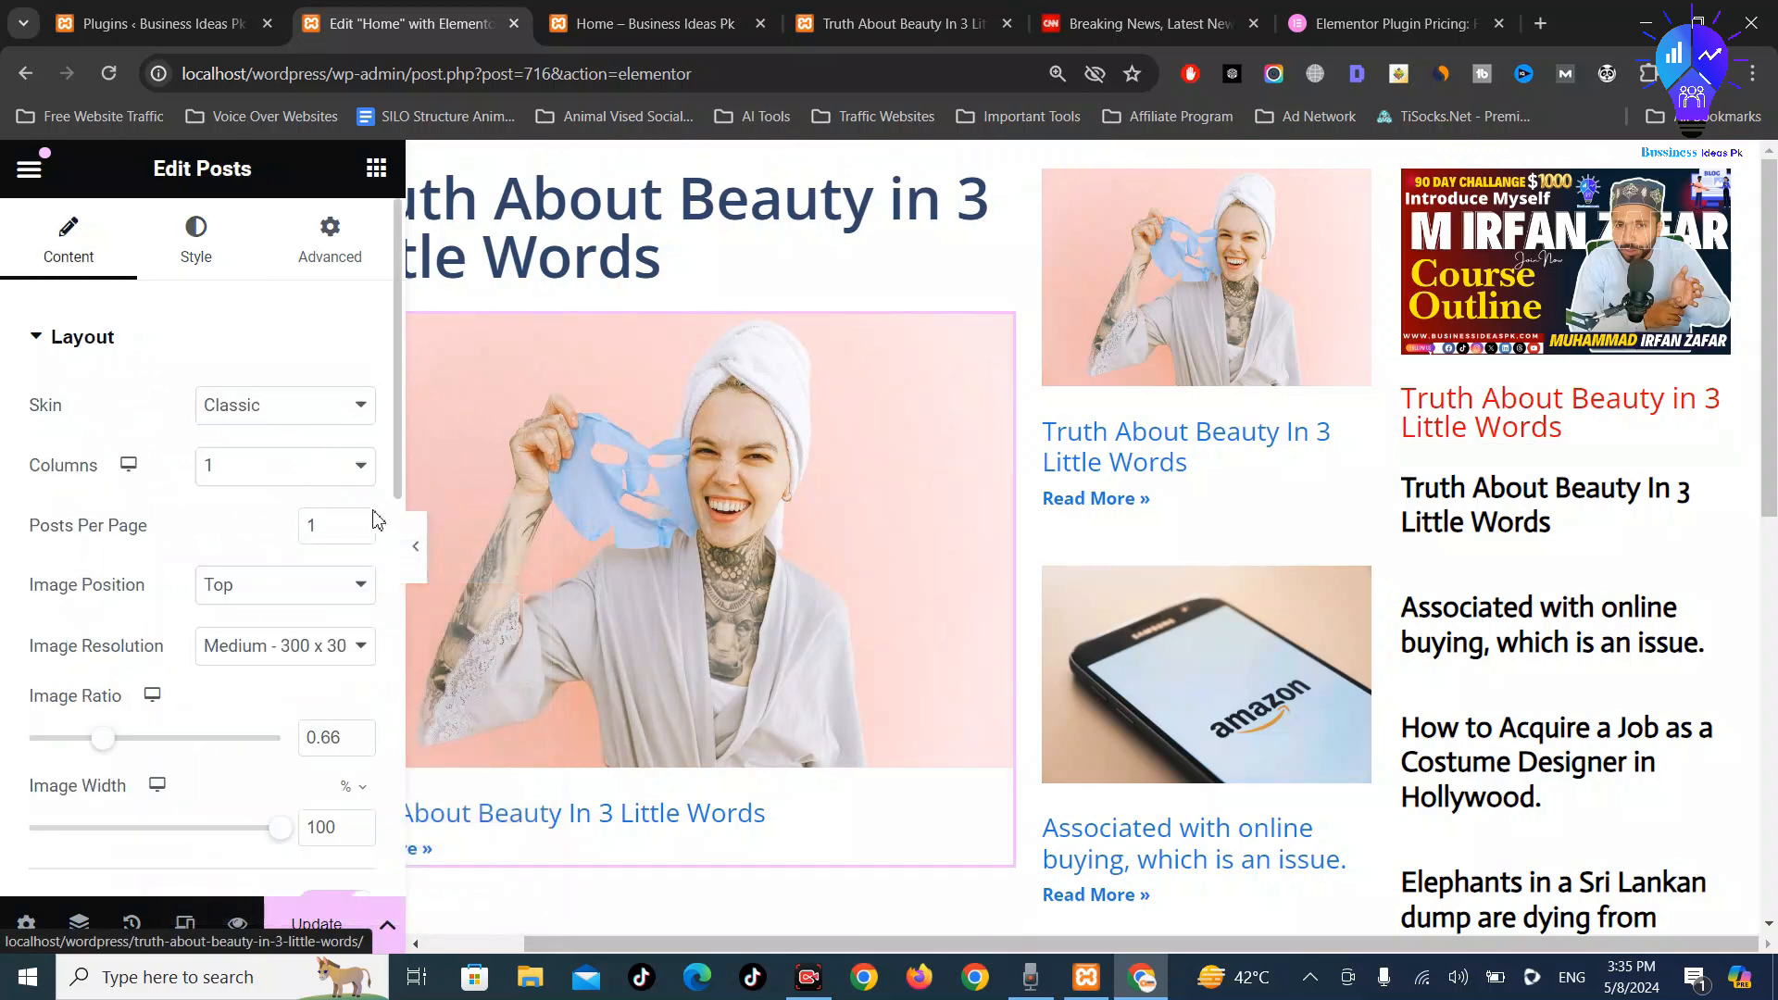
Set the course-outline banner image's border type to Solid
click(203, 239)
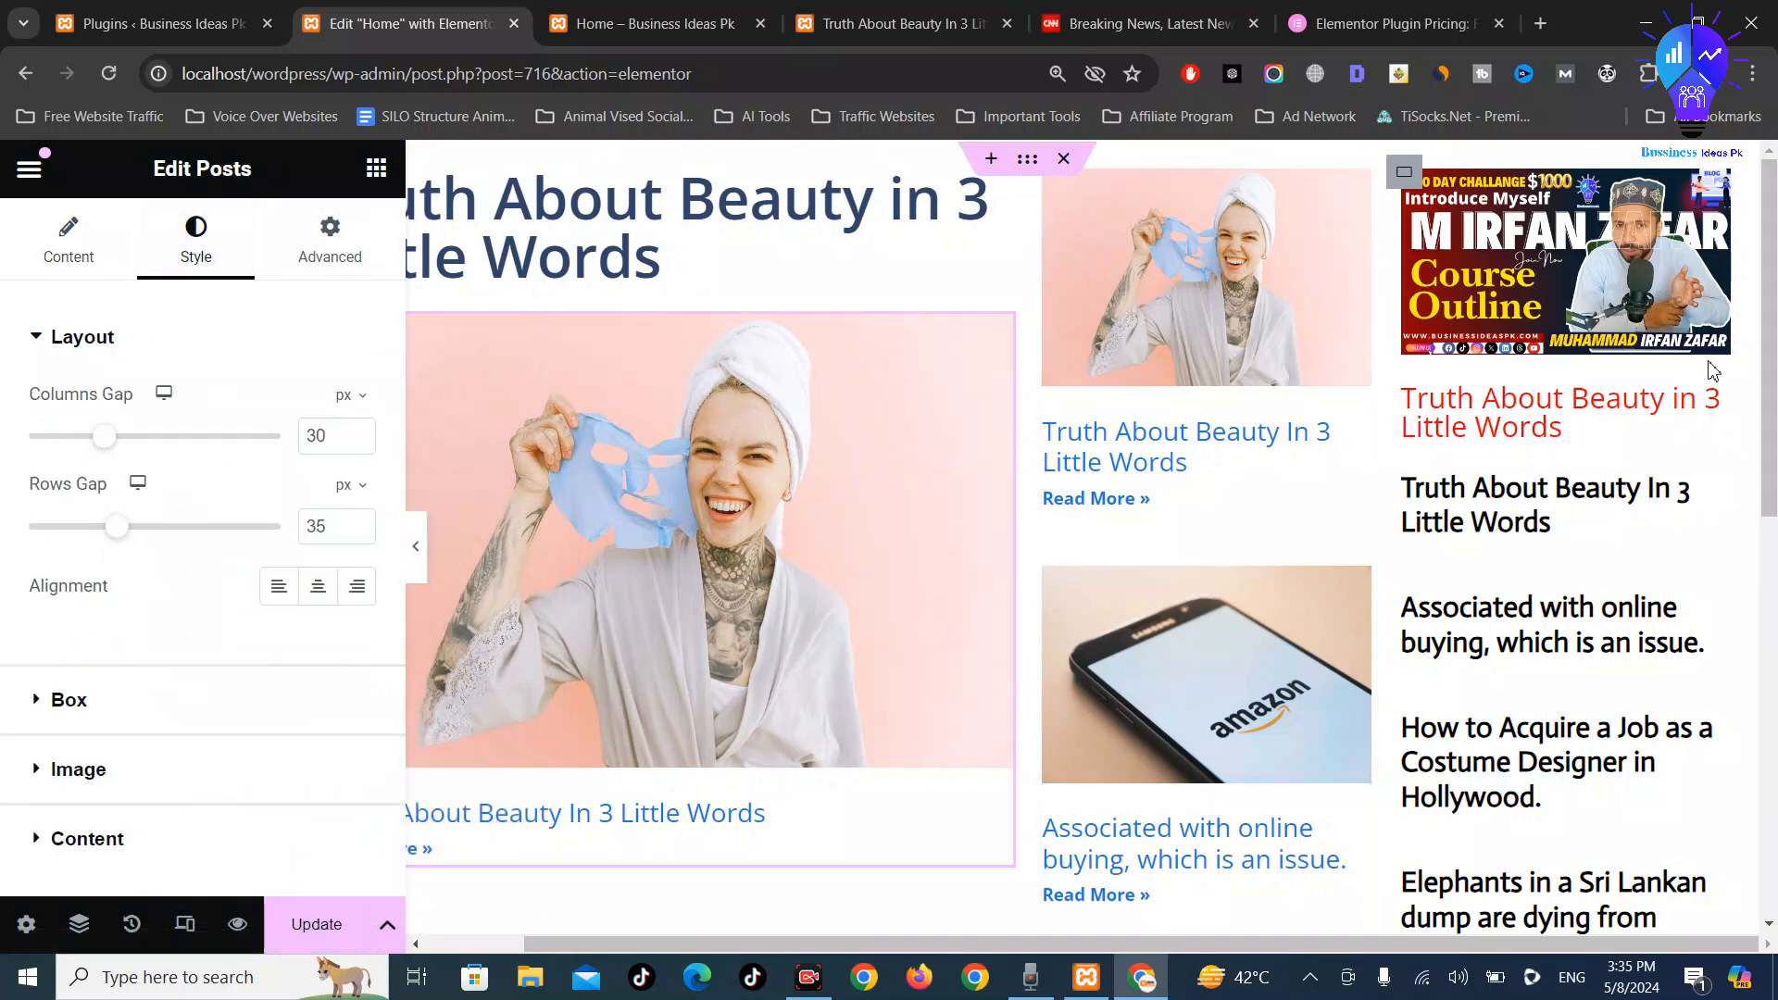
click(1659, 310)
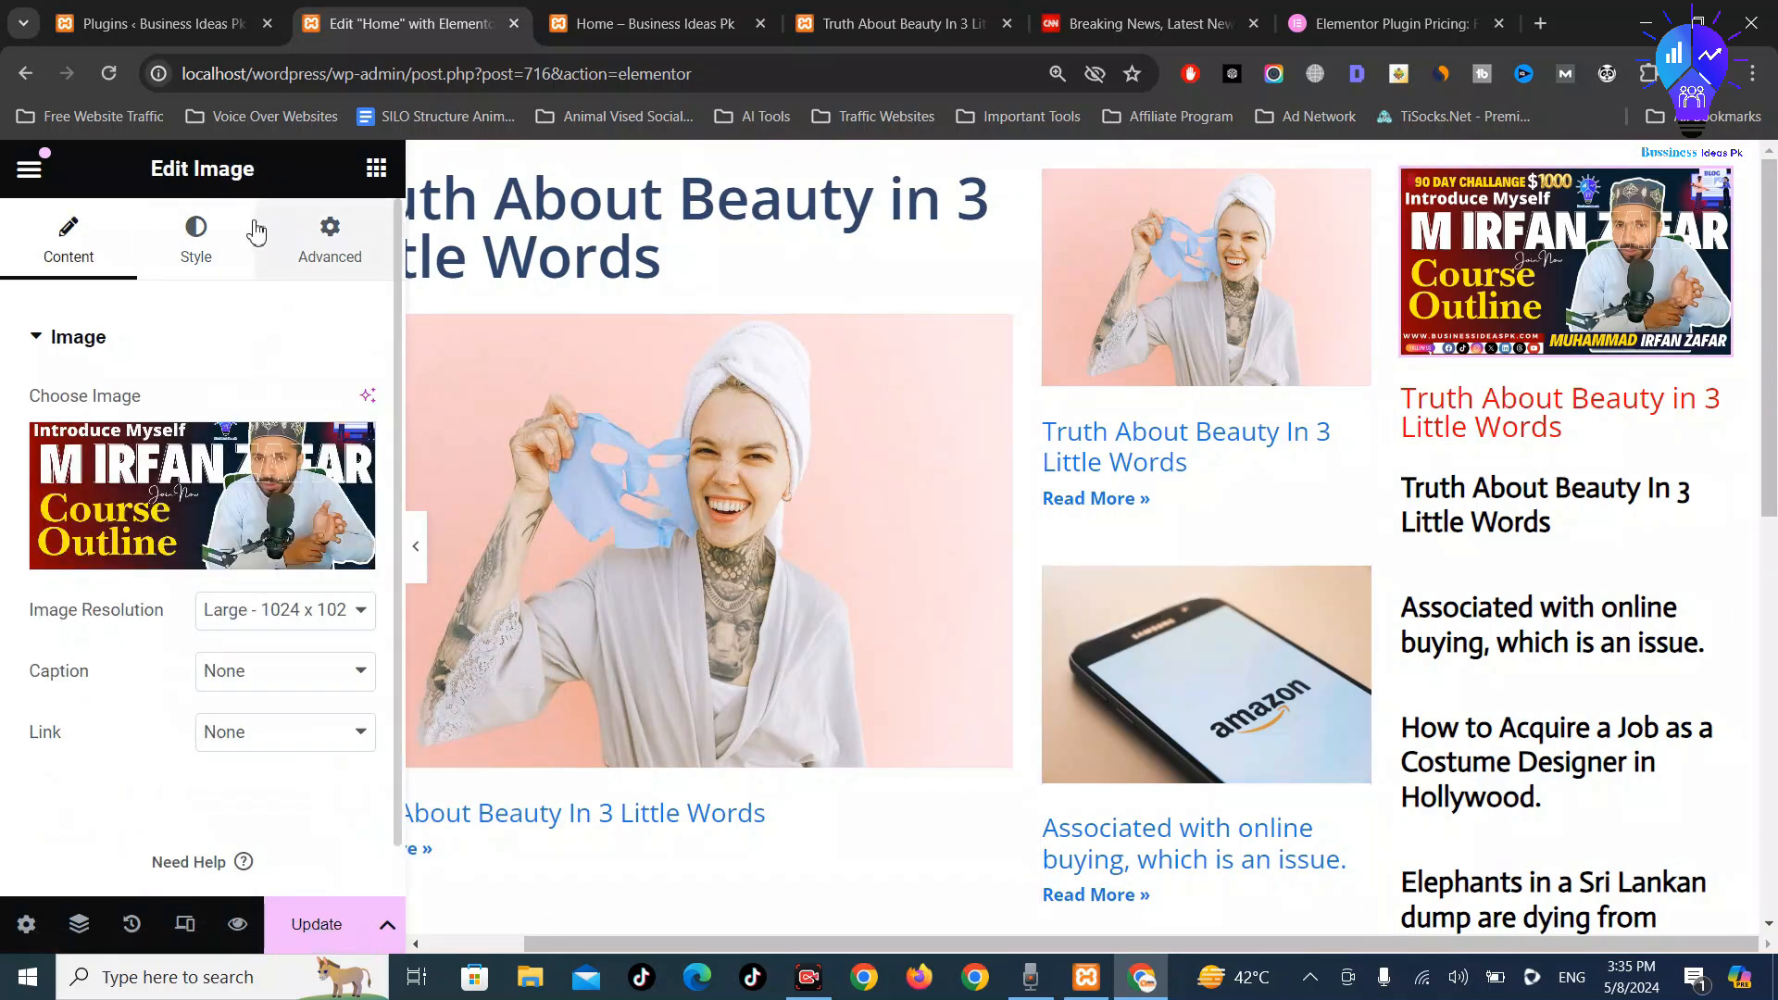
click(210, 236)
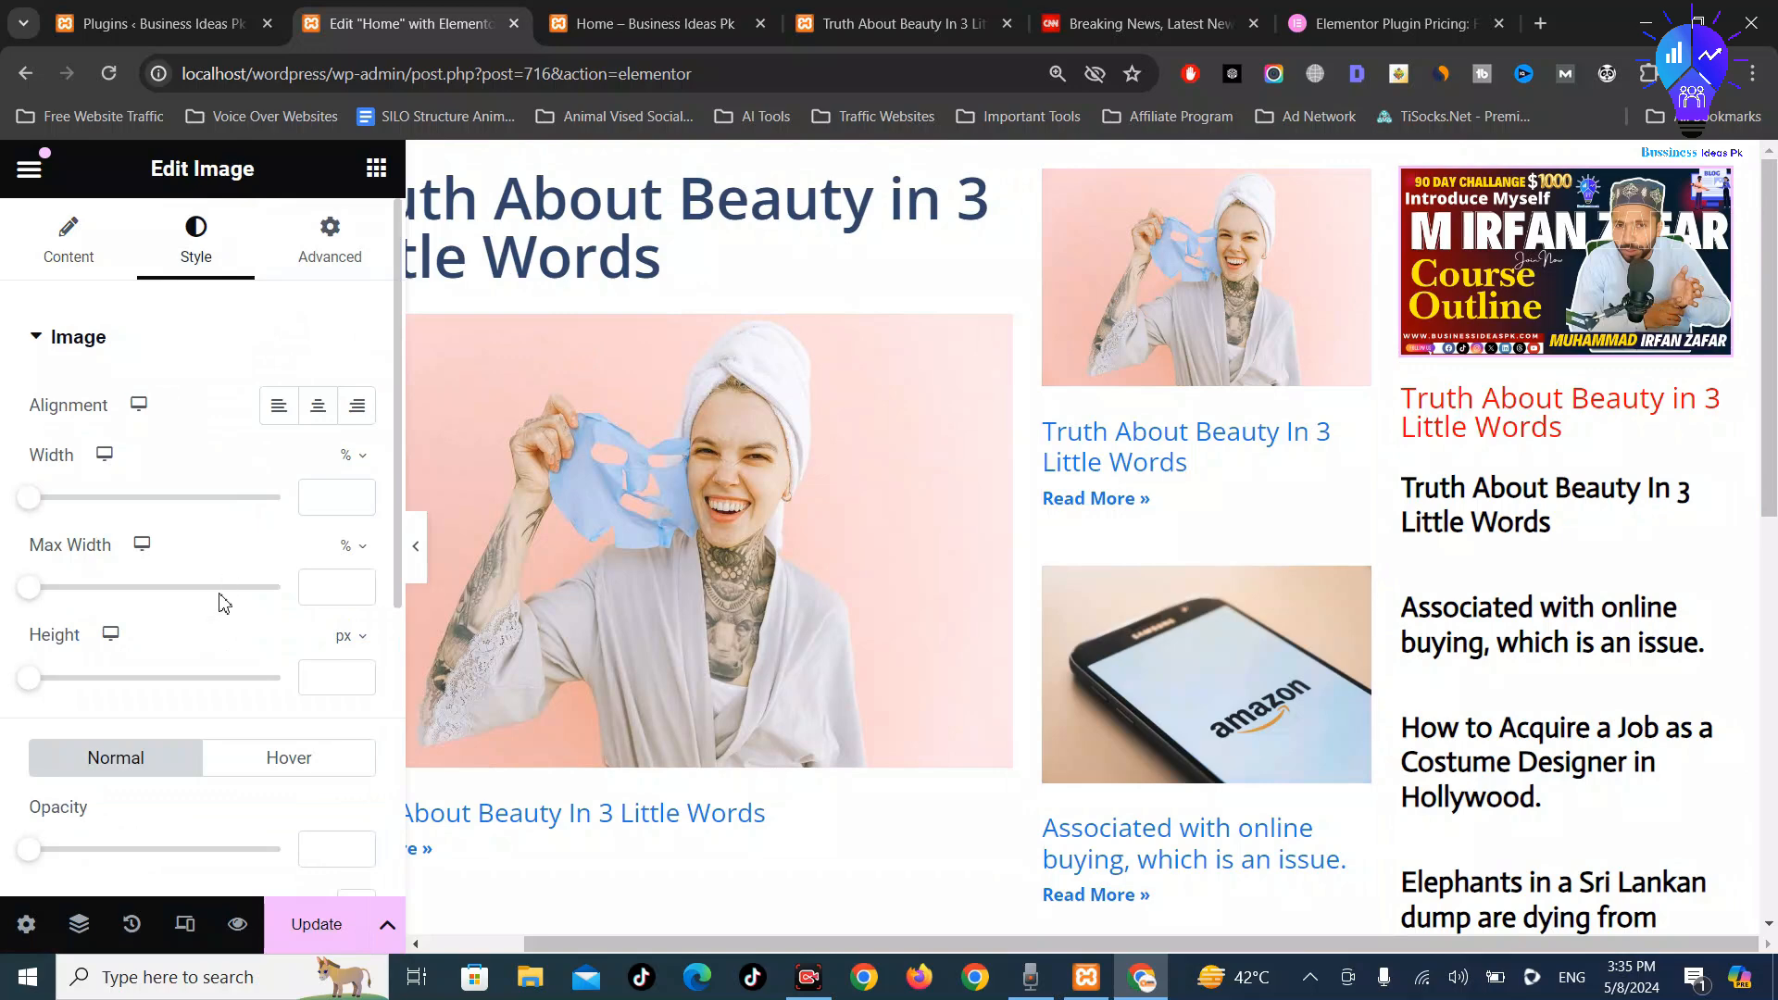
scroll(222, 603, down, 5)
scroll(260, 530, up, 5)
scroll(350, 516, down, 5)
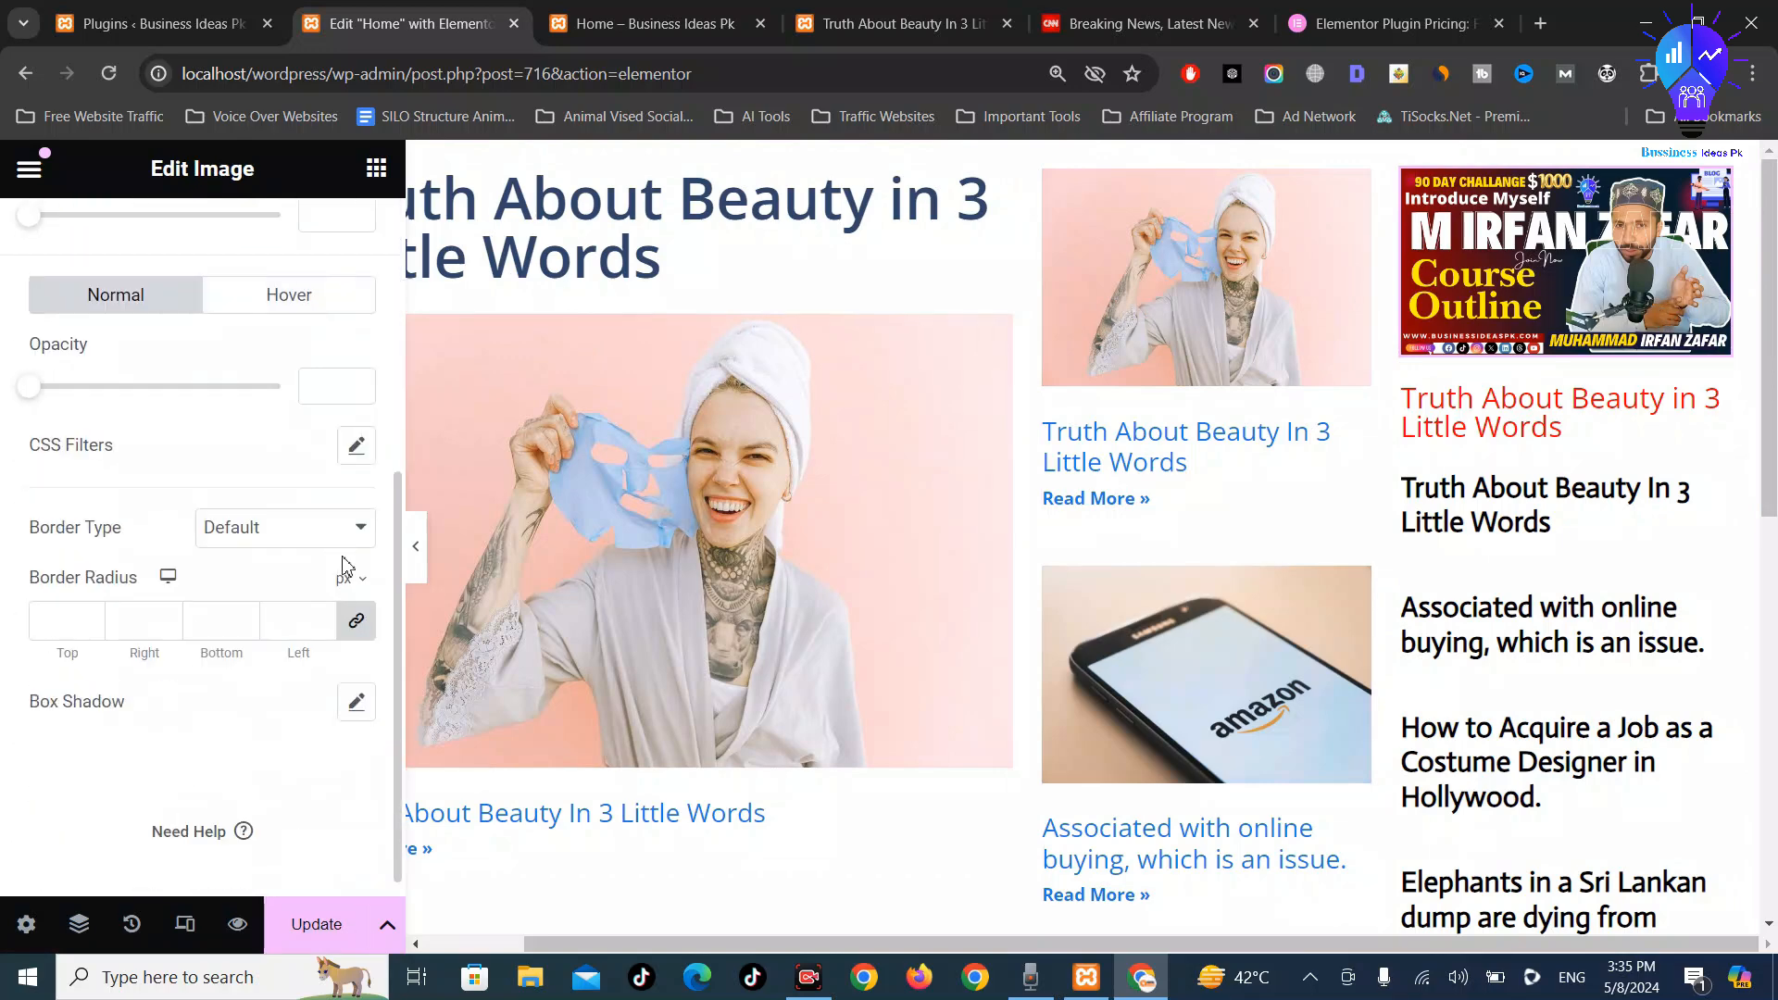
click(267, 536)
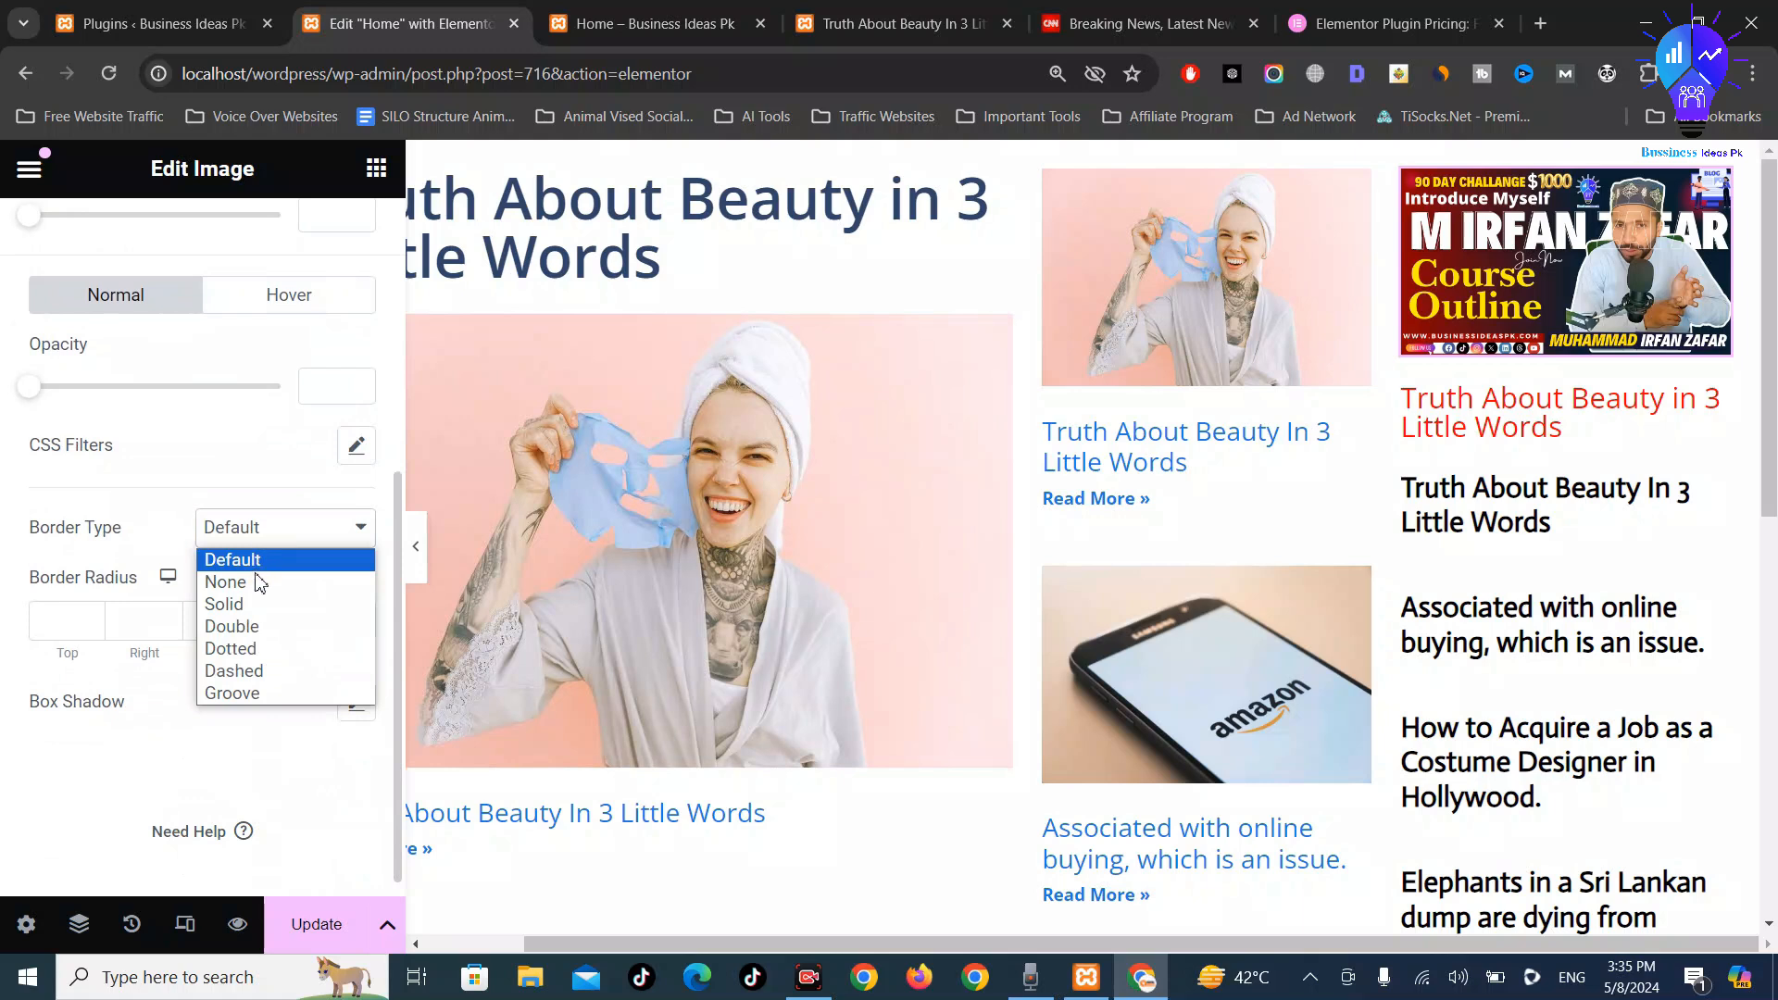
click(255, 607)
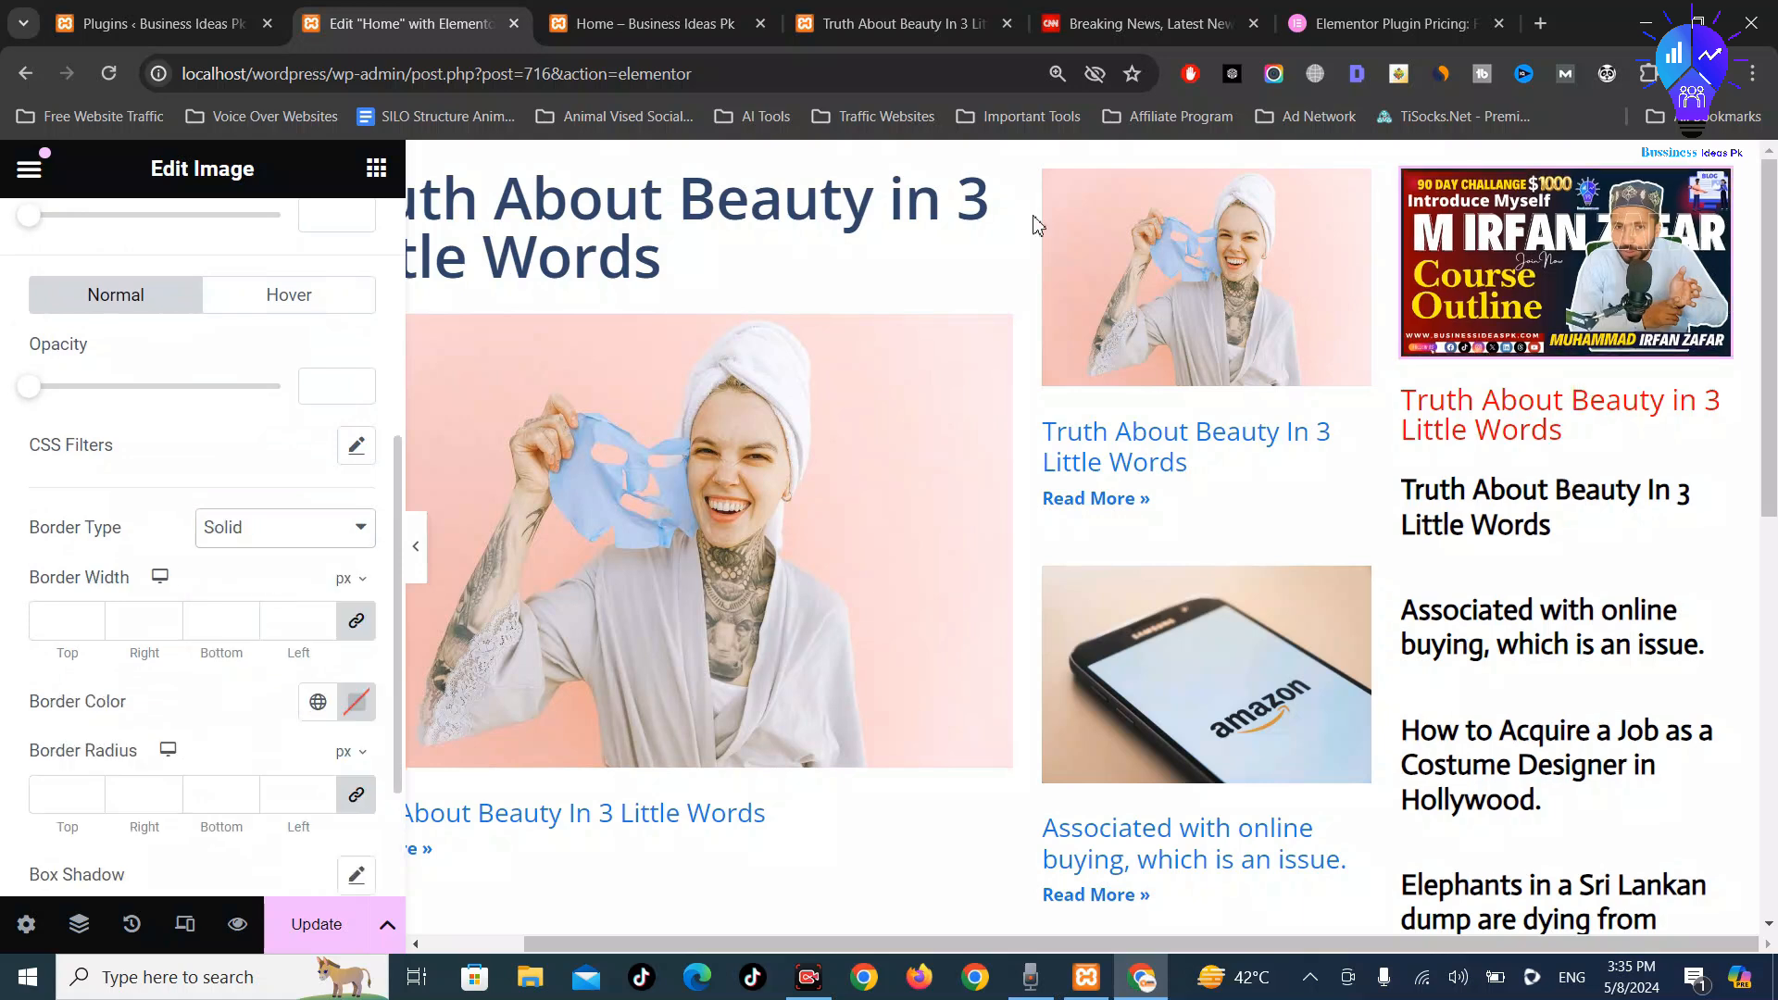
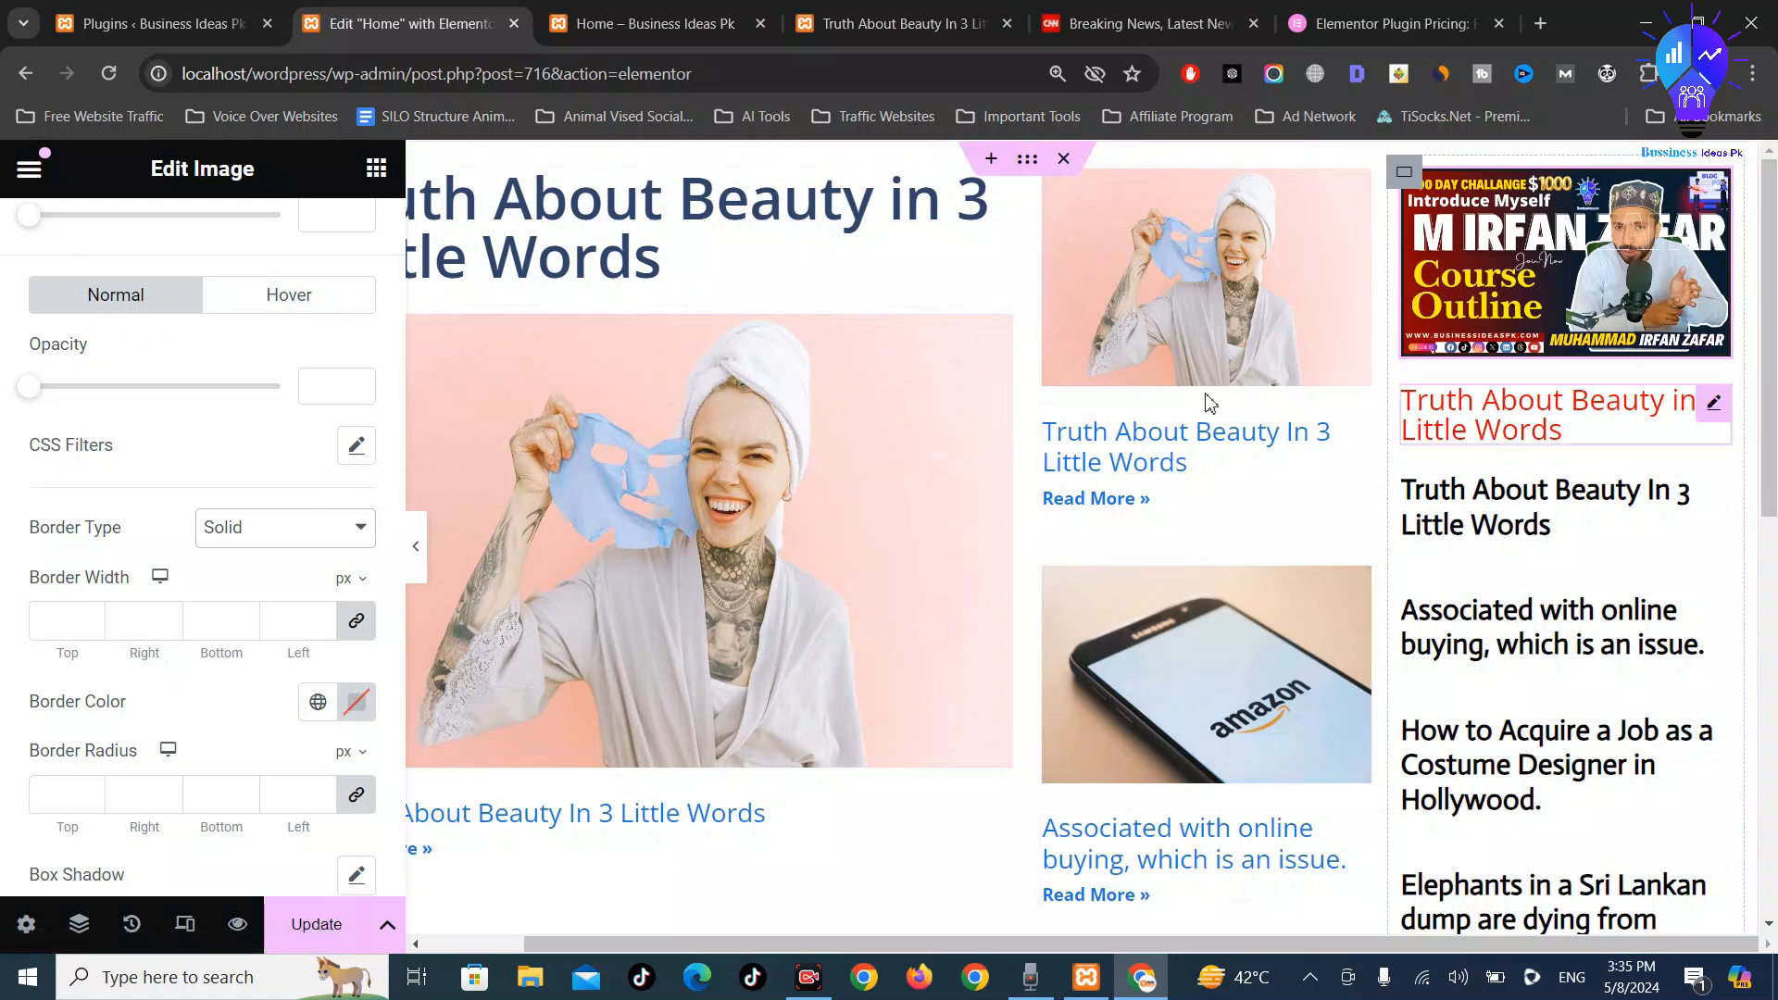
Select the red 'Truth About Beauty in 3 Little Words' heading to edit its style
click(1508, 427)
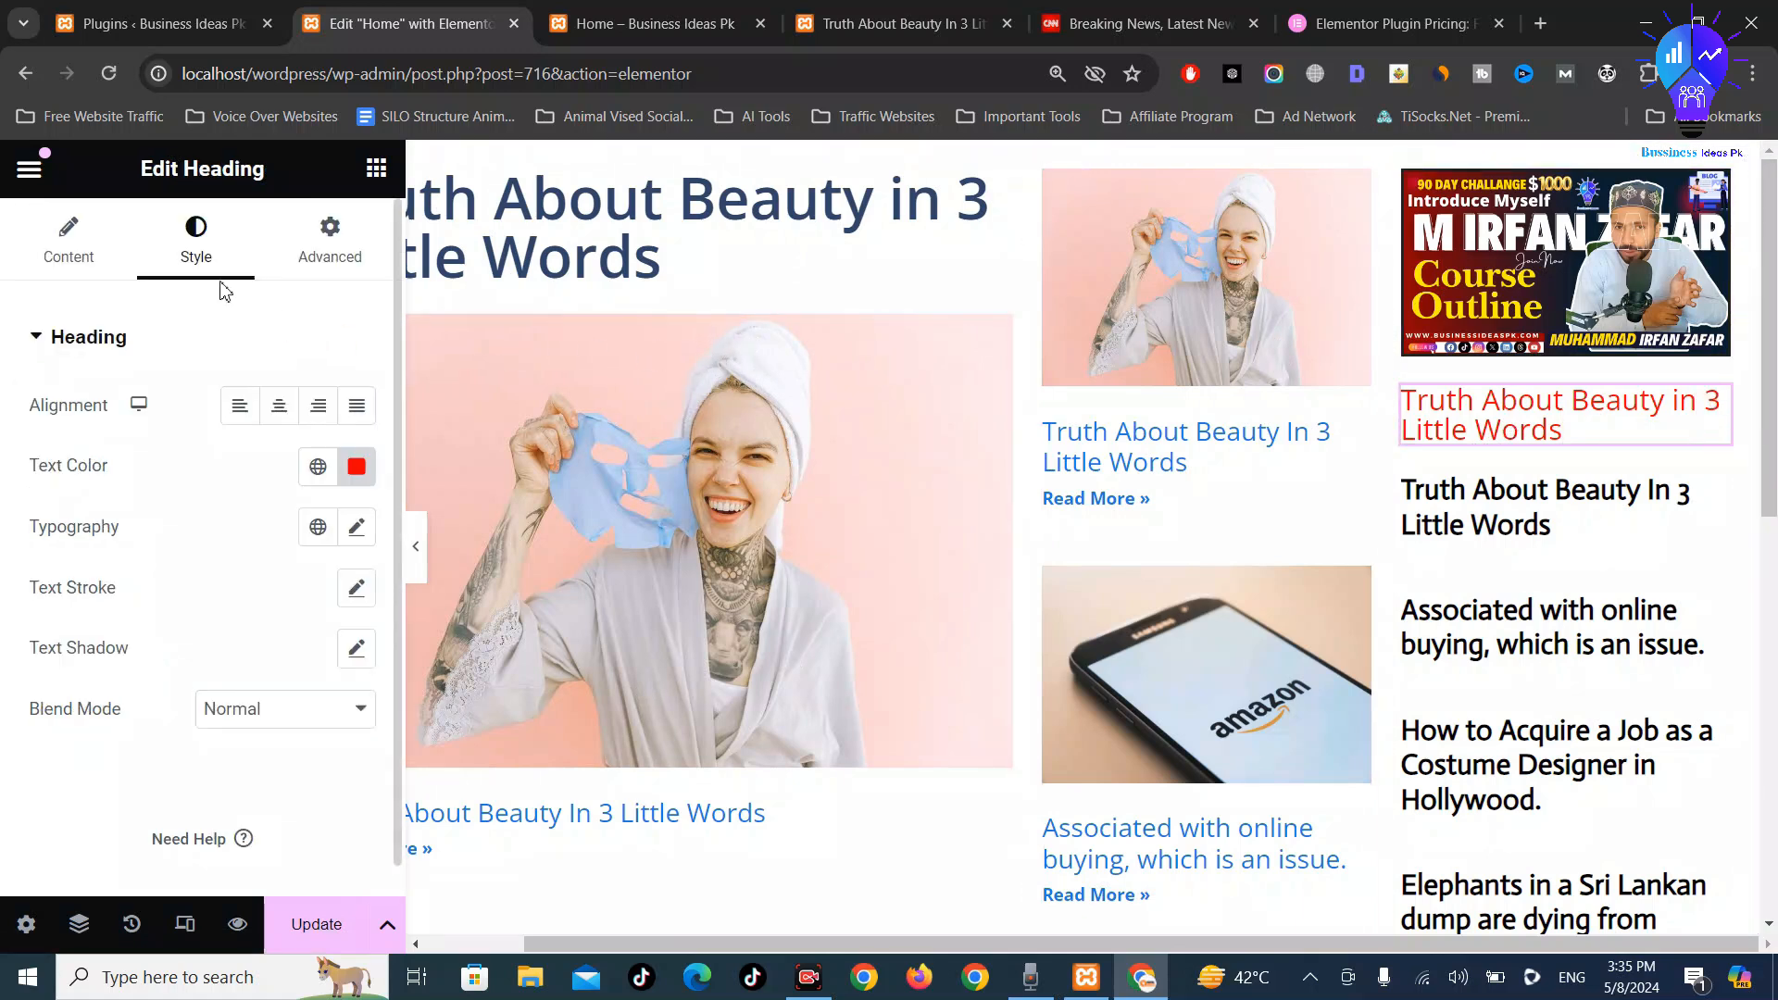
Try the Abril Fatface font on the red sidebar heading
click(356, 526)
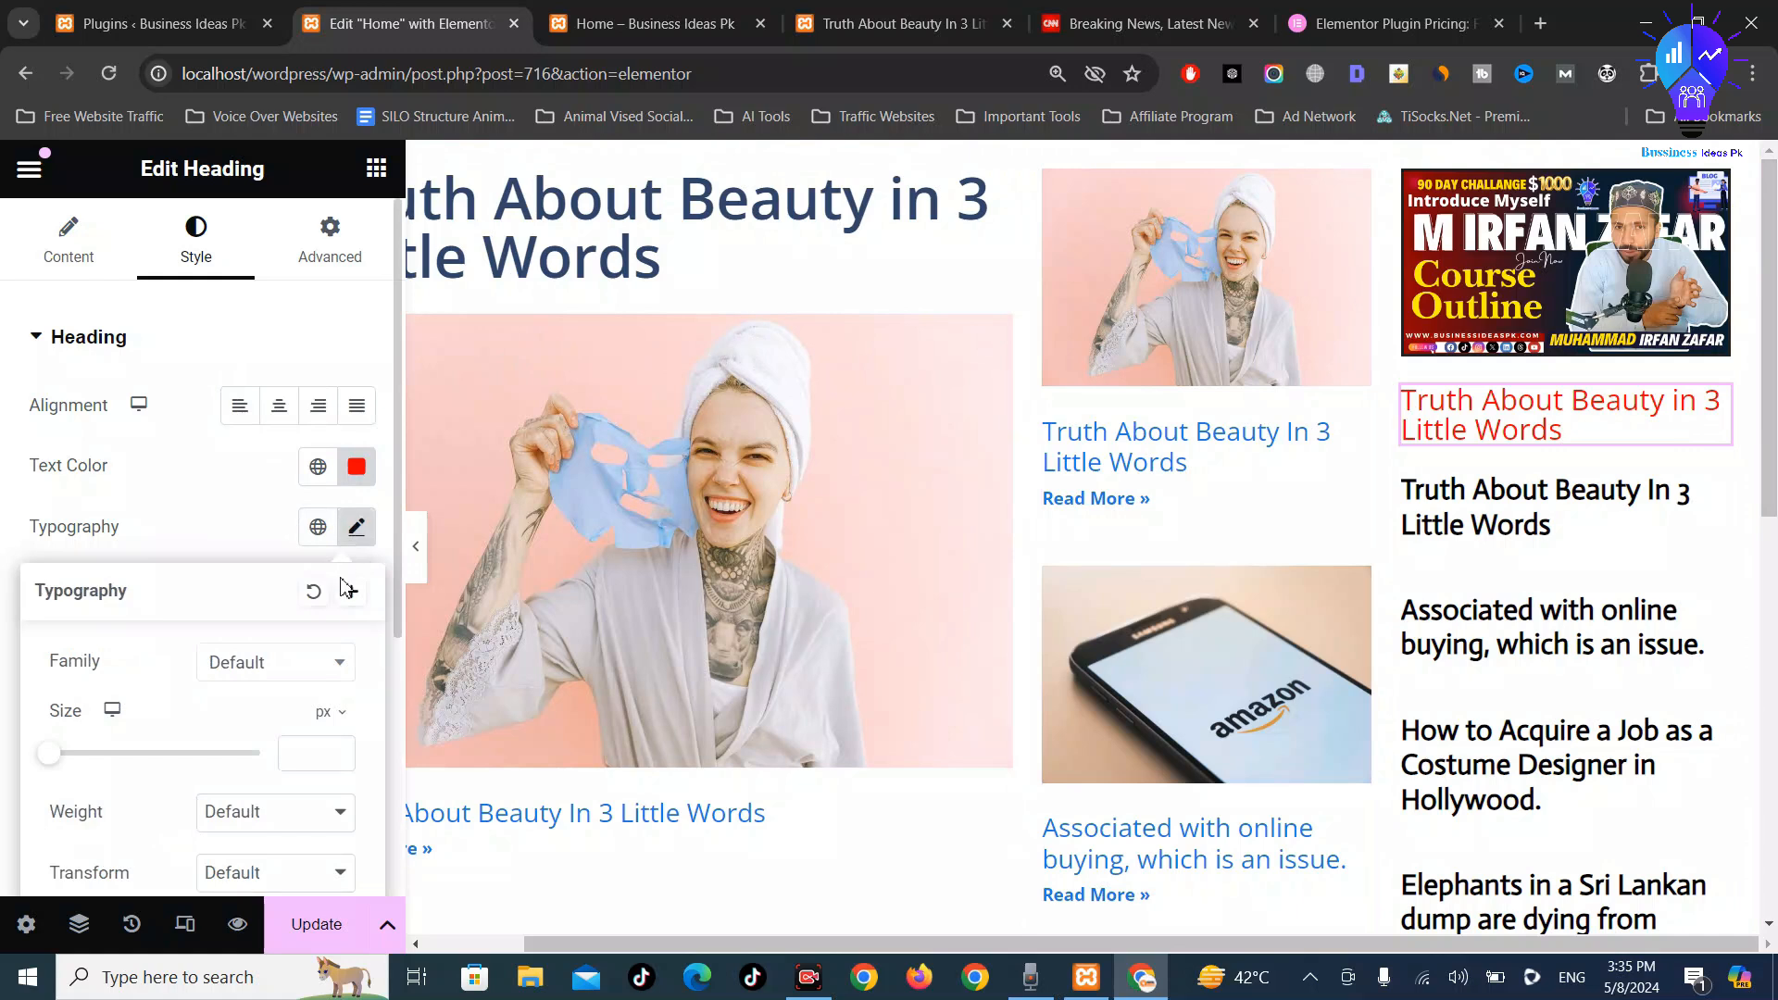
scroll(221, 486, down, 3)
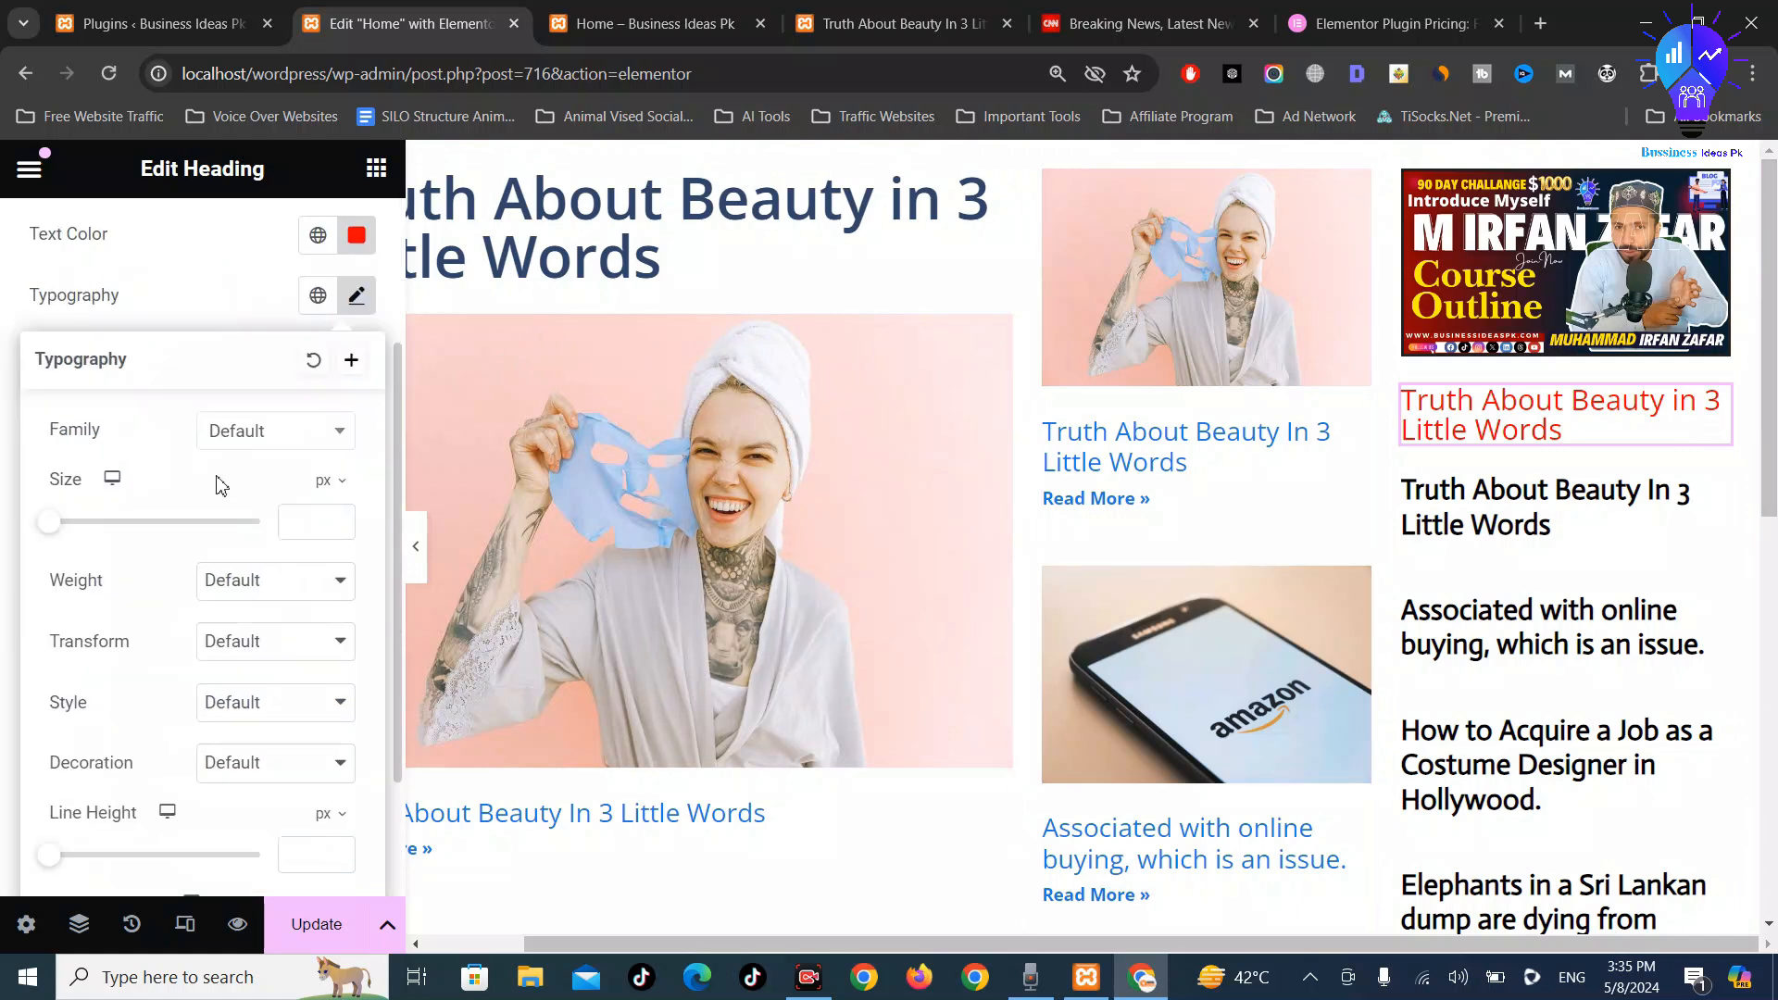
click(290, 435)
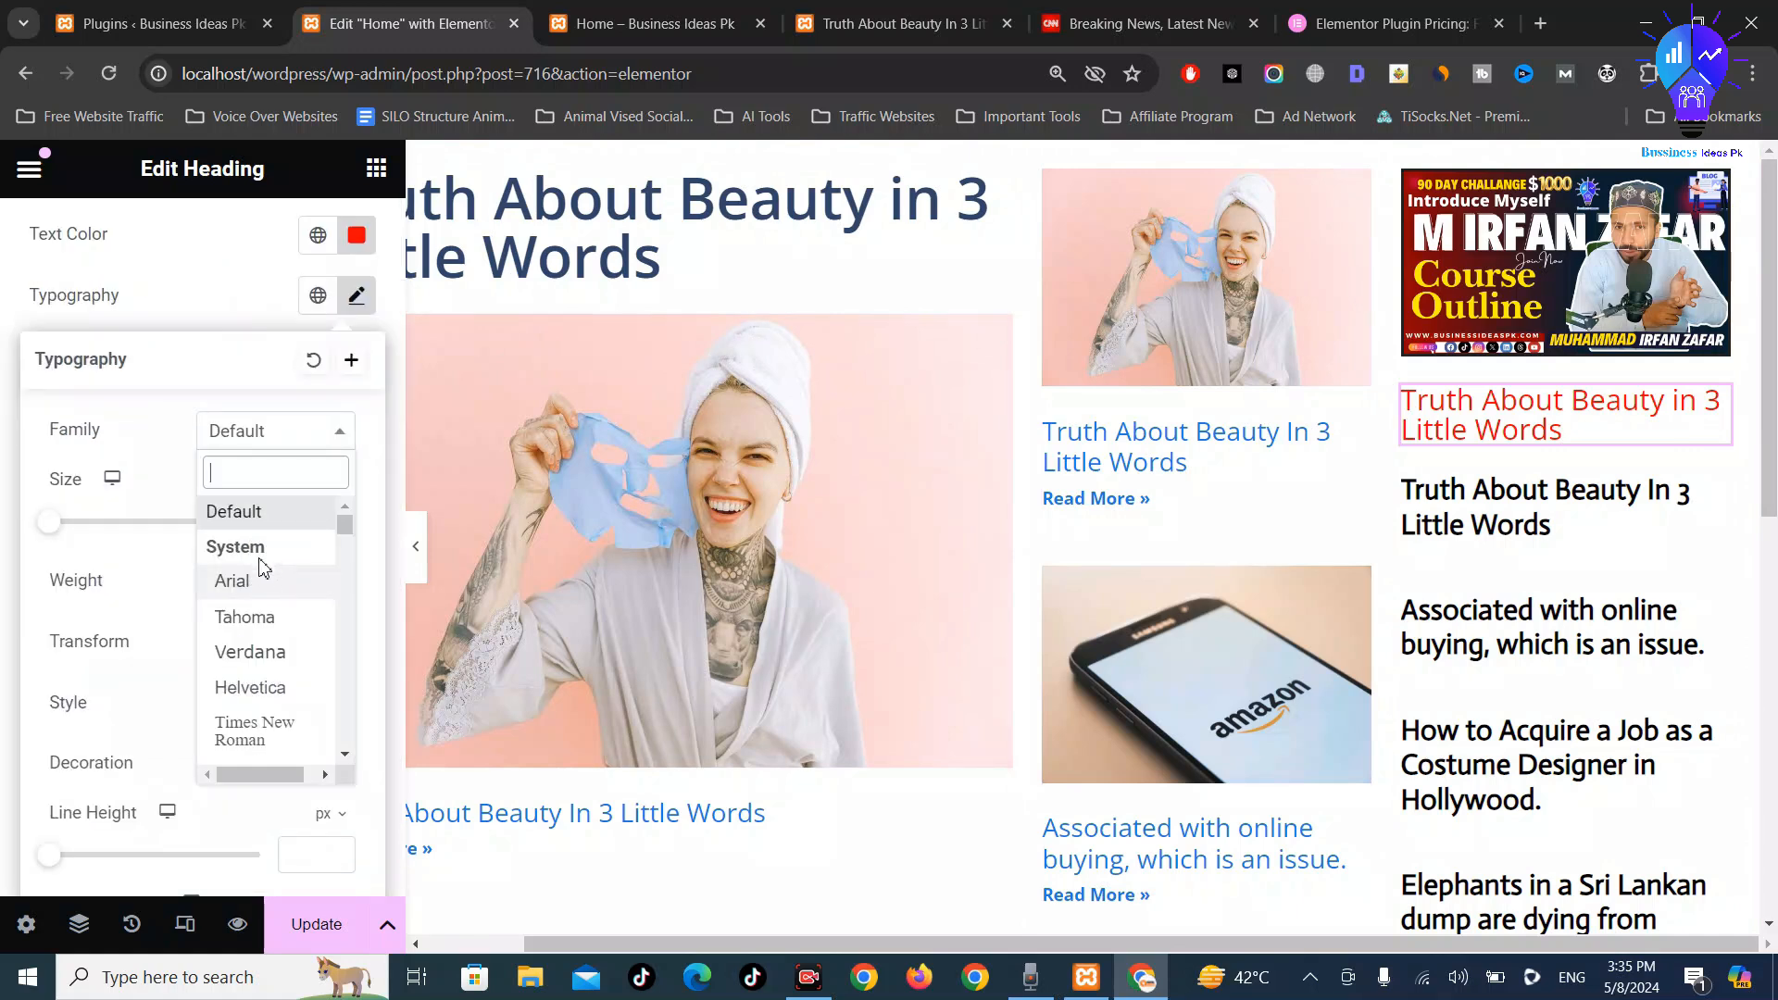
scroll(267, 658, down, 1)
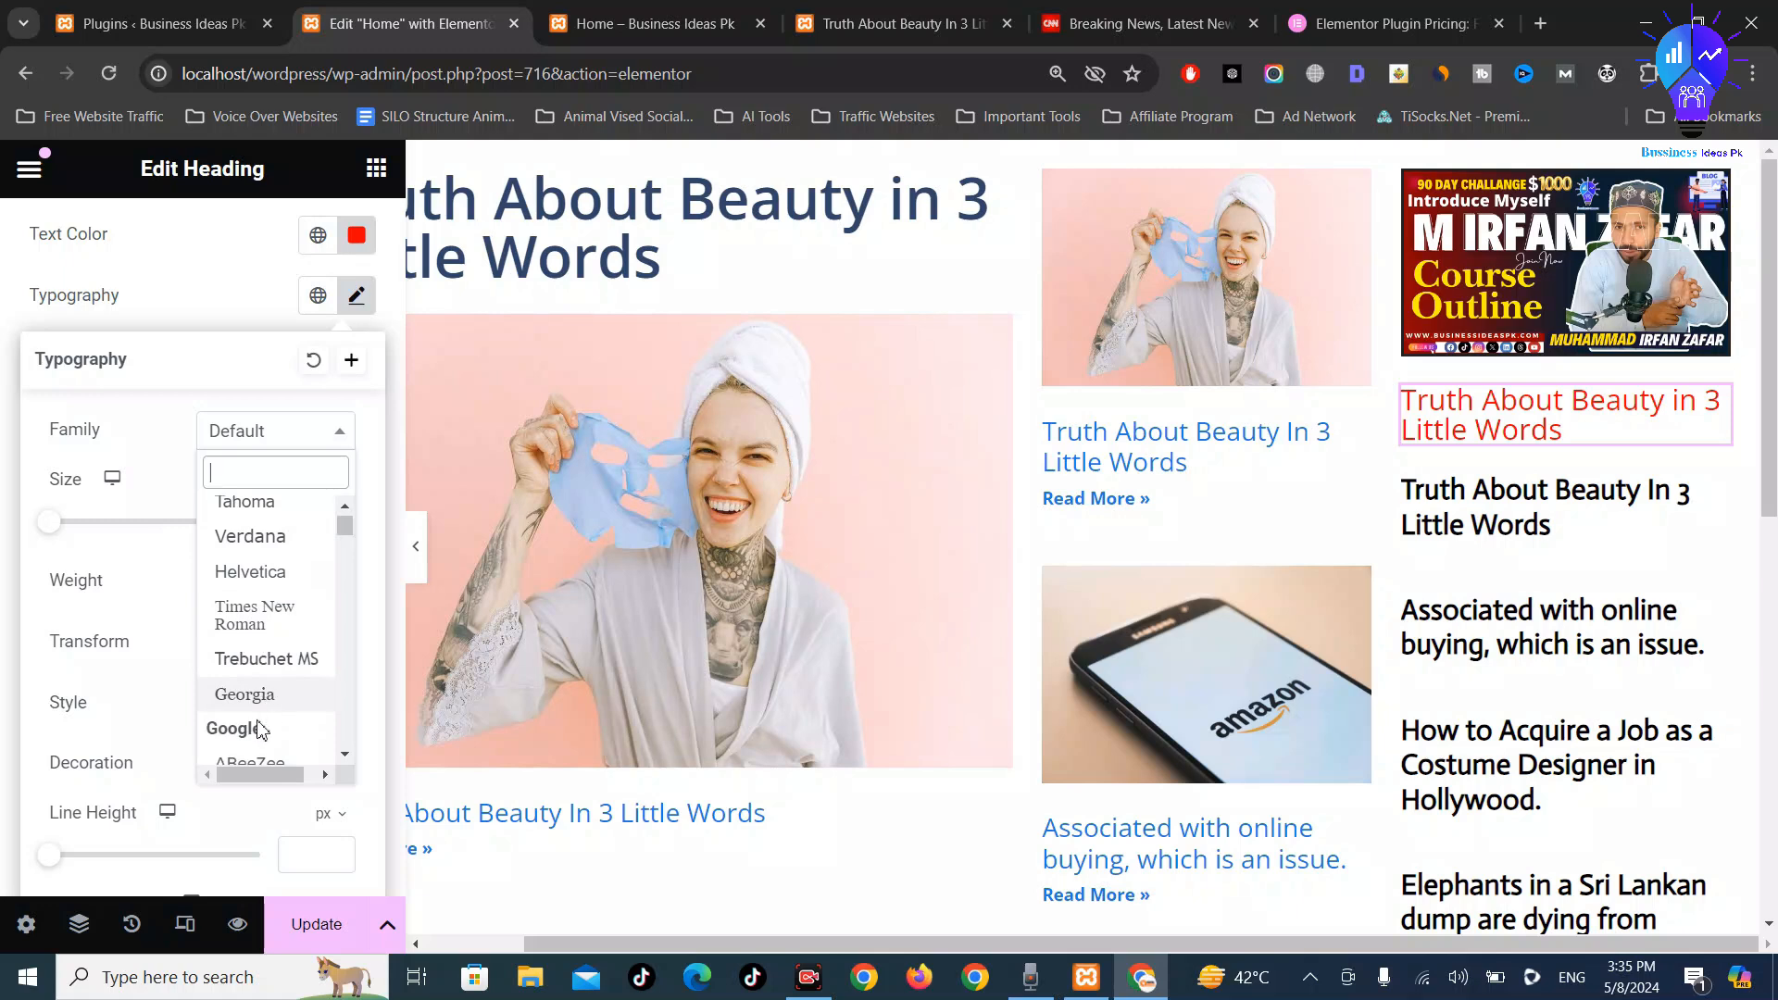
scroll(264, 704, down, 2)
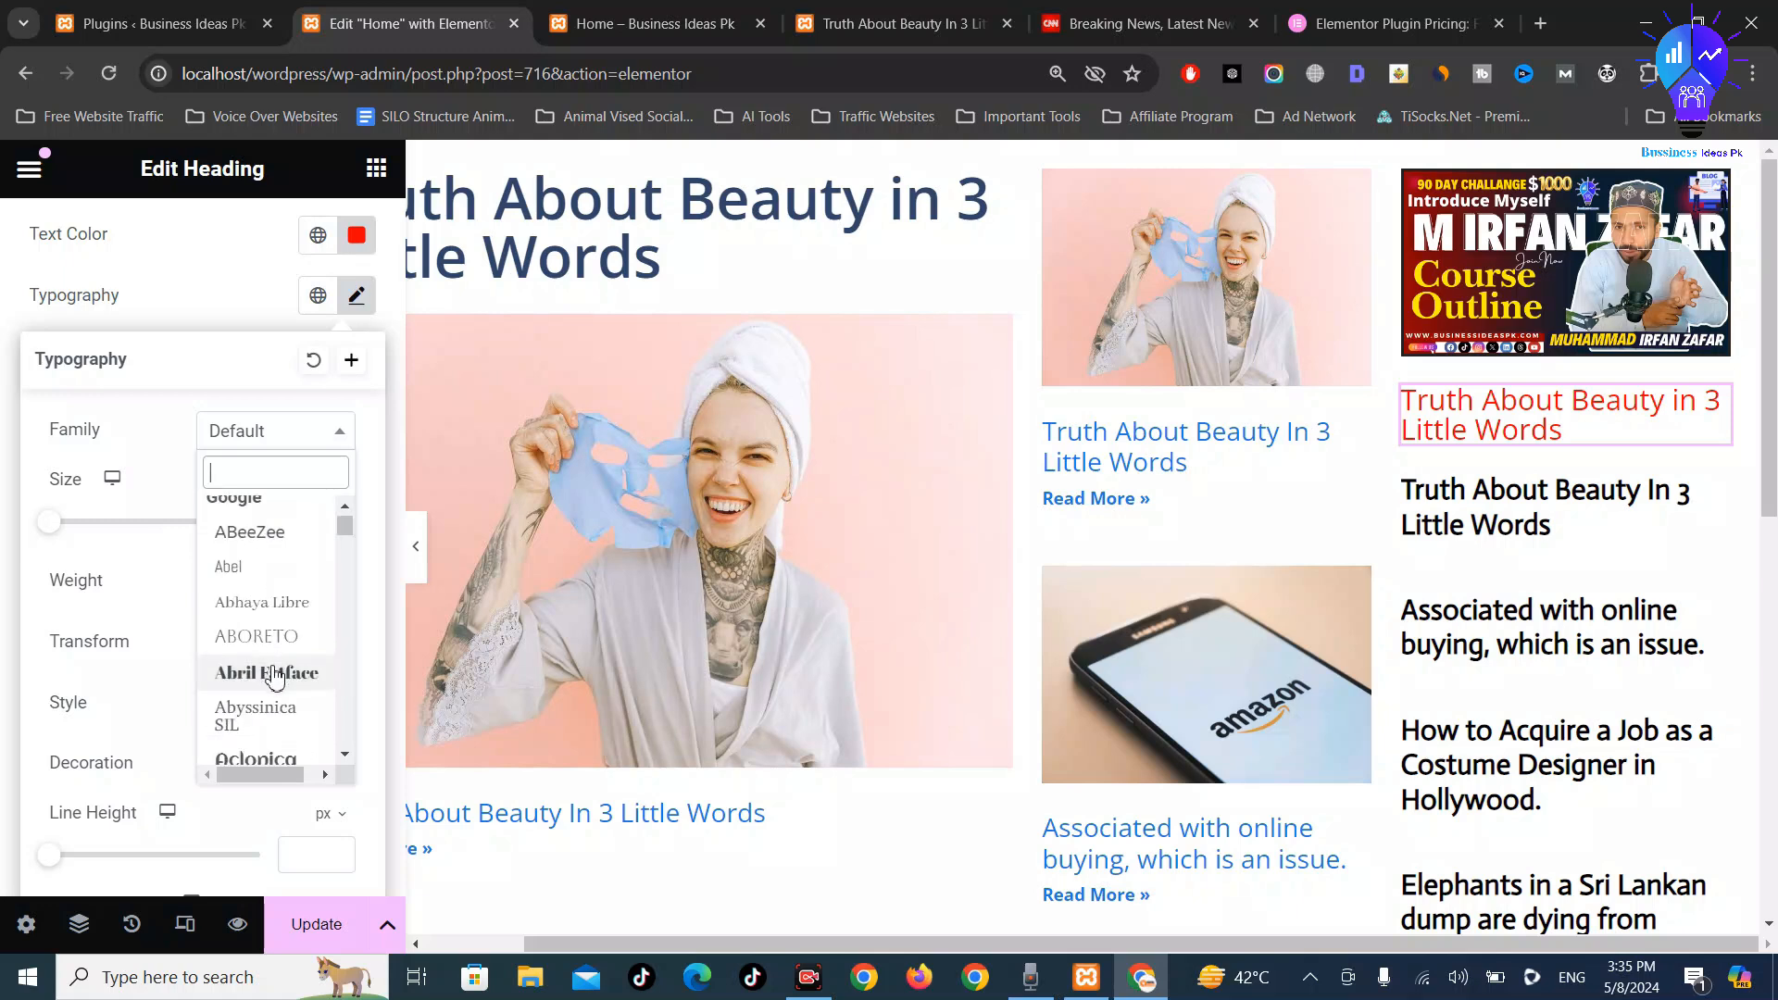
click(274, 677)
Switch the heading font to Alata and update the Home page
scroll(315, 579, down, 1)
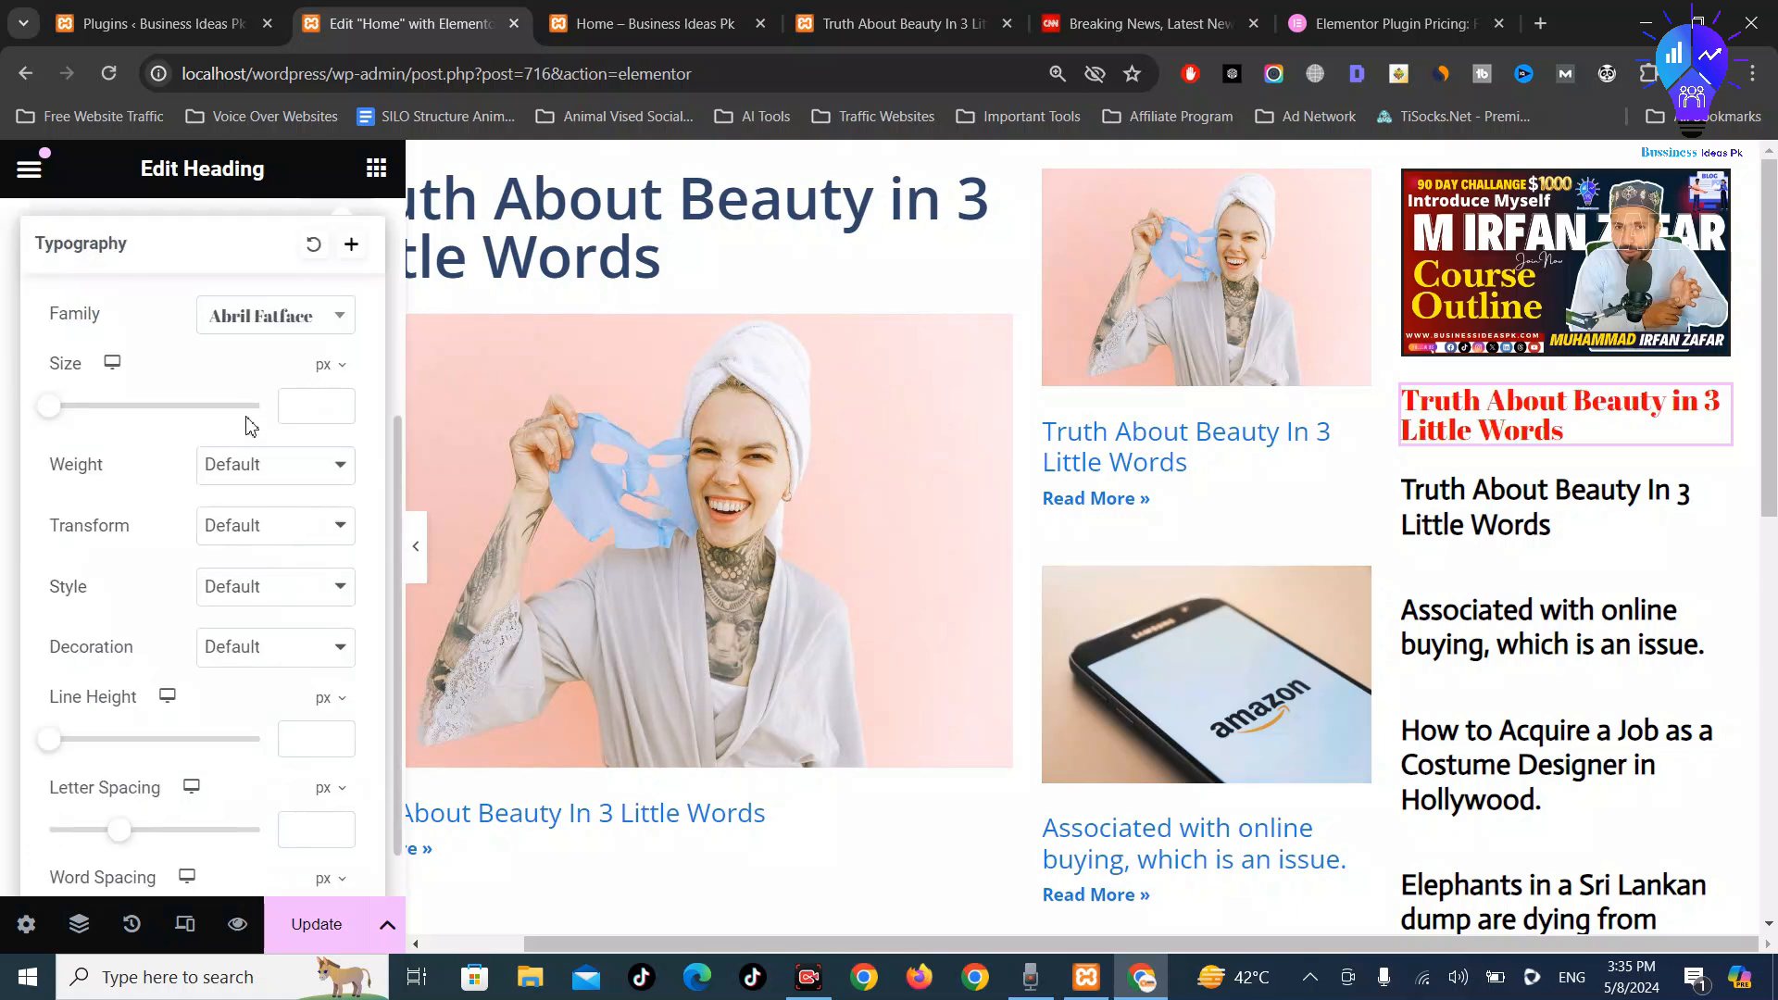
scroll(260, 417, up, 2)
click(296, 571)
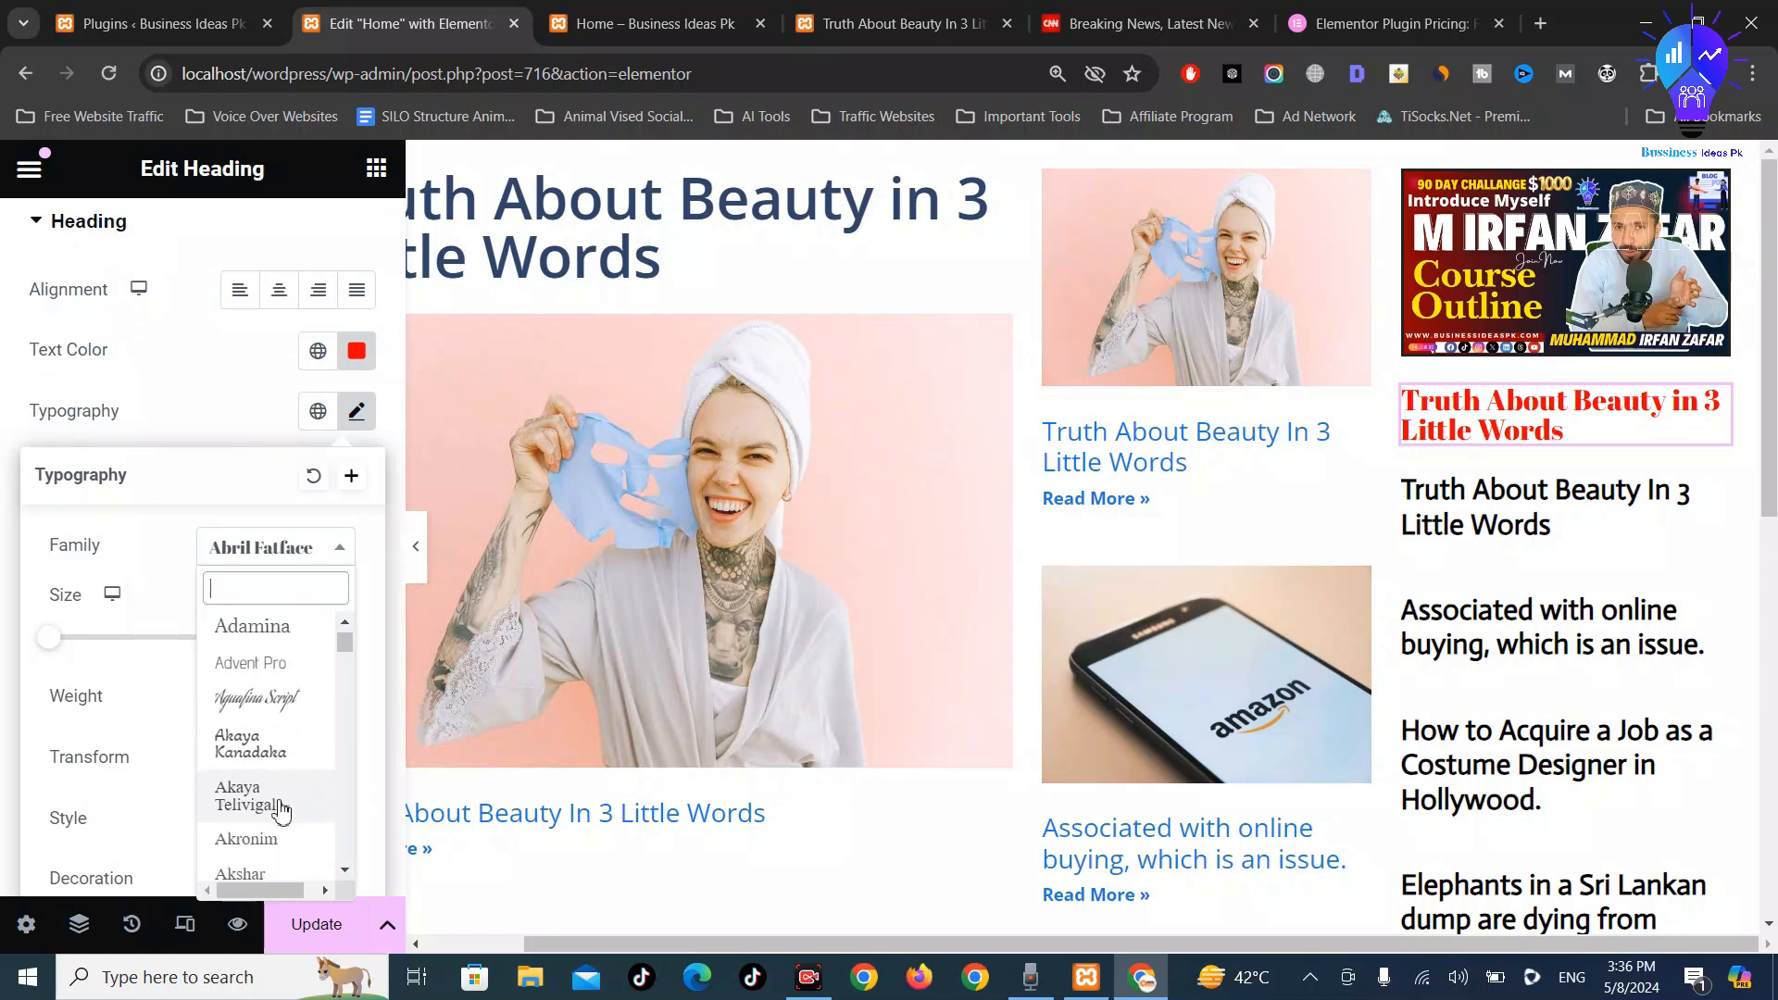
scroll(269, 742, down, 3)
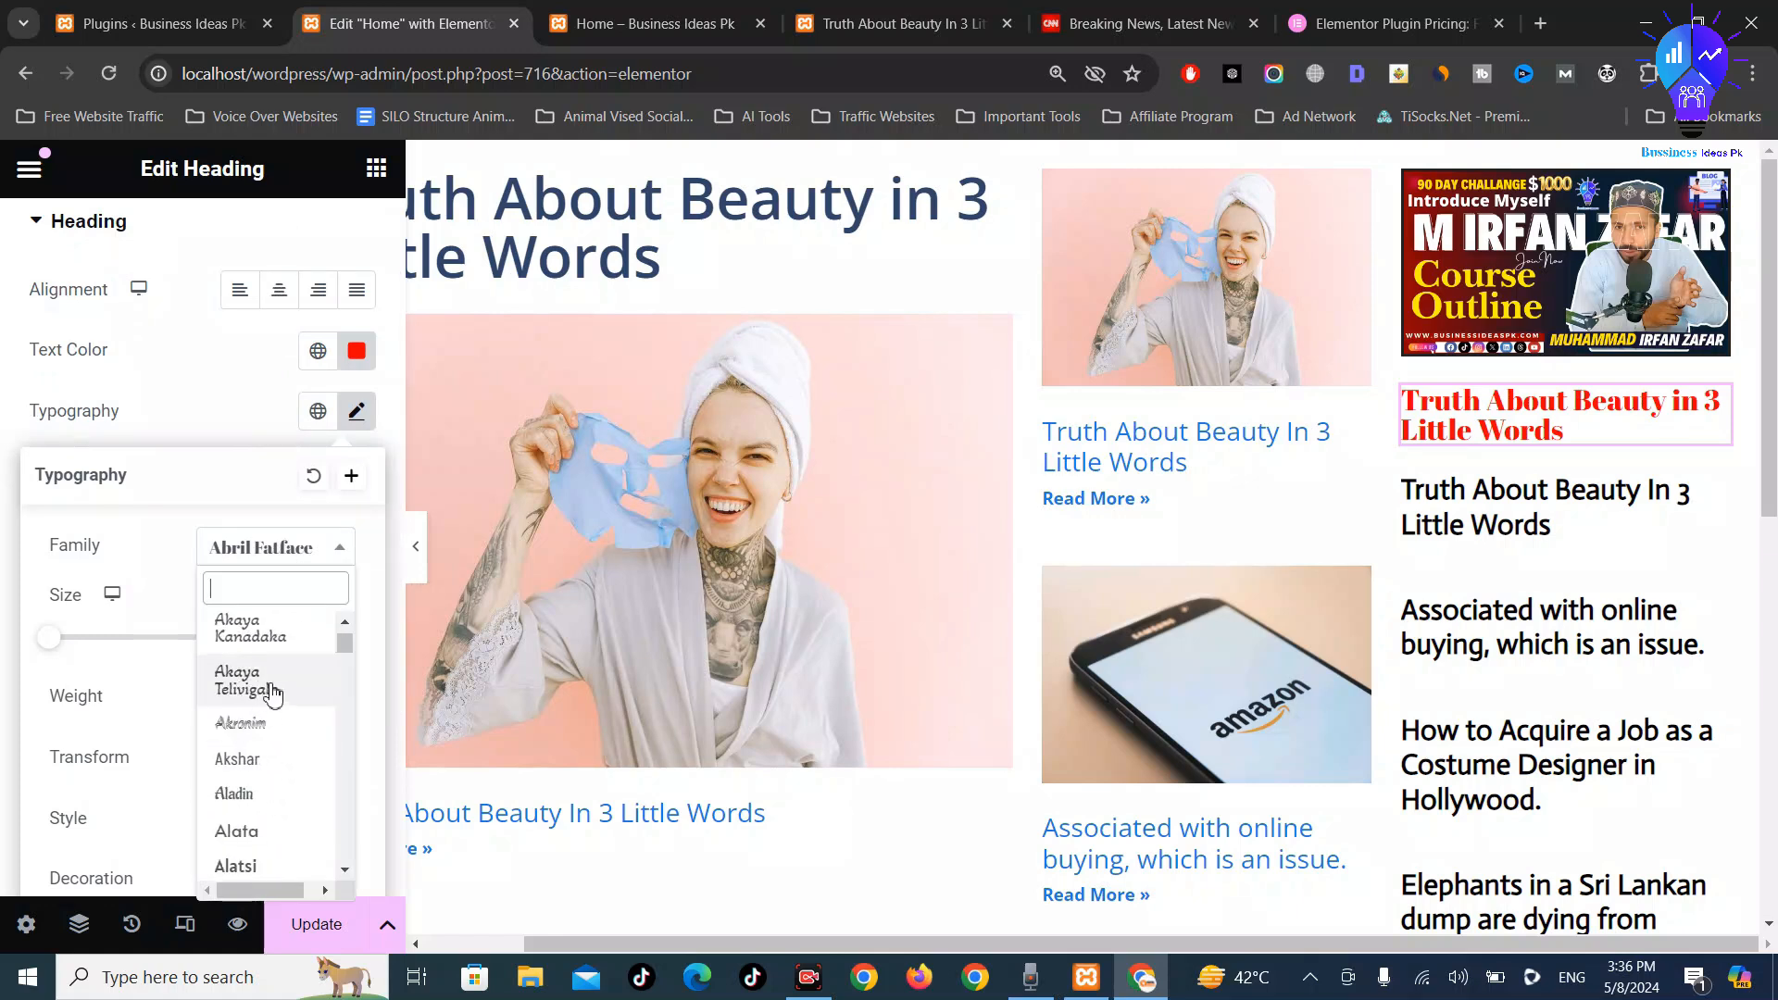
click(252, 833)
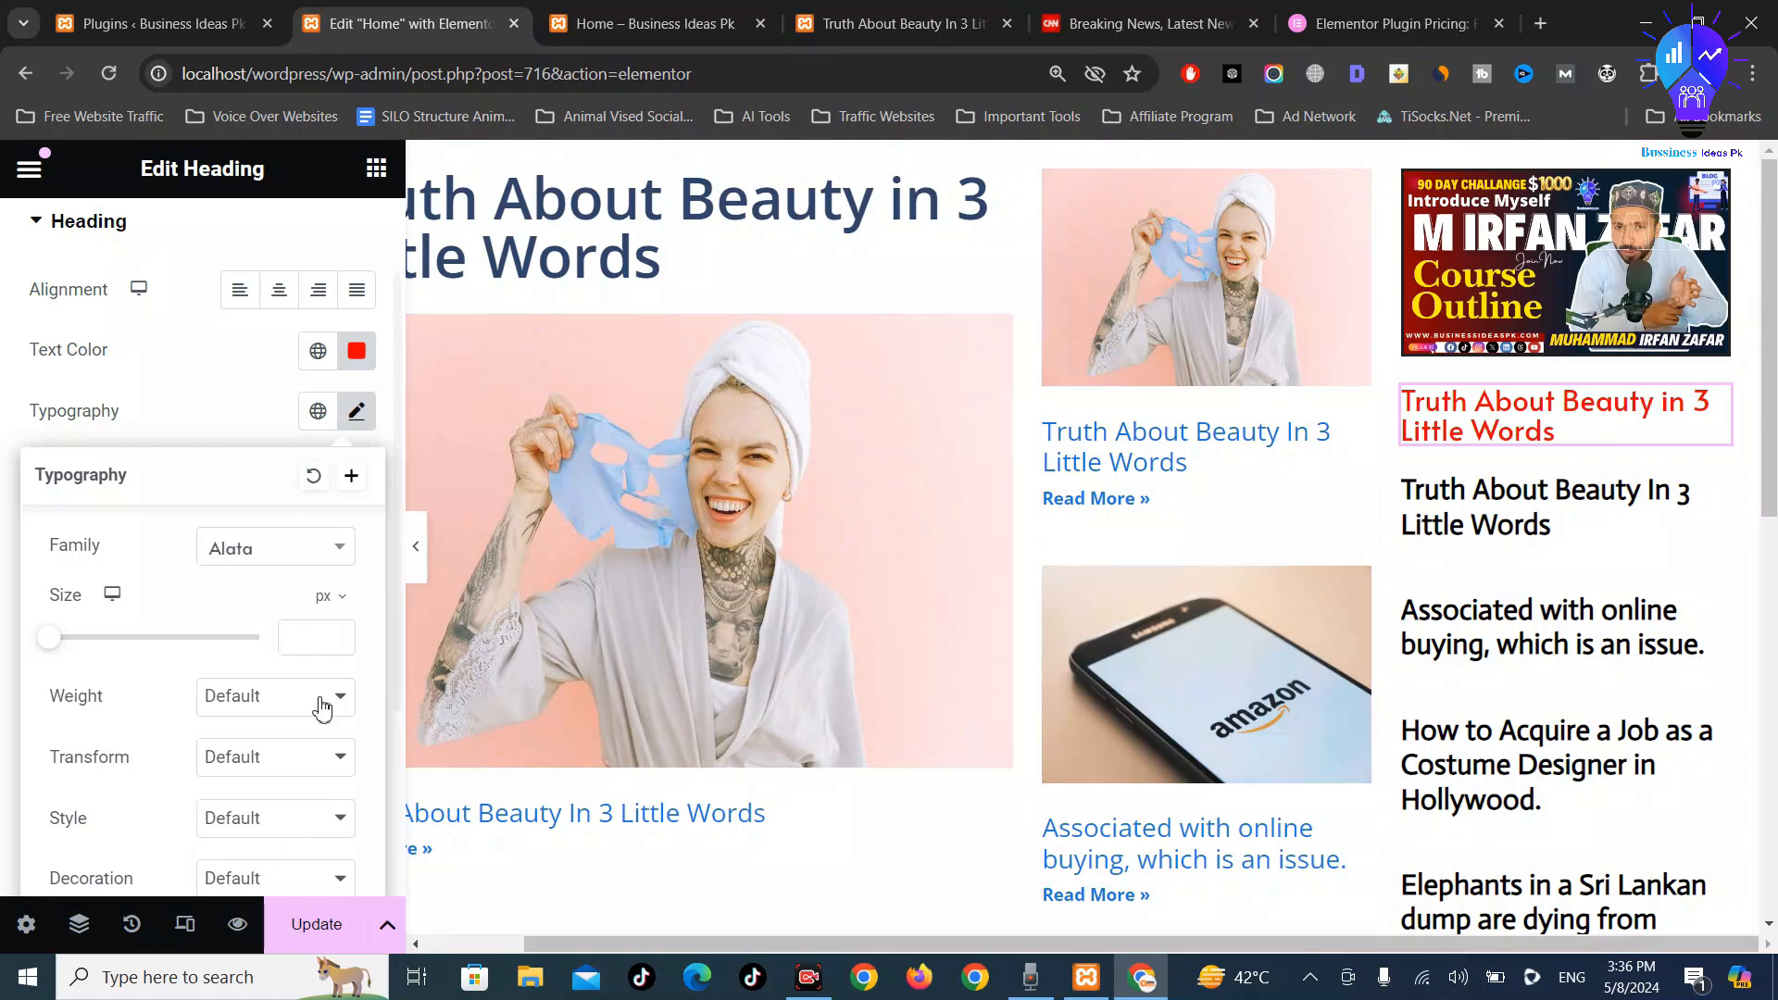
click(317, 929)
click(583, 17)
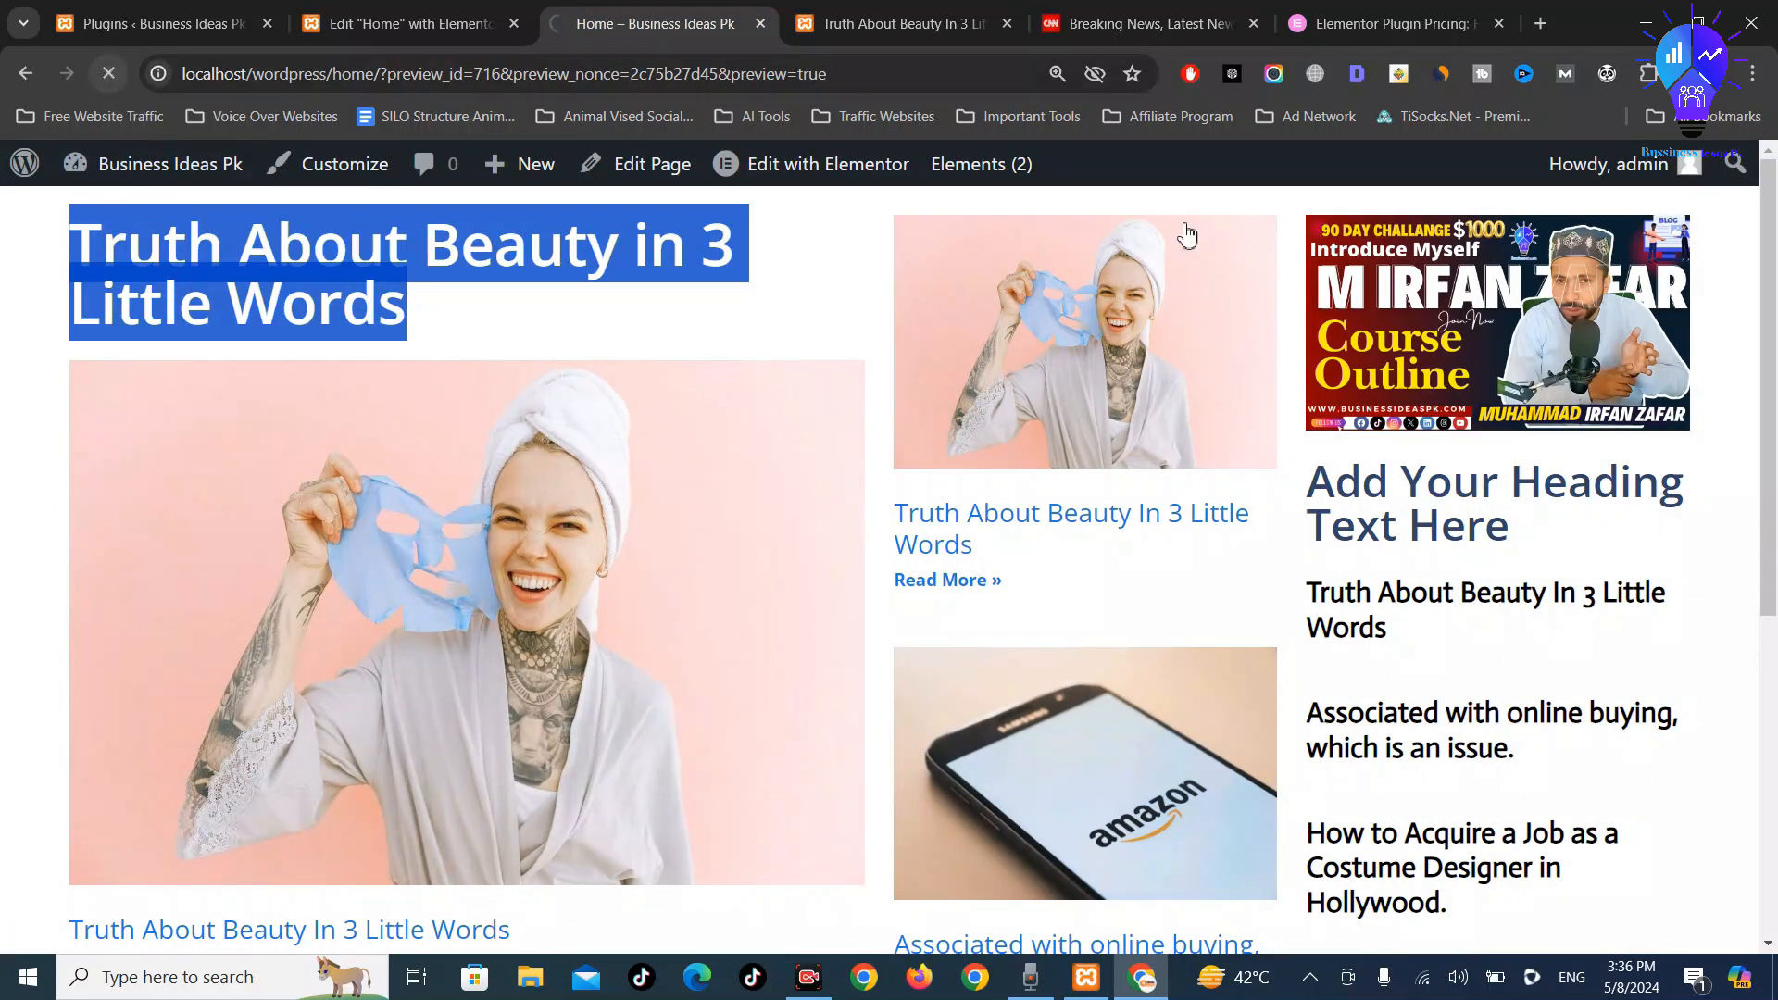
Preview the Home page to check the heading's new Alata font
click(412, 23)
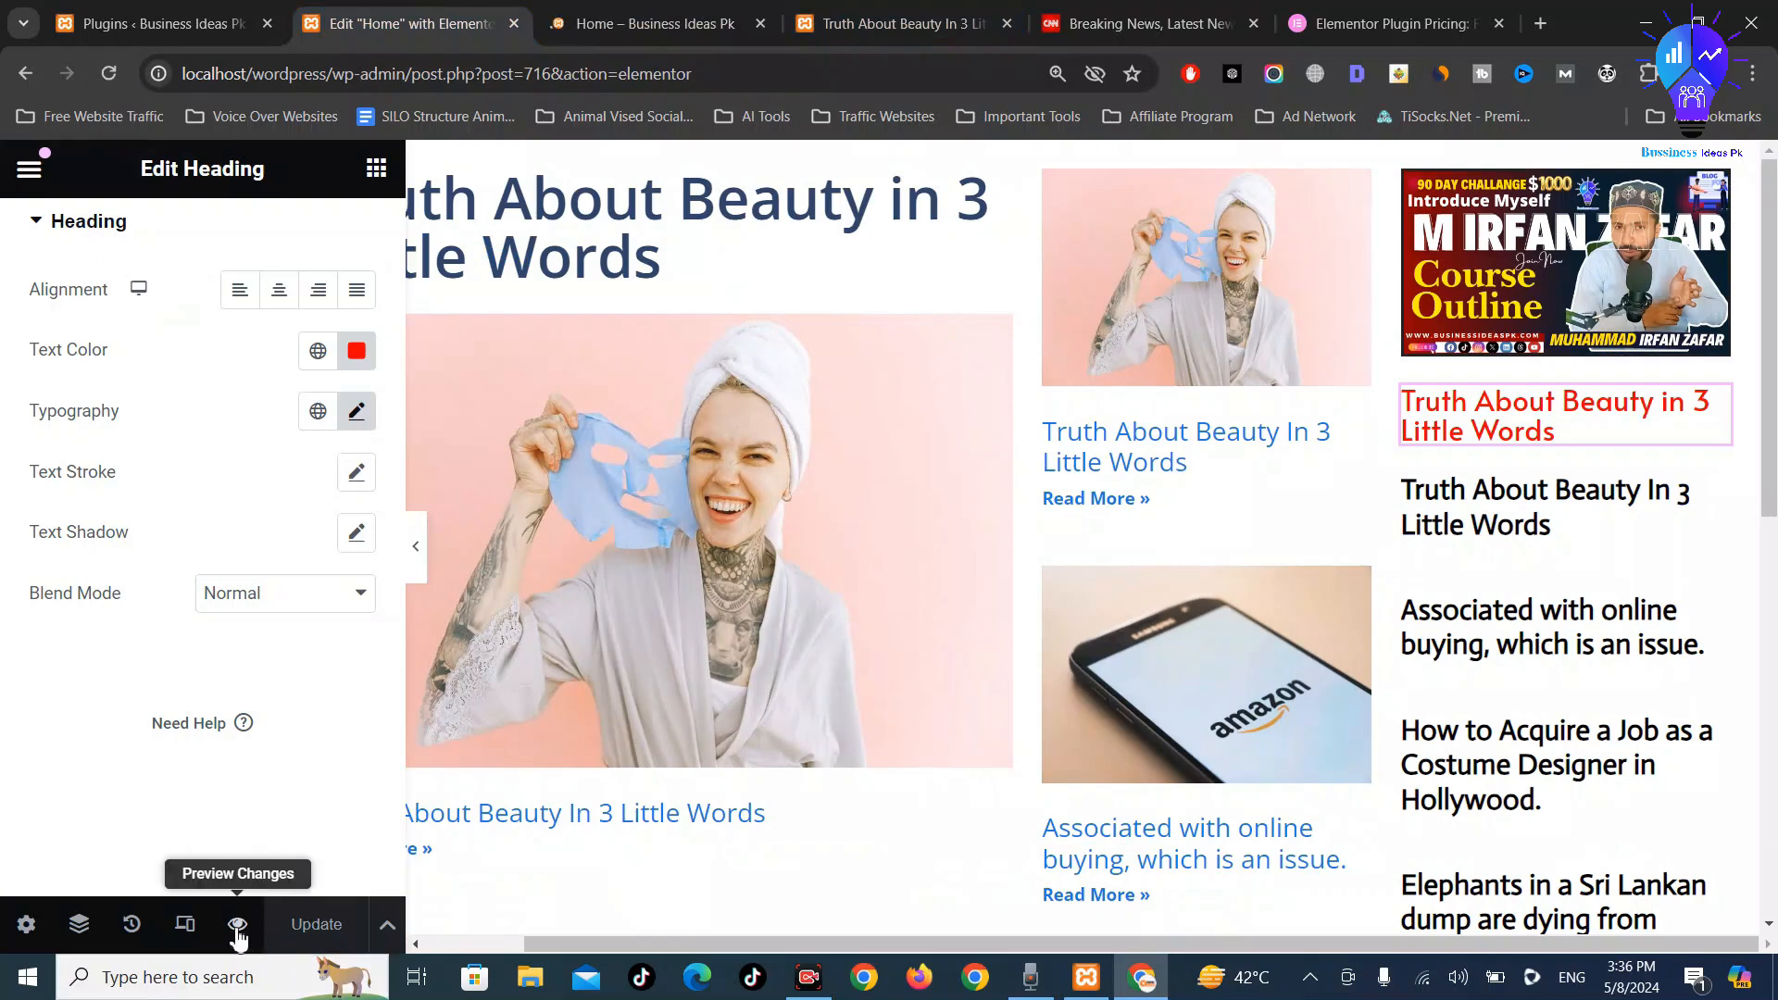
click(237, 927)
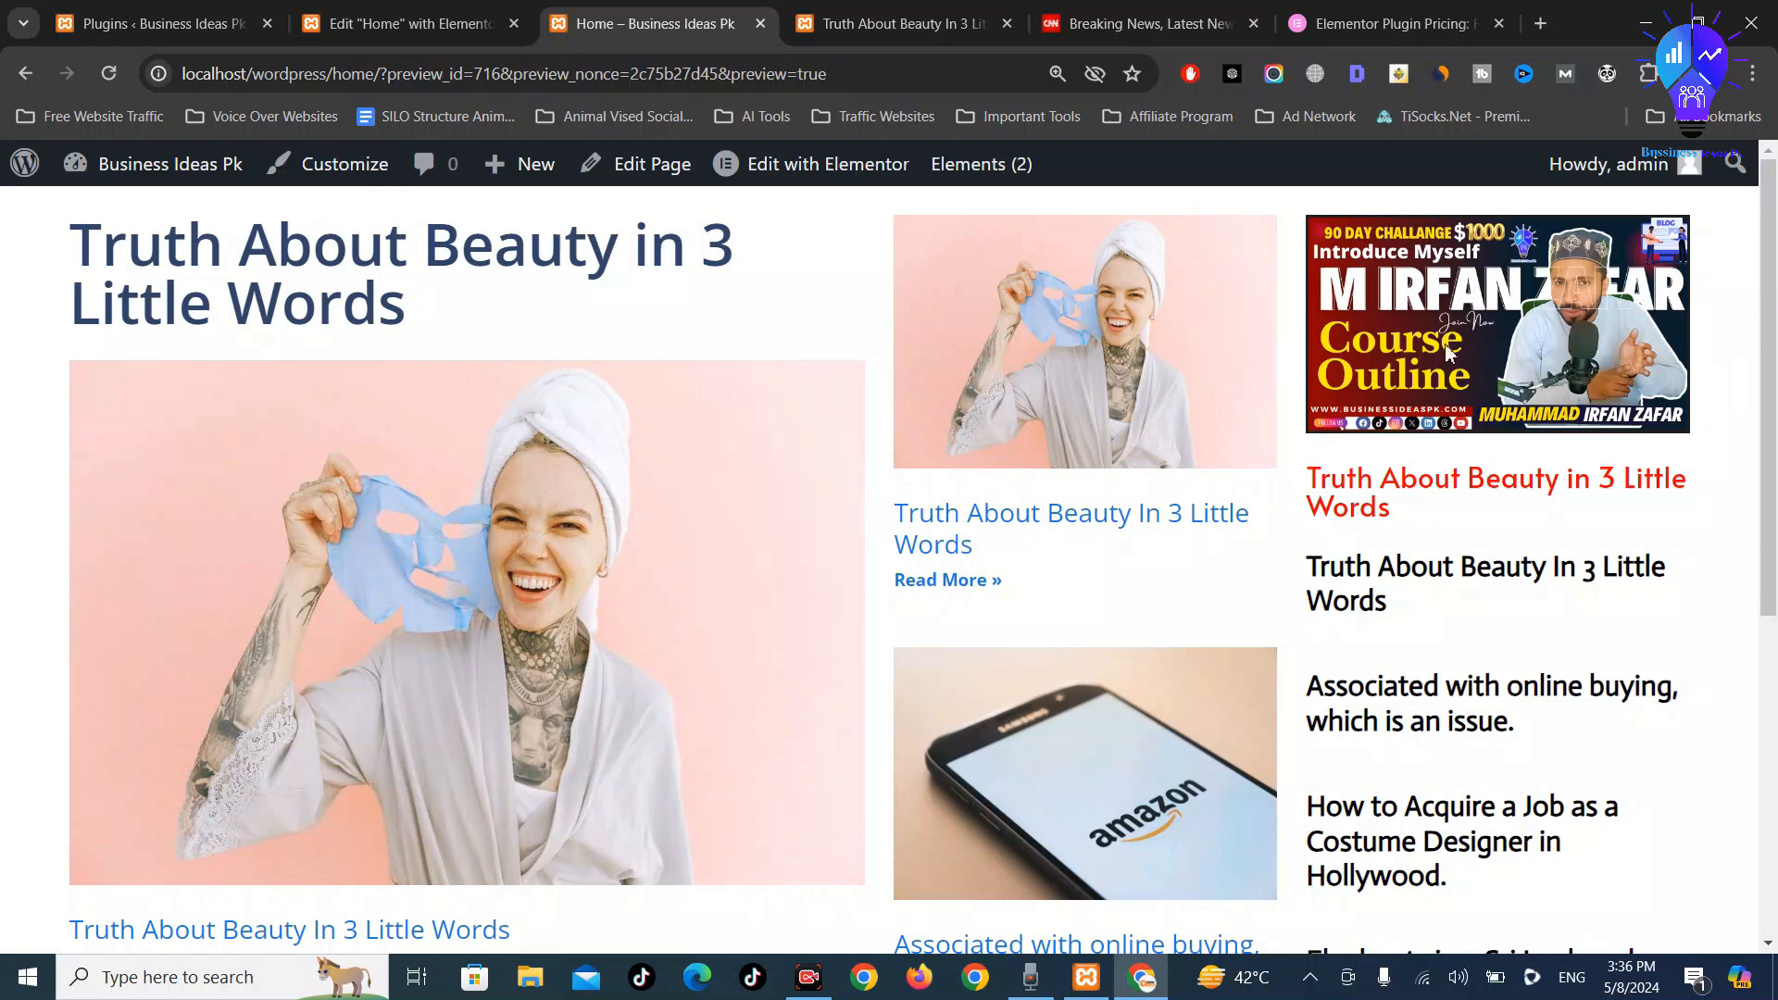
scroll(1482, 500, down, 5)
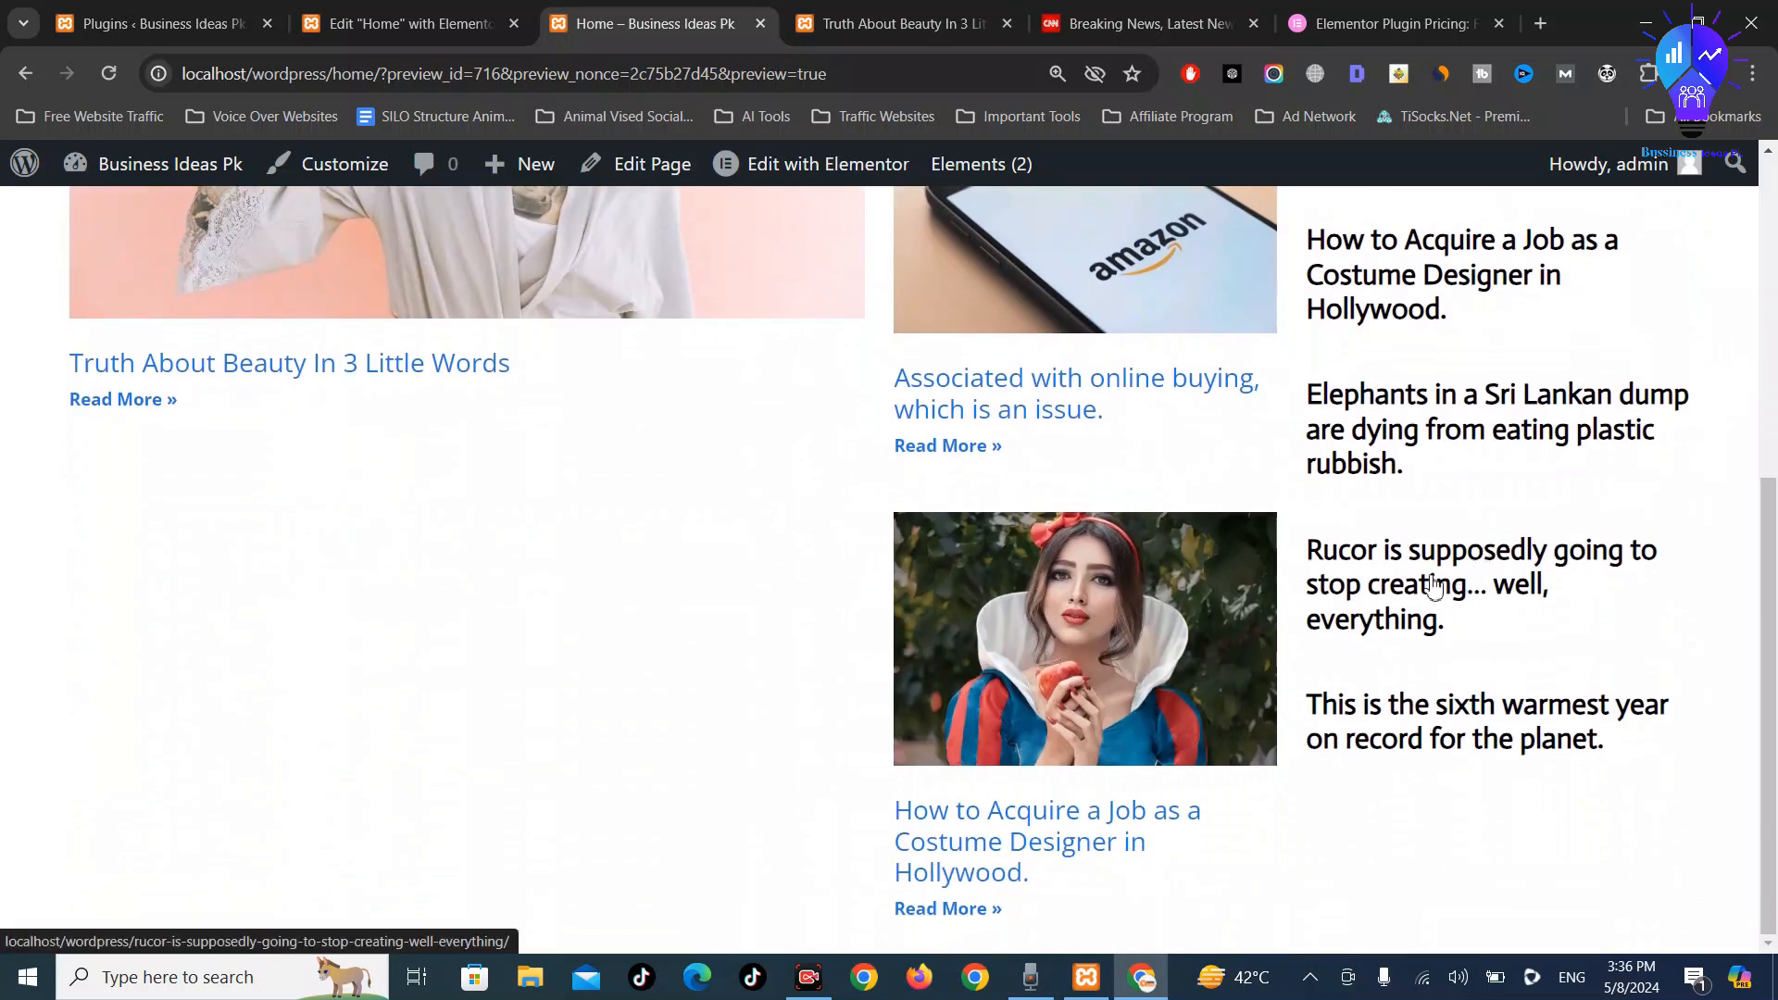
scroll(1127, 603, up, 5)
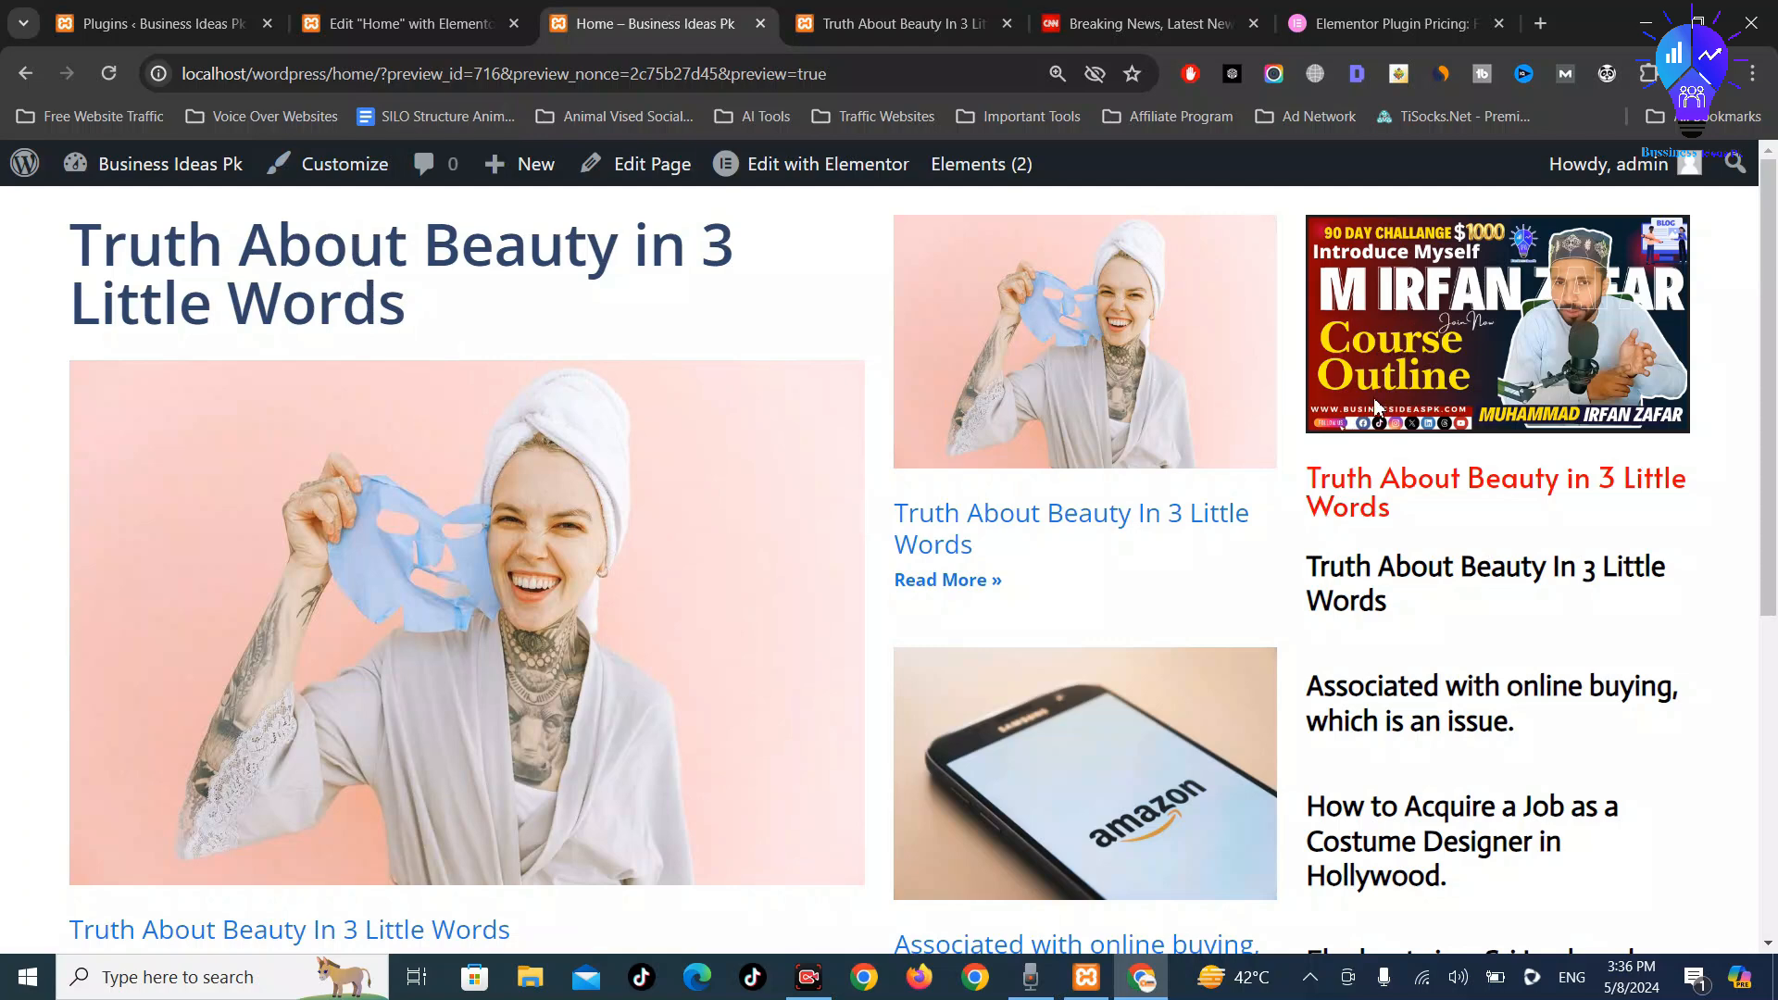
Compare the preview against the CNN site's layout, then return to the editor
click(1010, 11)
click(1127, 28)
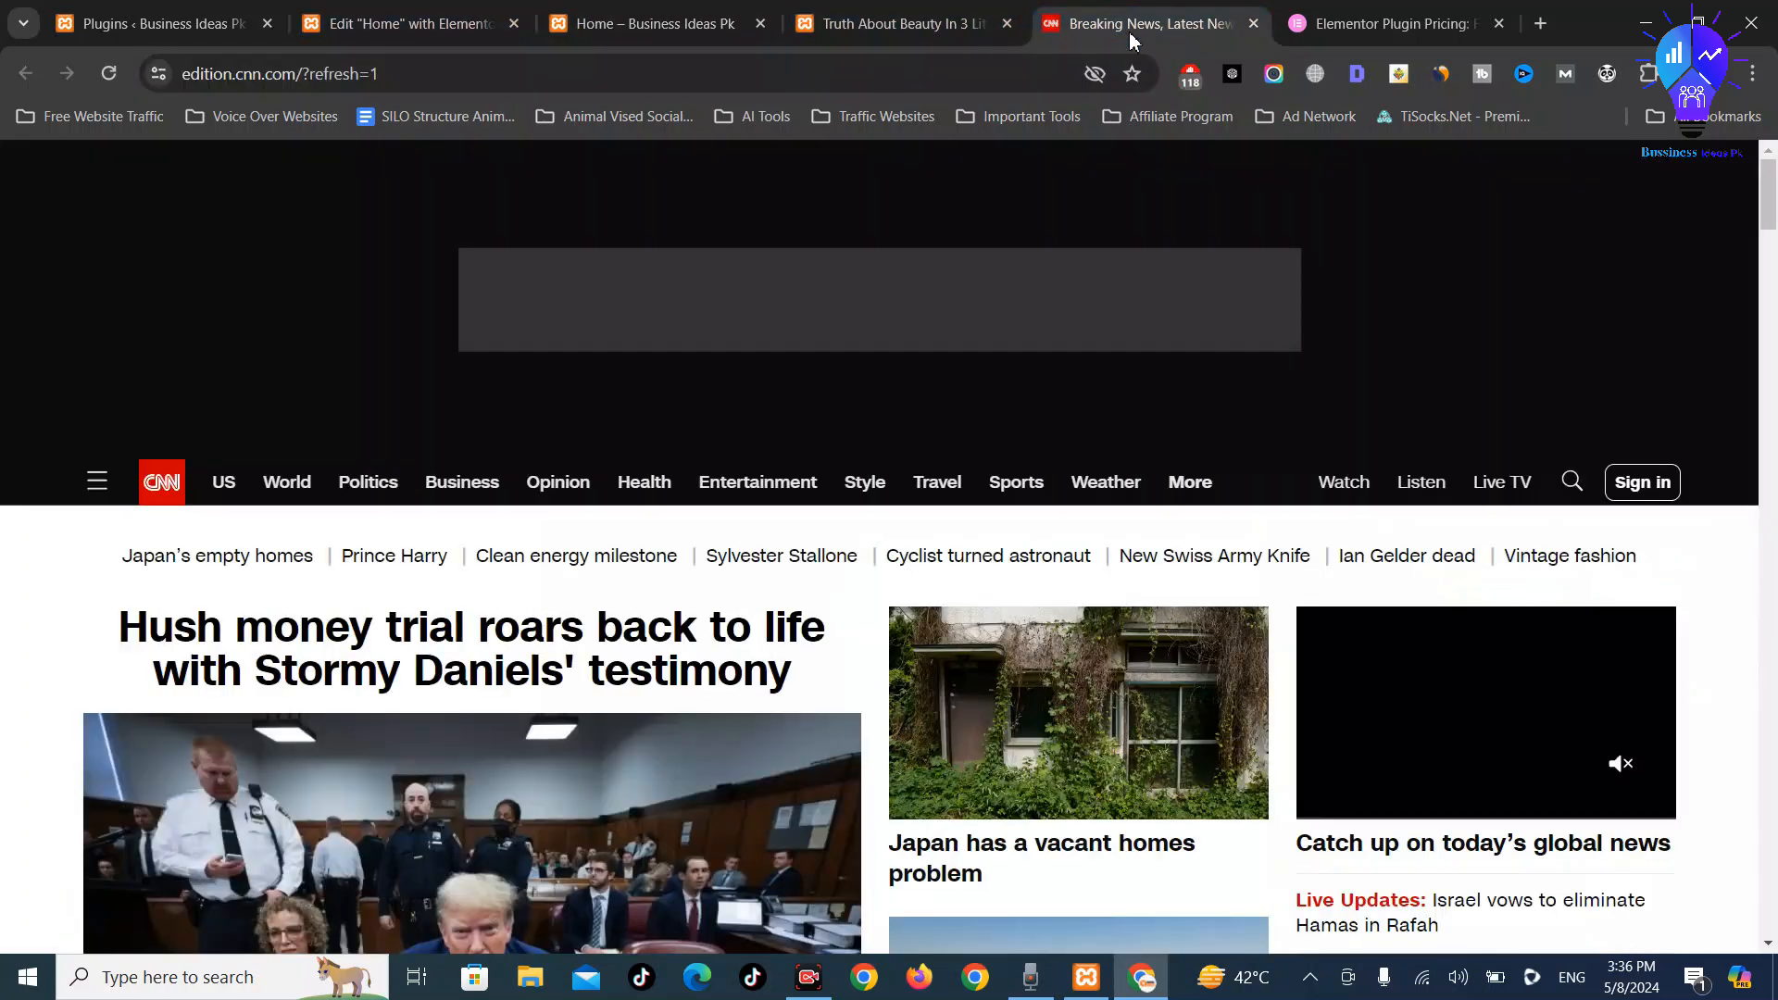
scroll(920, 761, down, 5)
scroll(920, 761, down, 3)
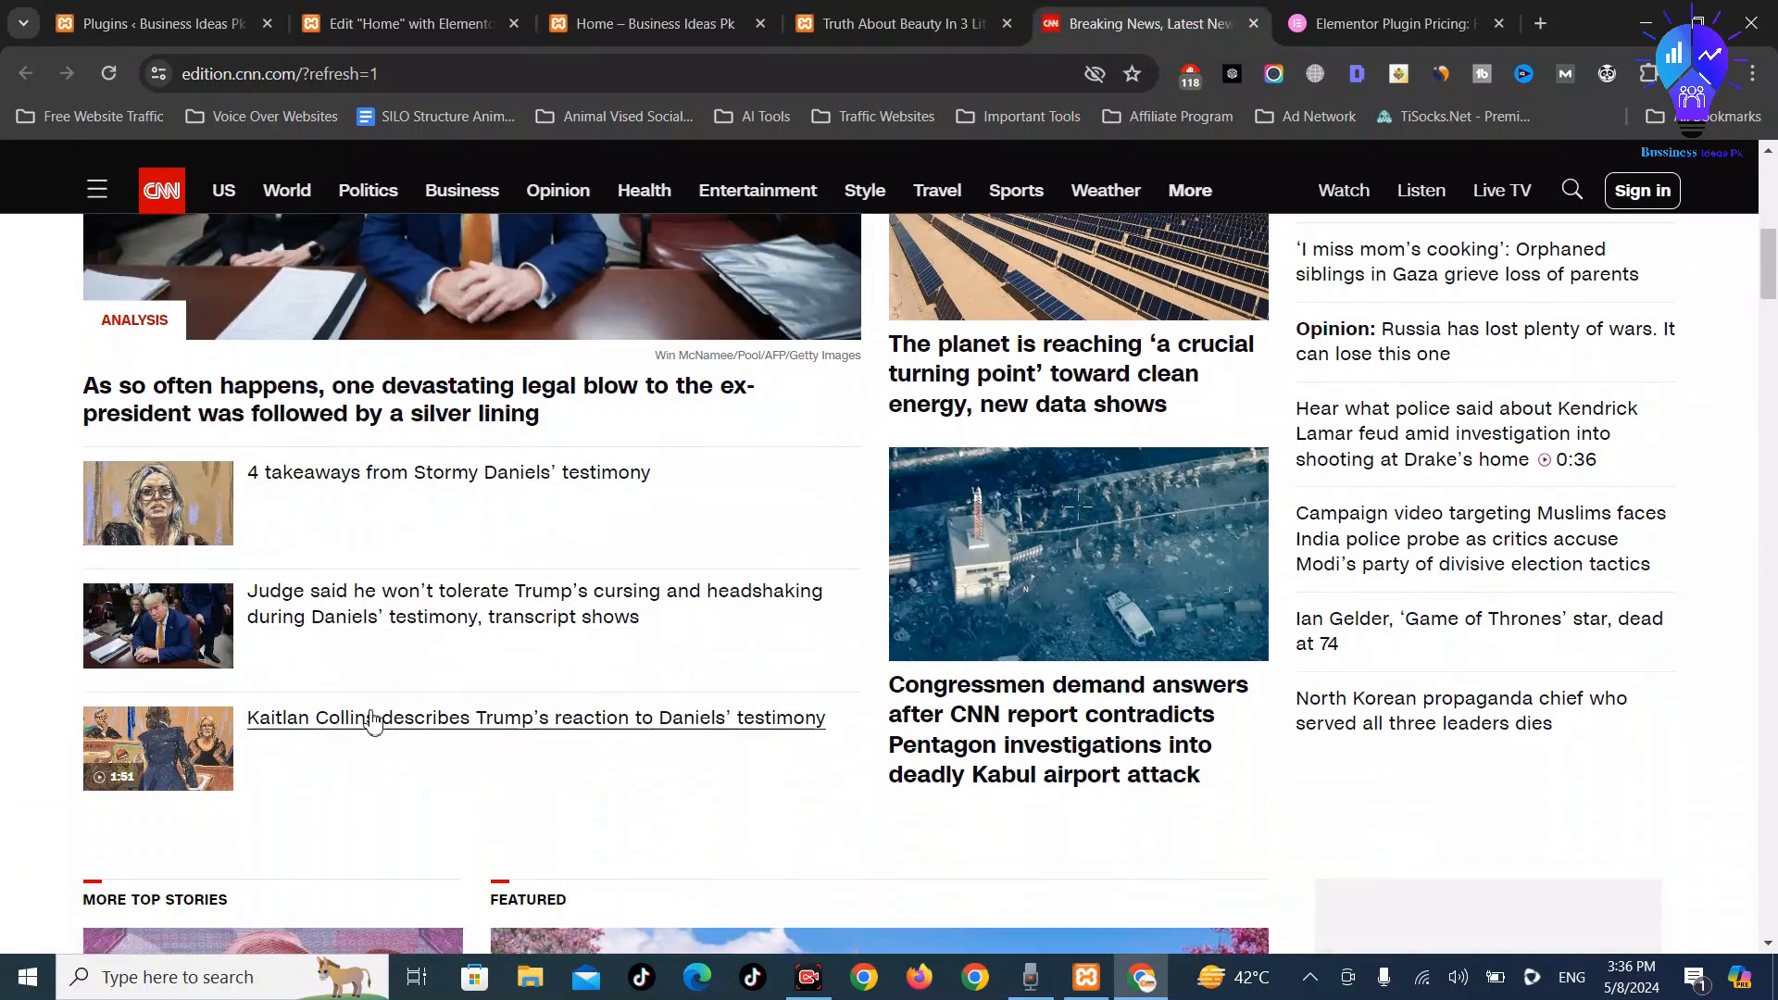
click(725, 13)
scroll(667, 560, down, 5)
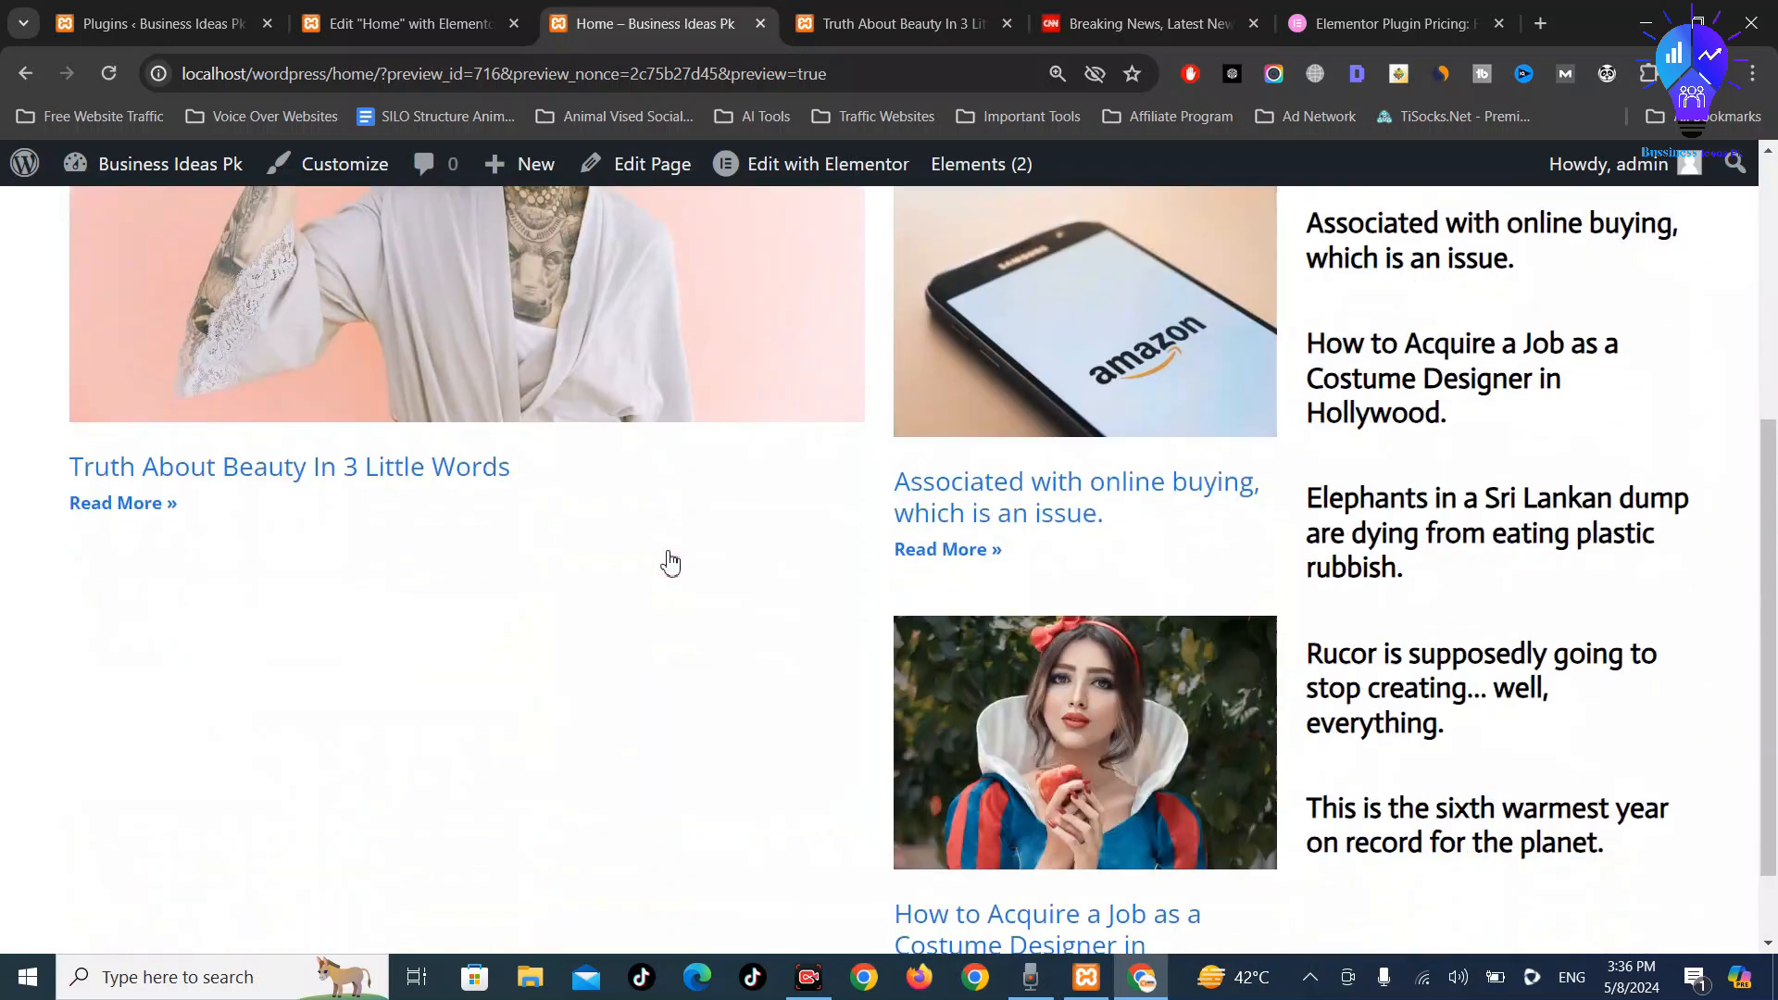
click(402, 16)
scroll(667, 782, down, 3)
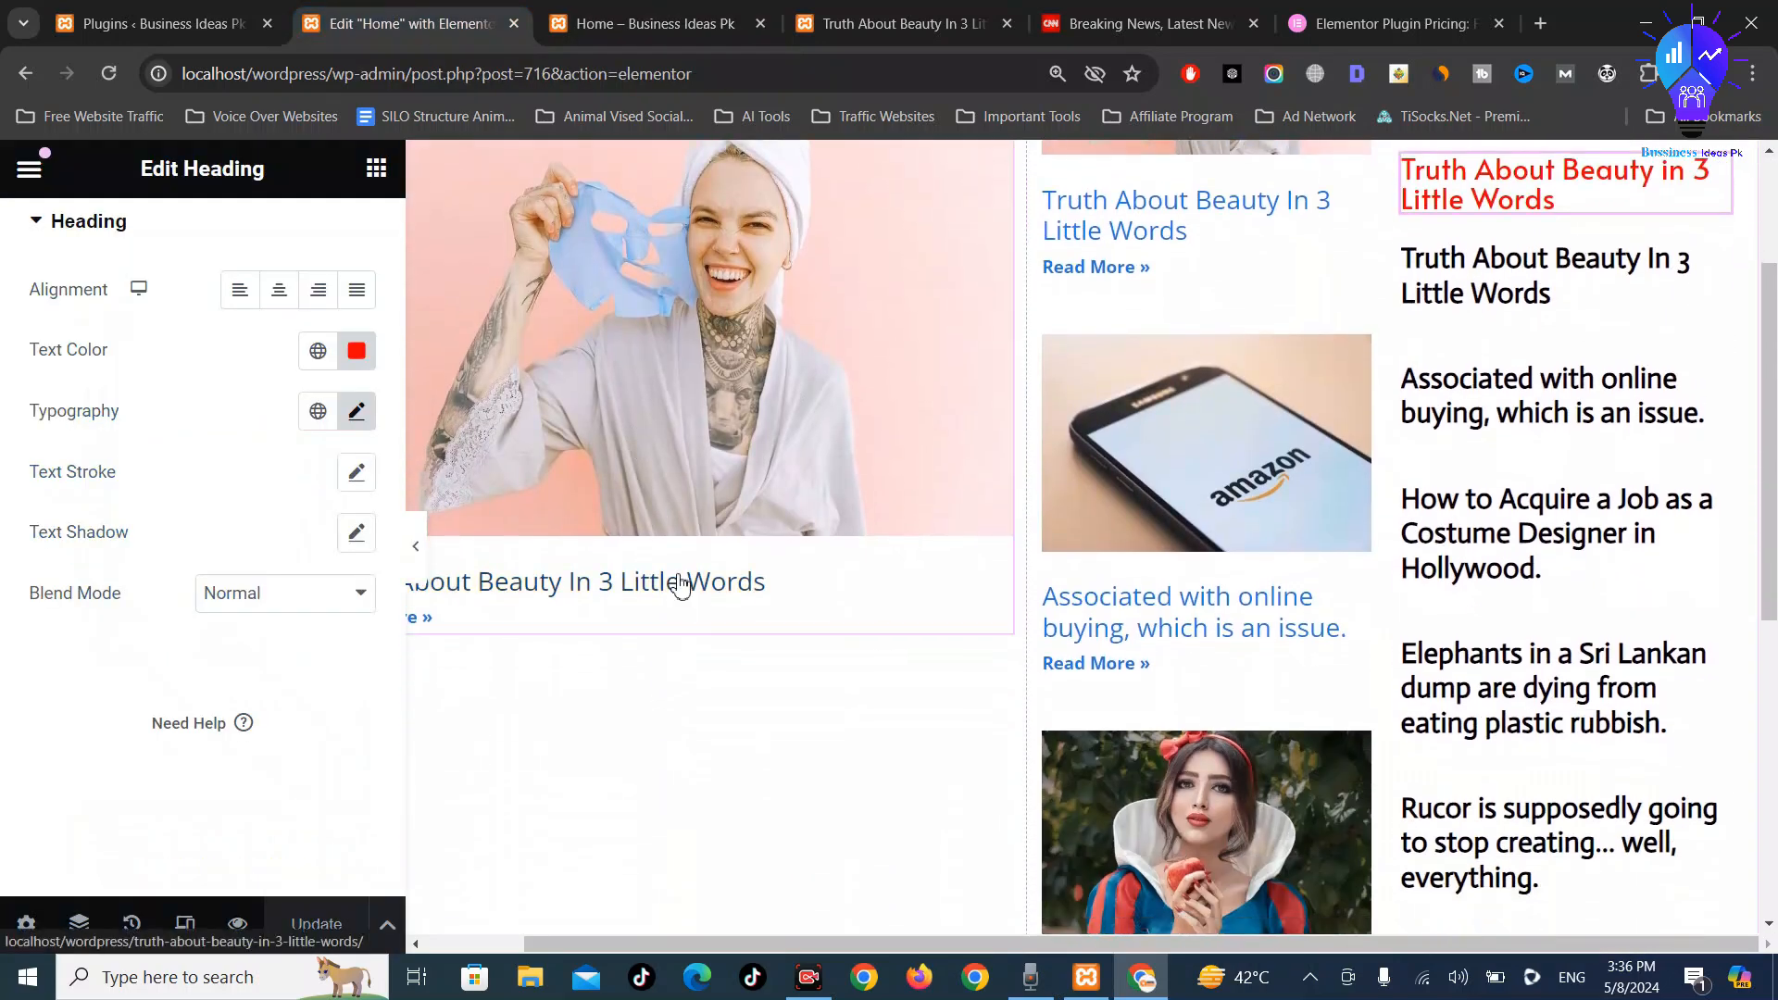
Drag the Pro Posts widget below the left-column featured post, checking CNN's layout
click(376, 167)
scroll(246, 754, down, 9)
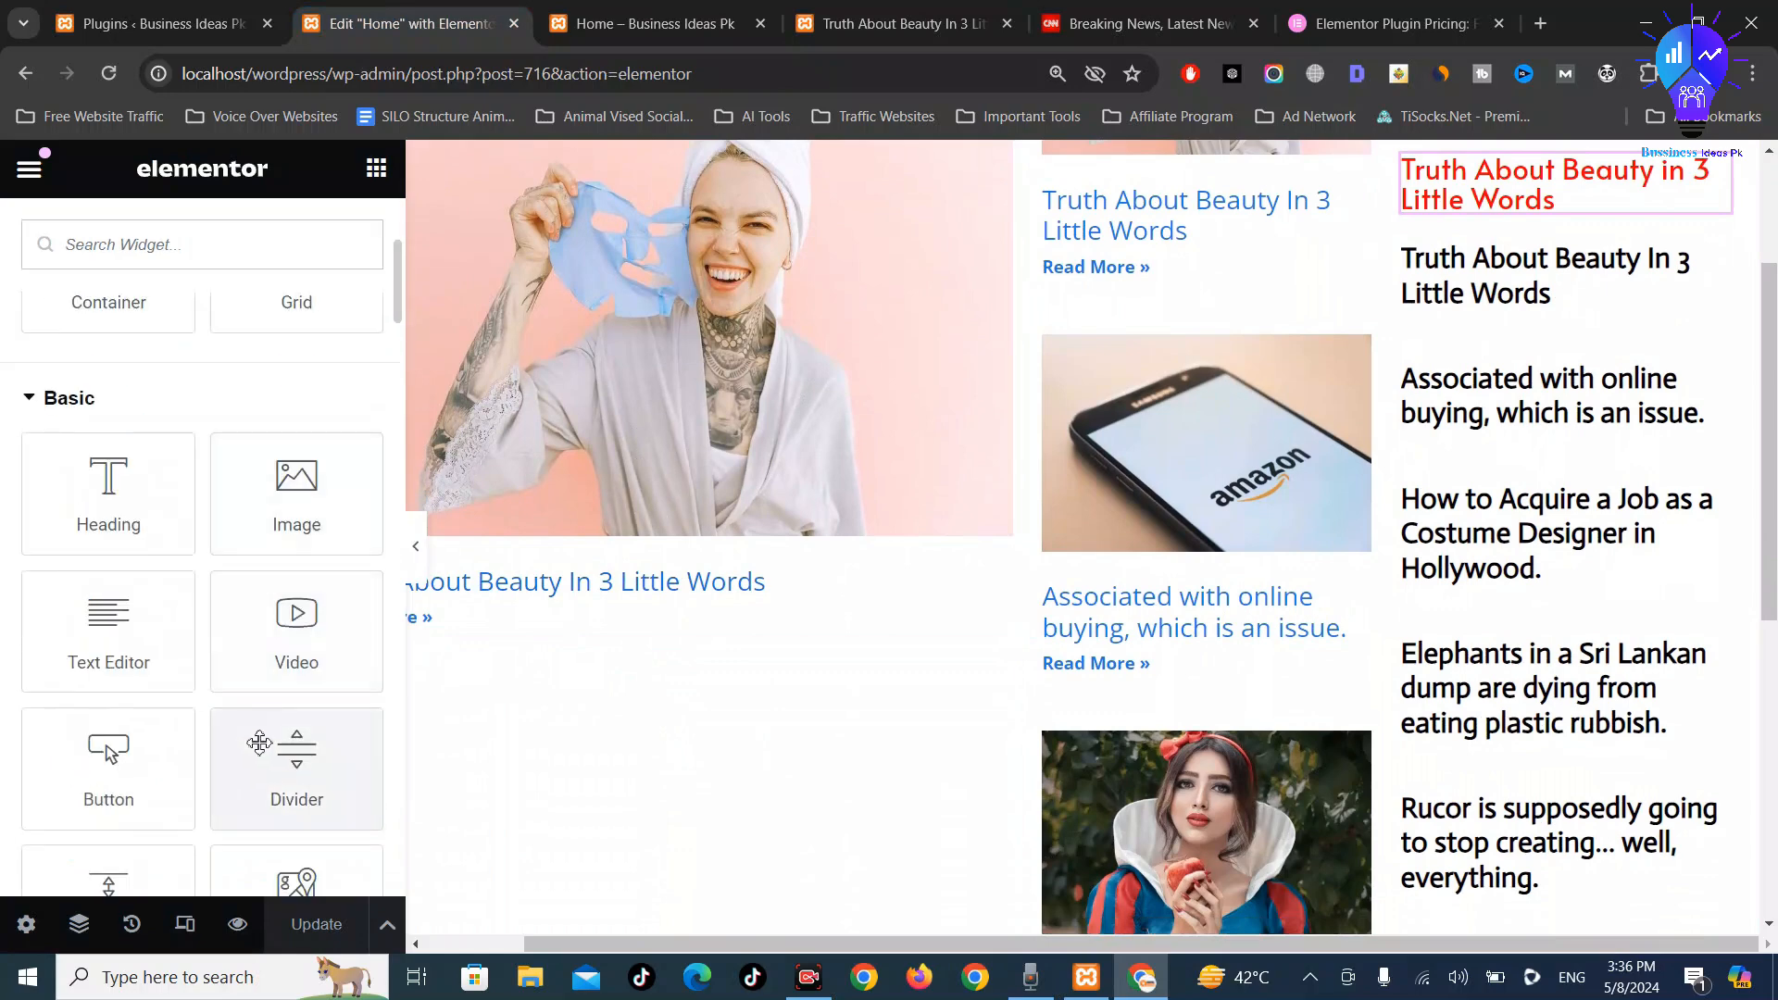
scroll(322, 693, down, 1)
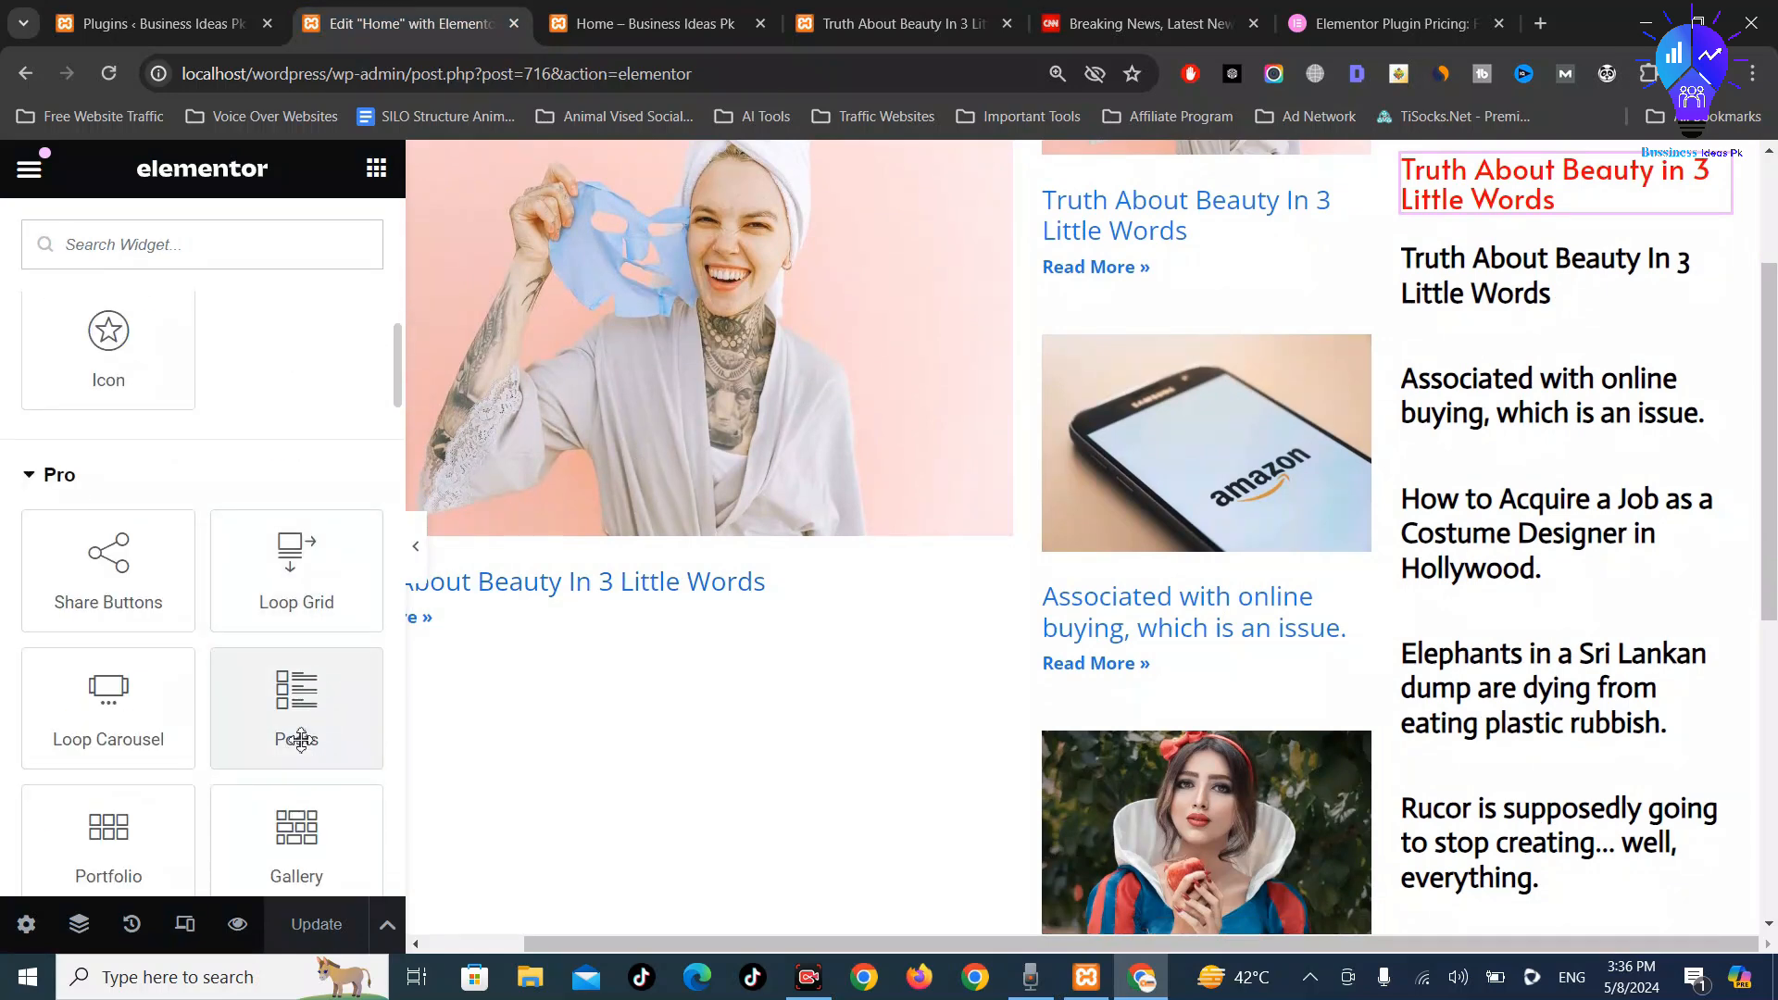
drag(301, 741, 636, 610)
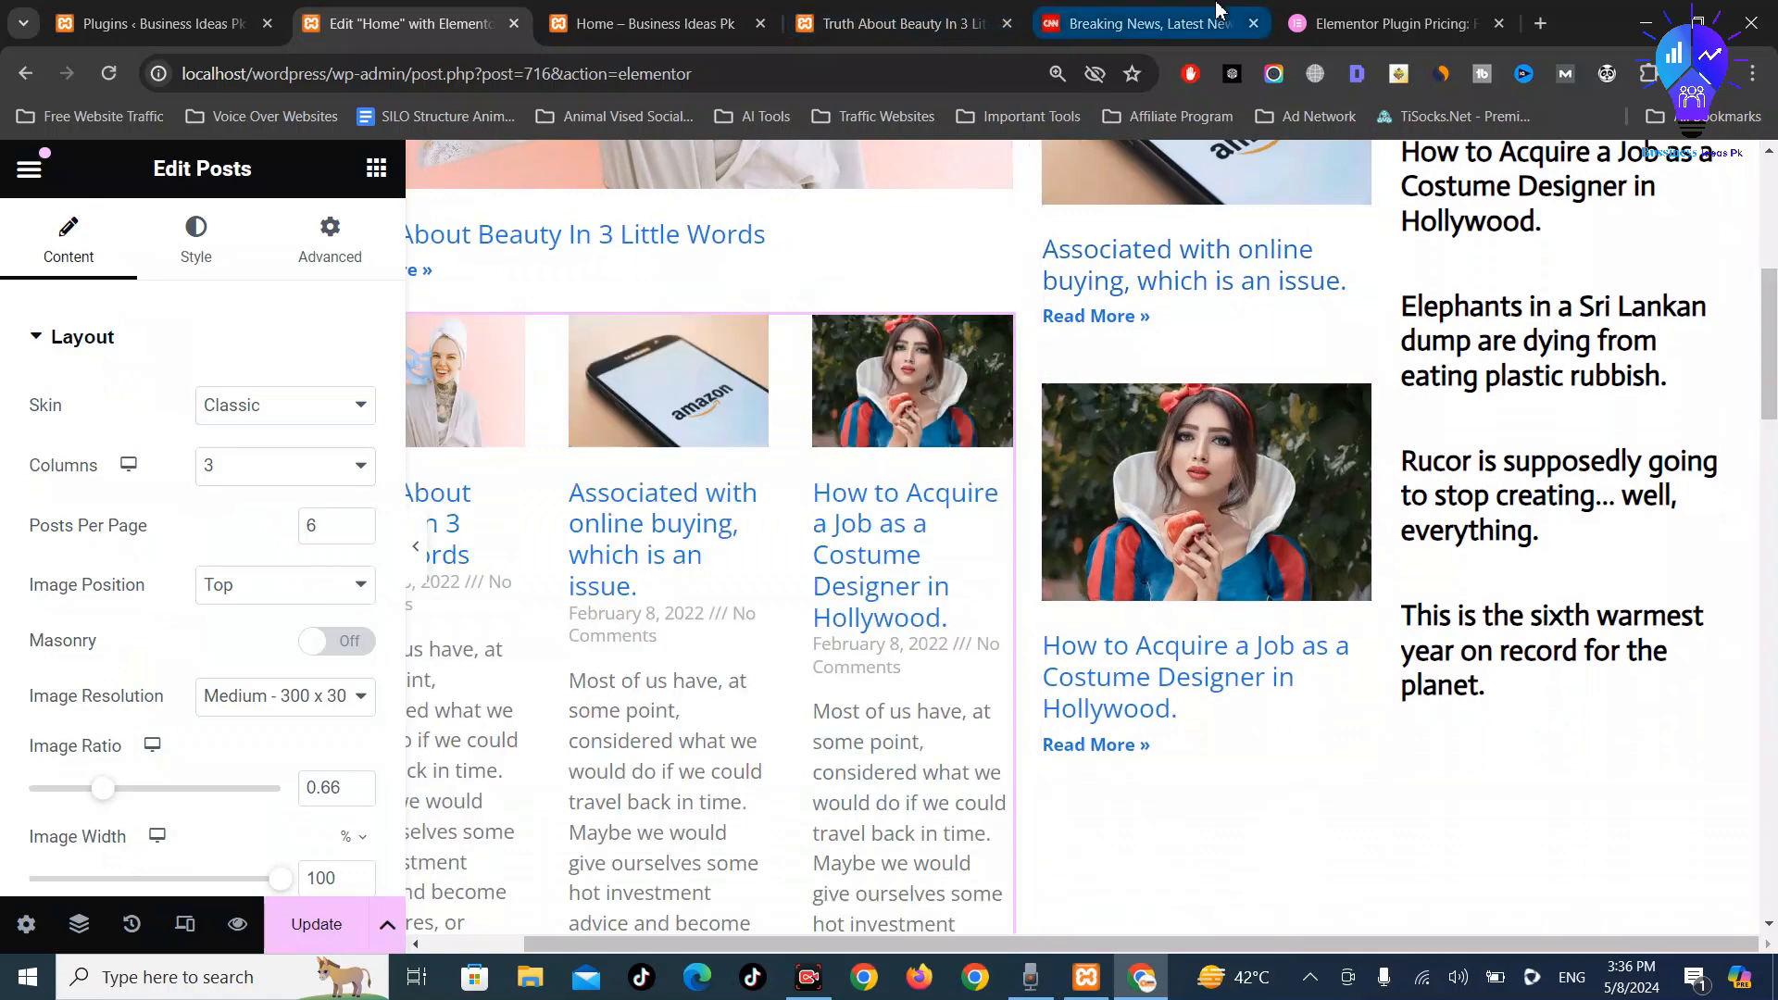
click(1149, 23)
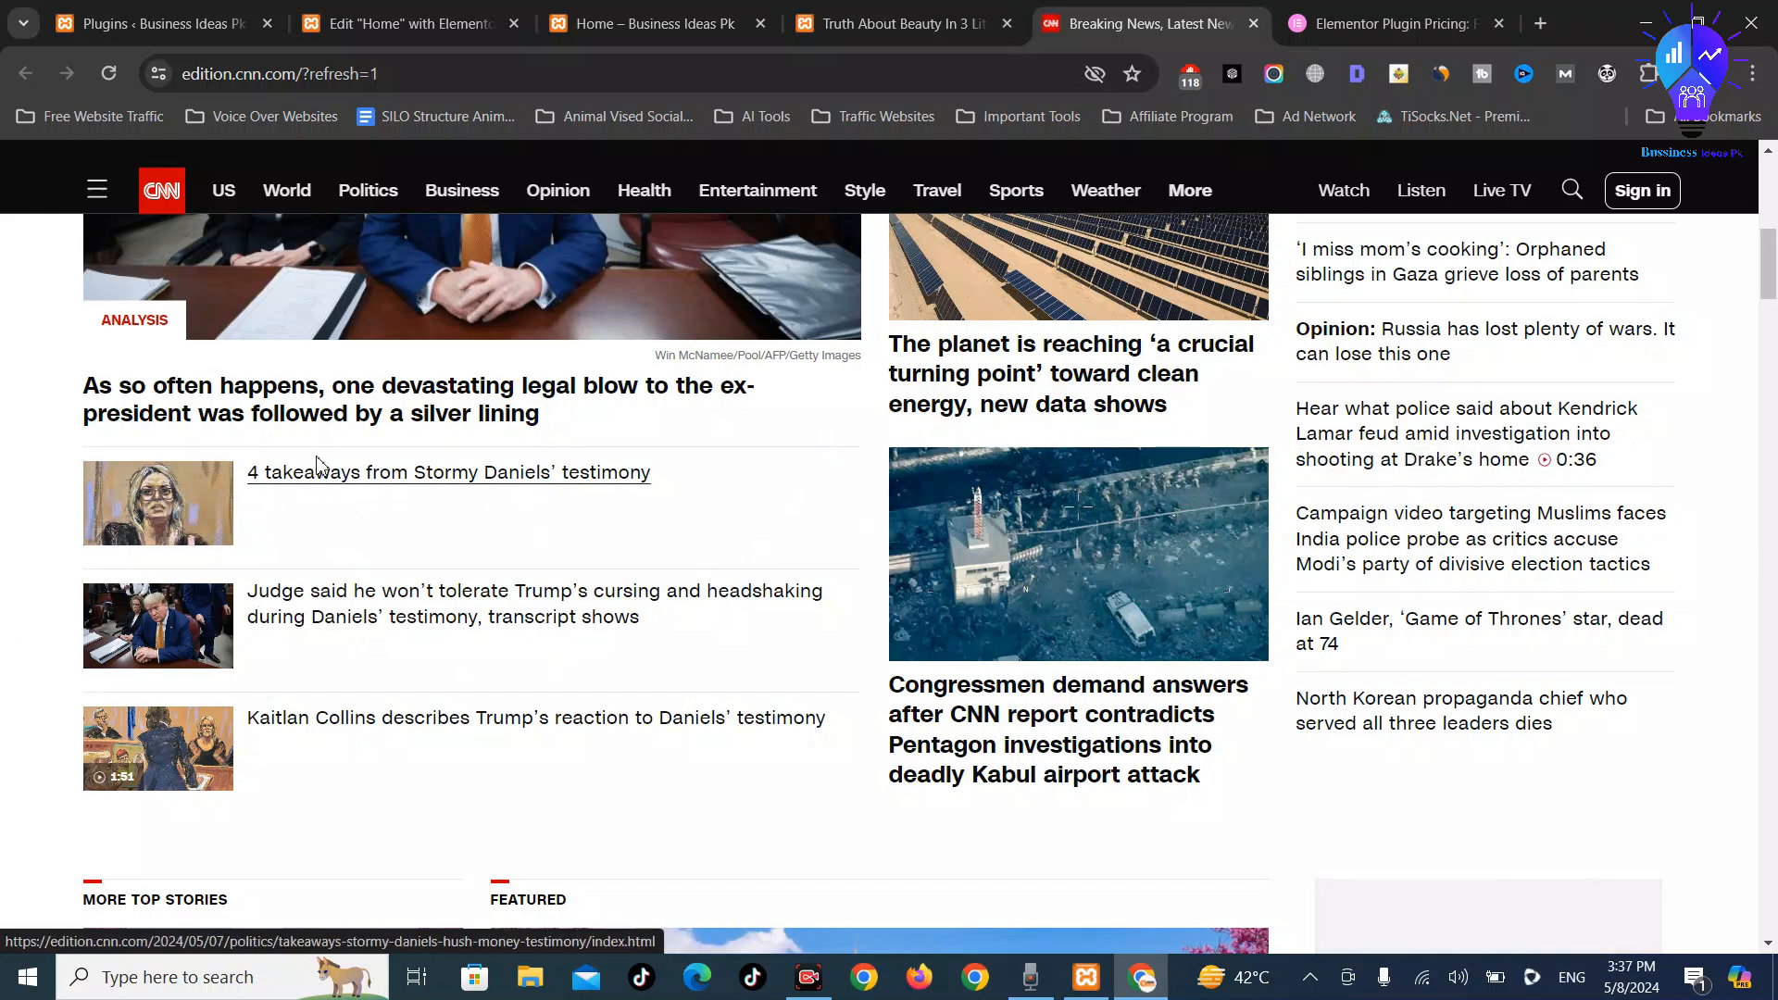
click(722, 9)
click(476, 11)
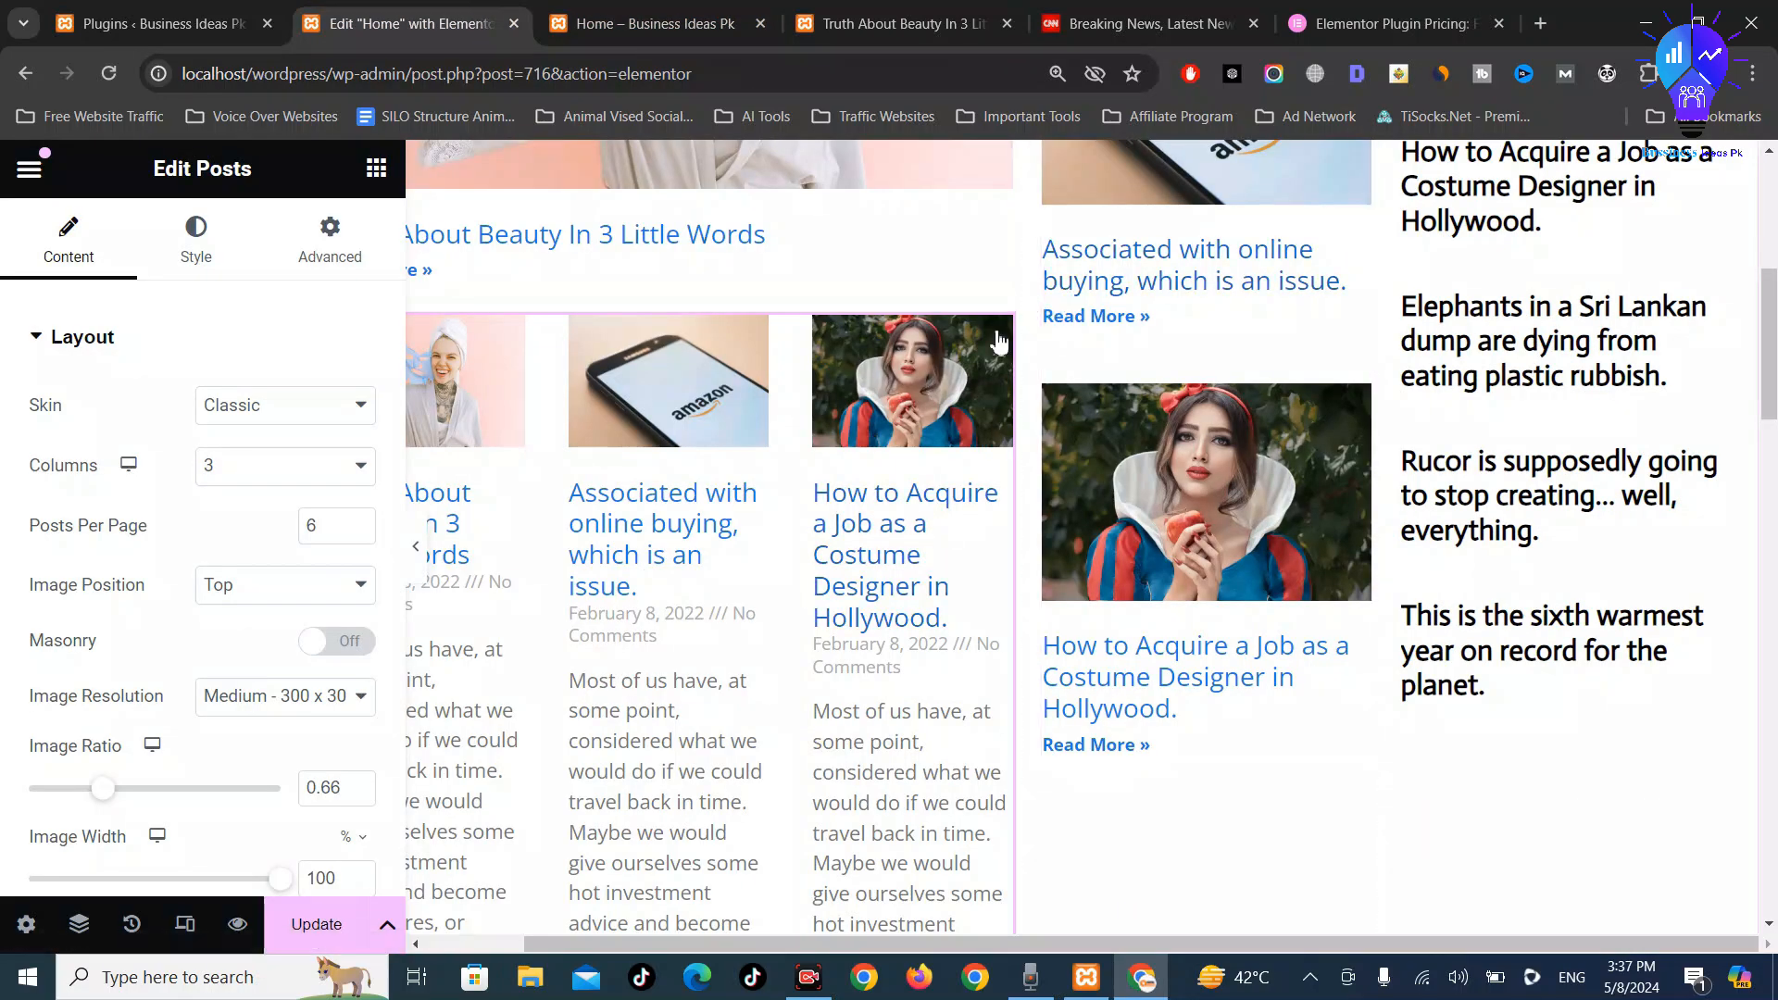
Set the Posts widget to Classic skin, one column, left images and no excerpts
click(315, 419)
click(315, 432)
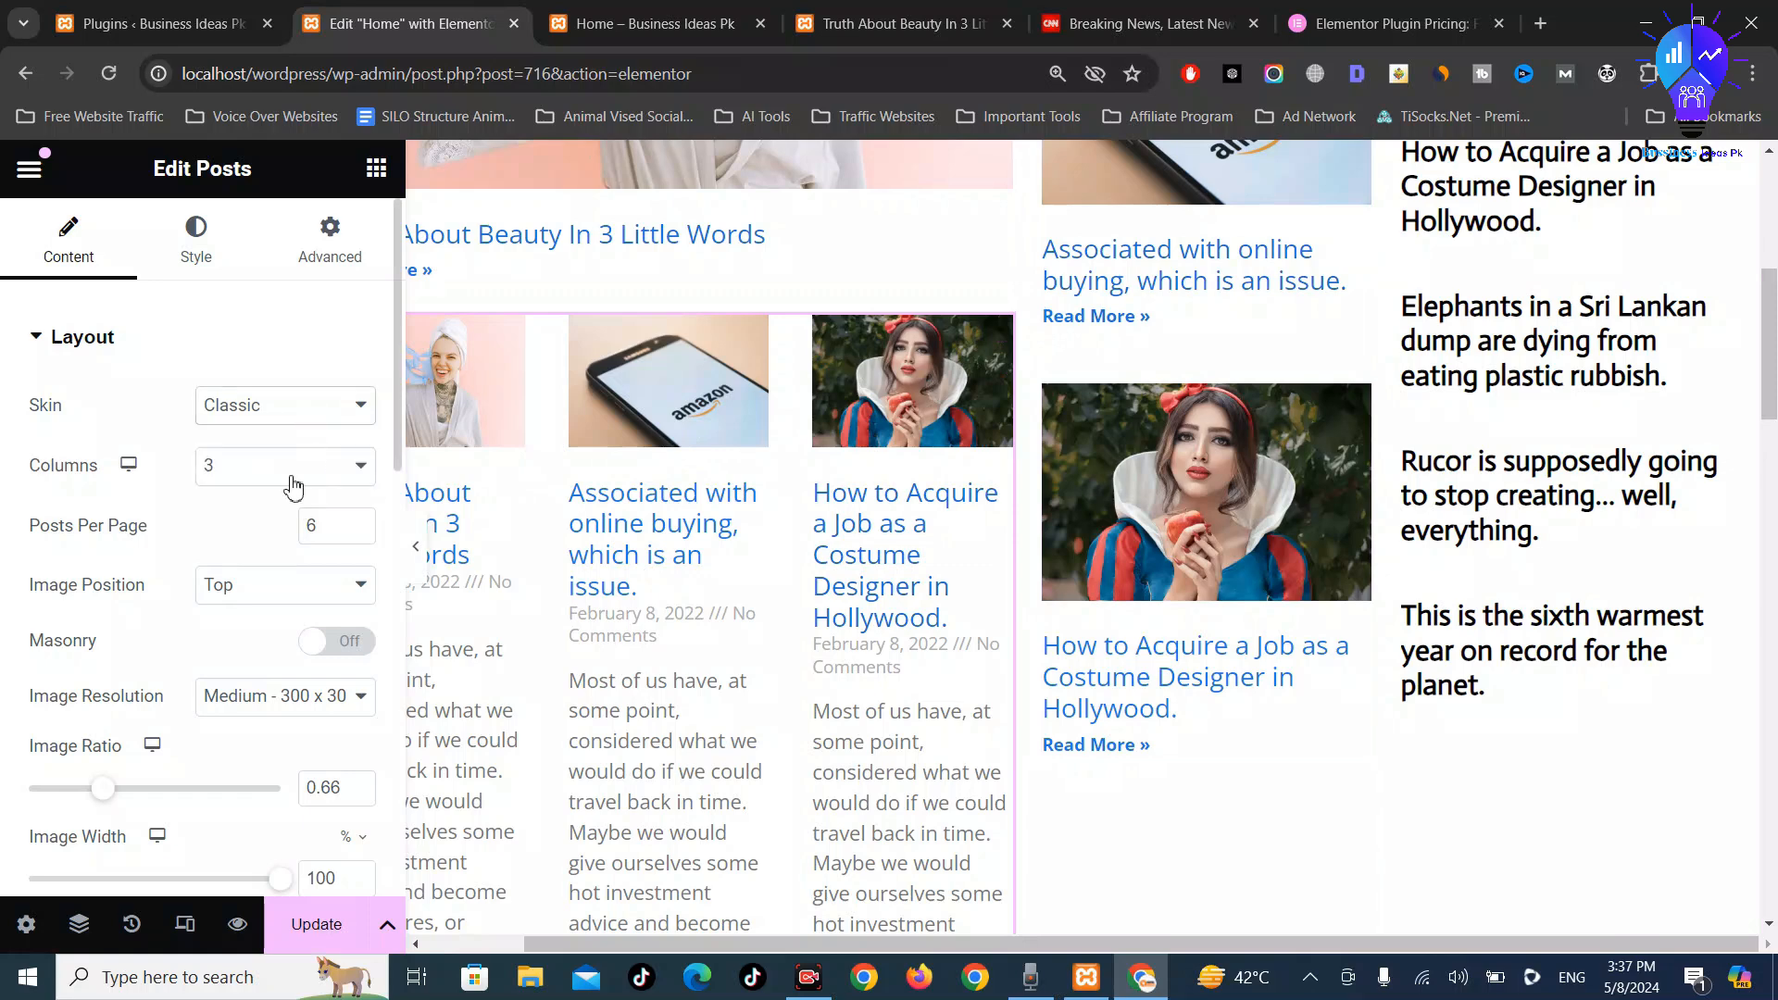
click(293, 472)
click(282, 508)
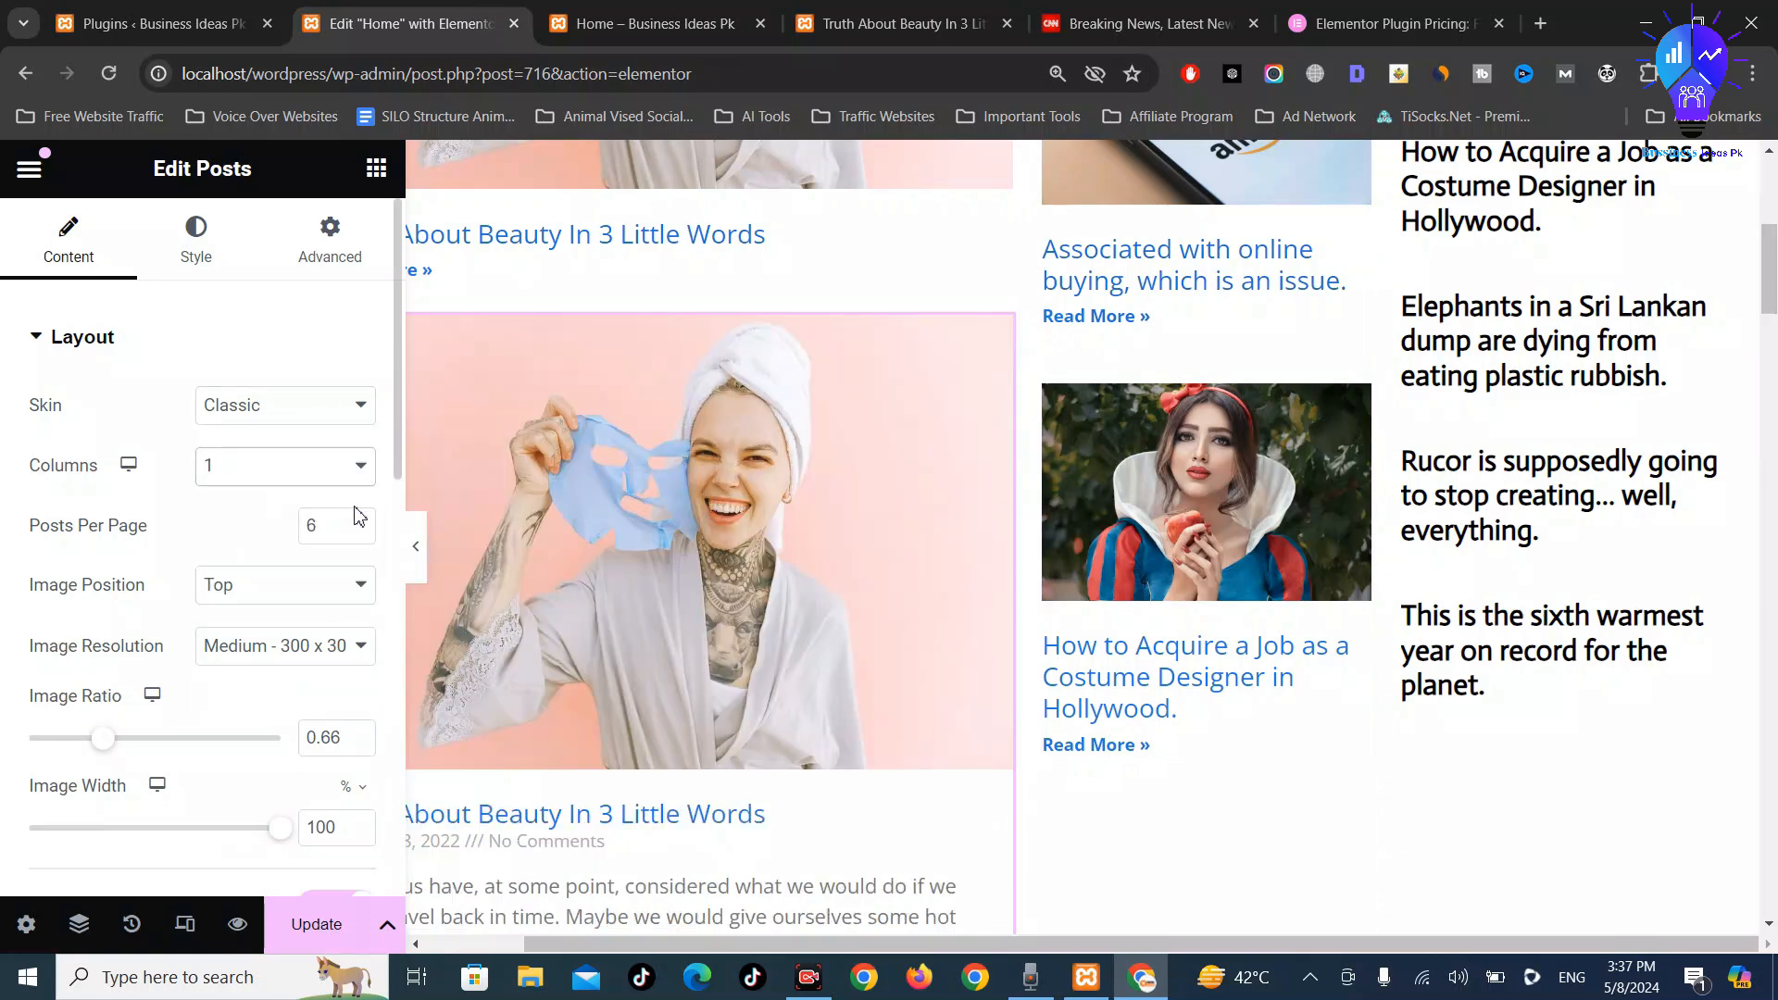
scroll(938, 584, down, 3)
click(307, 604)
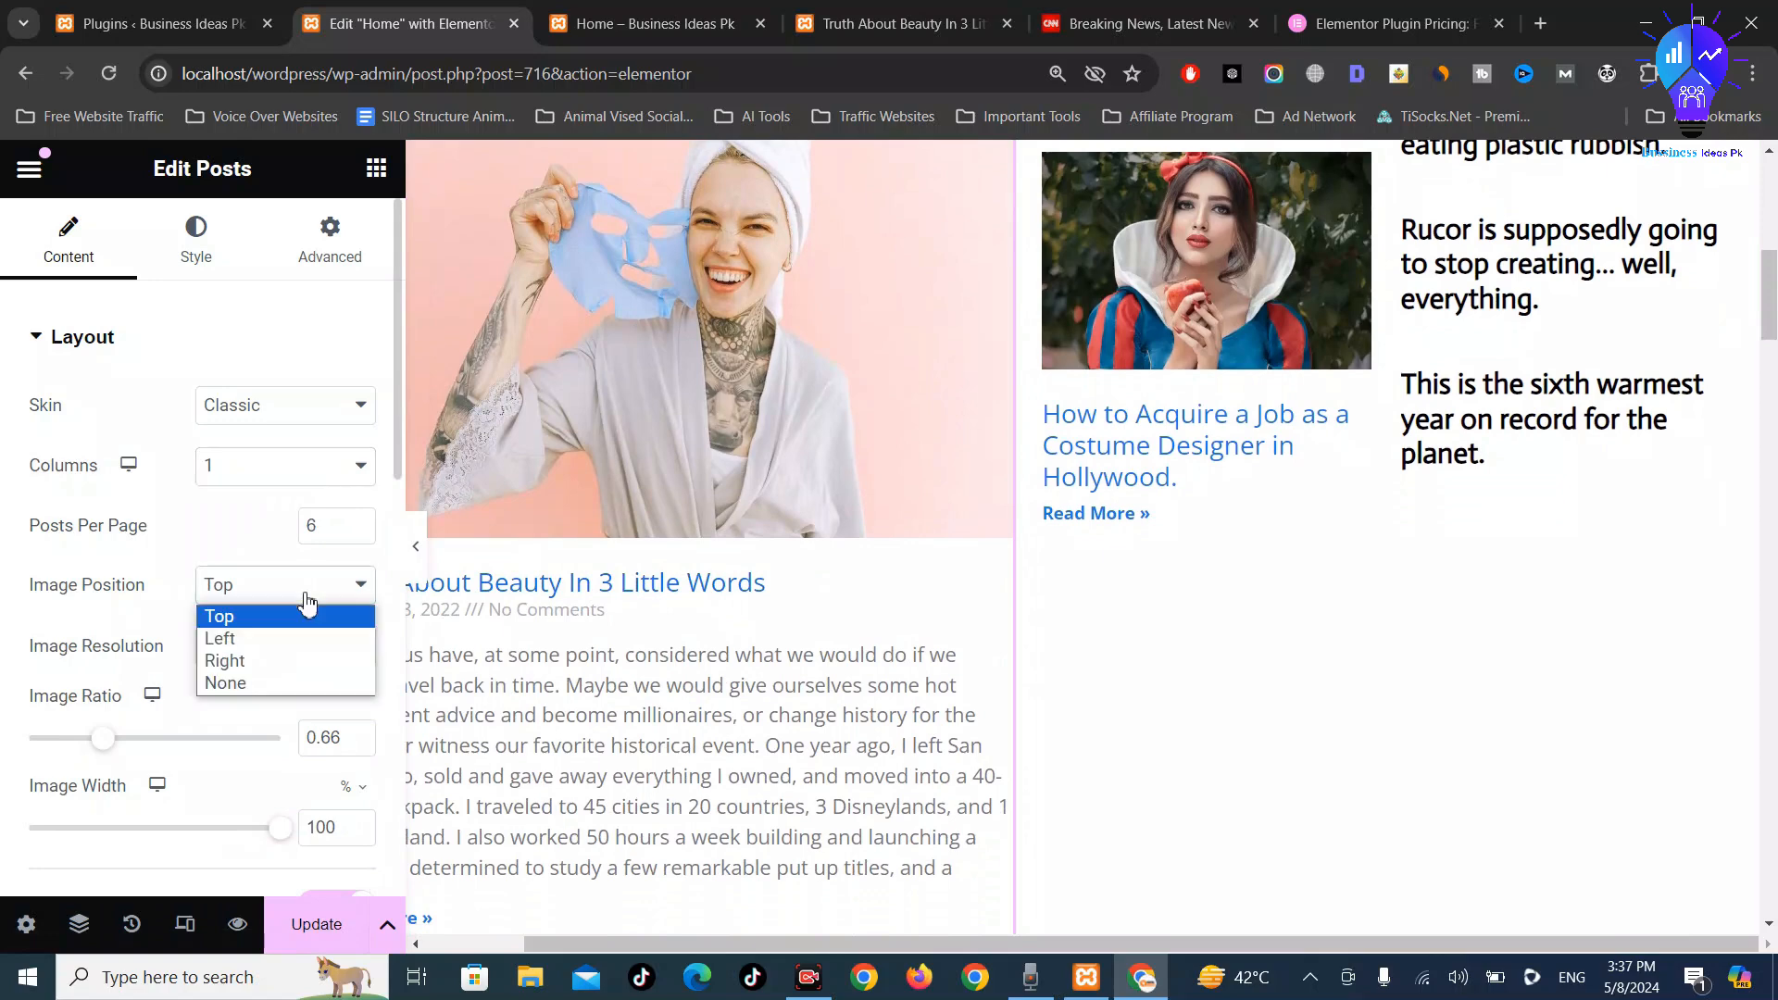
click(290, 639)
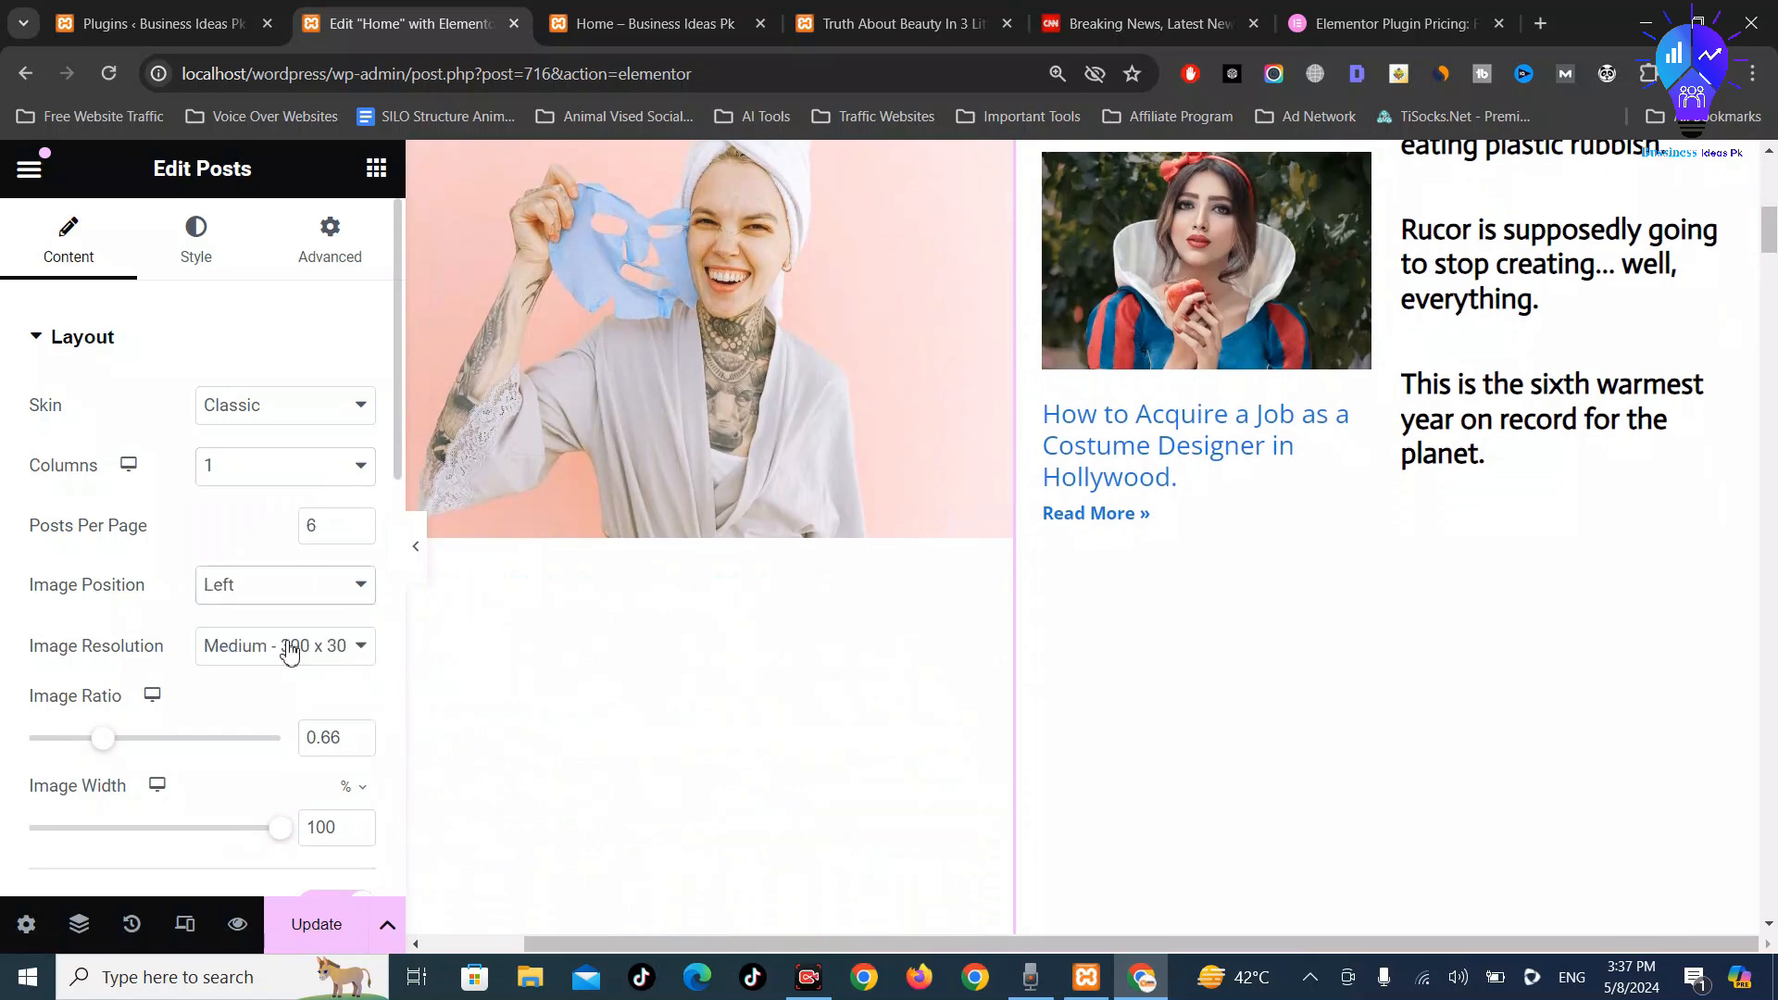
click(305, 604)
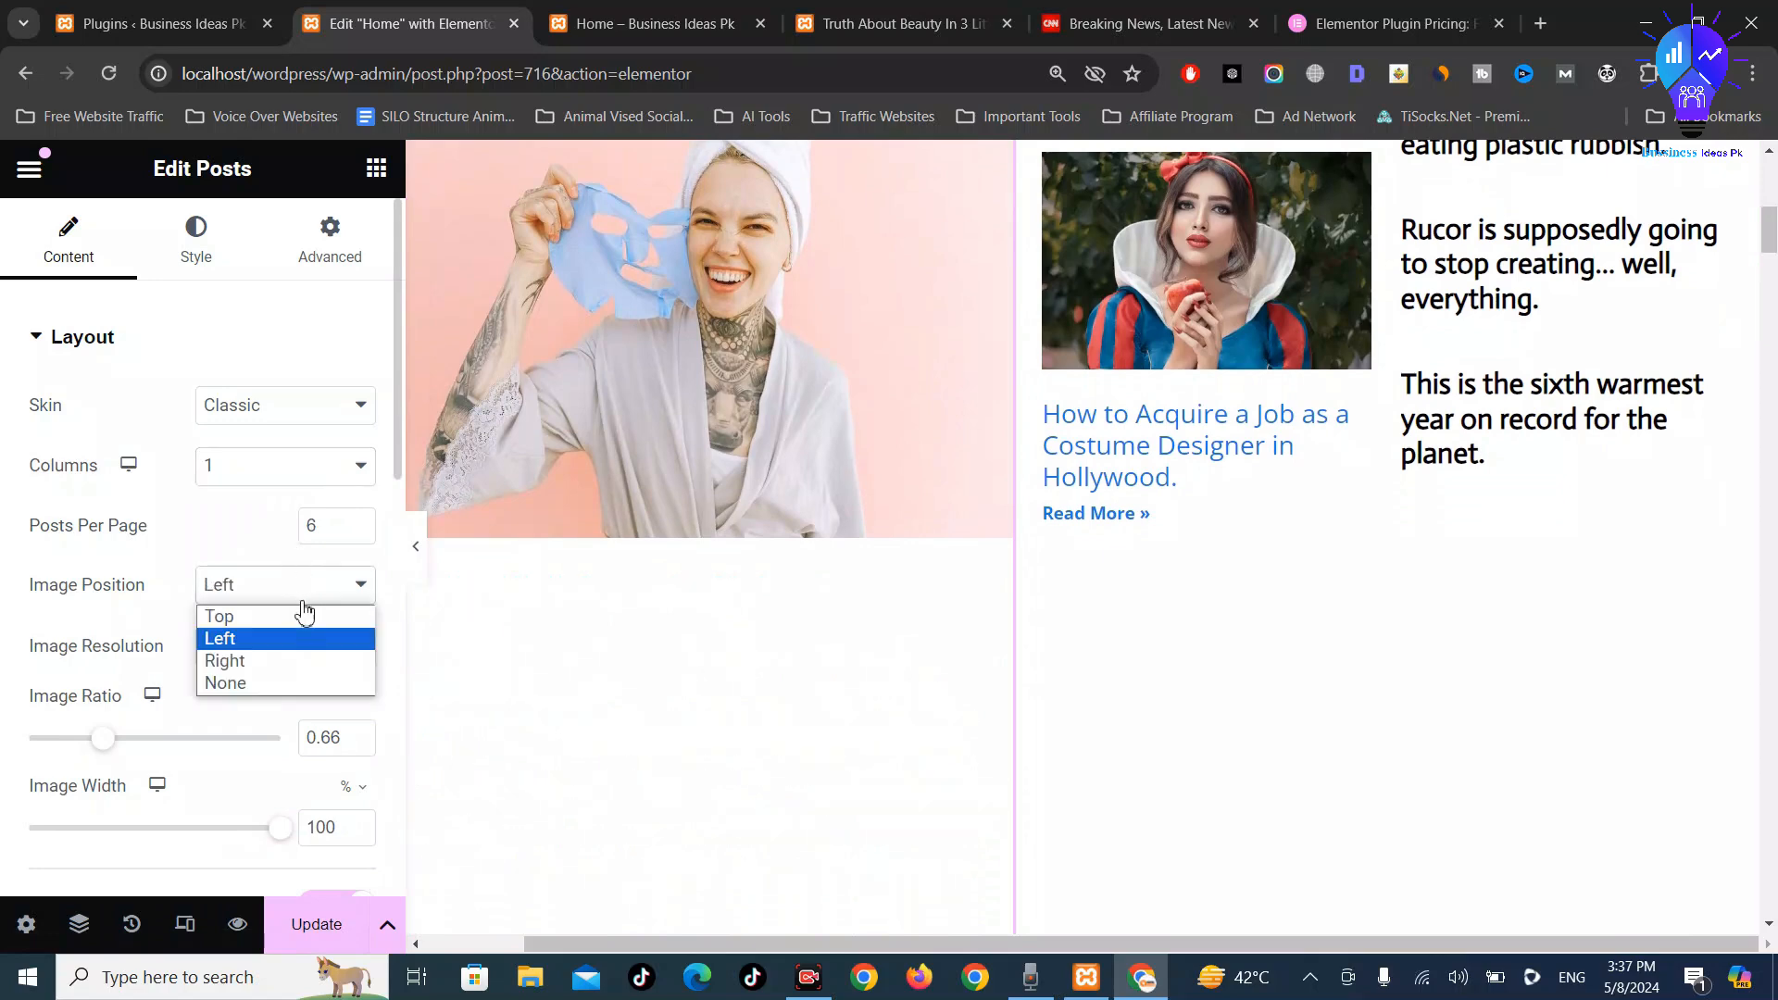
click(290, 640)
scroll(289, 639, down, 1)
scroll(289, 625, down, 1)
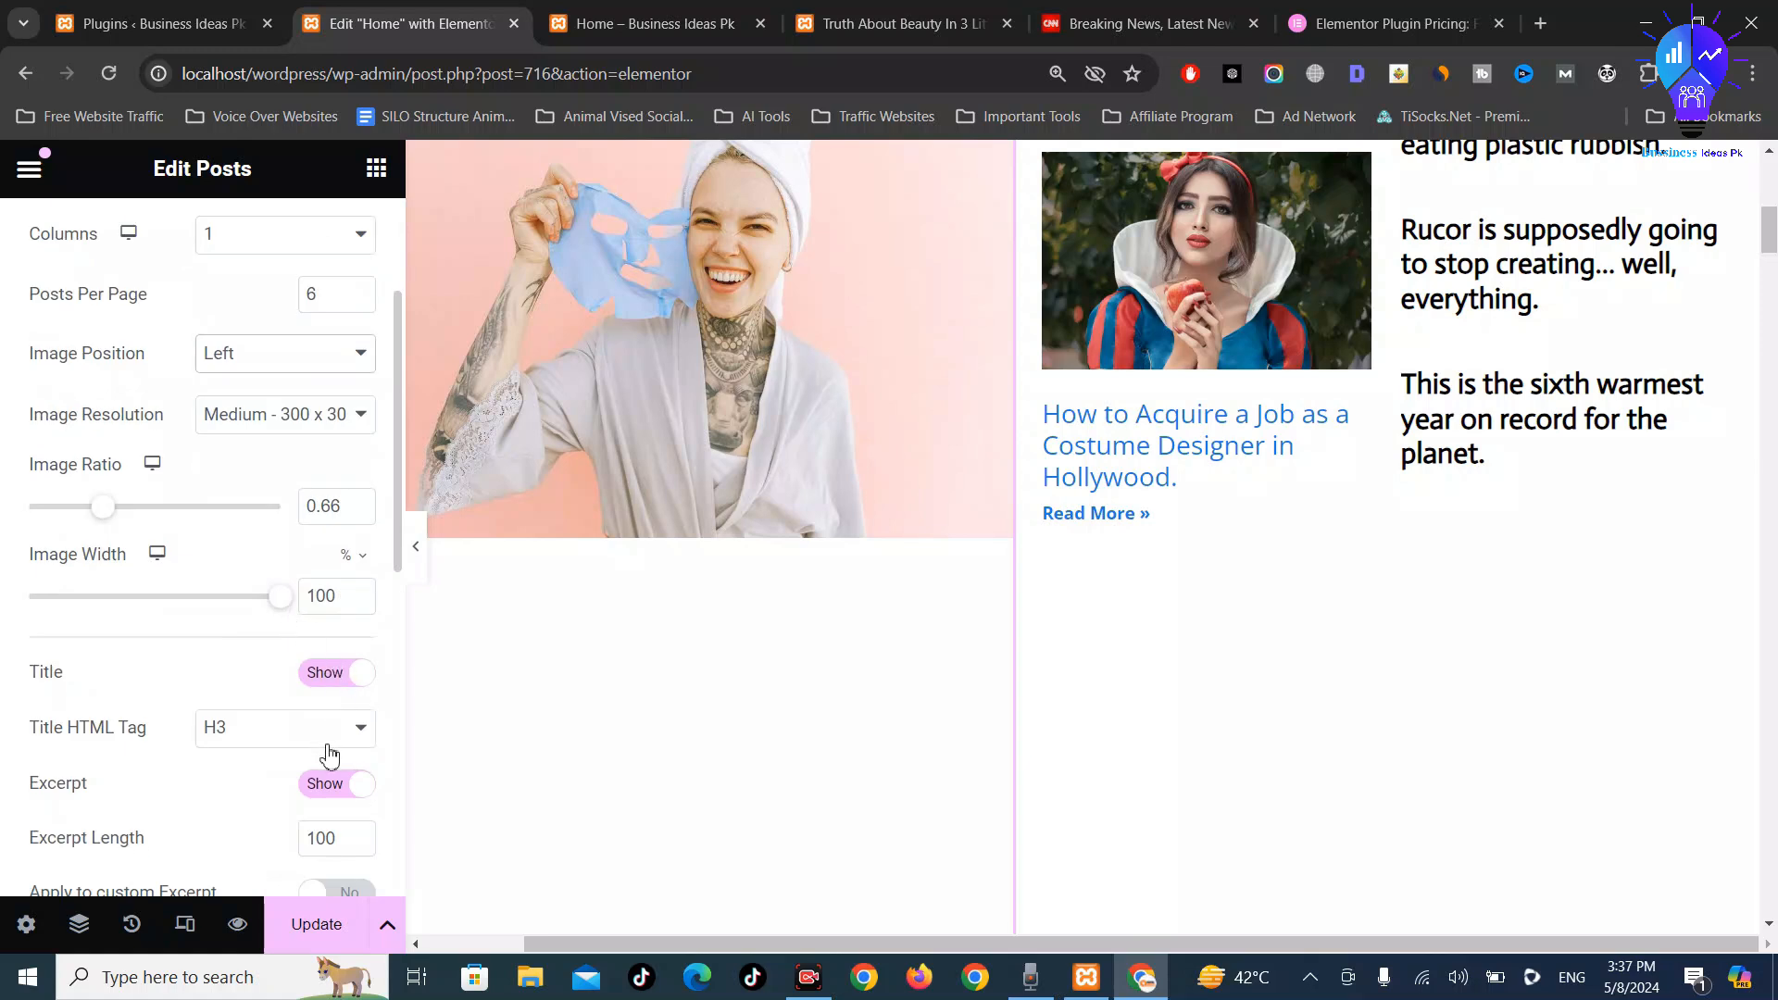
click(335, 786)
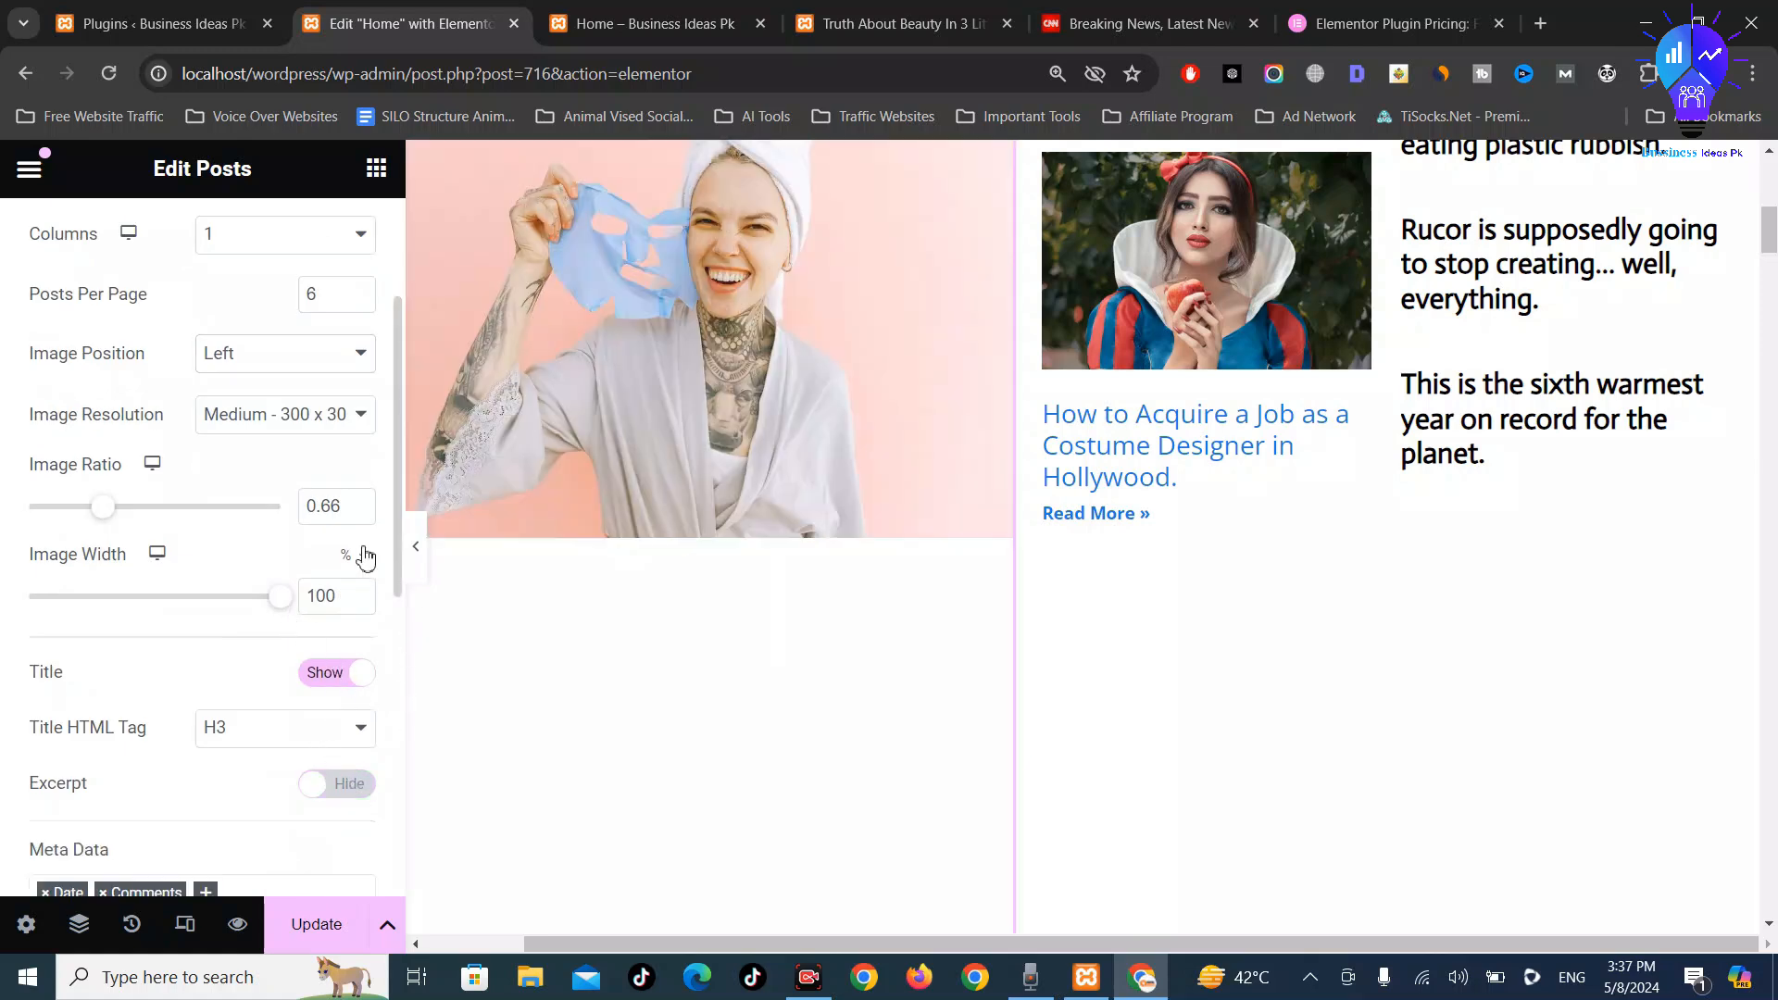
Use 150×150 Thumbnail images with a 0.62 ratio at 25% width
click(307, 432)
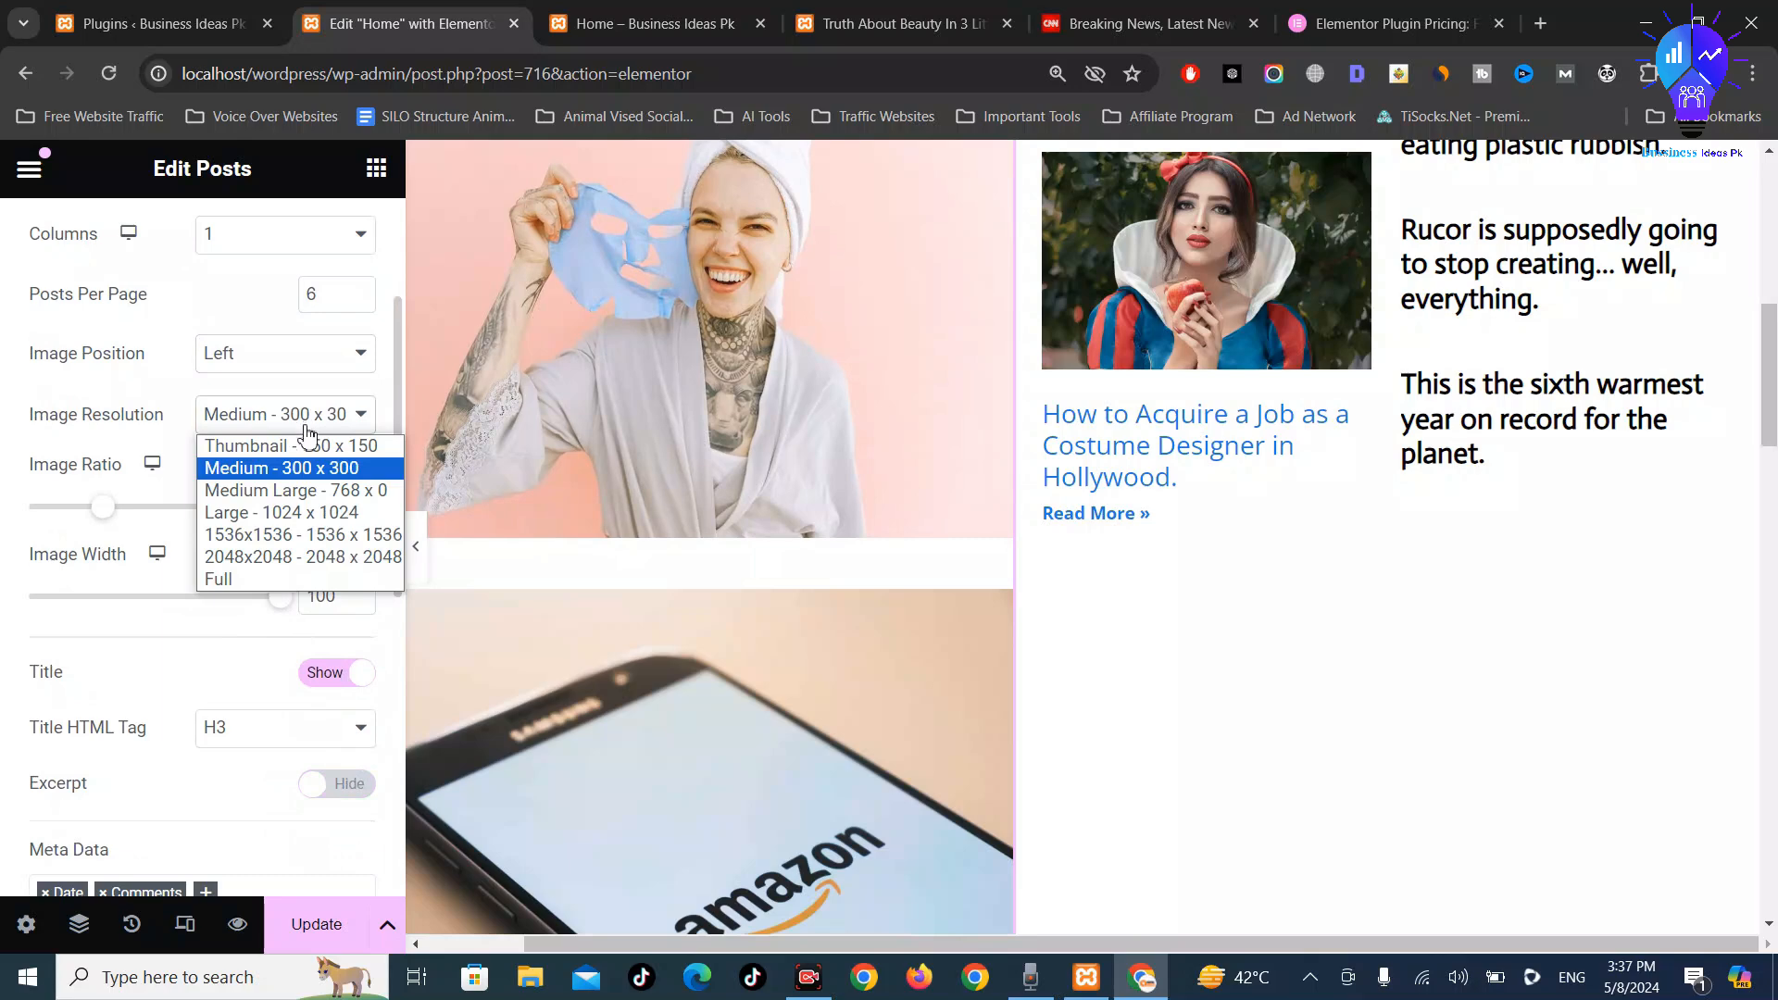
click(303, 446)
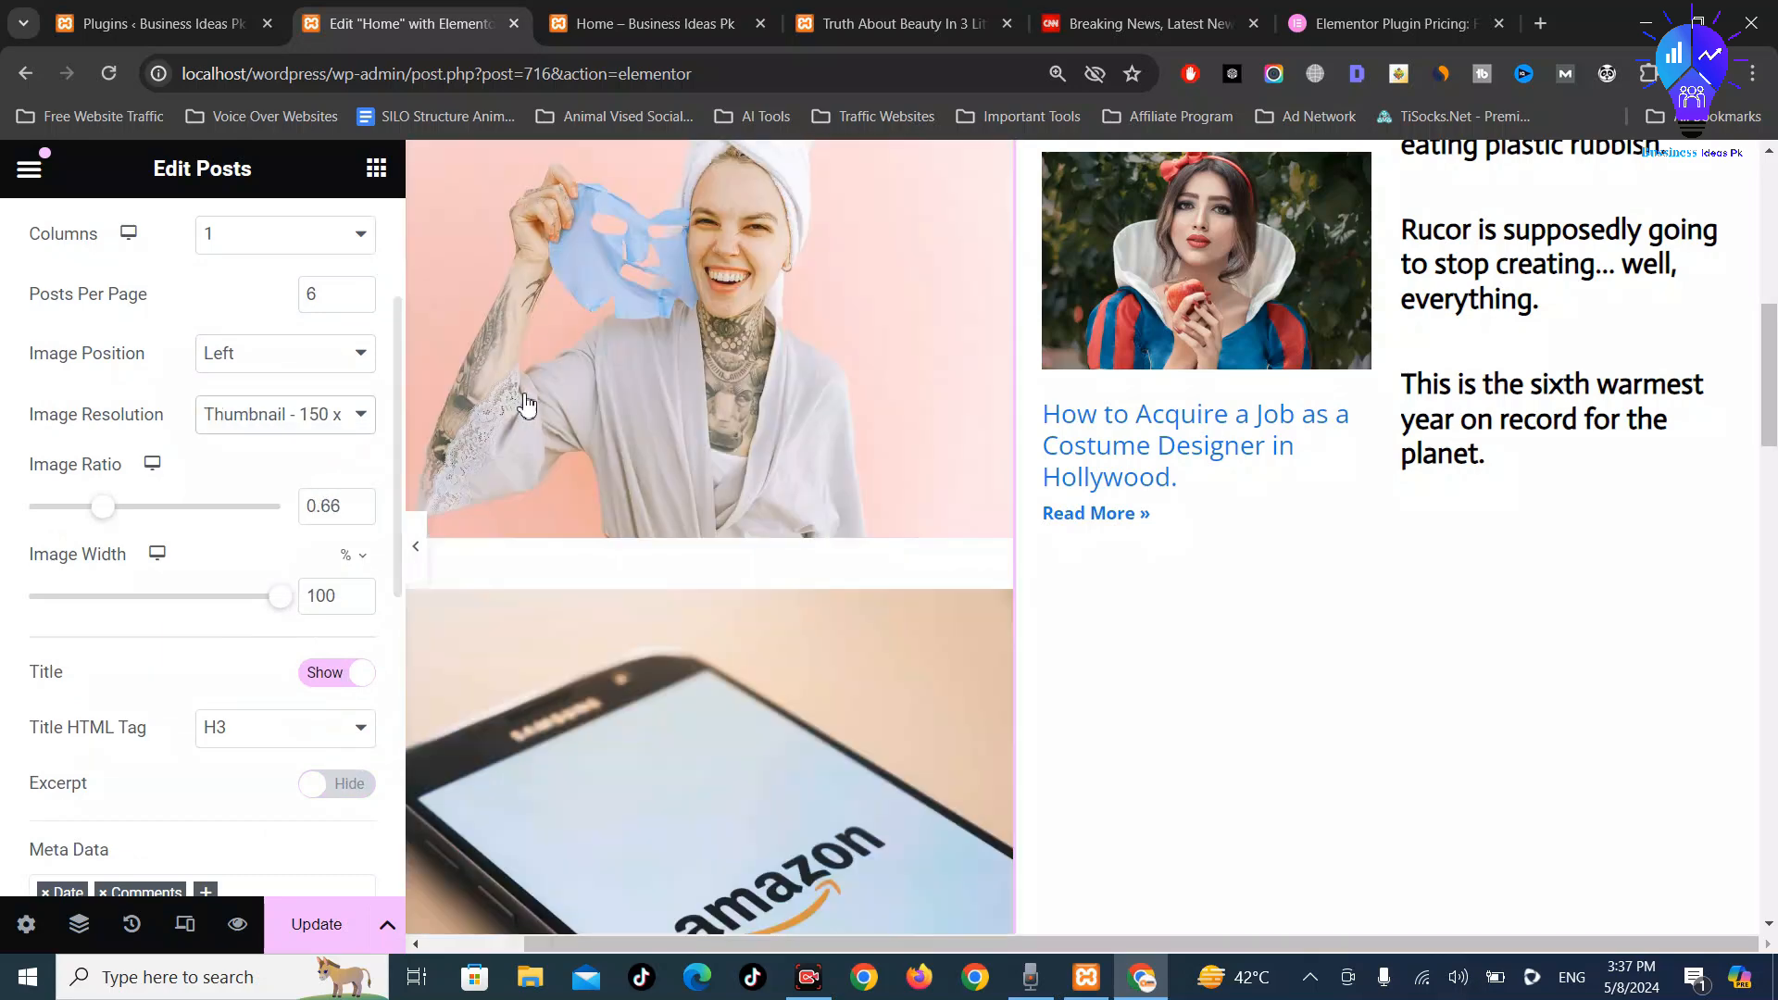
scroll(794, 368, down, 6)
scroll(636, 574, up, 4)
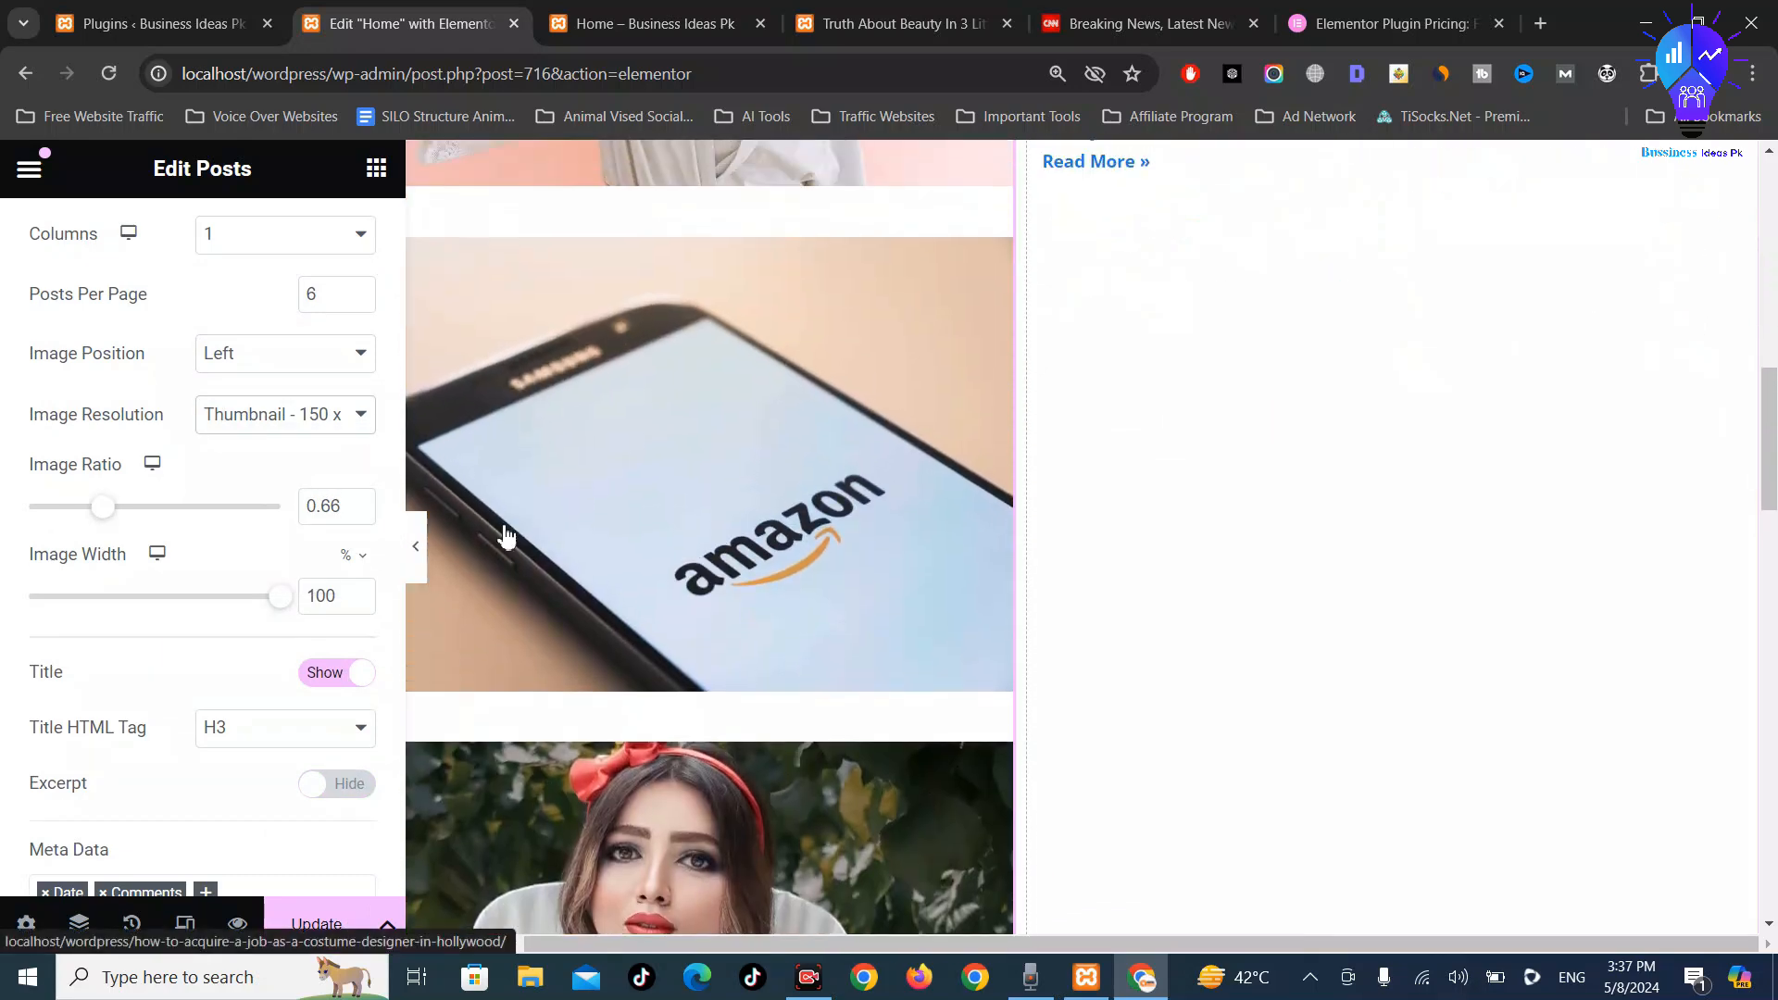
mouse_move(105, 511)
mouse_down()
mouse_move(55, 512)
mouse_move(97, 511)
mouse_up()
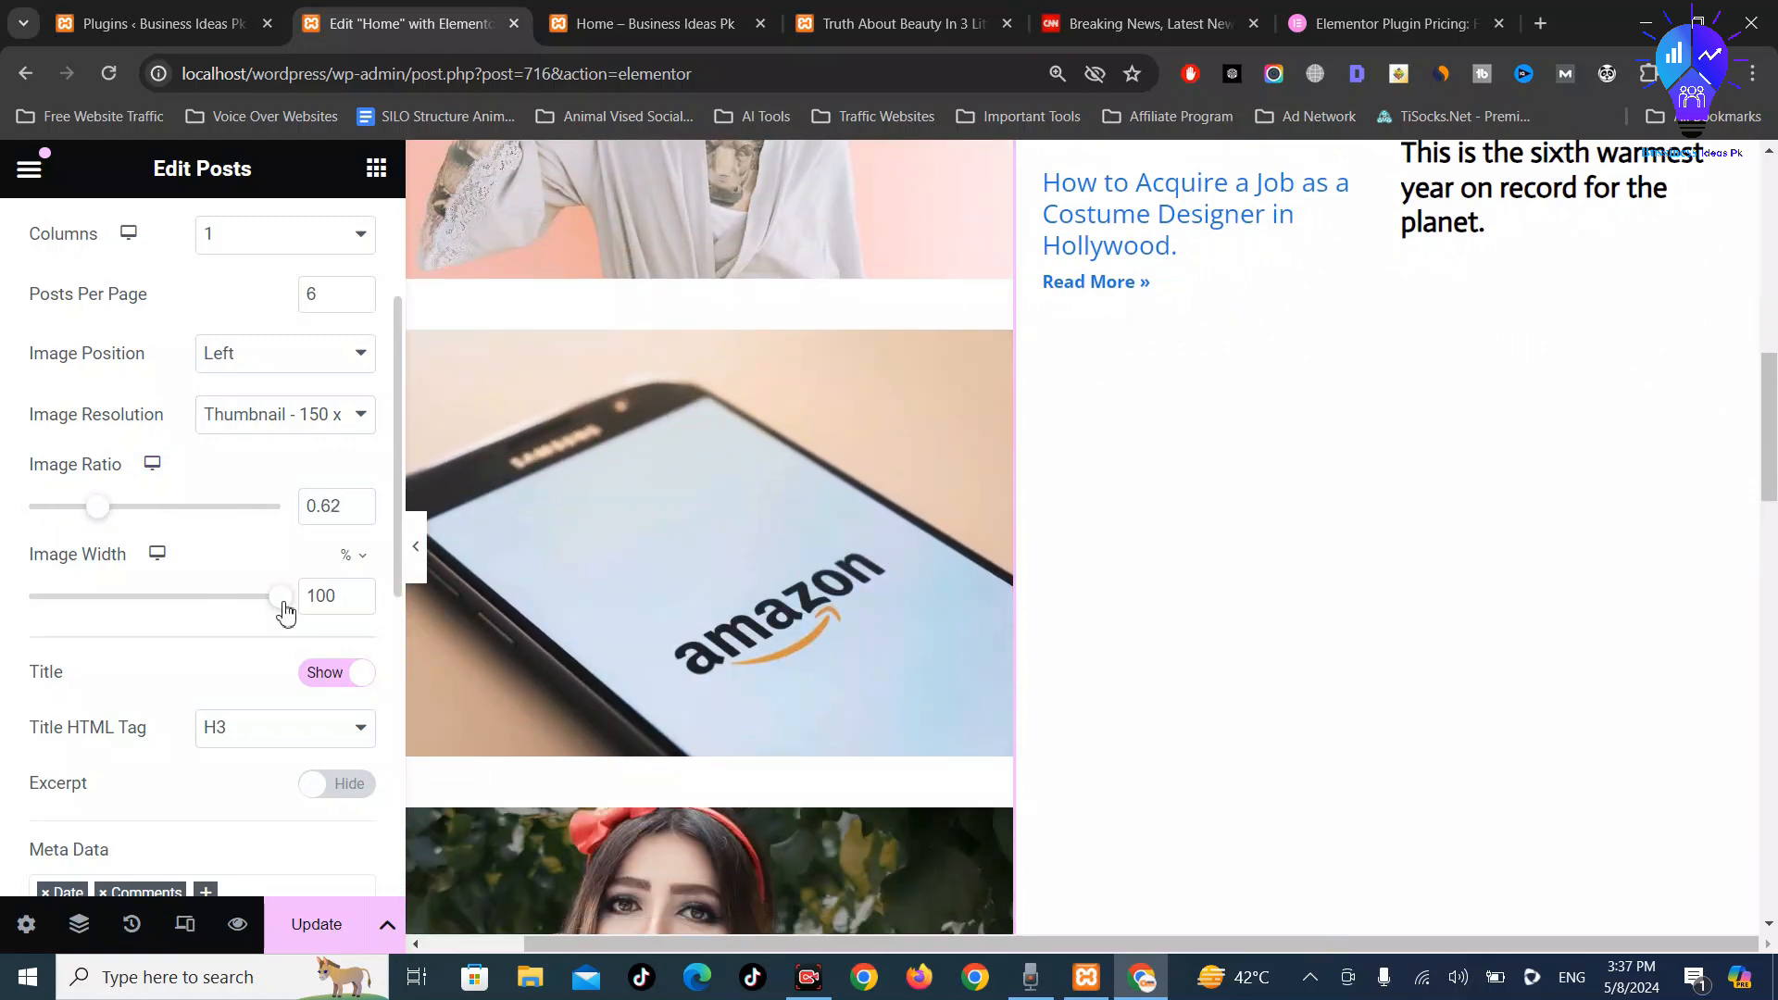
drag(277, 600, 73, 596)
scroll(833, 463, up, 5)
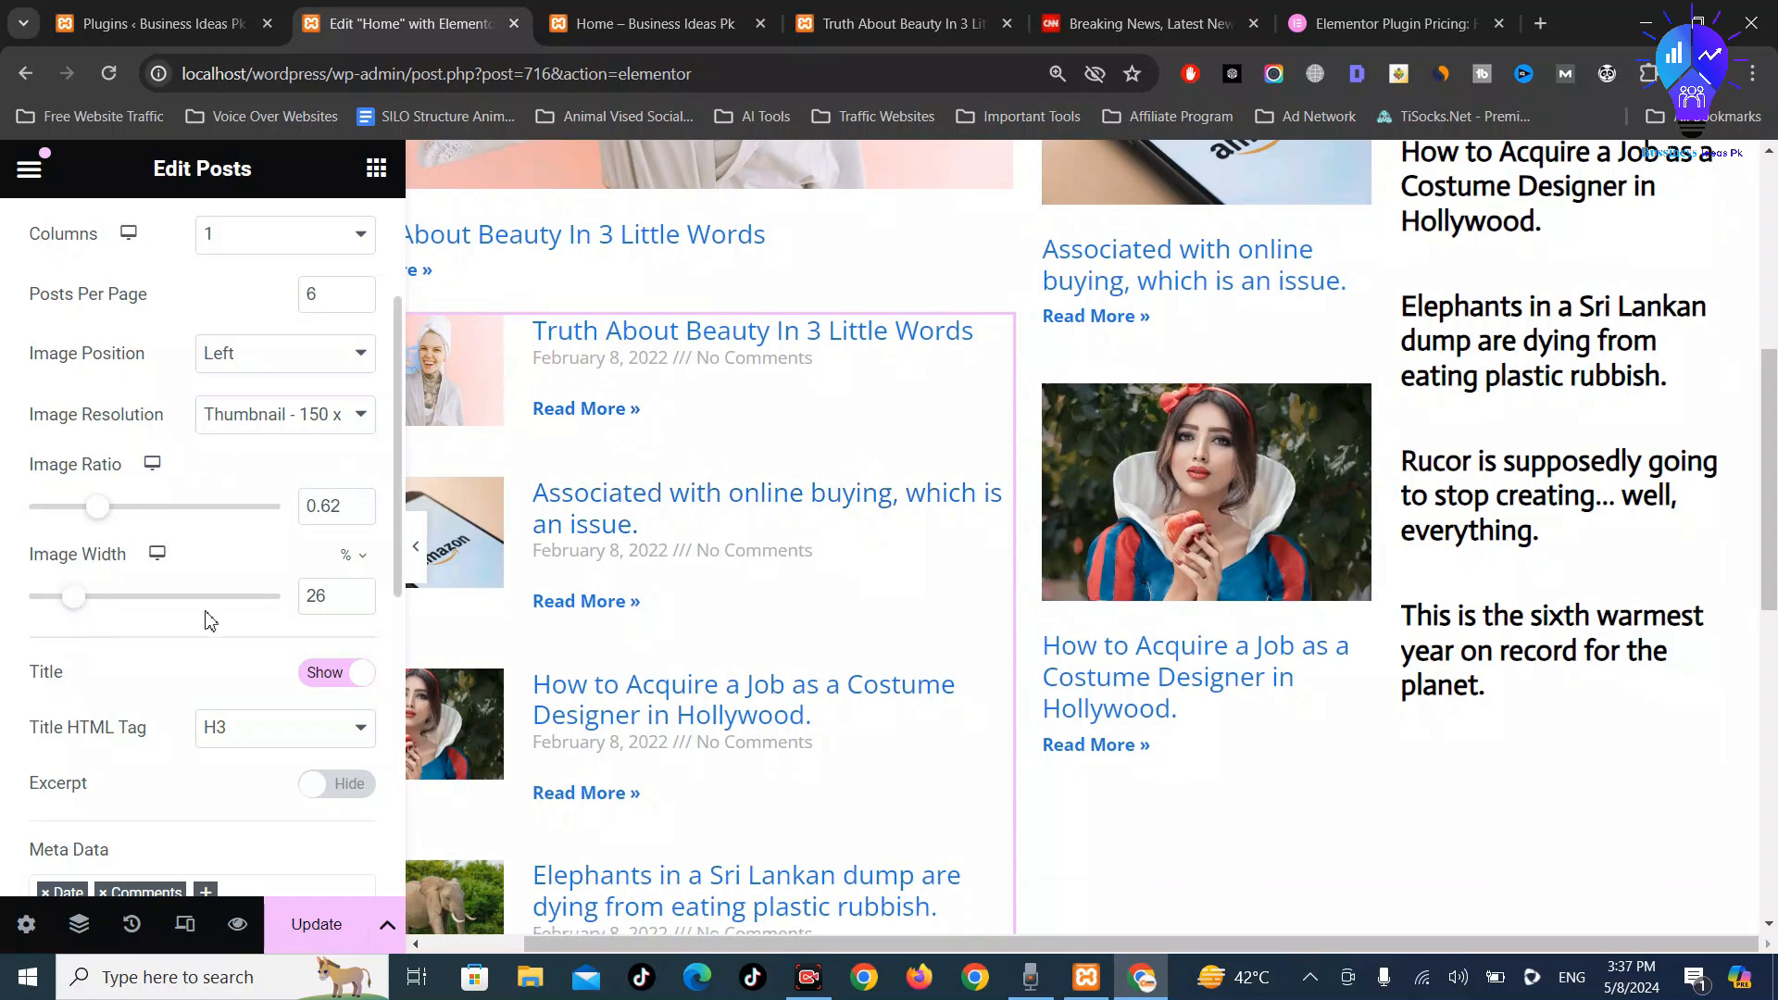
click(358, 603)
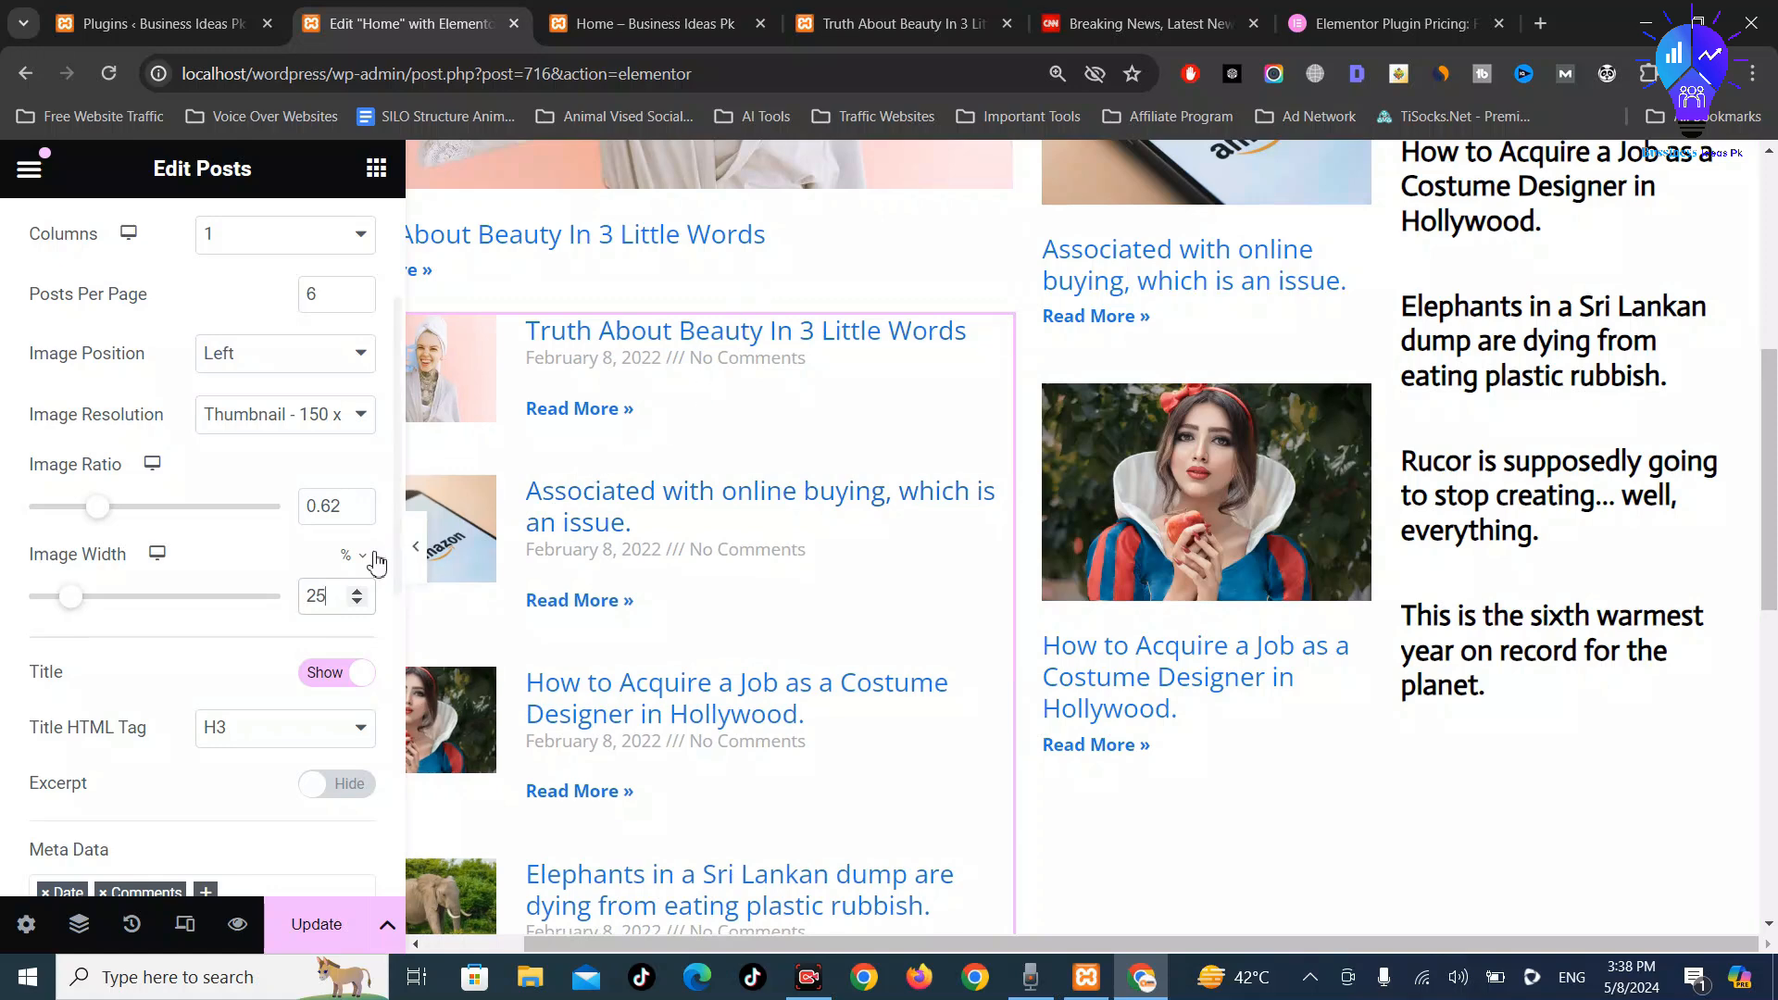
Remove the Date and Comments meta data and update the Home page
scroll(278, 630, down, 3)
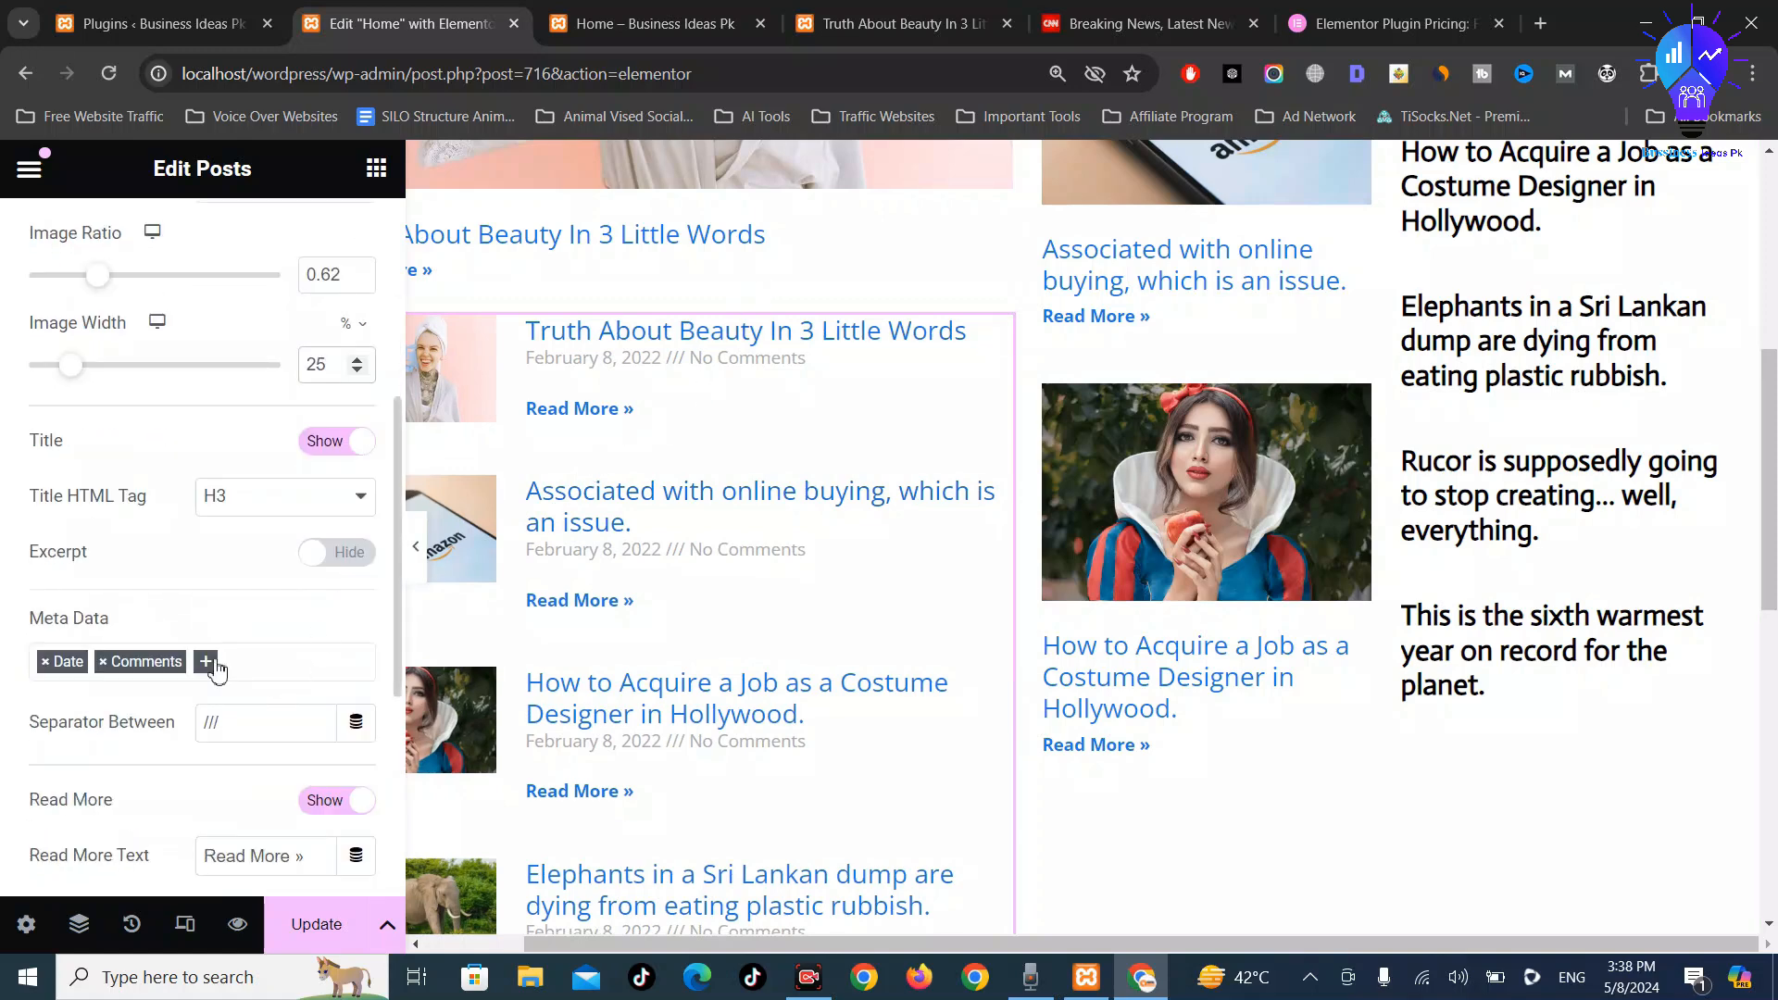
click(43, 663)
click(45, 663)
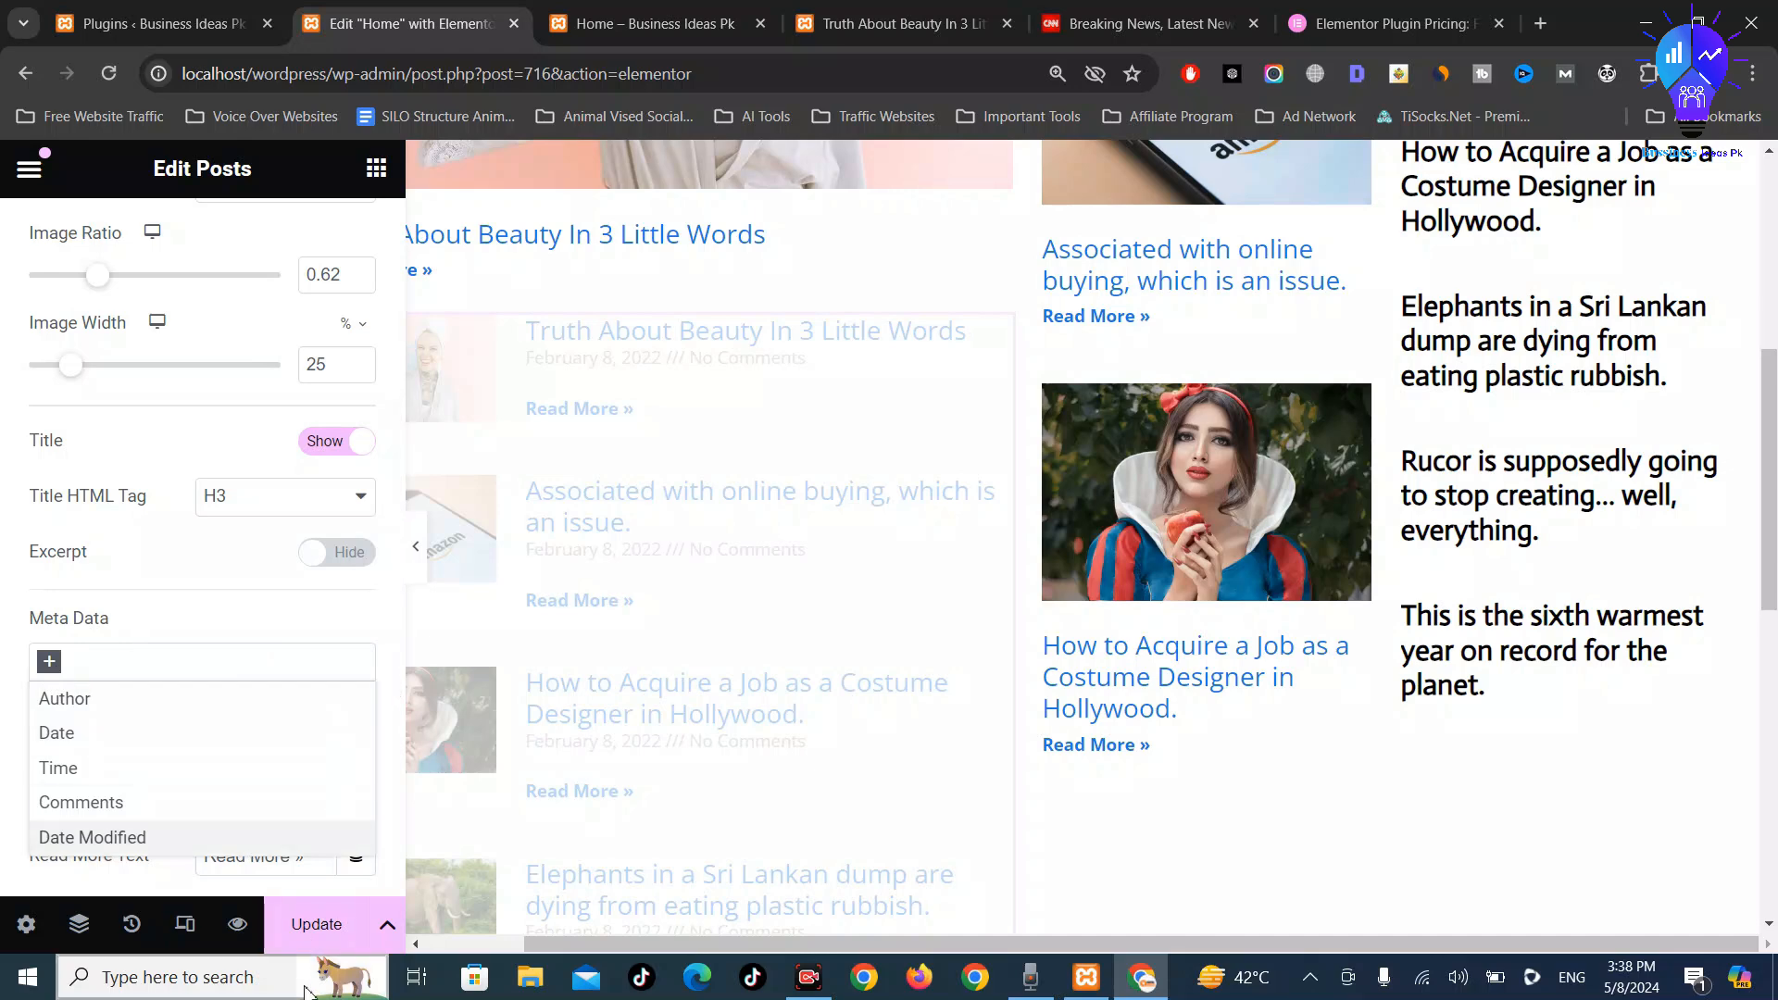
click(316, 925)
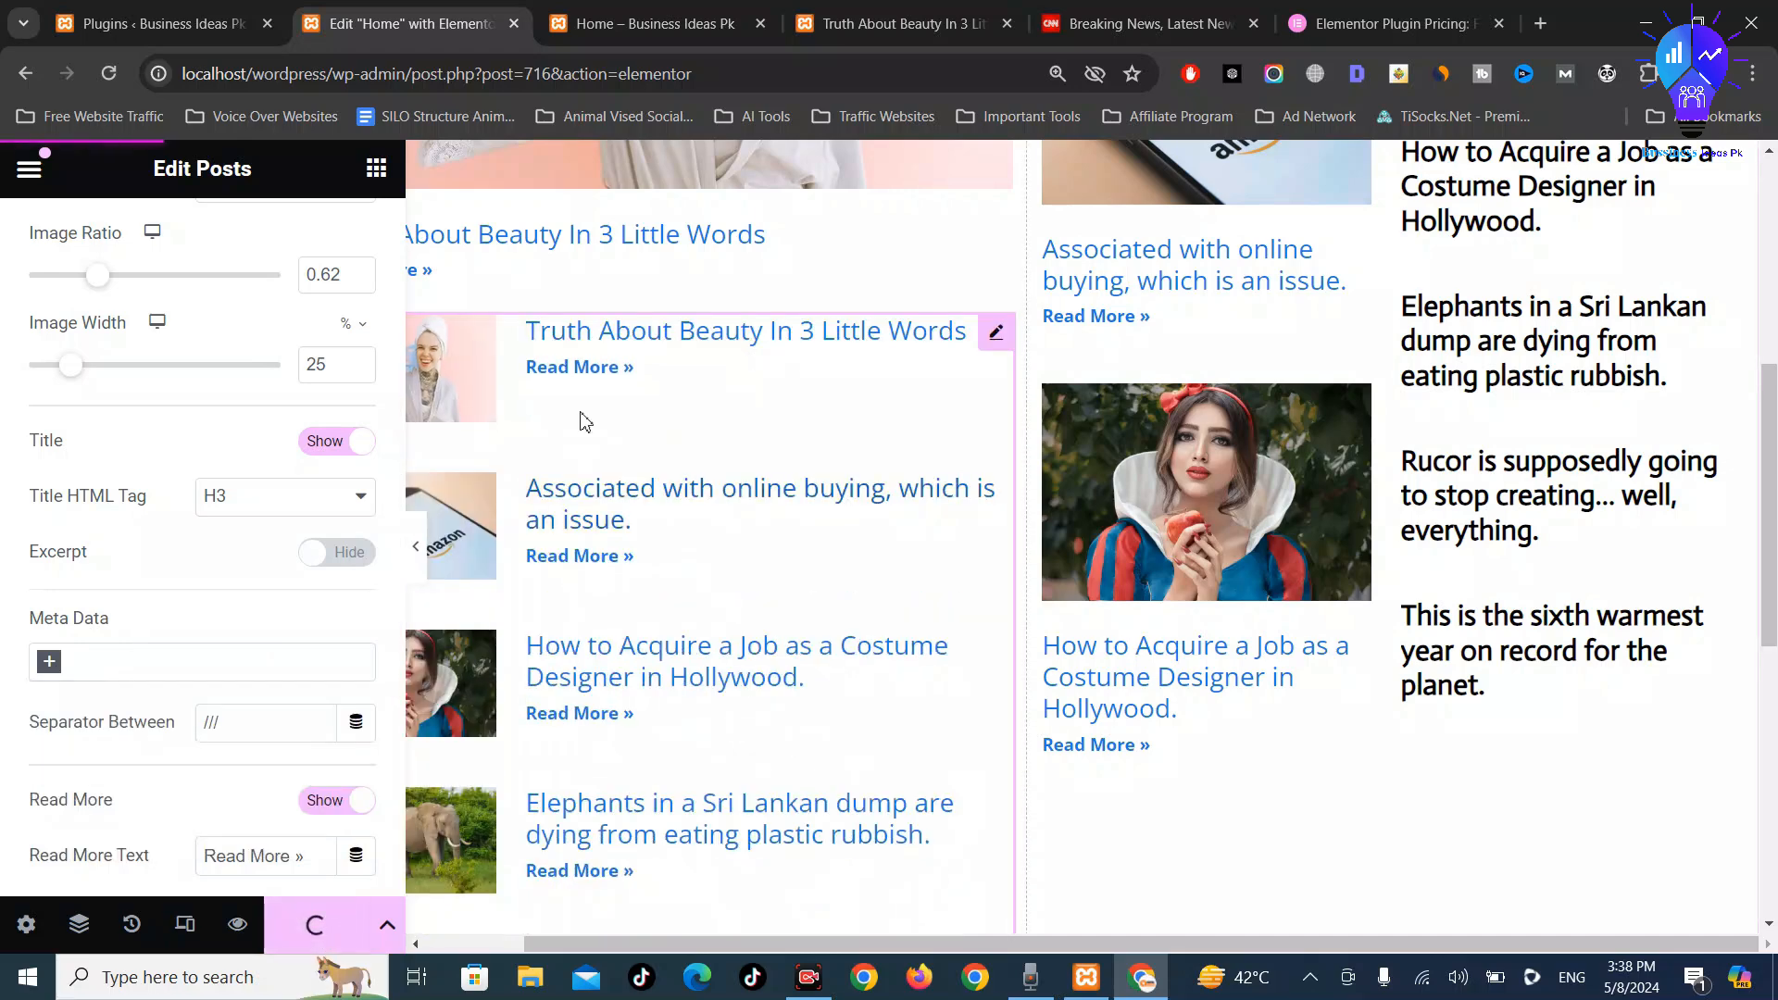
click(727, 13)
Reload the Home preview with F5 to see the left-thumbnail post list
key(F5)
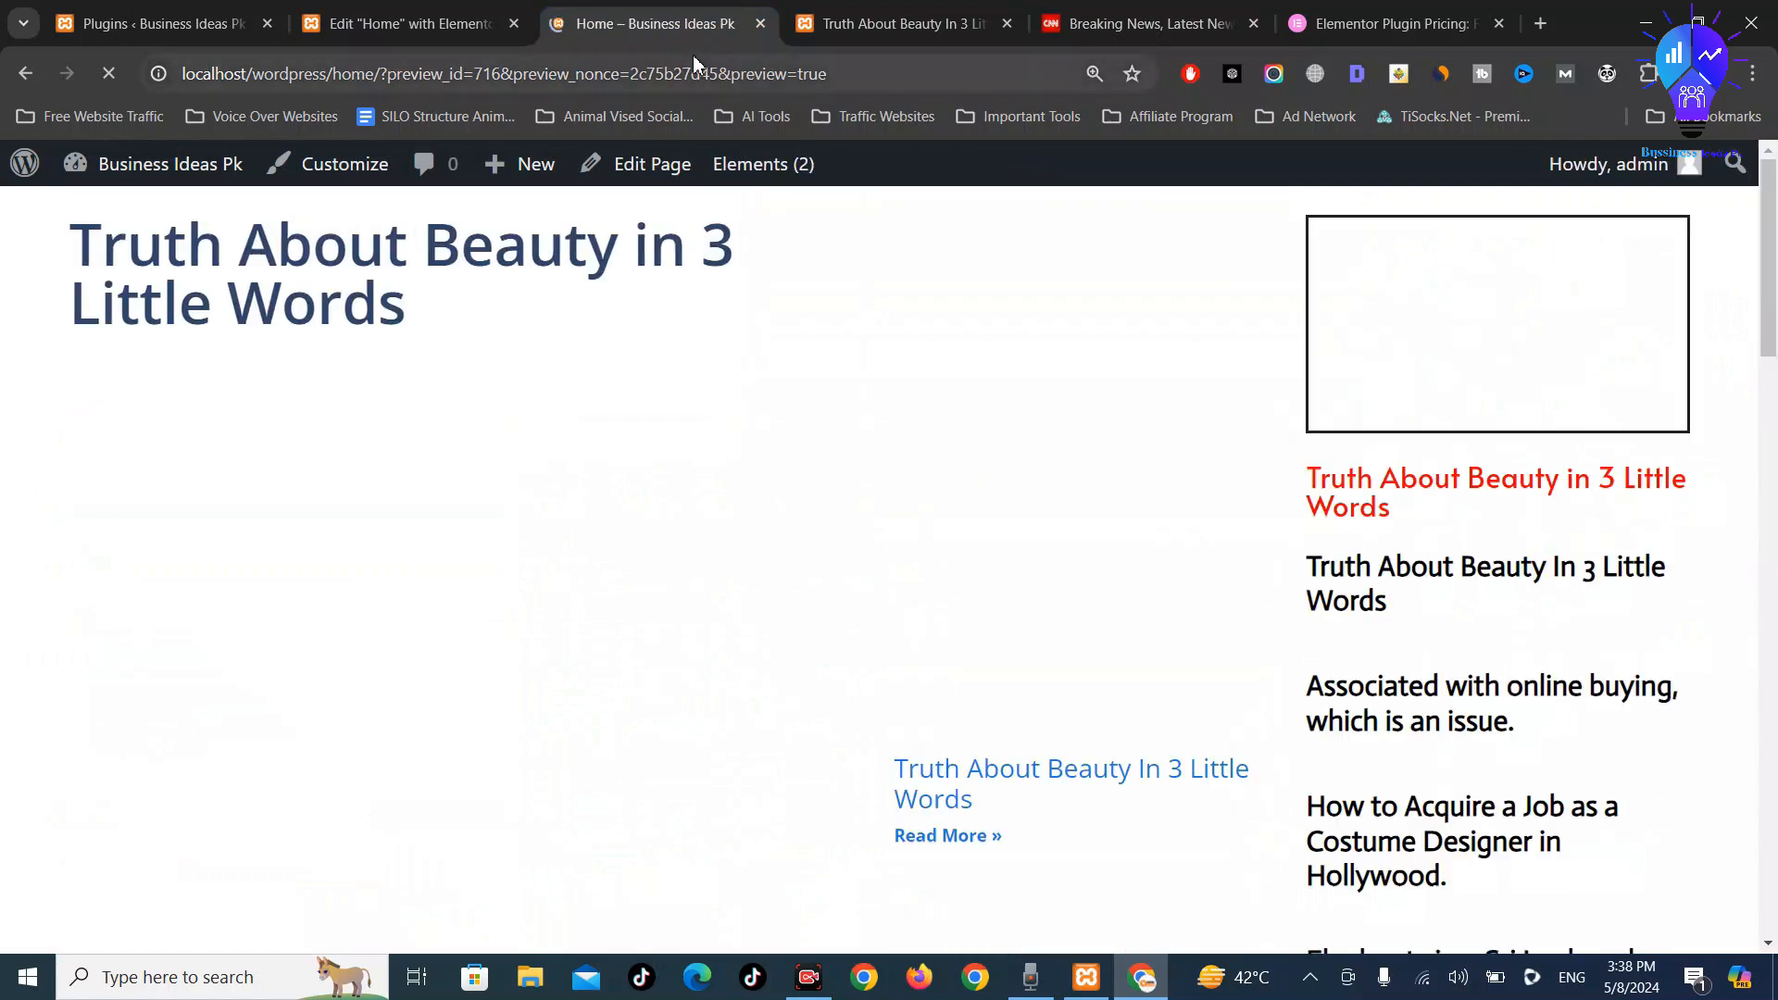
scroll(738, 465, down, 10)
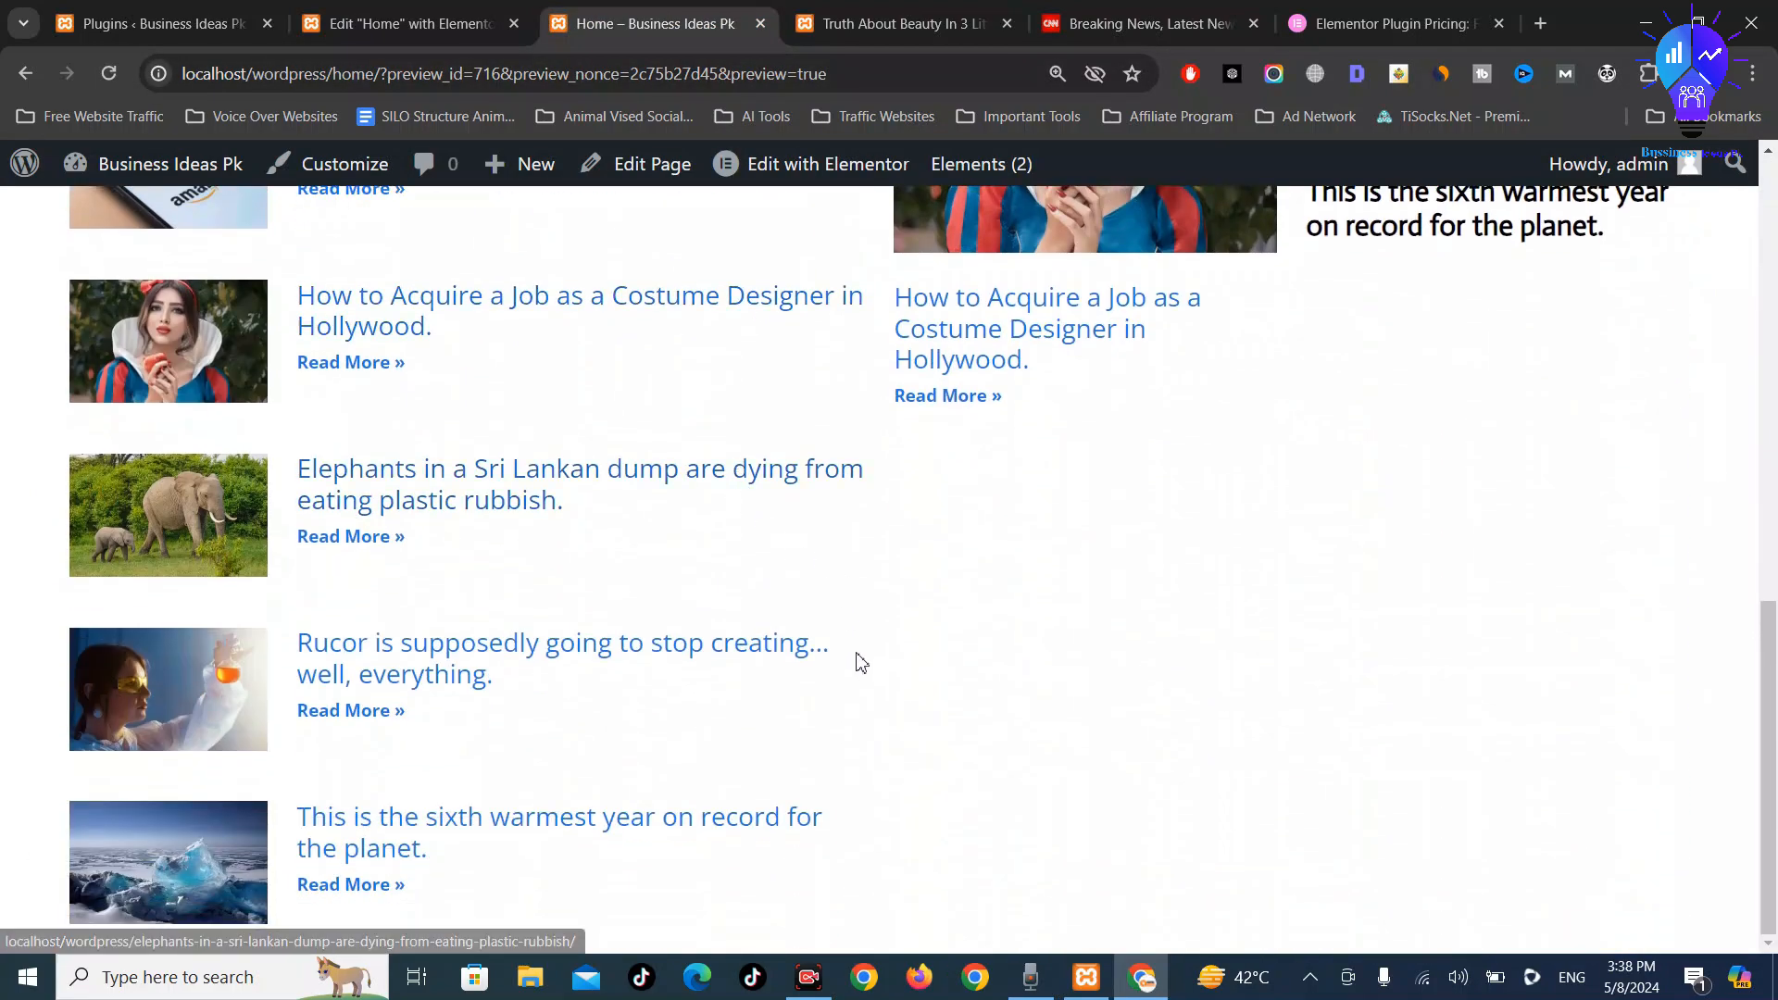
scroll(880, 595, up, 5)
scroll(888, 593, up, 5)
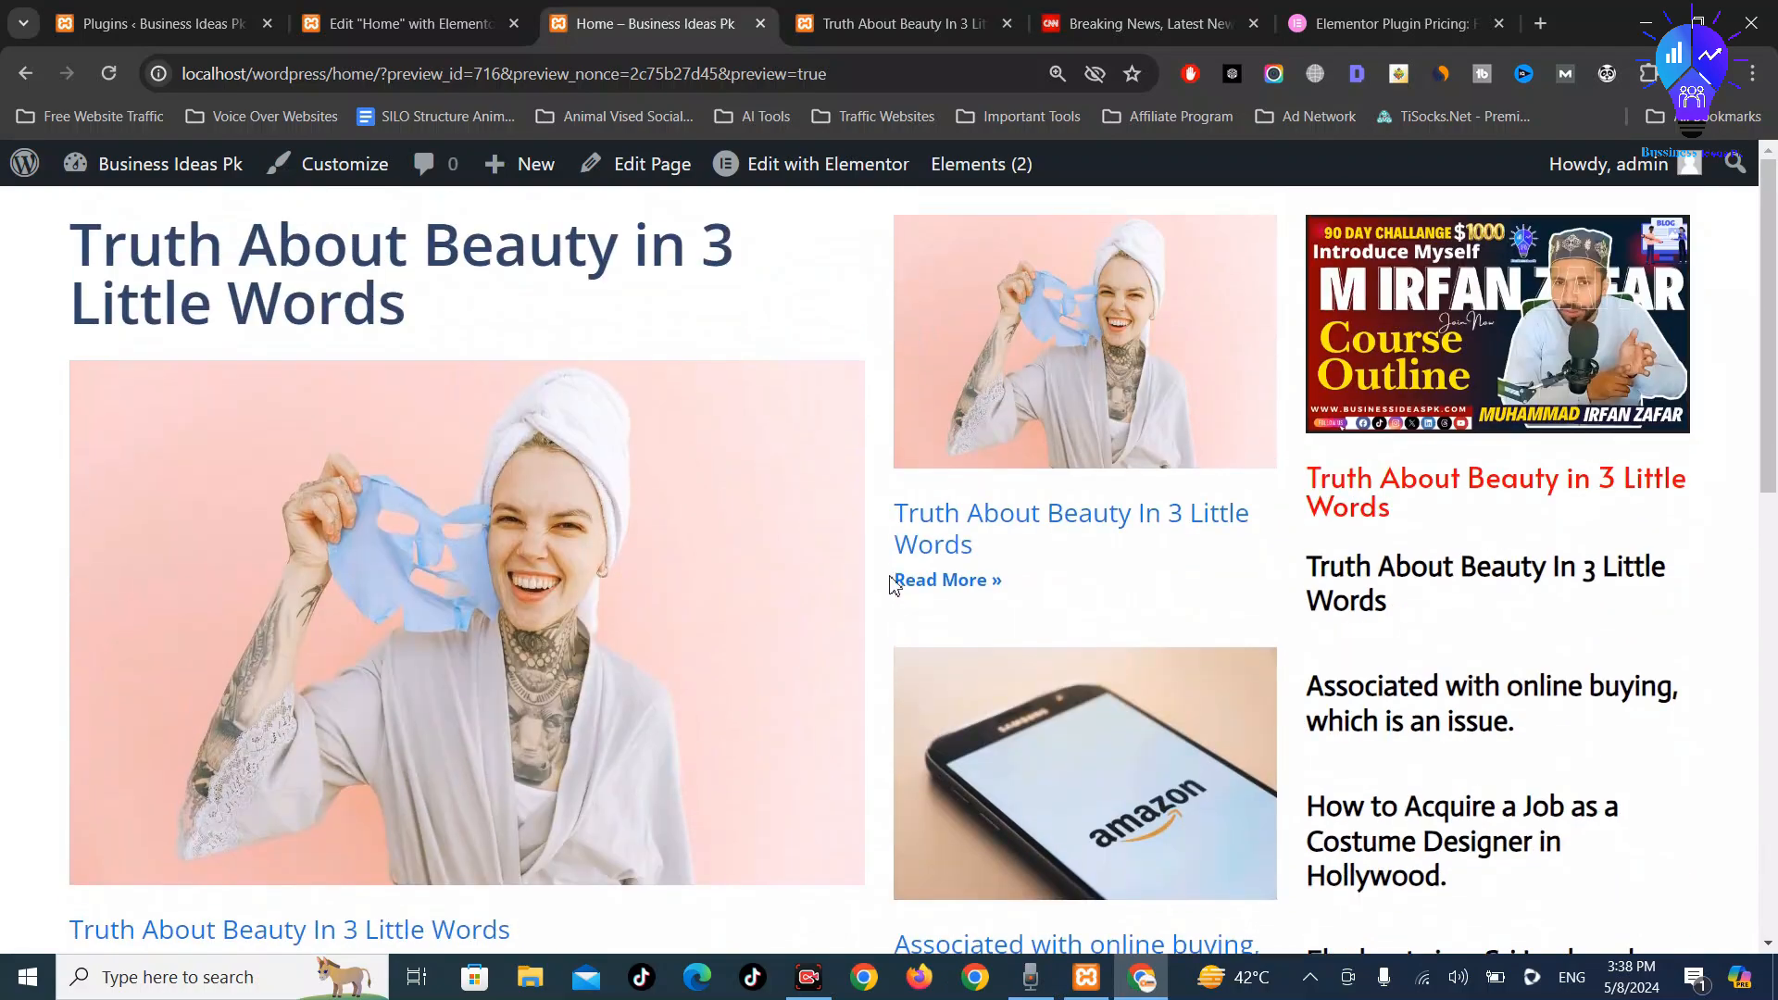
Set the post list to 3 posts per page, update, and view the Home preview
scroll(912, 571, down, 10)
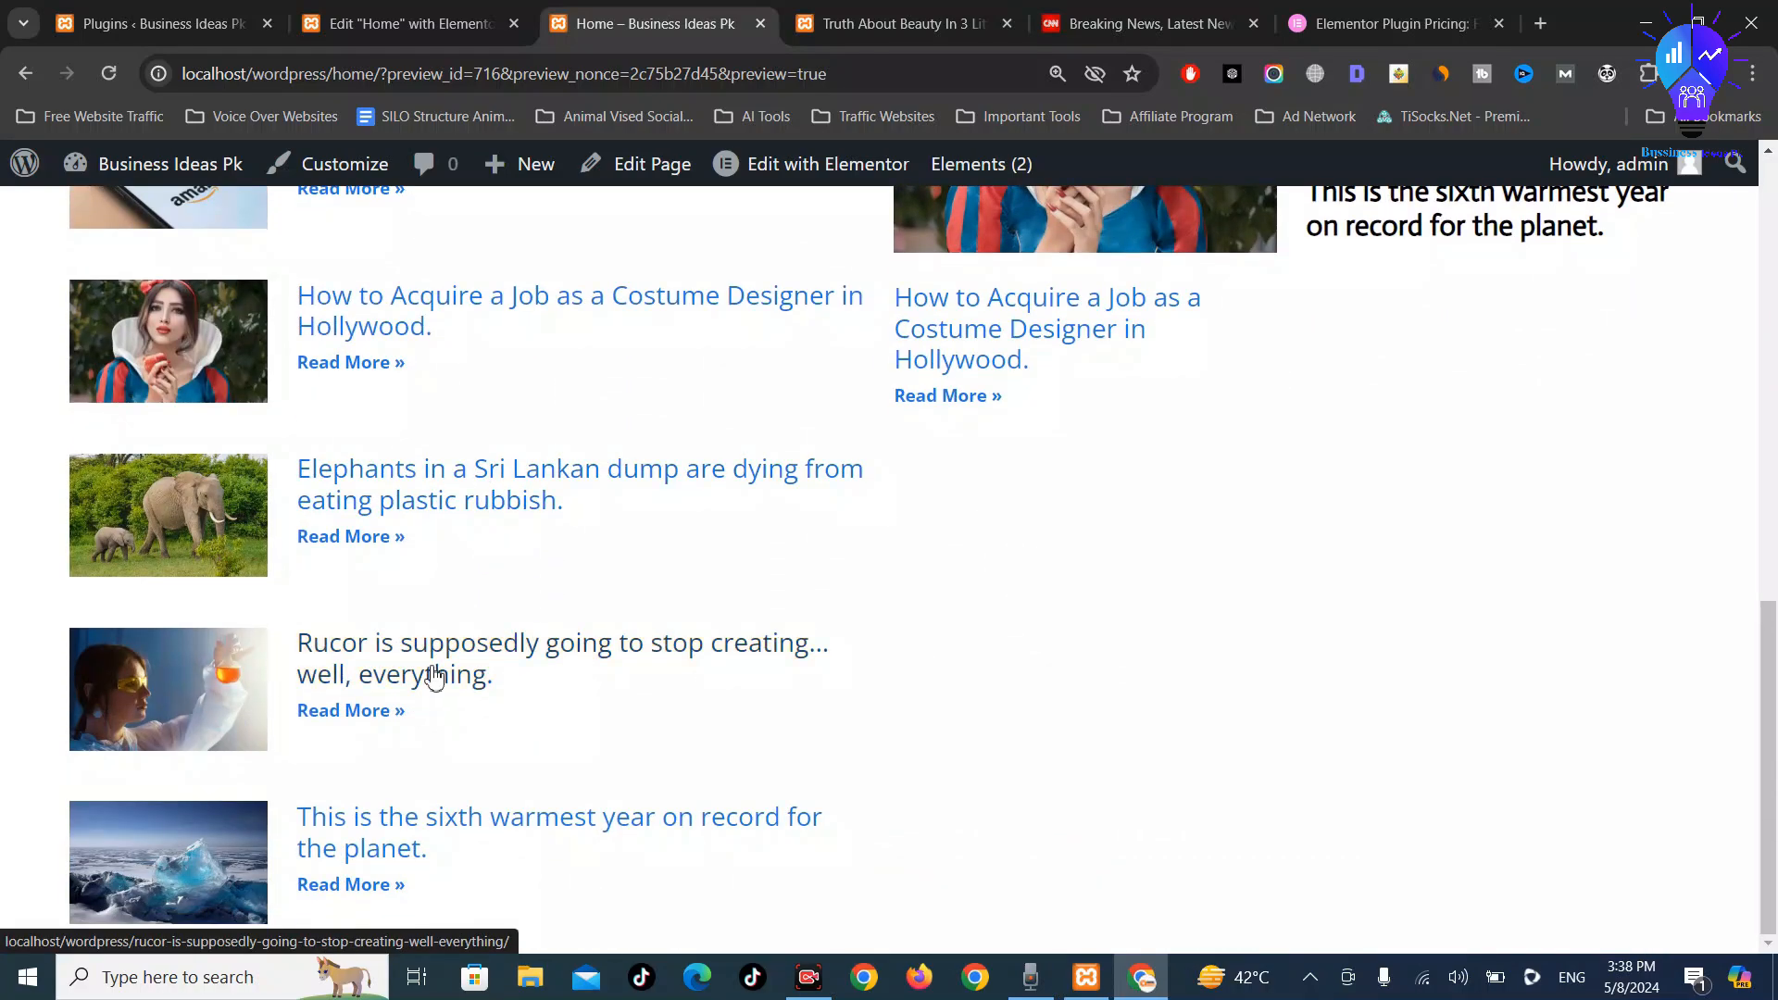
scroll(429, 675, up, 5)
click(455, 9)
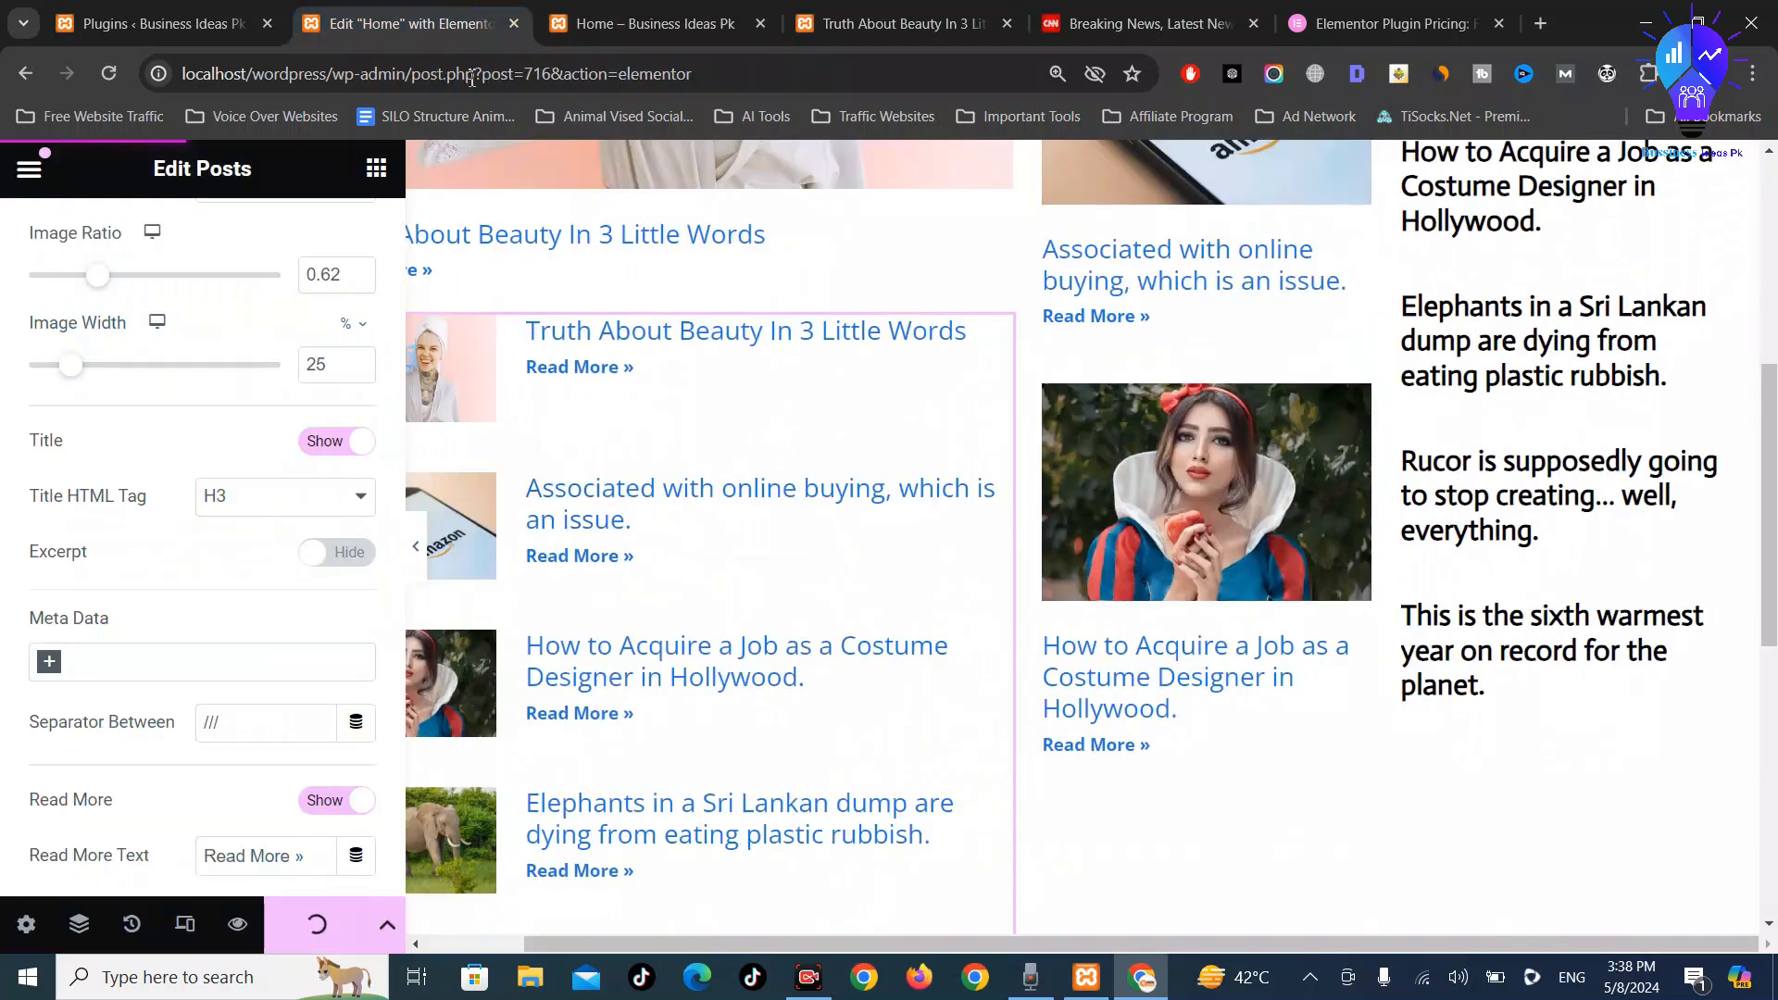
scroll(348, 511, up, 5)
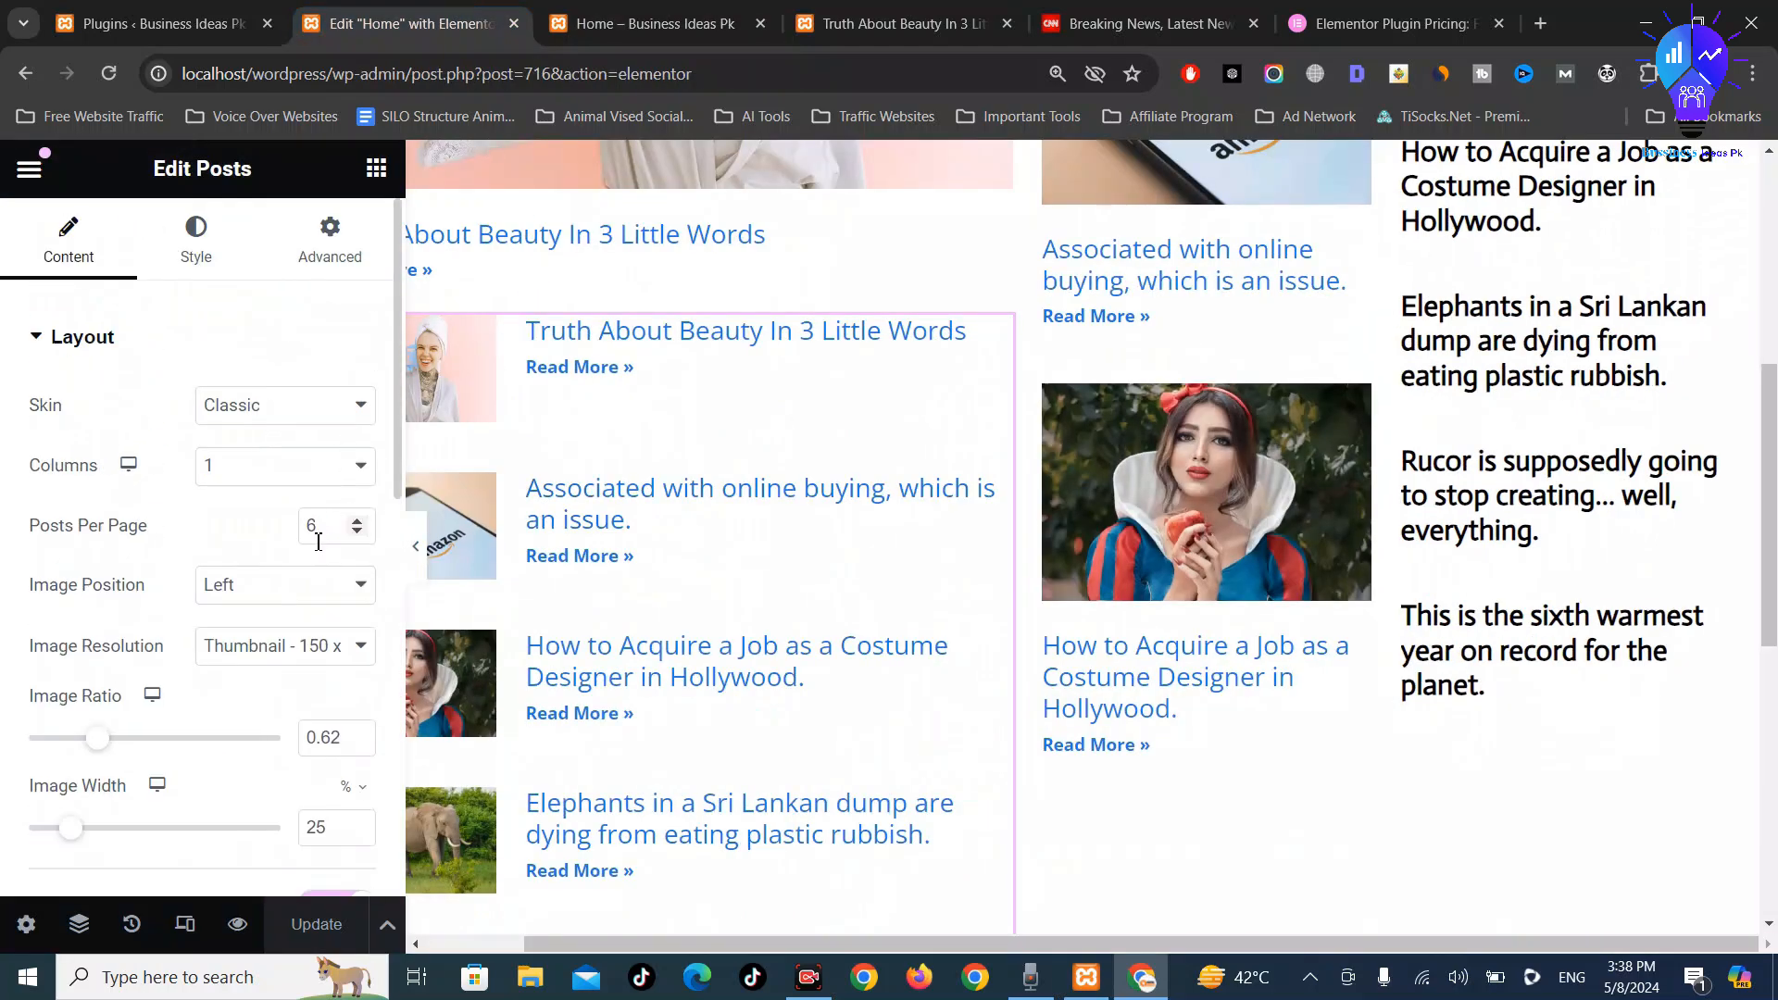
click(364, 522)
click(364, 522)
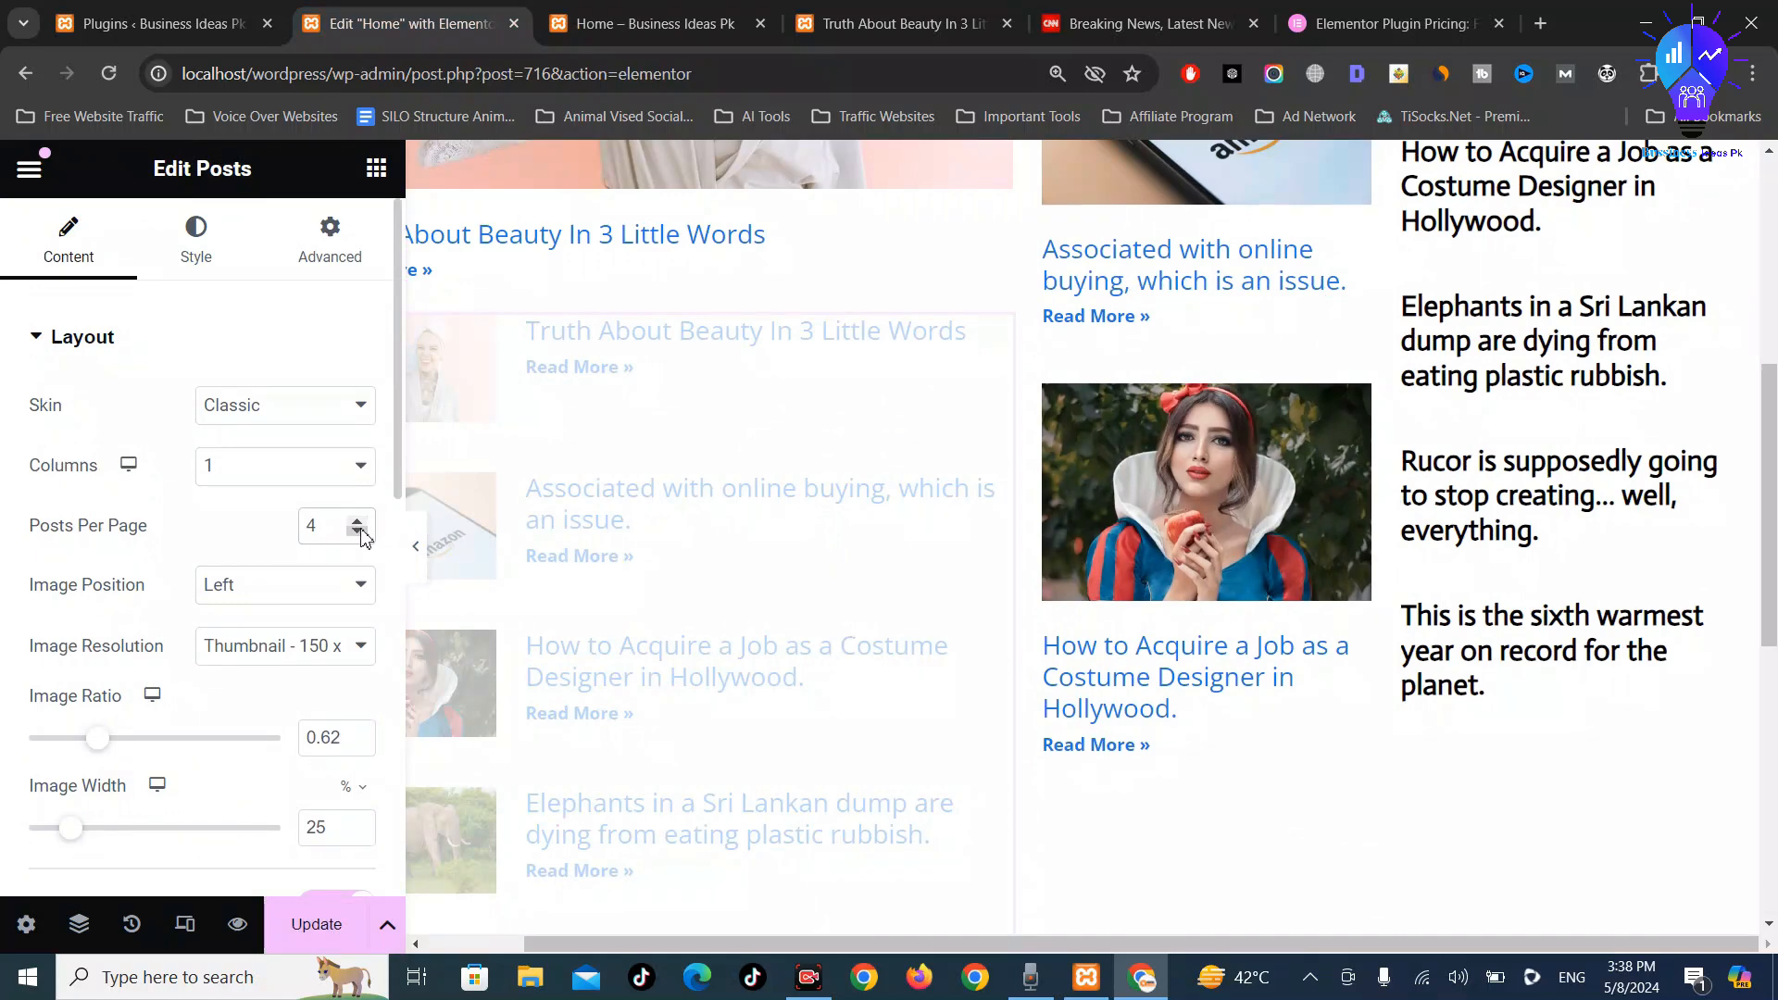
click(326, 924)
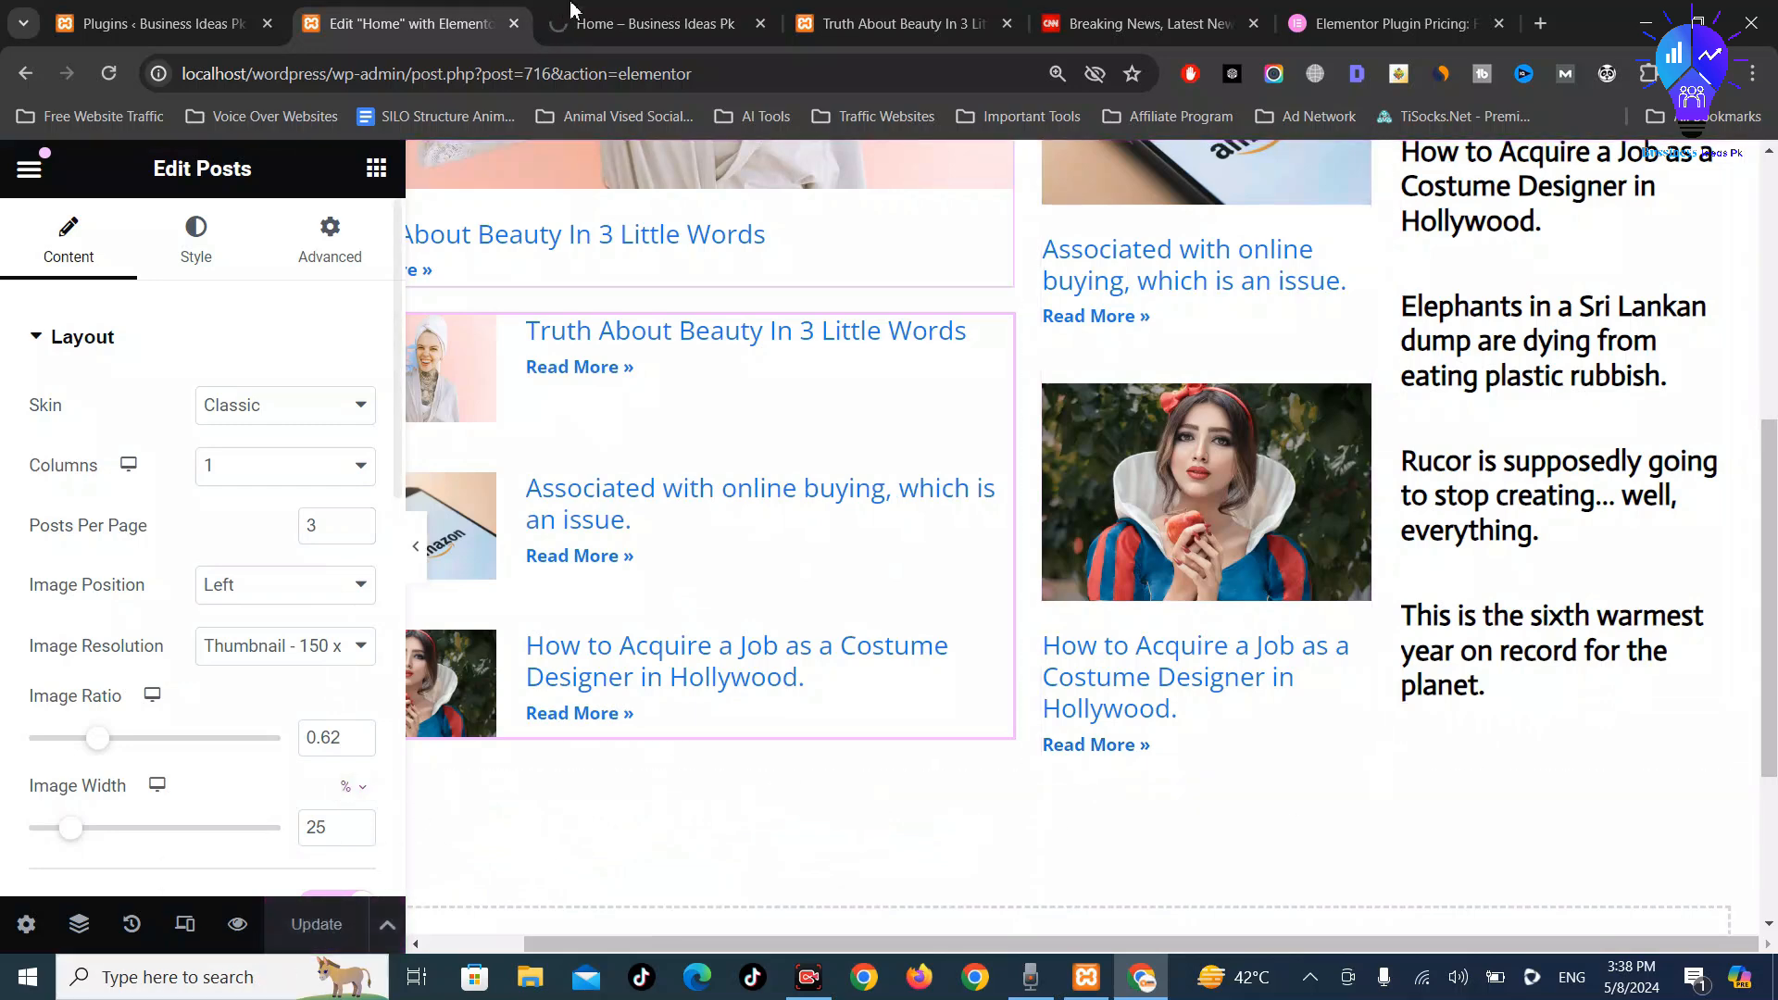
click(652, 11)
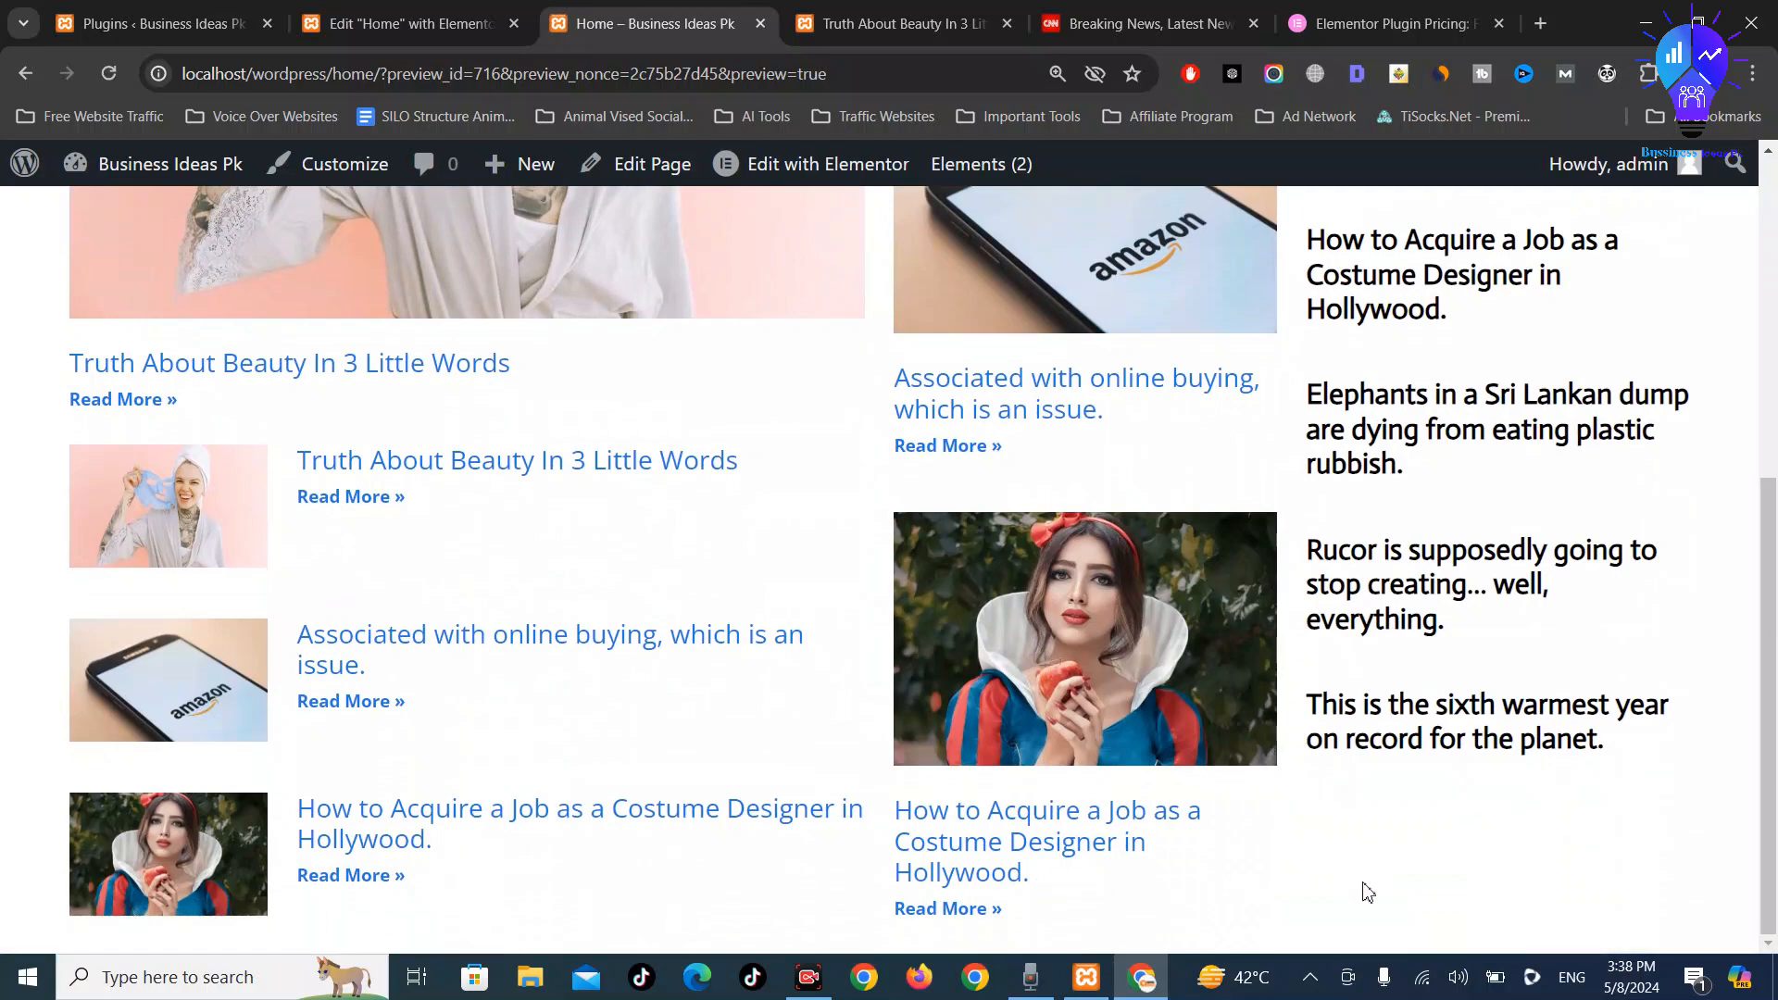
Return to the Home editor, then browse the CNN homepage for layout reference
scroll(826, 742, up, 10)
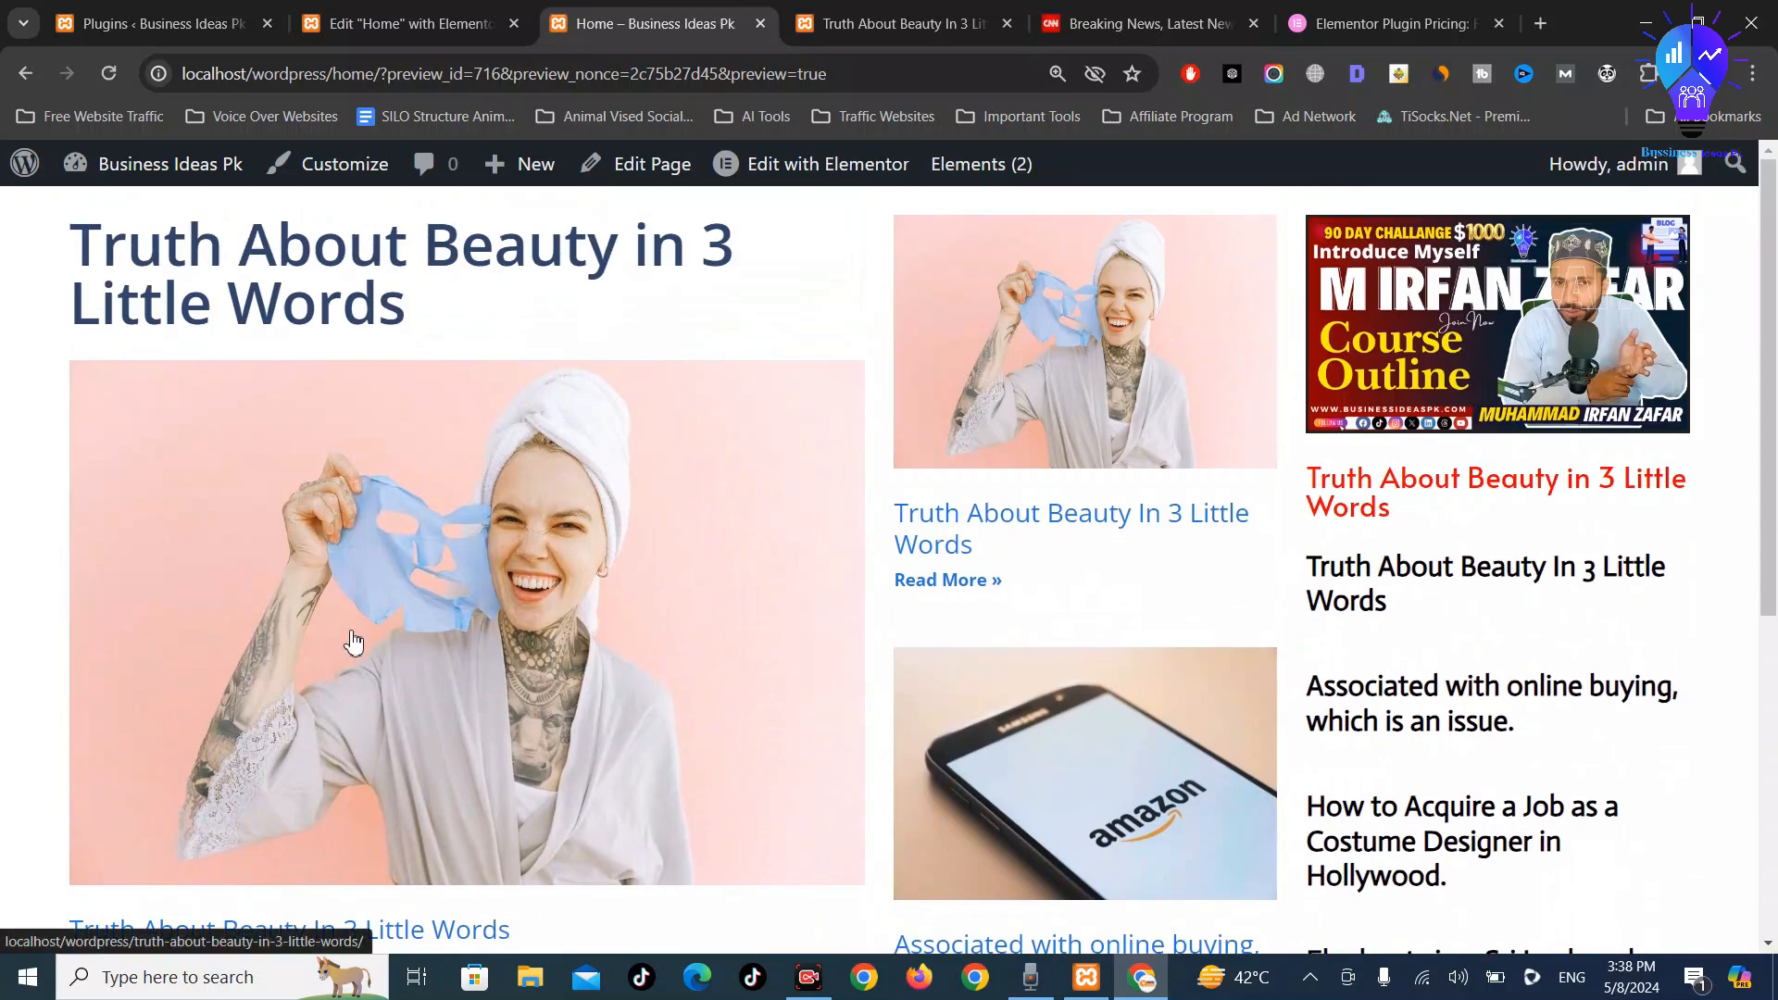
scroll(349, 635, down, 6)
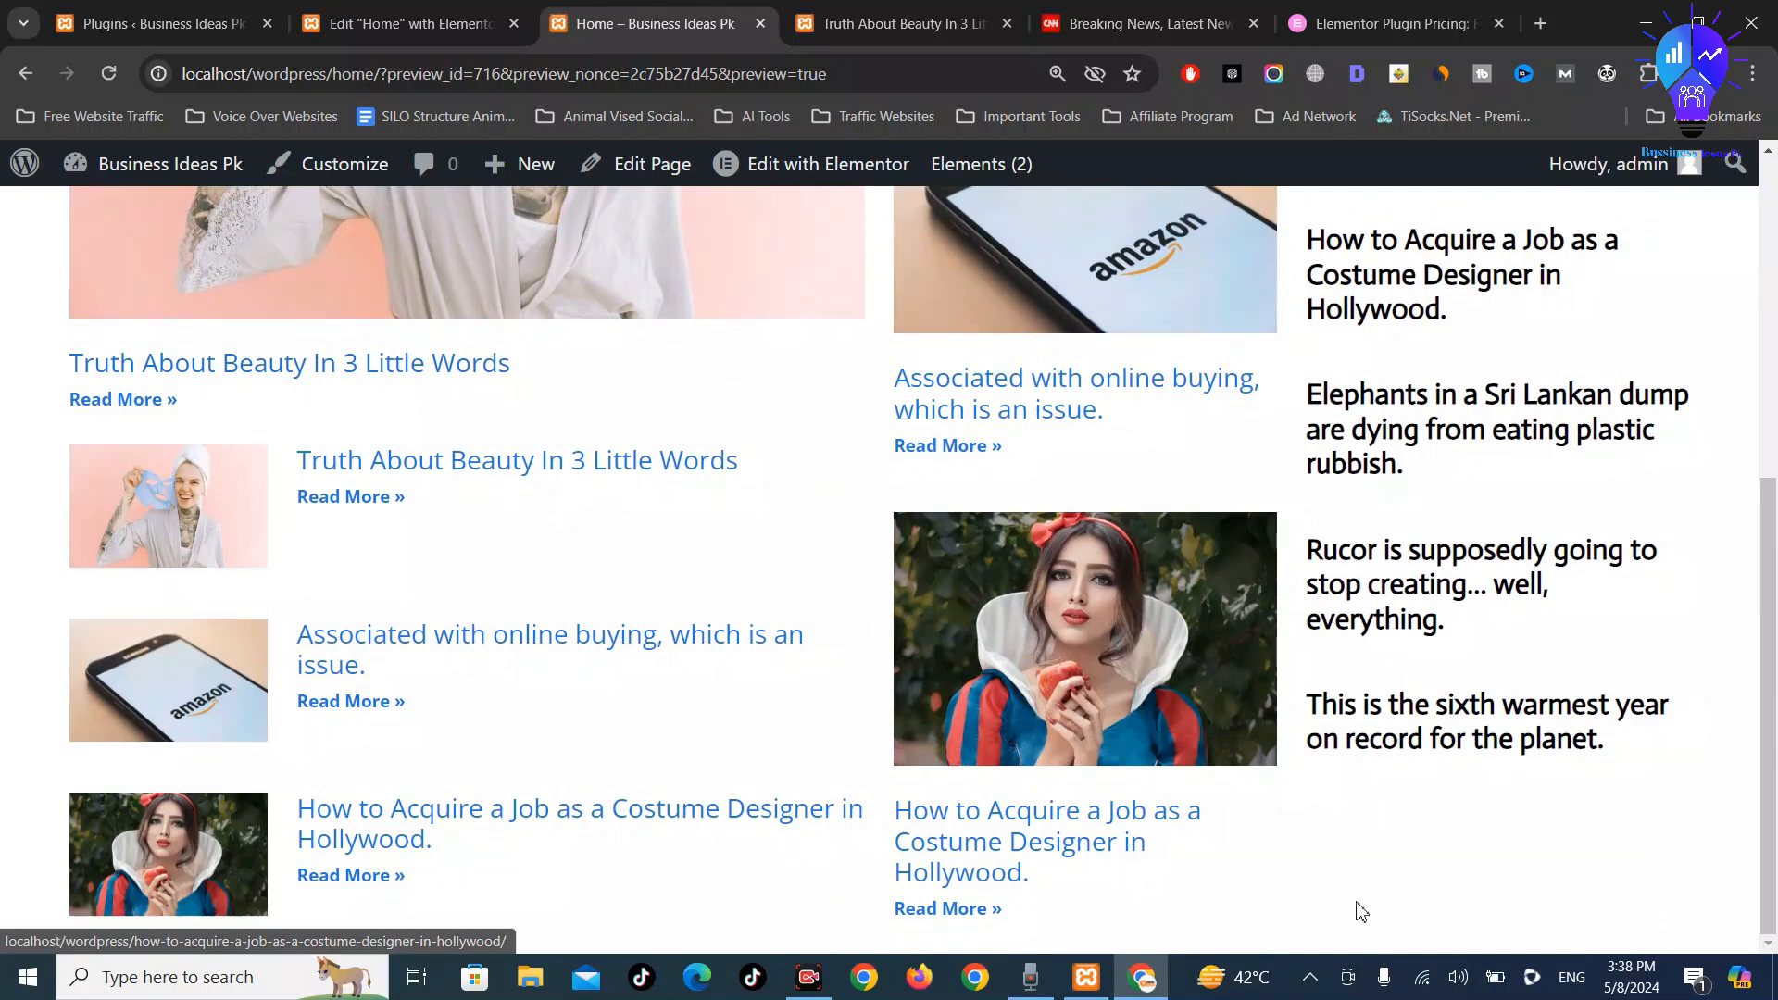
click(408, 23)
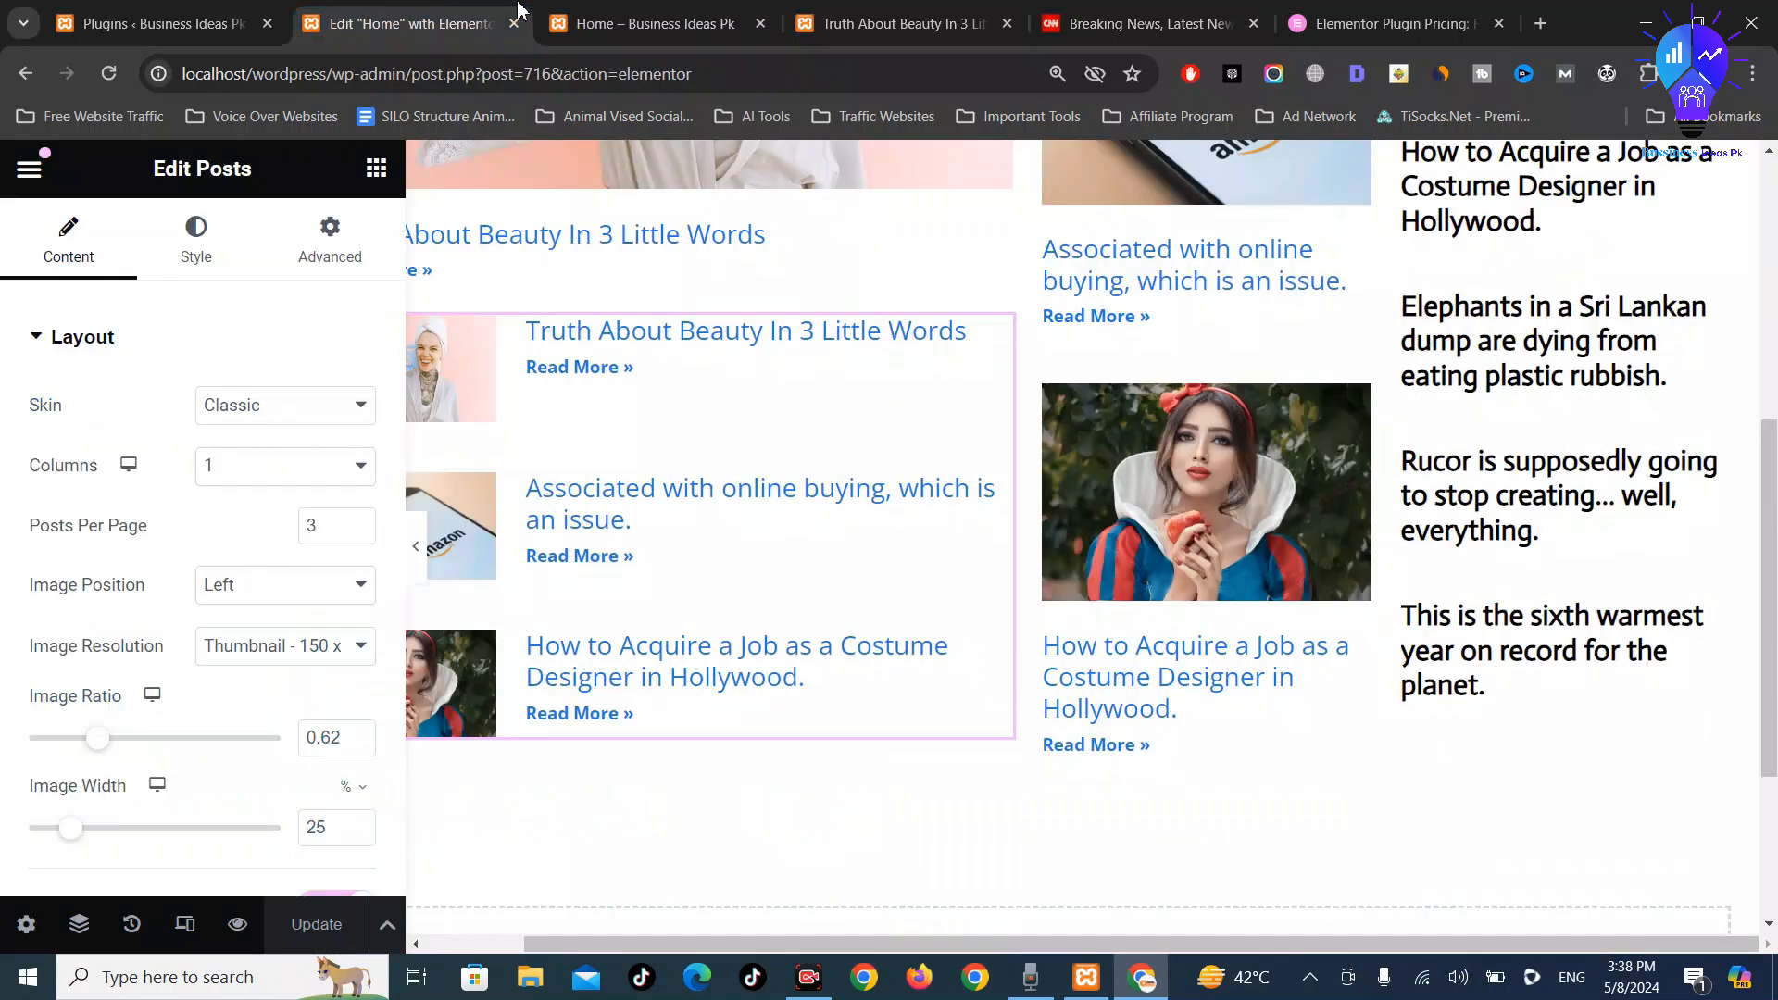
click(1149, 23)
scroll(1027, 686, down, 2)
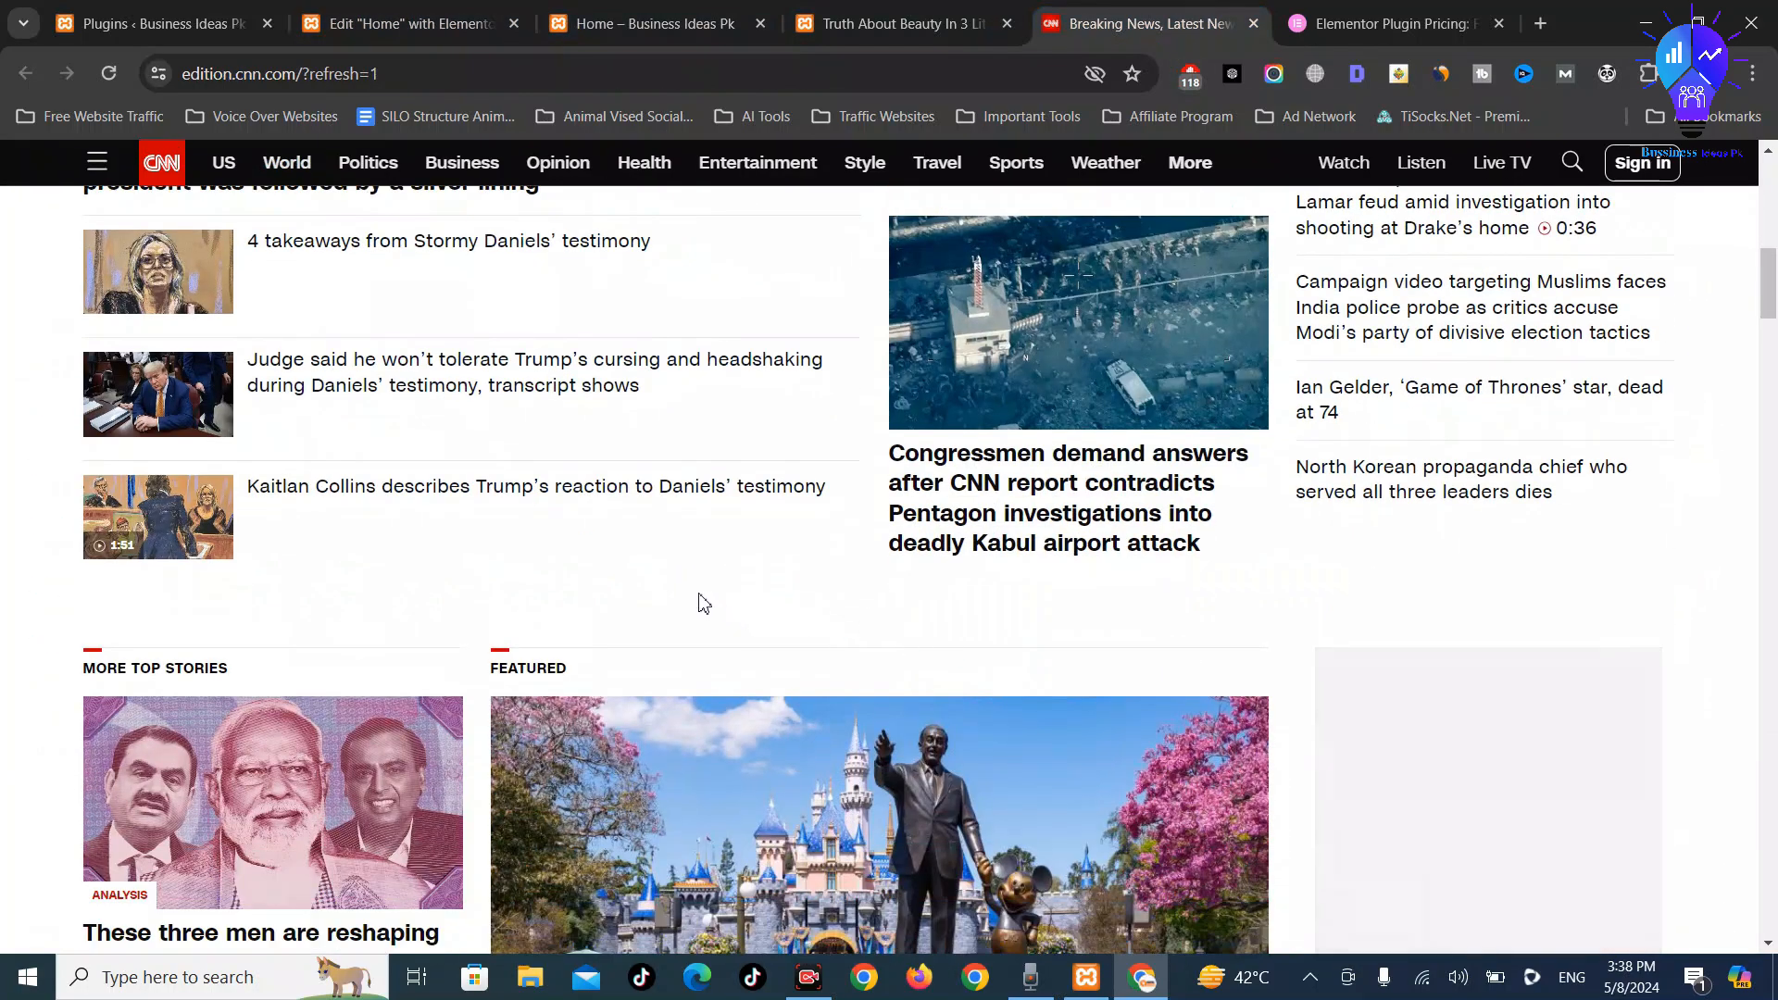
scroll(570, 535, down, 3)
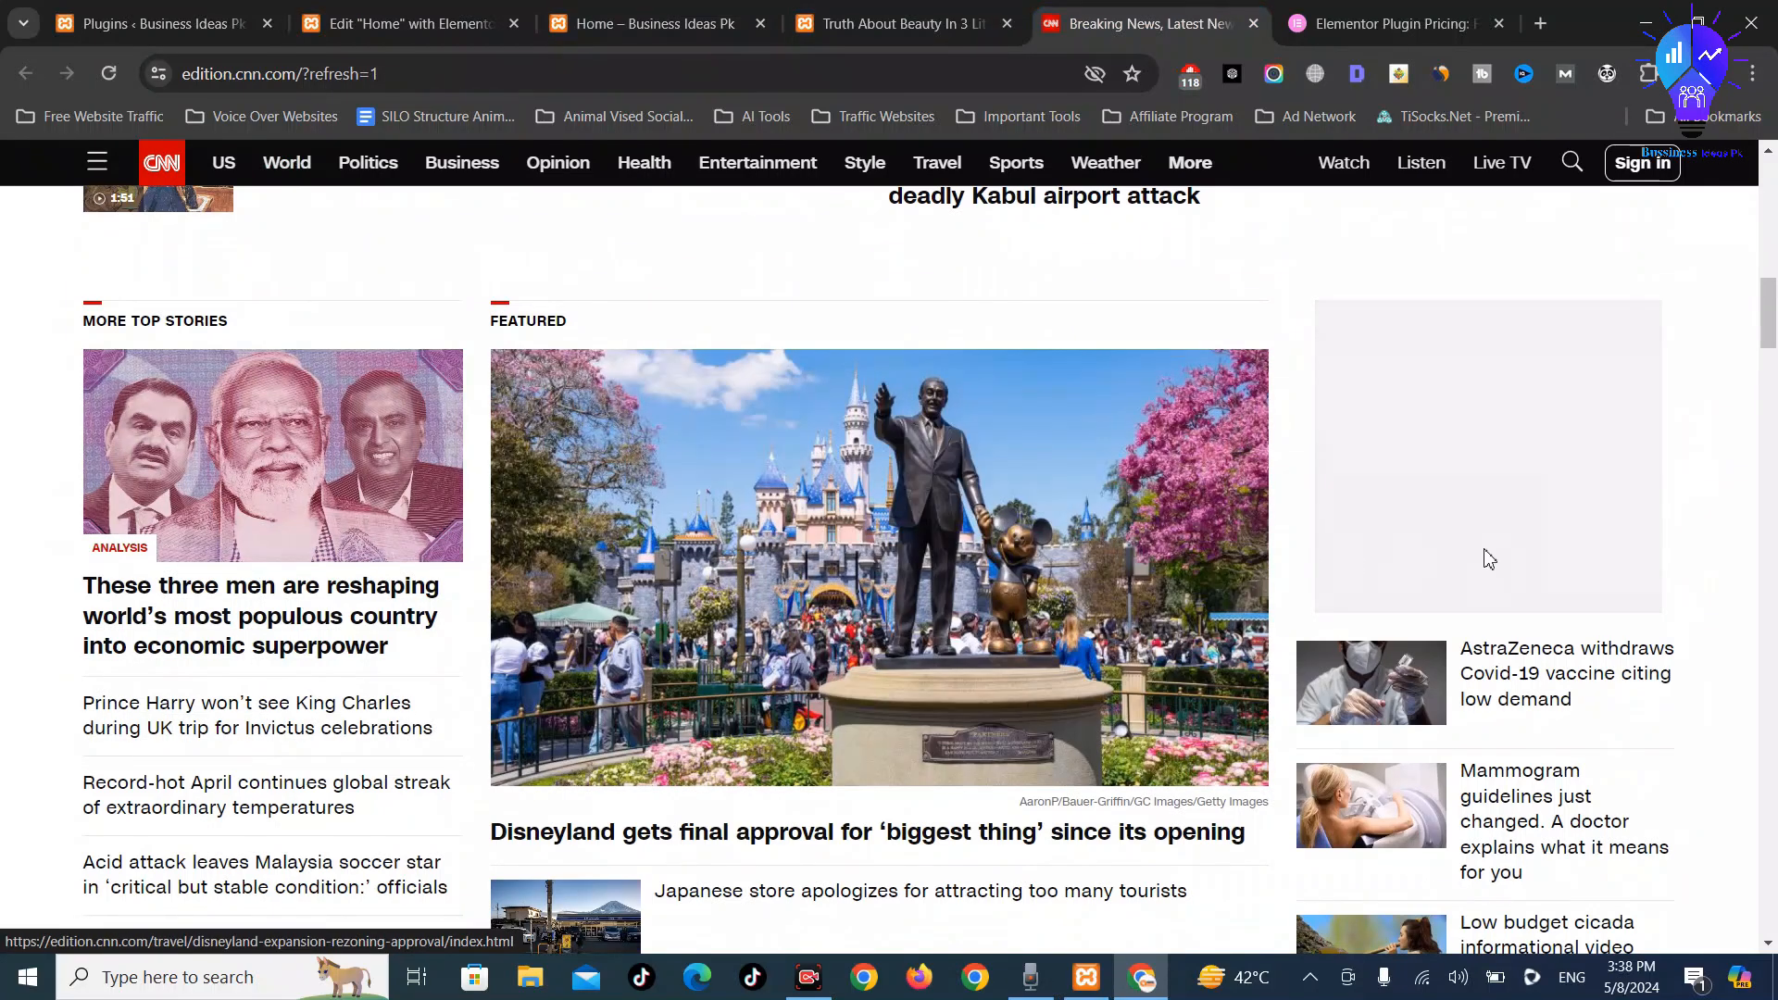
scroll(1490, 616, down, 2)
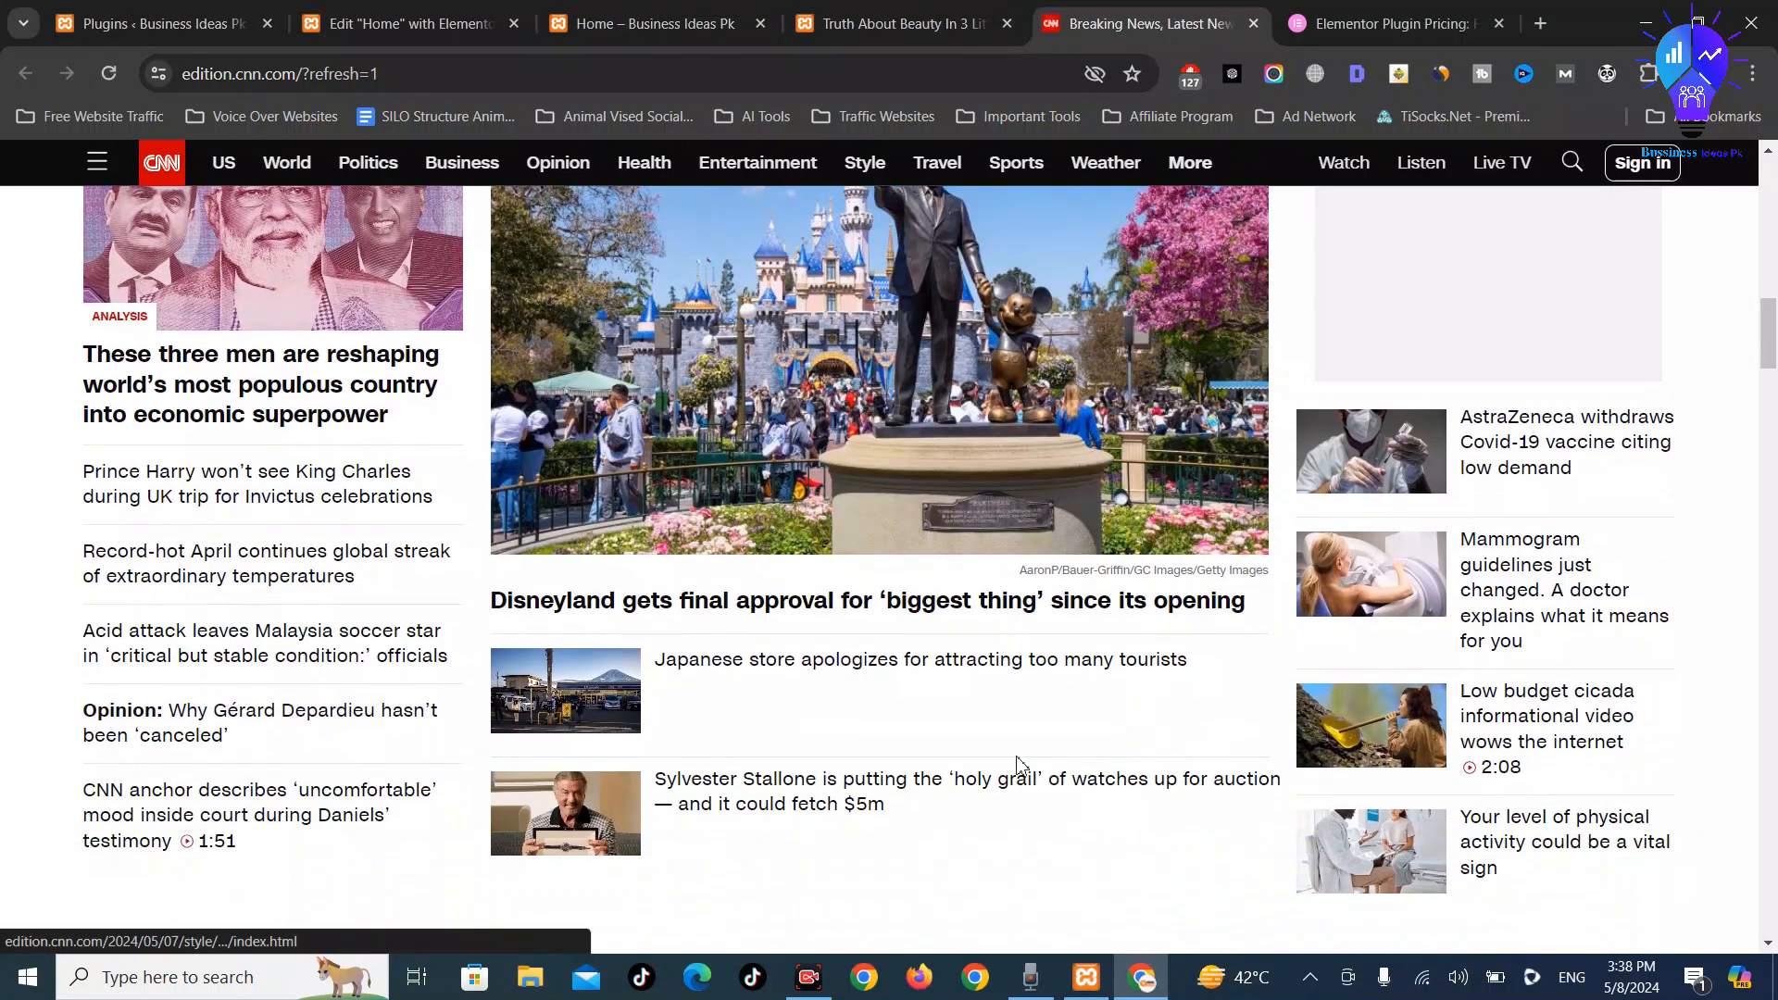
scroll(1053, 535, down, 15)
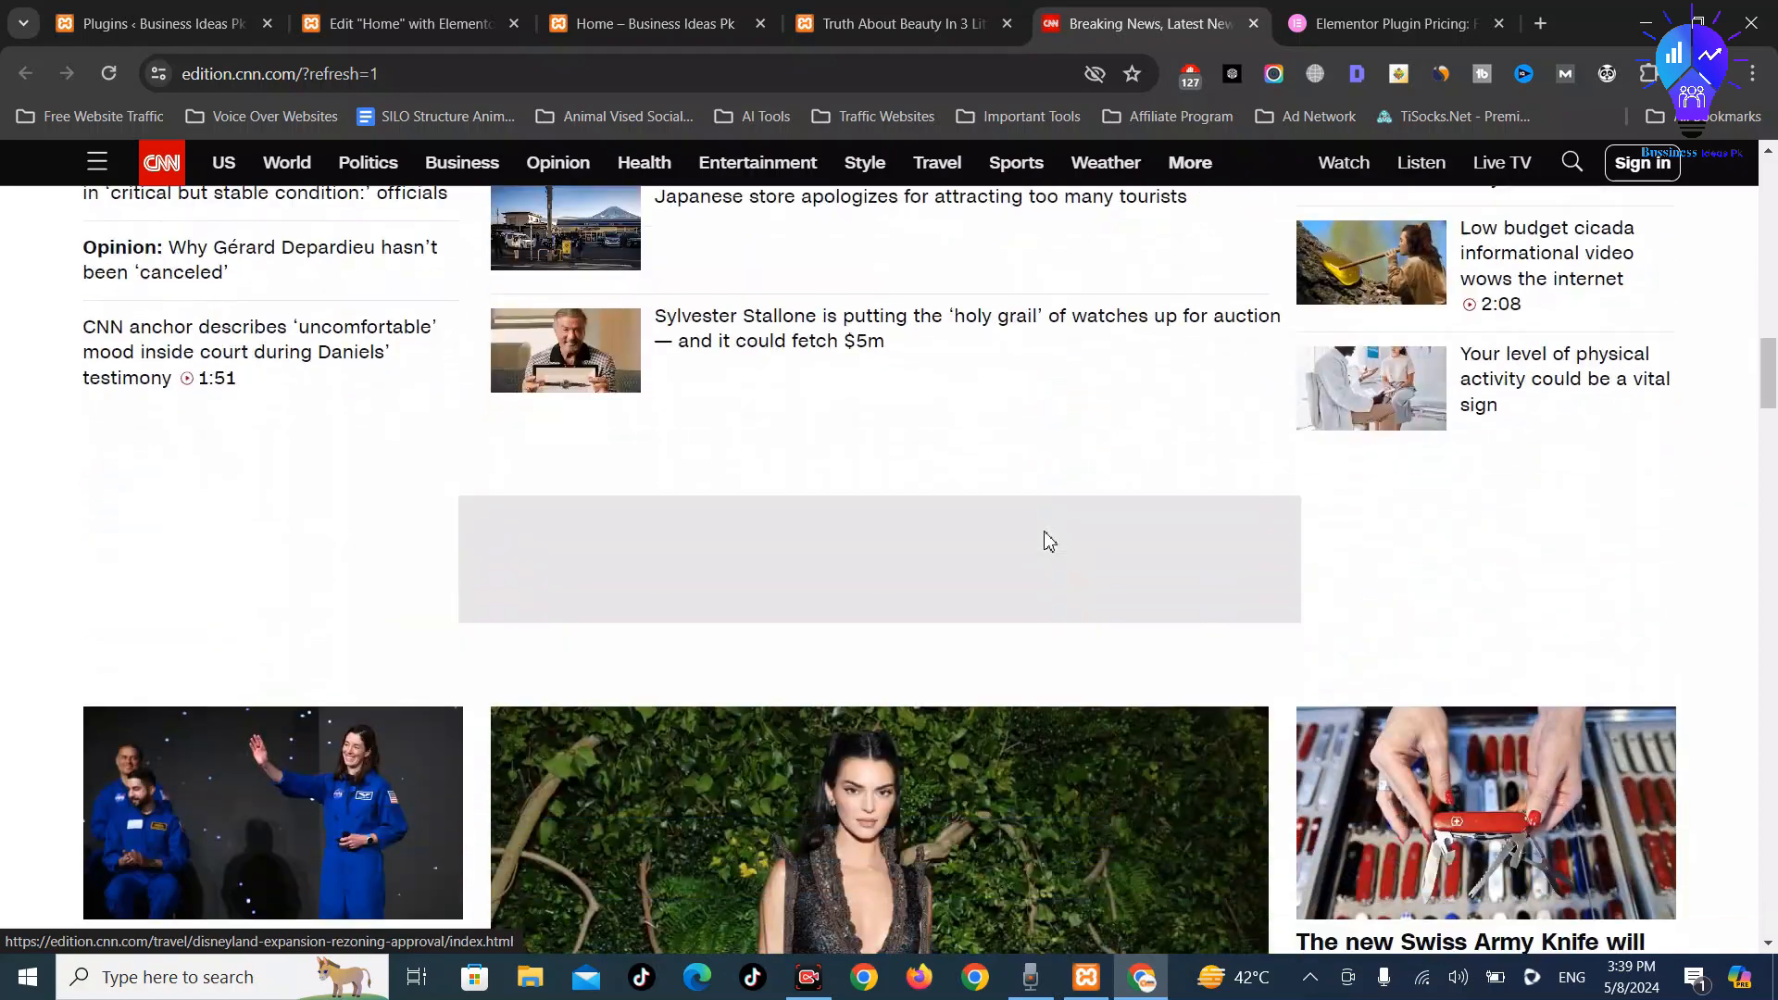
scroll(920, 581, down, 2)
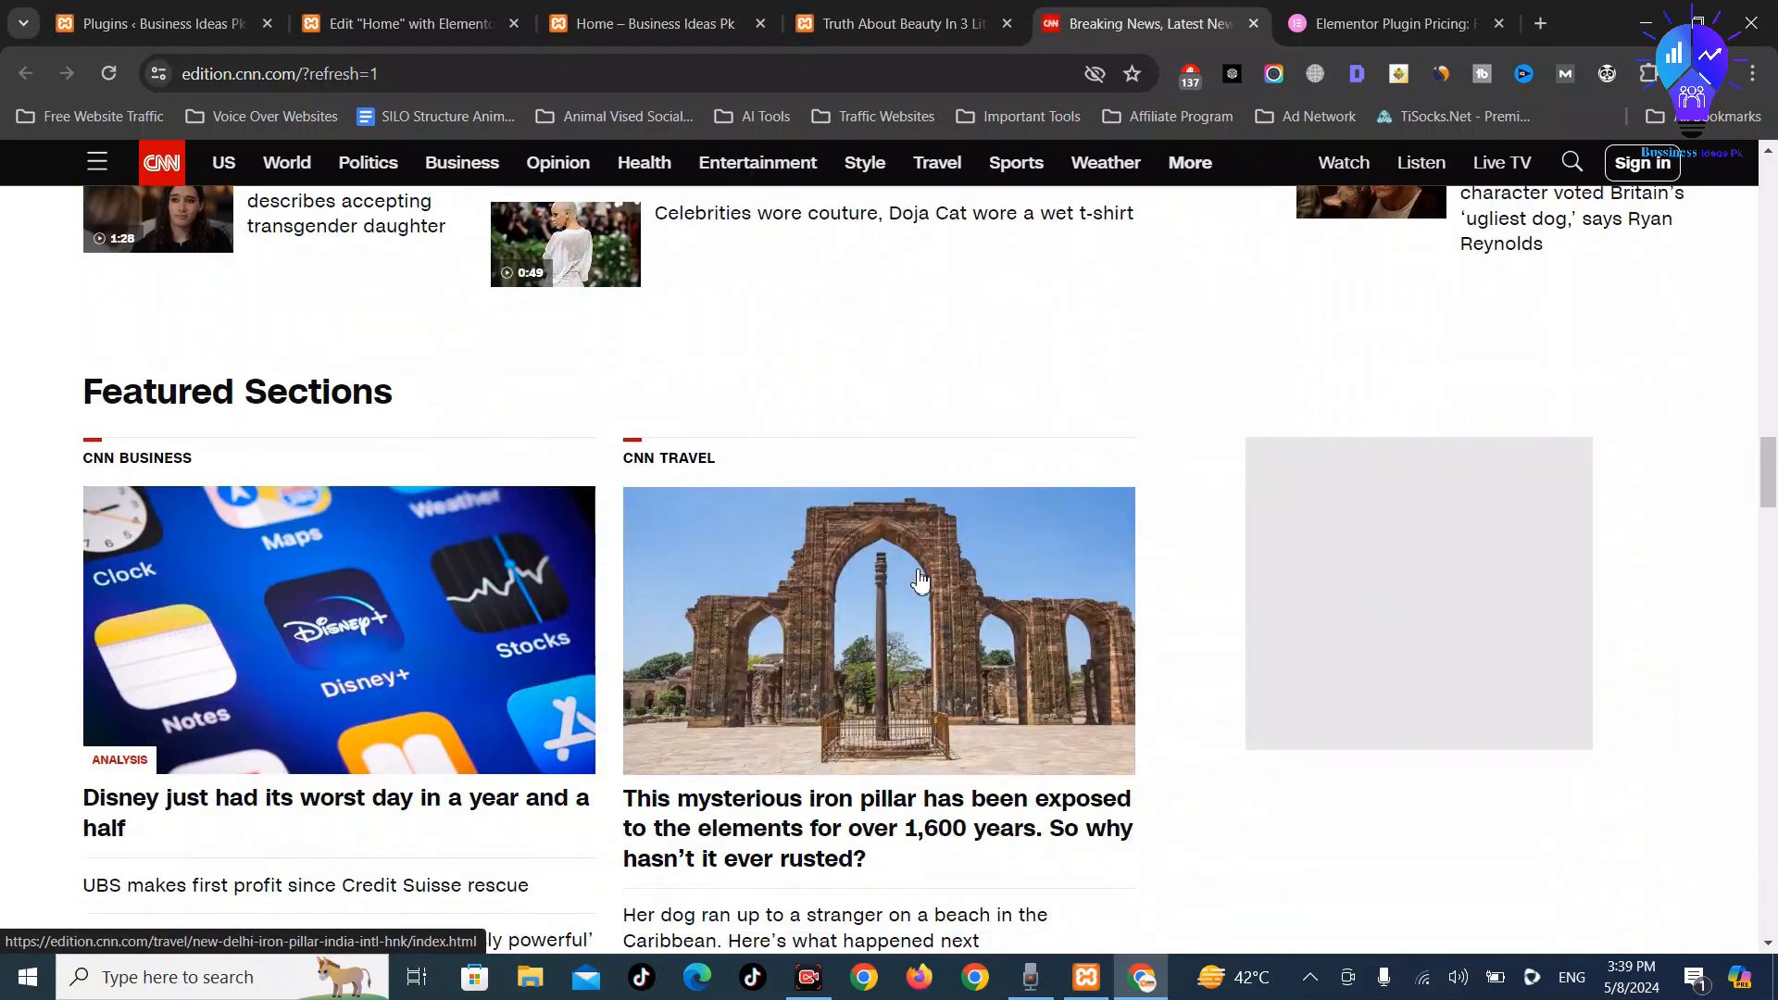
scroll(435, 415, down, 4)
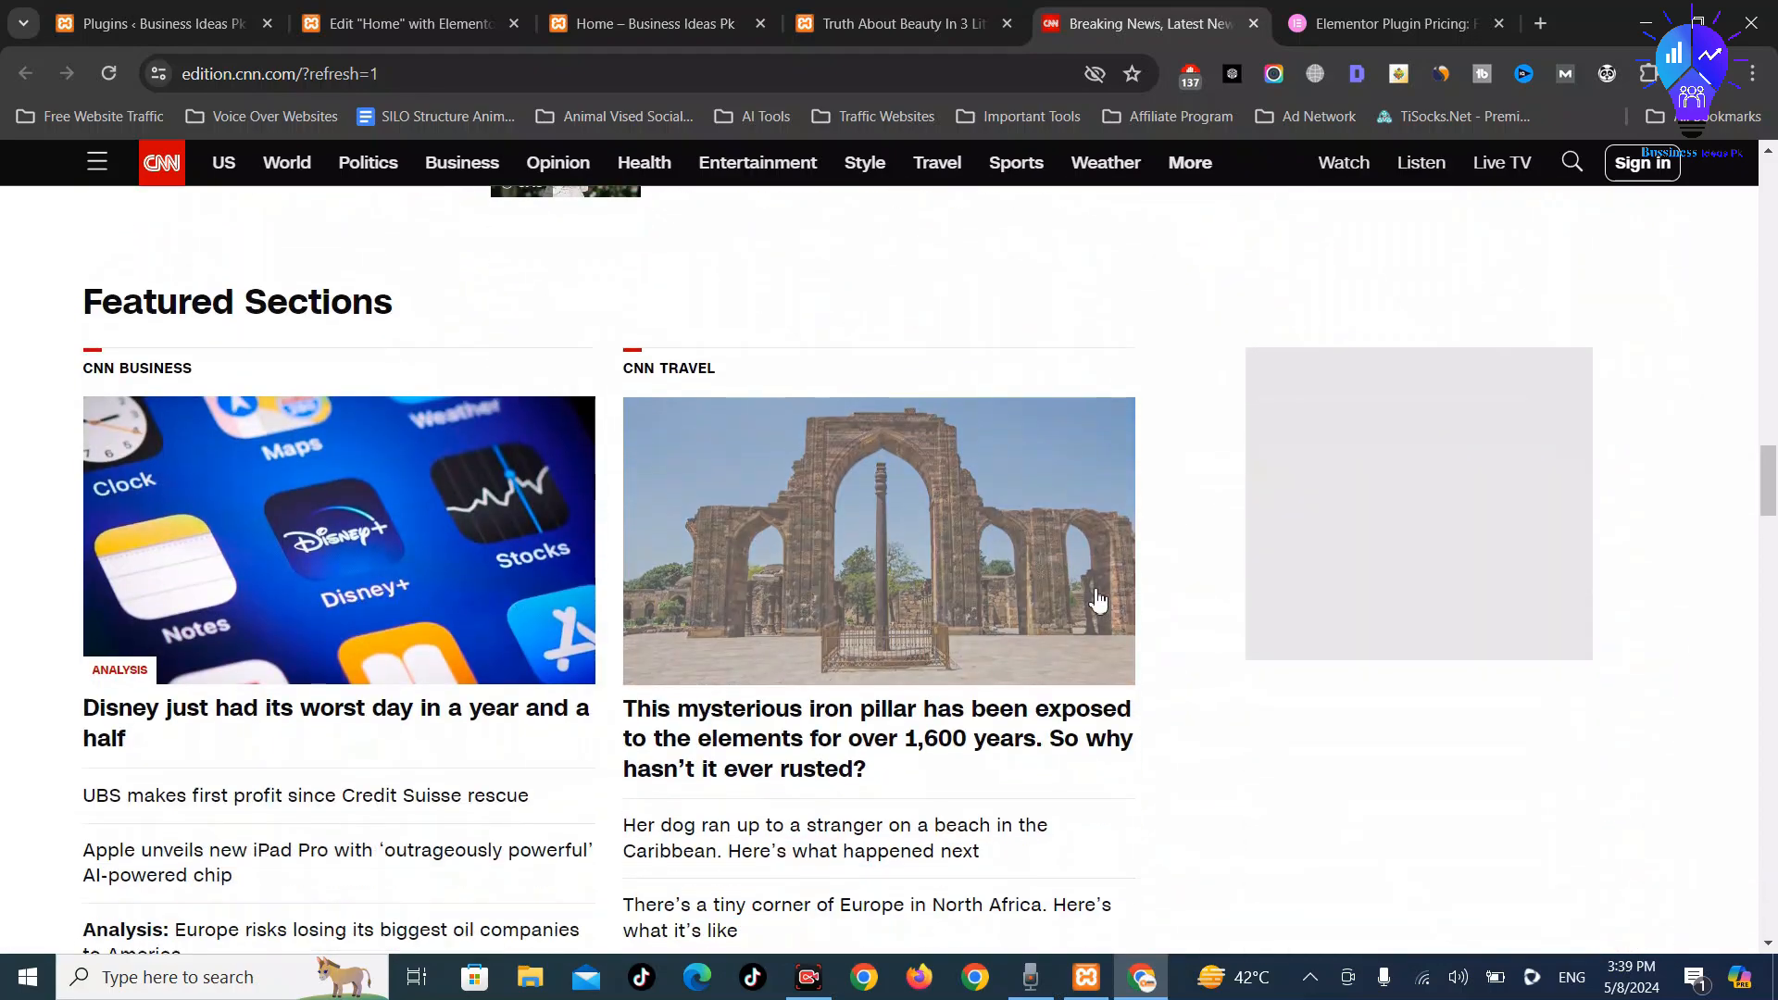
scroll(1235, 529, down, 6)
scroll(993, 548, up, 6)
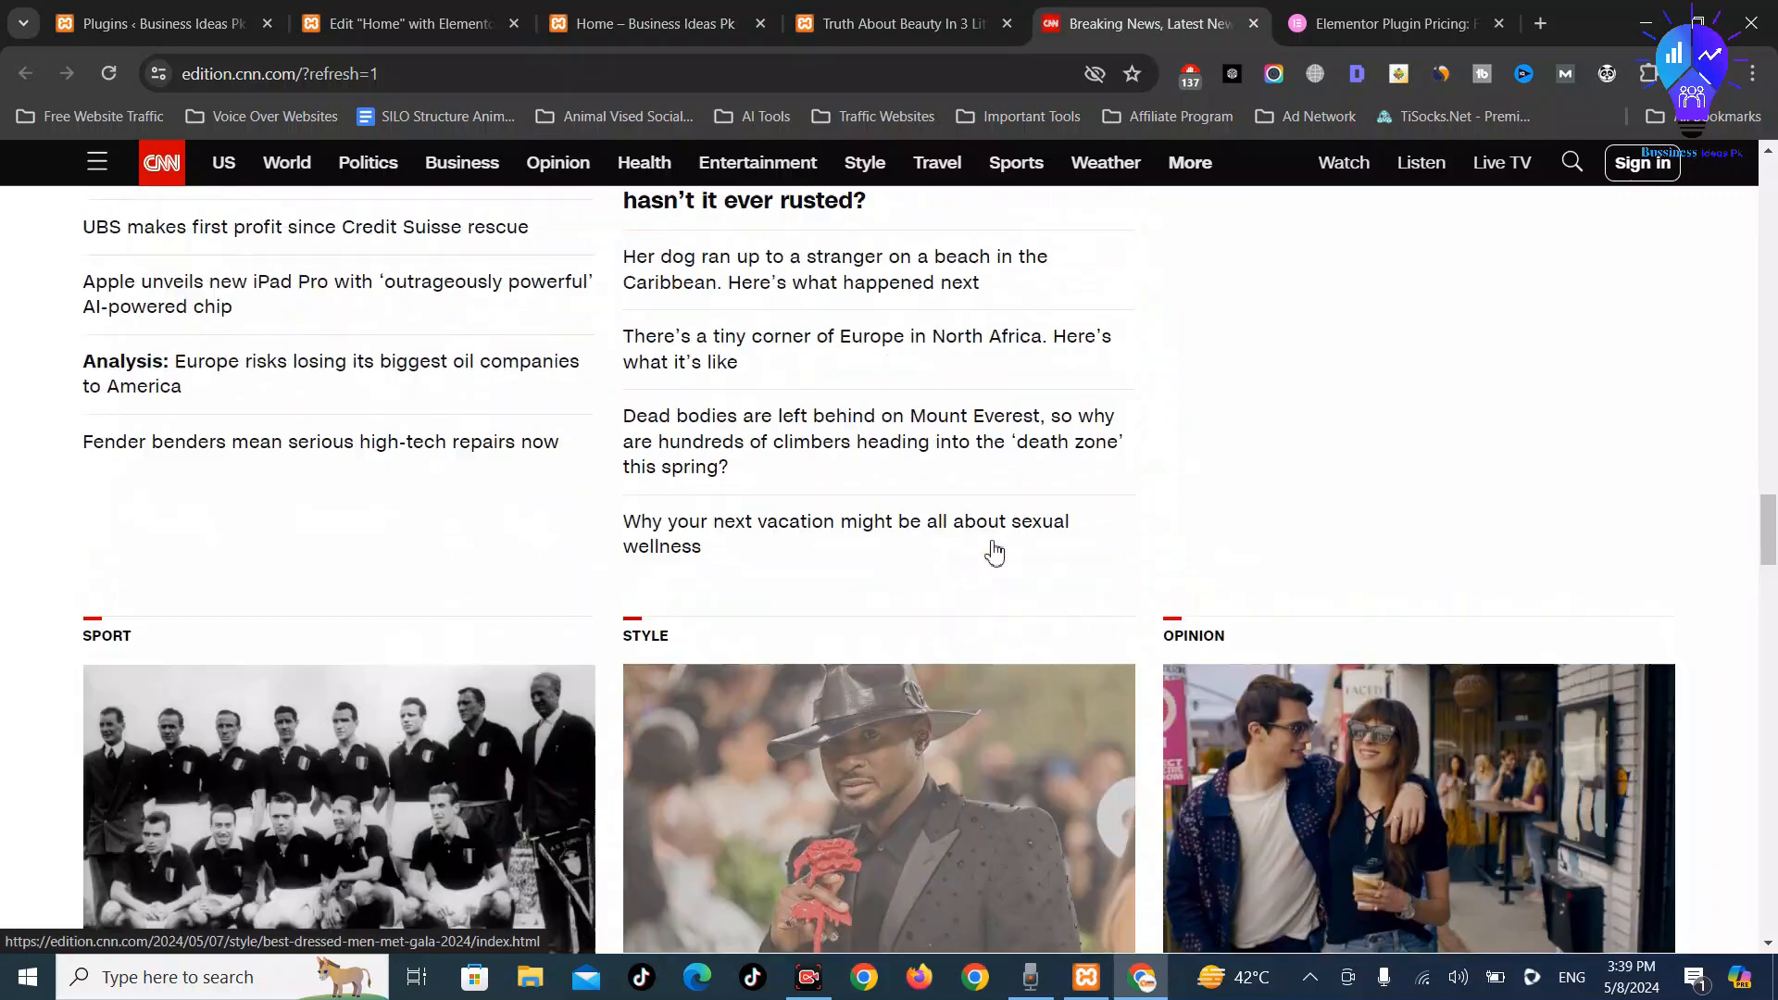
scroll(995, 553, up, 3)
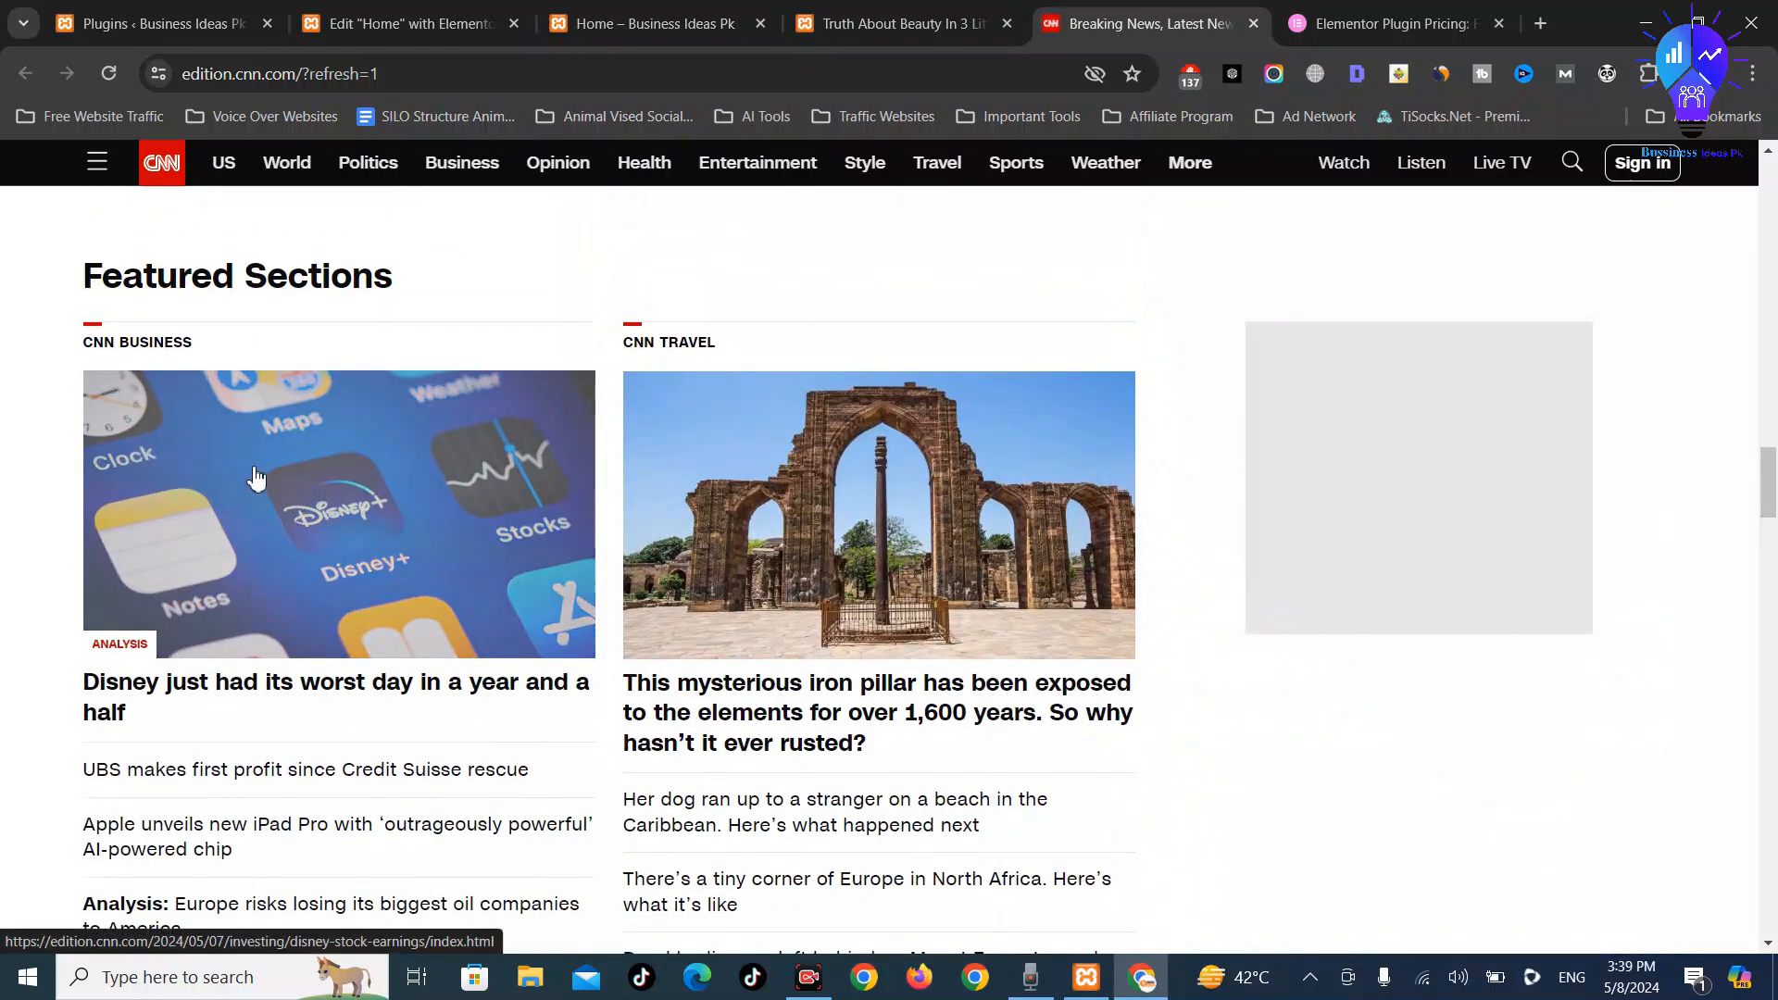
scroll(338, 679, down, 3)
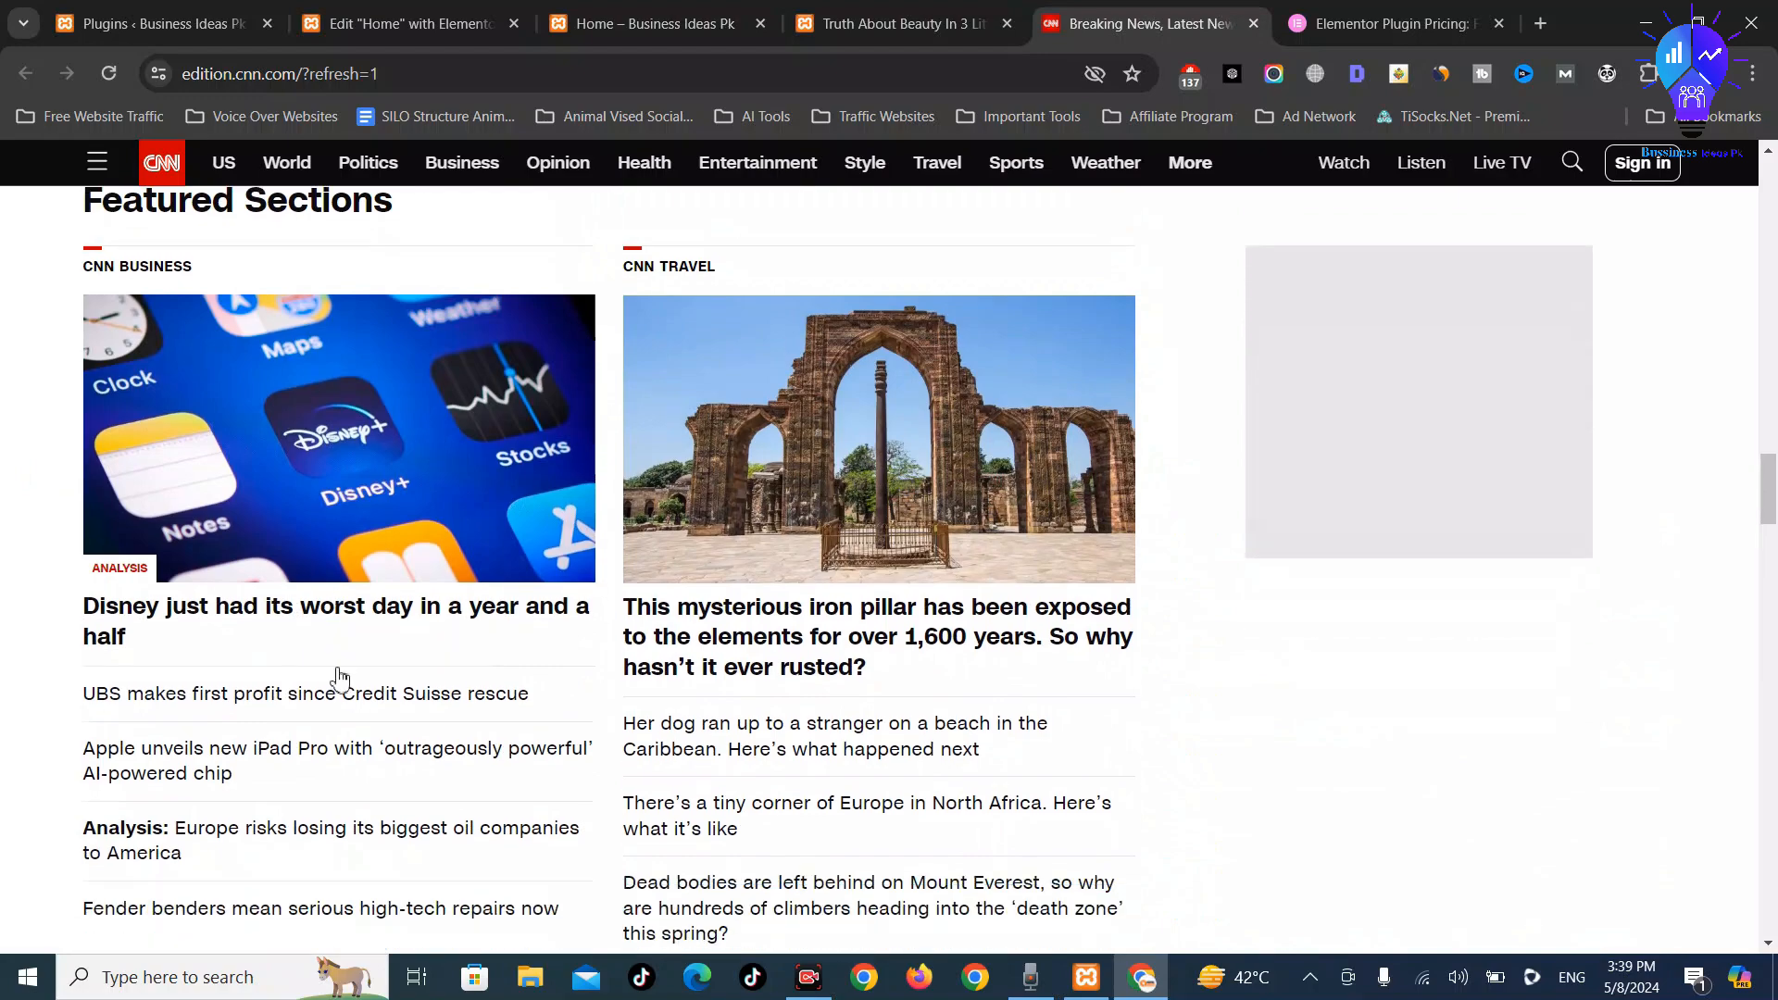
scroll(340, 690, down, 4)
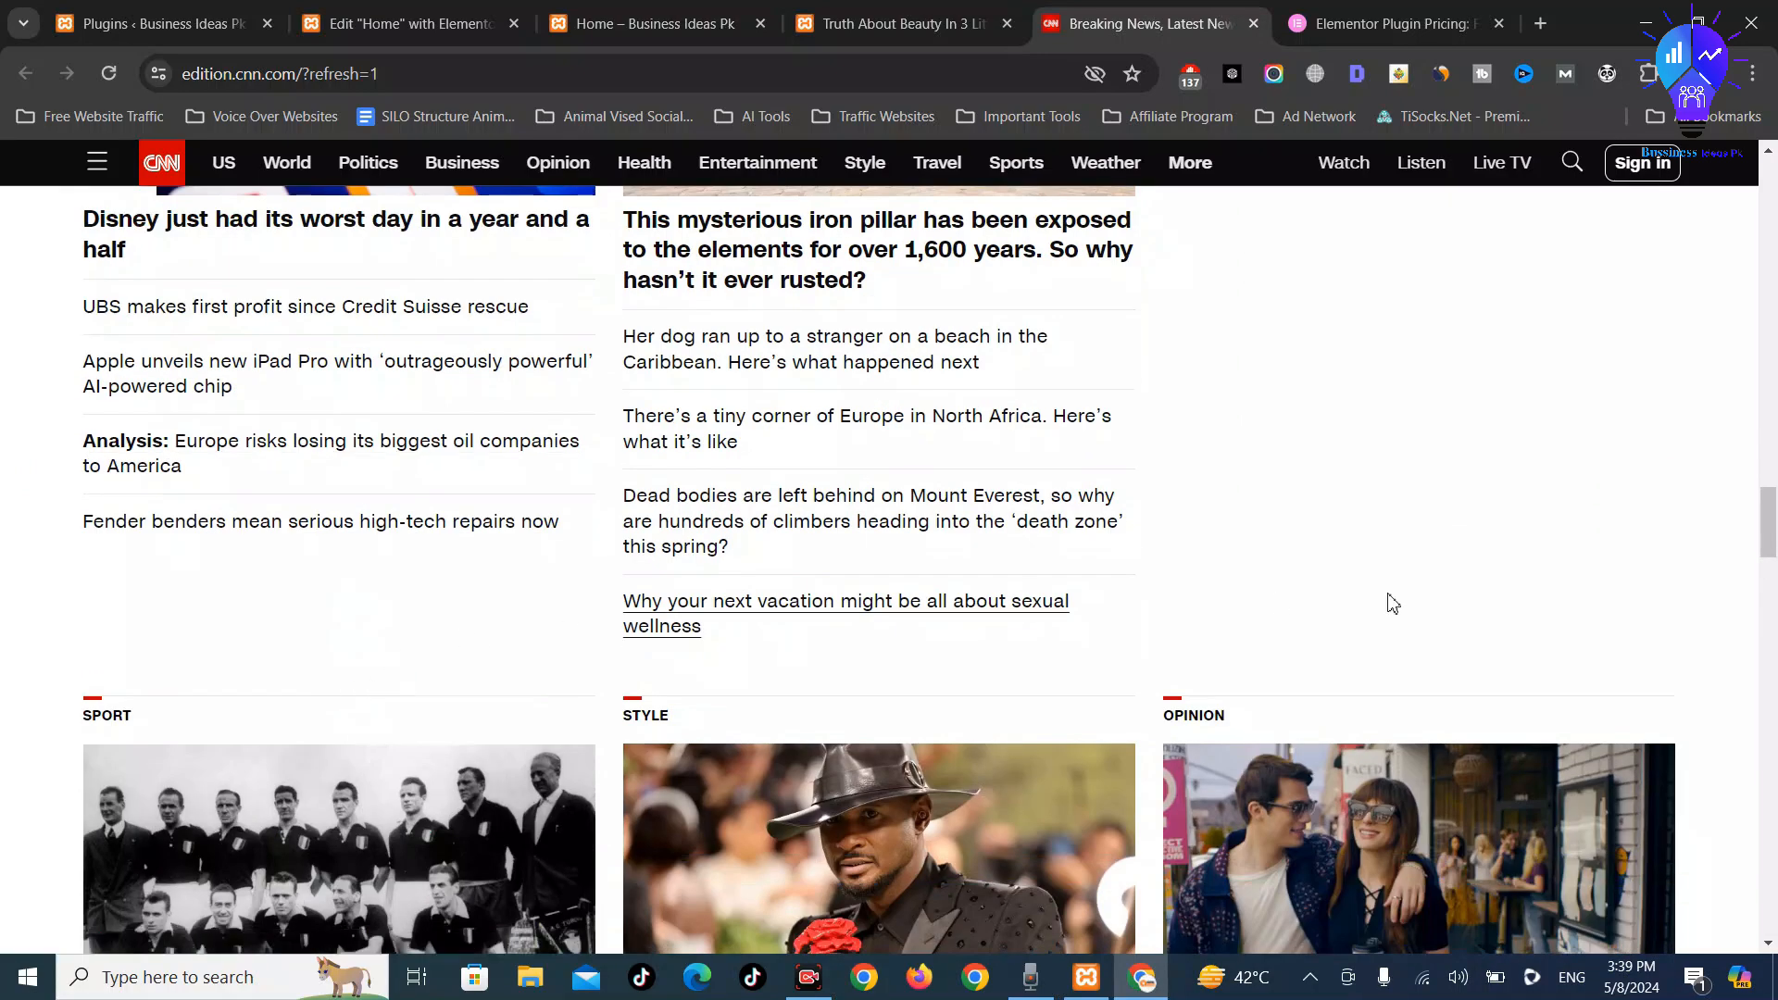
scroll(1199, 627, down, 5)
scroll(1080, 613, up, 5)
click(646, 22)
Add a single-column Flexbox container at the bottom of the Home page
click(407, 24)
scroll(926, 694, down, 3)
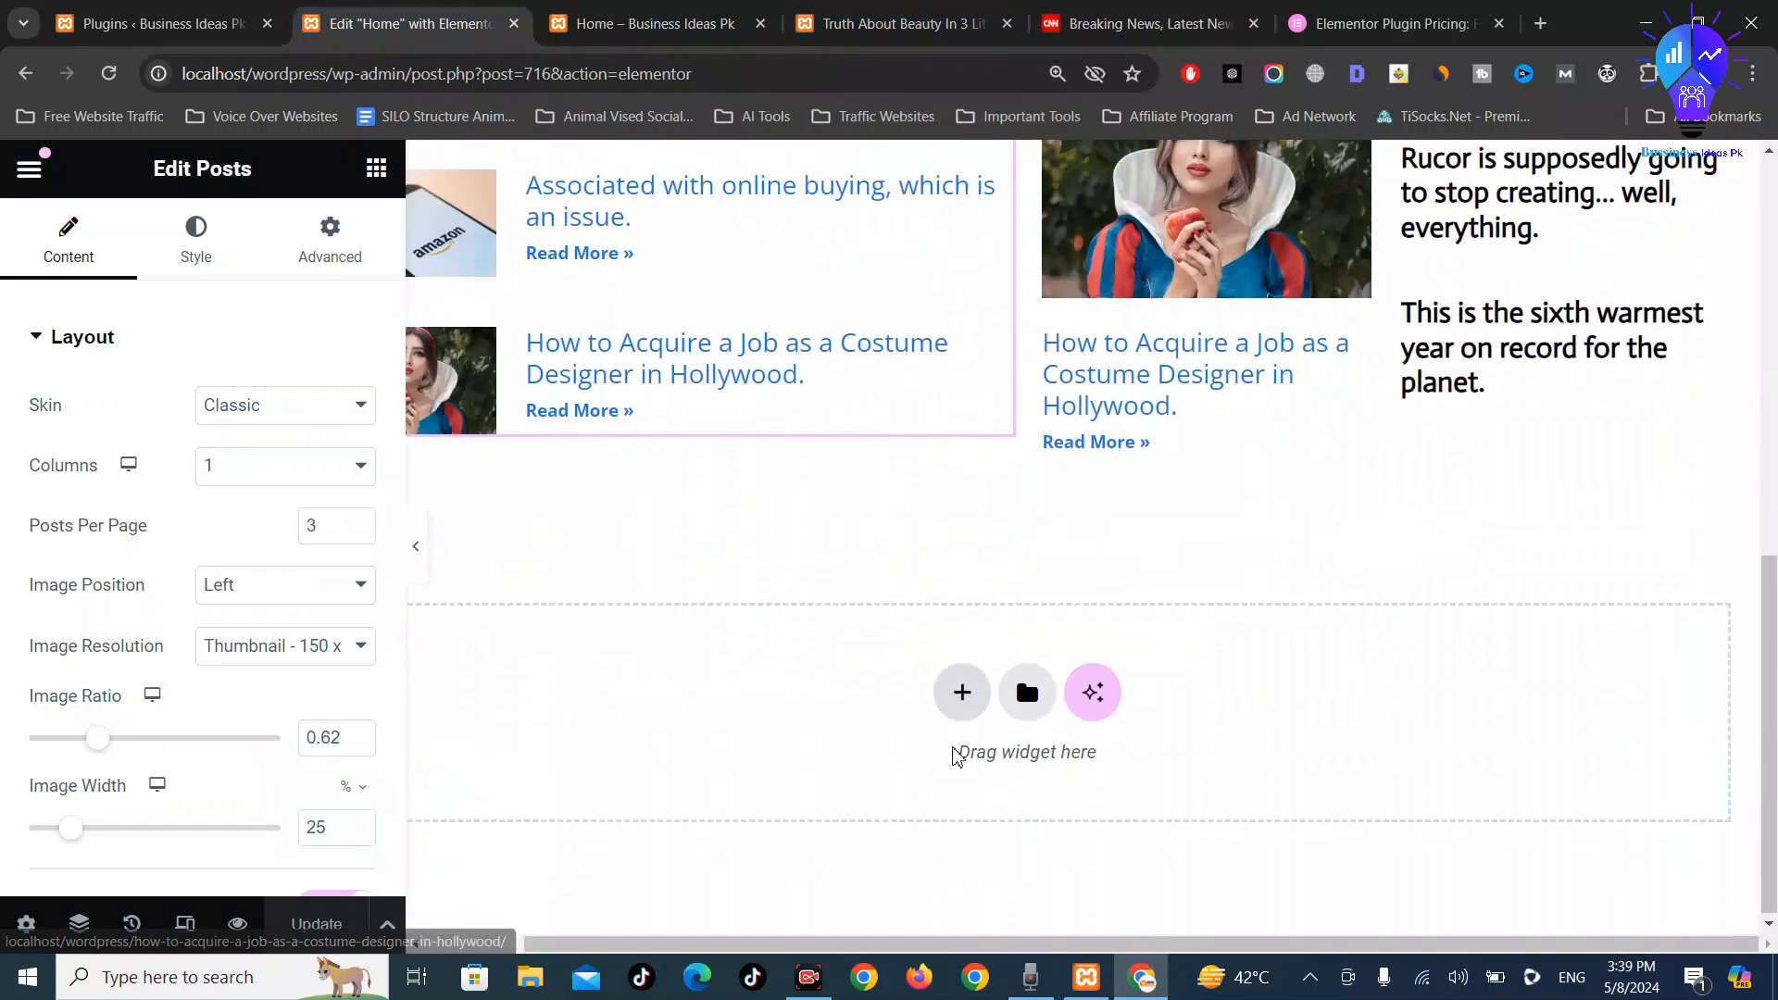
click(960, 690)
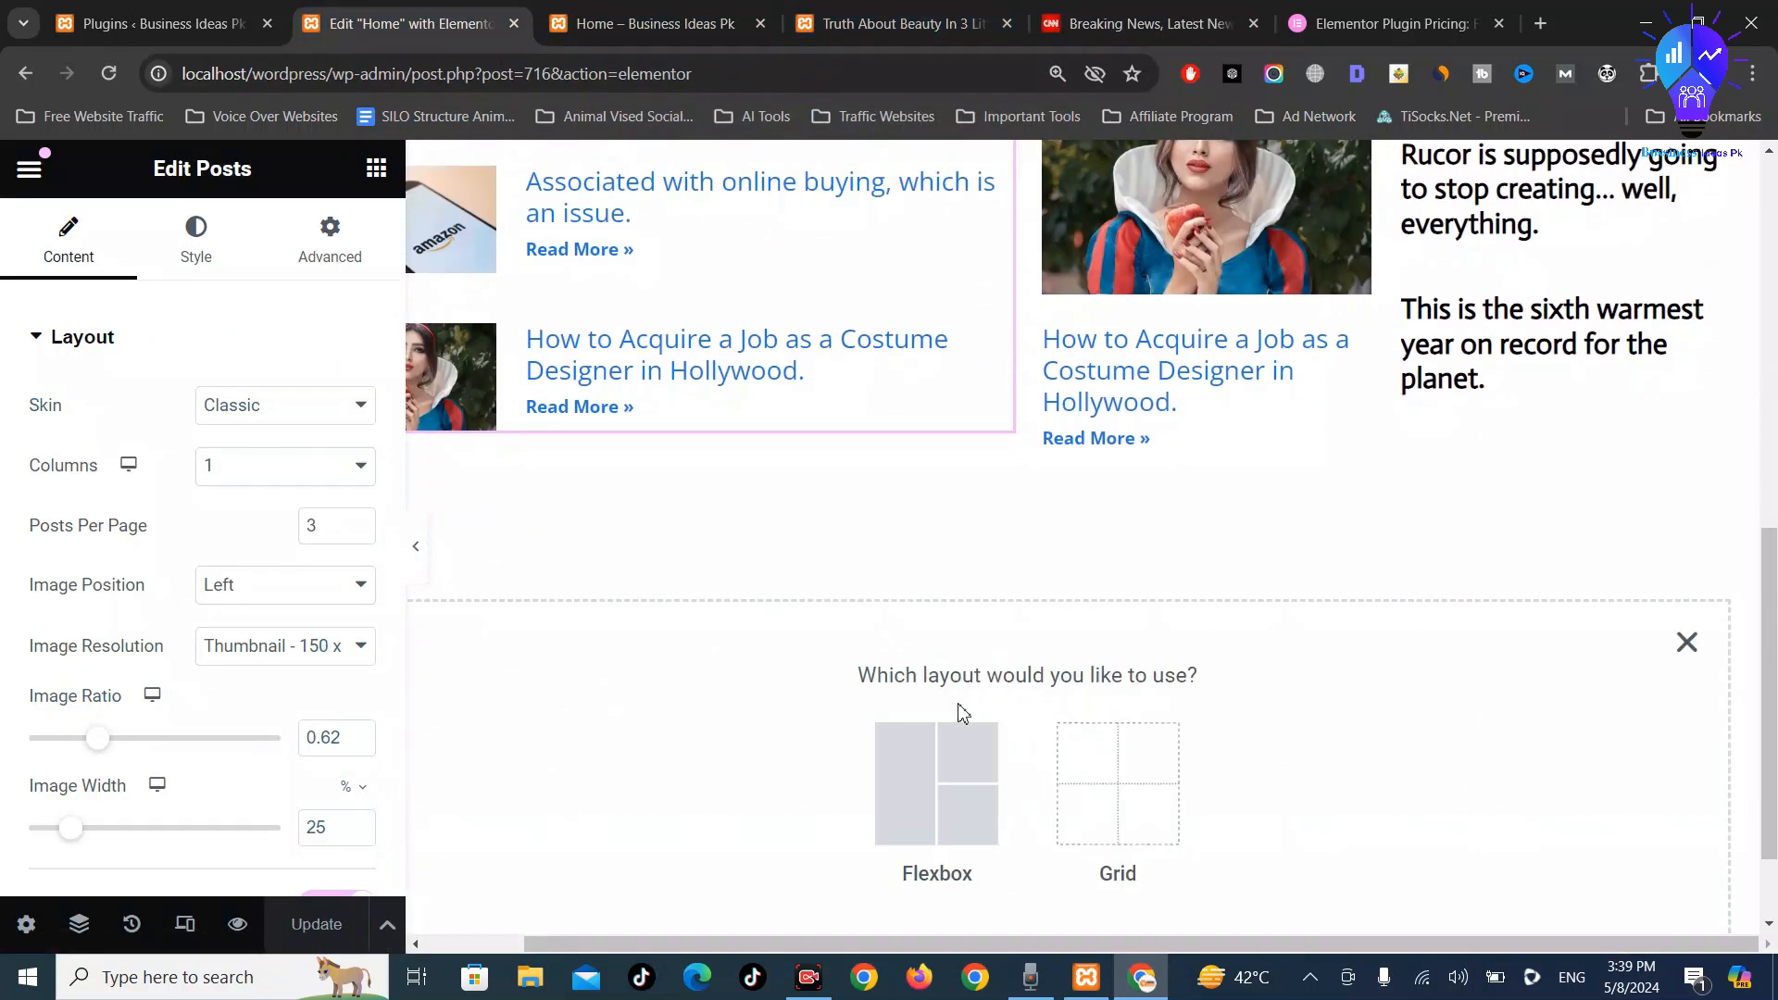
click(937, 811)
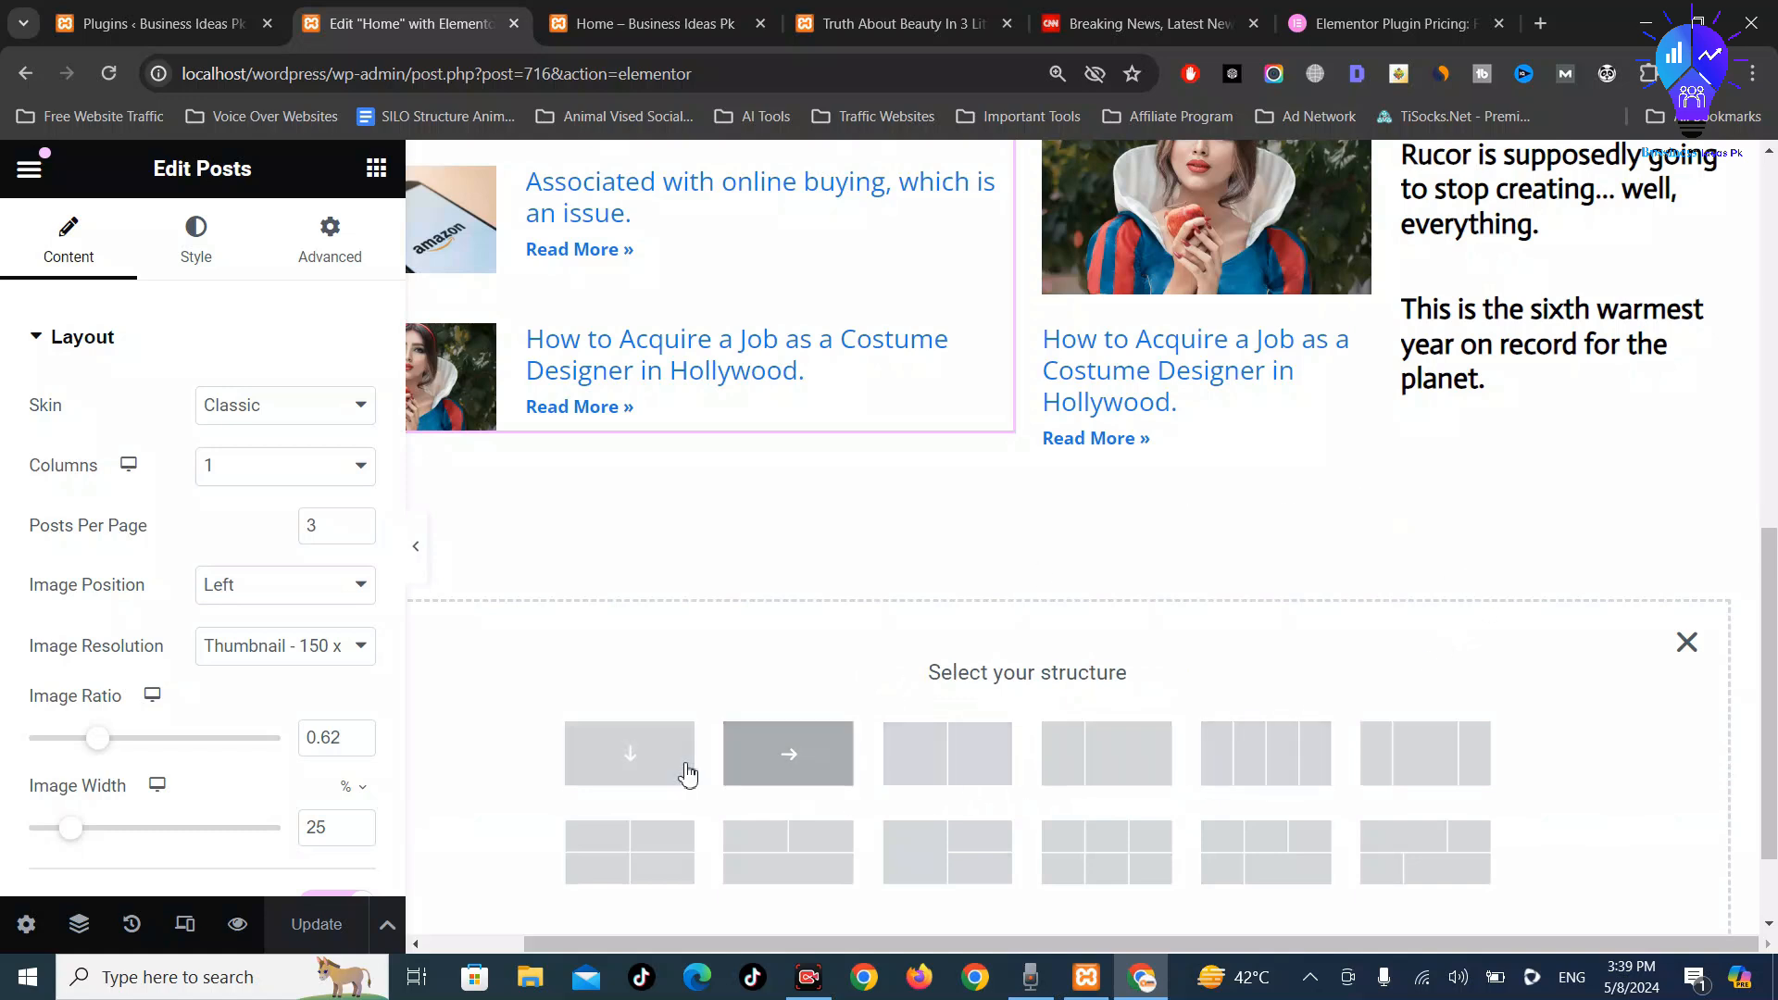
click(647, 768)
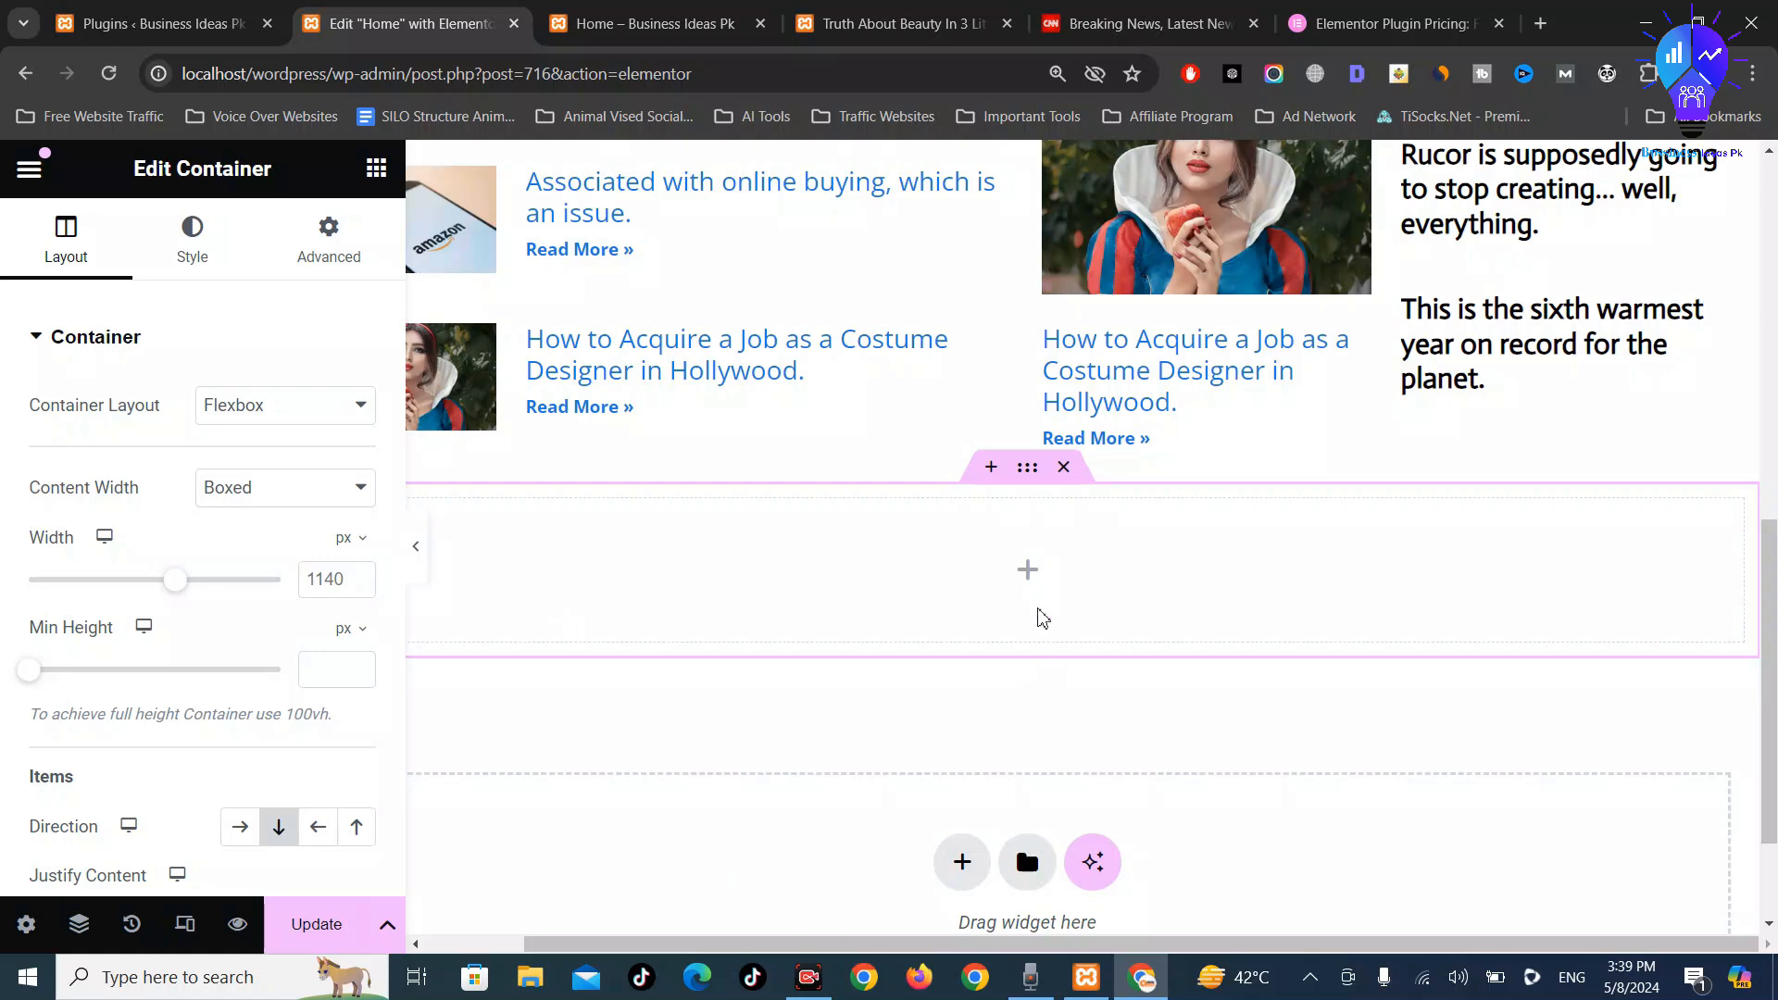
Drag a Divider widget into the empty container
click(1025, 573)
scroll(315, 663, down, 4)
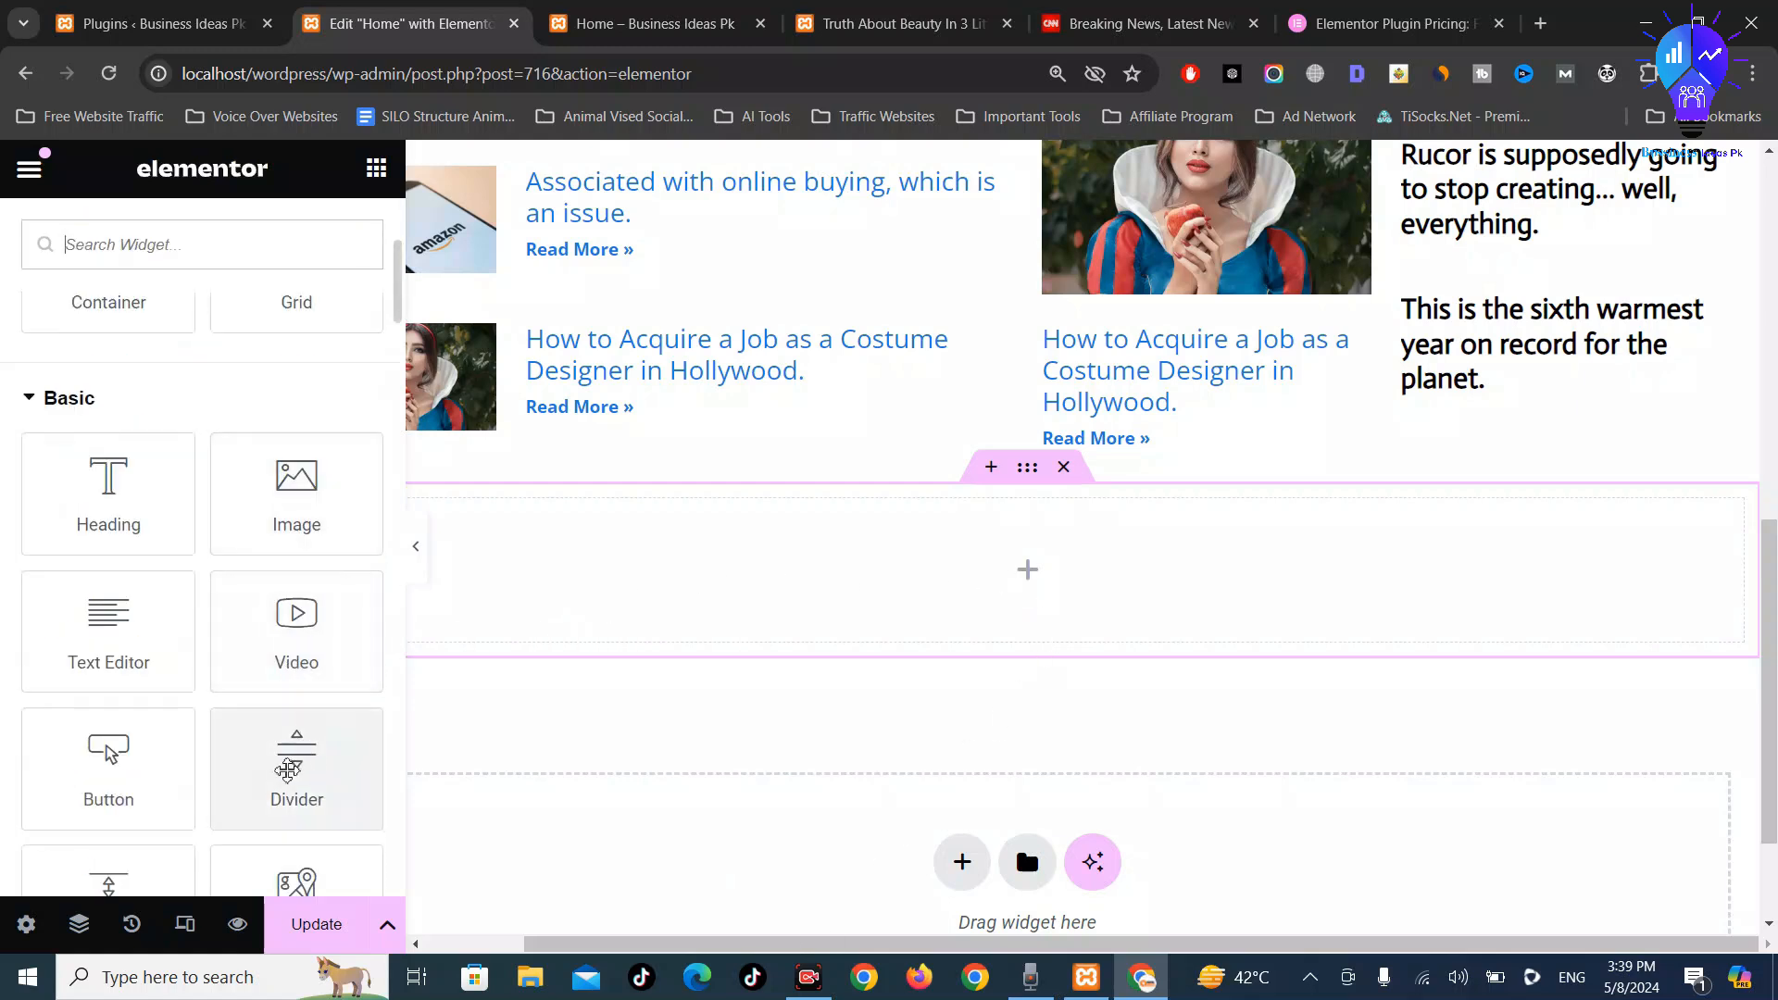
drag(287, 771, 880, 569)
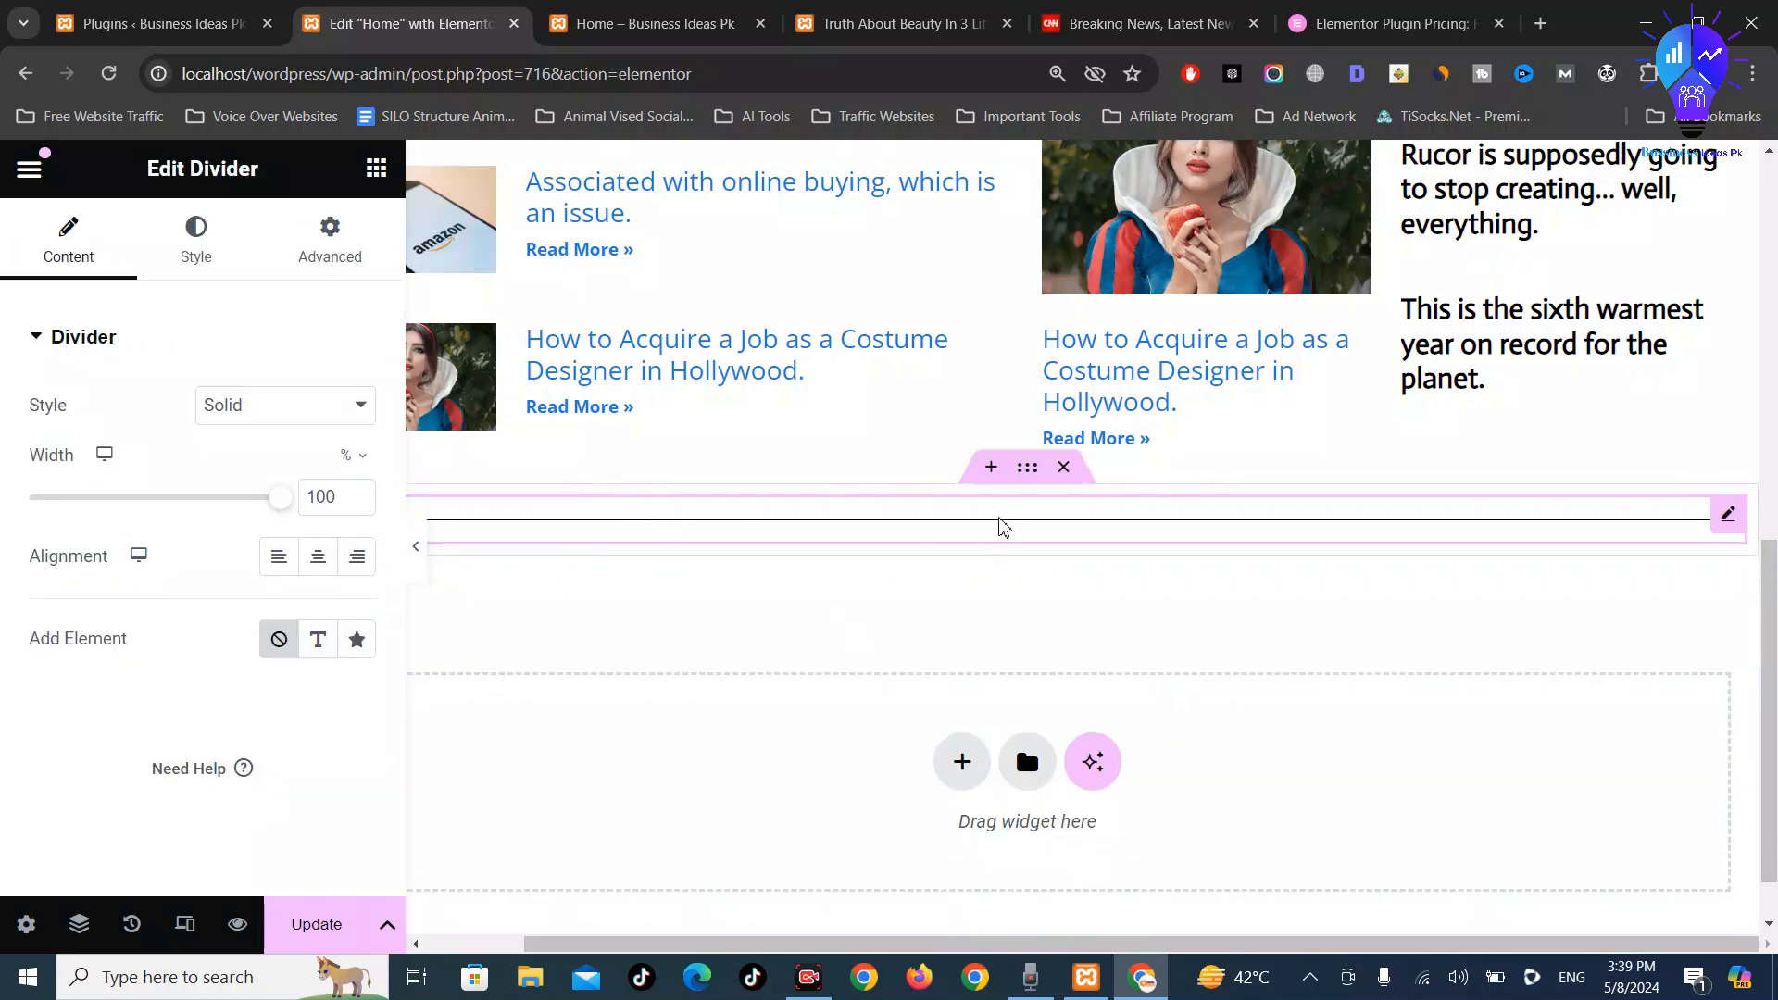
Try Double and Dashed divider styles, settle on Solid, and save
click(288, 408)
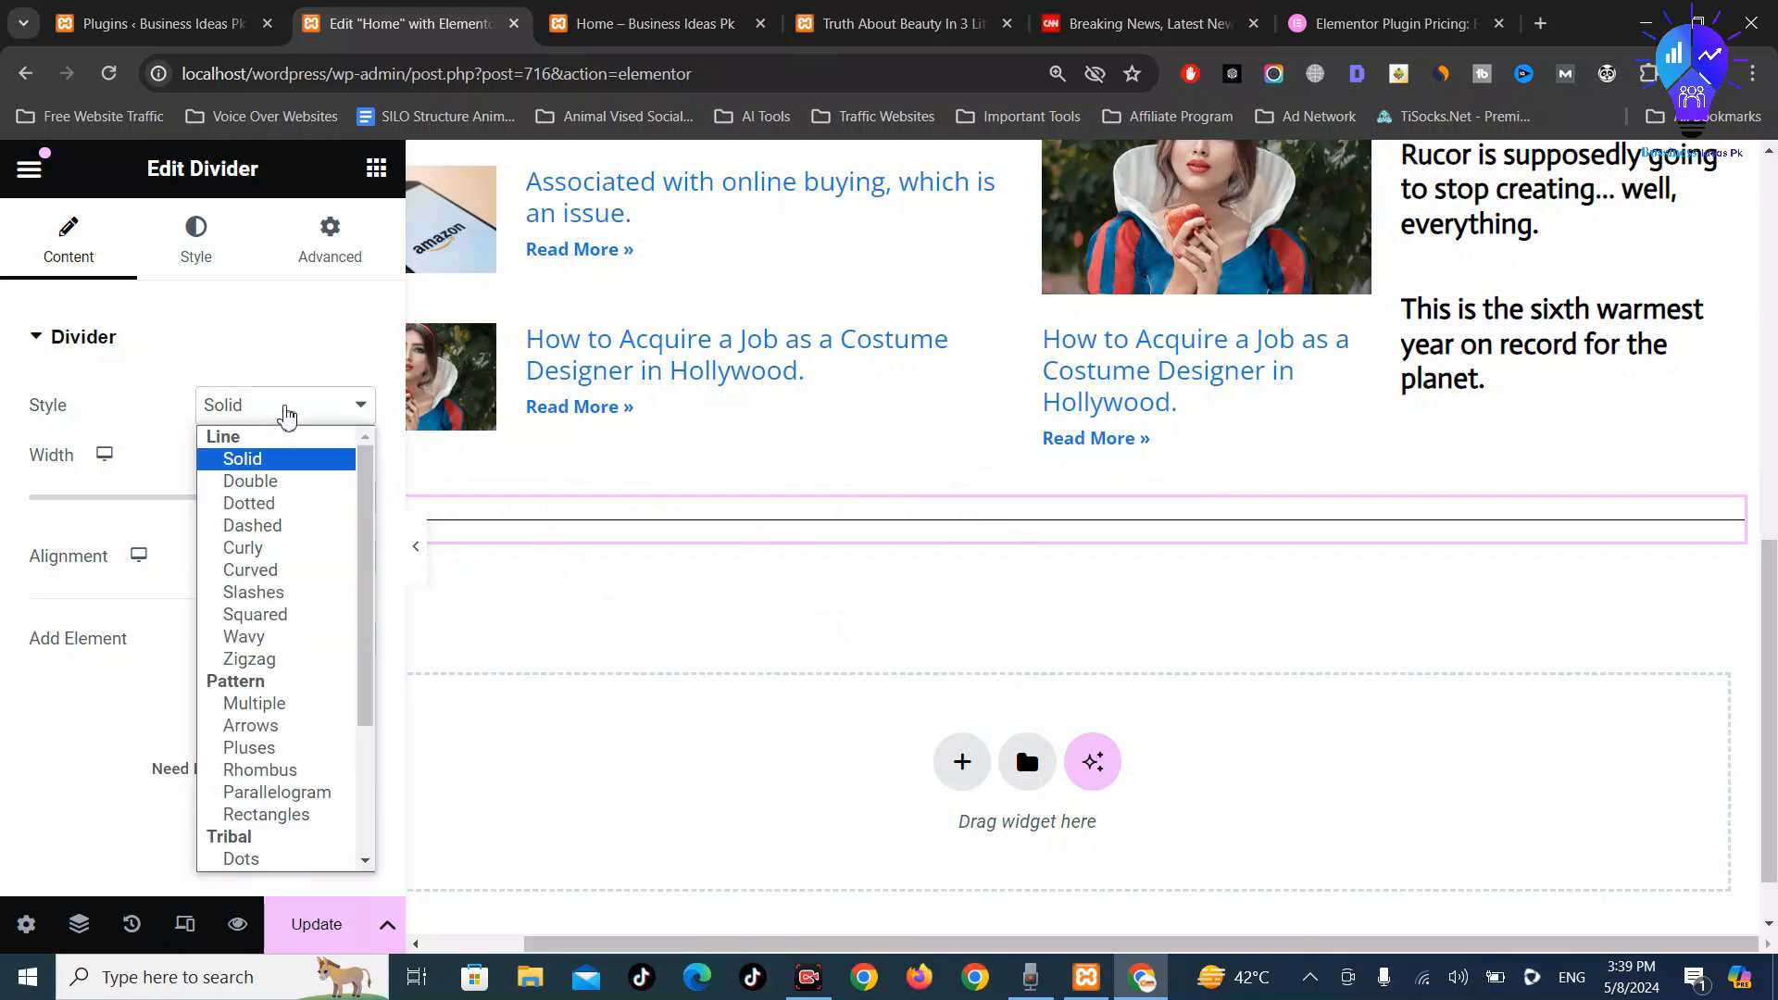
click(281, 482)
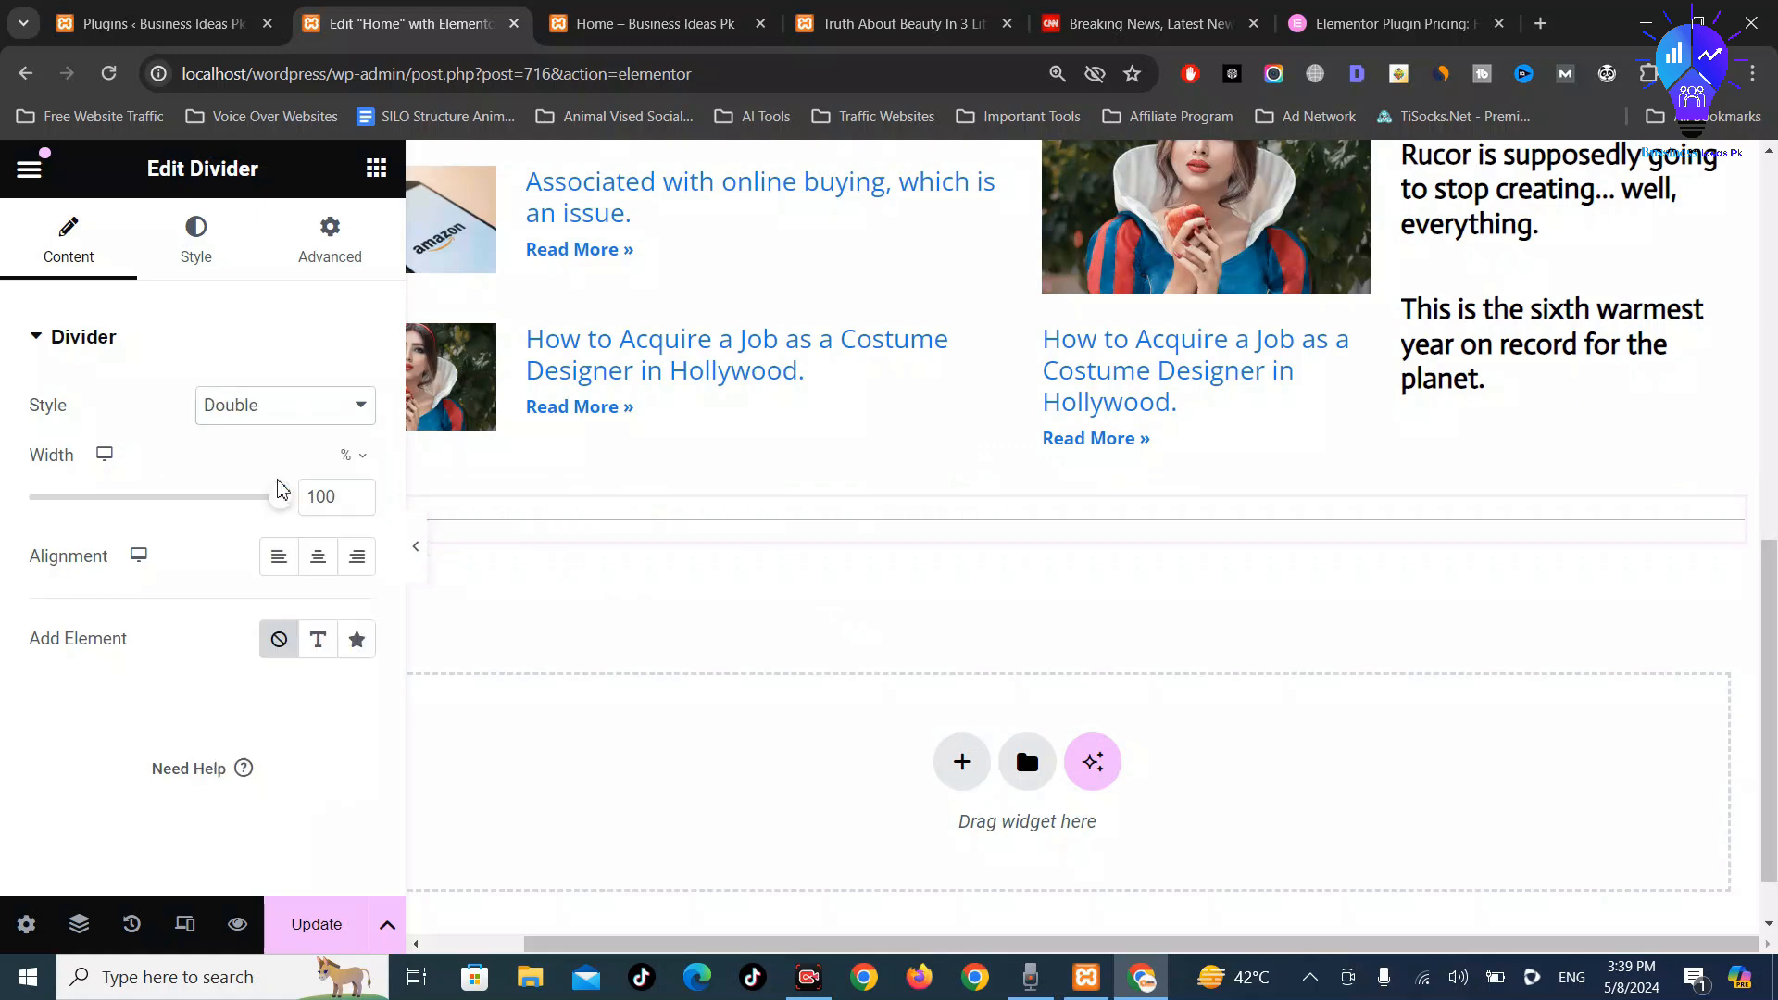
click(287, 412)
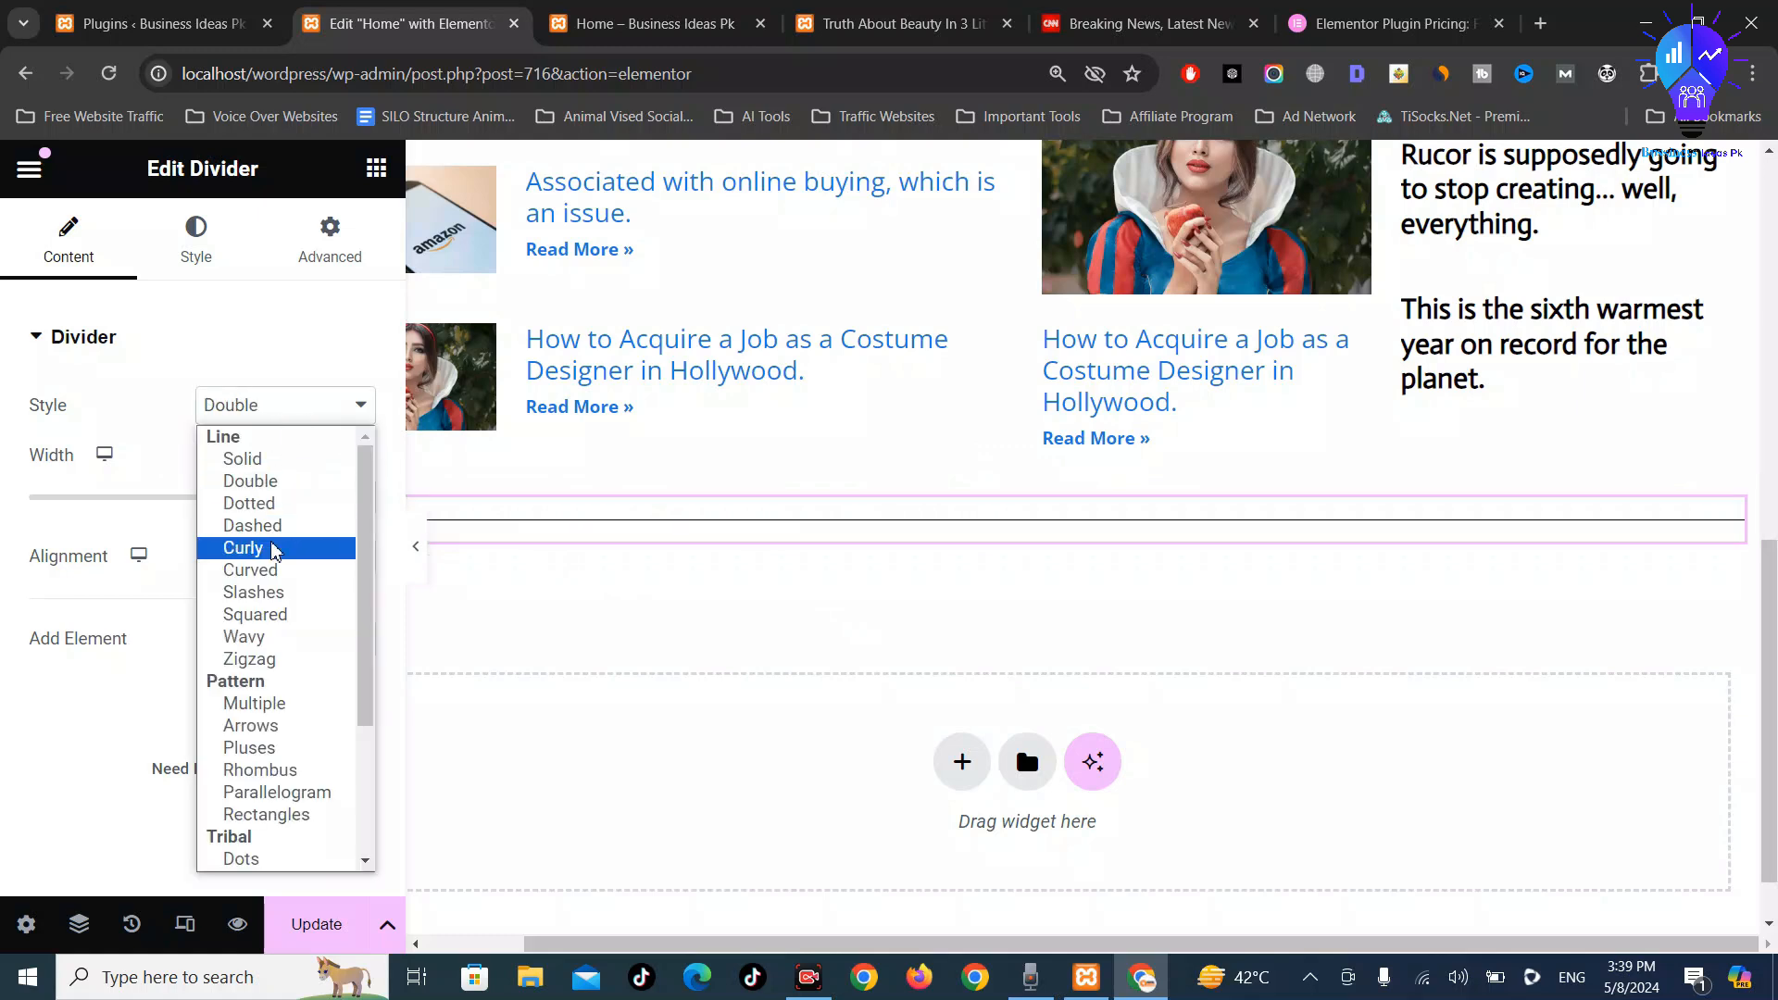
click(276, 523)
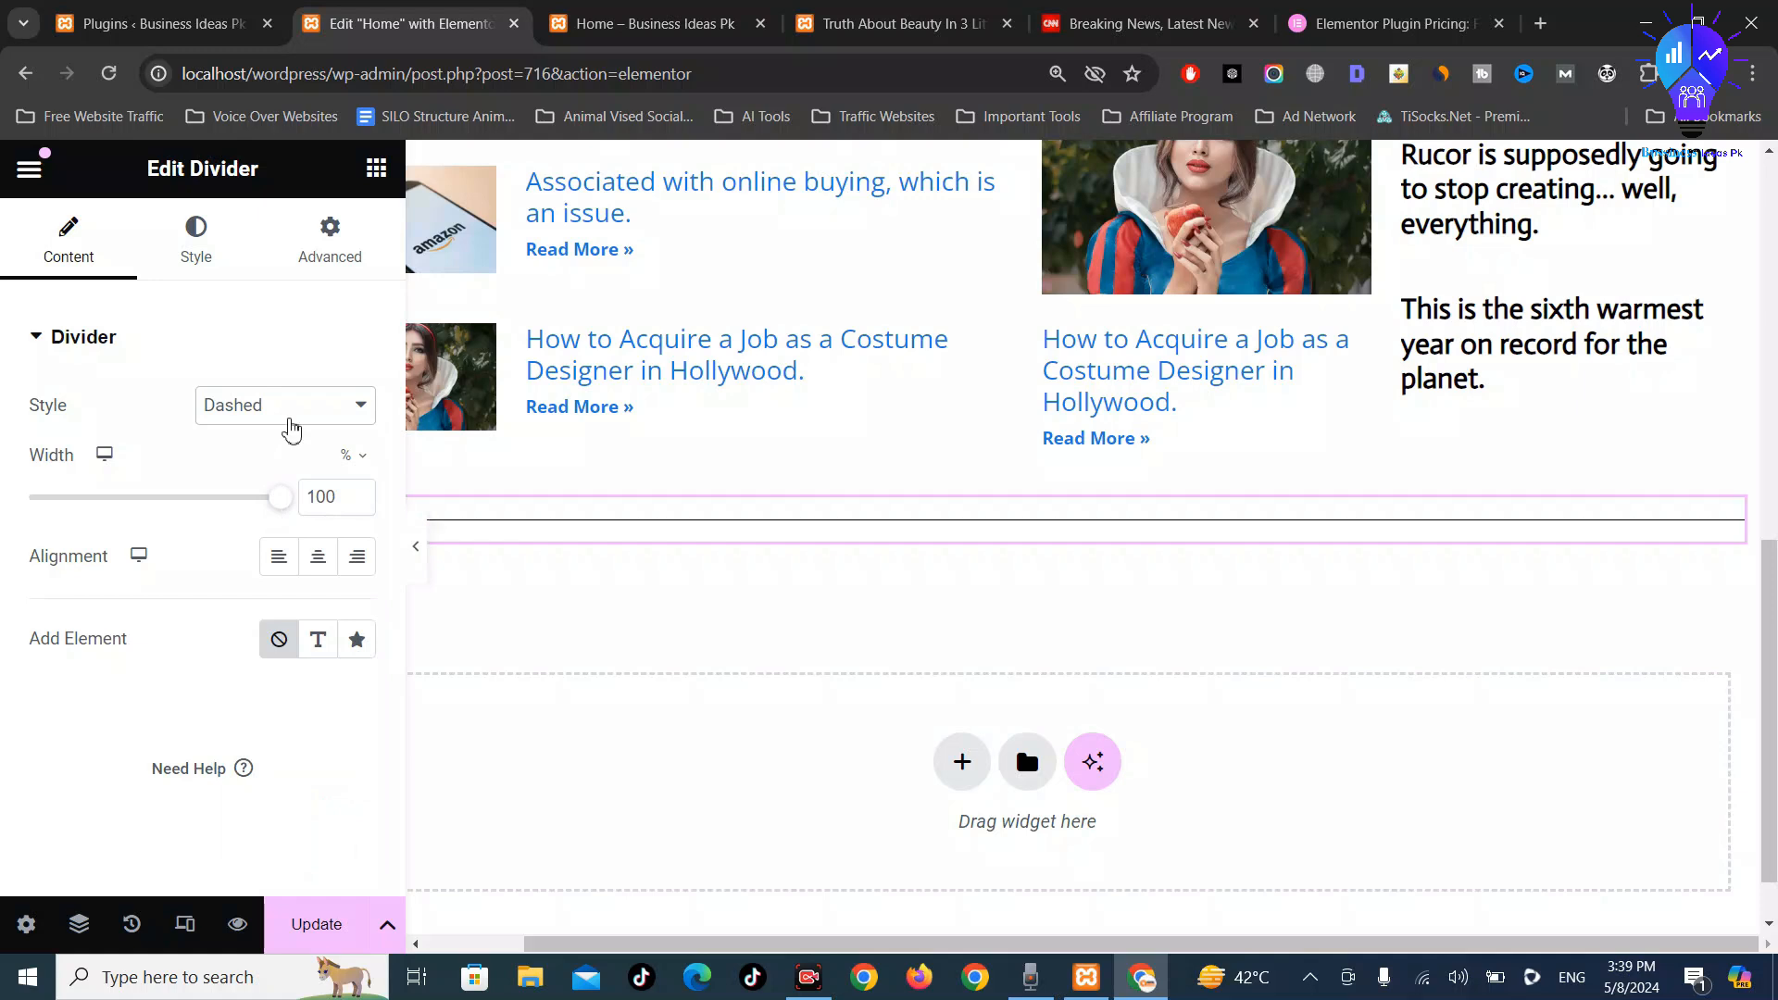
click(292, 428)
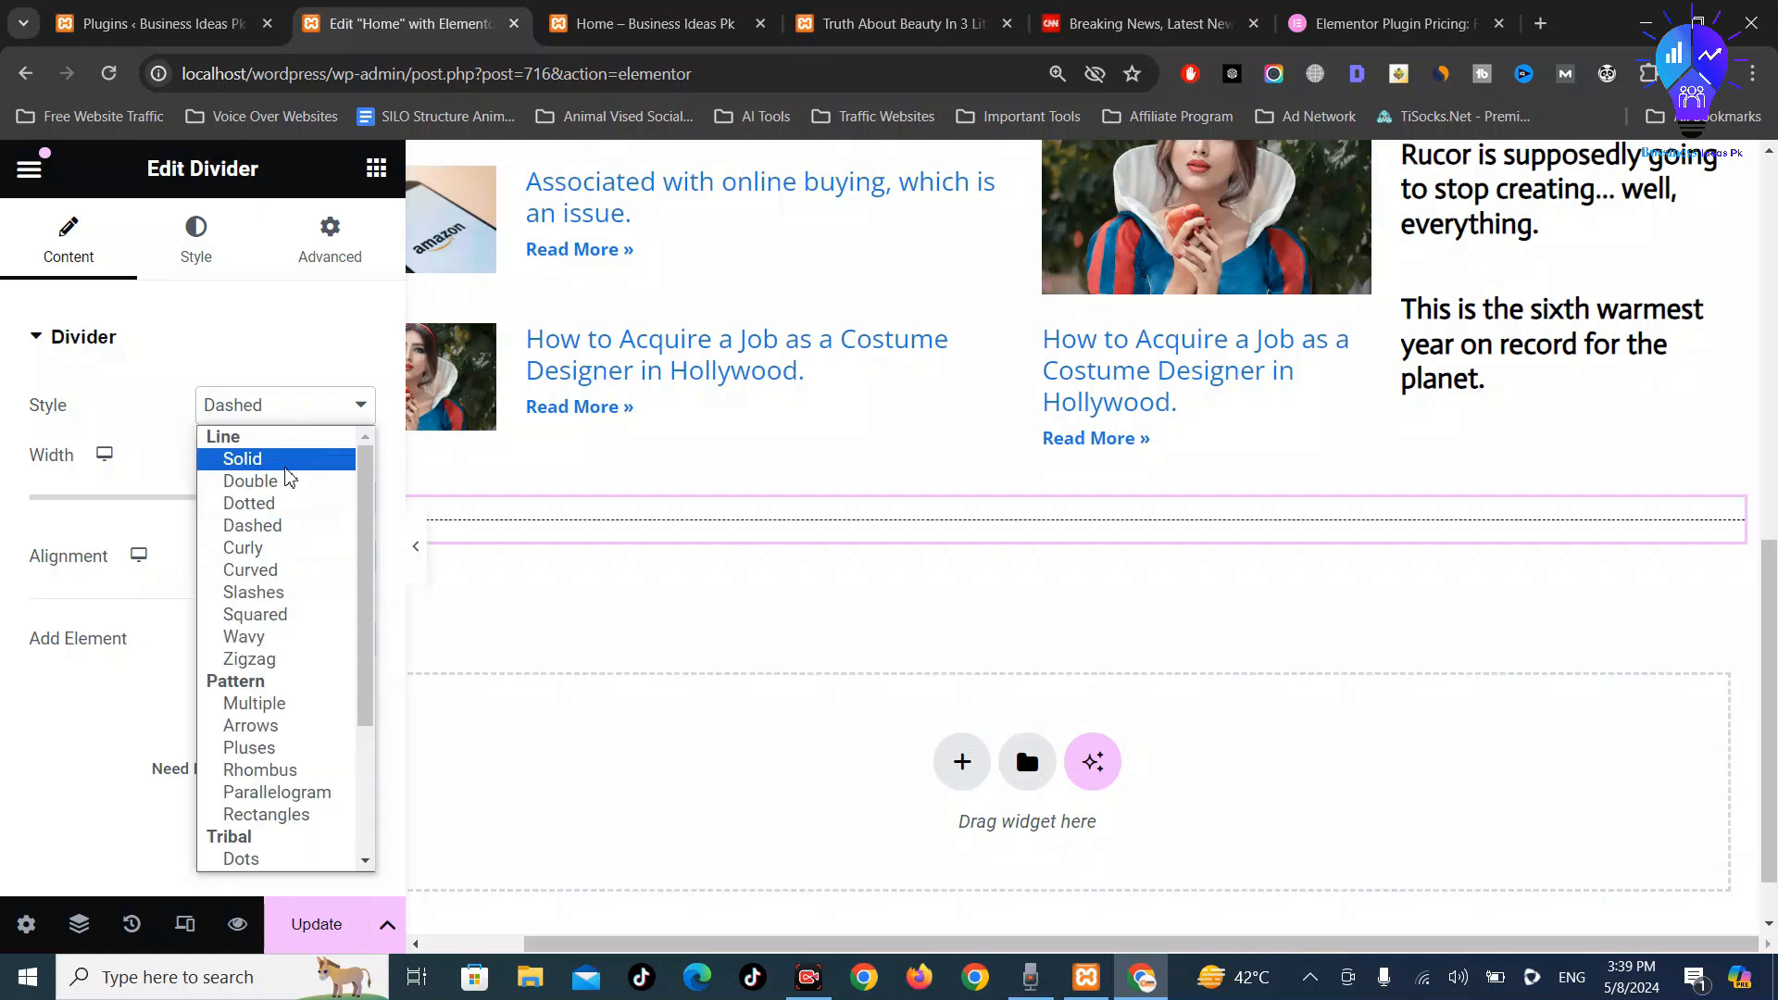
click(290, 460)
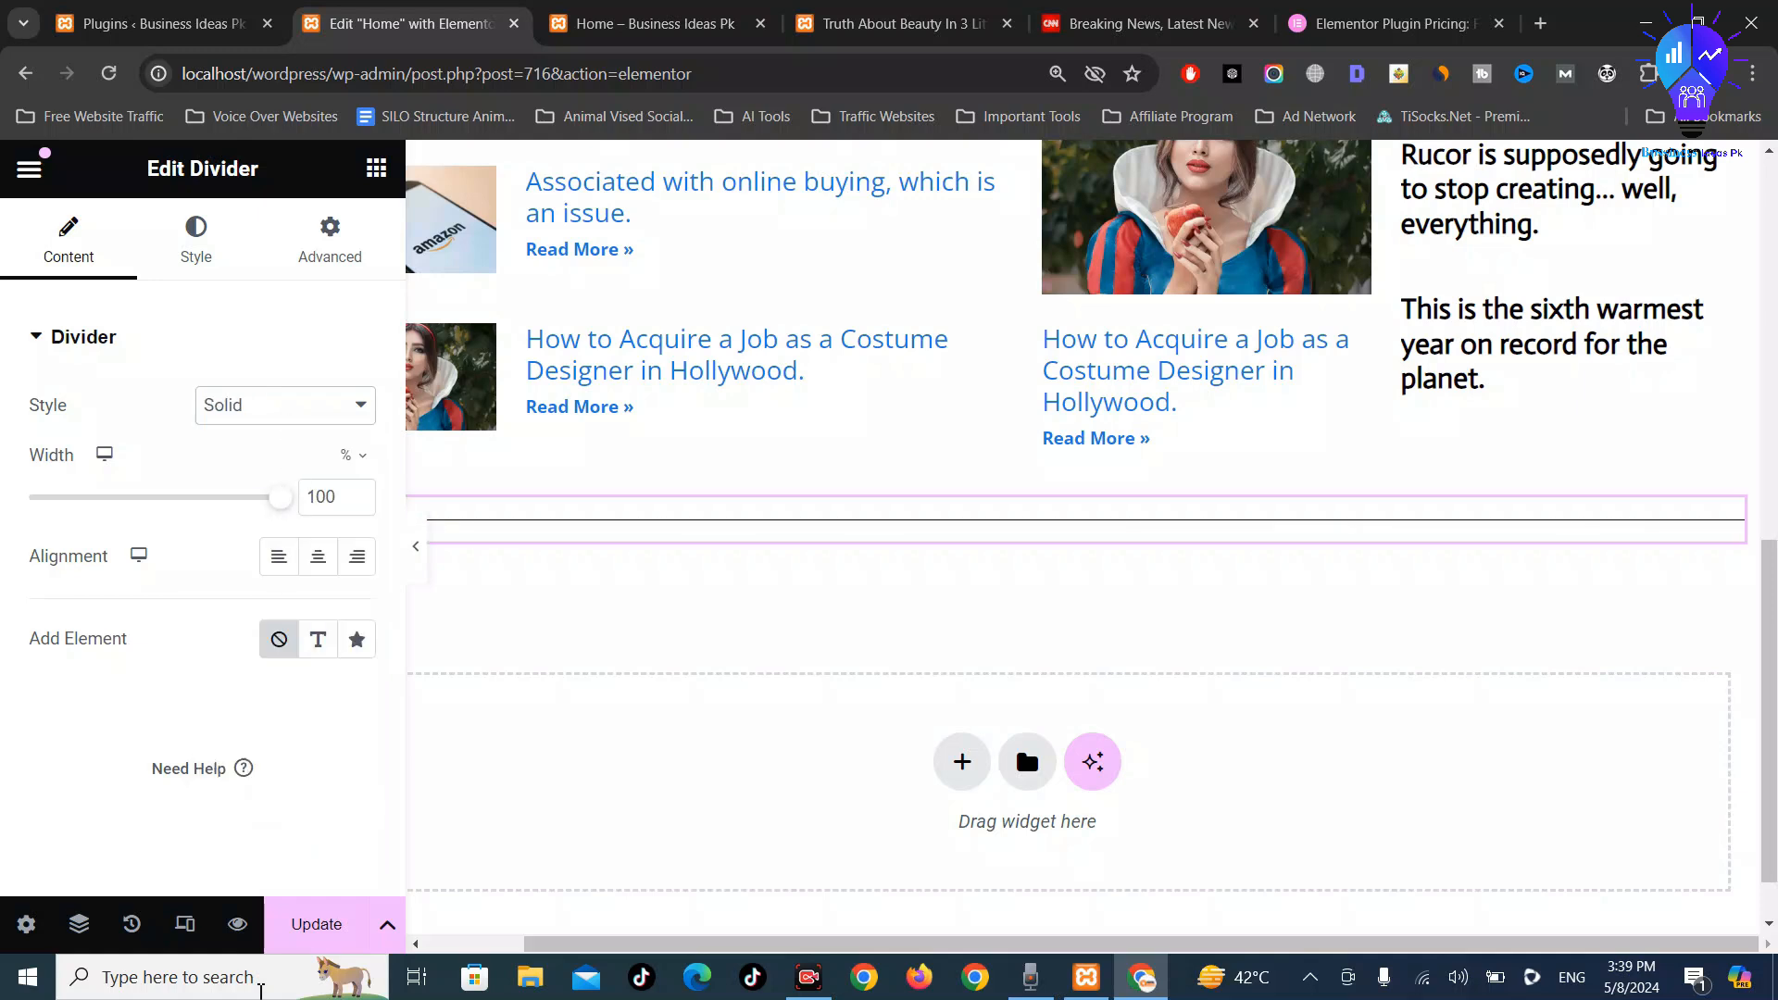
click(315, 925)
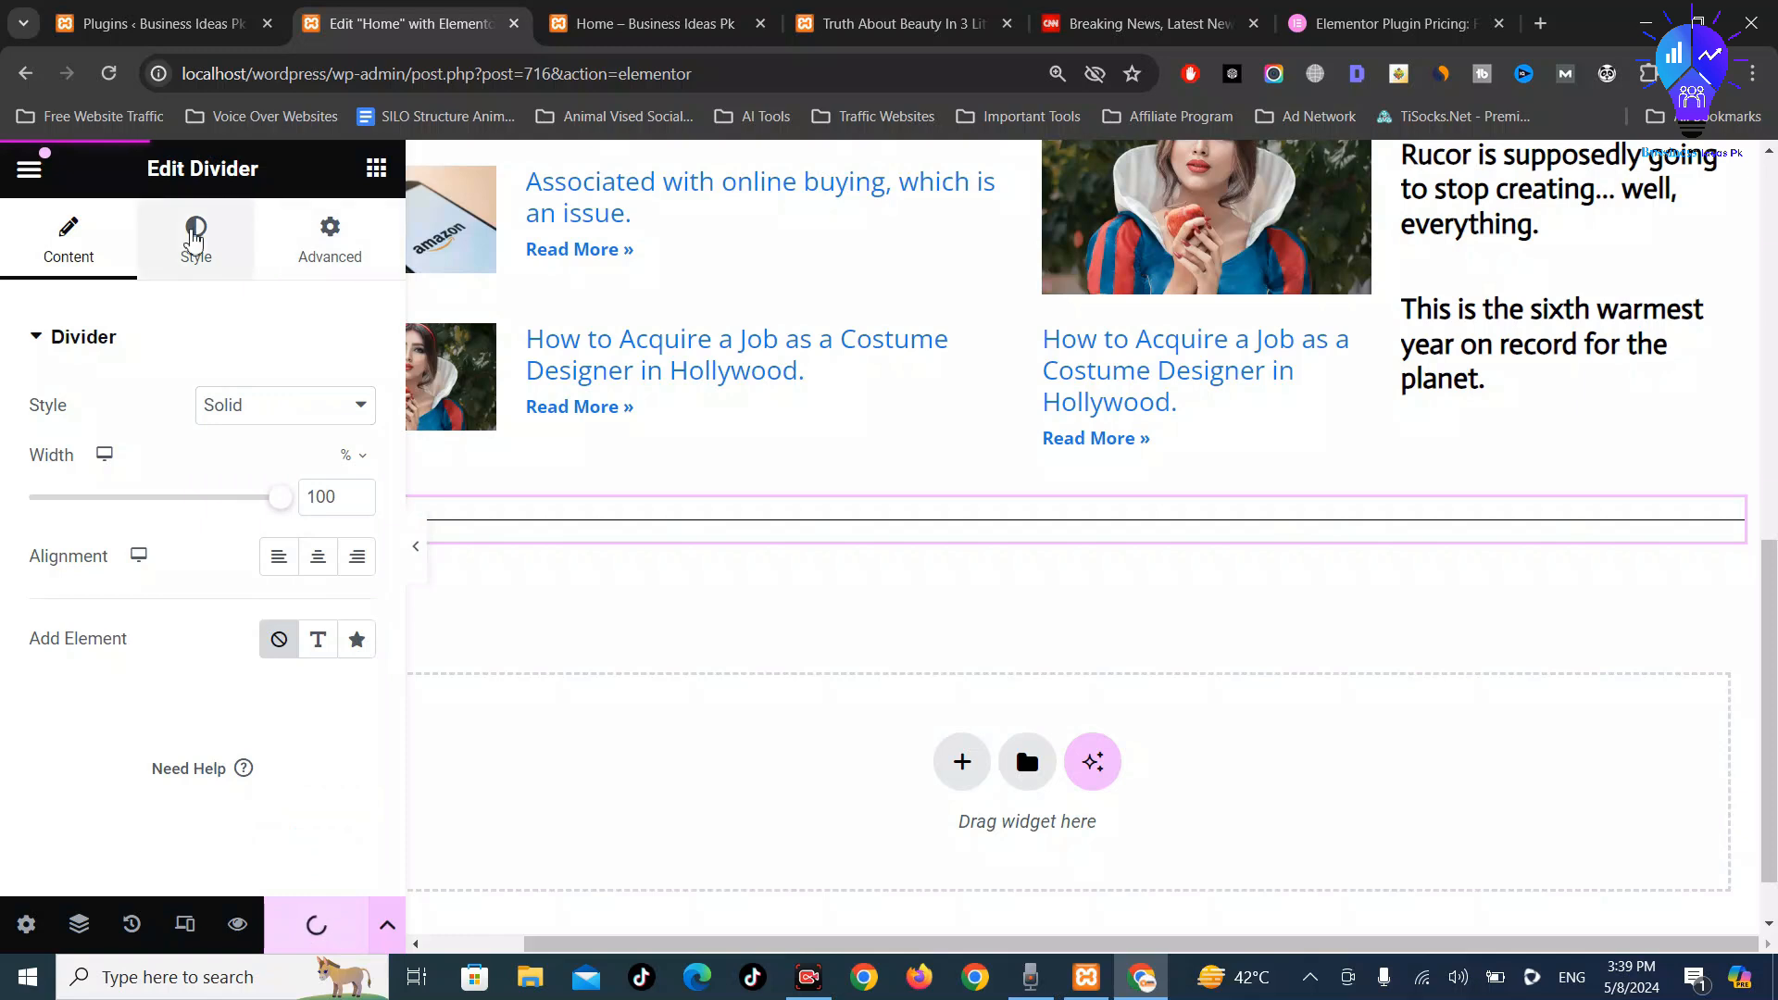
Colour the divider red #FF0000 with a 2 px weight and update the page
click(194, 239)
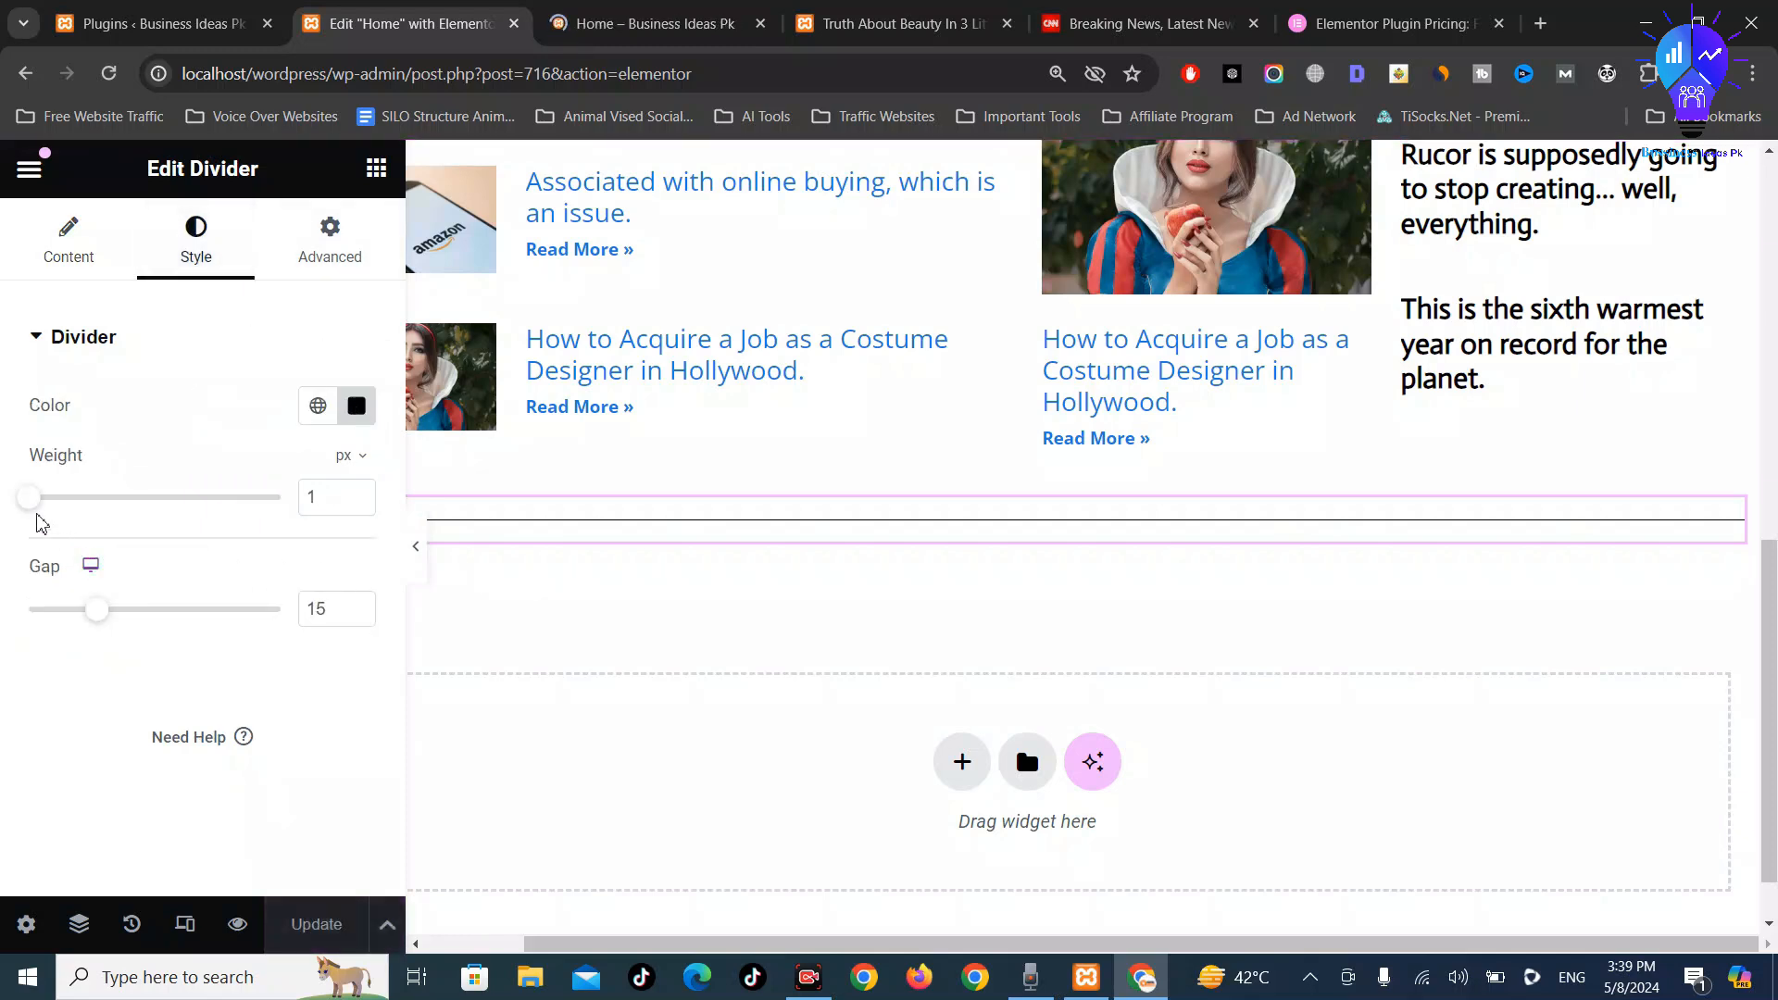
drag(33, 512, 76, 516)
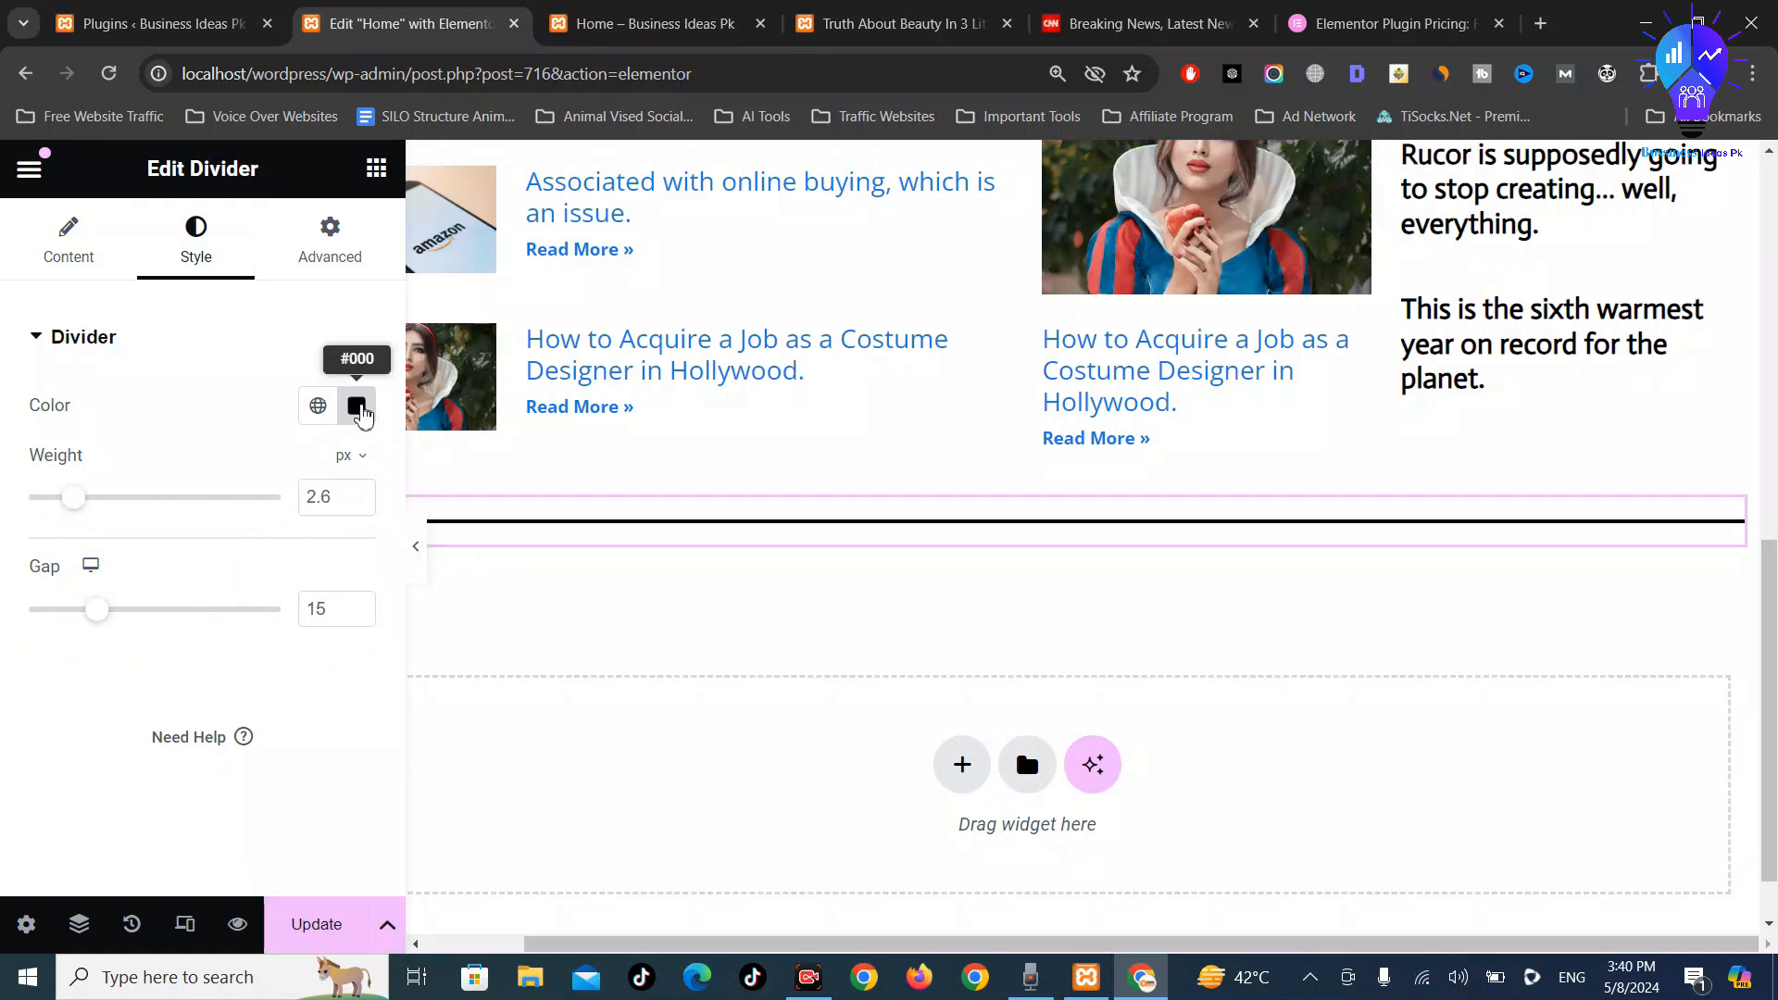
click(357, 406)
drag(476, 607, 635, 441)
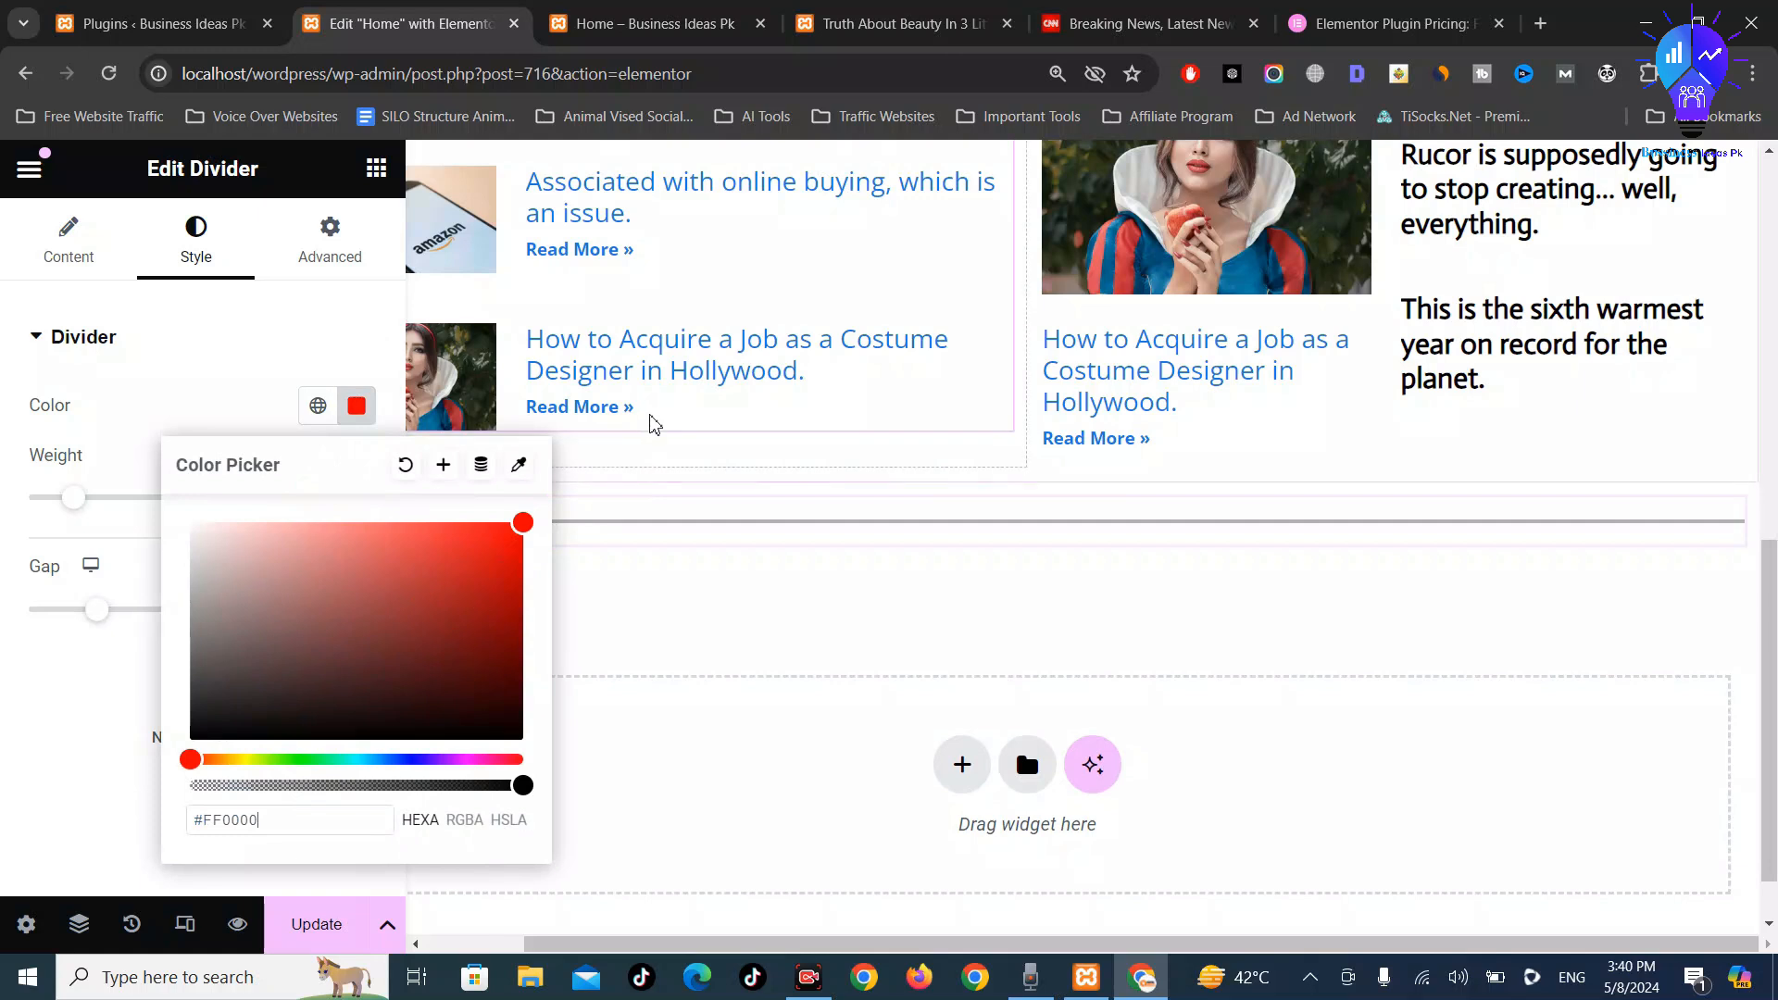
click(585, 489)
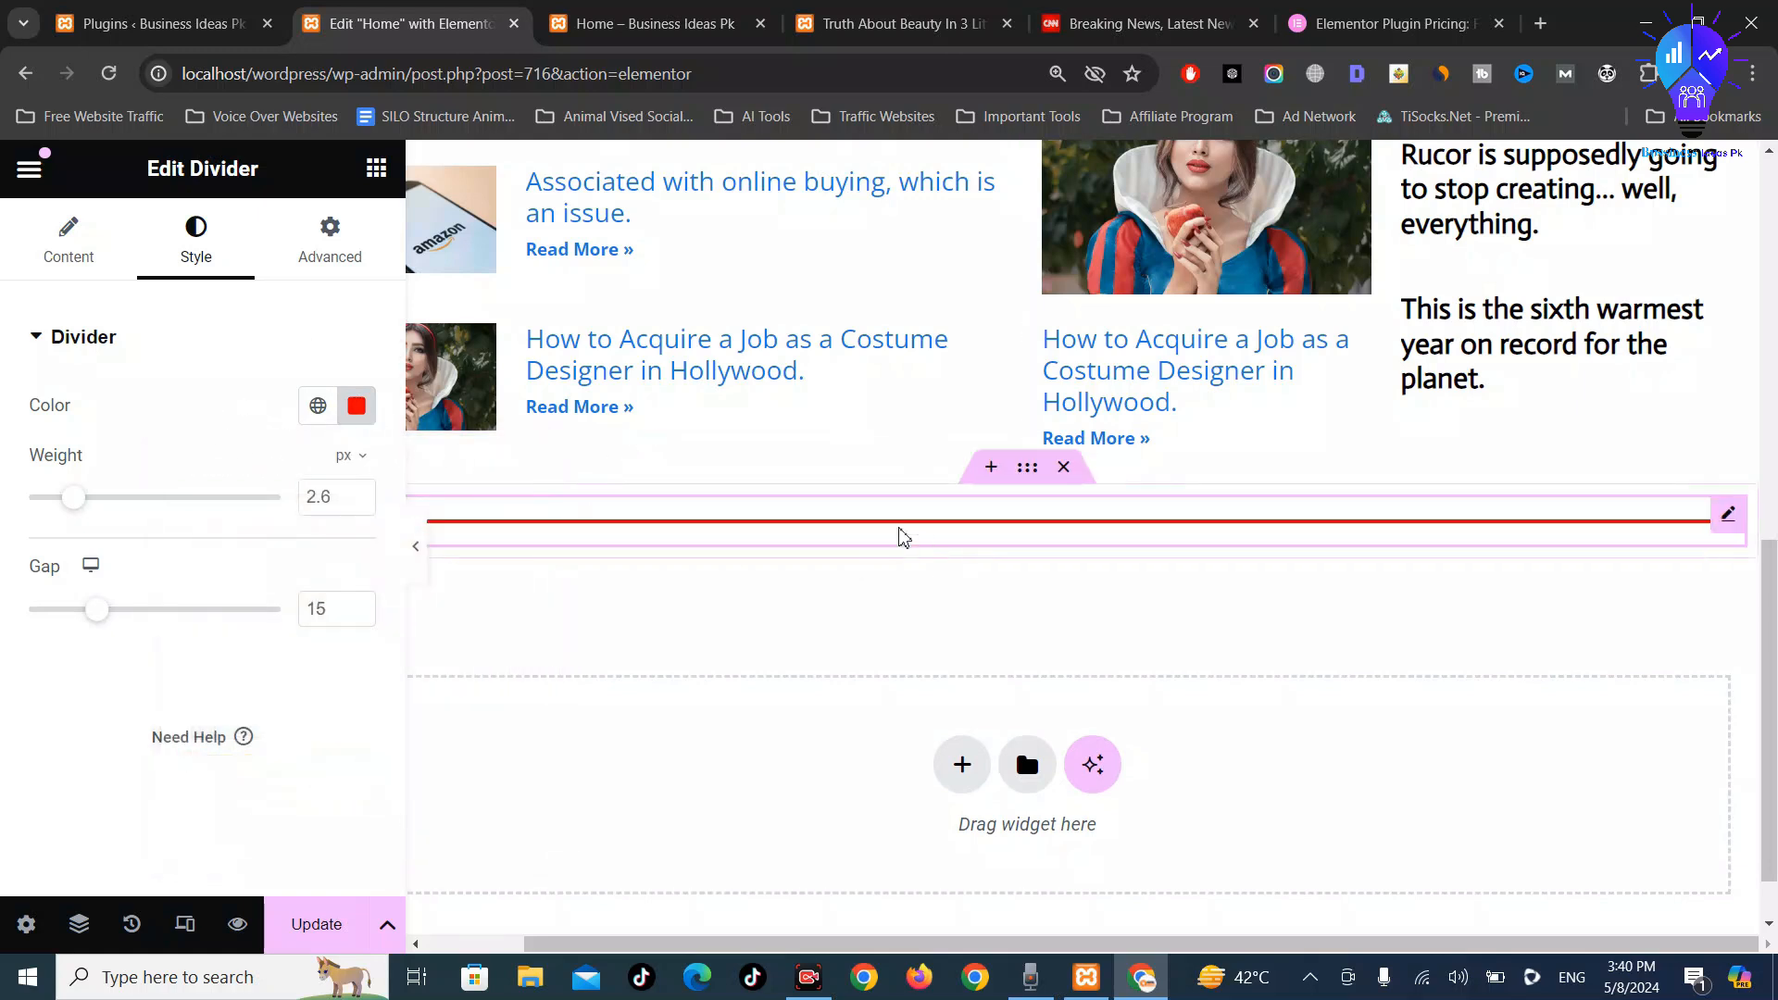
drag(75, 505, 61, 505)
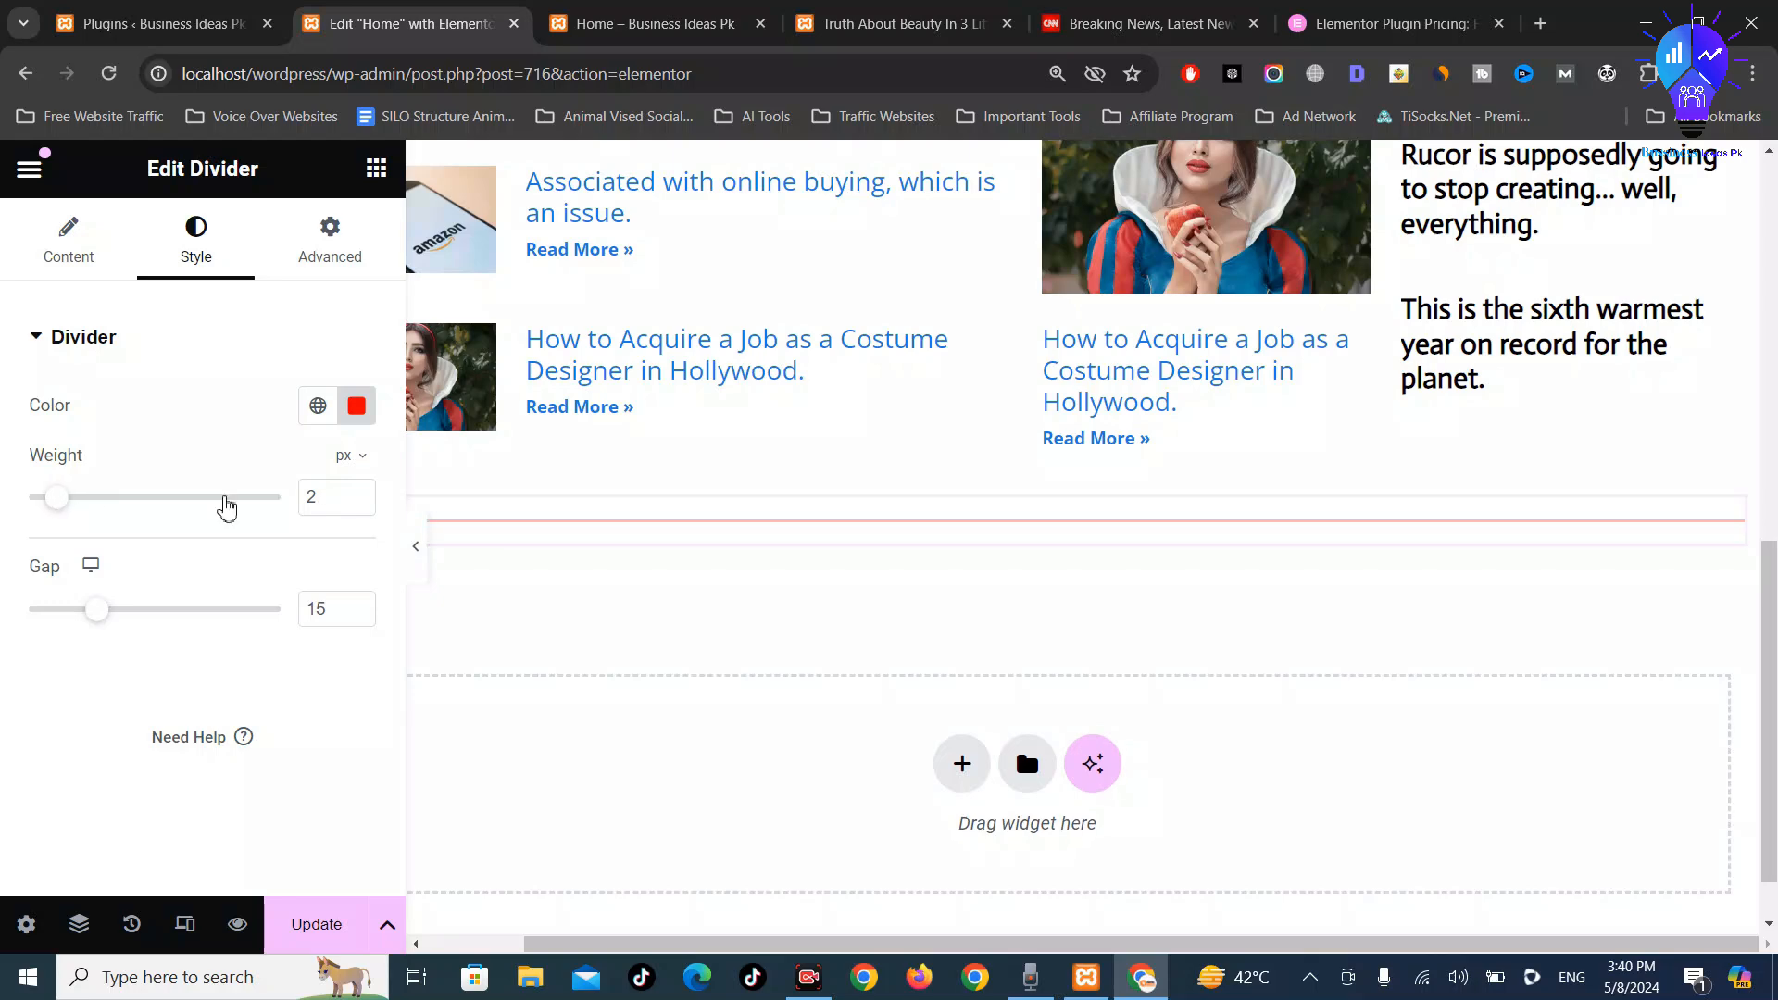
click(317, 924)
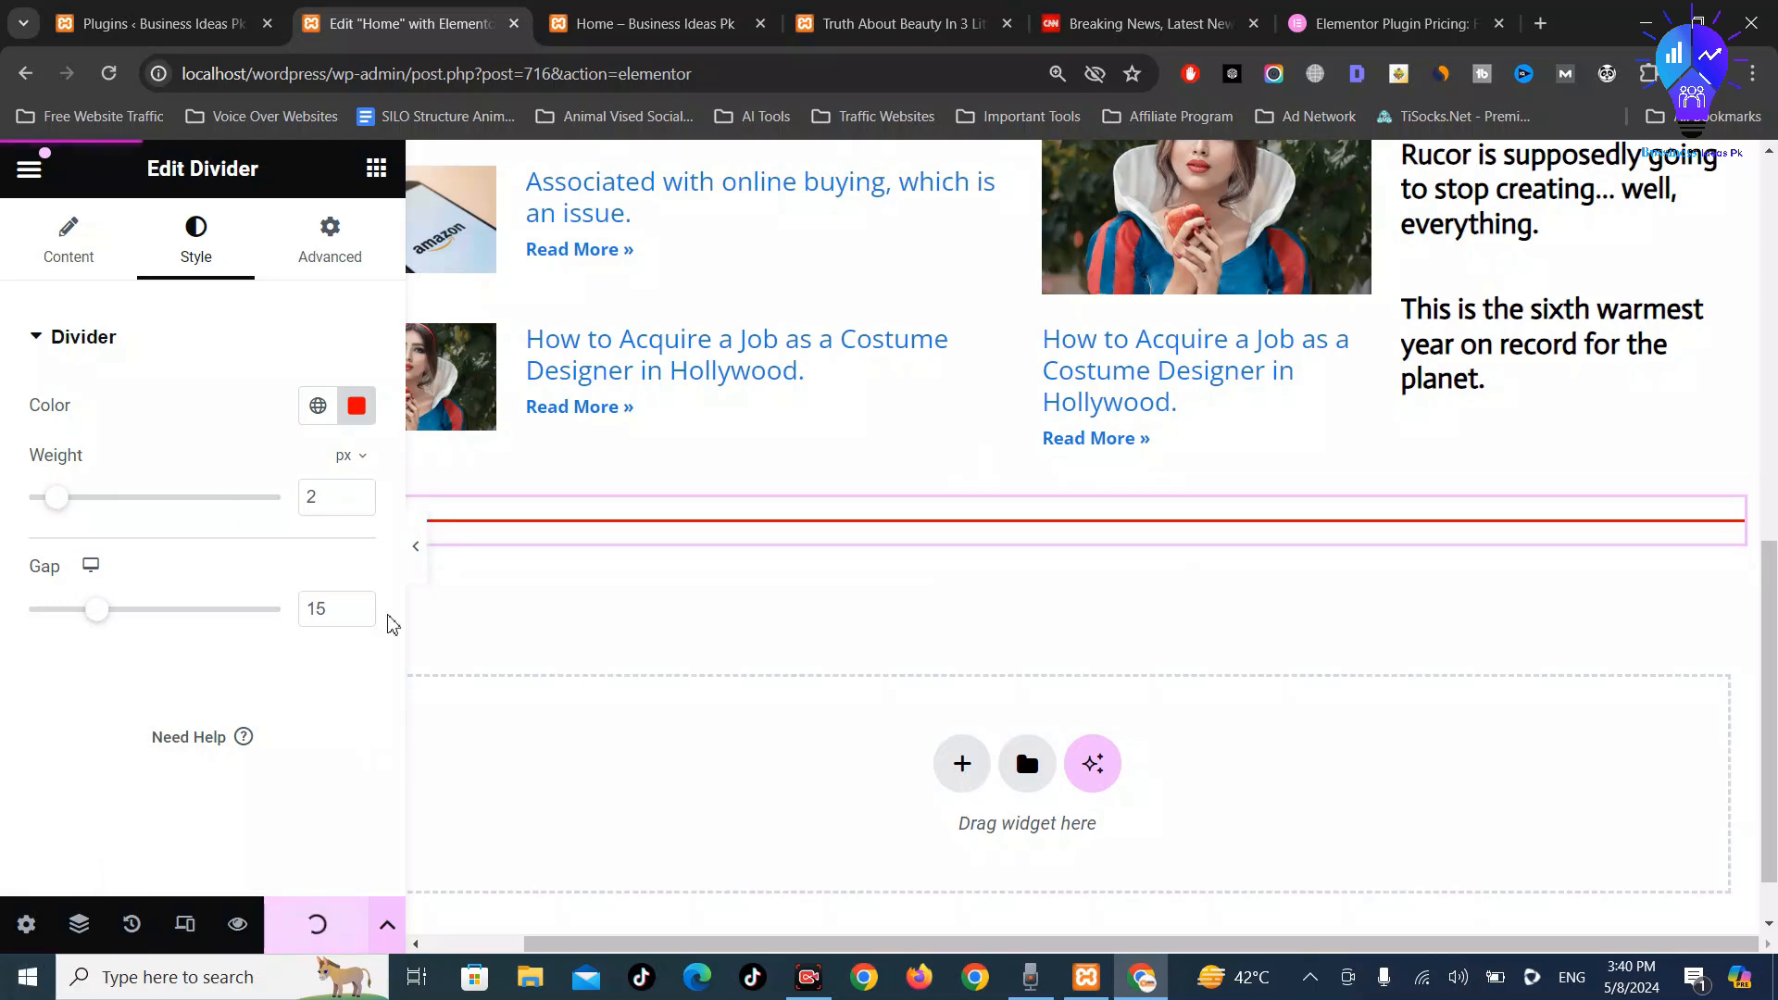
click(648, 23)
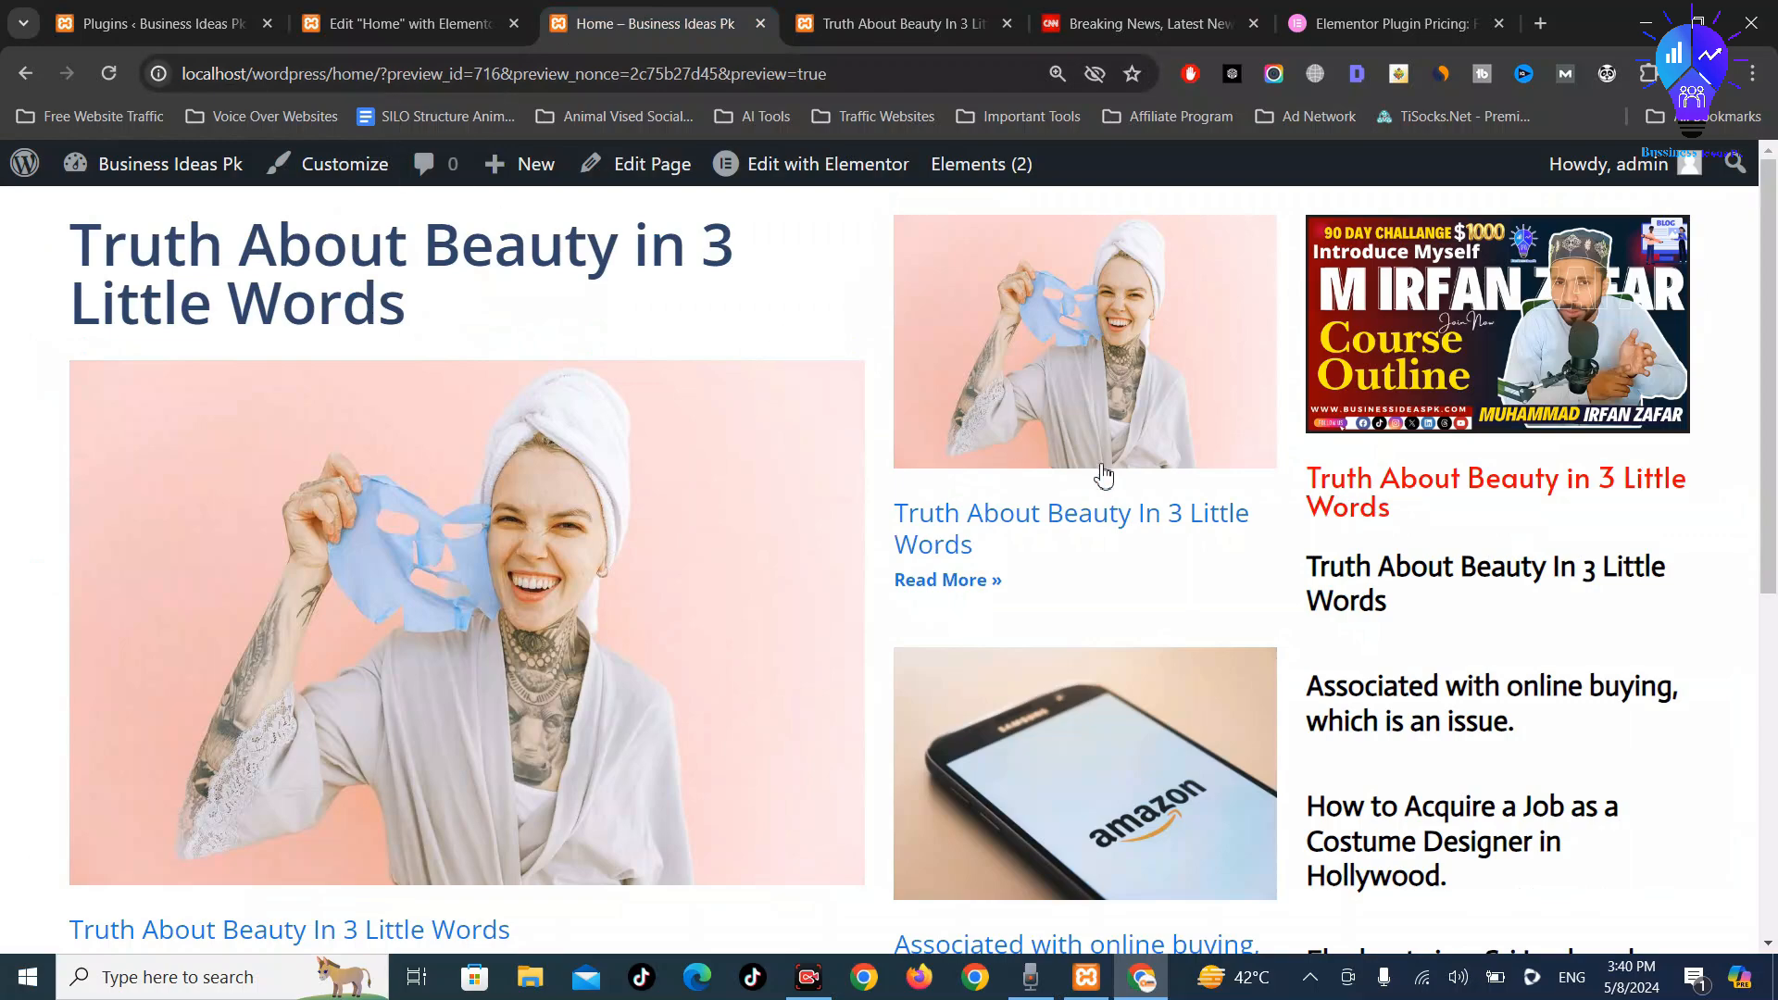
Scroll the Home preview to inspect the red divider at the bottom
scroll(1080, 579, down, 7)
scroll(834, 826, down, 5)
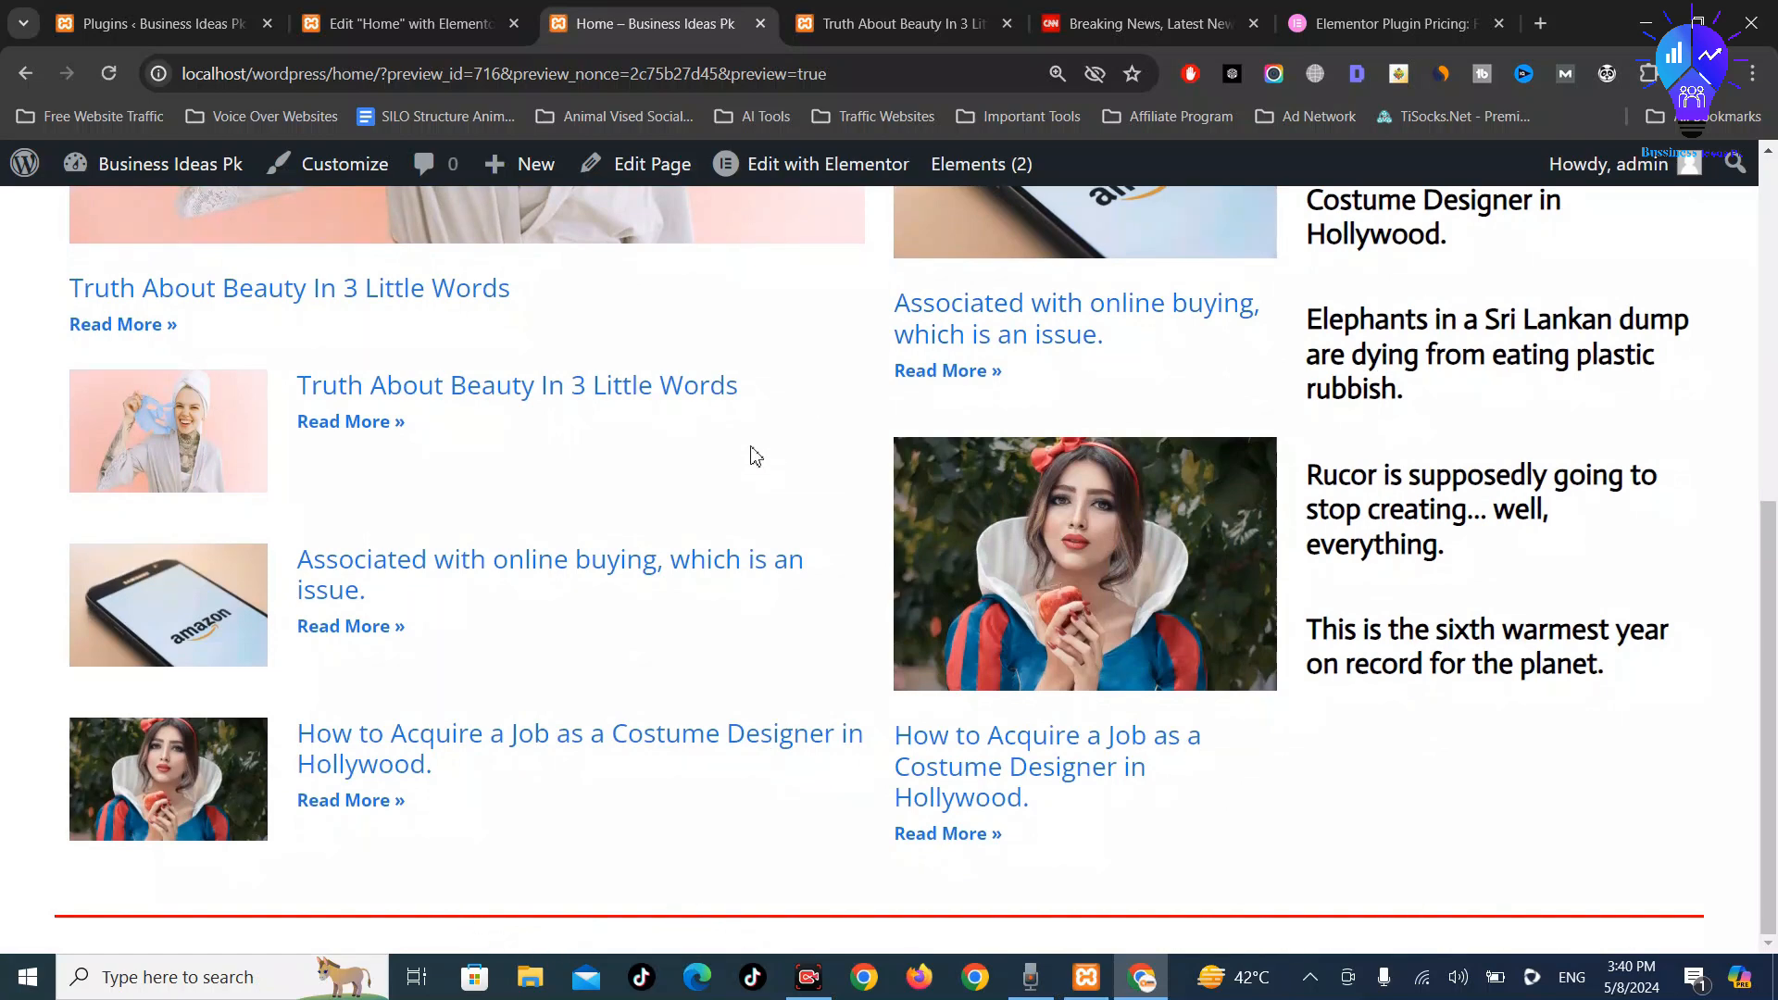
scroll(707, 477, up, 7)
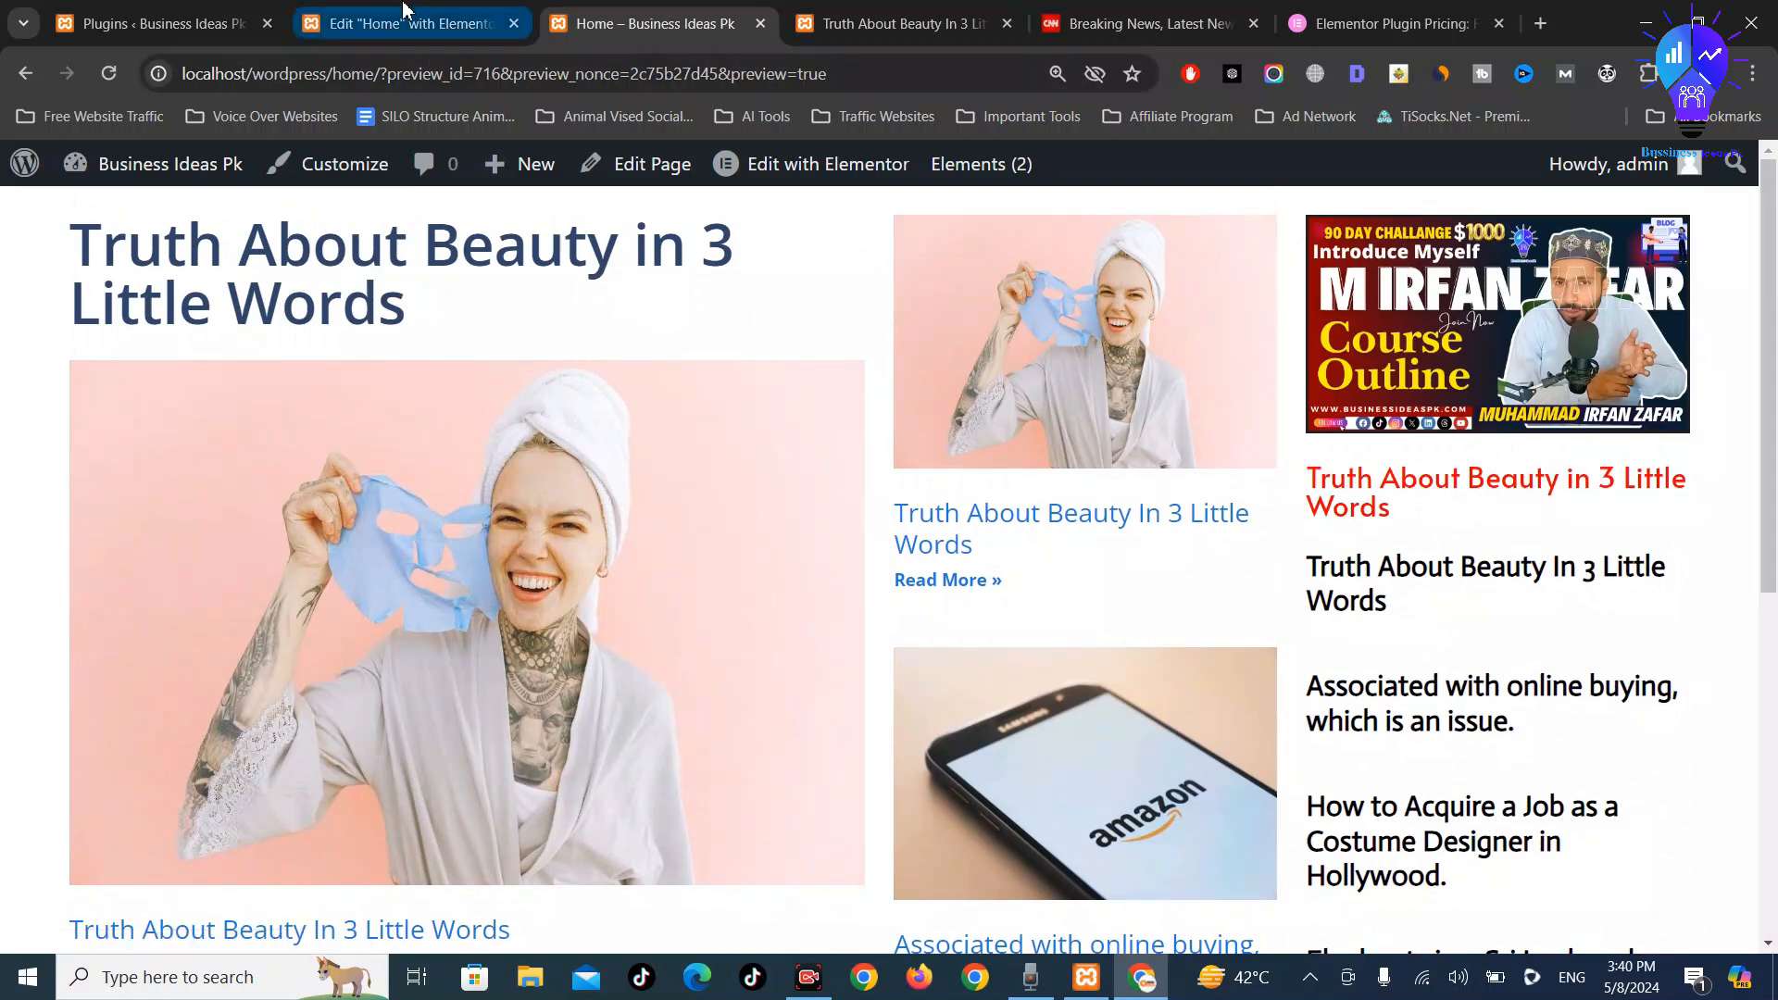
From the Home preview's admin bar, open Edit Page in a new tab and switch to it
click(325, 18)
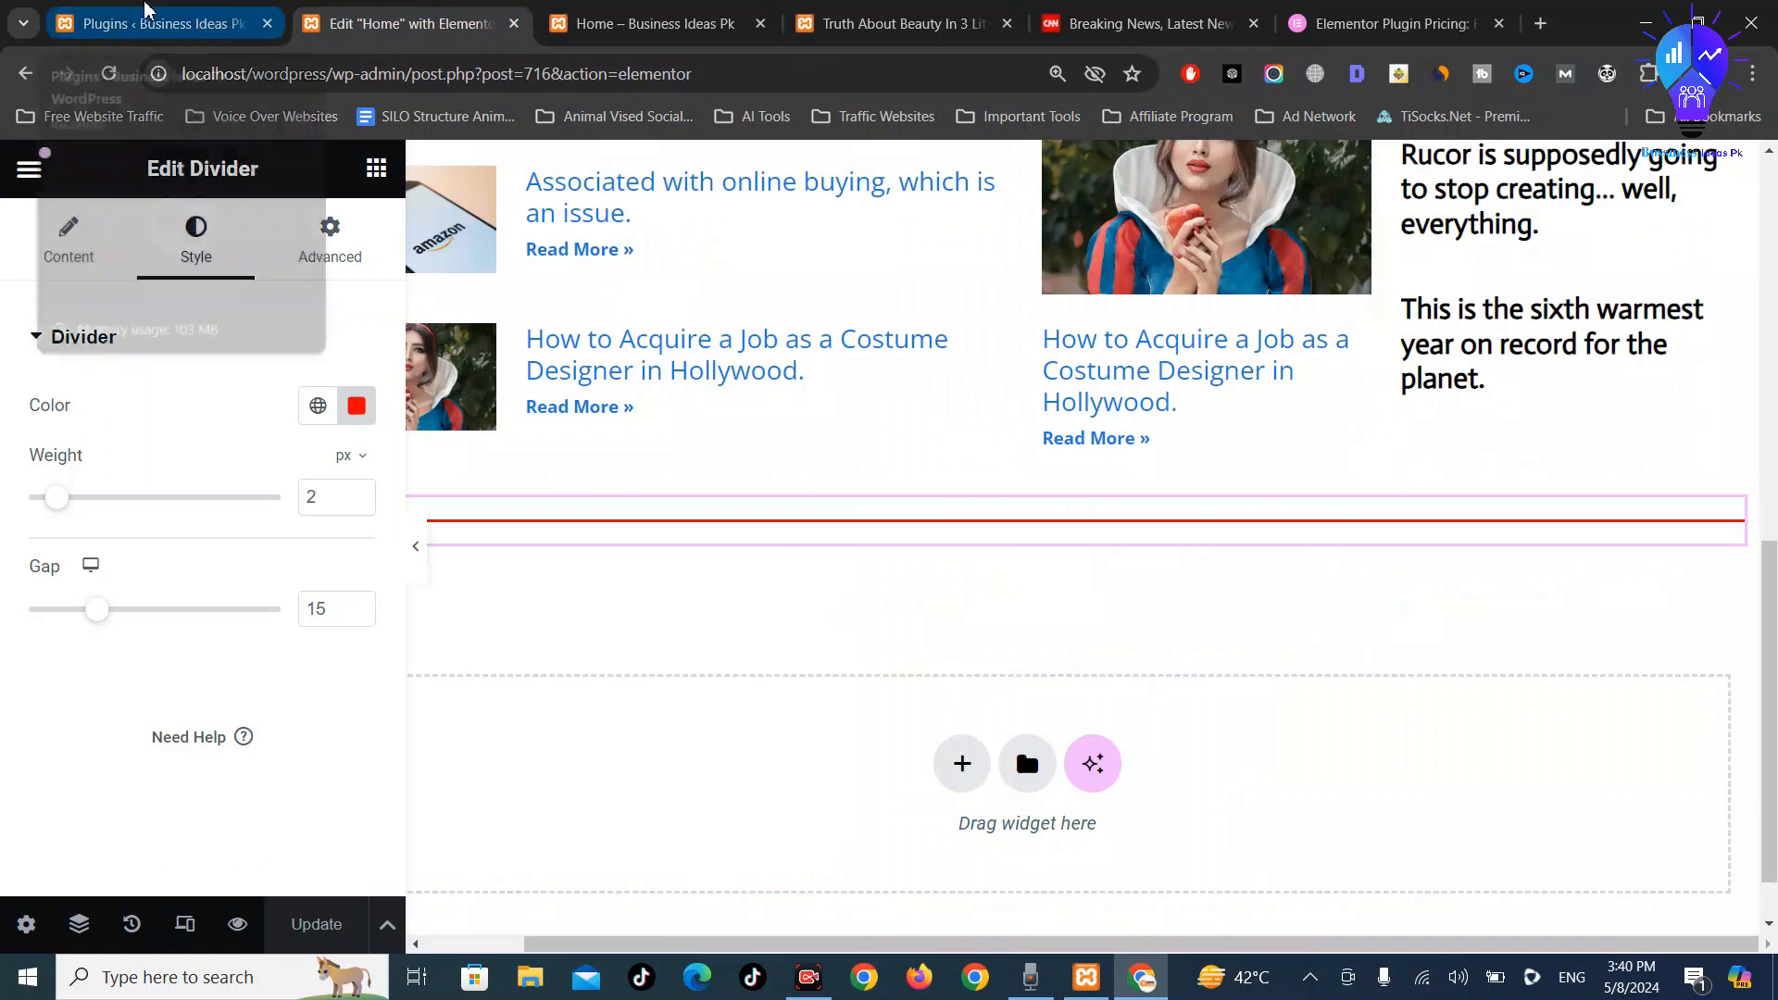
click(215, 24)
click(463, 11)
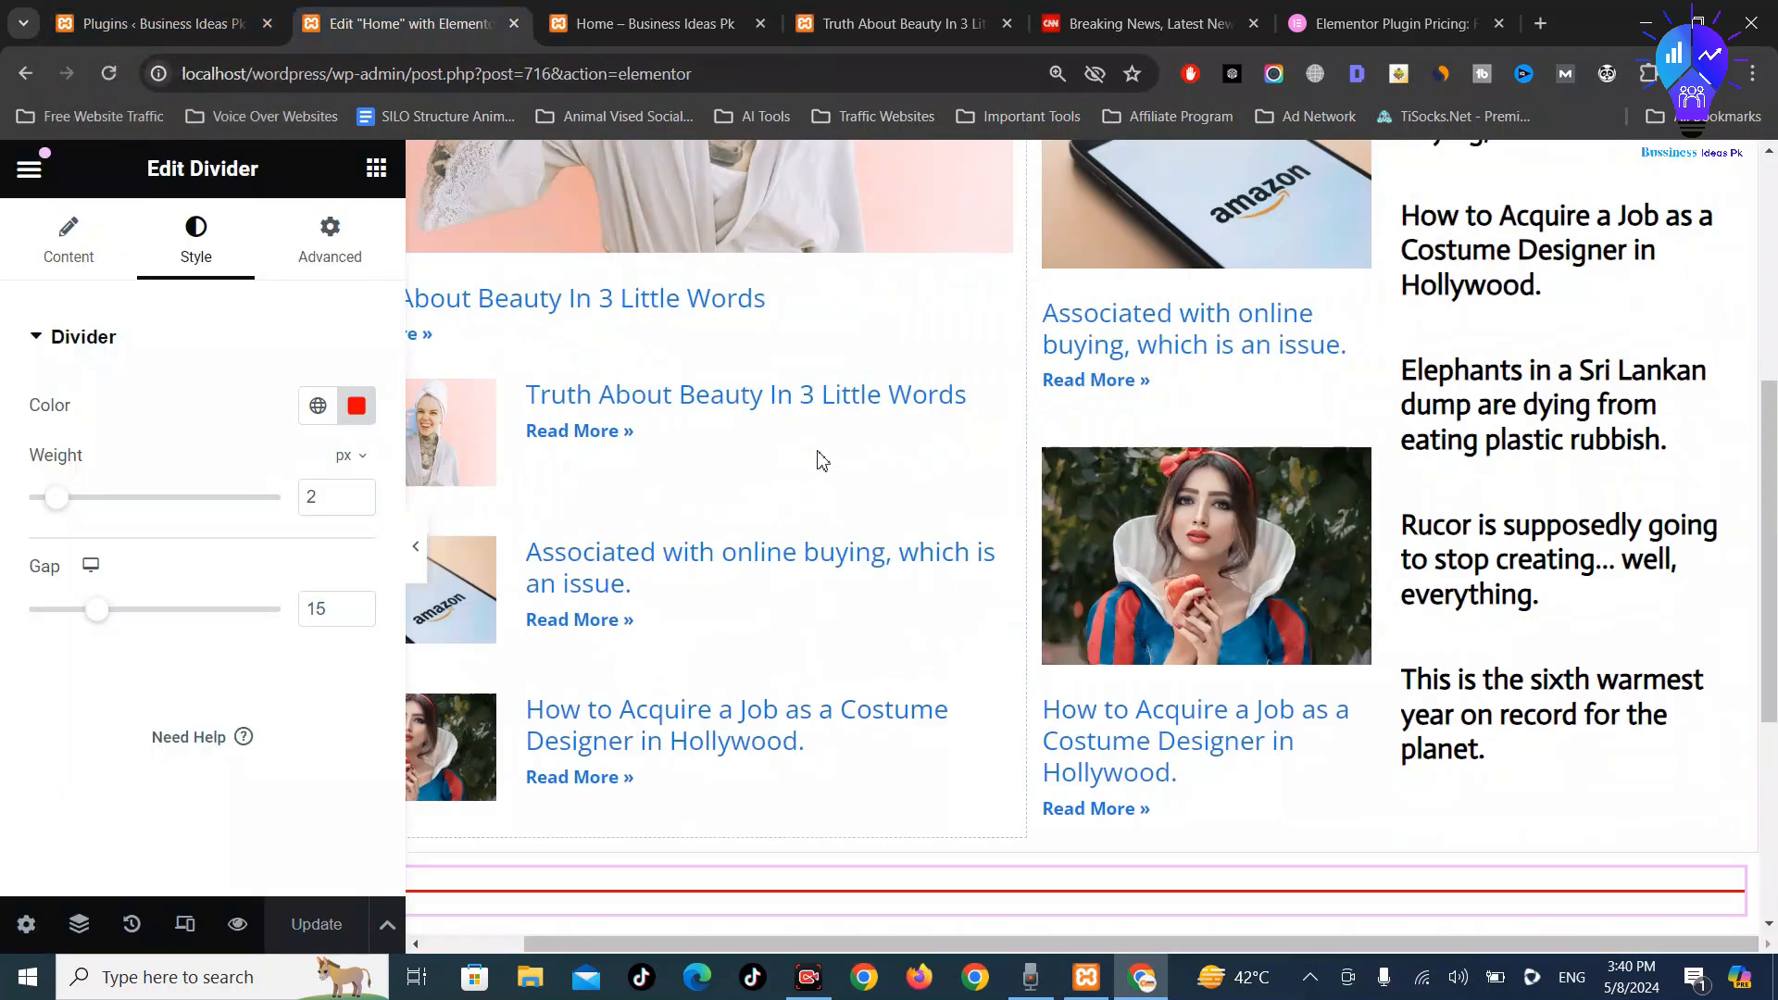
scroll(818, 461, up, 10)
click(649, 23)
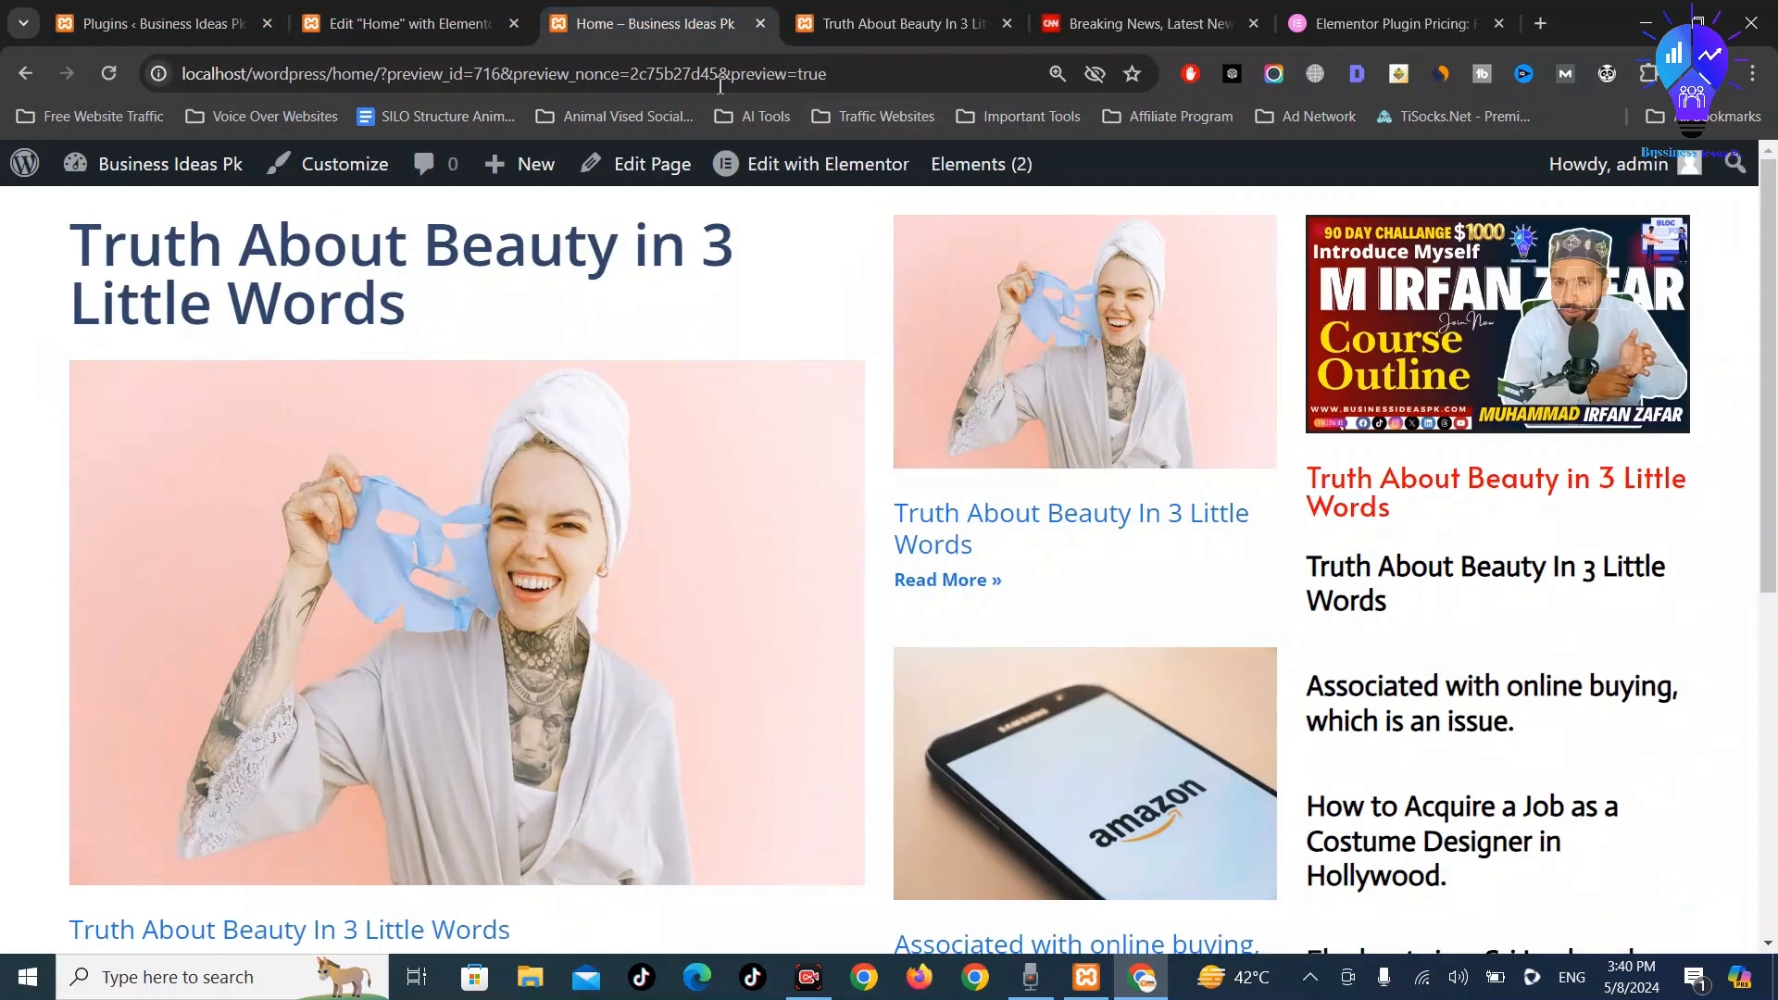
middle_click(641, 169)
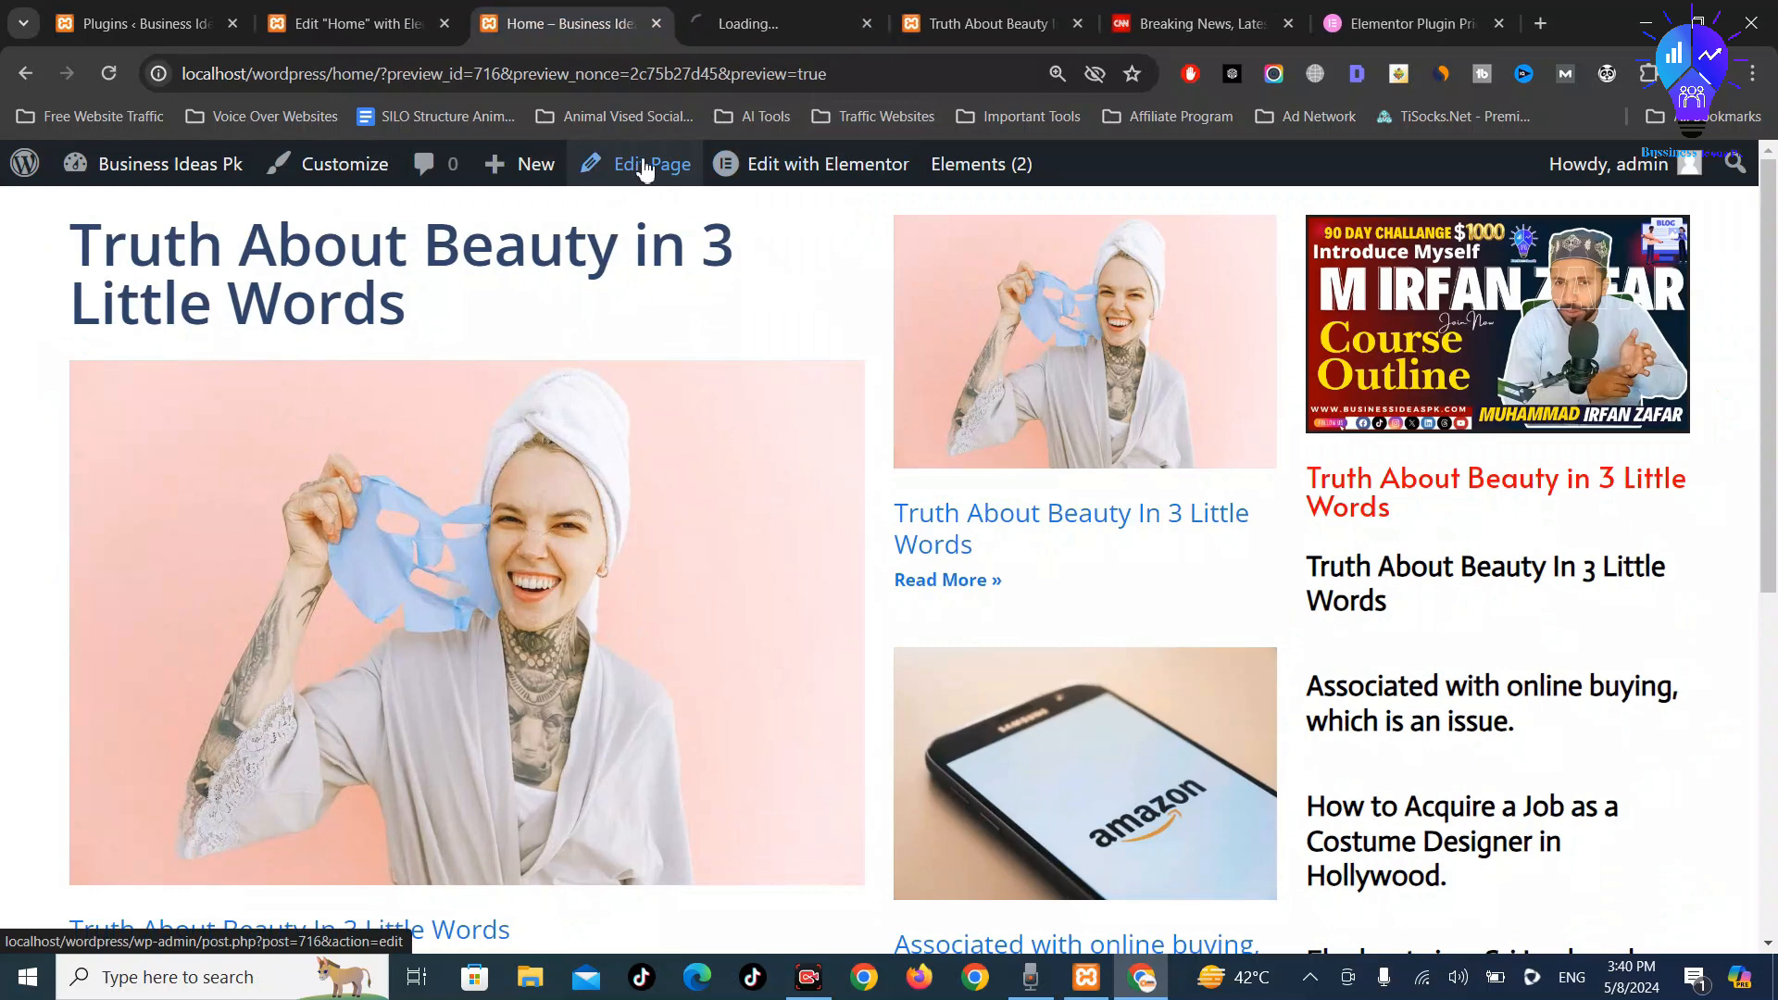
click(750, 8)
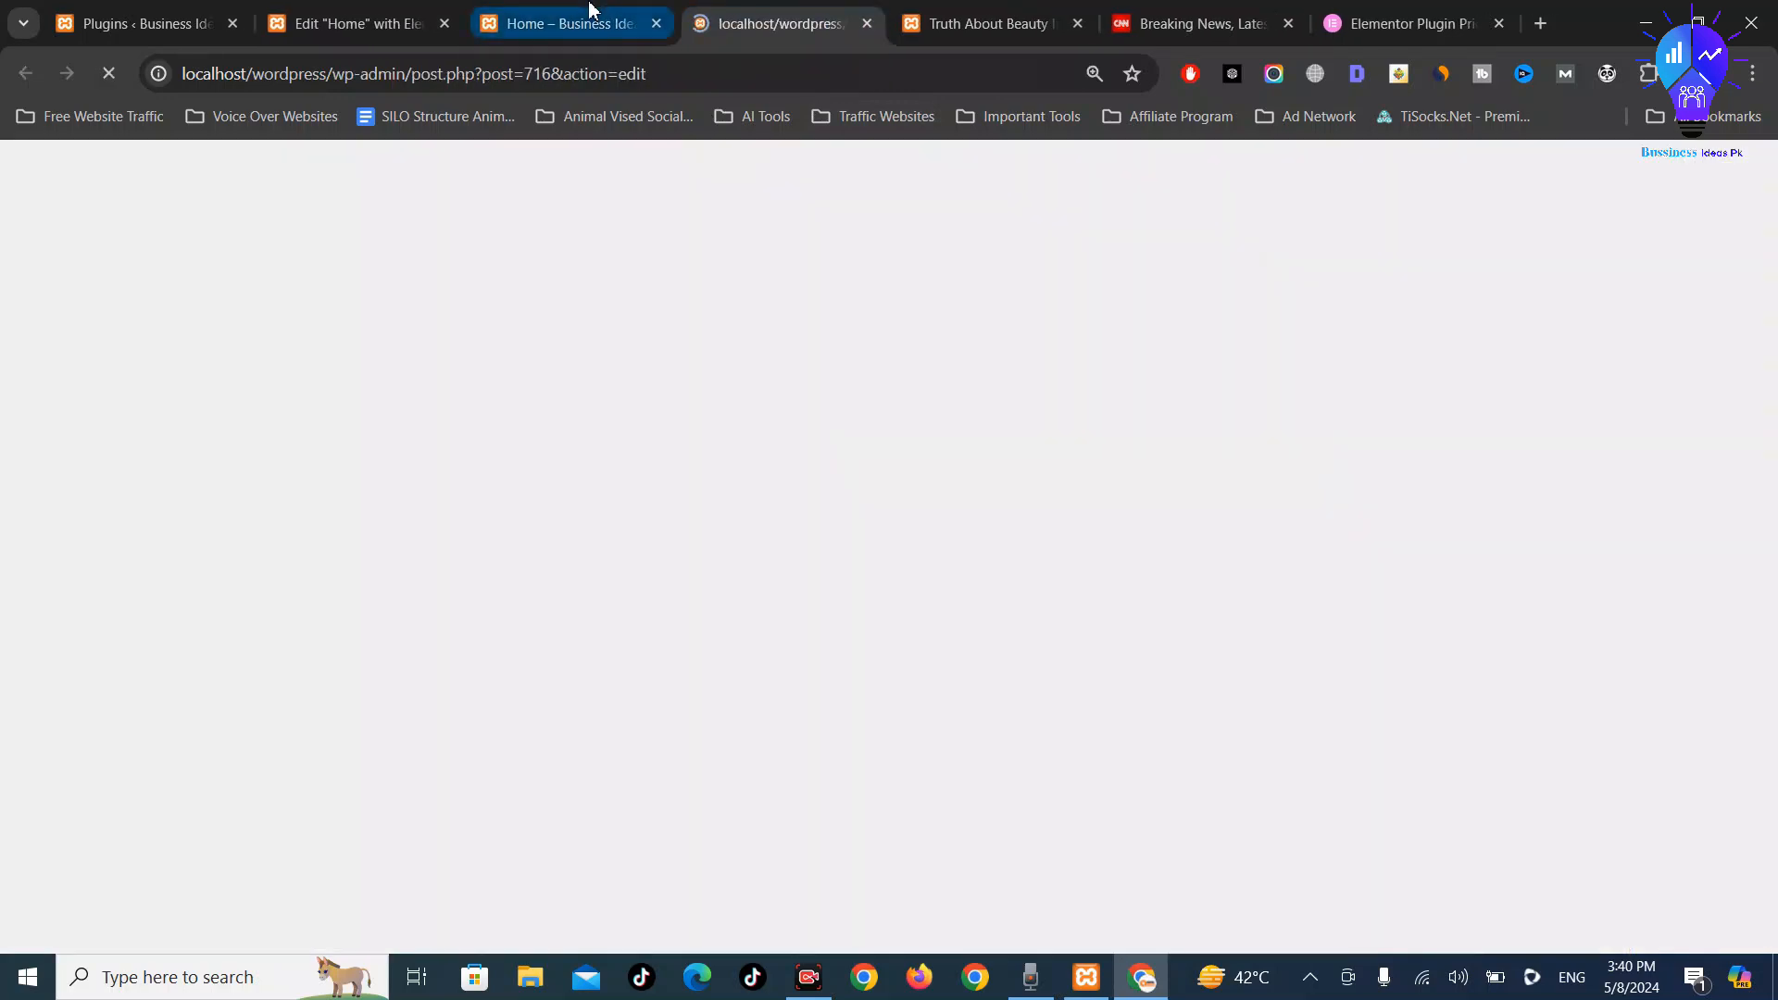
Back on the Home edit screen, keep the default sidebar layout
click(926, 9)
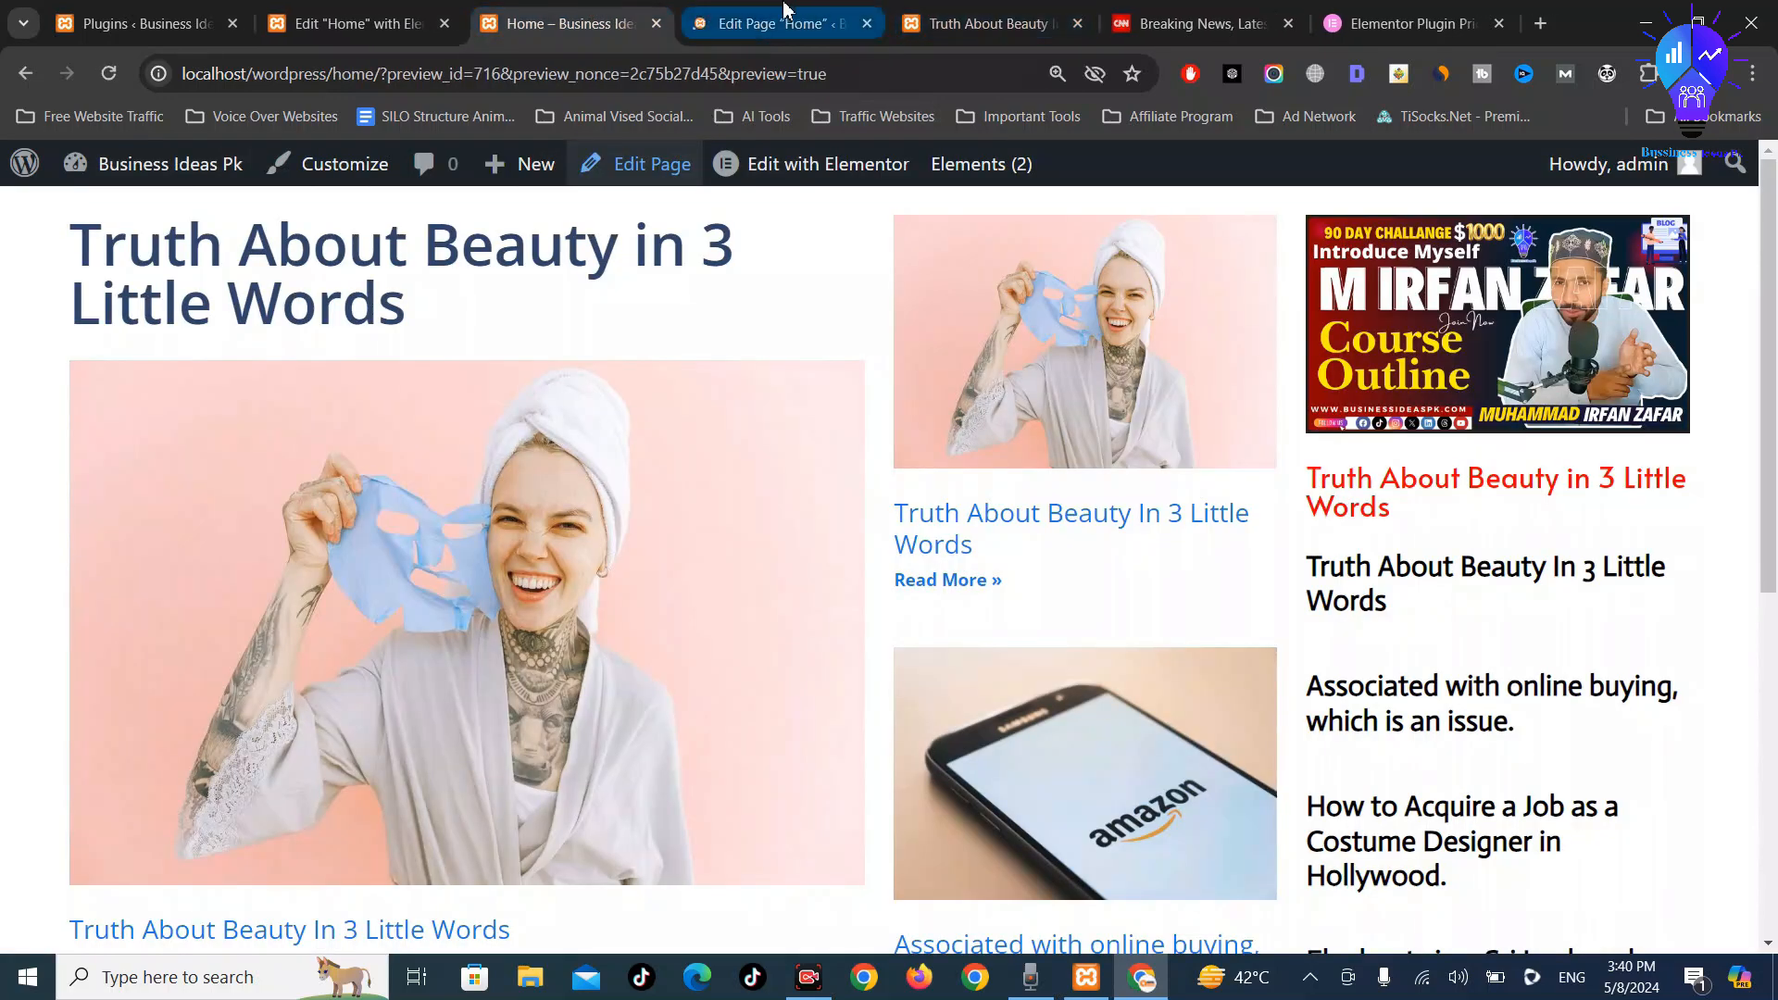
click(806, 23)
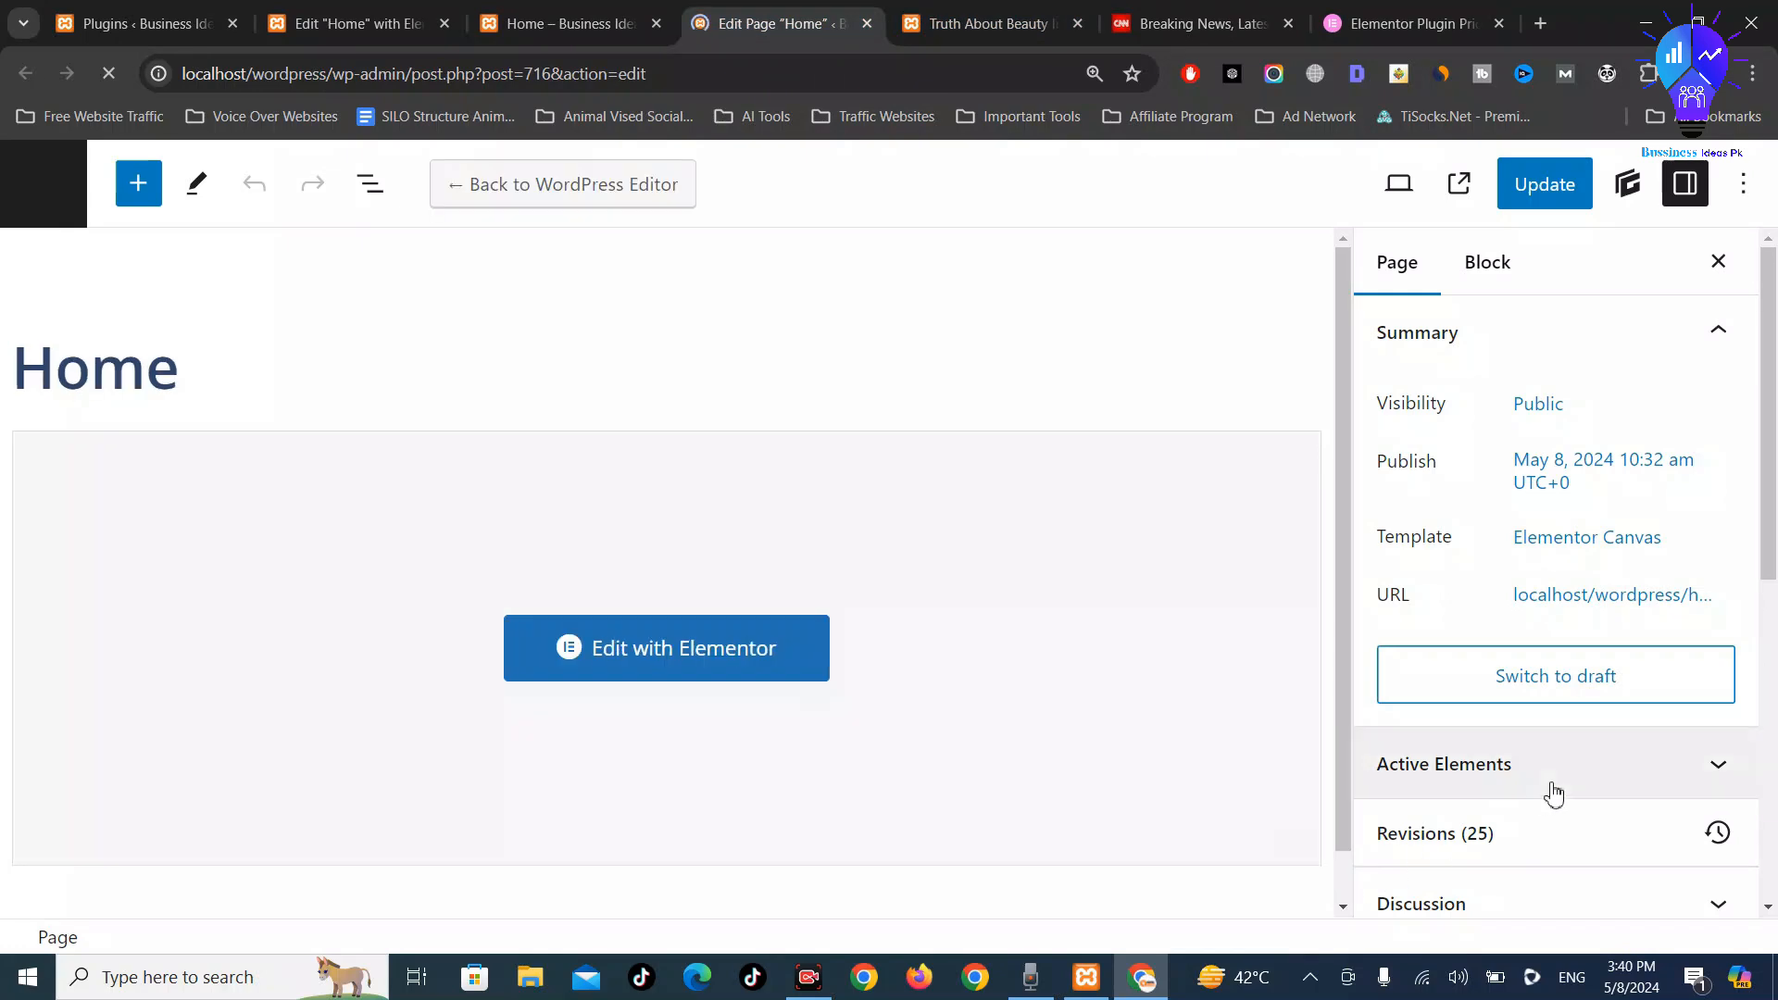
scroll(1560, 806, down, 6)
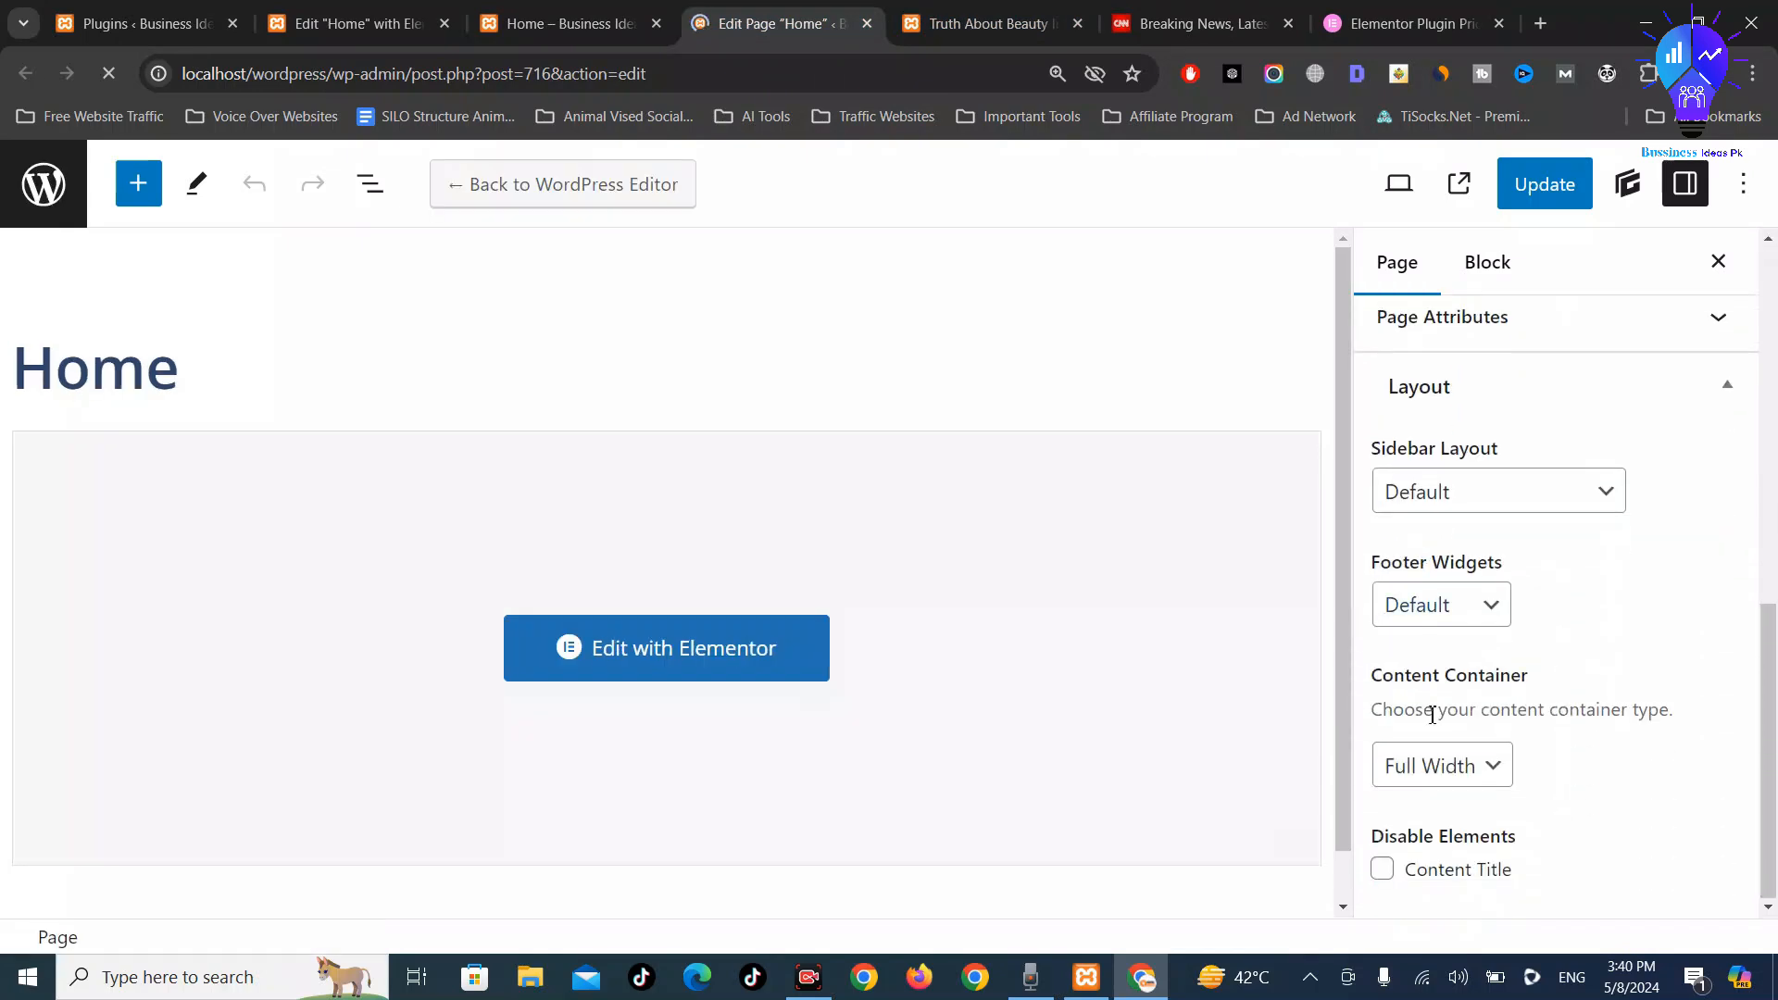
scroll(1445, 635, up, 4)
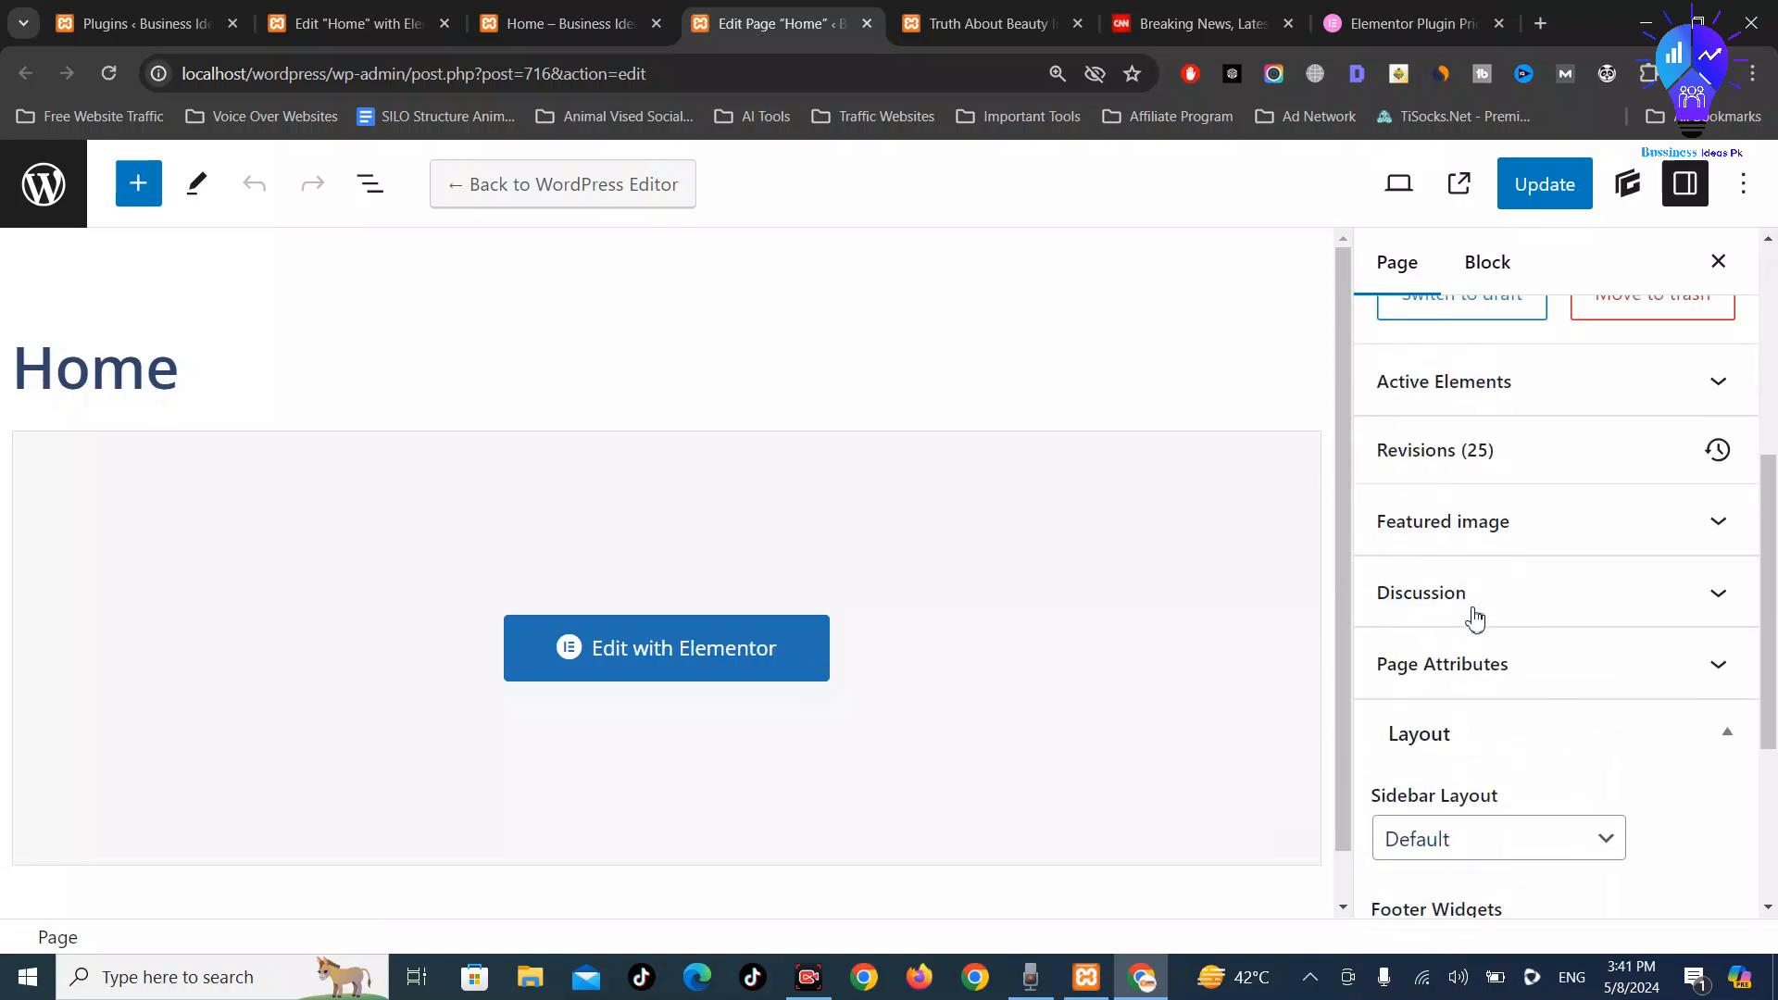
scroll(1529, 637, up, 4)
scroll(1540, 634, down, 3)
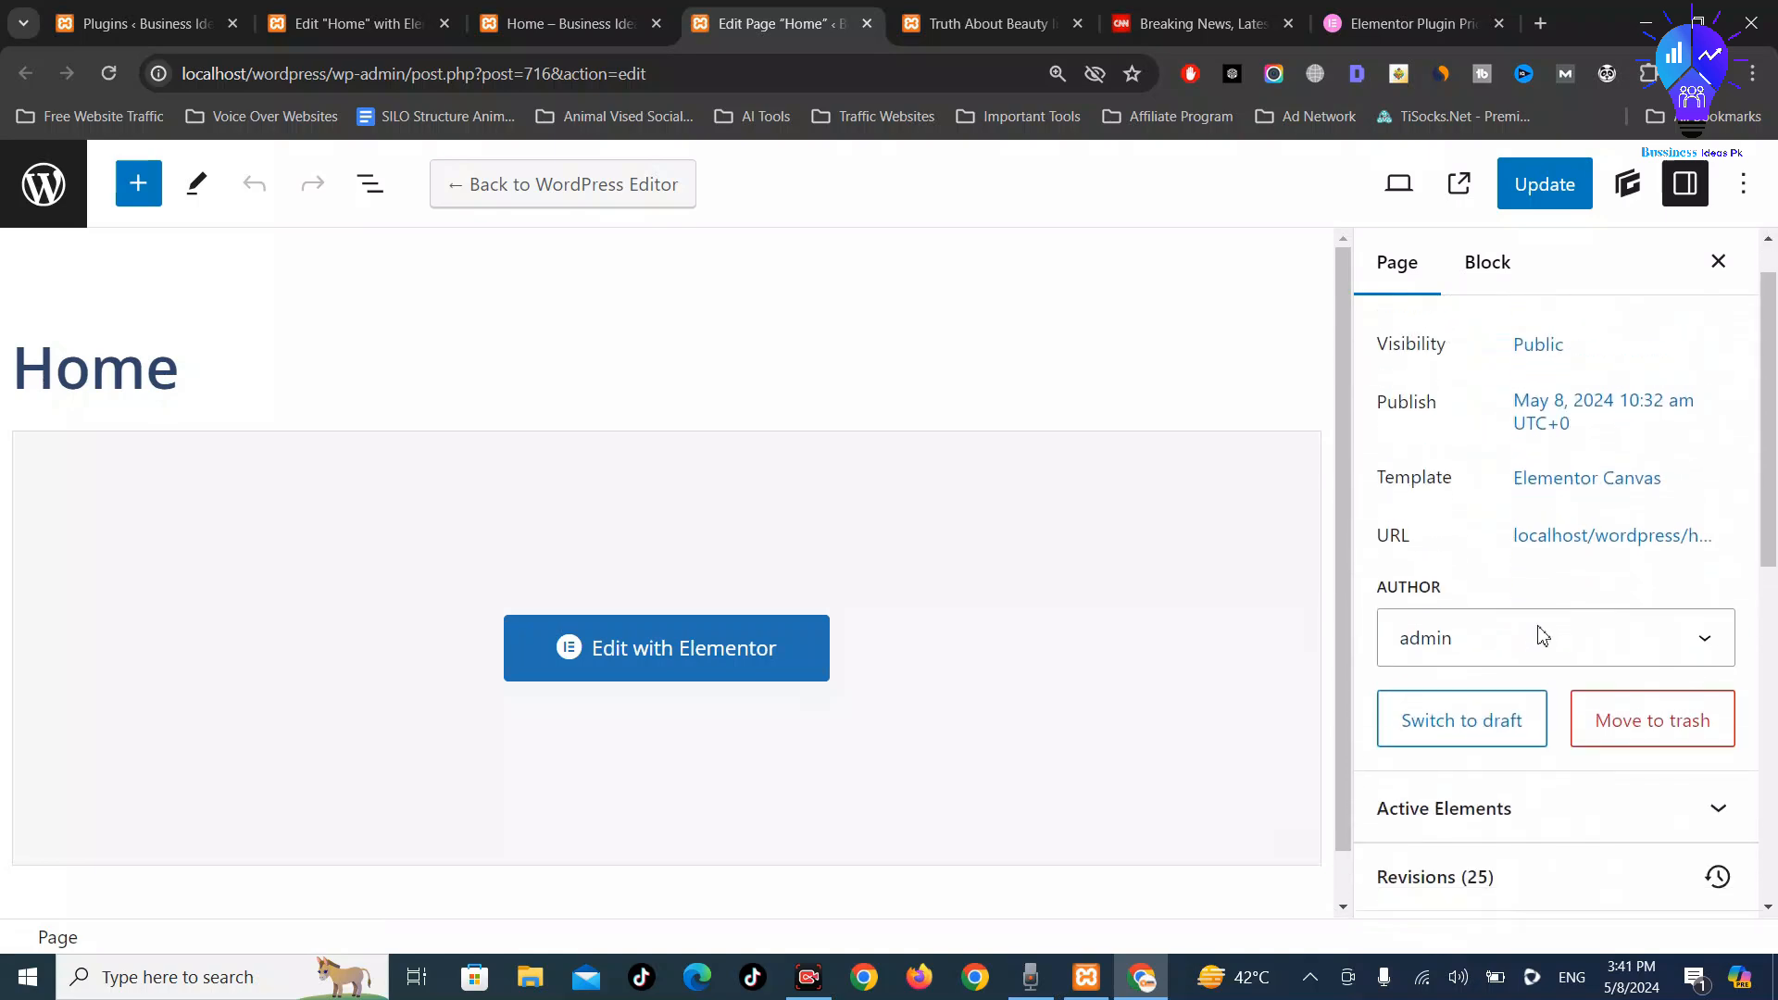
scroll(1559, 711, down, 3)
scroll(1544, 718, down, 1)
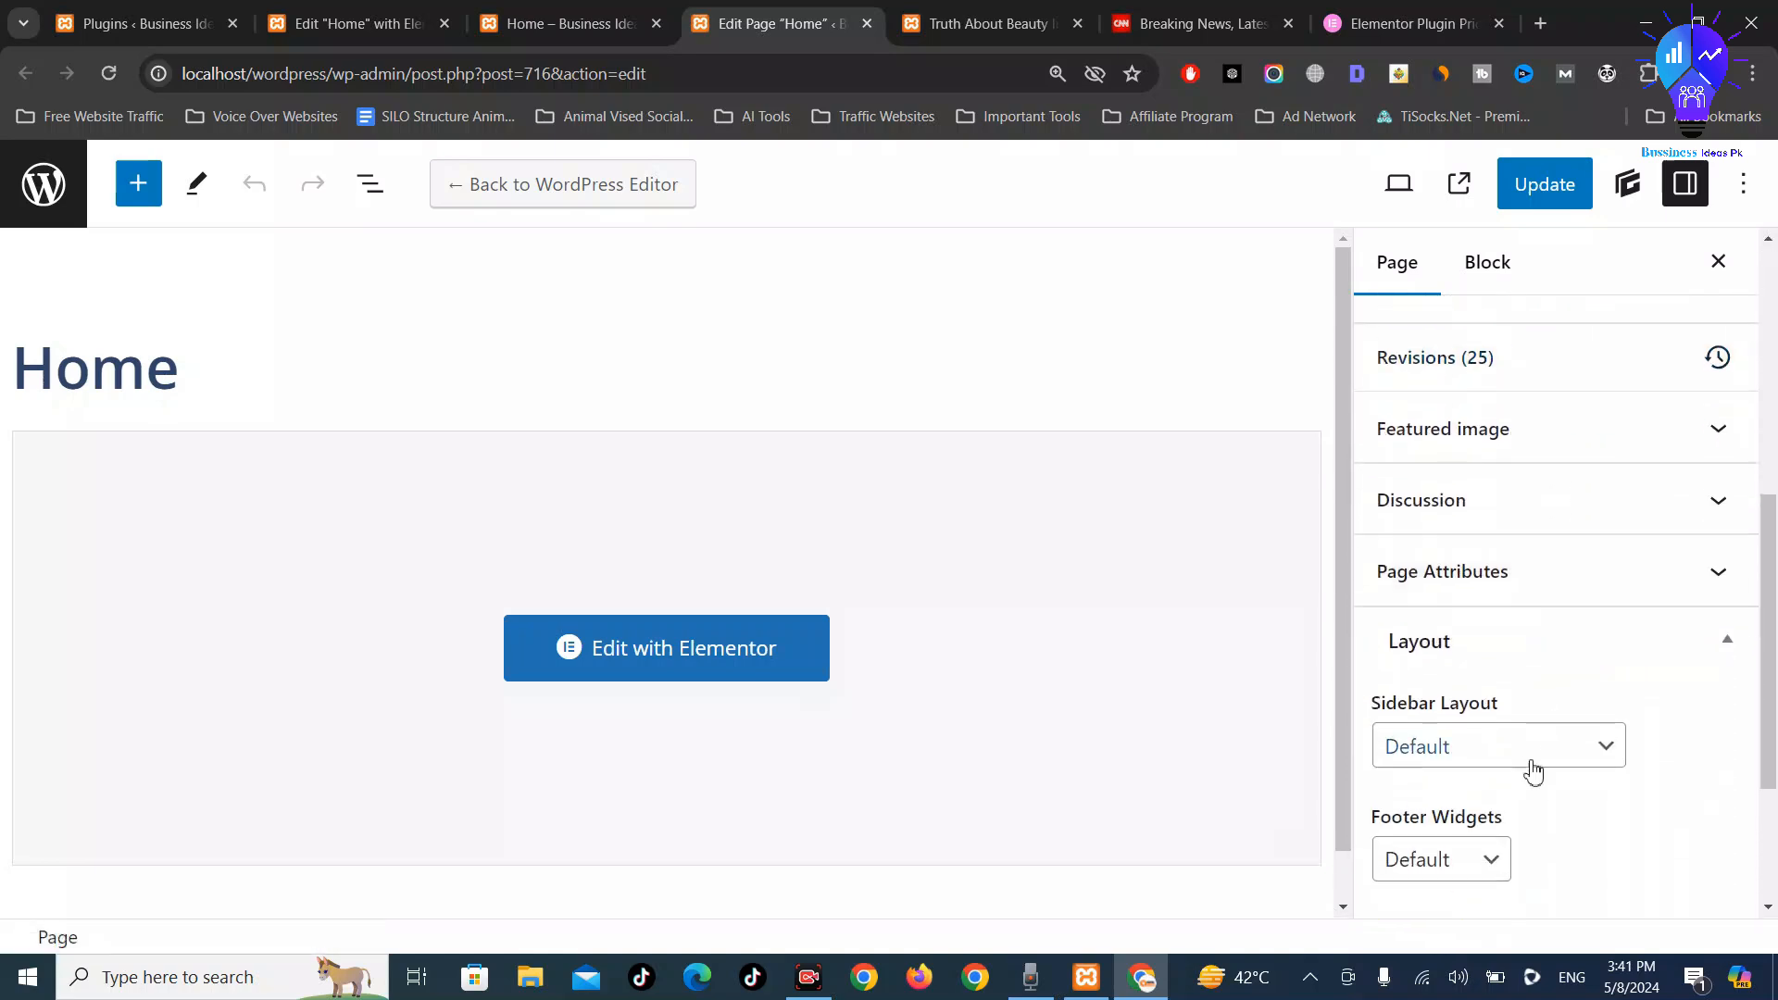
click(1529, 747)
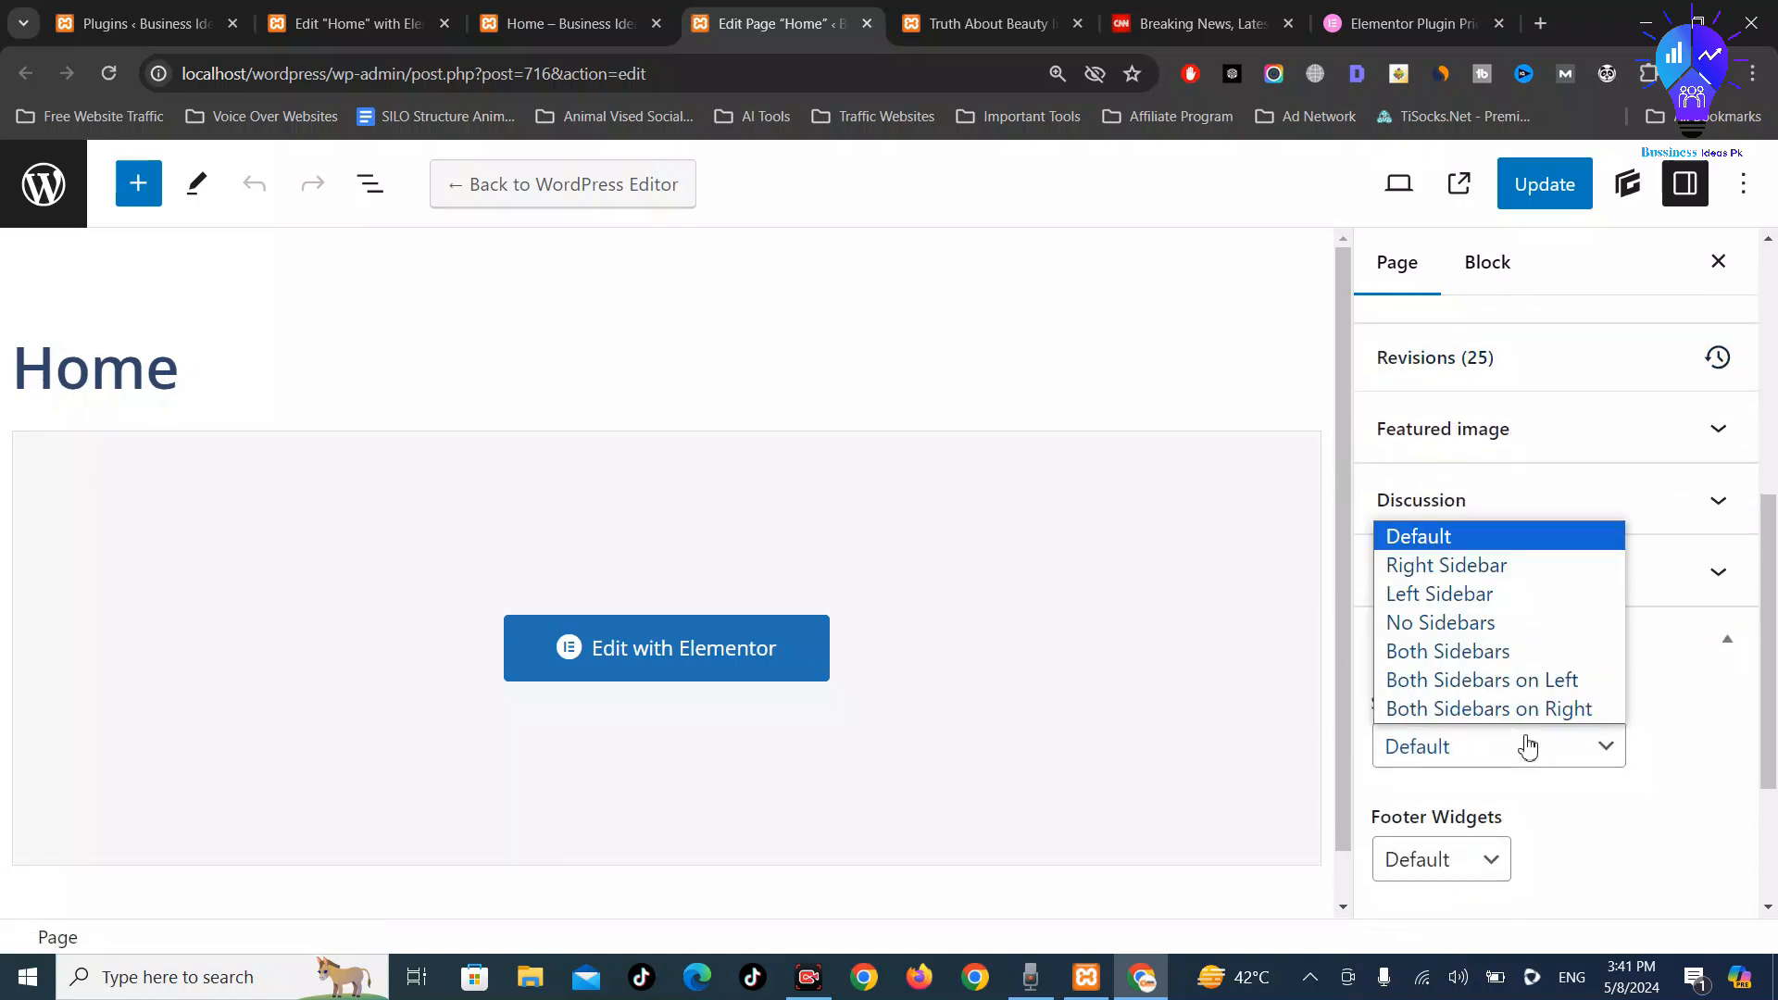
click(1529, 747)
Keep default footer widgets, disable the Content Title, and keep the Full Width content container
scroll(1528, 747, down, 3)
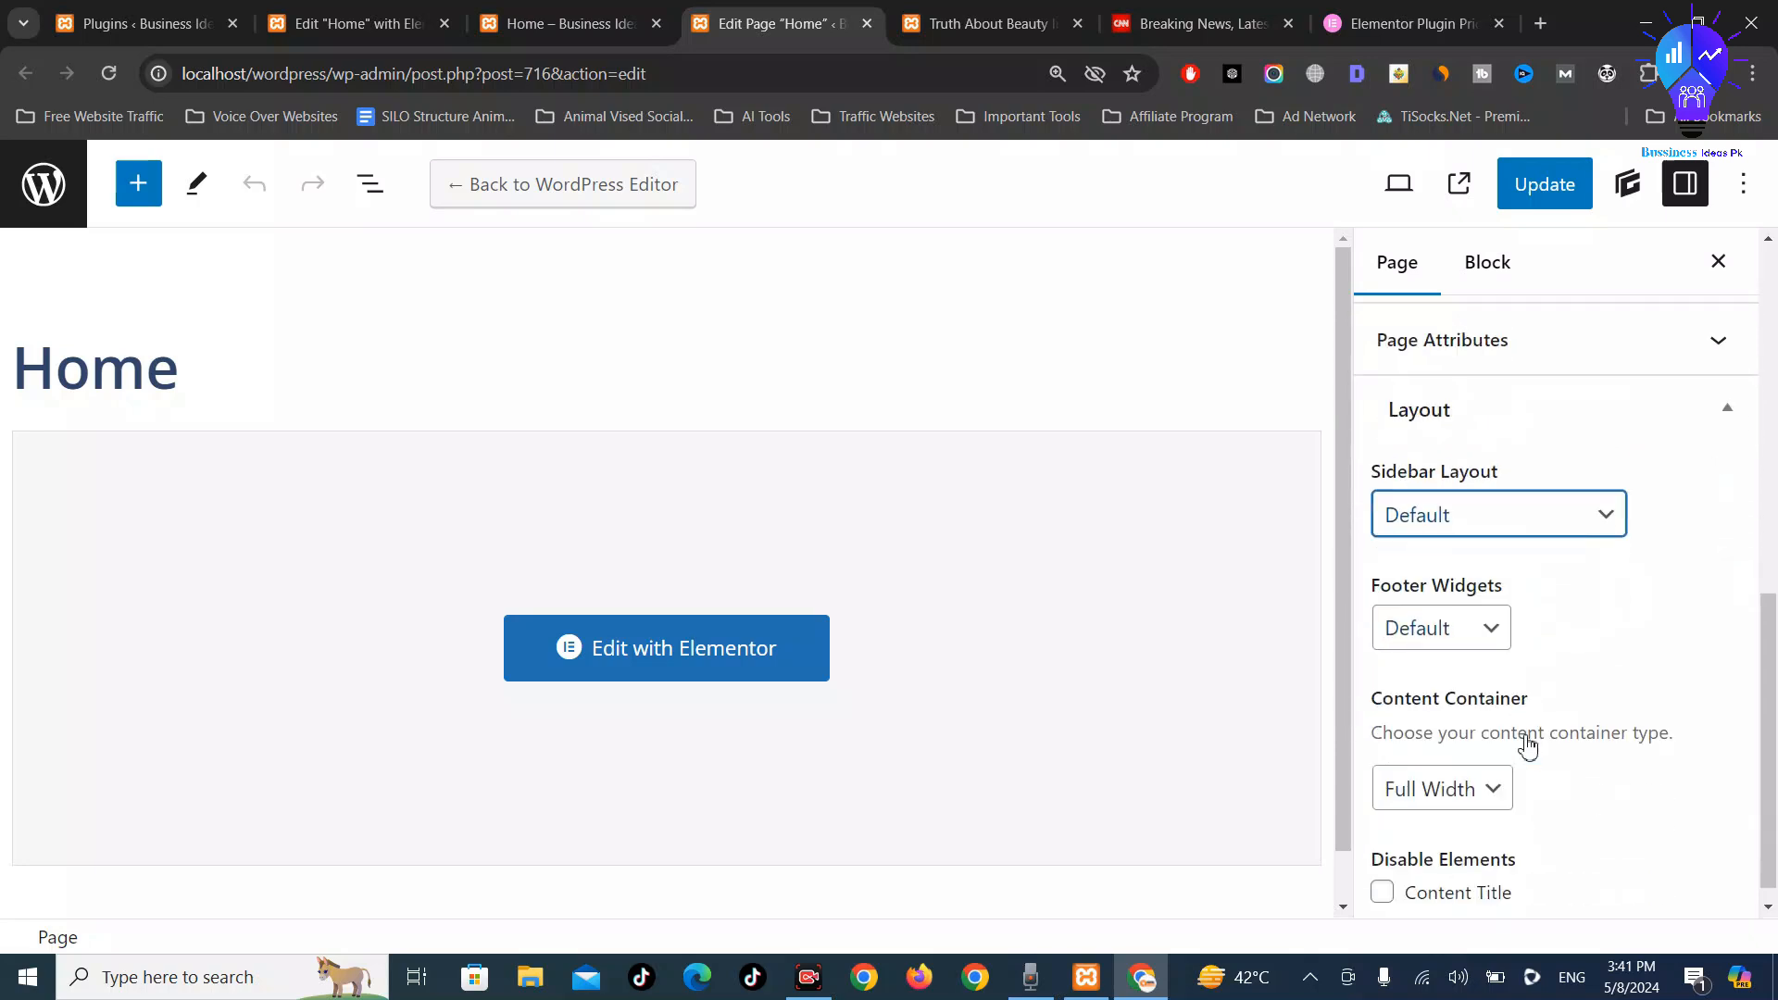
click(1475, 630)
click(1476, 634)
scroll(1649, 739, down, 1)
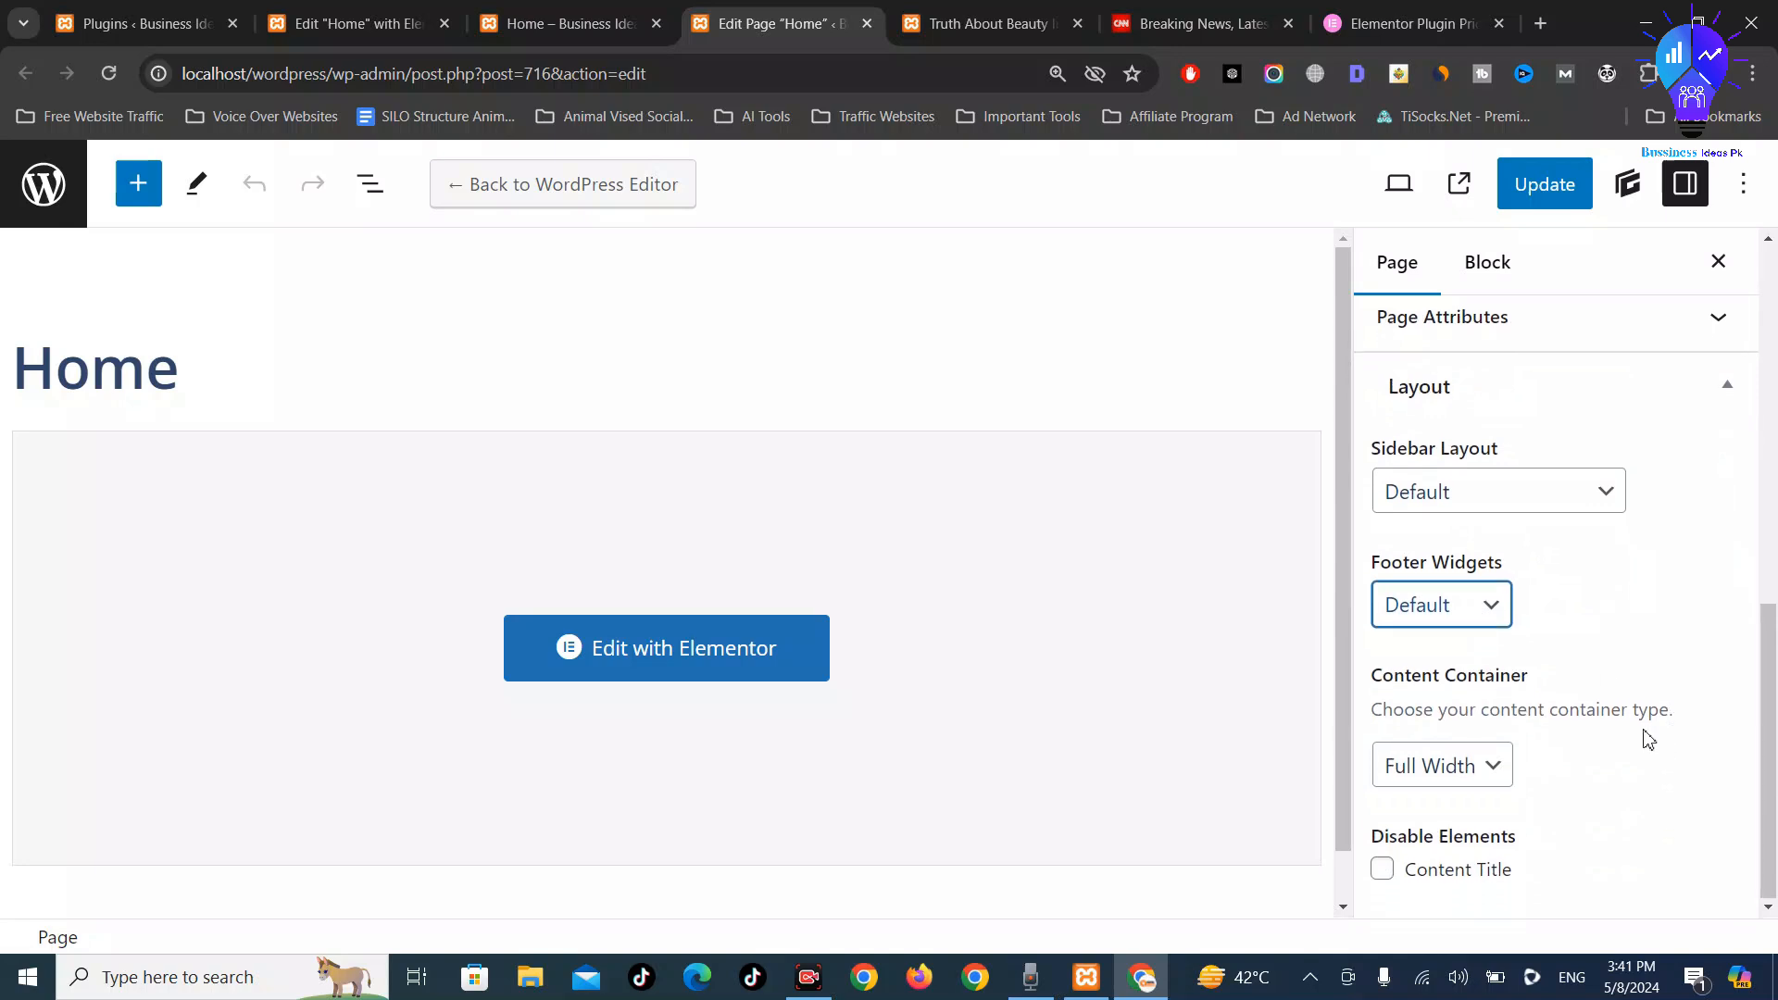
click(1381, 872)
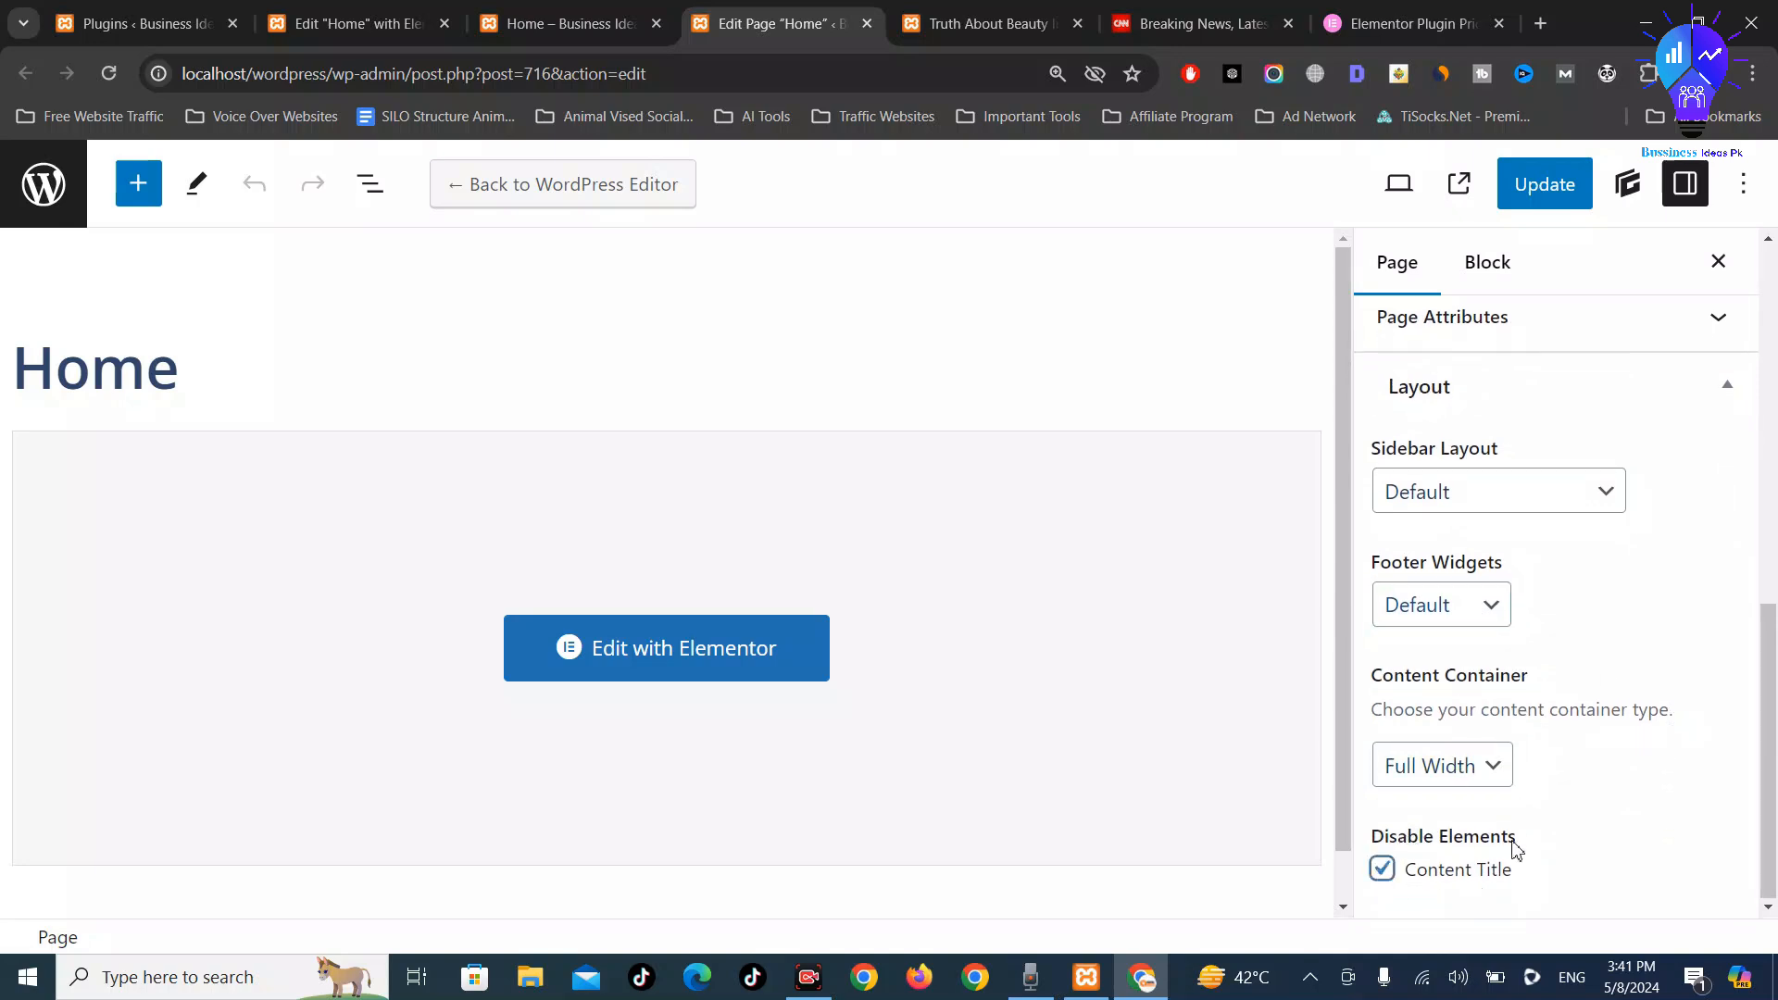
click(1492, 777)
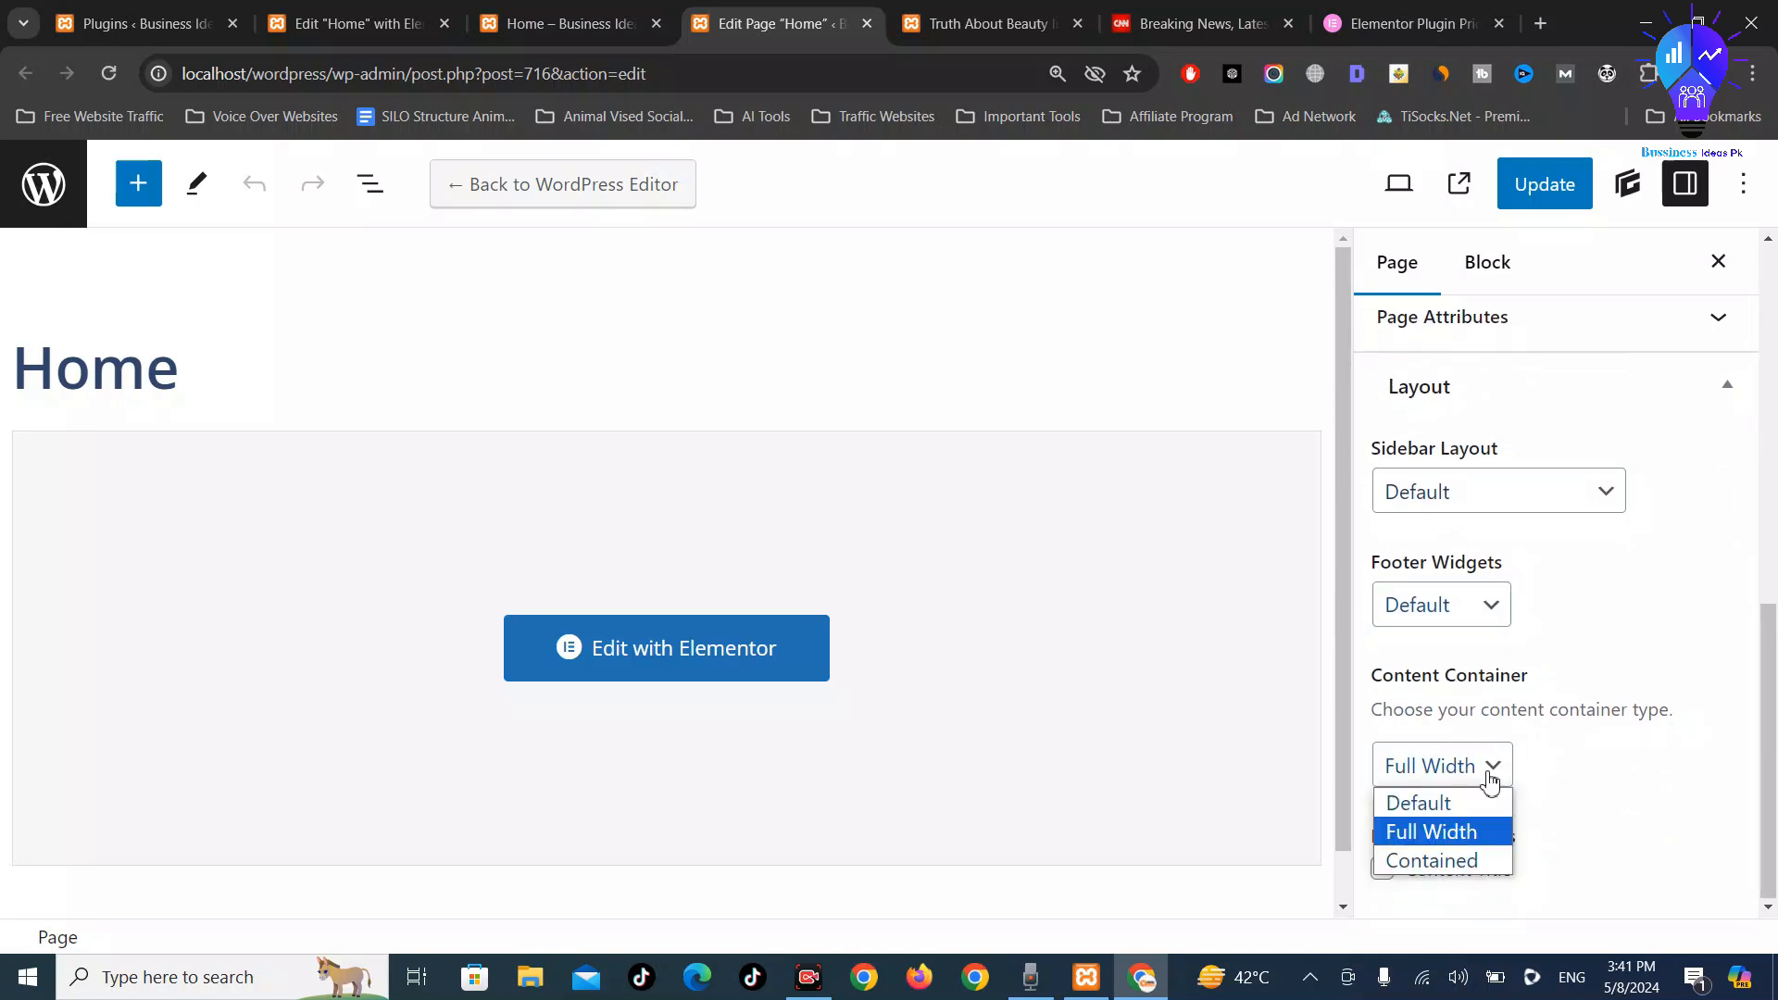
click(1636, 779)
Expand the active site elements list and review the page's revision history
scroll(1575, 750, up, 9)
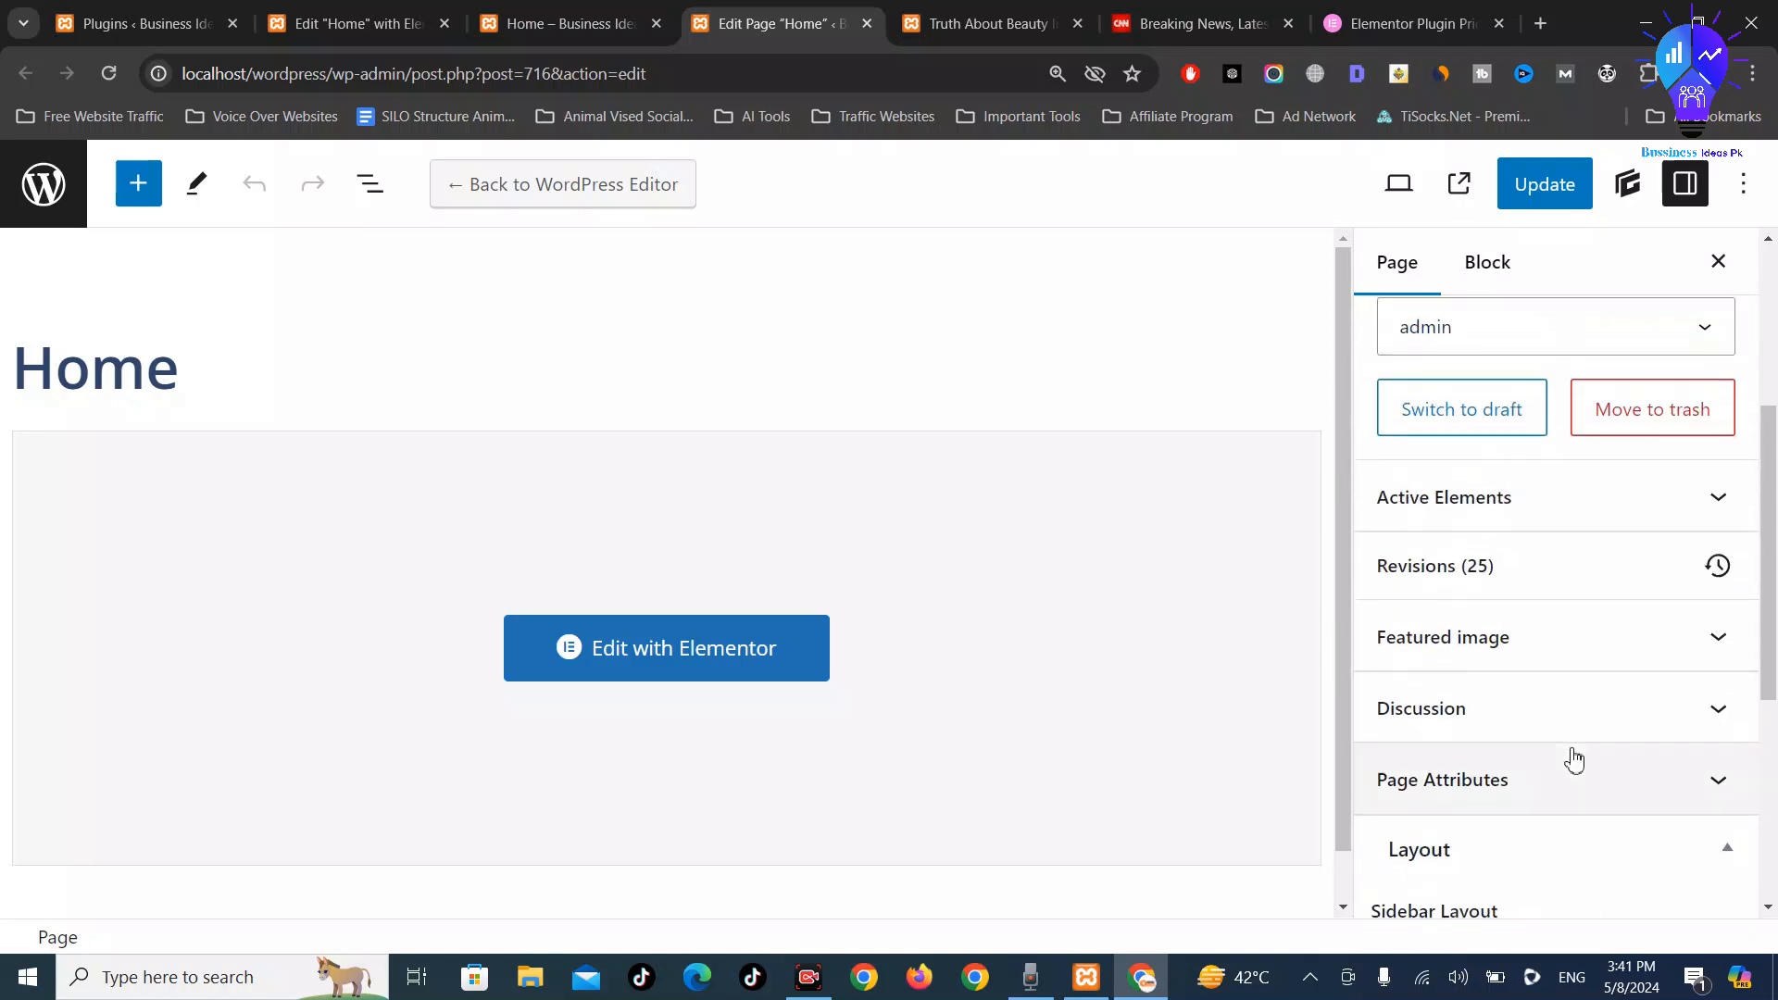
scroll(1648, 686, down, 3)
click(1707, 636)
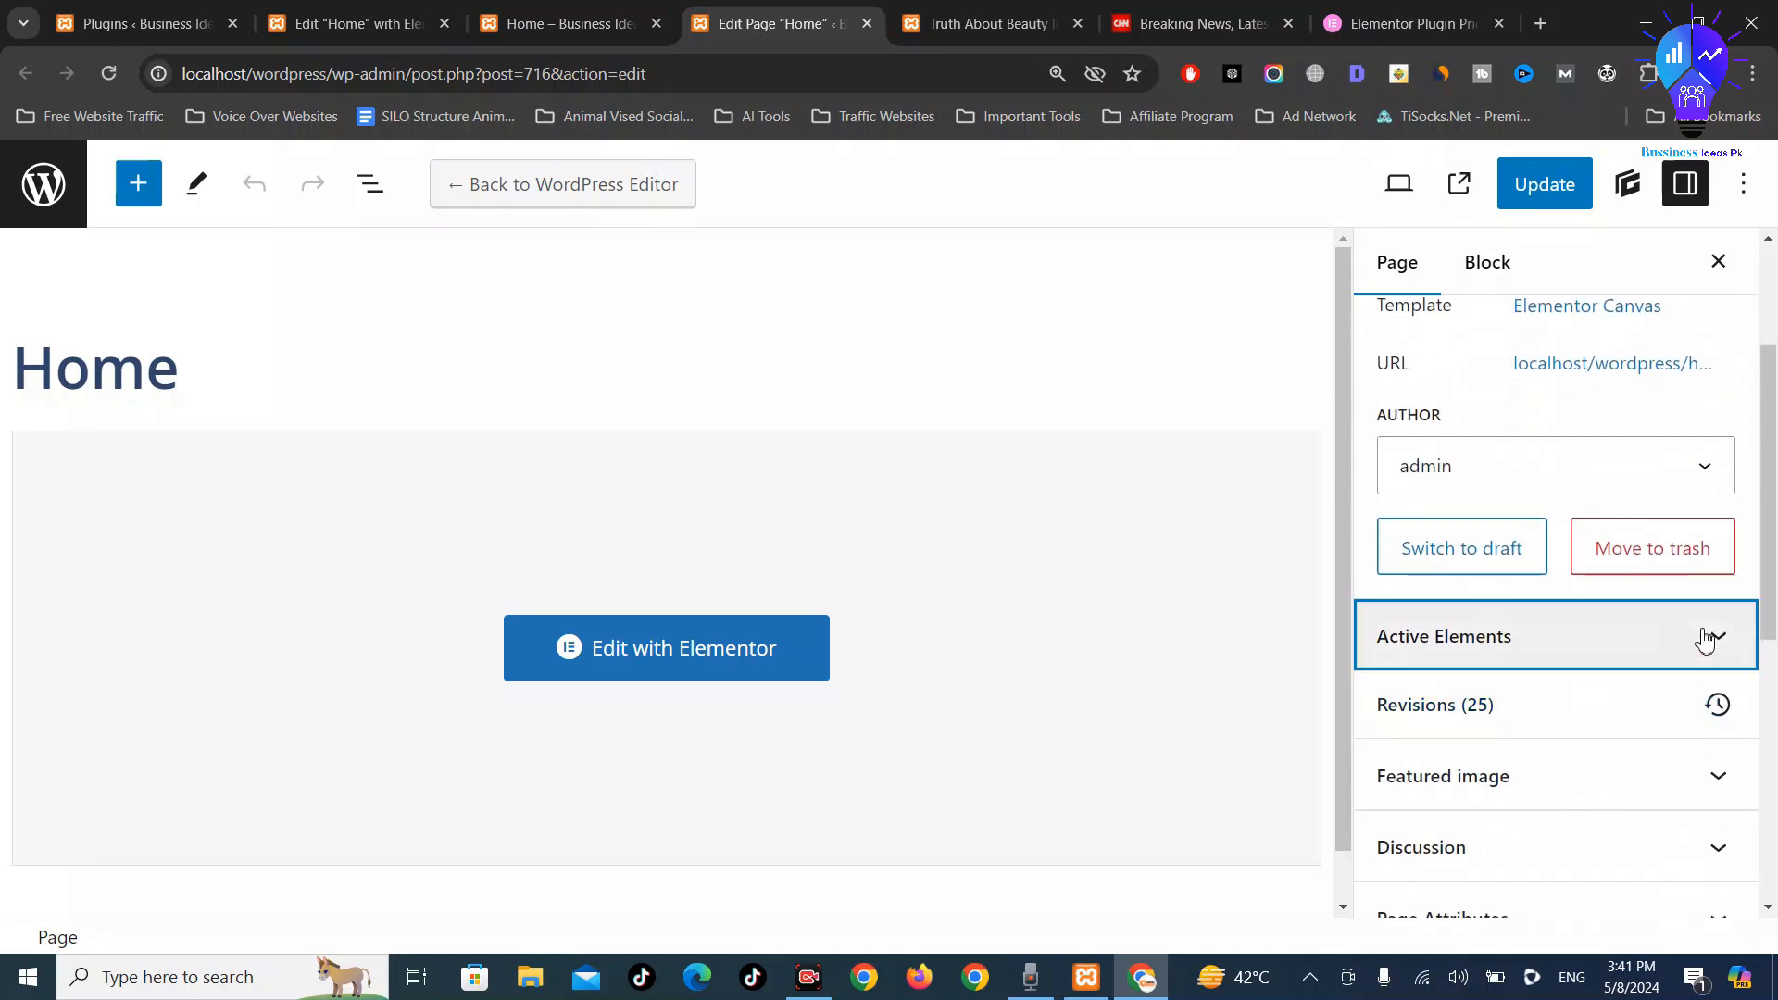
scroll(1575, 667, down, 4)
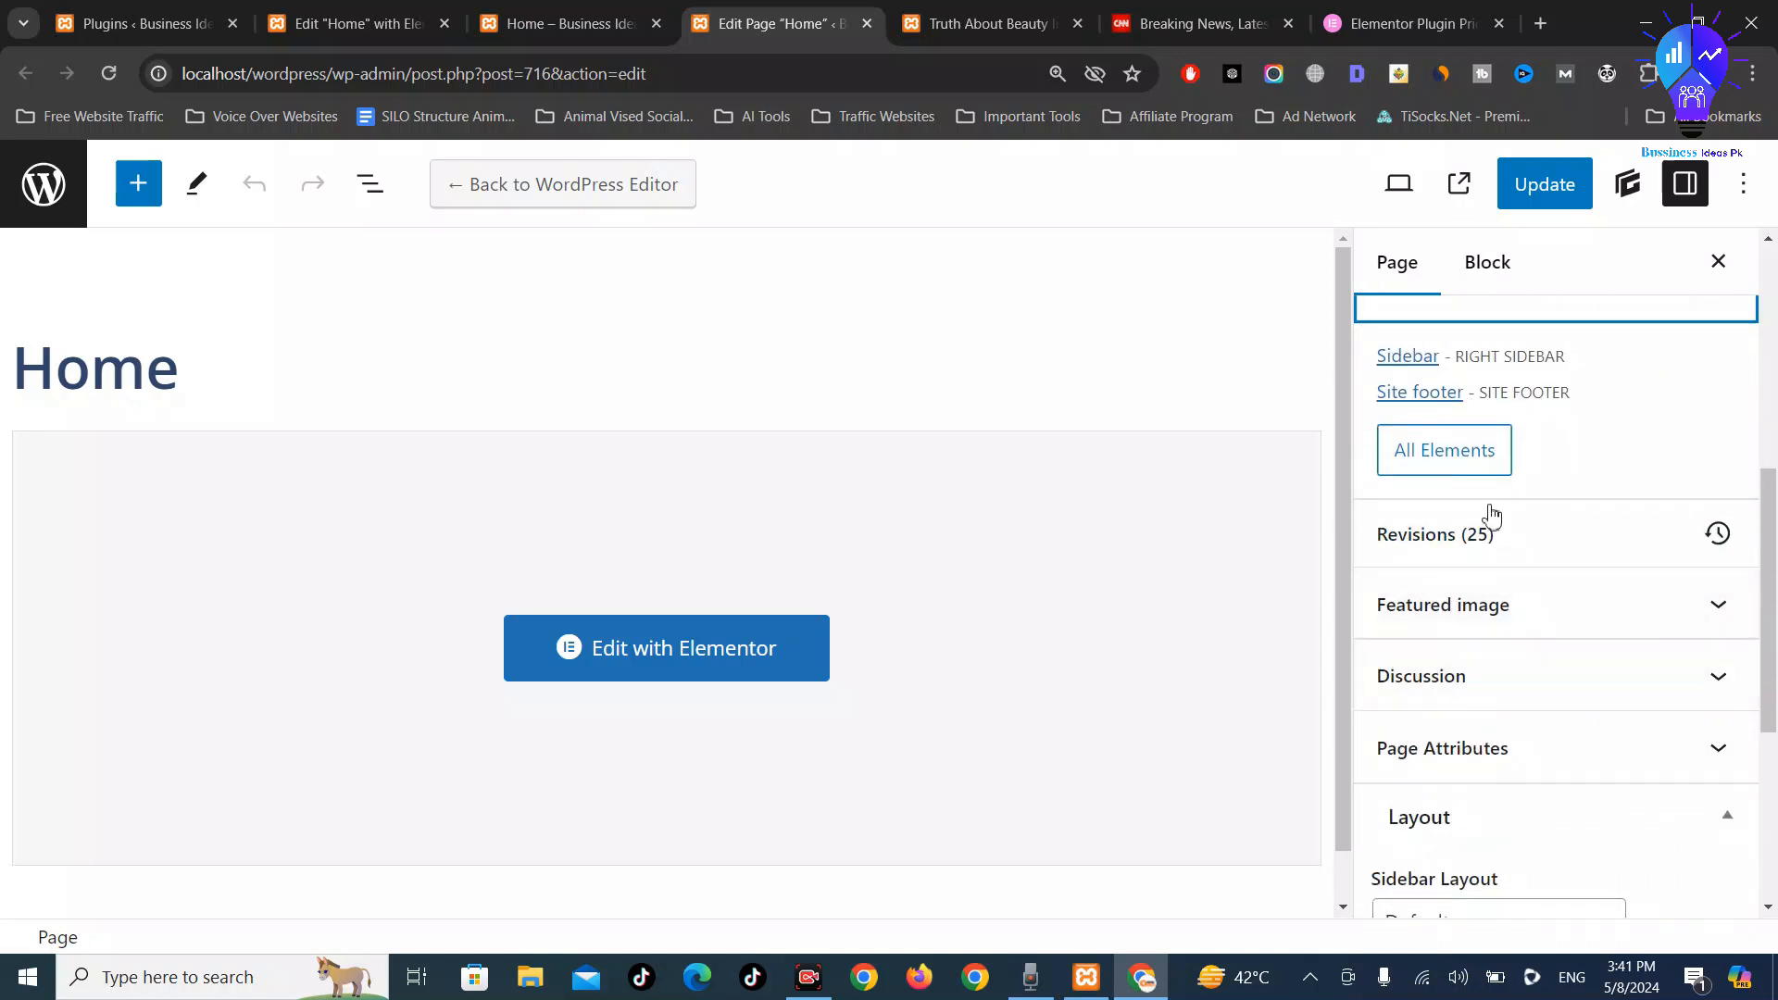
click(1509, 536)
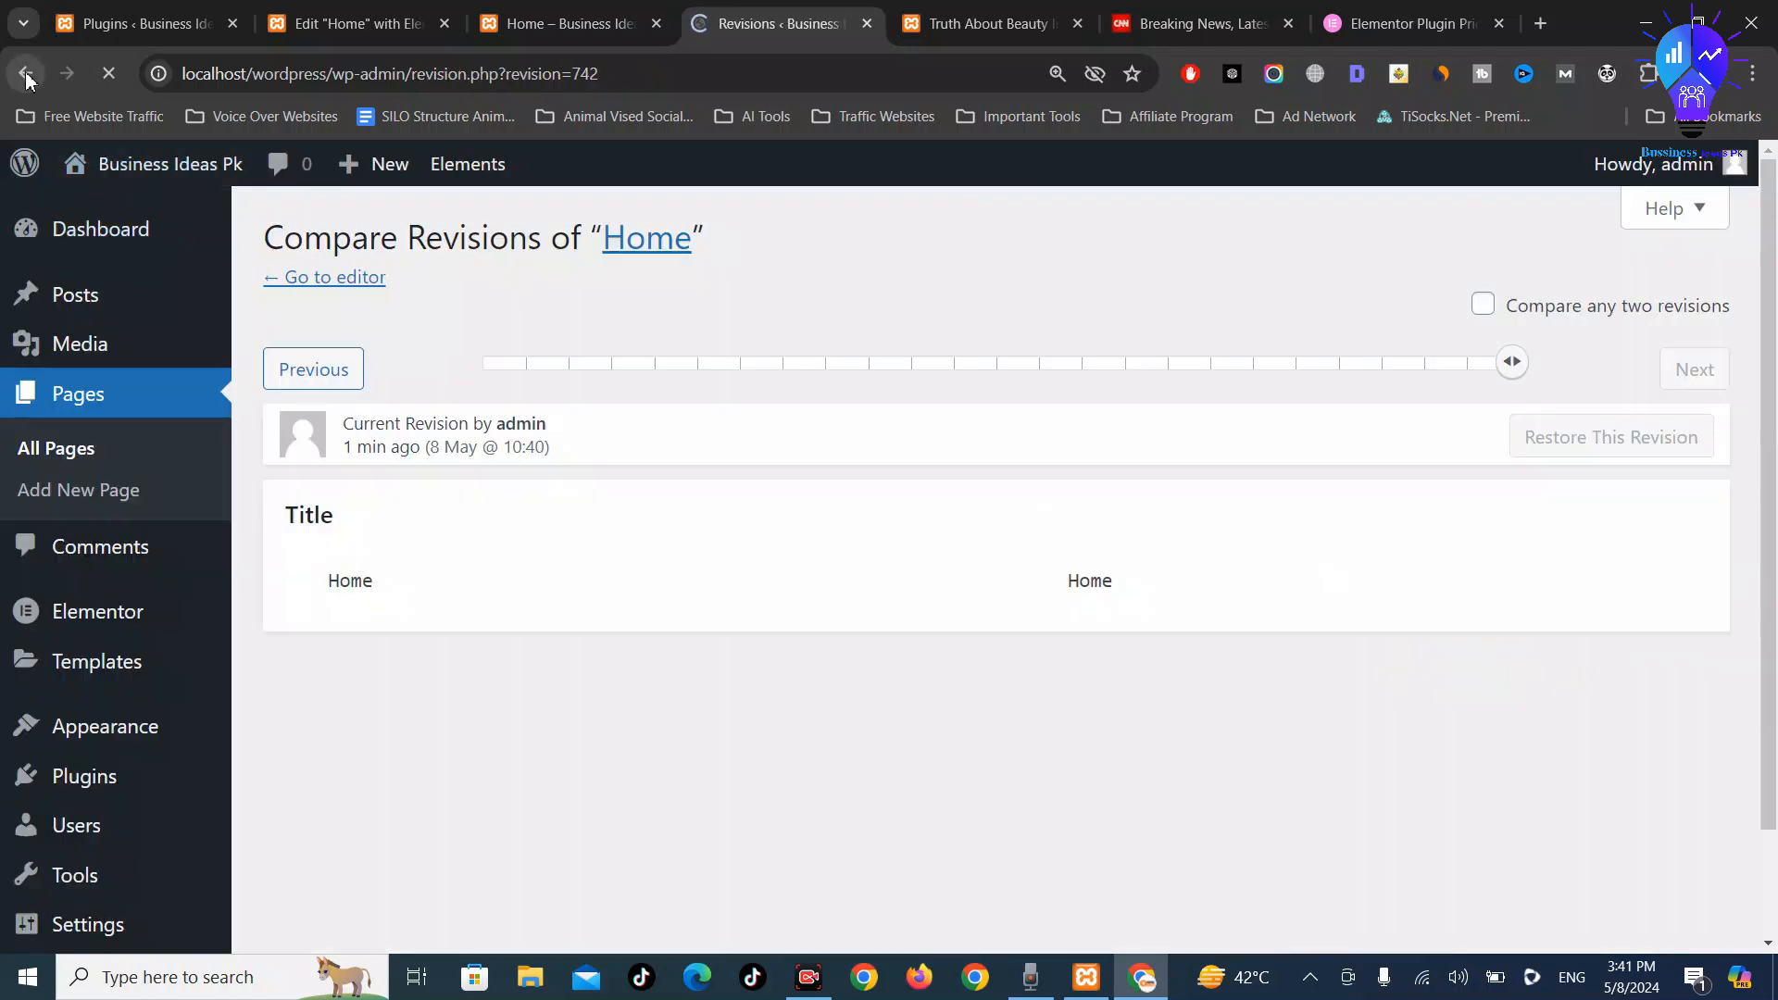
click(26, 76)
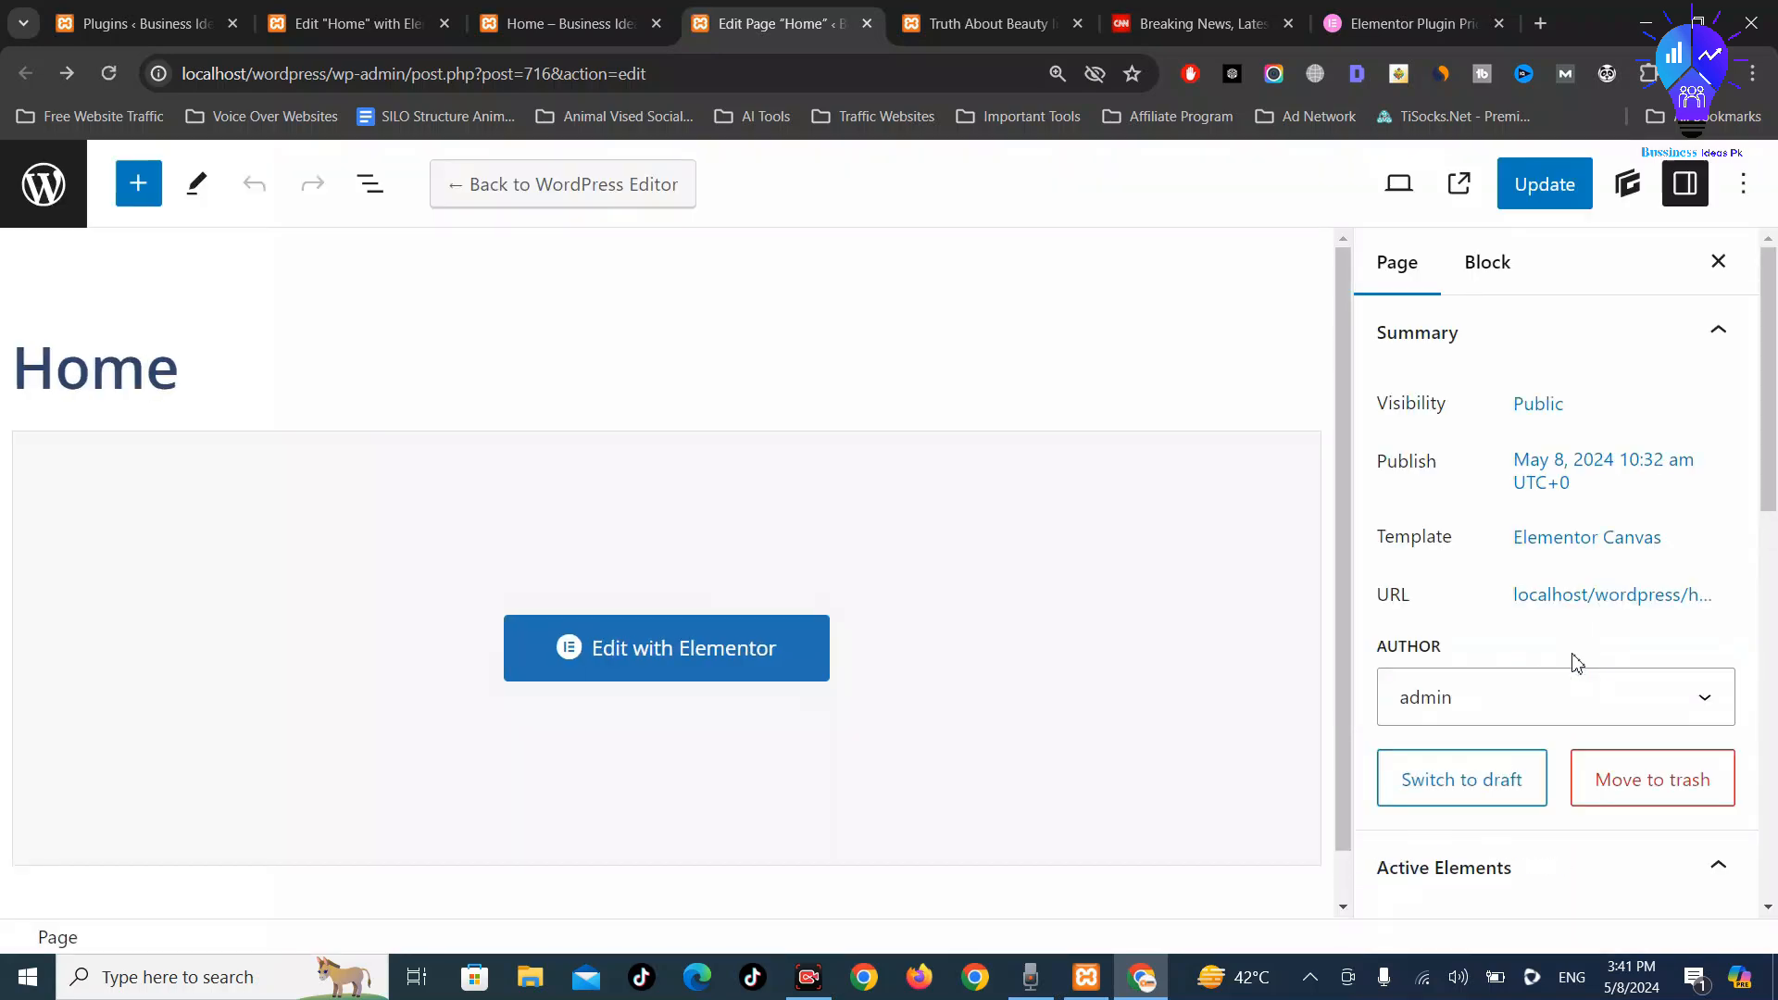
Expand the Discussion and Page Attributes settings for the Home page
scroll(1577, 664, down, 6)
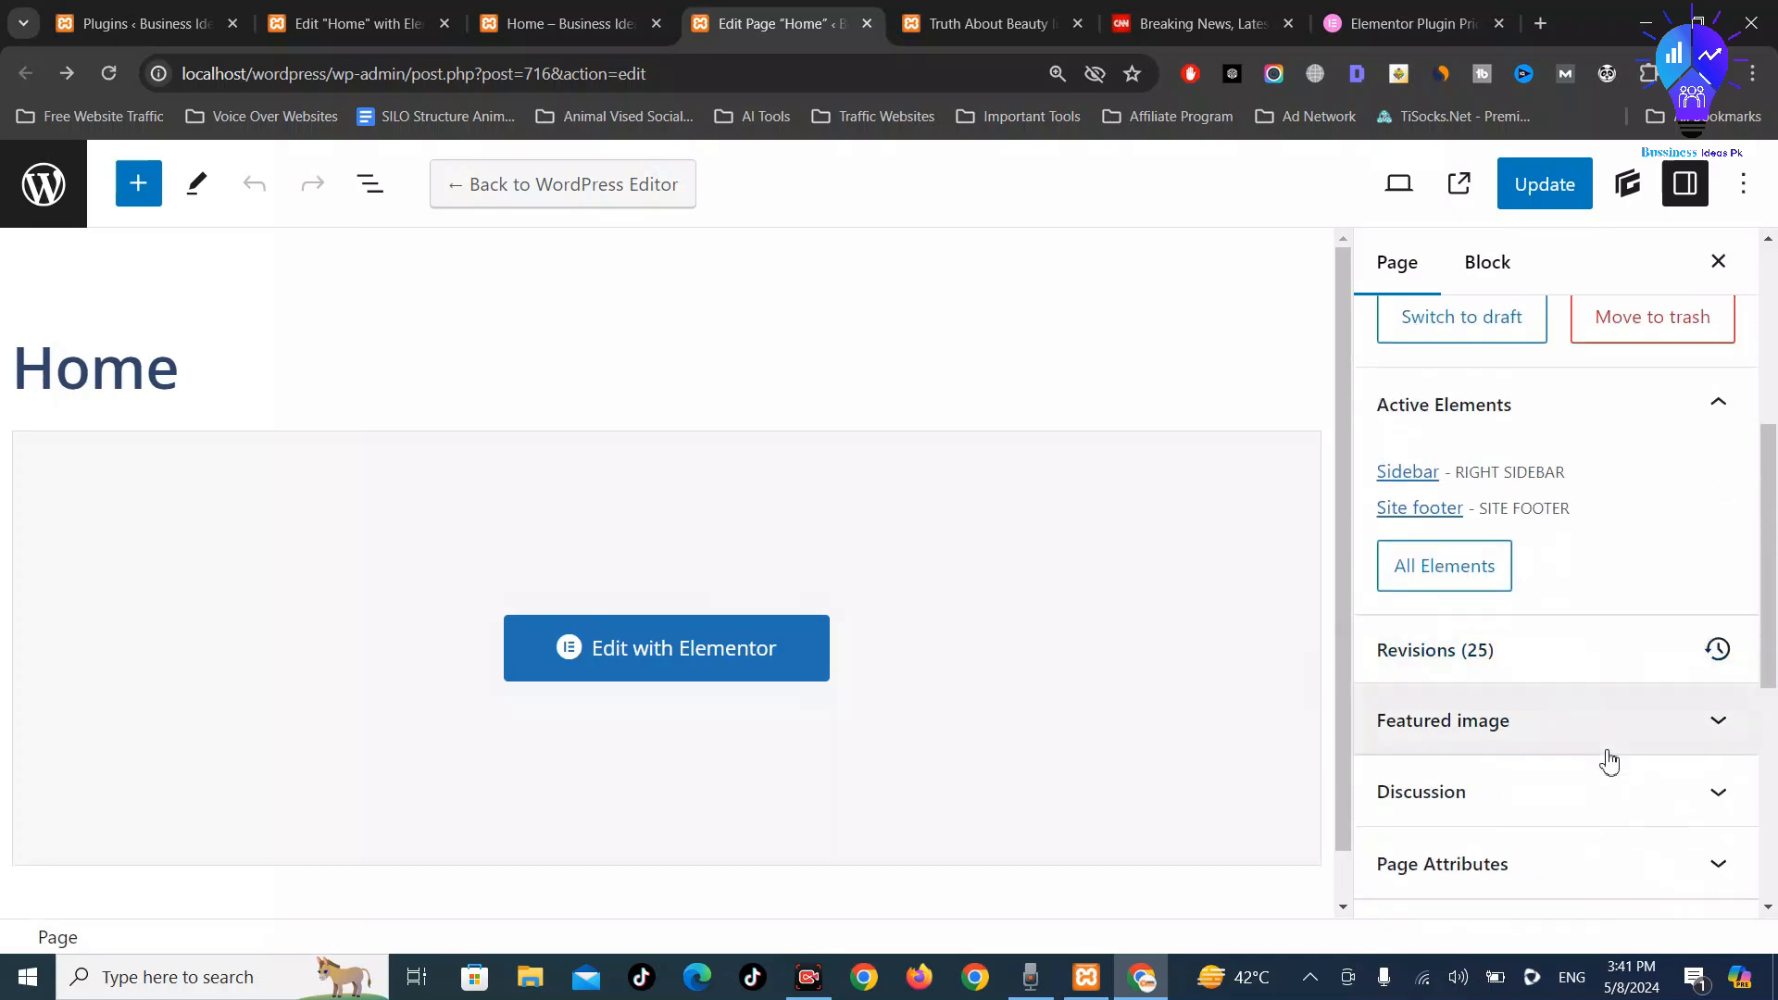
click(1588, 700)
scroll(1584, 714, down, 3)
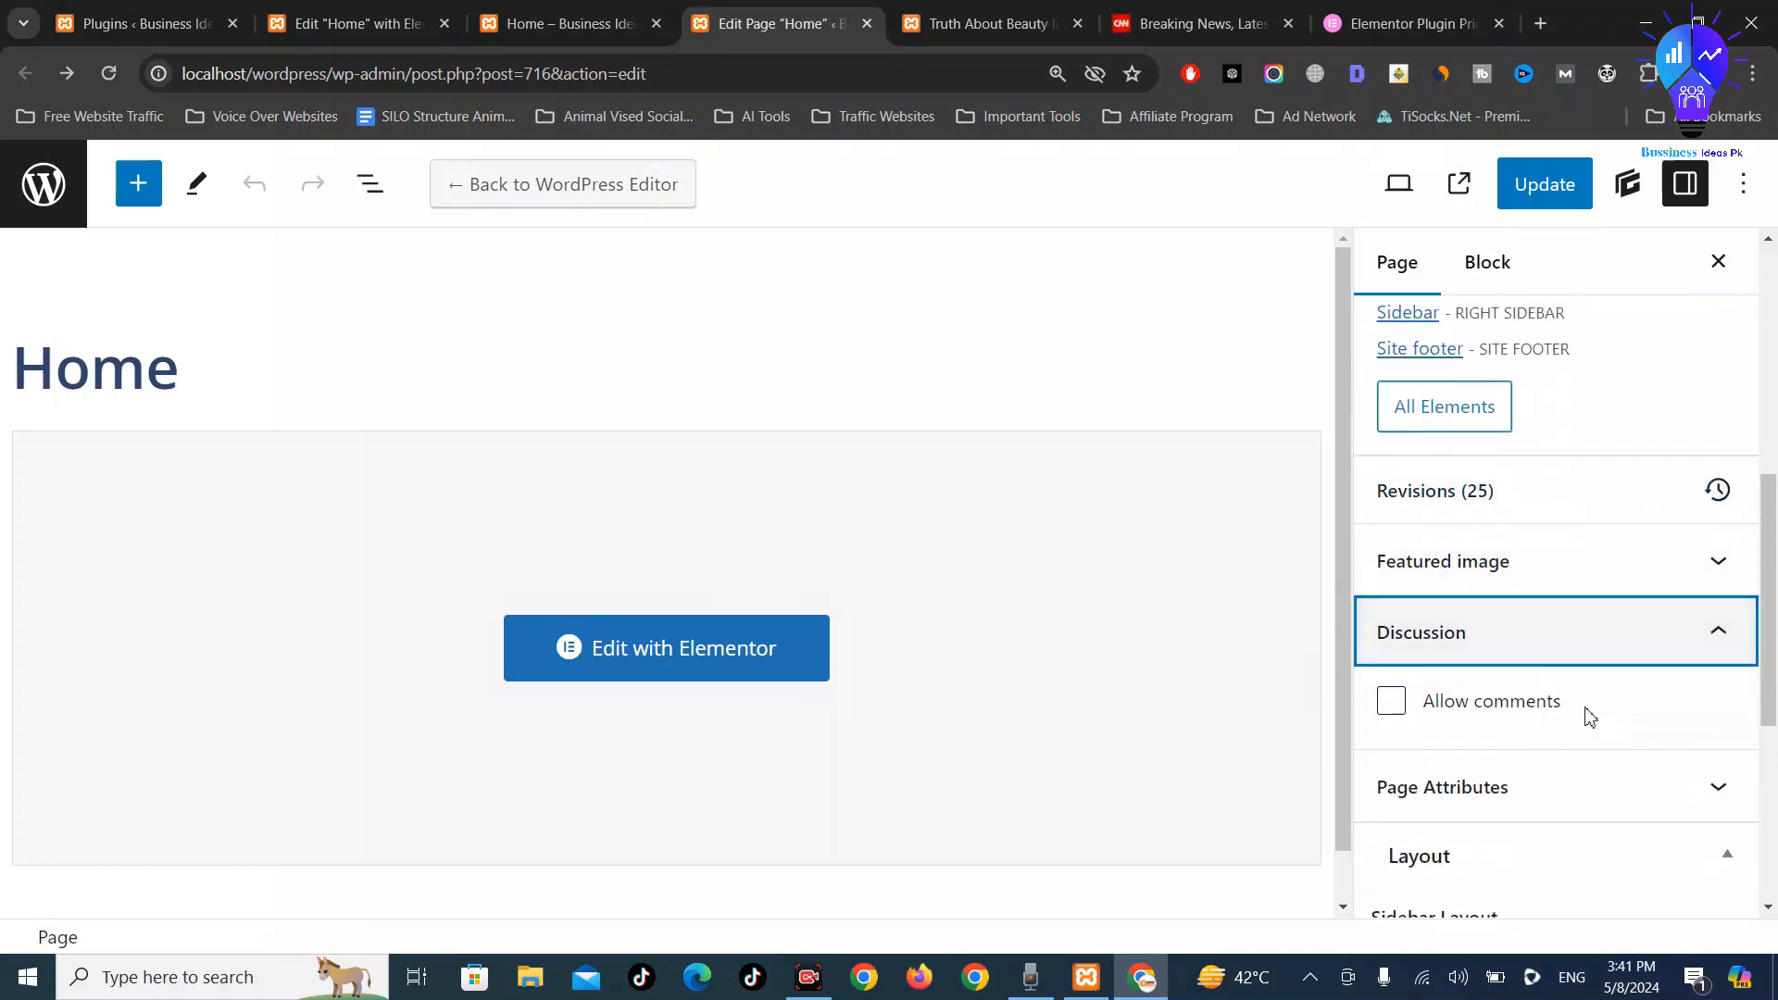
click(1588, 626)
scroll(1609, 699, down, 3)
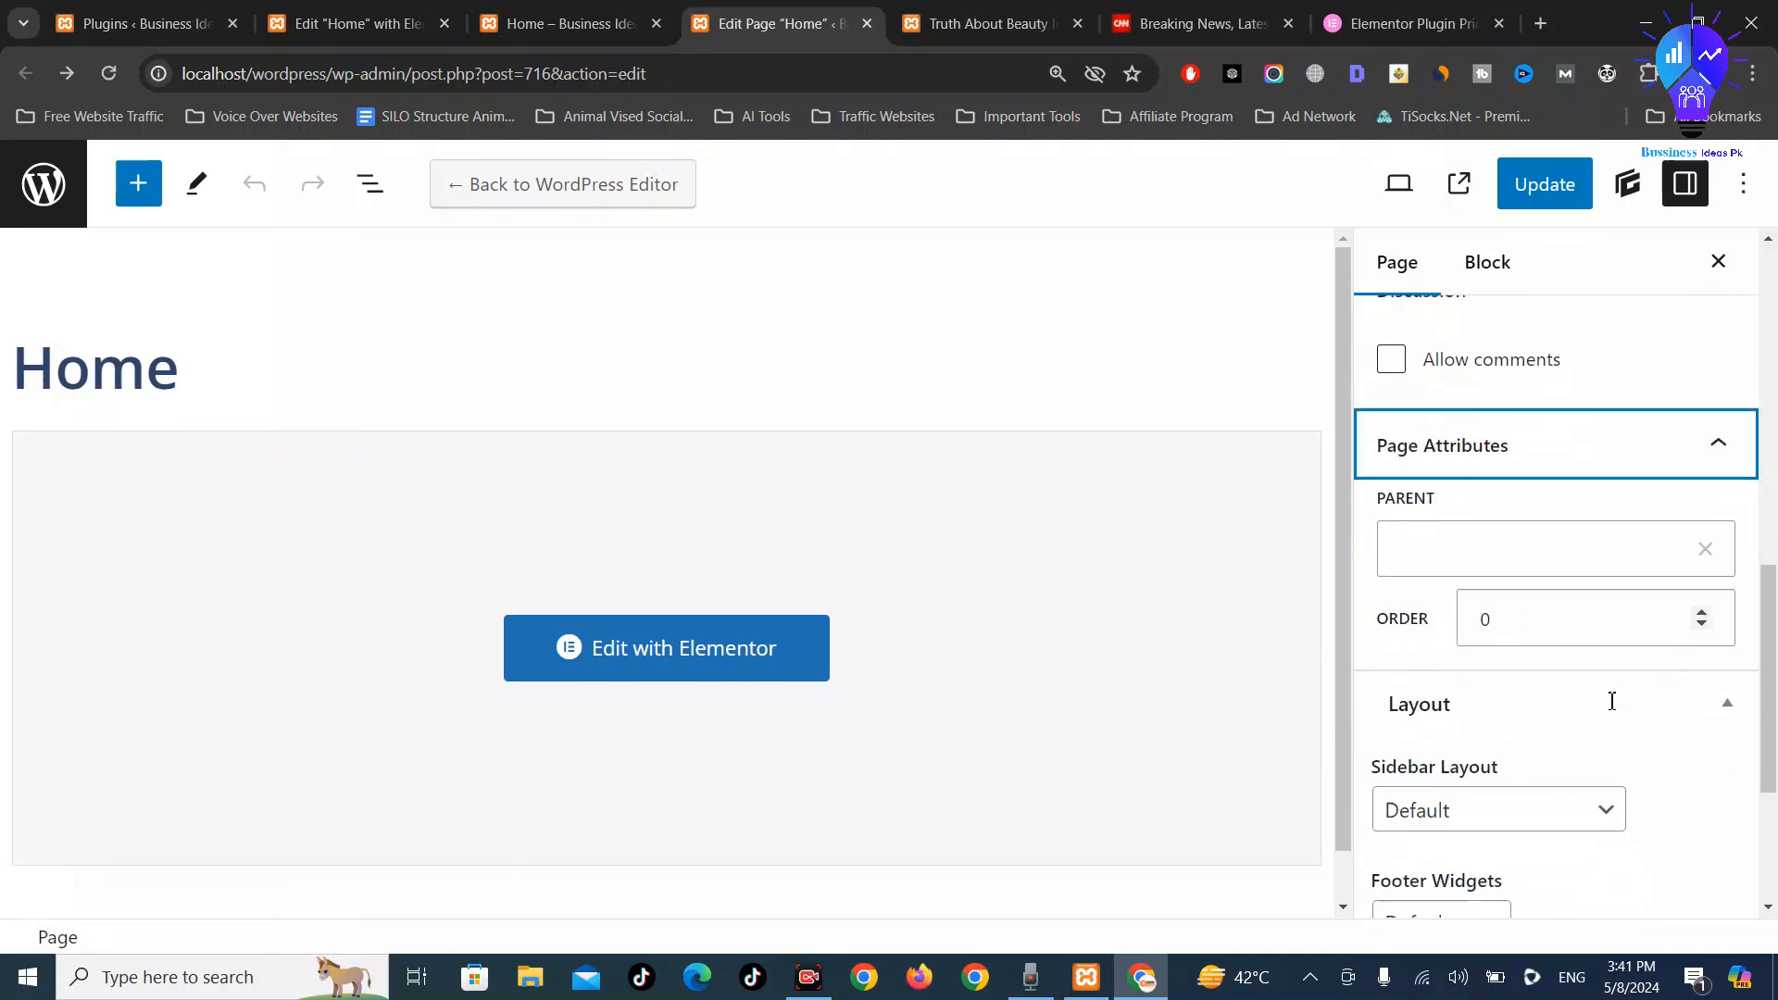
Recheck that sidebar layout and footer widgets stay at their defaults
click(1530, 617)
click(1535, 632)
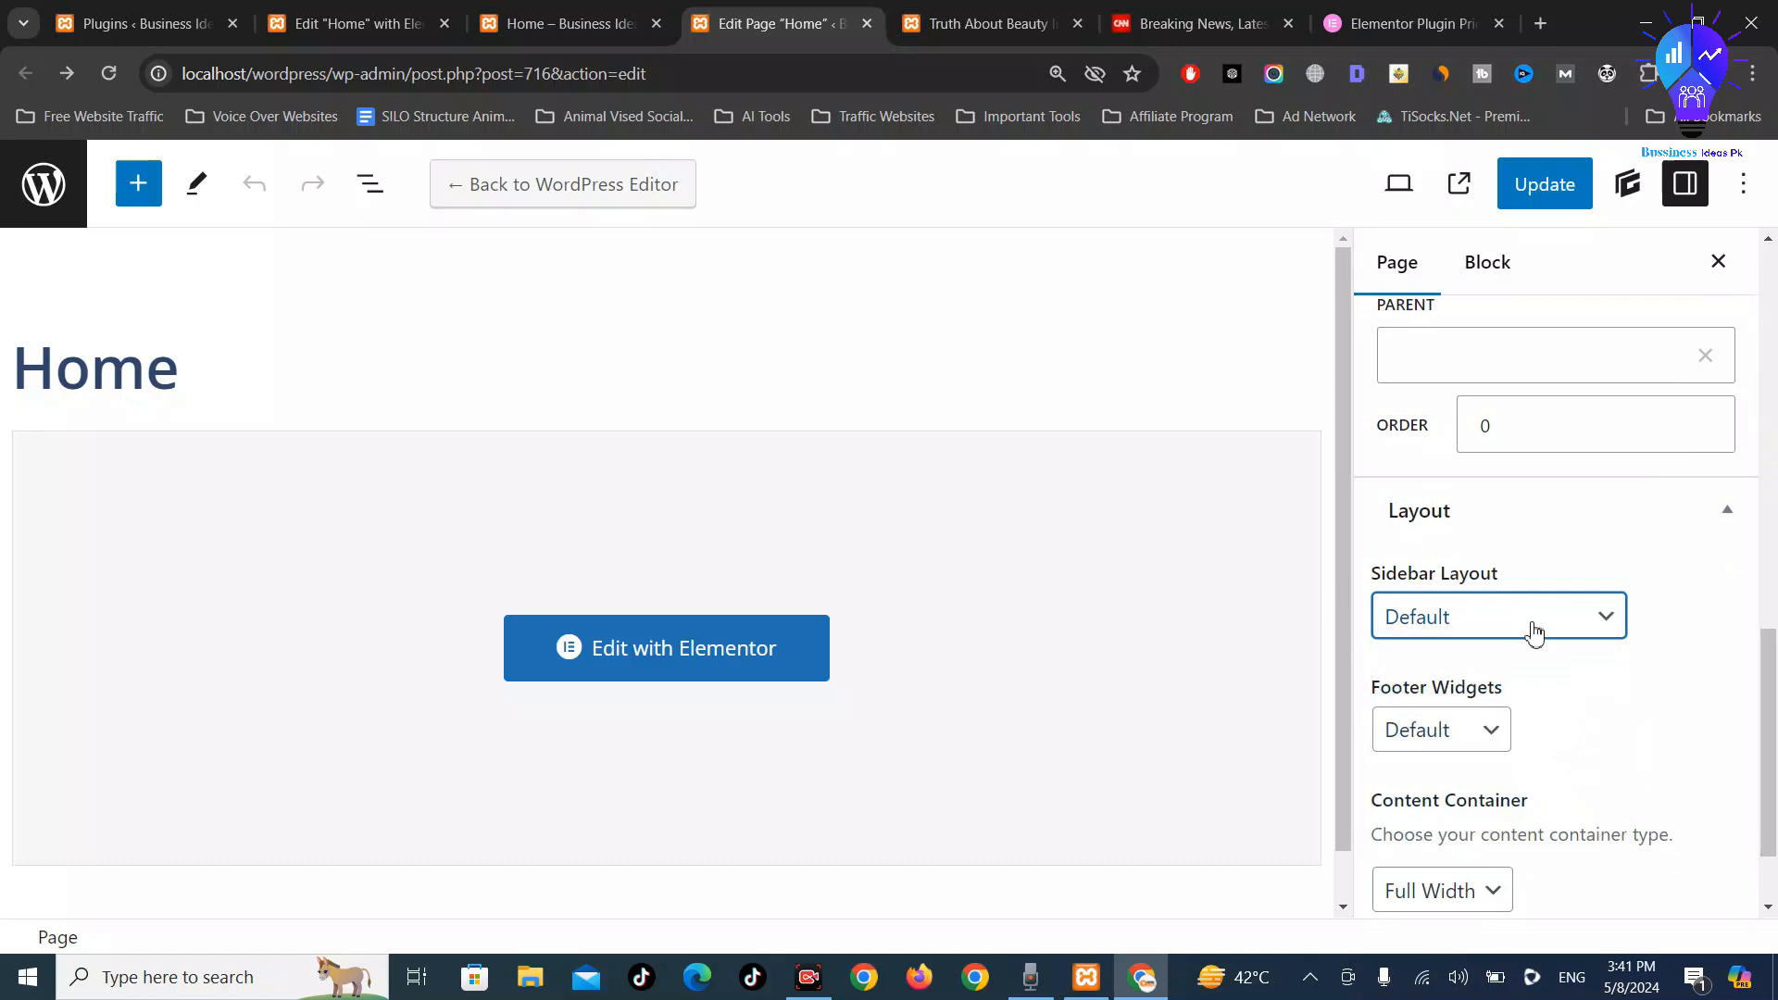
click(1489, 728)
click(1487, 728)
scroll(1496, 726, down, 2)
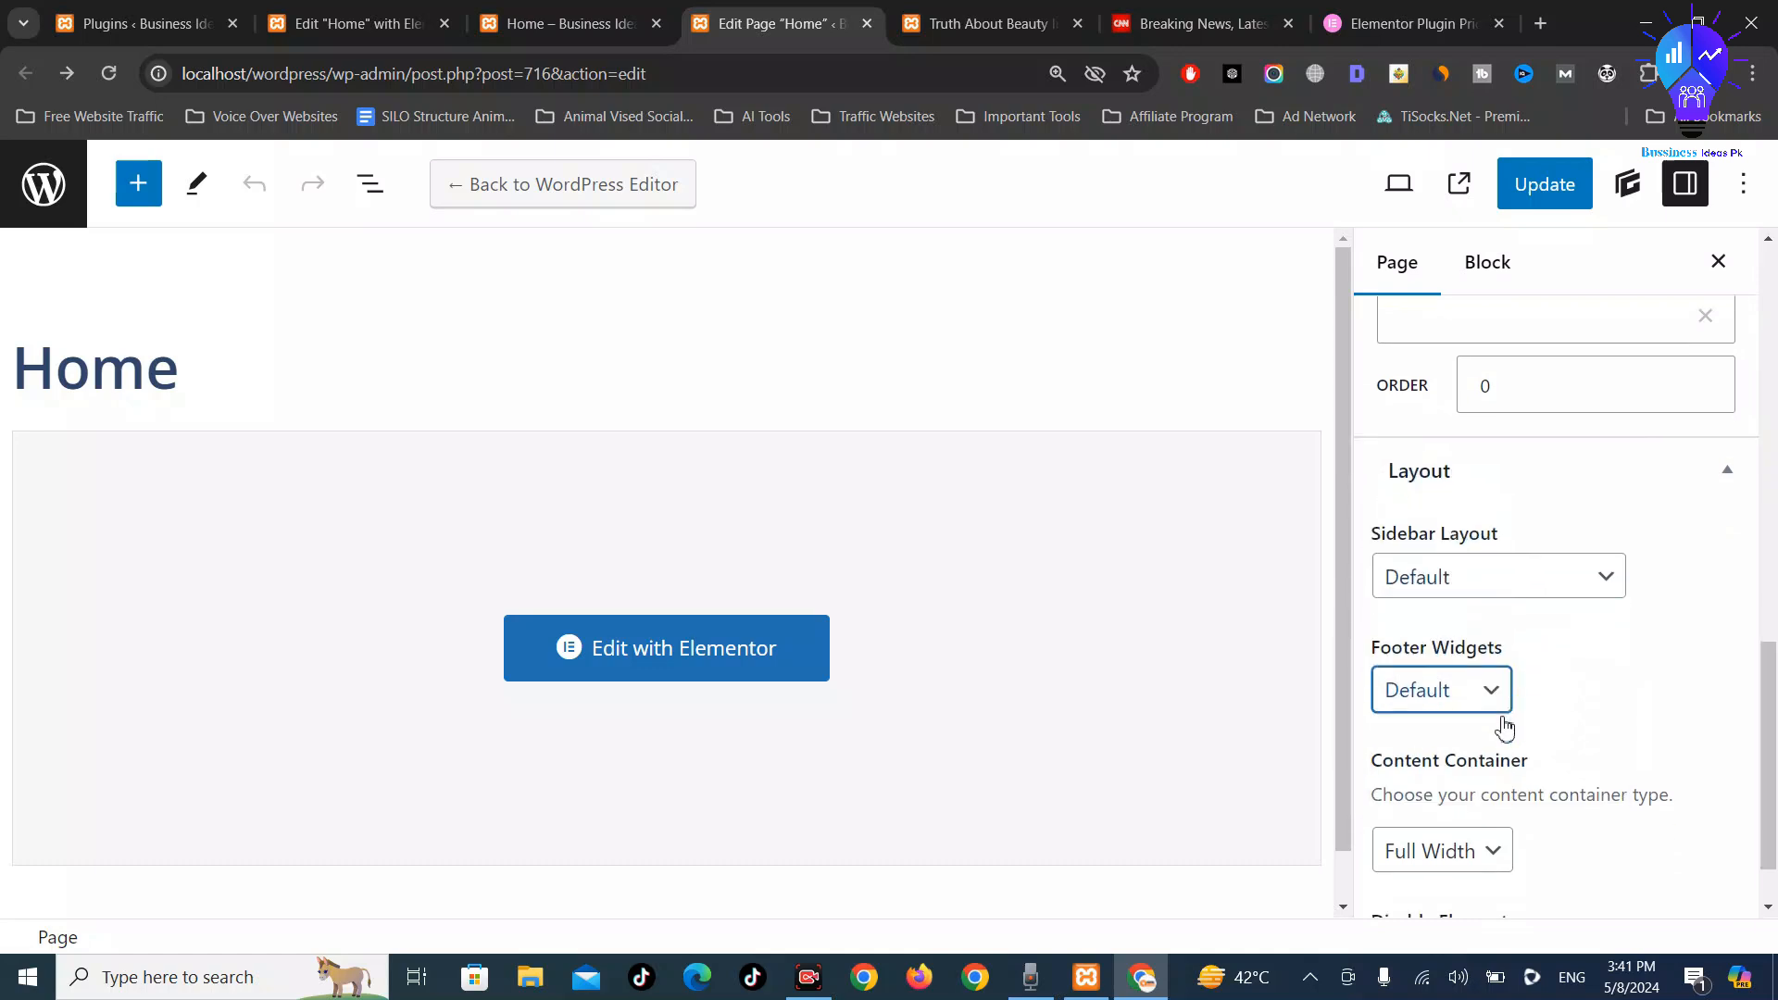
scroll(1428, 862, up, 5)
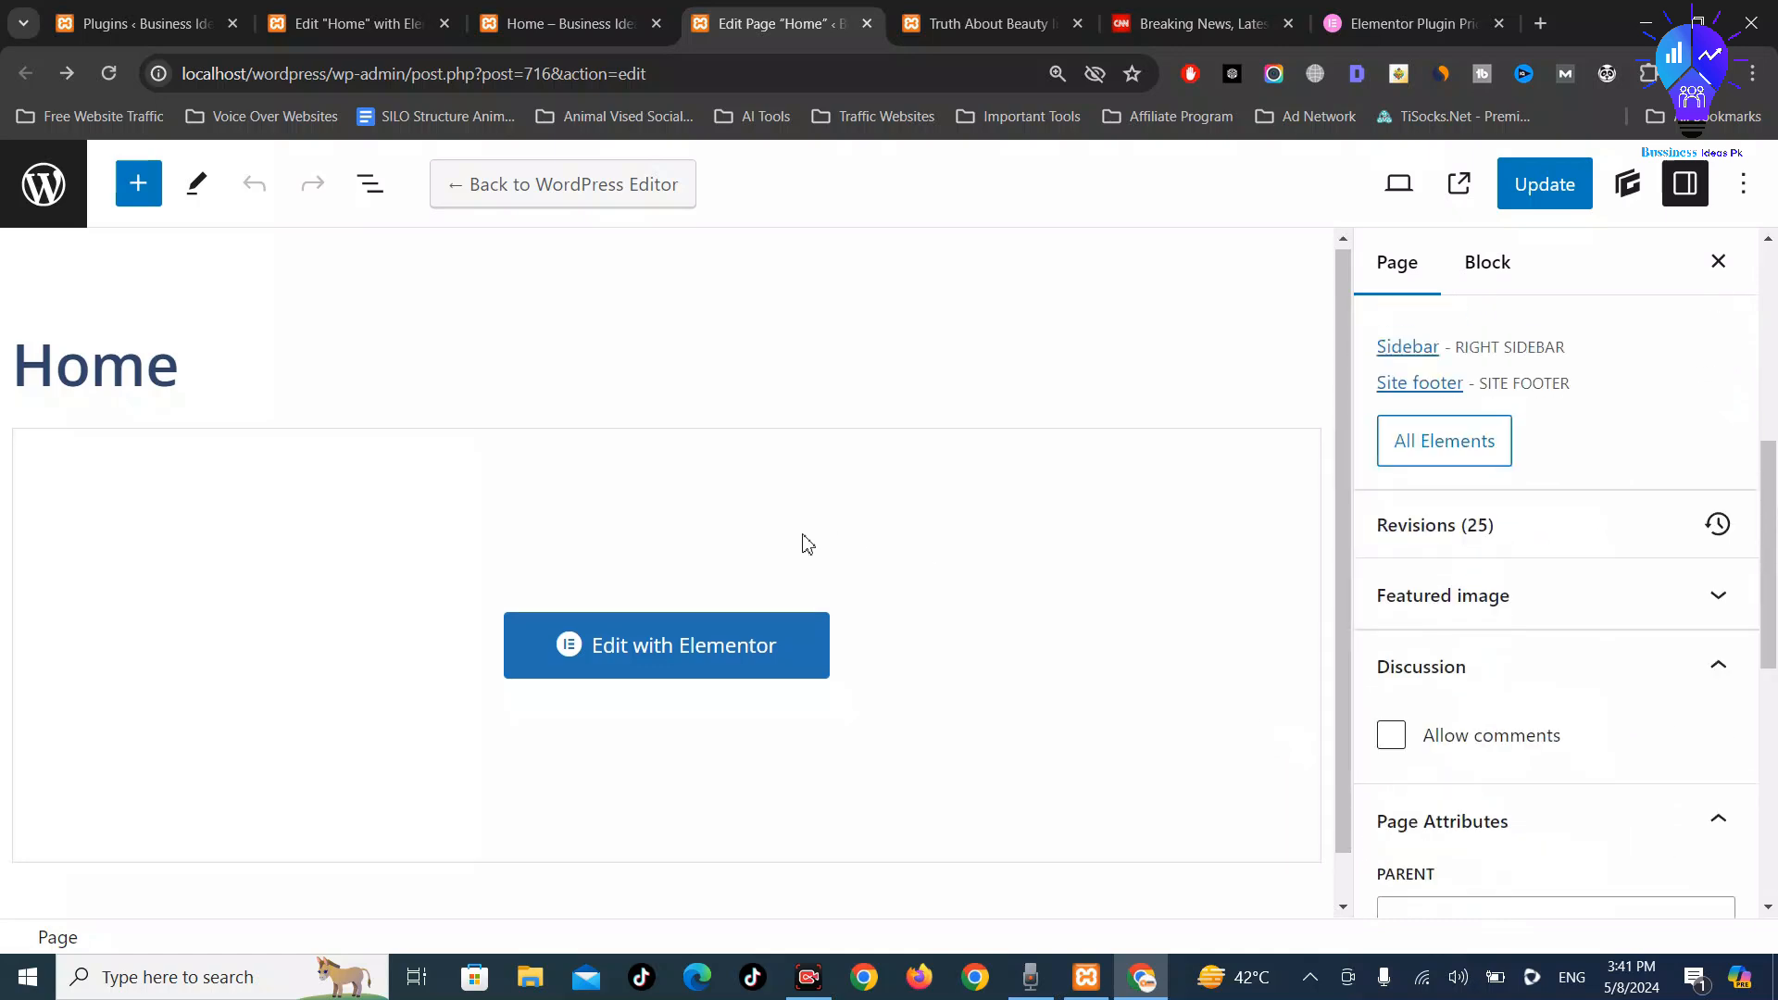
scroll(711, 676, down, 1)
scroll(695, 684, up, 1)
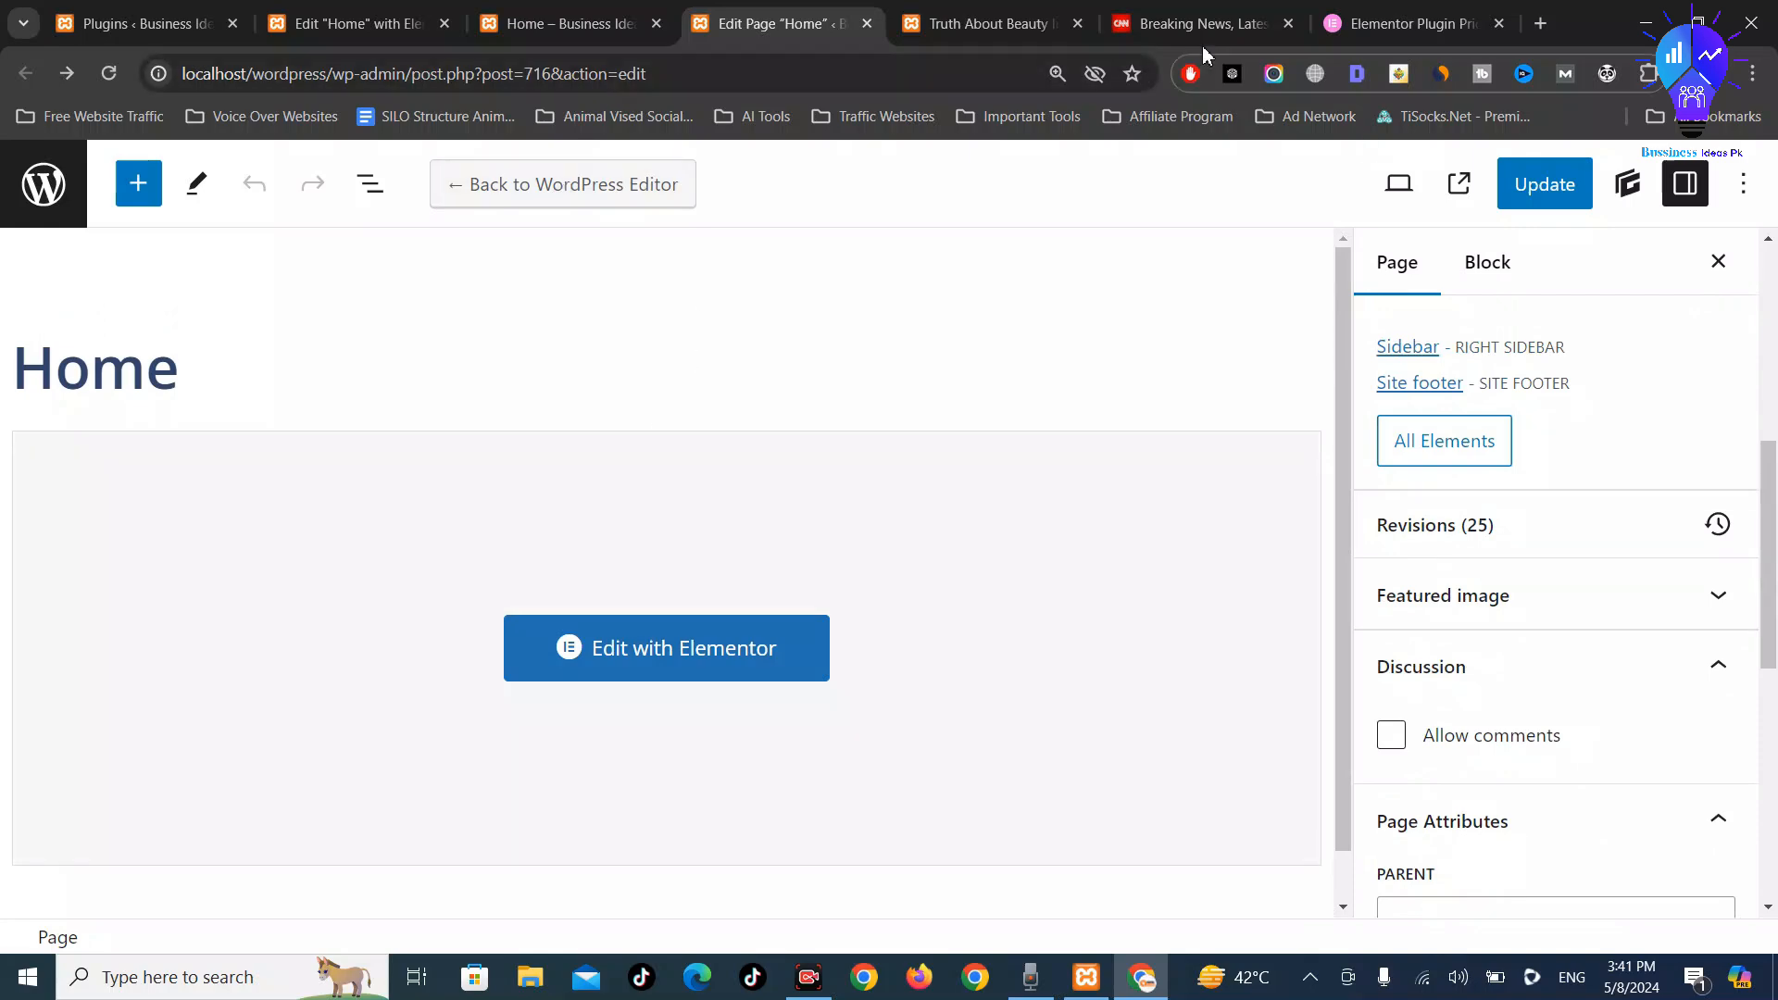
View the Home preview's featured post, thumbnail post list and sidebar headlines
click(528, 17)
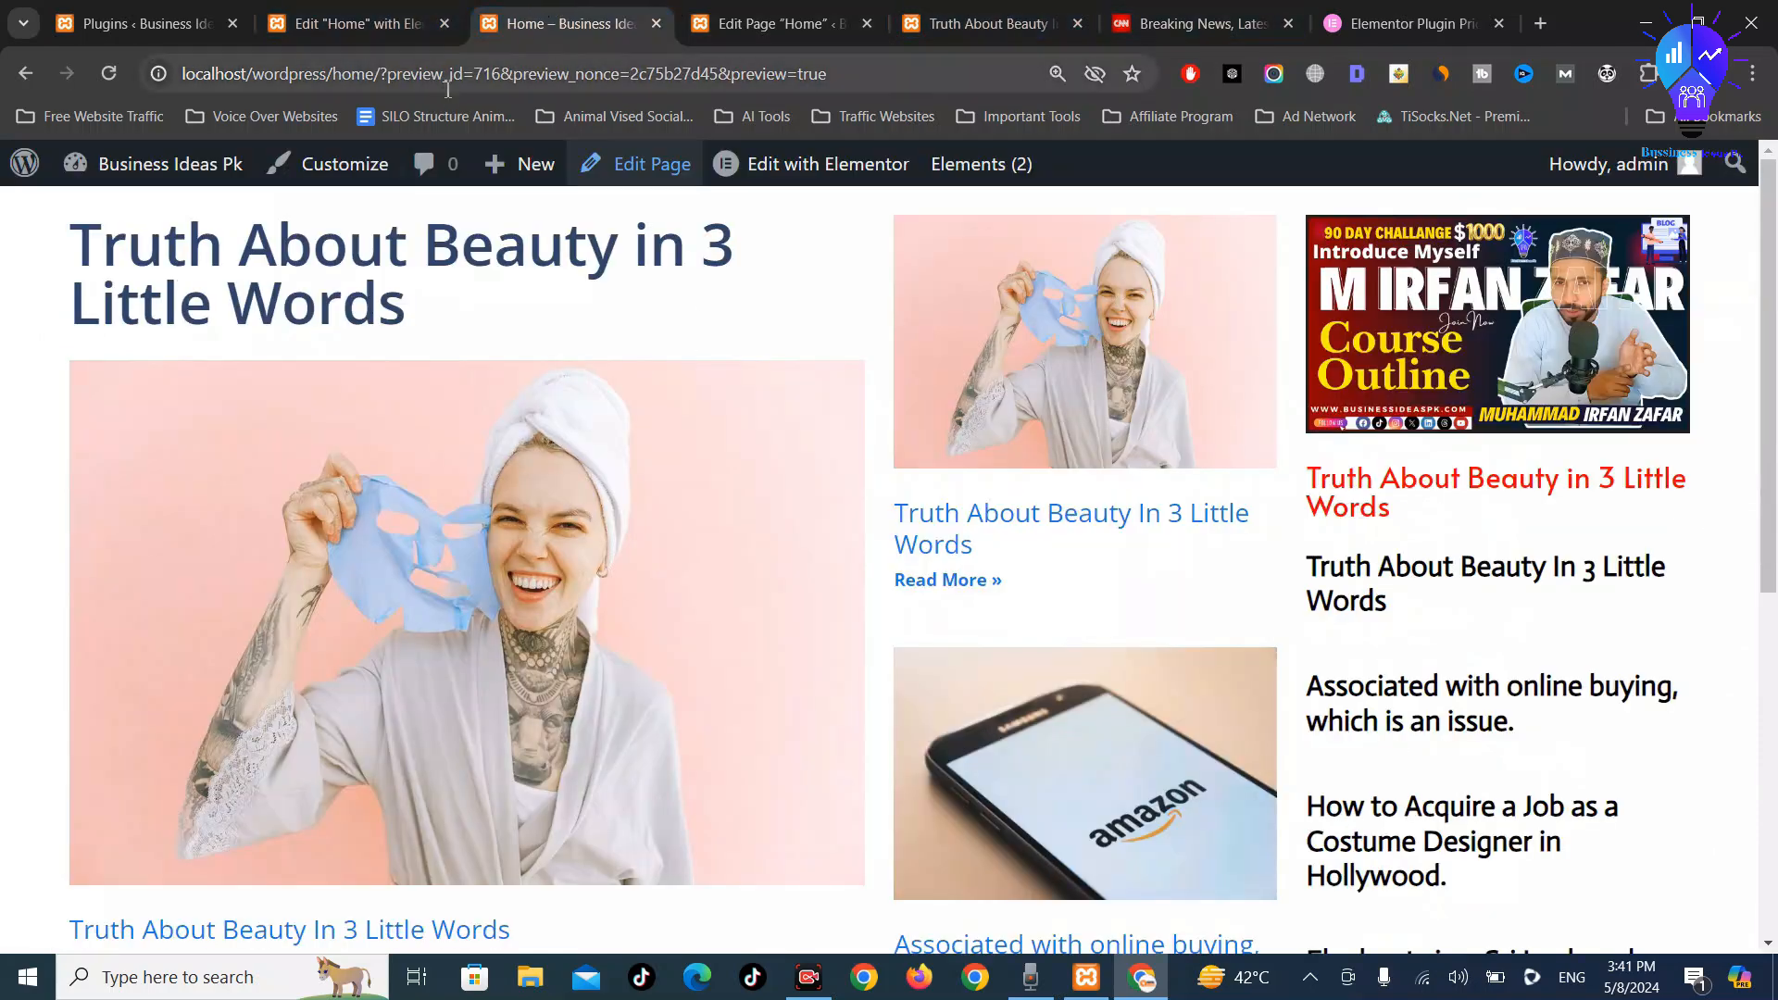
scroll(838, 479, down, 6)
scroll(697, 214, up, 1)
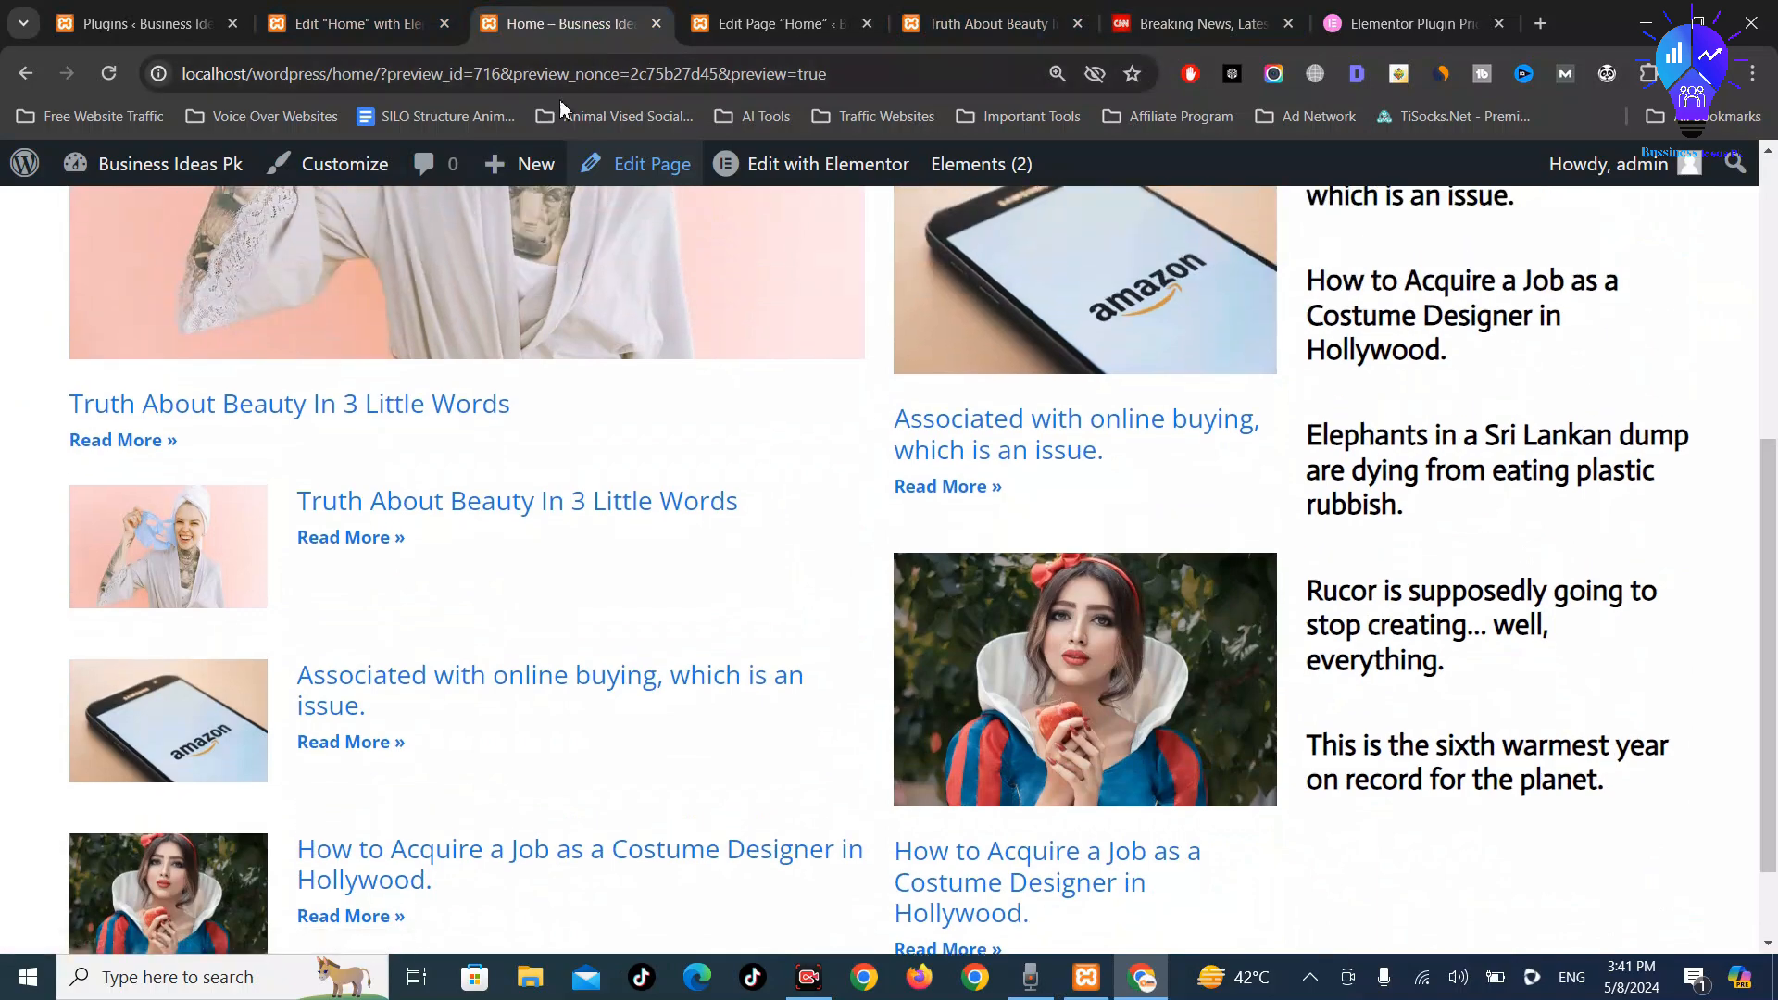
Below the red divider, add a four-column Flexbox container and target its first column
click(838, 191)
scroll(997, 798, down, 5)
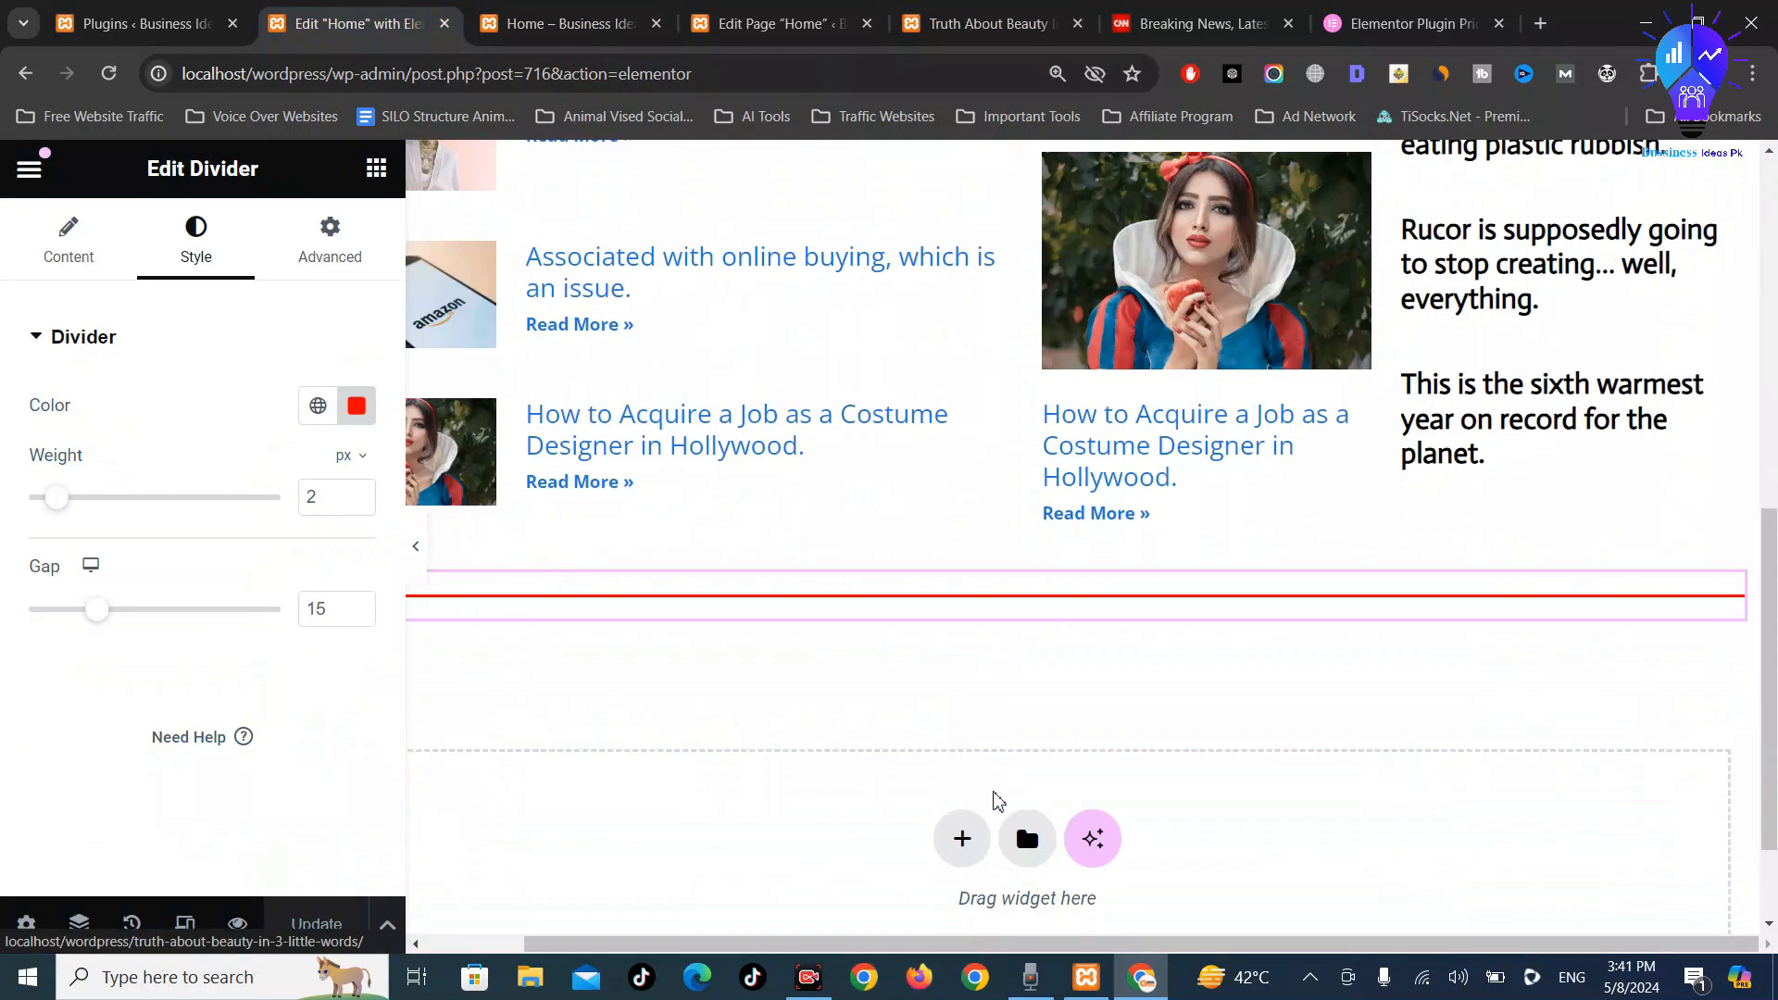
scroll(997, 798, down, 2)
click(960, 690)
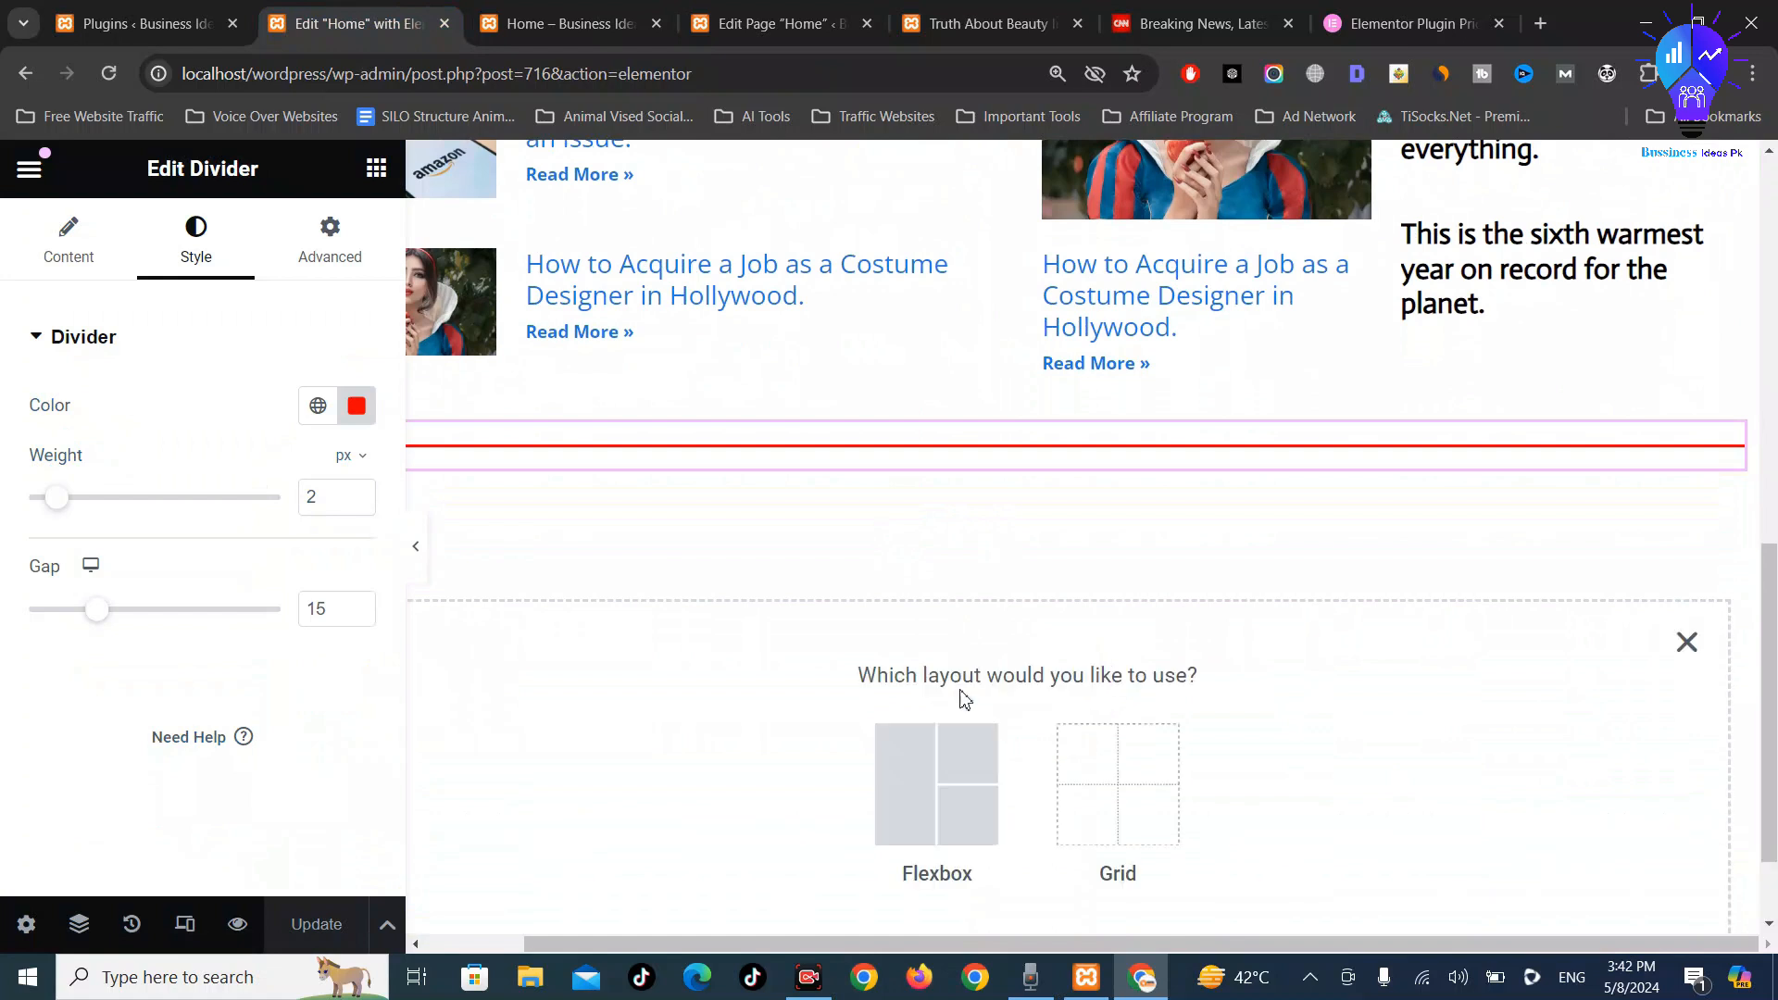
click(964, 796)
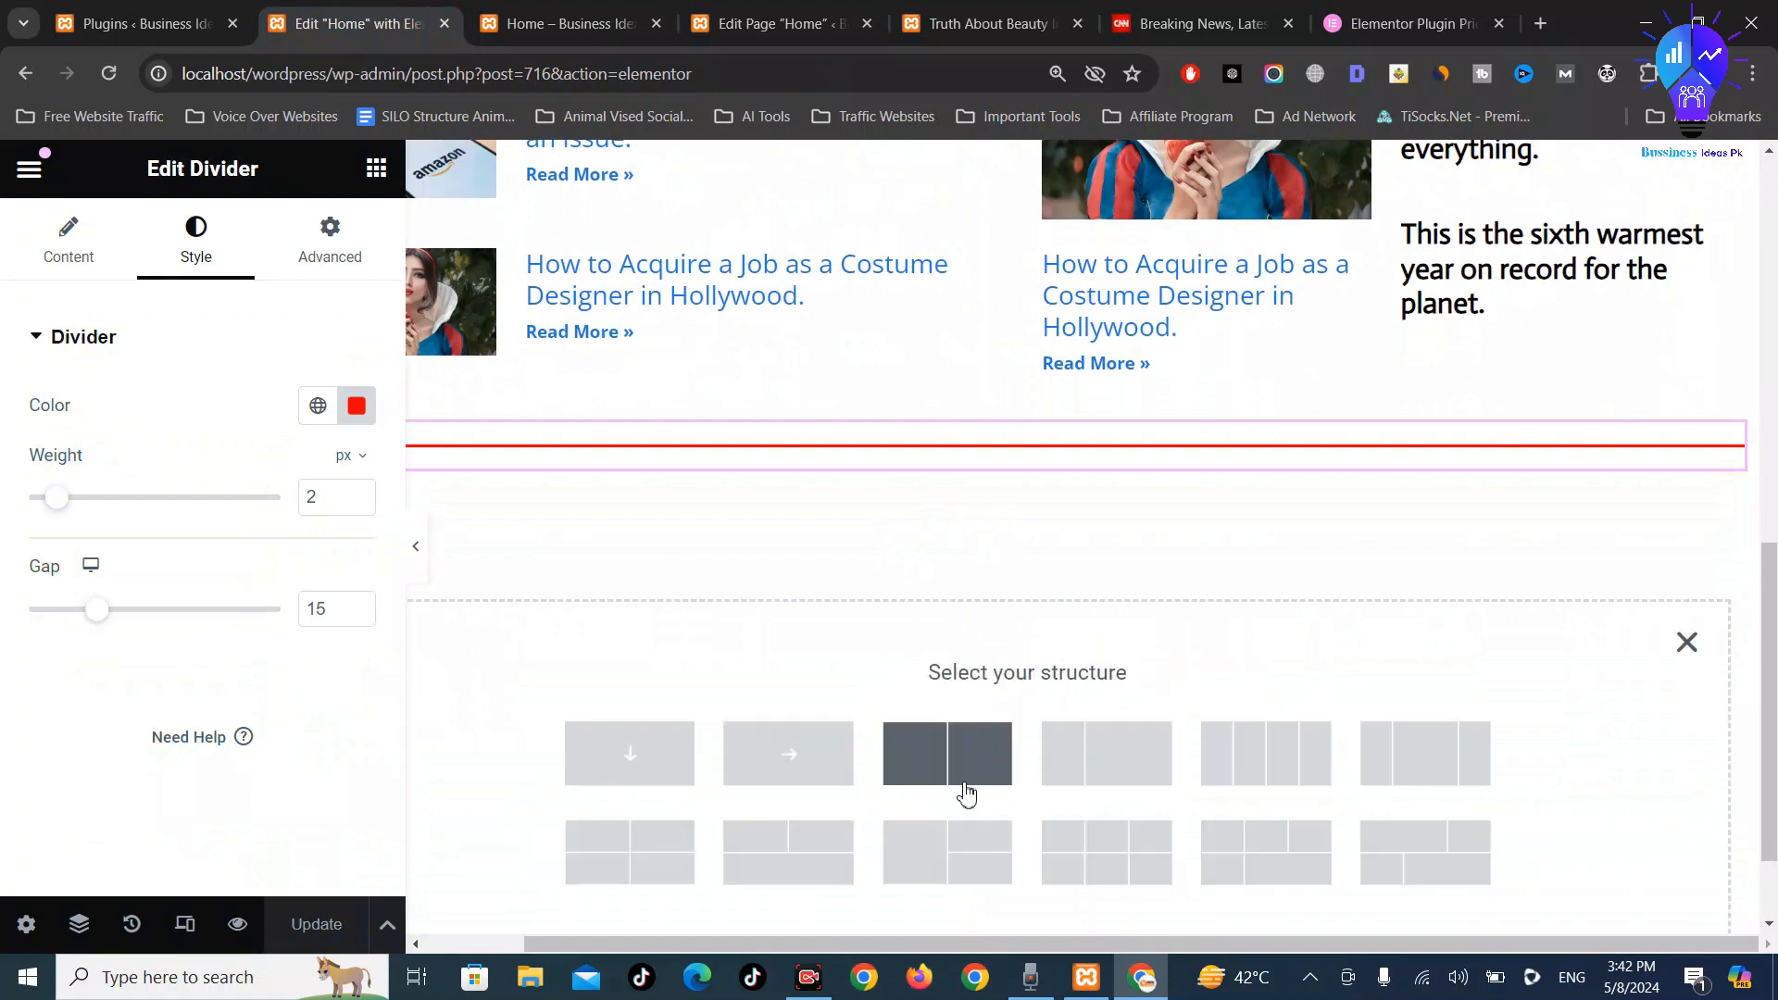
click(1275, 769)
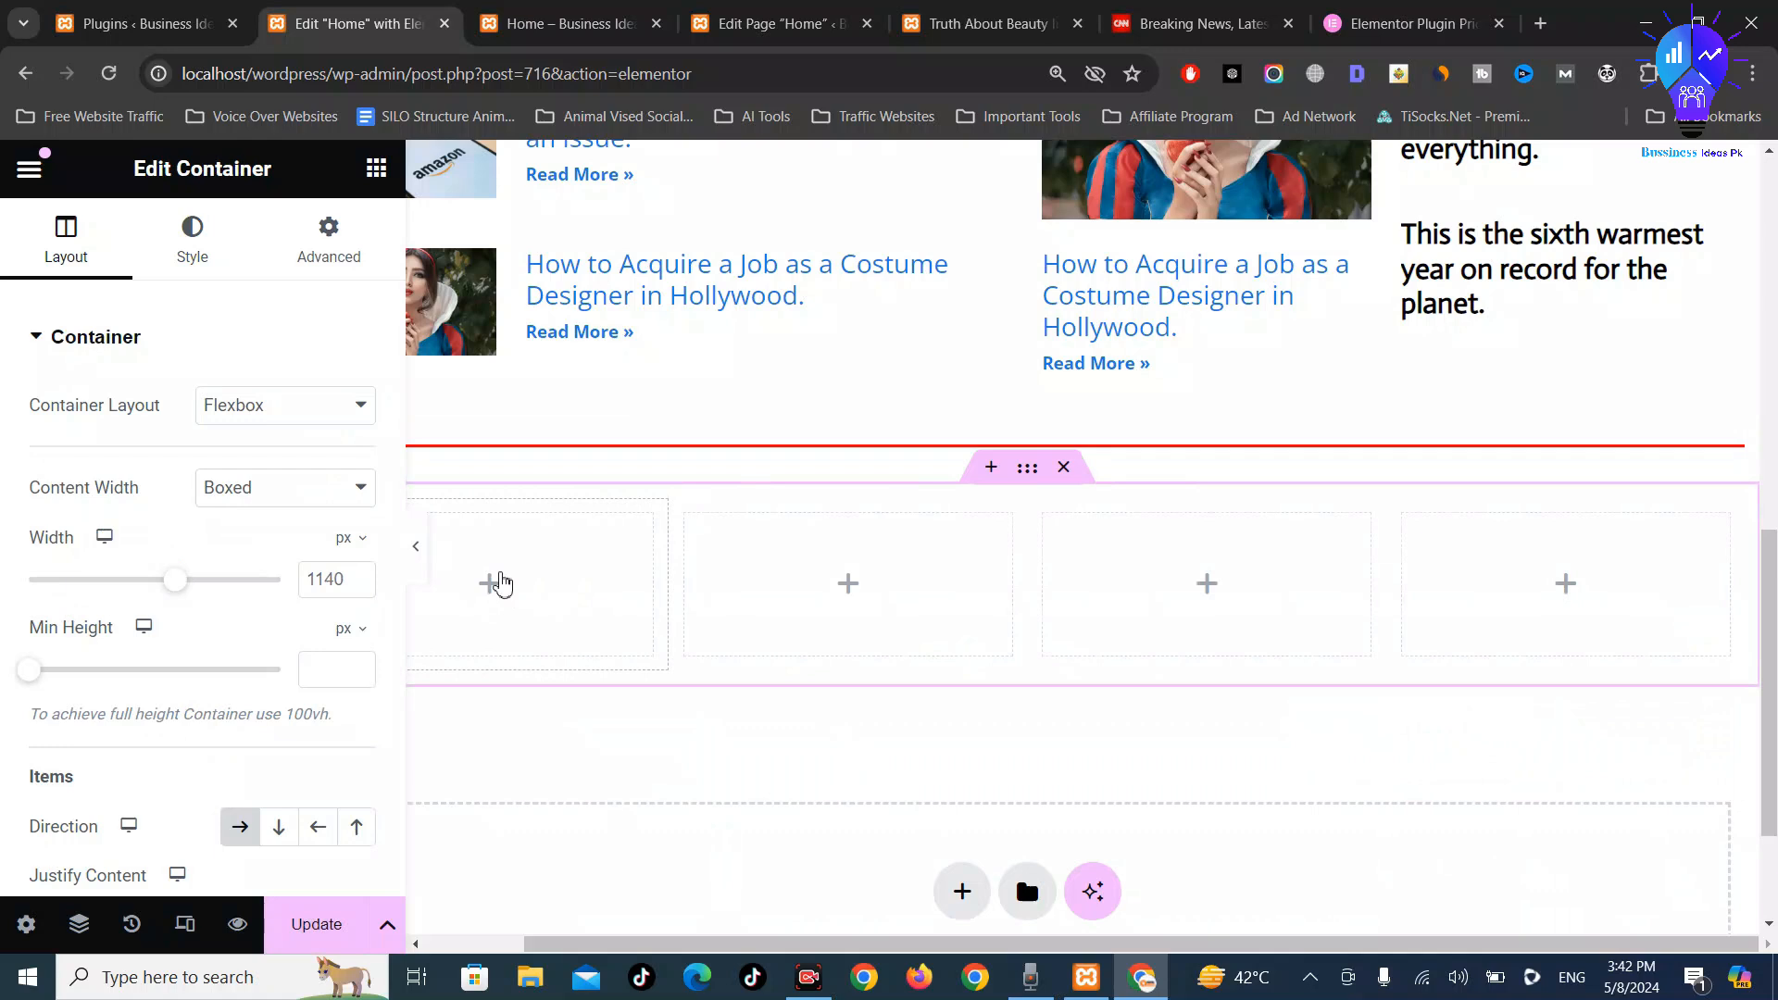
click(500, 584)
Search the widget panel for 'categ', then clear it and browse the widget list
click(223, 282)
text(c)
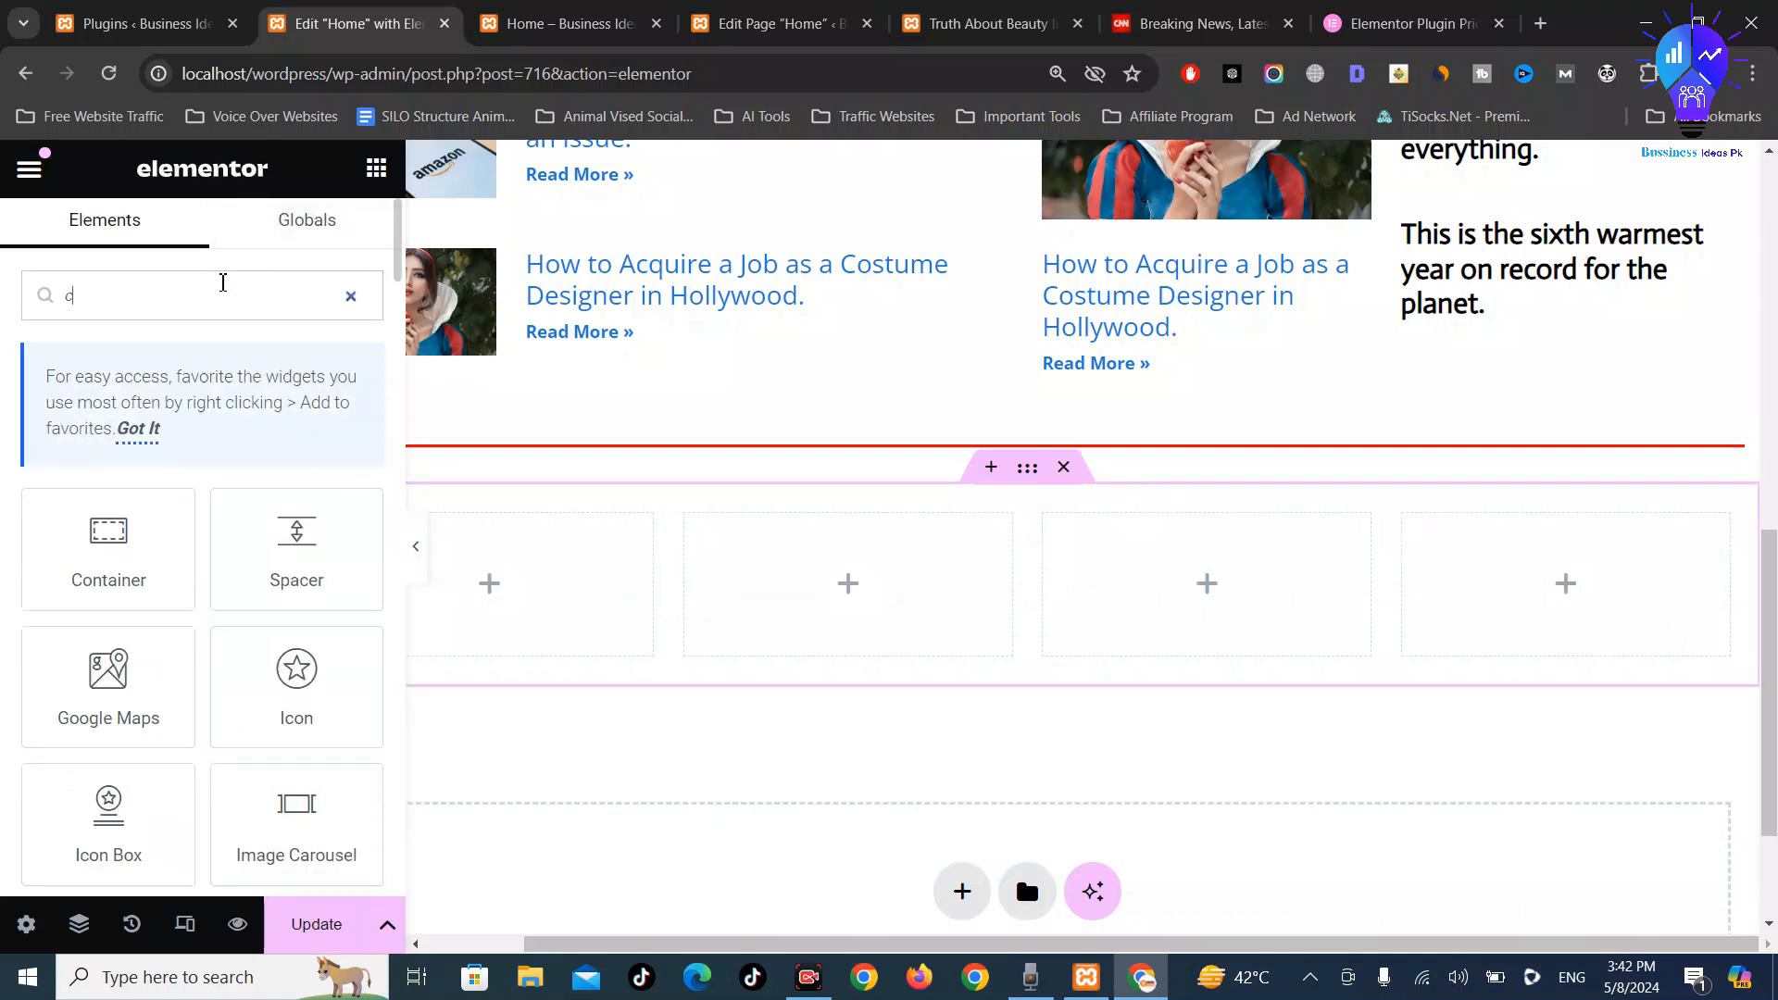
text(ate)
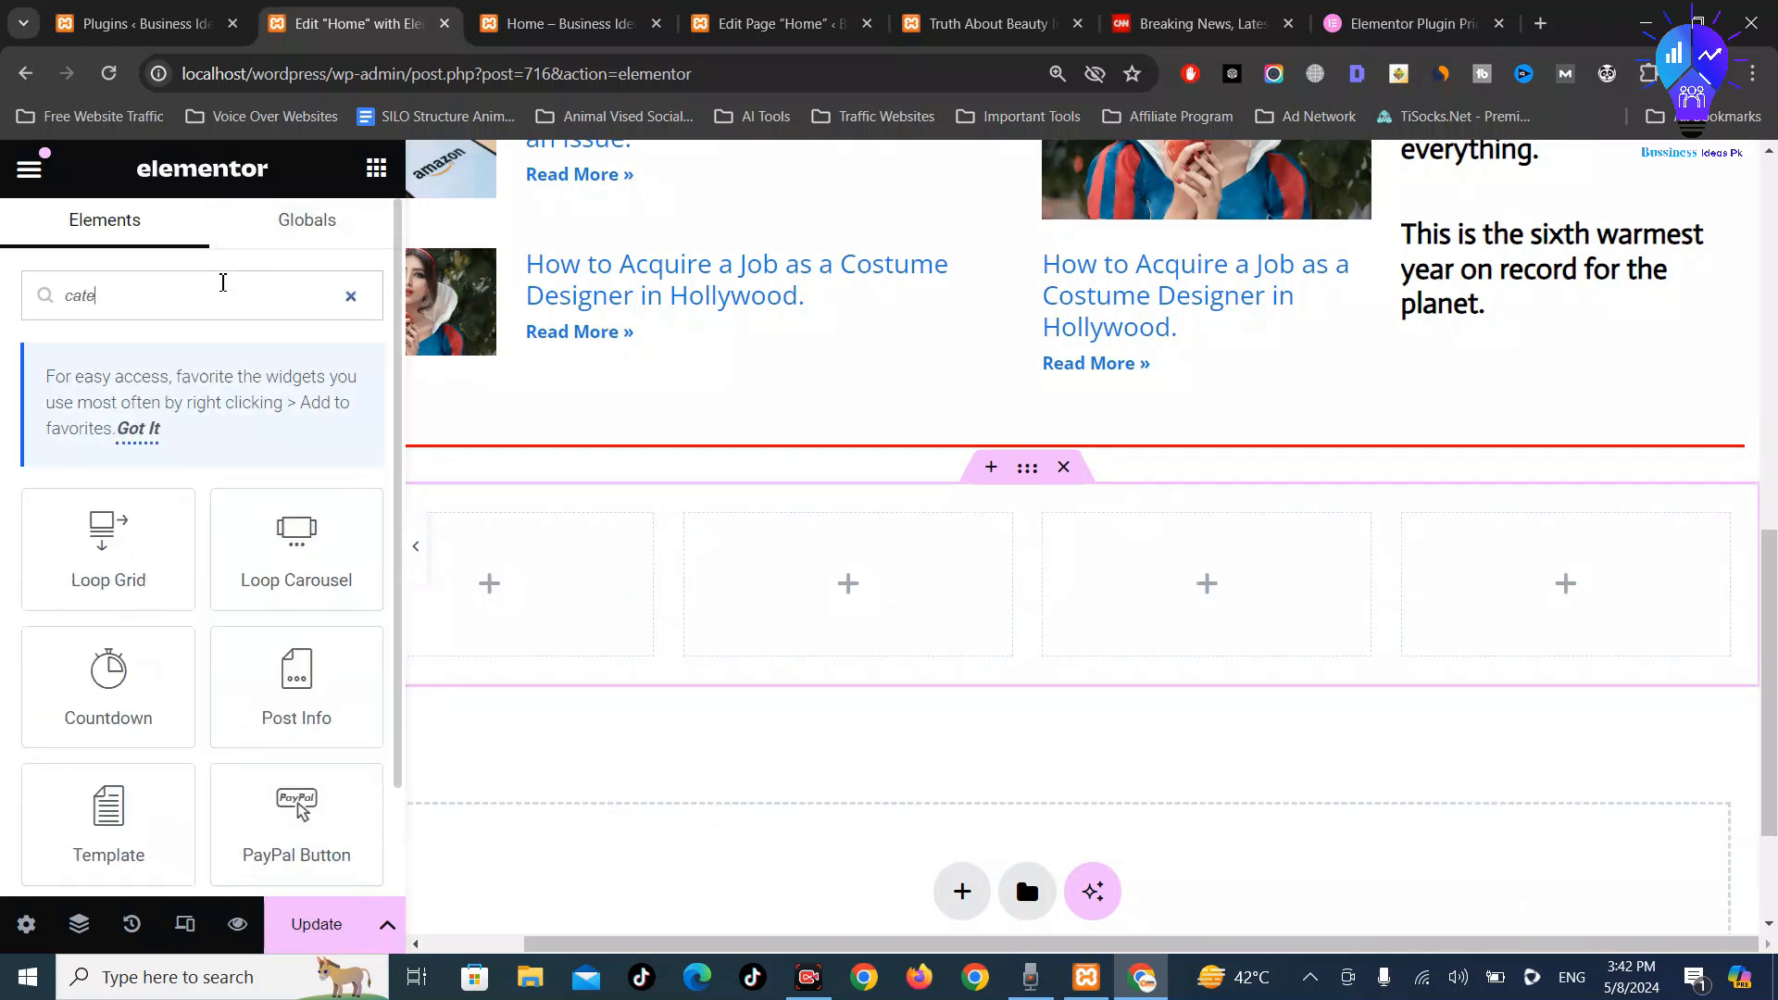
text(g)
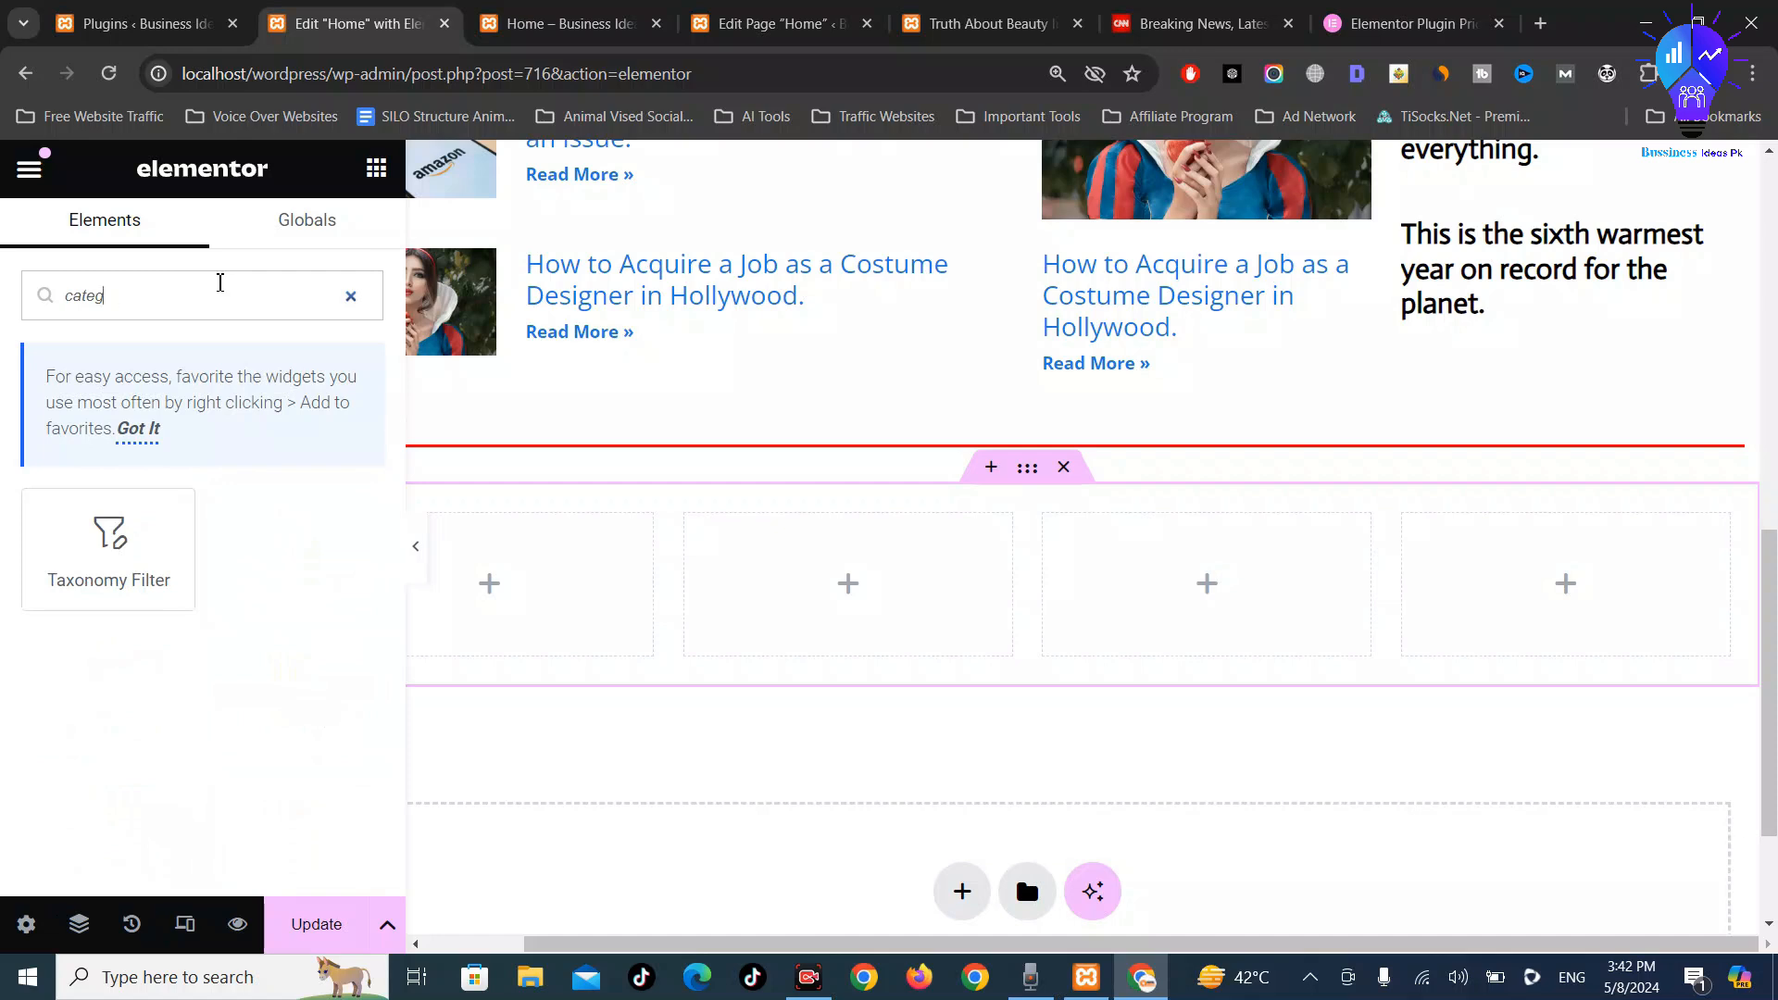
key(BackSpace)
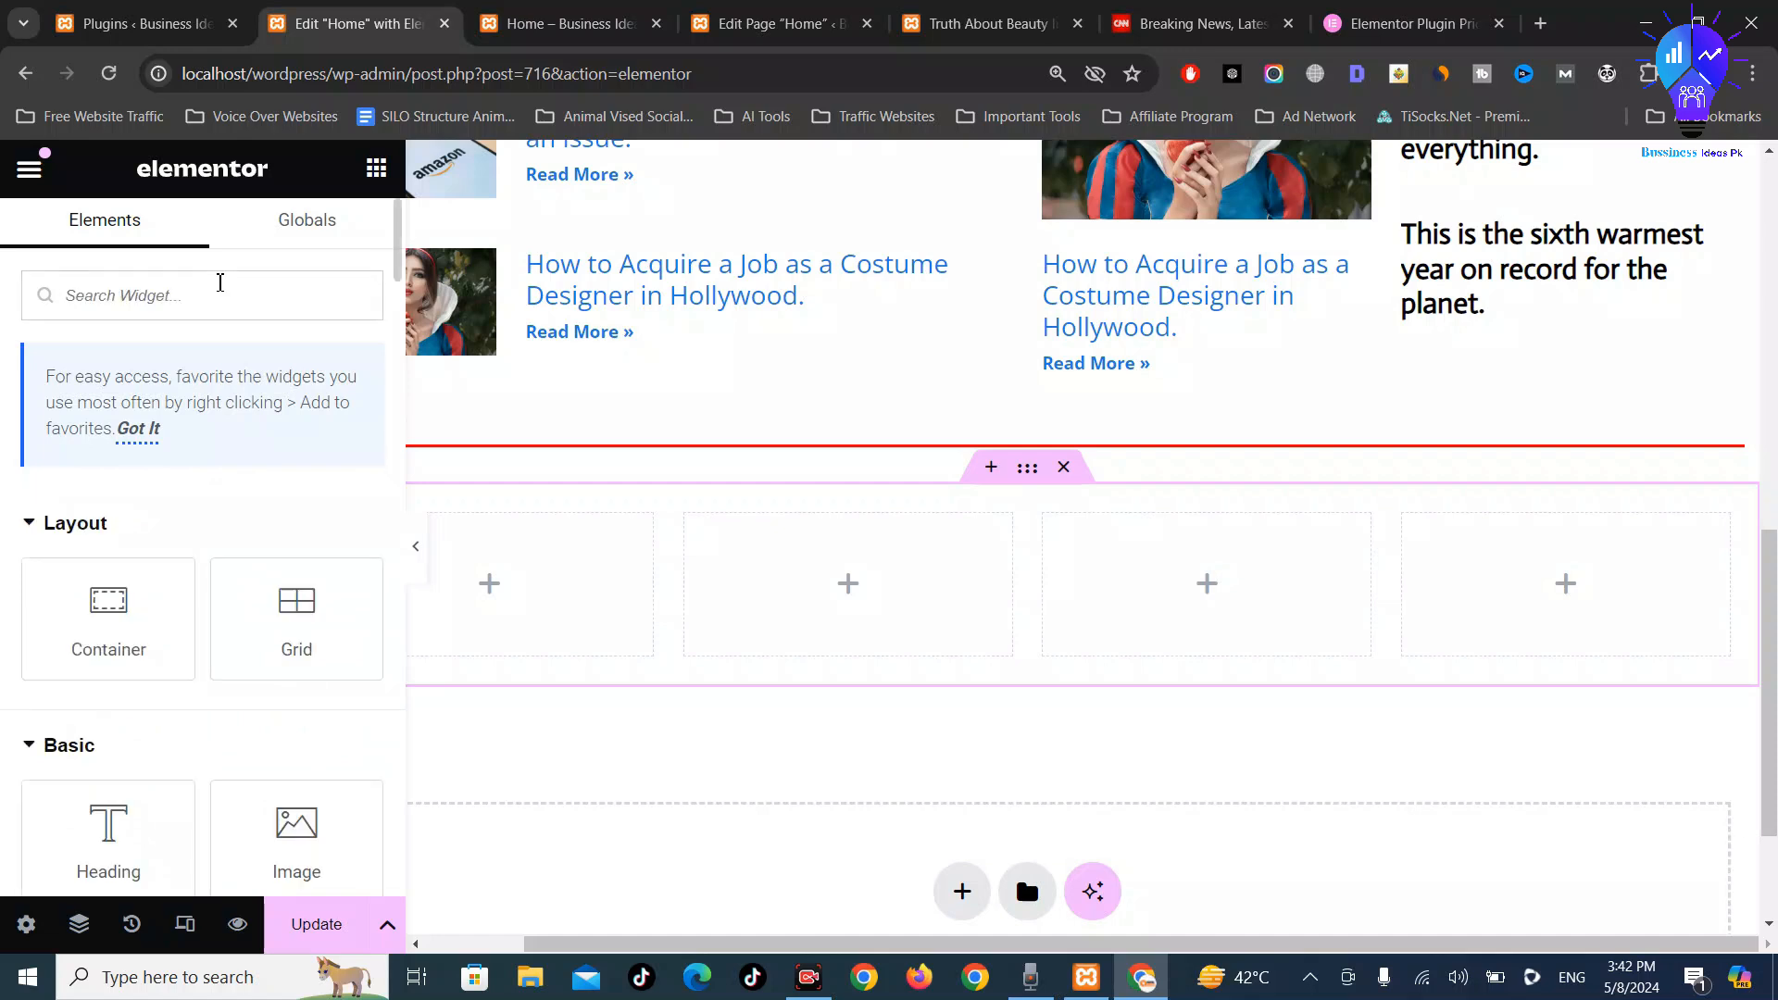
scroll(213, 453, down, 5)
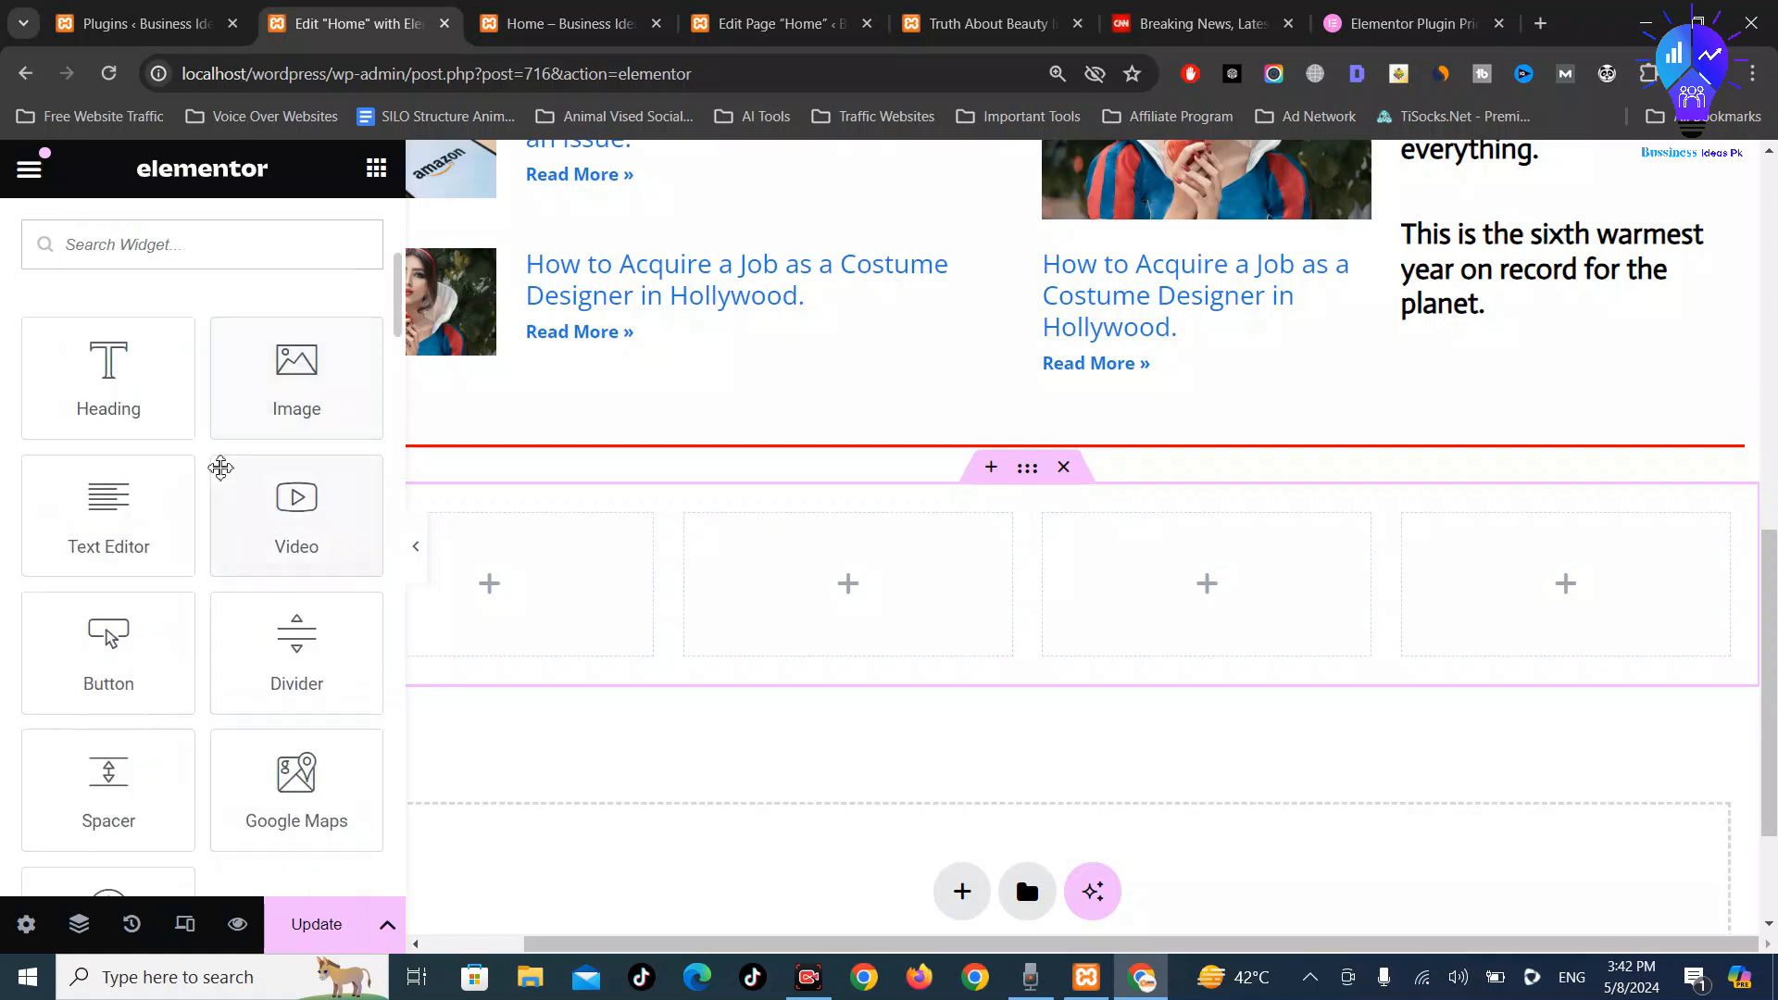
scroll(217, 407, down, 2)
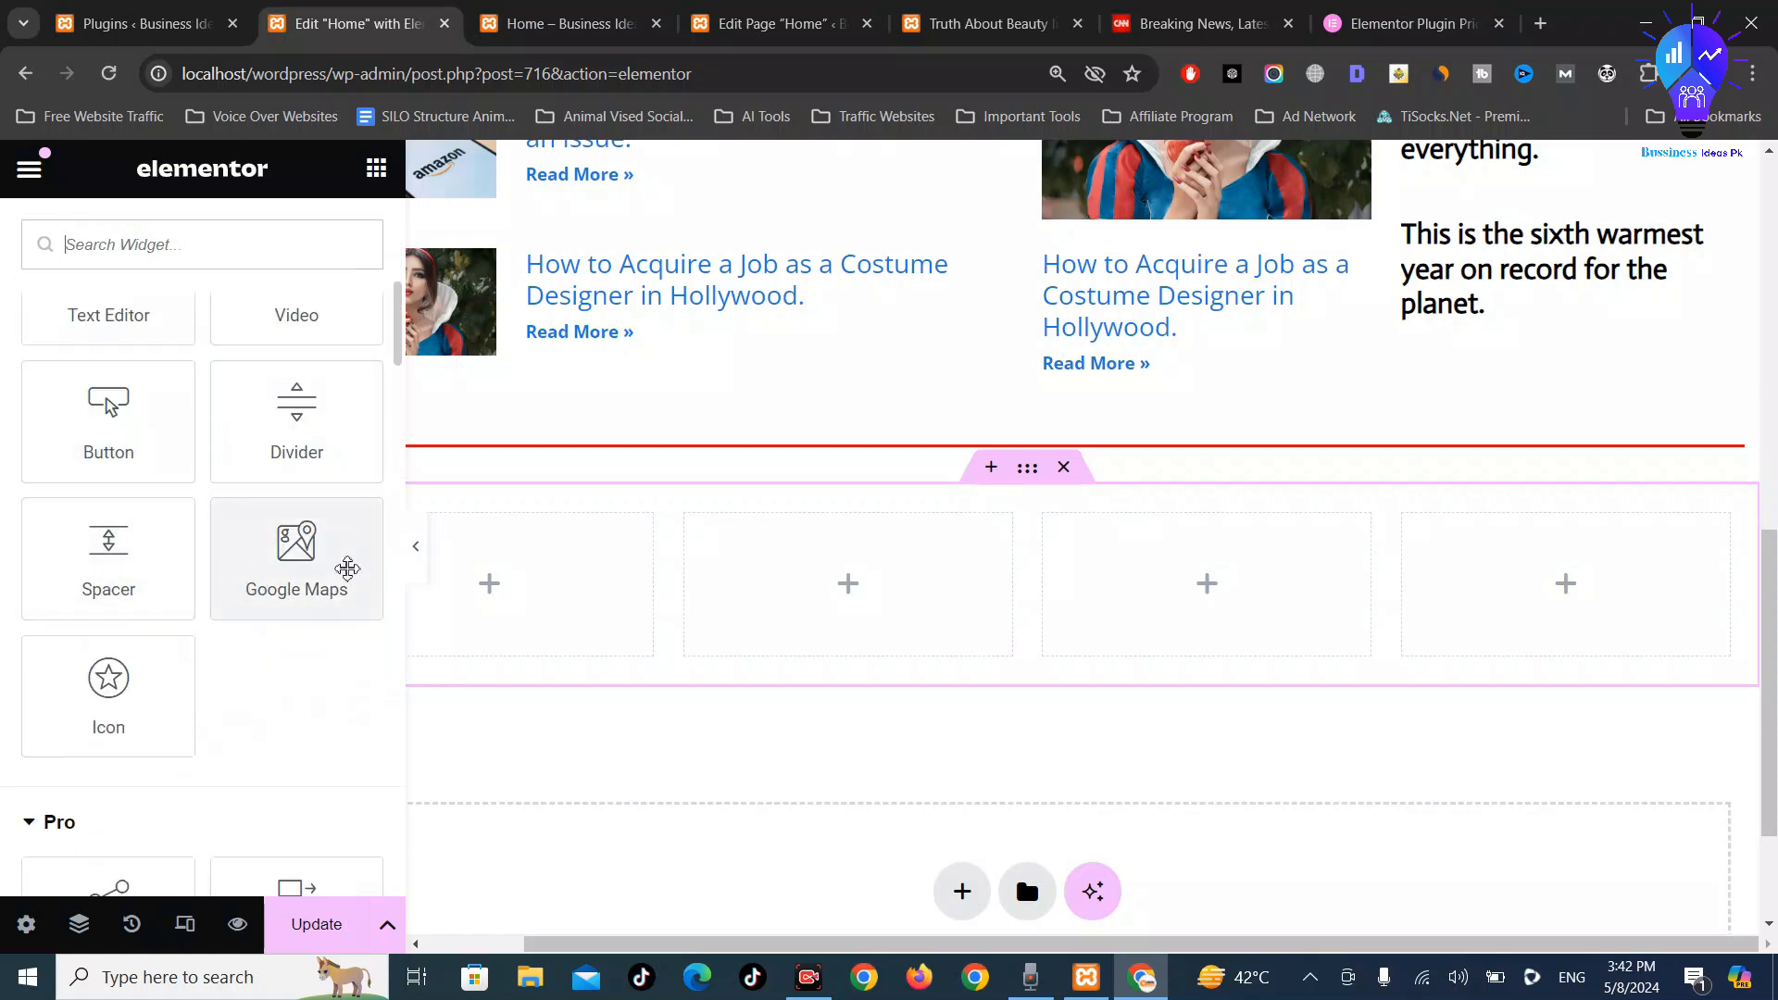
scroll(795, 616, down, 1)
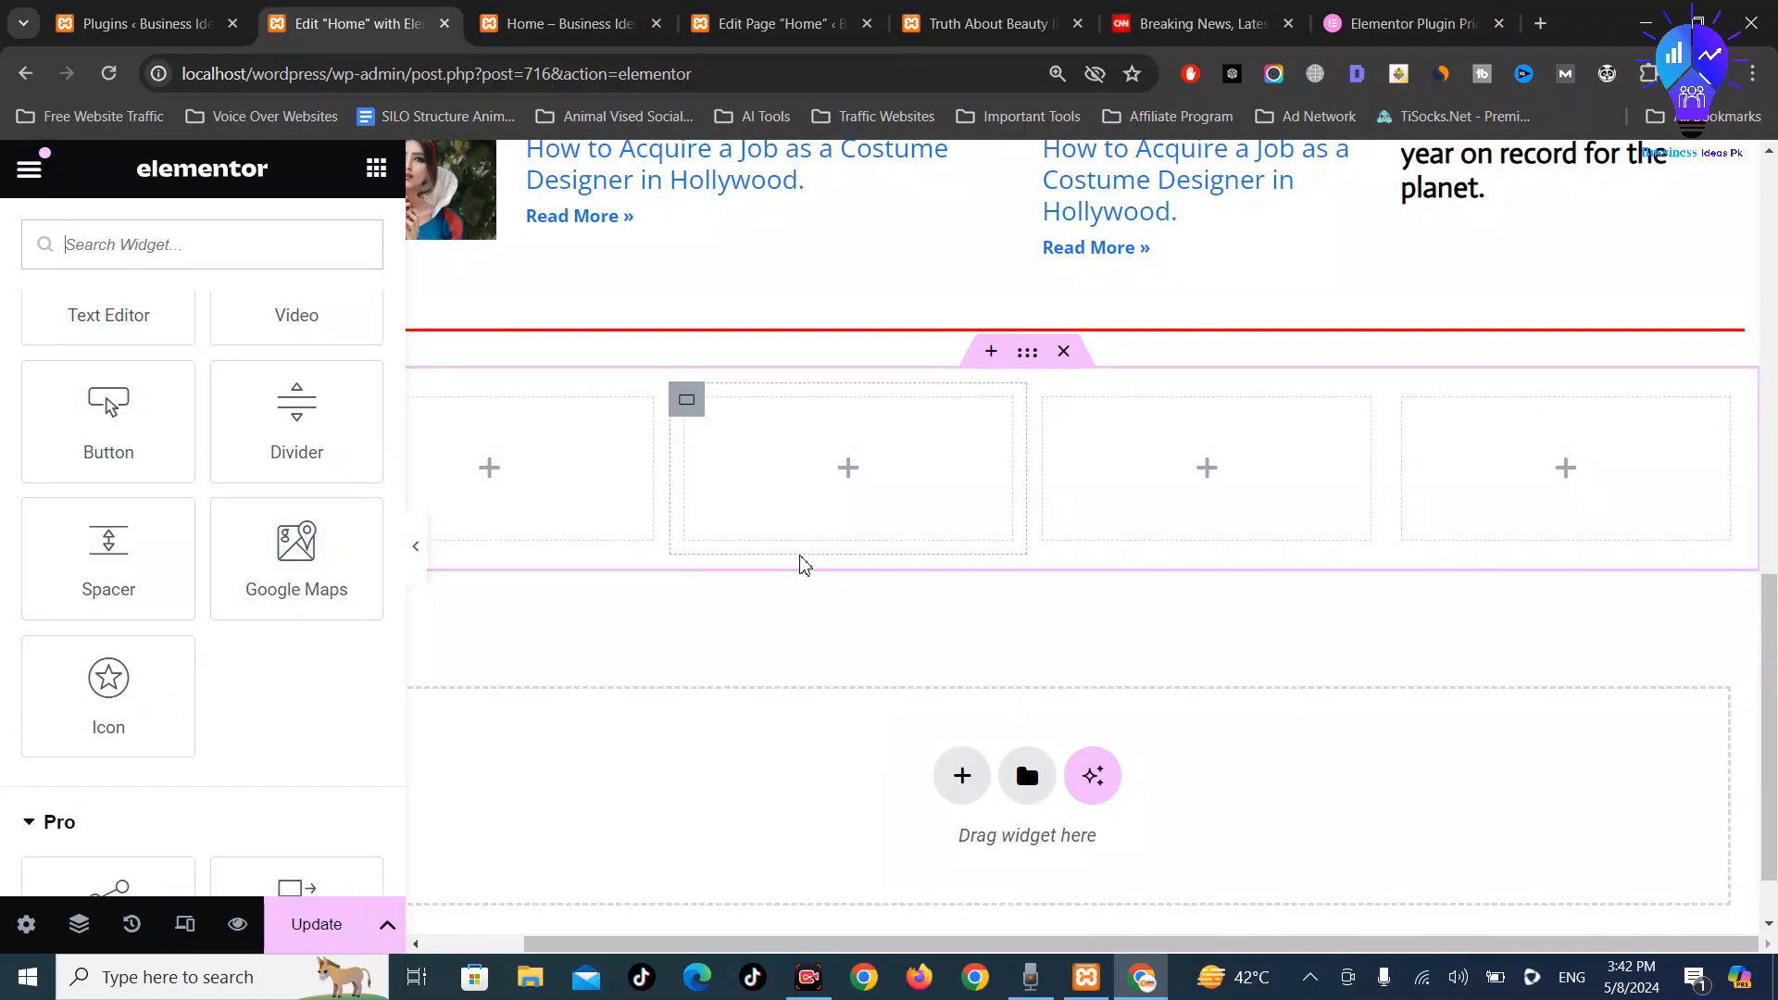
scroll(556, 500, down, 1)
scroll(238, 603, down, 5)
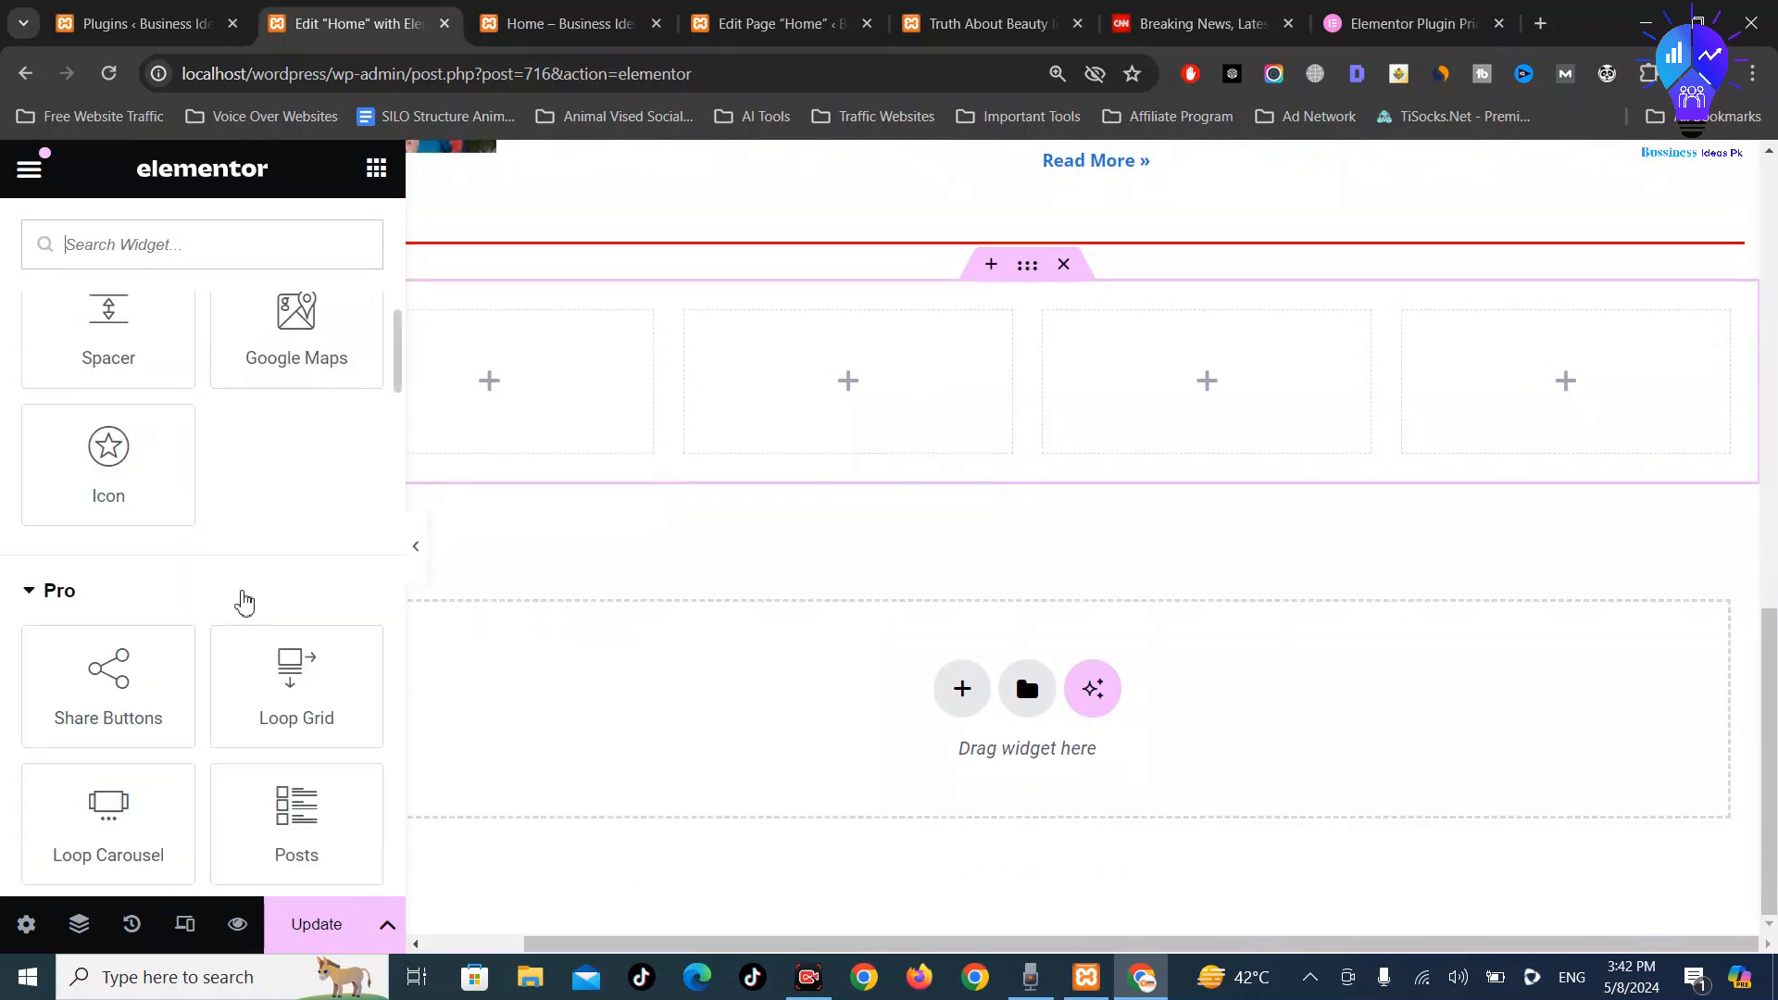
scroll(326, 595, down, 2)
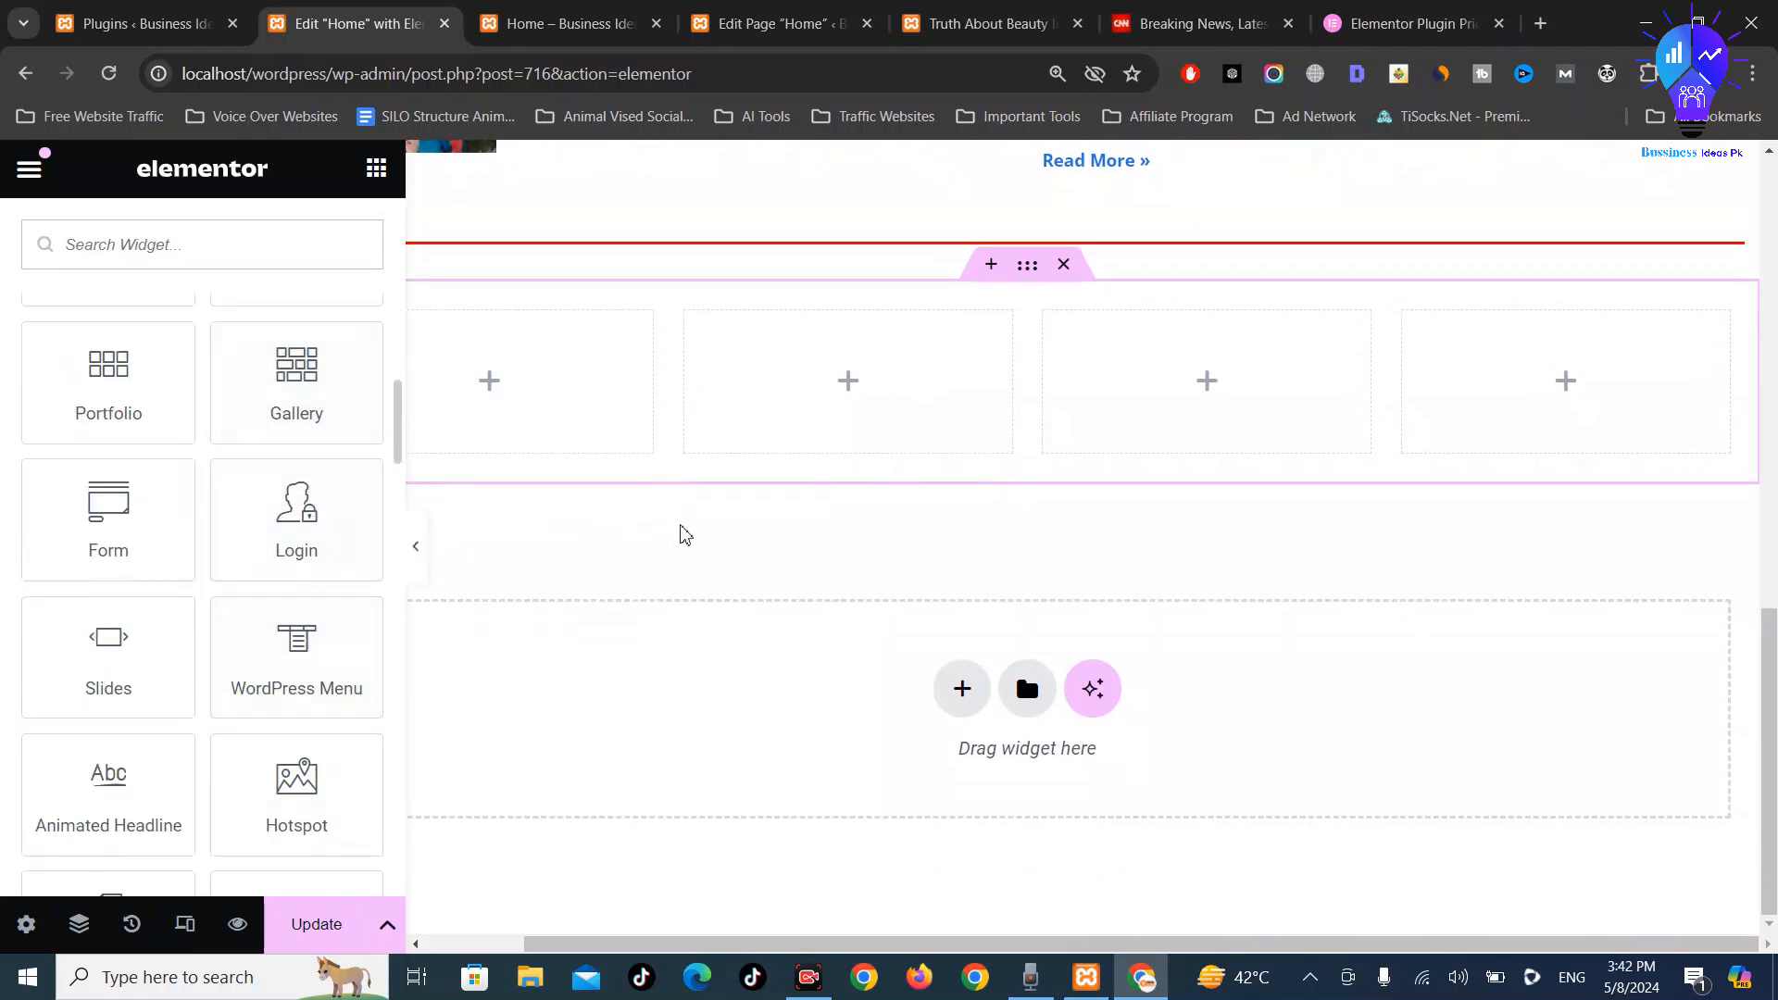
scroll(337, 623, down, 4)
Update the Home page in Elementor and bring up the Installed Plugins page
scroll(337, 624, up, 5)
scroll(1533, 472, up, 8)
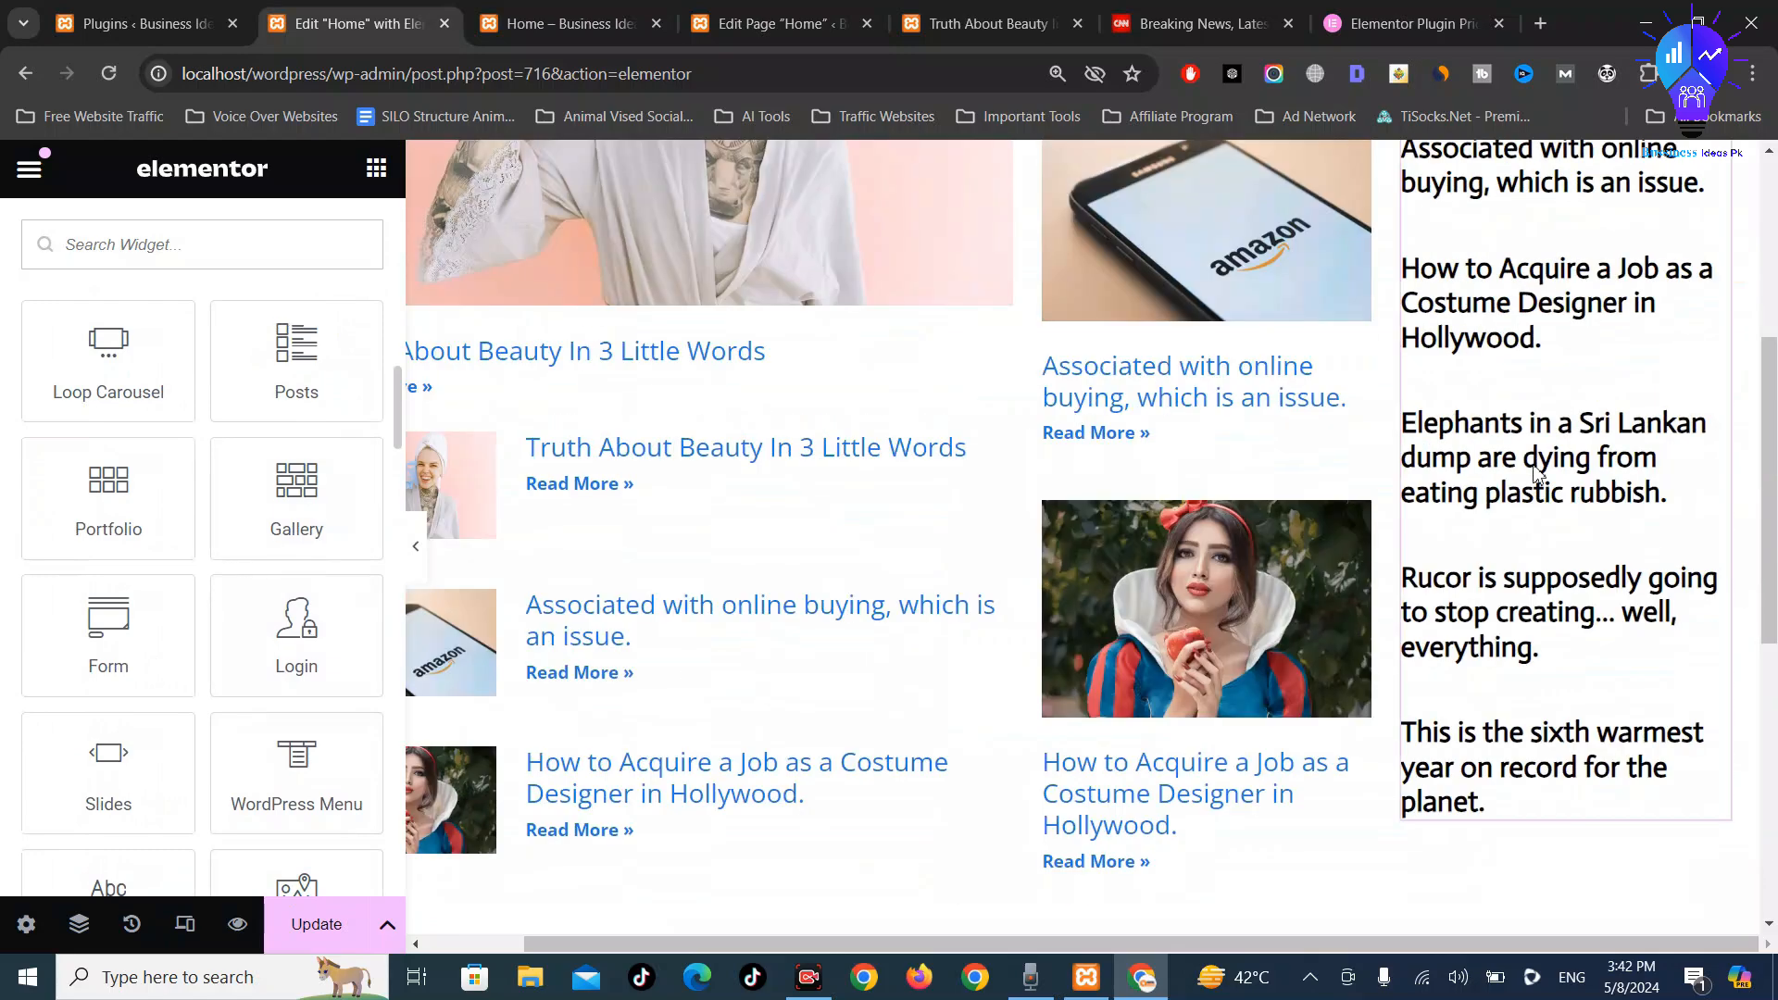
scroll(1533, 472, up, 5)
click(332, 924)
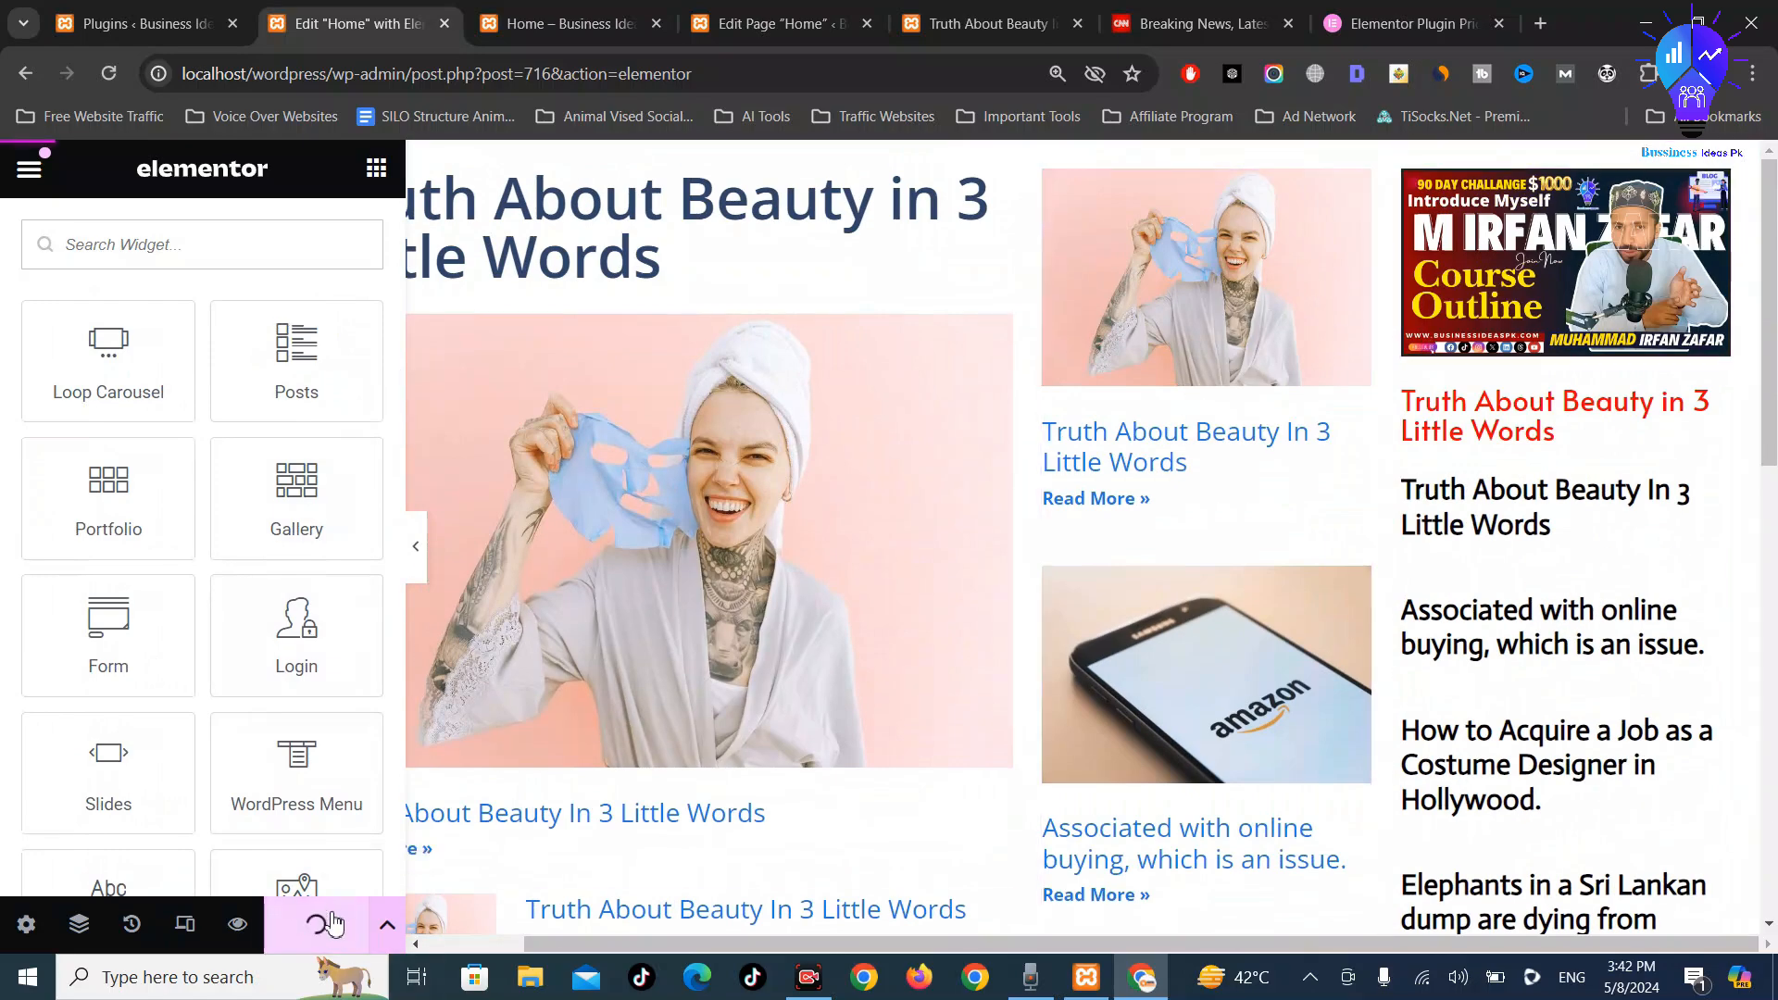
click(170, 20)
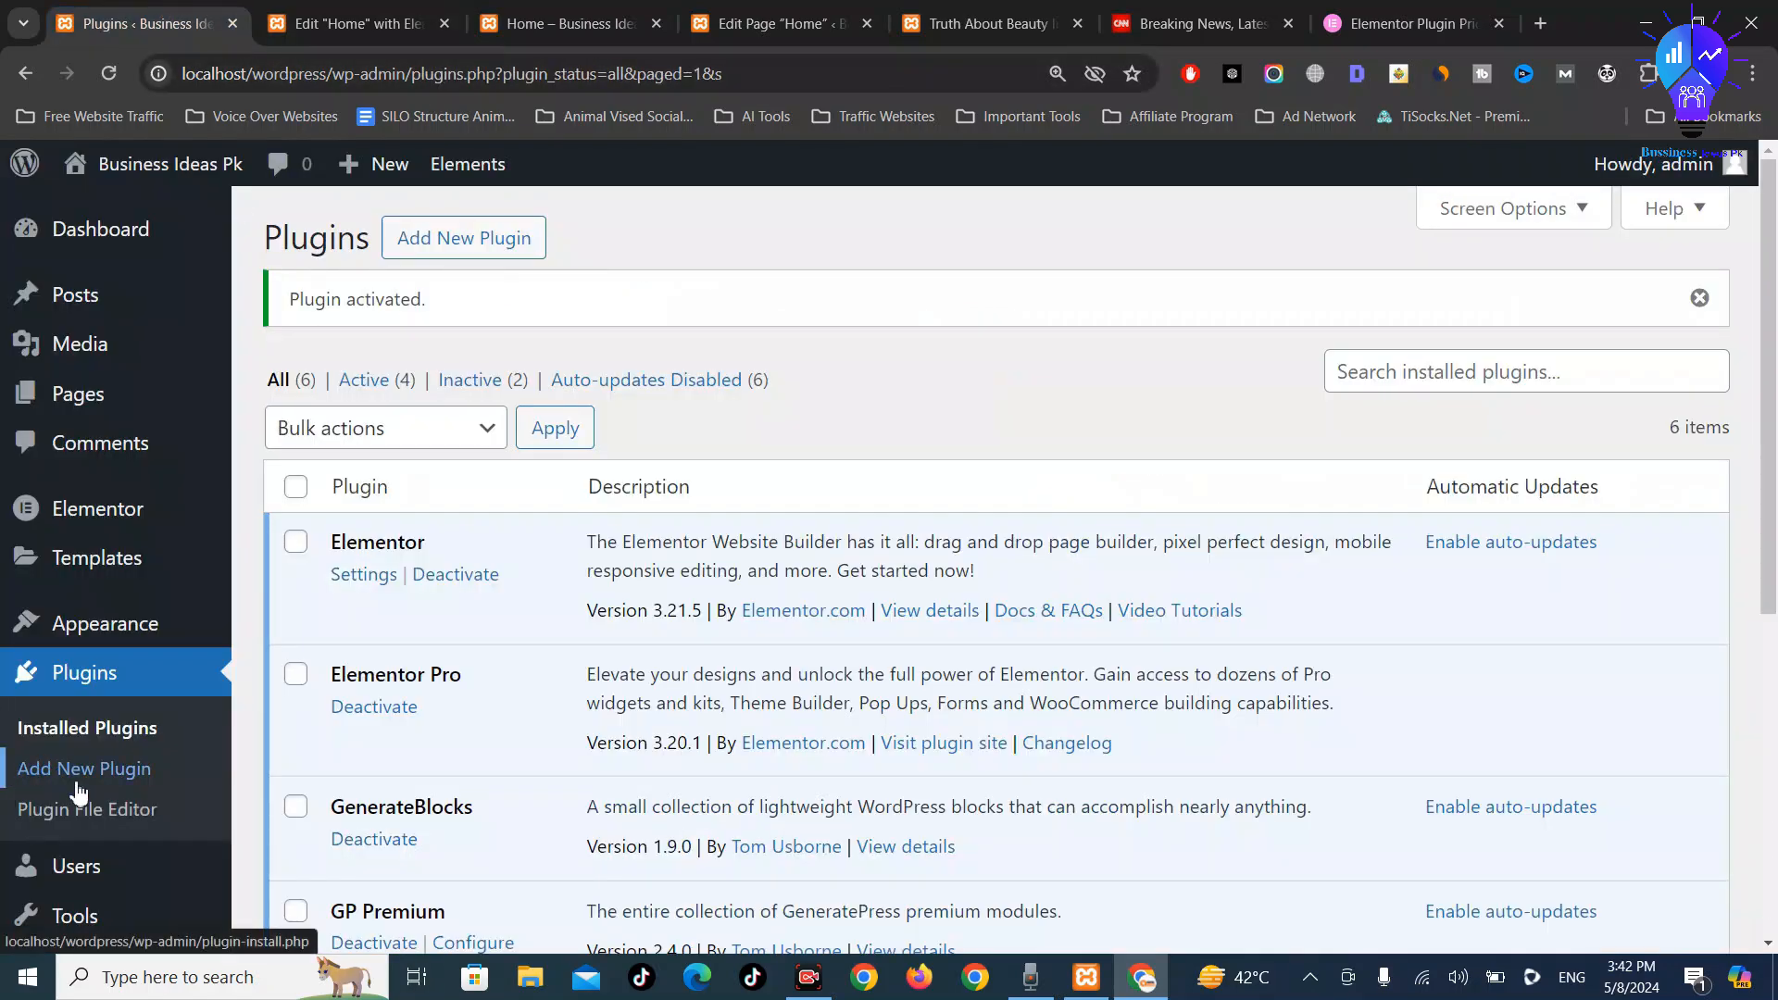
Open Appearance > Menus in a new tab and save Primary - Marketer assigned to Primary Menu
mouse_move(131, 623)
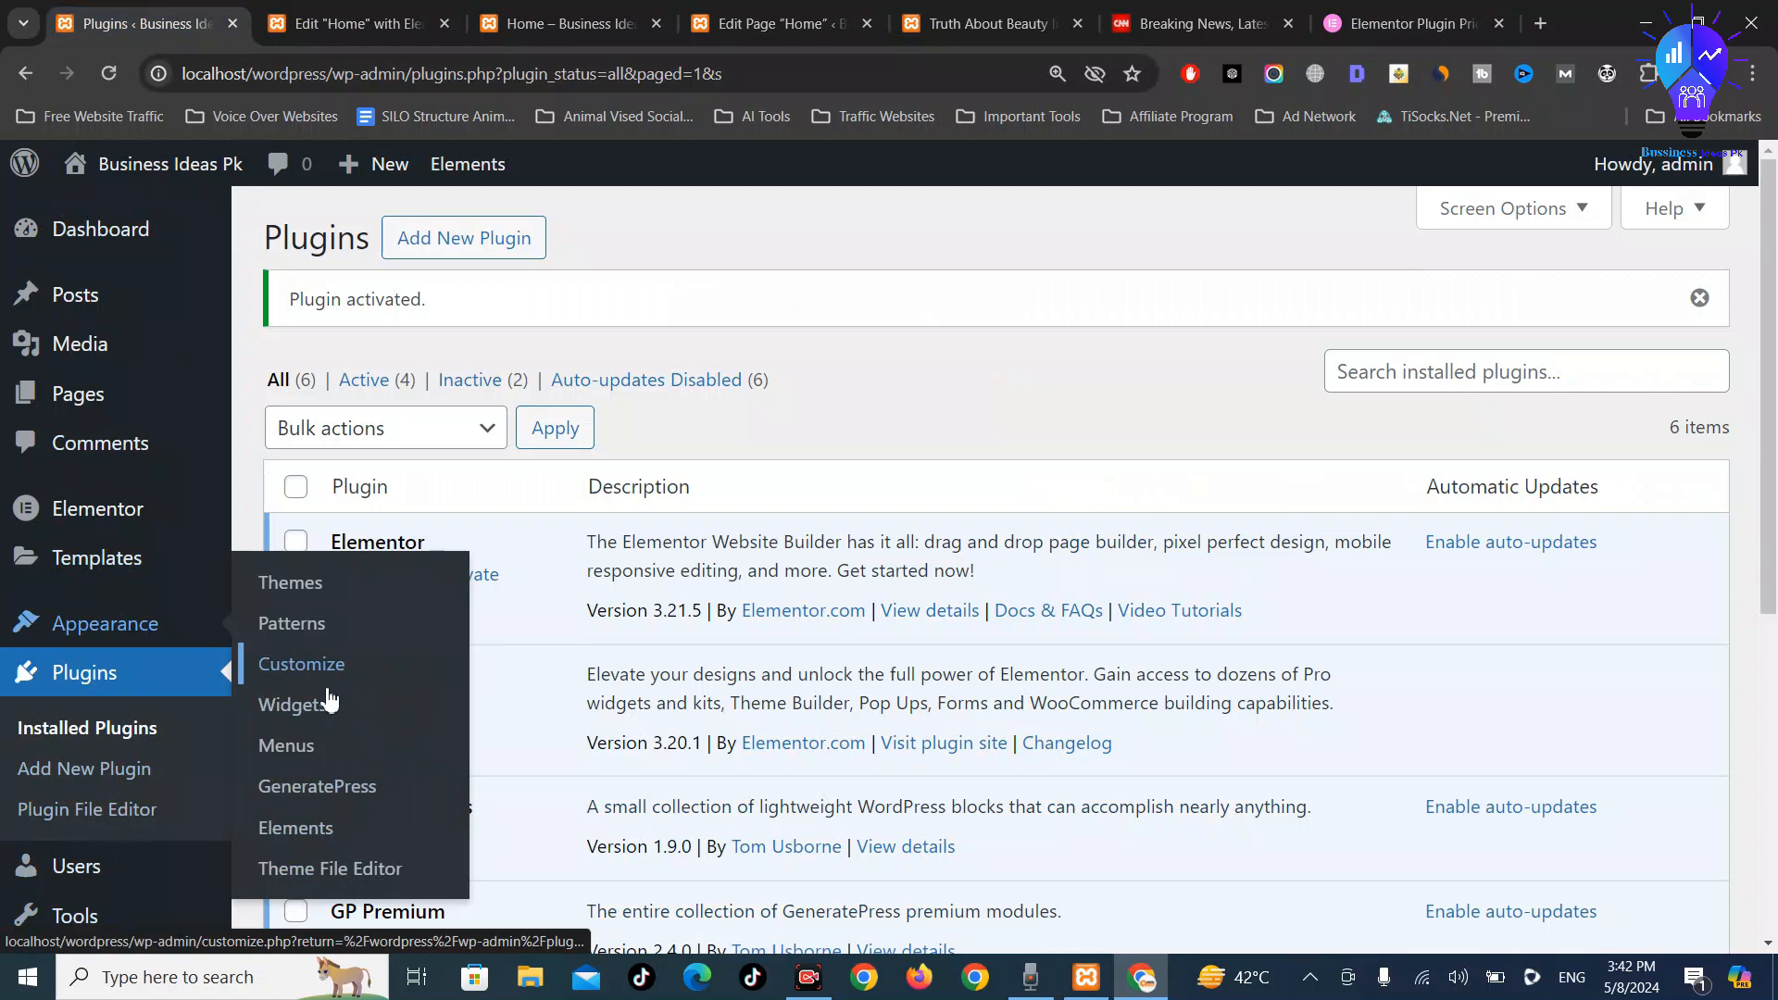
middle_click(308, 765)
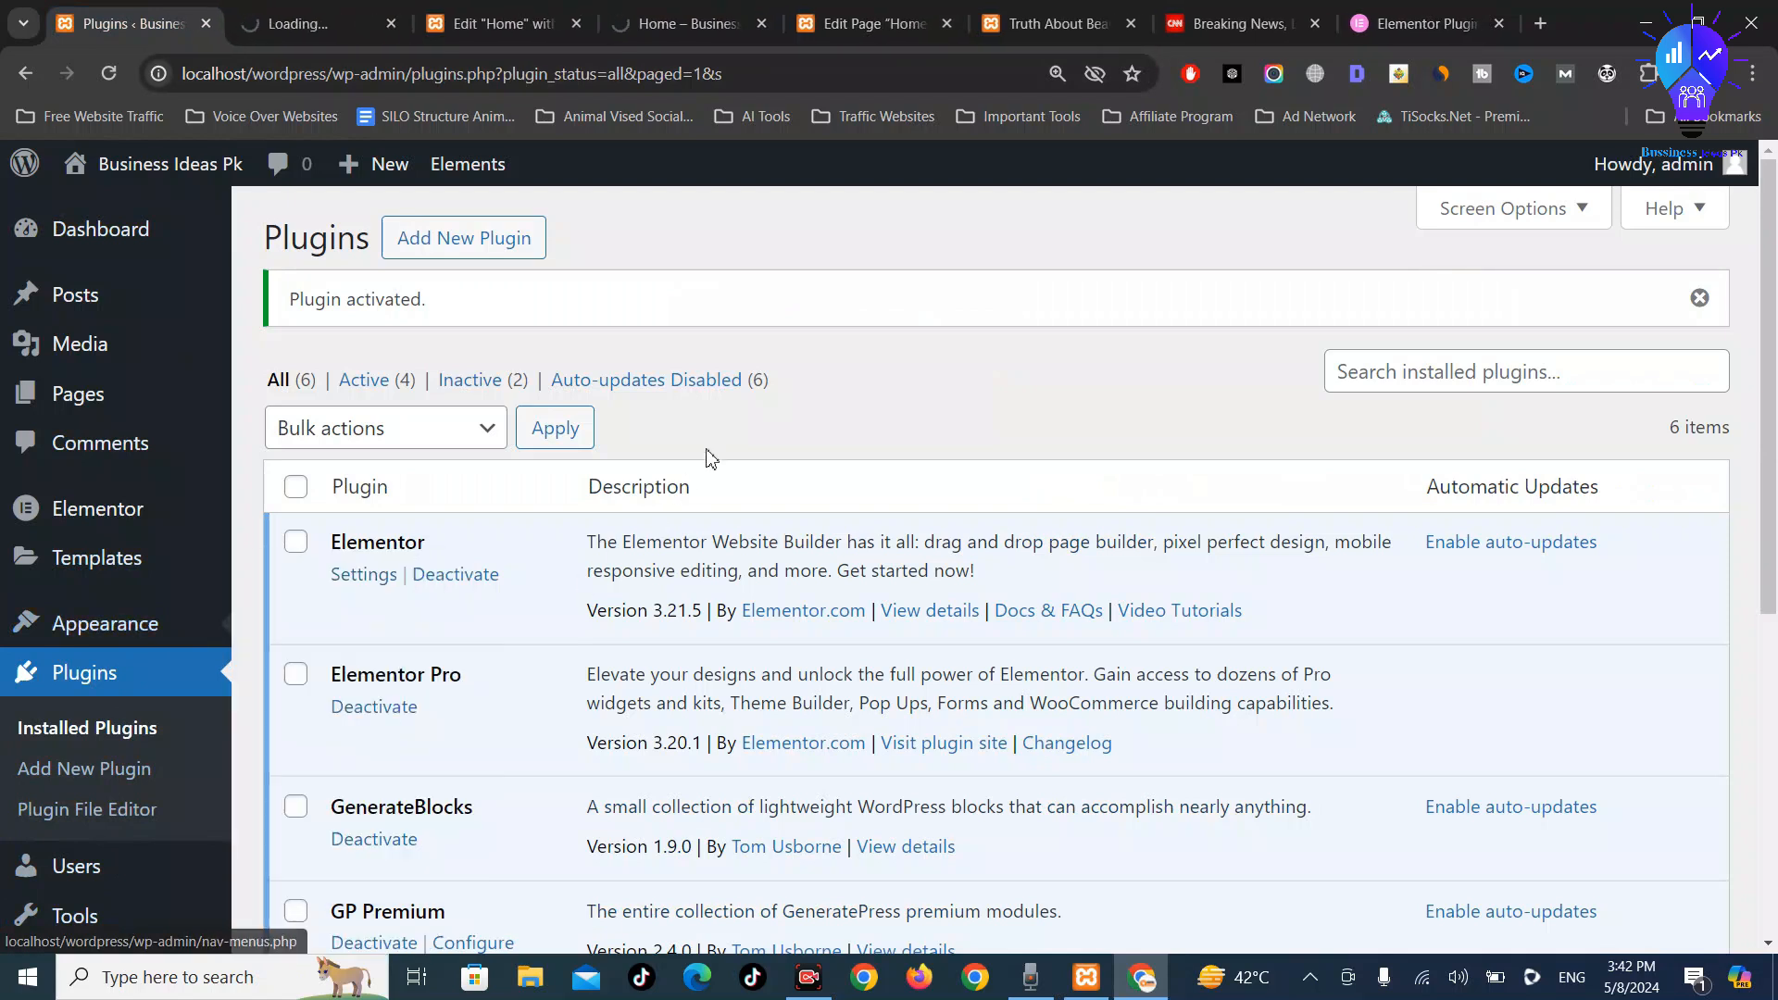
key(ctrl+Tab)
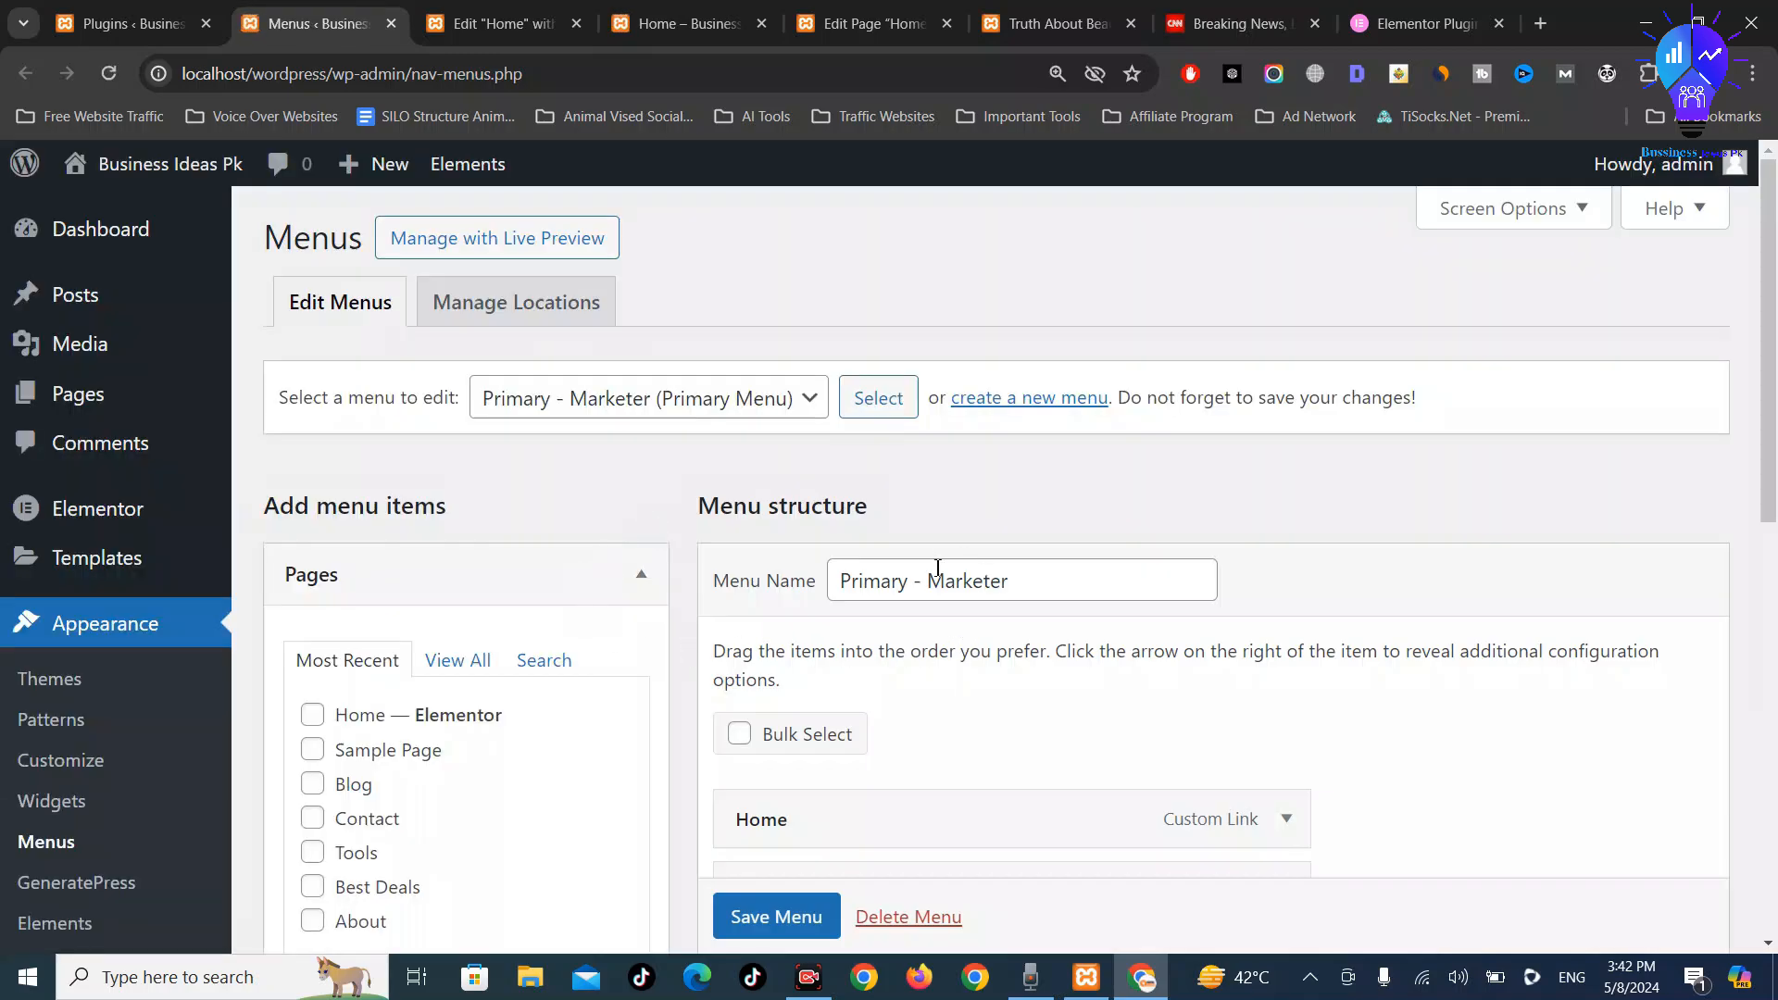
scroll(875, 611, down, 10)
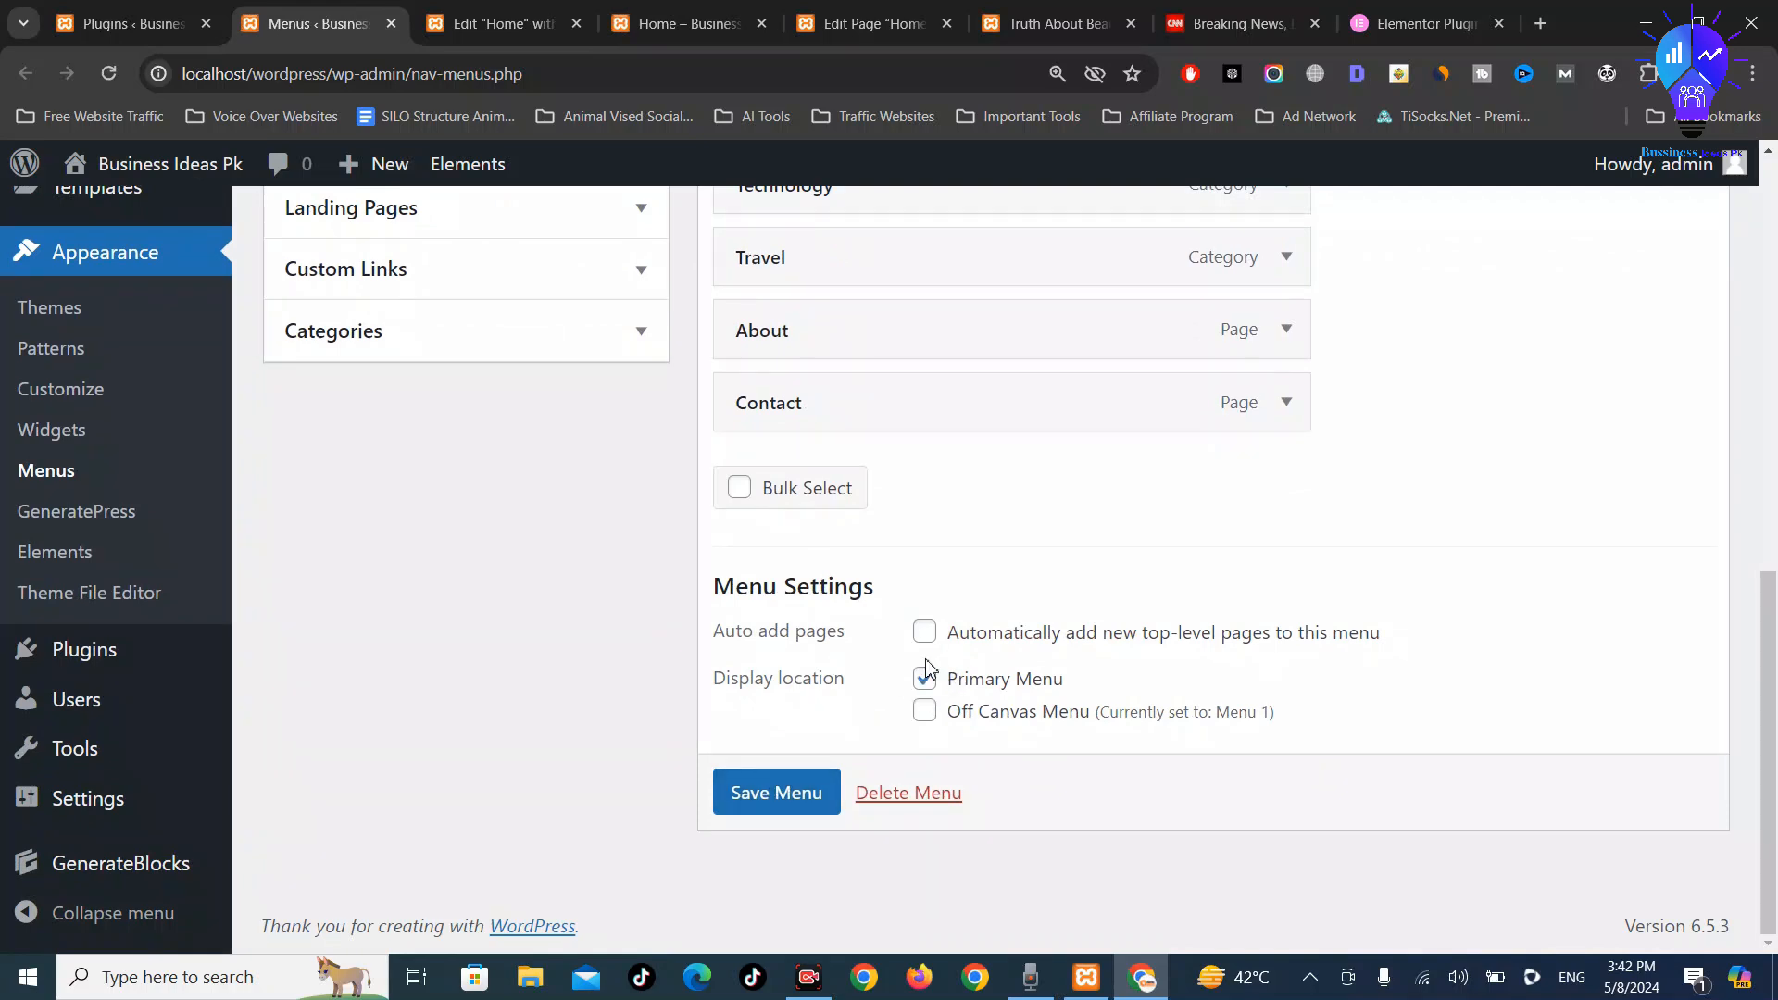
click(764, 812)
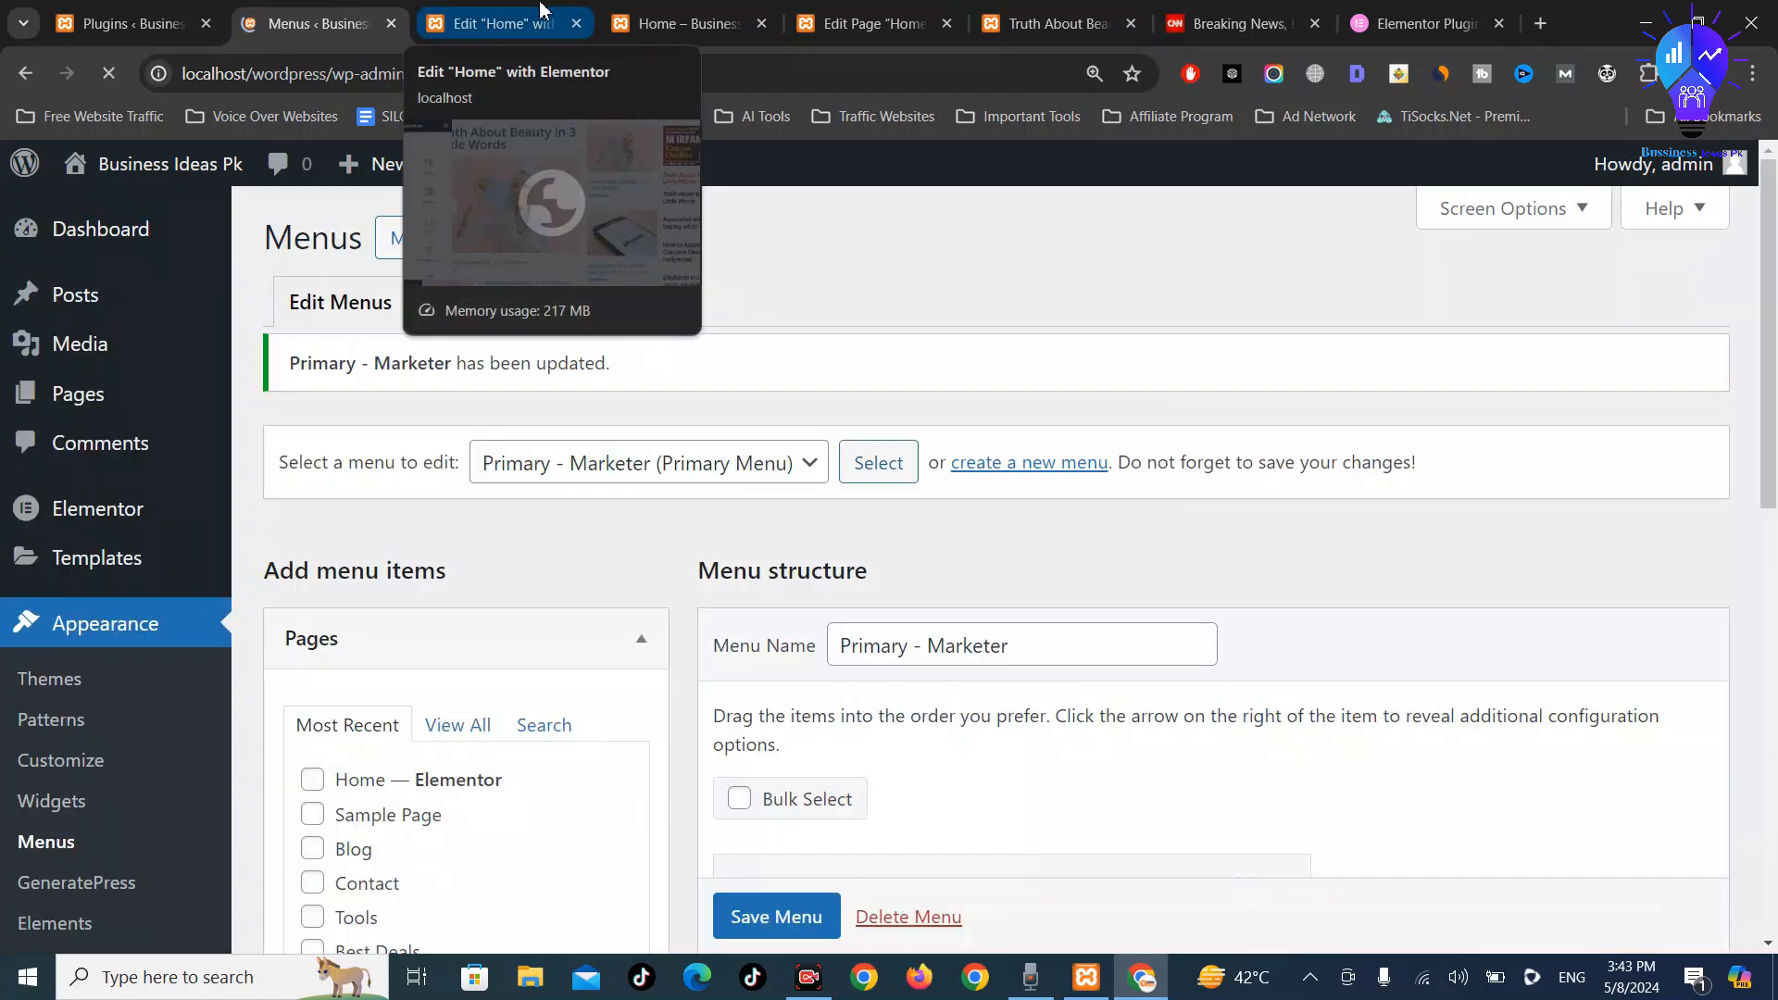
Reload the Home page preview tab
click(542, 11)
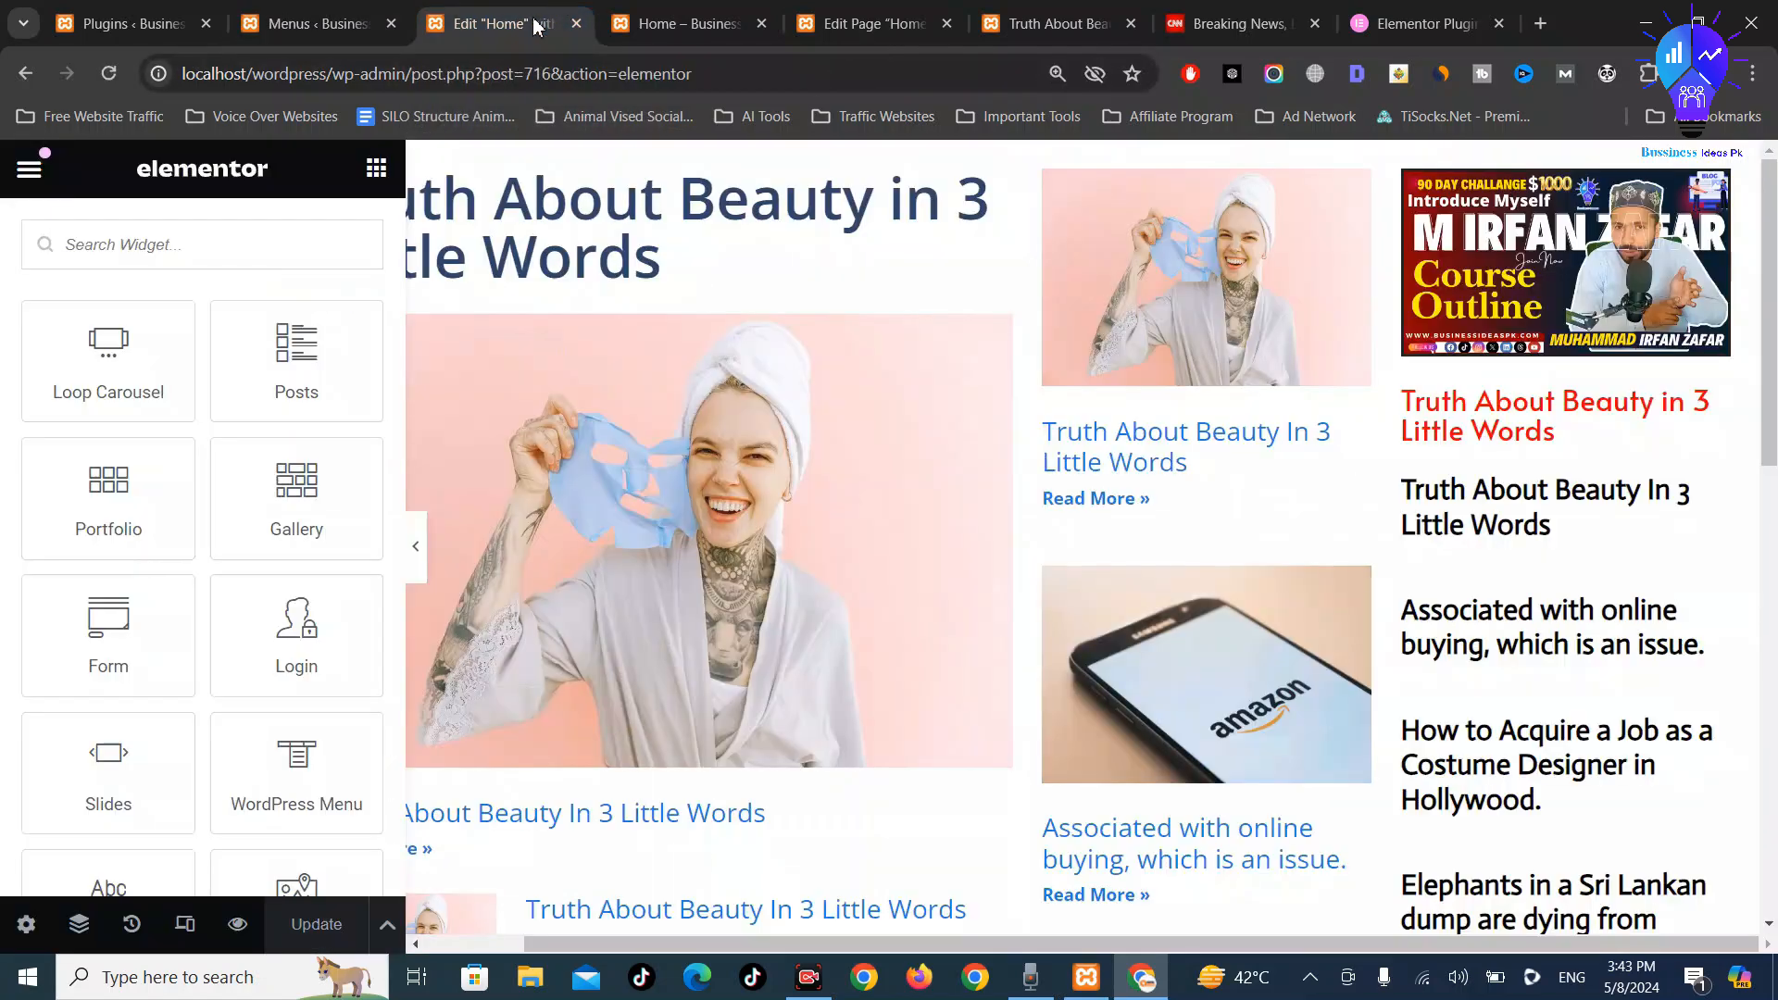
click(349, 13)
click(688, 24)
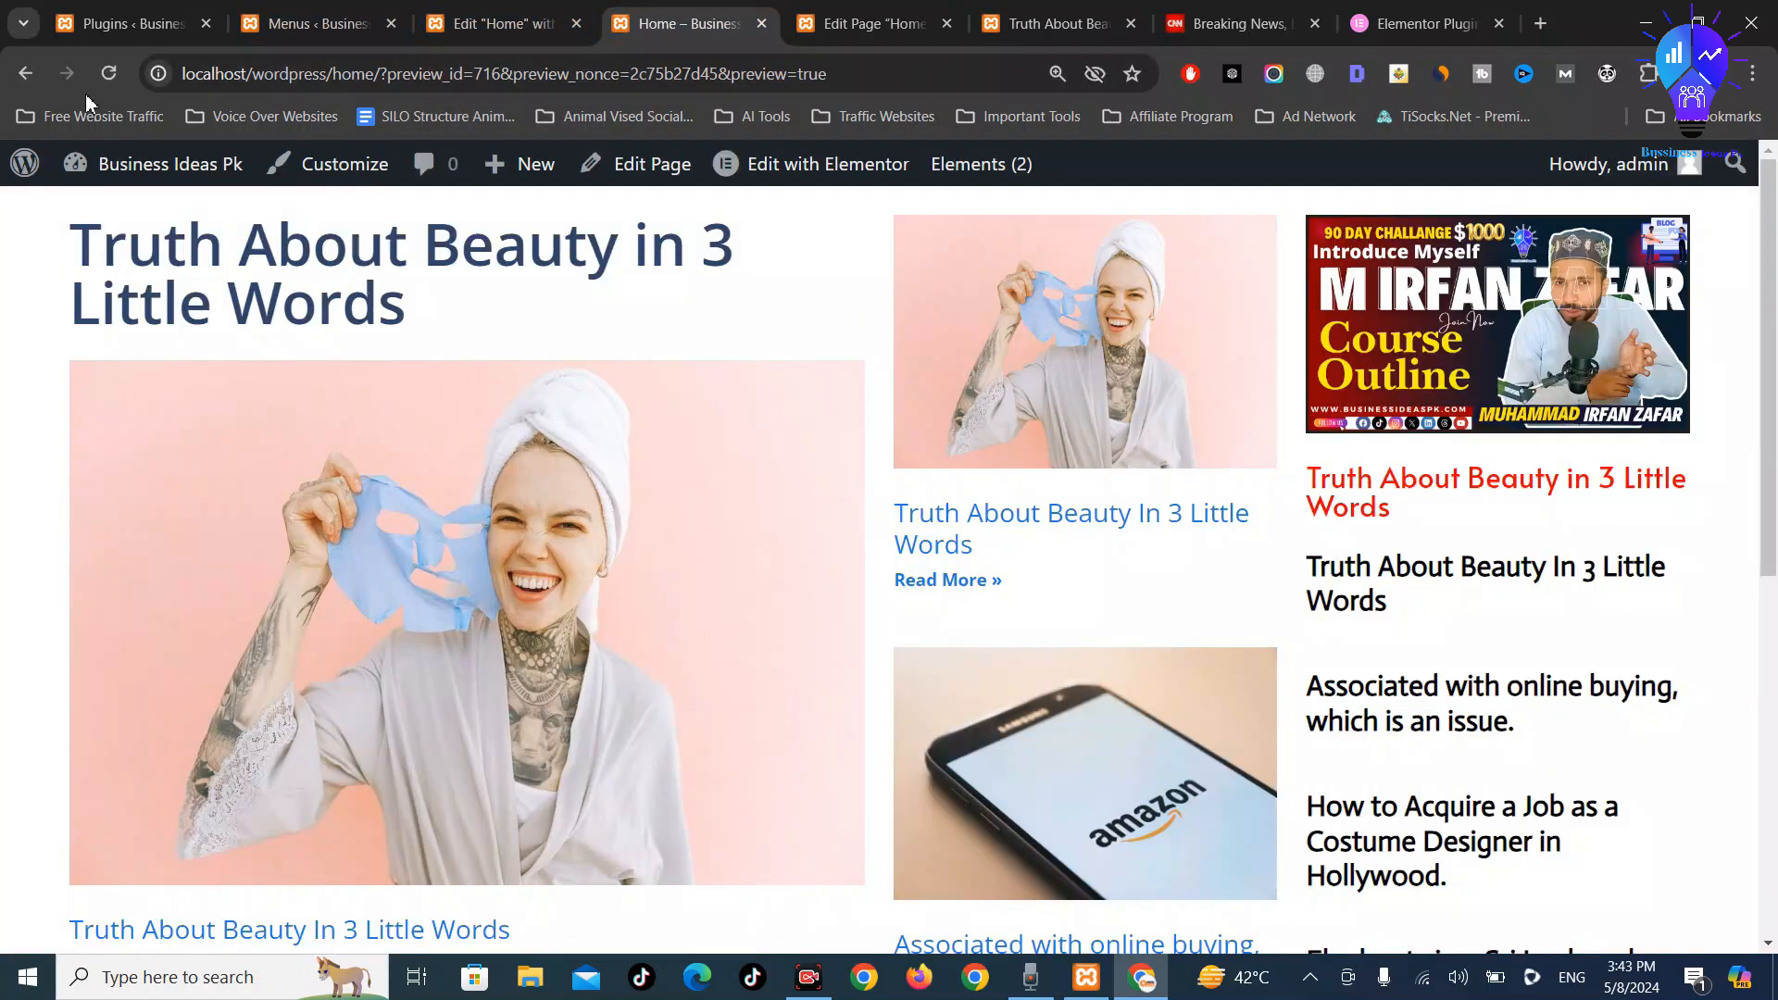
click(109, 76)
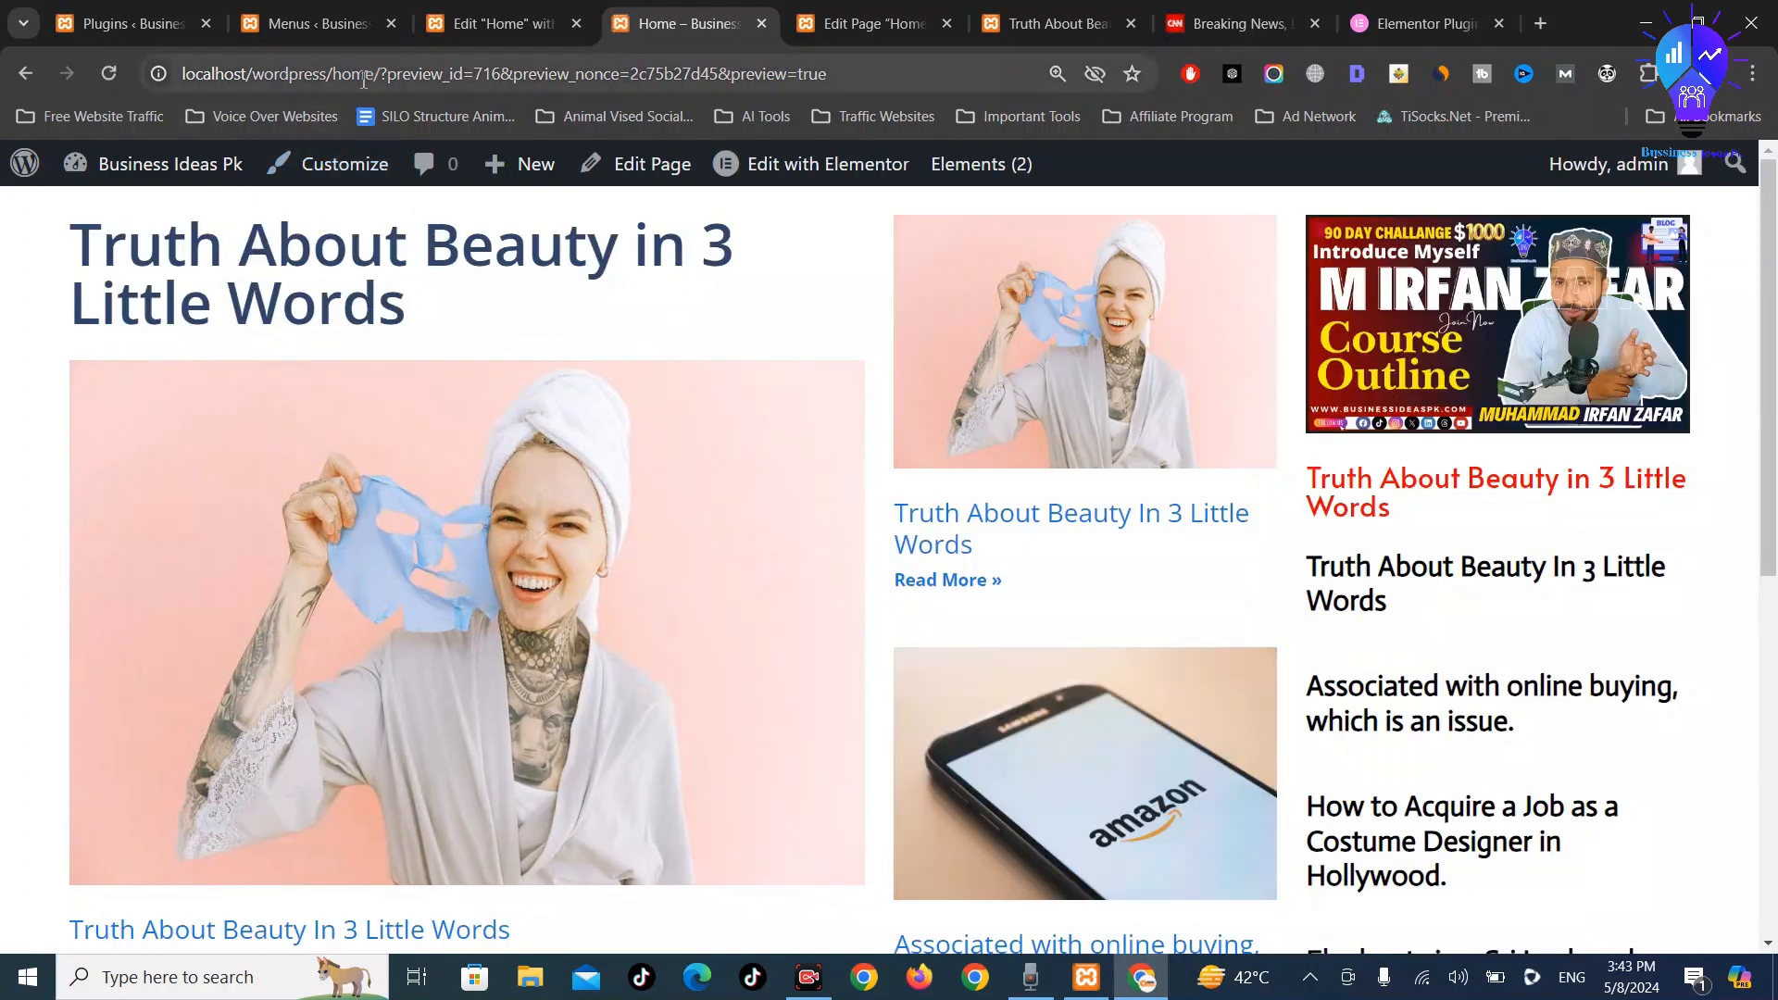
Open localhost/wordpress/ in its own tab and review the front page's blog listing
drag(339, 85, 1540, 9)
drag(1433, 23, 616, 17)
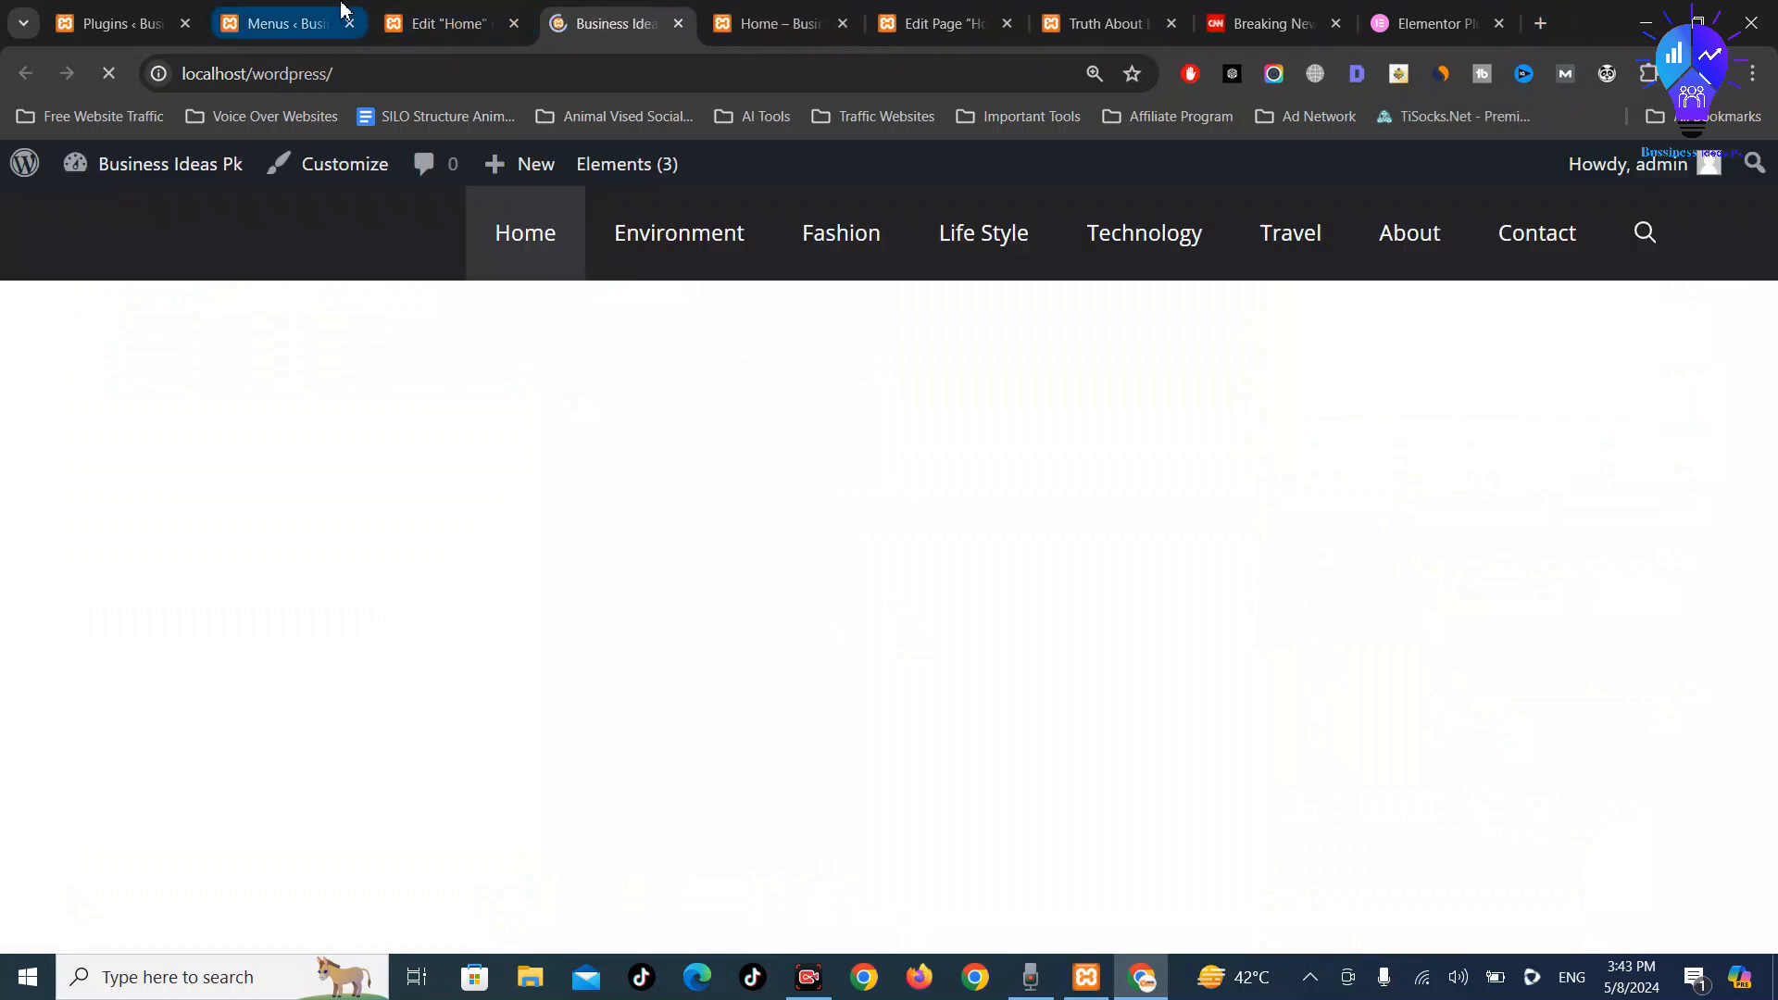
click(102, 22)
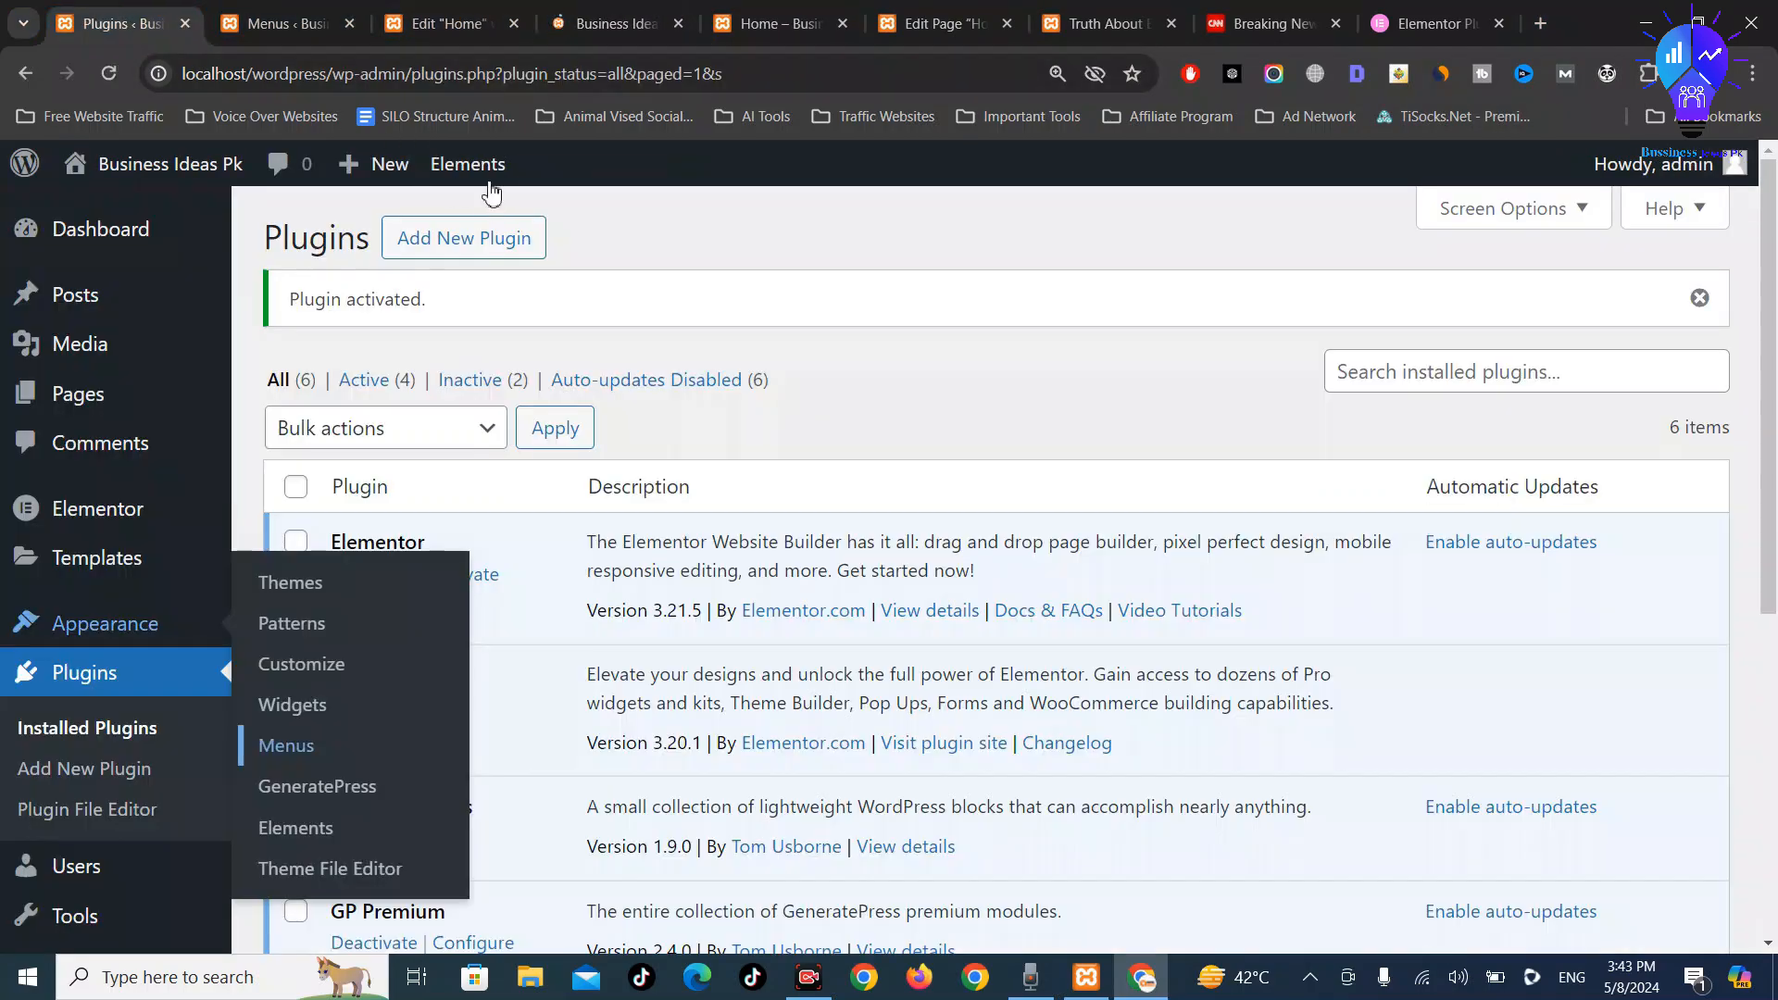
click(500, 18)
click(315, 14)
click(583, 11)
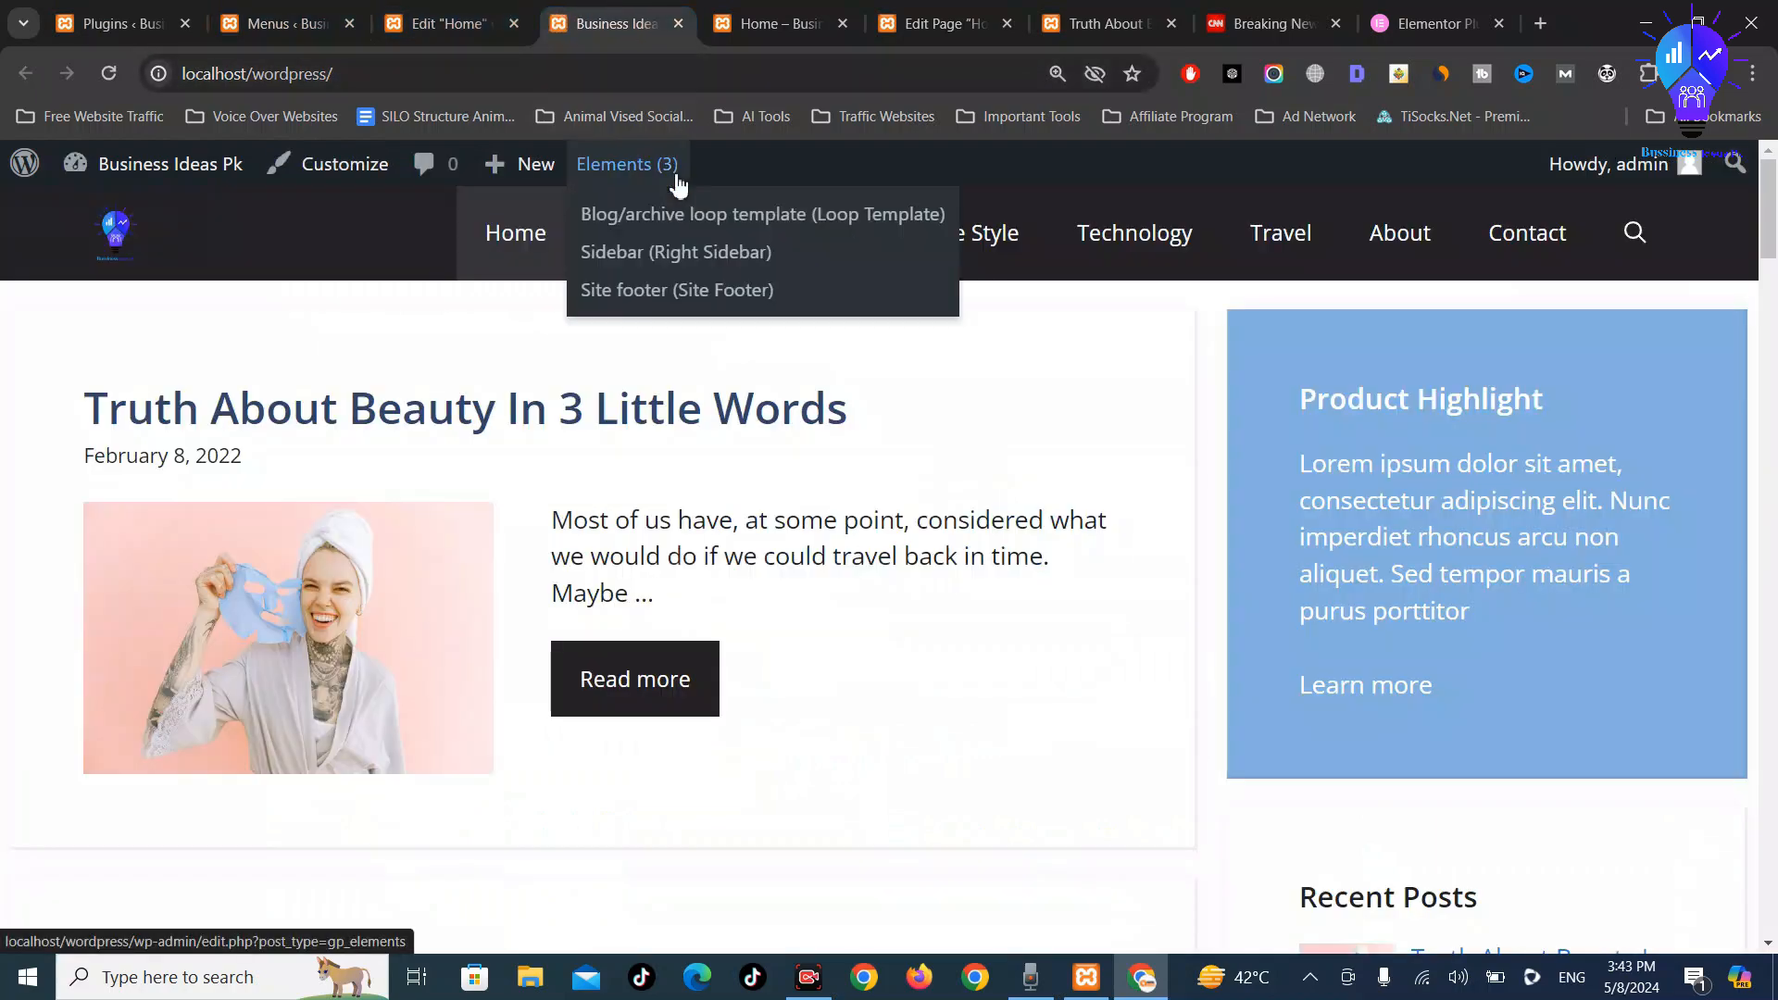
scroll(782, 548, down, 6)
scroll(783, 554, up, 6)
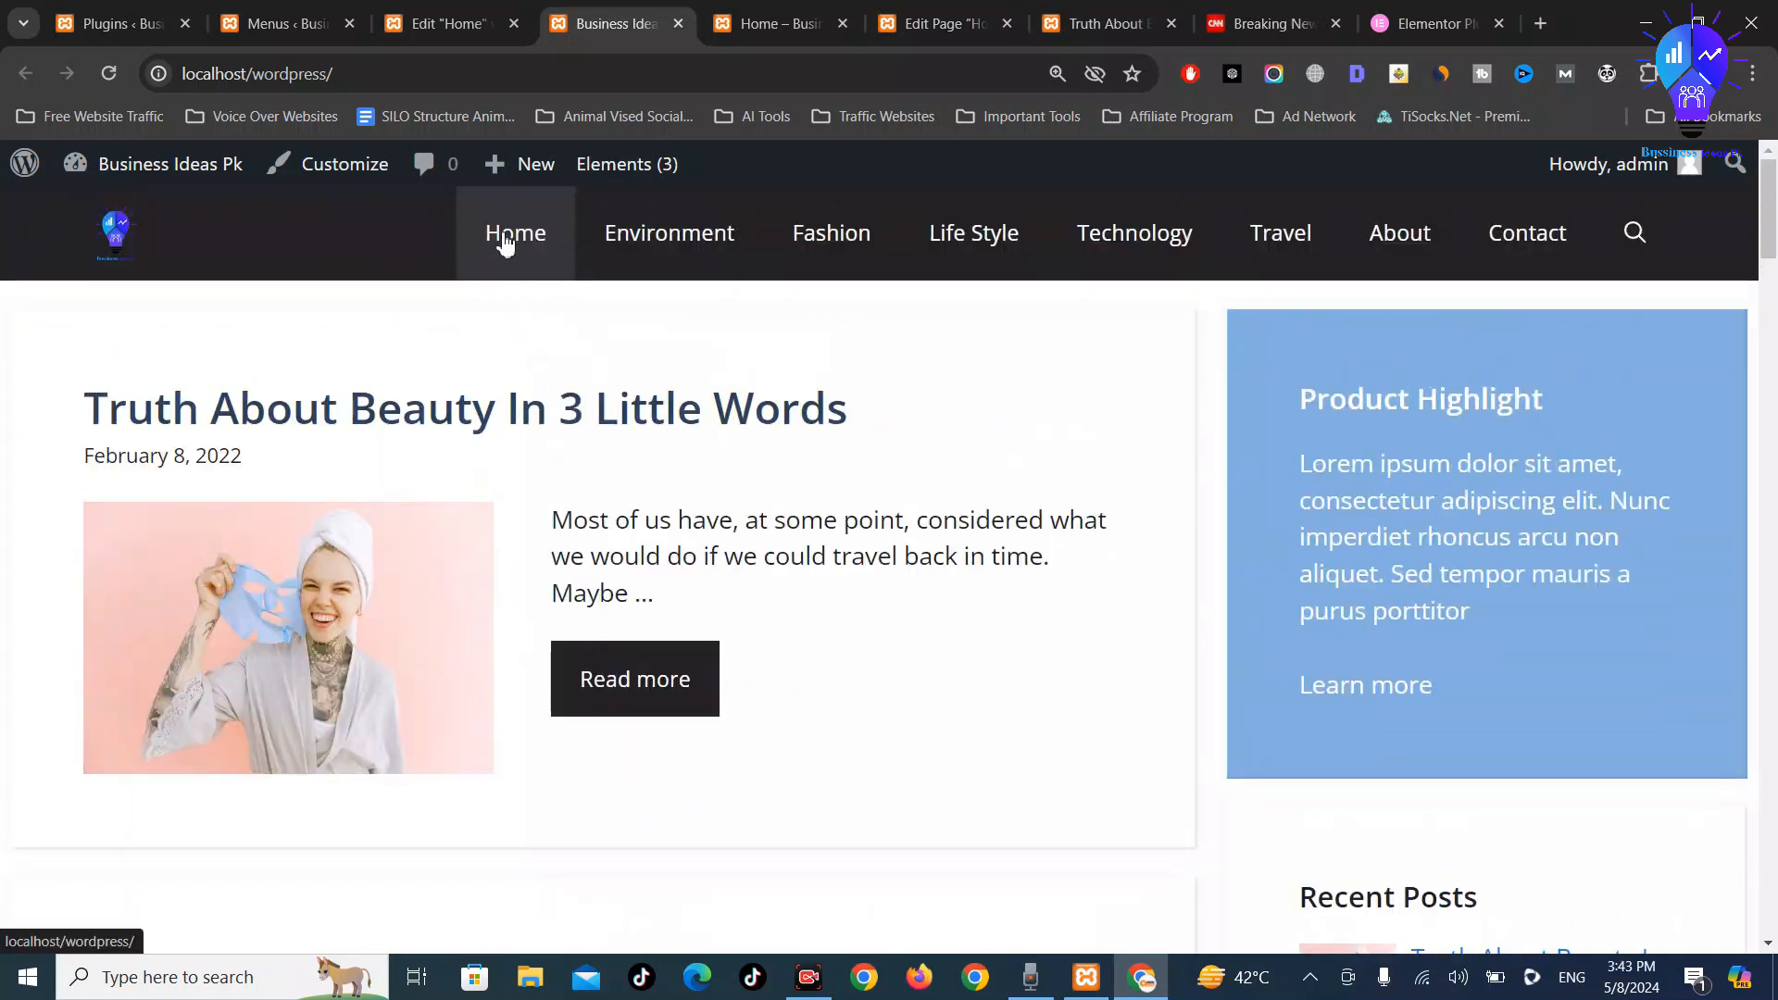
scroll(788, 597, down, 10)
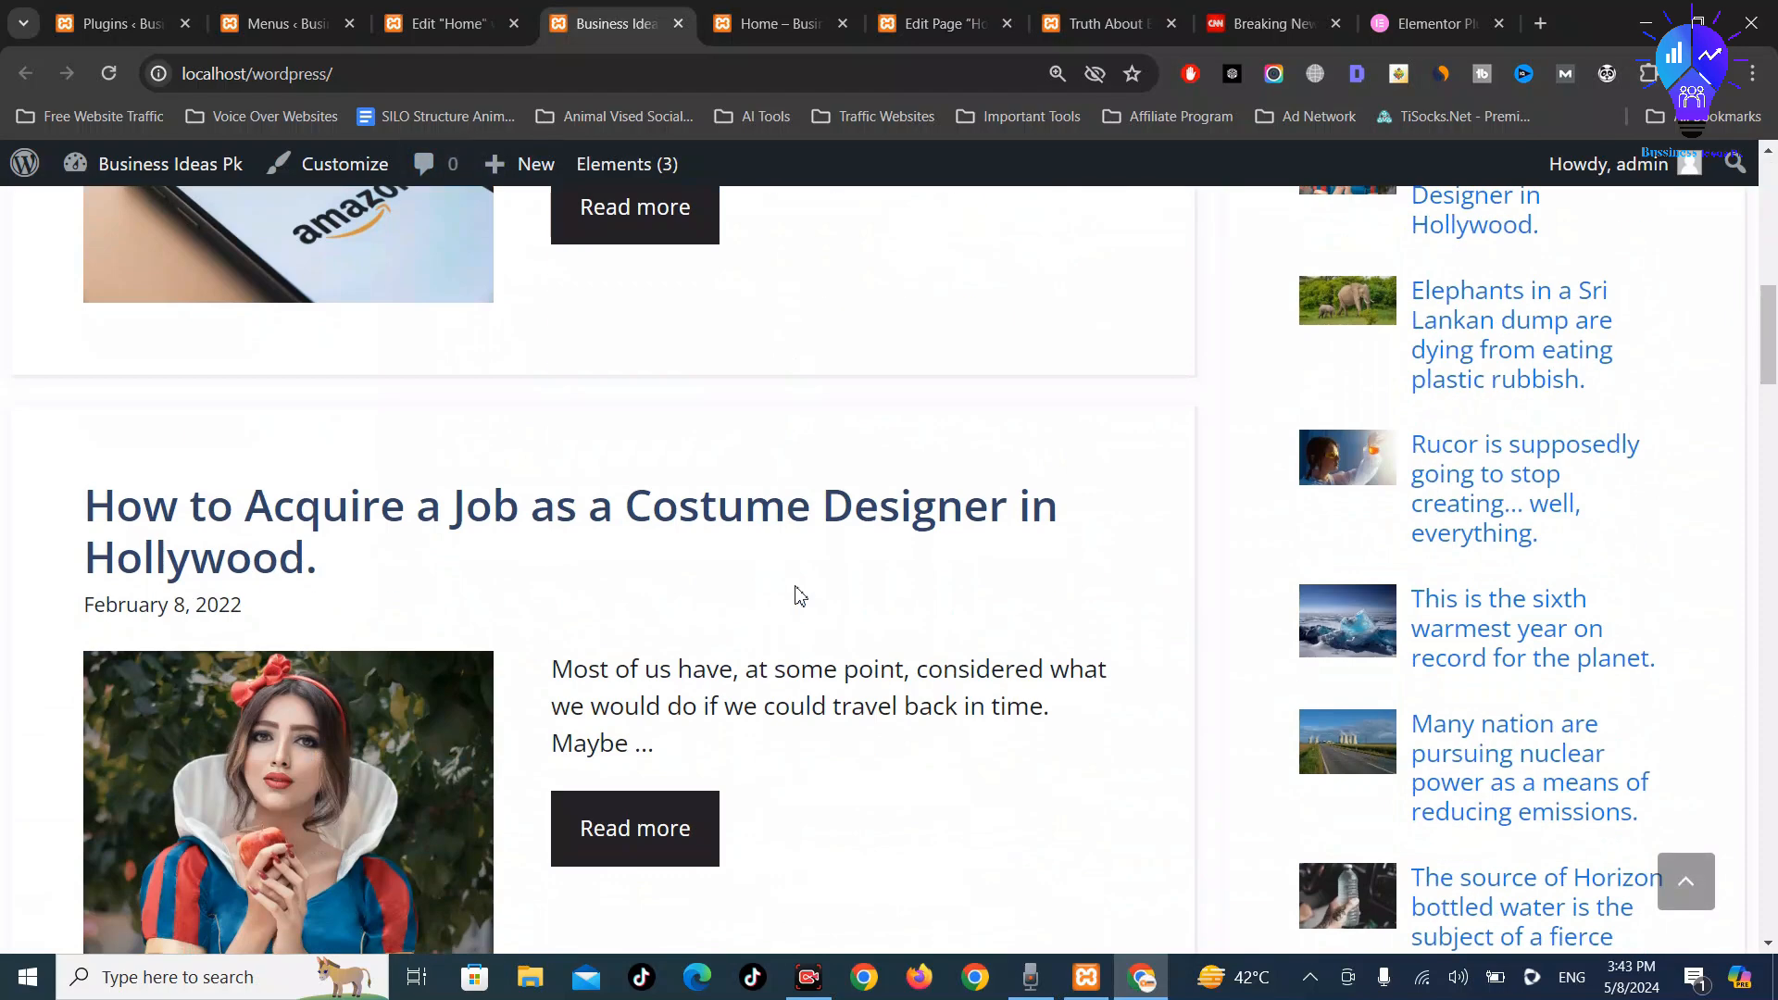
In Reading Settings, choose a static homepage set to Home, keep Blog as posts page, and save
click(440, 20)
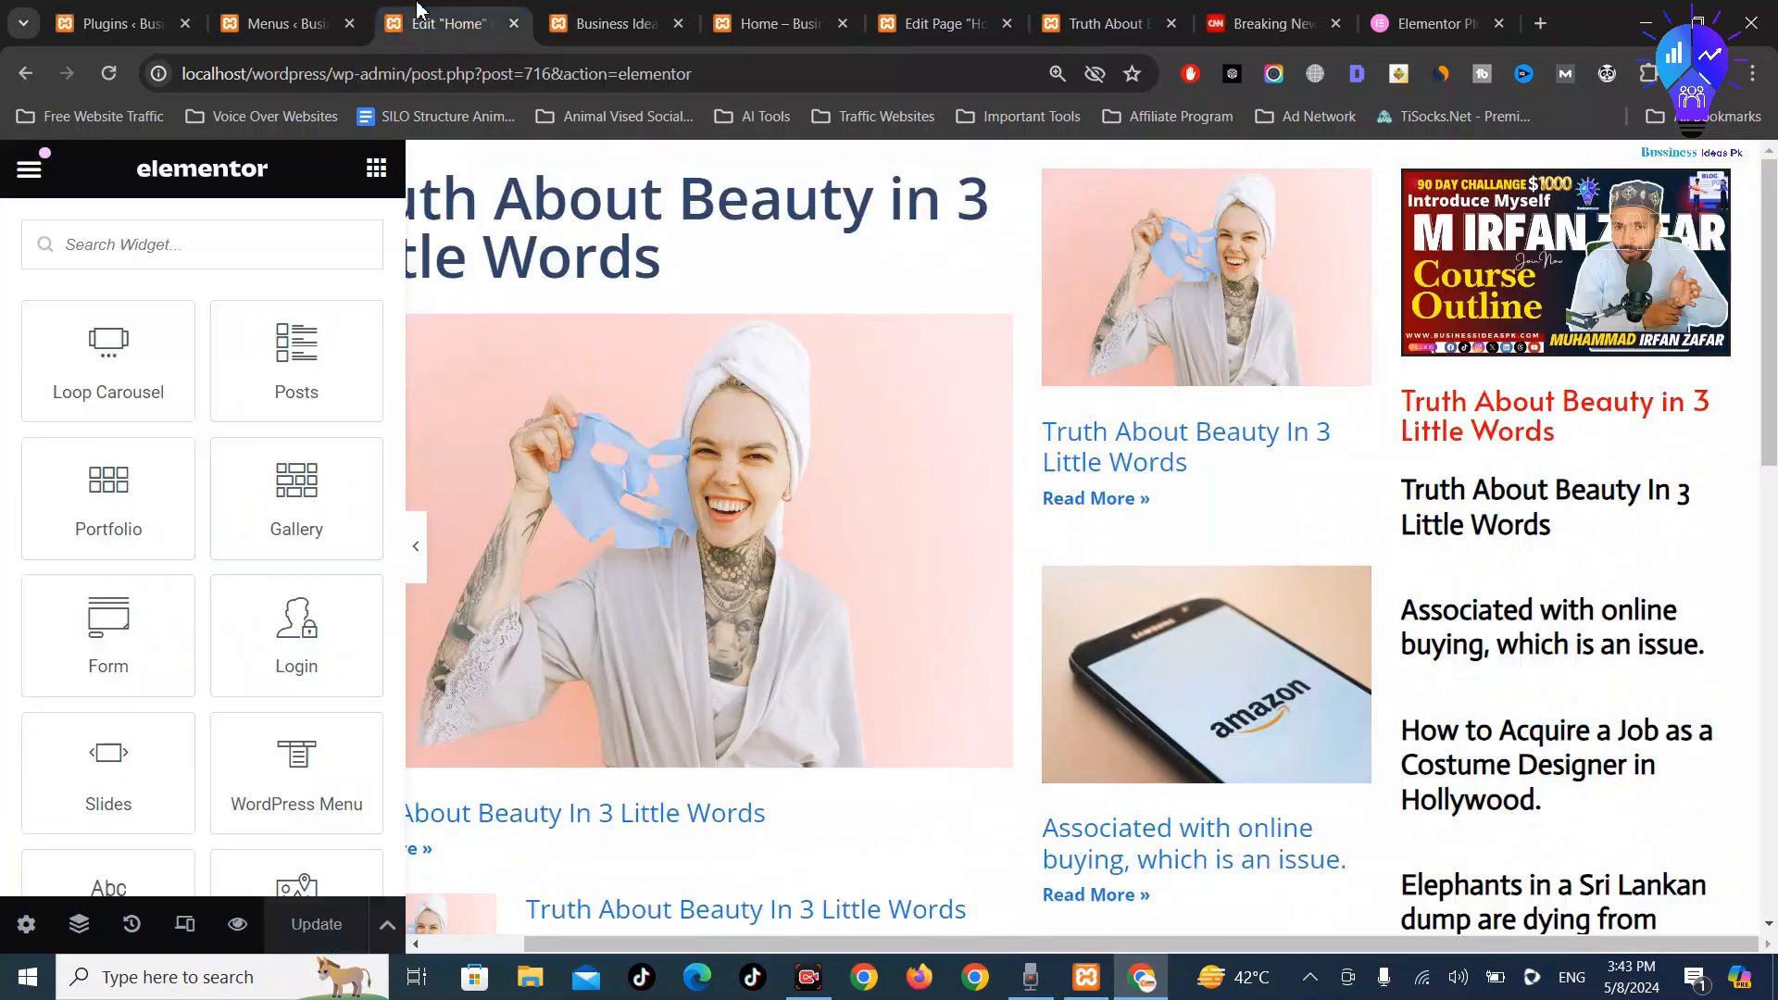
click(330, 13)
scroll(119, 707, down, 2)
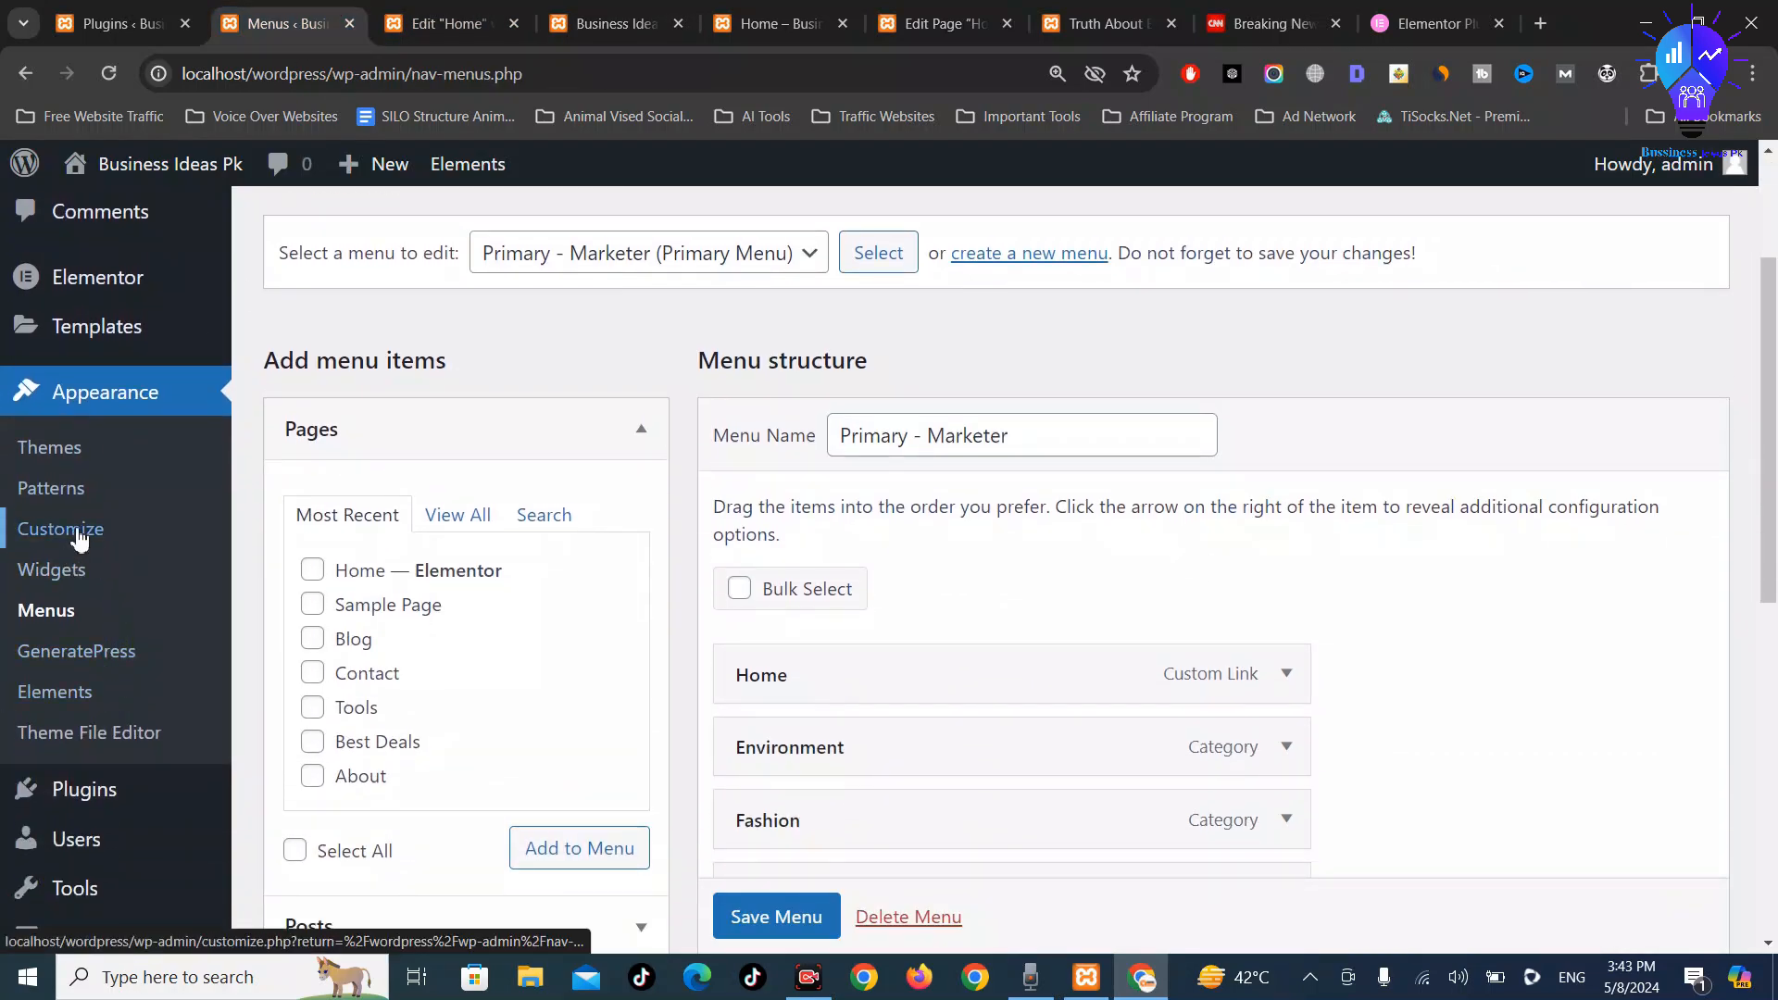
scroll(131, 330, up, 3)
scroll(130, 547, down, 2)
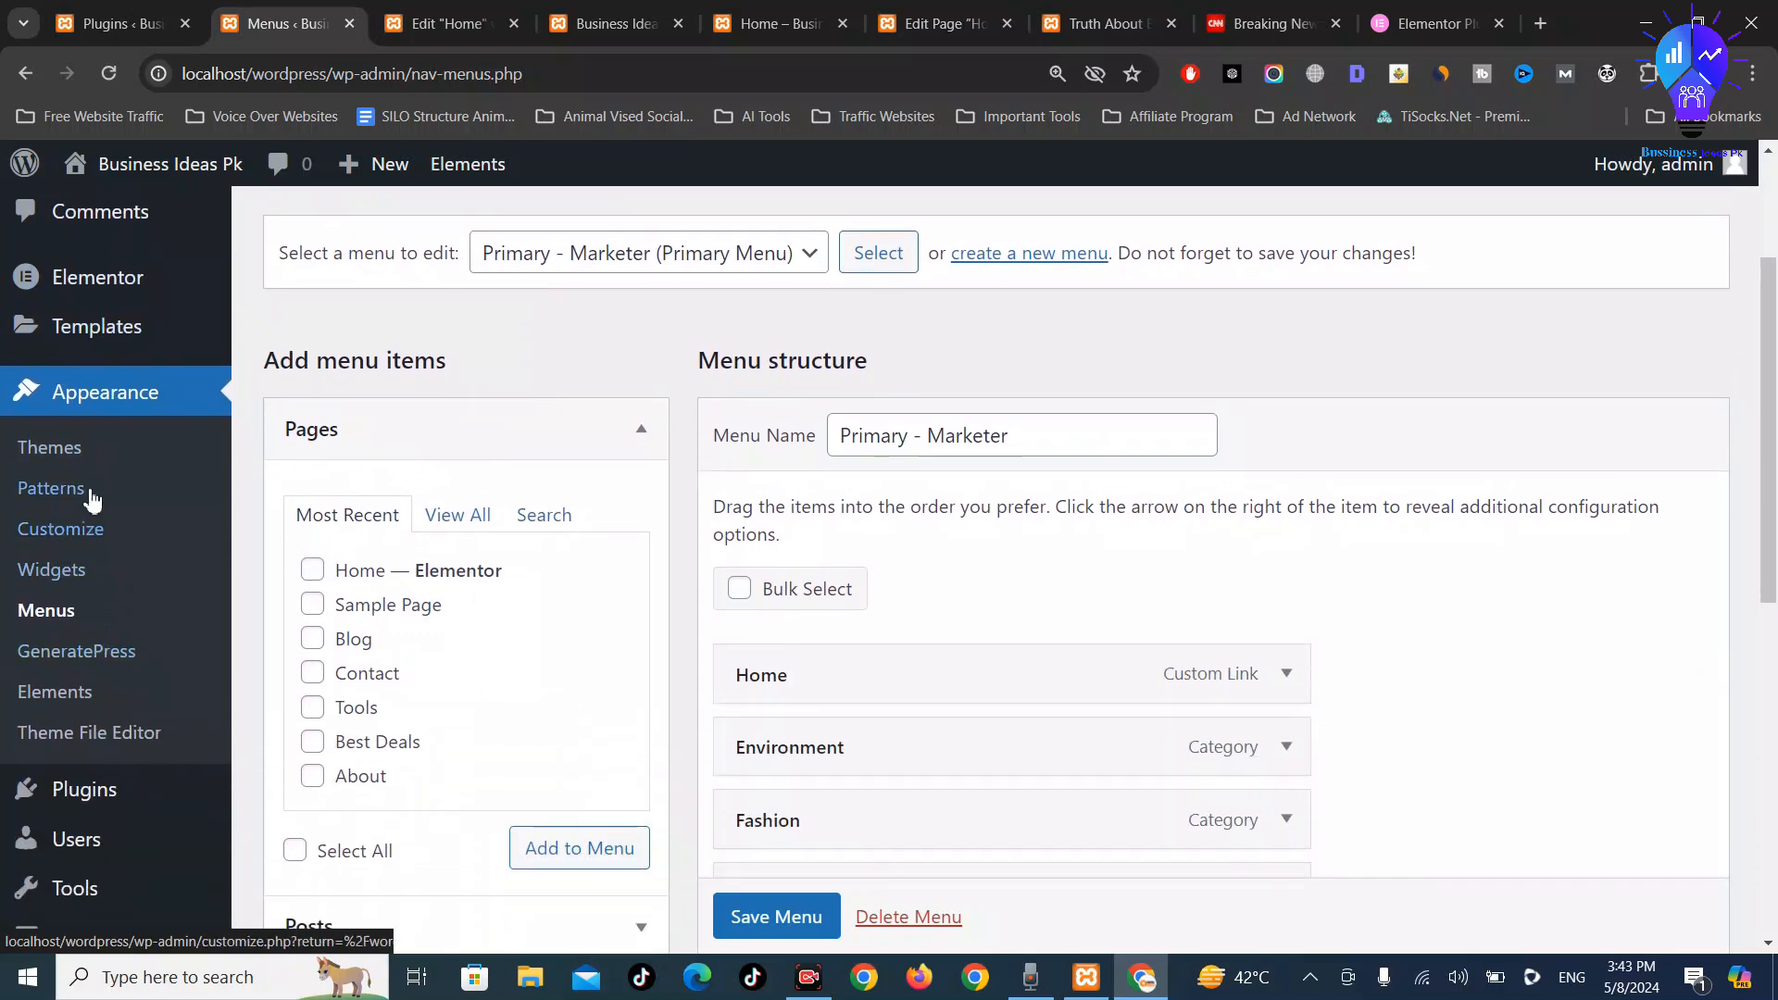
scroll(102, 732, down, 3)
mouse_move(88, 815)
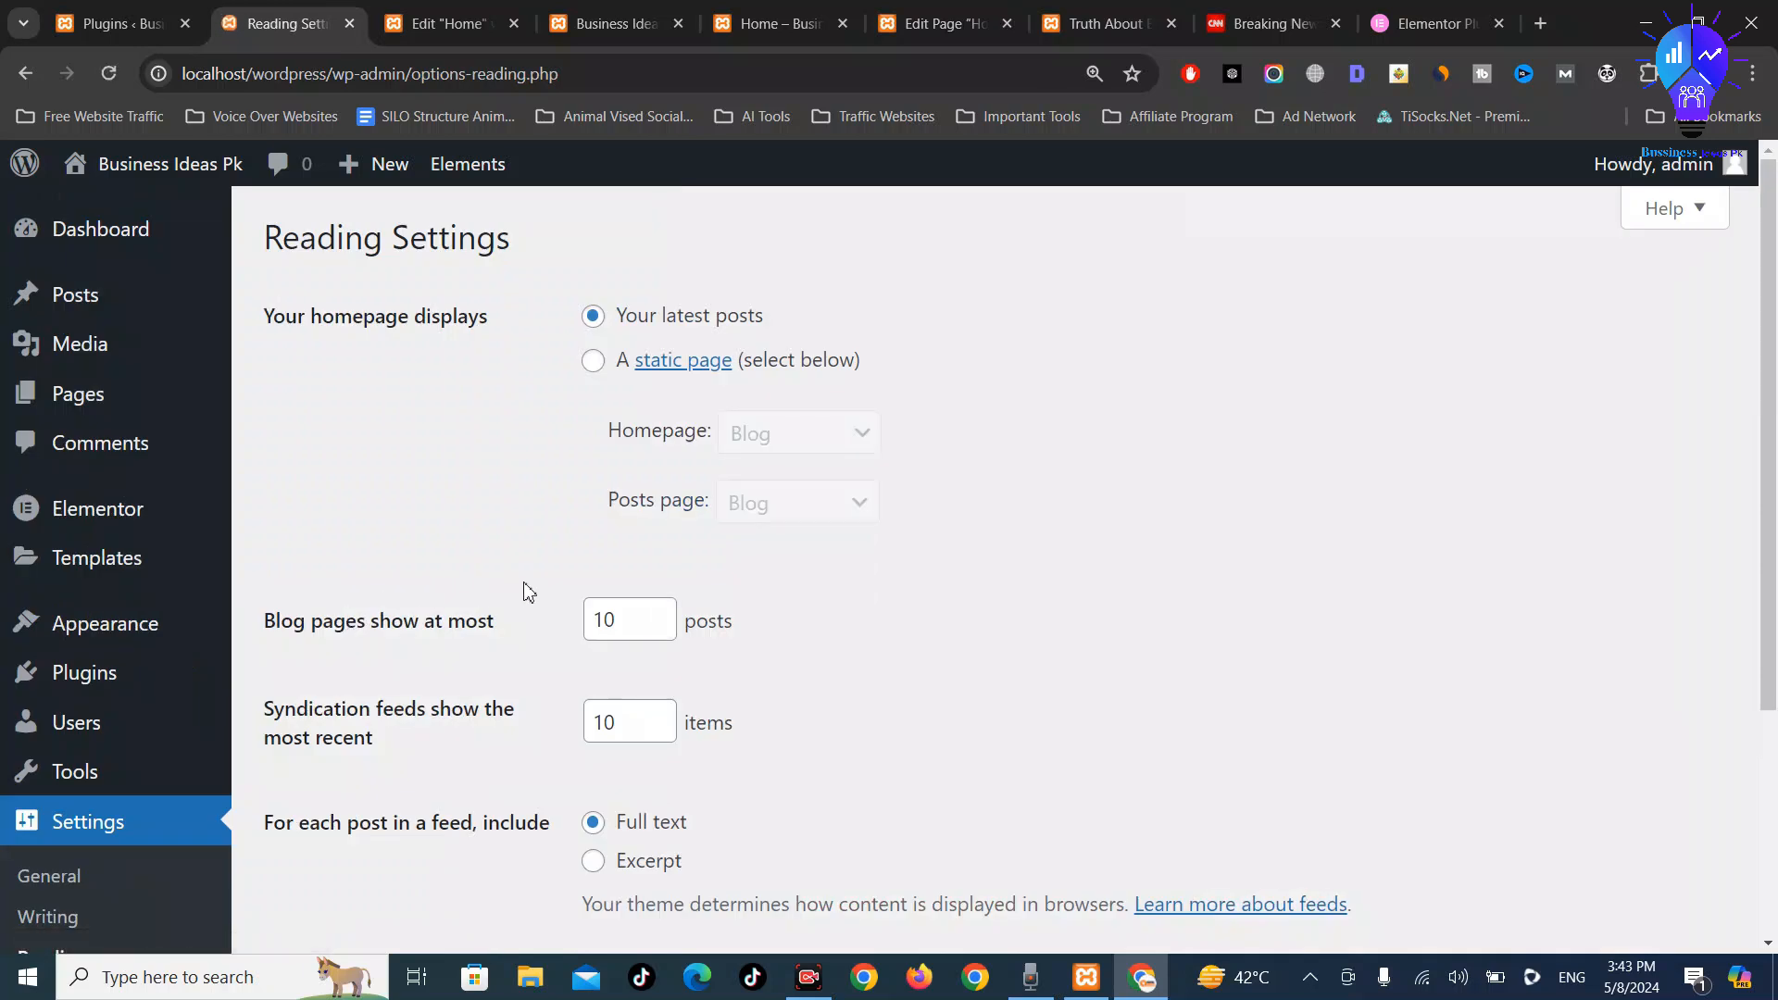
click(592, 363)
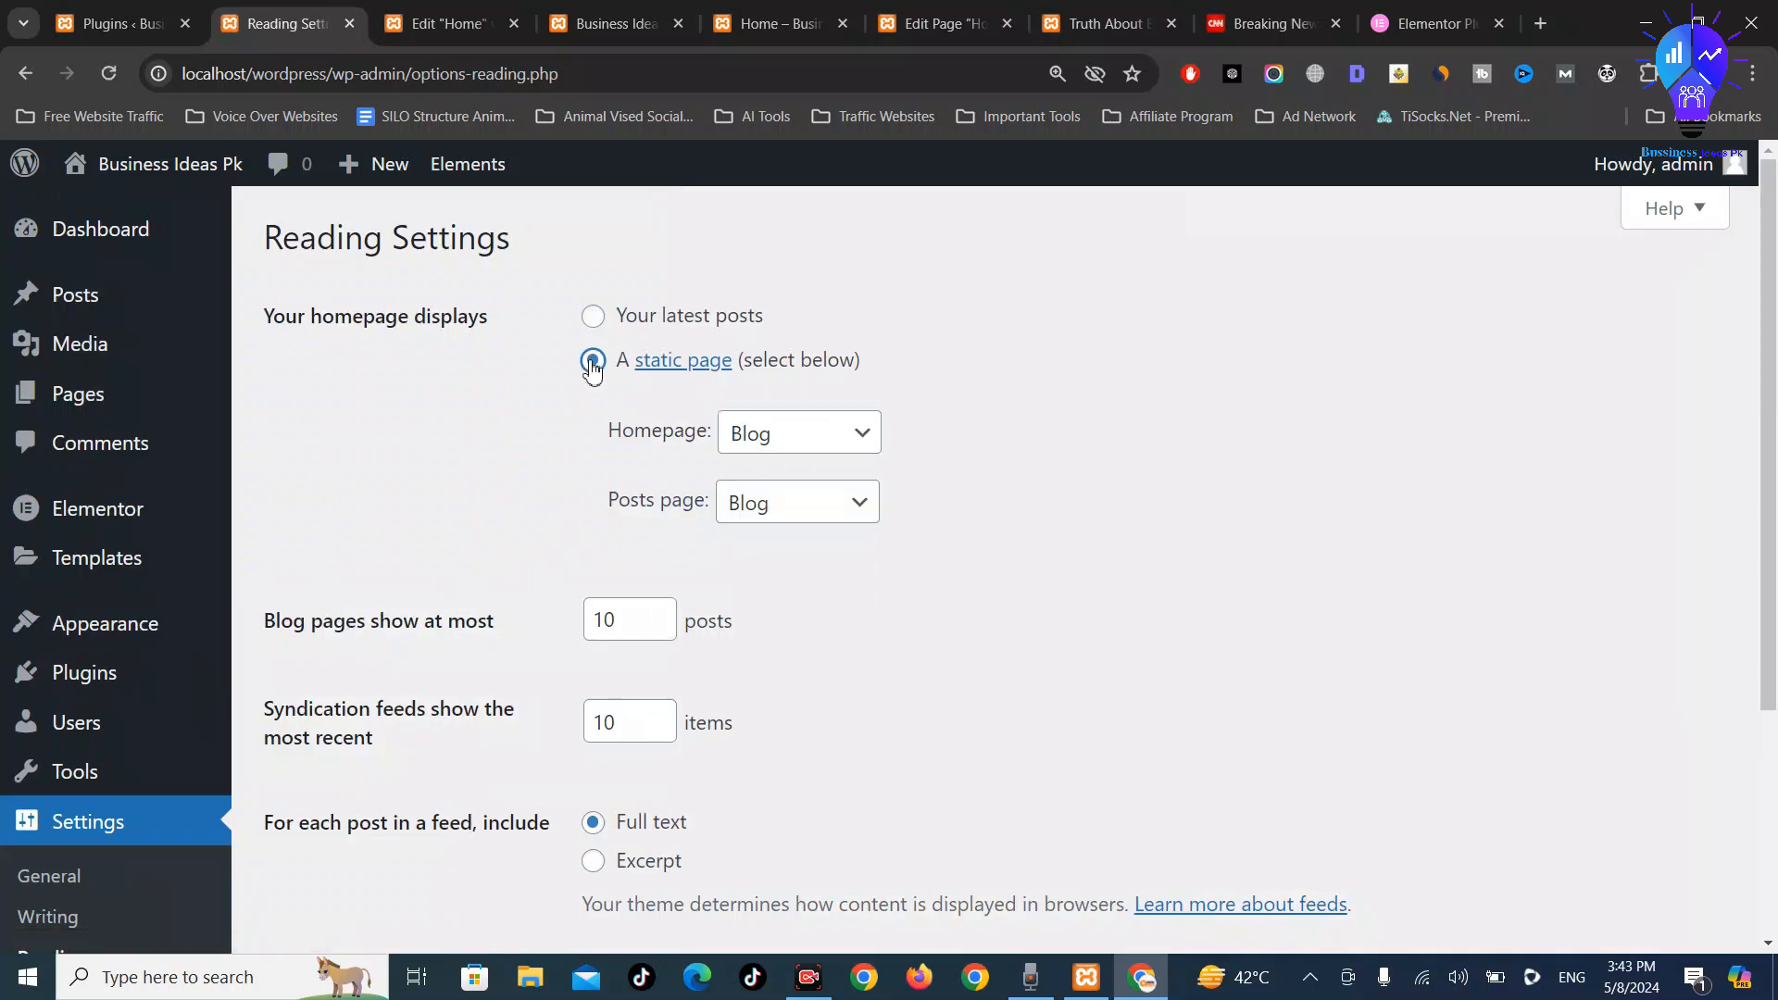
click(786, 453)
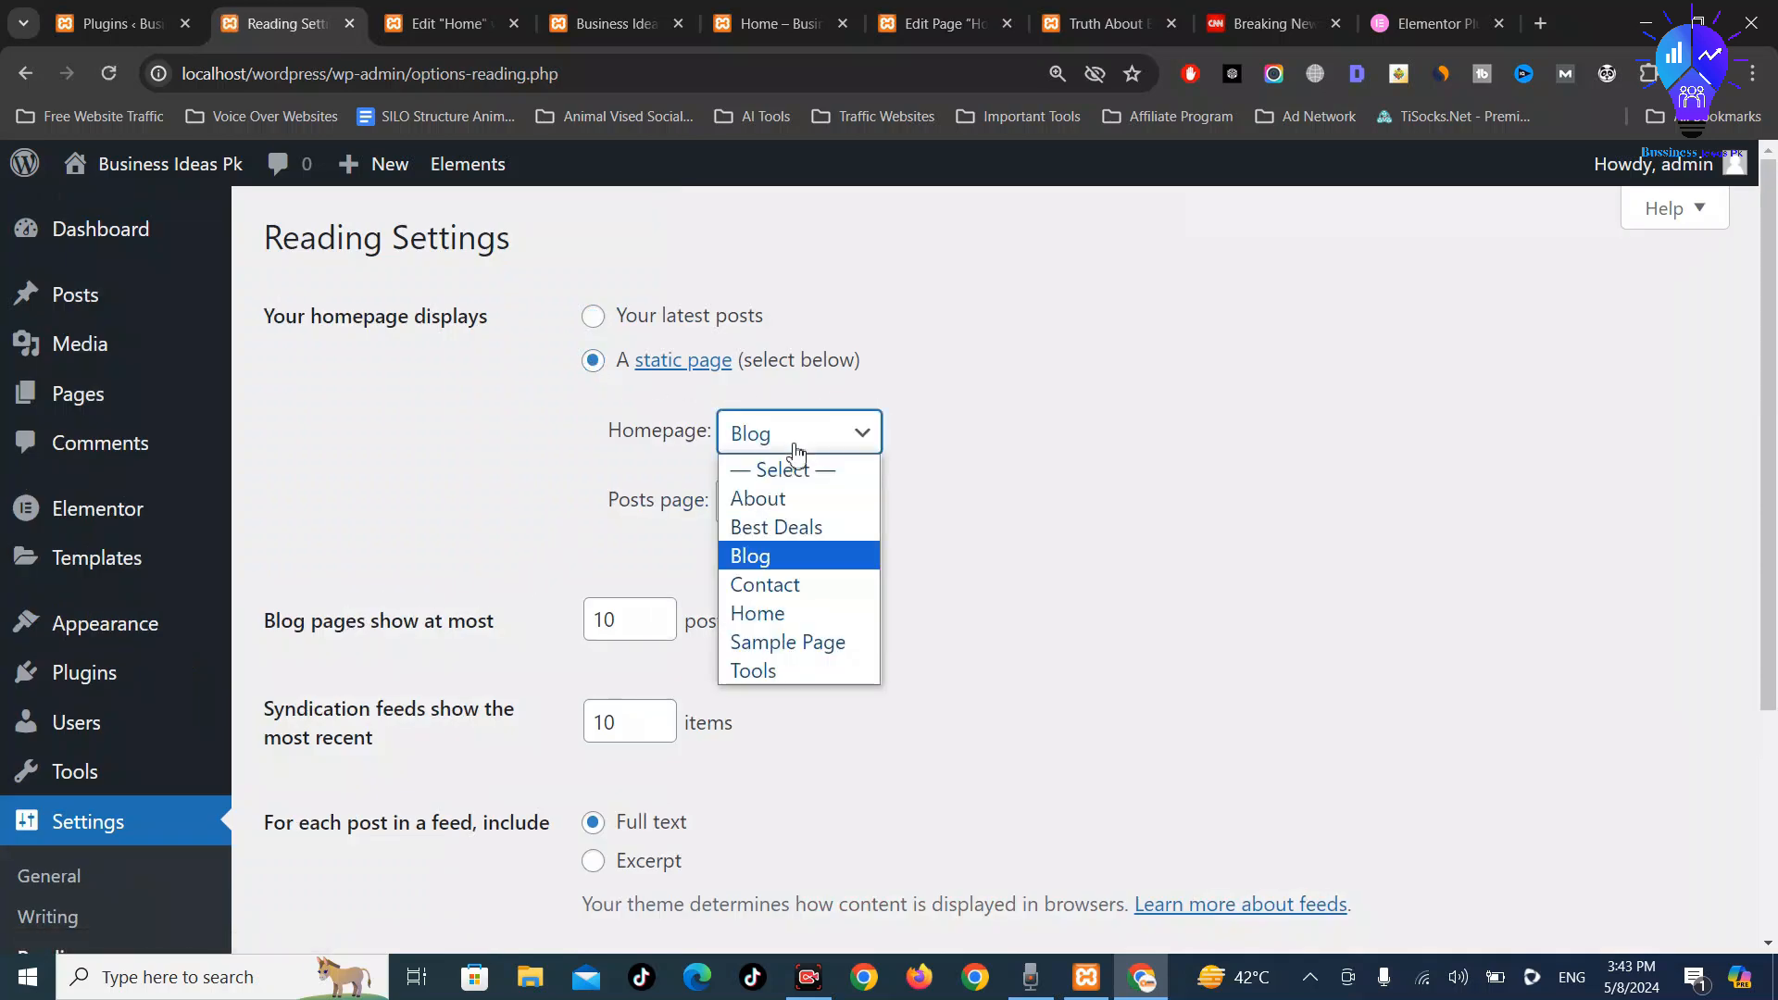
click(804, 615)
scroll(586, 744, down, 3)
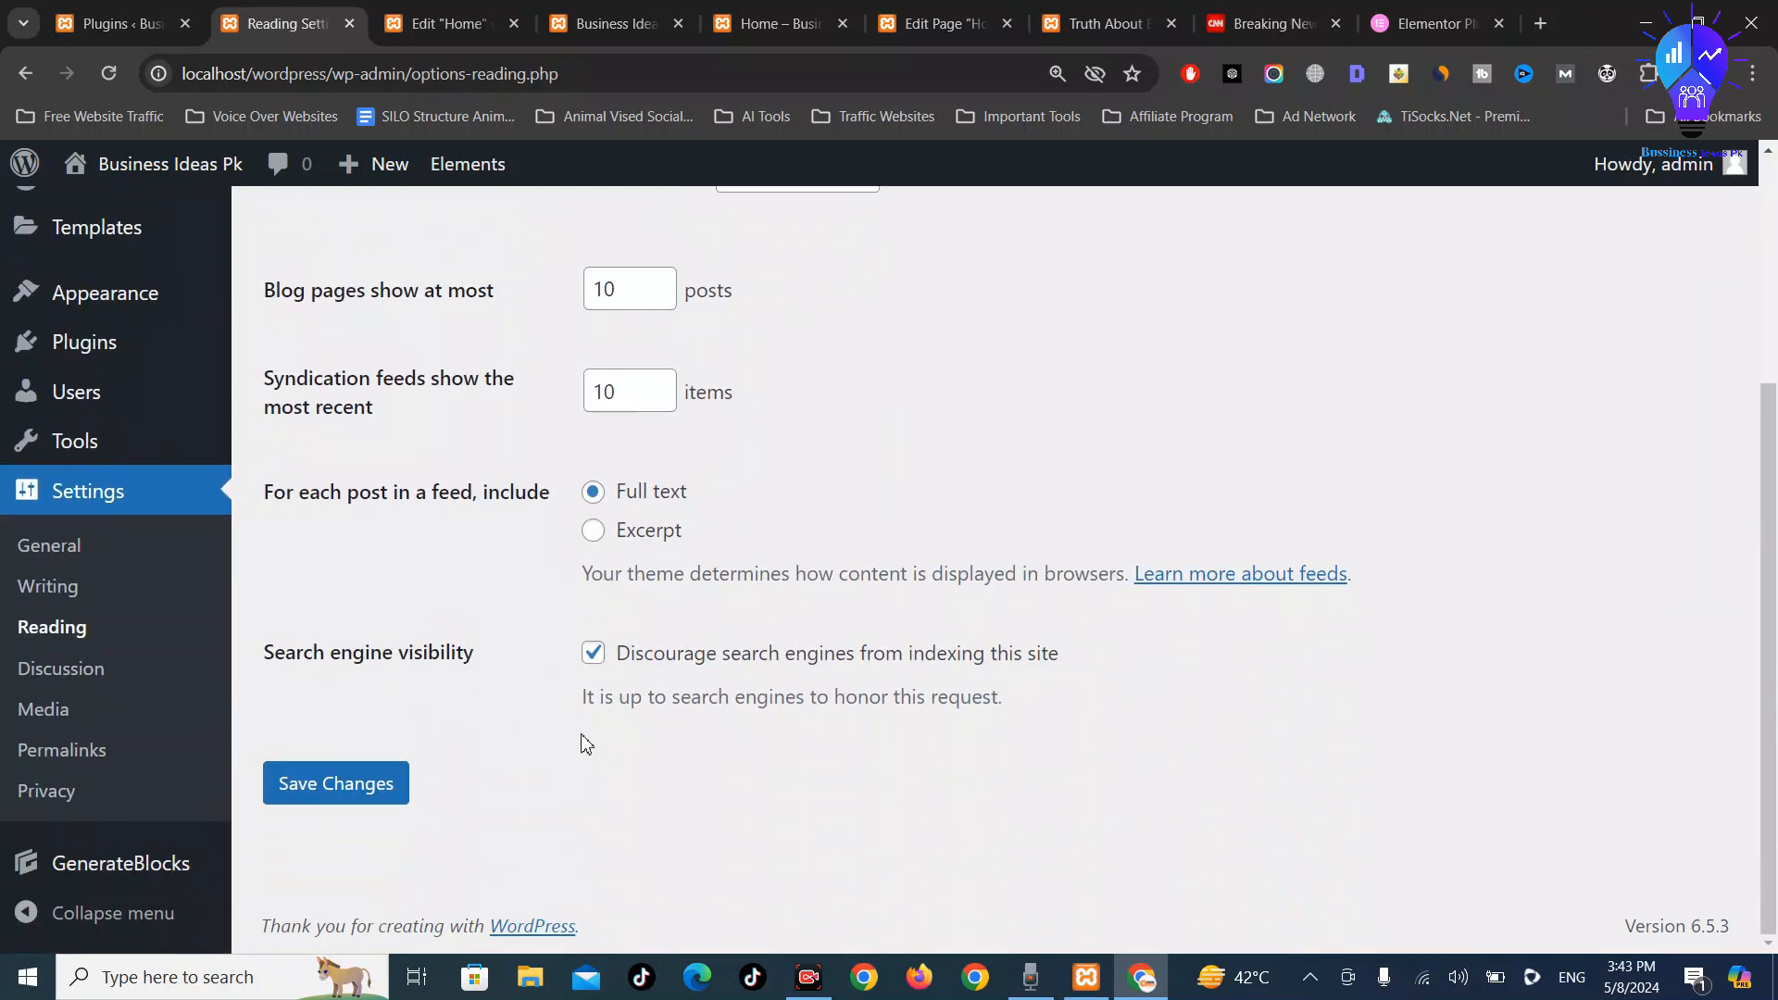
click(365, 787)
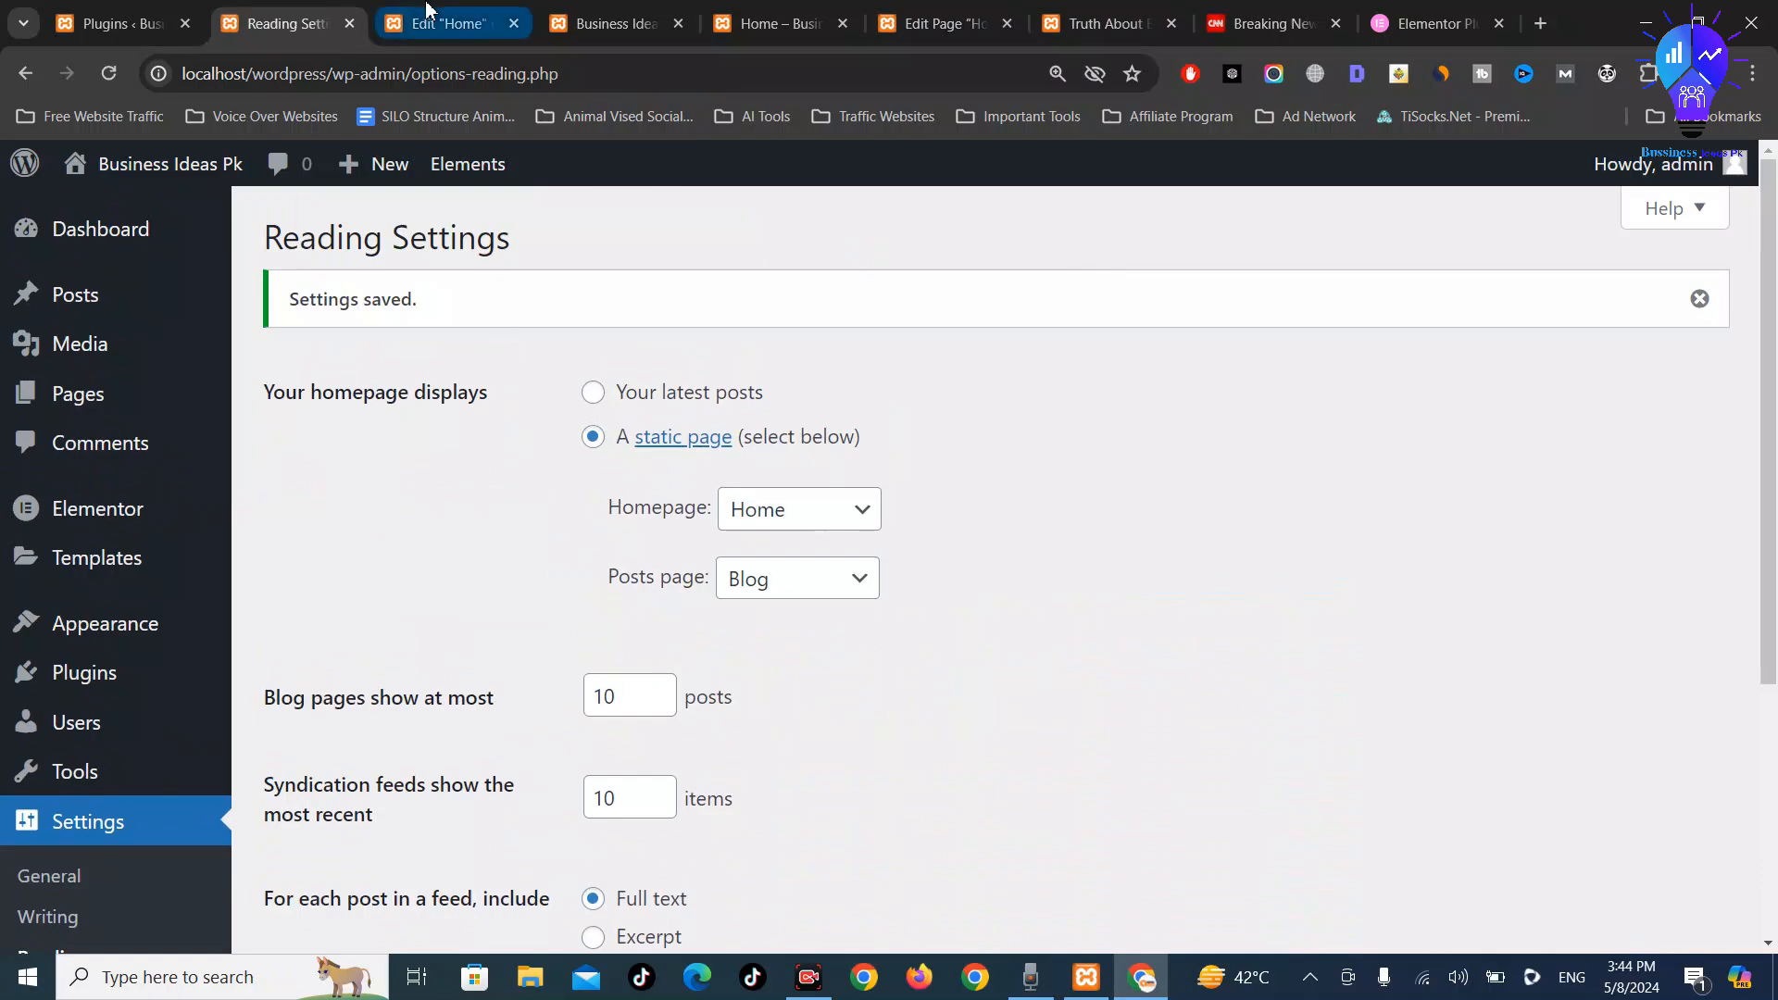
Reload the site's front page and review the new Home layout
click(560, 9)
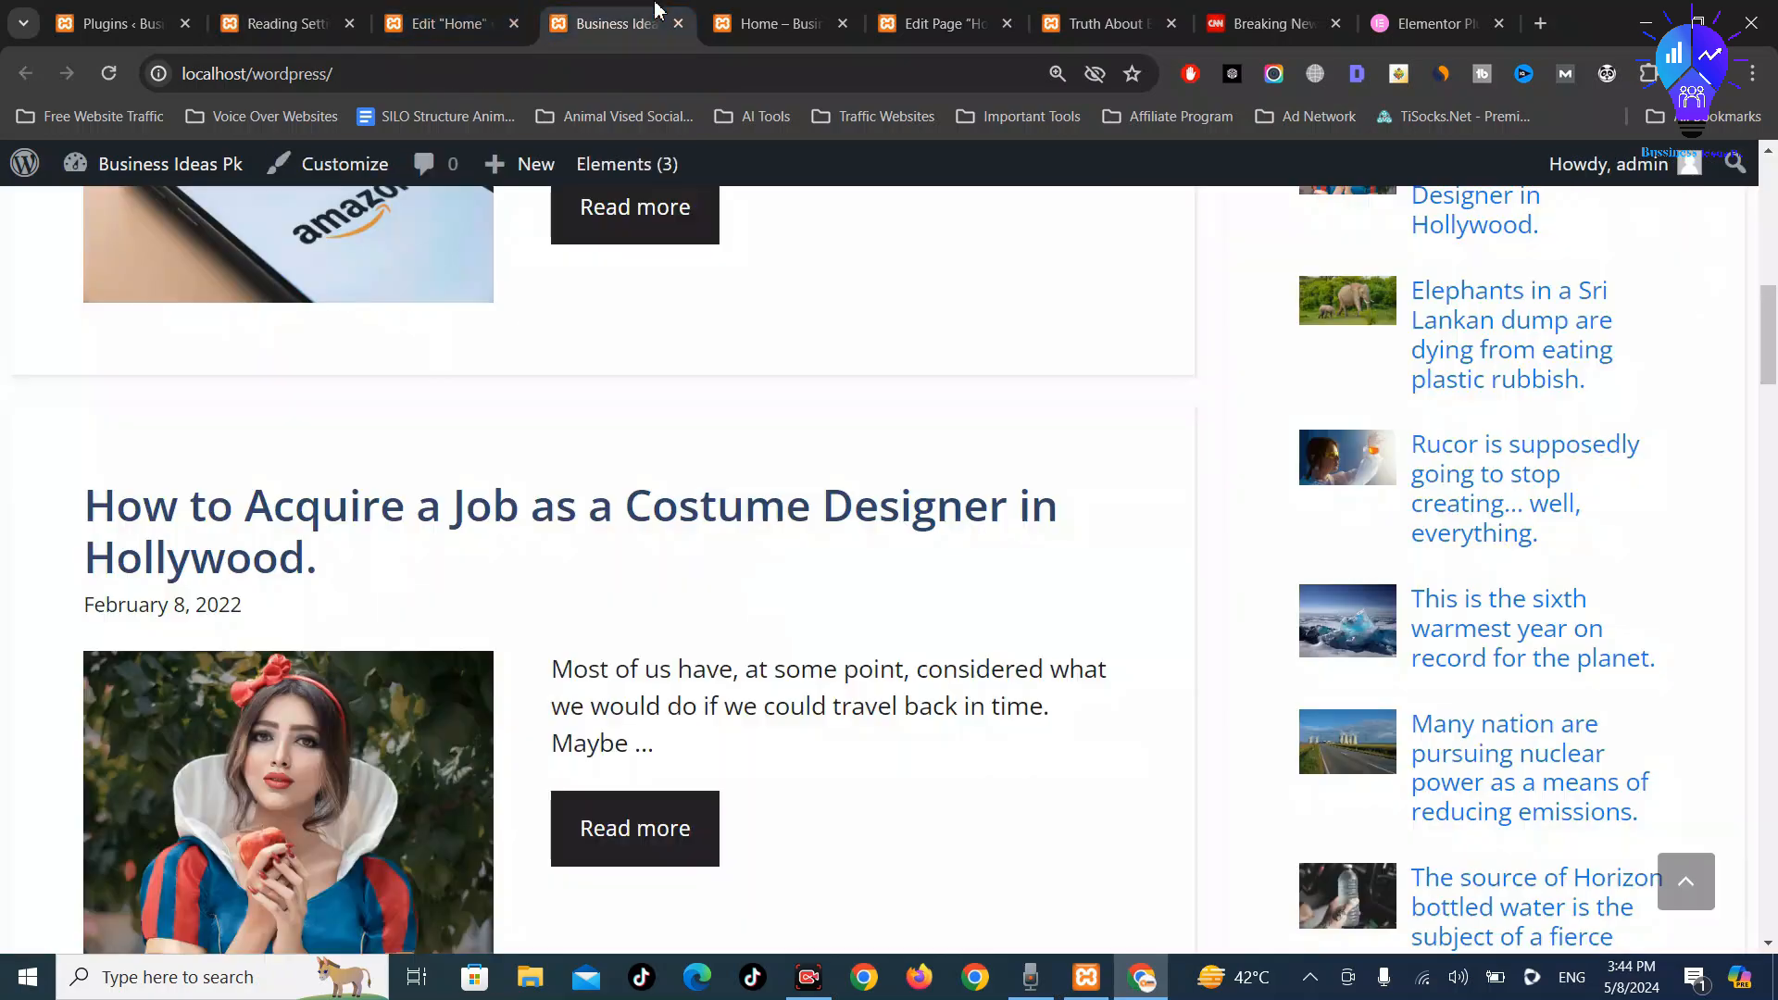
click(104, 74)
scroll(676, 546, down, 10)
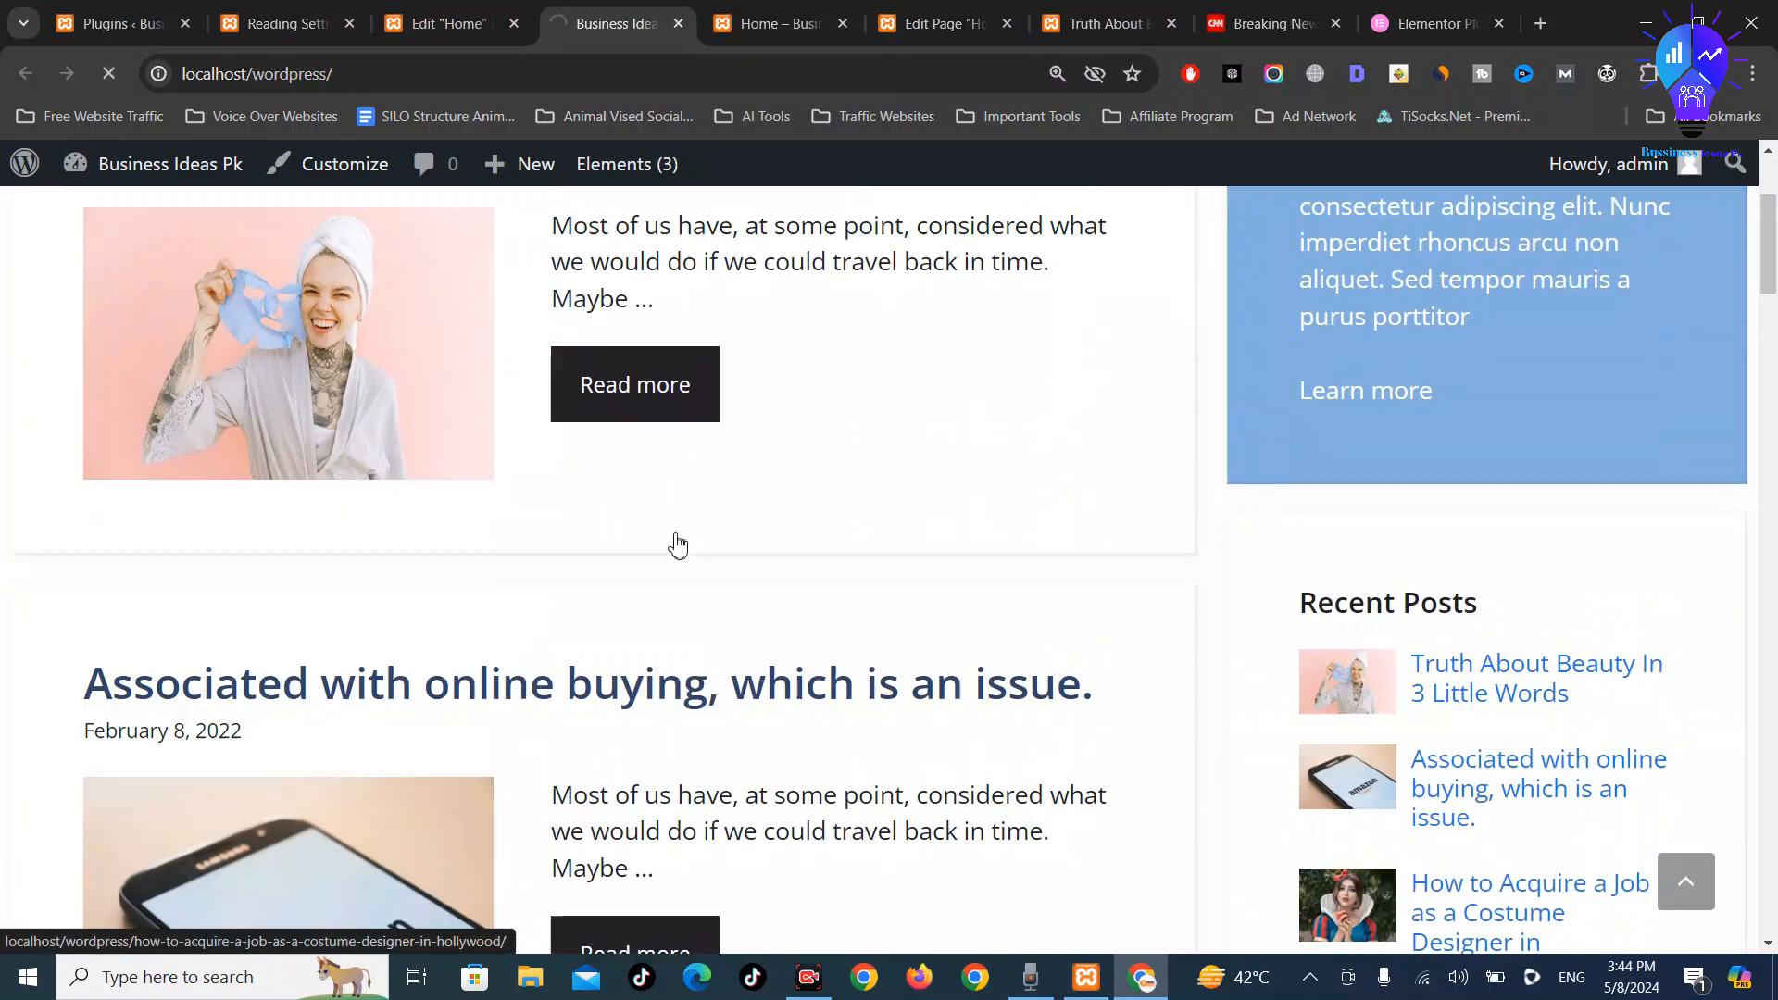
scroll(677, 547, down, 6)
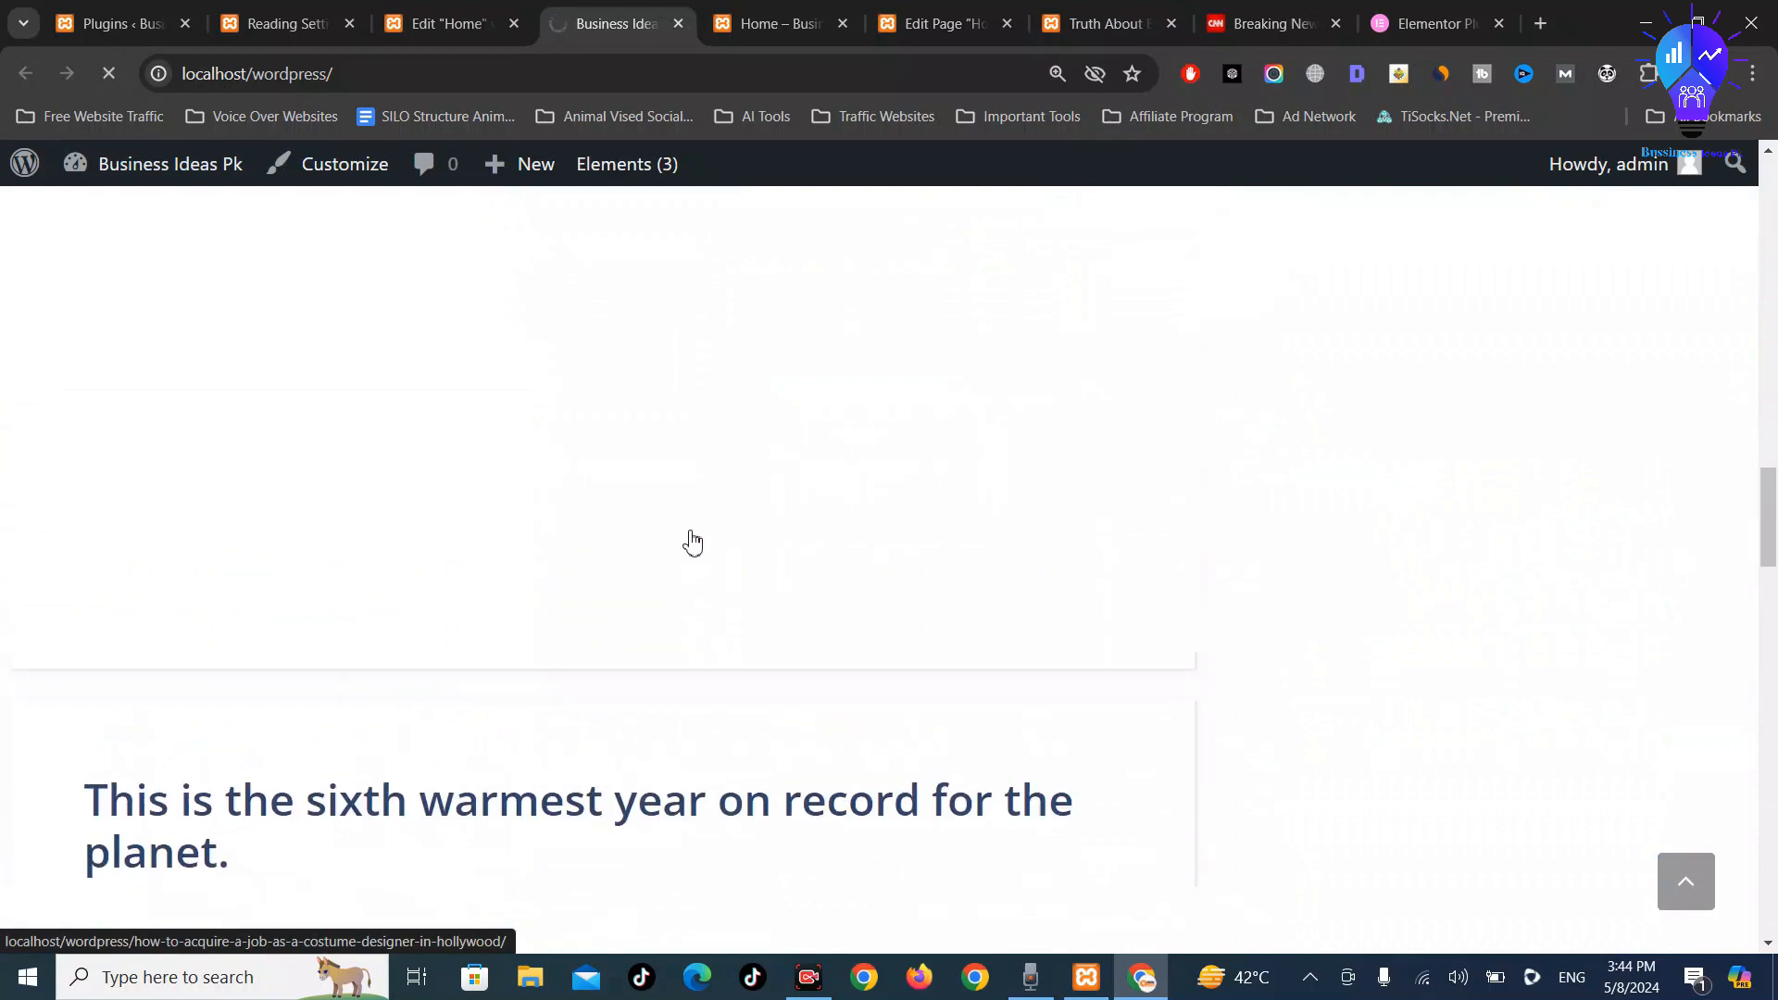
scroll(693, 548, up, 10)
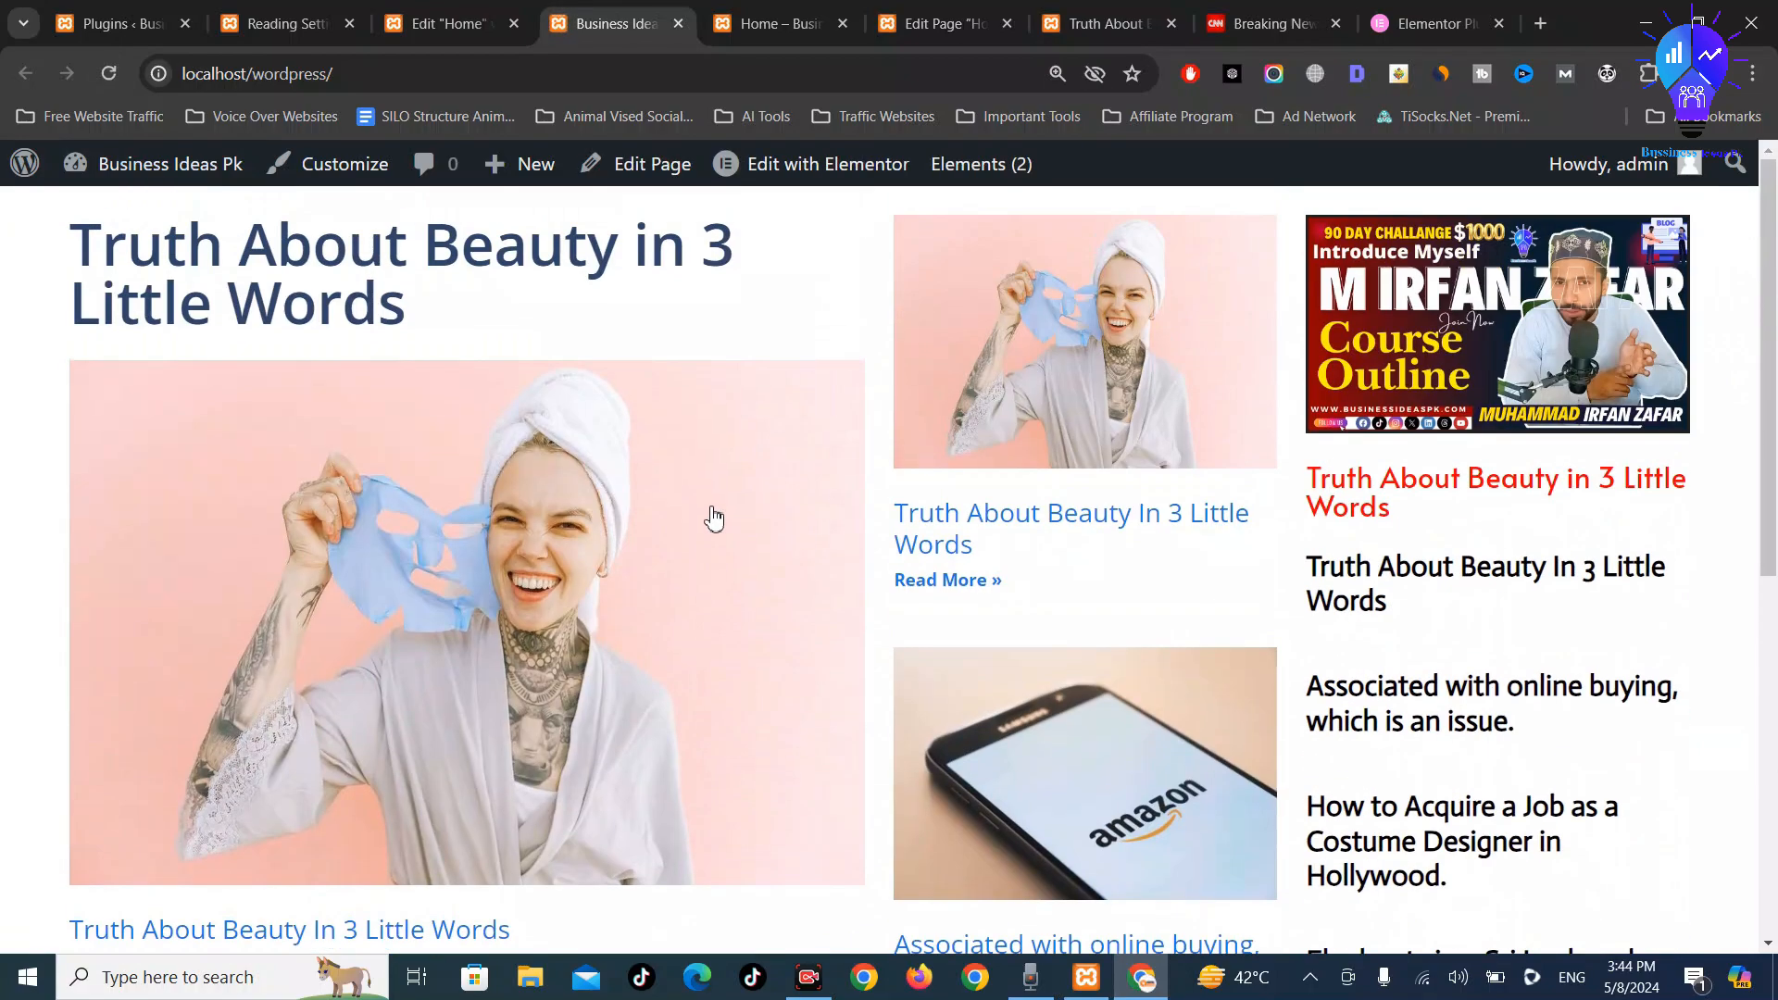
scroll(735, 422, down, 8)
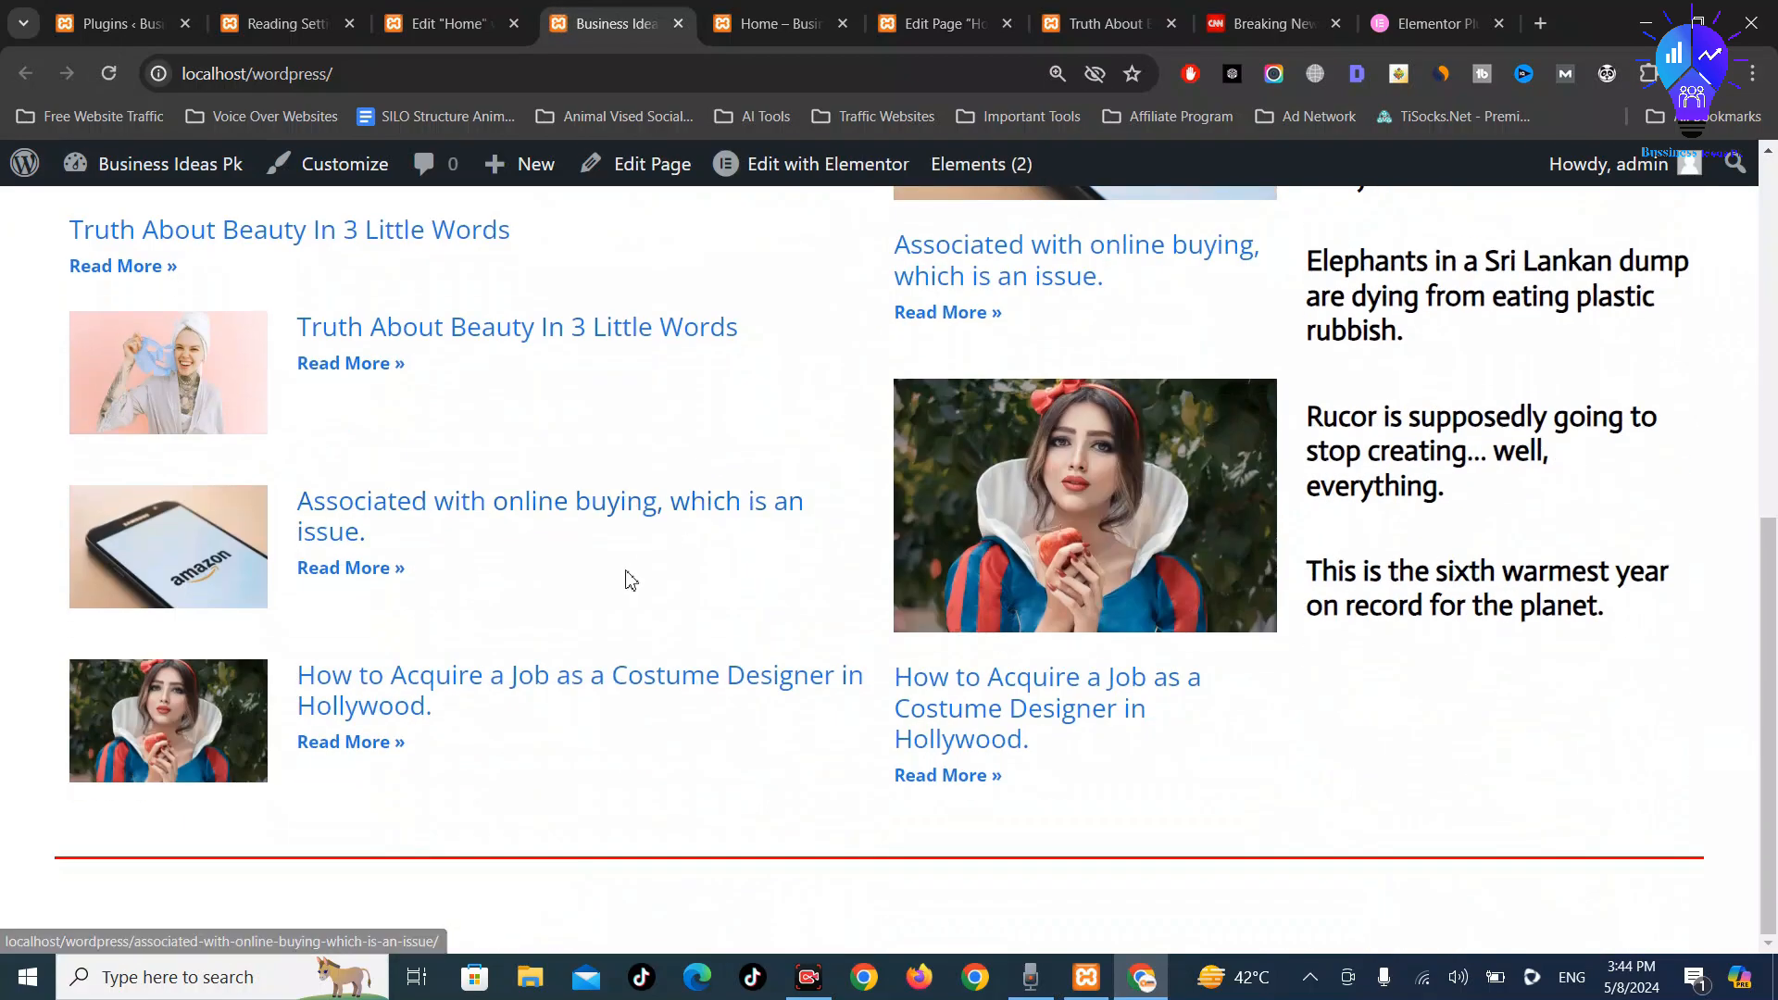
scroll(671, 530, up, 8)
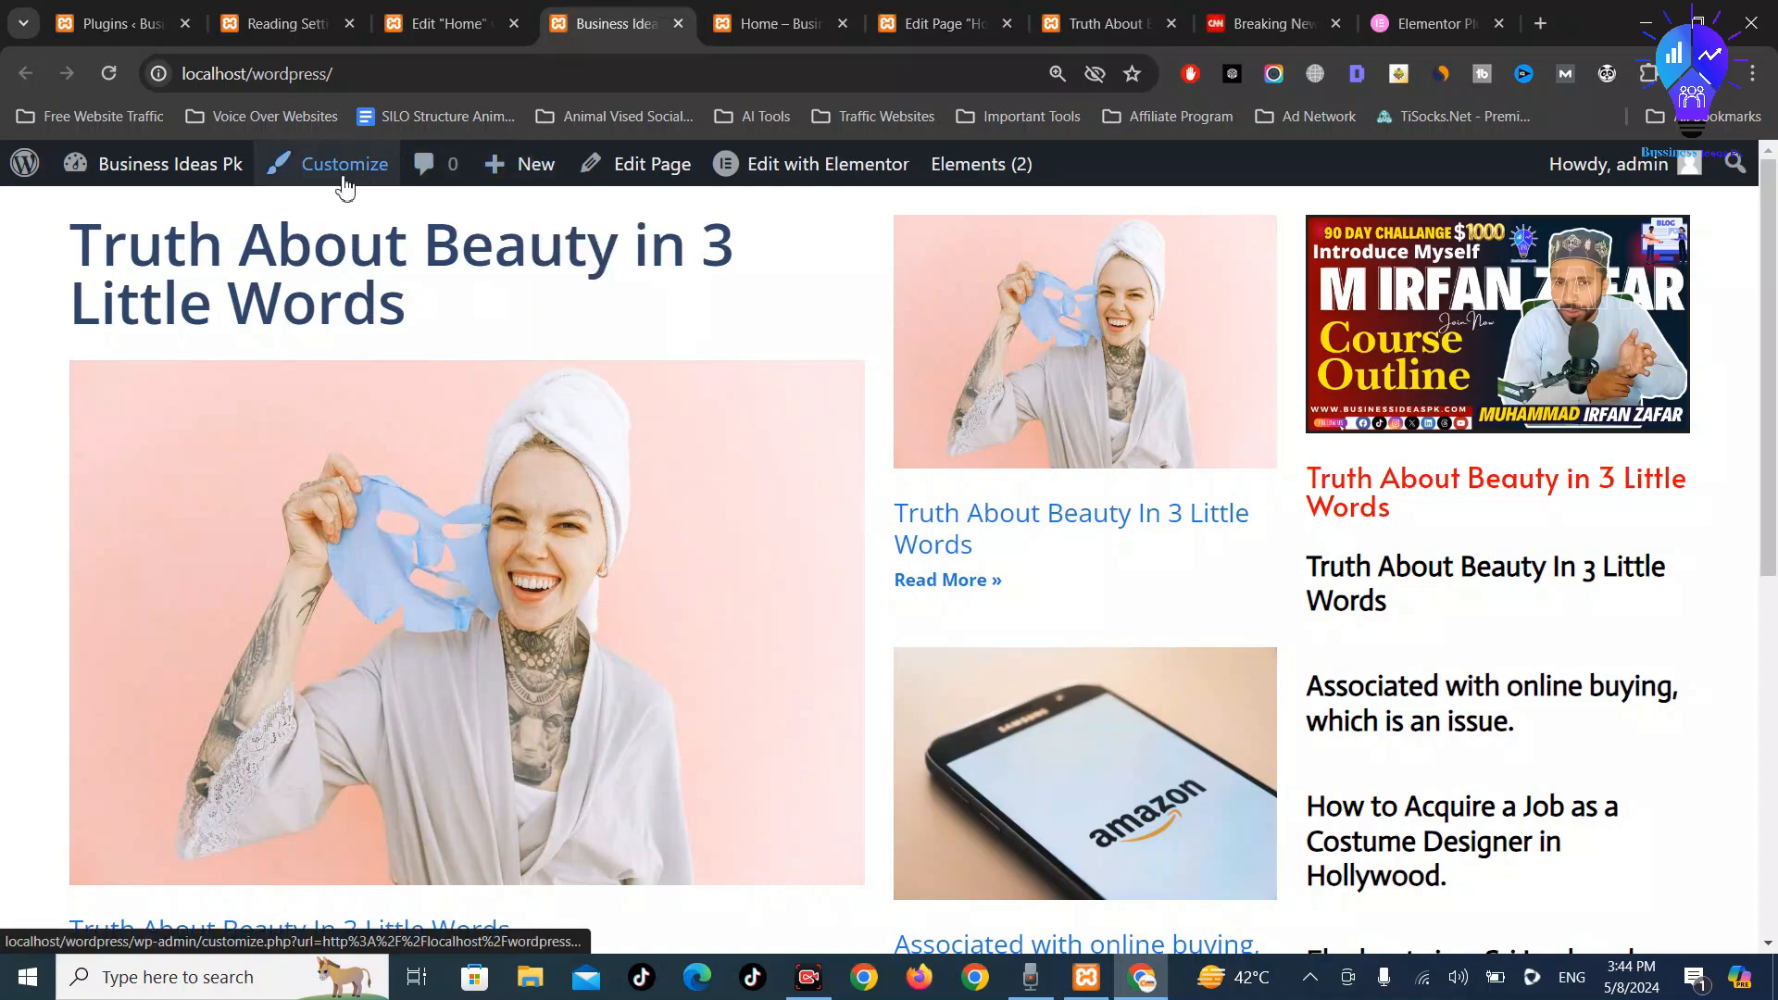
Check the saved Reading Settings, then bring up the Home page's standard WordPress edit screen
click(530, 11)
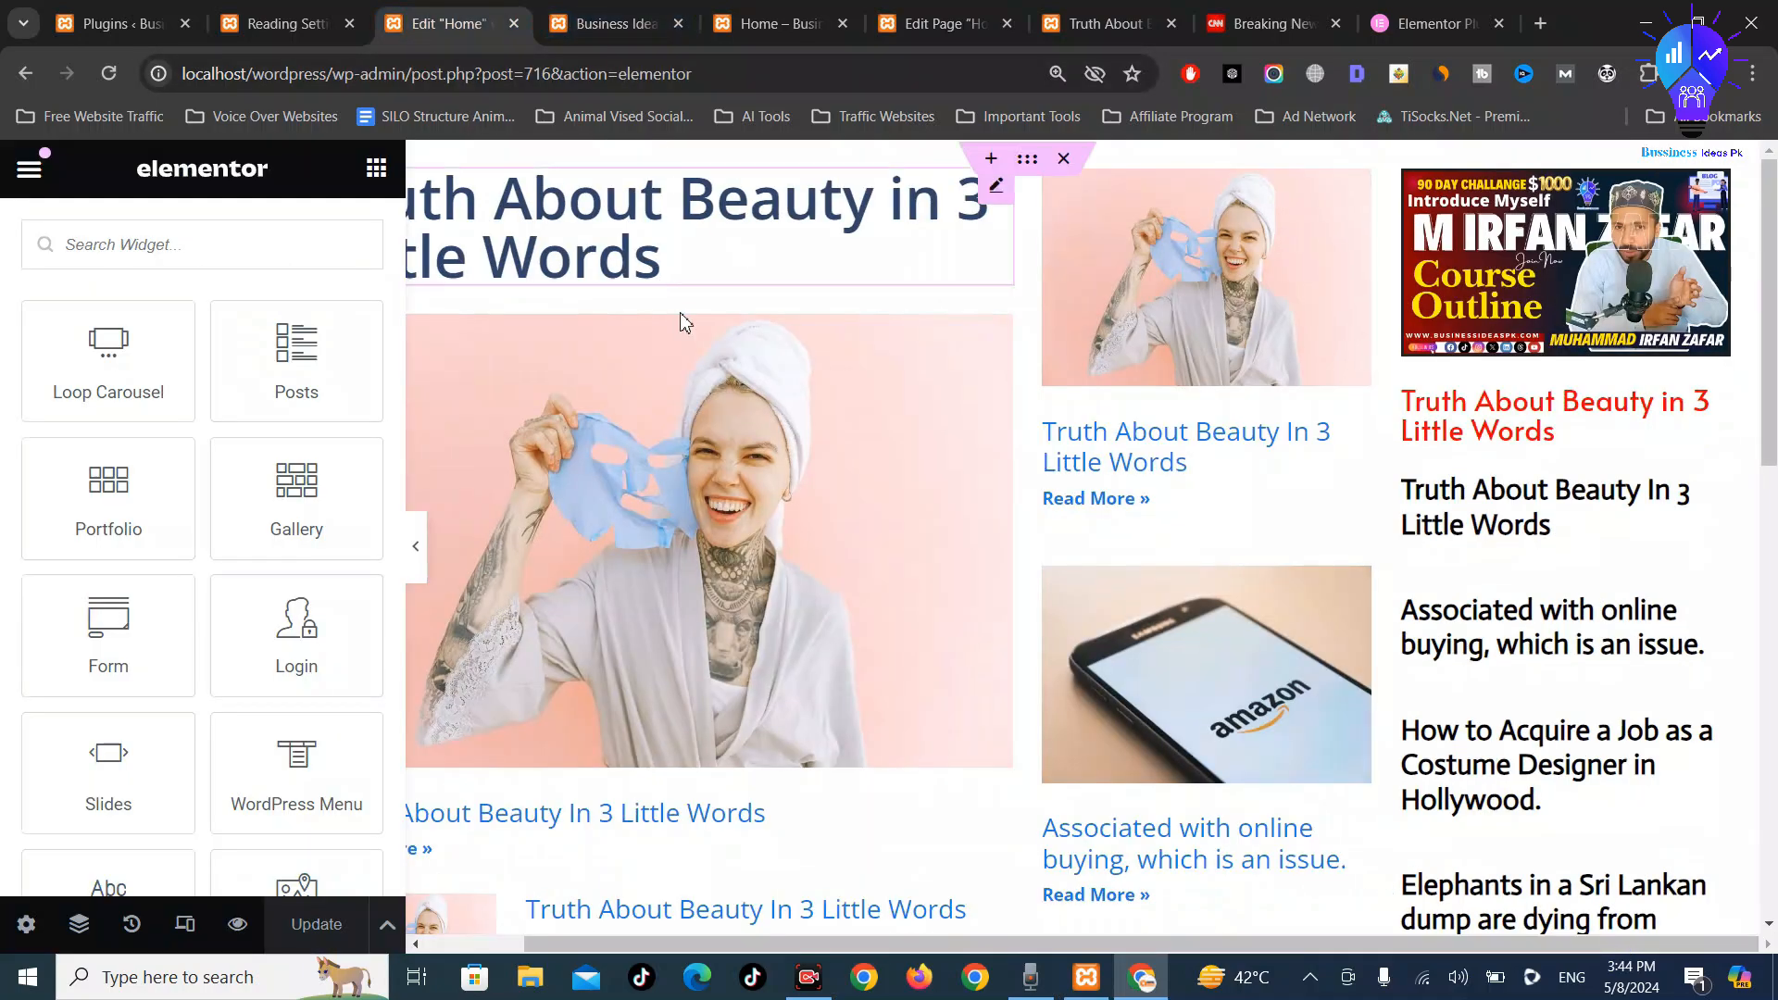
scroll(806, 595, down, 10)
scroll(830, 608, up, 10)
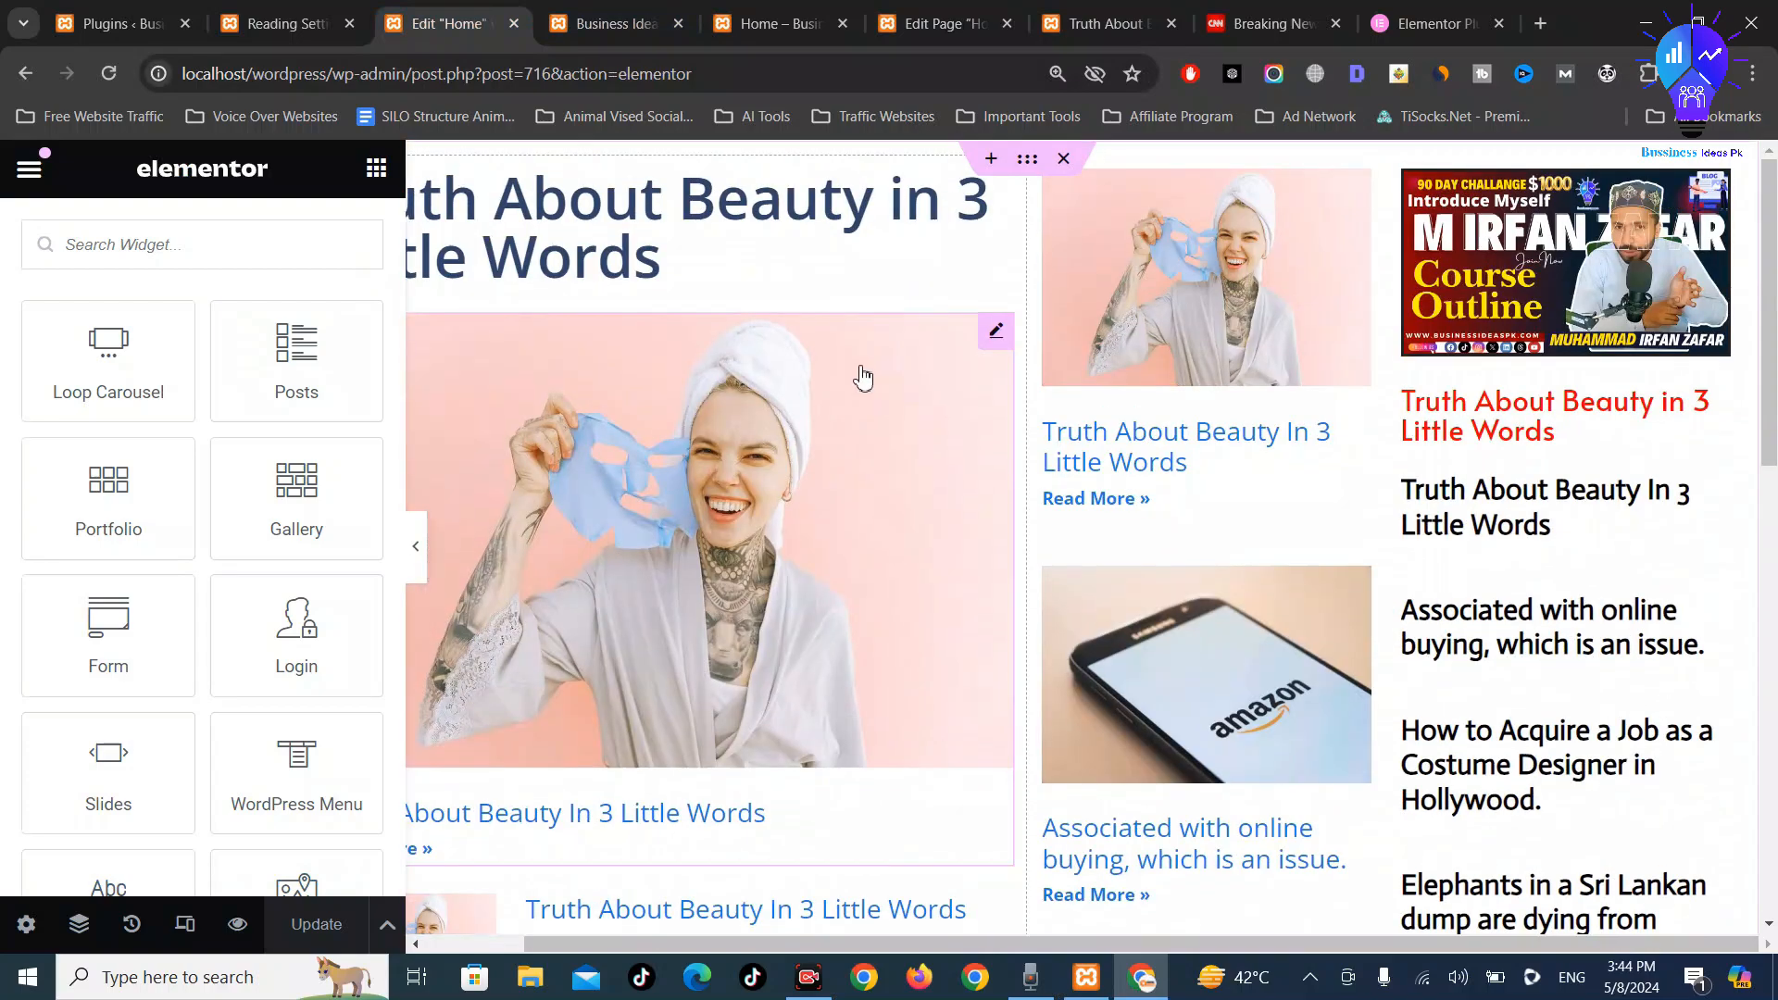
click(283, 24)
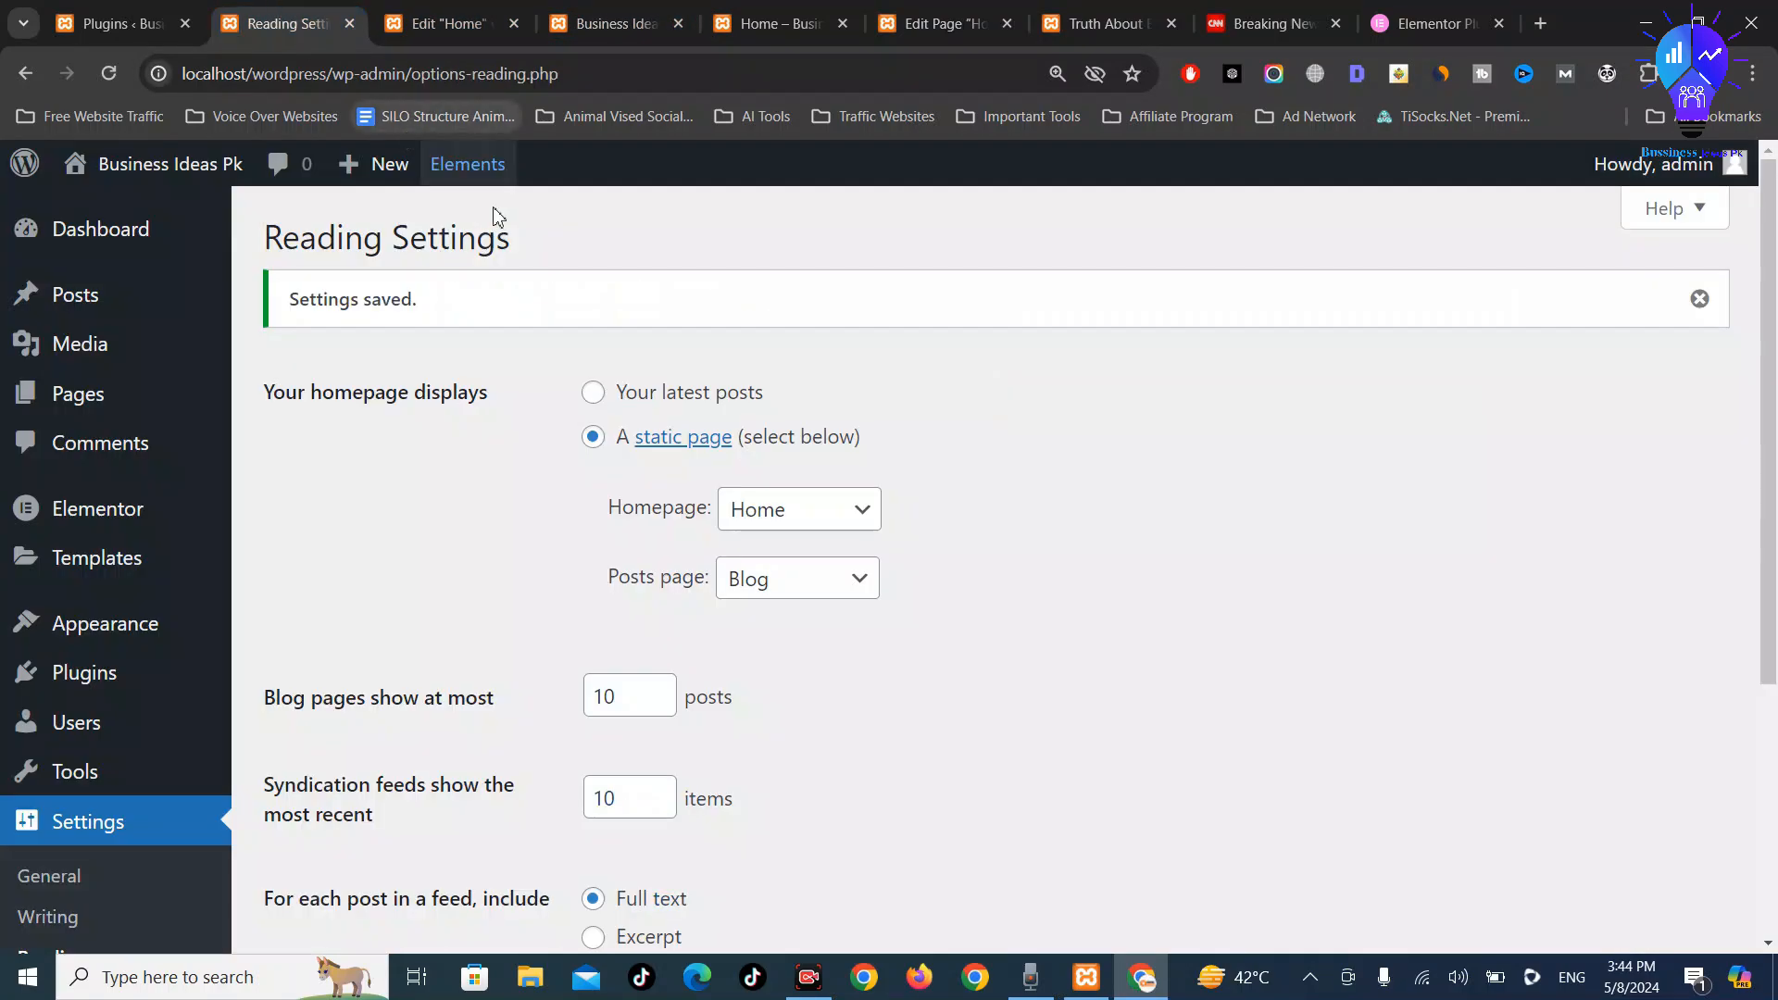
click(484, 17)
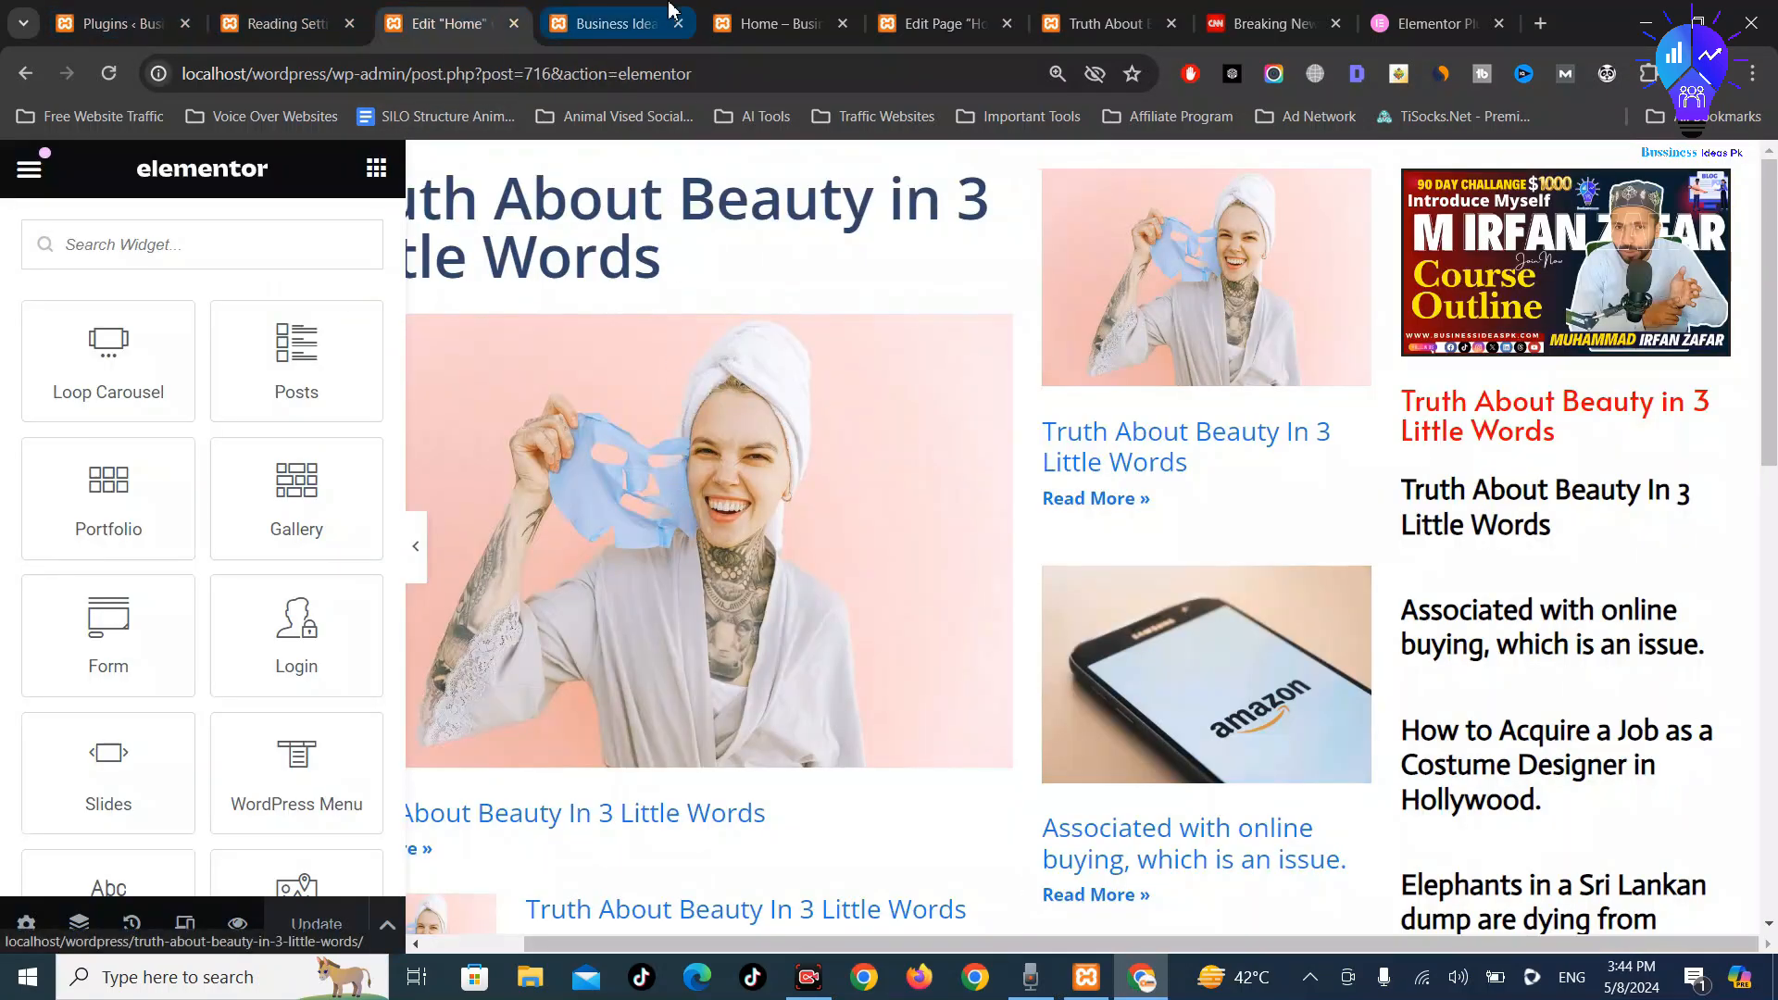
click(783, 23)
click(1021, 21)
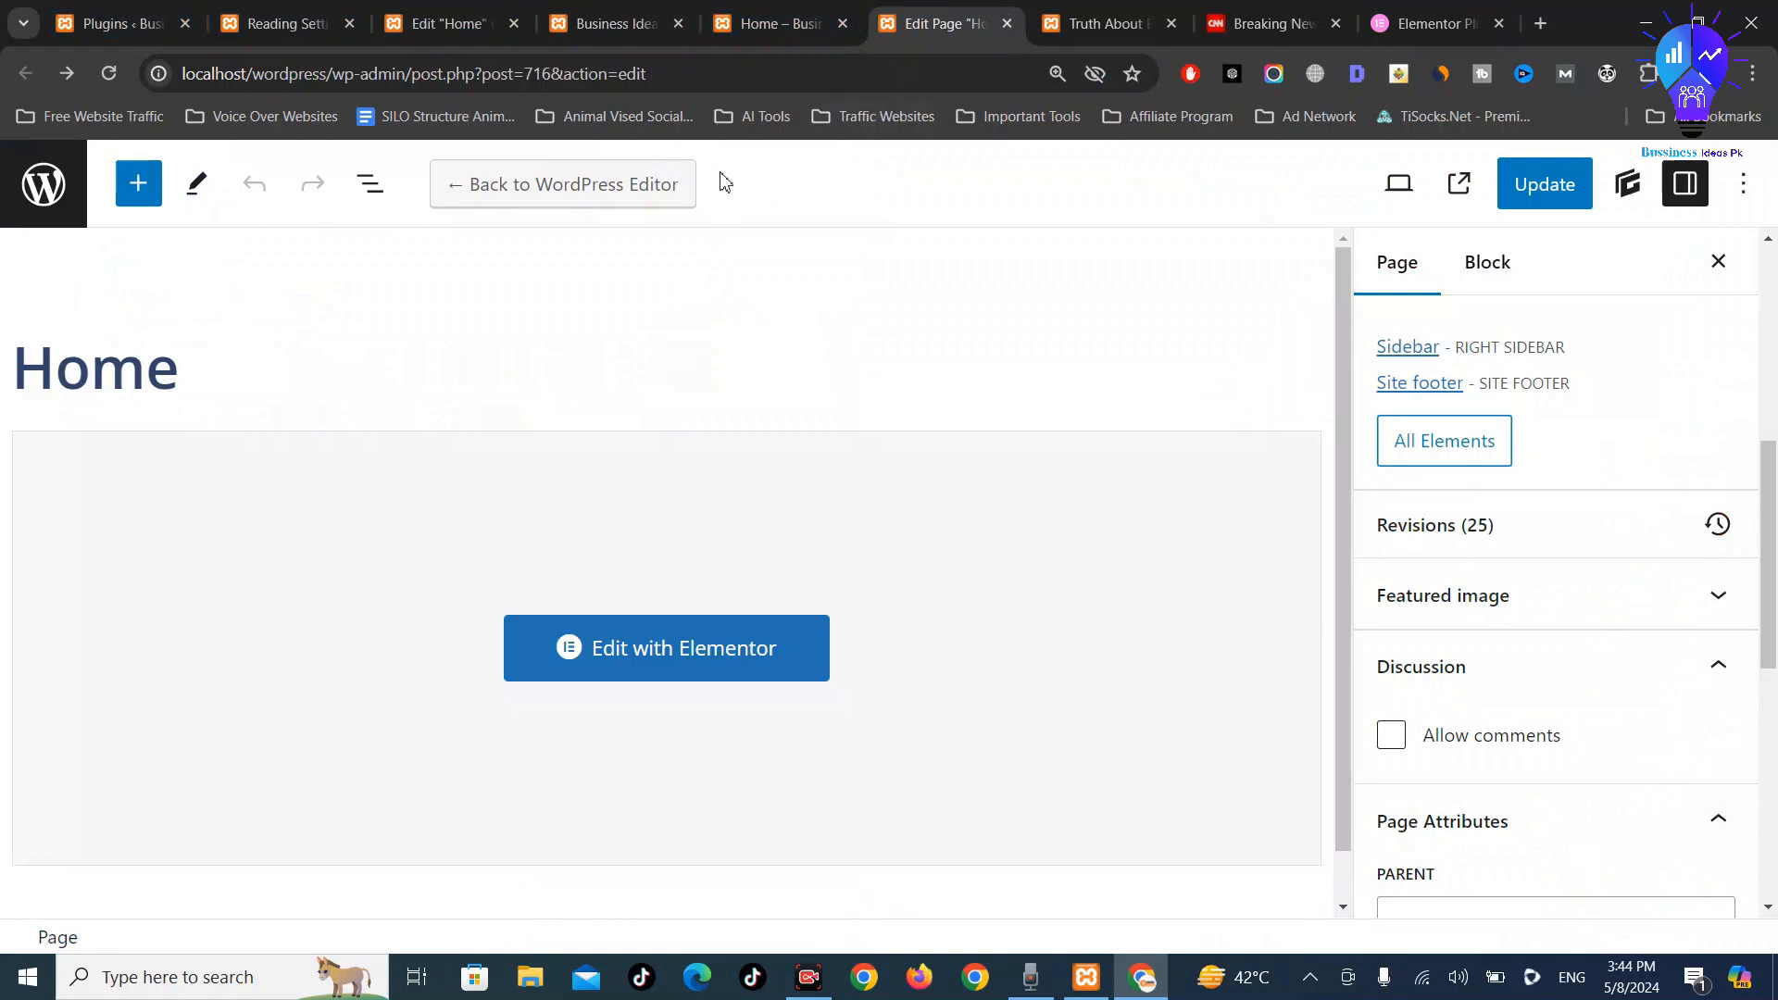
Switch Home back to the default WordPress editor and review its footer and sidebar options
click(639, 185)
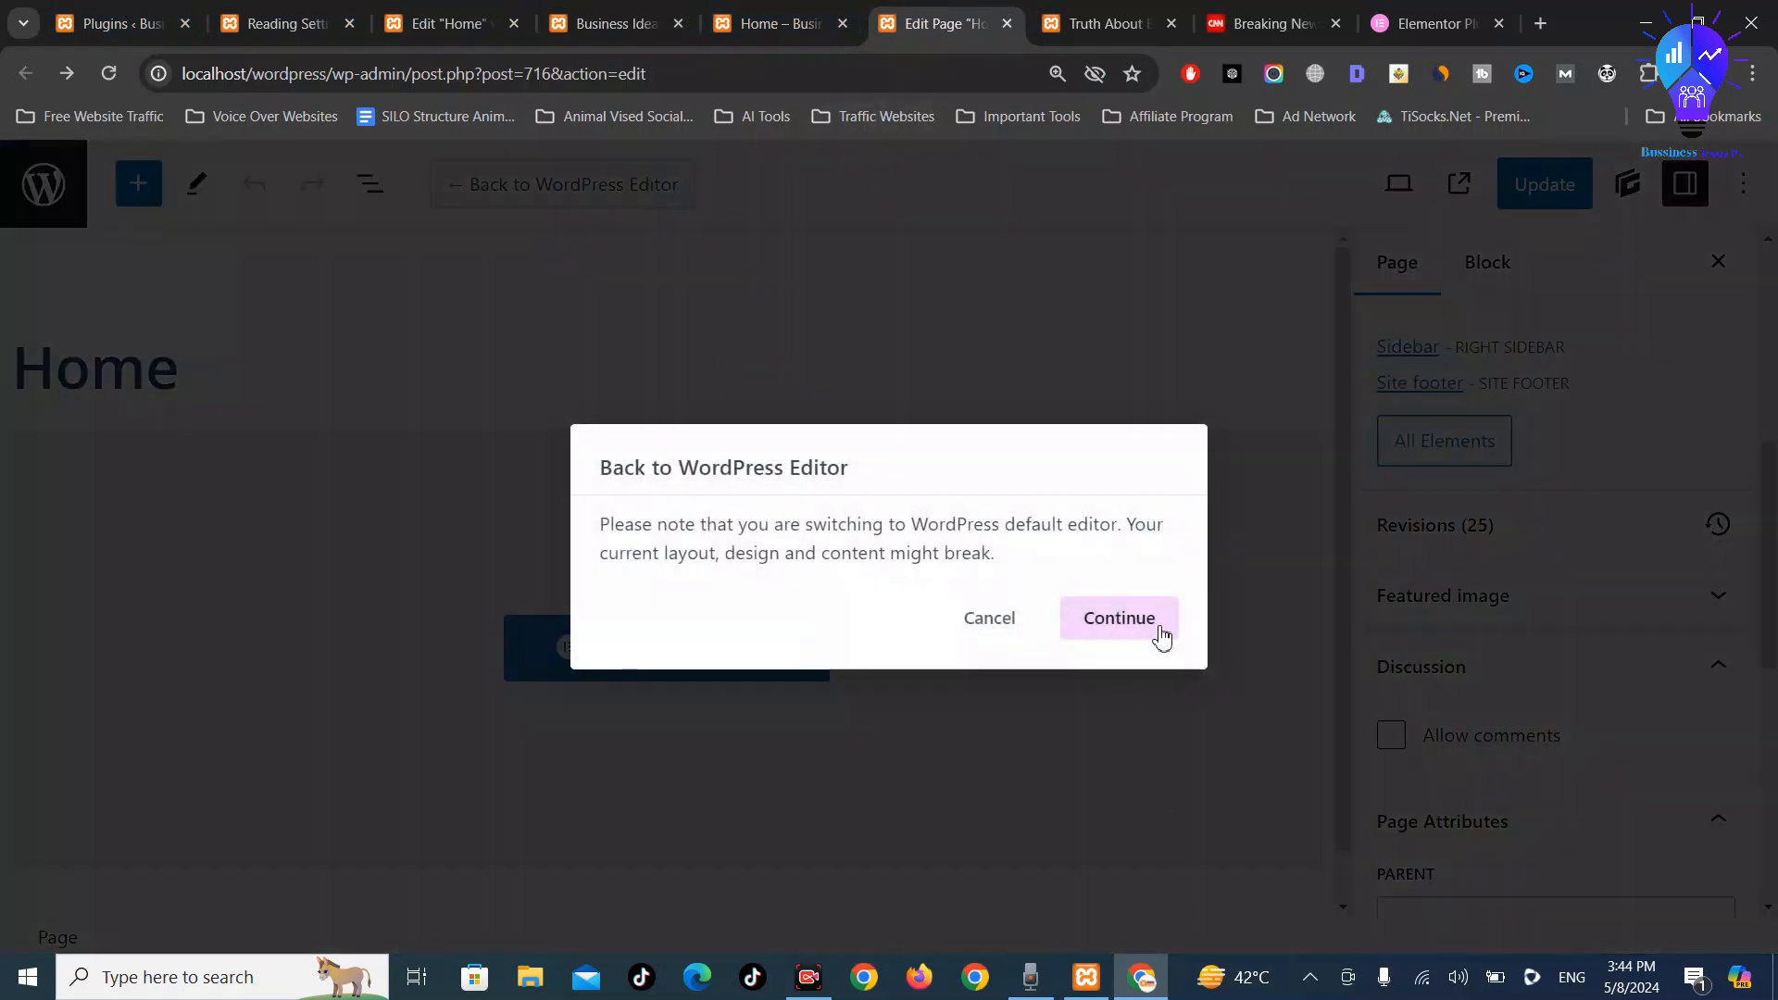
click(1120, 619)
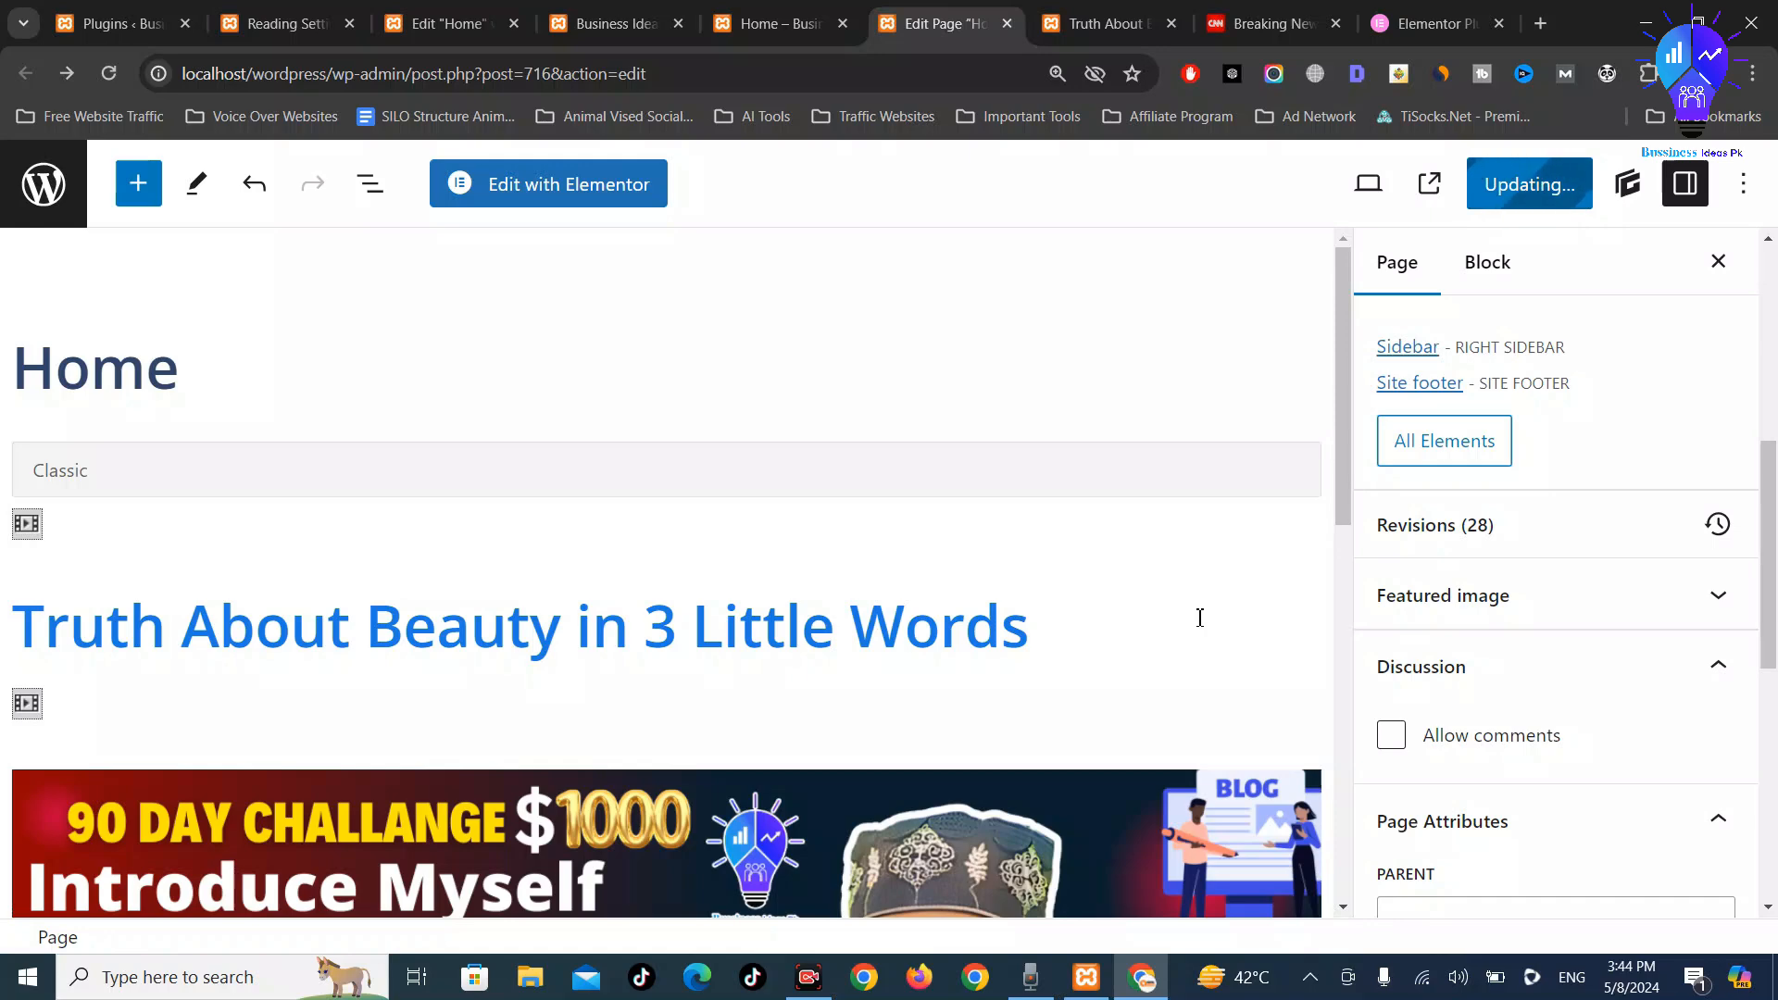
scroll(1019, 616, down, 10)
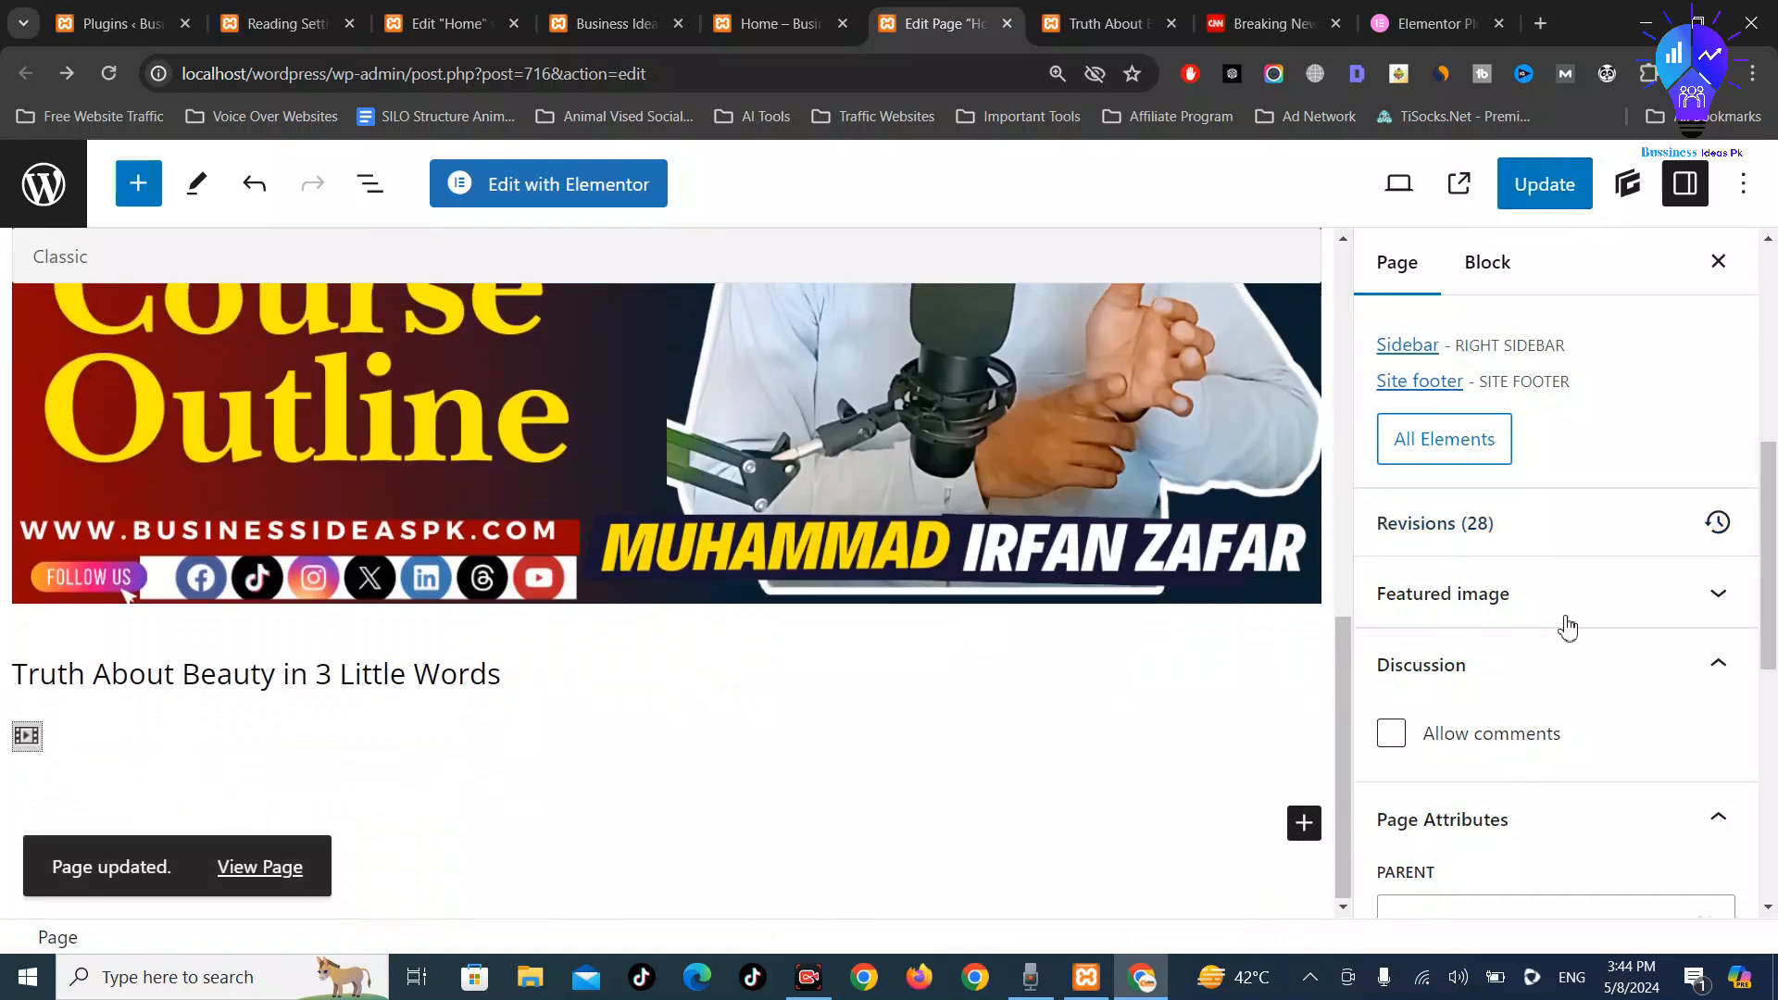
scroll(1568, 627, down, 6)
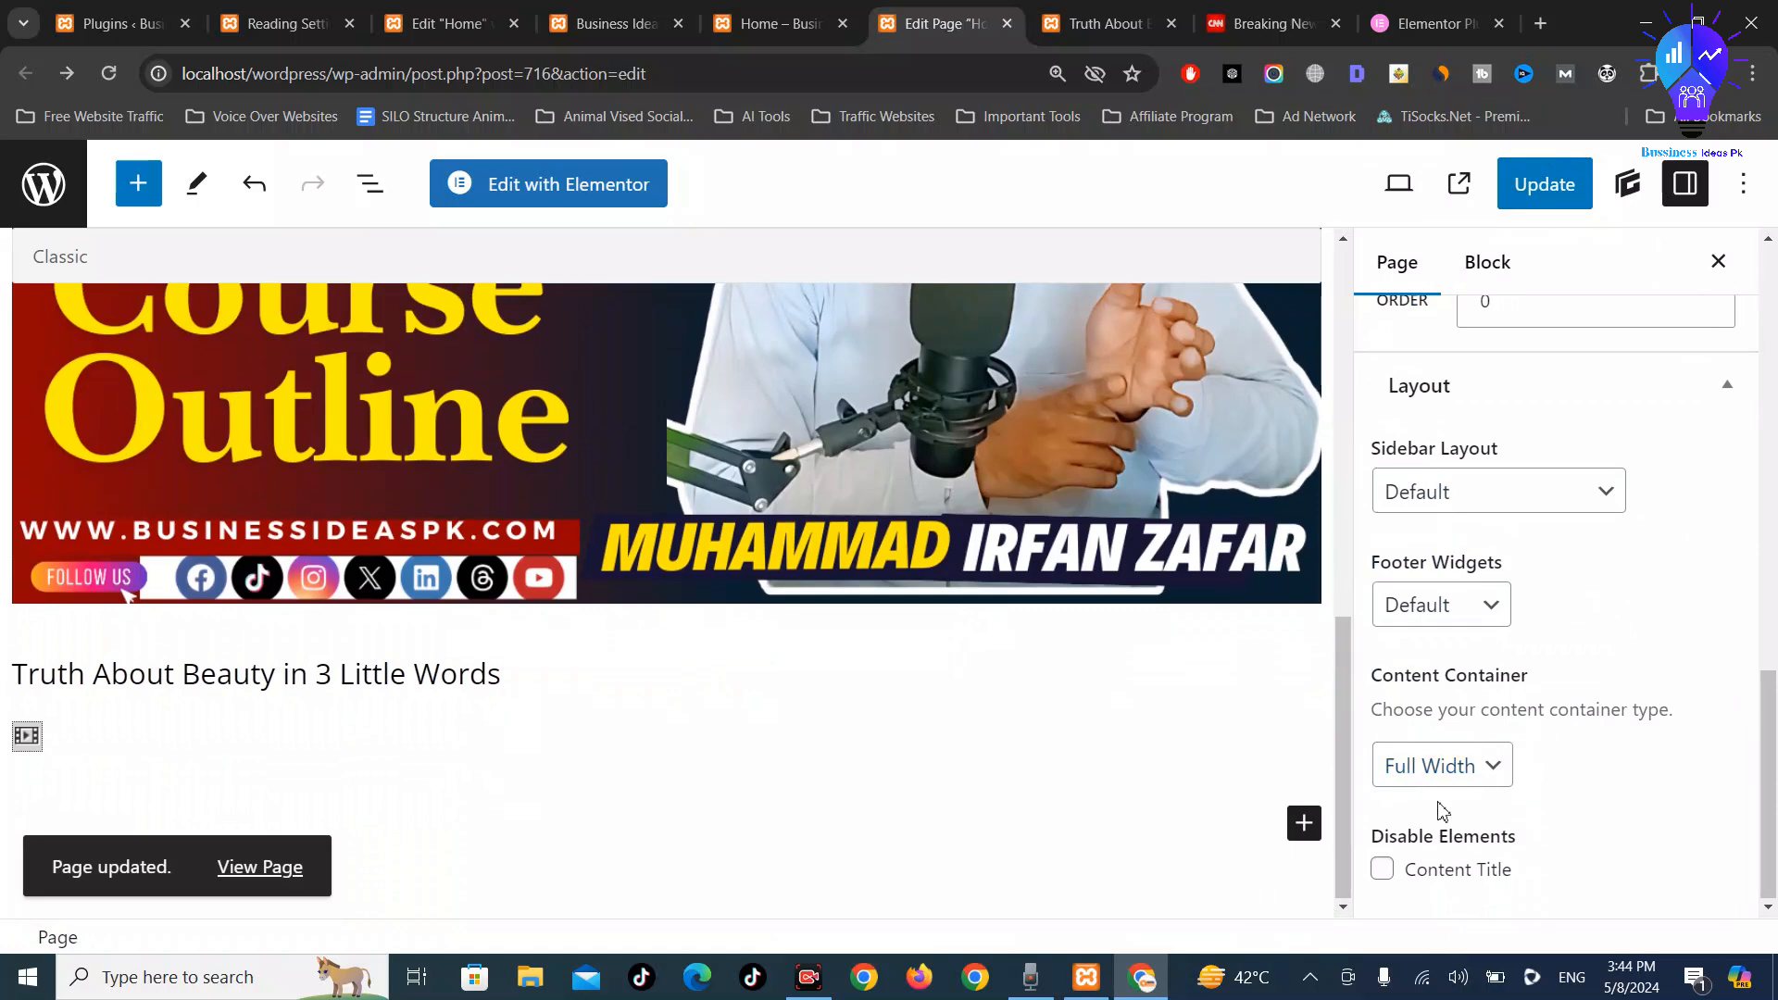
click(1486, 619)
click(1489, 609)
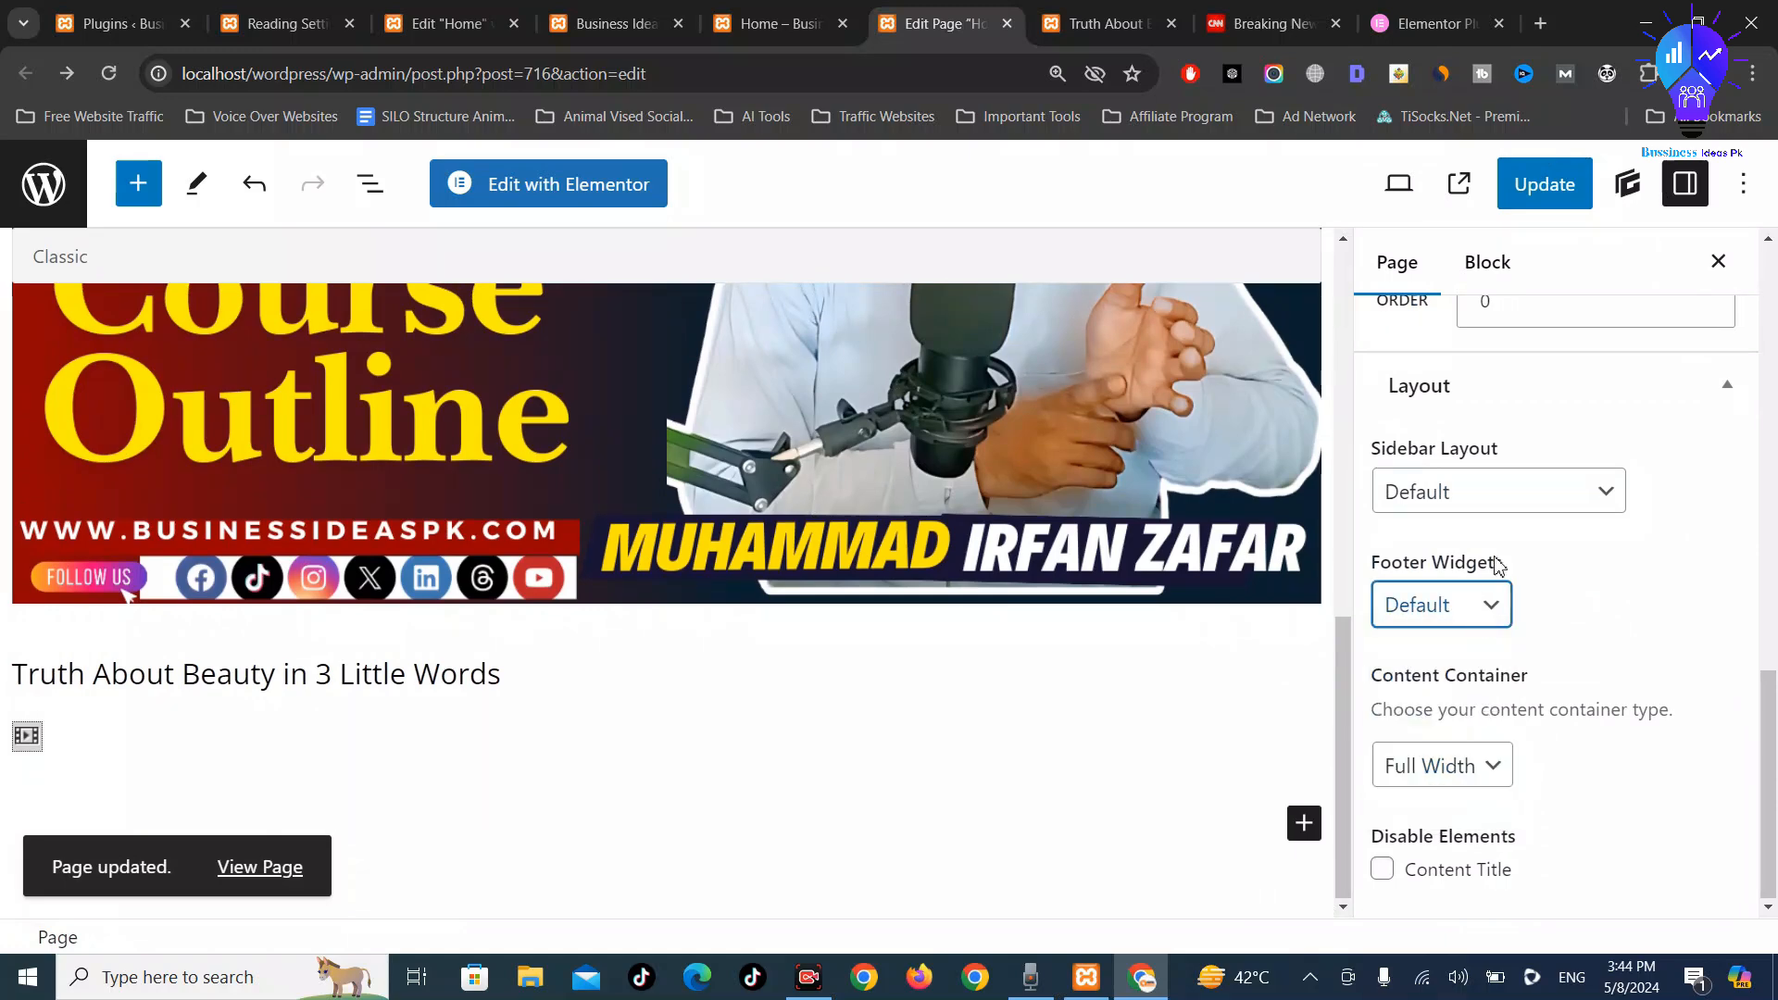
click(1514, 495)
scroll(1658, 501, up, 10)
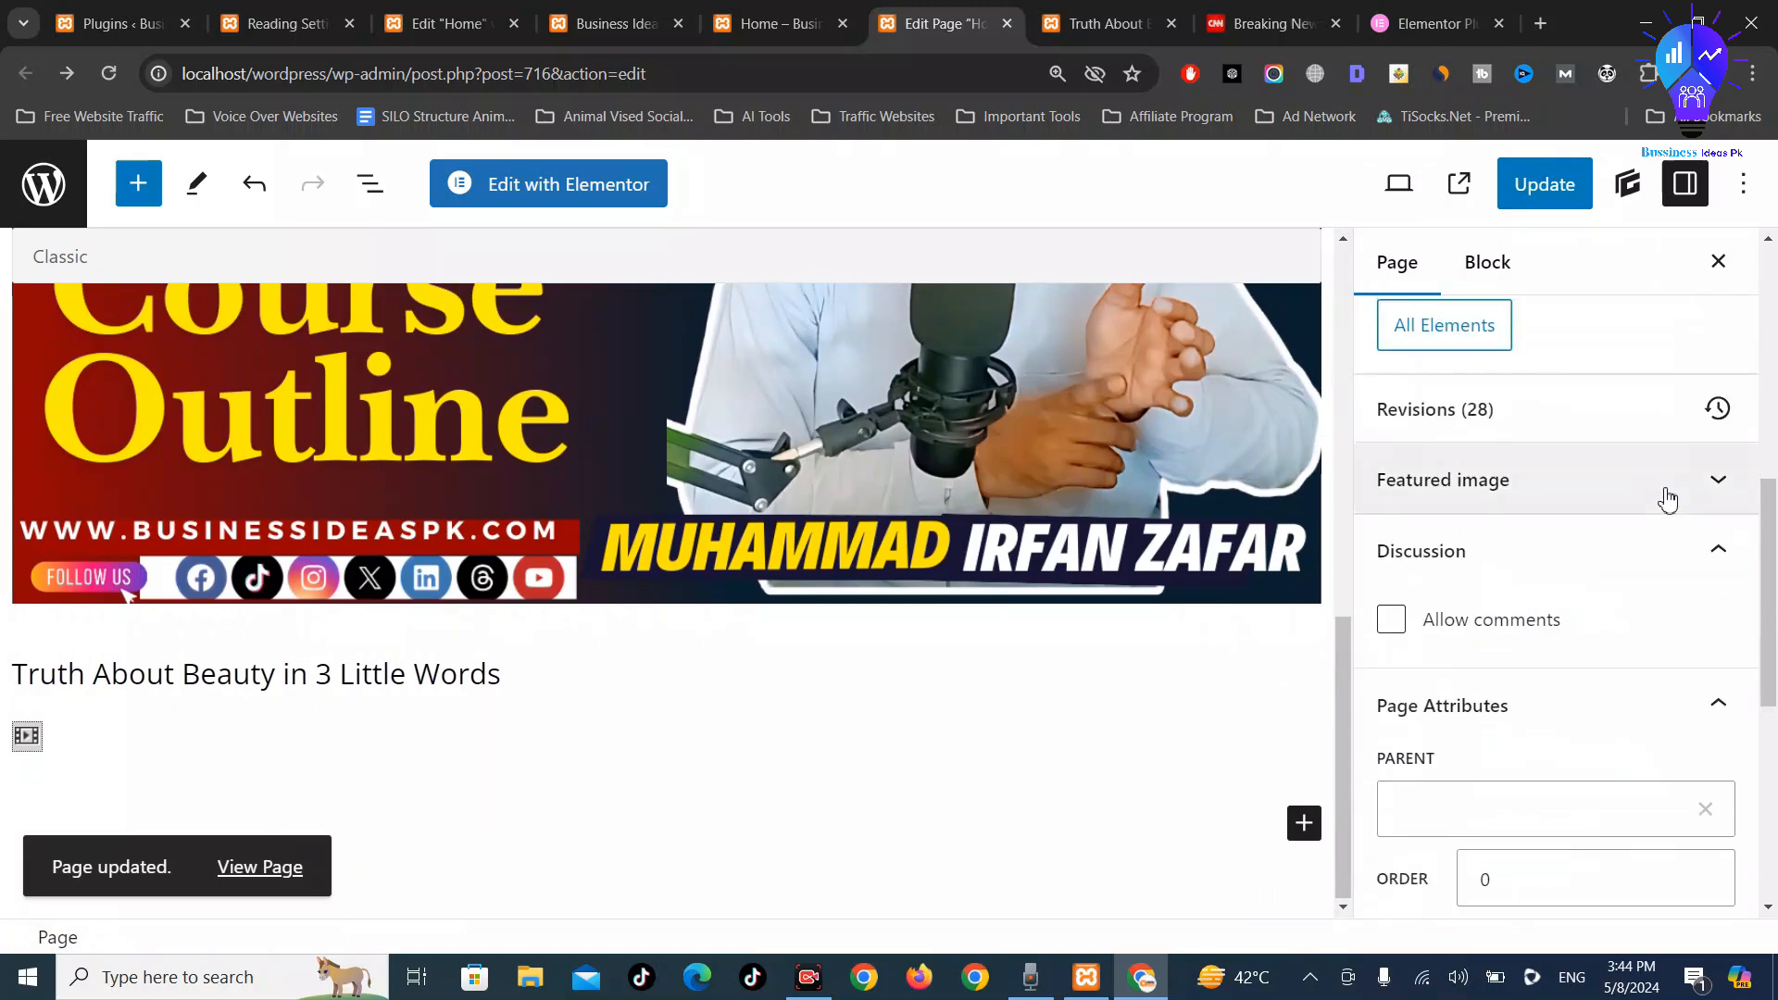
scroll(1729, 752, up, 5)
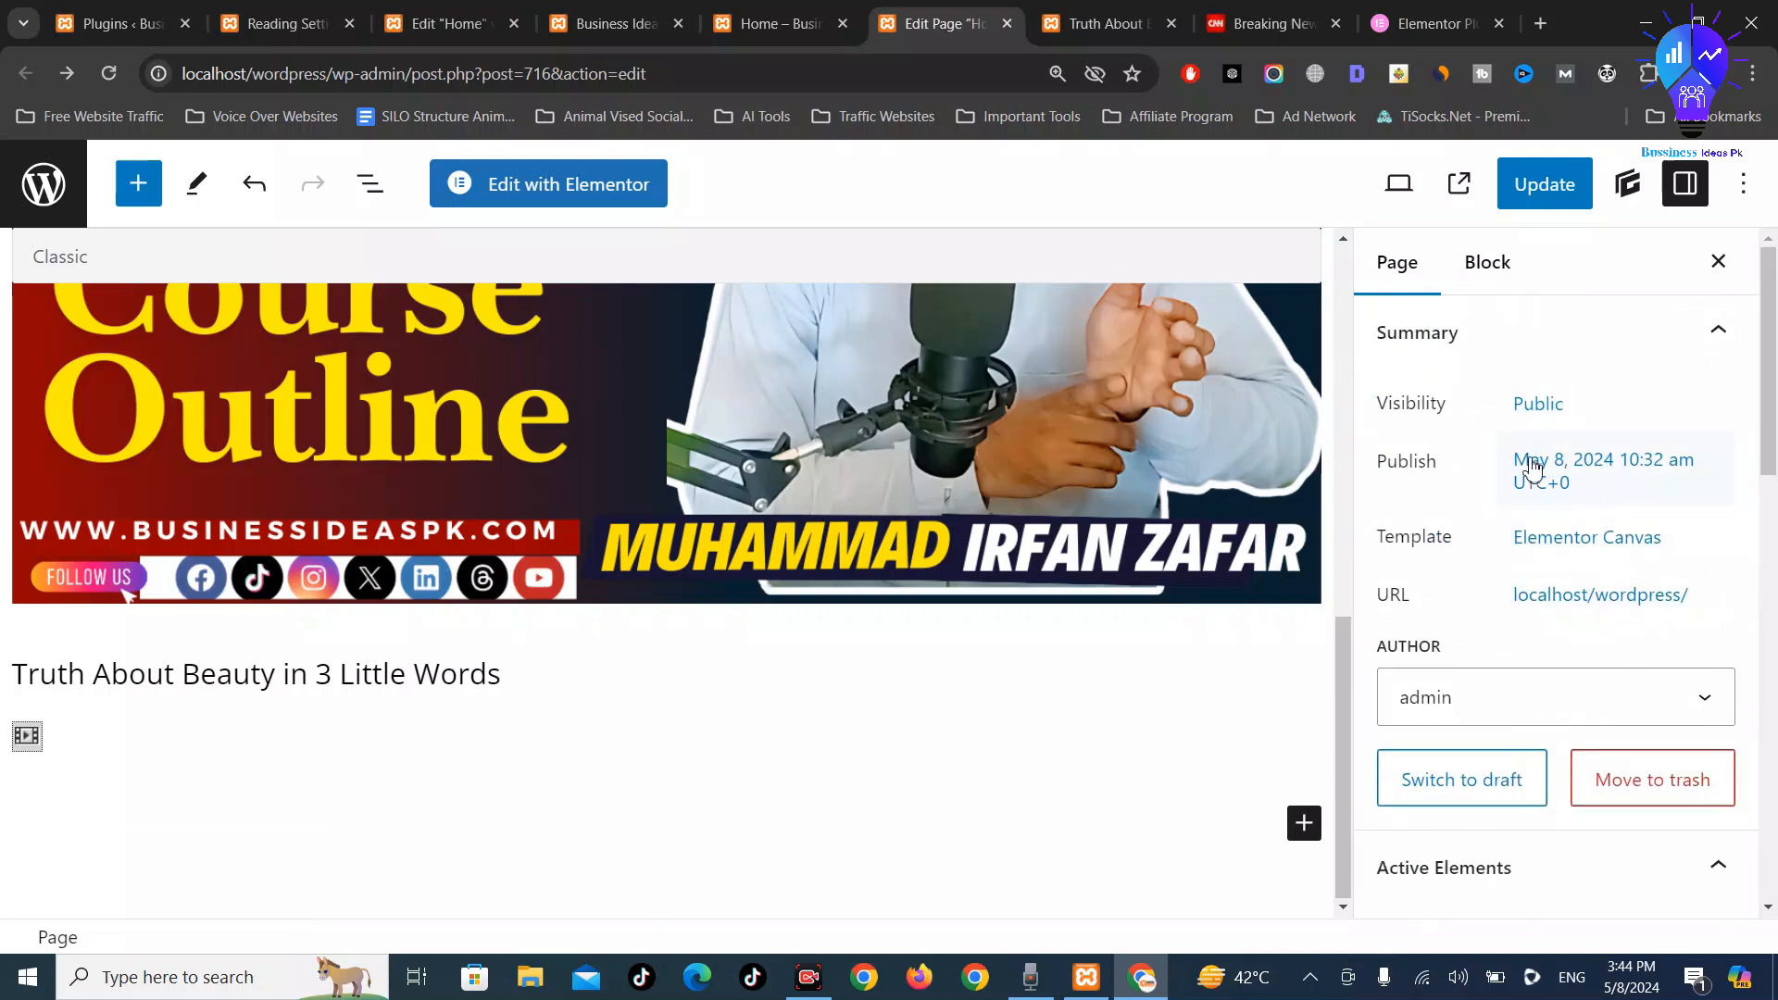
Inspect the block settings, editor options menu and GenerateBlocks pattern library
click(1478, 262)
click(1760, 177)
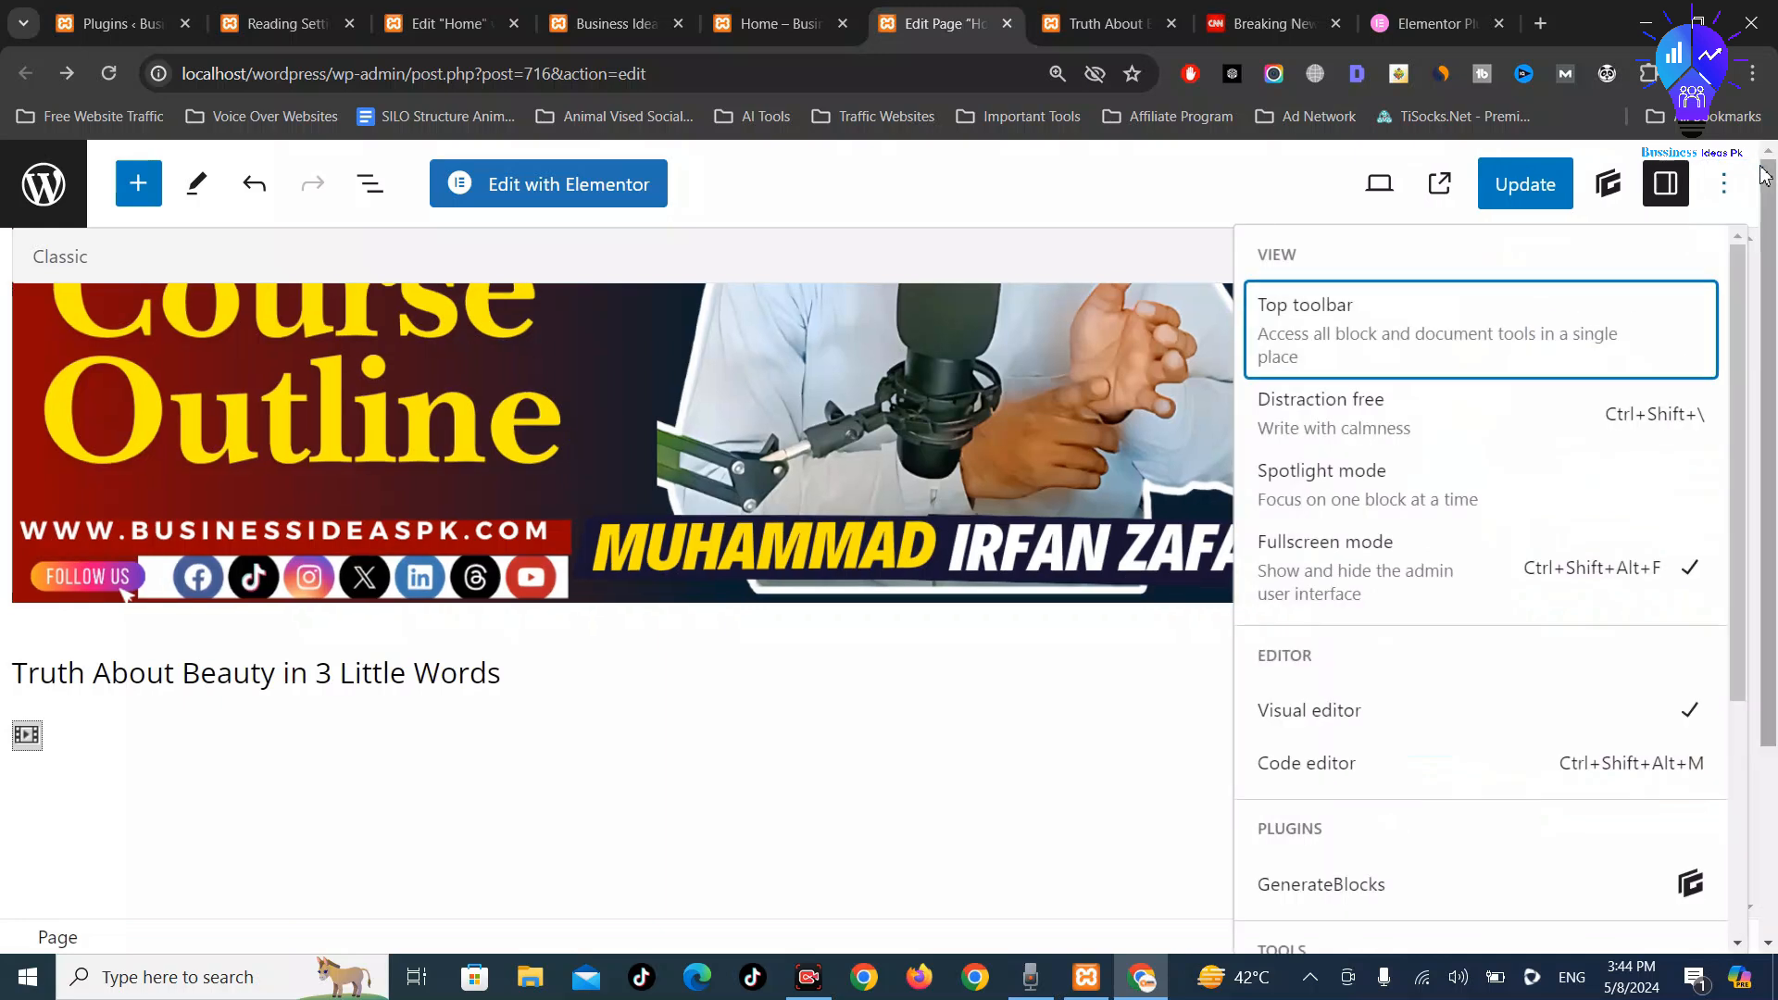
scroll(1501, 602, down, 4)
scroll(1451, 726, down, 1)
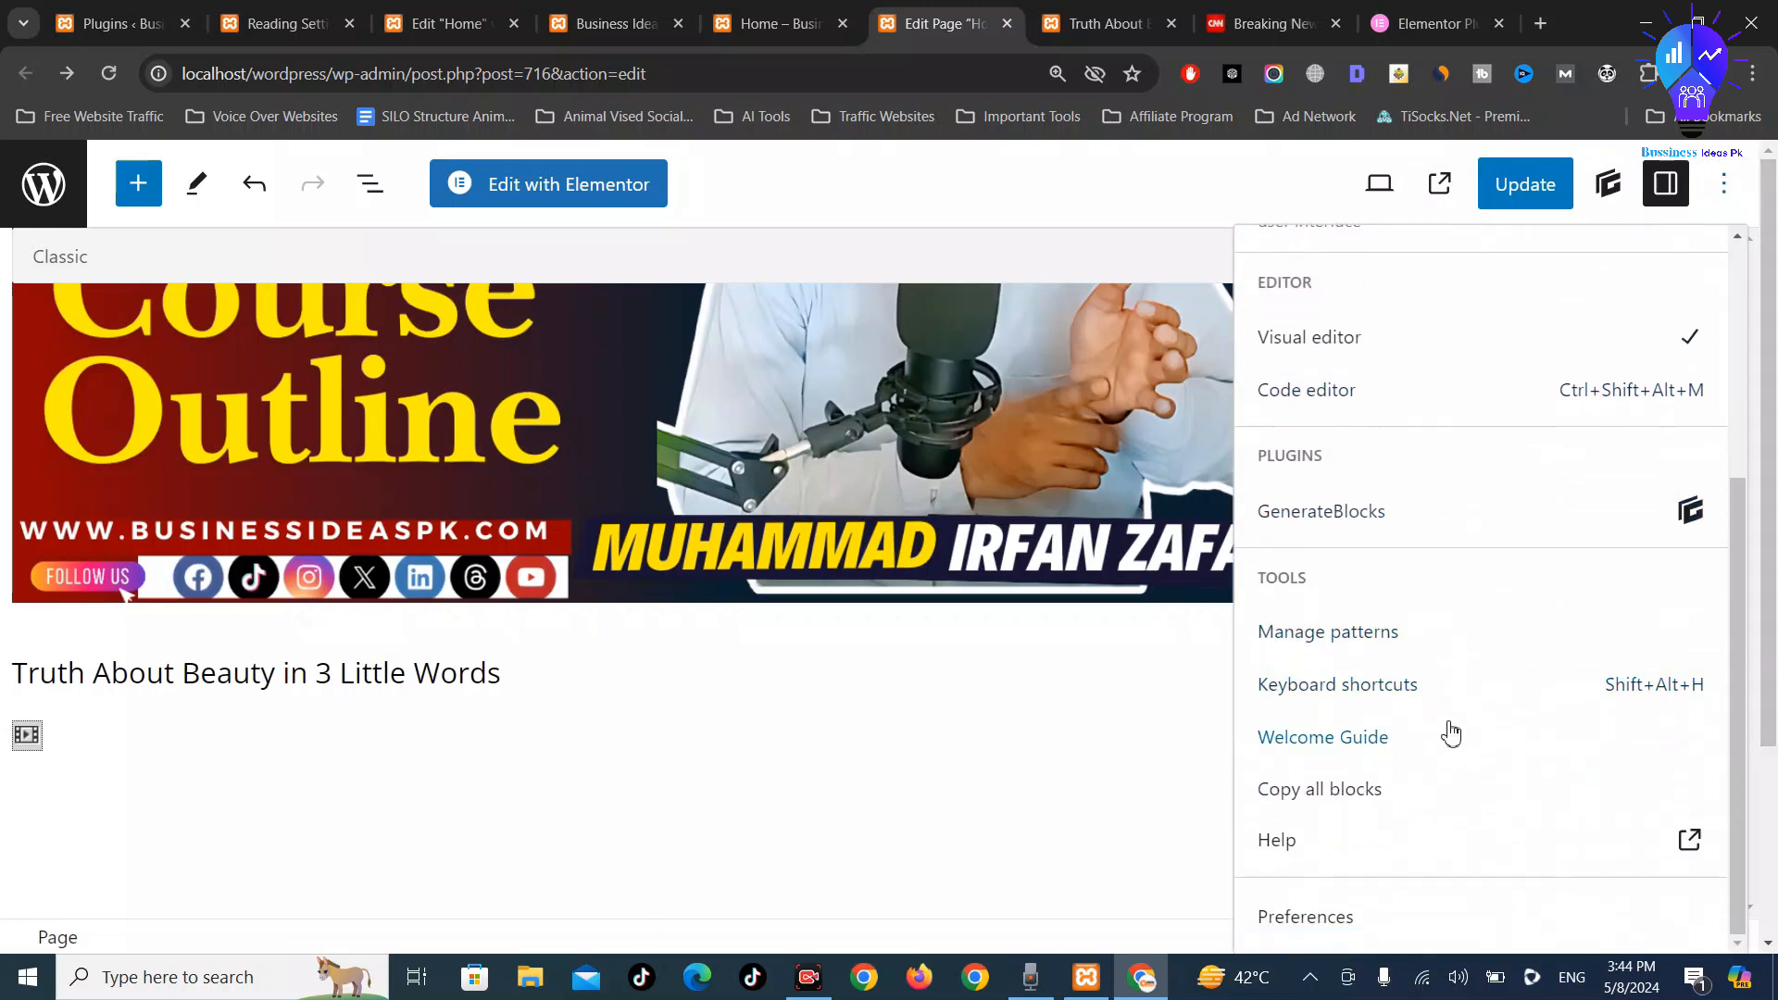
scroll(1392, 509, up, 4)
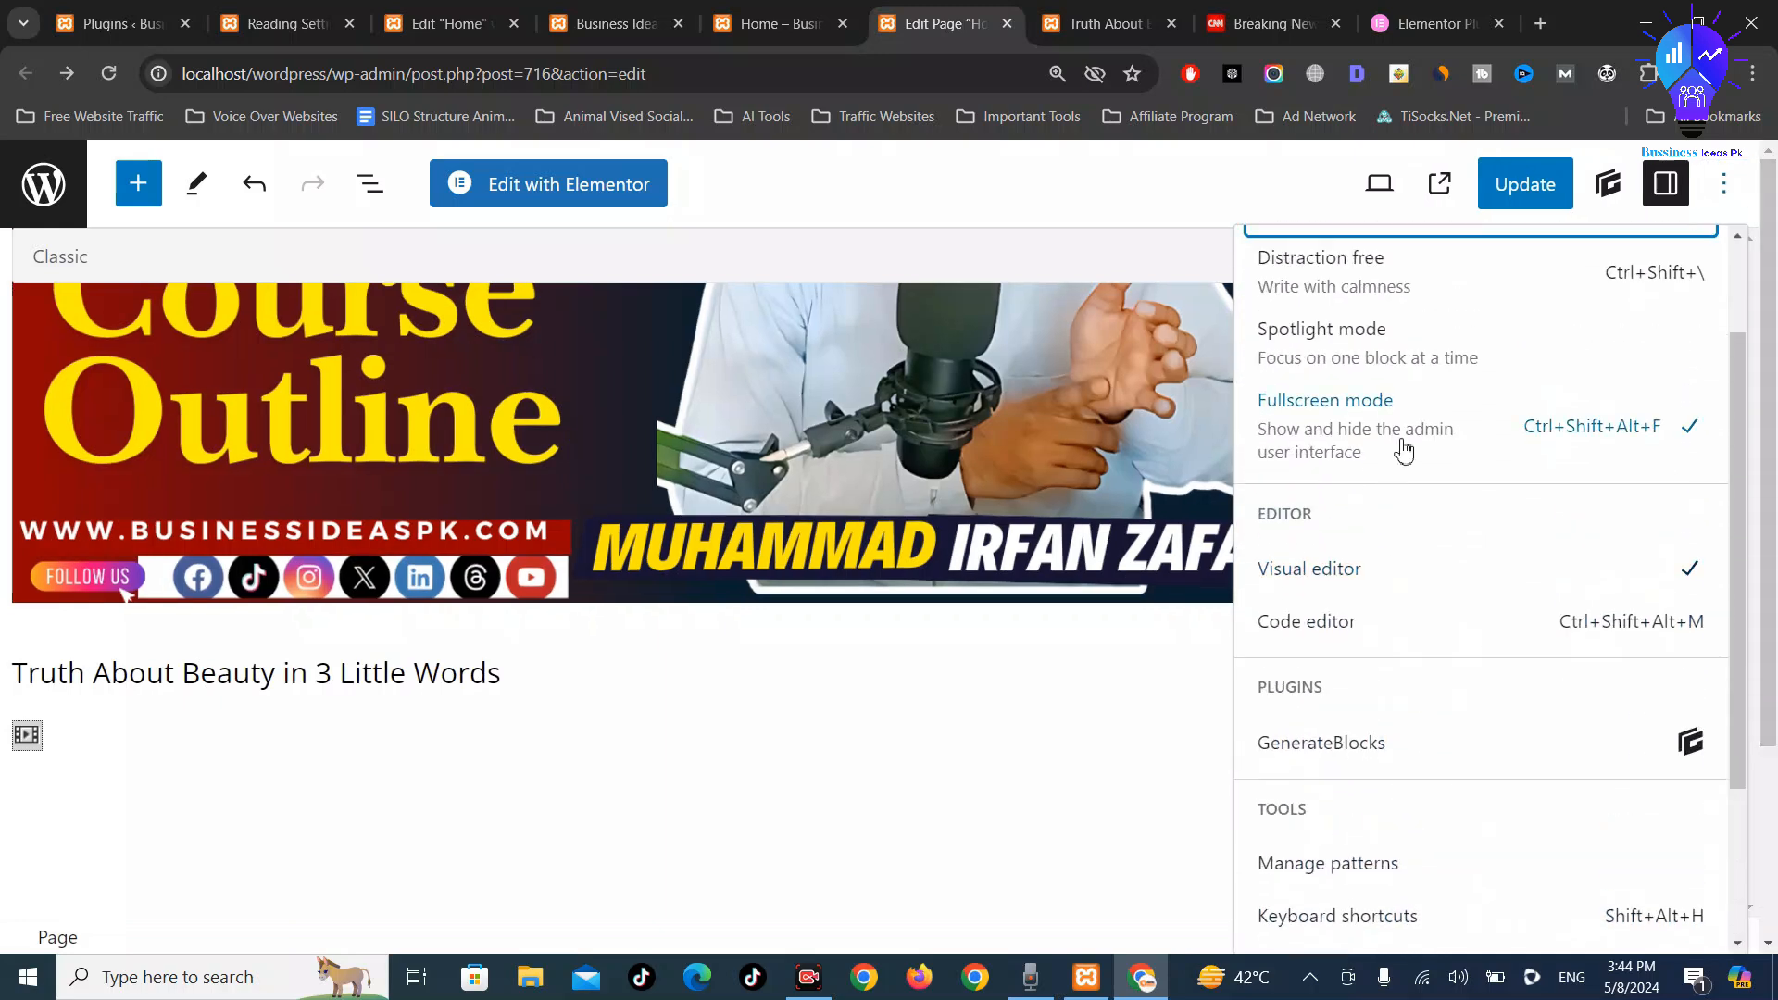
scroll(1350, 574, up, 1)
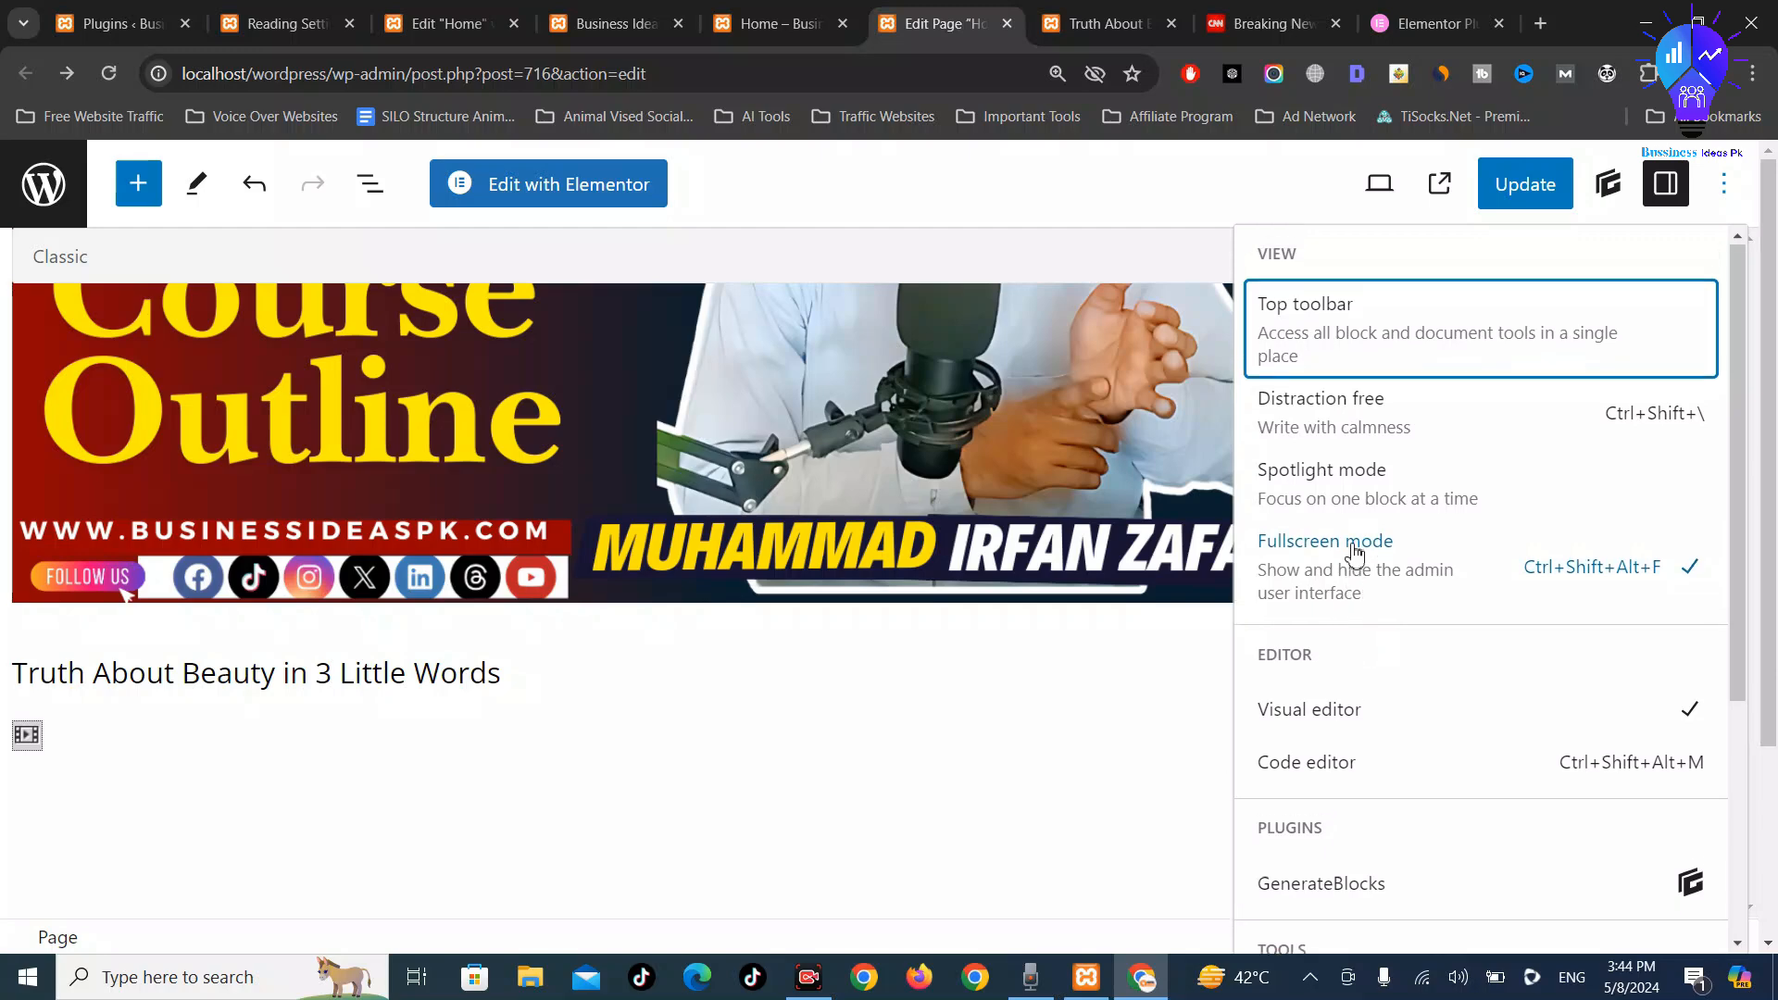
click(1659, 192)
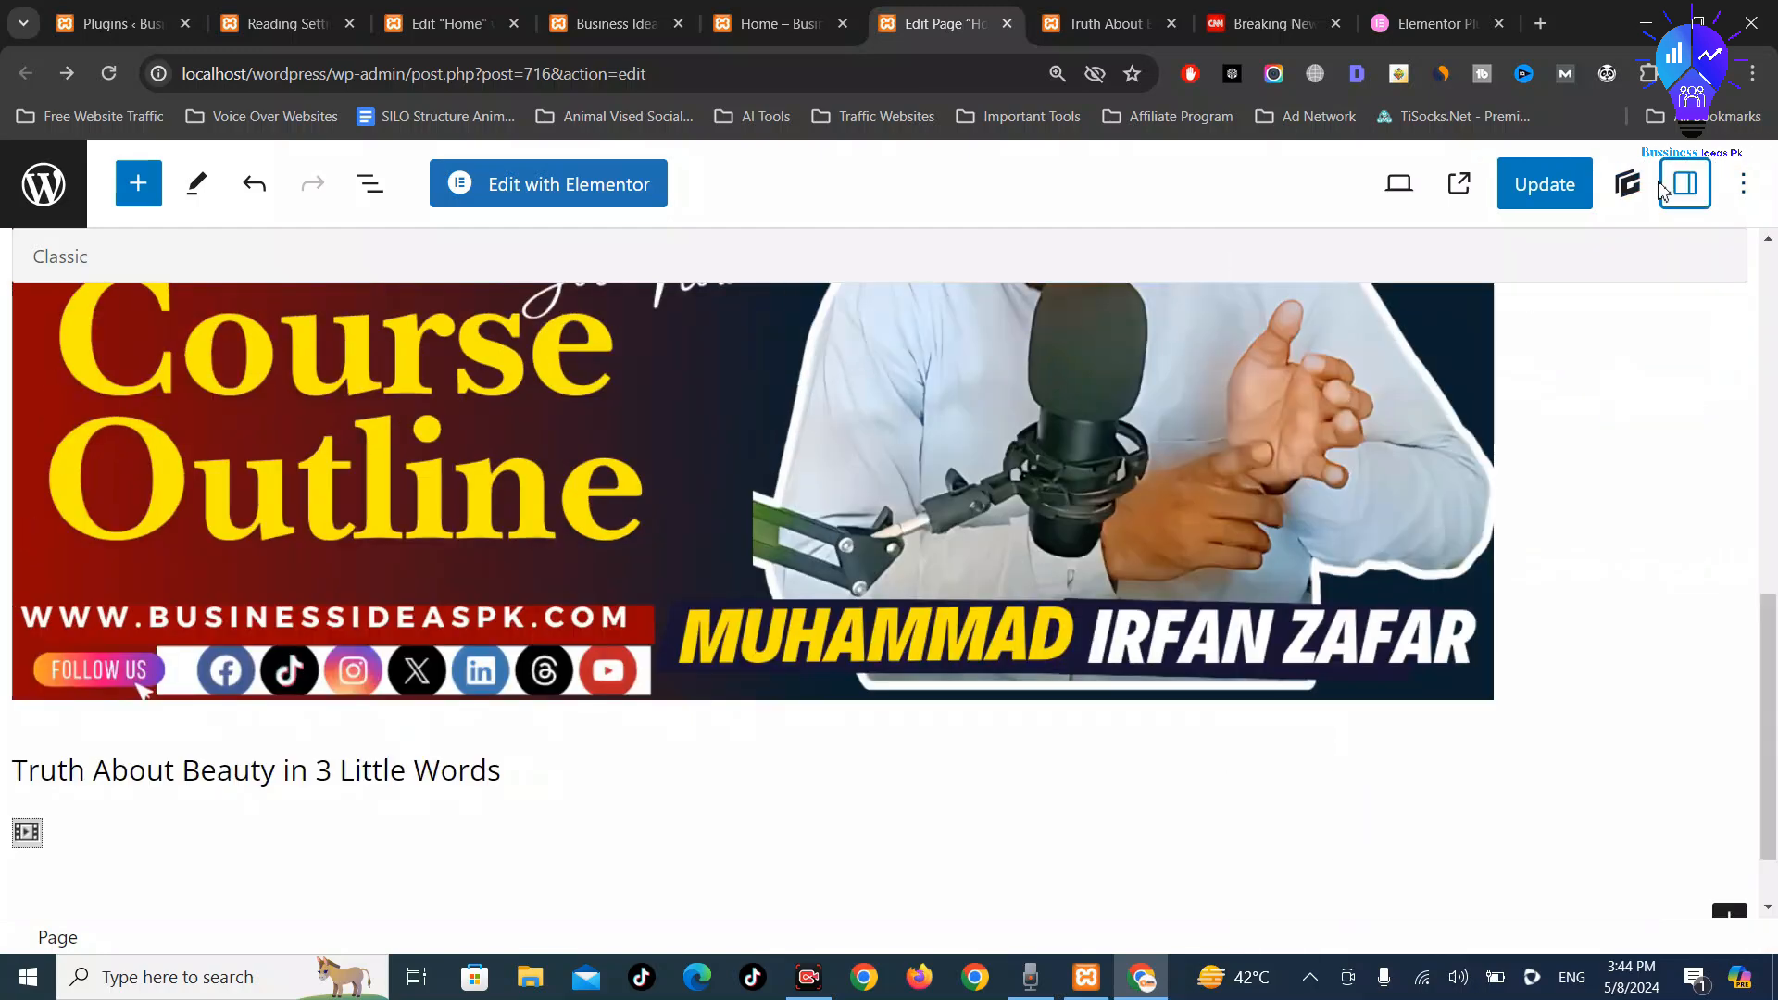
click(1633, 190)
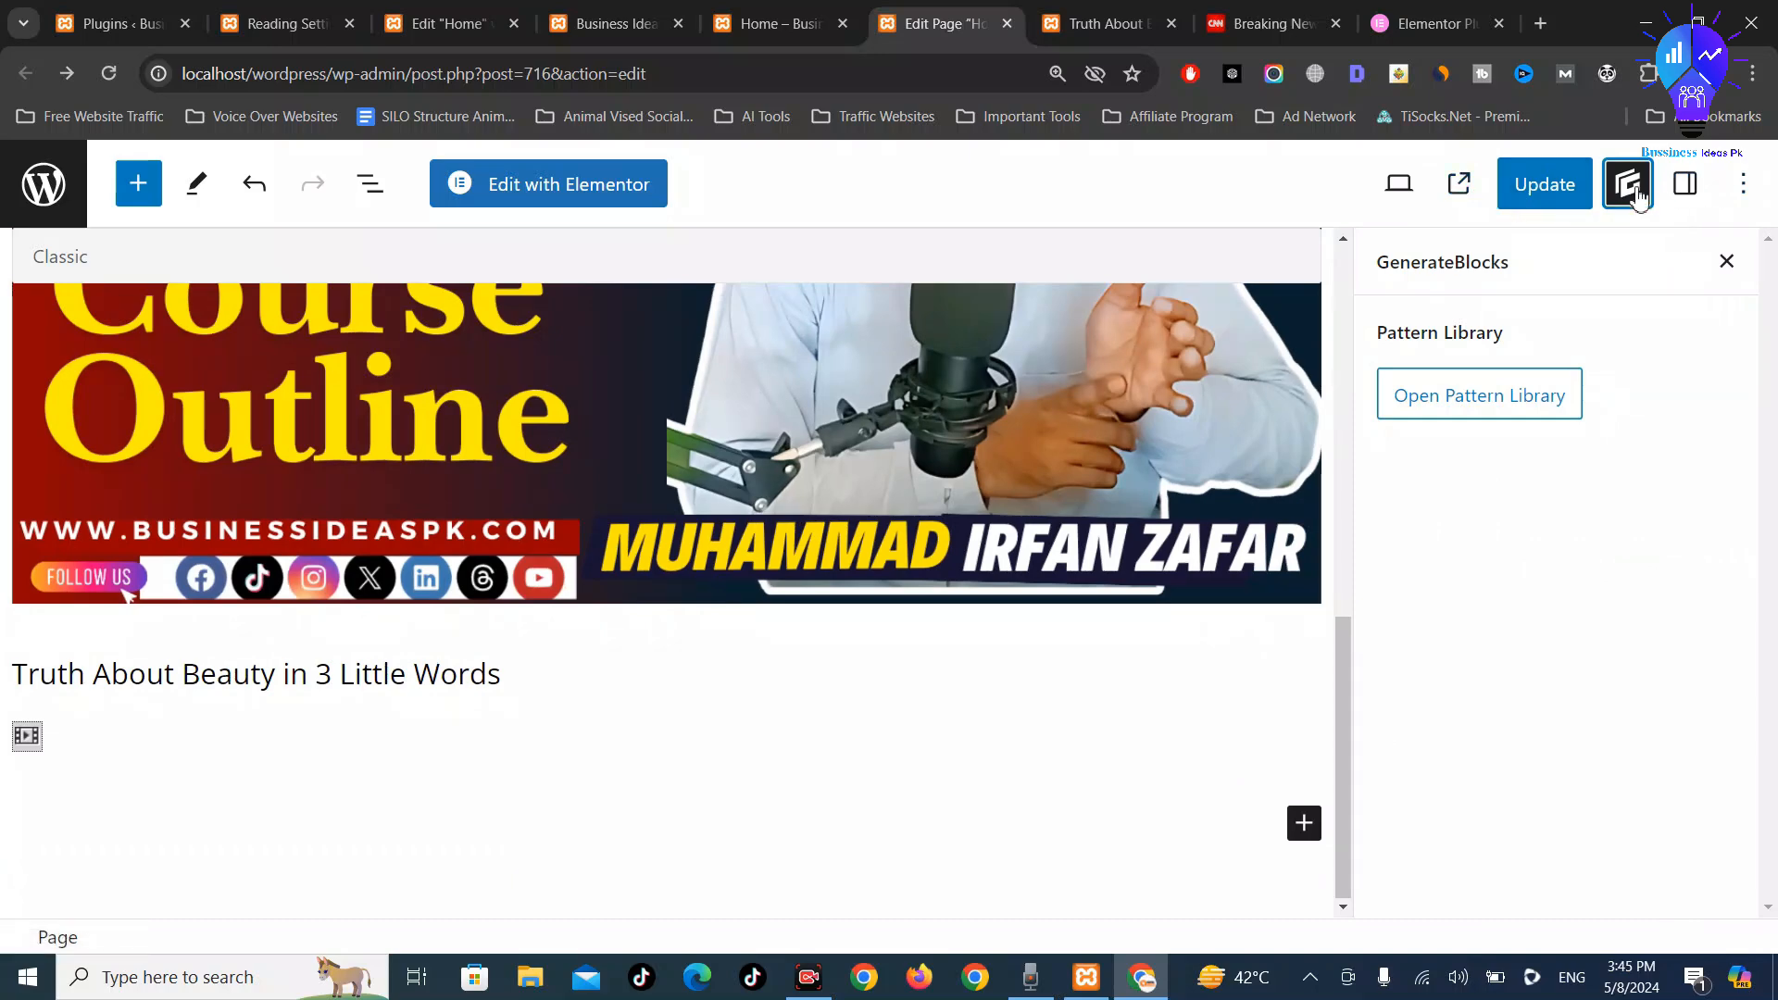
click(1638, 195)
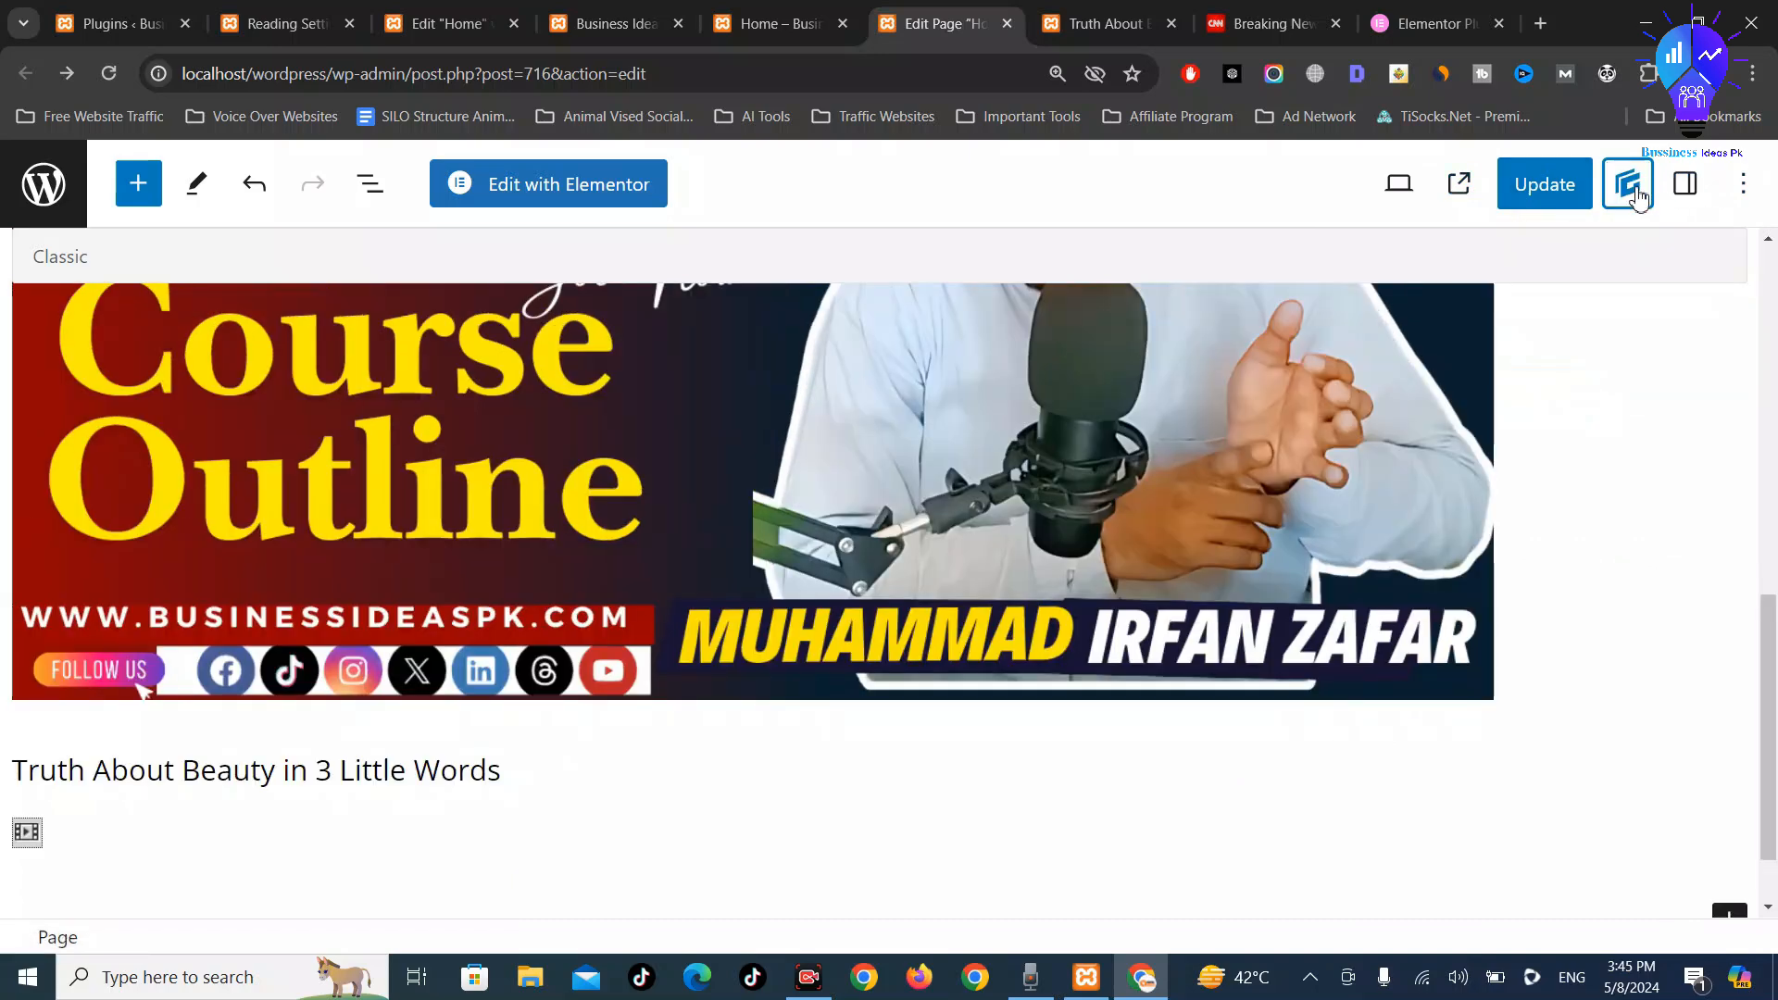
Toggle between select and edit modes, then reopen the Home page in Elementor
click(196, 184)
click(333, 308)
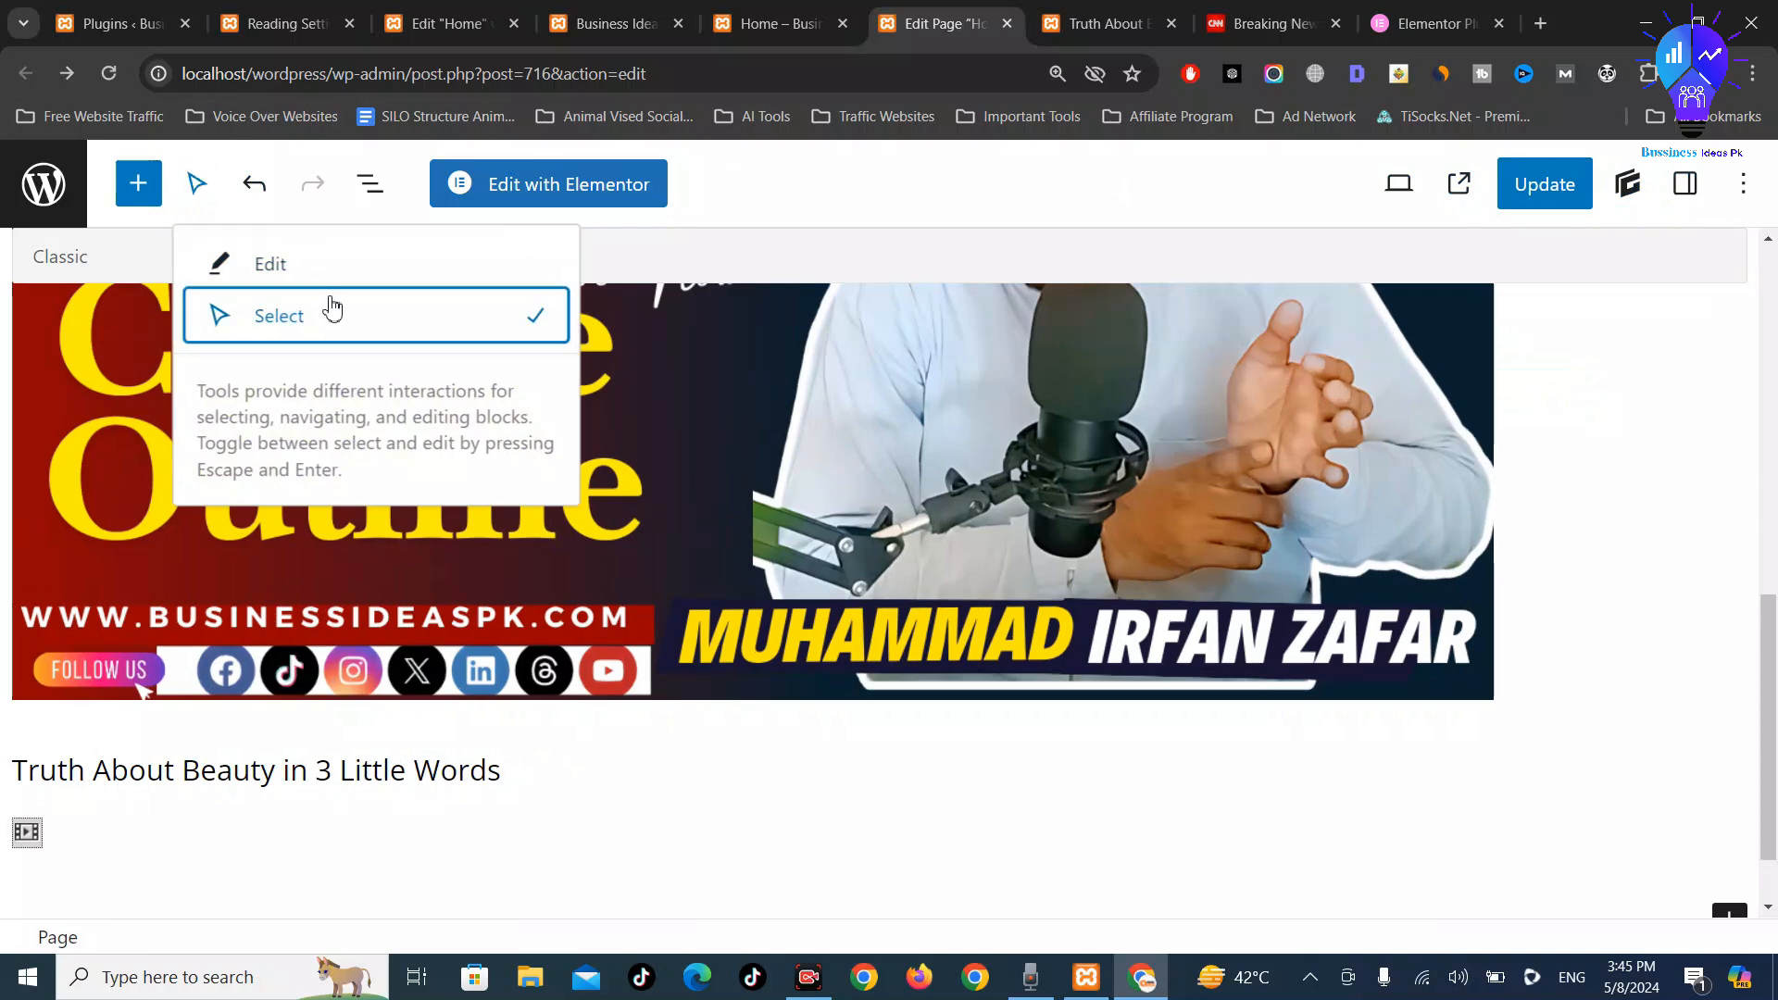
click(267, 263)
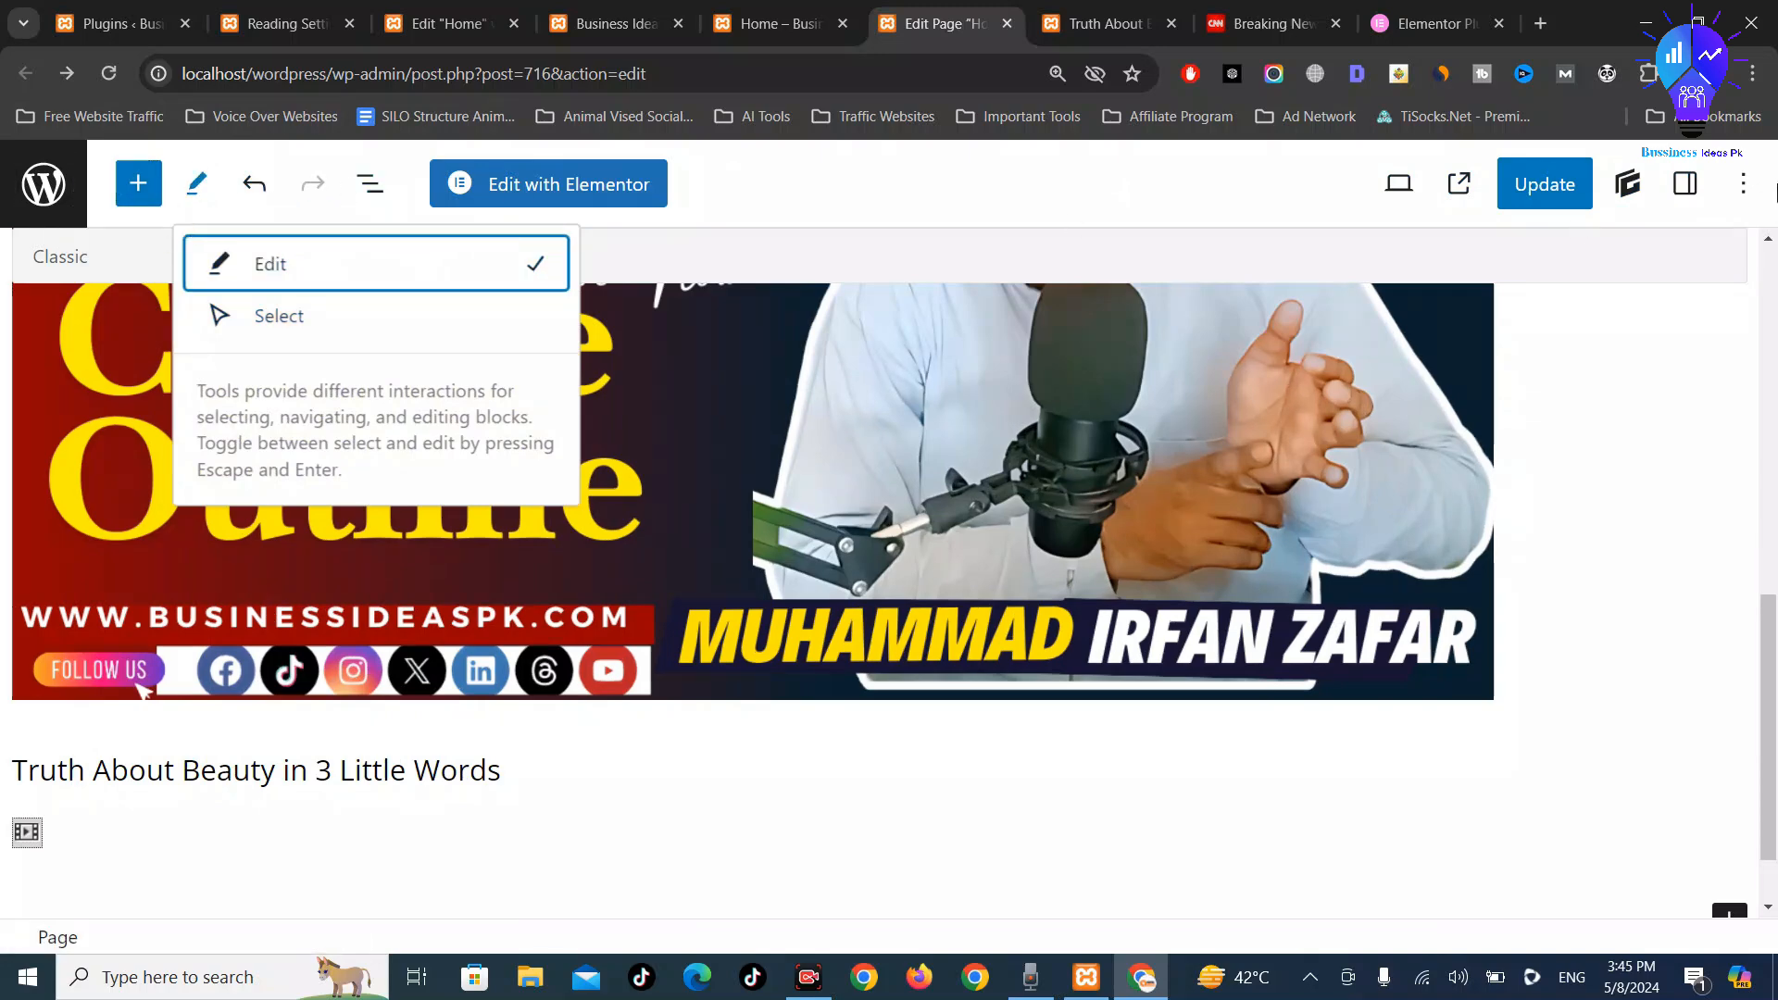
click(556, 181)
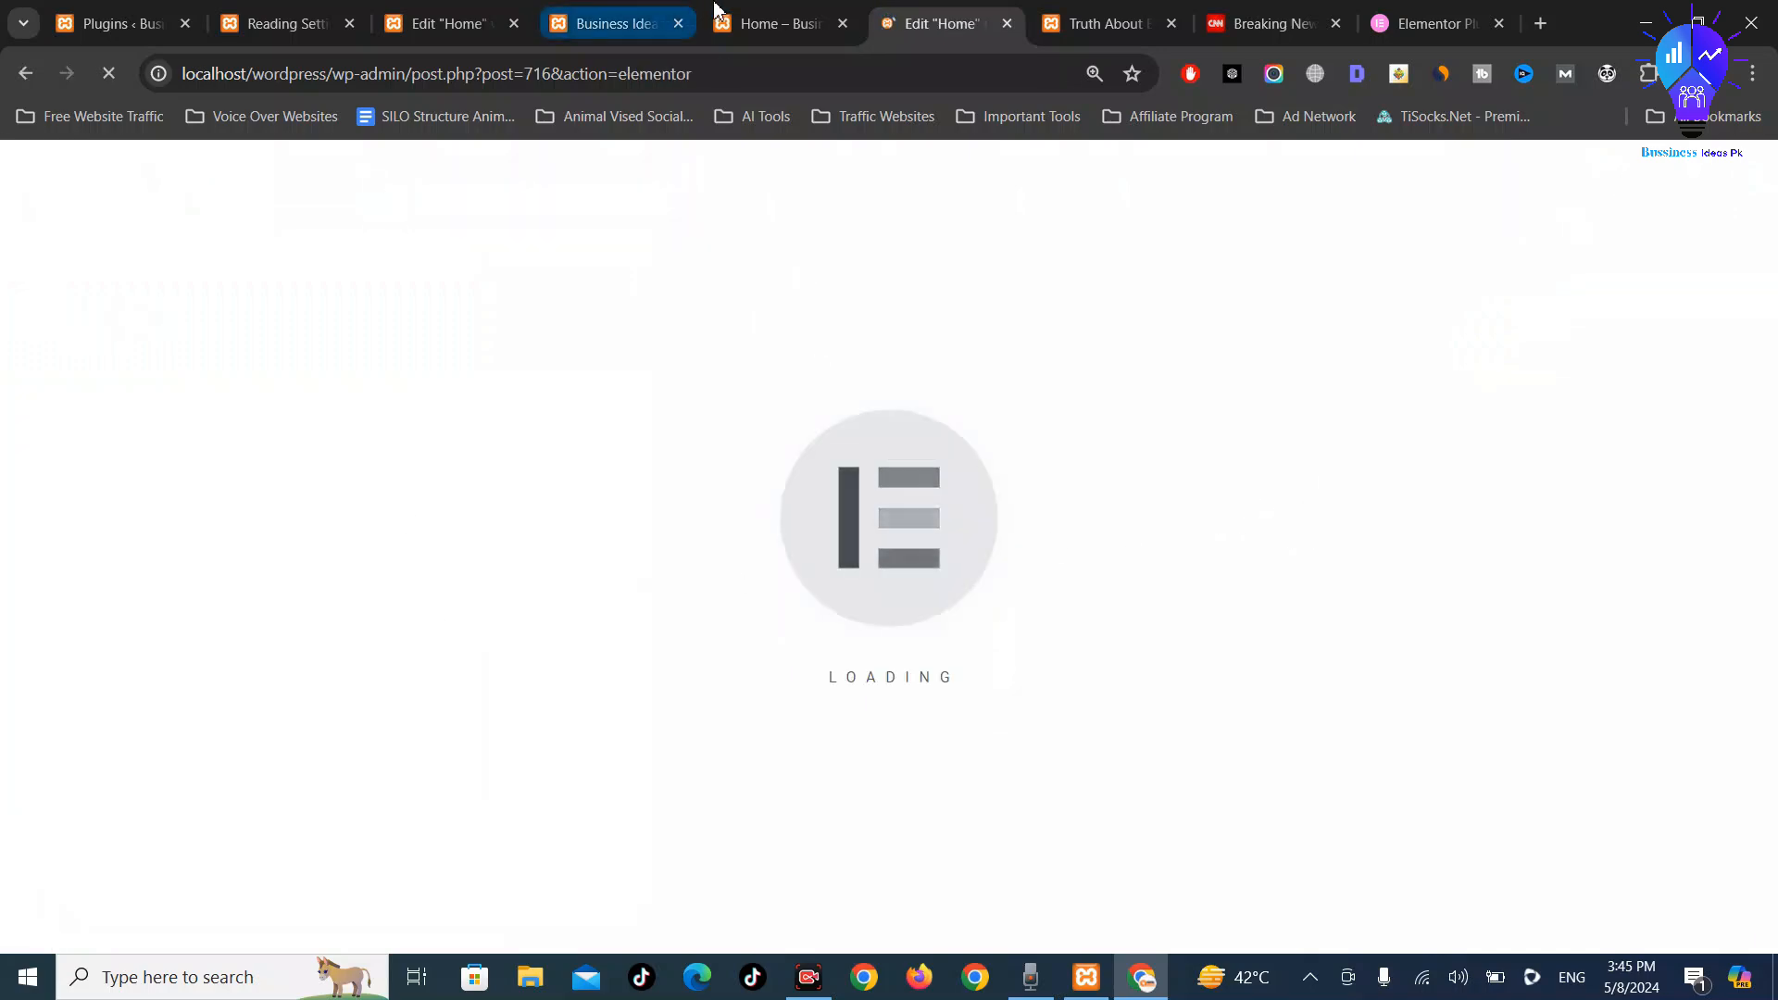
Leave the Home editor tabs for the WordPress admin and open Elementor's Theme Builder
click(814, 9)
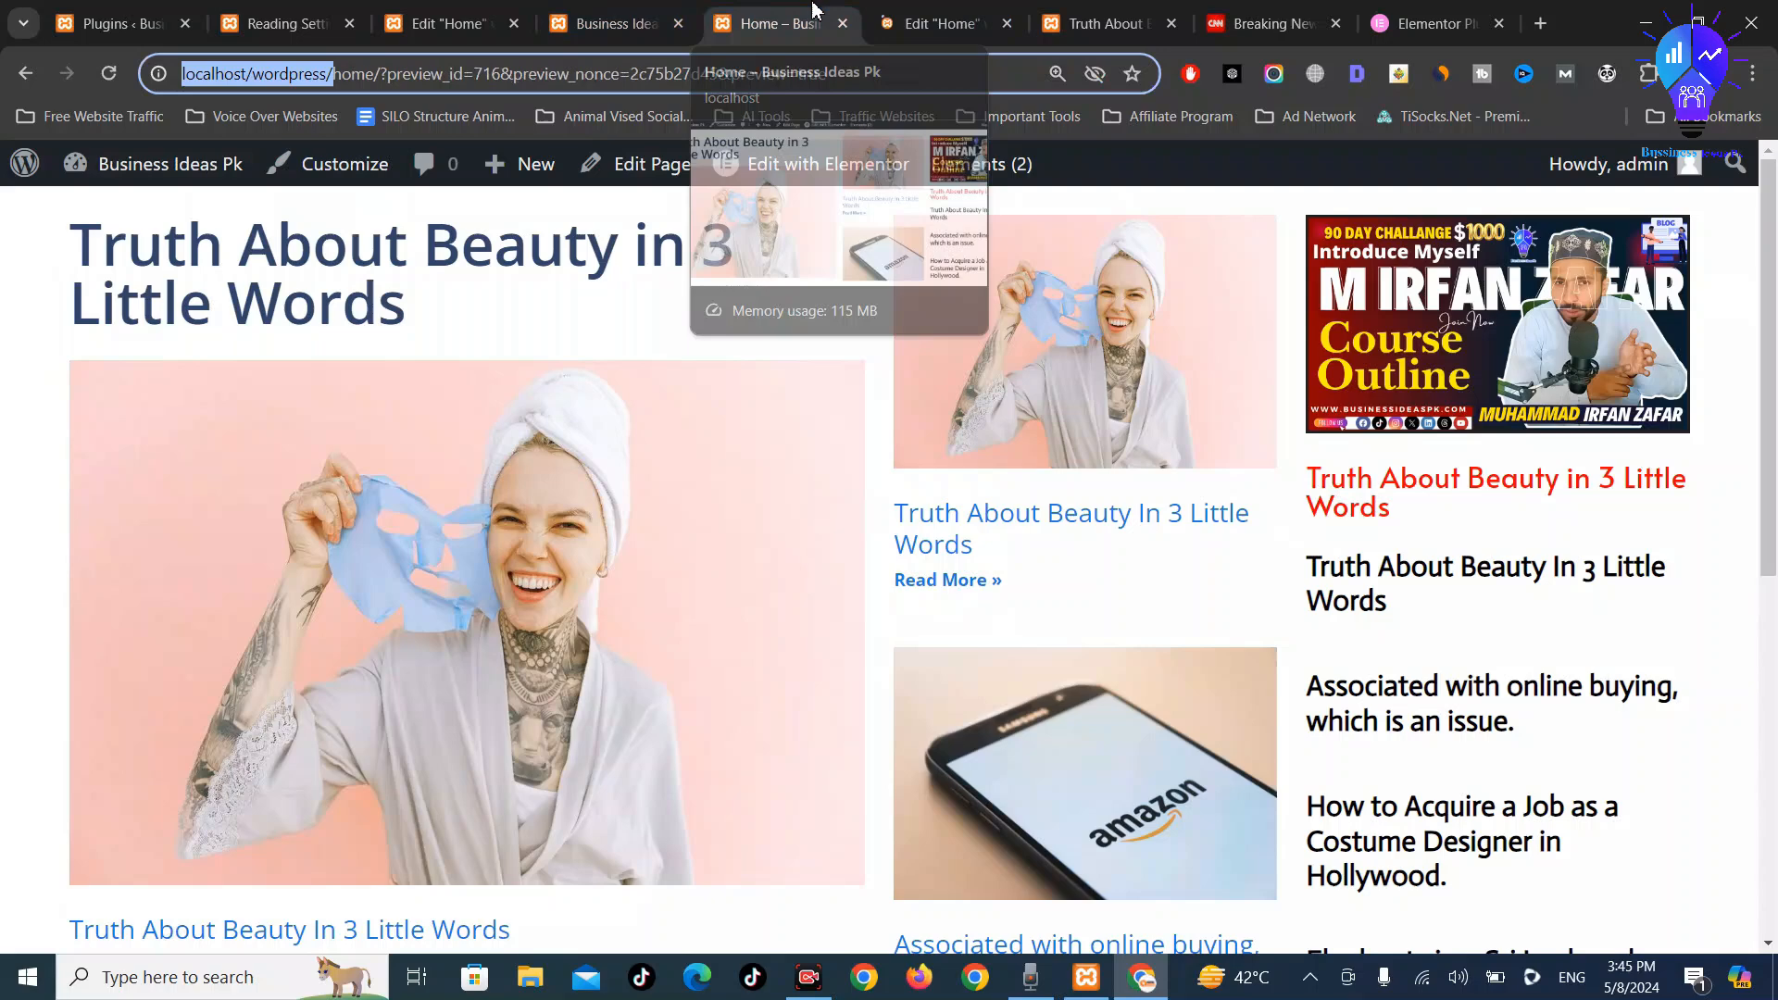
click(619, 20)
click(450, 20)
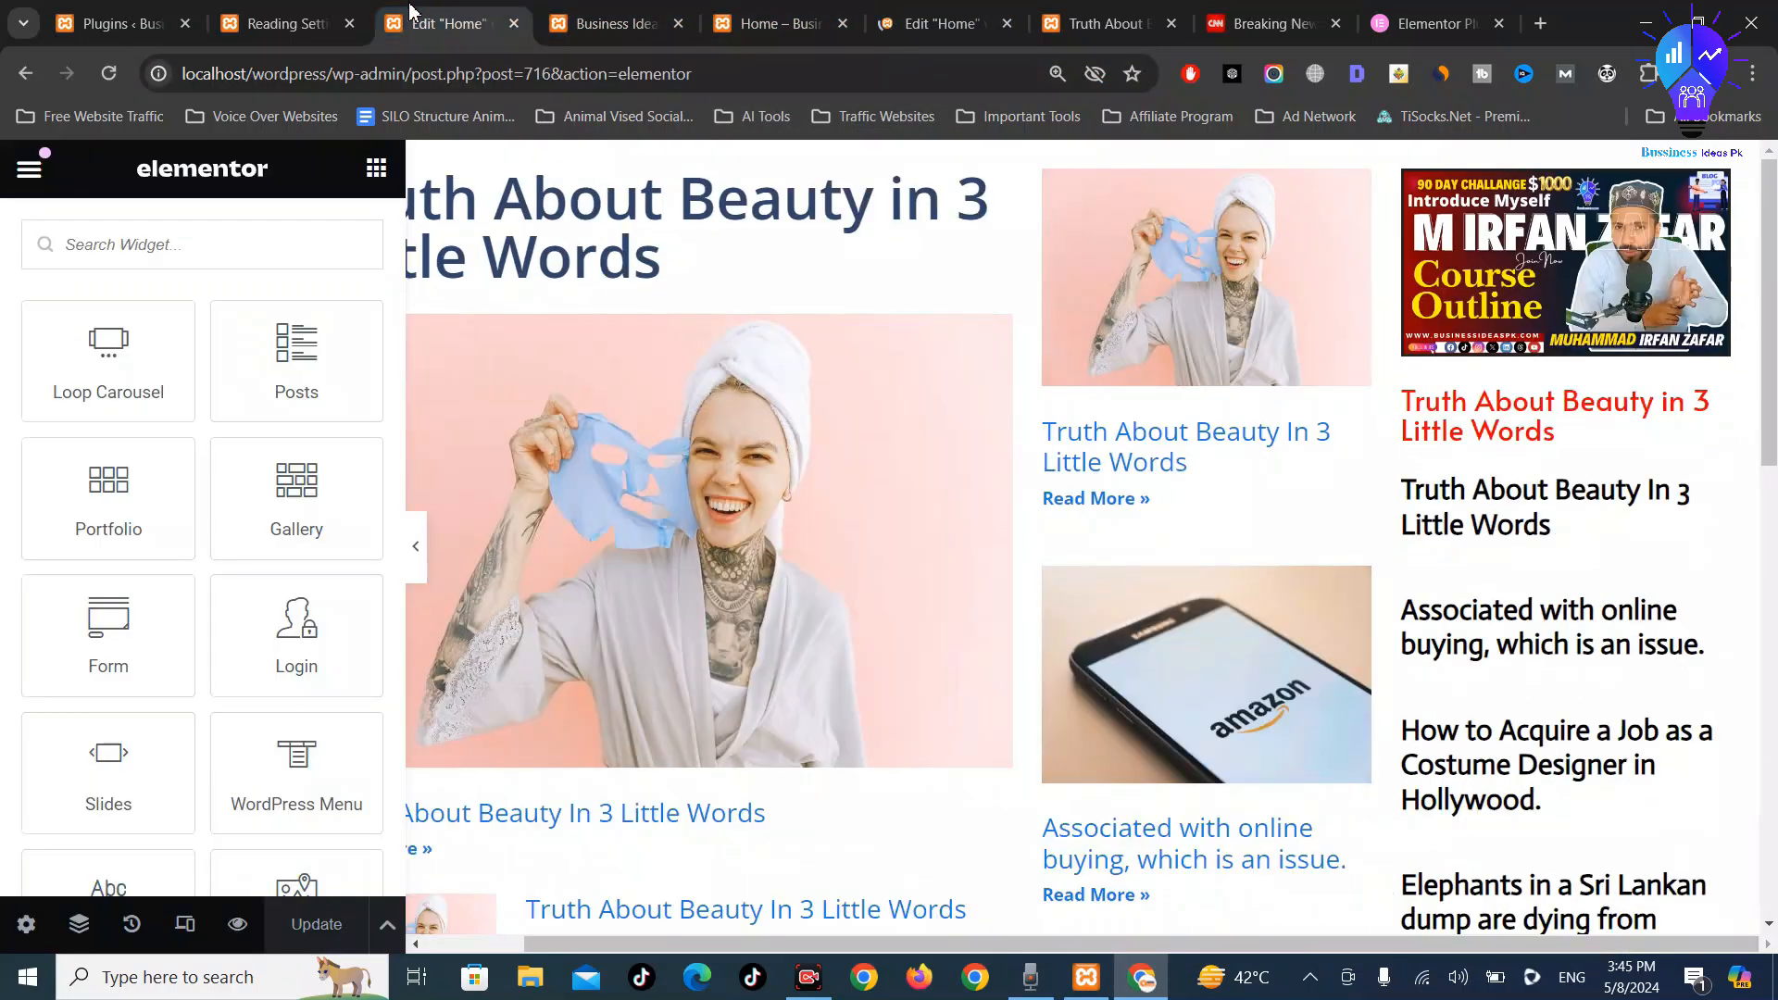
click(278, 22)
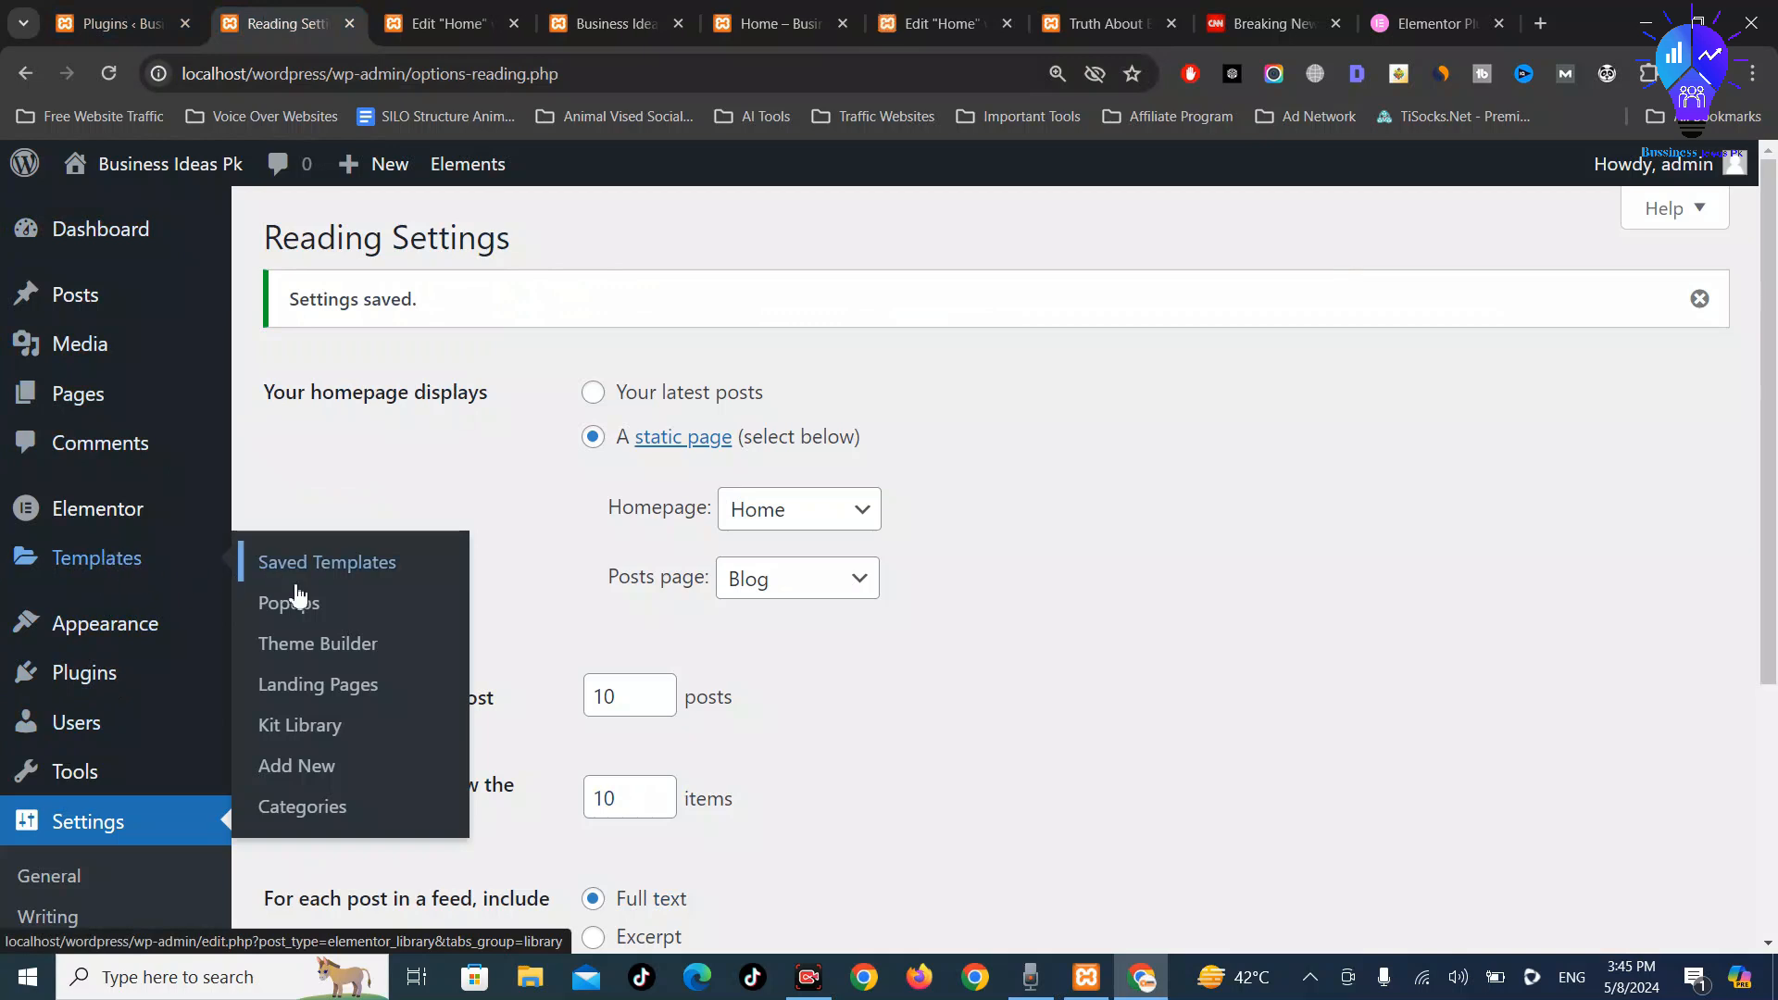
click(322, 654)
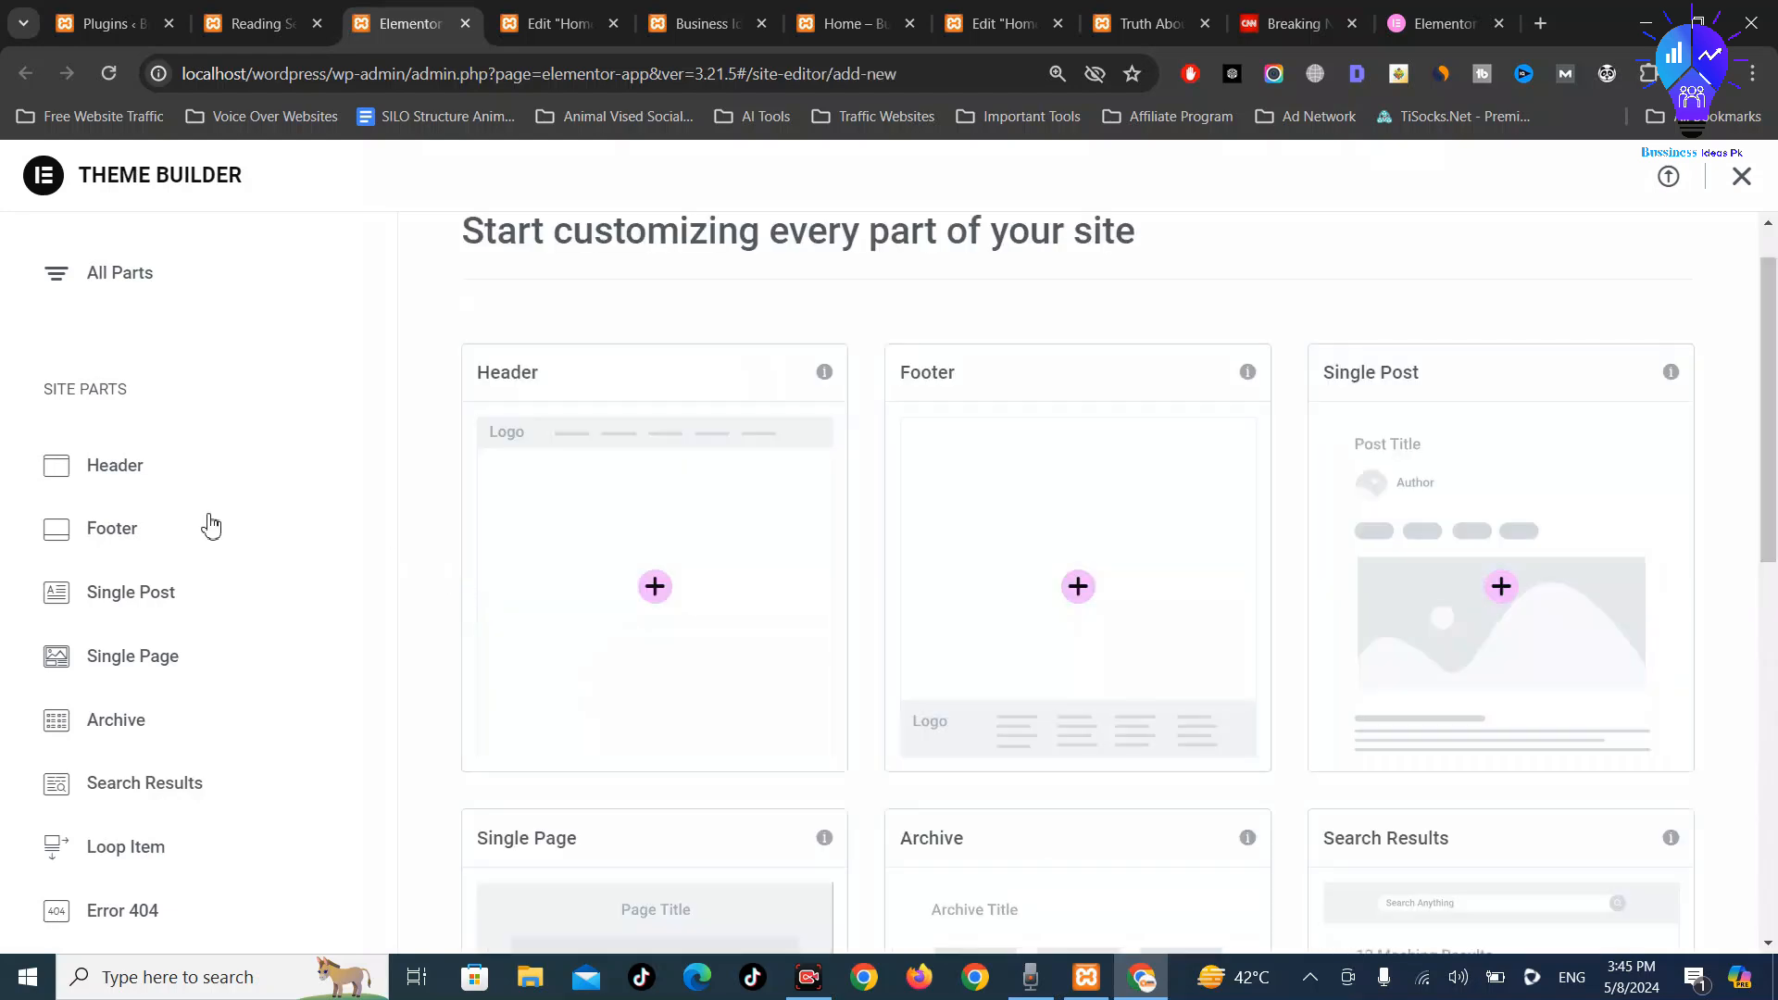
Choose Header under Site Parts to start a new header template
click(100, 477)
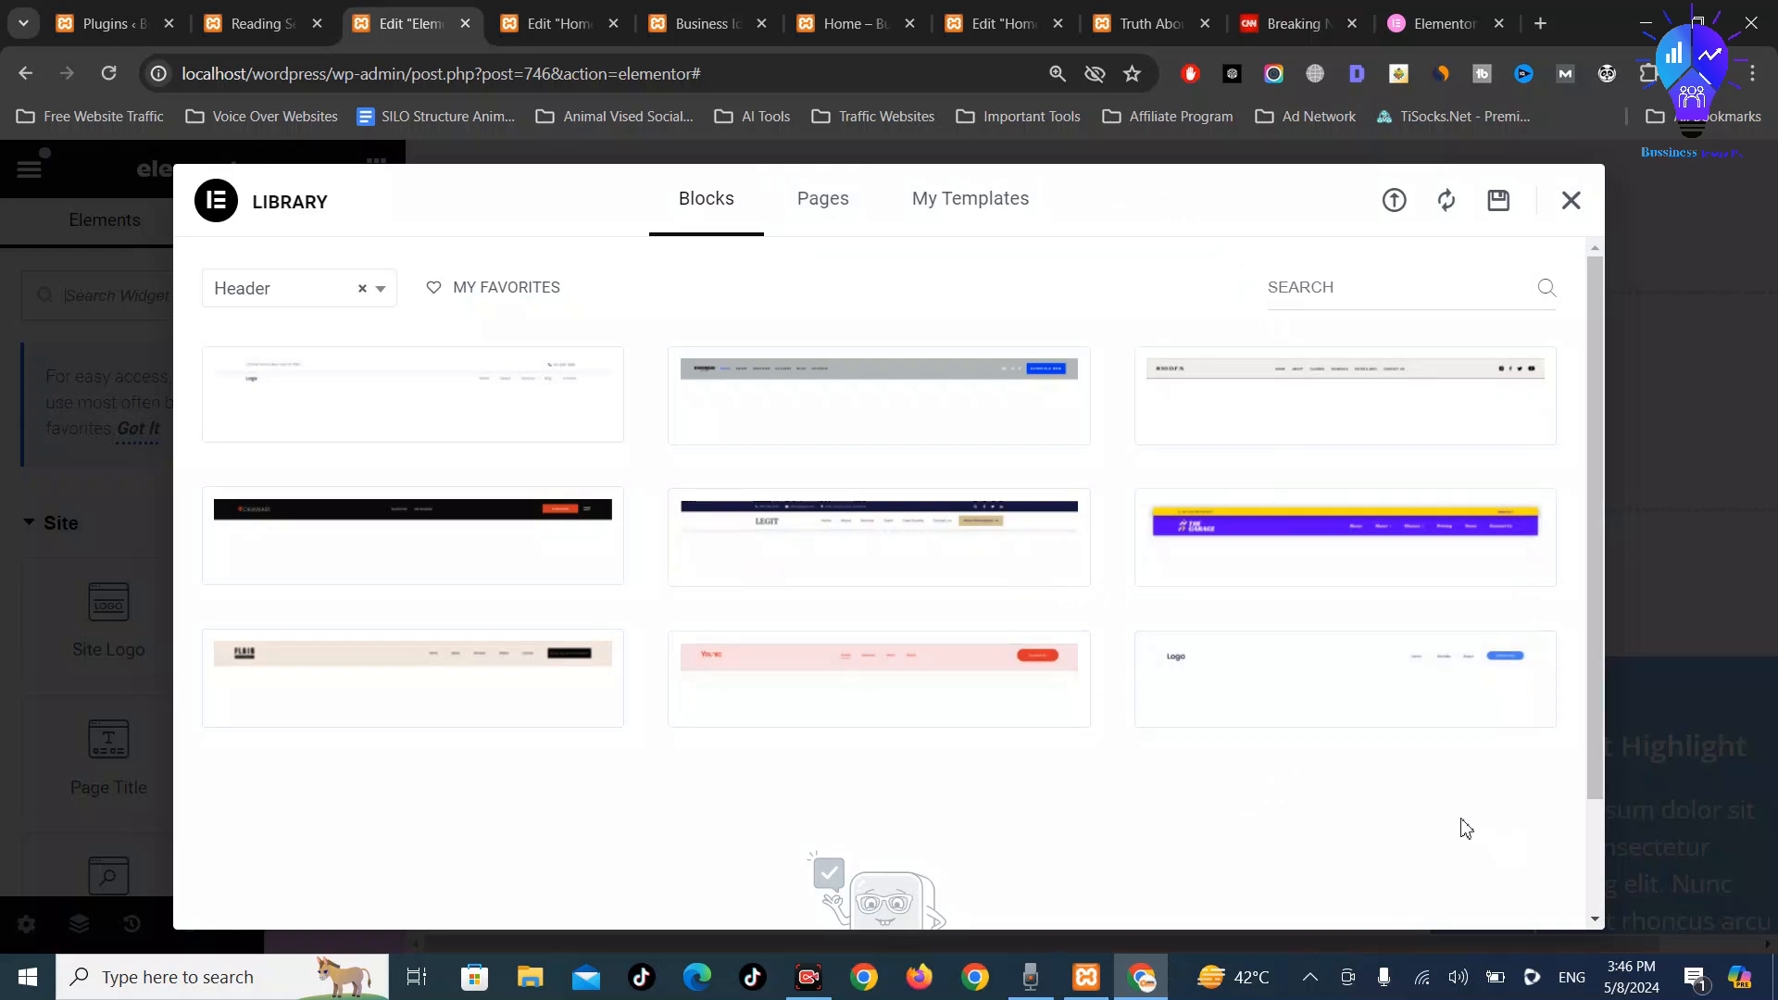
Insert the plain logo-and-menu header block and start connecting the template library
mouse_move(998, 674)
mouse_move(1334, 727)
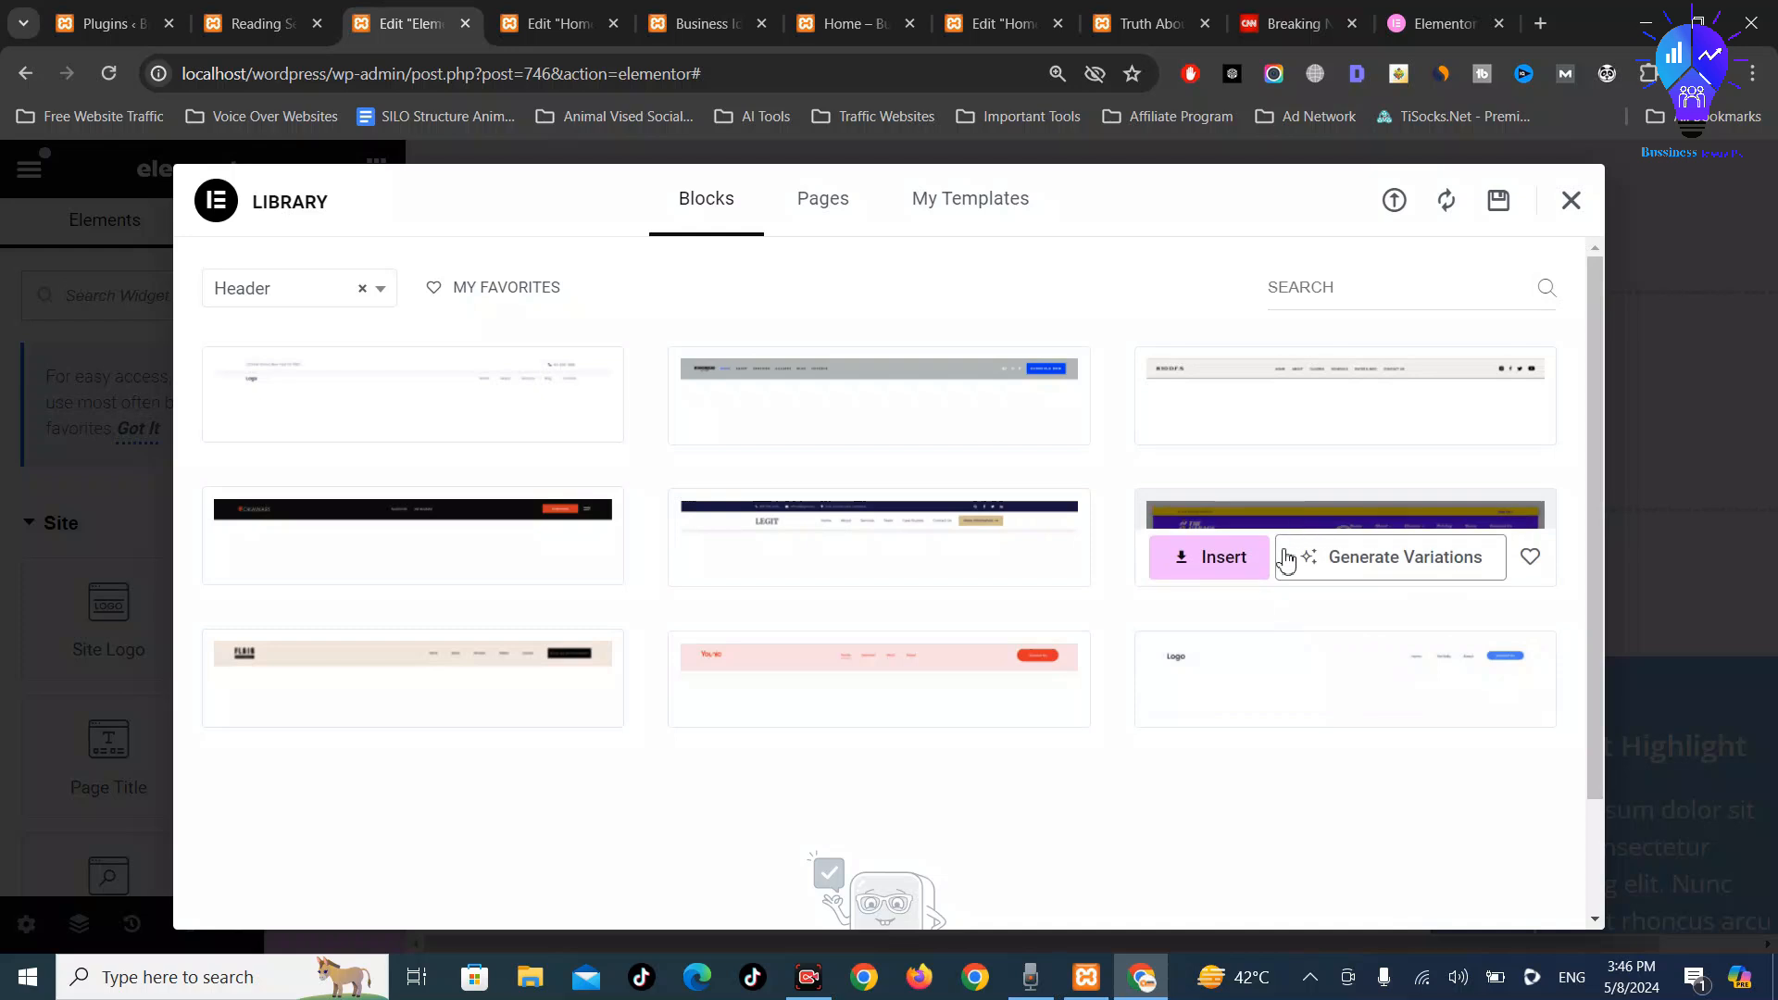
mouse_move(1198, 726)
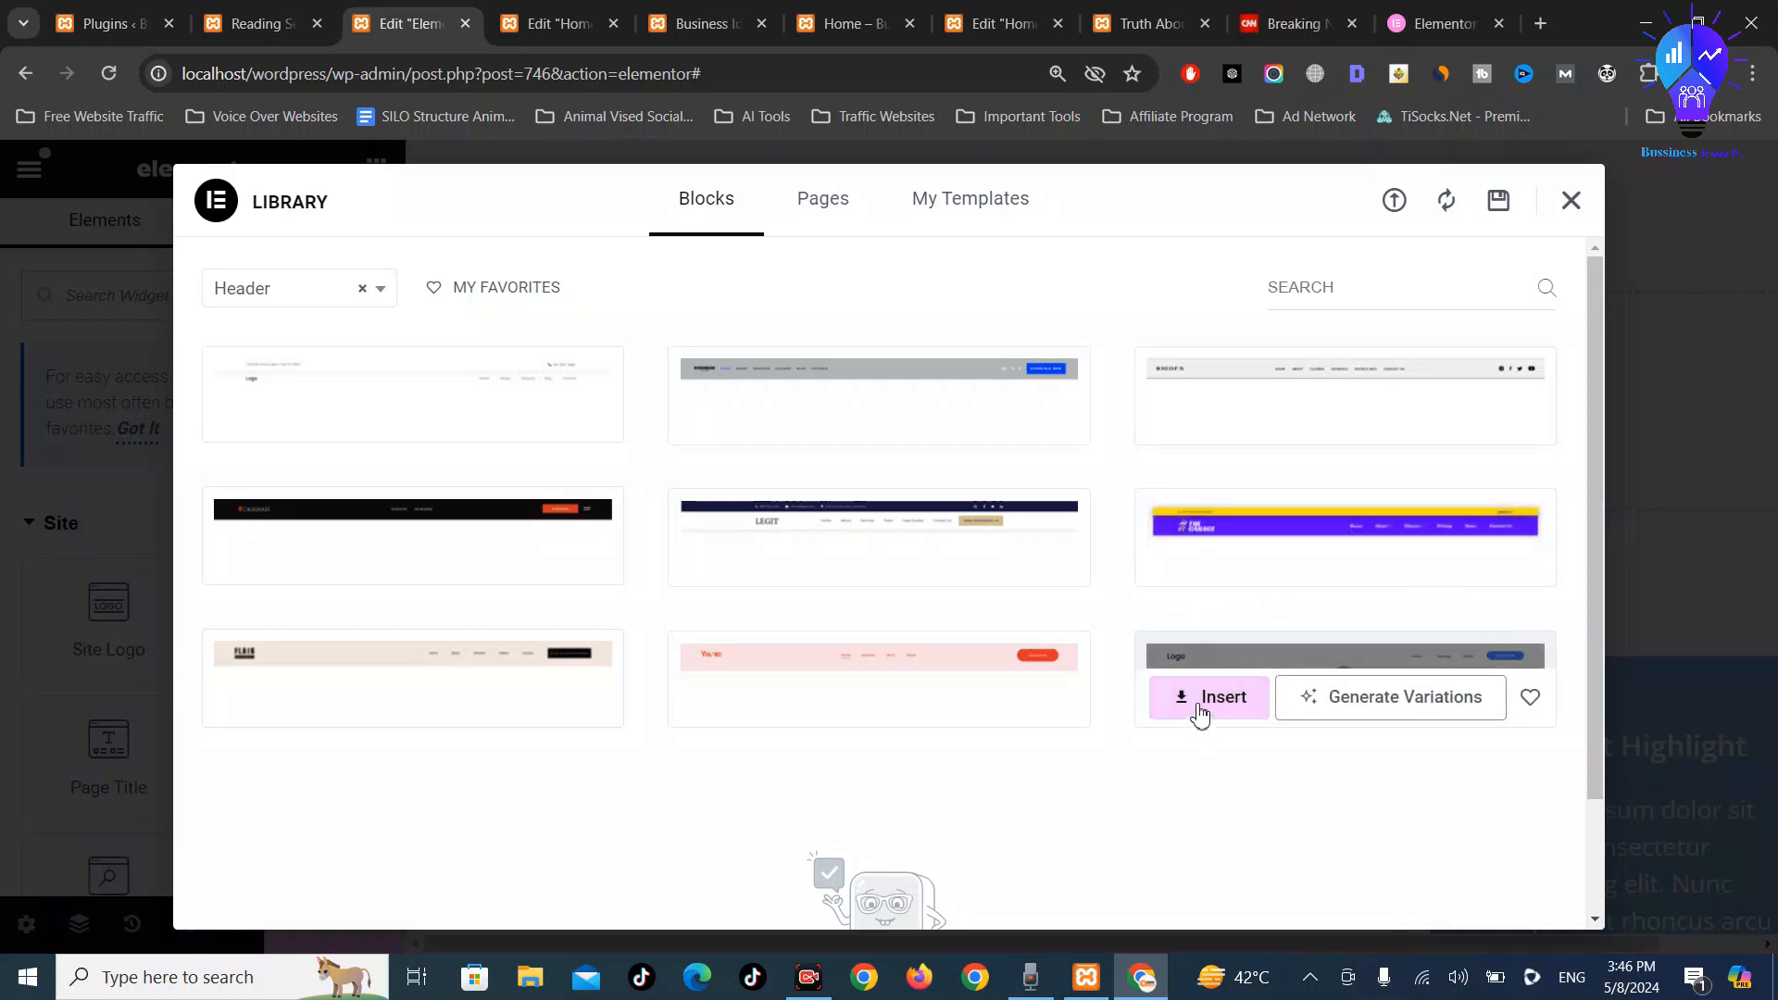
click(1201, 711)
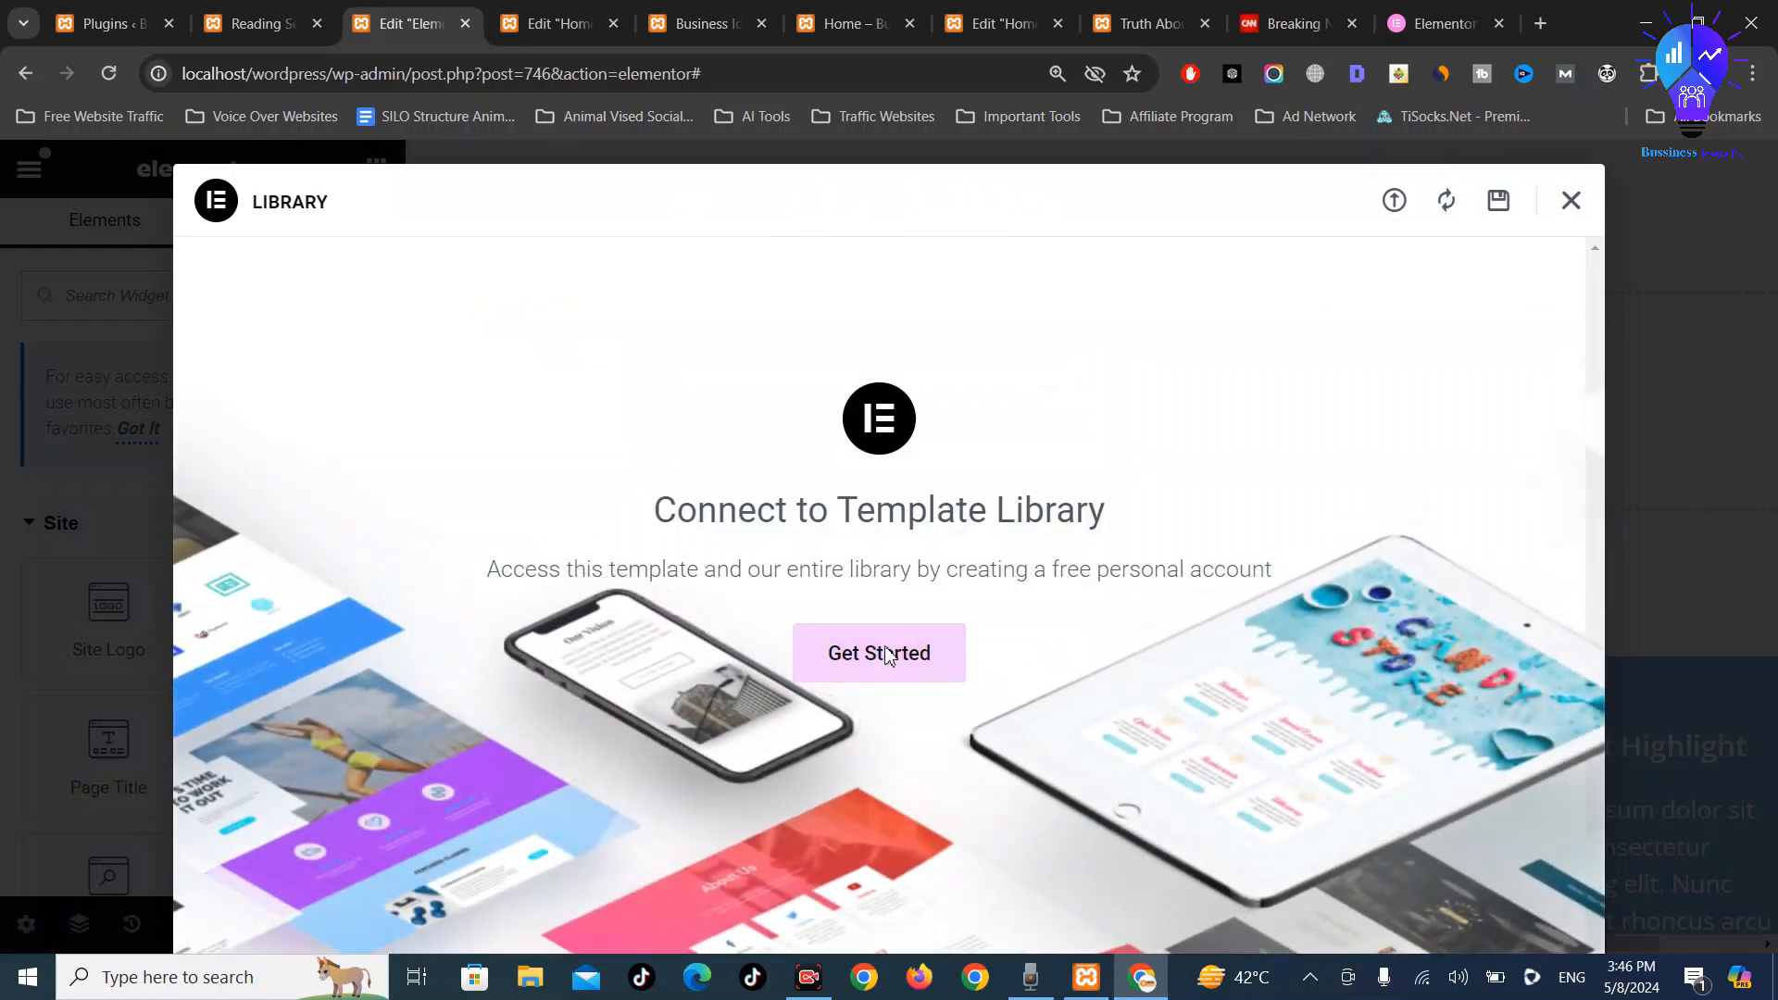
click(887, 654)
click(375, 23)
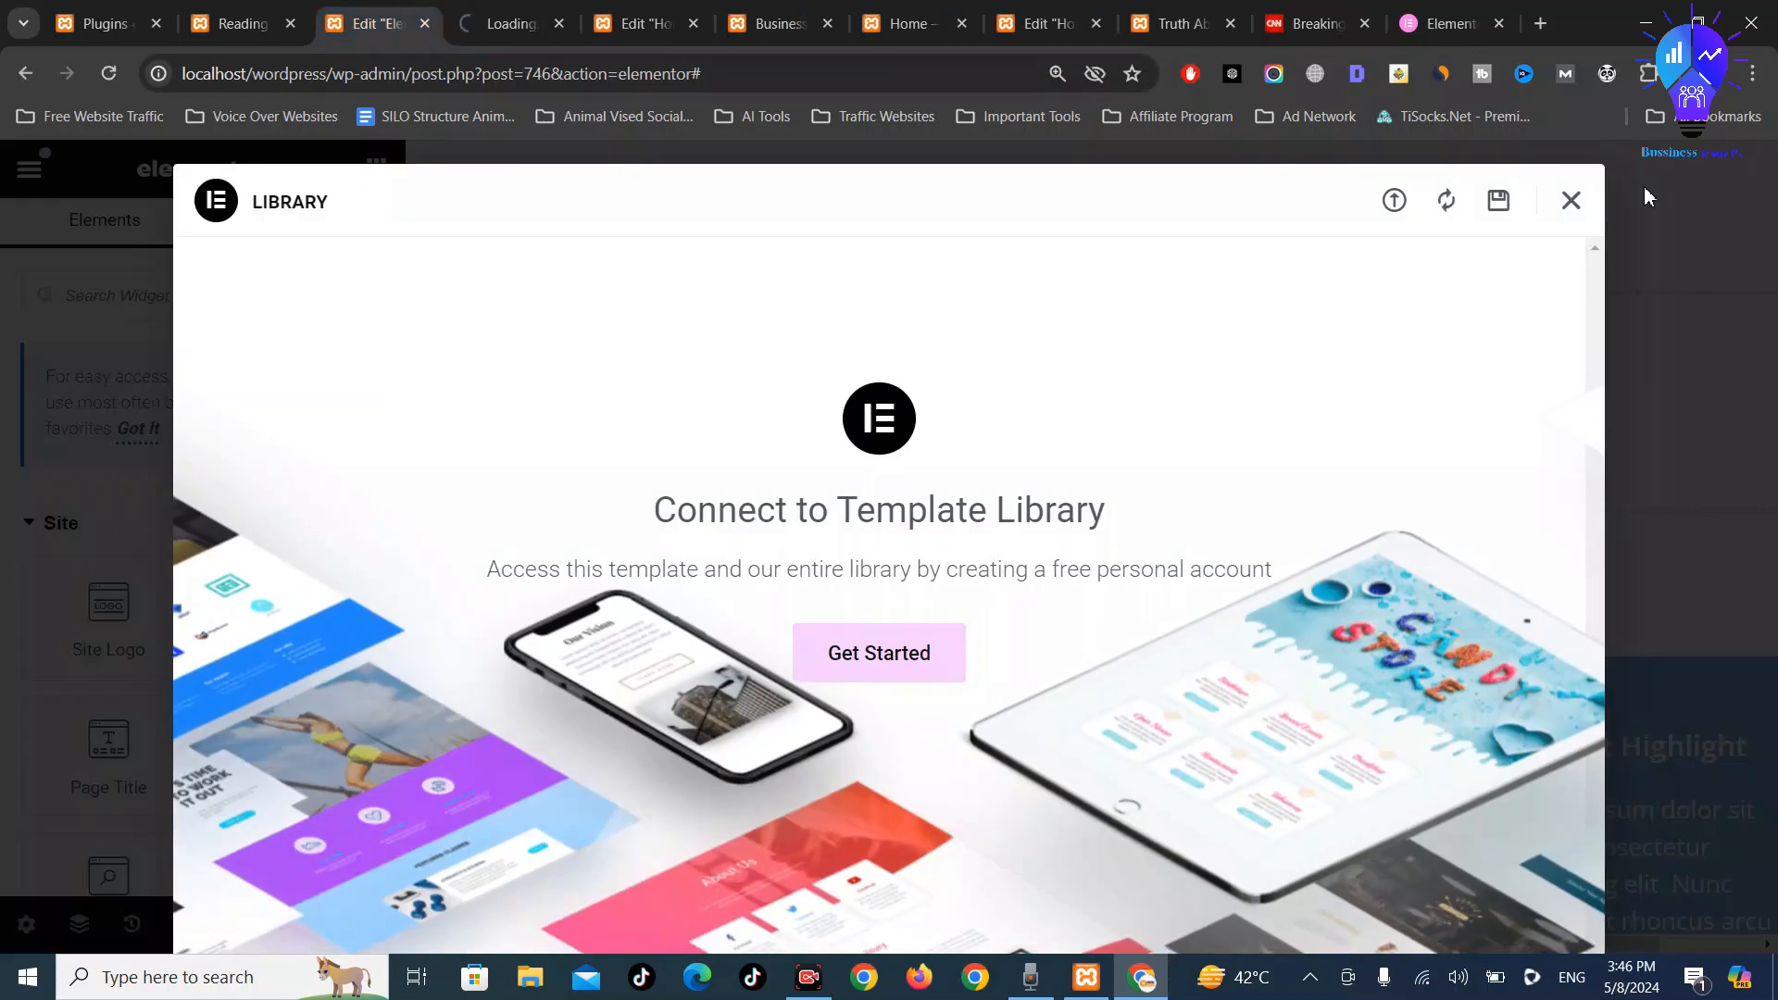
click(1572, 208)
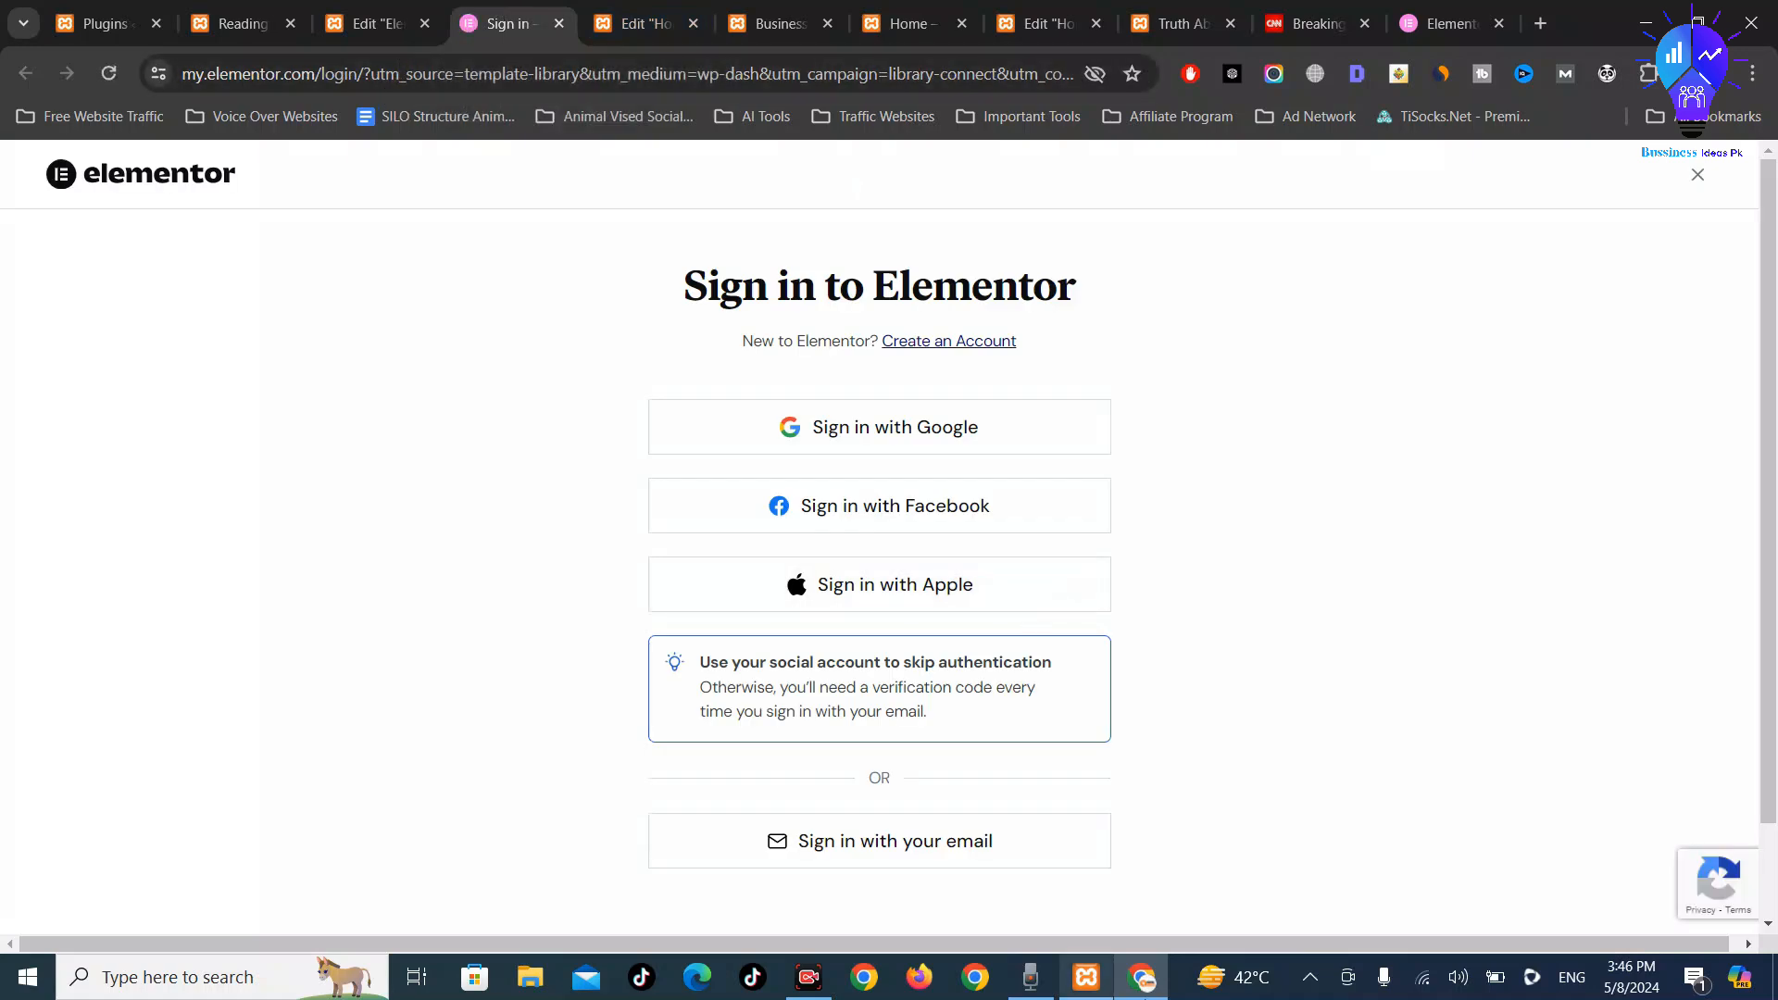
Sign in to Elementor with the Google account and approve access
click(889, 427)
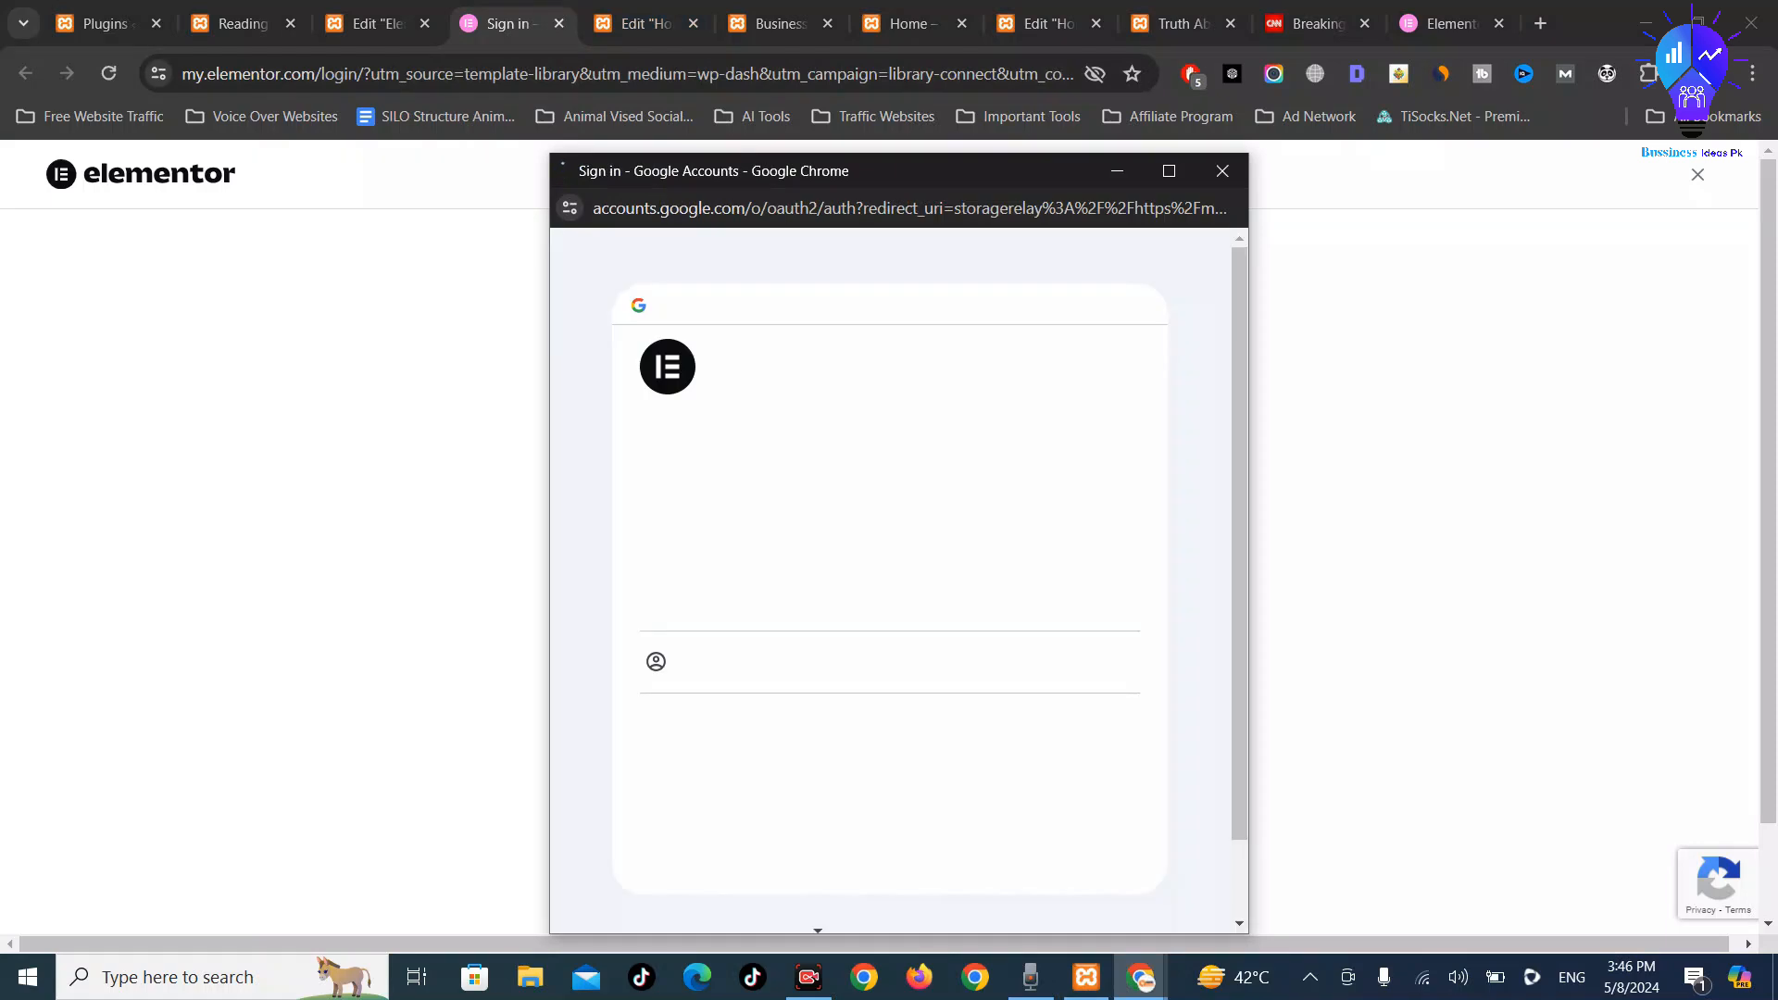
click(742, 615)
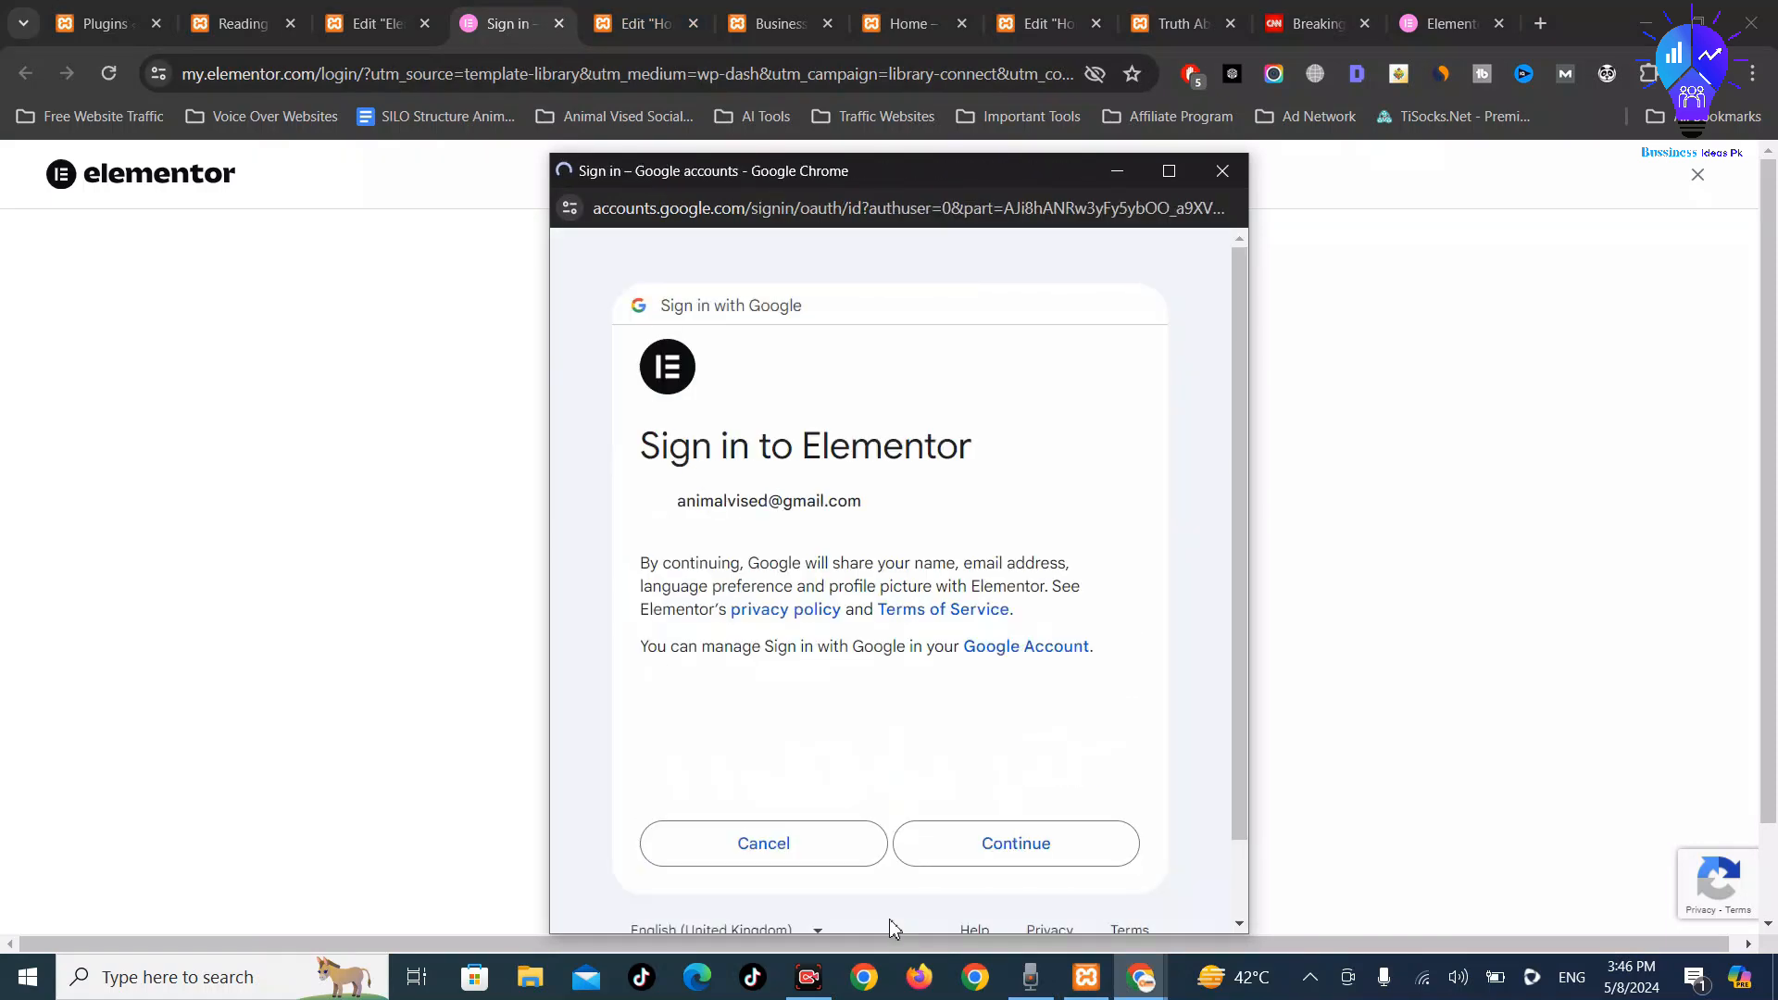
click(1025, 858)
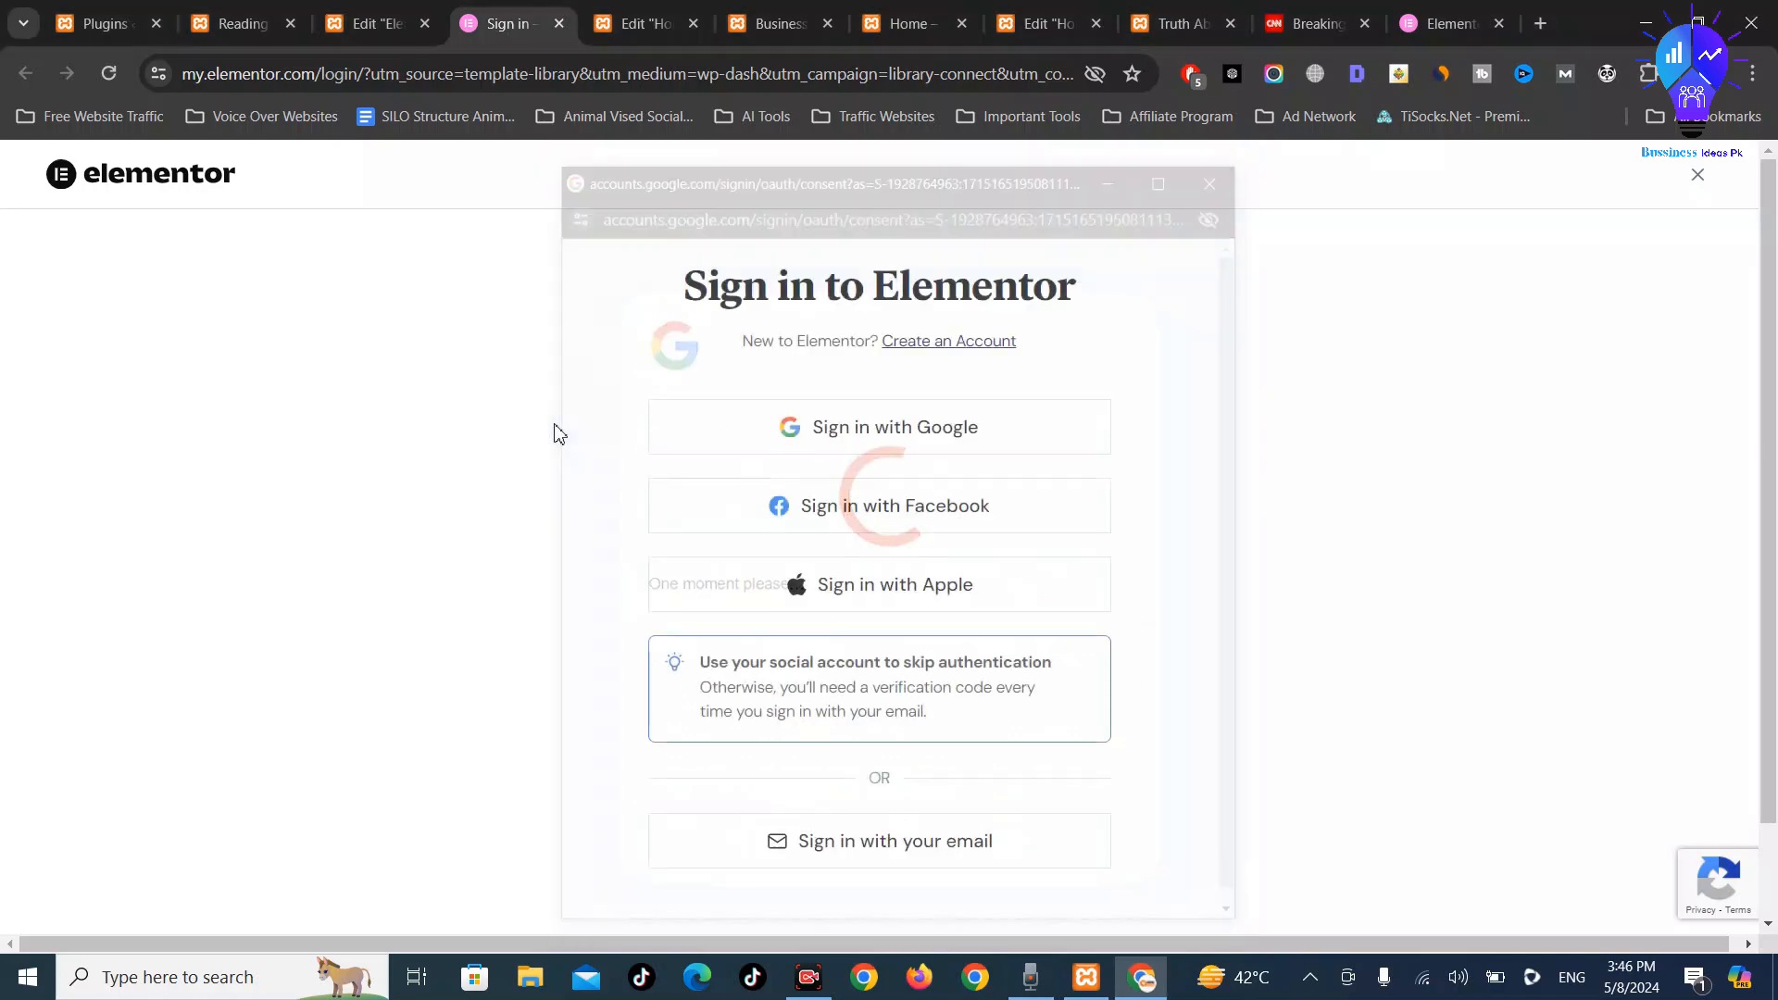
Insert a header block from the template library, then begin connecting the library account
click(384, 14)
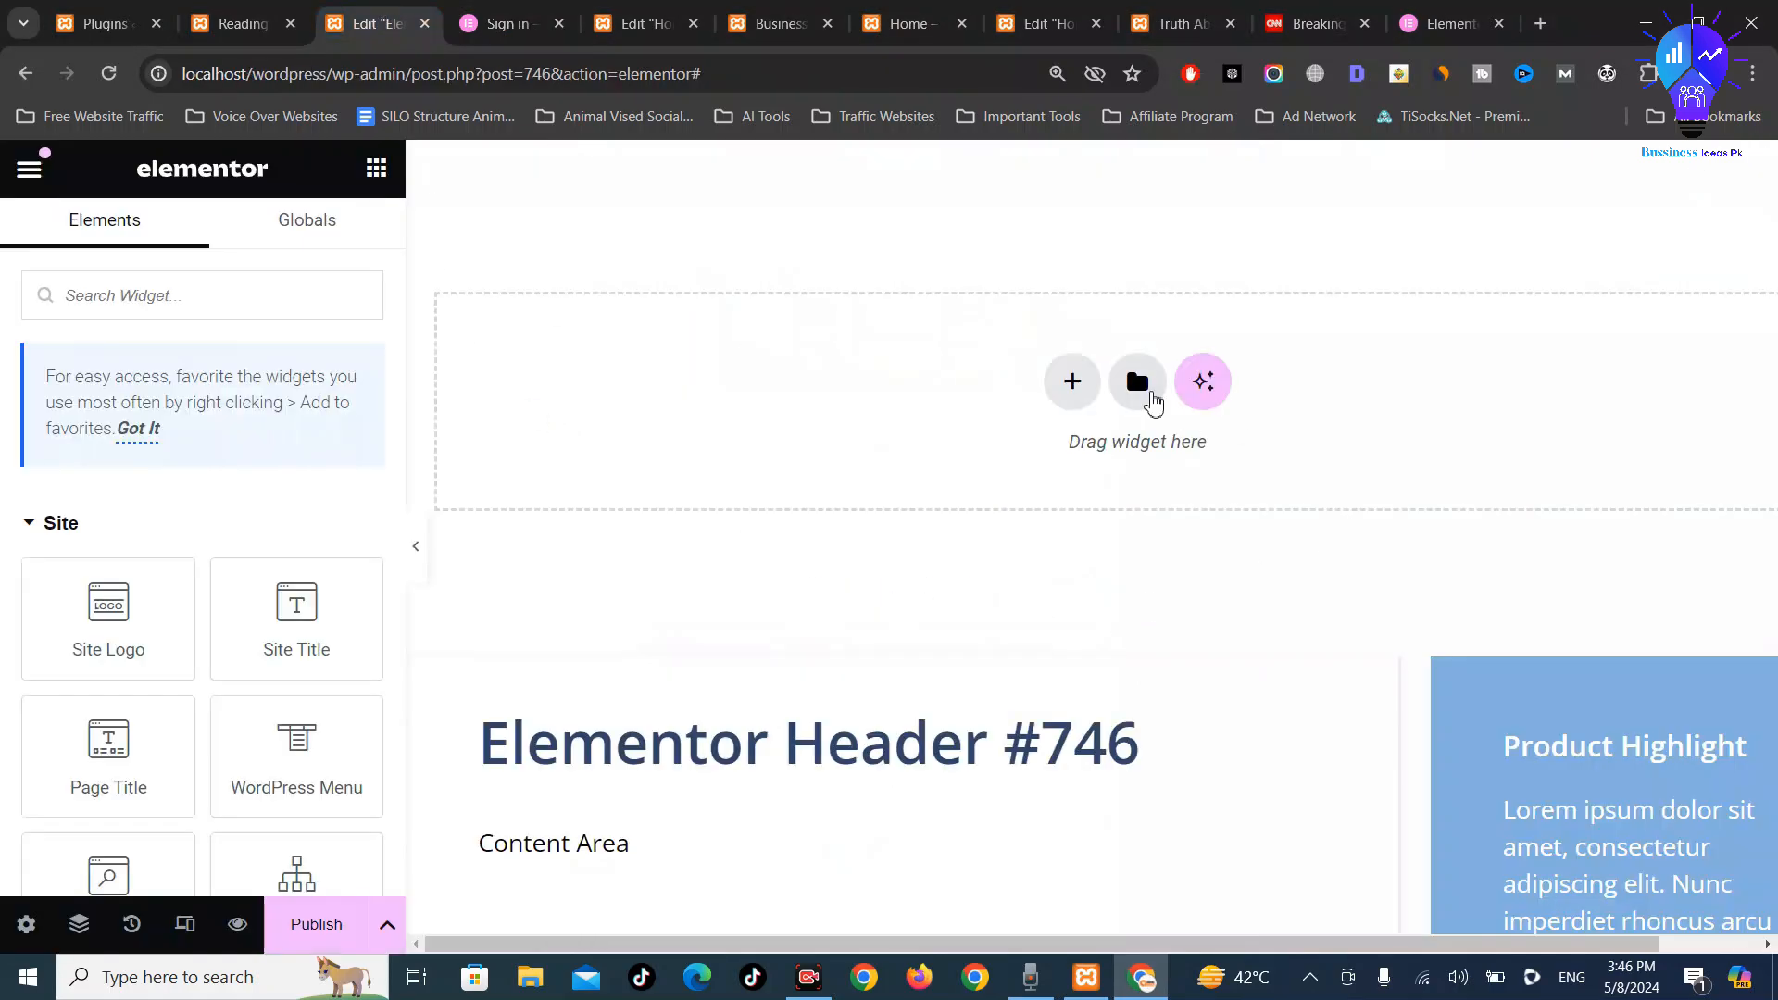
click(1137, 398)
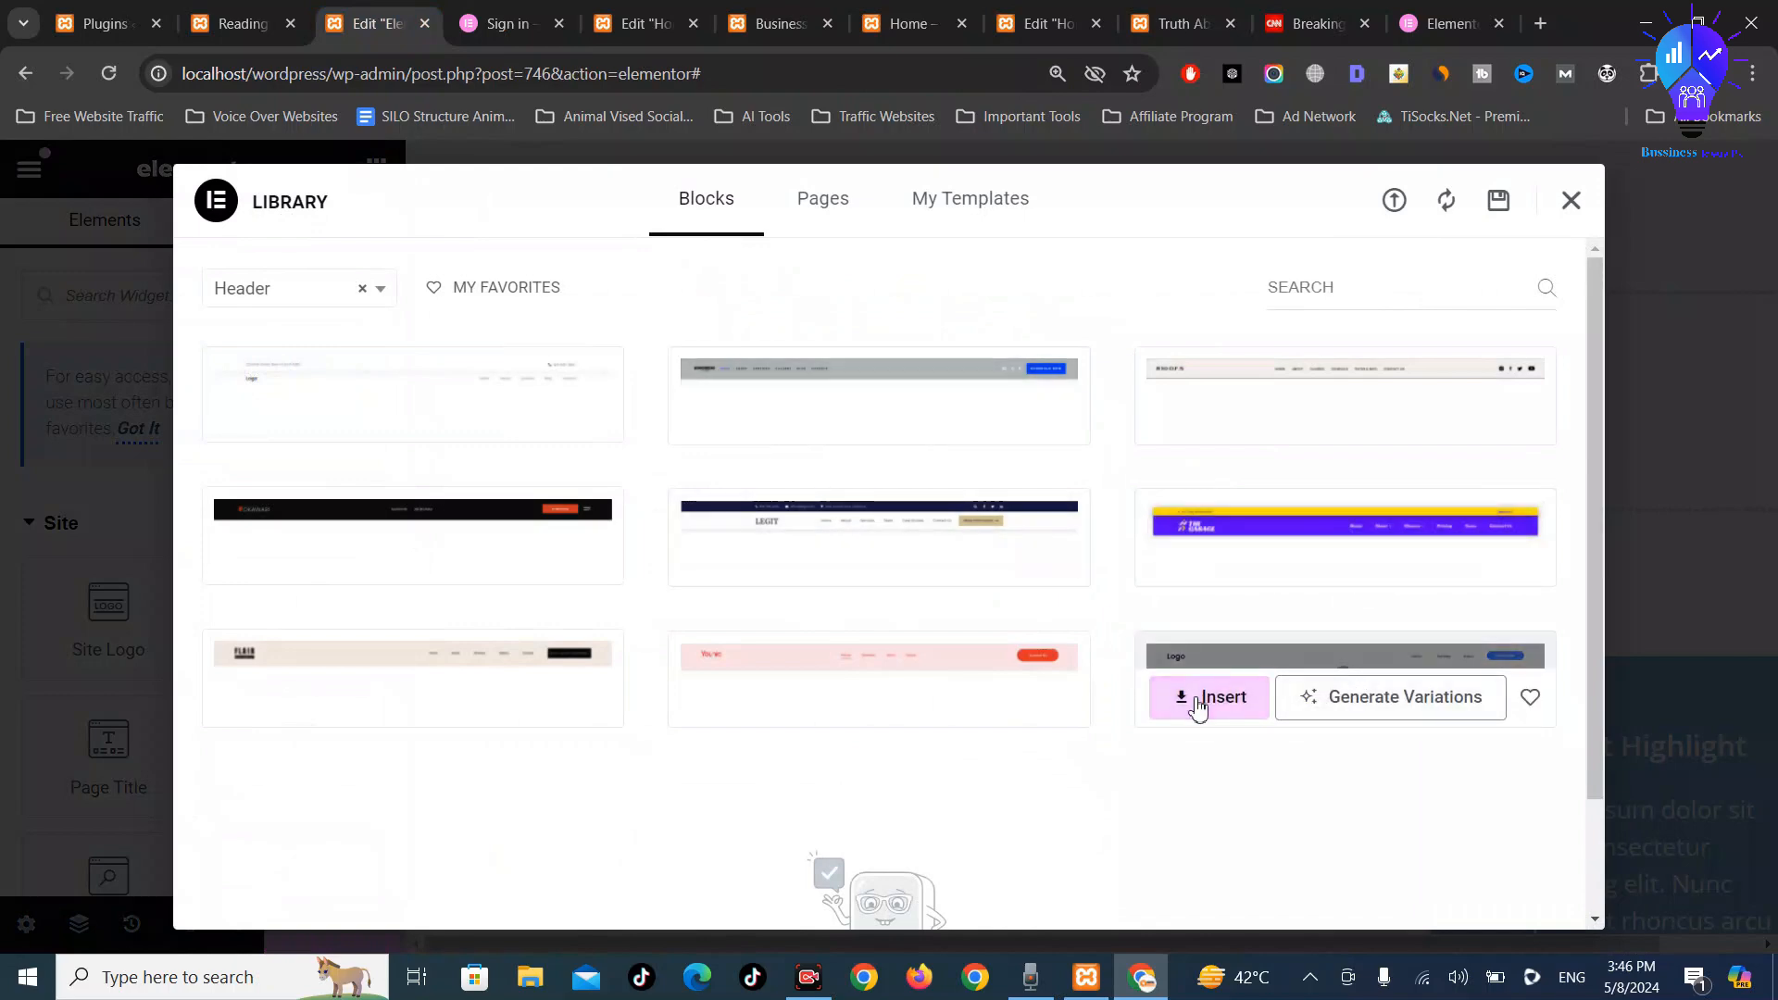
click(1197, 707)
click(848, 661)
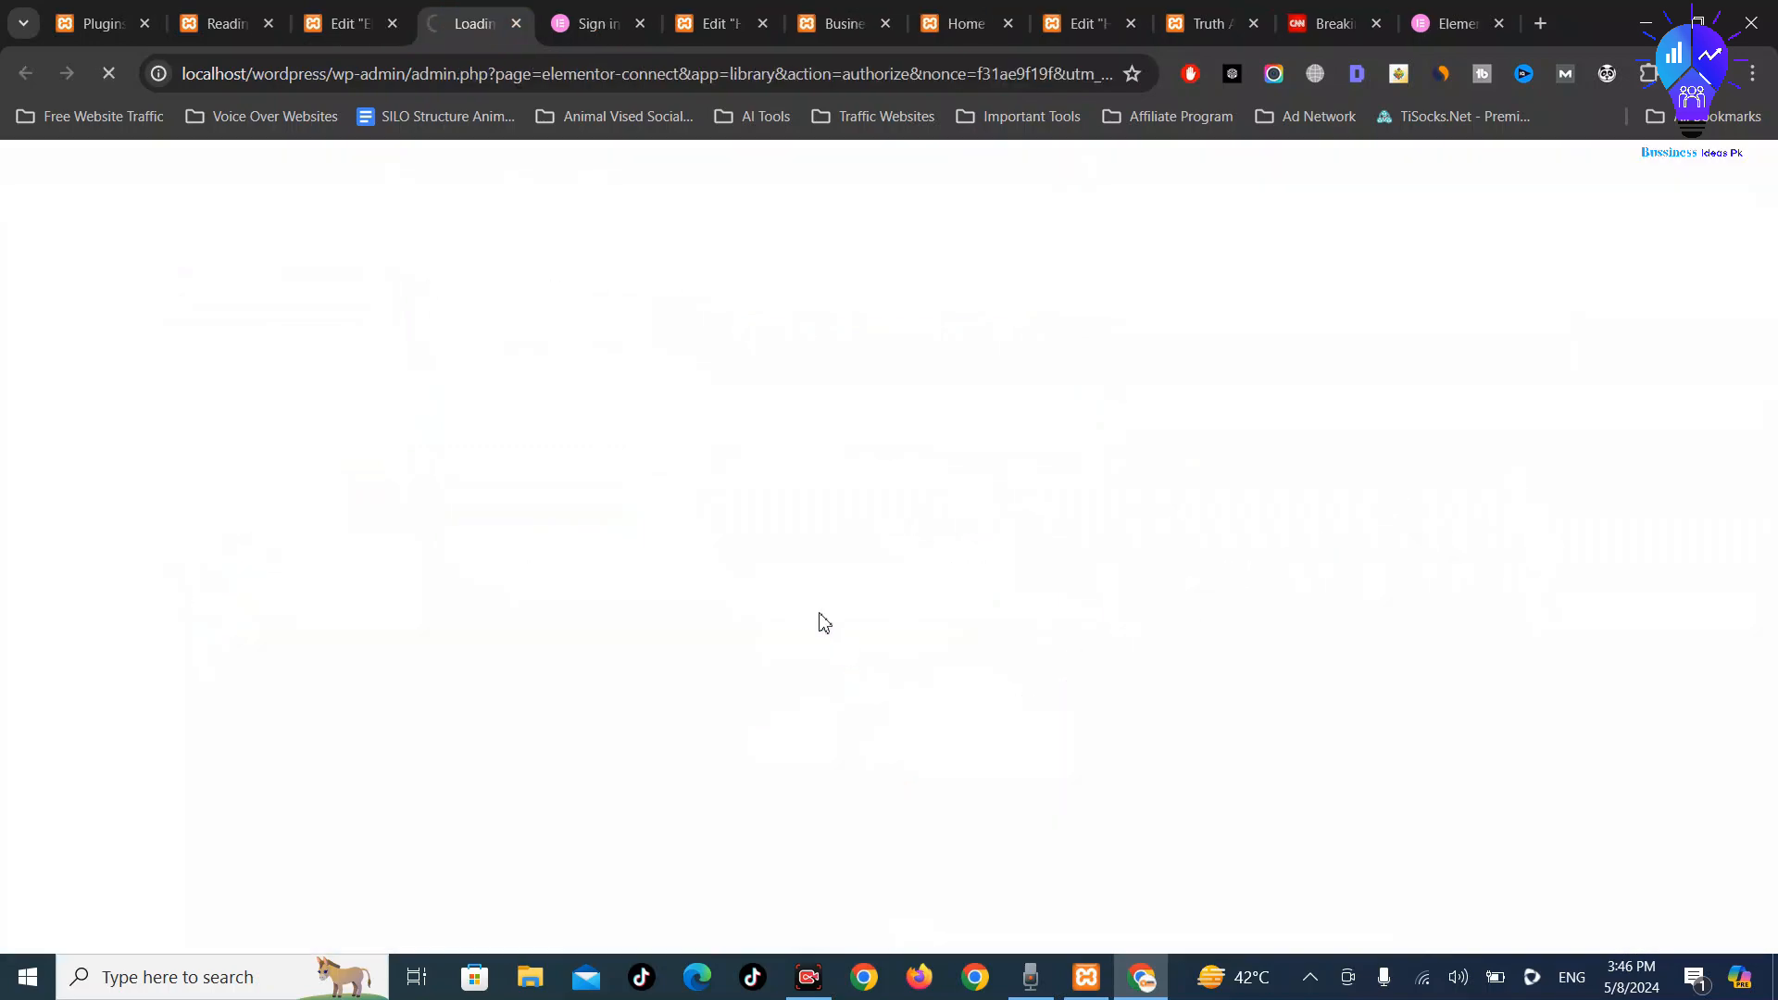
click(640, 5)
click(640, 23)
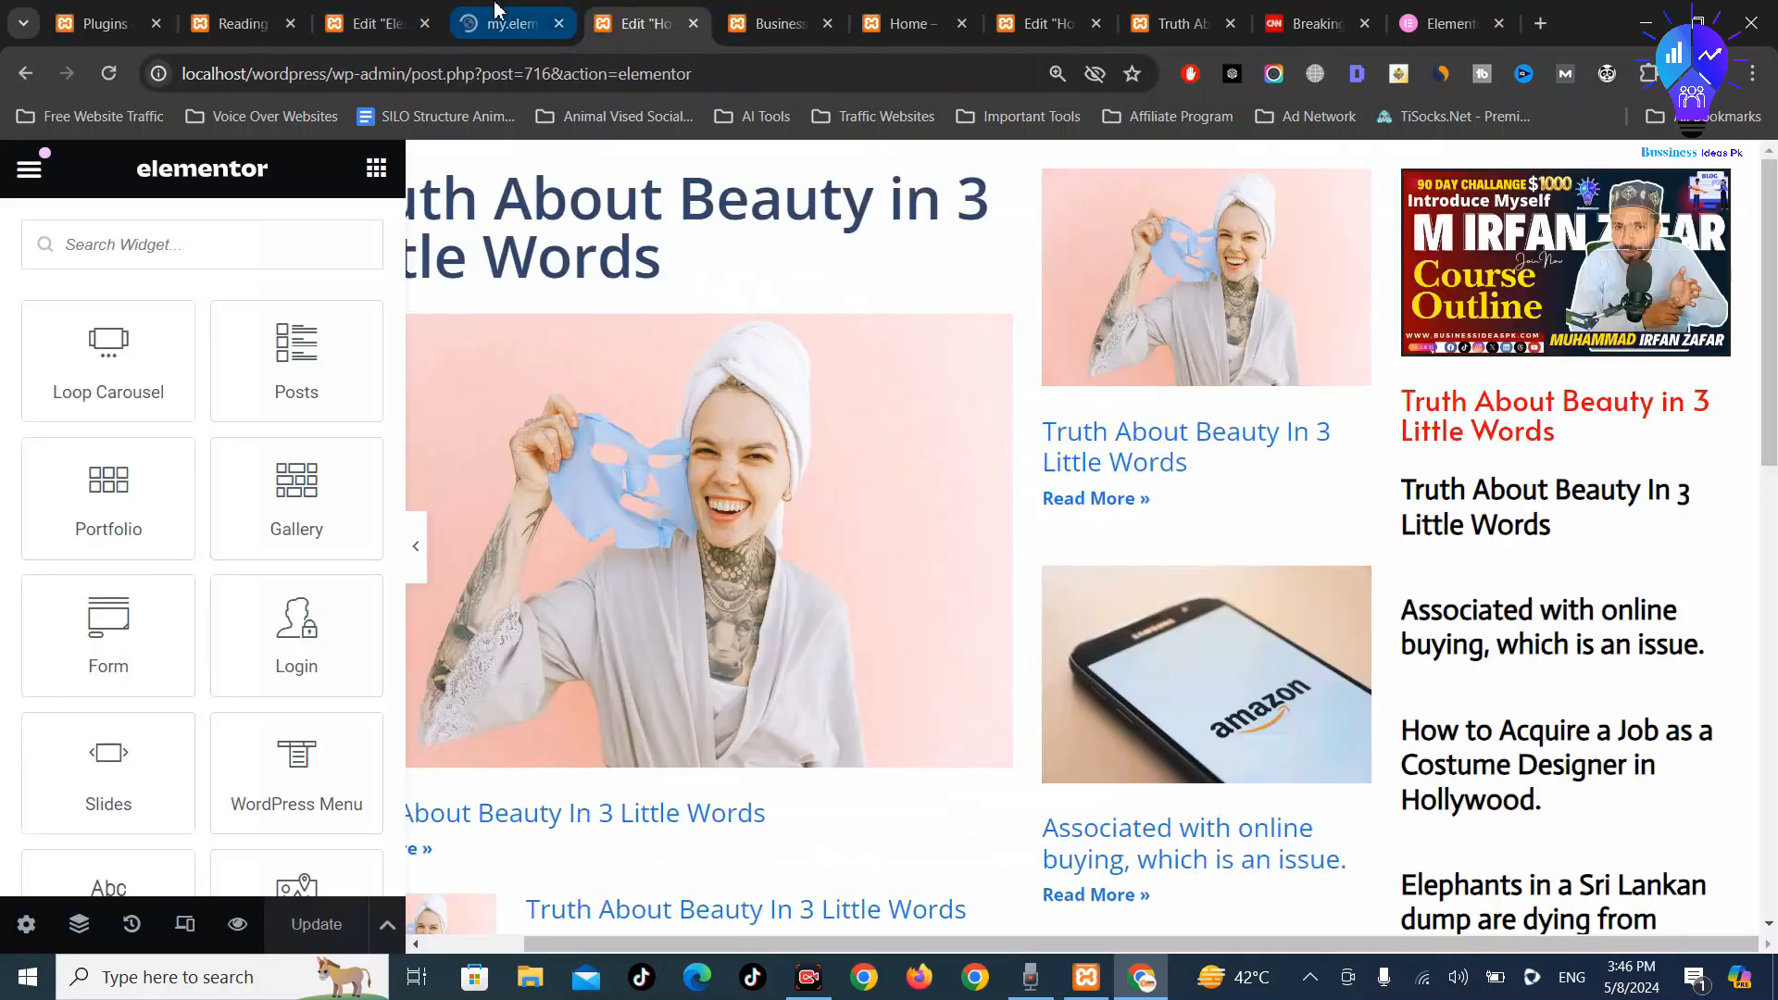
Try Google sign-in on the Elementor page and dismiss the pricing page's Have Questions? popup
click(505, 23)
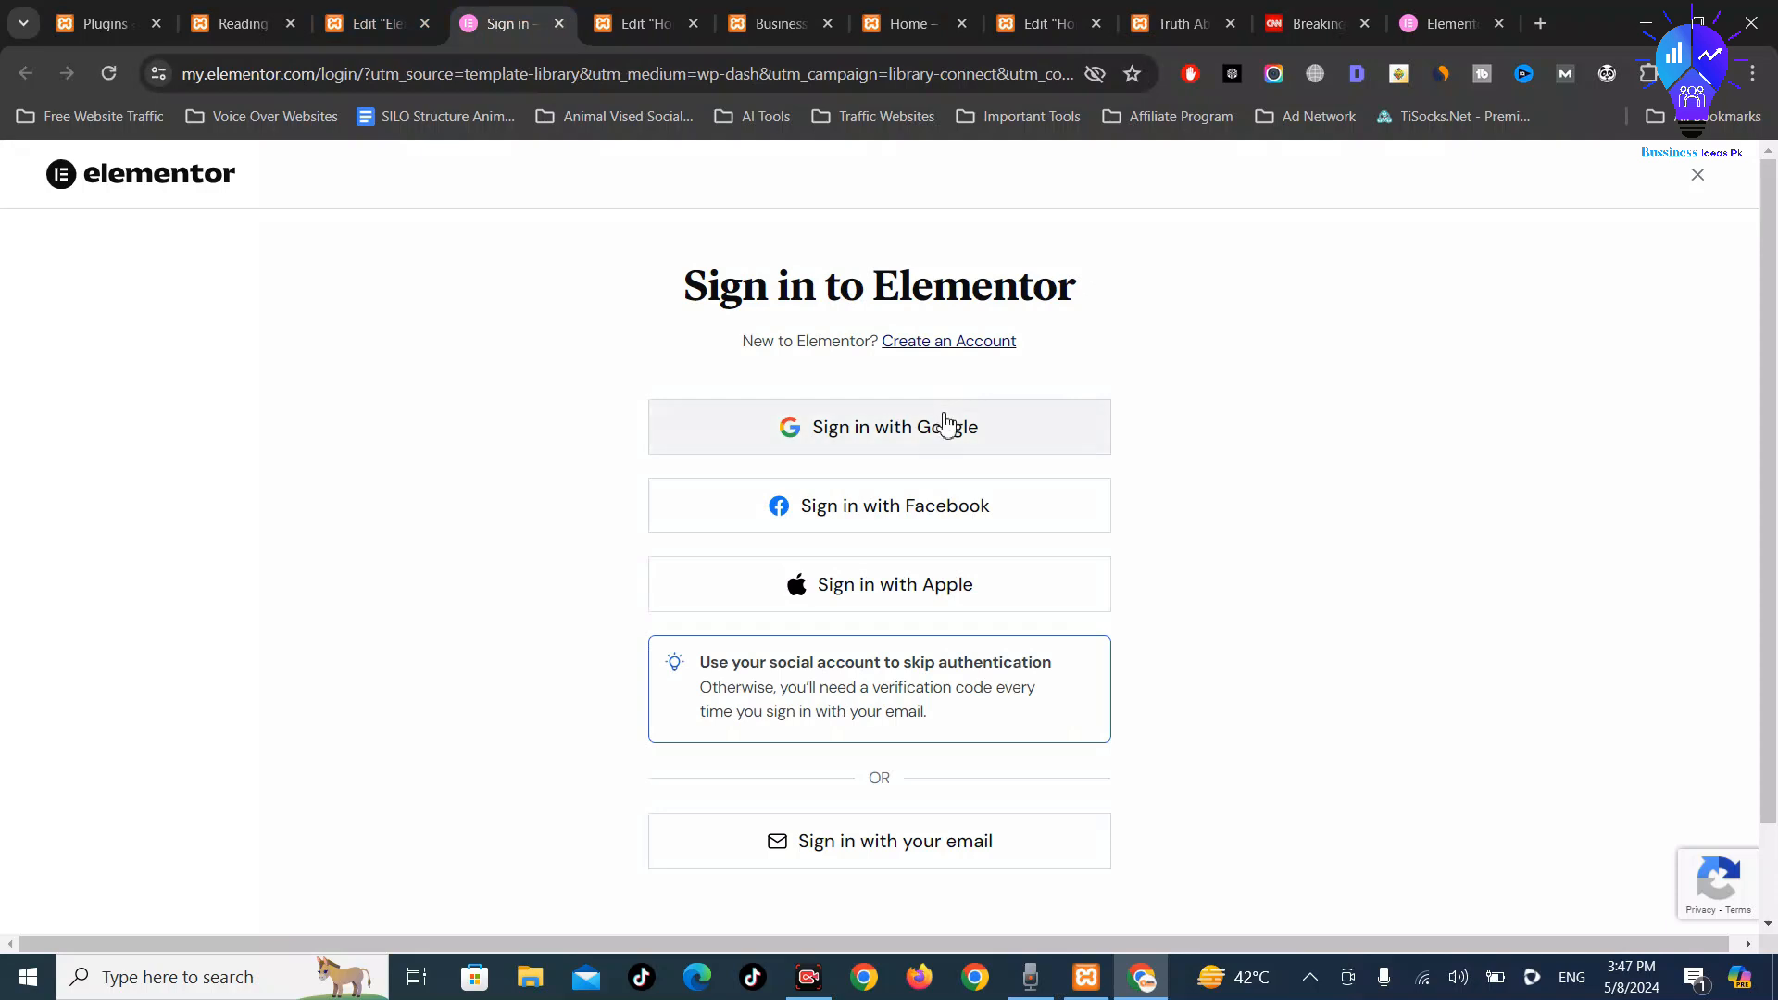
click(931, 445)
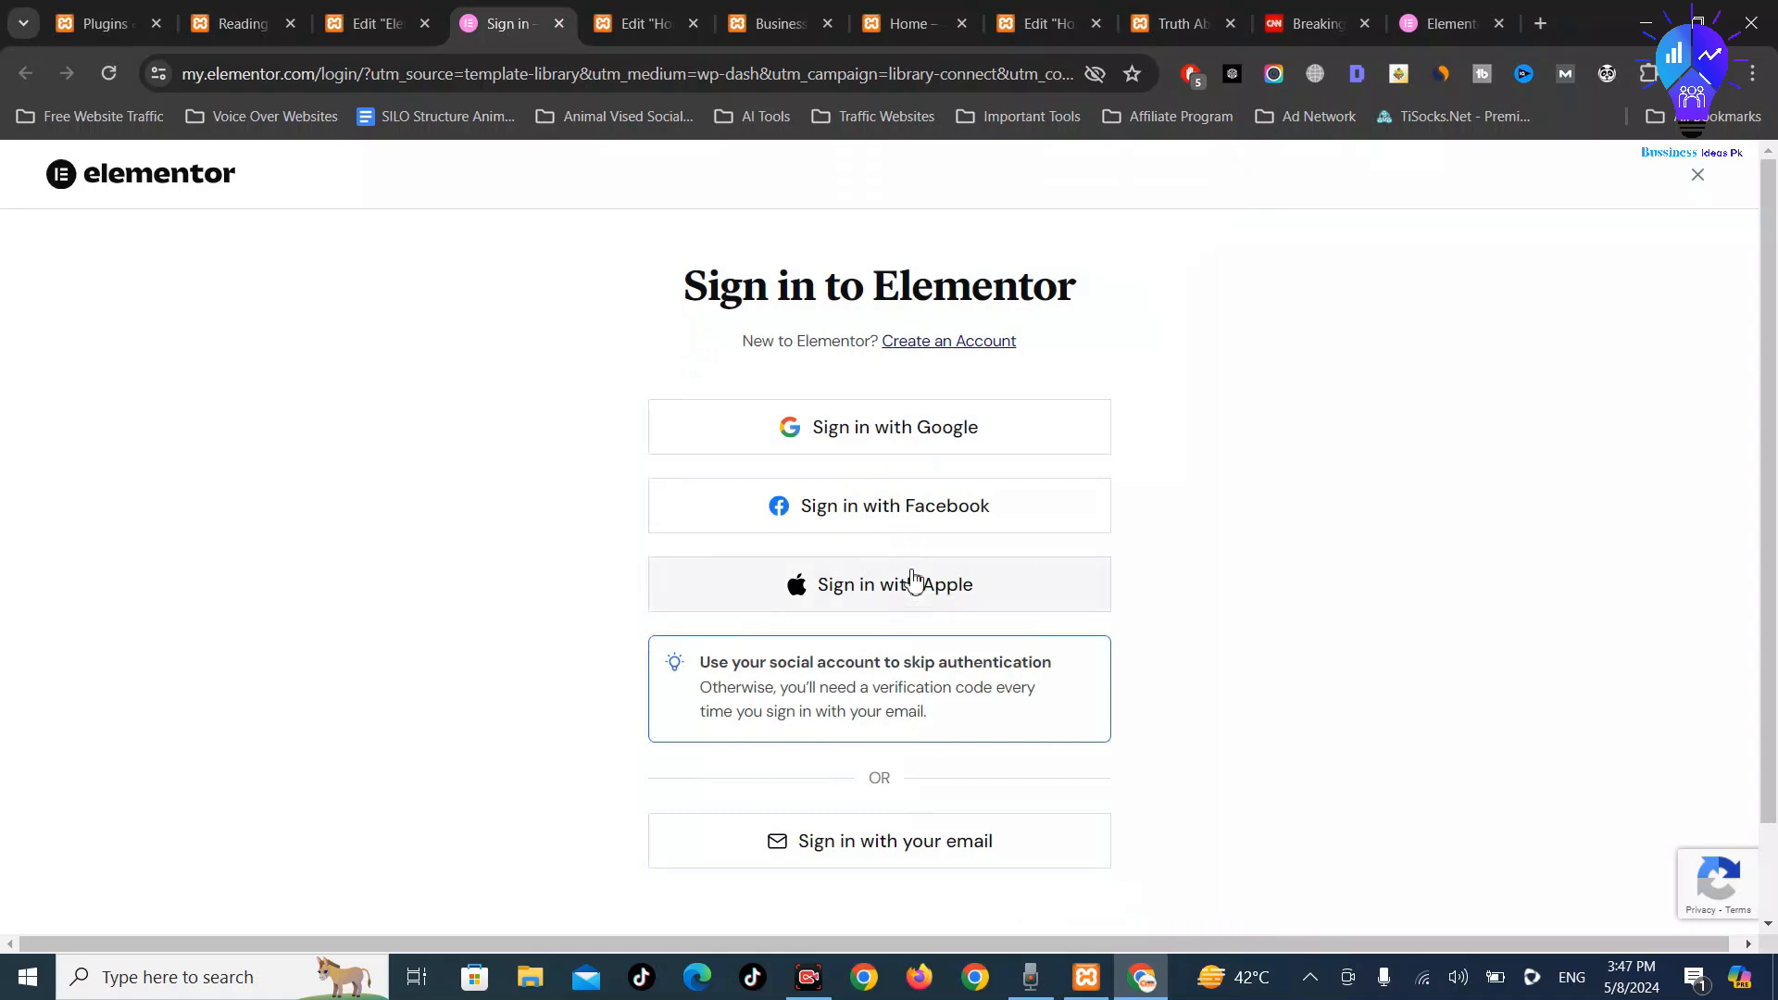
scroll(1133, 493, down, 2)
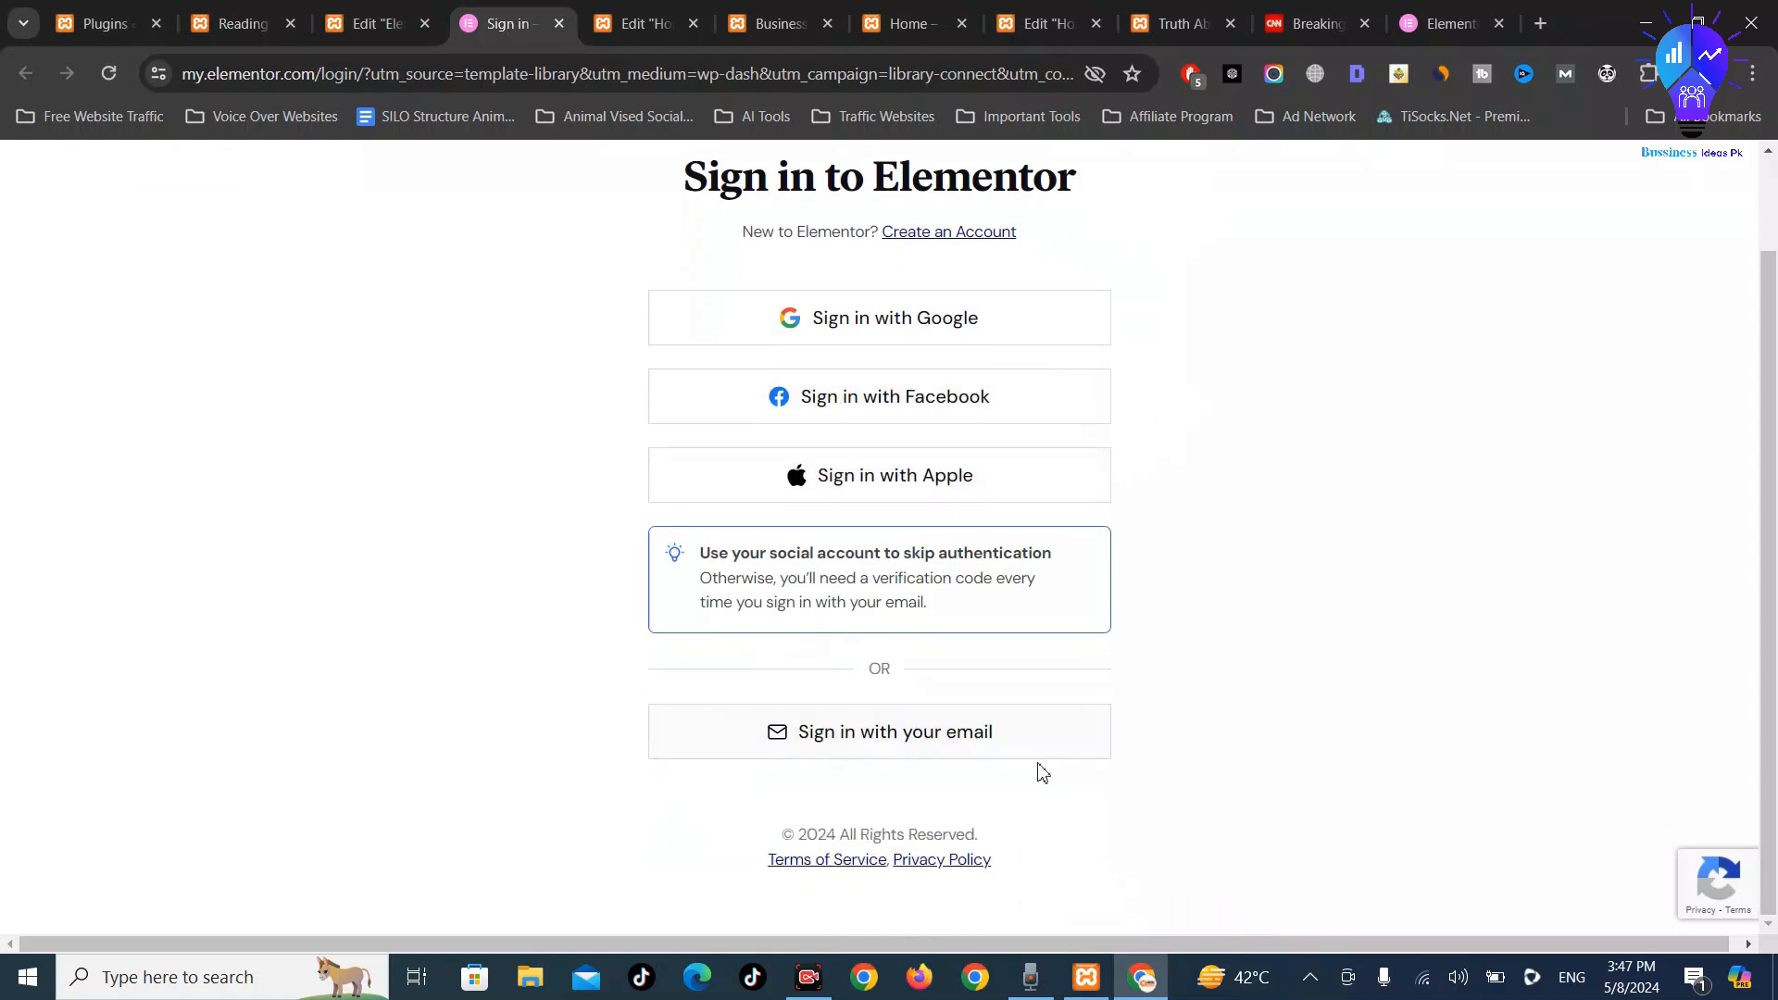
click(1463, 17)
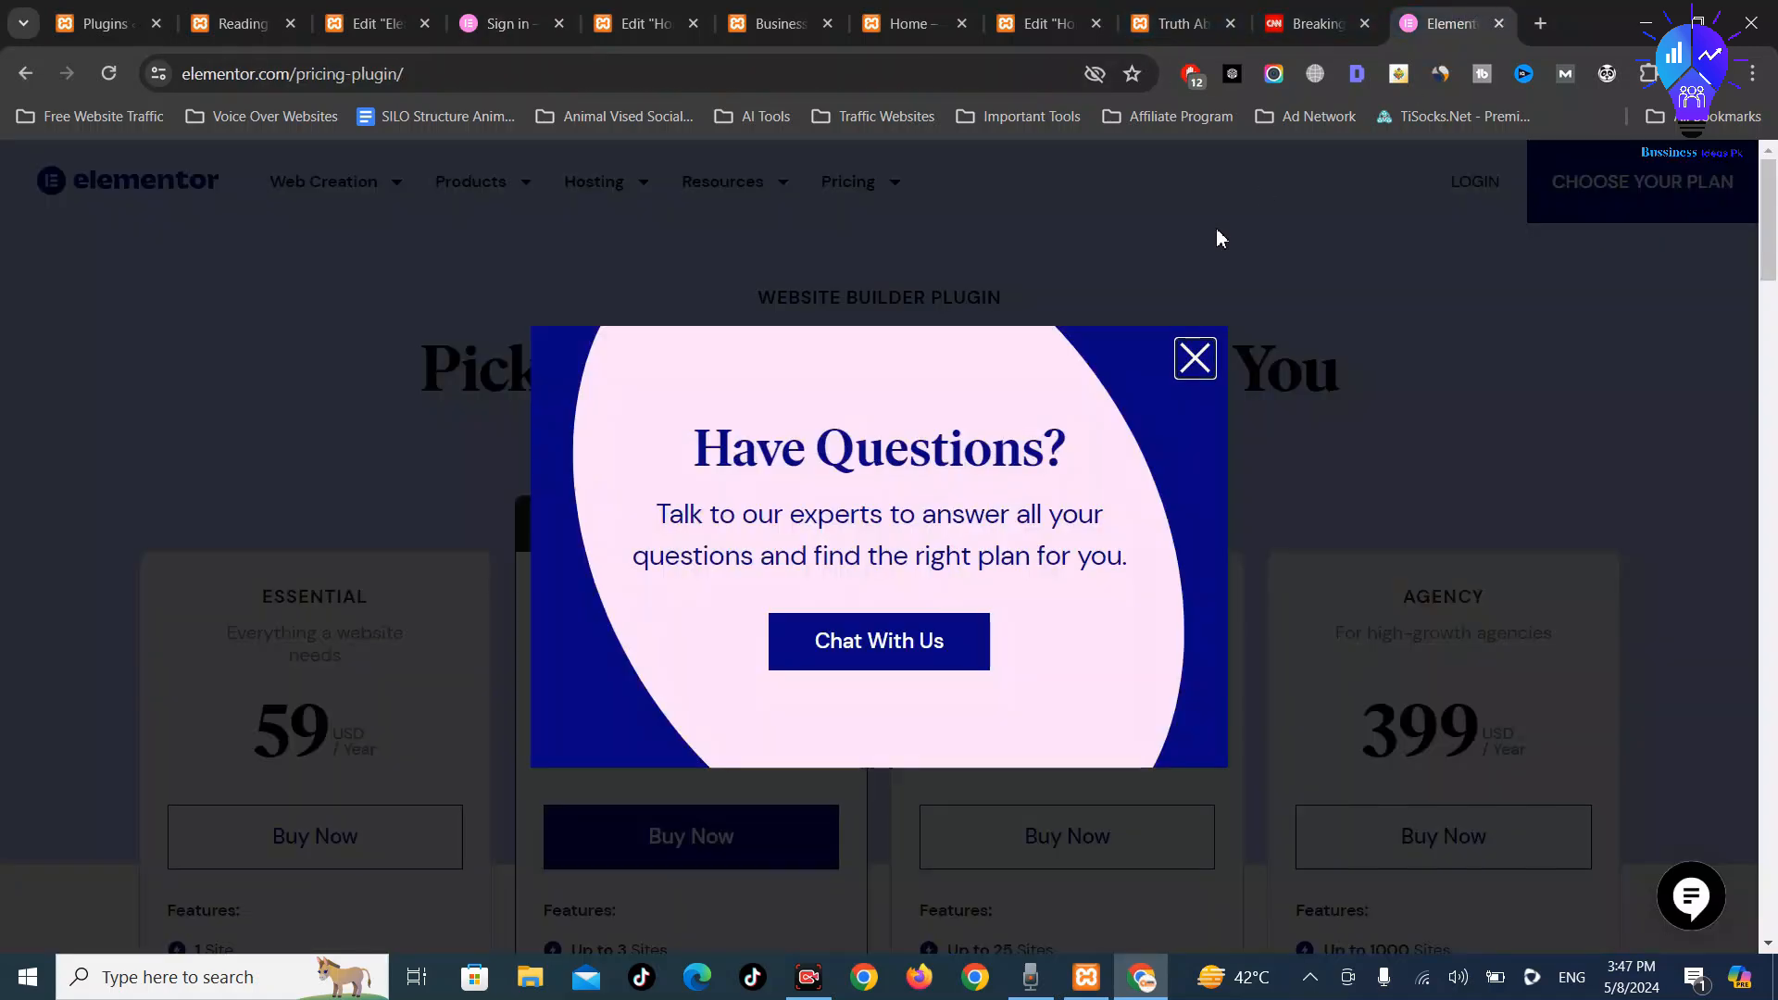
click(1194, 355)
click(514, 23)
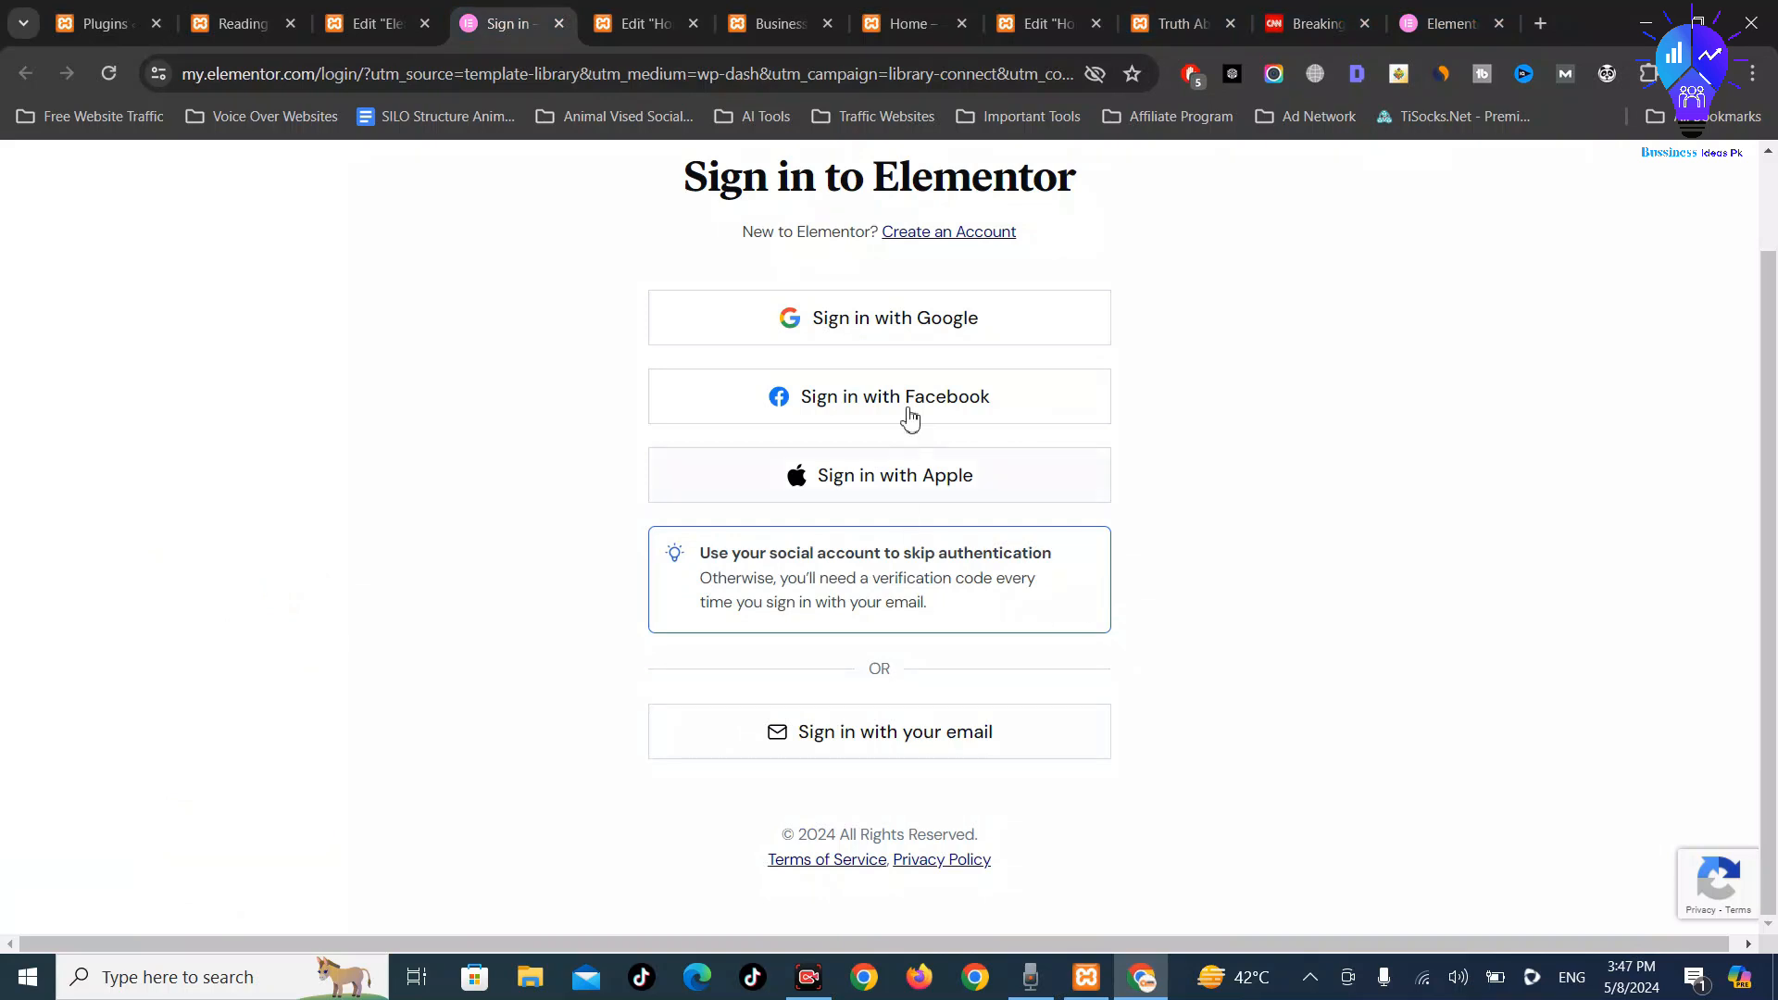
Attempt Google signup on the account creation page, return to sign-in, and open a new tab
scroll(975, 523, up, 2)
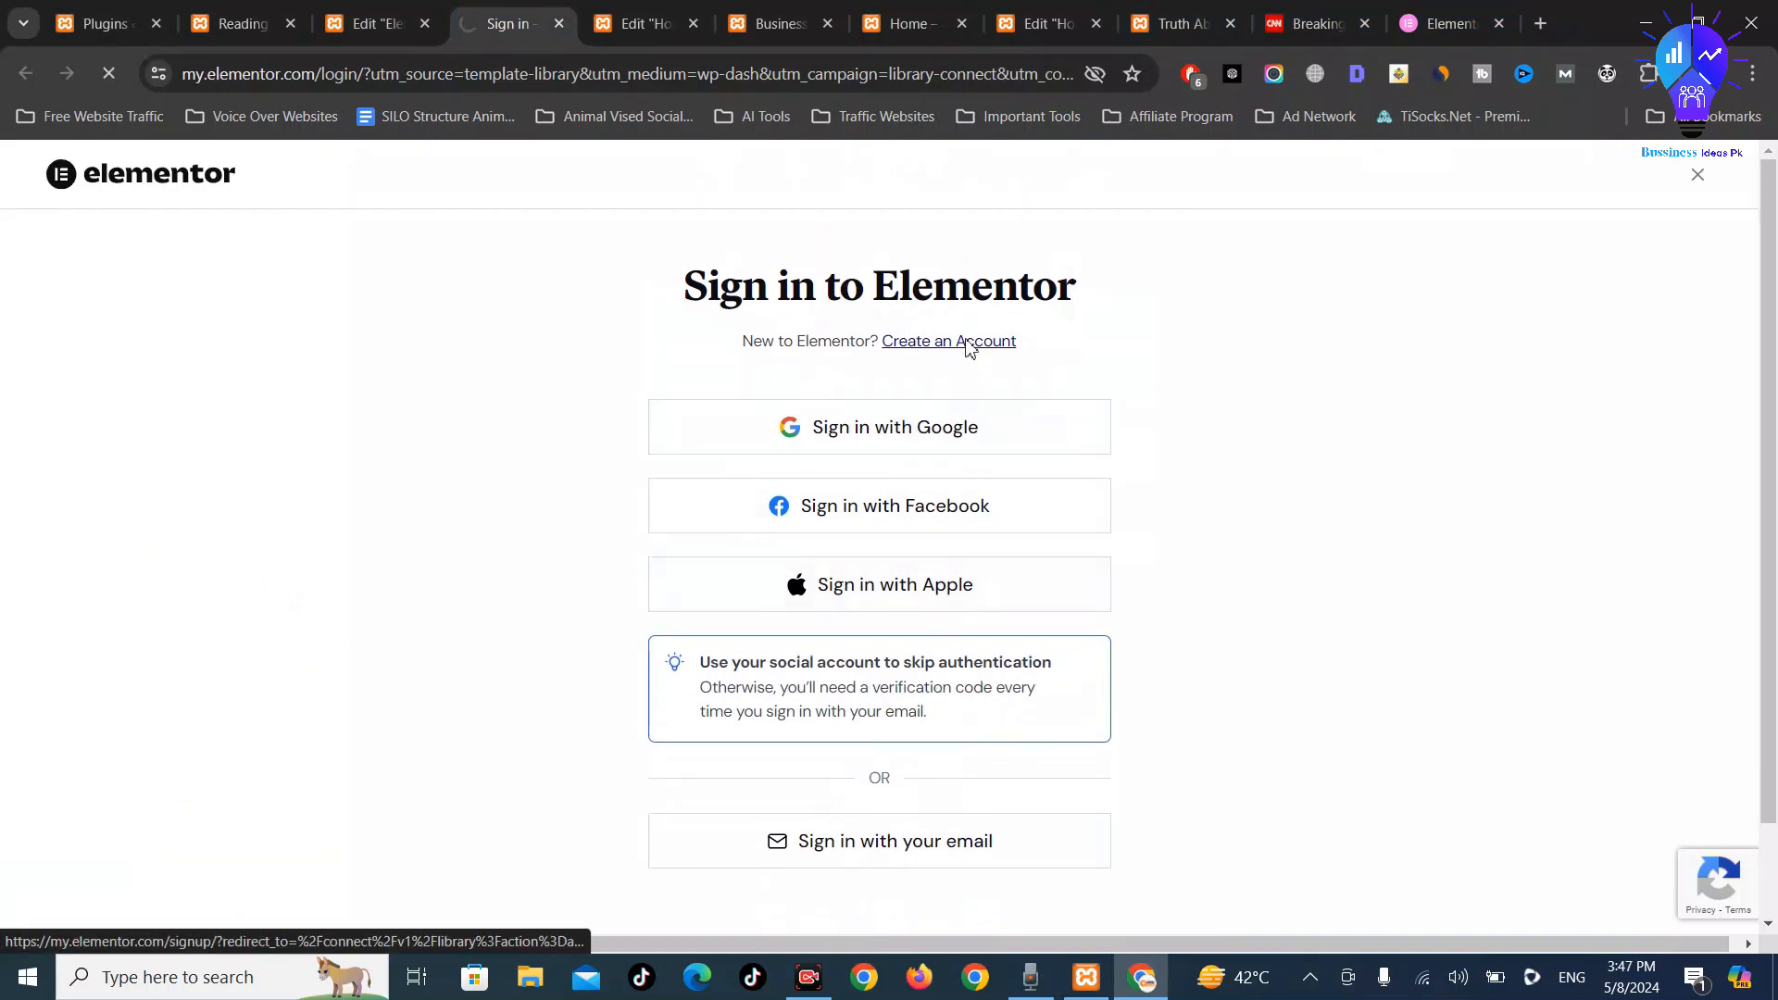
click(969, 345)
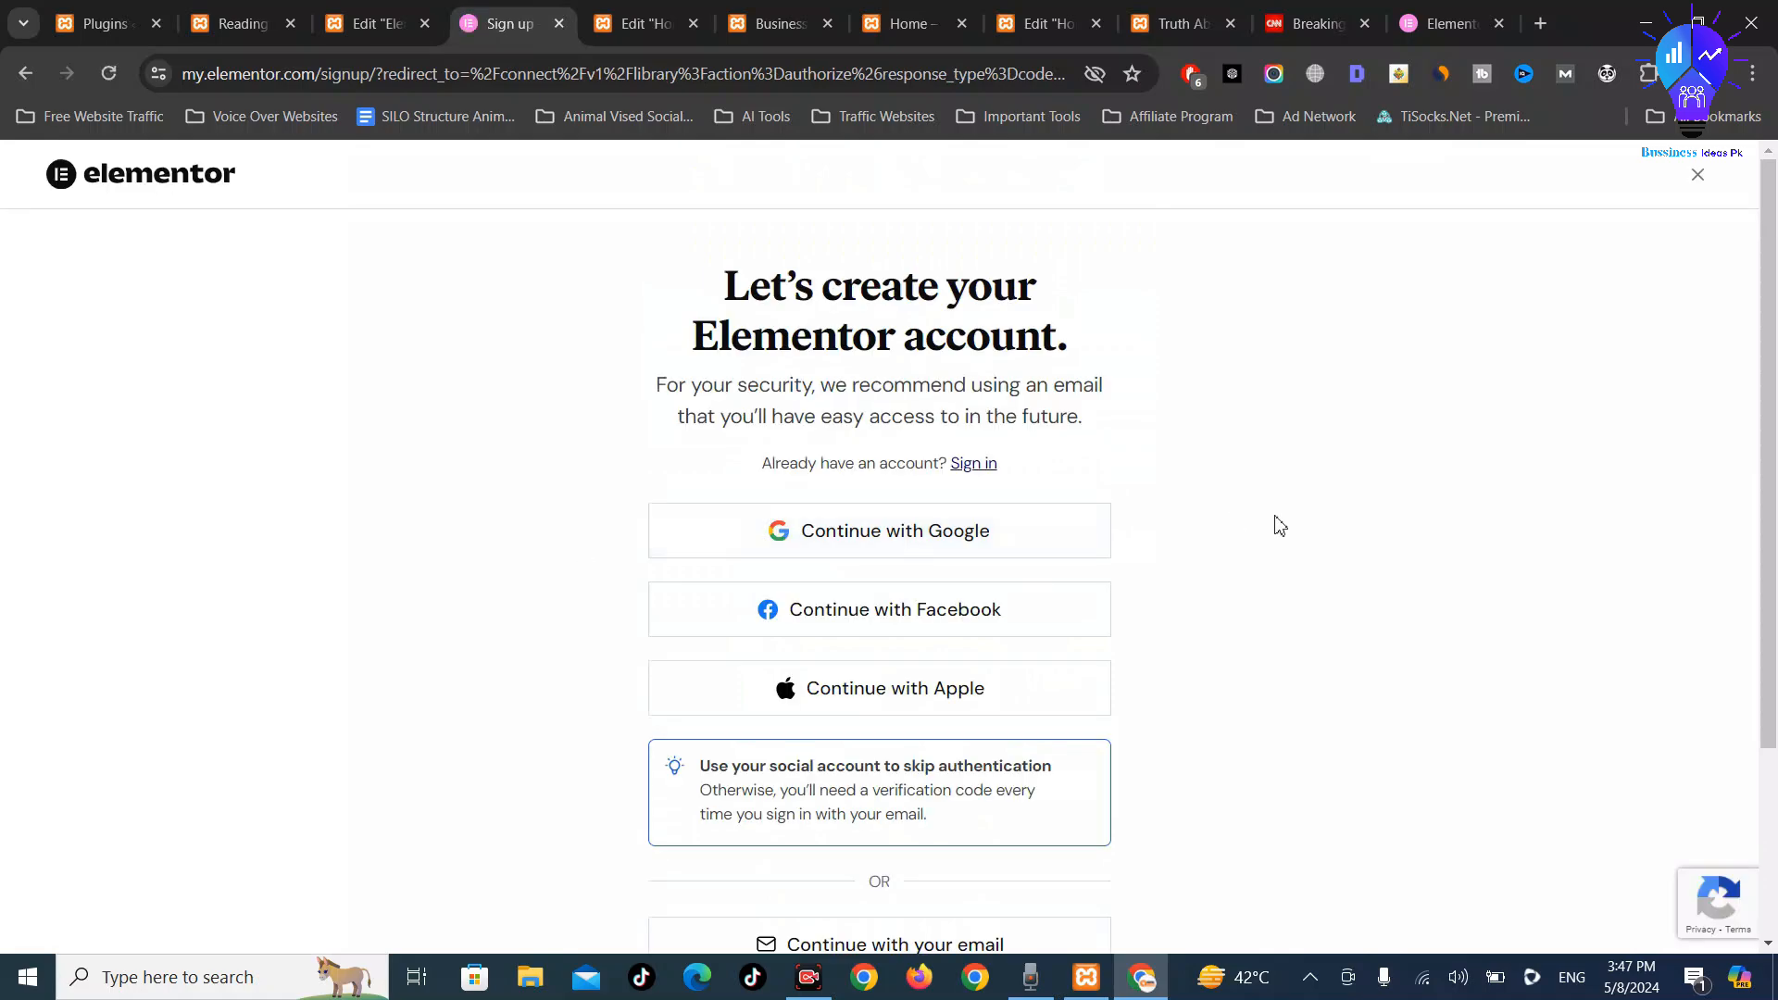
click(879, 530)
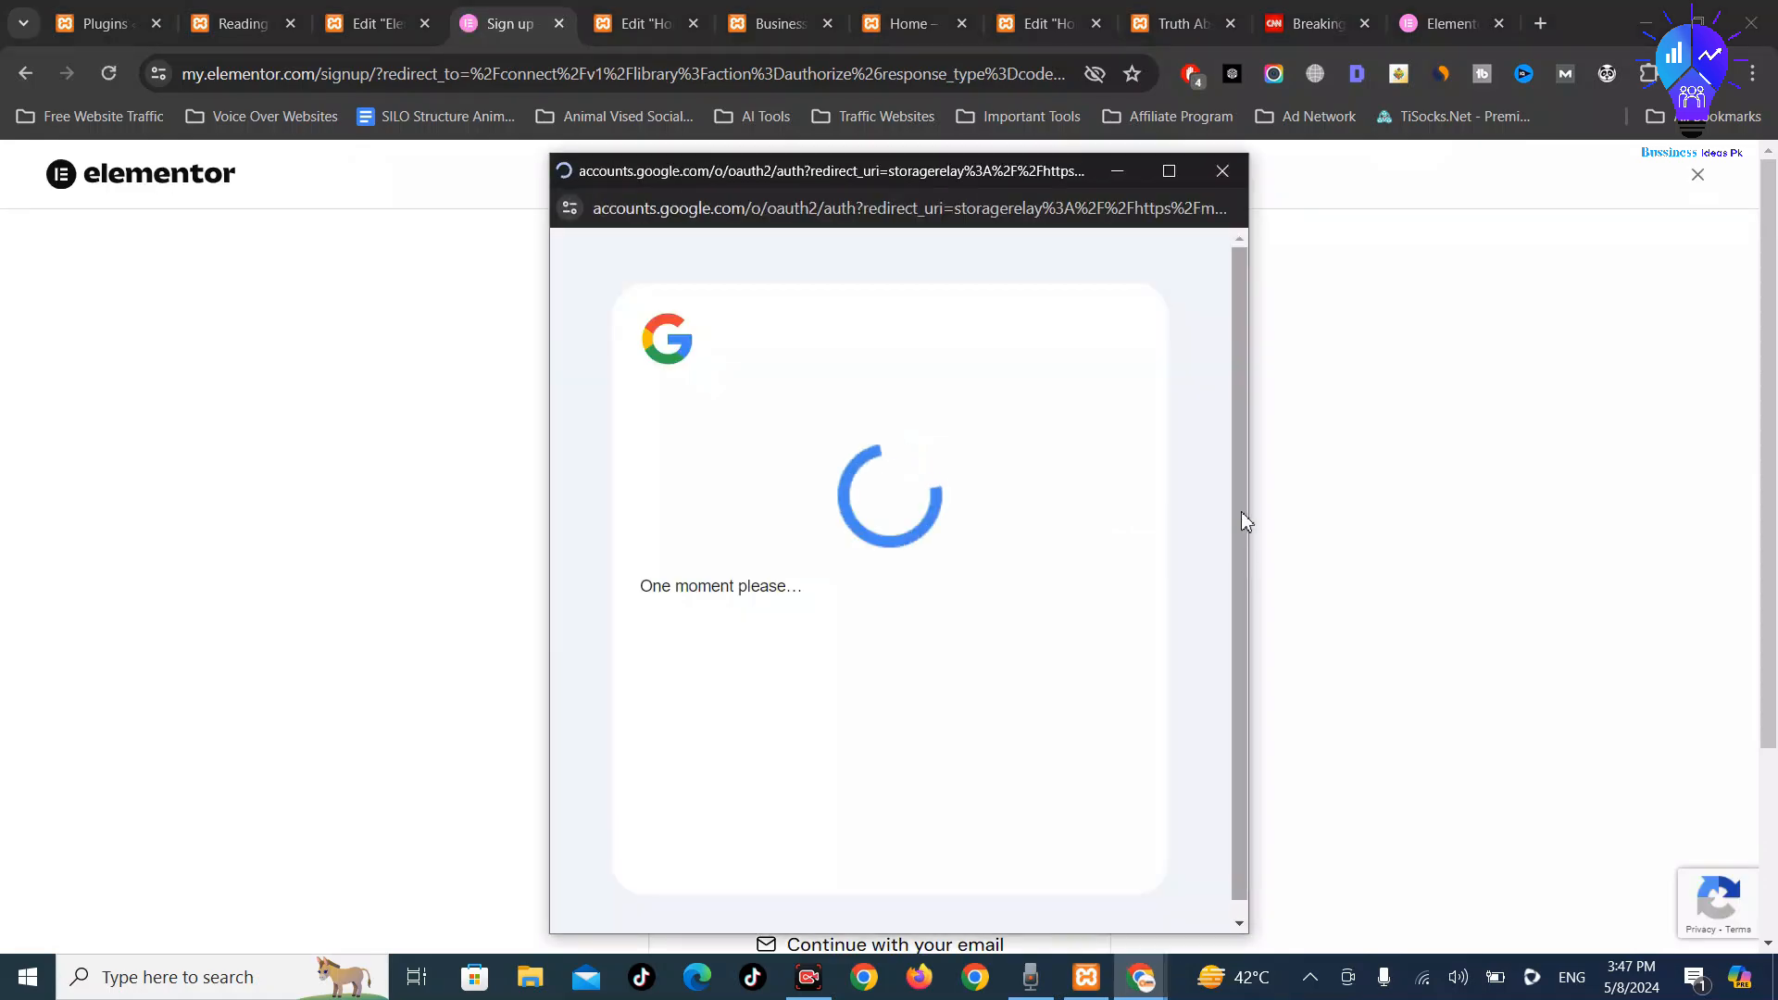
scroll(1135, 667, down, 3)
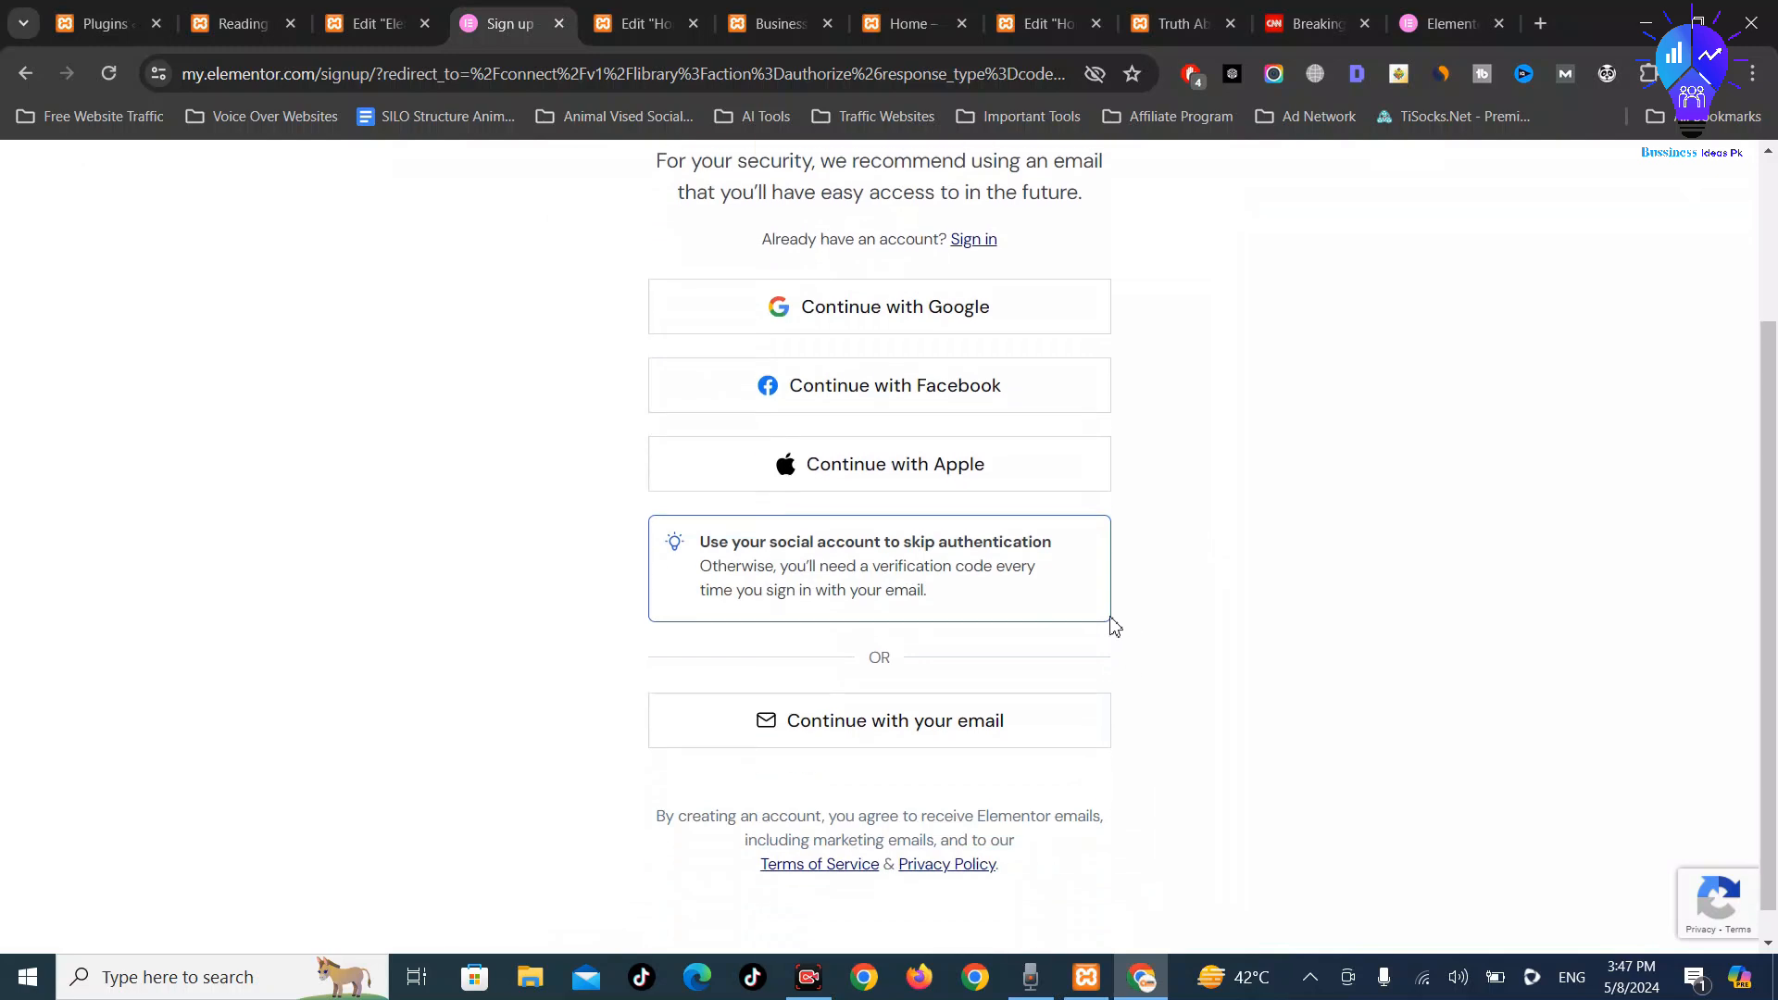
scroll(1110, 622, up, 3)
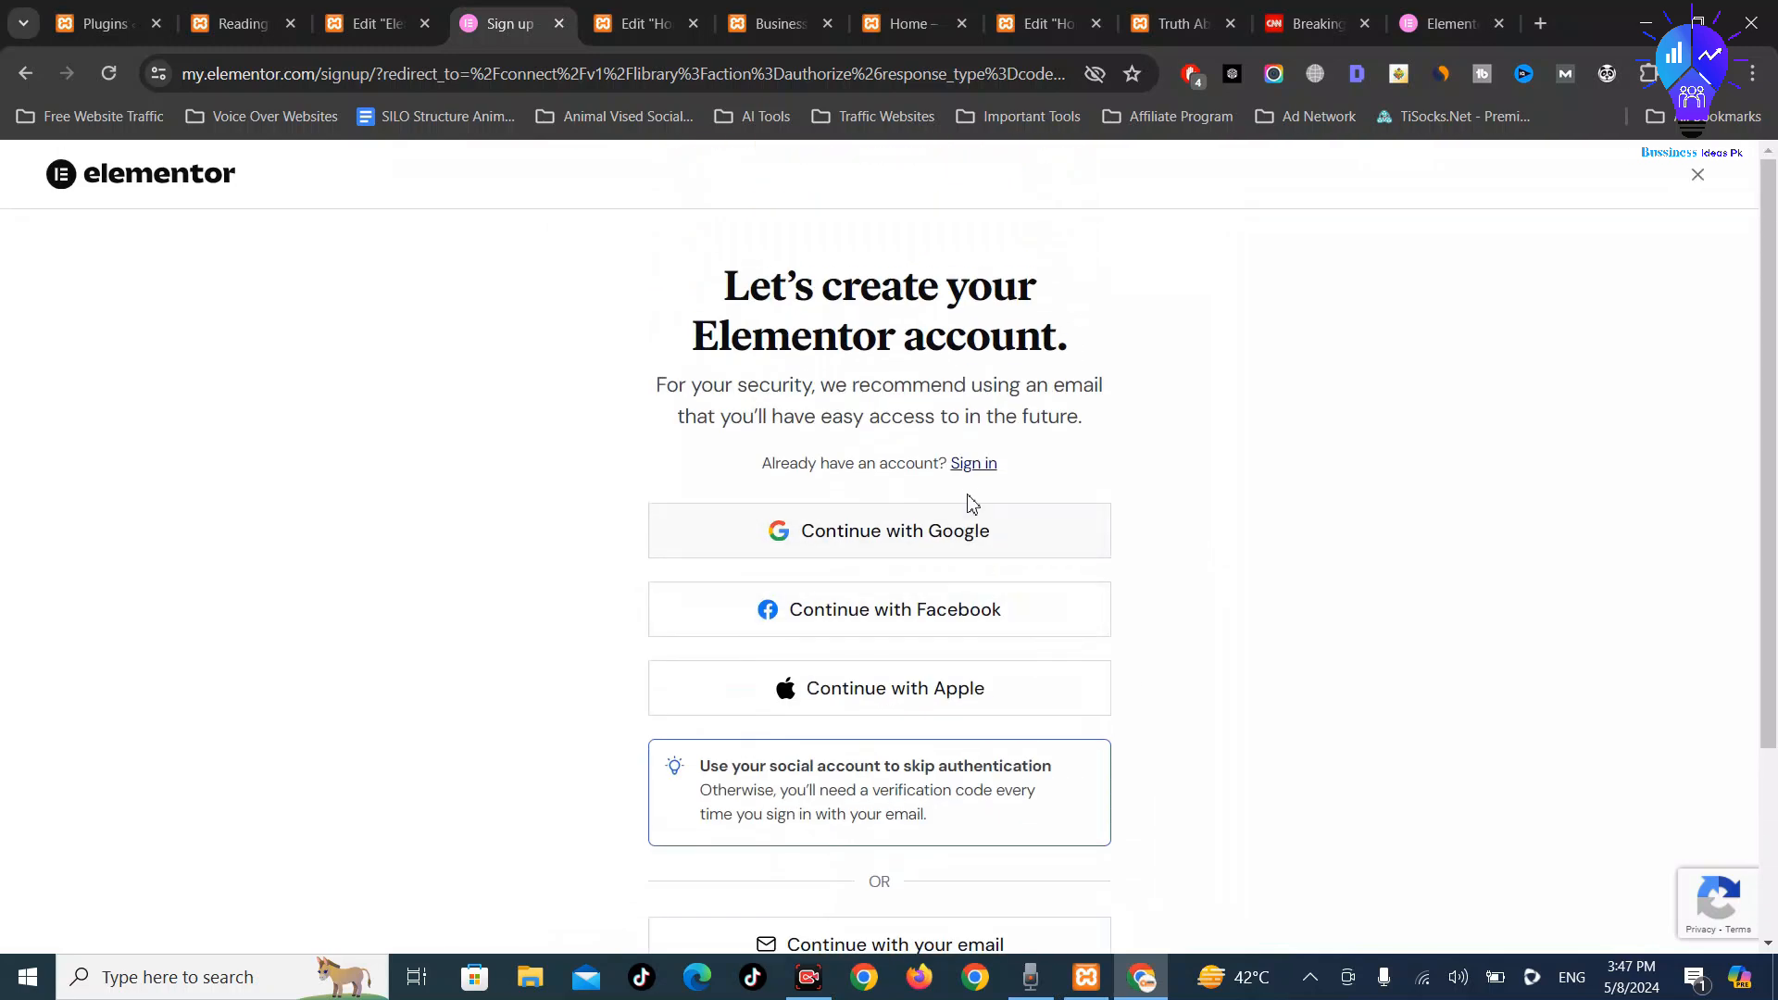
click(975, 465)
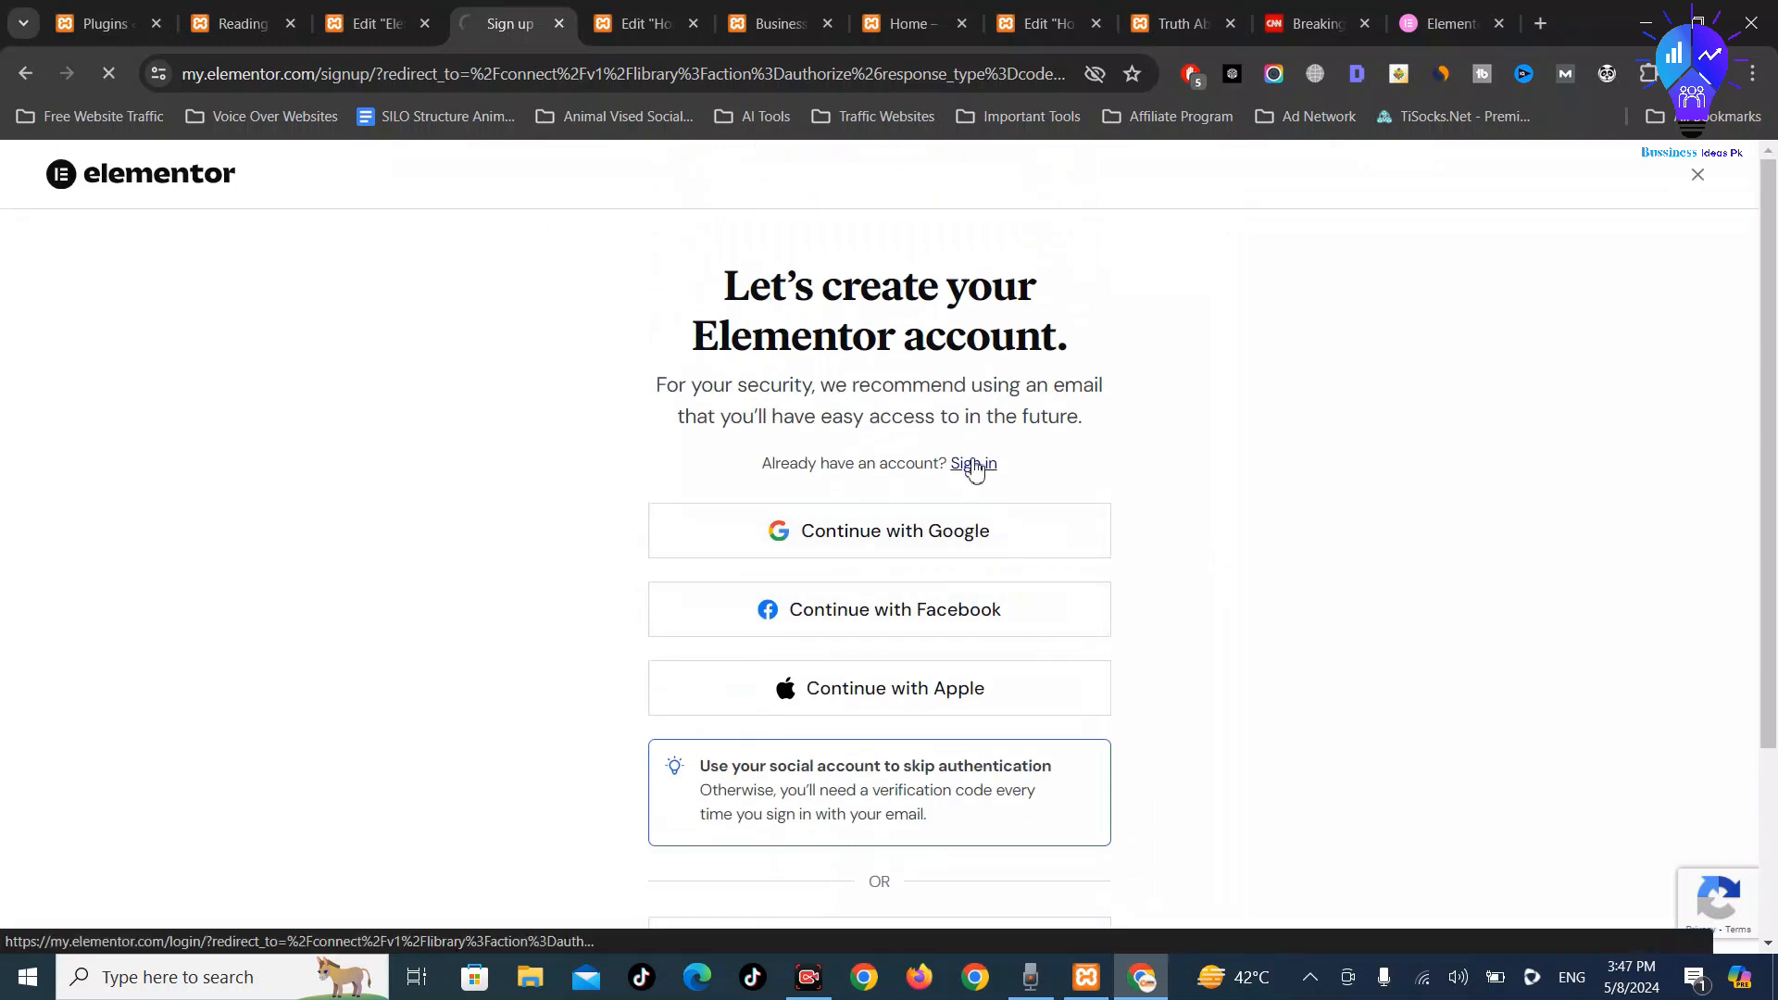
scroll(973, 473, down, 1)
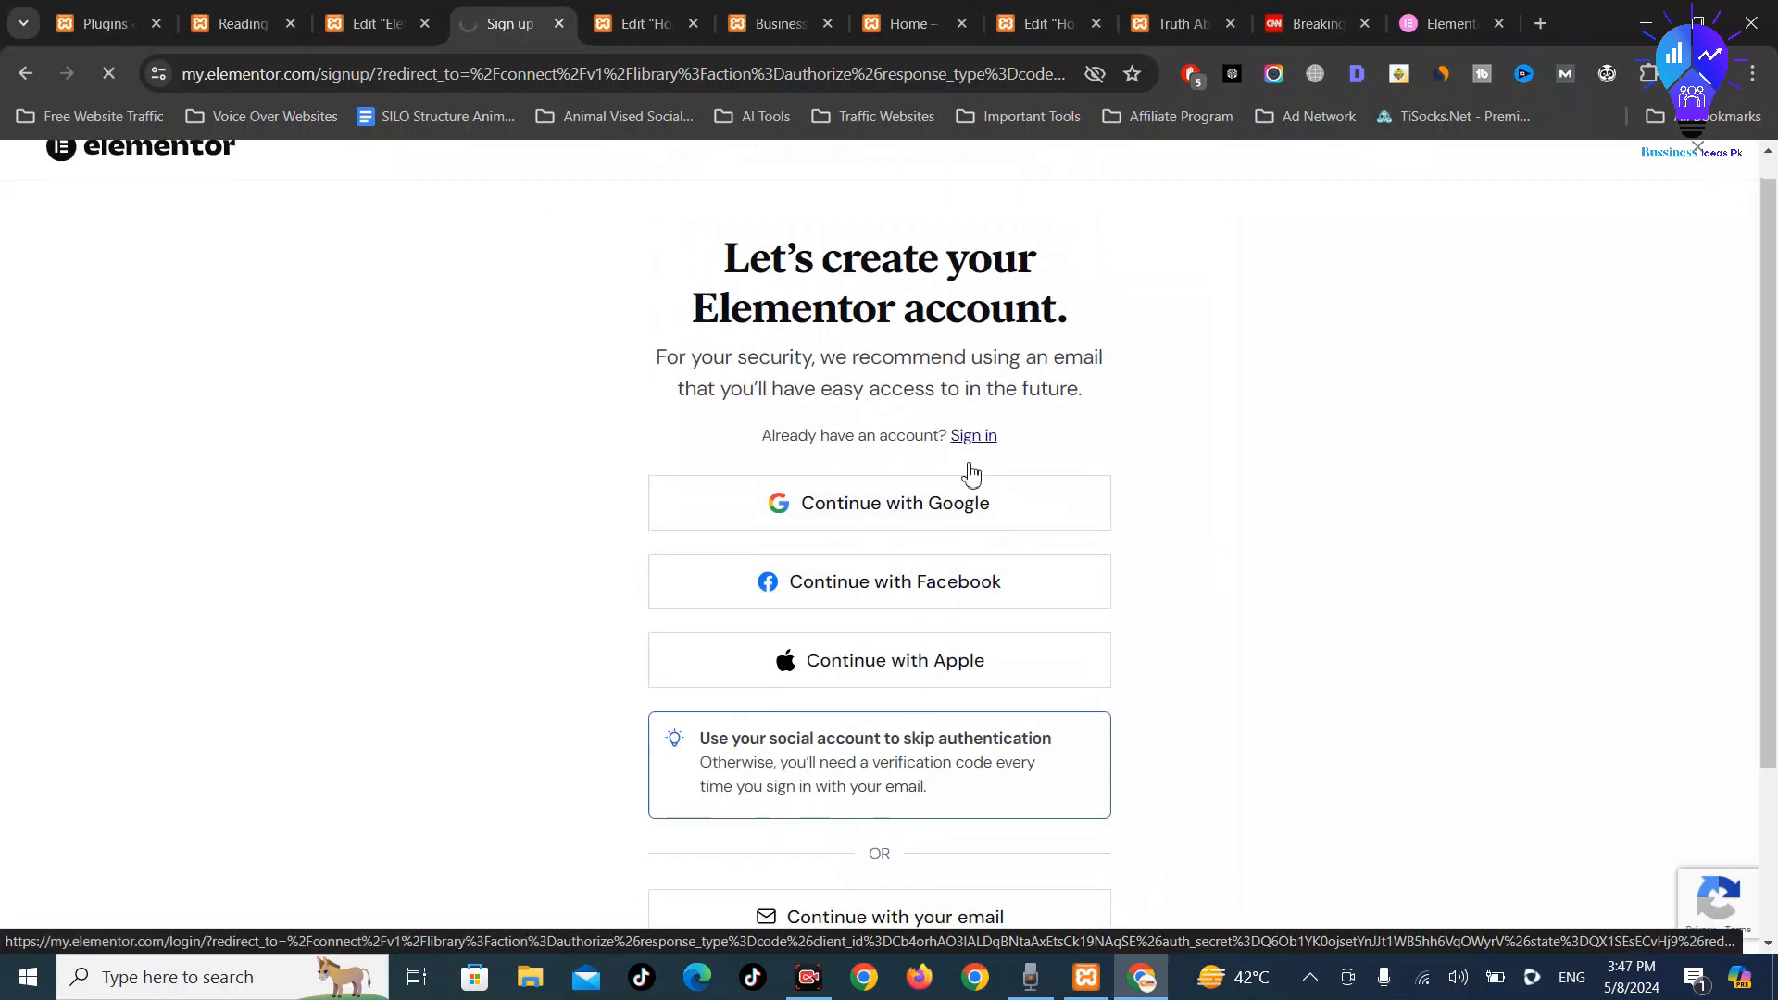
click(1544, 22)
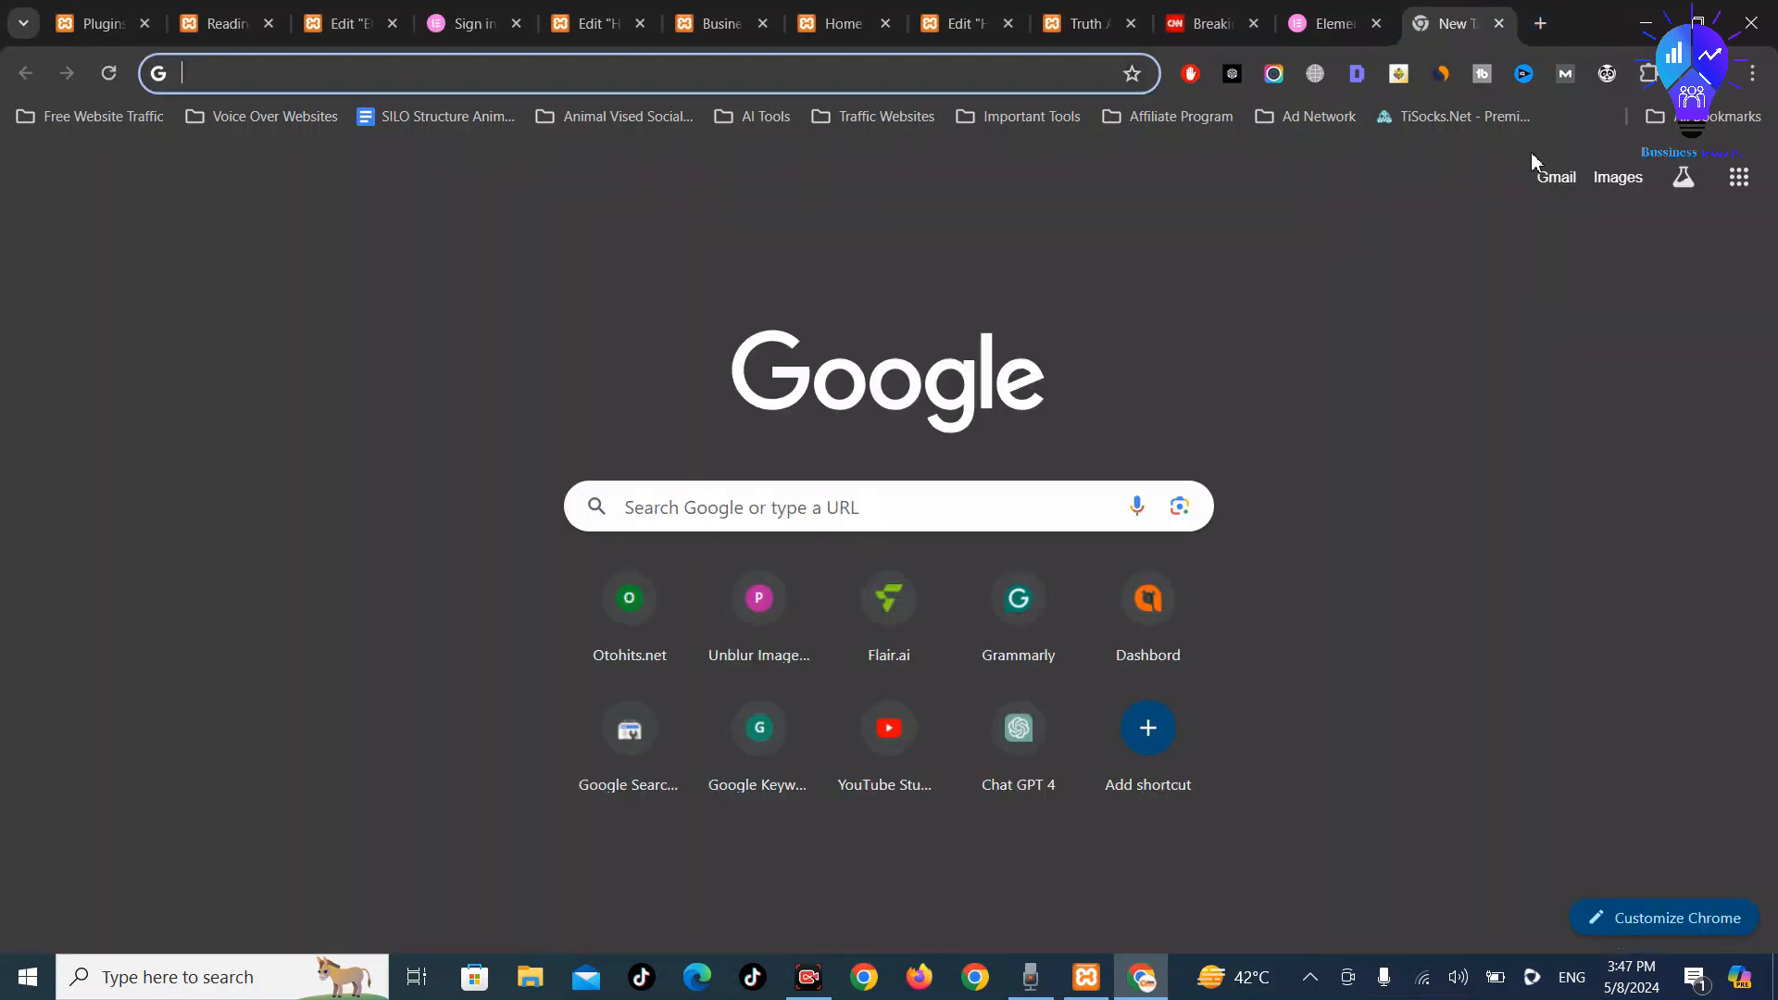
Load the Gmail inbox in the new tab, then return to the Elementor sign-in page
click(1547, 179)
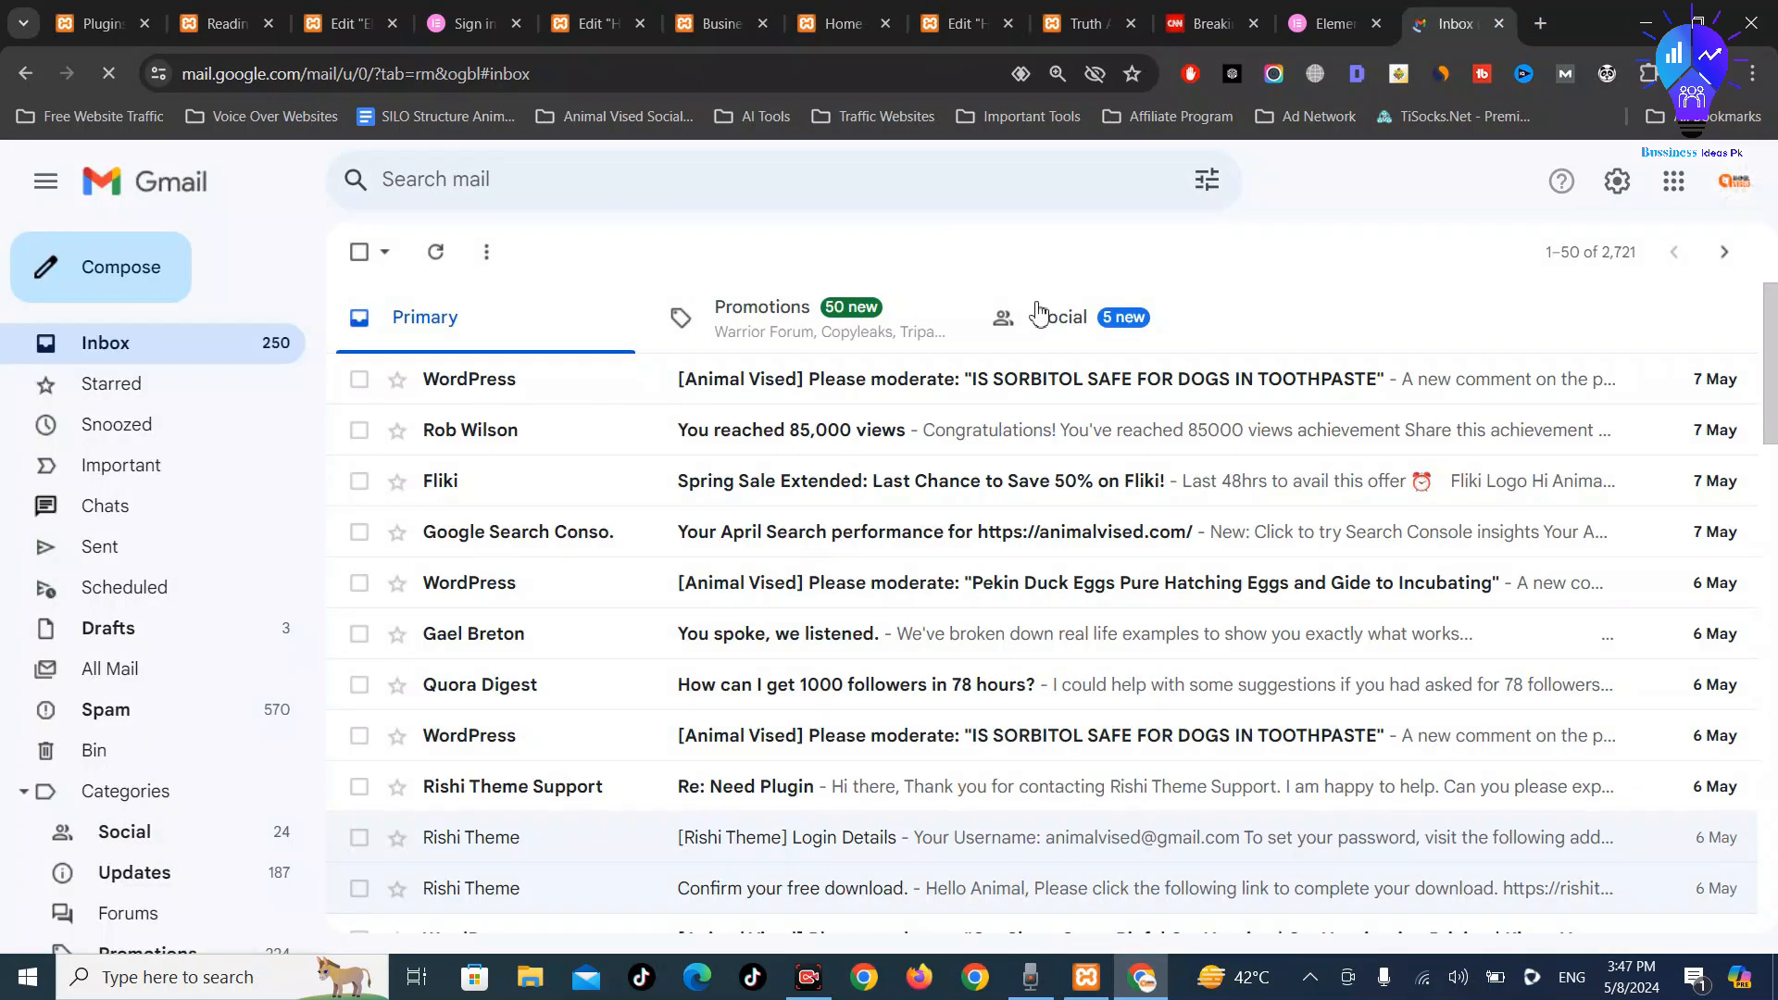
click(452, 13)
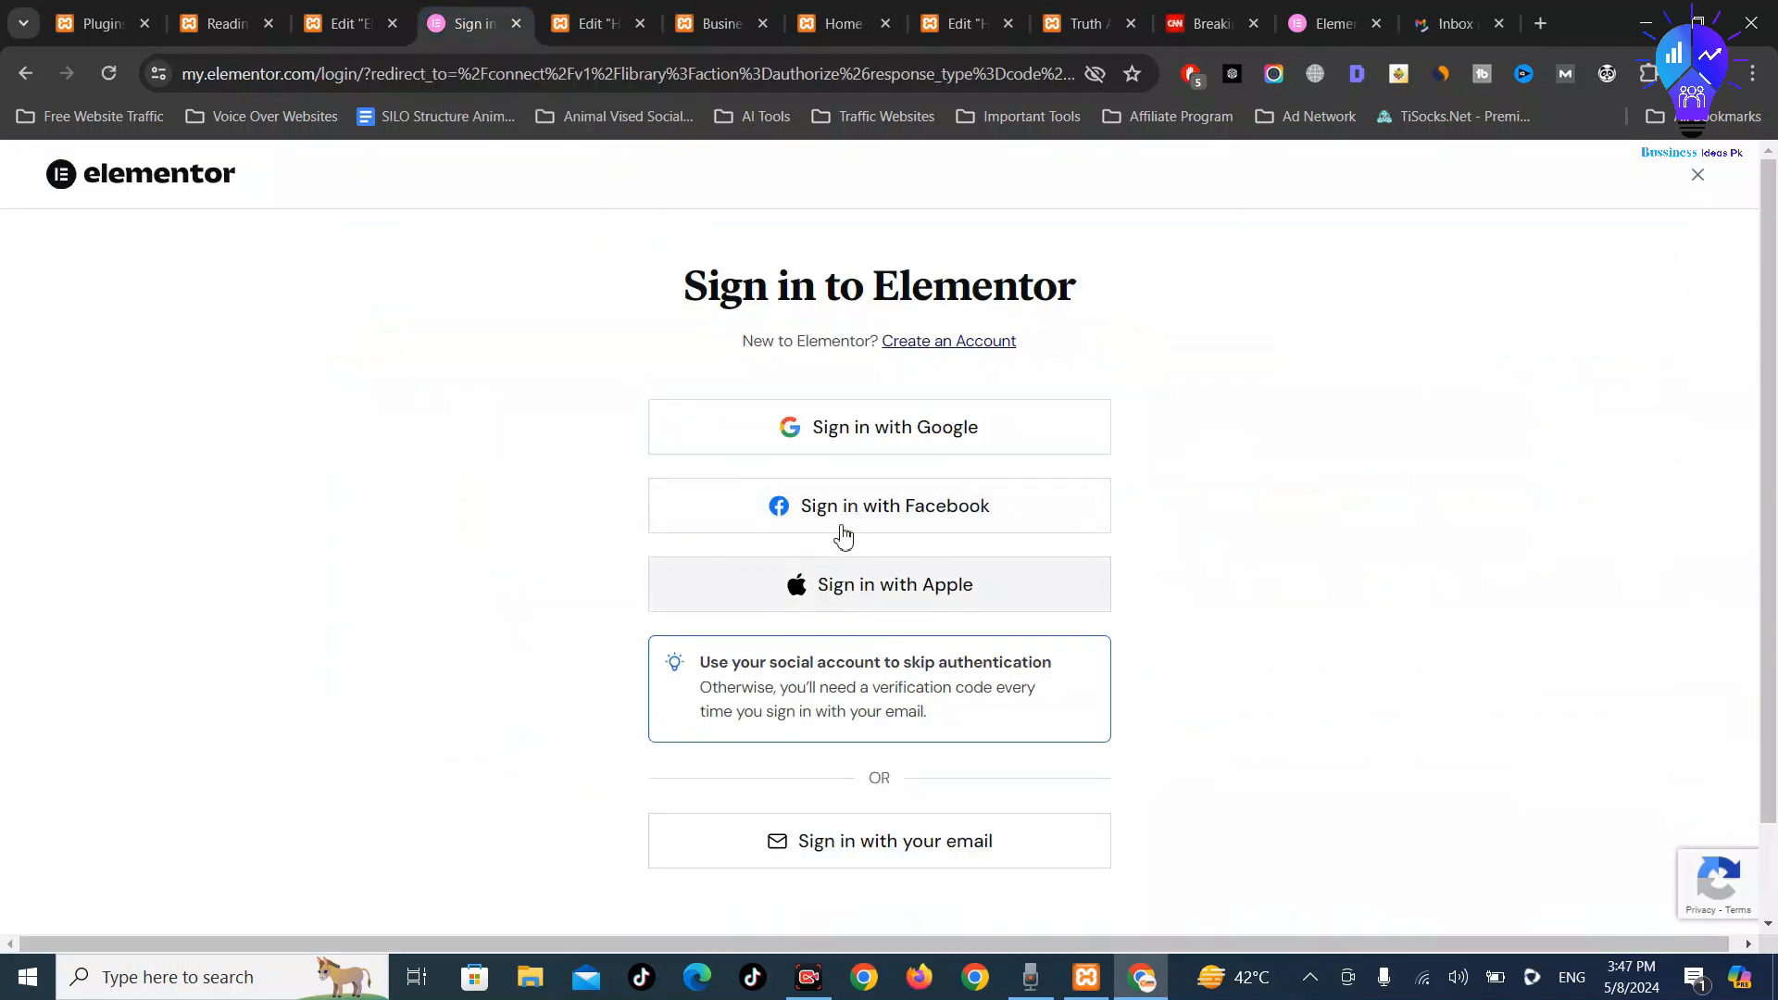
Drop Google sign-in and choose email signup on the Elementor account creation page
click(937, 437)
scroll(970, 611, down, 1)
click(948, 740)
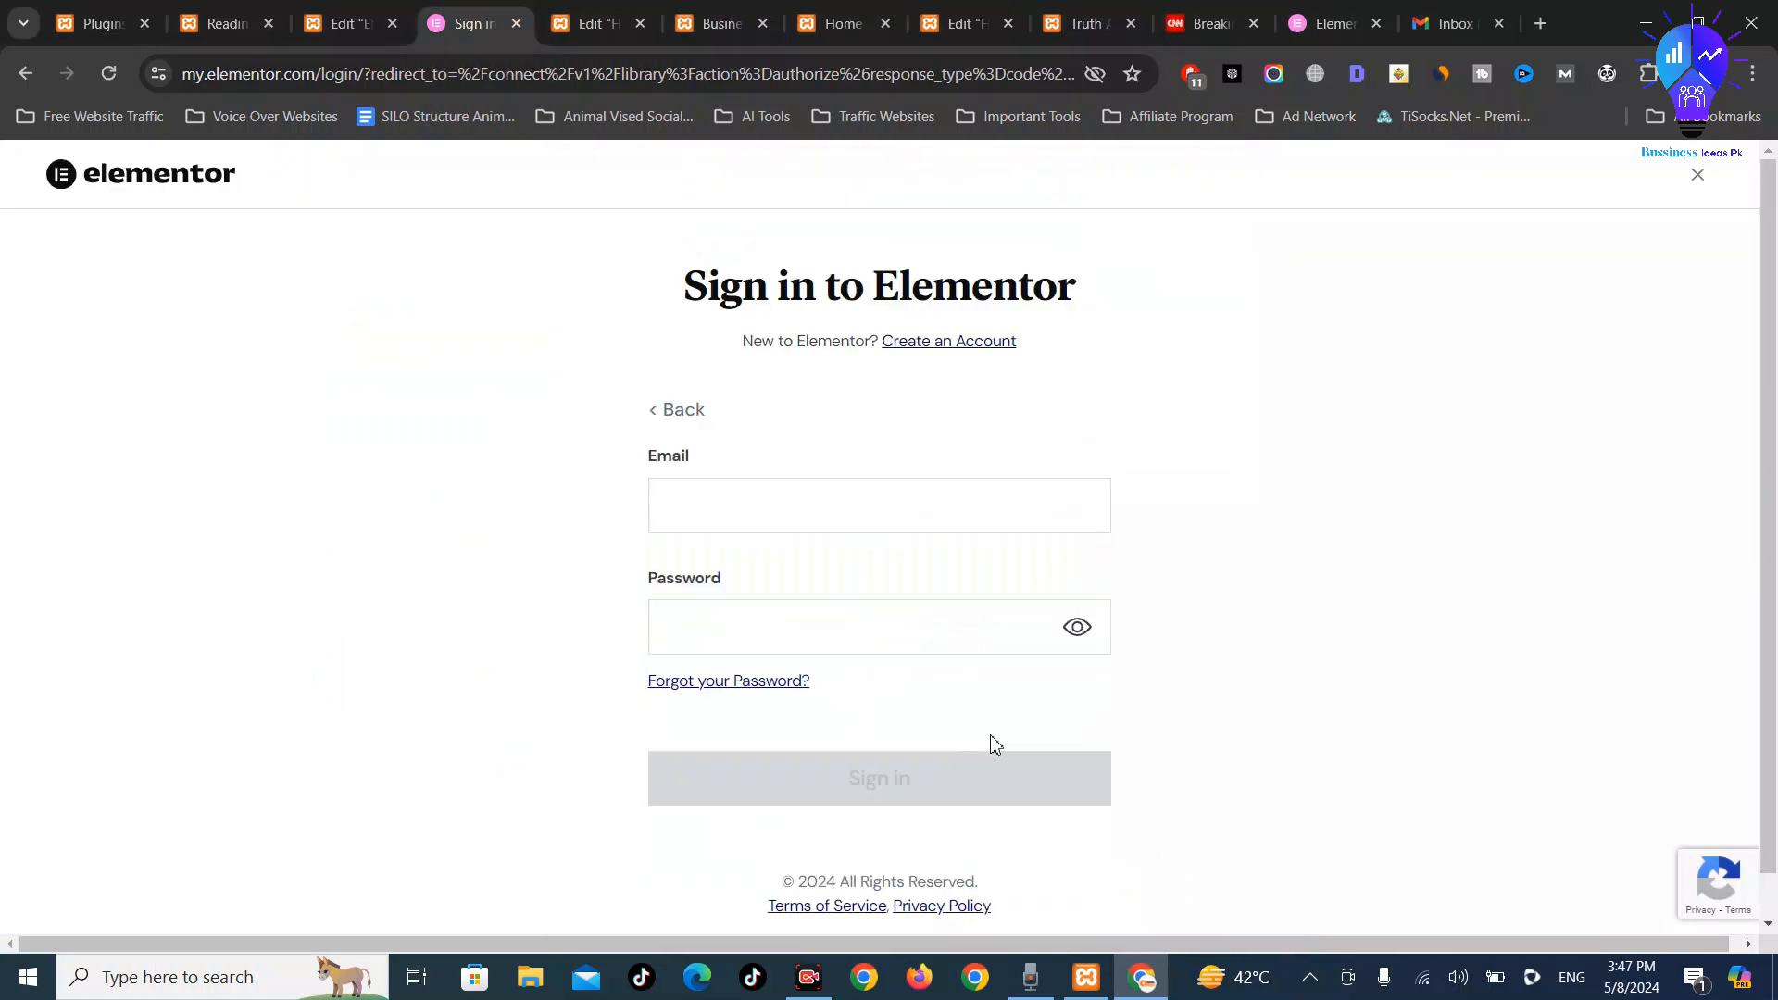
click(950, 343)
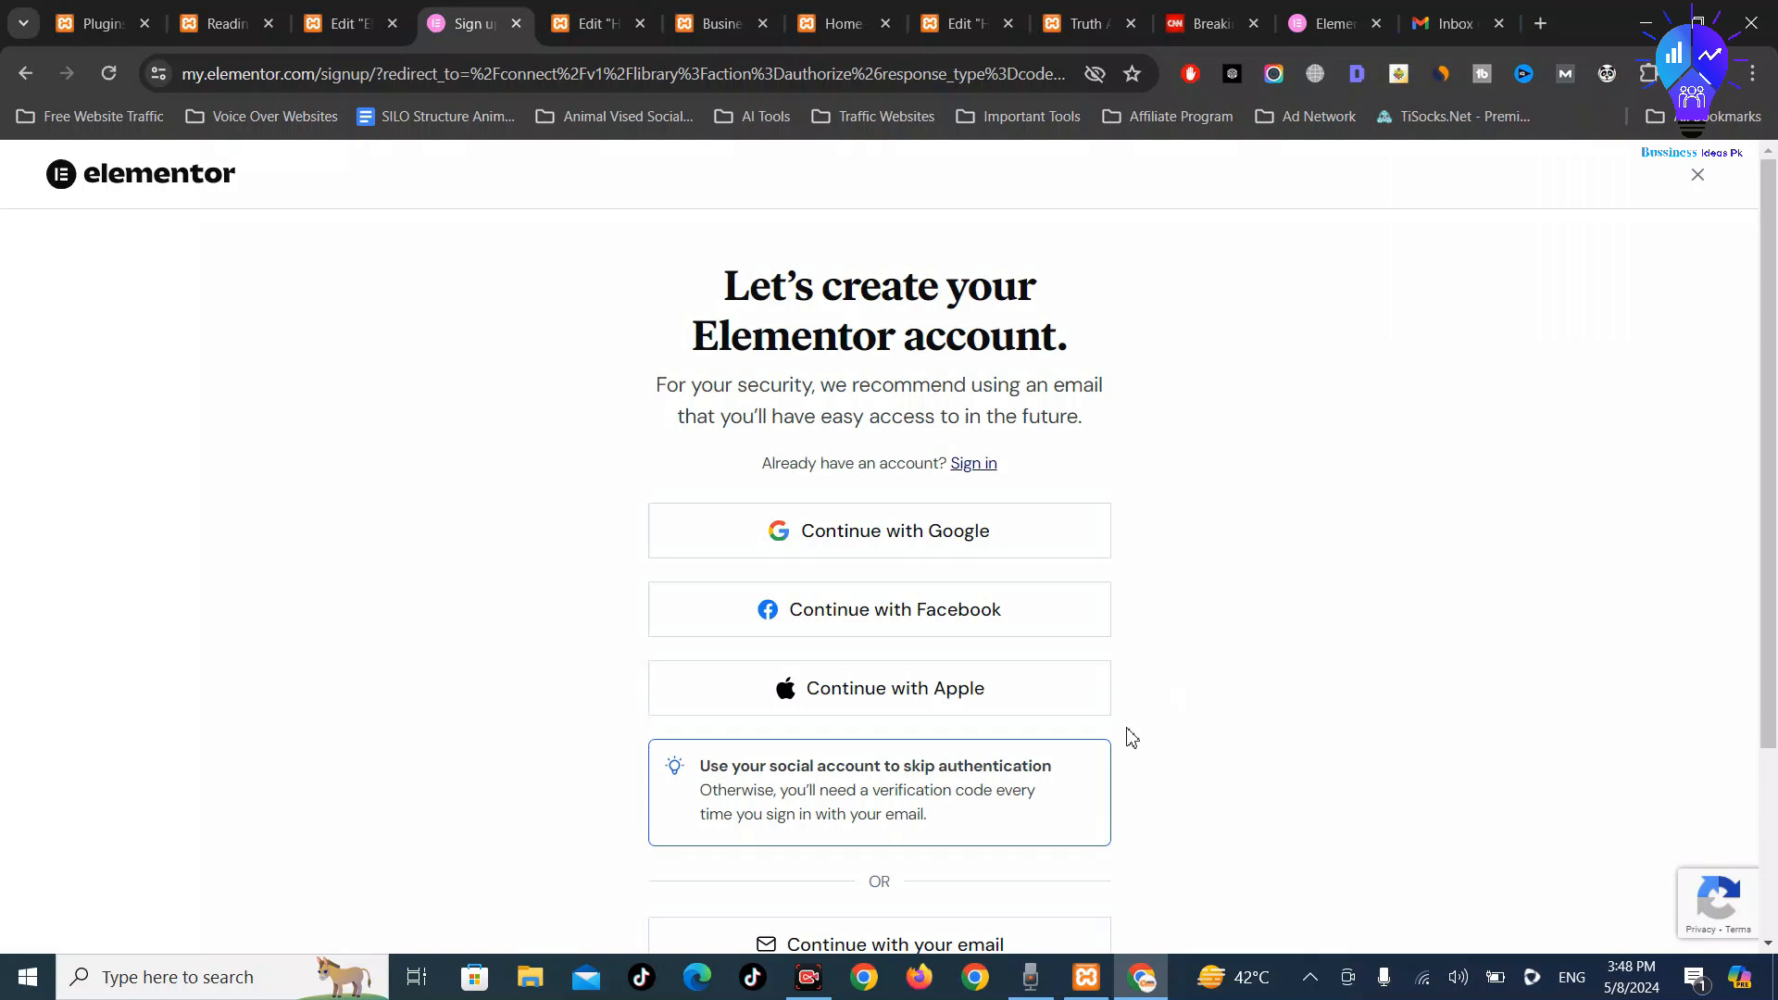
scroll(1132, 739, down, 3)
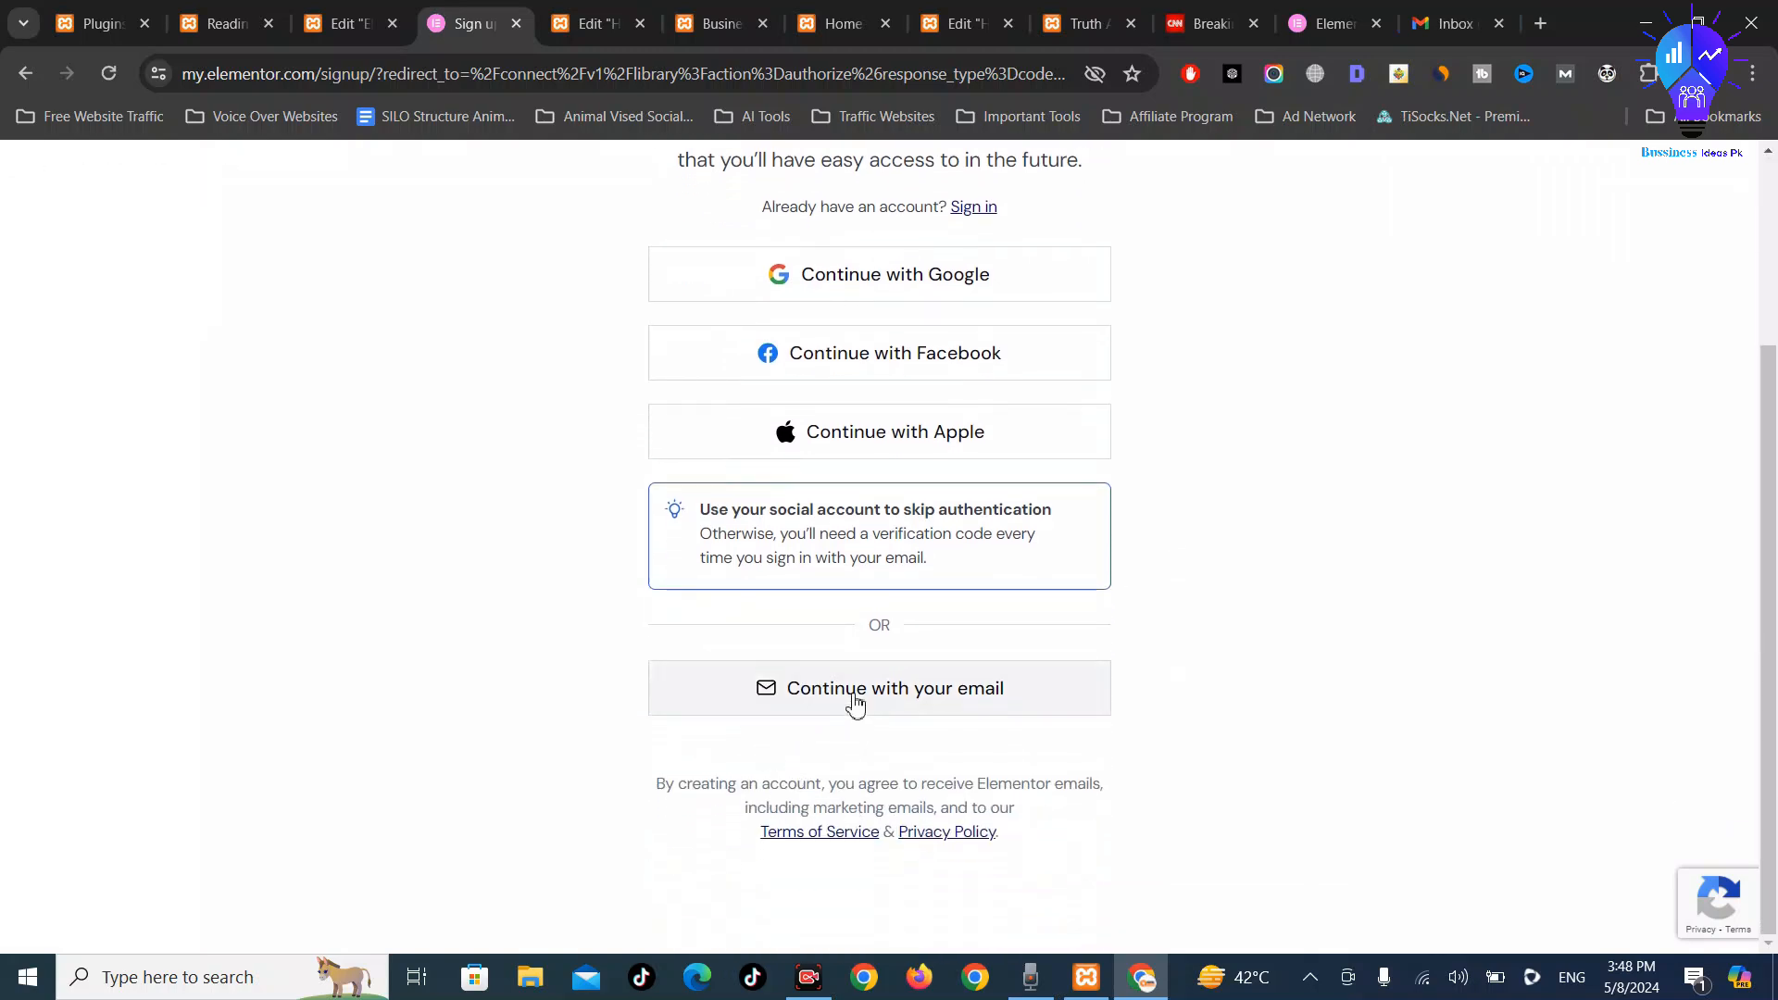
click(854, 704)
Autofill the saved Gmail address, accept a browser-suggested strong password, and create the account
click(880, 483)
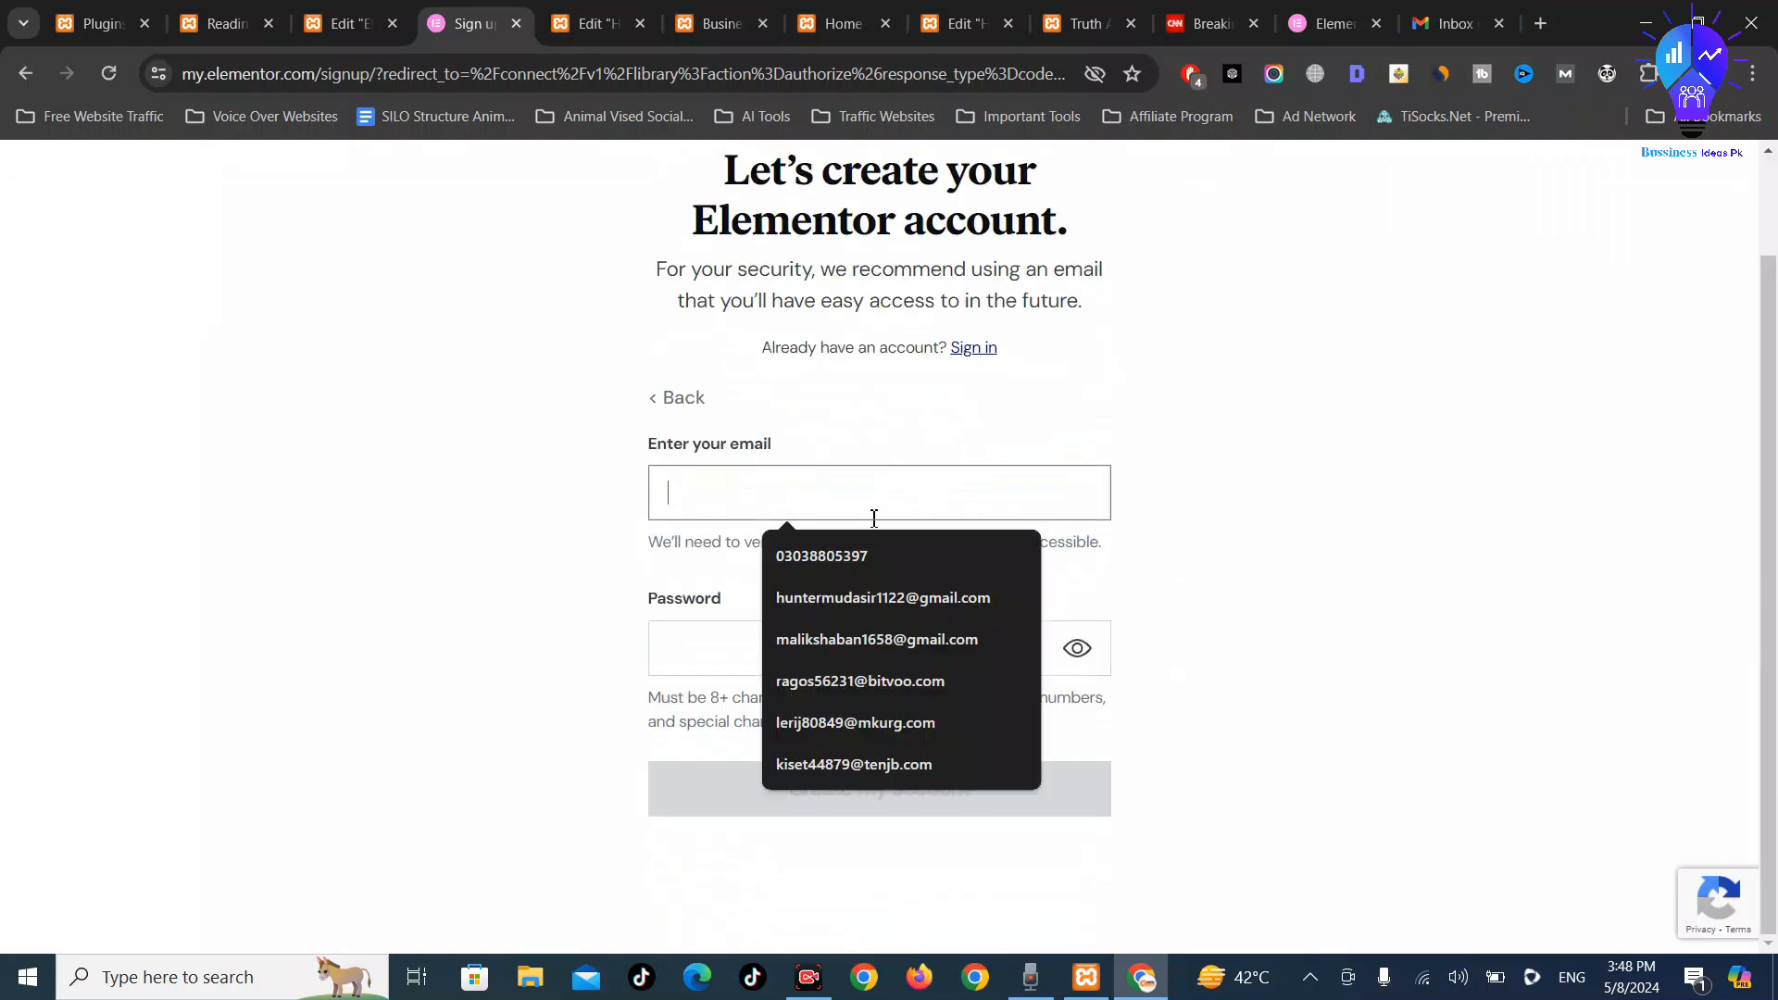
text(an)
key(Down)
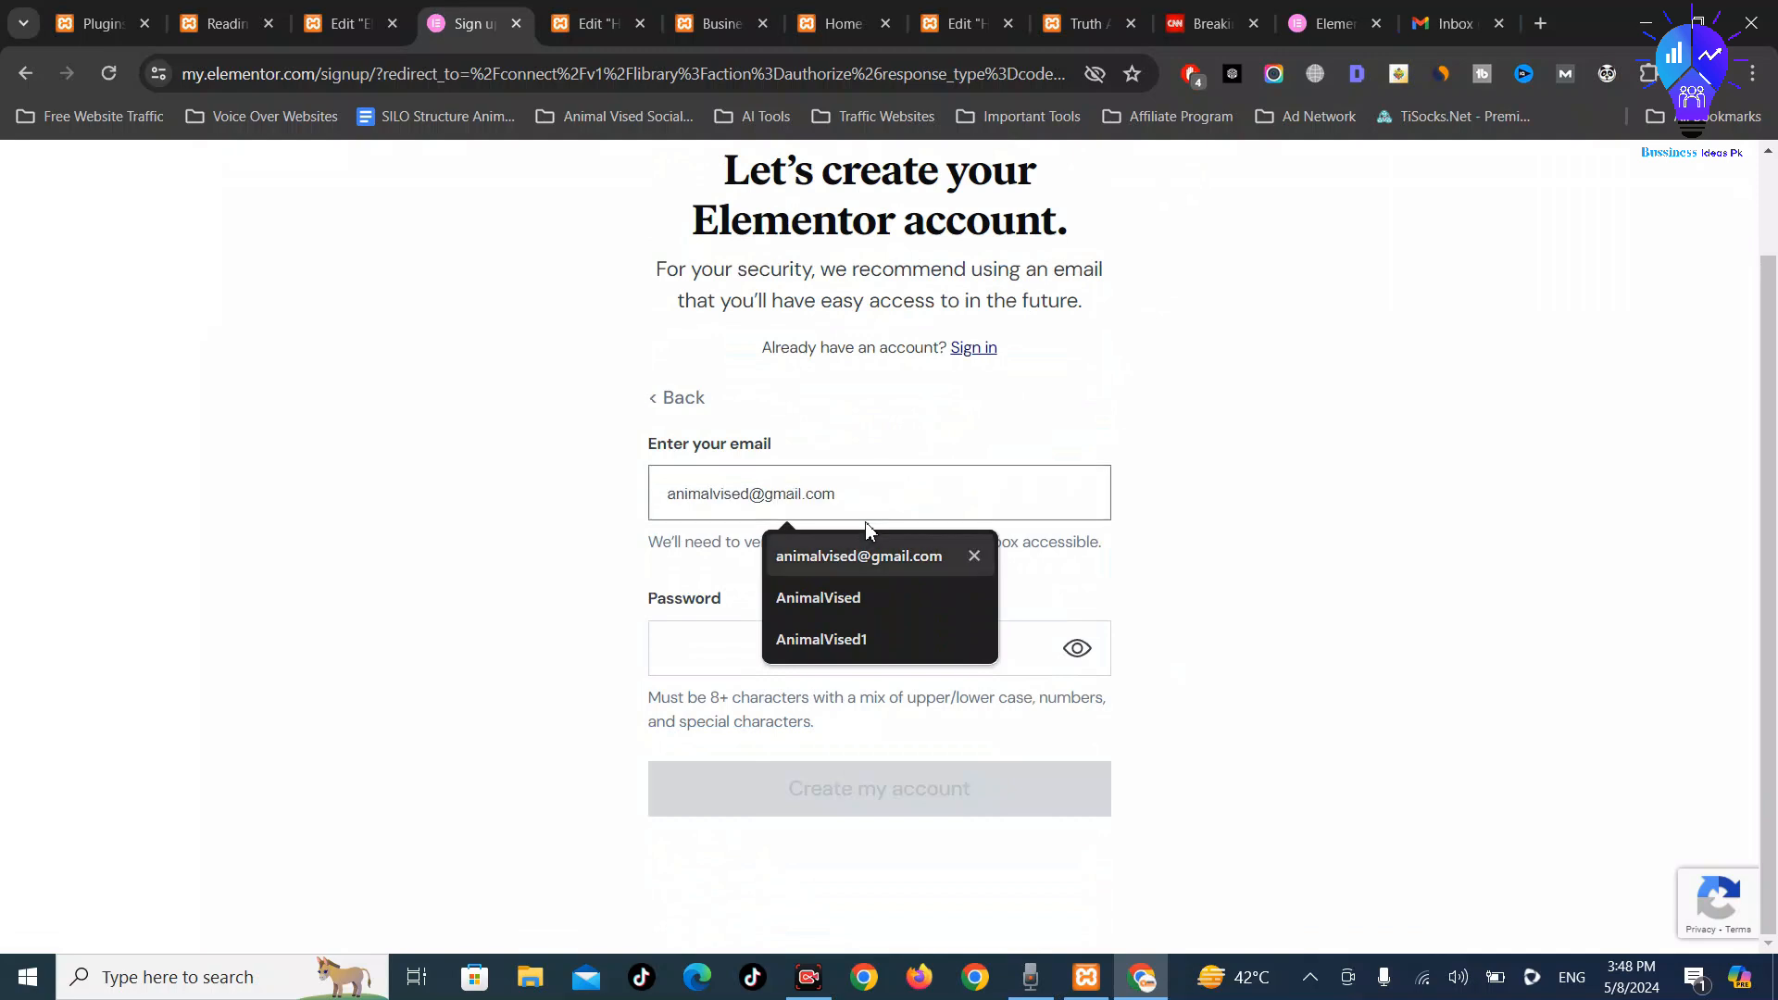
key(Return)
key(Tab)
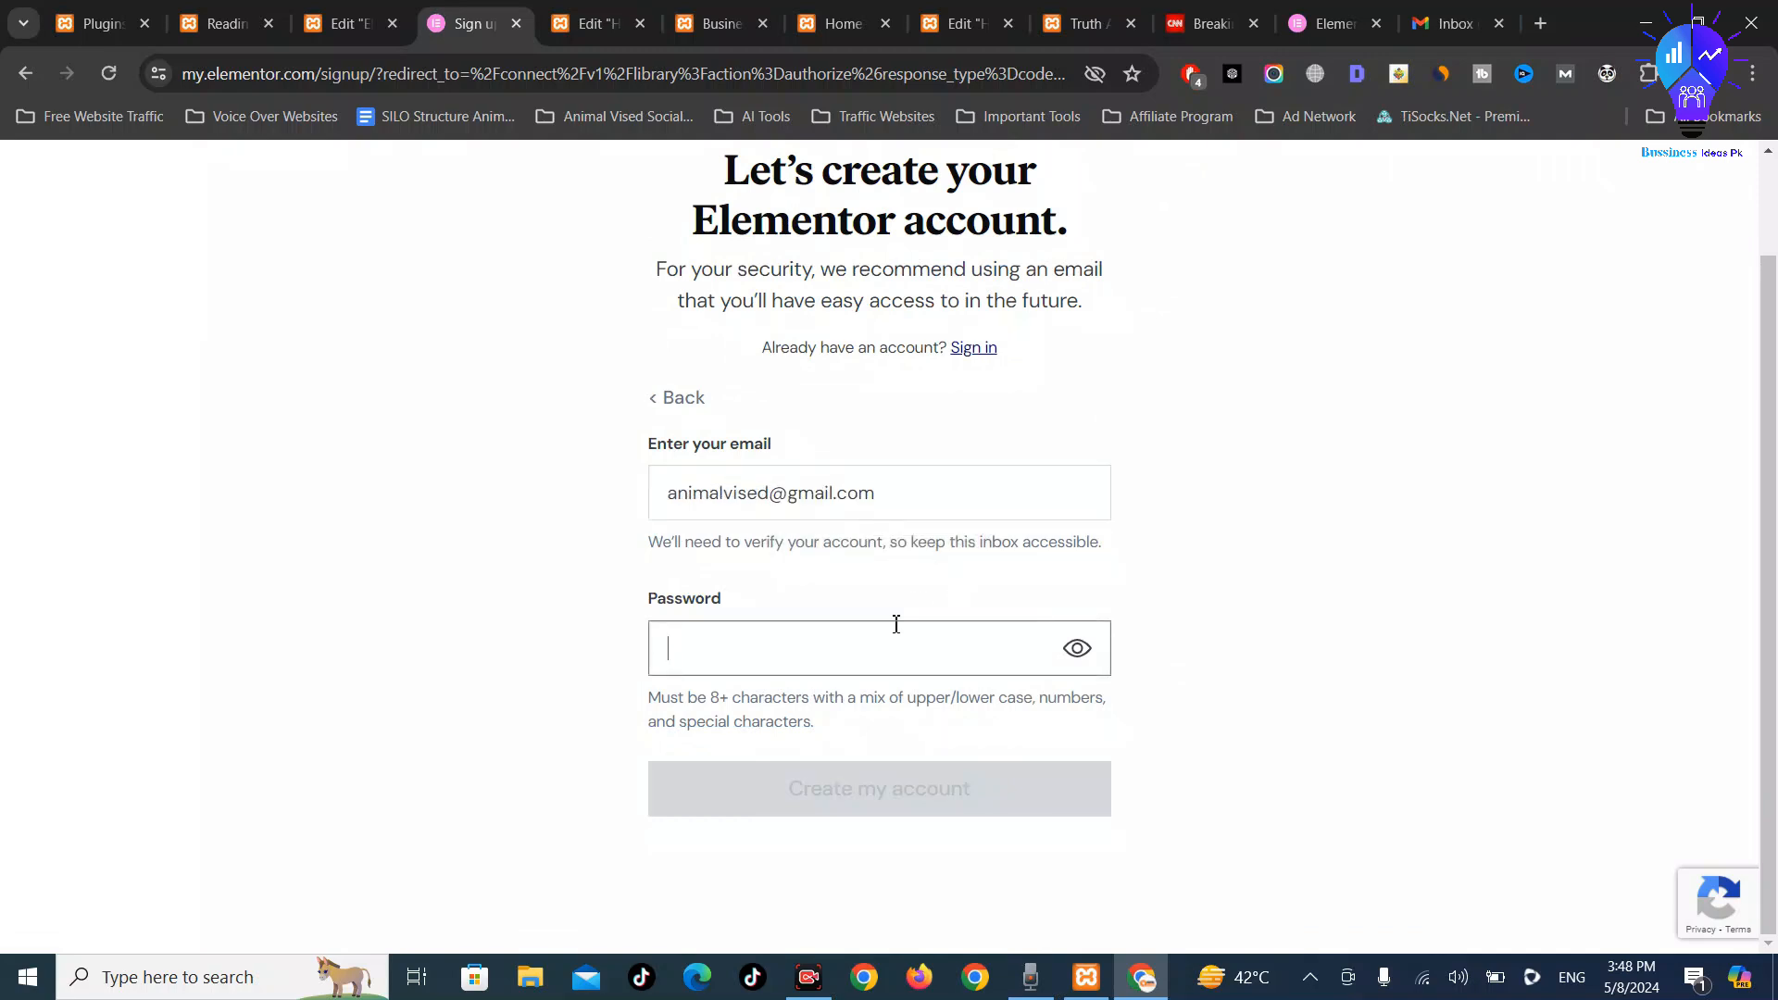
right_click(875, 650)
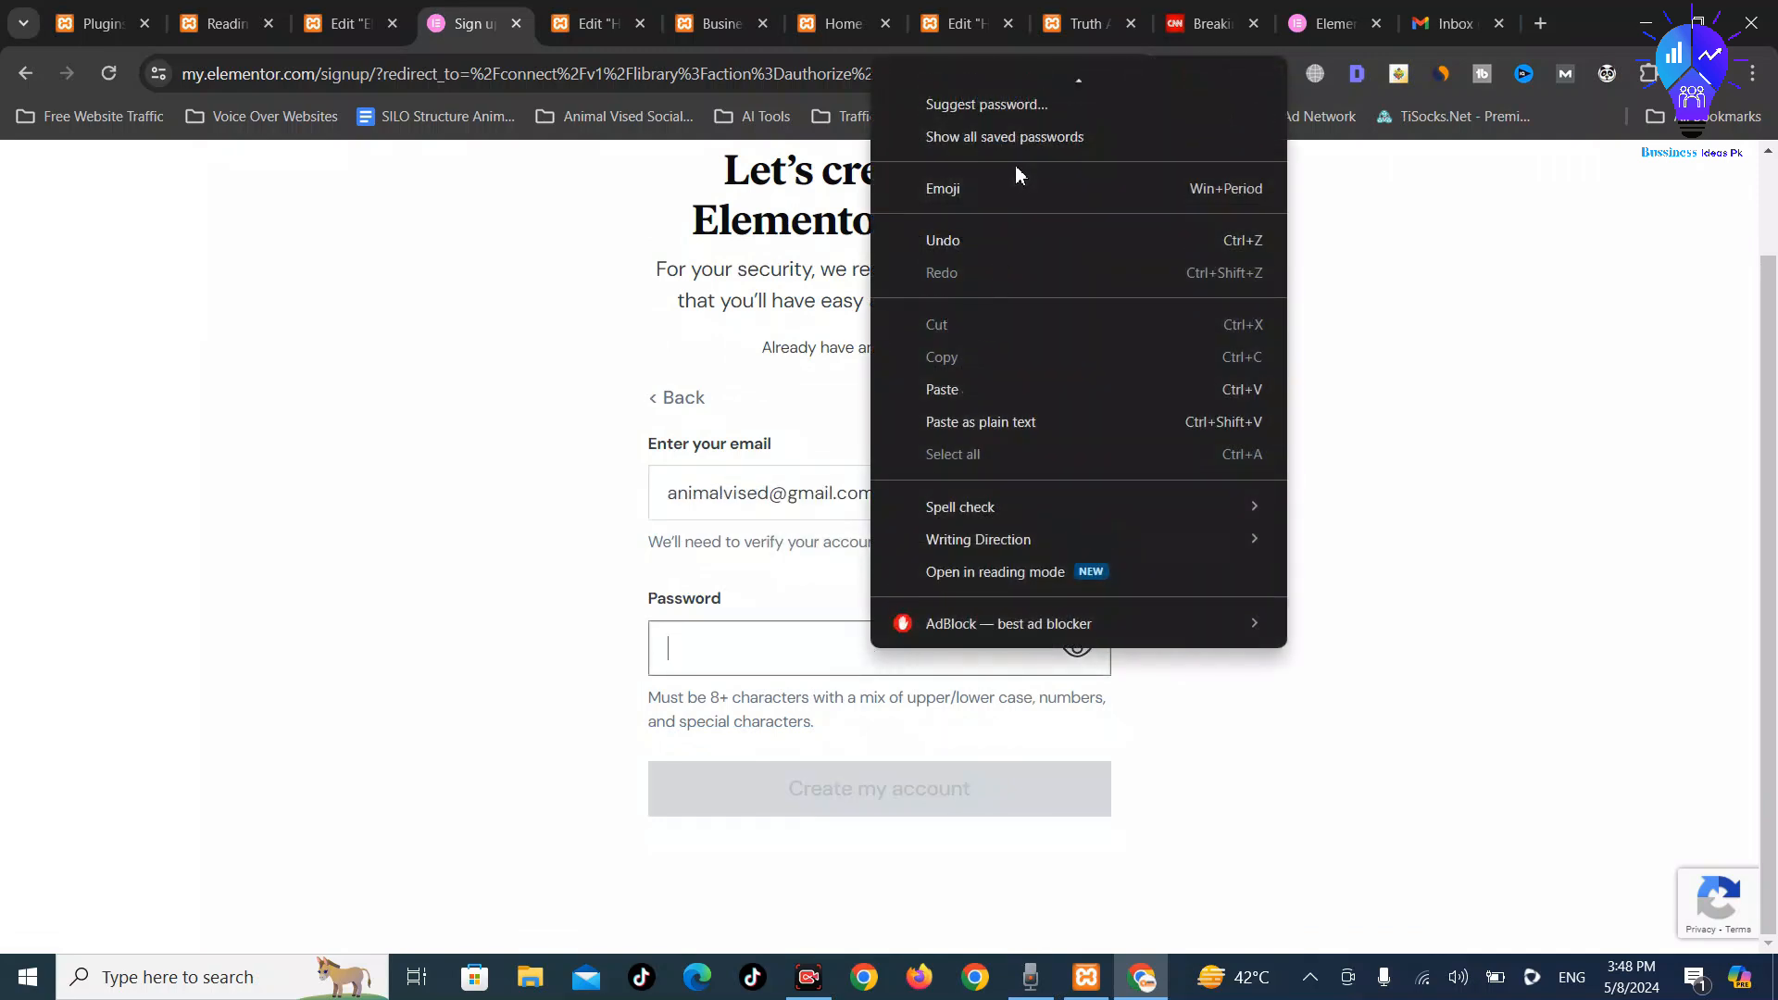
click(1026, 100)
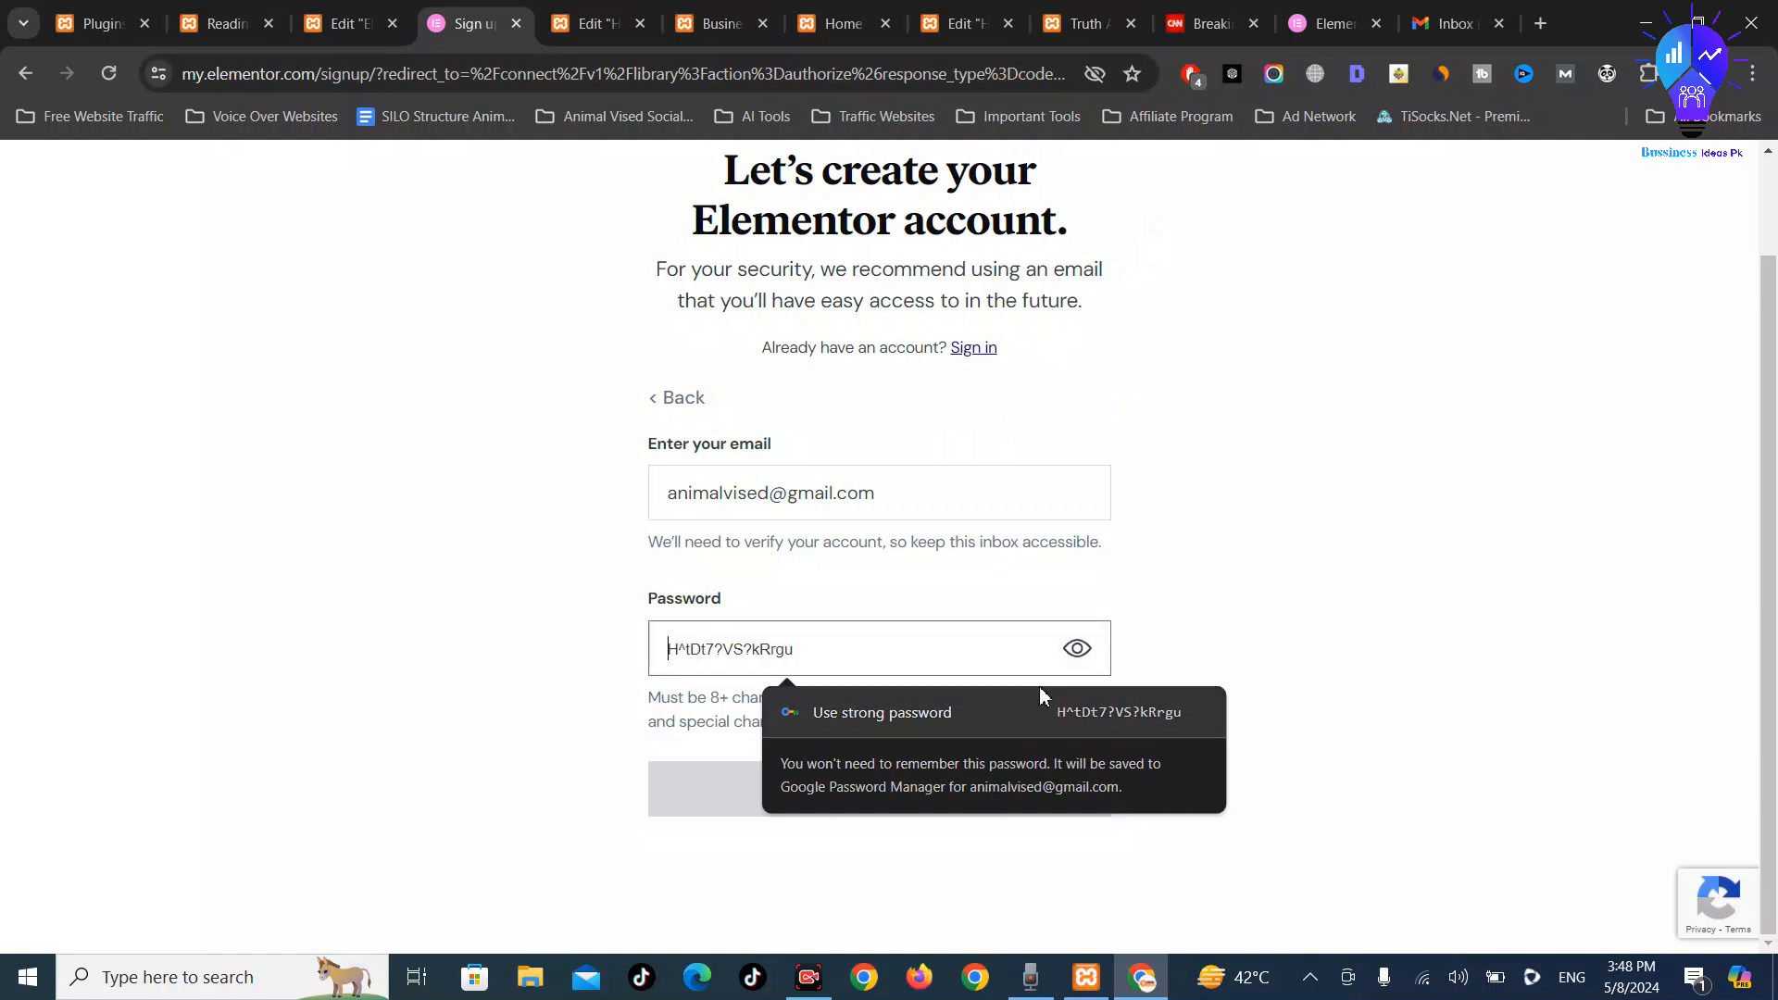
click(982, 722)
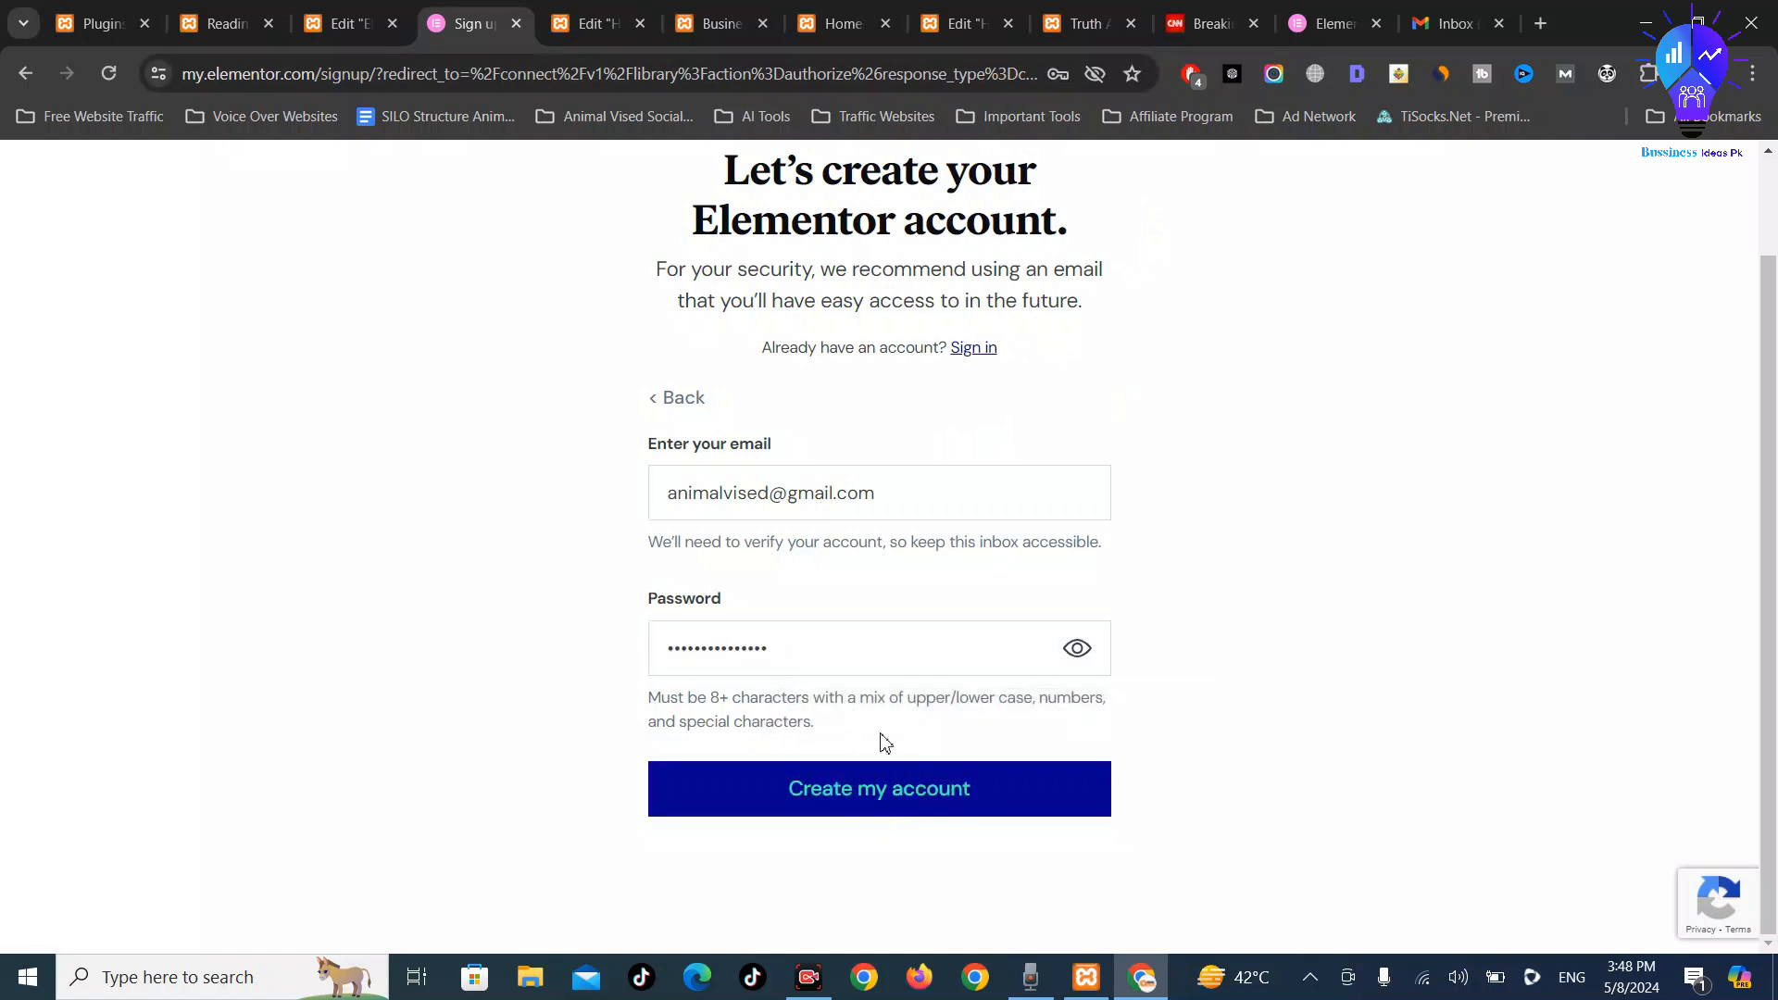
click(873, 795)
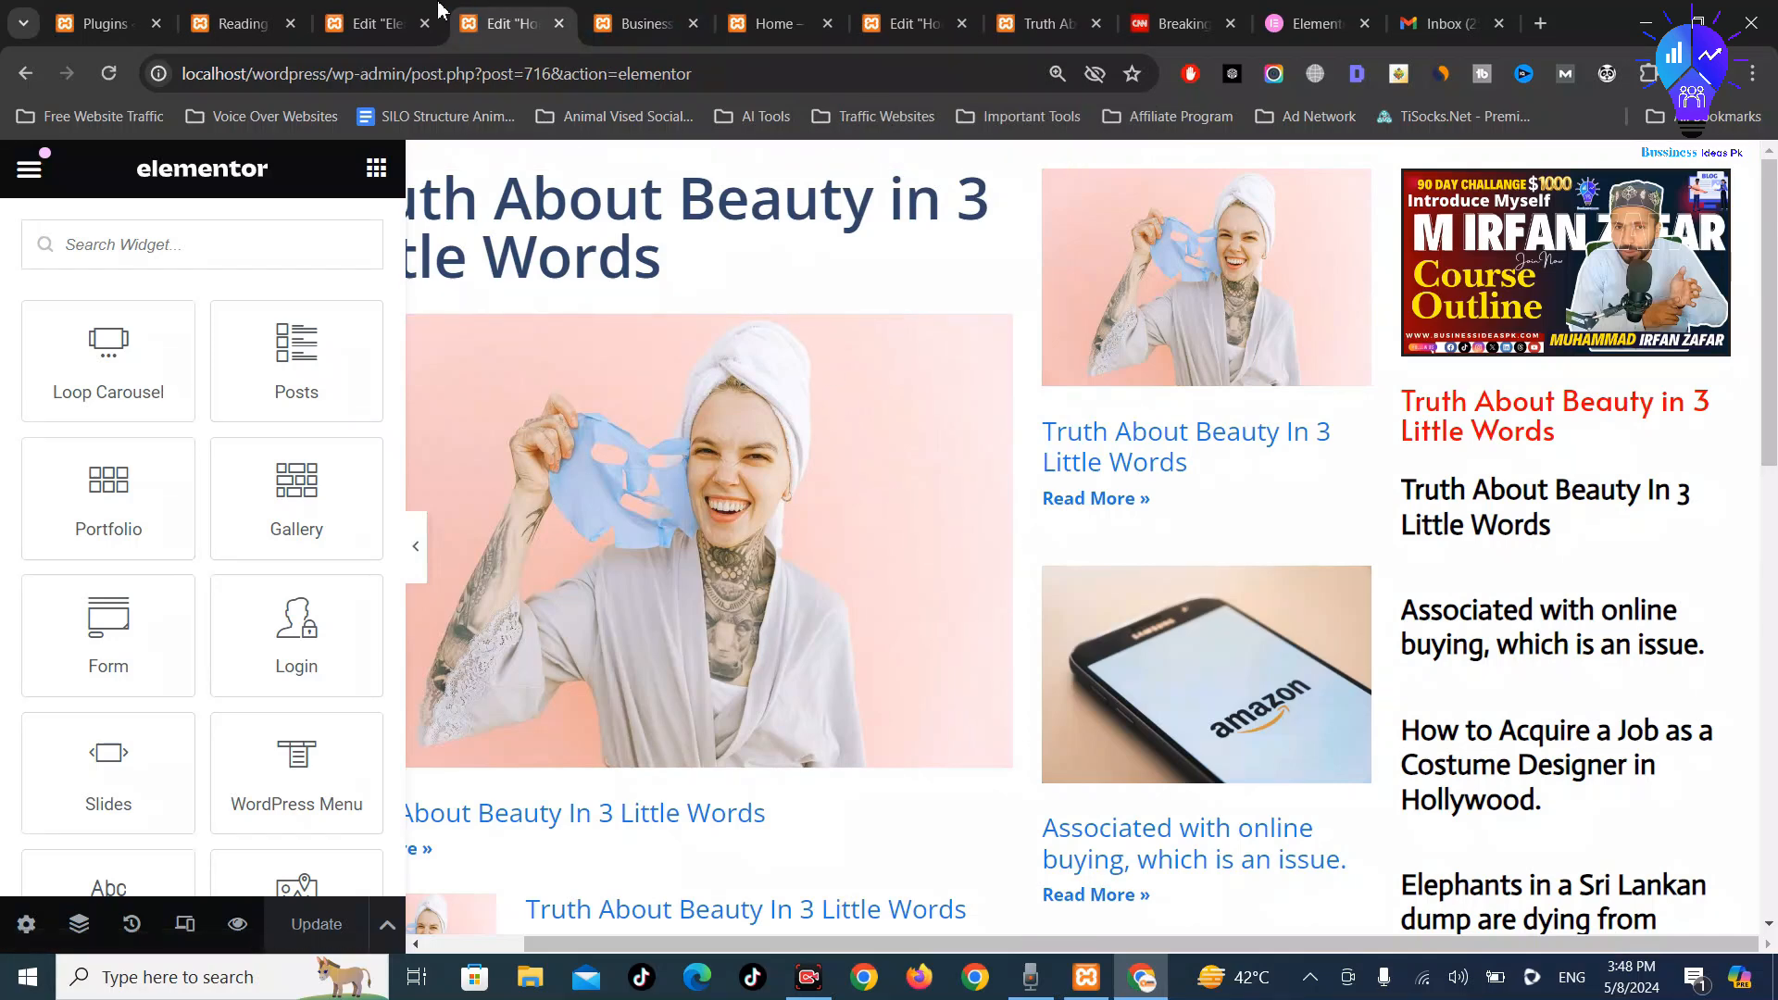
Apply the block settings to the header and widen the navigation menu toward the logo
click(408, 22)
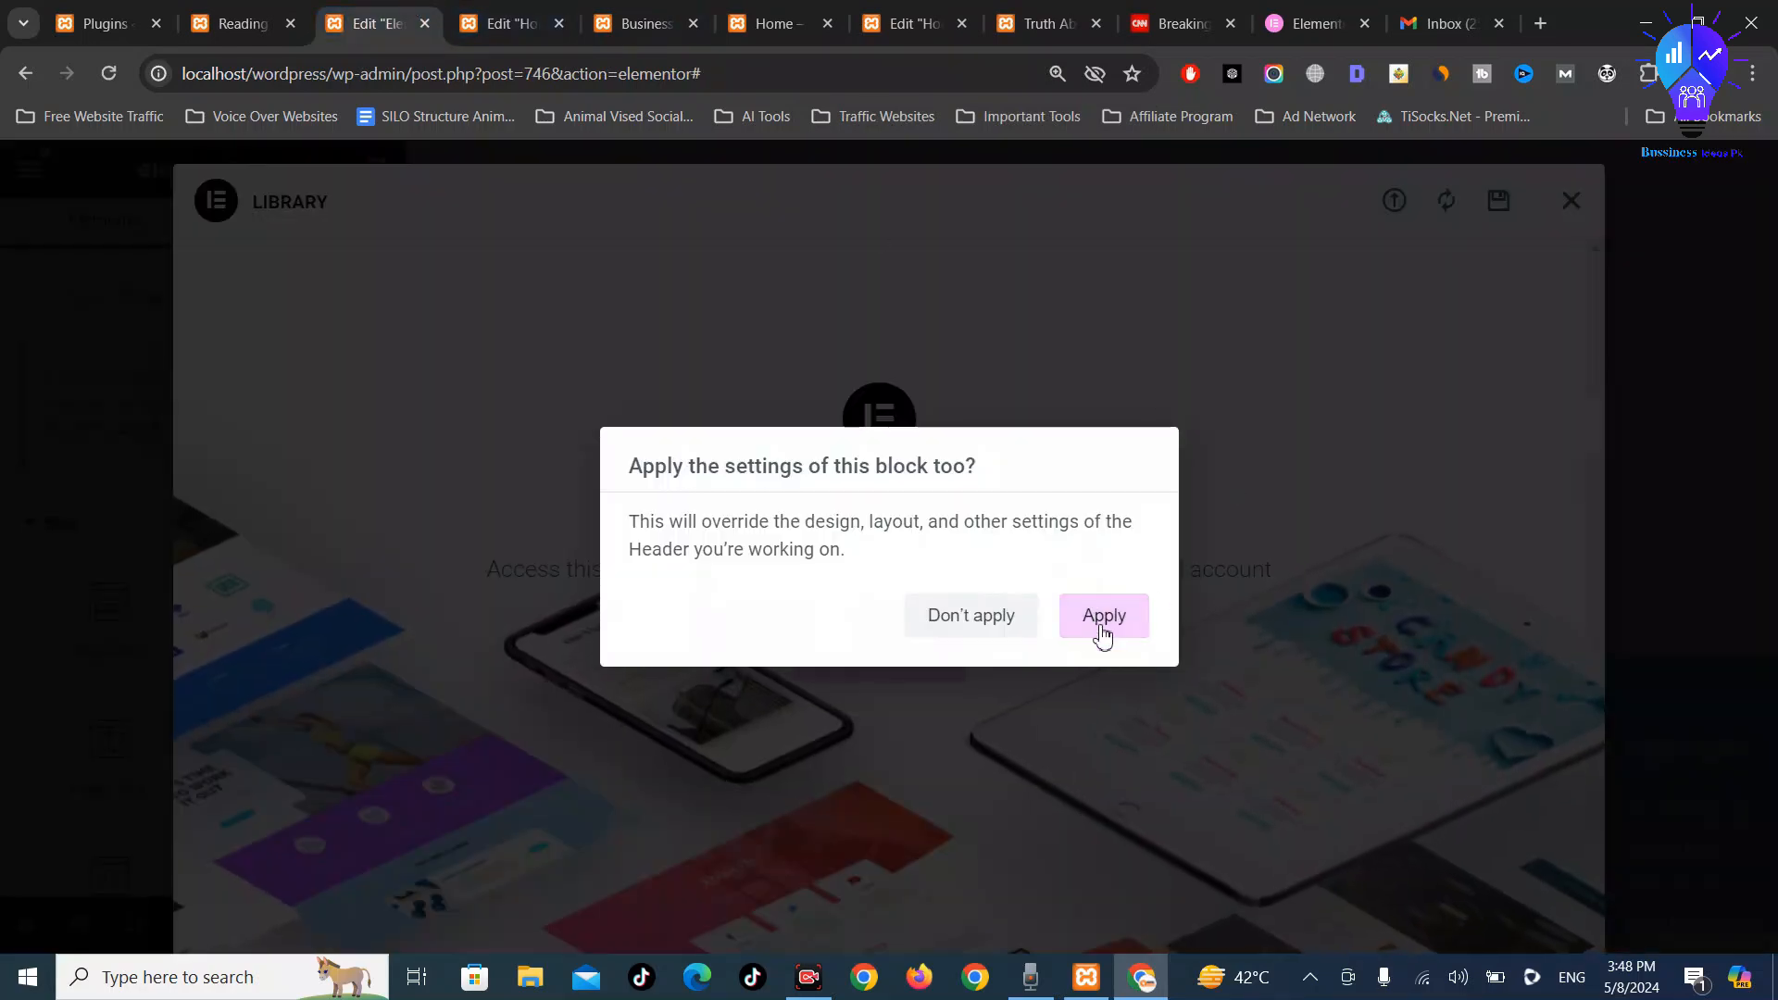
click(1102, 617)
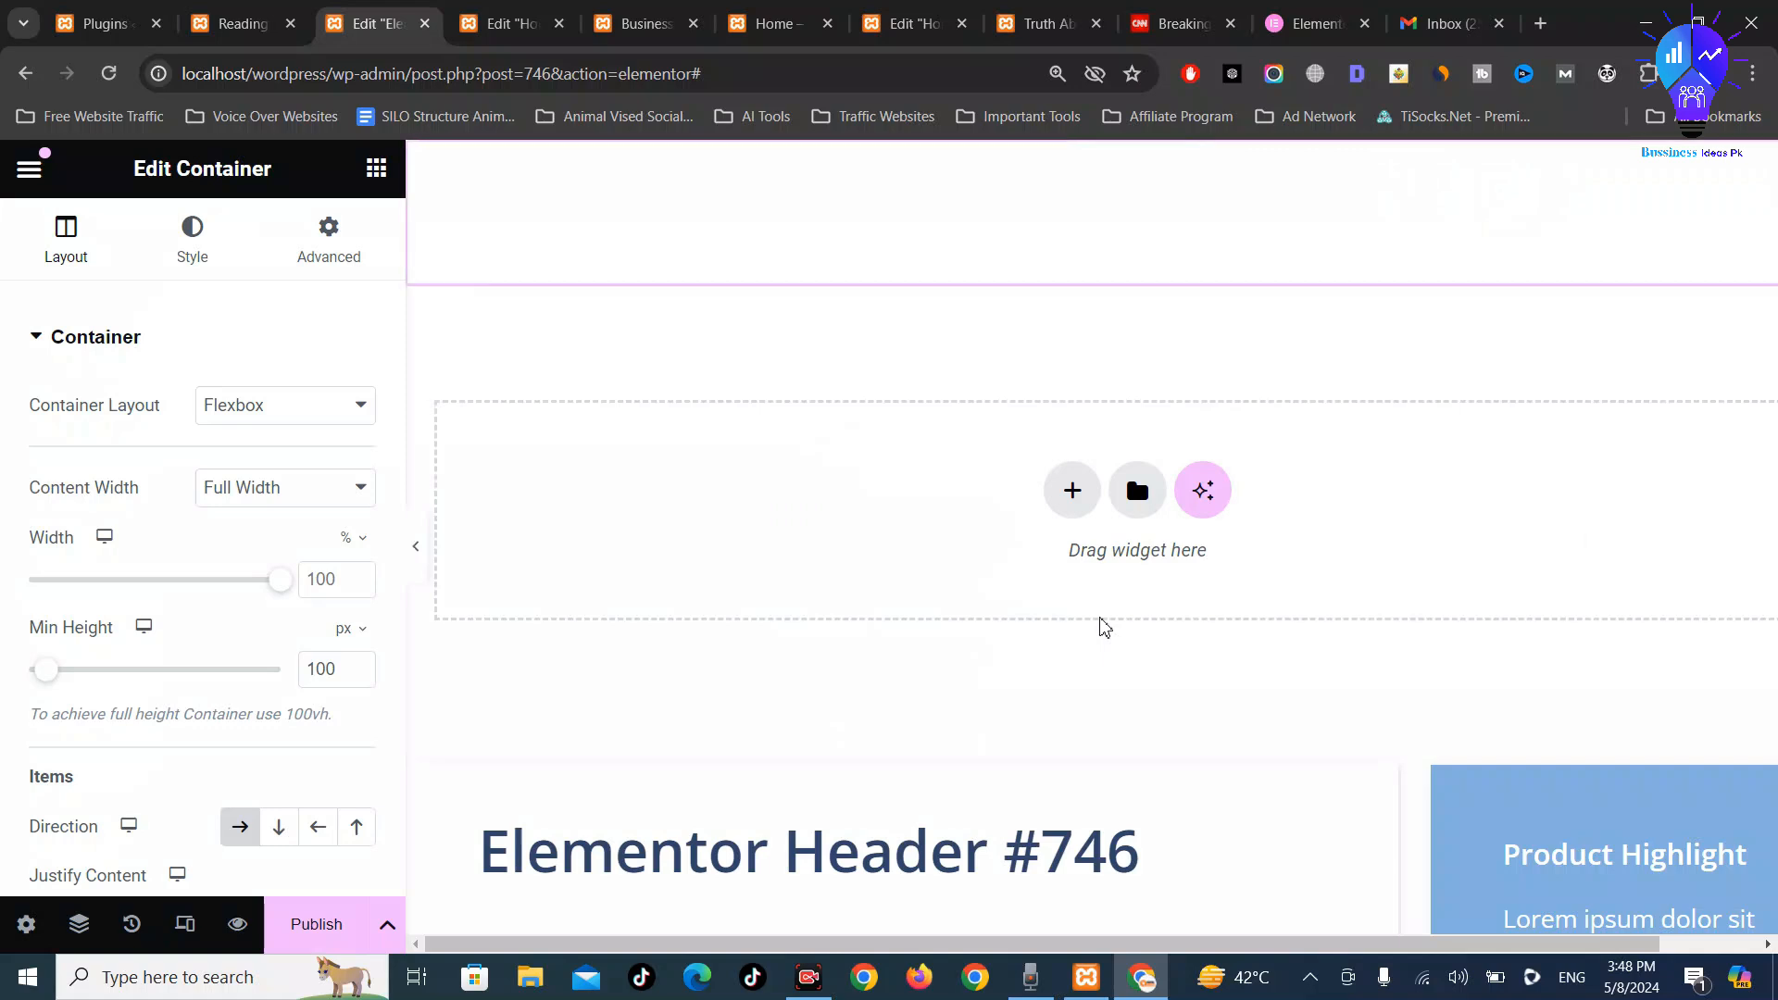
scroll(973, 648, down, 1)
scroll(1101, 711, up, 5)
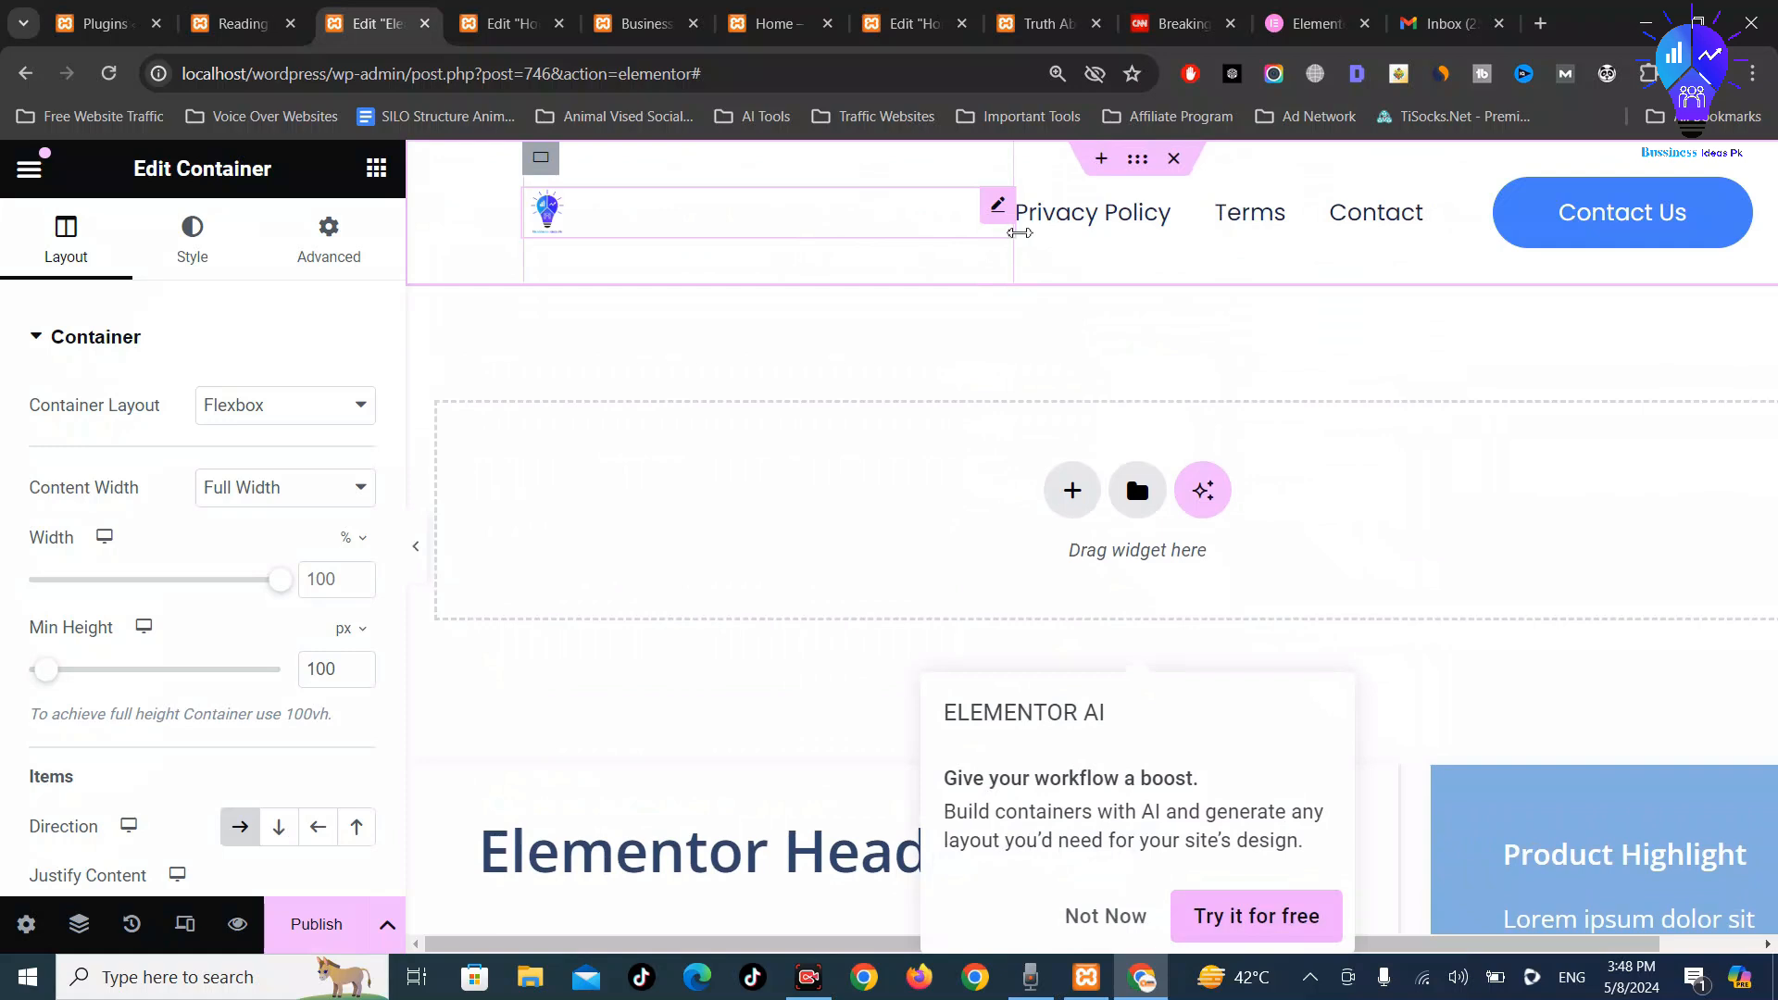
drag(718, 226, 690, 234)
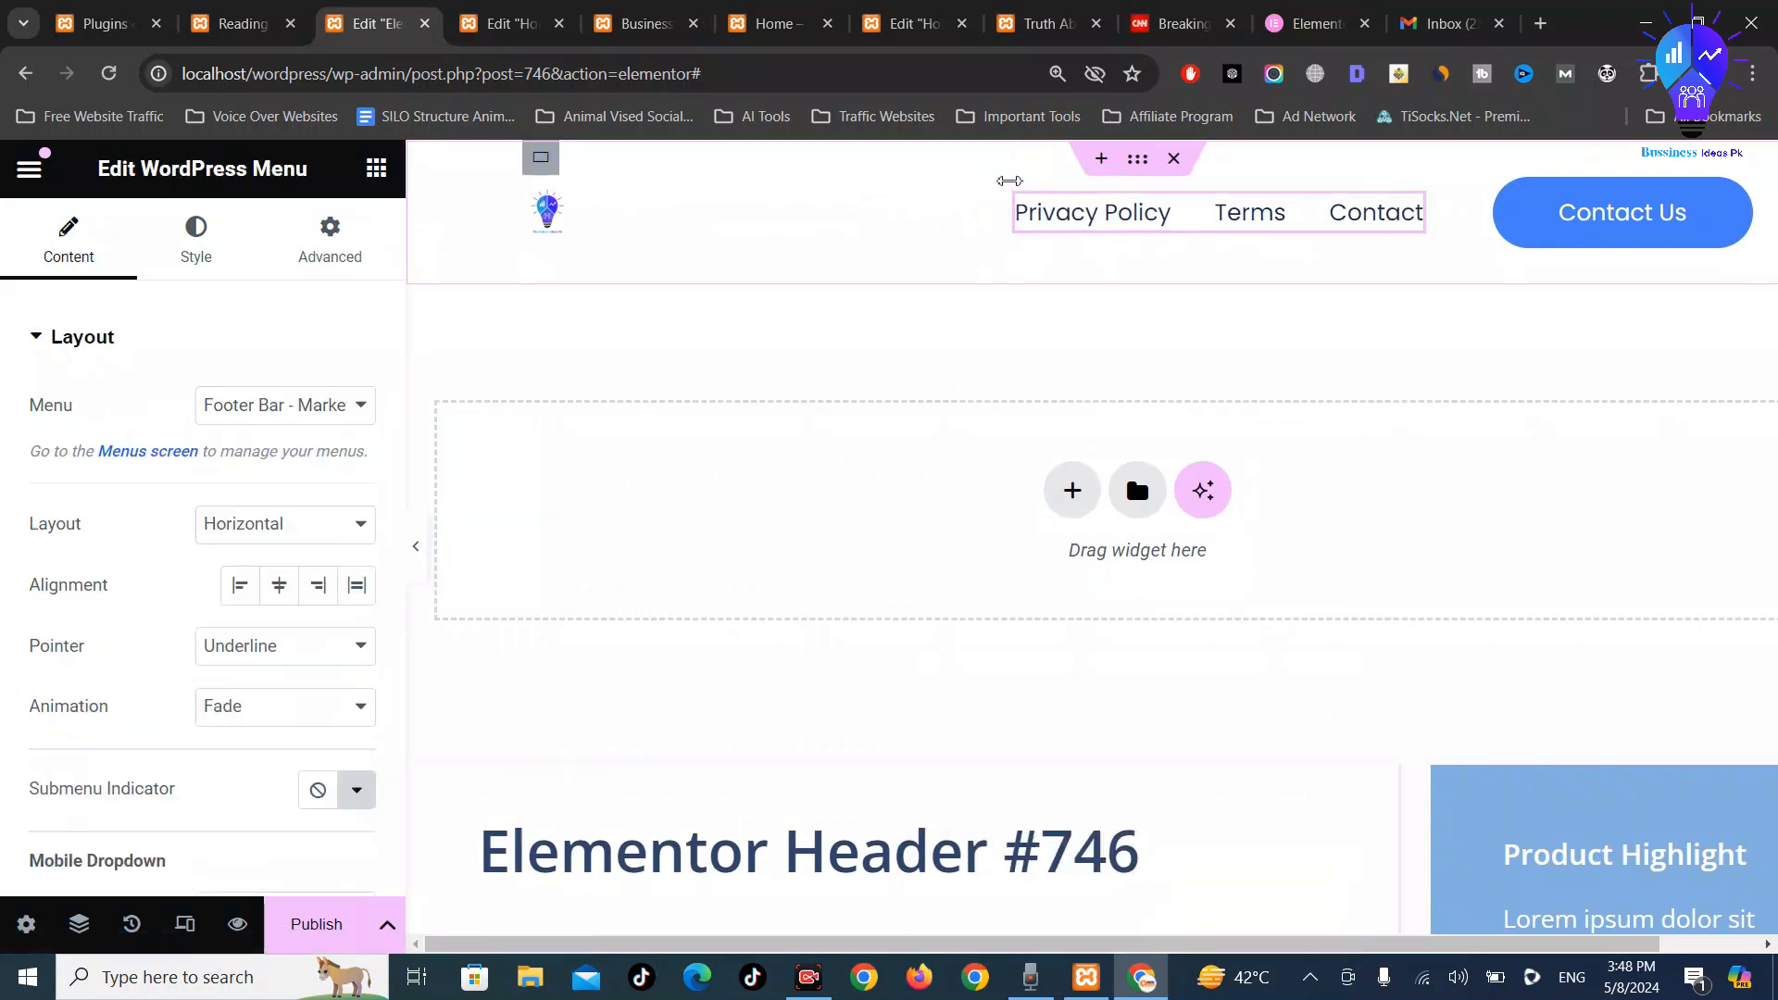
drag(1009, 181, 699, 184)
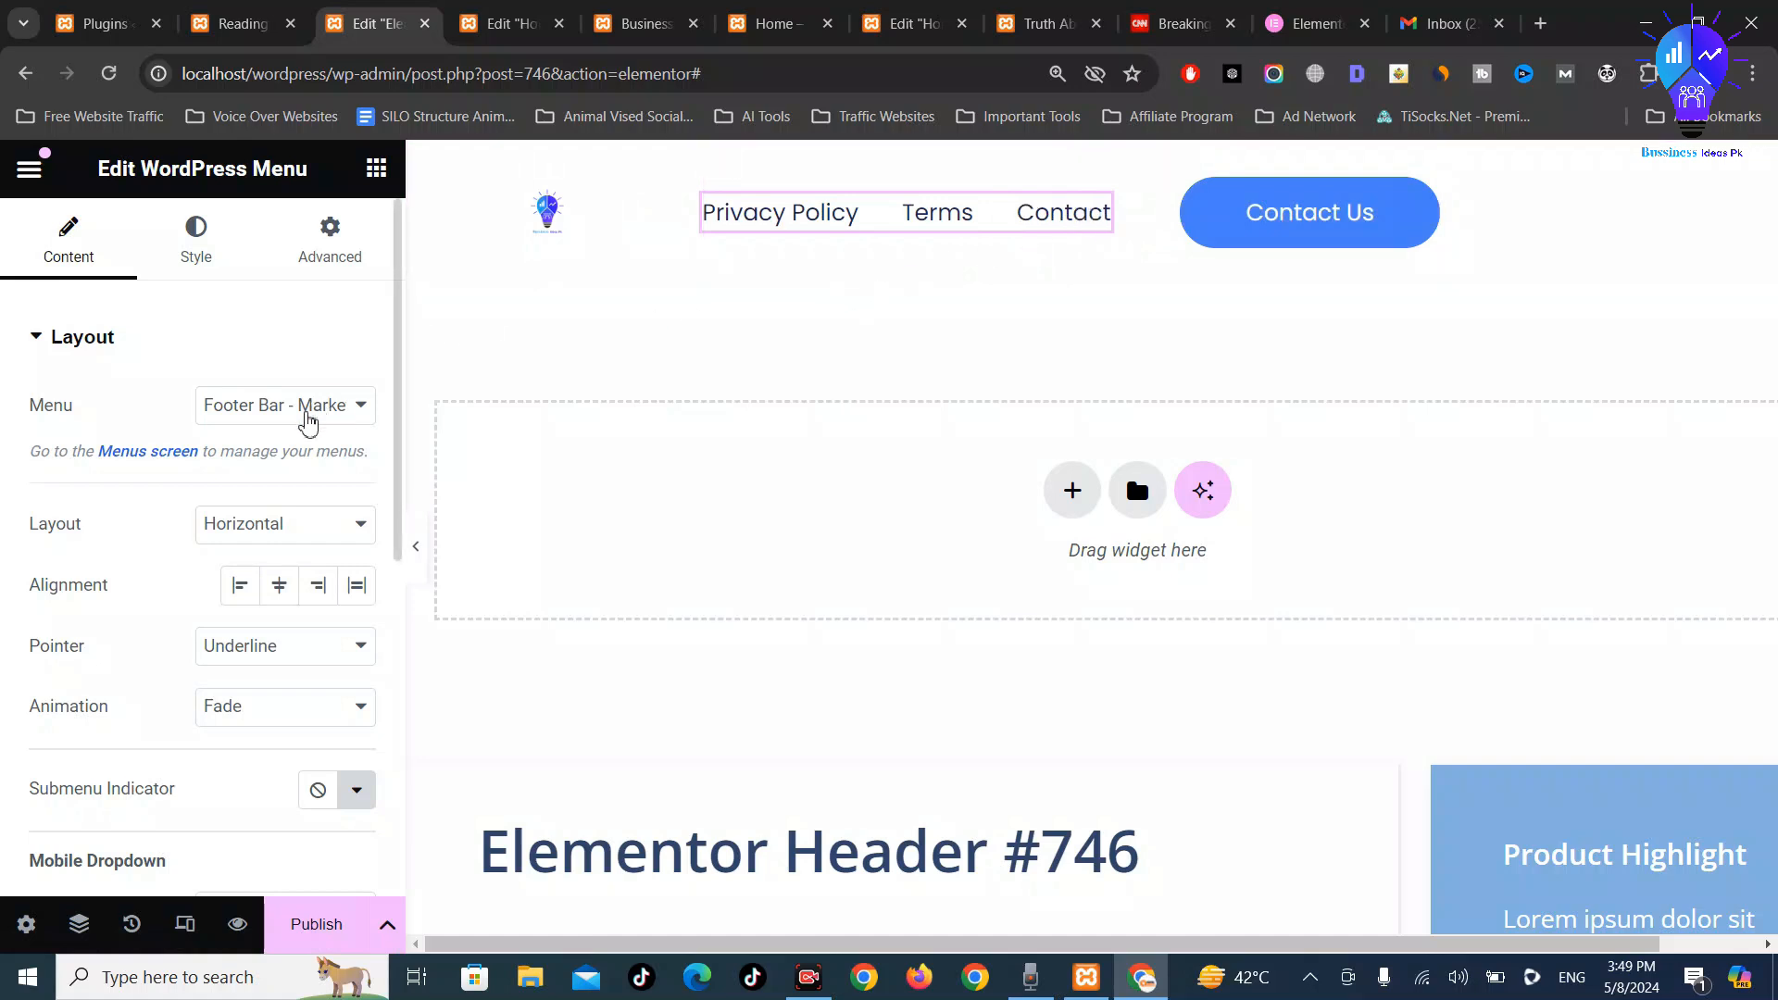
Set the menu widget to Primary - Marketer and stretch its links across the header
click(308, 417)
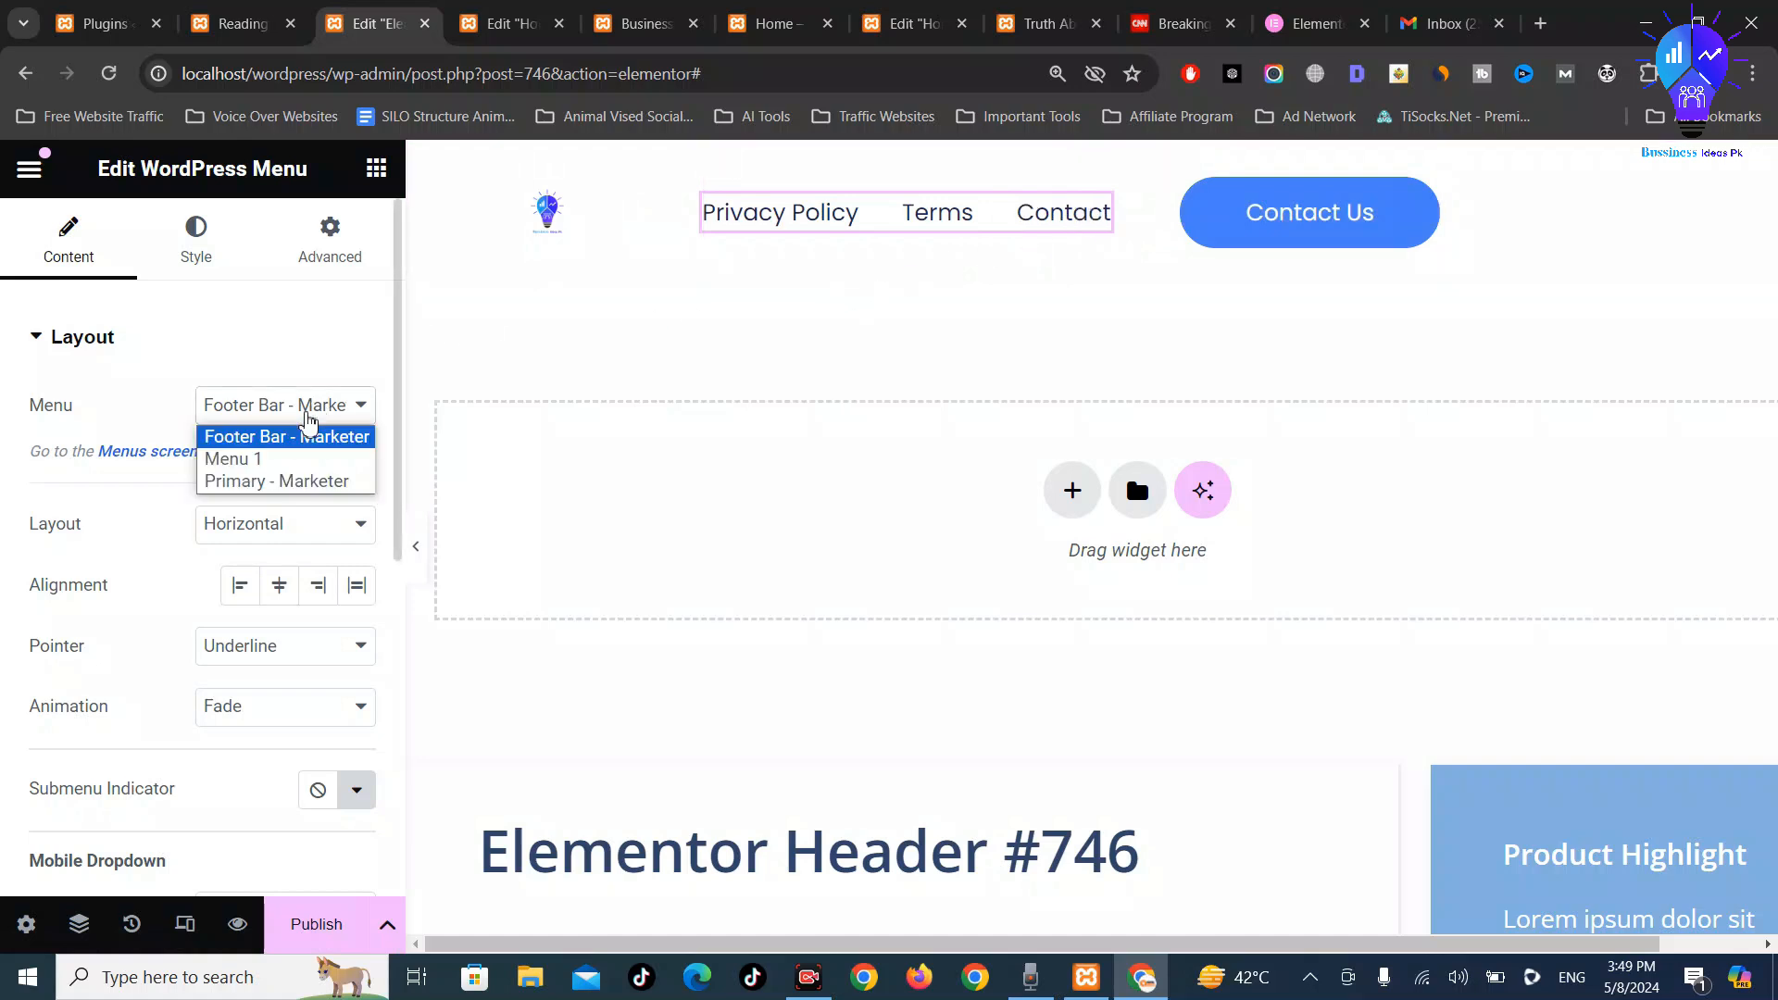
click(280, 482)
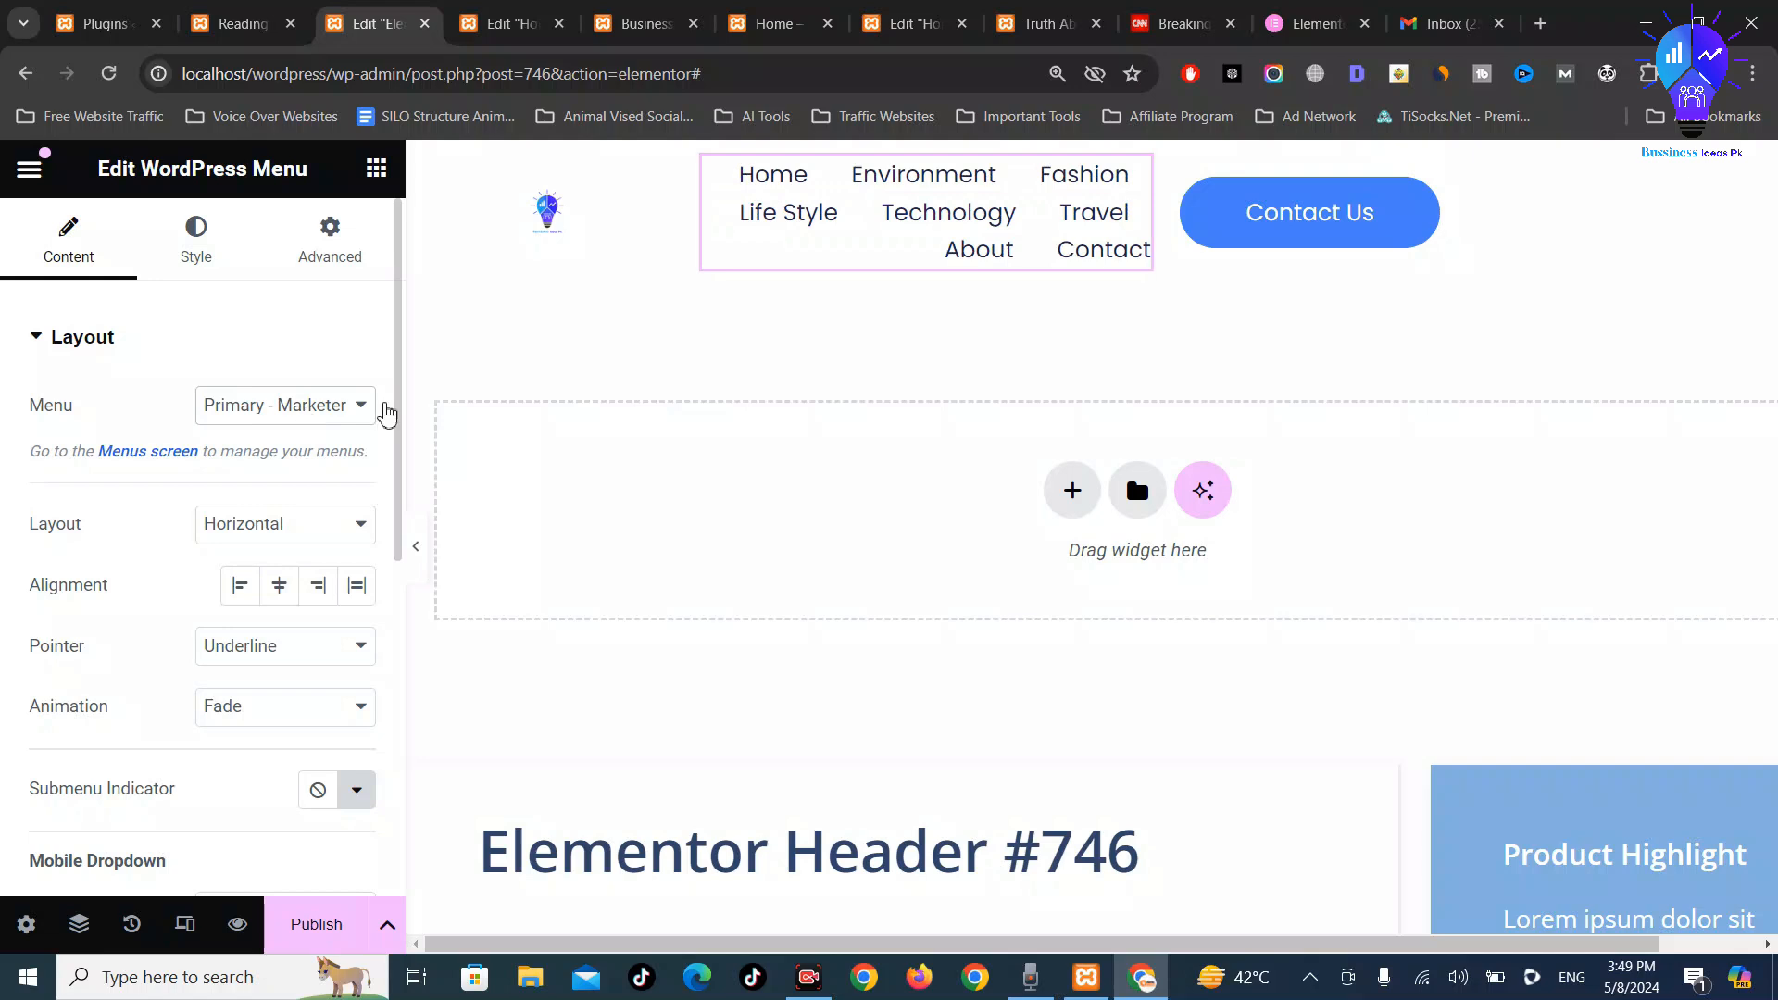
drag(1152, 215, 1293, 215)
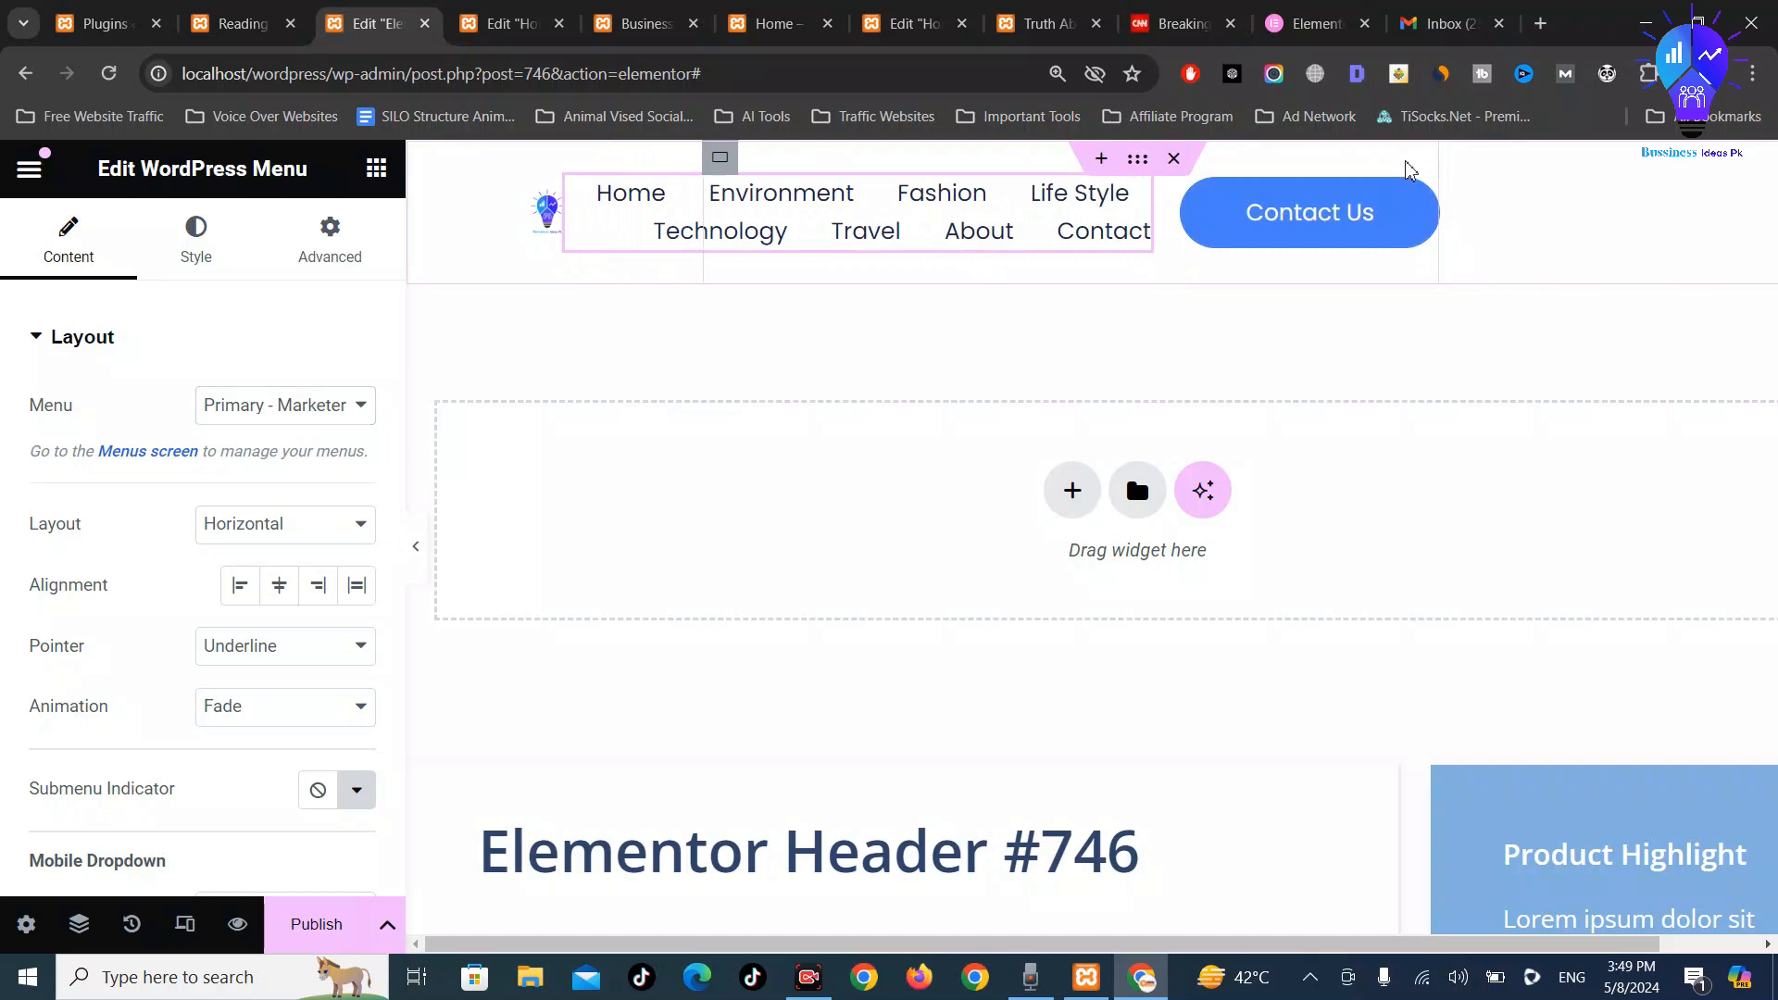
drag(1440, 168, 1753, 189)
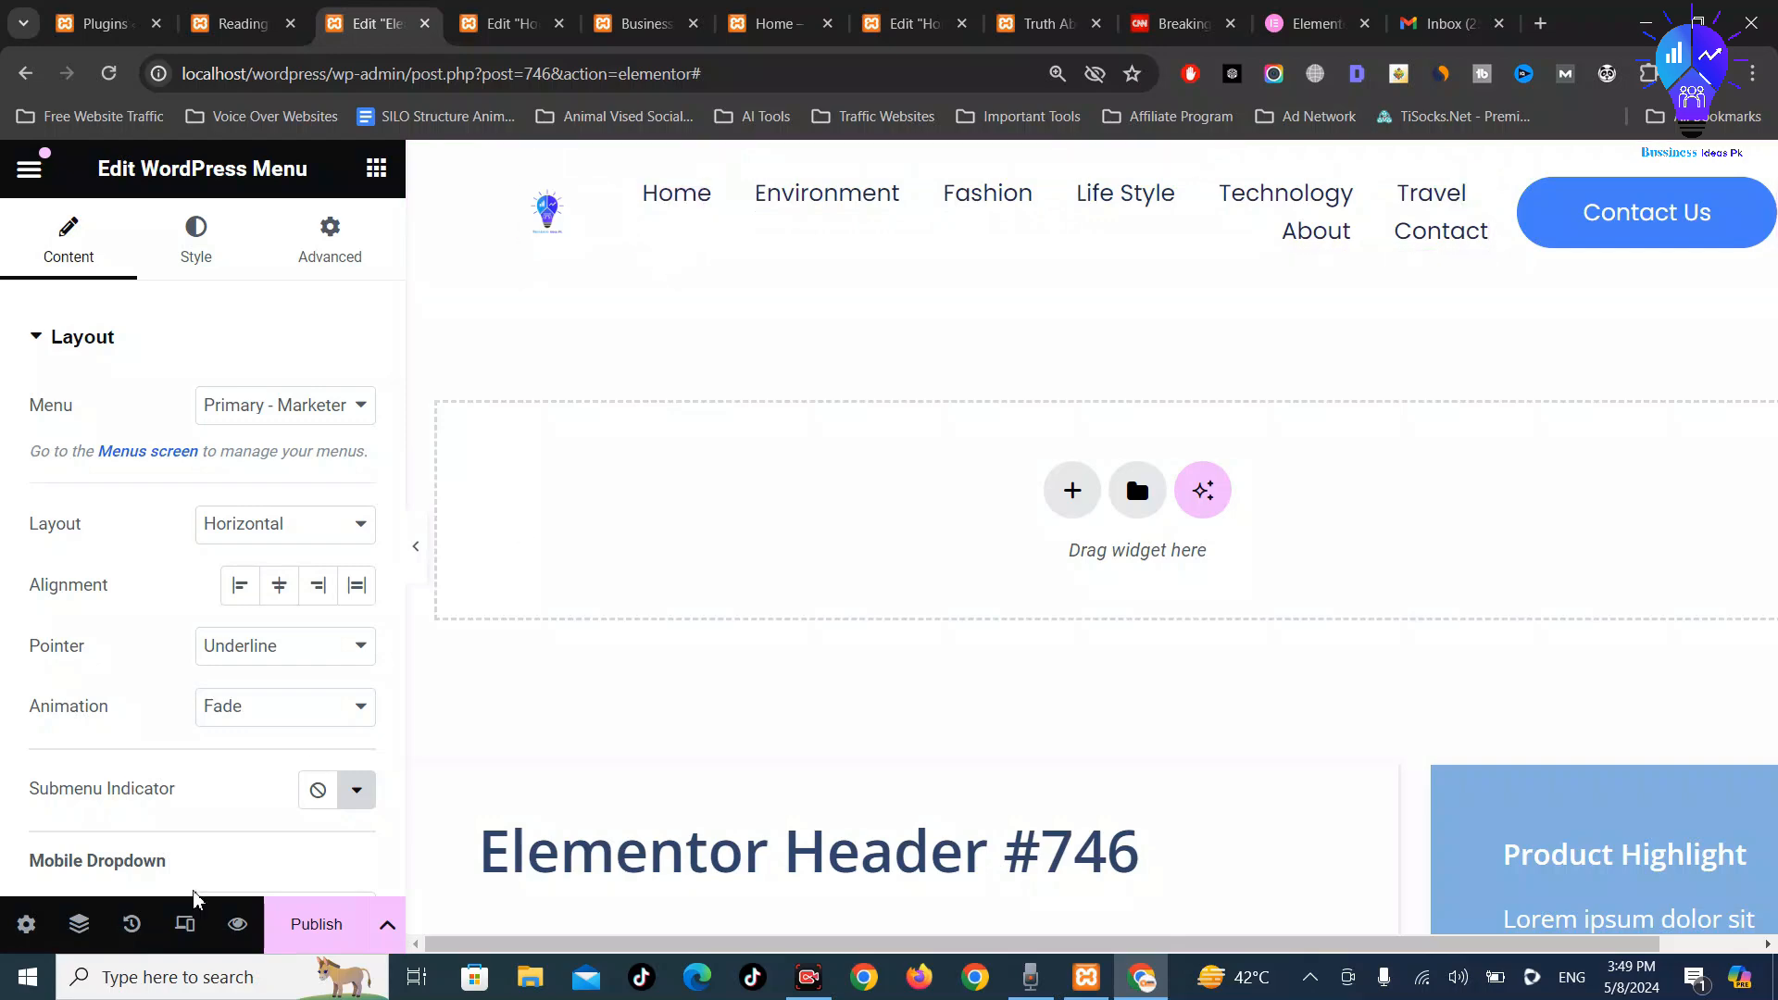
Publish the header with an Include / Entire Site display condition, then Save & Close
click(302, 926)
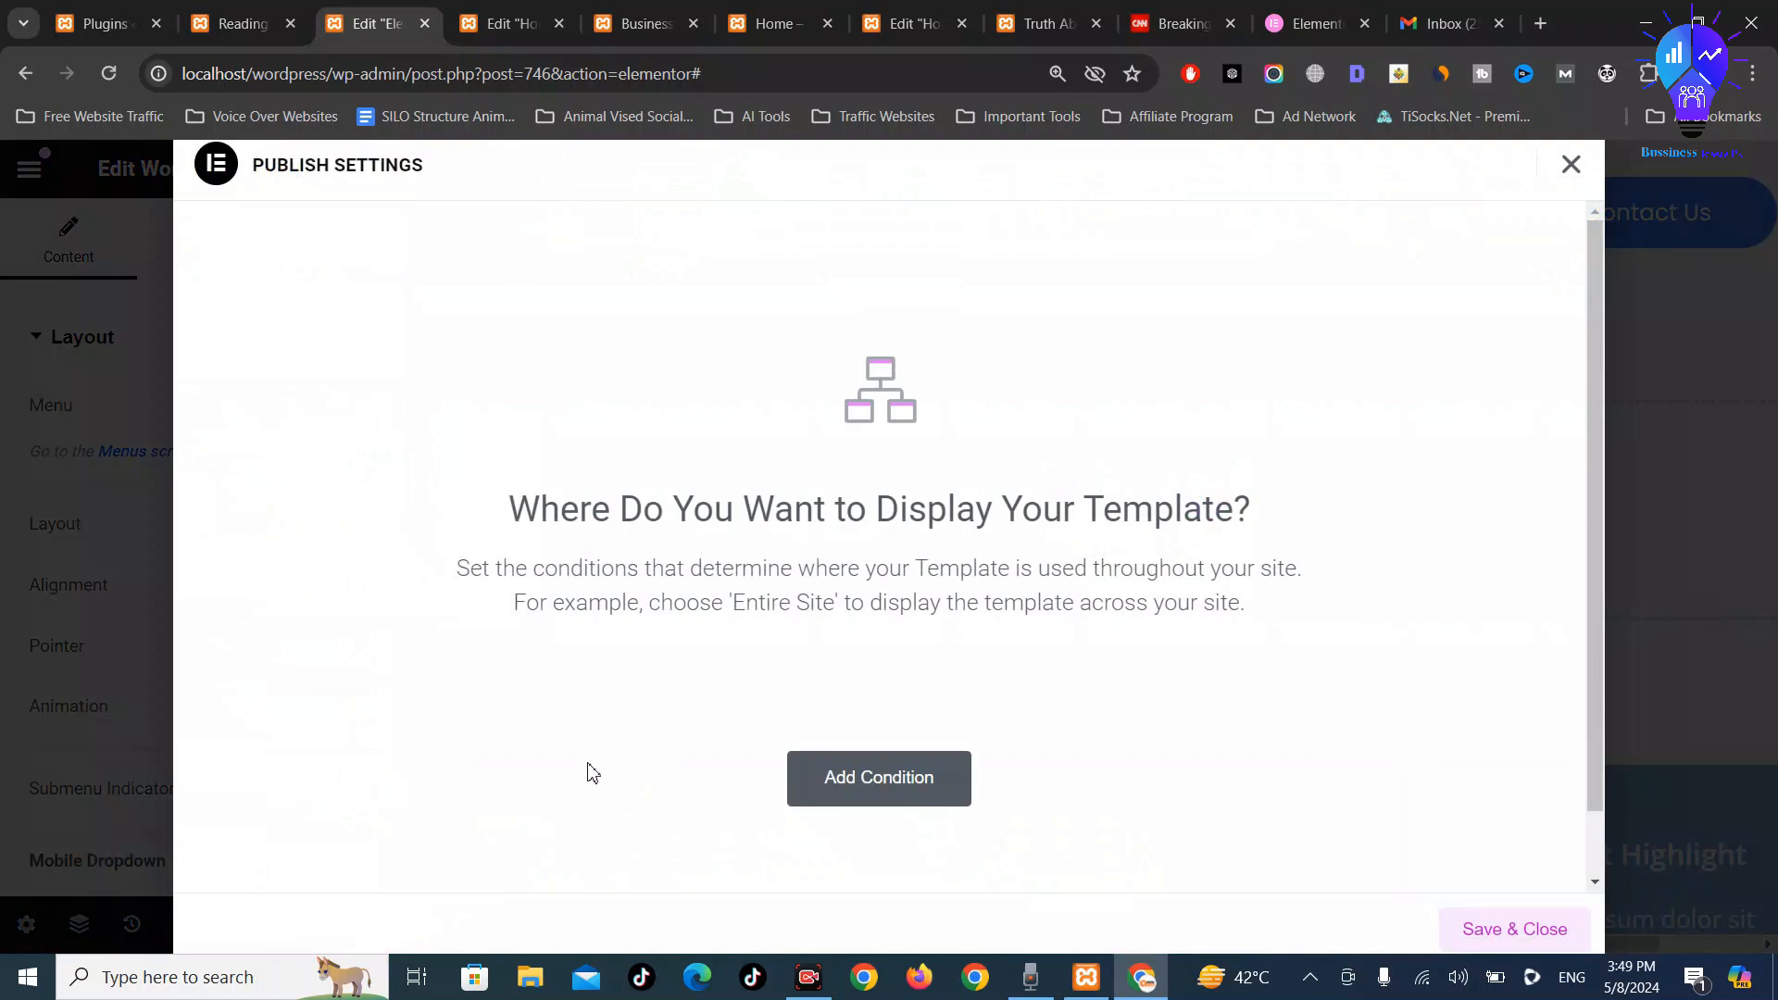
click(881, 801)
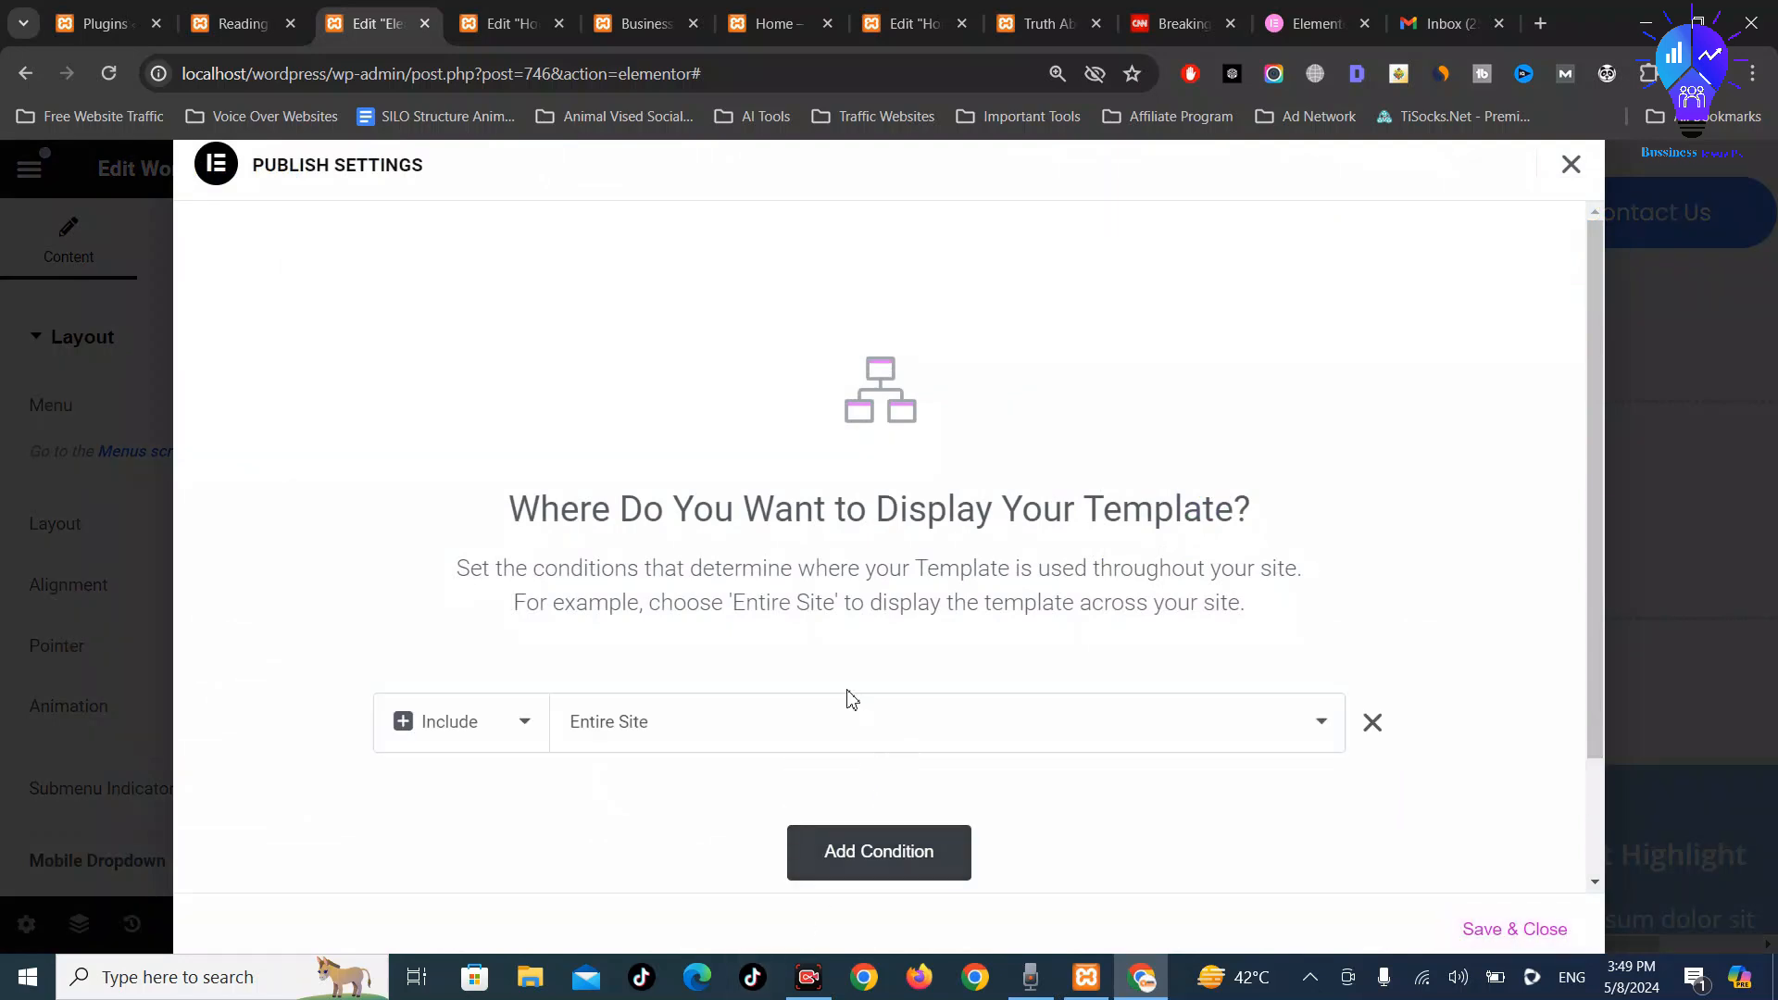
click(820, 737)
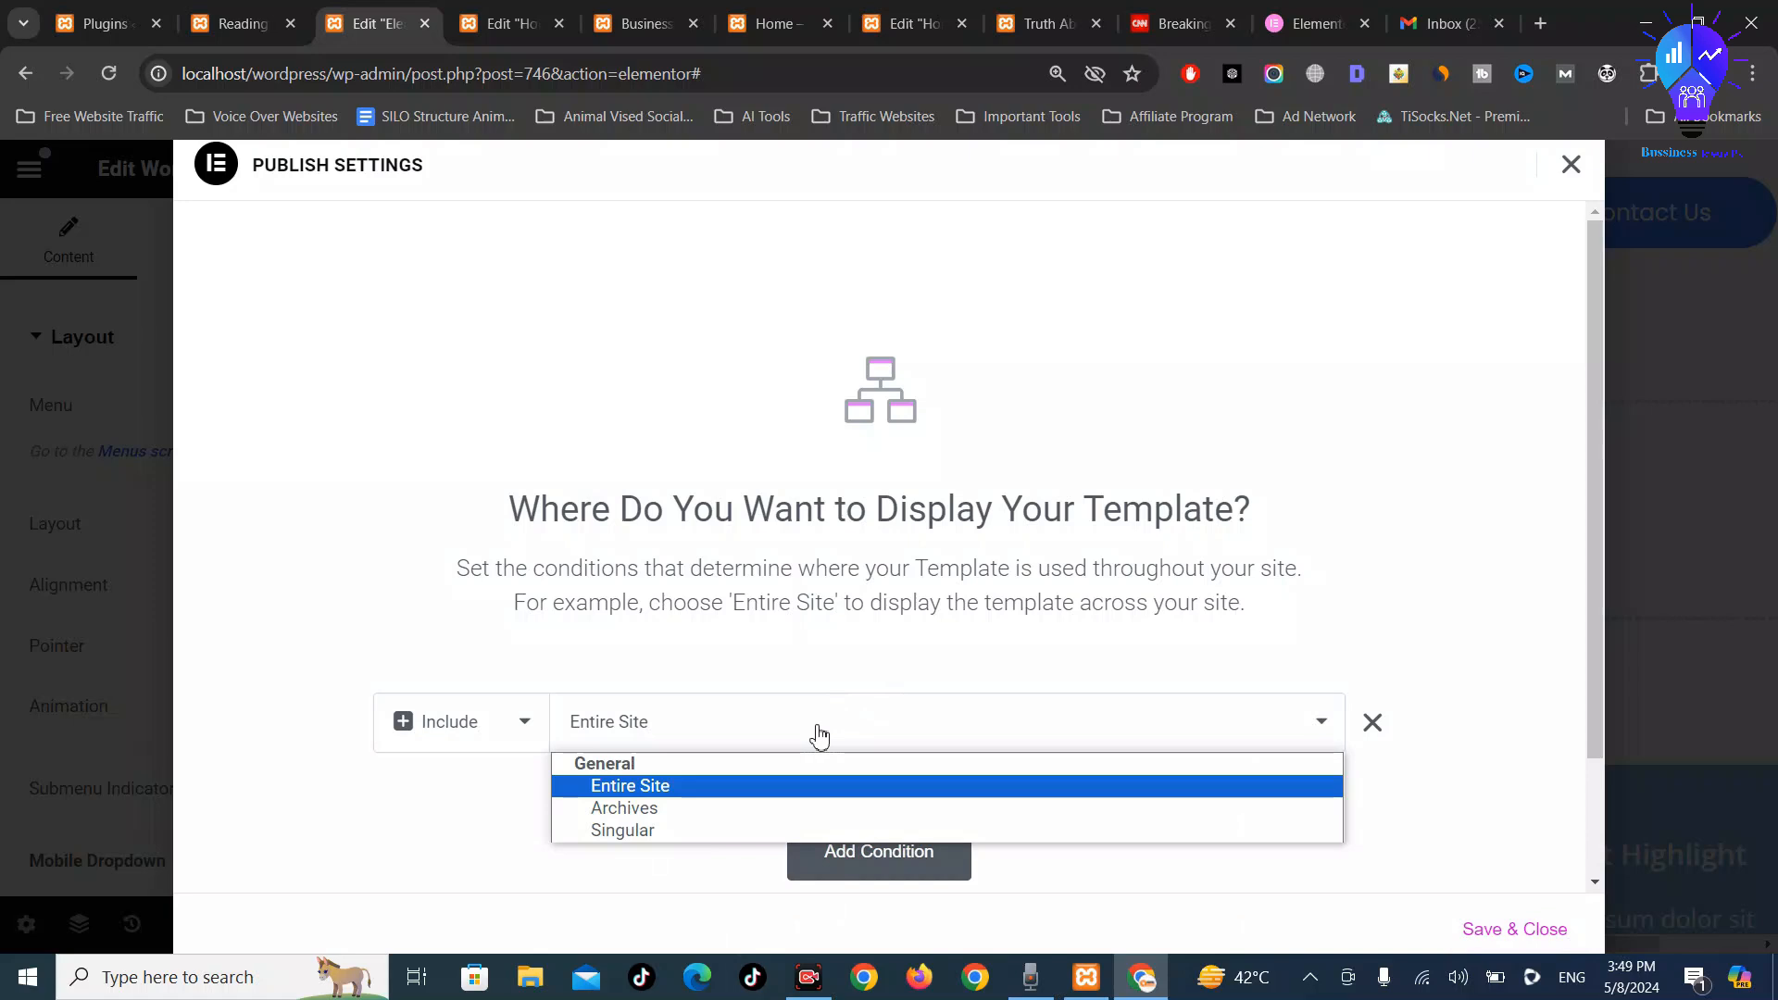
click(738, 797)
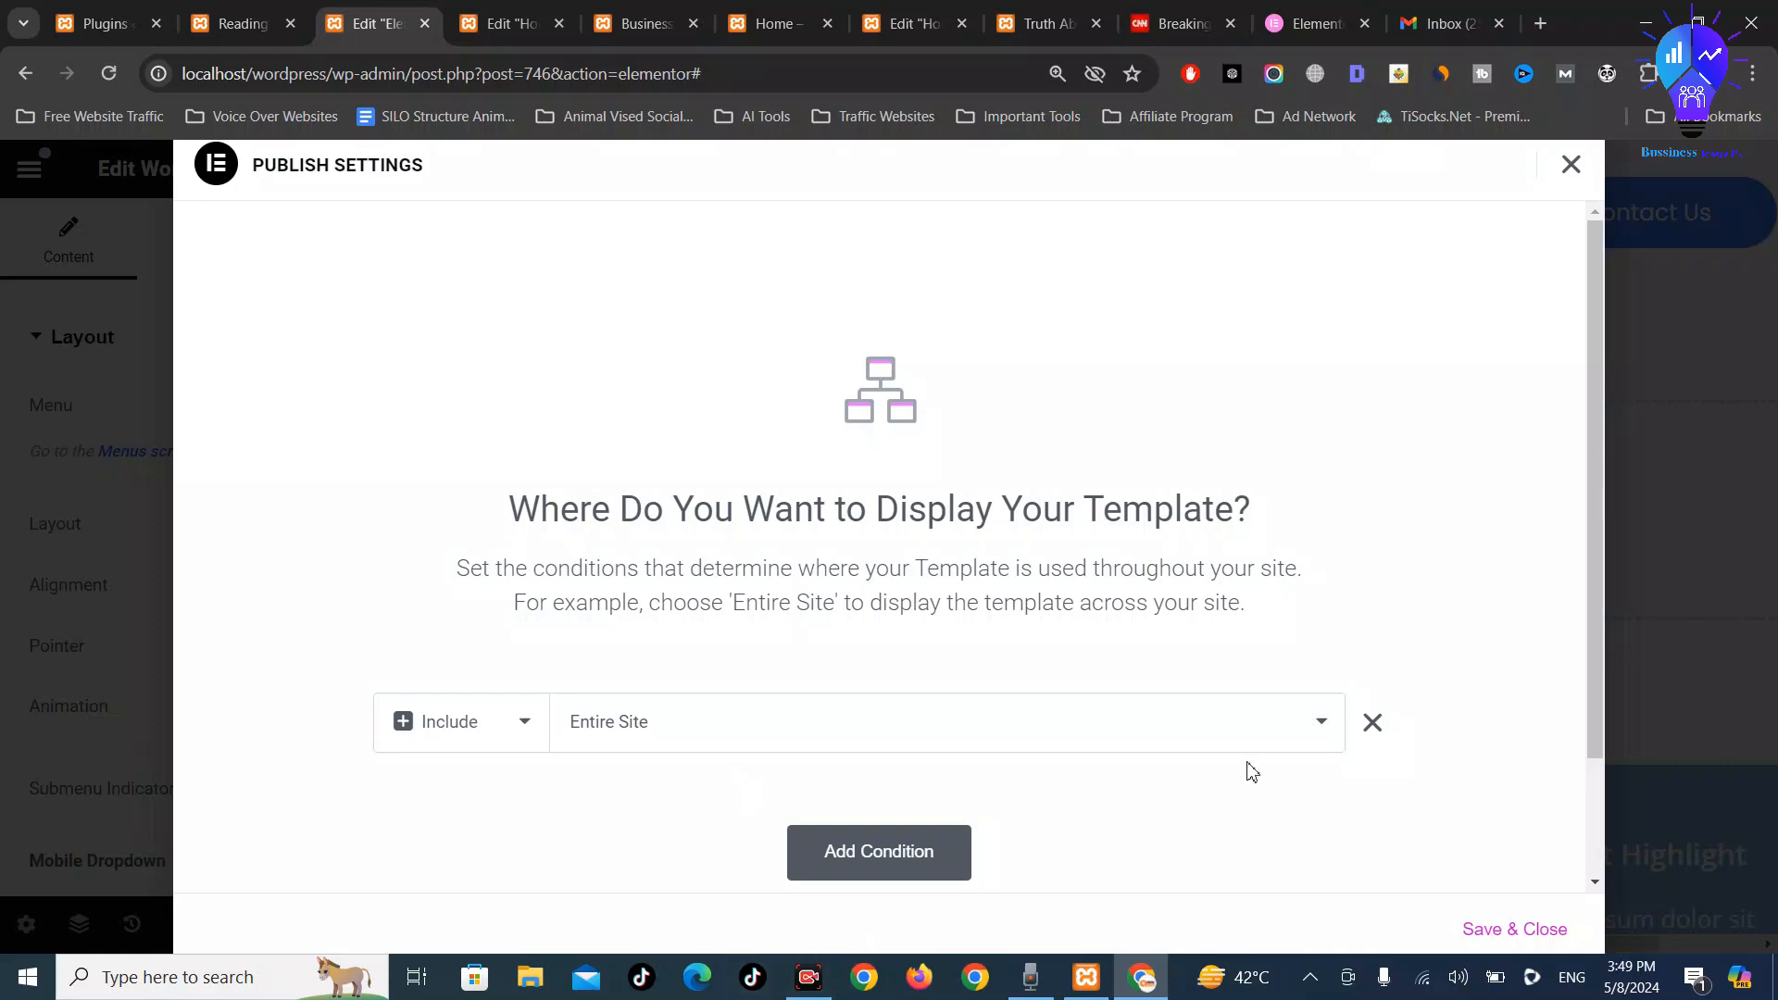
click(1533, 936)
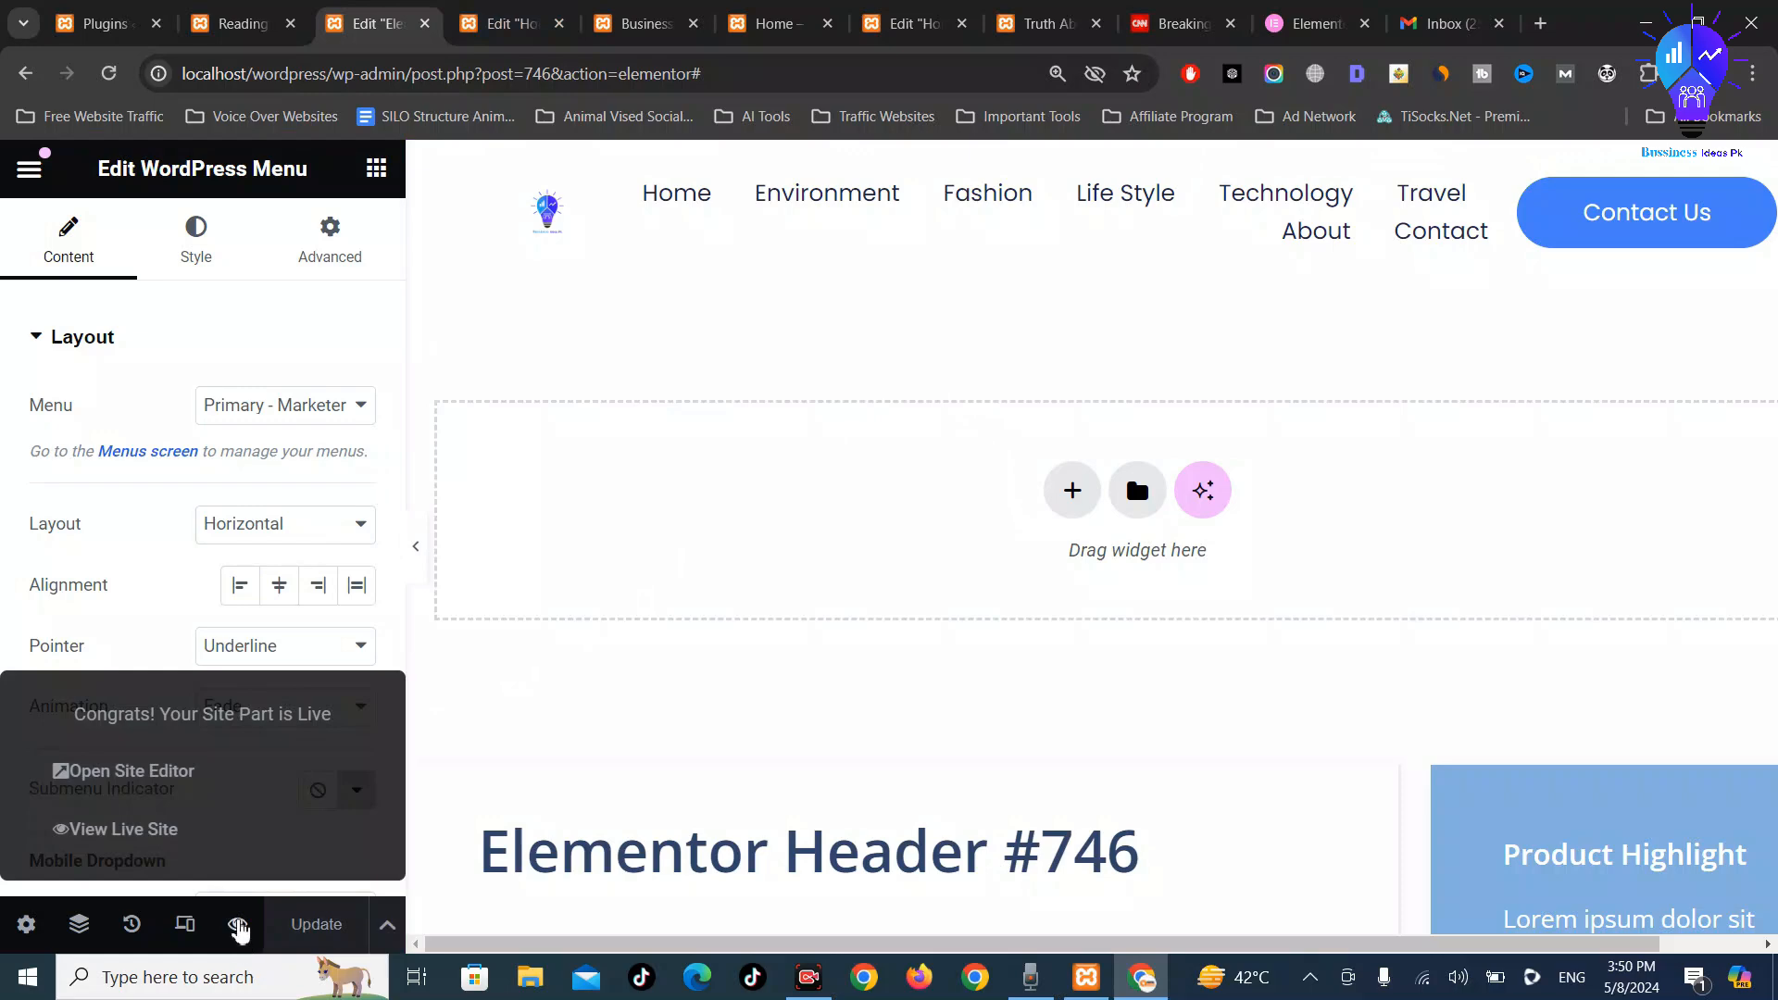
Preview the published Header #746 template, then reopen it with Elementor from its edit page
key(ctrl+Tab)
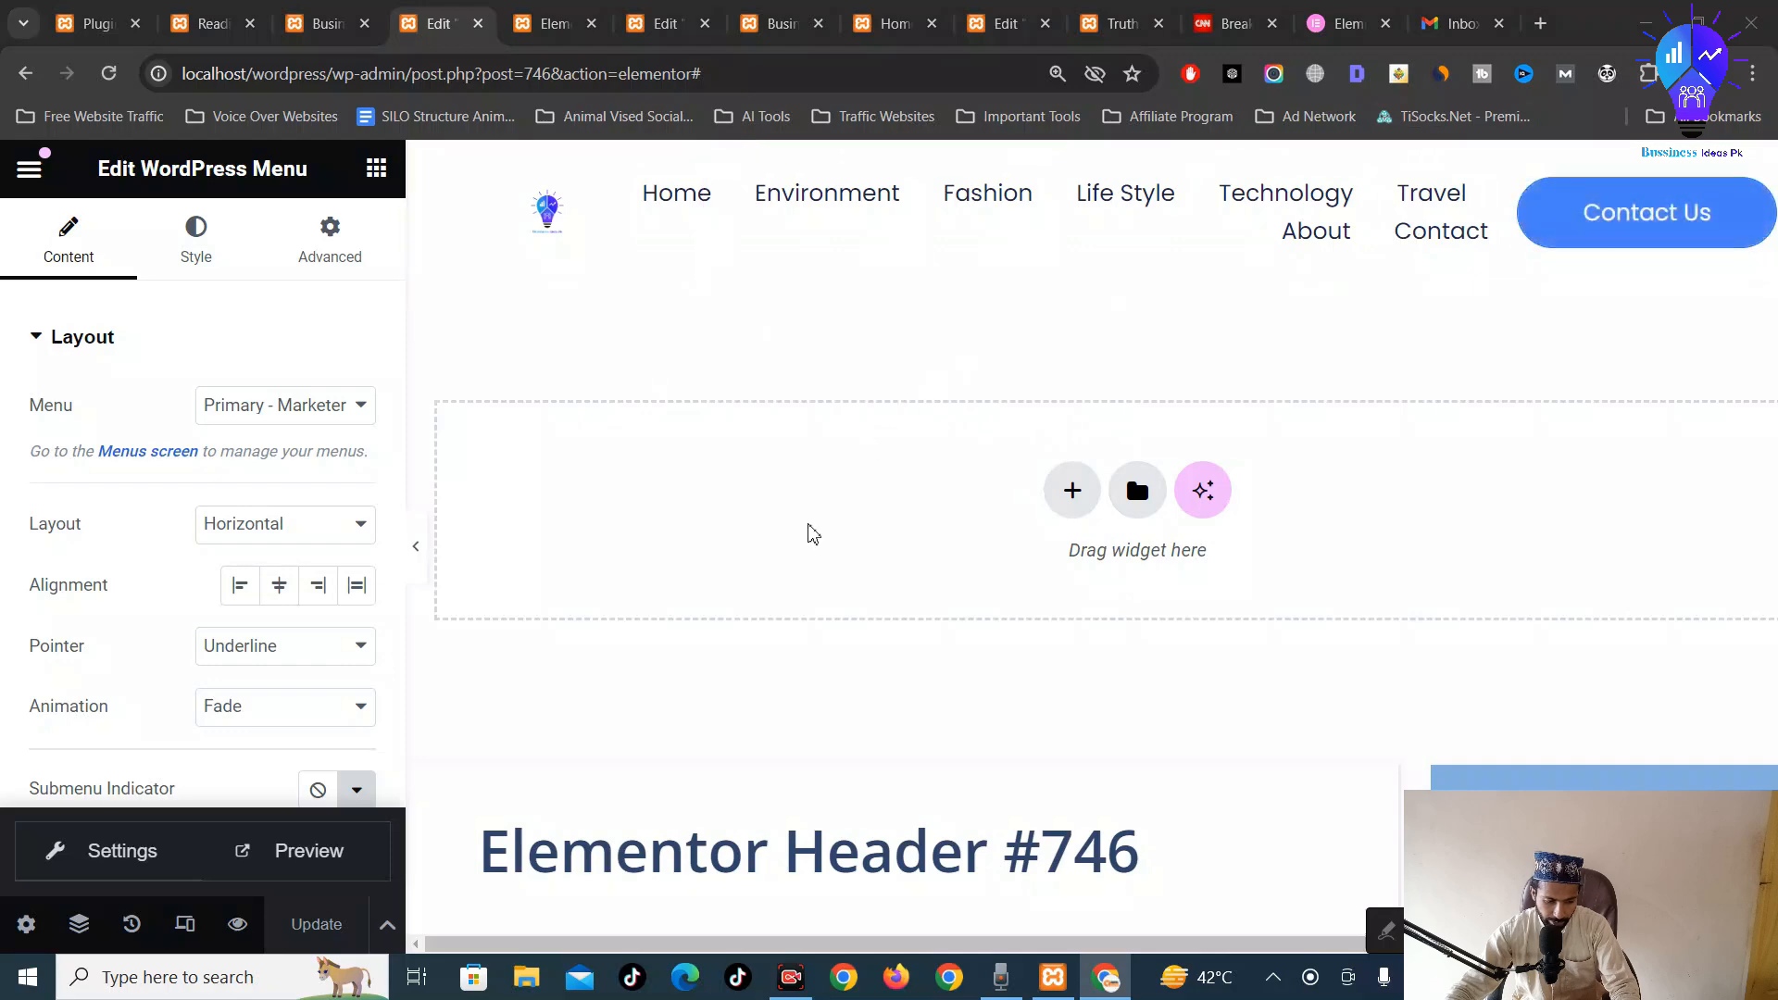
click(309, 851)
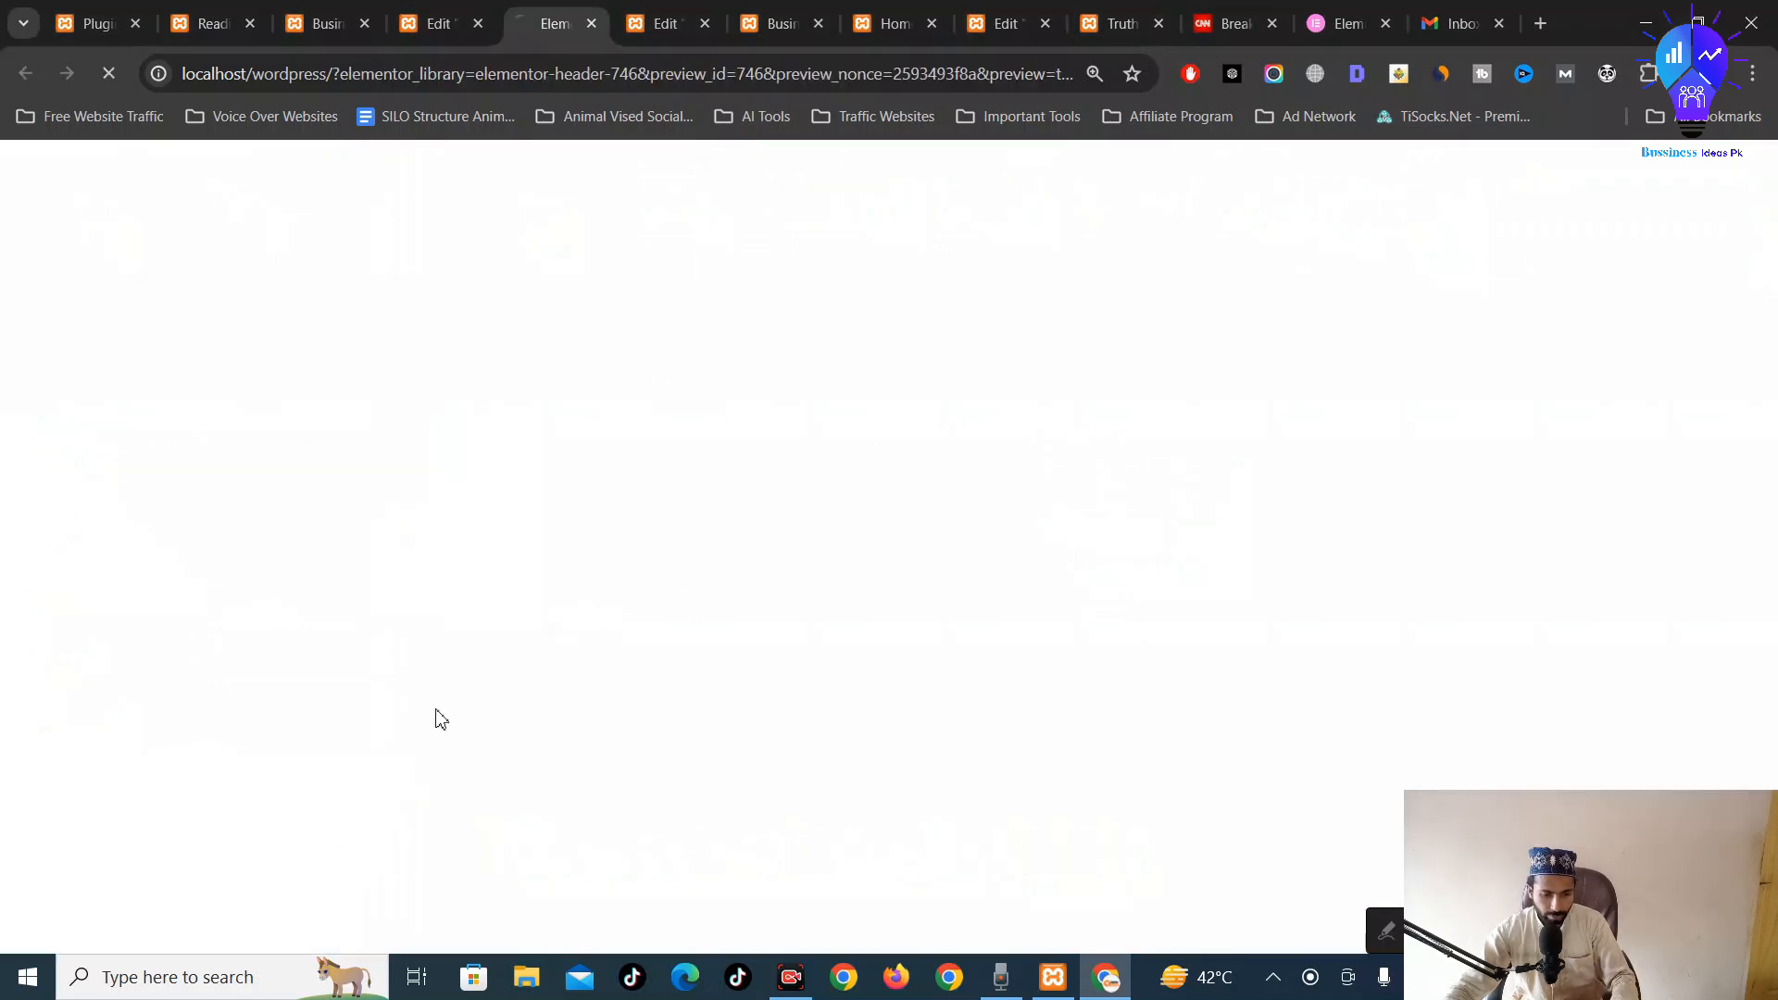
key(ctrl+Tab)
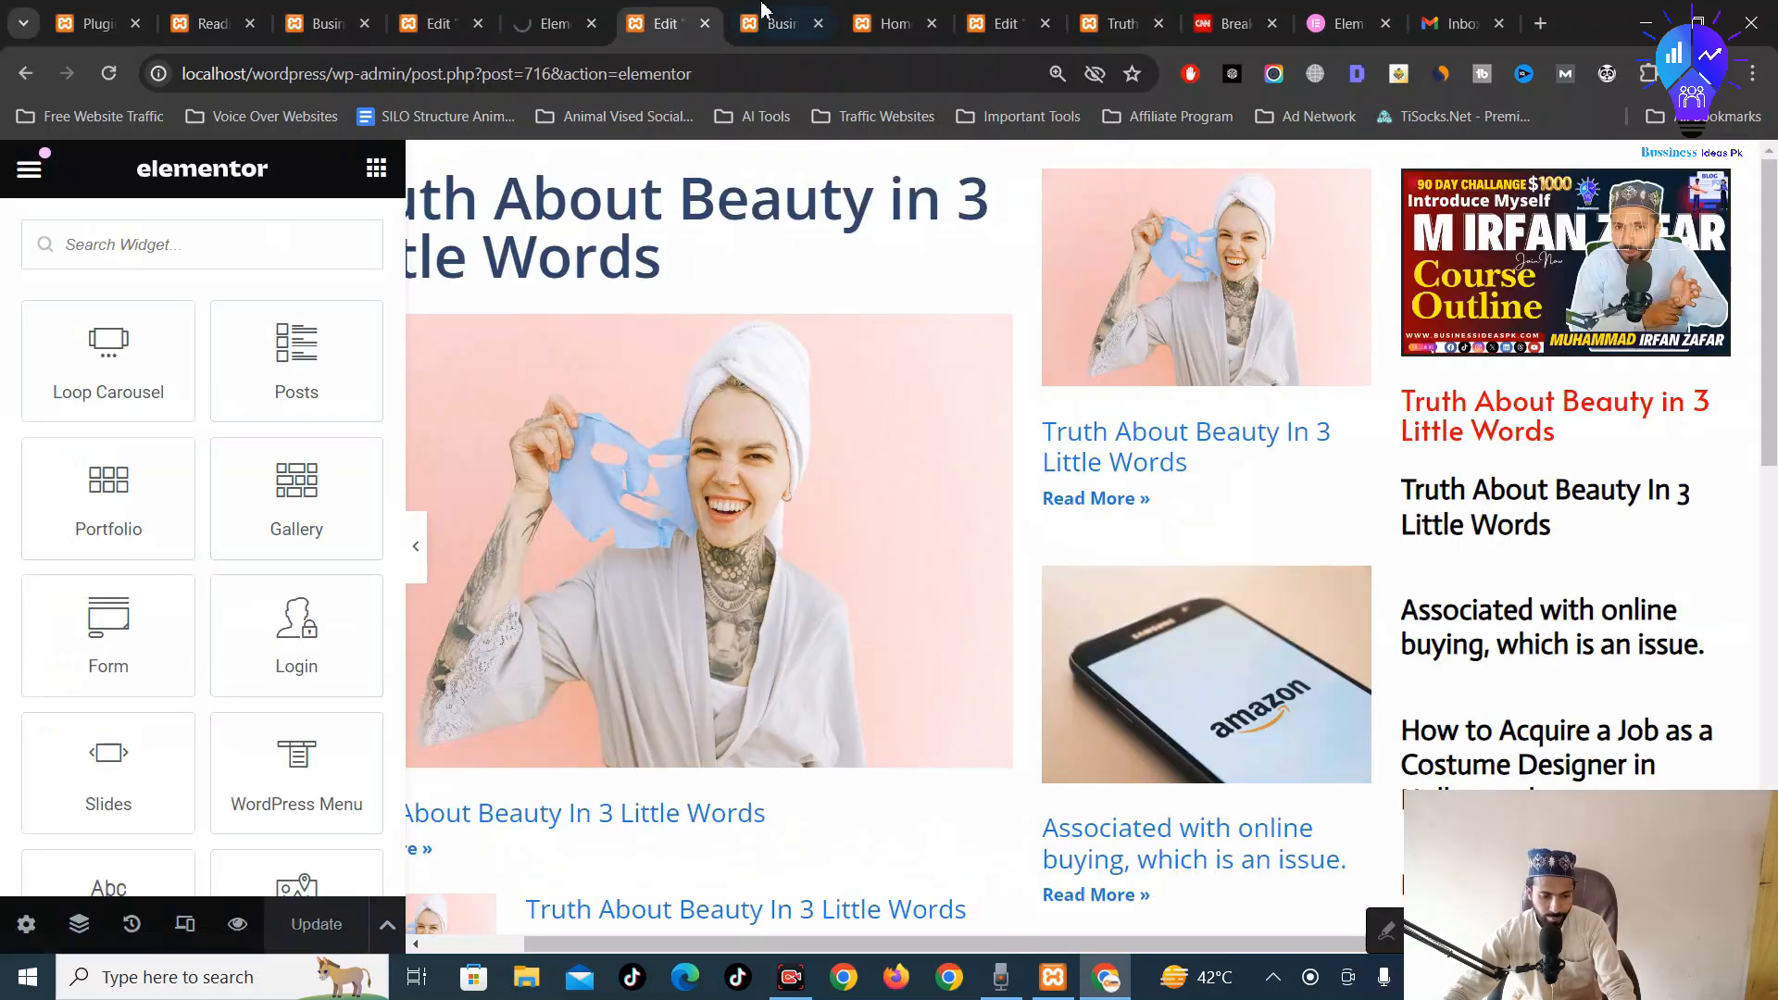
click(569, 28)
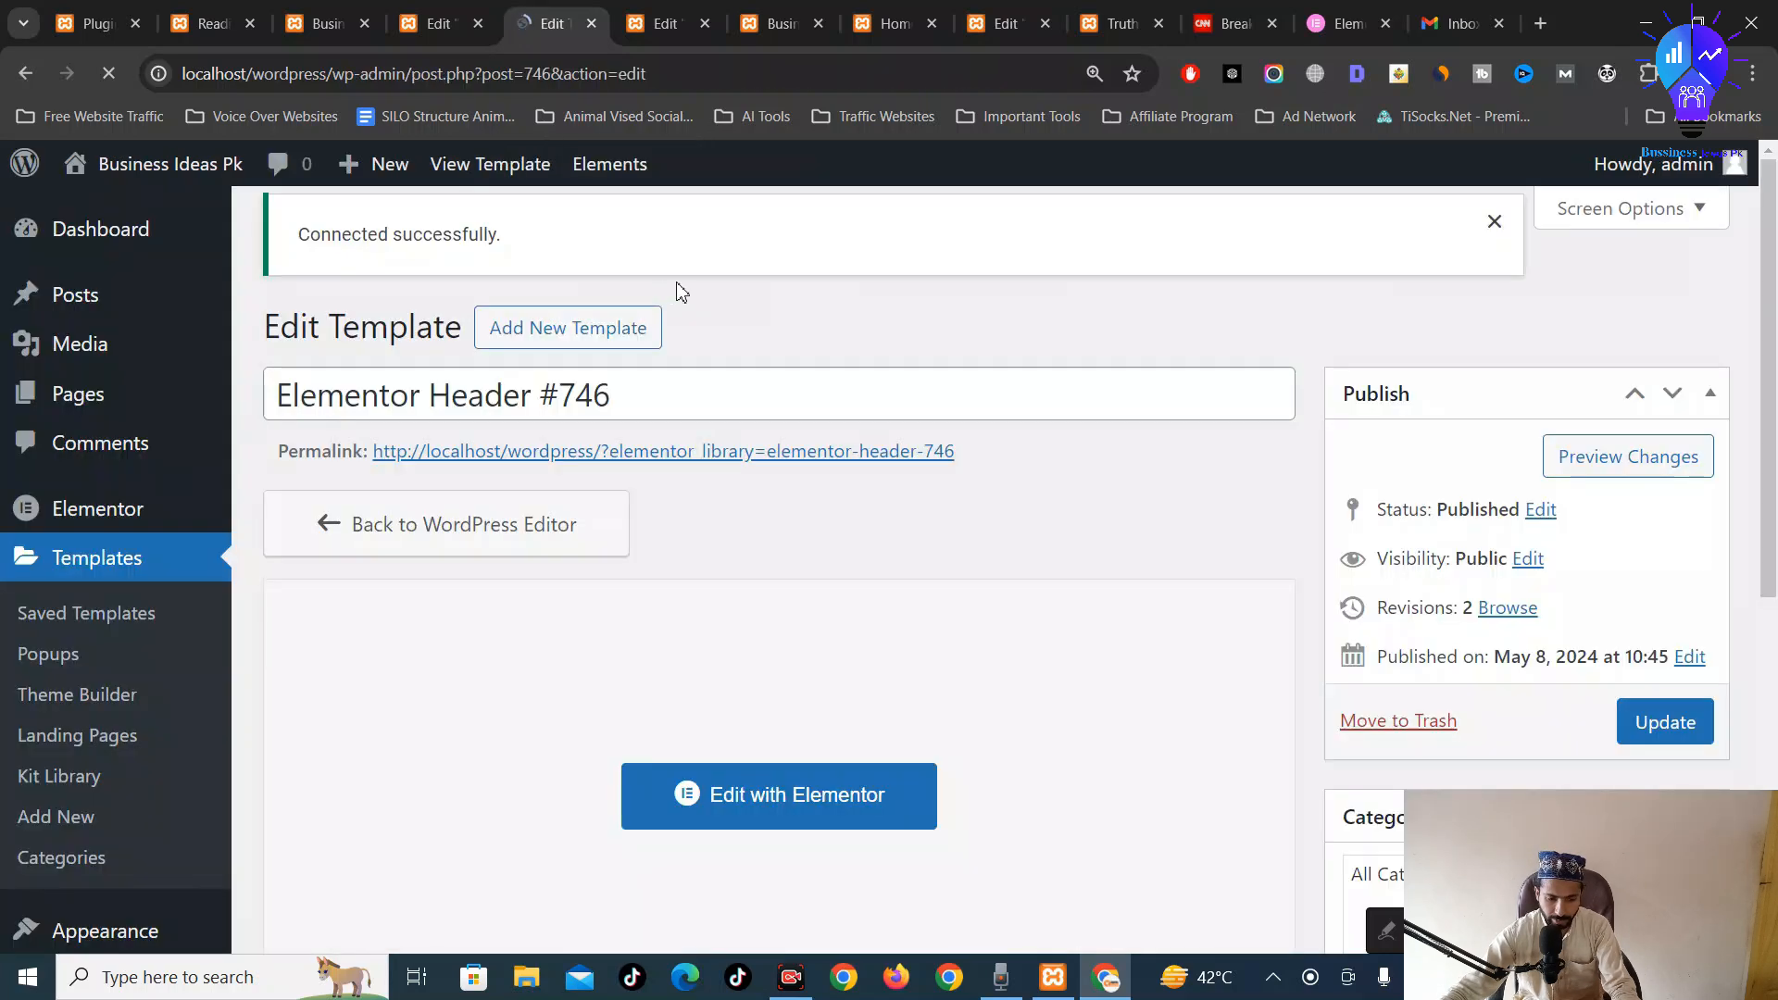
scroll(917, 420, down, 7)
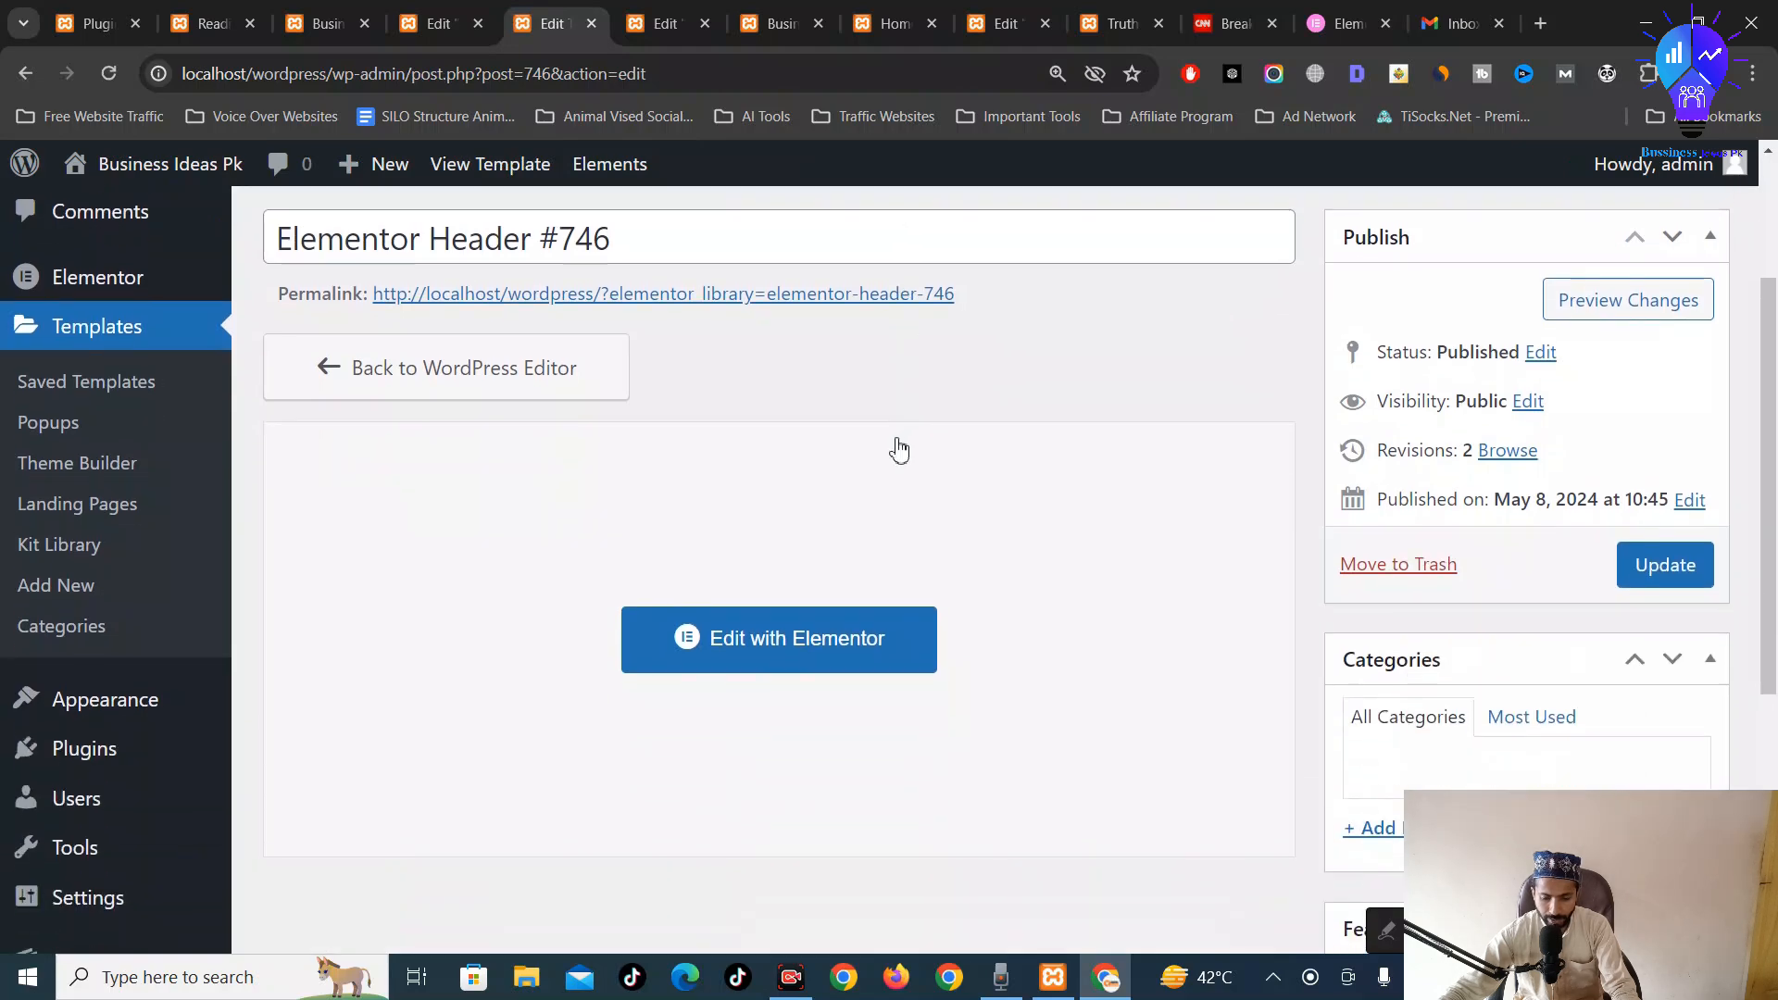
click(659, 334)
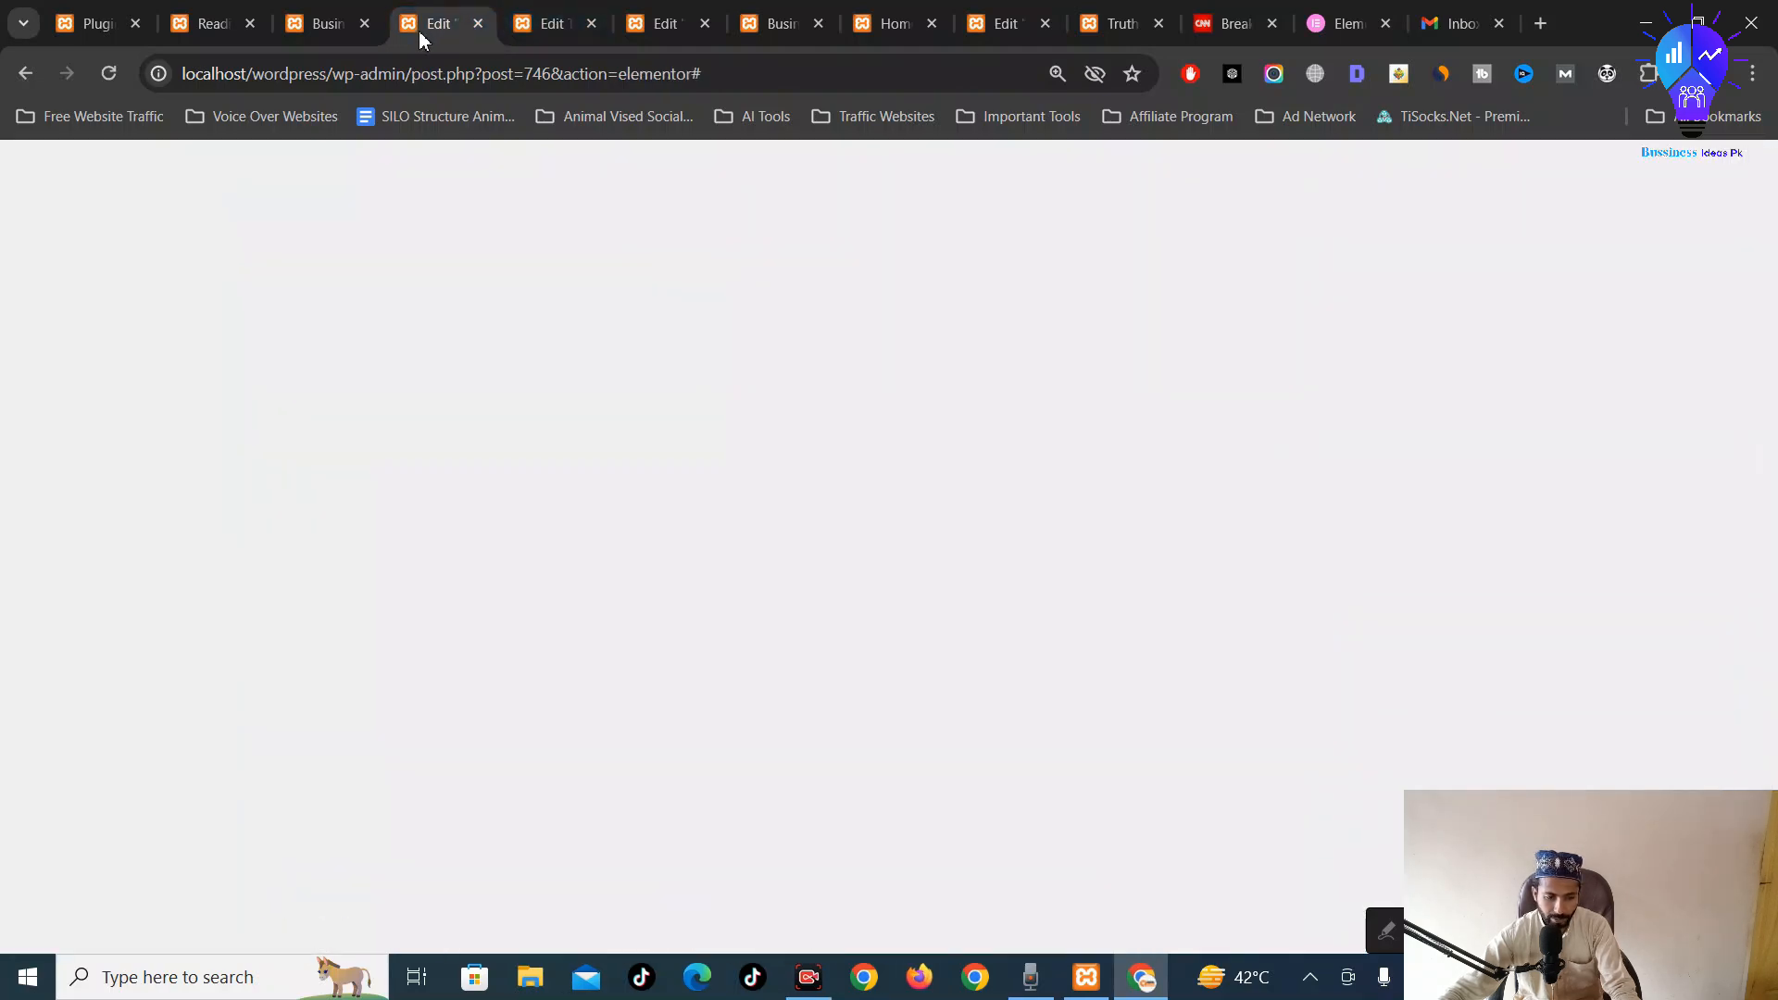
Compare the live homepage with the header editor and the Reading Settings page
mouse_move(306, 11)
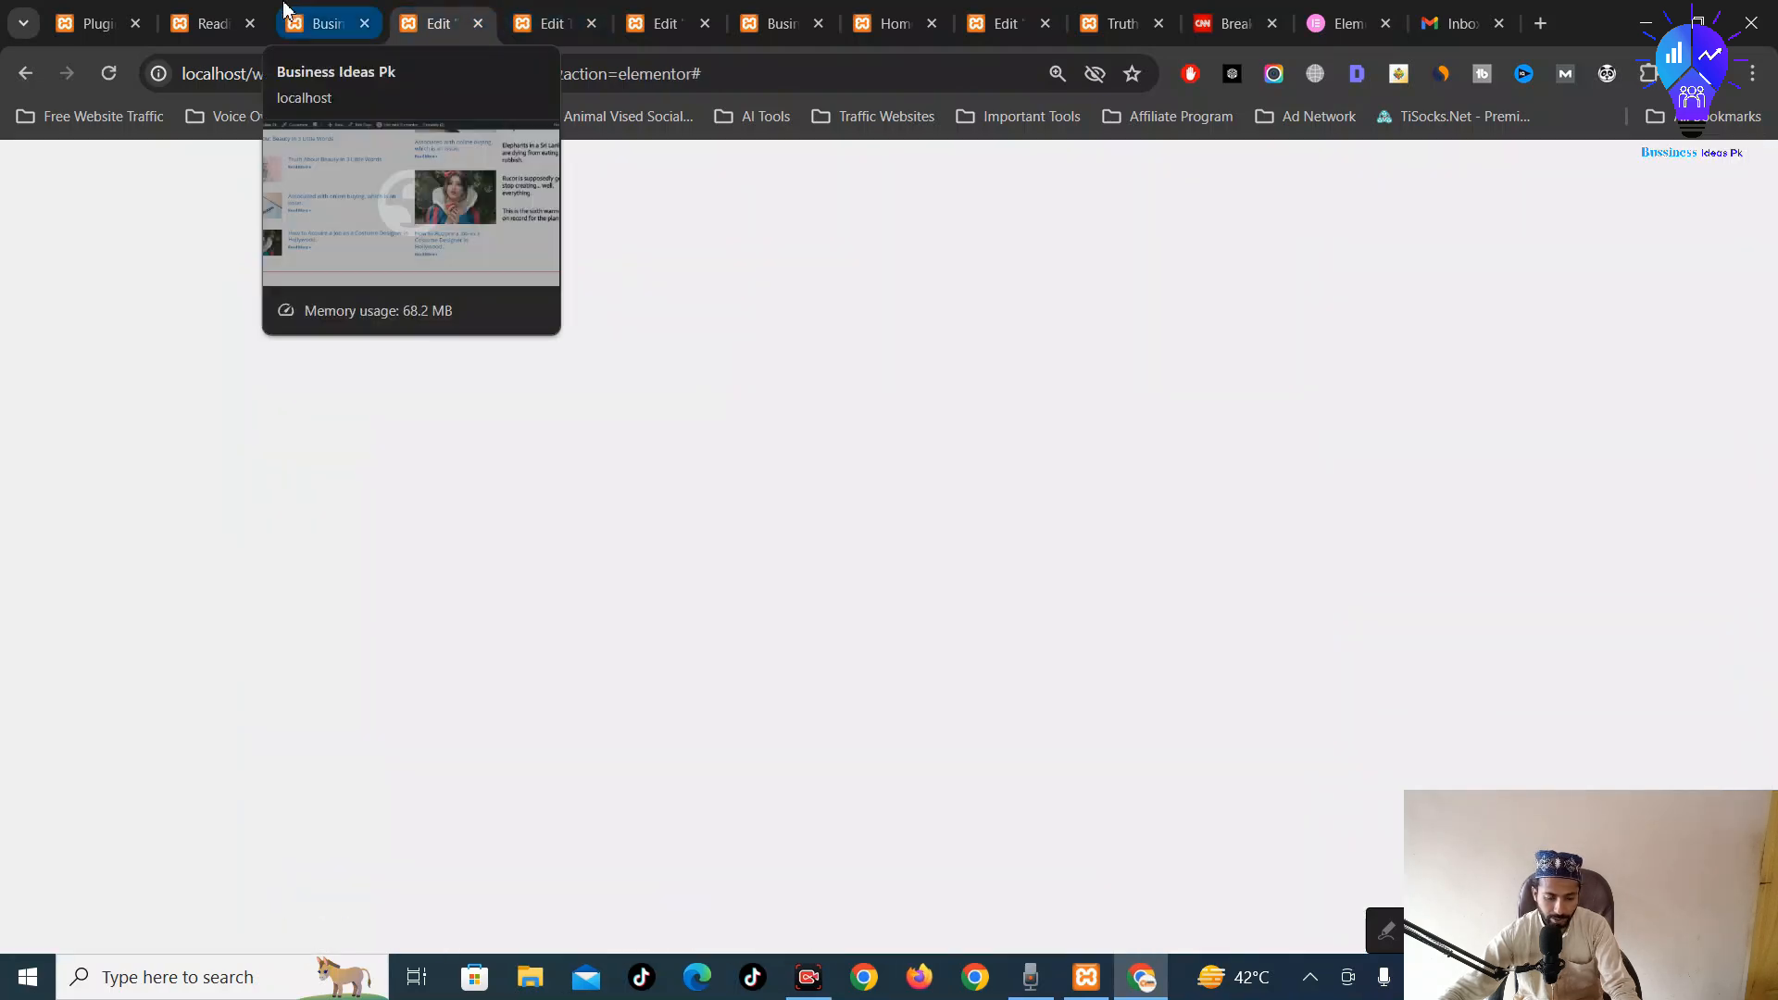
click(312, 13)
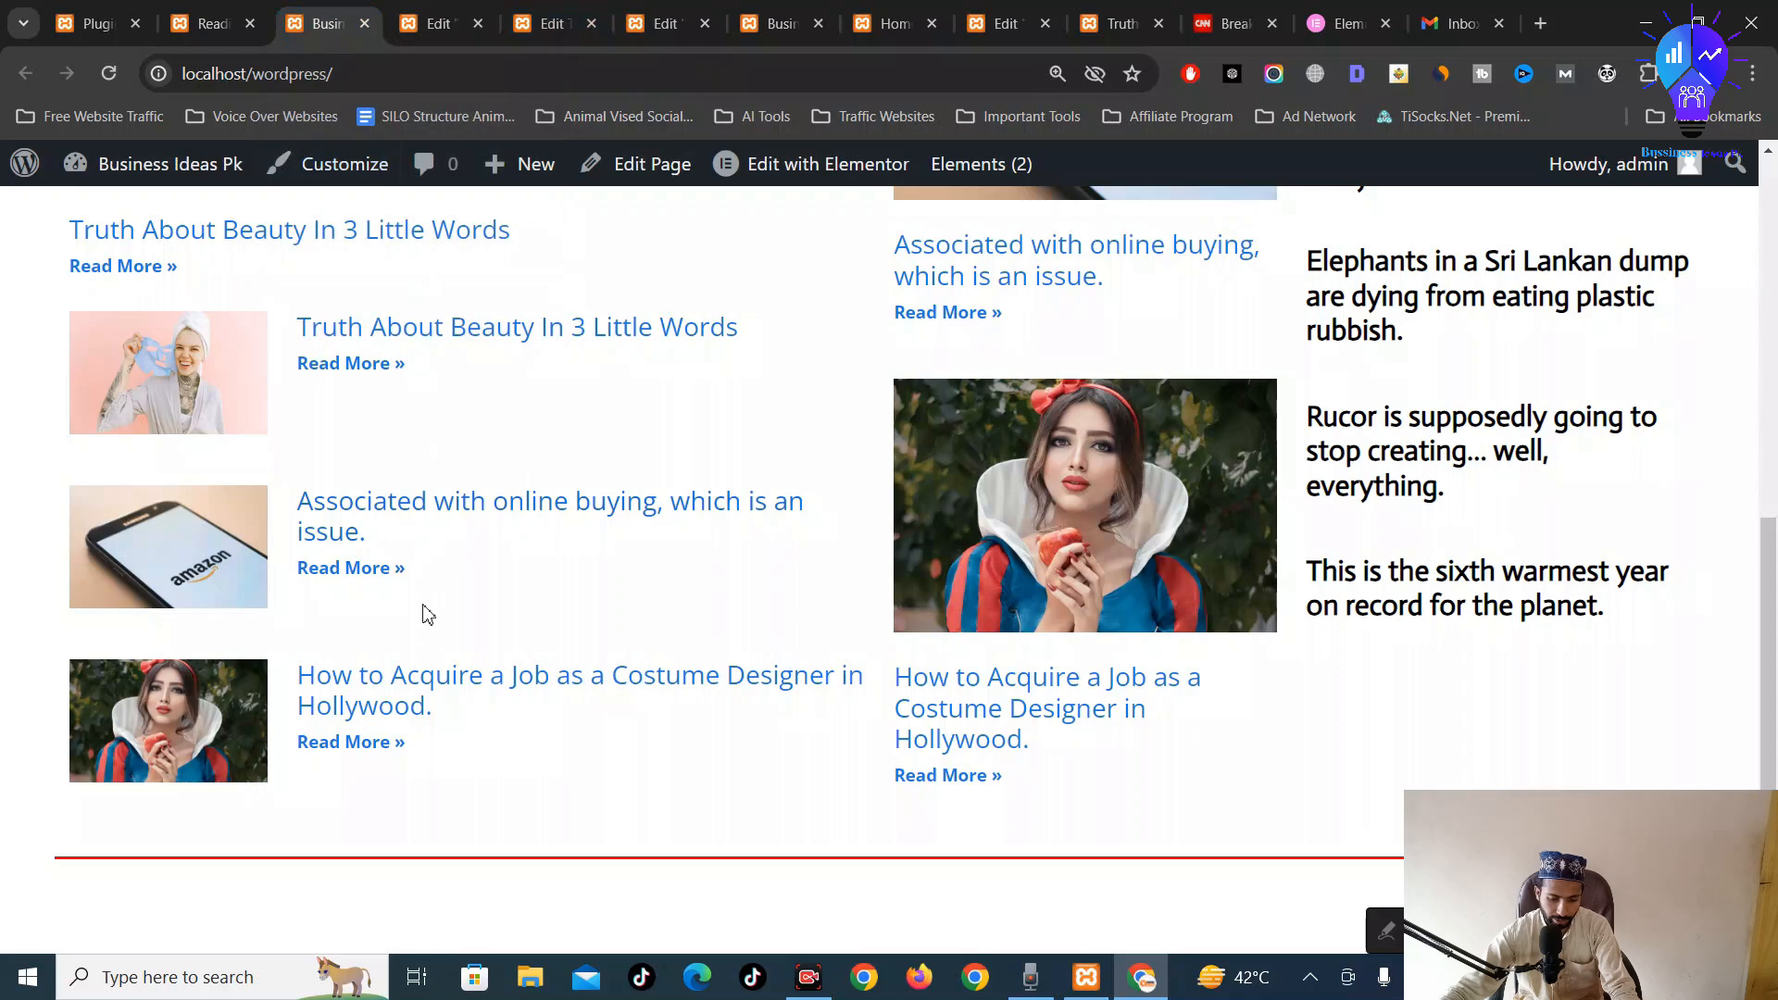
scroll(436, 611, up, 7)
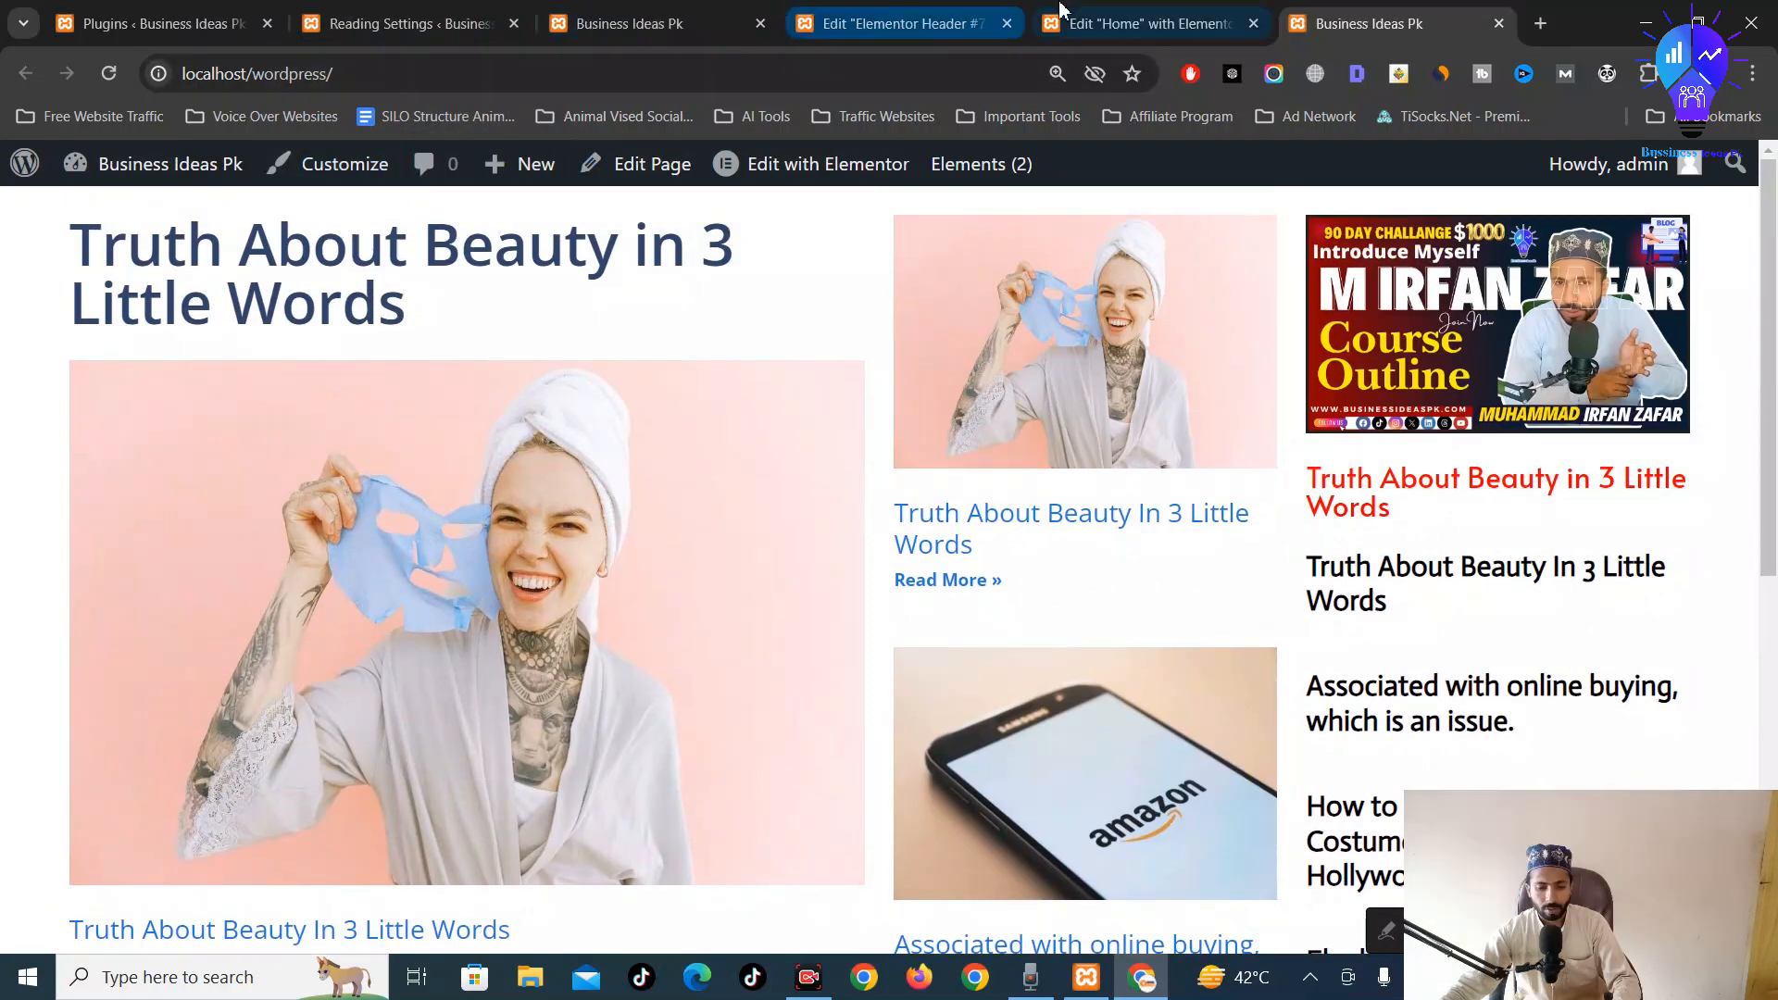
click(889, 23)
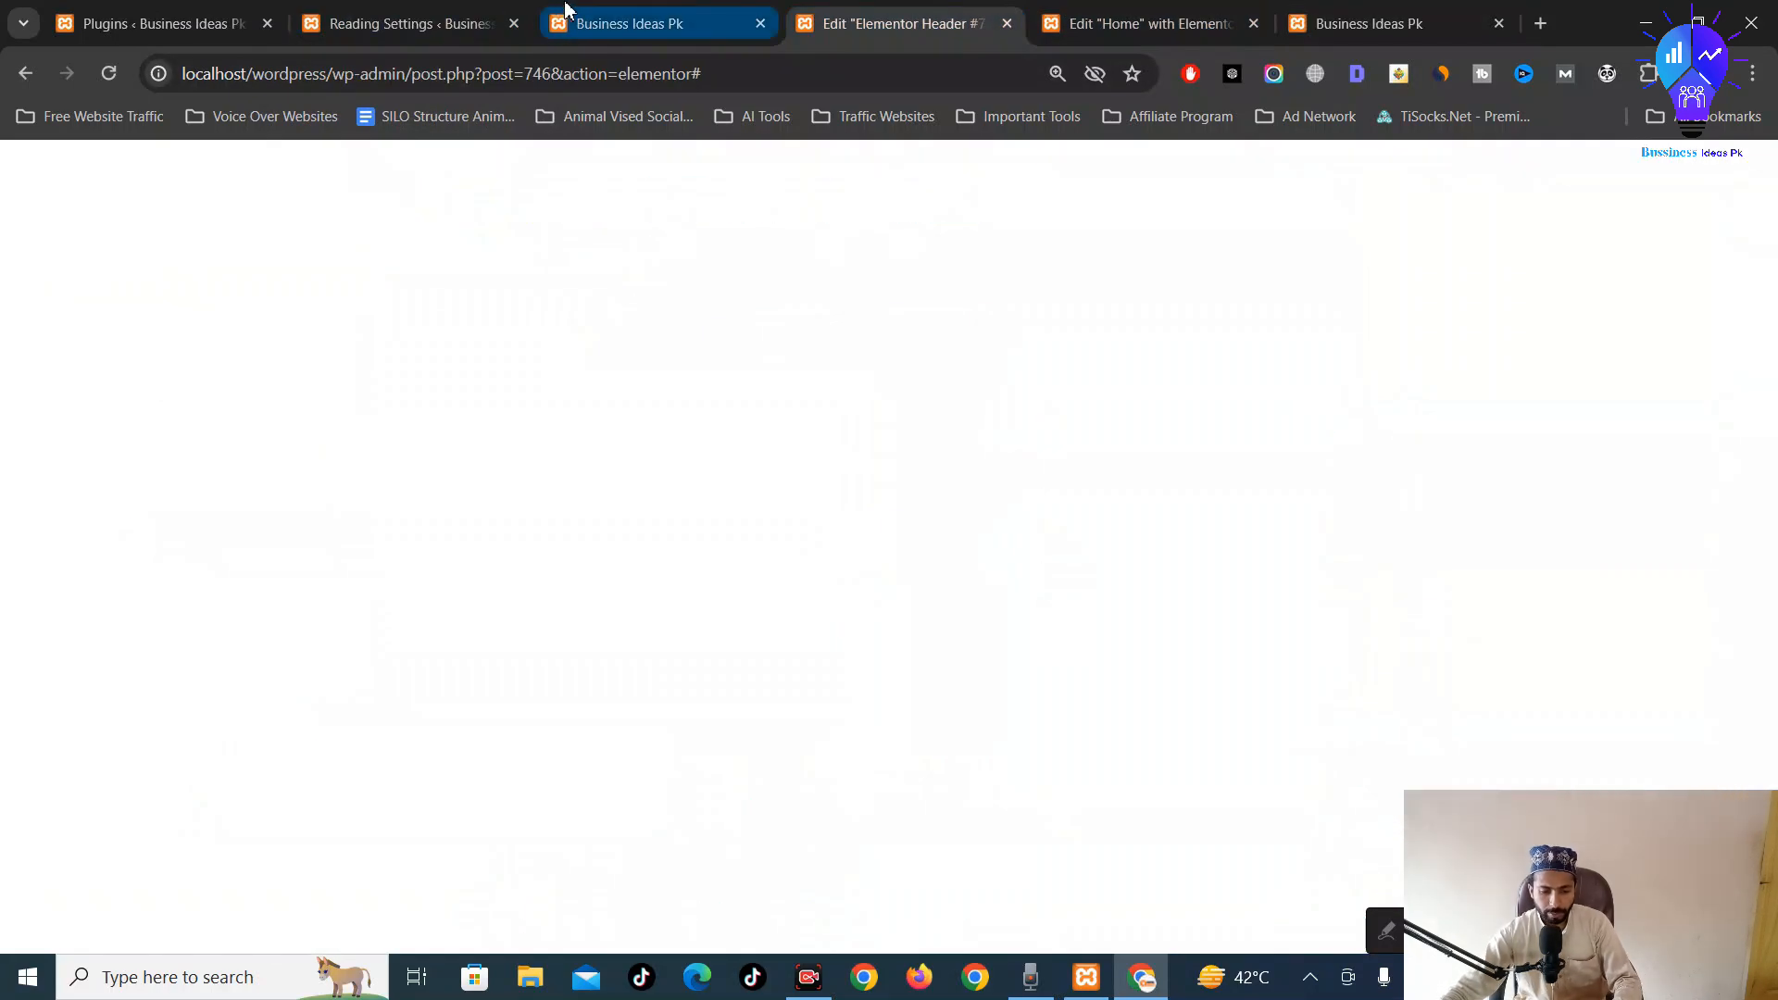
click(568, 9)
click(889, 23)
click(612, 16)
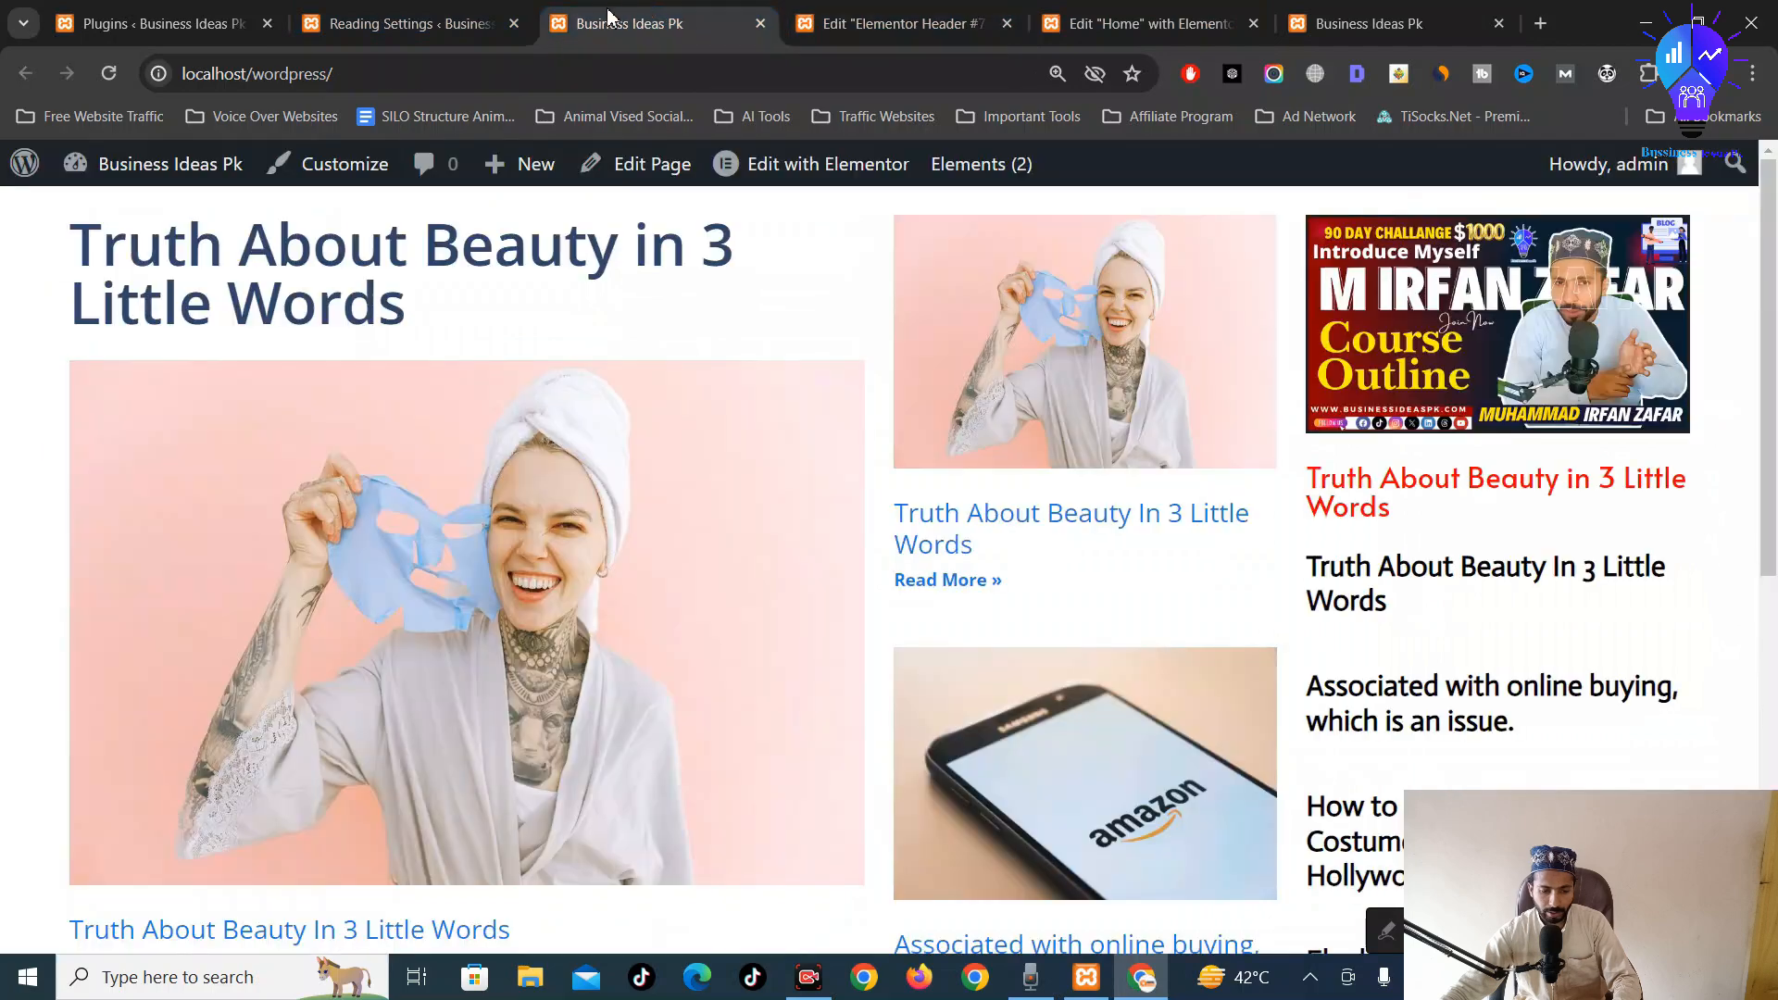
click(473, 22)
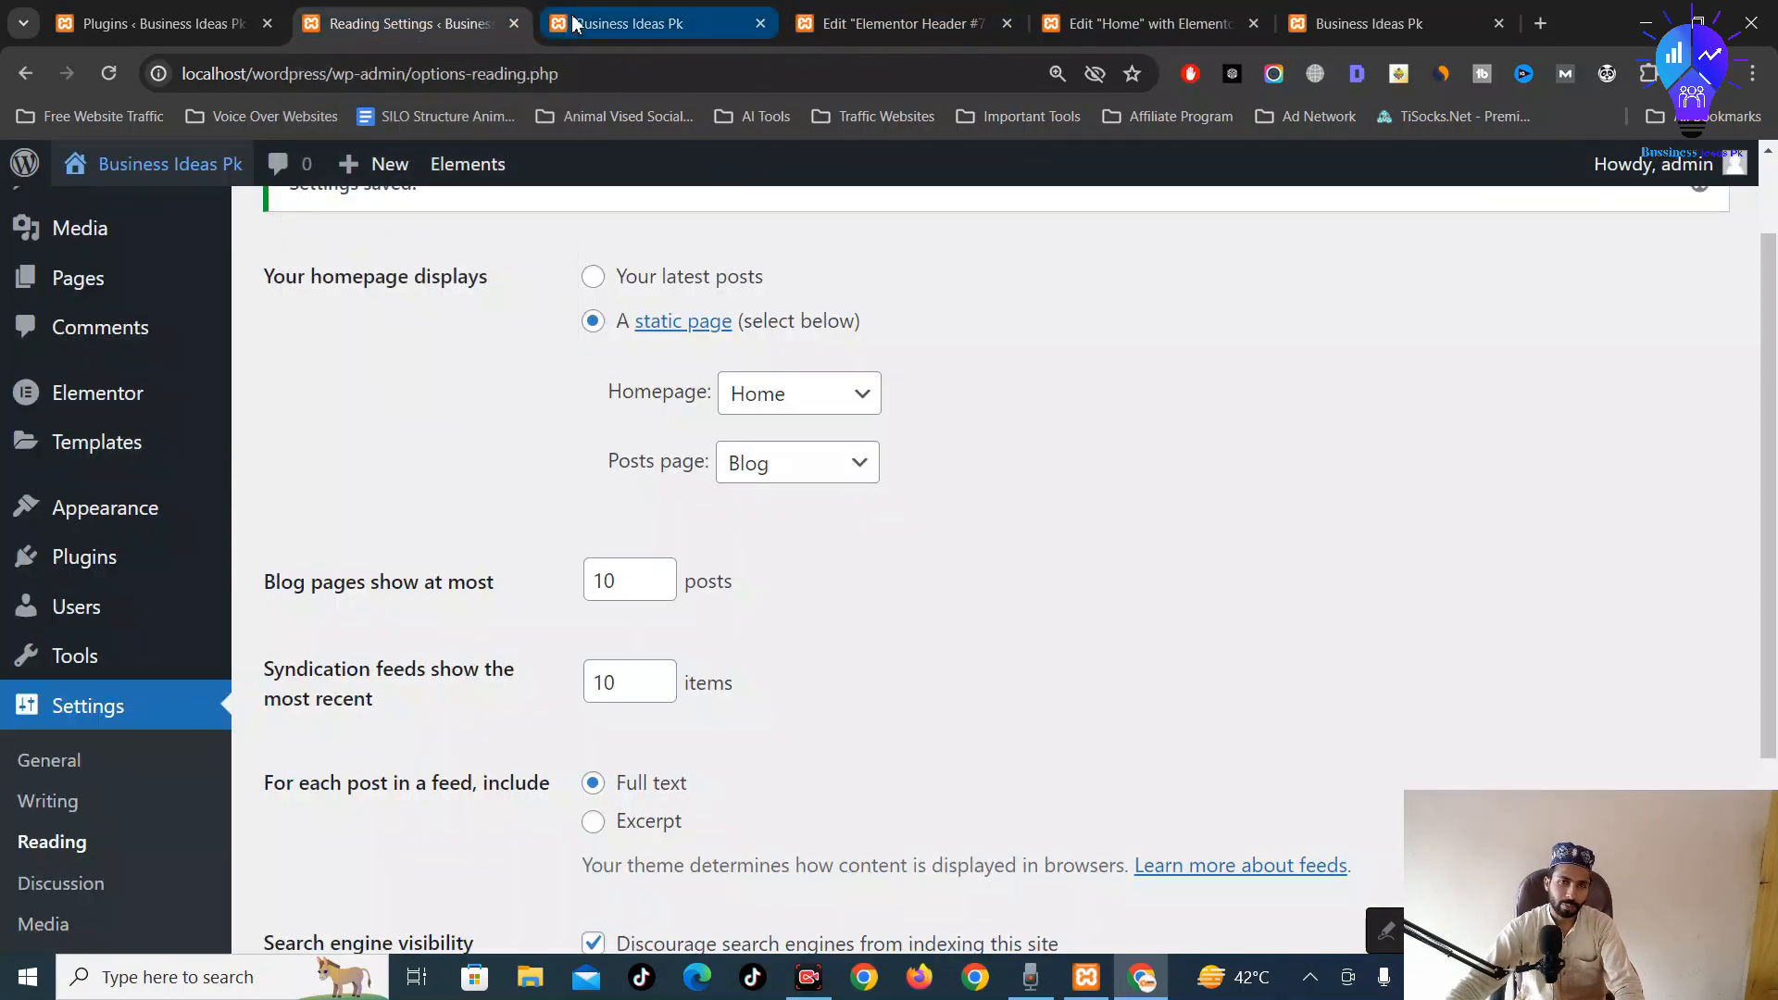
mouse_move(737, 9)
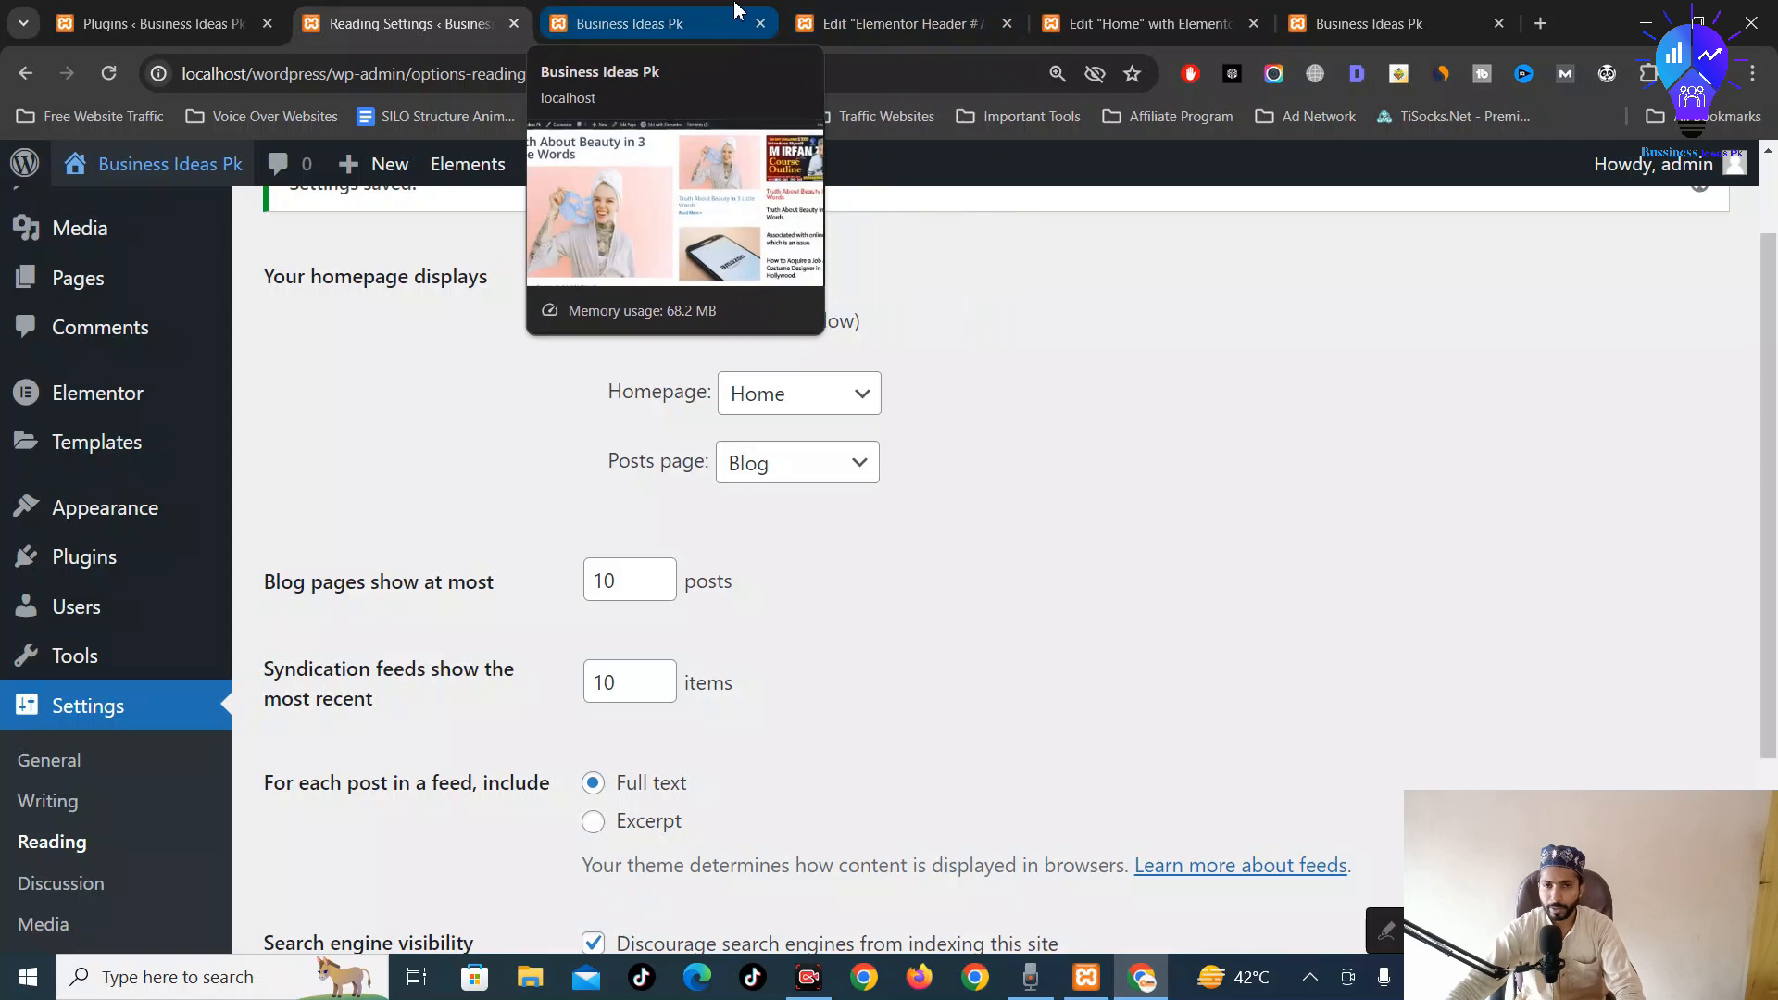
click(736, 9)
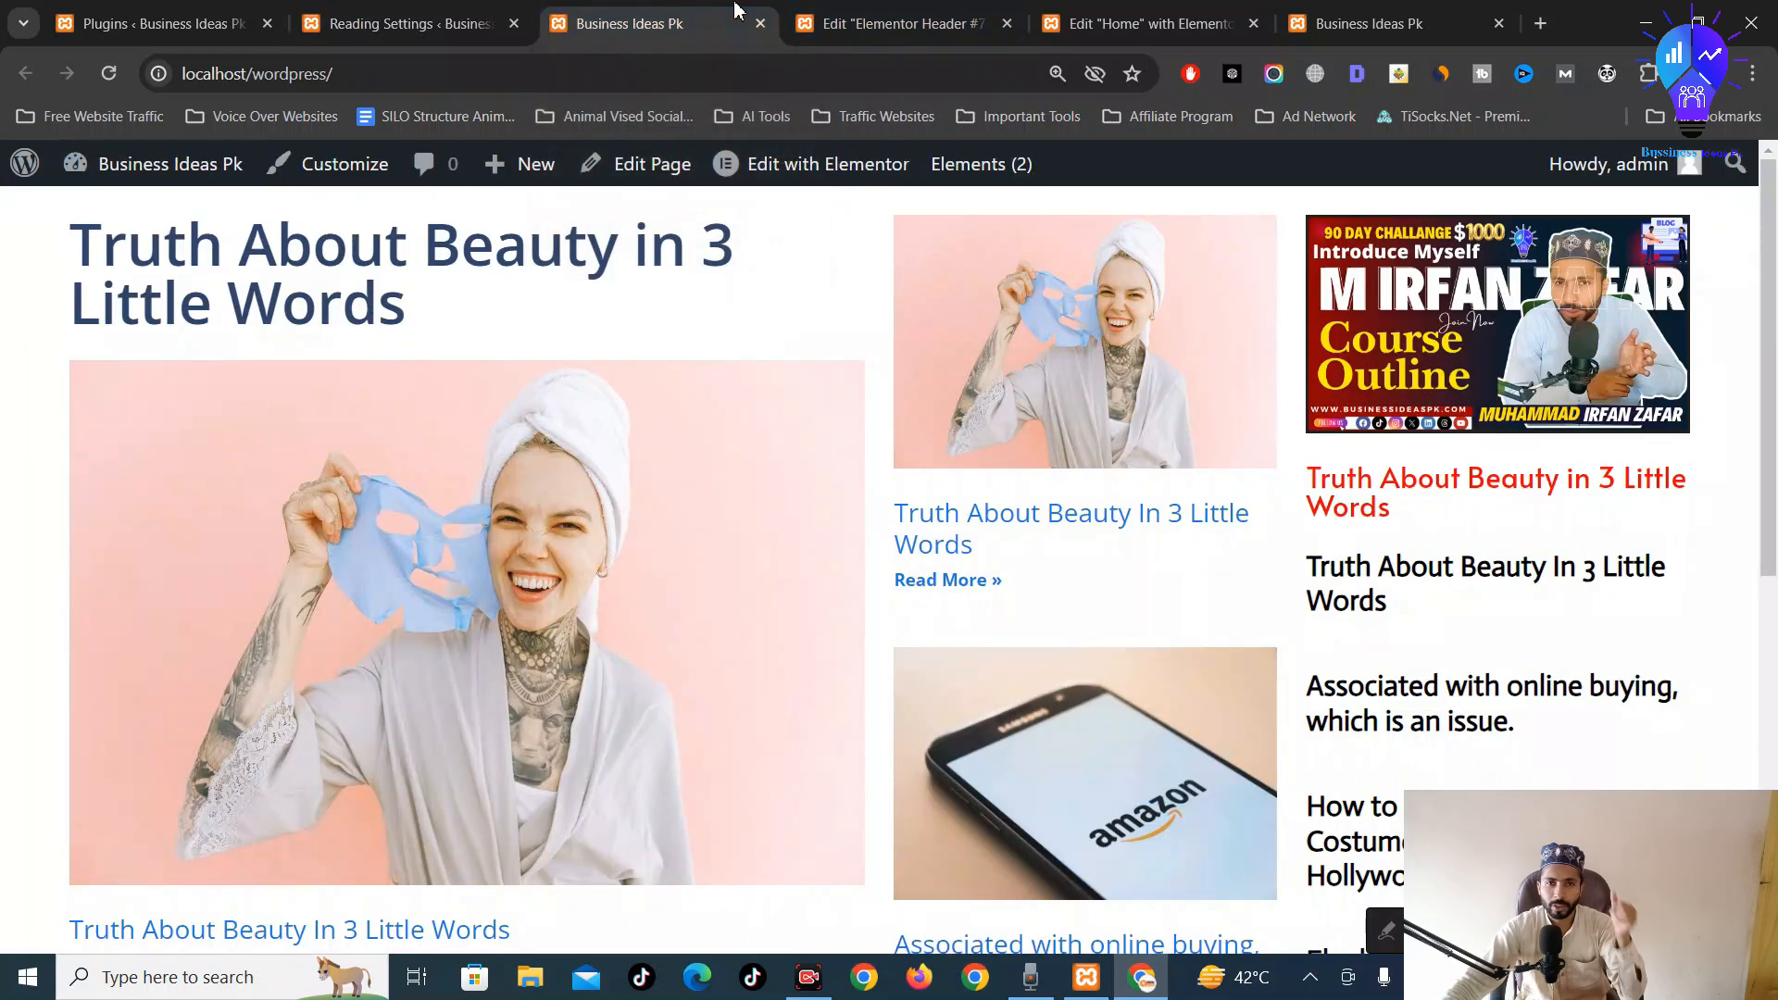
Recheck the reading settings, then open the Home page in Elementor in a new tab
click(866, 11)
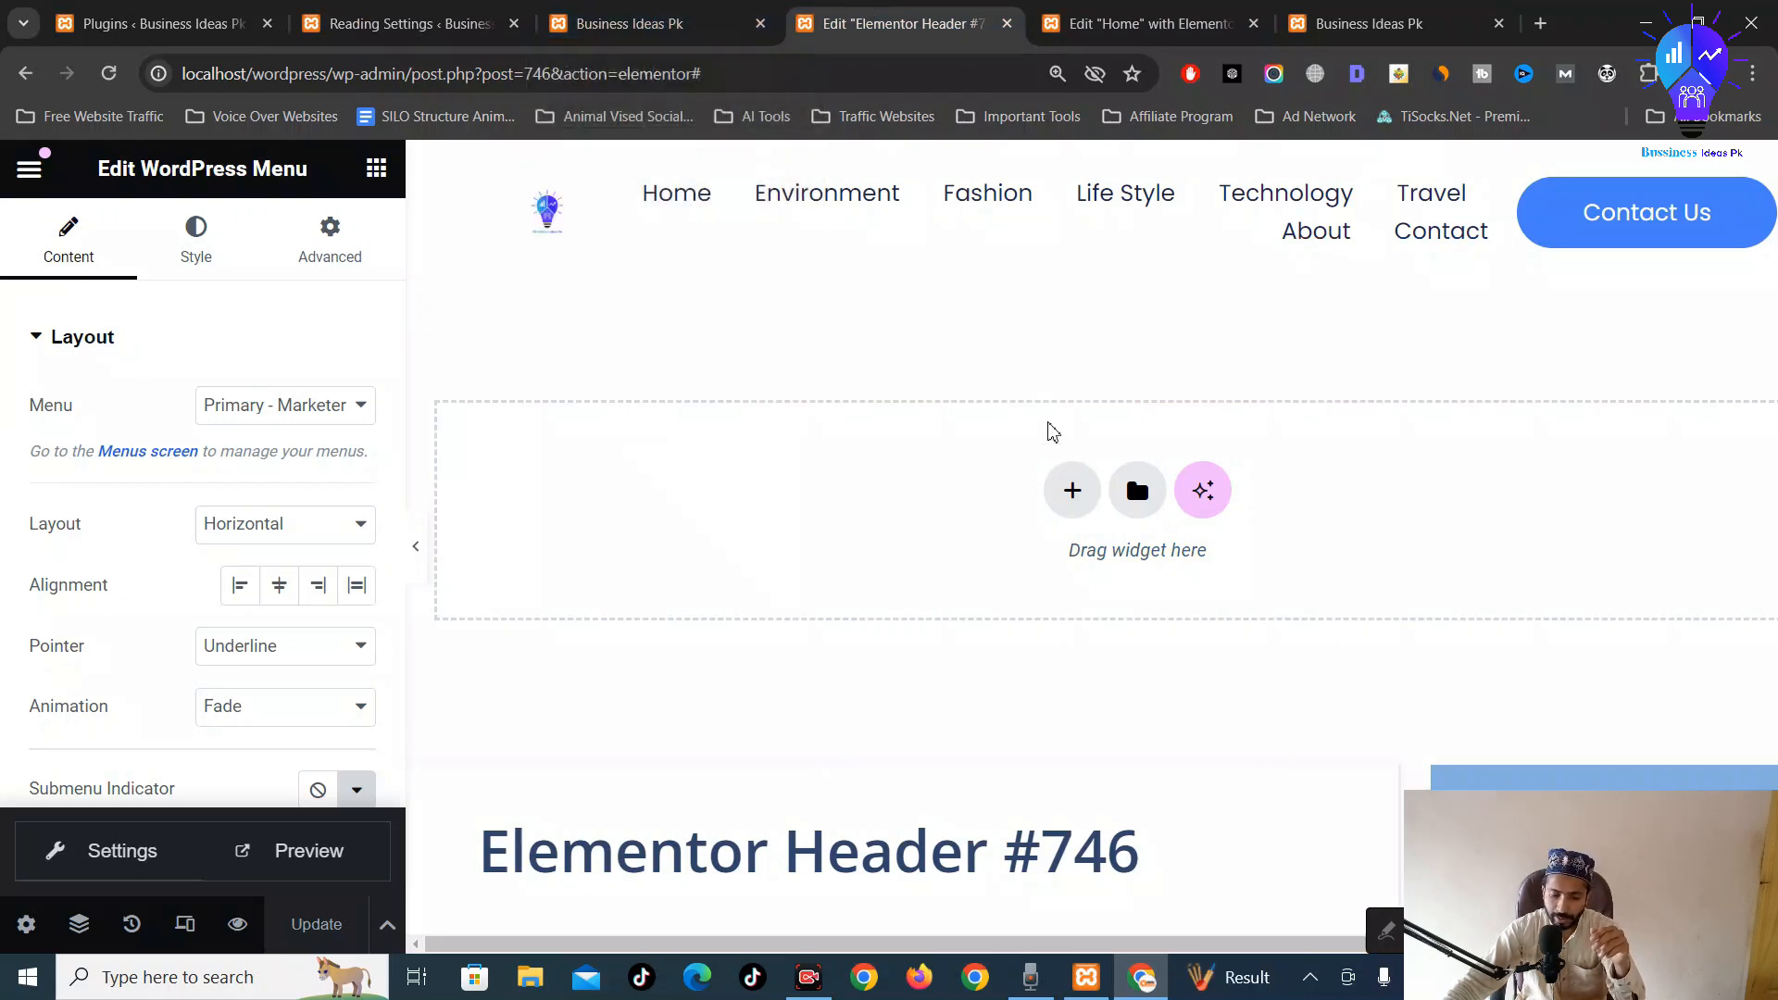
click(602, 19)
click(462, 11)
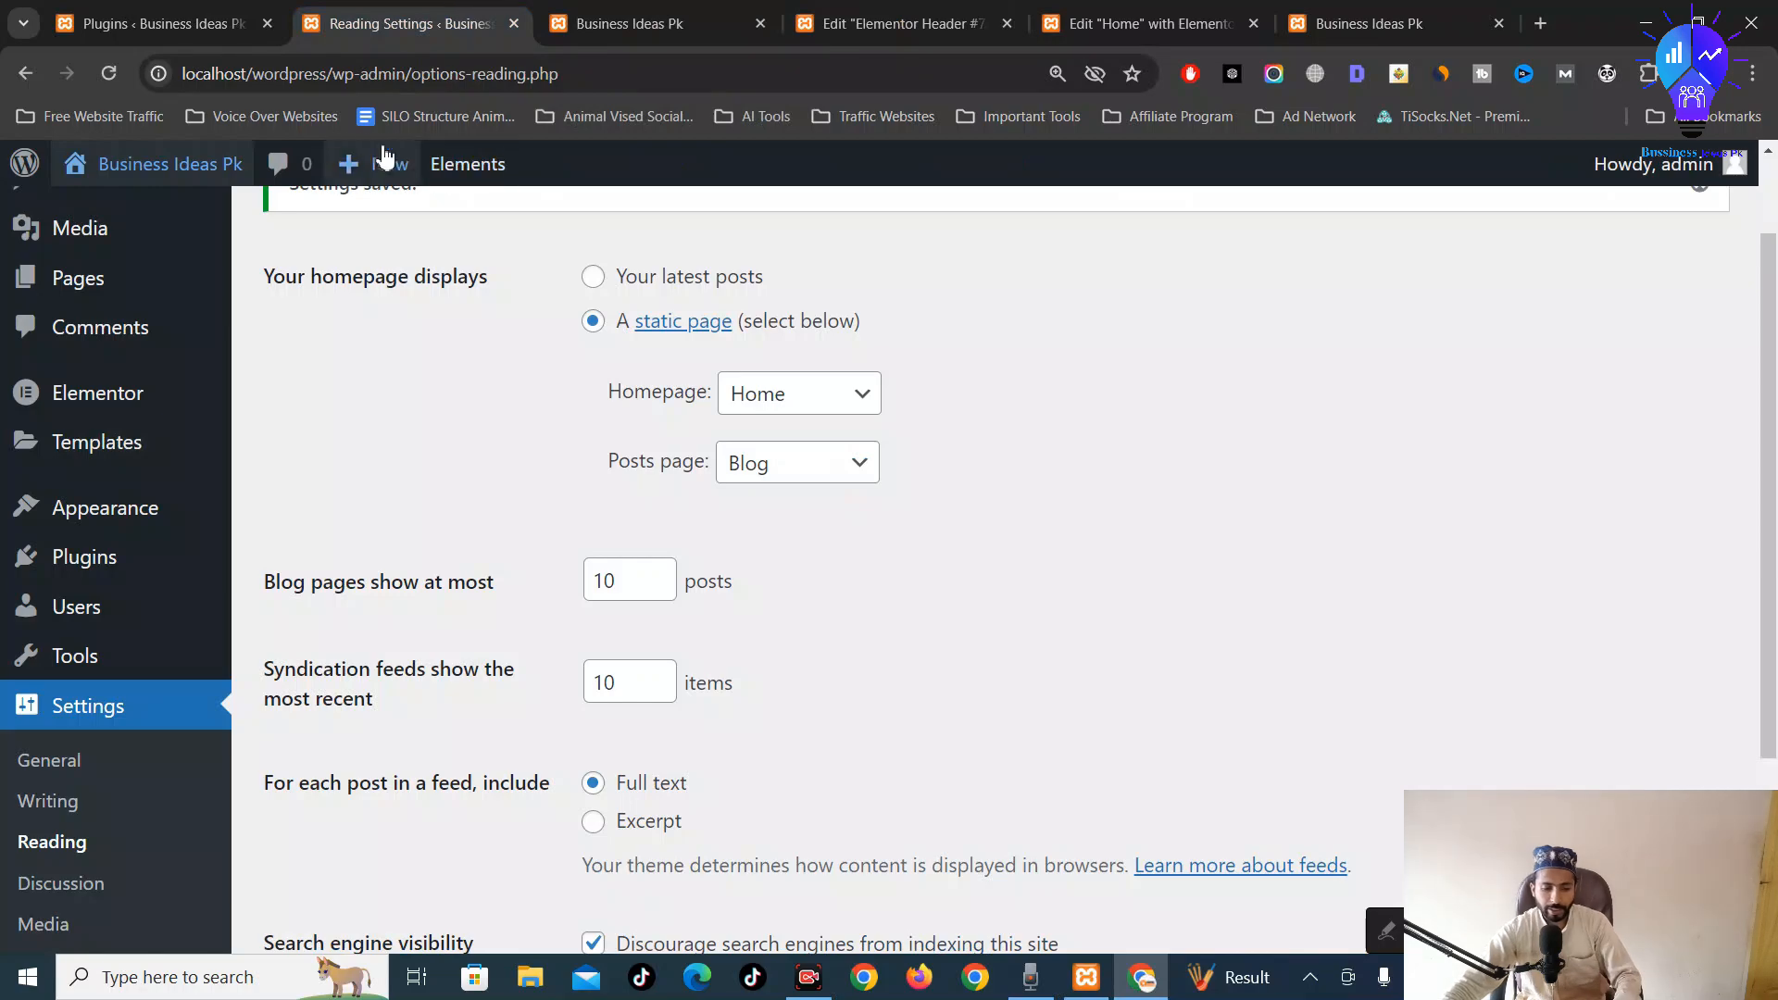
click(567, 20)
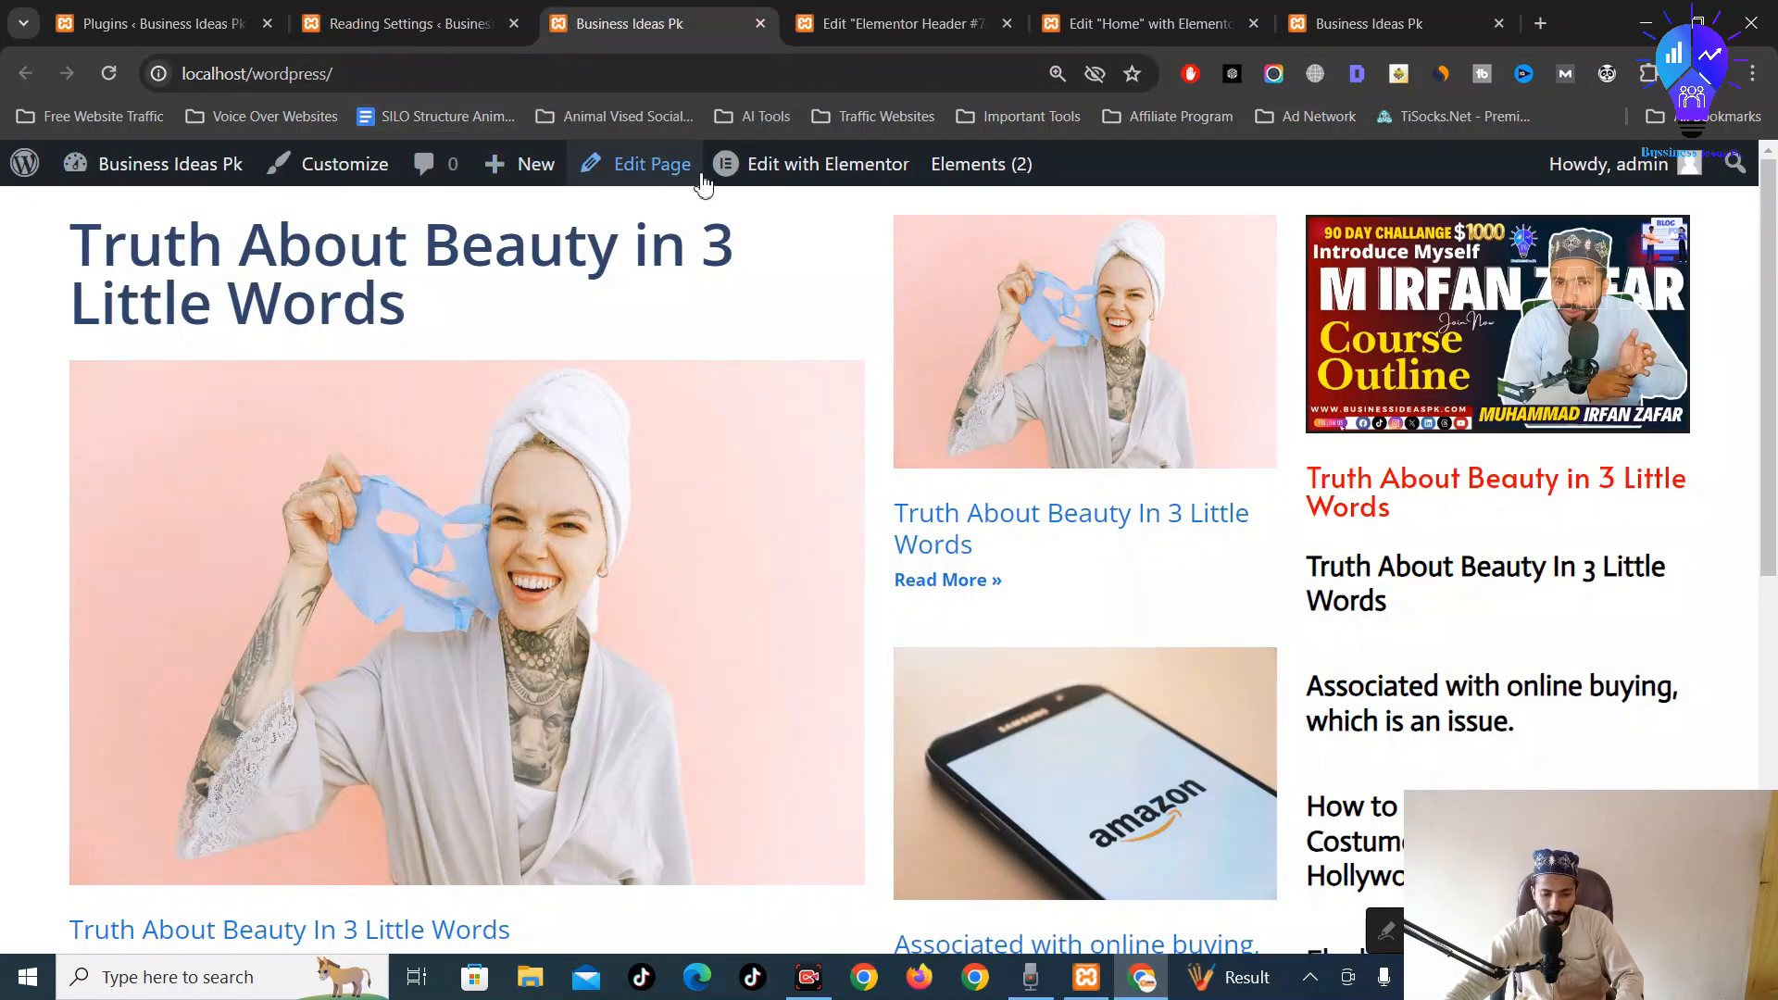
middle_click(795, 176)
click(783, 24)
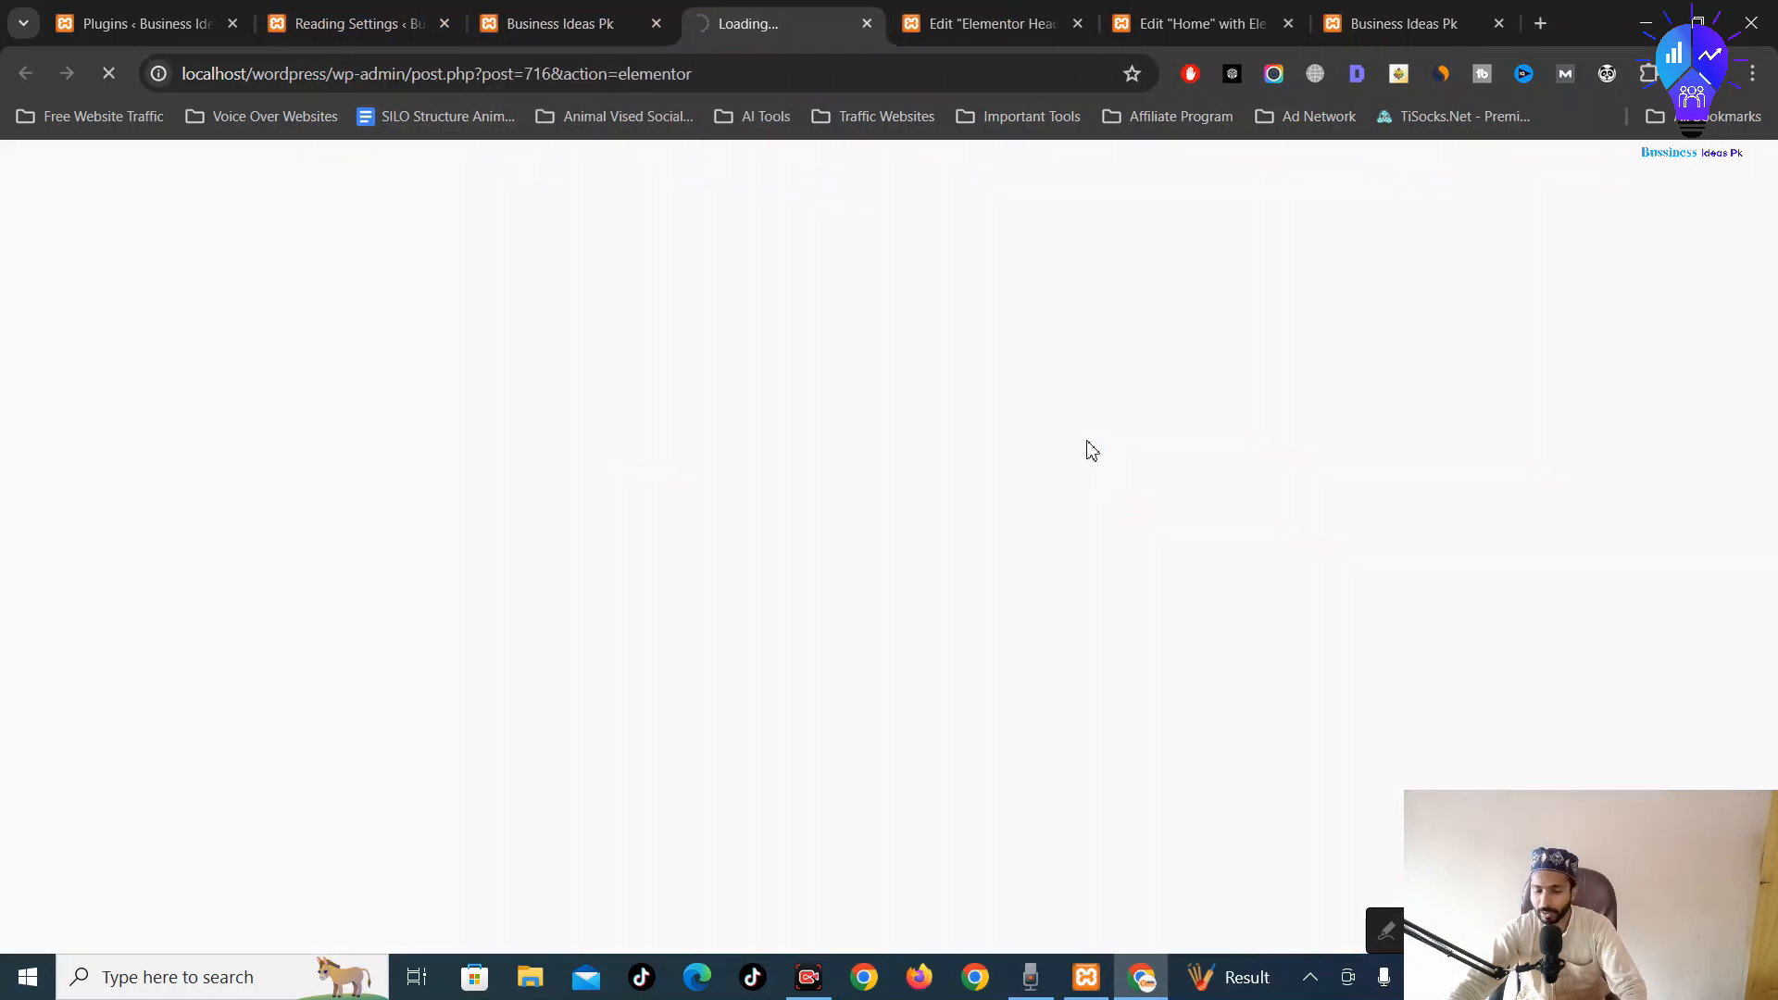
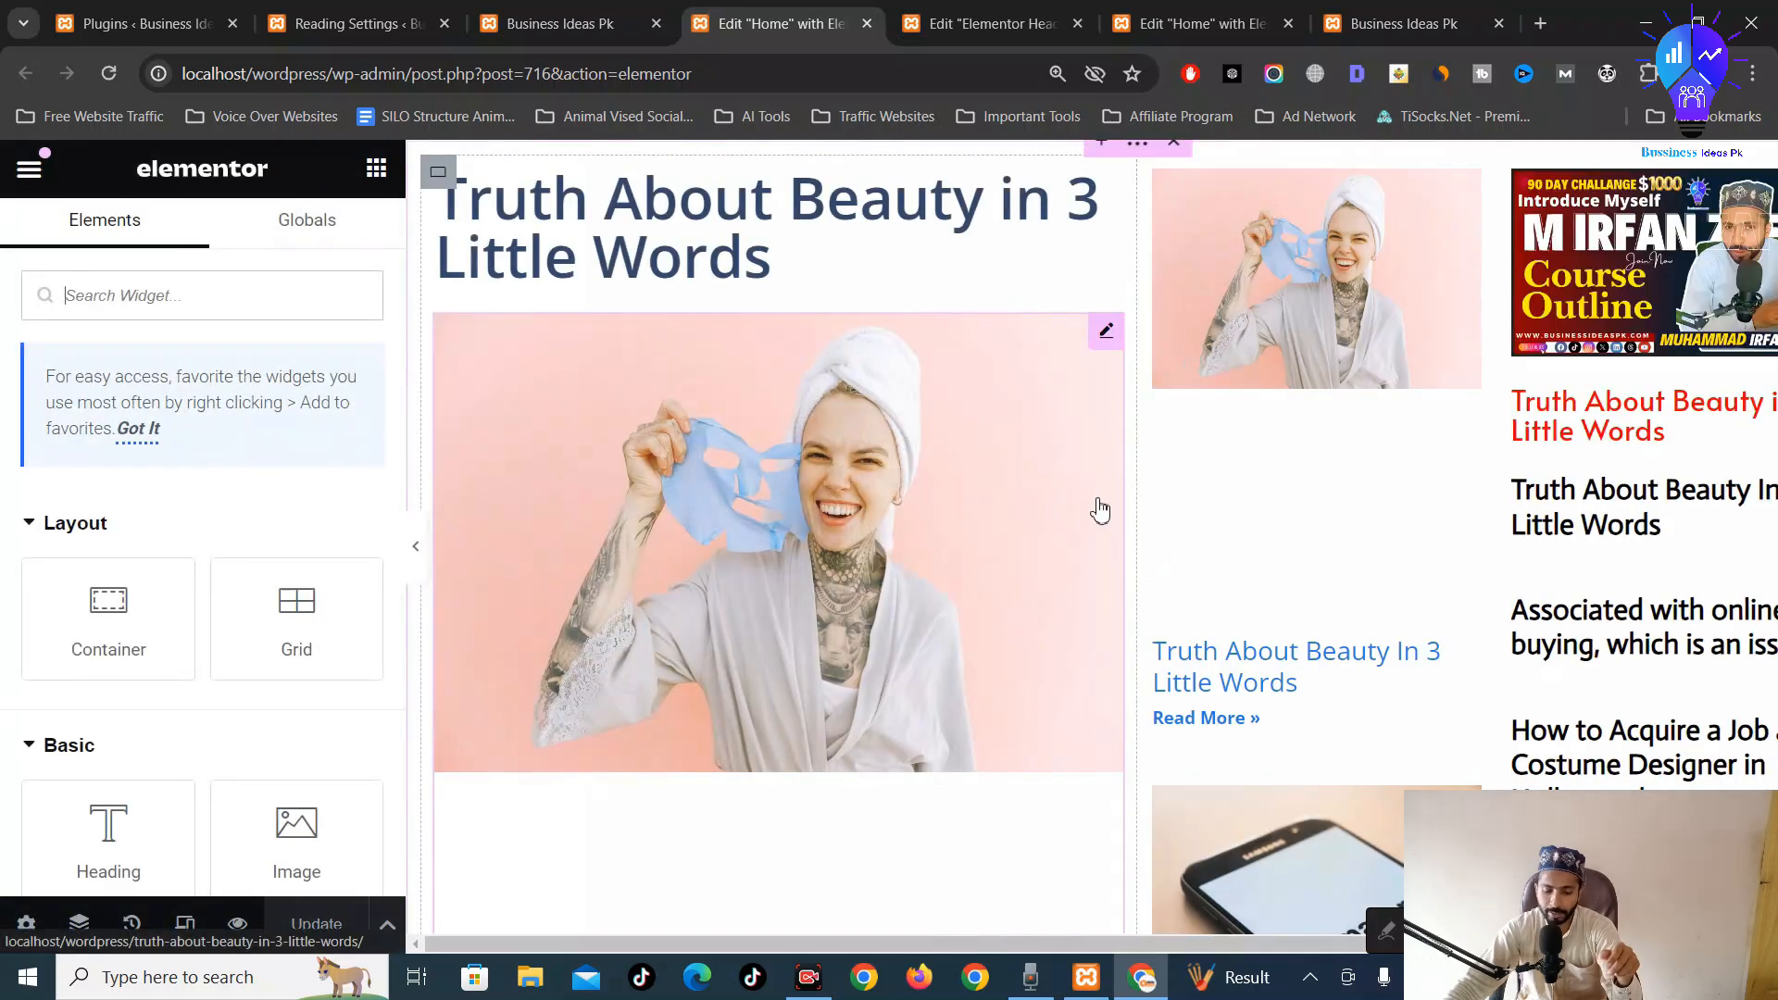
Open the Elementor template library in the empty section and filter the blocks to Hero
scroll(1098, 508, down, 15)
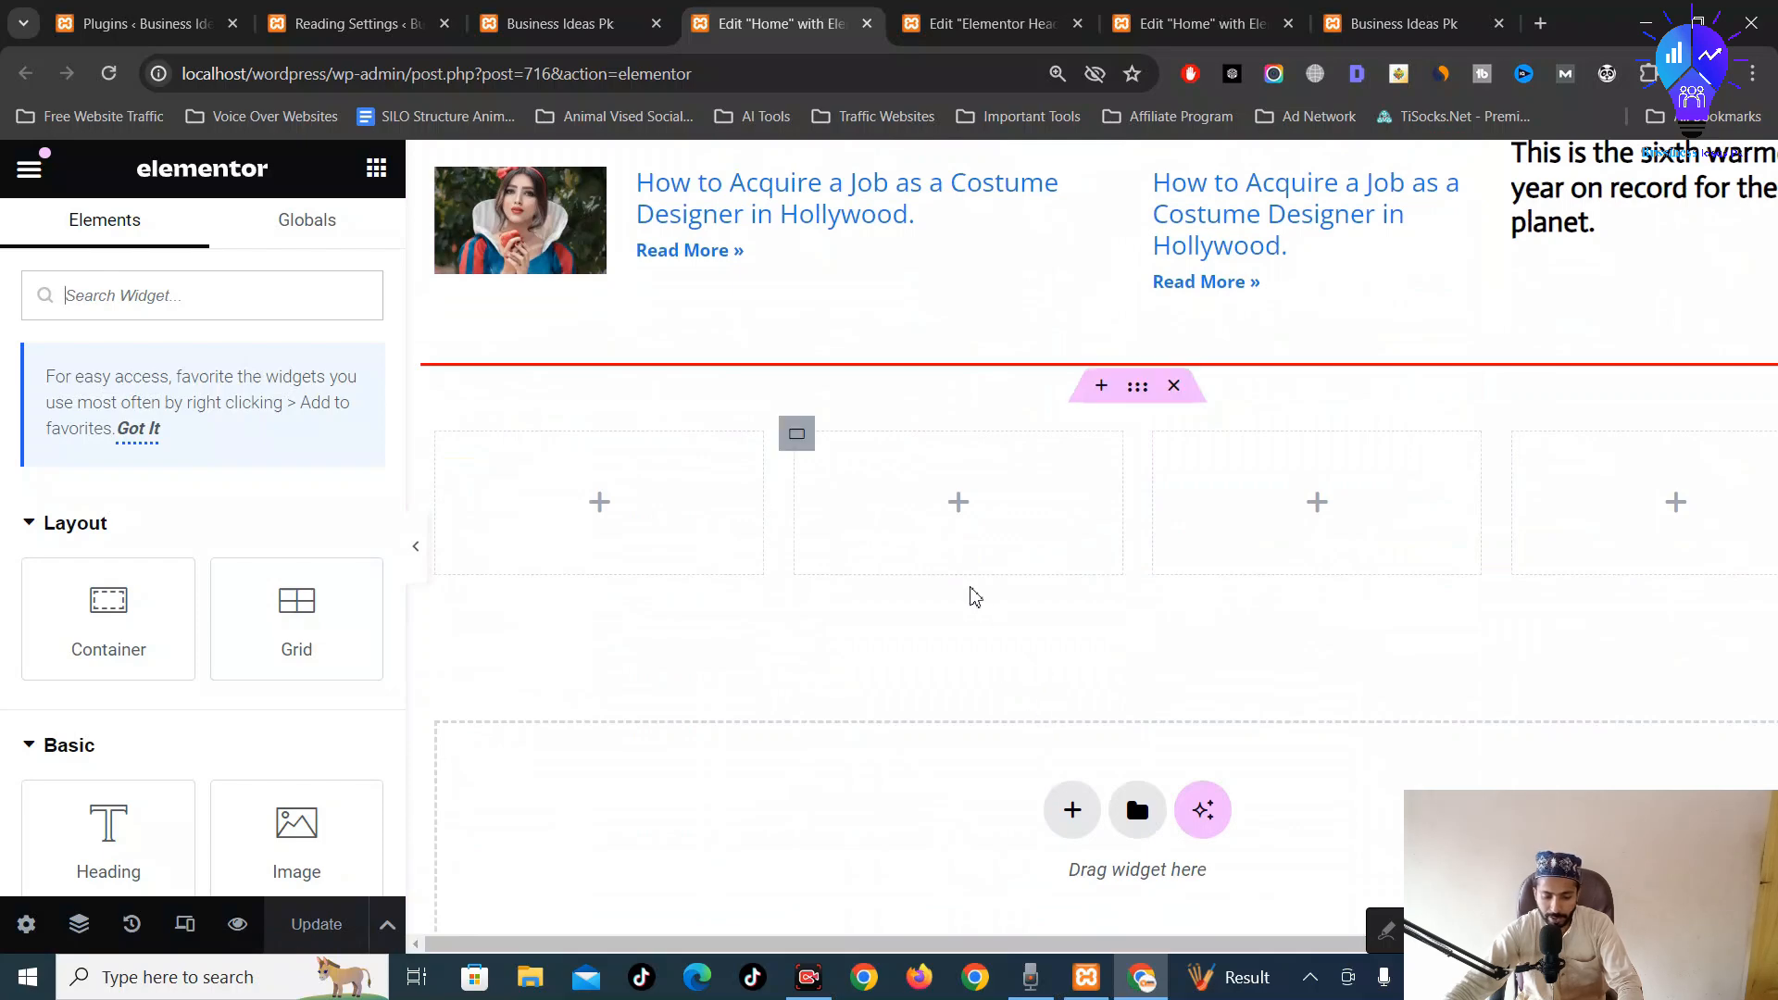
click(1138, 809)
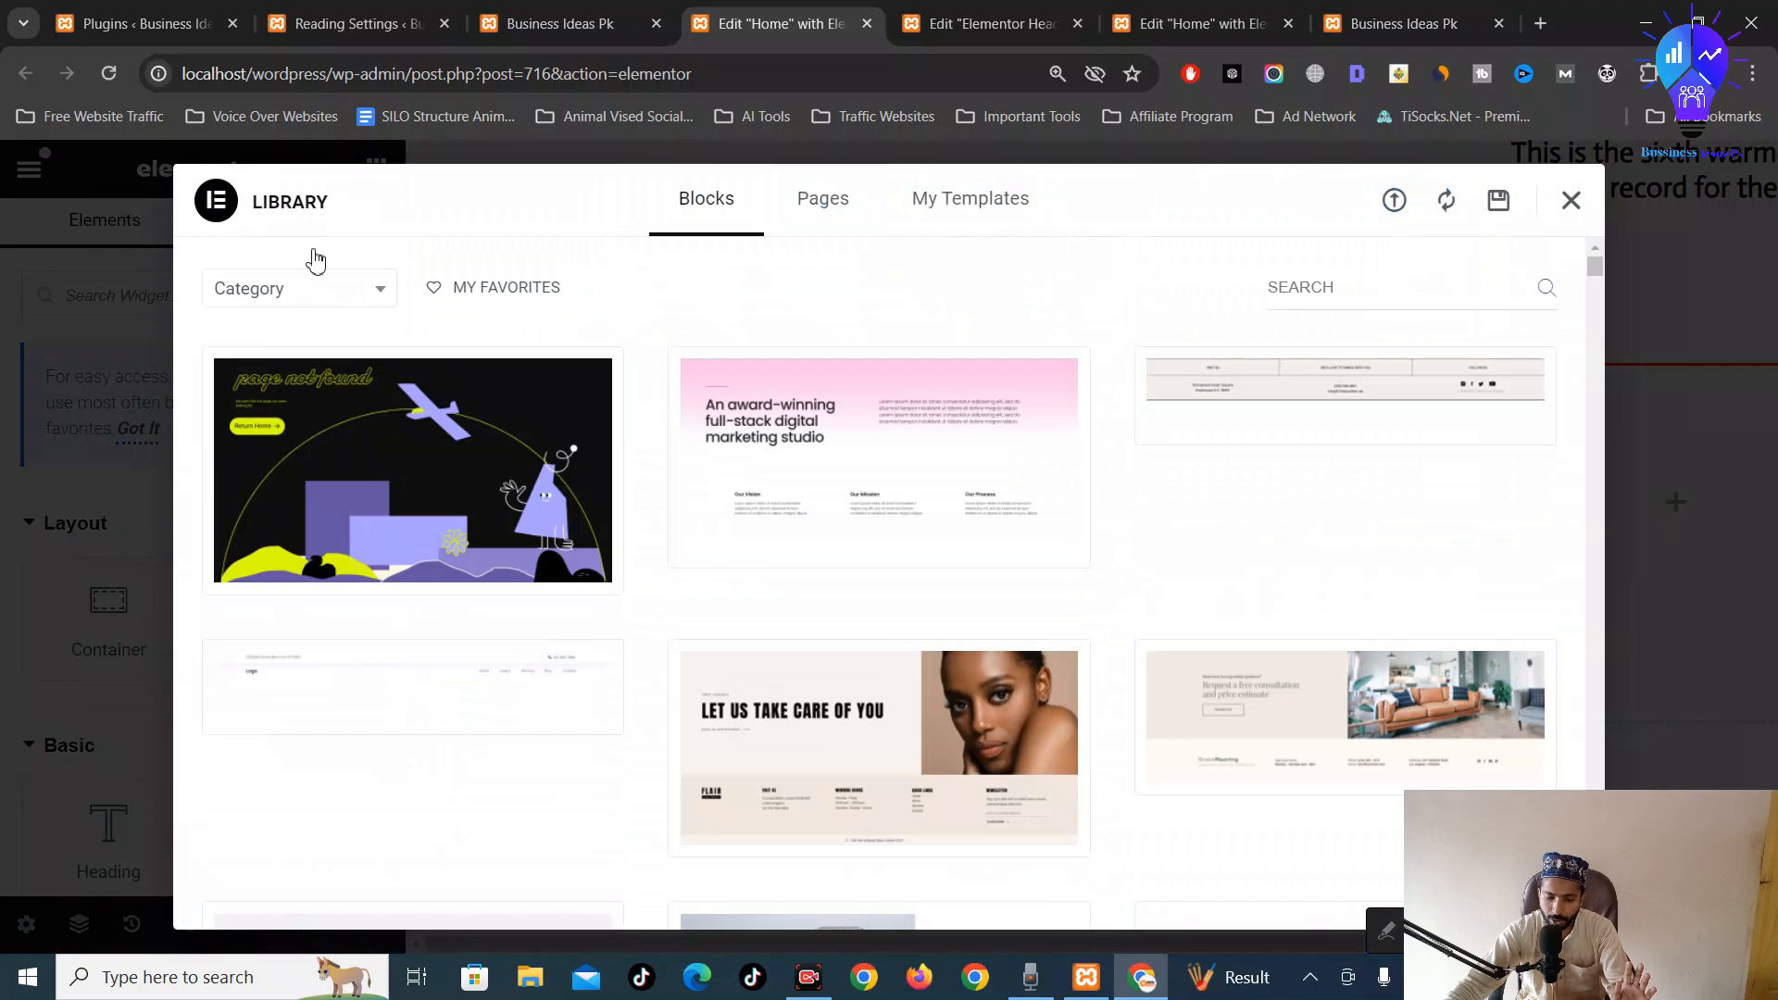
click(281, 306)
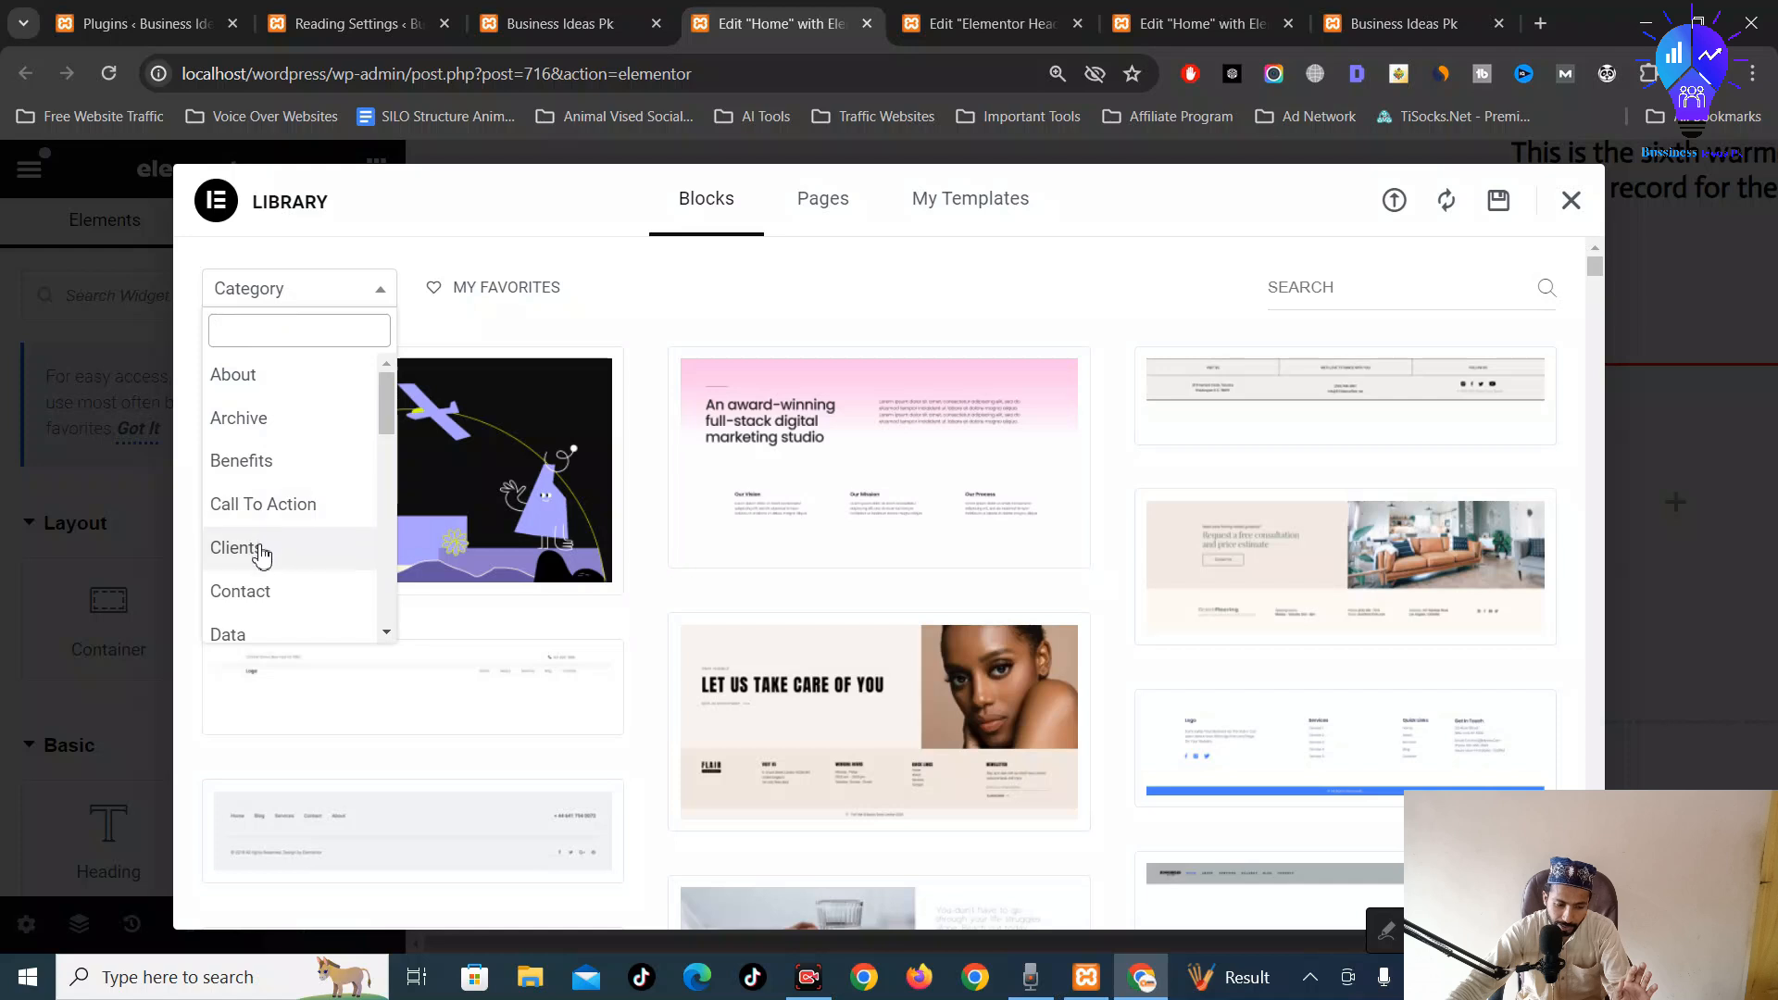
scroll(259, 551, down, 3)
scroll(255, 464, up, 2)
scroll(289, 551, down, 4)
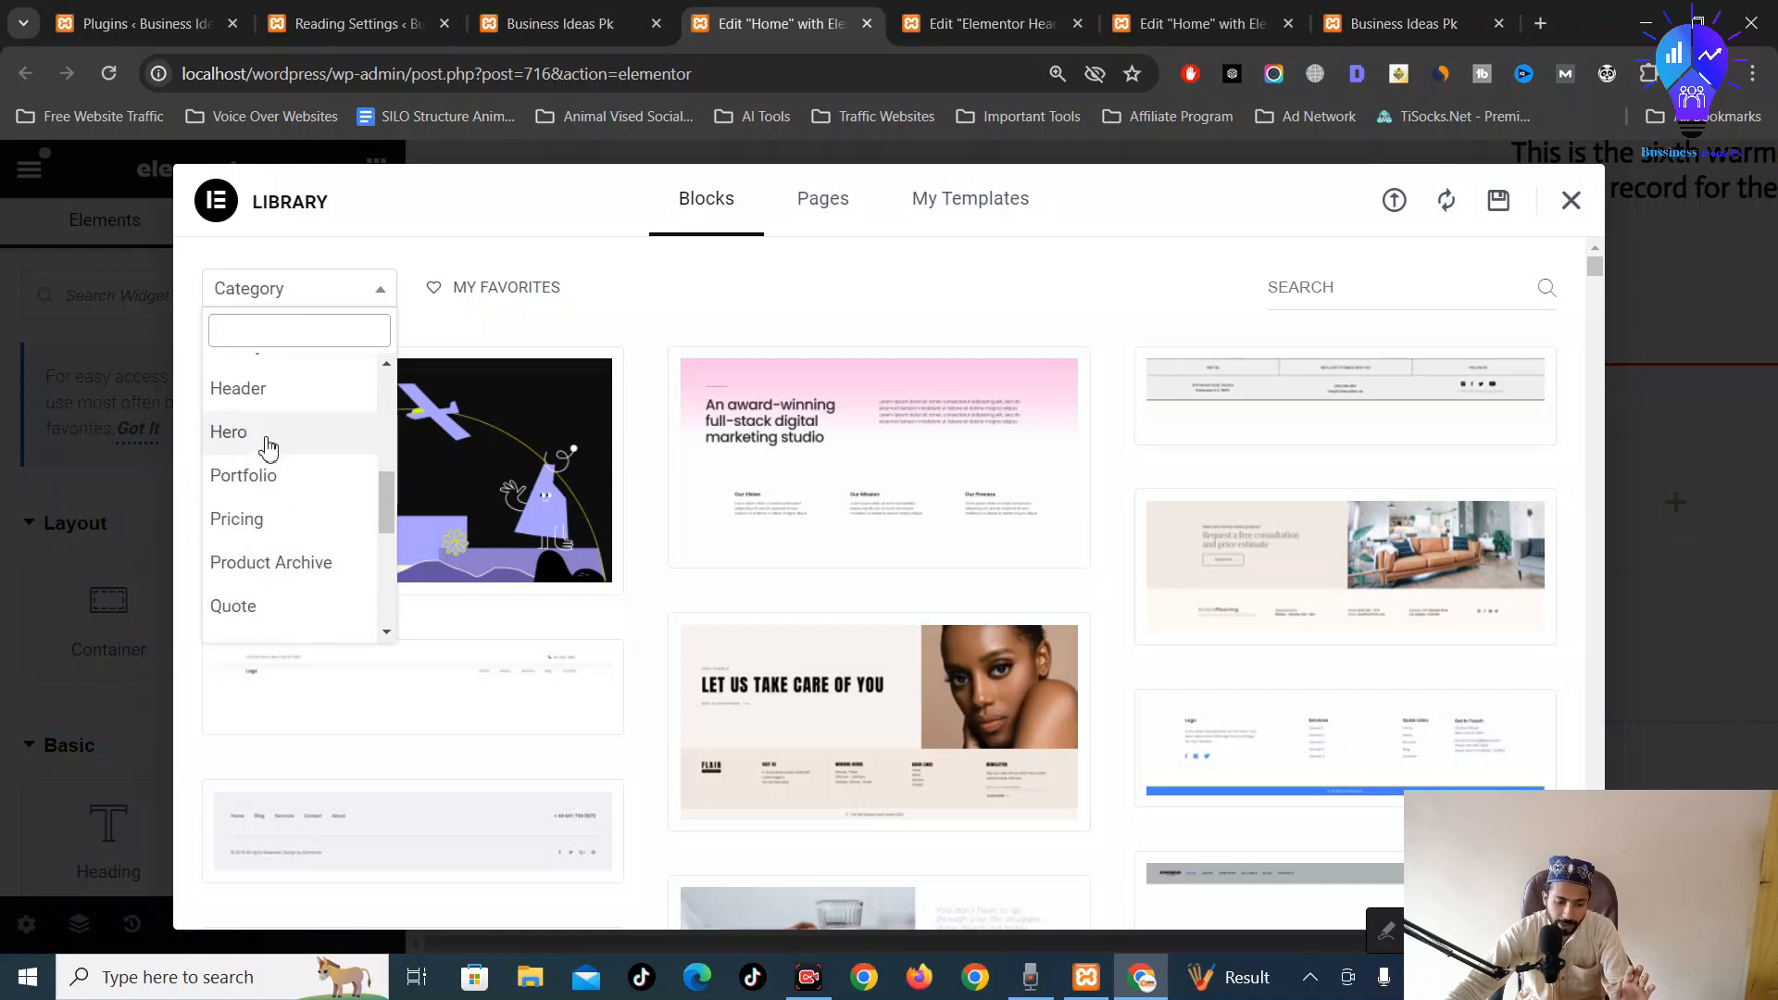
click(269, 448)
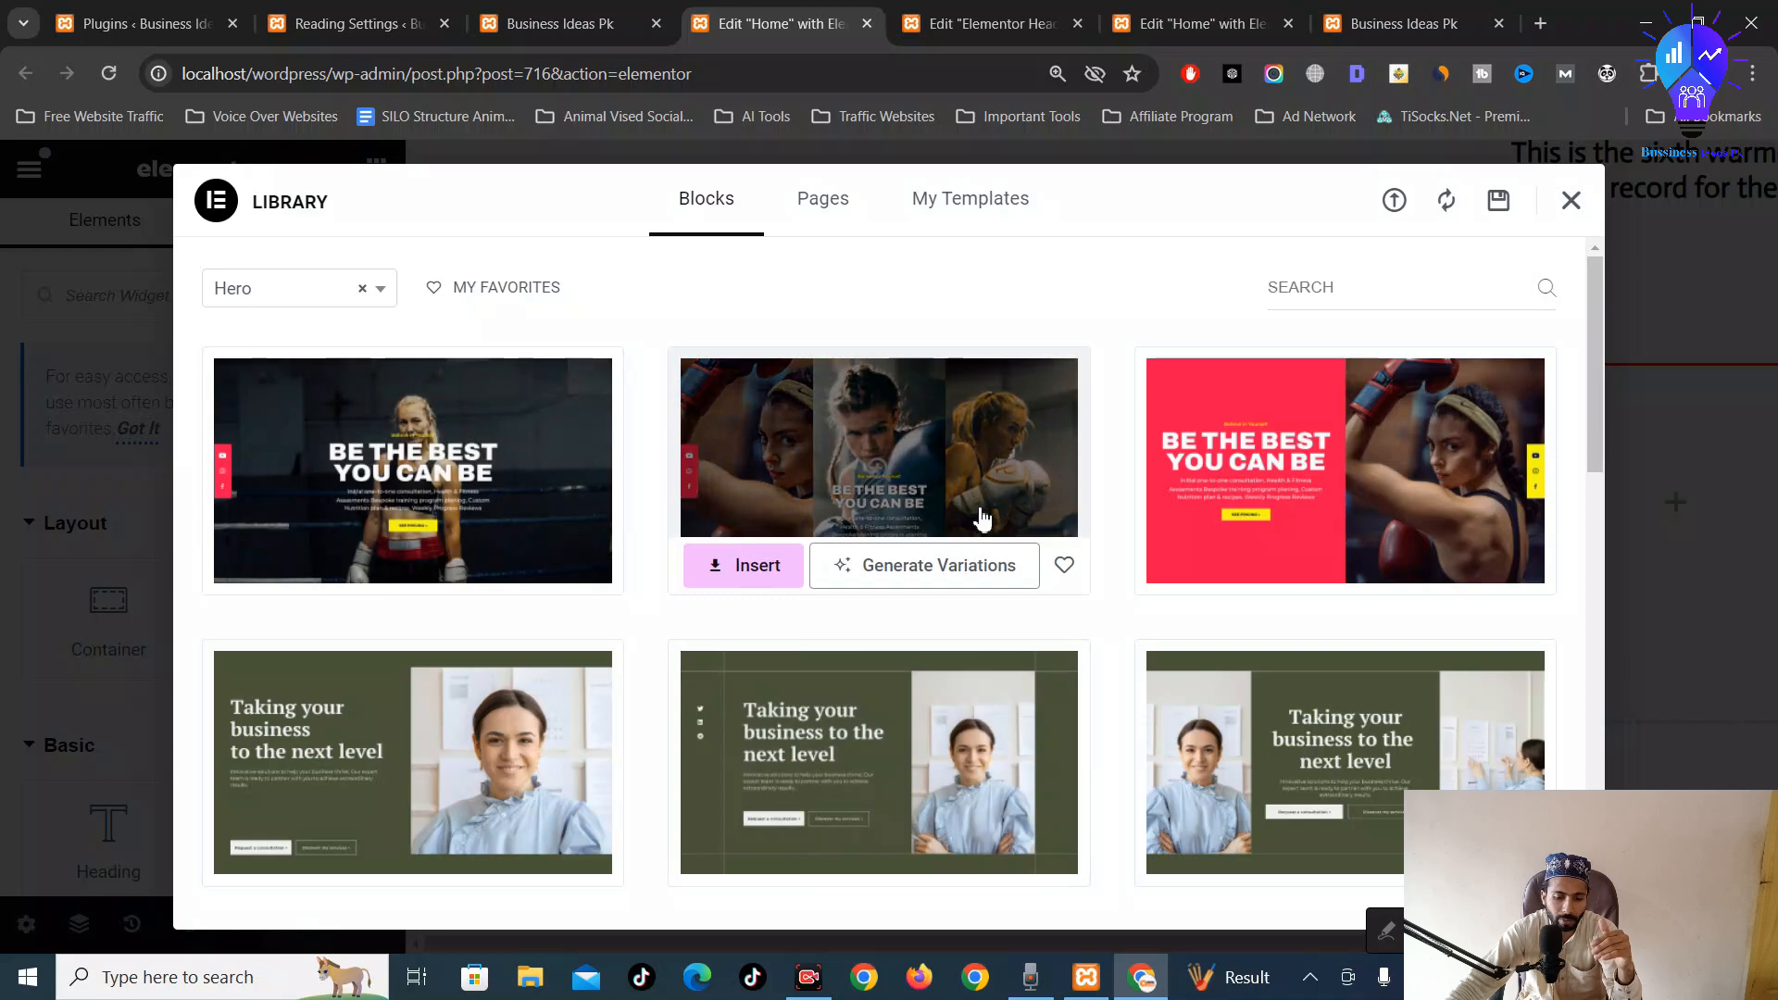
scroll(983, 518, down, 7)
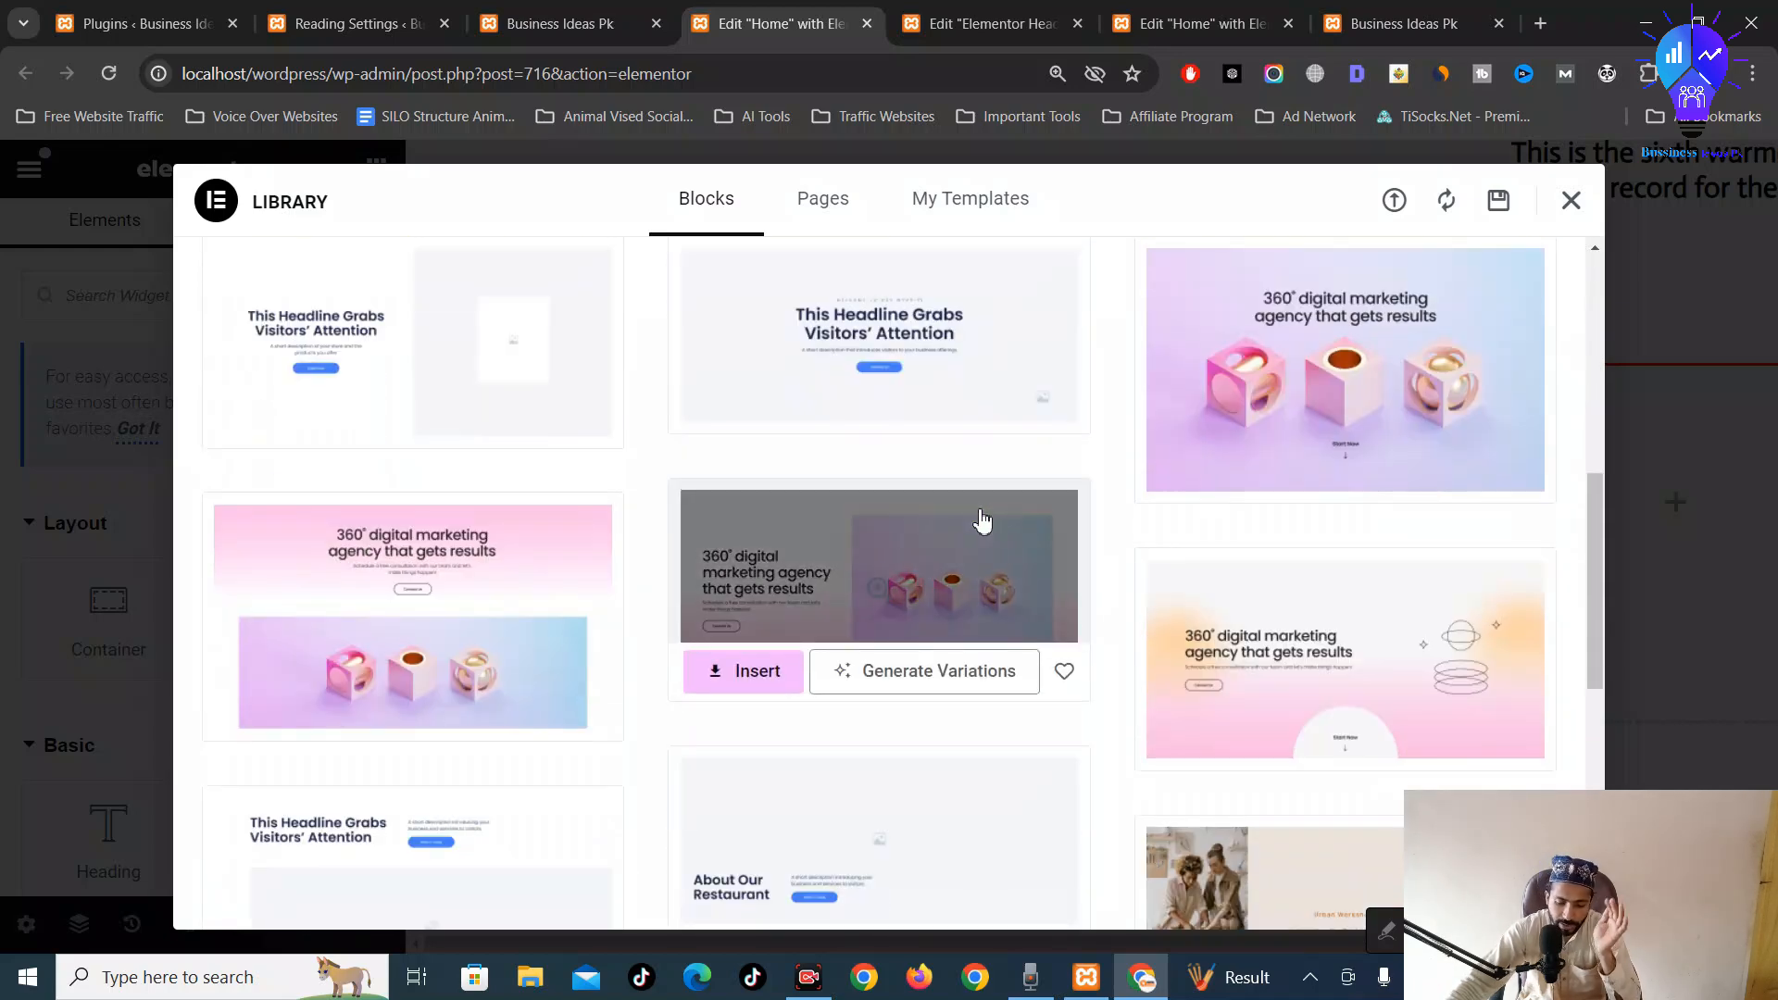
scroll(1158, 584, down, 10)
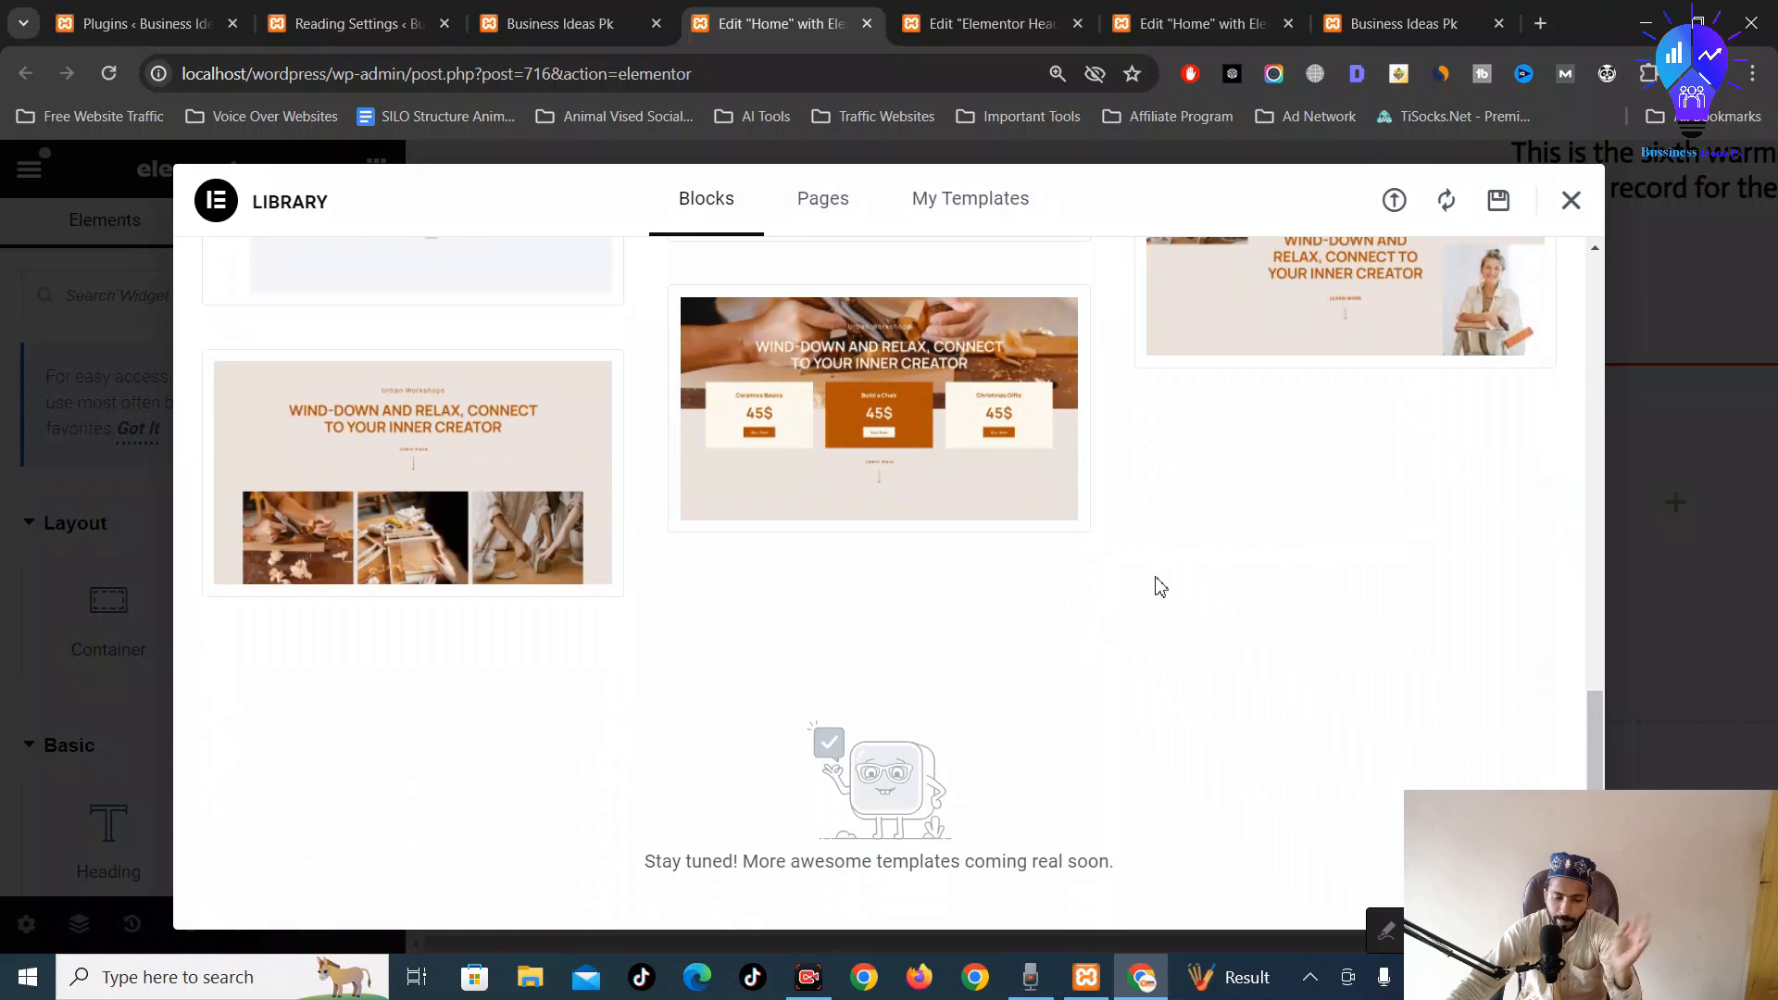
scroll(936, 528, up, 15)
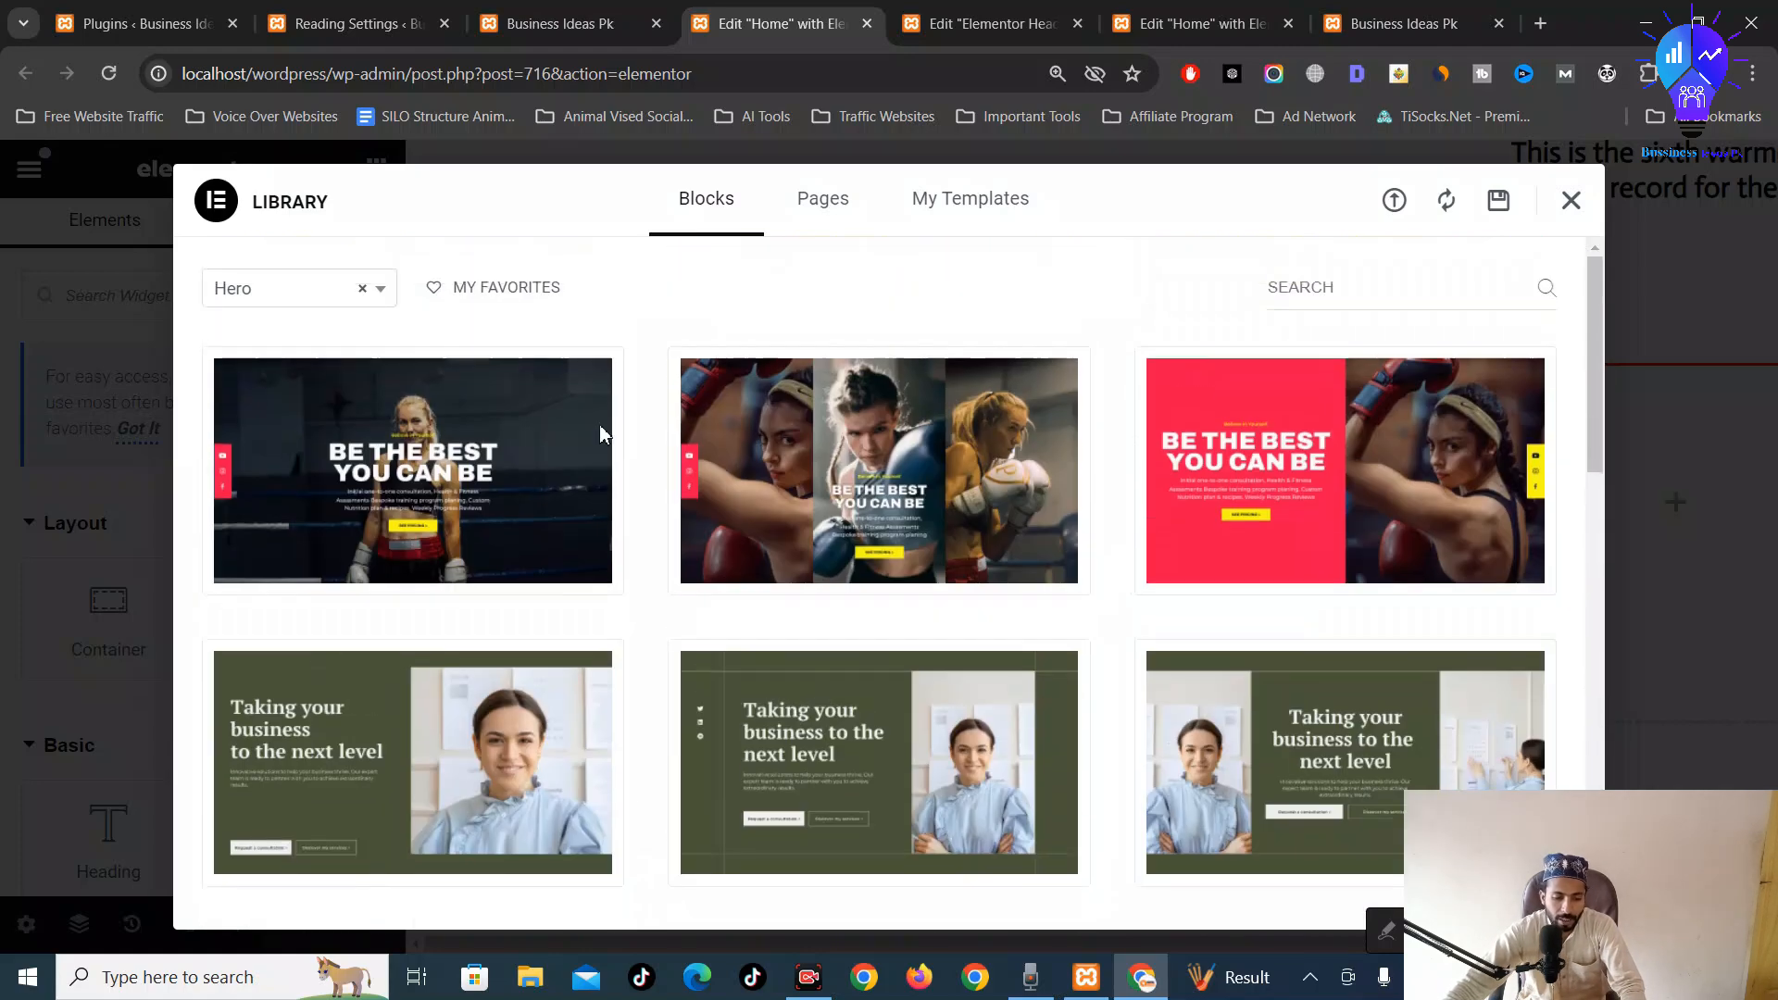
Preview the Single Post block design, then return to the full block library
click(337, 309)
scroll(345, 478, up, 1)
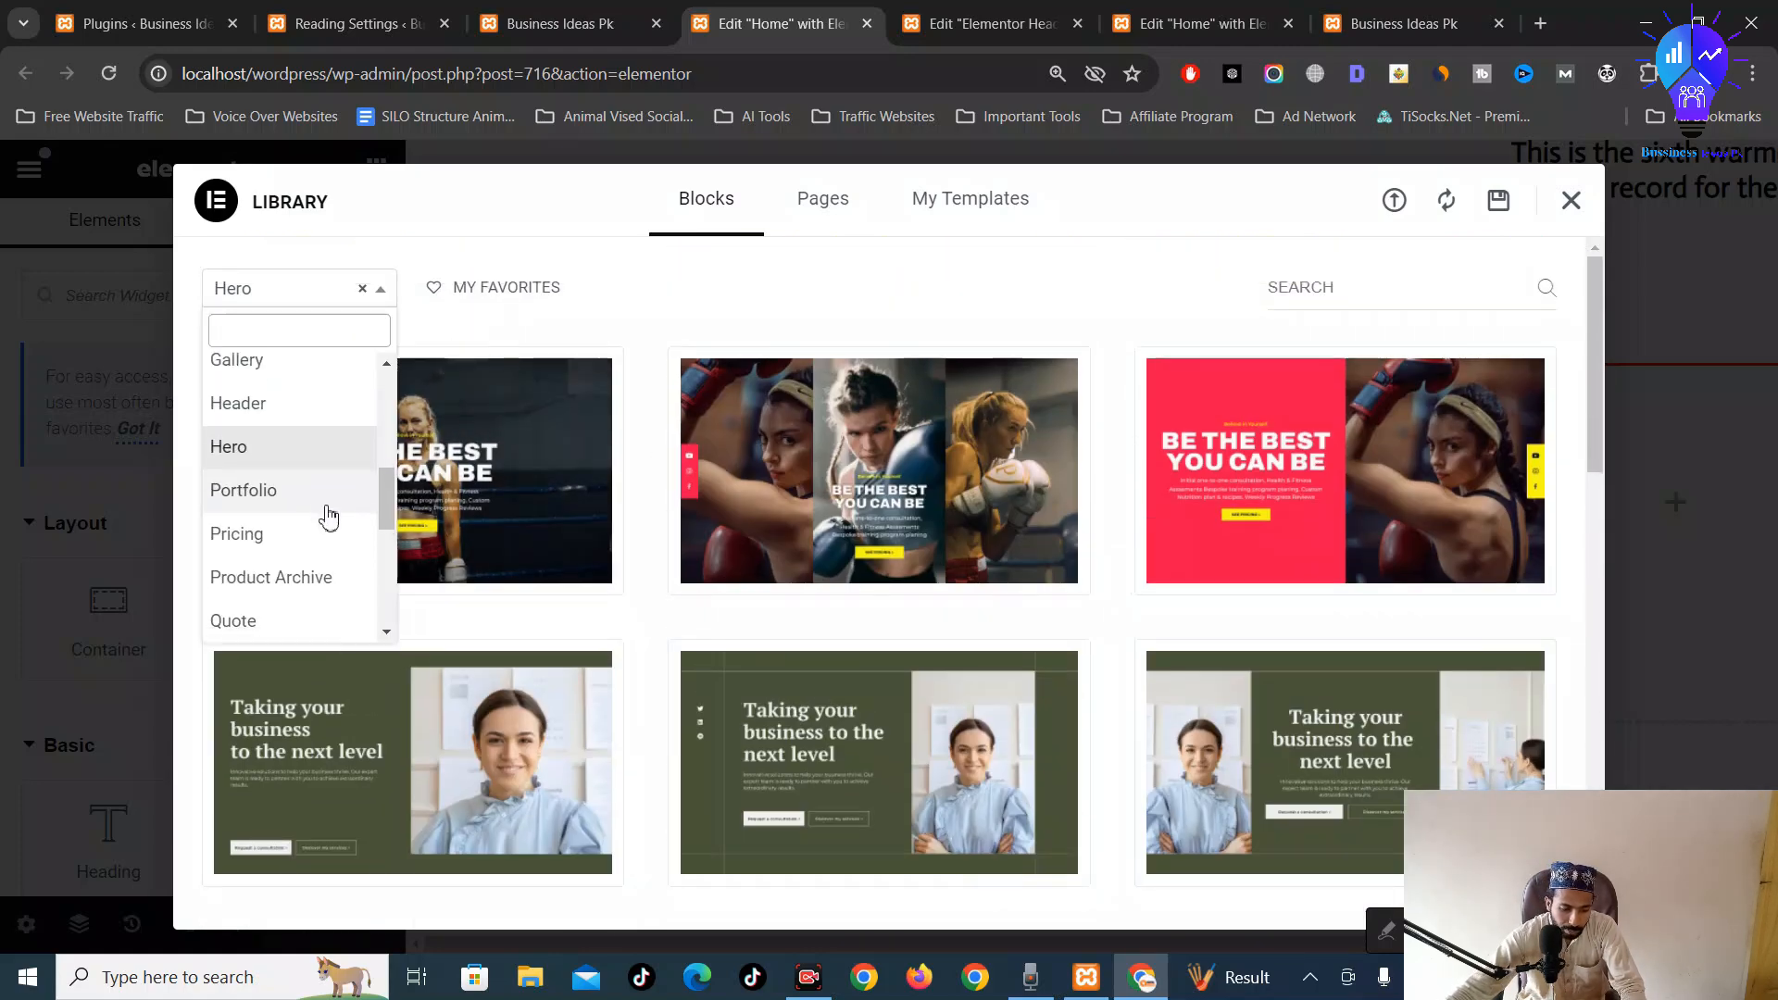
scroll(324, 519, down, 5)
scroll(306, 547, up, 3)
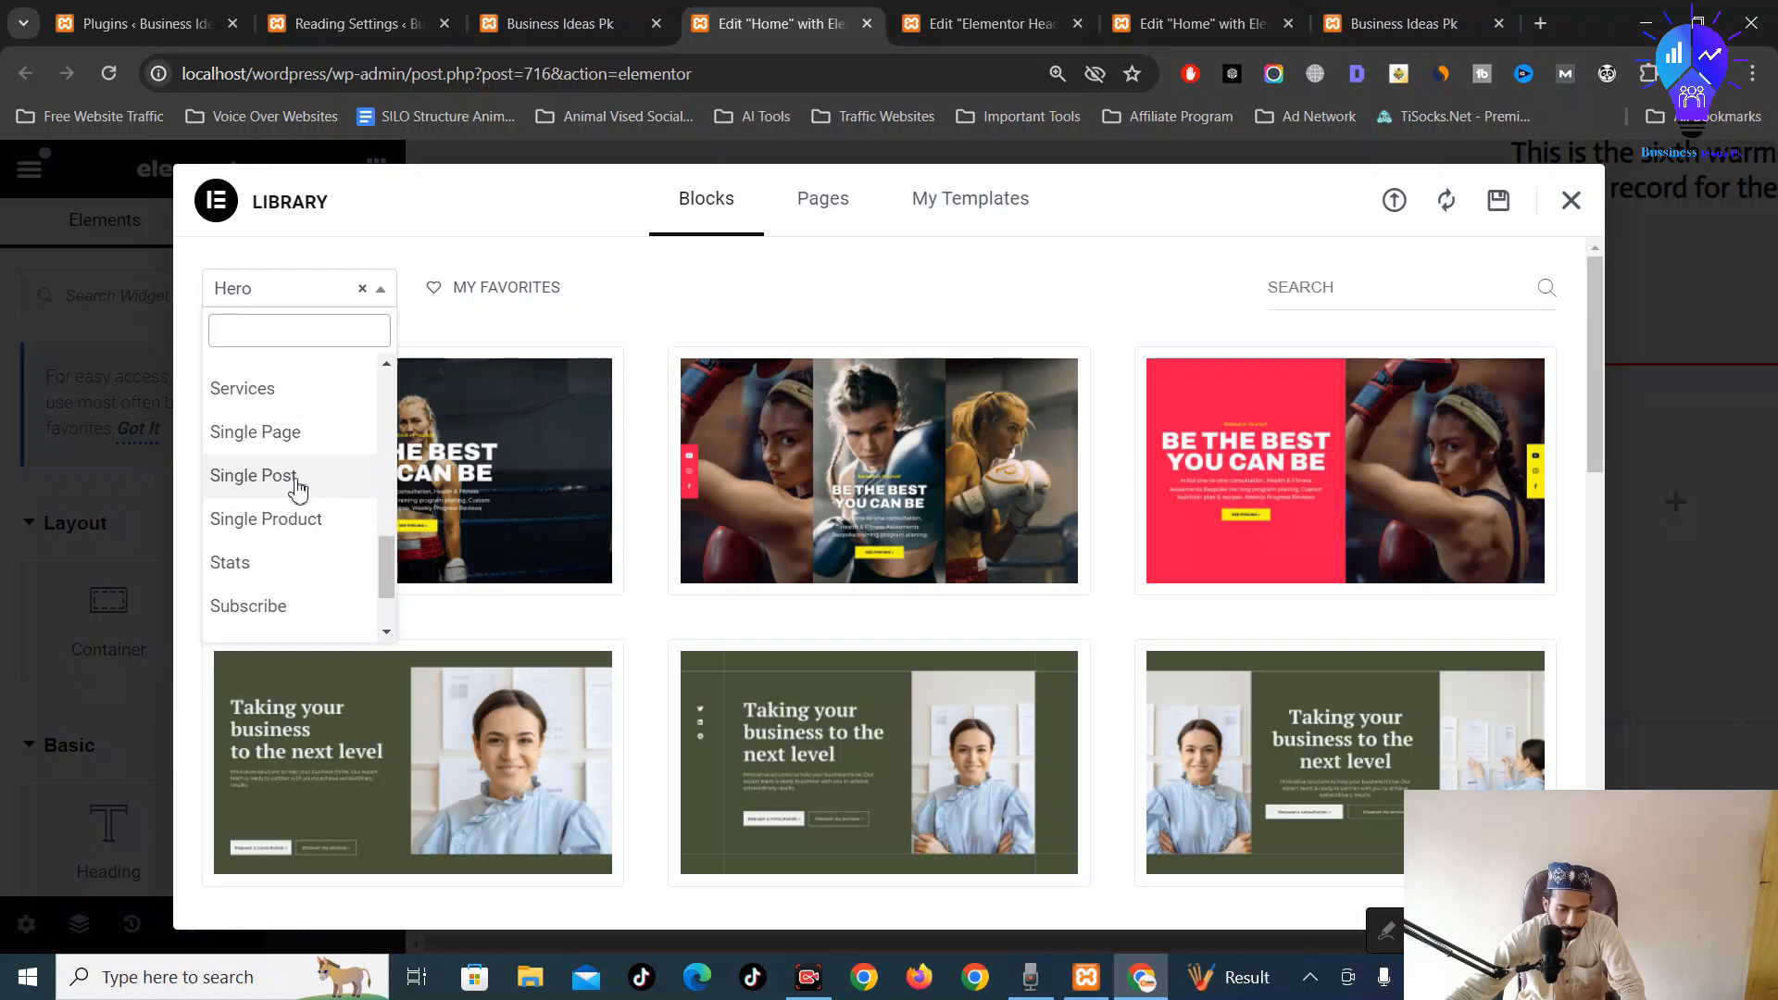
click(298, 484)
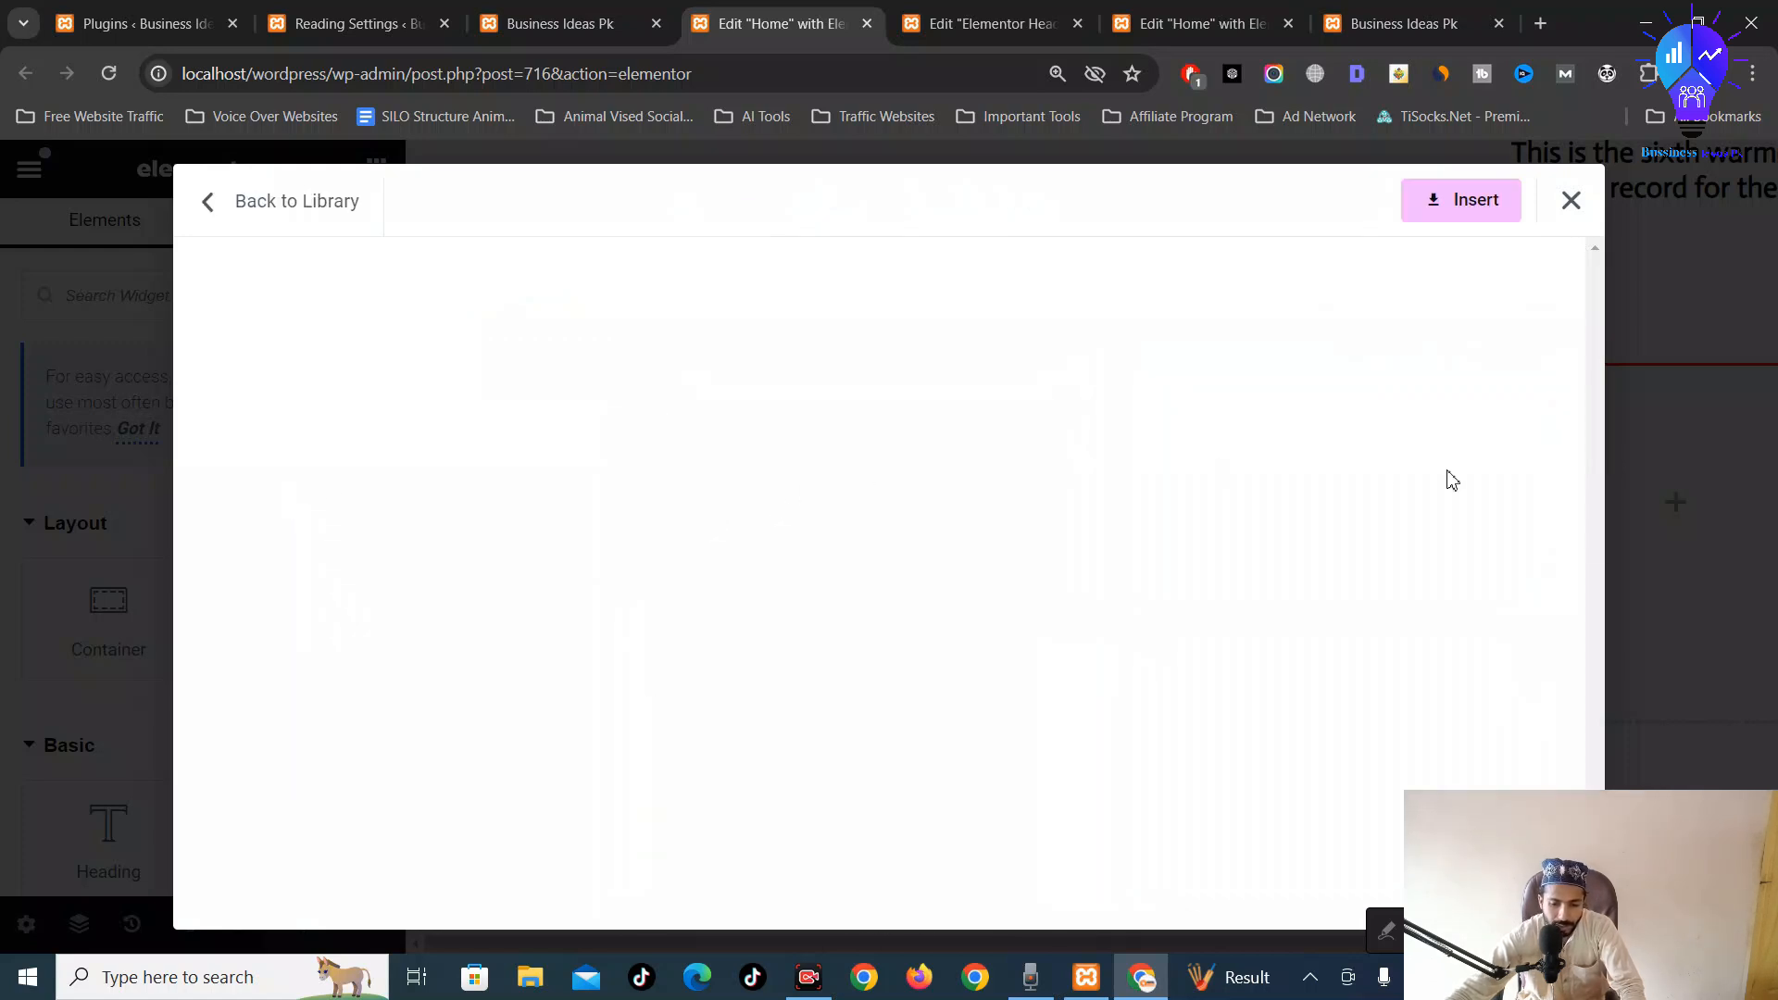
scroll(1068, 575, down, 14)
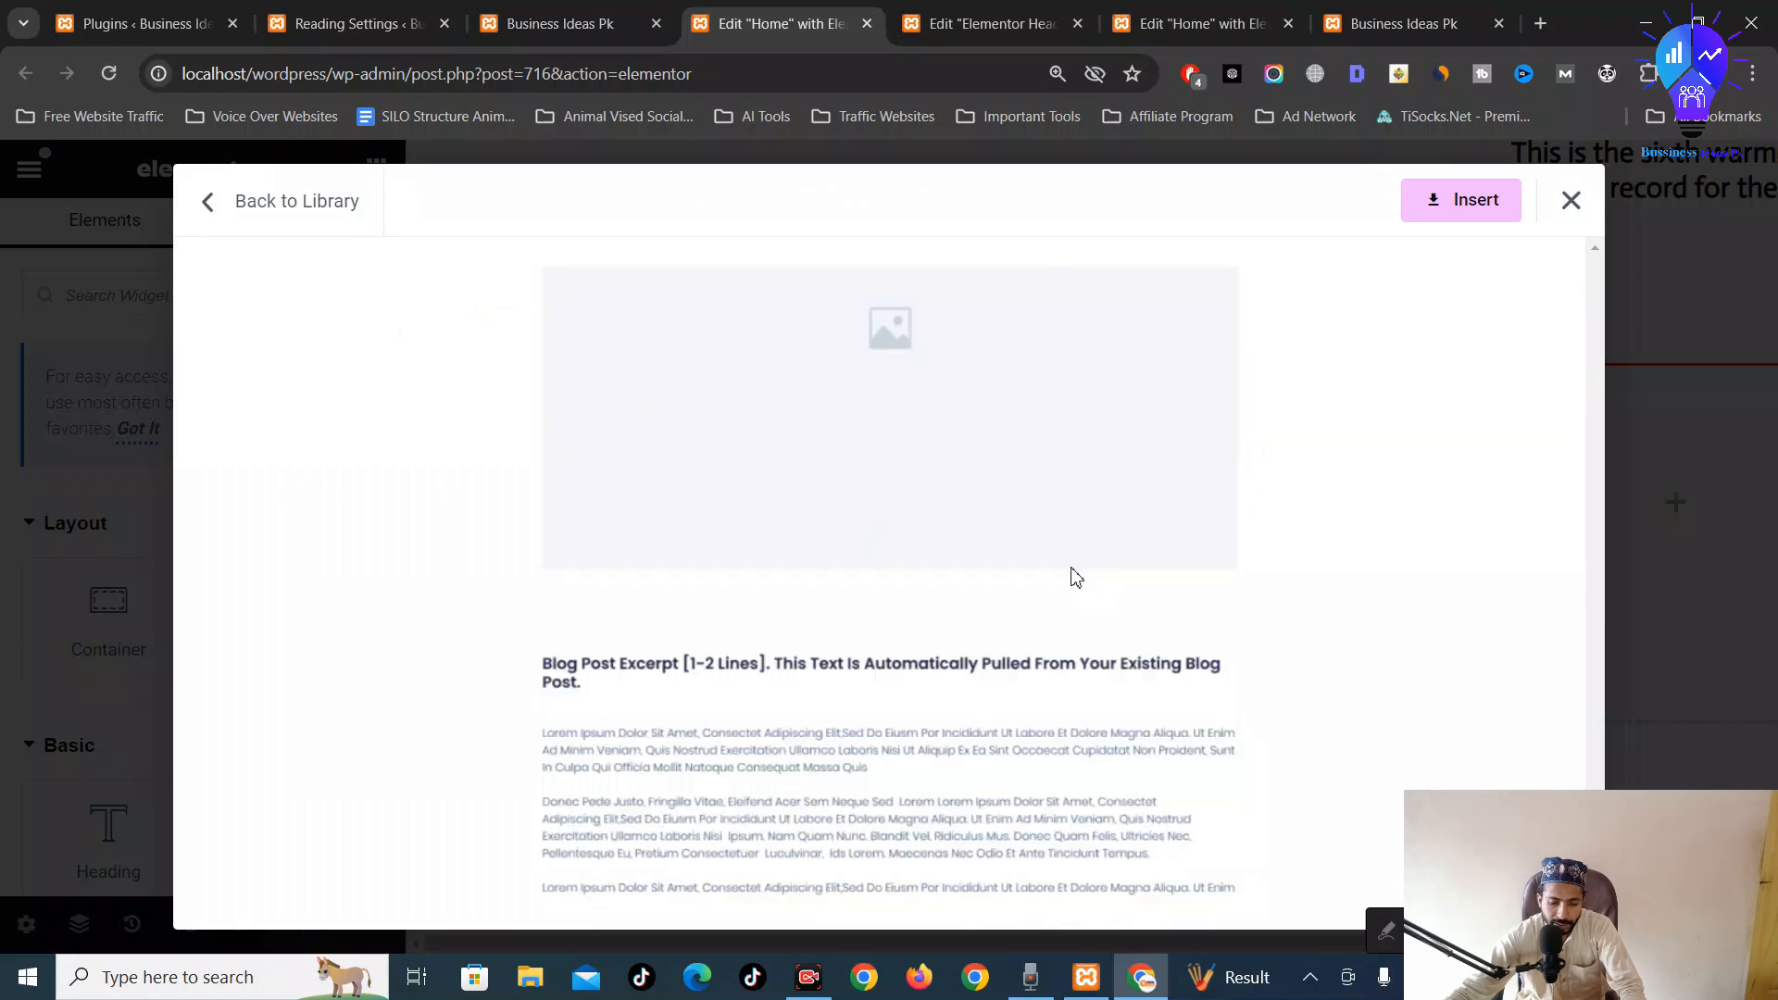
scroll(1079, 574, up, 10)
scroll(1079, 574, up, 3)
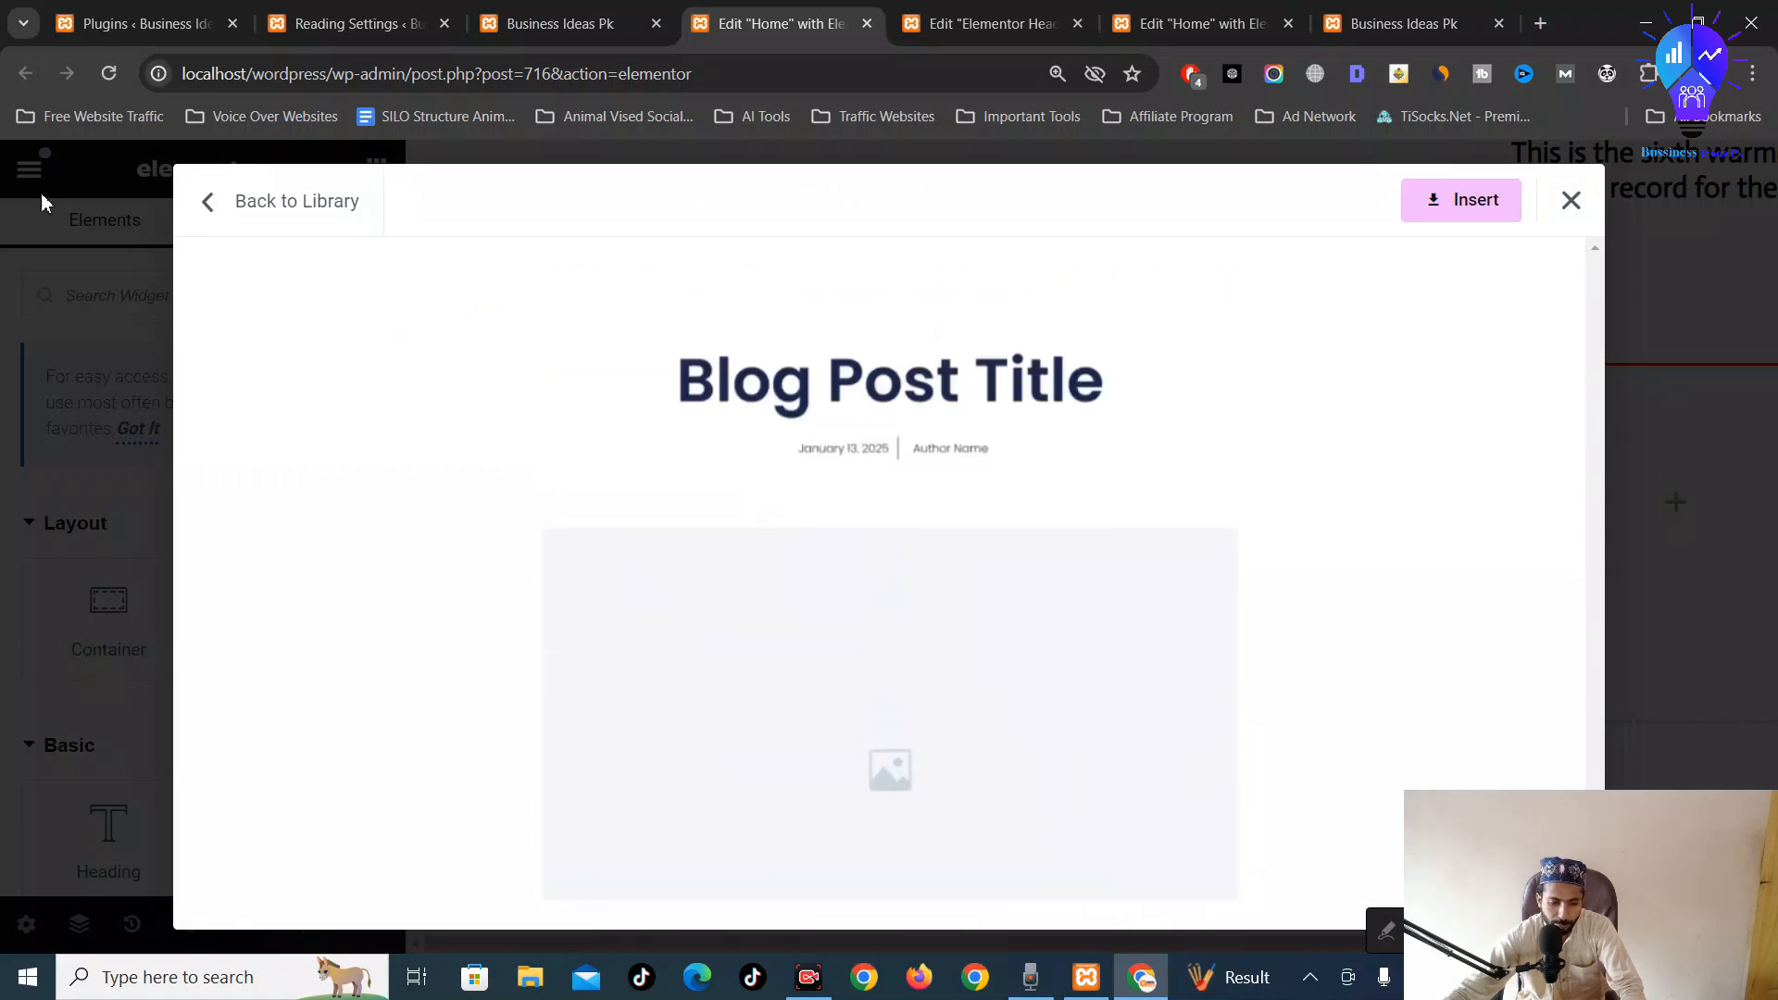
click(273, 227)
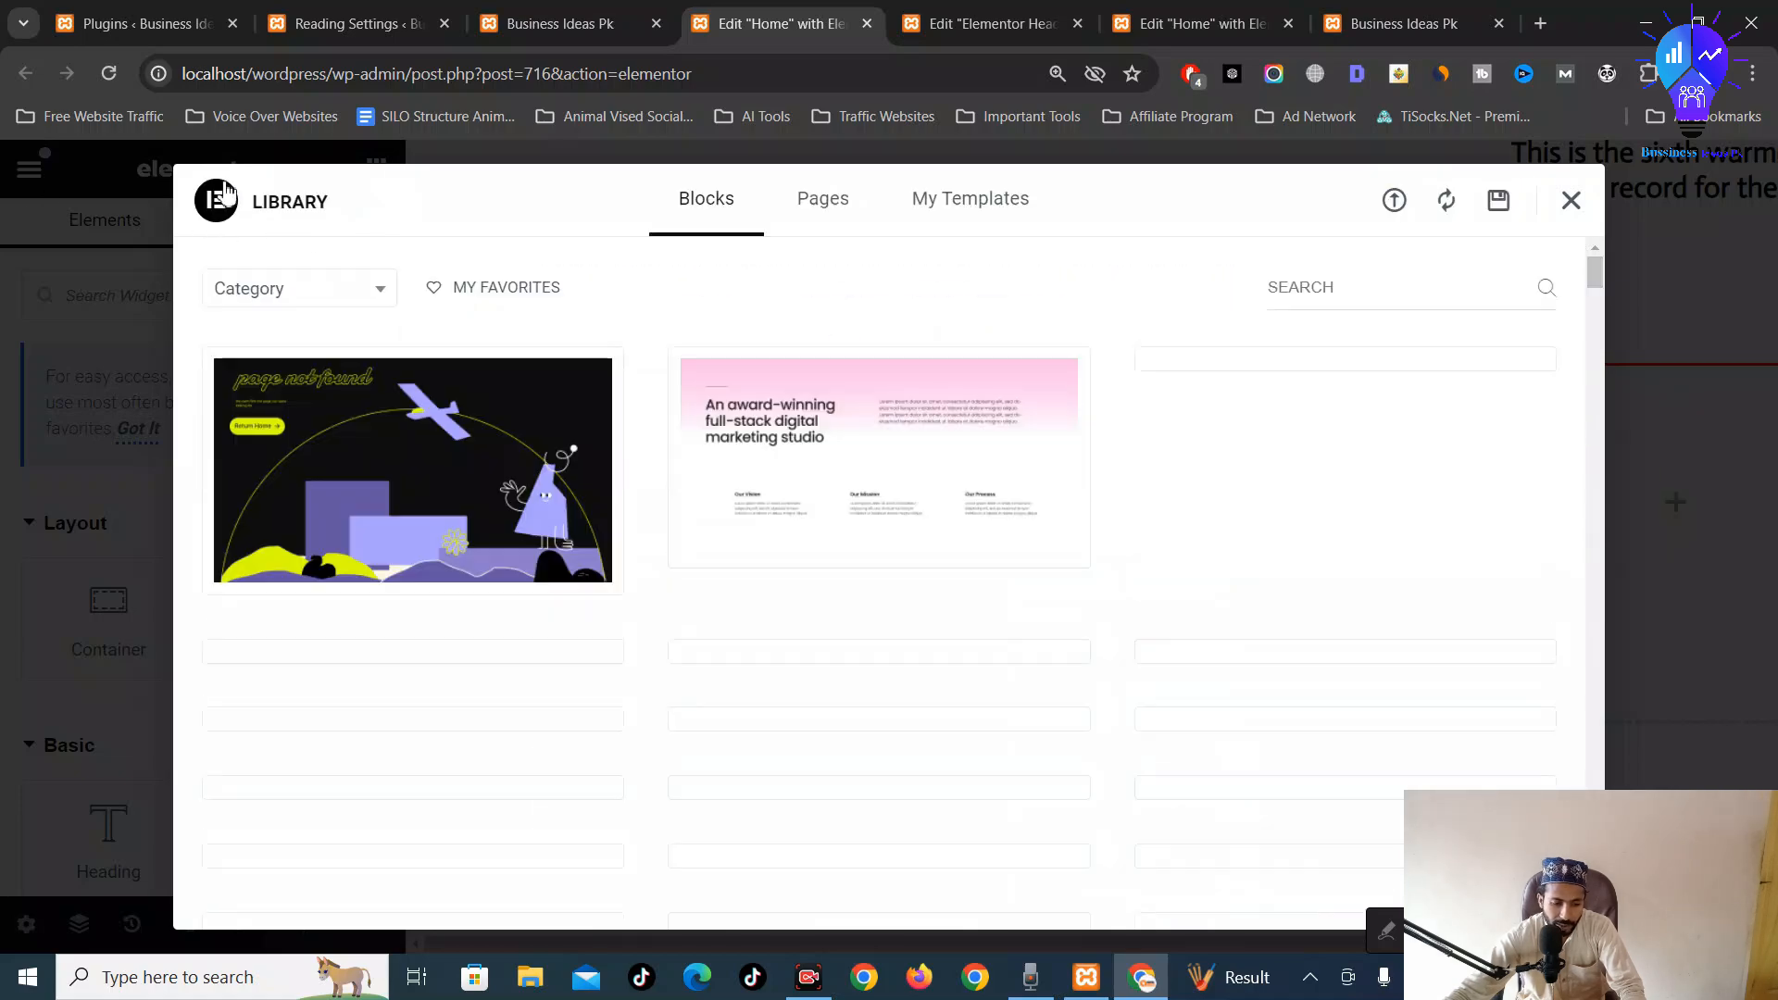
Preview the Team trainers block design and return to the library
click(314, 290)
scroll(325, 596, down, 8)
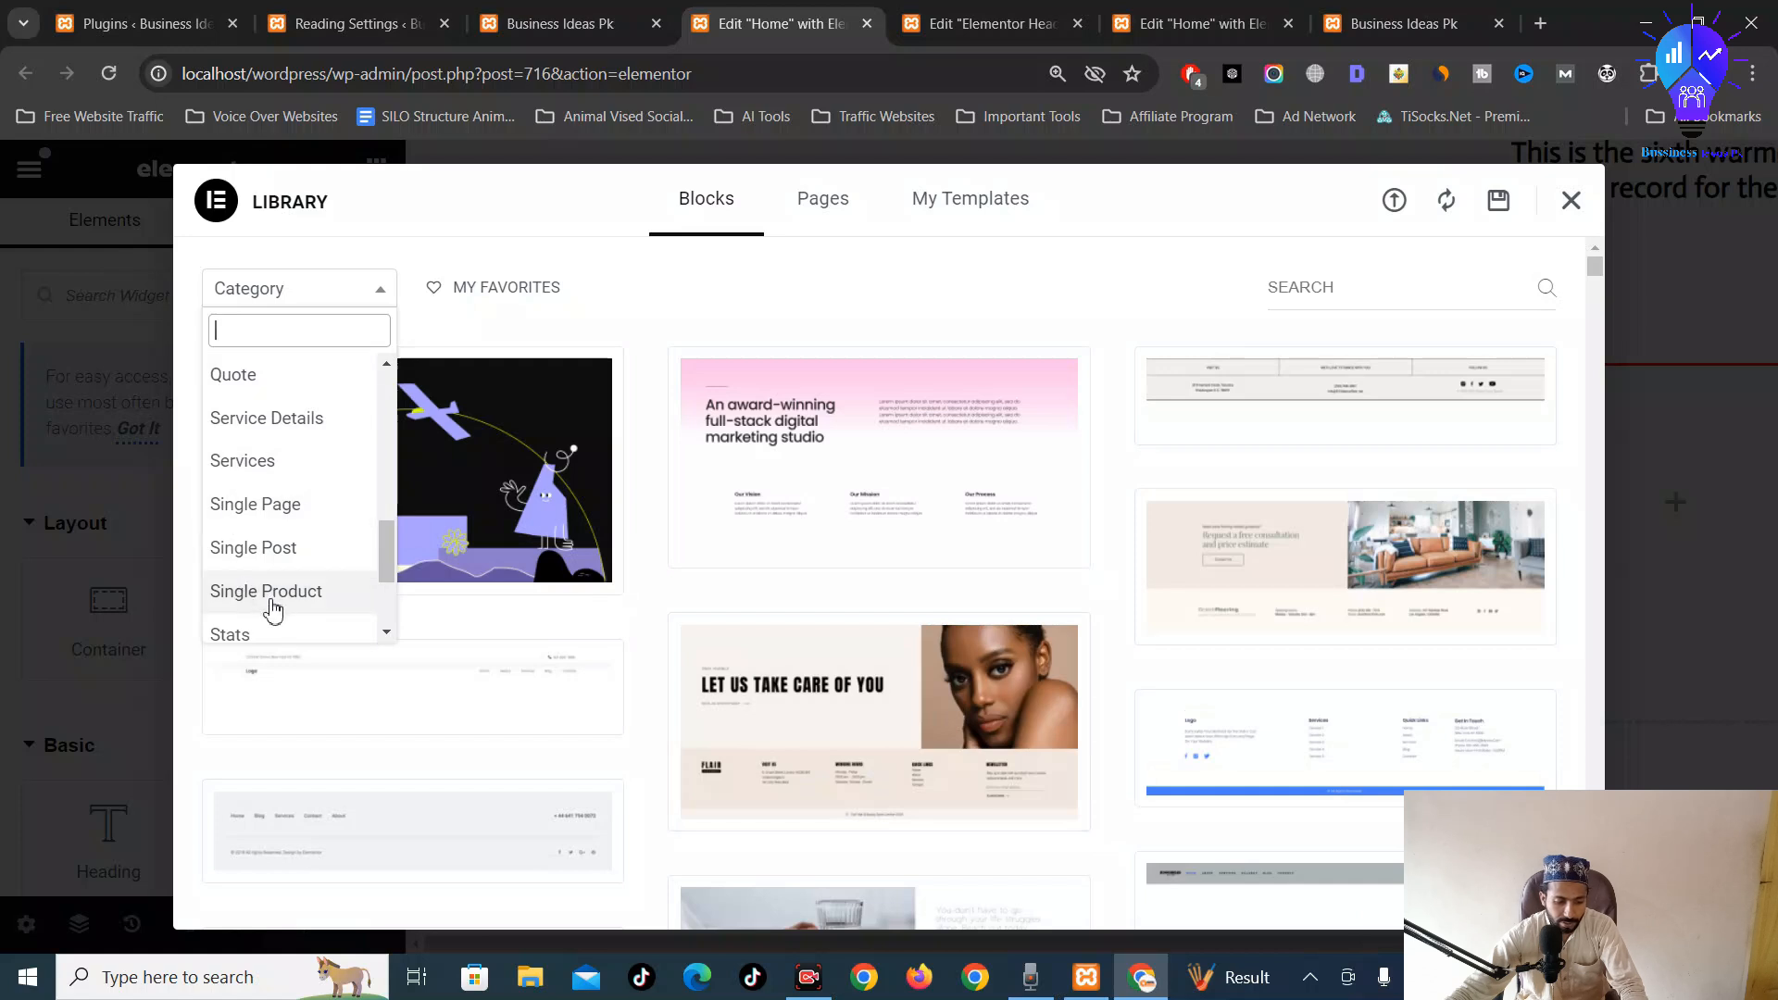
scroll(282, 593, down, 3)
scroll(315, 491, down, 1)
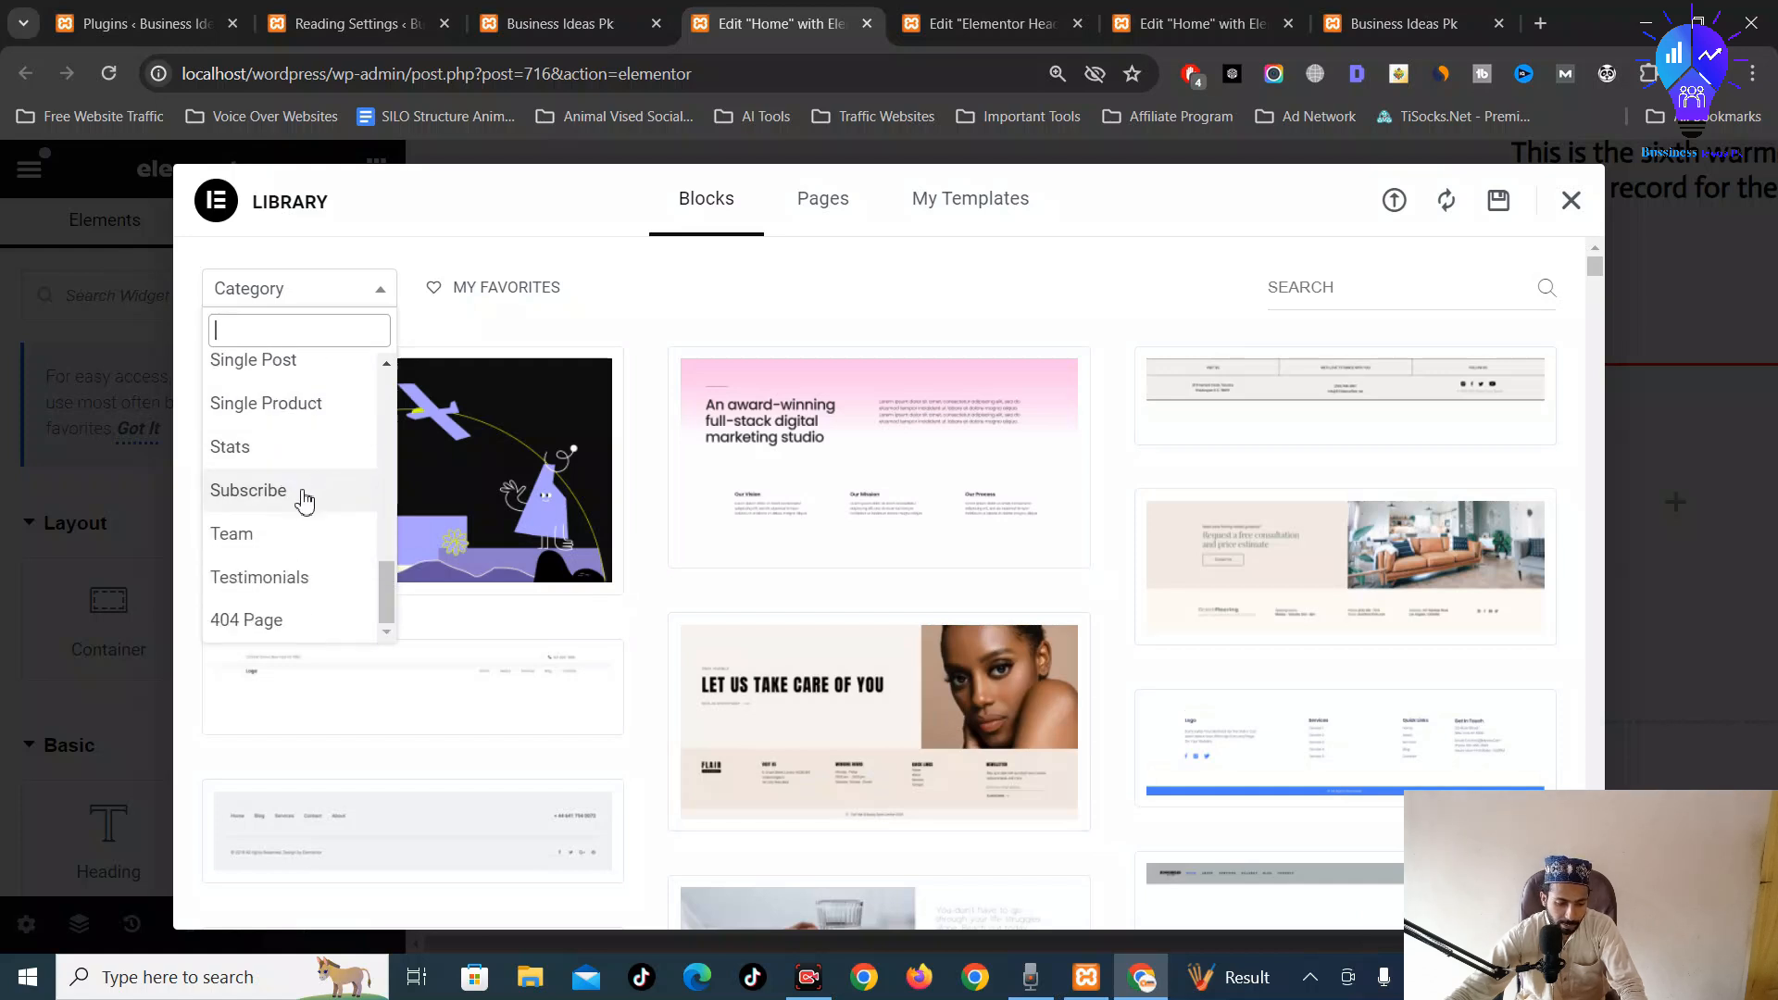
click(260, 551)
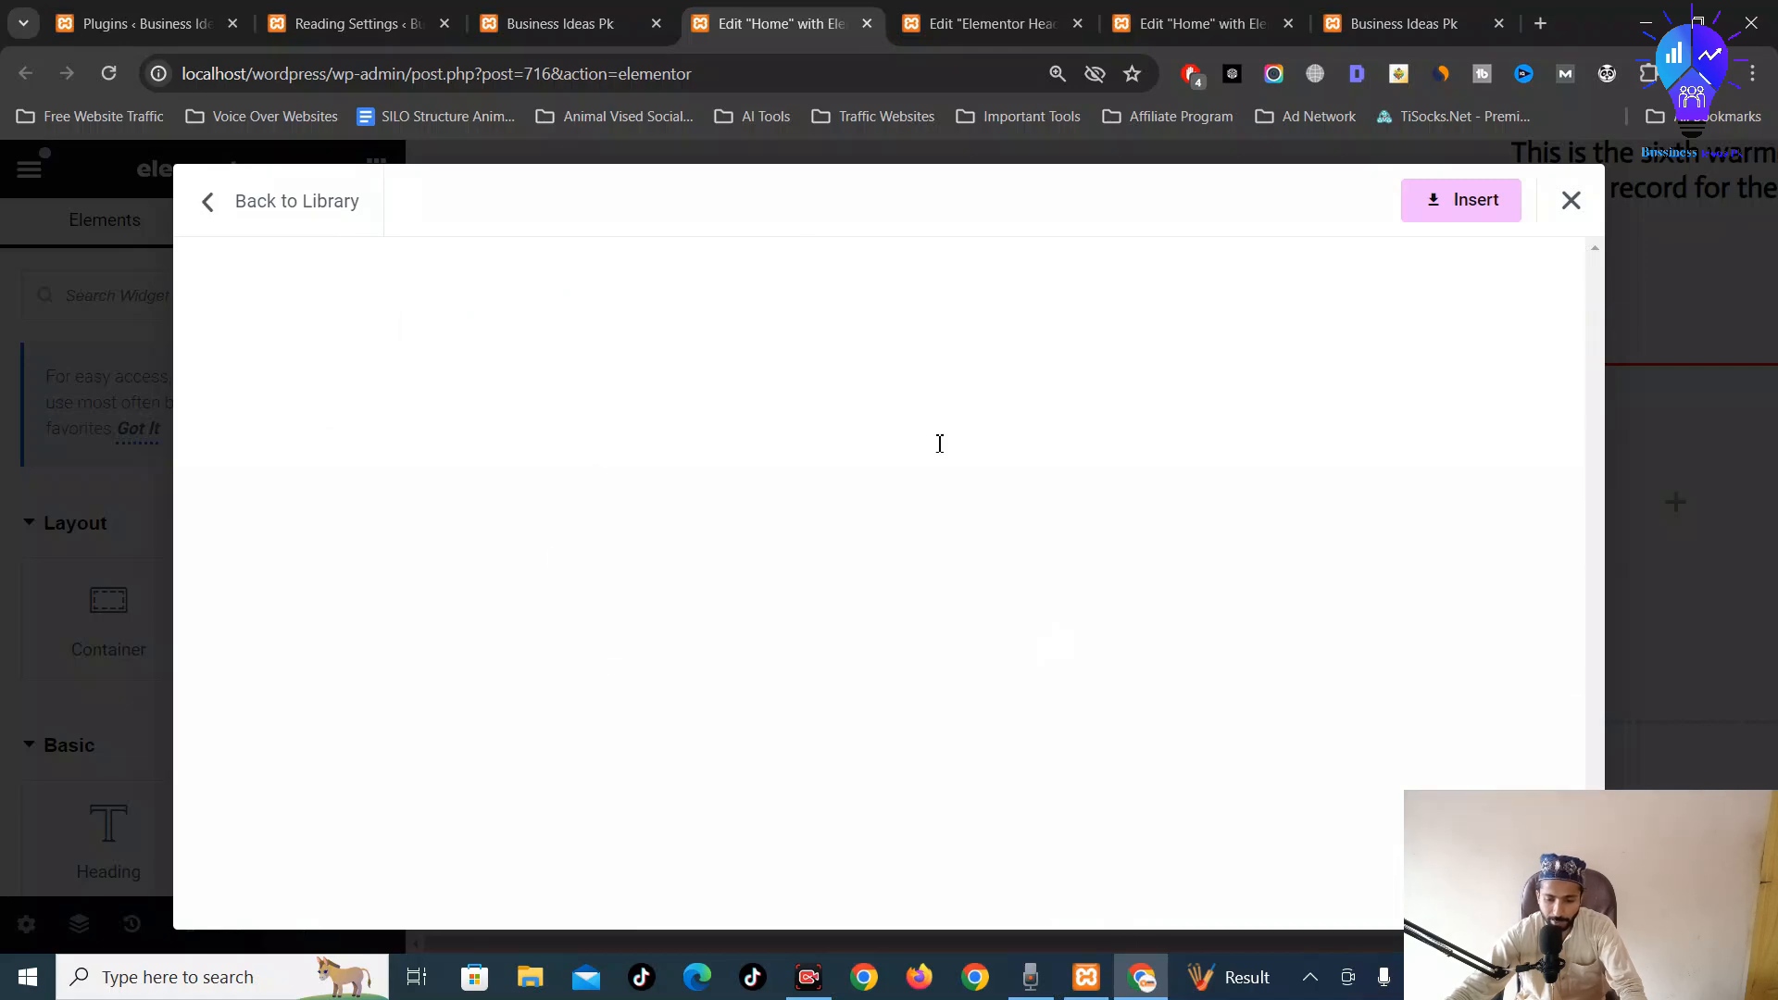
scroll(1097, 539, down, 2)
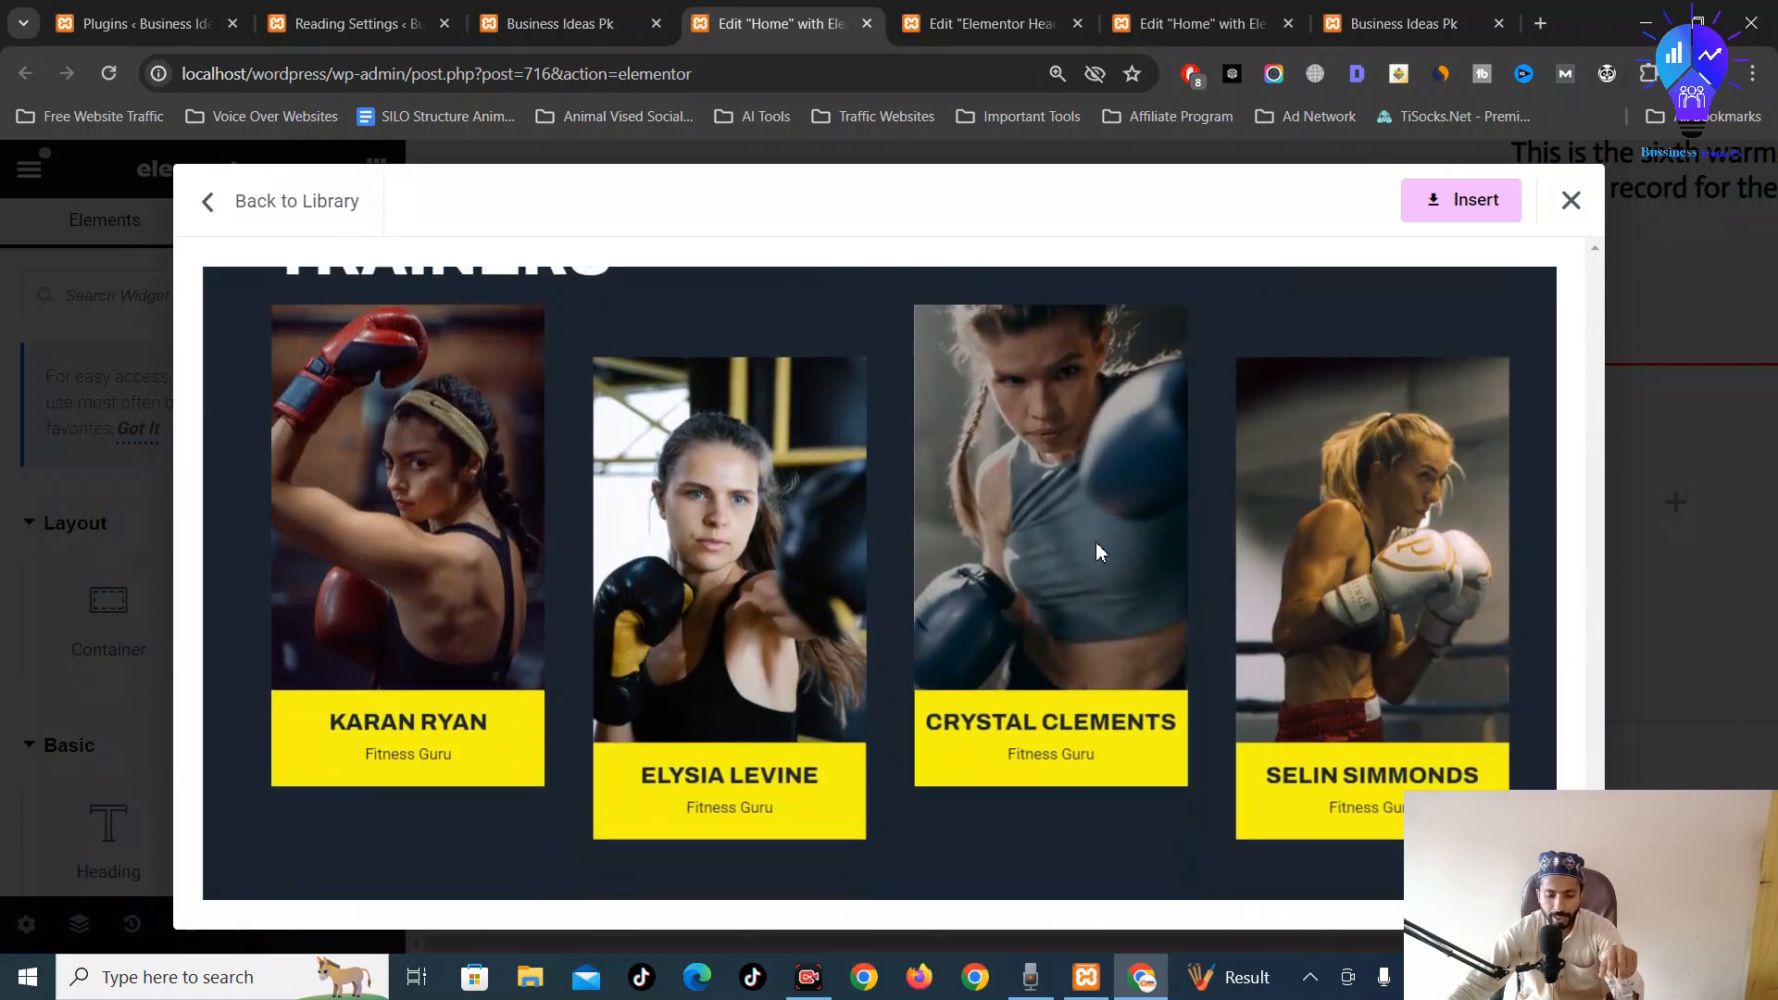
scroll(1097, 553, up, 2)
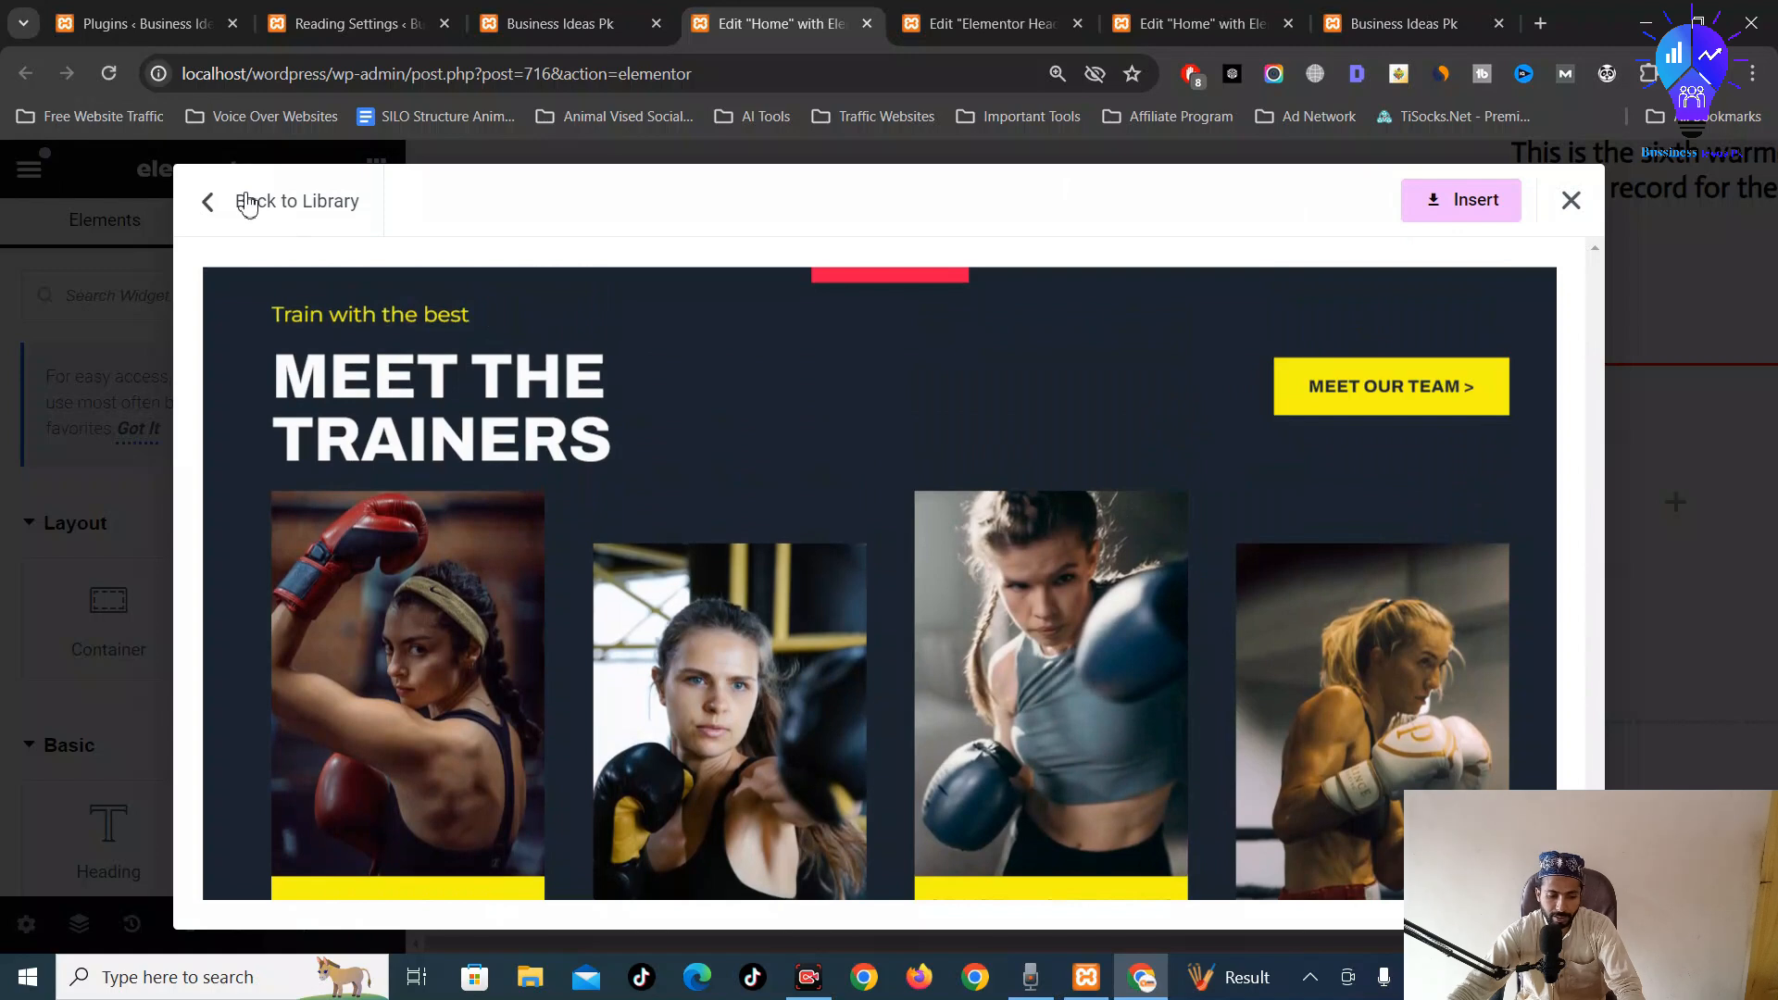
click(260, 204)
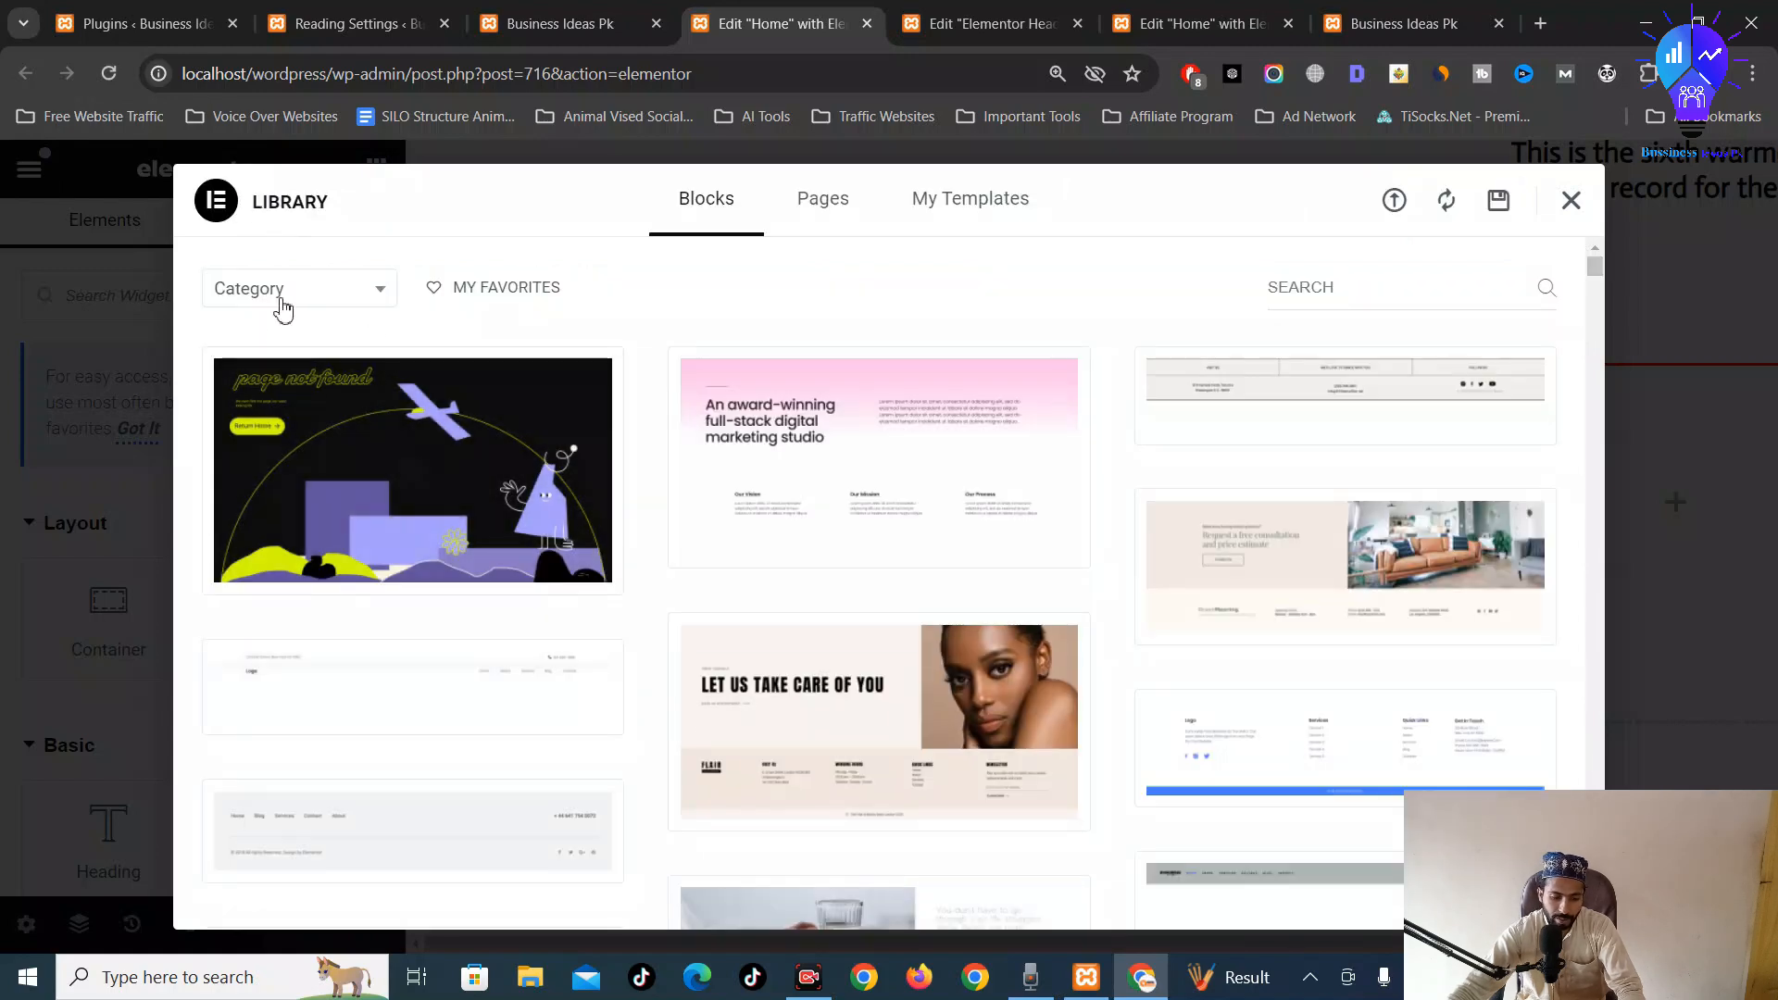
Filter to Testimonials and insert the 'OUR CLIENTS LOVES US' block with three client cards
click(287, 293)
scroll(296, 481, down, 10)
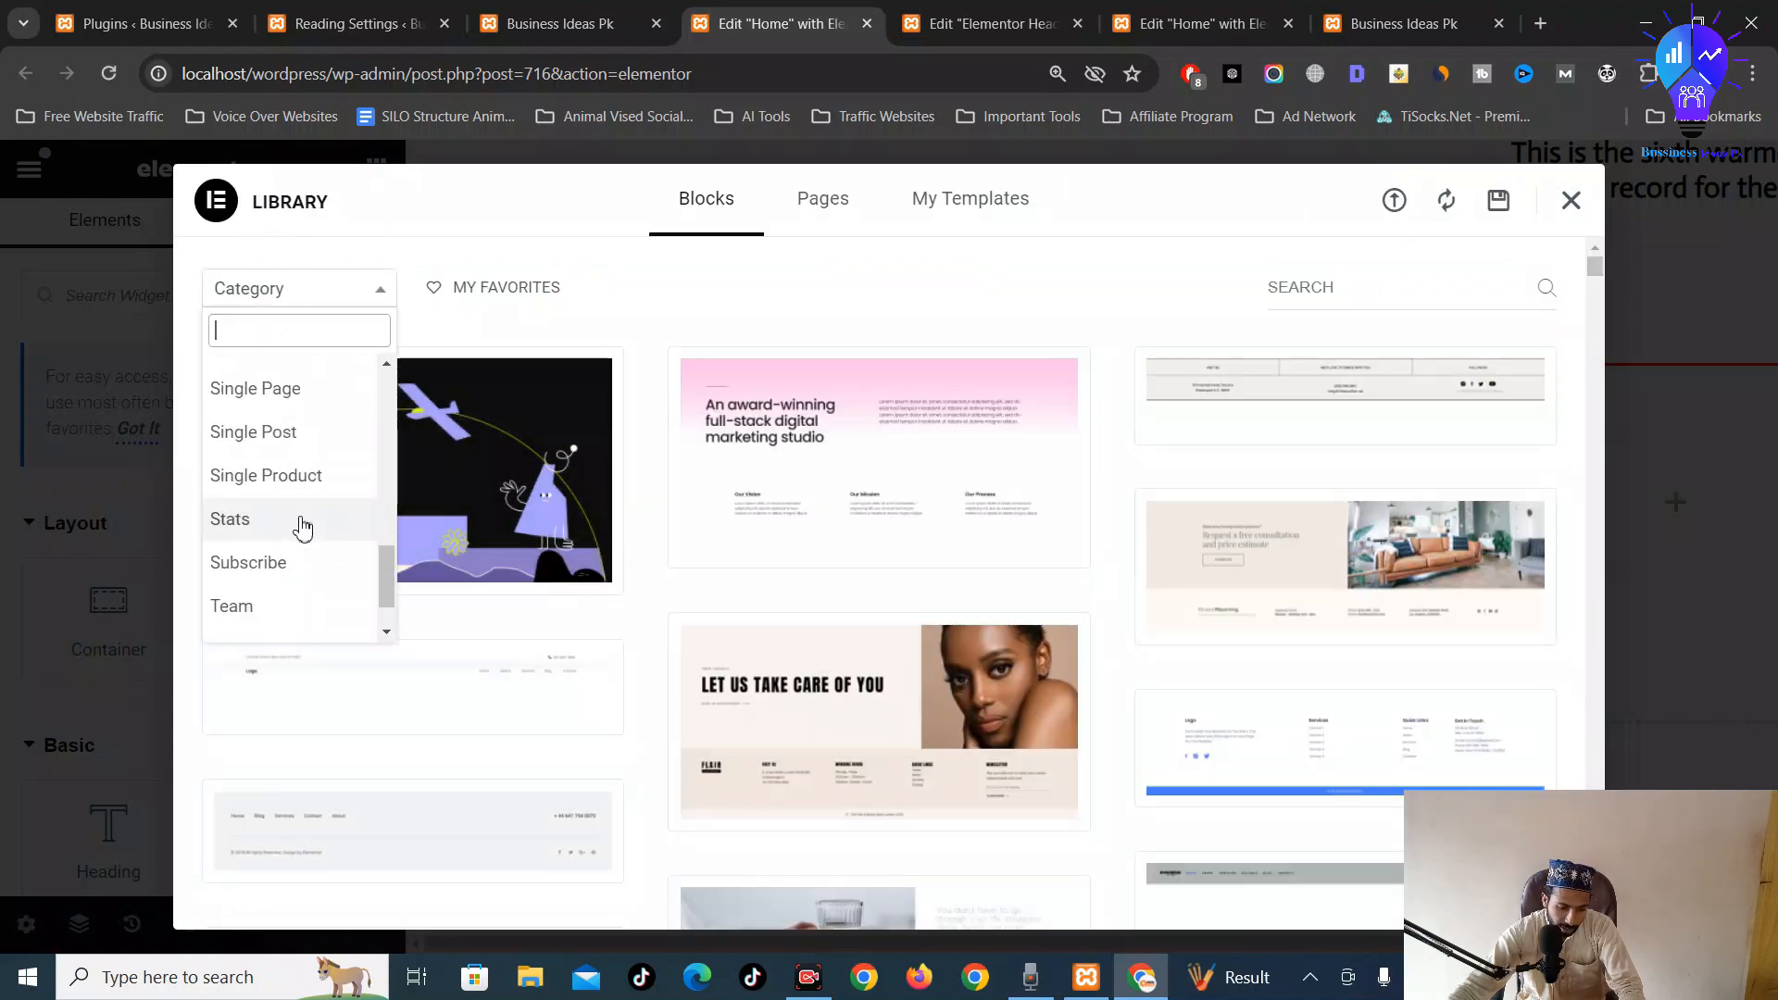
scroll(287, 586, down, 2)
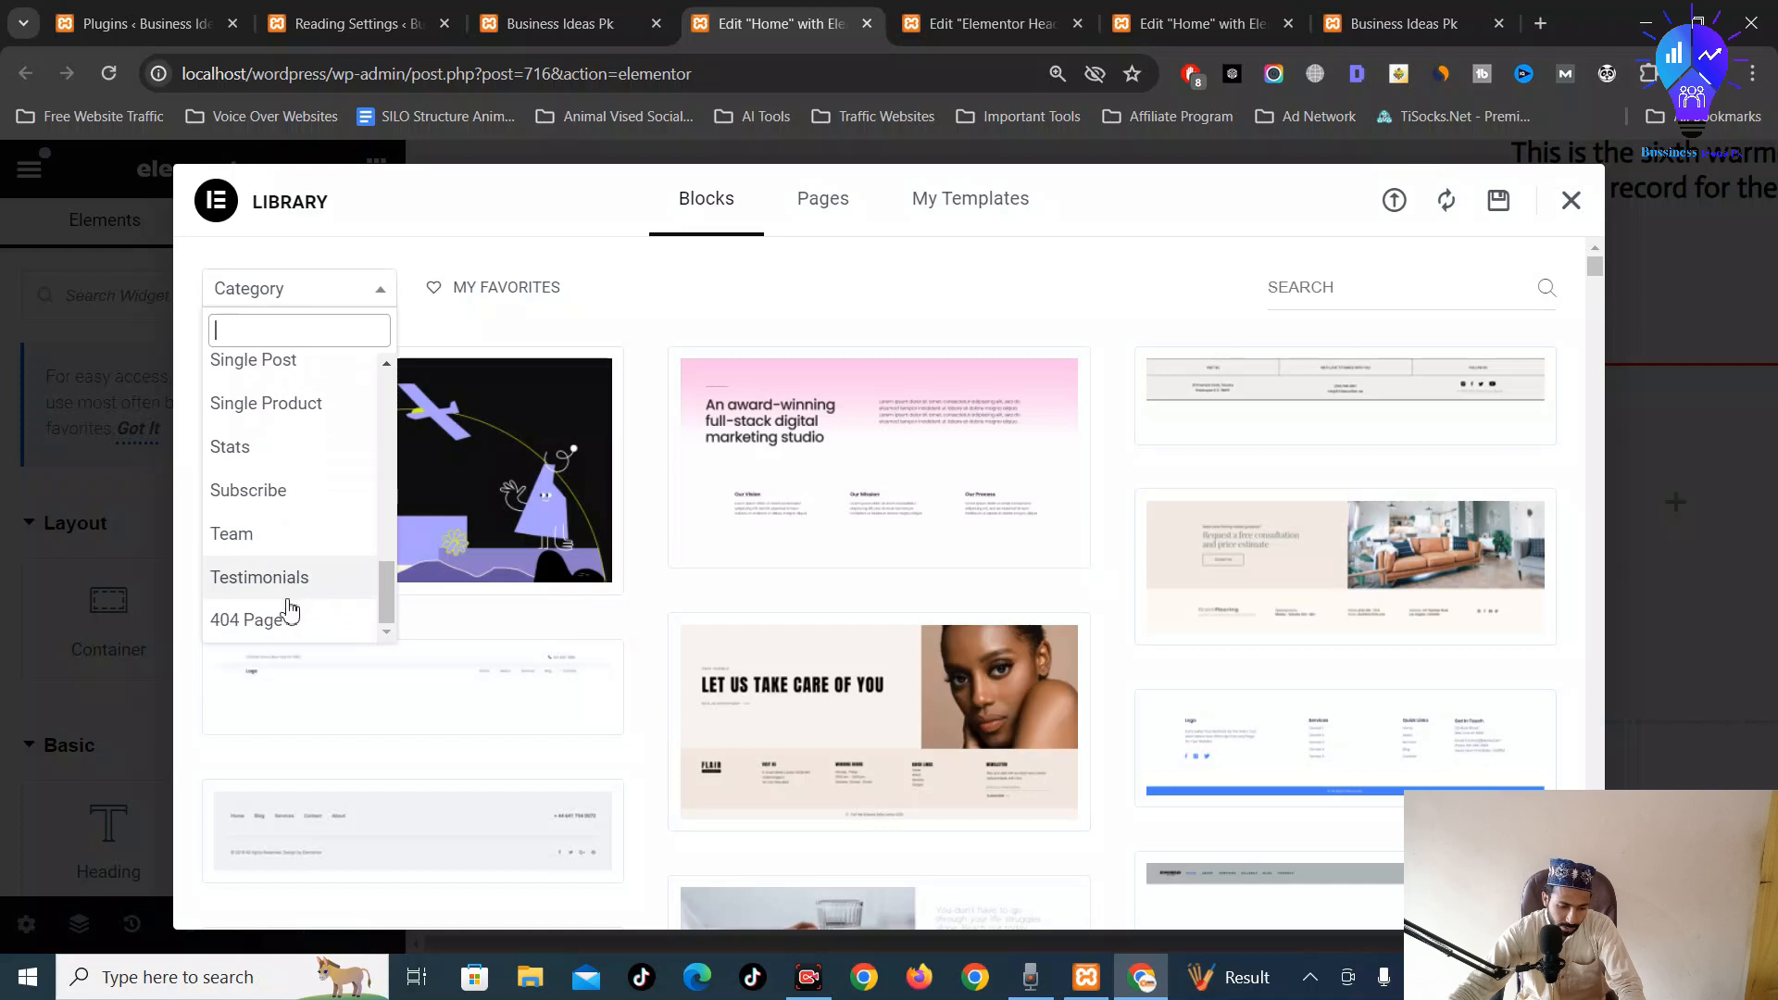
click(301, 578)
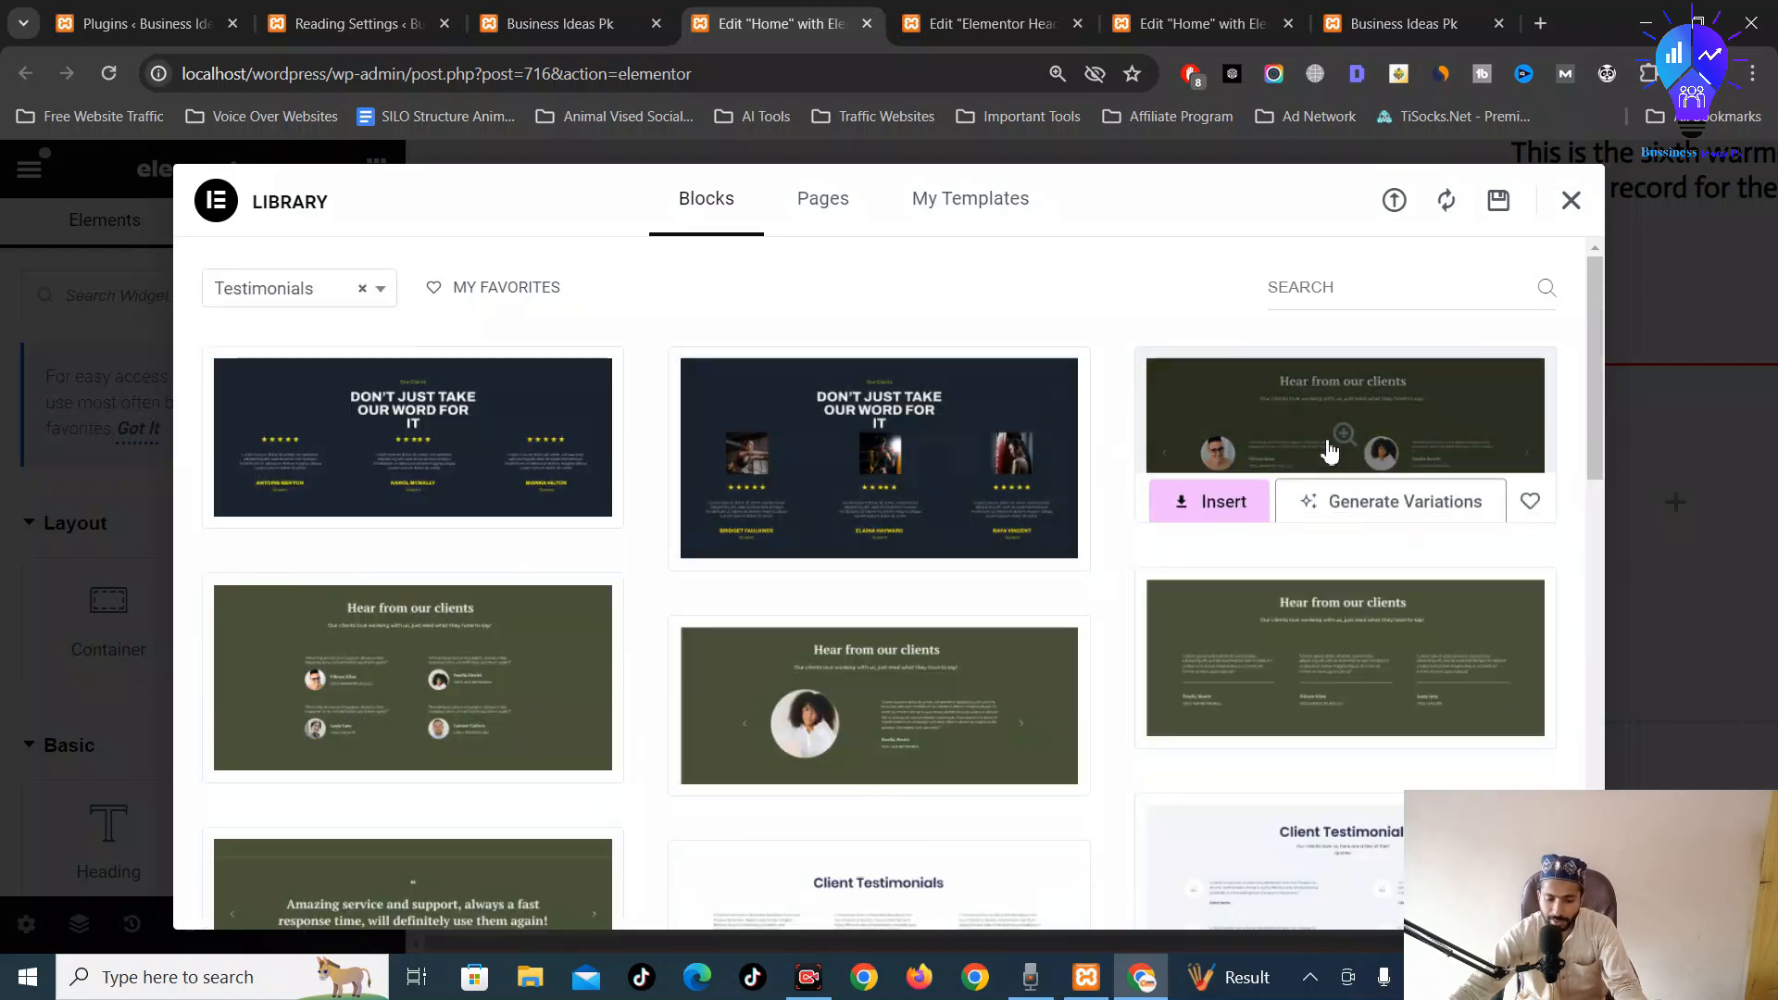
scroll(953, 719, down, 3)
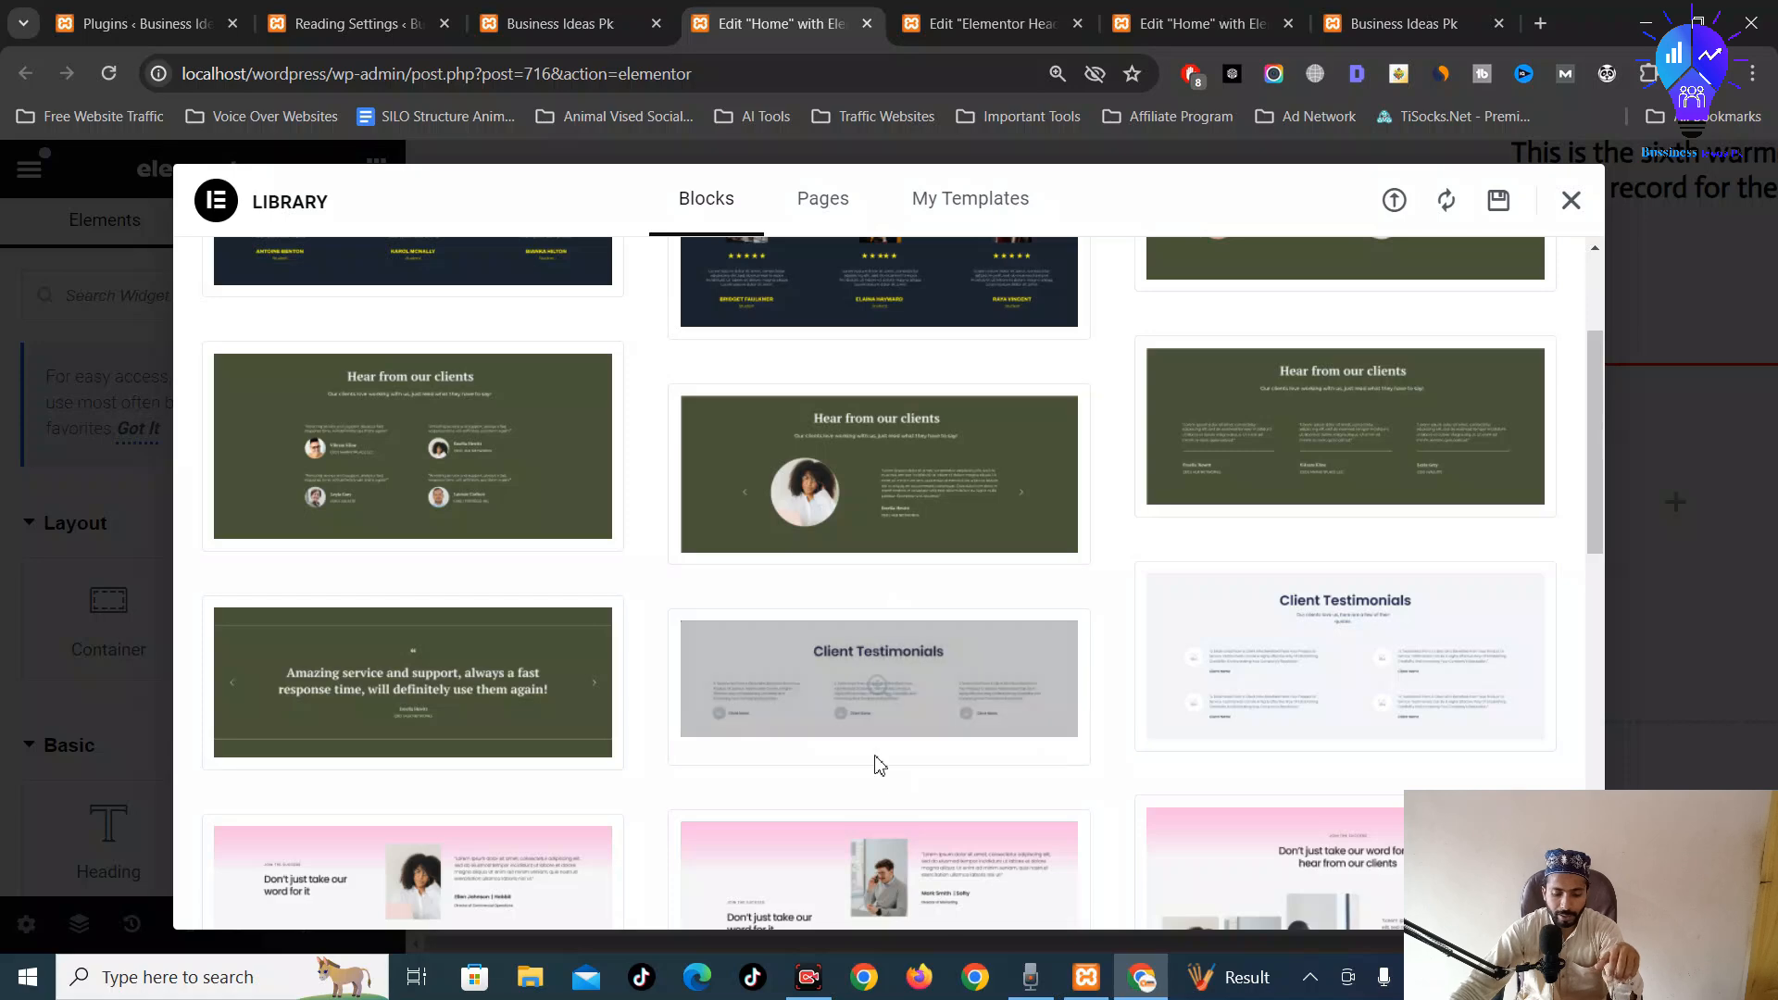
scroll(818, 710, down, 4)
scroll(922, 623, down, 6)
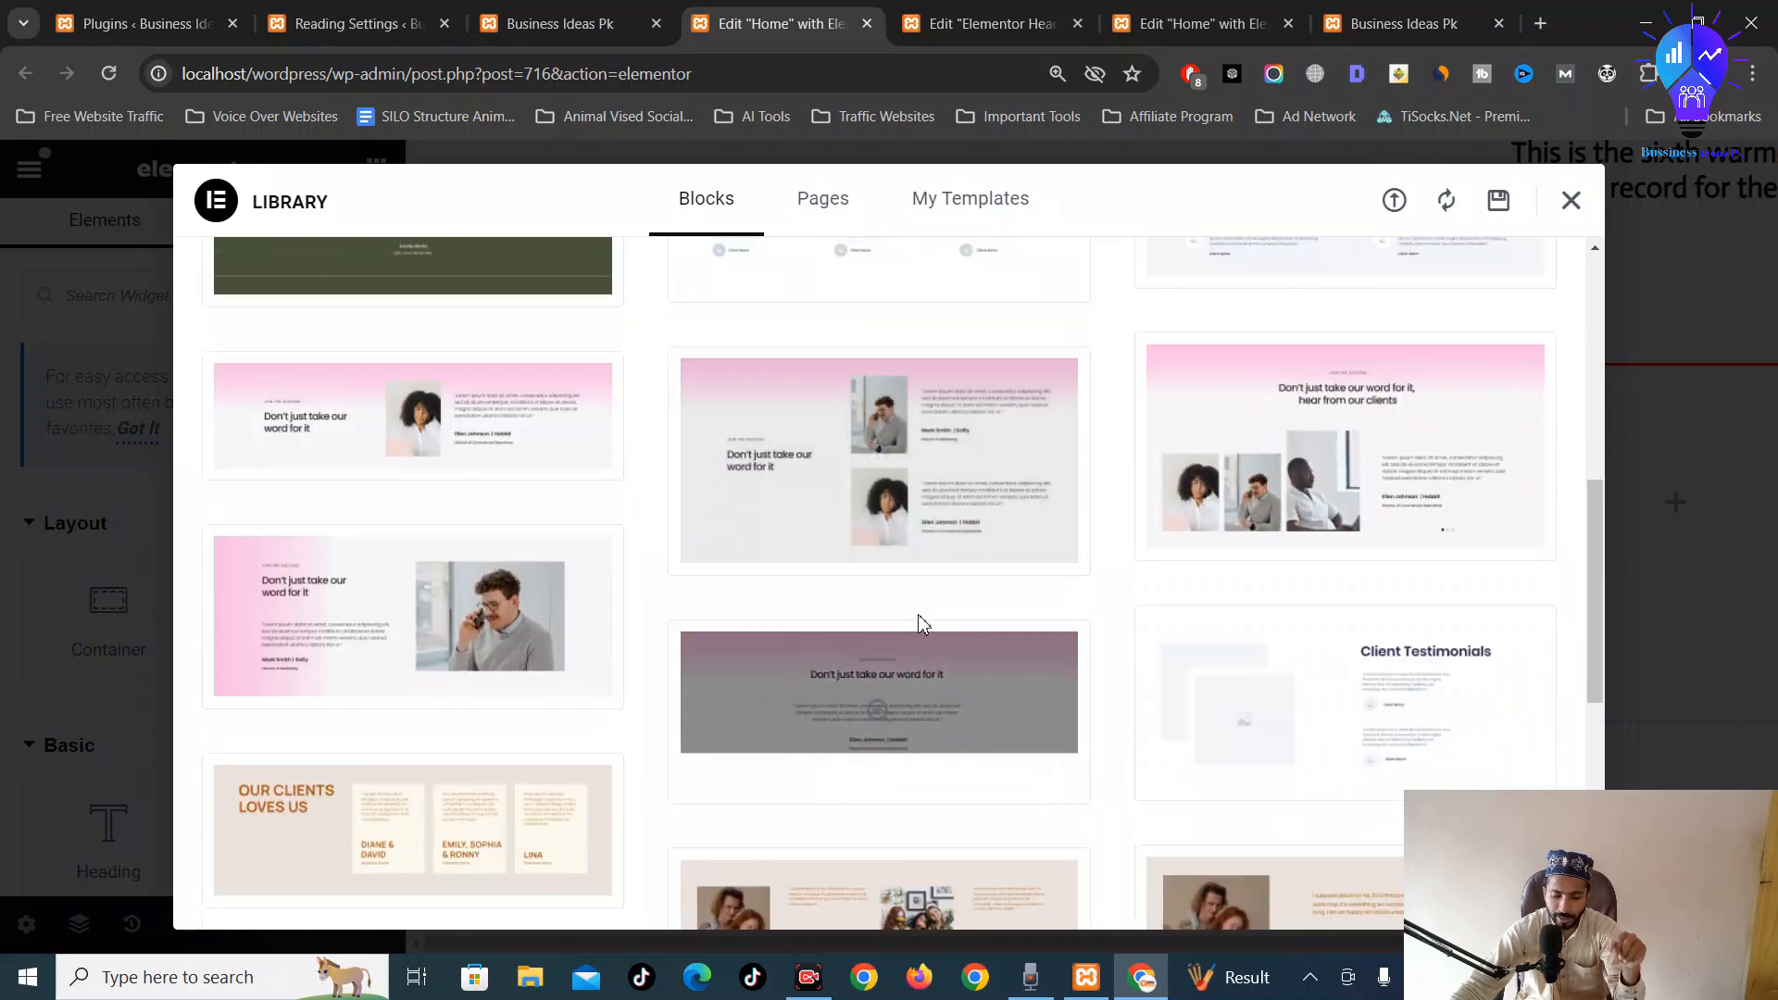
scroll(815, 651, up, 1)
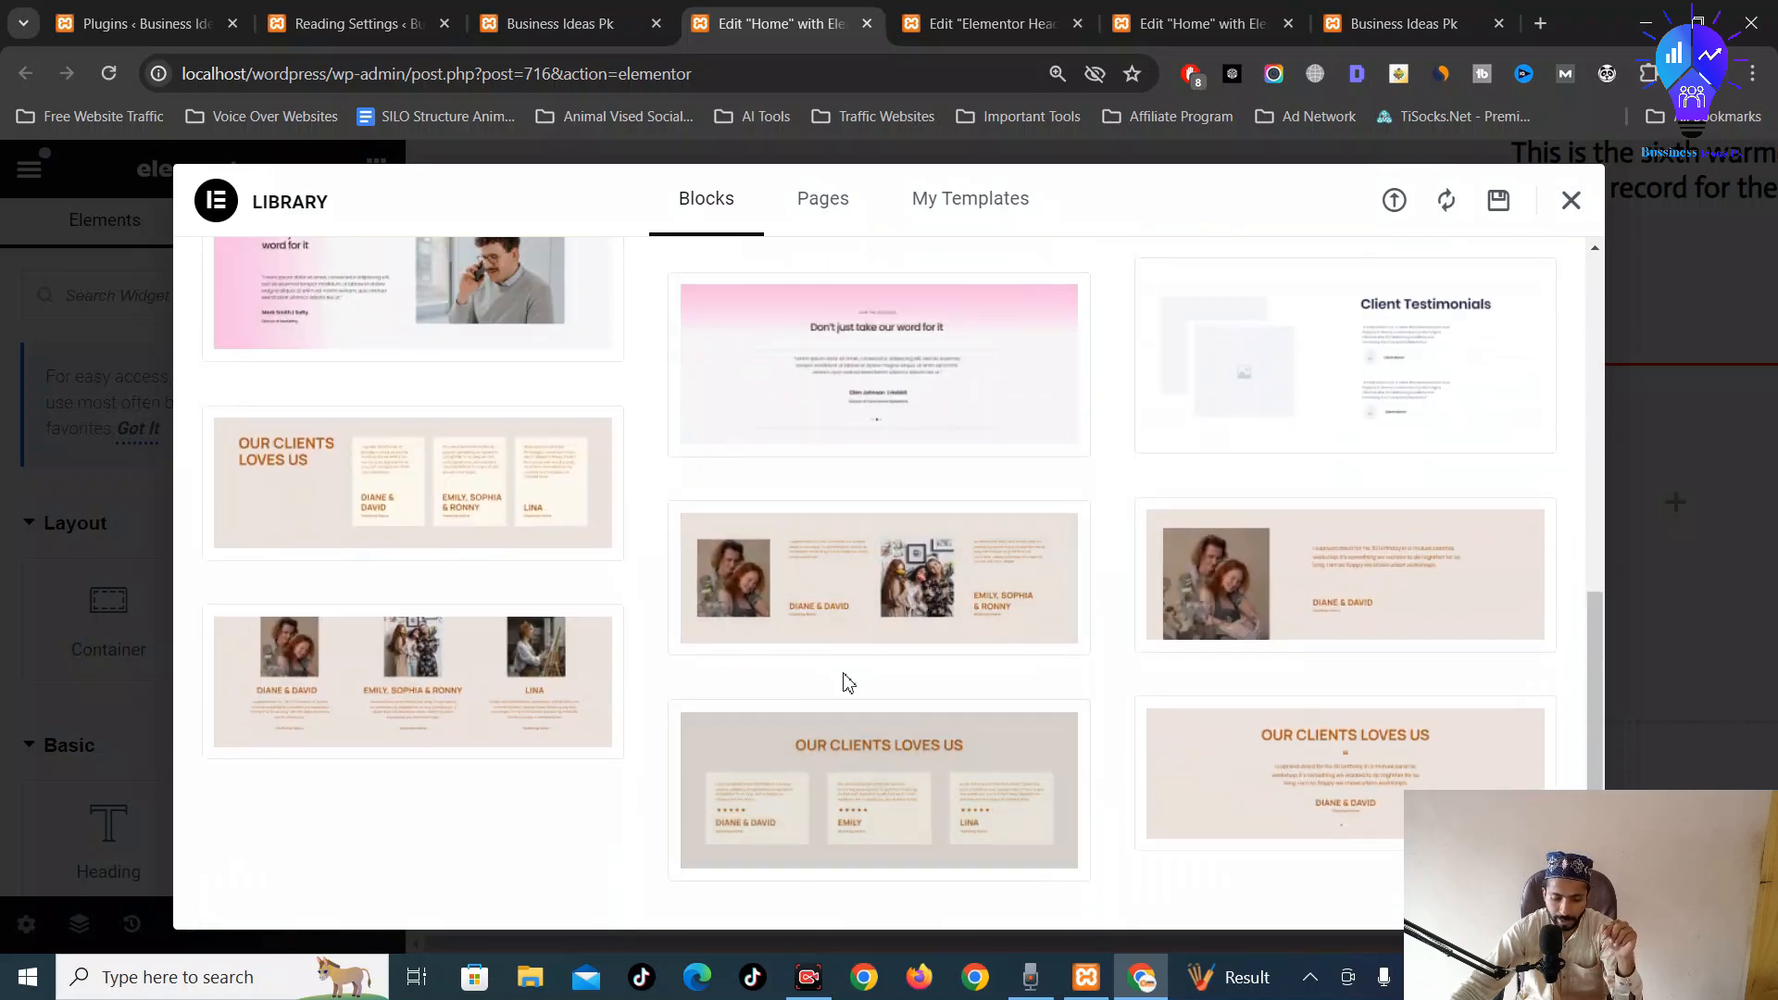
scroll(842, 683, down, 1)
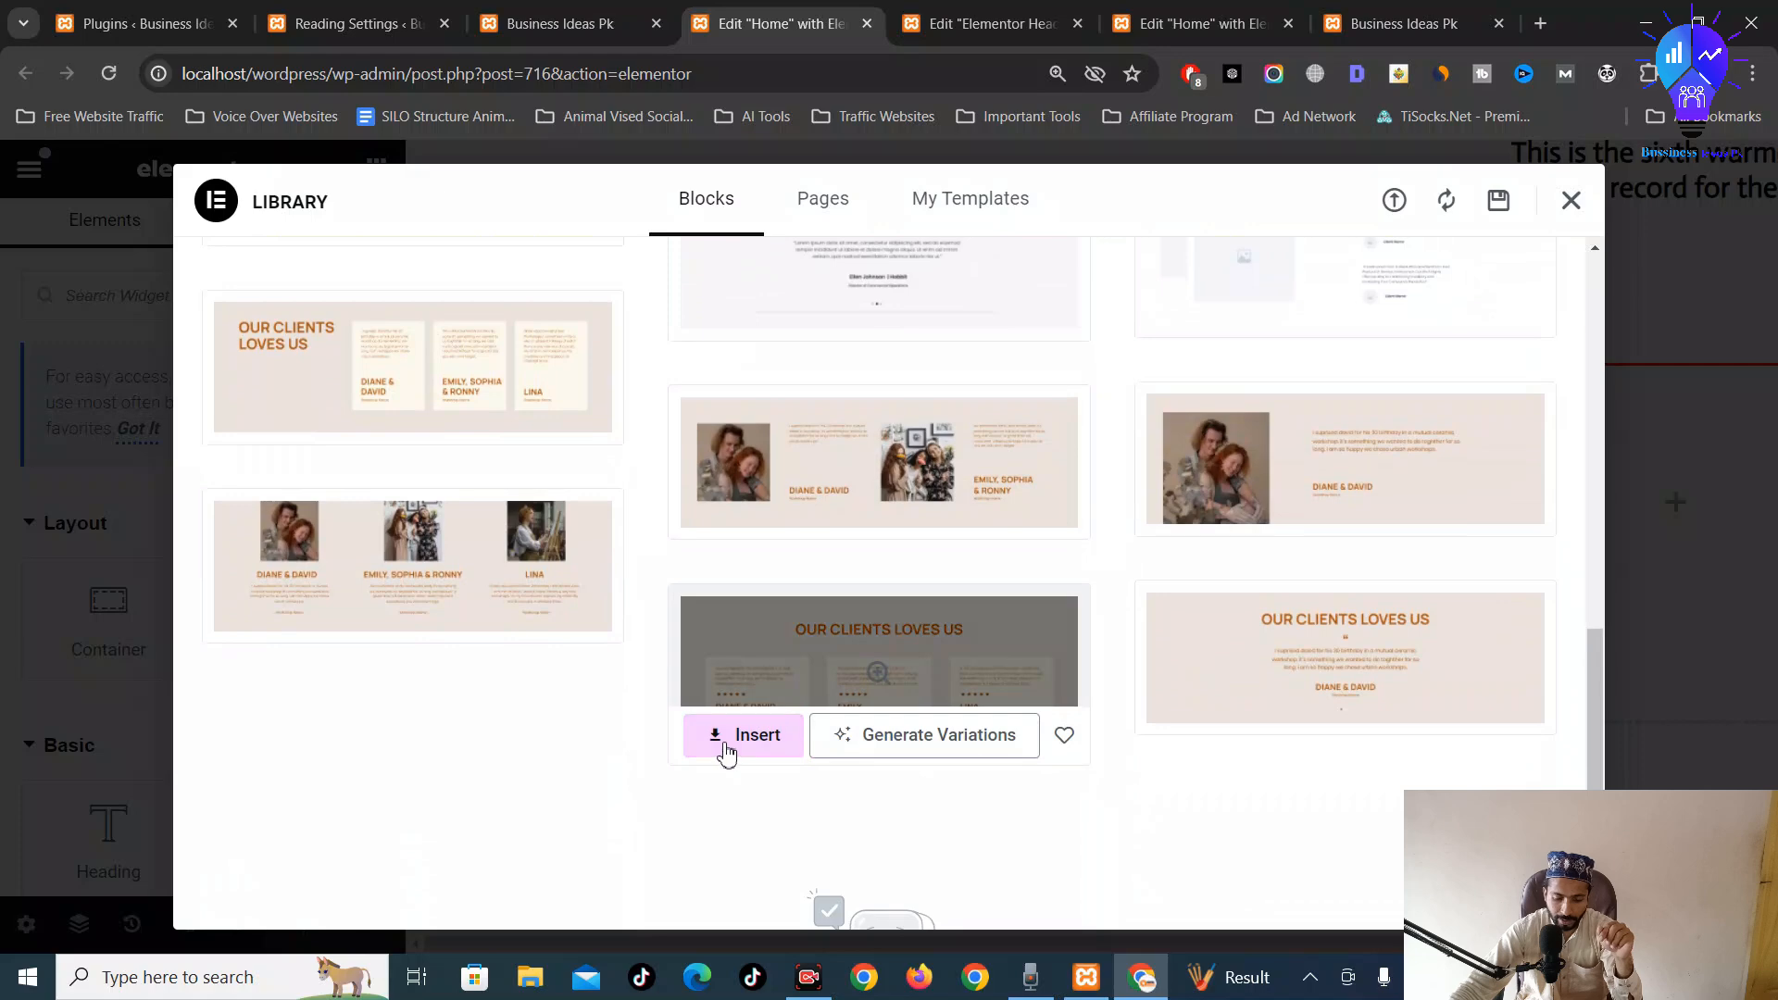
click(727, 754)
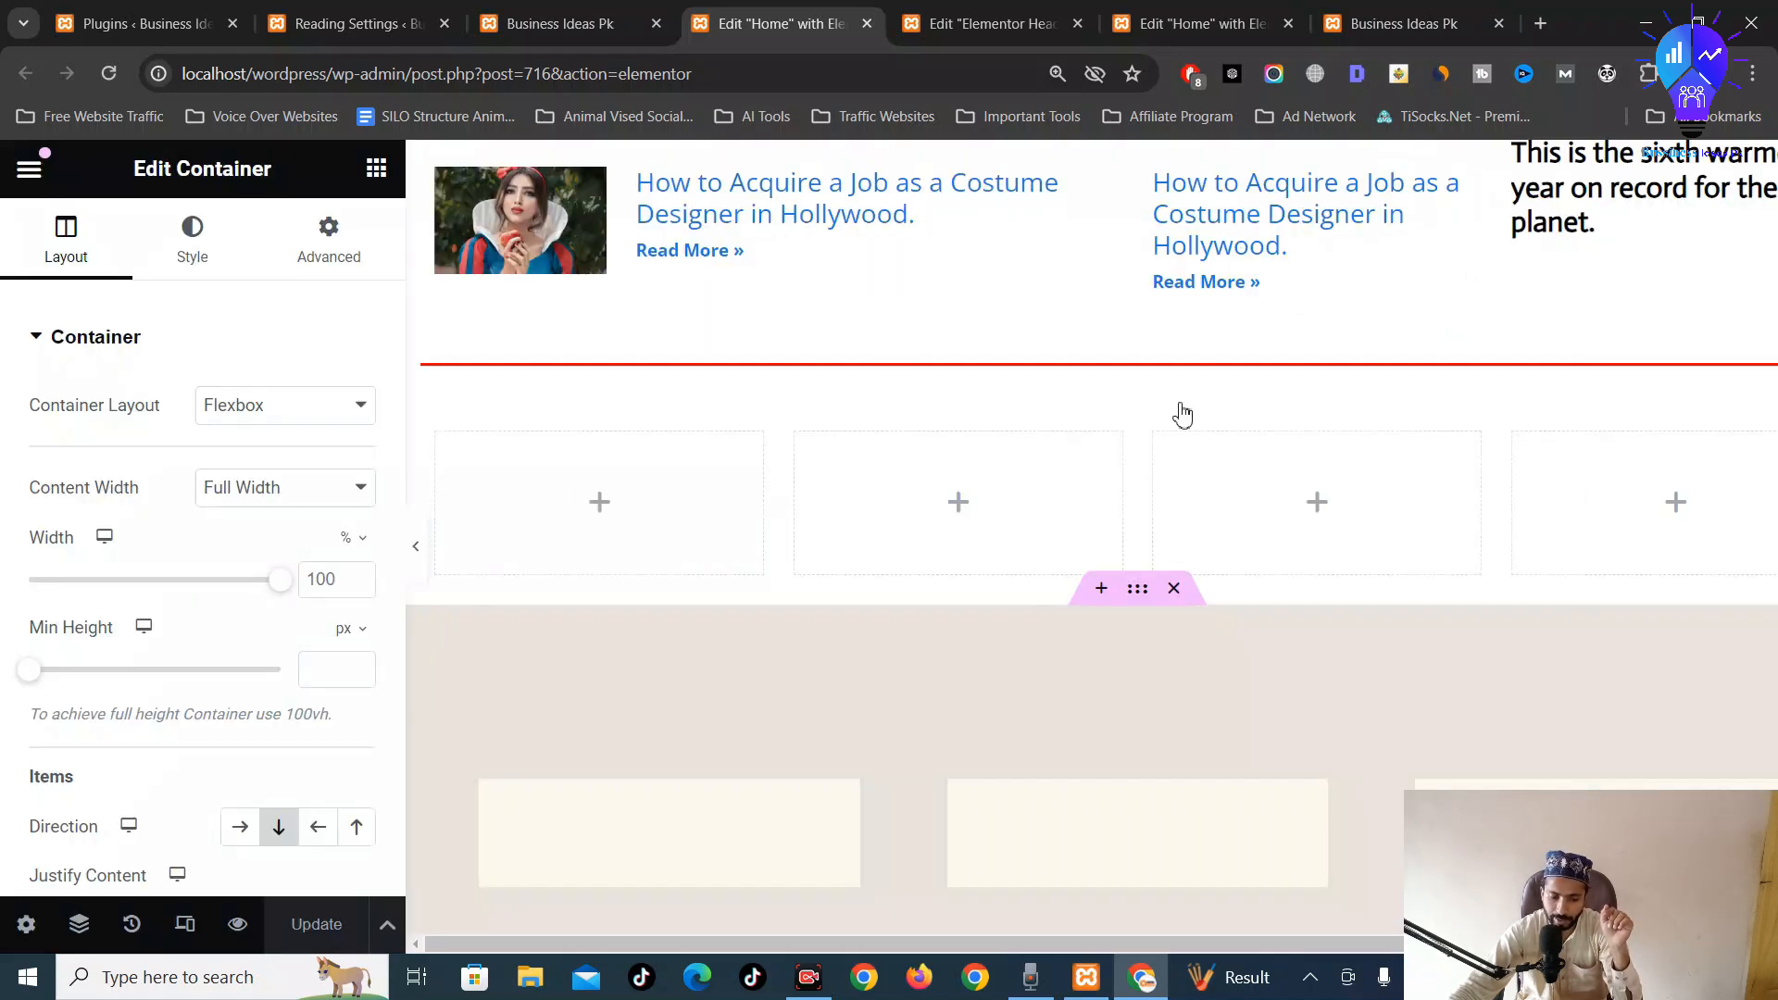
scroll(1180, 481, down, 5)
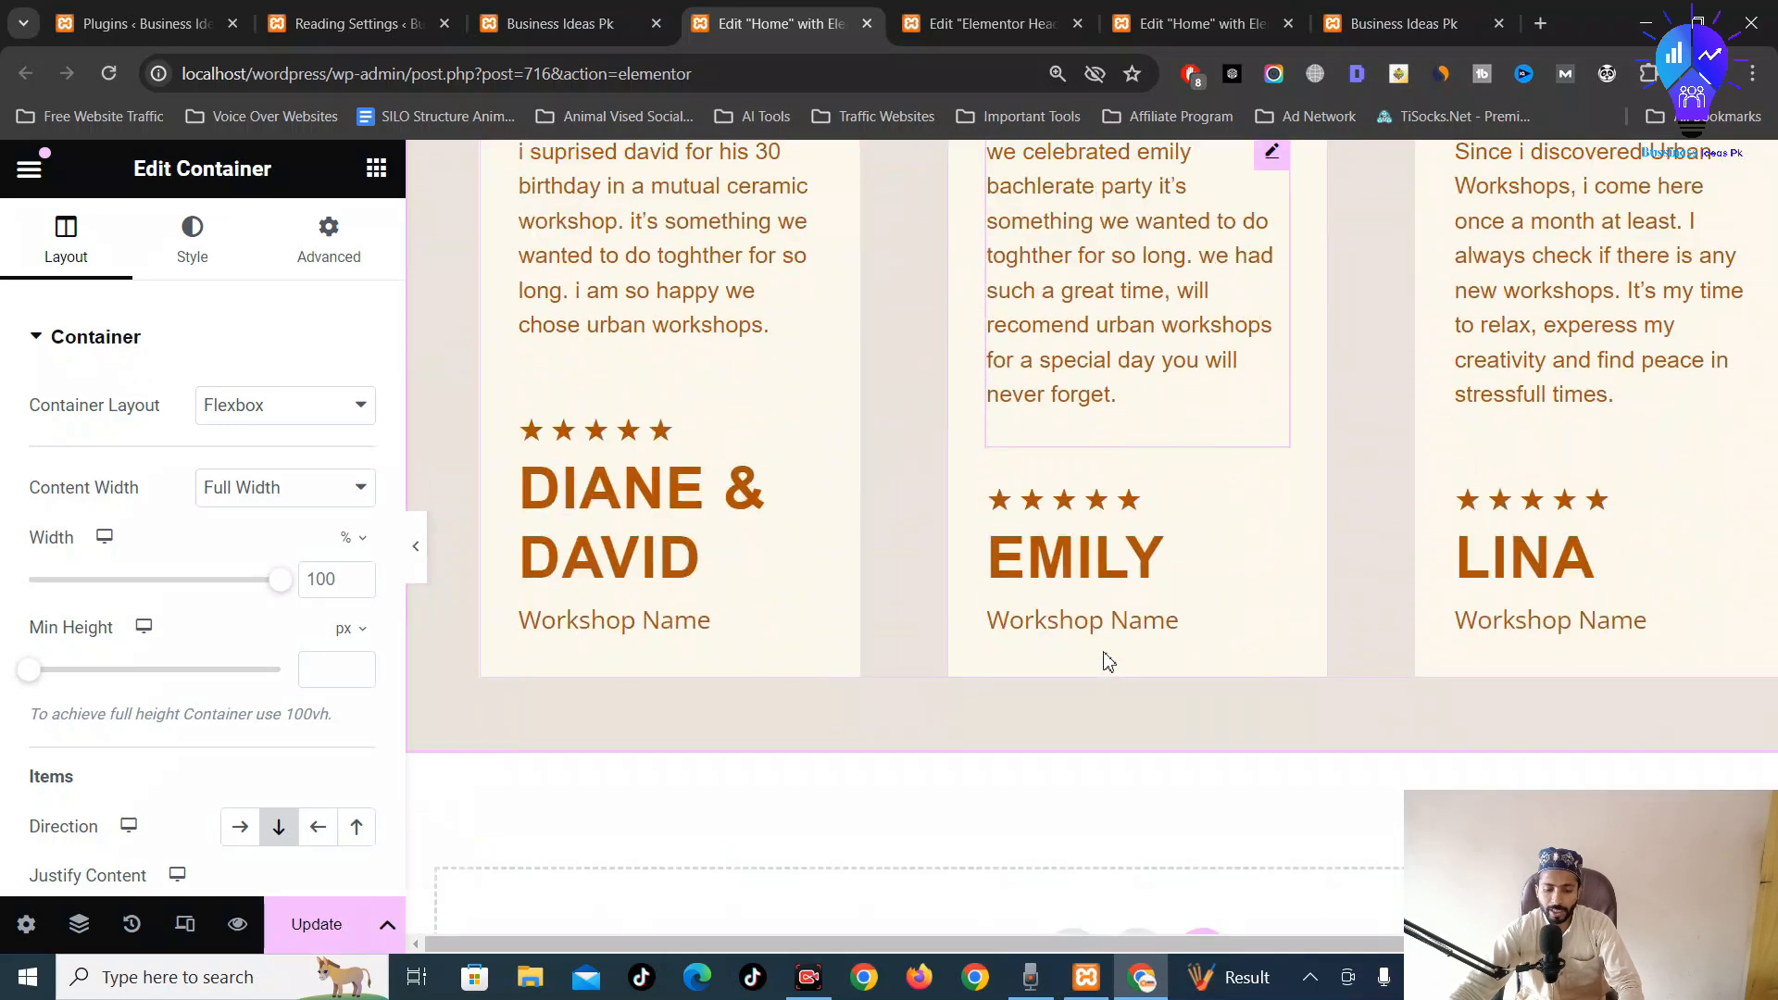
scroll(1306, 568, up, 5)
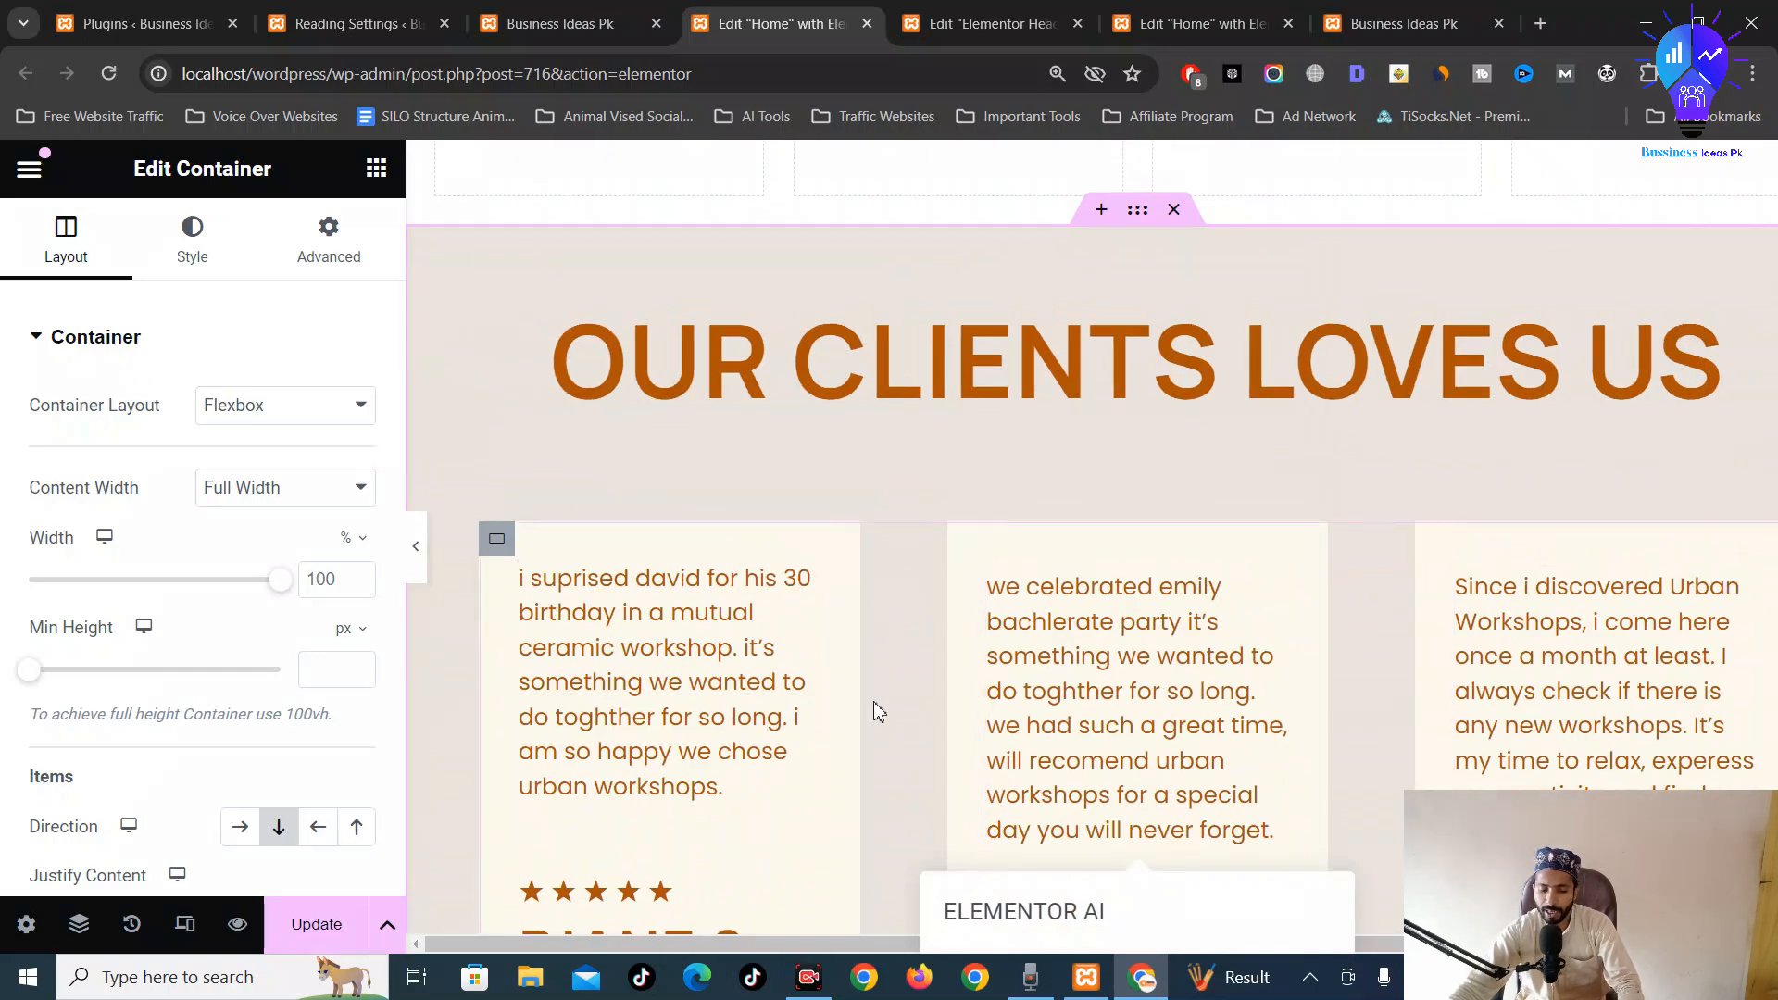
scroll(1128, 671, down, 8)
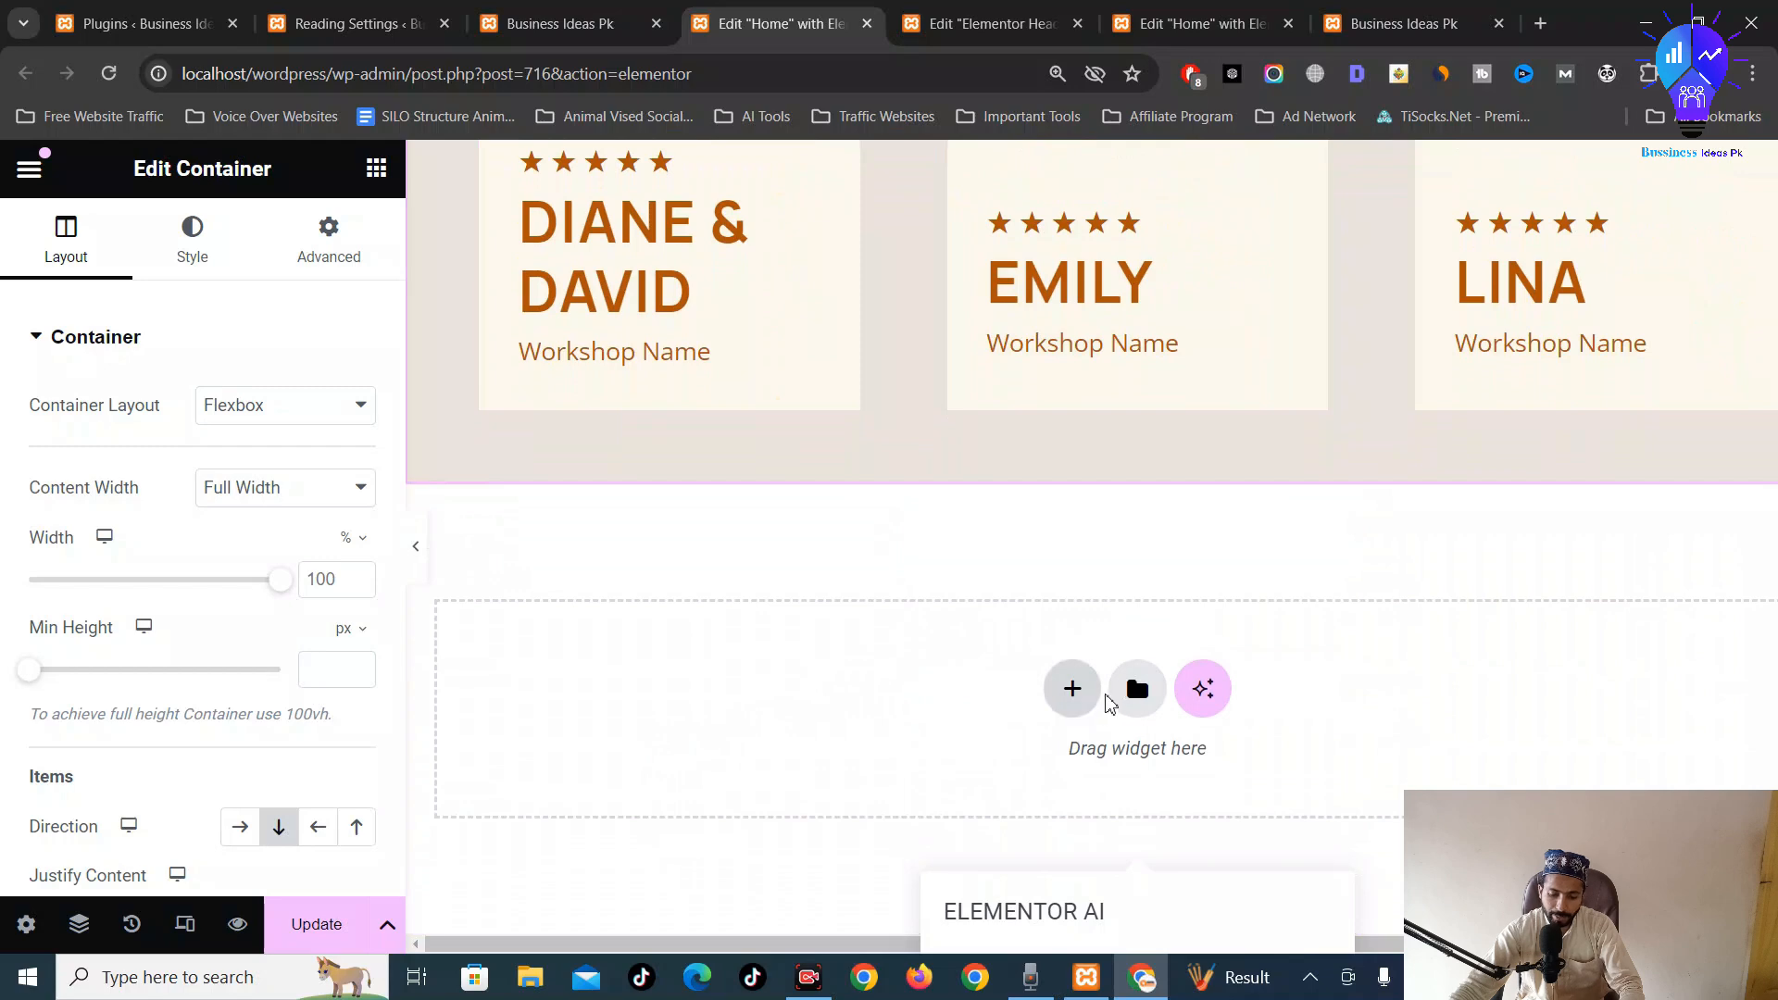
Open the Elementor block library filtered to the Contact category
click(1138, 690)
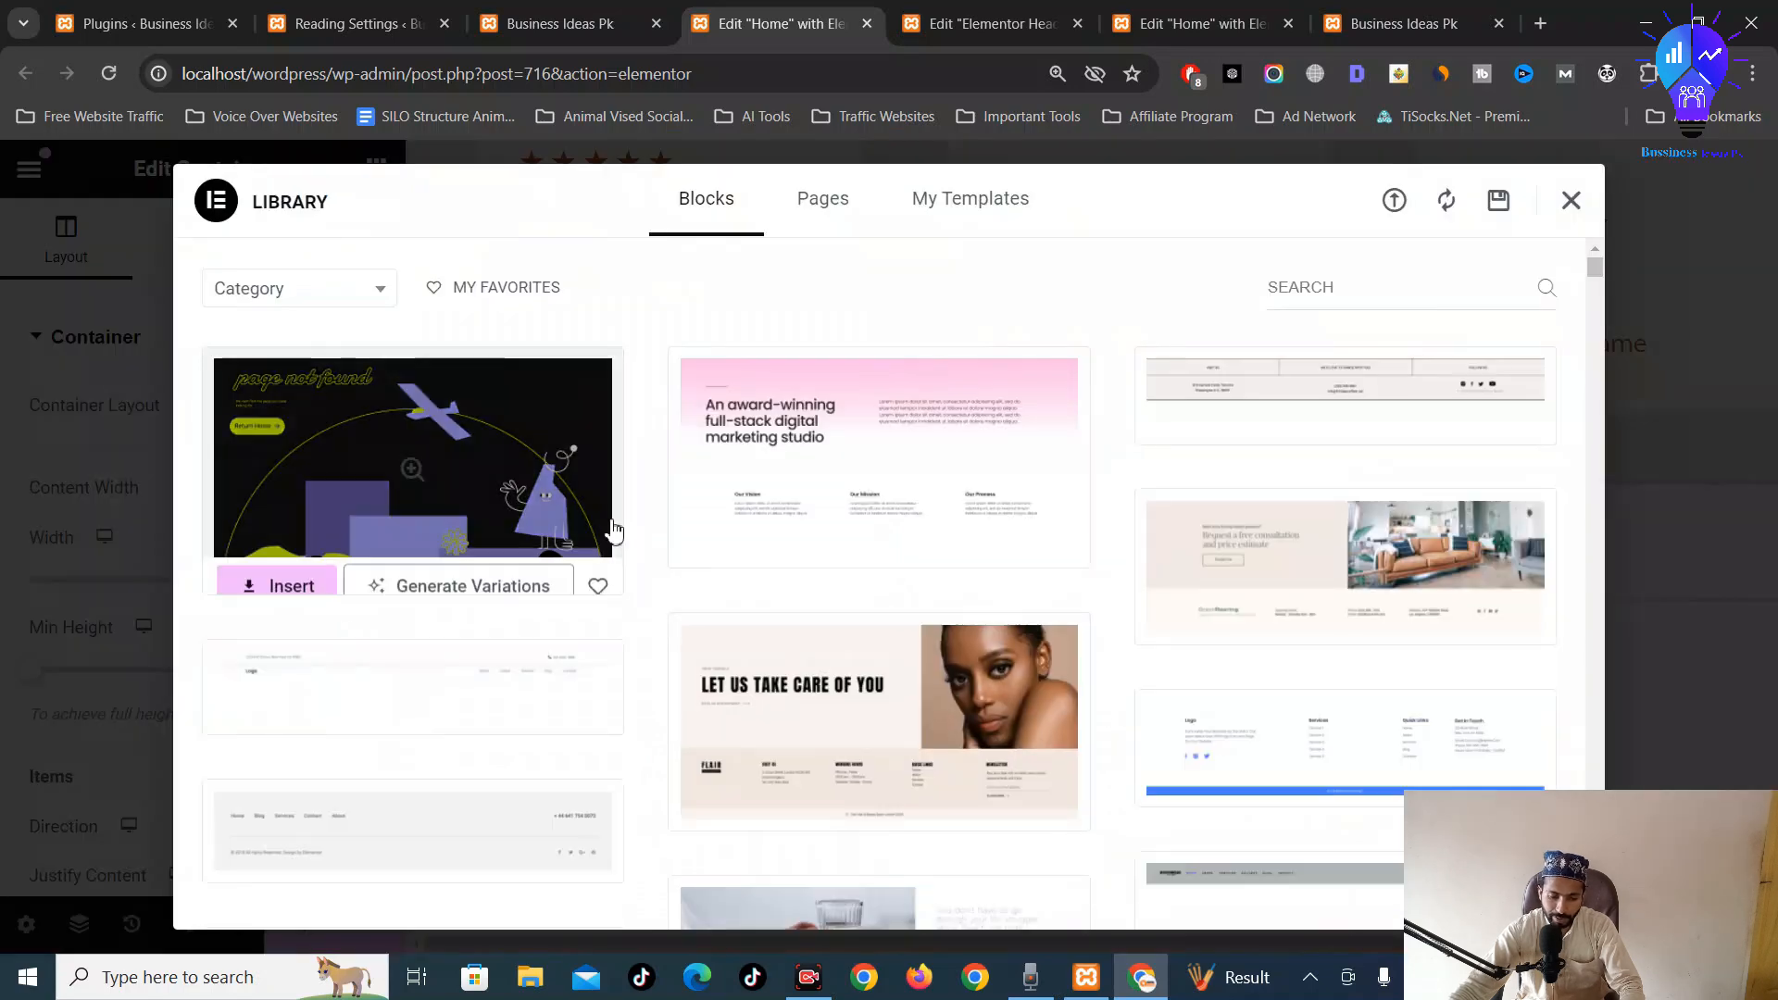
scroll(613, 528, down, 6)
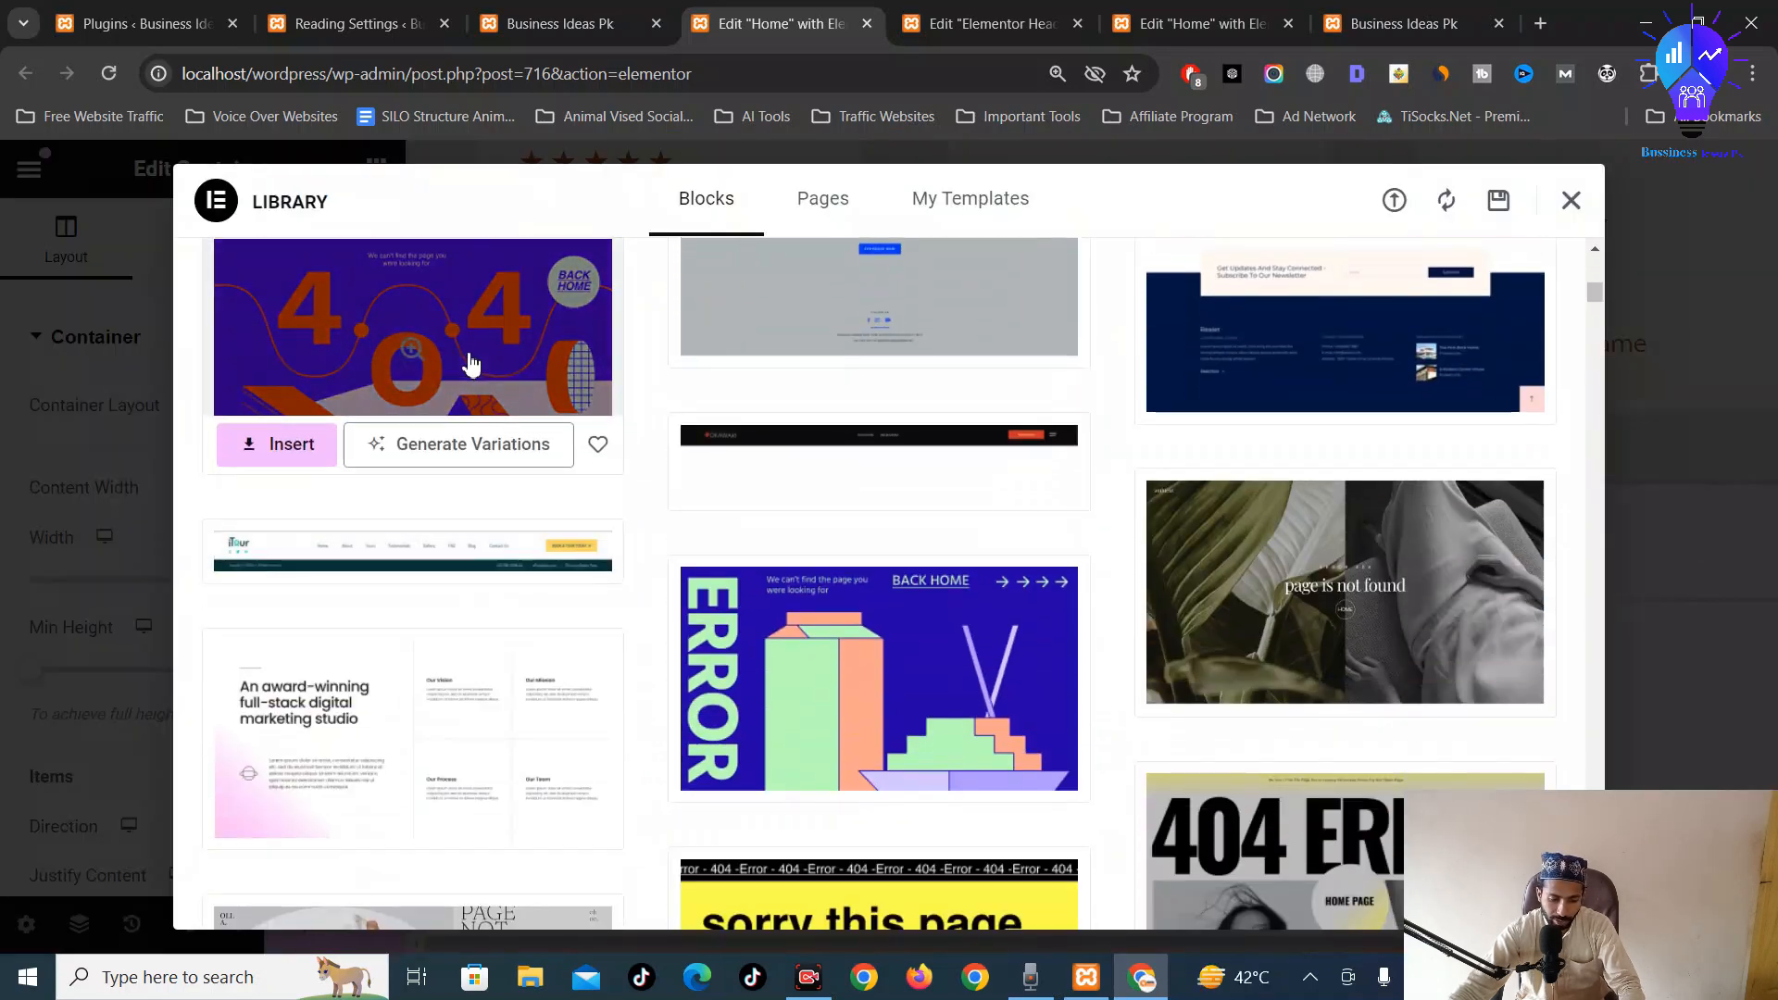
scroll(883, 419, down, 5)
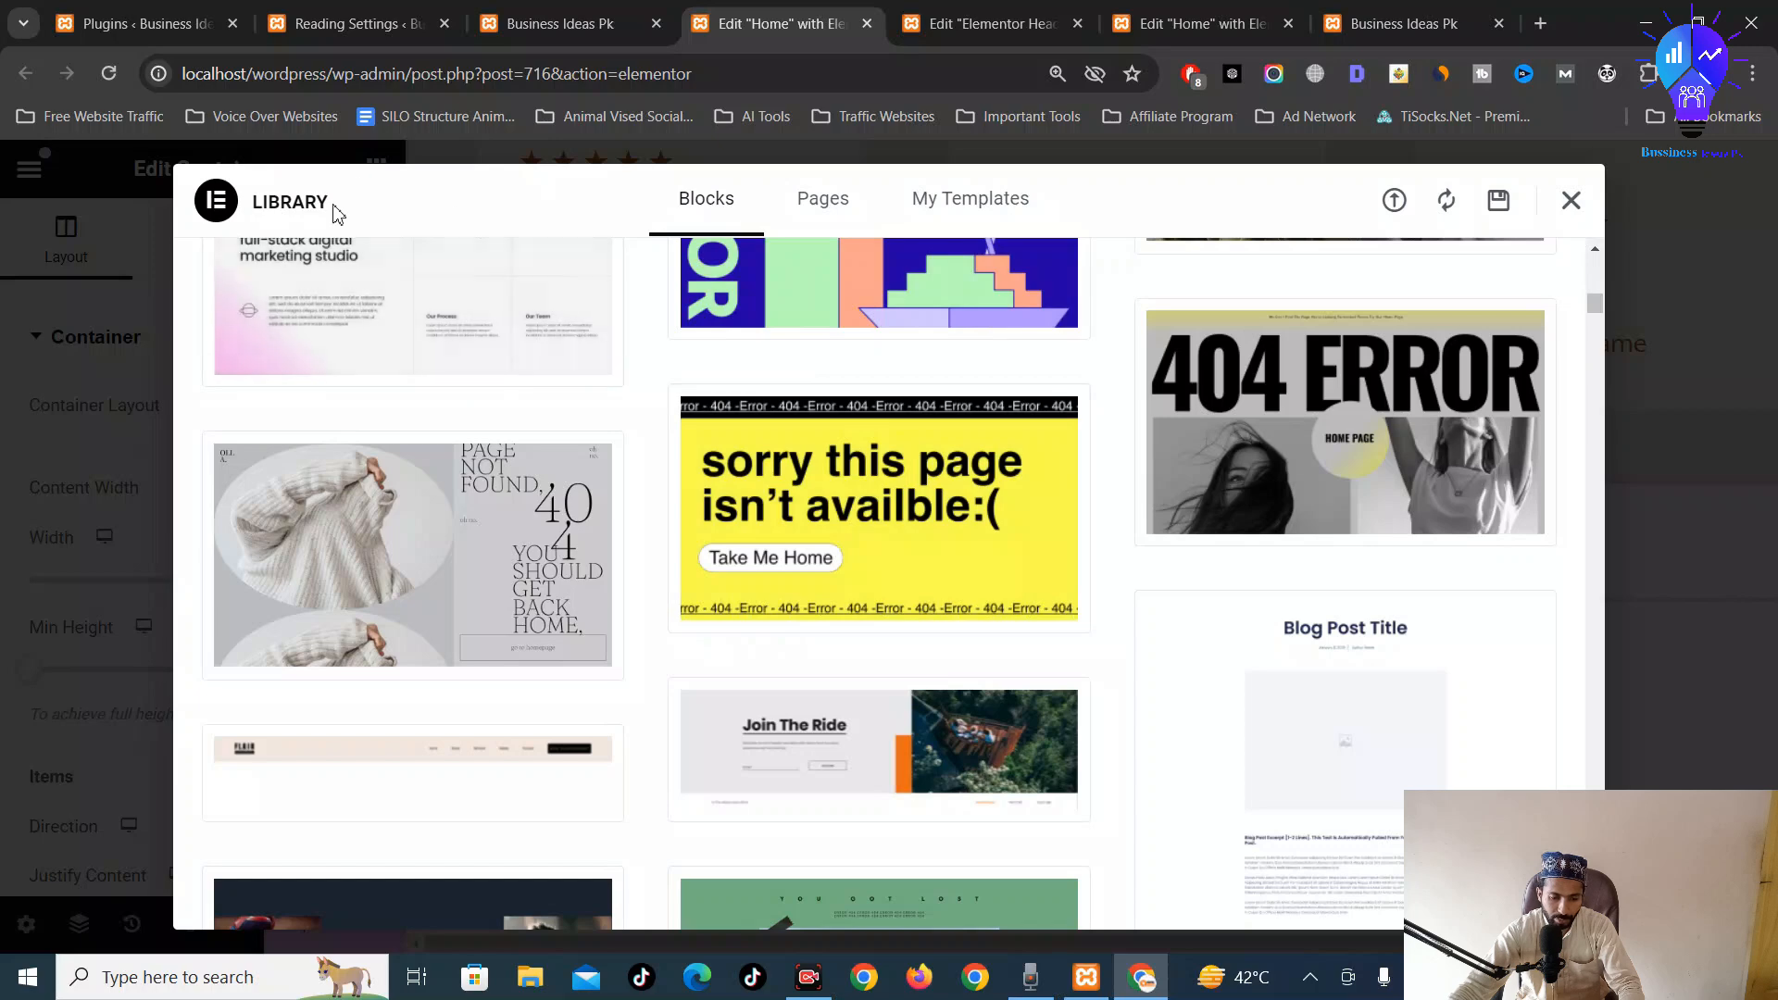
scroll(378, 276, up, 8)
scroll(386, 283, up, 6)
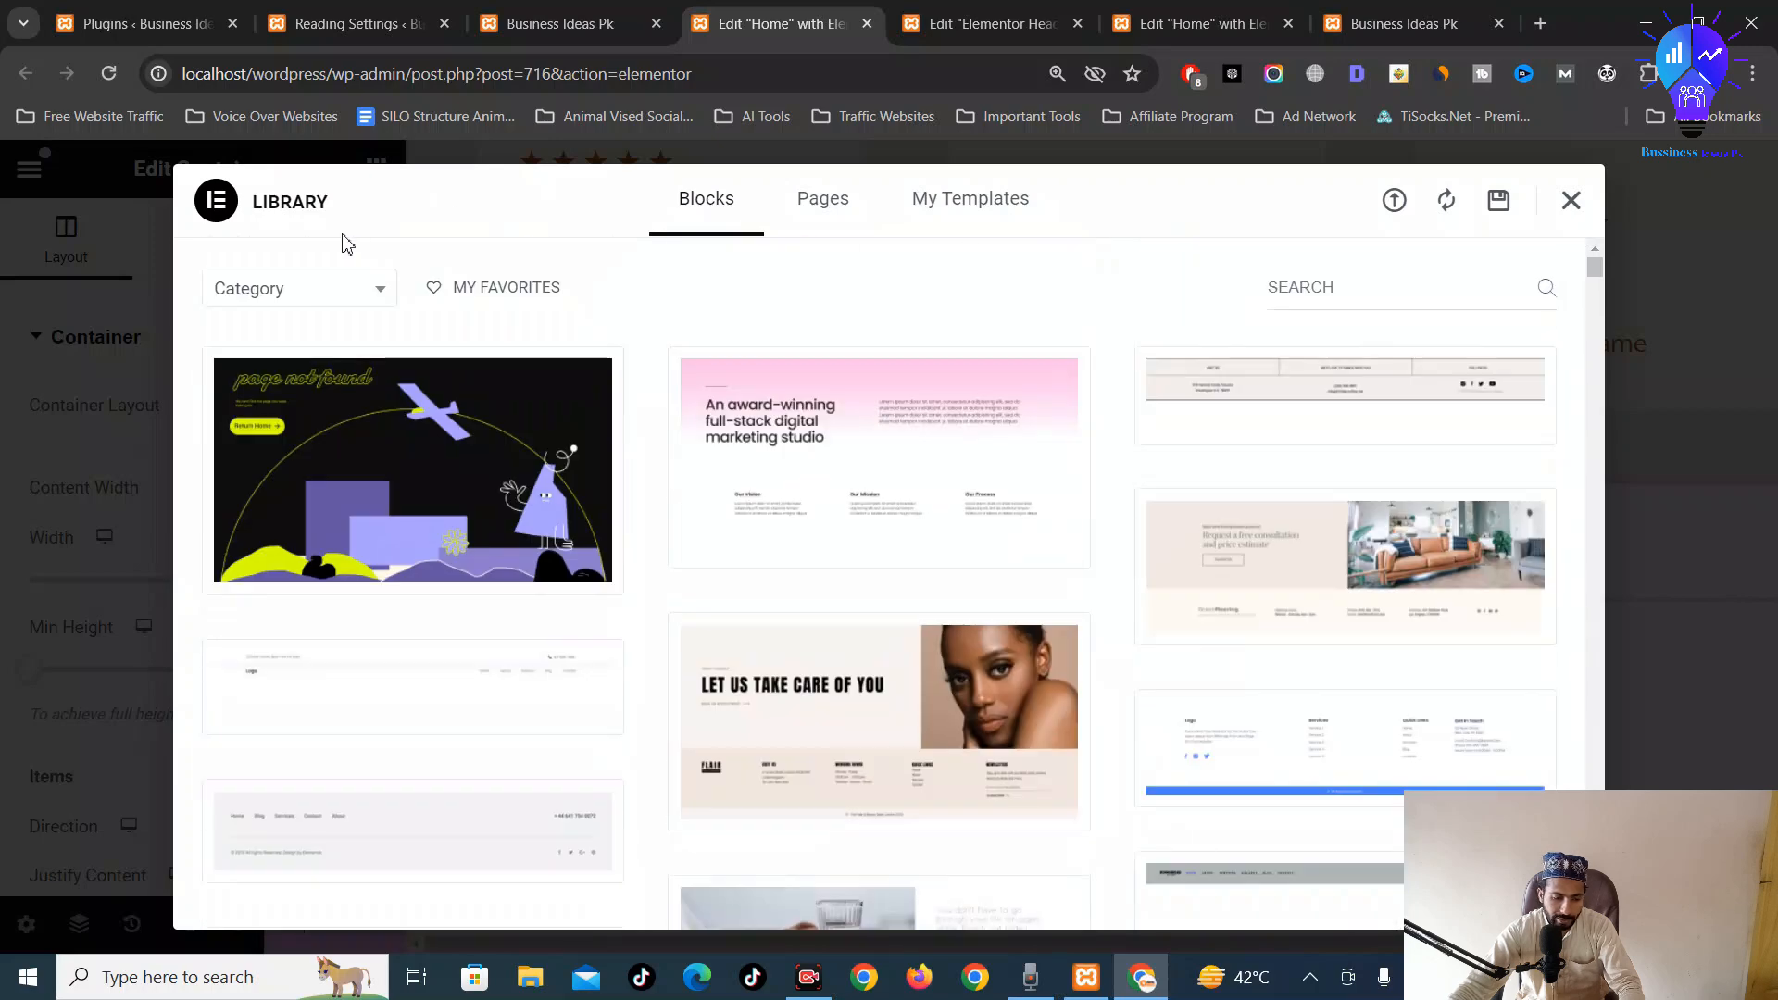
click(277, 284)
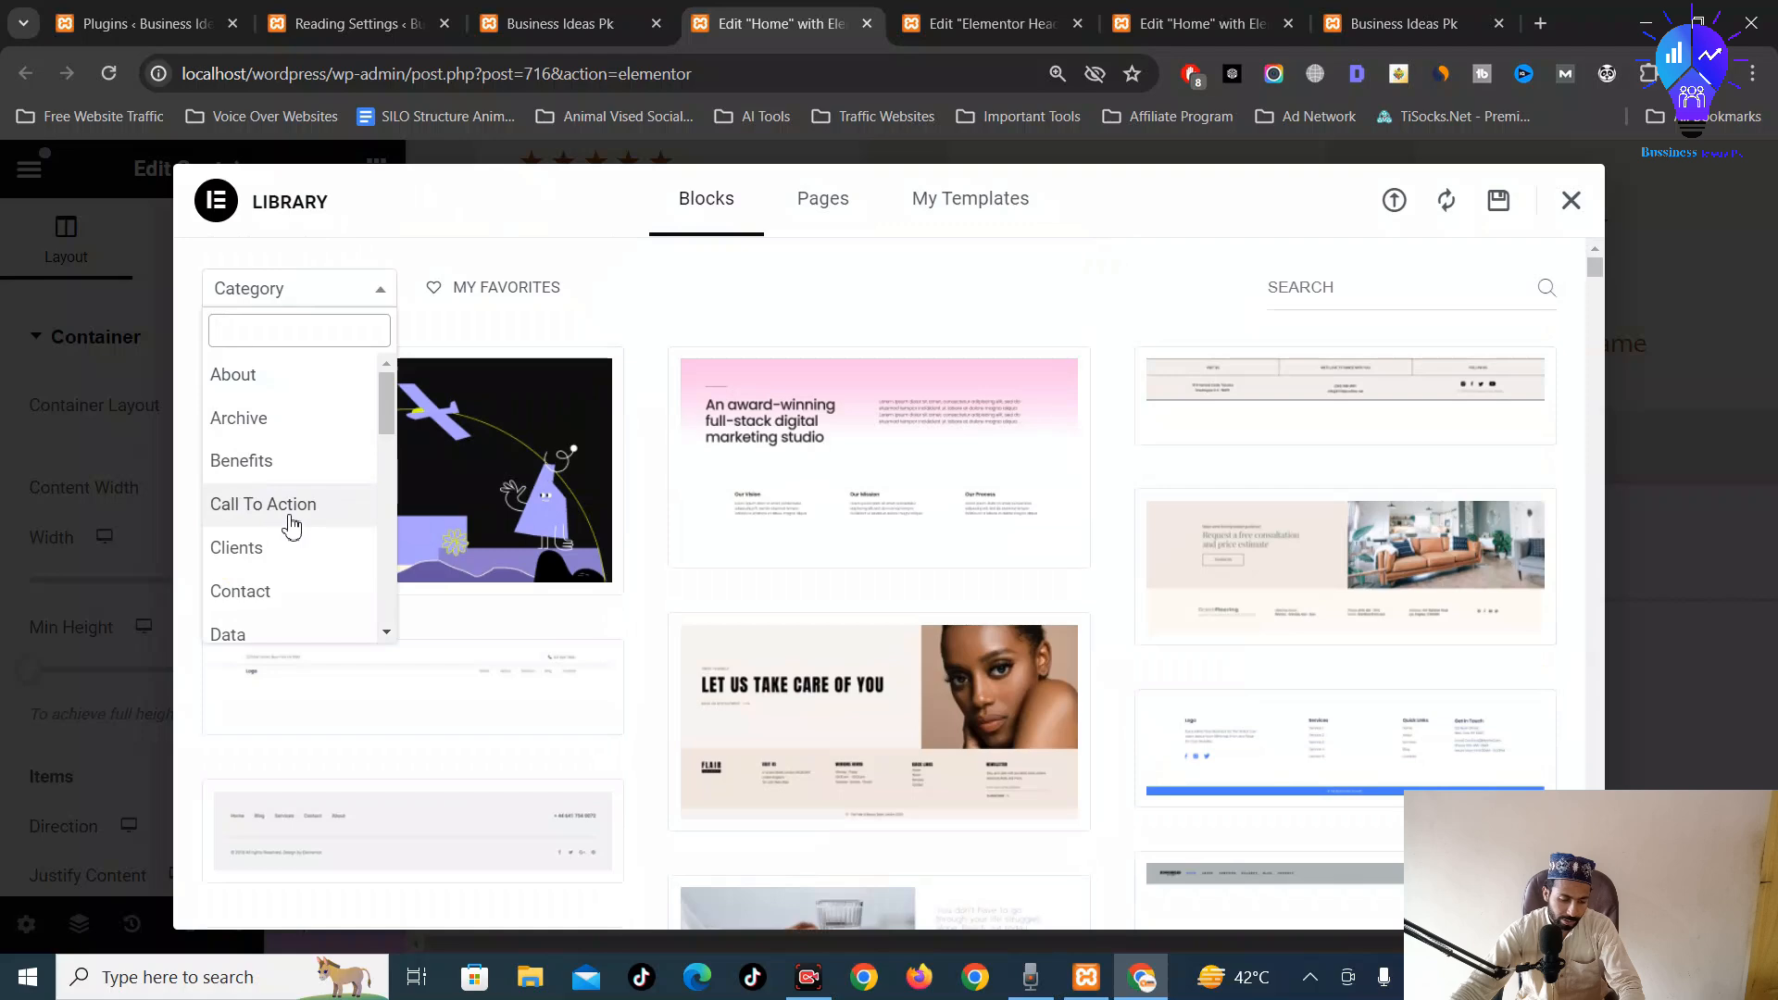
click(246, 590)
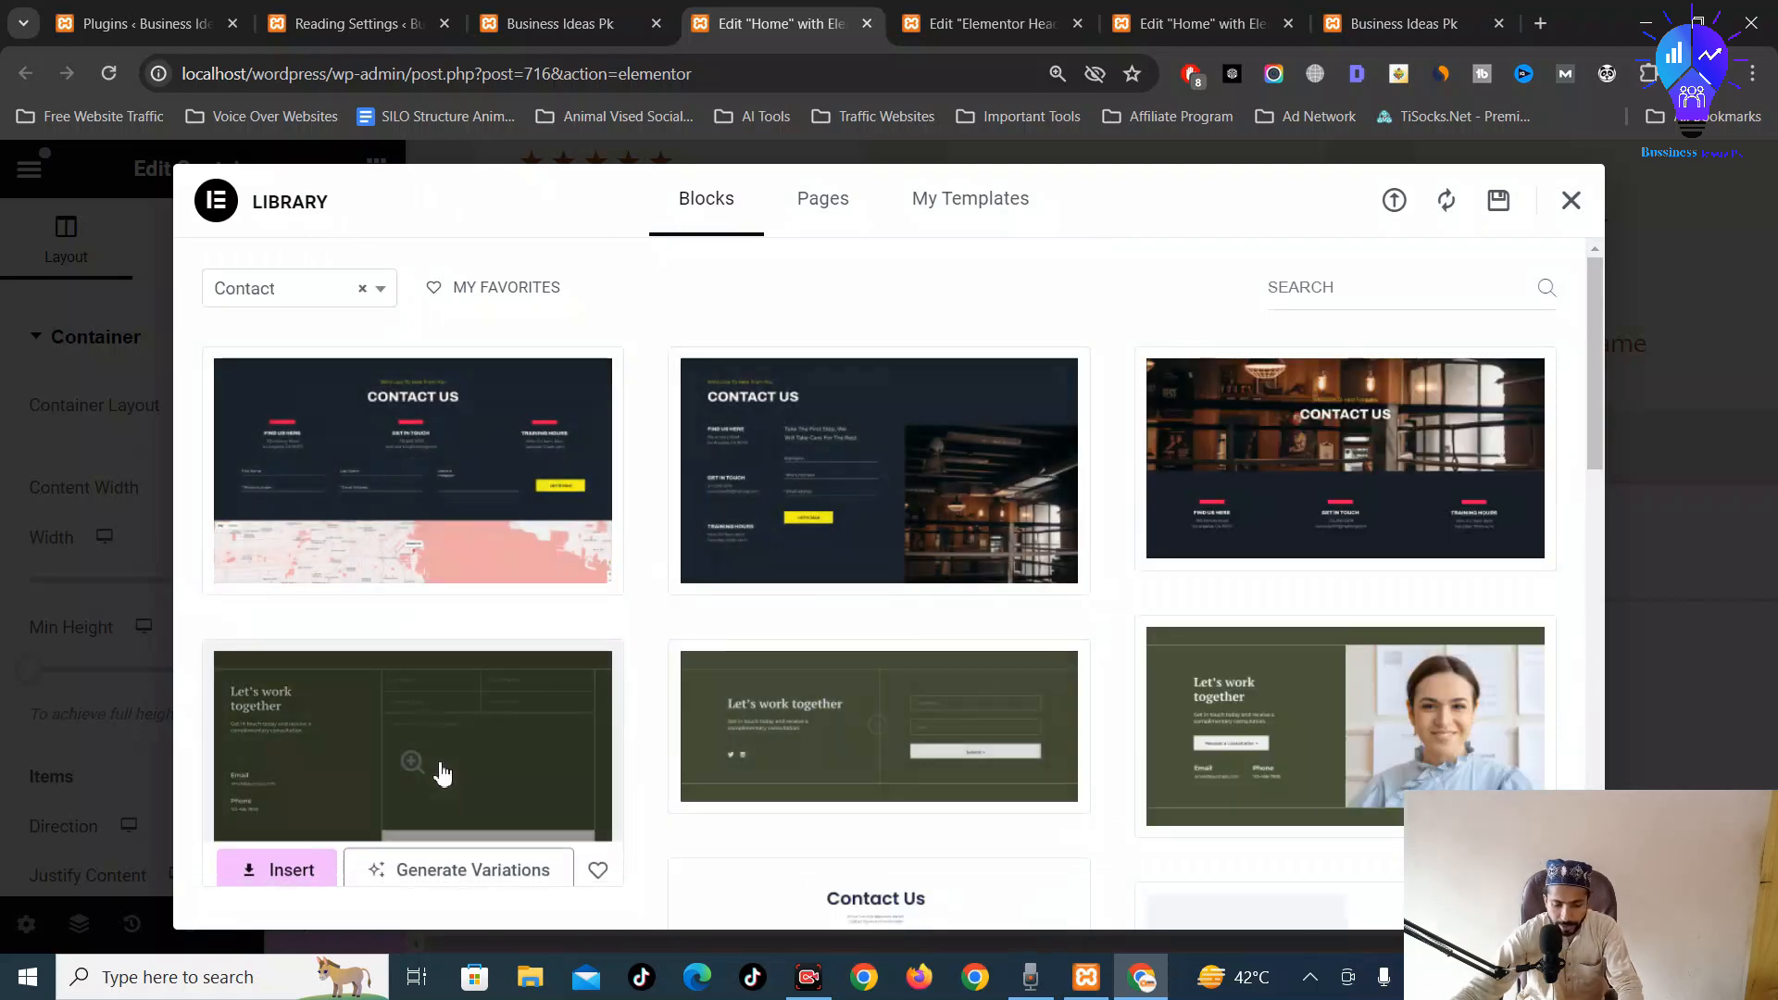
Insert the Contact Us block with name, phone, email and message fields below the testimonials
scroll(1275, 686, down, 10)
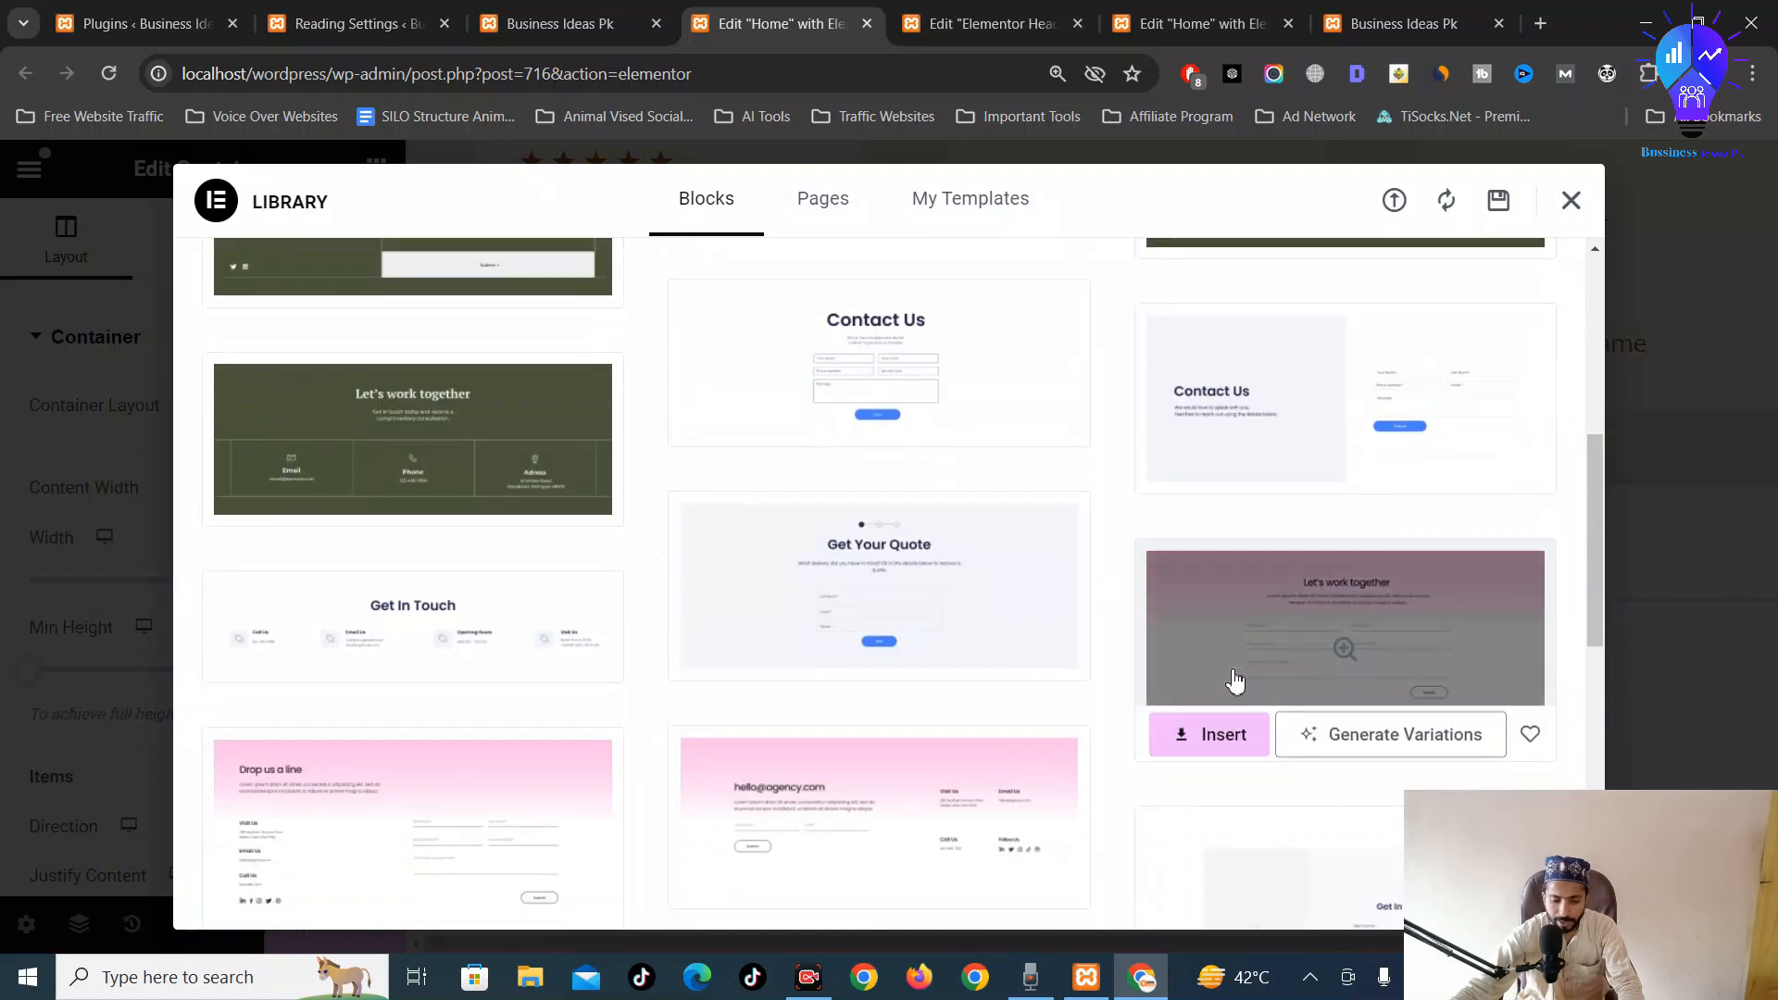
scroll(1223, 686, down, 3)
scroll(1064, 620, up, 8)
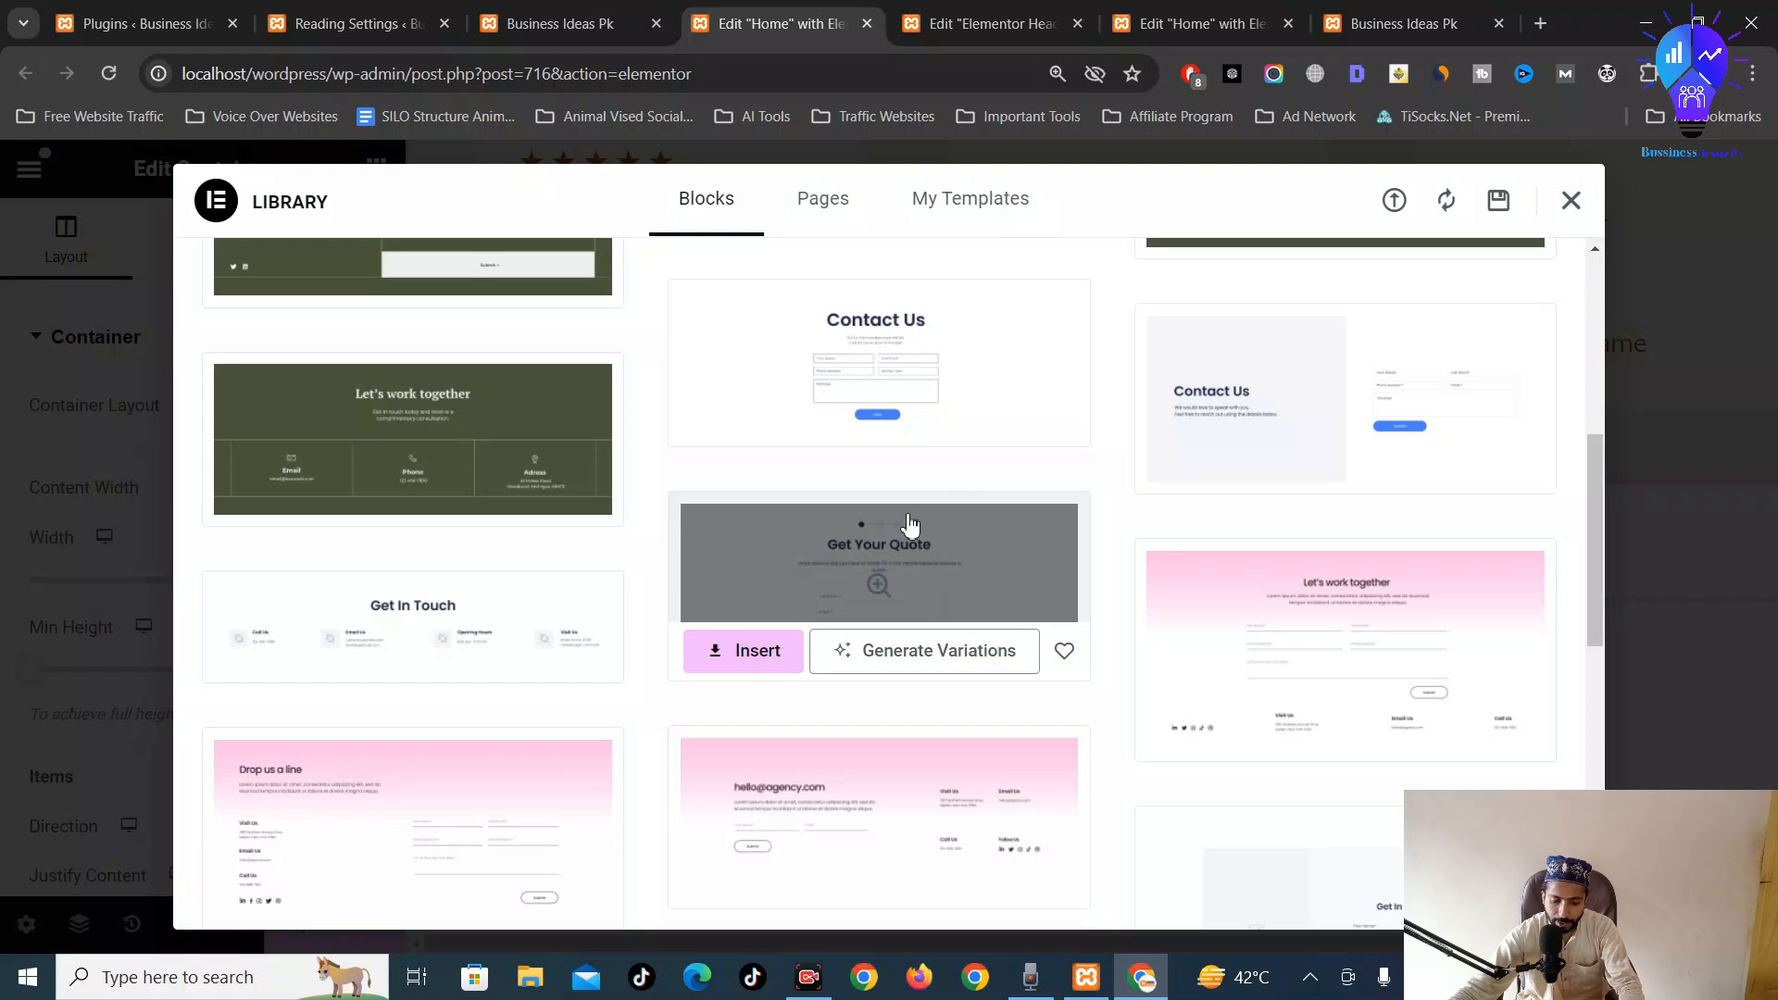
scroll(908, 523, down, 6)
scroll(908, 522, up, 4)
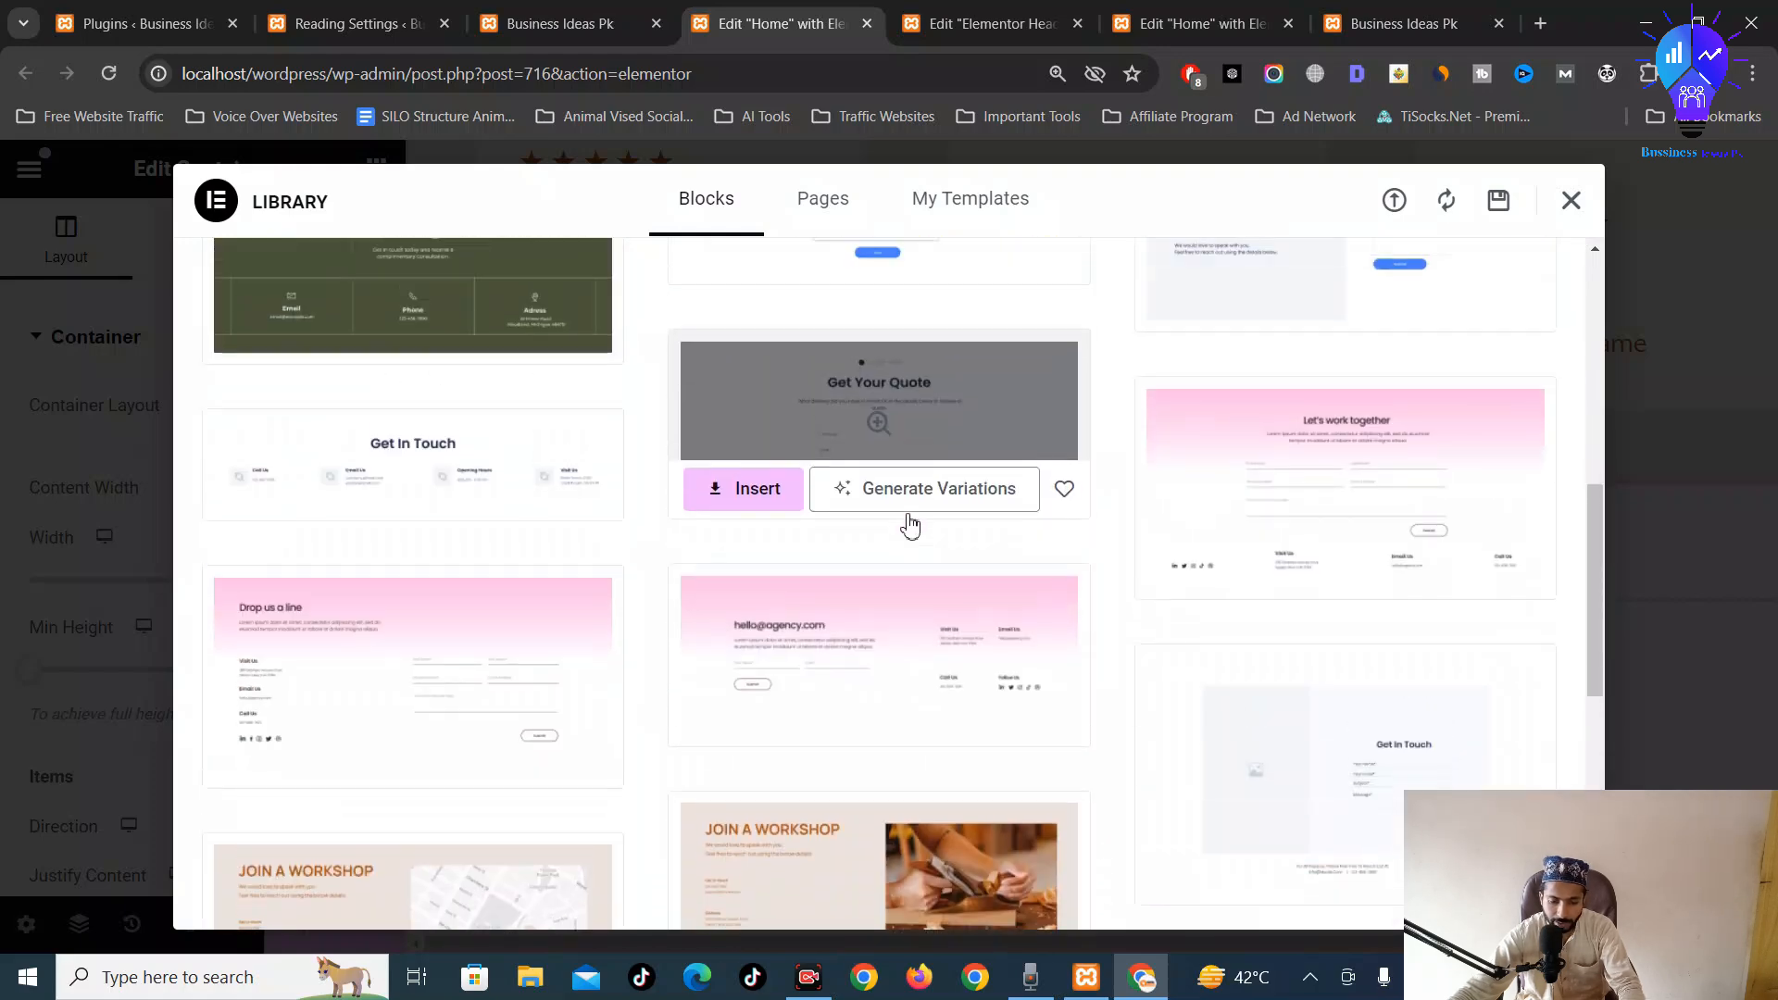
scroll(910, 526, up, 6)
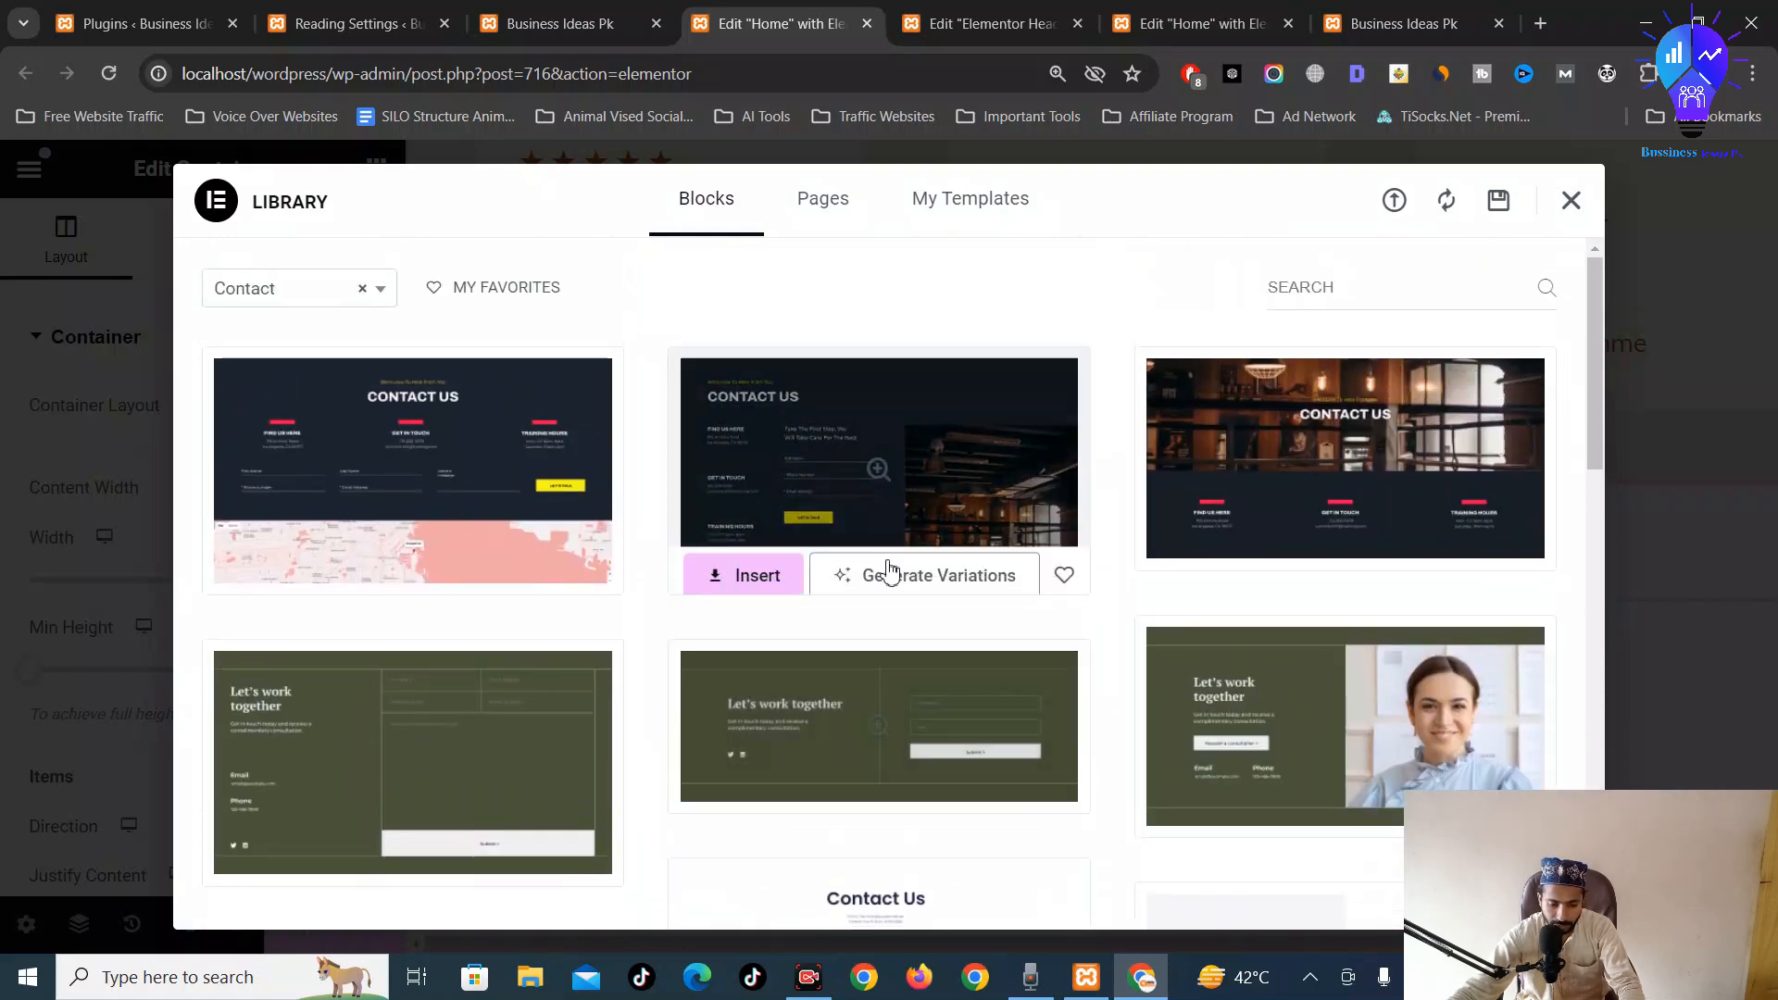
scroll(782, 686, down, 5)
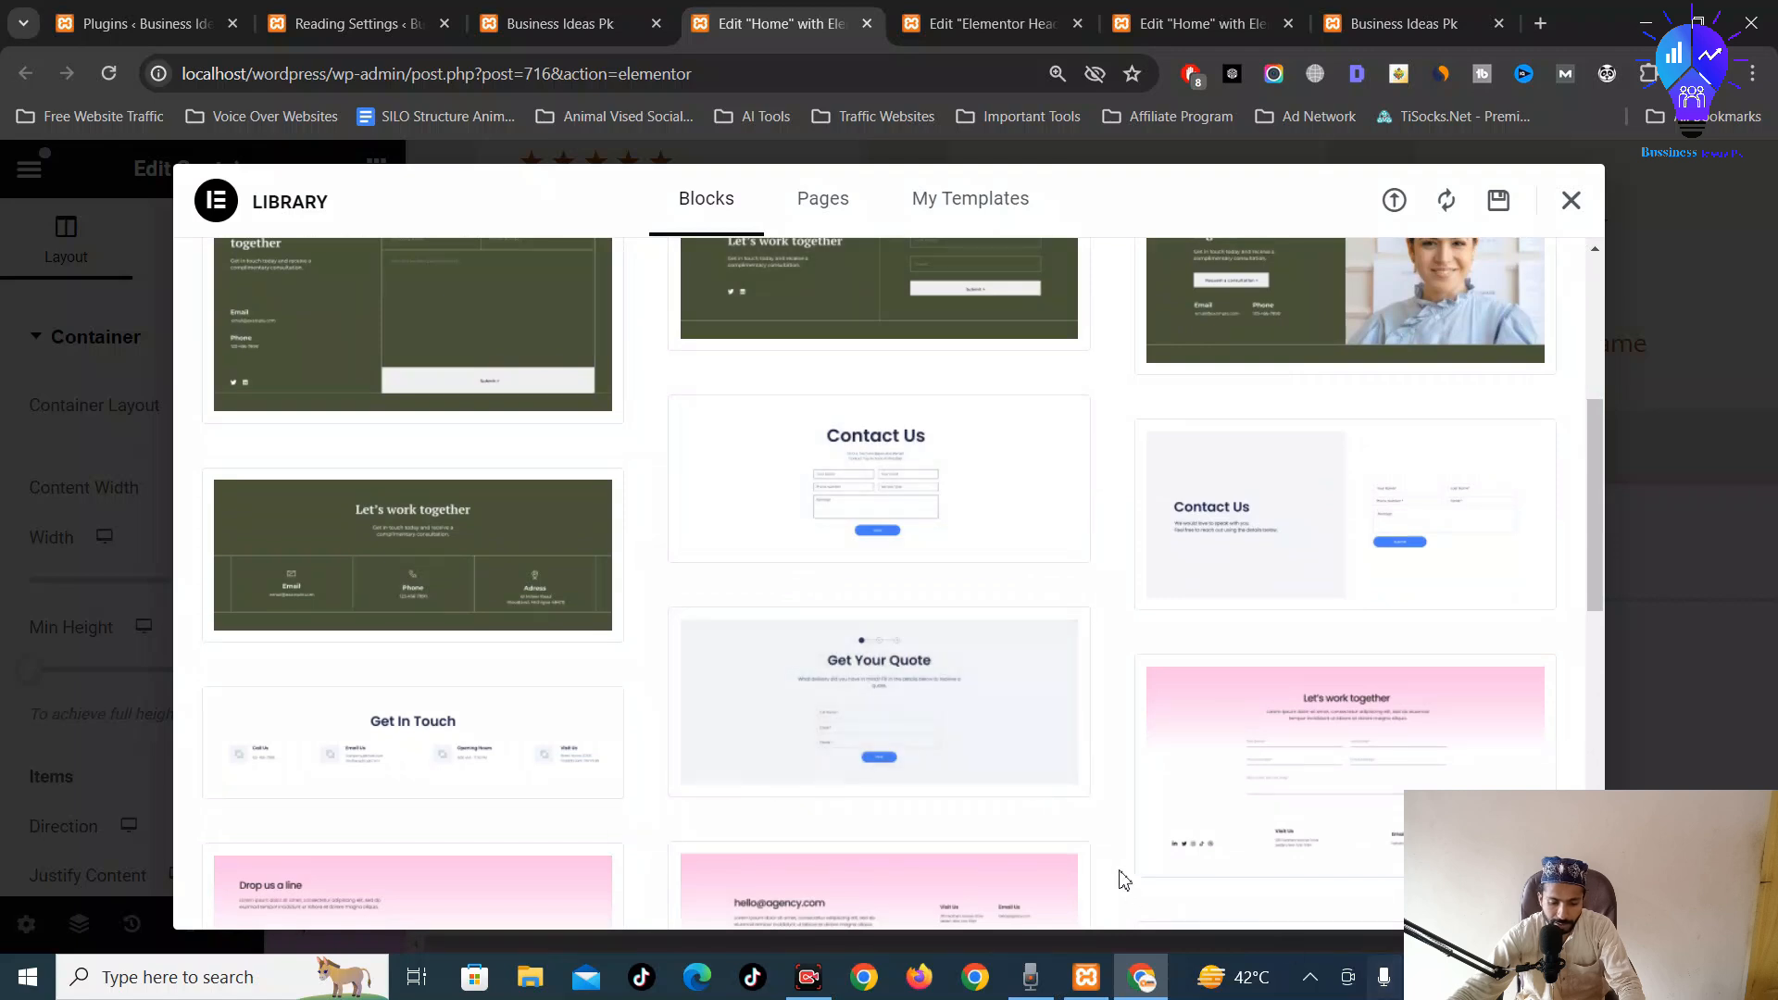
scroll(1124, 877, down, 2)
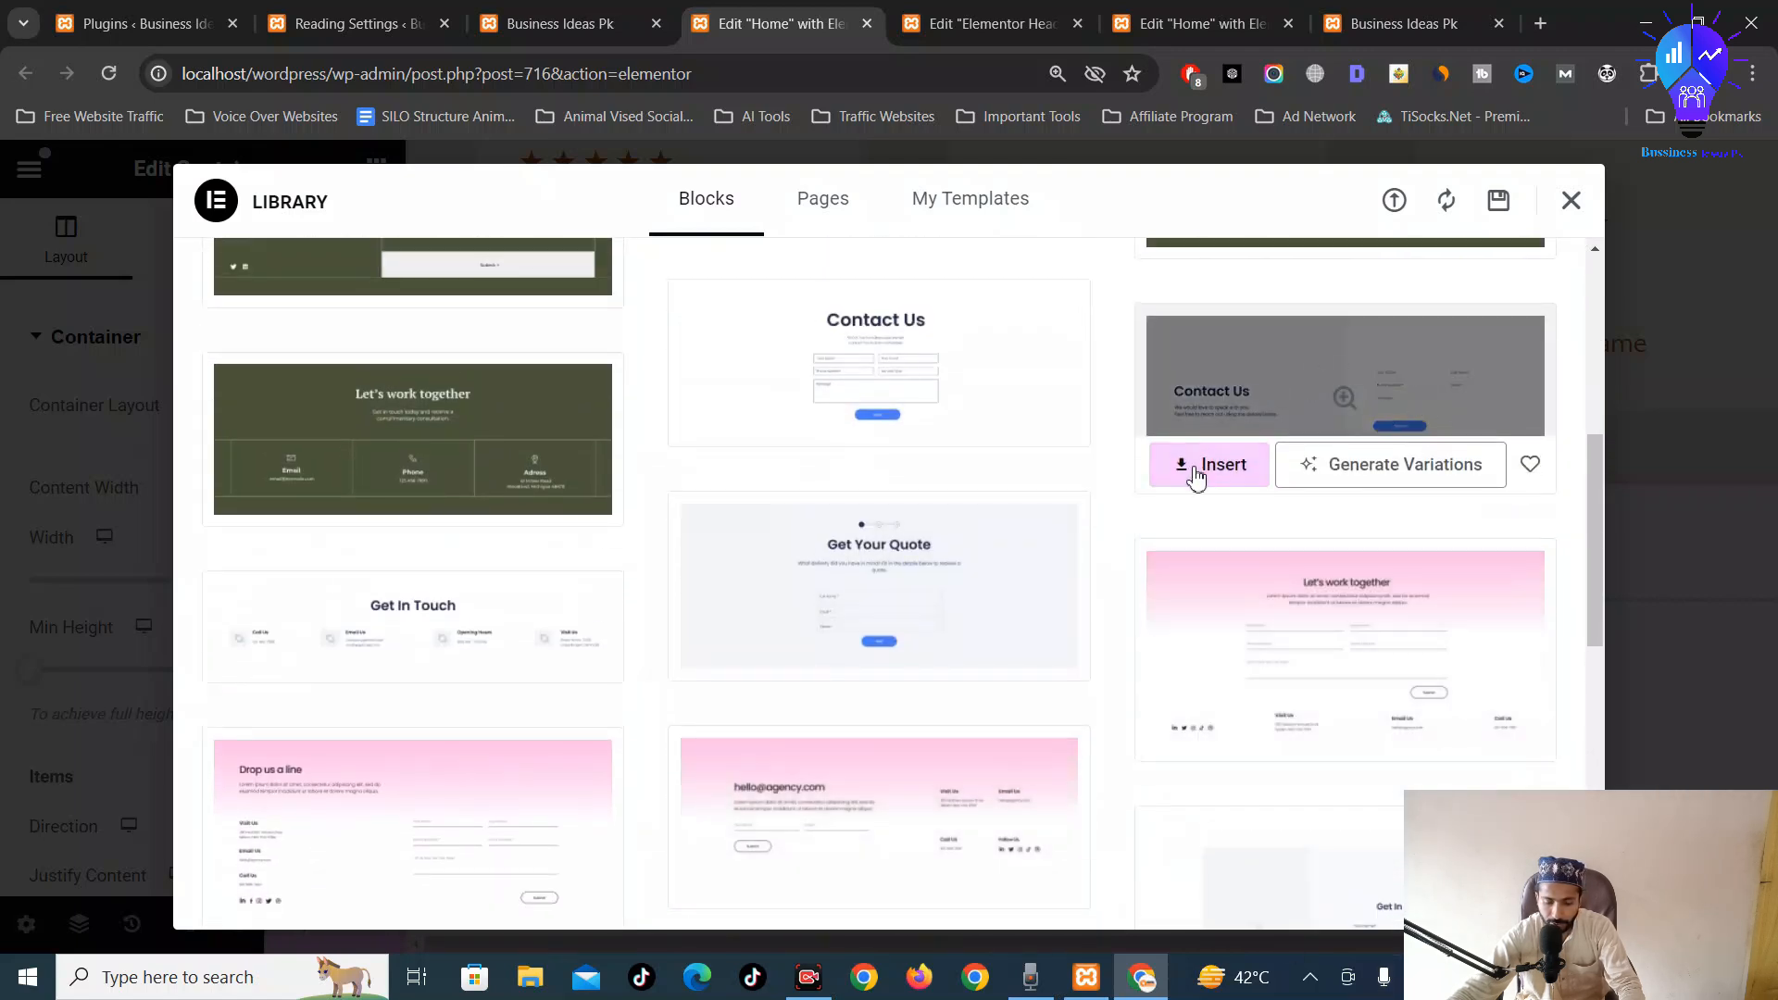
click(1197, 477)
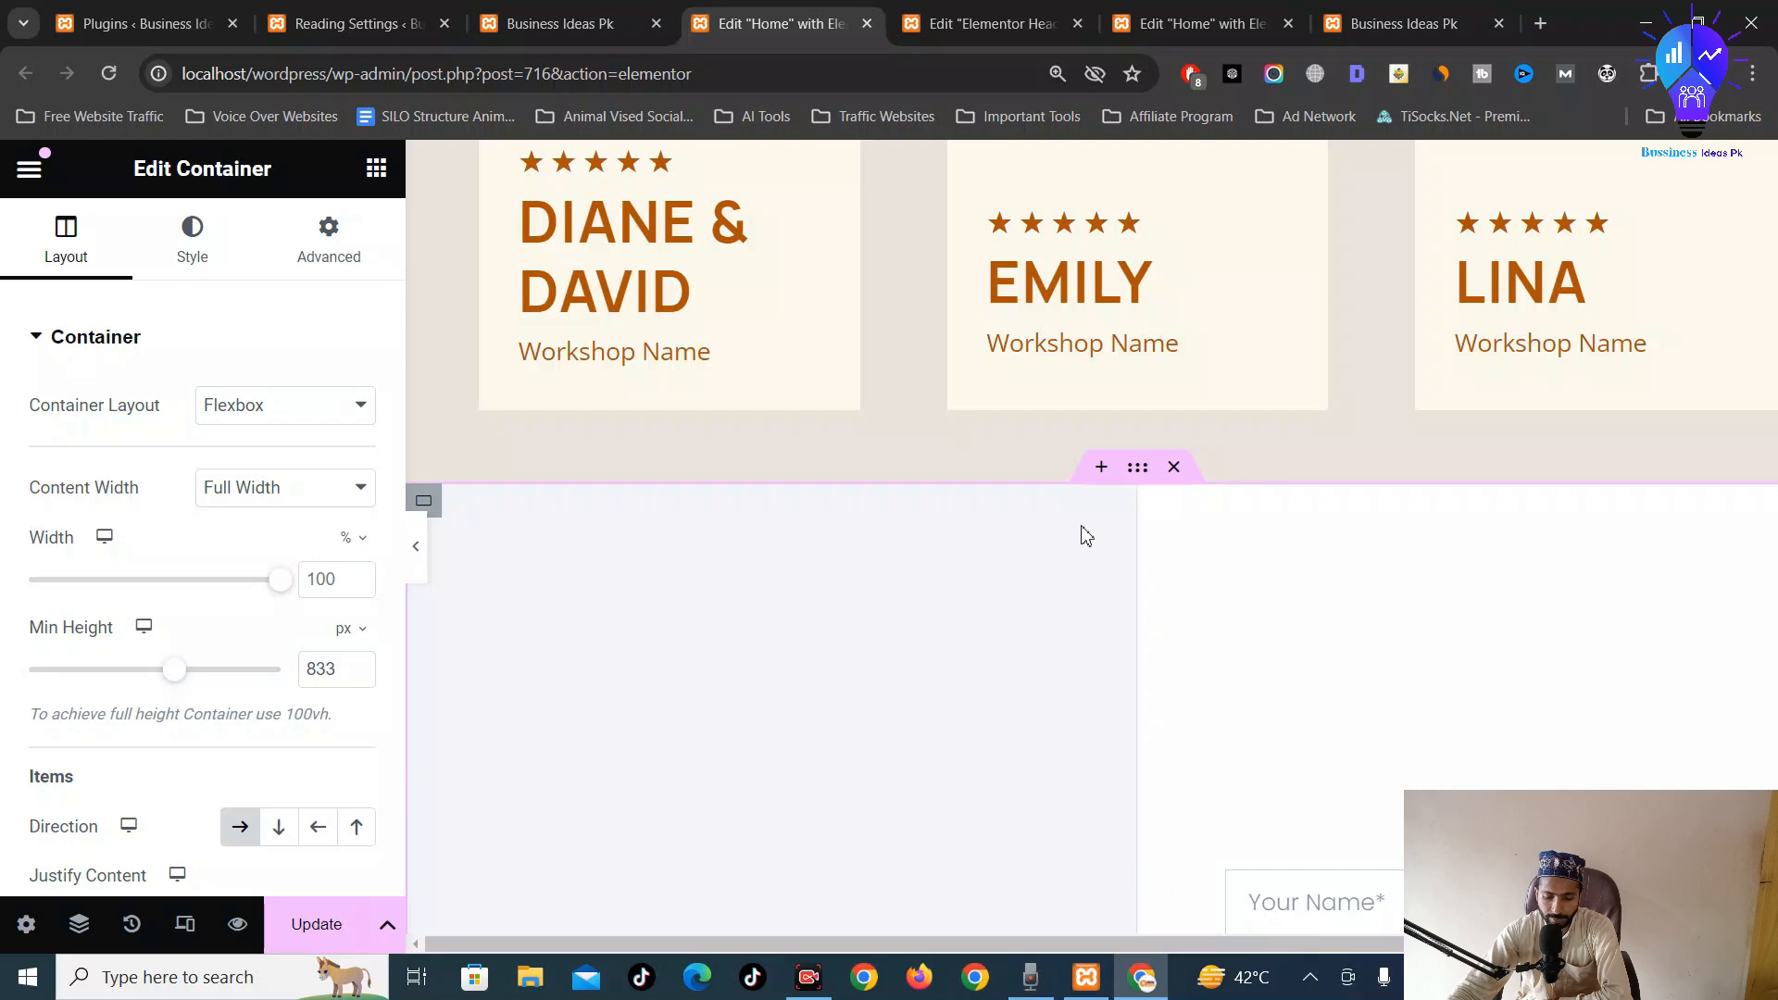
scroll(1087, 538, up, 5)
scroll(1080, 528, down, 12)
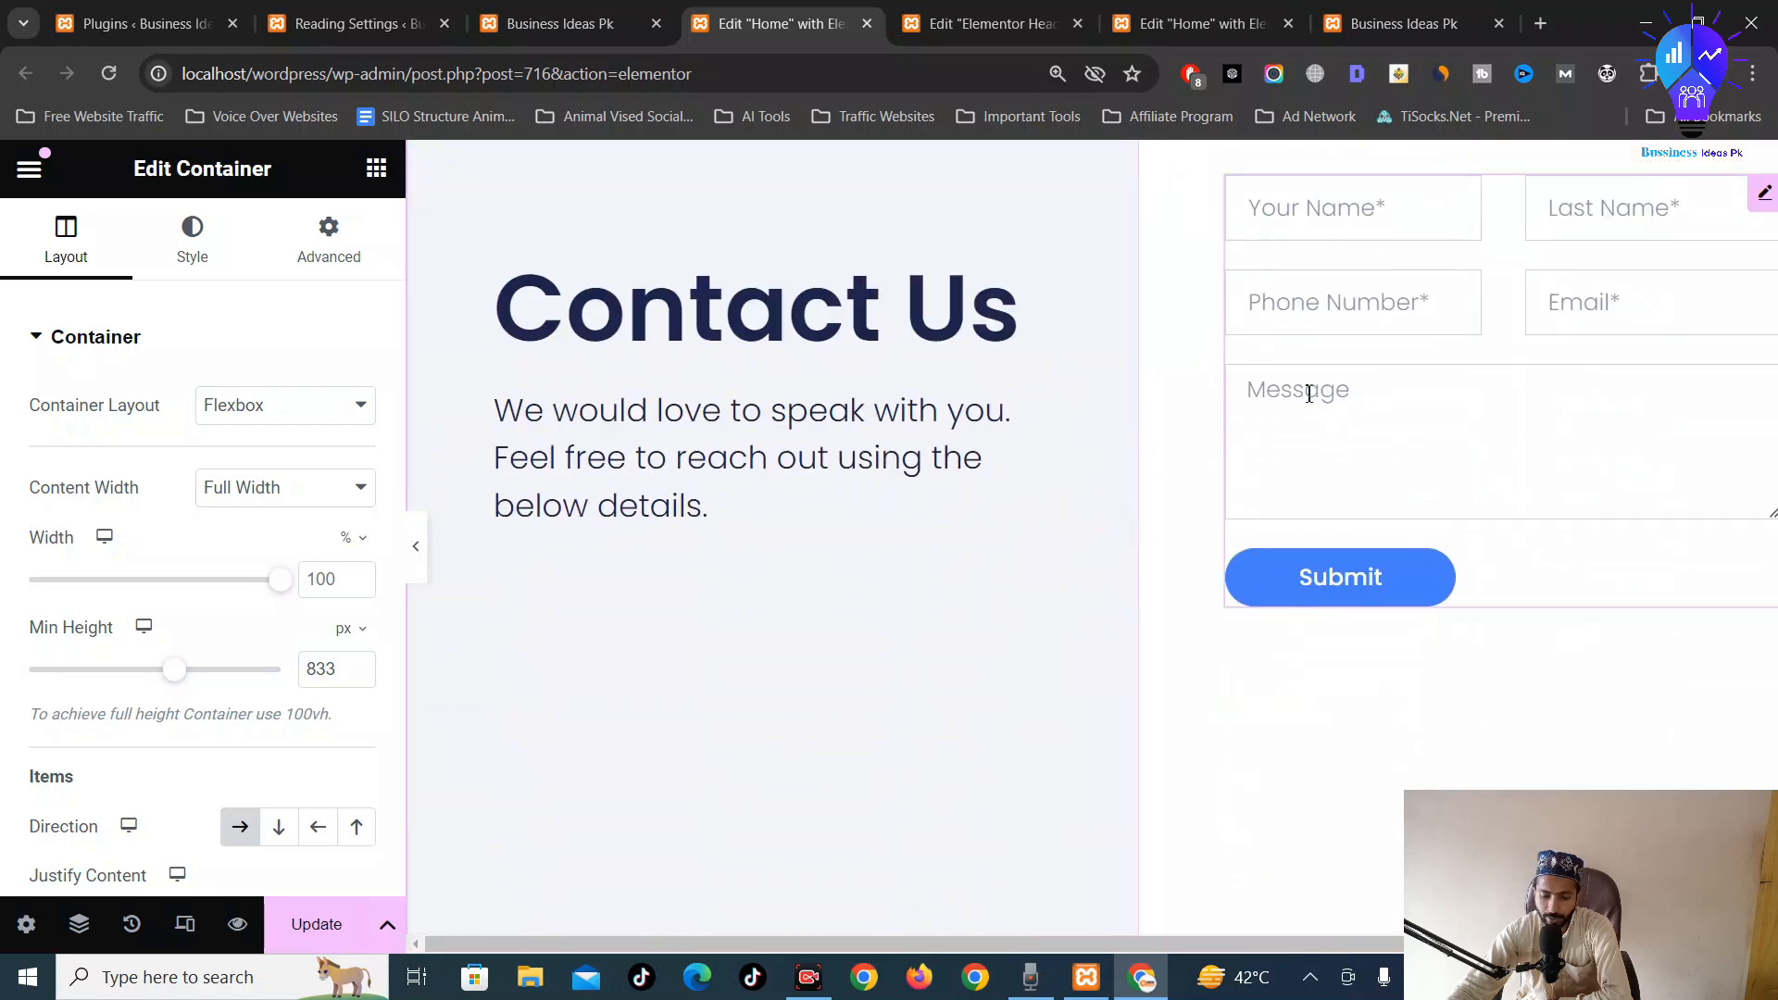
scroll(1208, 488, down, 6)
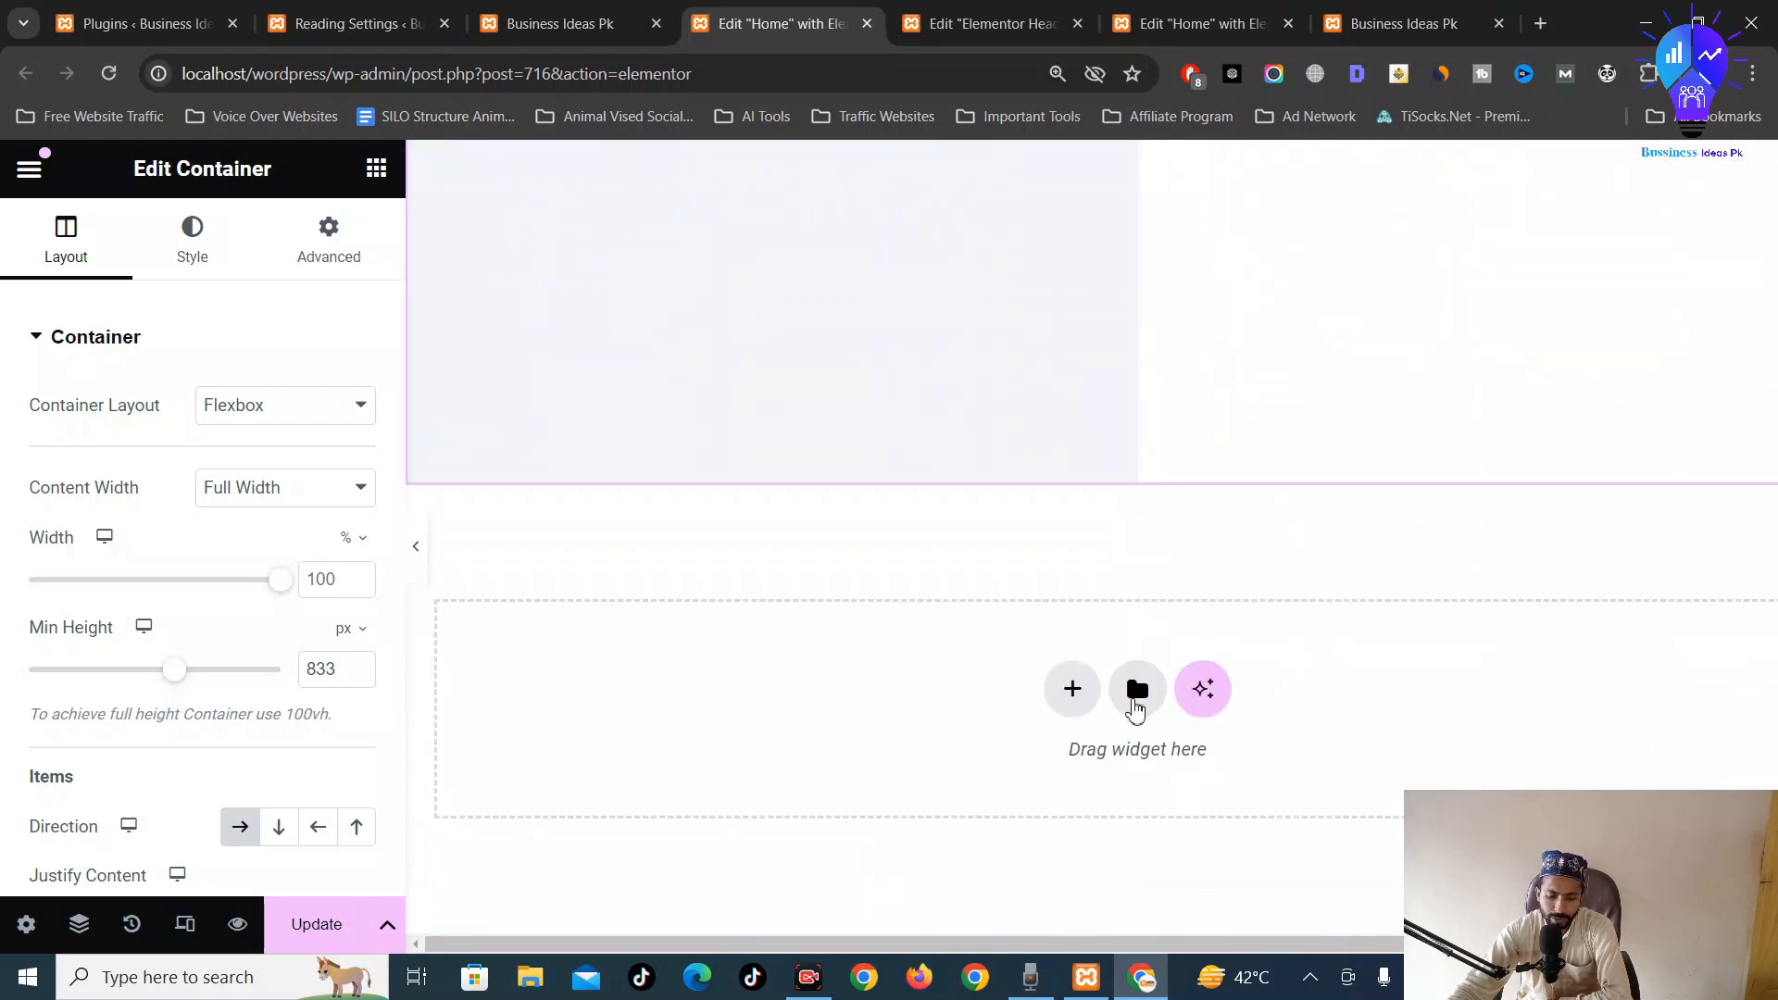
Update the Home page and confirm the live site shows the testimonials and Contact Us form
click(315, 925)
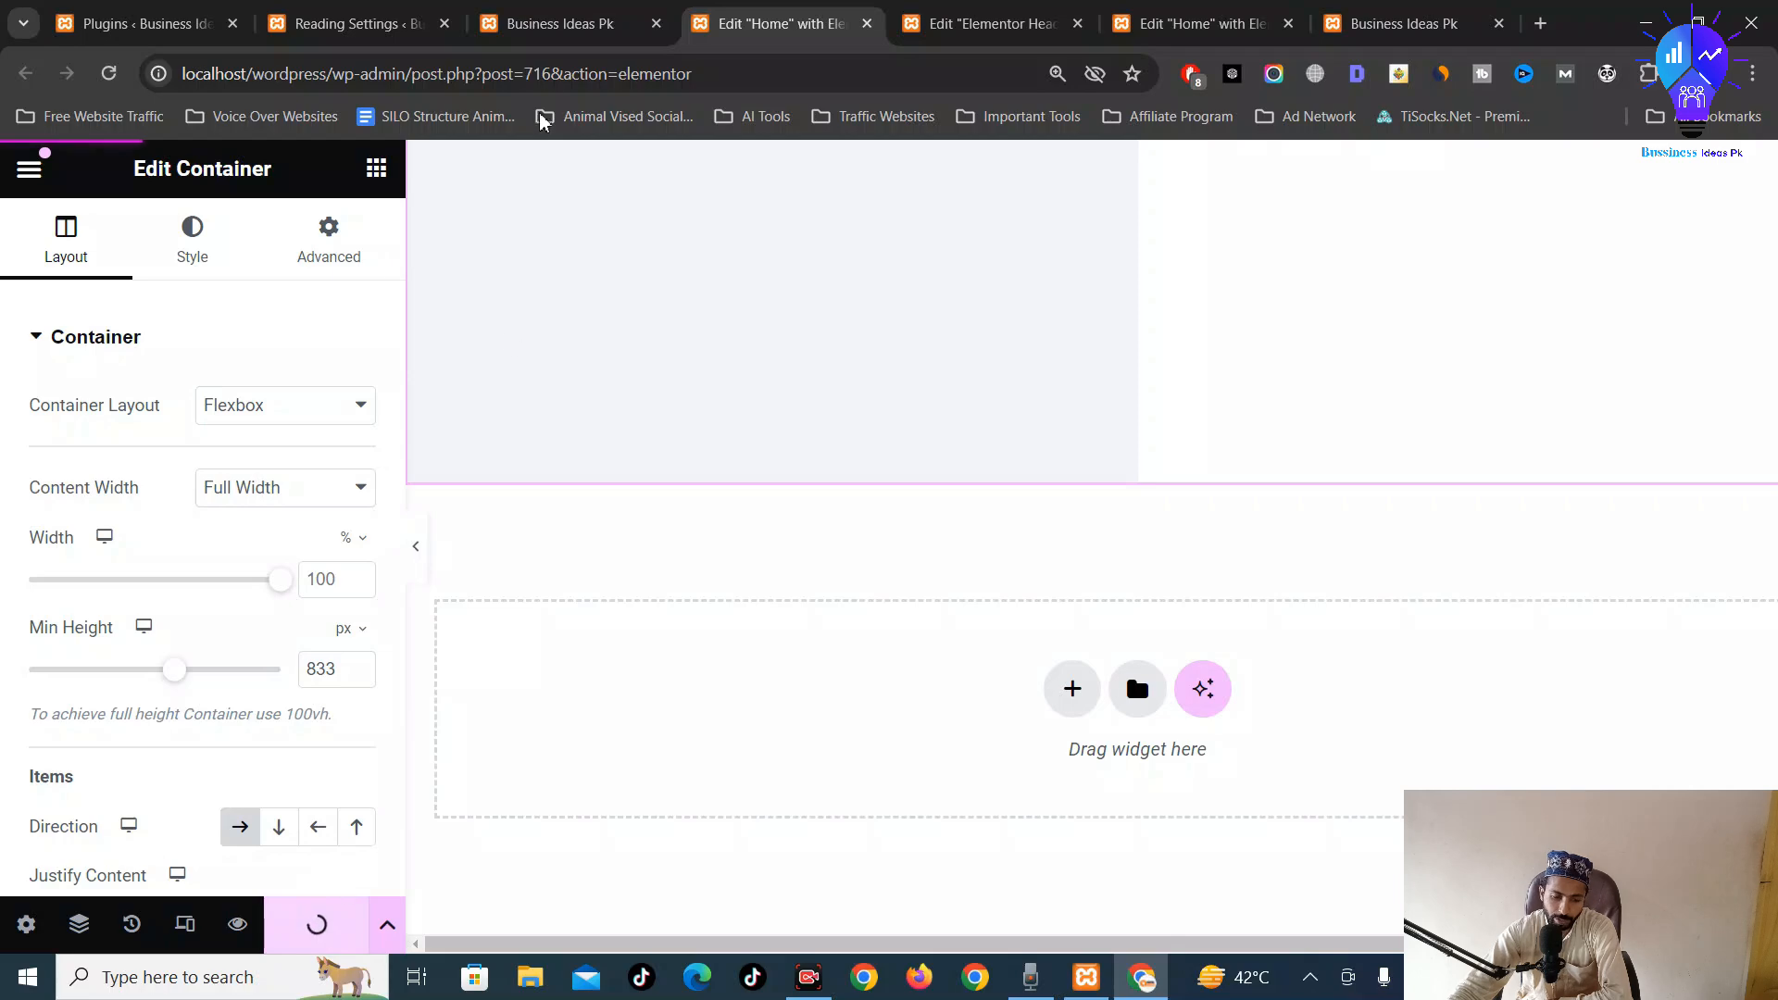
click(584, 21)
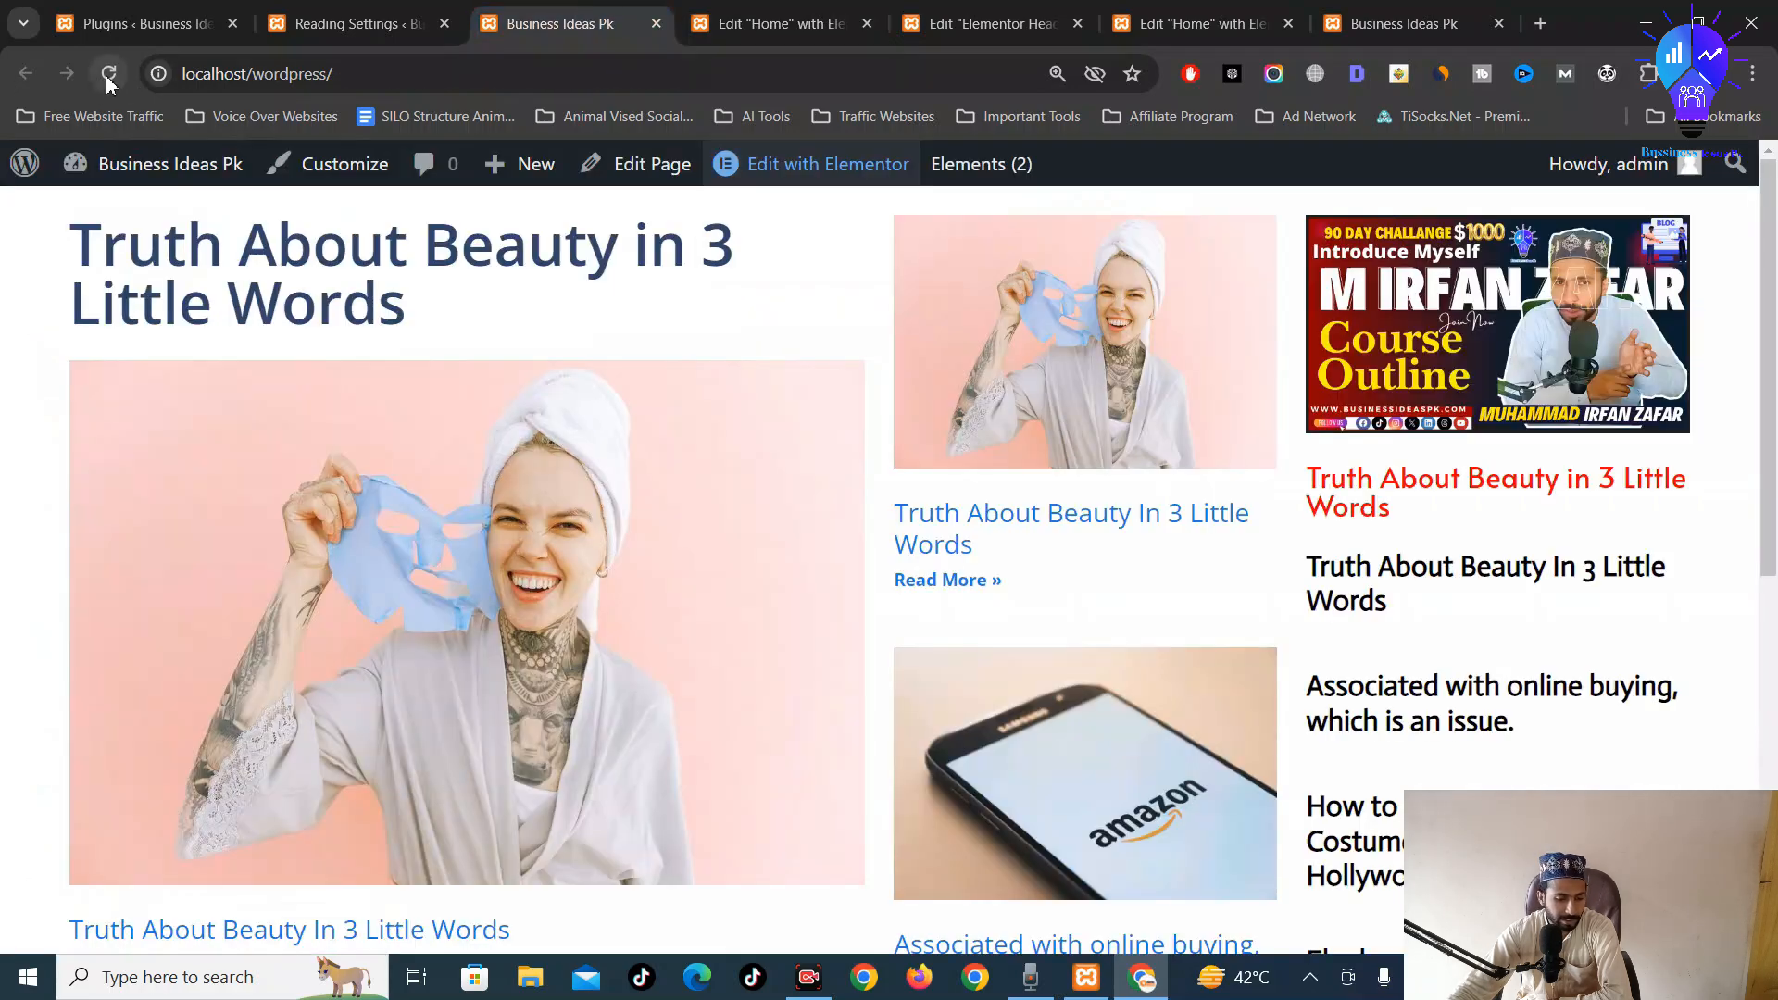
scroll(714, 424, down, 7)
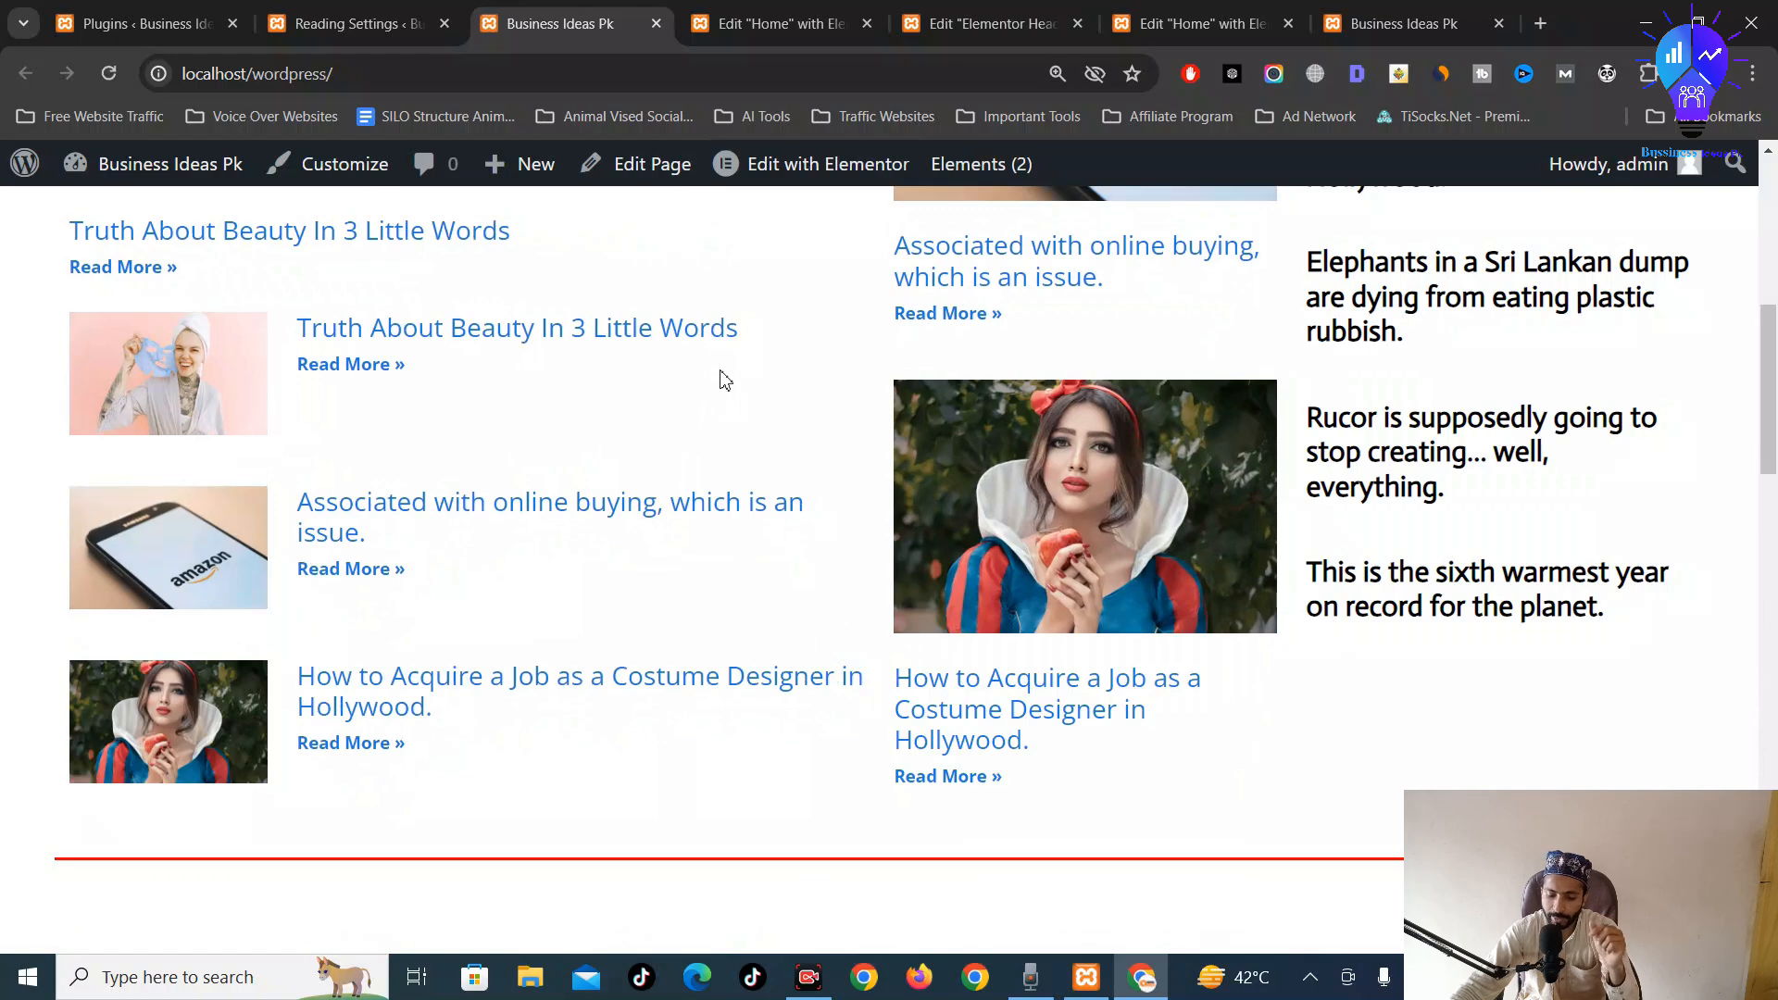
scroll(725, 380, up, 6)
scroll(725, 379, up, 2)
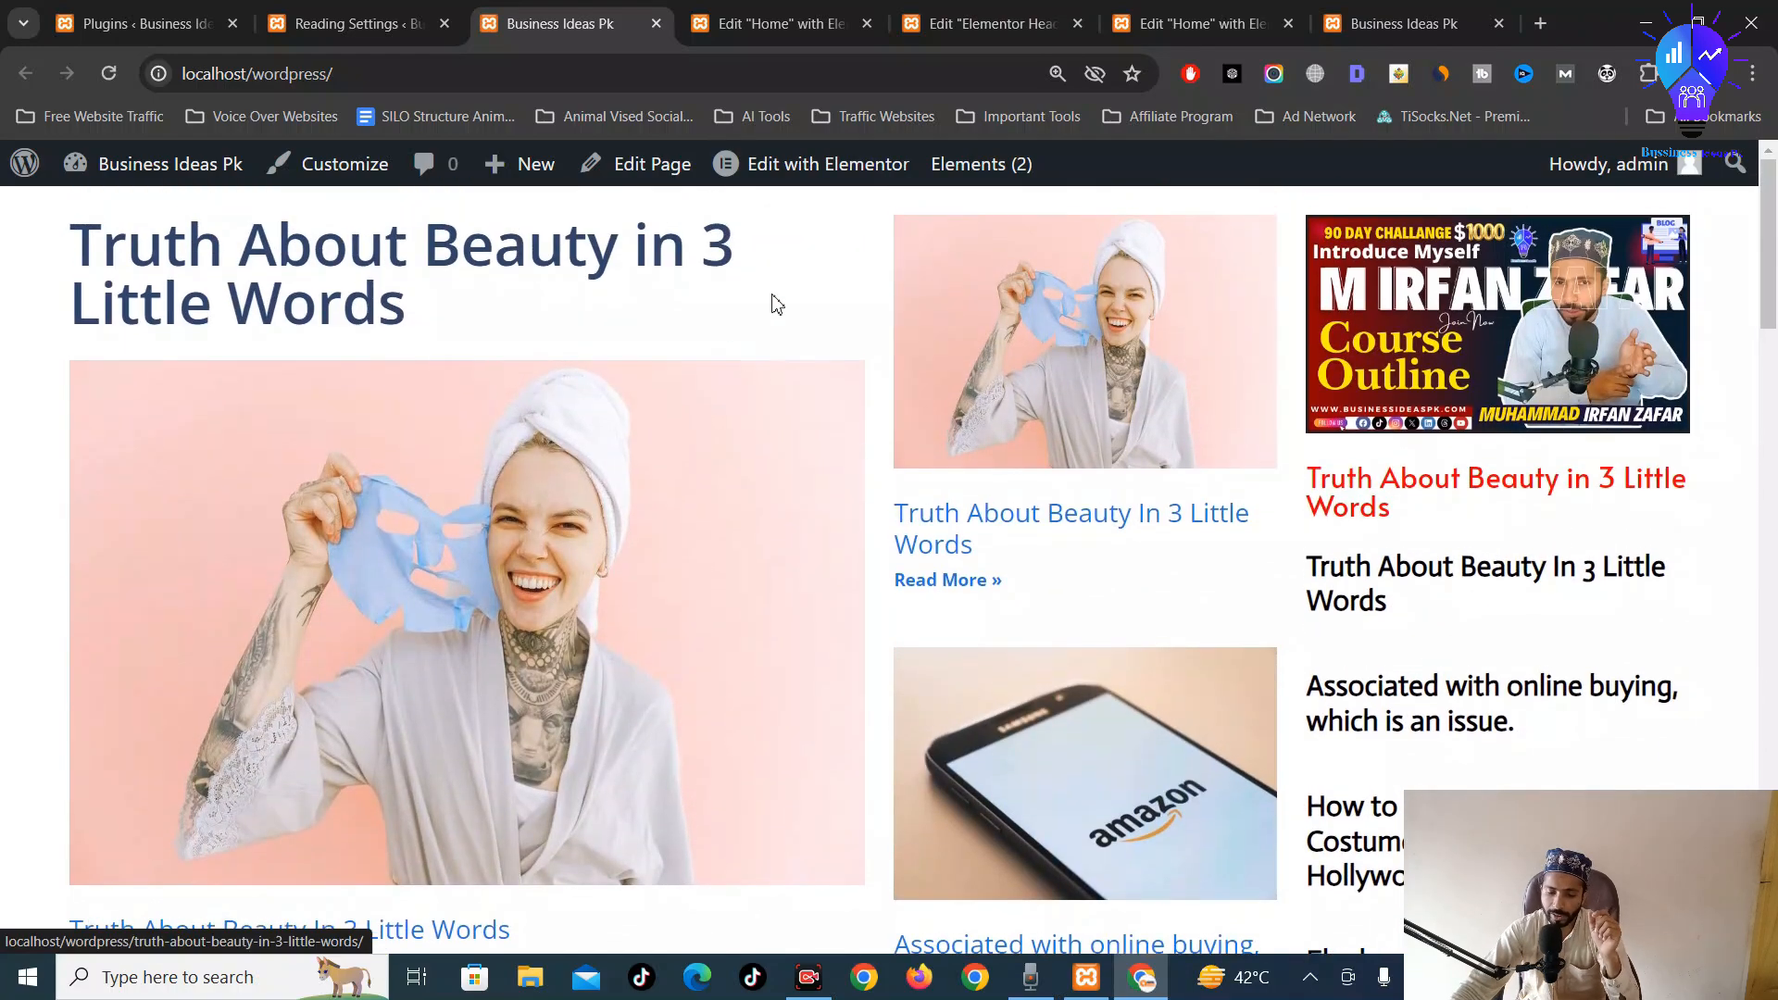
scroll(976, 287, down, 5)
scroll(945, 405, down, 5)
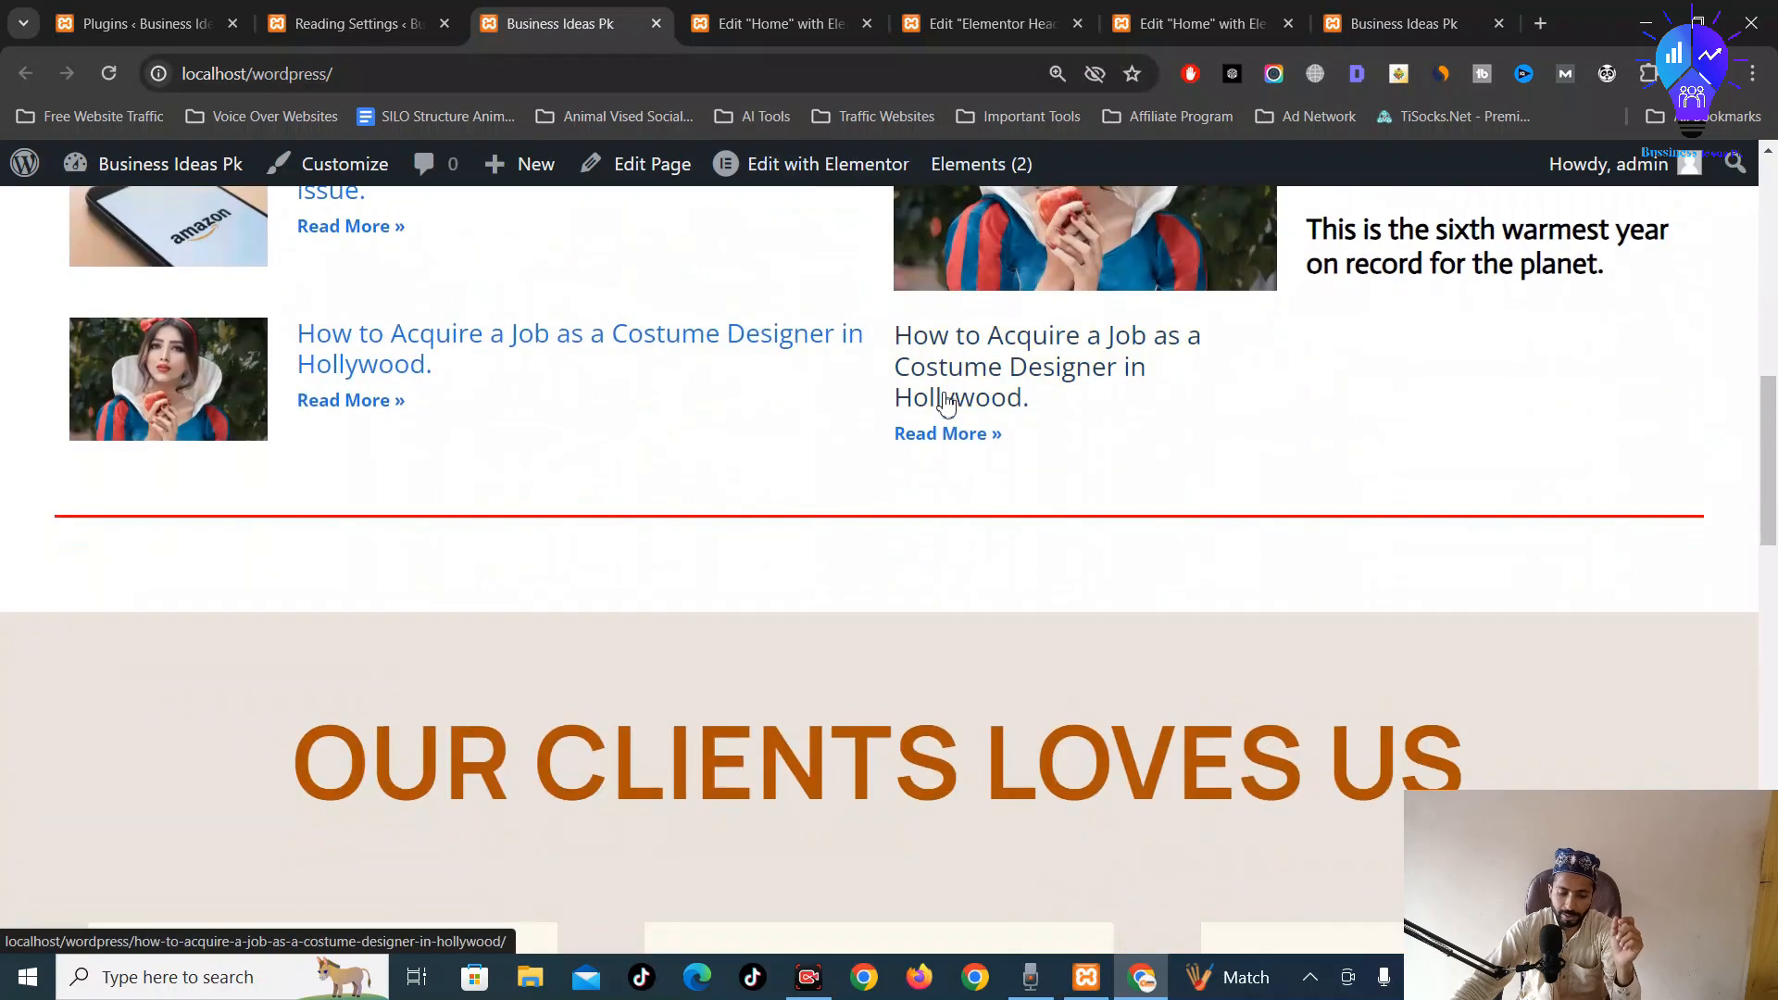
scroll(913, 452, down, 15)
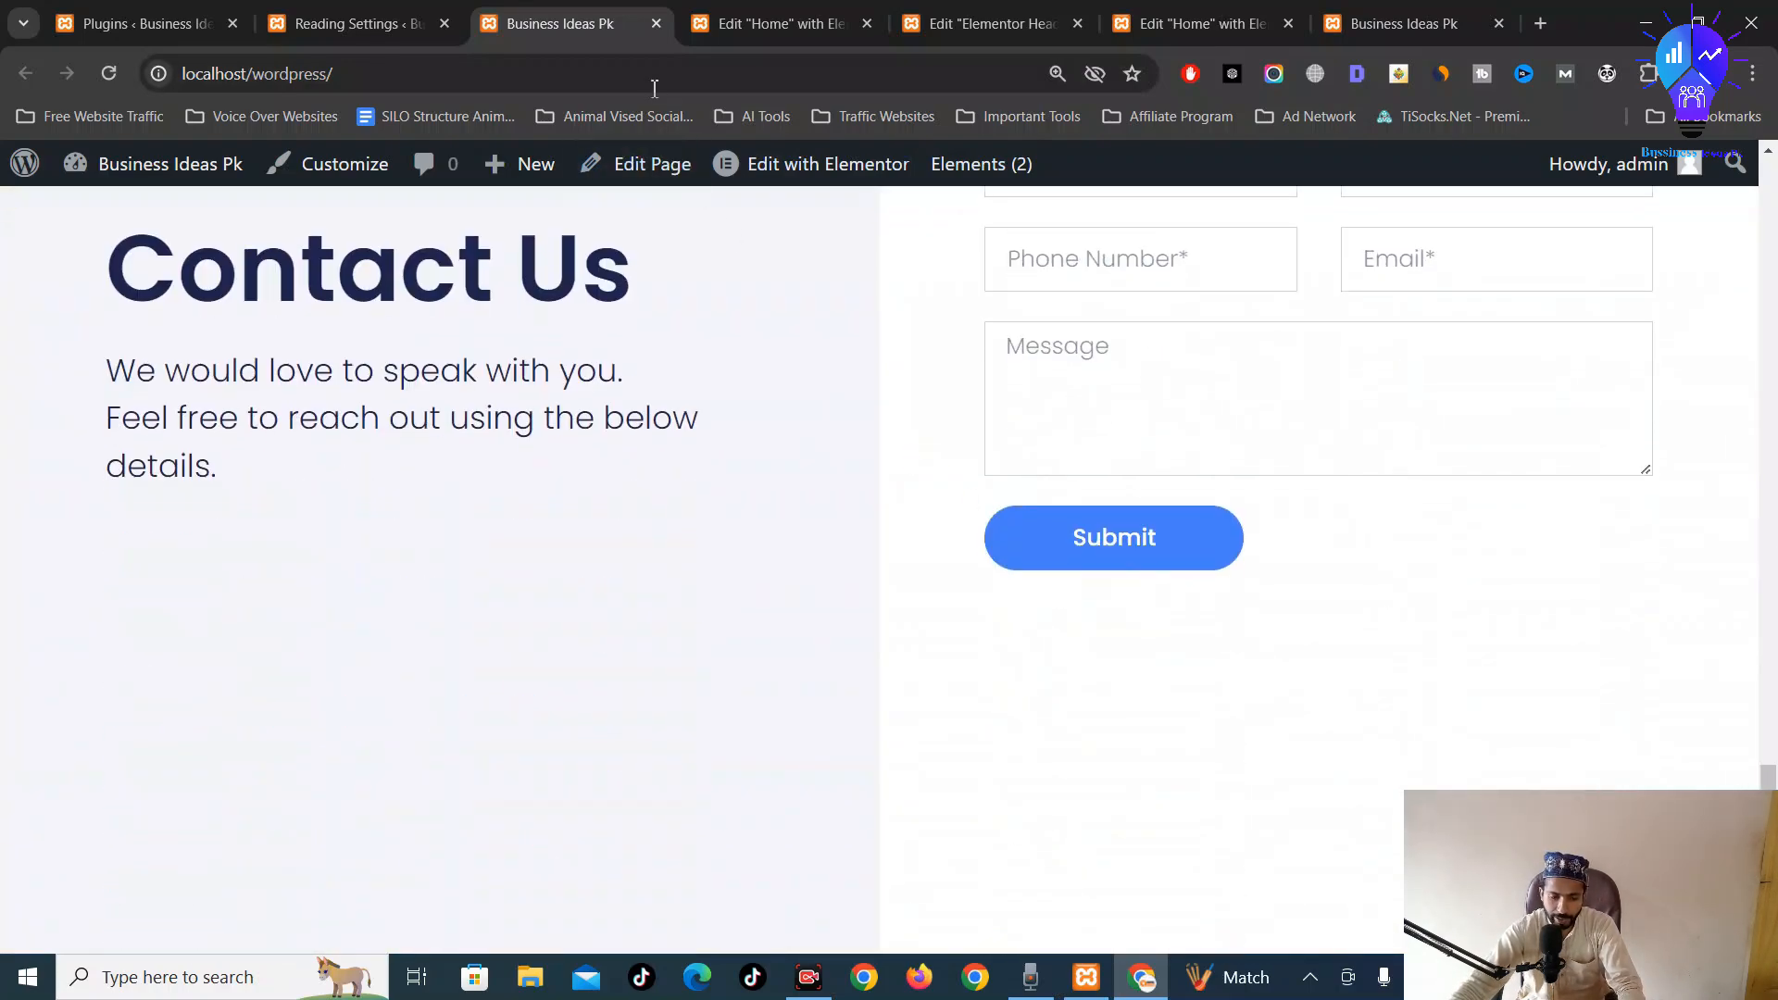
Compare the live site, Home editor and Reading Settings tabs, ending on Reading Settings
click(394, 13)
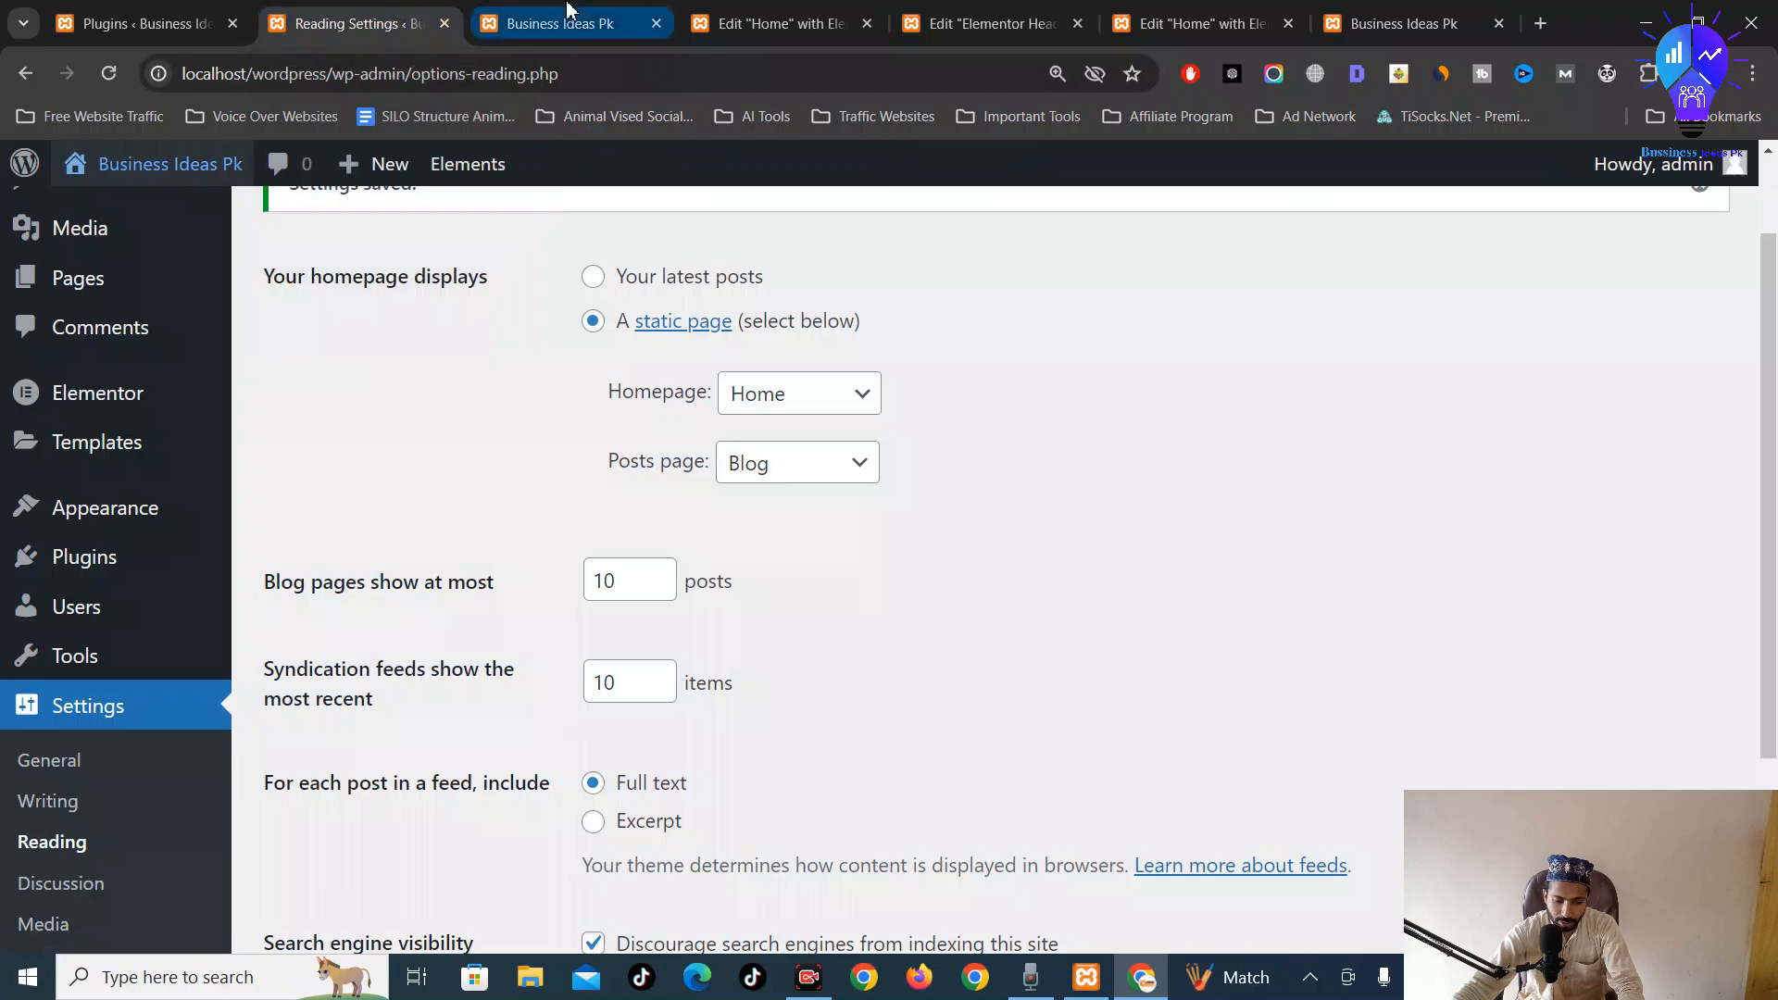
click(602, 13)
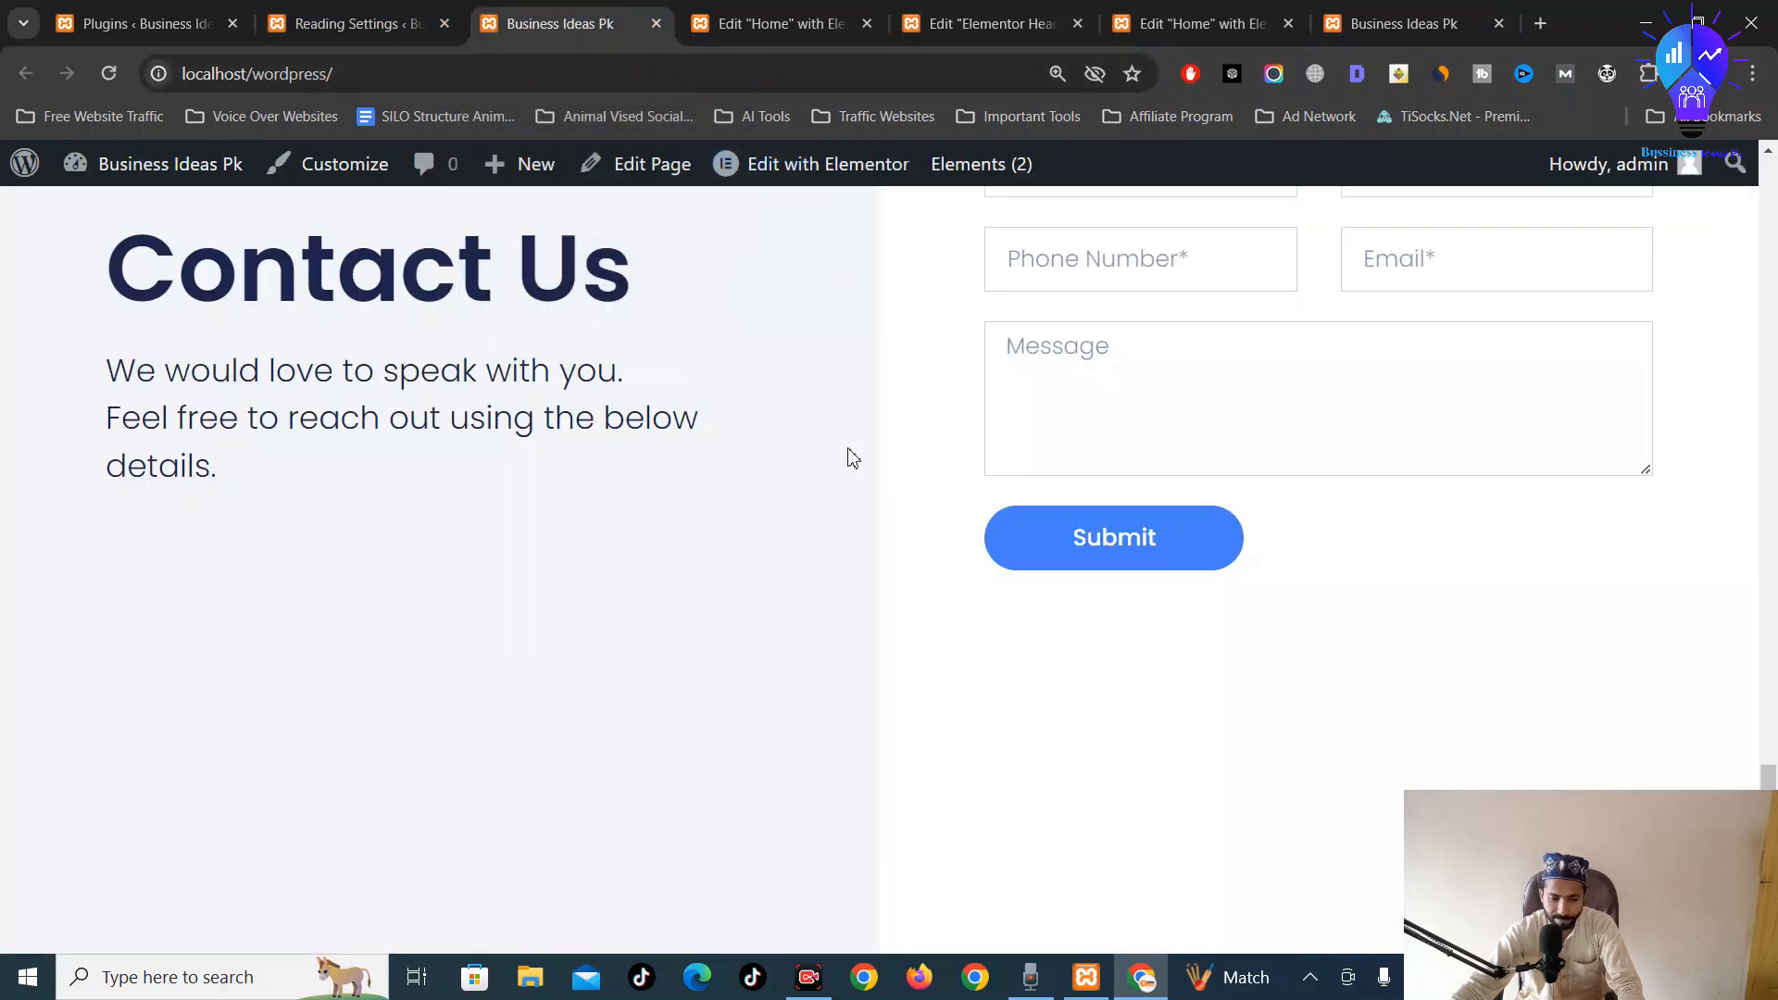
click(743, 13)
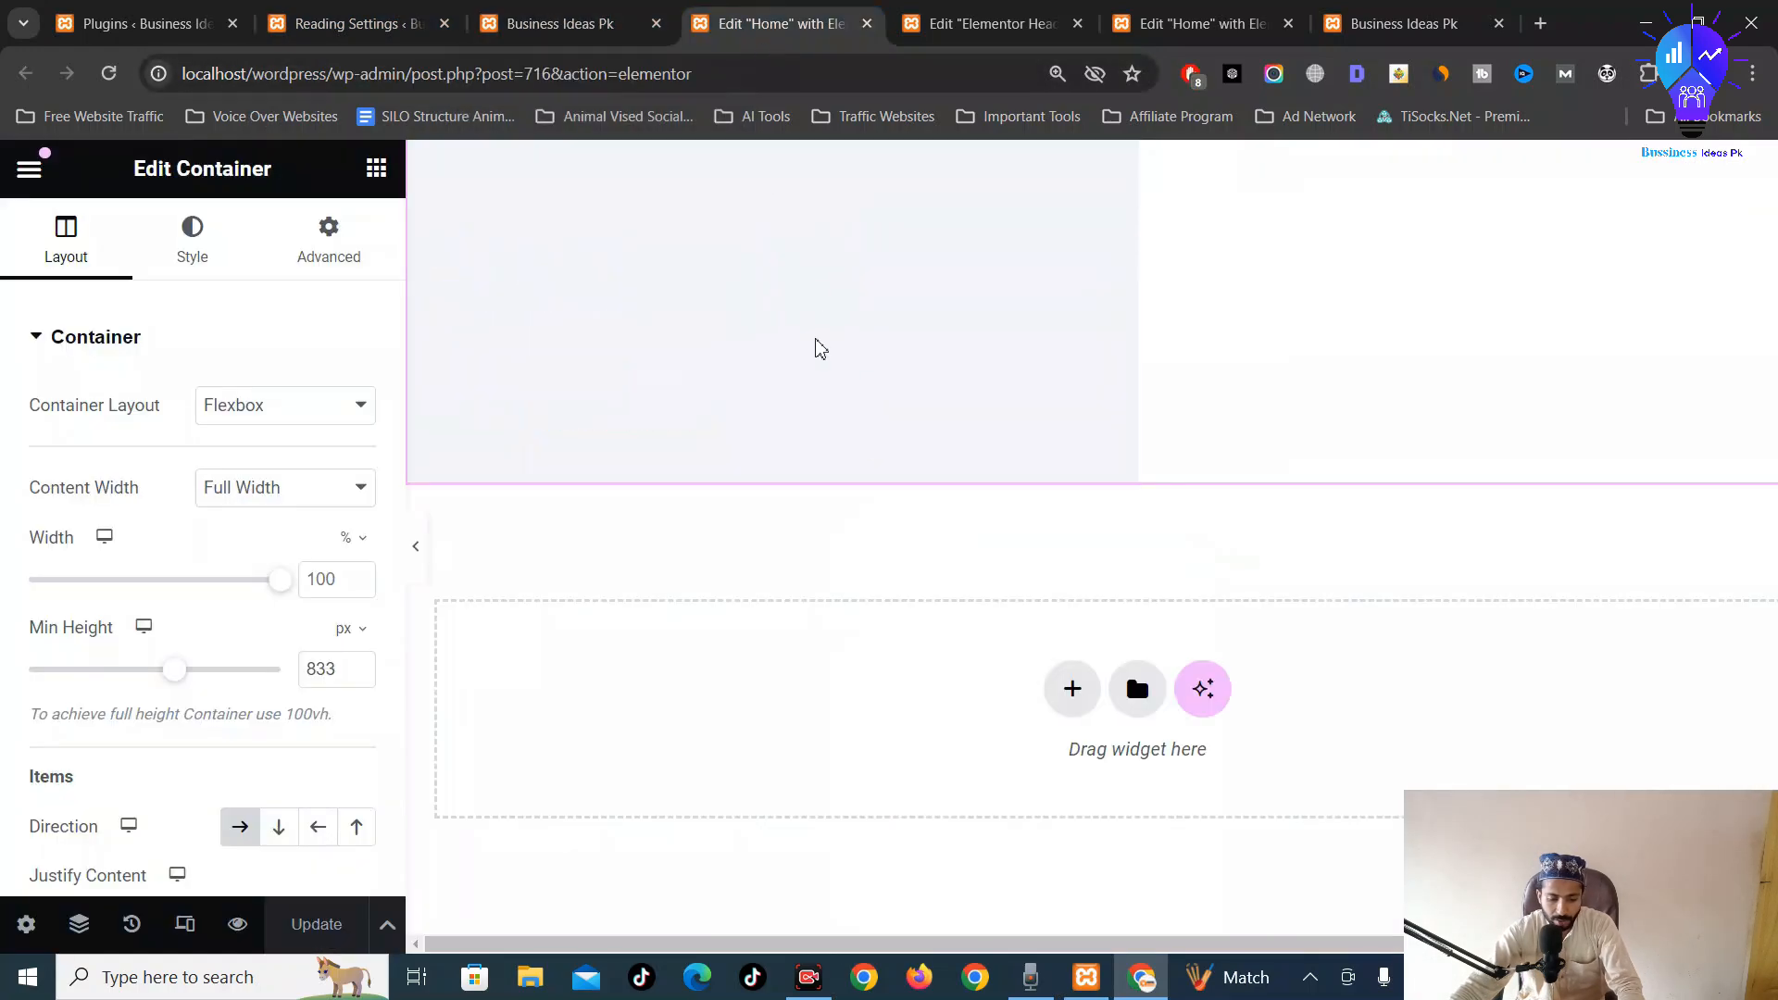
click(569, 11)
scroll(603, 377, up, 10)
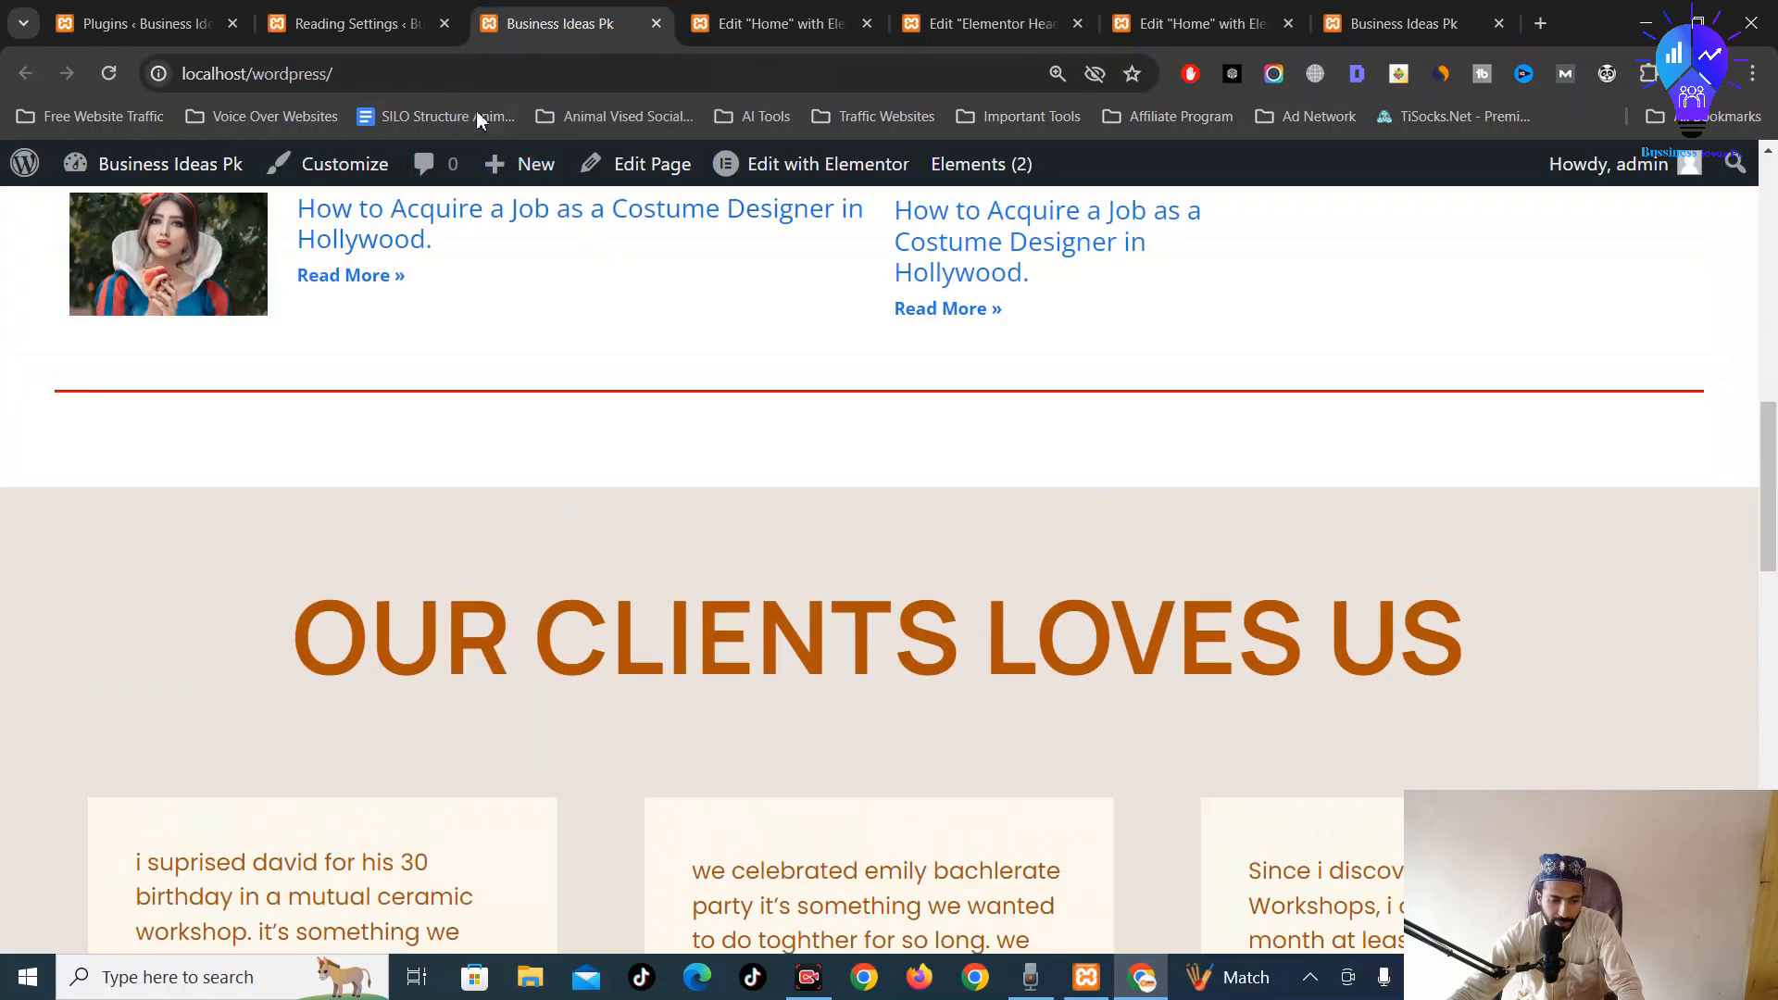
click(404, 23)
scroll(543, 567, down, 3)
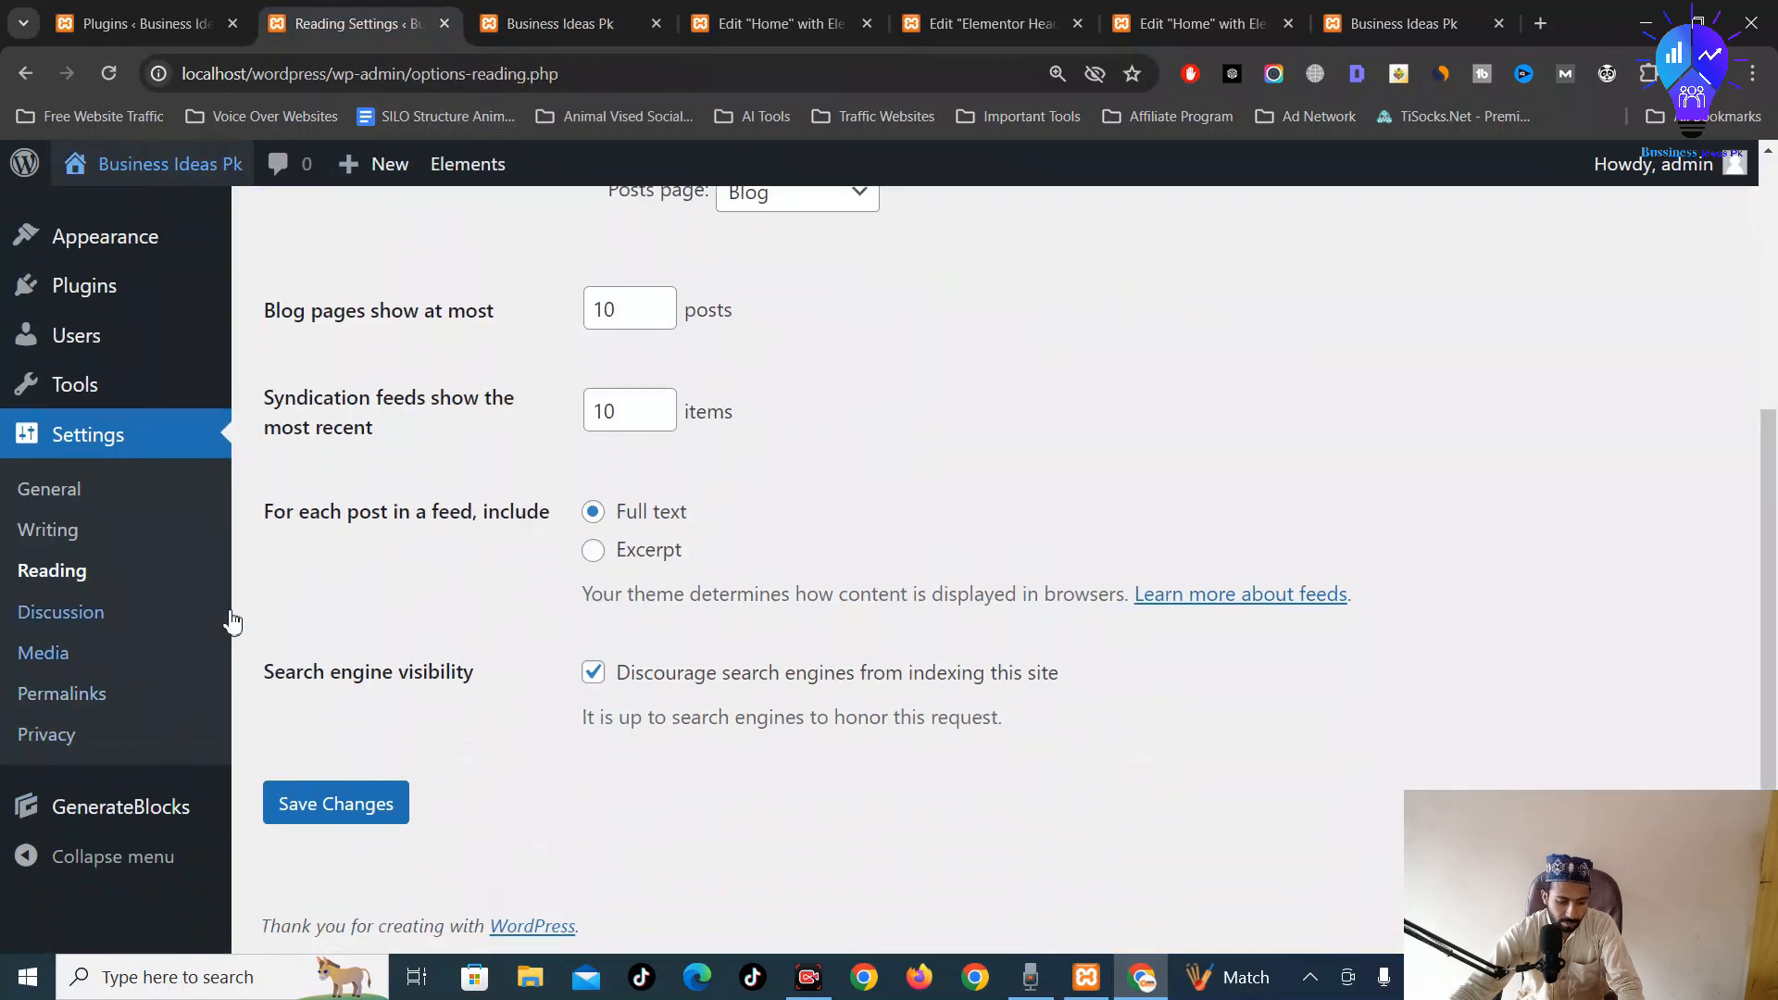
scroll(358, 270, up, 5)
click(531, 11)
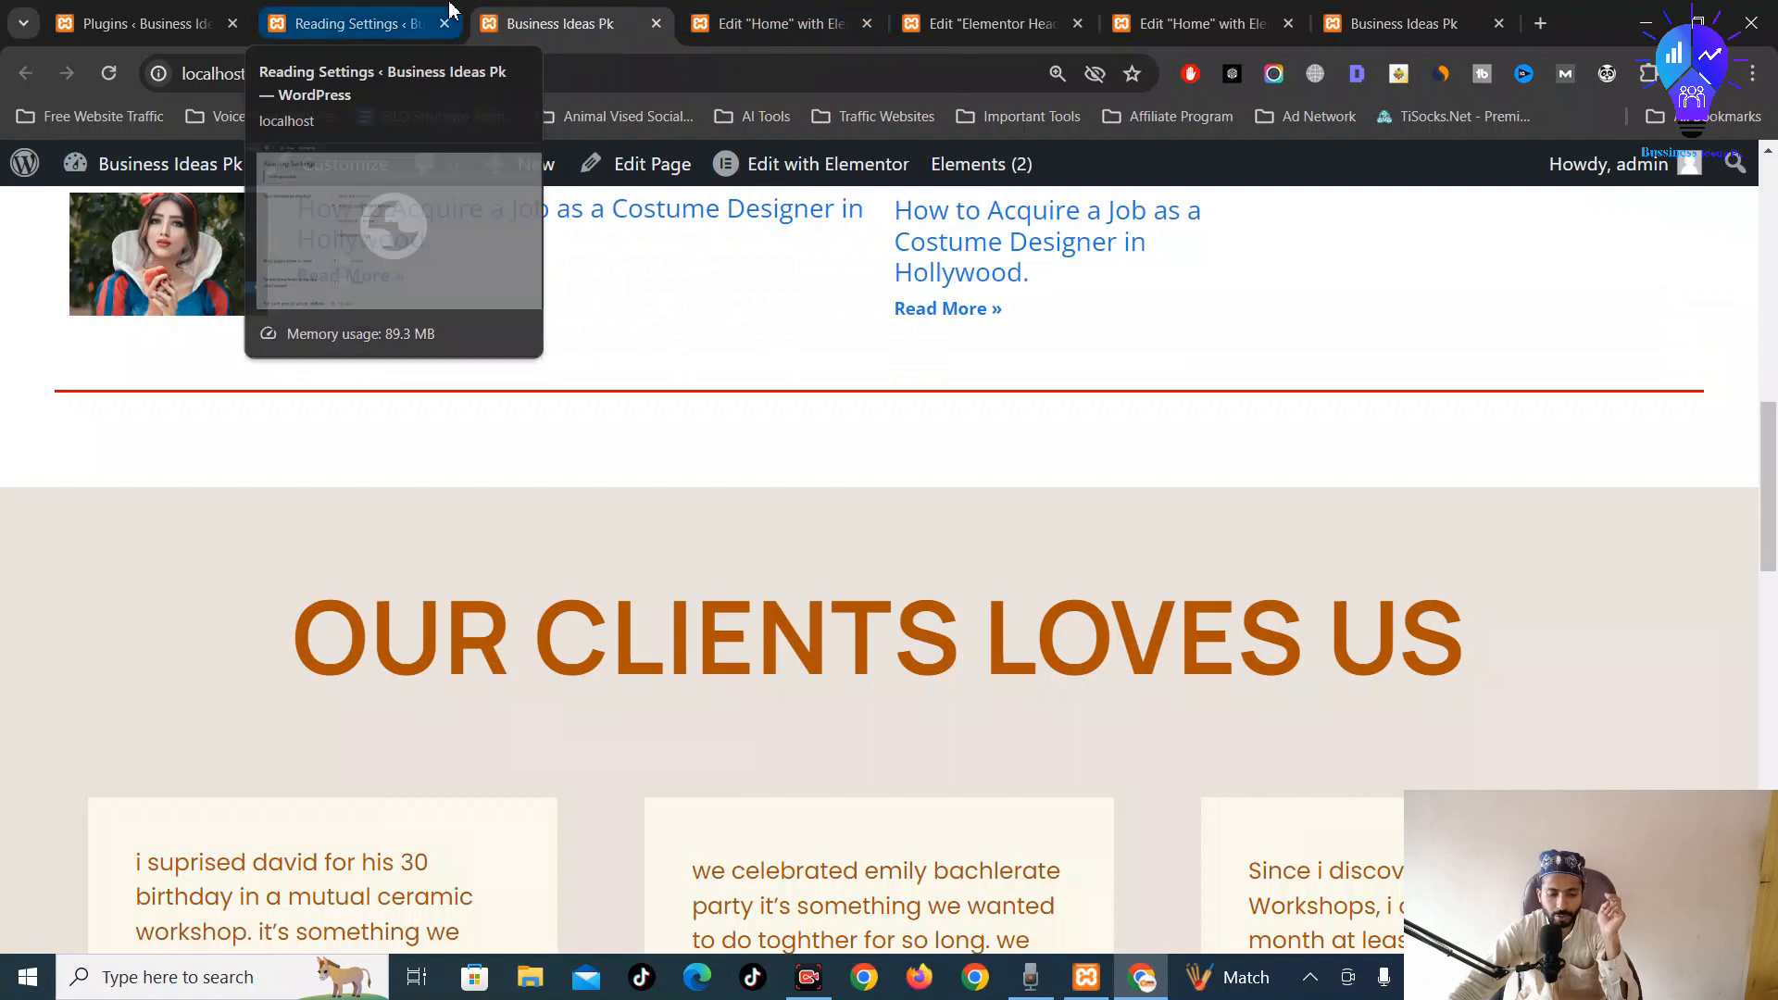
click(361, 20)
scroll(61, 693, down, 5)
Activate the Spectra plugin from Installed Plugins and pause its welcome video
scroll(47, 703, up, 3)
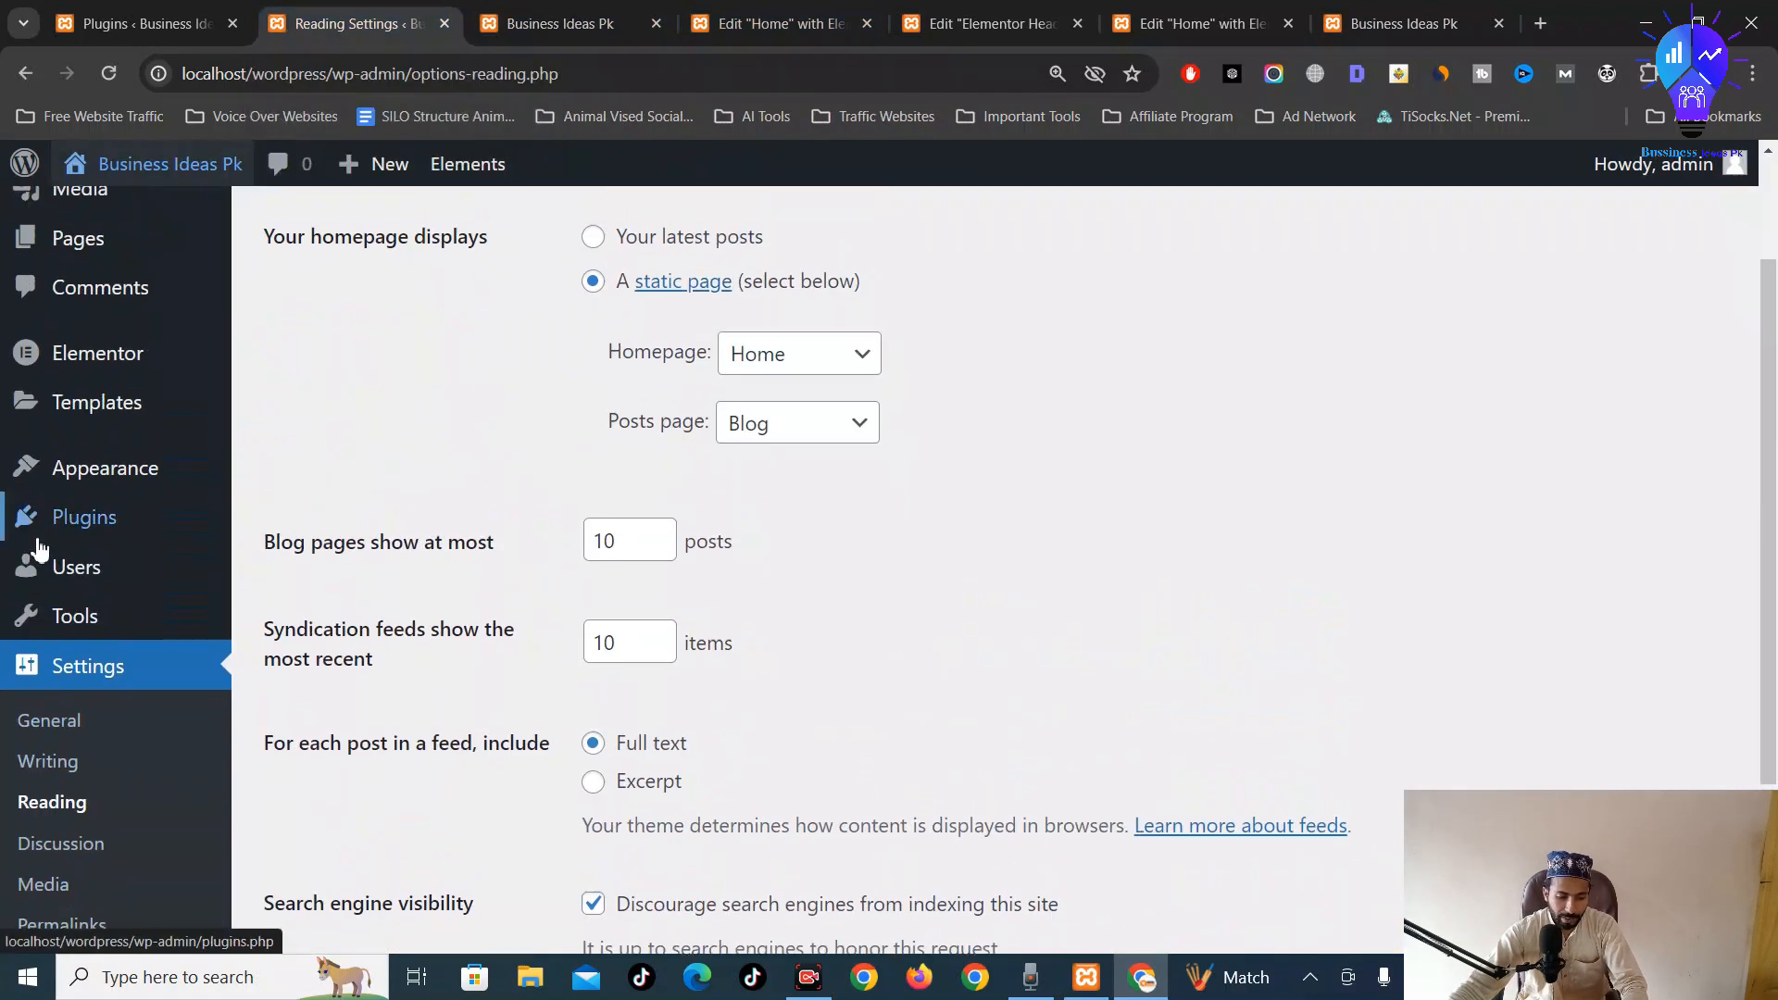
mouse_move(109, 513)
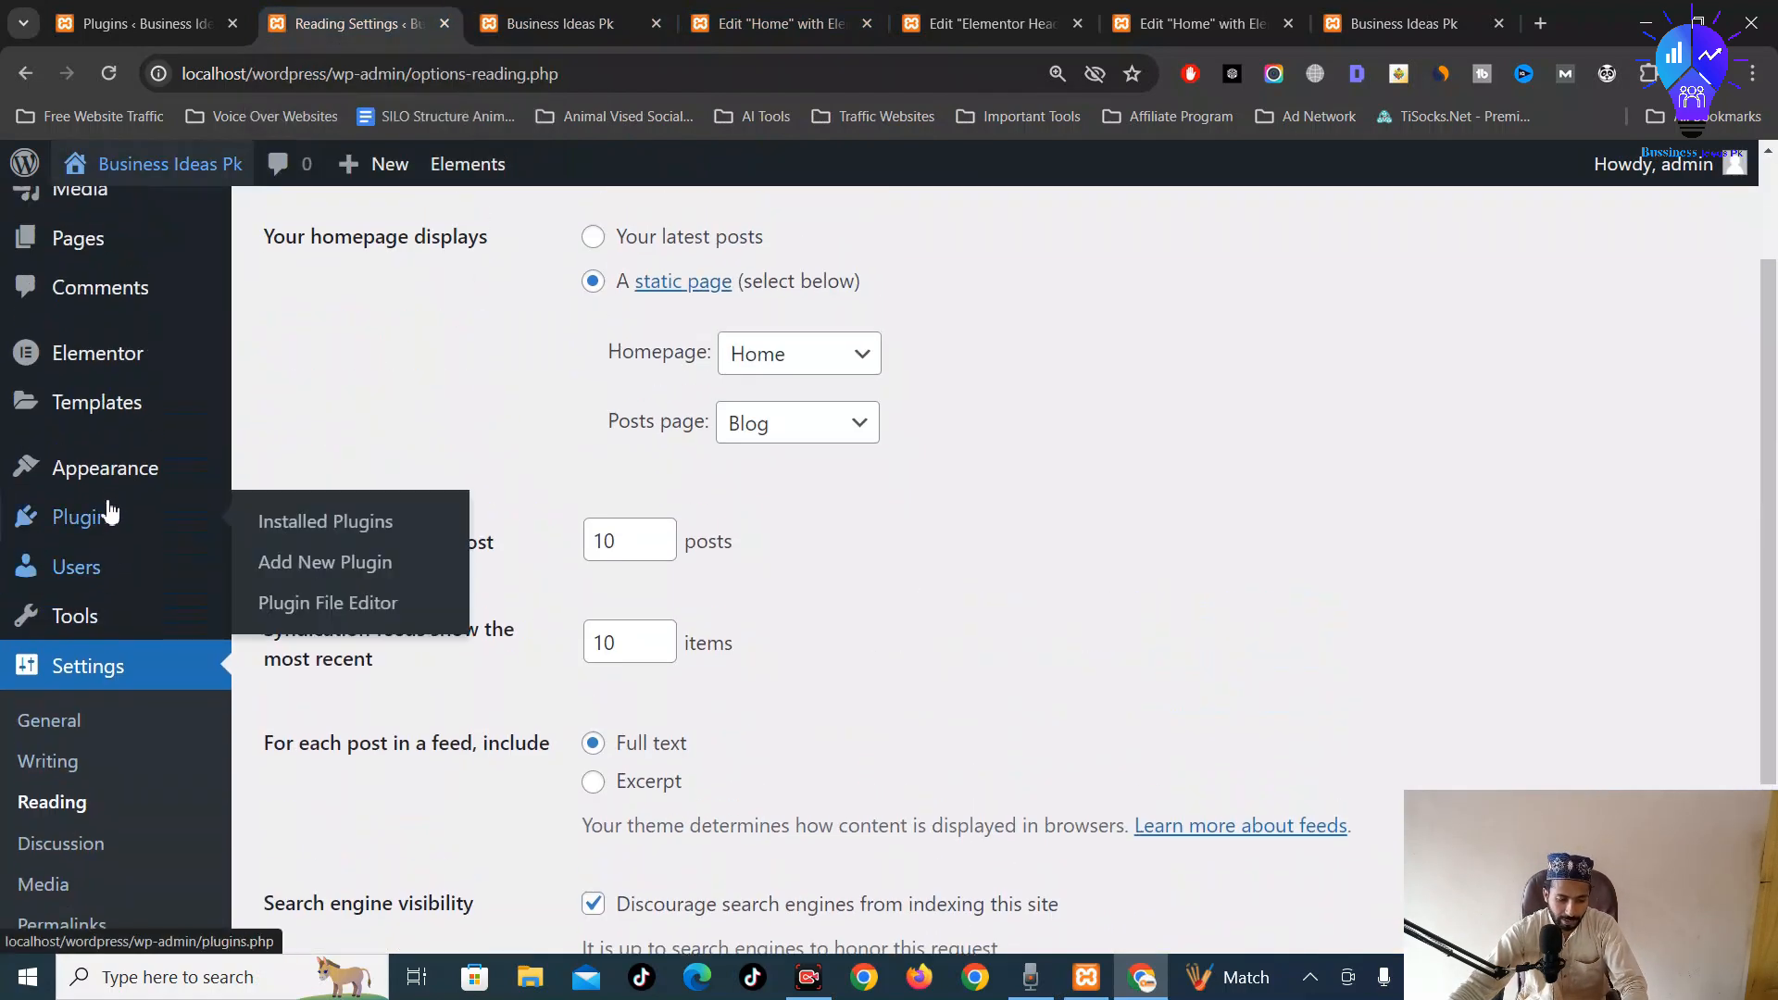
click(267, 524)
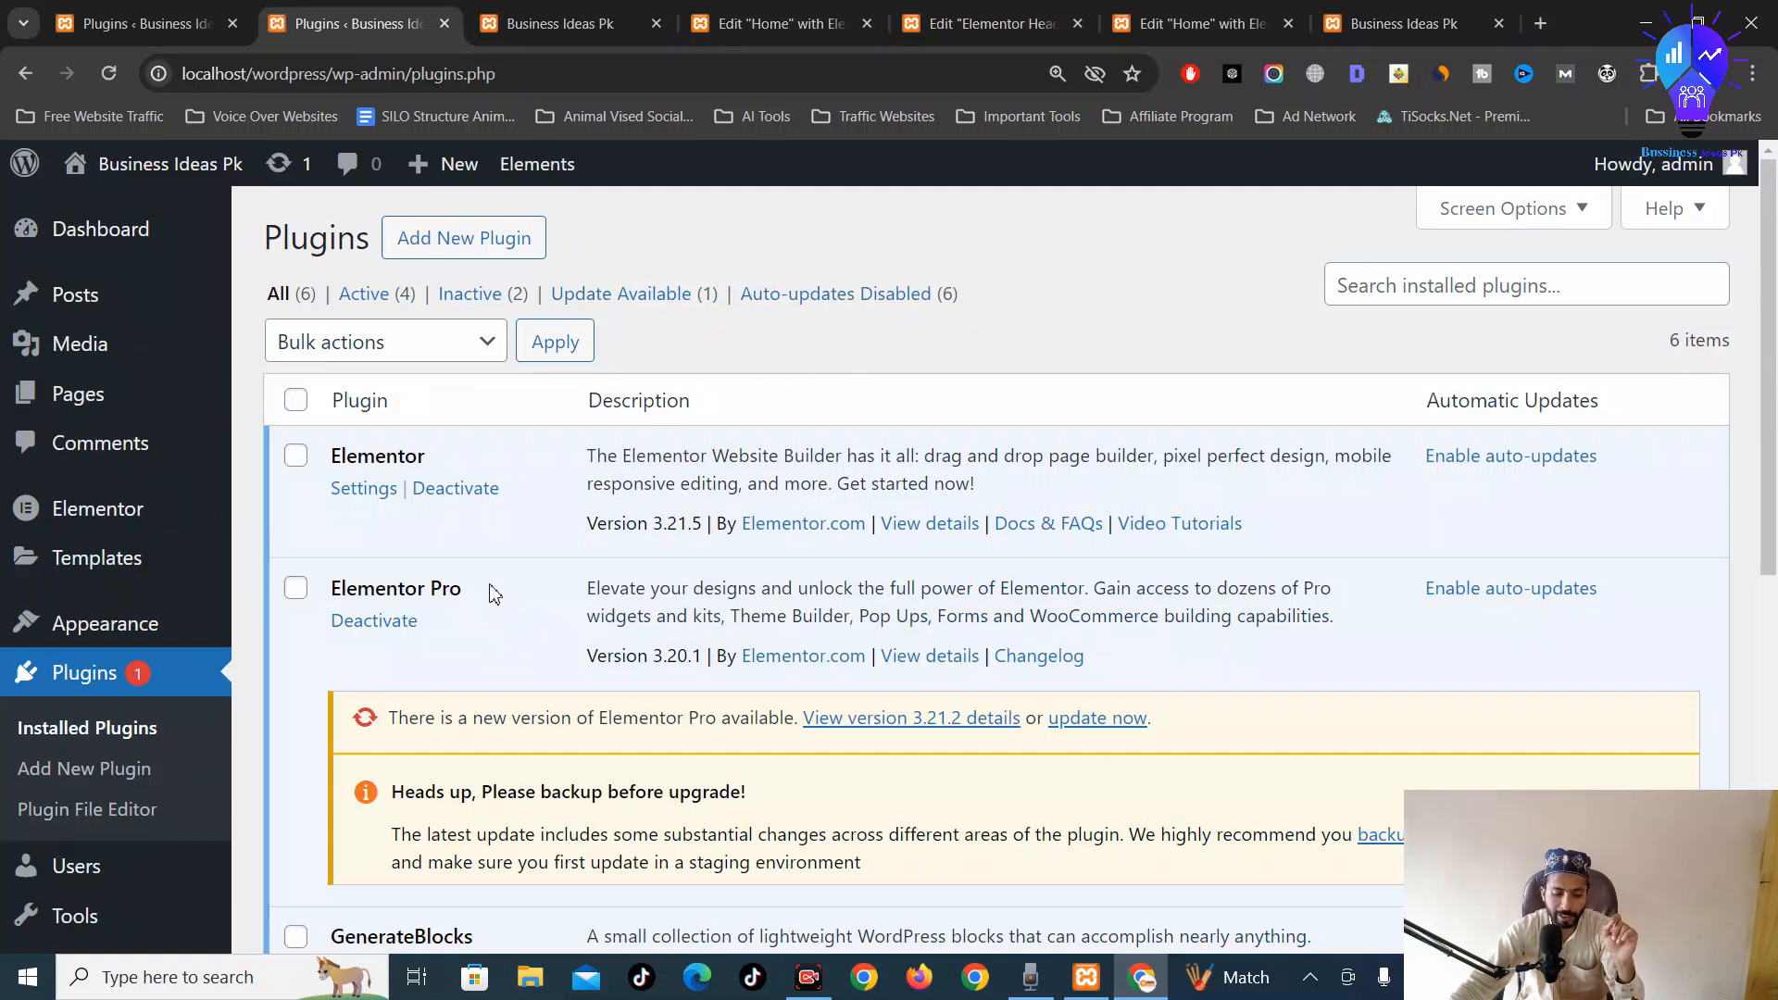
scroll(492, 611, down, 6)
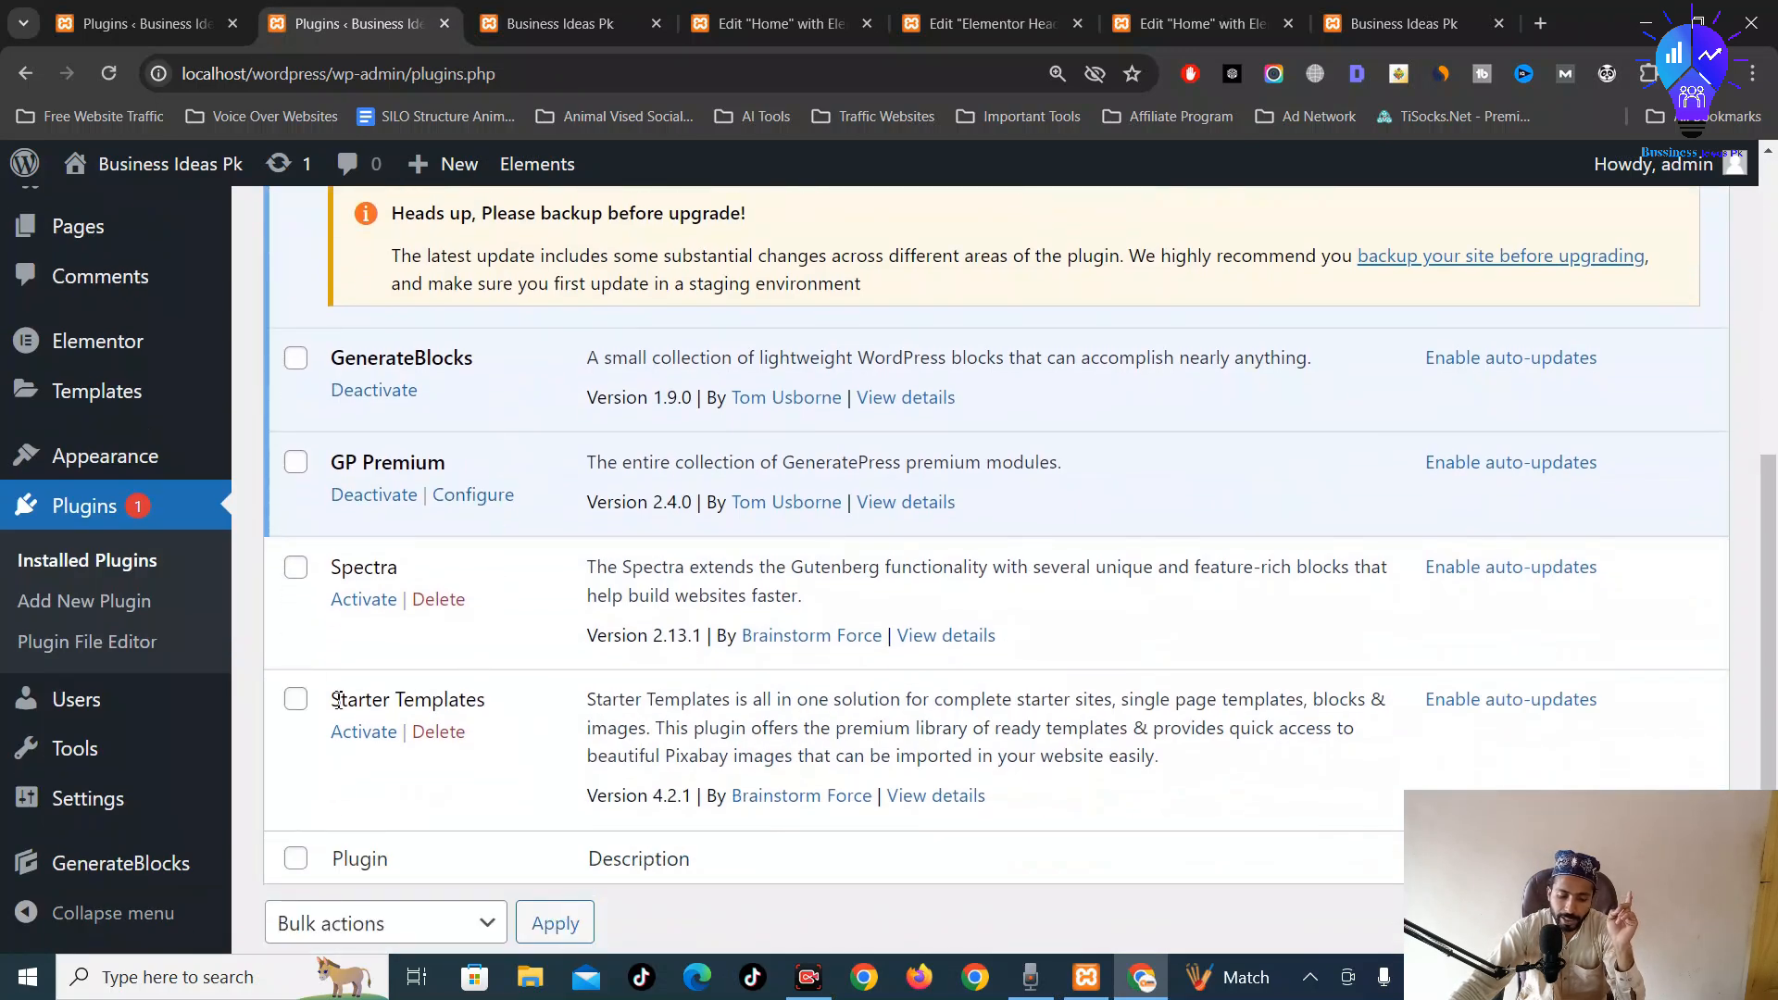
click(366, 601)
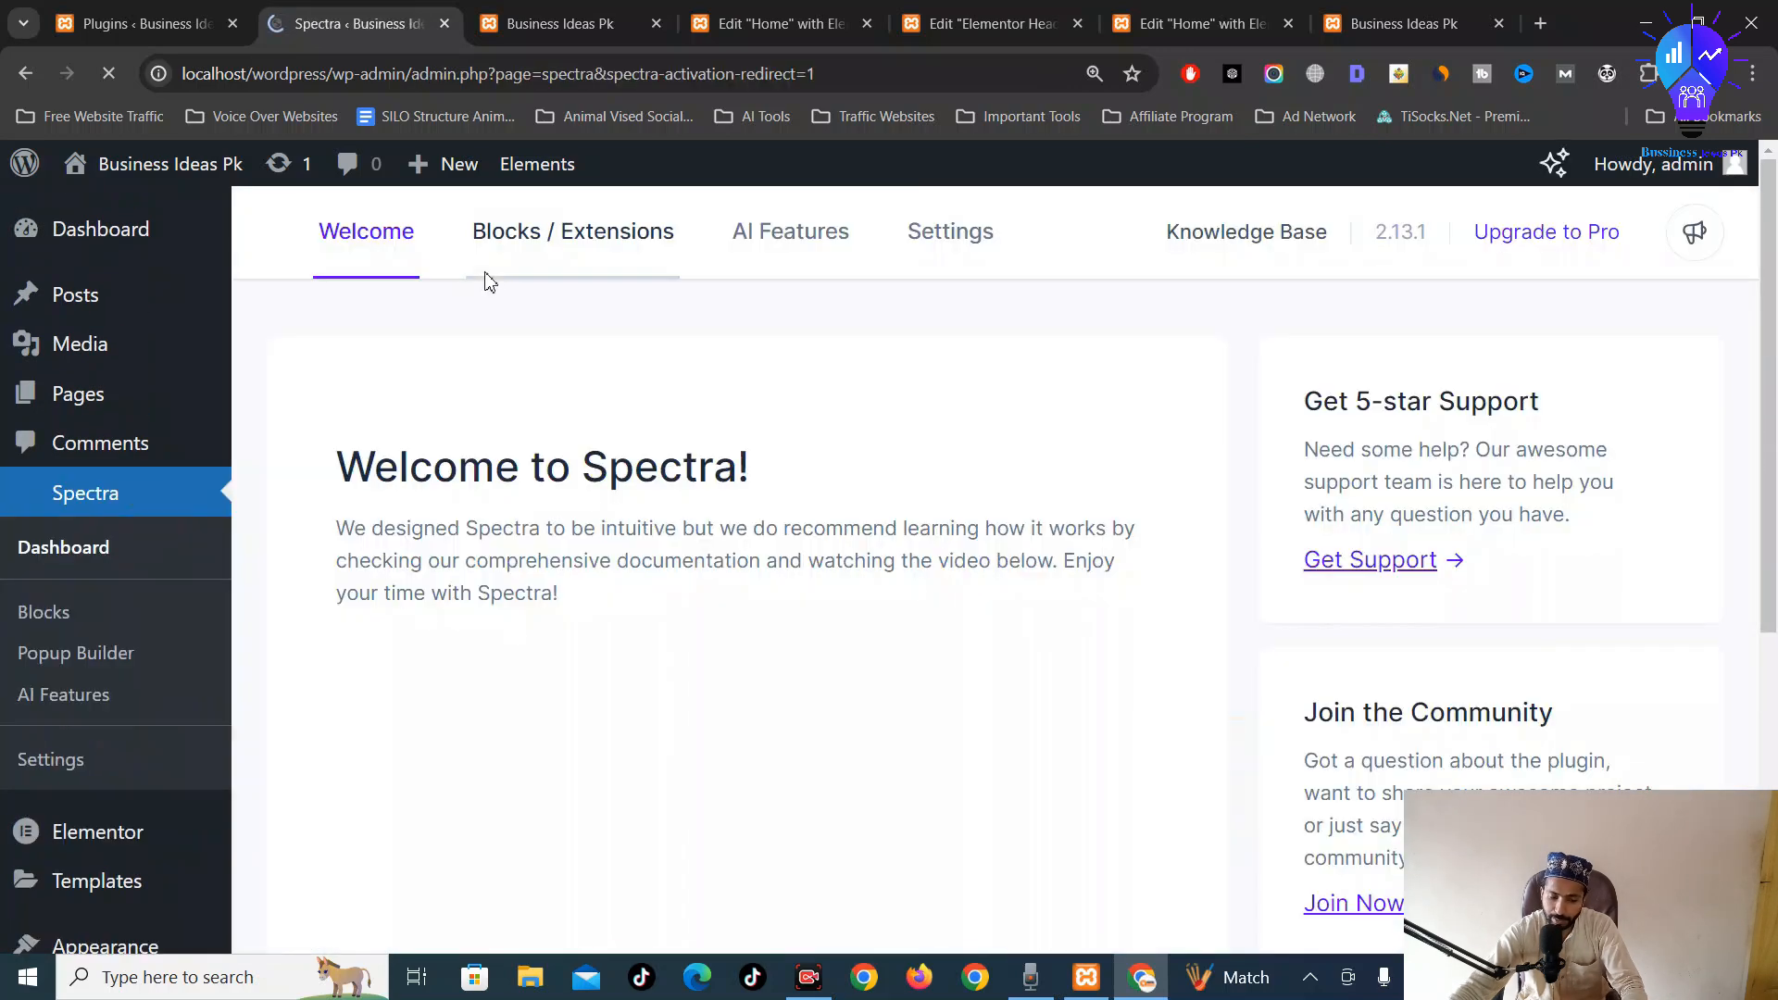
scroll(907, 547, down, 5)
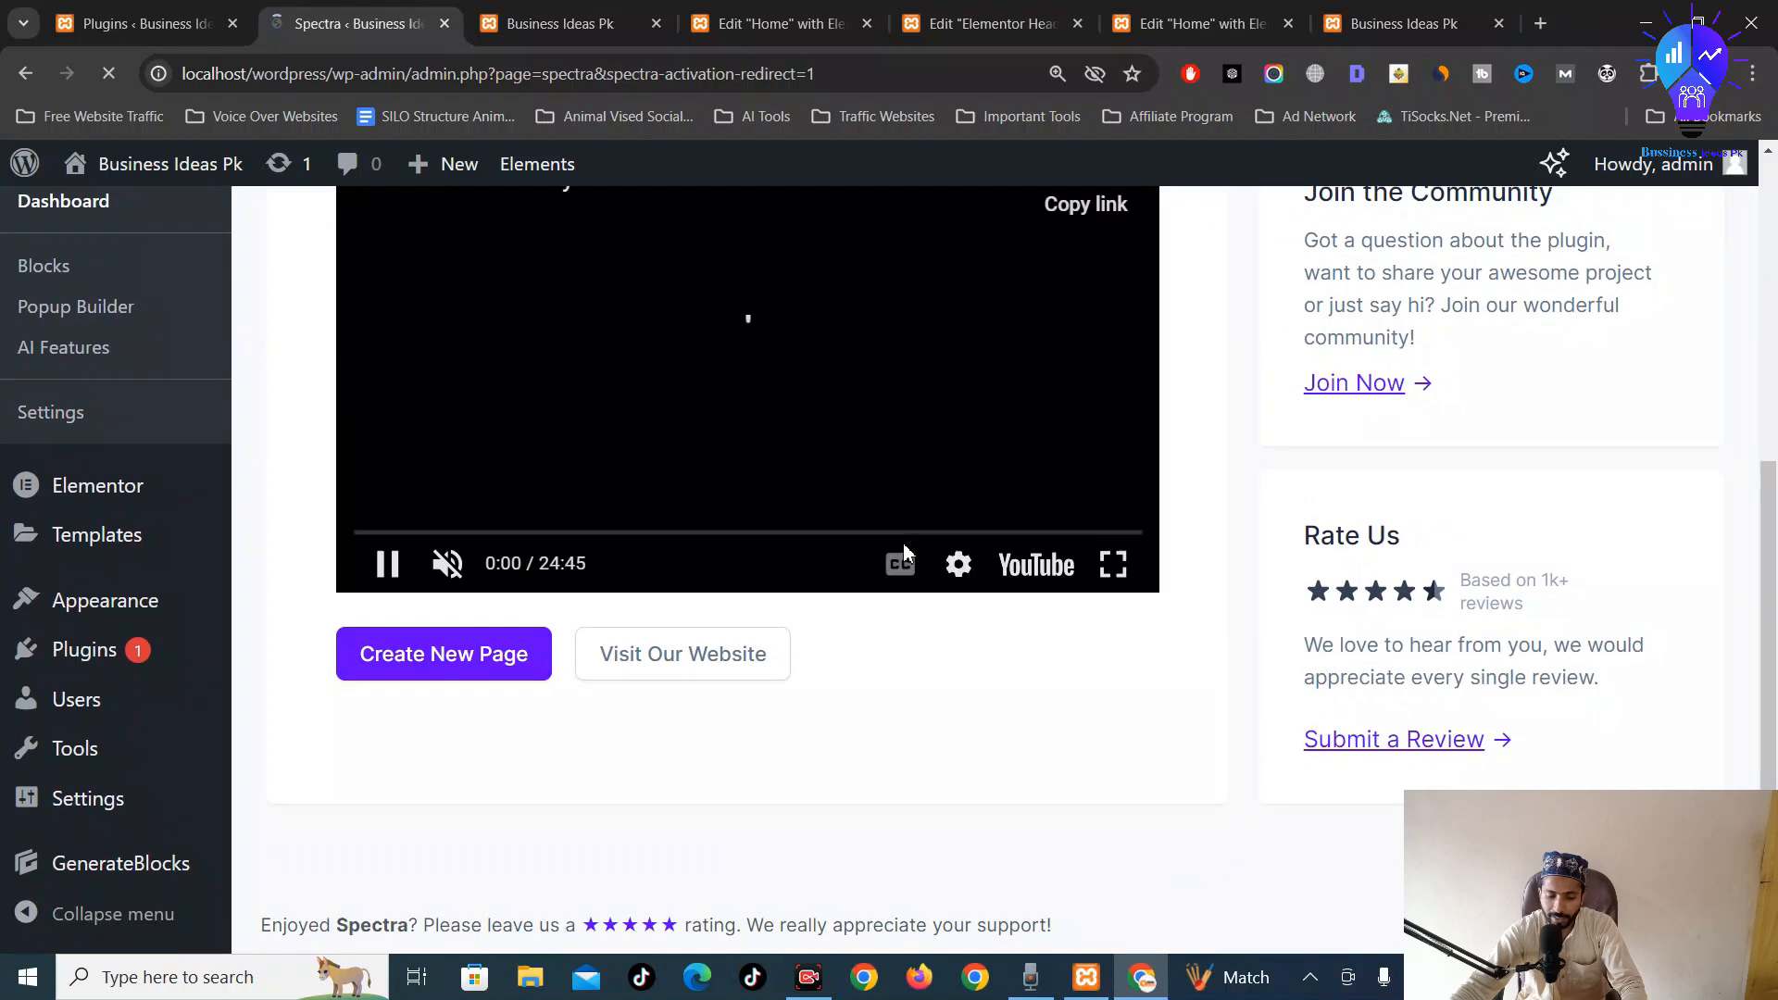
scroll(675, 654, up, 5)
scroll(675, 664, down, 5)
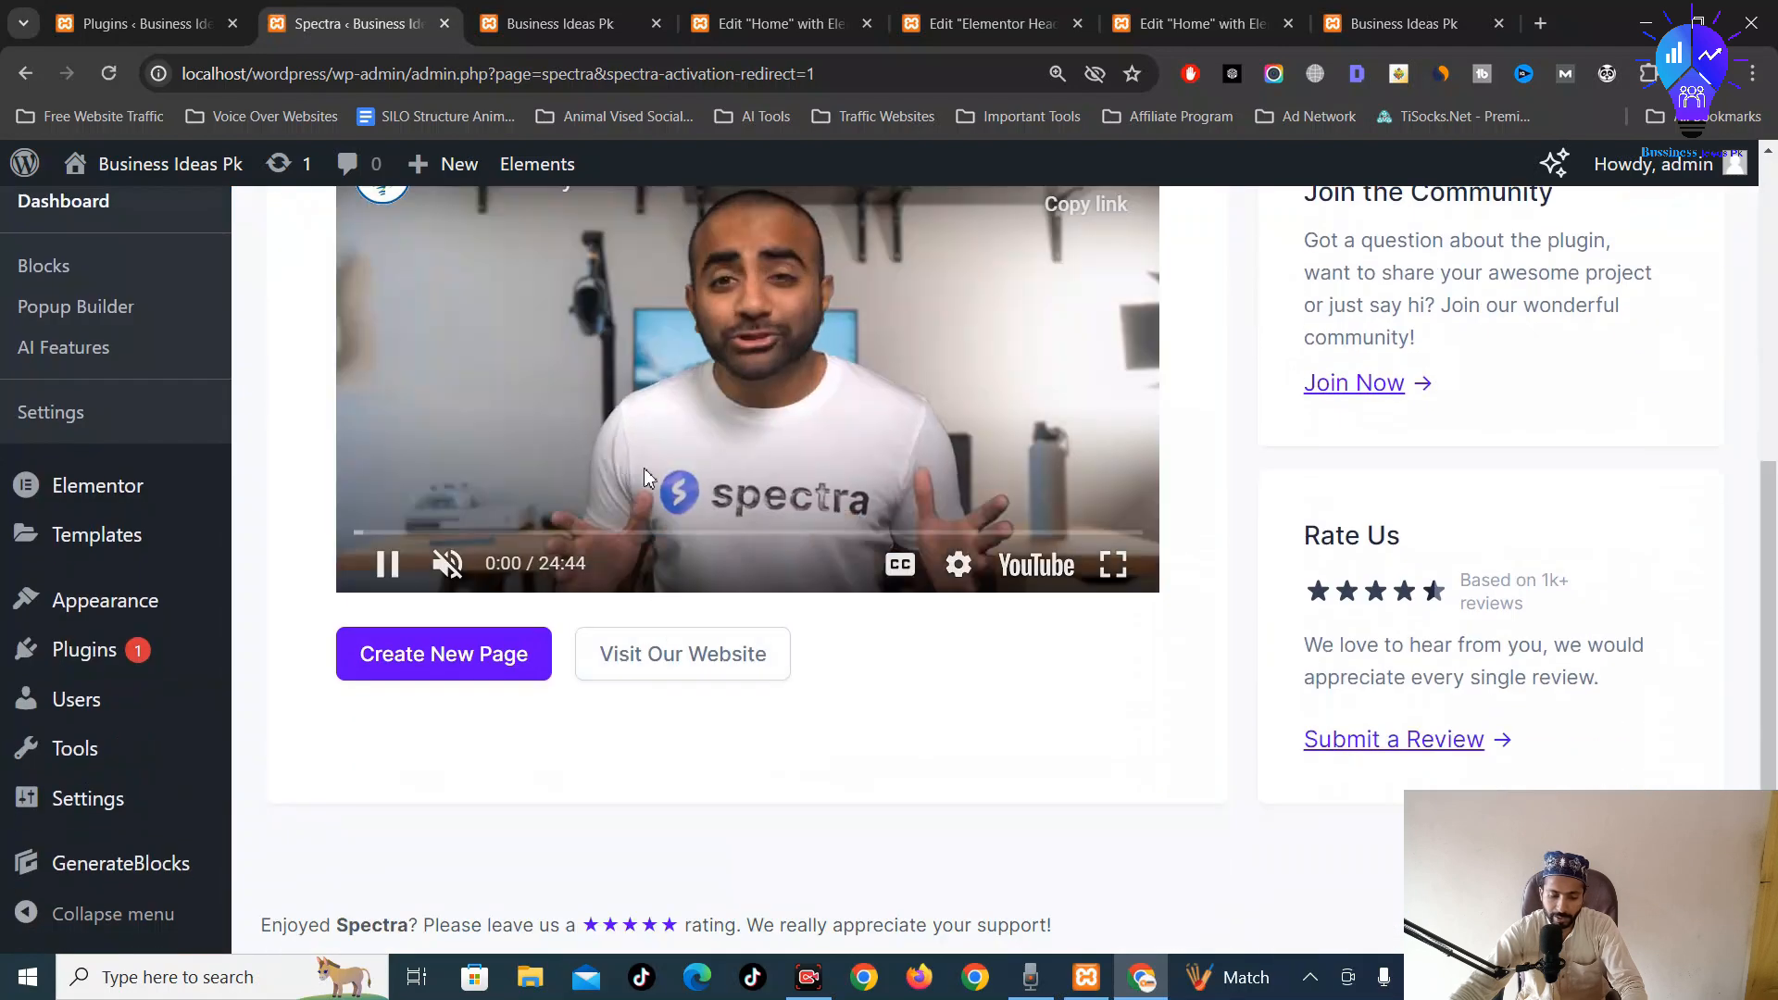
click(675, 411)
scroll(675, 463, up, 5)
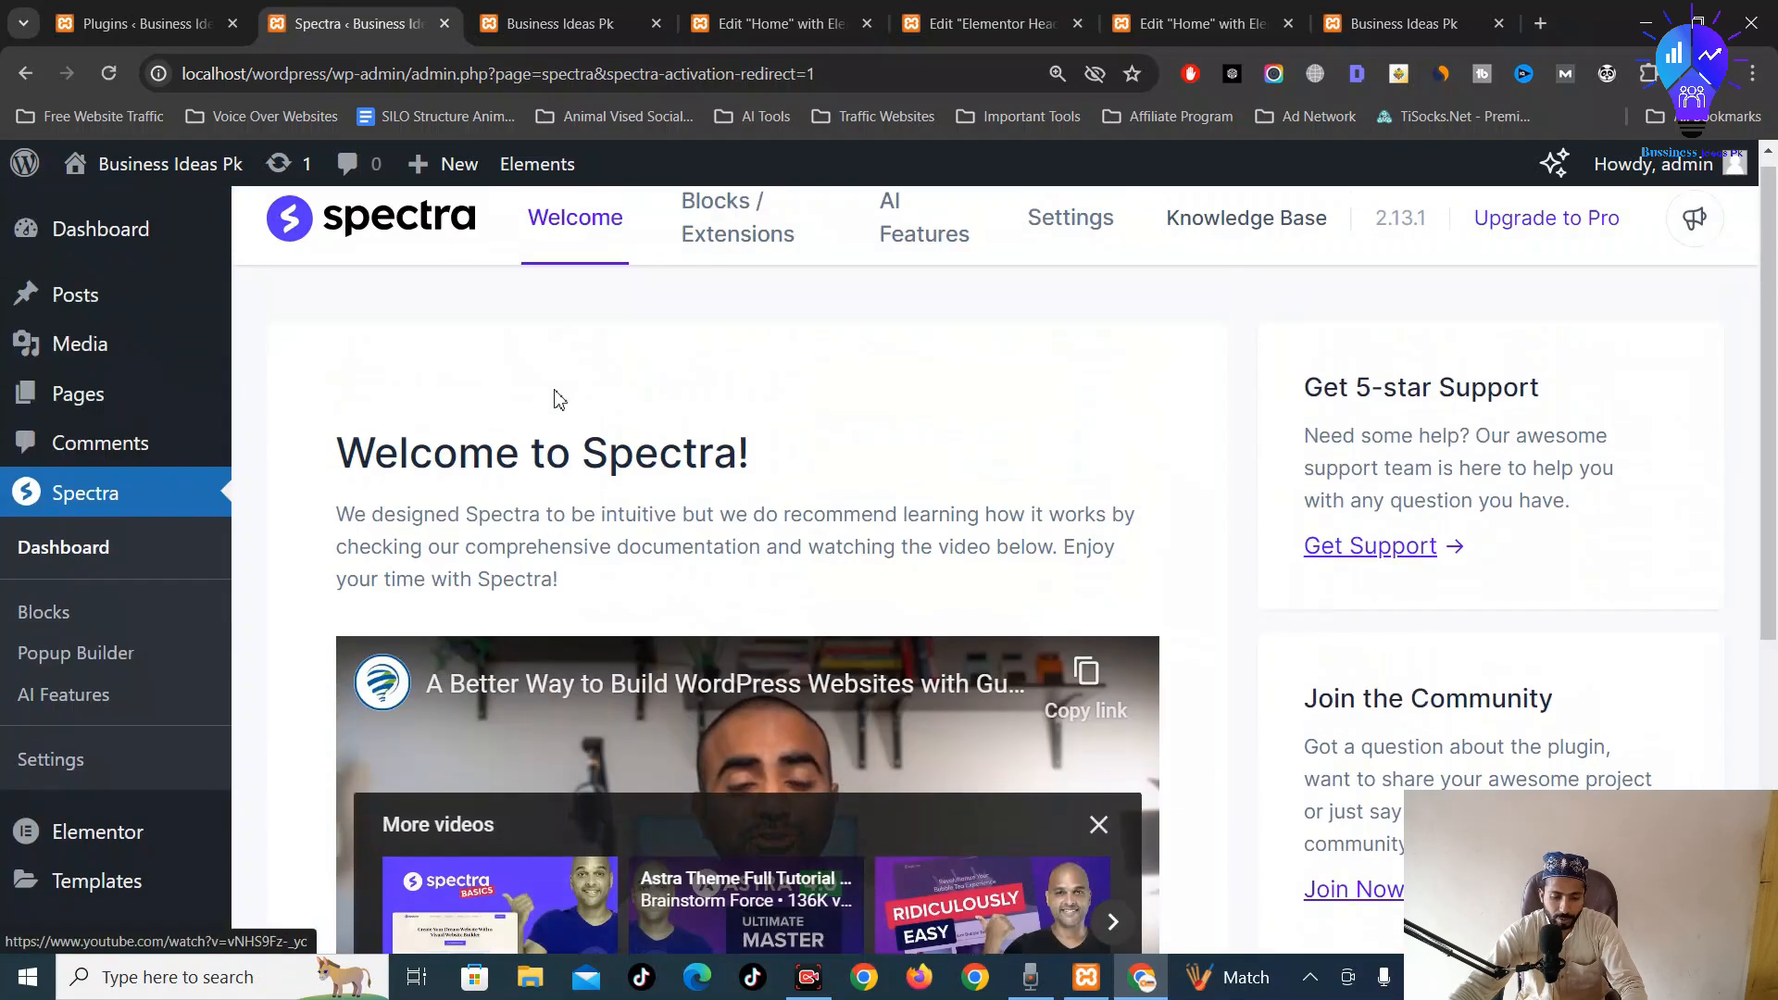
scroll(308, 297, down, 5)
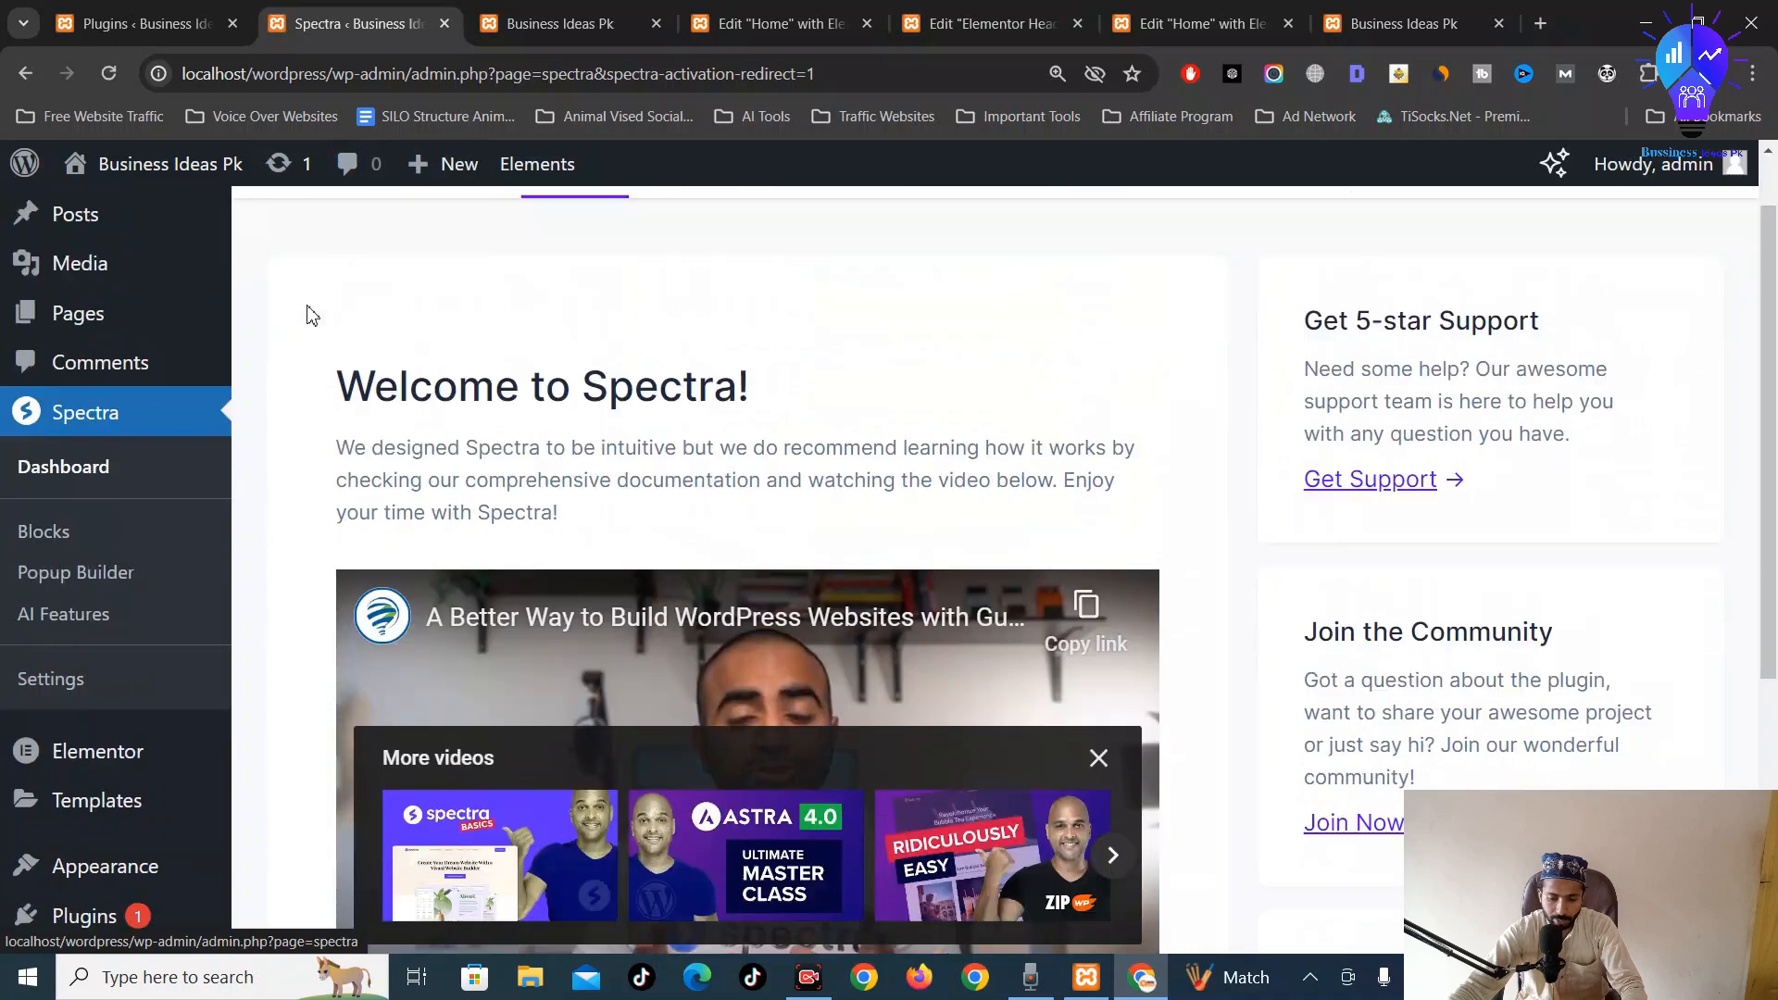
Search Add New Plugin for 'spectra' and confirm Spectra – WordPress Gutenberg Blocks shows Active
mouse_move(108, 661)
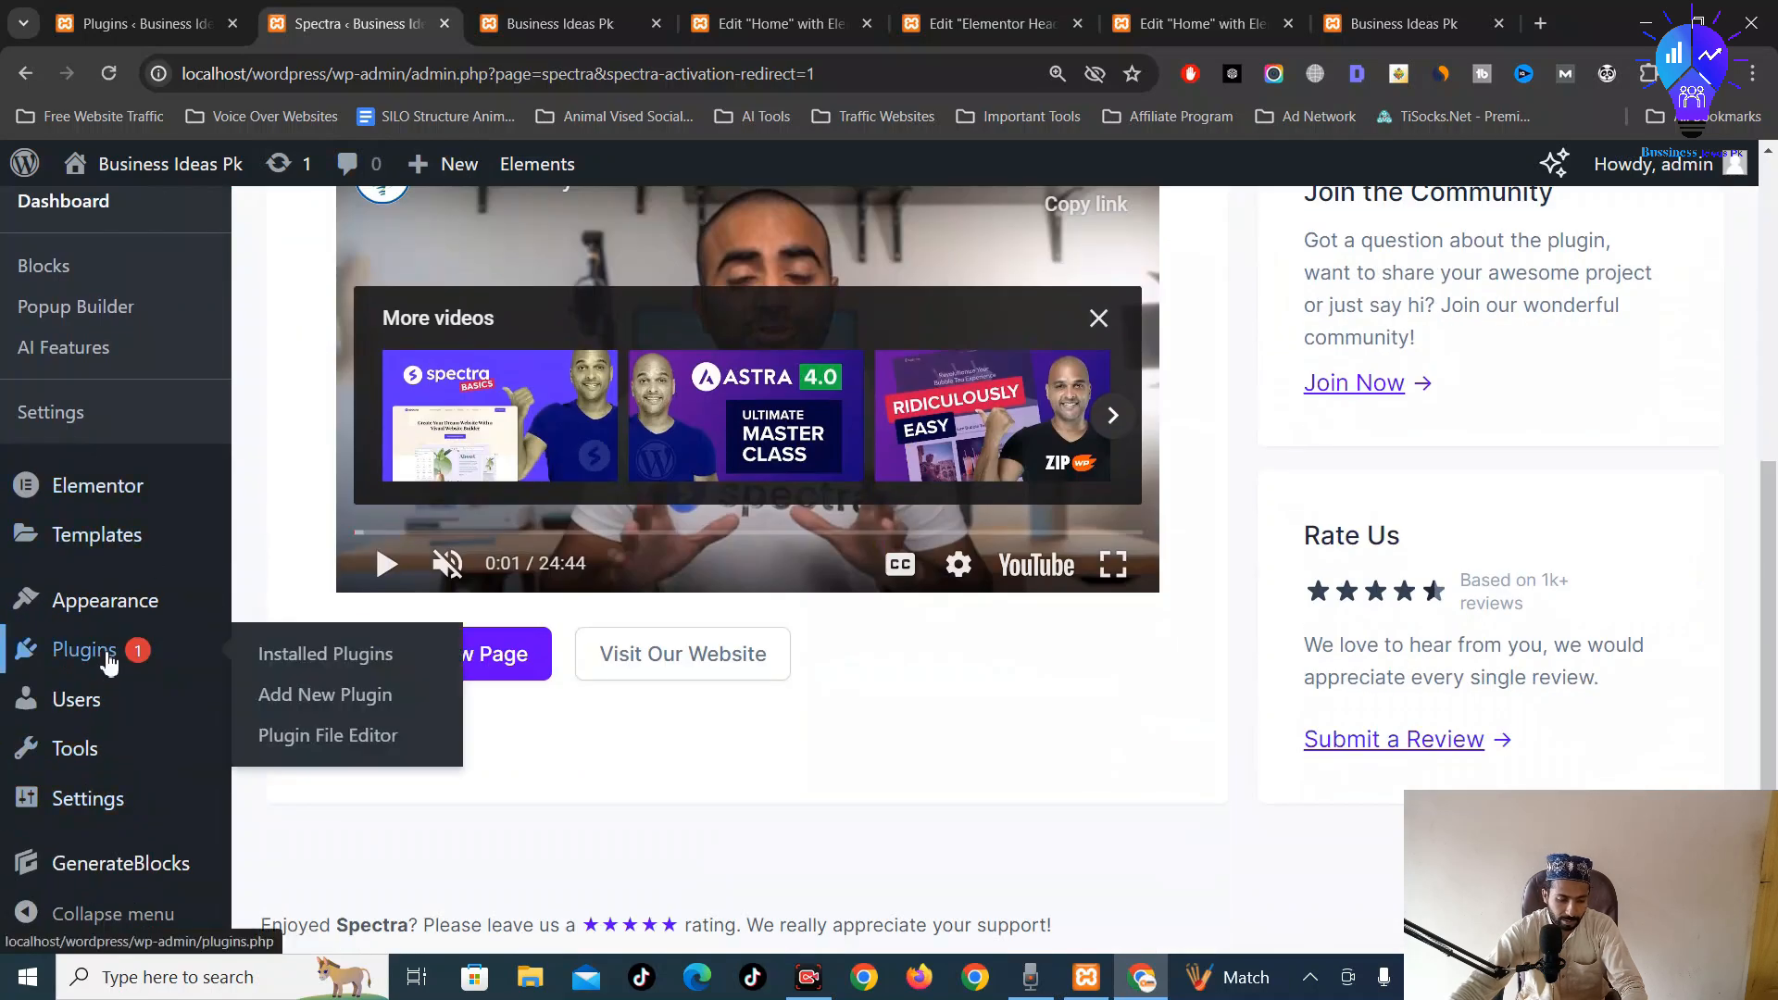
click(366, 697)
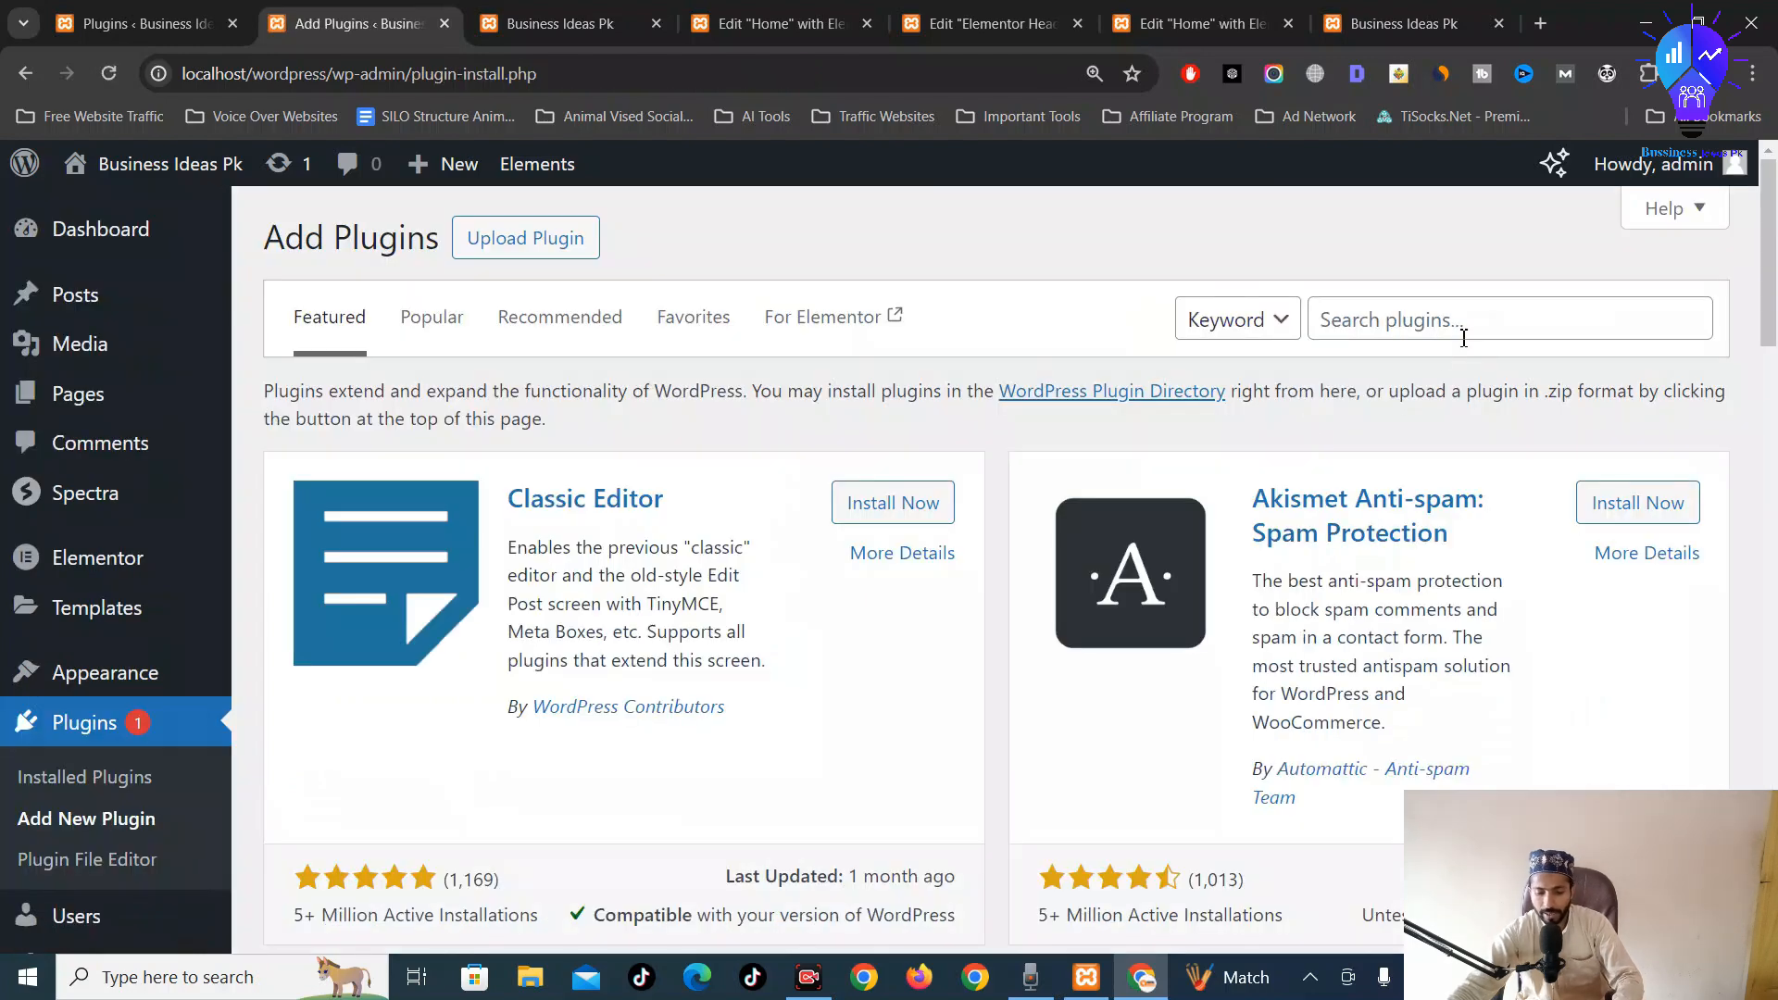
click(1459, 333)
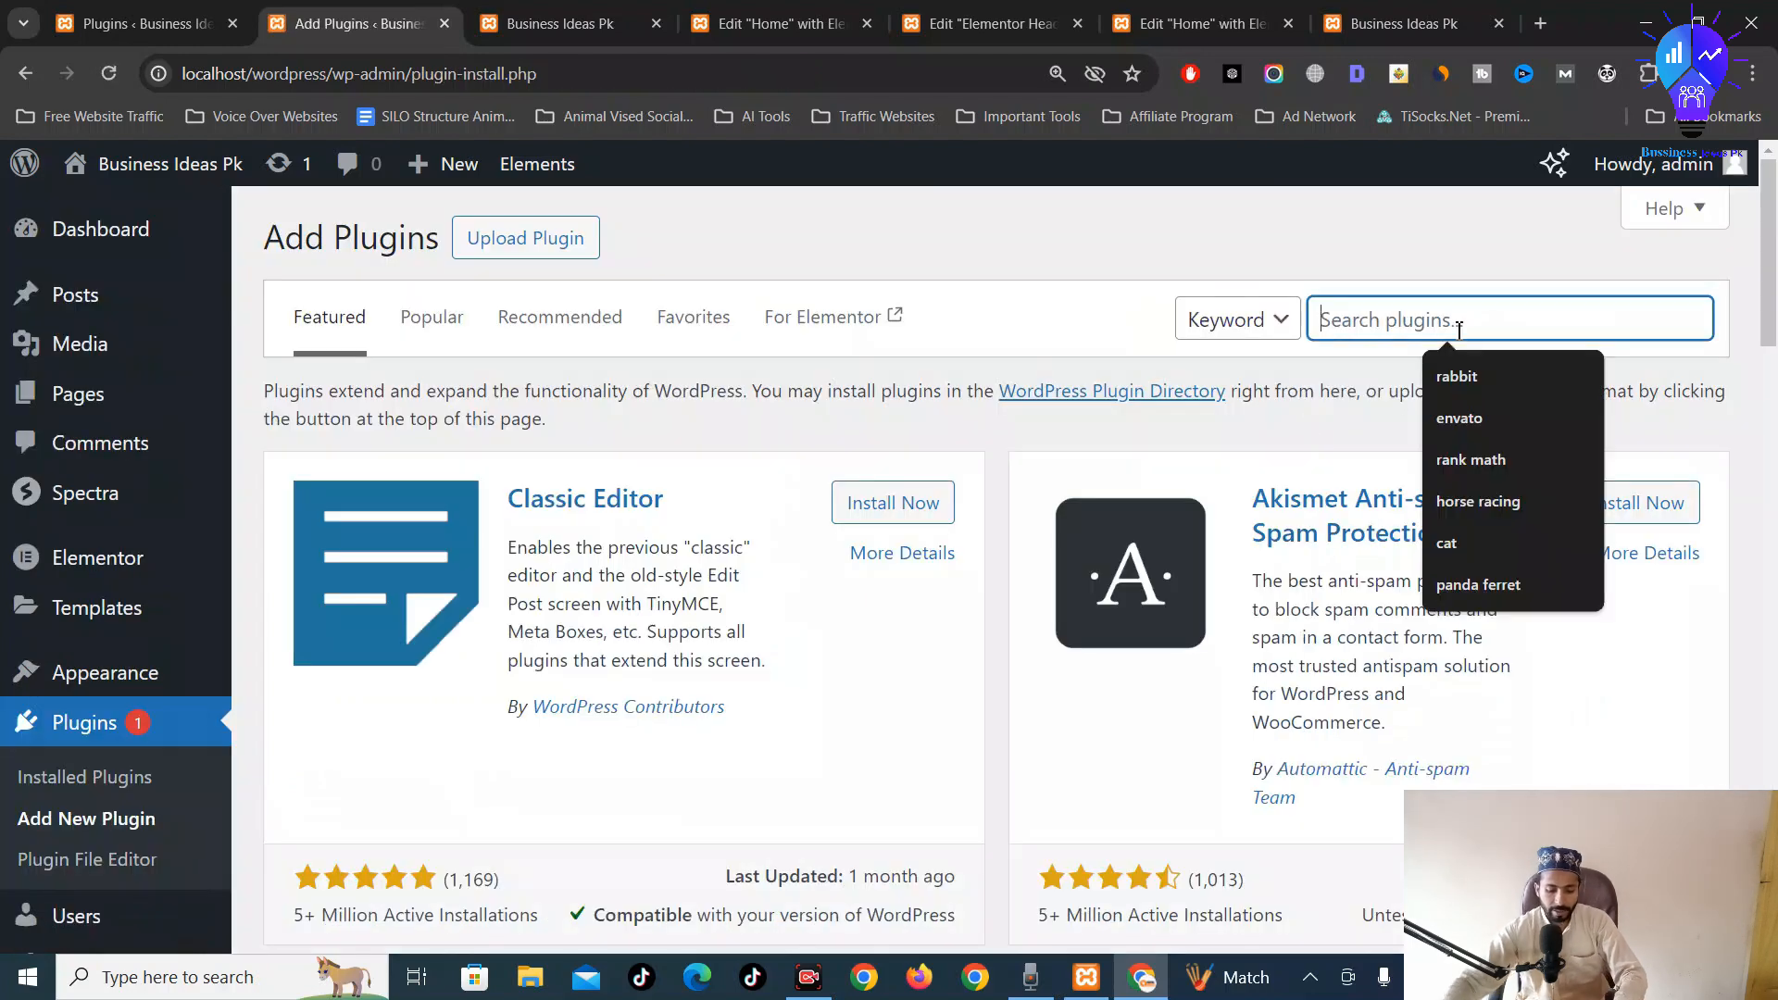
text(spec)
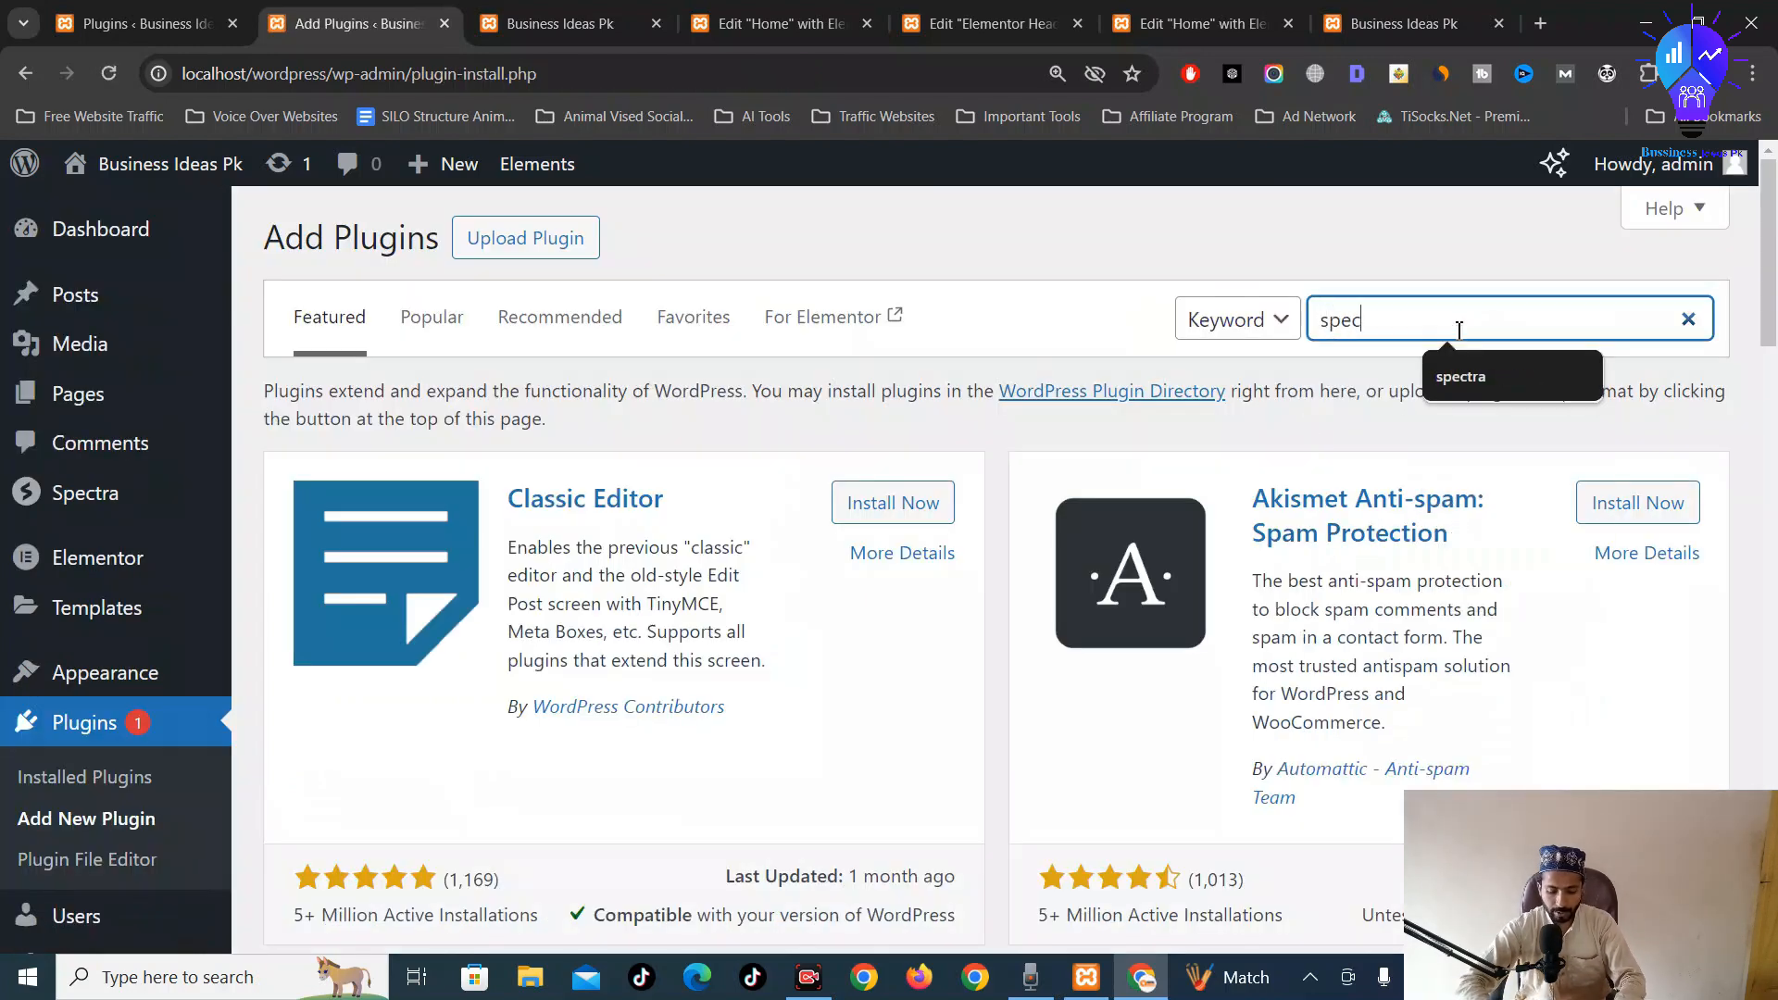
text(ta)
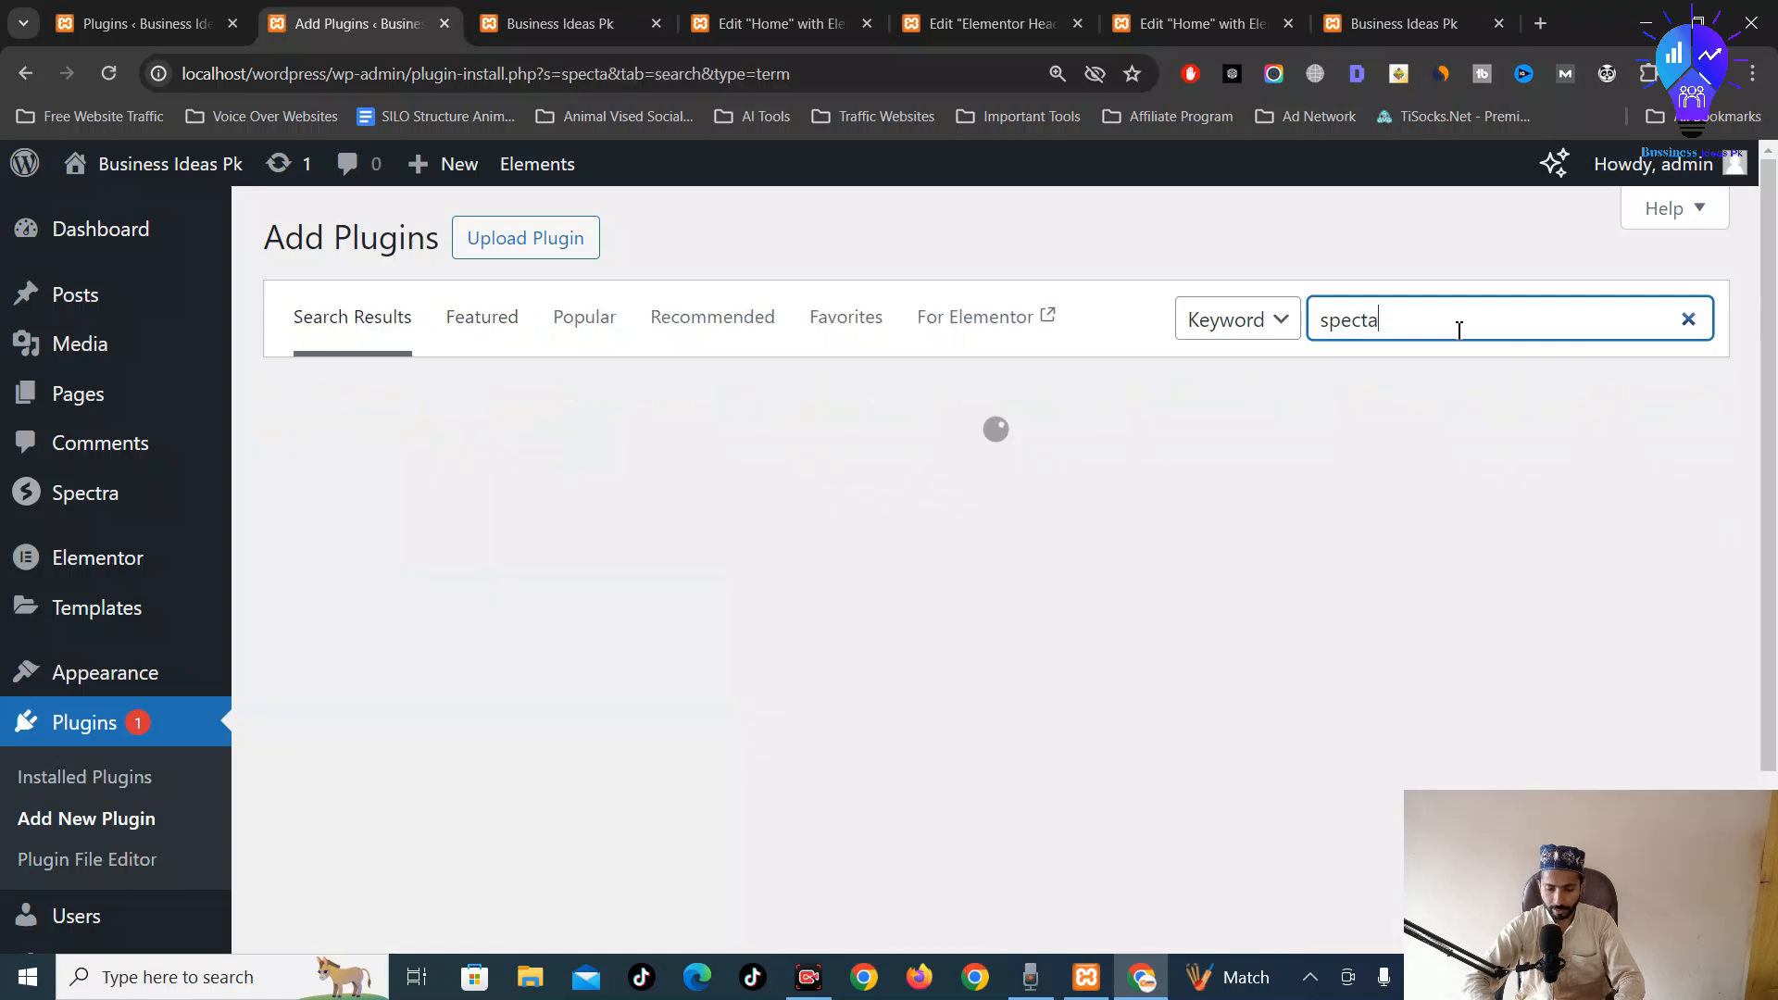
key(BackSpace)
text(r)
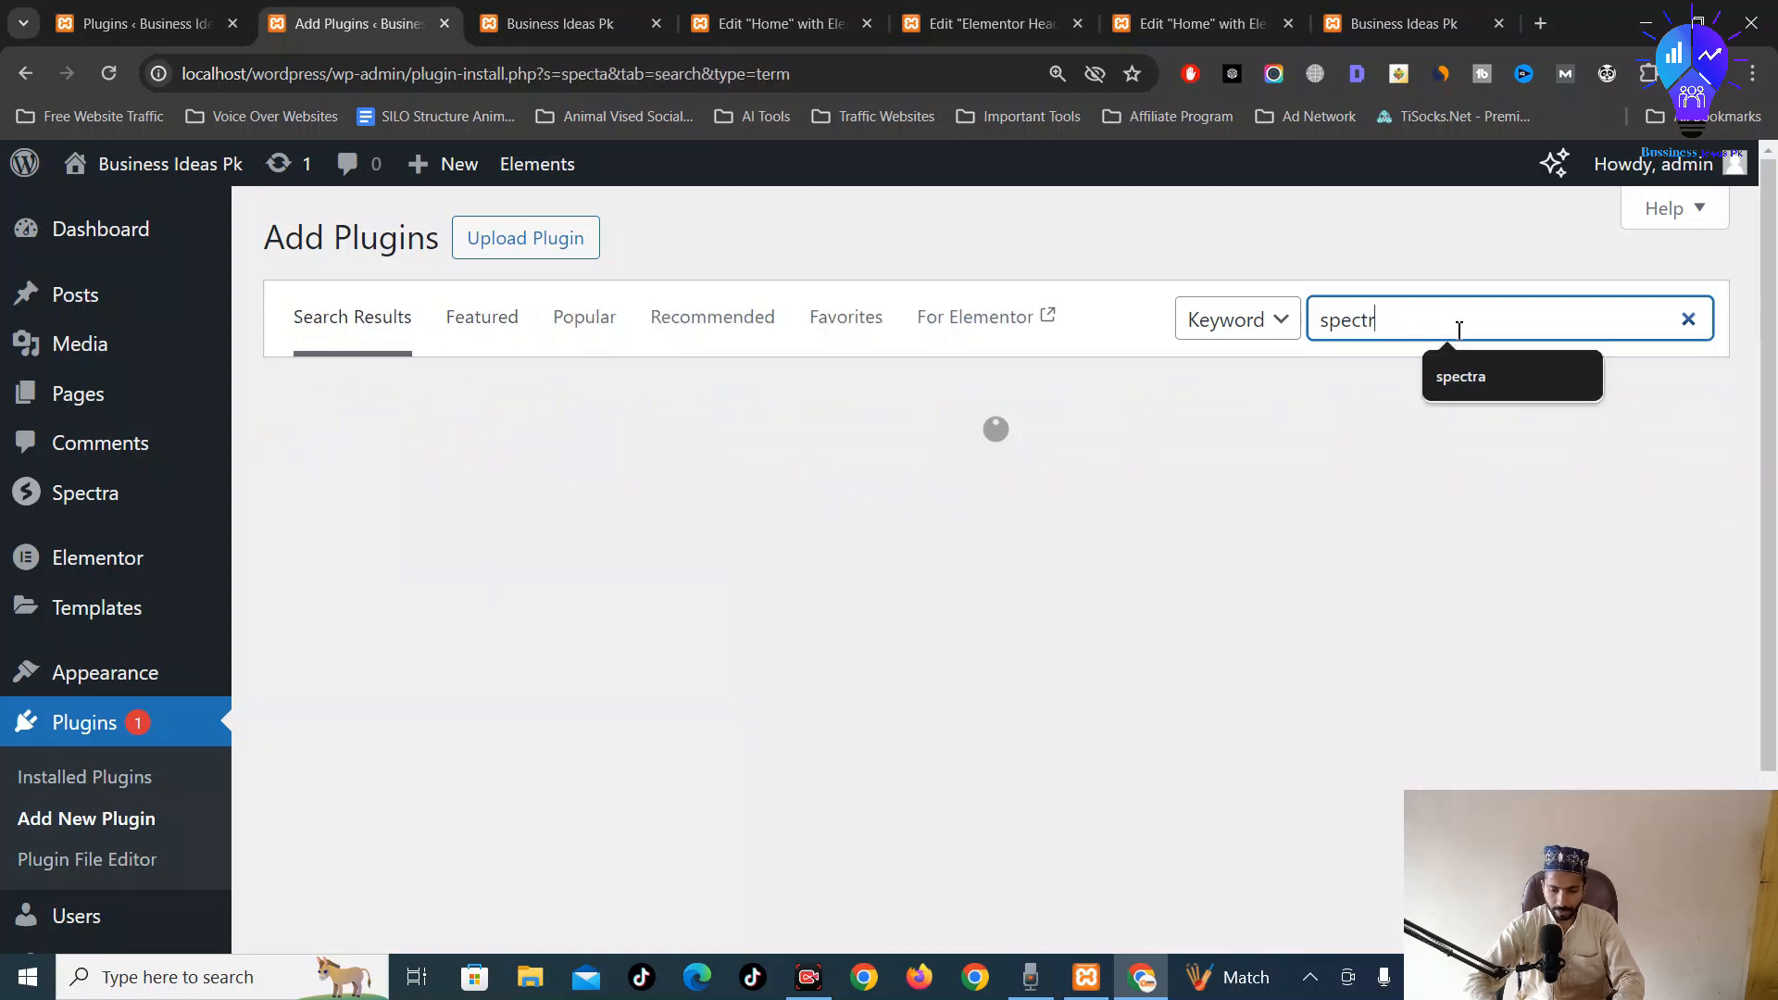
text(a)
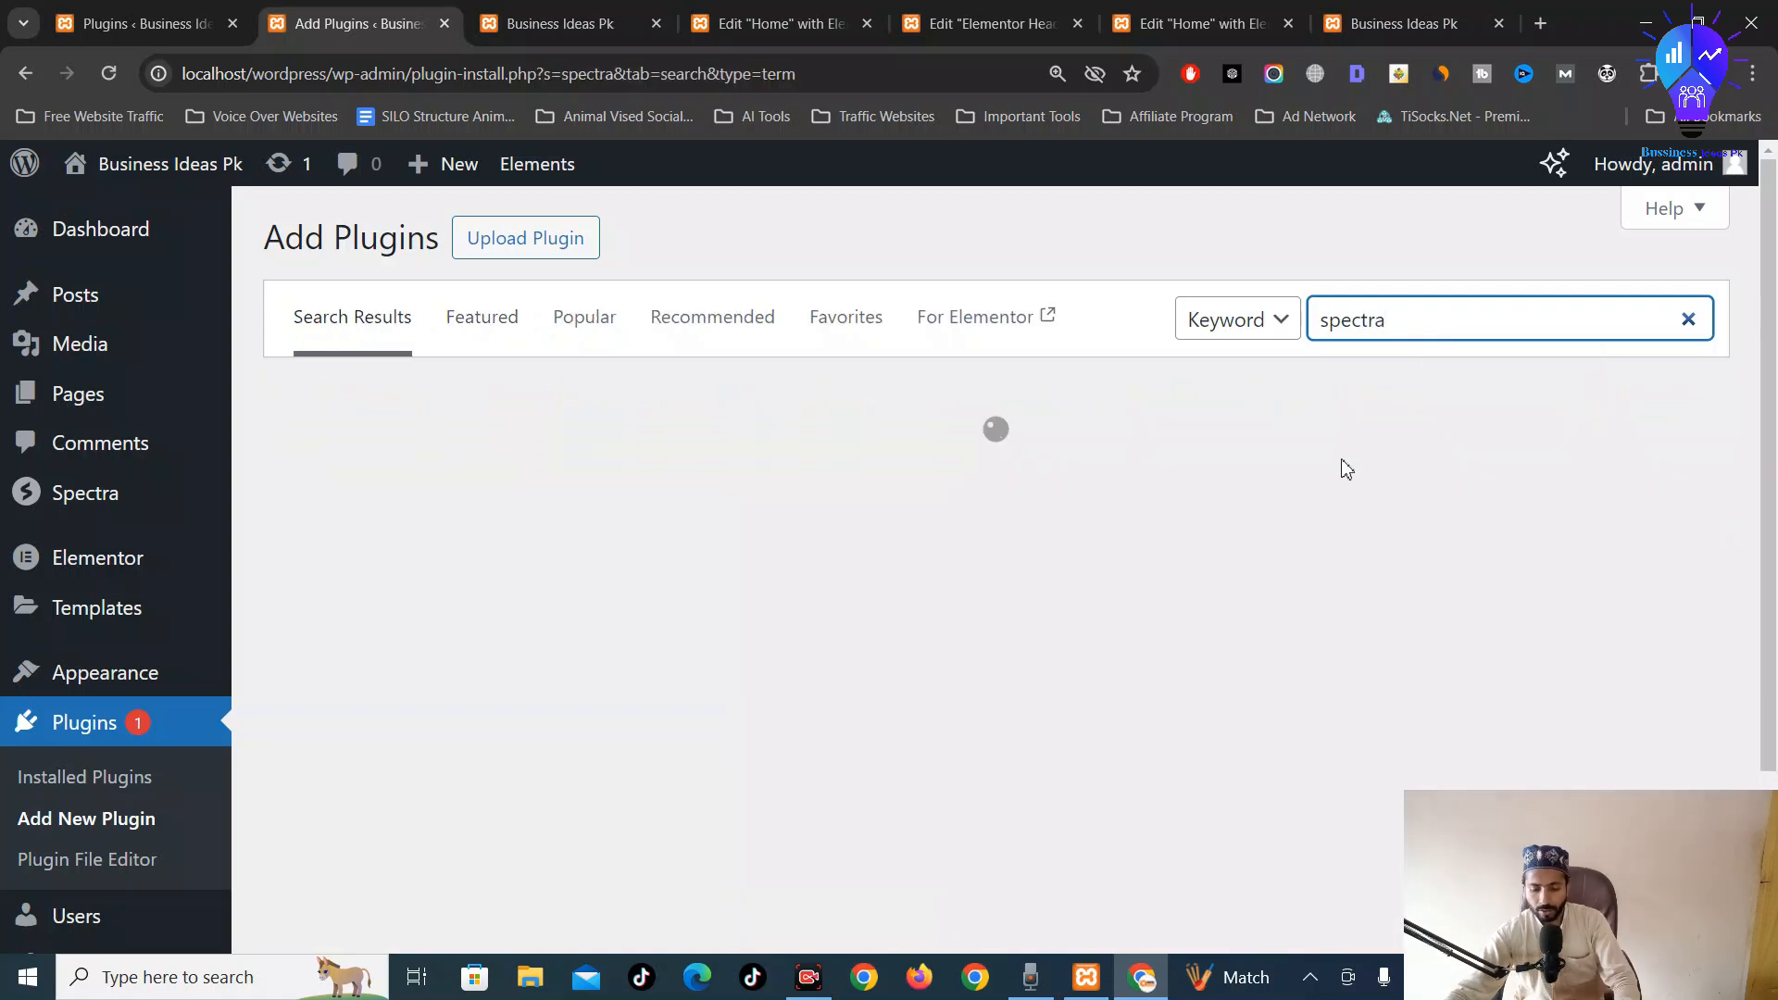
click(178, 869)
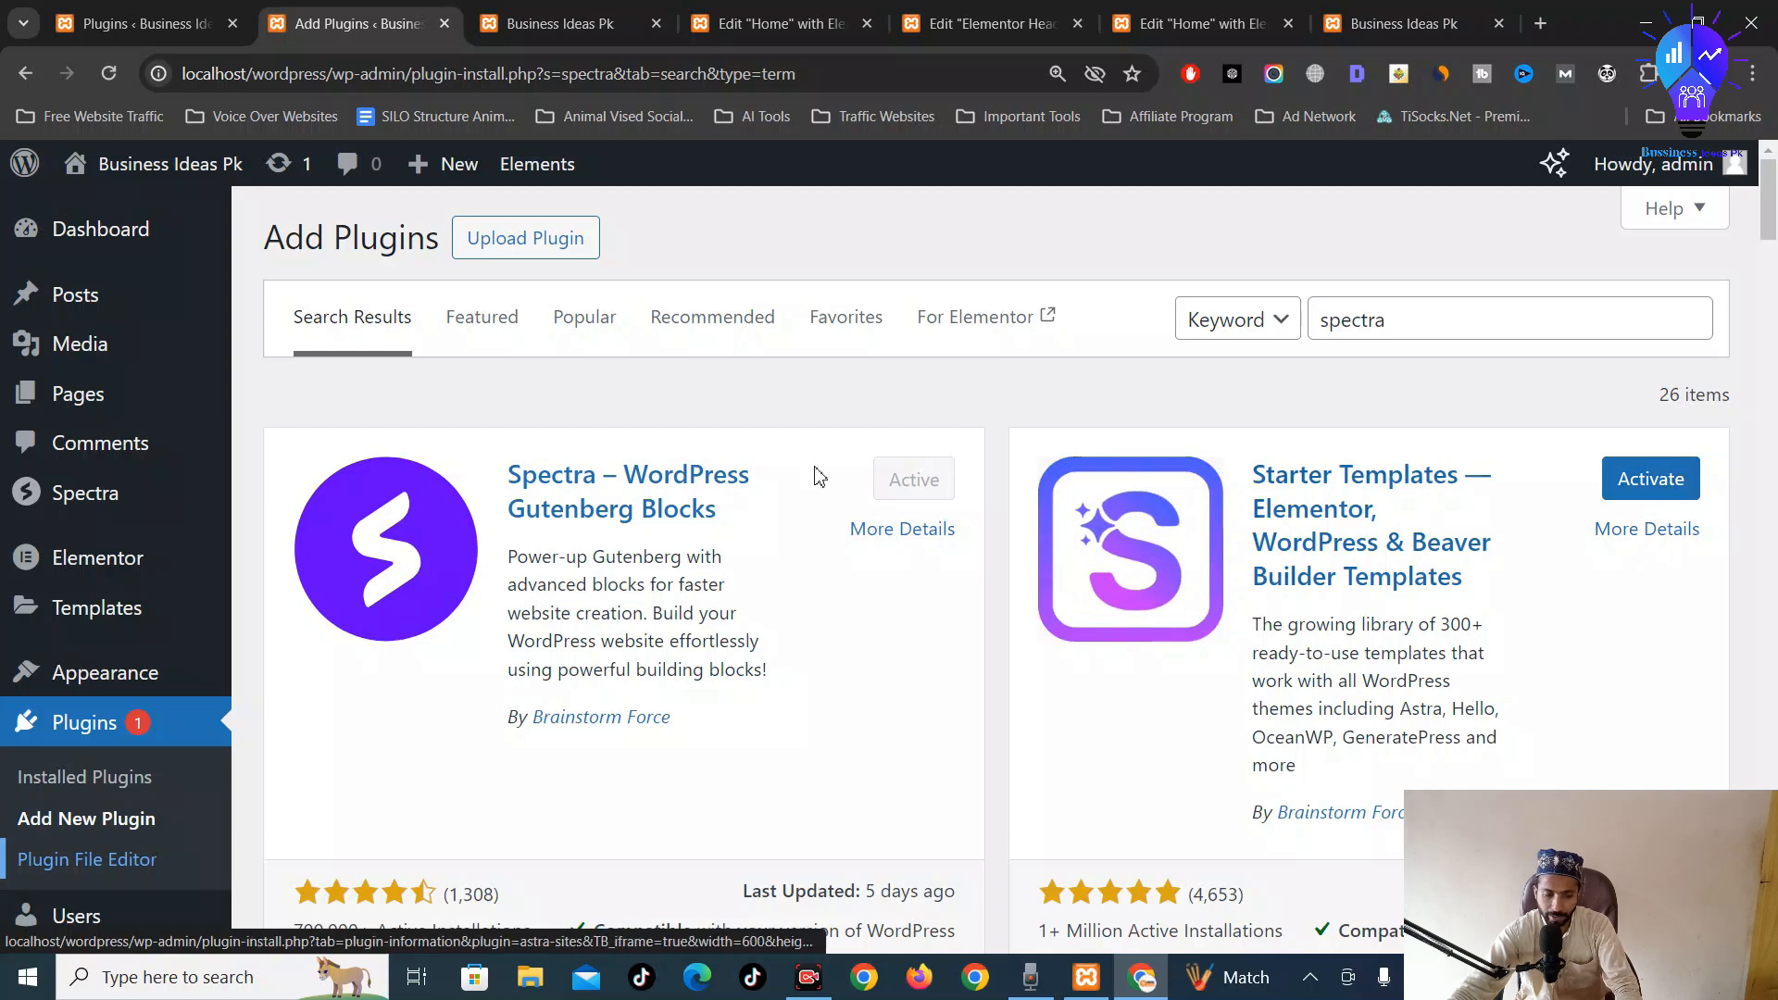
scroll(880, 454, down, 1)
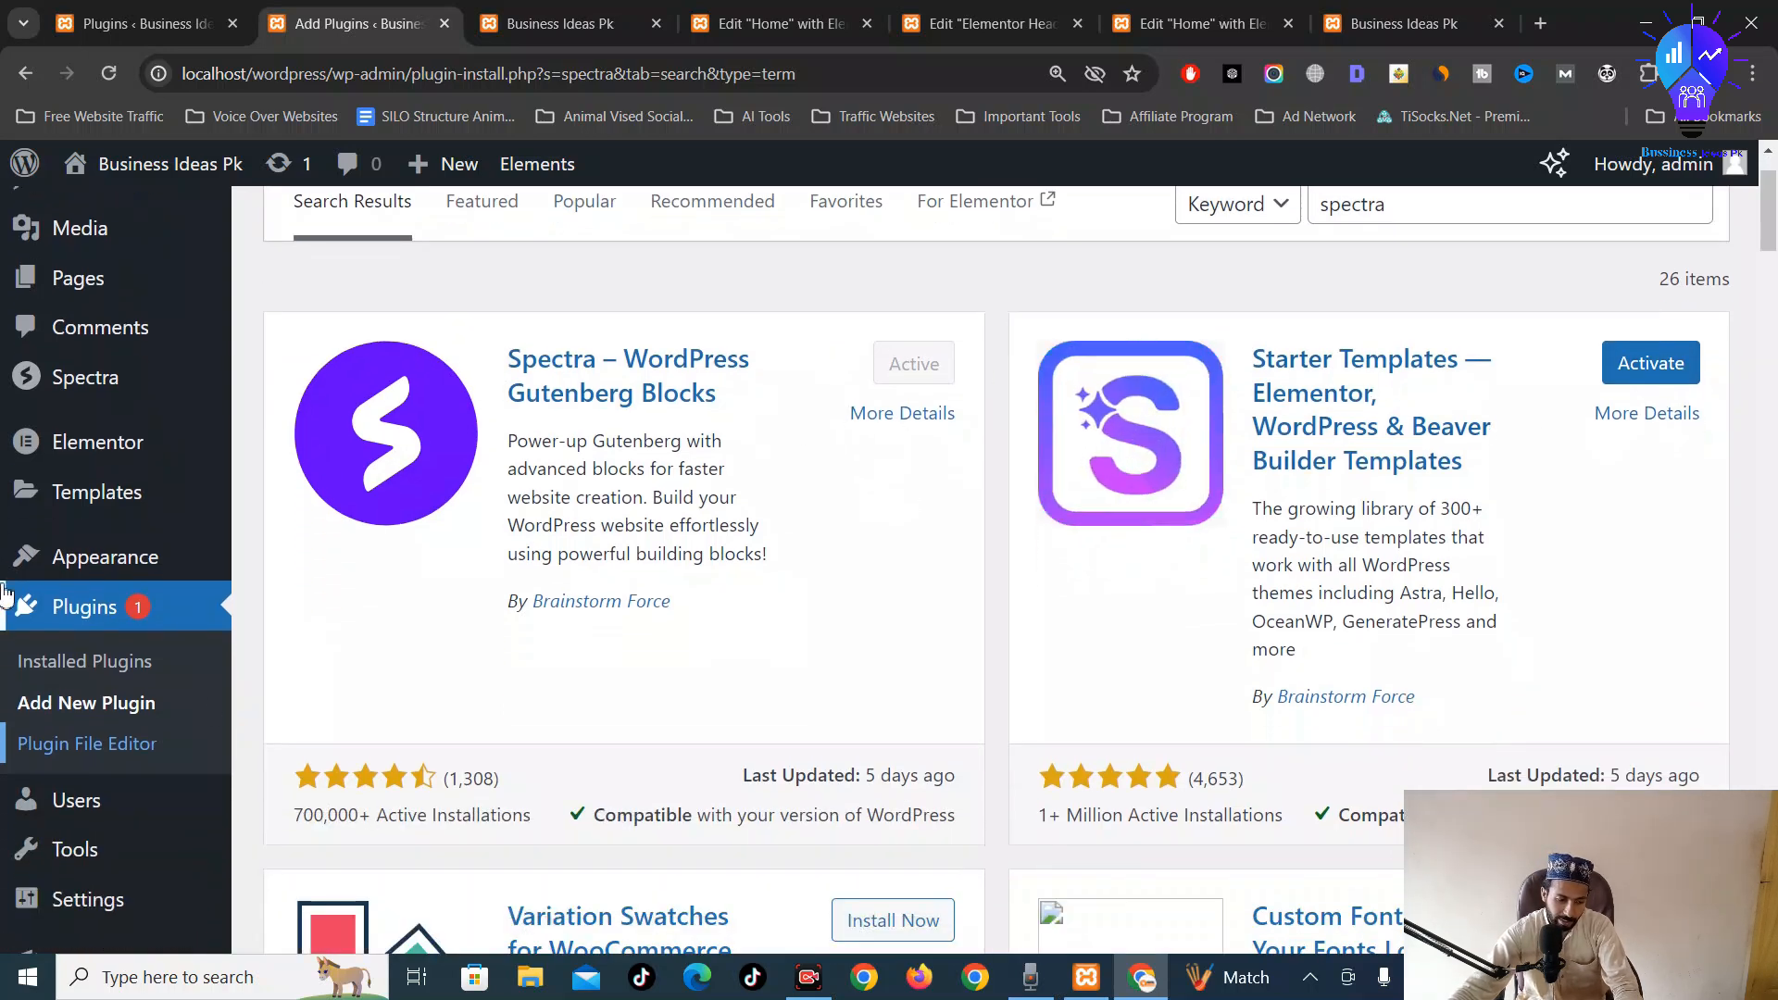
scroll(783, 414, up, 1)
View the live Contact page in a new tab from the Pages list
mouse_move(76, 309)
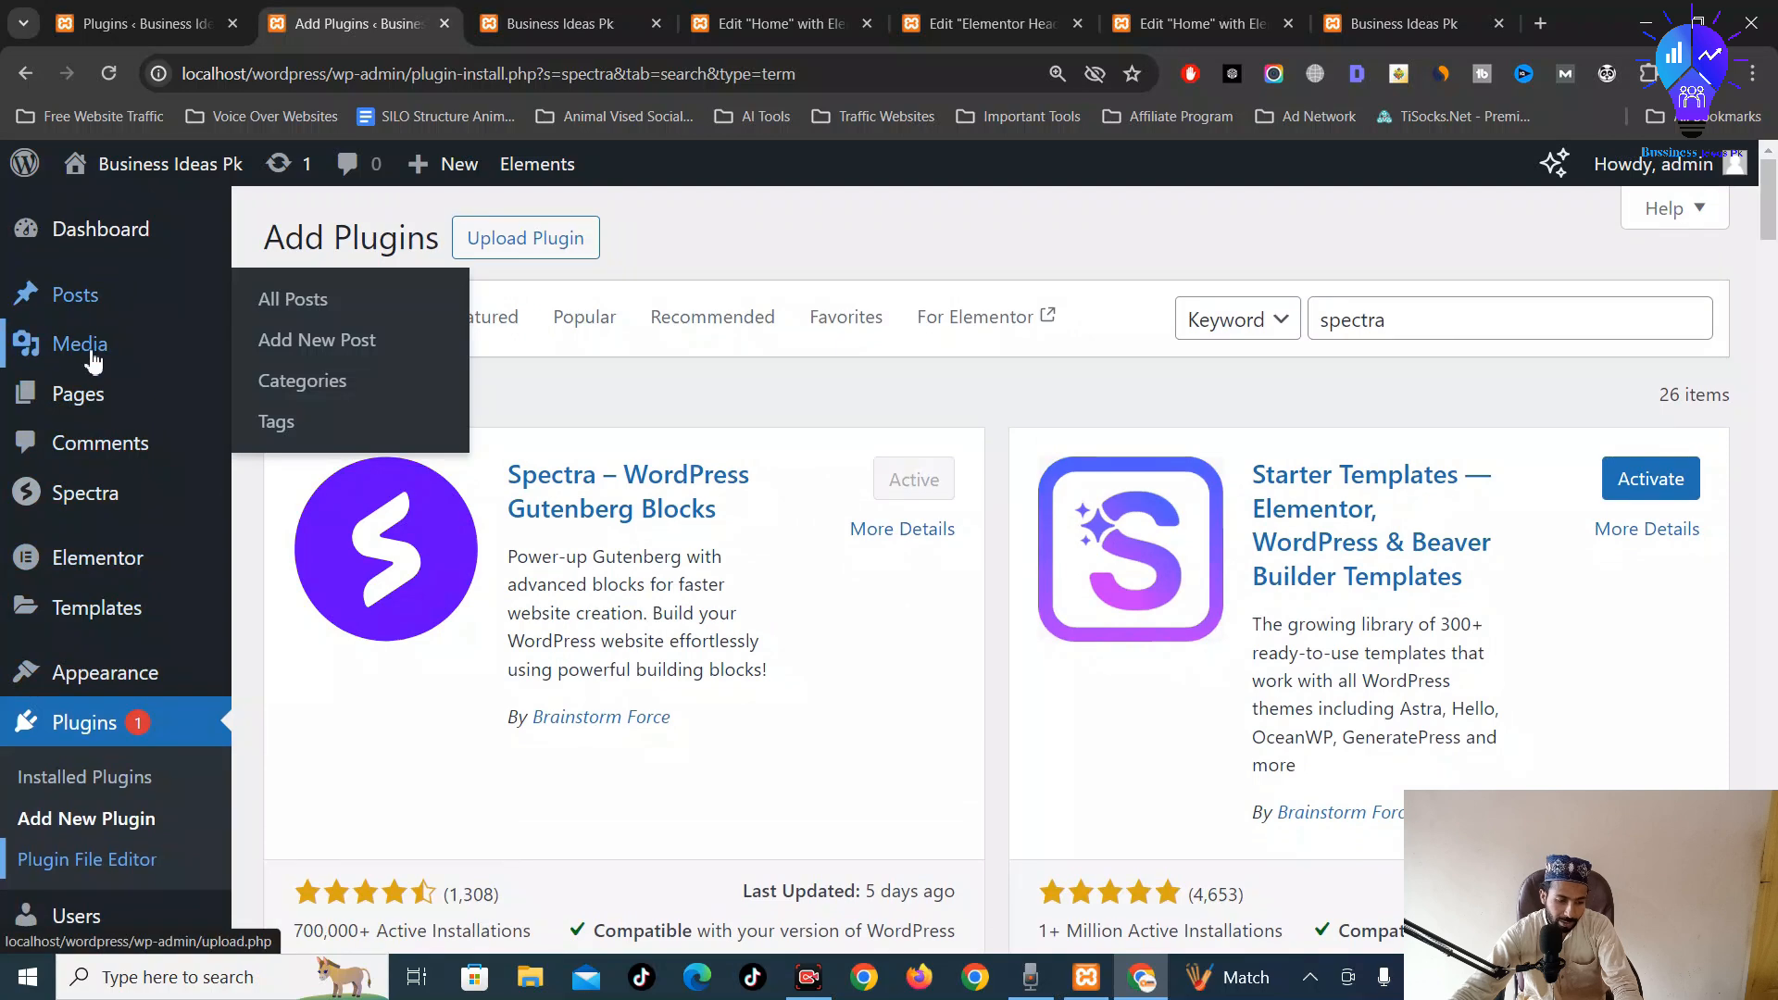
click(92, 397)
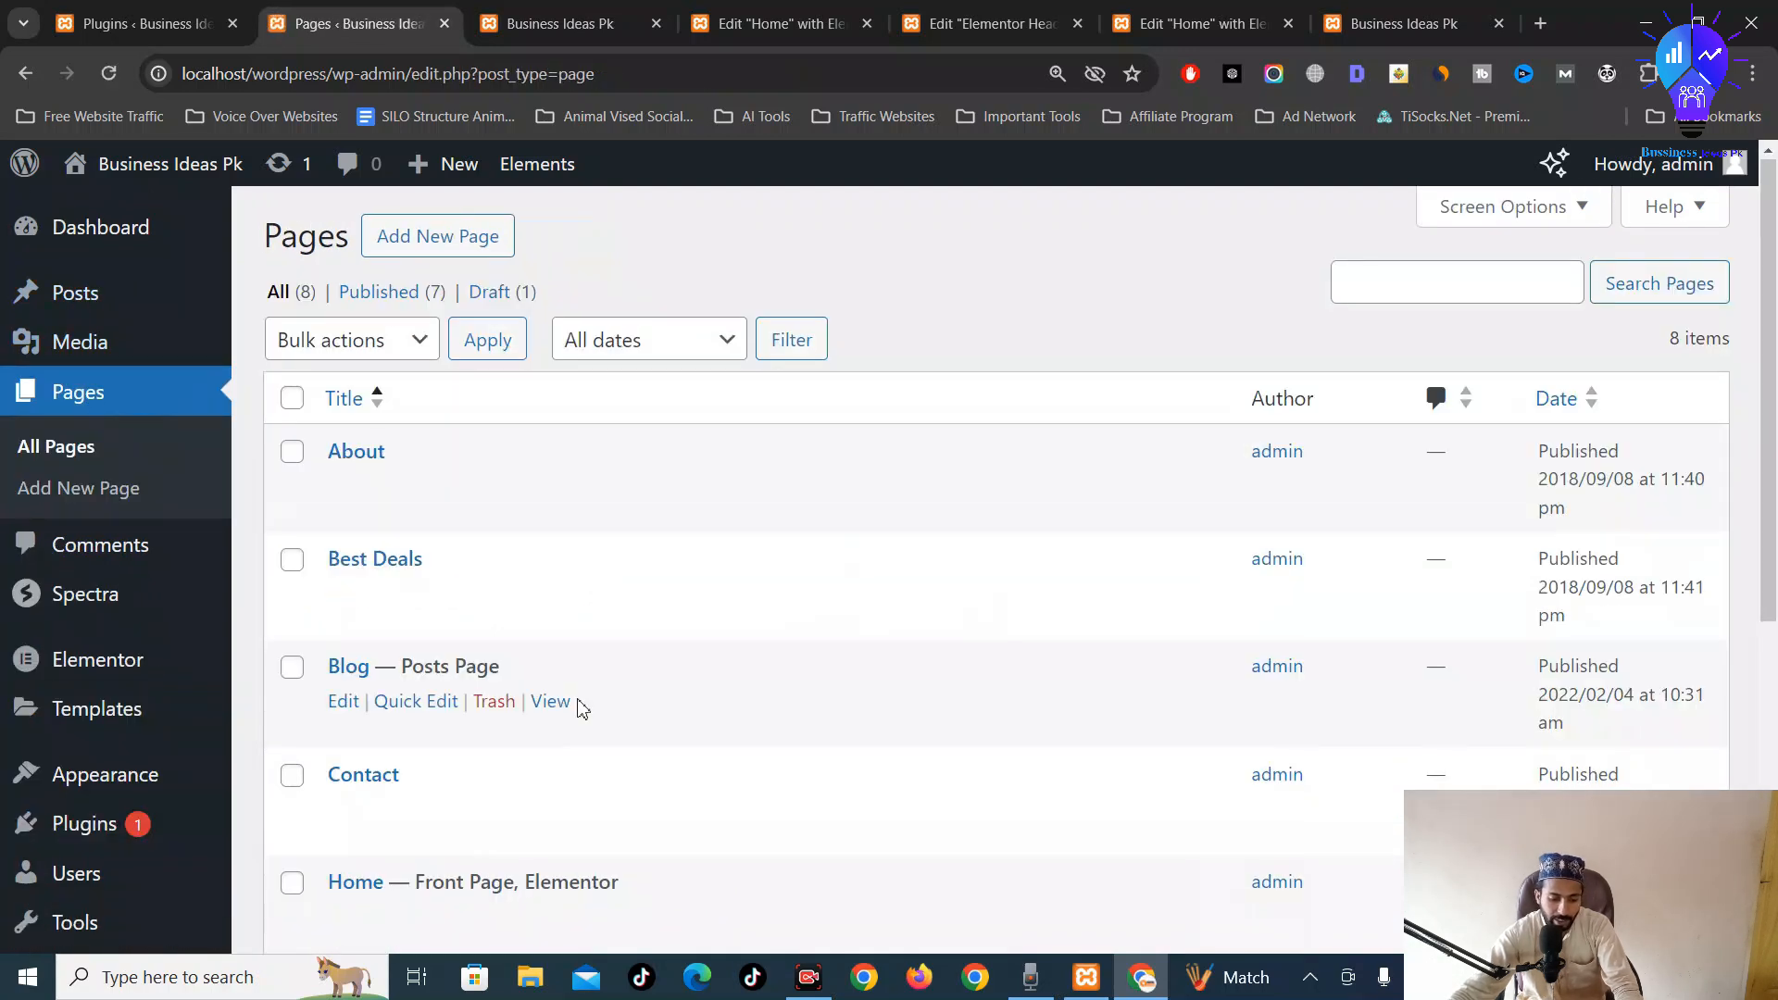
scroll(380, 639, down, 1)
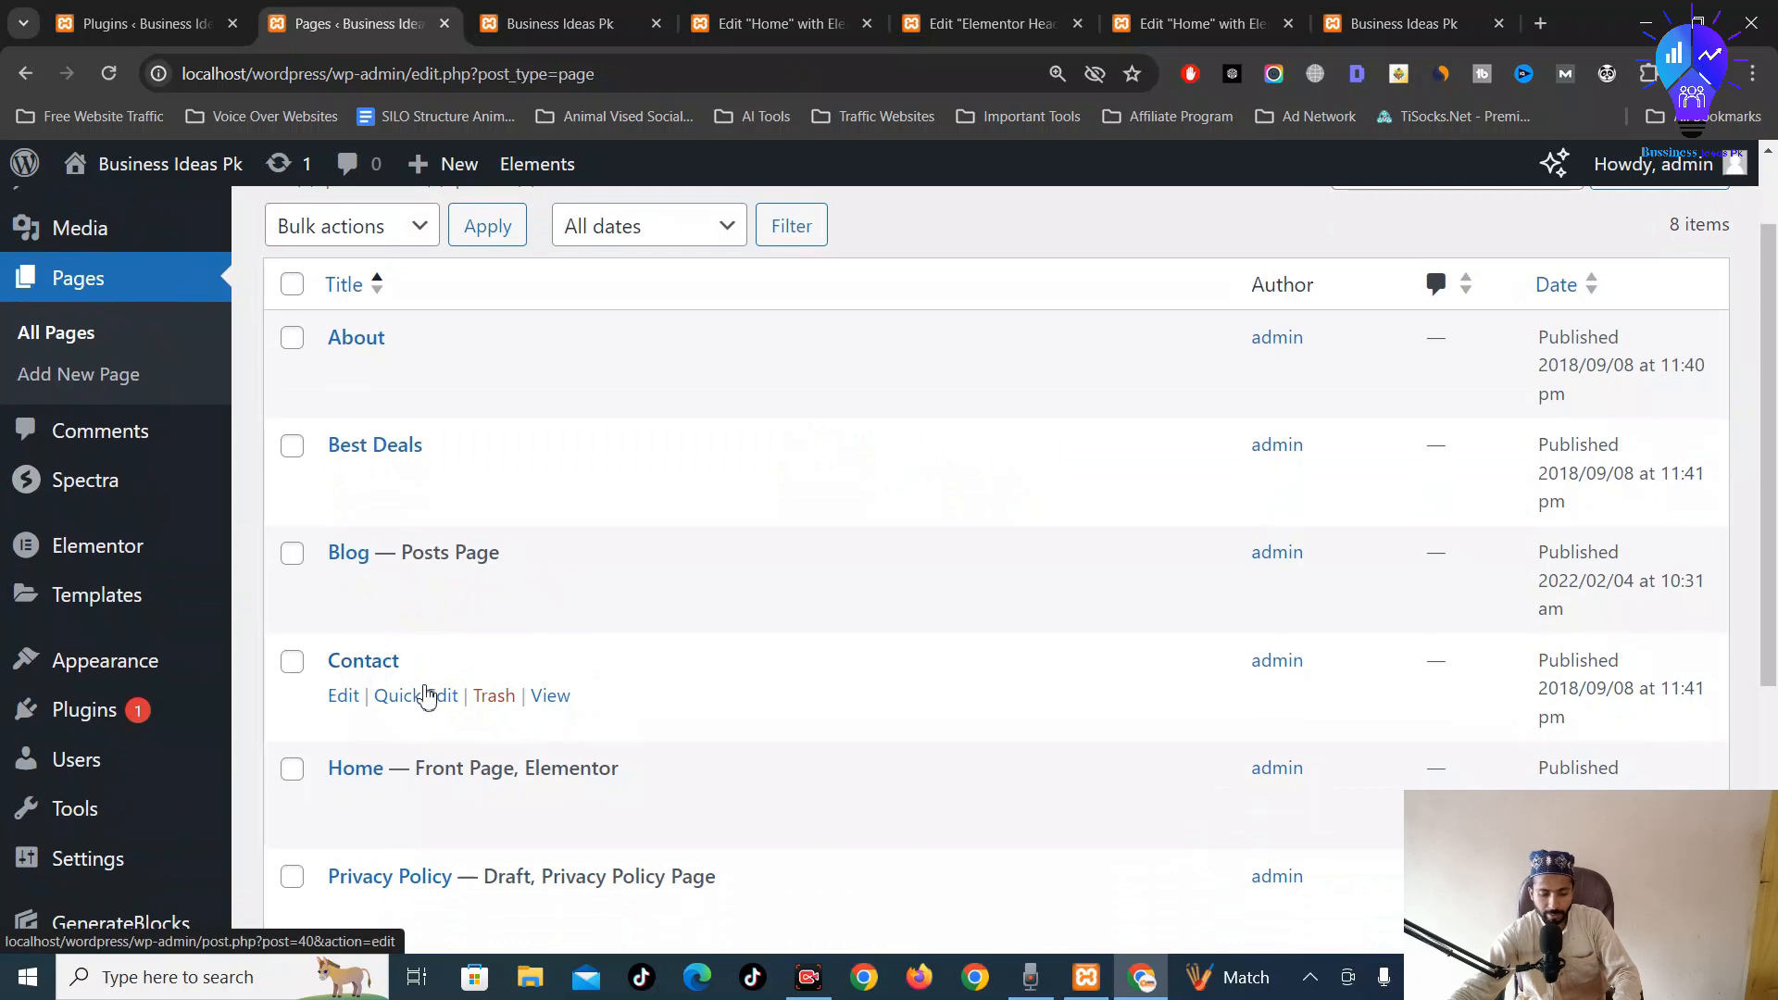
middle_click(556, 695)
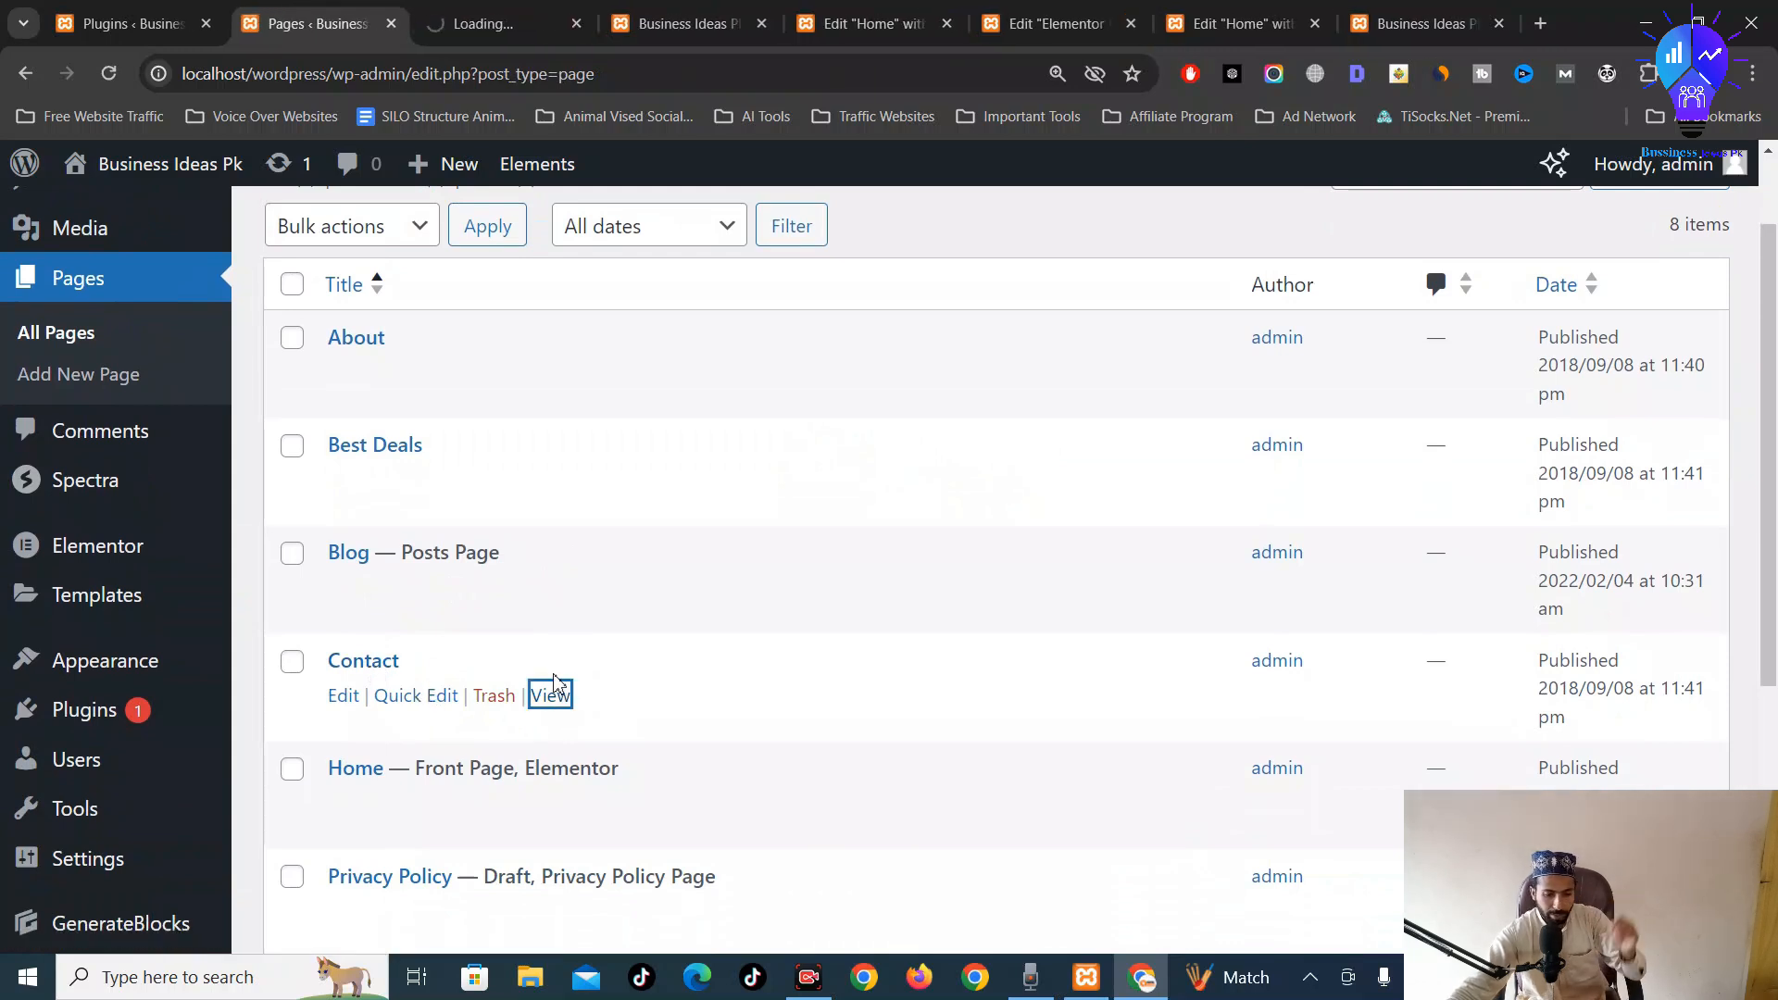
click(533, 11)
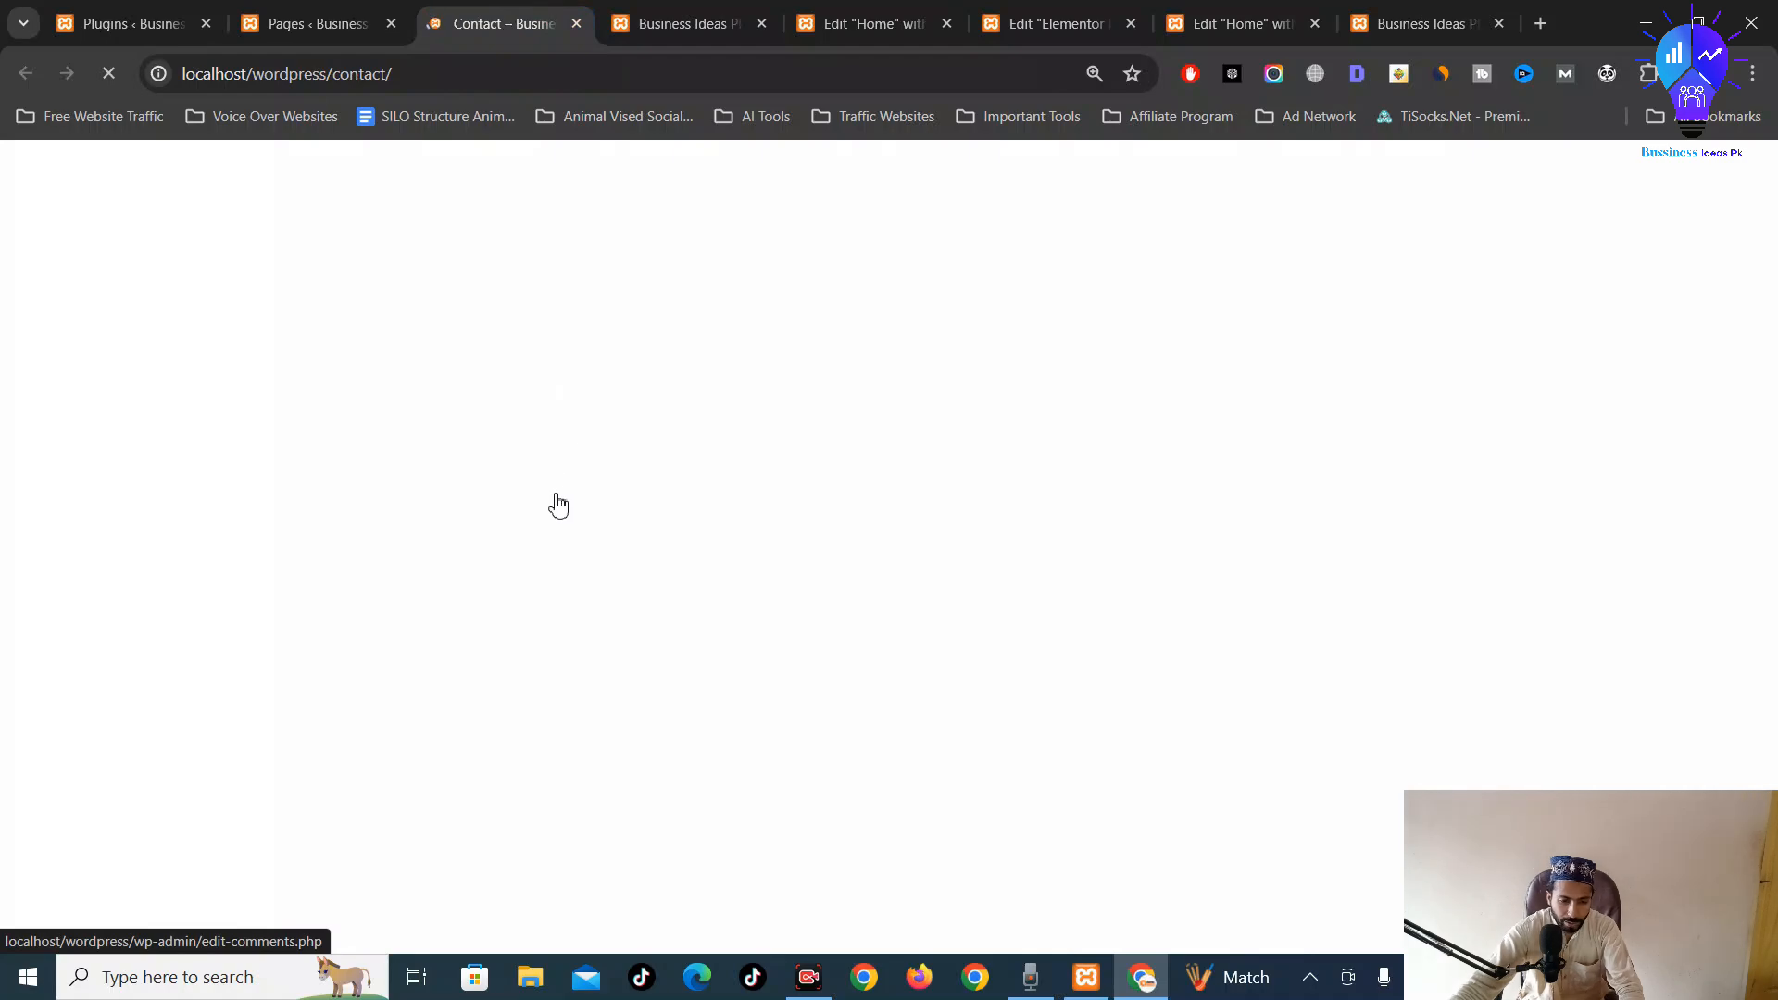
scroll(537, 516, down, 10)
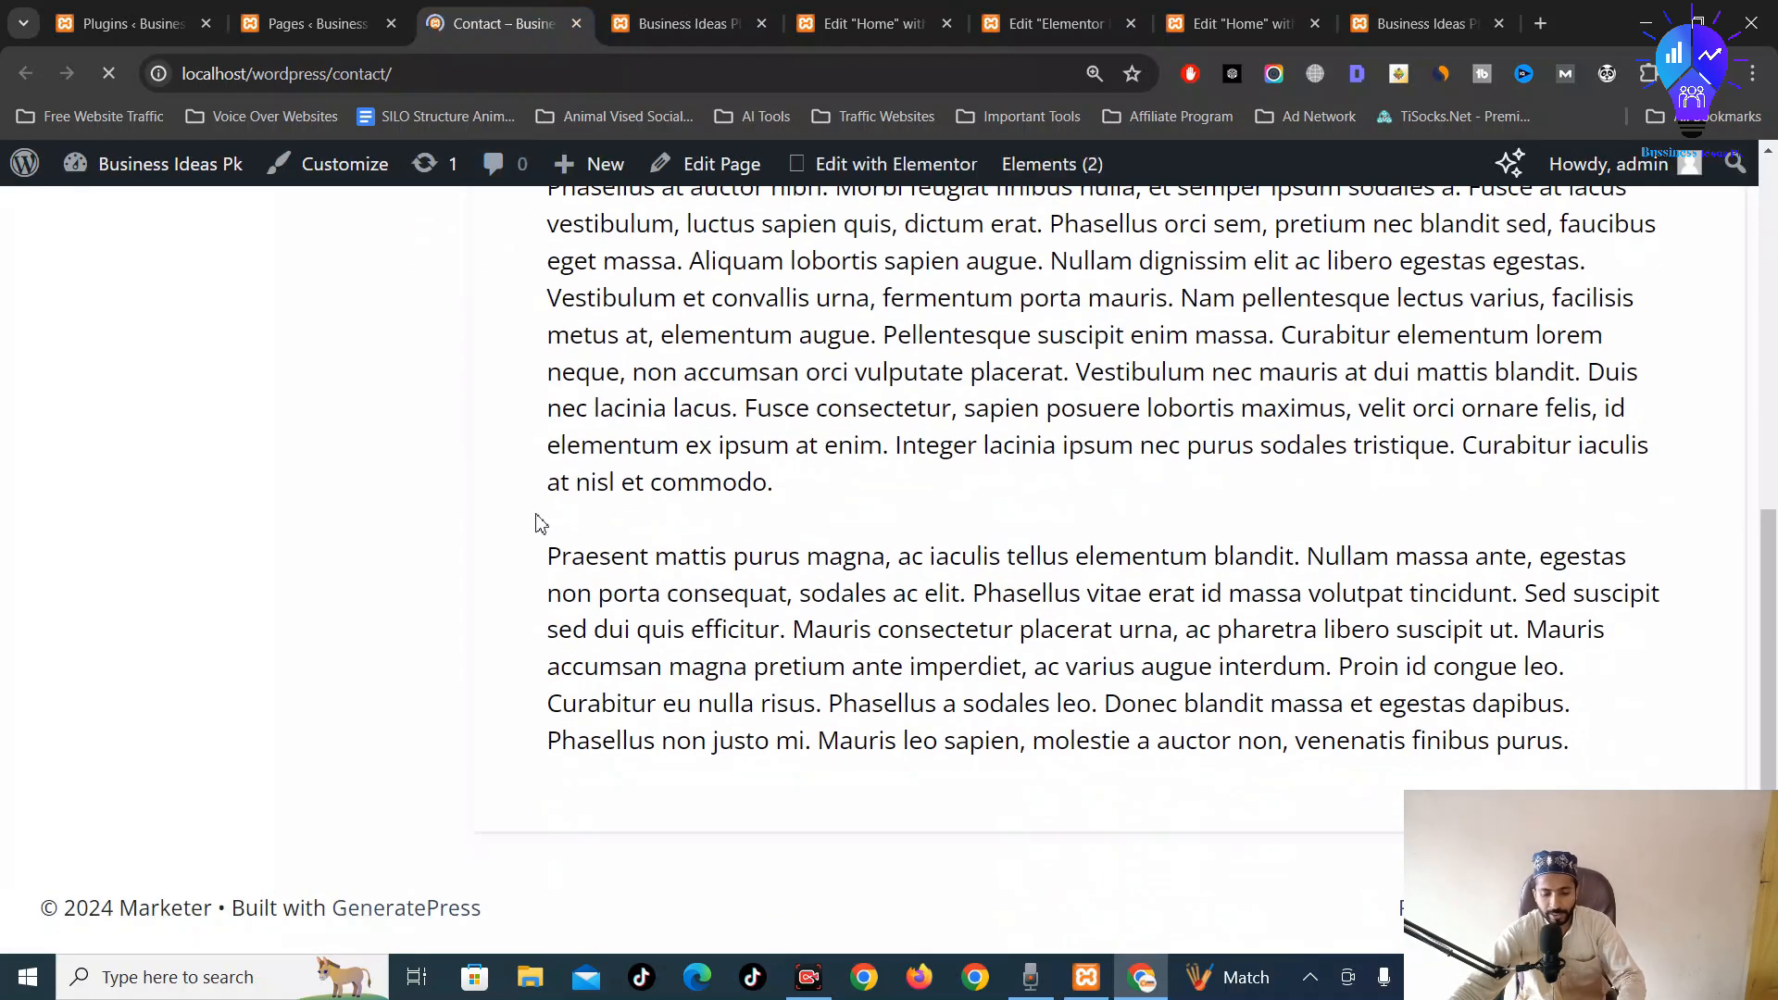
scroll(537, 516, up, 10)
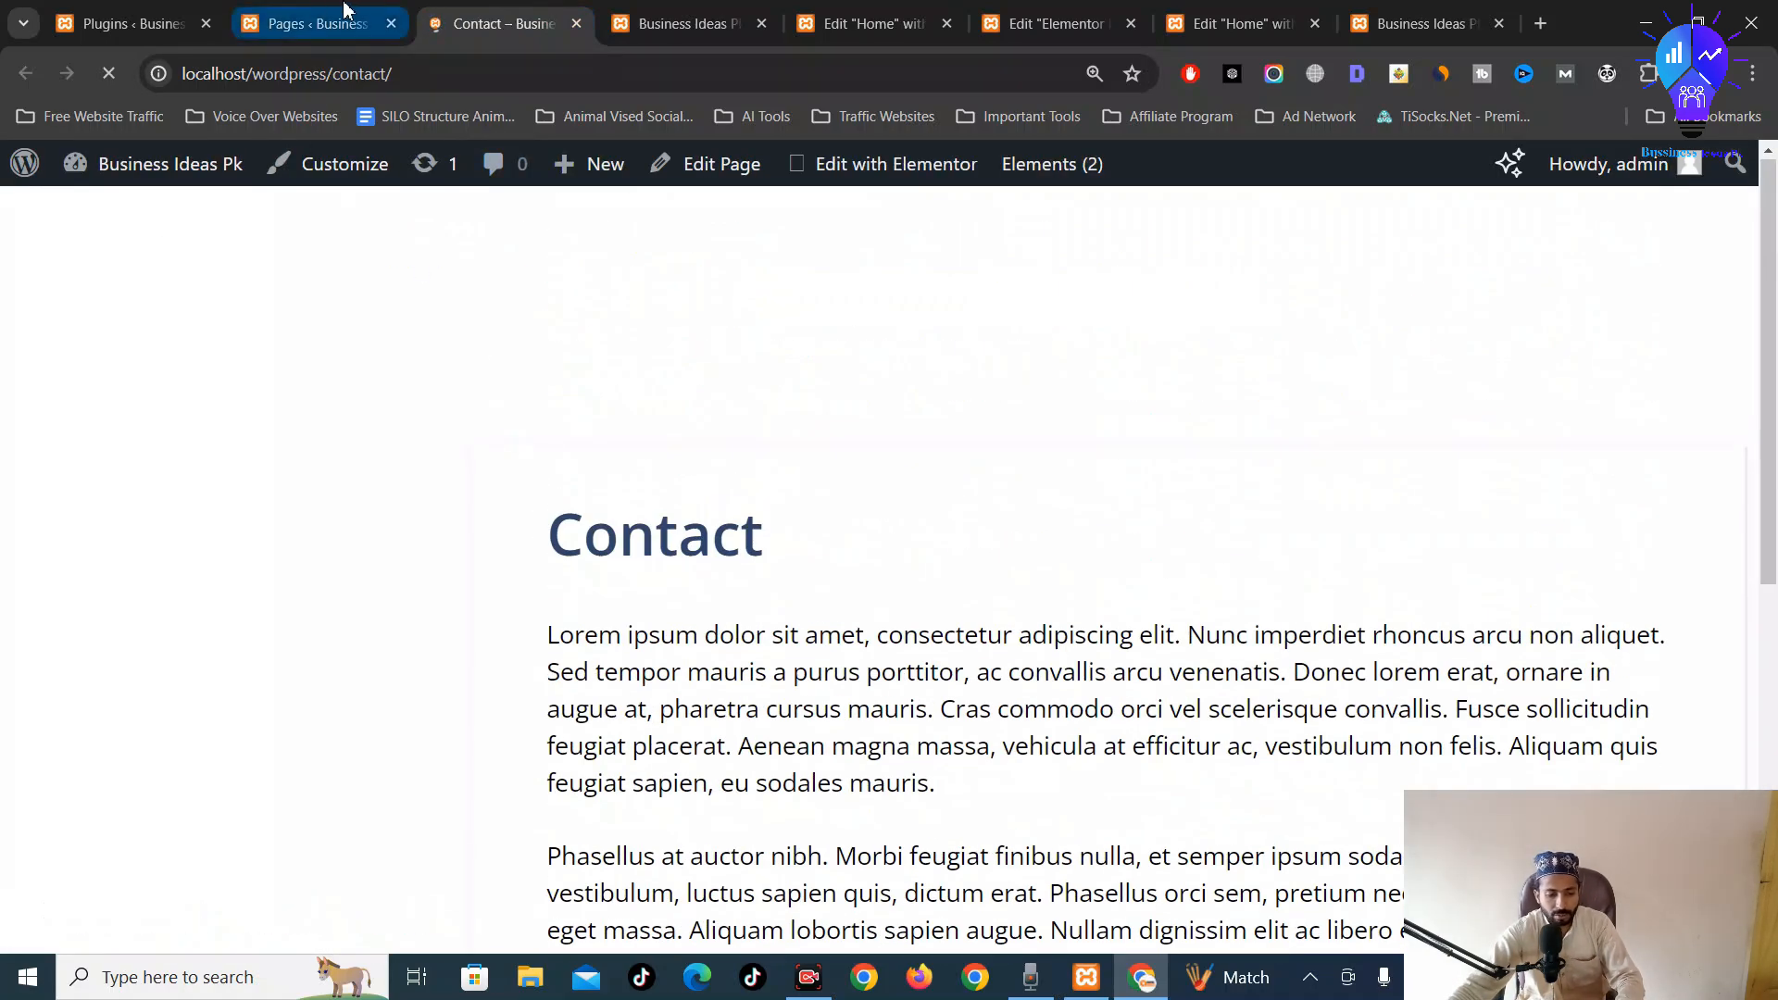
Close the Contact preview and open the Contact page in the block editor
key(ctrl+w)
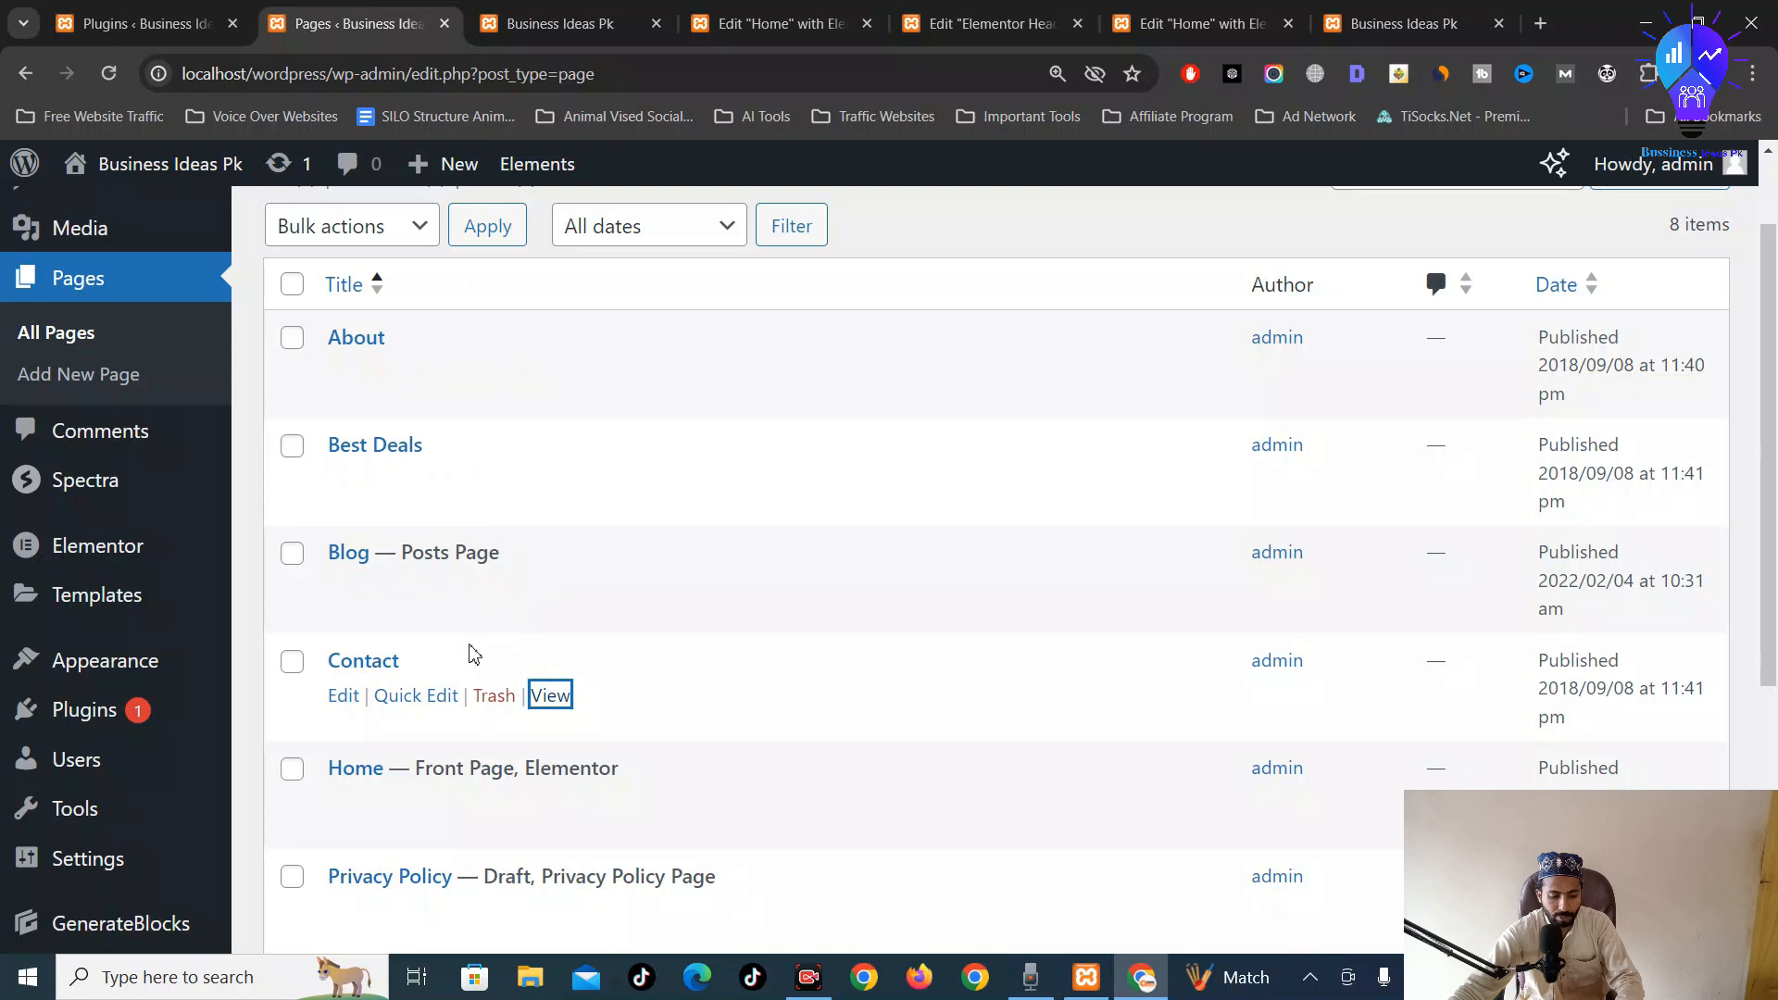
middle_click(375, 662)
click(469, 11)
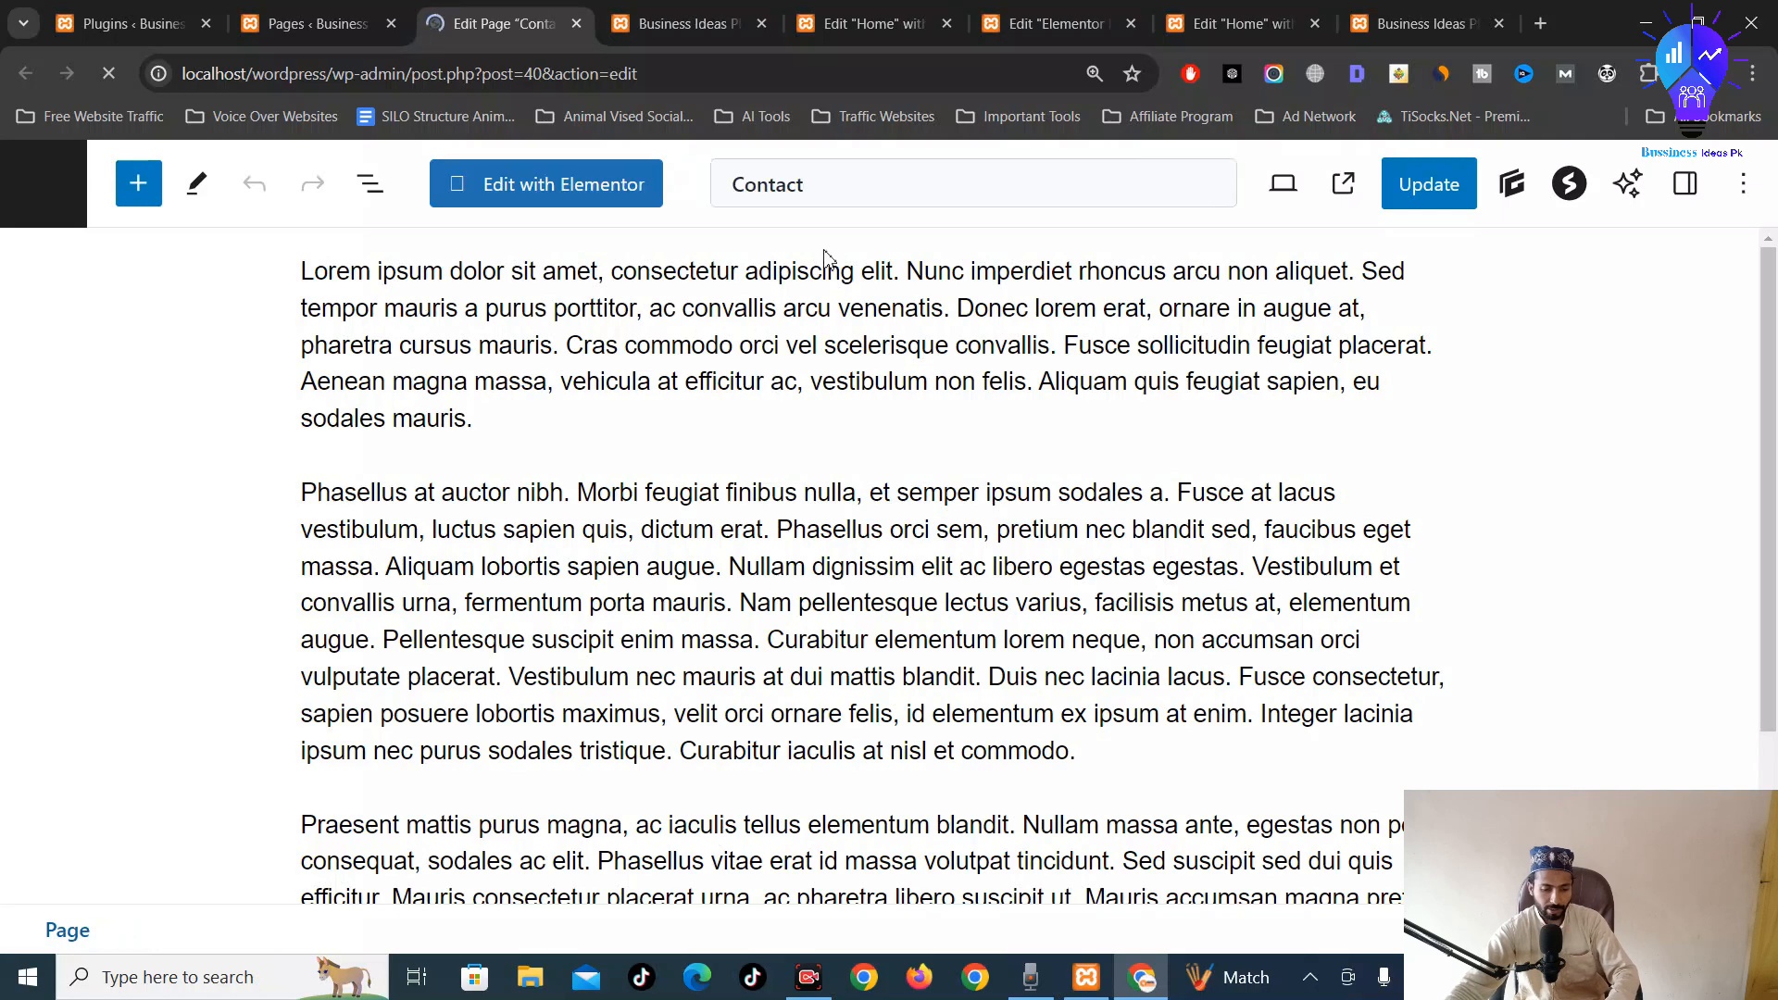
Delete all Contact page blocks, browse Spectra Design Library Pages searching 'com', then close it
key(ctrl+a)
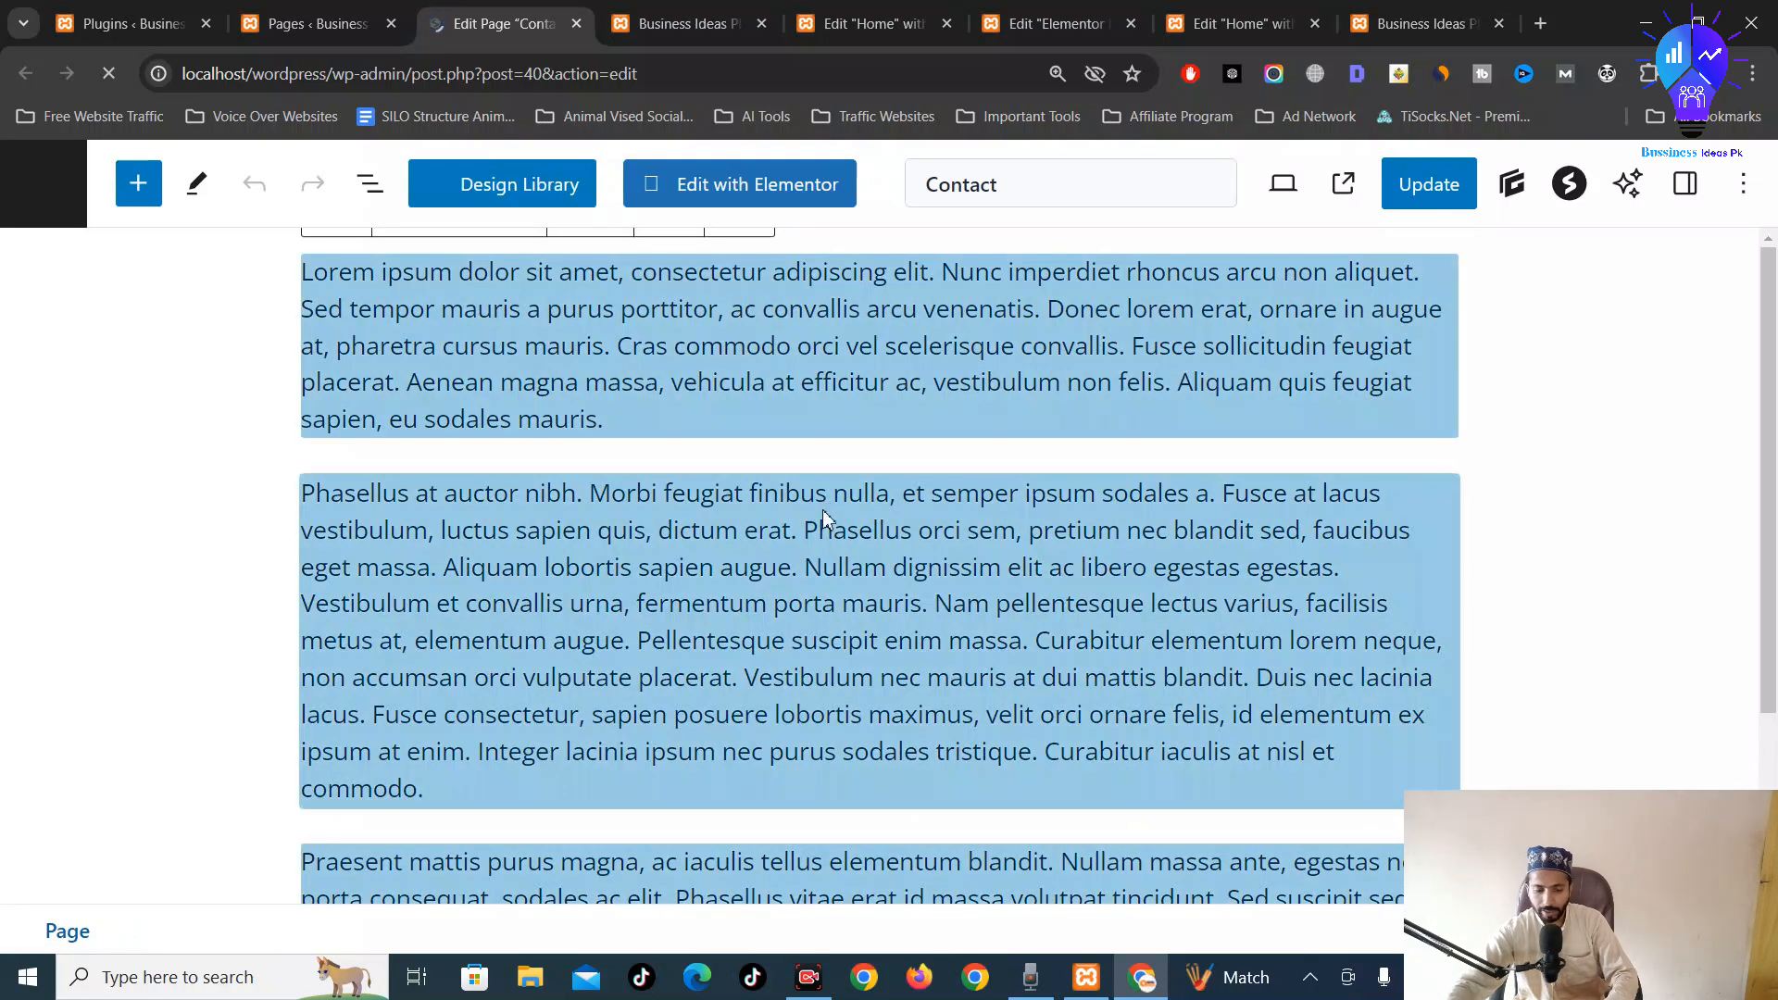
key(BackSpace)
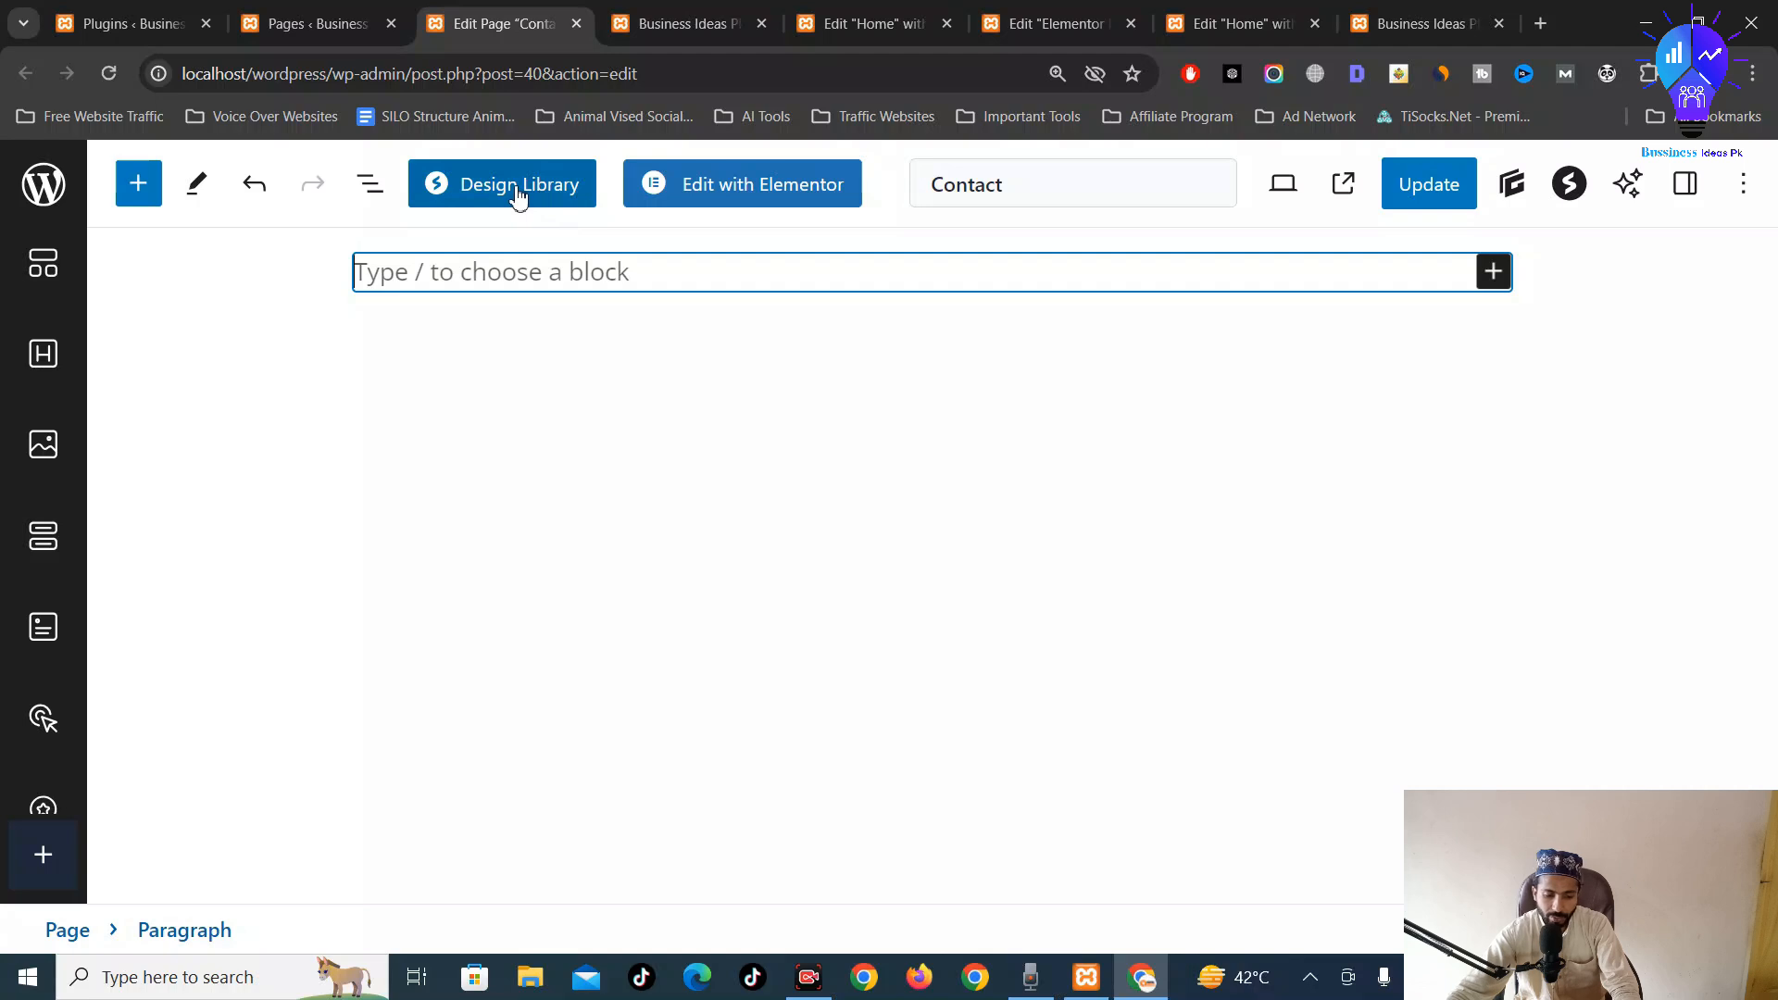
click(518, 194)
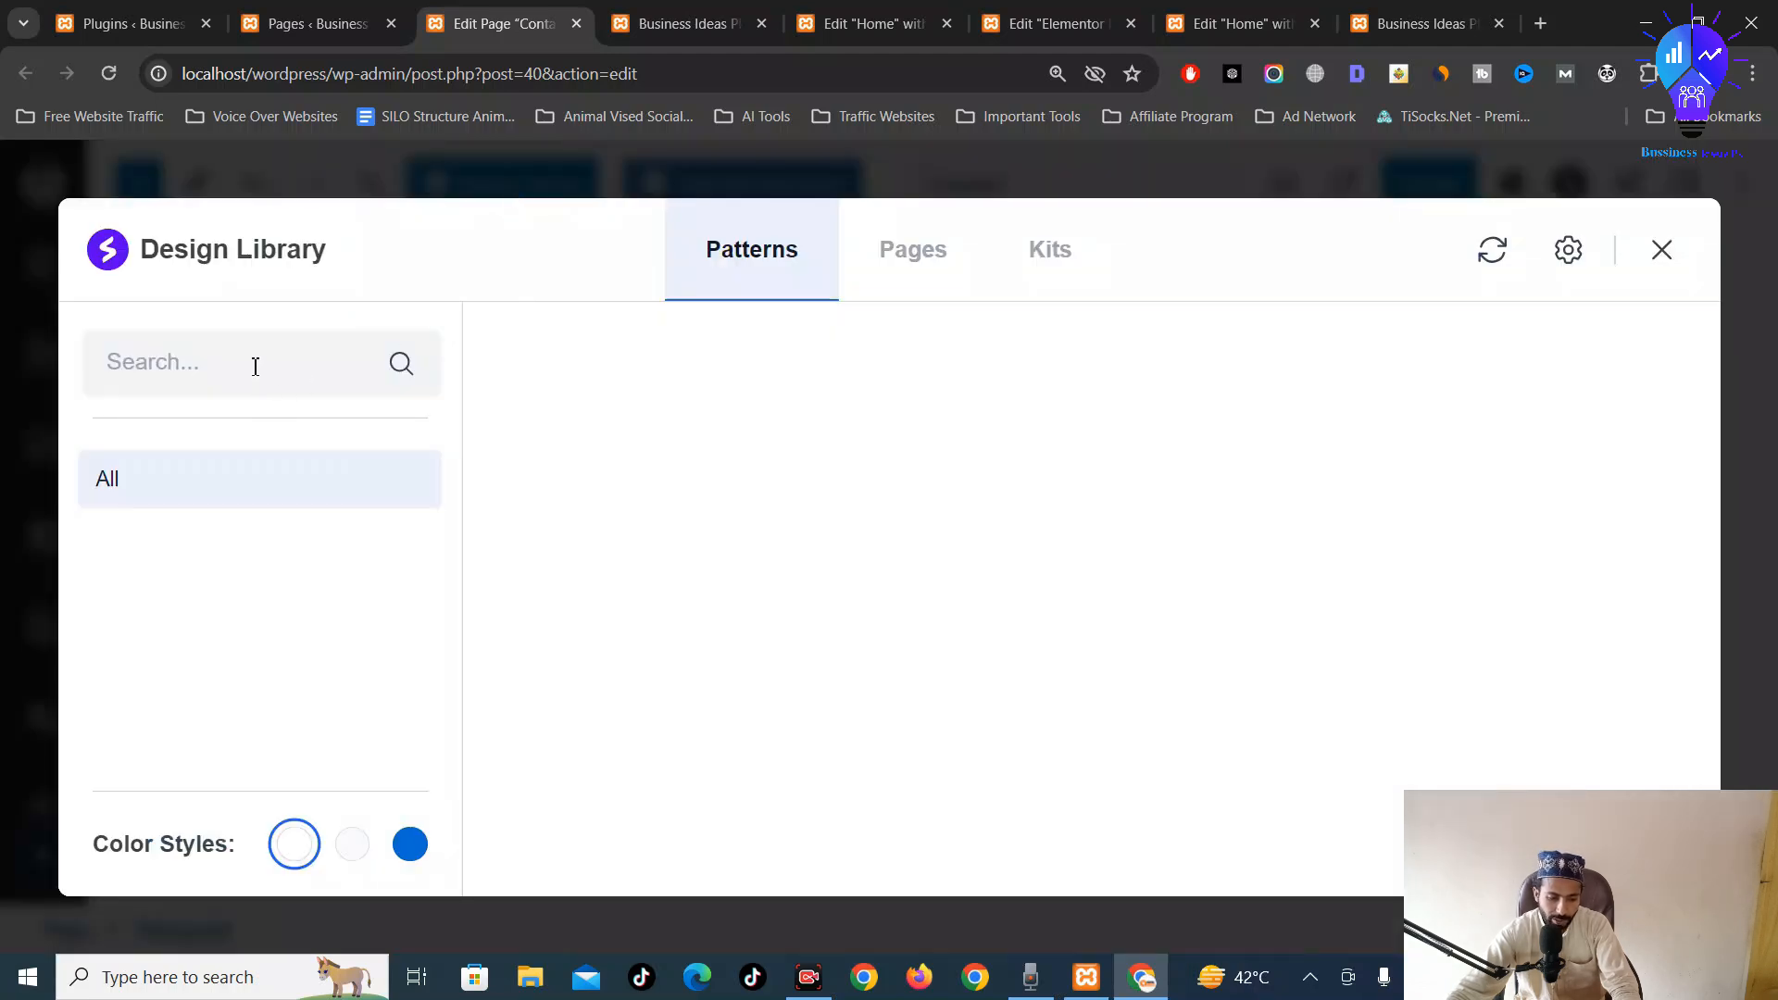
click(927, 276)
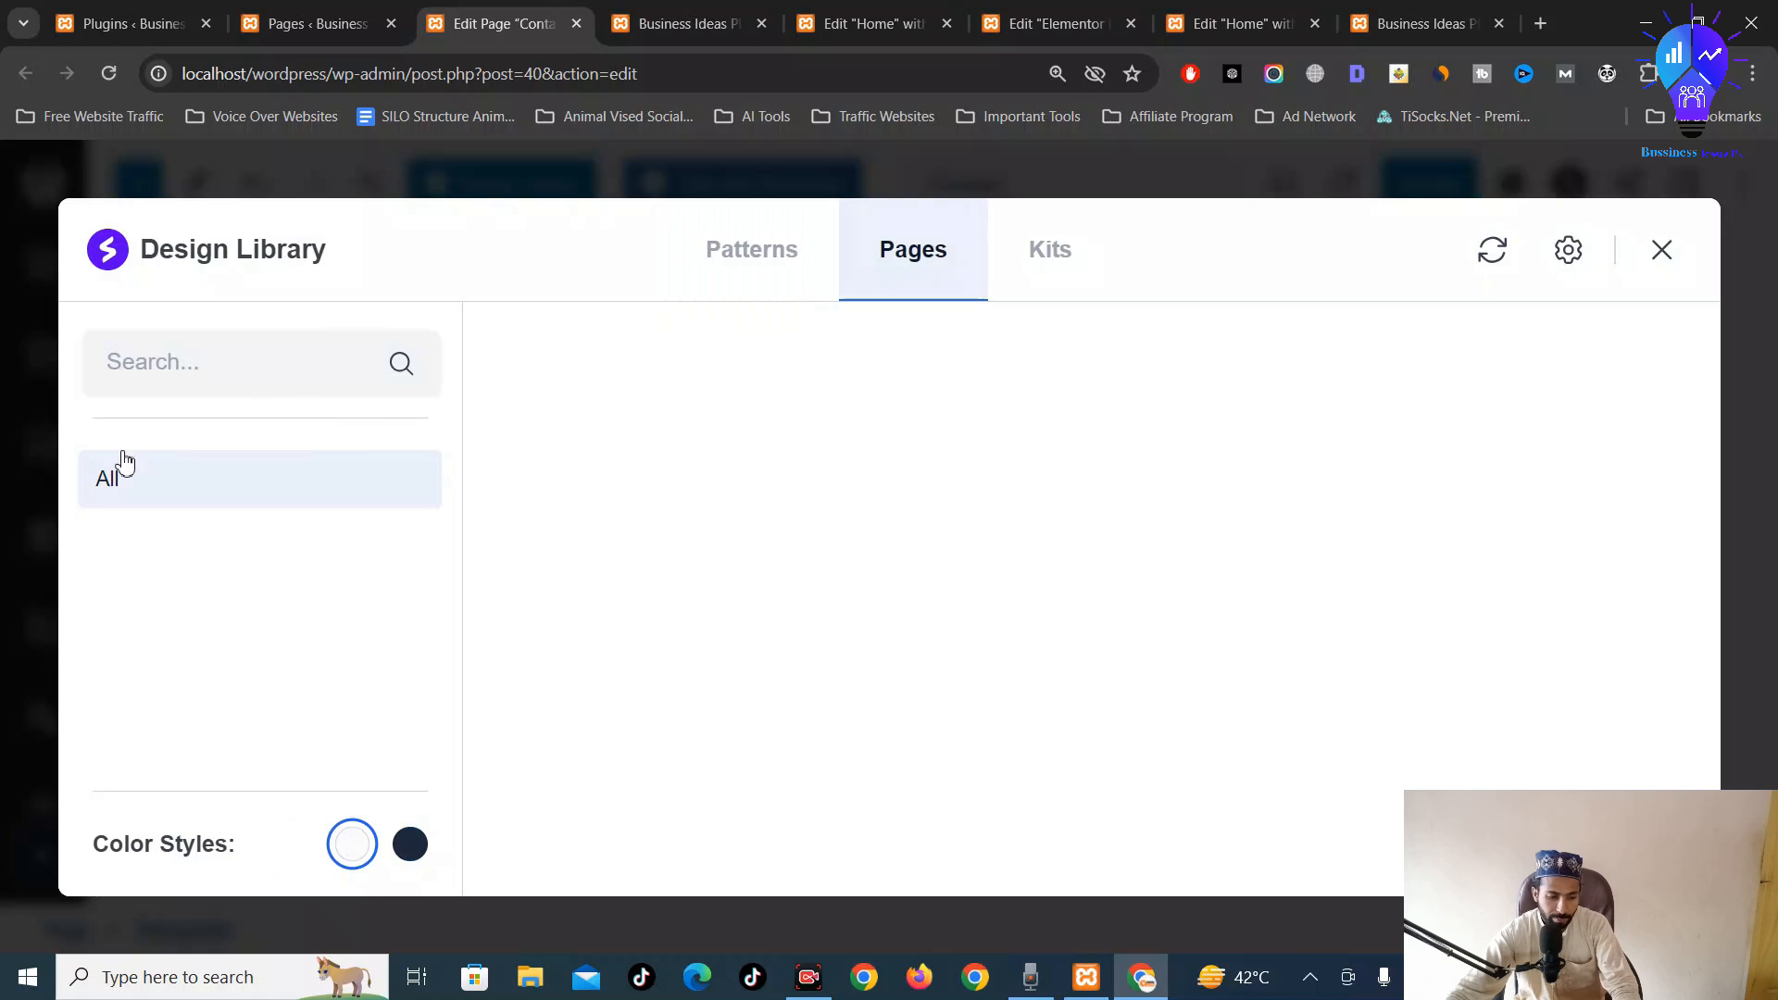
click(257, 378)
text(comn)
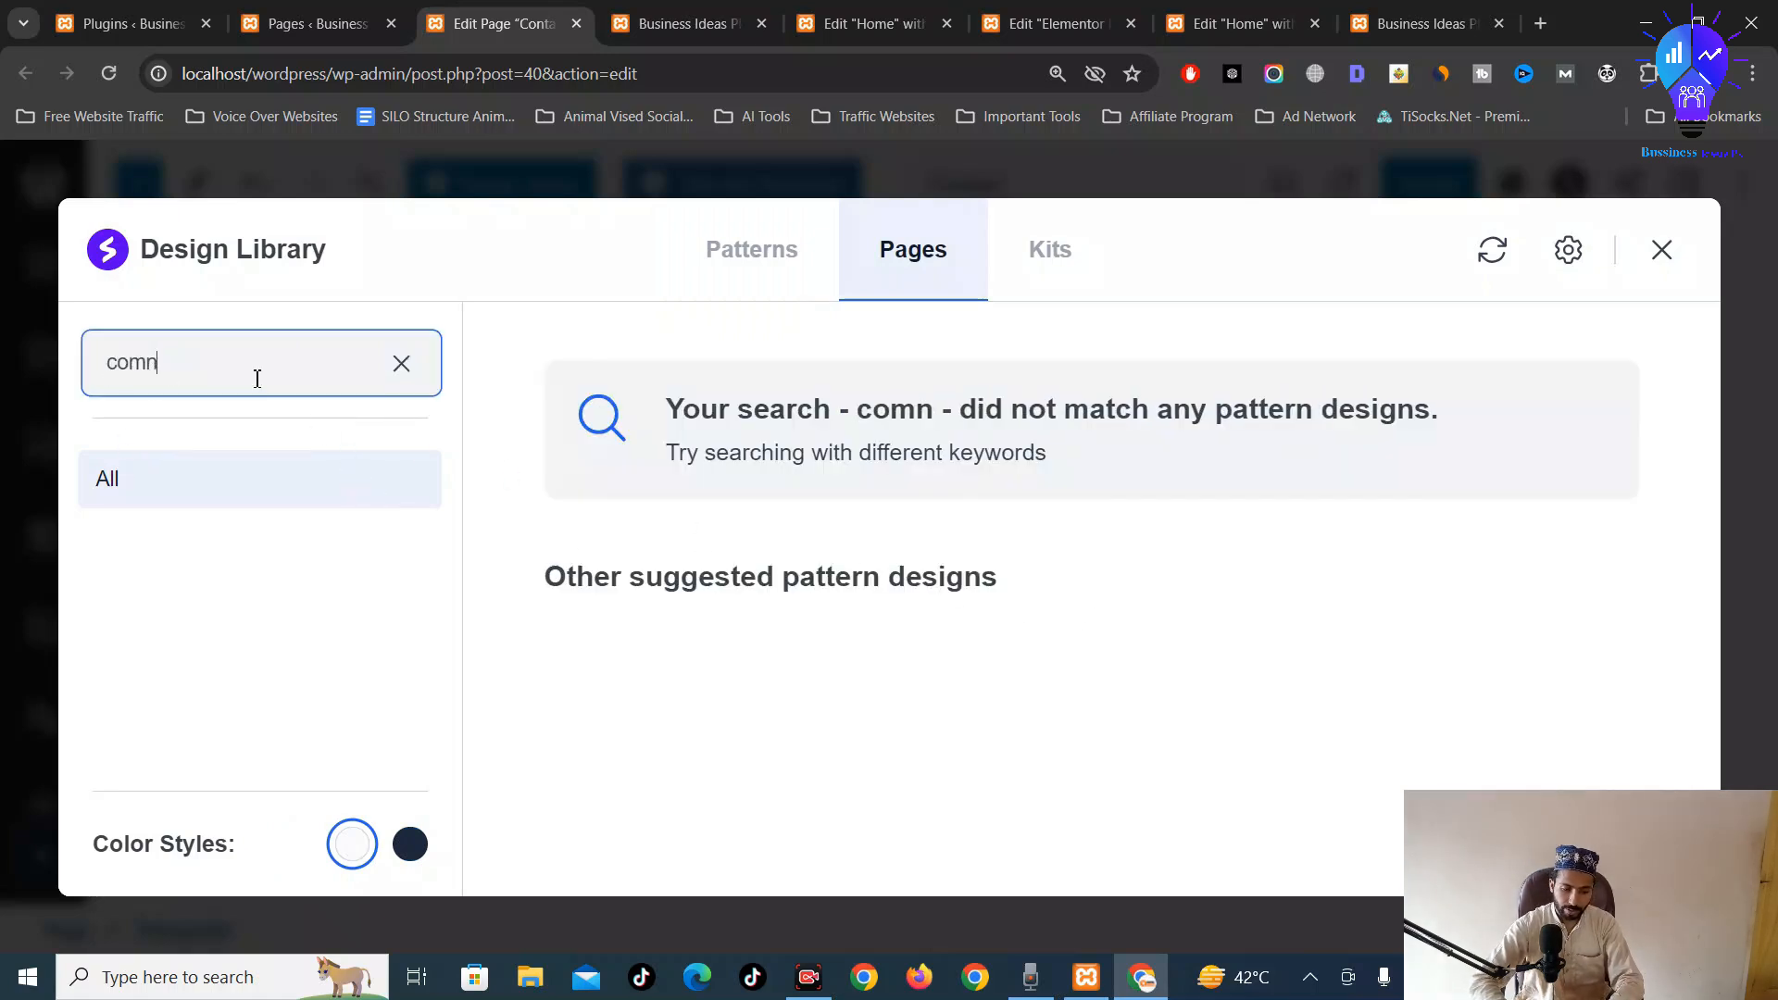
key(BackSpace)
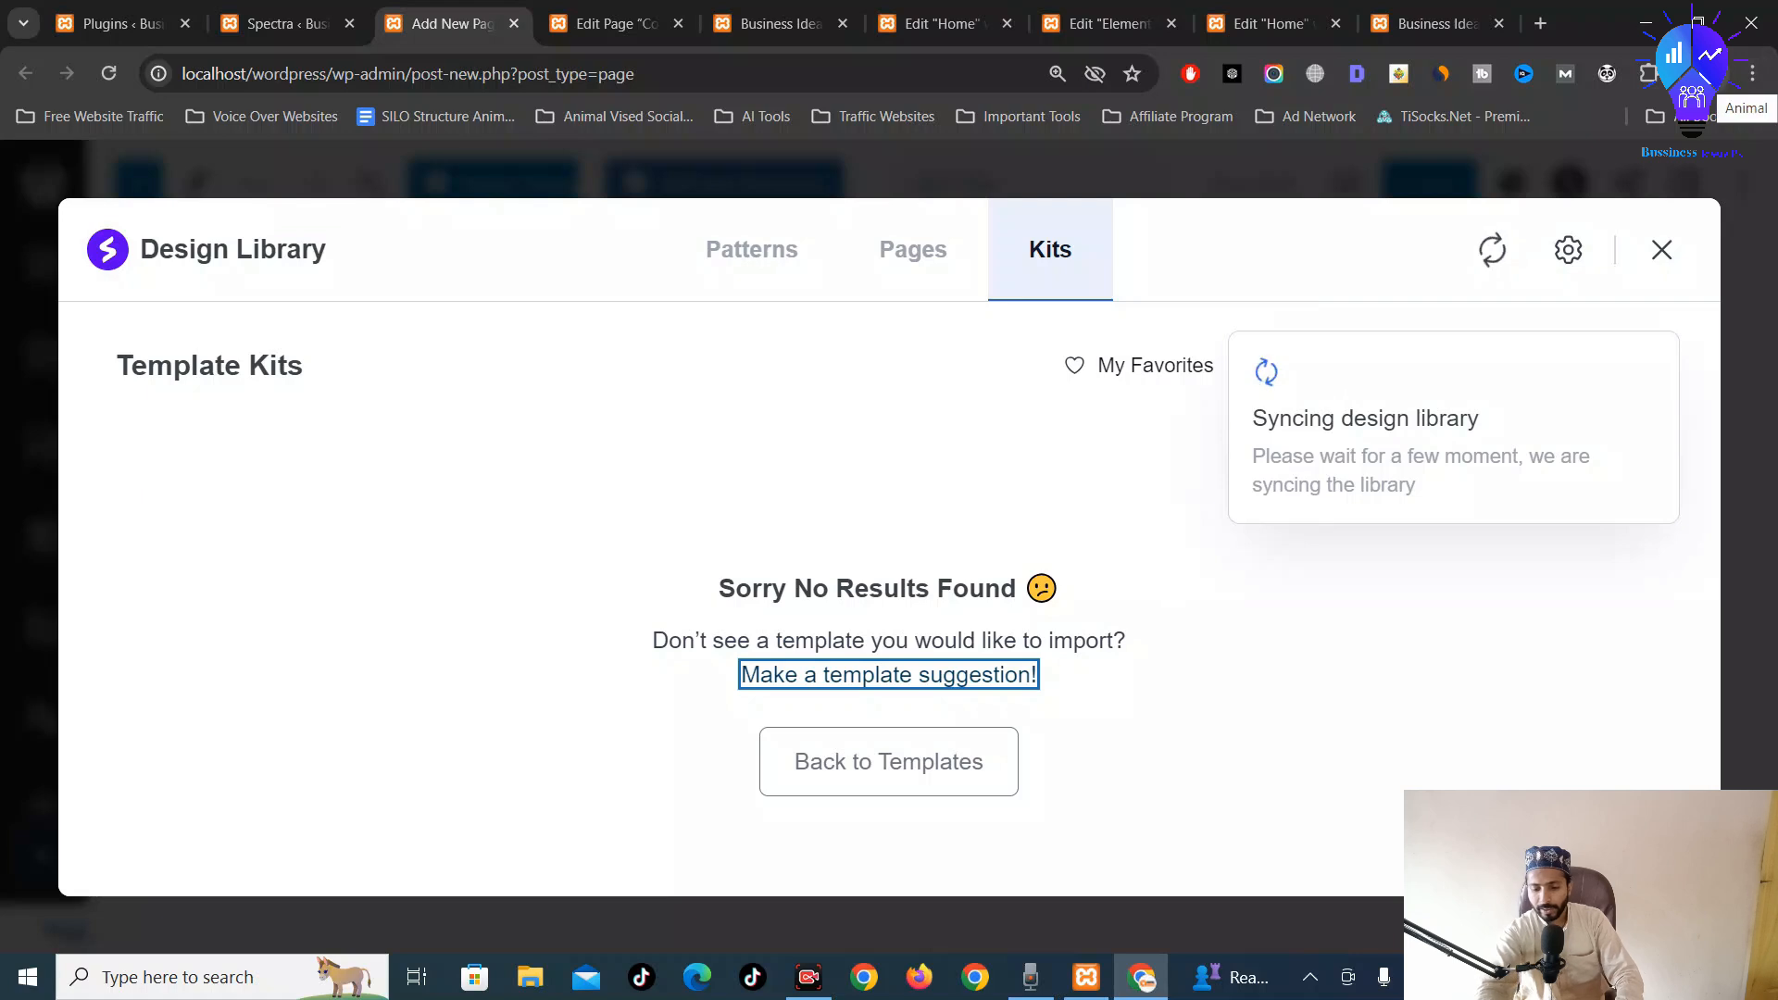
click(1663, 249)
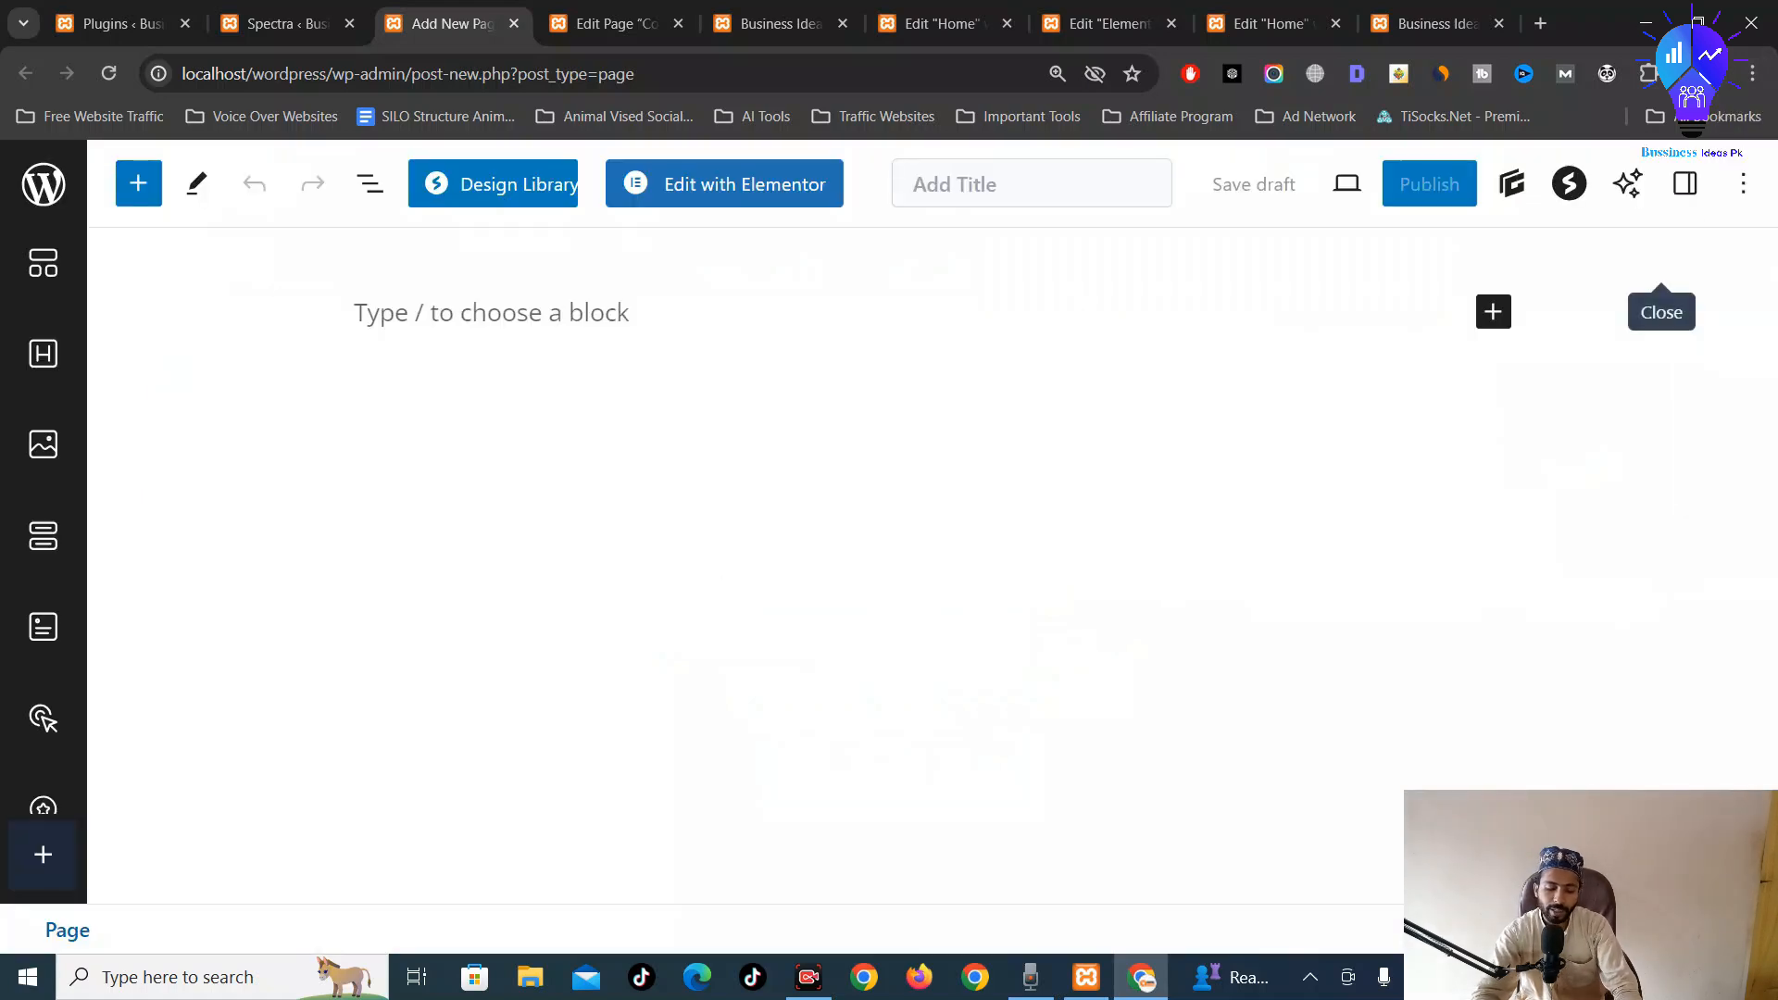